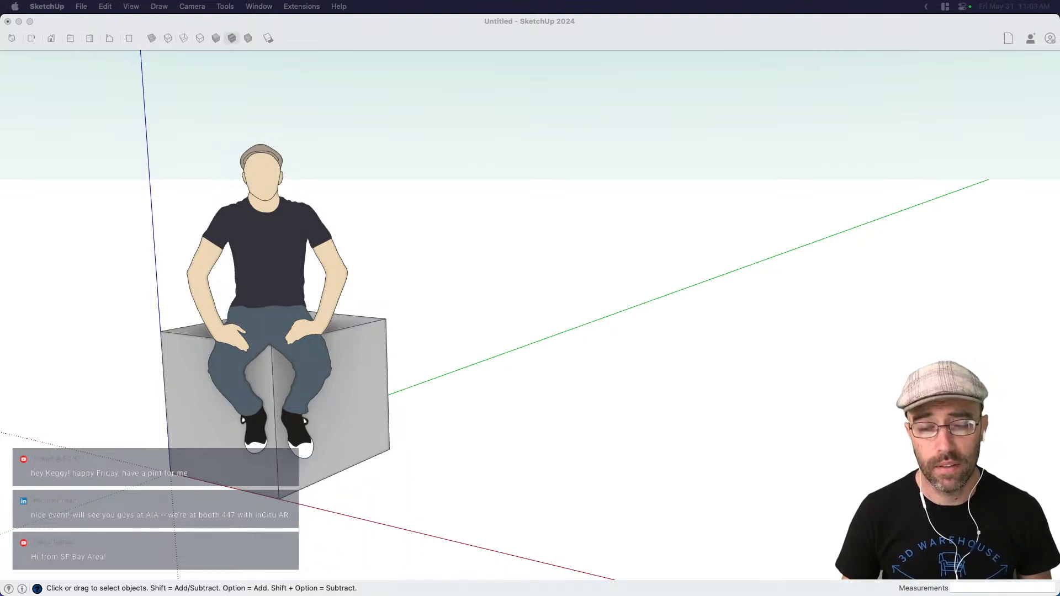
{"action": "left_click", "coordinate": [452, 184]}
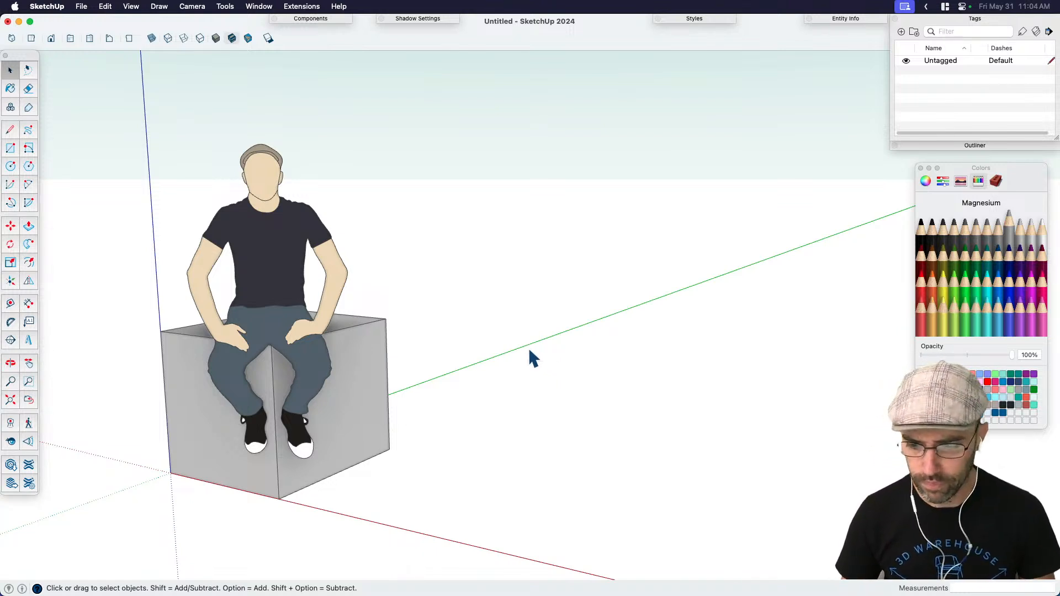
{"action": "scroll", "coordinate": [528, 347], "scroll_direction": "down", "scroll_amount": 5}
{"action": "key", "text": "h"}
{"action": "left_click_drag", "start_coordinate": [503, 326], "coordinate": [442, 394]}
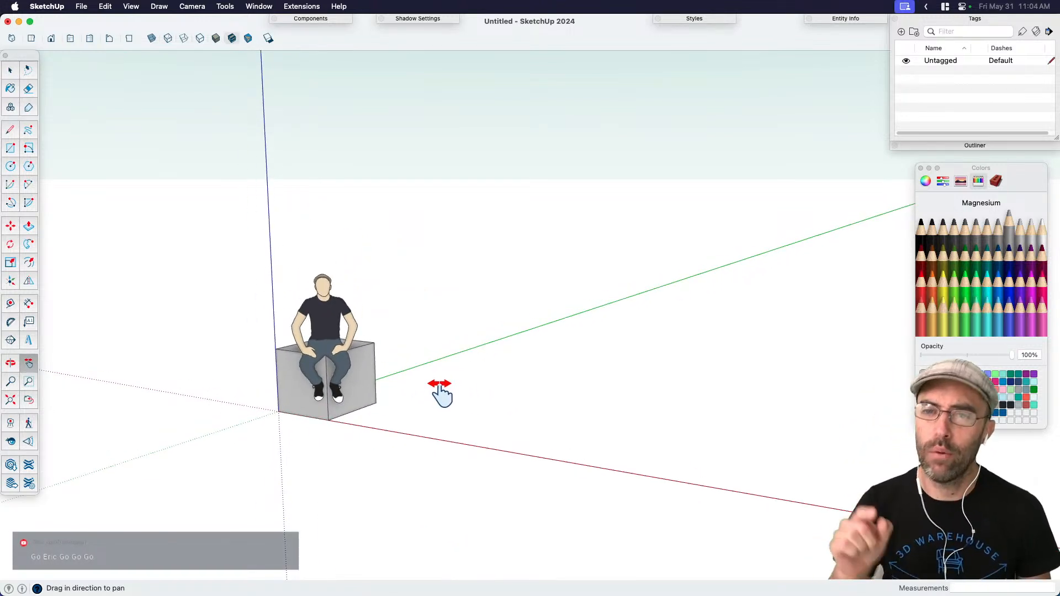
{"action": "key", "text": "space"}
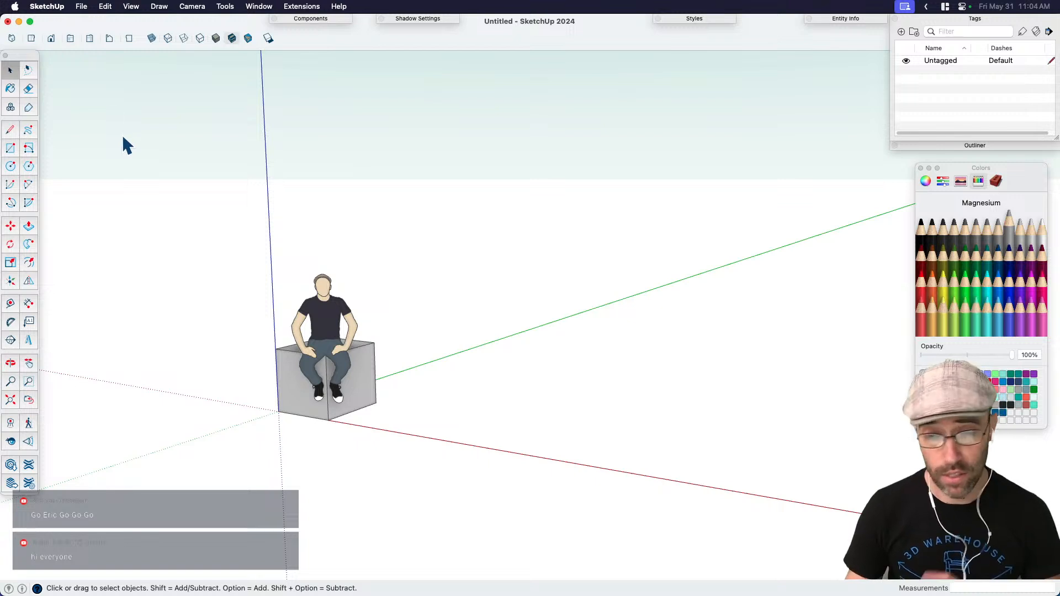
Step: Open the Add Location map for geolocating the model and dismiss the feedback survey
{"action": "left_click", "coordinate": [81, 6]}
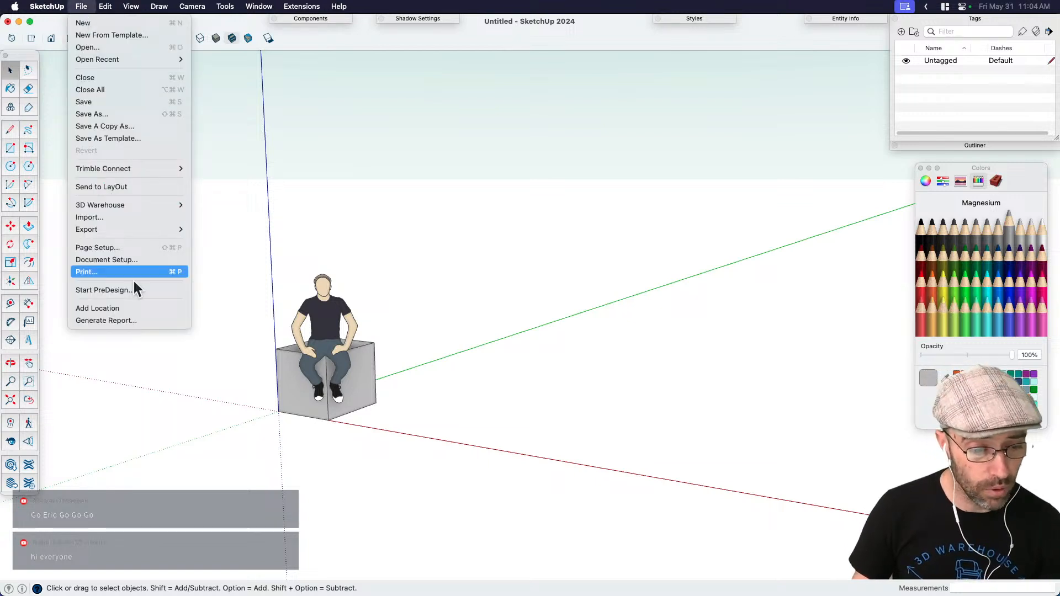
{"action": "left_click", "coordinate": [140, 310]}
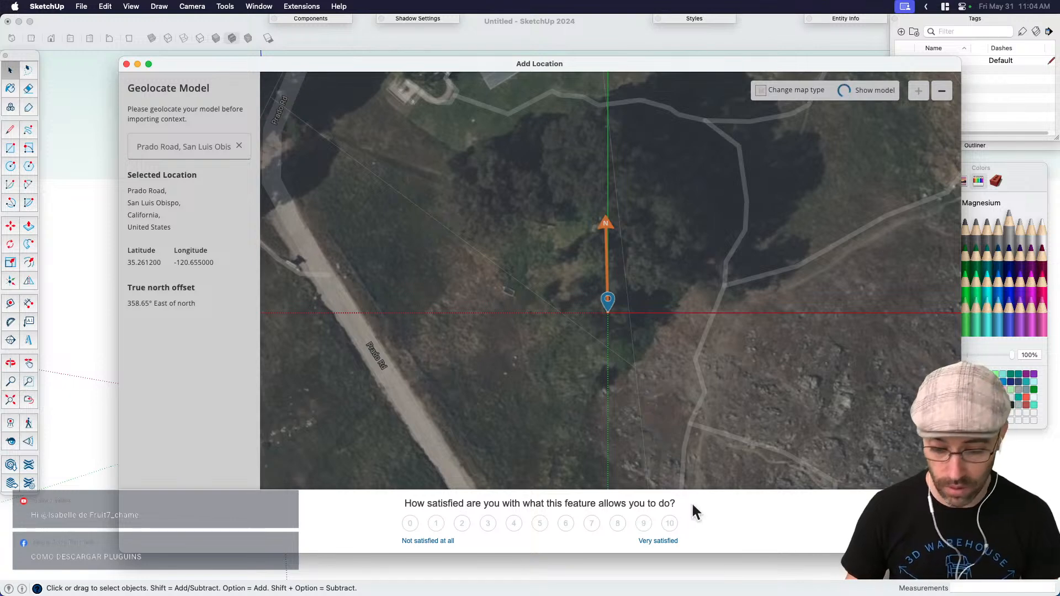
{"action": "left_click", "coordinate": [881, 462]}
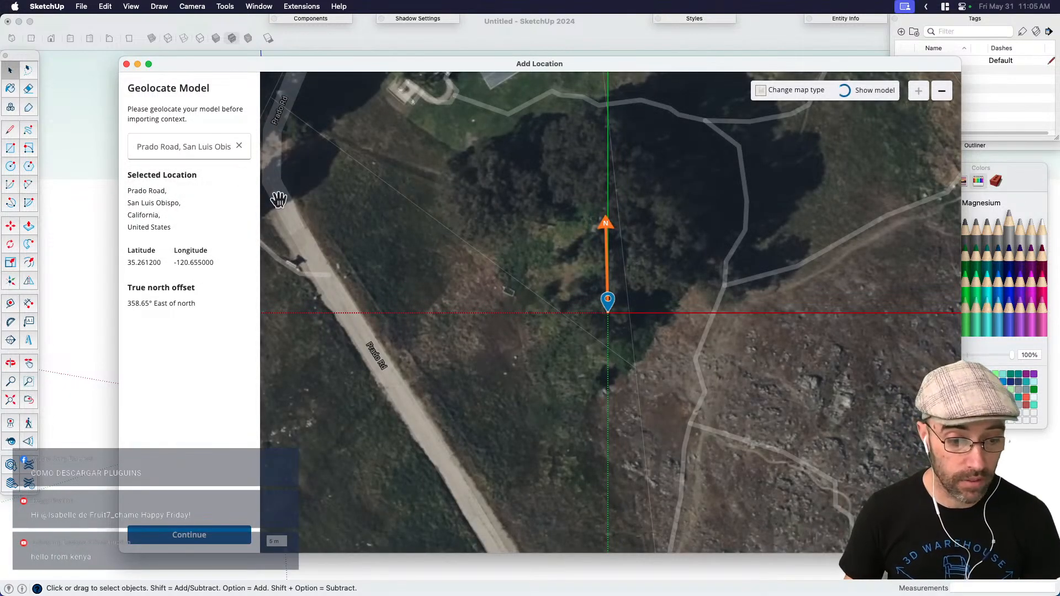
Step: Clear the current map location, search for "orange, ca" and choose the Orange, CA, US match
{"action": "left_click", "coordinate": [239, 147]}
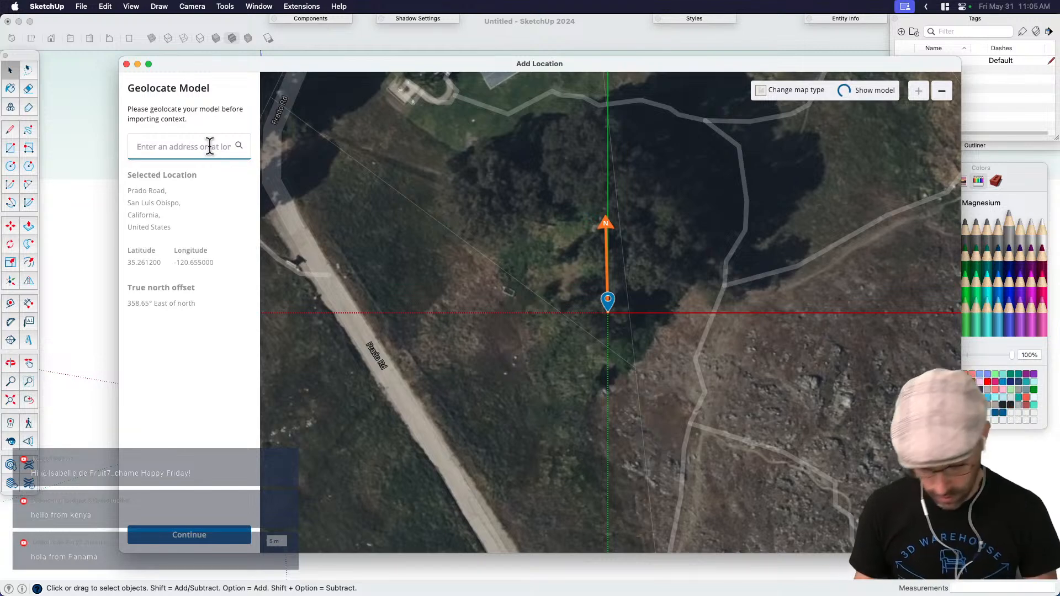
{"action": "key", "text": "BackSpace"}
{"action": "key", "text": "BackSpace"}
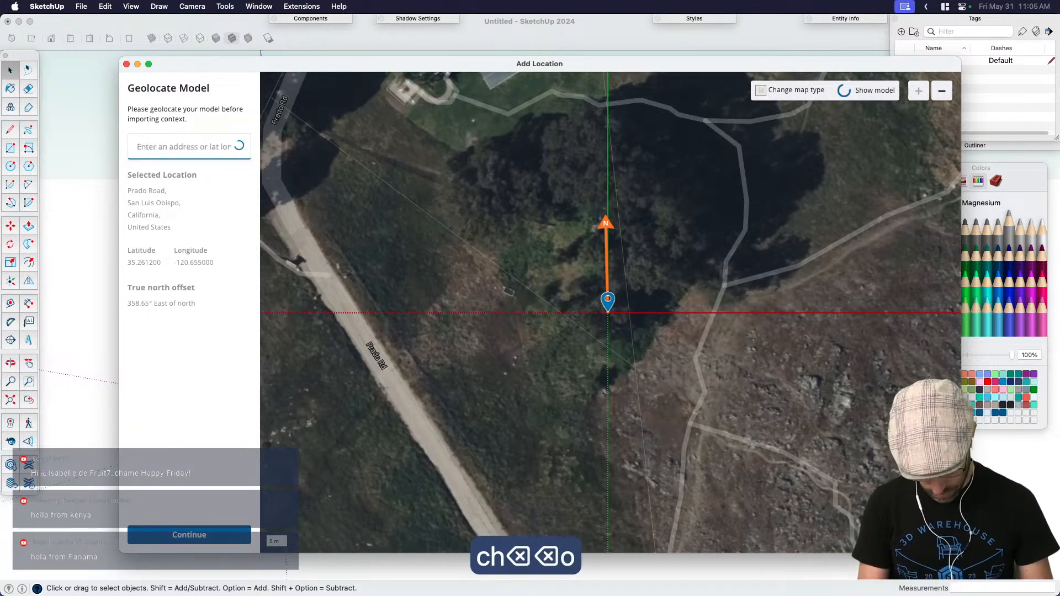
{"action": "type", "text": "orange"}
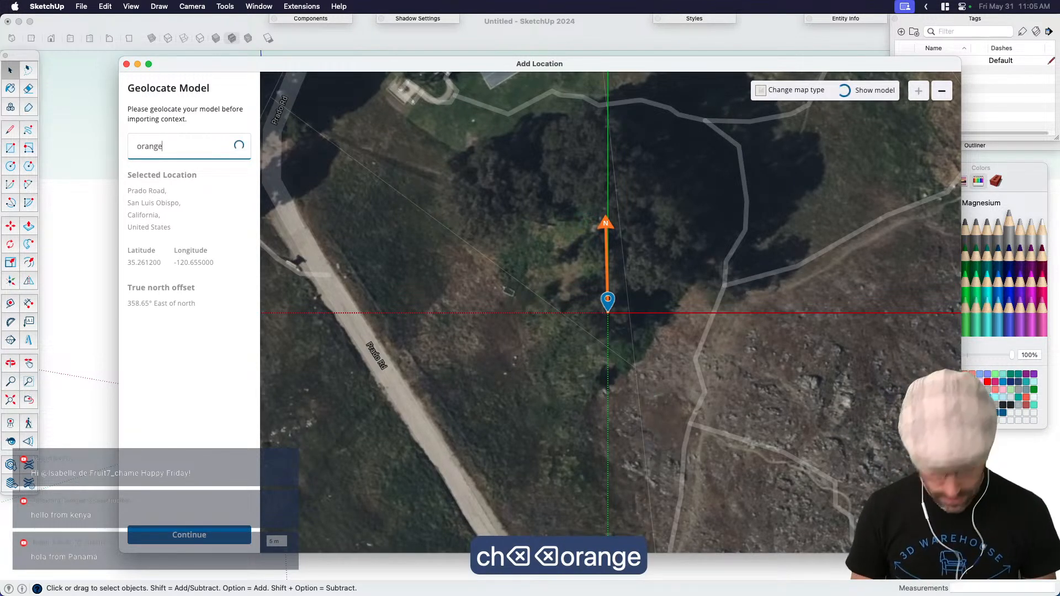
{"action": "type", "text": ", c"}
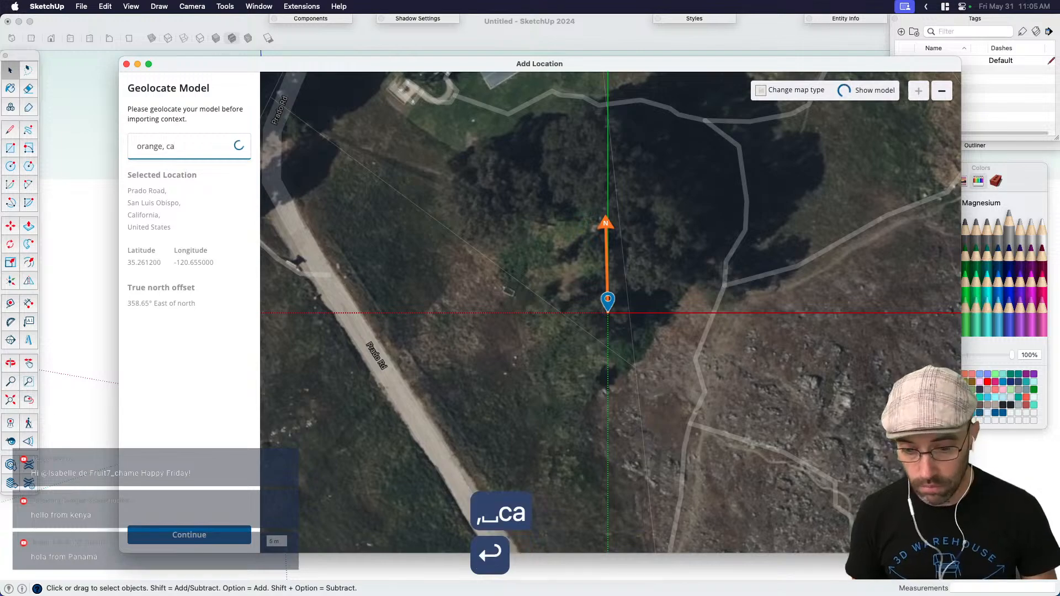
{"action": "type", "text": "a"}
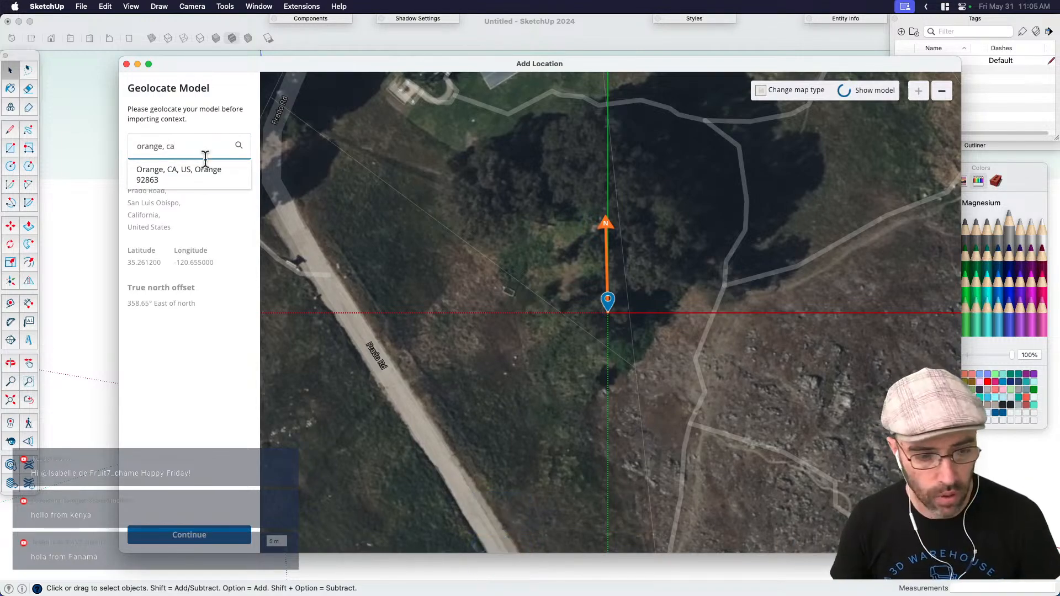
{"action": "left_click", "coordinate": [182, 174]}
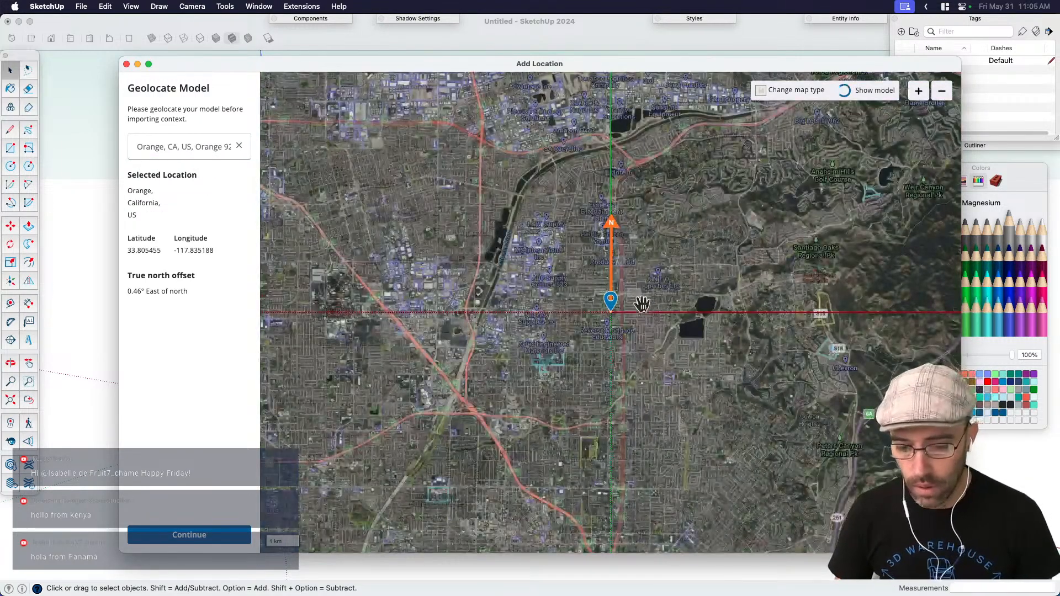
Step: Find the shopping area on E Chapman Ave just east of Prospect St and move the location pin there
{"action": "scroll", "coordinate": [633, 304], "scroll_direction": "up", "scroll_amount": 3}
{"action": "scroll", "coordinate": [628, 304], "scroll_direction": "up", "scroll_amount": 3}
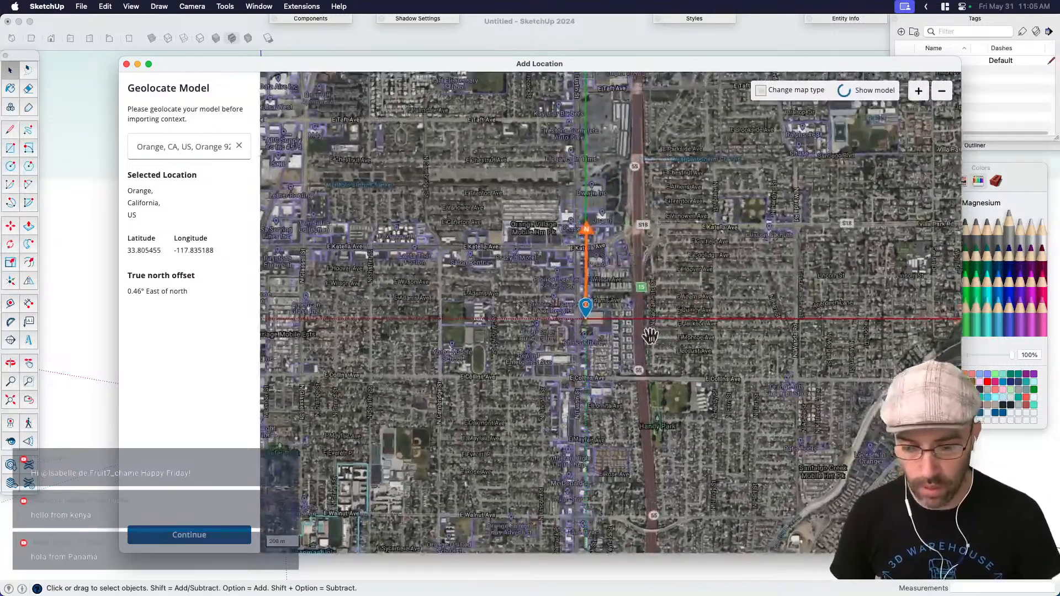
{"action": "scroll", "coordinate": [651, 336], "scroll_direction": "down", "scroll_amount": 4}
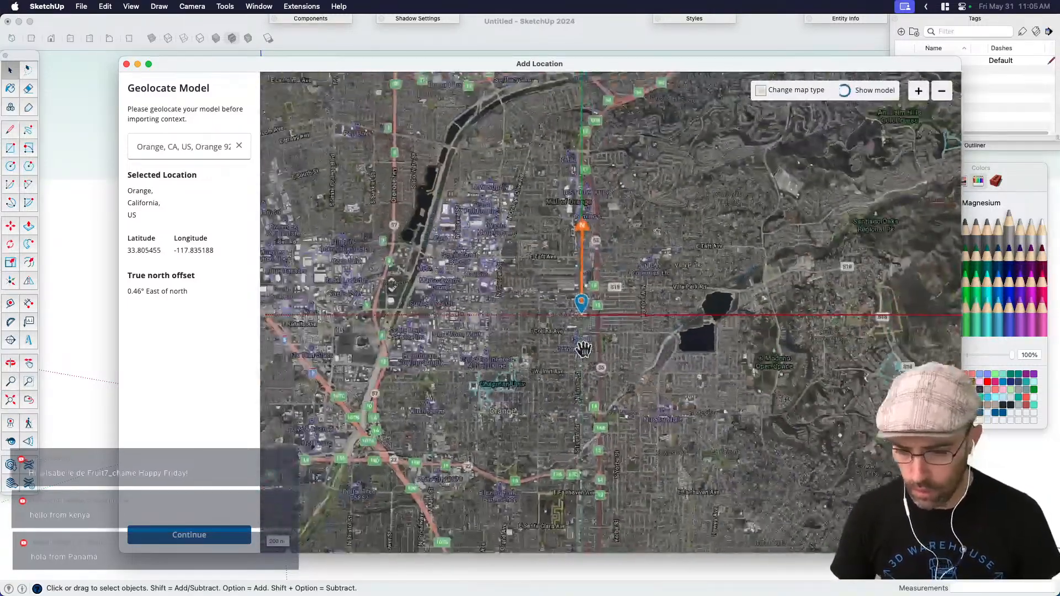
{"action": "scroll", "coordinate": [584, 349], "scroll_direction": "down", "scroll_amount": 3}
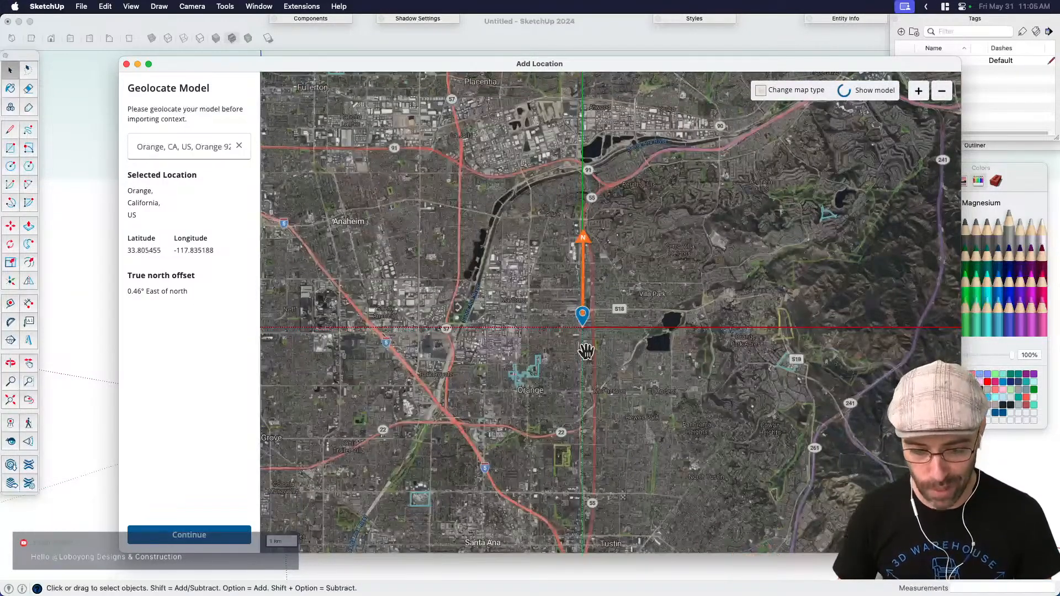
{"action": "scroll", "coordinate": [586, 352], "scroll_direction": "up", "scroll_amount": 2}
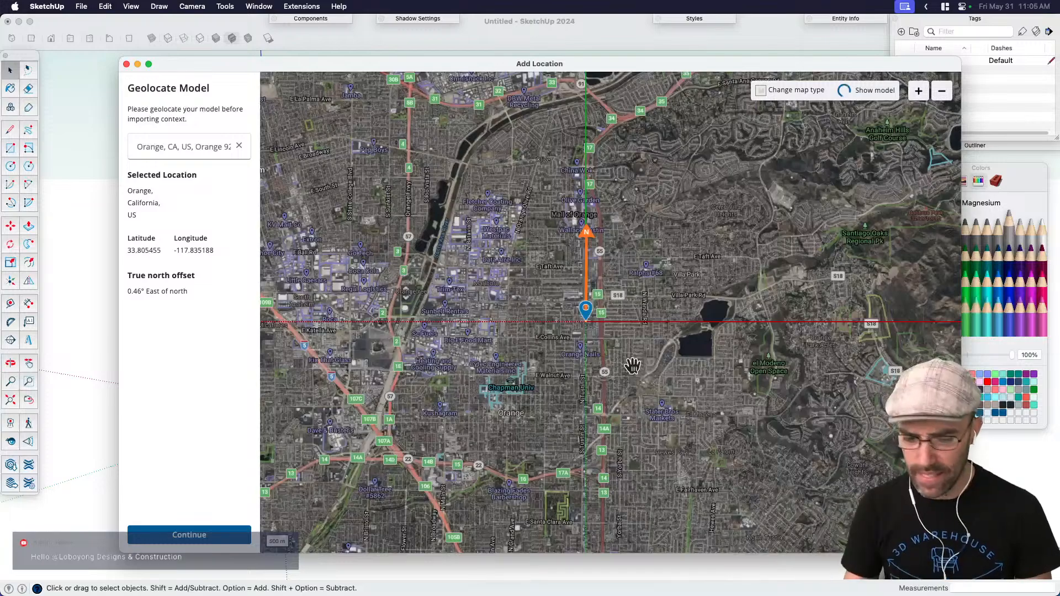
{"action": "scroll", "coordinate": [590, 406], "scroll_direction": "down", "scroll_amount": 4}
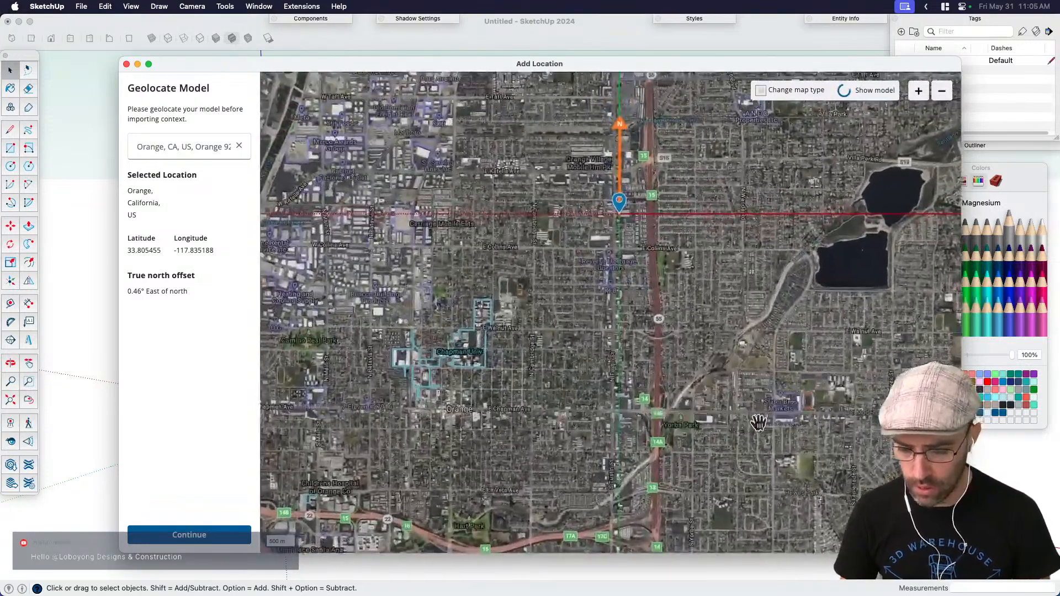
{"action": "scroll", "coordinate": [698, 421], "scroll_direction": "up", "scroll_amount": 6}
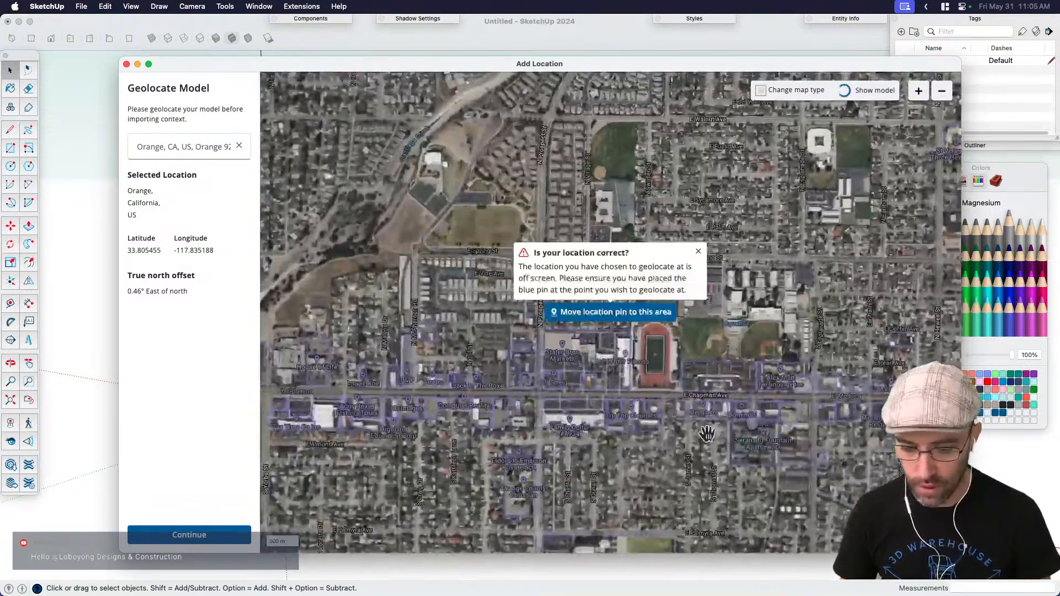
{"action": "scroll", "coordinate": [586, 350], "scroll_direction": "up", "scroll_amount": 5}
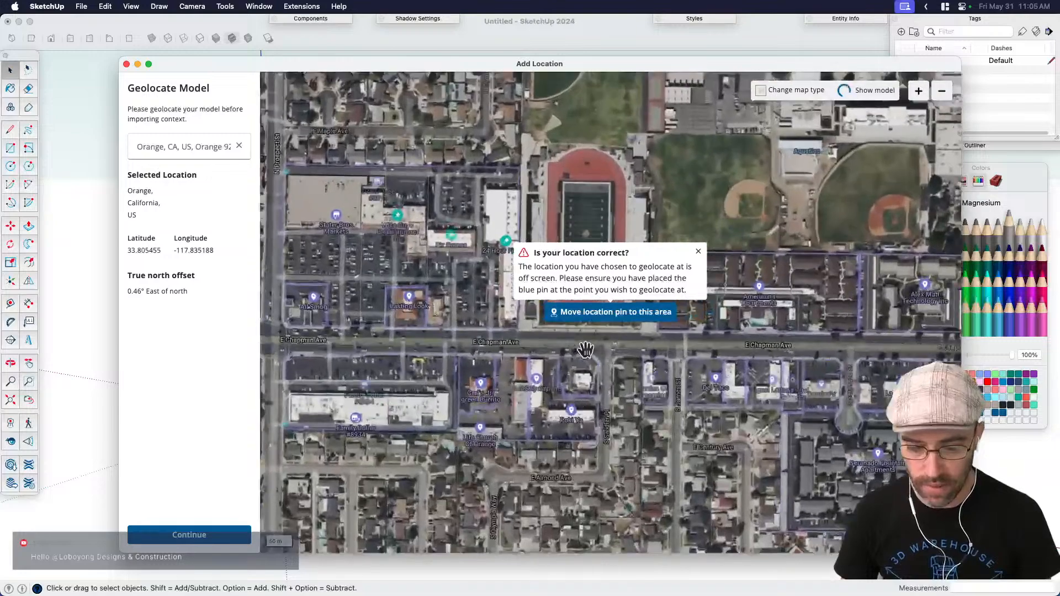
{"action": "scroll", "coordinate": [585, 350], "scroll_direction": "up", "scroll_amount": 3}
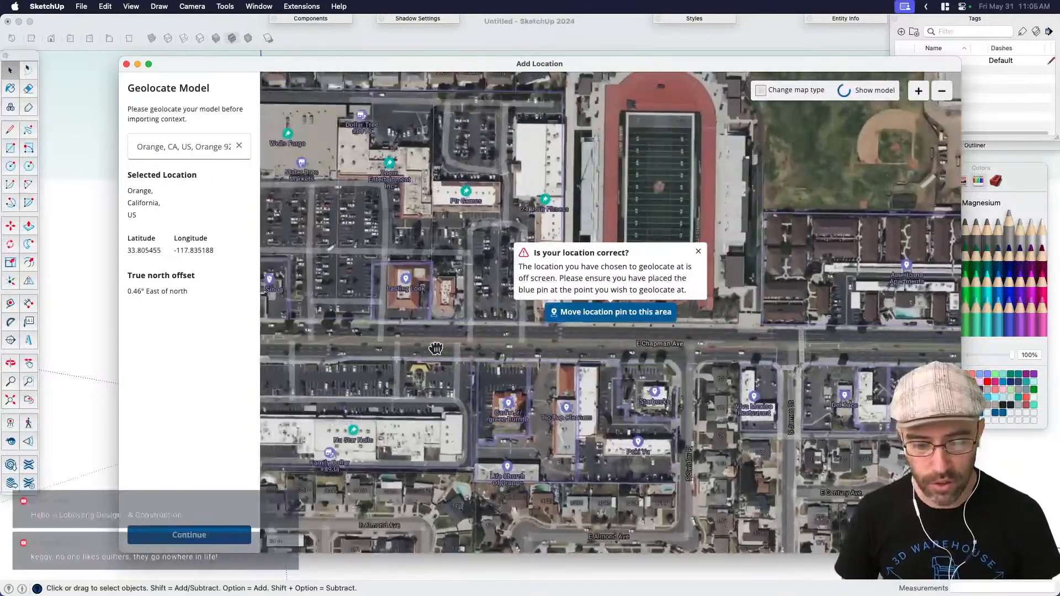
{"action": "scroll", "coordinate": [597, 361], "scroll_direction": "left", "scroll_amount": 5}
{"action": "scroll", "coordinate": [597, 361], "scroll_direction": "up", "scroll_amount": 2}
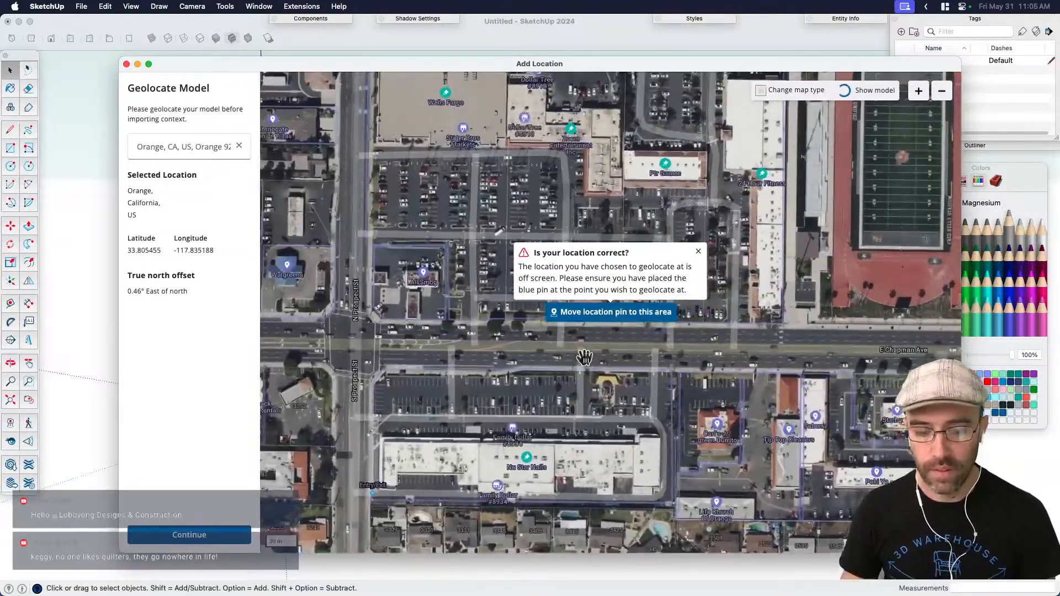
{"action": "left_click", "coordinate": [699, 252]}
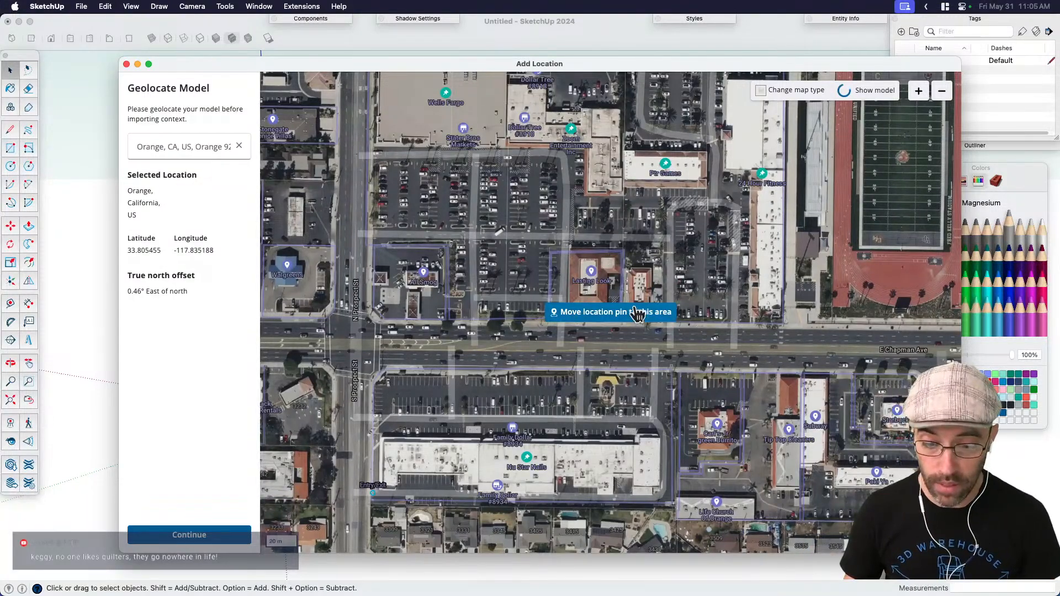
{"action": "left_click", "coordinate": [662, 318]}
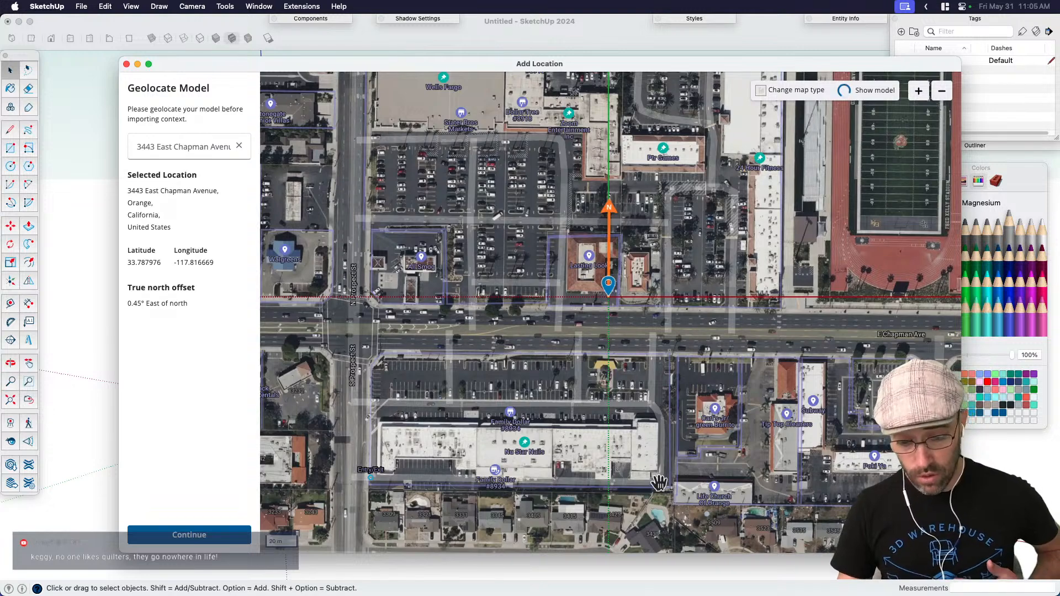
Step: Enlarge the import region to span E Chapman Ave and the parking lots on both sides, and import it as 2D plane satellite imagery
{"action": "left_click", "coordinate": [214, 534]}
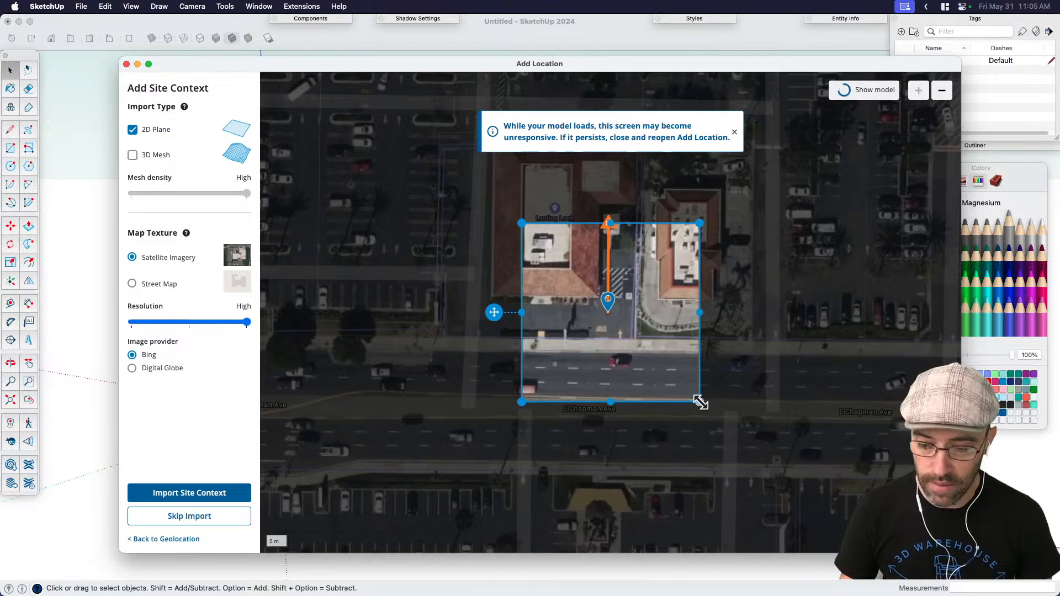
{"action": "left_click_drag", "start_coordinate": [702, 403], "coordinate": [881, 525]}
{"action": "left_click_drag", "start_coordinate": [521, 524], "coordinate": [328, 539]}
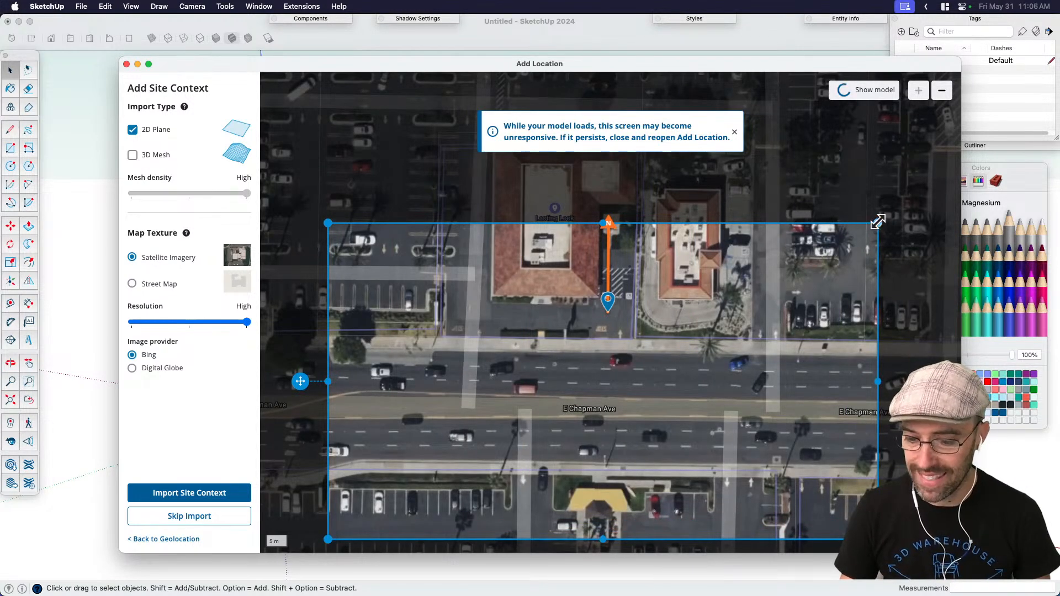
{"action": "left_click_drag", "start_coordinate": [878, 222], "coordinate": [936, 184]}
{"action": "left_click_drag", "start_coordinate": [627, 524], "coordinate": [626, 549]}
{"action": "left_click_drag", "start_coordinate": [692, 456], "coordinate": [689, 440]}
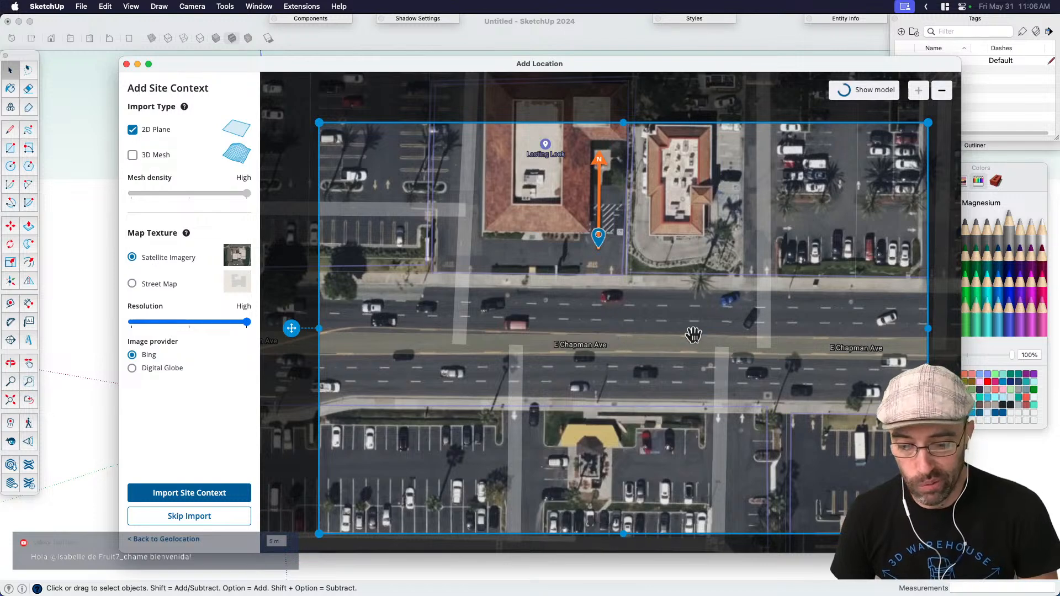
{"action": "mouse_move", "coordinate": [691, 339]}
{"action": "left_mouse_down"}
{"action": "mouse_move", "coordinate": [667, 336]}
{"action": "mouse_move", "coordinate": [678, 323]}
{"action": "left_mouse_up"}
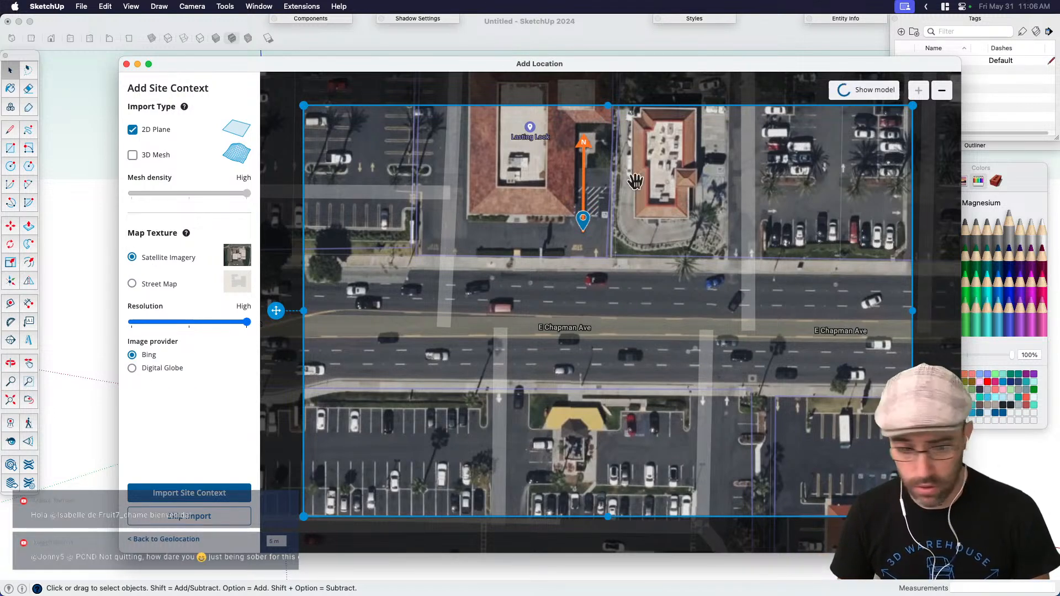
{"action": "left_click", "coordinate": [207, 497]}
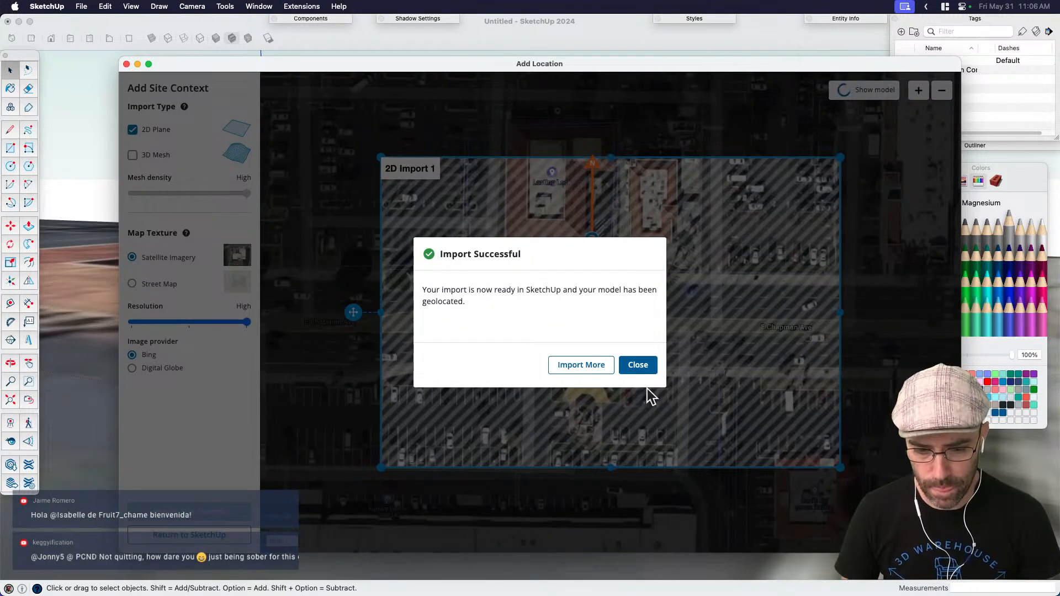
{"action": "left_click", "coordinate": [650, 367]}
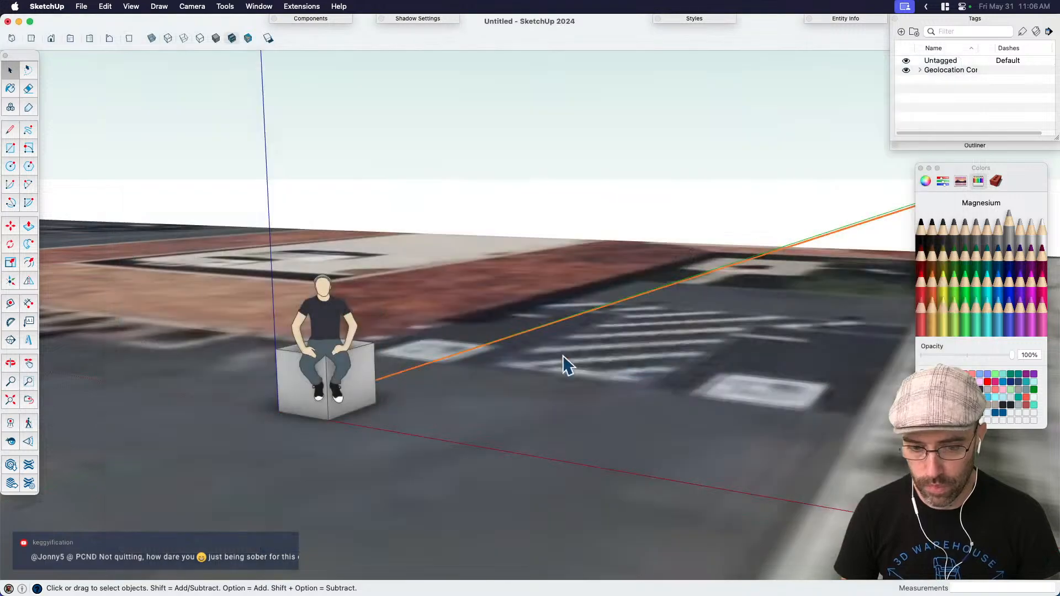
Step: Switch the camera to the top view and frame the whole imported satellite image
{"action": "scroll", "coordinate": [568, 366], "scroll_direction": "down", "scroll_amount": 10}
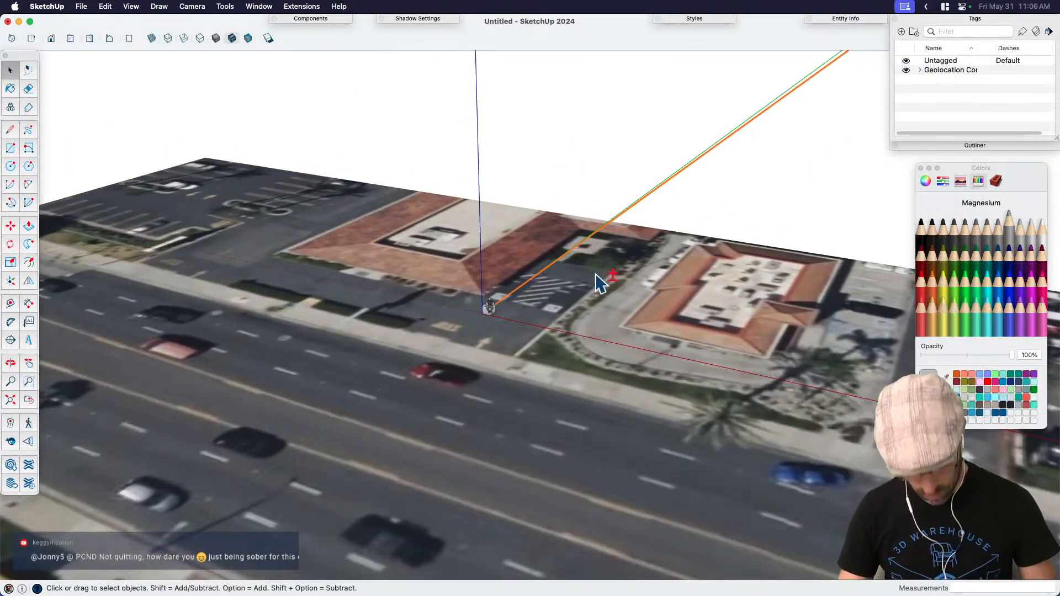
{"action": "key", "text": "shift+c"}
{"action": "key", "text": "super+1"}
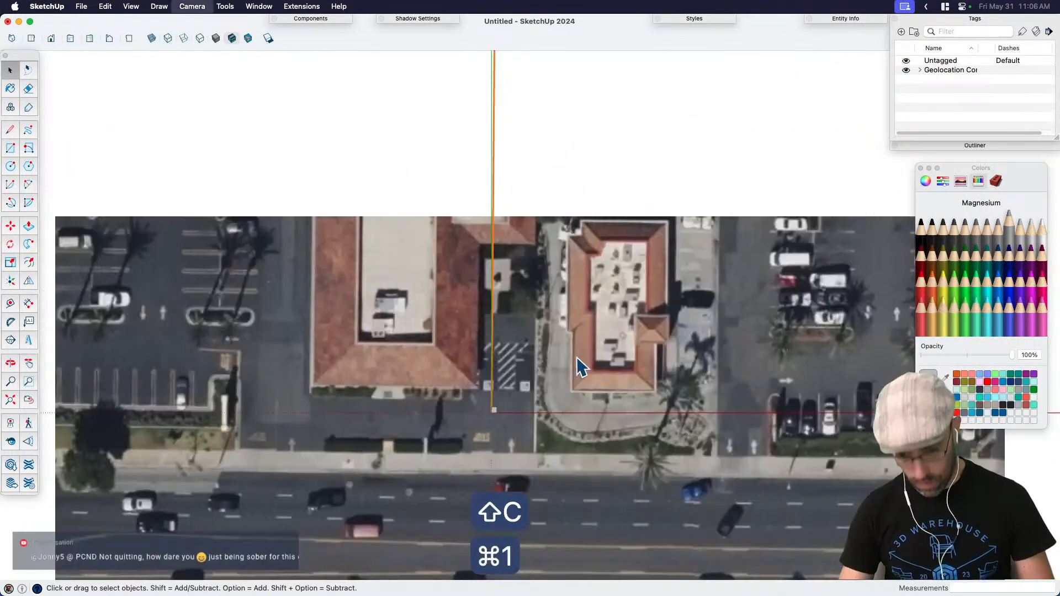
{"action": "scroll", "coordinate": [575, 367], "scroll_direction": "down", "scroll_amount": 3}
{"action": "key", "text": "h"}
{"action": "left_click_drag", "start_coordinate": [575, 367], "coordinate": [559, 287]}
{"action": "left_click_drag", "start_coordinate": [594, 349], "coordinate": [577, 317]}
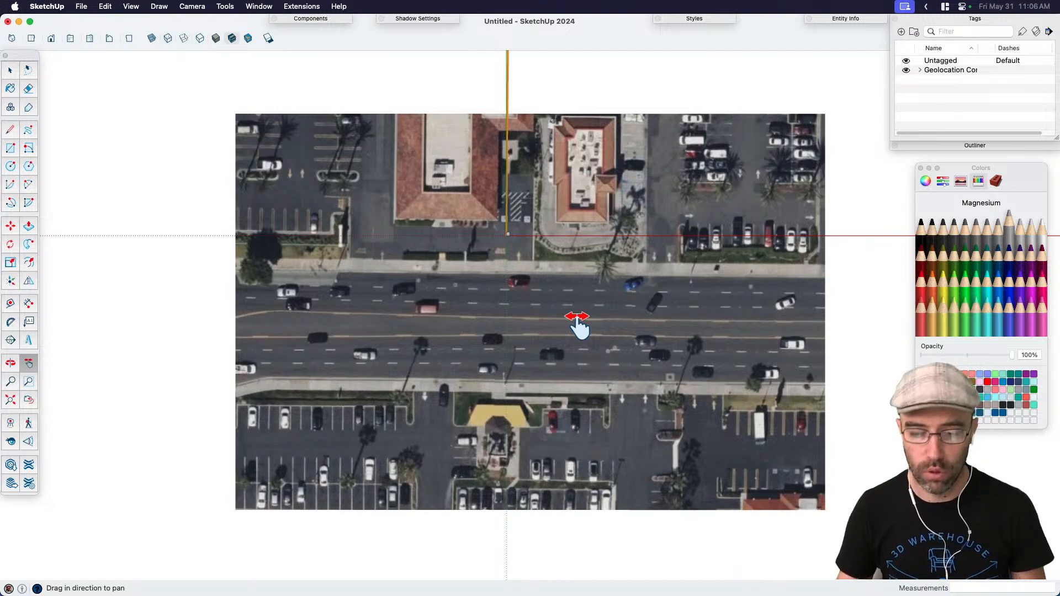
Step: Unlock the imported satellite image so it can be edited
{"action": "scroll", "coordinate": [578, 326], "scroll_direction": "up", "scroll_amount": 4}
{"action": "key", "text": "space"}
{"action": "scroll", "coordinate": [580, 309], "scroll_direction": "down", "scroll_amount": 5}
{"action": "left_click", "coordinate": [571, 327]}
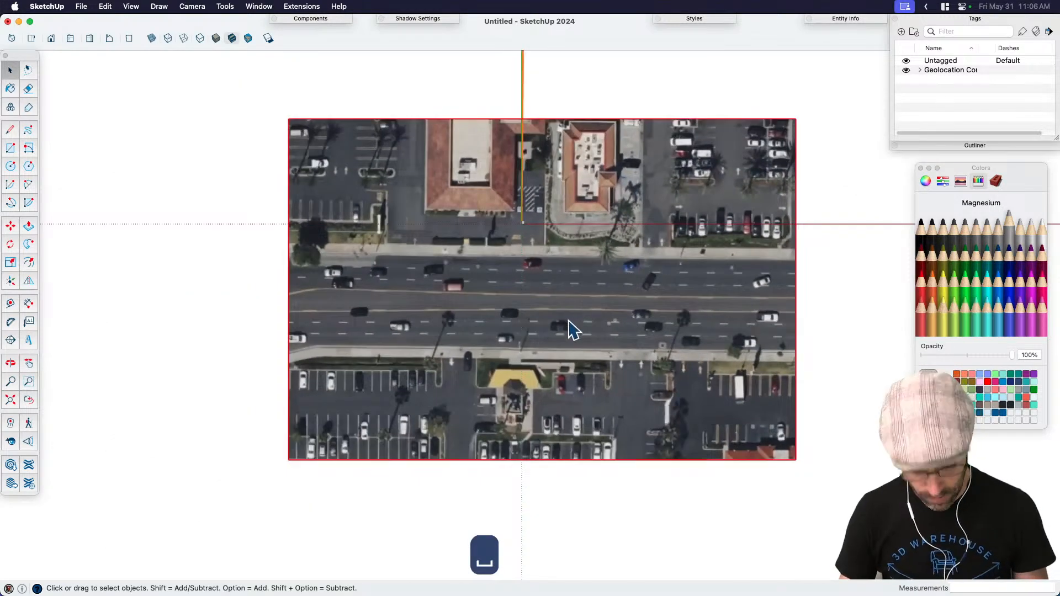
{"action": "right_click", "coordinate": [570, 326]}
{"action": "left_click", "coordinate": [619, 342]}
Step: Rotate the satellite image 90 degrees clockwise about a point in the parking lot south of the road
{"action": "key", "text": "q"}
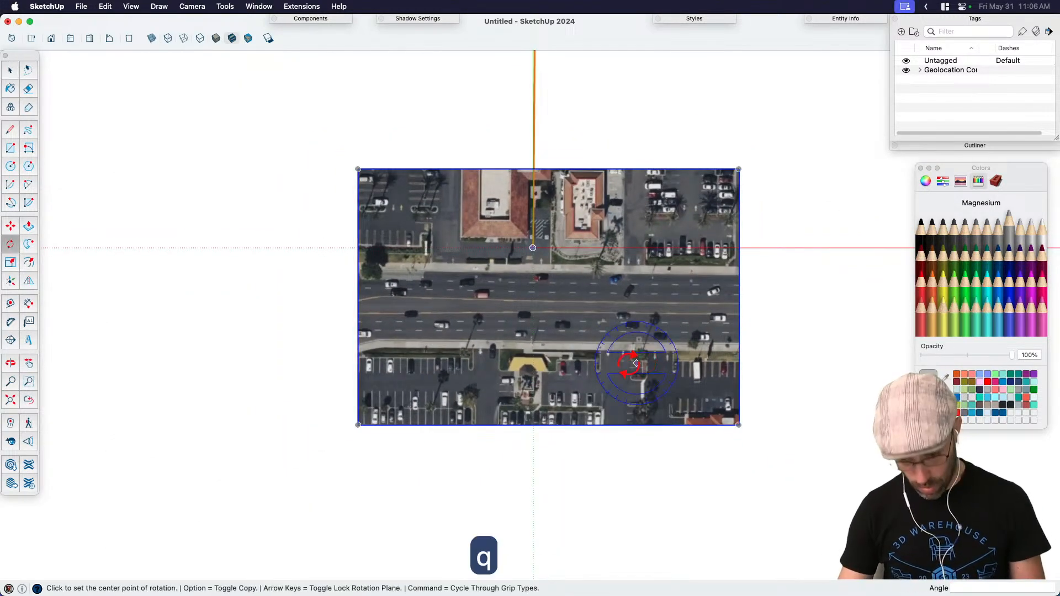
{"action": "left_click", "coordinate": [617, 362]}
{"action": "left_click", "coordinate": [538, 362]}
{"action": "type", "text": "90"}
{"action": "key", "text": "Return"}
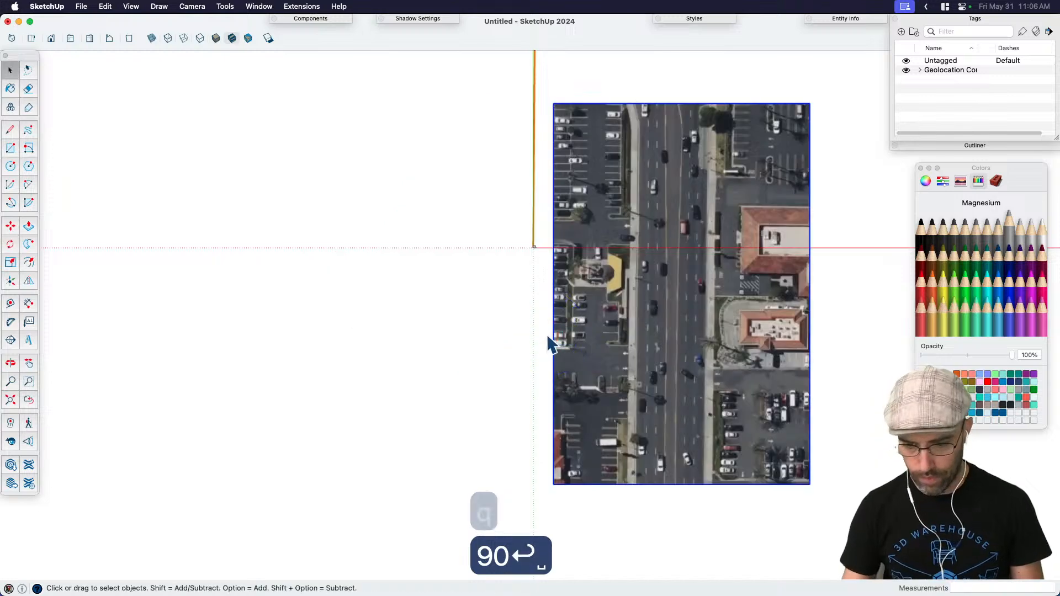
Step: Turn on X-ray display and draw a line along the outer edge of the sidewalk beside the yellow-roofed building
{"action": "key", "text": "h"}
{"action": "left_click_drag", "start_coordinate": [676, 315], "coordinate": [509, 343]}
{"action": "key", "text": "shift+x"}
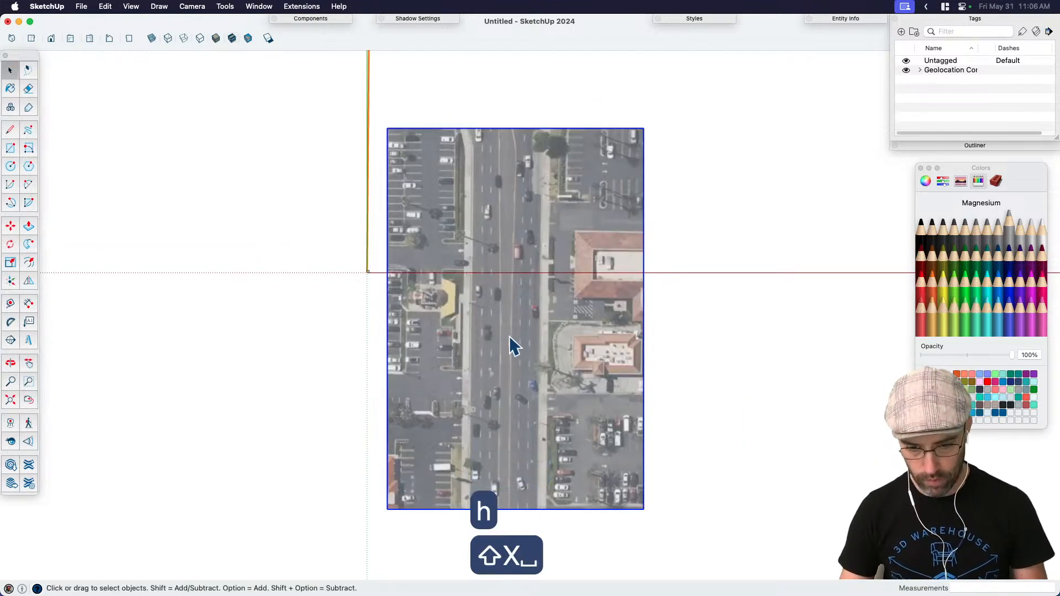
{"action": "scroll", "coordinate": [479, 312], "scroll_direction": "up", "scroll_amount": 3}
{"action": "key", "text": "l"}
{"action": "scroll", "coordinate": [464, 221], "scroll_direction": "up", "scroll_amount": 4}
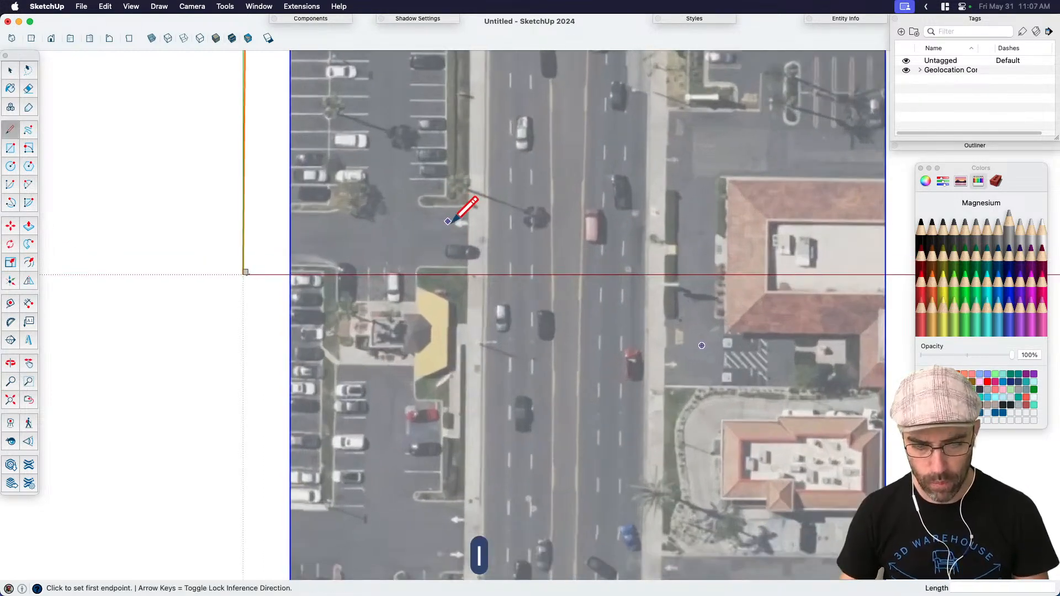
{"action": "left_click", "coordinate": [476, 234]}
{"action": "left_click", "coordinate": [489, 412]}
{"action": "key", "text": "space"}
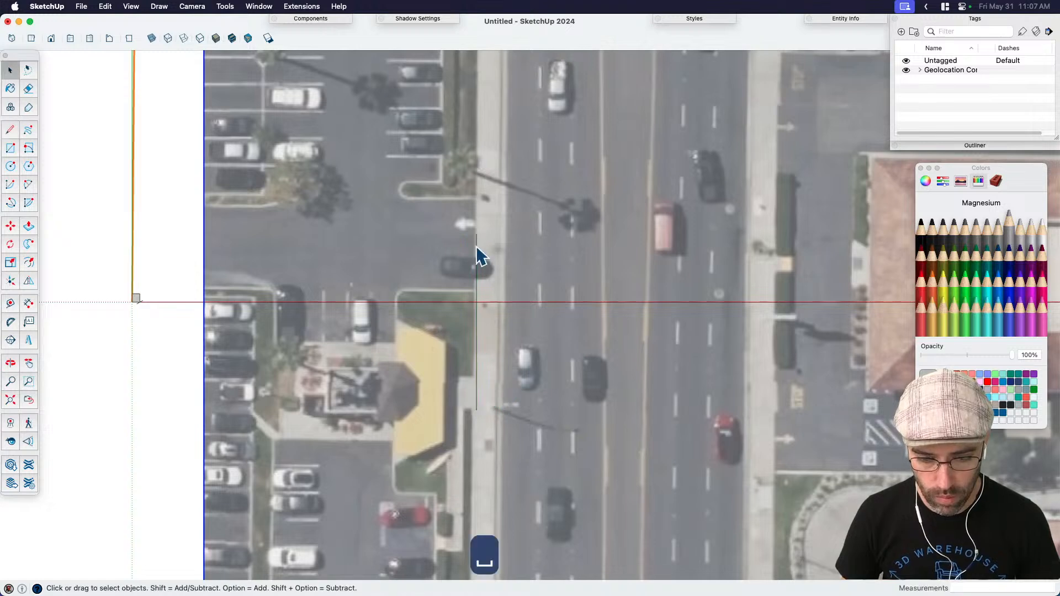
Step: Copy the sidewalk edge line 8' toward the road to mark the curb
{"action": "scroll", "coordinate": [481, 265], "scroll_direction": "up", "scroll_amount": 2}
{"action": "left_click", "coordinate": [478, 274]}
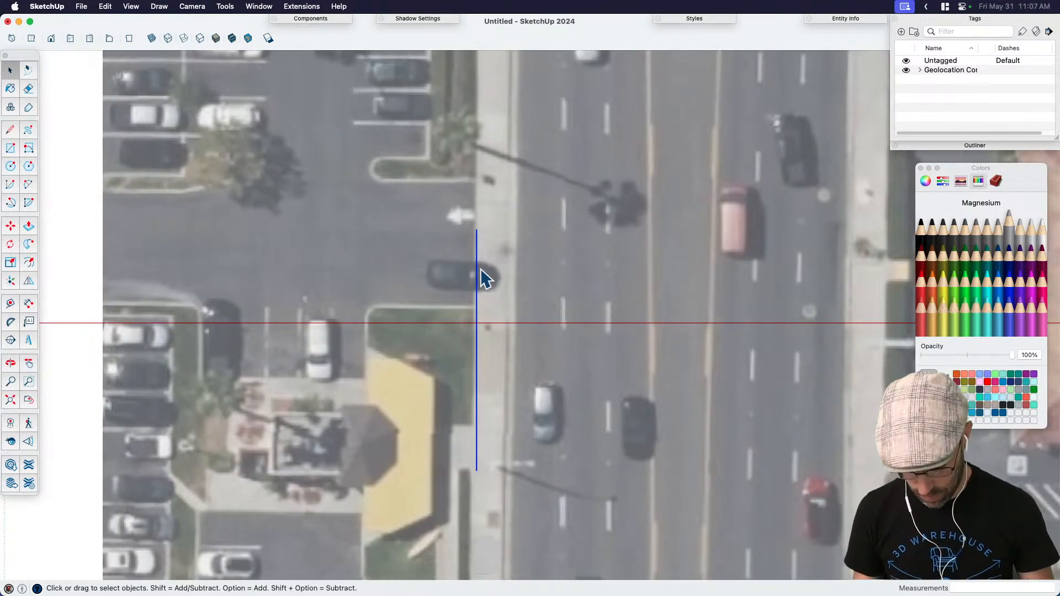
{"action": "key", "text": "m"}
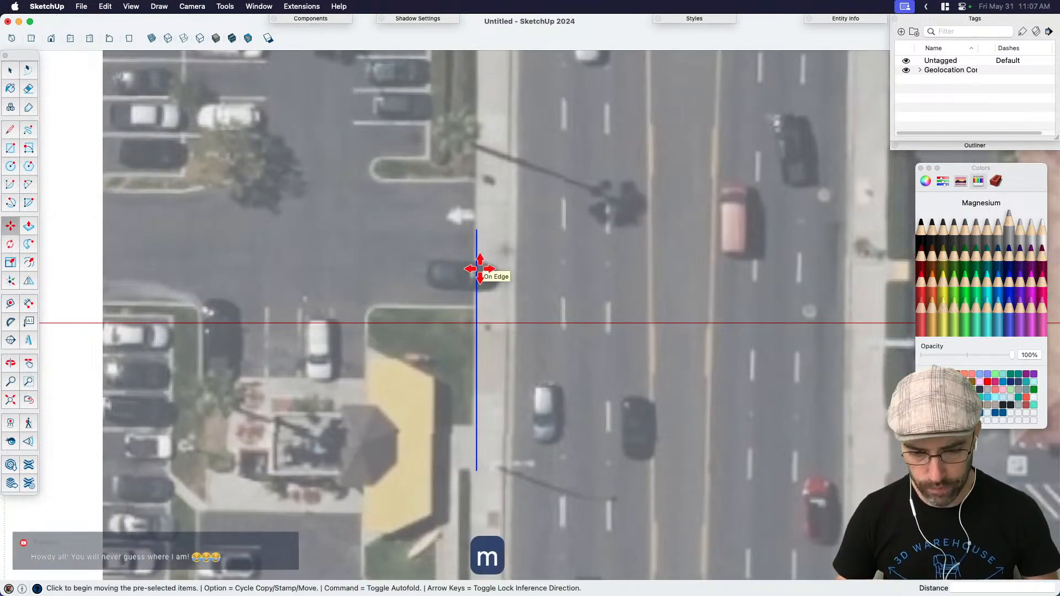
{"action": "left_click", "coordinate": [509, 294]}
{"action": "key", "text": "alt"}
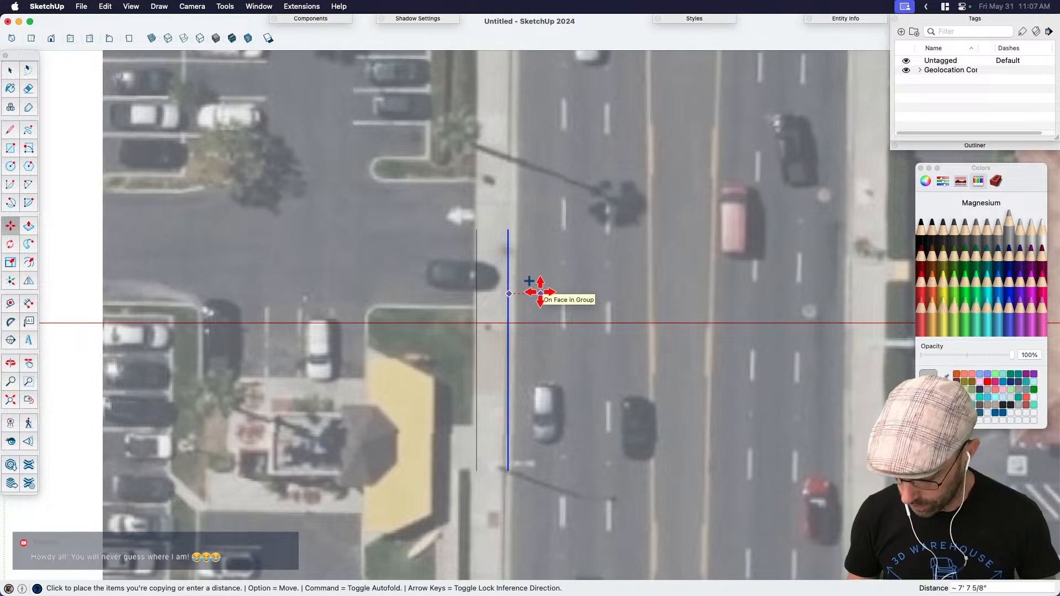
{"action": "type", "text": "8'"}
{"action": "key", "text": "Return"}
{"action": "key", "text": "space"}
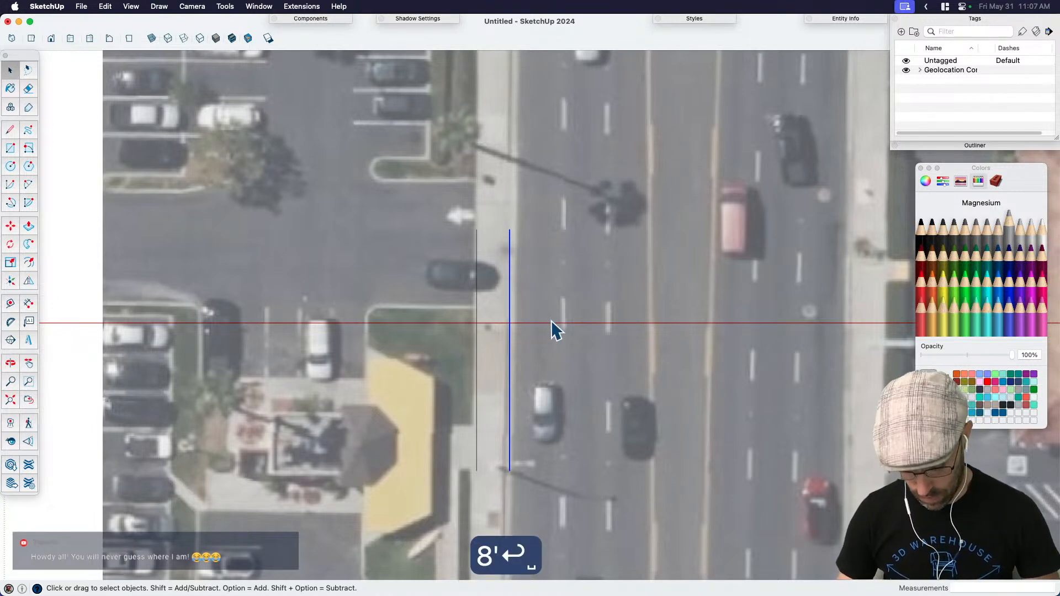
Step: Copy the curb line 84' straight across the road to mark the opposite curb
{"action": "key", "text": "m"}
{"action": "left_click", "coordinate": [548, 371]}
{"action": "key", "text": "alt"}
{"action": "scroll", "coordinate": [547, 372], "scroll_direction": "down", "scroll_amount": 2}
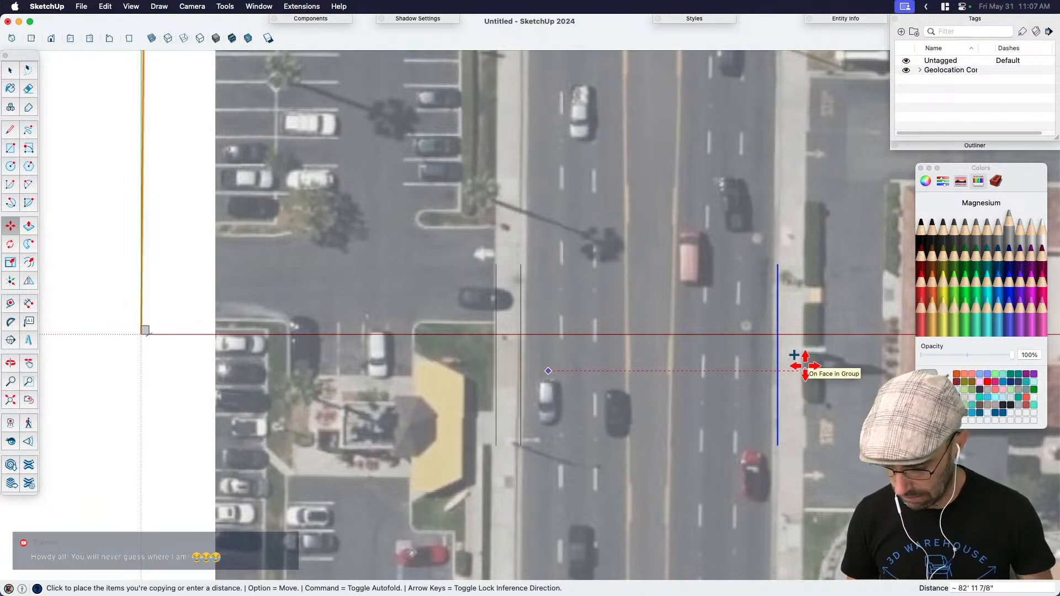
{"action": "type", "text": "84"}
{"action": "key", "text": "Return"}
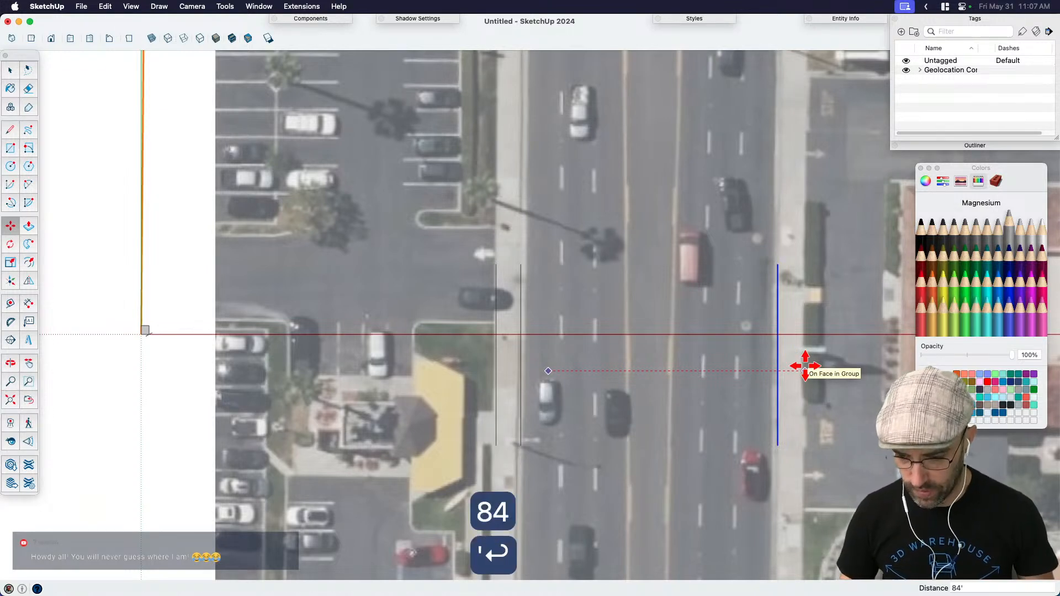
{"action": "key", "text": "space"}
Step: Copy the far curb line 8' outward to mark the outer edge of the opposite sidewalk
{"action": "key", "text": "m"}
{"action": "left_click", "coordinate": [805, 368]}
{"action": "key", "text": "alt"}
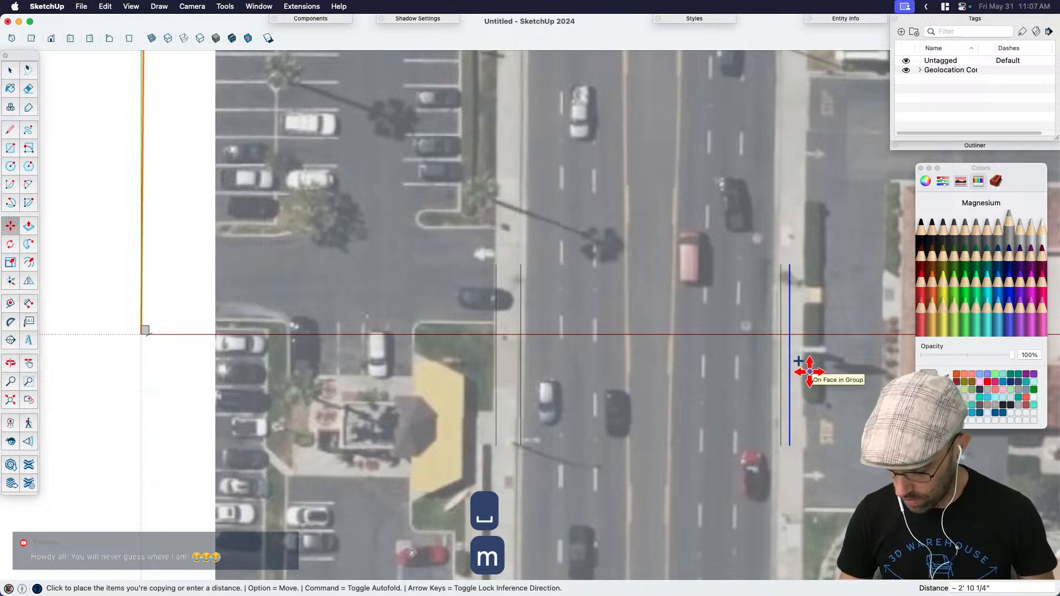
{"action": "type", "text": "8'"}
{"action": "key", "text": "Return"}
{"action": "key", "text": "space"}
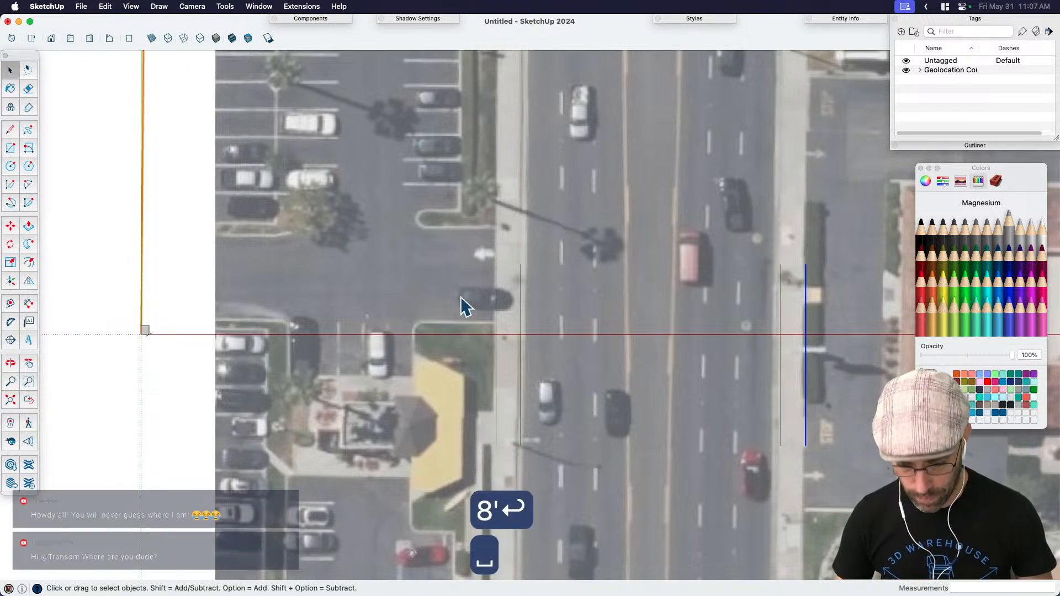
Step: Dimension the overall width between the two outer sidewalk lines, placing the dimension just beyond their upper ends
{"action": "key", "text": "shift+d"}
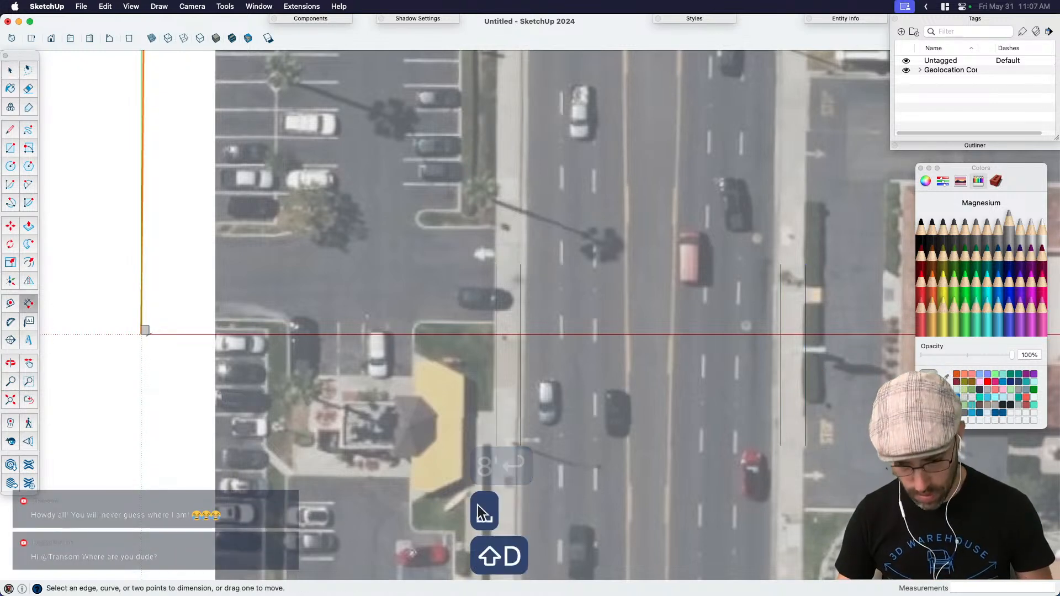
{"action": "left_click", "coordinate": [496, 264]}
{"action": "left_click", "coordinate": [806, 264]}
{"action": "left_click", "coordinate": [811, 232]}
{"action": "key", "text": "space"}
{"action": "scroll", "coordinate": [682, 221], "scroll_direction": "up", "scroll_amount": 5}
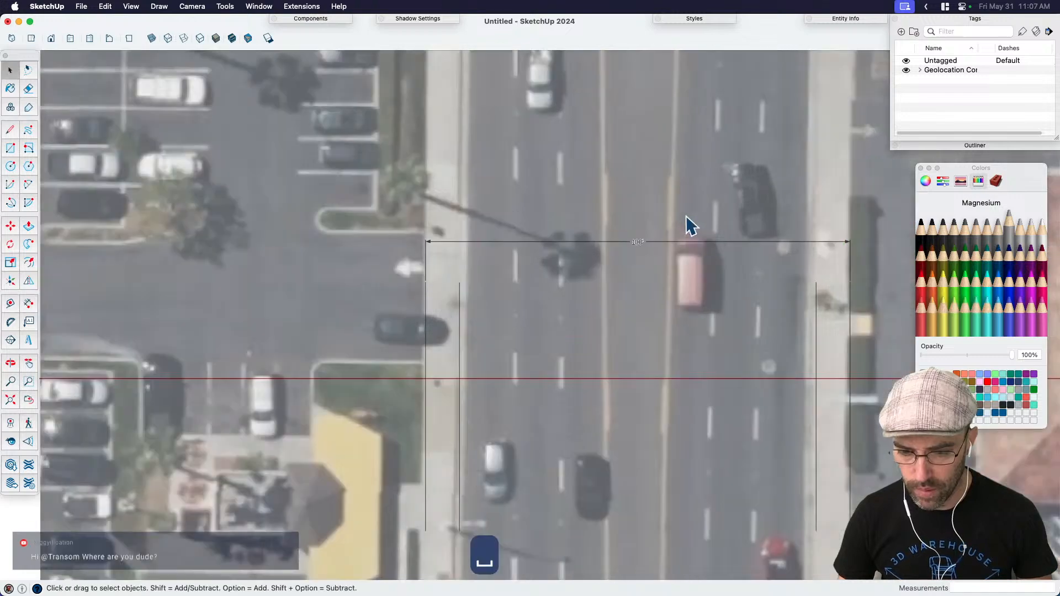
{"action": "scroll", "coordinate": [607, 259], "scroll_direction": "down", "scroll_amount": 8}
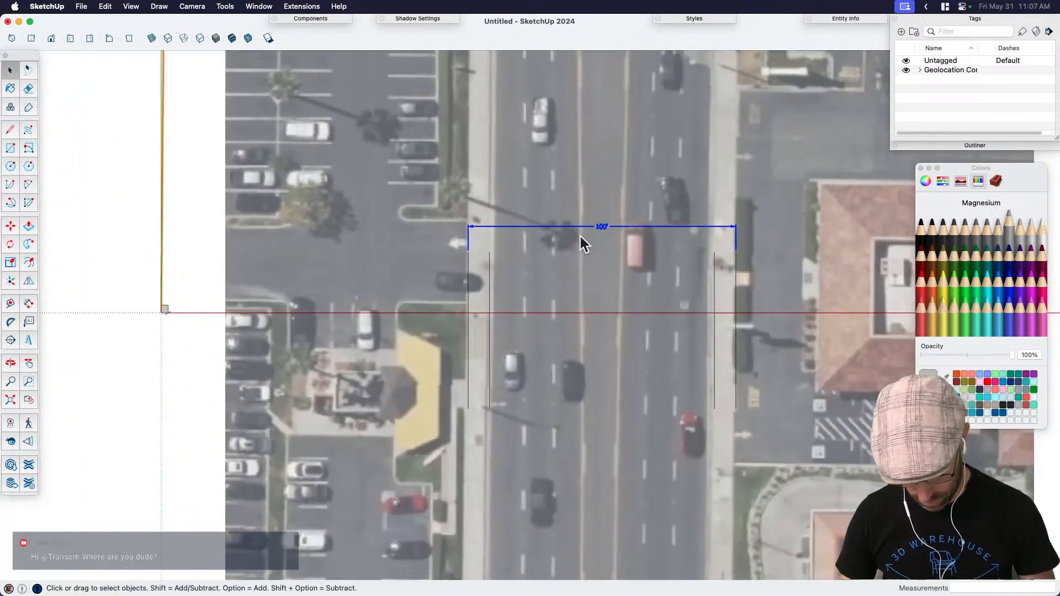
Step: Hide the geolocation content tag folder and turn off the true north indicator
{"action": "key", "text": "h"}
{"action": "left_click_drag", "start_coordinate": [645, 330], "coordinate": [607, 314]}
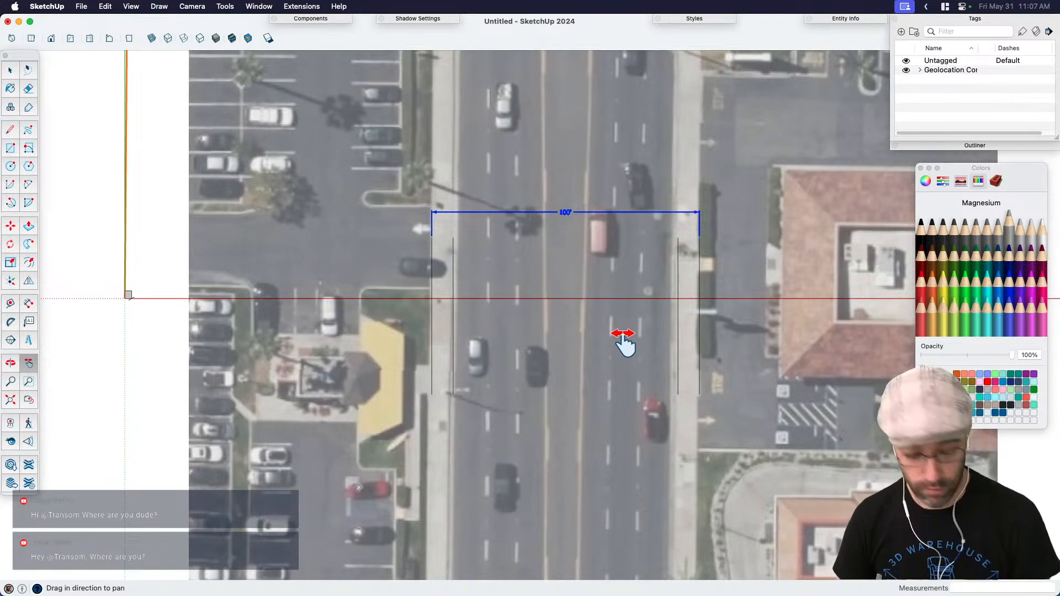
{"action": "key", "text": "space"}
{"action": "scroll", "coordinate": [611, 328], "scroll_direction": "down", "scroll_amount": 2}
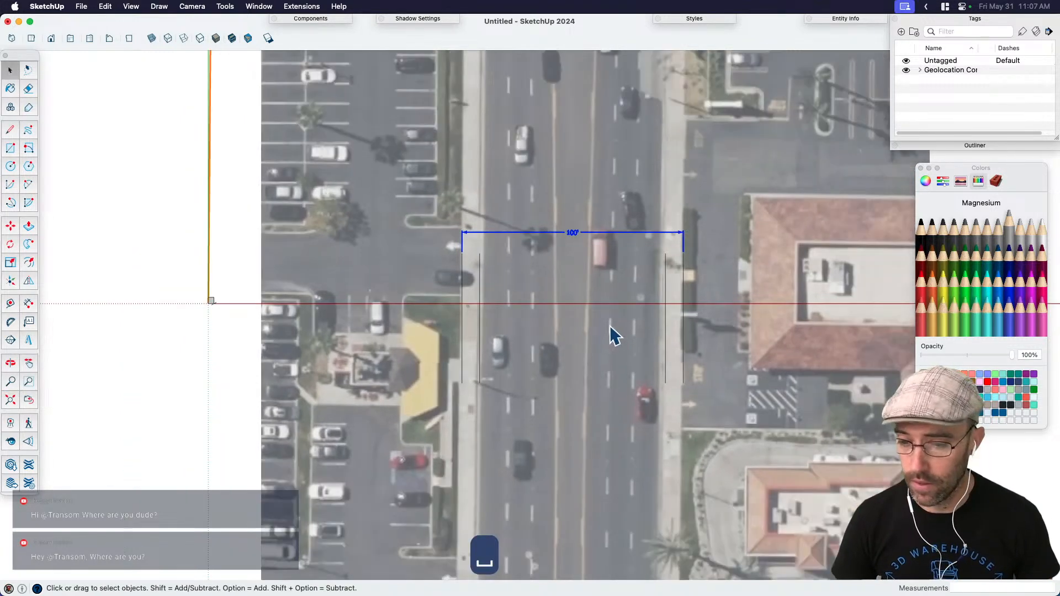
{"action": "key", "text": "h"}
{"action": "left_click_drag", "start_coordinate": [649, 360], "coordinate": [631, 353]}
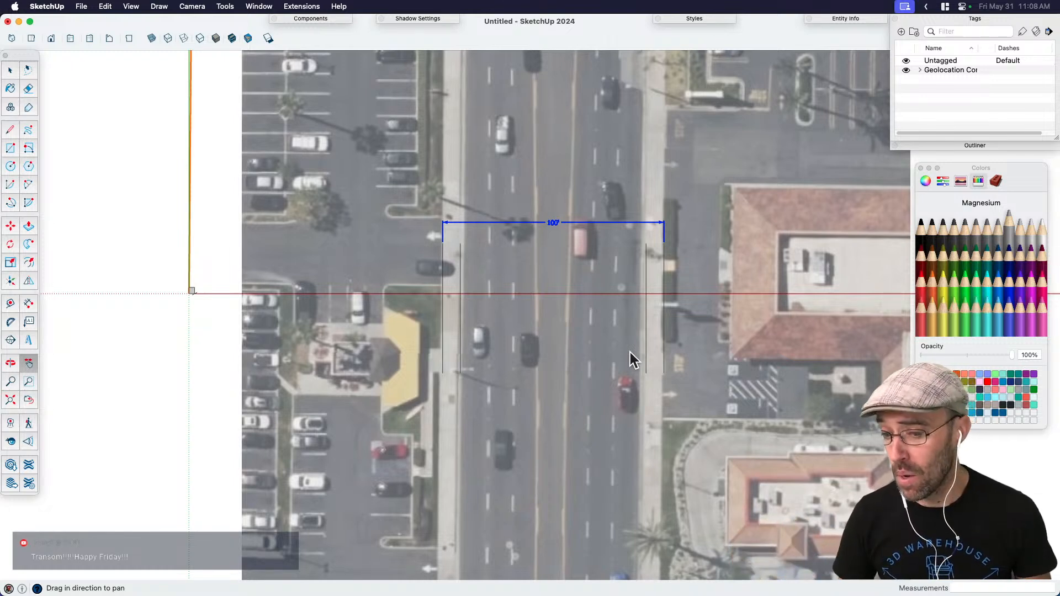
{"action": "left_click", "coordinate": [907, 70]}
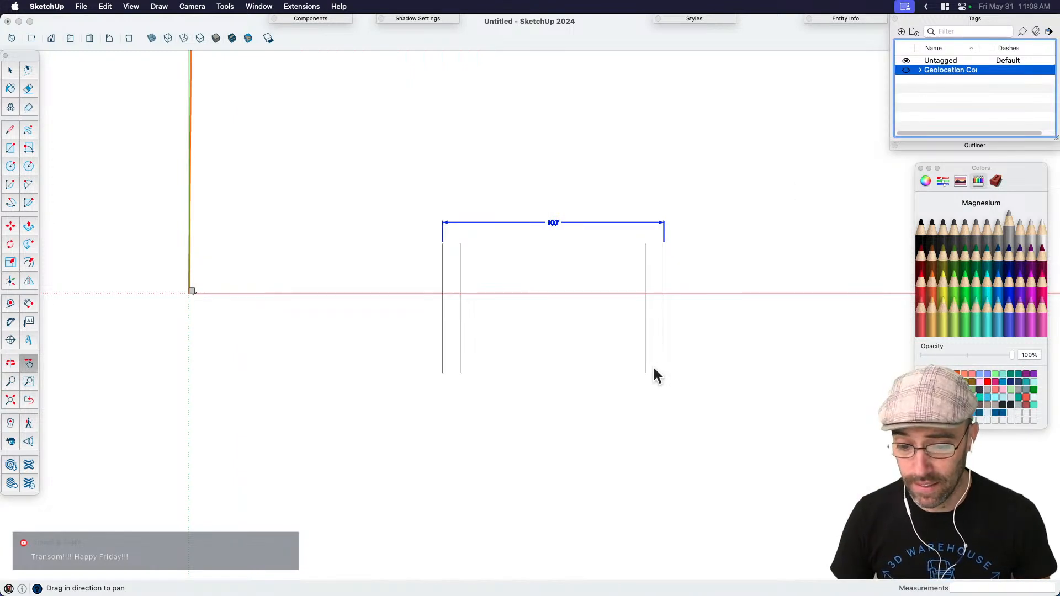
{"action": "key", "text": "space"}
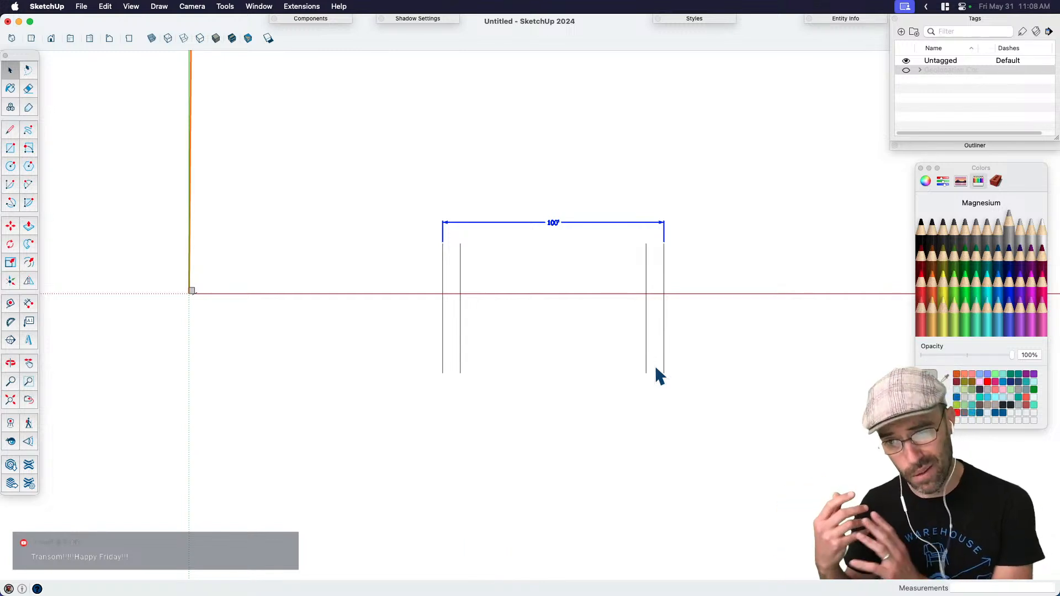
{"action": "left_click", "coordinate": [130, 6]}
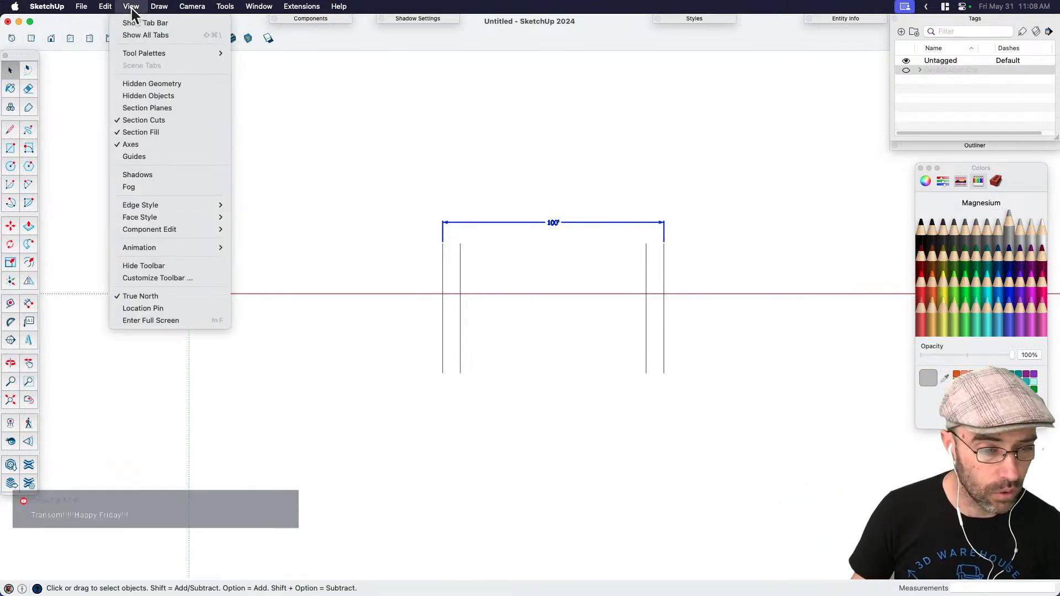
{"action": "left_click", "coordinate": [142, 295]}
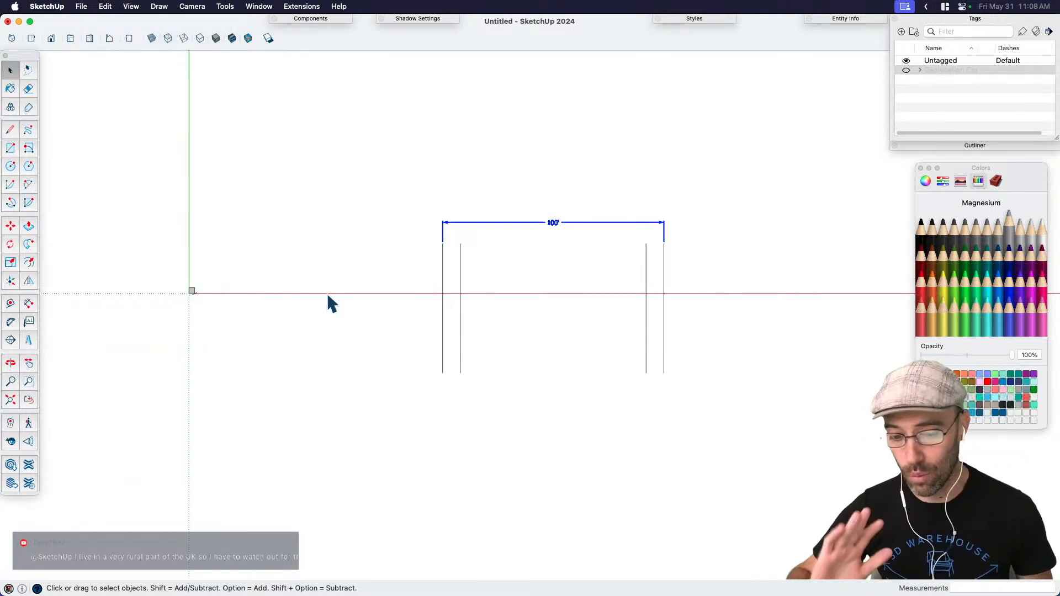
Step: Frame the four street lines closely and turn off the display of the drawing axes
{"action": "key", "text": "space"}
{"action": "key", "text": "h"}
{"action": "scroll", "coordinate": [545, 341], "scroll_direction": "up", "scroll_amount": 3}
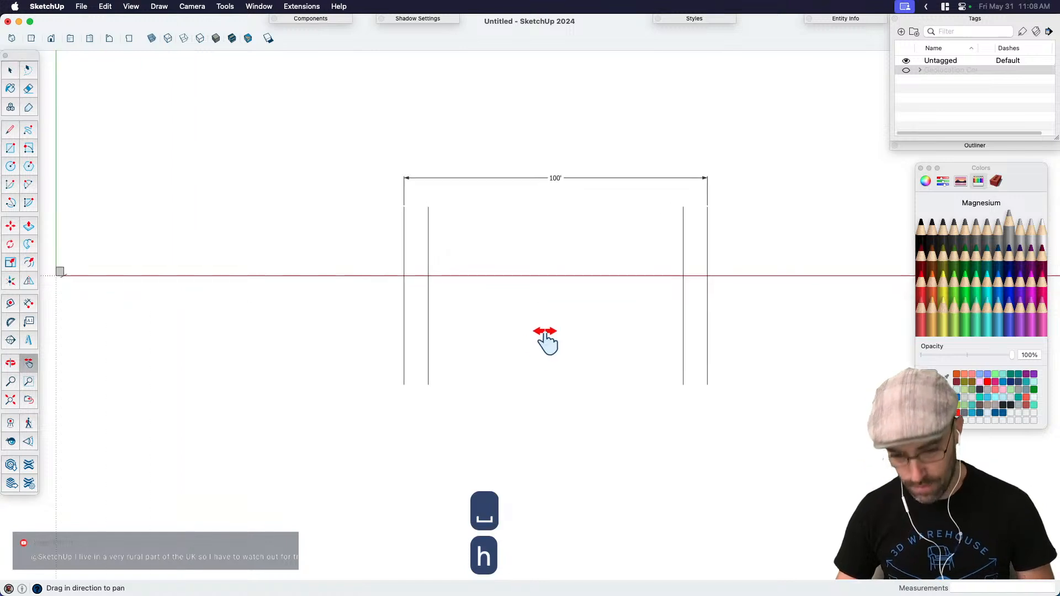
{"action": "left_click_drag", "start_coordinate": [545, 341], "coordinate": [509, 337]}
{"action": "key", "text": "h"}
{"action": "scroll", "coordinate": [508, 332], "scroll_direction": "up", "scroll_amount": 2}
{"action": "scroll", "coordinate": [507, 330], "scroll_direction": "up", "scroll_amount": 2}
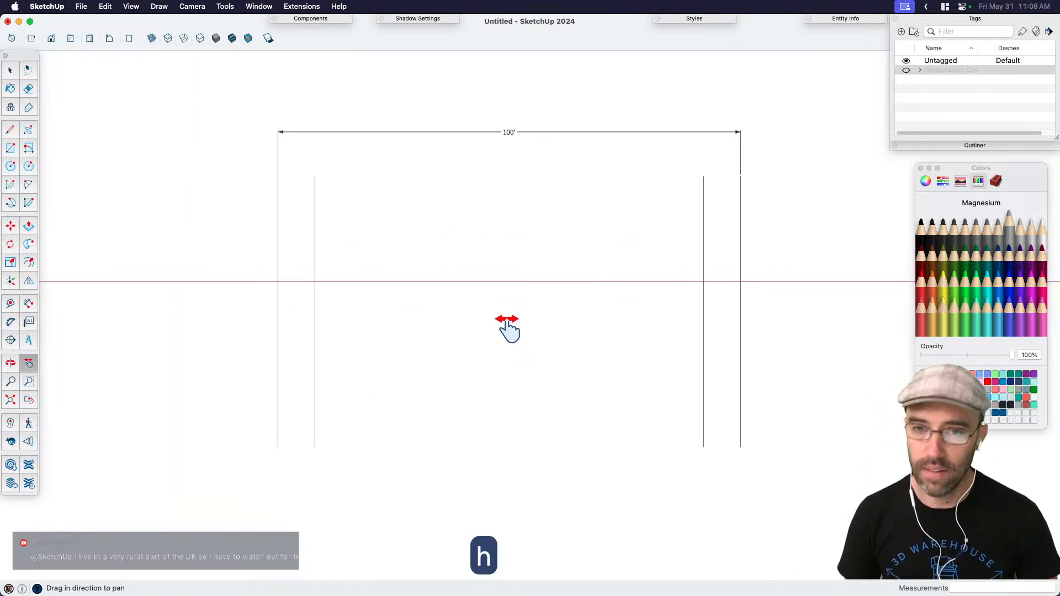
{"action": "left_click", "coordinate": [132, 8]}
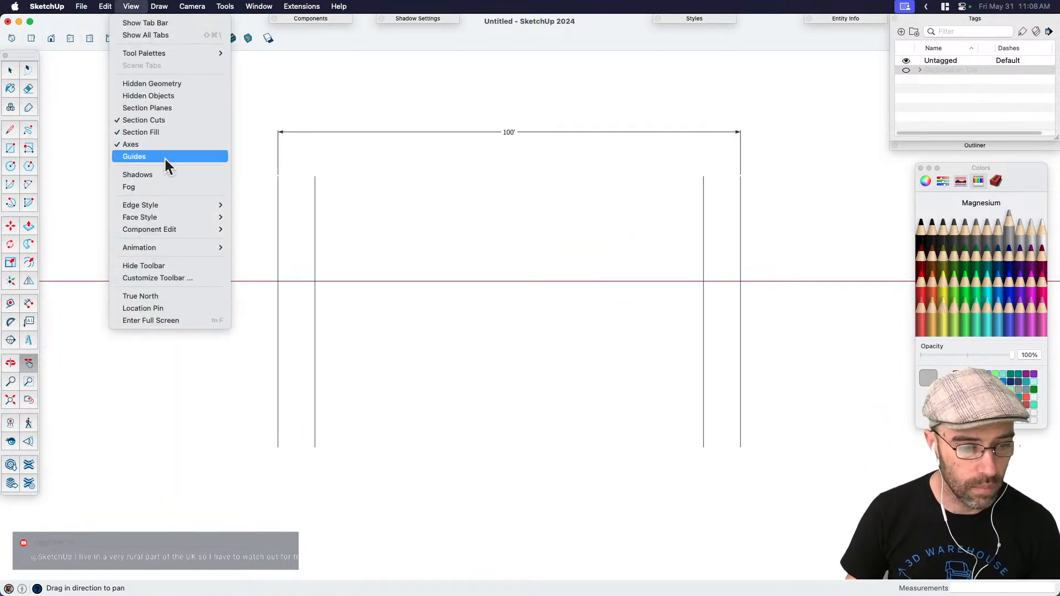
{"action": "left_click", "coordinate": [163, 146]}
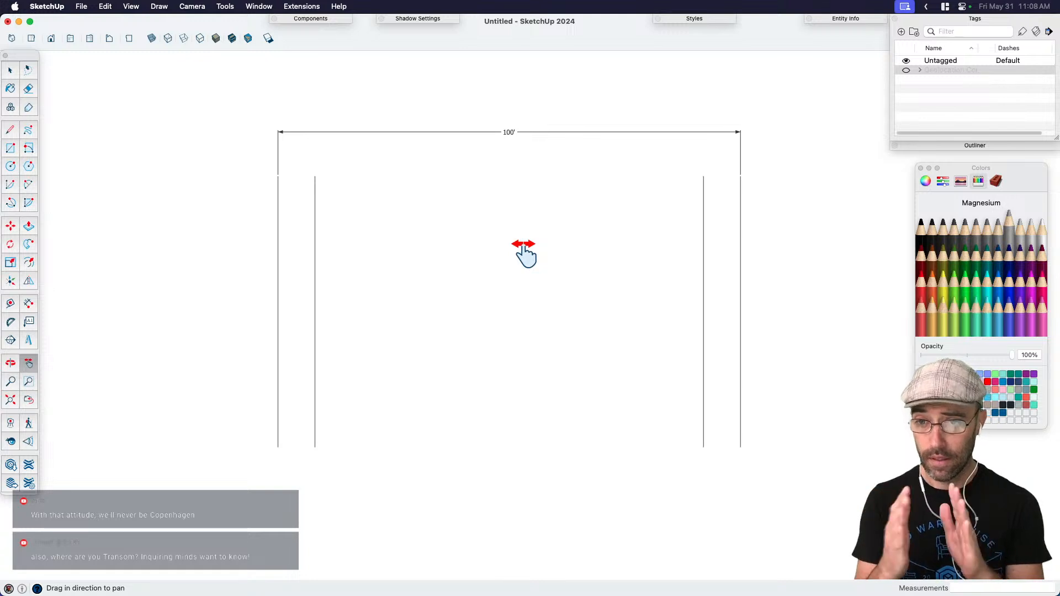
{"action": "key", "text": "space"}
{"action": "key", "text": "h"}
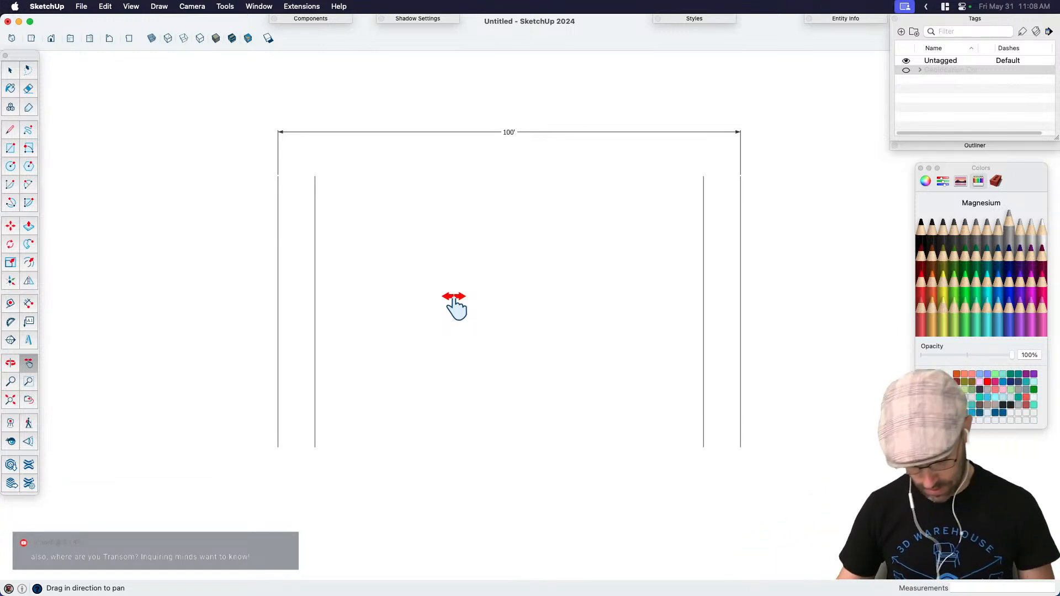
{"action": "key", "text": "h"}
{"action": "key", "text": "space"}
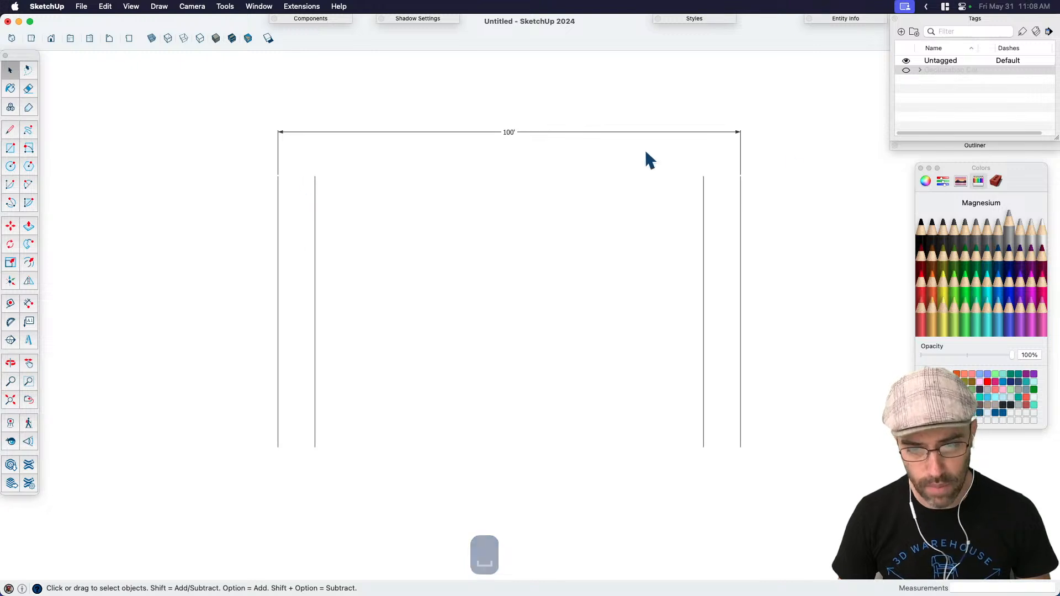
Step: Dimension the road width between the two curb lines, placing the dimension inside the overall one
{"action": "left_click", "coordinate": [277, 260]}
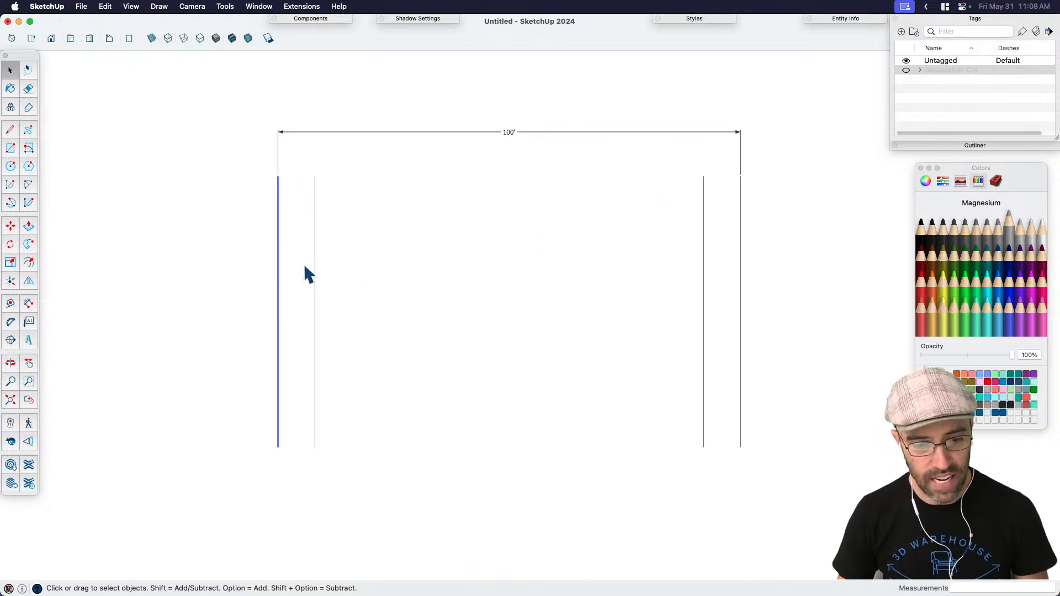
{"action": "left_click", "coordinate": [316, 268]}
{"action": "key", "text": "shift+d"}
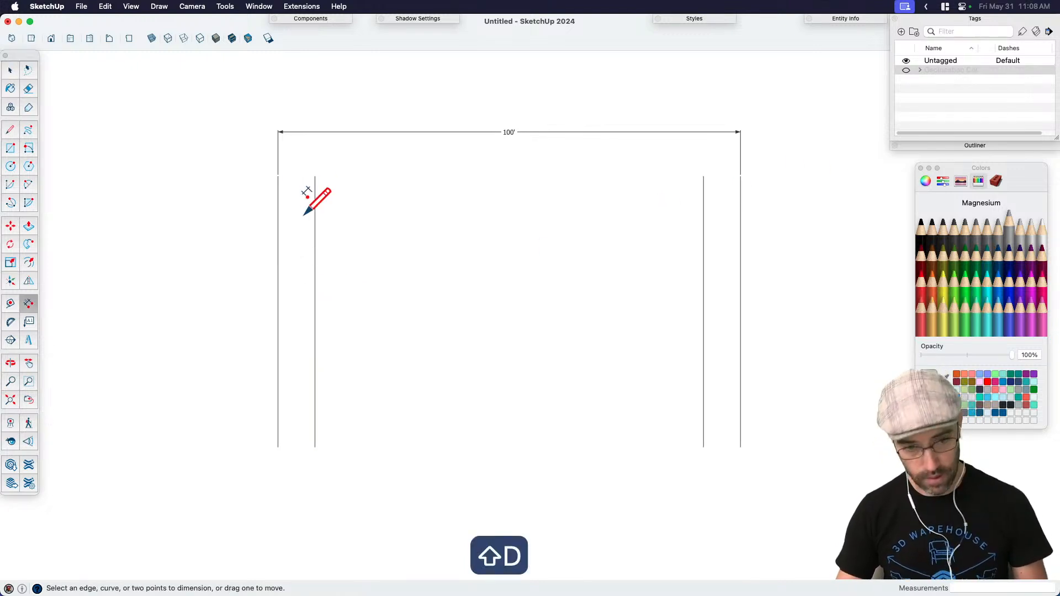
{"action": "left_click", "coordinate": [315, 176]}
{"action": "left_click", "coordinate": [704, 175]}
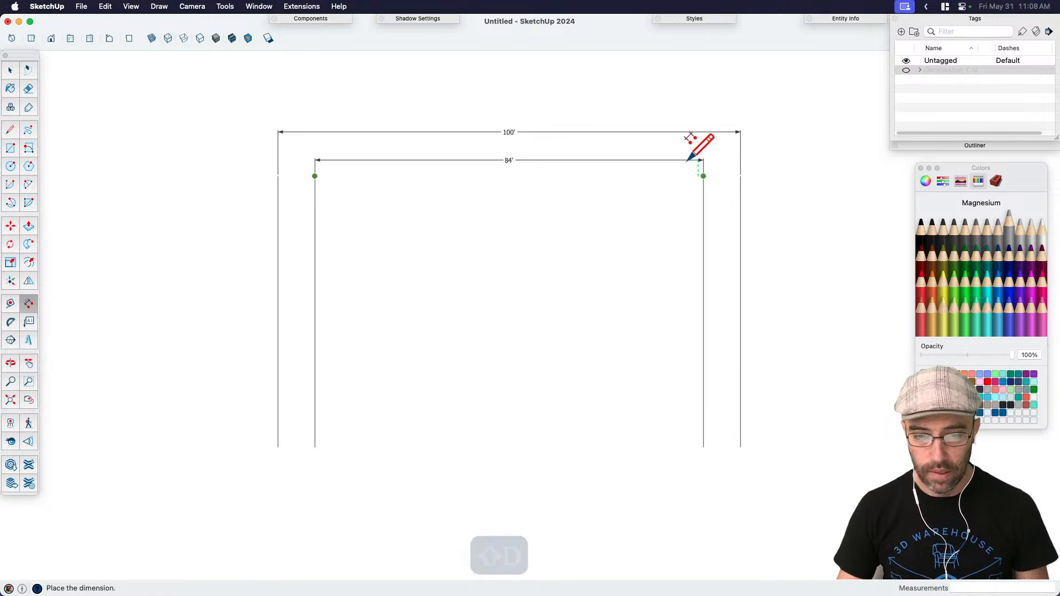
{"action": "left_click", "coordinate": [685, 162]}
{"action": "key", "text": "space"}
{"action": "scroll", "coordinate": [532, 150], "scroll_direction": "up", "scroll_amount": 3}
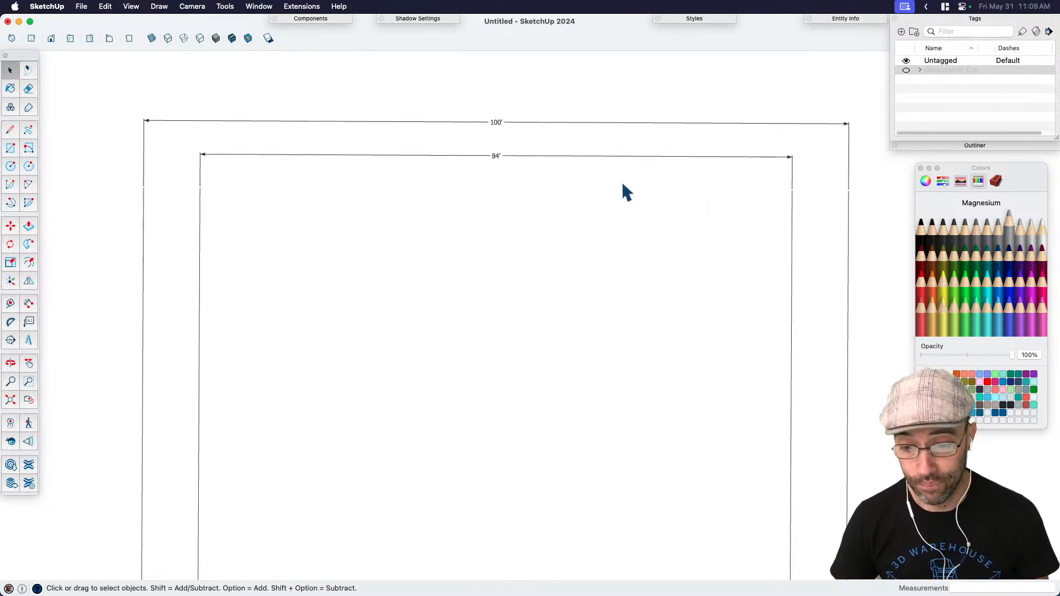
Step: Draw a rectangle filling the first sidewalk strip between its outer edge line and the curb line
{"action": "scroll", "coordinate": [602, 210], "scroll_direction": "down", "scroll_amount": 3}
{"action": "key", "text": "r"}
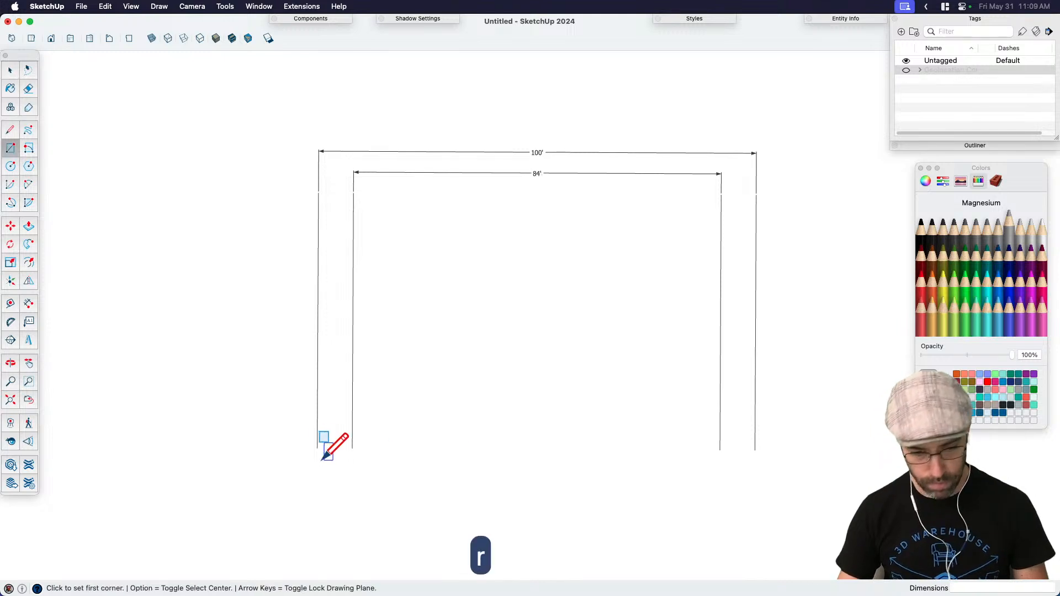
{"action": "left_click", "coordinate": [317, 449]}
{"action": "left_click", "coordinate": [353, 192]}
{"action": "key", "text": "space"}
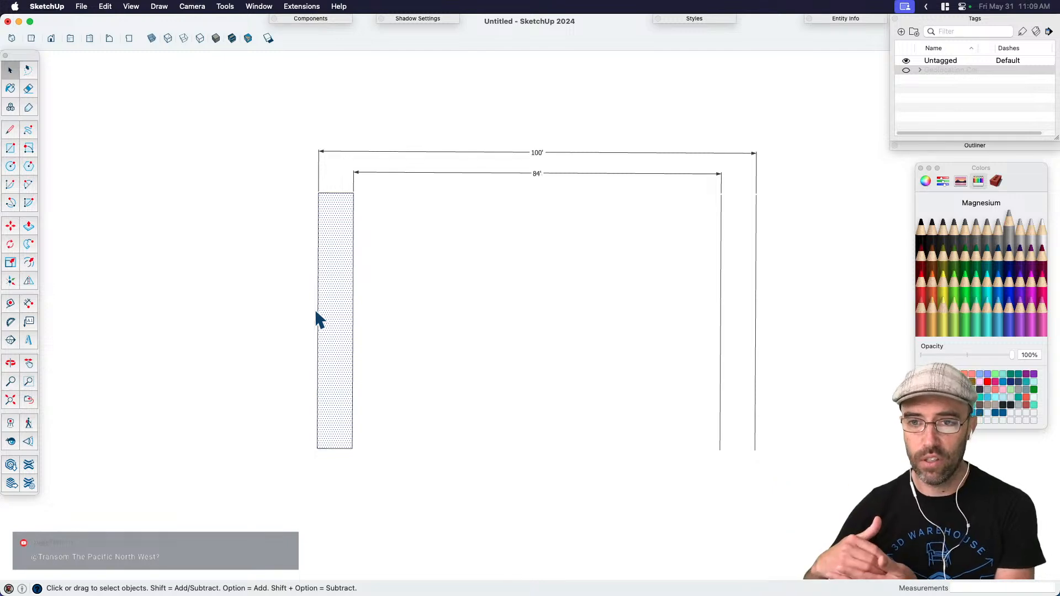
Step: Turn the sidewalk rectangle, with its face and edges, into a component and clear the selection
{"action": "key", "text": "b"}
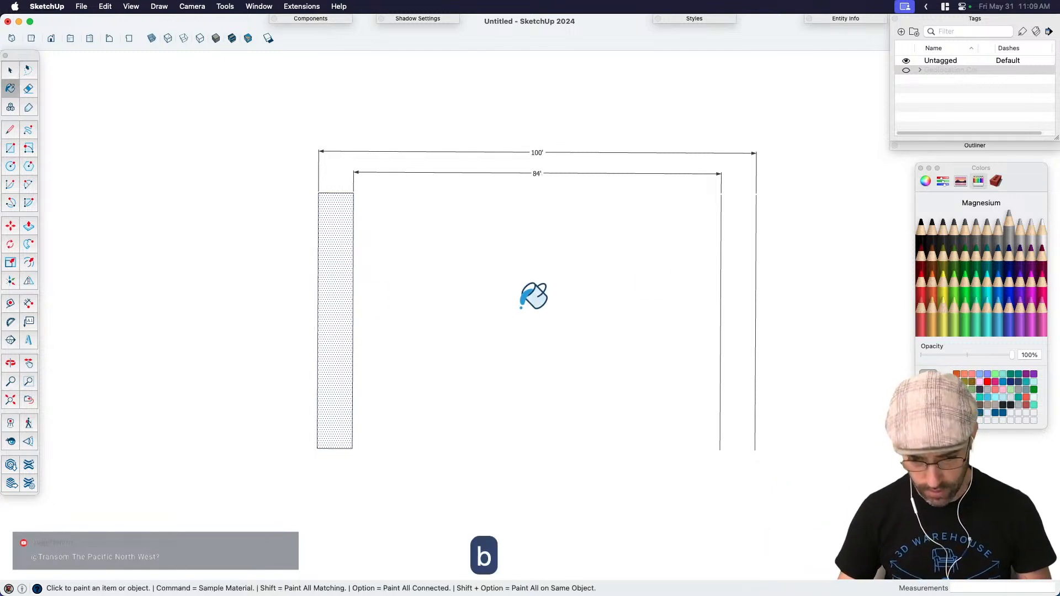
{"action": "key", "text": "space"}
{"action": "scroll", "coordinate": [346, 395], "scroll_direction": "up", "scroll_amount": 3}
{"action": "left_click", "coordinate": [334, 417], "text": "shift"}
{"action": "key", "text": "shift+g"}
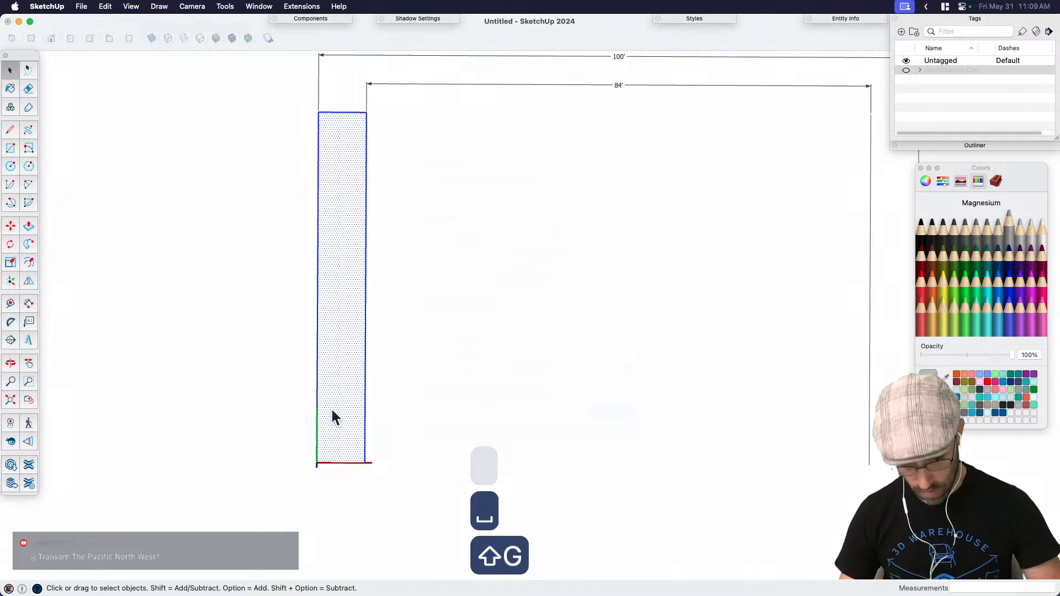
{"action": "key", "text": "Return"}
{"action": "key", "text": "m"}
{"action": "scroll", "coordinate": [348, 409], "scroll_direction": "down", "scroll_amount": 3}
{"action": "key", "text": "space"}
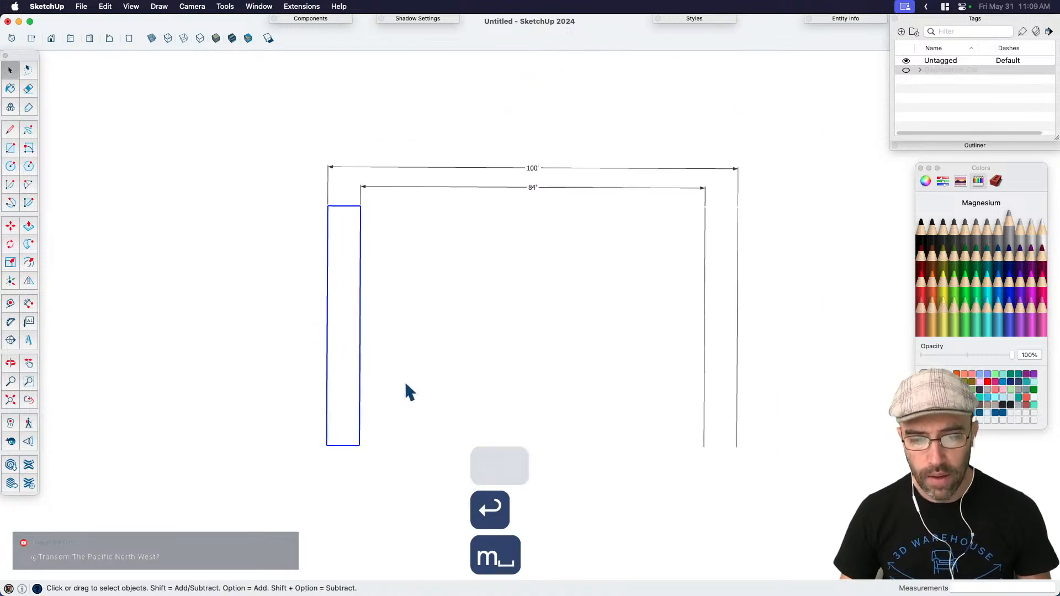
{"action": "left_click", "coordinate": [406, 385]}
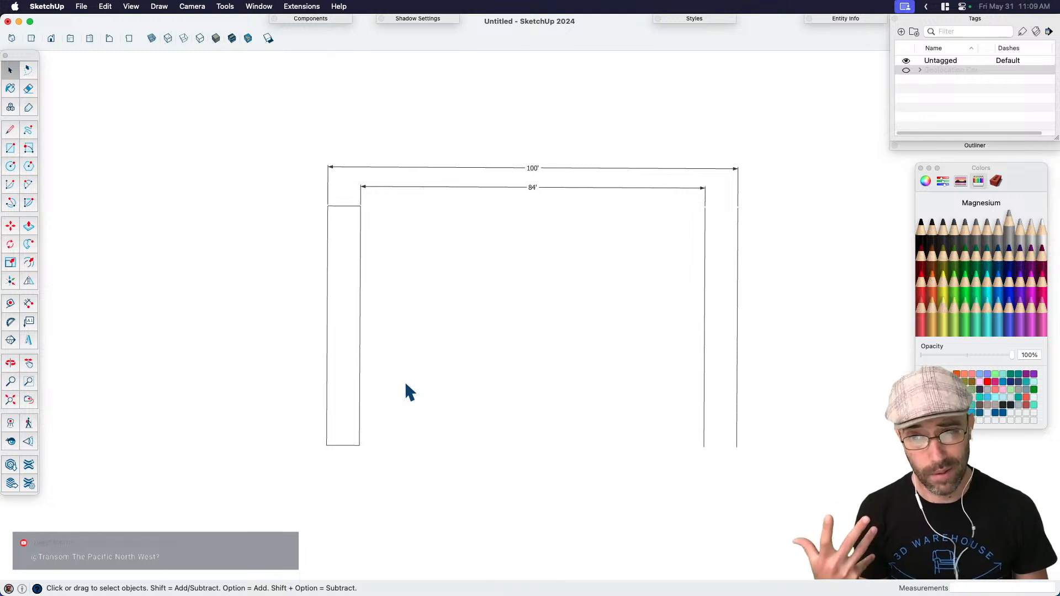
Step: Copy the sidewalk component directly beside the original so the copy starts at the curb line
{"action": "scroll", "coordinate": [367, 369], "scroll_direction": "up", "scroll_amount": 2}
{"action": "left_click", "coordinate": [347, 335]}
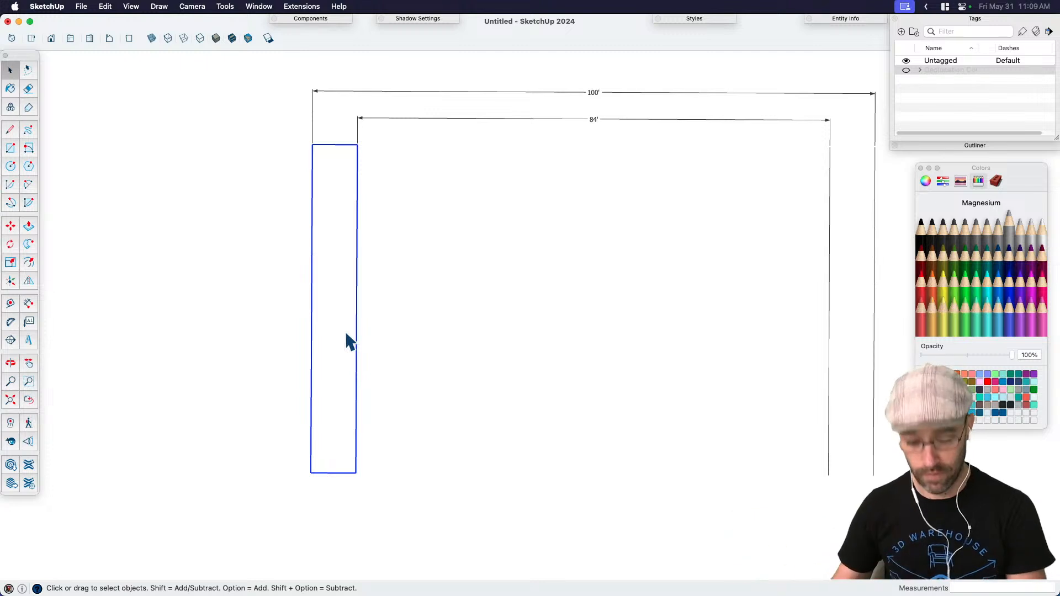
{"action": "key", "text": "m"}
{"action": "left_click", "coordinate": [311, 474]}
{"action": "key", "text": "alt"}
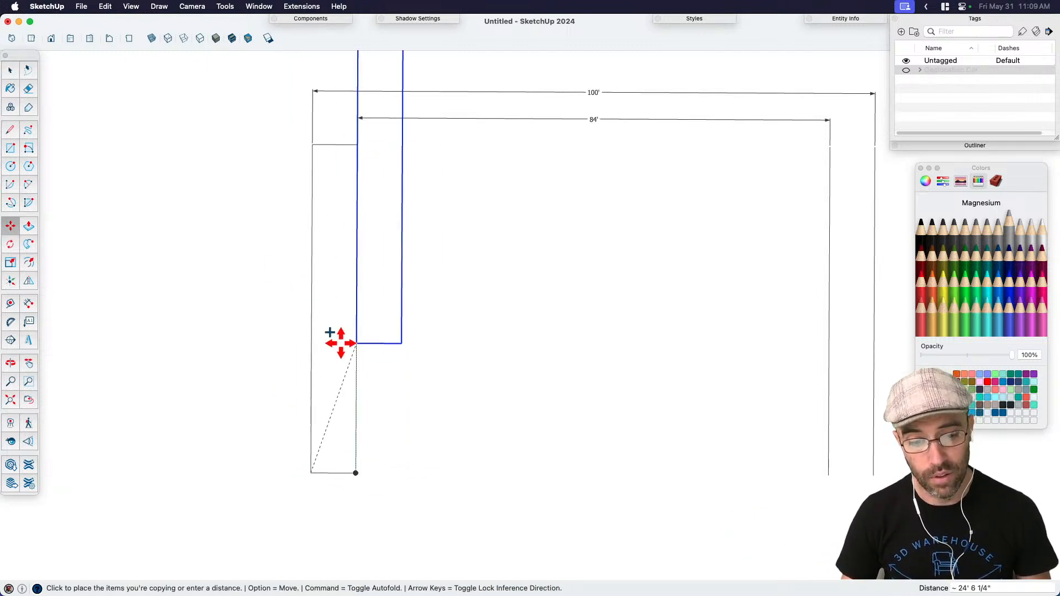
{"action": "left_click", "coordinate": [356, 473]}
{"action": "key", "text": "space"}
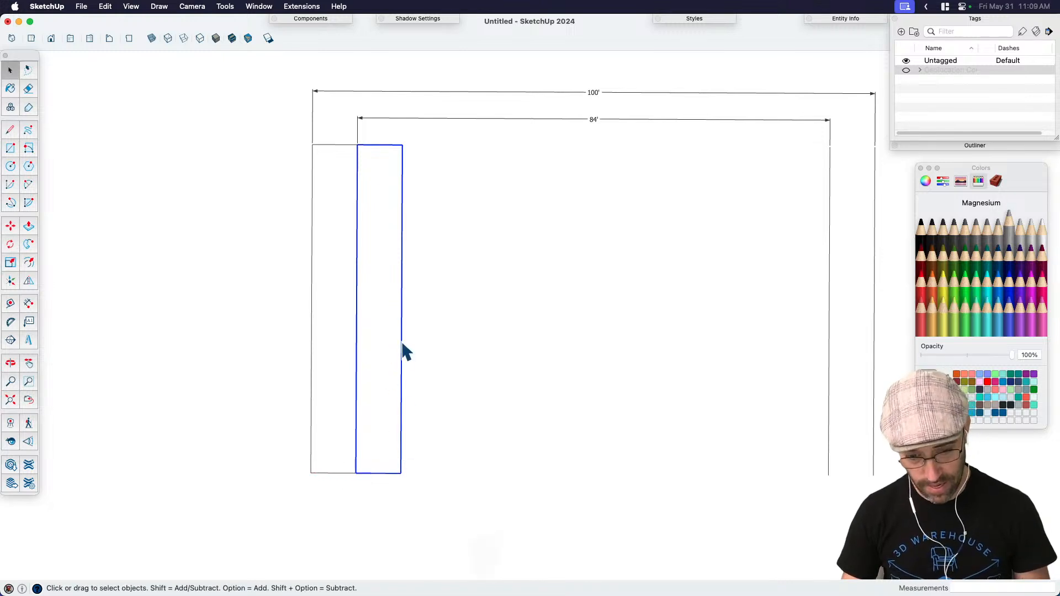
Step: Delete the copied sidewalk component on the road side of the curb line
{"action": "key", "text": "l"}
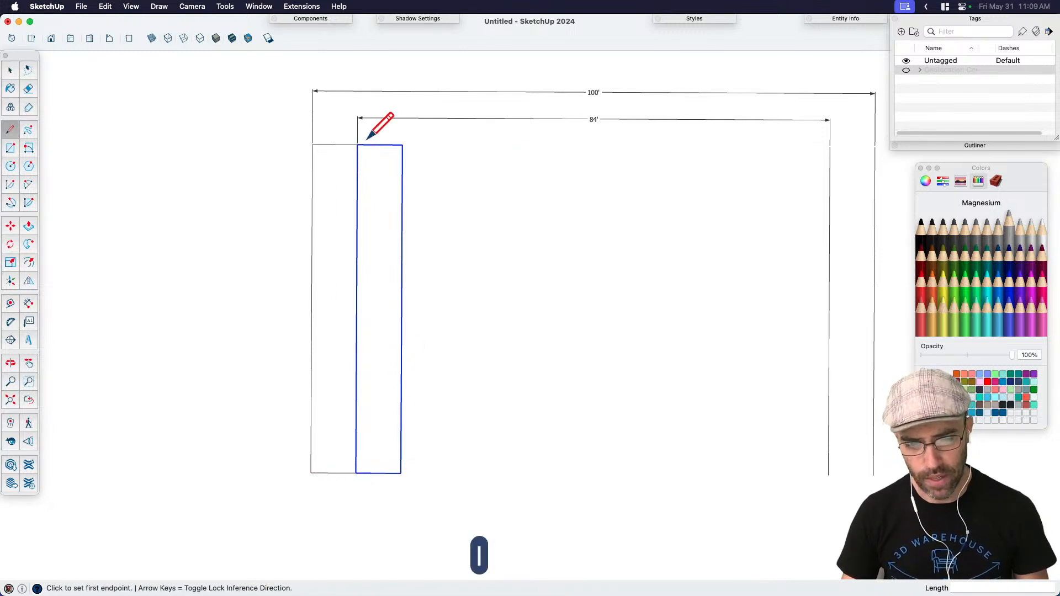
{"action": "key", "text": "space"}
{"action": "key", "text": "l"}
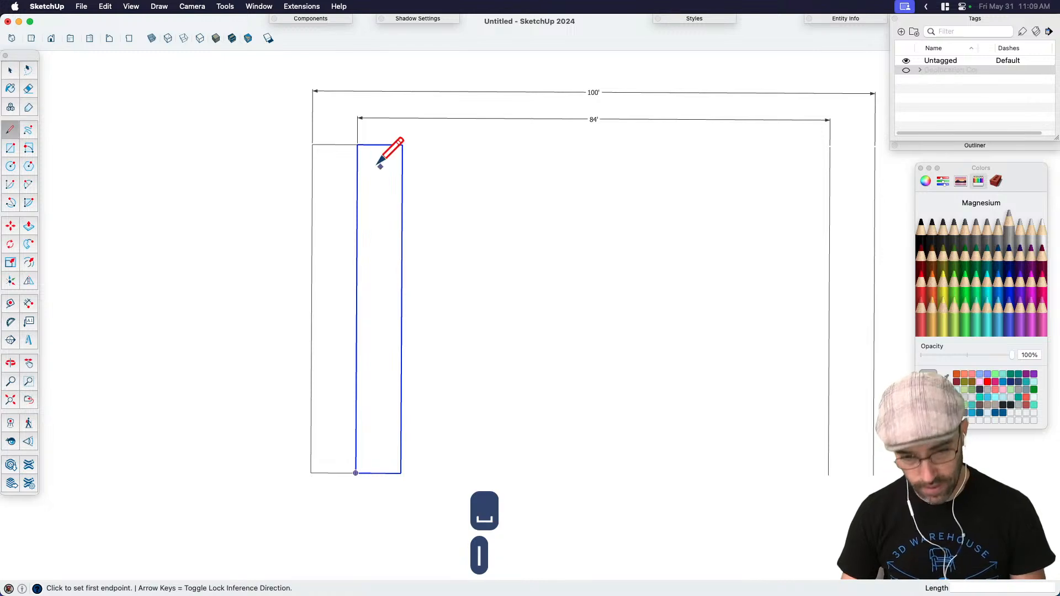
{"action": "left_click", "coordinate": [358, 145]}
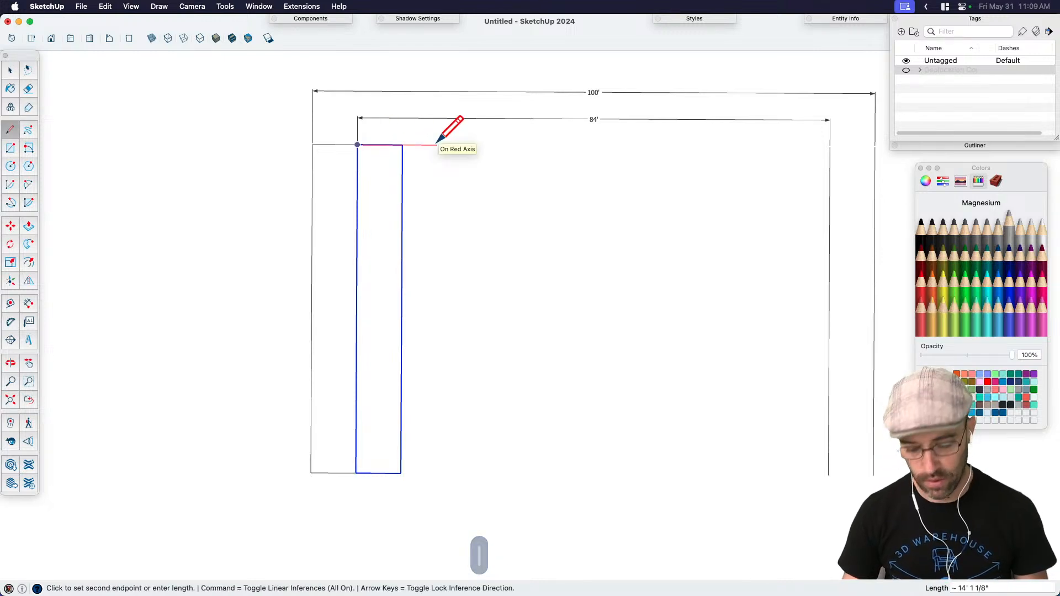
{"action": "key", "text": "Escape"}
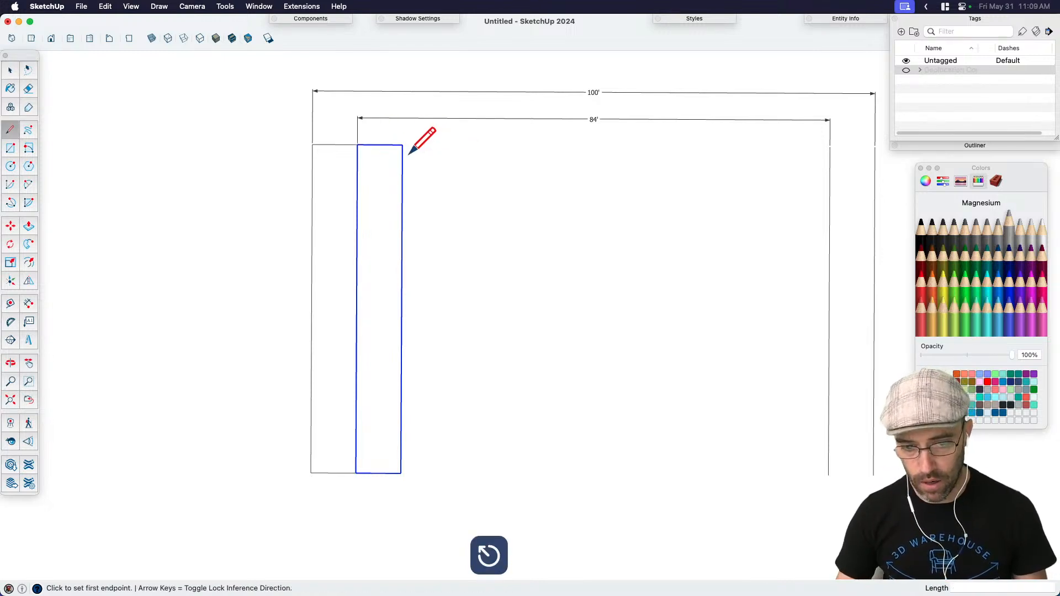
{"action": "key", "text": "space"}
{"action": "key", "text": "BackSpace"}
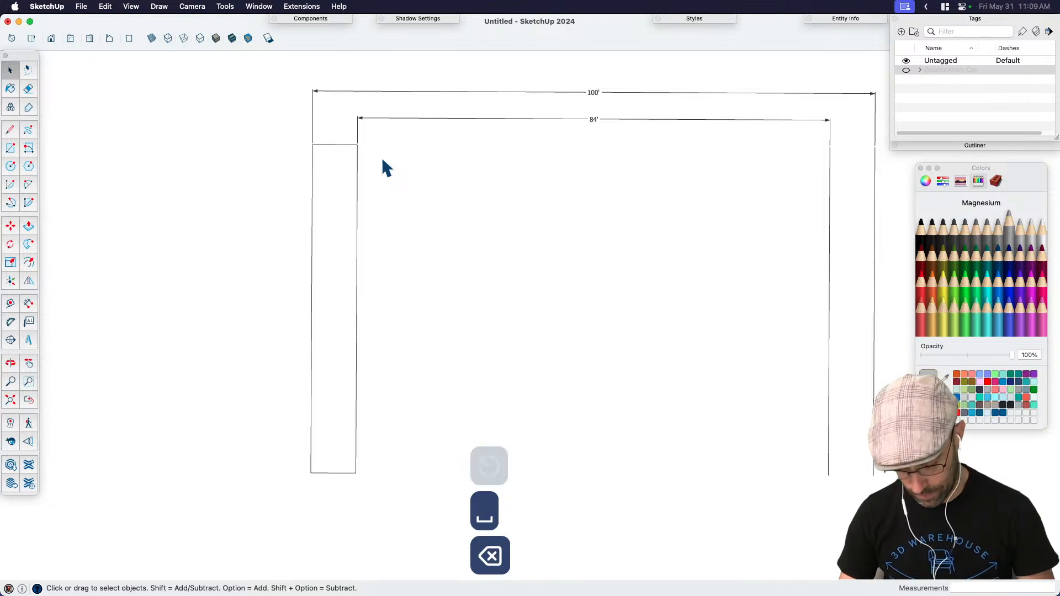
Step: Draw a line across the road between the upper ends of the two curb lines
{"action": "key", "text": "l"}
{"action": "left_click", "coordinate": [358, 144]}
{"action": "left_click", "coordinate": [830, 147]}
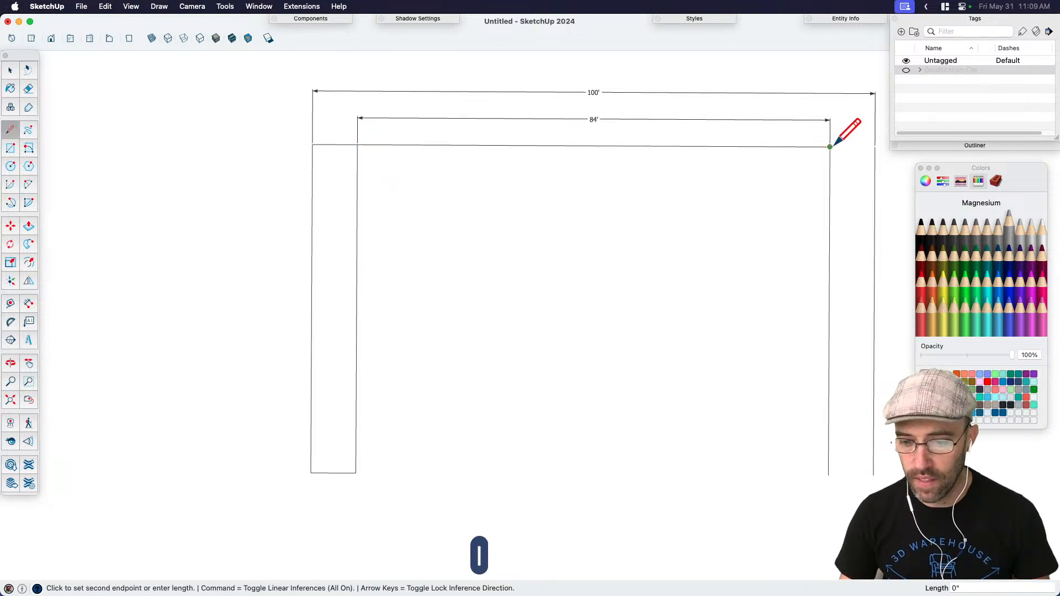
{"action": "key", "text": "Escape"}
Step: Draw the road's centre line from the midpoint of the cross line to slightly past the sidewalk's lower end
{"action": "left_click", "coordinate": [593, 146]}
{"action": "left_click", "coordinate": [592, 474]}
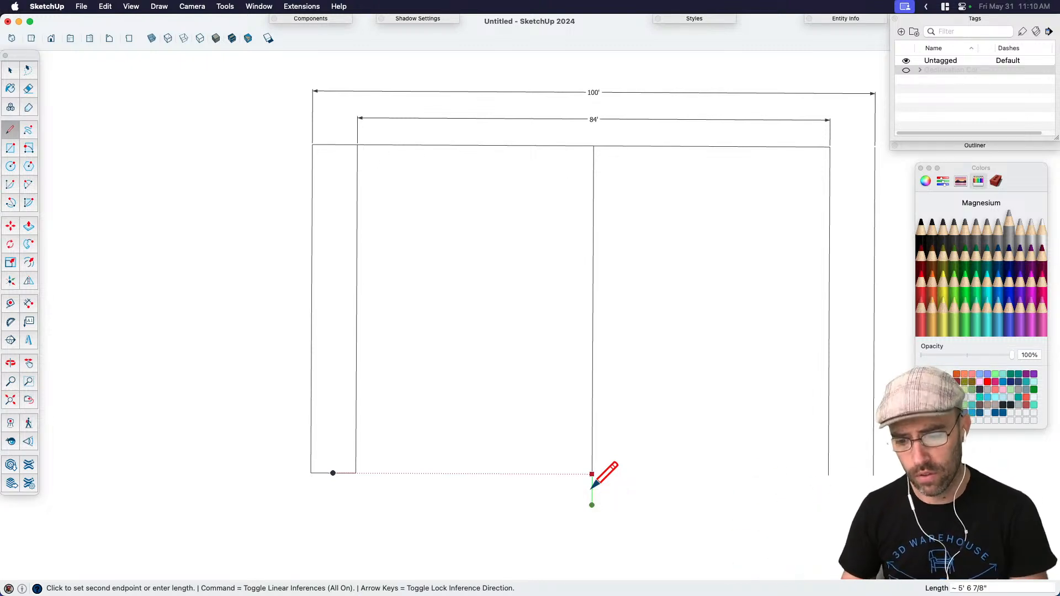
{"action": "key", "text": "space"}
{"action": "key", "text": "h"}
{"action": "left_click_drag", "start_coordinate": [617, 415], "coordinate": [555, 410]}
{"action": "key", "text": "space"}
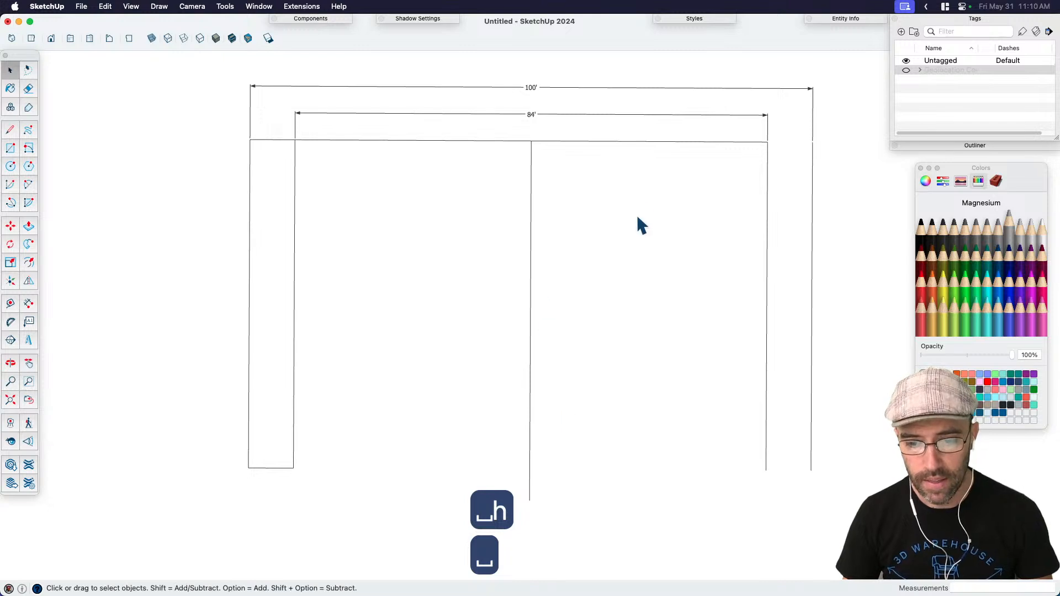
Step: Dimension half the road width from the sidewalk's curb corner to the centre line's end, placing the dimension below the drawing
{"action": "left_click", "coordinate": [531, 191]}
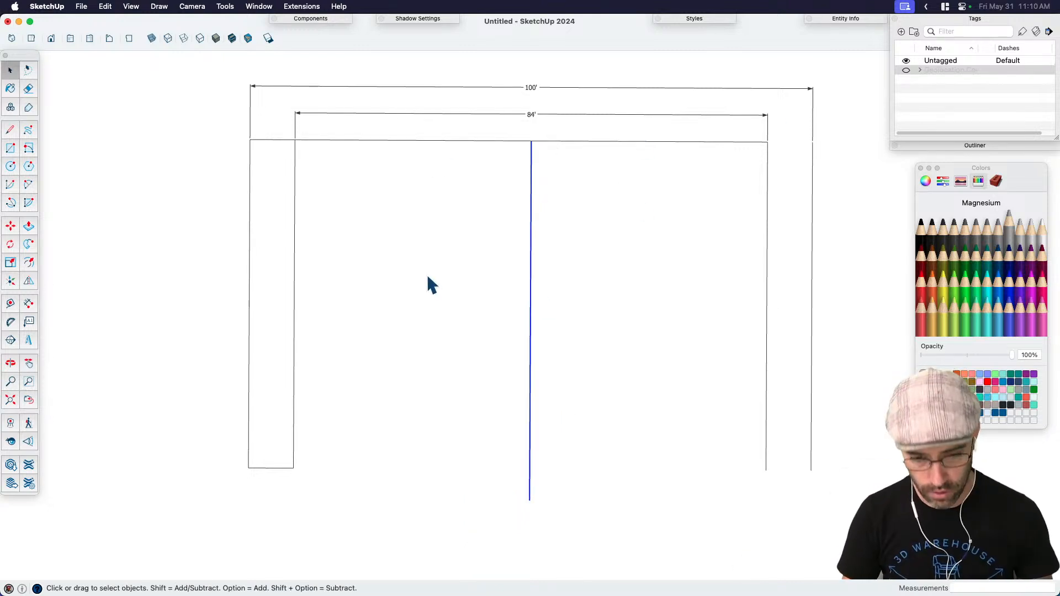
{"action": "key", "text": "shift+d"}
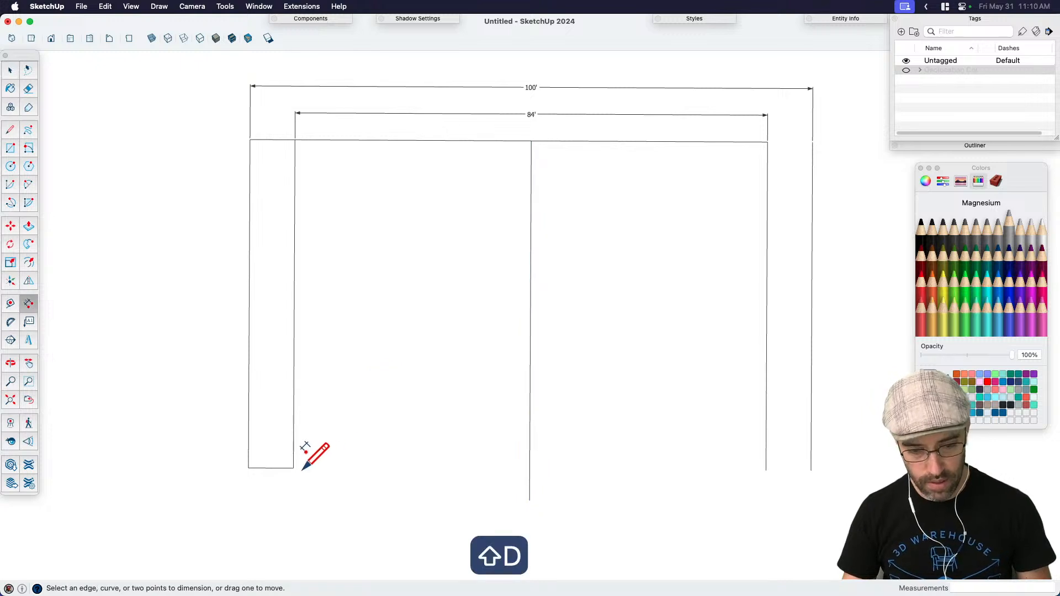
{"action": "left_click", "coordinate": [294, 468]}
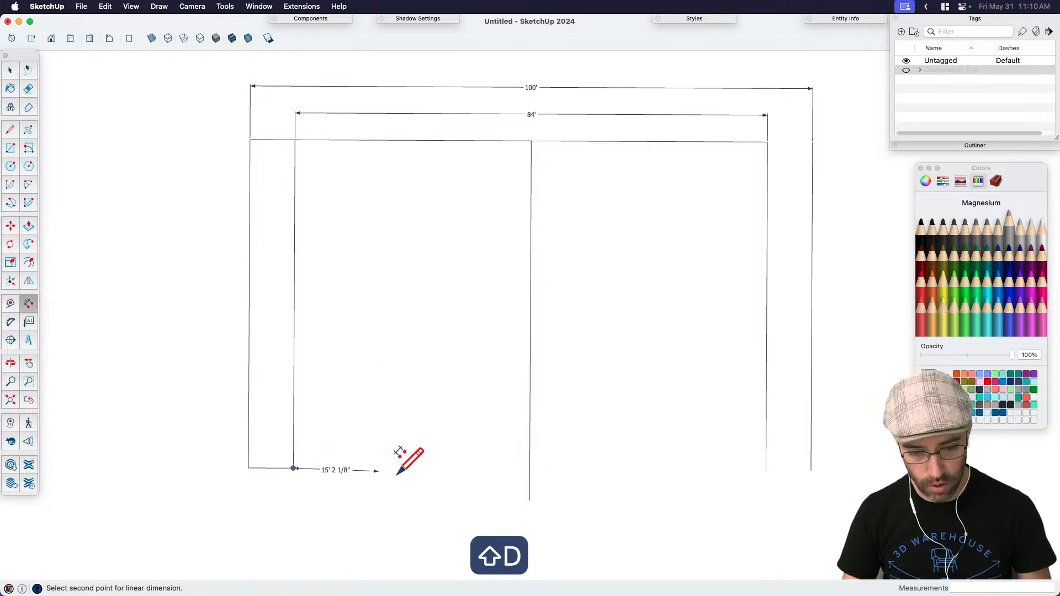
{"action": "left_click", "coordinate": [529, 500]}
{"action": "left_click", "coordinate": [526, 551]}
{"action": "key", "text": "space"}
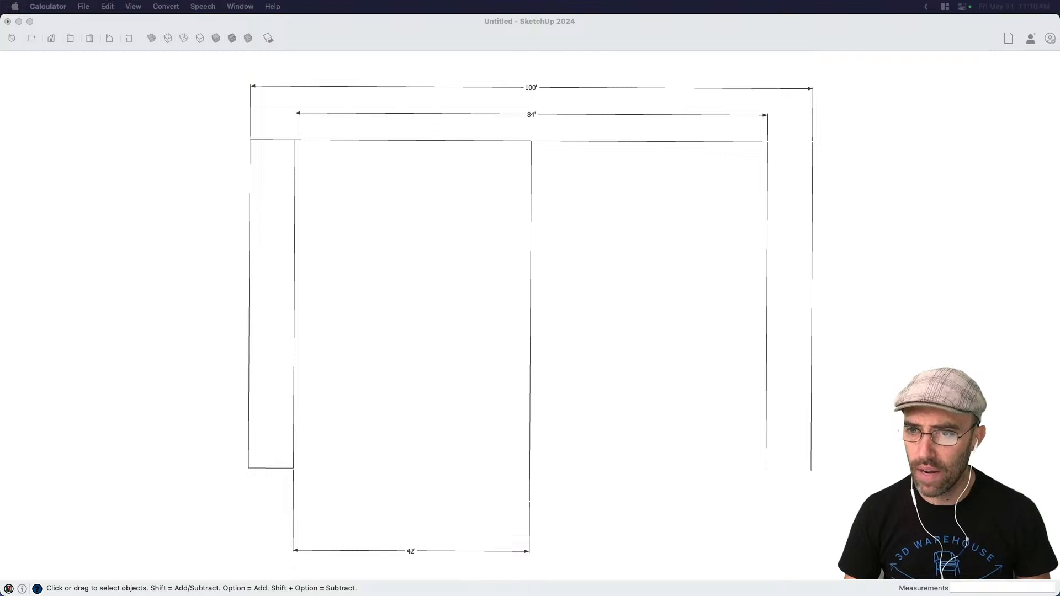
Step: Switch to Calculator, divide 42 by 12, and move its window clear of the drawing
{"action": "mouse_move", "coordinate": [785, 2]}
{"action": "left_mouse_down"}
{"action": "mouse_move", "coordinate": [818, 128]}
{"action": "mouse_move", "coordinate": [856, 193]}
{"action": "left_mouse_up"}
{"action": "type", "text": "42/12"}
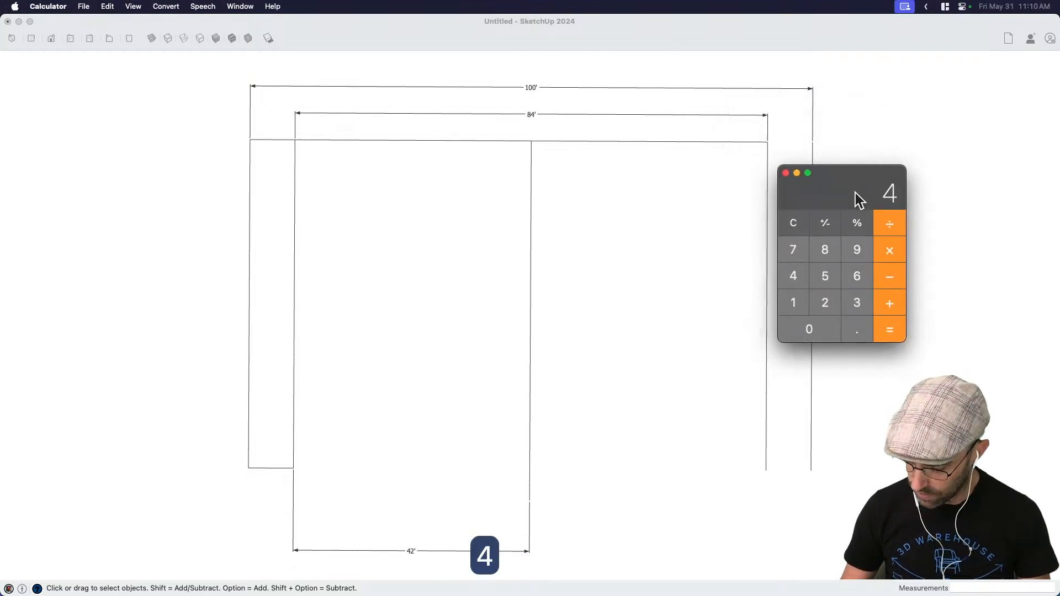
{"action": "key", "text": "Return"}
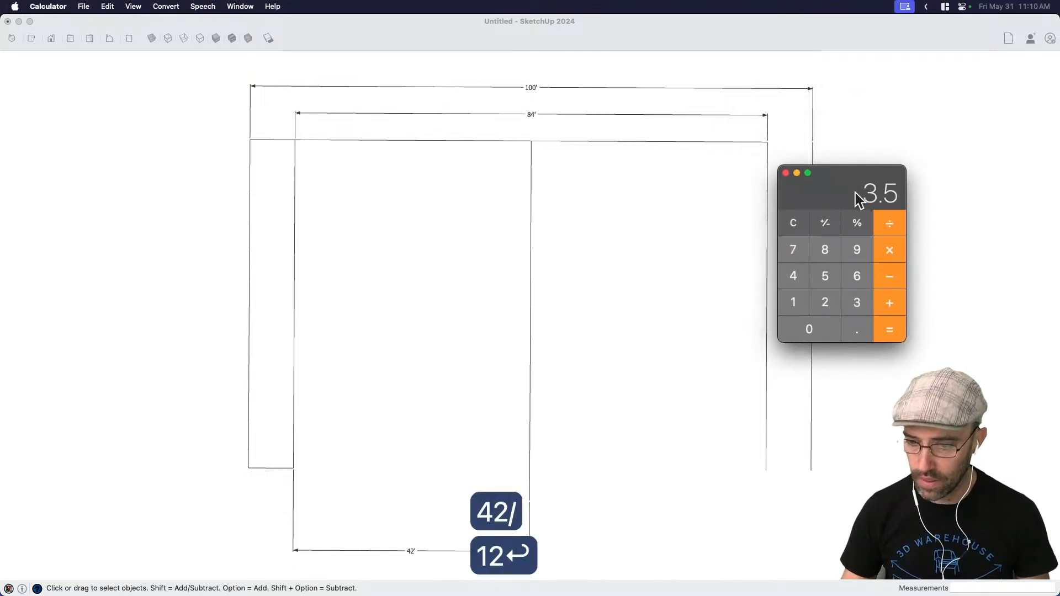
{"action": "left_click_drag", "start_coordinate": [856, 193], "coordinate": [985, 233]}
Step: Switch back to SketchUp and draw a line along the sidewalk component's curb edge, from its lower to its upper corner
{"action": "left_click", "coordinate": [527, 219]}
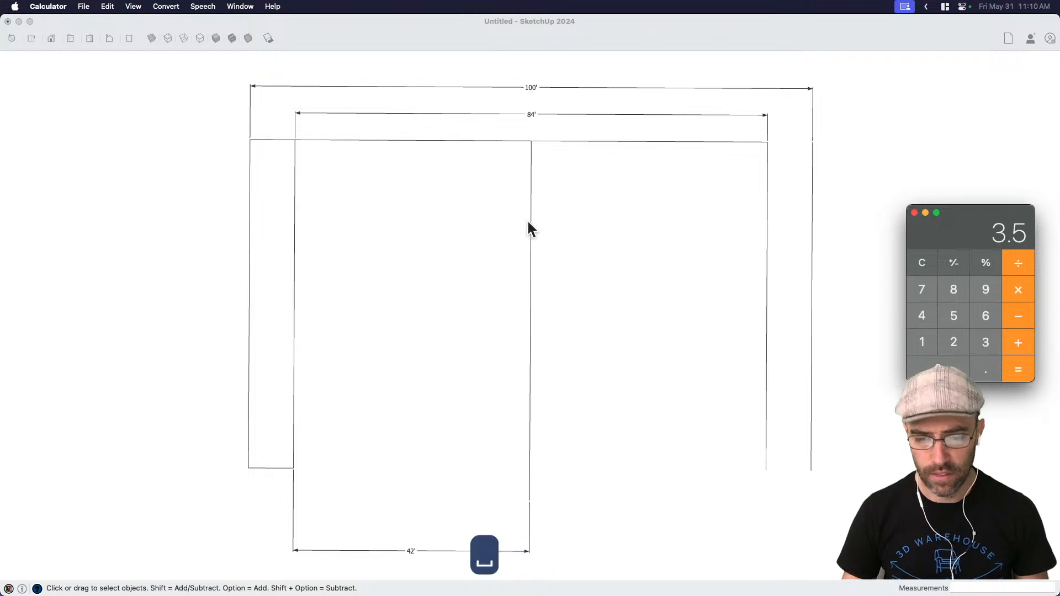
{"action": "key", "text": "space"}
{"action": "left_click", "coordinate": [530, 222]}
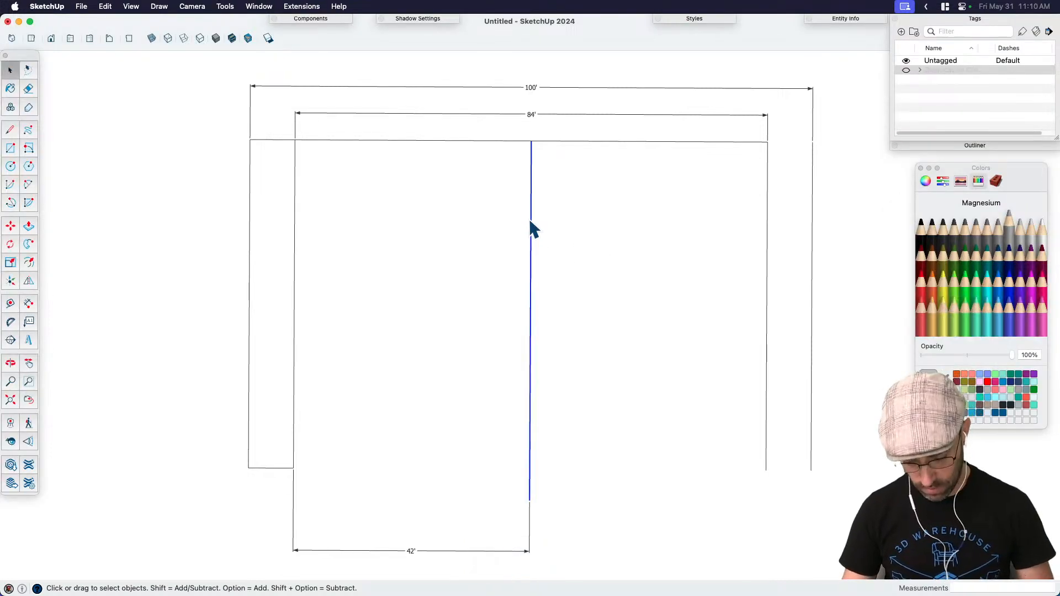
{"action": "key", "text": "space"}
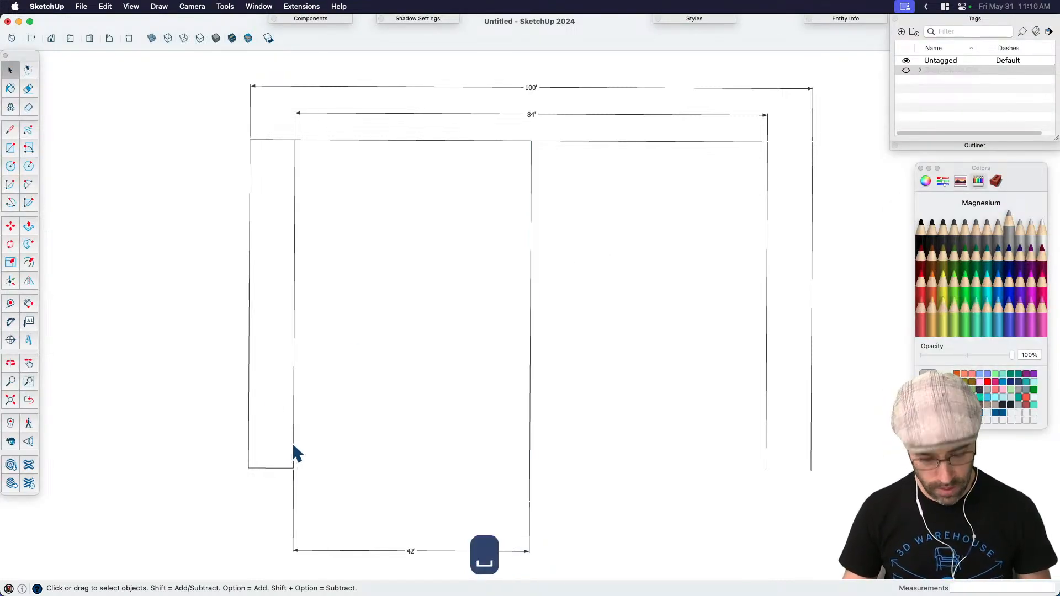
{"action": "key", "text": "l"}
{"action": "left_click", "coordinate": [293, 467]}
{"action": "left_click", "coordinate": [295, 142]}
{"action": "key", "text": "space"}
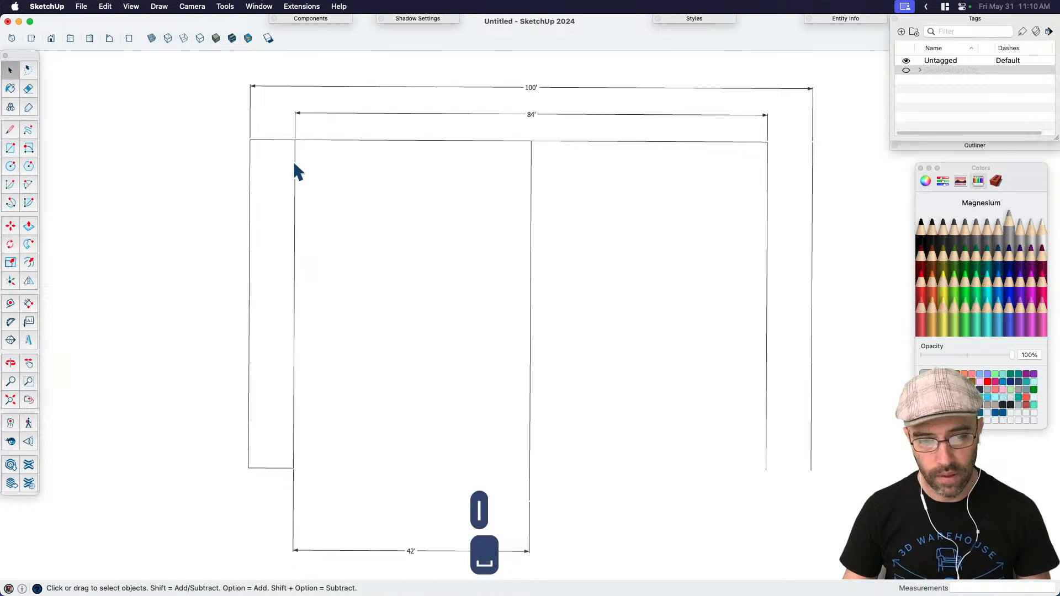
Step: Copy the curb edge line 12' toward the road's centre and repeat the copy three times to lay out the lanes
{"action": "left_click", "coordinate": [295, 166]}
{"action": "key", "text": "m"}
{"action": "left_click", "coordinate": [317, 215]}
{"action": "key", "text": "alt"}
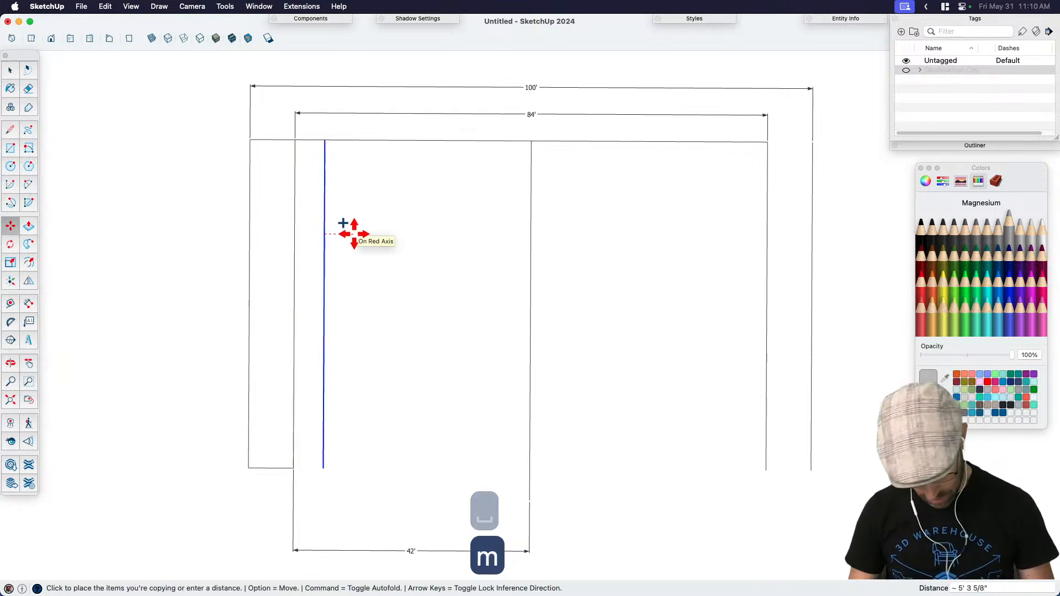
{"action": "type", "text": "12'"}
{"action": "key", "text": "Return"}
{"action": "type", "text": "x"}
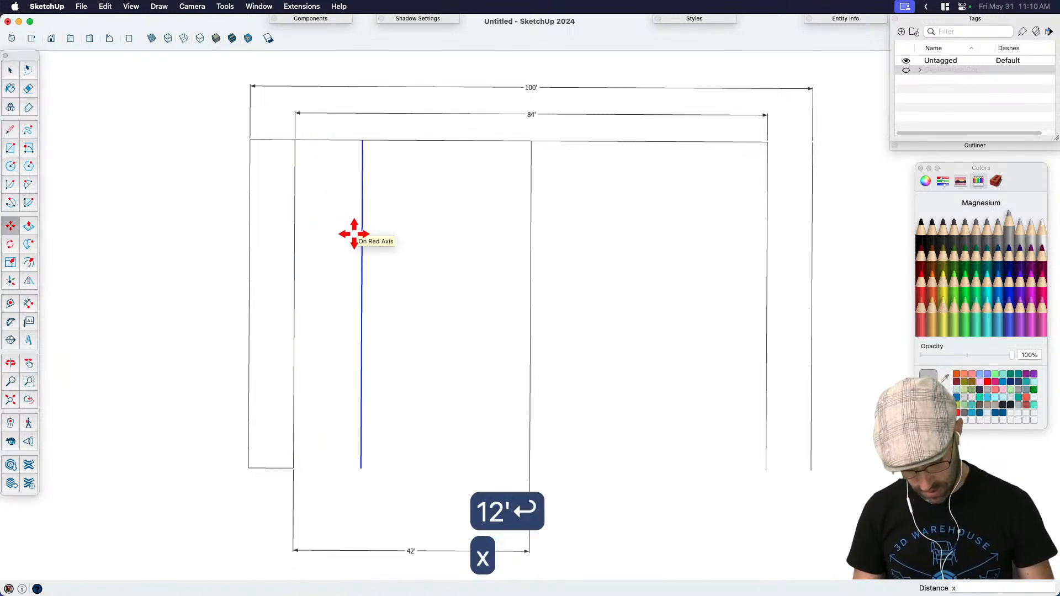
{"action": "type", "text": "3"}
{"action": "key", "text": "Return"}
{"action": "key", "text": "space"}
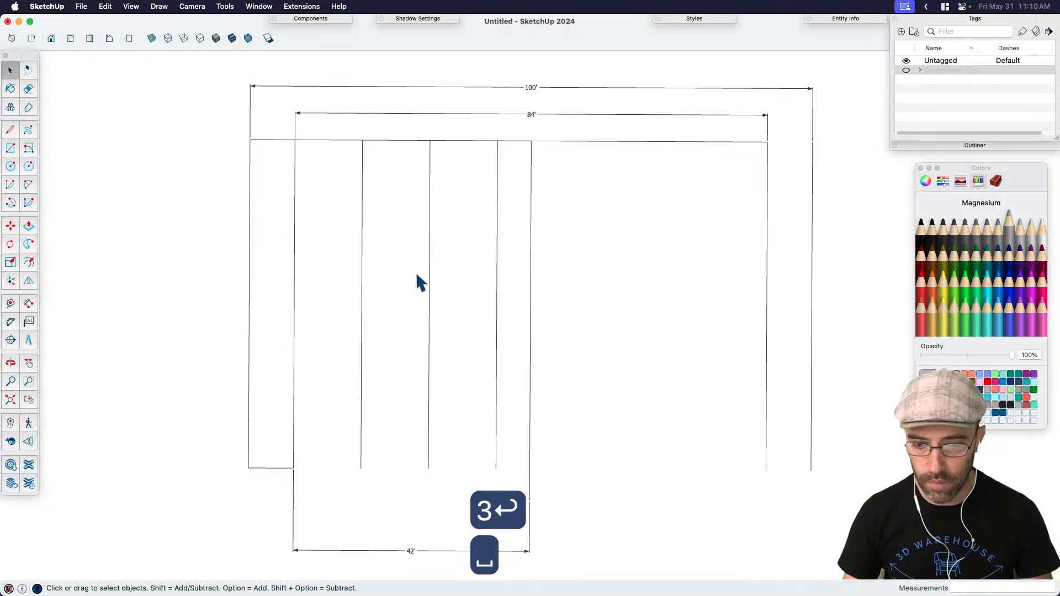
{"action": "left_click", "coordinate": [497, 282]}
{"action": "key", "text": "m"}
{"action": "left_click", "coordinate": [500, 313]}
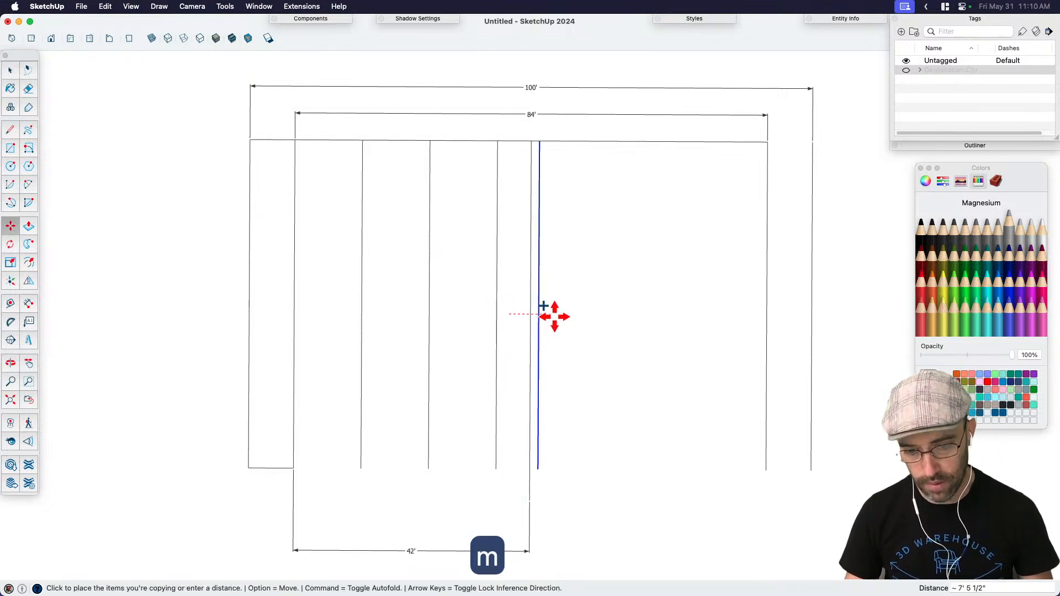
{"action": "key", "text": "space"}
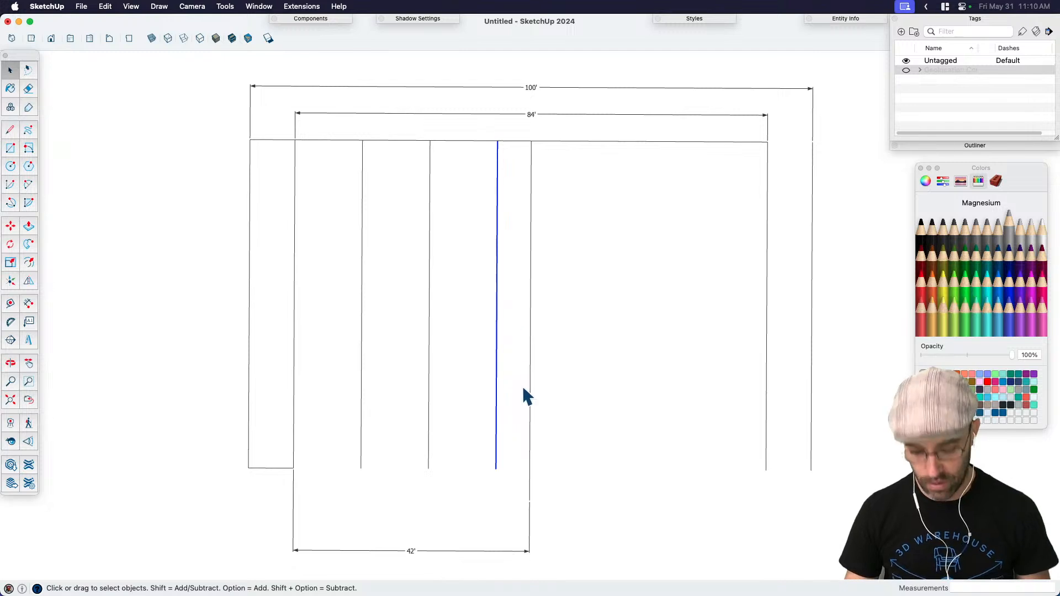
Step: Measure the gap between the third lane line and the centre line with the Dimension tool, without placing a dimension
{"action": "key", "text": "shift+d"}
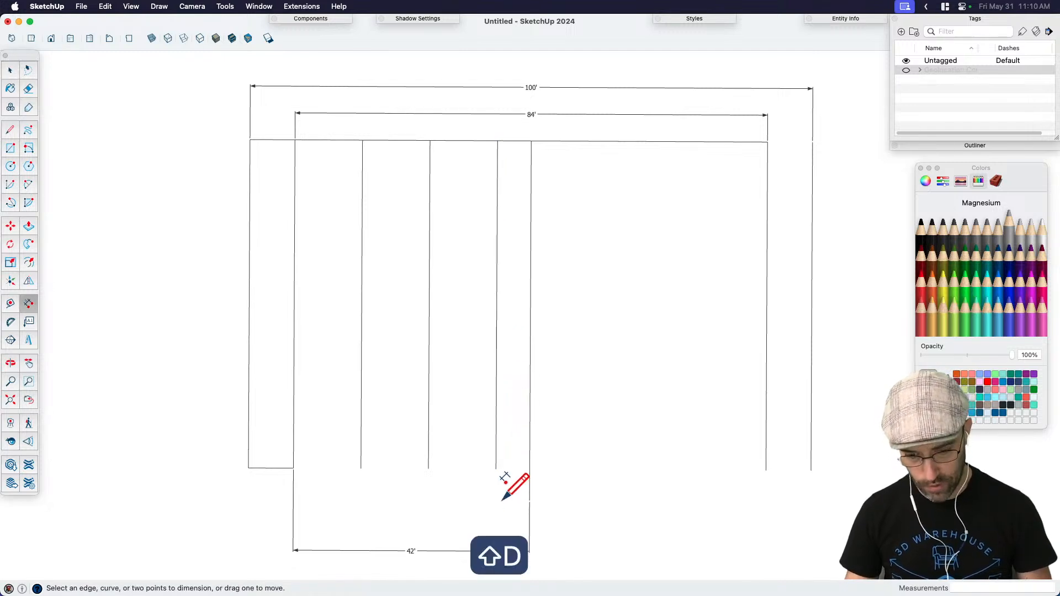
{"action": "left_click", "coordinate": [496, 468]}
{"action": "scroll", "coordinate": [538, 472], "scroll_direction": "up", "scroll_amount": 3}
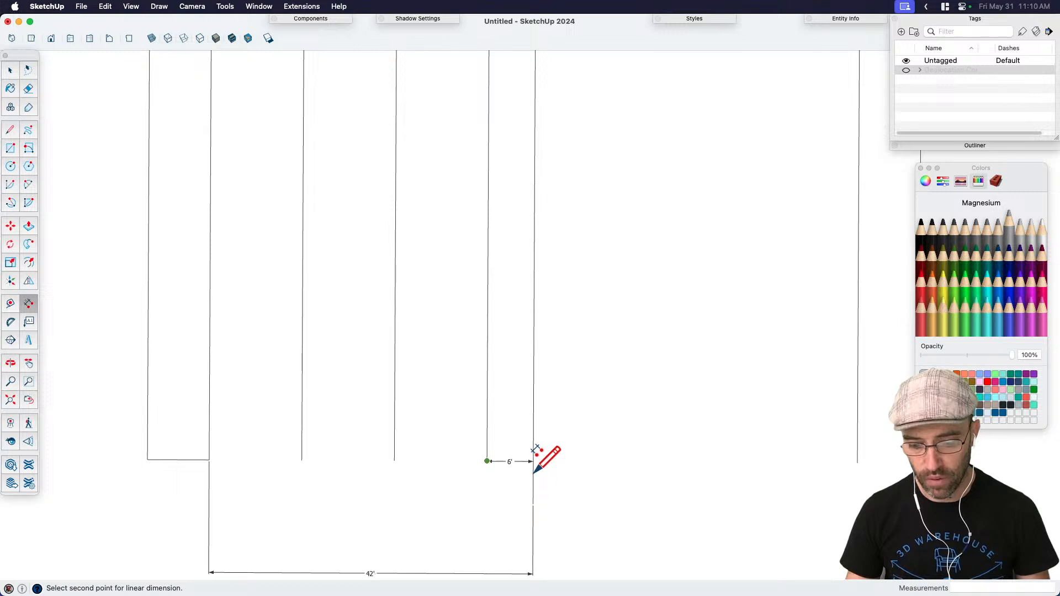
{"action": "key", "text": "Escape"}
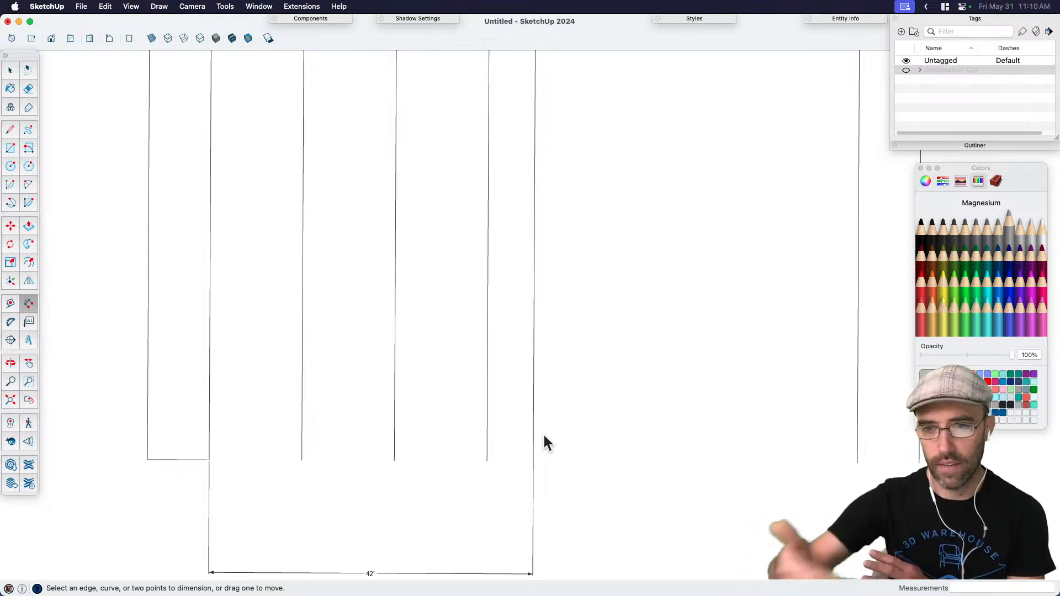
Step: Copy the sidewalk component across the road so the copy's outer edge sits on the curb line
{"action": "scroll", "coordinate": [469, 386], "scroll_direction": "down", "scroll_amount": 3}
{"action": "key", "text": "space"}
{"action": "key", "text": "h"}
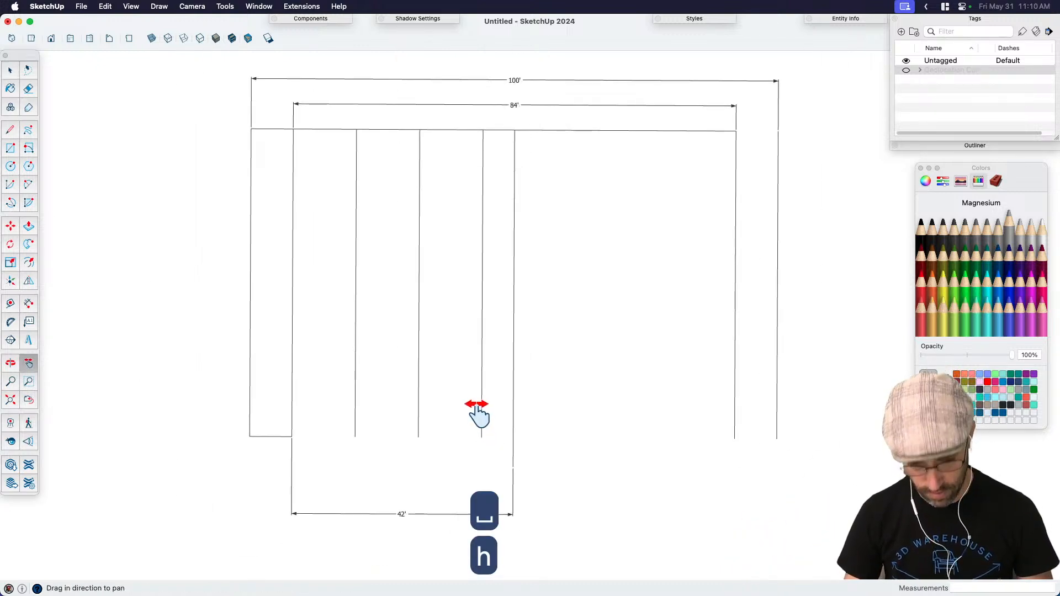
{"action": "left_click_drag", "start_coordinate": [475, 414], "coordinate": [506, 463]}
{"action": "key", "text": "space"}
{"action": "left_click", "coordinate": [385, 415]}
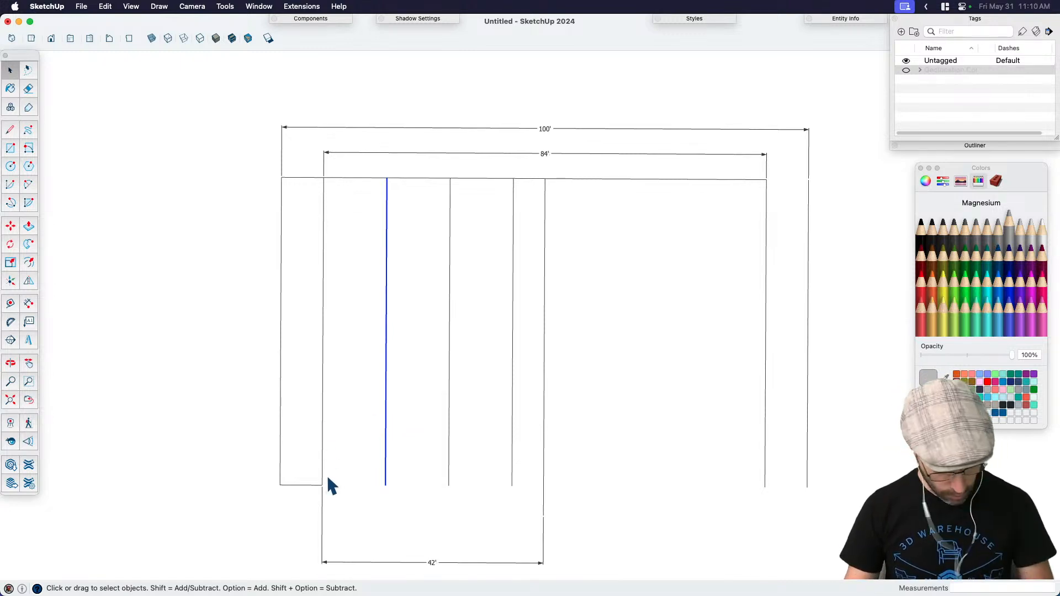
{"action": "key", "text": "r"}
{"action": "key", "text": "space"}
{"action": "left_click", "coordinate": [323, 450]}
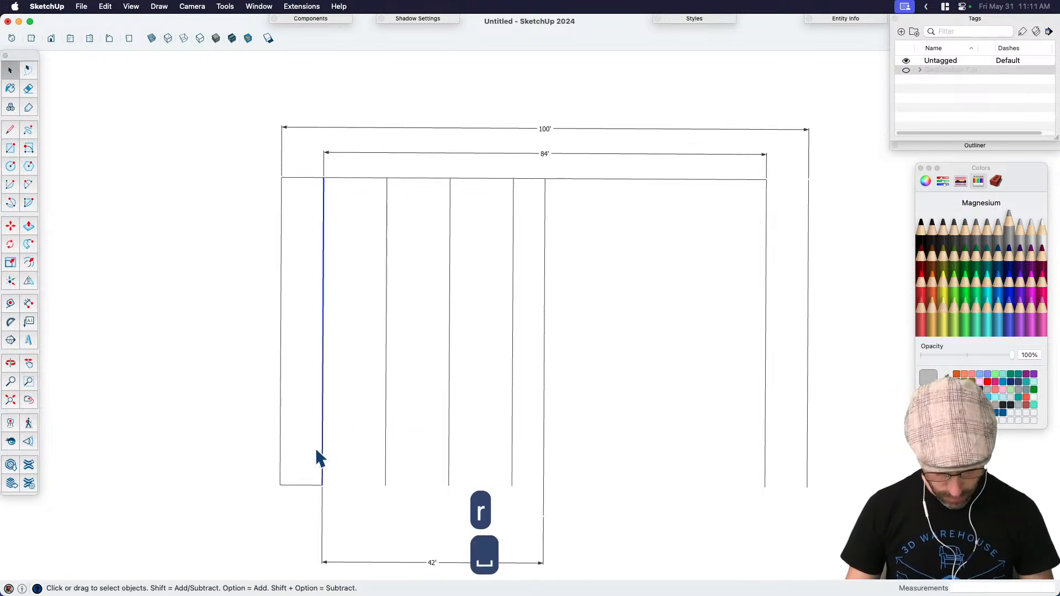
{"action": "left_click", "coordinate": [317, 457]}
{"action": "key", "text": "m"}
{"action": "left_click", "coordinate": [281, 485]}
{"action": "key", "text": "alt"}
{"action": "key", "text": "space"}
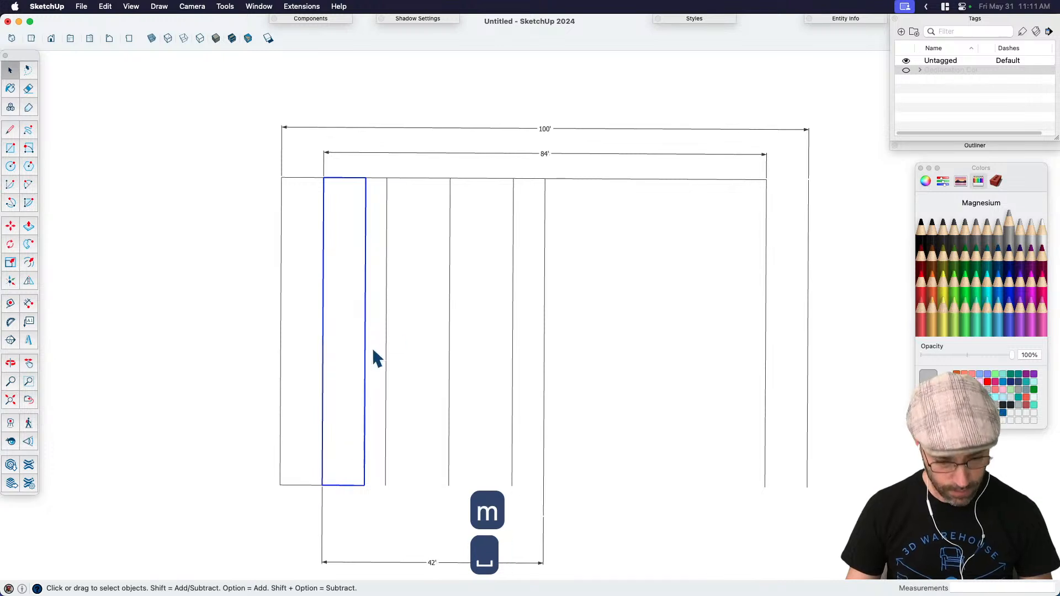
Step: Scale the copied strip's inner edge out to the first 12' lane line, making it the first lane
{"action": "key", "text": "s"}
{"action": "left_click", "coordinate": [364, 329]}
{"action": "left_click", "coordinate": [386, 329]}
{"action": "key", "text": "space"}
Step: Copy the first lane strip edge to edge toward the centre line and repeat the copy two times
{"action": "key", "text": "m"}
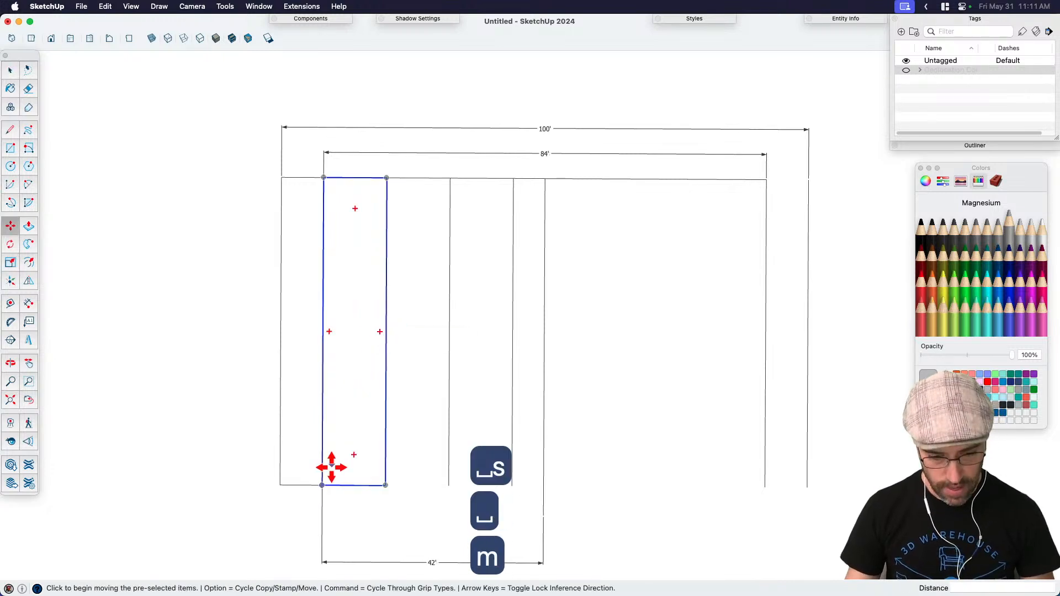
{"action": "left_click", "coordinate": [324, 484]}
{"action": "left_click", "coordinate": [382, 485]}
{"action": "type", "text": "x"}
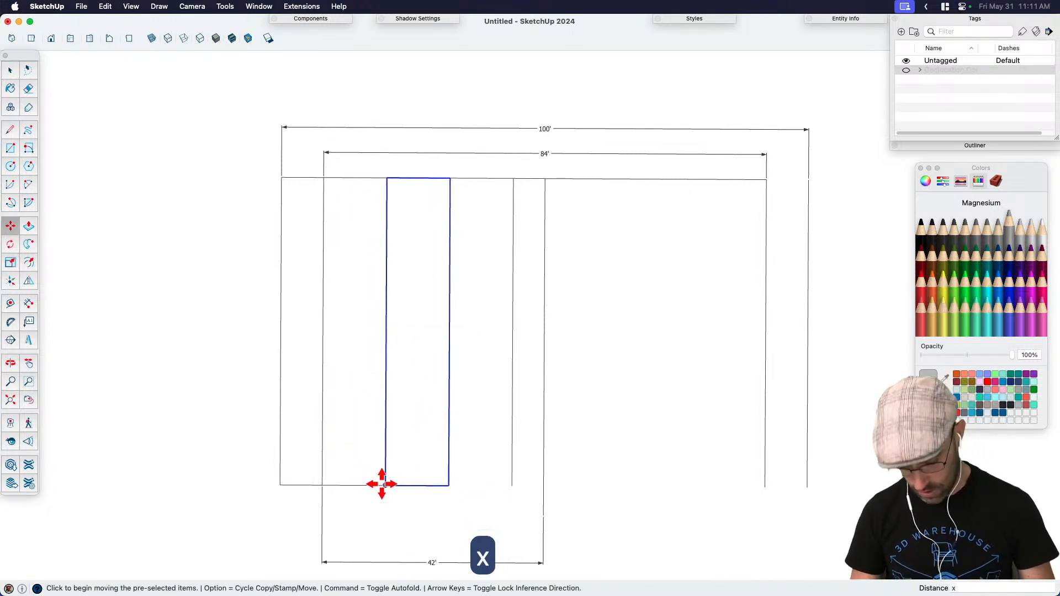
{"action": "type", "text": "2"}
{"action": "key", "text": "Return"}
{"action": "key", "text": "space"}
Step: Copy the third lane strip once more toward the centre and scale the copy's inner edge back to the centre line
{"action": "key", "text": "m"}
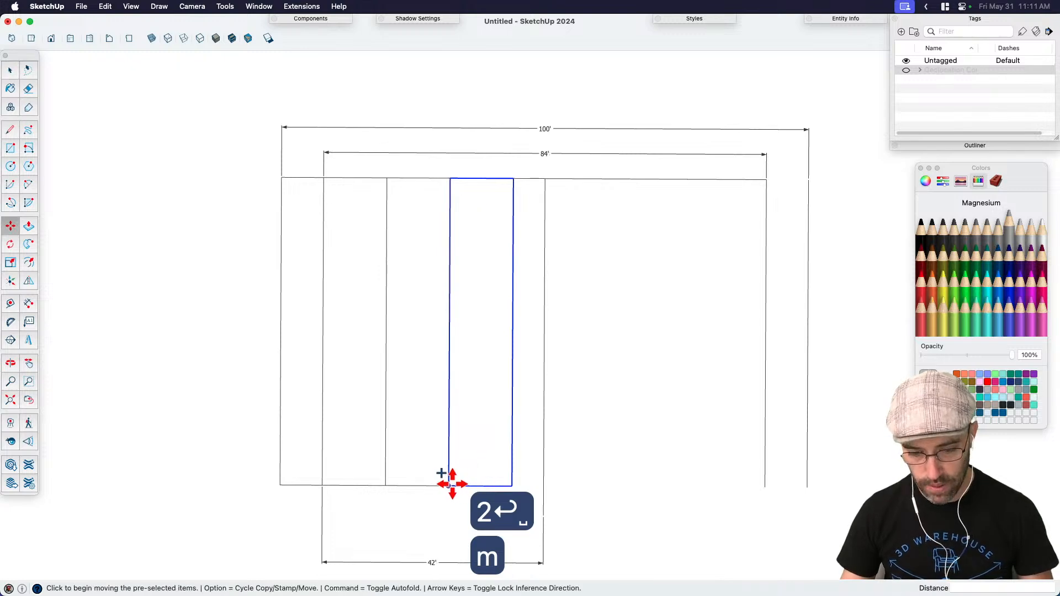
{"action": "left_click", "coordinate": [449, 484]}
{"action": "left_click", "coordinate": [508, 486]}
{"action": "key", "text": "space"}
{"action": "key", "text": "s"}
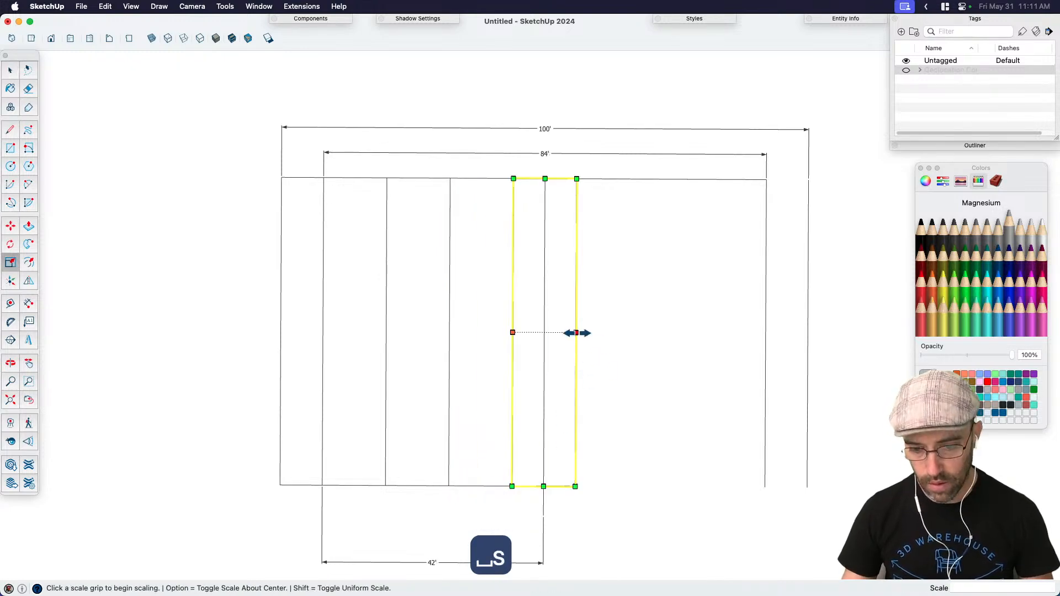
{"action": "left_click", "coordinate": [576, 332]}
{"action": "left_click", "coordinate": [545, 332]}
Step: Paint the four lane strips and the sidewalk strip with the Steel colour
{"action": "key", "text": "b"}
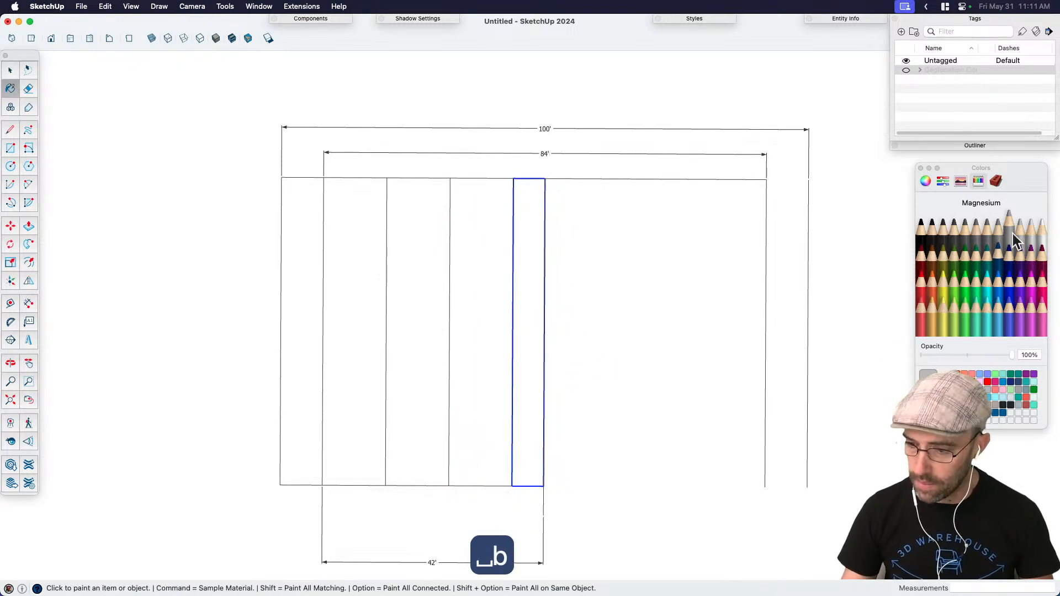
{"action": "left_click", "coordinate": [532, 343]}
{"action": "left_click", "coordinate": [492, 343]}
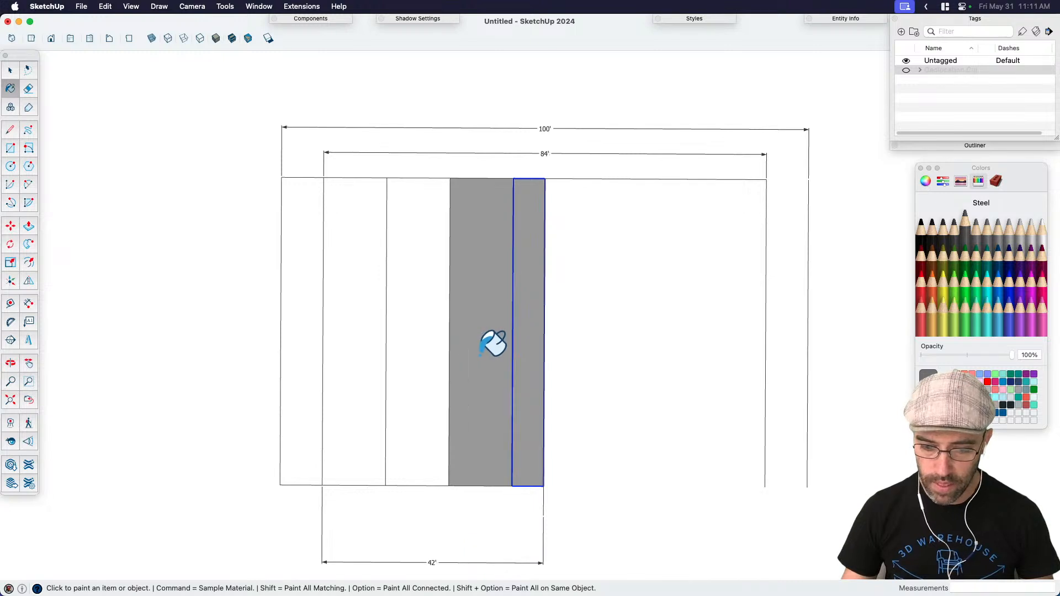
{"action": "left_click", "coordinate": [422, 352]}
{"action": "left_click", "coordinate": [365, 362]}
{"action": "left_click", "coordinate": [302, 380]}
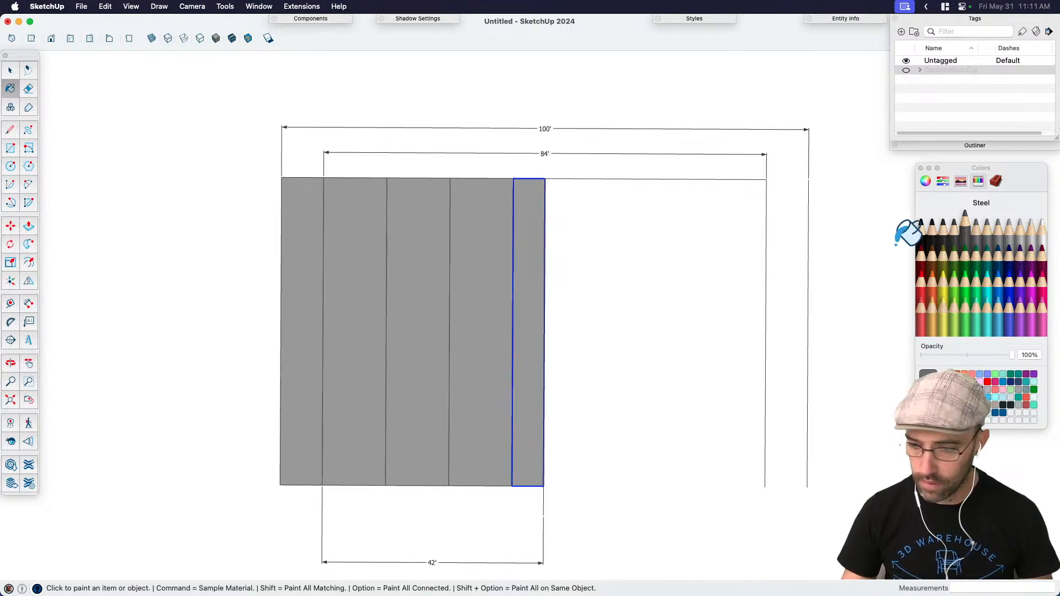
Step: Repaint the sidewalk strip, trying Mercury first and settling on Magnesium
{"action": "left_click", "coordinate": [1028, 233]}
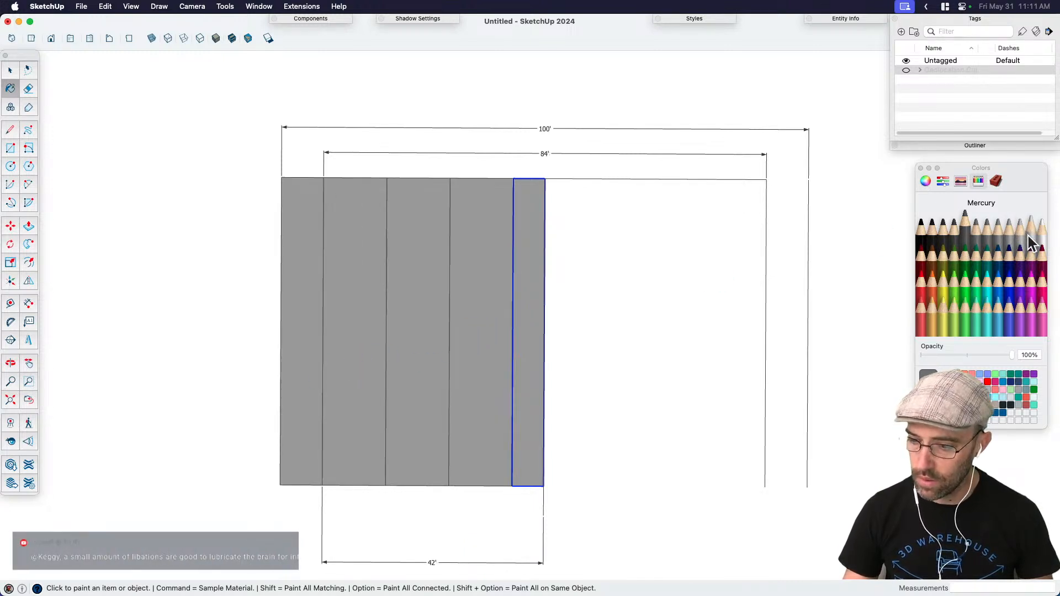
{"action": "left_click", "coordinate": [320, 306]}
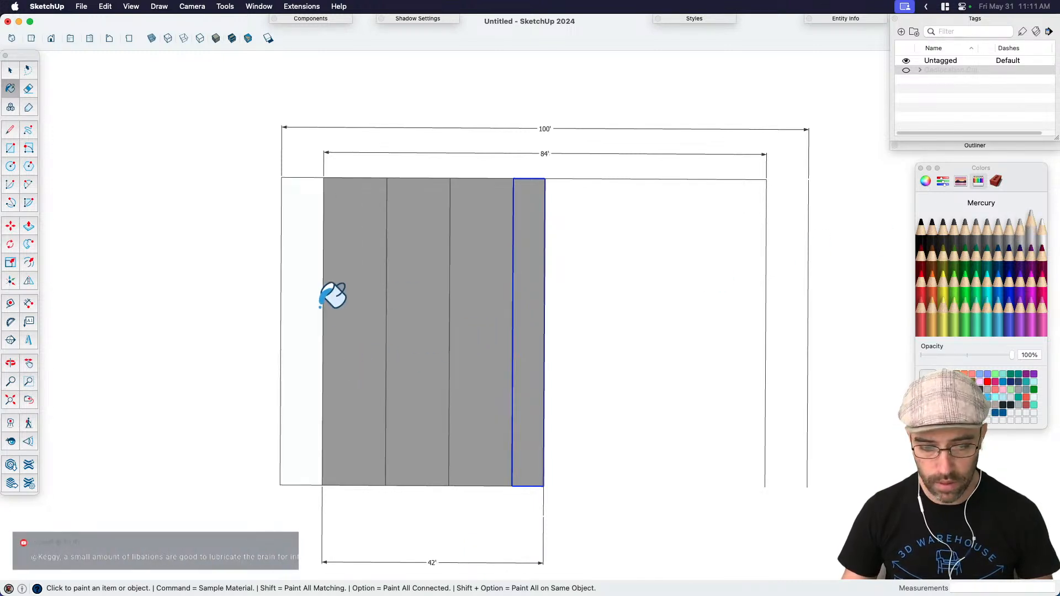
{"action": "left_click", "coordinate": [1009, 227]}
{"action": "left_click", "coordinate": [304, 322]}
{"action": "key", "text": "space"}
Step: Select the sidewalk and all four lane strips and make them one component with the default definition name
{"action": "middle_click_drag", "start_coordinate": [316, 312], "coordinate": [549, 396]}
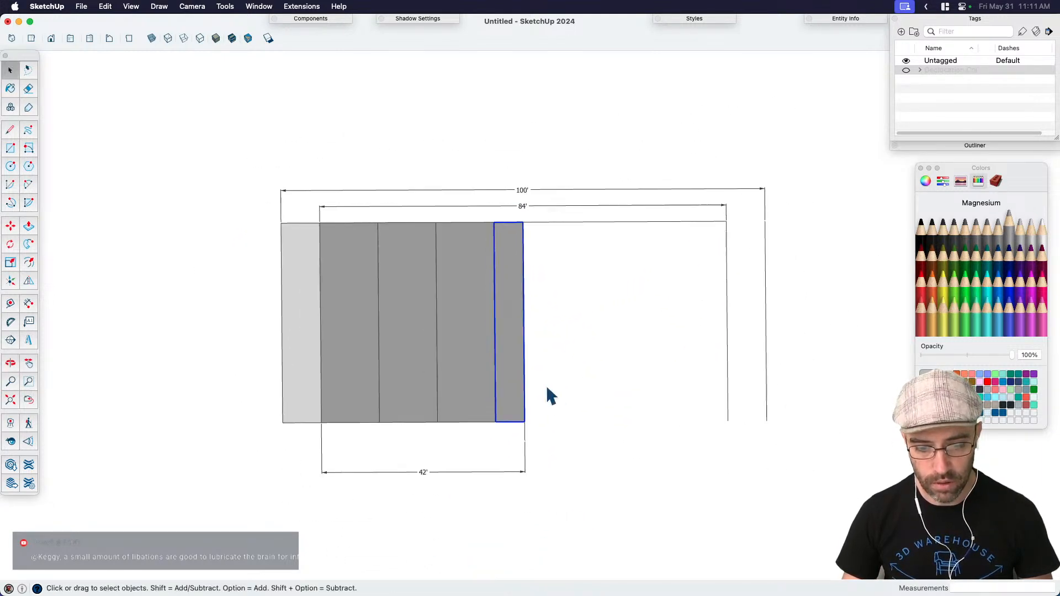
{"action": "scroll", "coordinate": [509, 359], "scroll_direction": "down", "scroll_amount": 2}
{"action": "middle_click_drag", "start_coordinate": [509, 360], "coordinate": [249, 230]}
{"action": "left_click", "coordinate": [317, 360]}
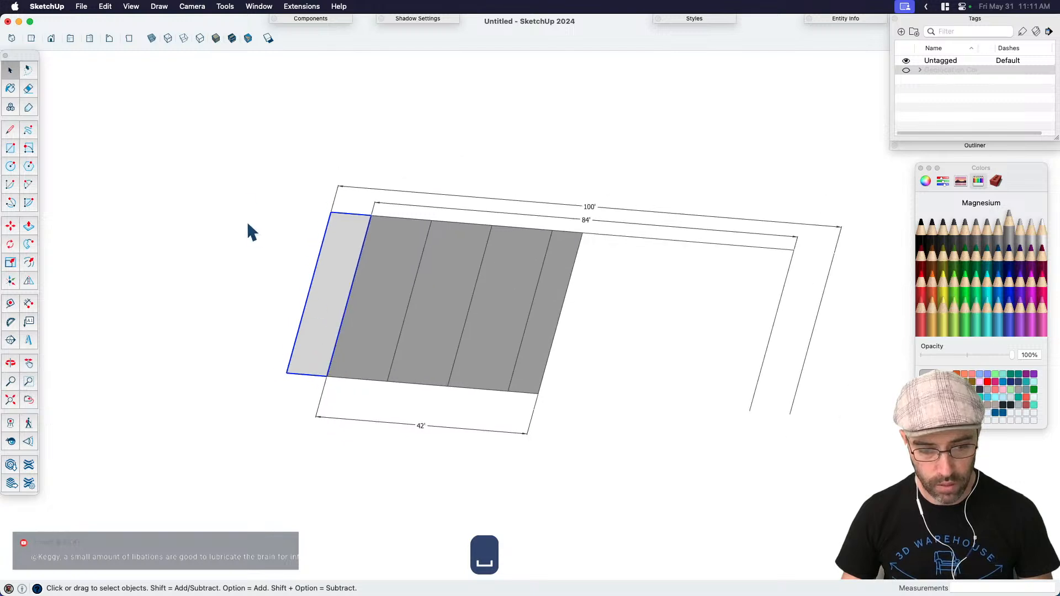
{"action": "left_click_drag", "start_coordinate": [243, 186], "coordinate": [608, 403]}
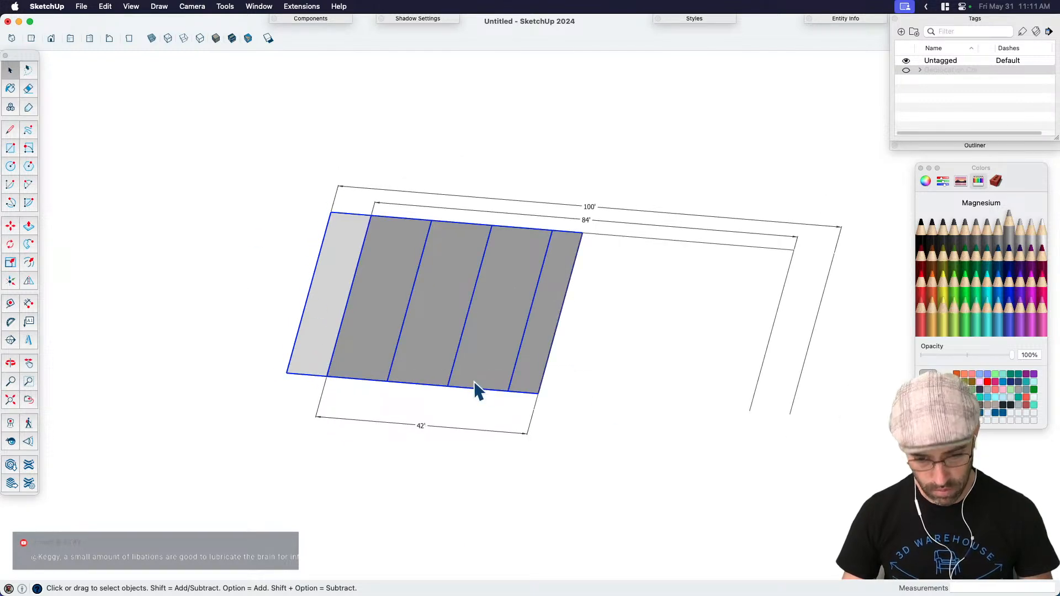
{"action": "scroll", "coordinate": [476, 389], "scroll_direction": "down", "scroll_amount": 3}
{"action": "key", "text": "shift+g"}
{"action": "key", "text": "Return"}
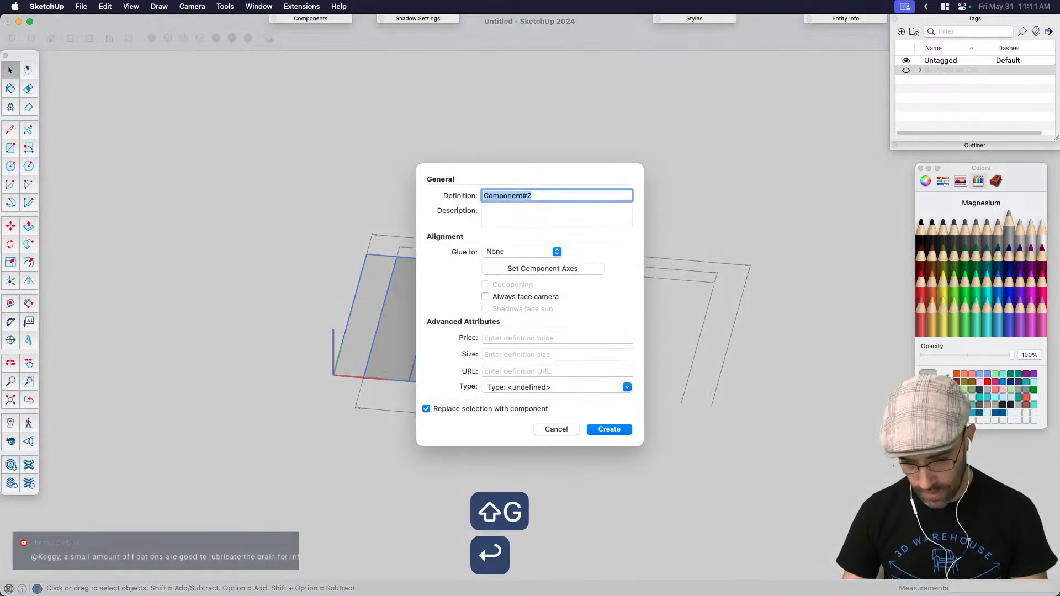
Step: Copy the half-street component toward the far side and mirror the copy across its width with a scale of -1
{"action": "key", "text": "m"}
{"action": "scroll", "coordinate": [458, 381], "scroll_direction": "up", "scroll_amount": 2}
{"action": "left_click", "coordinate": [456, 369]}
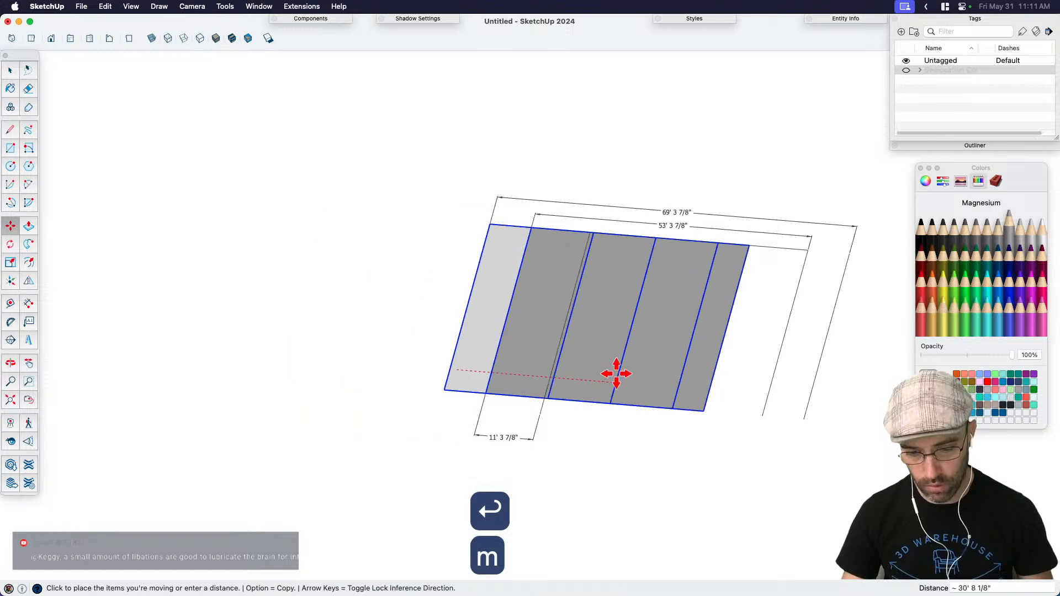
{"action": "left_click", "coordinate": [635, 374]}
{"action": "key", "text": "s"}
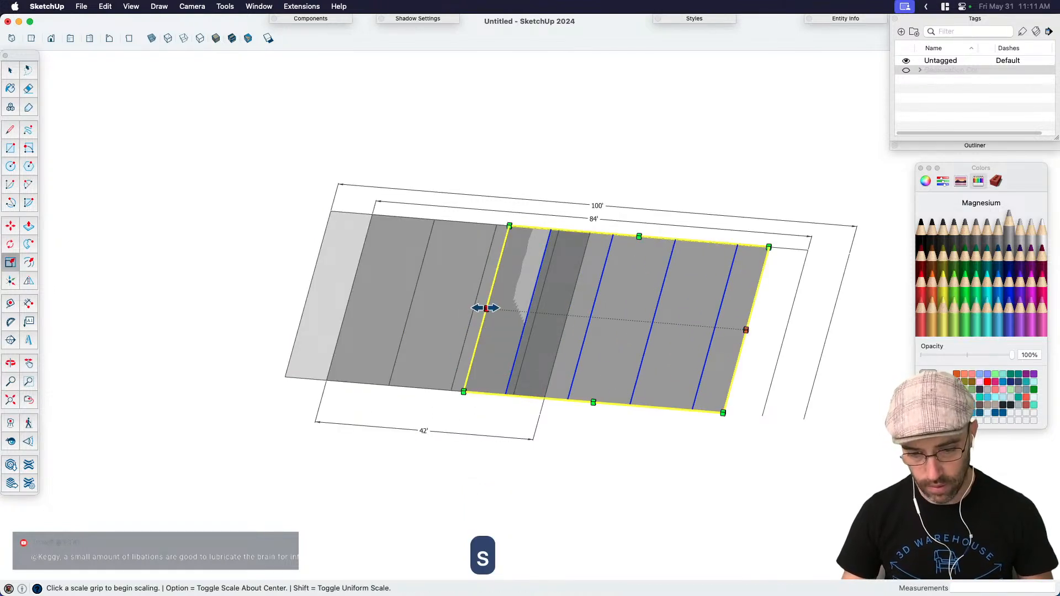
{"action": "left_click", "coordinate": [486, 308]}
{"action": "type", "text": "-1"}
{"action": "key", "text": "Return"}
{"action": "key", "text": "space"}
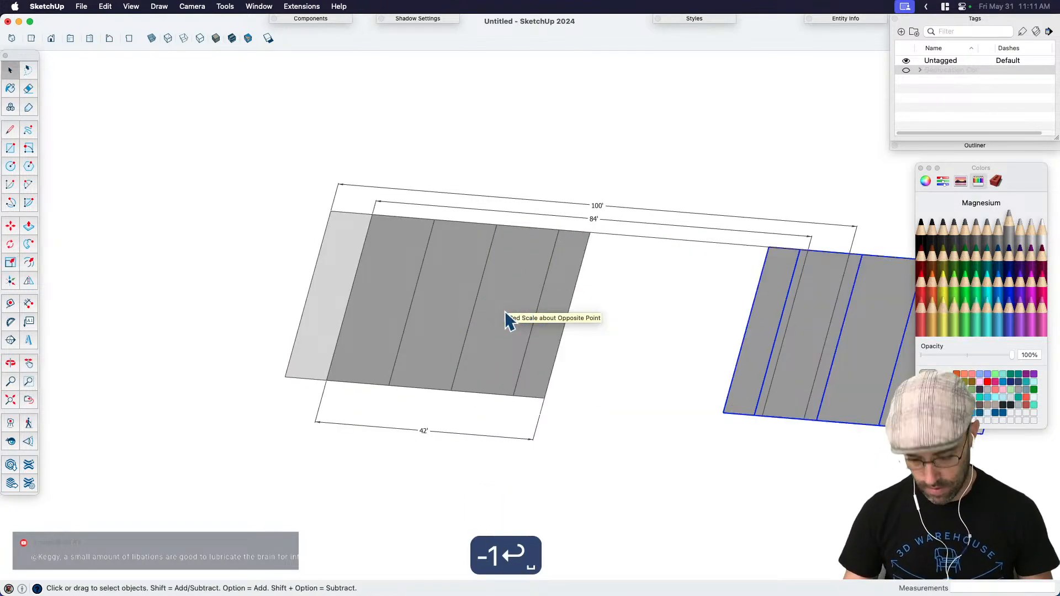
Step: Move the mirrored half by its inner lower corner onto the first half's matching corner at the centre line
{"action": "key", "text": "m"}
{"action": "left_click", "coordinate": [724, 415]}
{"action": "left_click", "coordinate": [545, 399]}
{"action": "key", "text": "space"}
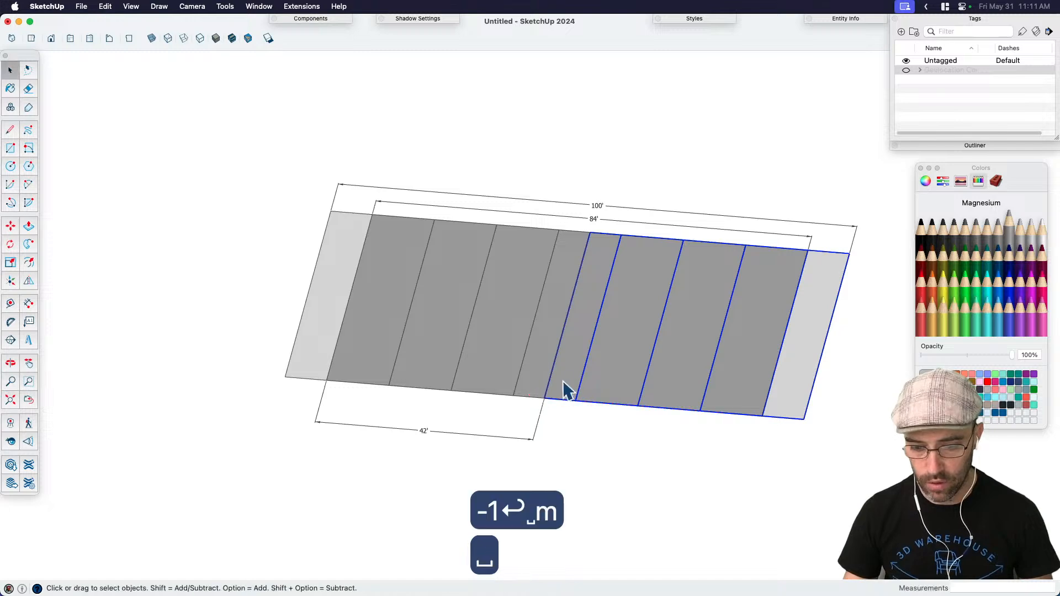
Step: Open the mirrored half, select its narrow centre strip to inspect it, and leave the component
{"action": "double_click", "coordinate": [568, 389]}
{"action": "left_click", "coordinate": [560, 380]}
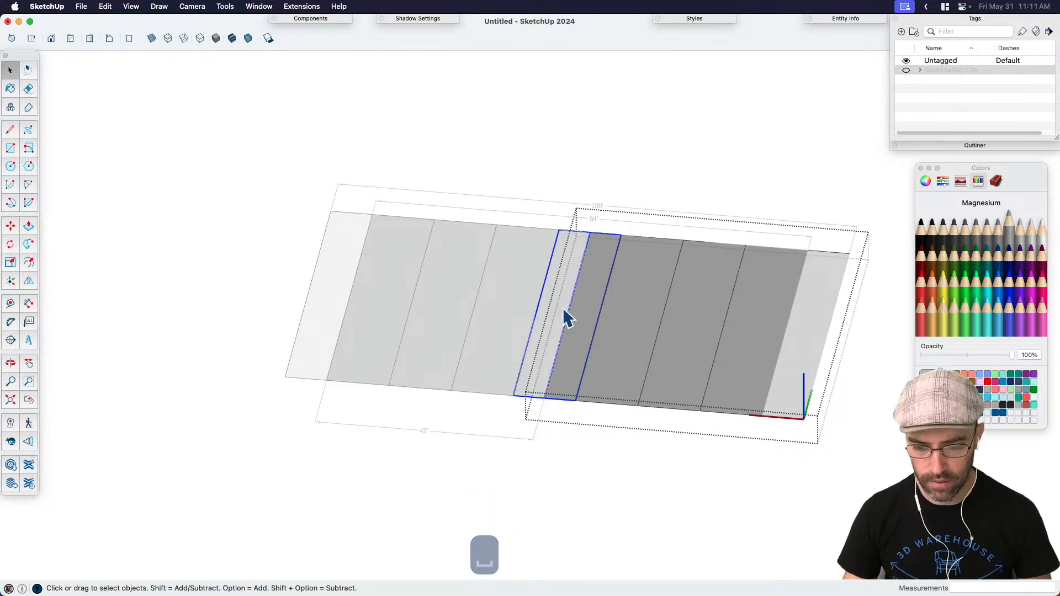
{"action": "left_click", "coordinate": [591, 455]}
Step: Switch the camera from parallel projection to perspective and frame the full street section
{"action": "middle_click_drag", "start_coordinate": [591, 456], "coordinate": [519, 382]}
{"action": "key", "text": "shift+d"}
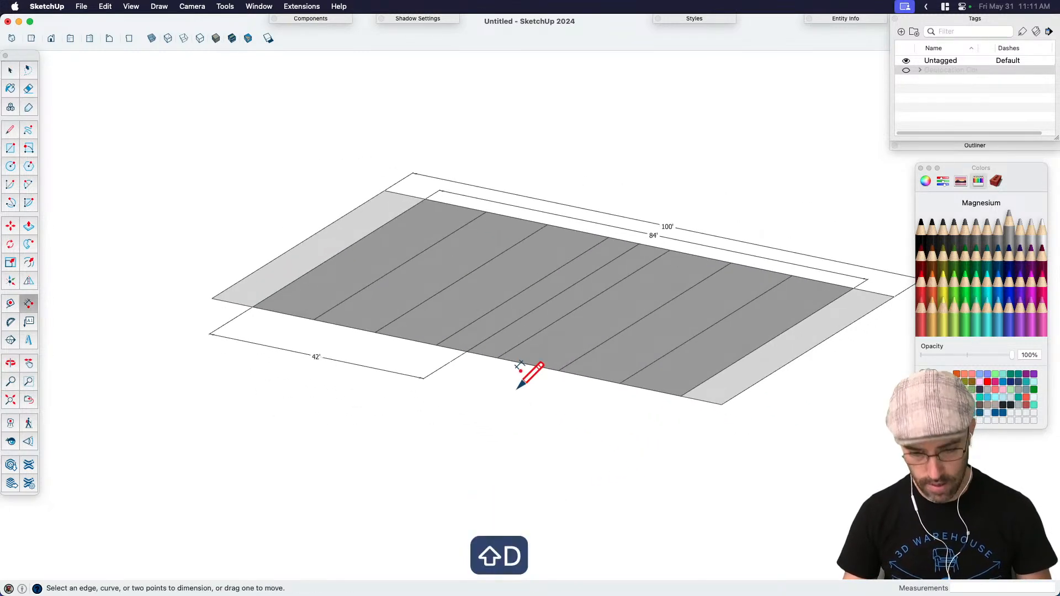
{"action": "key", "text": "shift+c"}
{"action": "key", "text": "space"}
{"action": "middle_click_drag", "start_coordinate": [536, 436], "coordinate": [663, 414]}
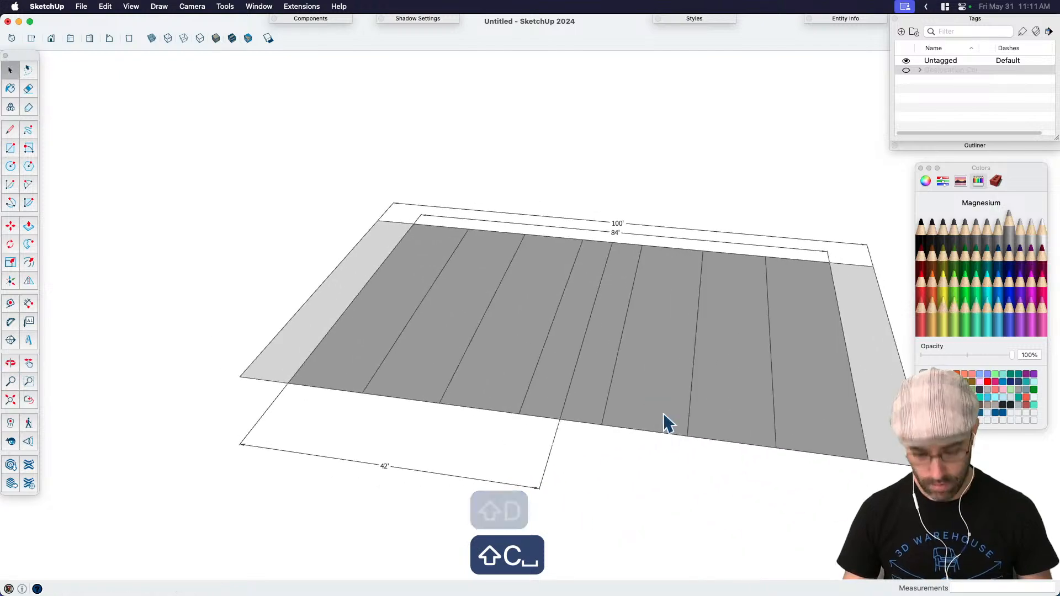
{"action": "key", "text": "h"}
{"action": "left_click_drag", "start_coordinate": [663, 414], "coordinate": [531, 379]}
{"action": "key", "text": "space"}
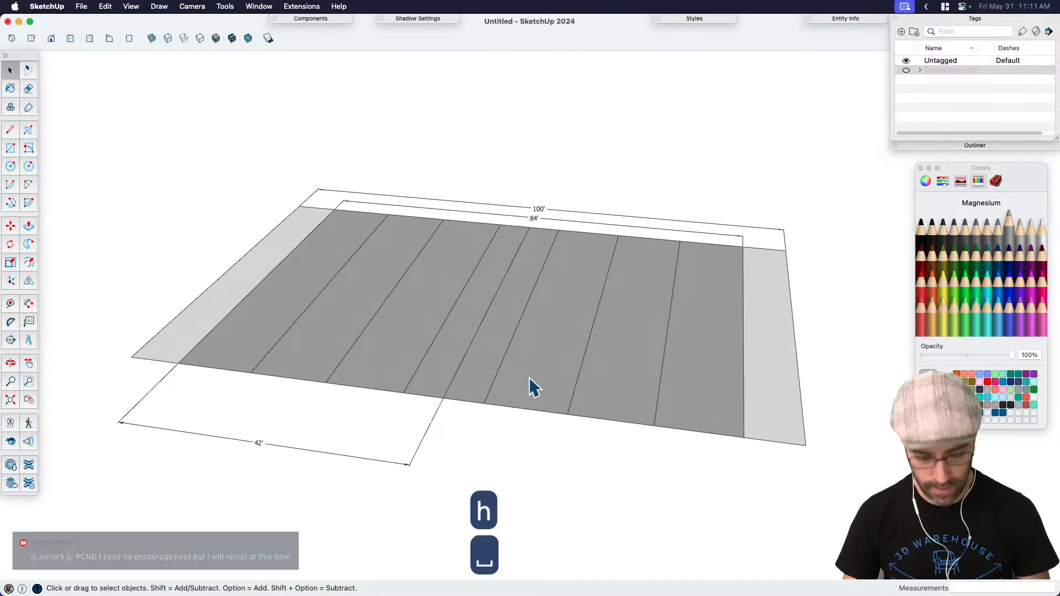
Step: Switch to the Streetscape Elements.skp window and copy the foreground pedestrian silhouette carrying a bag
{"action": "key", "text": "F3"}
{"action": "left_click", "coordinate": [709, 294]}
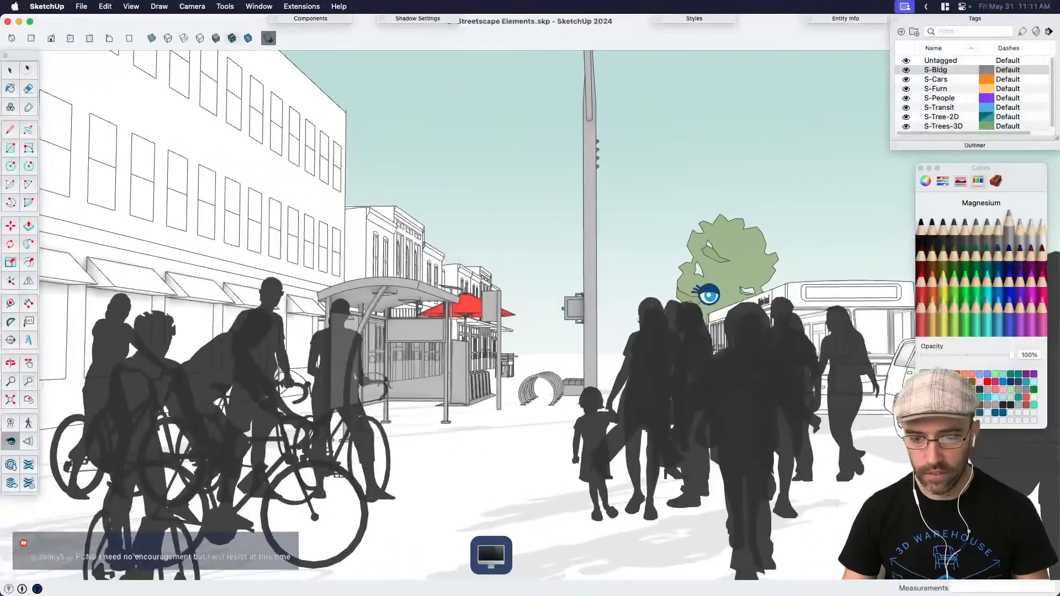
{"action": "key", "text": "space"}
{"action": "scroll", "coordinate": [818, 439], "scroll_direction": "down", "scroll_amount": 3}
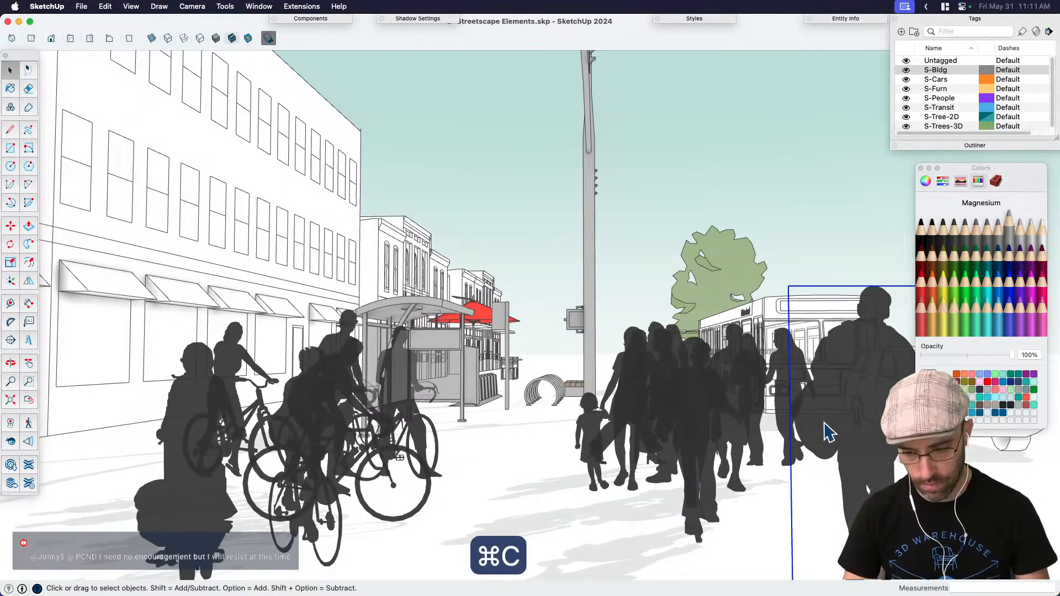
Step: Switch back to the untitled street model and paste the pedestrian silhouette onto the sidewalk of the first half
{"action": "key", "text": "F3"}
{"action": "left_click", "coordinate": [700, 294]}
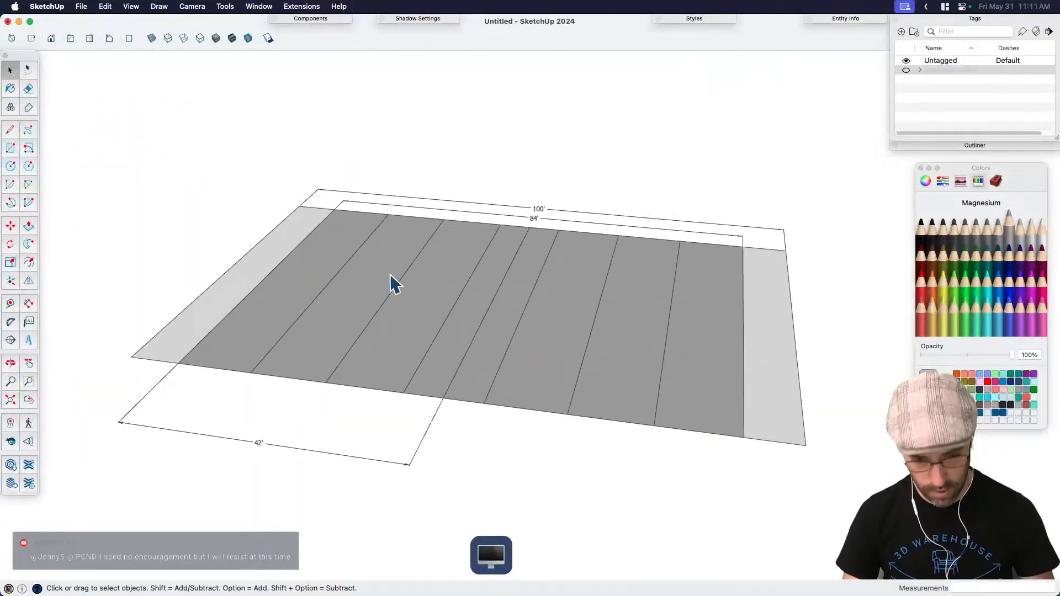
{"action": "key", "text": "super+v"}
{"action": "left_click", "coordinate": [252, 271]}
{"action": "key", "text": "space"}
{"action": "middle_click_drag", "start_coordinate": [232, 259], "coordinate": [239, 261]}
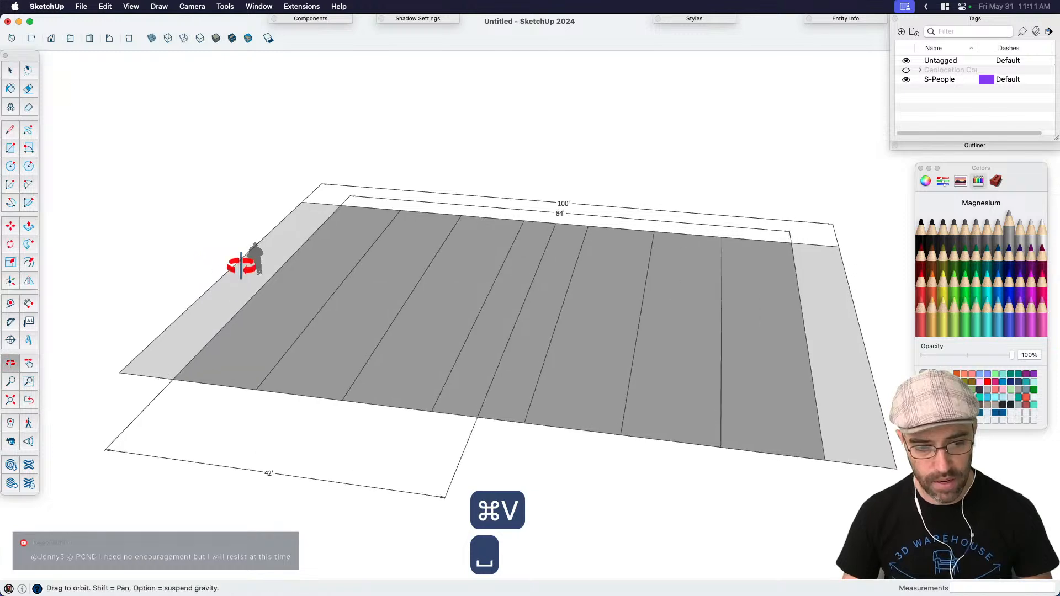
Step: Select the pasted pedestrian and examine its placement and scale against the street from a low view
{"action": "scroll", "coordinate": [235, 287], "scroll_direction": "up", "scroll_amount": 4}
{"action": "key", "text": "shift+x"}
{"action": "key", "text": "space"}
{"action": "left_click", "coordinate": [229, 301]}
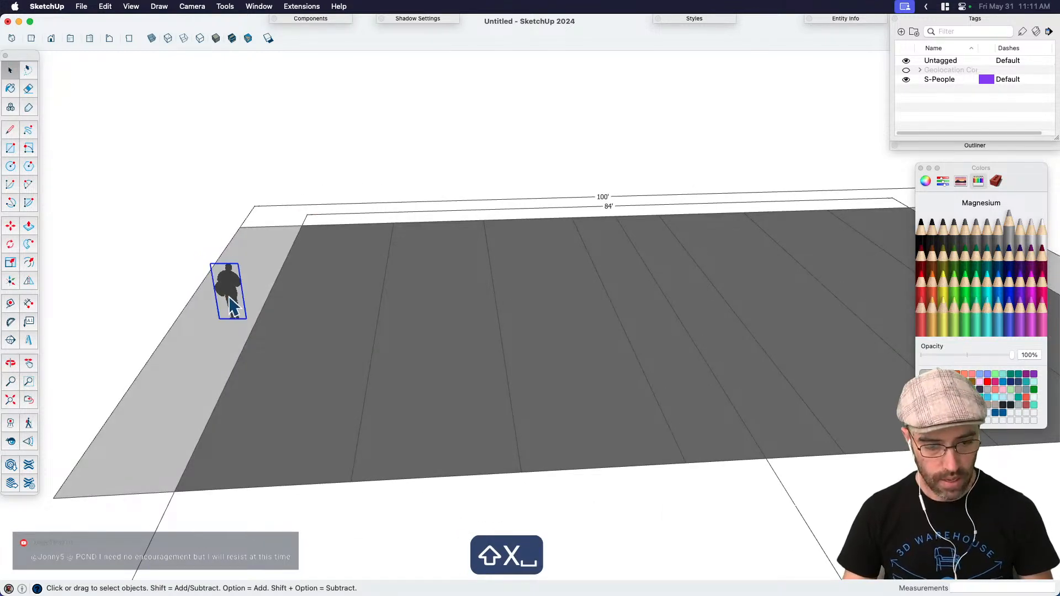
{"action": "middle_click_drag", "start_coordinate": [324, 388], "coordinate": [356, 304]}
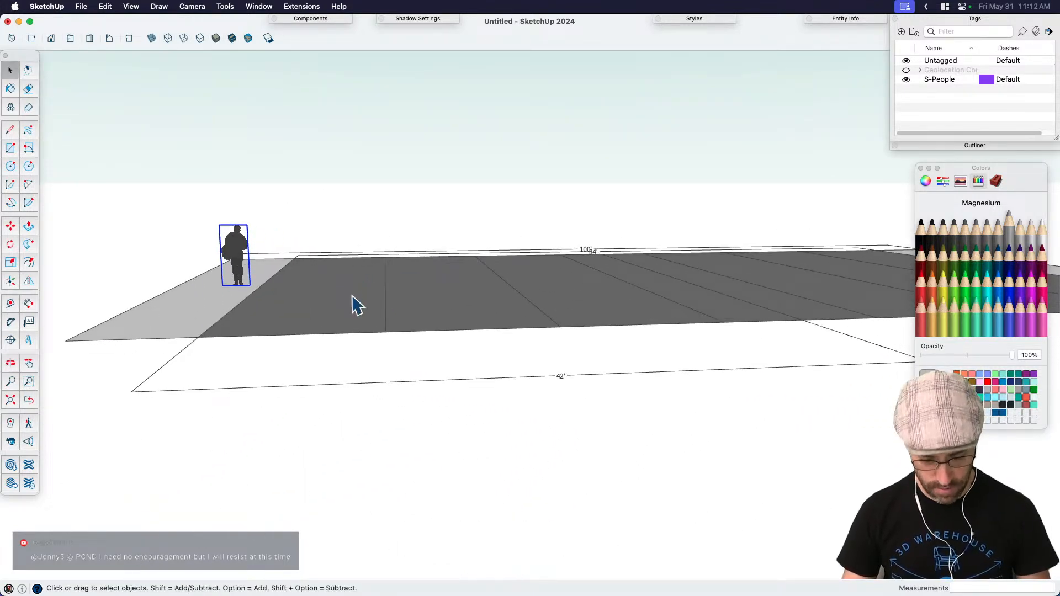
{"action": "key", "text": "h"}
{"action": "left_click_drag", "start_coordinate": [428, 328], "coordinate": [442, 339]}
{"action": "key", "text": "space"}
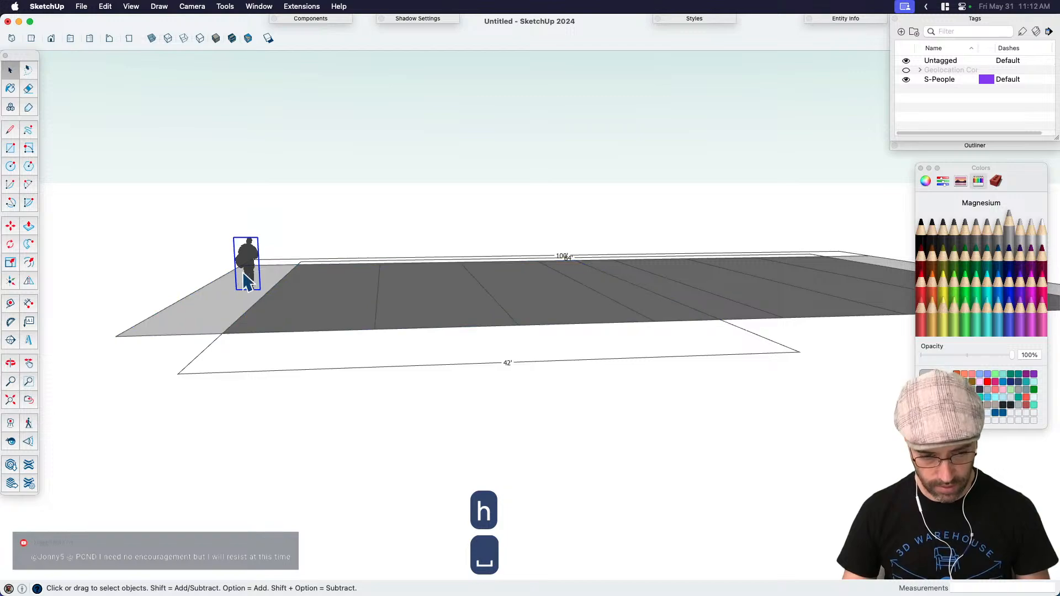
Step: Switch to the Streetscape Elements.skp window and copy the silhouette group with the small child
{"action": "key", "text": "ctrl+Up"}
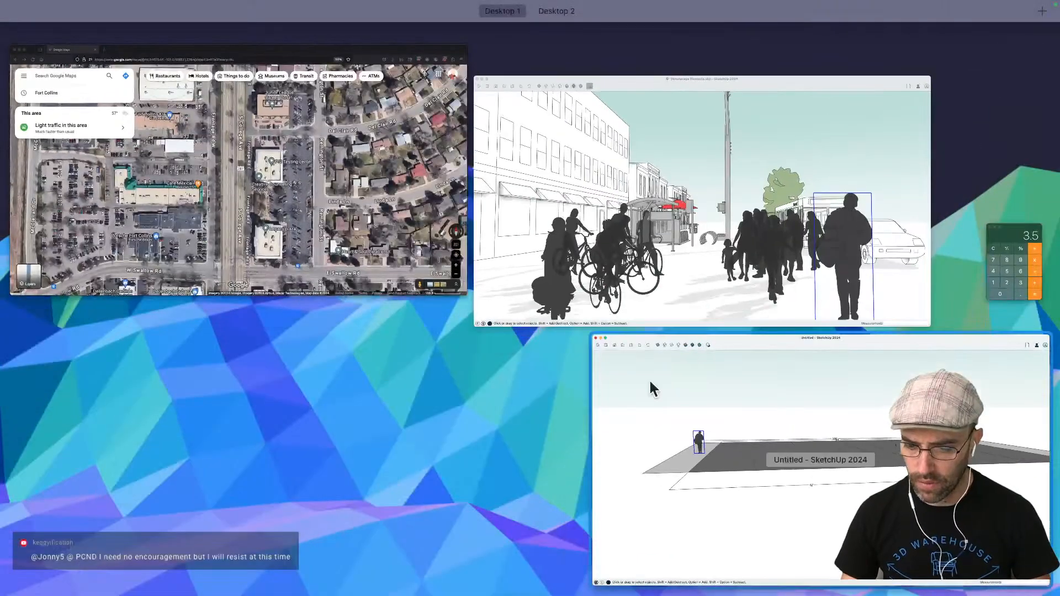
{"action": "left_click", "coordinate": [735, 320]}
{"action": "left_click", "coordinate": [630, 407]}
{"action": "key", "text": "super+c"}
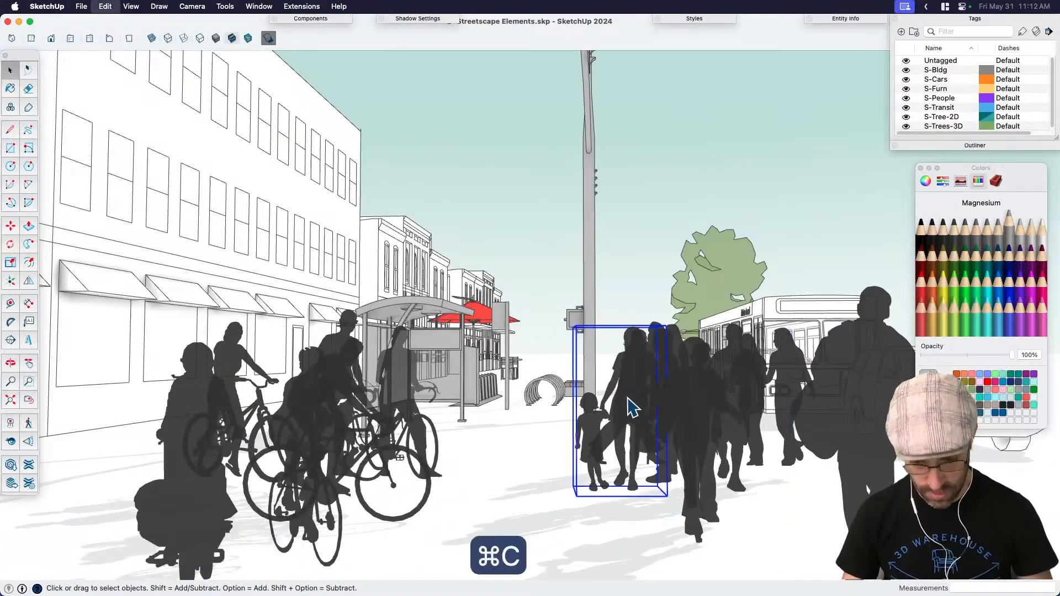
{"action": "key", "text": "F2"}
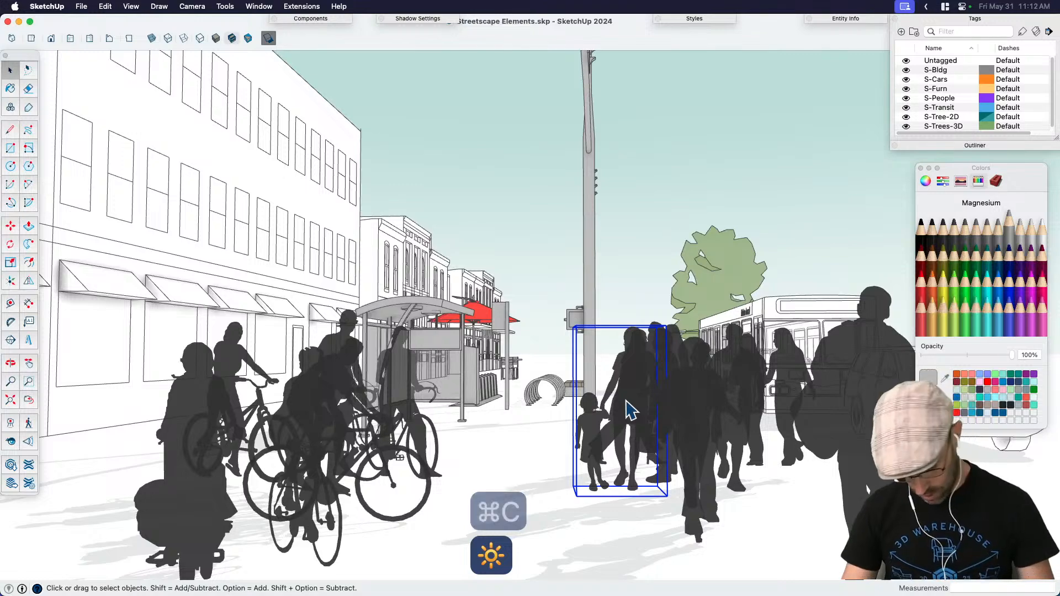
Step: Switch back to the untitled street model and paste the adult-and-child silhouette onto the sidewalk opposite the first pedestrian
{"action": "key", "text": "F3"}
{"action": "left_click", "coordinate": [599, 274]}
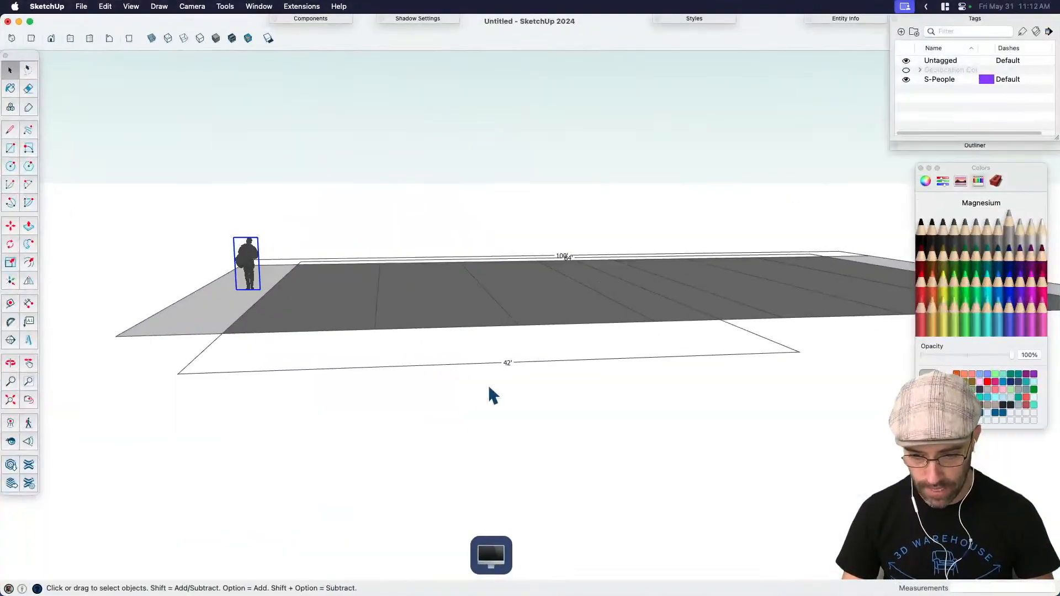
{"action": "middle_click_drag", "start_coordinate": [490, 395], "coordinate": [586, 394]}
{"action": "key", "text": "super+v"}
{"action": "scroll", "coordinate": [785, 325], "scroll_direction": "up", "scroll_amount": 5}
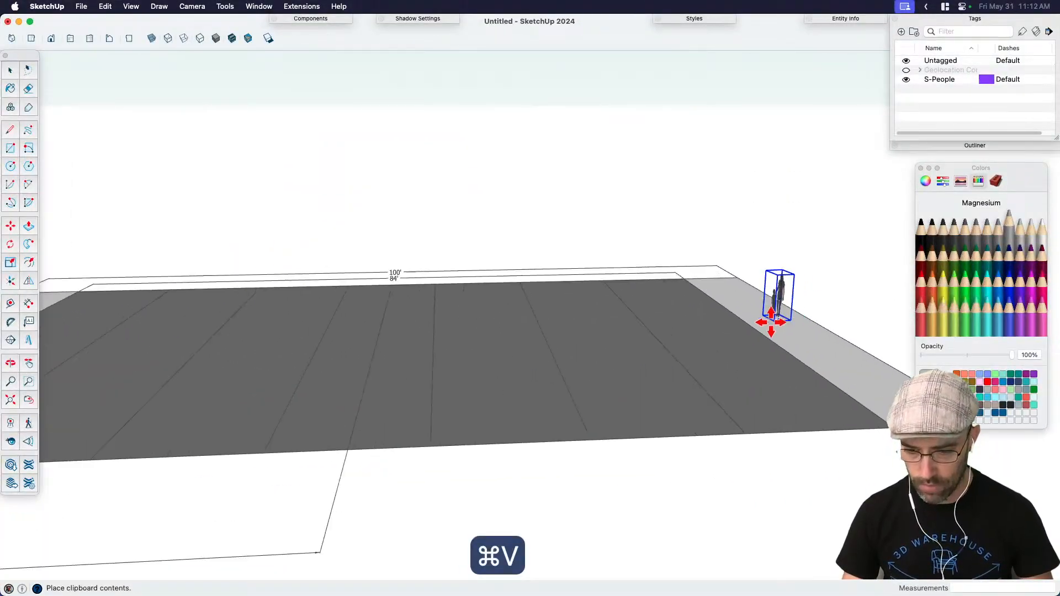
{"action": "left_click", "coordinate": [774, 325]}
{"action": "key", "text": "space"}
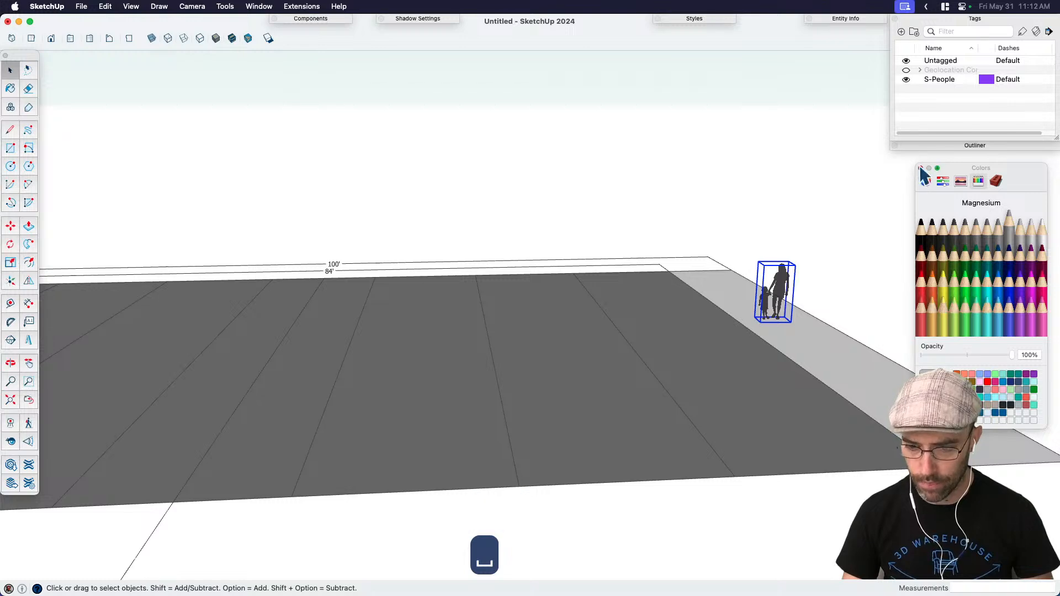
Step: Close the Colors palette and clear the selection
{"action": "left_click", "coordinate": [920, 168]}
{"action": "scroll", "coordinate": [926, 361], "scroll_direction": "down", "scroll_amount": 2}
{"action": "left_click", "coordinate": [927, 362]}
{"action": "scroll", "coordinate": [917, 337], "scroll_direction": "down", "scroll_amount": 3}
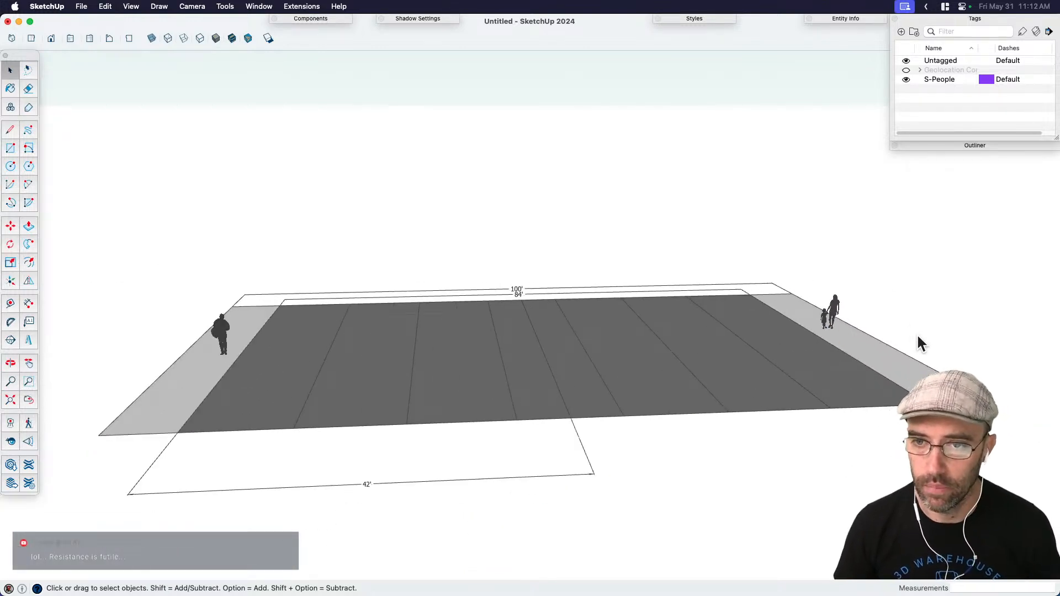
Step: Set the camera's field of view to 45 degrees and select the foreground pedestrian with the bag
{"action": "middle_click_drag", "start_coordinate": [414, 405], "coordinate": [539, 343]}
{"action": "scroll", "coordinate": [381, 367], "scroll_direction": "up", "scroll_amount": 3}
{"action": "key", "text": "space"}
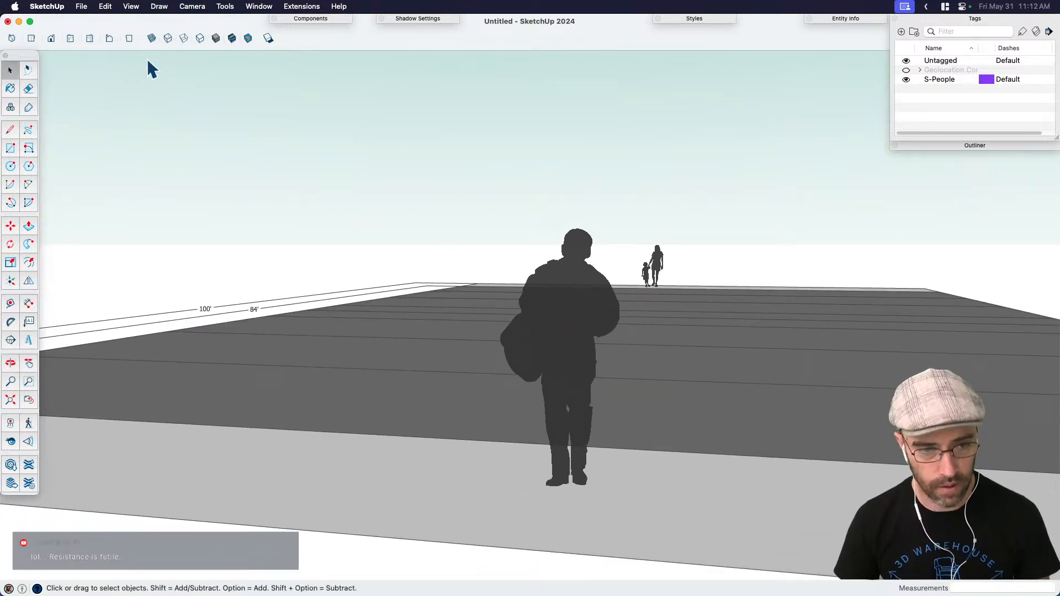
{"action": "left_click", "coordinate": [191, 7]}
{"action": "left_click", "coordinate": [223, 174]}
{"action": "type", "text": "45"}
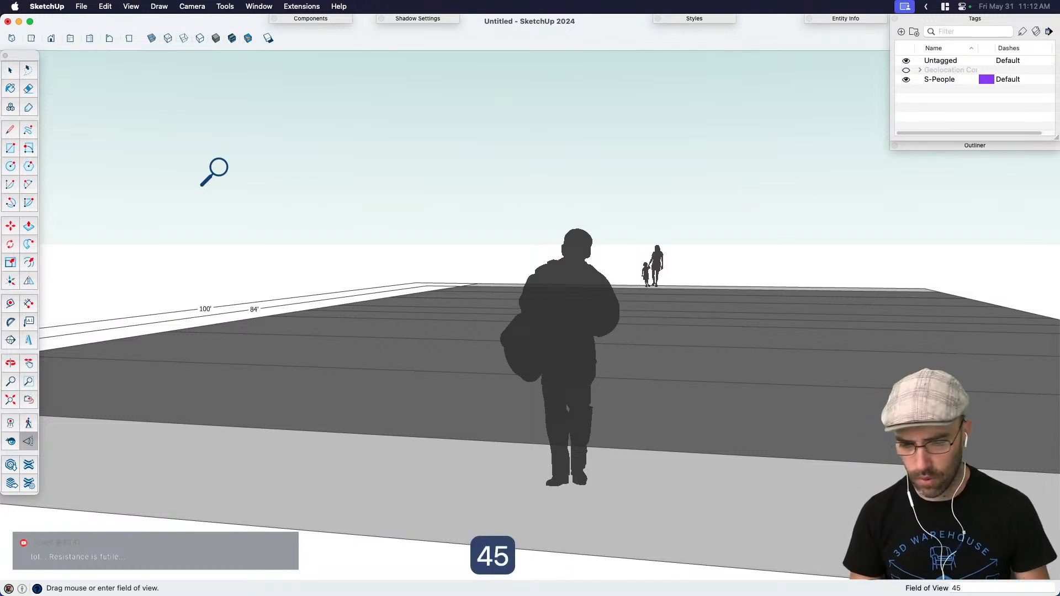
{"action": "key", "text": "Return"}
{"action": "key", "text": "space"}
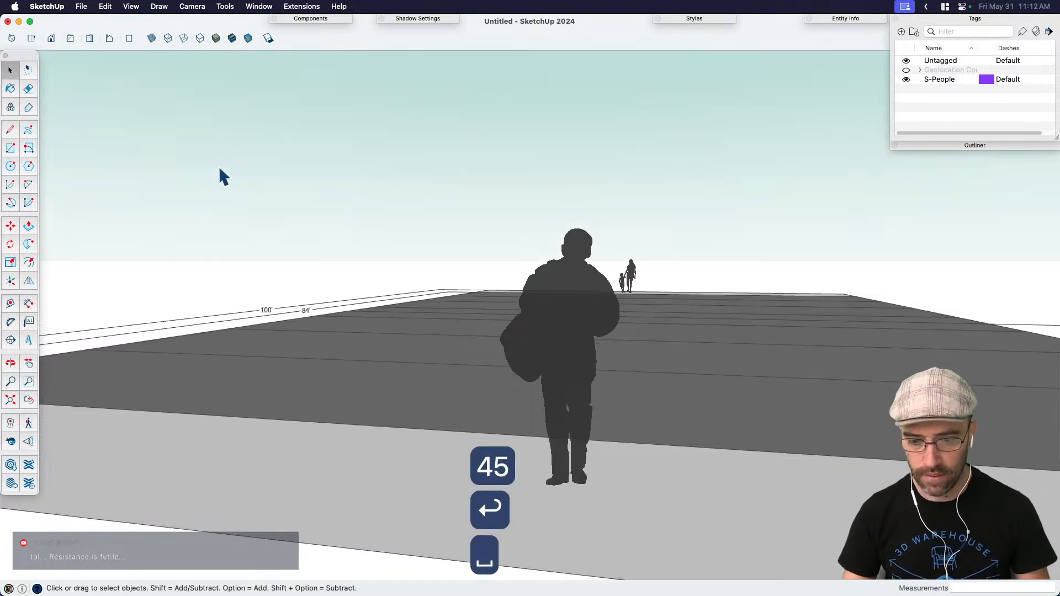
{"action": "key", "text": "h"}
{"action": "left_click_drag", "start_coordinate": [618, 308], "coordinate": [578, 314]}
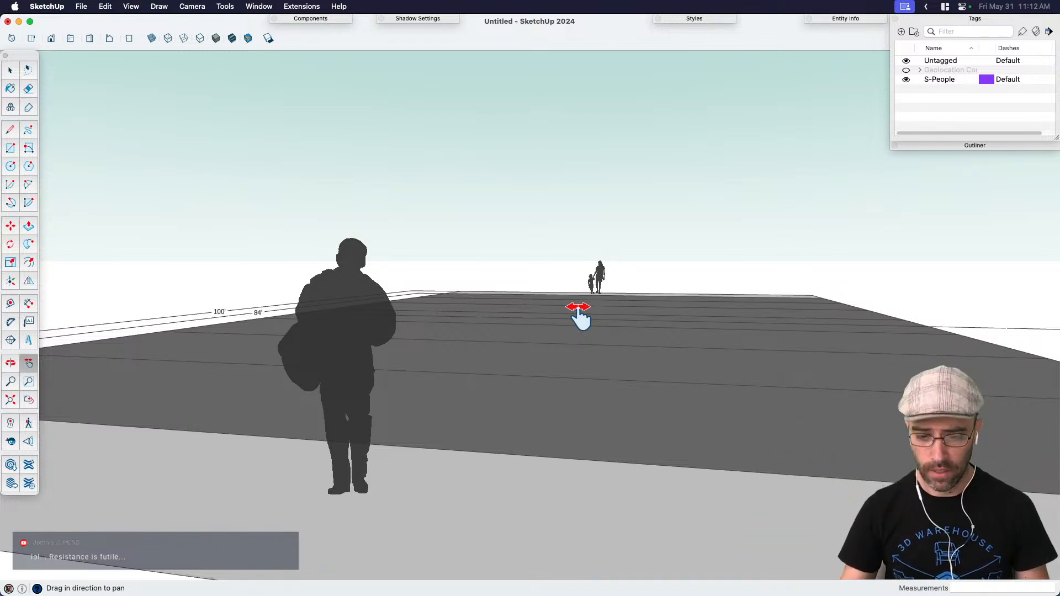
{"action": "key", "text": "space"}
{"action": "left_click", "coordinate": [360, 365]}
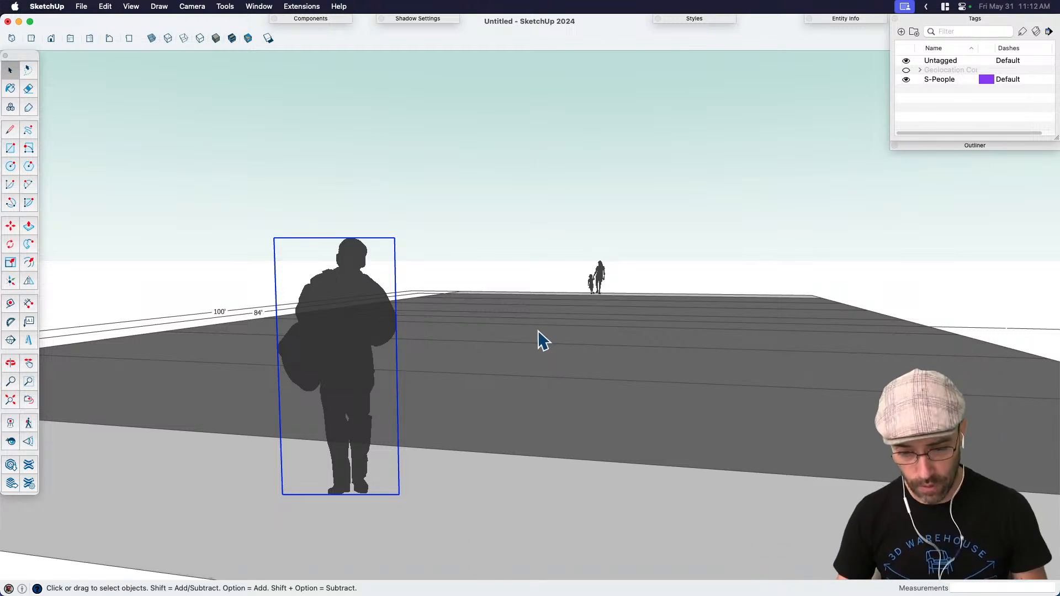
Step: Open the nested sidewalk strip in the first street half and push/pull its top face up 4'
{"action": "middle_click_drag", "start_coordinate": [543, 340], "coordinate": [459, 457]}
{"action": "scroll", "coordinate": [538, 391], "scroll_direction": "down", "scroll_amount": 5}
{"action": "middle_click_drag", "start_coordinate": [537, 390], "coordinate": [356, 398]}
{"action": "triple_click", "coordinate": [279, 374]}
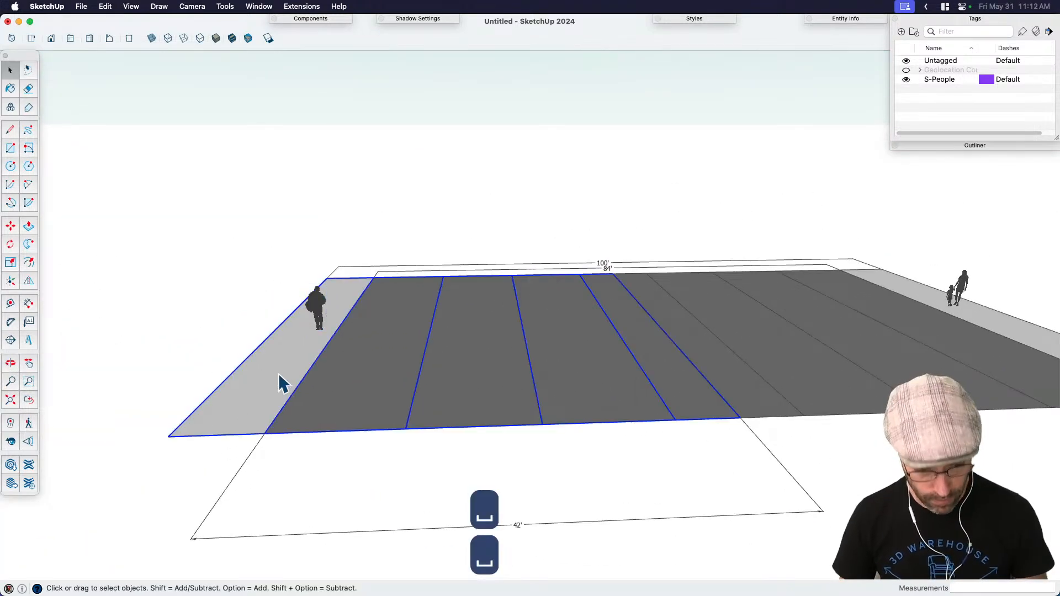
{"action": "key", "text": "p"}
{"action": "key", "text": "space"}
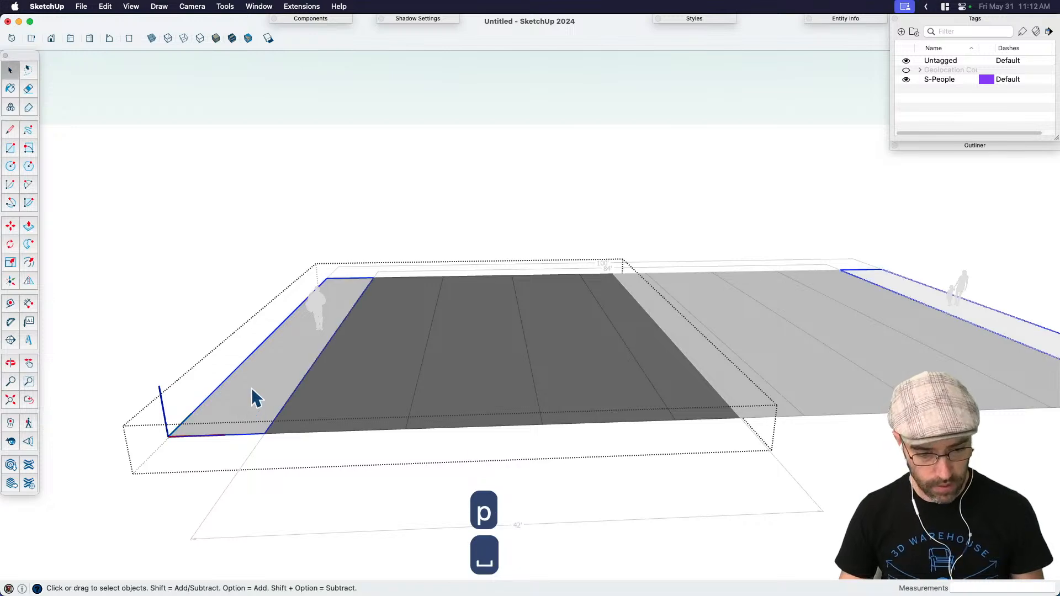
{"action": "left_click", "coordinate": [250, 387]}
{"action": "key", "text": "p"}
{"action": "left_click", "coordinate": [247, 397]}
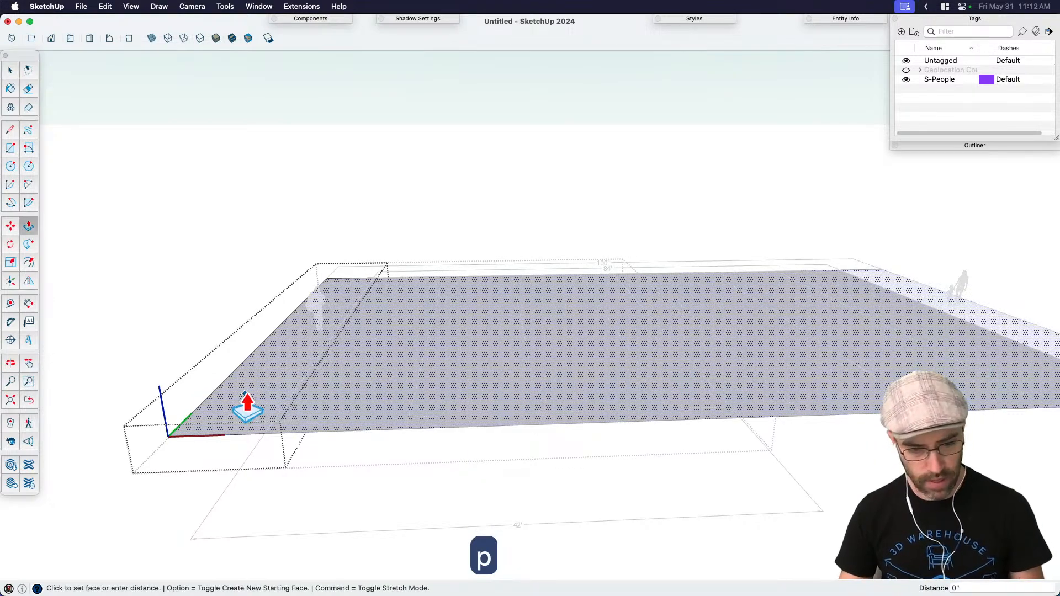
{"action": "left_click", "coordinate": [244, 378]}
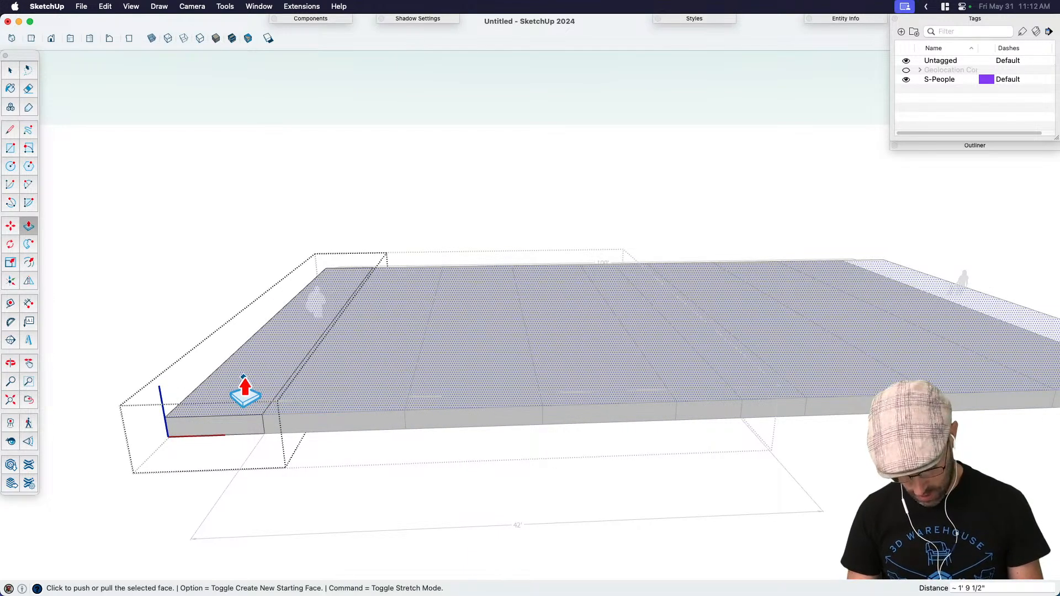
{"action": "type", "text": "4'"}
{"action": "key", "text": "Return"}
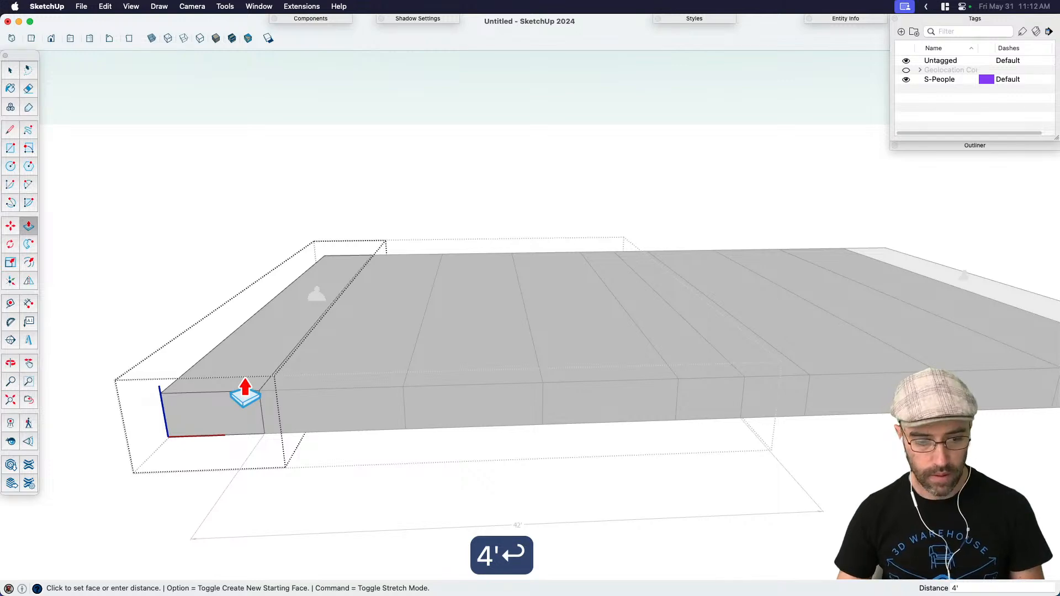
{"action": "key", "text": "space"}
Step: Move both pedestrian silhouettes up clear of the raised street and drop them onto its surface
{"action": "left_click", "coordinate": [198, 347]}
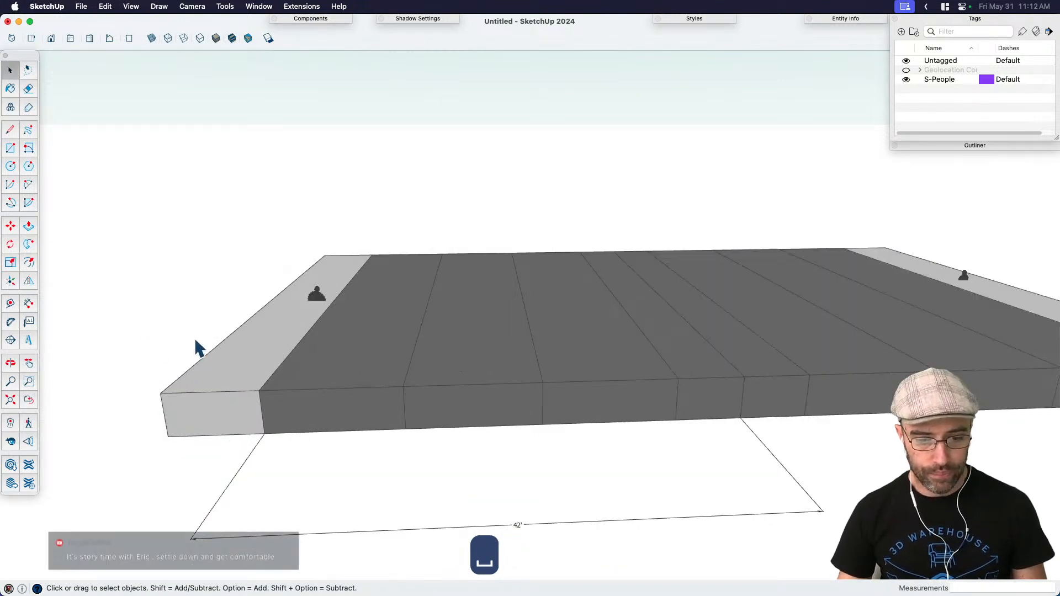
{"action": "middle_click_drag", "start_coordinate": [197, 347], "coordinate": [312, 329]}
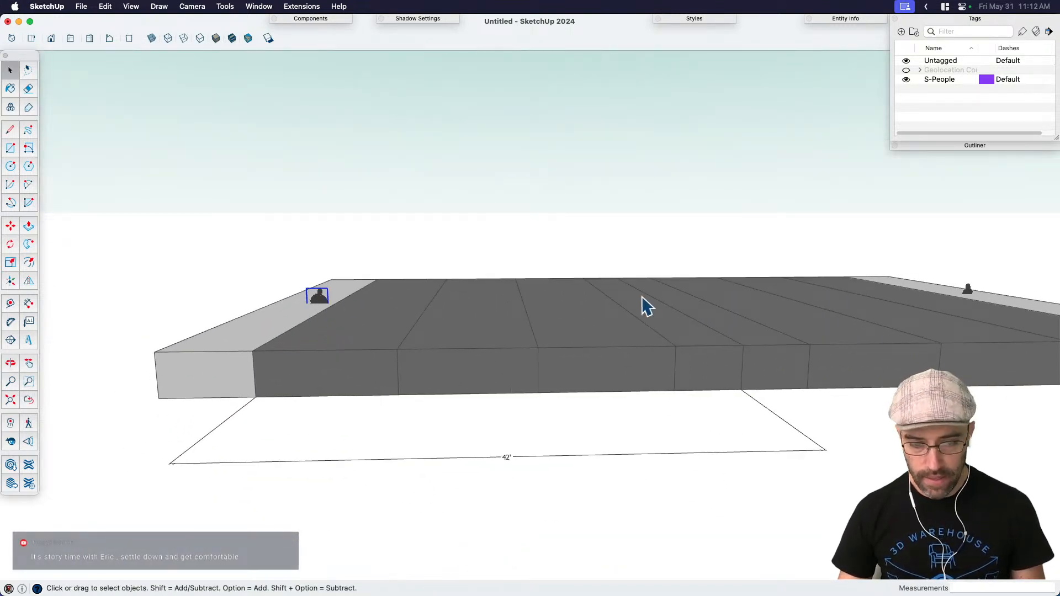
{"action": "key", "text": "m"}
{"action": "left_click", "coordinate": [949, 283]}
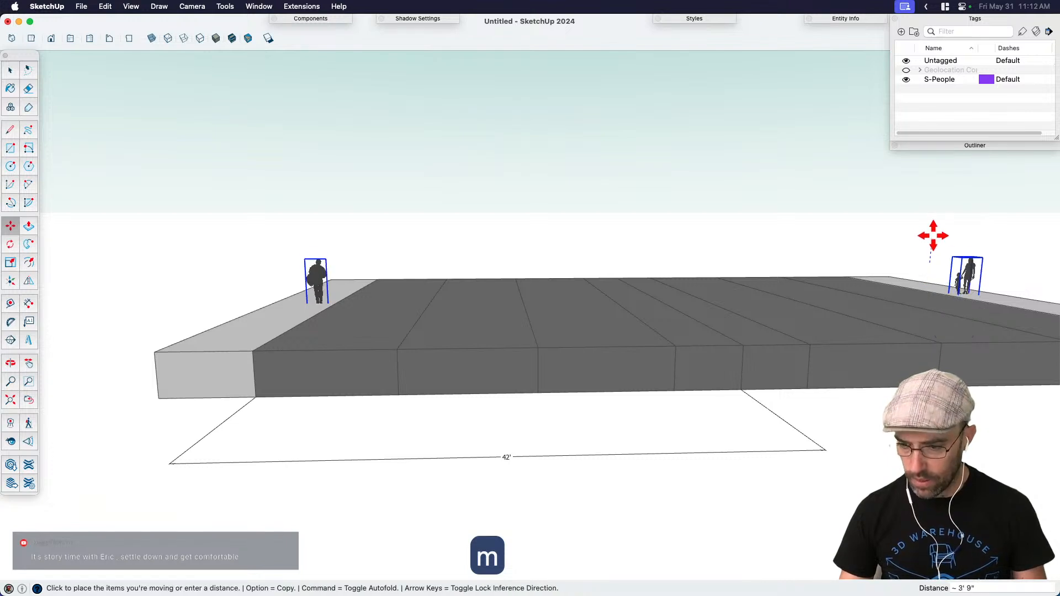
{"action": "left_click", "coordinate": [936, 208]}
{"action": "key", "text": "space"}
{"action": "right_click", "coordinate": [977, 247]}
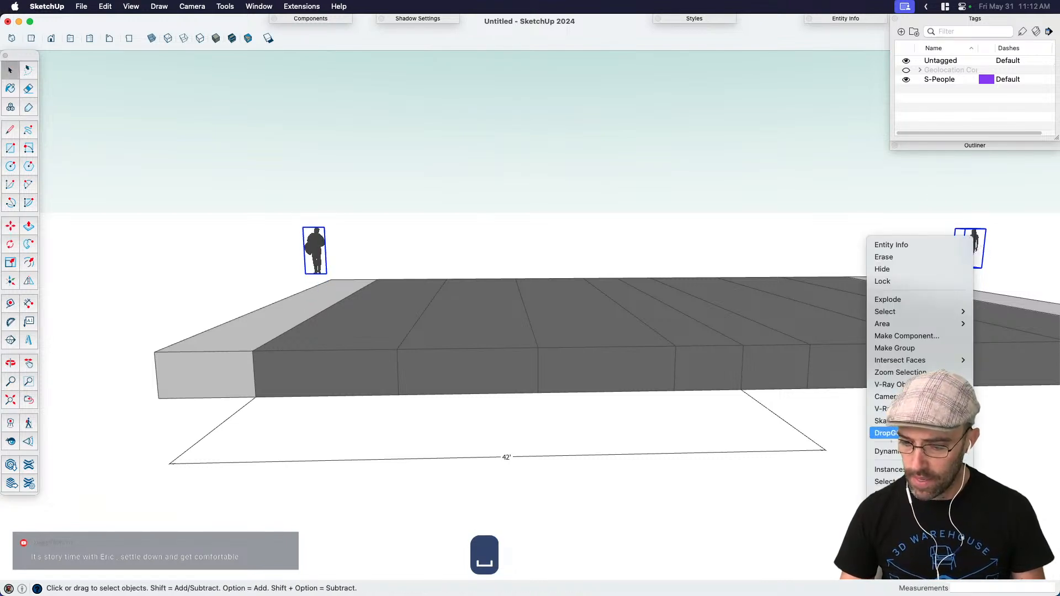
{"action": "left_click", "coordinate": [886, 433]}
Step: Open the first street half for editing and draw a 6" vertical line up from the sidewalk's road-side front corner
{"action": "middle_click_drag", "start_coordinate": [858, 315], "coordinate": [727, 381]}
{"action": "scroll", "coordinate": [726, 381], "scroll_direction": "up", "scroll_amount": 1}
{"action": "key", "text": "h"}
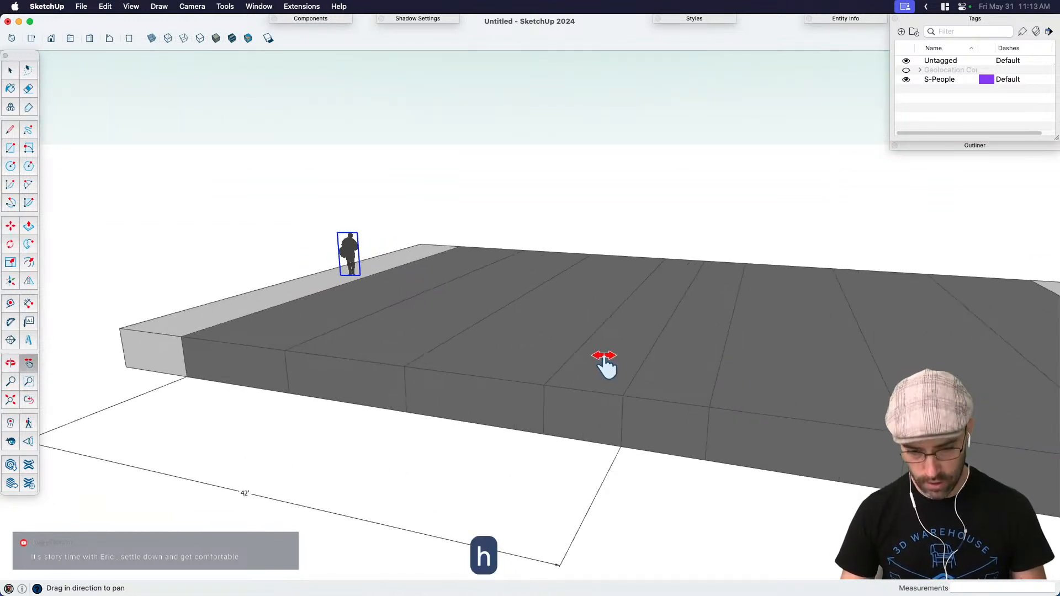
{"action": "left_click_drag", "start_coordinate": [605, 366], "coordinate": [537, 376]}
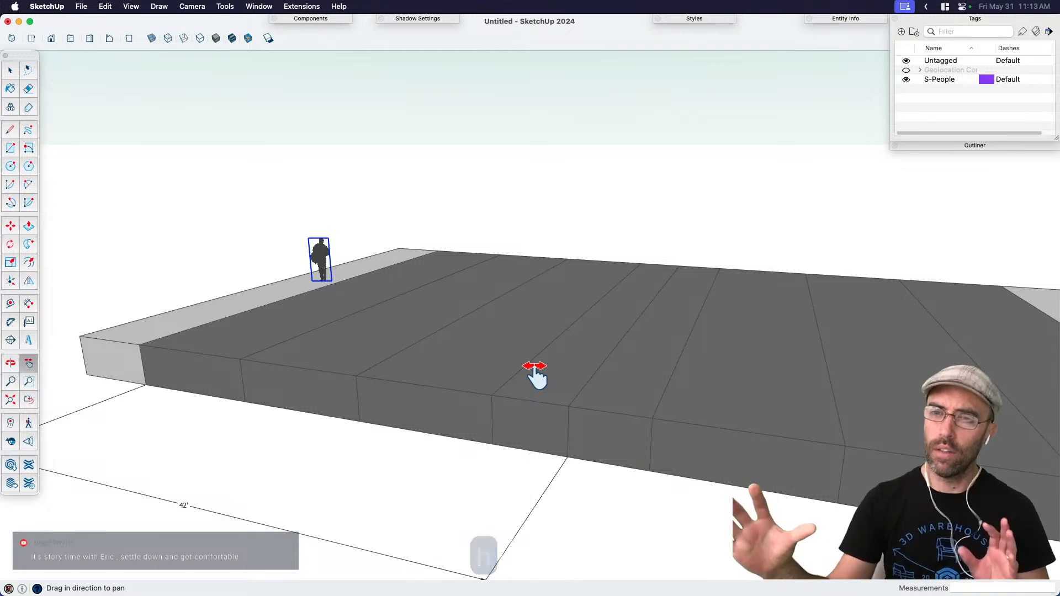
{"action": "key", "text": "space"}
{"action": "middle_click_drag", "start_coordinate": [392, 392], "coordinate": [304, 407]}
{"action": "left_click", "coordinate": [179, 353]}
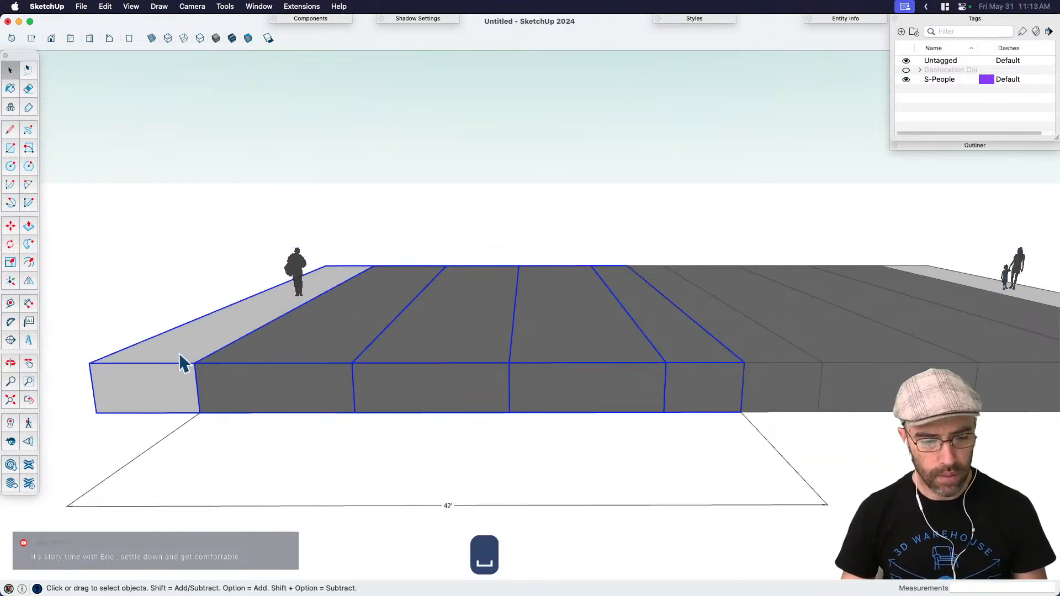
{"action": "scroll", "coordinate": [179, 353], "scroll_direction": "up", "scroll_amount": 3}
{"action": "double_click", "coordinate": [173, 357]}
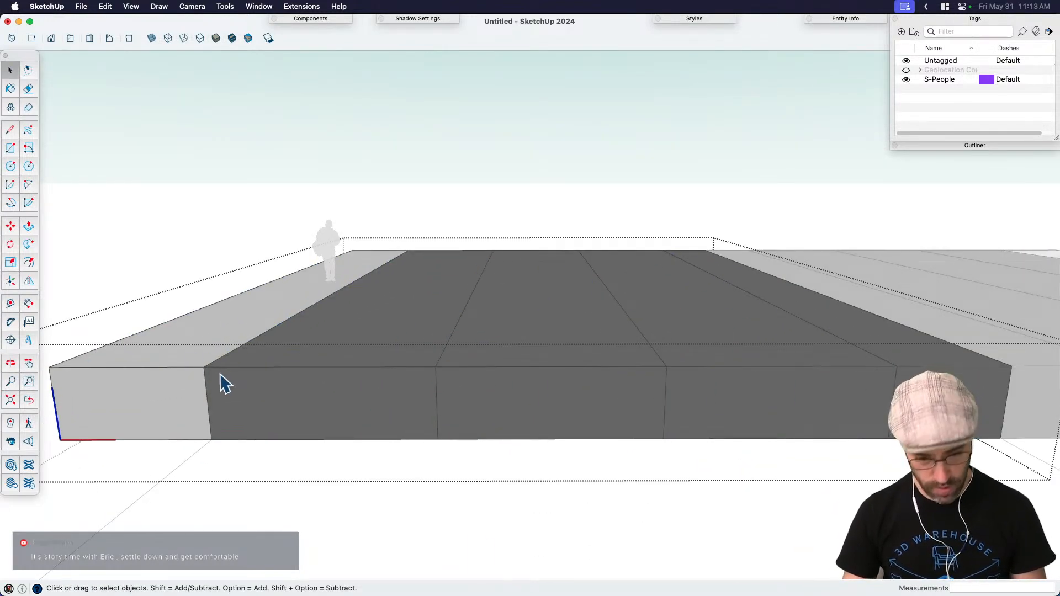
{"action": "key", "text": "l"}
{"action": "left_click", "coordinate": [204, 367]}
{"action": "key", "text": "Return"}
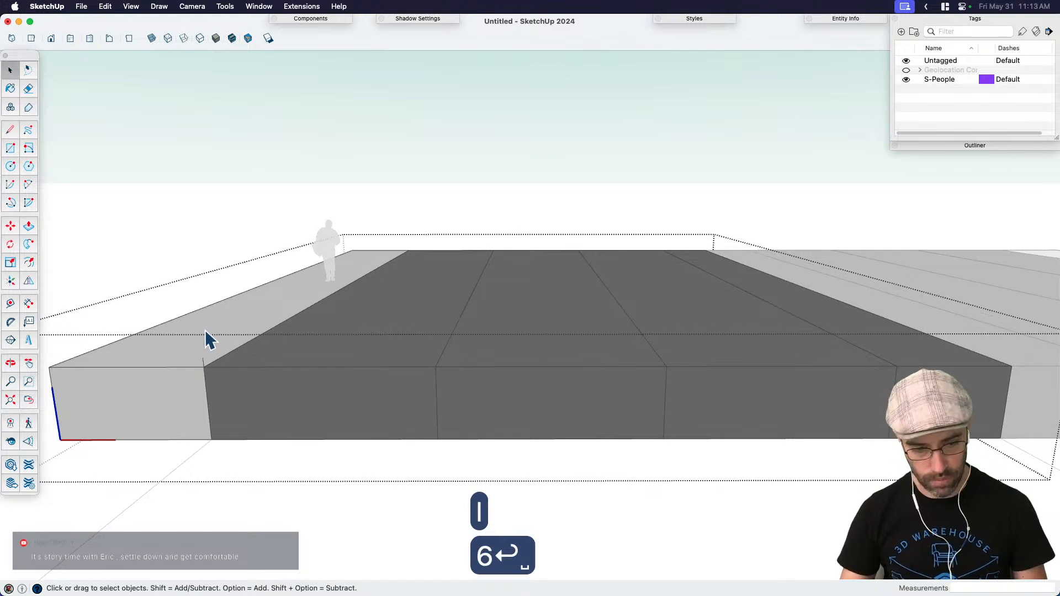
Step: Scale the sidewalk strip vertically up to the top of the 6" curb-height line and close the component
{"action": "key", "text": "s"}
{"action": "left_click", "coordinate": [311, 281]}
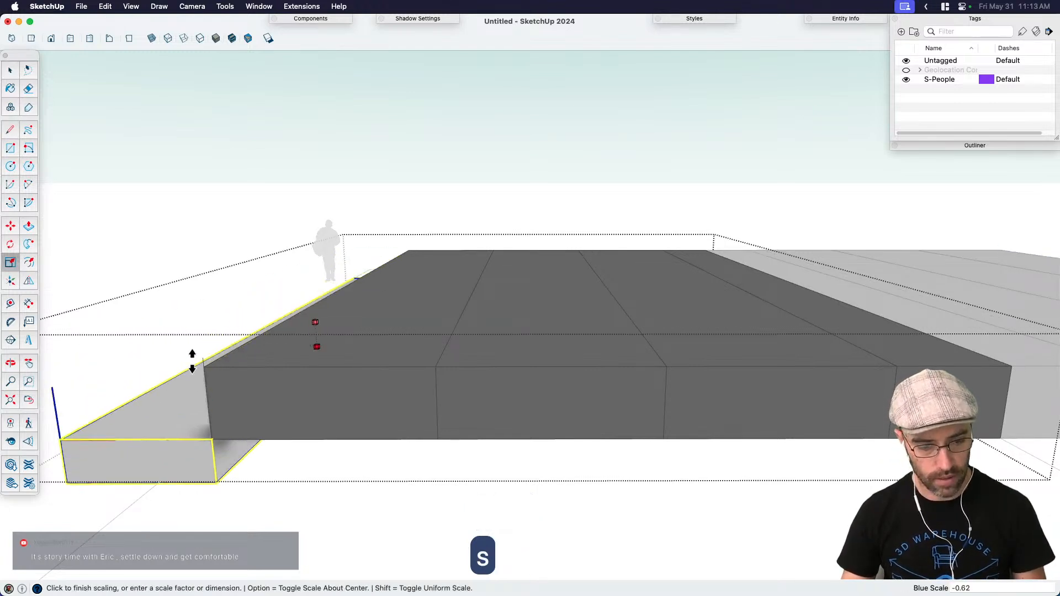
{"action": "left_click", "coordinate": [205, 358]}
{"action": "key", "text": "space"}
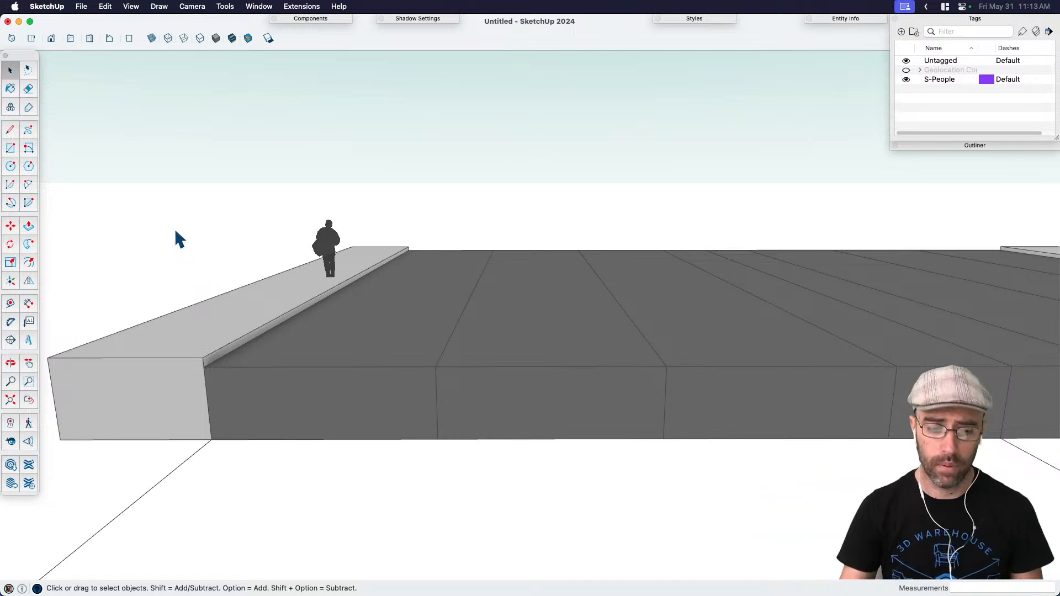
Step: Reopen the first street half and draw an 8' line across the sidewalk's front top edge
{"action": "middle_click_drag", "start_coordinate": [442, 433], "coordinate": [298, 403]}
{"action": "left_click", "coordinate": [470, 467]}
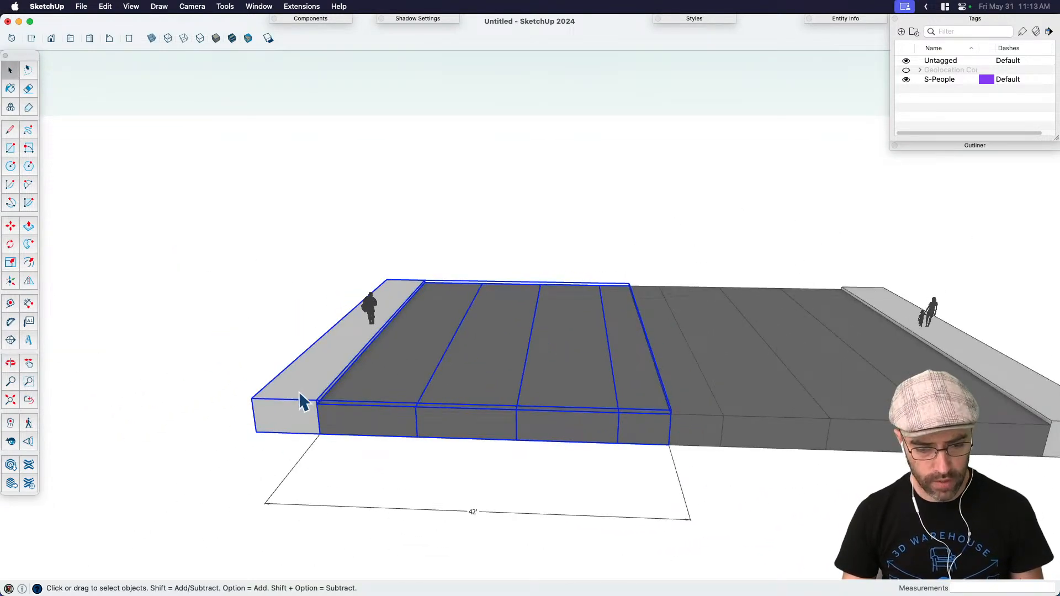
{"action": "scroll", "coordinate": [293, 394], "scroll_direction": "up", "scroll_amount": 2}
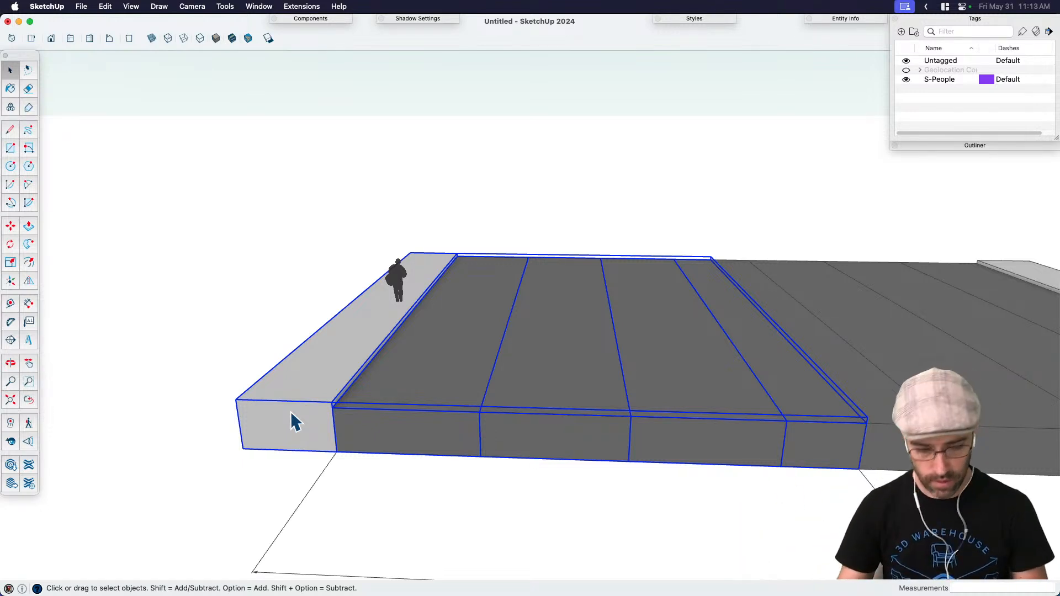
{"action": "double_click", "coordinate": [304, 381]}
{"action": "key", "text": "l"}
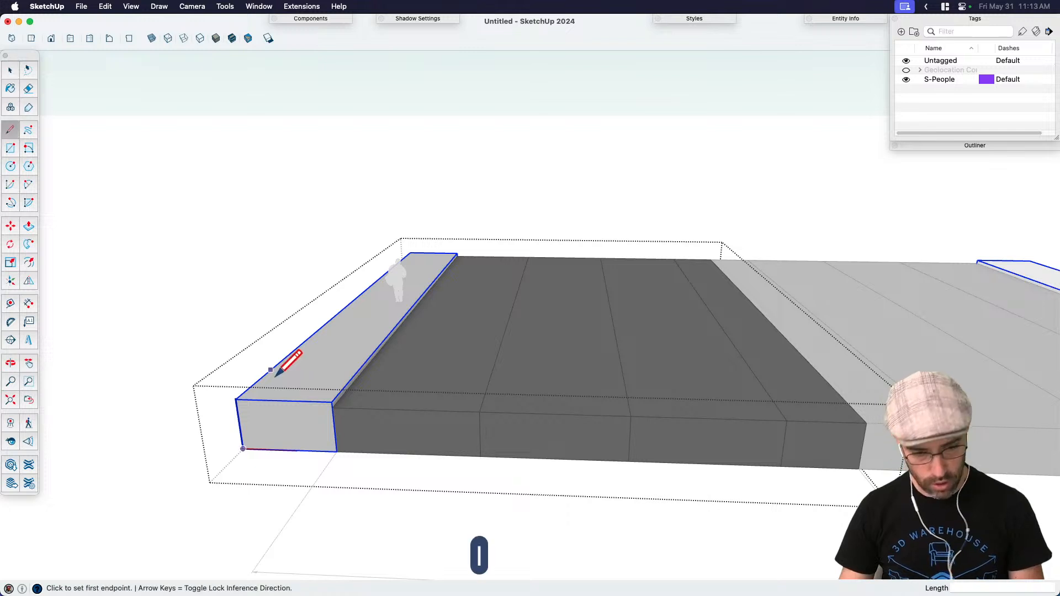
{"action": "left_click", "coordinate": [237, 399]}
{"action": "middle_click_drag", "start_coordinate": [333, 379], "coordinate": [344, 477]}
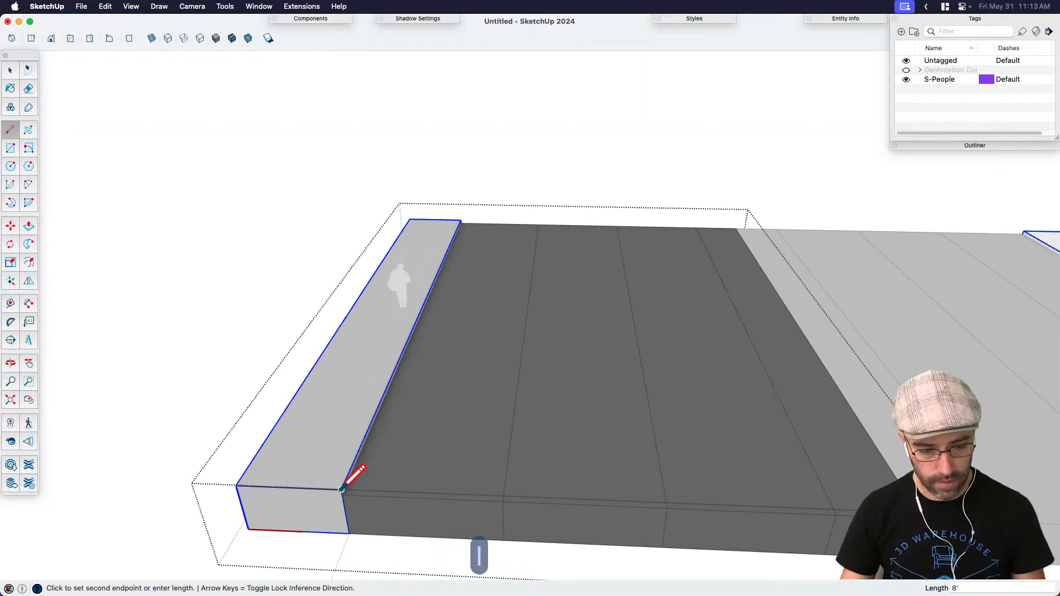
{"action": "left_click", "coordinate": [341, 490]}
{"action": "key", "text": "space"}
Step: Try to copy the line to the sidewalk's far end as a divided array, then undo the copy
{"action": "left_click", "coordinate": [337, 489]}
{"action": "key", "text": "m"}
{"action": "key", "text": "alt"}
{"action": "left_click", "coordinate": [341, 490]}
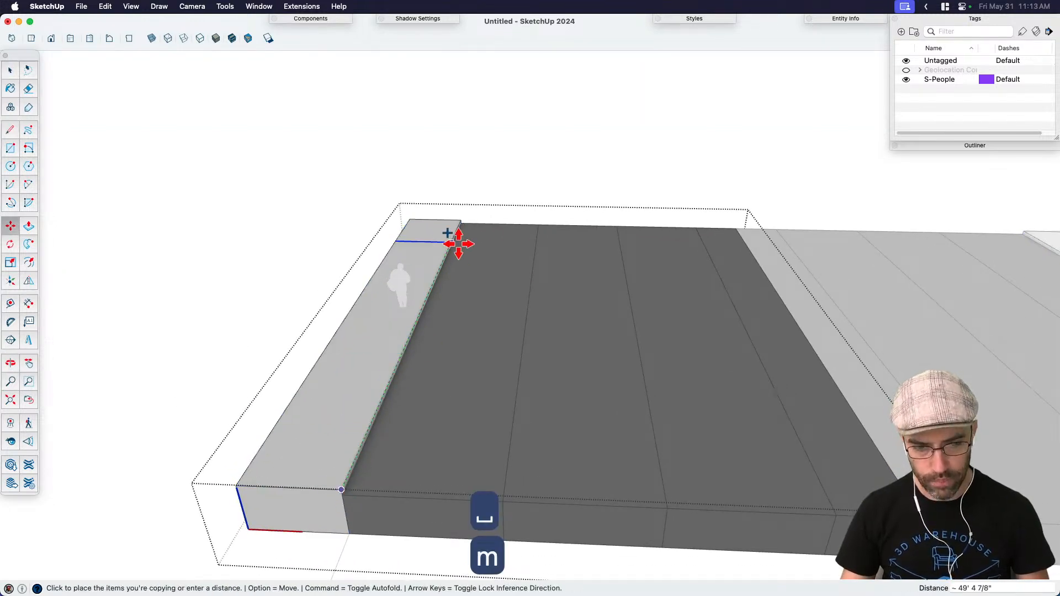
{"action": "left_click", "coordinate": [460, 229]}
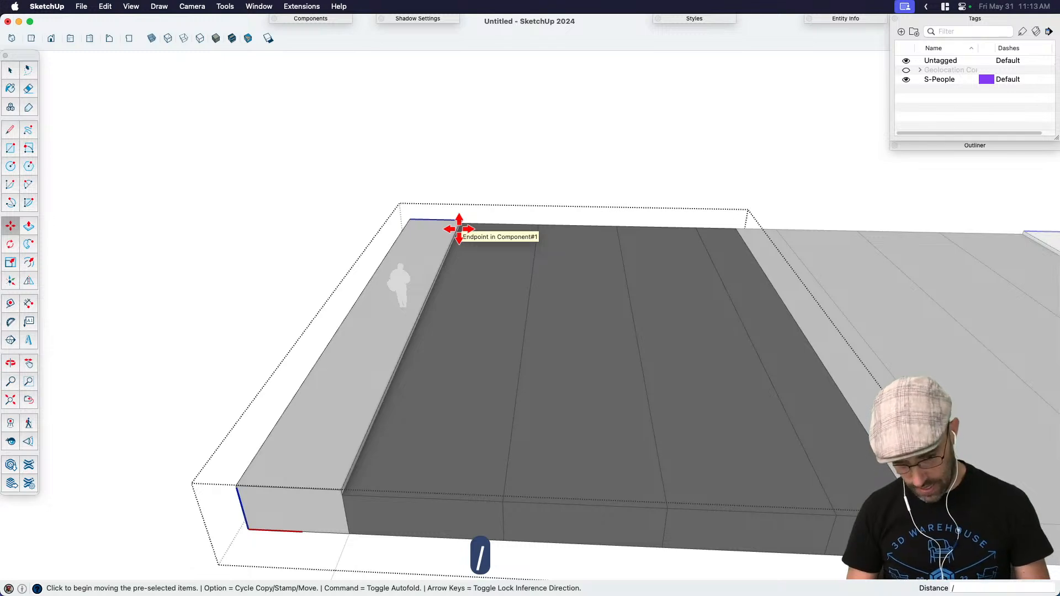
{"action": "key", "text": "super+z"}
{"action": "scroll", "coordinate": [244, 504], "scroll_direction": "up", "scroll_amount": 5}
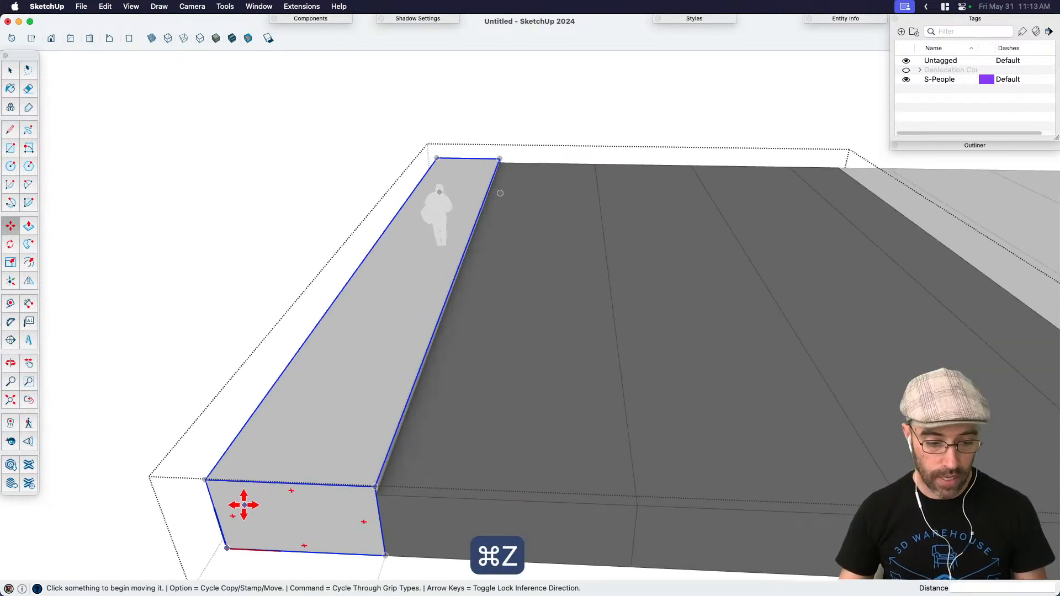
Step: Draw a short line continuing the sidewalk's front-edge score line outward past the outer top corner
{"action": "key", "text": "space"}
{"action": "left_click", "coordinate": [232, 474]}
{"action": "scroll", "coordinate": [233, 482], "scroll_direction": "up", "scroll_amount": 1}
{"action": "scroll", "coordinate": [231, 484], "scroll_direction": "up", "scroll_amount": 1}
{"action": "key", "text": "l"}
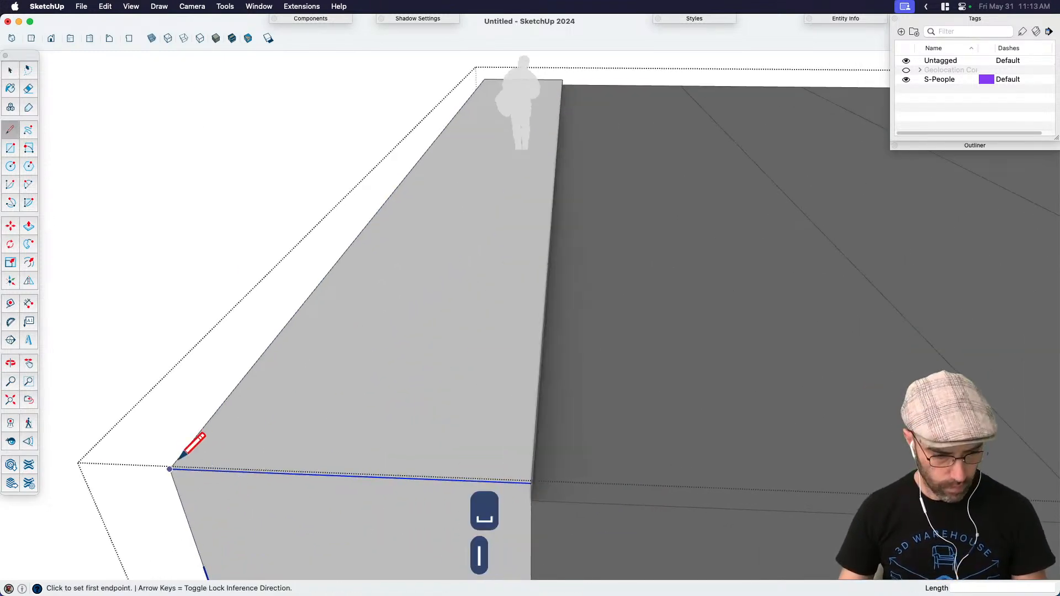
{"action": "left_click", "coordinate": [170, 469]}
{"action": "left_click", "coordinate": [148, 469]}
{"action": "key", "text": "space"}
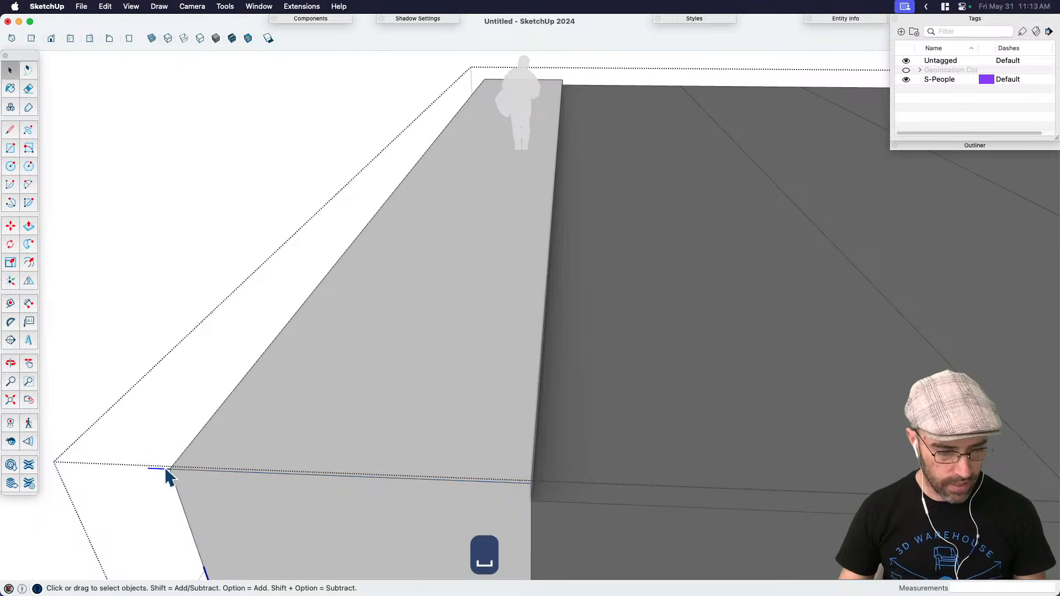
Step: Make the front-edge score line and its extension a component named Score
{"action": "middle_click_drag", "start_coordinate": [184, 473], "coordinate": [268, 425]}
{"action": "key", "text": "shift+g"}
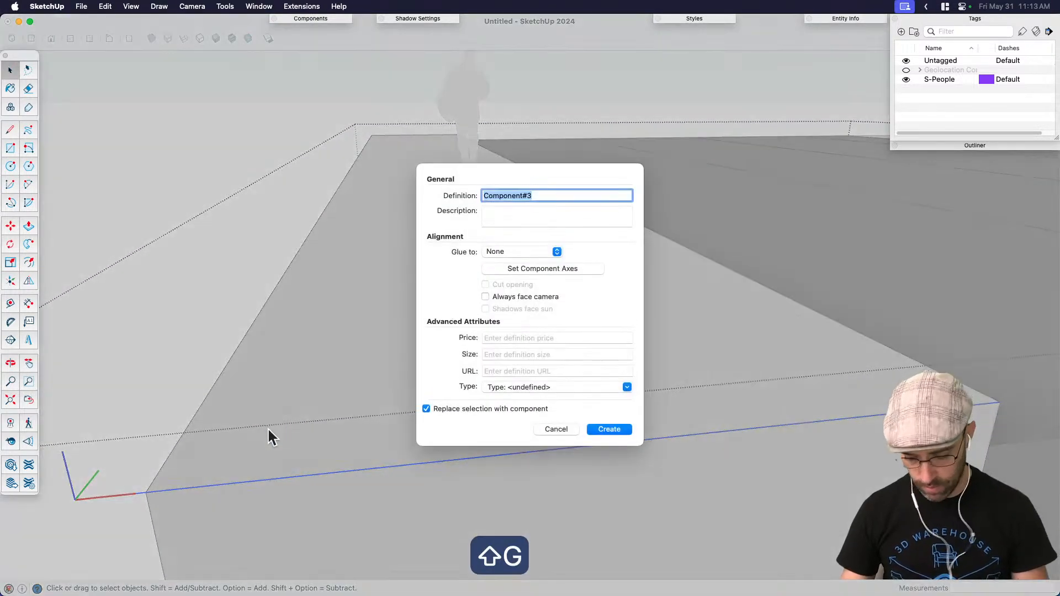
{"action": "type", "text": "Score"}
{"action": "key", "text": "Return"}
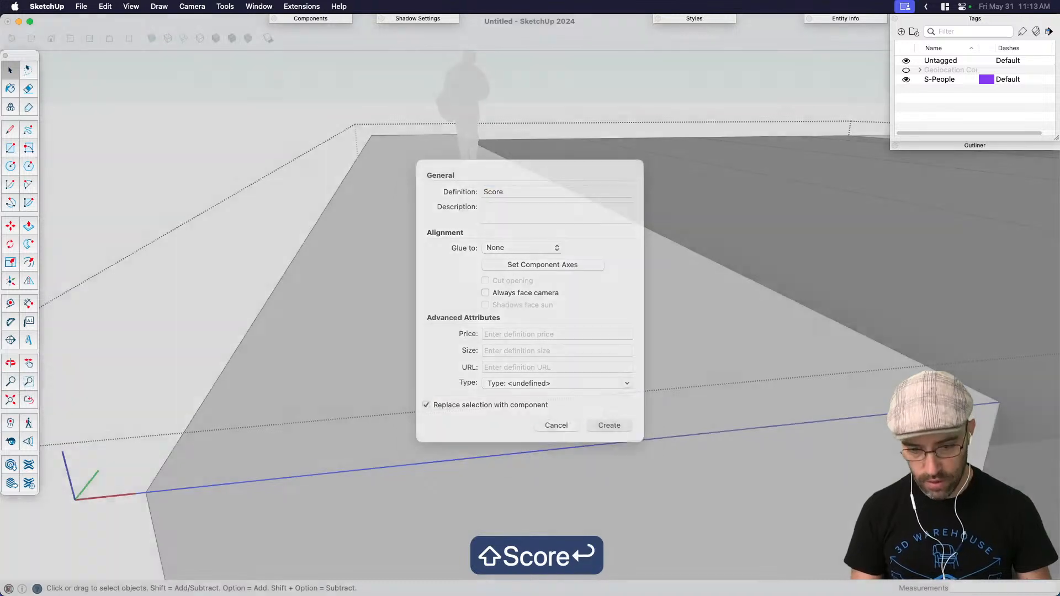
{"action": "scroll", "coordinate": [507, 333], "scroll_direction": "up", "scroll_amount": 3}
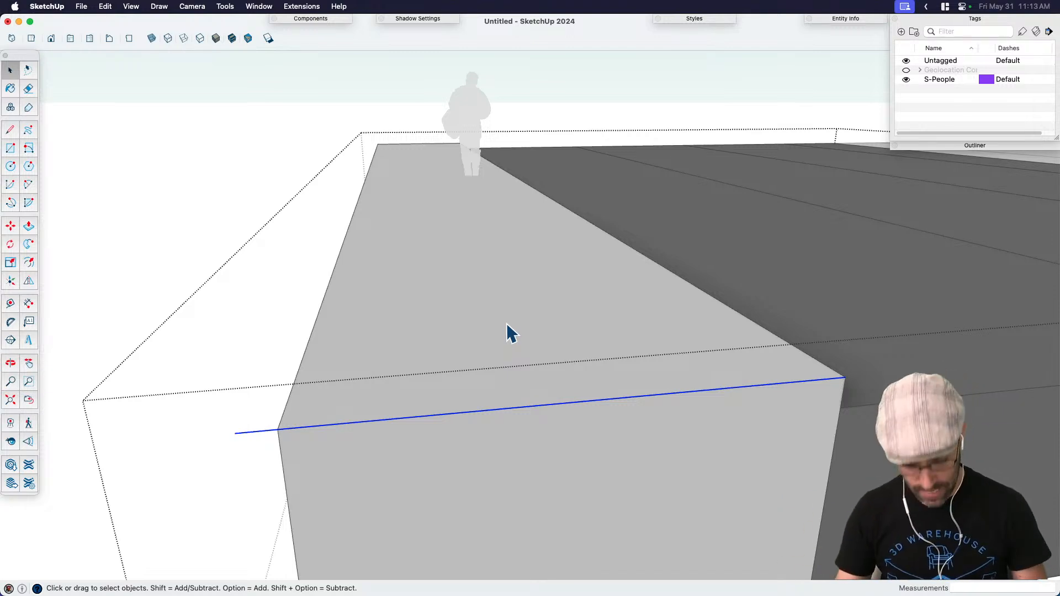
Step: Copy the Score component to the sidewalk's far end and divide the distance into 20 equal spaces
{"action": "key", "text": "m"}
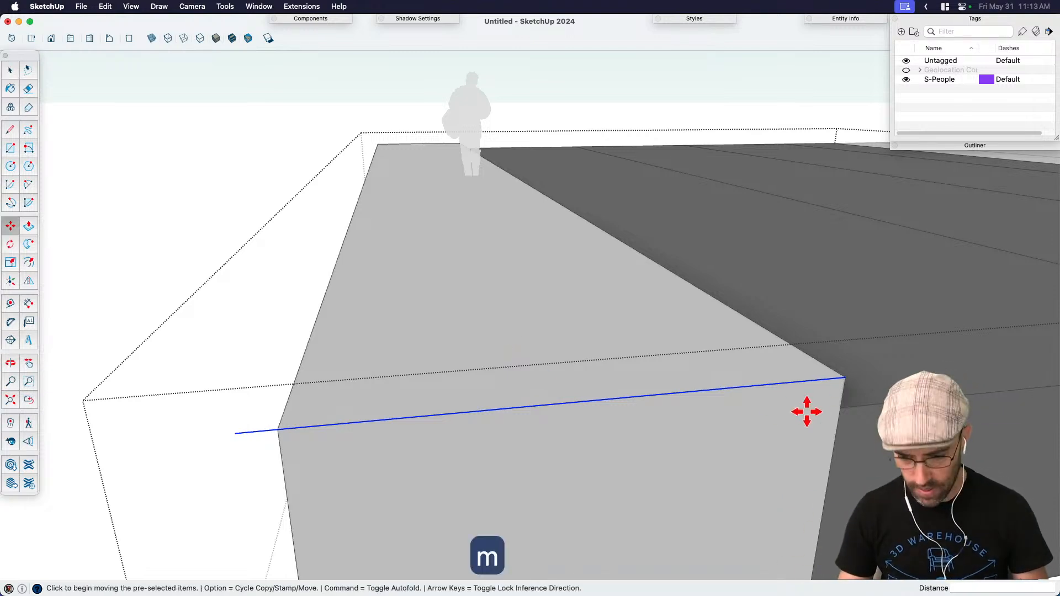
{"action": "key", "text": "alt"}
{"action": "left_click", "coordinate": [845, 378]}
{"action": "middle_click_drag", "start_coordinate": [655, 384], "coordinate": [434, 474]}
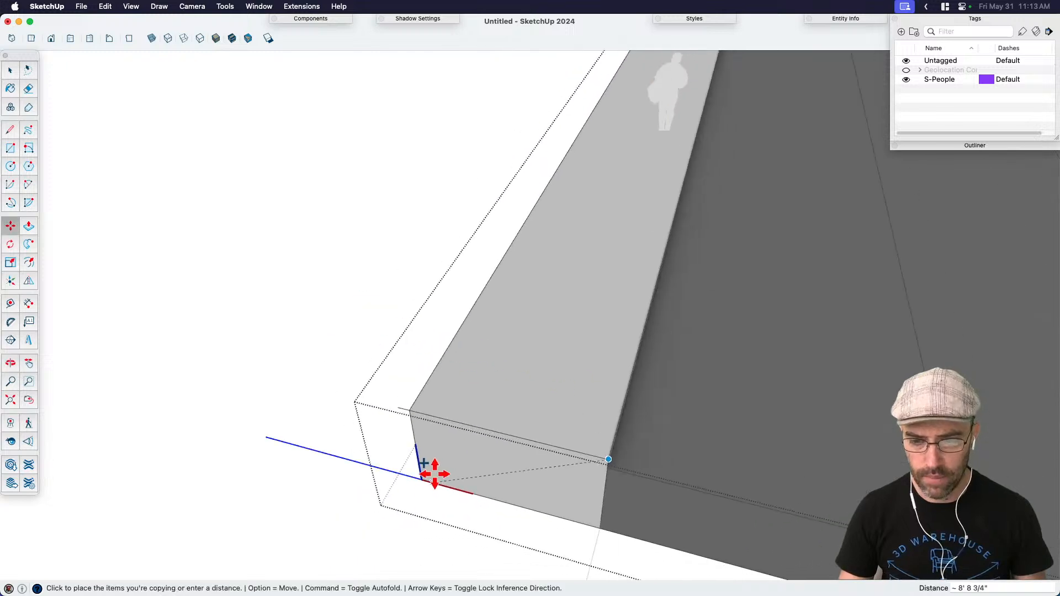
{"action": "scroll", "coordinate": [434, 474], "scroll_direction": "down", "scroll_amount": 3}
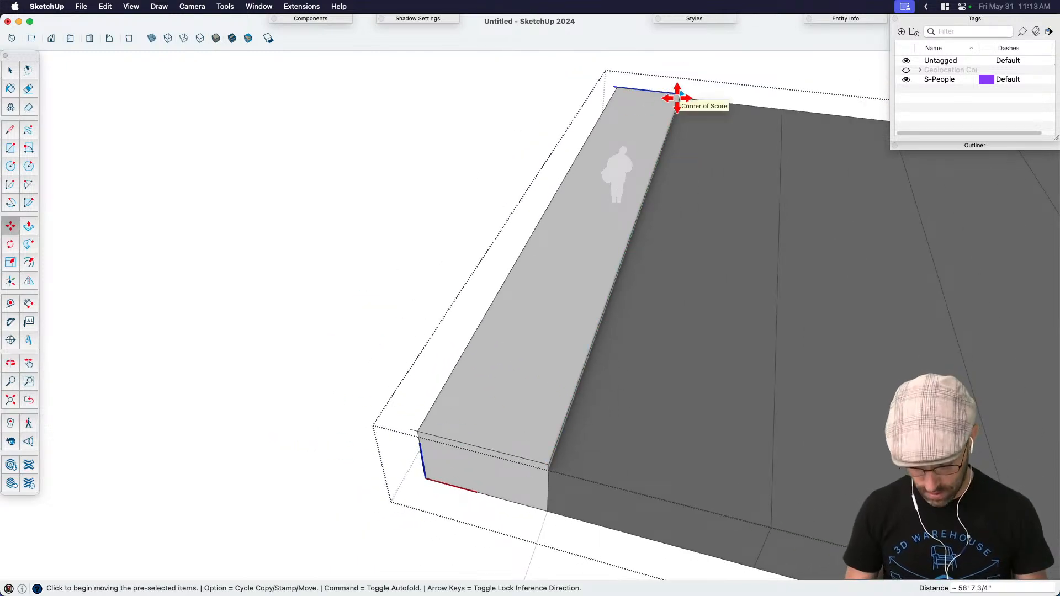
{"action": "key", "text": "Return"}
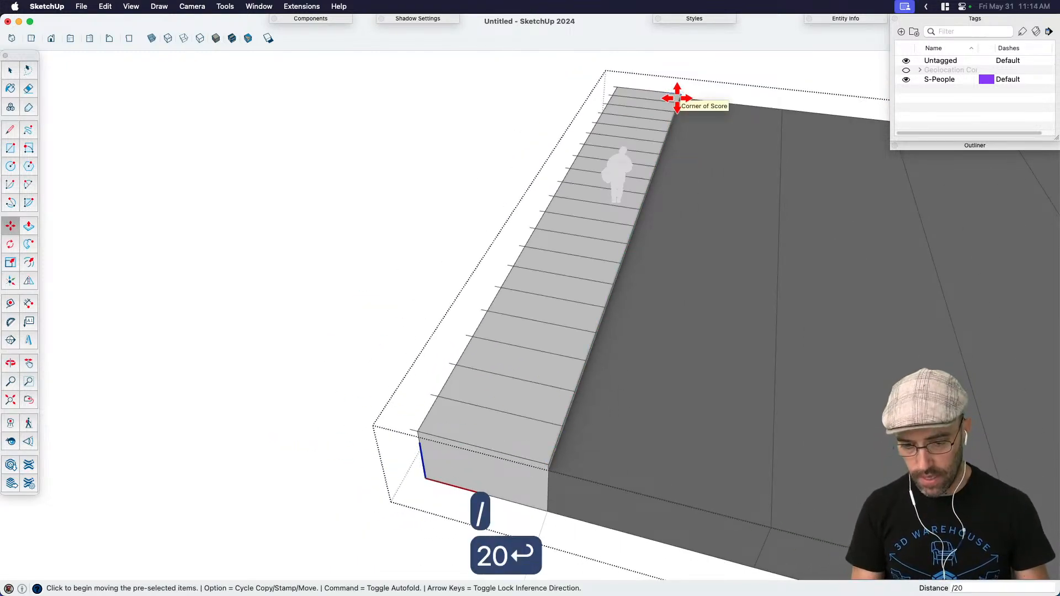
{"action": "scroll", "coordinate": [391, 442], "scroll_direction": "up", "scroll_amount": 3}
{"action": "key", "text": "space"}
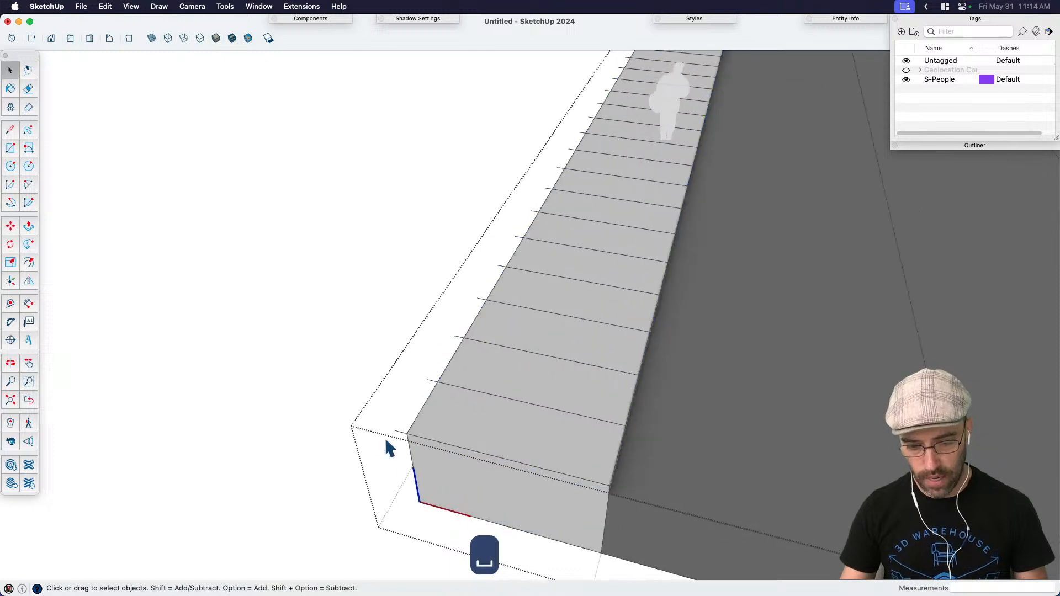
Step: Select all Score instances, scale them back to the sidewalk's outer edge, and close the street half
{"action": "right_click", "coordinate": [401, 440]}
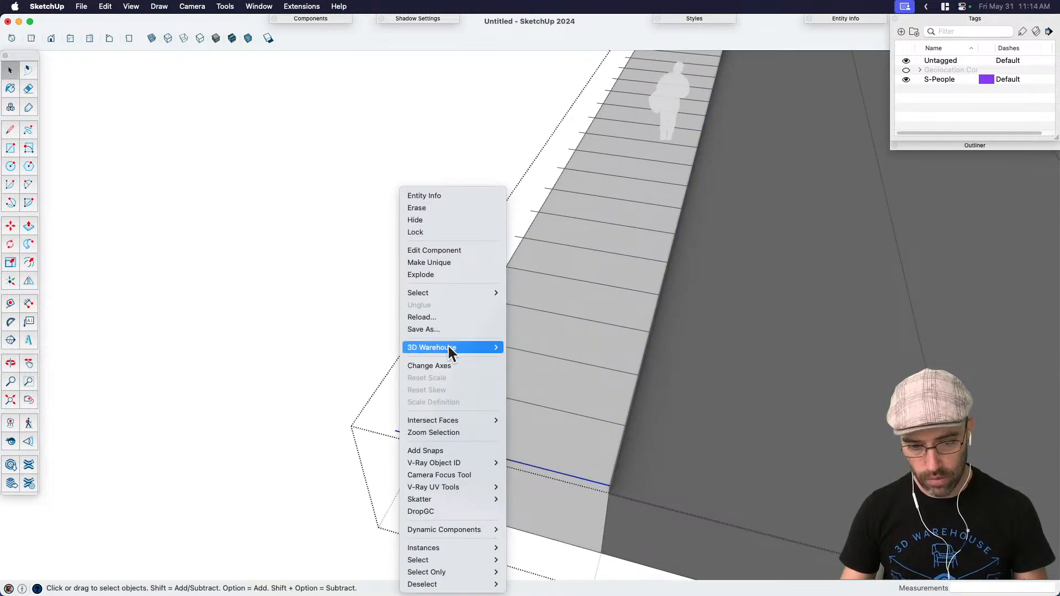
{"action": "mouse_move", "coordinate": [456, 293]}
{"action": "left_click", "coordinate": [536, 306]}
{"action": "middle_click_drag", "start_coordinate": [482, 363], "coordinate": [445, 445]}
{"action": "key", "text": "h"}
{"action": "left_click_drag", "start_coordinate": [535, 350], "coordinate": [471, 350]}
{"action": "key", "text": "s"}
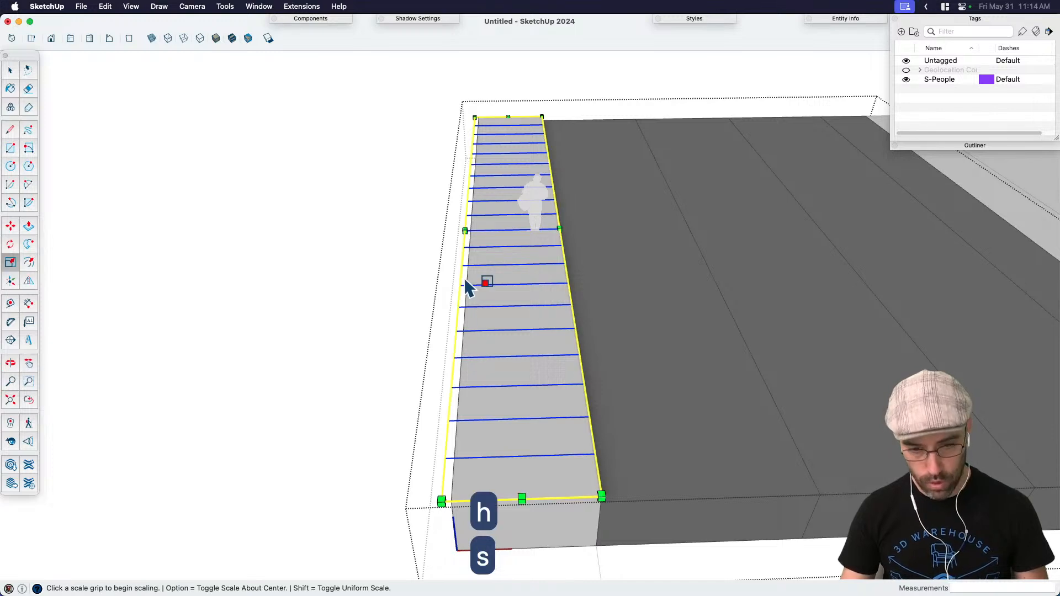
{"action": "left_click", "coordinate": [465, 230]}
{"action": "key", "text": "space"}
{"action": "left_click", "coordinate": [391, 266]}
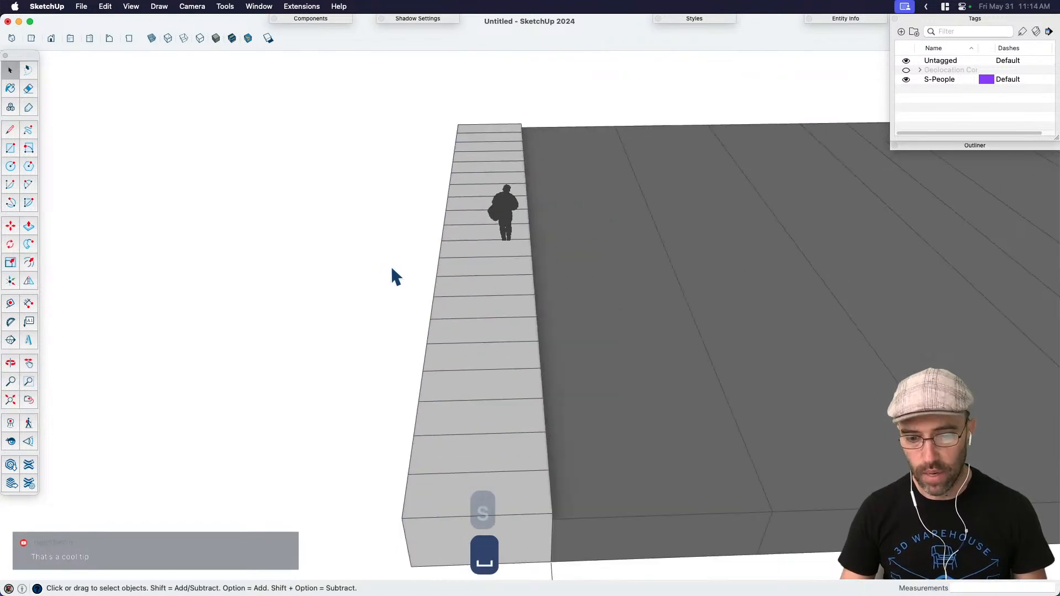
Step: Move the standing figure on the near sidewalk up so its feet rest on the raised surface
{"action": "middle_click_drag", "start_coordinate": [483, 298], "coordinate": [795, 294]}
{"action": "left_click", "coordinate": [561, 223]}
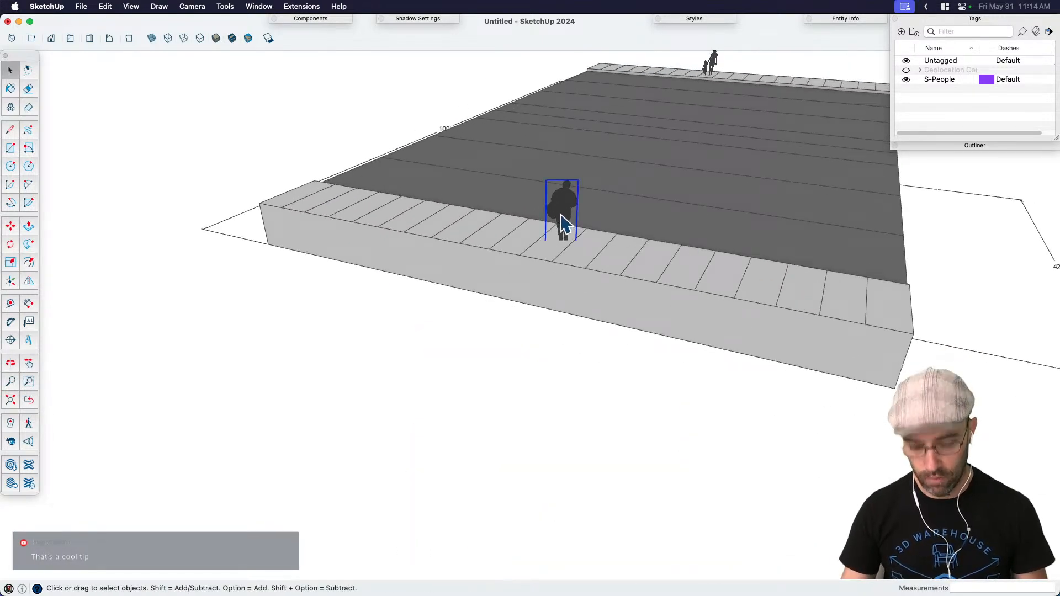
{"action": "key", "text": "m"}
{"action": "left_click", "coordinate": [561, 212]}
{"action": "left_click", "coordinate": [561, 189]}
{"action": "key", "text": "space"}
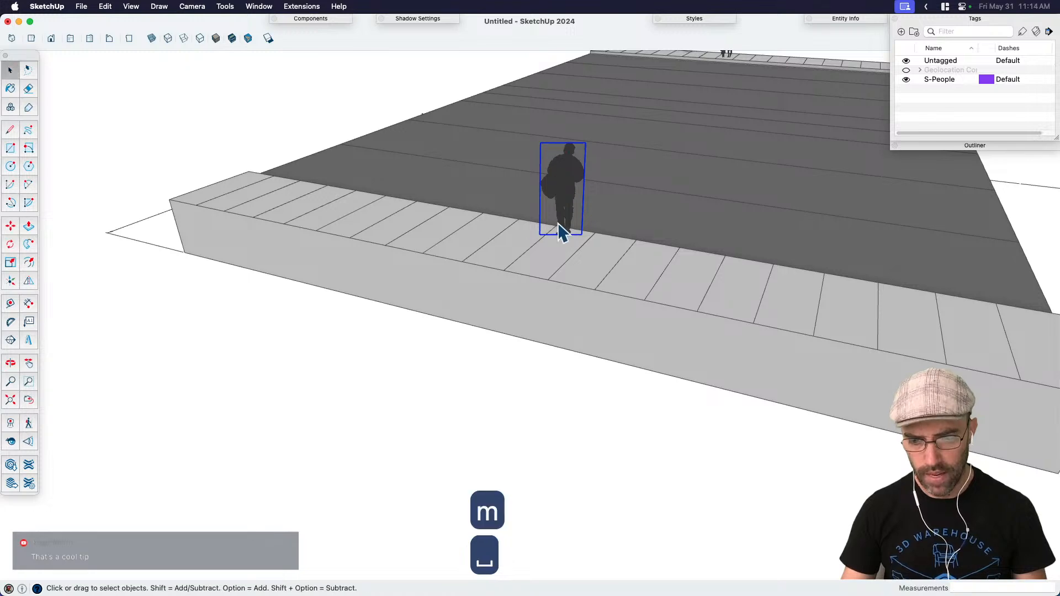
Step: Reopen the street half, delete the Score copies along the sidewalk, and select the remaining one at its end
{"action": "middle_click_drag", "start_coordinate": [561, 190], "coordinate": [547, 306]}
{"action": "triple_click", "coordinate": [513, 284]}
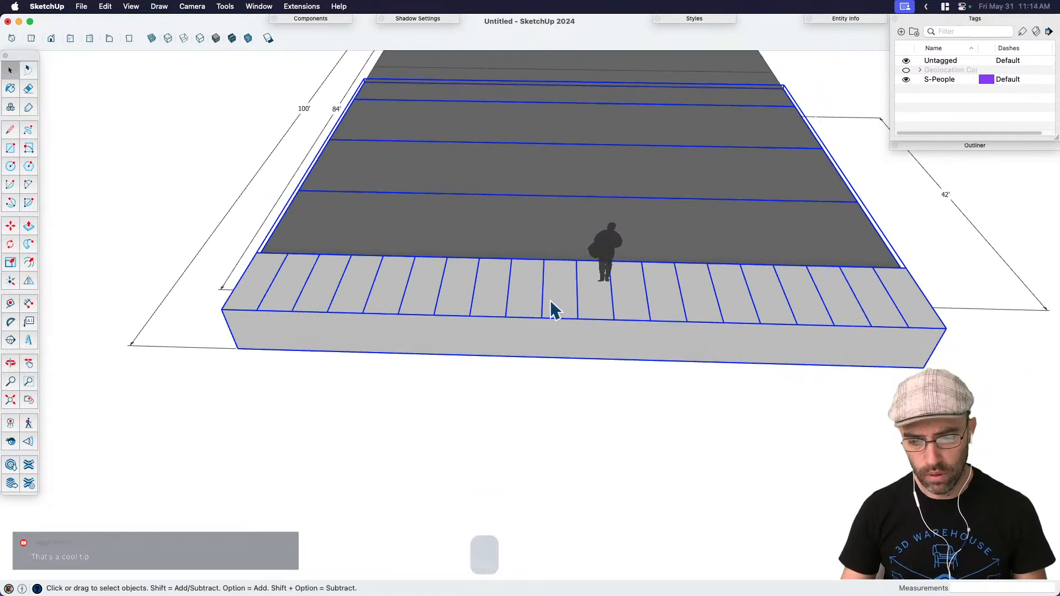
{"action": "left_click", "coordinate": [543, 298]}
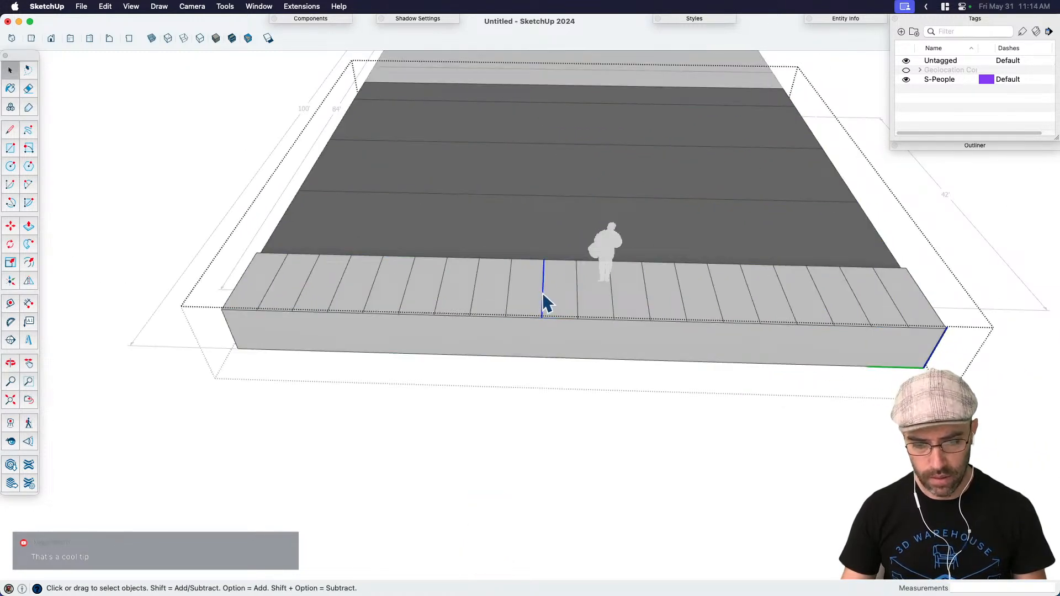
{"action": "left_click_drag", "start_coordinate": [212, 232], "coordinate": [905, 378]}
{"action": "key", "text": "BackSpace"}
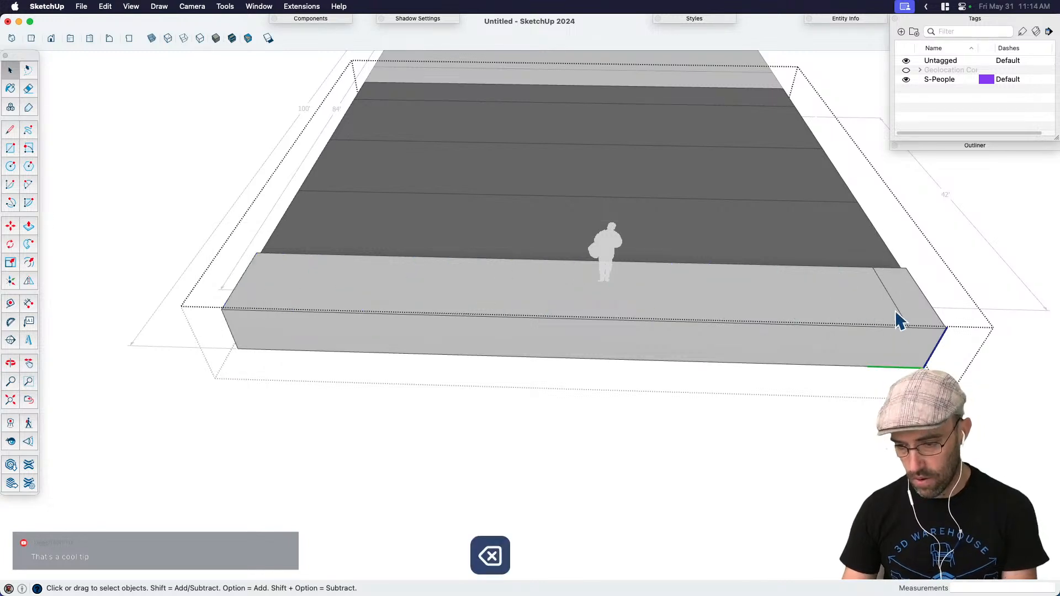
{"action": "key", "text": "BackSpace"}
{"action": "left_click", "coordinate": [927, 297]}
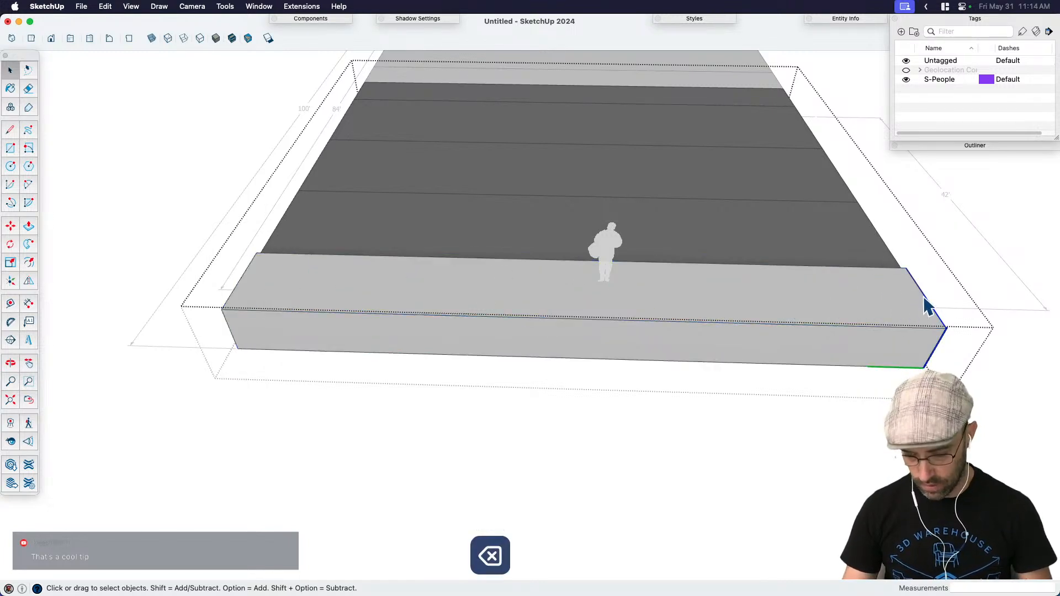
Step: Copy the Score to the sidewalk's opposite end, dividing the distance first by 15, finally by 10, and close the component
{"action": "key", "text": "m"}
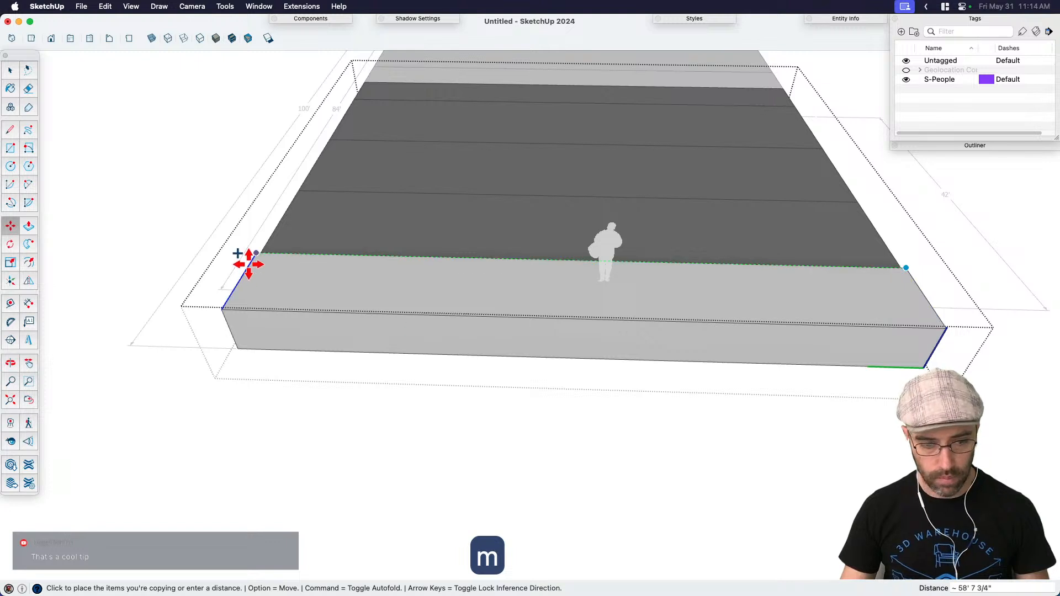
{"action": "type", "text": "/15"}
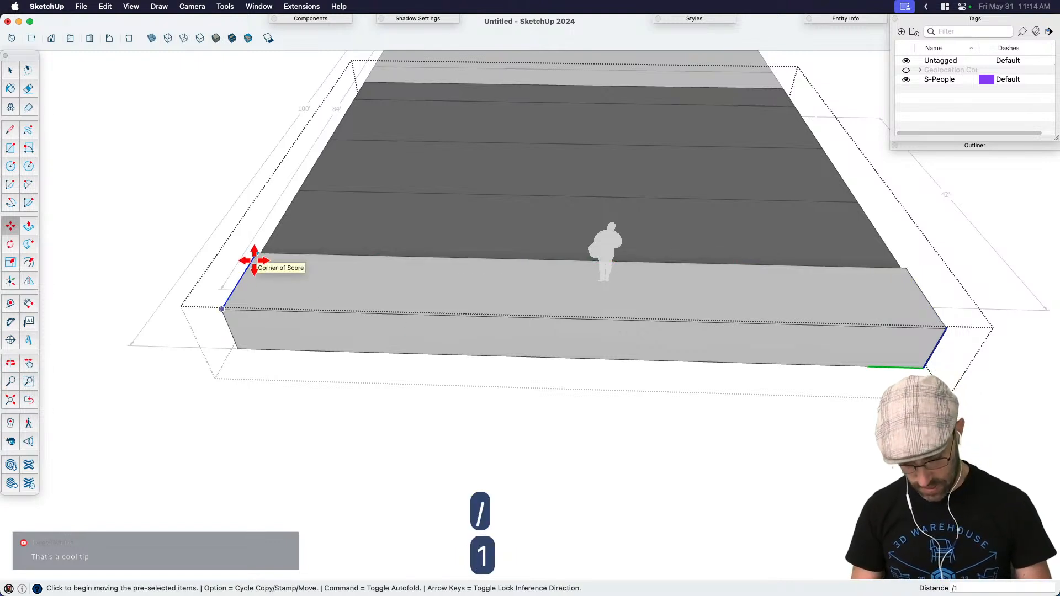
{"action": "key", "text": "Return"}
{"action": "type", "text": "/10"}
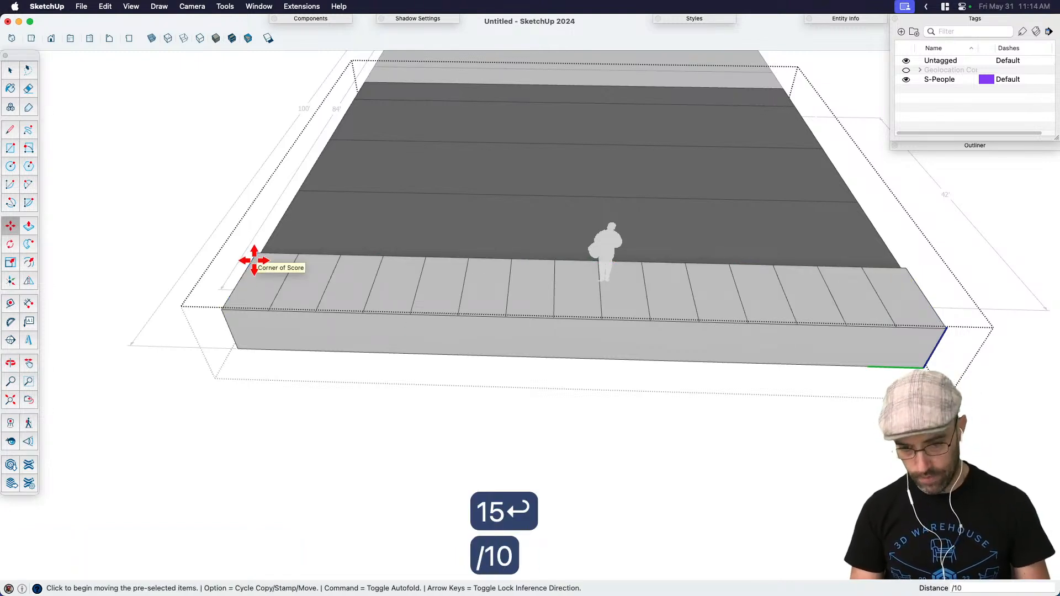
{"action": "key", "text": "Return"}
{"action": "key", "text": "space"}
{"action": "scroll", "coordinate": [655, 470], "scroll_direction": "down", "scroll_amount": 5}
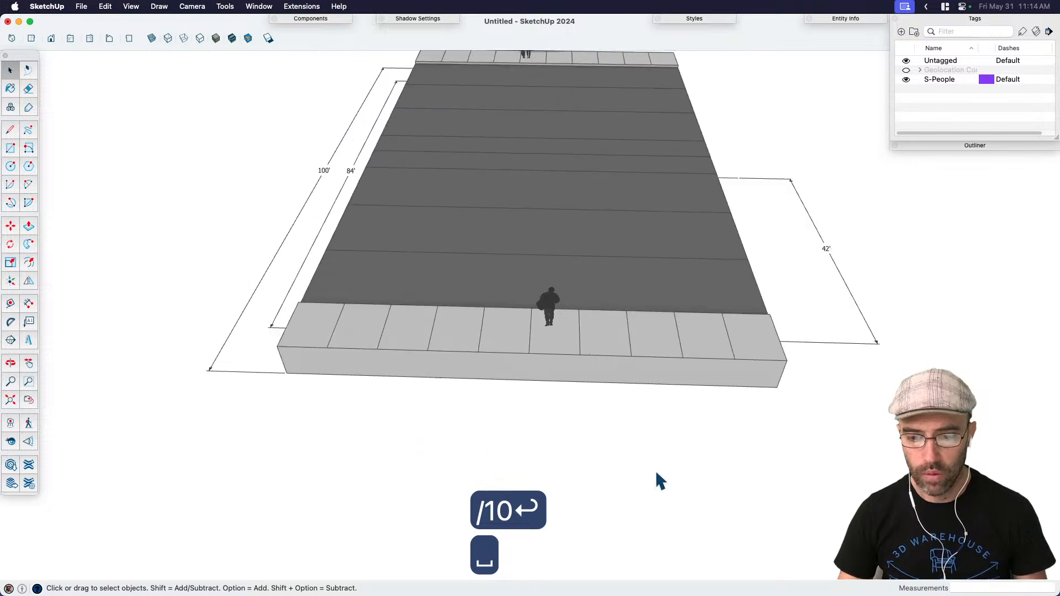
{"action": "middle_click_drag", "start_coordinate": [776, 487], "coordinate": [502, 485]}
{"action": "key", "text": "h"}
{"action": "left_click_drag", "start_coordinate": [601, 374], "coordinate": [607, 440]}
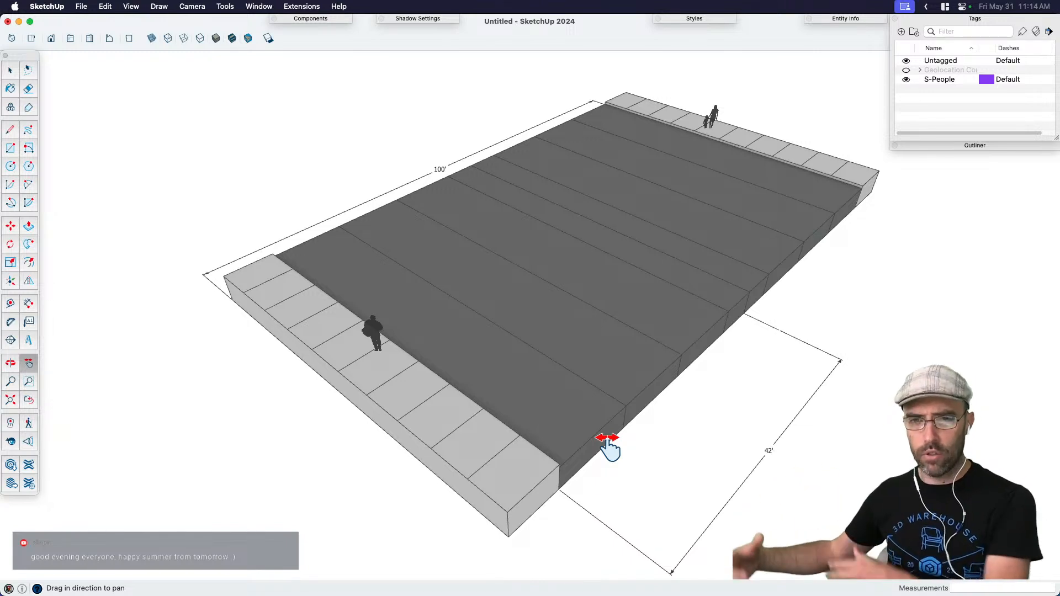
{"action": "key", "text": "space"}
{"action": "scroll", "coordinate": [490, 267], "scroll_direction": "down", "scroll_amount": 4}
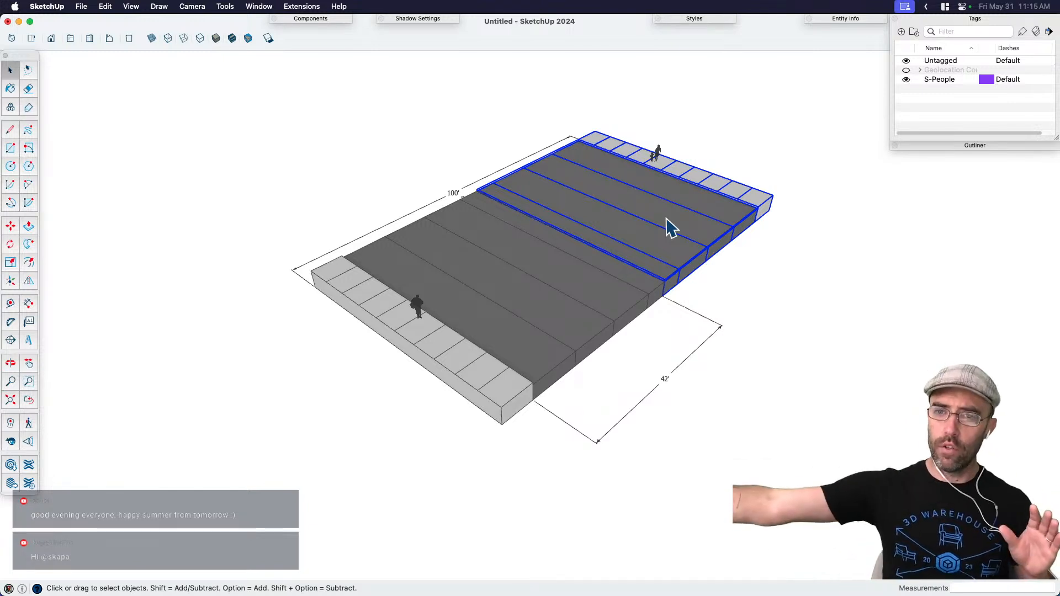
{"action": "key", "text": "space"}
{"action": "left_click", "coordinate": [578, 269]}
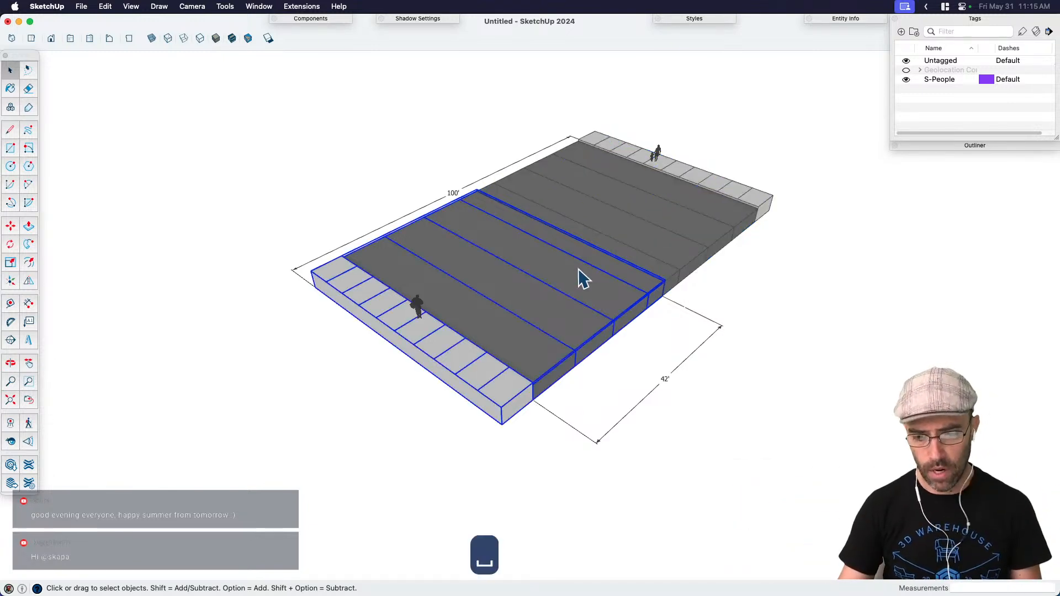
{"action": "left_click", "coordinate": [622, 238], "text": "shift"}
{"action": "key", "text": "m"}
{"action": "left_click", "coordinate": [322, 339]}
{"action": "key", "text": "alt"}
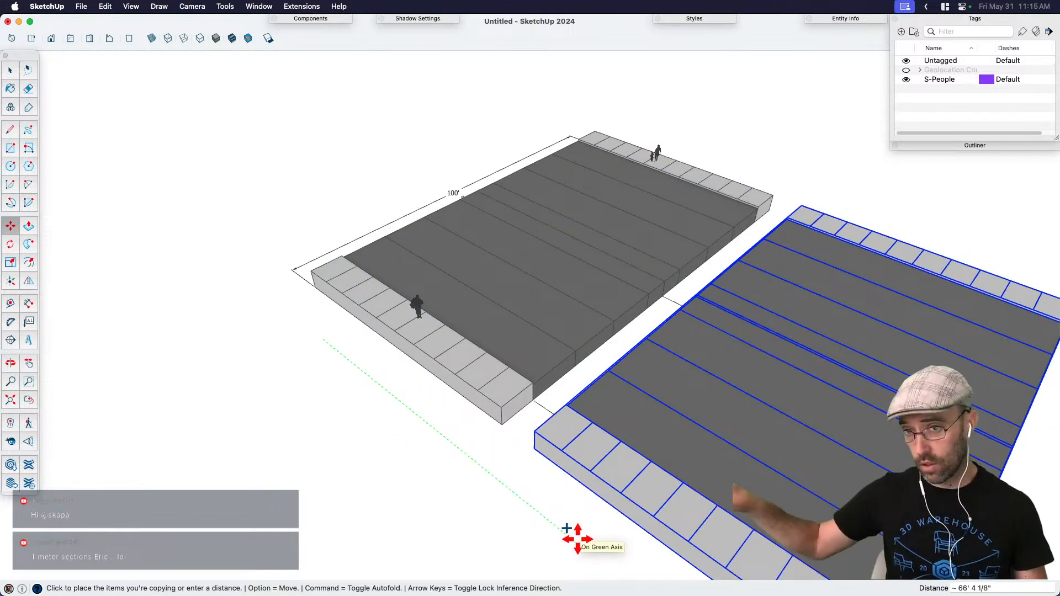
{"action": "key", "text": "space"}
Step: Save the model as Streetscape in the Streetscapes folder on the Desktop
{"action": "key", "text": "h"}
{"action": "left_click_drag", "start_coordinate": [569, 522], "coordinate": [568, 449]}
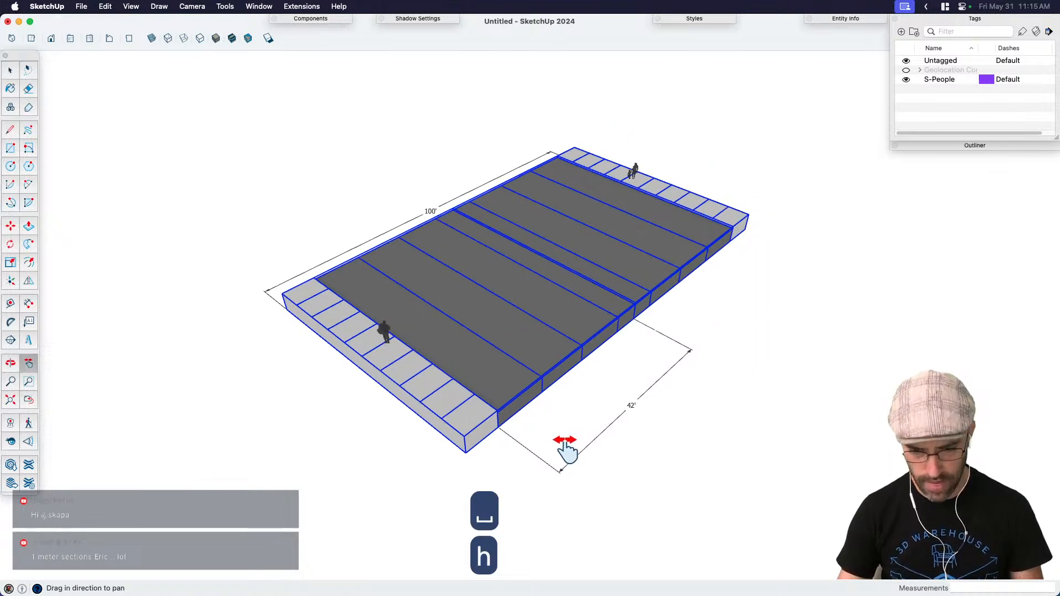
{"action": "key", "text": "super+s"}
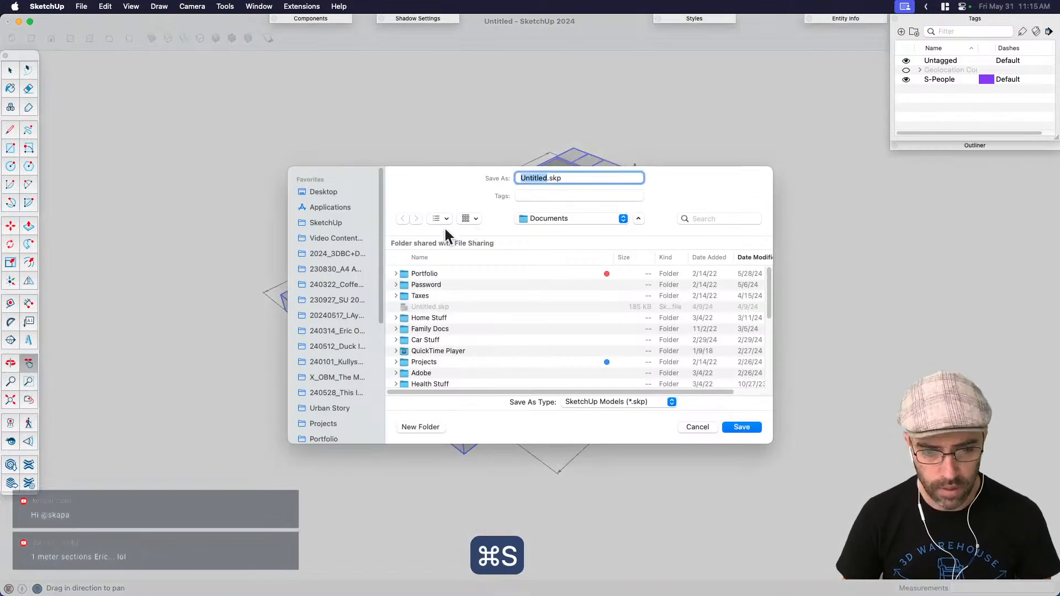
{"action": "left_click", "coordinate": [327, 192]}
{"action": "left_click", "coordinate": [429, 273]}
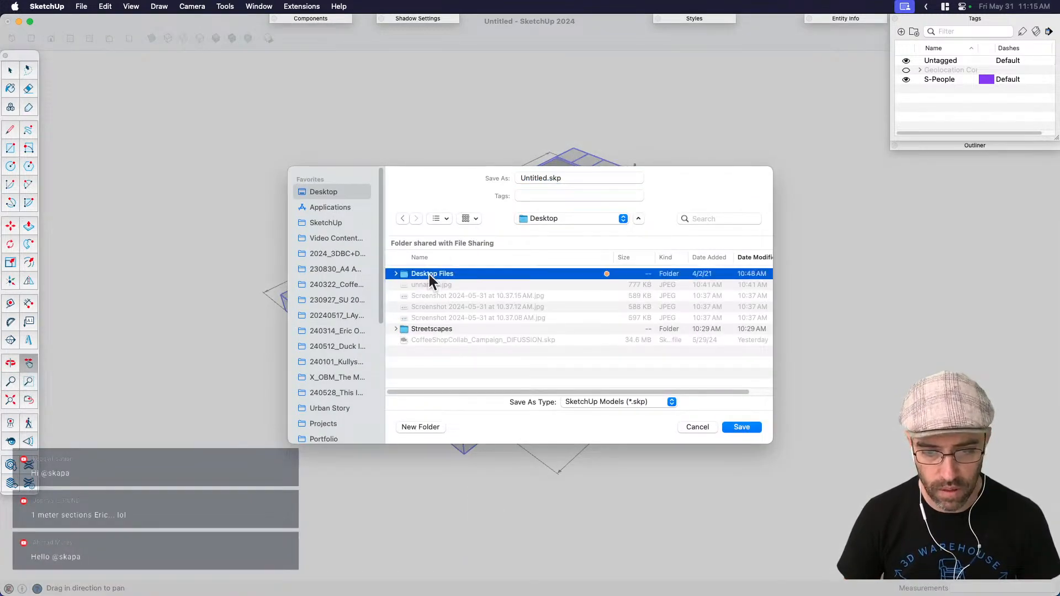
{"action": "double_click", "coordinate": [429, 326]}
{"action": "double_click", "coordinate": [547, 178]}
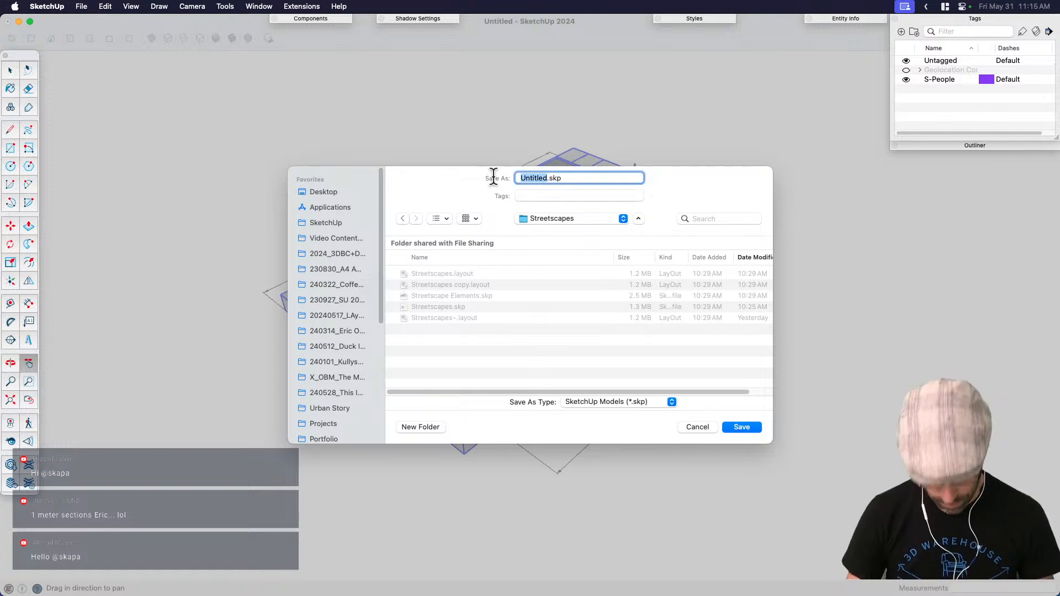
{"action": "type", "text": "Streetscape"}
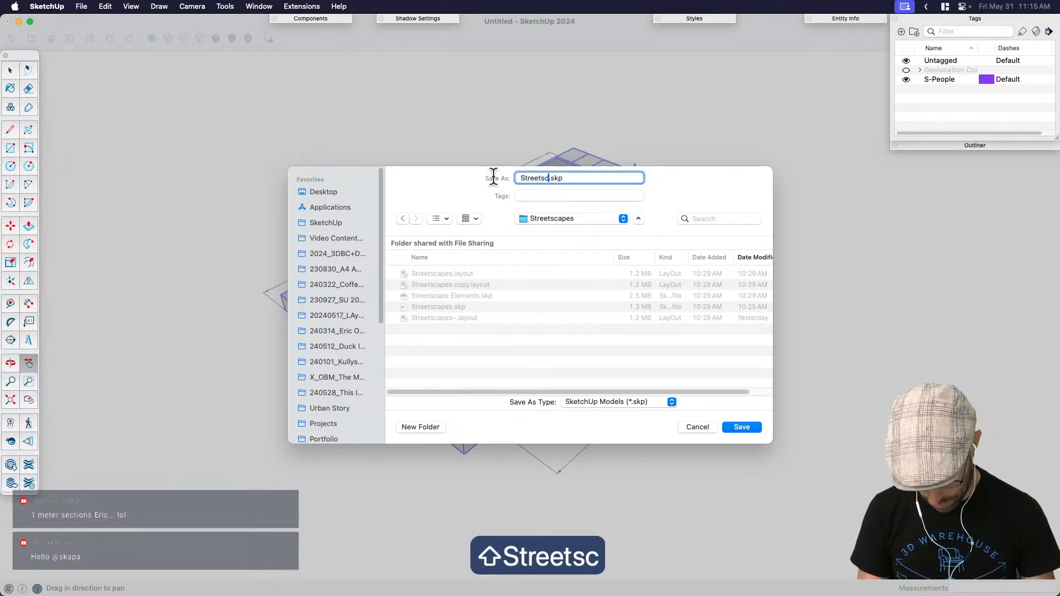
{"action": "key", "text": "Return"}
{"action": "key", "text": "space"}
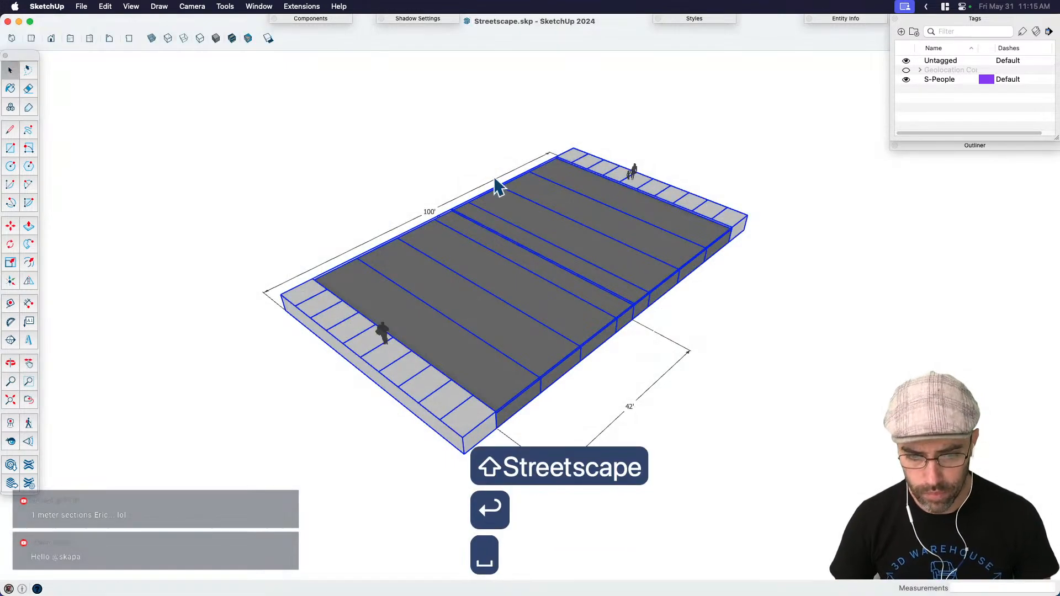
{"action": "key", "text": "h"}
{"action": "left_click_drag", "start_coordinate": [500, 209], "coordinate": [518, 222]}
{"action": "key", "text": "space"}
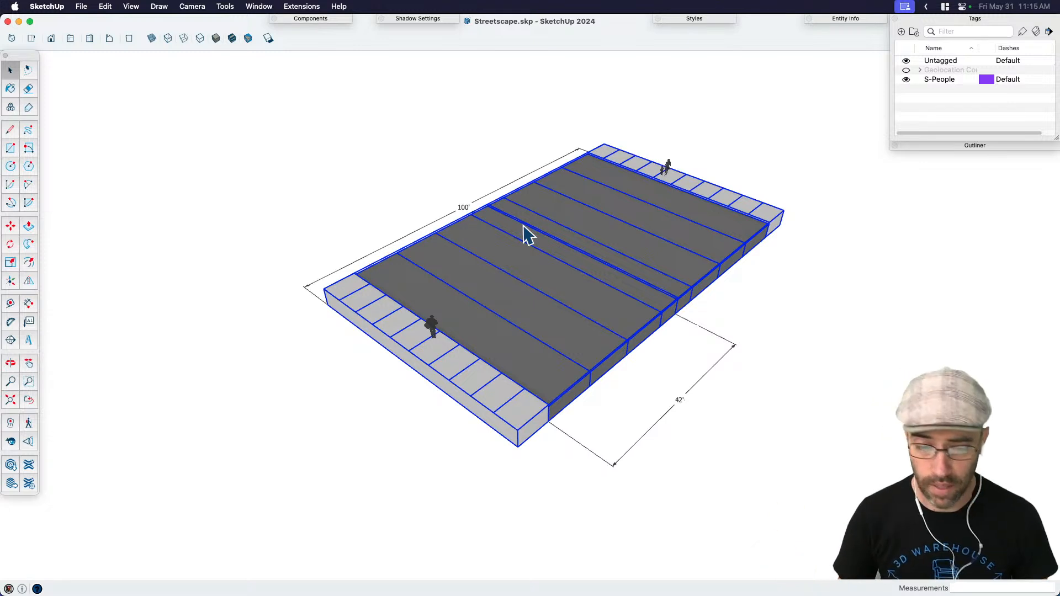
{"action": "left_click", "coordinate": [441, 176]}
{"action": "key", "text": "h"}
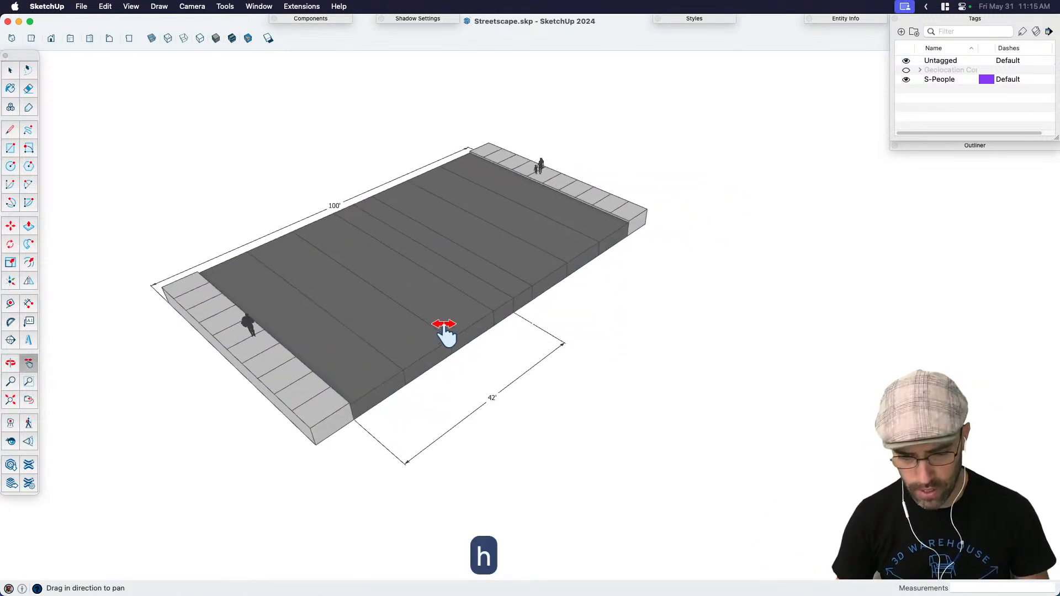
Step: Draw a 10' by 6" rectangle centred on the lane line nearest the near sidewalk, close to the street's end
{"action": "key", "text": "shift+e"}
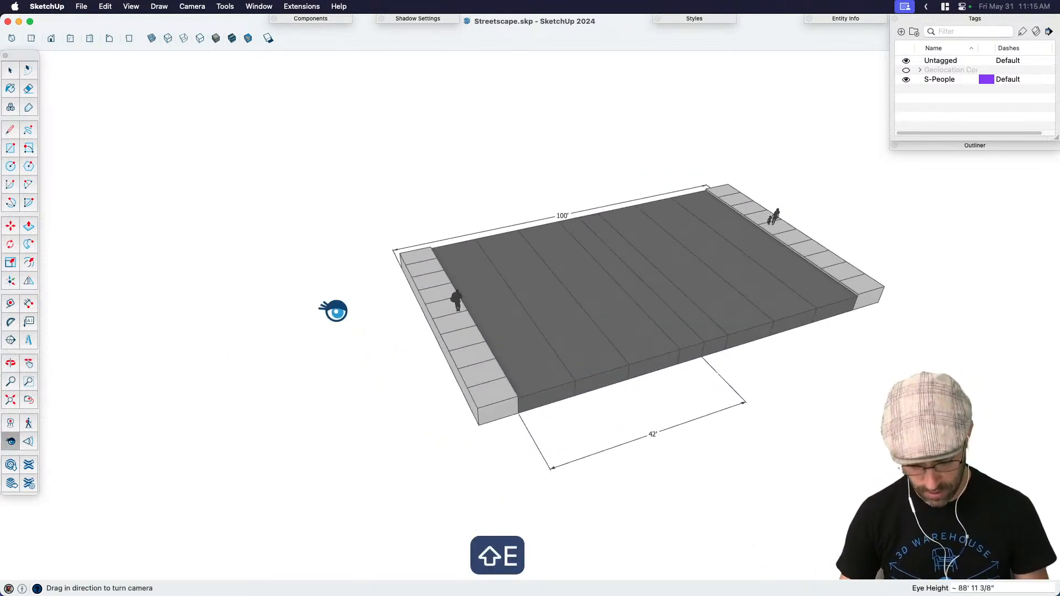
{"action": "key", "text": "space"}
{"action": "key", "text": "h"}
{"action": "scroll", "coordinate": [614, 328], "scroll_direction": "up", "scroll_amount": 5}
{"action": "scroll", "coordinate": [613, 331], "scroll_direction": "up", "scroll_amount": 2}
{"action": "middle_click_drag", "start_coordinate": [611, 334], "coordinate": [499, 339]}
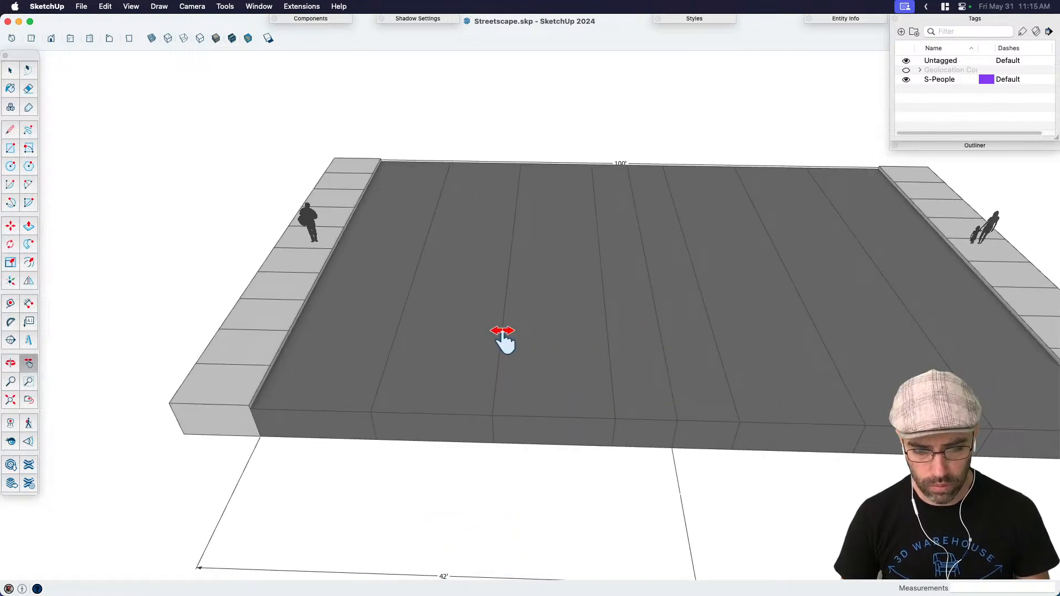
{"action": "key", "text": "space"}
{"action": "key", "text": "f"}
{"action": "scroll", "coordinate": [387, 368], "scroll_direction": "up", "scroll_amount": 4}
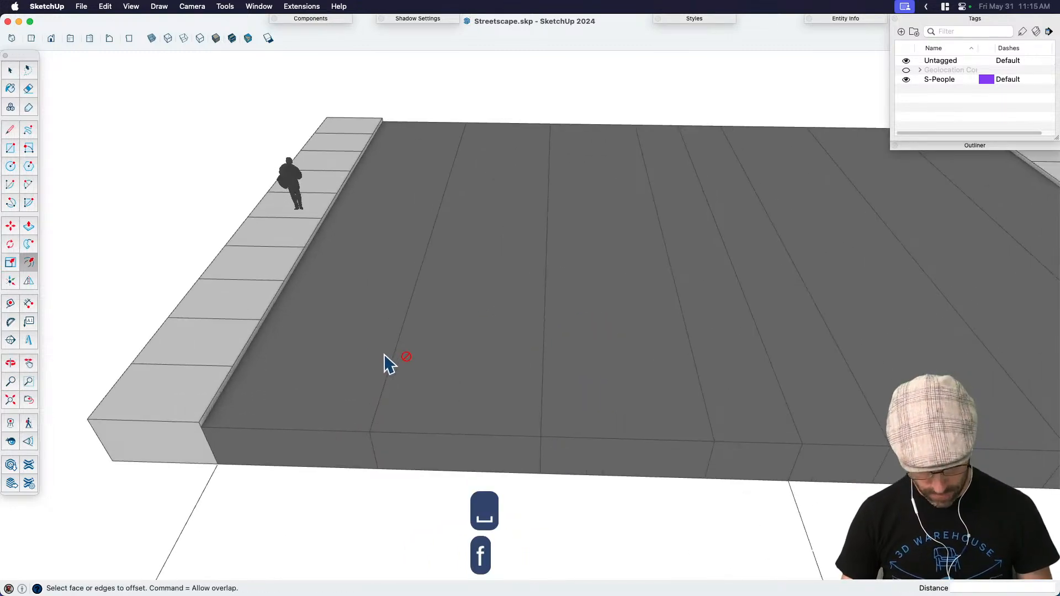
{"action": "key", "text": "r"}
{"action": "left_click", "coordinate": [386, 384]}
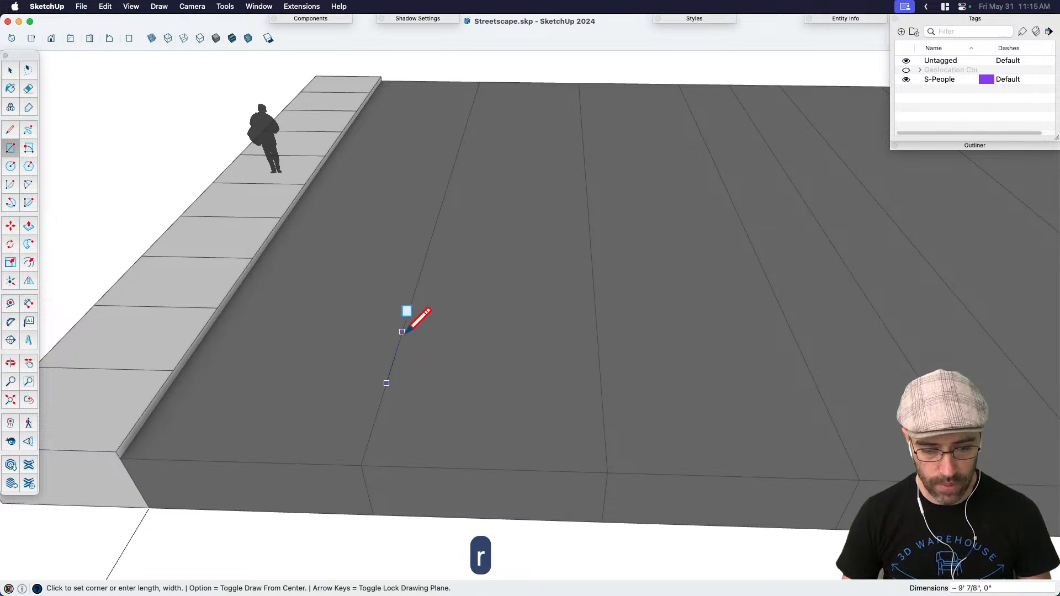
{"action": "scroll", "coordinate": [409, 309], "scroll_direction": "up", "scroll_amount": 2}
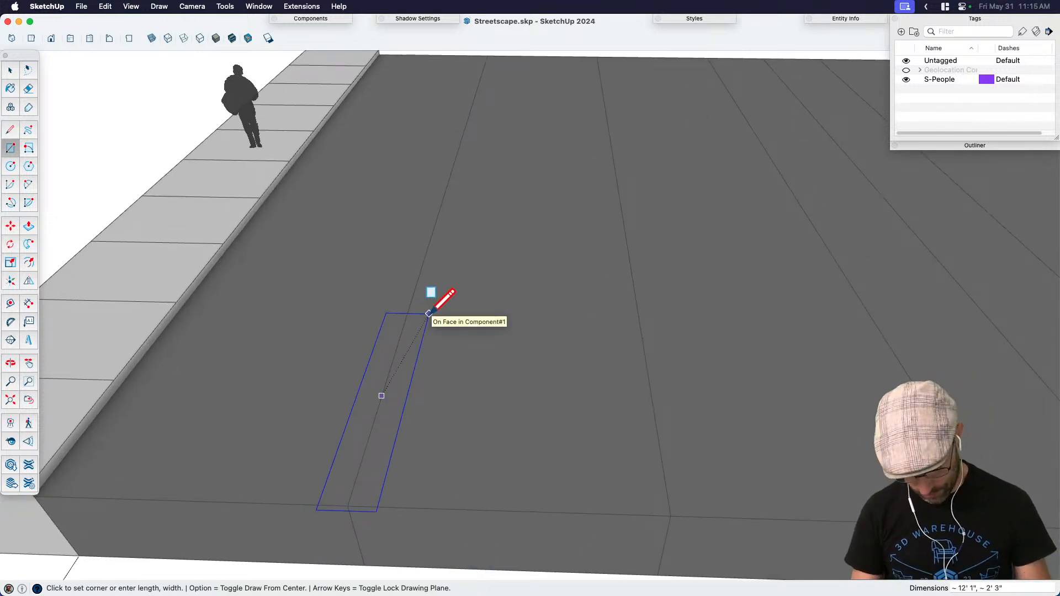
{"action": "type", "text": "10',"}
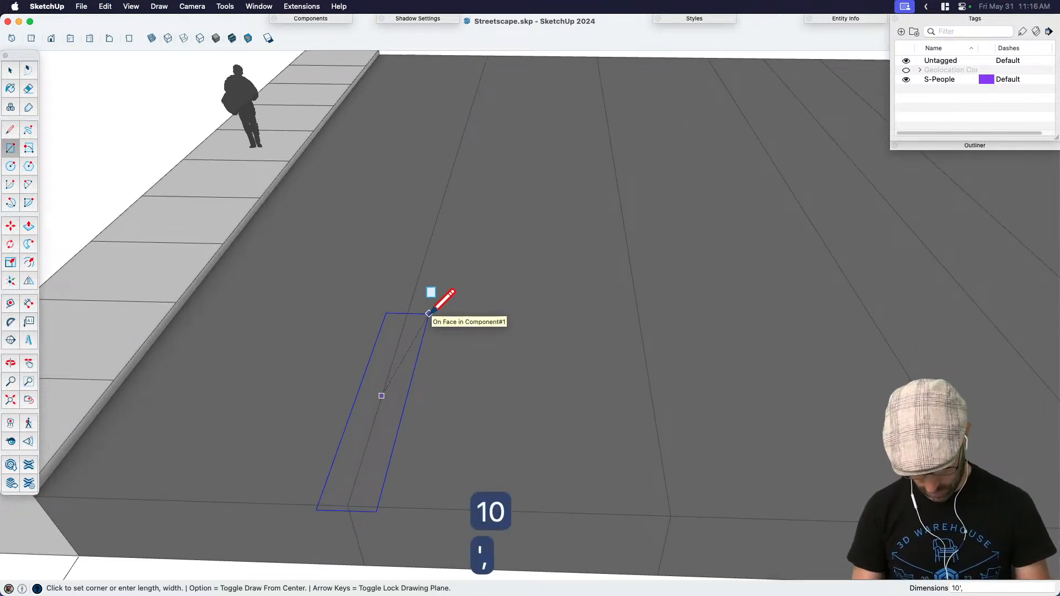
{"action": "type", "text": "6"}
{"action": "key", "text": "Return"}
{"action": "key", "text": "space"}
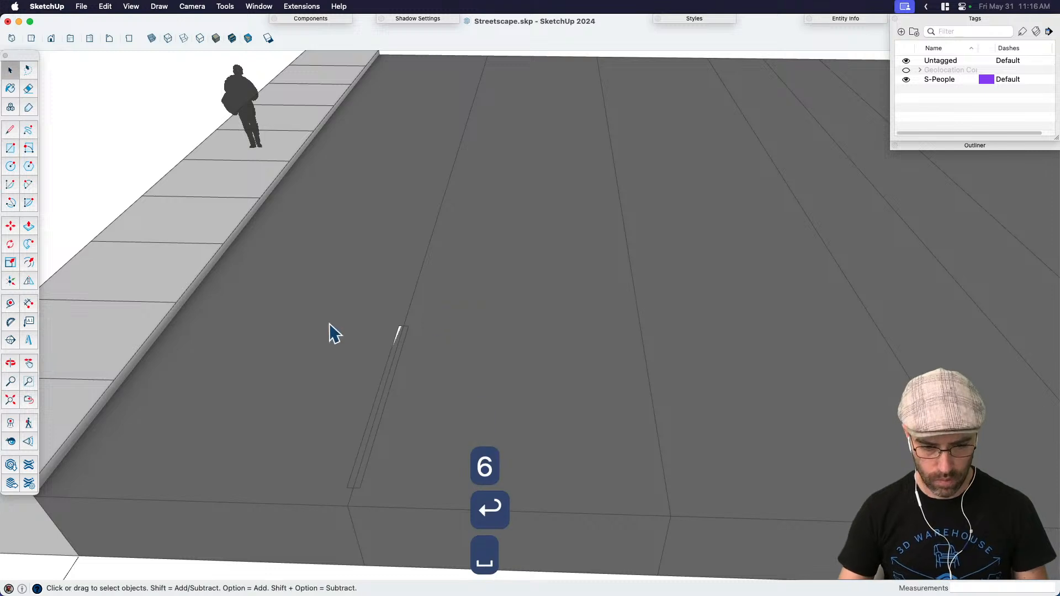
Step: Raise the stripe rectangle 0.1" above the road surface with Push/Pull
{"action": "scroll", "coordinate": [386, 440], "scroll_direction": "up", "scroll_amount": 3}
{"action": "key", "text": "p"}
{"action": "scroll", "coordinate": [382, 426], "scroll_direction": "up", "scroll_amount": 1}
{"action": "scroll", "coordinate": [364, 475], "scroll_direction": "up", "scroll_amount": 1}
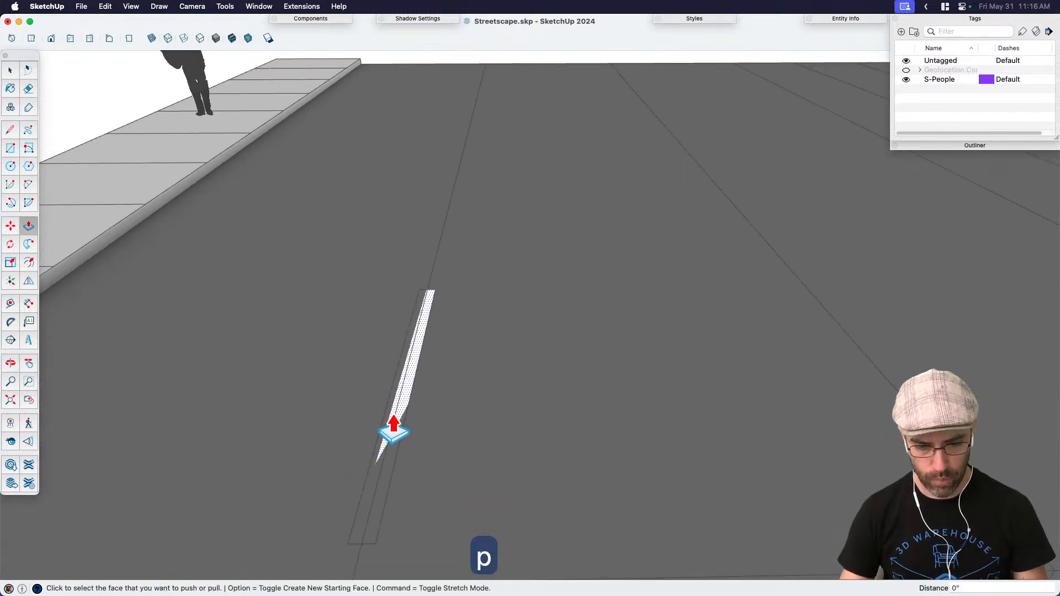
{"action": "left_click", "coordinate": [393, 427]}
{"action": "left_click", "coordinate": [396, 392]}
{"action": "type", "text": ".1"}
{"action": "key", "text": "Return"}
{"action": "key", "text": "space"}
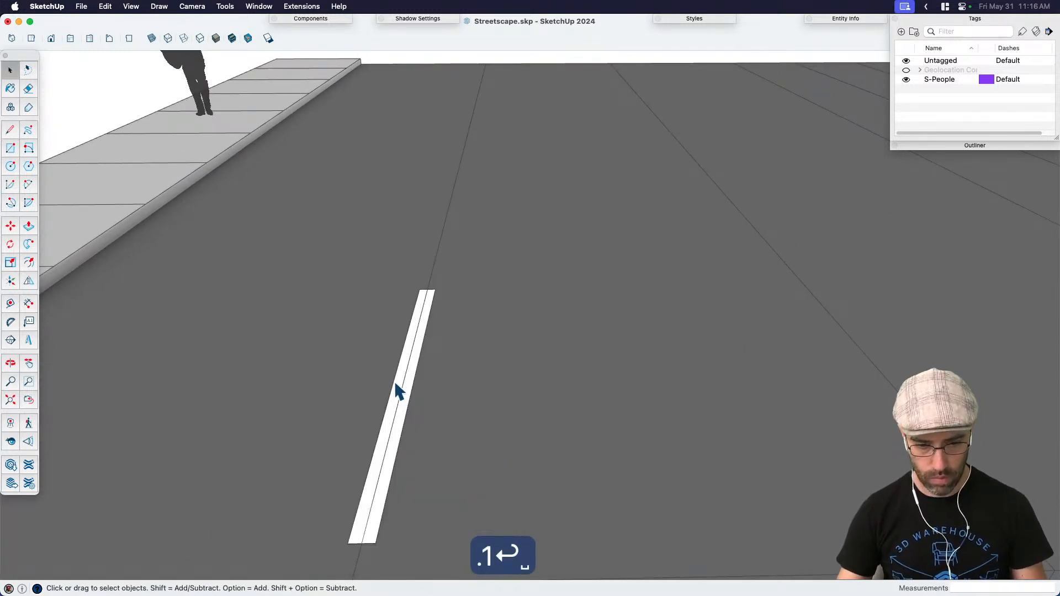
Step: Select the whole stripe and turn it into a component with the default settings
{"action": "left_click", "coordinate": [410, 411]}
{"action": "key", "text": "shift+g"}
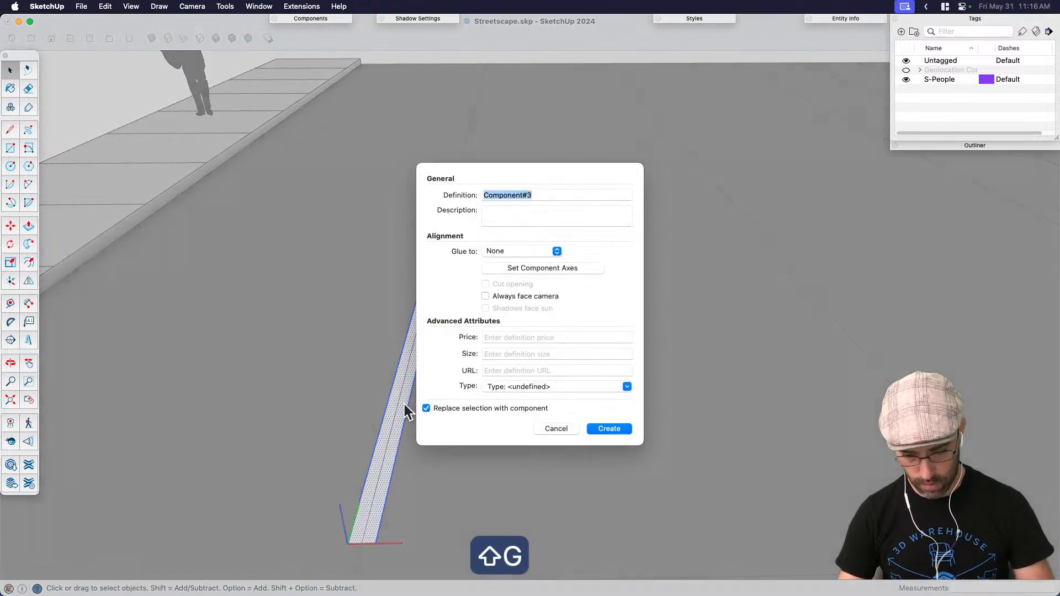
{"action": "key", "text": "Return"}
{"action": "scroll", "coordinate": [389, 491], "scroll_direction": "down", "scroll_amount": 2}
{"action": "scroll", "coordinate": [389, 493], "scroll_direction": "up", "scroll_amount": 3}
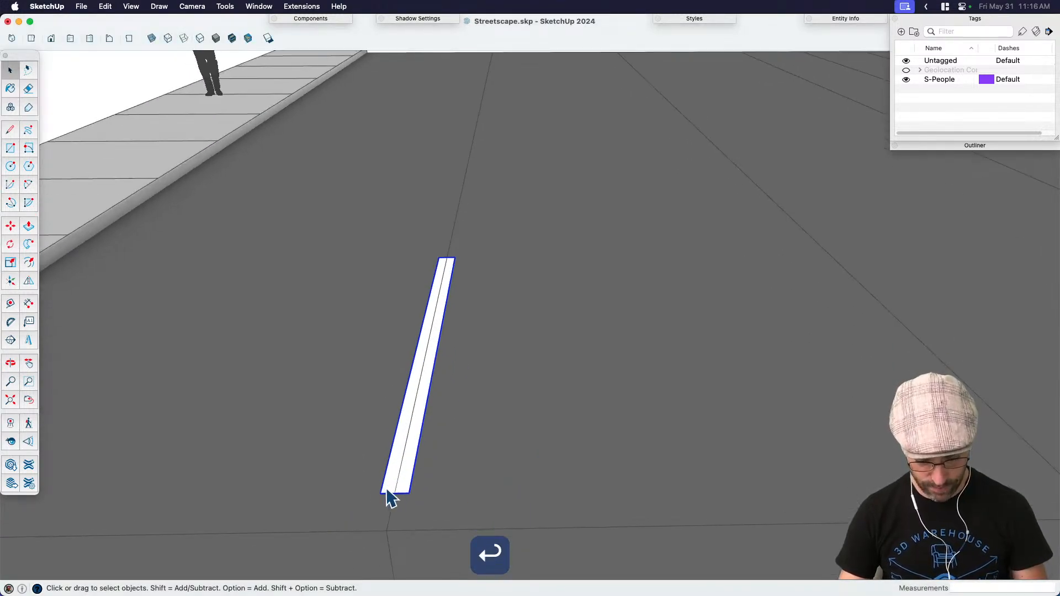
Step: Copy the stripe 24' along the lane line from its end midpoint and array it x2
{"action": "key", "text": "m"}
{"action": "scroll", "coordinate": [395, 493], "scroll_direction": "up", "scroll_amount": 5}
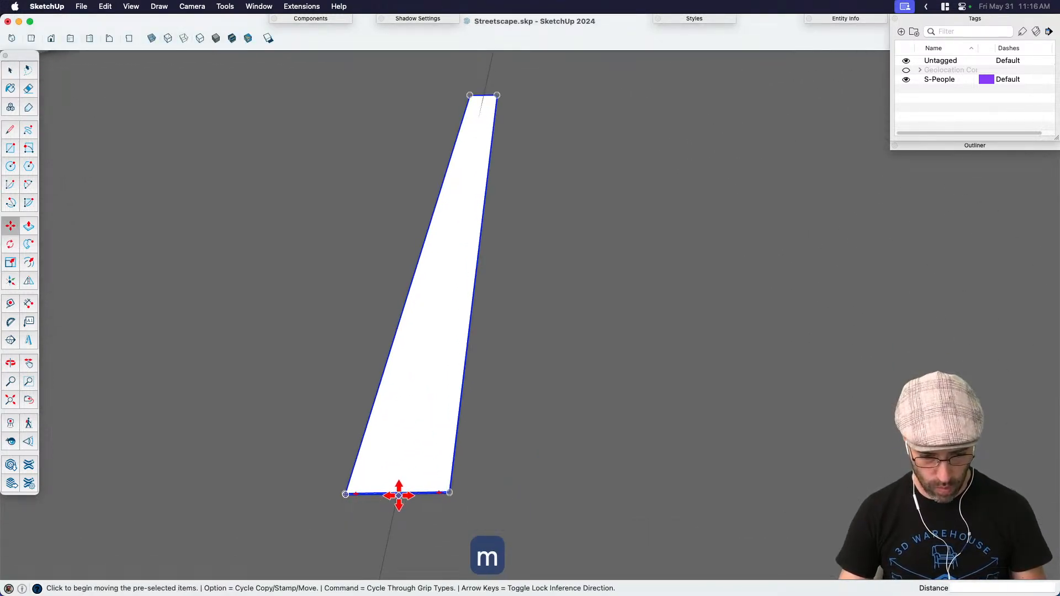
{"action": "scroll", "coordinate": [399, 495], "scroll_direction": "up", "scroll_amount": 5}
{"action": "left_click", "coordinate": [398, 494]}
{"action": "scroll", "coordinate": [372, 525], "scroll_direction": "down", "scroll_amount": 5}
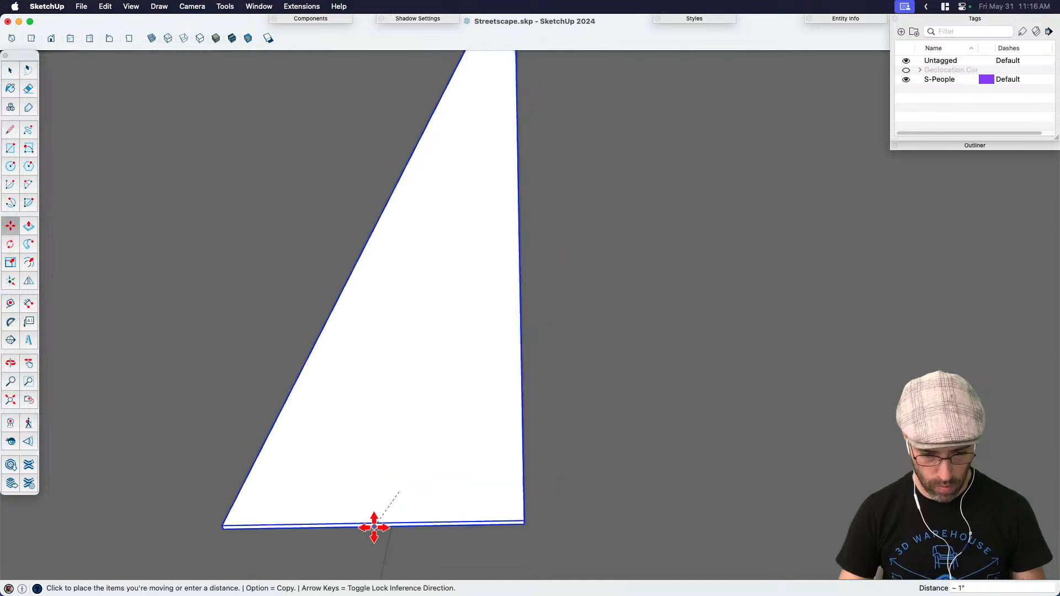
{"action": "scroll", "coordinate": [414, 319], "scroll_direction": "down", "scroll_amount": 5}
{"action": "key", "text": "alt"}
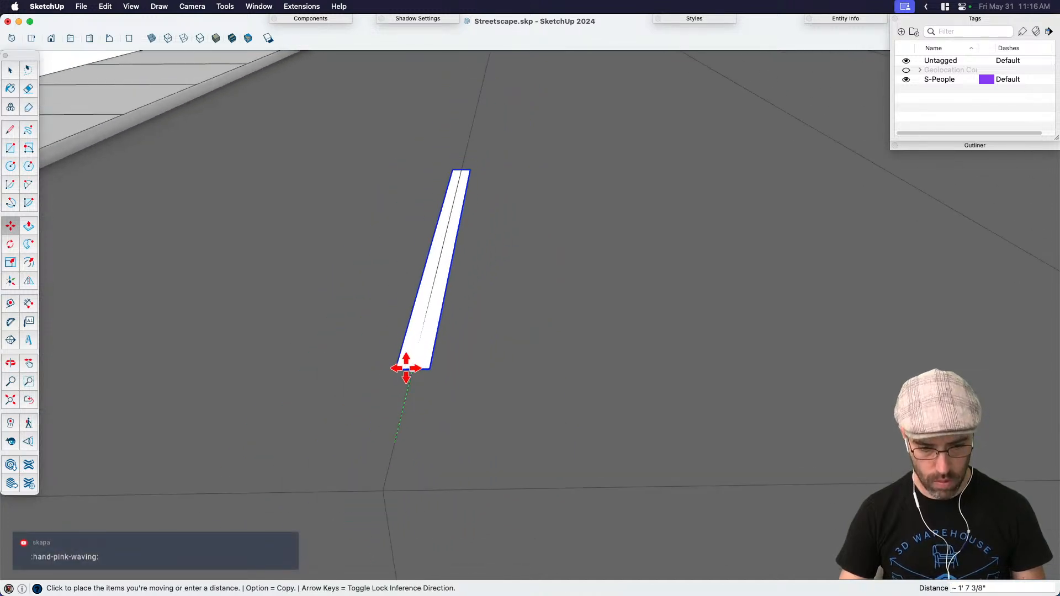
{"action": "scroll", "coordinate": [411, 349], "scroll_direction": "up", "scroll_amount": 2}
{"action": "scroll", "coordinate": [434, 276], "scroll_direction": "down", "scroll_amount": 1}
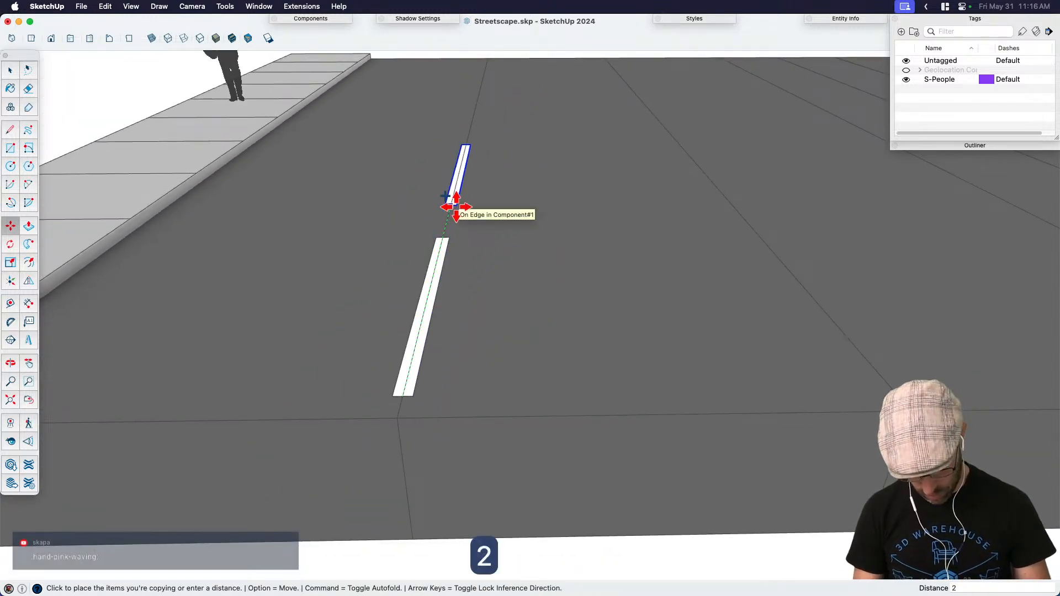
{"action": "key", "text": "Return"}
{"action": "type", "text": "x"}
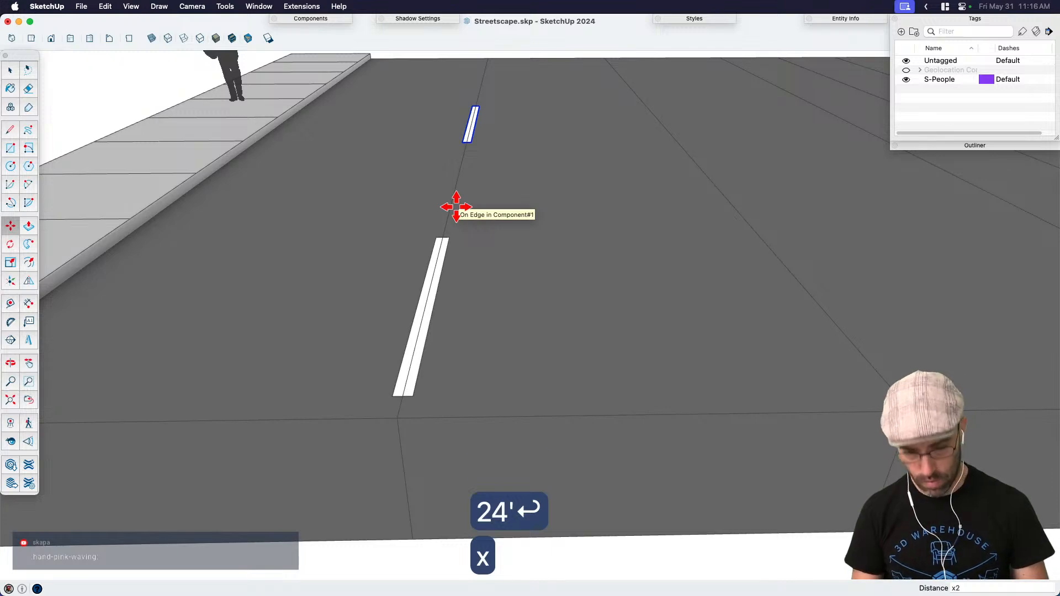
{"action": "type", "text": "2"}
{"action": "key", "text": "Return"}
{"action": "key", "text": "space"}
Step: Select all three lane stripes and combine them into one component with the default settings
{"action": "middle_click_drag", "start_coordinate": [424, 173], "coordinate": [354, 282]}
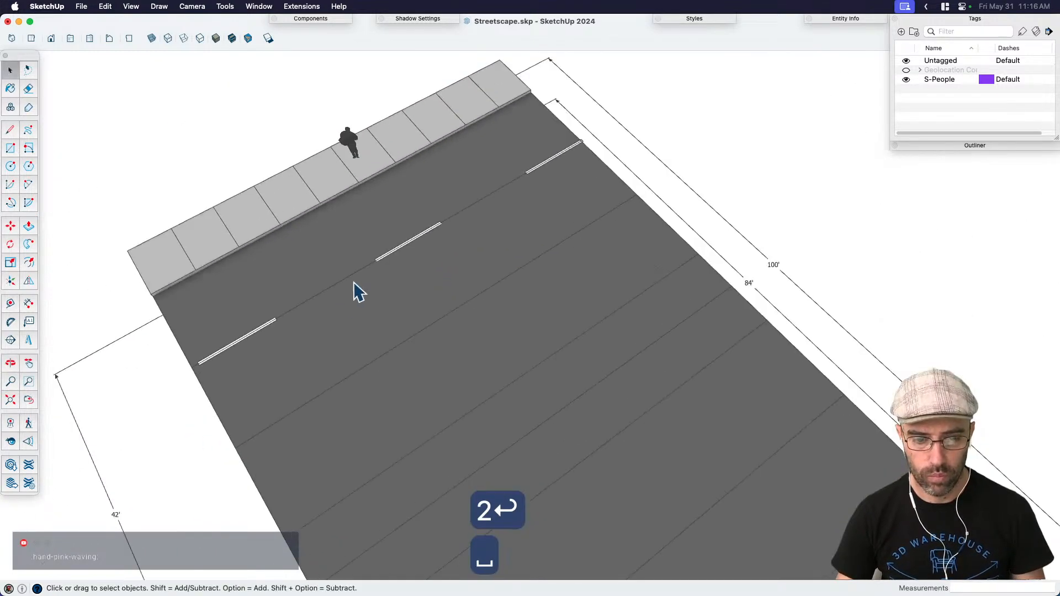
{"action": "scroll", "coordinate": [315, 307], "scroll_direction": "up", "scroll_amount": 2}
{"action": "left_click", "coordinate": [257, 335]}
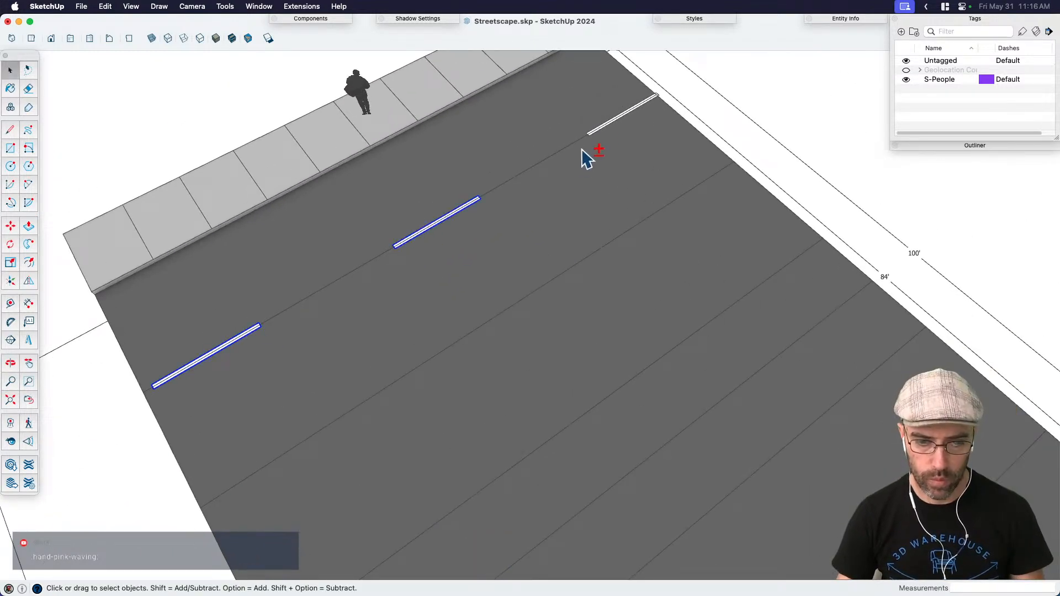
{"action": "key", "text": "shift+g"}
{"action": "key", "text": "Return"}
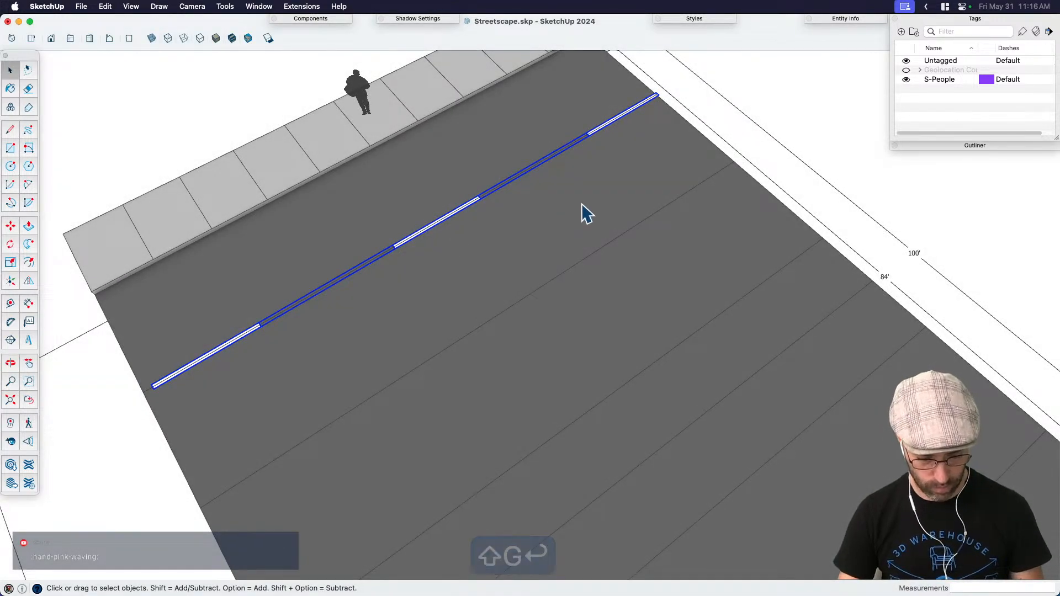
Step: Move the dashed line component along the lane line so its near end sits flush with the road's edge
{"action": "scroll", "coordinate": [128, 392], "scroll_direction": "up", "scroll_amount": 6}
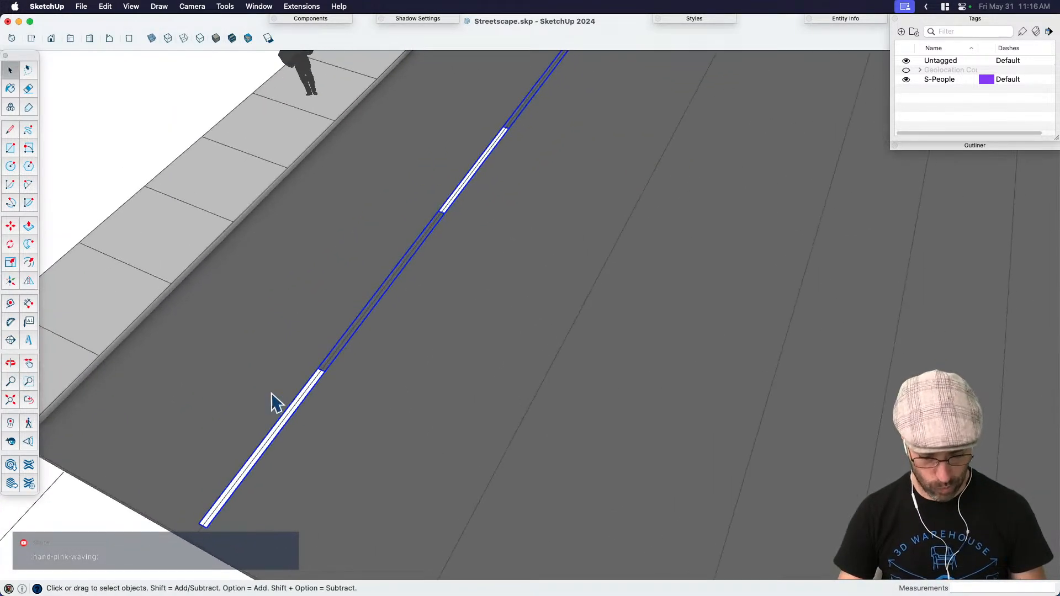
{"action": "key", "text": "m"}
{"action": "scroll", "coordinate": [334, 397], "scroll_direction": "up", "scroll_amount": 5}
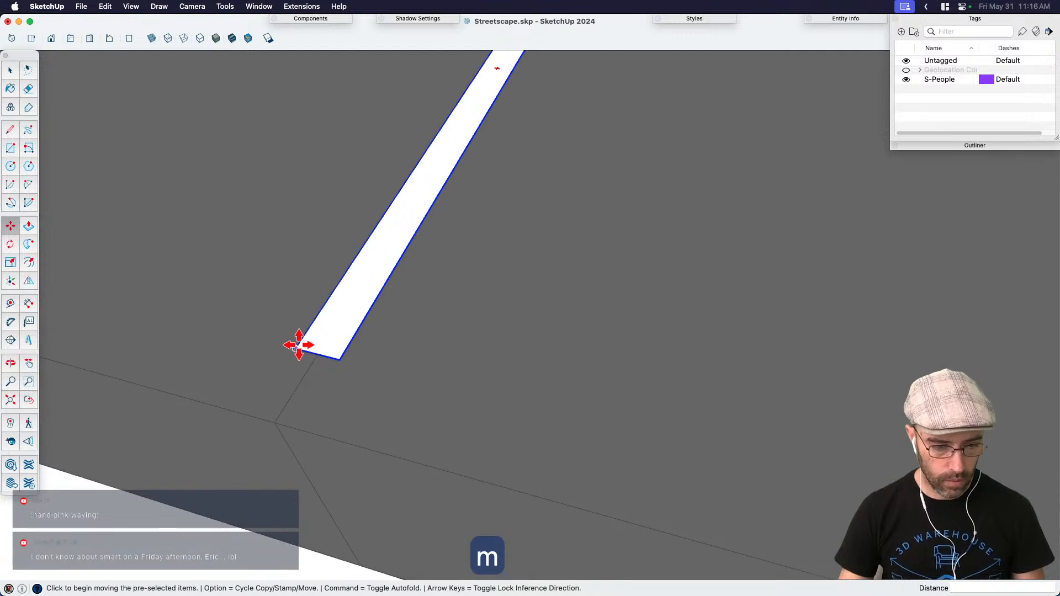
{"action": "scroll", "coordinate": [337, 369], "scroll_direction": "up", "scroll_amount": 4}
{"action": "scroll", "coordinate": [336, 348], "scroll_direction": "up", "scroll_amount": 3}
{"action": "left_click", "coordinate": [335, 337]}
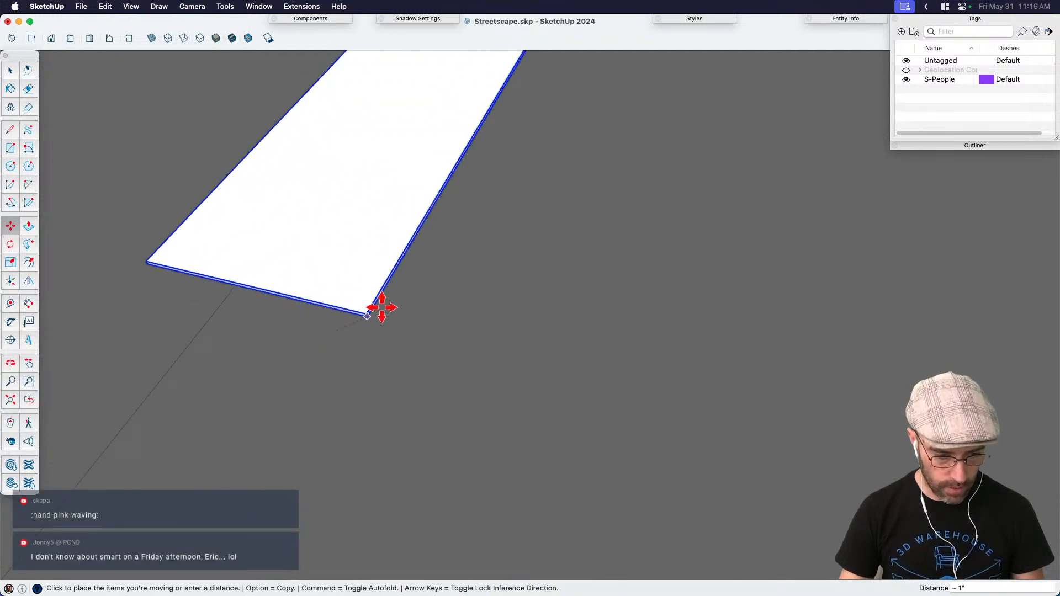
{"action": "left_click", "coordinate": [237, 535]}
{"action": "key", "text": "space"}
{"action": "scroll", "coordinate": [332, 464], "scroll_direction": "down", "scroll_amount": 8}
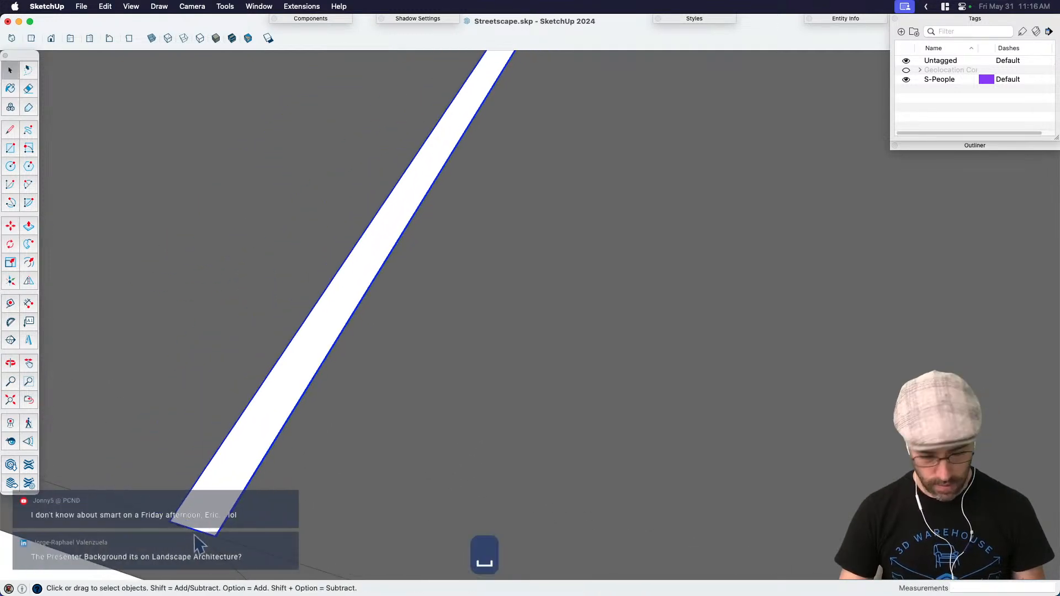
Step: Open the street half's geometry and push its far end face back to the end of the last stripe
{"action": "key", "text": "g"}
{"action": "key", "text": "h"}
{"action": "left_click_drag", "start_coordinate": [442, 357], "coordinate": [424, 433]}
{"action": "scroll", "coordinate": [424, 433], "scroll_direction": "down", "scroll_amount": 4}
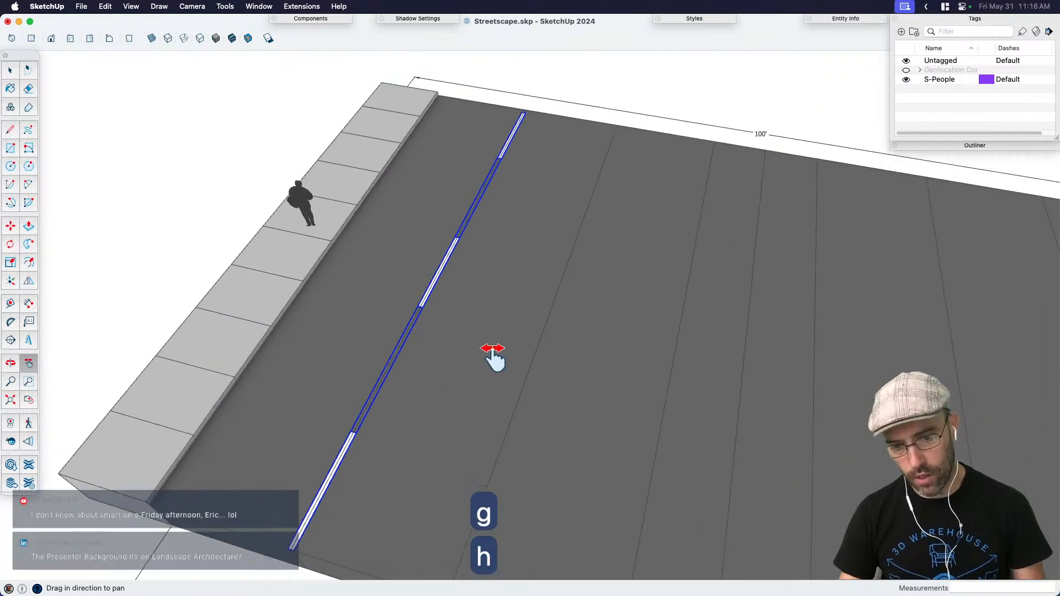
{"action": "middle_click_drag", "start_coordinate": [492, 356], "coordinate": [433, 326]}
{"action": "scroll", "coordinate": [600, 227], "scroll_direction": "up", "scroll_amount": 5}
{"action": "middle_click_drag", "start_coordinate": [619, 215], "coordinate": [553, 289]}
{"action": "scroll", "coordinate": [600, 227], "scroll_direction": "up", "scroll_amount": 3}
{"action": "scroll", "coordinate": [552, 289], "scroll_direction": "down", "scroll_amount": 2}
{"action": "key", "text": "space"}
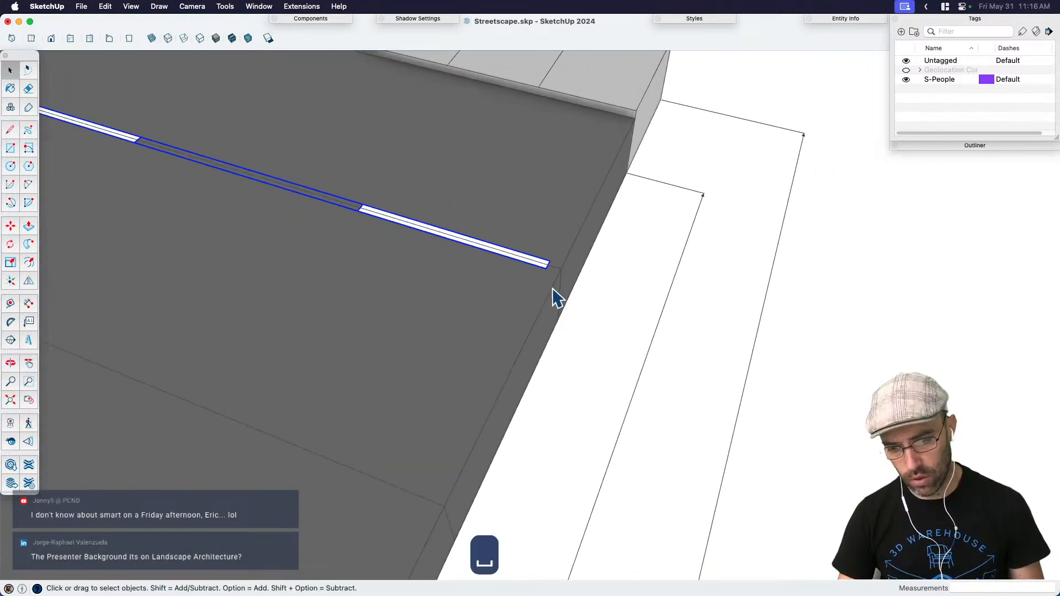
{"action": "left_click", "coordinate": [570, 268]}
{"action": "double_click", "coordinate": [572, 266]}
{"action": "left_click", "coordinate": [572, 265]}
{"action": "scroll", "coordinate": [572, 266], "scroll_direction": "up", "scroll_amount": 3}
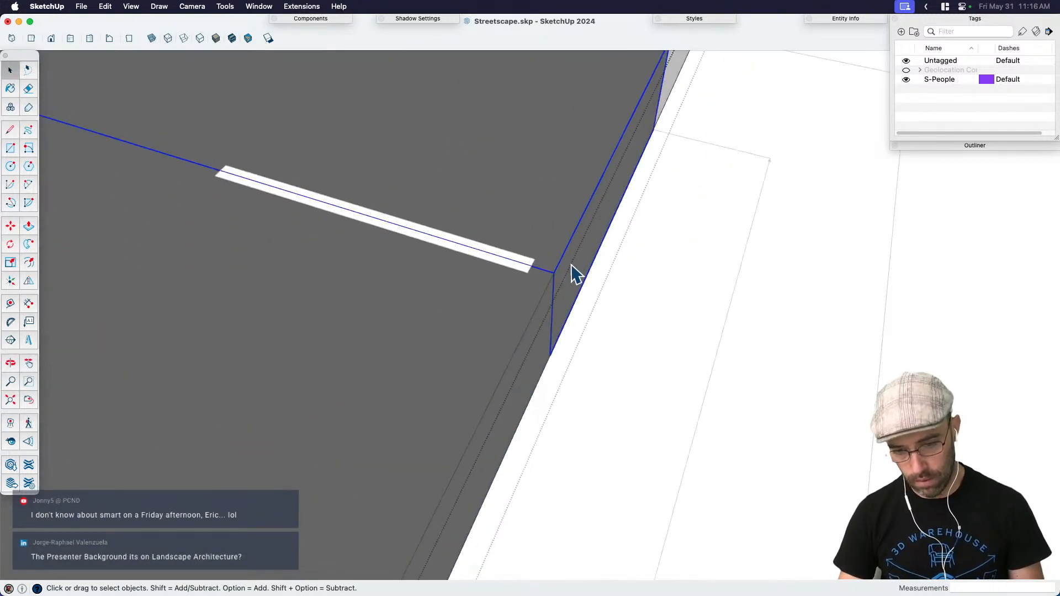
{"action": "double_click", "coordinate": [572, 266]}
{"action": "left_click", "coordinate": [572, 266]}
{"action": "key", "text": "p"}
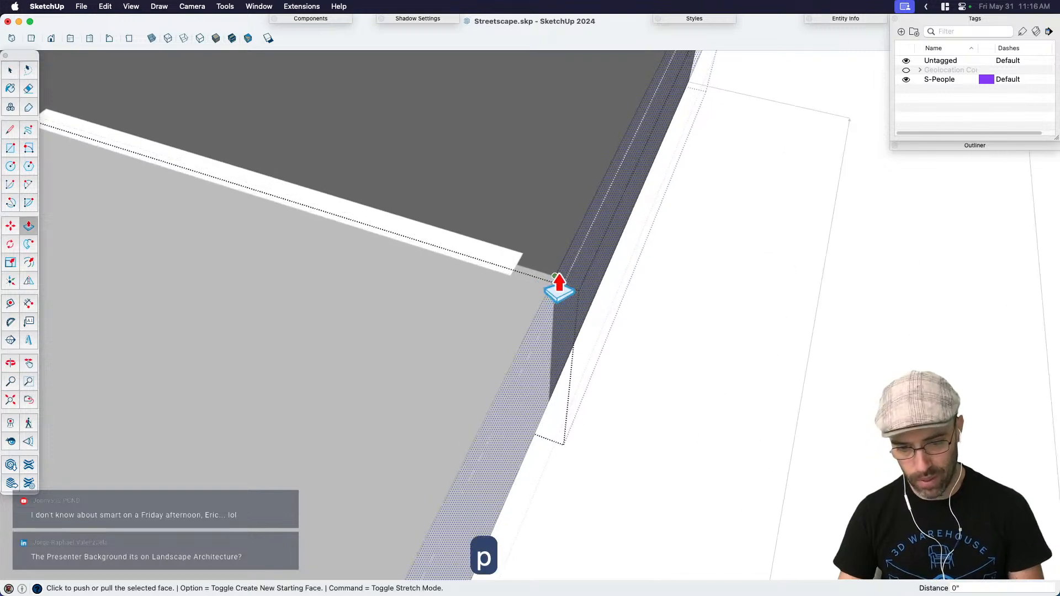
{"action": "left_click", "coordinate": [558, 284]}
{"action": "left_click", "coordinate": [525, 268]}
{"action": "key", "text": "space"}
{"action": "scroll", "coordinate": [727, 405], "scroll_direction": "down", "scroll_amount": 10}
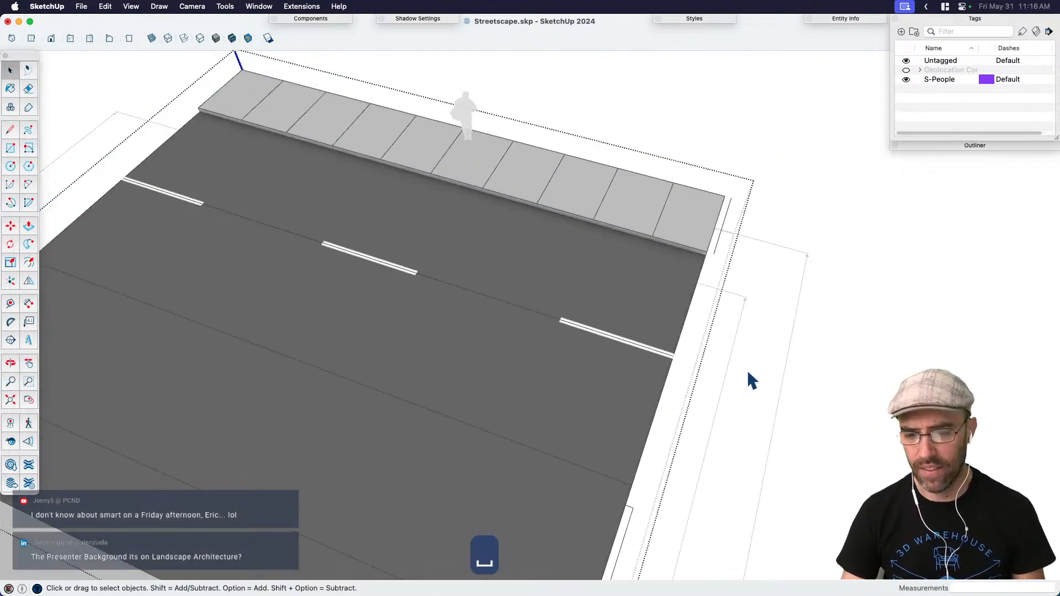
Step: Delete the leftover edge beyond the sidewalk's shortened end and close the open component
{"action": "double_click", "coordinate": [727, 225]}
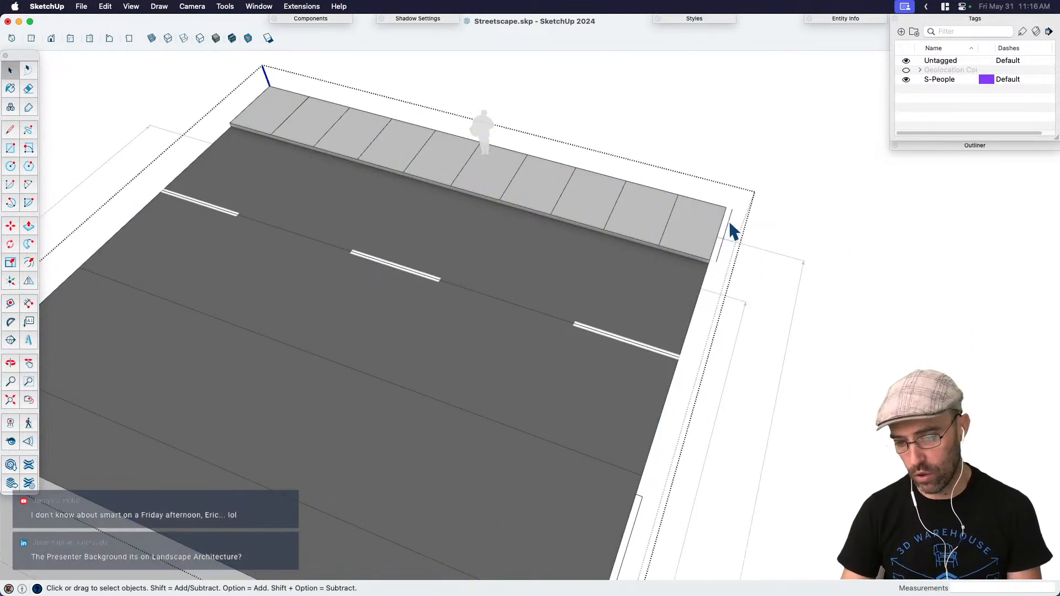
{"action": "left_click", "coordinate": [729, 220]}
{"action": "key", "text": "BackSpace"}
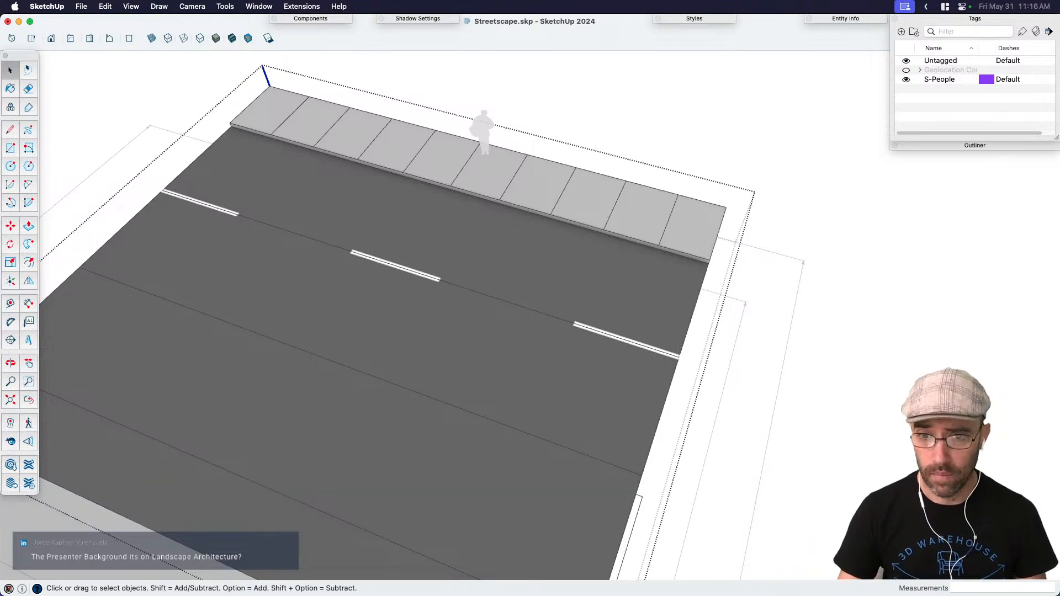
{"action": "left_click", "coordinate": [724, 122]}
{"action": "left_click", "coordinate": [706, 121]}
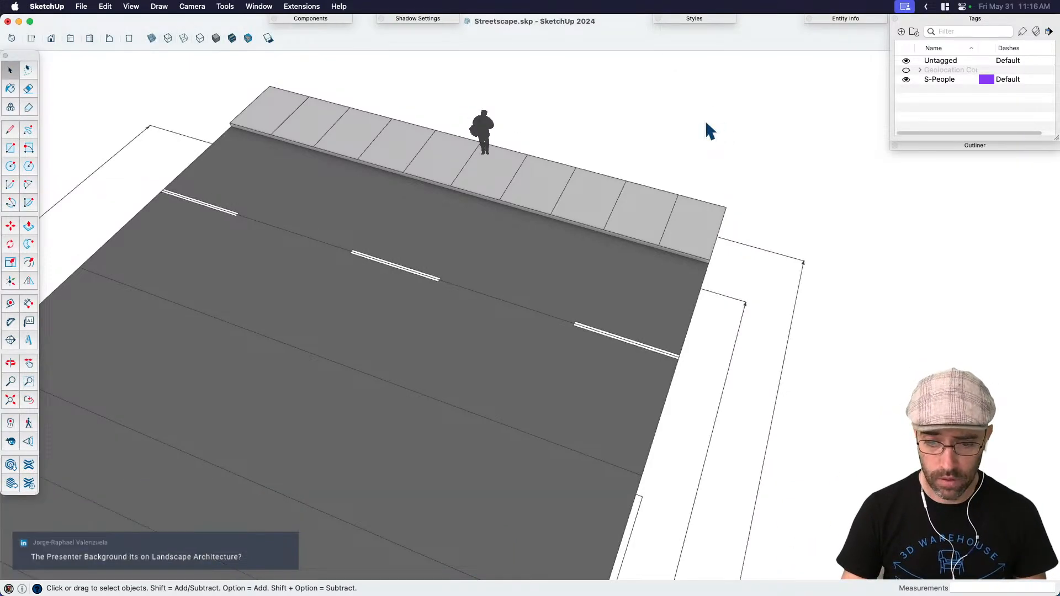
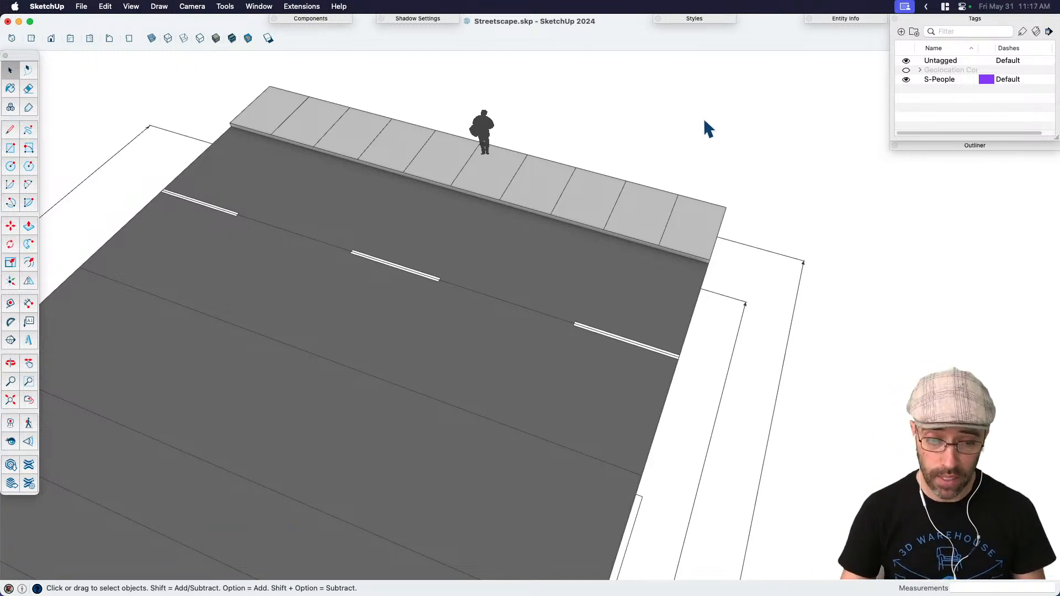
Step: Copy the dashed line component 12' across to the adjacent lane line and repeat the copy twice (x2)
{"action": "scroll", "coordinate": [657, 182], "scroll_direction": "down", "scroll_amount": 3}
{"action": "middle_click_drag", "start_coordinate": [360, 354], "coordinate": [601, 352]}
{"action": "middle_click_drag", "start_coordinate": [403, 354], "coordinate": [527, 337]}
{"action": "key", "text": "h"}
{"action": "left_click_drag", "start_coordinate": [544, 444], "coordinate": [671, 403]}
{"action": "key", "text": "h"}
{"action": "left_click_drag", "start_coordinate": [464, 403], "coordinate": [411, 423]}
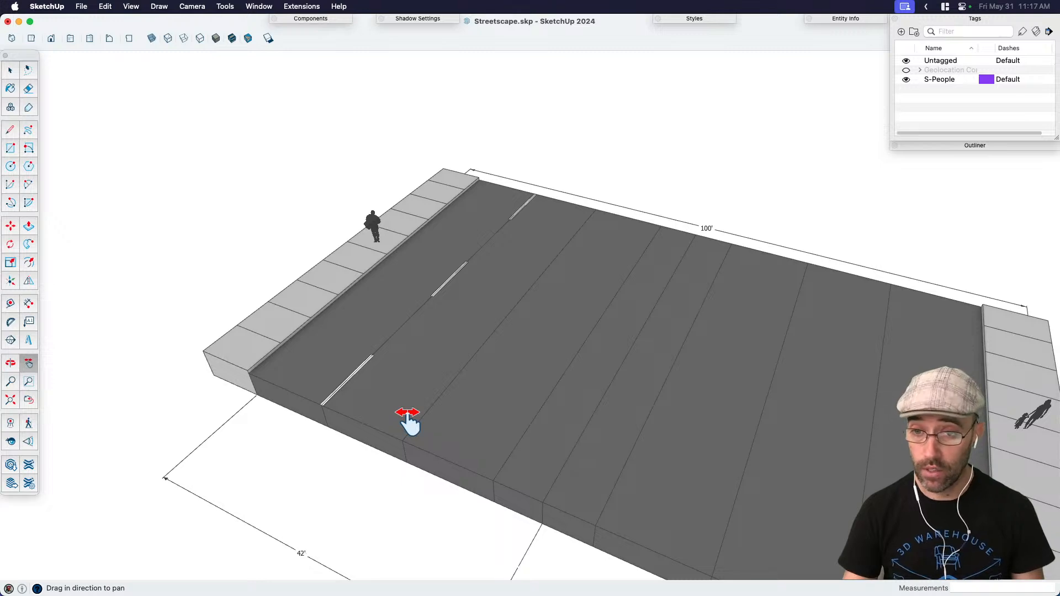
{"action": "key", "text": "space"}
{"action": "middle_click_drag", "start_coordinate": [315, 445], "coordinate": [426, 441]}
{"action": "scroll", "coordinate": [426, 441], "scroll_direction": "up", "scroll_amount": 2}
{"action": "key", "text": "space"}
{"action": "left_click", "coordinate": [395, 428]}
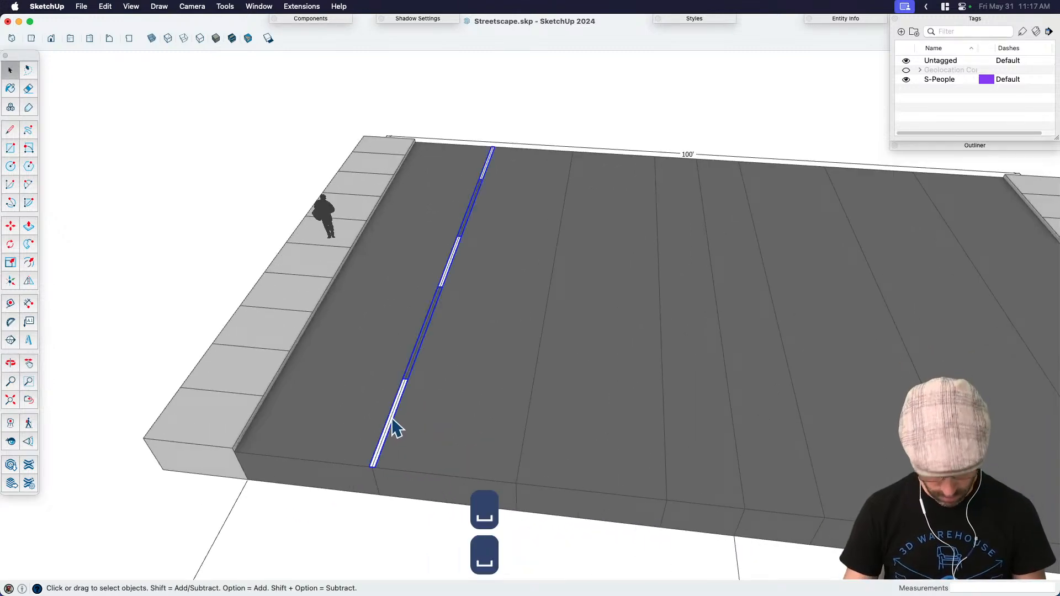
{"action": "key", "text": "m"}
{"action": "scroll", "coordinate": [371, 464], "scroll_direction": "up", "scroll_amount": 6}
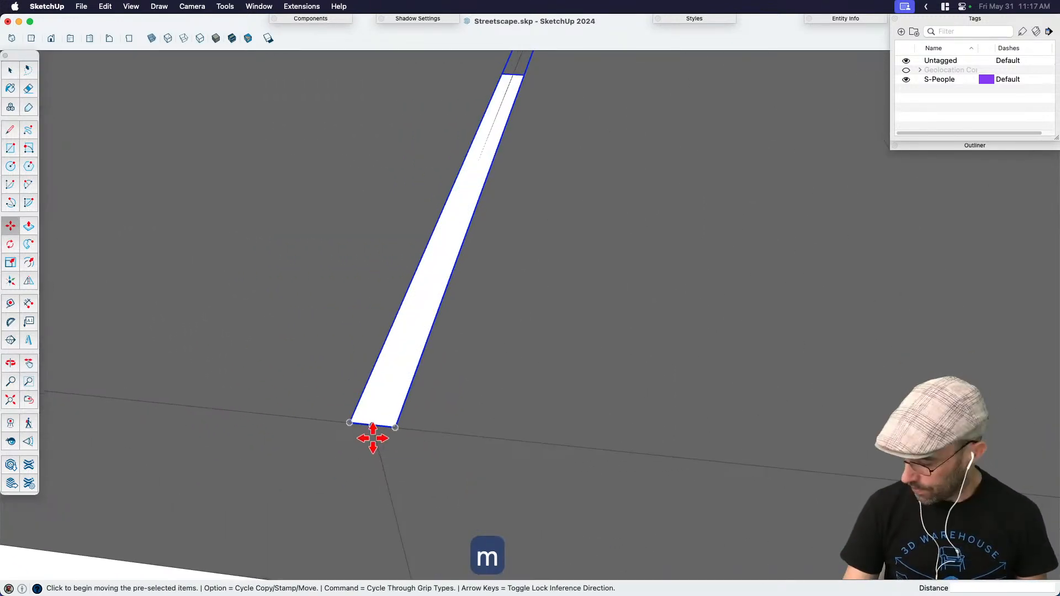
{"action": "scroll", "coordinate": [373, 437], "scroll_direction": "down", "scroll_amount": 3}
{"action": "left_click", "coordinate": [400, 542]}
{"action": "scroll", "coordinate": [370, 447], "scroll_direction": "down", "scroll_amount": 5}
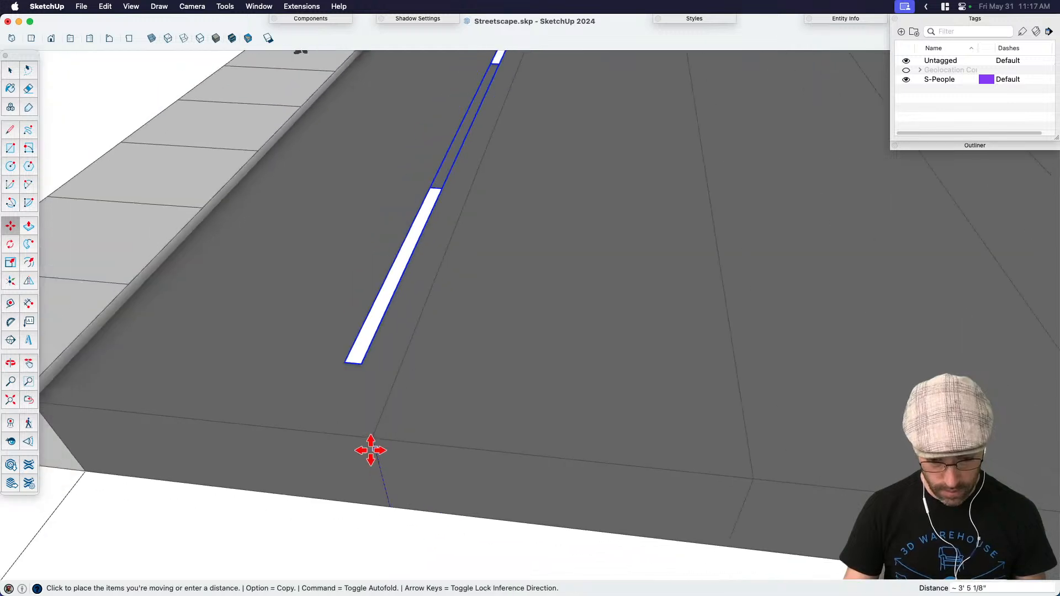
{"action": "key", "text": "alt"}
{"action": "left_click", "coordinate": [624, 519]}
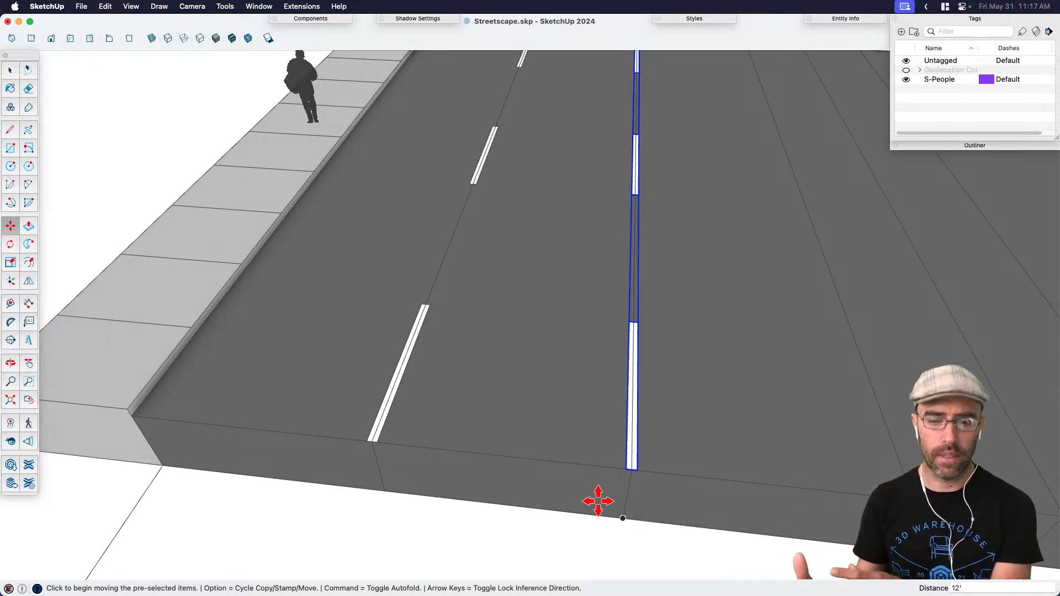
{"action": "type", "text": "x2"}
{"action": "key", "text": "Return"}
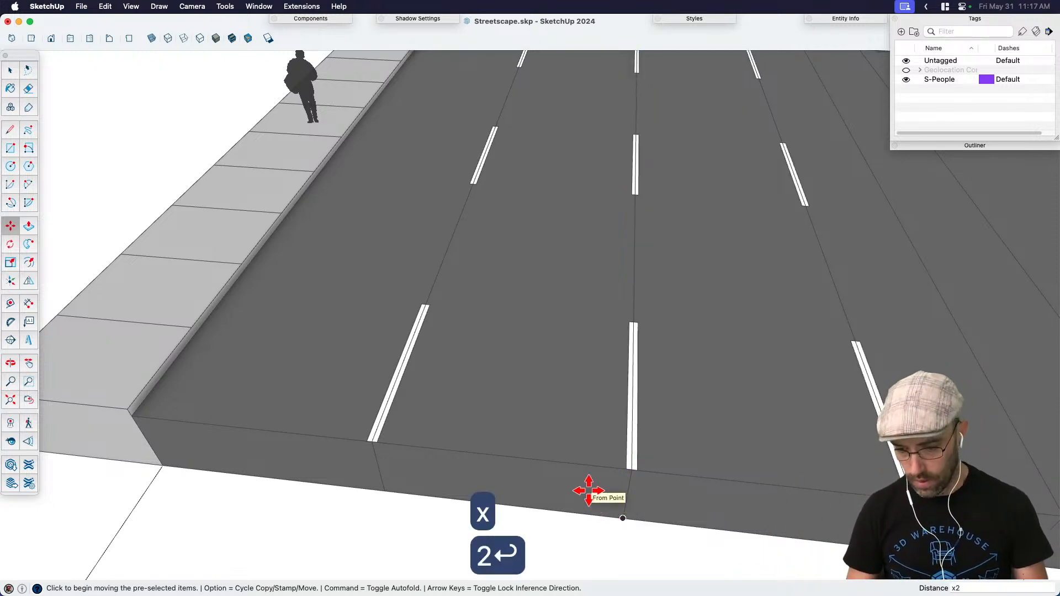
Step: Select the two dashed lines nearest the sidewalk, copy them and delete the originals
{"action": "key", "text": "space"}
{"action": "scroll", "coordinate": [513, 472], "scroll_direction": "down", "scroll_amount": 5}
{"action": "scroll", "coordinate": [513, 473], "scroll_direction": "down", "scroll_amount": 3}
{"action": "left_click", "coordinate": [661, 442]}
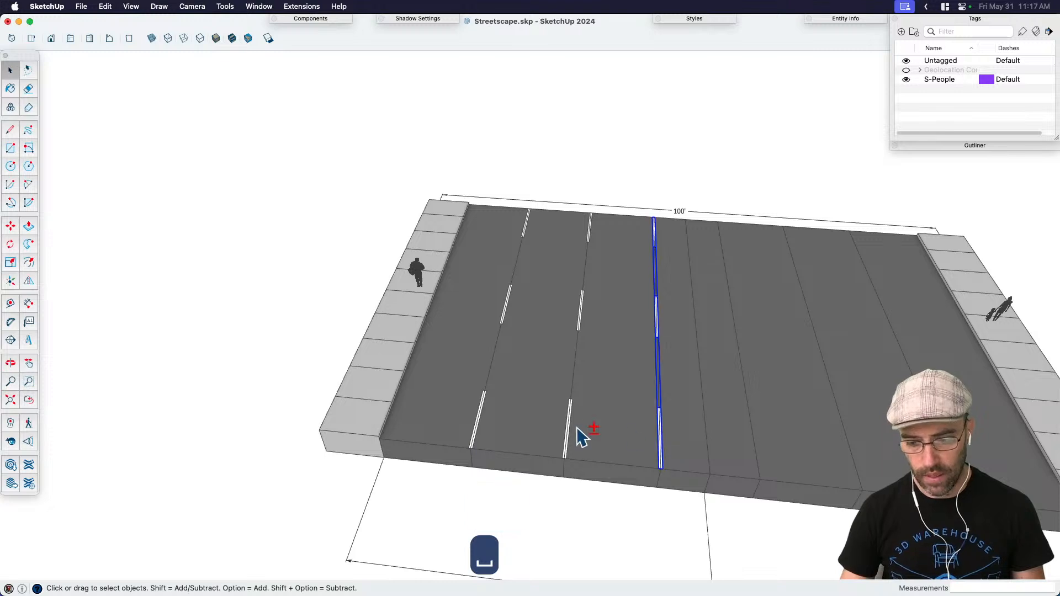
{"action": "left_click", "coordinate": [575, 436], "text": "shift"}
{"action": "left_click", "coordinate": [485, 413], "text": "shift"}
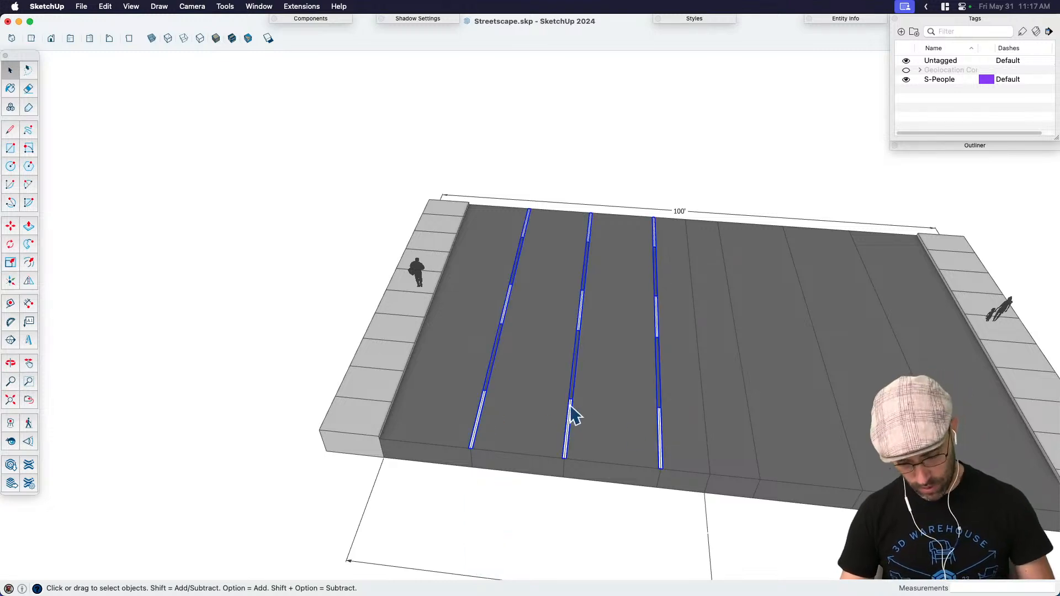
{"action": "left_click", "coordinate": [661, 414]}
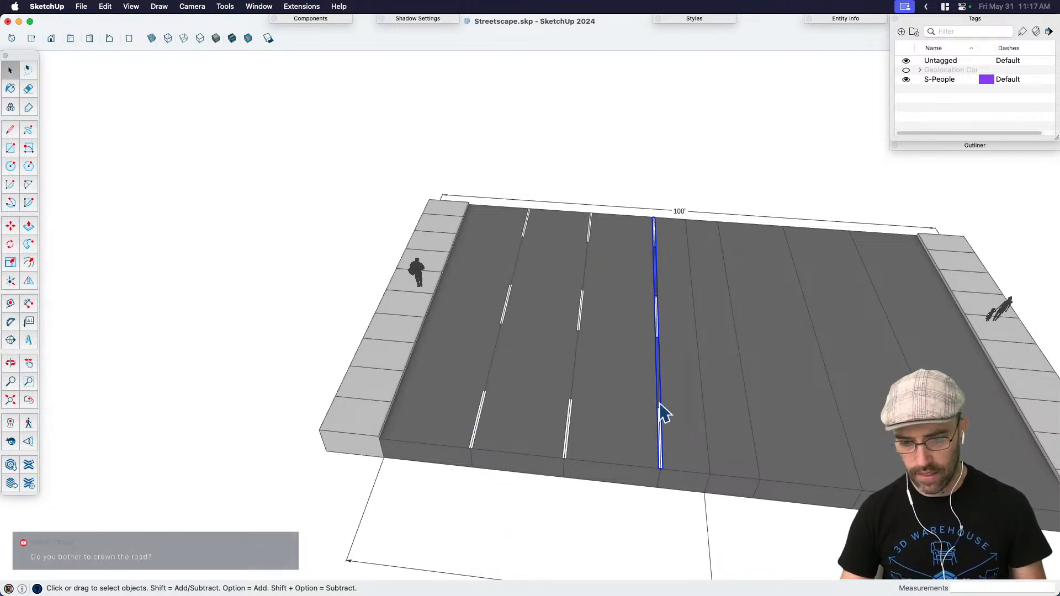
{"action": "left_click", "coordinate": [574, 414]}
{"action": "left_click", "coordinate": [487, 410], "text": "shift"}
{"action": "key", "text": "super+c"}
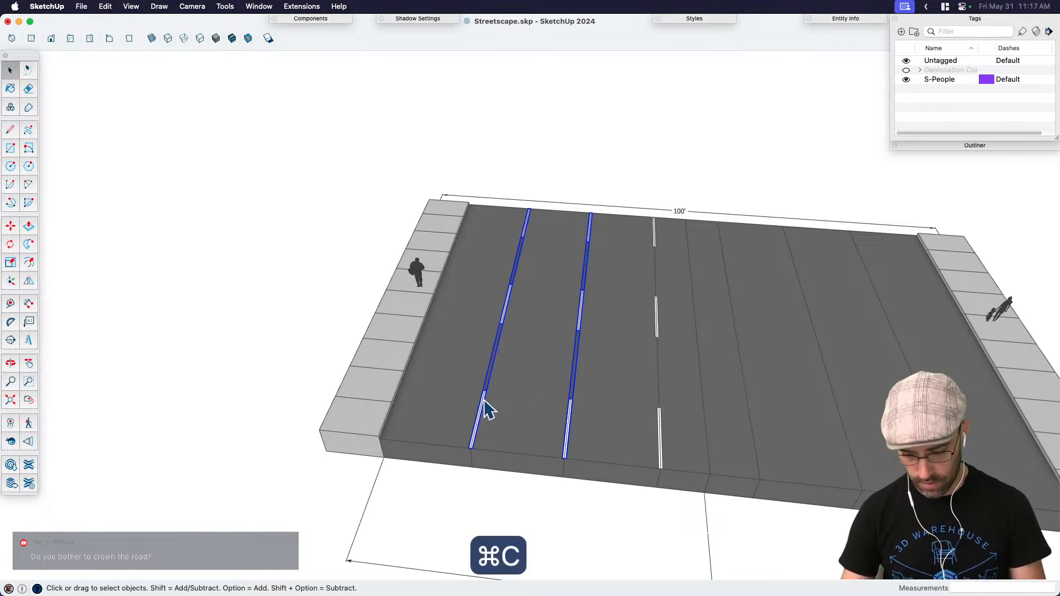
{"action": "key", "text": "BackSpace"}
Step: Open the street half component, paste the two copied dashed lines in place, and close the component
{"action": "left_click", "coordinate": [519, 434]}
{"action": "double_click", "coordinate": [524, 421]}
{"action": "key", "text": "shift+v"}
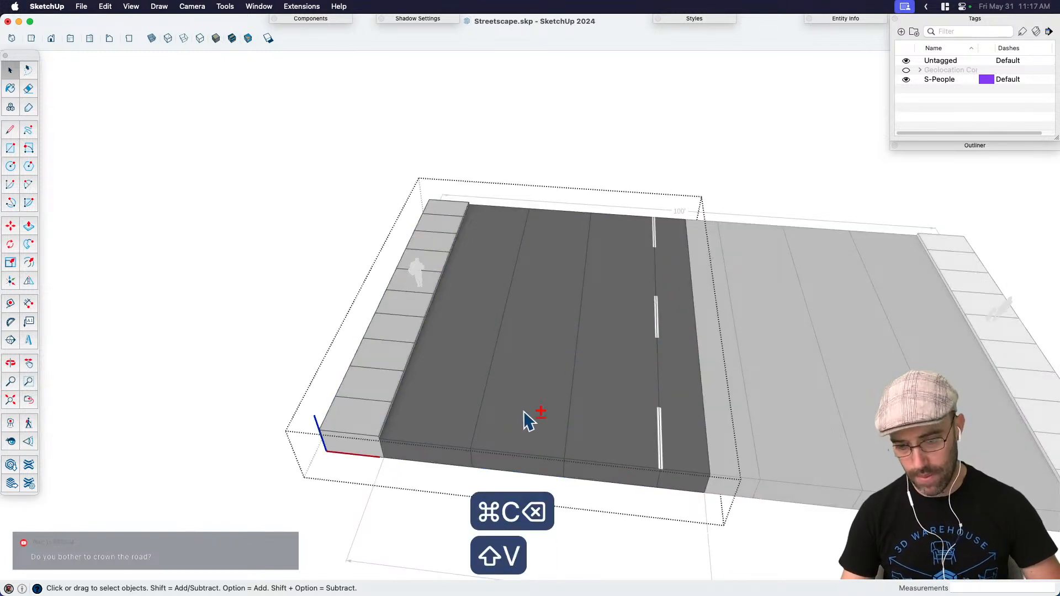
{"action": "left_click", "coordinate": [260, 287]}
{"action": "key", "text": "h"}
{"action": "left_click_drag", "start_coordinate": [582, 443], "coordinate": [525, 407]}
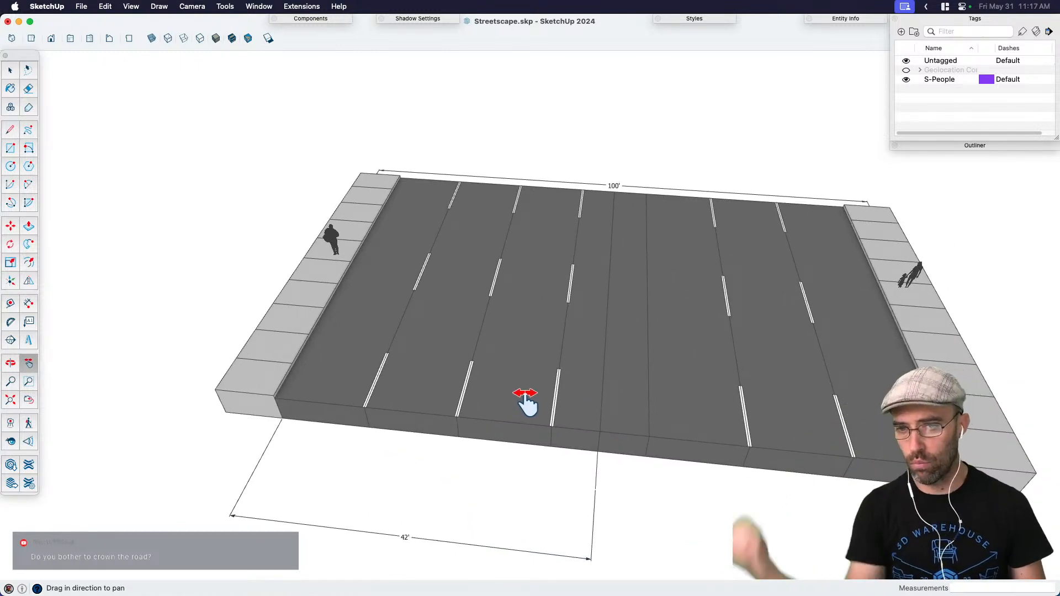
Step: Try hiding the side edge of the lane nearest the sidewalk from inside its component, and undo the change
{"action": "key", "text": "space"}
{"action": "left_click", "coordinate": [715, 378]}
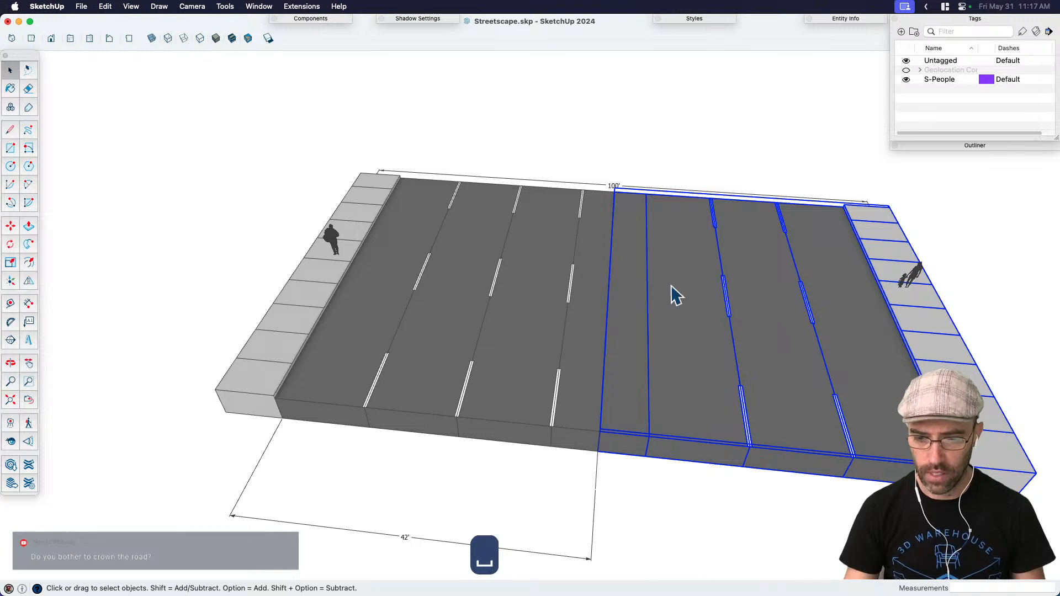
{"action": "middle_click_drag", "start_coordinate": [805, 372], "coordinate": [838, 289]}
{"action": "middle_click_drag", "start_coordinate": [755, 319], "coordinate": [486, 383]}
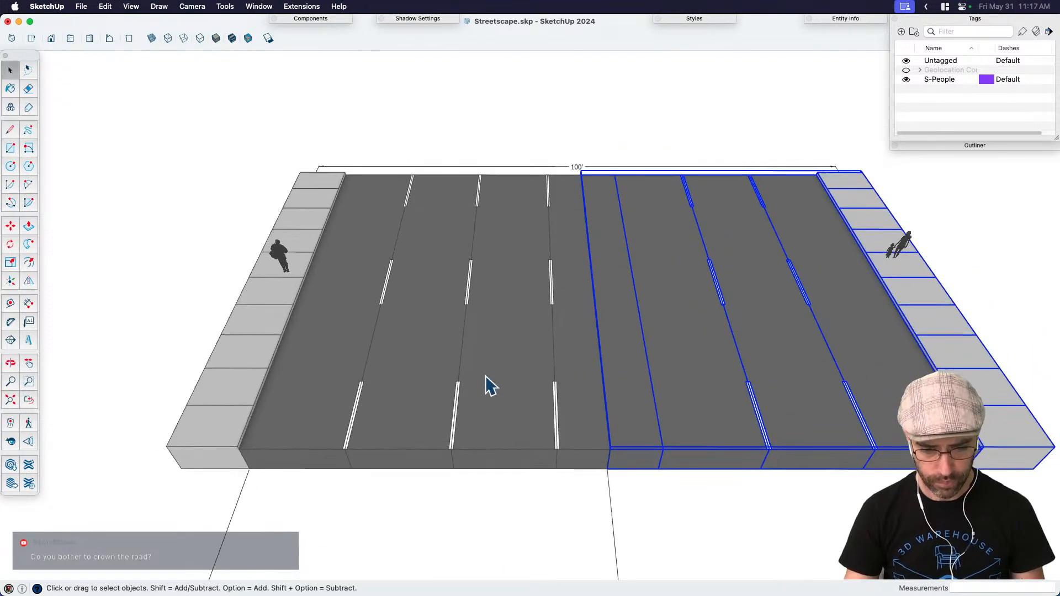
{"action": "left_click", "coordinate": [419, 379]}
{"action": "double_click", "coordinate": [343, 365]}
{"action": "left_click", "coordinate": [342, 362]}
{"action": "double_click", "coordinate": [344, 348]}
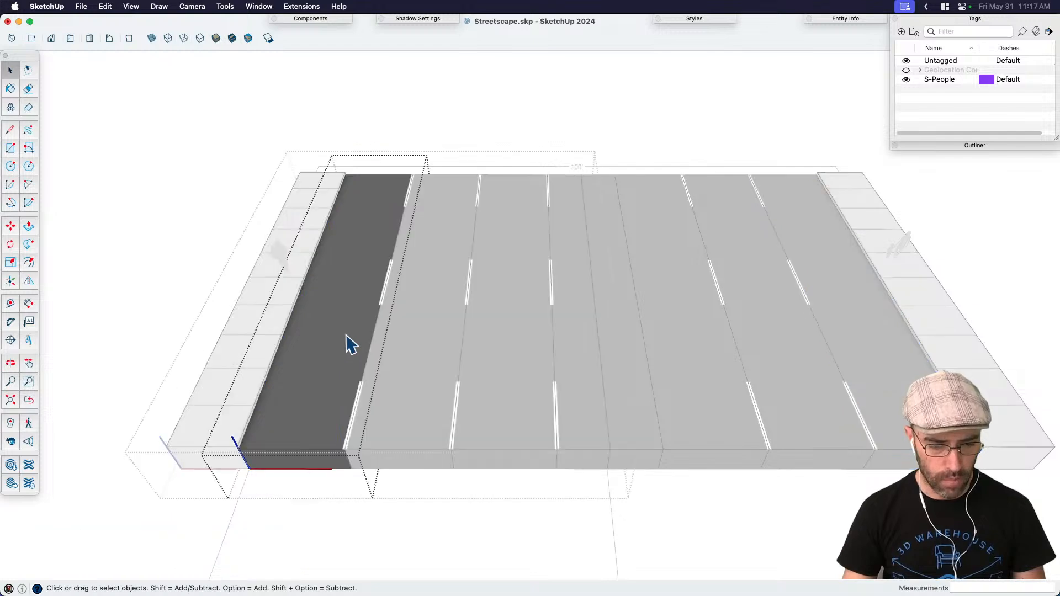
{"action": "key", "text": "e"}
{"action": "key", "text": "shift"}
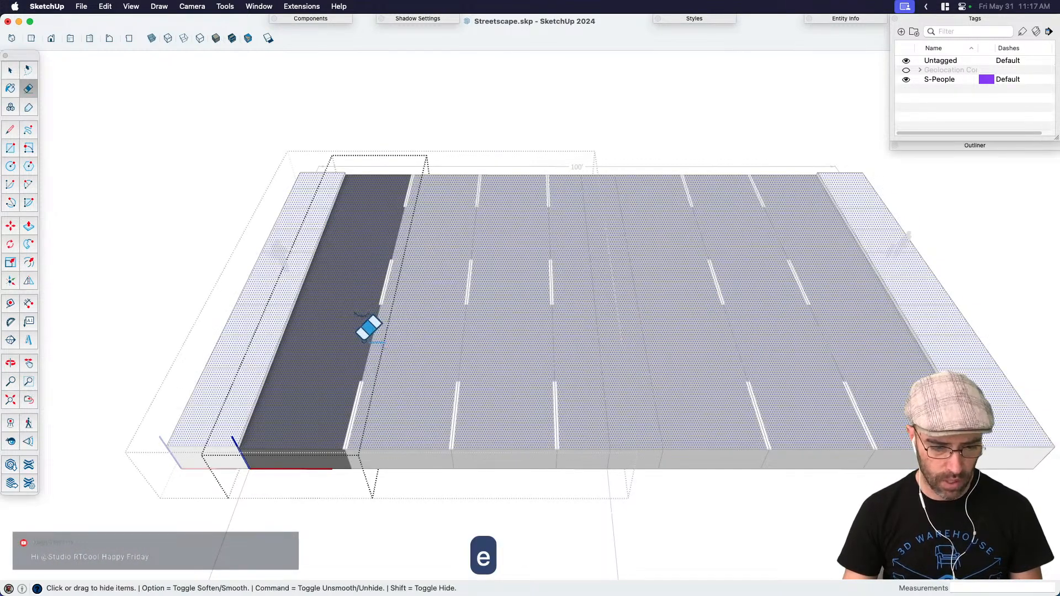
{"action": "left_click", "coordinate": [365, 326], "text": "shift"}
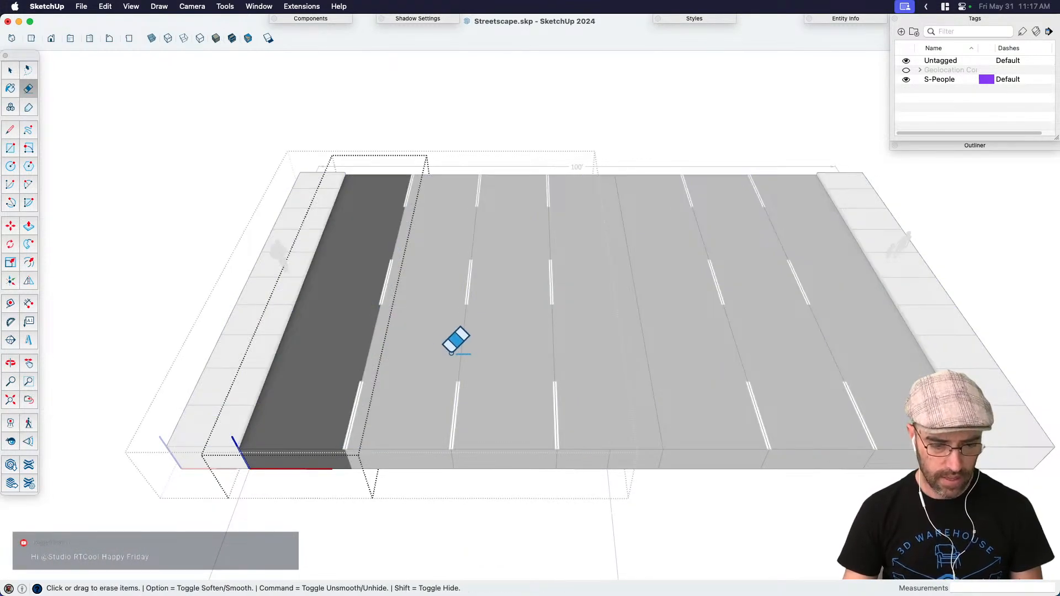
{"action": "key", "text": "space"}
{"action": "scroll", "coordinate": [256, 450], "scroll_direction": "up", "scroll_amount": 5}
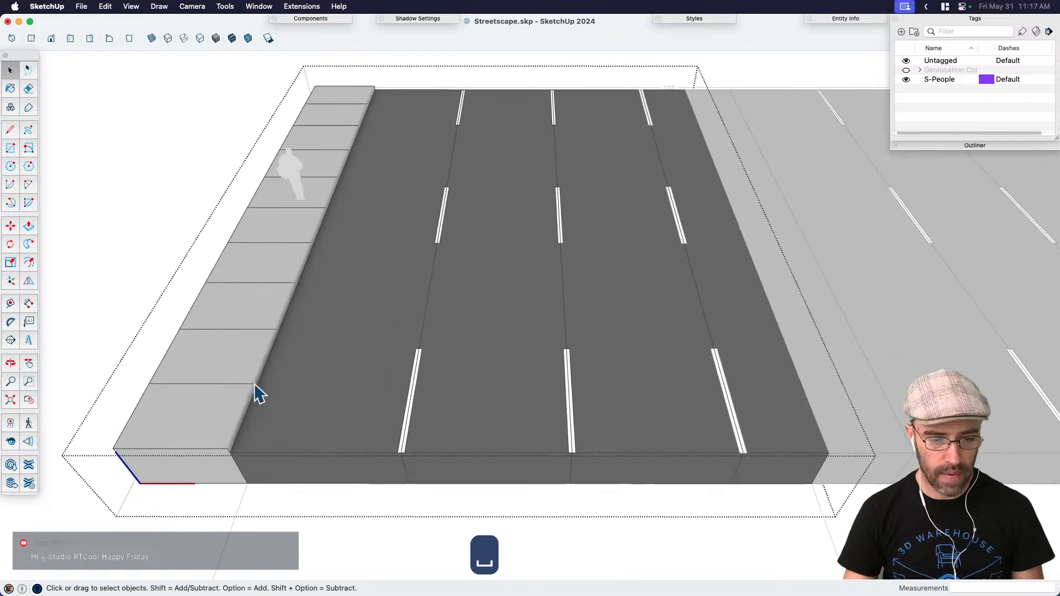
{"action": "key", "text": "super+z"}
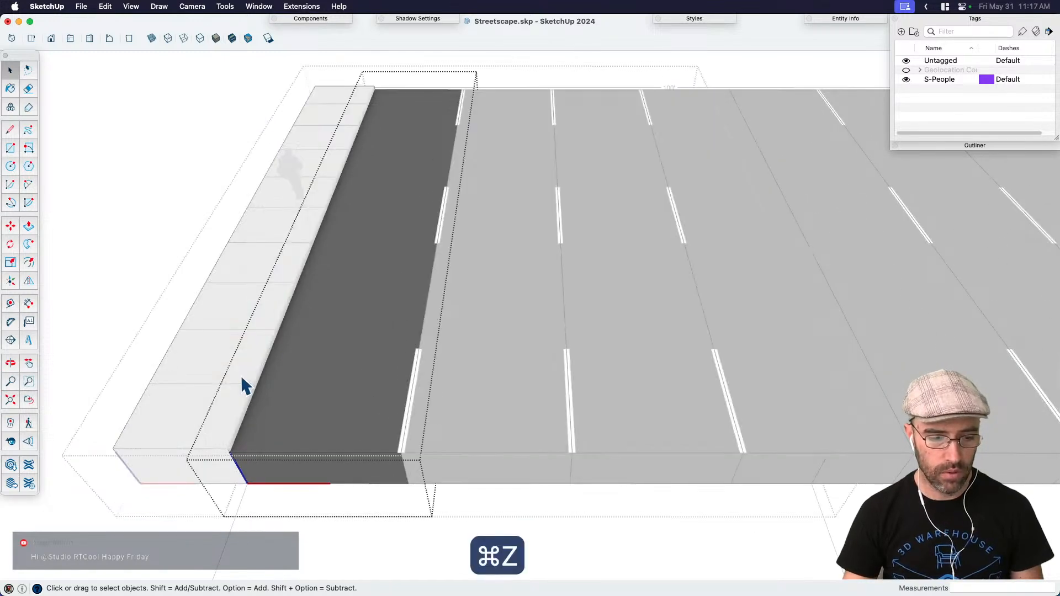
{"action": "key", "text": "super+z"}
Step: Select the four road surface components inside the street half, without the sidewalk, and make them unique together
{"action": "left_click", "coordinate": [313, 379]}
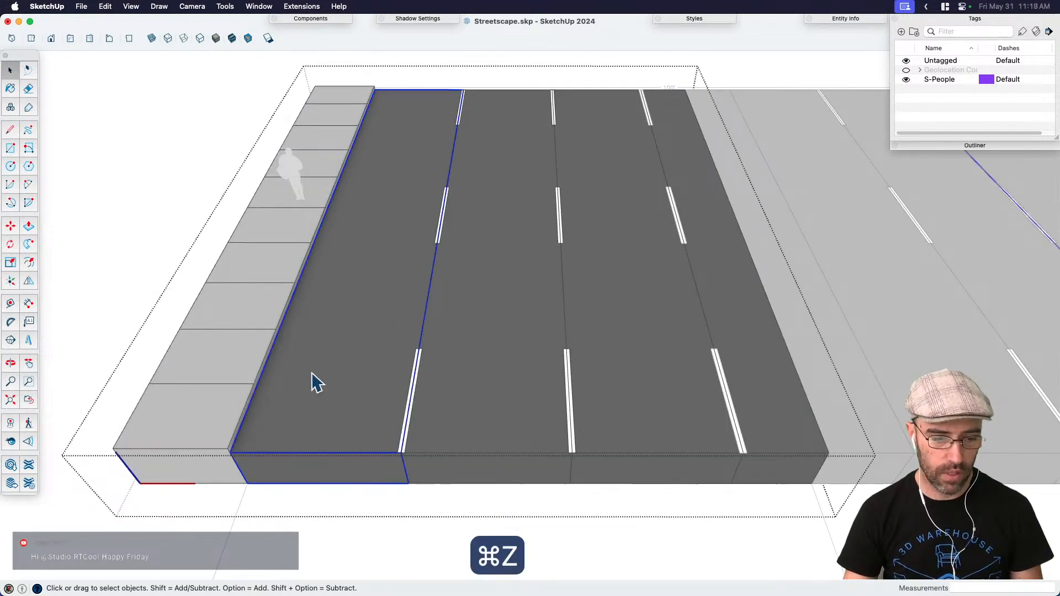
{"action": "left_click", "coordinate": [247, 350]}
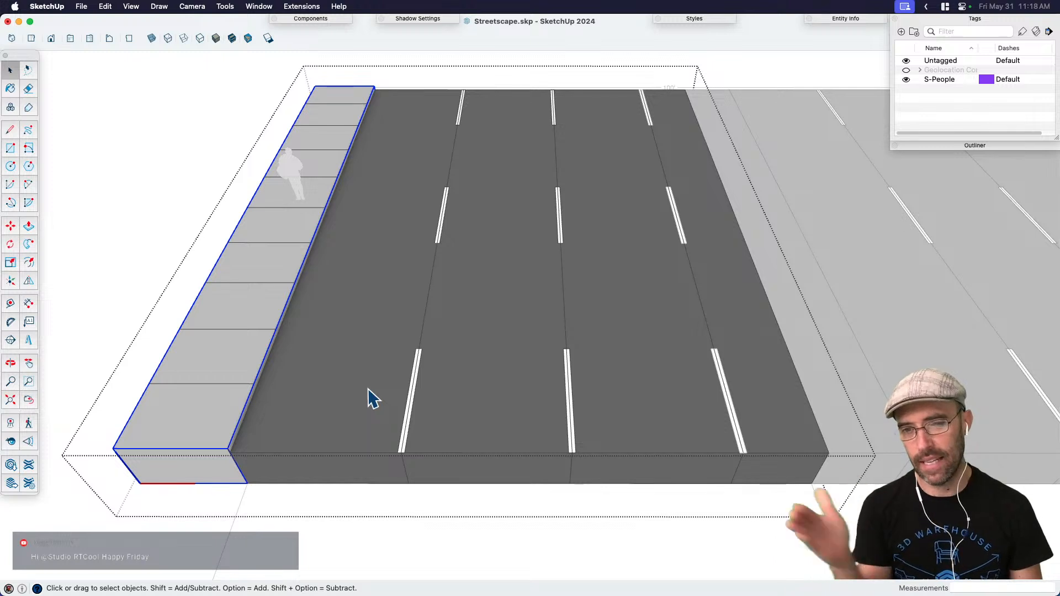
{"action": "left_click", "coordinate": [400, 351]}
{"action": "left_click", "coordinate": [474, 345], "text": "shift"}
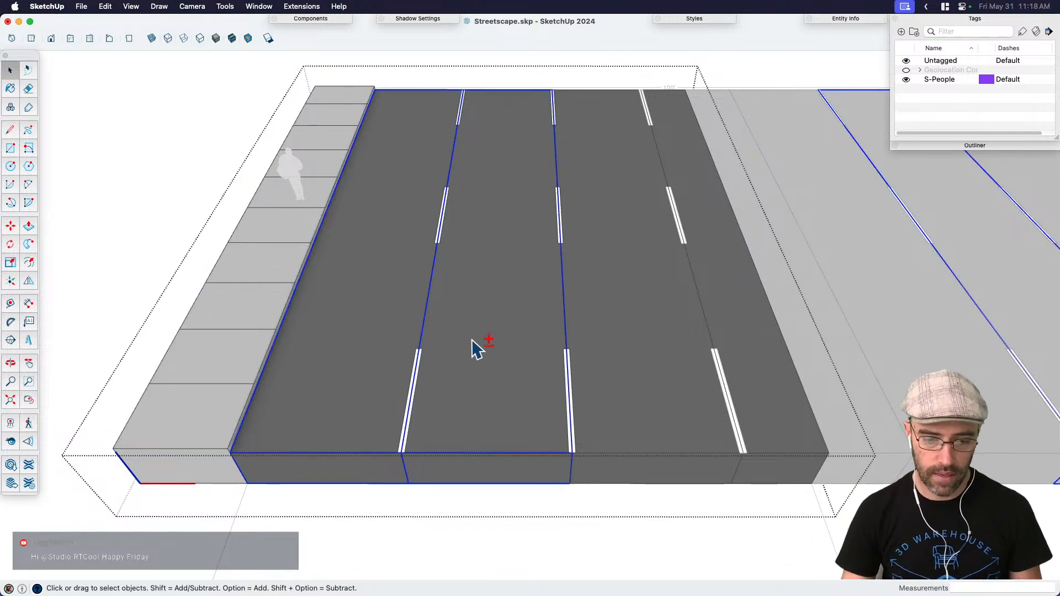
{"action": "left_click", "coordinate": [588, 328], "text": "shift"}
{"action": "left_click", "coordinate": [735, 344], "text": "shift"}
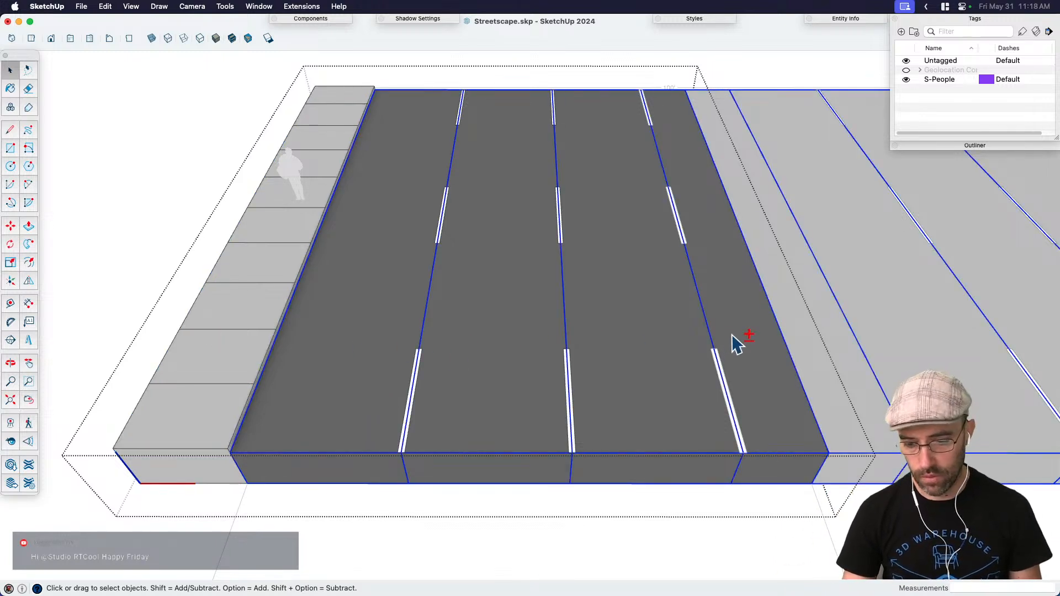
{"action": "right_click", "coordinate": [726, 326]}
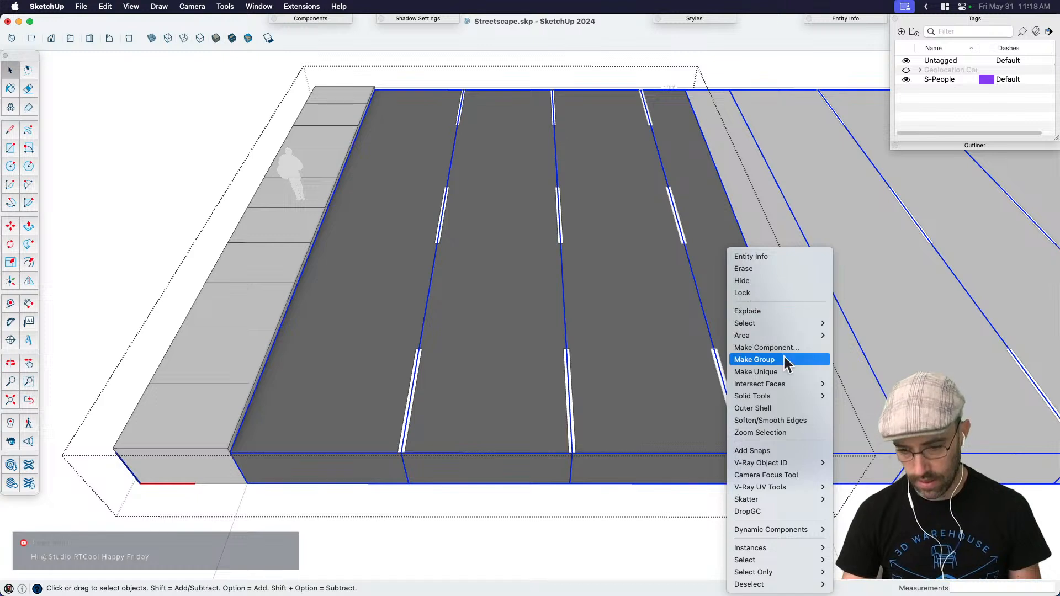
{"action": "left_click", "coordinate": [788, 375]}
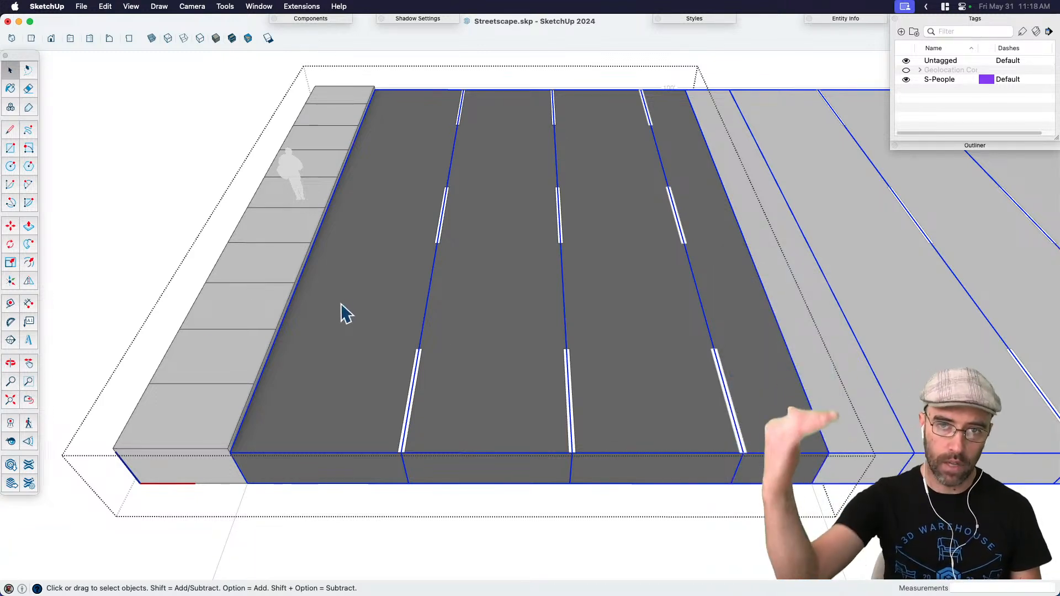
Step: Open the lane component nearest the sidewalk and hide the long edges that divide the lanes on the road surface
{"action": "key", "text": "w"}
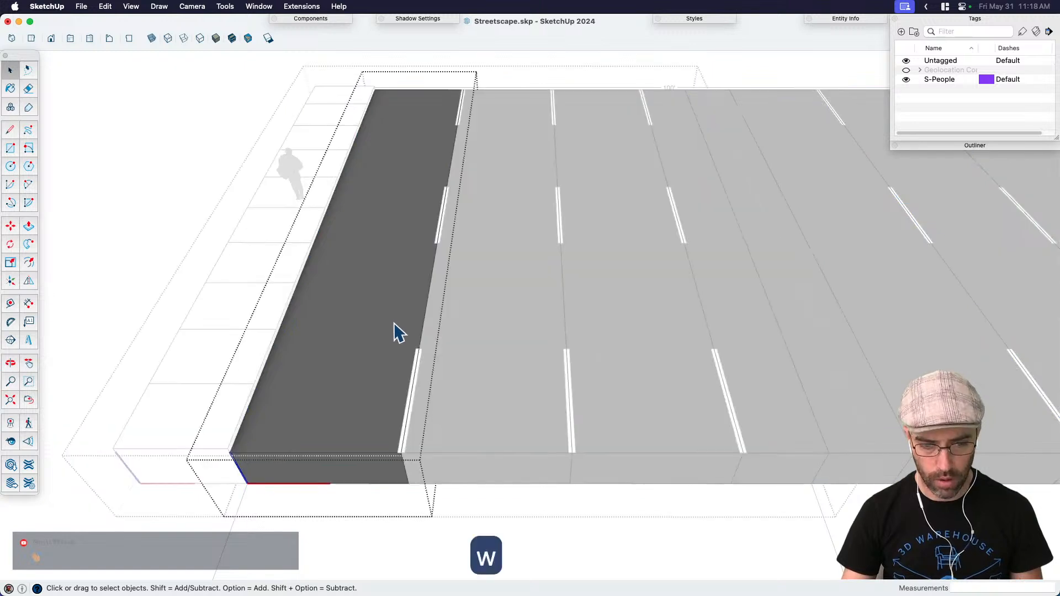
{"action": "key", "text": "e"}
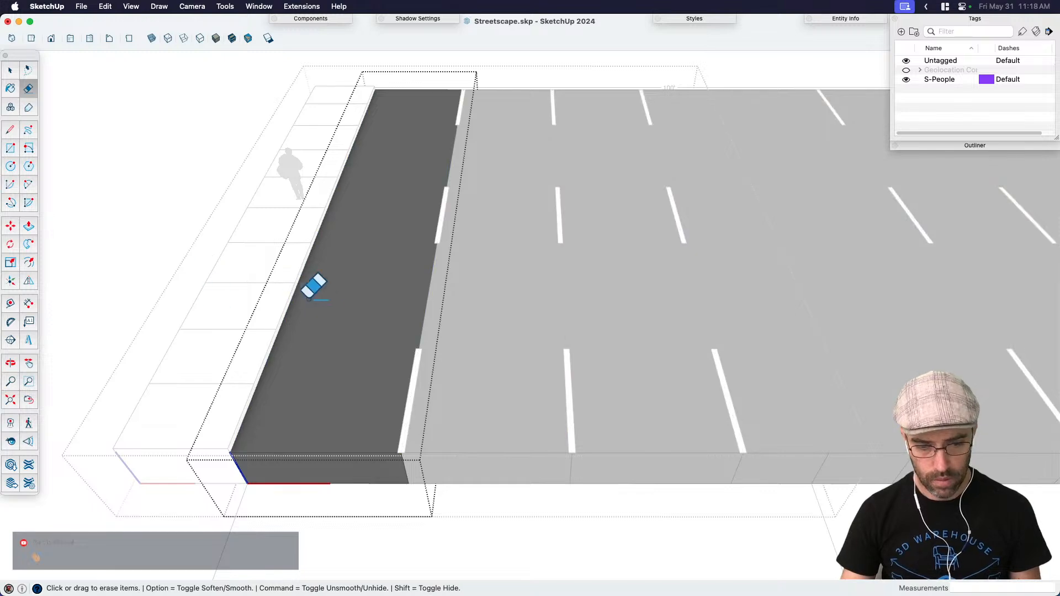
{"action": "key", "text": "space"}
{"action": "scroll", "coordinate": [387, 431], "scroll_direction": "down", "scroll_amount": 2}
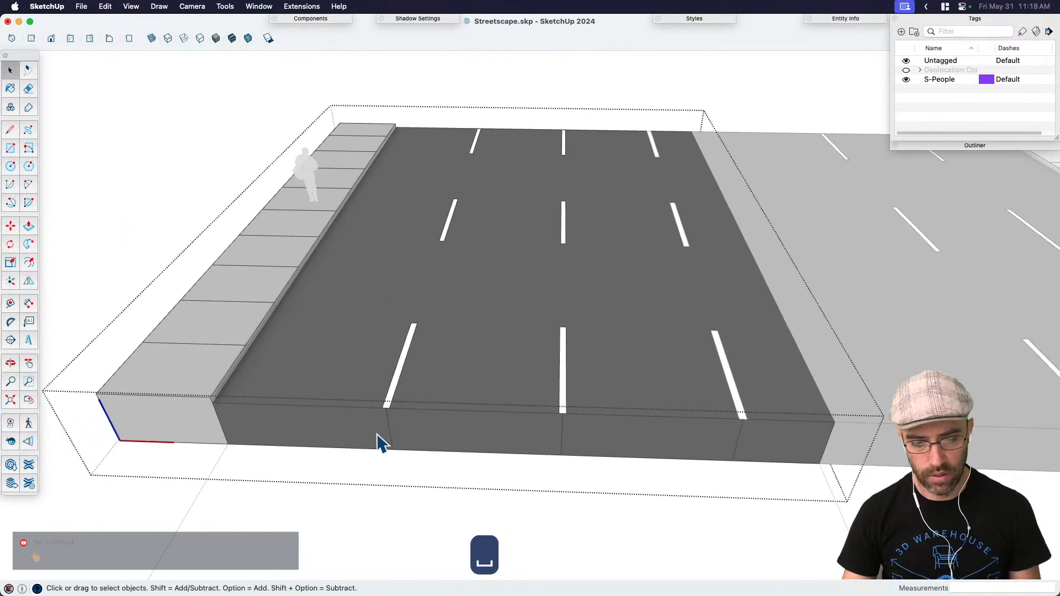
Step: Reopen the lane component nearest the sidewalk, hide the vertical edges on its near end face, and close it
{"action": "double_click", "coordinate": [361, 433]}
{"action": "key", "text": "e"}
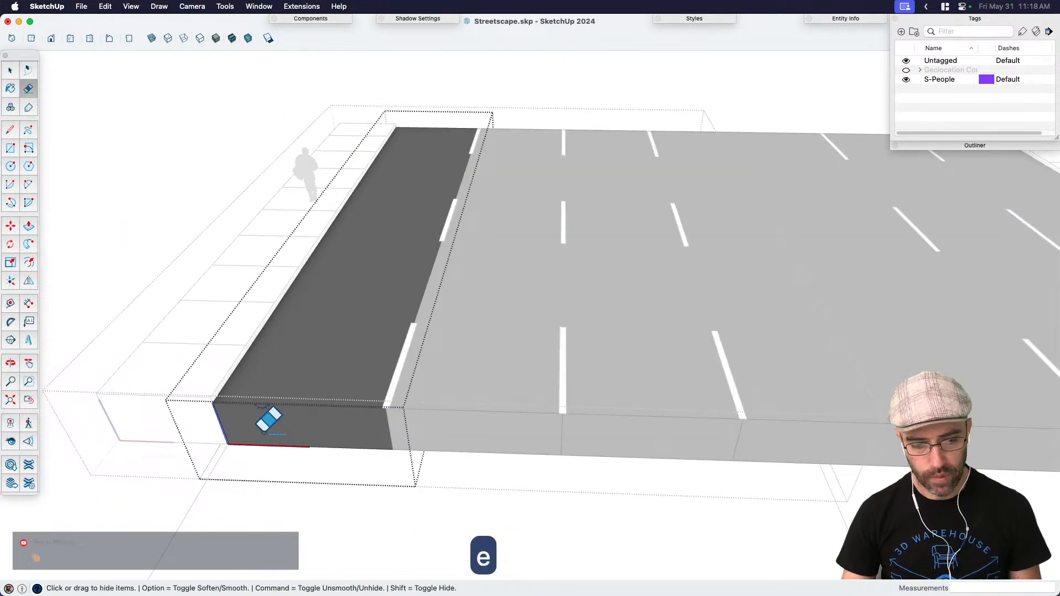
{"action": "left_click_drag", "start_coordinate": [266, 431], "coordinate": [180, 418], "text": "shift"}
{"action": "key", "text": "space"}
{"action": "left_click", "coordinate": [290, 502]}
Step: Try copying the second lane from the sidewalk farther across the road, and undo the last change
{"action": "middle_click_drag", "start_coordinate": [430, 359], "coordinate": [468, 333]}
{"action": "scroll", "coordinate": [468, 334], "scroll_direction": "up", "scroll_amount": 1}
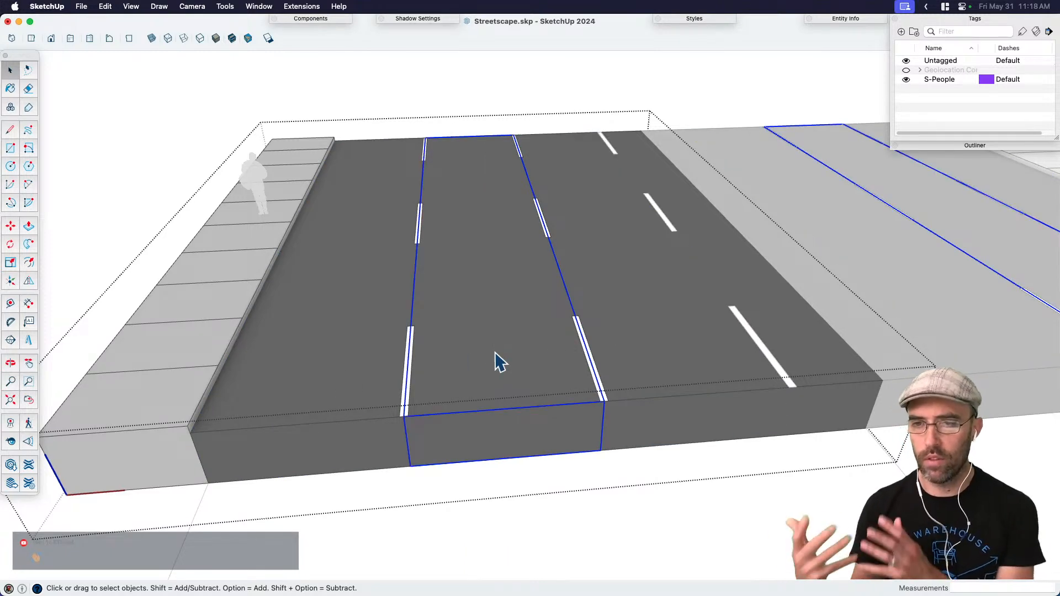
{"action": "key", "text": "m"}
{"action": "key", "text": "alt"}
{"action": "left_click", "coordinate": [492, 496]}
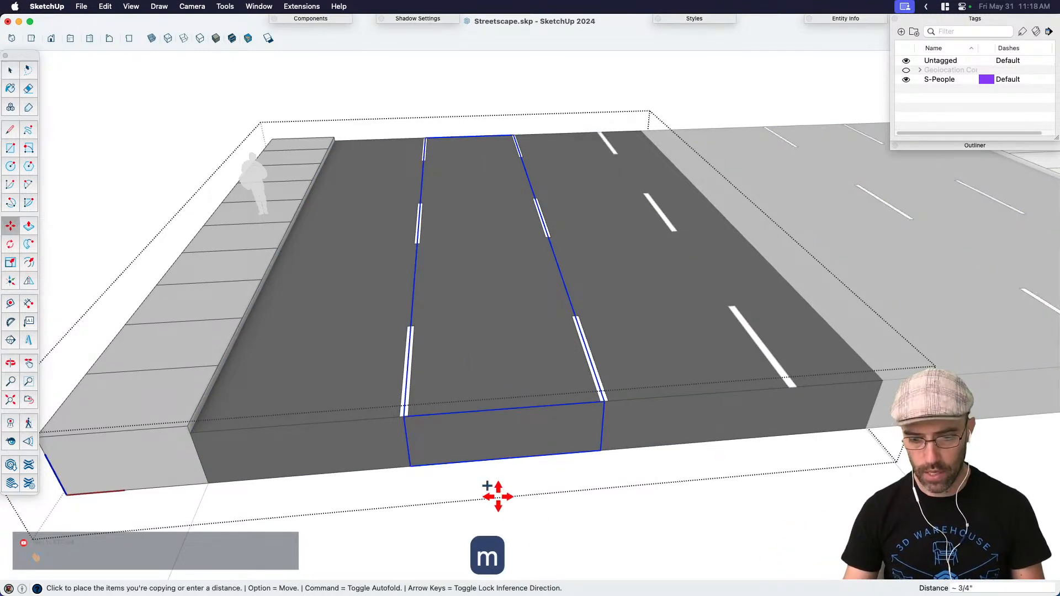
{"action": "scroll", "coordinate": [895, 552], "scroll_direction": "down", "scroll_amount": 3}
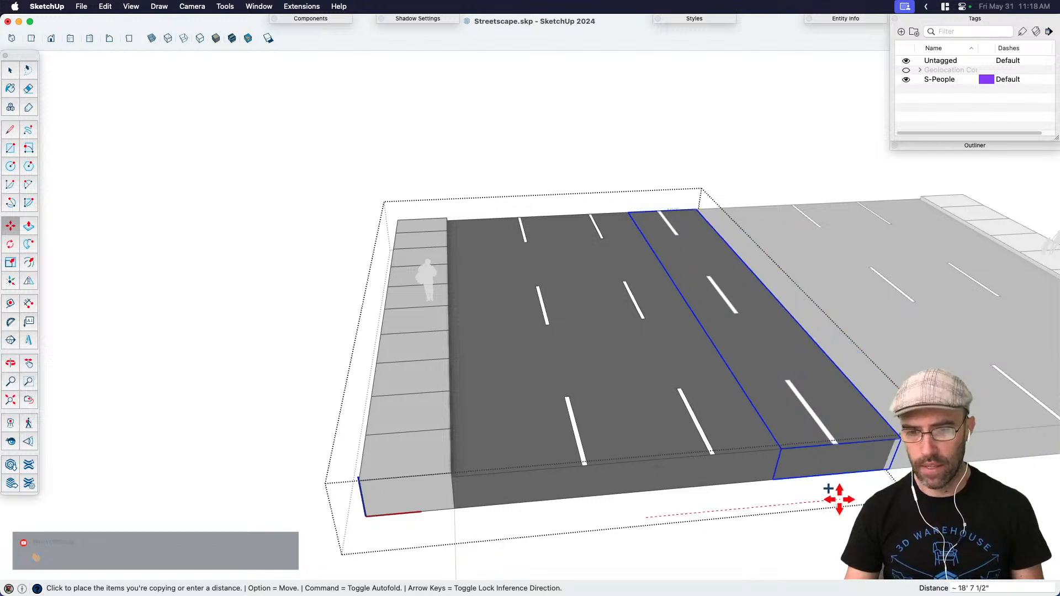
{"action": "left_click", "coordinate": [841, 503]}
{"action": "key", "text": "space"}
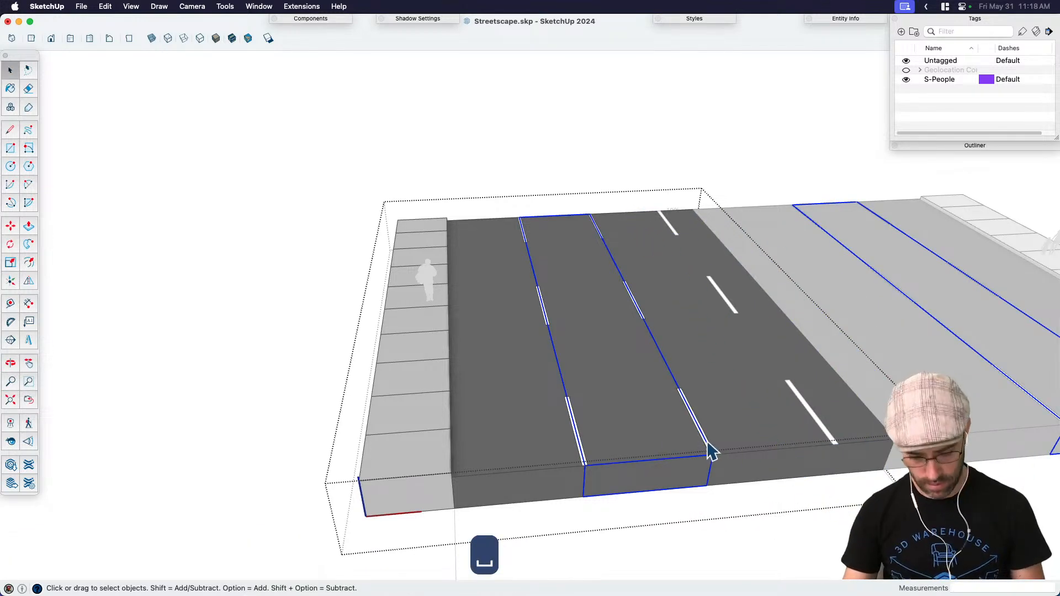
{"action": "key", "text": "h"}
{"action": "left_click_drag", "start_coordinate": [711, 449], "coordinate": [556, 376]}
{"action": "key", "text": "space"}
{"action": "middle_click_drag", "start_coordinate": [644, 373], "coordinate": [561, 433]}
{"action": "scroll", "coordinate": [563, 419], "scroll_direction": "up", "scroll_amount": 5}
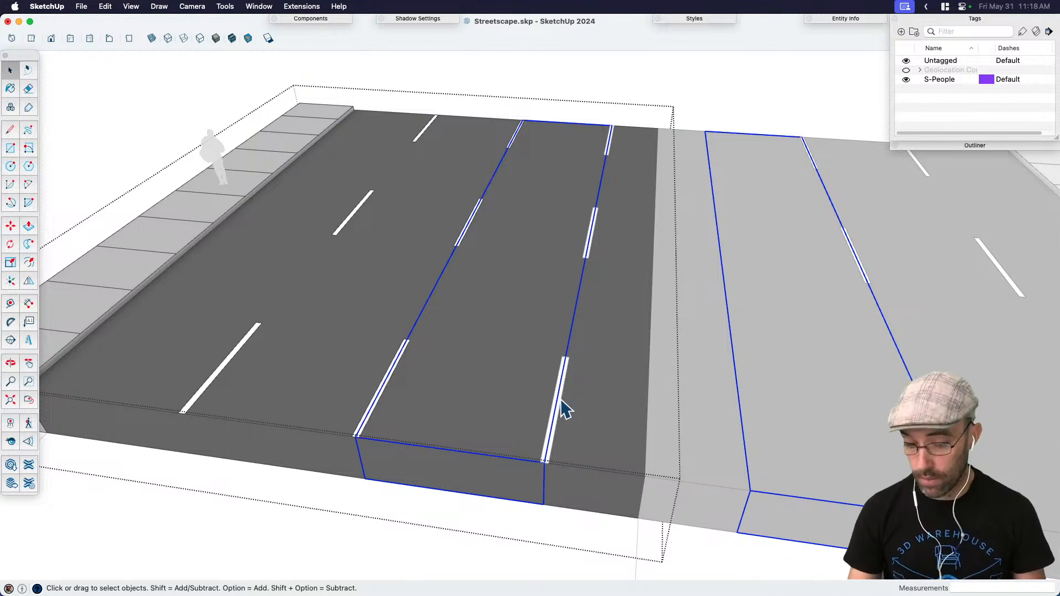
{"action": "key", "text": "super+z"}
{"action": "scroll", "coordinate": [585, 393], "scroll_direction": "down", "scroll_amount": 1}
{"action": "scroll", "coordinate": [586, 391], "scroll_direction": "down", "scroll_amount": 2}
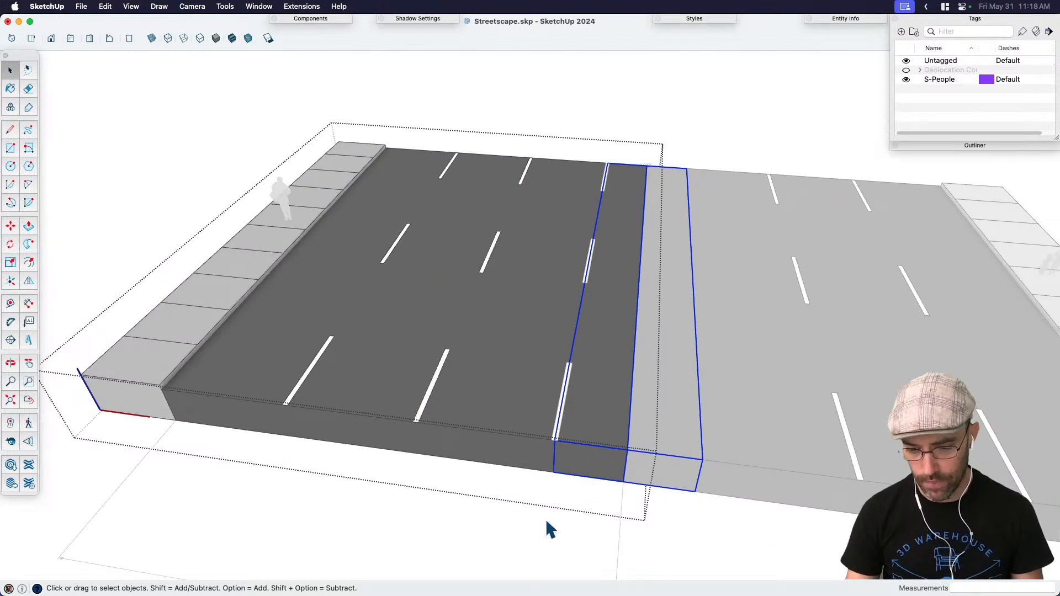
Step: Close the open street half, display the model in the Hidden Line face style, and toggle the hidden geometry
{"action": "left_click", "coordinate": [549, 530]}
{"action": "middle_click_drag", "start_coordinate": [549, 531], "coordinate": [519, 495]}
{"action": "key", "text": "j"}
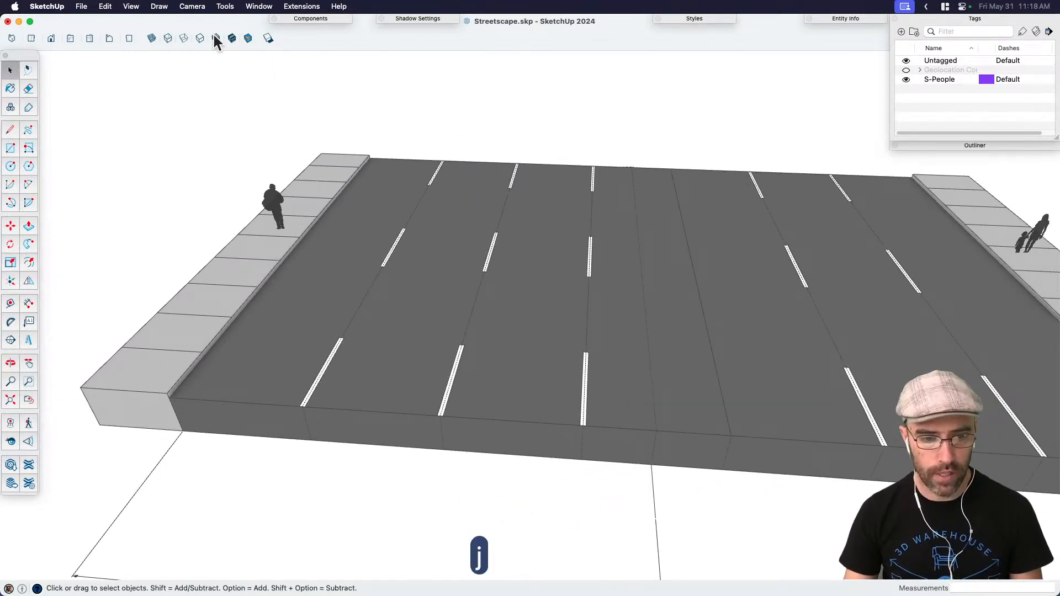
{"action": "left_click", "coordinate": [199, 38]}
{"action": "mouse_move", "coordinate": [552, 359]}
{"action": "middle_mouse_down"}
{"action": "mouse_move", "coordinate": [582, 381]}
{"action": "mouse_move", "coordinate": [614, 385]}
{"action": "middle_mouse_up"}
{"action": "key", "text": "j"}
{"action": "key", "text": "j"}
{"action": "key", "text": "j"}
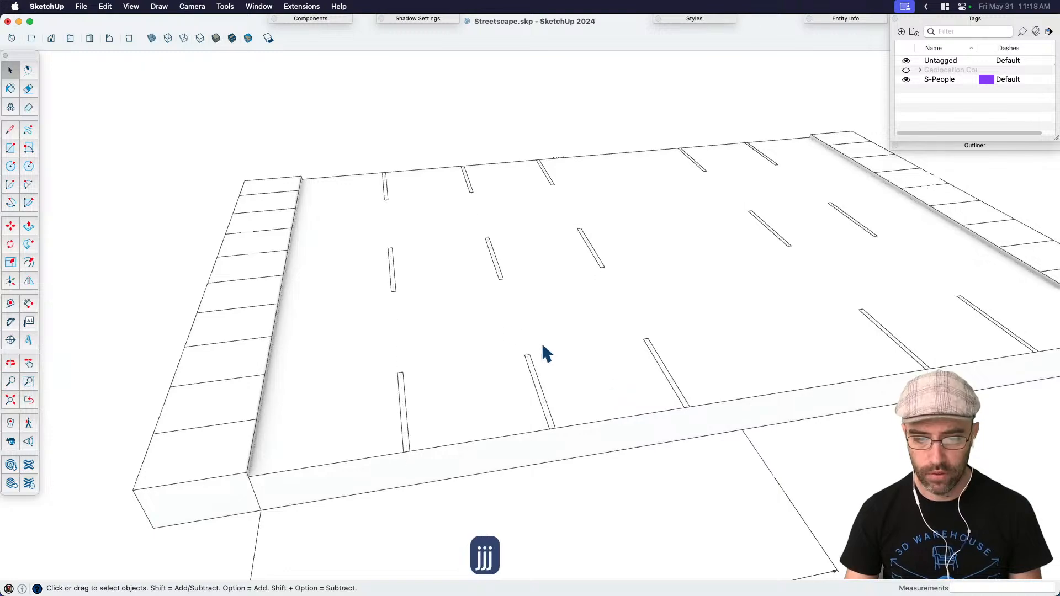
Step: Compare the two street halves by selecting each while toggling the hidden geometry
{"action": "left_click", "coordinate": [511, 304]}
{"action": "key", "text": "j"}
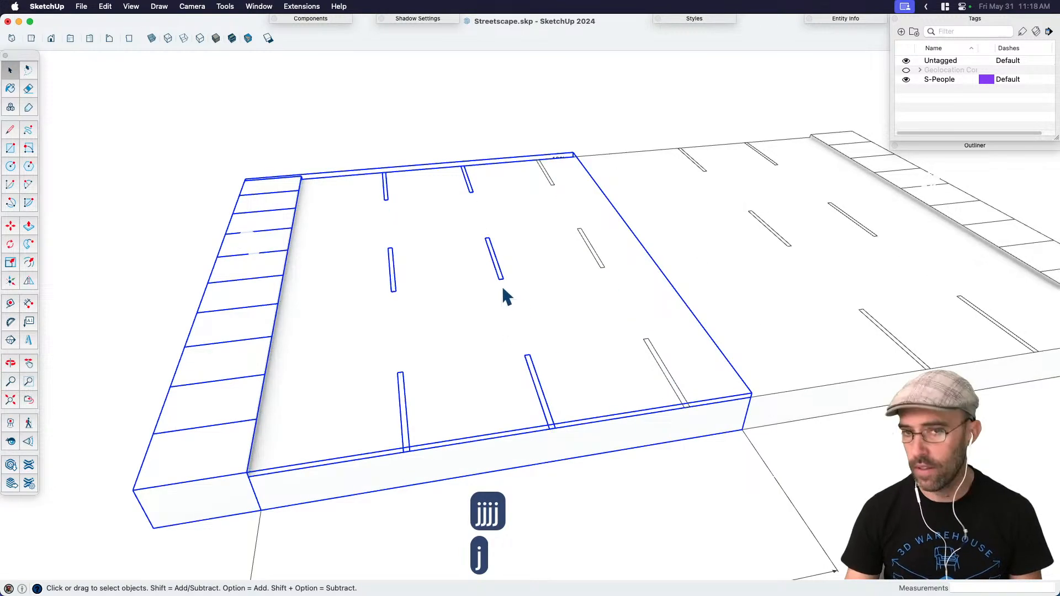
{"action": "key", "text": "j"}
{"action": "middle_click_drag", "start_coordinate": [568, 395], "coordinate": [439, 394]}
{"action": "key", "text": "j"}
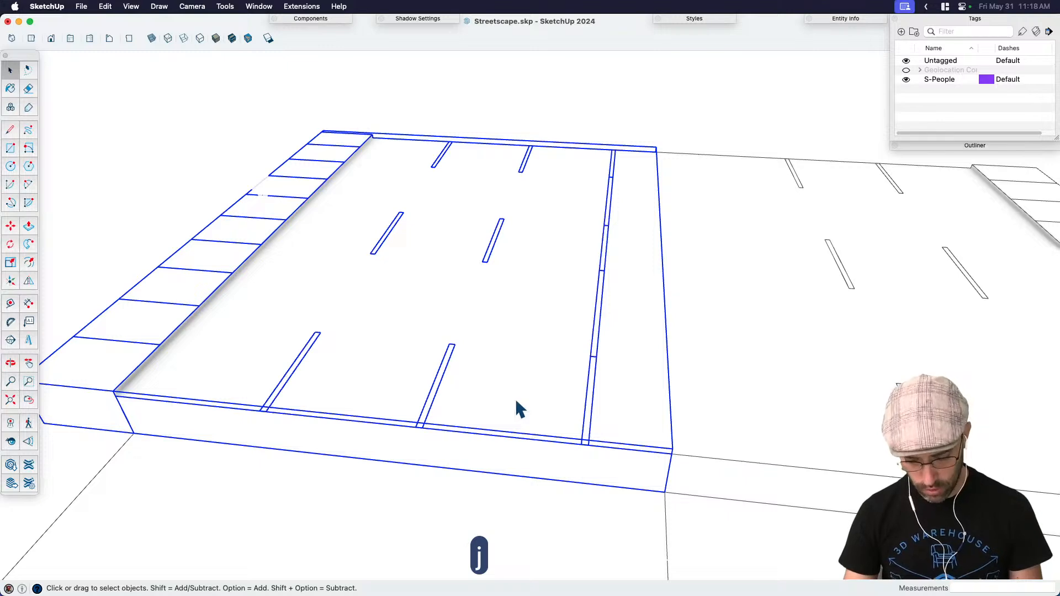
{"action": "key", "text": "h"}
{"action": "left_click_drag", "start_coordinate": [516, 417], "coordinate": [464, 414]}
{"action": "key", "text": "space"}
{"action": "left_click", "coordinate": [635, 389]}
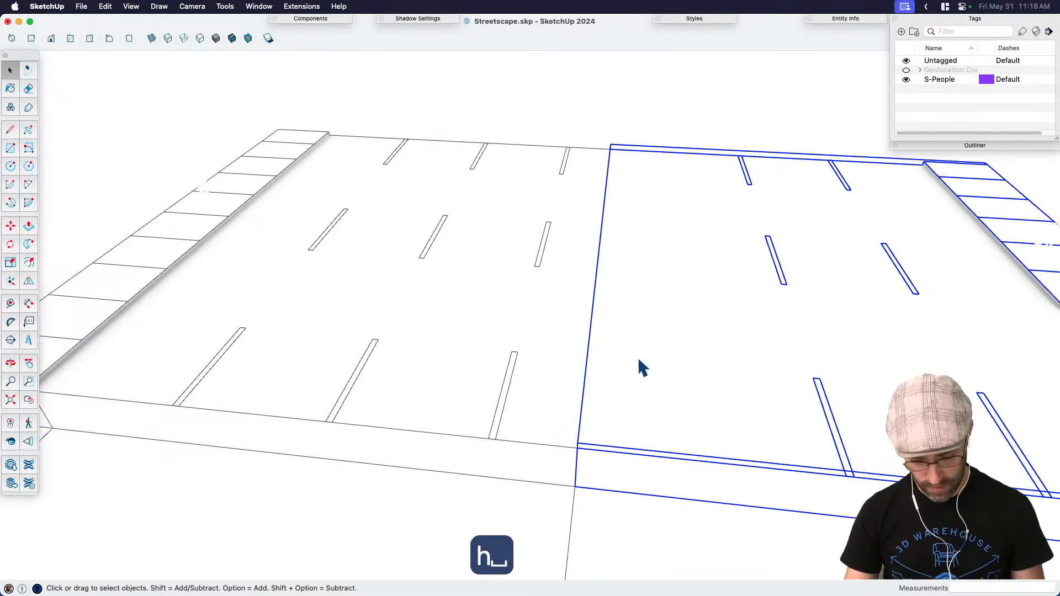
Step: Show the hidden geometry again and inspect the seam between the two street halves
{"action": "key", "text": "j"}
{"action": "left_click", "coordinate": [639, 529]}
{"action": "left_click", "coordinate": [598, 458]}
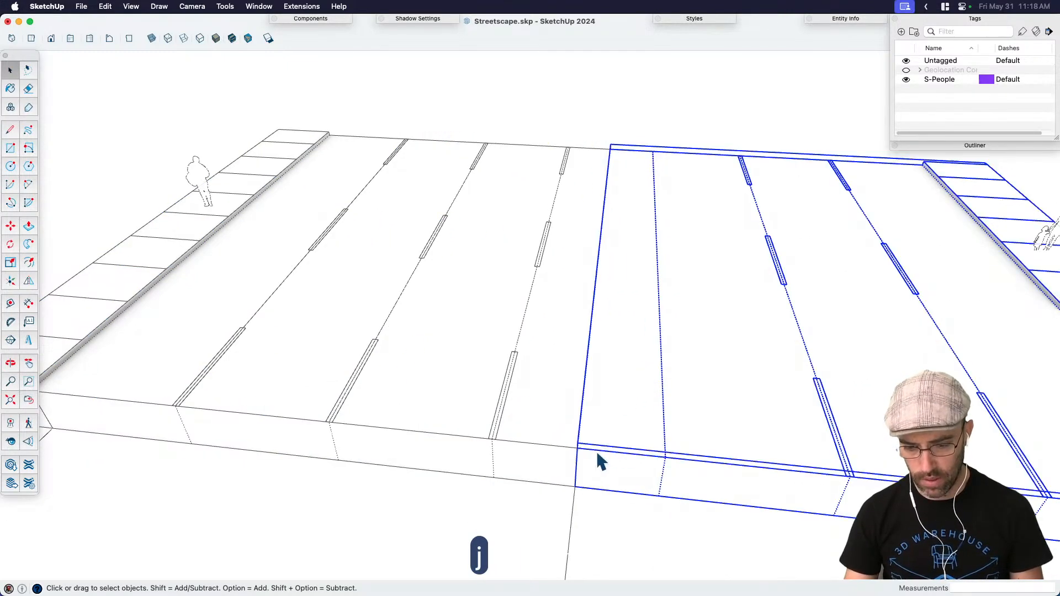
{"action": "scroll", "coordinate": [599, 456], "scroll_direction": "down", "scroll_amount": 6}
{"action": "left_click", "coordinate": [586, 456]}
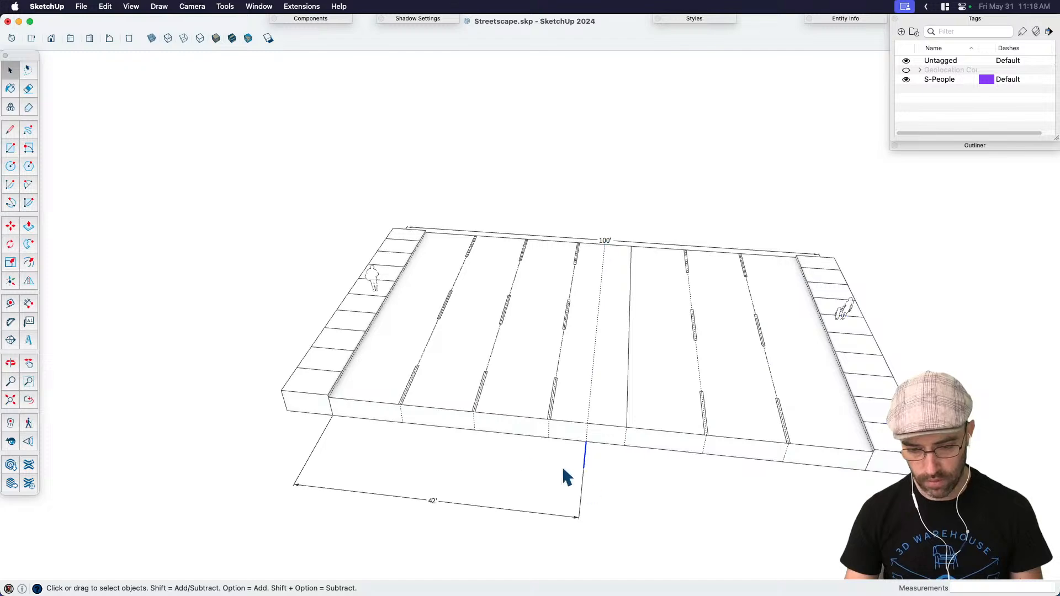
{"action": "scroll", "coordinate": [588, 436], "scroll_direction": "up", "scroll_amount": 4}
{"action": "left_click", "coordinate": [556, 385]}
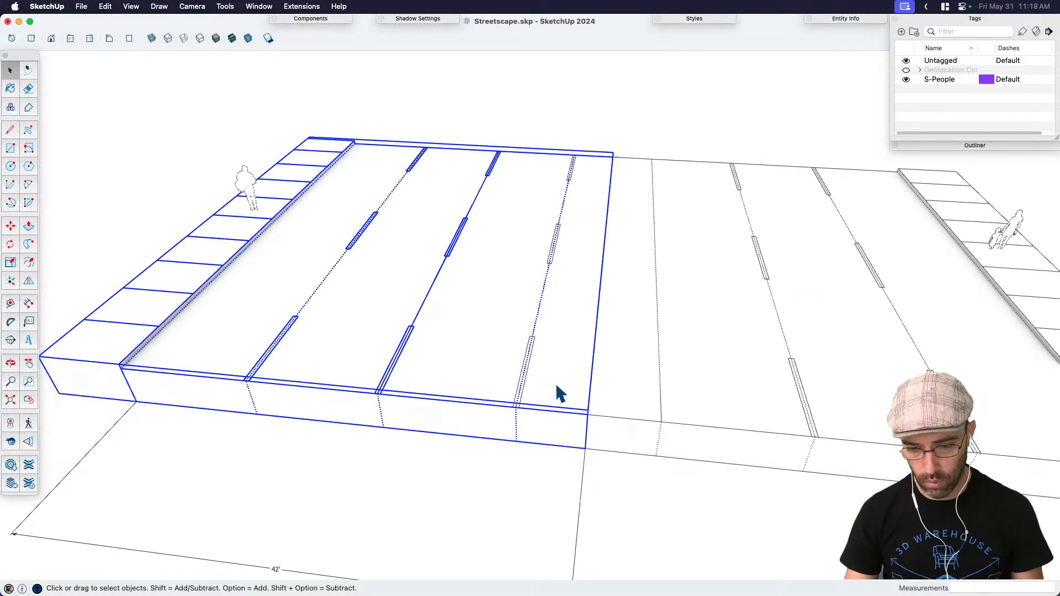
{"action": "scroll", "coordinate": [558, 389], "scroll_direction": "up", "scroll_amount": 3}
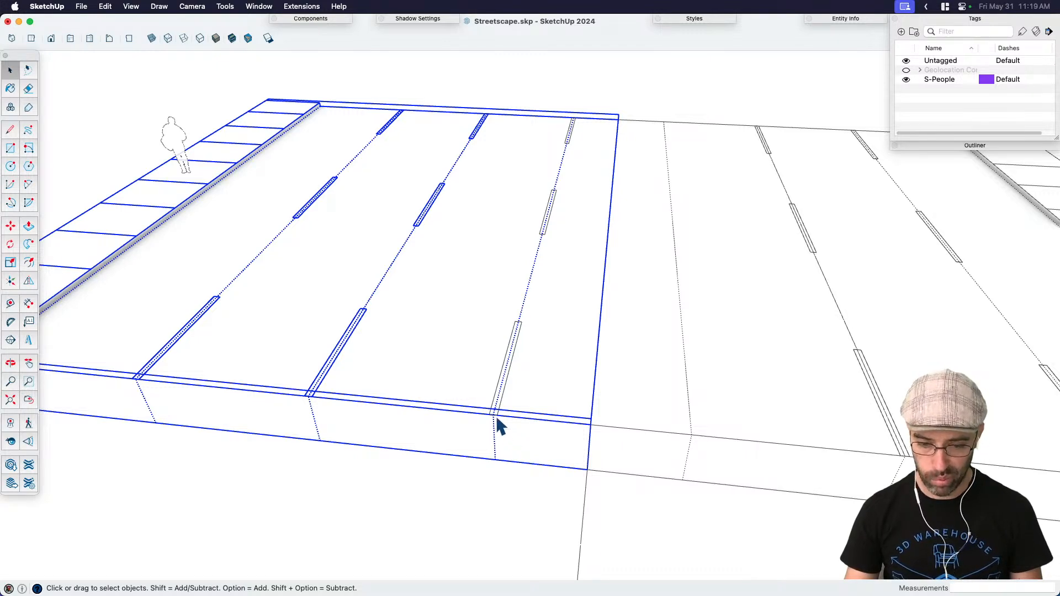
Step: Move the dashed stripe nearest the street's centre 1' off its lane boundary, toward the centre seam
{"action": "left_click", "coordinate": [503, 377]}
{"action": "scroll", "coordinate": [497, 395], "scroll_direction": "up", "scroll_amount": 3}
{"action": "key", "text": "m"}
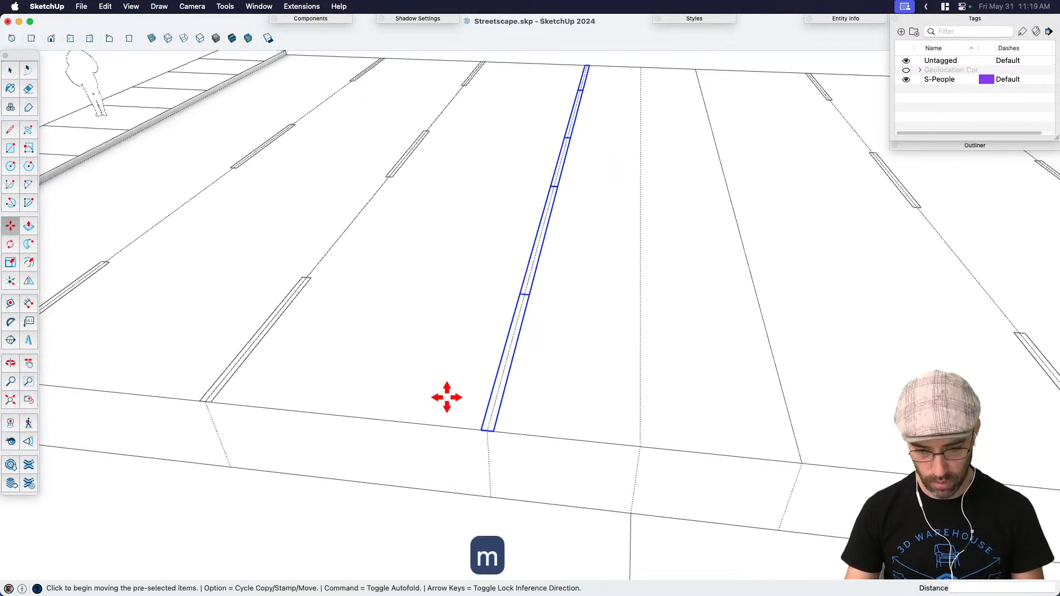
{"action": "left_click", "coordinate": [462, 397]}
{"action": "type", "text": "1'"}
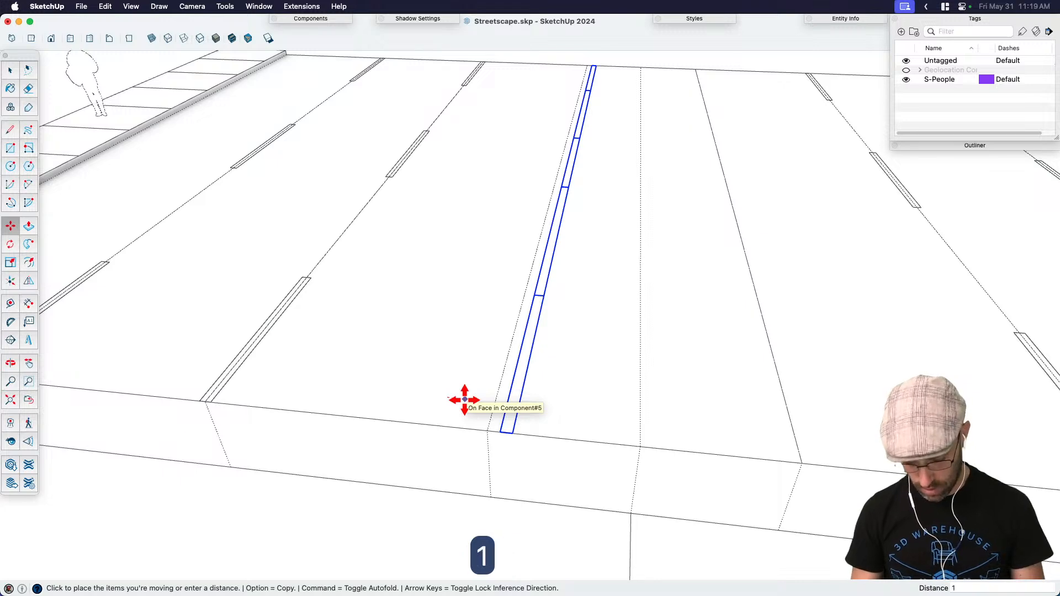
{"action": "key", "text": "Return"}
{"action": "key", "text": "space"}
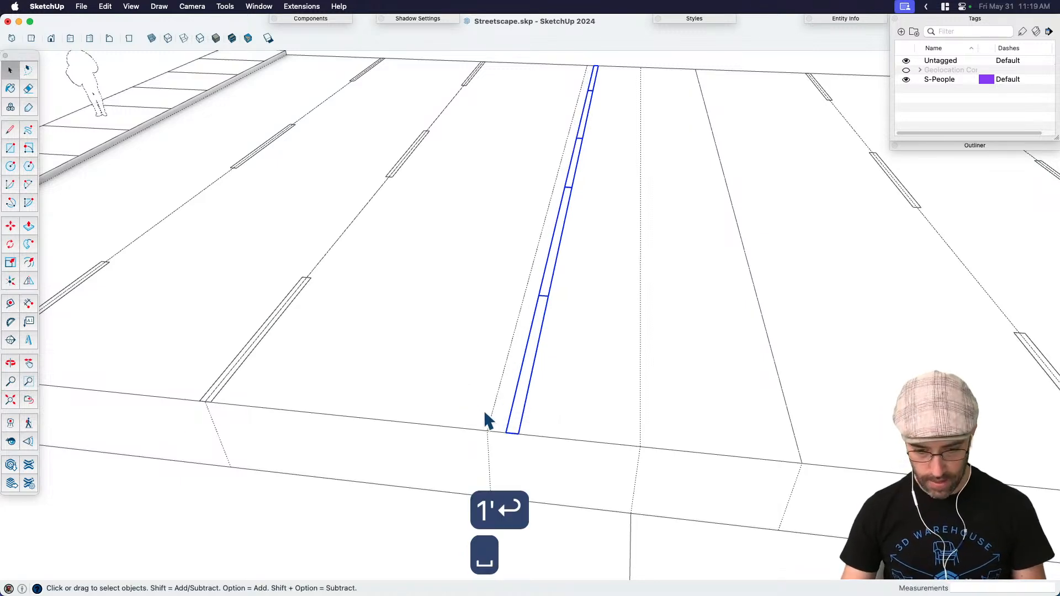
{"action": "key", "text": "r"}
{"action": "left_click", "coordinate": [487, 430]}
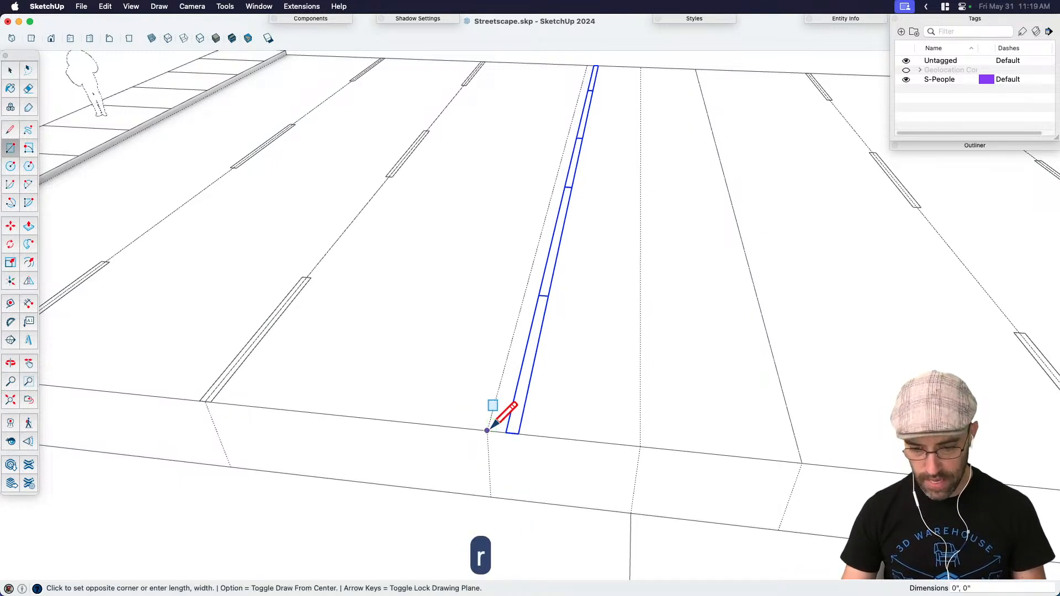
{"action": "scroll", "coordinate": [489, 429], "scroll_direction": "down", "scroll_amount": 3}
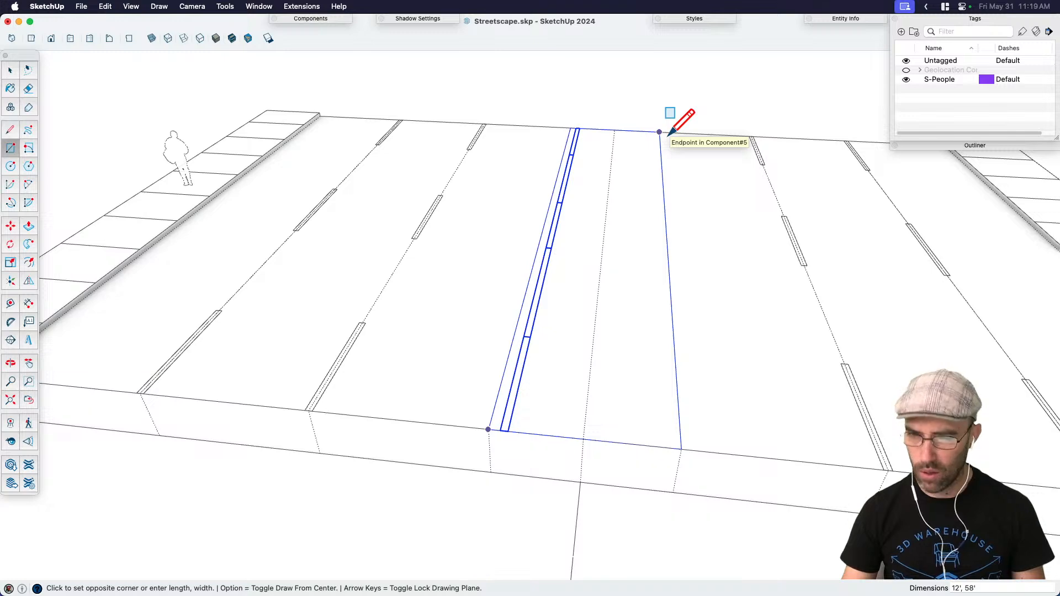
{"action": "key", "text": "space"}
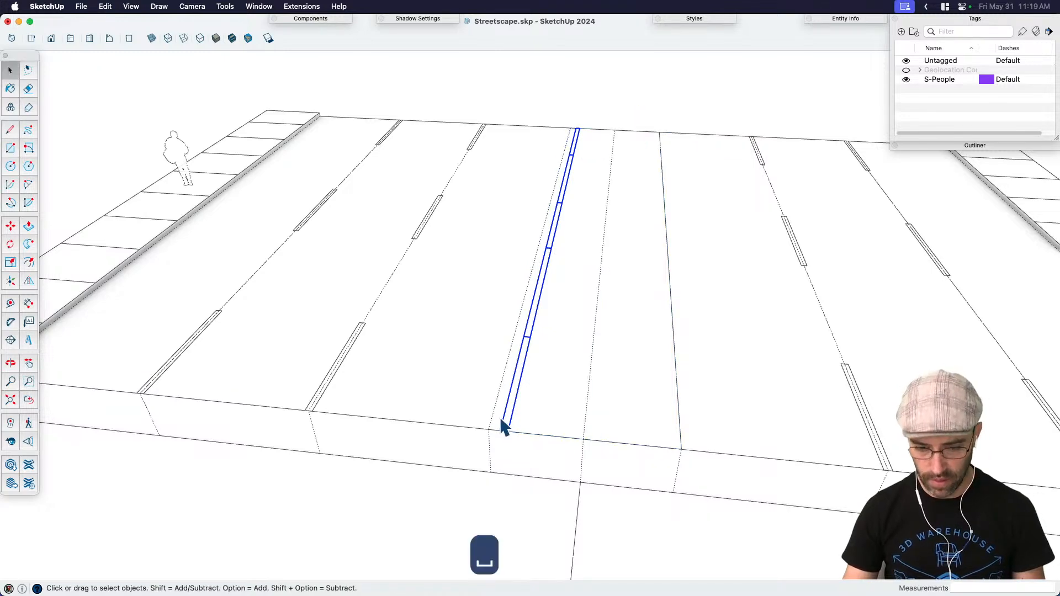
Step: Draw a line along the full length of the lane boundary beside the moved dashed stripe
{"action": "key", "text": "l"}
{"action": "left_click", "coordinate": [501, 425]}
{"action": "middle_click_drag", "start_coordinate": [502, 426], "coordinate": [556, 284]}
{"action": "scroll", "coordinate": [556, 142], "scroll_direction": "up", "scroll_amount": 3}
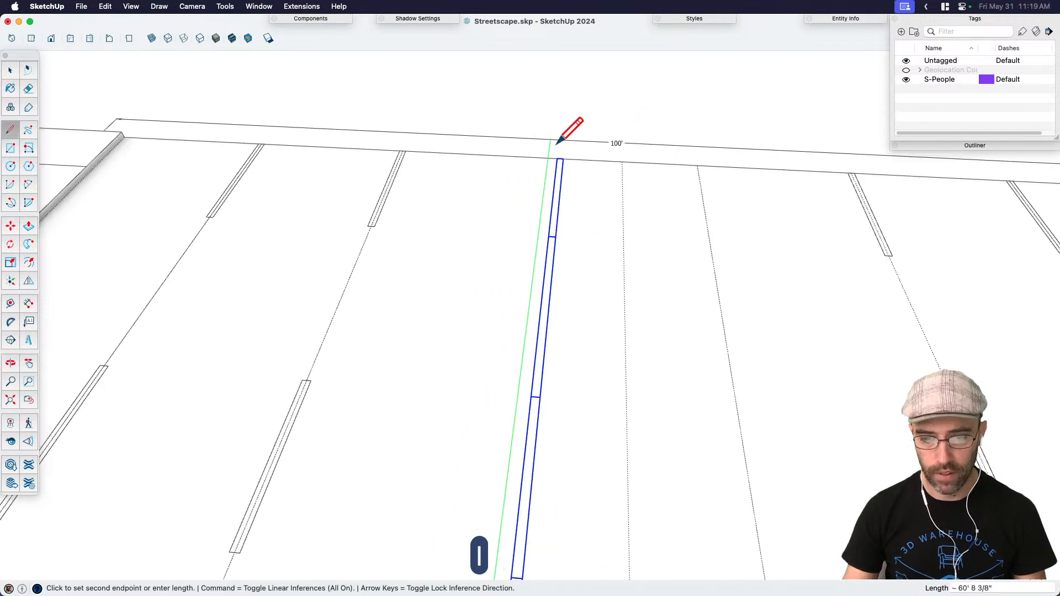
{"action": "key", "text": "space"}
Step: Copy the boundary line 3" toward the sidewalk, away from the dashed stripe
{"action": "left_click", "coordinate": [545, 185]}
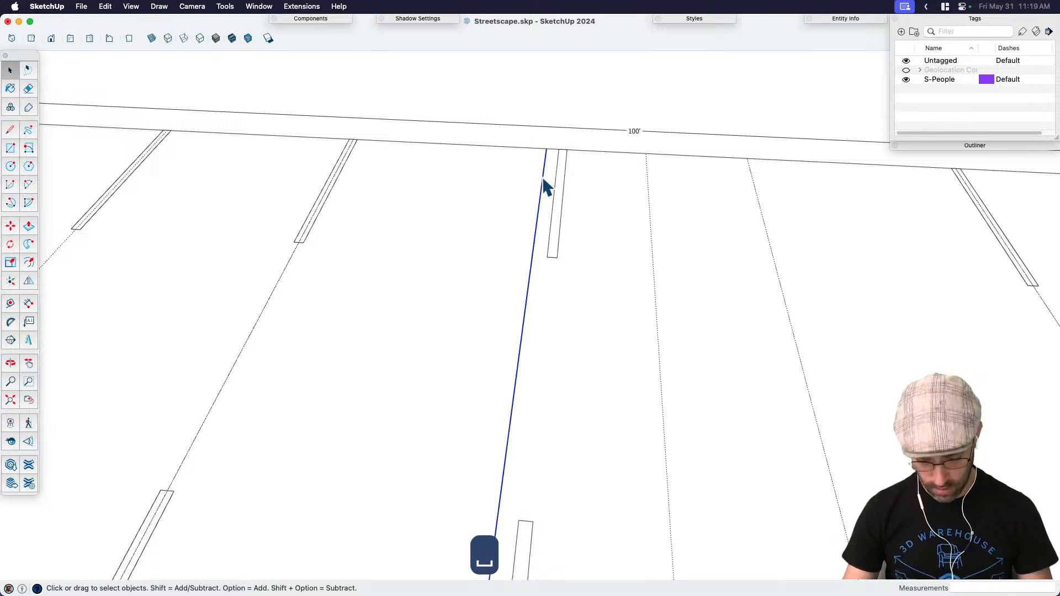
{"action": "key", "text": "m"}
{"action": "key", "text": "alt"}
{"action": "scroll", "coordinate": [544, 185], "scroll_direction": "up", "scroll_amount": 2}
{"action": "left_click", "coordinate": [534, 175]}
{"action": "type", "text": "3"}
{"action": "key", "text": "Return"}
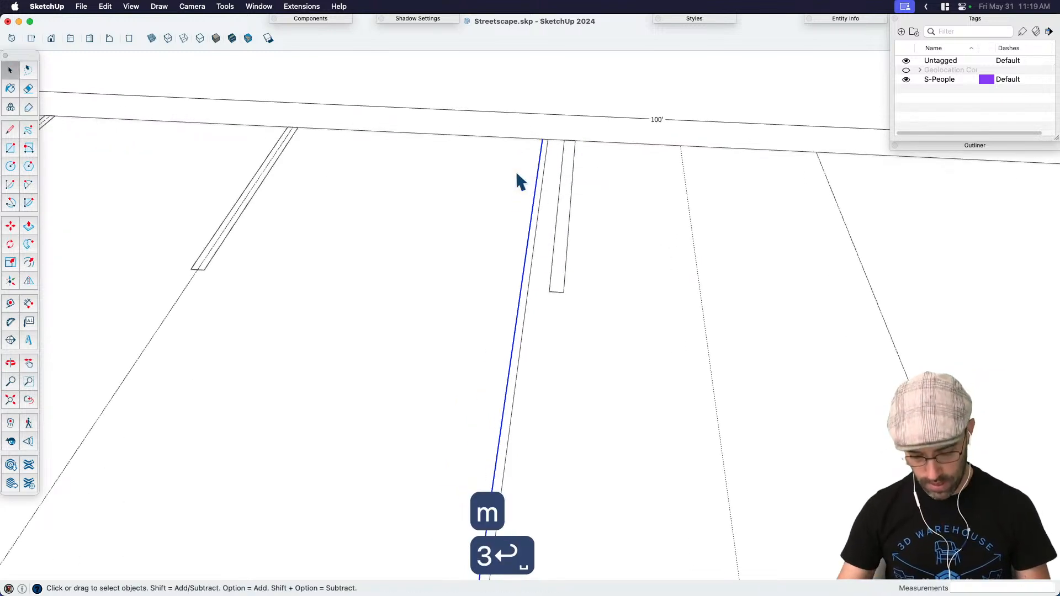
Step: Copy the offset line 6" back across the lane boundary toward the dashed stripe
{"action": "key", "text": "space"}
{"action": "key", "text": "m"}
{"action": "left_click", "coordinate": [508, 208]}
{"action": "key", "text": "alt"}
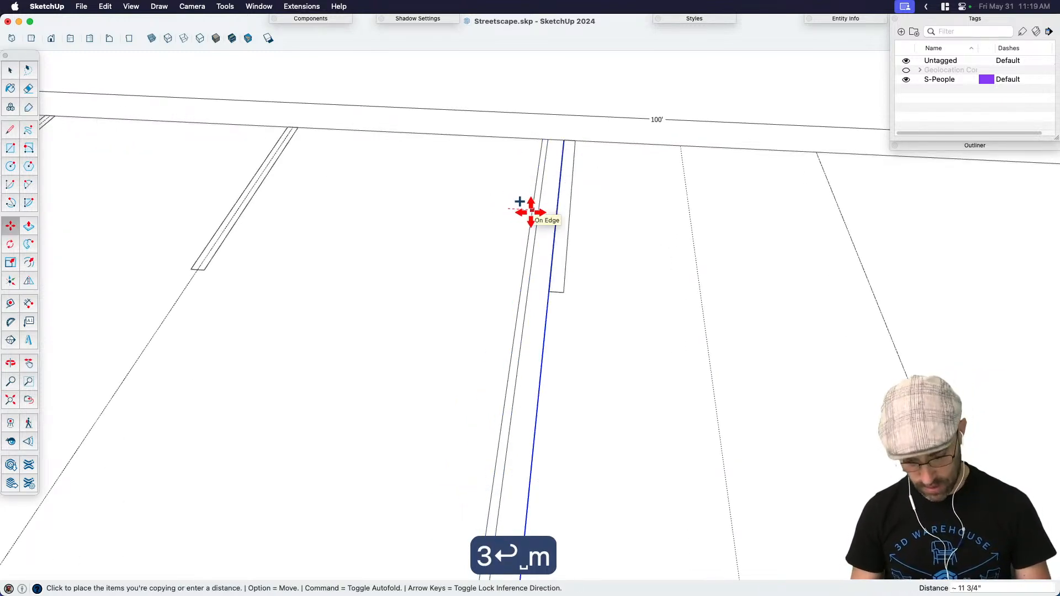
{"action": "type", "text": "6"}
{"action": "key", "text": "Return"}
Step: Delete the middle line on the lane boundary, between the two offset copies
{"action": "key", "text": "space"}
{"action": "scroll", "coordinate": [533, 215], "scroll_direction": "up", "scroll_amount": 2}
{"action": "key", "text": "e"}
{"action": "key", "text": "space"}
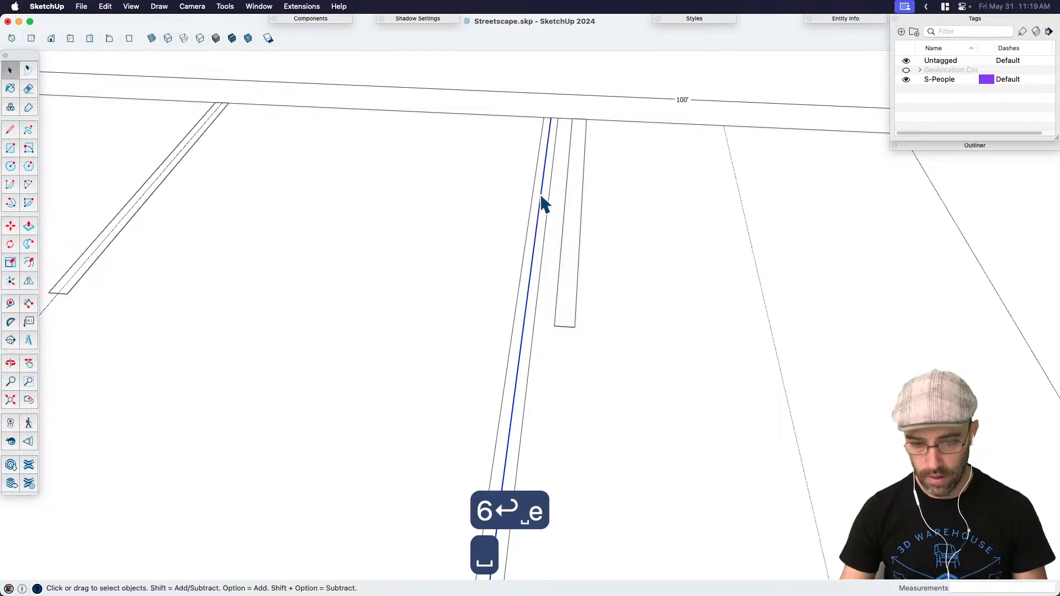
{"action": "key", "text": "BackSpace"}
{"action": "key", "text": "4"}
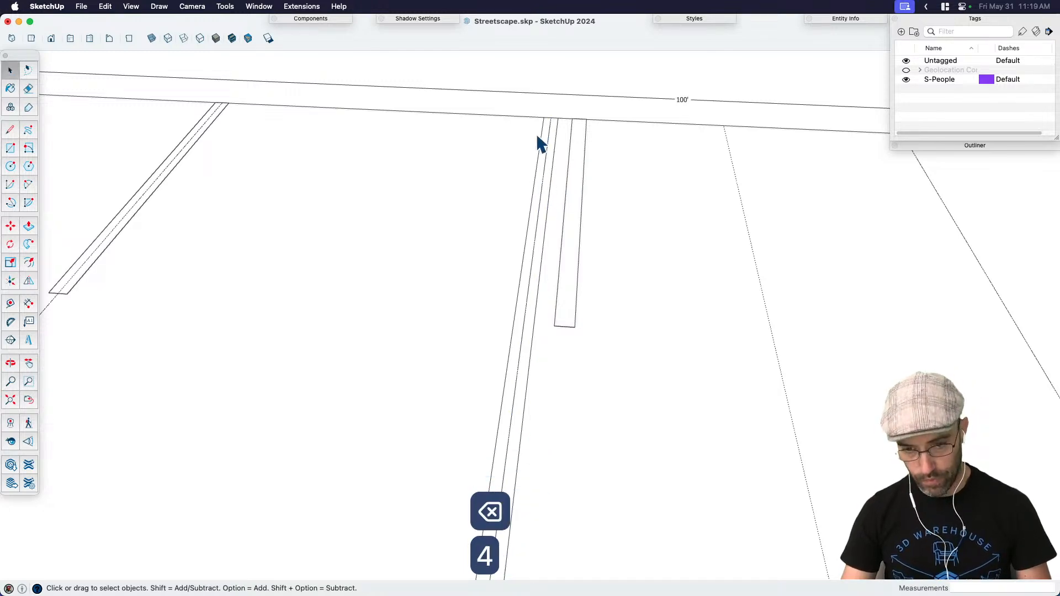
Step: Draw a rectangle about 6" by 58' between the two offset lines along the lane boundary
{"action": "left_click", "coordinate": [539, 121]}
{"action": "key", "text": "r"}
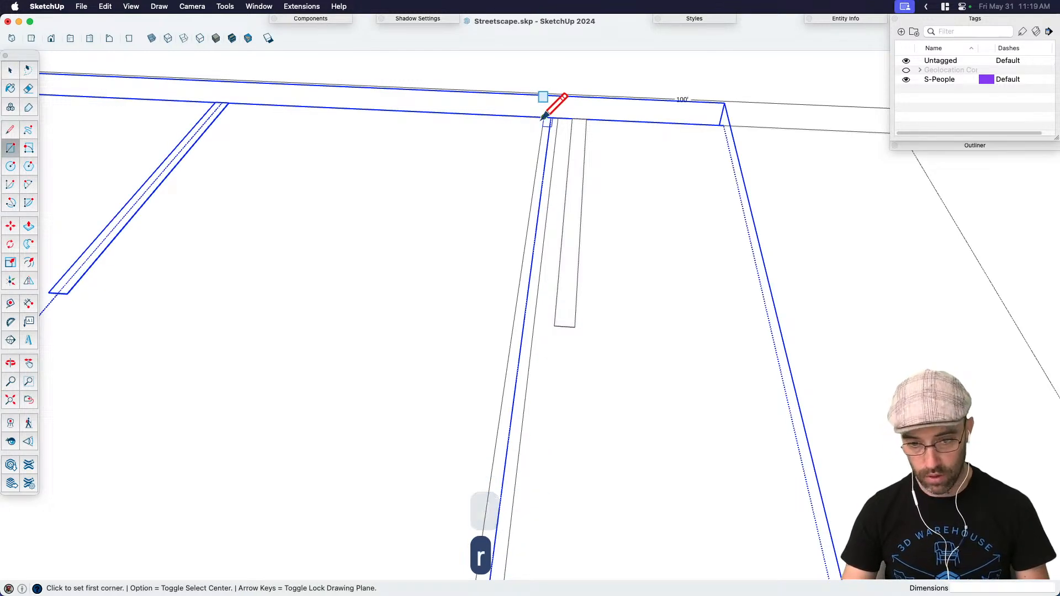
{"action": "left_click", "coordinate": [543, 118]}
{"action": "scroll", "coordinate": [552, 108], "scroll_direction": "down", "scroll_amount": 6}
{"action": "scroll", "coordinate": [534, 327], "scroll_direction": "up", "scroll_amount": 5}
{"action": "scroll", "coordinate": [535, 329], "scroll_direction": "up", "scroll_amount": 3}
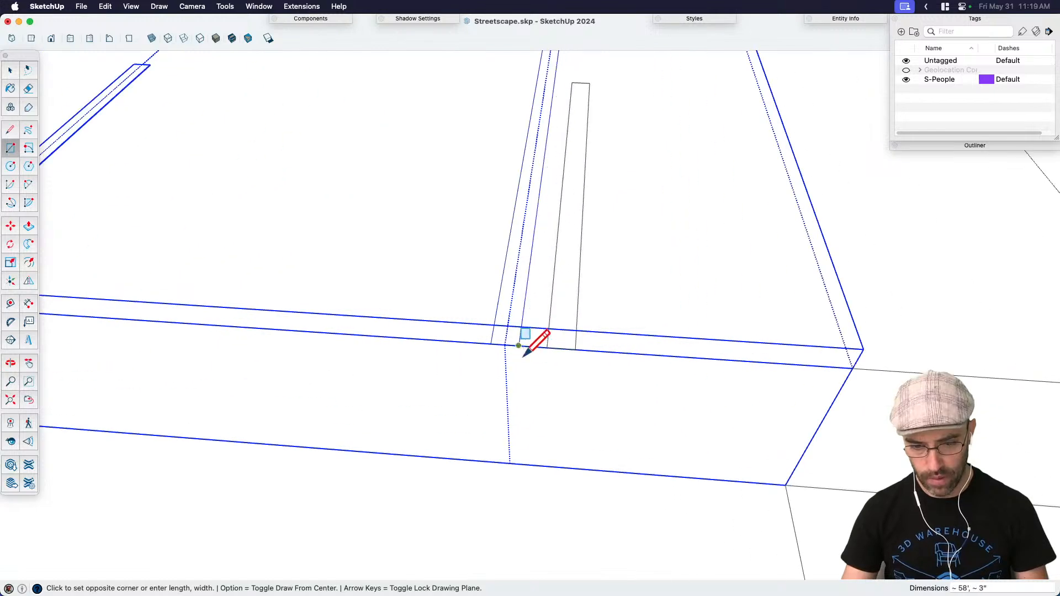
{"action": "scroll", "coordinate": [528, 333], "scroll_direction": "up", "scroll_amount": 2}
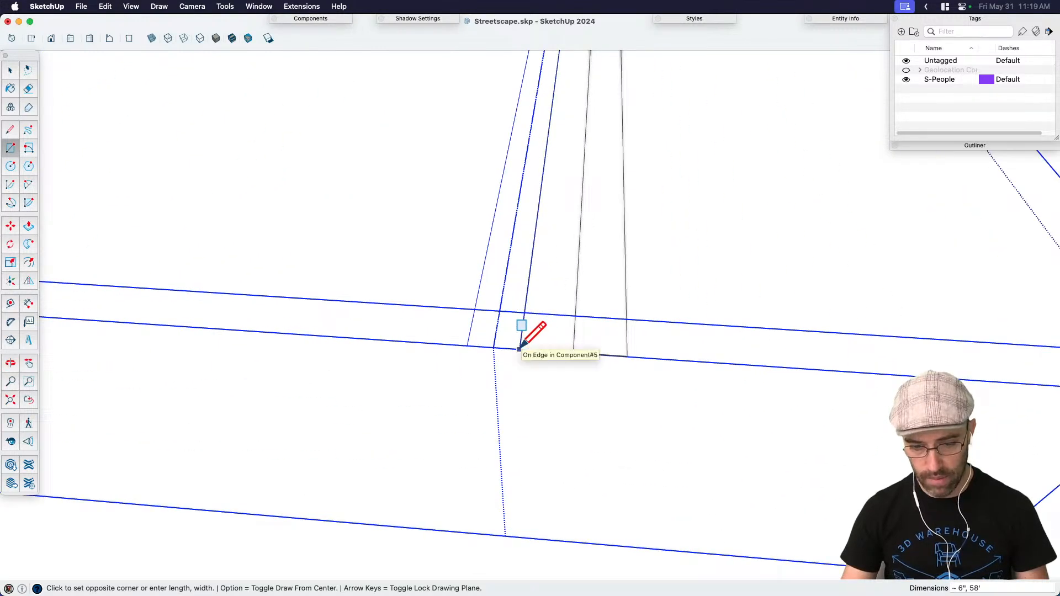
{"action": "scroll", "coordinate": [522, 352], "scroll_direction": "up", "scroll_amount": 2}
{"action": "left_click", "coordinate": [518, 353]}
{"action": "key", "text": "space"}
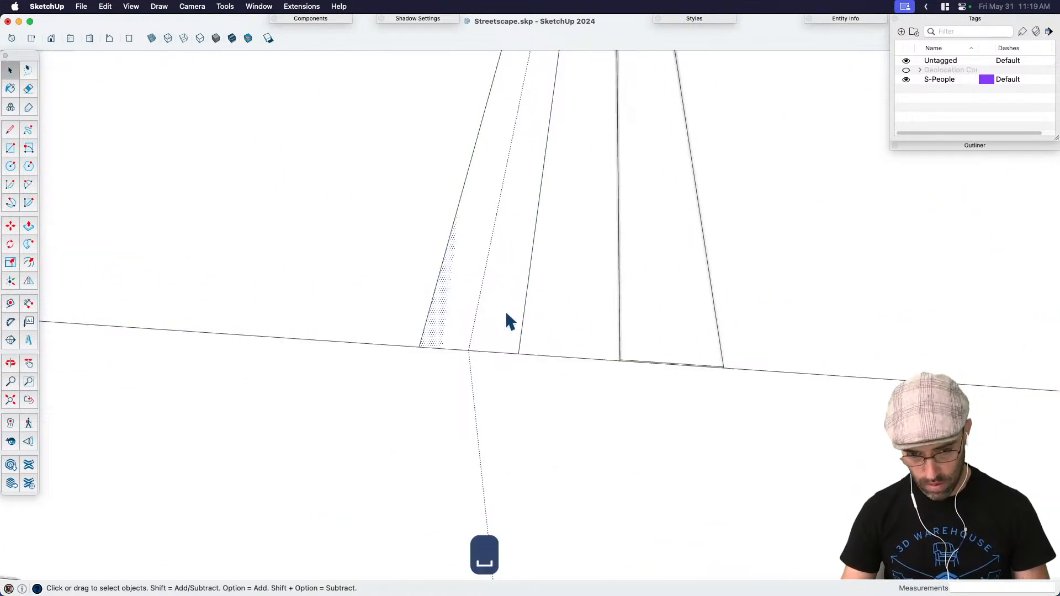
Step: Return to the shaded face style and extrude the narrow strip up 0.1" with Push/Pull
{"action": "left_click", "coordinate": [232, 38]}
{"action": "key", "text": "p"}
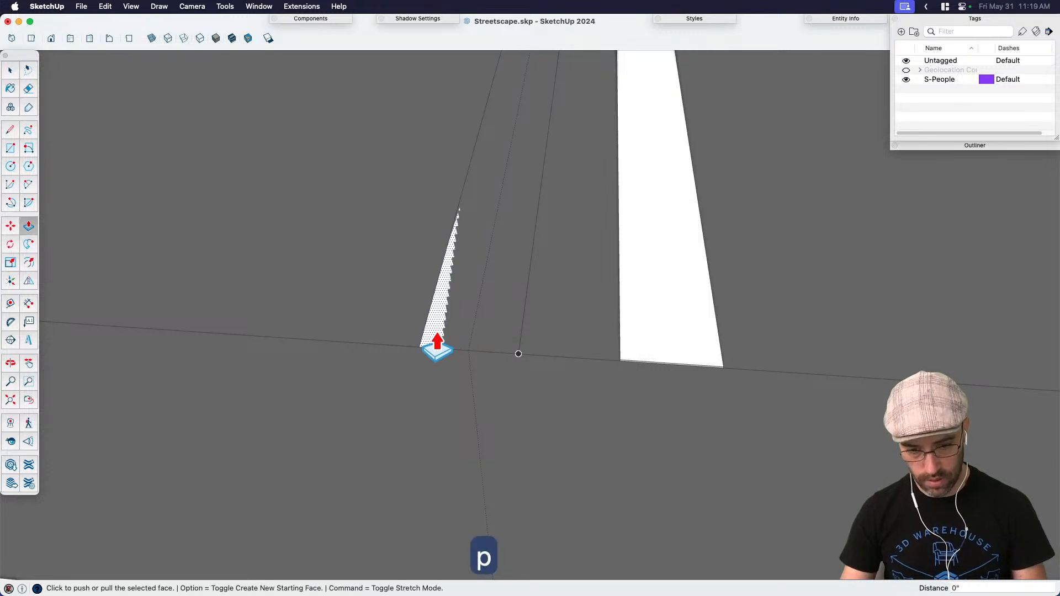
{"action": "left_click", "coordinate": [438, 345]}
{"action": "type", "text": ".1"}
{"action": "key", "text": "Return"}
{"action": "key", "text": "space"}
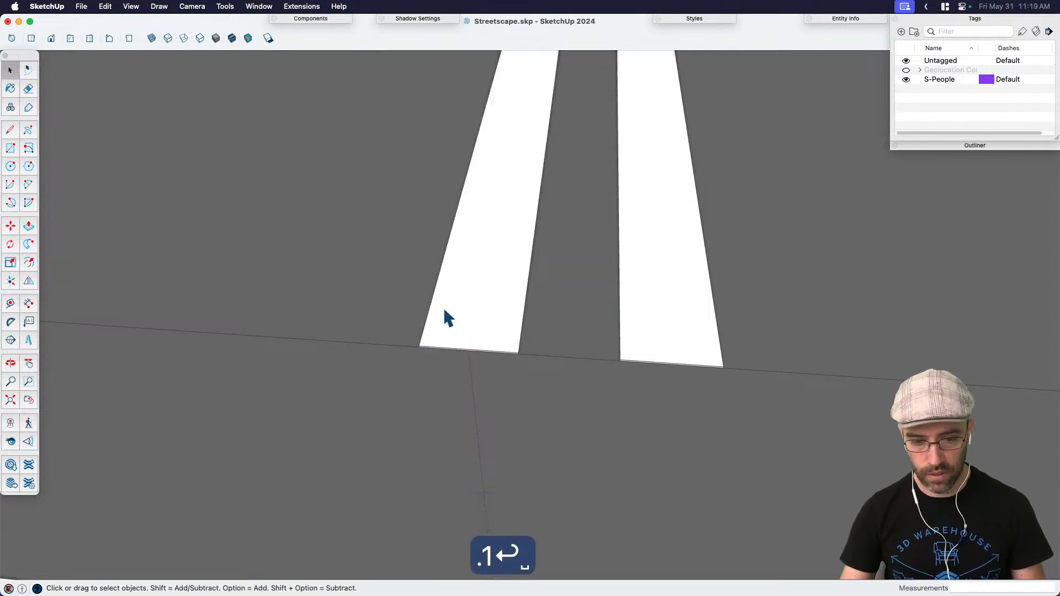
Step: Select the whole extruded solid stripe and make it a component
{"action": "left_click", "coordinate": [445, 311]}
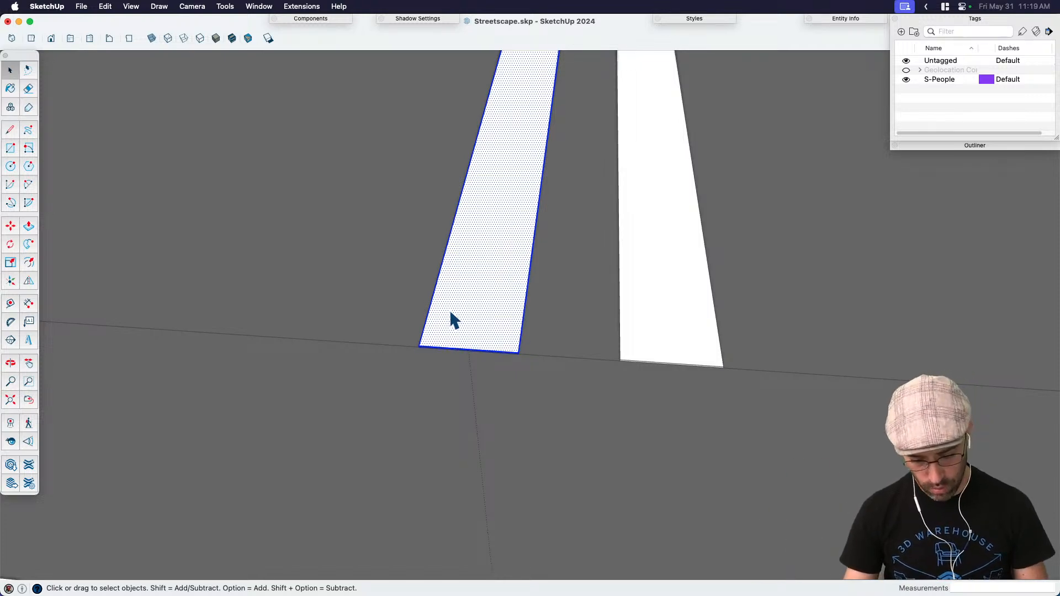
{"action": "key", "text": "shift+g"}
{"action": "key", "text": "Return"}
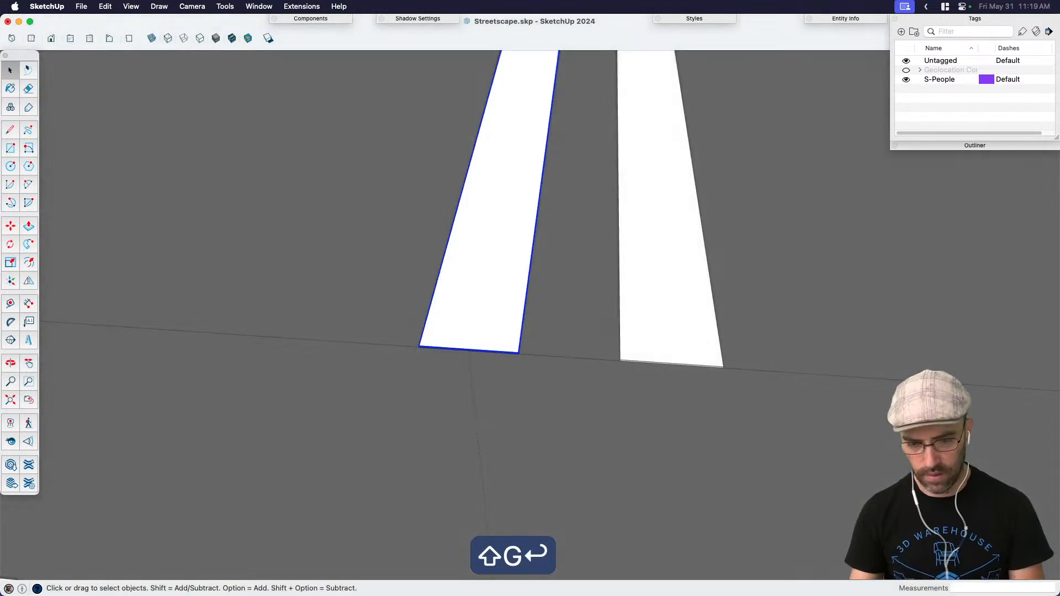
Step: Paint the solid stripe component a light yellow from the color wheel, darkened slightly
{"action": "middle_click_drag", "start_coordinate": [450, 314], "coordinate": [572, 352]}
{"action": "scroll", "coordinate": [573, 356], "scroll_direction": "down", "scroll_amount": 2}
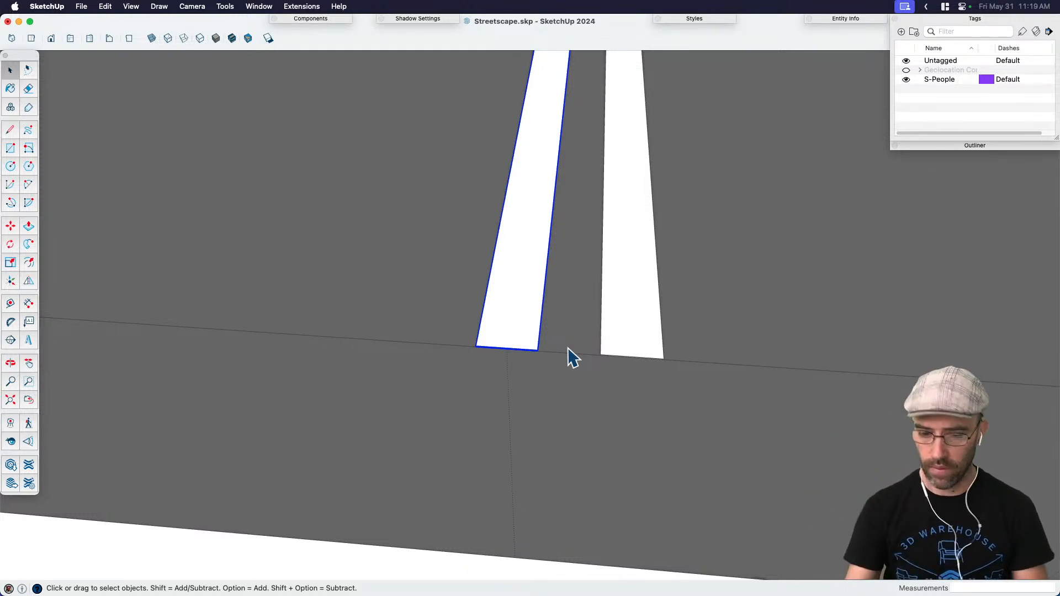
{"action": "key", "text": "b"}
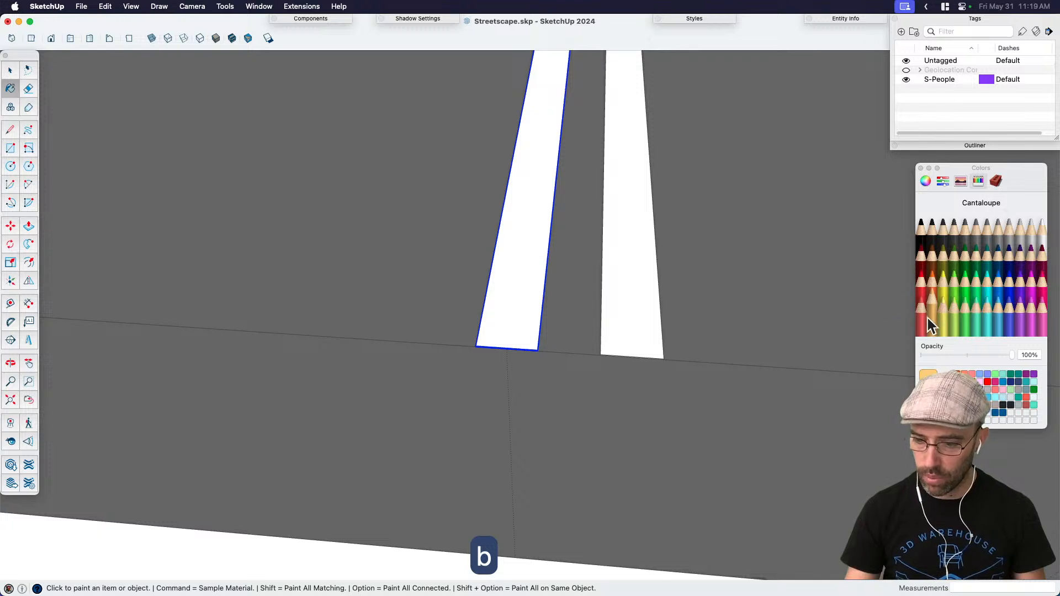
{"action": "left_click", "coordinate": [926, 180]}
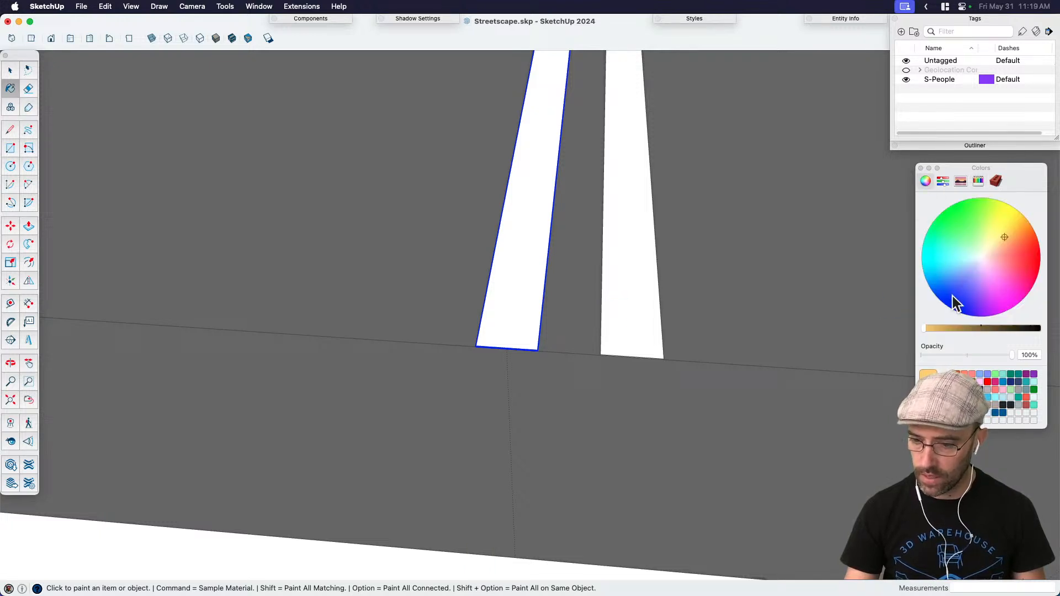
{"action": "left_click", "coordinate": [997, 237]}
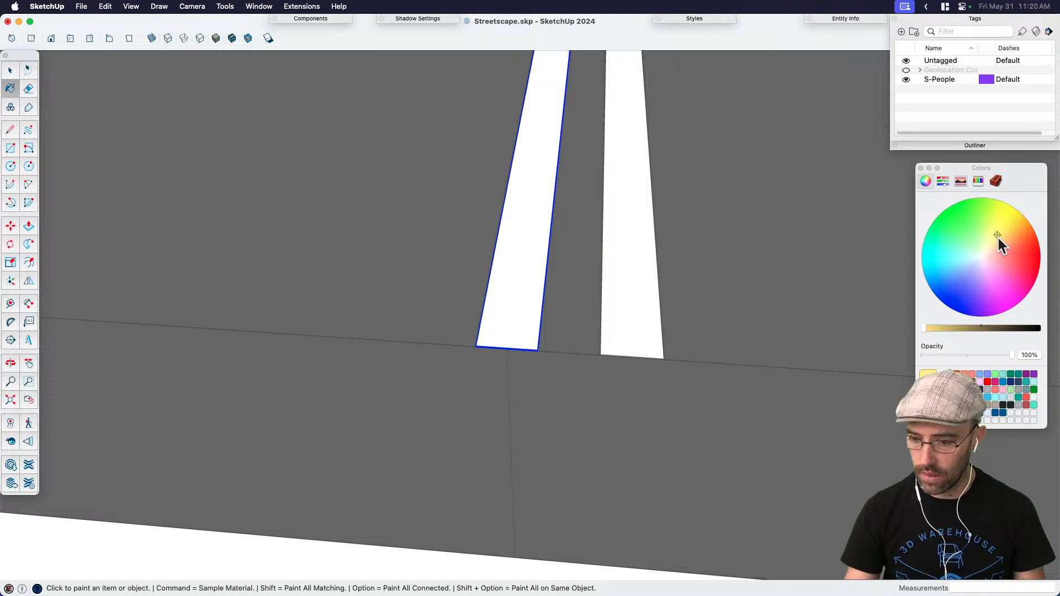
{"action": "left_click", "coordinate": [533, 313]}
{"action": "scroll", "coordinate": [553, 412], "scroll_direction": "down", "scroll_amount": 1}
{"action": "scroll", "coordinate": [564, 403], "scroll_direction": "down", "scroll_amount": 2}
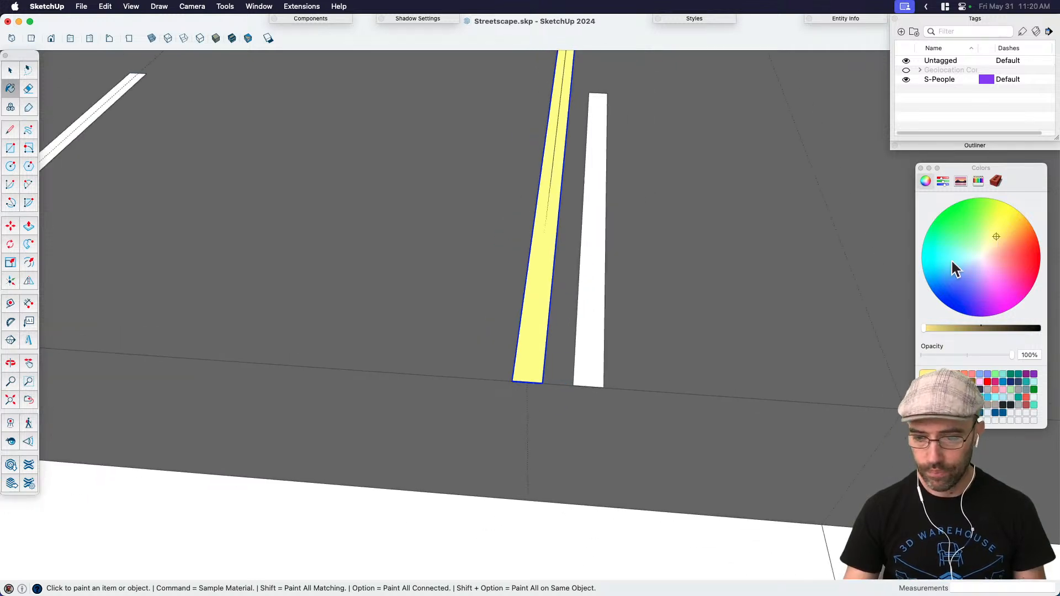
{"action": "left_click", "coordinate": [931, 327]}
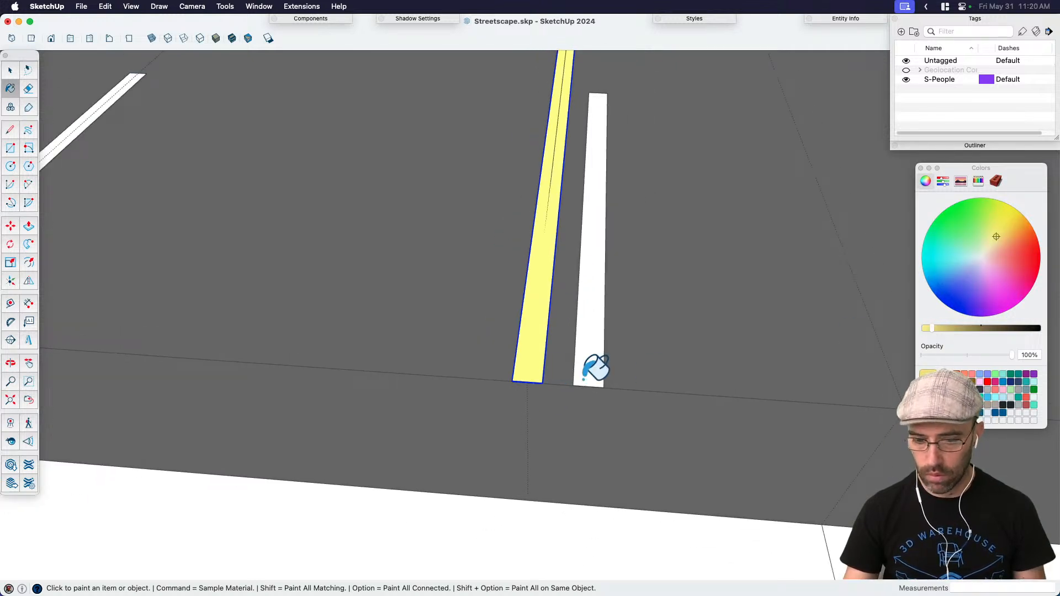
{"action": "left_click", "coordinate": [532, 369]}
{"action": "key", "text": "space"}
Step: Paint the white dashed stripe beside the solid yellow one with the same yellow
{"action": "scroll", "coordinate": [547, 428], "scroll_direction": "down", "scroll_amount": 5}
{"action": "left_click", "coordinate": [561, 387]}
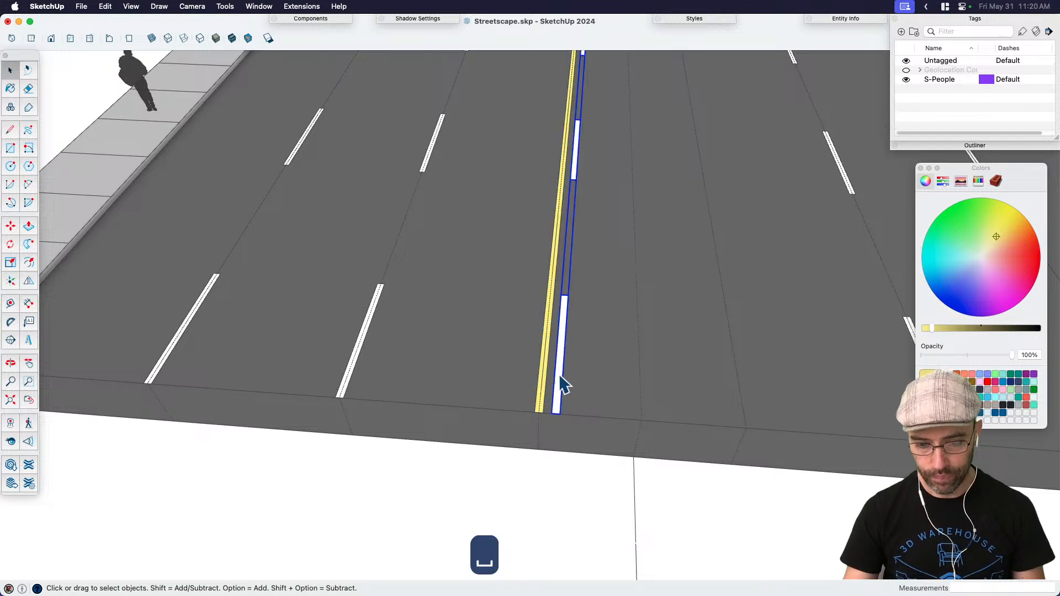
{"action": "key", "text": "b"}
{"action": "scroll", "coordinate": [568, 363], "scroll_direction": "down", "scroll_amount": 5}
{"action": "key", "text": "space"}
{"action": "left_click", "coordinate": [524, 471]}
{"action": "scroll", "coordinate": [560, 385], "scroll_direction": "up", "scroll_amount": 4}
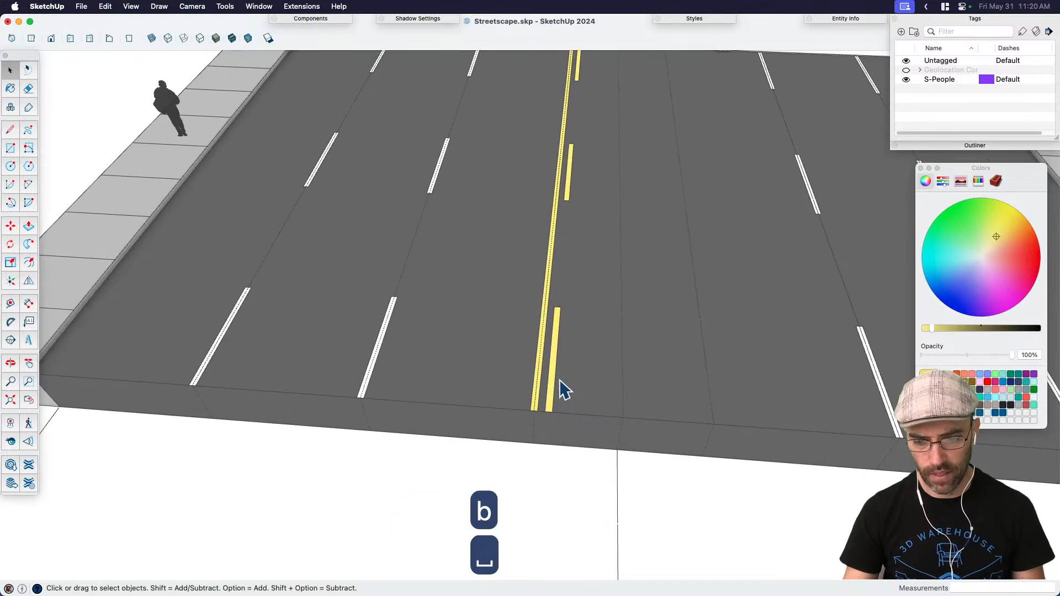
{"action": "middle_click_drag", "start_coordinate": [562, 386], "coordinate": [573, 383]}
{"action": "key", "text": "j"}
{"action": "scroll", "coordinate": [532, 312], "scroll_direction": "down", "scroll_amount": 3}
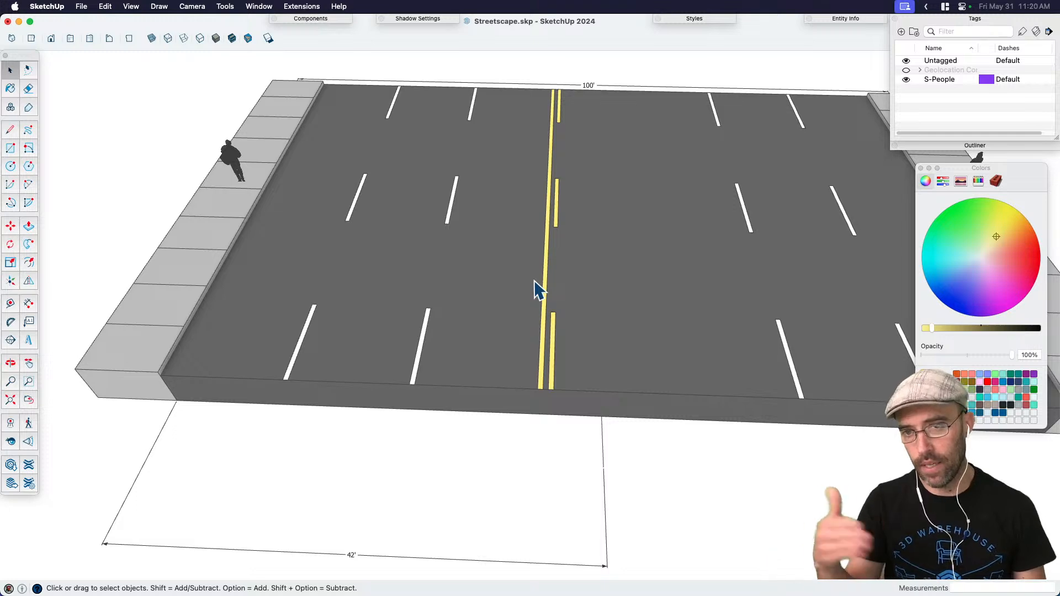
Step: Combine the solid and dashed yellow stripes into one component
{"action": "left_click", "coordinate": [554, 319]}
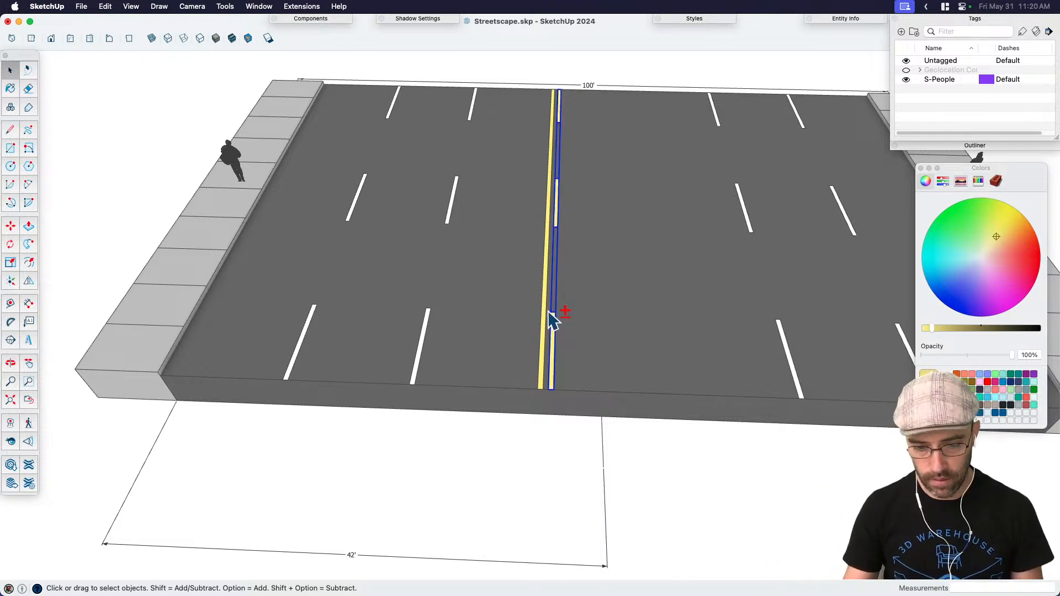
{"action": "left_click", "coordinate": [545, 310], "text": "shift"}
{"action": "key", "text": "shift+g"}
{"action": "key", "text": "Return"}
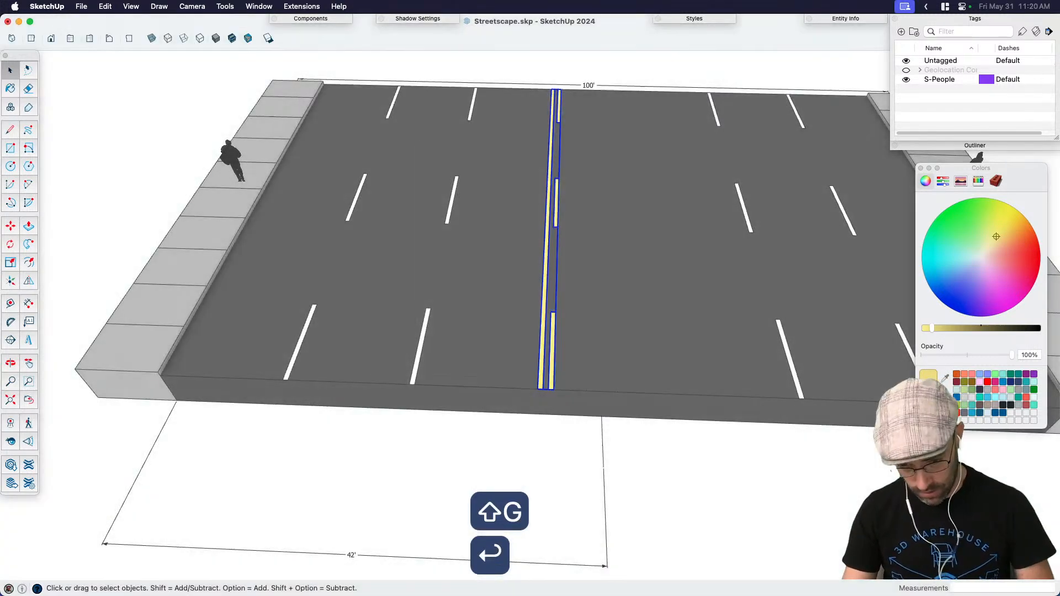
{"action": "key", "text": "m"}
{"action": "left_click", "coordinate": [611, 383]}
{"action": "key", "text": "alt"}
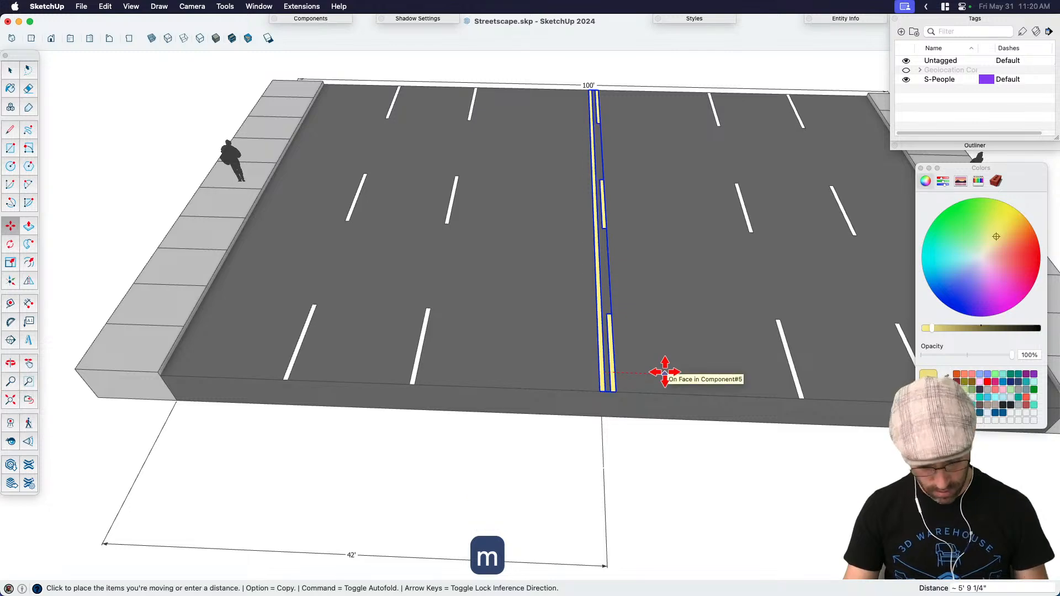
{"action": "key", "text": "s"}
{"action": "key", "text": "space"}
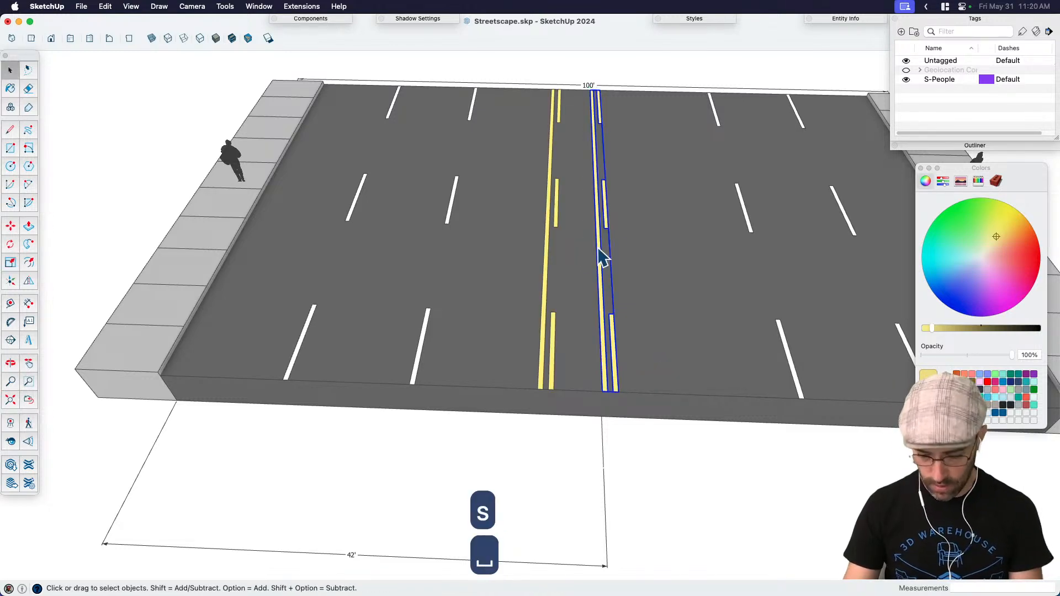
{"action": "key", "text": "BackSpace"}
Step: Cut the combined yellow striping and paste it in place inside the half-street component so that both mirrored halves get it
{"action": "left_click", "coordinate": [549, 280]}
{"action": "key", "text": "cmd+c"}
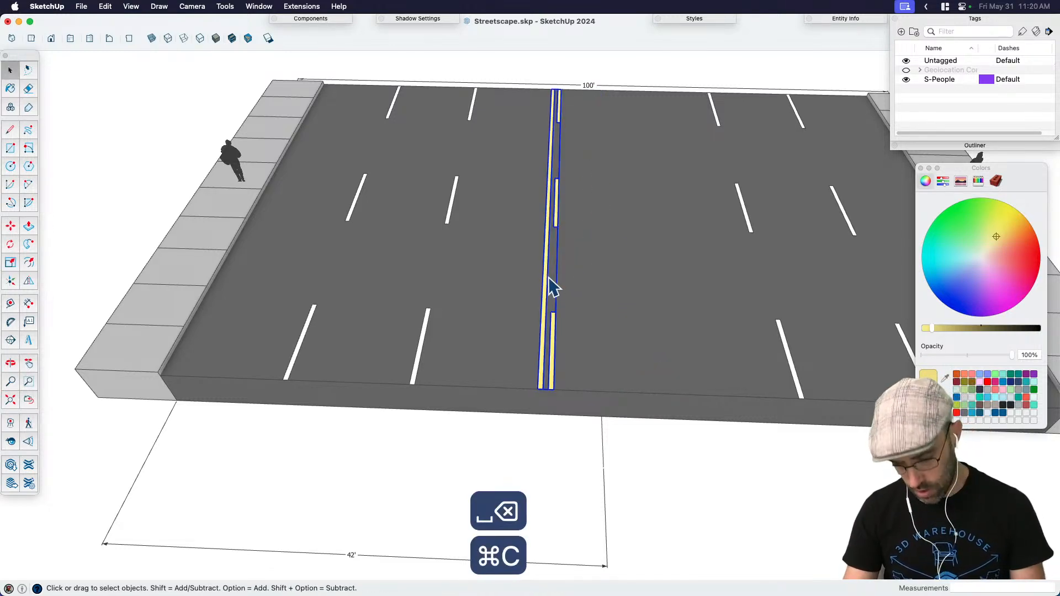
{"action": "key", "text": "BackSpace"}
{"action": "left_click", "coordinate": [542, 312]}
{"action": "double_click", "coordinate": [543, 321]}
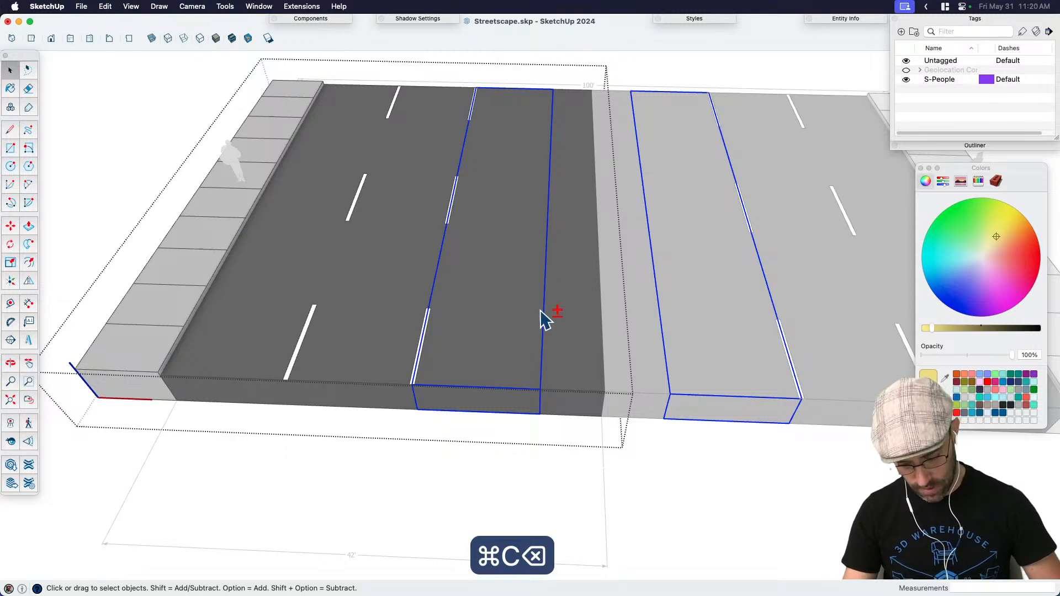
{"action": "key", "text": "shift+v"}
{"action": "left_click", "coordinate": [767, 531]}
Step: Save the street model
{"action": "middle_click_drag", "start_coordinate": [768, 530], "coordinate": [587, 414]}
{"action": "key", "text": "h"}
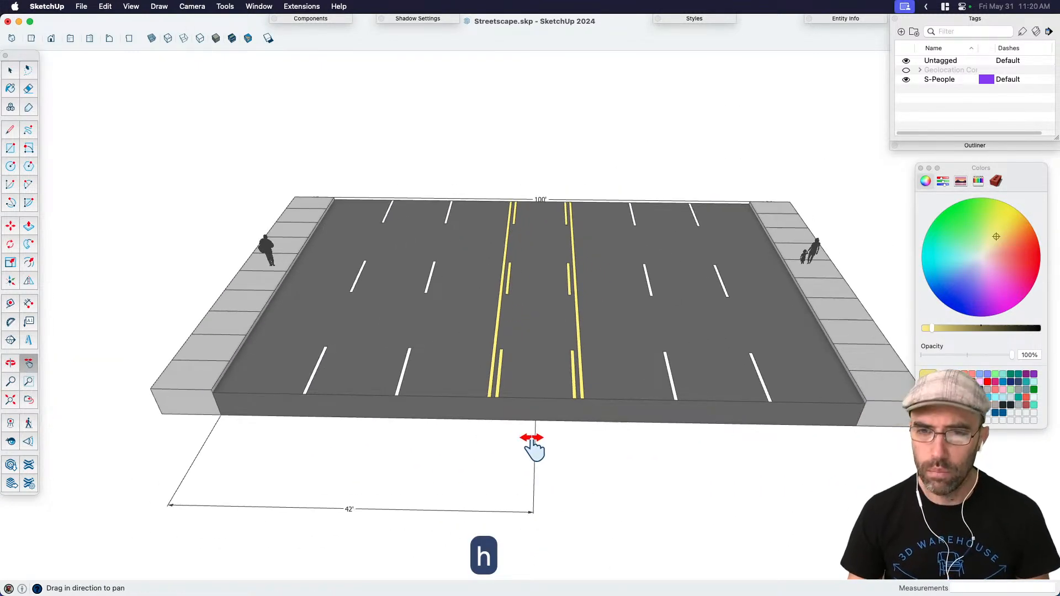
{"action": "key", "text": "h"}
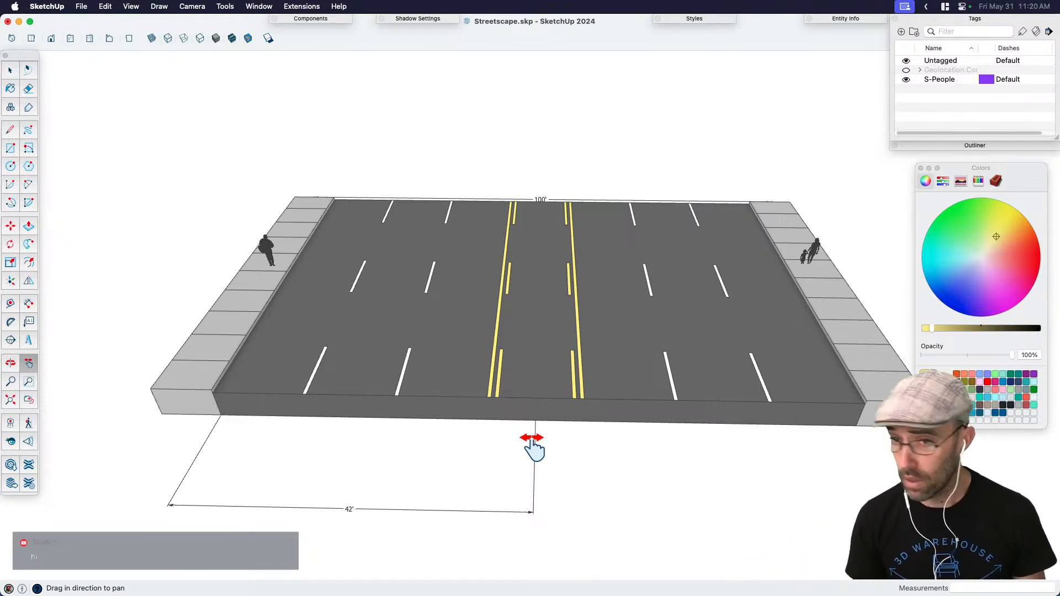
{"action": "key", "text": "space"}
{"action": "key", "text": "super+s"}
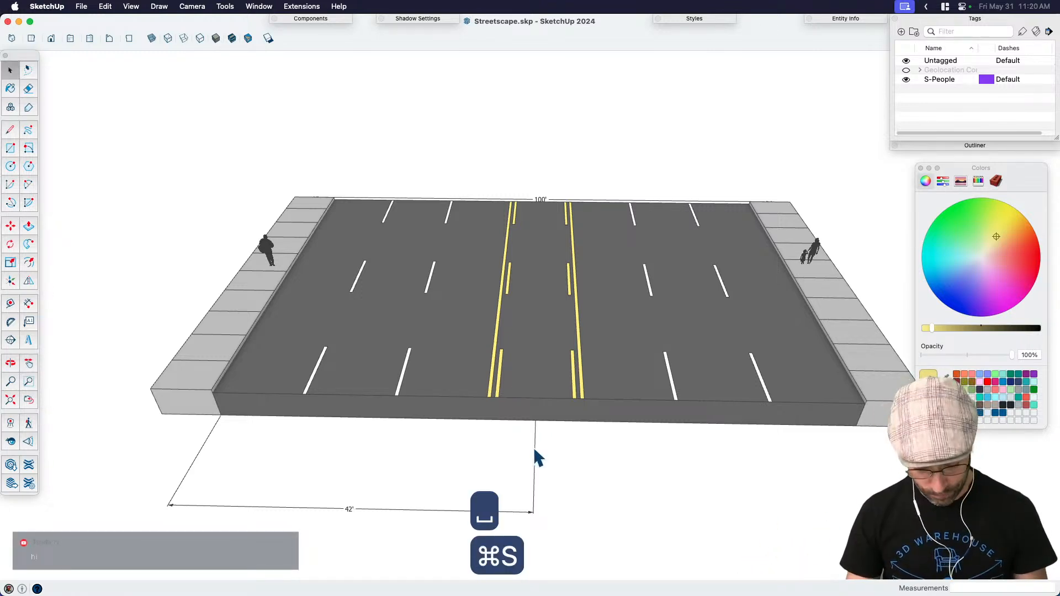
Step: Switch to a parallel-projection front view and lower the single floating figure onto its sidewalk with DropGC
{"action": "key", "text": "h"}
{"action": "key", "text": "space"}
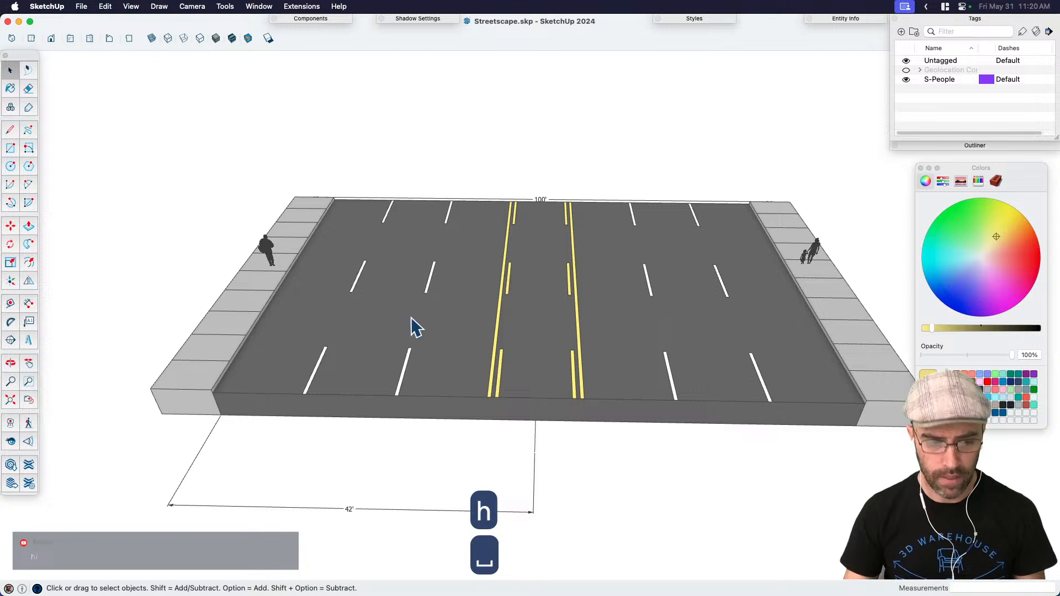
{"action": "key", "text": "shift+c"}
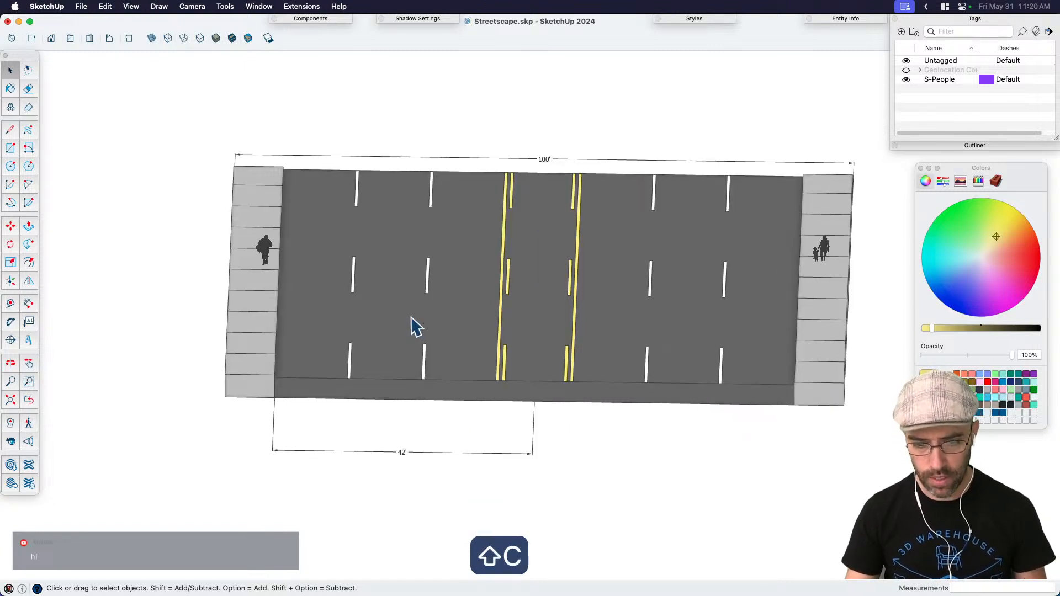
{"action": "key", "text": "super+3"}
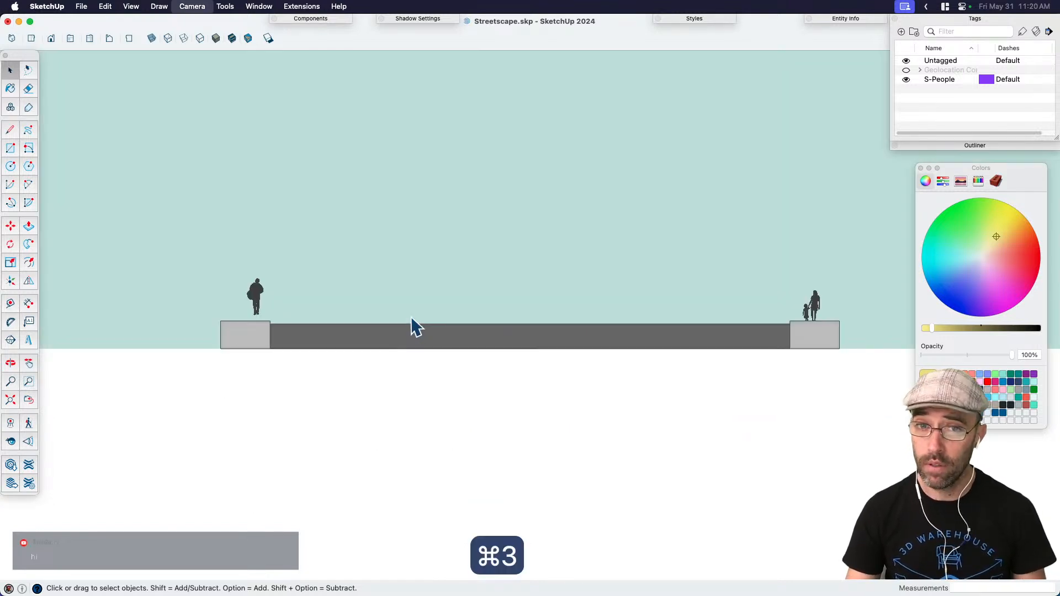
{"action": "key", "text": "space"}
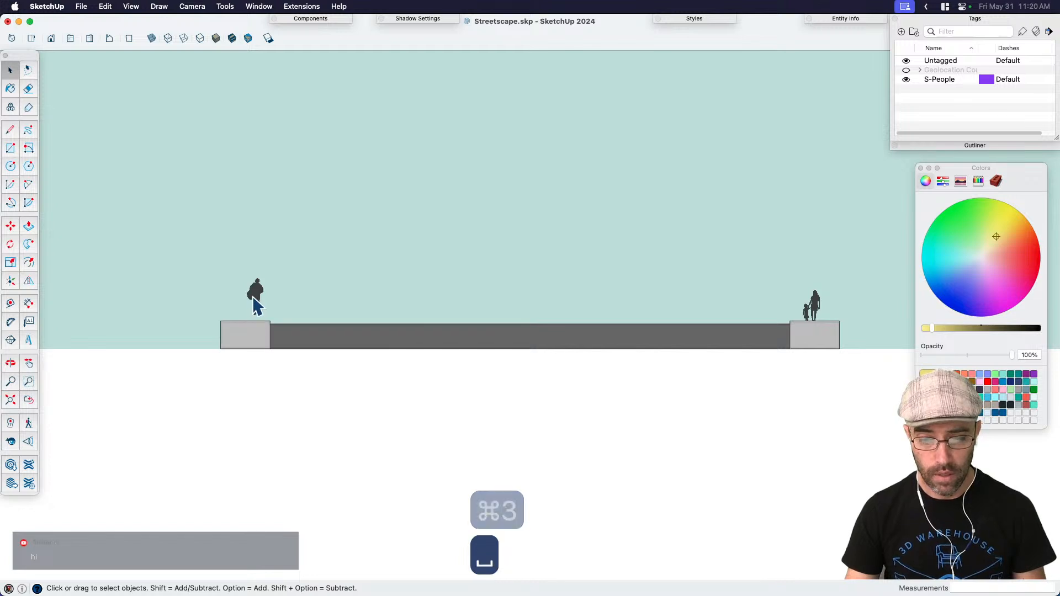
{"action": "right_click", "coordinate": [253, 298]}
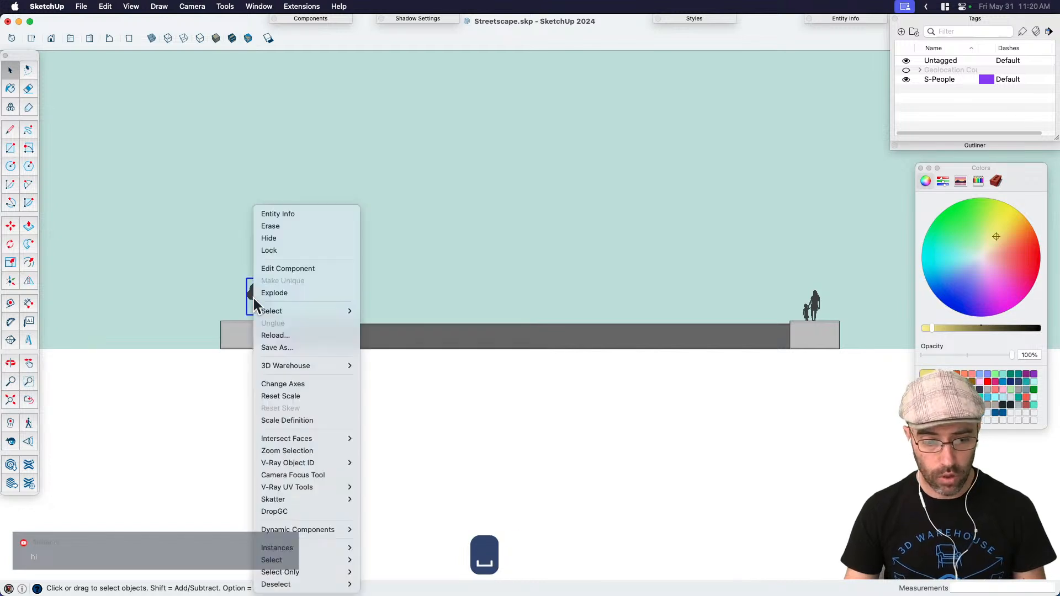
{"action": "left_click", "coordinate": [306, 511]}
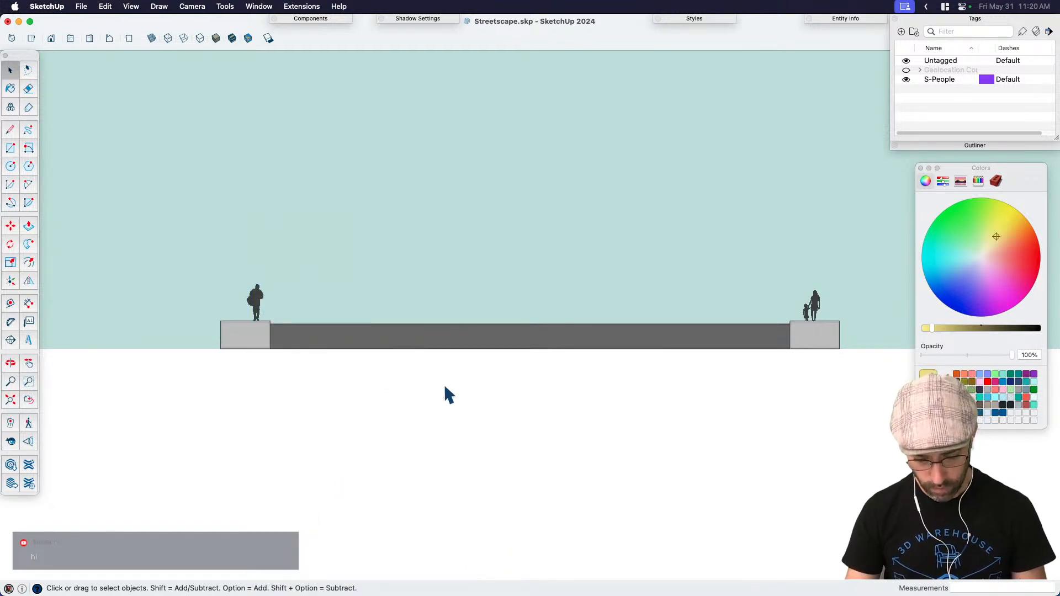
Step: Frame the whole street in the front elevation and close the Colors window
{"action": "key", "text": "j"}
{"action": "key", "text": "j"}
{"action": "key", "text": "h"}
{"action": "left_click_drag", "start_coordinate": [488, 385], "coordinate": [516, 407]}
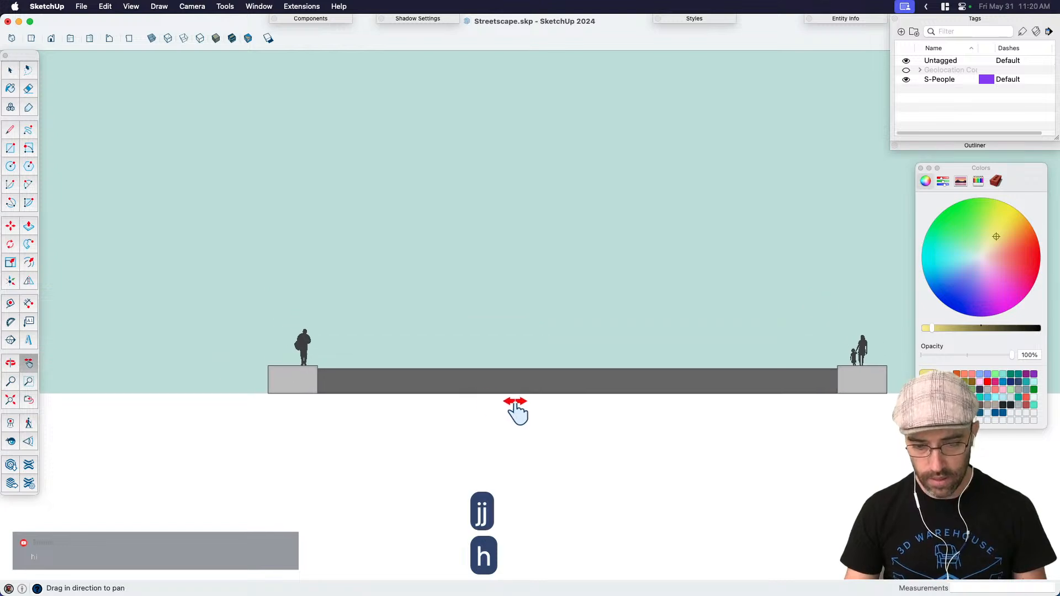
{"action": "scroll", "coordinate": [450, 390], "scroll_direction": "up", "scroll_amount": 2}
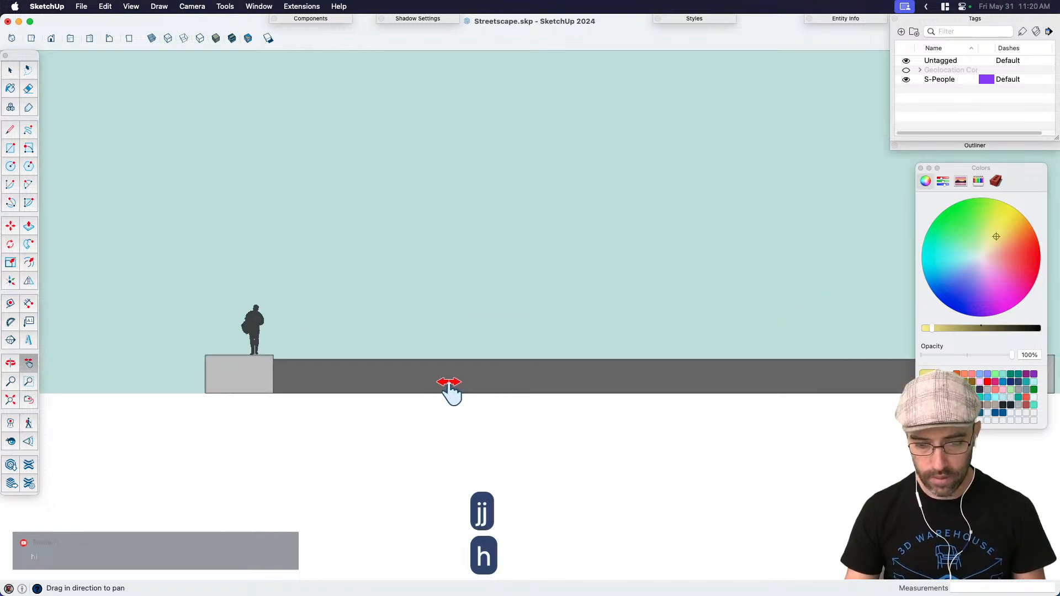
{"action": "left_click", "coordinate": [921, 168]}
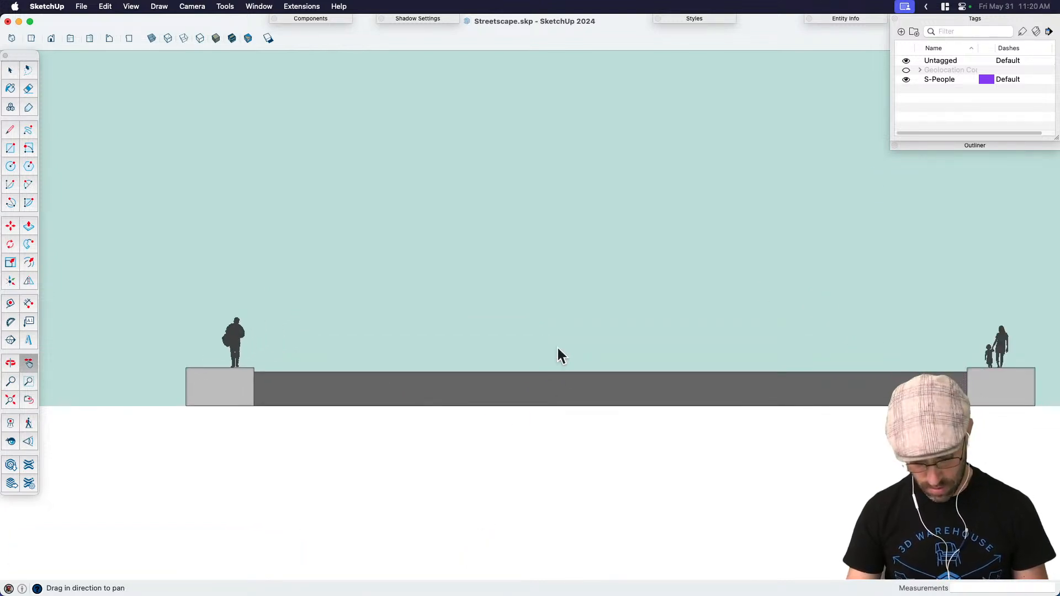
Step: Examine the finished street section in top, front and isometric views
{"action": "key", "text": "super+1"}
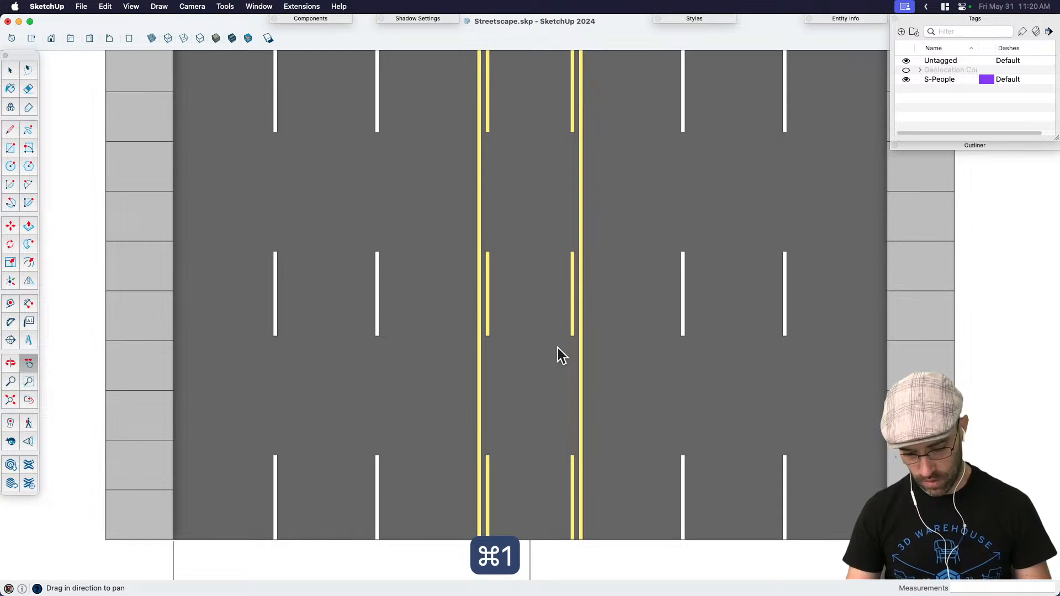
{"action": "key", "text": "super+3"}
{"action": "key", "text": "h"}
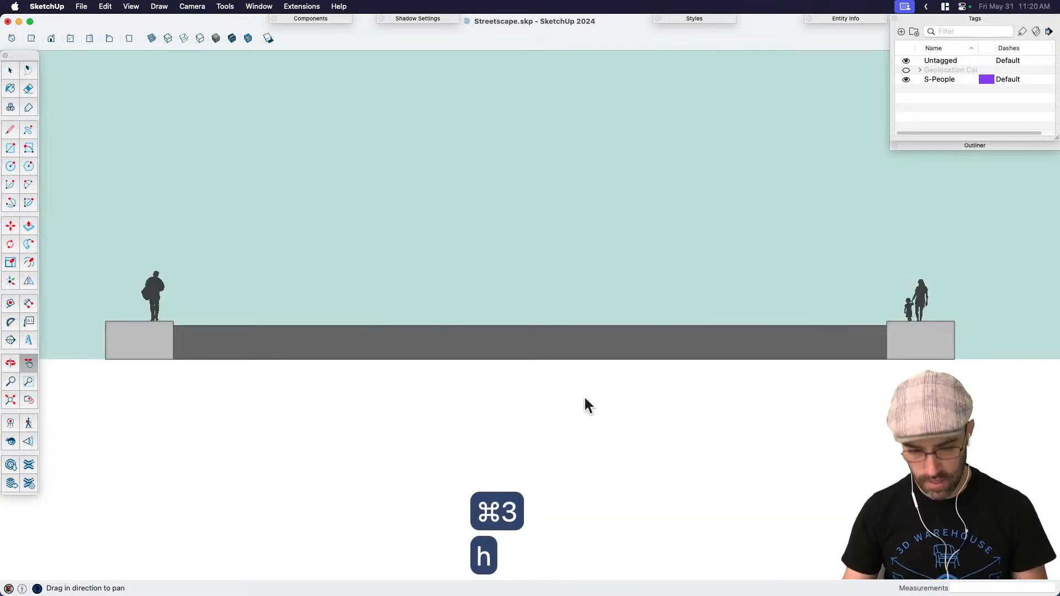
{"action": "left_click_drag", "start_coordinate": [644, 447], "coordinate": [687, 516]}
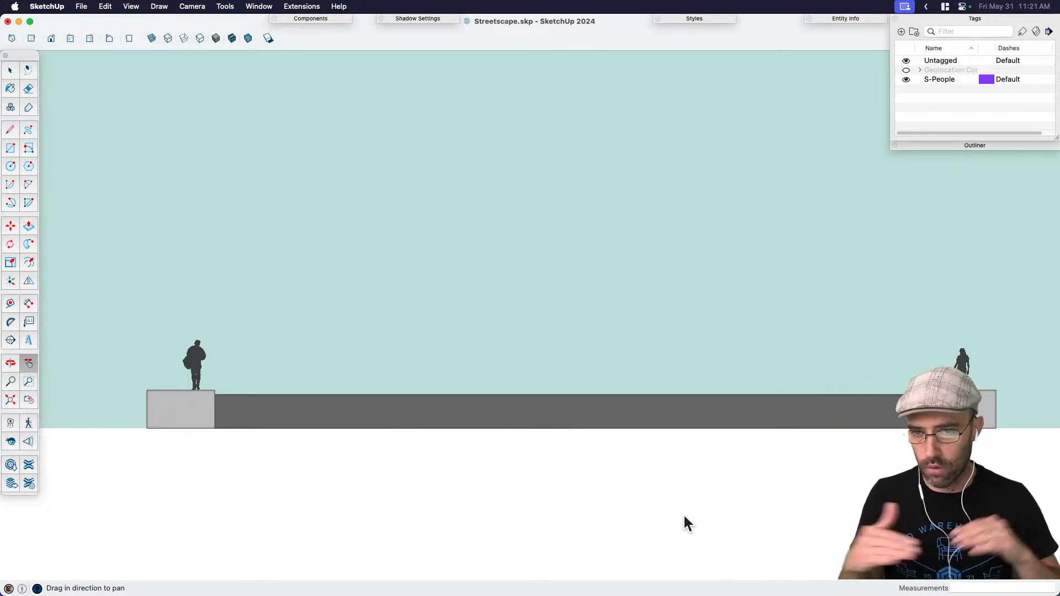
{"action": "middle_click_drag", "start_coordinate": [540, 366], "coordinate": [445, 445]}
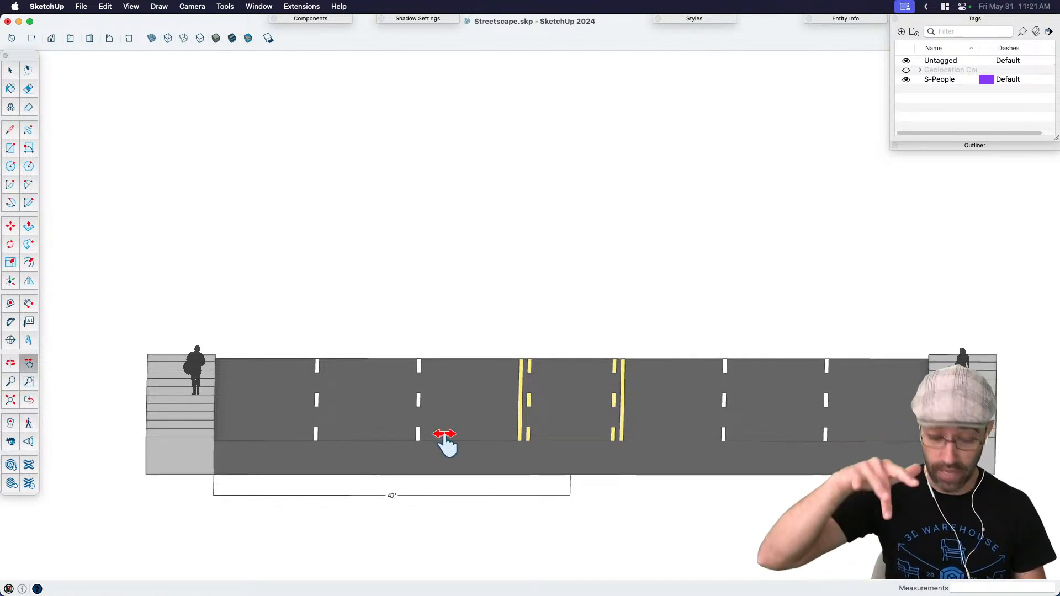
{"action": "key", "text": "space"}
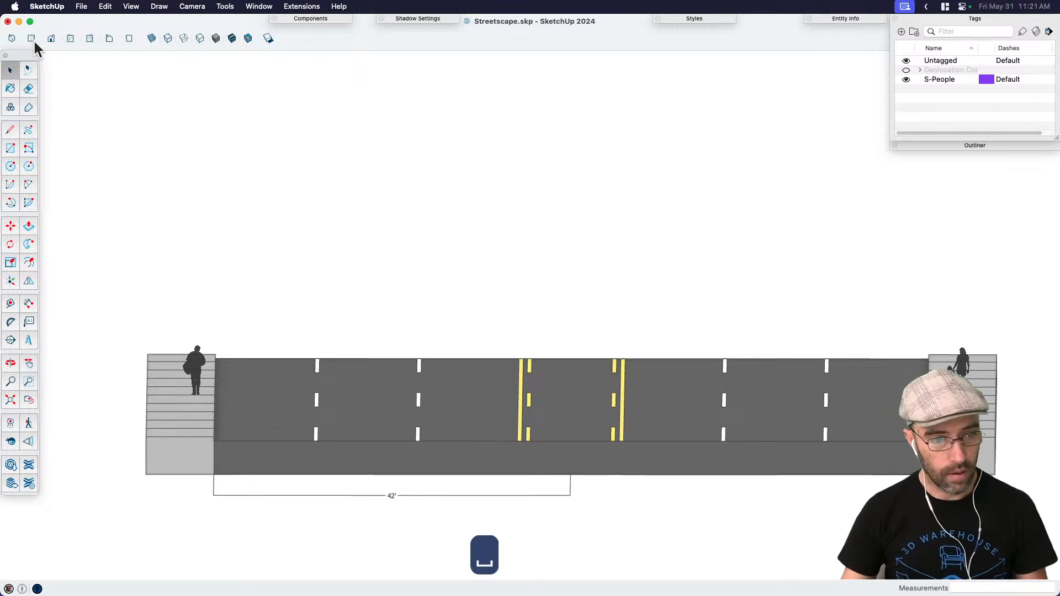
{"action": "left_click", "coordinate": [12, 38]}
{"action": "scroll", "coordinate": [431, 320], "scroll_direction": "down", "scroll_amount": 3}
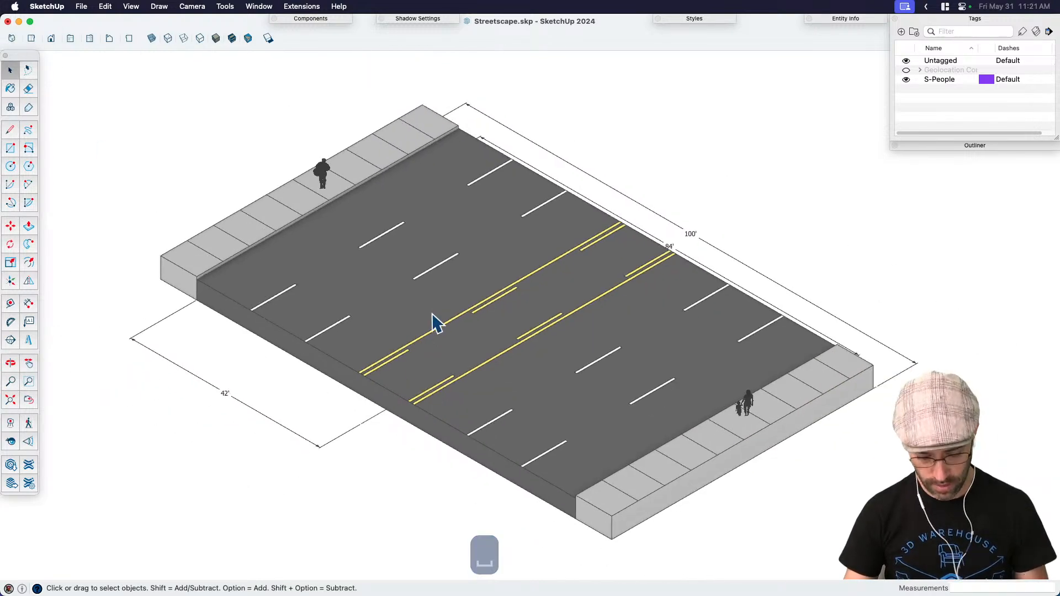
{"action": "key", "text": "h"}
{"action": "left_click_drag", "start_coordinate": [480, 337], "coordinate": [497, 339]}
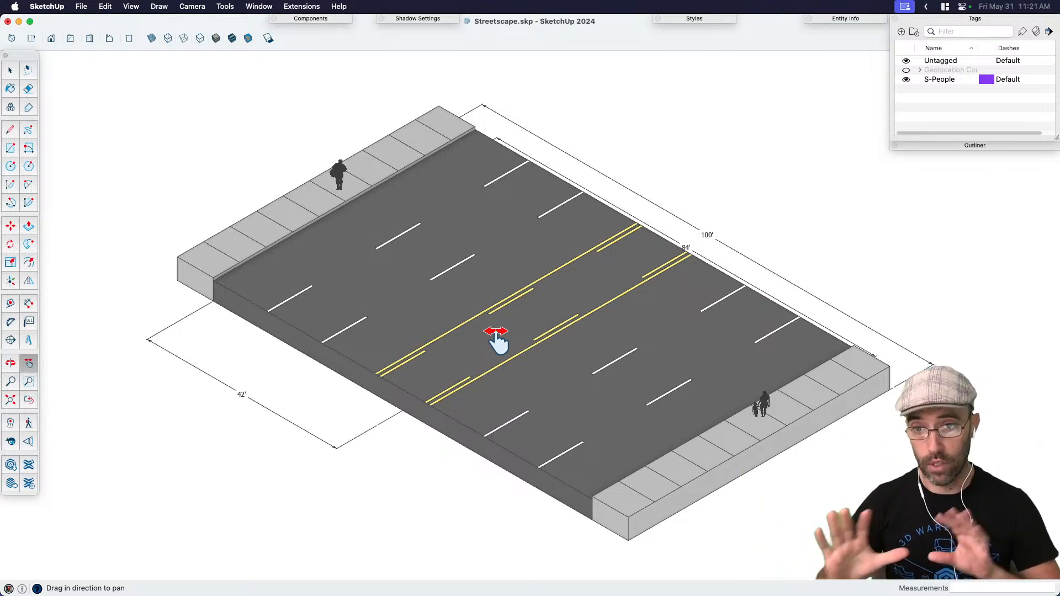
{"action": "key", "text": "space"}
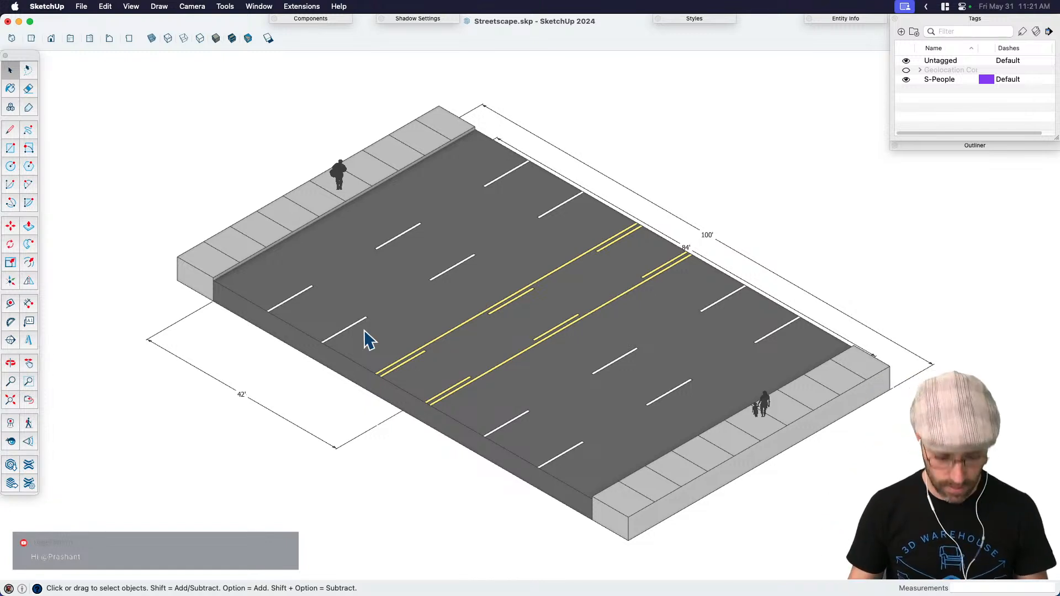
Step: Delete the 84' dimension along the far edge of the street
{"action": "key", "text": "h"}
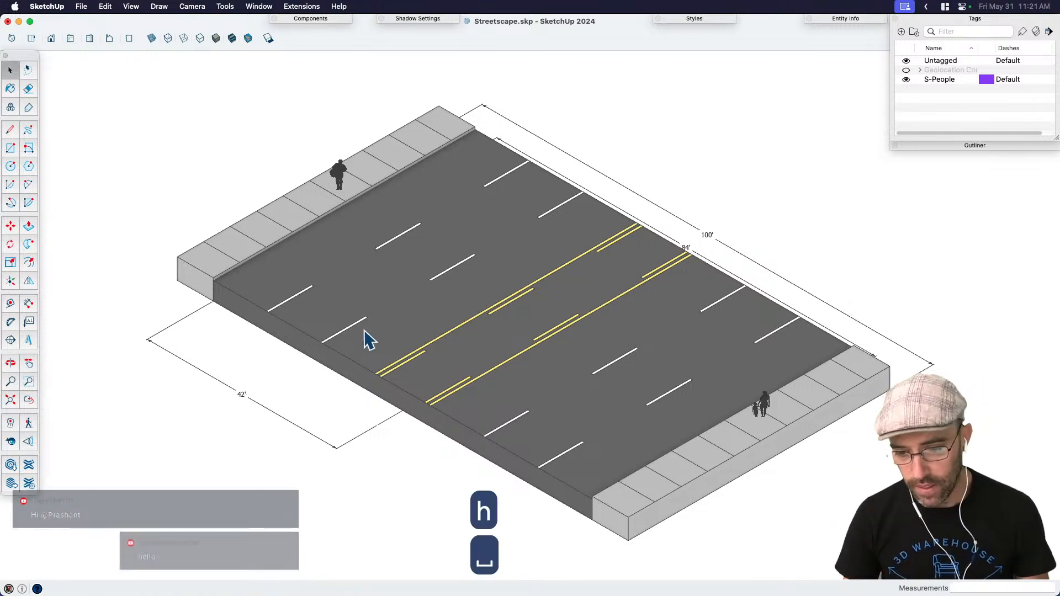
{"action": "key", "text": "space"}
{"action": "left_click", "coordinate": [688, 247]}
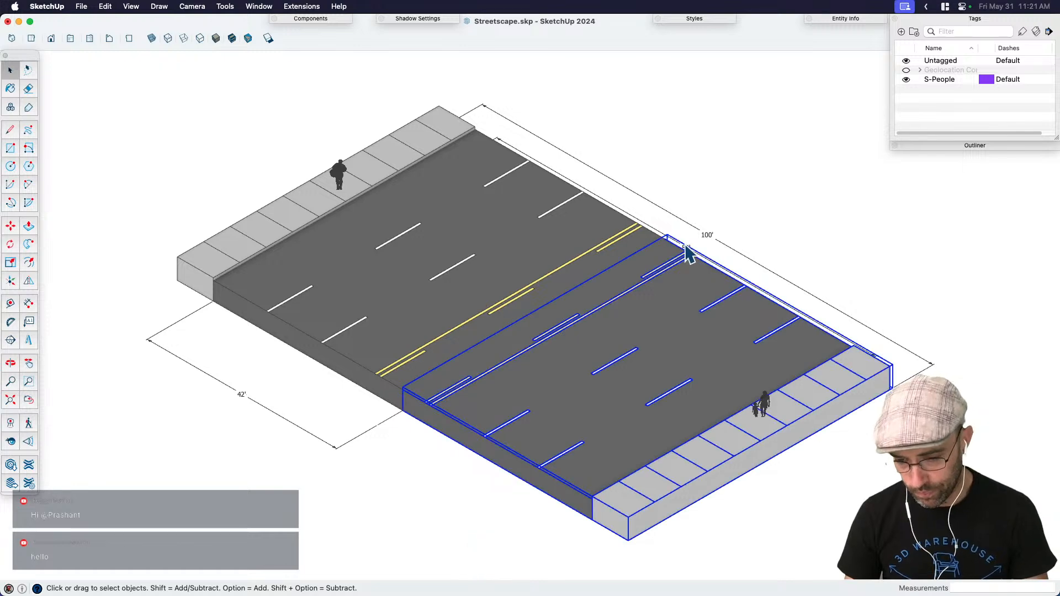
{"action": "left_click", "coordinate": [688, 247]}
{"action": "key", "text": "BackSpace"}
{"action": "middle_click_drag", "start_coordinate": [685, 246], "coordinate": [322, 280]}
{"action": "scroll", "coordinate": [300, 386], "scroll_direction": "up", "scroll_amount": 10}
{"action": "left_click", "coordinate": [310, 370]}
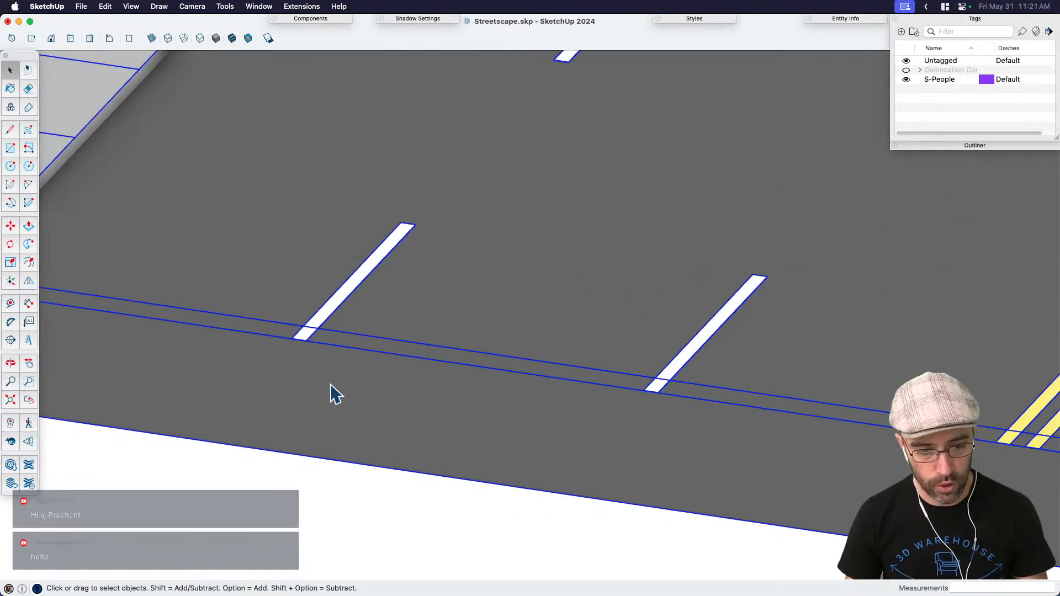
{"action": "middle_click_drag", "start_coordinate": [331, 393], "coordinate": [320, 374]}
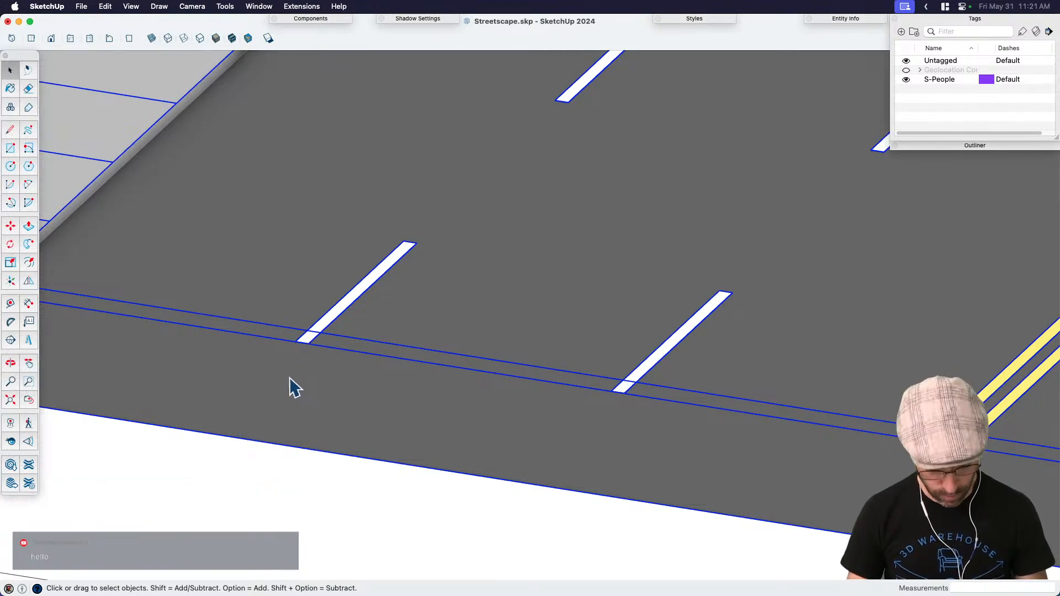
{"action": "key", "text": "r"}
{"action": "left_click", "coordinate": [305, 335]}
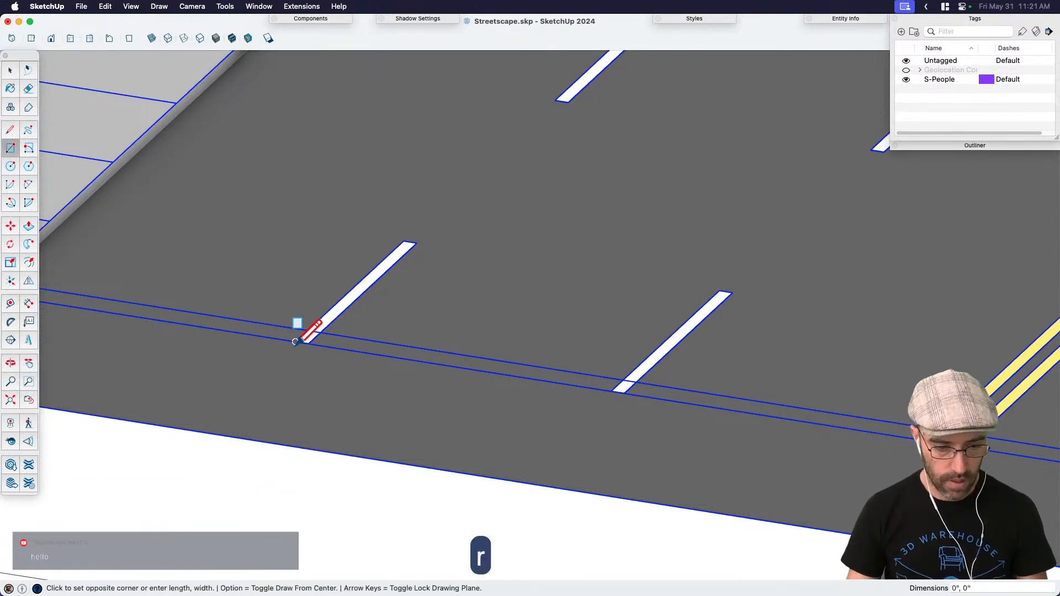
{"action": "scroll", "coordinate": [315, 425], "scroll_direction": "up", "scroll_amount": 5}
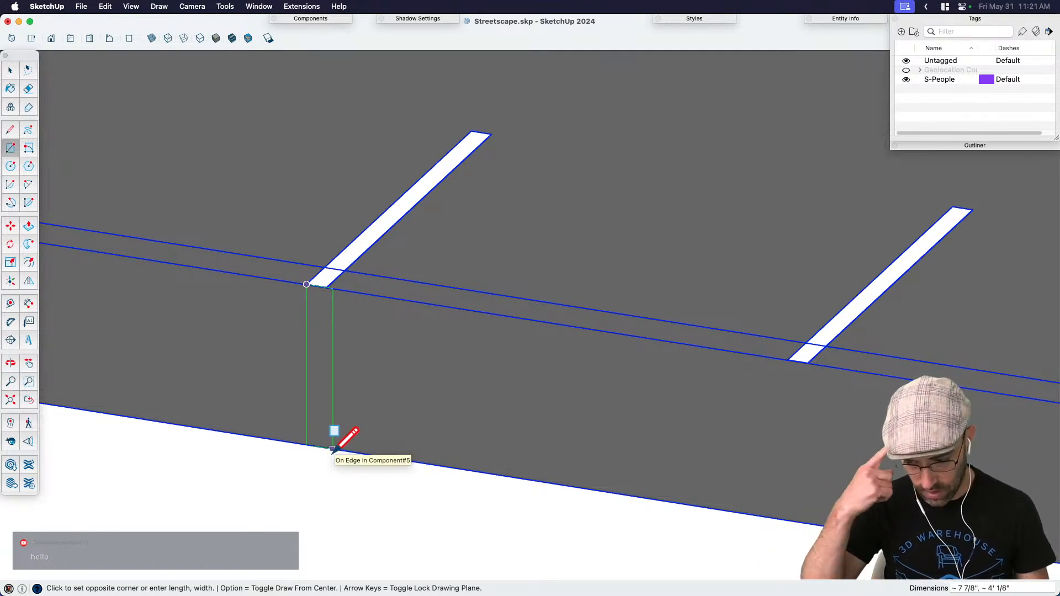
{"action": "left_click", "coordinate": [333, 449]}
Step: Draw a 6" by 4' rectangle on the road's front face, starting at the base corner of the outermost white lane stripe
{"action": "scroll", "coordinate": [284, 244], "scroll_direction": "up", "scroll_amount": 6}
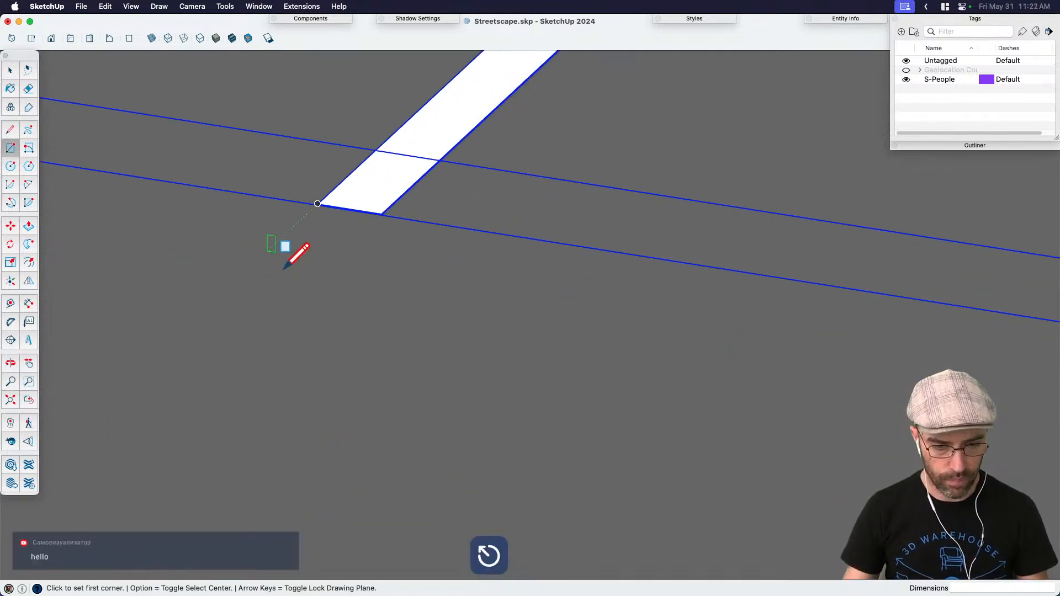
{"action": "scroll", "coordinate": [335, 205], "scroll_direction": "up", "scroll_amount": 5}
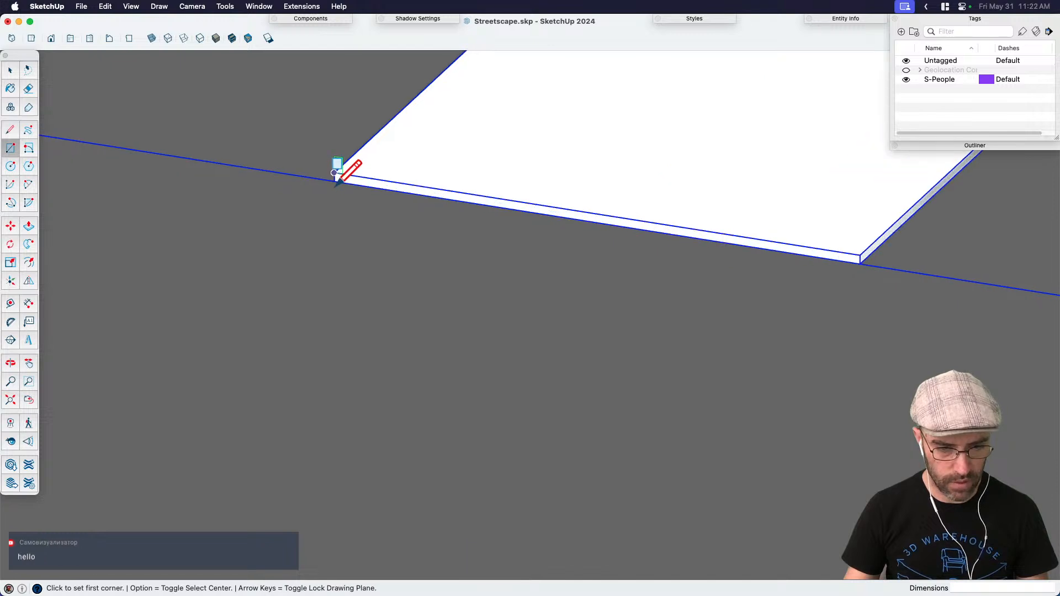
{"action": "left_click", "coordinate": [334, 179]}
{"action": "scroll", "coordinate": [467, 169], "scroll_direction": "down", "scroll_amount": 10}
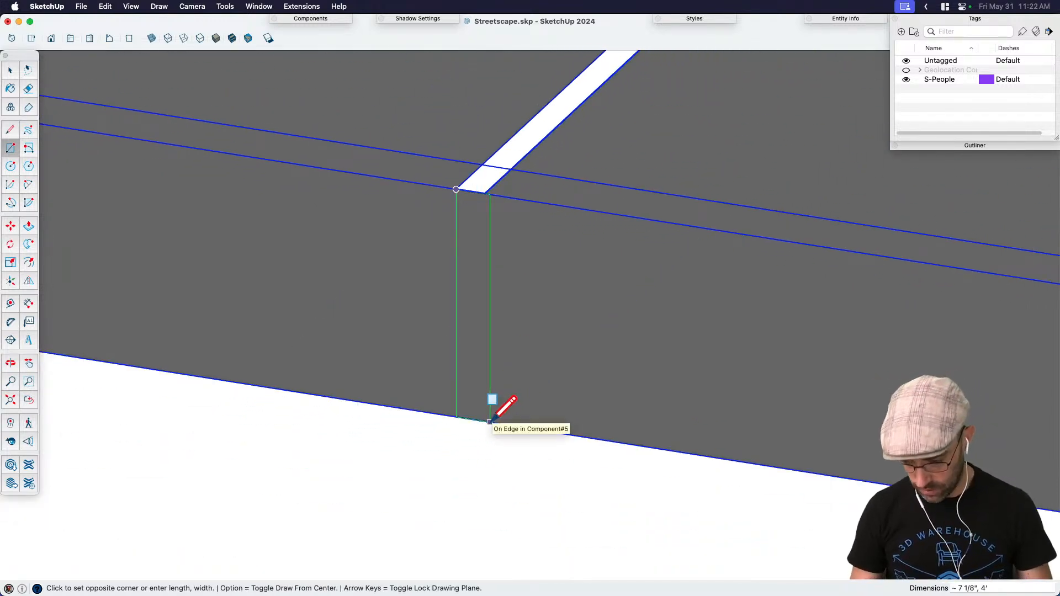
{"action": "type", "text": "6,4'"}
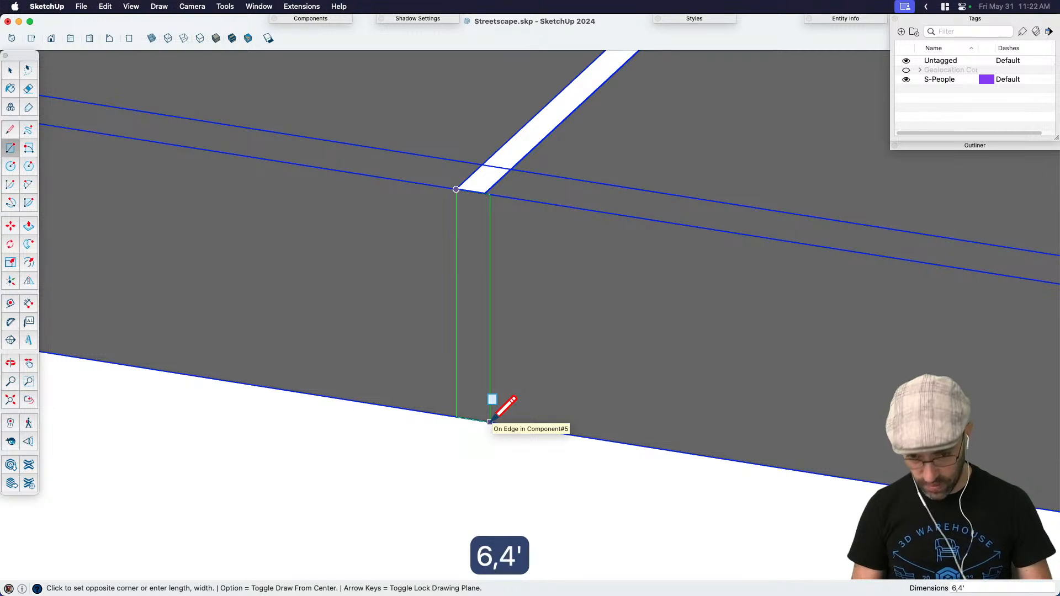
{"action": "key", "text": "Return"}
Step: Push/Pull the new rectangle below the lane stripe outward by 0.1"
{"action": "key", "text": "space"}
{"action": "left_click", "coordinate": [476, 391]}
{"action": "key", "text": "p"}
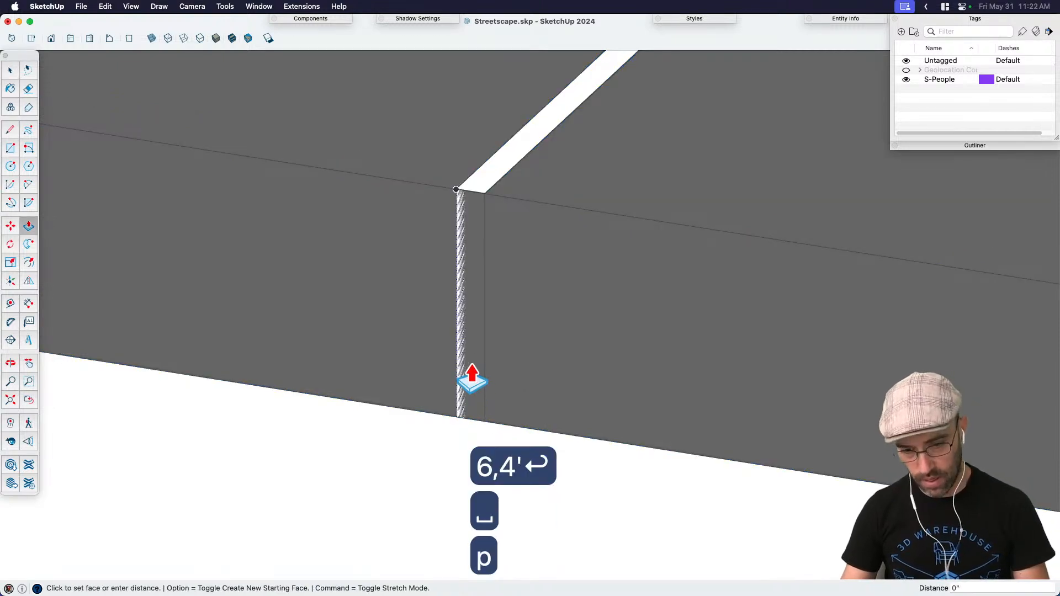
{"action": "left_click", "coordinate": [464, 386]}
{"action": "type", "text": ".1"}
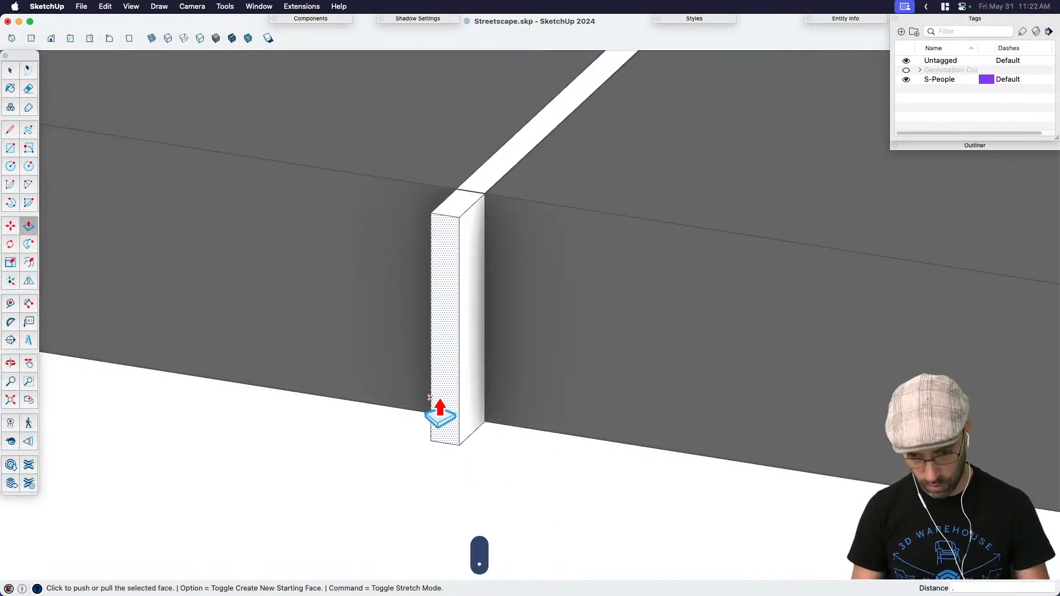
{"action": "key", "text": "Return"}
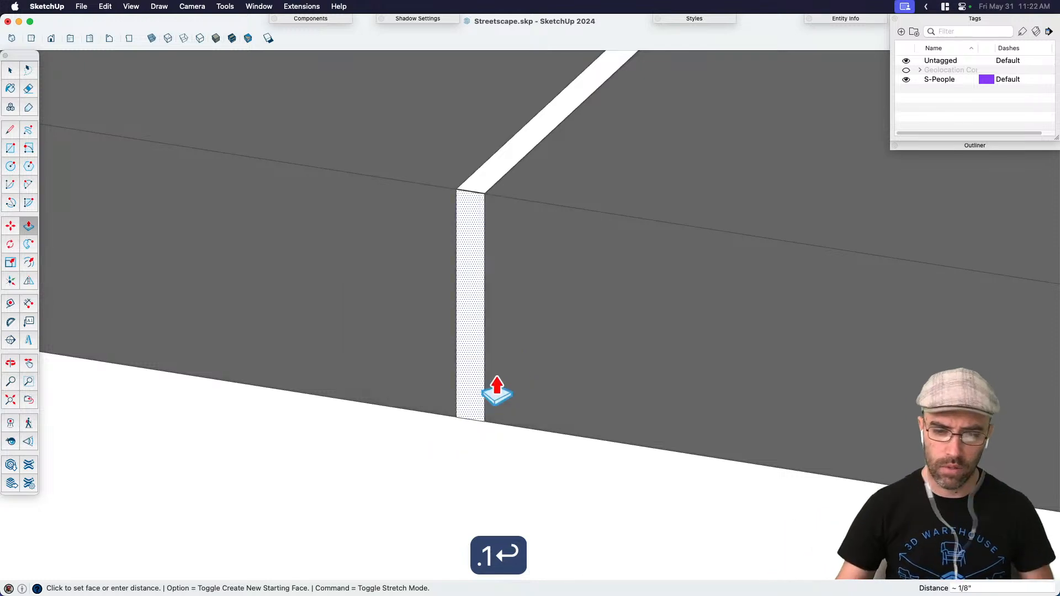
Step: Select the whole thin white strip on the road's front face and make it a component
{"action": "key", "text": "space"}
{"action": "scroll", "coordinate": [469, 234], "scroll_direction": "down", "scroll_amount": 3}
{"action": "left_click", "coordinate": [469, 234]}
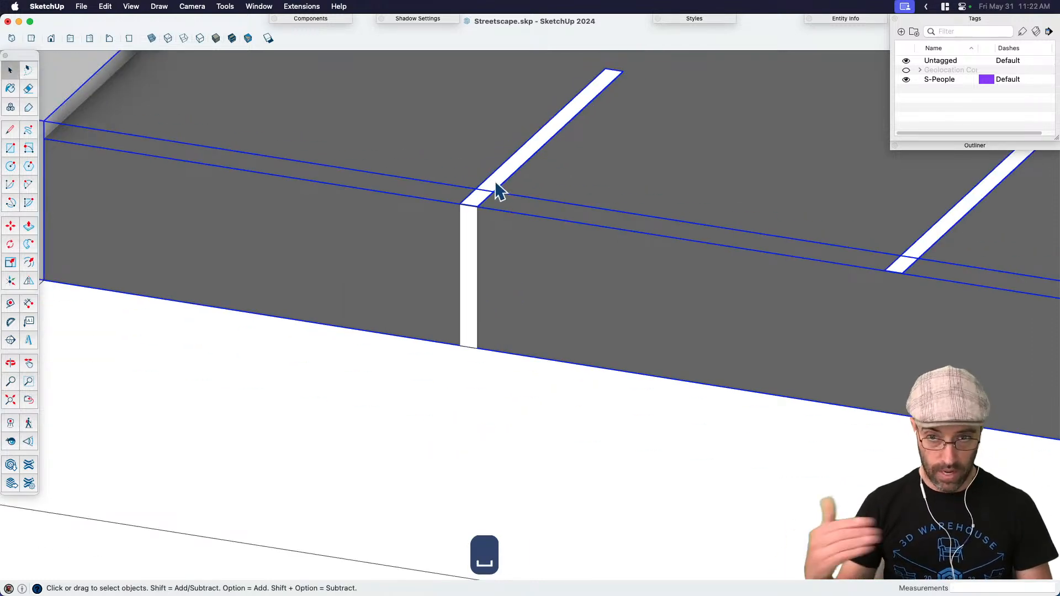
{"action": "key", "text": "space"}
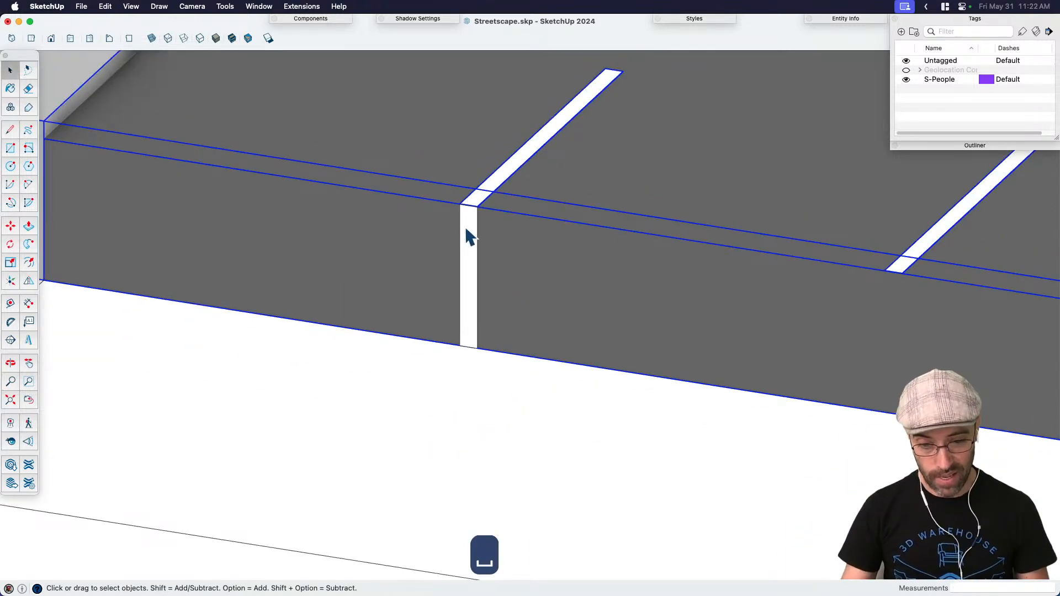
{"action": "left_click", "coordinate": [465, 227]}
{"action": "key", "text": "shift+g"}
{"action": "key", "text": "Return"}
Step: Show the hidden geometry and copy the white strip 12' across to the base of the second white lane stripe
{"action": "key", "text": "m"}
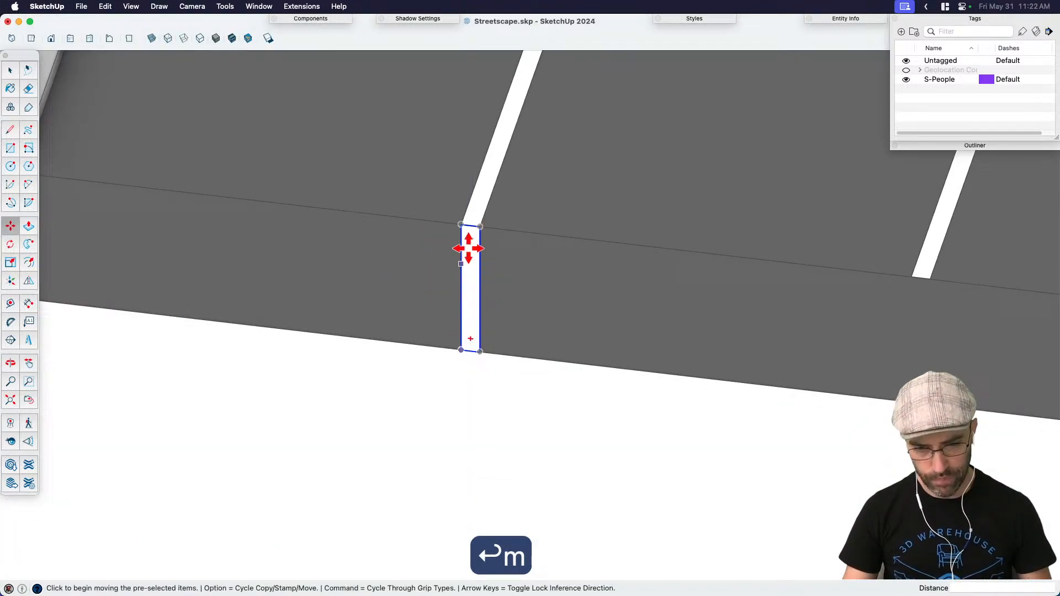
{"action": "scroll", "coordinate": [422, 379], "scroll_direction": "down", "scroll_amount": 3}
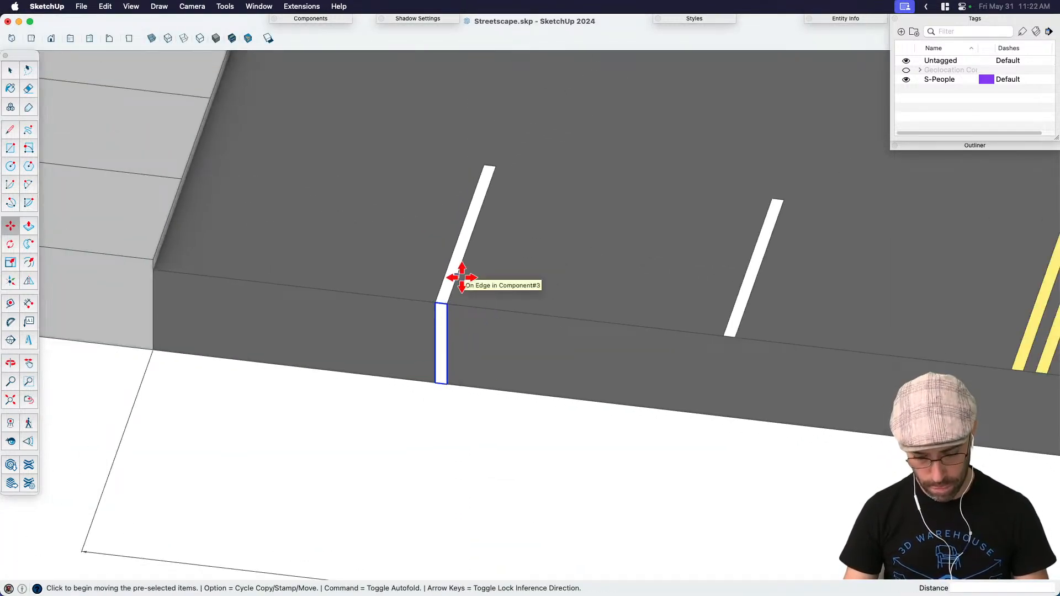
{"action": "key", "text": "j"}
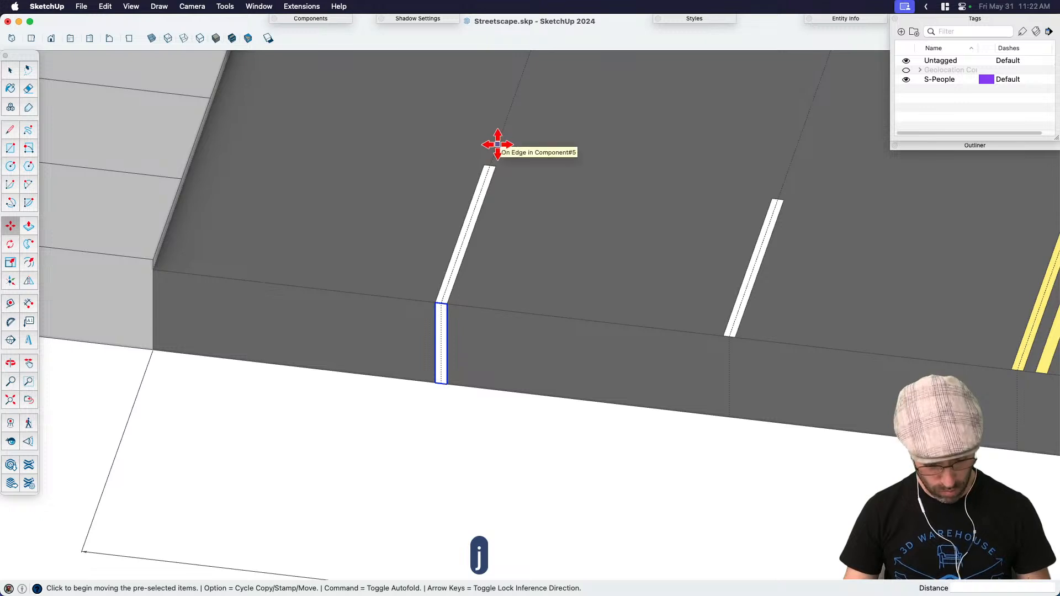
{"action": "key", "text": "alt"}
{"action": "left_click", "coordinate": [499, 141]}
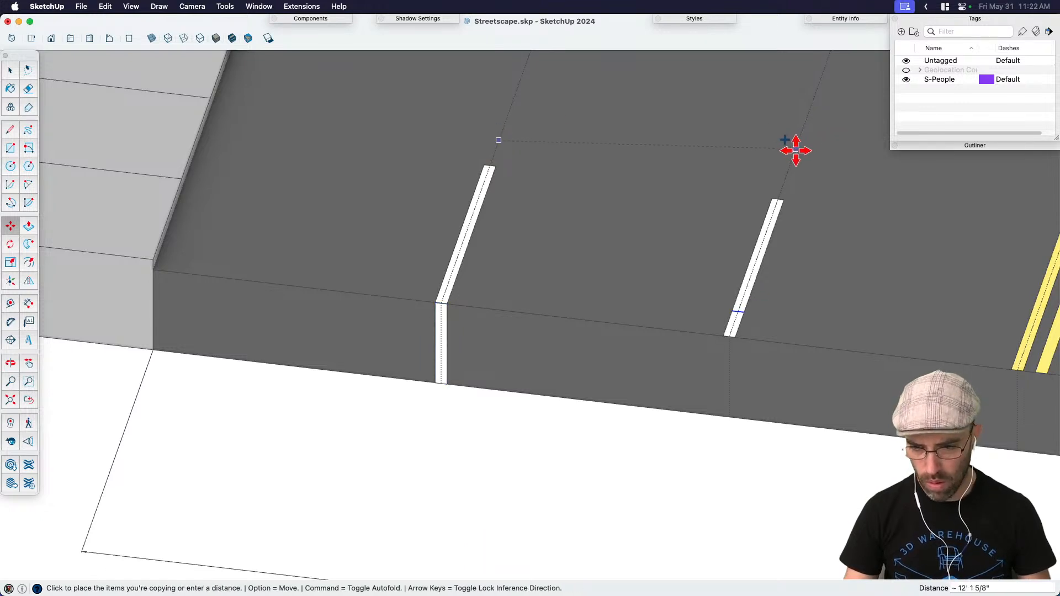
{"action": "type", "text": "12"}
{"action": "key", "text": "Return"}
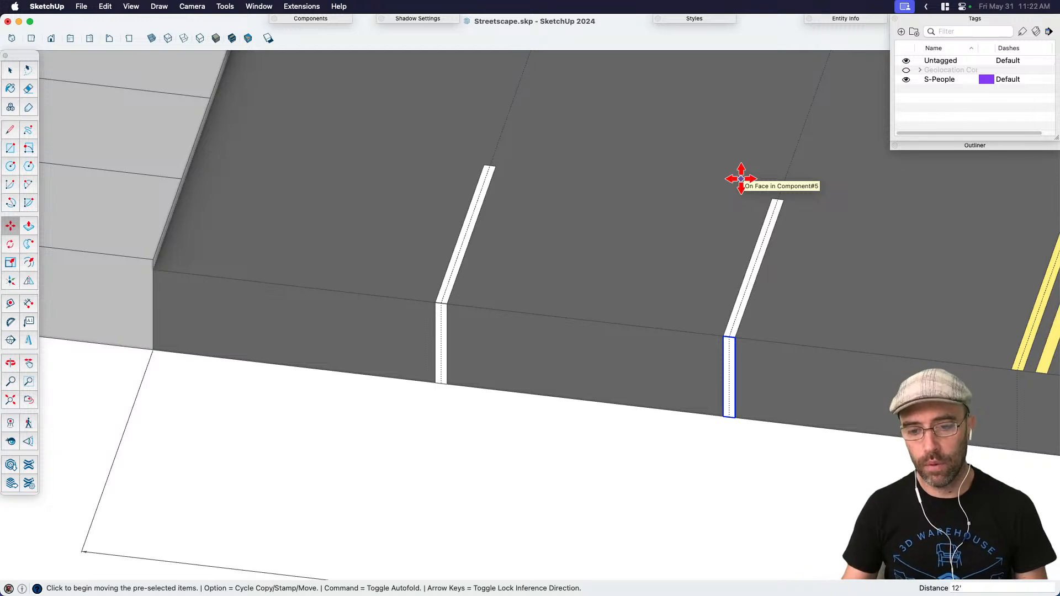
Step: Examine the two vertical lane strips in a perspective view and in the parallel front elevation
{"action": "scroll", "coordinate": [530, 331], "scroll_direction": "down", "scroll_amount": 8}
{"action": "key", "text": "space"}
{"action": "key", "text": "h"}
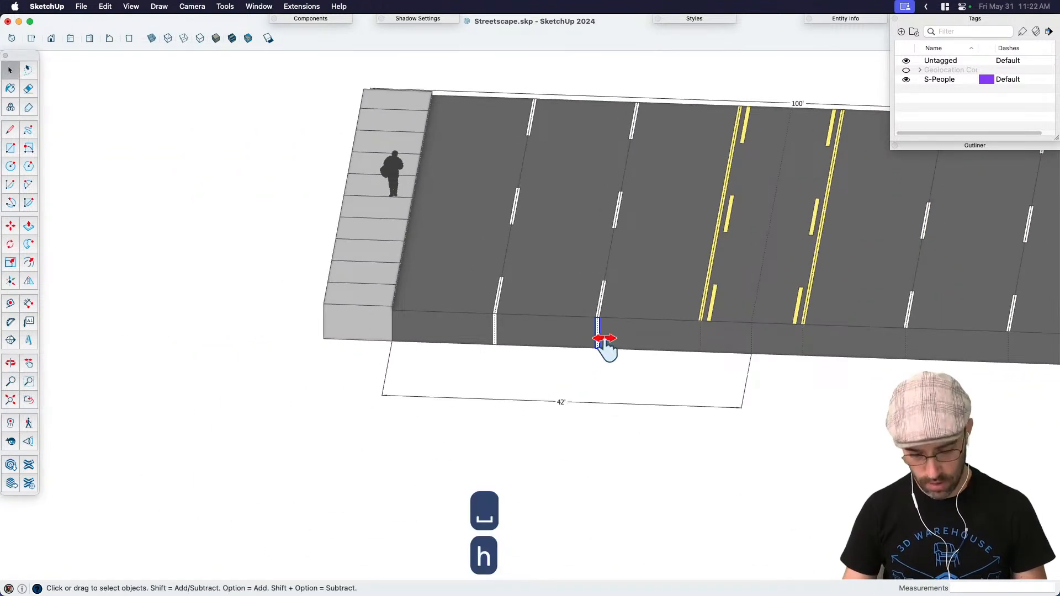
{"action": "left_click_drag", "start_coordinate": [606, 348], "coordinate": [525, 390]}
{"action": "key", "text": "shift+c"}
{"action": "scroll", "coordinate": [604, 384], "scroll_direction": "up", "scroll_amount": 3}
{"action": "key", "text": "space"}
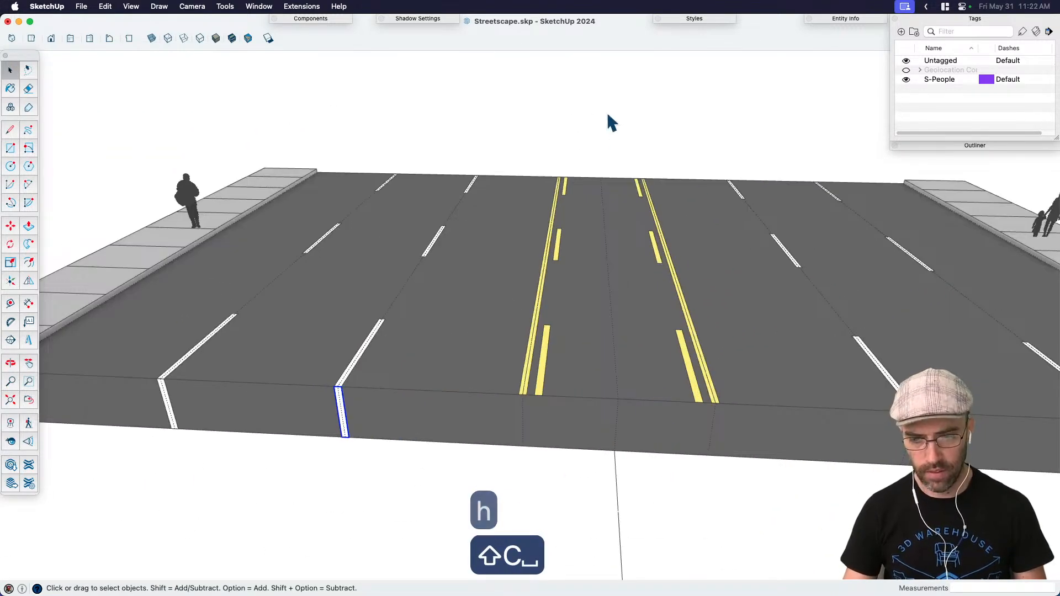
{"action": "key", "text": "shift+c"}
{"action": "key", "text": "super+3"}
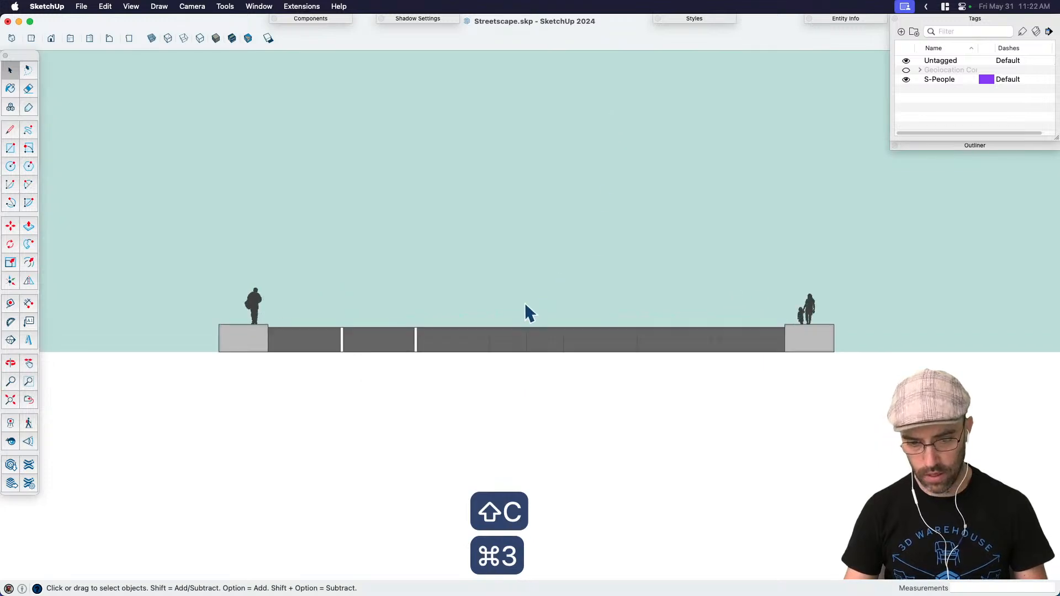
{"action": "scroll", "coordinate": [372, 350], "scroll_direction": "up", "scroll_amount": 4}
{"action": "scroll", "coordinate": [373, 350], "scroll_direction": "down", "scroll_amount": 1}
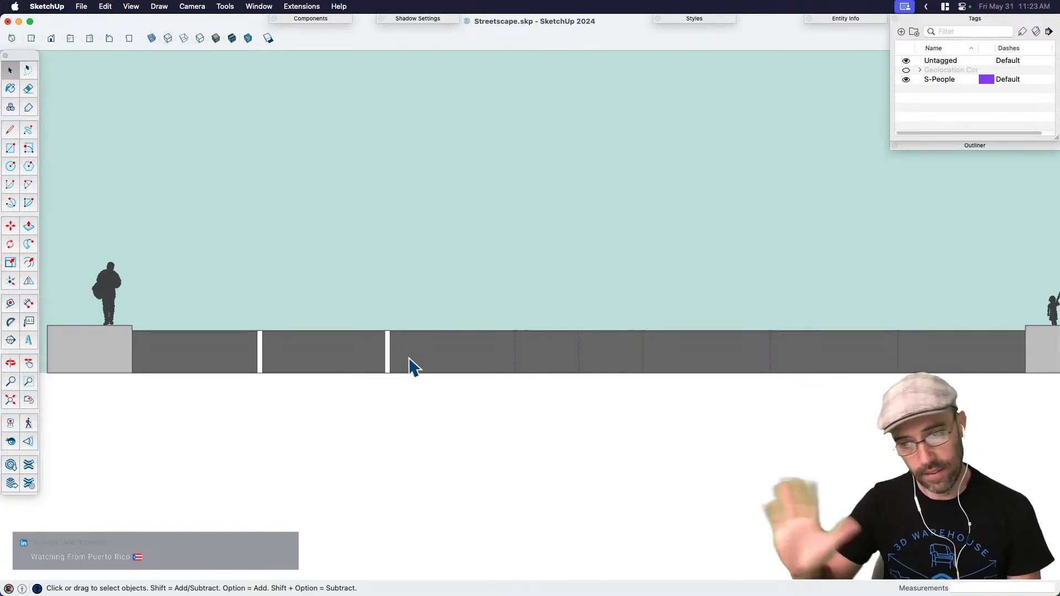
Step: Start a copy of the white strip below the second white lane stripe
{"action": "middle_click_drag", "start_coordinate": [452, 391], "coordinate": [374, 455]}
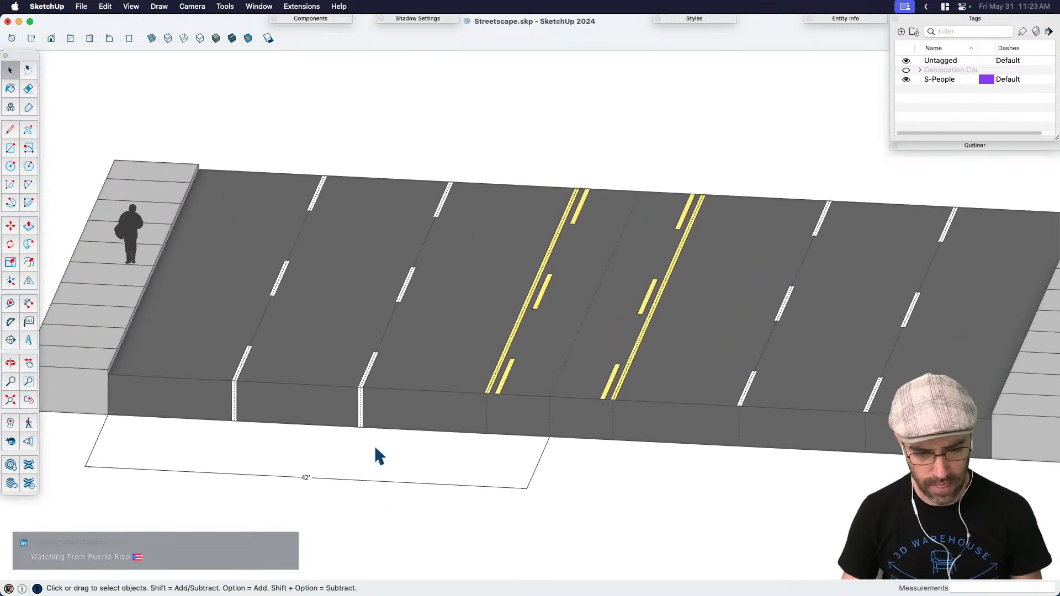
{"action": "scroll", "coordinate": [356, 399], "scroll_direction": "up", "scroll_amount": 5}
{"action": "key", "text": "m"}
{"action": "scroll", "coordinate": [355, 399], "scroll_direction": "up", "scroll_amount": 5}
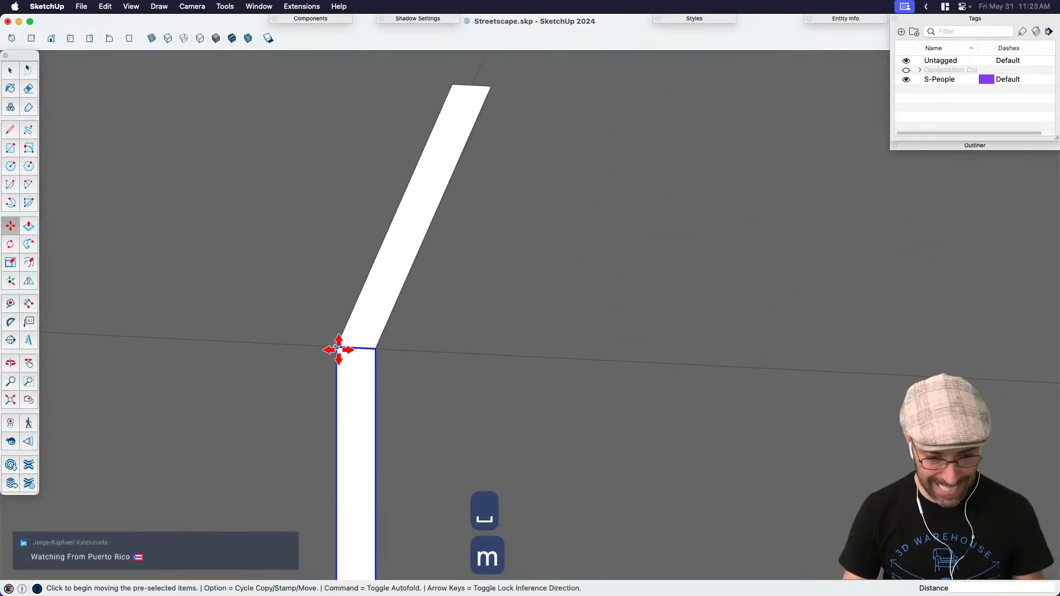
{"action": "scroll", "coordinate": [334, 345], "scroll_direction": "down", "scroll_amount": 2}
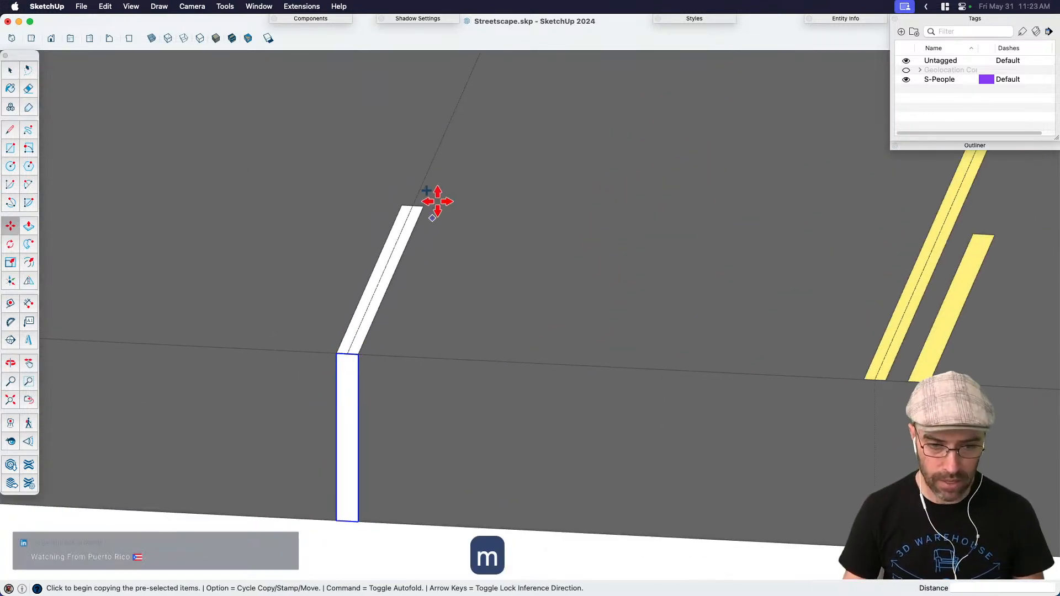
Step: Copy the white strip on the road's front face about 11' 11 1/4" across to the solid yellow line
{"action": "left_click", "coordinate": [428, 171]}
{"action": "scroll", "coordinate": [599, 248], "scroll_direction": "down", "scroll_amount": 1}
{"action": "scroll", "coordinate": [598, 248], "scroll_direction": "down", "scroll_amount": 2}
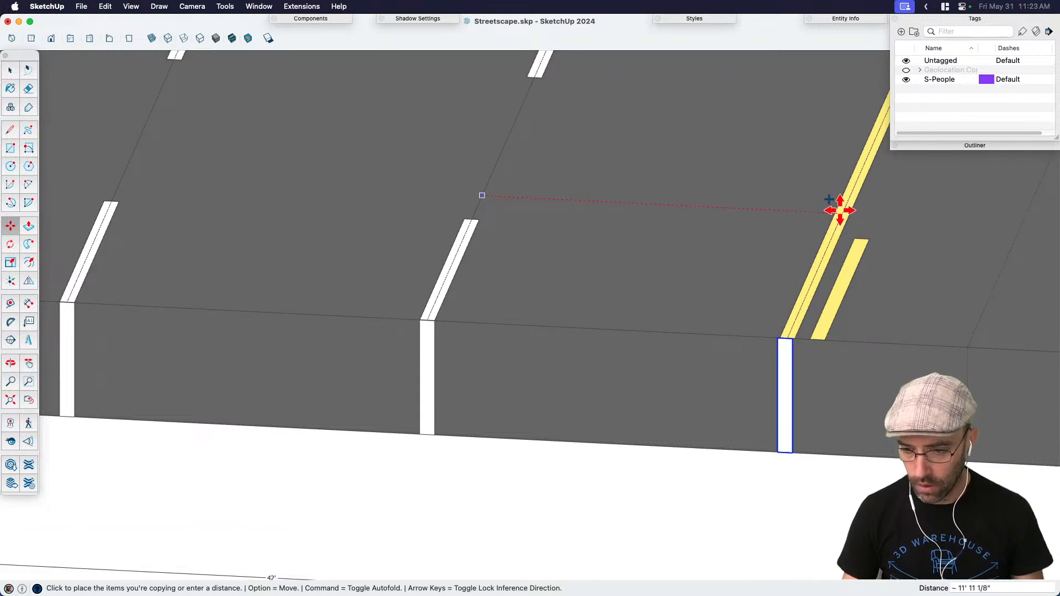
{"action": "scroll", "coordinate": [833, 210], "scroll_direction": "down", "scroll_amount": 4}
{"action": "scroll", "coordinate": [866, 154], "scroll_direction": "down", "scroll_amount": 2}
{"action": "scroll", "coordinate": [718, 315], "scroll_direction": "up", "scroll_amount": 7}
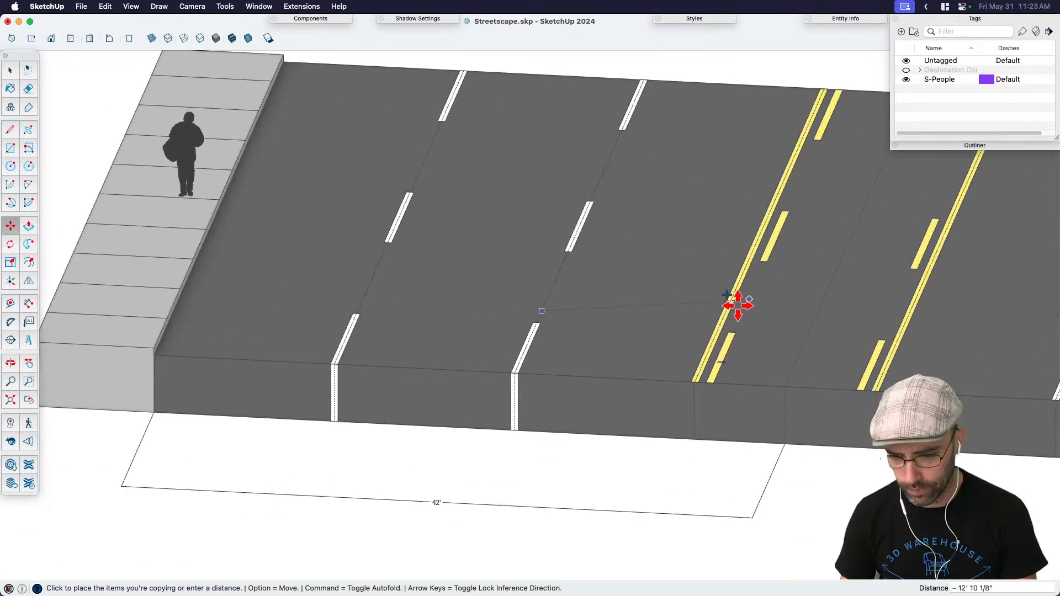
{"action": "scroll", "coordinate": [721, 319], "scroll_direction": "up", "scroll_amount": 2}
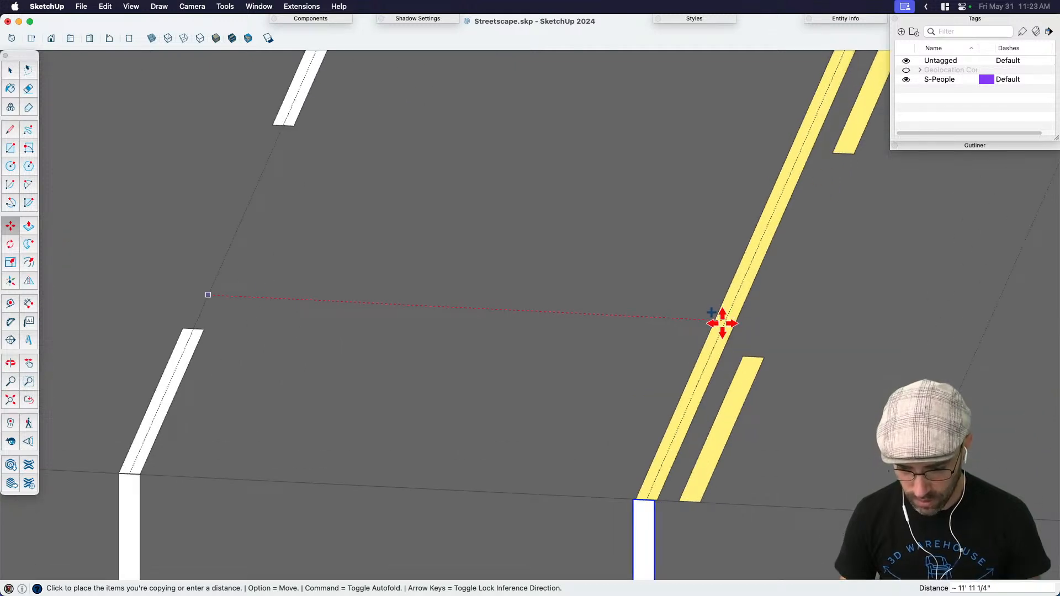
{"action": "left_click", "coordinate": [722, 319]}
Step: Move the copied white strip so its upper corner meets the end corner of the solid yellow line
{"action": "scroll", "coordinate": [679, 488], "scroll_direction": "up", "scroll_amount": 2}
{"action": "key", "text": "space"}
{"action": "scroll", "coordinate": [635, 530], "scroll_direction": "up", "scroll_amount": 6}
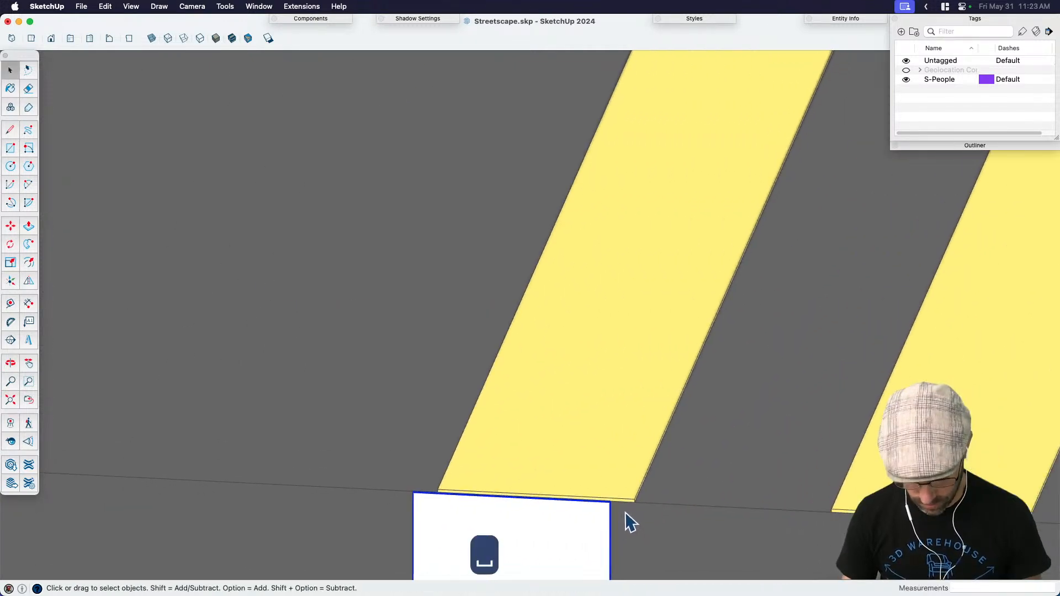
{"action": "key", "text": "m"}
{"action": "left_click", "coordinate": [604, 498]}
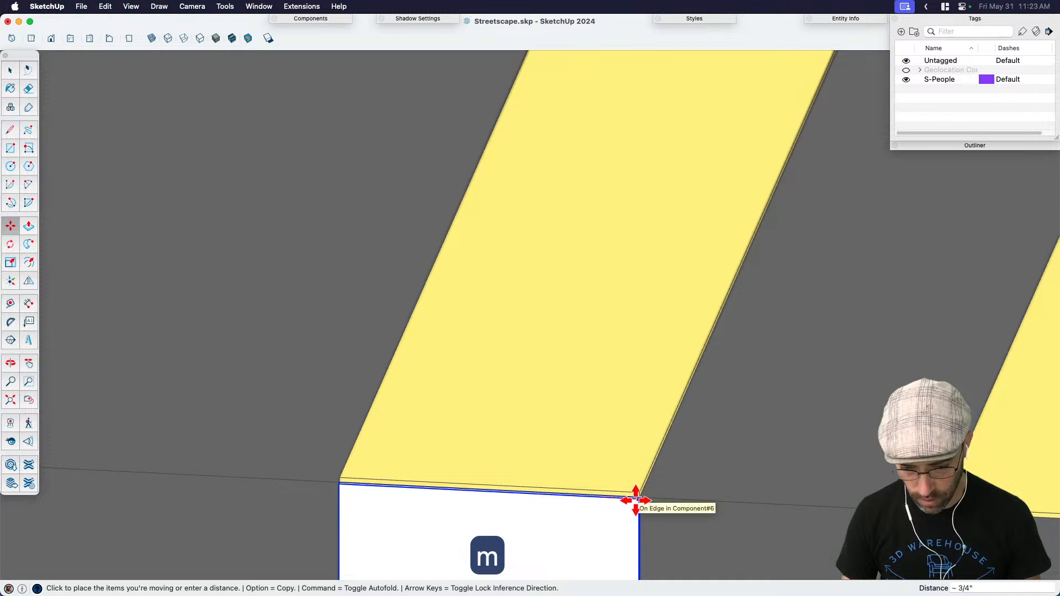
{"action": "left_click", "coordinate": [632, 499]}
{"action": "key", "text": "space"}
Step: Paint the strip below the solid yellow line with the same yellow as the line
{"action": "scroll", "coordinate": [646, 351], "scroll_direction": "down", "scroll_amount": 6}
{"action": "key", "text": "b"}
{"action": "left_click", "coordinate": [635, 388]}
{"action": "scroll", "coordinate": [594, 289], "scroll_direction": "down", "scroll_amount": 3}
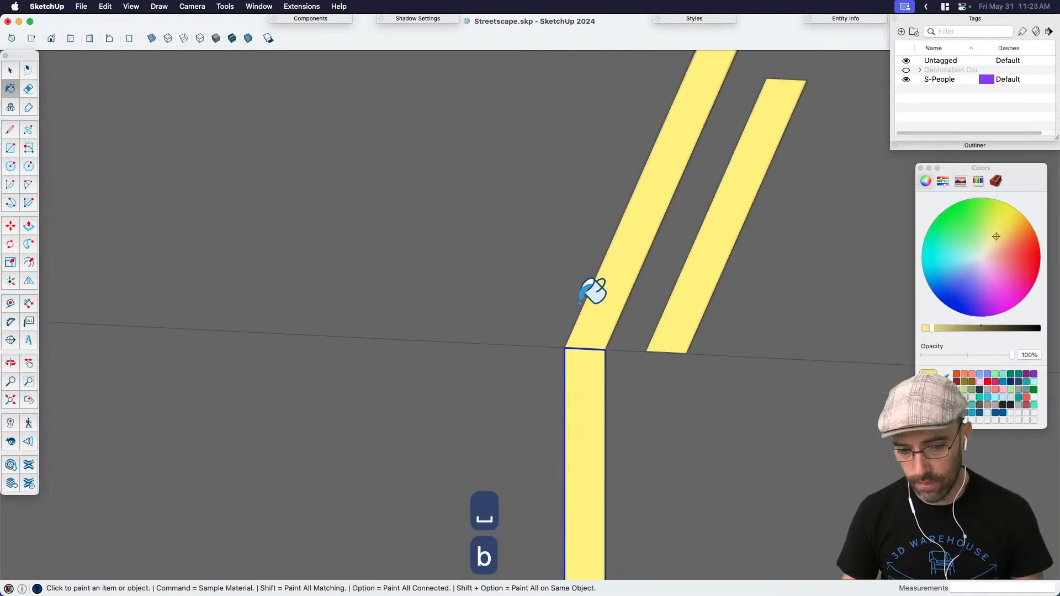
Step: Copy the yellow face strip across so it lines up below the neighbouring dashed yellow line
{"action": "key", "text": "space"}
{"action": "triple_click", "coordinate": [594, 384]}
{"action": "left_click", "coordinate": [594, 387]}
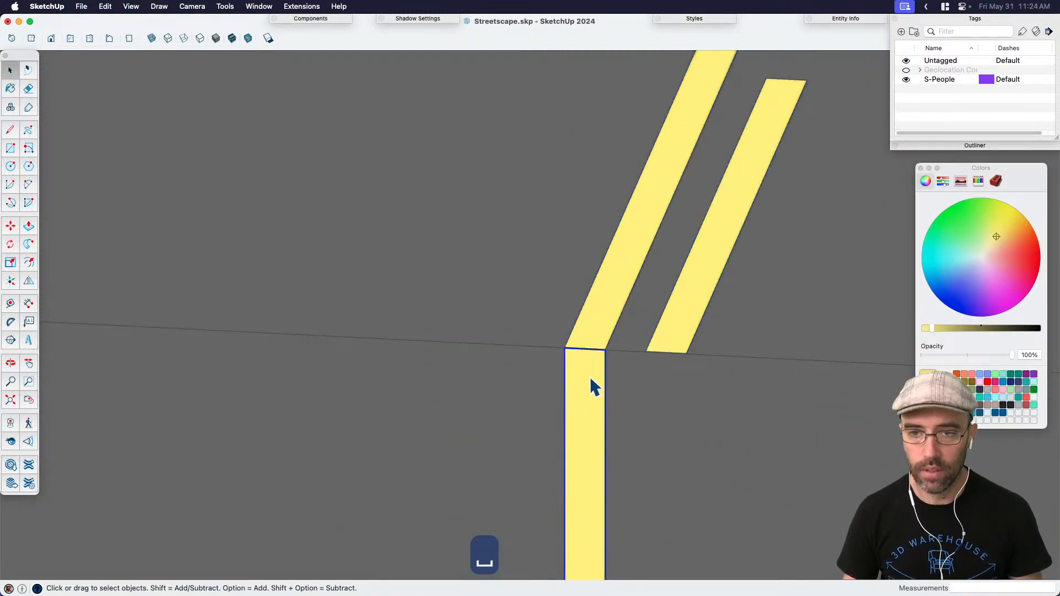
{"action": "key", "text": "m"}
{"action": "scroll", "coordinate": [590, 376], "scroll_direction": "up", "scroll_amount": 3}
{"action": "key", "text": "alt"}
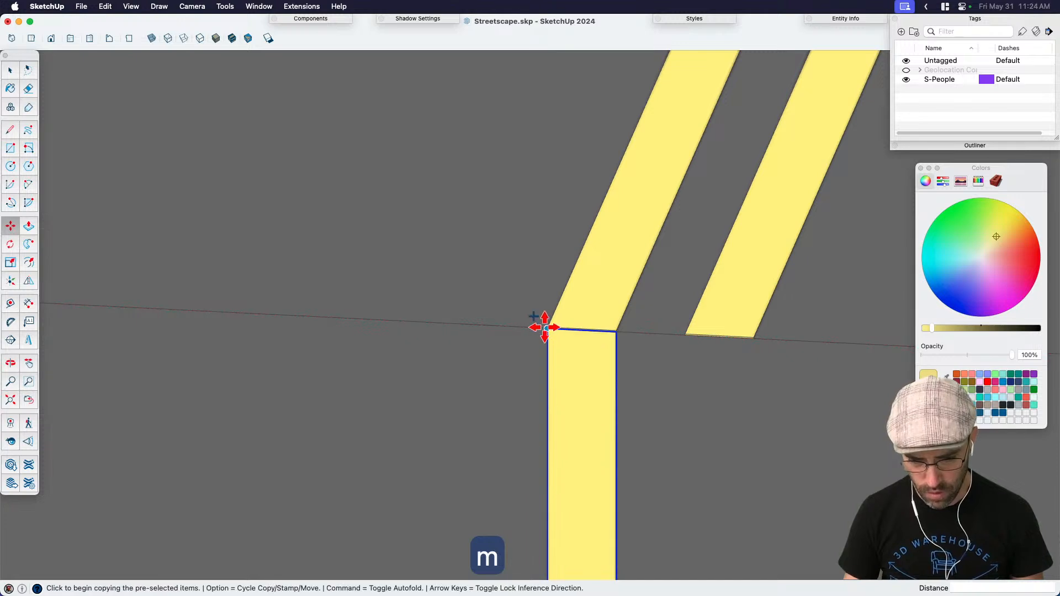
{"action": "left_click", "coordinate": [545, 327]}
{"action": "left_click", "coordinate": [693, 331]}
{"action": "key", "text": "space"}
{"action": "scroll", "coordinate": [641, 334], "scroll_direction": "down", "scroll_amount": 5}
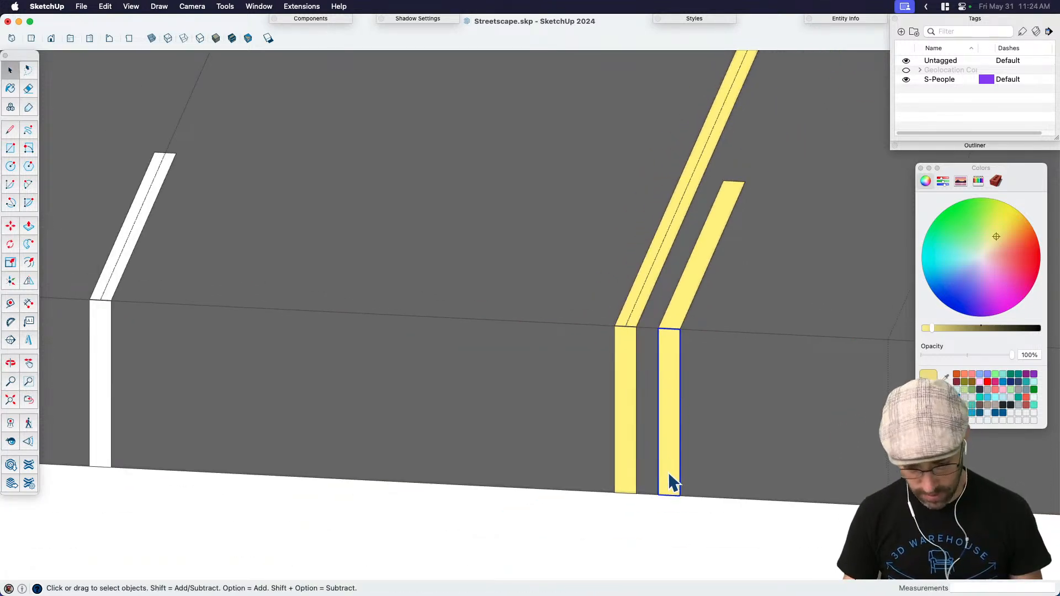
{"action": "key", "text": "s"}
{"action": "scroll", "coordinate": [671, 508], "scroll_direction": "up", "scroll_amount": 5}
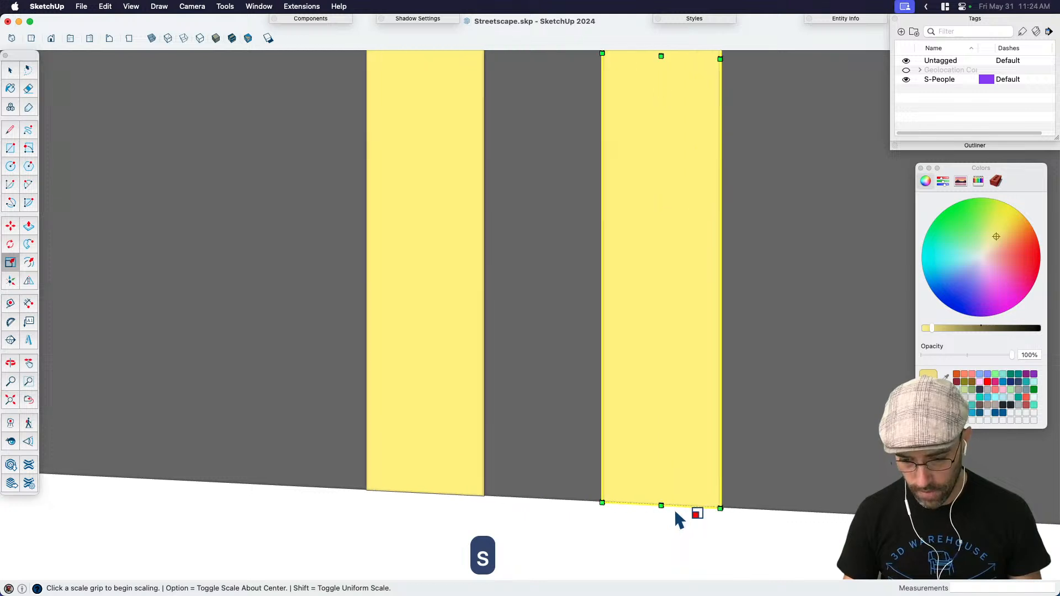
{"action": "key", "text": "space"}
{"action": "scroll", "coordinate": [668, 459], "scroll_direction": "down", "scroll_amount": 5}
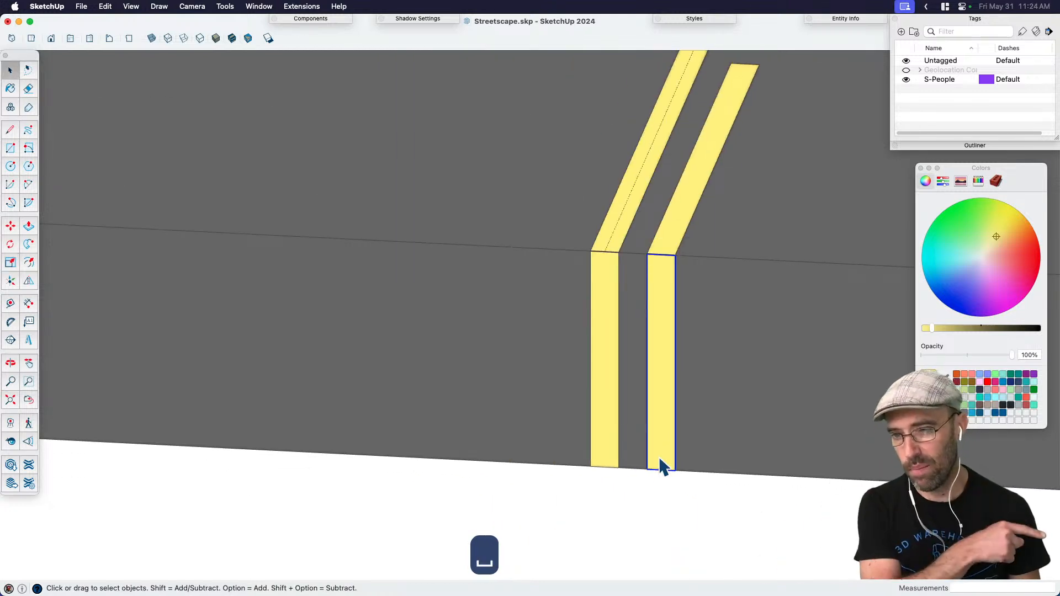
{"action": "key", "text": "space"}
{"action": "scroll", "coordinate": [665, 467], "scroll_direction": "down", "scroll_amount": 5}
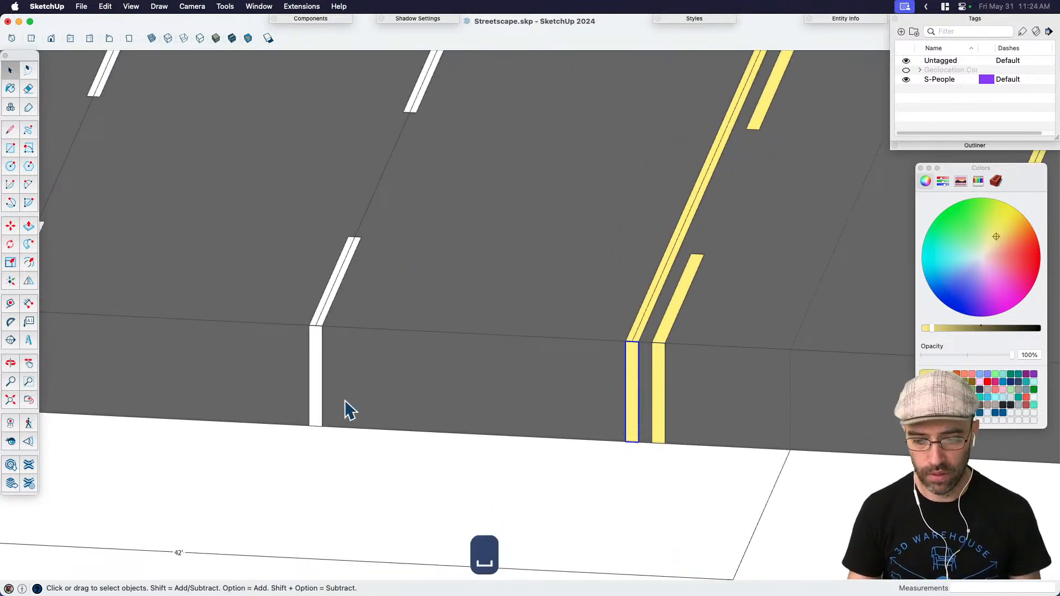
Step: Try moving the lower end of the yellow face strip inside its component to stretch all linked strips
{"action": "left_click", "coordinate": [319, 402]}
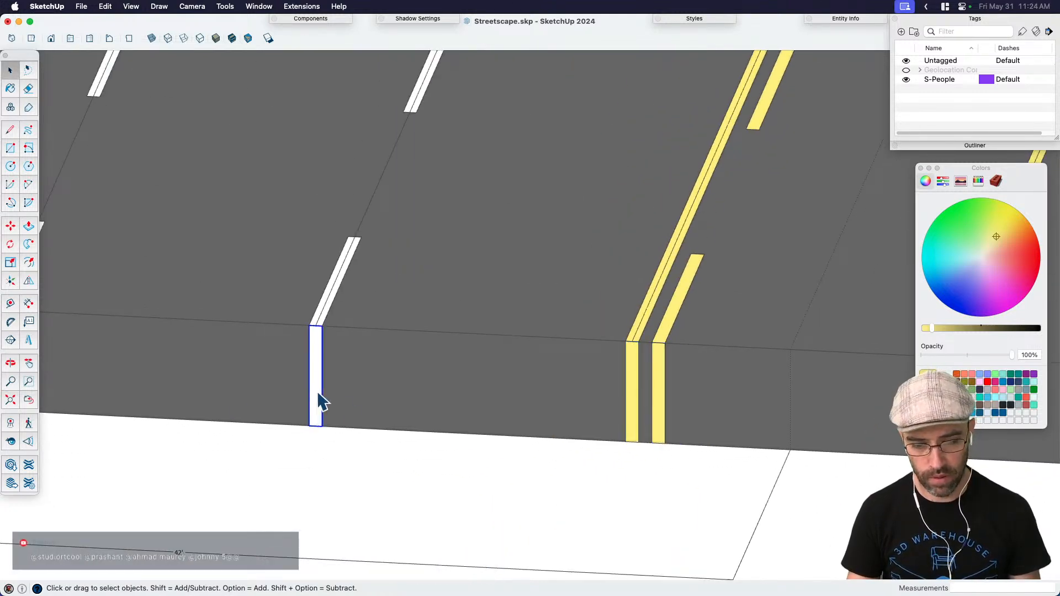
{"action": "left_click", "coordinate": [631, 409]}
{"action": "double_click", "coordinate": [630, 410]}
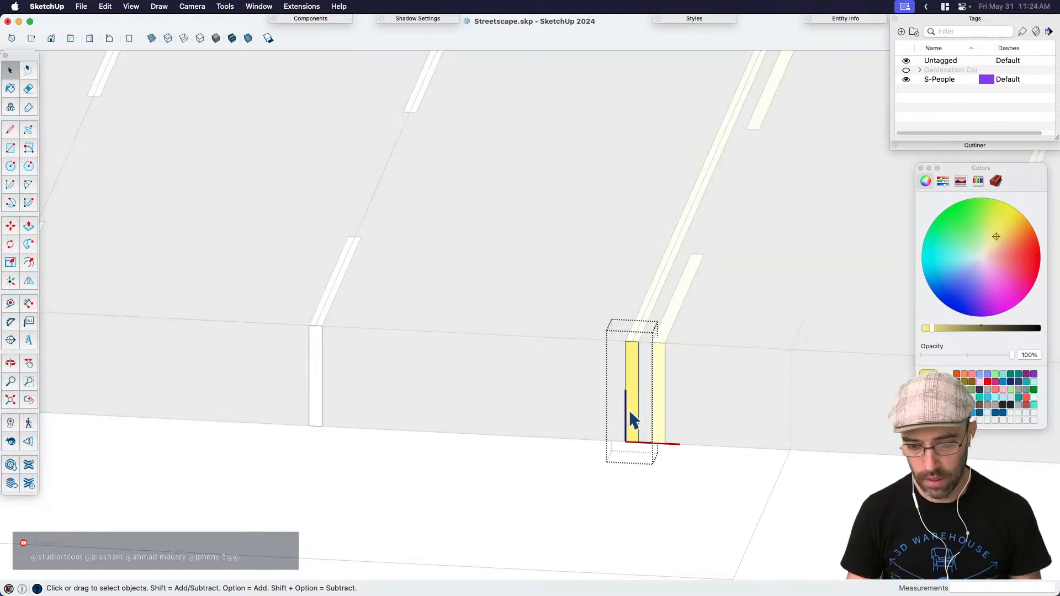
{"action": "key", "text": "m"}
{"action": "left_click", "coordinate": [645, 479]}
{"action": "scroll", "coordinate": [627, 561], "scroll_direction": "down", "scroll_amount": 5}
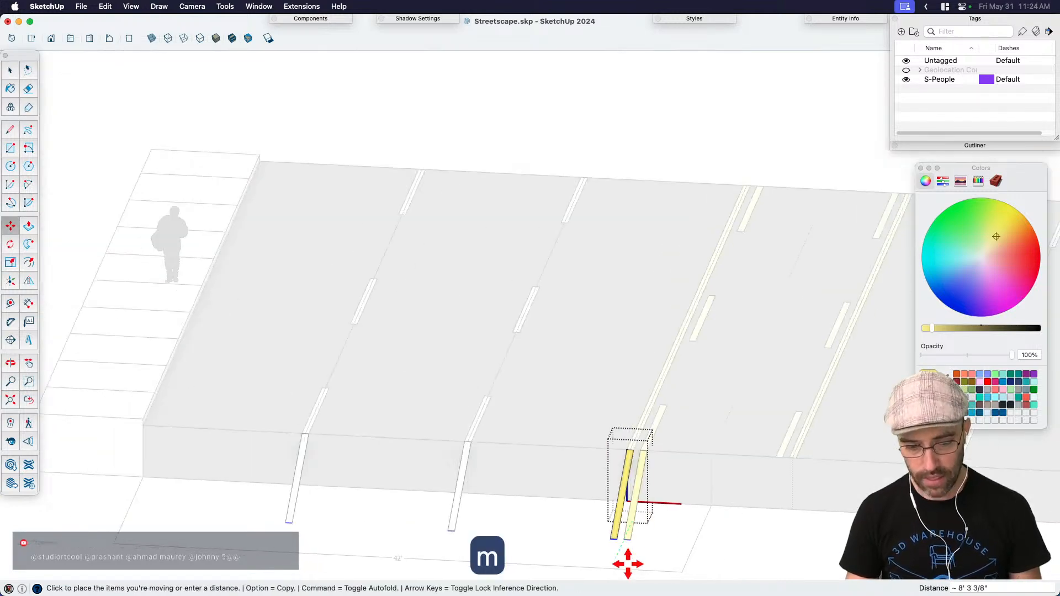
{"action": "scroll", "coordinate": [657, 550], "scroll_direction": "up", "scroll_amount": 6}
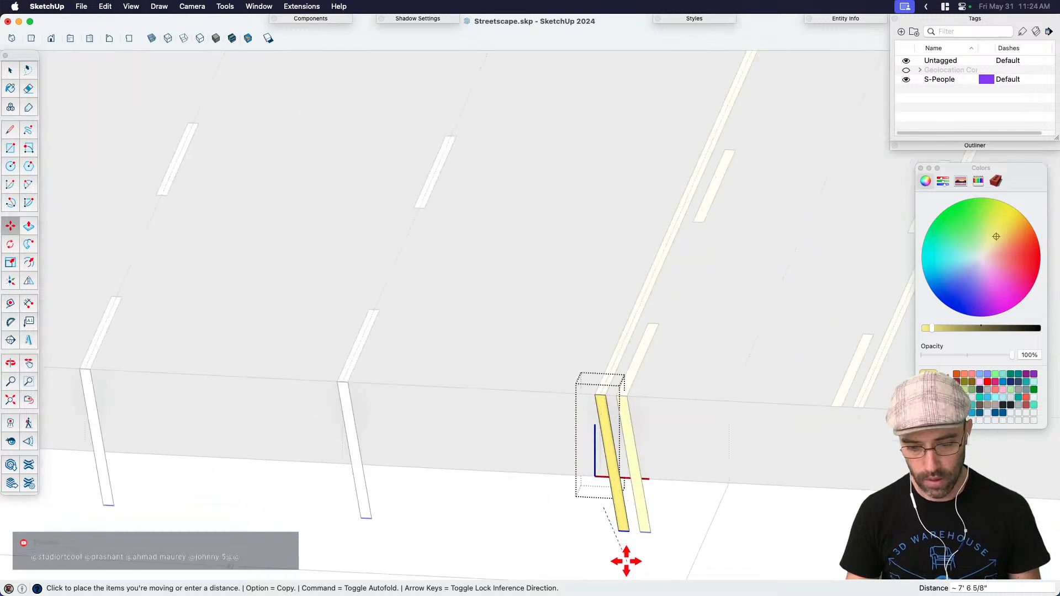
{"action": "left_click", "coordinate": [613, 539]}
{"action": "key", "text": "space"}
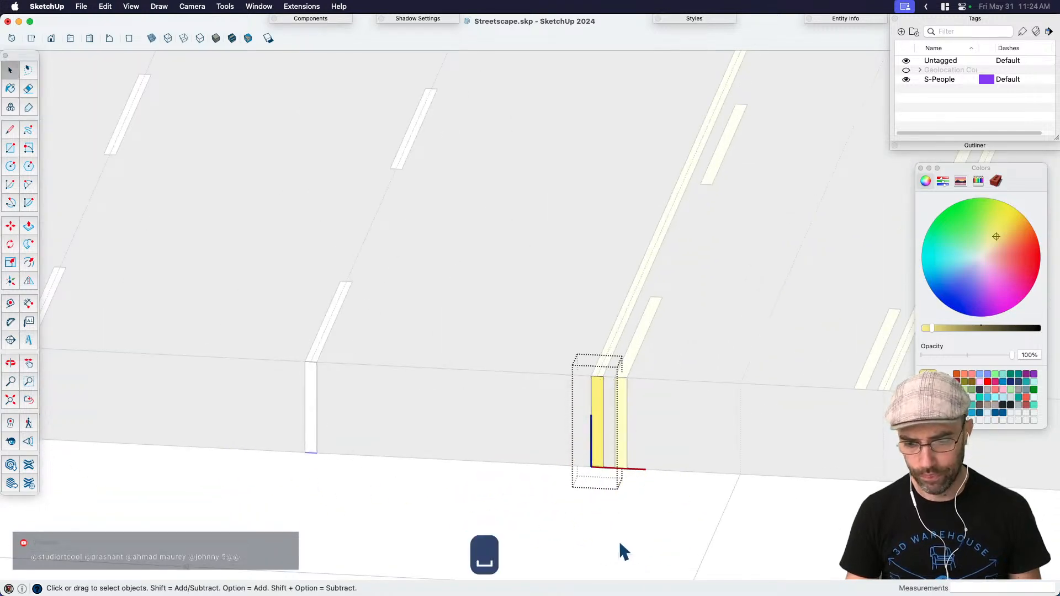
{"action": "left_click", "coordinate": [622, 552]}
Step: Try shortening the face strip below the dashed yellow line by scaling from its lower middle grip, and undo that scaling
{"action": "scroll", "coordinate": [623, 516], "scroll_direction": "up", "scroll_amount": 3}
{"action": "left_click", "coordinate": [622, 447]}
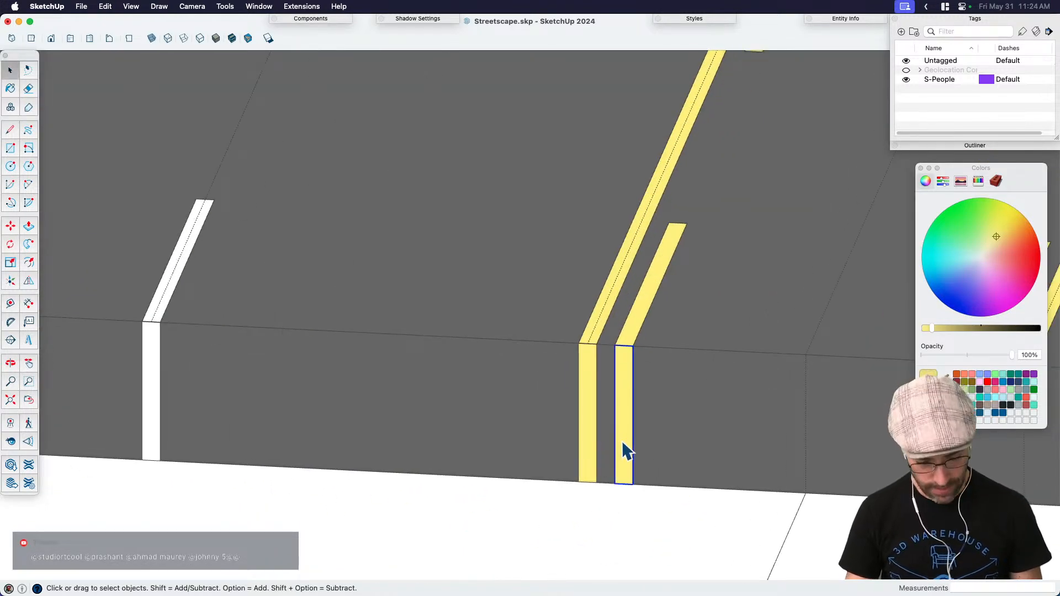
{"action": "key", "text": "s"}
{"action": "scroll", "coordinate": [629, 480], "scroll_direction": "up", "scroll_amount": 2}
{"action": "scroll", "coordinate": [623, 497], "scroll_direction": "up", "scroll_amount": 5}
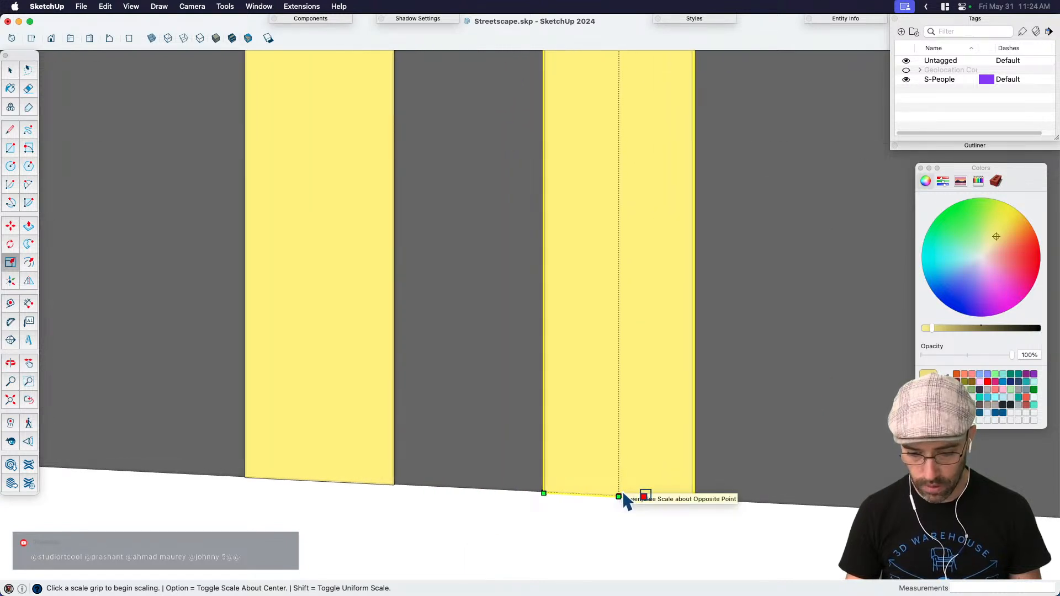
{"action": "middle_click_drag", "start_coordinate": [623, 497], "coordinate": [422, 545]}
{"action": "scroll", "coordinate": [558, 522], "scroll_direction": "up", "scroll_amount": 4}
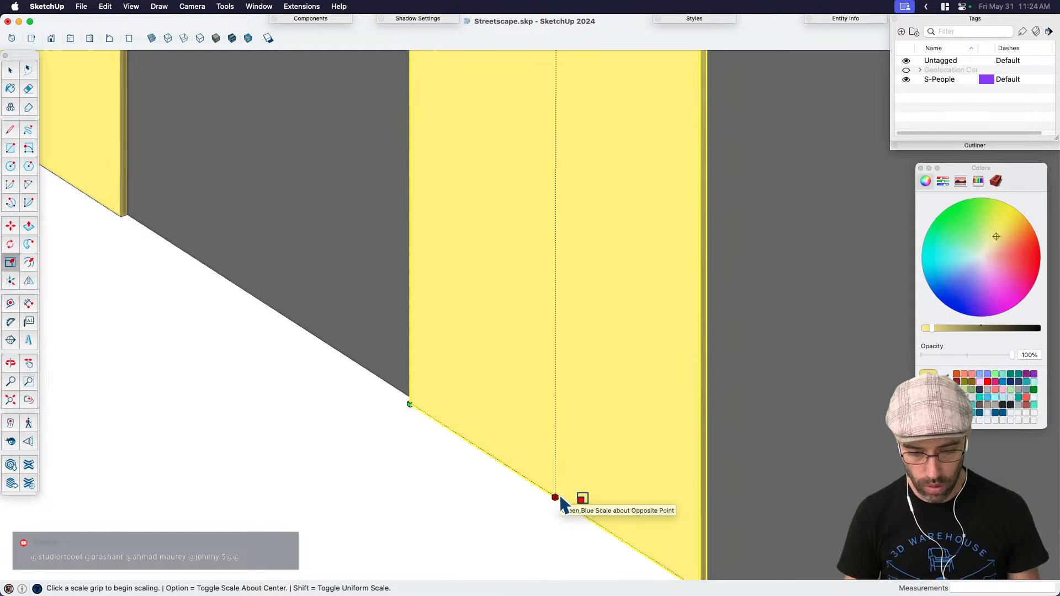
{"action": "left_click", "coordinate": [557, 499]}
{"action": "left_click", "coordinate": [555, 411]}
{"action": "scroll", "coordinate": [554, 410], "scroll_direction": "down", "scroll_amount": 3}
{"action": "key", "text": "super+z"}
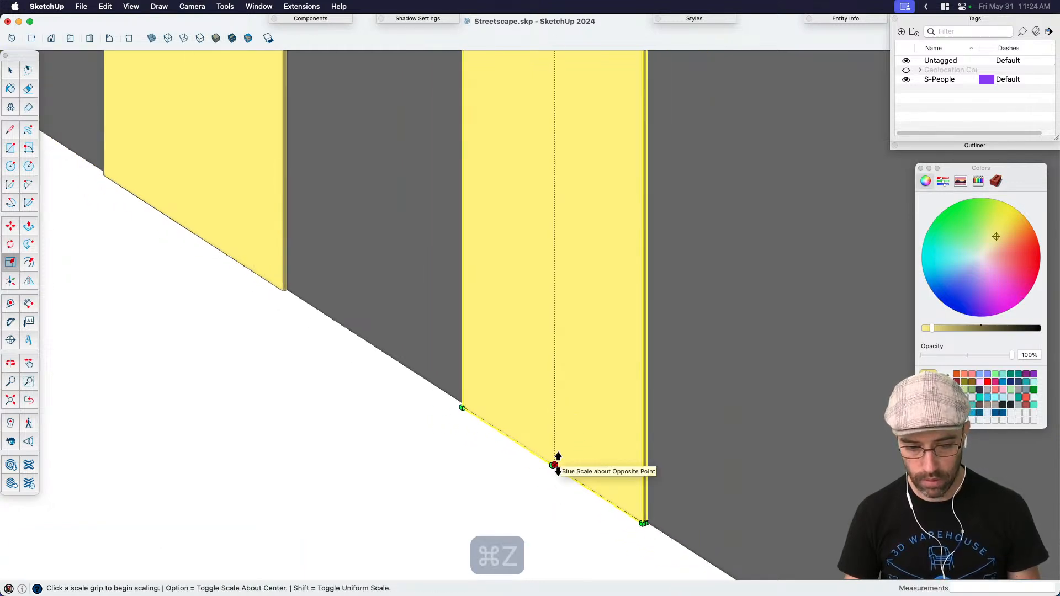
Step: Scale the face strip below the dashed yellow line vertically to 0.5 from its lower end
{"action": "left_click", "coordinate": [553, 466]}
{"action": "left_click", "coordinate": [561, 438]}
{"action": "type", "text": ".5"}
{"action": "key", "text": "Return"}
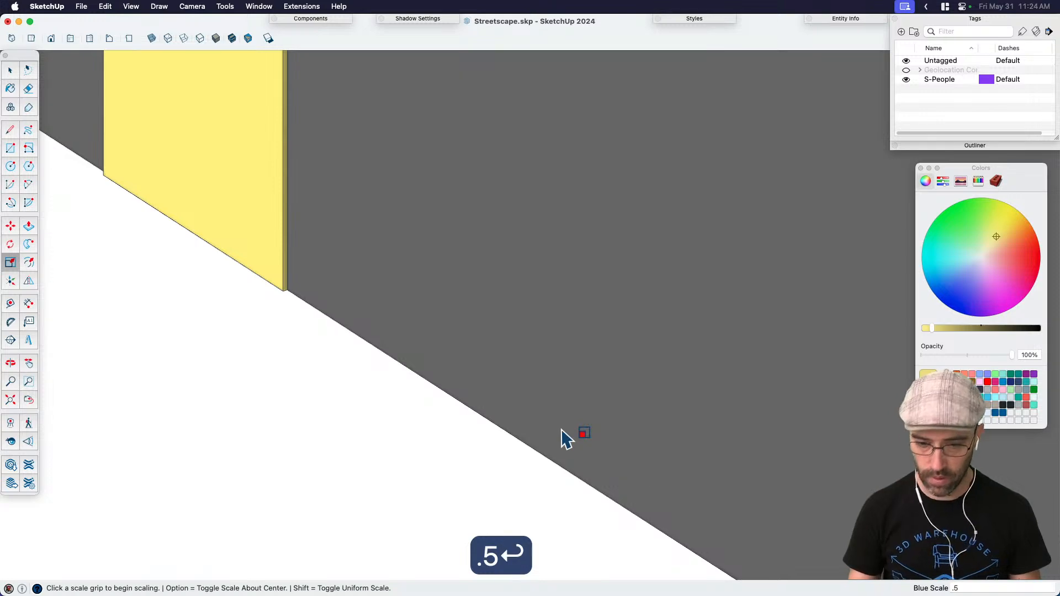
{"action": "key", "text": "space"}
{"action": "scroll", "coordinate": [569, 431], "scroll_direction": "down", "scroll_amount": 5}
{"action": "scroll", "coordinate": [553, 386], "scroll_direction": "down", "scroll_amount": 1}
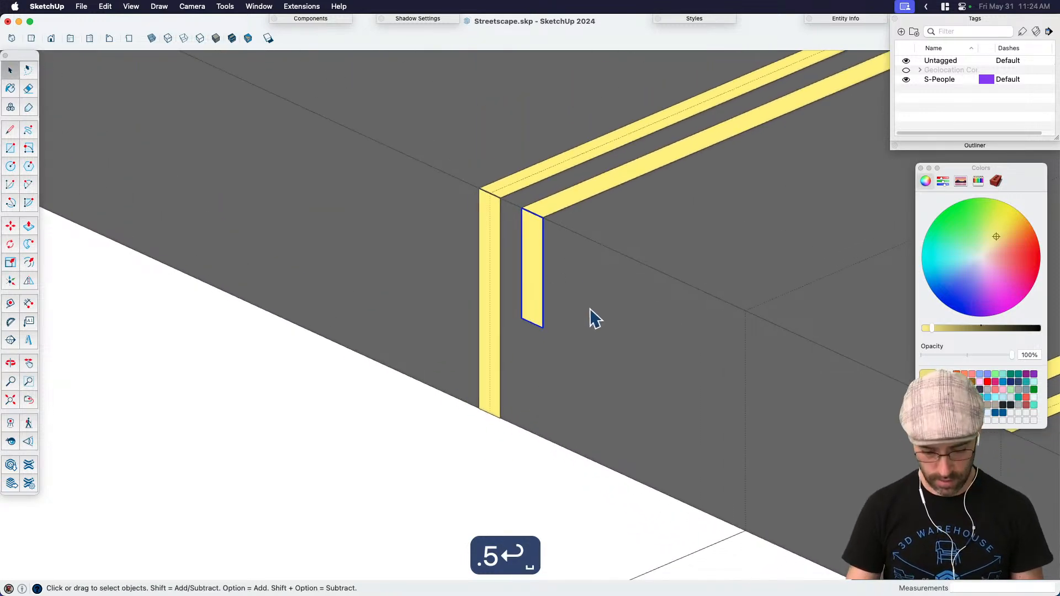
Step: Move the shortened yellow strip straight down about 1' 1 1/2" on the road's front face
{"action": "key", "text": "m"}
{"action": "left_click", "coordinate": [591, 305]}
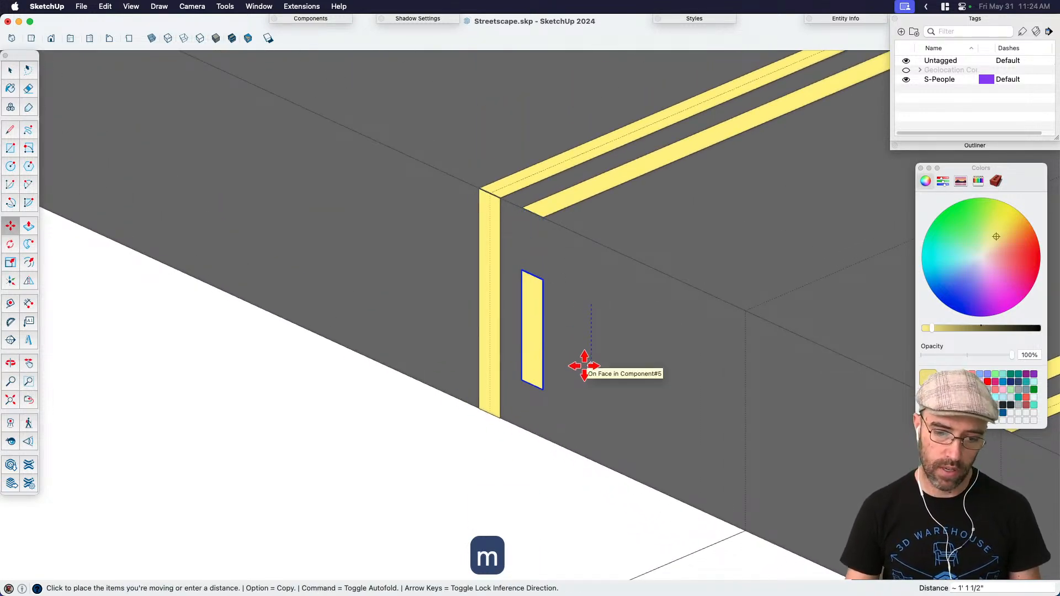
{"action": "left_click", "coordinate": [585, 366]}
{"action": "key", "text": "space"}
Step: Group the four front-face strips and transfer them in place into the mirrored road component
{"action": "scroll", "coordinate": [488, 386], "scroll_direction": "down", "scroll_amount": 3}
{"action": "scroll", "coordinate": [562, 350], "scroll_direction": "up", "scroll_amount": 5}
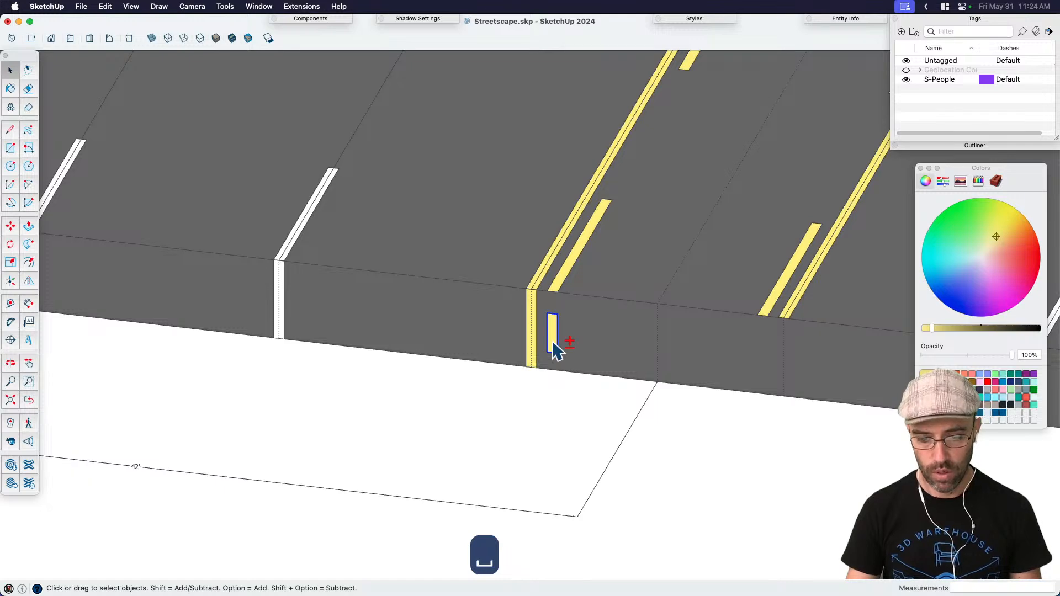
{"action": "scroll", "coordinate": [558, 351], "scroll_direction": "down", "scroll_amount": 3}
{"action": "left_click_drag", "start_coordinate": [280, 268], "coordinate": [588, 380]}
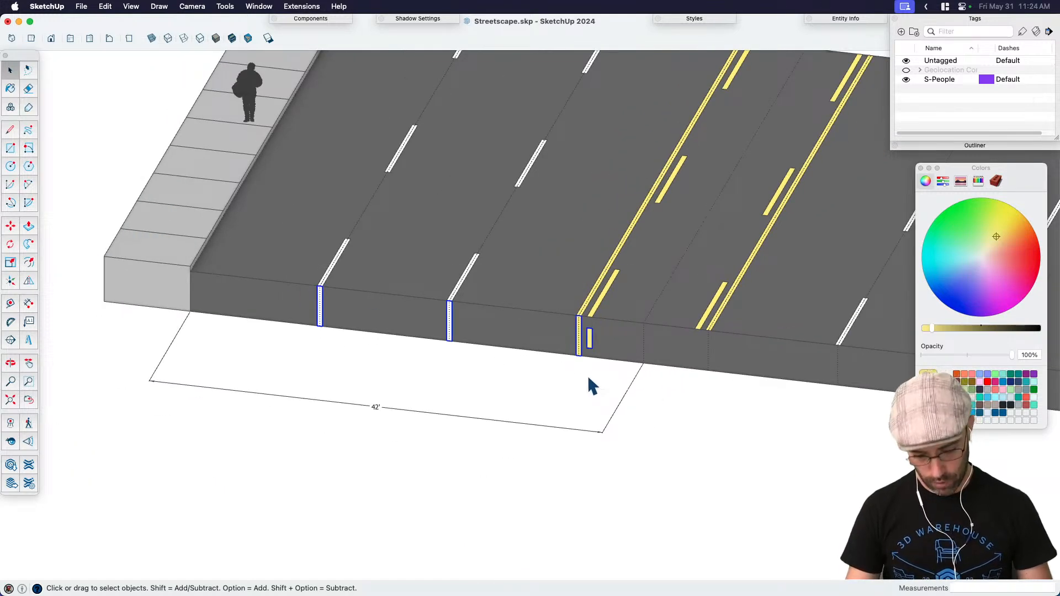
{"action": "key", "text": "super+g"}
{"action": "key", "text": "super+c"}
{"action": "key", "text": "BackSpace"}
{"action": "double_click", "coordinate": [535, 346]}
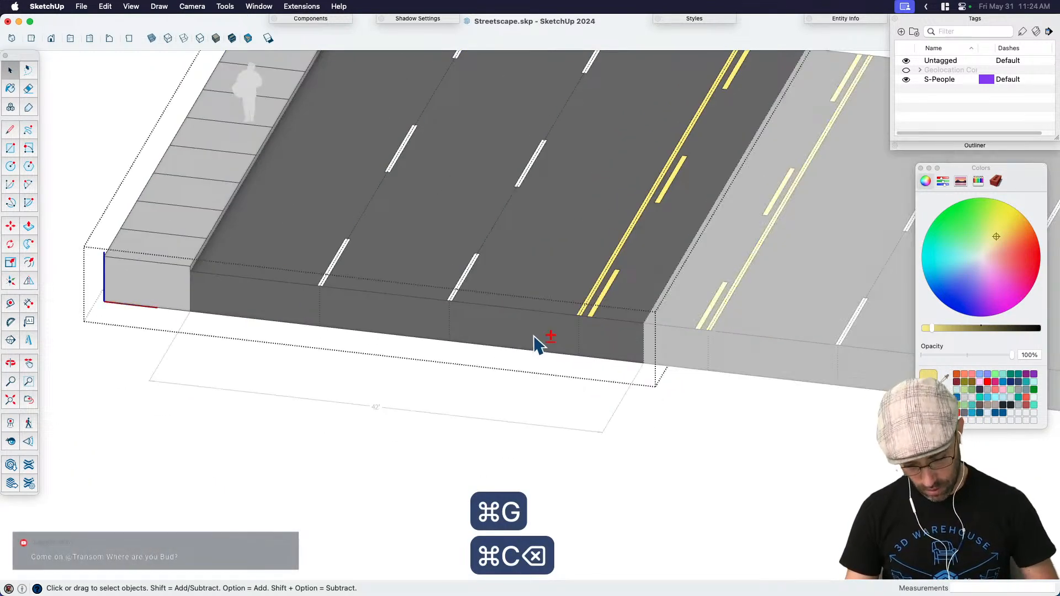
{"action": "key", "text": "super+shift+v"}
{"action": "left_click", "coordinate": [605, 458]}
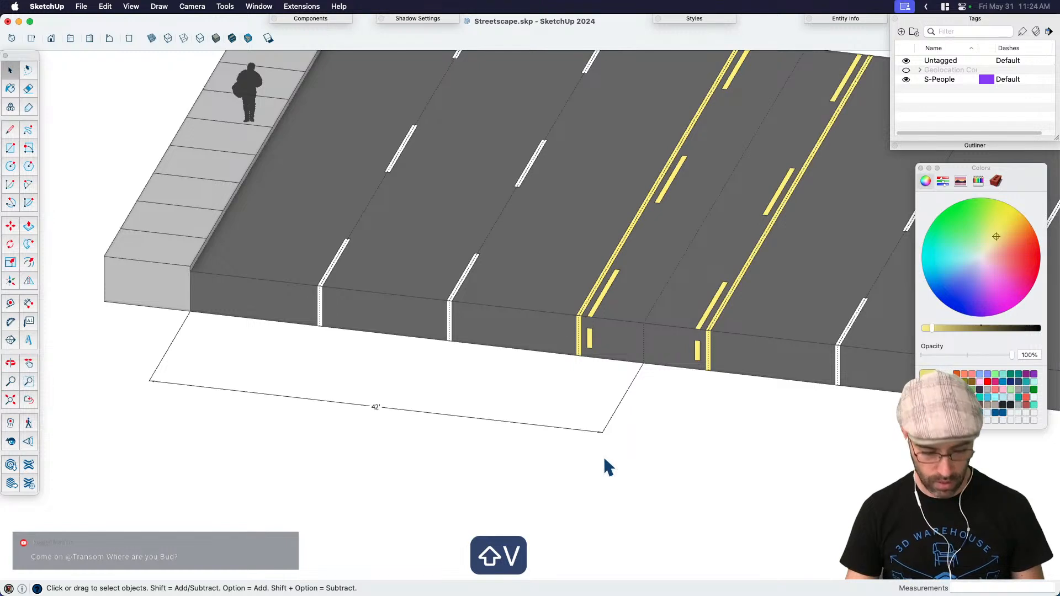
Step: Turn off the hidden geometry display and show the street section in the front view
{"action": "key", "text": "j"}
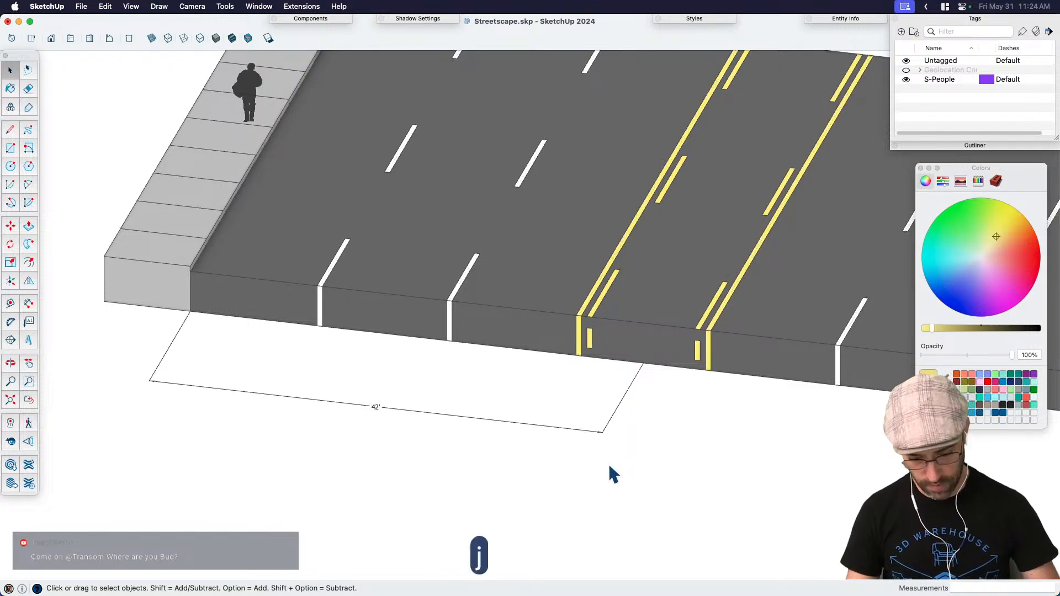
{"action": "key", "text": "super+3"}
{"action": "key", "text": "h"}
{"action": "left_click_drag", "start_coordinate": [767, 430], "coordinate": [575, 461]}
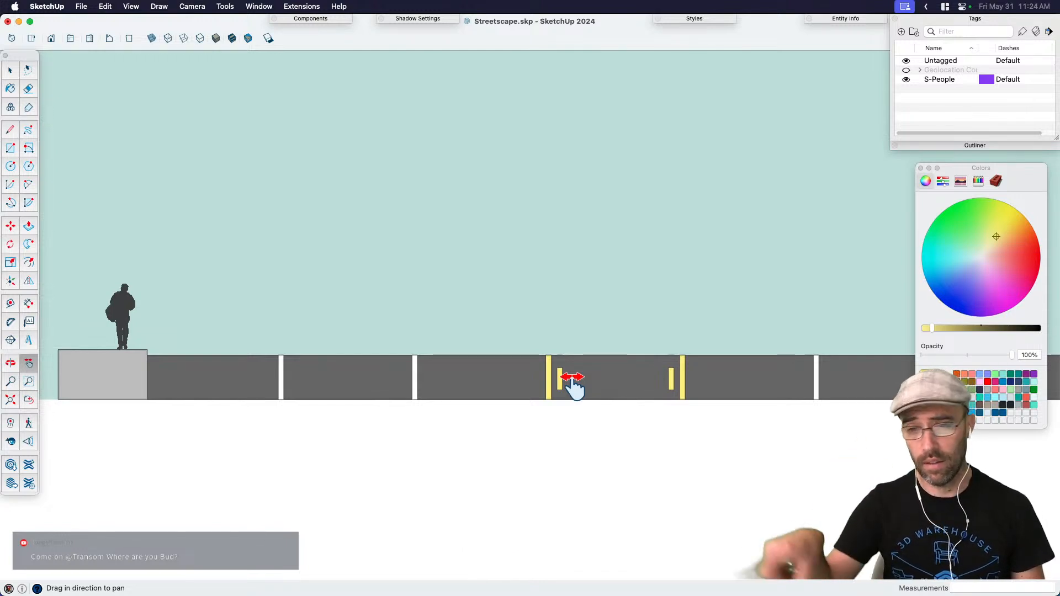
{"action": "key", "text": "space"}
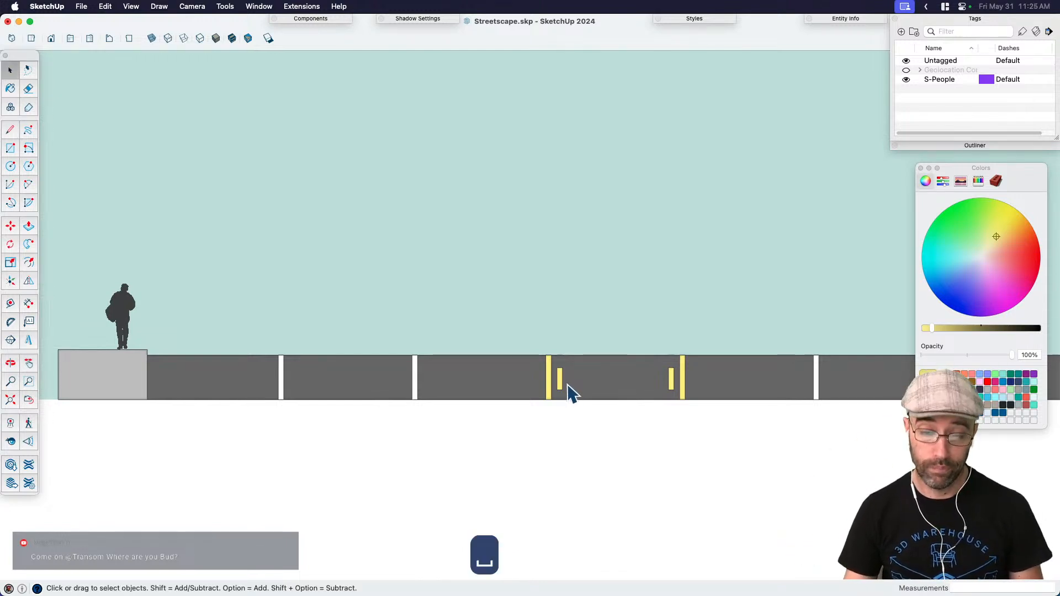
Step: Delete the short yellow strips, and undo back to the ungrouped full-length strips on one half of the road
{"action": "mouse_move", "coordinate": [563, 378]}
{"action": "left_mouse_down"}
{"action": "mouse_move", "coordinate": [559, 370]}
{"action": "mouse_move", "coordinate": [565, 381]}
{"action": "left_mouse_up"}
{"action": "key", "text": "BackSpace"}
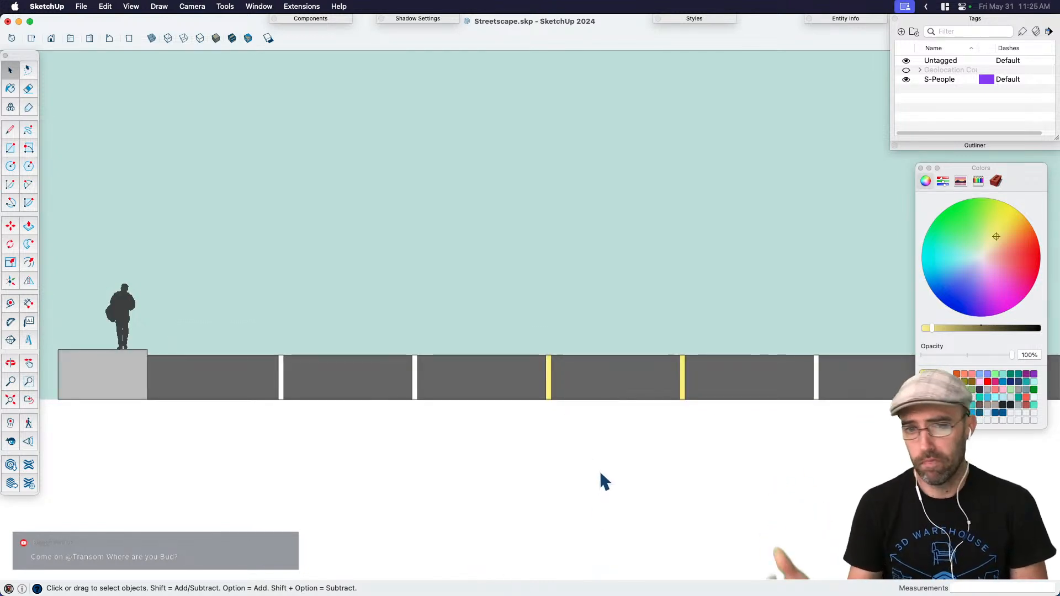
{"action": "key", "text": "super+z"}
{"action": "key", "text": "super+z"}
{"action": "key", "text": "super+z"}
{"action": "key", "text": "super+z"}
{"action": "key", "text": "super+z"}
{"action": "key", "text": "super+z"}
{"action": "key", "text": "super+z"}
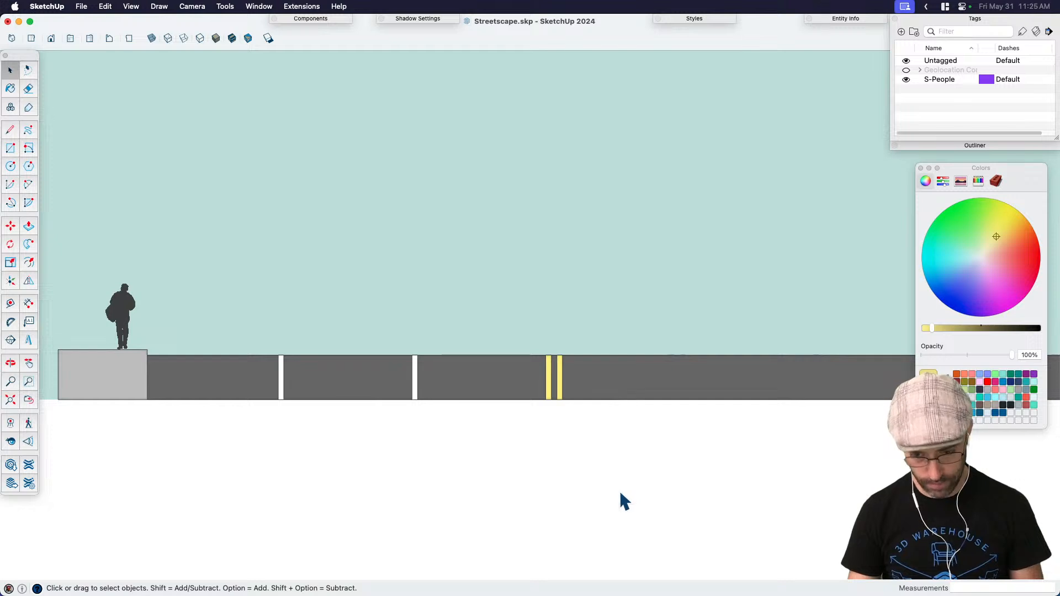
Step: Group the four full-length strips on the road's front face and transfer the group in place into the mirrored road component
{"action": "scroll", "coordinate": [621, 498], "scroll_direction": "down", "scroll_amount": 2}
{"action": "left_click", "coordinate": [571, 421]}
{"action": "left_click_drag", "start_coordinate": [396, 394], "coordinate": [629, 475]}
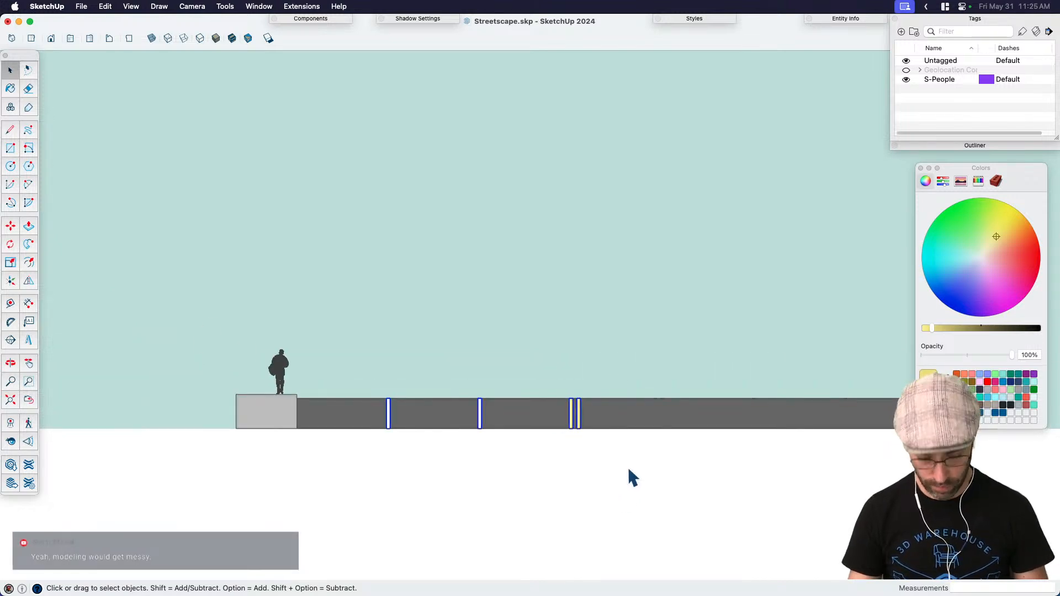
{"action": "key", "text": "super+c"}
{"action": "key", "text": "super+g"}
{"action": "key", "text": "super+c"}
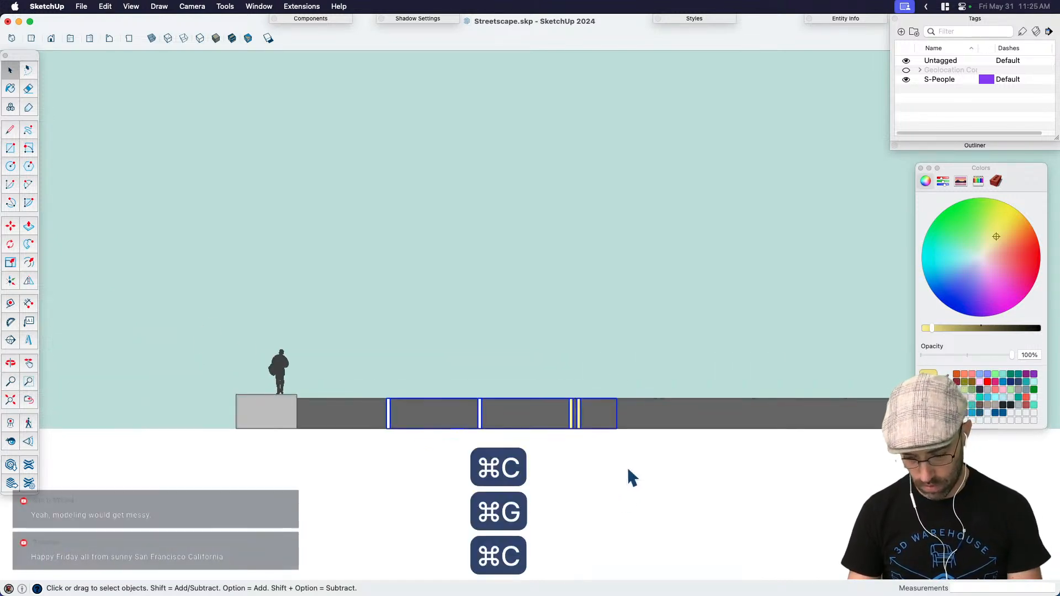
{"action": "key", "text": "BackSpace"}
{"action": "double_click", "coordinate": [545, 419]}
{"action": "key", "text": "shift+v"}
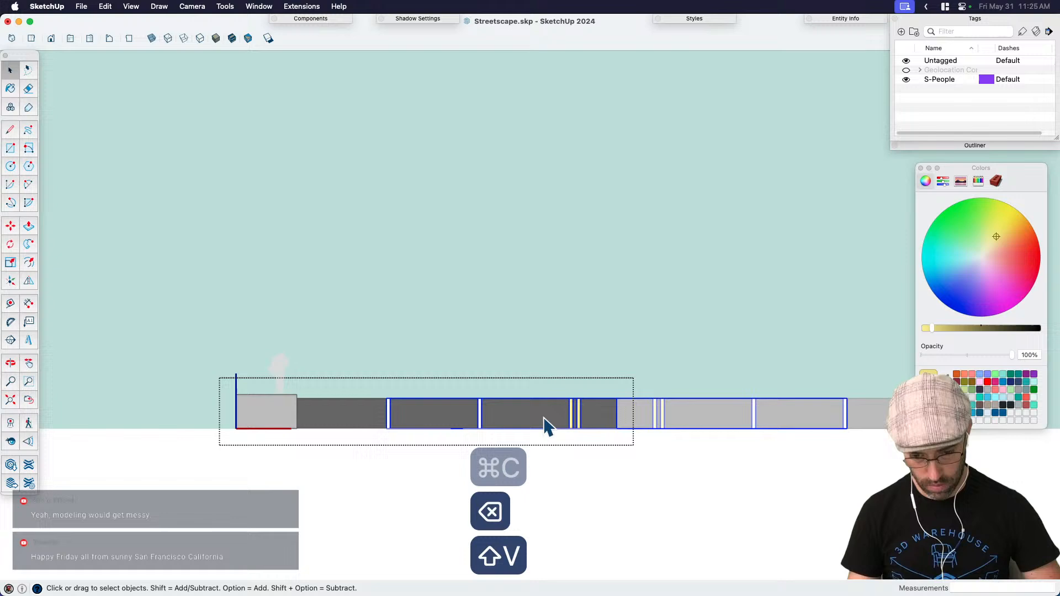
{"action": "left_click", "coordinate": [561, 345]}
{"action": "middle_click_drag", "start_coordinate": [562, 345], "coordinate": [550, 390]}
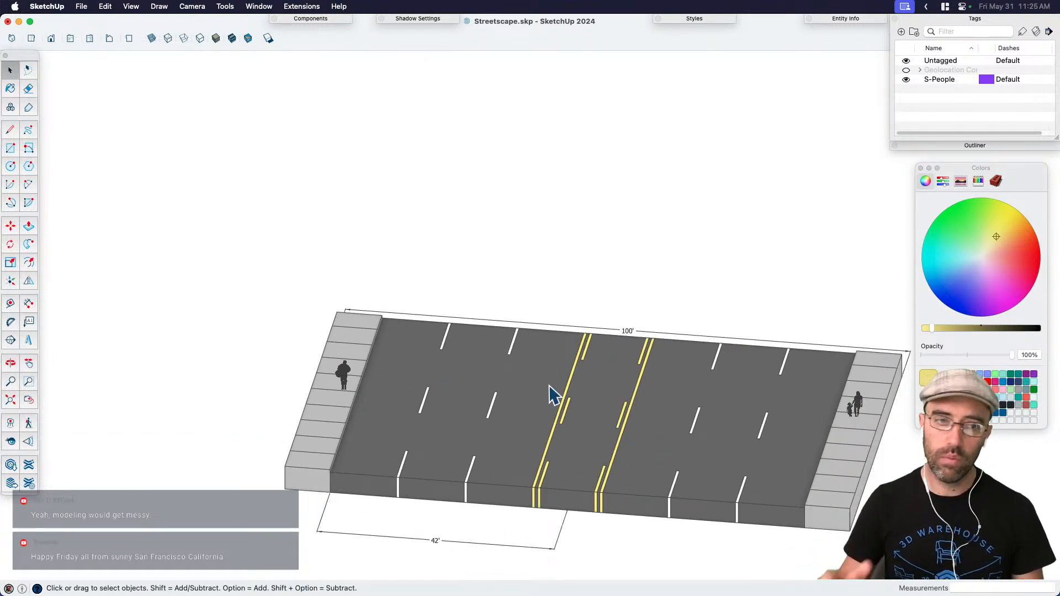
Step: Select the road half with the single pedestrian and display the geolocation aerial imagery around the street model
{"action": "middle_click_drag", "start_coordinate": [315, 366], "coordinate": [504, 502]}
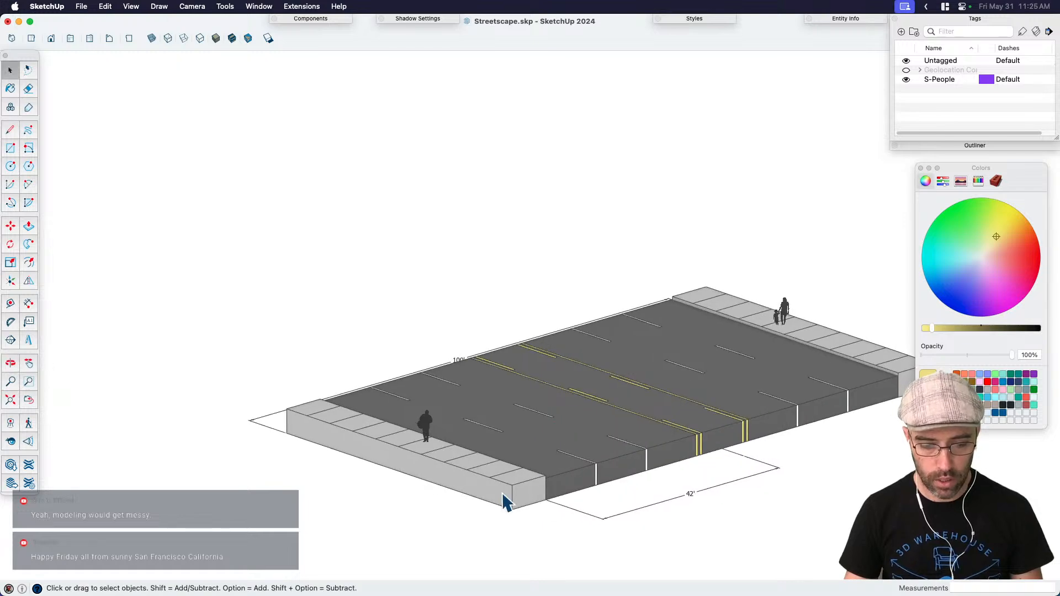
{"action": "left_click", "coordinate": [505, 500]}
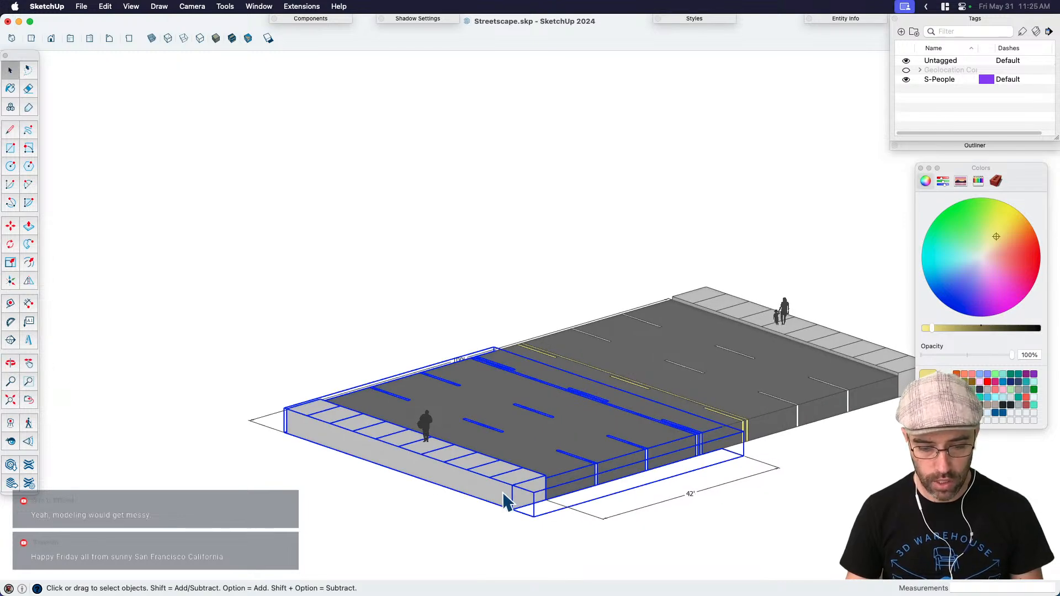
{"action": "left_click", "coordinate": [906, 70]}
{"action": "middle_click_drag", "start_coordinate": [547, 289], "coordinate": [454, 426]}
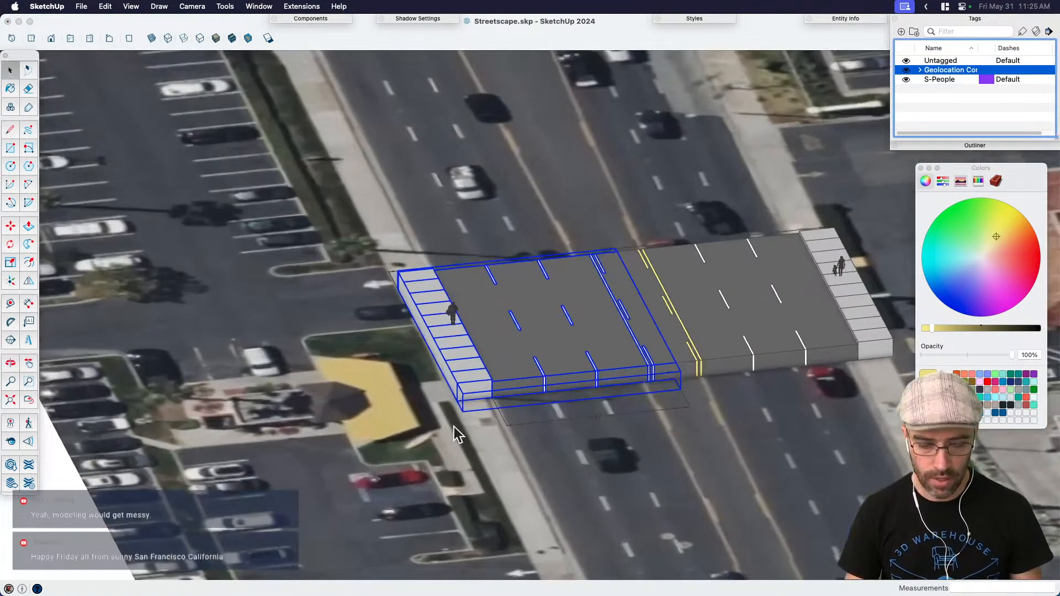
{"action": "key", "text": "super+c"}
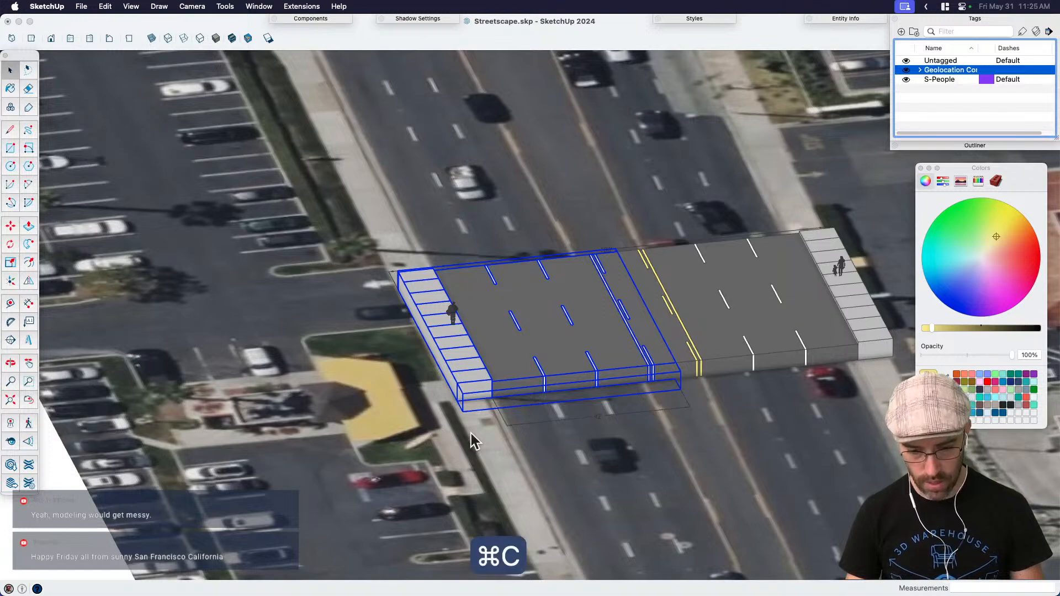
{"action": "key", "text": "shift+c"}
{"action": "left_click", "coordinate": [464, 439]}
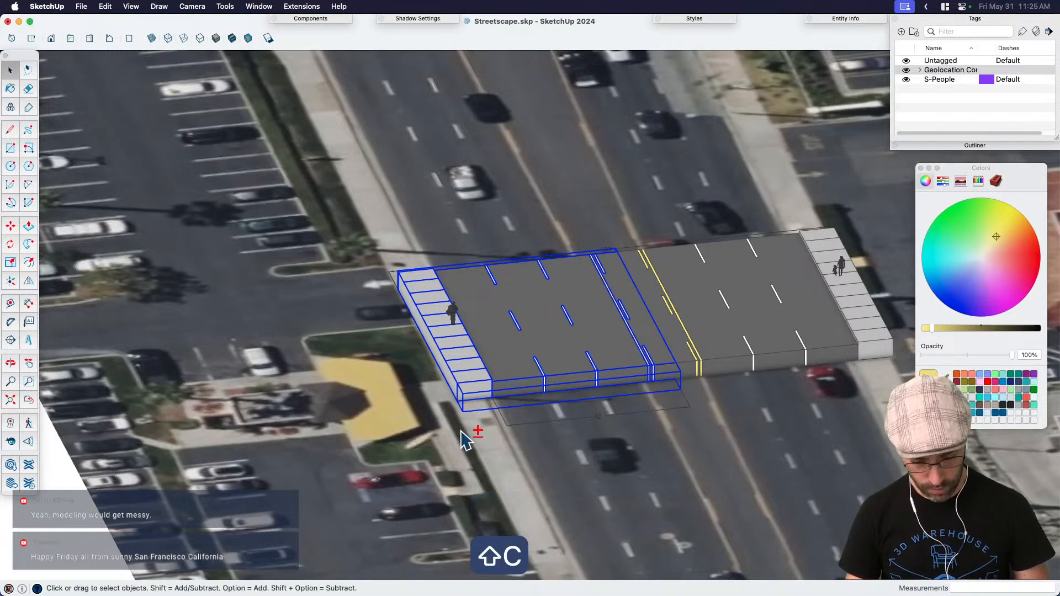
{"action": "key", "text": "shift+c"}
{"action": "key", "text": "space"}
Step: Examine the aerial imagery beyond both sidewalks for the planting strips and other features bordering the street
{"action": "key", "text": "h"}
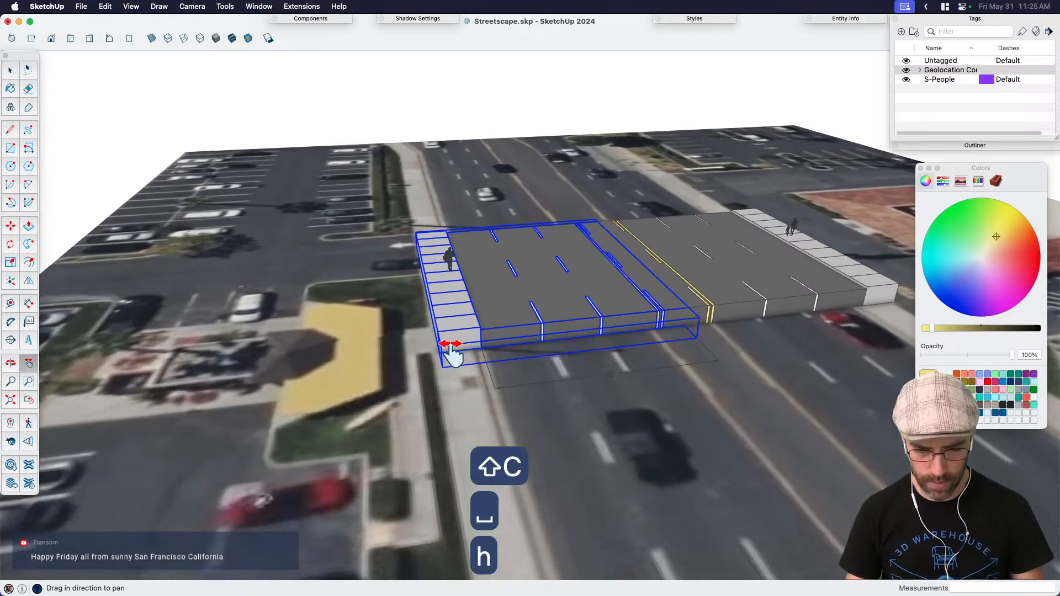
{"action": "left_click_drag", "start_coordinate": [450, 350], "coordinate": [407, 337]}
{"action": "middle_click_drag", "start_coordinate": [407, 337], "coordinate": [634, 371]}
{"action": "left_click_drag", "start_coordinate": [338, 304], "coordinate": [439, 359]}
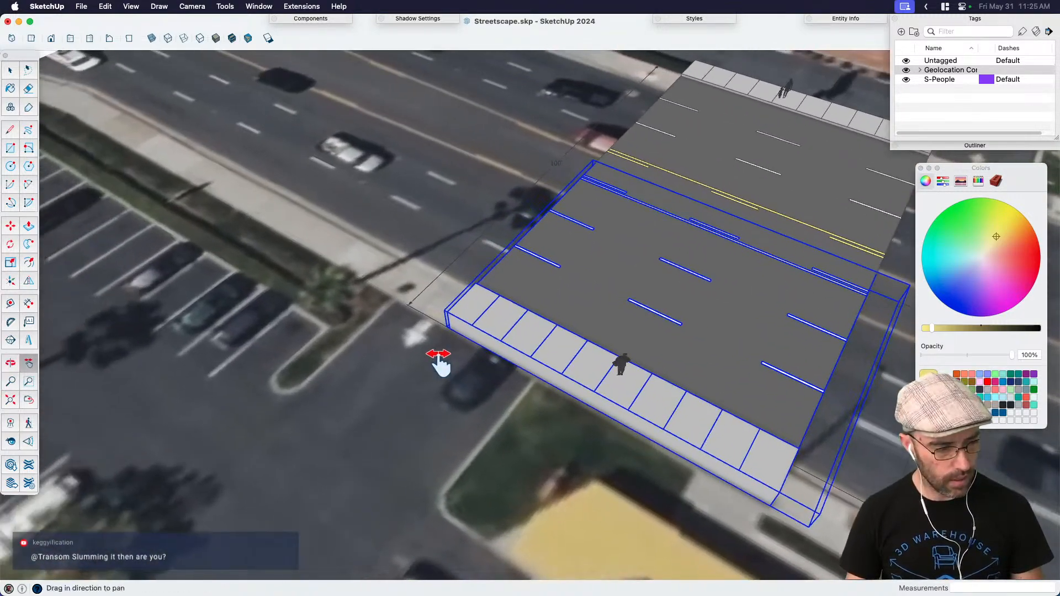
{"action": "scroll", "coordinate": [354, 293], "scroll_direction": "up", "scroll_amount": 3}
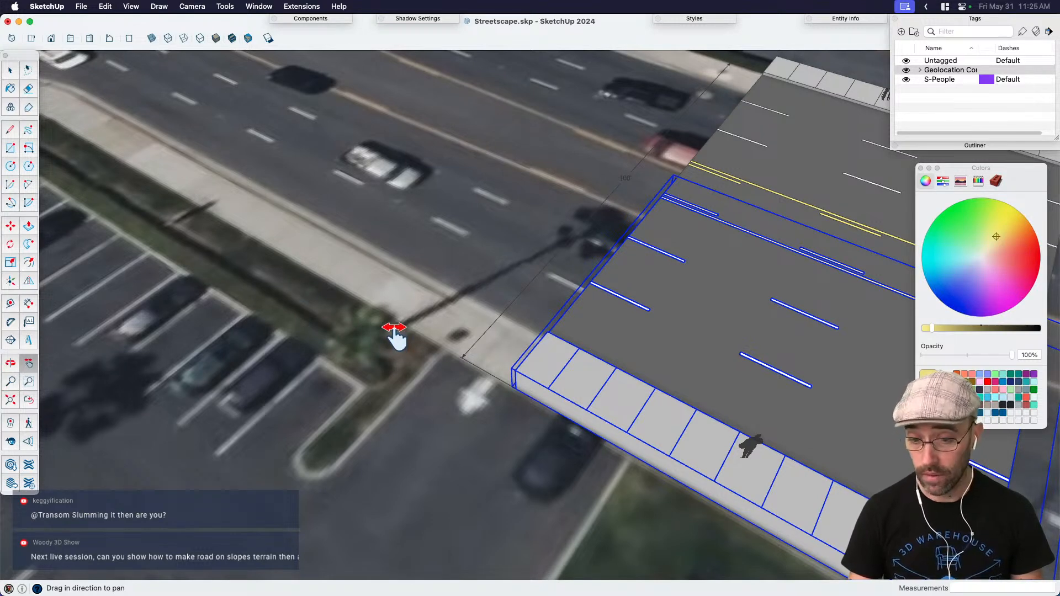
{"action": "scroll", "coordinate": [316, 295], "scroll_direction": "down", "scroll_amount": 3}
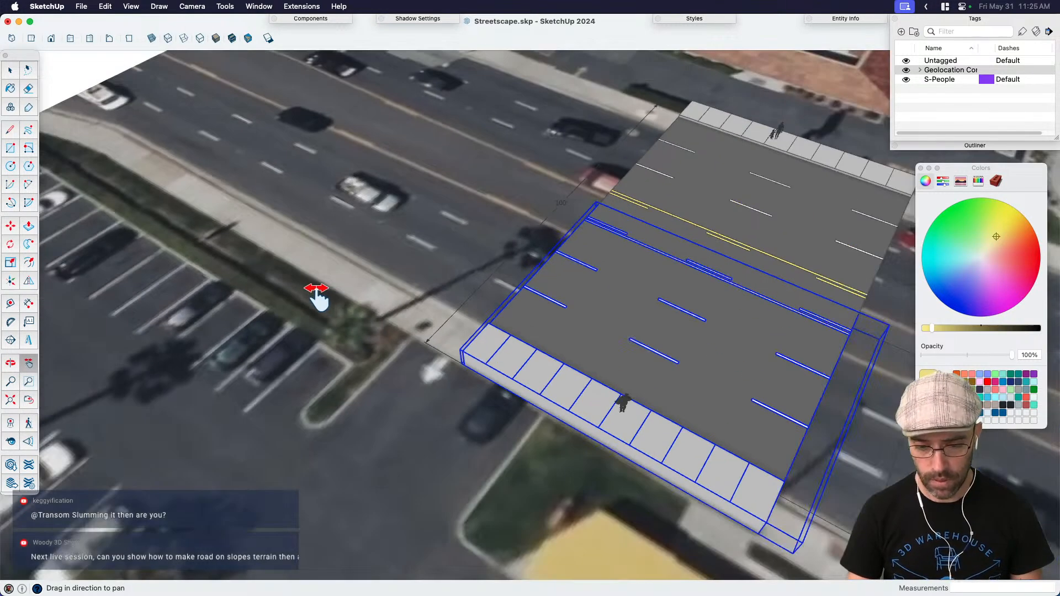
{"action": "key", "text": "h"}
{"action": "left_click_drag", "start_coordinate": [318, 298], "coordinate": [327, 317]}
{"action": "left_click_drag", "start_coordinate": [675, 277], "coordinate": [457, 420]}
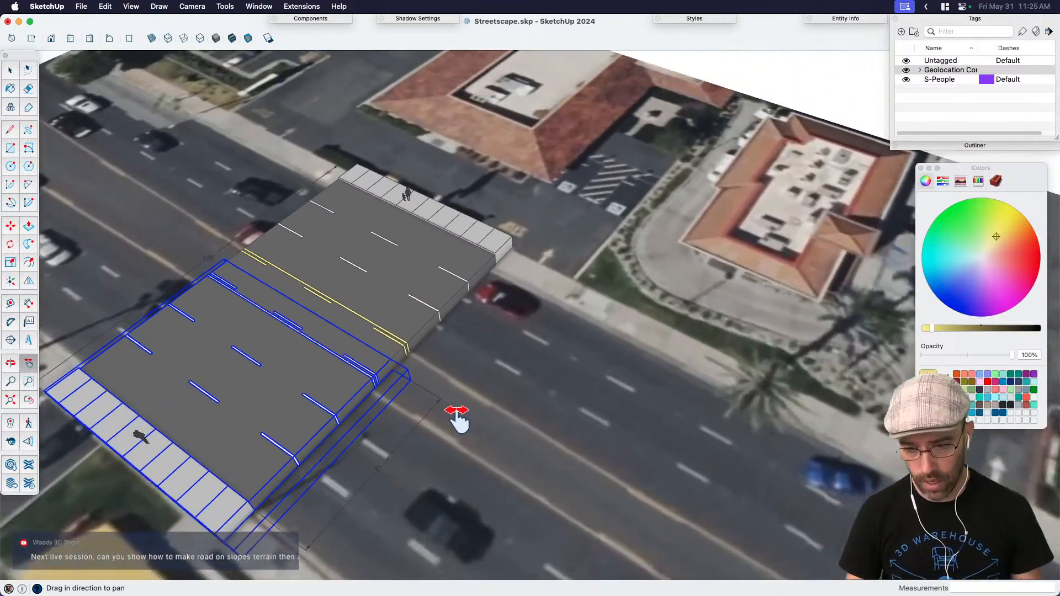
{"action": "scroll", "coordinate": [647, 303], "scroll_direction": "up", "scroll_amount": 5}
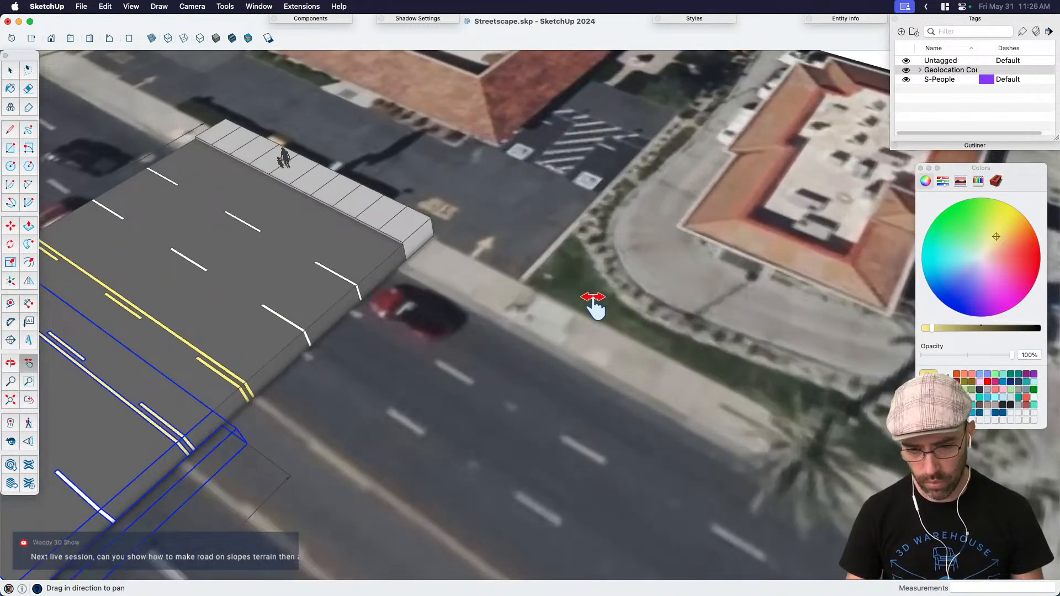
{"action": "left_click_drag", "start_coordinate": [592, 305], "coordinate": [691, 415]}
{"action": "left_click_drag", "start_coordinate": [435, 303], "coordinate": [511, 176]}
{"action": "middle_click_drag", "start_coordinate": [673, 191], "coordinate": [540, 254]}
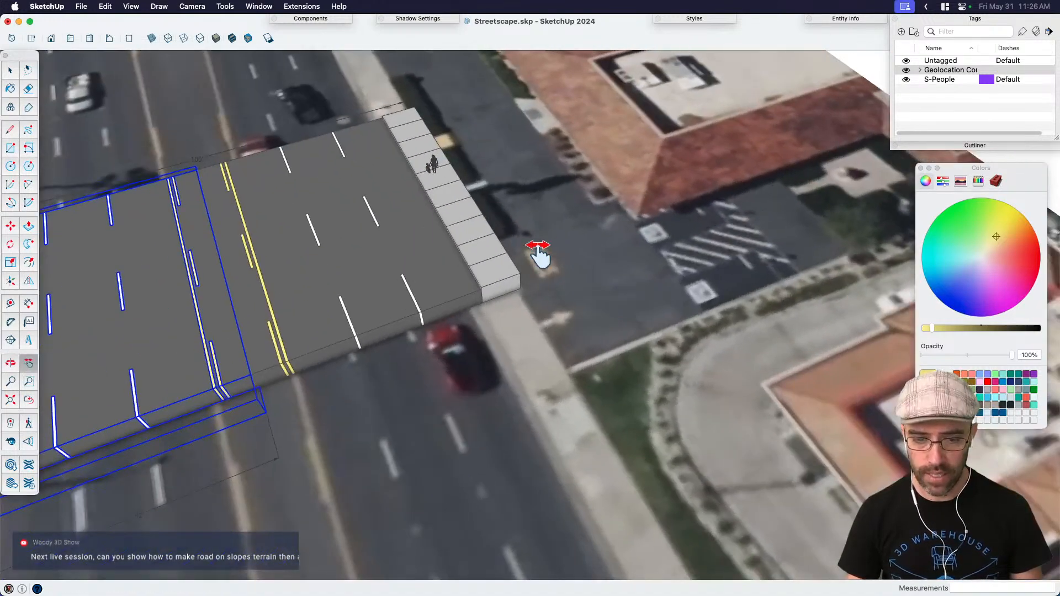
{"action": "left_click_drag", "start_coordinate": [547, 243], "coordinate": [376, 118]}
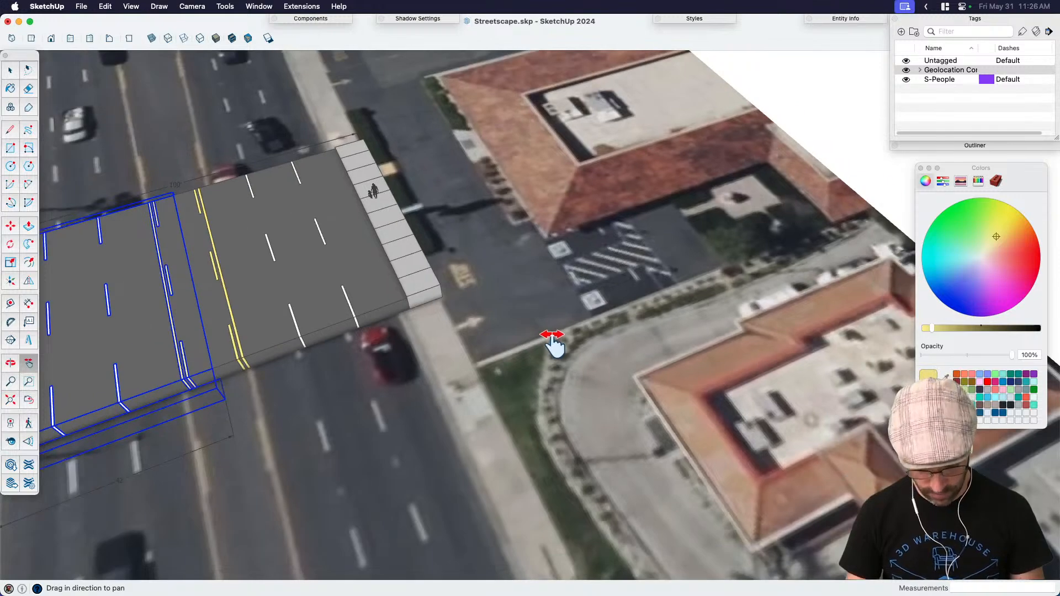
{"action": "key", "text": "h"}
{"action": "left_click_drag", "start_coordinate": [551, 343], "coordinate": [726, 327]}
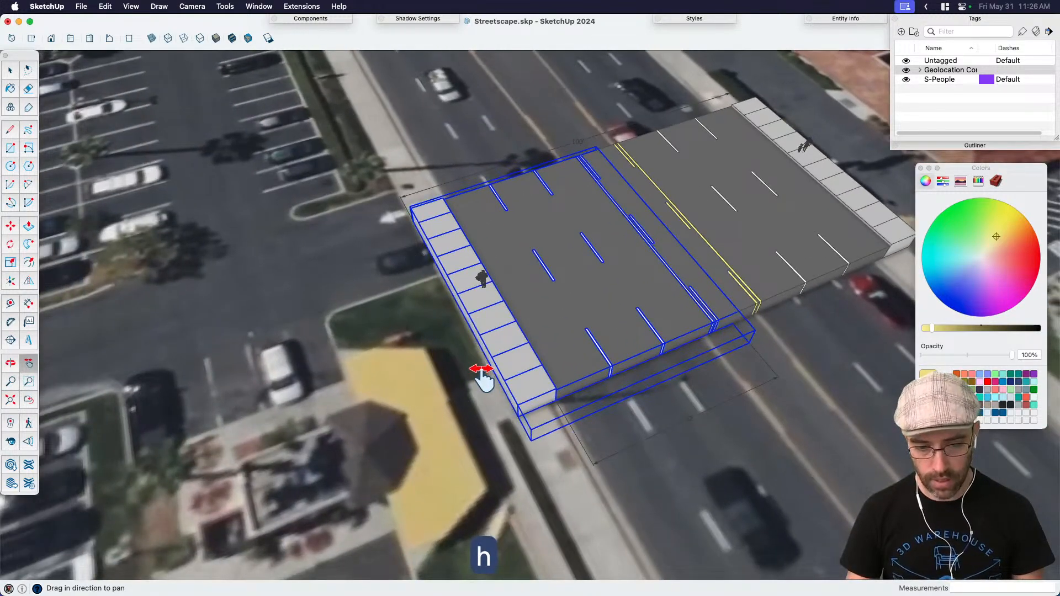
Step: Measure the width of the planting strip between the parking lot and the sidewalk on the aerial imagery
{"action": "scroll", "coordinate": [378, 235], "scroll_direction": "up", "scroll_amount": 8}
{"action": "key", "text": "t"}
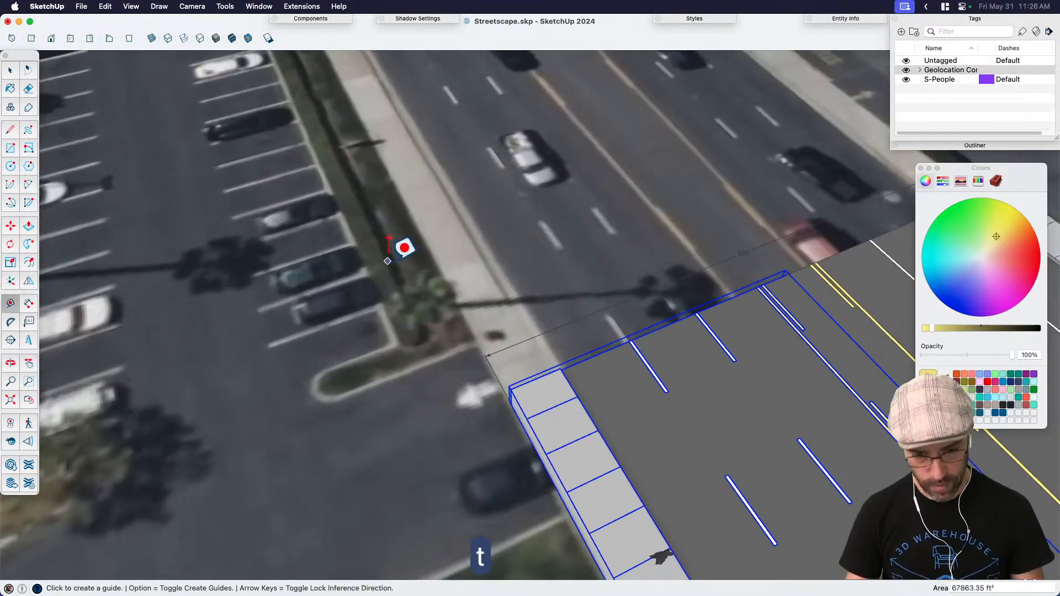
{"action": "scroll", "coordinate": [388, 261], "scroll_direction": "up", "scroll_amount": 3}
{"action": "left_click", "coordinate": [360, 261]}
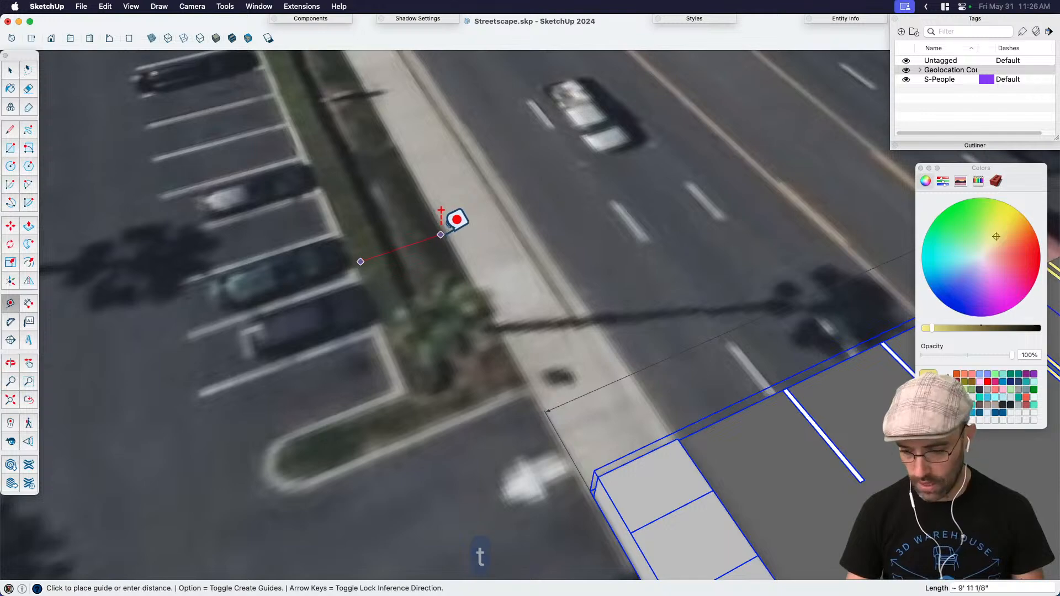
{"action": "key", "text": "space"}
Step: Hide the geolocation imagery around the street model
{"action": "scroll", "coordinate": [337, 254], "scroll_direction": "down", "scroll_amount": 6}
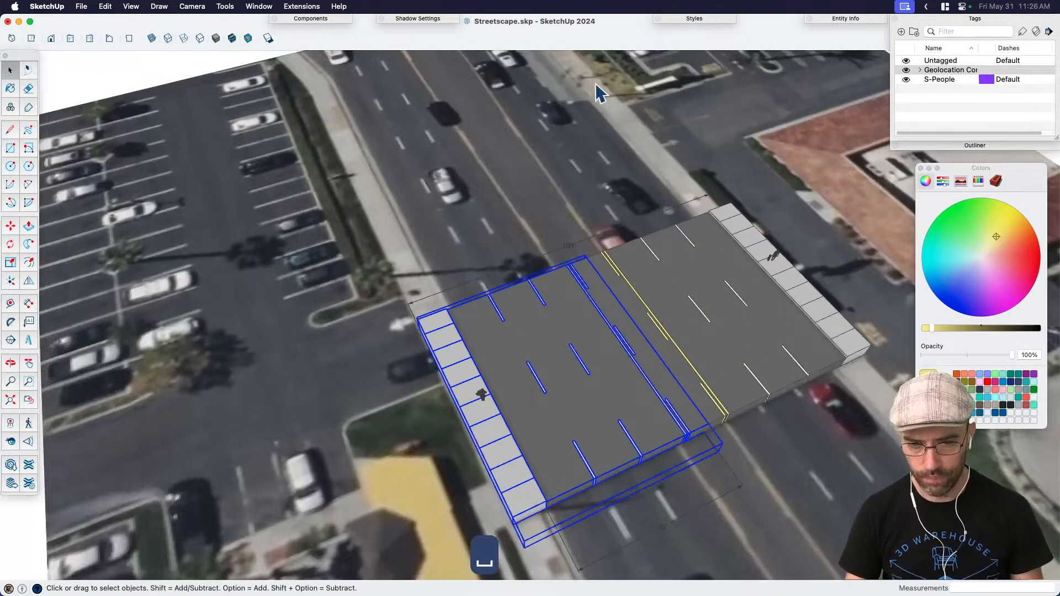
{"action": "left_click", "coordinate": [906, 70]}
{"action": "middle_click_drag", "start_coordinate": [457, 433], "coordinate": [543, 359]}
Step: Copy the long outer side face of the sidewalk and paste it in place outside the road component
{"action": "key", "text": "space"}
{"action": "double_click", "coordinate": [599, 338]}
{"action": "middle_click_drag", "start_coordinate": [600, 338], "coordinate": [524, 379]}
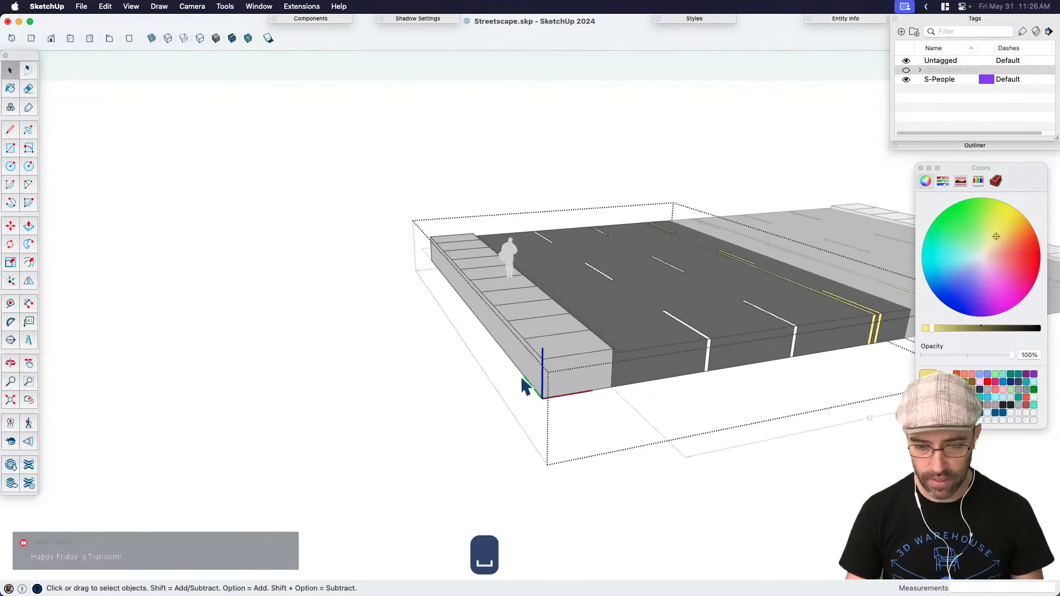
{"action": "left_click", "coordinate": [536, 381]}
{"action": "scroll", "coordinate": [534, 373], "scroll_direction": "up", "scroll_amount": 2}
{"action": "left_click", "coordinate": [445, 397]}
{"action": "double_click", "coordinate": [523, 366]}
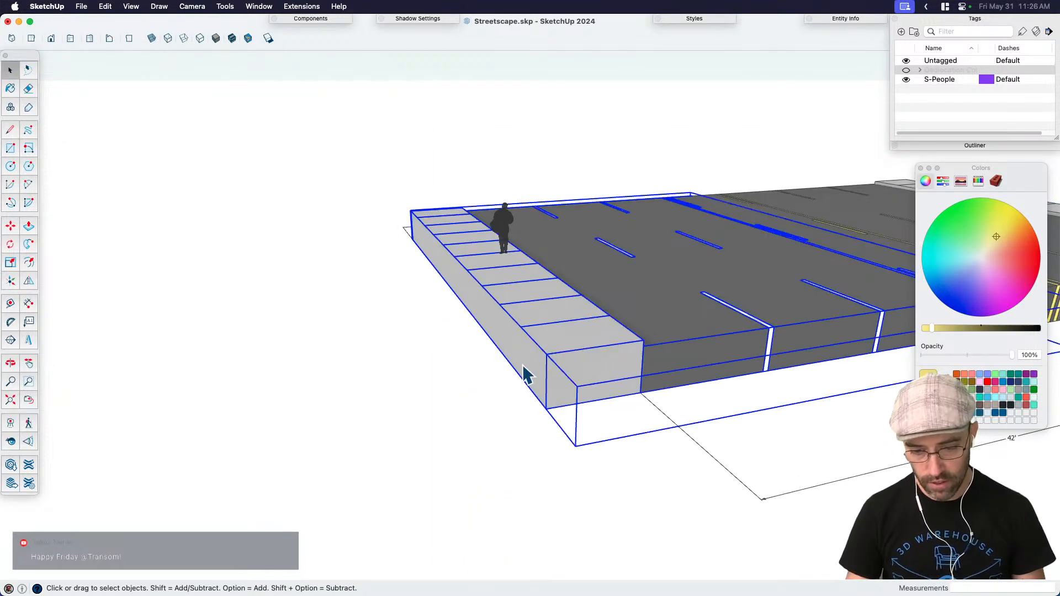
{"action": "left_click", "coordinate": [533, 369]}
{"action": "double_click", "coordinate": [534, 366]}
{"action": "key", "text": "super+c"}
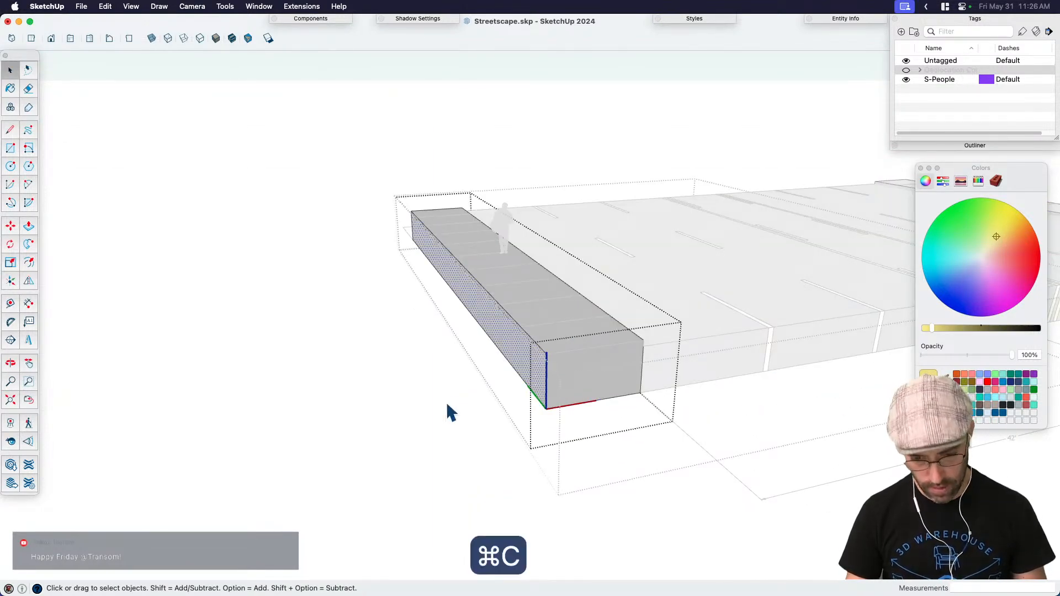
{"action": "left_click", "coordinate": [446, 402]}
{"action": "key", "text": "shift+super+v"}
{"action": "middle_click_drag", "start_coordinate": [356, 419], "coordinate": [519, 398]}
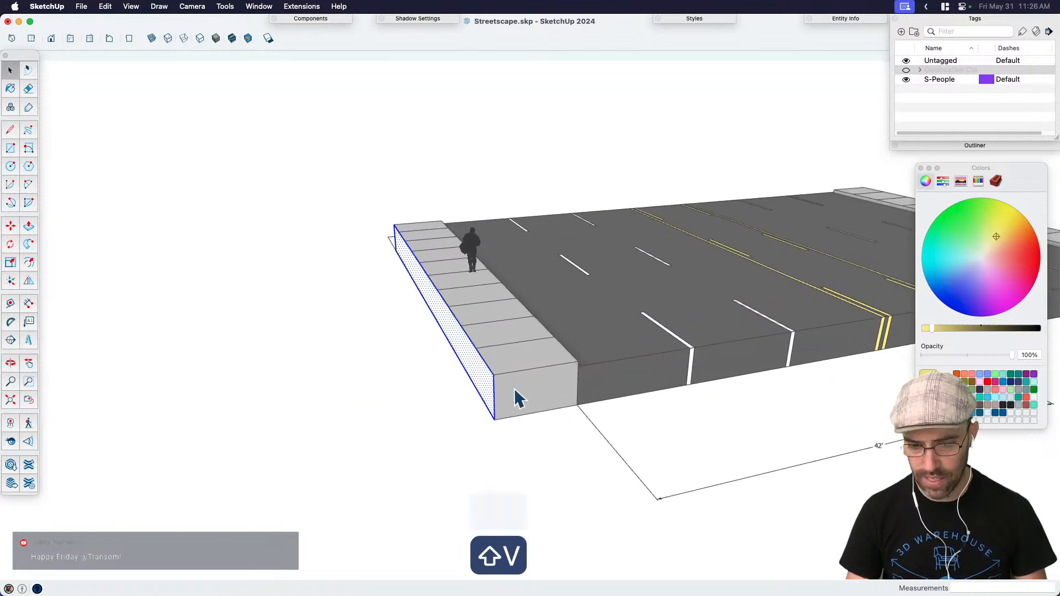
{"action": "key", "text": "p"}
{"action": "left_click", "coordinate": [478, 390]}
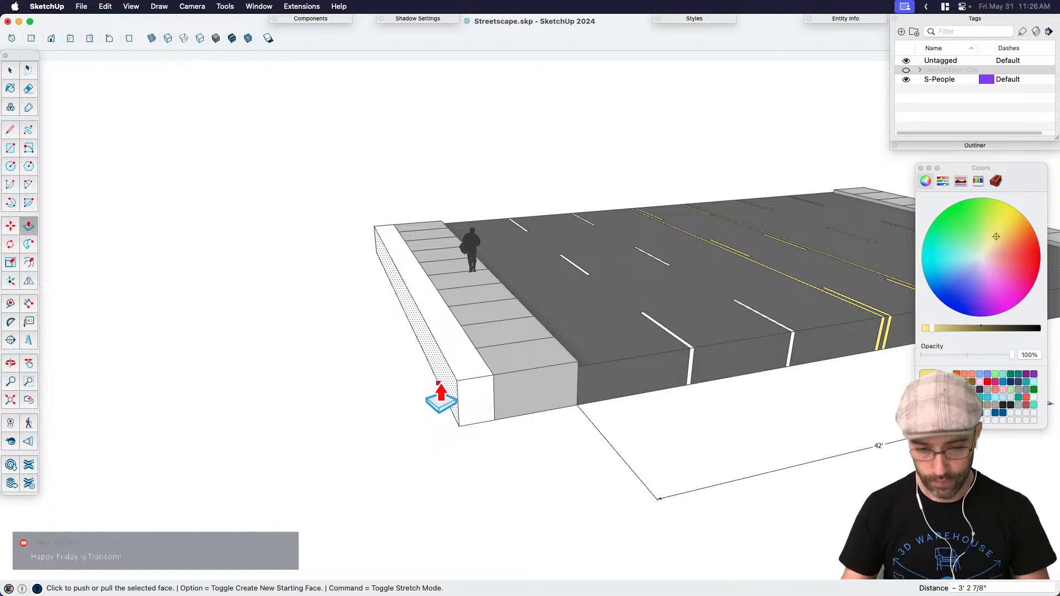
{"action": "scroll", "coordinate": [459, 381], "scroll_direction": "up", "scroll_amount": 2}
{"action": "key", "text": "space"}
{"action": "key", "text": "super+z"}
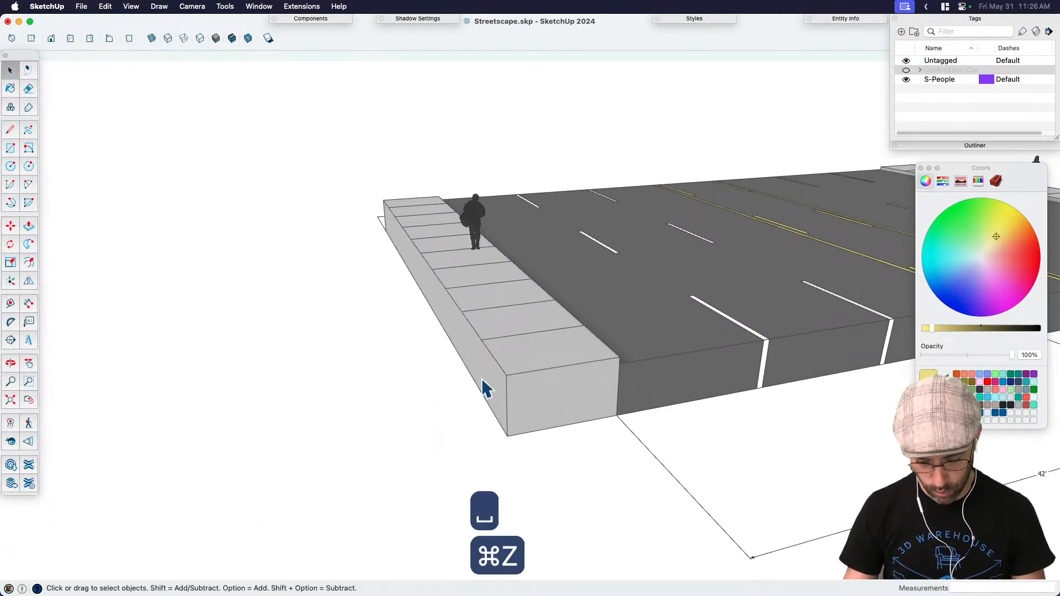
Step: Extrude the pasted side face 10' outward from the sidewalk with Push/Pull
{"action": "key", "text": "p"}
{"action": "left_click", "coordinate": [487, 394]}
{"action": "type", "text": "10"}
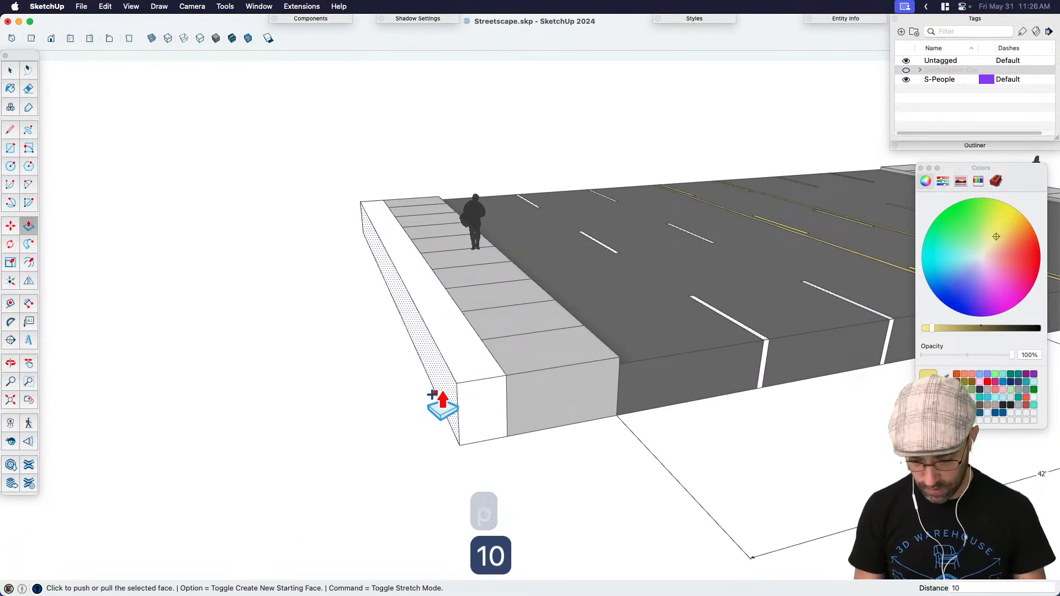
{"action": "key", "text": "Return"}
{"action": "key", "text": "space"}
Step: Push the new block's top face 3" down below the sidewalk surface
{"action": "key", "text": "p"}
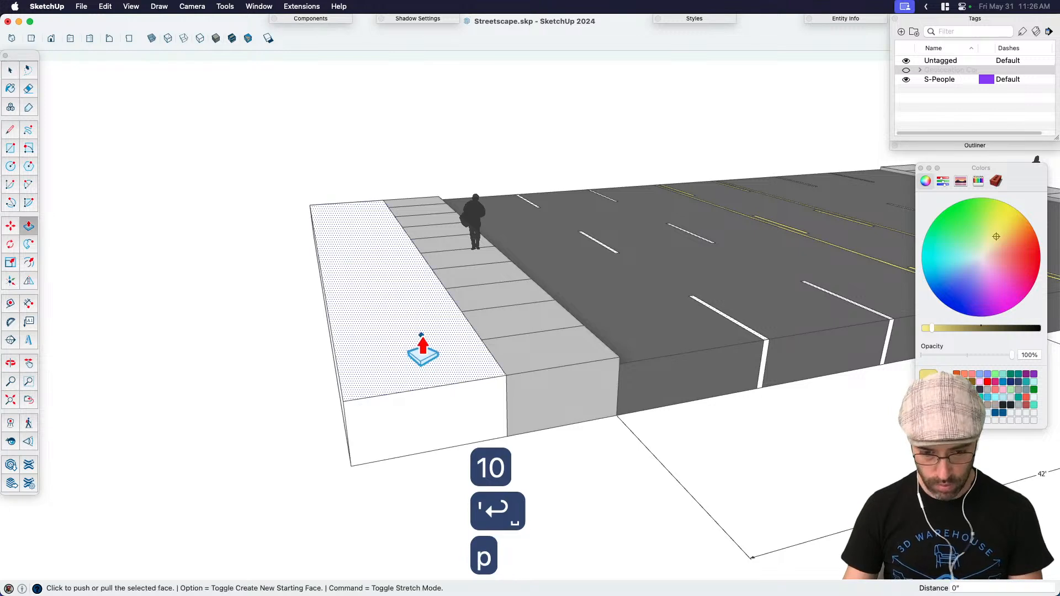
{"action": "left_click", "coordinate": [429, 364]}
{"action": "type", "text": "3"}
{"action": "key", "text": "Return"}
{"action": "key", "text": "space"}
Step: Group the whole block beside the sidewalk and paint it light green
{"action": "left_click", "coordinate": [444, 371]}
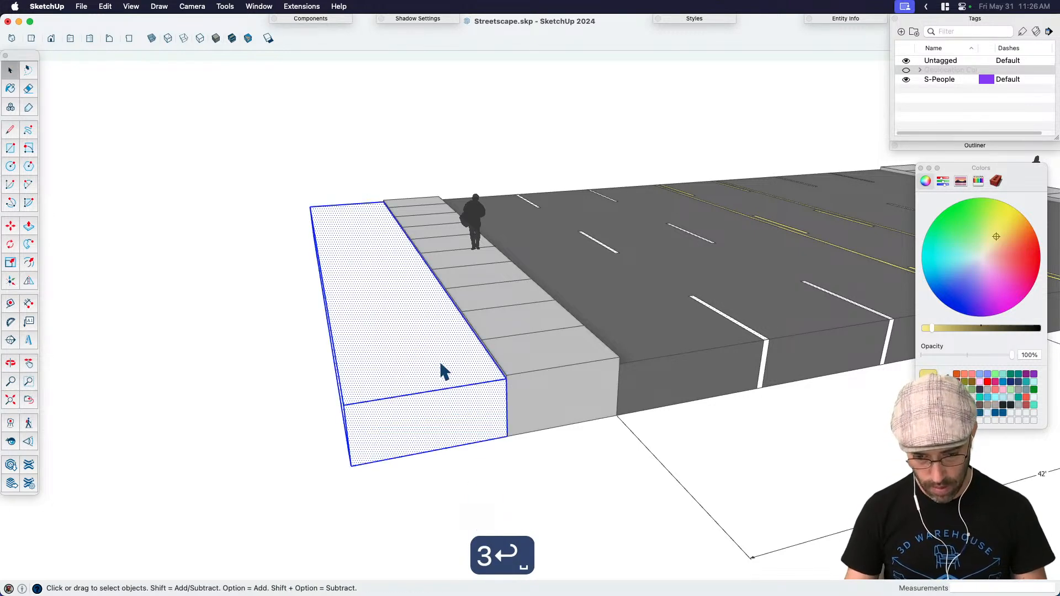
{"action": "key", "text": "super+g"}
{"action": "key", "text": "b"}
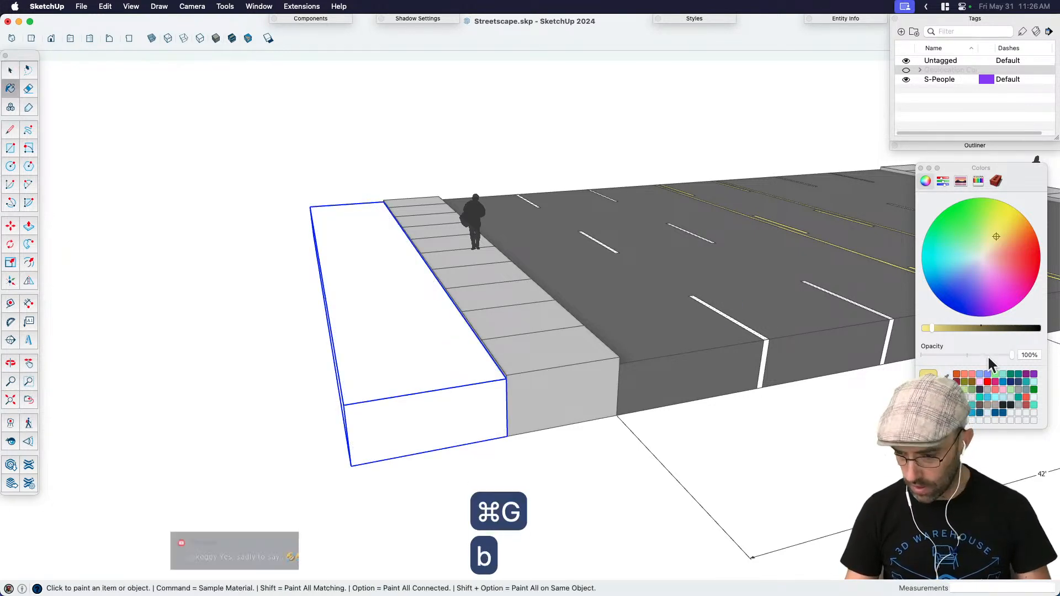
{"action": "left_click", "coordinate": [968, 391]}
{"action": "left_click", "coordinate": [455, 380]}
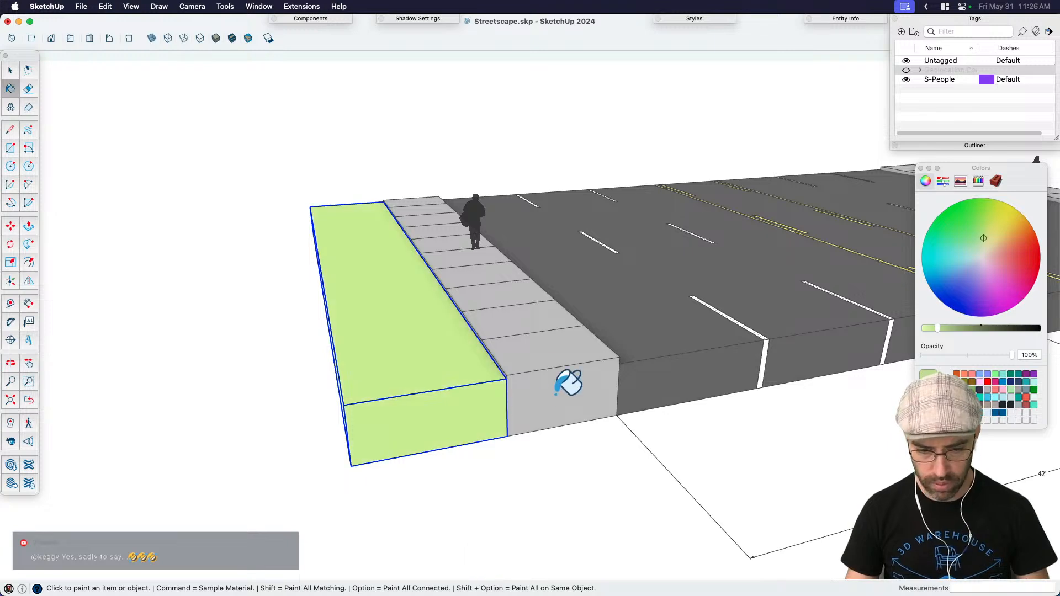
Step: Copy the outer lane's asphalt slab from inside the road component and paste it in place outside the component
{"action": "scroll", "coordinate": [547, 410], "scroll_direction": "down", "scroll_amount": 2}
{"action": "key", "text": "space"}
{"action": "left_click", "coordinate": [608, 387]}
{"action": "double_click", "coordinate": [634, 379]}
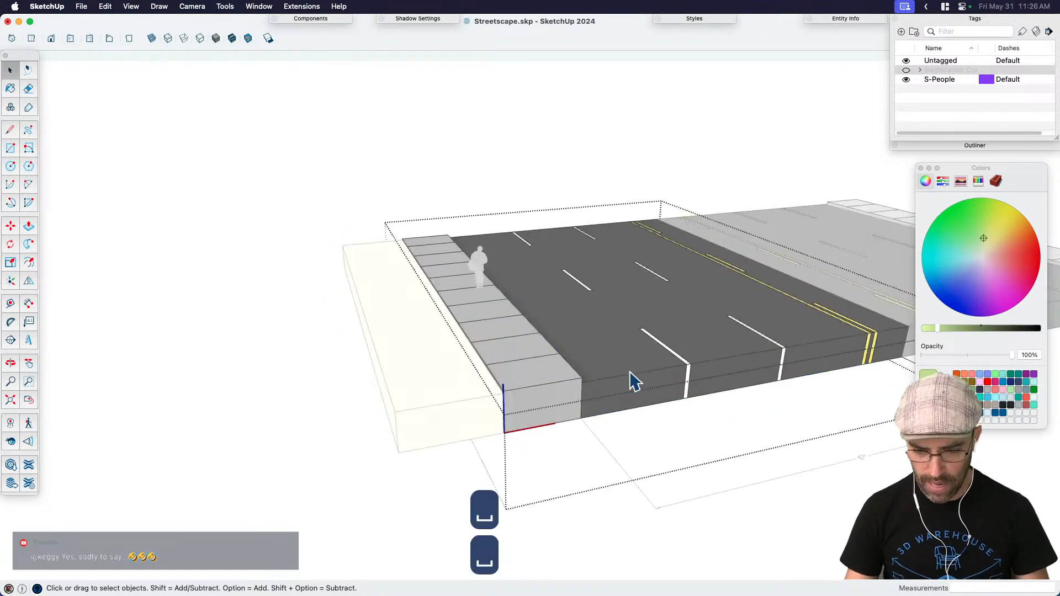
{"action": "left_click", "coordinate": [638, 390]}
{"action": "key", "text": "n"}
{"action": "key", "text": "super+c"}
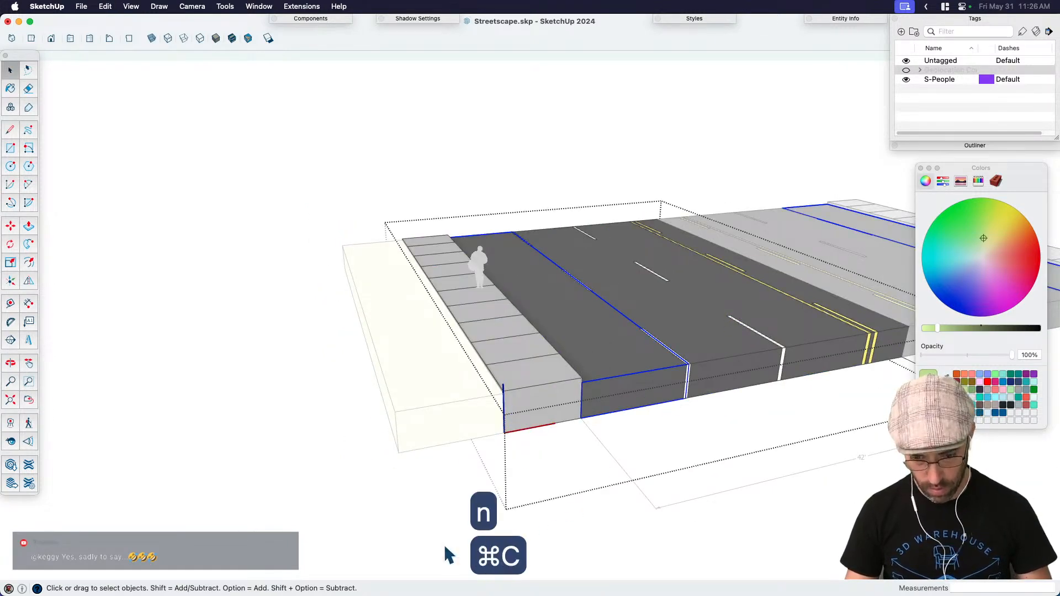
{"action": "left_click", "coordinate": [422, 504]}
{"action": "key", "text": "shift+v"}
Step: Move the pasted asphalt slab by its lower front corner to the outer side of the green planting strip
{"action": "scroll", "coordinate": [613, 430], "scroll_direction": "up", "scroll_amount": 3}
{"action": "key", "text": "m"}
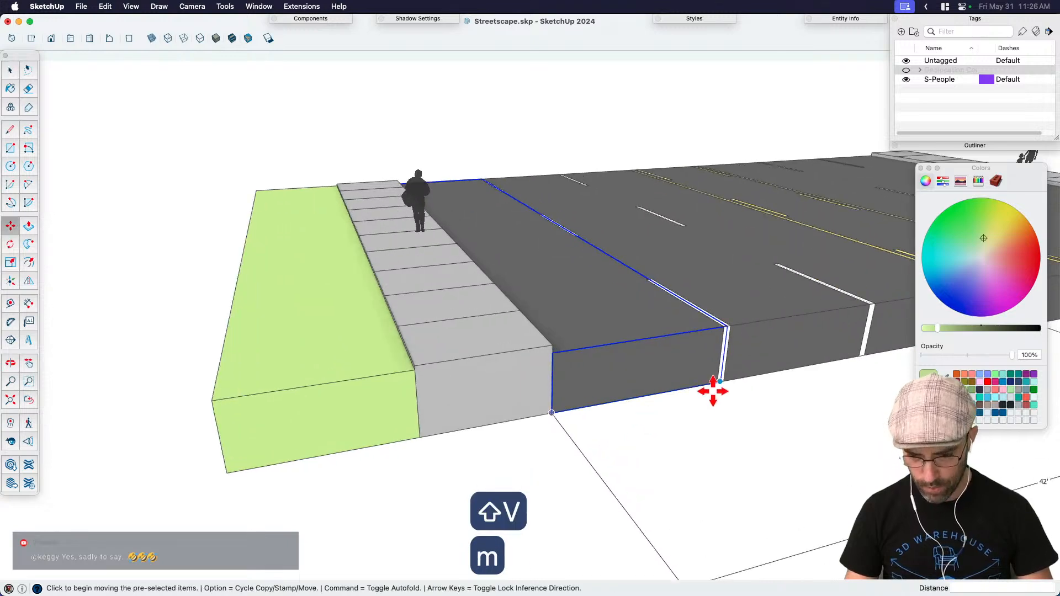
{"action": "left_click", "coordinate": [719, 383]}
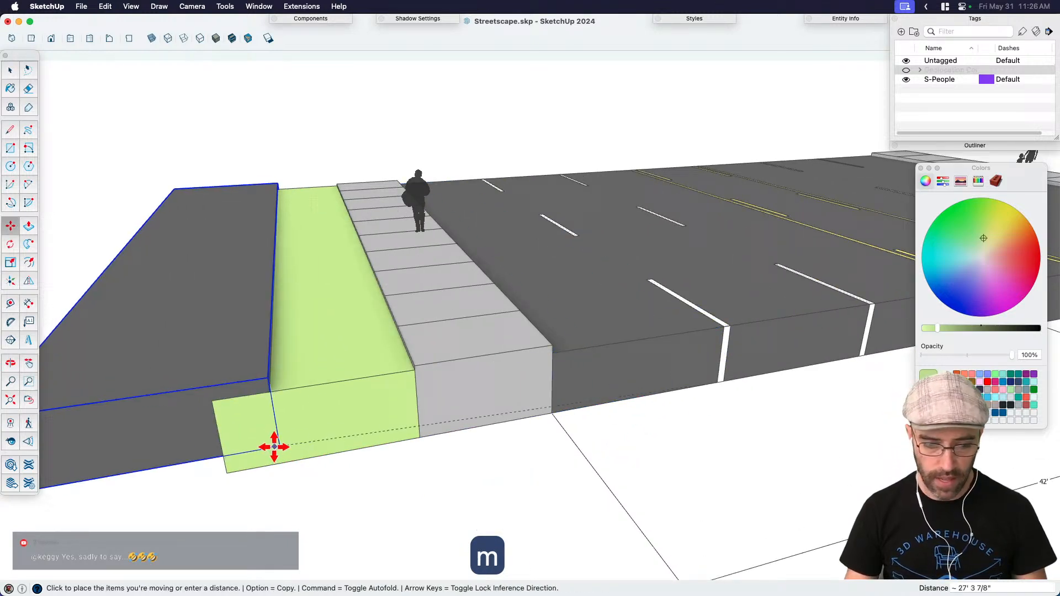
{"action": "left_click", "coordinate": [230, 470]}
{"action": "scroll", "coordinate": [231, 472], "scroll_direction": "up", "scroll_amount": 2}
{"action": "key", "text": "space"}
{"action": "scroll", "coordinate": [658, 426], "scroll_direction": "down", "scroll_amount": 4}
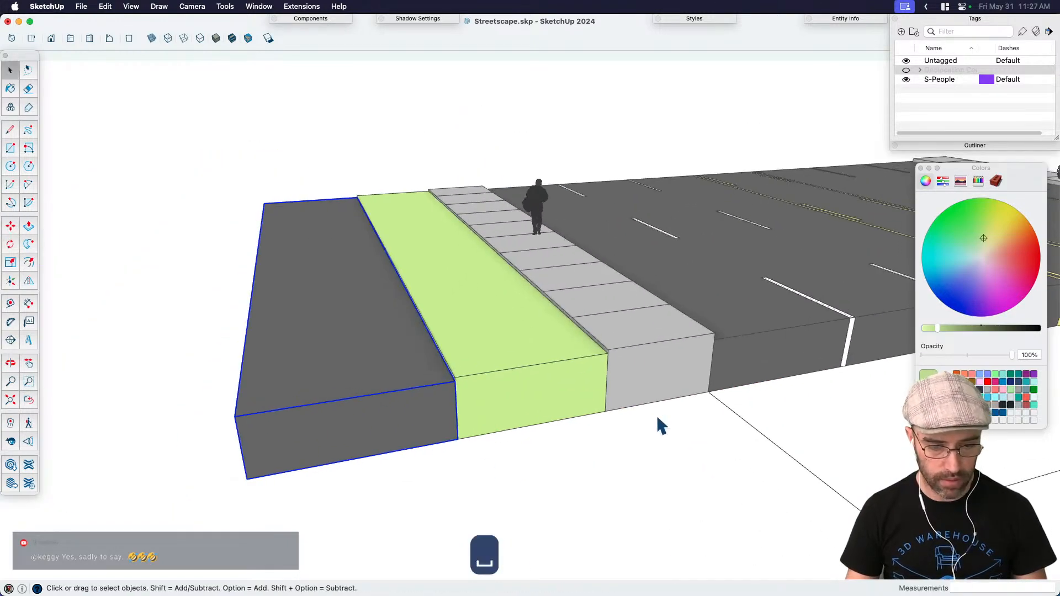
Step: Copy the sidewalk block from inside the road component and paste it in place outside the component
{"action": "scroll", "coordinate": [485, 466], "scroll_direction": "up", "scroll_amount": 1}
{"action": "key", "text": "space"}
{"action": "left_click", "coordinate": [622, 384]}
{"action": "double_click", "coordinate": [670, 383]}
{"action": "left_click", "coordinate": [677, 378]}
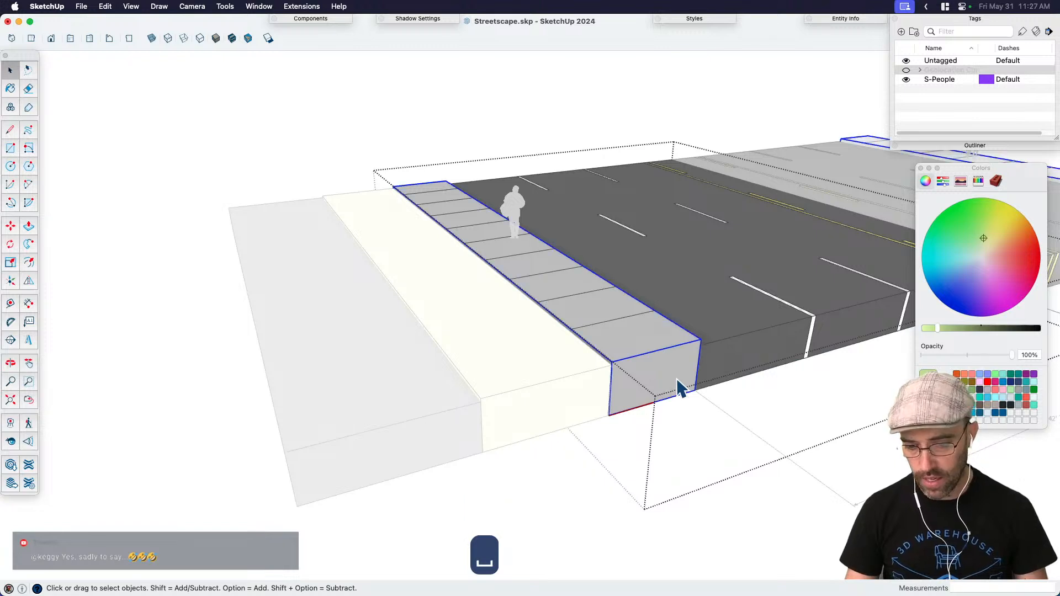
{"action": "double_click", "coordinate": [677, 378]}
{"action": "left_click", "coordinate": [665, 486]}
{"action": "left_click", "coordinate": [656, 383]}
{"action": "key", "text": "super+c"}
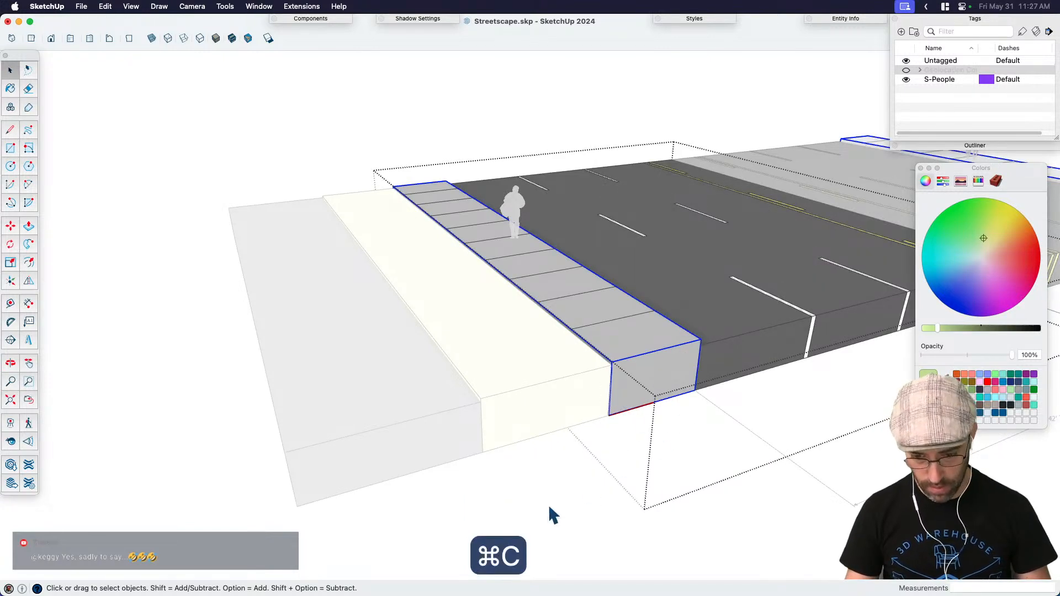
{"action": "left_click", "coordinate": [547, 506]}
{"action": "key", "text": "shift+super+v"}
Step: Move the sidewalk copy by its lower front corner to the green strip's outer lower front corner
{"action": "key", "text": "m"}
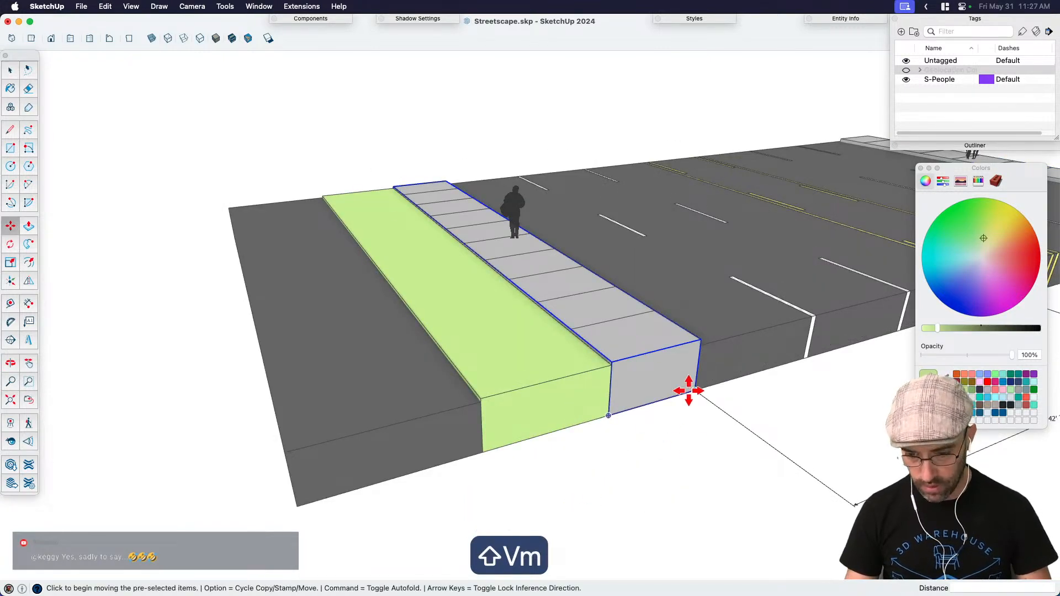
{"action": "left_click", "coordinate": [688, 387]}
{"action": "left_click", "coordinate": [478, 460]}
{"action": "key", "text": "space"}
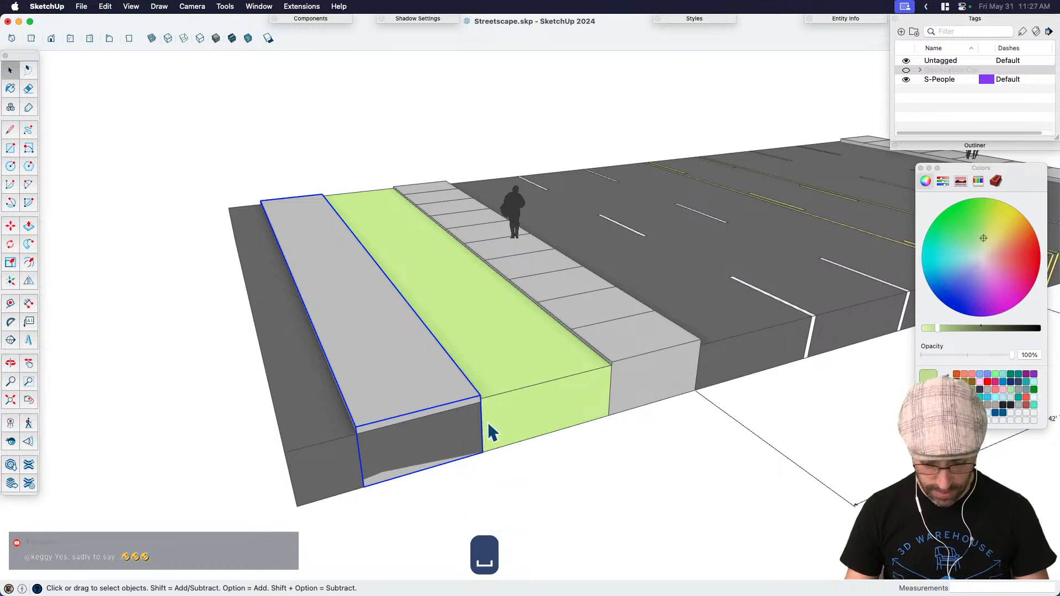
Step: Mark 6" along the sidewalk copy's top front edge and scale the block down to that width as a curb
{"action": "scroll", "coordinate": [487, 430], "scroll_direction": "up", "scroll_amount": 3}
{"action": "key", "text": "l"}
{"action": "left_click", "coordinate": [477, 386]}
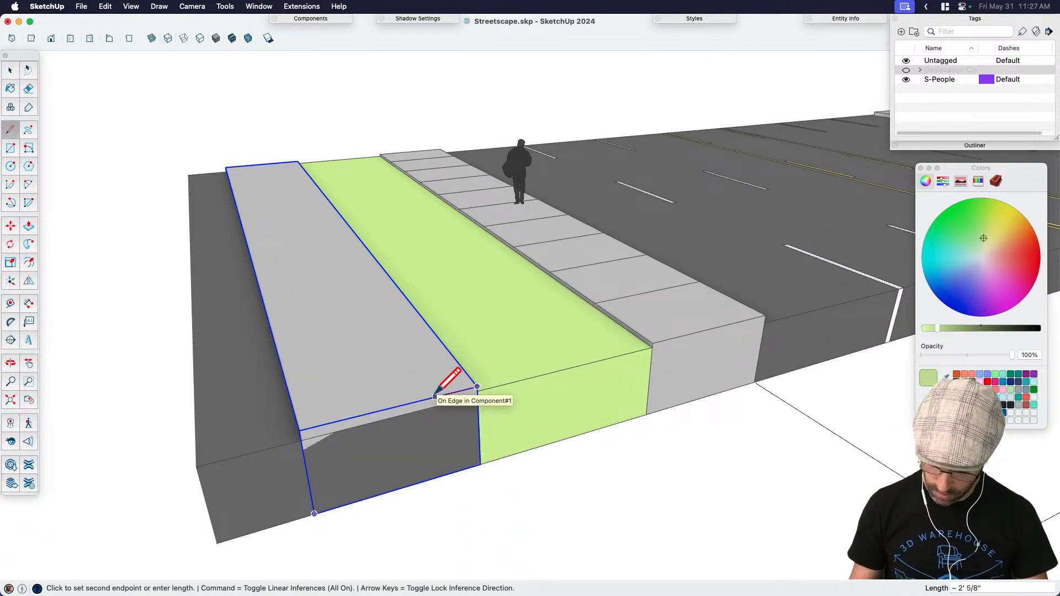
{"action": "type", "text": "6"}
{"action": "key", "text": "Return"}
{"action": "key", "text": "Return"}
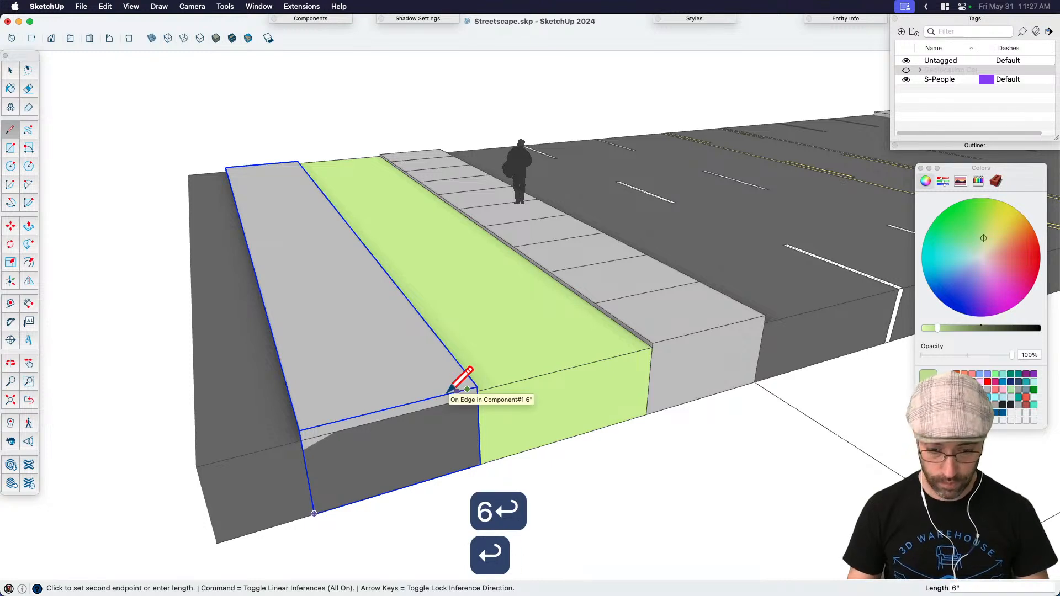
{"action": "key", "text": "space"}
{"action": "key", "text": "s"}
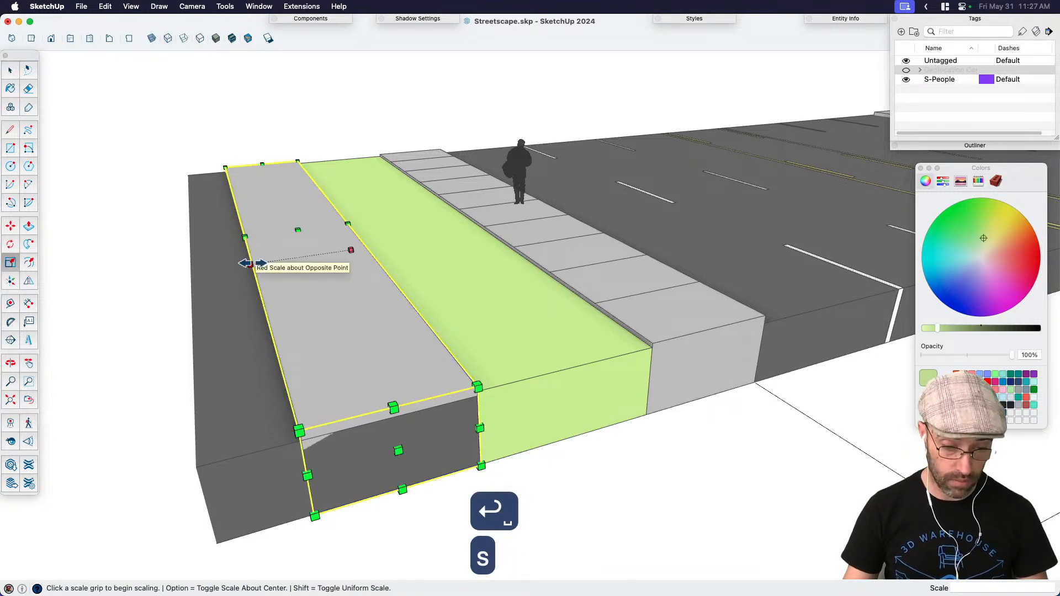
{"action": "left_click", "coordinate": [252, 261]}
{"action": "left_click", "coordinate": [466, 395]}
{"action": "key", "text": "space"}
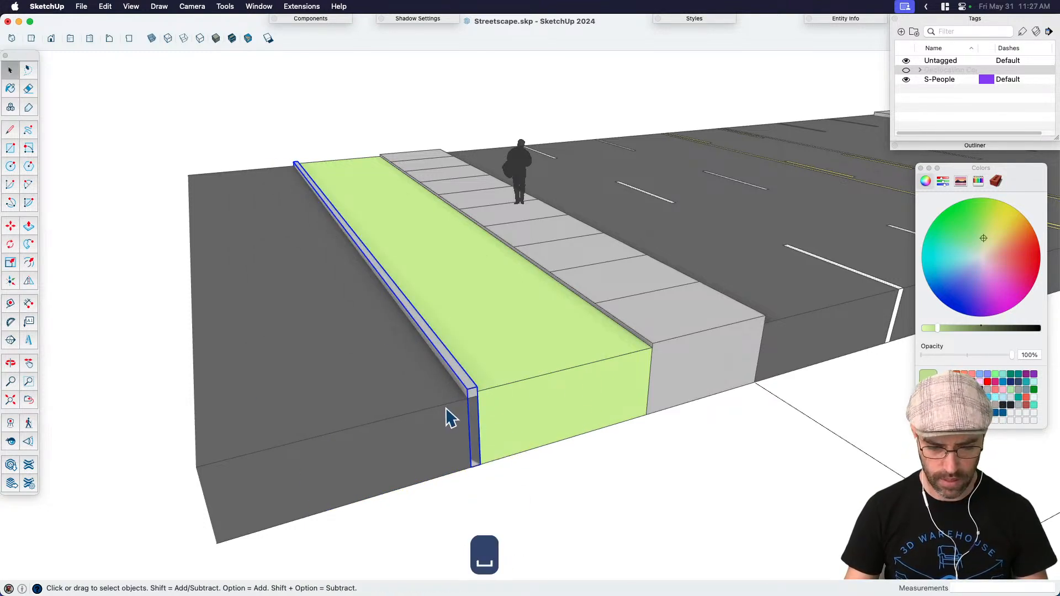
Step: Move the outer asphalt slab 6" outward so it sits against the curb's outer face
{"action": "left_click", "coordinate": [451, 420]}
{"action": "key", "text": "m"}
{"action": "scroll", "coordinate": [475, 453], "scroll_direction": "up", "scroll_amount": 3}
{"action": "left_click", "coordinate": [467, 474]}
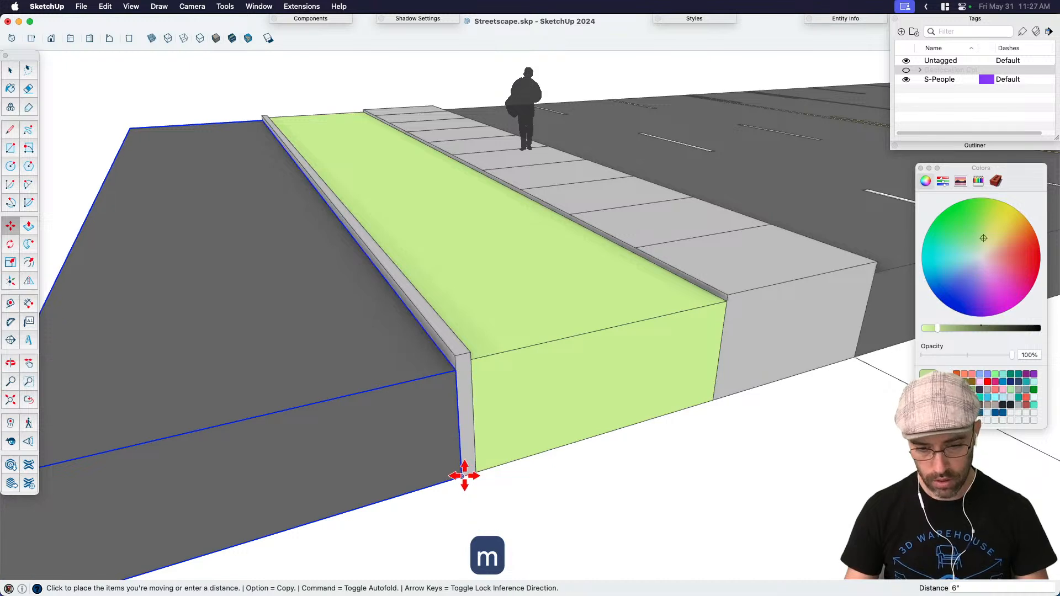
{"action": "scroll", "coordinate": [499, 356], "scroll_direction": "down", "scroll_amount": 2}
{"action": "key", "text": "space"}
{"action": "scroll", "coordinate": [372, 376], "scroll_direction": "down", "scroll_amount": 2}
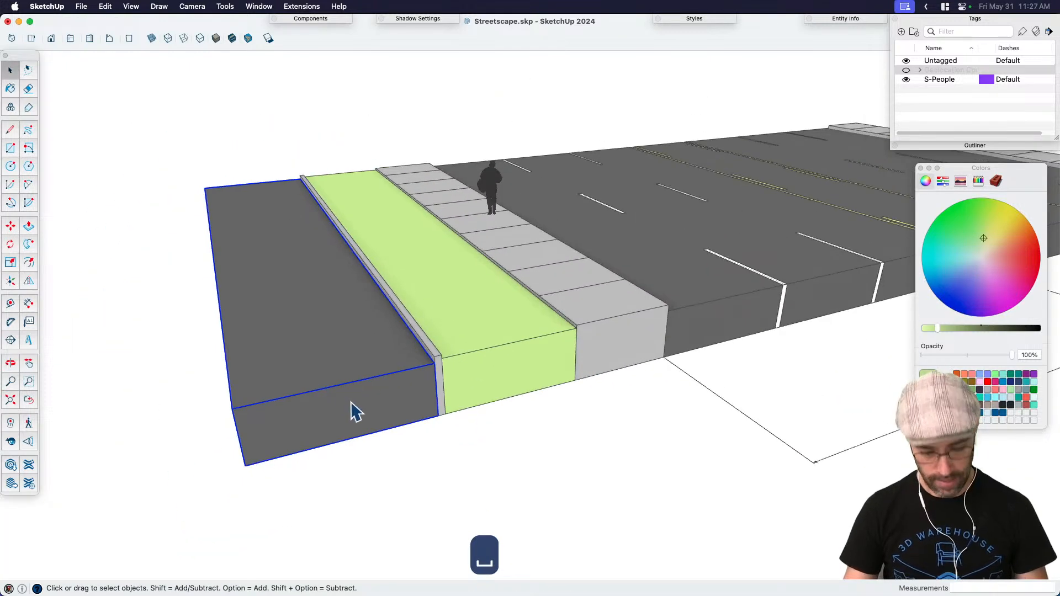
Step: Draw an 18' guide line outward along the red axis from the asphalt slab's lower front corner at the curb
{"action": "key", "text": "l"}
{"action": "left_click", "coordinate": [438, 416]}
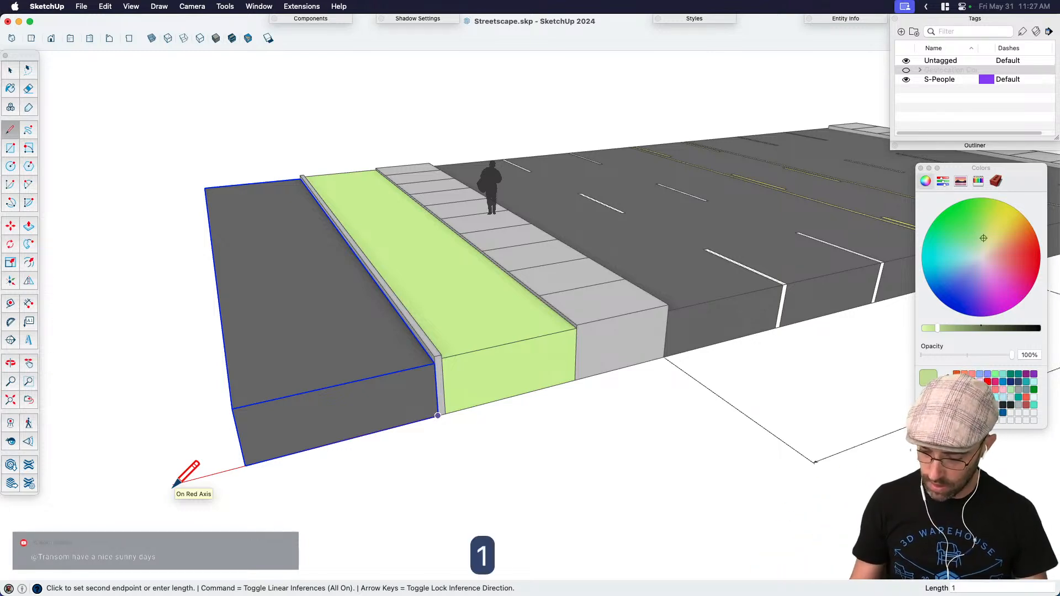
{"action": "key", "text": "Return"}
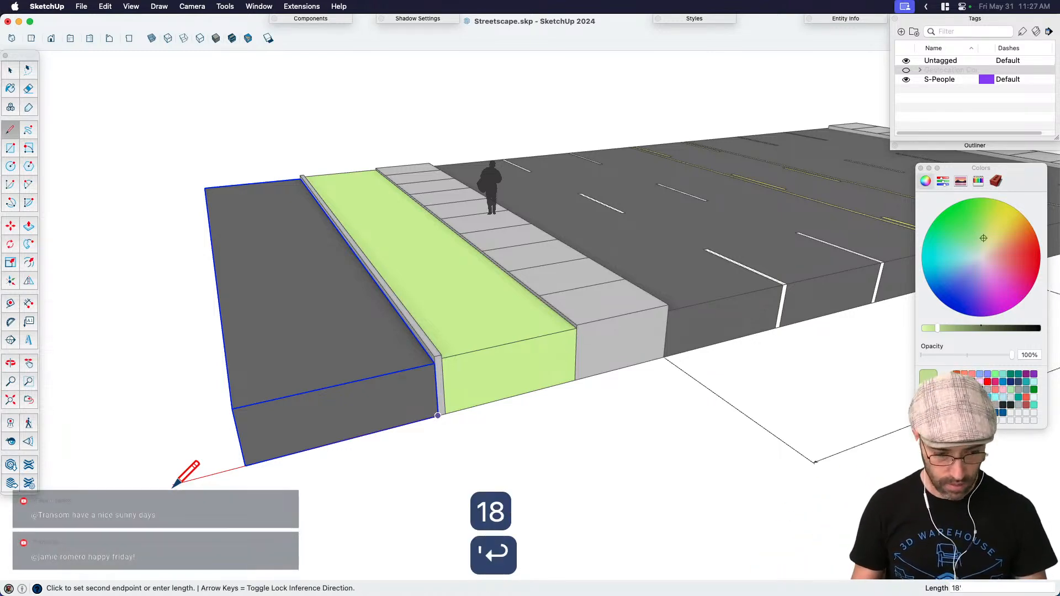
{"action": "key", "text": "space"}
{"action": "left_click", "coordinate": [191, 483]}
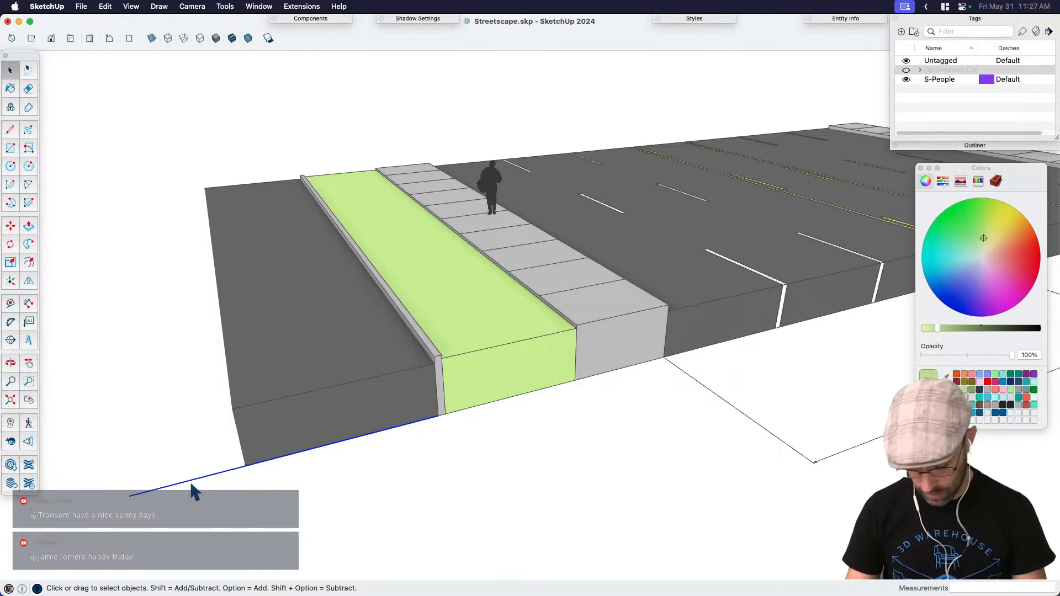
Step: Scale the asphalt slab outward to the end of the 18' guide line and delete the line
{"action": "key", "text": "Return"}
{"action": "middle_click_drag", "start_coordinate": [254, 437], "coordinate": [249, 390]}
{"action": "key", "text": "h"}
{"action": "key", "text": "space"}
{"action": "key", "text": "s"}
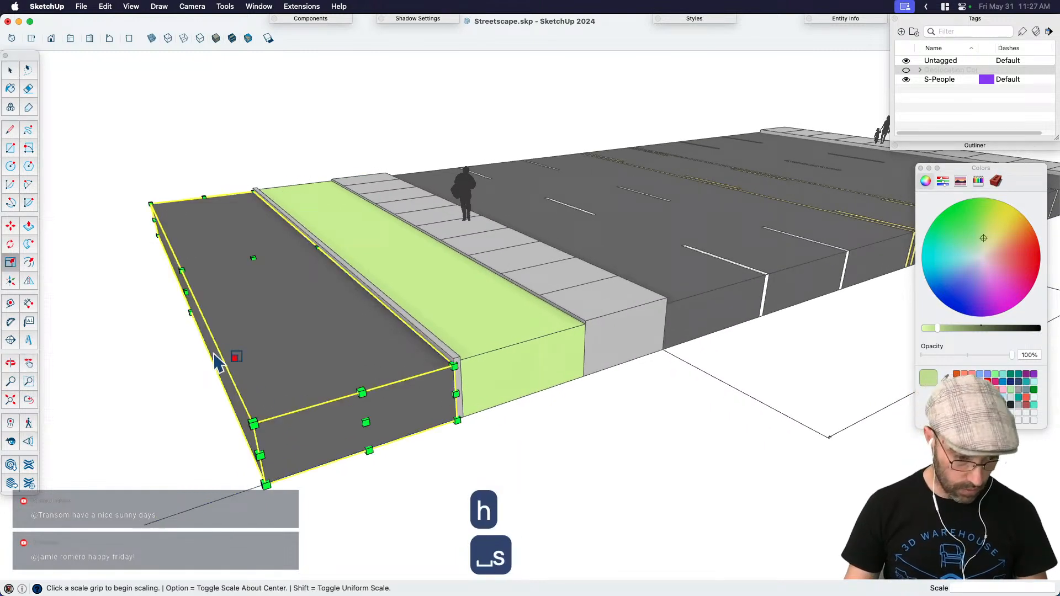
{"action": "left_click", "coordinate": [190, 304]}
{"action": "left_click", "coordinate": [107, 304]}
{"action": "key", "text": "space"}
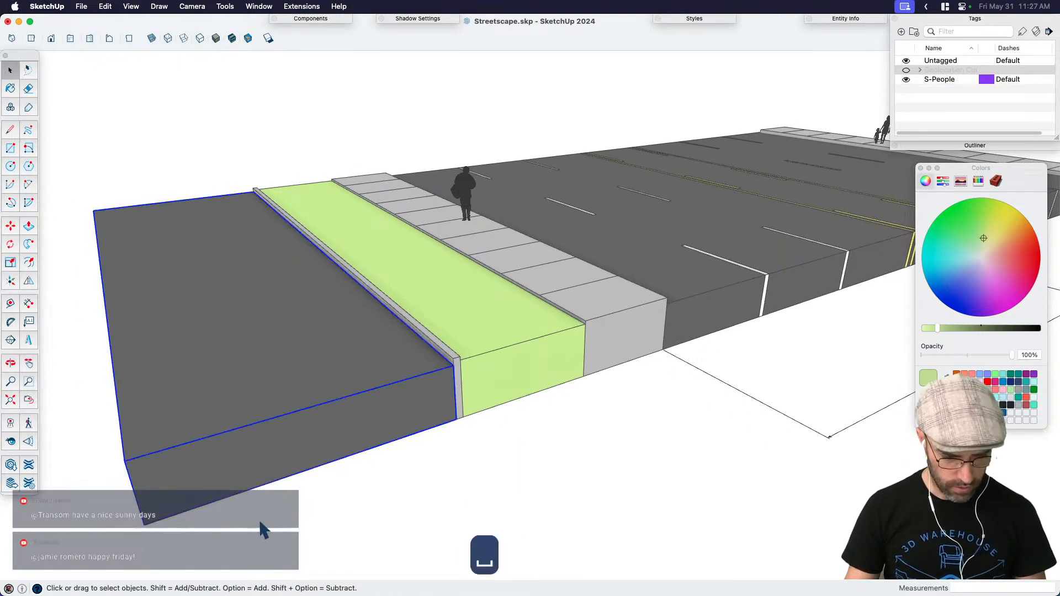
{"action": "left_click", "coordinate": [244, 502]}
{"action": "key", "text": "BackSpace"}
{"action": "middle_click_drag", "start_coordinate": [253, 501], "coordinate": [601, 474]}
{"action": "left_click", "coordinate": [602, 481]}
{"action": "key", "text": "l"}
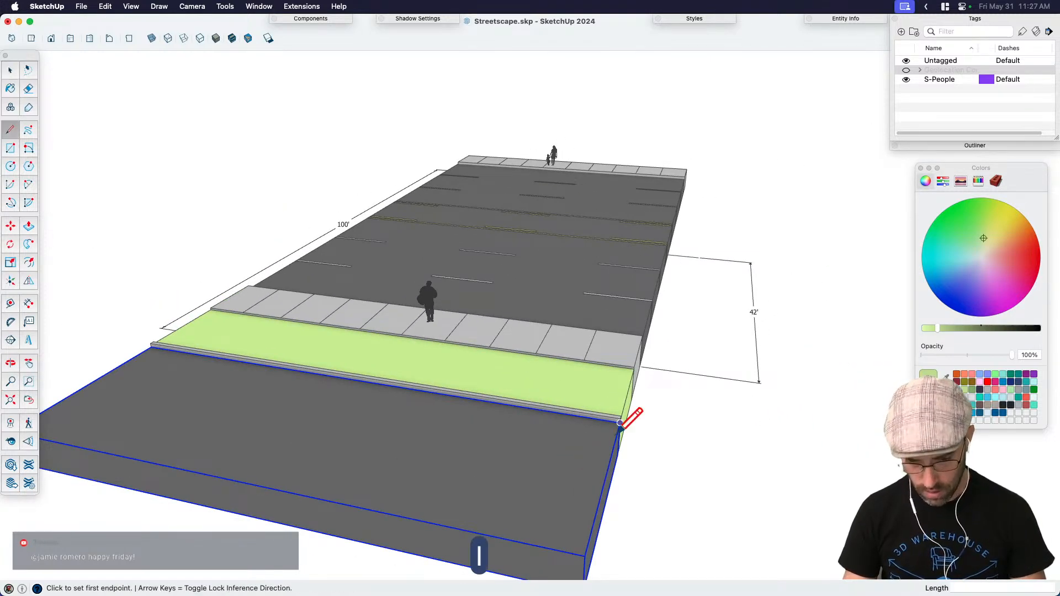
{"action": "left_click", "coordinate": [620, 424]}
{"action": "key", "text": "Escape"}
{"action": "scroll", "coordinate": [607, 475], "scroll_direction": "up", "scroll_amount": 2}
{"action": "left_click", "coordinate": [624, 407]}
{"action": "scroll", "coordinate": [635, 387], "scroll_direction": "down", "scroll_amount": 2}
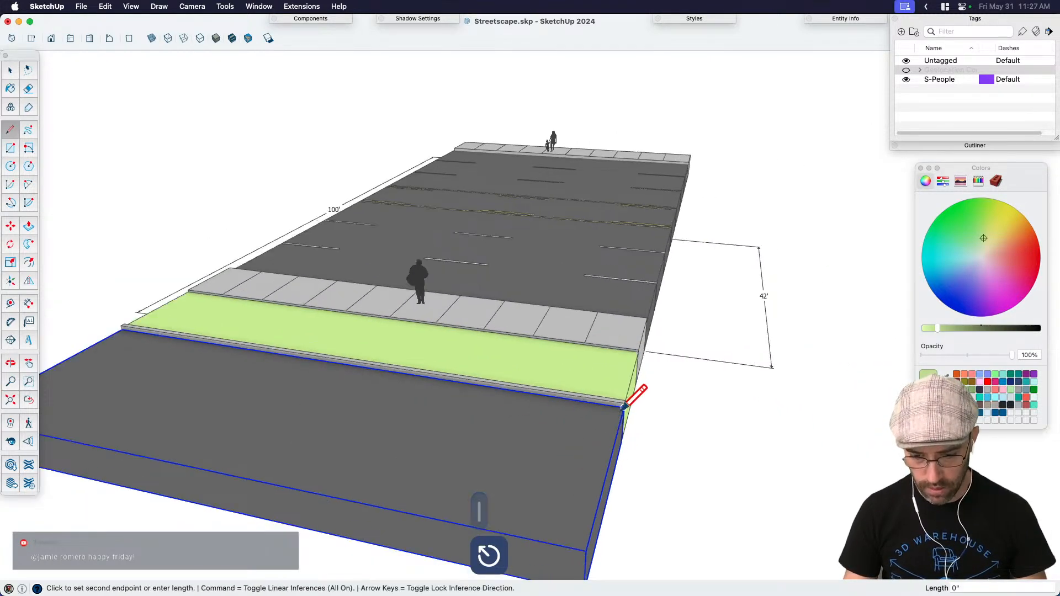
{"action": "key", "text": "space"}
Step: Copy one white lane dash from inside the road component and paste it onto the new asphalt slab
{"action": "scroll", "coordinate": [608, 374], "scroll_direction": "up", "scroll_amount": 4}
{"action": "scroll", "coordinate": [613, 349], "scroll_direction": "down", "scroll_amount": 2}
{"action": "left_click", "coordinate": [599, 343]}
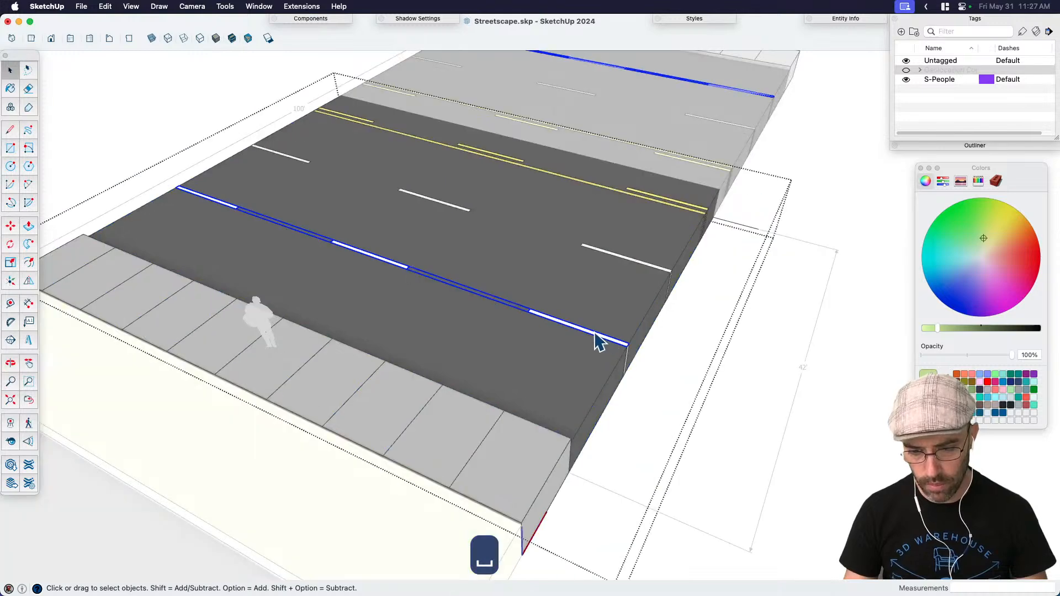
{"action": "double_click", "coordinate": [582, 331]}
{"action": "left_click", "coordinate": [597, 310]}
{"action": "scroll", "coordinate": [635, 498], "scroll_direction": "down", "scroll_amount": 2}
{"action": "key", "text": "super+c"}
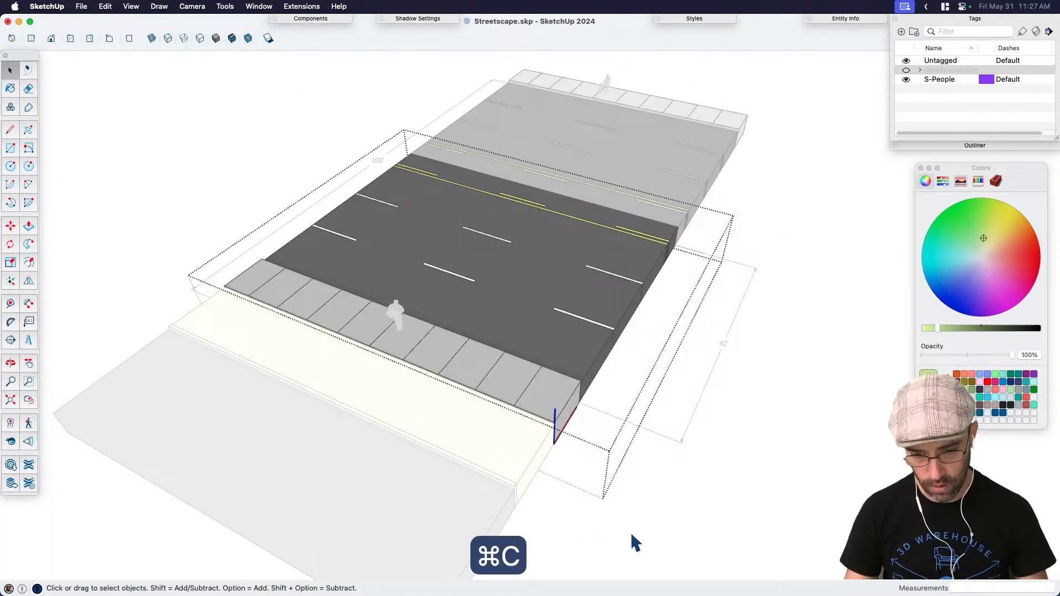
{"action": "left_click", "coordinate": [631, 531]}
{"action": "key", "text": "super+v"}
{"action": "left_click", "coordinate": [391, 524]}
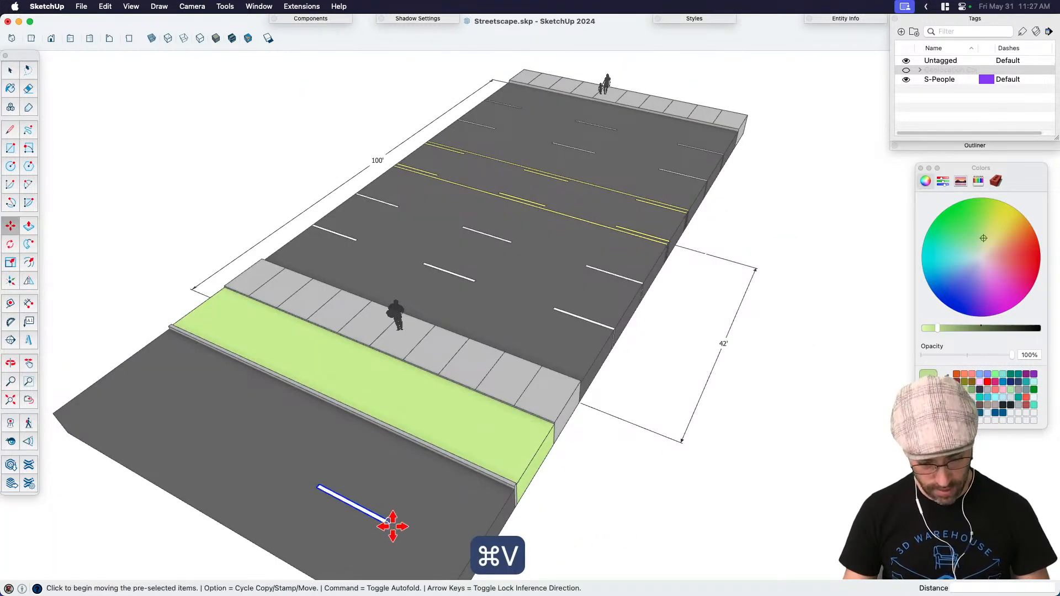
Step: Rotate the pasted white stripe 90 degrees on the slab's surface
{"action": "scroll", "coordinate": [345, 544], "scroll_direction": "up", "scroll_amount": 3}
{"action": "key", "text": "q"}
{"action": "left_click", "coordinate": [346, 544]}
{"action": "left_click", "coordinate": [335, 507]}
{"action": "type", "text": "90"}
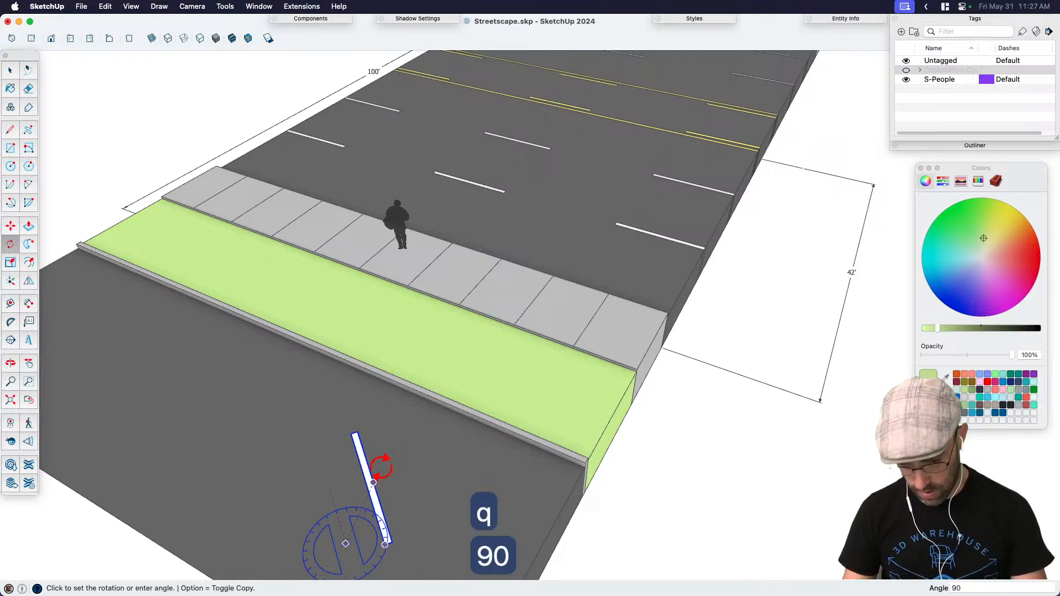
{"action": "key", "text": "Return"}
Step: Move the white stripe to the slab's front corner against the curb and raise it .1
{"action": "key", "text": "m"}
{"action": "scroll", "coordinate": [475, 453], "scroll_direction": "up", "scroll_amount": 3}
{"action": "scroll", "coordinate": [475, 428], "scroll_direction": "up", "scroll_amount": 2}
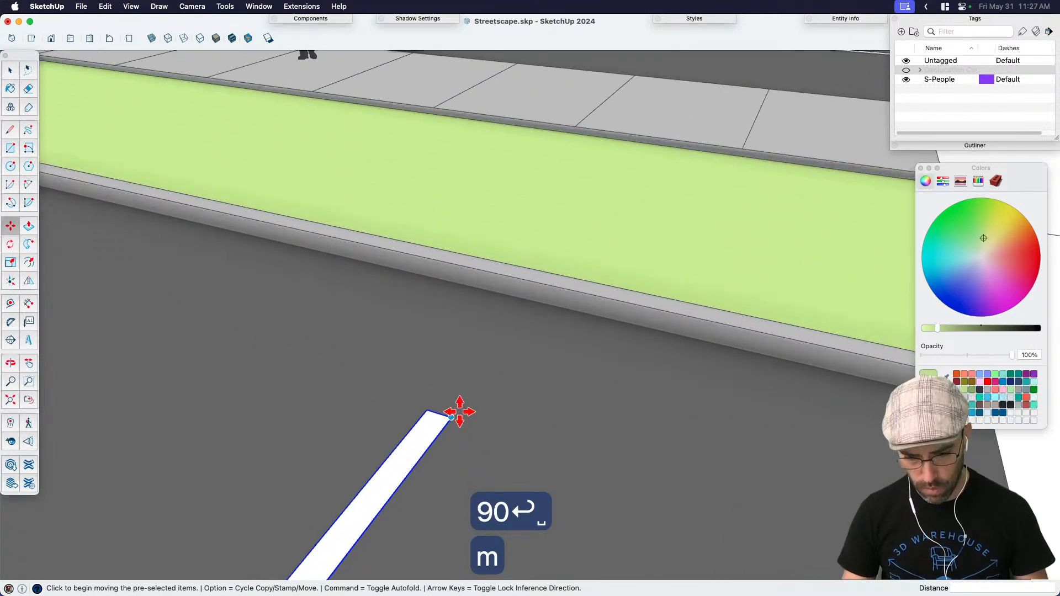
{"action": "left_click", "coordinate": [458, 412]}
{"action": "scroll", "coordinate": [372, 407], "scroll_direction": "down", "scroll_amount": 3}
{"action": "middle_click_drag", "start_coordinate": [770, 404], "coordinate": [689, 357]}
{"action": "type", "text": ".1"}
{"action": "key", "text": "Return"}
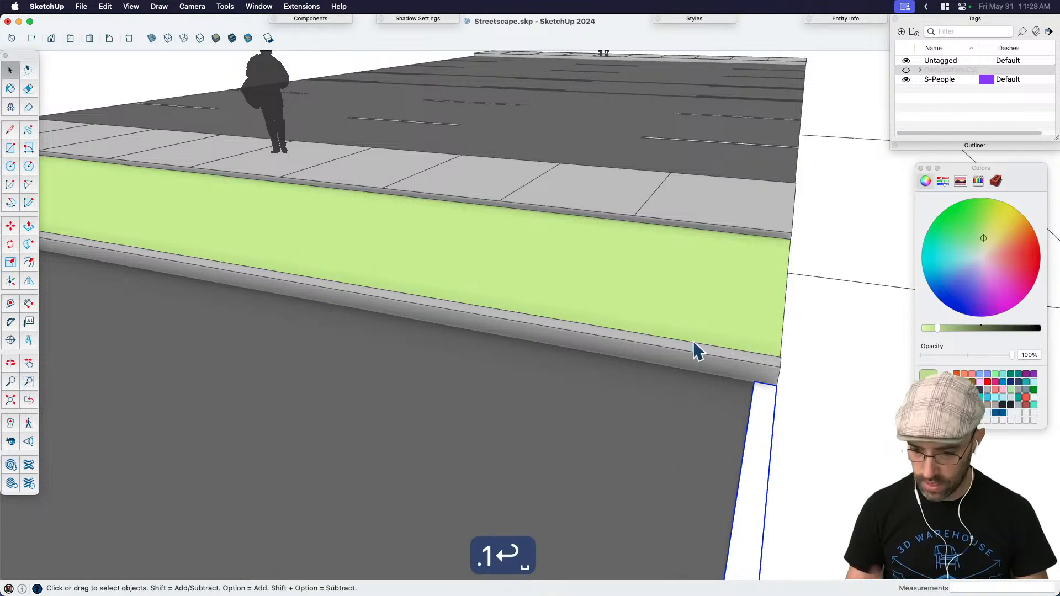
Step: Lengthen the white stripe away from the curb by a scale factor of about 1.80
{"action": "scroll", "coordinate": [693, 350], "scroll_direction": "down", "scroll_amount": 3}
{"action": "key", "text": "s"}
{"action": "middle_click_drag", "start_coordinate": [709, 381], "coordinate": [649, 407]}
{"action": "left_click", "coordinate": [646, 389]}
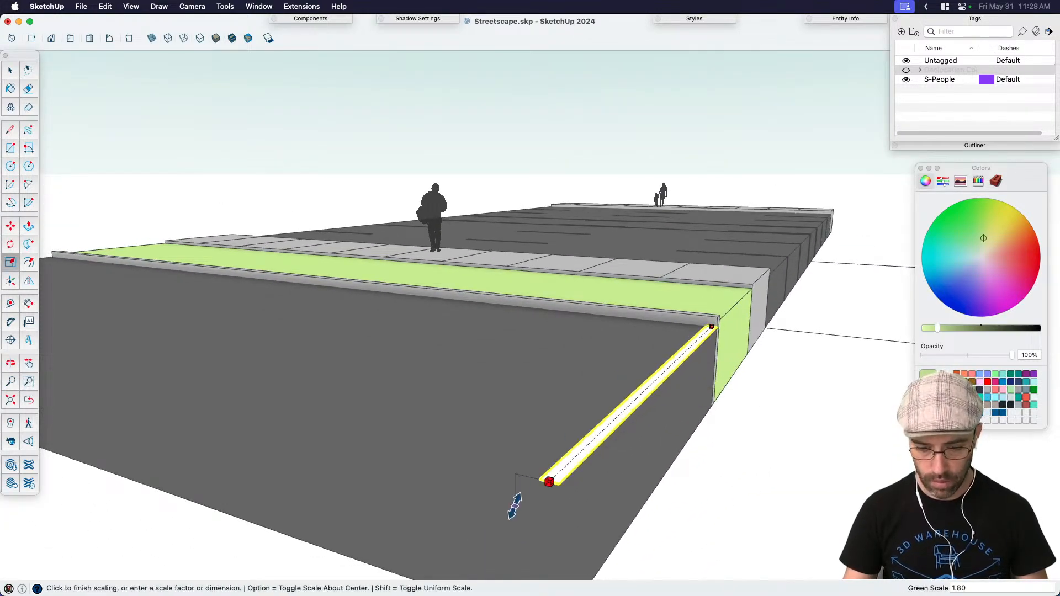
{"action": "left_click", "coordinate": [513, 504]}
{"action": "left_click", "coordinate": [554, 456]}
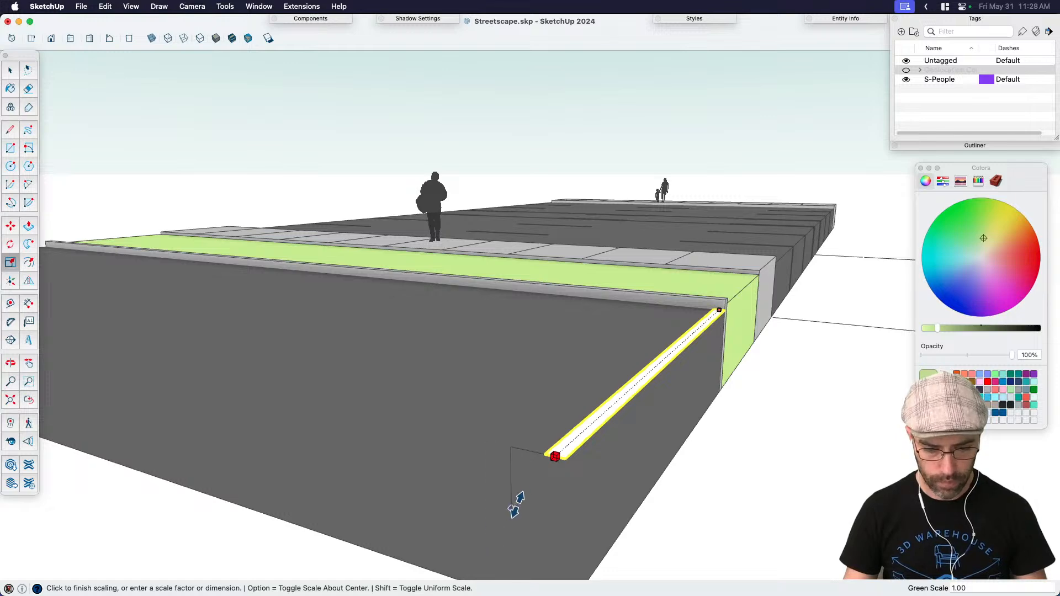
{"action": "key", "text": "space"}
Step: Move the white stripe 9' along the curb, away from the slab's front end
{"action": "middle_click_drag", "start_coordinate": [514, 504], "coordinate": [587, 443]}
{"action": "key", "text": "m"}
{"action": "left_click", "coordinate": [590, 412]}
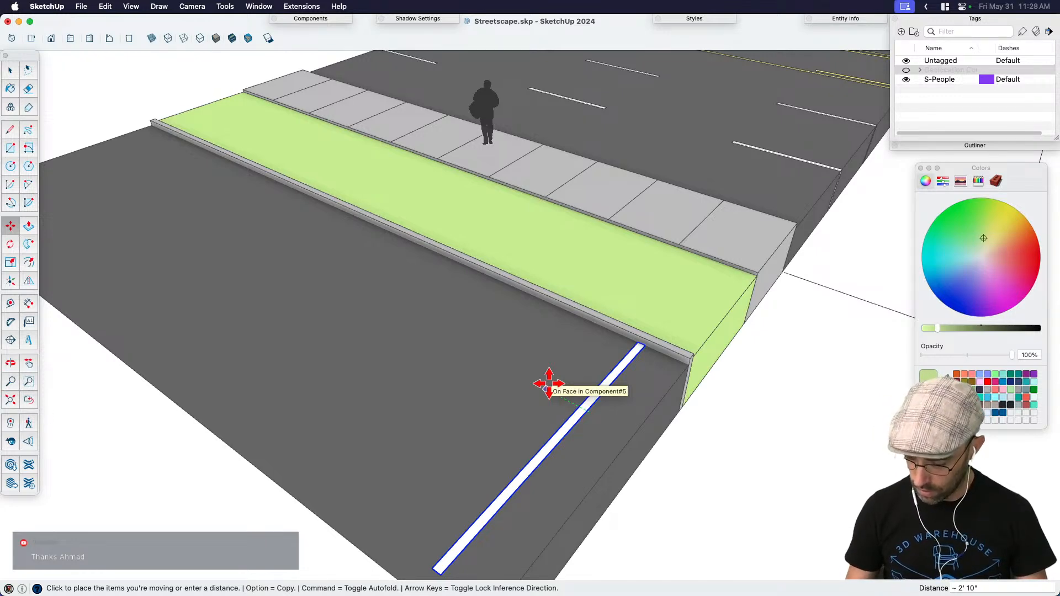
{"action": "type", "text": "9\""}
{"action": "key", "text": "Return"}
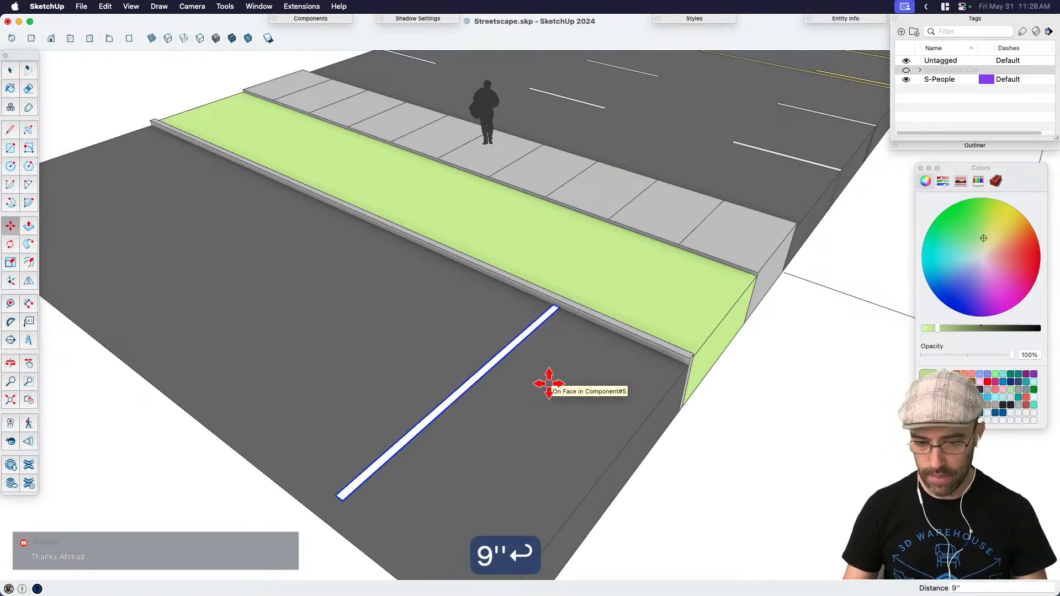
Step: Copy the white stripe 9' along the curb, away from the slab's front end
{"action": "middle_click_drag", "start_coordinate": [550, 367], "coordinate": [635, 439]}
{"action": "key", "text": "m"}
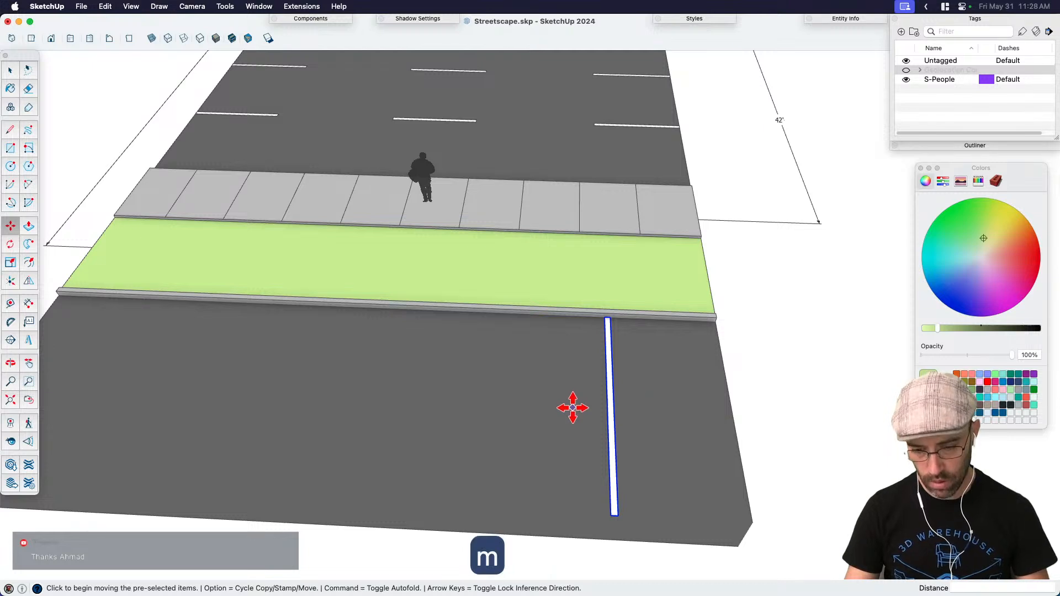
{"action": "key", "text": "alt"}
{"action": "left_click", "coordinate": [573, 398]}
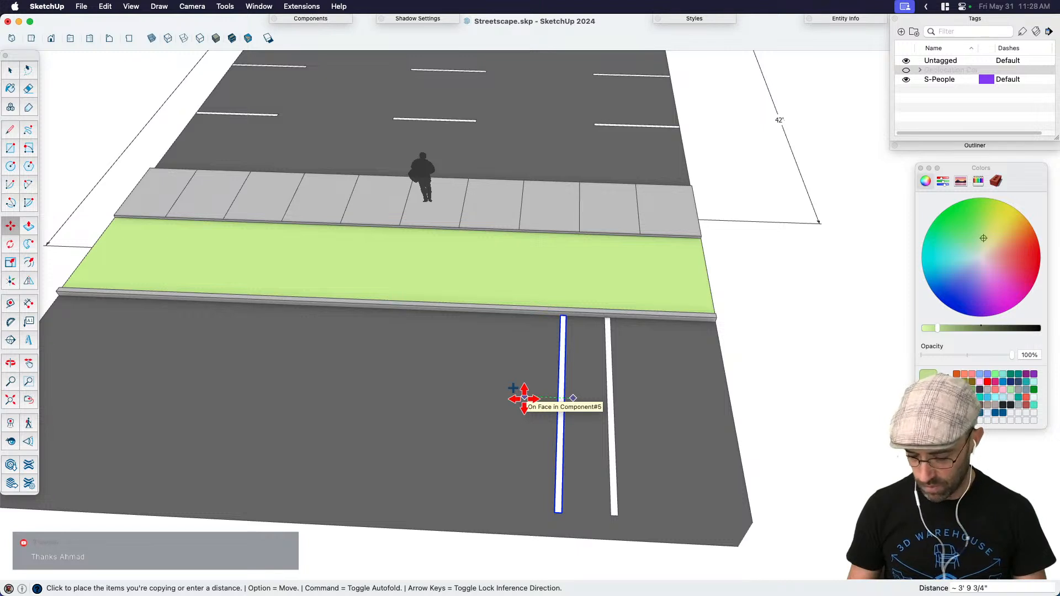
{"action": "type", "text": "9"}
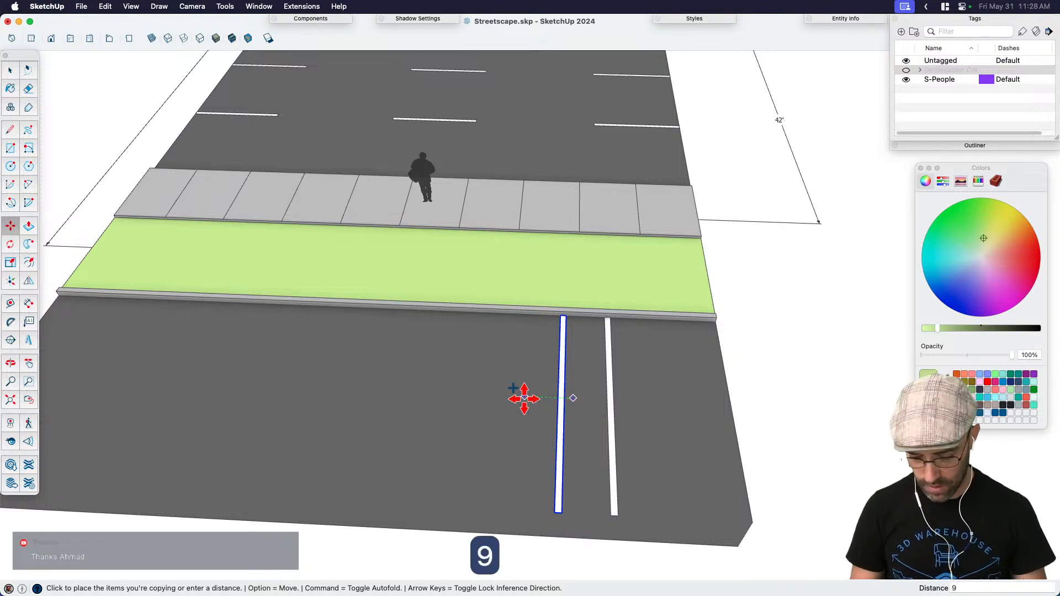
{"action": "type", "text": "."}
{"action": "key", "text": "BackSpace"}
{"action": "type", "text": "'"}
{"action": "key", "text": "Return"}
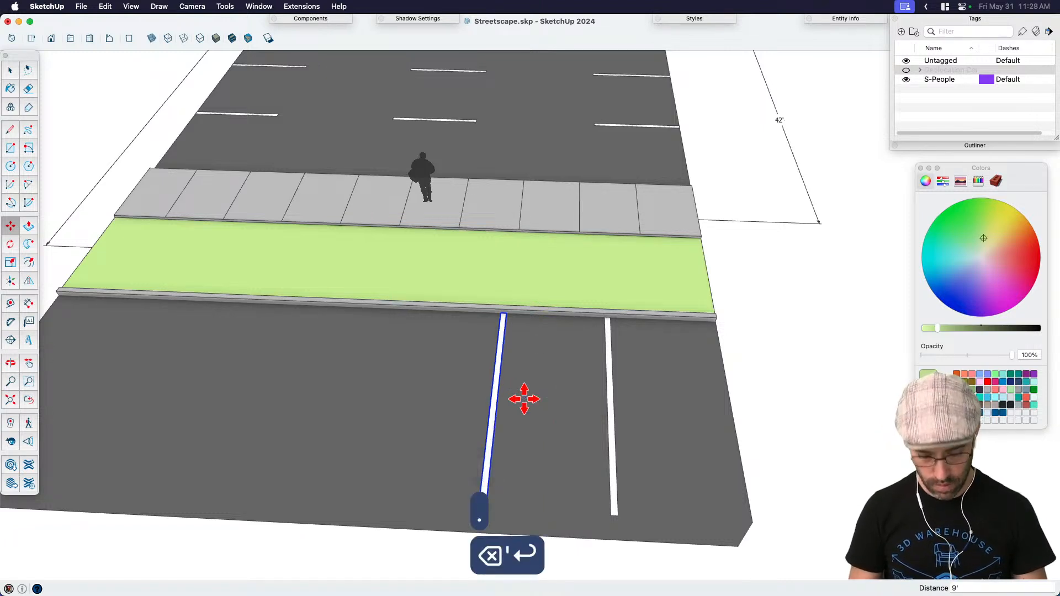
Step: Multiply the copied stripe into an array of five equally spaced copies (x5) along the curb
{"action": "type", "text": "x4"}
{"action": "key", "text": "Return"}
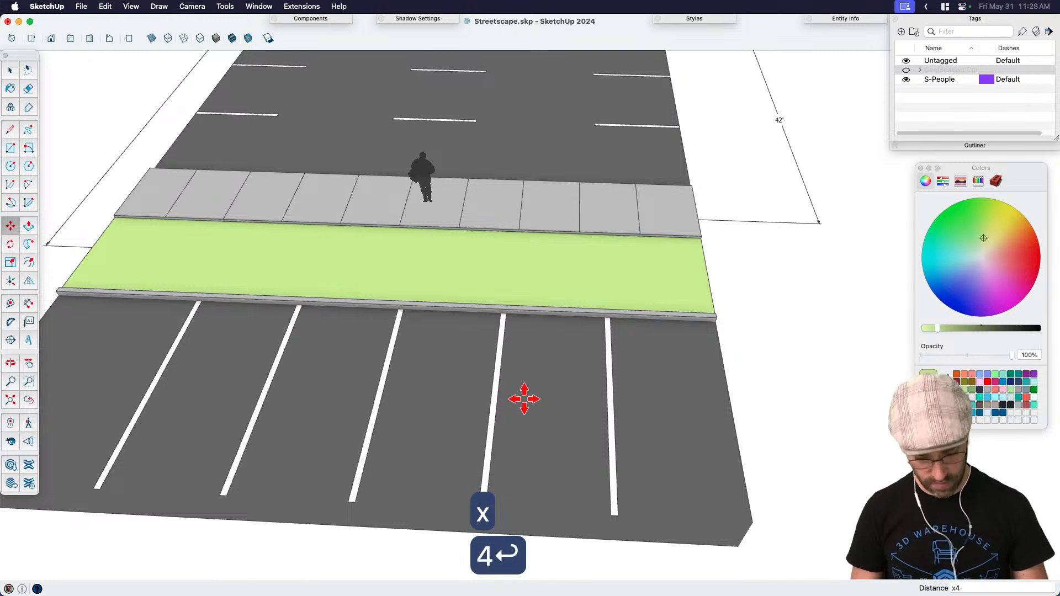
{"action": "type", "text": "x5"}
{"action": "key", "text": "Return"}
{"action": "scroll", "coordinate": [541, 359], "scroll_direction": "down", "scroll_amount": 3}
Step: Select all instances of the white parking stripe and combine them into one group
{"action": "key", "text": "space"}
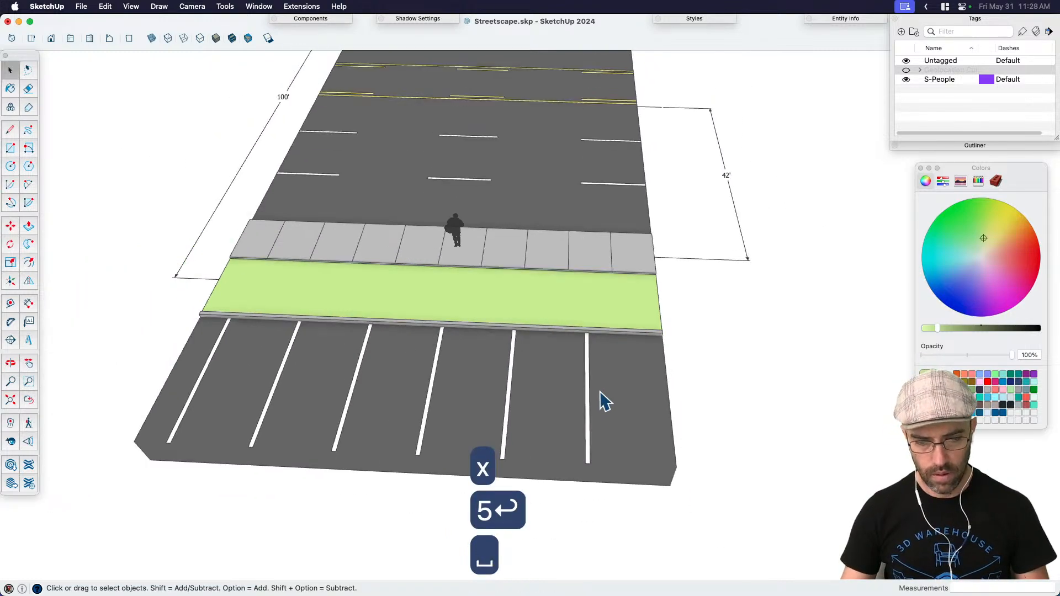
{"action": "left_click", "coordinate": [200, 392]}
{"action": "left_click", "coordinate": [270, 403], "text": "shift"}
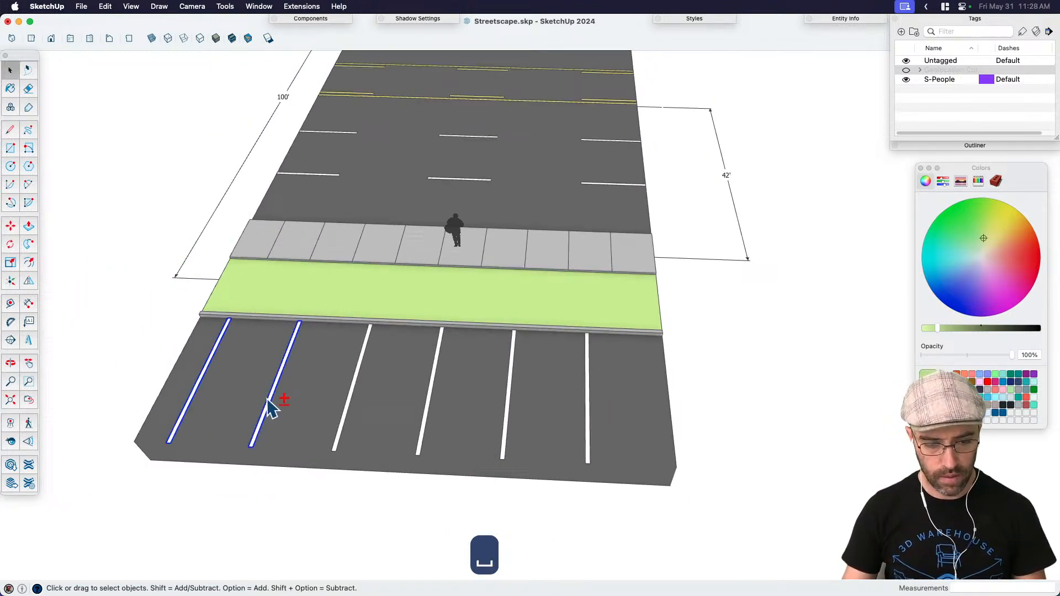
{"action": "right_click", "coordinate": [347, 415]}
{"action": "mouse_move", "coordinate": [401, 299]}
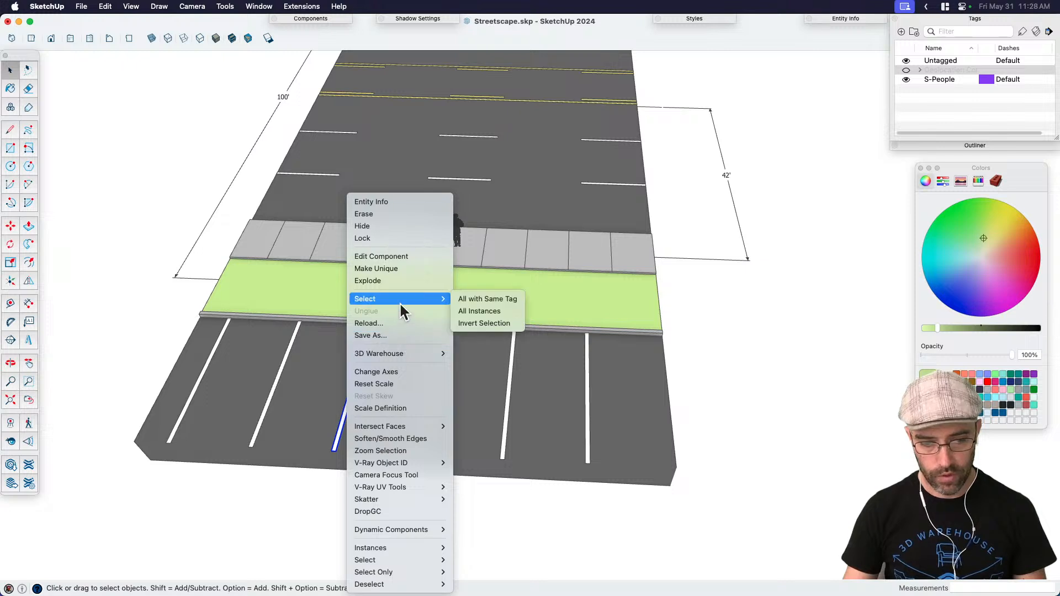
{"action": "left_click", "coordinate": [499, 313]}
{"action": "key", "text": "super+g"}
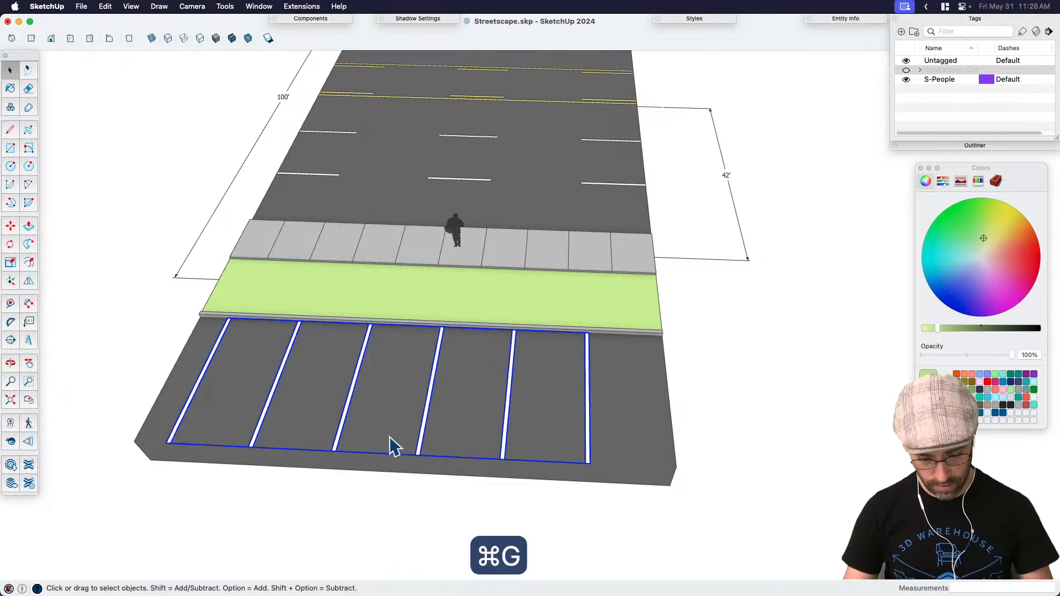
{"action": "key", "text": "m"}
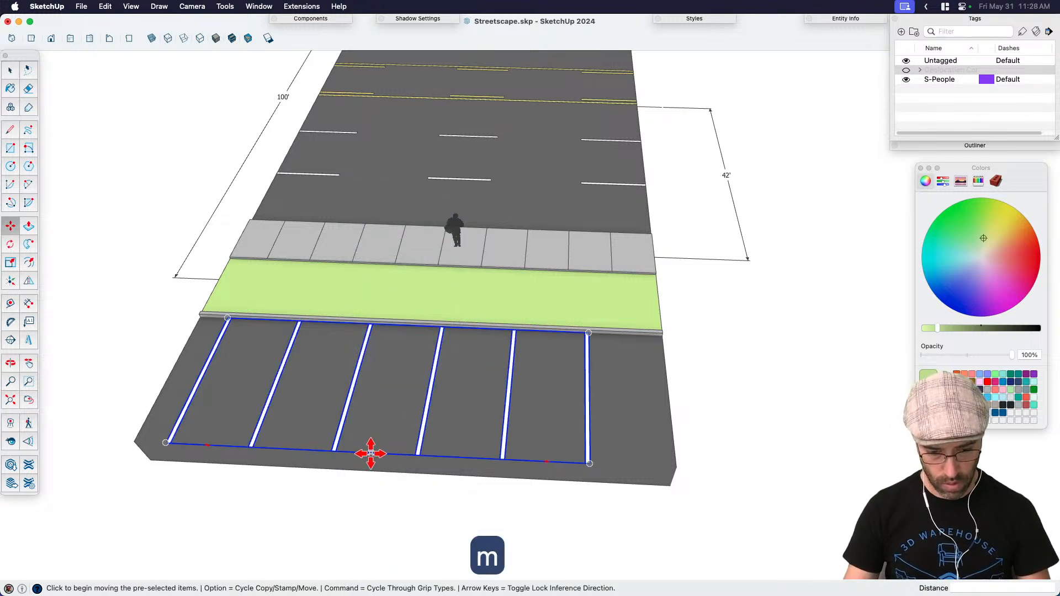
{"action": "left_click", "coordinate": [370, 451]}
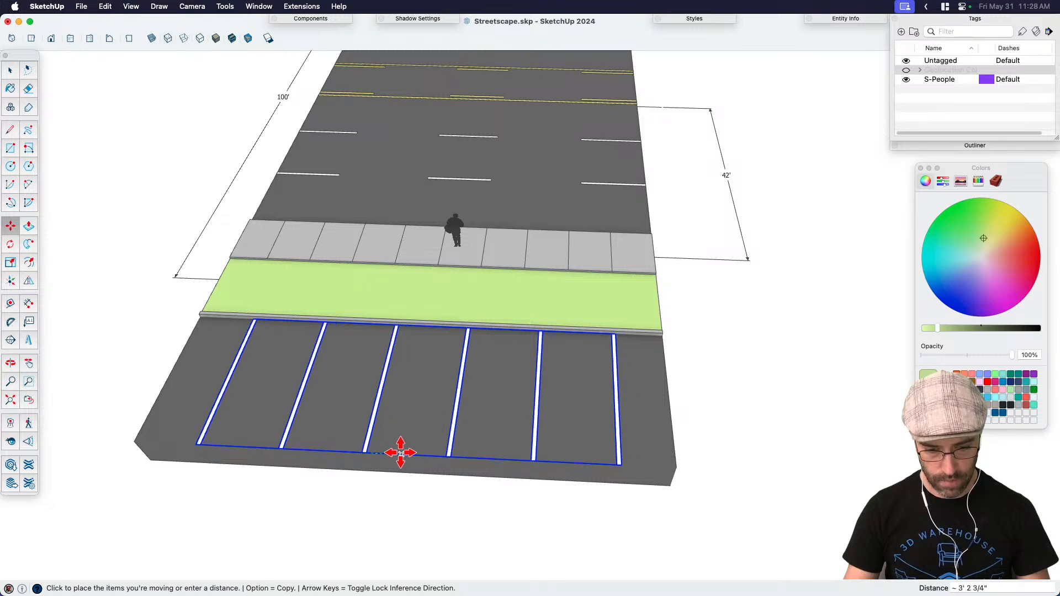
{"action": "scroll", "coordinate": [387, 452], "scroll_direction": "up", "scroll_amount": 3}
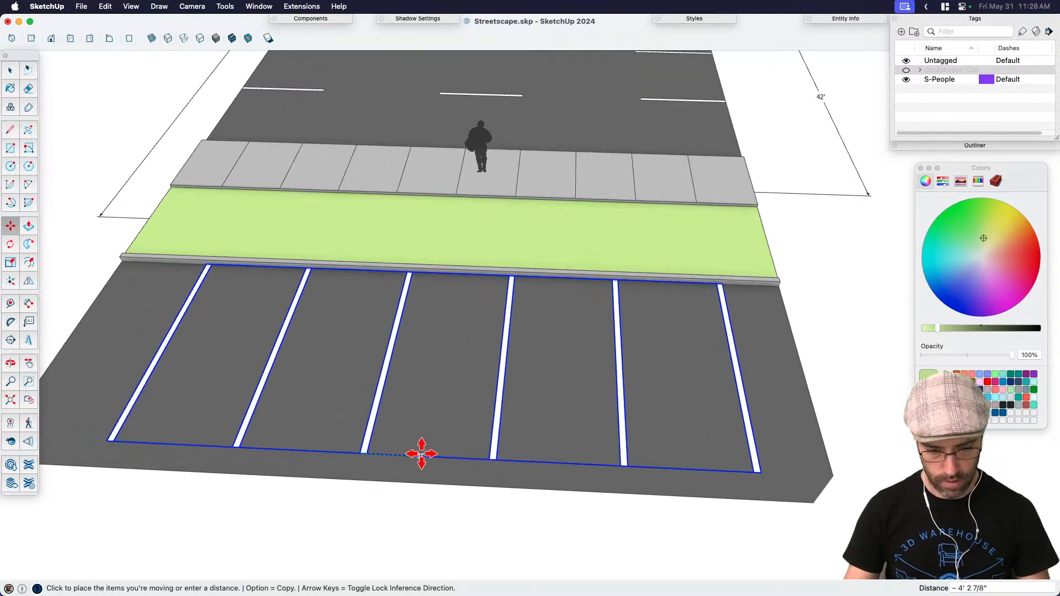
{"action": "key", "text": "space"}
Step: Draw a helper line up the parking slab's outer side face from the midpoint of its bottom edge
{"action": "scroll", "coordinate": [431, 490], "scroll_direction": "down", "scroll_amount": 2}
{"action": "scroll", "coordinate": [450, 469], "scroll_direction": "up", "scroll_amount": 1}
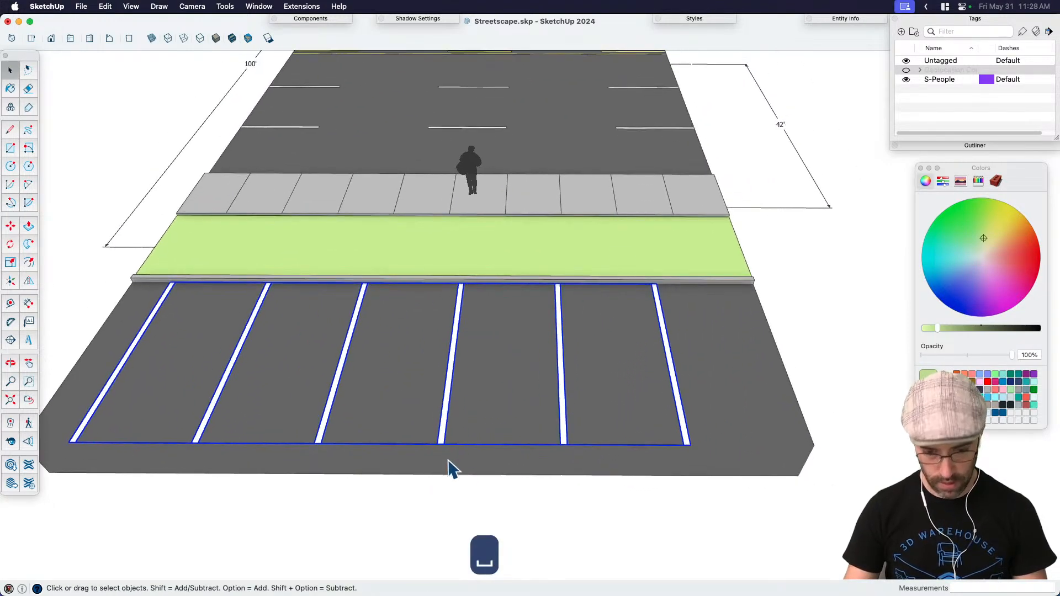
{"action": "key", "text": "l"}
{"action": "left_click", "coordinate": [423, 474]}
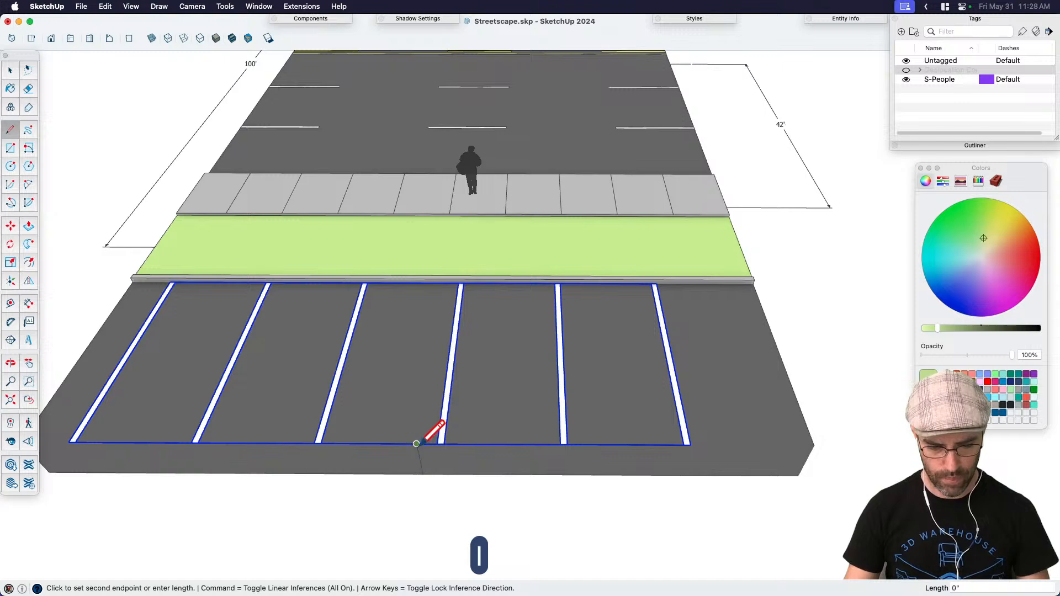
{"action": "key", "text": "space"}
Step: Move the stripe group along the green axis to center it on the helper line, and erase that line
{"action": "scroll", "coordinate": [389, 442], "scroll_direction": "up", "scroll_amount": 3}
{"action": "key", "text": "m"}
{"action": "scroll", "coordinate": [370, 447], "scroll_direction": "up", "scroll_amount": 2}
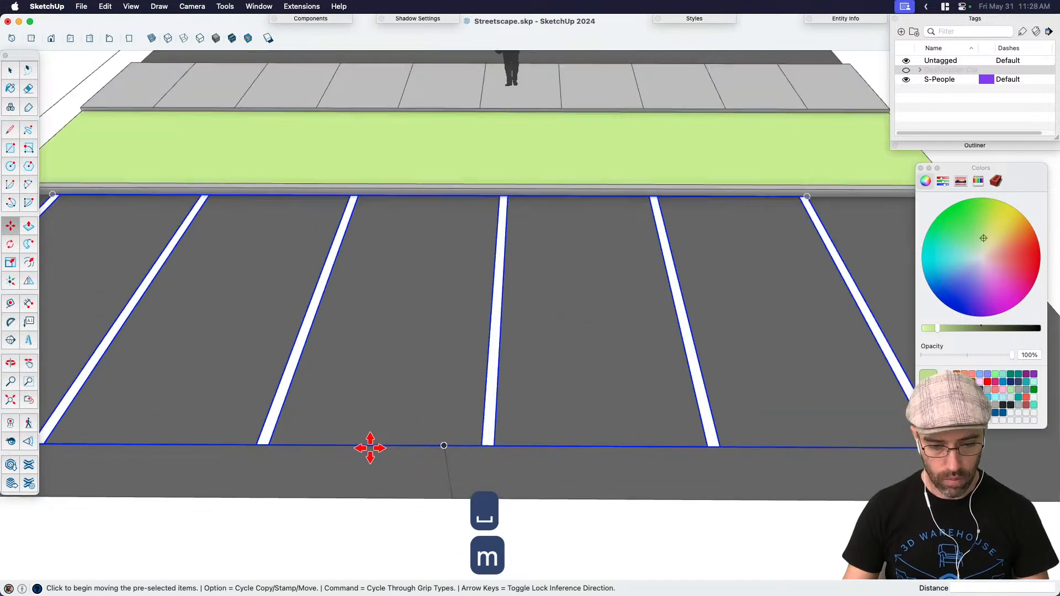
{"action": "scroll", "coordinate": [364, 449], "scroll_direction": "up", "scroll_amount": 2}
{"action": "middle_click_drag", "start_coordinate": [359, 450], "coordinate": [501, 443]}
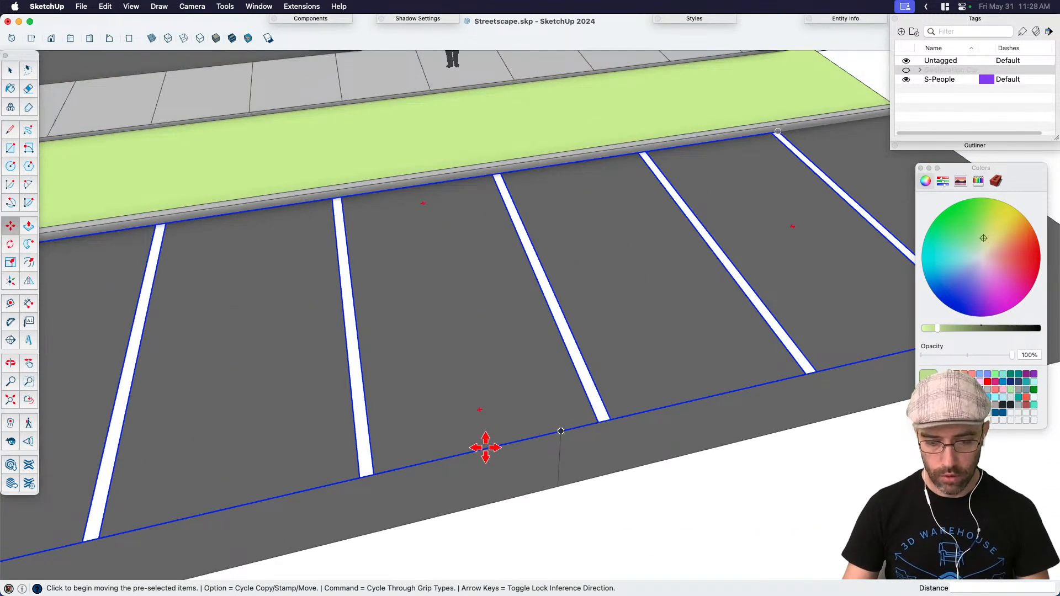
{"action": "scroll", "coordinate": [487, 449], "scroll_direction": "up", "scroll_amount": 2}
{"action": "left_click", "coordinate": [480, 402]}
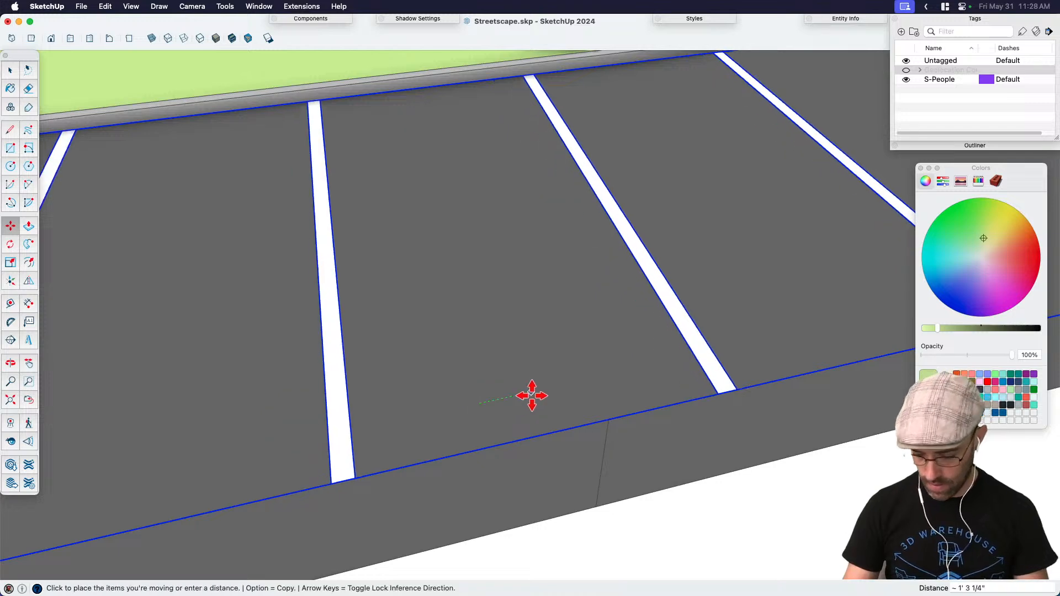
{"action": "key", "text": "Left"}
{"action": "left_click", "coordinate": [595, 412]}
{"action": "key", "text": "space"}
{"action": "key", "text": "e"}
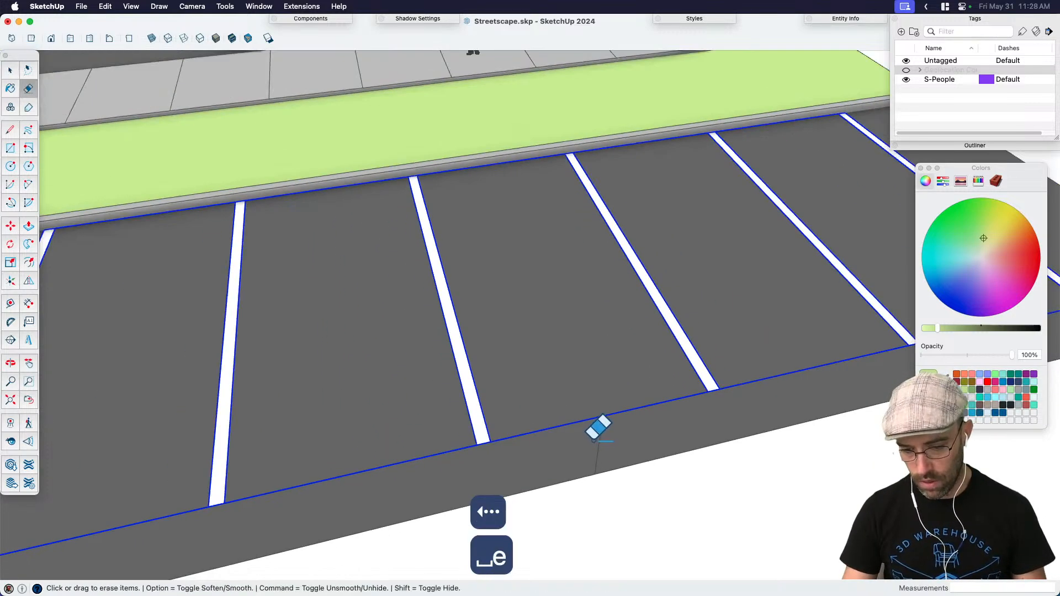
{"action": "key", "text": "space"}
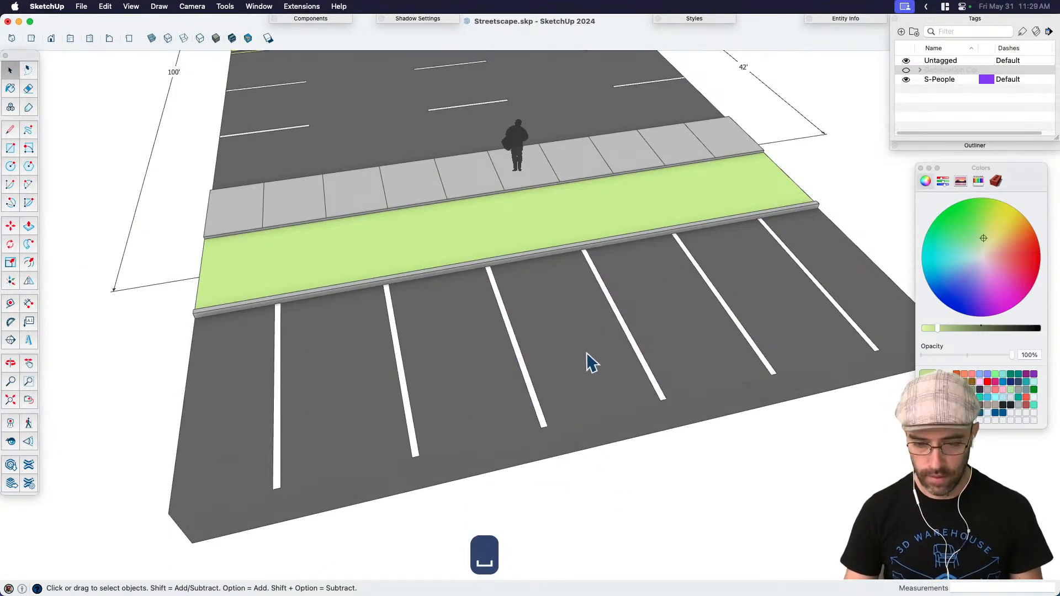
Step: Group the parking stripes together with the asphalt parking slab
{"action": "scroll", "coordinate": [594, 356], "scroll_direction": "down", "scroll_amount": 2}
{"action": "left_click", "coordinate": [627, 359]}
{"action": "left_click", "coordinate": [624, 352], "text": "shift"}
{"action": "left_click", "coordinate": [632, 405], "text": "shift"}
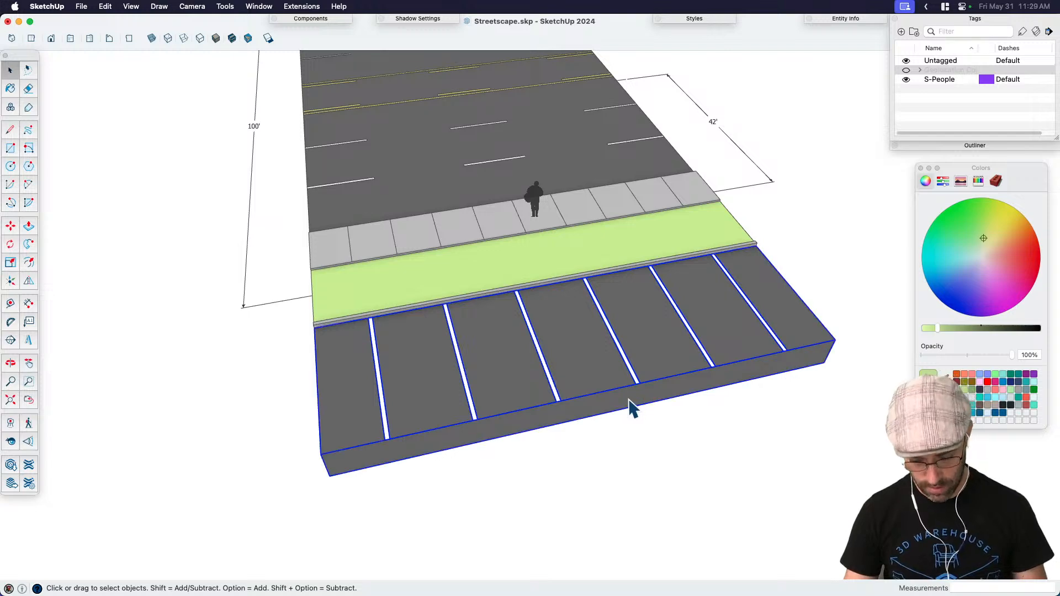
{"action": "key", "text": "super+g"}
Step: Group the curb, the green planting strip and the striped parking area together
{"action": "left_click", "coordinate": [561, 285]}
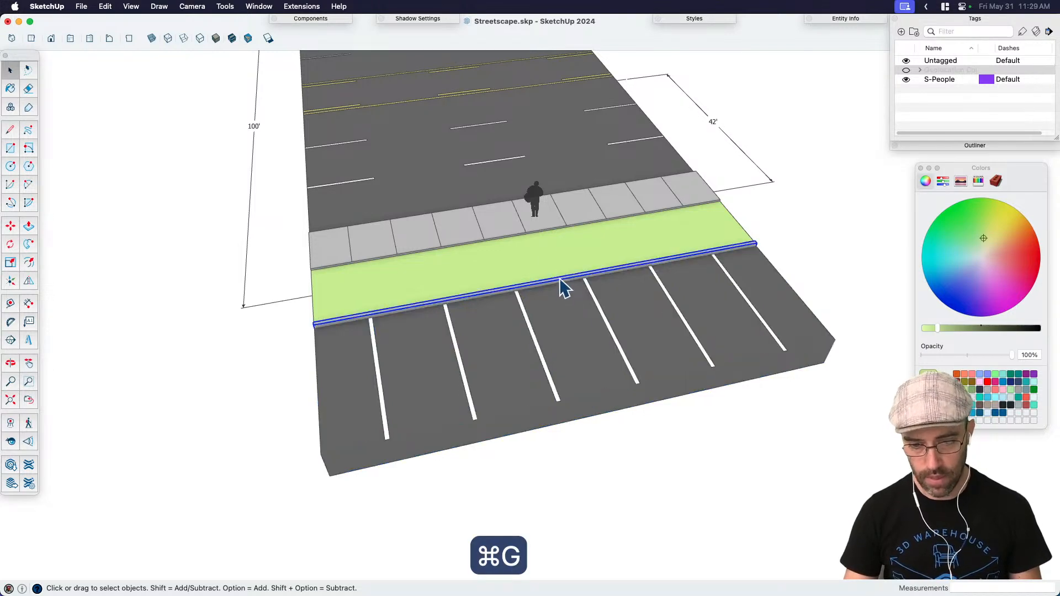
{"action": "left_click", "coordinate": [575, 345], "text": "shift"}
{"action": "key", "text": "super+g"}
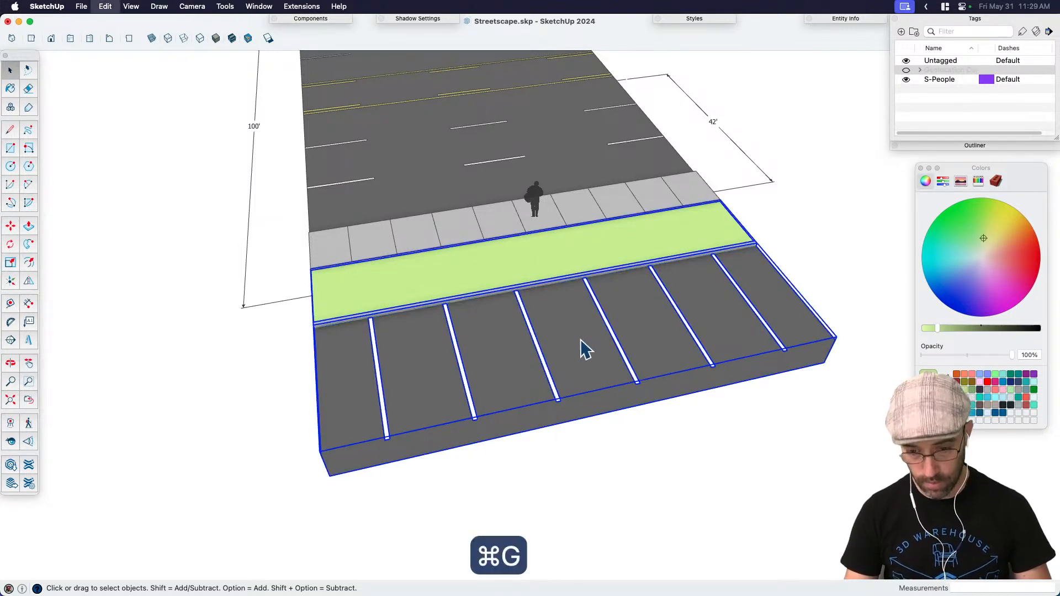
{"action": "middle_click_drag", "start_coordinate": [516, 436], "coordinate": [245, 443]}
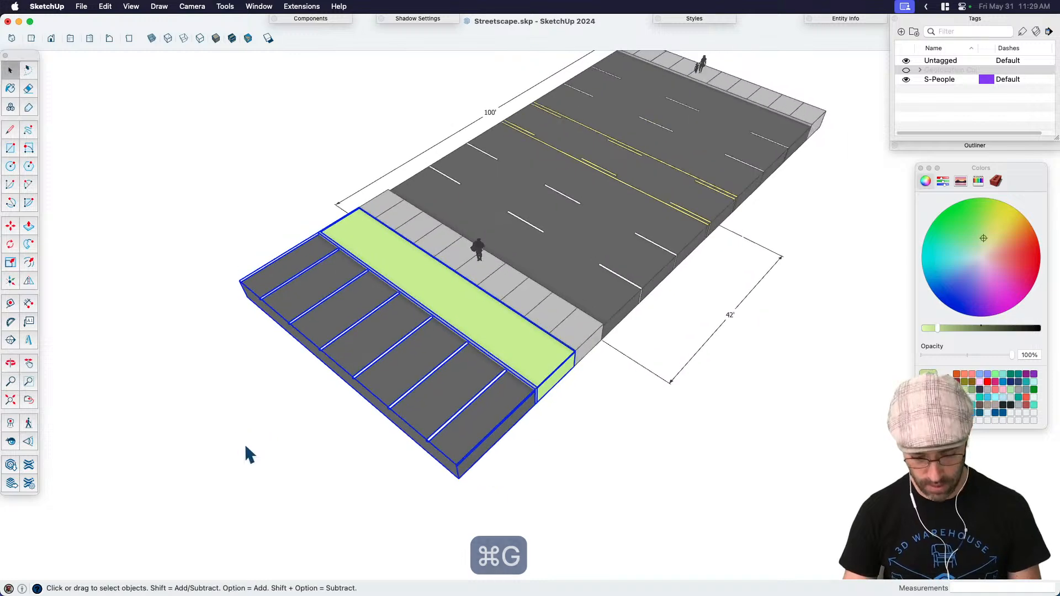
{"action": "key", "text": "h"}
{"action": "left_click_drag", "start_coordinate": [425, 409], "coordinate": [379, 426]}
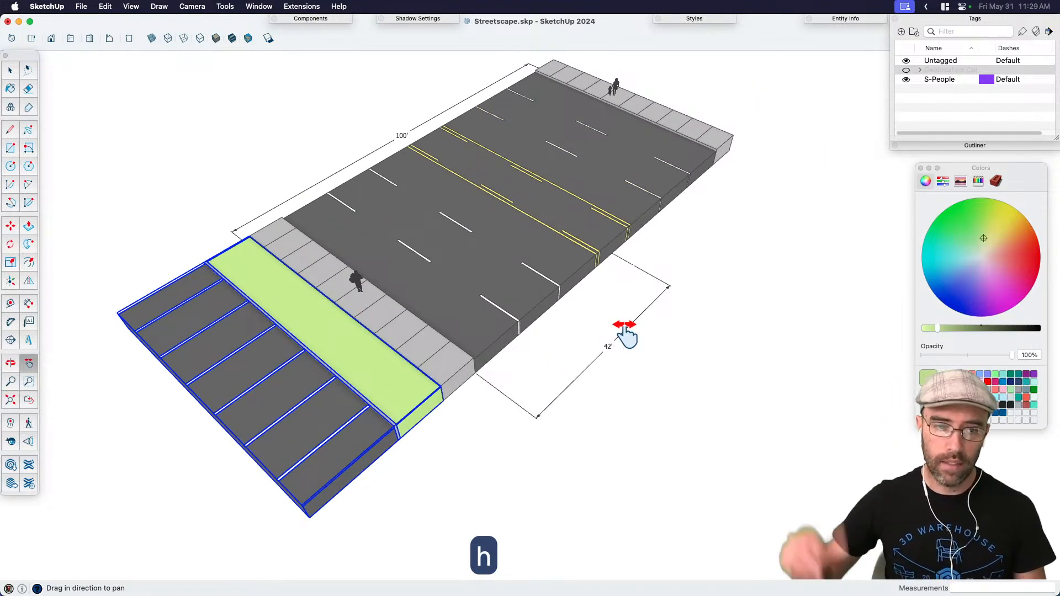
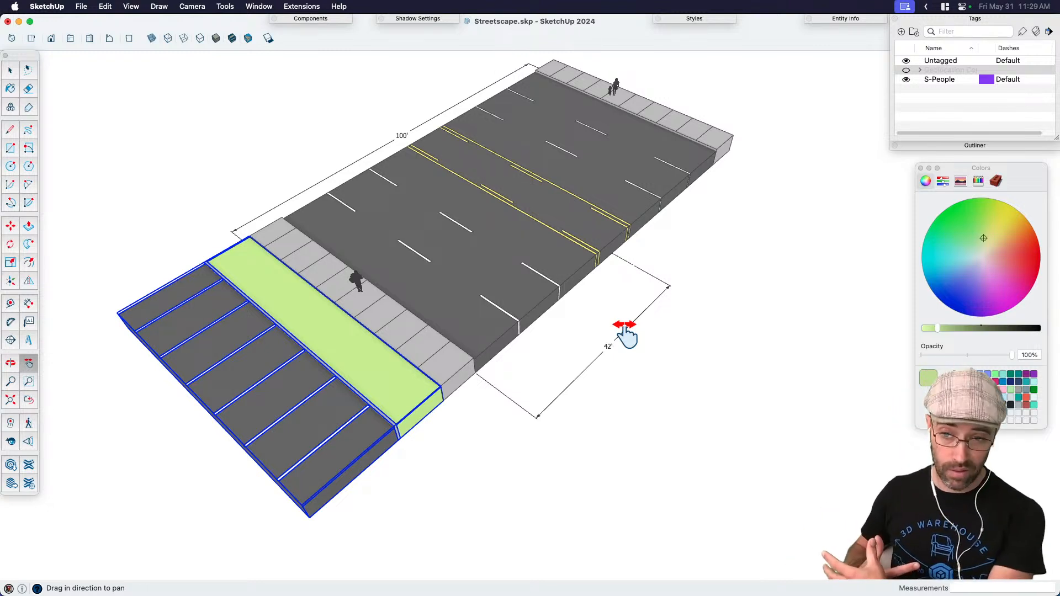
{"action": "key", "text": "space"}
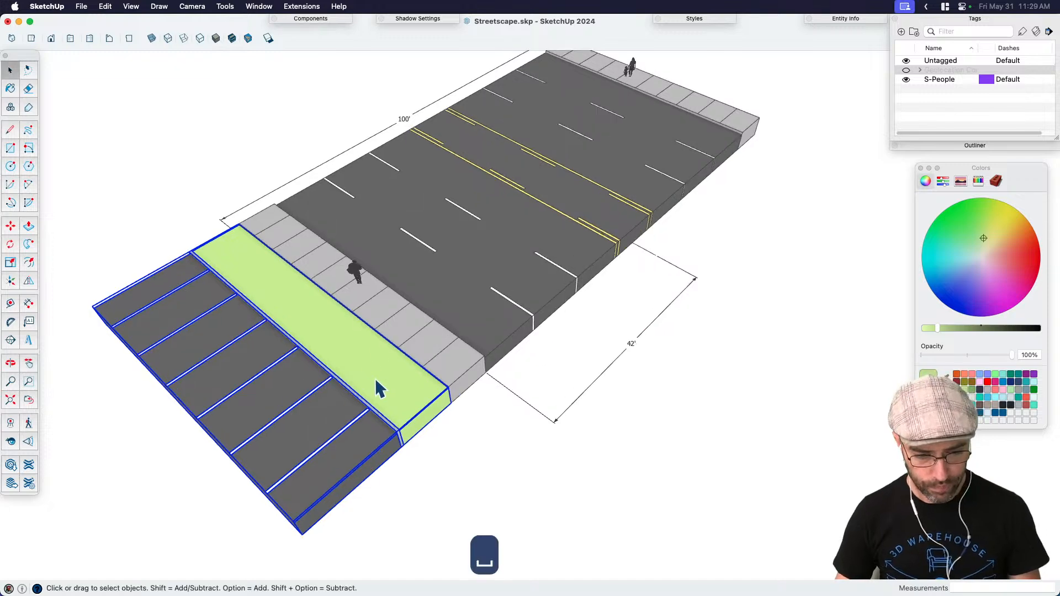
Step: Open the road half beside the planting strip for editing and select both of its dashed white lane lines
{"action": "scroll", "coordinate": [336, 454], "scroll_direction": "up", "scroll_amount": 3}
{"action": "left_click", "coordinate": [561, 291]}
{"action": "middle_click_drag", "start_coordinate": [560, 291], "coordinate": [515, 255]}
{"action": "key", "text": "h"}
{"action": "scroll", "coordinate": [531, 379], "scroll_direction": "down", "scroll_amount": 2}
{"action": "scroll", "coordinate": [516, 368], "scroll_direction": "up", "scroll_amount": 5}
{"action": "key", "text": "space"}
{"action": "double_click", "coordinate": [513, 362]}
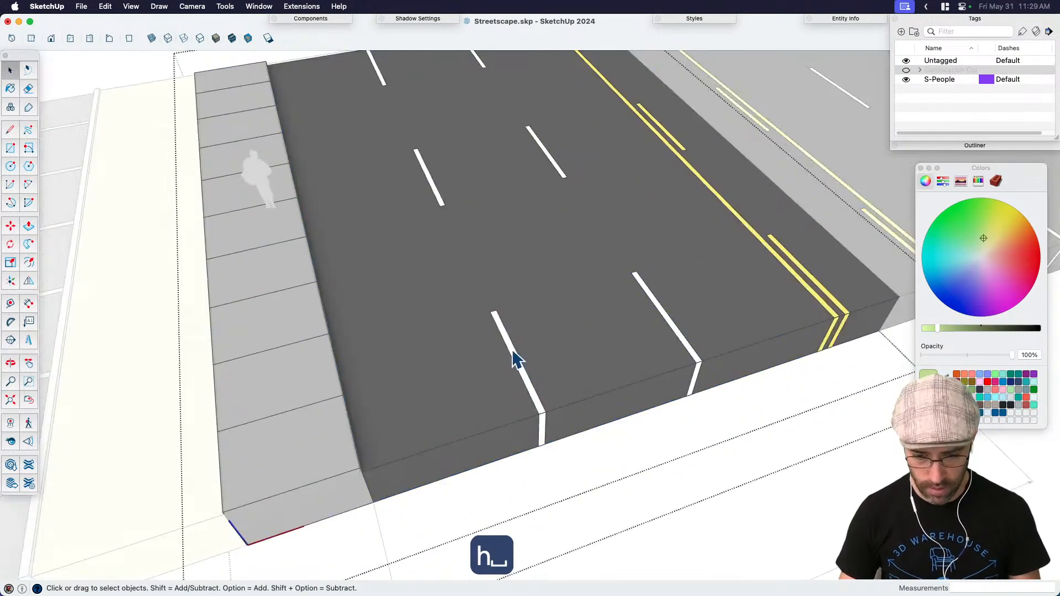
{"action": "left_click", "coordinate": [515, 357]}
{"action": "left_click", "coordinate": [546, 431], "text": "shift"}
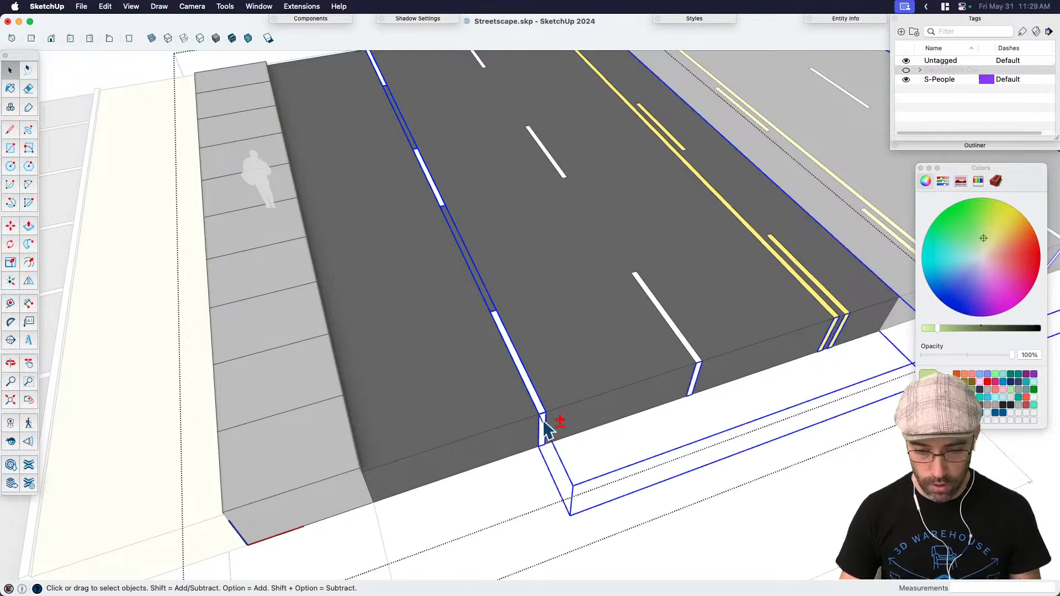
{"action": "left_click", "coordinate": [693, 345], "text": "shift"}
{"action": "scroll", "coordinate": [575, 358], "scroll_direction": "up", "scroll_amount": 3}
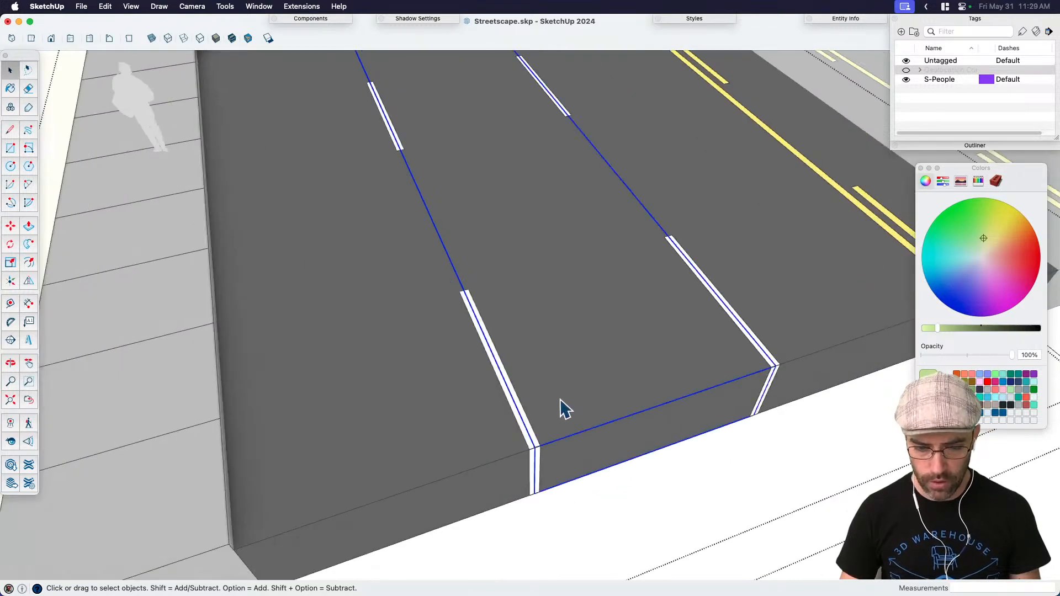
Step: Exit the road half, examine the lane stripes' edges in Hidden Line style, and restore the Shaded With Textures style
{"action": "left_click", "coordinate": [201, 38]}
{"action": "scroll", "coordinate": [315, 290], "scroll_direction": "down", "scroll_amount": 3}
{"action": "left_click", "coordinate": [501, 417]}
{"action": "scroll", "coordinate": [620, 462], "scroll_direction": "down", "scroll_amount": 2}
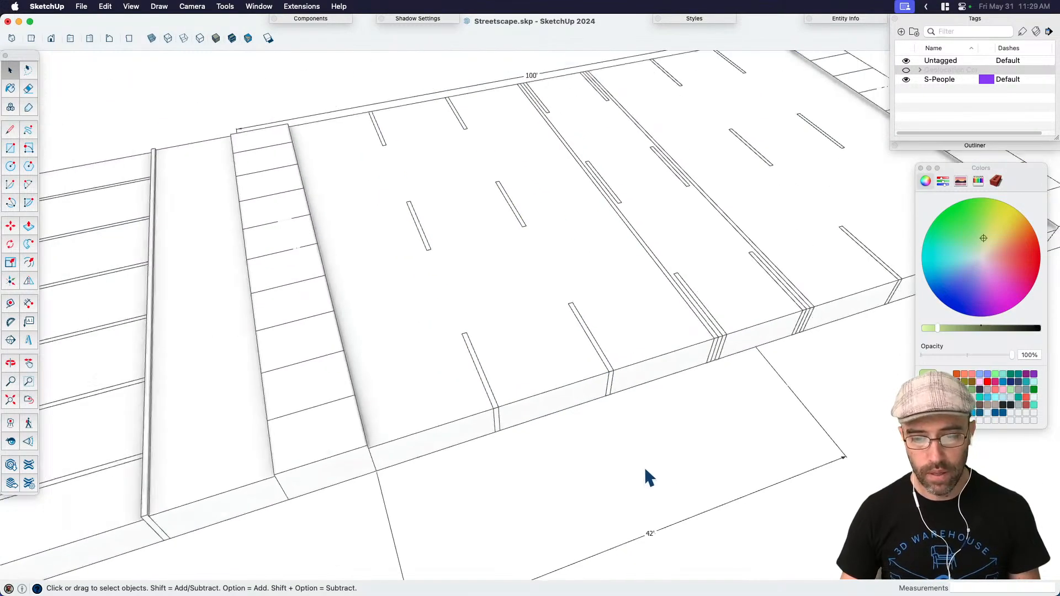
{"action": "middle_click_drag", "start_coordinate": [645, 469], "coordinate": [470, 462]}
{"action": "middle_click_drag", "start_coordinate": [632, 432], "coordinate": [527, 474]}
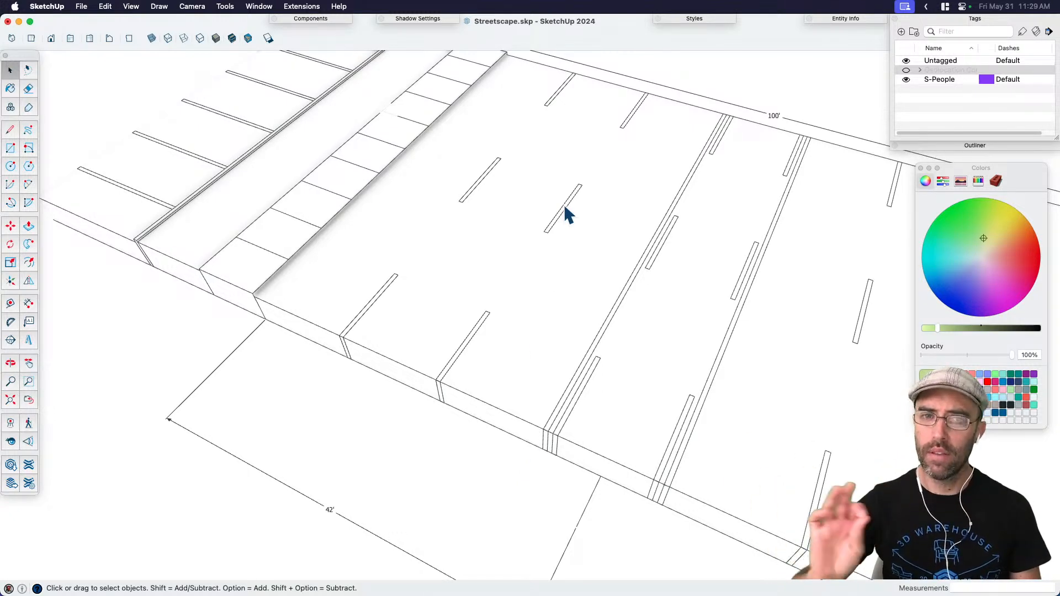
{"action": "left_click", "coordinate": [232, 40]}
{"action": "scroll", "coordinate": [481, 329], "scroll_direction": "up", "scroll_amount": 8}
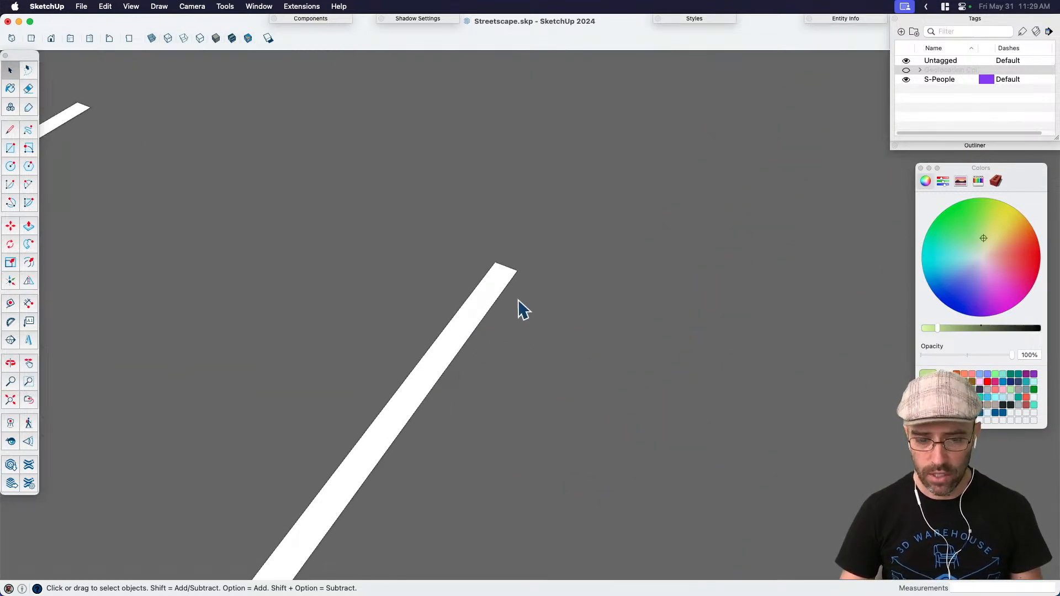
{"action": "scroll", "coordinate": [514, 309], "scroll_direction": "down", "scroll_amount": 8}
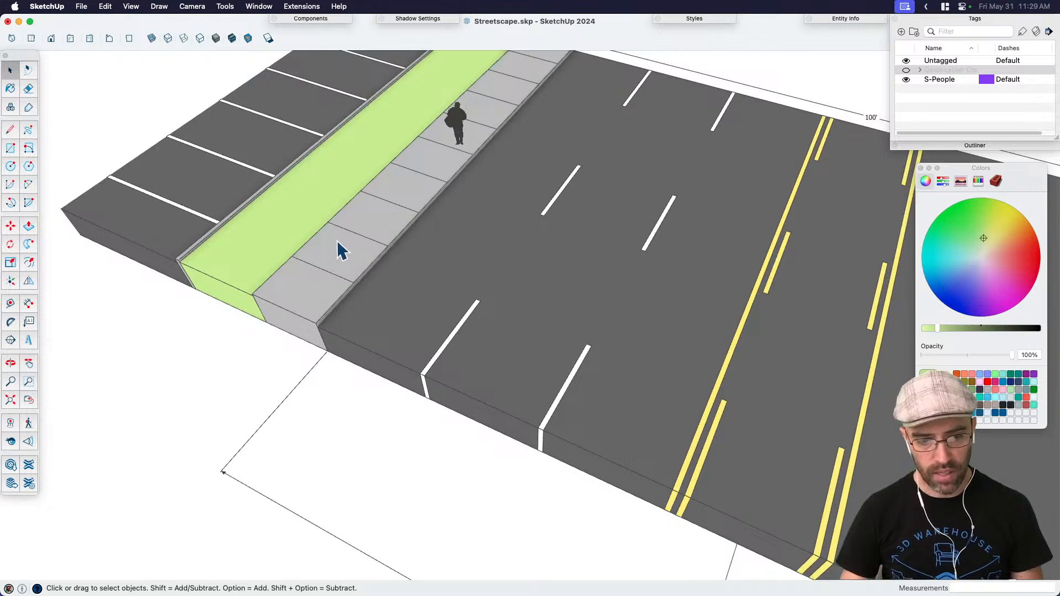
Step: Open the road half beside the planting strip, apply the Hide All Edges extension to its near dashed lane line, and exit the road half
{"action": "left_click", "coordinate": [469, 323]}
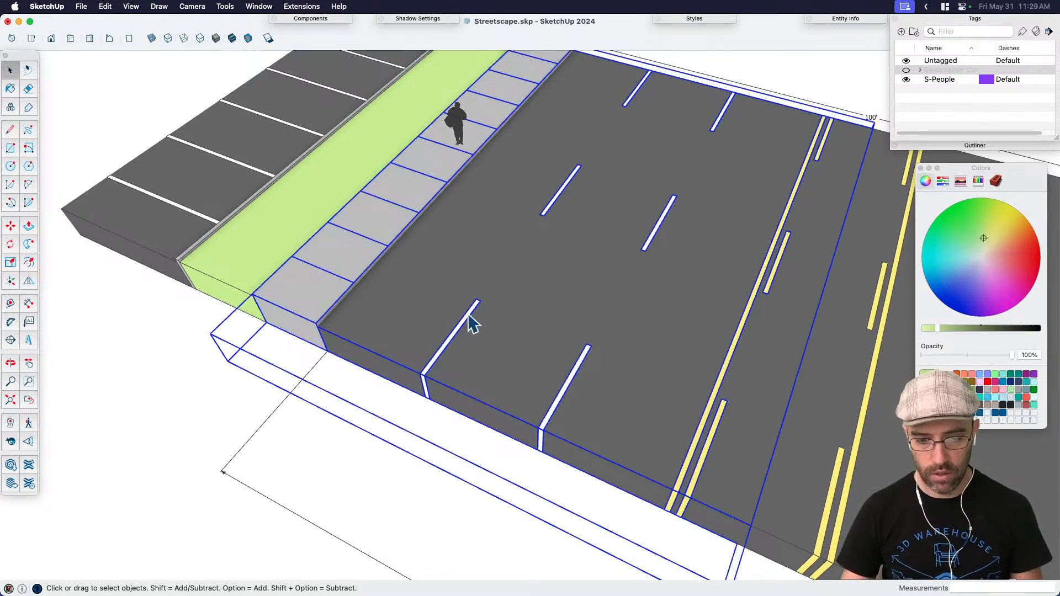
{"action": "double_click", "coordinate": [472, 321]}
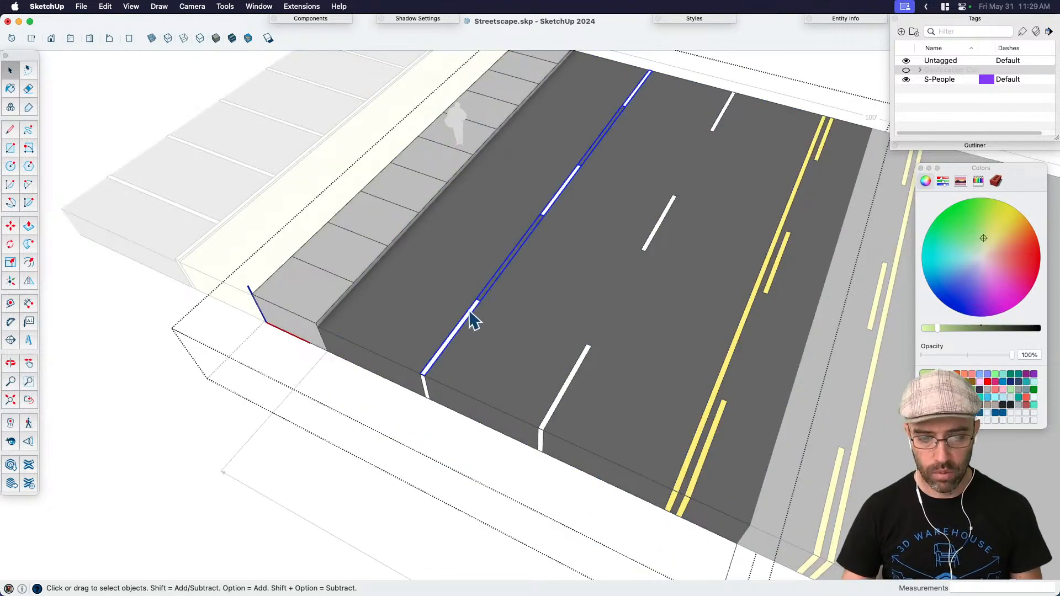
{"action": "left_click", "coordinate": [304, 7]}
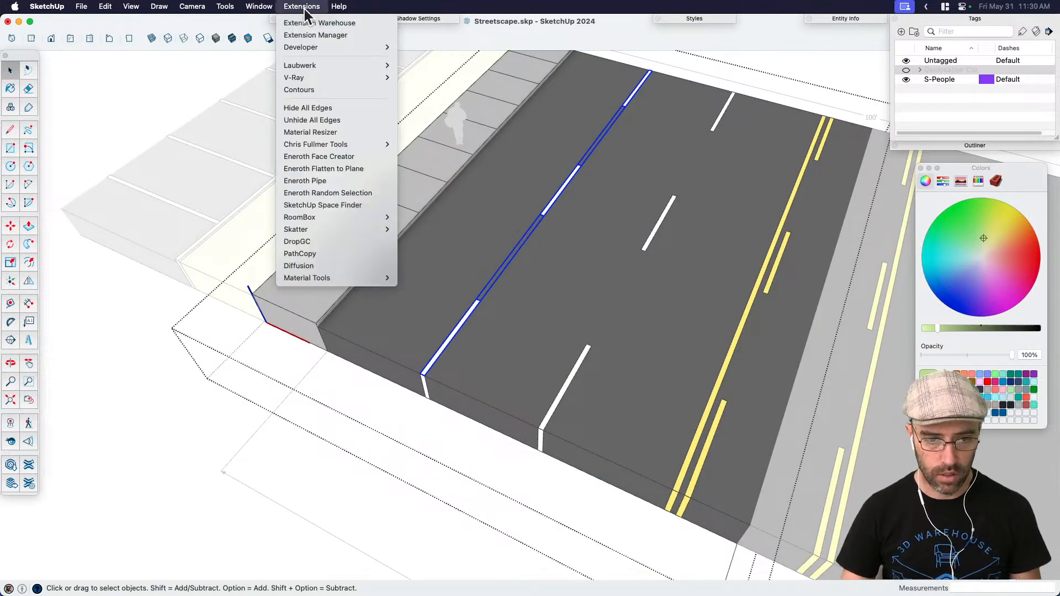
{"action": "left_click", "coordinate": [318, 108]}
{"action": "left_click", "coordinate": [181, 459]}
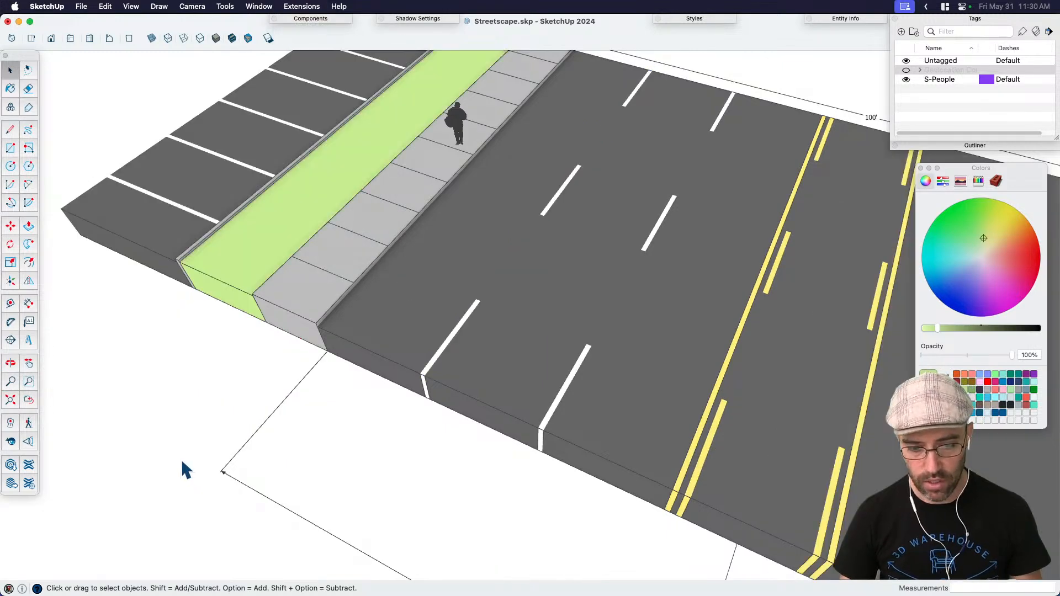
Step: Examine the white lane stripes up close and in Hidden Line style, toggling hidden geometry on and off
{"action": "scroll", "coordinate": [490, 331], "scroll_direction": "up", "scroll_amount": 10}
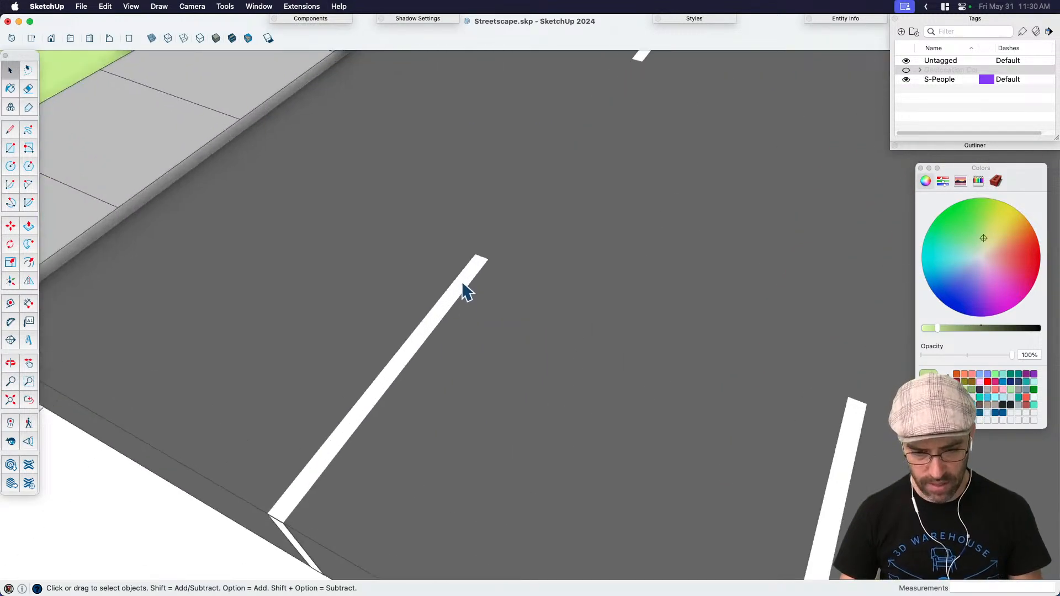
{"action": "scroll", "coordinate": [523, 227], "scroll_direction": "up", "scroll_amount": 5}
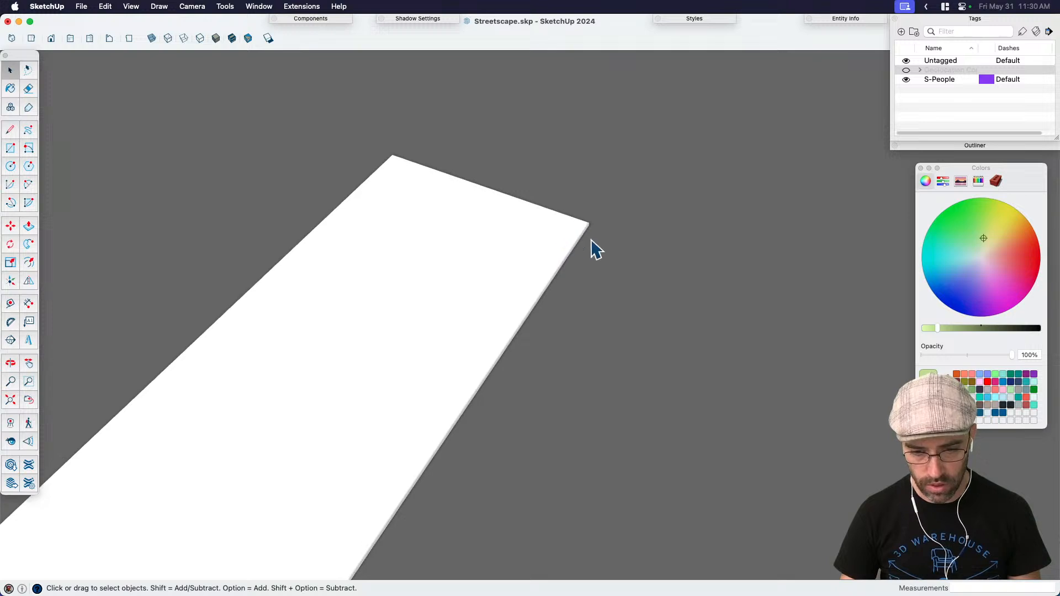
{"action": "scroll", "coordinate": [619, 224], "scroll_direction": "down", "scroll_amount": 5}
{"action": "scroll", "coordinate": [587, 270], "scroll_direction": "down", "scroll_amount": 6}
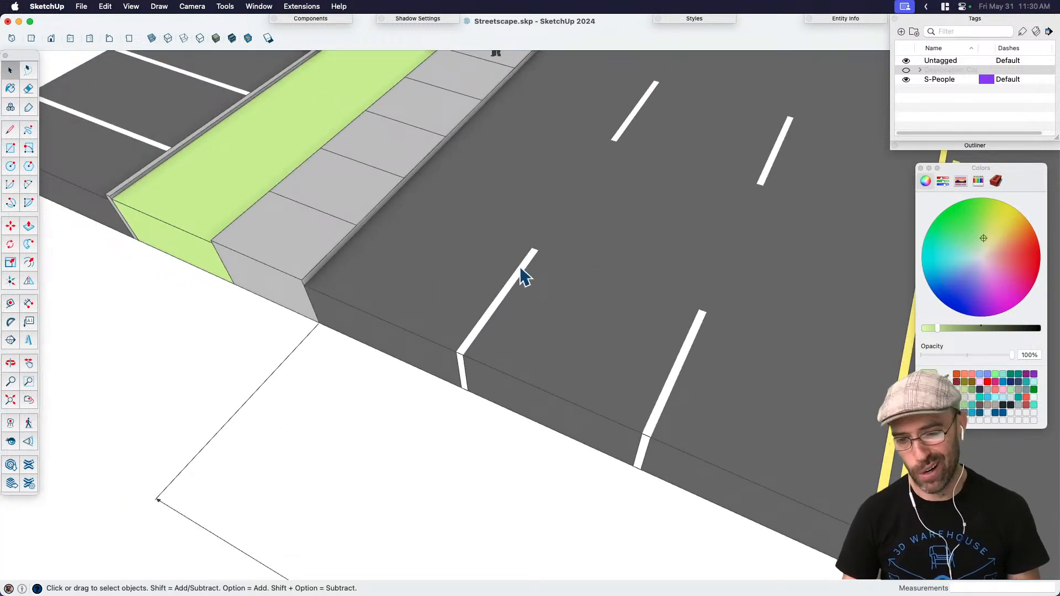
{"action": "scroll", "coordinate": [705, 393], "scroll_direction": "up", "scroll_amount": 3}
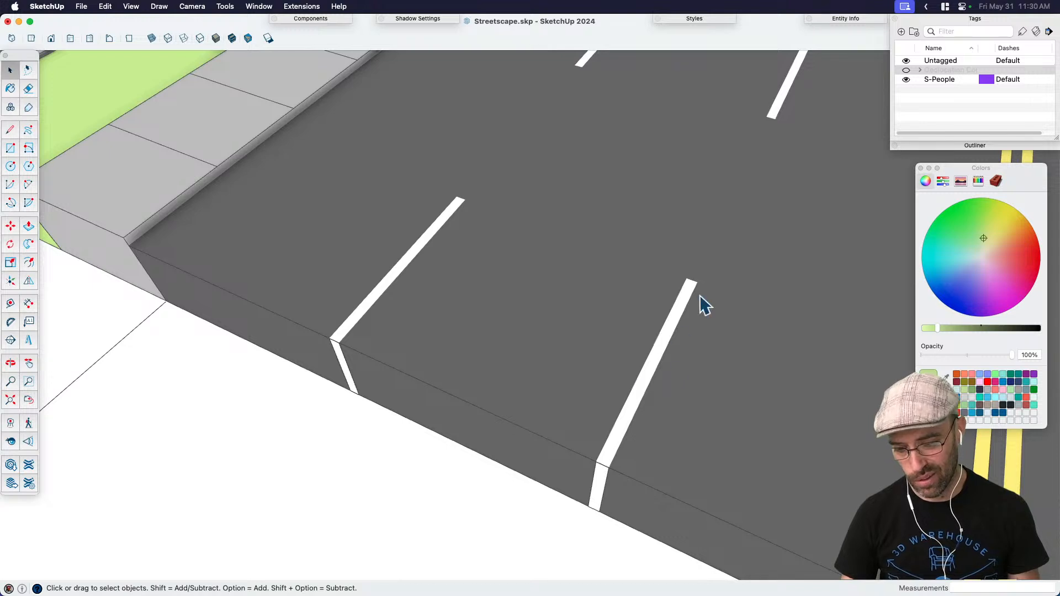
{"action": "scroll", "coordinate": [662, 329], "scroll_direction": "down", "scroll_amount": 2}
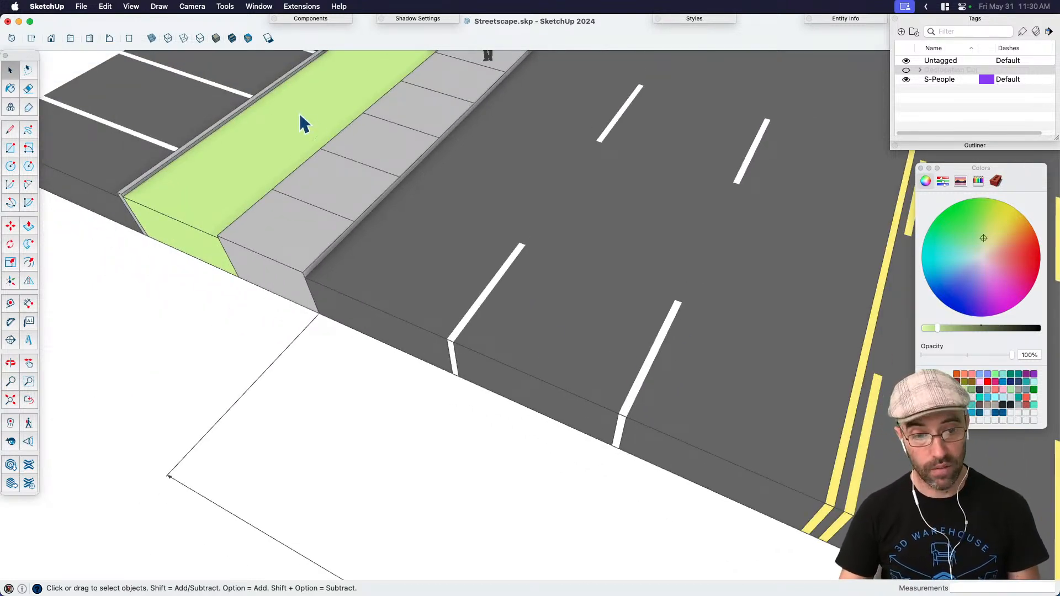
{"action": "left_click", "coordinate": [198, 39]}
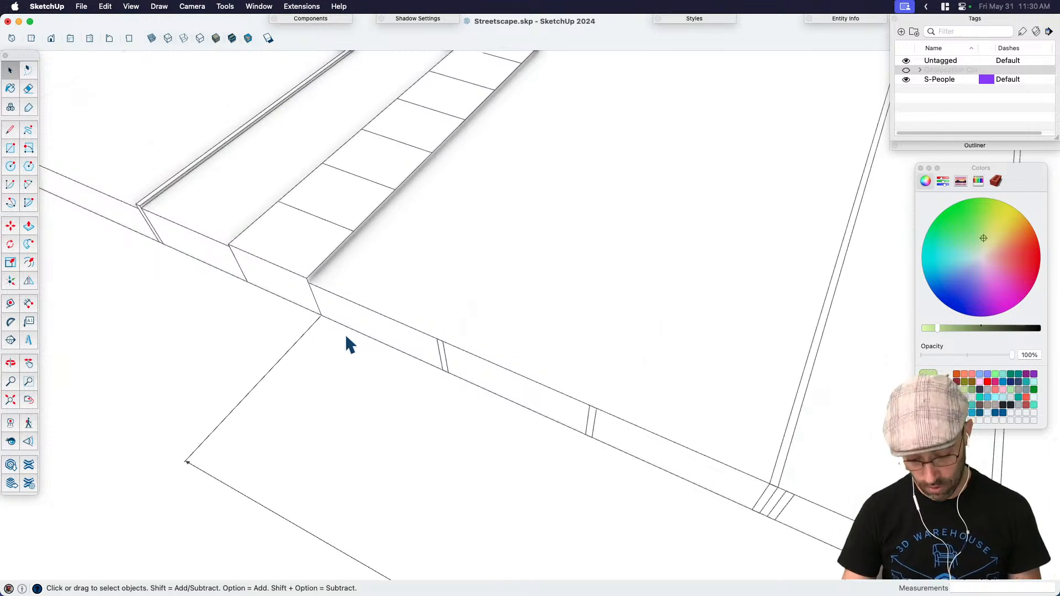
{"action": "key", "text": "h"}
{"action": "left_click_drag", "start_coordinate": [505, 355], "coordinate": [444, 450]}
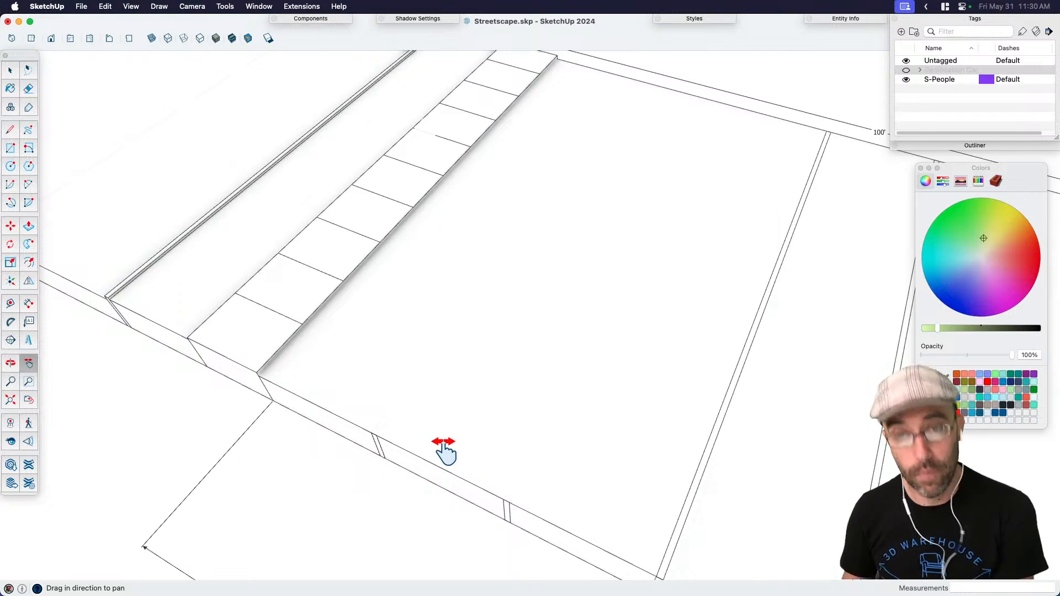
{"action": "key", "text": "j"}
{"action": "key", "text": "j"}
{"action": "key", "text": "j"}
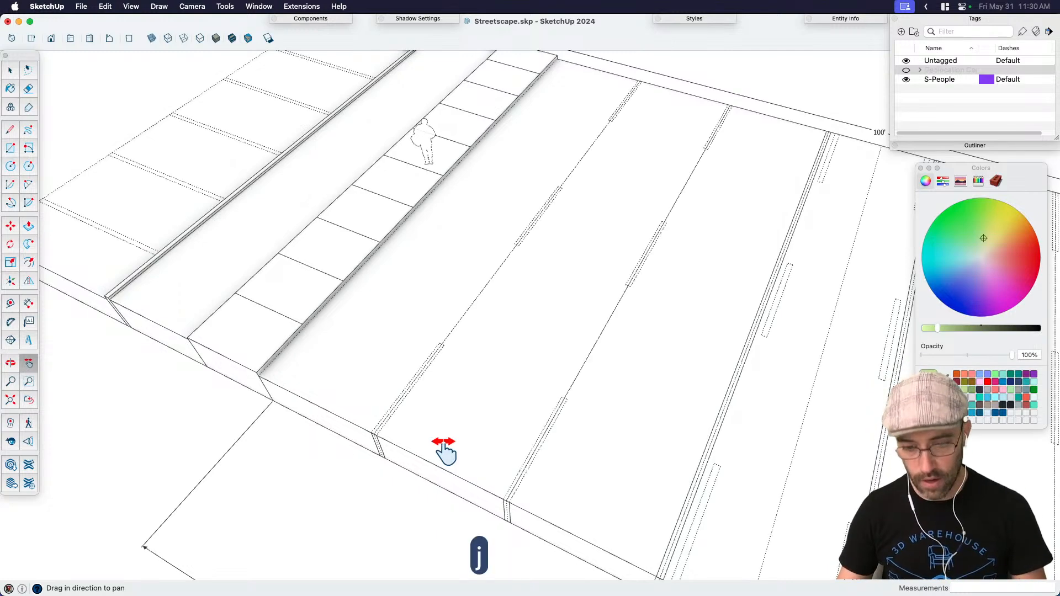
{"action": "key", "text": "j"}
{"action": "key", "text": "j"}
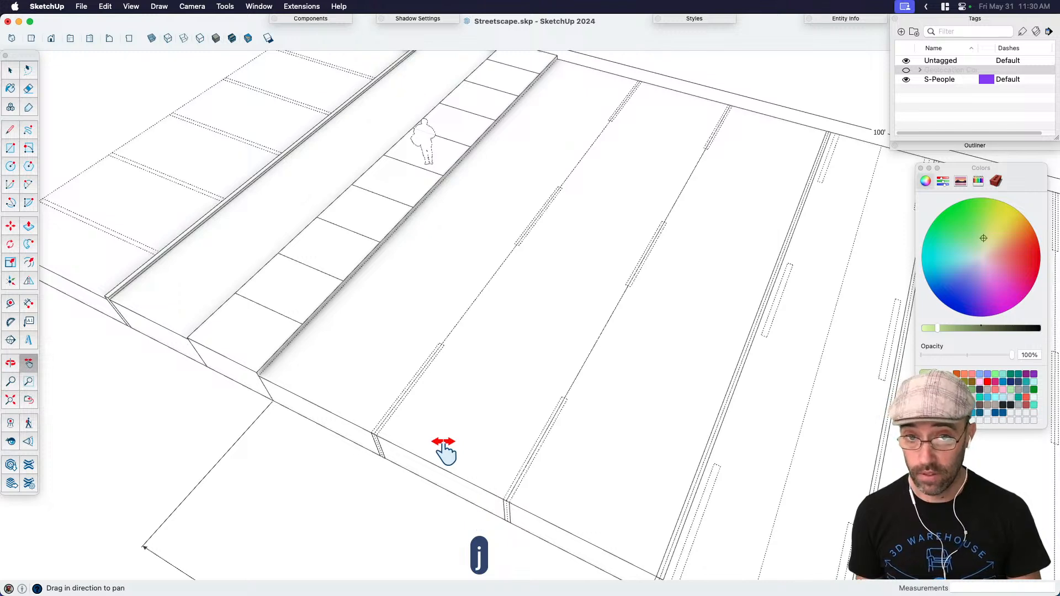
{"action": "key", "text": "j"}
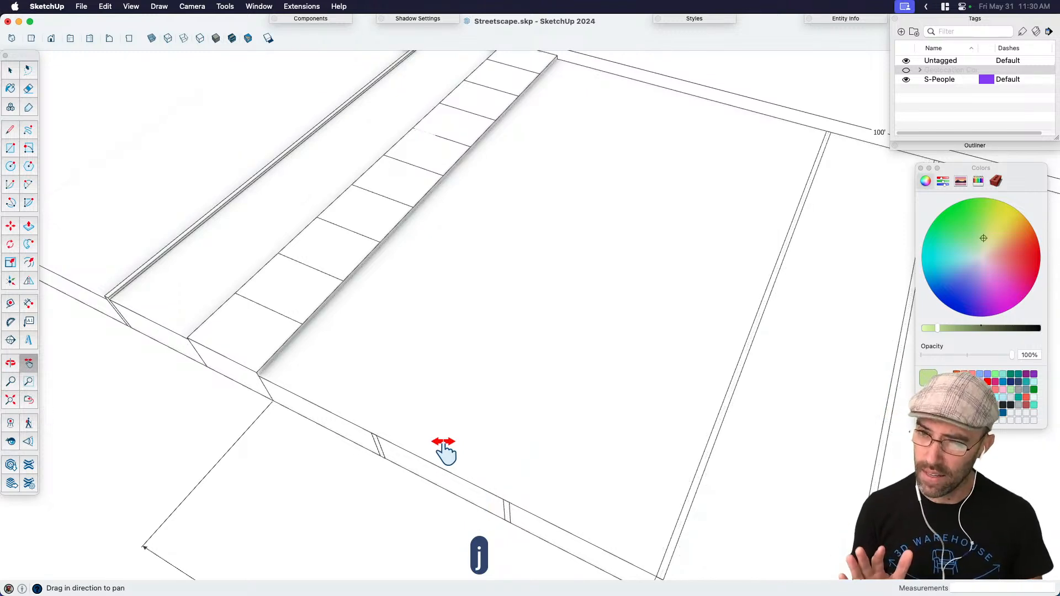
Step: Undo hiding all the edges of the lane line and leave the road half
{"action": "key", "text": "super+z"}
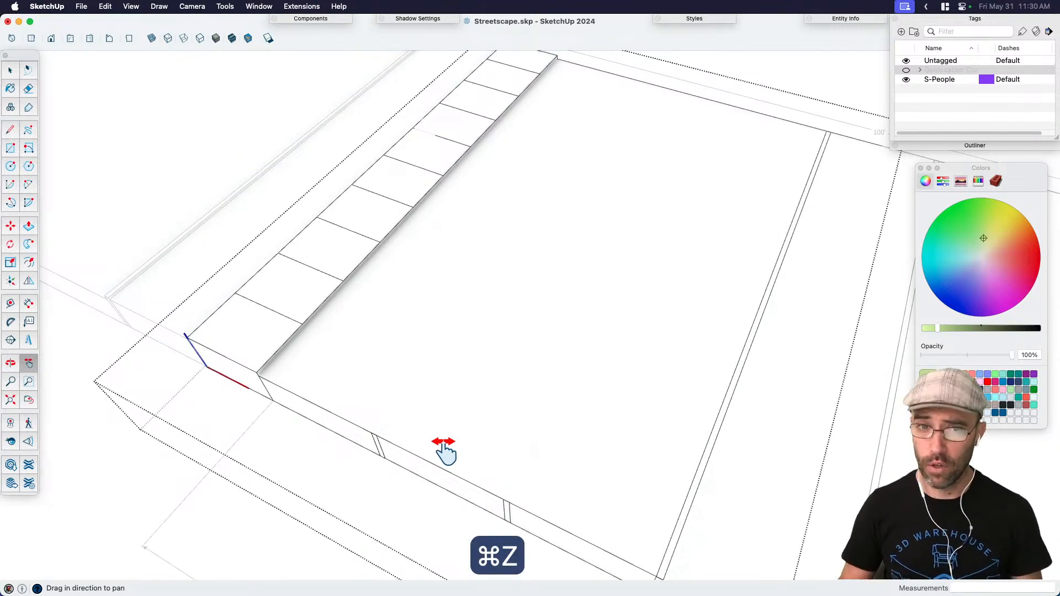
{"action": "key", "text": "super+z"}
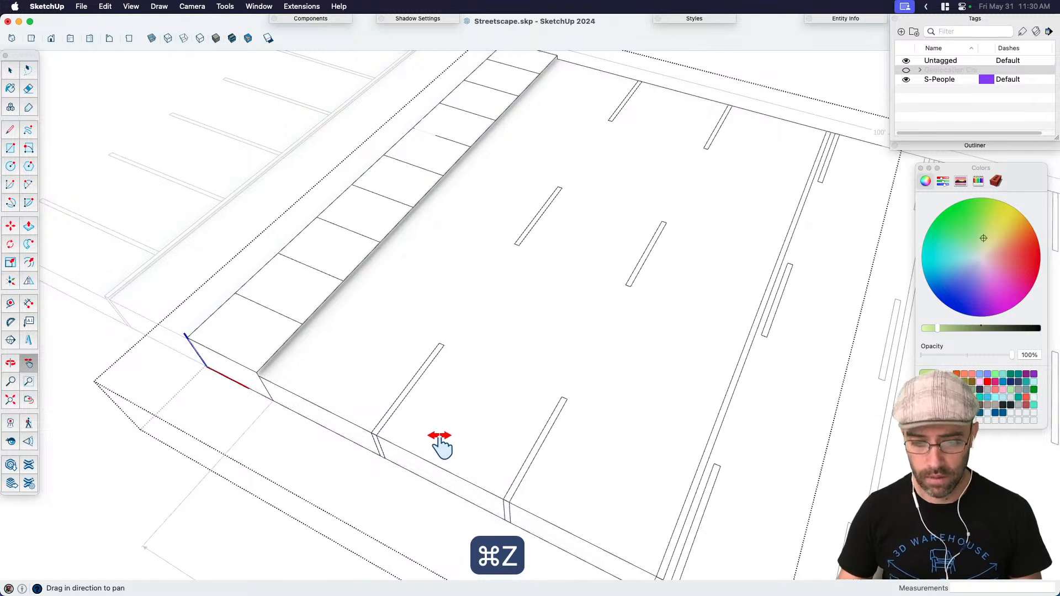
{"action": "key", "text": "space"}
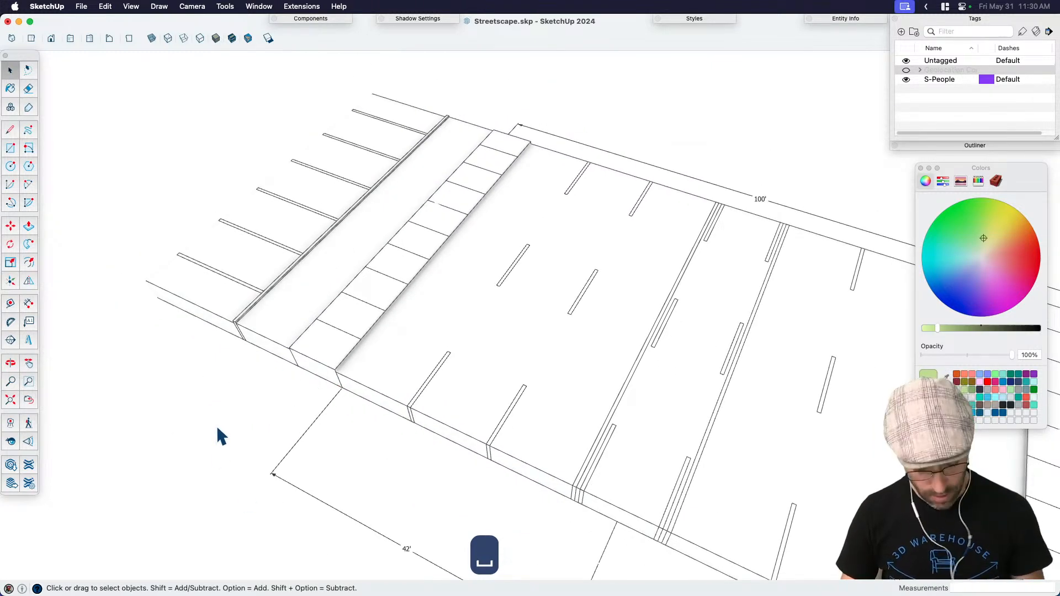
Step: Save the streetscape model and restore the Shaded With Textures style
{"action": "key", "text": "super+s"}
{"action": "middle_click_drag", "start_coordinate": [232, 414], "coordinate": [259, 70]}
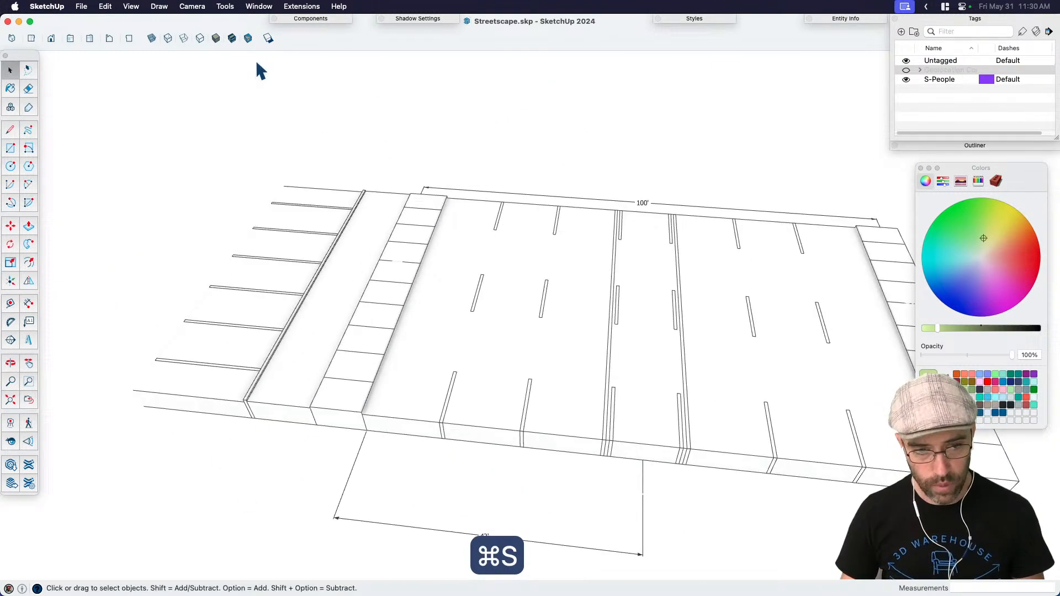
{"action": "left_click", "coordinate": [232, 38]}
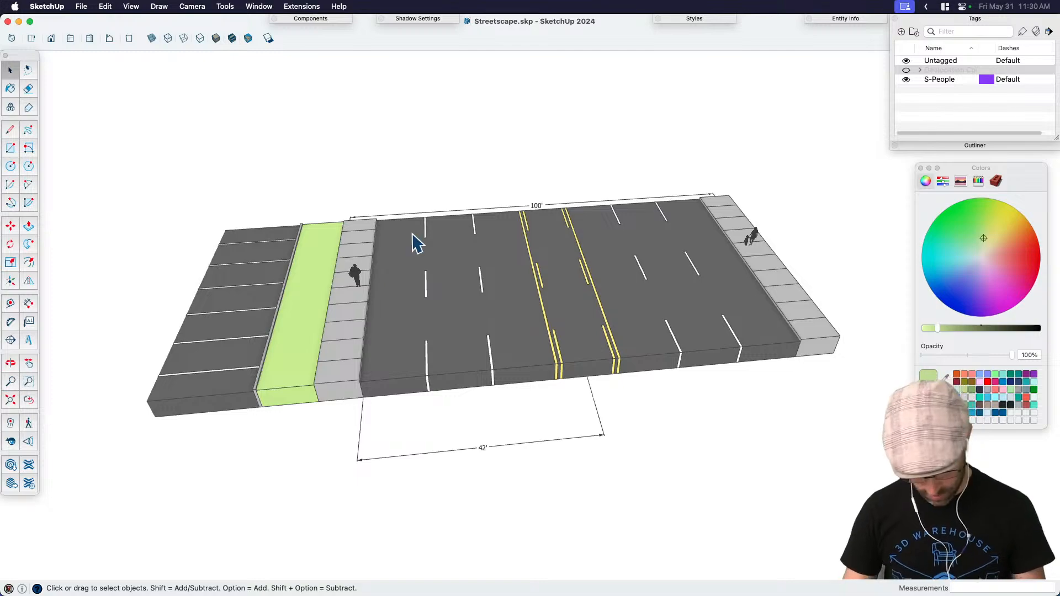
Step: Switch to the Streetscape Elements model and close the Colors window
{"action": "key", "text": "F3"}
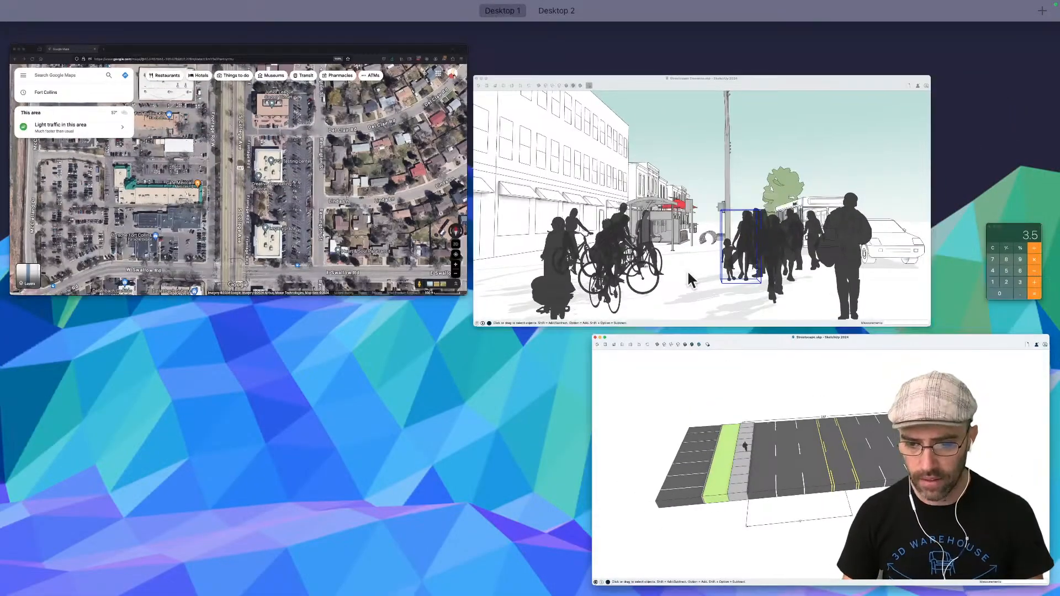
{"action": "left_click", "coordinate": [688, 275]}
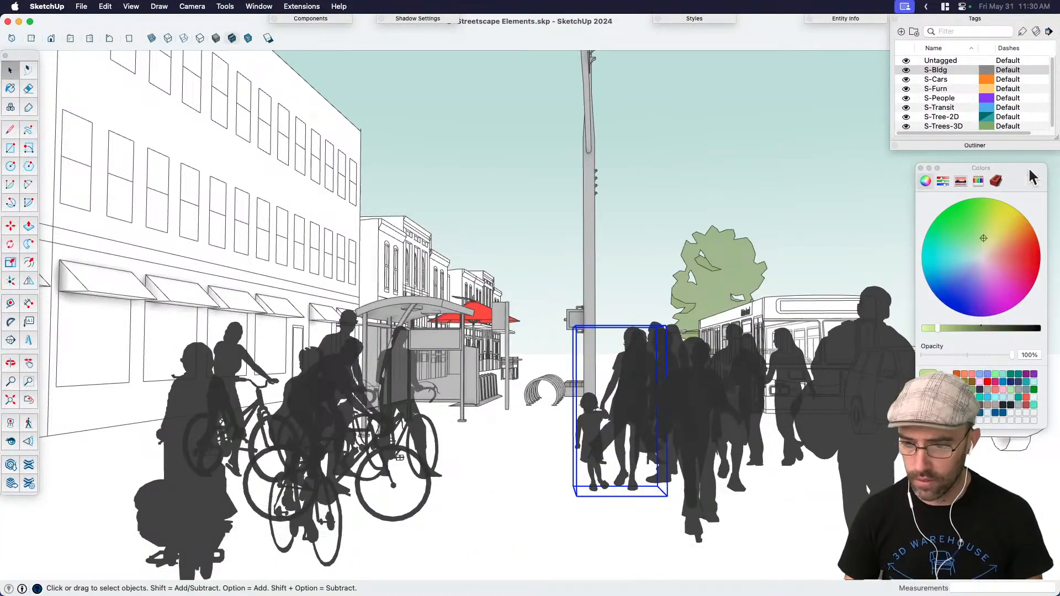
{"action": "left_click", "coordinate": [921, 167]}
Step: Copy the white car and one standing pedestrian silhouette from the group of people
{"action": "scroll", "coordinate": [658, 446], "scroll_direction": "down", "scroll_amount": 5}
{"action": "middle_click_drag", "start_coordinate": [658, 446], "coordinate": [619, 381]}
{"action": "key", "text": "h"}
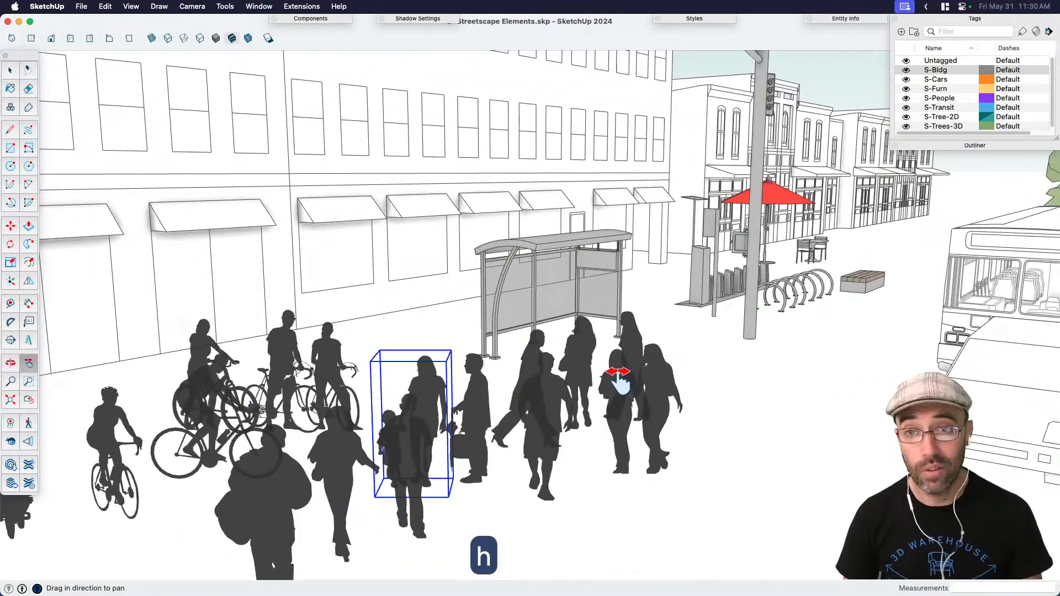
{"action": "scroll", "coordinate": [619, 377], "scroll_direction": "down", "scroll_amount": 6}
{"action": "key", "text": "space"}
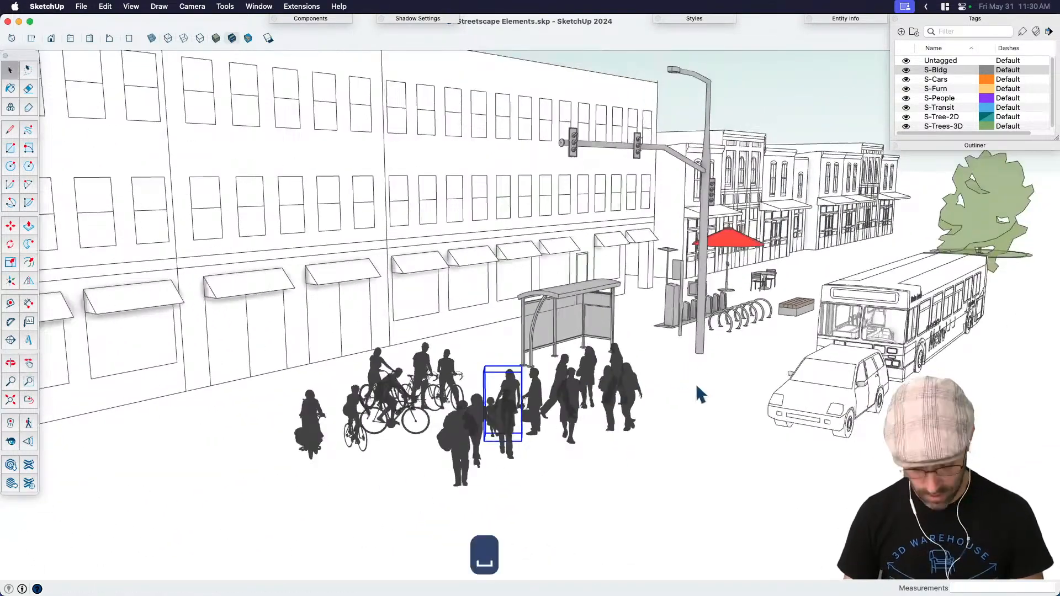
{"action": "key", "text": "h"}
{"action": "middle_click_drag", "start_coordinate": [699, 394], "coordinate": [655, 426]}
{"action": "key", "text": "space"}
{"action": "left_click", "coordinate": [736, 433]}
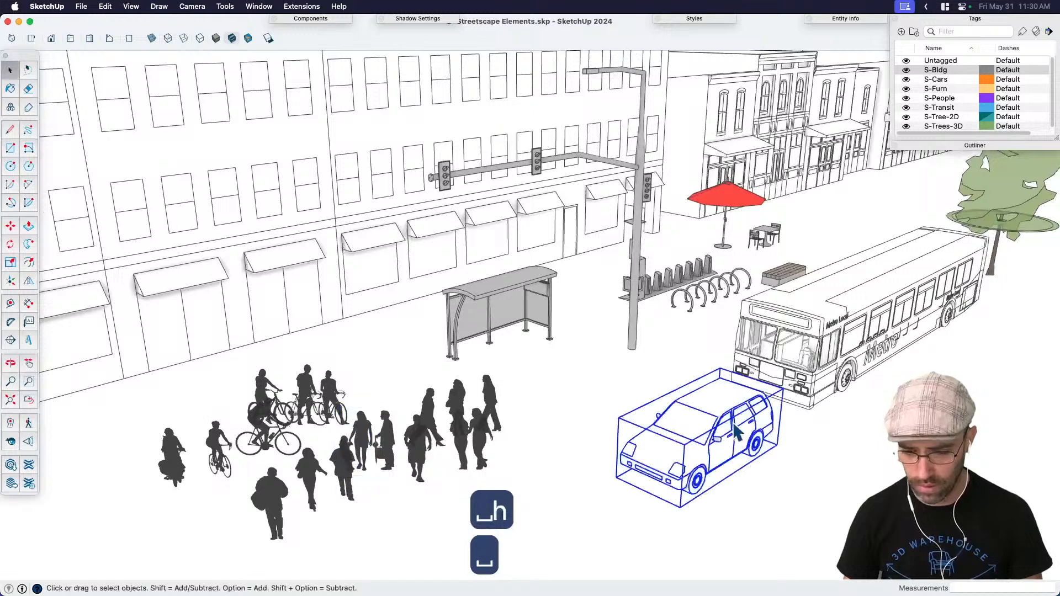
{"action": "left_click", "coordinate": [486, 444], "text": "shift"}
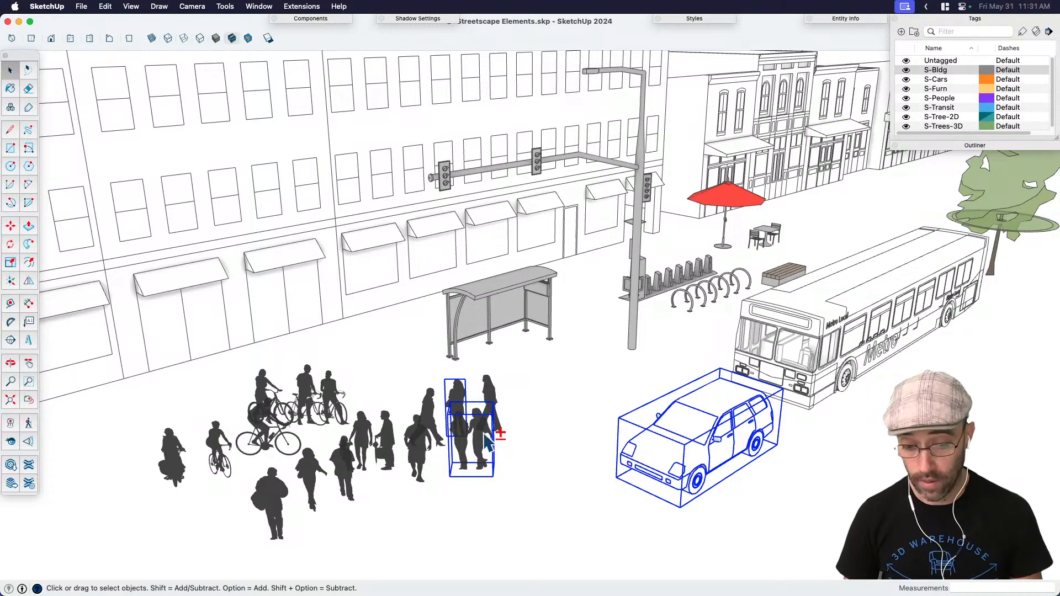
{"action": "left_click", "coordinate": [486, 439], "text": "shift"}
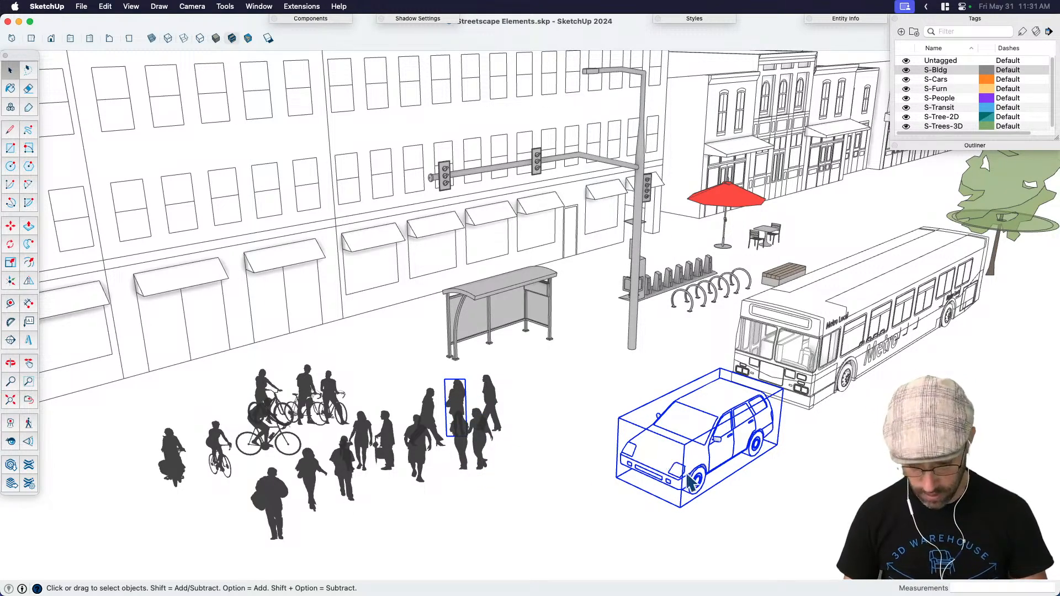
{"action": "key", "text": "super+c"}
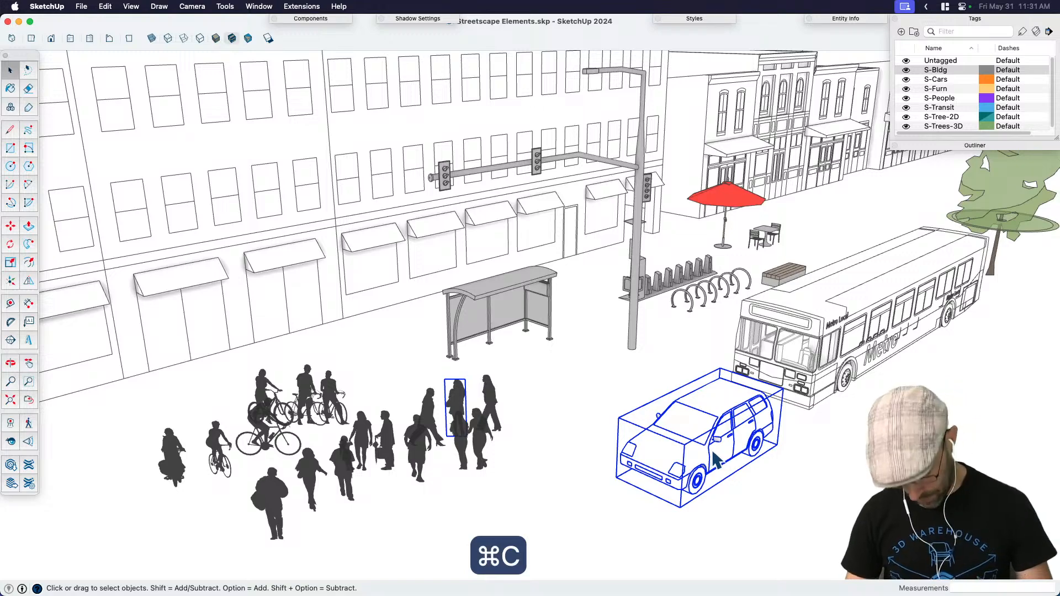
Step: Switch back to the Streetscape model and paste the car and pedestrian onto the road surface near the planting strip
{"action": "key", "text": "ctrl+Up"}
{"action": "left_click", "coordinate": [573, 272]}
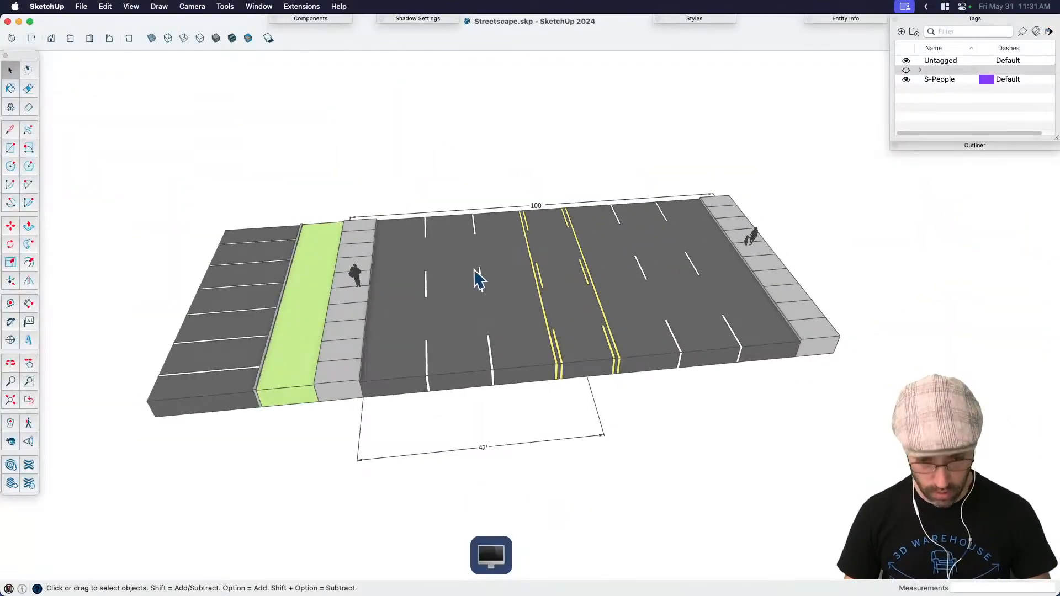
{"action": "key", "text": "super+v"}
{"action": "scroll", "coordinate": [442, 309], "scroll_direction": "up", "scroll_amount": 3}
Step: Rotate the pasted car and pedestrian together by 90 degrees so the car lines up with the traffic lanes
{"action": "key", "text": "q"}
{"action": "left_click", "coordinate": [459, 367]}
{"action": "left_click", "coordinate": [510, 349]}
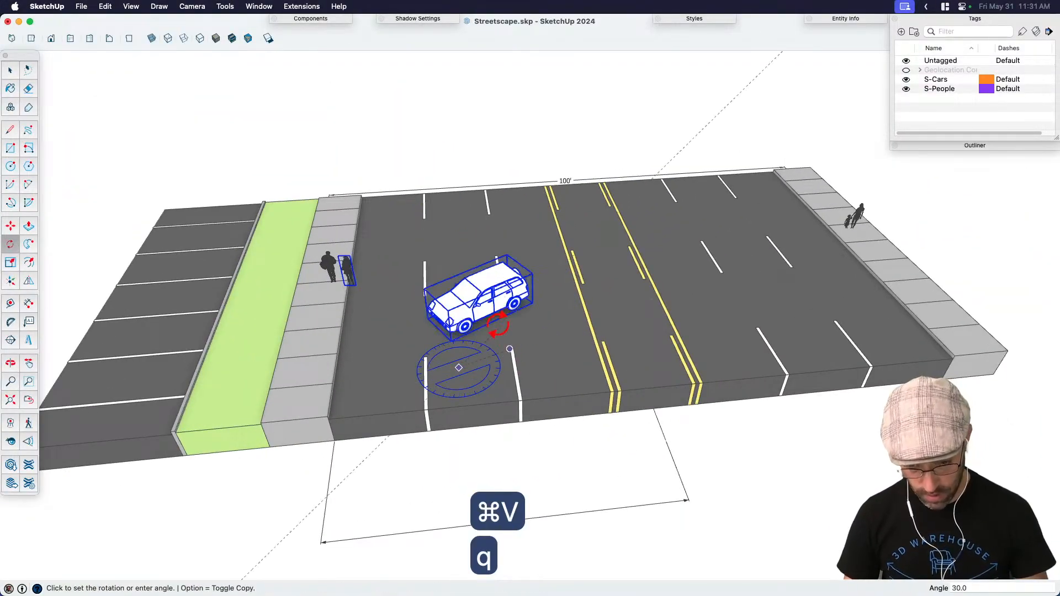
{"action": "type", "text": "90"}
{"action": "key", "text": "Return"}
{"action": "key", "text": "space"}
Step: Move the car and pedestrian 9' across the road so the car sits between the white lane lines and the pedestrian on the sidewalk
{"action": "scroll", "coordinate": [426, 335], "scroll_direction": "up", "scroll_amount": 3}
{"action": "key", "text": "m"}
{"action": "left_click", "coordinate": [442, 352]}
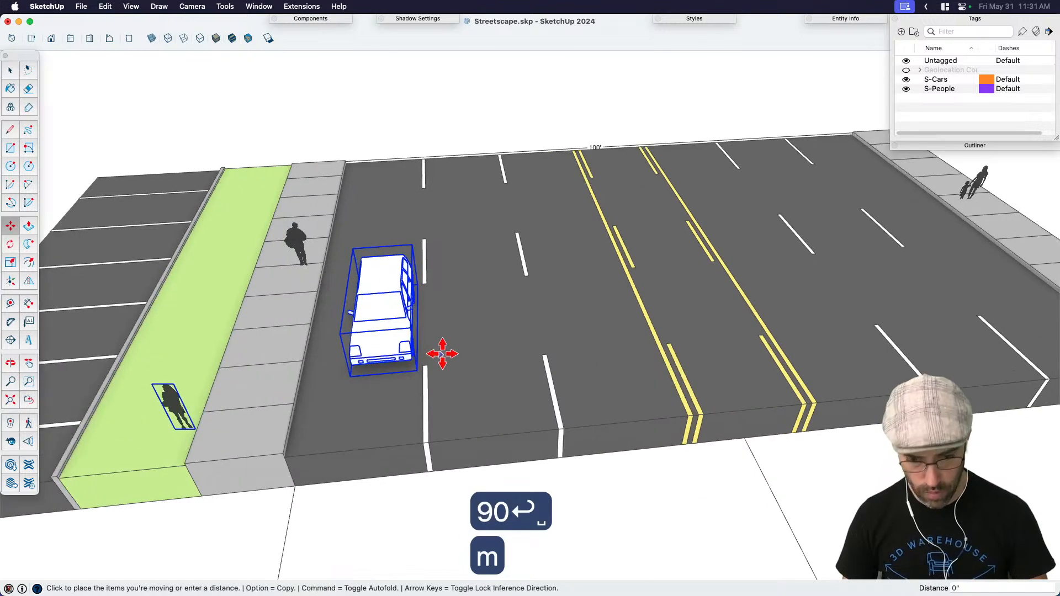
{"action": "scroll", "coordinate": [497, 335], "scroll_direction": "up", "scroll_amount": 3}
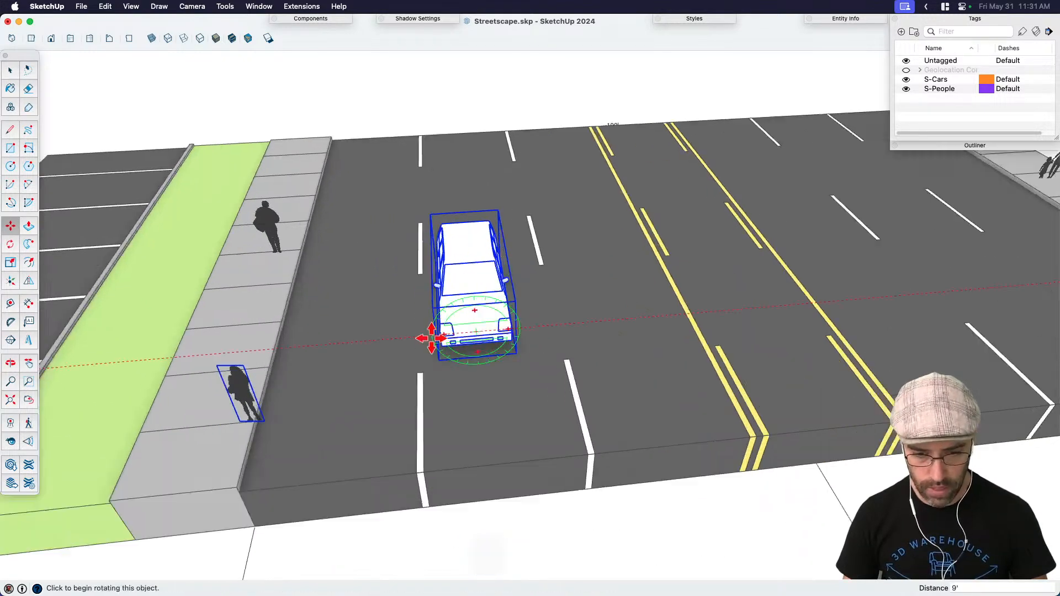
{"action": "left_click", "coordinate": [464, 381]}
{"action": "key", "text": "space"}
Step: Move the nearer pedestrian about 3' 8" away from the curb edge toward the middle of the sidewalk
{"action": "middle_click_drag", "start_coordinate": [671, 376], "coordinate": [655, 422]}
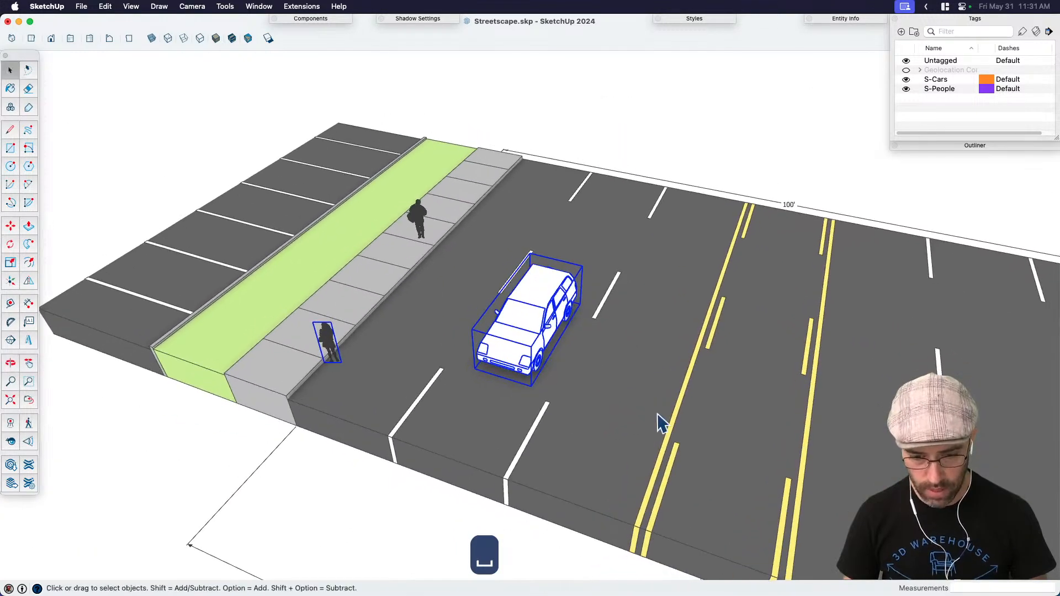
{"action": "key", "text": "space"}
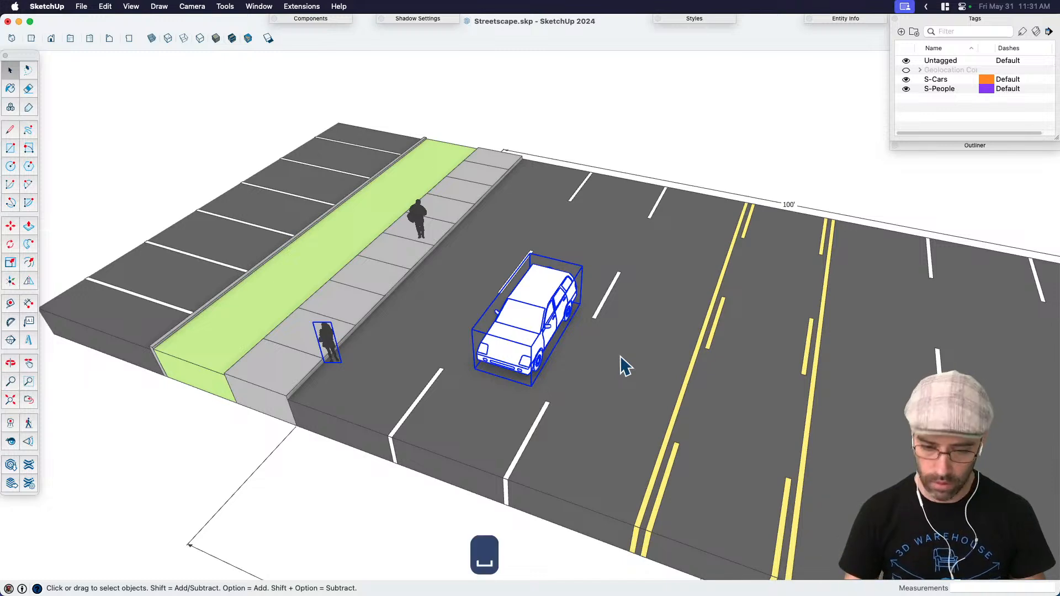
{"action": "left_click", "coordinate": [330, 349]}
{"action": "key", "text": "m"}
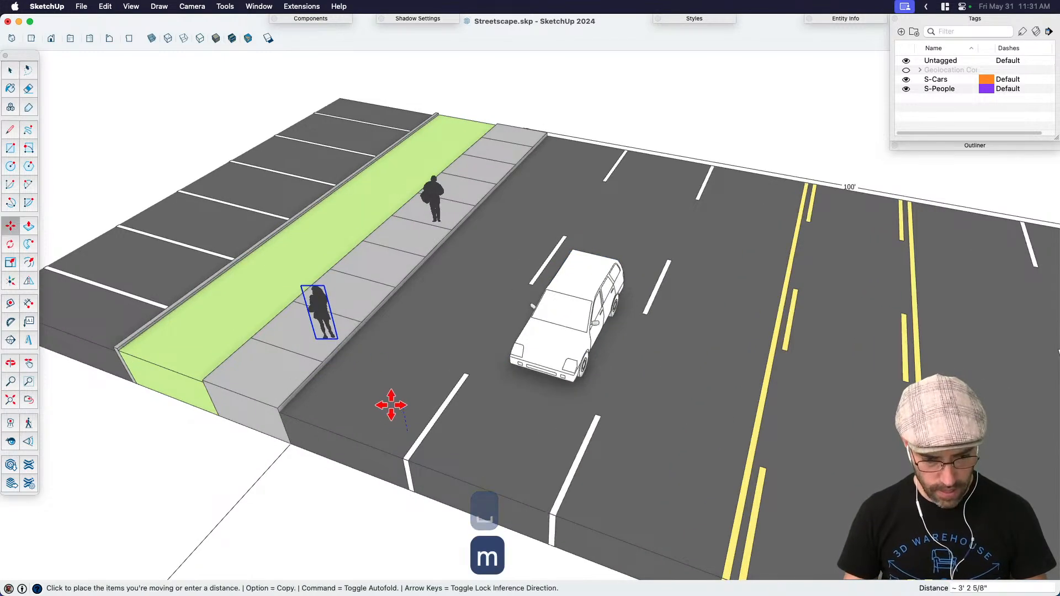
{"action": "scroll", "coordinate": [390, 403], "scroll_direction": "down", "scroll_amount": 5}
{"action": "scroll", "coordinate": [877, 470], "scroll_direction": "up", "scroll_amount": 2}
{"action": "scroll", "coordinate": [877, 470], "scroll_direction": "down", "scroll_amount": 3}
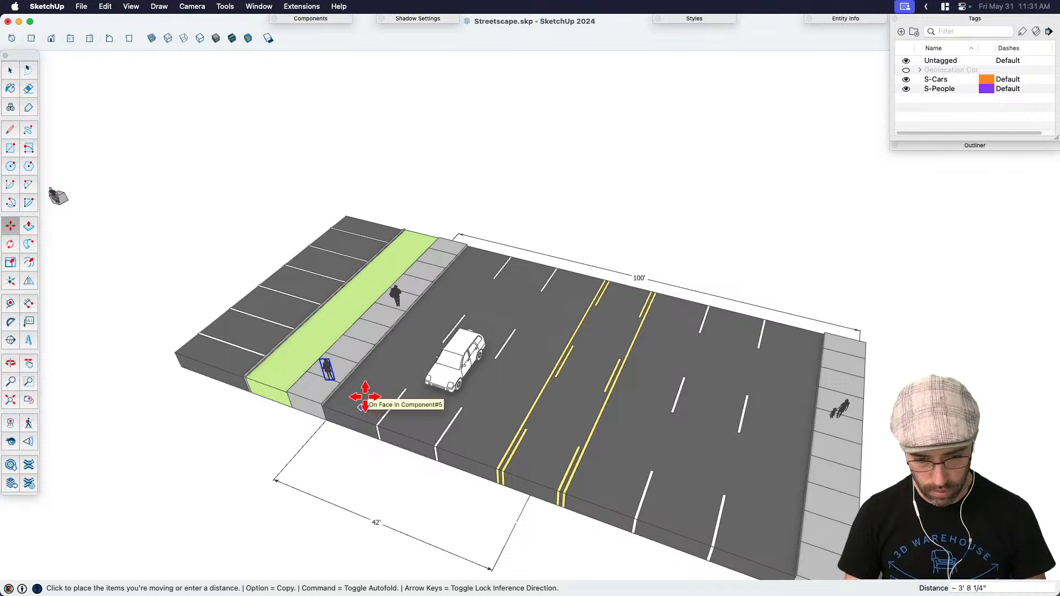
{"action": "key", "text": "space"}
Step: Copy the car across the road toward the lane beside the double yellow lines
{"action": "scroll", "coordinate": [397, 379], "scroll_direction": "up", "scroll_amount": 3}
{"action": "left_click", "coordinate": [472, 360]}
{"action": "key", "text": "m"}
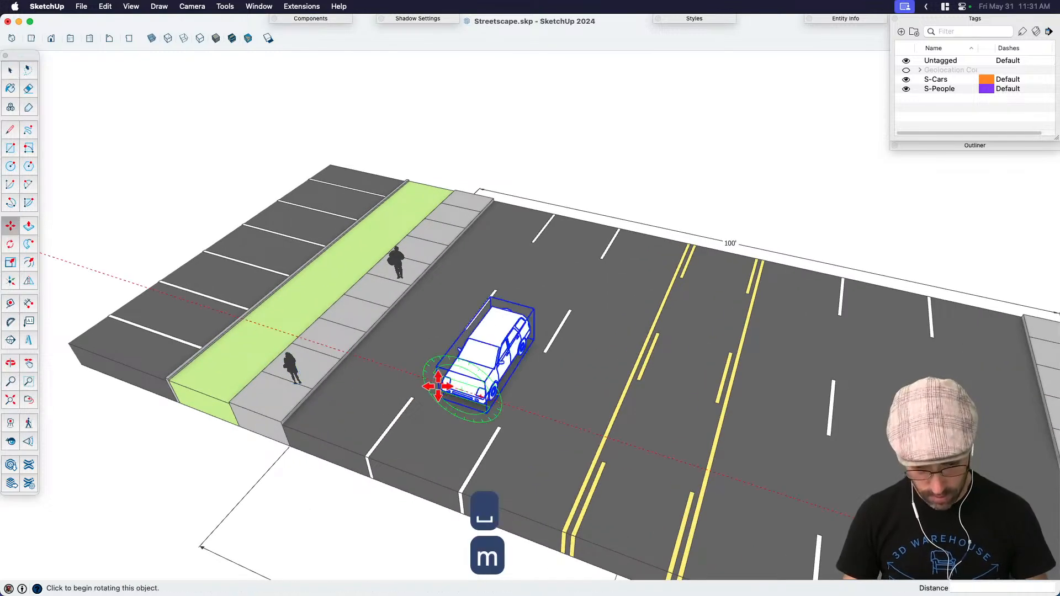
{"action": "left_click", "coordinate": [411, 367]}
{"action": "key", "text": "alt"}
{"action": "scroll", "coordinate": [497, 331], "scroll_direction": "up", "scroll_amount": 2}
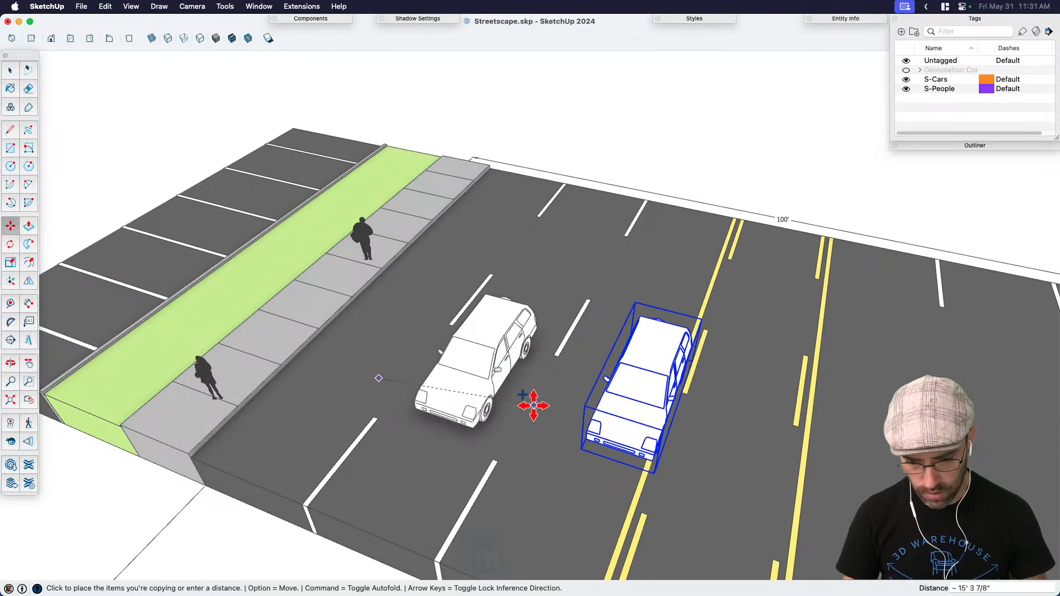
{"action": "left_click", "coordinate": [520, 426]}
Step: Shift the copied car about 2' 7 5/8" across the road into the middle of its lane and push it farther along the lane
{"action": "left_click", "coordinate": [665, 441]}
{"action": "scroll", "coordinate": [665, 442], "scroll_direction": "up", "scroll_amount": 3}
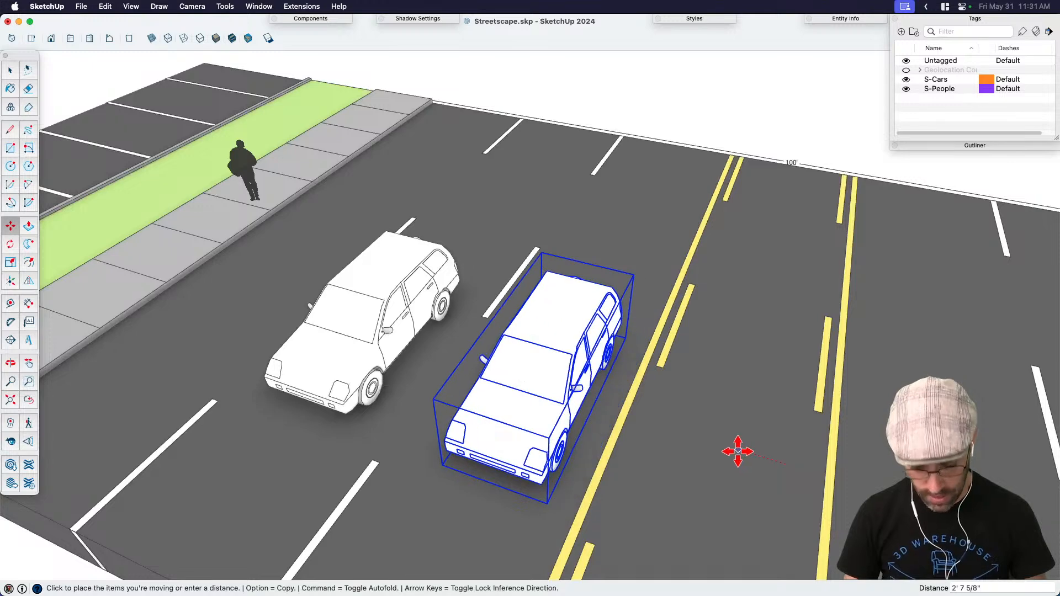
{"action": "left_click", "coordinate": [739, 449]}
{"action": "left_click", "coordinate": [682, 492]}
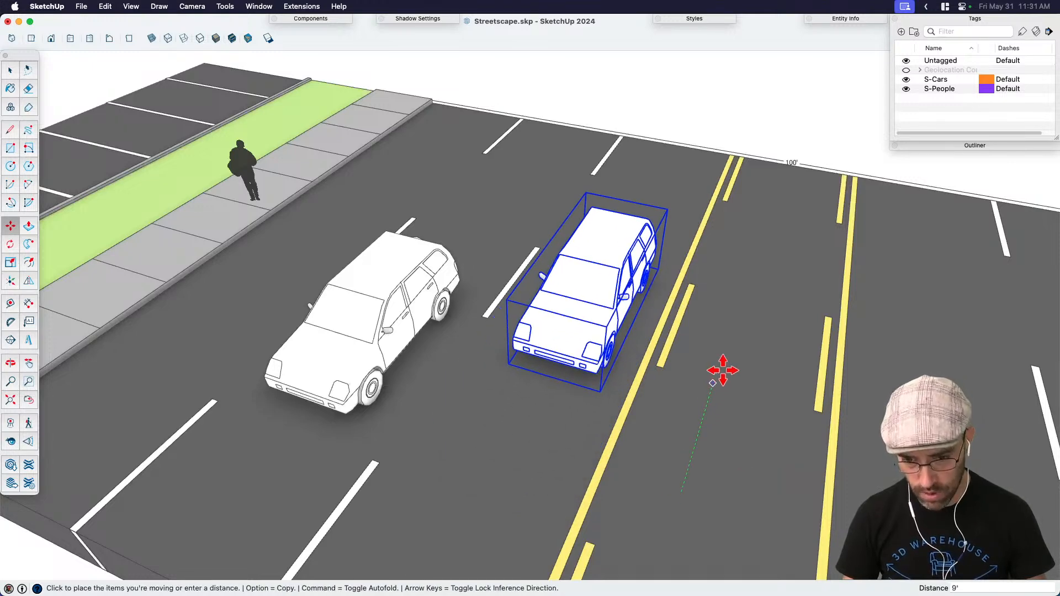
{"action": "left_click", "coordinate": [748, 302]}
{"action": "key", "text": "space"}
Step: Copy the car from the lane beside the double yellow lines into the lane next to the planting-strip sidewalk
{"action": "scroll", "coordinate": [749, 305], "scroll_direction": "down", "scroll_amount": 3}
{"action": "key", "text": "m"}
{"action": "key", "text": "alt"}
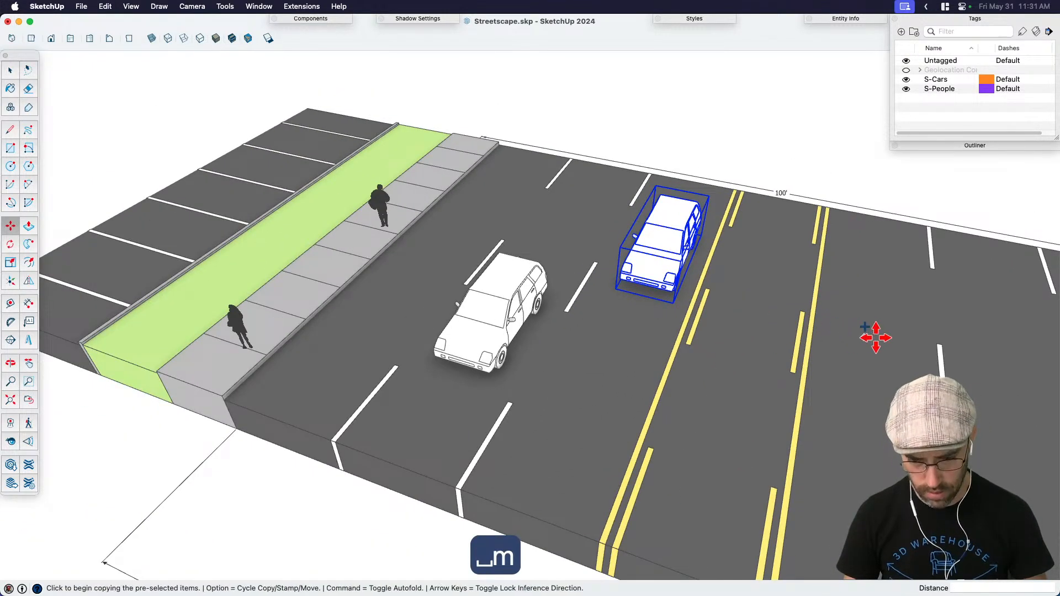
{"action": "left_click", "coordinate": [918, 332]}
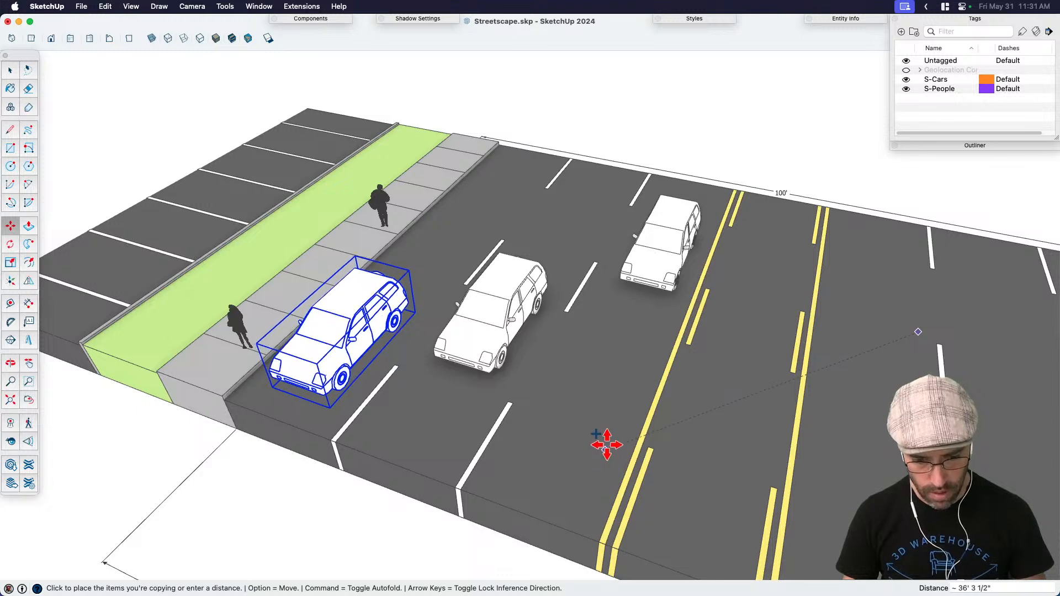
{"action": "left_click", "coordinate": [675, 308]}
Step: Select all three cars and make a copy of them rotated by 180 degrees
{"action": "middle_click_drag", "start_coordinate": [474, 351], "coordinate": [579, 394]}
{"action": "key", "text": "space"}
{"action": "left_click", "coordinate": [502, 334], "text": "shift"}
{"action": "left_click", "coordinate": [605, 249], "text": "shift"}
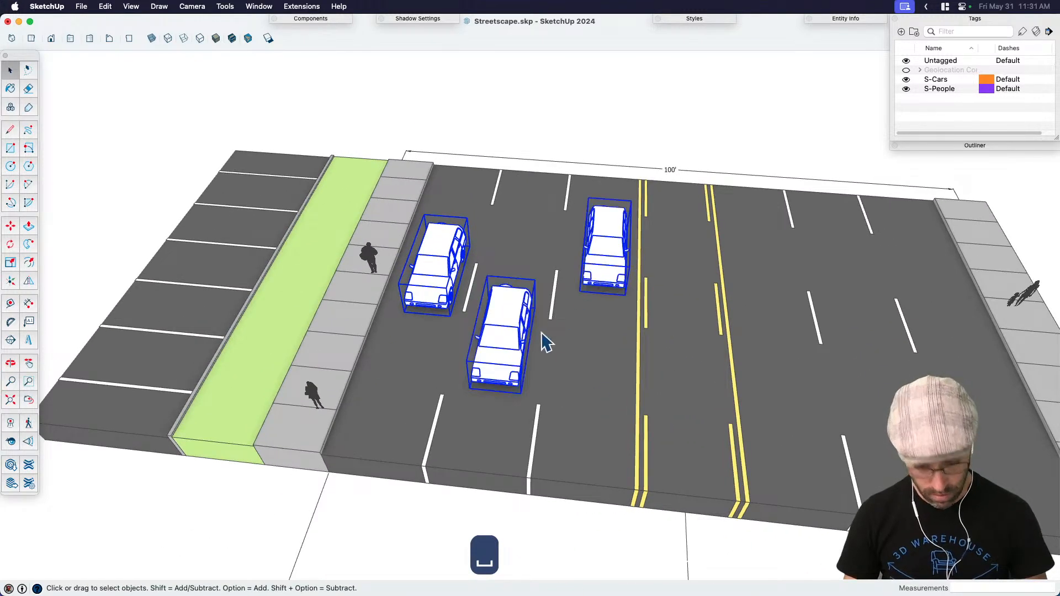
{"action": "scroll", "coordinate": [545, 338], "scroll_direction": "down", "scroll_amount": 2}
{"action": "key", "text": "q"}
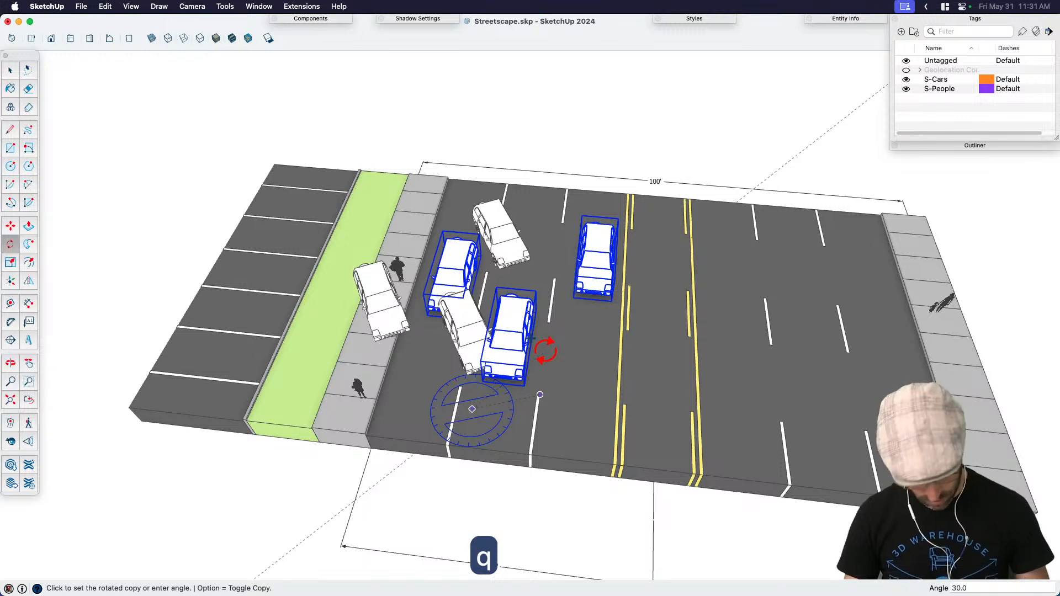
{"action": "type", "text": "0"}
{"action": "key", "text": "Return"}
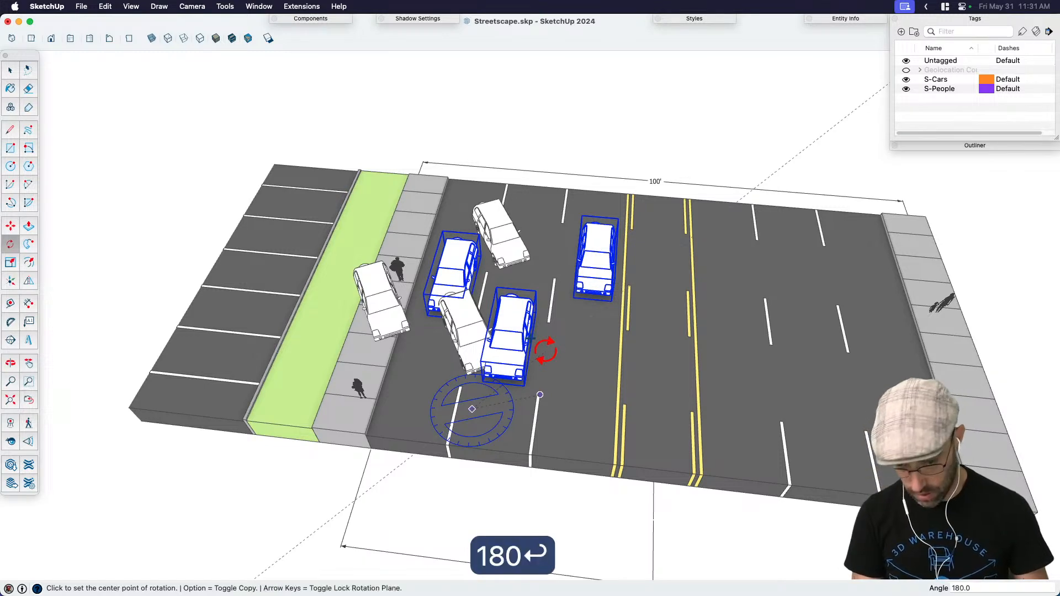
Step: Move the three rotated car copies into the lanes on the opposite side of the road
{"action": "key", "text": "m"}
{"action": "left_click", "coordinate": [426, 396]}
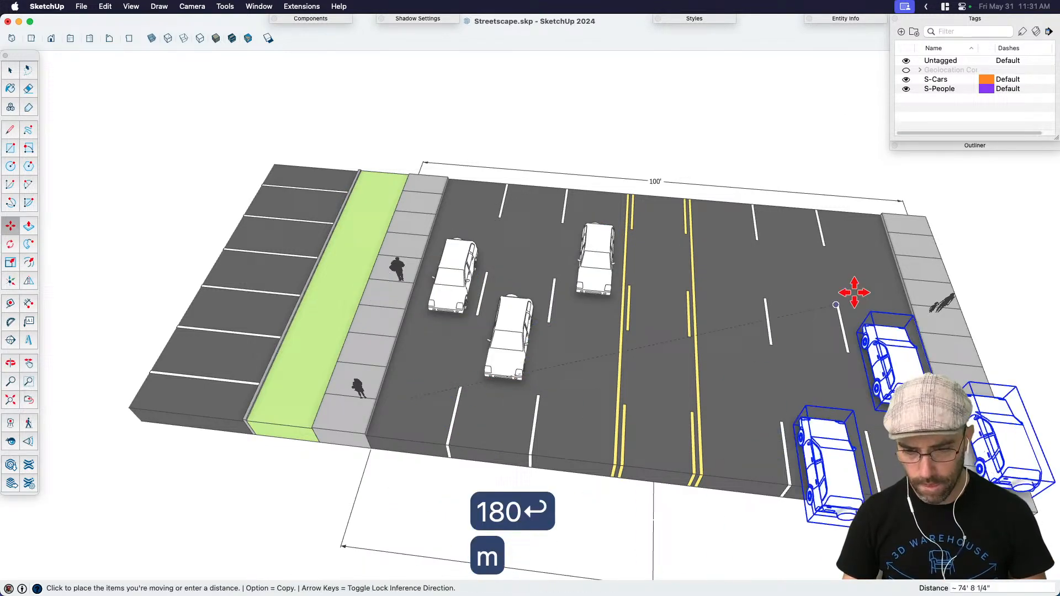
{"action": "left_click", "coordinate": [757, 256]}
Step: Stagger the opposite-side cars by moving the middle-lane car back and the car beside the double yellow lines forward
{"action": "key", "text": "space"}
{"action": "left_click", "coordinate": [801, 301]}
{"action": "key", "text": "m"}
{"action": "left_click", "coordinate": [816, 409]}
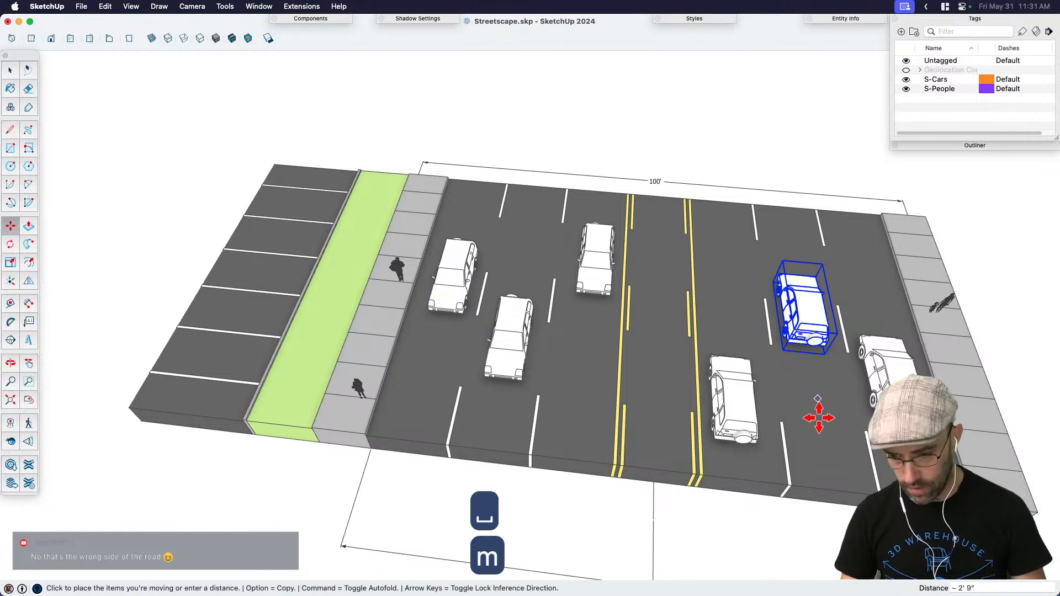
{"action": "left_click", "coordinate": [821, 439]}
{"action": "key", "text": "space"}
{"action": "left_click", "coordinate": [746, 395]}
{"action": "key", "text": "m"}
{"action": "left_click", "coordinate": [729, 319]}
{"action": "left_click", "coordinate": [728, 256]}
{"action": "key", "text": "space"}
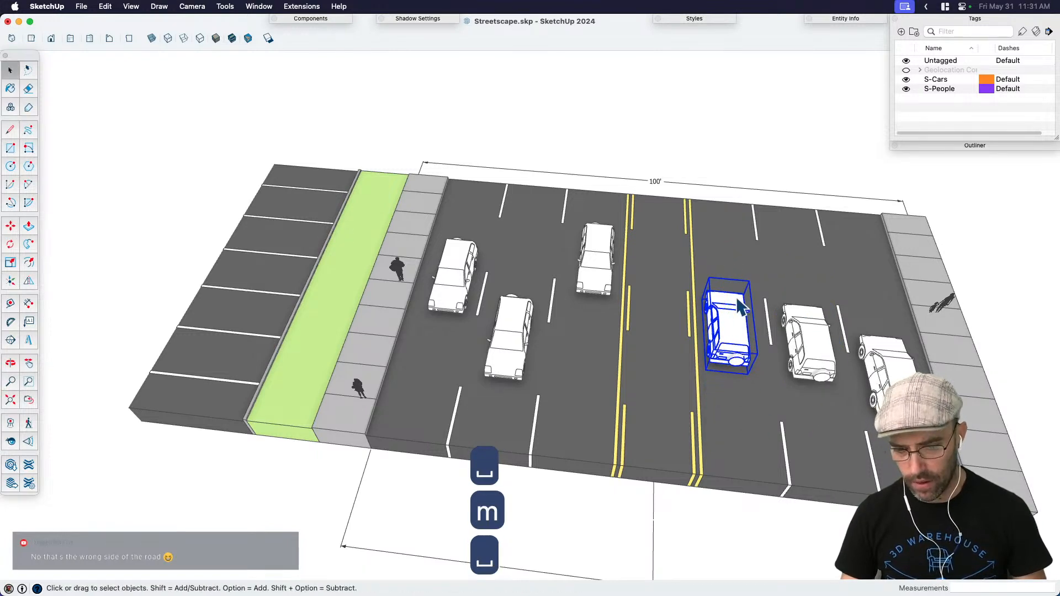
Step: Copy the car beside the double yellow lines into the center lane between the two sets of yellow lines
{"action": "key", "text": "m"}
{"action": "key", "text": "space"}
{"action": "key", "text": "m"}
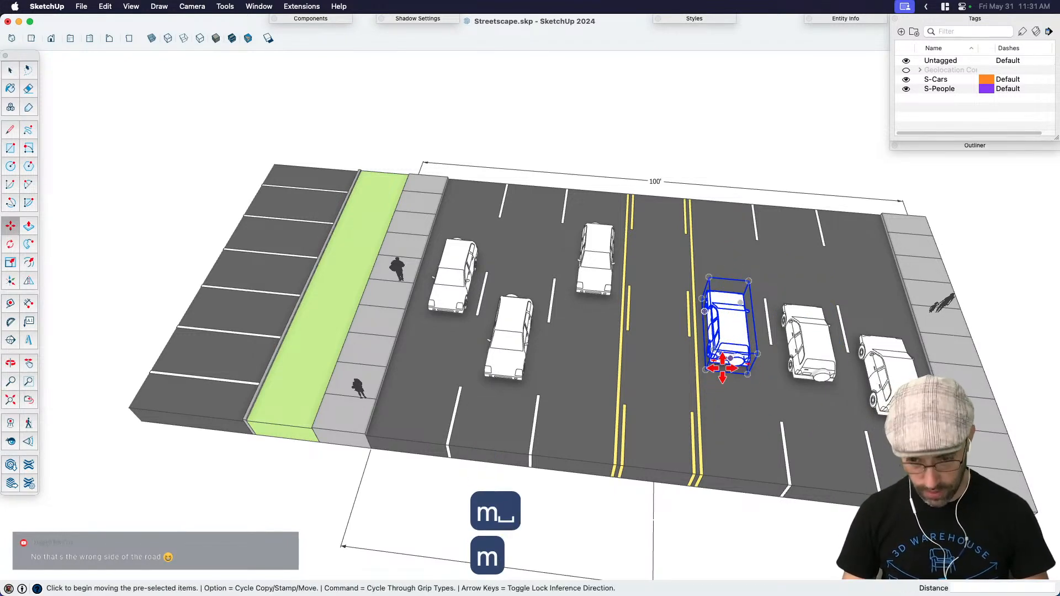
{"action": "left_click", "coordinate": [722, 370]}
{"action": "left_click", "coordinate": [655, 388]}
Step: Try to rotate the center-lane car and undo the rotation
{"action": "key", "text": "q"}
{"action": "left_click", "coordinate": [616, 391]}
{"action": "left_click", "coordinate": [657, 395]}
{"action": "type", "text": "9"}
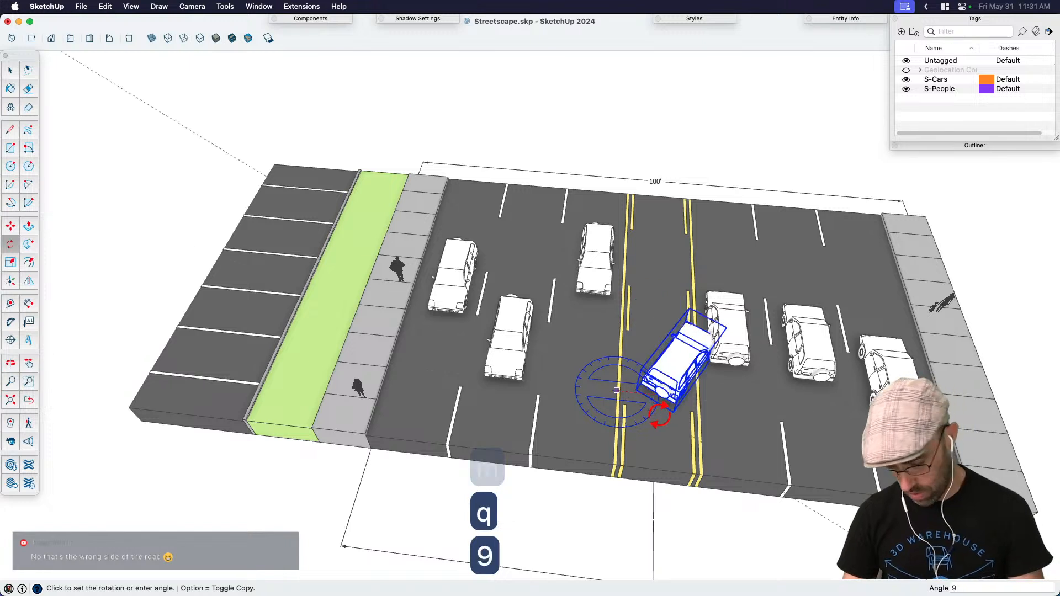
{"action": "type", "text": "90"}
{"action": "key", "text": "Return"}
{"action": "key", "text": "space"}
{"action": "key", "text": "cmd+z"}
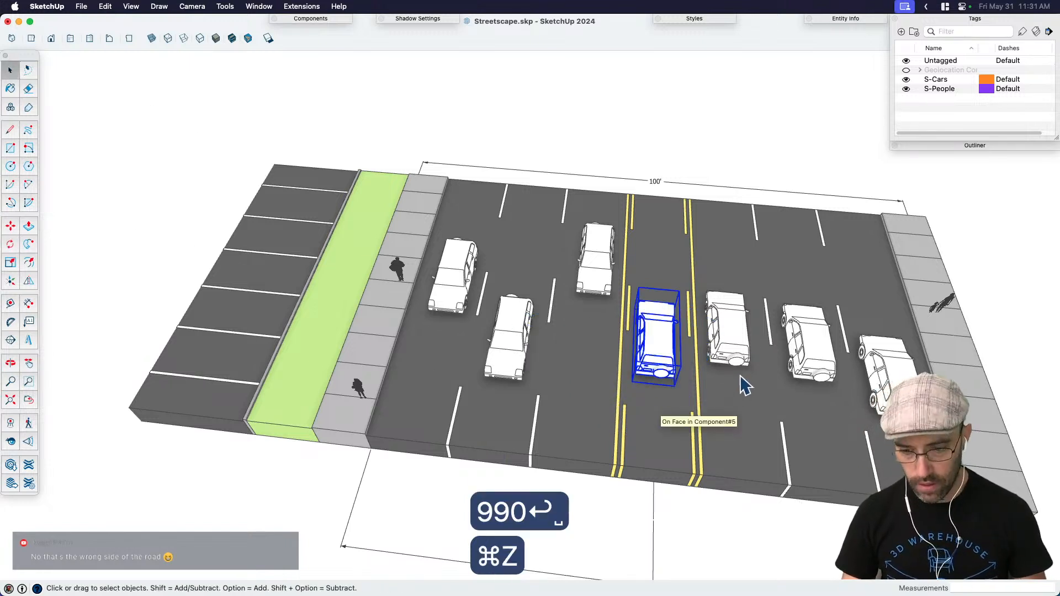
Step: Place another copy of the car beside the double yellow lines farther up the same opposite-side lane
{"action": "left_click", "coordinate": [741, 385]}
{"action": "key", "text": "m"}
{"action": "left_click", "coordinate": [756, 424]}
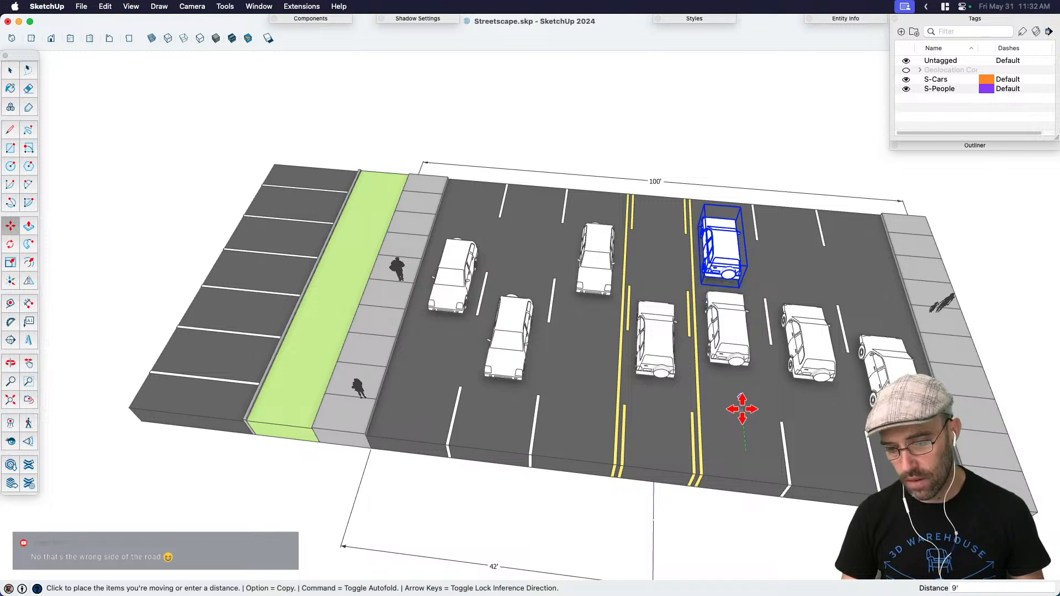
{"action": "key", "text": "space"}
{"action": "scroll", "coordinate": [827, 279], "scroll_direction": "up", "scroll_amount": 5}
{"action": "middle_click_drag", "start_coordinate": [826, 279], "coordinate": [678, 320]}
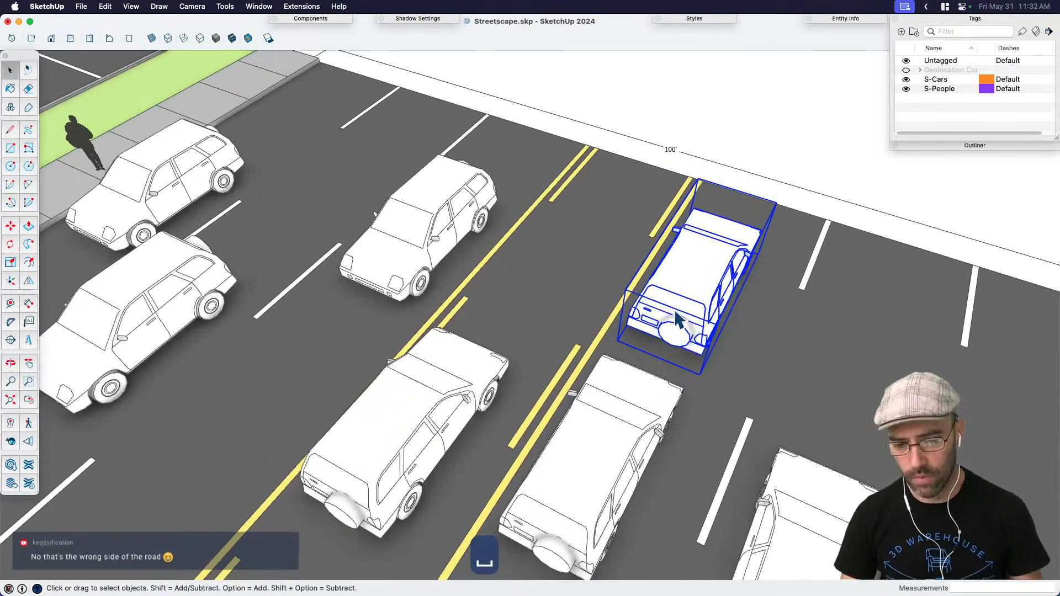
{"action": "scroll", "coordinate": [685, 318], "scroll_direction": "up", "scroll_amount": 3}
{"action": "key", "text": "m"}
{"action": "left_click", "coordinate": [698, 380]}
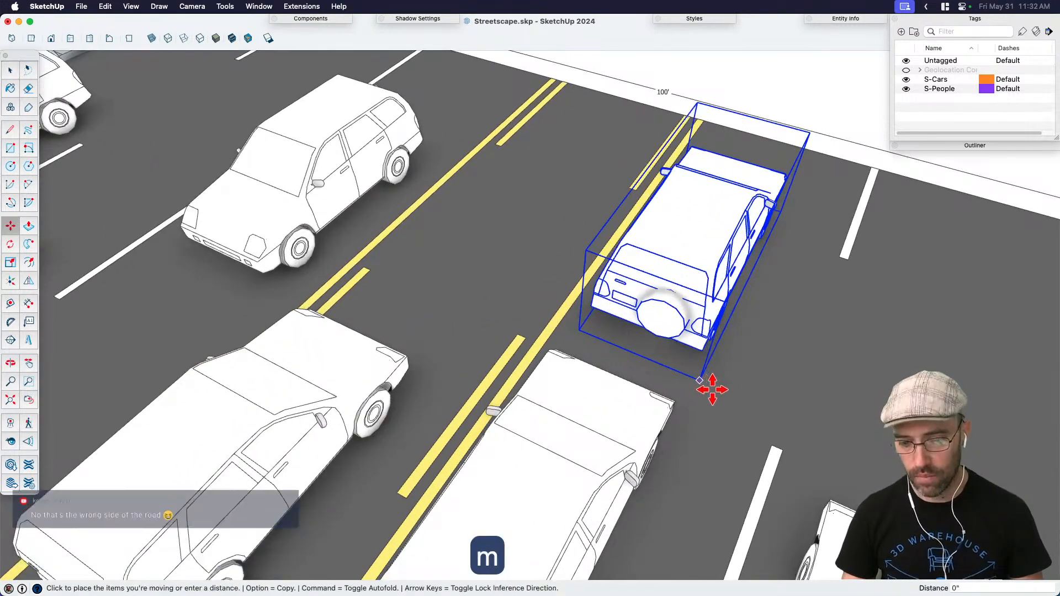
{"action": "key", "text": "space"}
{"action": "middle_click_drag", "start_coordinate": [722, 391], "coordinate": [759, 282]}
{"action": "scroll", "coordinate": [759, 283], "scroll_direction": "up", "scroll_amount": 2}
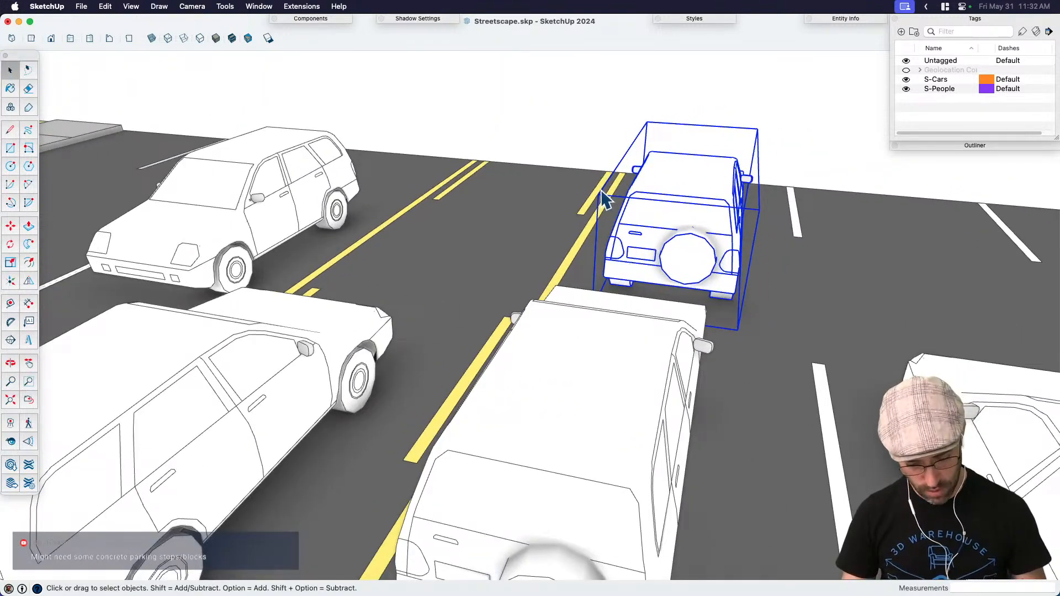
Step: Using the front view, delete the nearer of the two overlapping cars in the lane beside the center lane
{"action": "key", "text": "shift+c"}
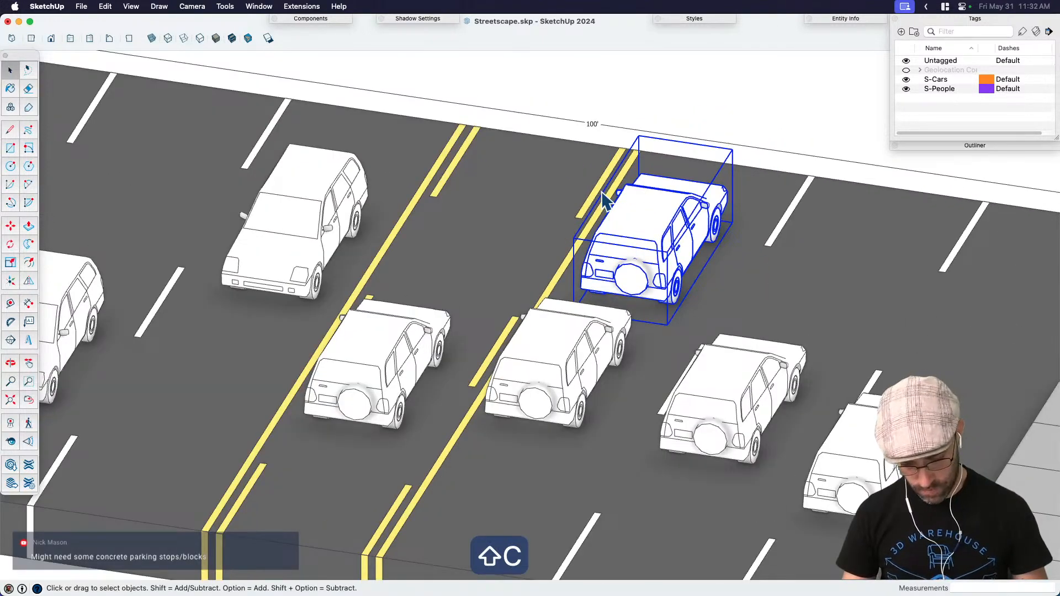
{"action": "key", "text": "super+3"}
{"action": "scroll", "coordinate": [665, 273], "scroll_direction": "up", "scroll_amount": 3}
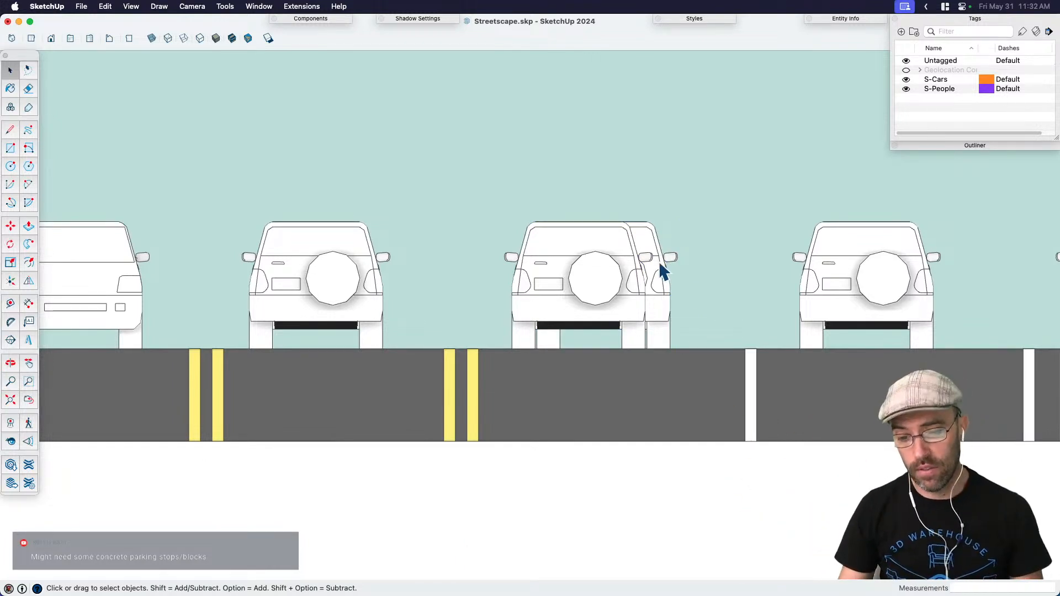
{"action": "left_click", "coordinate": [635, 286]}
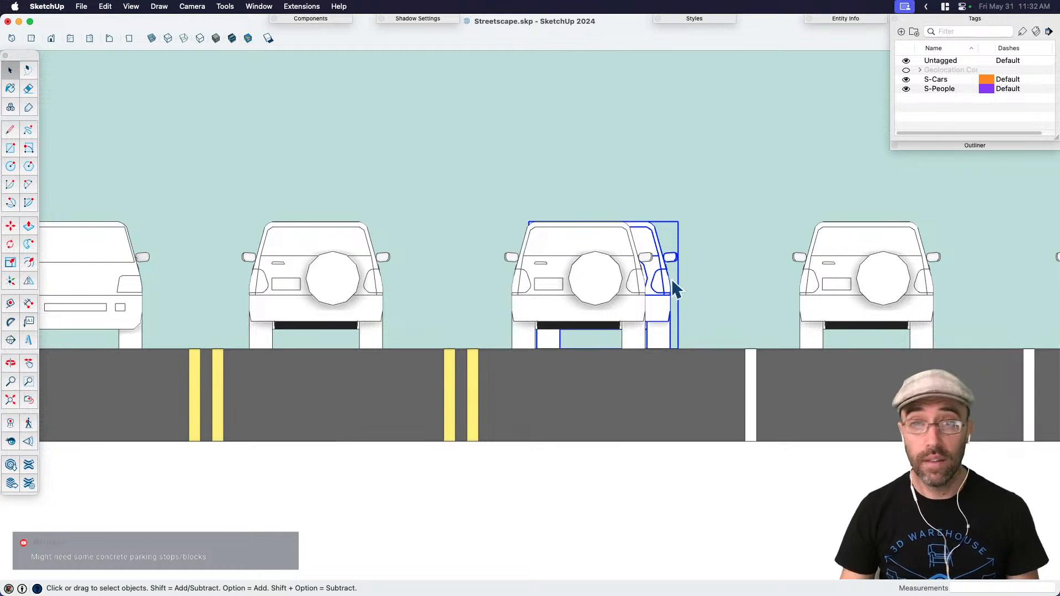
{"action": "left_click", "coordinate": [642, 280]}
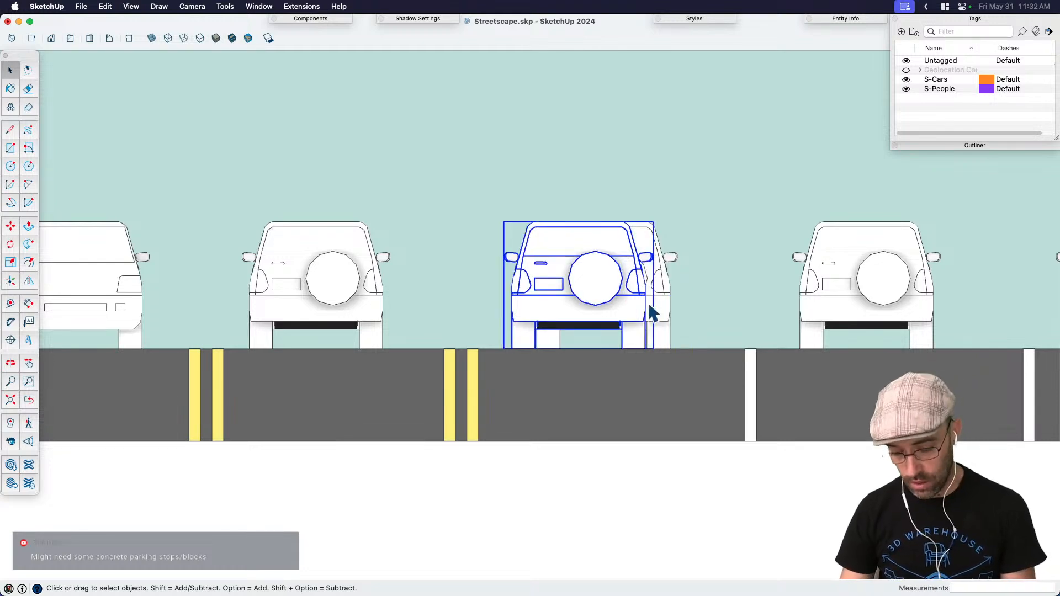
{"action": "key", "text": "BackSpace"}
Step: Nudge the center-lane car about 9 3/4" sideways to center it between the double yellow lines
{"action": "scroll", "coordinate": [654, 321], "scroll_direction": "down", "scroll_amount": 3}
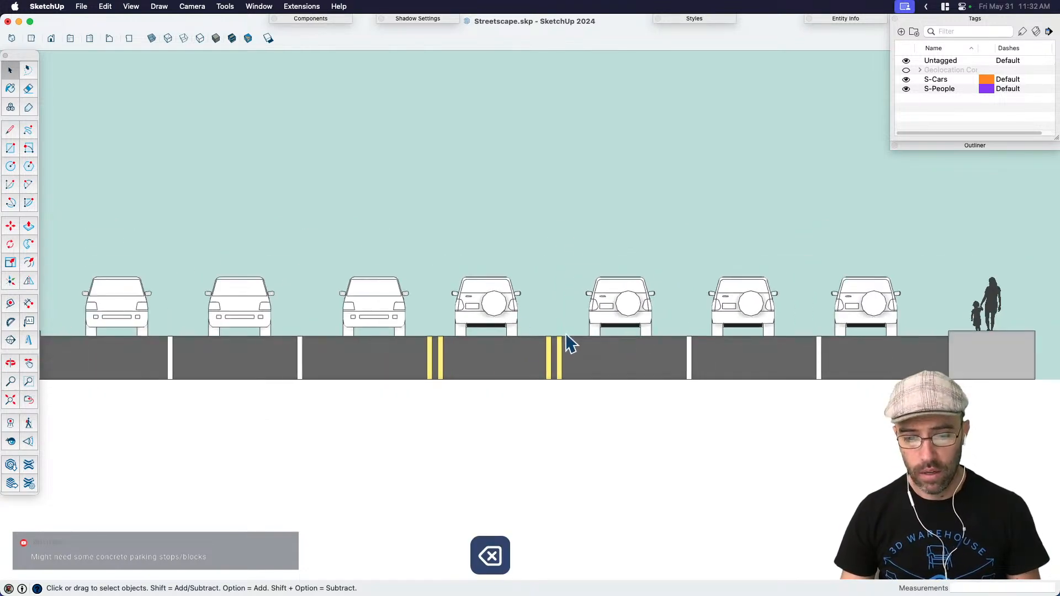
{"action": "left_click", "coordinate": [508, 318]}
{"action": "scroll", "coordinate": [508, 320], "scroll_direction": "up", "scroll_amount": 3}
{"action": "key", "text": "m"}
{"action": "left_click", "coordinate": [499, 372]}
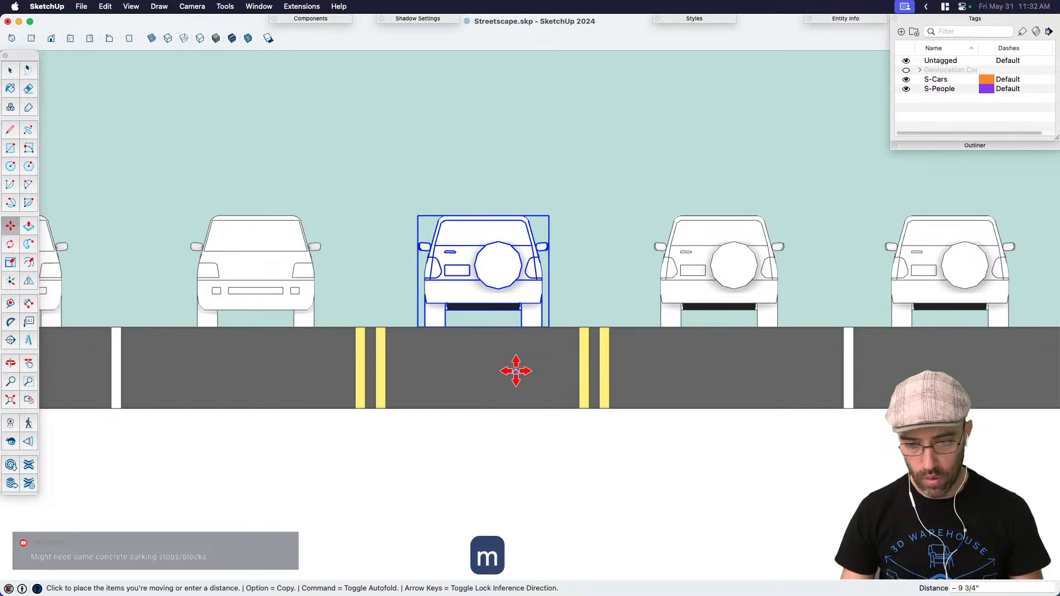
{"action": "left_click", "coordinate": [516, 372]}
Step: Copy the far car beside the double yellow lines about 20' 7" back along its own lane
{"action": "scroll", "coordinate": [603, 332], "scroll_direction": "down", "scroll_amount": 2}
{"action": "key", "text": "space"}
{"action": "left_click", "coordinate": [683, 307]}
{"action": "key", "text": "F2"}
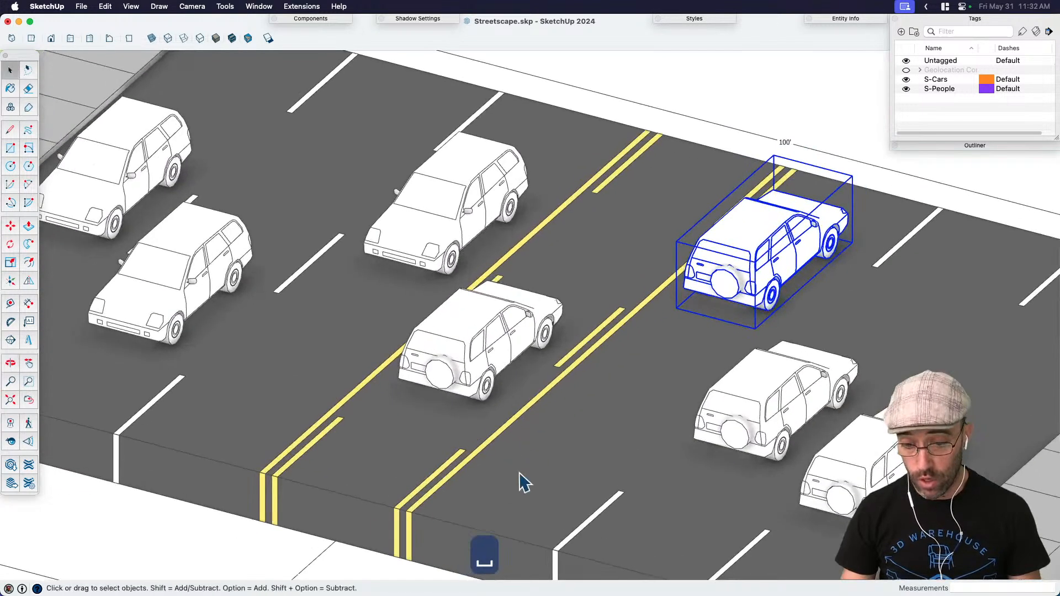
{"action": "key", "text": "m"}
{"action": "left_click", "coordinate": [682, 359]}
{"action": "key", "text": "alt"}
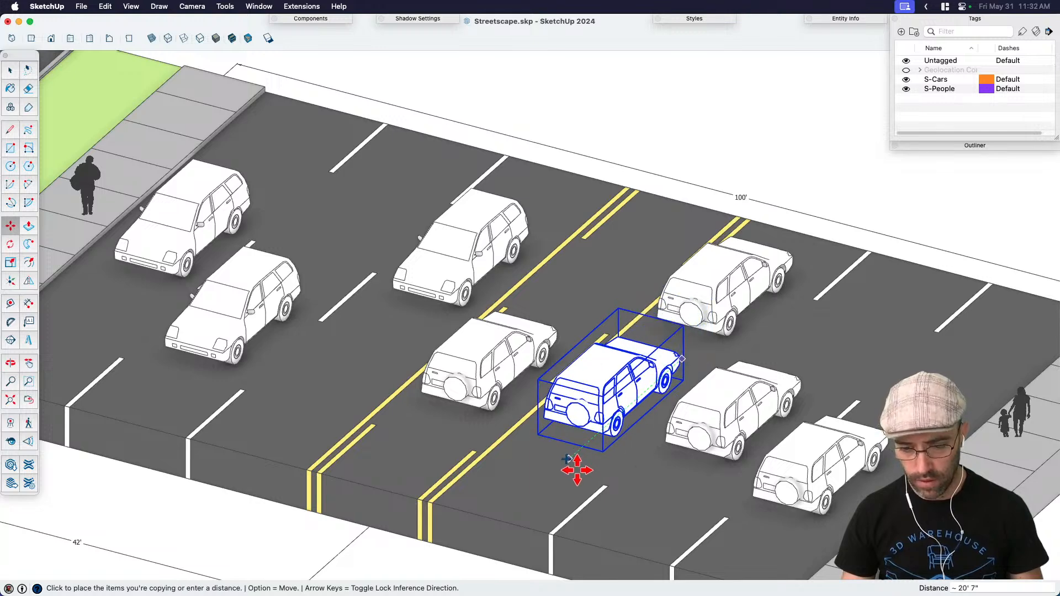
{"action": "left_click", "coordinate": [576, 467]}
{"action": "key", "text": "space"}
Step: Check the copied car's alignment in the front view, deselect it and shorten the Tags panel
{"action": "key", "text": "super+3"}
{"action": "scroll", "coordinate": [715, 285], "scroll_direction": "up", "scroll_amount": 5}
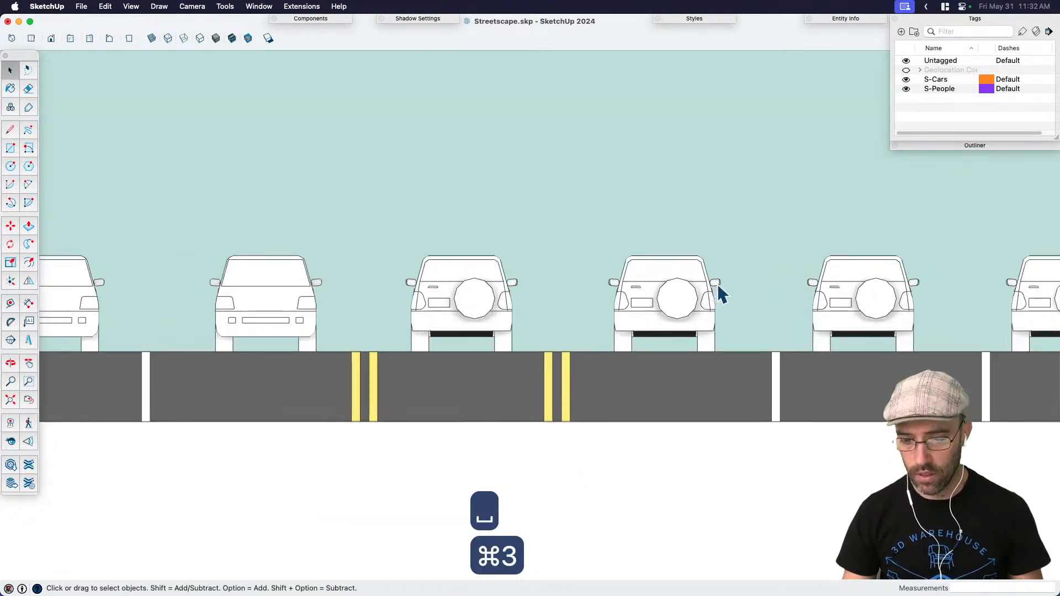
{"action": "left_click", "coordinate": [671, 307]}
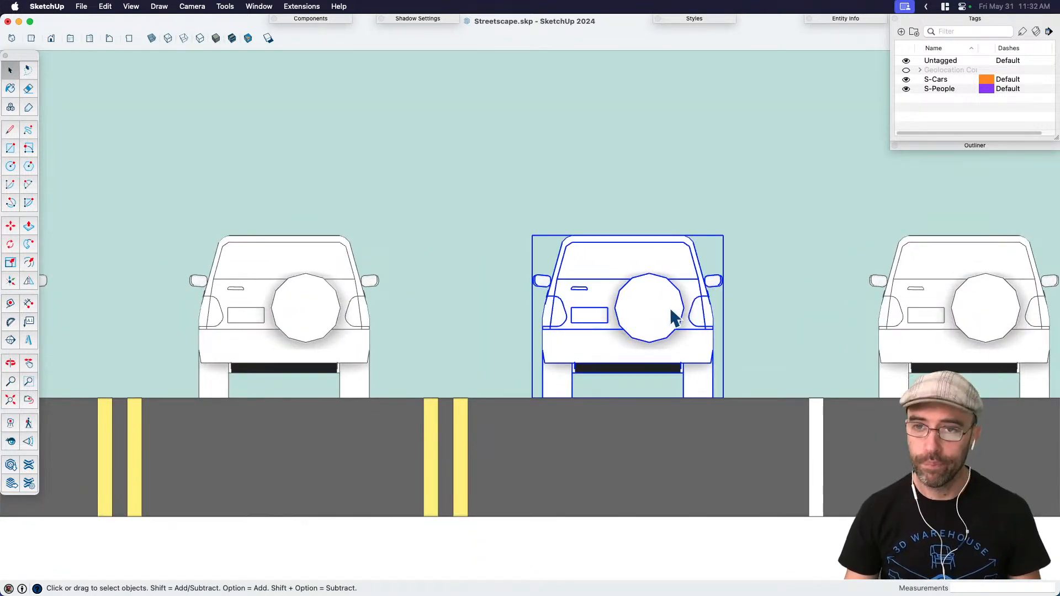
{"action": "left_click", "coordinate": [1010, 198]}
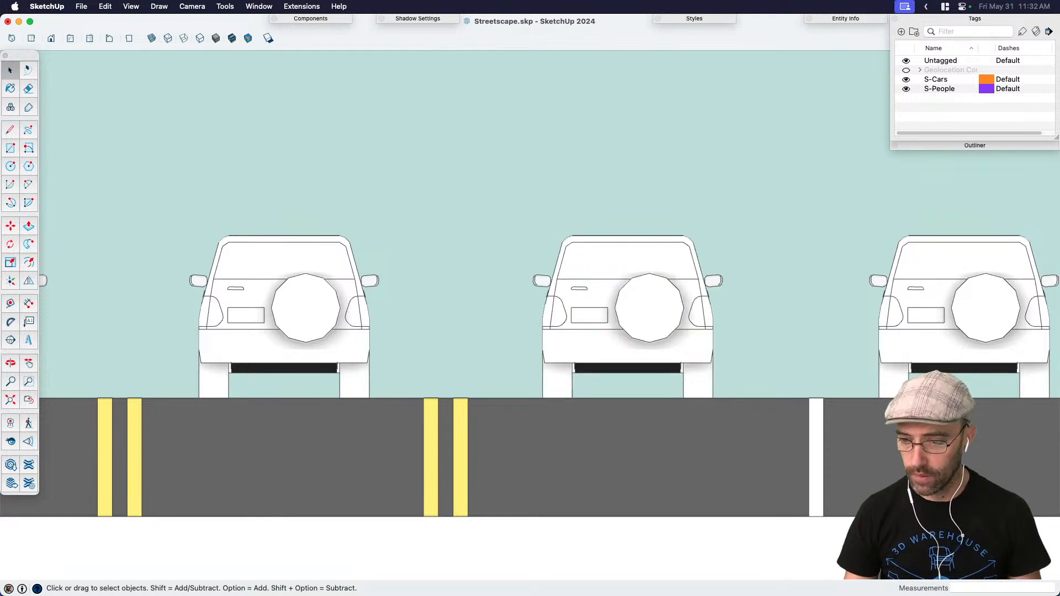
{"action": "left_click_drag", "start_coordinate": [1056, 145], "coordinate": [1054, 116]}
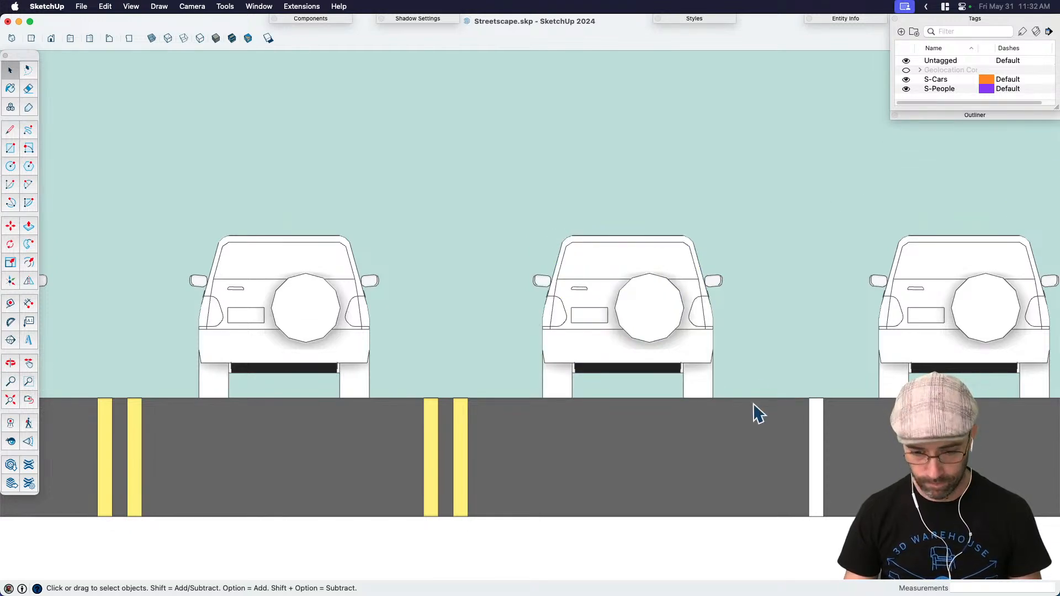
Step: Make a copy of the car in the lane beside the planting-strip-side sidewalk, rotated 90 degrees
{"action": "scroll", "coordinate": [756, 416], "scroll_direction": "down", "scroll_amount": 4}
{"action": "scroll", "coordinate": [751, 418], "scroll_direction": "down", "scroll_amount": 4}
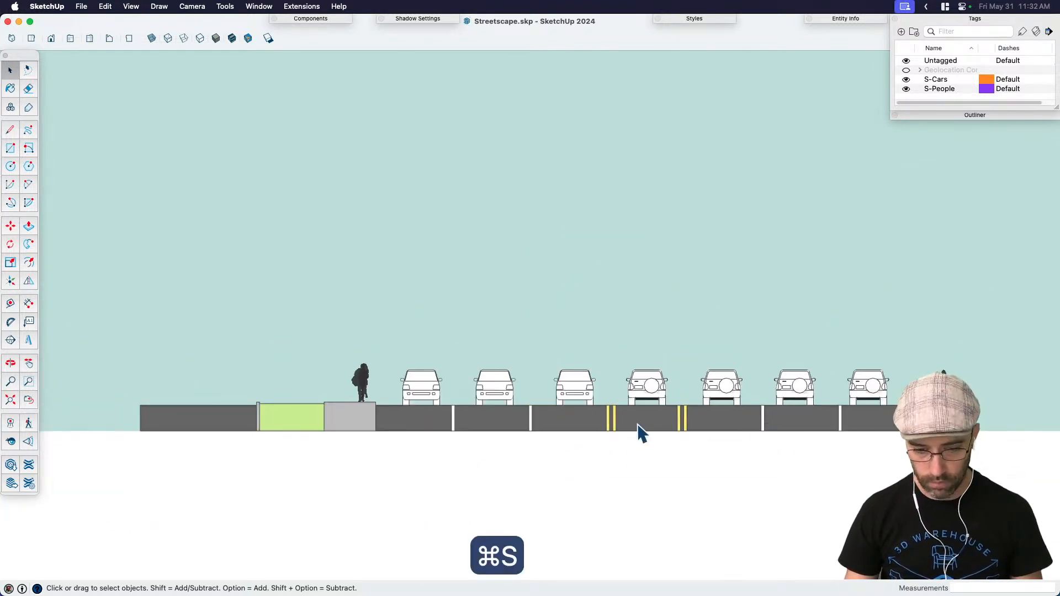
{"action": "middle_click_drag", "start_coordinate": [639, 433], "coordinate": [471, 428]}
{"action": "left_click", "coordinate": [421, 369]}
{"action": "middle_click_drag", "start_coordinate": [421, 369], "coordinate": [452, 476]}
{"action": "key", "text": "m"}
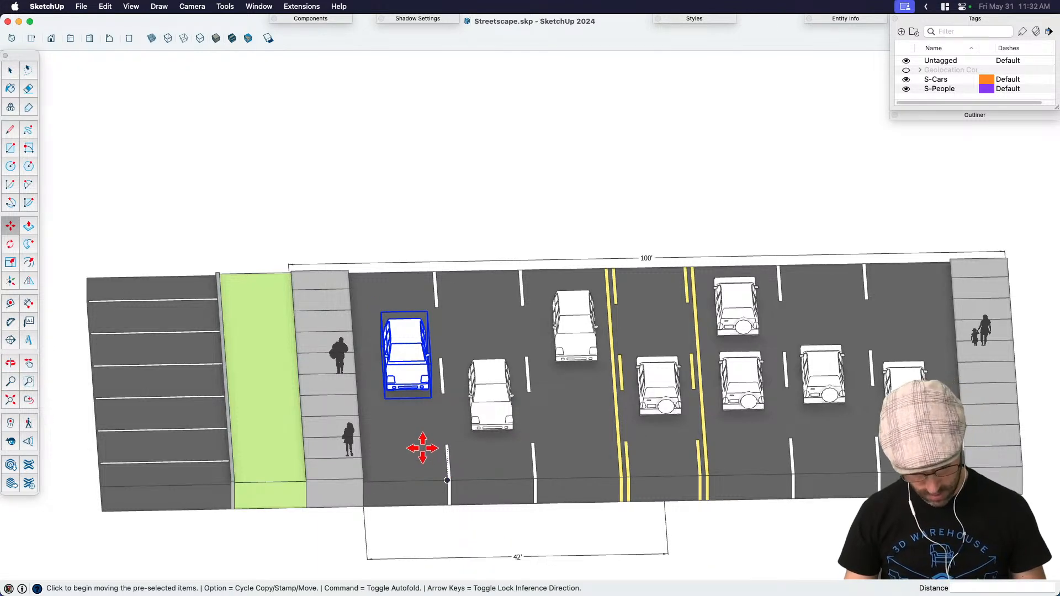
{"action": "key", "text": "q"}
{"action": "left_click", "coordinate": [440, 427]}
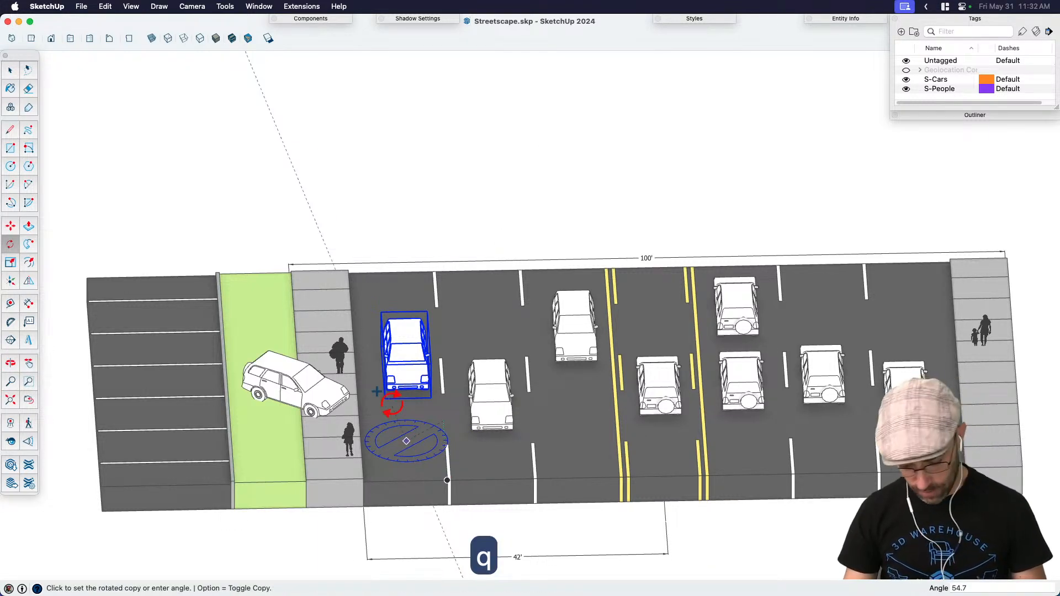
{"action": "key", "text": "Return"}
Step: Move the rotated car into a parking stall beyond the planting strip, centre it between two stripes and deselect it
{"action": "key", "text": "m"}
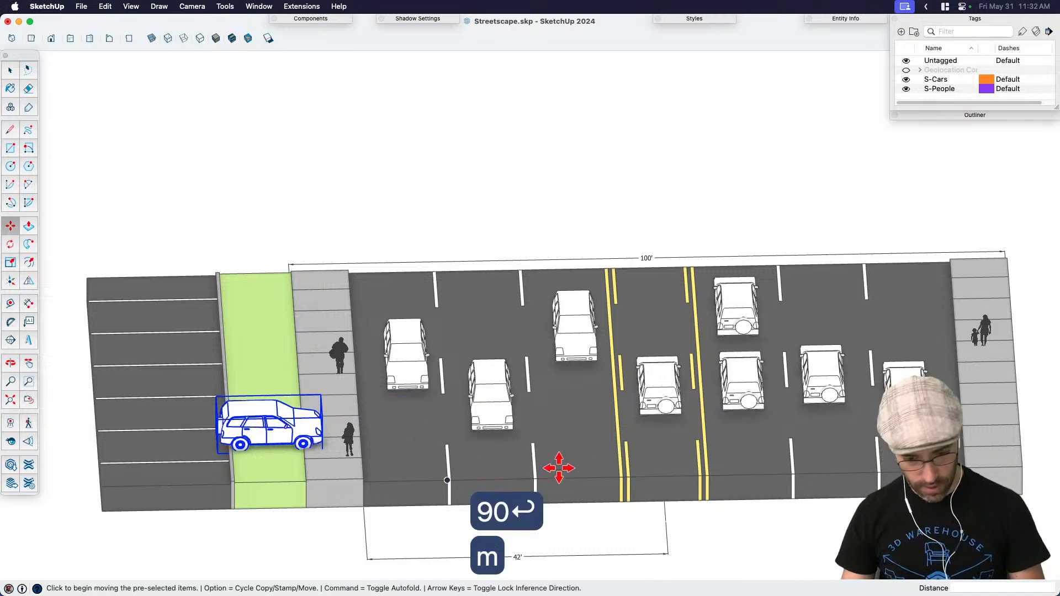
{"action": "left_click", "coordinate": [558, 466]}
{"action": "left_click", "coordinate": [530, 457]}
{"action": "scroll", "coordinate": [208, 429], "scroll_direction": "up", "scroll_amount": 5}
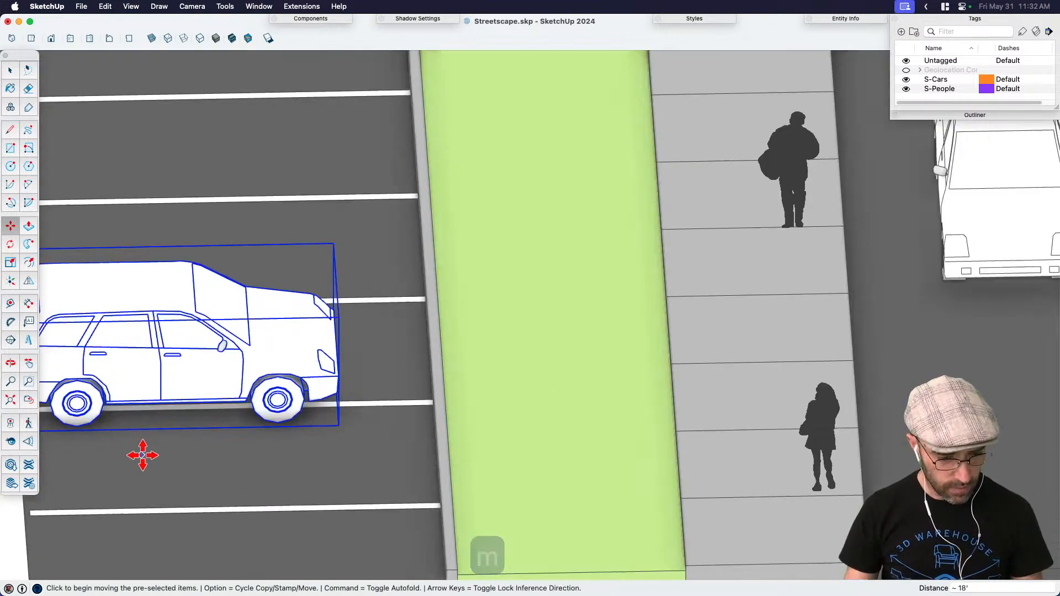
{"action": "left_click", "coordinate": [142, 454]}
{"action": "left_click", "coordinate": [199, 426]}
{"action": "key", "text": "space"}
{"action": "scroll", "coordinate": [407, 391], "scroll_direction": "down", "scroll_amount": 10}
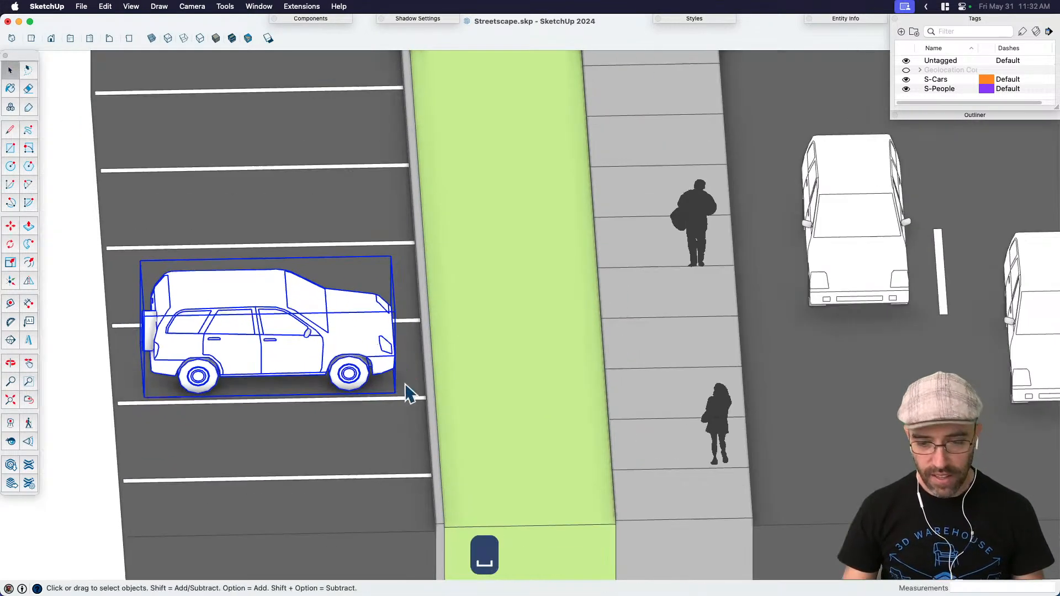
{"action": "left_click", "coordinate": [200, 351]}
Step: Delete the 42' dimension and the stray line beside the road's front edge inside its group
{"action": "middle_click_drag", "start_coordinate": [200, 352], "coordinate": [710, 455]}
{"action": "key", "text": "h"}
{"action": "key", "text": "space"}
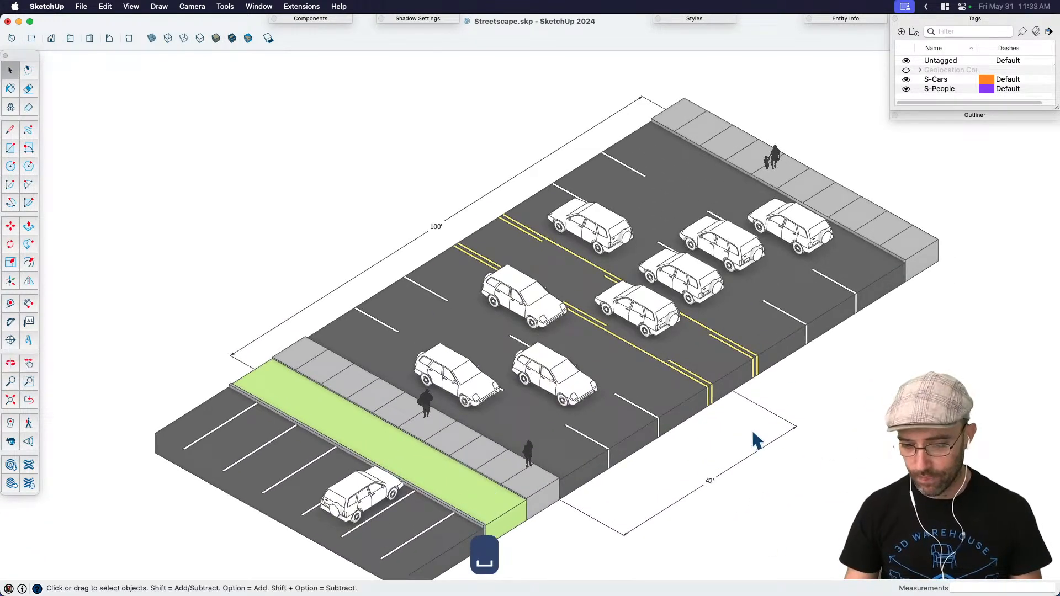
{"action": "left_click", "coordinate": [779, 420]}
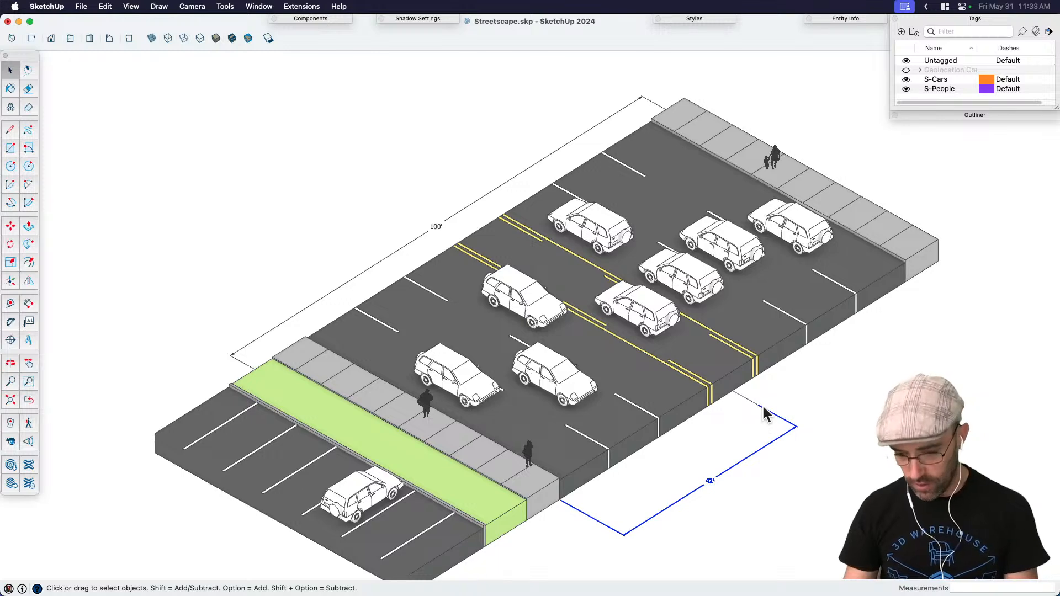
{"action": "key", "text": "BackSpace"}
{"action": "left_click", "coordinate": [630, 354]}
{"action": "key", "text": "BackSpace"}
{"action": "key", "text": "super+z"}
{"action": "key", "text": "super+z"}
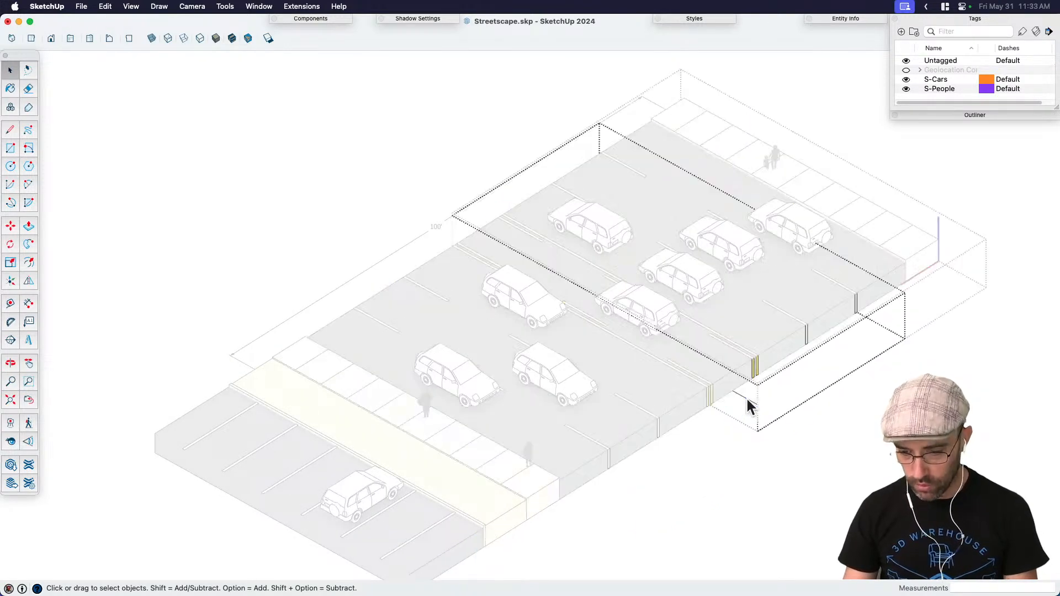
{"action": "key", "text": "BackSpace"}
{"action": "left_click", "coordinate": [433, 206]}
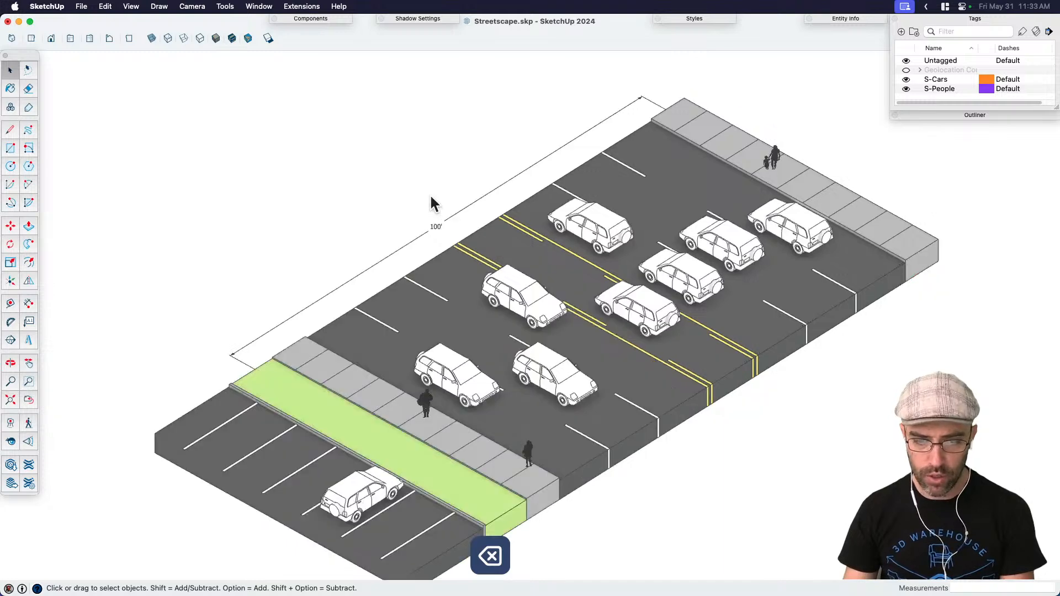
Step: Inside the group beyond the sidewalk, turn the parking surface, its stripes and curb into a component
{"action": "middle_click_drag", "start_coordinate": [433, 204], "coordinate": [820, 417]}
{"action": "scroll", "coordinate": [378, 350], "scroll_direction": "down", "scroll_amount": 3}
{"action": "scroll", "coordinate": [291, 324], "scroll_direction": "up", "scroll_amount": 3}
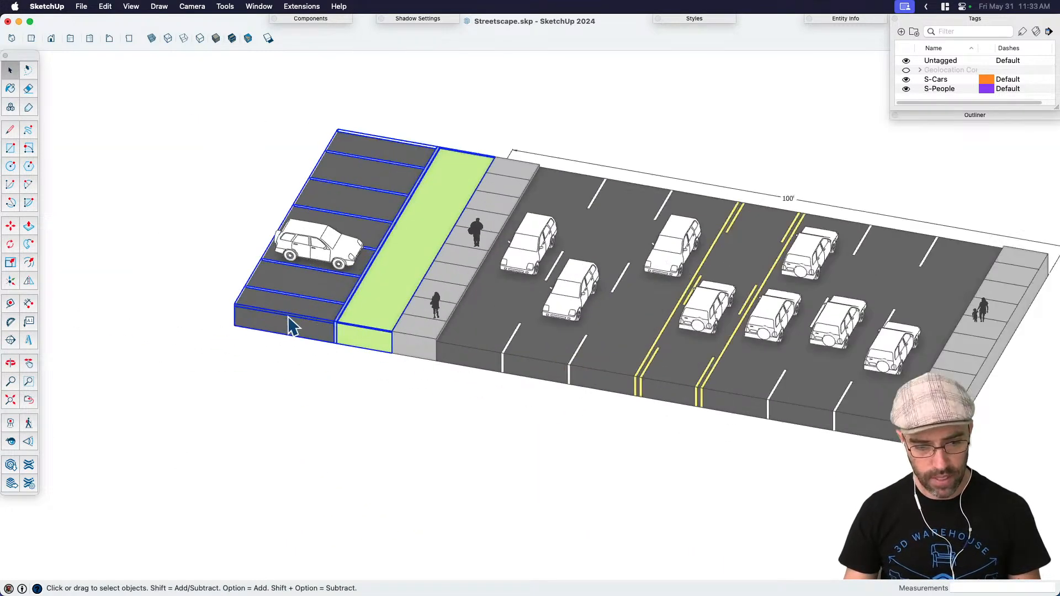
{"action": "double_click", "coordinate": [310, 322]}
{"action": "scroll", "coordinate": [342, 326], "scroll_direction": "up", "scroll_amount": 4}
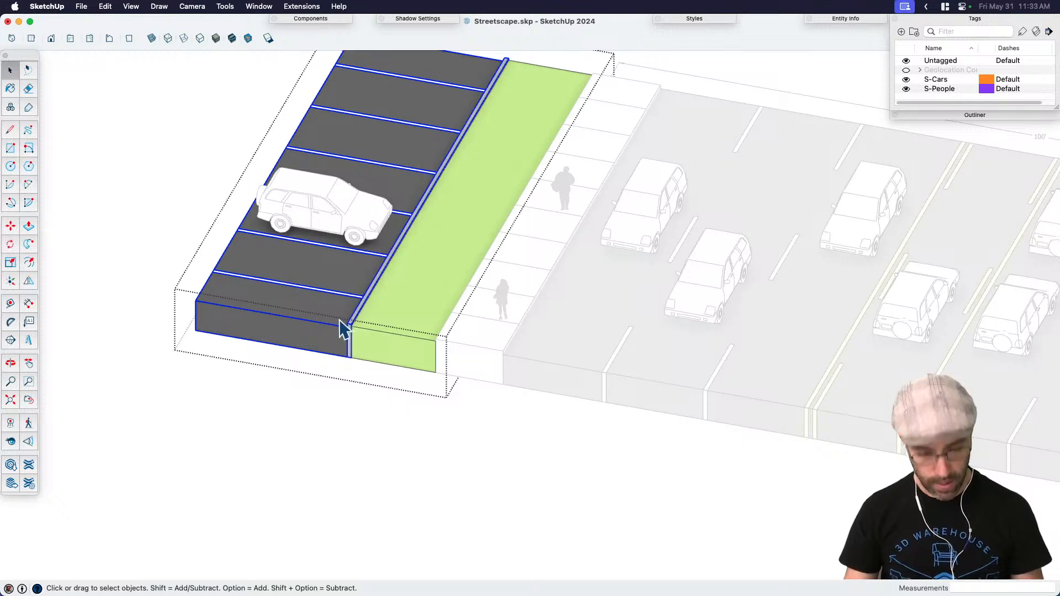
{"action": "key", "text": "shift+g"}
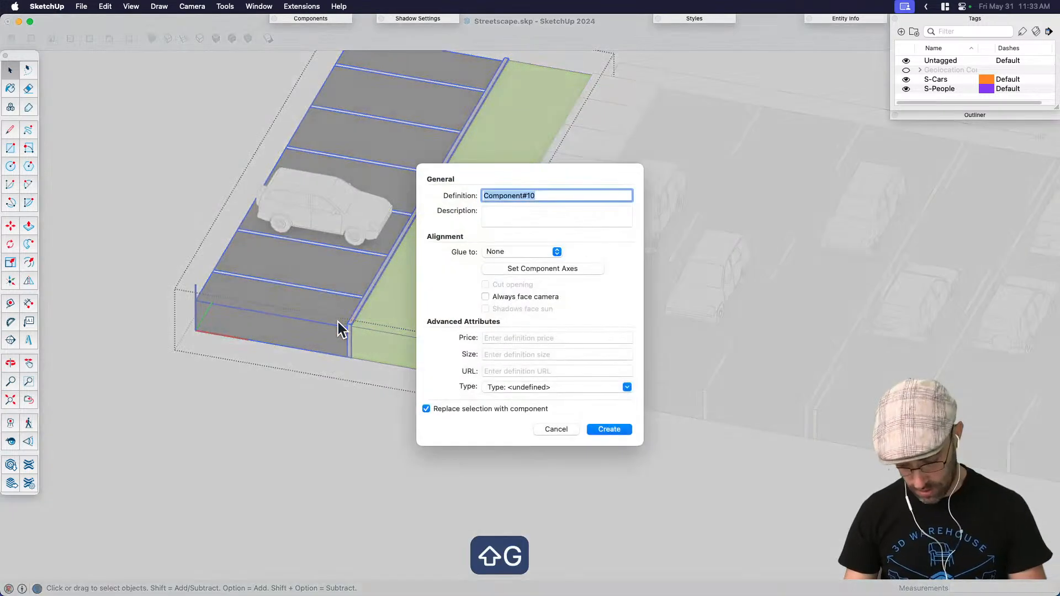
{"action": "key", "text": "Return"}
Step: Copy the parking component out of its group in place and move the copy about 133' to beyond the opposite sidewalk
{"action": "scroll", "coordinate": [339, 323], "scroll_direction": "down", "scroll_amount": 2}
{"action": "key", "text": "super+c"}
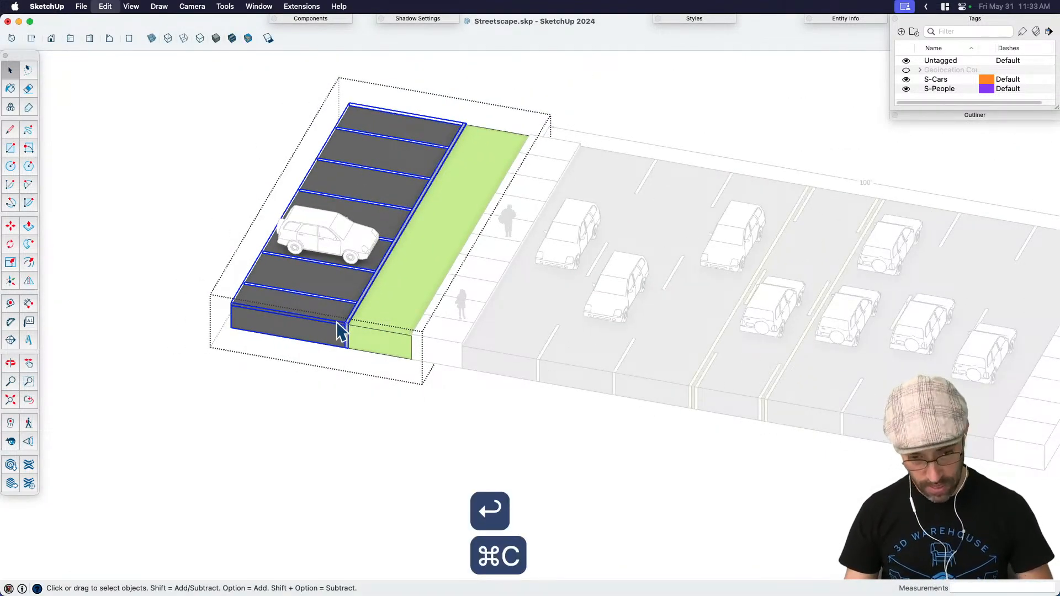
{"action": "scroll", "coordinate": [343, 331], "scroll_direction": "down", "scroll_amount": 3}
{"action": "left_click", "coordinate": [360, 391]}
{"action": "key", "text": "super+shift+v"}
{"action": "key", "text": "m"}
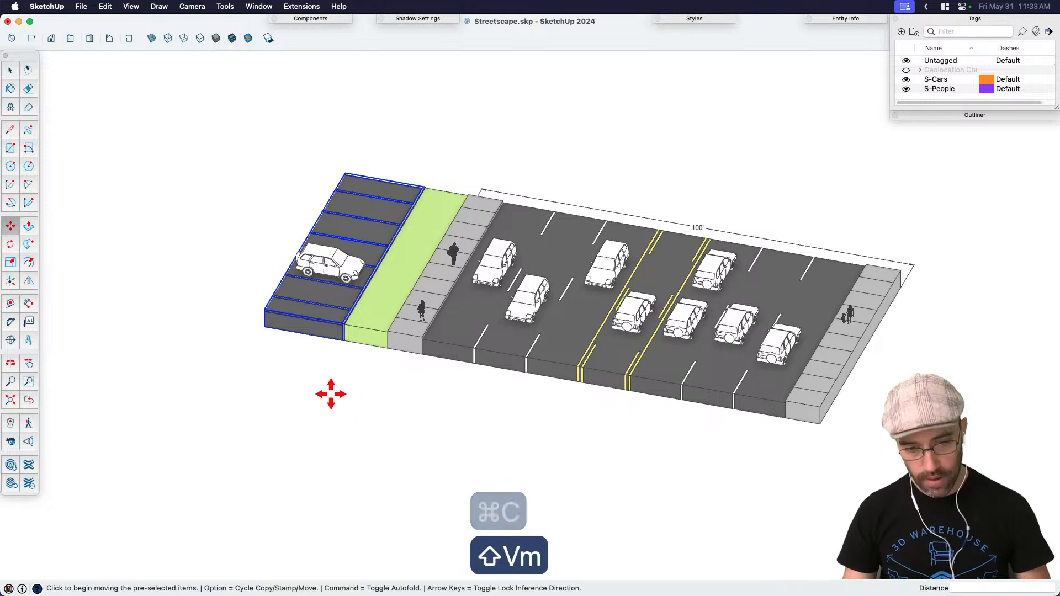
{"action": "left_click", "coordinate": [329, 391]}
{"action": "left_click", "coordinate": [911, 467]}
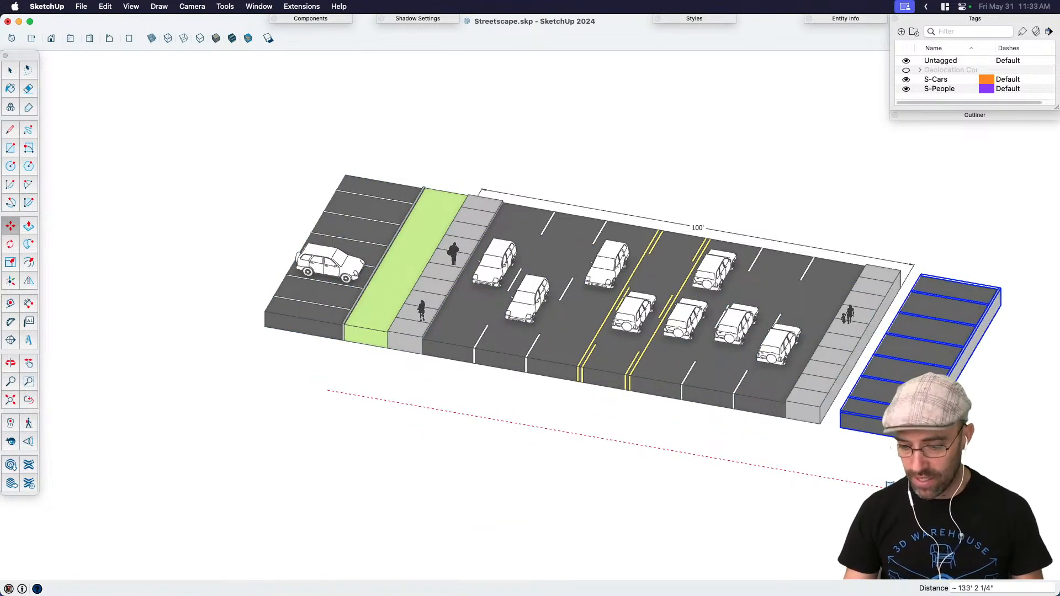
{"action": "key", "text": "space"}
Step: Mirror the copied parking component across the street direction with a scale of -1 so its curb faces the sidewalk
{"action": "scroll", "coordinate": [855, 336], "scroll_direction": "up", "scroll_amount": 3}
{"action": "left_click", "coordinate": [822, 349]}
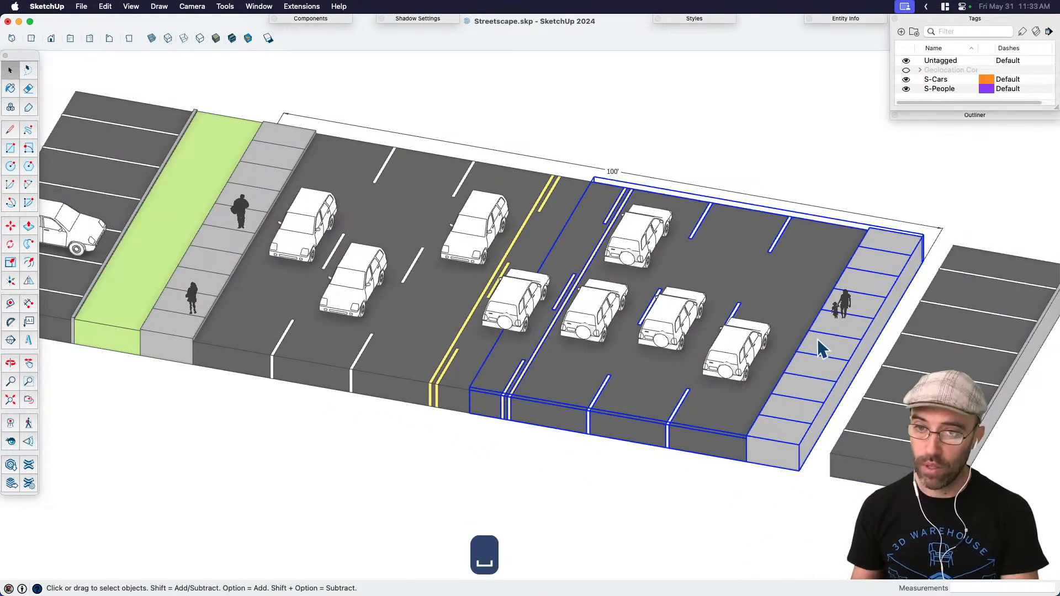
{"action": "left_click", "coordinate": [249, 285]}
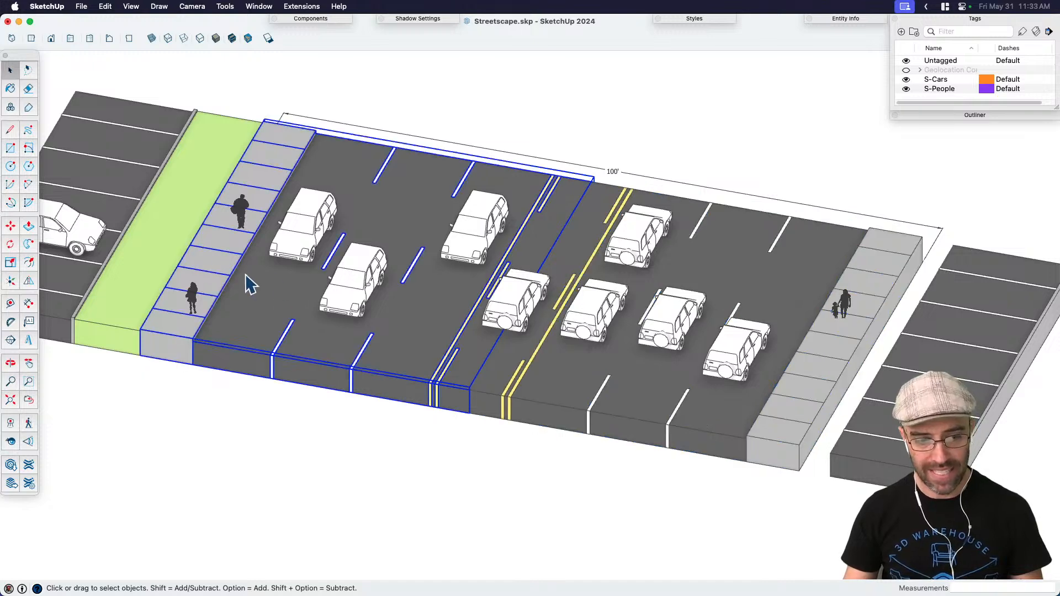
{"action": "scroll", "coordinate": [486, 331], "scroll_direction": "down", "scroll_amount": 3}
{"action": "key", "text": "space"}
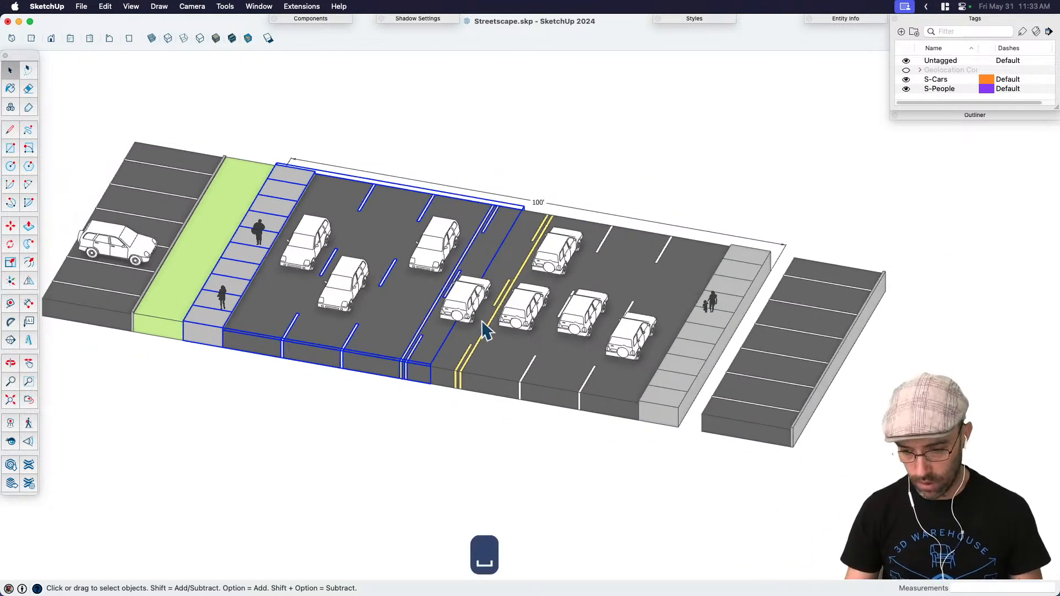
{"action": "left_click", "coordinate": [825, 395]}
{"action": "key", "text": "s"}
{"action": "scroll", "coordinate": [805, 367], "scroll_direction": "up", "scroll_amount": 4}
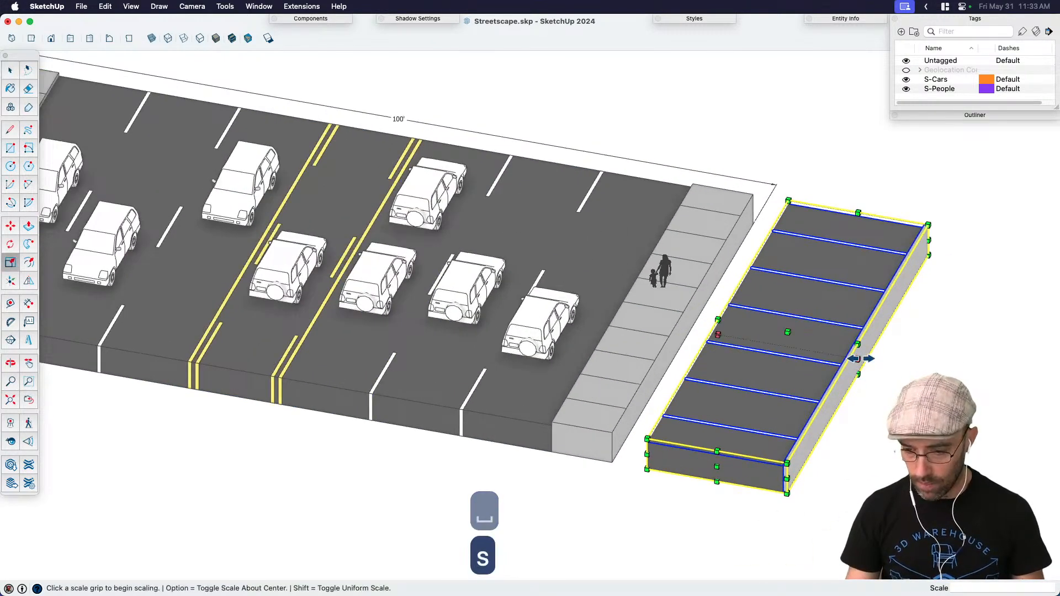
{"action": "left_click_drag", "start_coordinate": [855, 359], "coordinate": [852, 351]}
{"action": "key", "text": "Return"}
Step: Move the mirrored parking area about 5' 2" so its curb meets the outer edge of the sidewalk, and deselect it
{"action": "key", "text": "m"}
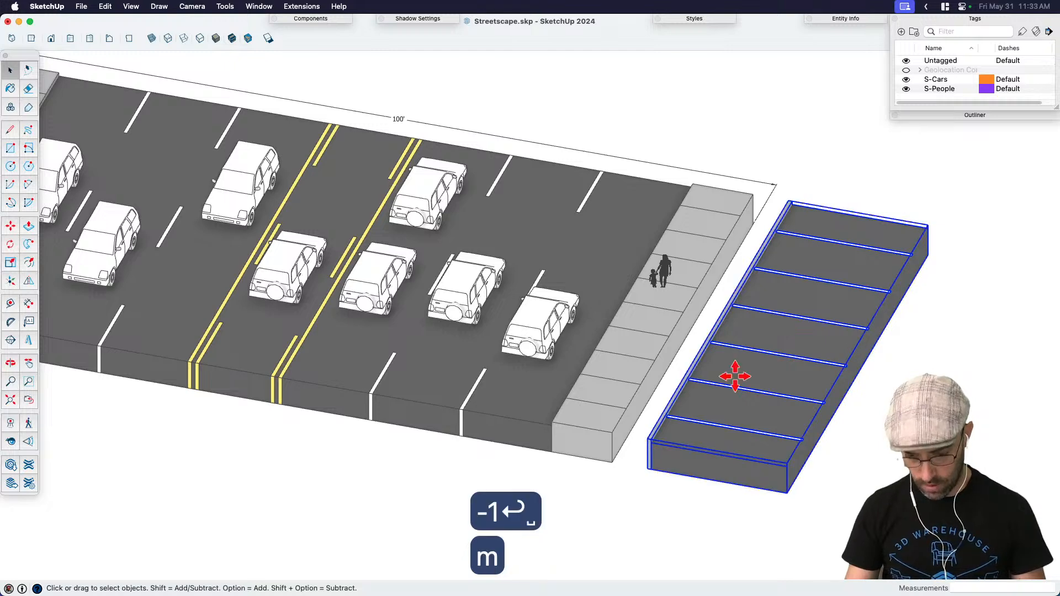
{"action": "scroll", "coordinate": [619, 478], "scroll_direction": "up", "scroll_amount": 5}
{"action": "left_click", "coordinate": [577, 474]}
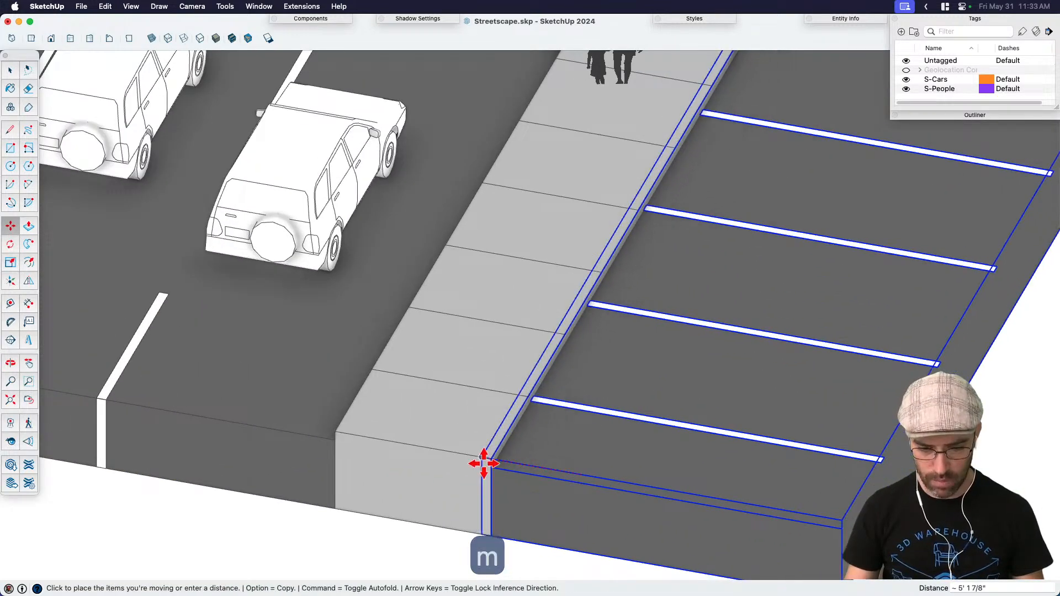
{"action": "left_click", "coordinate": [491, 459]}
{"action": "key", "text": "space"}
{"action": "scroll", "coordinate": [547, 434], "scroll_direction": "down", "scroll_amount": 3}
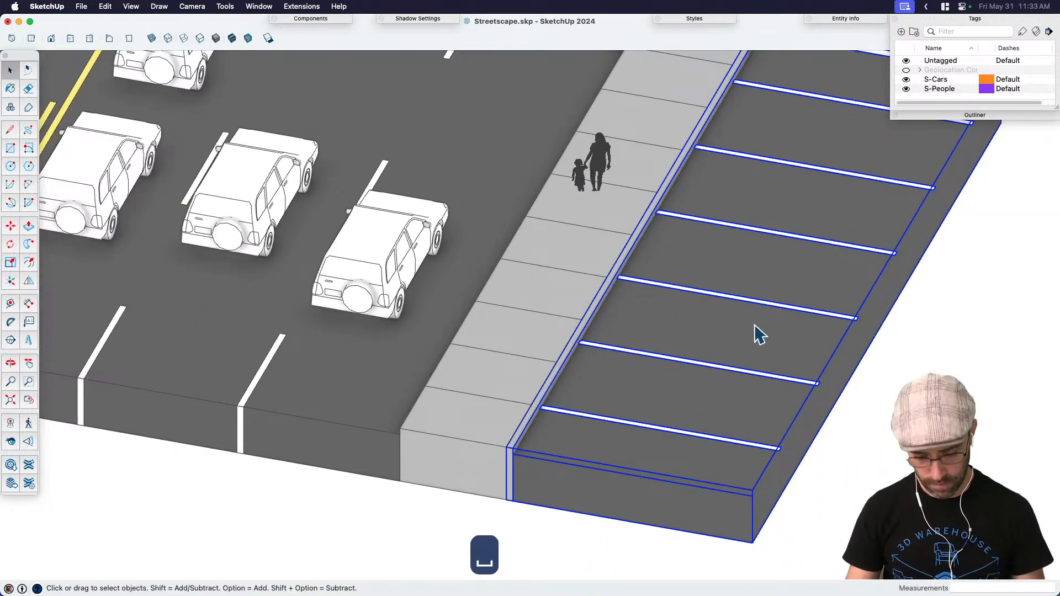
{"action": "scroll", "coordinate": [755, 326], "scroll_direction": "down", "scroll_amount": 2}
{"action": "key", "text": "h"}
{"action": "left_click_drag", "start_coordinate": [611, 376], "coordinate": [688, 429]}
{"action": "key", "text": "space"}
{"action": "left_click", "coordinate": [830, 131]}
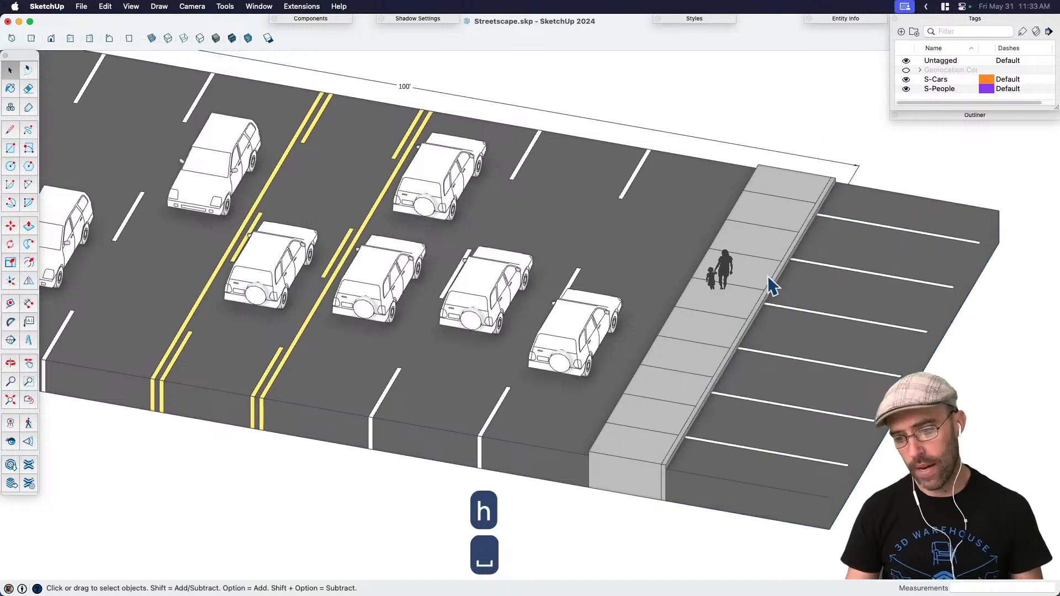
Step: Copy the parked car about 128' across the street into a stall of the mirrored parking area
{"action": "scroll", "coordinate": [784, 315], "scroll_direction": "down", "scroll_amount": 3}
{"action": "middle_click_drag", "start_coordinate": [657, 336], "coordinate": [201, 269]}
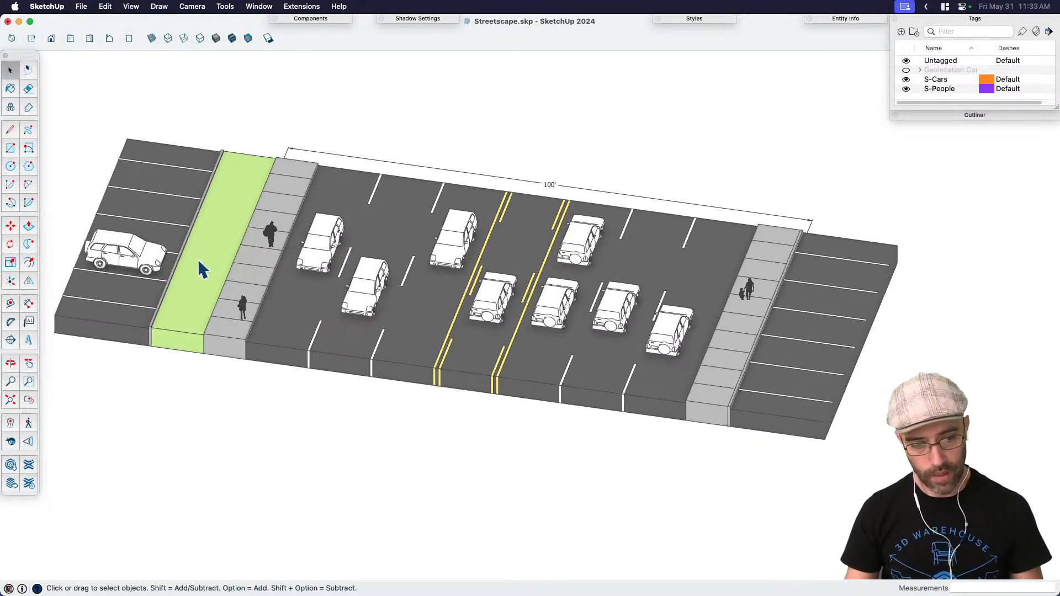
{"action": "middle_click_drag", "start_coordinate": [415, 421], "coordinate": [472, 416]}
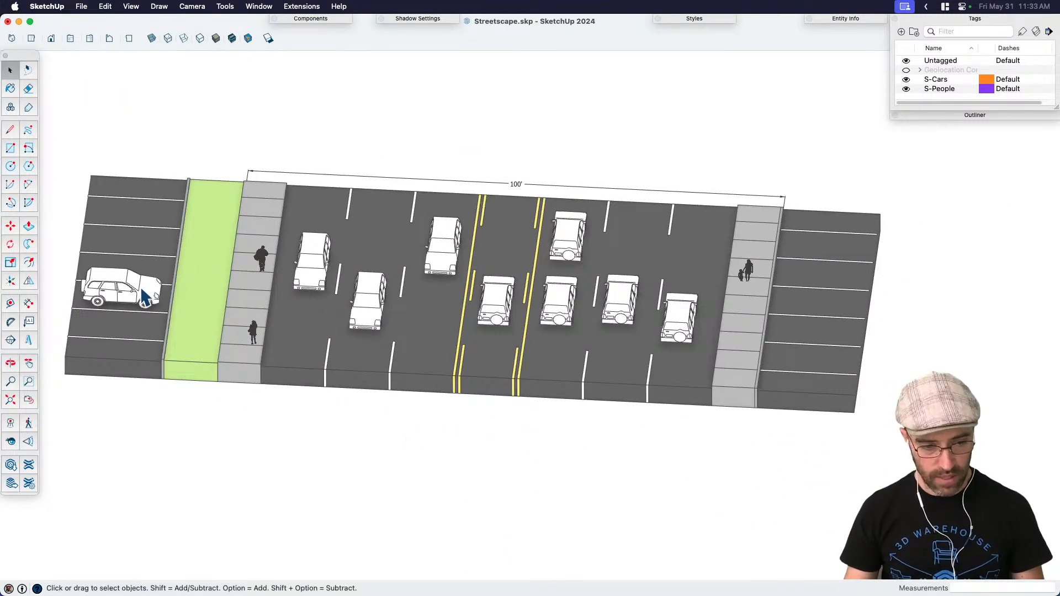
{"action": "key", "text": "m"}
{"action": "left_click", "coordinate": [114, 336]}
{"action": "scroll", "coordinate": [770, 348], "scroll_direction": "up", "scroll_amount": 6}
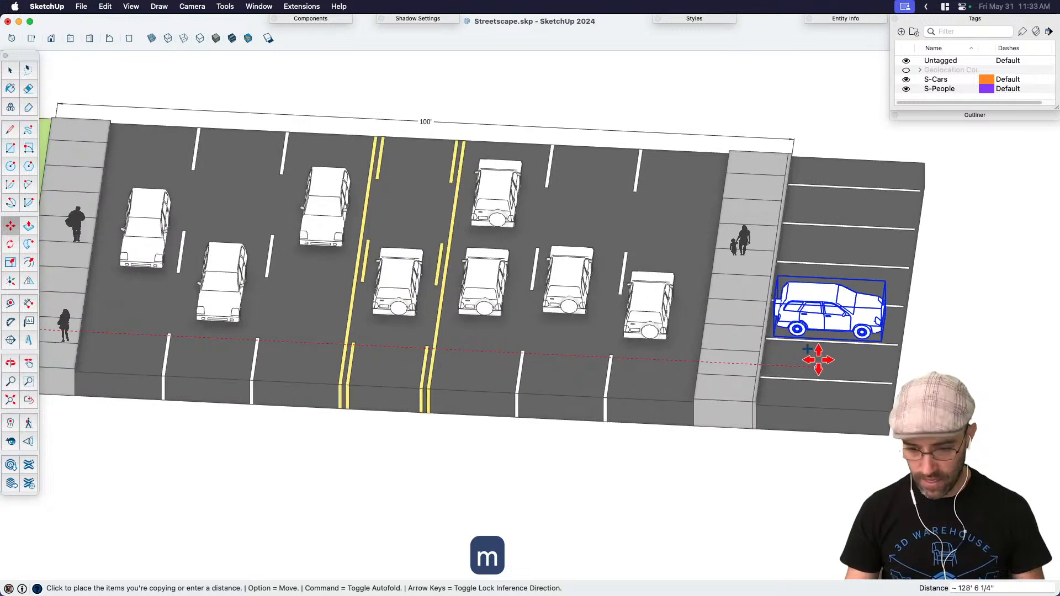
{"action": "left_click", "coordinate": [806, 357]}
Step: Mirror the copied parked car lengthwise with a scale of -1 so it faces the sidewalk
{"action": "key", "text": "s"}
{"action": "scroll", "coordinate": [892, 334], "scroll_direction": "up", "scroll_amount": 3}
{"action": "middle_click_drag", "start_coordinate": [888, 315], "coordinate": [823, 393]}
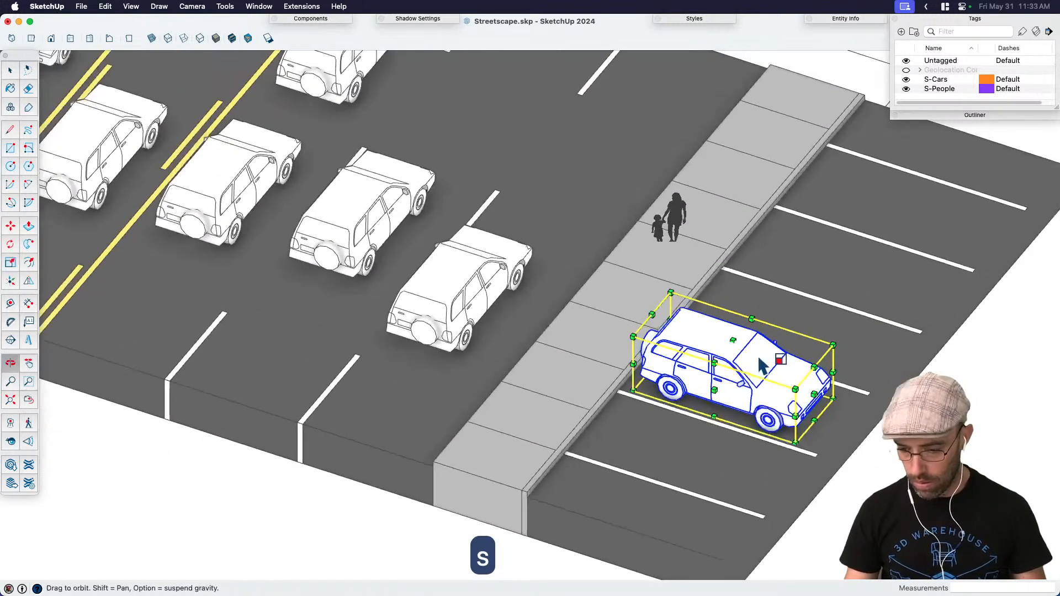
{"action": "type", "text": "-1"}
{"action": "key", "text": "Return"}
{"action": "key", "text": "space"}
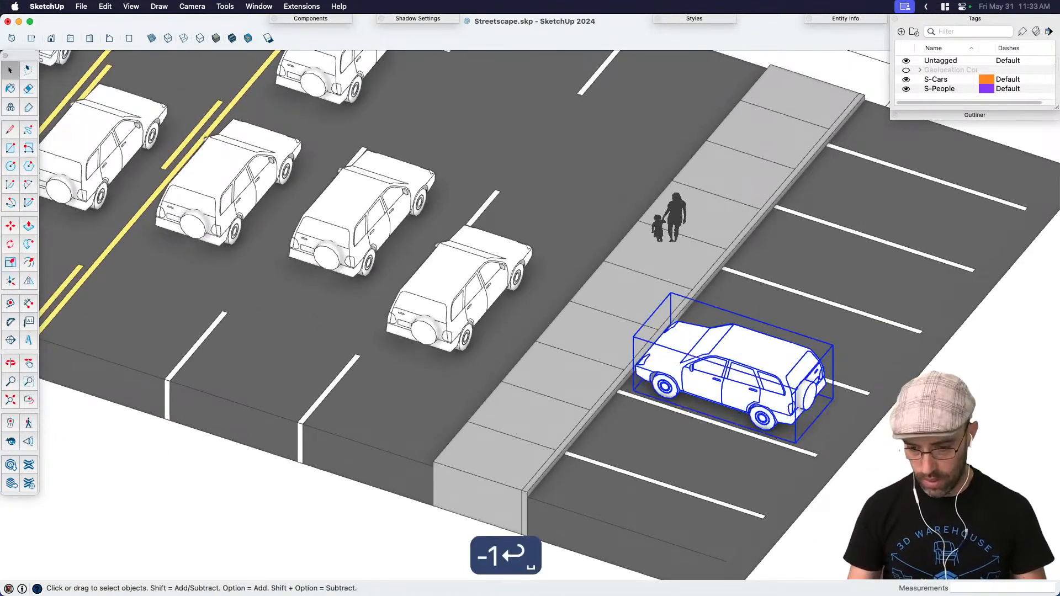
{"action": "key", "text": "m"}
{"action": "left_click", "coordinate": [687, 436]}
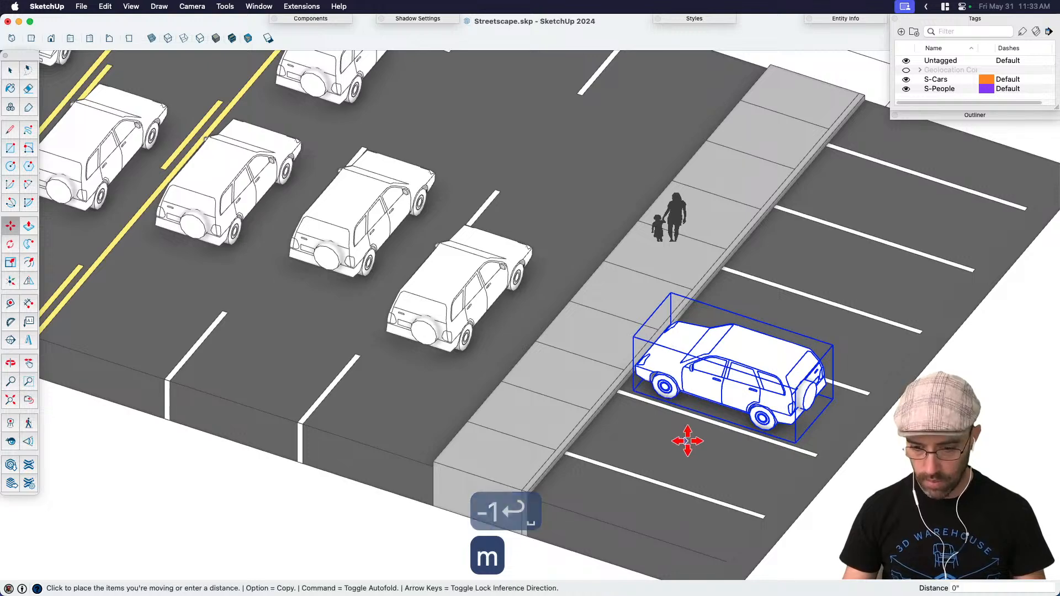
{"action": "key", "text": "space"}
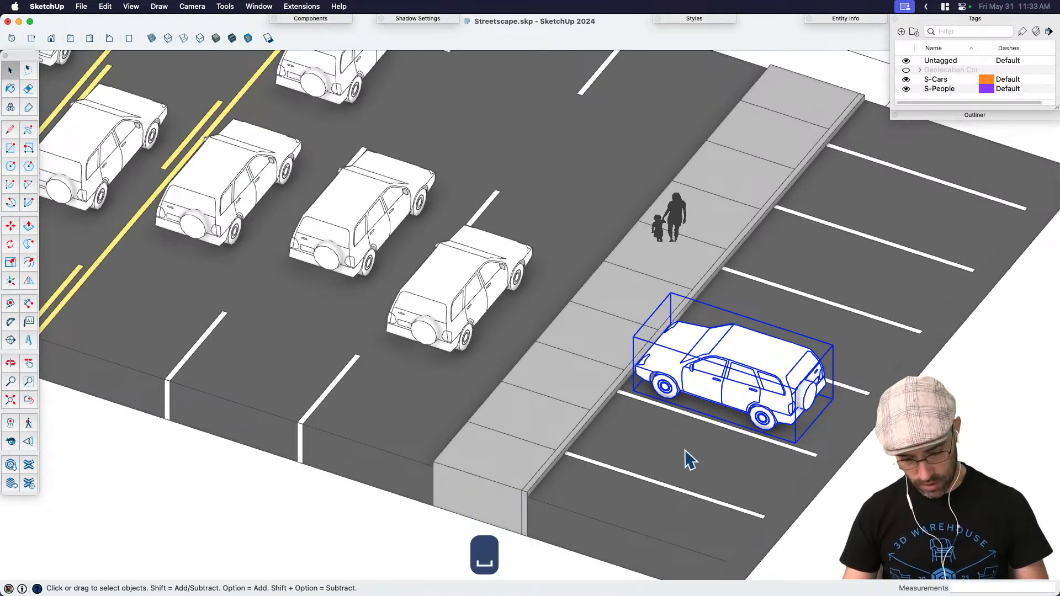
Step: Deselect the car and examine the whole streetscape section in the front view, framed across its full width
{"action": "key", "text": "cmd+3"}
{"action": "key", "text": "space"}
{"action": "left_click", "coordinate": [687, 475]}
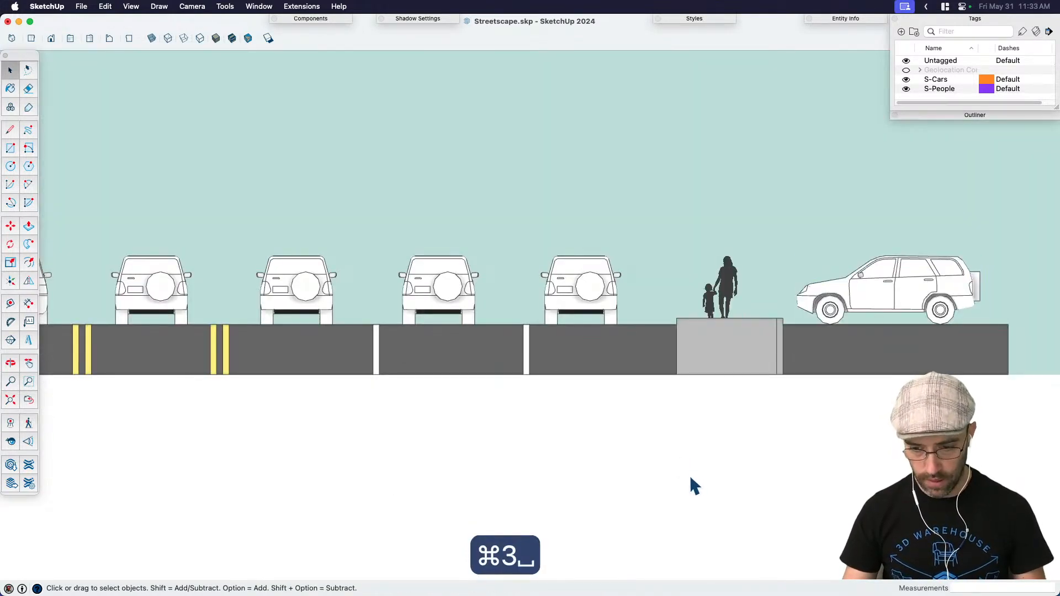
{"action": "scroll", "coordinate": [769, 419], "scroll_direction": "down", "scroll_amount": 3}
{"action": "key", "text": "h"}
{"action": "left_click_drag", "start_coordinate": [639, 466], "coordinate": [695, 487]}
{"action": "left_click_drag", "start_coordinate": [598, 463], "coordinate": [606, 433]}
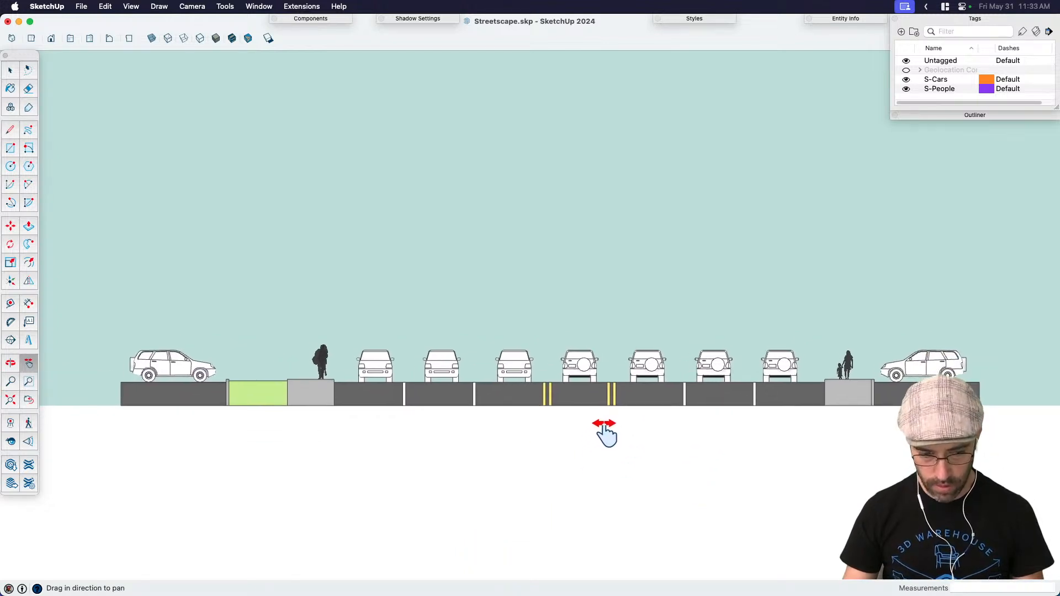
{"action": "scroll", "coordinate": [605, 435], "scroll_direction": "up", "scroll_amount": 1}
{"action": "scroll", "coordinate": [604, 435], "scroll_direction": "up", "scroll_amount": 1}
{"action": "scroll", "coordinate": [605, 436], "scroll_direction": "down", "scroll_amount": 1}
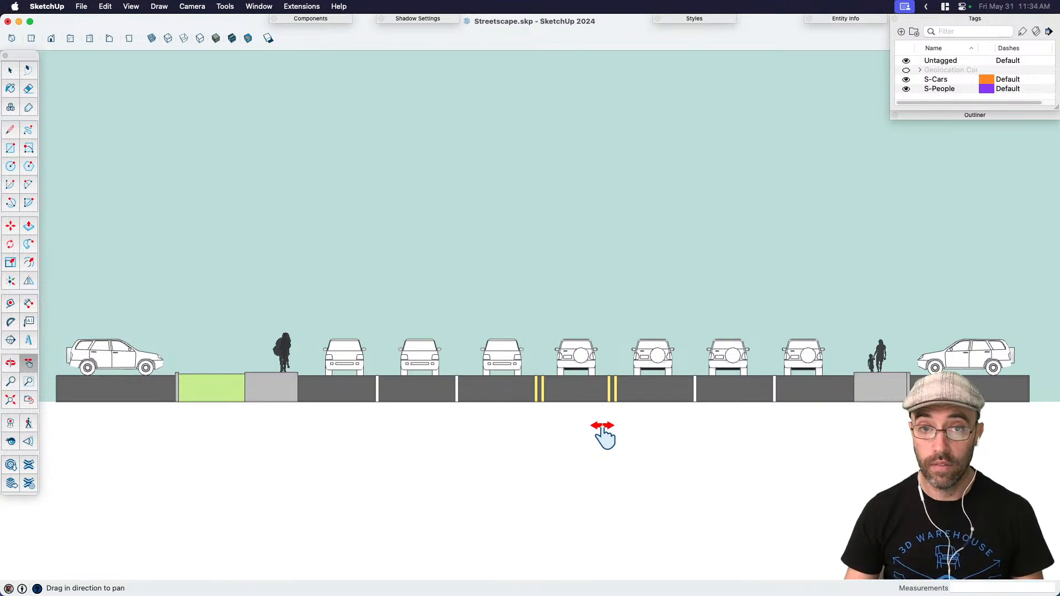
{"action": "key", "text": "space"}
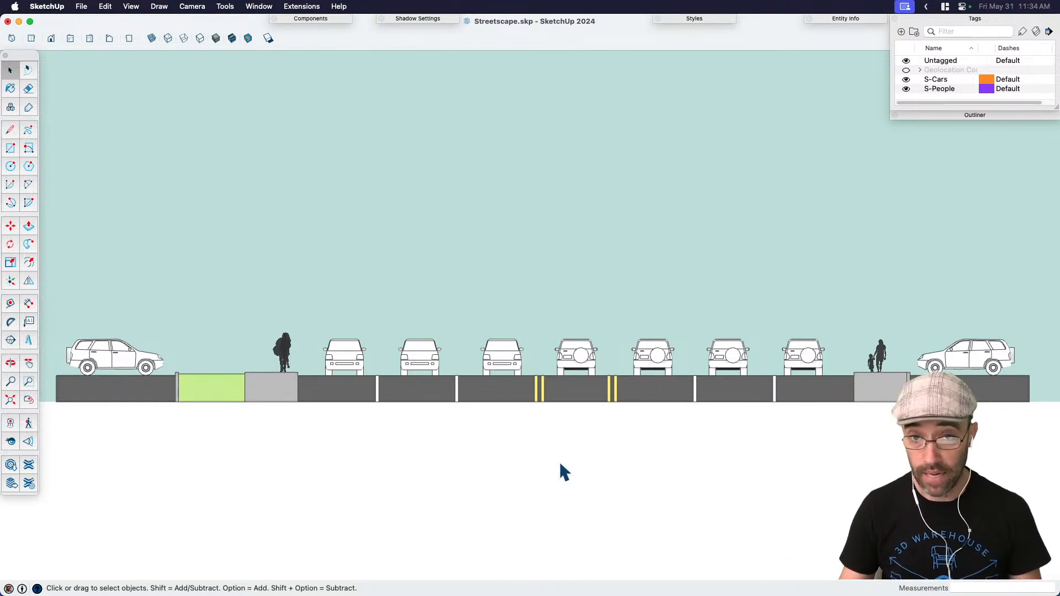
{"action": "left_click", "coordinate": [877, 369]}
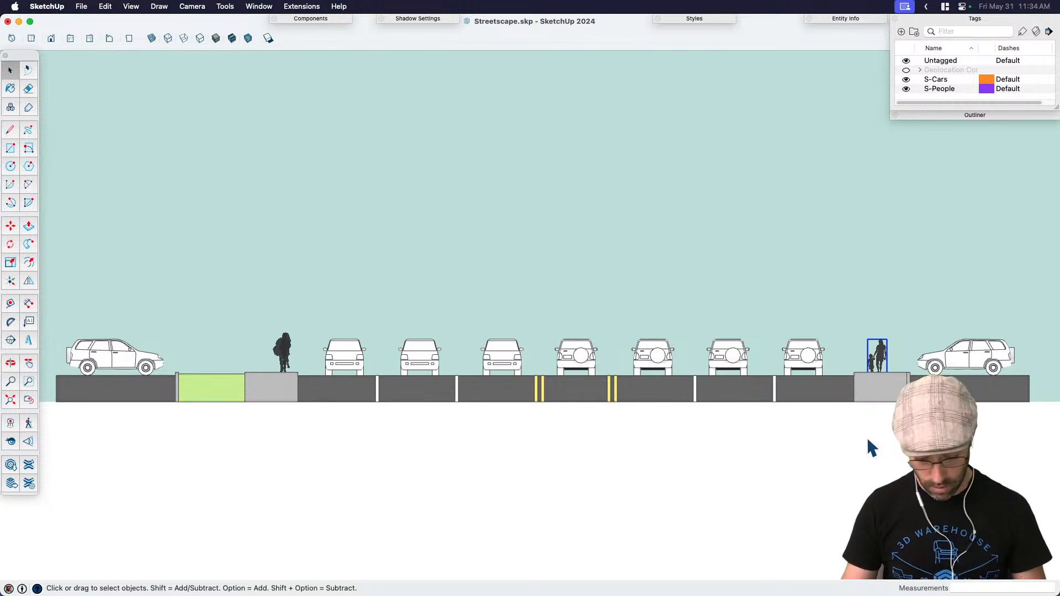
{"action": "key", "text": "h"}
{"action": "left_click_drag", "start_coordinate": [810, 446], "coordinate": [805, 426]}
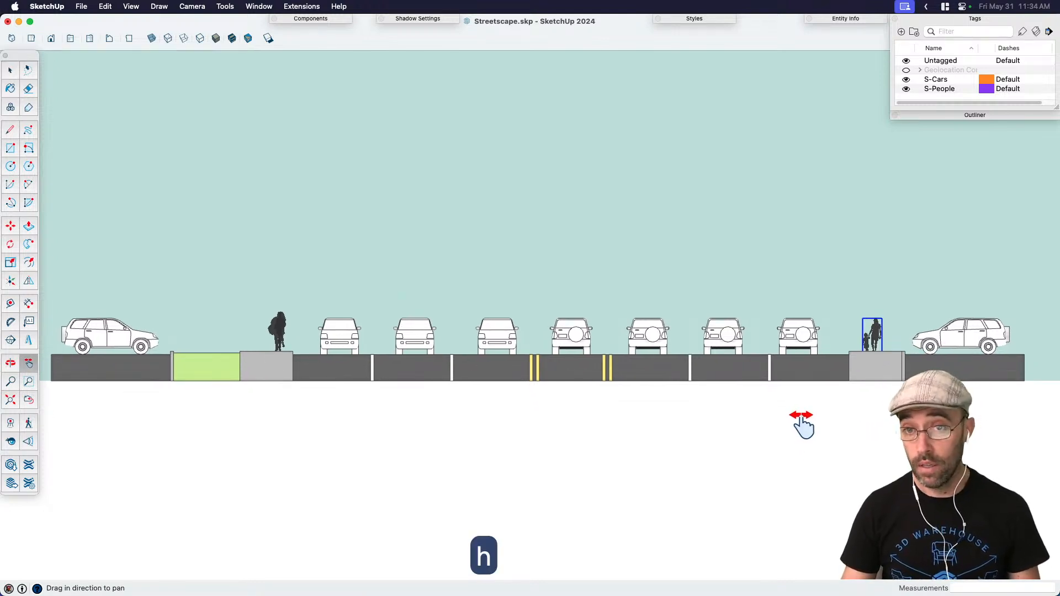
{"action": "key", "text": "space"}
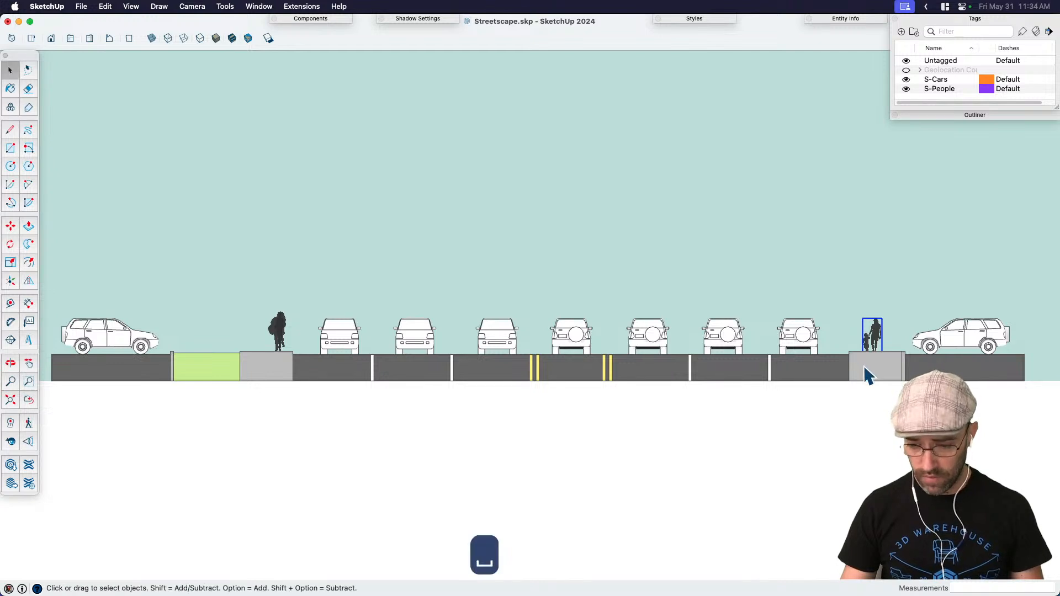
{"action": "left_click", "coordinate": [867, 369]}
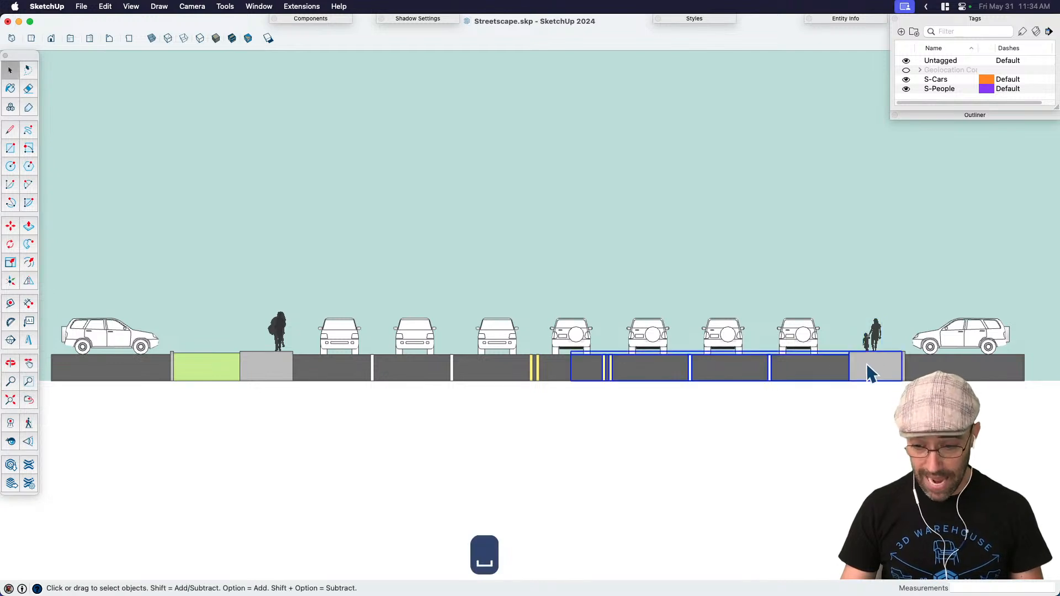
{"action": "left_click", "coordinate": [270, 367]}
{"action": "left_click", "coordinate": [317, 453]}
{"action": "key", "text": "t"}
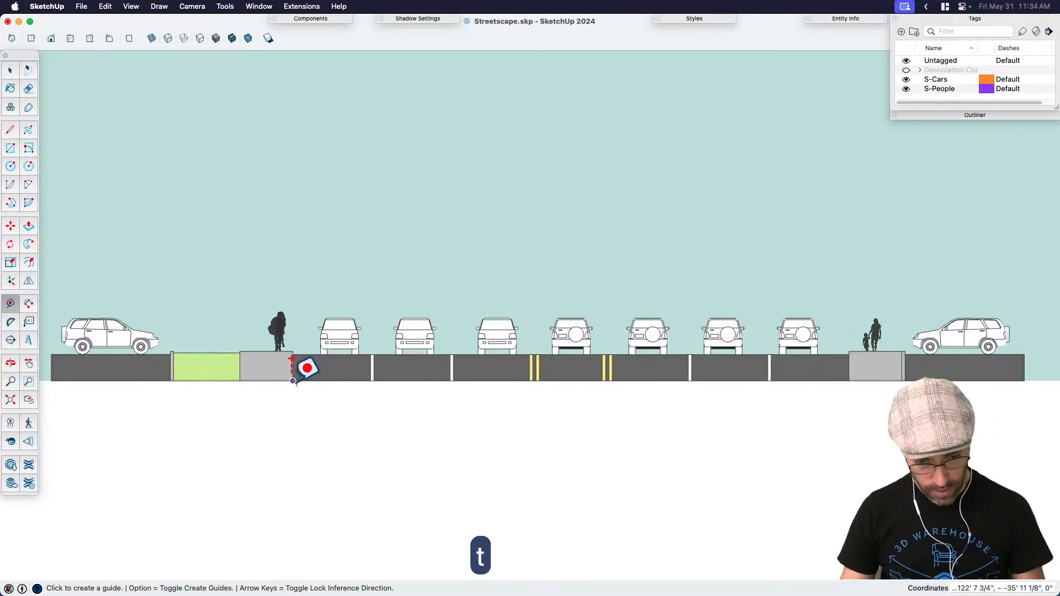
{"action": "left_click", "coordinate": [293, 381]}
{"action": "key", "text": "space"}
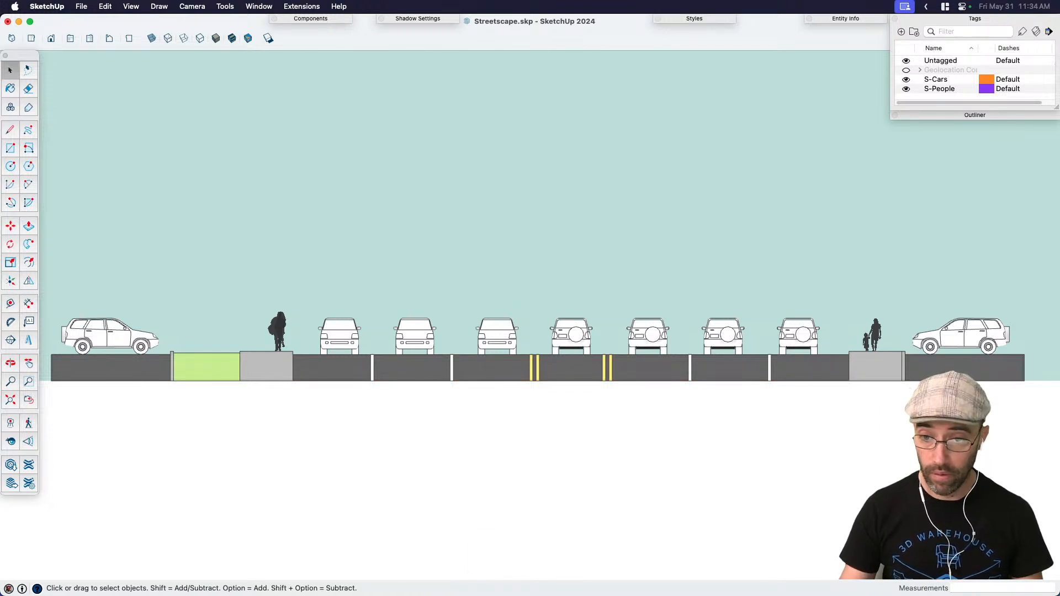
{"action": "type", "text": "16"}
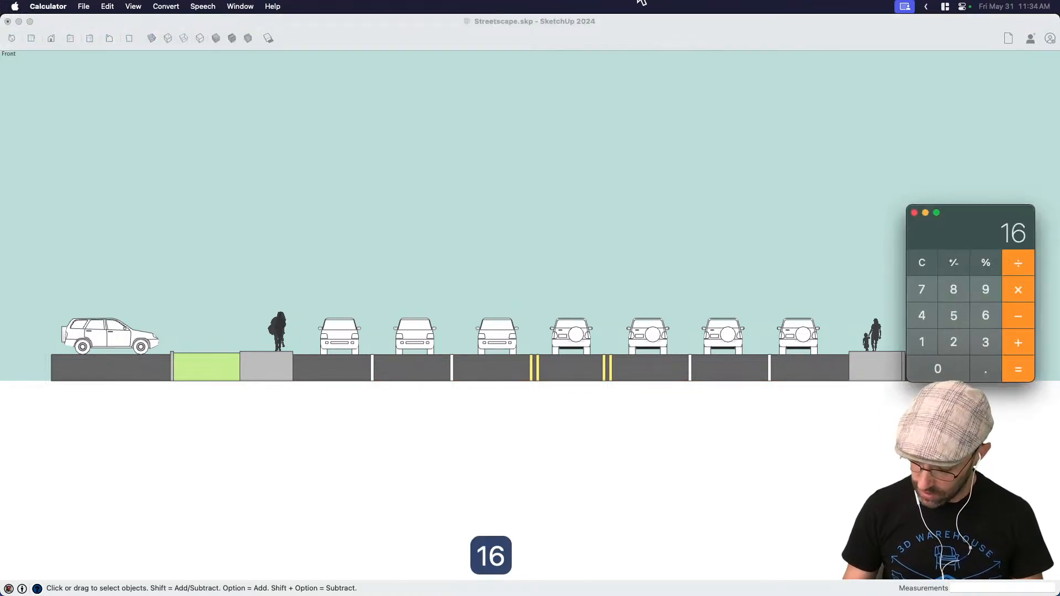
{"action": "type", "text": "6"}
{"action": "key", "text": "Escape"}
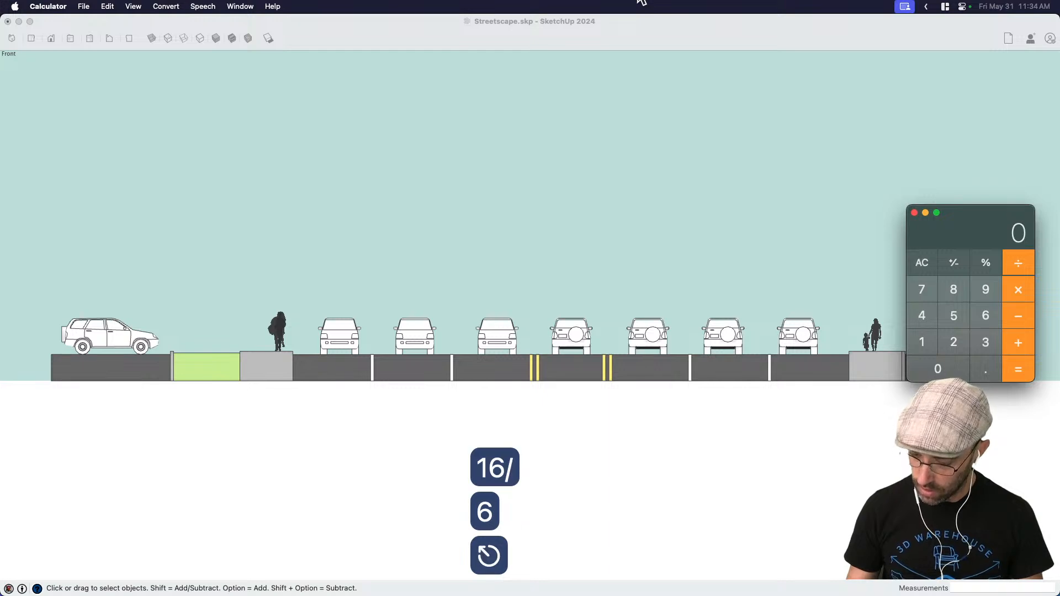
Step: Measure the street's width from the outer edge of one sidewalk to the outer edge of the opposite sidewalk
{"action": "left_click", "coordinate": [381, 470]}
{"action": "key", "text": "t"}
{"action": "left_click", "coordinate": [240, 381]}
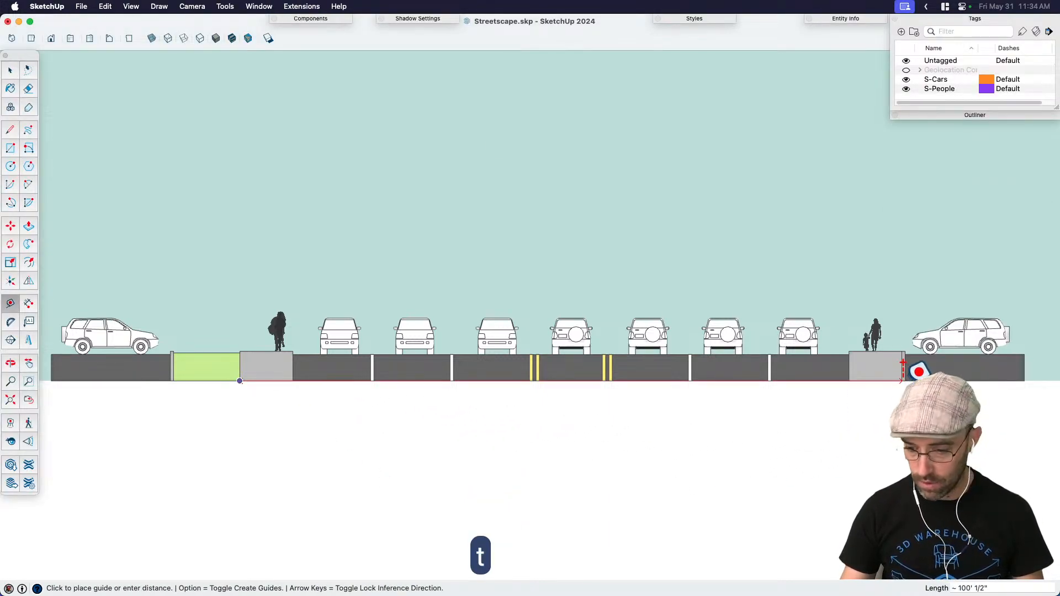
{"action": "key", "text": "Escape"}
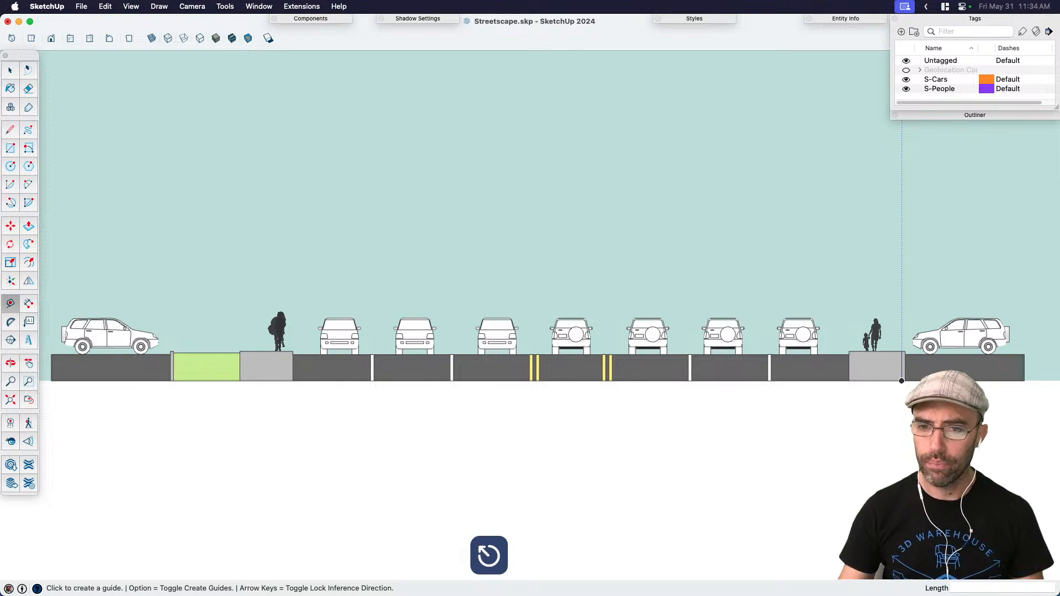
Step: Switch to Calculator, divide 16 by 100, and move its window clear of the street section
{"action": "key", "text": "super+Tab"}
{"action": "type", "text": "16"}
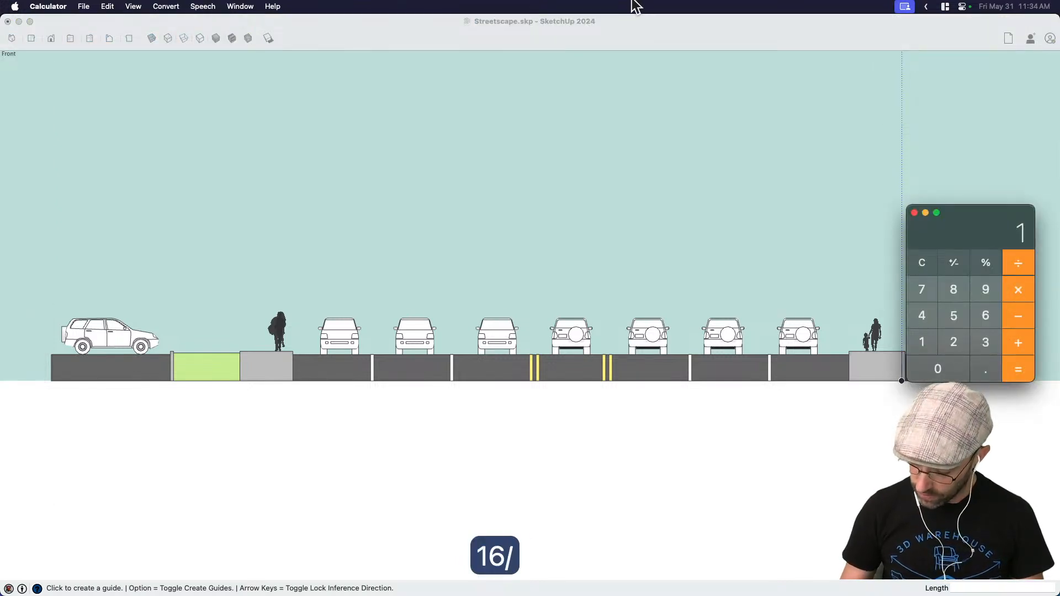
{"action": "key", "text": "Return"}
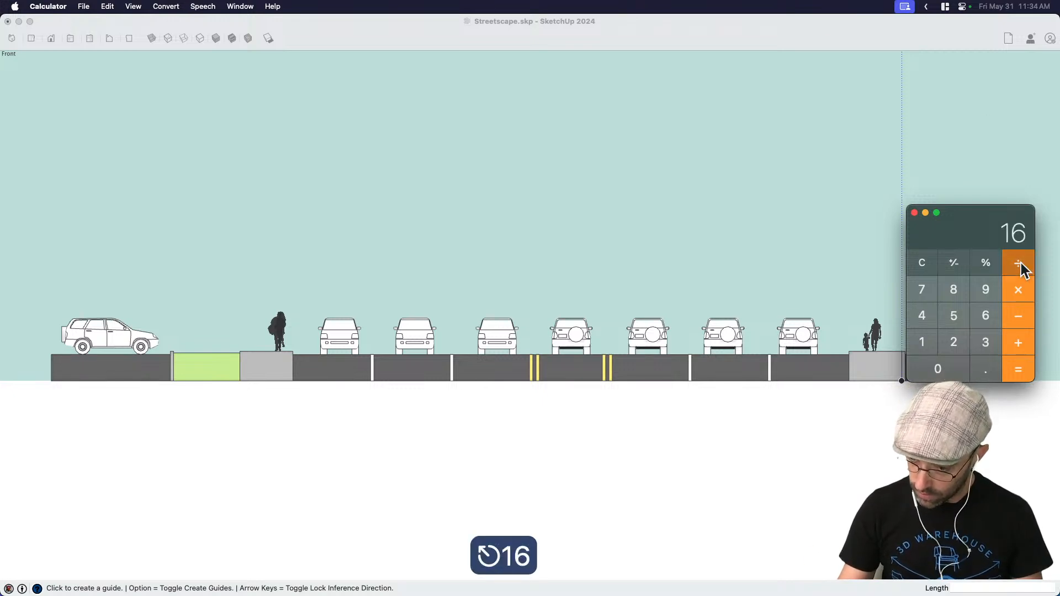
{"action": "type", "text": "100"}
{"action": "key", "text": "Return"}
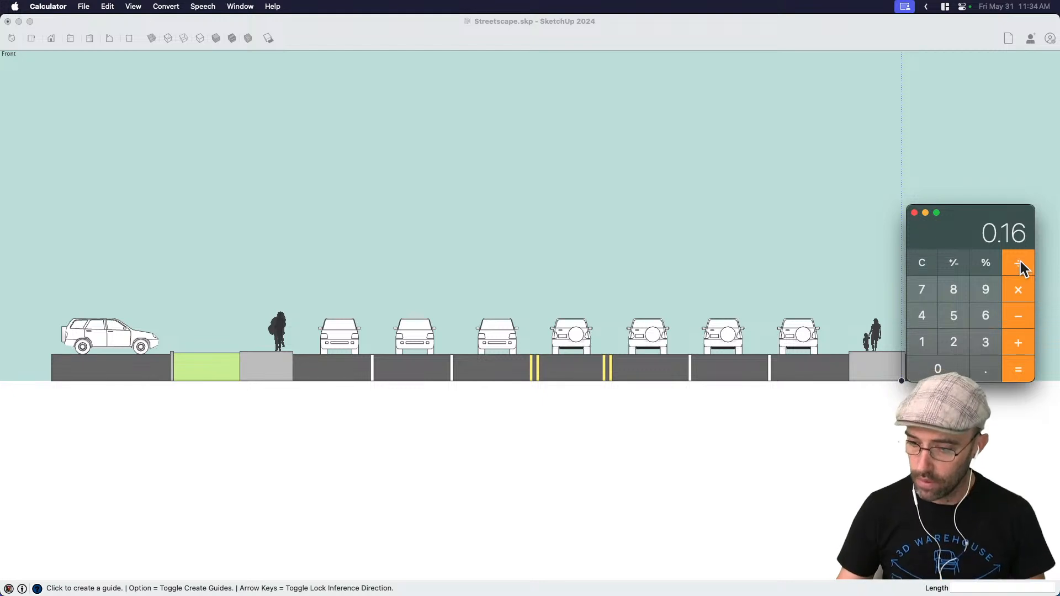
{"action": "left_click_drag", "start_coordinate": [979, 223], "coordinate": [967, 123]}
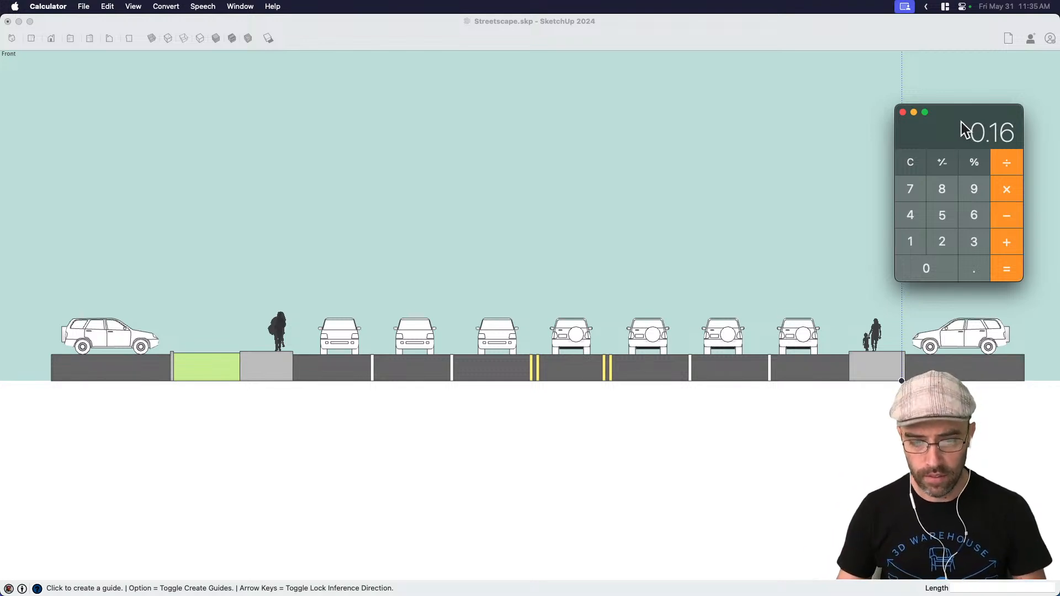
Step: Switch to the Streetscape Elements model and copy the traffic signal pole with its street light
{"action": "left_click", "coordinate": [786, 266]}
{"action": "key", "text": "space"}
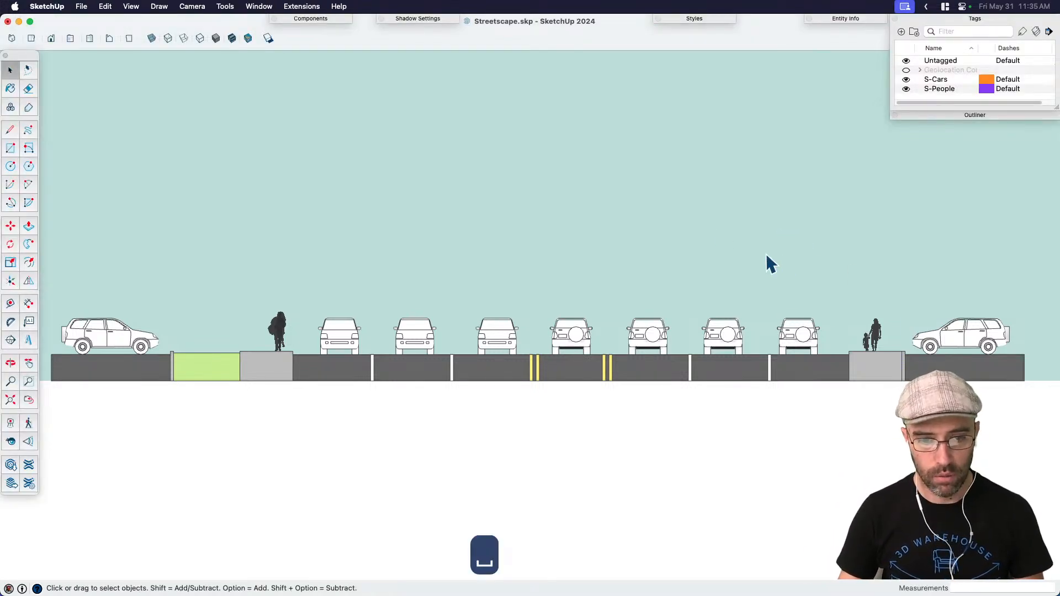
{"action": "key", "text": "F3"}
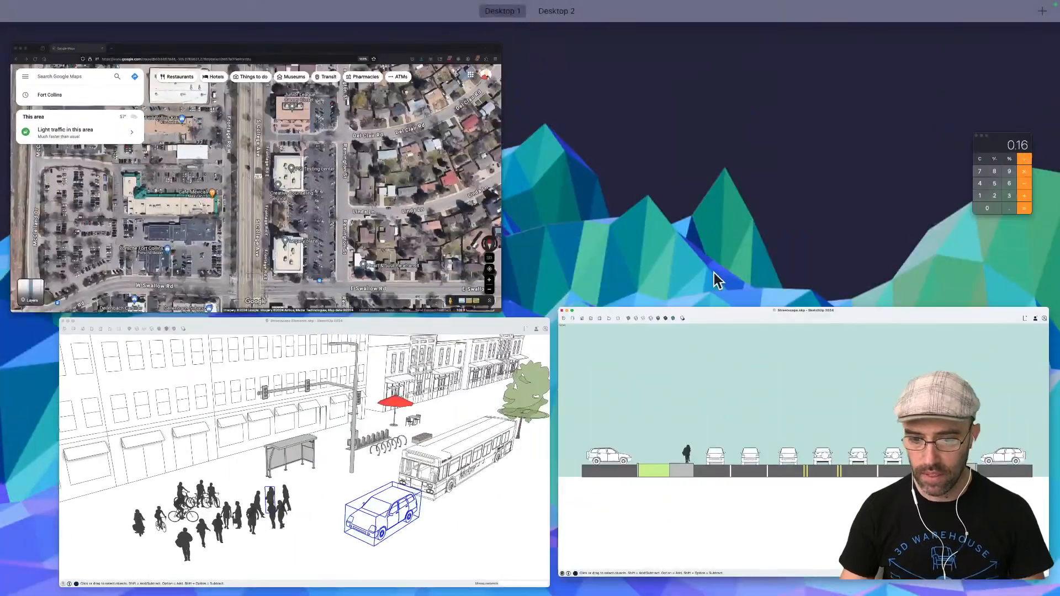
{"action": "left_click", "coordinate": [465, 485]}
{"action": "left_click", "coordinate": [633, 335]}
{"action": "scroll", "coordinate": [633, 331], "scroll_direction": "up", "scroll_amount": 5}
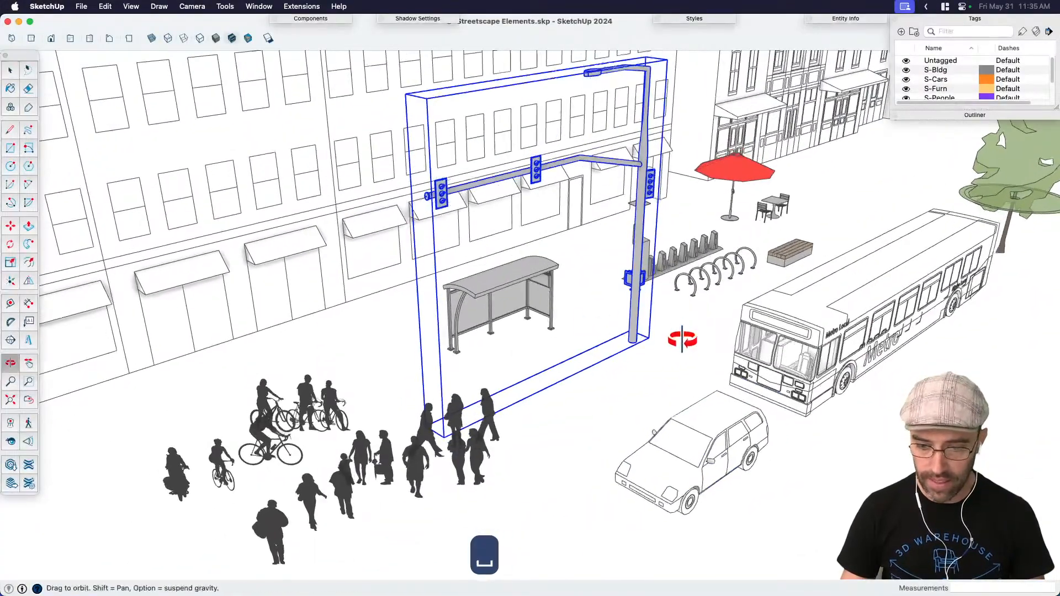
{"action": "key", "text": "super+c"}
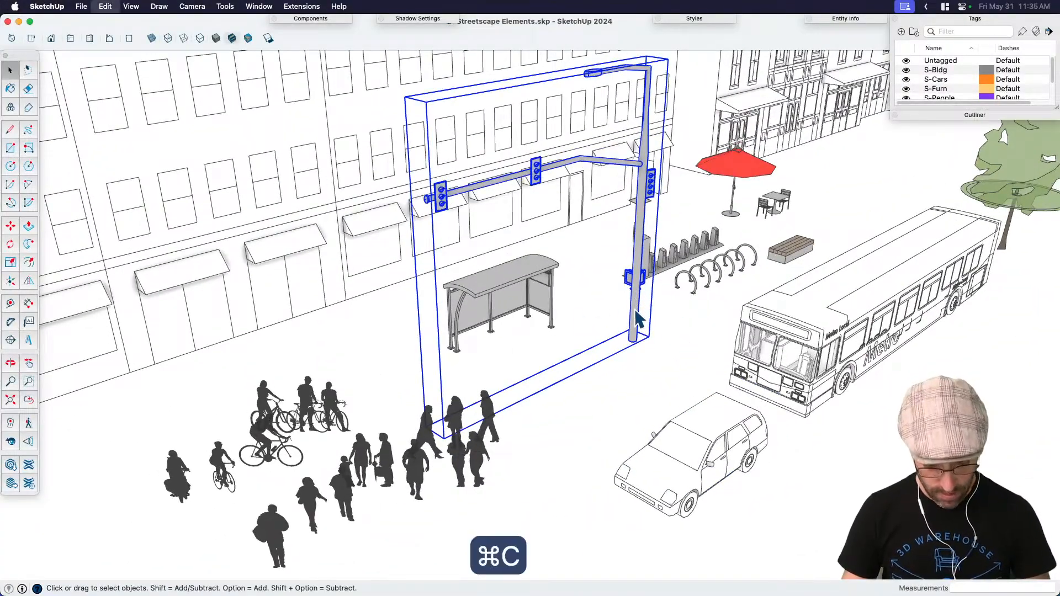
Step: Paste the signal pole into the Streetscape model and move it about 26' 7" onto the sidewalk beside the planting strip
{"action": "key", "text": "F3"}
{"action": "left_click", "coordinate": [422, 461]}
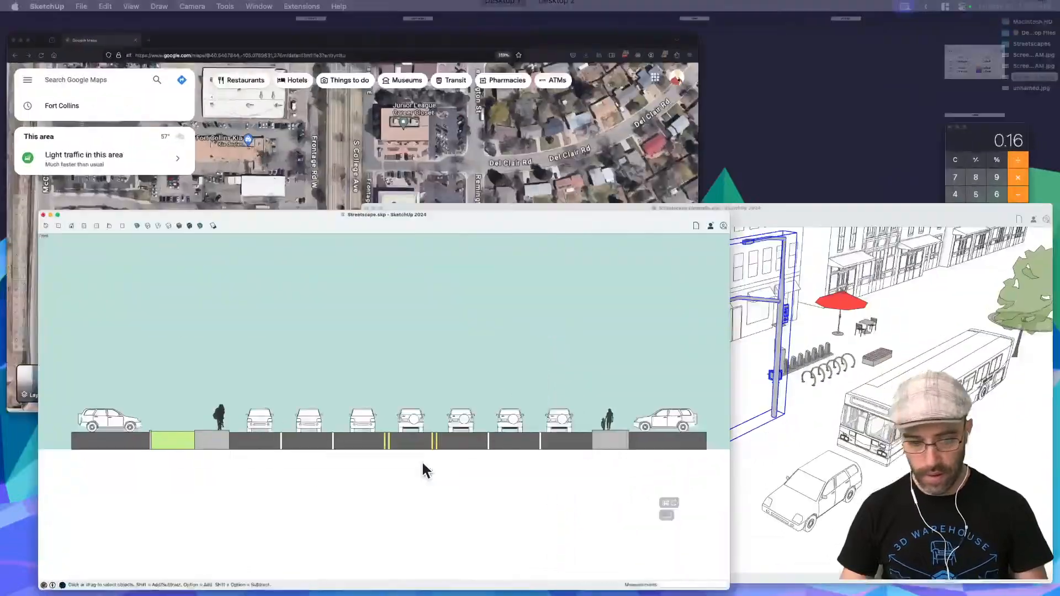
{"action": "key", "text": "super+v"}
{"action": "scroll", "coordinate": [331, 312], "scroll_direction": "up", "scroll_amount": 3}
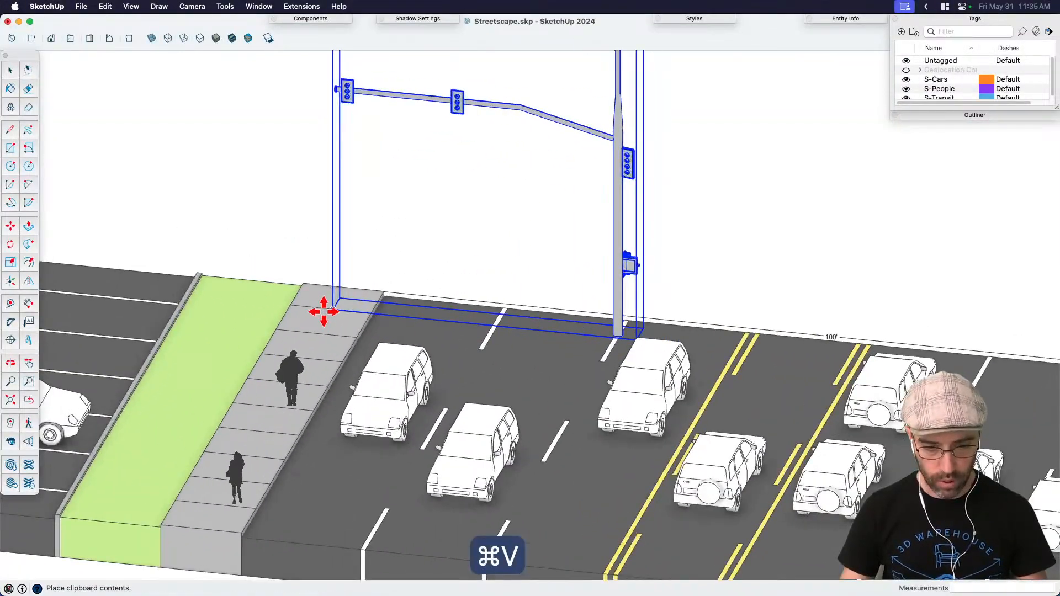
{"action": "left_click", "coordinate": [330, 309]}
{"action": "scroll", "coordinate": [348, 293], "scroll_direction": "up", "scroll_amount": 5}
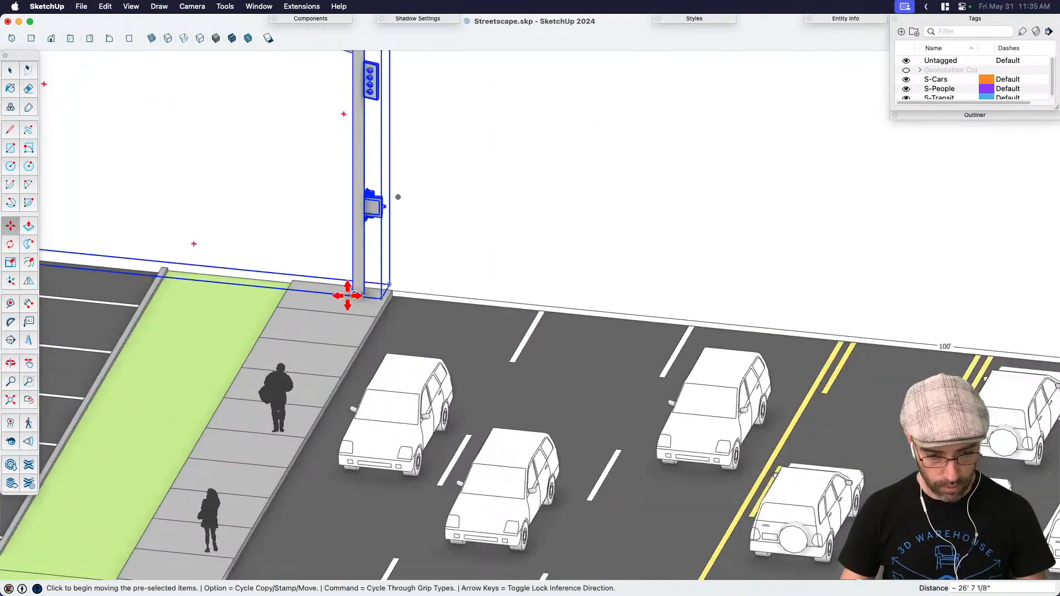
Step: Move the signal pole along the sidewalk, in from the rear edge of the street section
{"action": "key", "text": "o"}
{"action": "mouse_move", "coordinate": [367, 281]}
{"action": "left_mouse_down"}
{"action": "mouse_move", "coordinate": [433, 225]}
{"action": "mouse_move", "coordinate": [356, 296]}
{"action": "left_mouse_up"}
{"action": "key", "text": "m"}
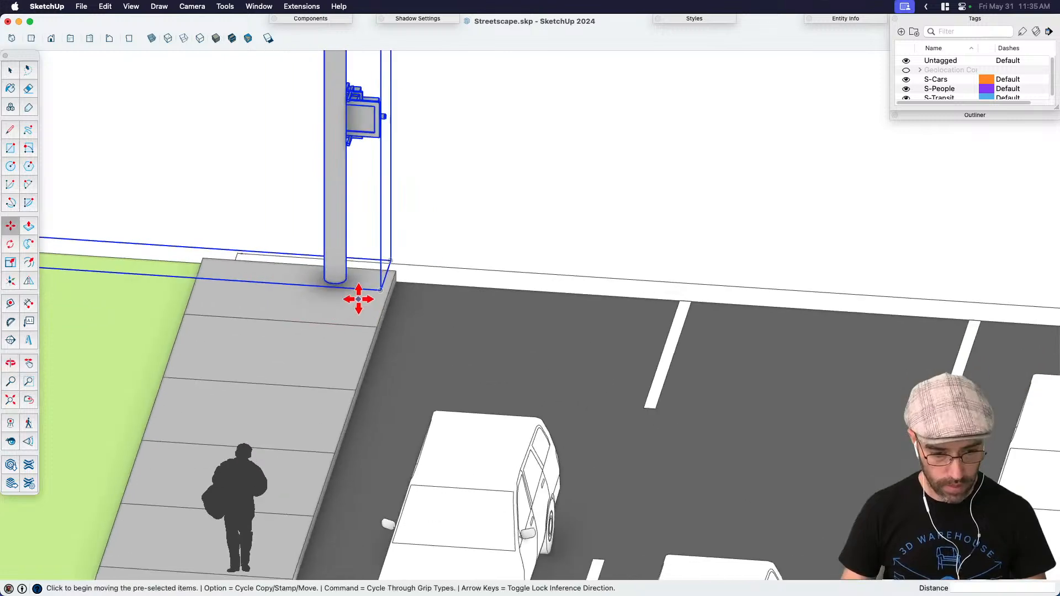
{"action": "left_click", "coordinate": [355, 296]}
{"action": "left_click", "coordinate": [346, 404]}
{"action": "scroll", "coordinate": [355, 359], "scroll_direction": "down", "scroll_amount": 1}
{"action": "key", "text": "space"}
Step: Try to drop the signal pole onto the sidewalk with DropGC, and undo it
{"action": "right_click", "coordinate": [334, 327]}
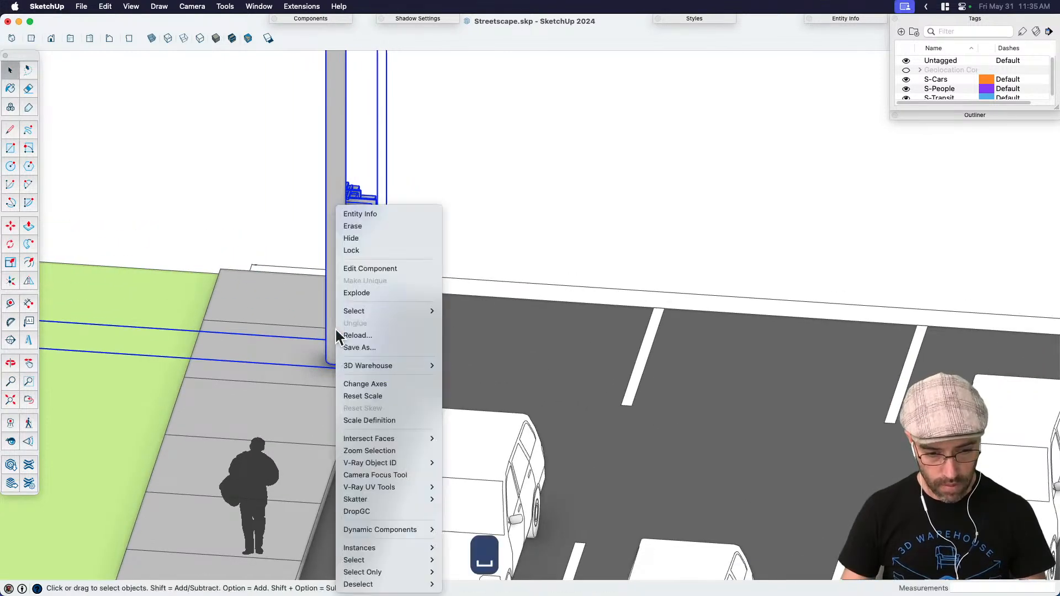
{"action": "left_click", "coordinate": [382, 513]}
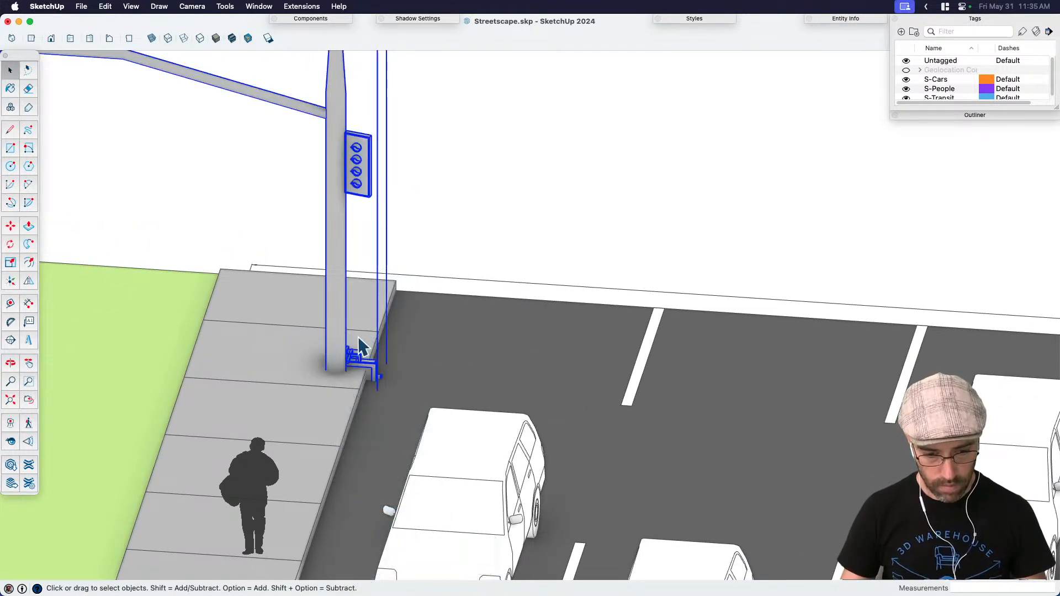
{"action": "key", "text": "super+z"}
{"action": "scroll", "coordinate": [345, 351], "scroll_direction": "up", "scroll_amount": 3}
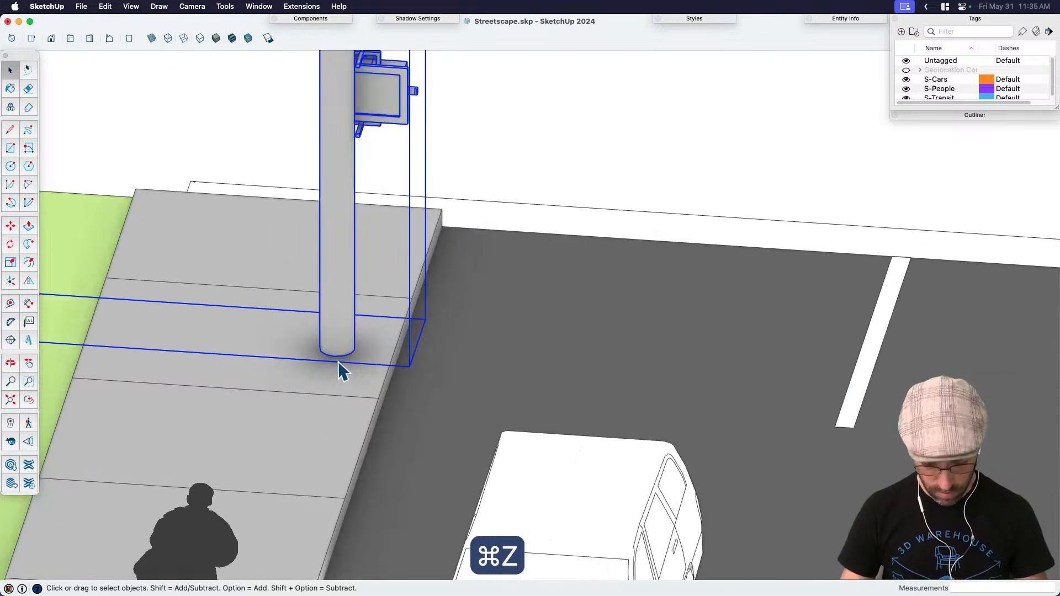
{"action": "key", "text": "m"}
{"action": "left_click", "coordinate": [334, 358]}
{"action": "key", "text": "space"}
Step: Rotate the signal pole 180° about the vertical axis so its arms extend over the traffic lanes
{"action": "scroll", "coordinate": [415, 372], "scroll_direction": "down", "scroll_amount": 5}
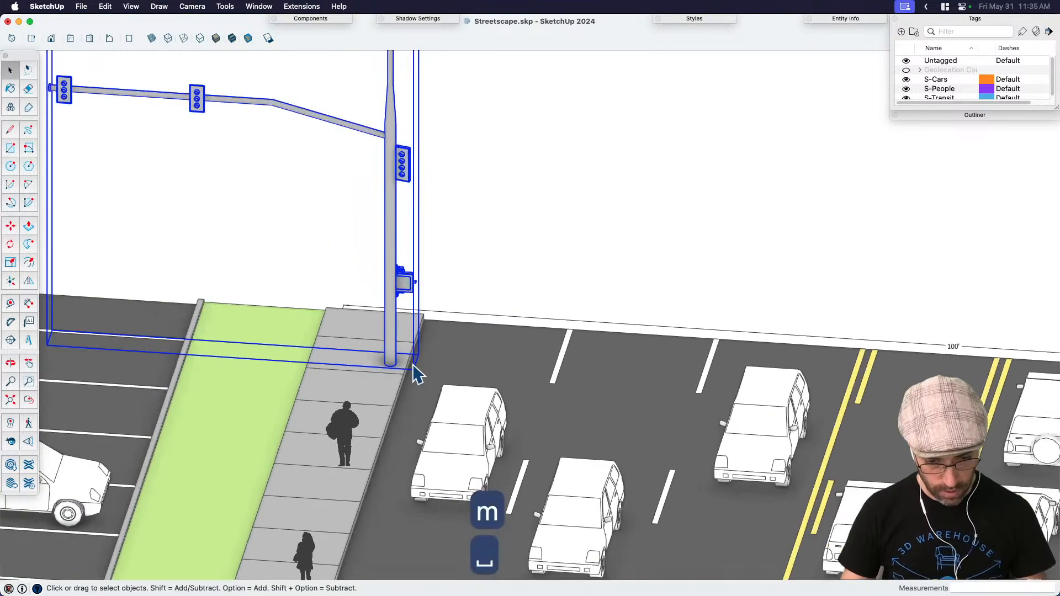
{"action": "scroll", "coordinate": [409, 373], "scroll_direction": "up", "scroll_amount": 2}
{"action": "key", "text": "q"}
{"action": "left_click", "coordinate": [376, 380]}
{"action": "left_click", "coordinate": [347, 367]}
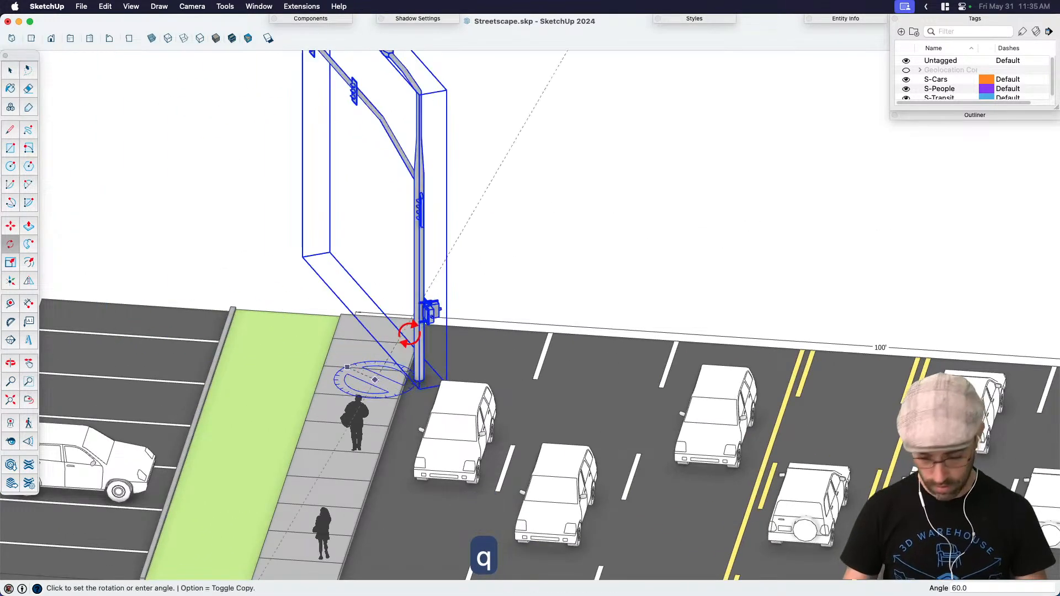
{"action": "type", "text": "90"}
{"action": "key", "text": "Return"}
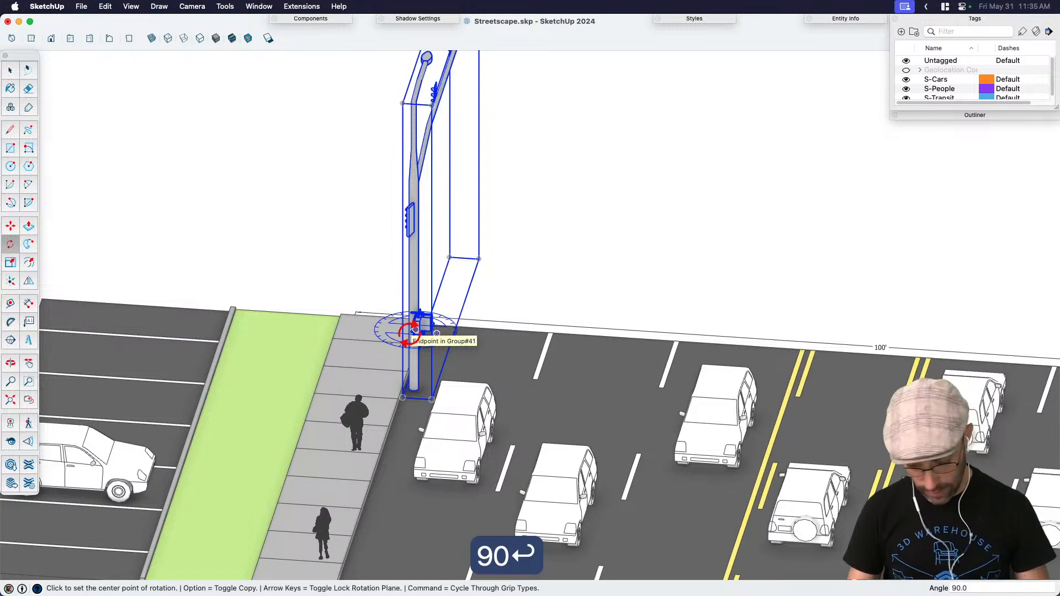
{"action": "type", "text": "180"}
{"action": "key", "text": "Return"}
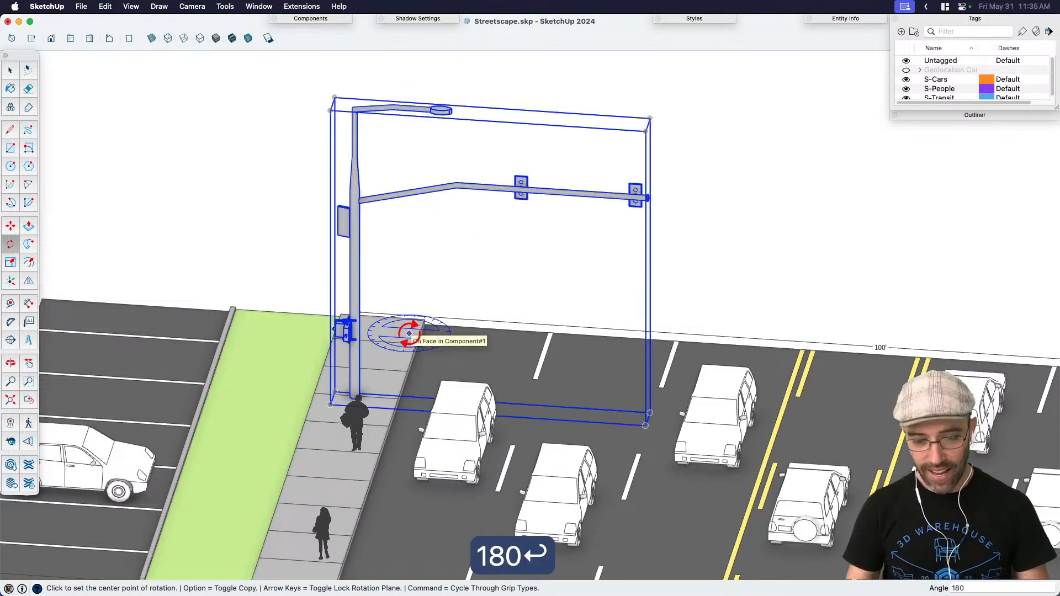
Step: Move the rotated signal pole toward the curb side of the sidewalk, and deselect it
{"action": "key", "text": "space"}
{"action": "key", "text": "m"}
{"action": "scroll", "coordinate": [390, 323], "scroll_direction": "up", "scroll_amount": 3}
{"action": "left_click", "coordinate": [384, 393]}
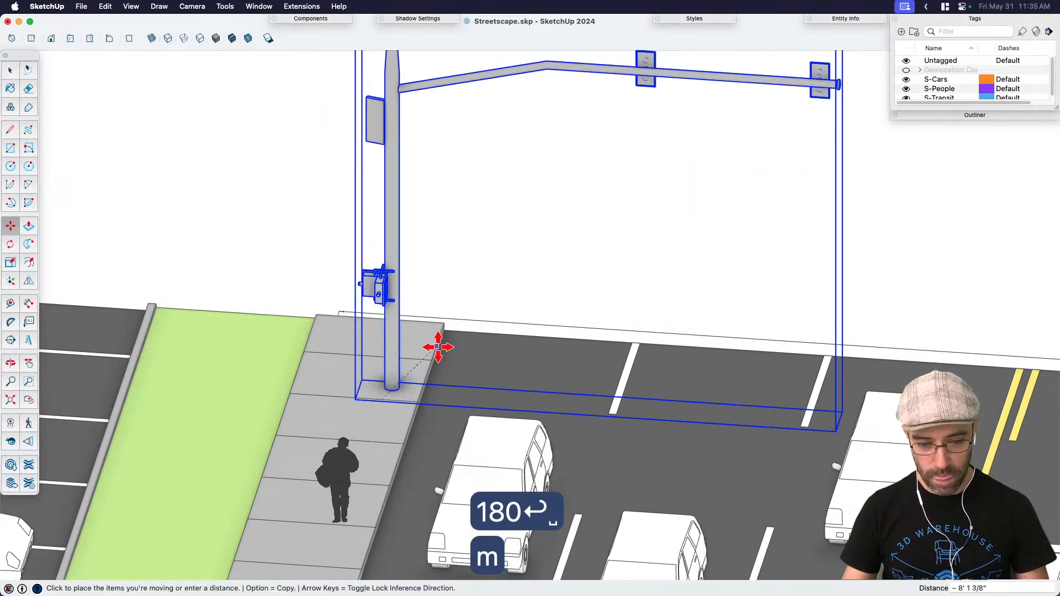
{"action": "key", "text": "space"}
{"action": "scroll", "coordinate": [470, 279], "scroll_direction": "down", "scroll_amount": 5}
{"action": "left_click", "coordinate": [469, 277]}
Step: Measure the clear sidewalk width between the signal pole's base and the planting strip edge
{"action": "middle_click_drag", "start_coordinate": [469, 278], "coordinate": [473, 317]}
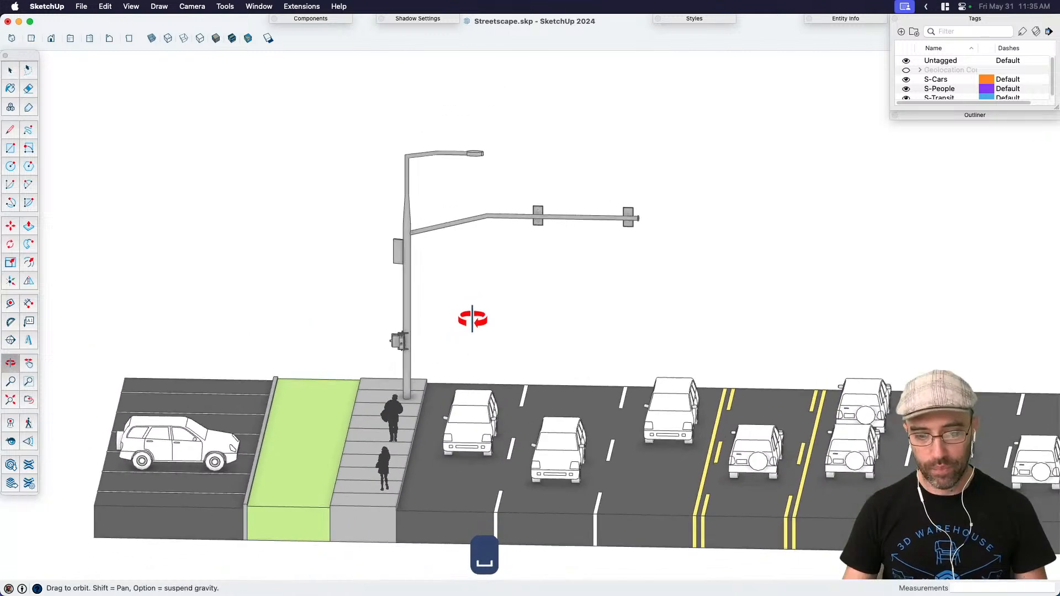
{"action": "scroll", "coordinate": [406, 402], "scroll_direction": "up", "scroll_amount": 4}
{"action": "scroll", "coordinate": [406, 401], "scroll_direction": "up", "scroll_amount": 4}
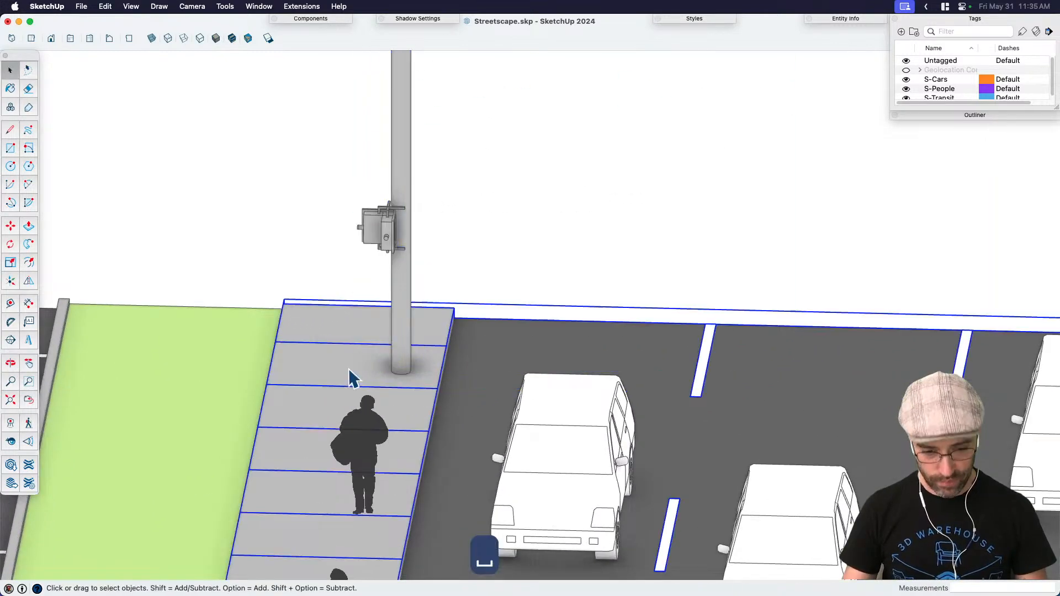
{"action": "key", "text": "t"}
{"action": "scroll", "coordinate": [407, 360], "scroll_direction": "up", "scroll_amount": 2}
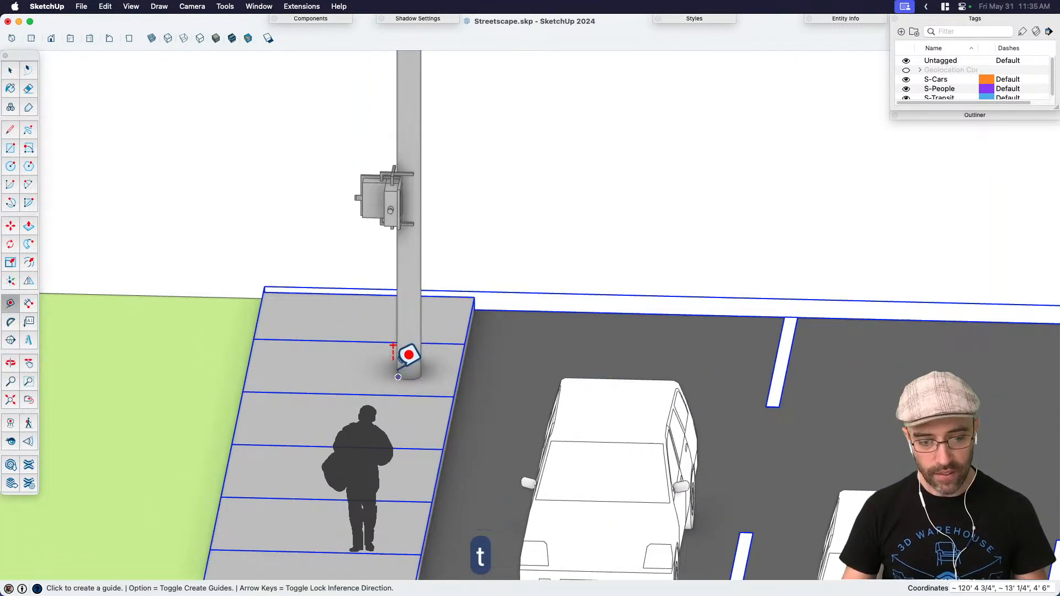
{"action": "left_click", "coordinate": [399, 378]}
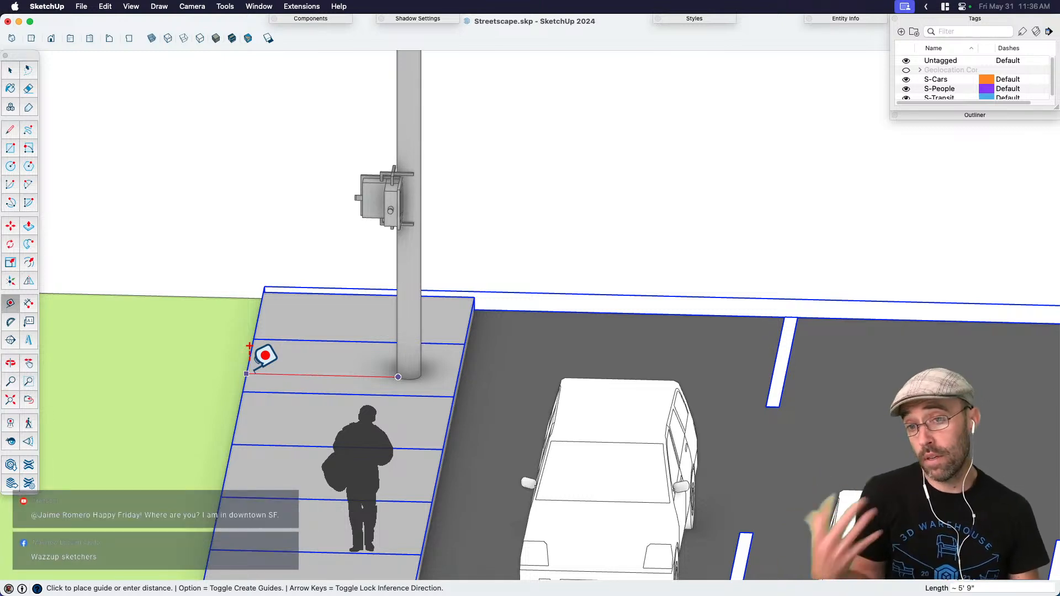
{"action": "key", "text": "space"}
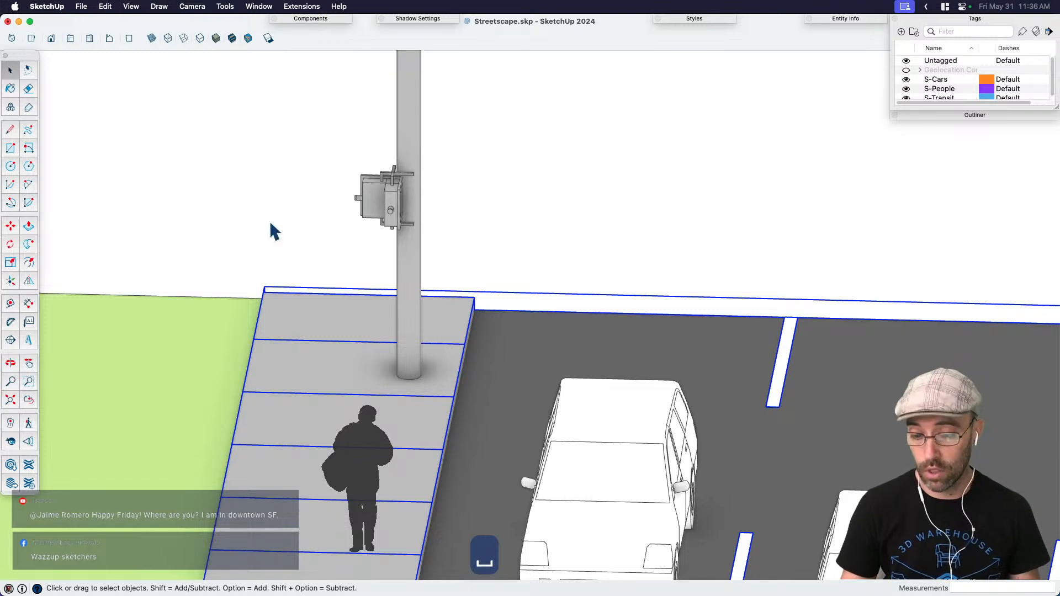
Step: Delete the signal pole from the sidewalk and save the model
{"action": "scroll", "coordinate": [428, 222], "scroll_direction": "down", "scroll_amount": 10}
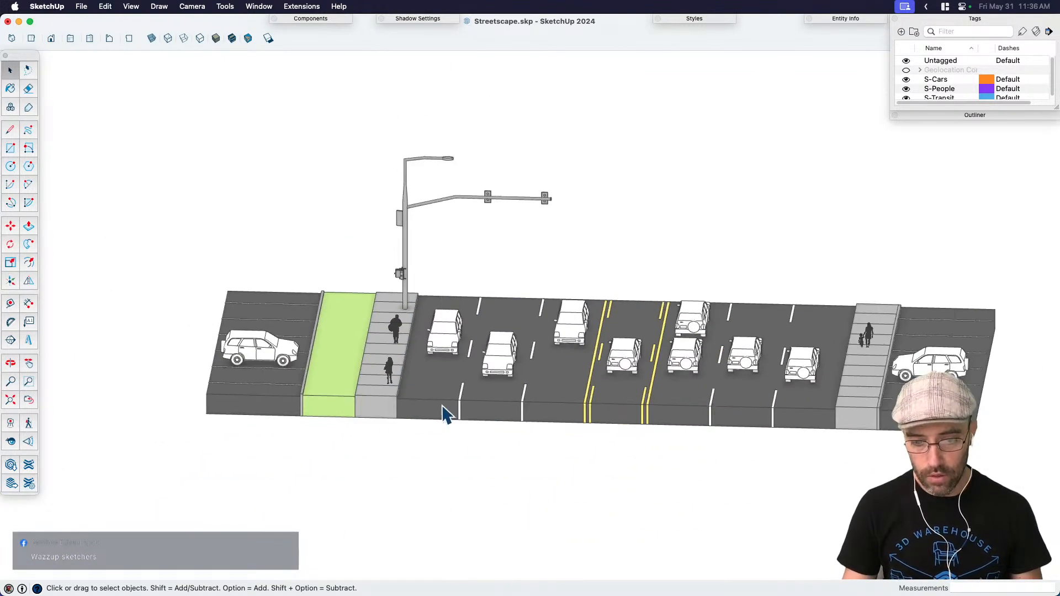
{"action": "left_click", "coordinate": [451, 209]}
{"action": "key", "text": "BackSpace"}
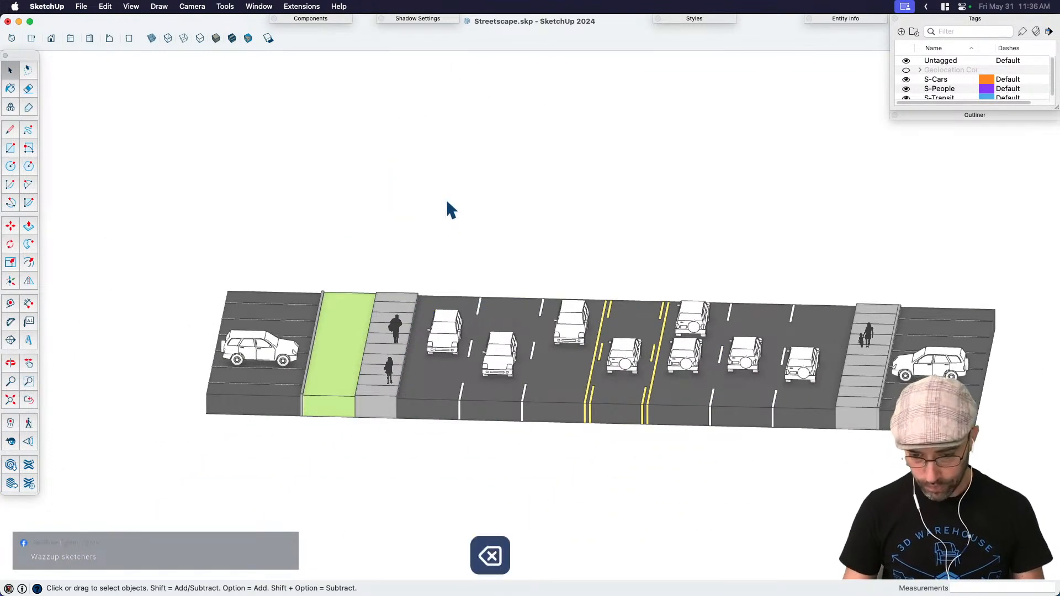
{"action": "key", "text": "super+s"}
{"action": "middle_click_drag", "start_coordinate": [624, 372], "coordinate": [660, 312]}
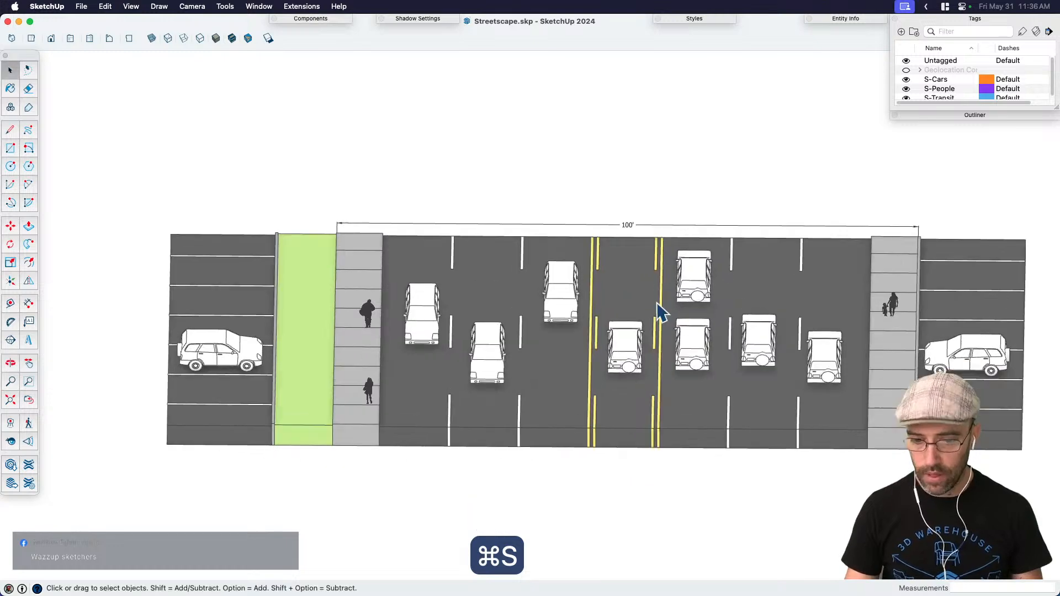
{"action": "key", "text": "h"}
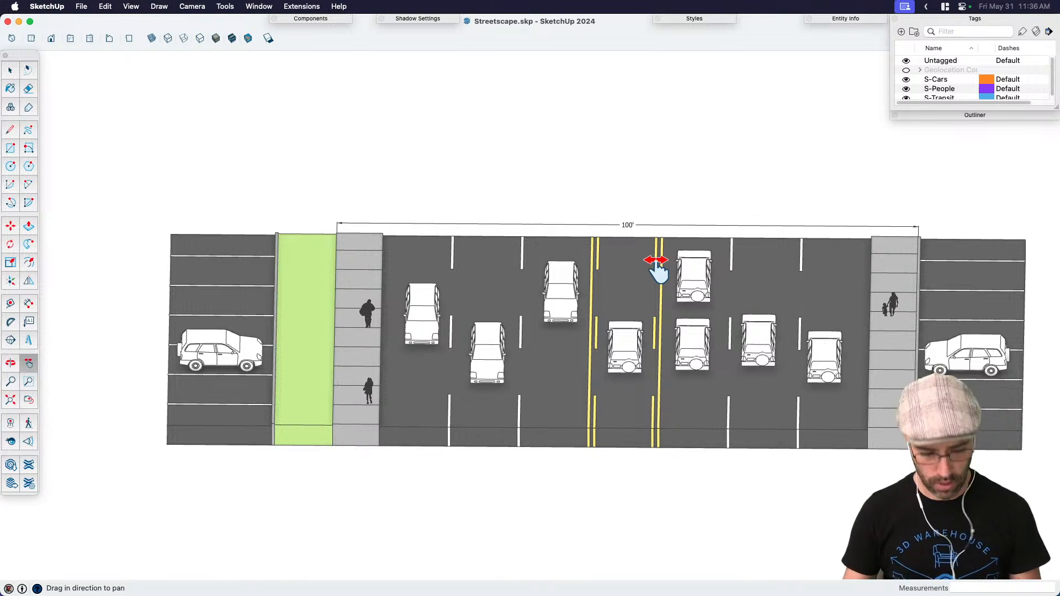
{"action": "key", "text": "space"}
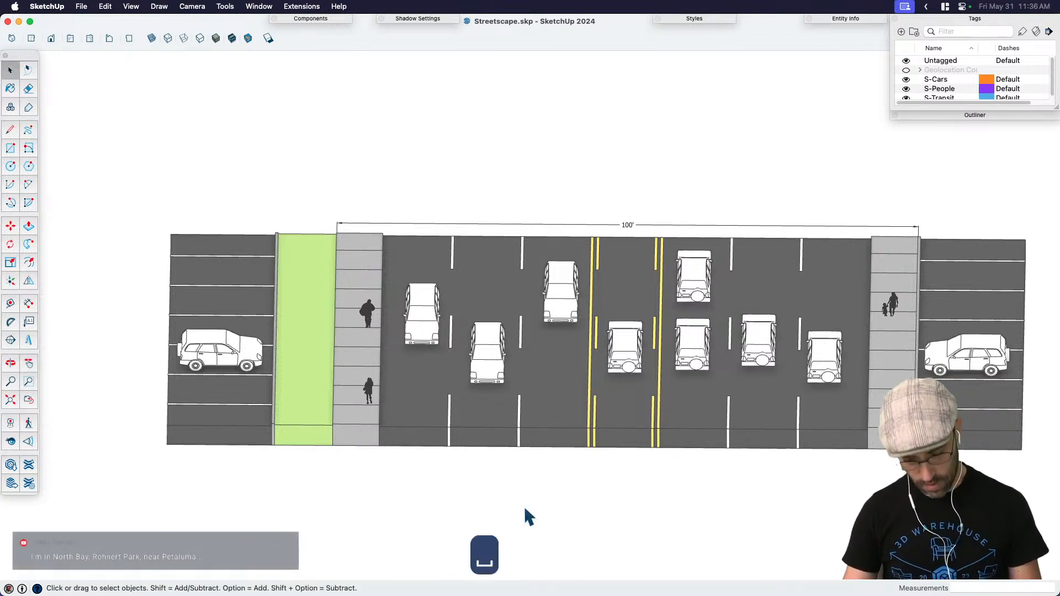
Step: Show the whole street section in the front elevation view and examine the far sidewalk with its pedestrians
{"action": "key", "text": "super+3"}
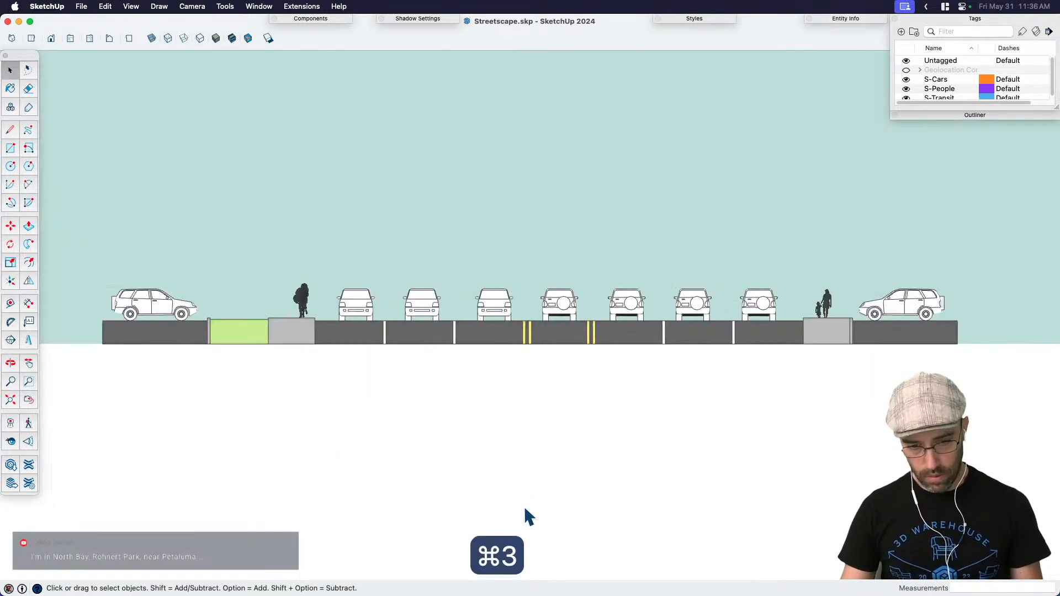
{"action": "key", "text": "h"}
{"action": "left_click_drag", "start_coordinate": [536, 489], "coordinate": [564, 509]}
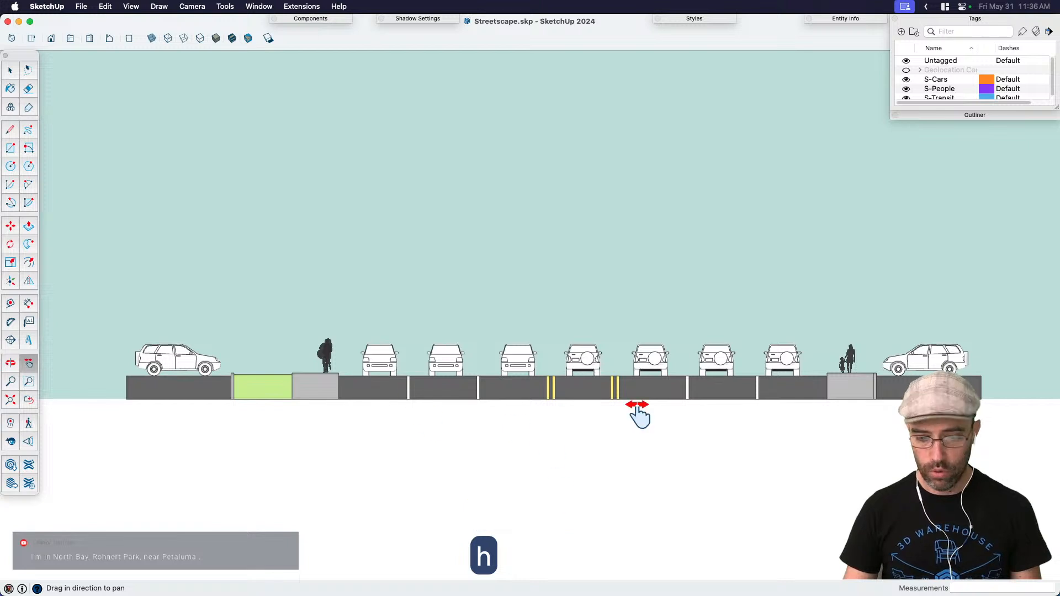
{"action": "key", "text": "space"}
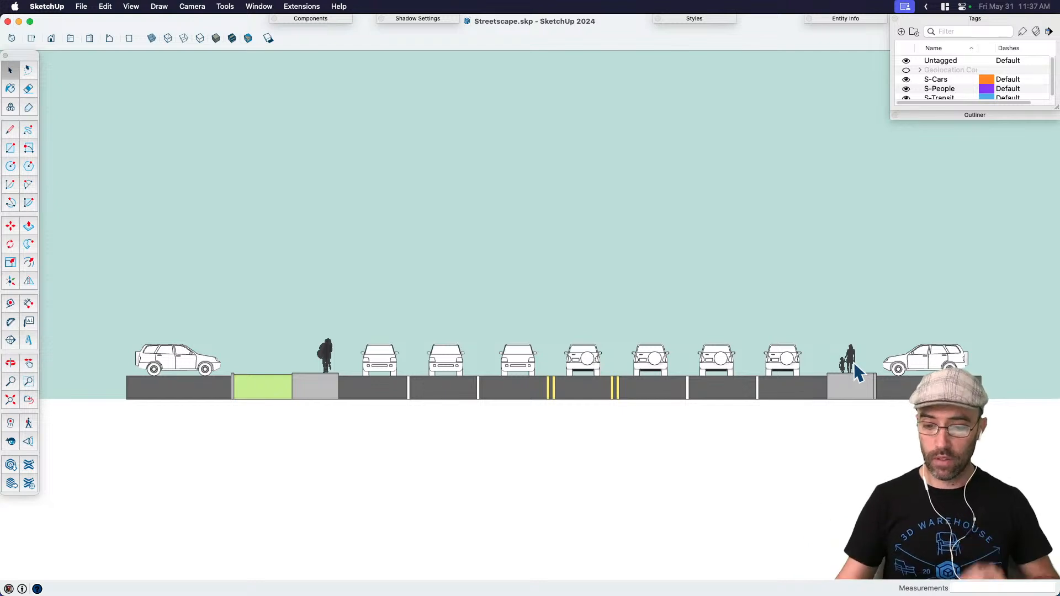
{"action": "left_click", "coordinate": [853, 363]}
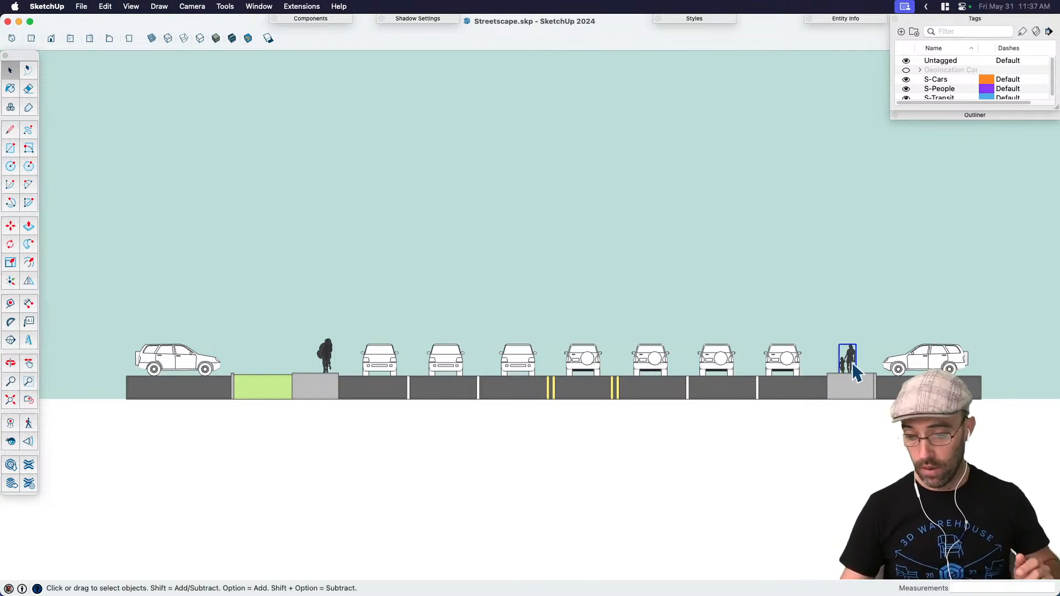
{"action": "scroll", "coordinate": [833, 363], "scroll_direction": "up", "scroll_amount": 3}
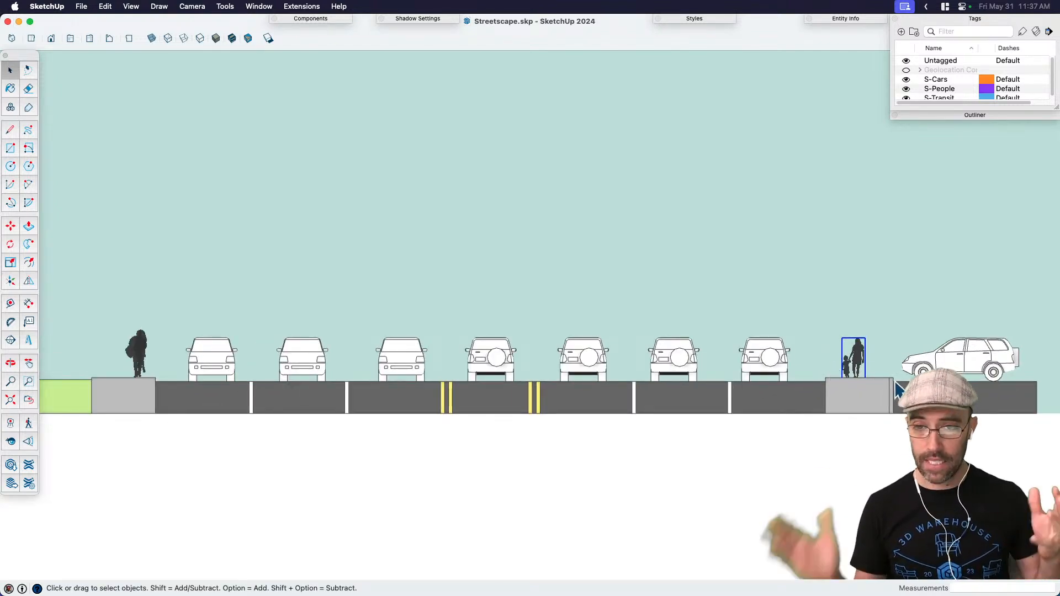
{"action": "scroll", "coordinate": [883, 381], "scroll_direction": "down", "scroll_amount": 2}
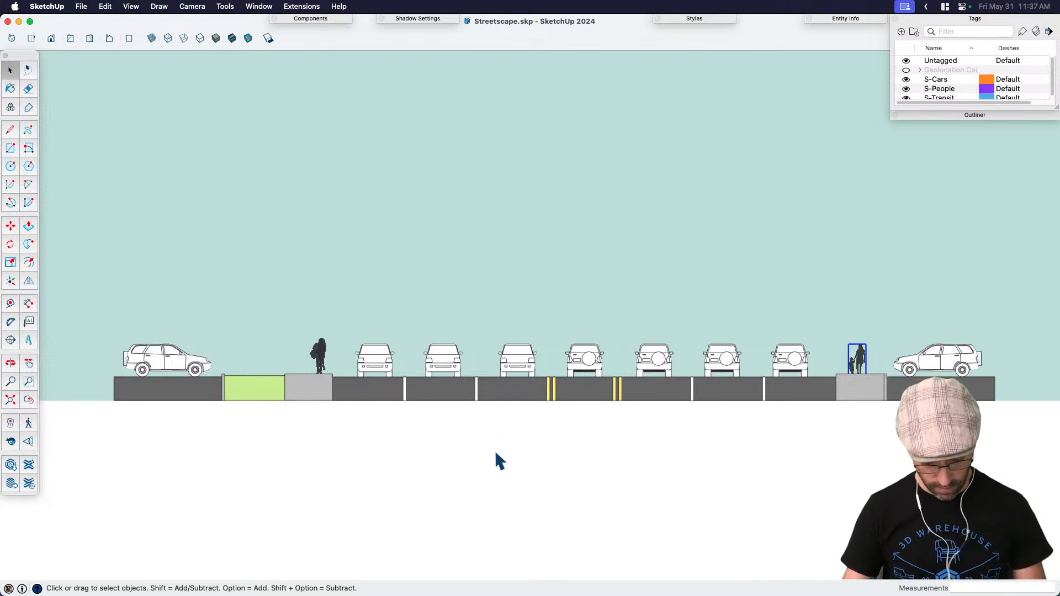
{"action": "key", "text": "r"}
{"action": "left_click", "coordinate": [332, 374]}
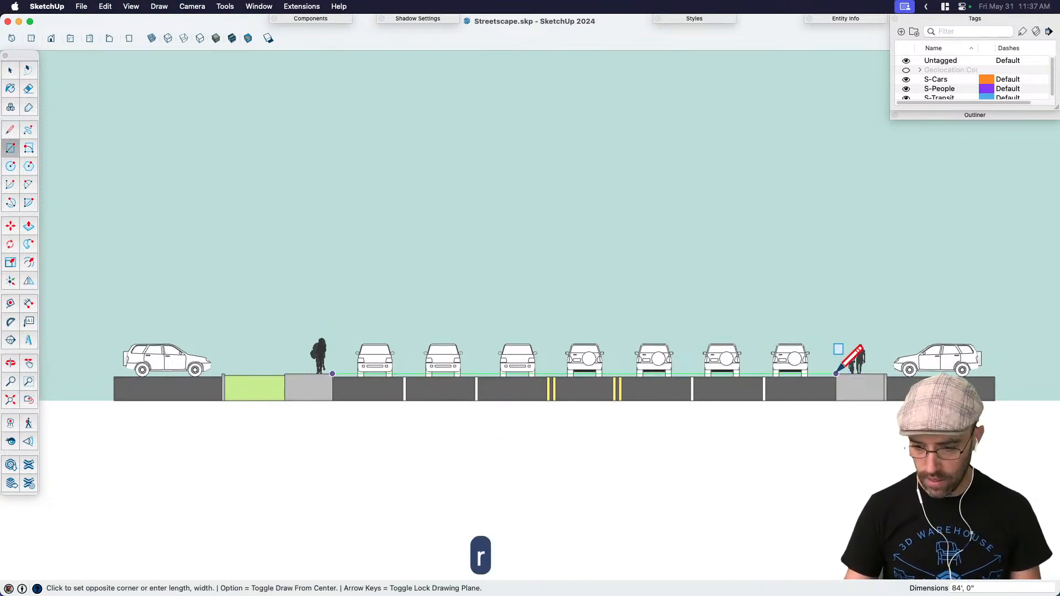
{"action": "key", "text": "space"}
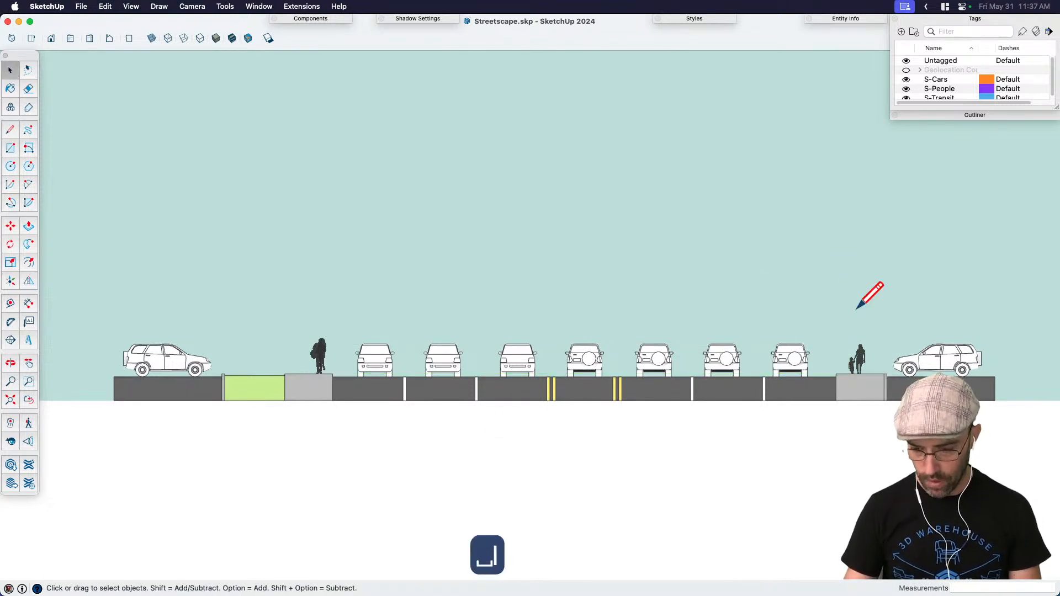
{"action": "key", "text": "space"}
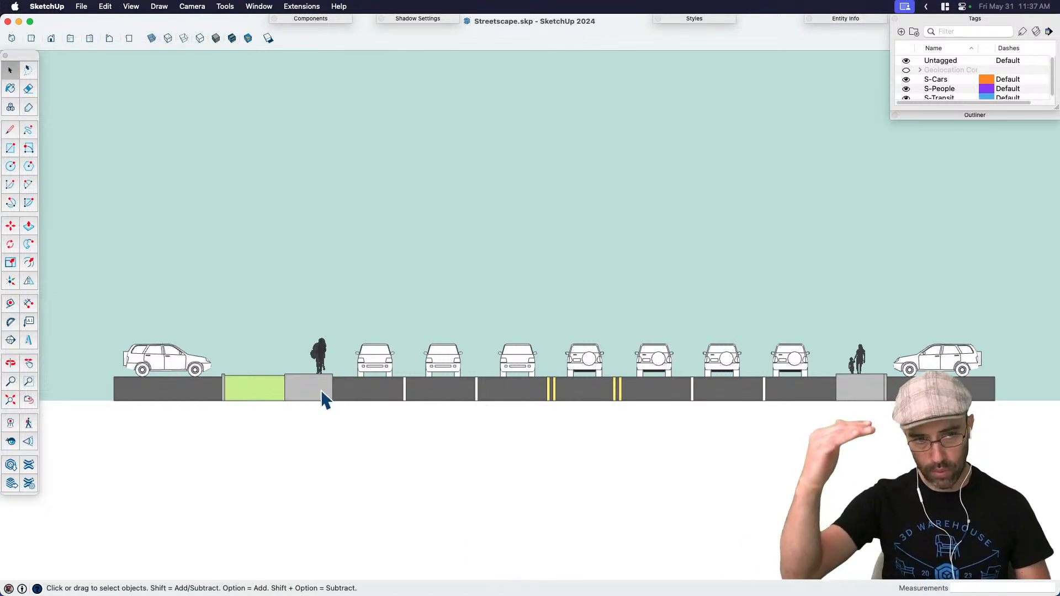
{"action": "key", "text": "r"}
{"action": "key", "text": "space"}
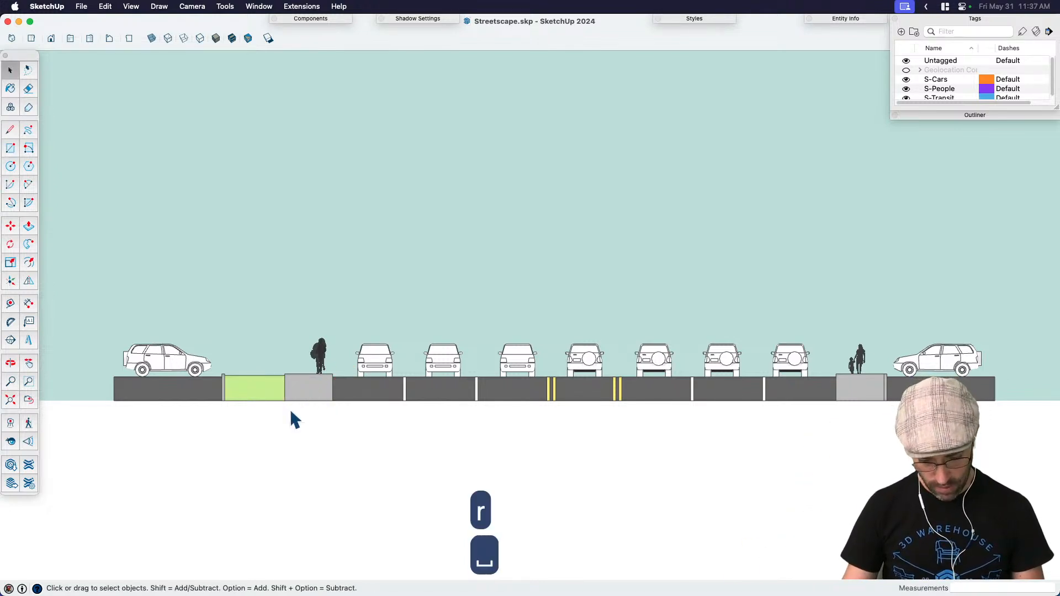
{"action": "key", "text": "l"}
{"action": "left_click", "coordinate": [287, 394]}
{"action": "key", "text": "space"}
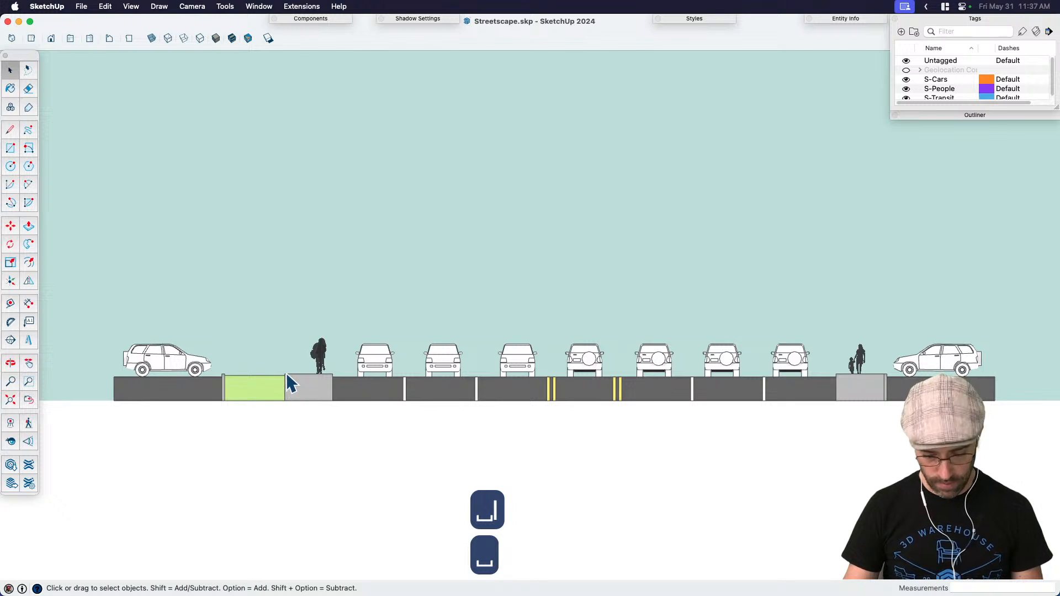
Step: Draw a 50' vertical line upward from the sidewalk's back edge, where it meets the planting strip
{"action": "key", "text": "l"}
{"action": "left_click", "coordinate": [284, 375]}
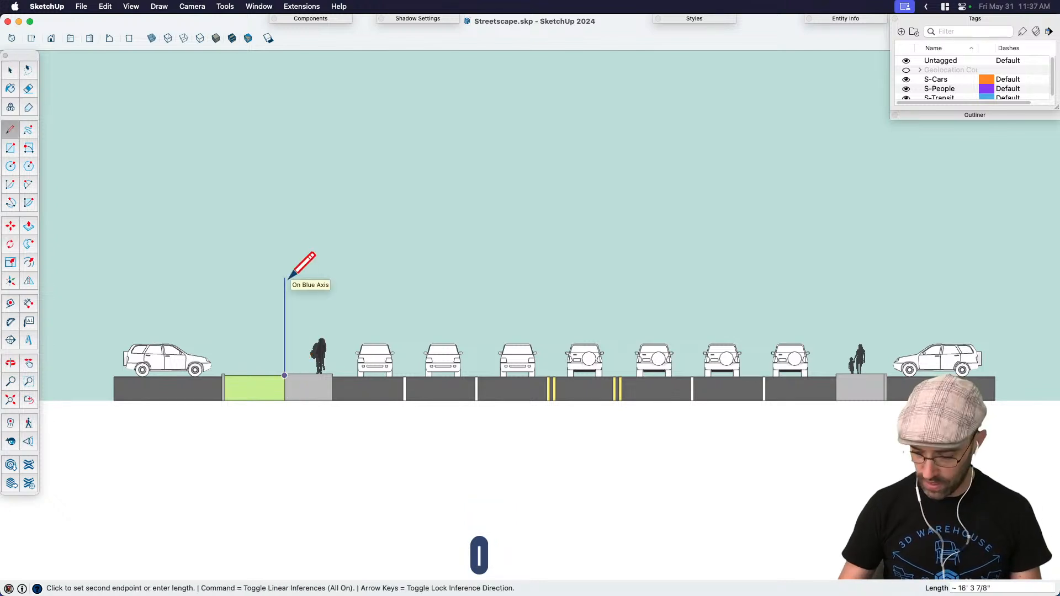
{"action": "type", "text": "50'"}
{"action": "key", "text": "Return"}
{"action": "key", "text": "space"}
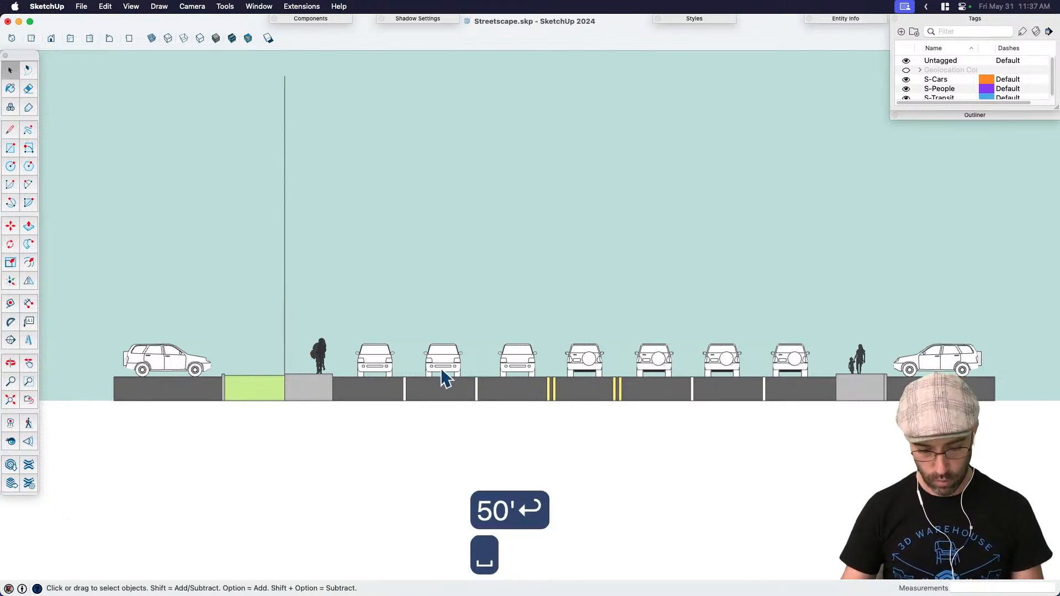
Step: Draw a rectangle from the vertical line's upper end to the outer corner of the adjacent parking area, and make it a component
{"action": "key", "text": "h"}
{"action": "left_click_drag", "start_coordinate": [443, 378], "coordinate": [409, 428]}
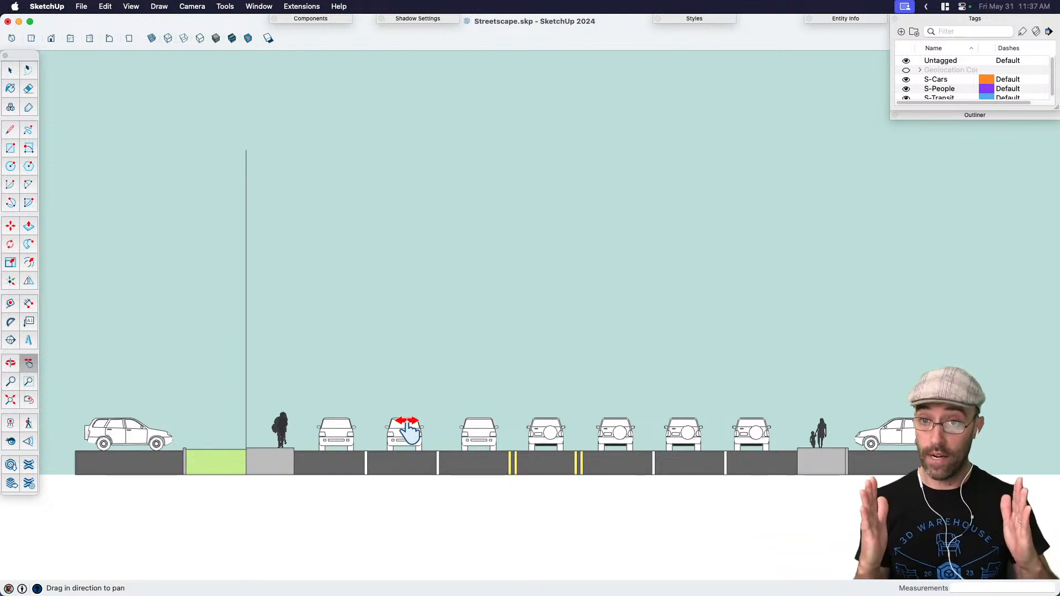
{"action": "key", "text": "space"}
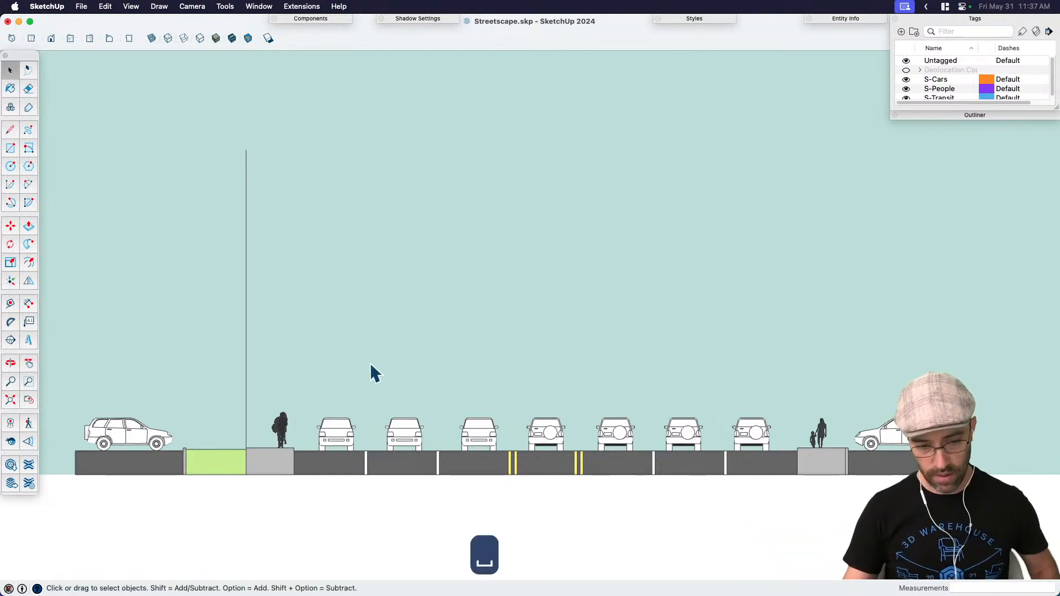
{"action": "key", "text": "t"}
{"action": "key", "text": "space"}
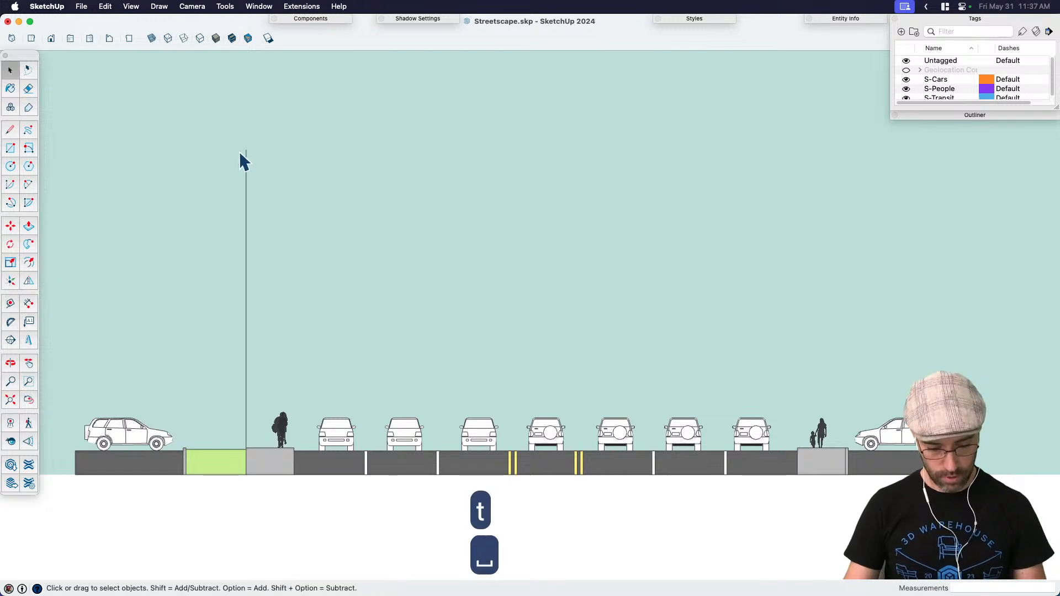
{"action": "key", "text": "r"}
{"action": "left_click", "coordinate": [246, 150]}
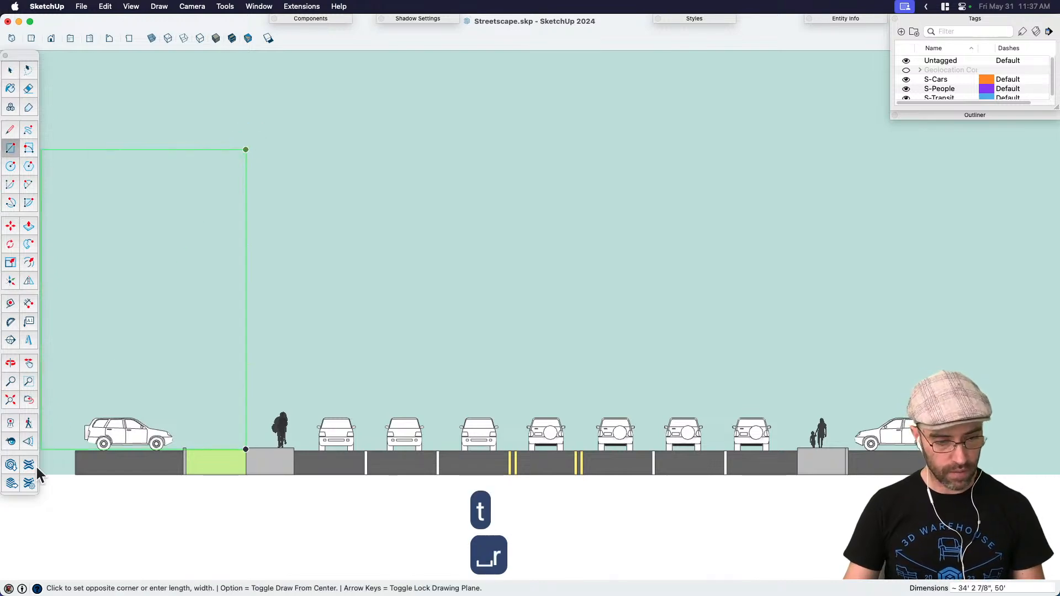
{"action": "left_click", "coordinate": [76, 450]}
{"action": "key", "text": "space"}
{"action": "left_click", "coordinate": [158, 381]}
{"action": "key", "text": "shift+g"}
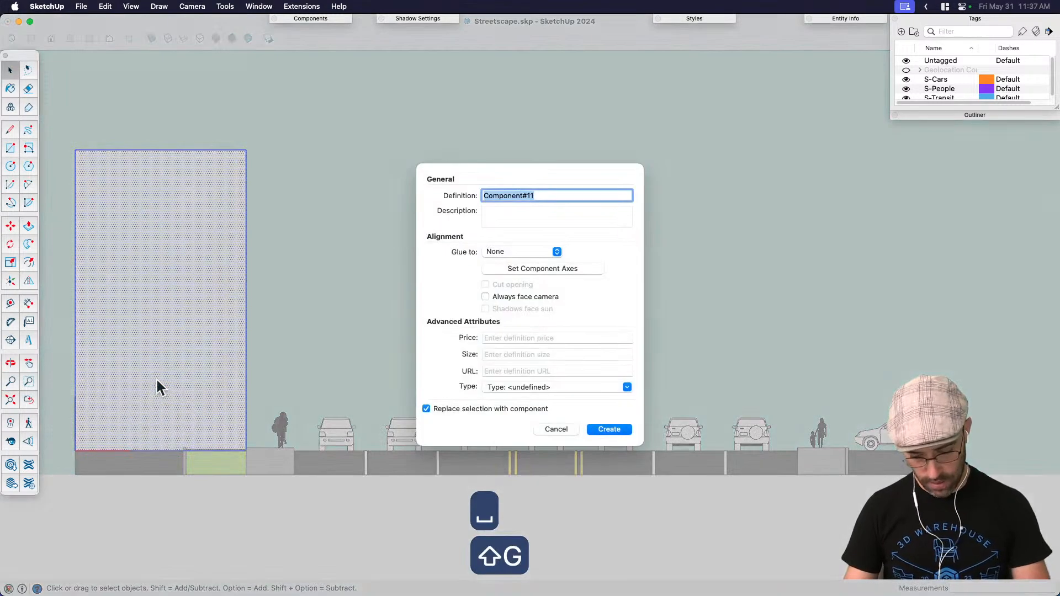
{"action": "key", "text": "Return"}
Step: Copy the rectangular block component 129' across the street to the outer edge of the opposite sidewalk
{"action": "key", "text": "m"}
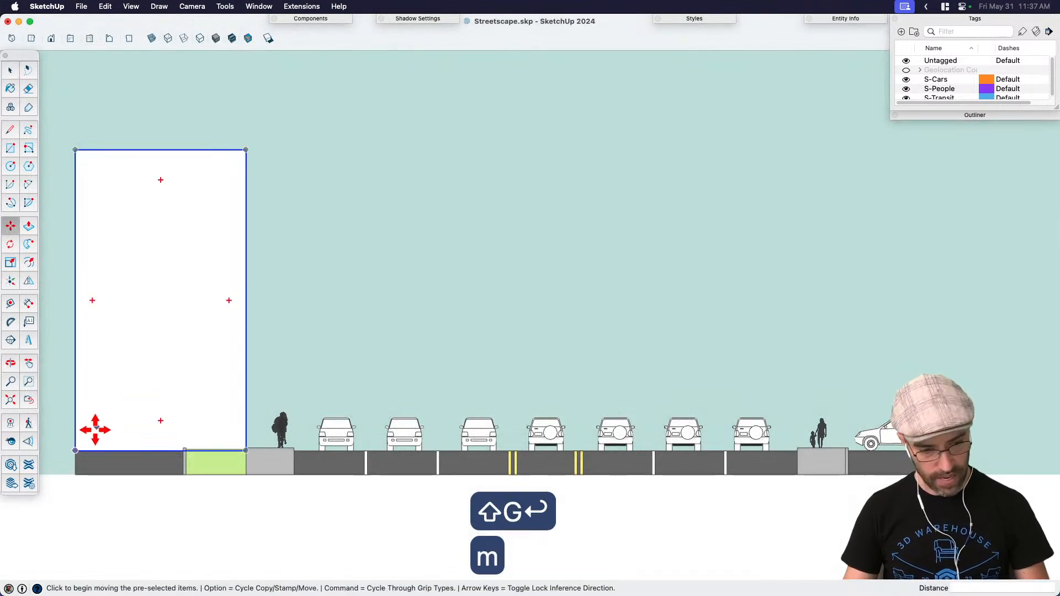
{"action": "left_click", "coordinate": [76, 450]}
{"action": "key", "text": "alt"}
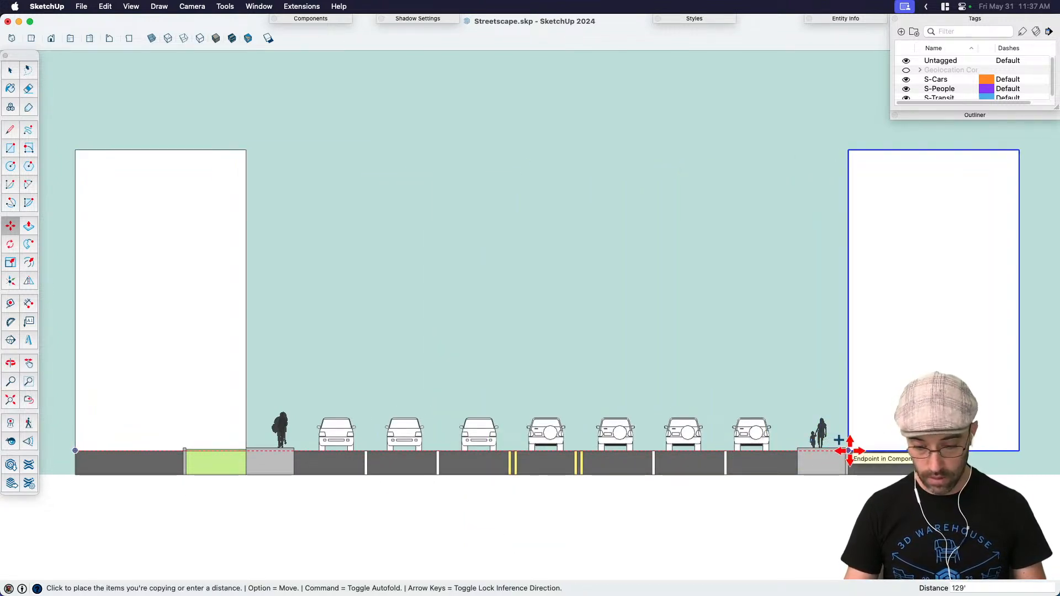
{"action": "left_click", "coordinate": [843, 452]}
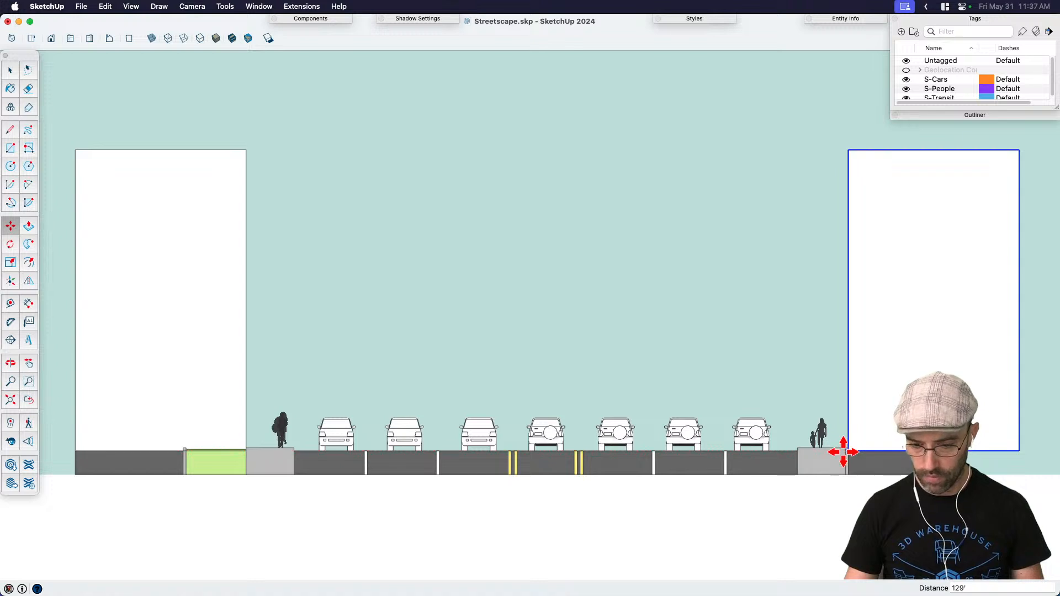
{"action": "key", "text": "space"}
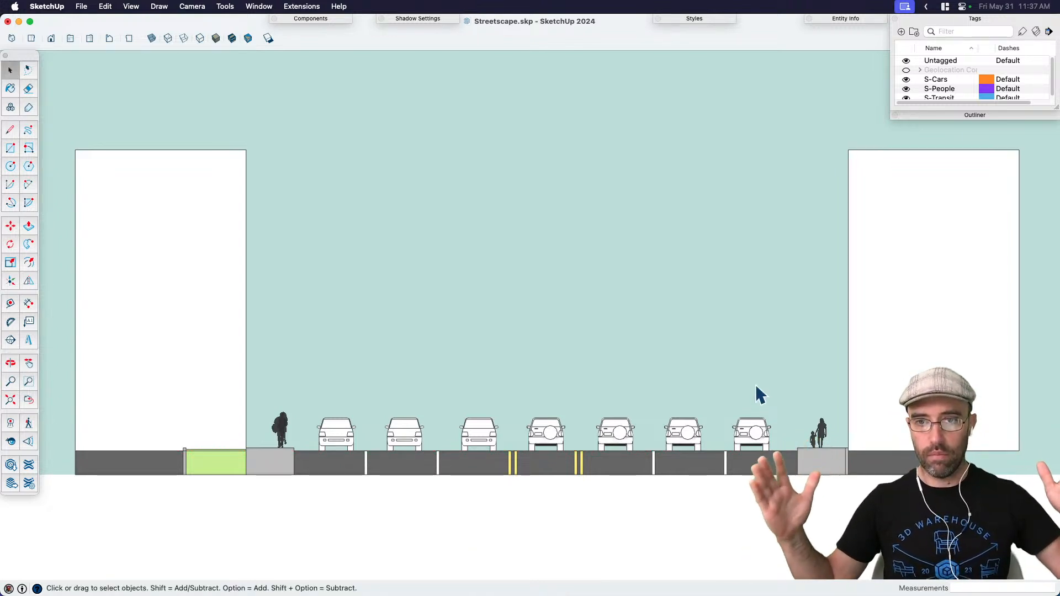
Step: Draw a rectangle across the opening between the two blocks, ending at the far sidewalk's back edge, and delete its face, keeping the outline
{"action": "left_click", "coordinate": [824, 459]}
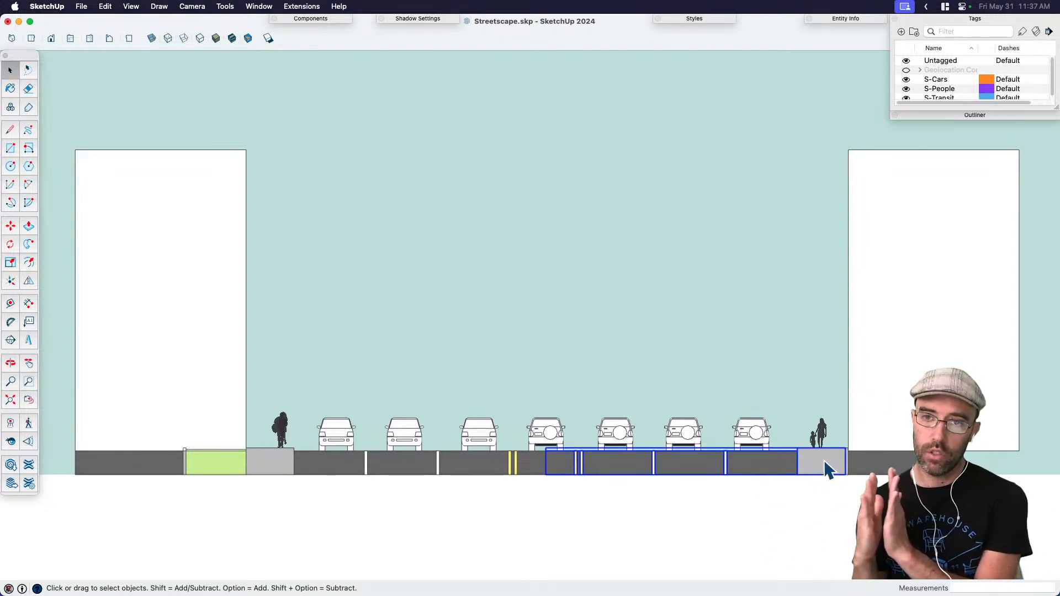
{"action": "key", "text": "r"}
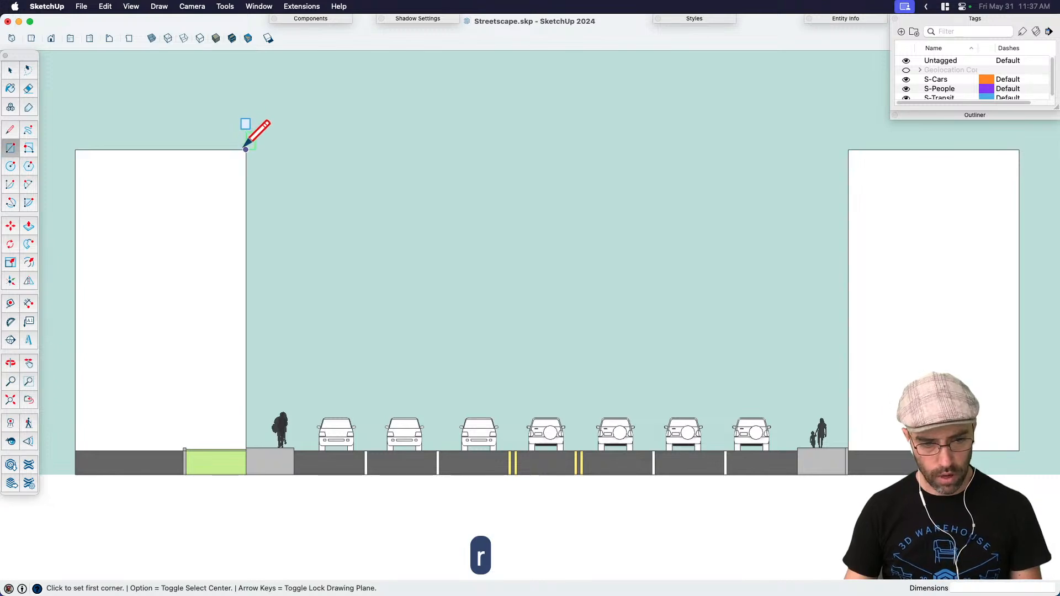
{"action": "left_click", "coordinate": [245, 150]}
{"action": "scroll", "coordinate": [848, 451], "scroll_direction": "up", "scroll_amount": 6}
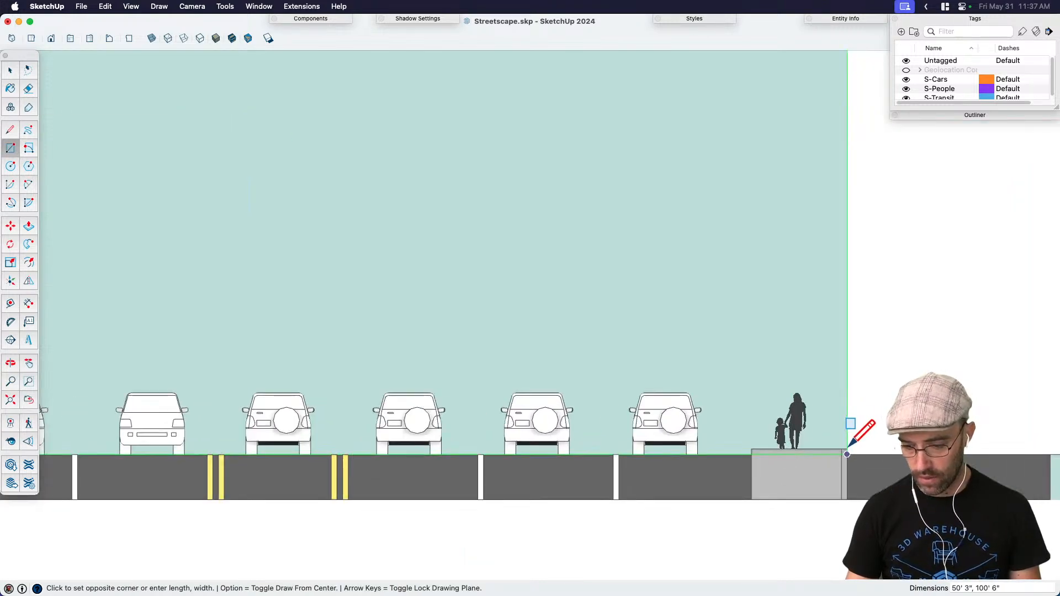
{"action": "left_click", "coordinate": [839, 451]}
{"action": "scroll", "coordinate": [839, 451], "scroll_direction": "down", "scroll_amount": 5}
{"action": "key", "text": "space"}
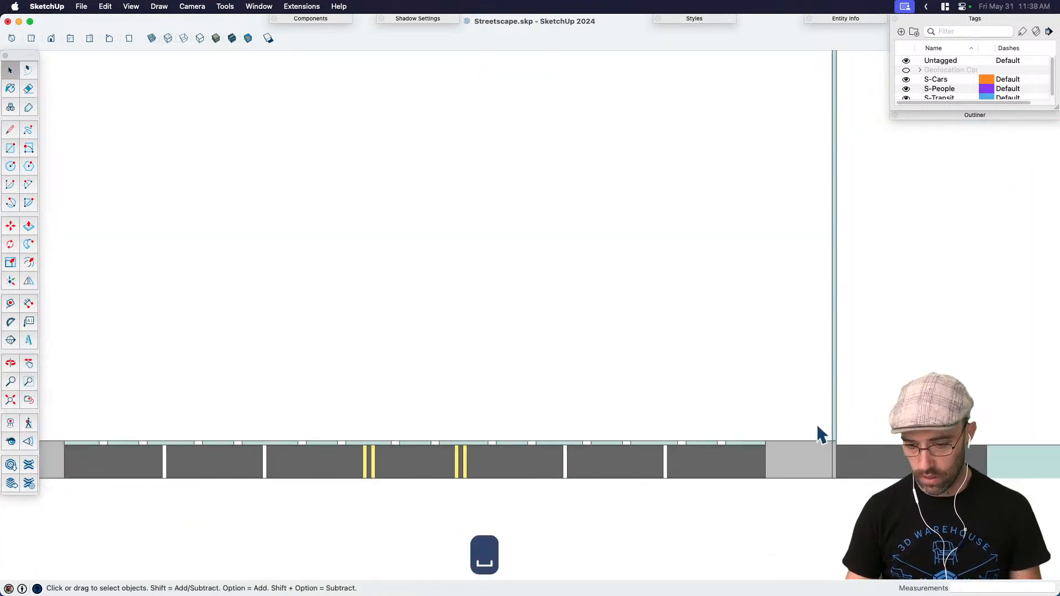
{"action": "left_click", "coordinate": [773, 382]}
{"action": "key", "text": "BackSpace"}
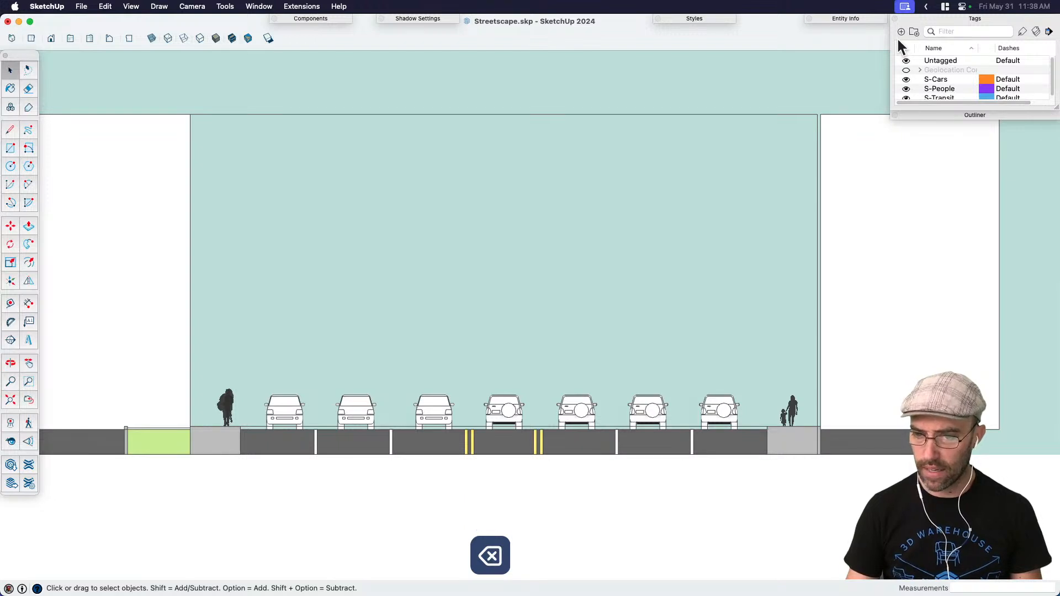
Step: Add a new tag named X-ROW and open the entity information
{"action": "left_click", "coordinate": [901, 32]}
{"action": "type", "text": "X-ROW"}
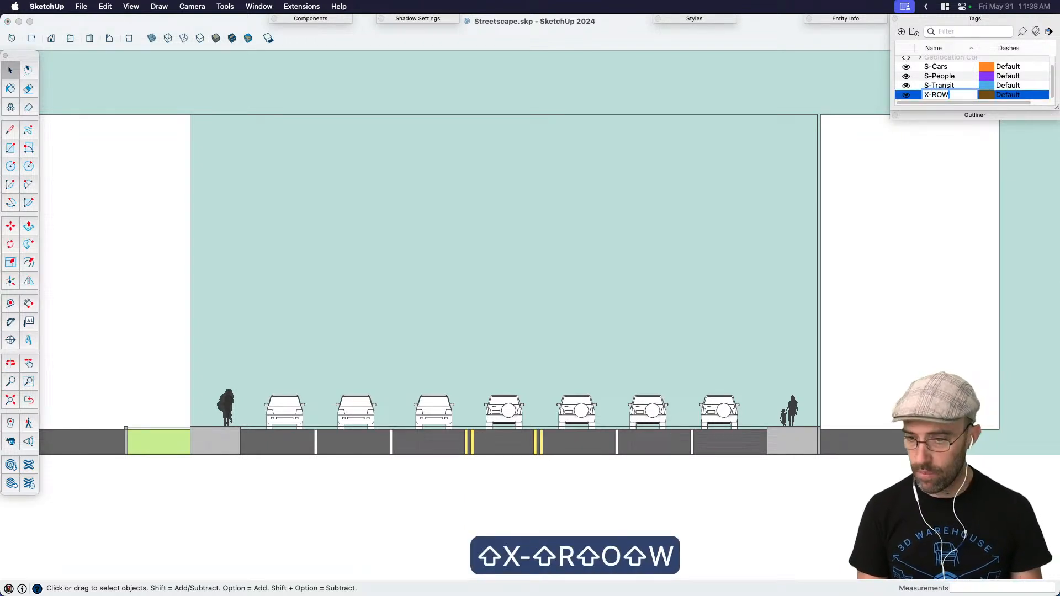
{"action": "key", "text": "Return"}
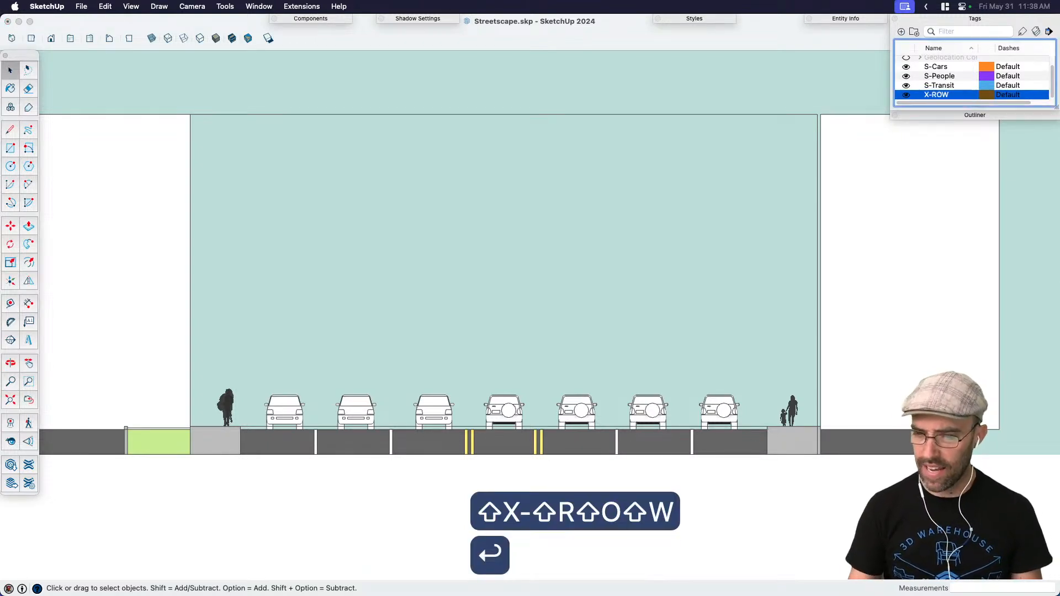
{"action": "left_click", "coordinate": [870, 19]}
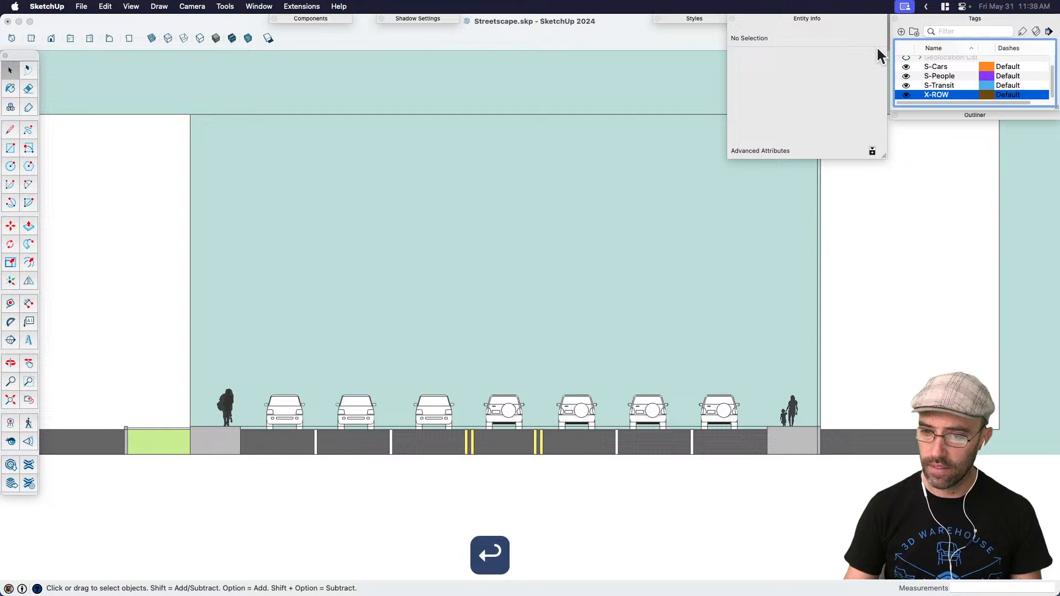
Step: Group the four edges of the street outline and assign the group to the X-ROW tag
{"action": "double_click", "coordinate": [594, 118]}
{"action": "key", "text": "super+g"}
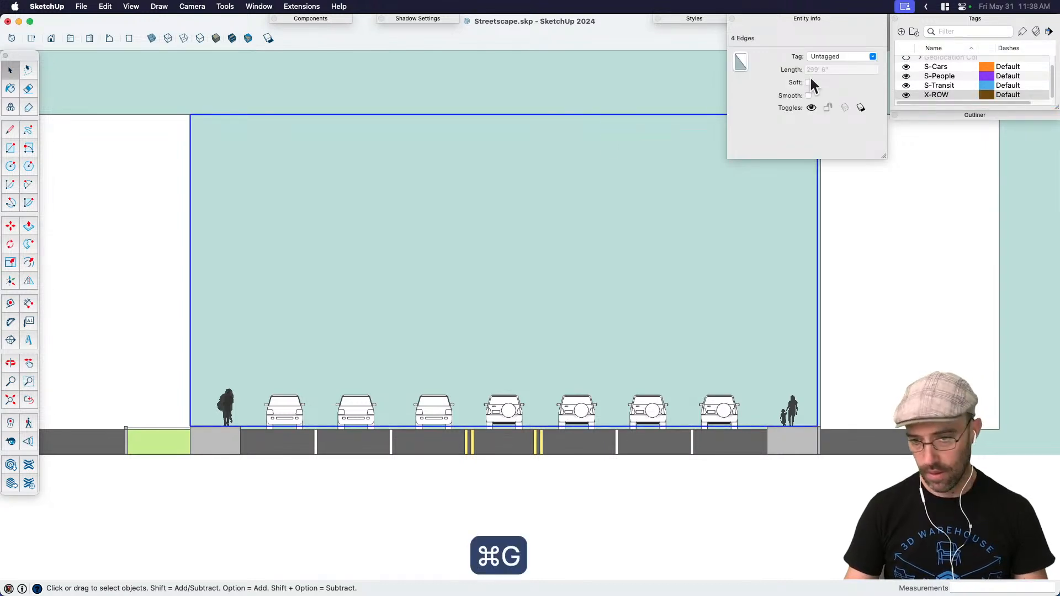
{"action": "left_click", "coordinate": [871, 58]}
{"action": "left_click", "coordinate": [822, 104]}
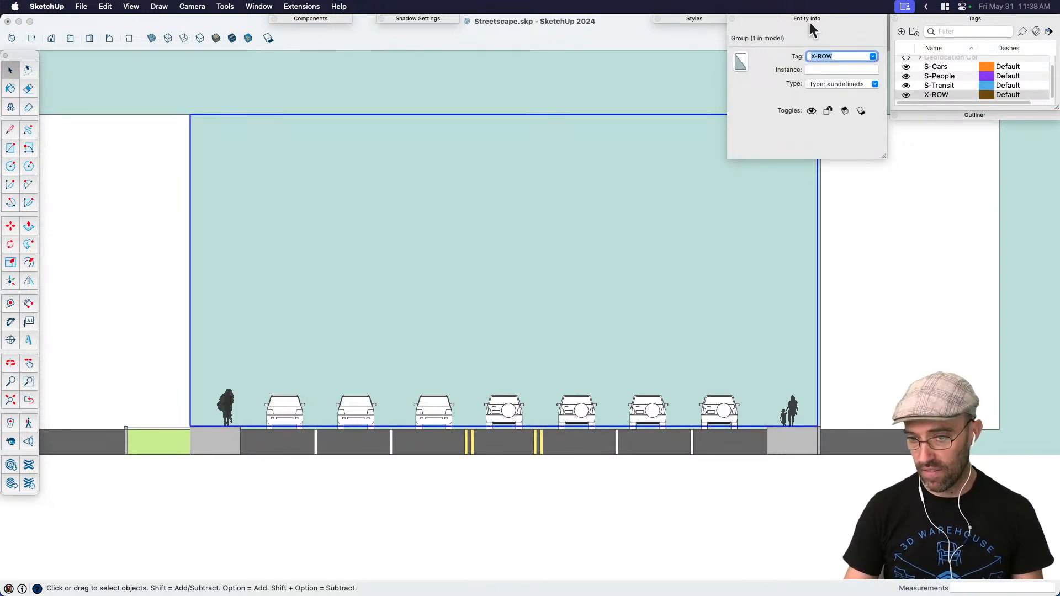
{"action": "left_click", "coordinate": [809, 19]}
{"action": "left_click", "coordinate": [645, 101]}
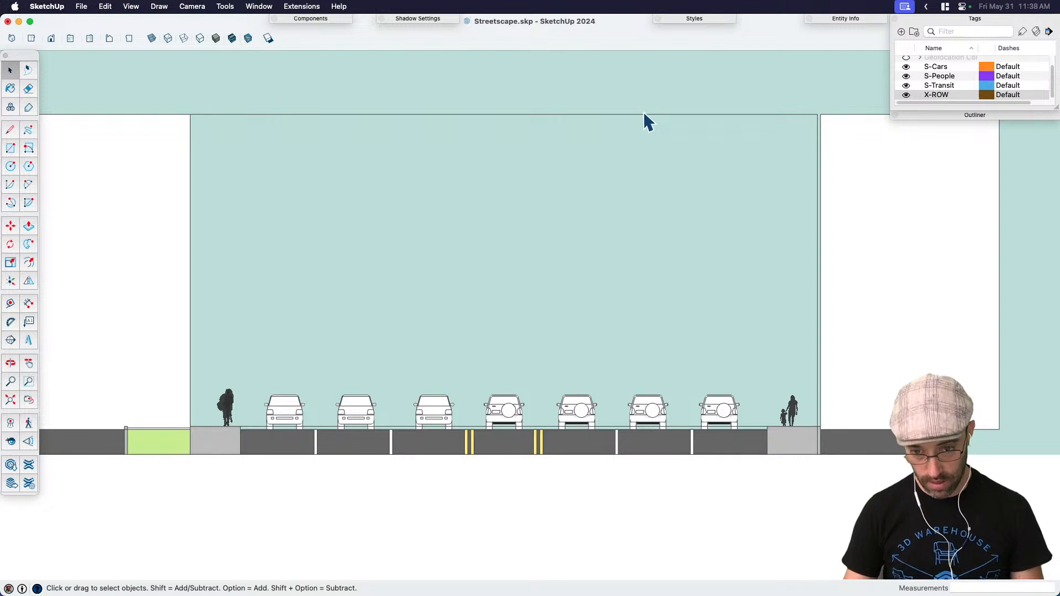
Step: Give the X-ROW tag a short-dashed line style
{"action": "left_click", "coordinate": [645, 114]}
{"action": "left_click", "coordinate": [1003, 95]}
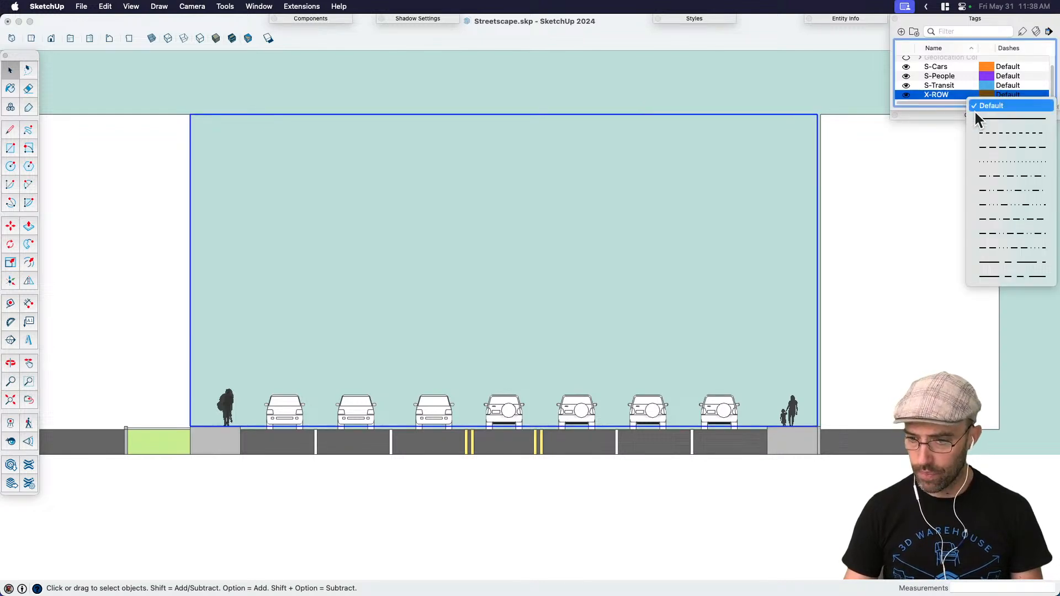
{"action": "left_click", "coordinate": [997, 135]}
{"action": "left_click", "coordinate": [693, 89]}
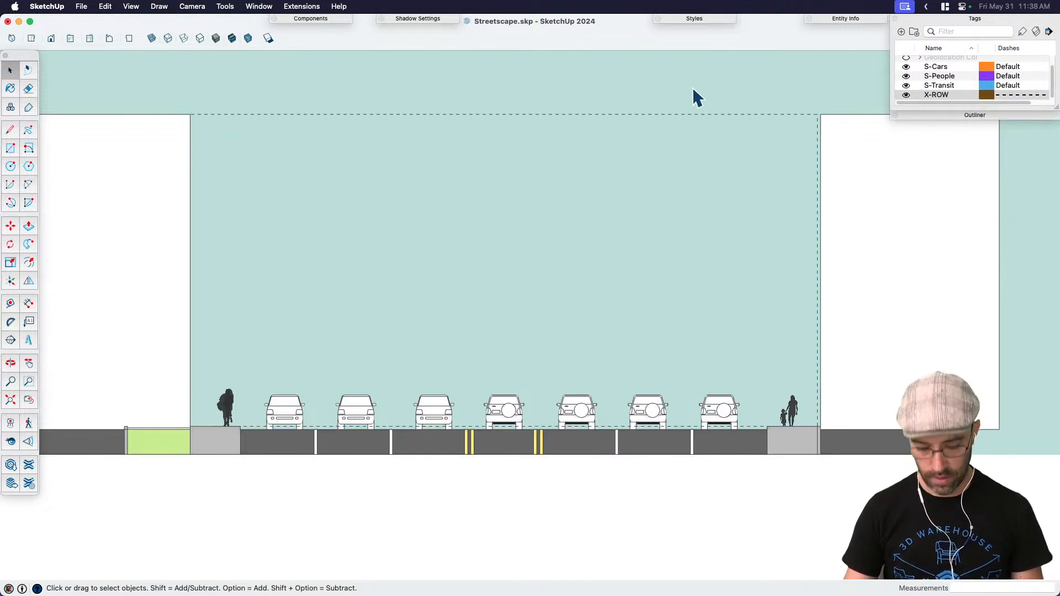
Step: Delete the two rectangular blocks flanking the street, keeping the dashed outline
{"action": "key", "text": "h"}
{"action": "left_click_drag", "start_coordinate": [632, 287], "coordinate": [657, 306]}
{"action": "key", "text": "space"}
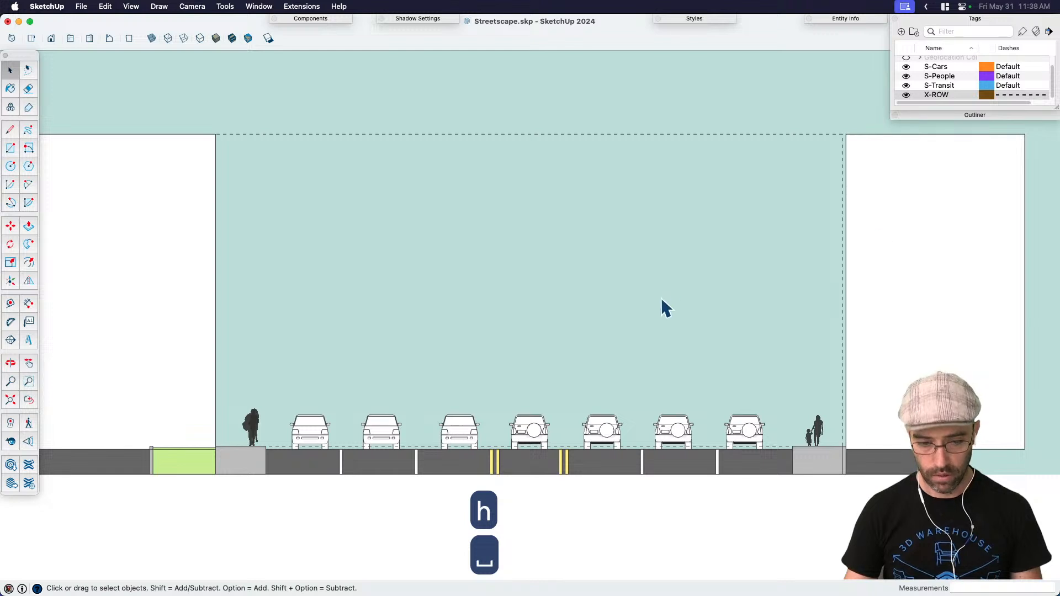
{"action": "left_click", "coordinate": [972, 288]}
{"action": "left_click", "coordinate": [184, 259], "text": "shift"}
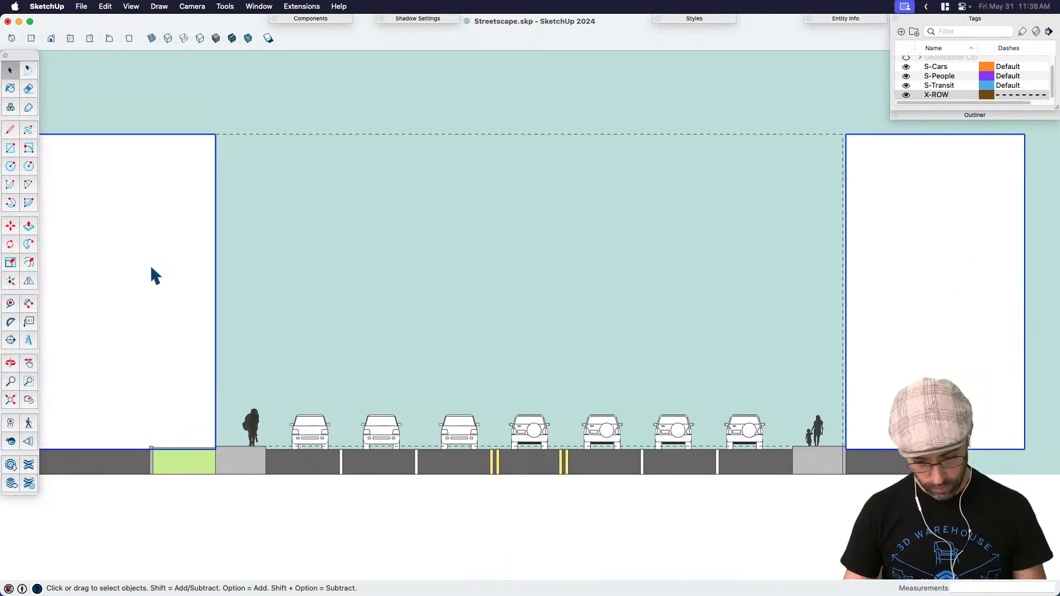
{"action": "key", "text": "BackSpace"}
Step: Inside the outline group, draw a vertical line from the midpoint of the upper edge to the lower edge
{"action": "double_click", "coordinate": [298, 138]}
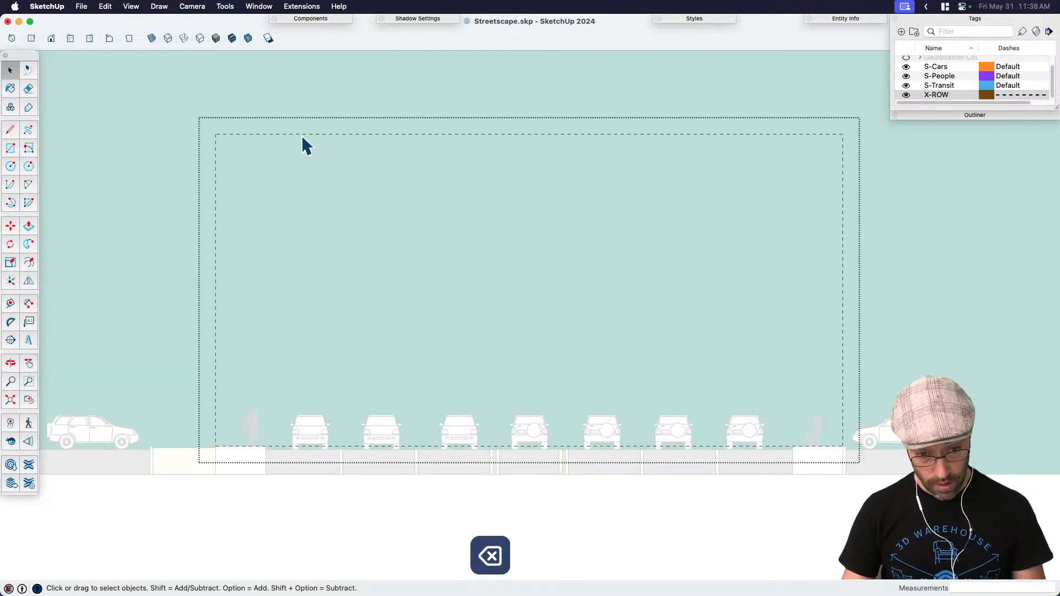
{"action": "key", "text": "l"}
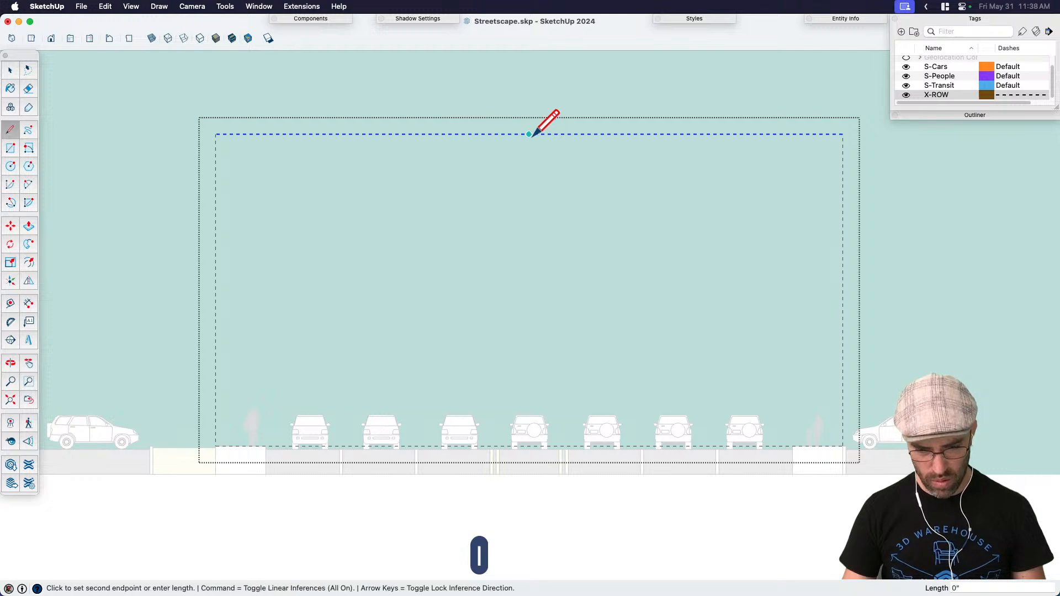
{"action": "scroll", "coordinate": [529, 449], "scroll_direction": "up", "scroll_amount": 5}
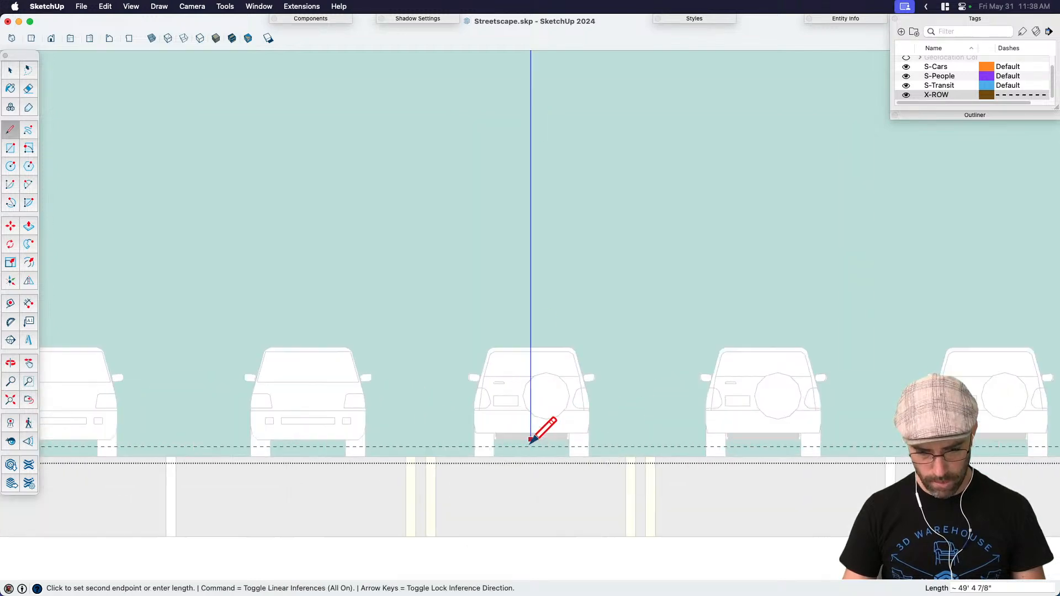
{"action": "scroll", "coordinate": [530, 447], "scroll_direction": "up", "scroll_amount": 3}
{"action": "left_click", "coordinate": [532, 447]}
{"action": "key", "text": "space"}
Step: Delete the two faces on either side of the vertical centre line, keeping the dashed edges
{"action": "scroll", "coordinate": [552, 445], "scroll_direction": "down", "scroll_amount": 5}
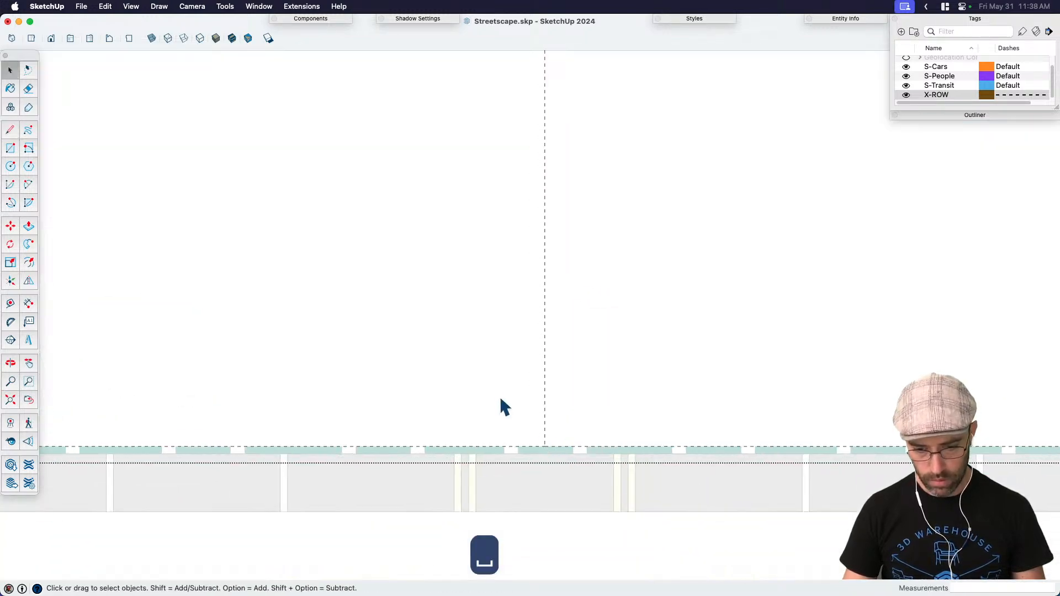
{"action": "left_click", "coordinate": [498, 394]}
{"action": "scroll", "coordinate": [497, 394], "scroll_direction": "down", "scroll_amount": 2}
{"action": "key", "text": "BackSpace"}
{"action": "left_click", "coordinate": [606, 379]}
{"action": "key", "text": "BackSpace"}
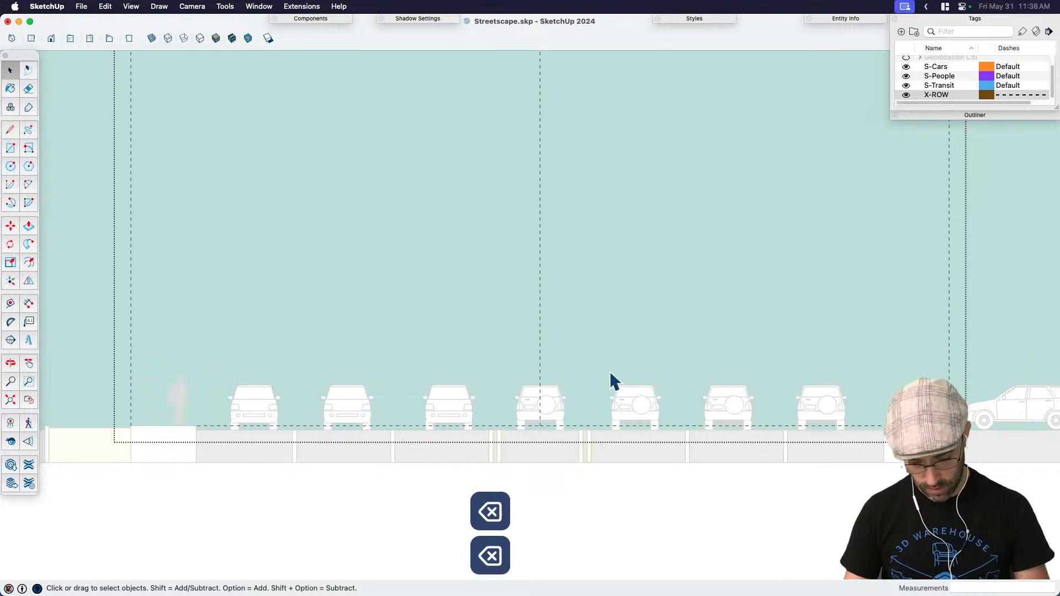
Step: Draw a 100' horizontal line across the outline between the midpoints of its two vertical sides
{"action": "key", "text": "h"}
{"action": "left_click_drag", "start_coordinate": [552, 387], "coordinate": [561, 457]}
{"action": "key", "text": "space"}
{"action": "scroll", "coordinate": [531, 379], "scroll_direction": "down", "scroll_amount": 2}
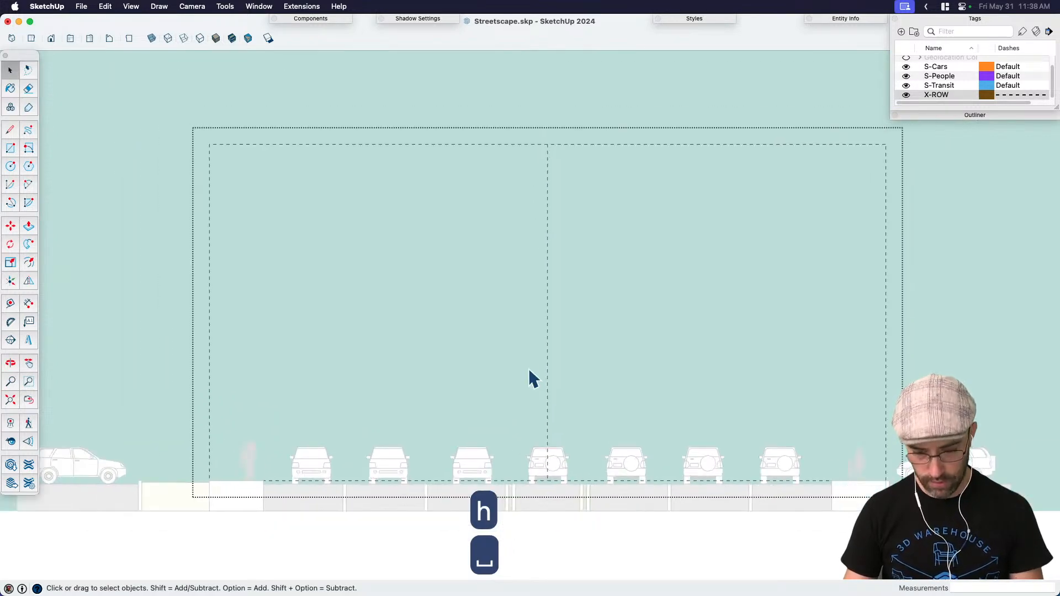
{"action": "key", "text": "l"}
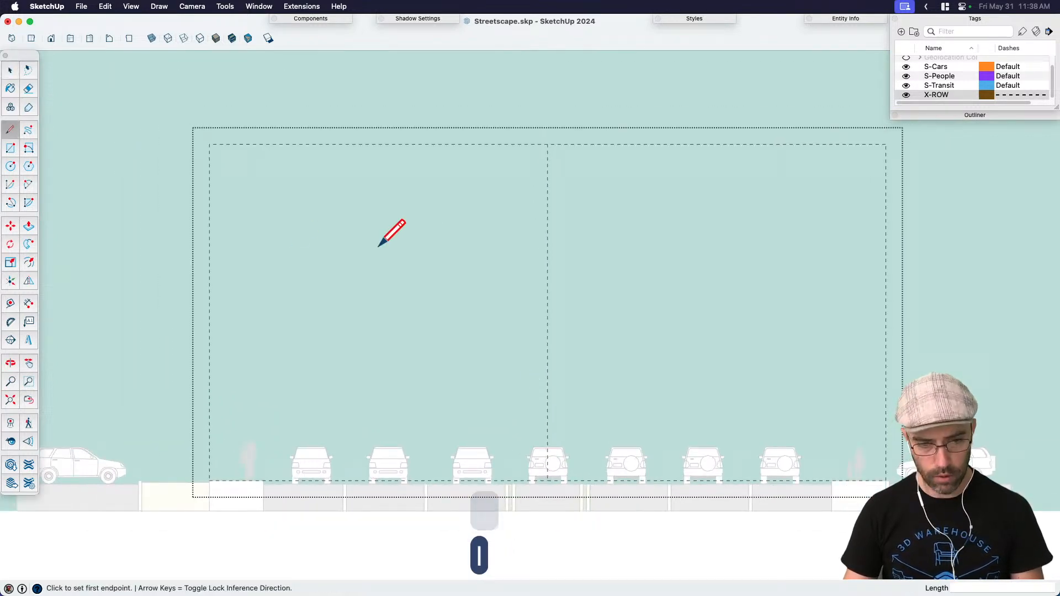
{"action": "left_click", "coordinate": [209, 313]}
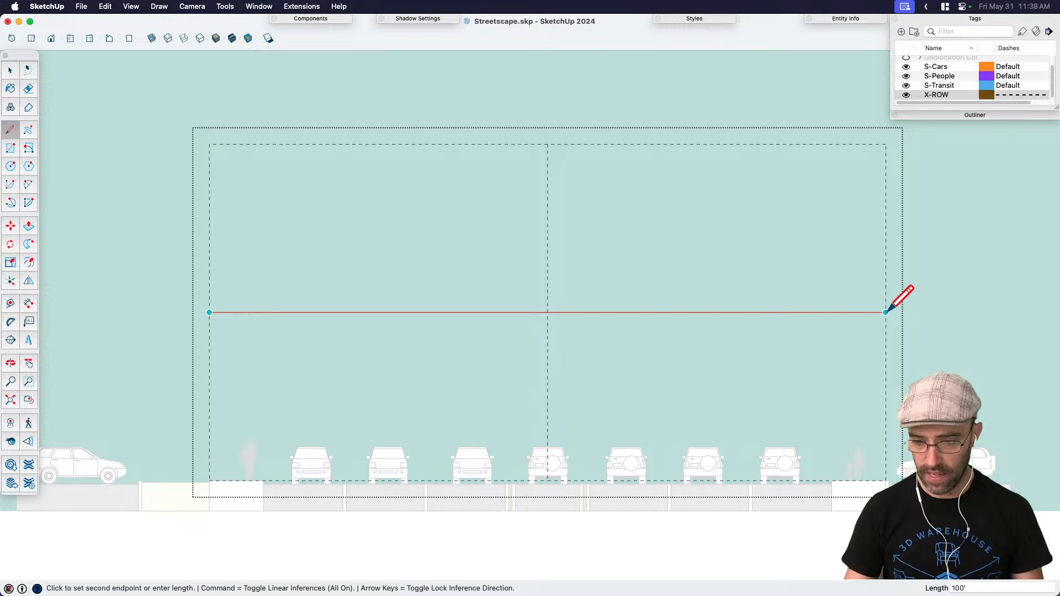
{"action": "left_click", "coordinate": [886, 313]}
Step: Draw a vertical line through the middle of each lower half, from the horizontal line to the lower edge
{"action": "left_click", "coordinate": [717, 312]}
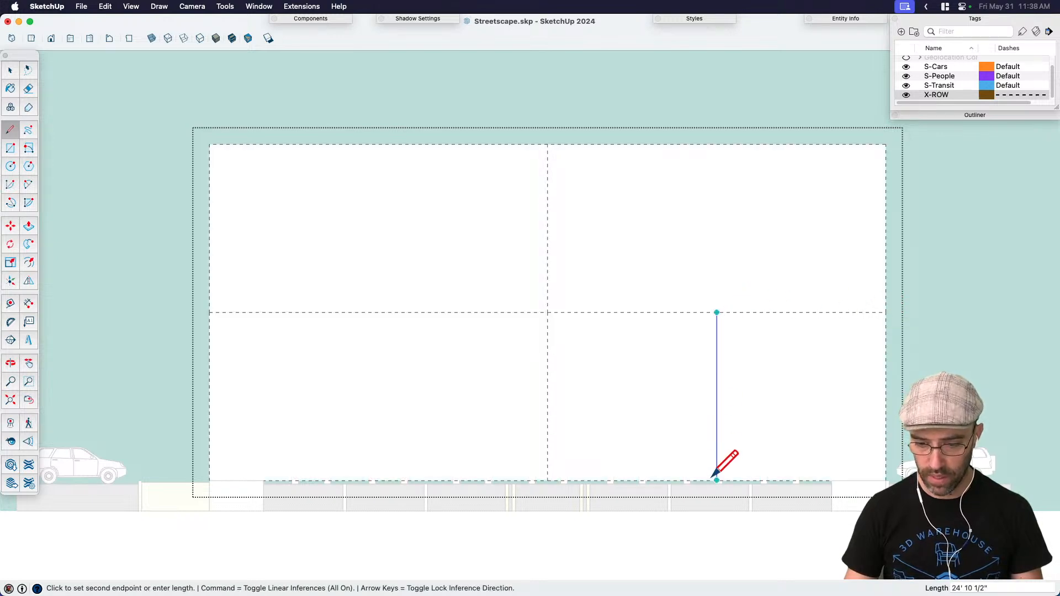
{"action": "left_click", "coordinate": [717, 481]}
{"action": "left_click", "coordinate": [378, 312]}
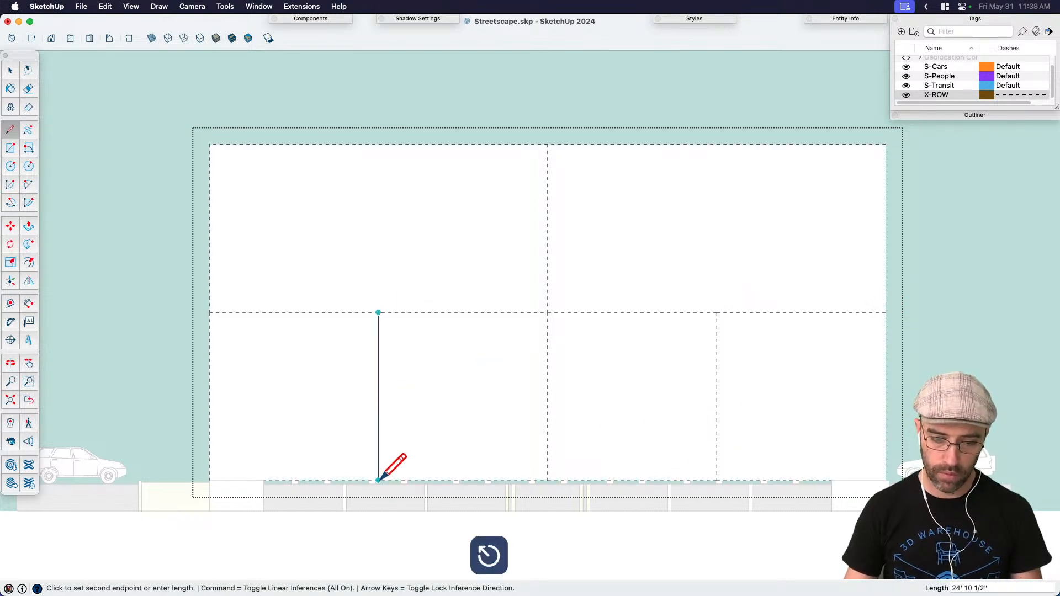
{"action": "left_click", "coordinate": [378, 480]}
{"action": "key", "text": "space"}
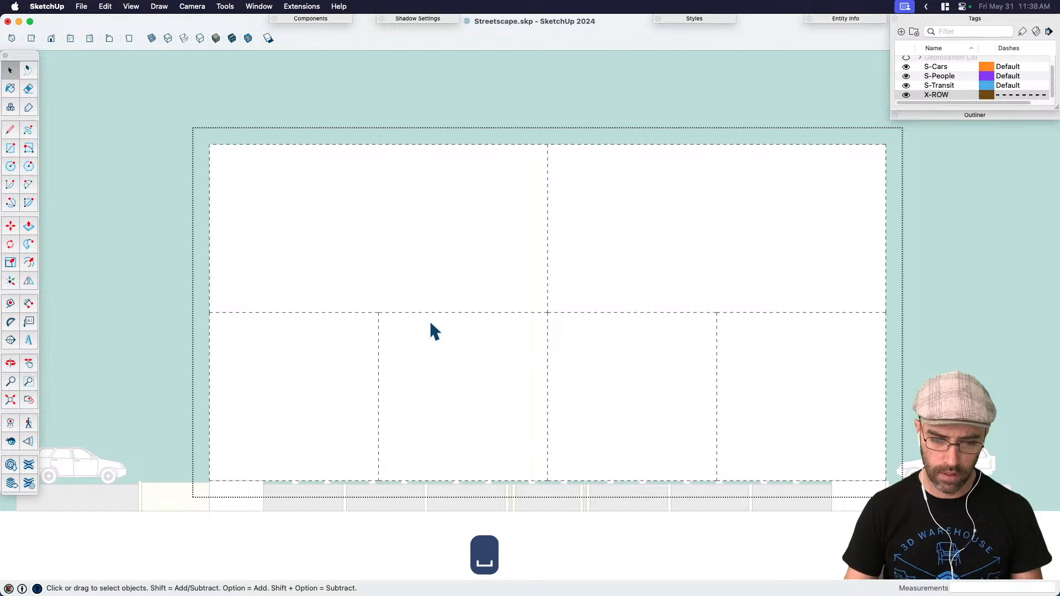
Step: Delete all the faces between the dashed grid lines, leaving only edges, and leave the group
{"action": "left_click", "coordinate": [635, 353]}
{"action": "key", "text": "BackSpace"}
{"action": "key", "text": "BackSpace"}
{"action": "key", "text": "BackSpace"}
{"action": "left_click", "coordinate": [773, 381]}
{"action": "key", "text": "BackSpace"}
{"action": "left_click", "coordinate": [471, 391]}
{"action": "key", "text": "BackSpace"}
{"action": "left_click", "coordinate": [341, 381]}
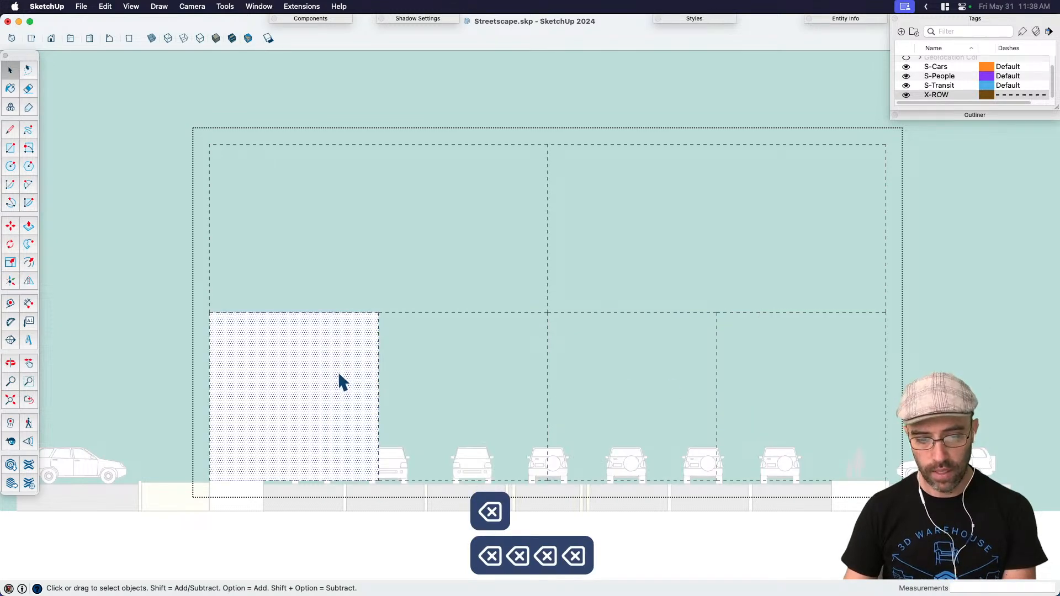
{"action": "key", "text": "BackSpace"}
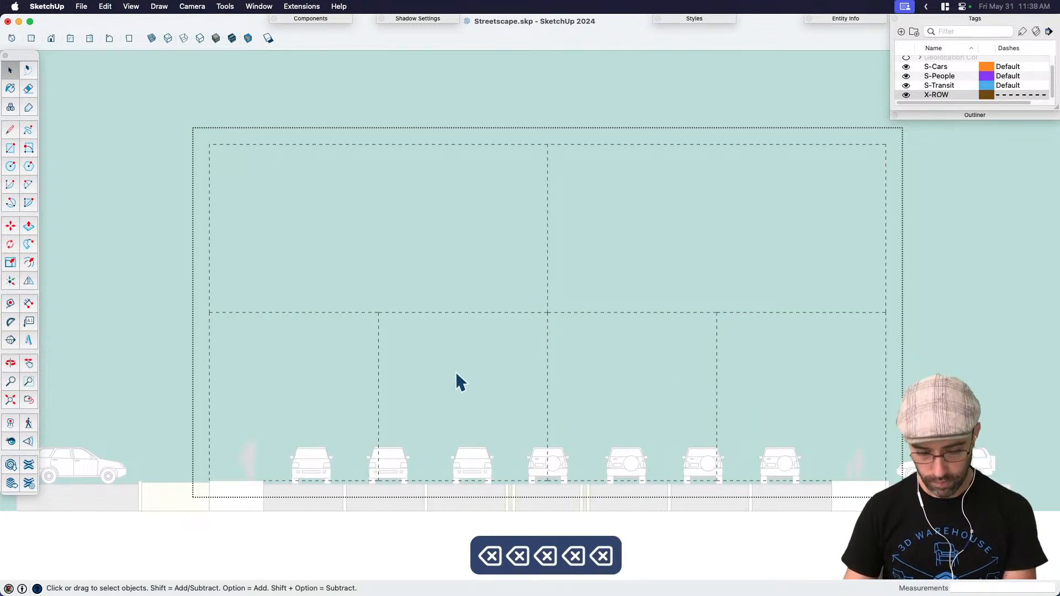
{"action": "left_click", "coordinate": [962, 340]}
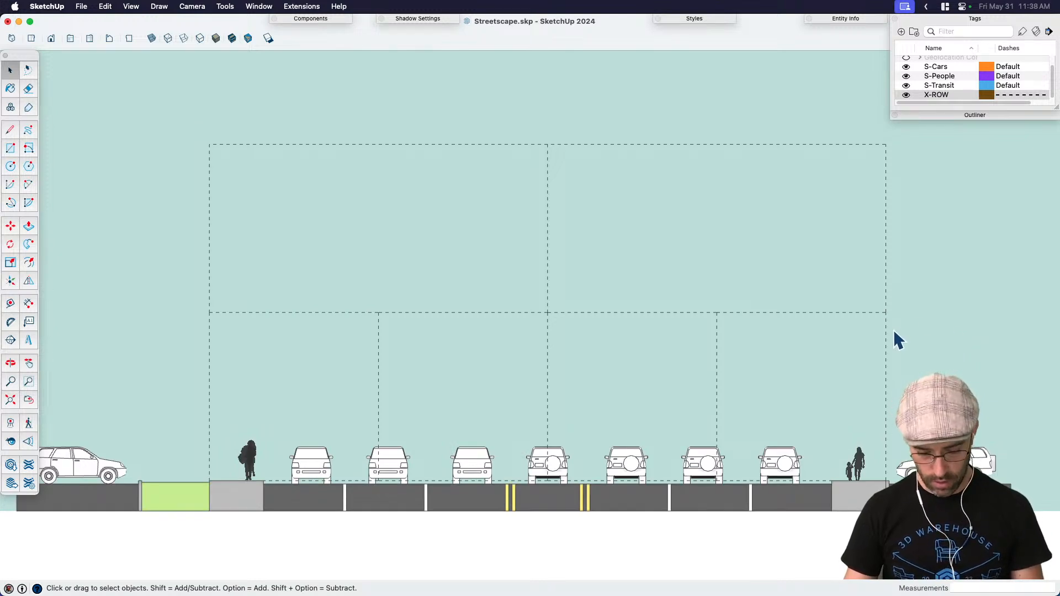
Step: Measure the height from the end of the horizontal mid-height line down to the sidewalk
{"action": "key", "text": "t"}
{"action": "left_click", "coordinate": [886, 313]}
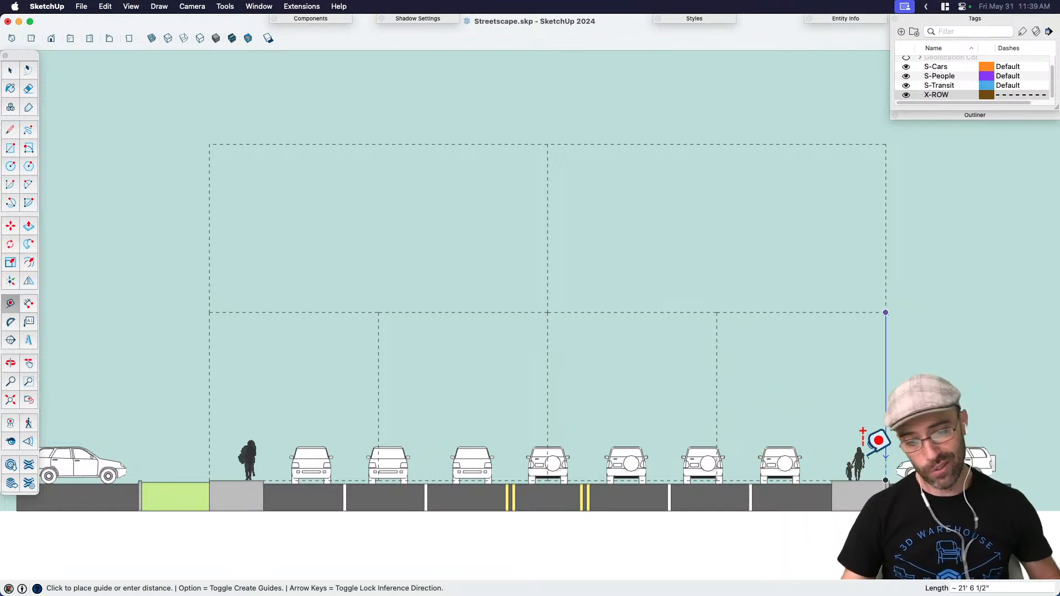
{"action": "key", "text": "space"}
Step: Inside the outline group, copy the whole dashed frame to the sidewalk's outer corner at the far end of the street
{"action": "middle_click_drag", "start_coordinate": [807, 395], "coordinate": [604, 370]}
{"action": "double_click", "coordinate": [771, 396]}
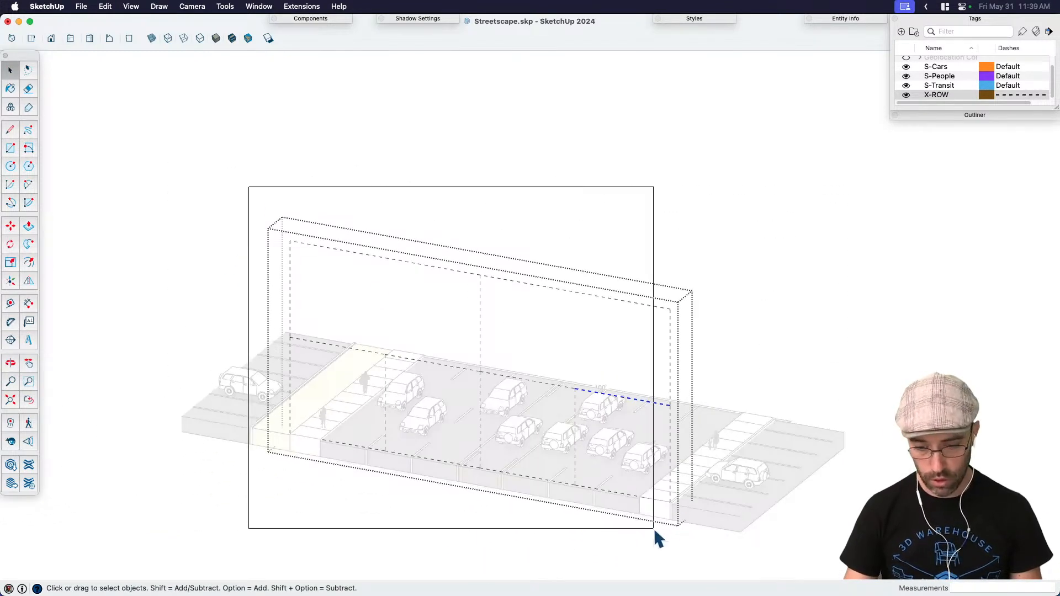
{"action": "left_click_drag", "start_coordinate": [654, 528], "coordinate": [695, 530]}
{"action": "scroll", "coordinate": [675, 509], "scroll_direction": "up", "scroll_amount": 5}
{"action": "key", "text": "m"}
{"action": "key", "text": "alt"}
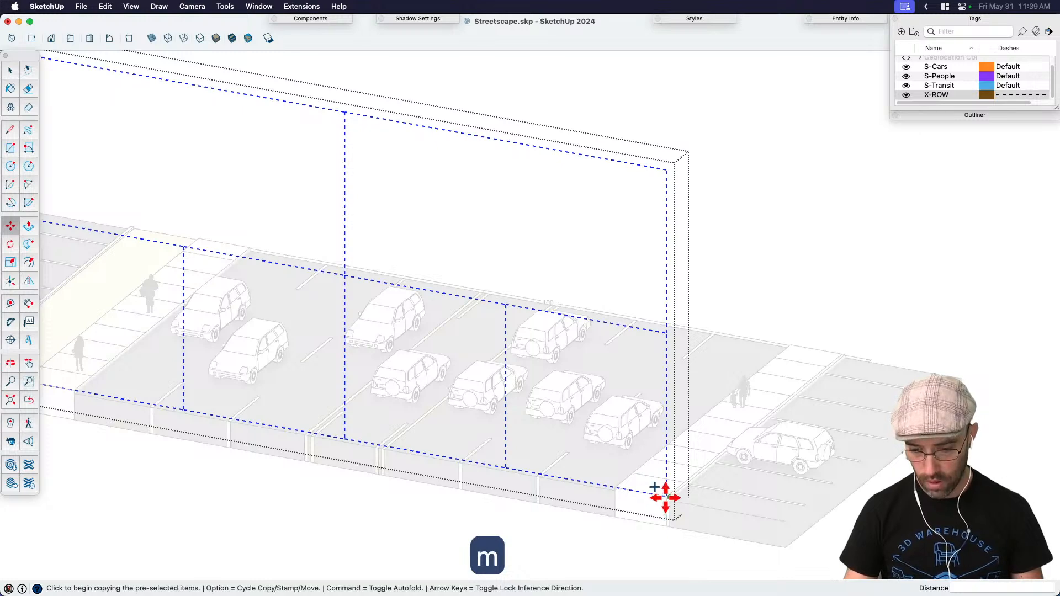
{"action": "scroll", "coordinate": [668, 499], "scroll_direction": "up", "scroll_amount": 6}
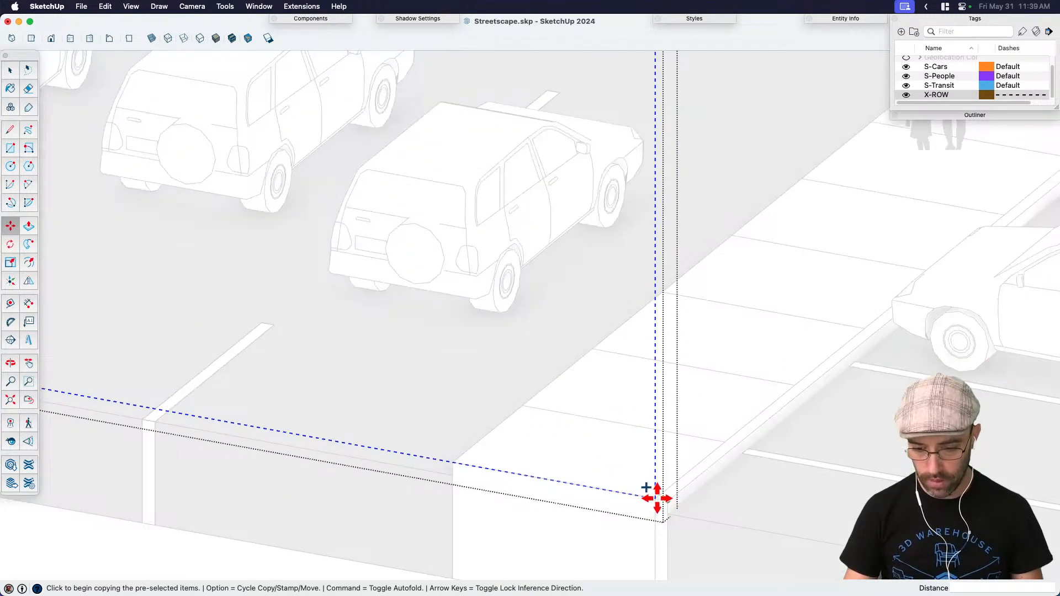
{"action": "left_click", "coordinate": [653, 500]}
{"action": "scroll", "coordinate": [459, 535], "scroll_direction": "down", "scroll_amount": 8}
{"action": "scroll", "coordinate": [750, 344], "scroll_direction": "up", "scroll_amount": 6}
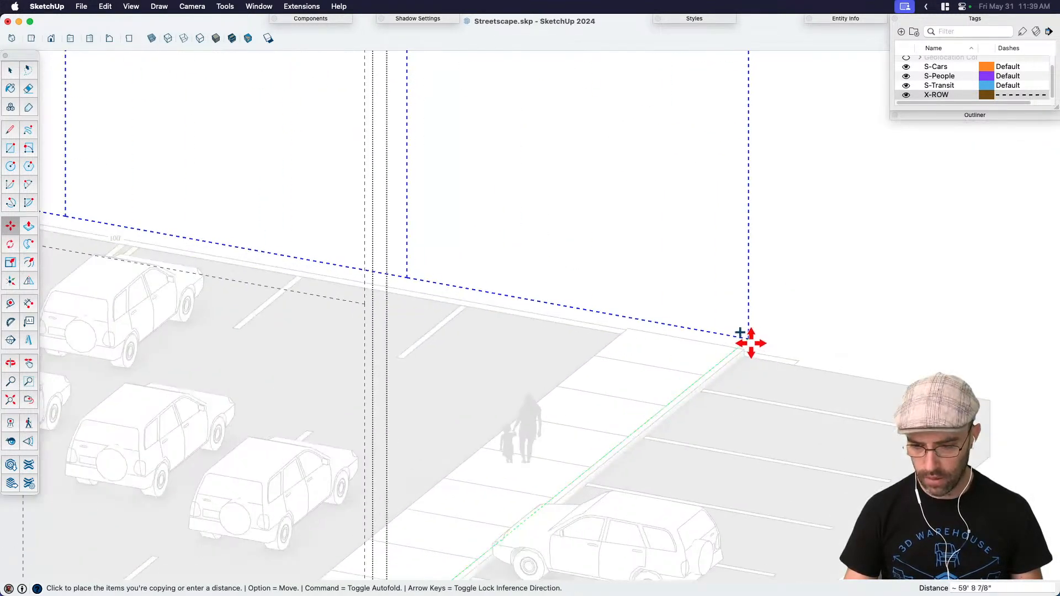
{"action": "left_click", "coordinate": [742, 351]}
{"action": "key", "text": "space"}
Step: Connect the upper corners of the front and rear frames with a line on each side, and leave the group
{"action": "scroll", "coordinate": [724, 364], "scroll_direction": "down", "scroll_amount": 5}
{"action": "key", "text": "l"}
{"action": "scroll", "coordinate": [678, 403], "scroll_direction": "up", "scroll_amount": 3}
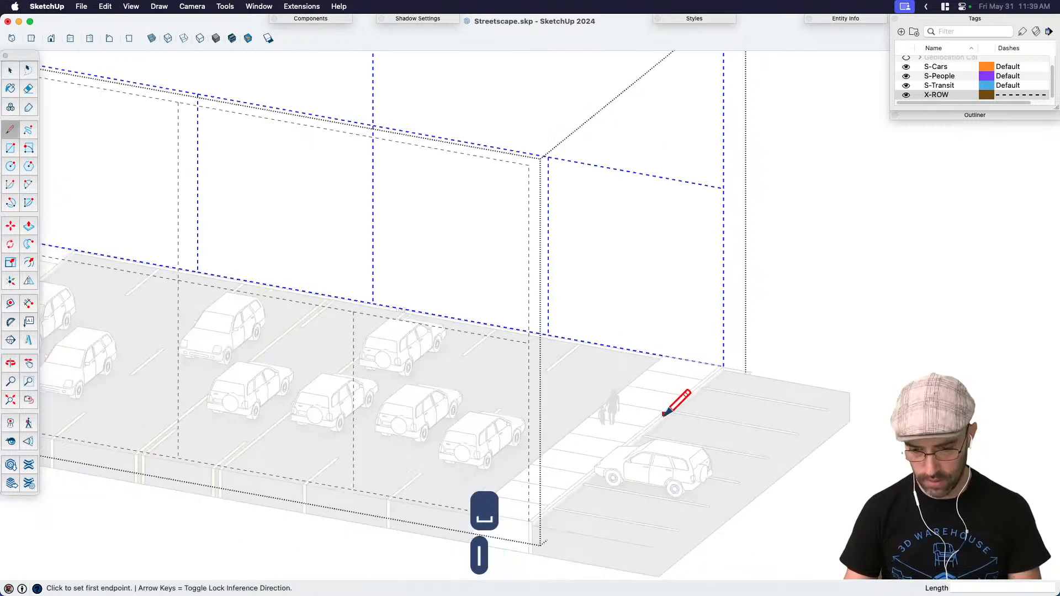
{"action": "left_click", "coordinate": [544, 186]}
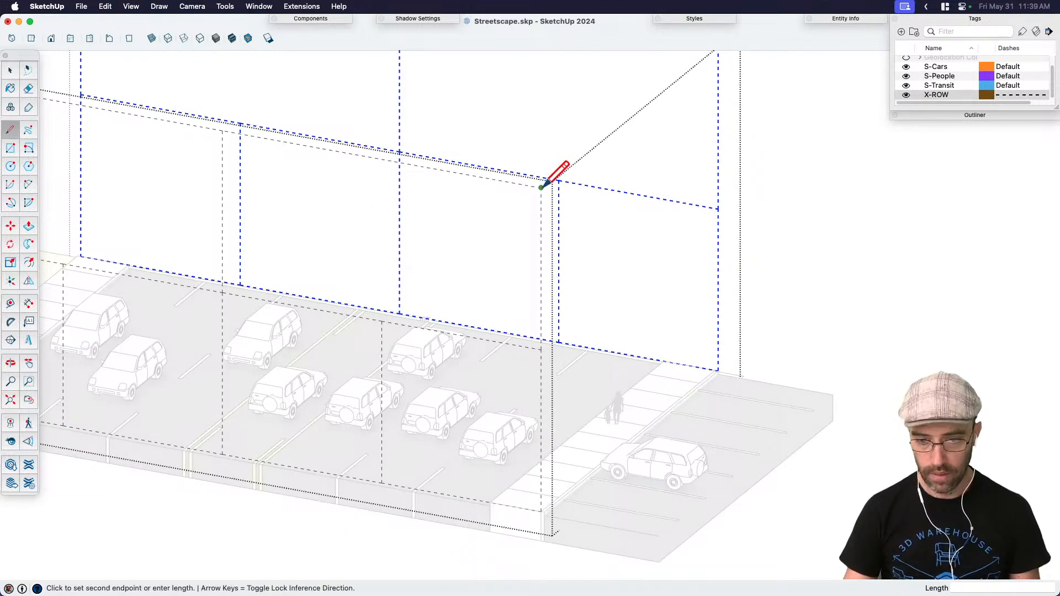
{"action": "scroll", "coordinate": [558, 346], "scroll_direction": "down", "scroll_amount": 2}
{"action": "left_click", "coordinate": [668, 142]}
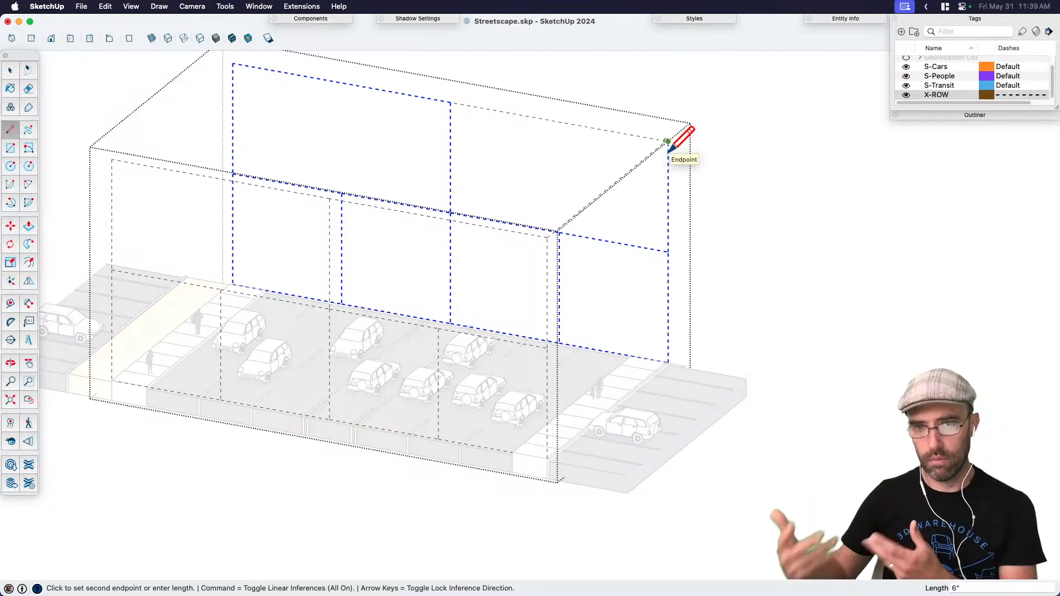
{"action": "key", "text": "Escape"}
{"action": "left_click", "coordinate": [113, 160]}
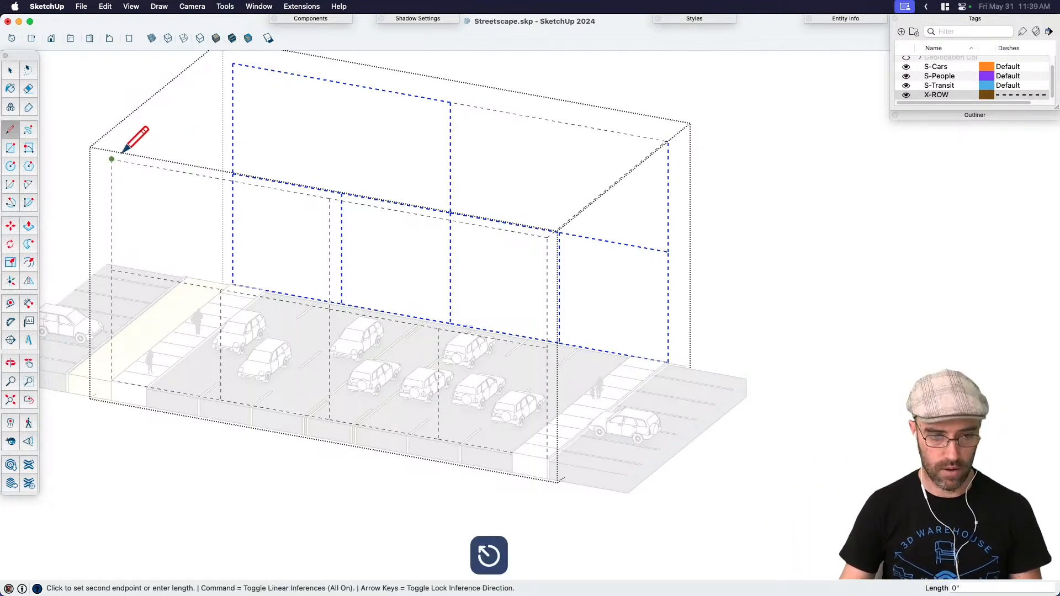
{"action": "left_click", "coordinate": [230, 64]}
{"action": "key", "text": "space"}
{"action": "left_click", "coordinate": [831, 353]}
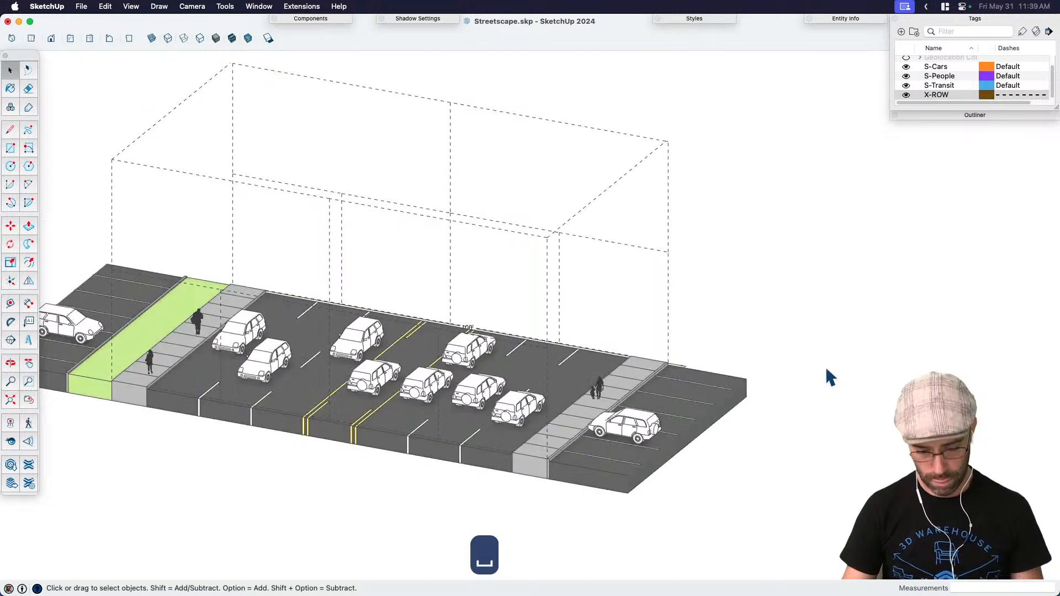
Step: Inside the outline group, connect the front and rear frames' mid-height line ends with a line on each side
{"action": "key", "text": "h"}
{"action": "left_click_drag", "start_coordinate": [547, 425], "coordinate": [761, 412]}
{"action": "middle_click_drag", "start_coordinate": [588, 417], "coordinate": [592, 359]}
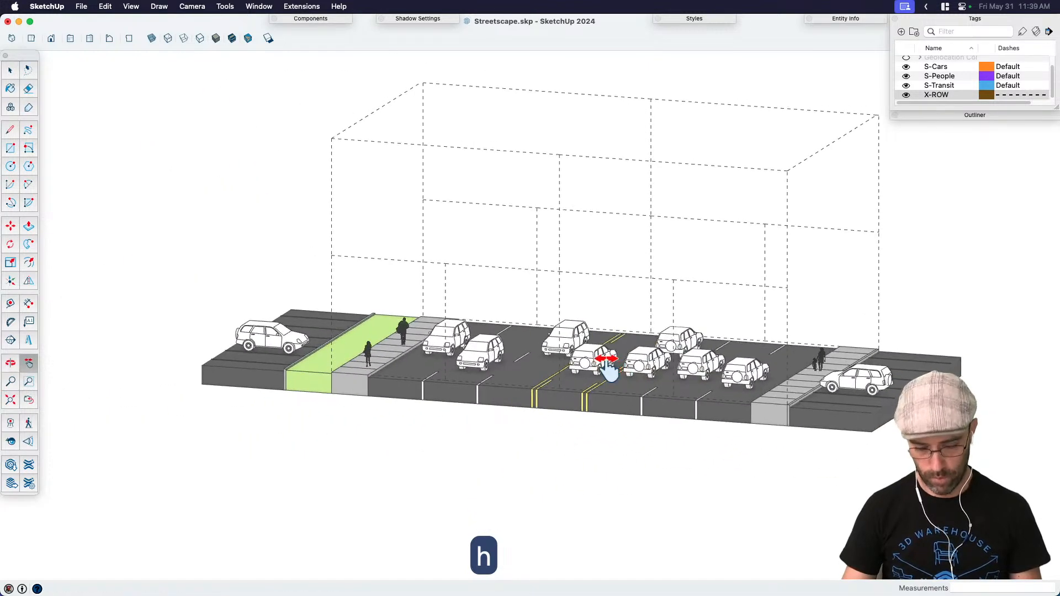
{"action": "key", "text": "space"}
{"action": "double_click", "coordinate": [790, 210]}
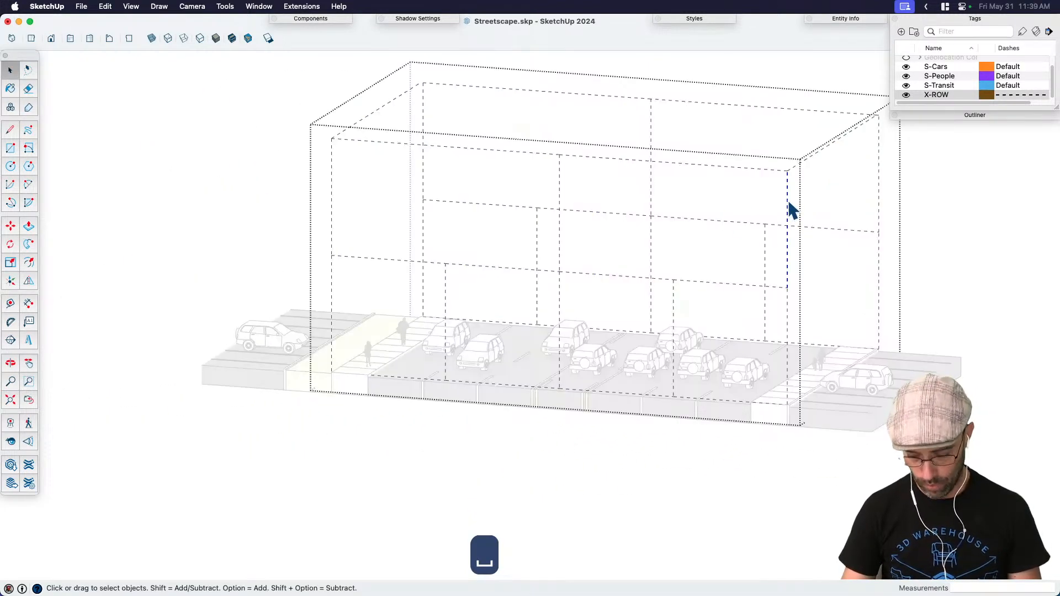
{"action": "key", "text": "l"}
{"action": "left_click", "coordinate": [787, 171]}
{"action": "left_click", "coordinate": [819, 270]}
{"action": "left_click", "coordinate": [878, 232]}
{"action": "key", "text": "Escape"}
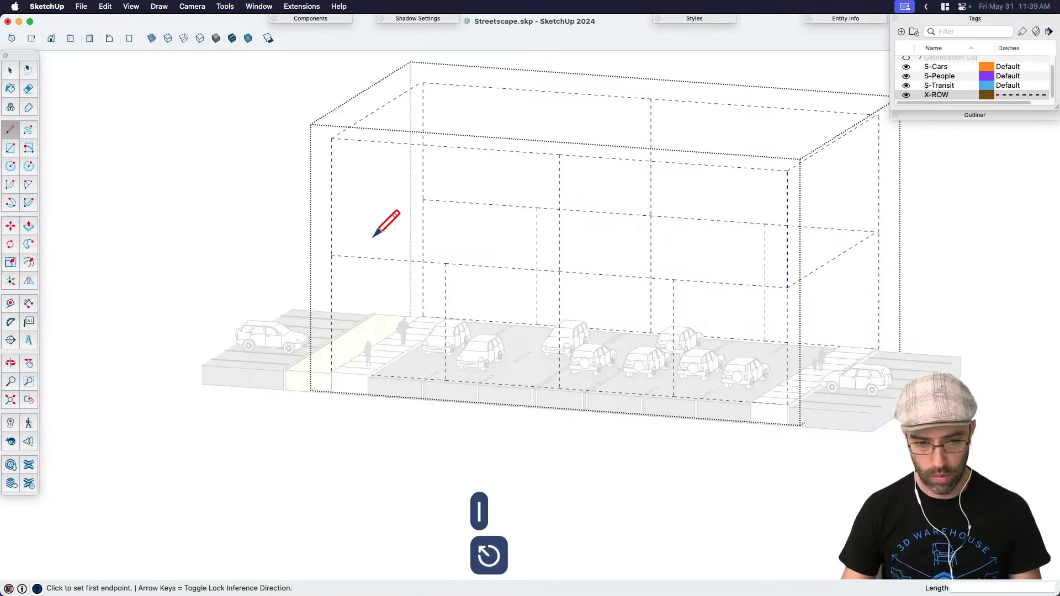
{"action": "left_click", "coordinate": [332, 255]}
{"action": "key", "text": "space"}
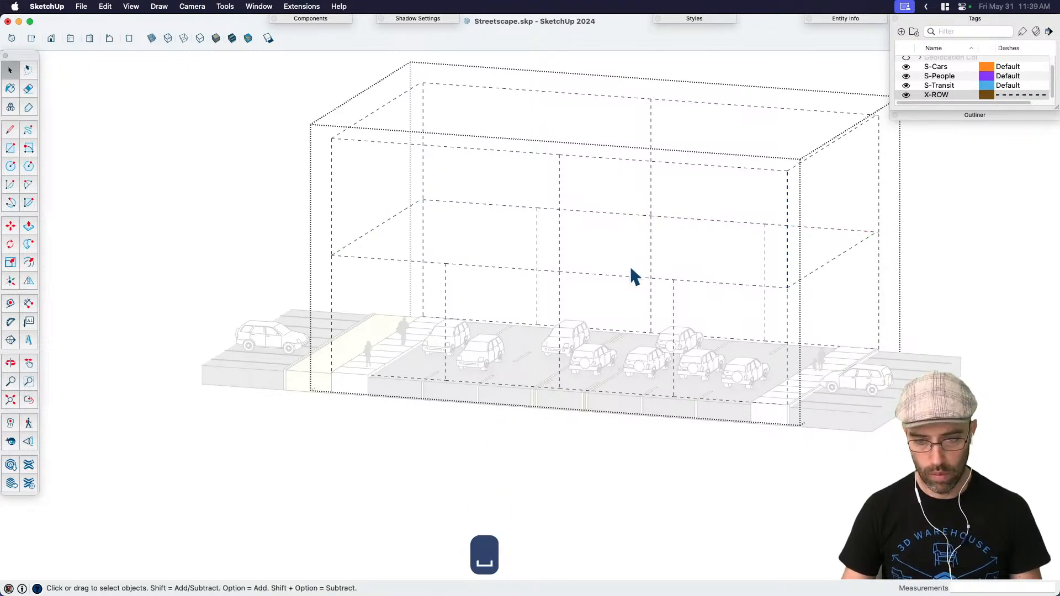
Step: Inside the outline group, move the rear frame's lower vertical line beside the planting strip to the sidewalk's outer corner
{"action": "middle_click_drag", "start_coordinate": [631, 266], "coordinate": [748, 465]}
{"action": "left_click", "coordinate": [747, 465]}
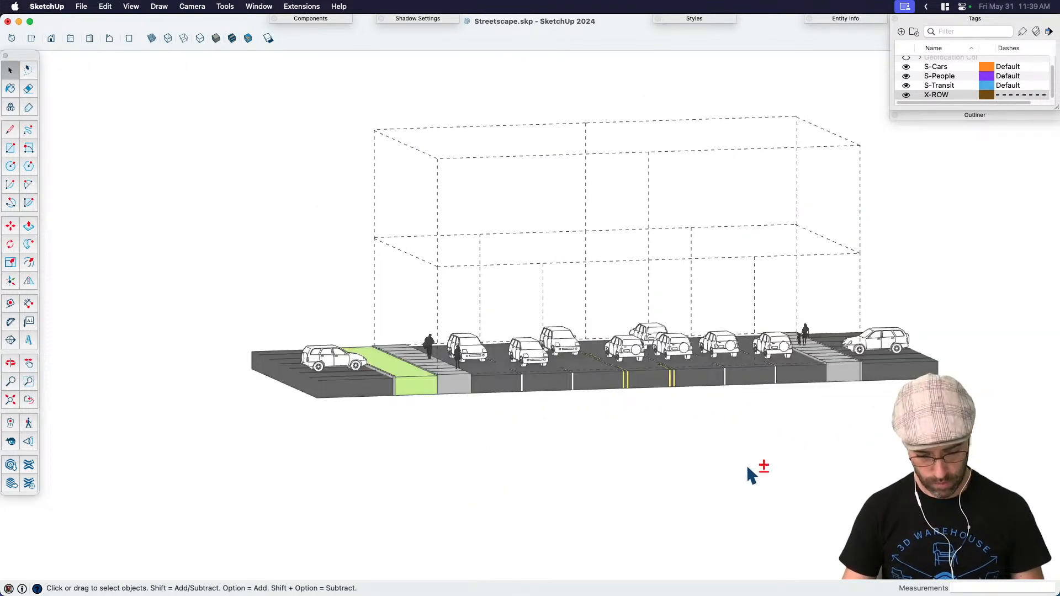
{"action": "key", "text": "super+3"}
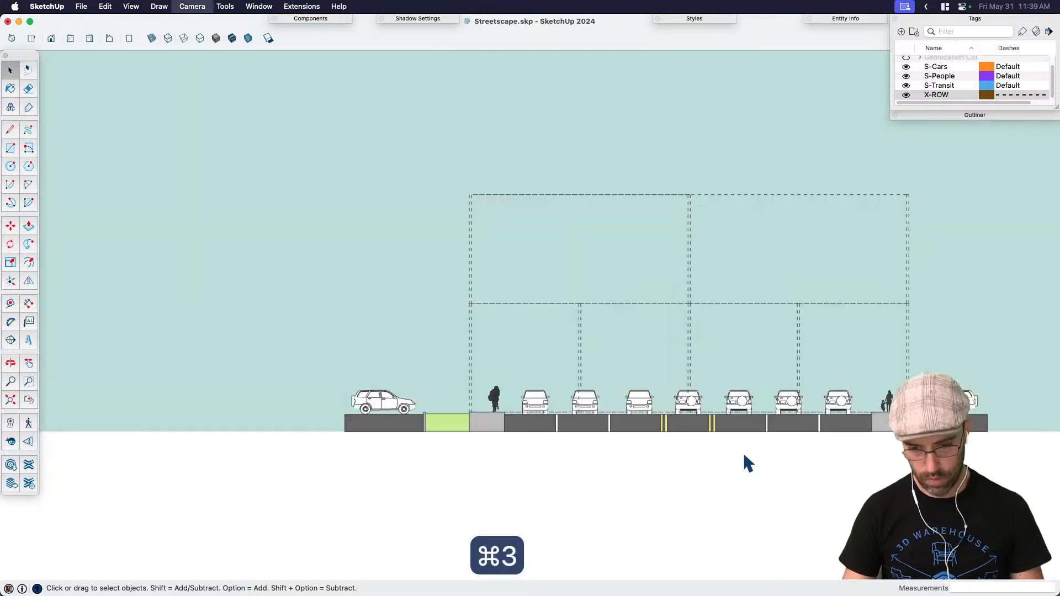
{"action": "scroll", "coordinate": [511, 390], "scroll_direction": "up", "scroll_amount": 5}
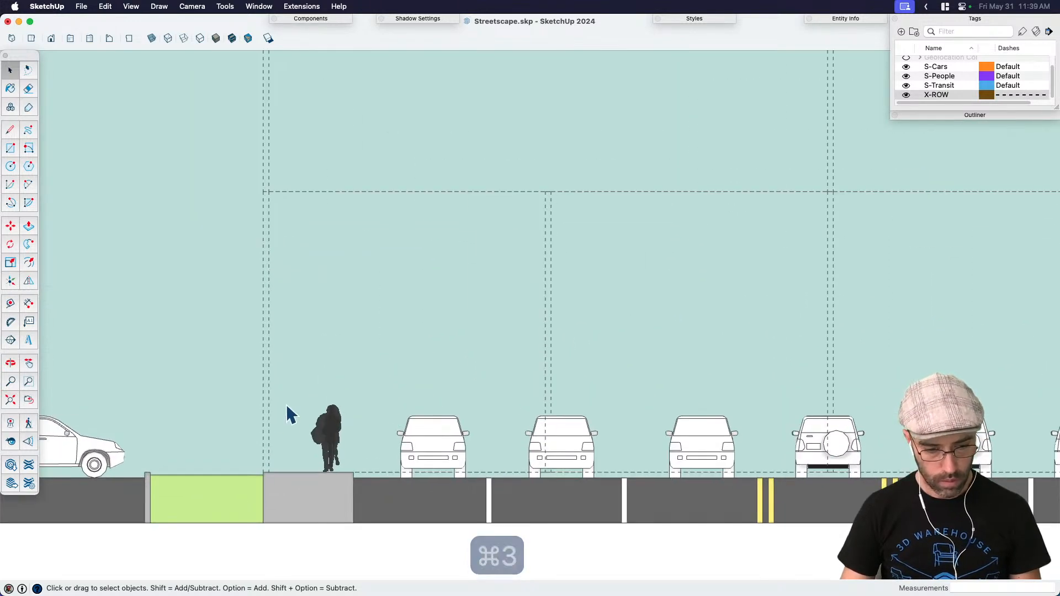
{"action": "left_click", "coordinate": [270, 398]}
{"action": "double_click", "coordinate": [270, 399]}
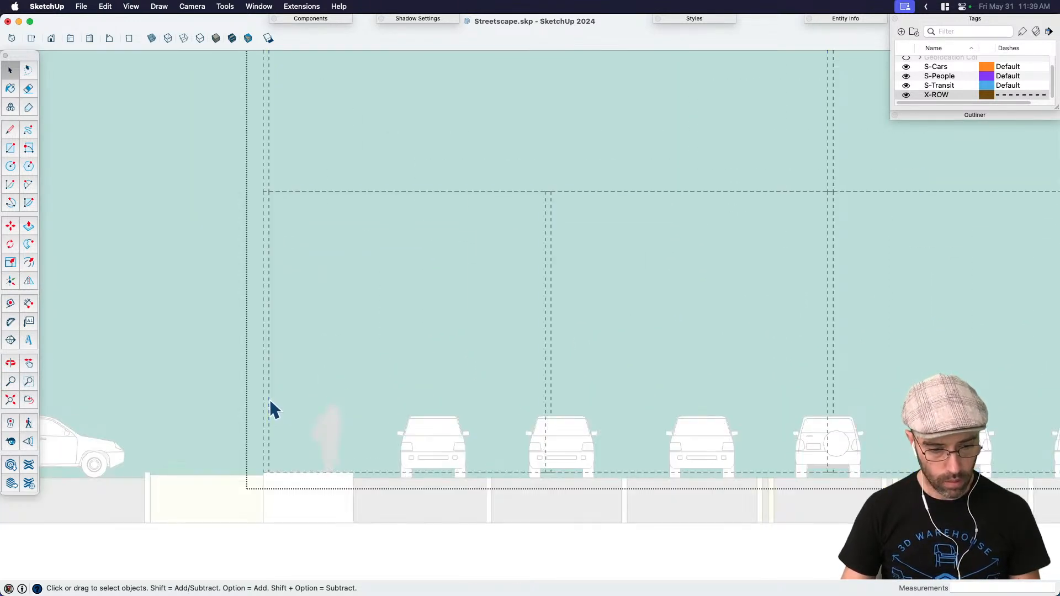
{"action": "middle_click_drag", "start_coordinate": [329, 405], "coordinate": [335, 474]}
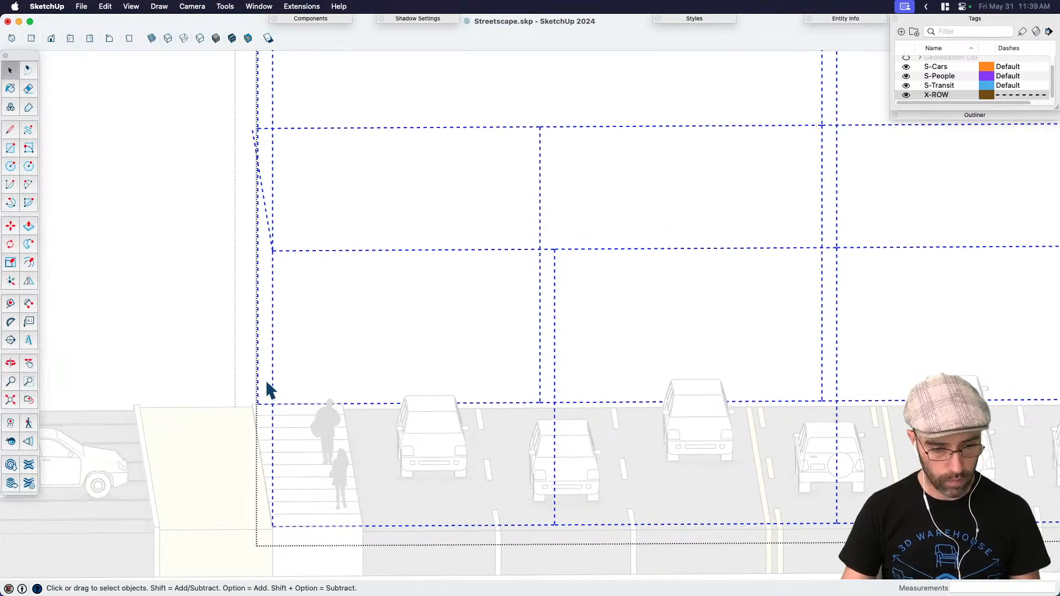
{"action": "left_click", "coordinate": [259, 373]}
{"action": "scroll", "coordinate": [261, 387], "scroll_direction": "up", "scroll_amount": 5}
{"action": "key", "text": "m"}
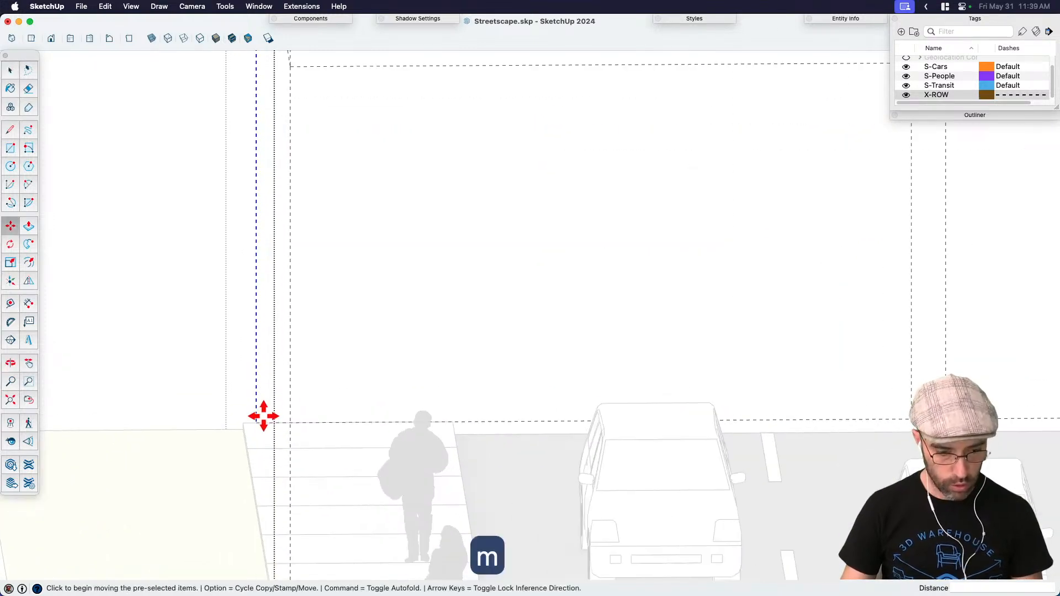
{"action": "left_click", "coordinate": [258, 418]}
{"action": "left_click", "coordinate": [238, 422]}
{"action": "key", "text": "space"}
{"action": "scroll", "coordinate": [175, 419], "scroll_direction": "down", "scroll_amount": 6}
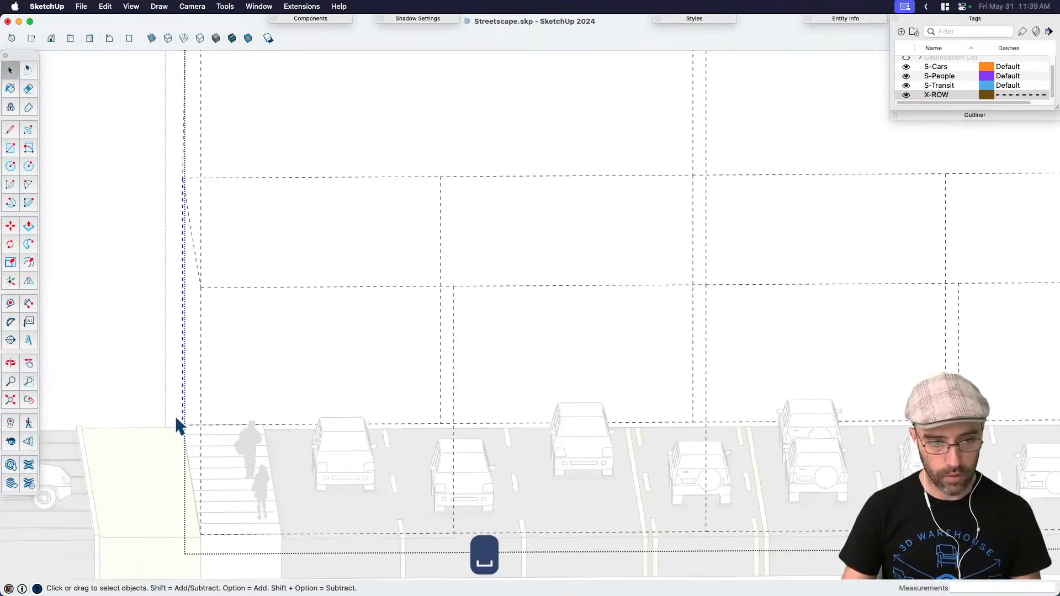
Step: Move the rear frame's lower vertical line on the opposite side 6" inward, to the sidewalk corner inside the curb
{"action": "scroll", "coordinate": [880, 409], "scroll_direction": "up", "scroll_amount": 3}
{"action": "scroll", "coordinate": [875, 398], "scroll_direction": "up", "scroll_amount": 2}
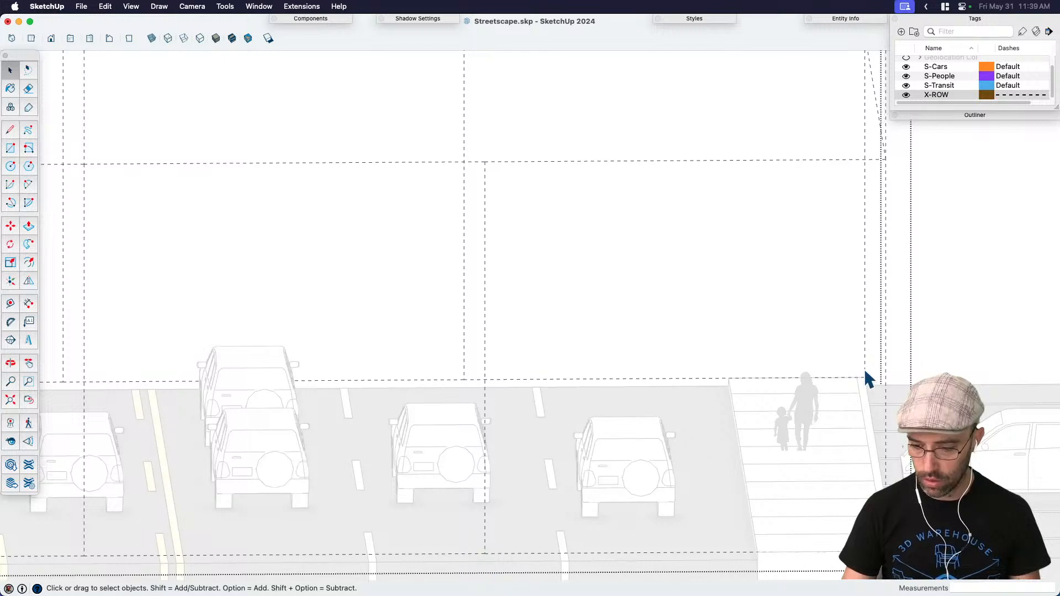
{"action": "left_click", "coordinate": [863, 369]}
{"action": "scroll", "coordinate": [865, 376], "scroll_direction": "up", "scroll_amount": 4}
{"action": "key", "text": "m"}
{"action": "left_click", "coordinate": [866, 383]}
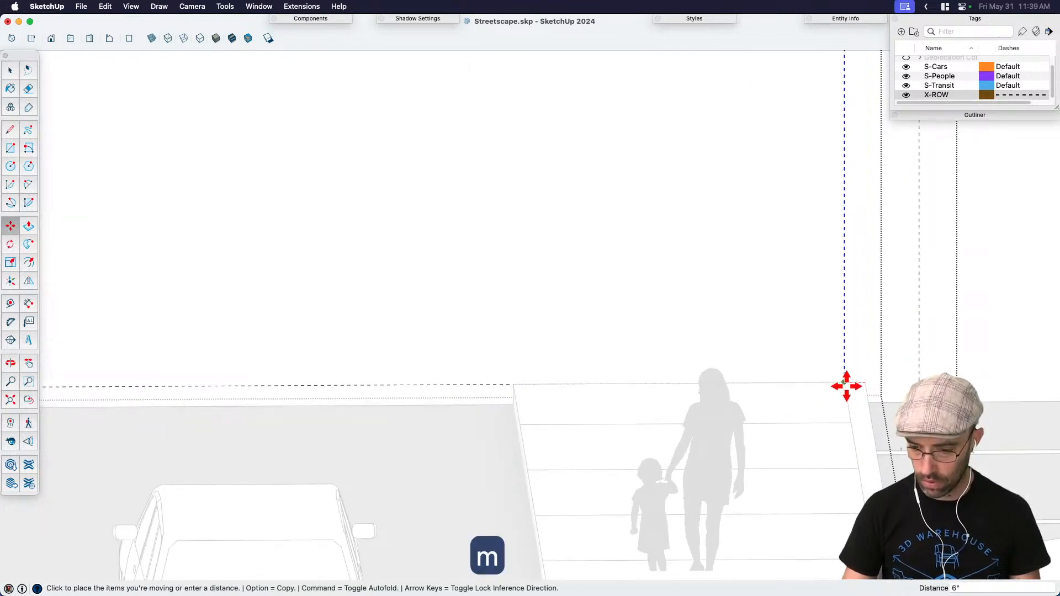
{"action": "left_click", "coordinate": [847, 386]}
{"action": "key", "text": "space"}
{"action": "scroll", "coordinate": [770, 403], "scroll_direction": "down", "scroll_amount": 5}
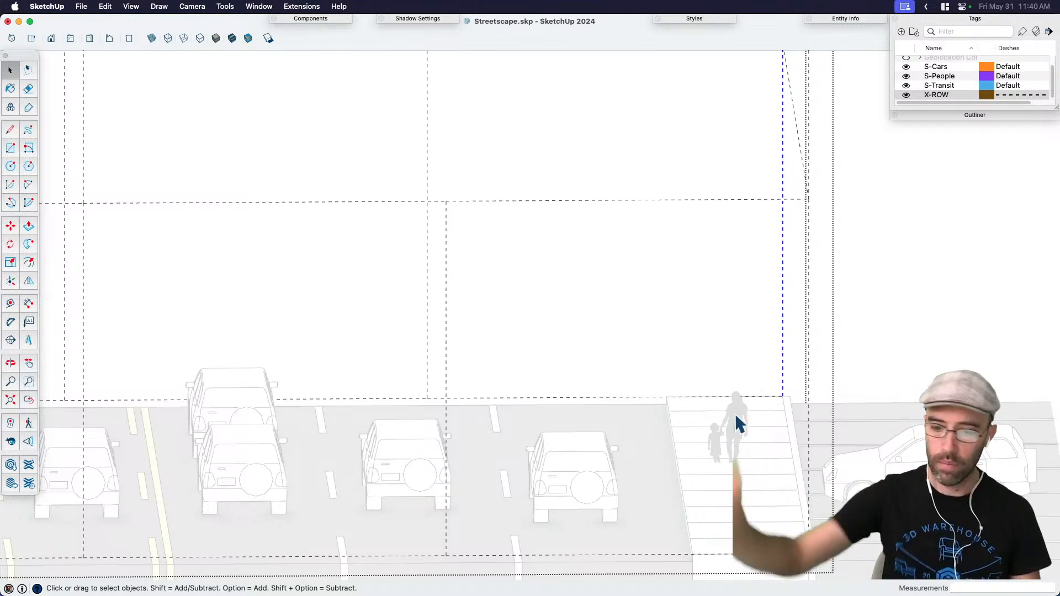
Step: Erase the rear frame's two outer vertical lines, the mid-height connectors to the front frame and the adjoining mid-height end segment
{"action": "scroll", "coordinate": [753, 417], "scroll_direction": "down", "scroll_amount": 4}
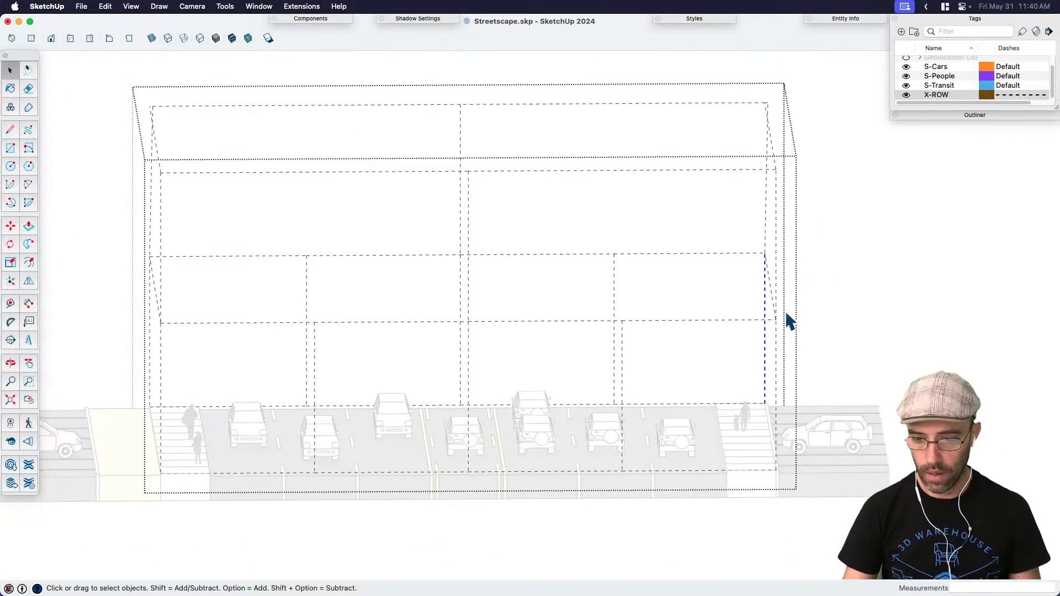
{"action": "middle_click_drag", "start_coordinate": [785, 311], "coordinate": [793, 406]}
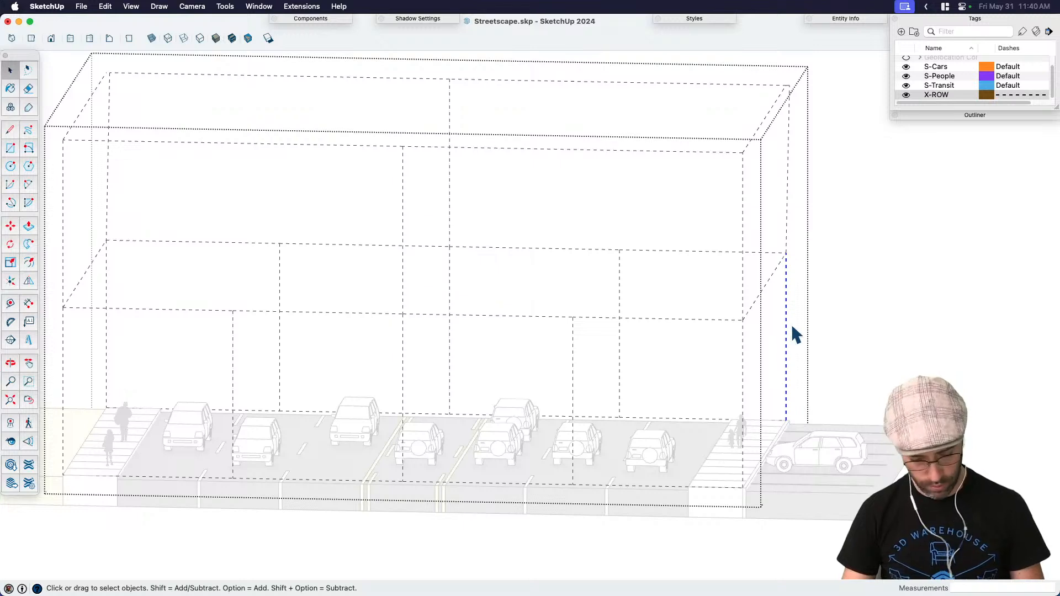
{"action": "key", "text": "e"}
{"action": "mouse_move", "coordinate": [785, 247]}
{"action": "left_mouse_down"}
{"action": "mouse_move", "coordinate": [793, 78]}
{"action": "mouse_move", "coordinate": [813, 119]}
{"action": "left_mouse_up"}
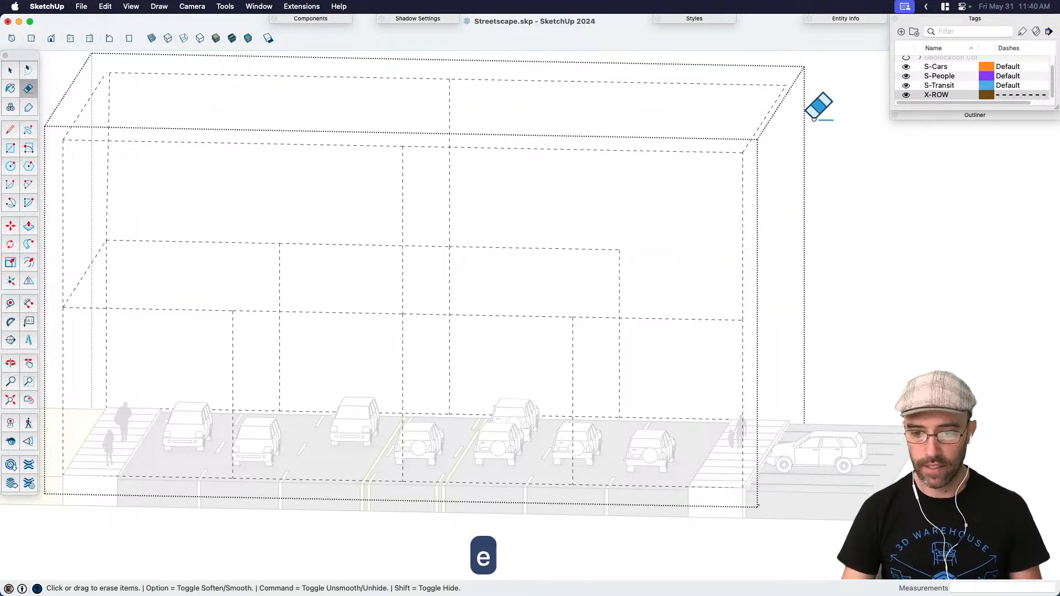
{"action": "scroll", "coordinate": [412, 256], "scroll_direction": "down", "scroll_amount": 2}
{"action": "left_click_drag", "start_coordinate": [177, 256], "coordinate": [185, 232]}
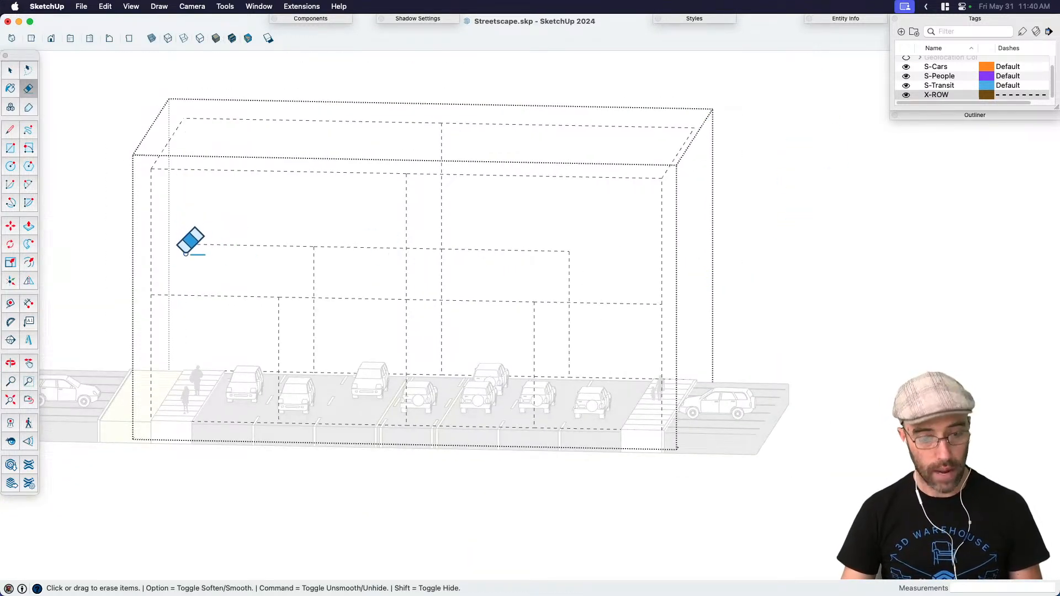
Step: Draw a 50' vertical line up from the rear sidewalk corner beside the planting strip
{"action": "key", "text": "l"}
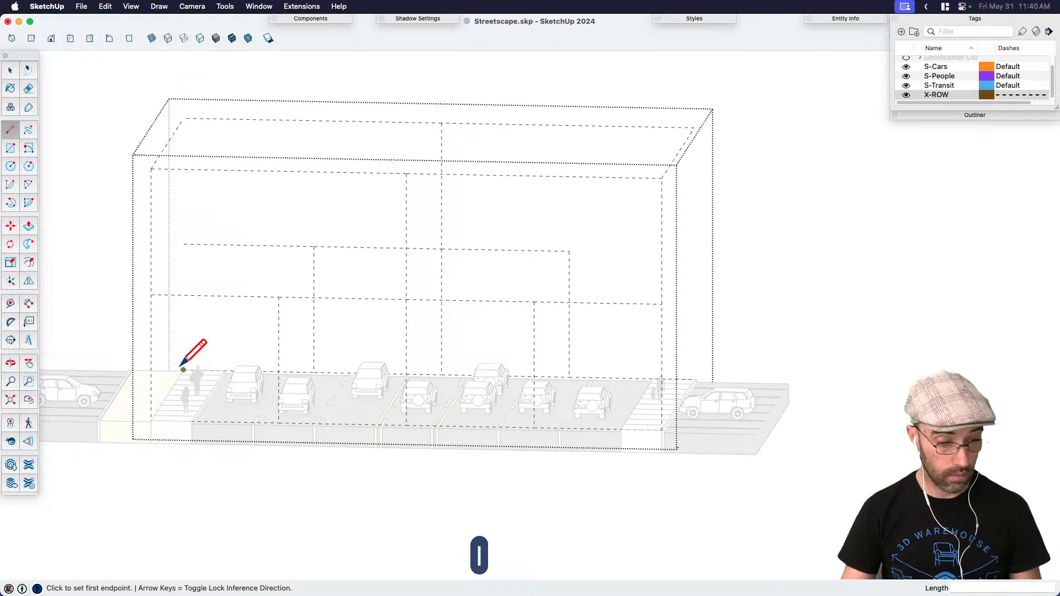
{"action": "left_click", "coordinate": [183, 369]}
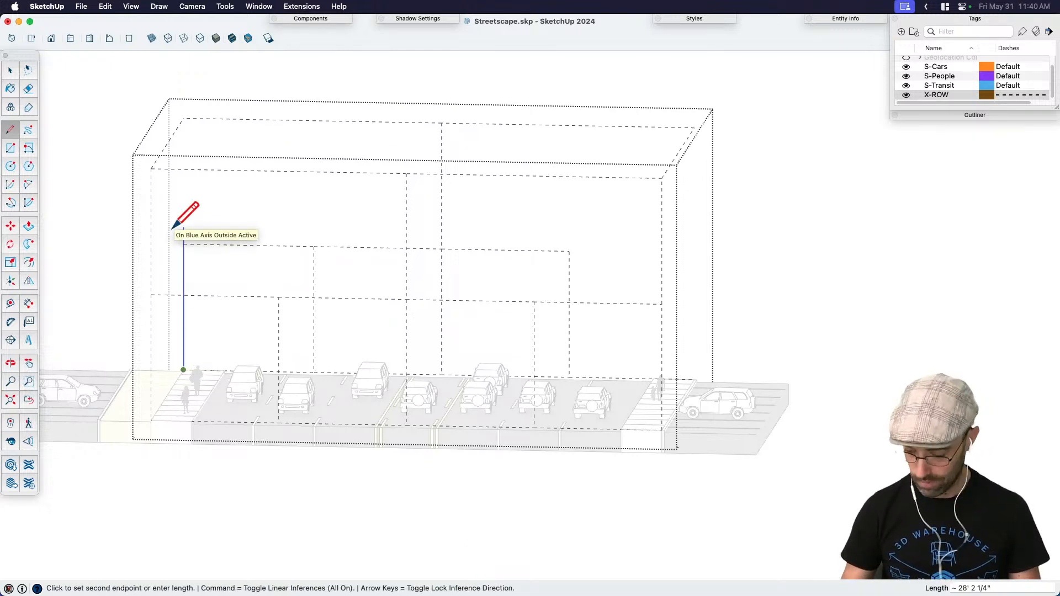
{"action": "type", "text": "50'"}
{"action": "key", "text": "Return"}
{"action": "key", "text": "space"}
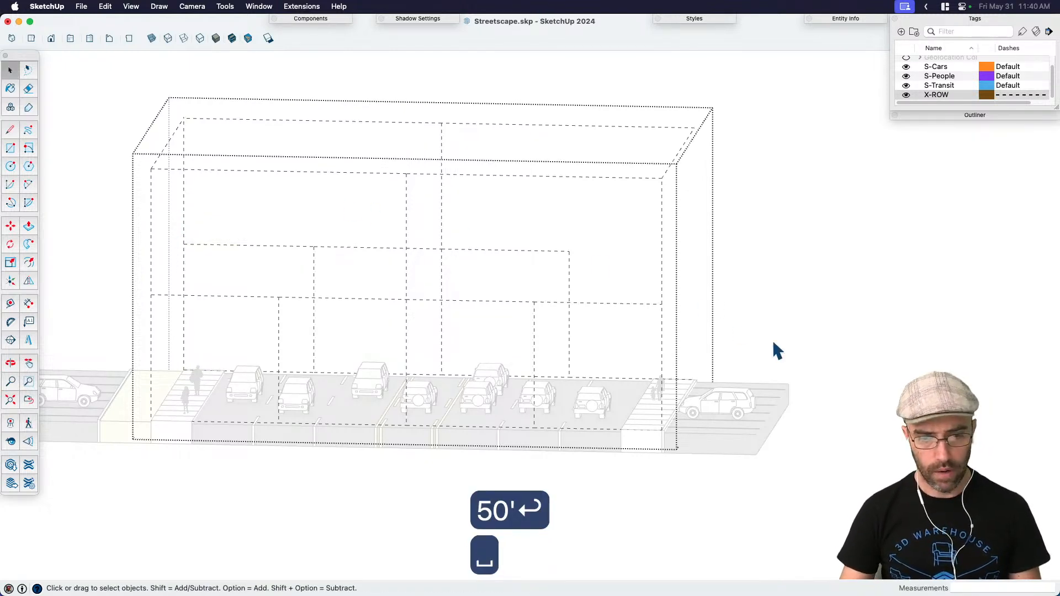
{"action": "key", "text": "super+z"}
Step: Draw a matching 50' vertical line up from the rear corner of the opposite sidewalk
{"action": "double_click", "coordinate": [662, 227]}
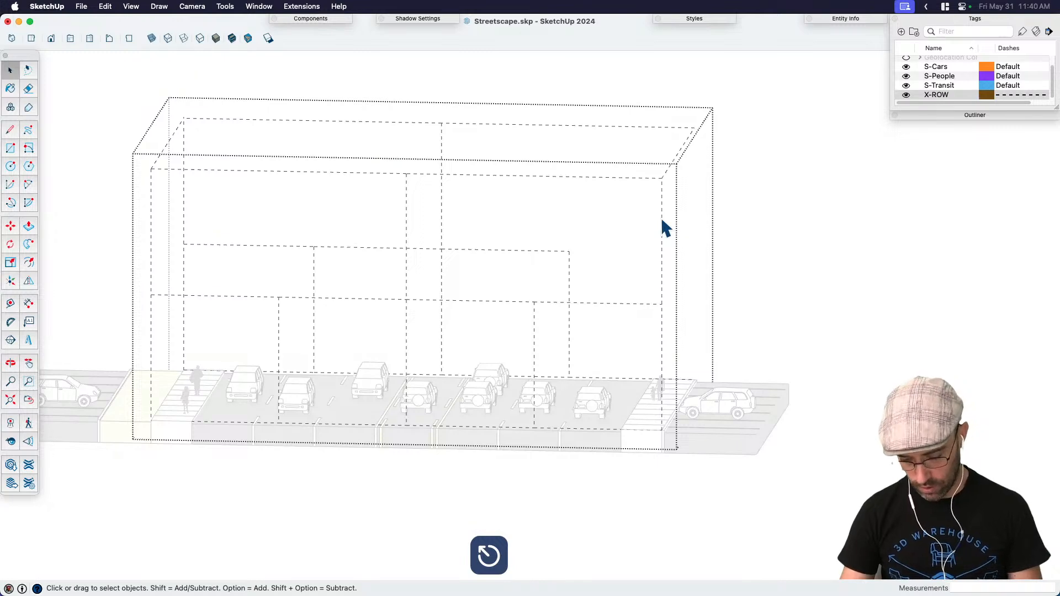
{"action": "key", "text": "l"}
{"action": "scroll", "coordinate": [694, 371], "scroll_direction": "up", "scroll_amount": 5}
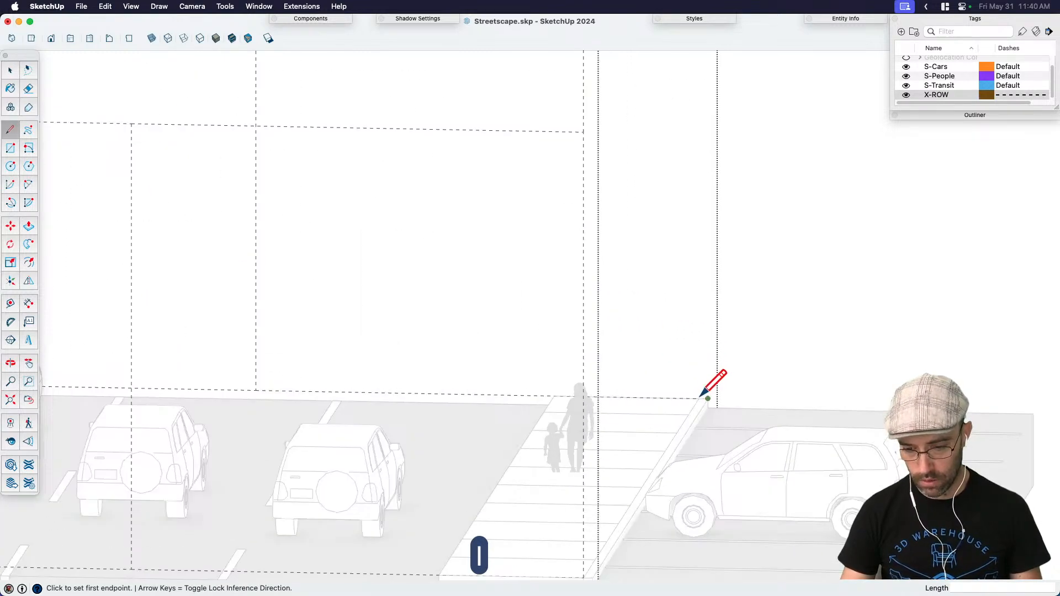
{"action": "key", "text": "super+z"}
{"action": "left_click", "coordinate": [699, 398]}
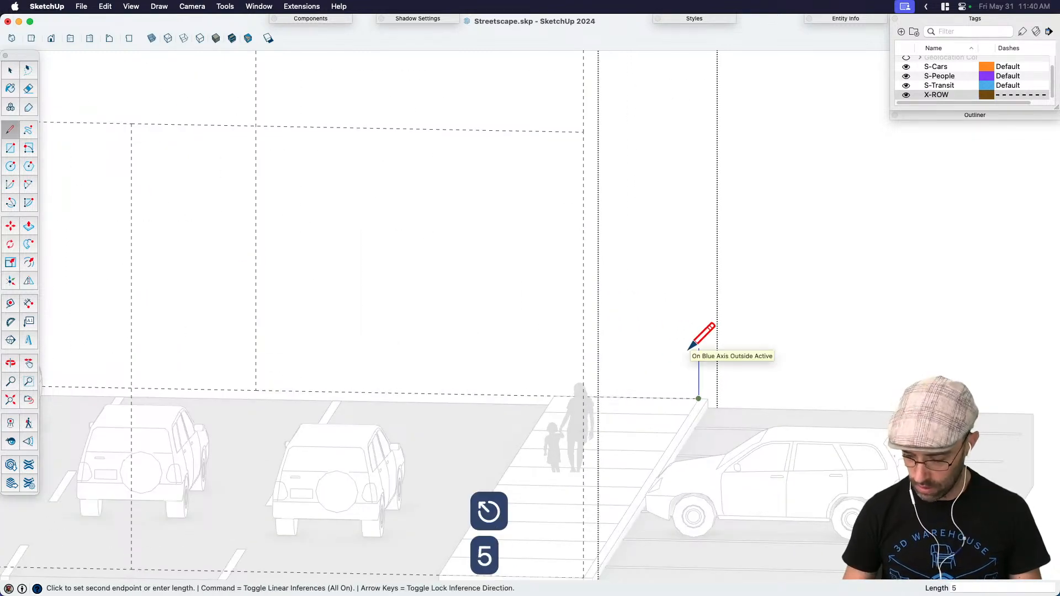
{"action": "type", "text": "50'"}
{"action": "key", "text": "Return"}
{"action": "key", "text": "space"}
{"action": "scroll", "coordinate": [771, 340], "scroll_direction": "down", "scroll_amount": 3}
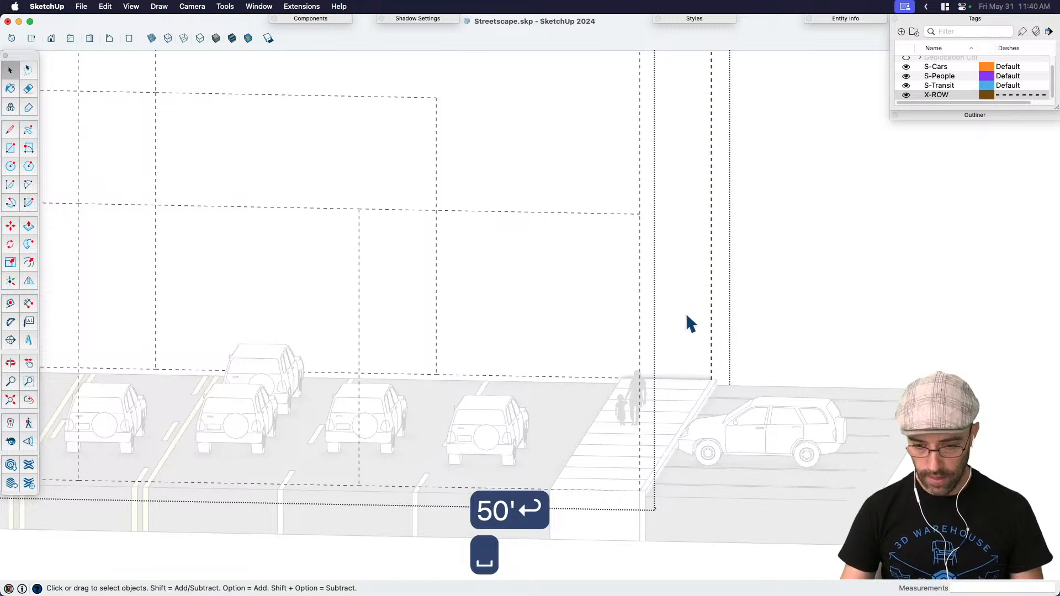
{"action": "key", "text": "BackSpace"}
{"action": "scroll", "coordinate": [608, 326], "scroll_direction": "down", "scroll_amount": 2}
{"action": "scroll", "coordinate": [790, 325], "scroll_direction": "down", "scroll_amount": 3}
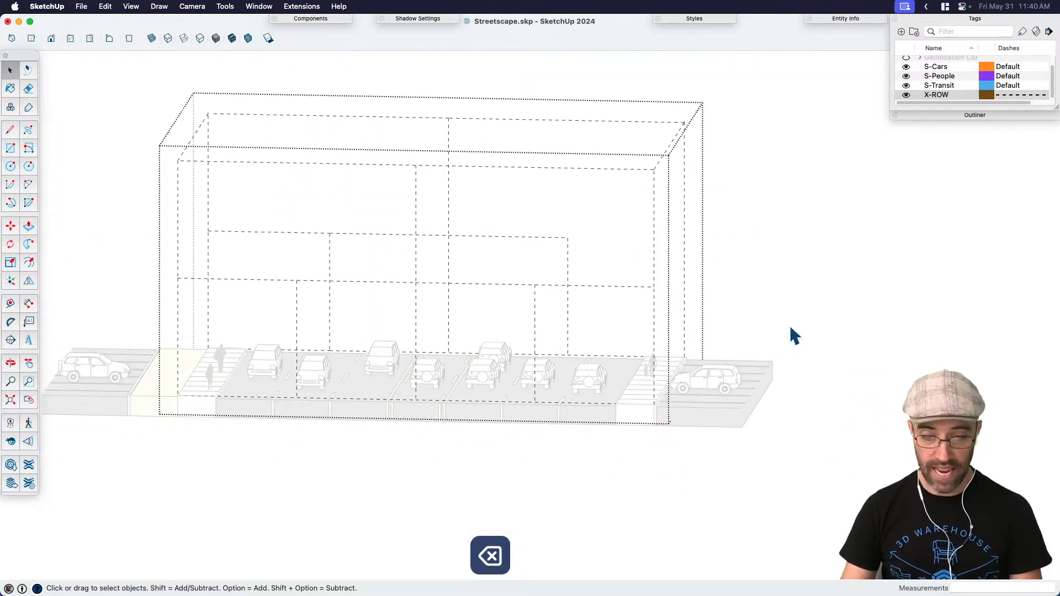
Step: Switch the camera to perspective, delete the face spanning the dashed frame inside the outline group, and leave the group
{"action": "middle_click_drag", "start_coordinate": [790, 324], "coordinate": [490, 409]}
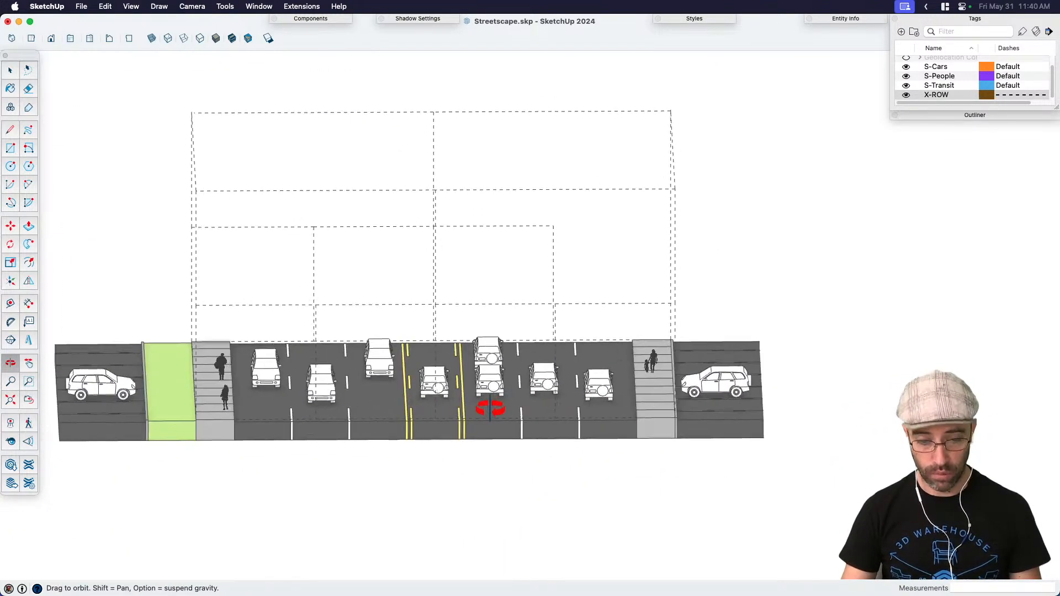
{"action": "key", "text": "shift+c"}
{"action": "middle_click_drag", "start_coordinate": [692, 468], "coordinate": [552, 288]}
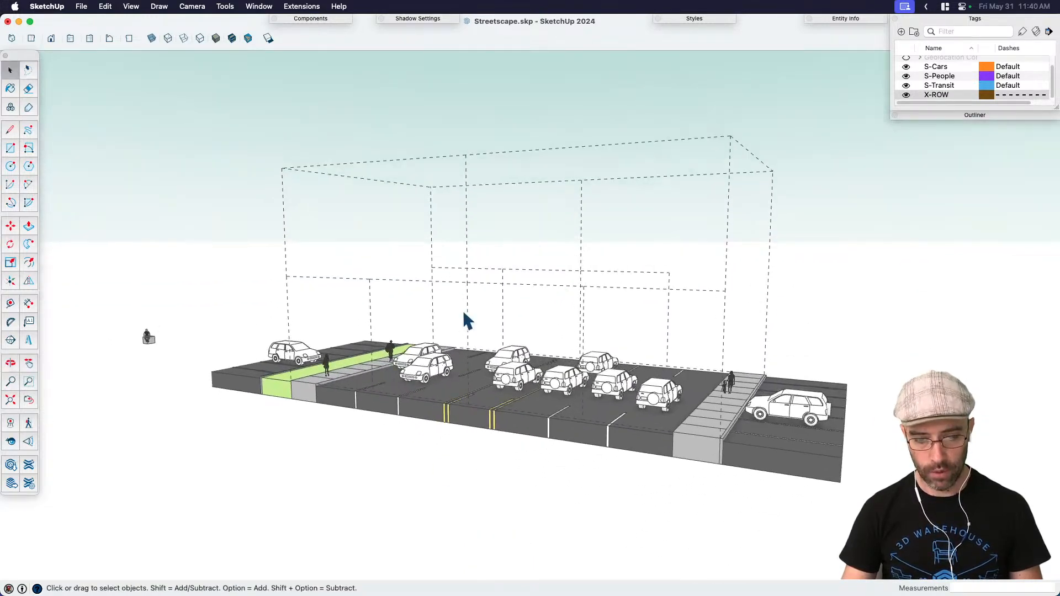
{"action": "double_click", "coordinate": [490, 319]}
{"action": "left_click", "coordinate": [488, 312]}
{"action": "key", "text": "BackSpace"}
{"action": "left_click", "coordinate": [866, 283]}
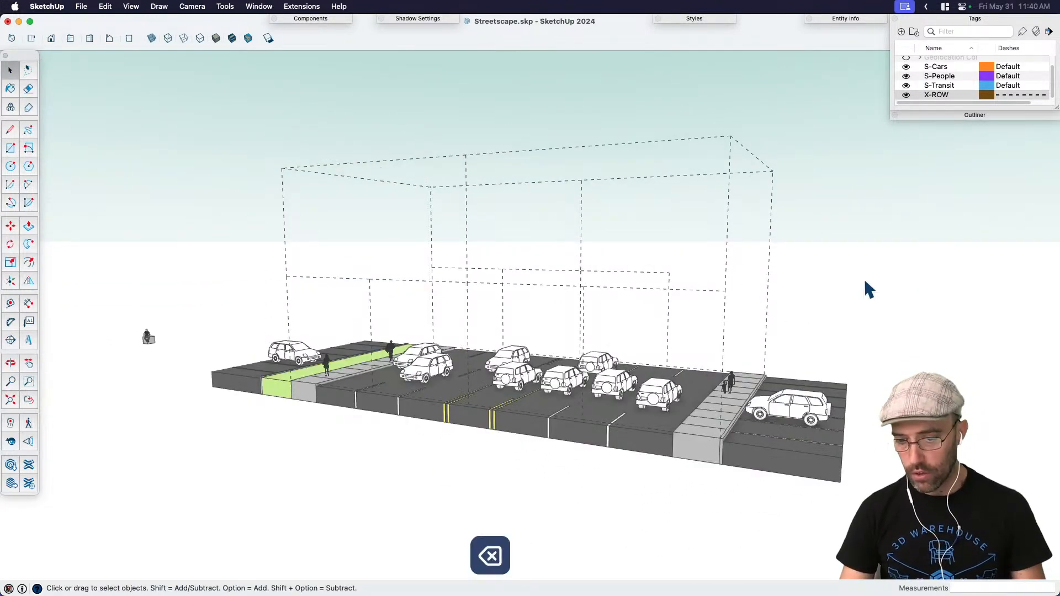
Step: Hide the X-ROW tag and enlarge the tag list so that all tags fit in it
{"action": "left_click", "coordinate": [907, 95]}
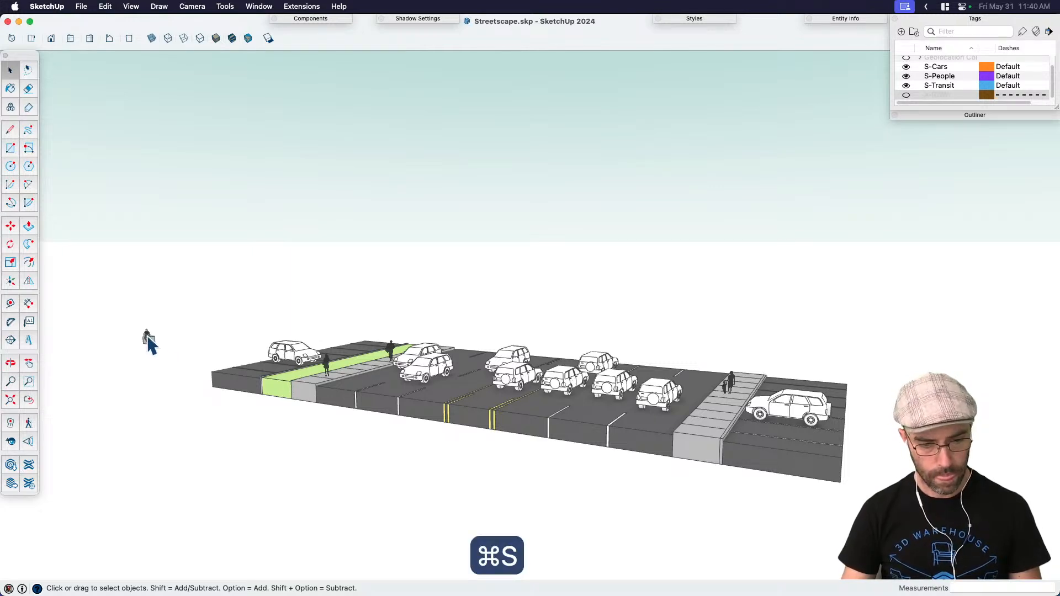
{"action": "middle_click_drag", "start_coordinate": [596, 414], "coordinate": [596, 481]}
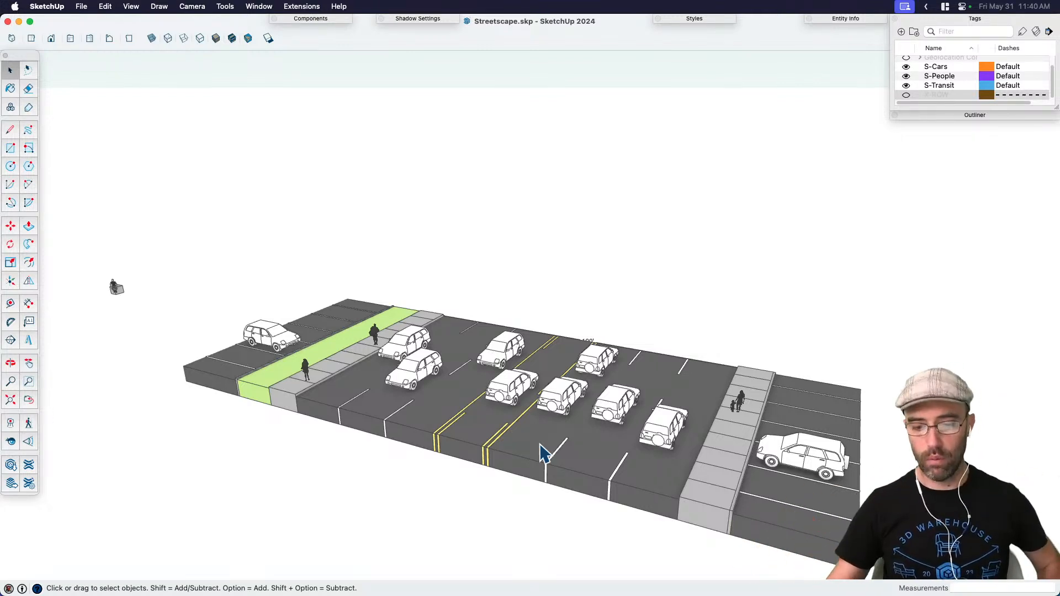
{"action": "key", "text": "h"}
{"action": "middle_click_drag", "start_coordinate": [569, 422], "coordinate": [457, 386]}
{"action": "key", "text": "space"}
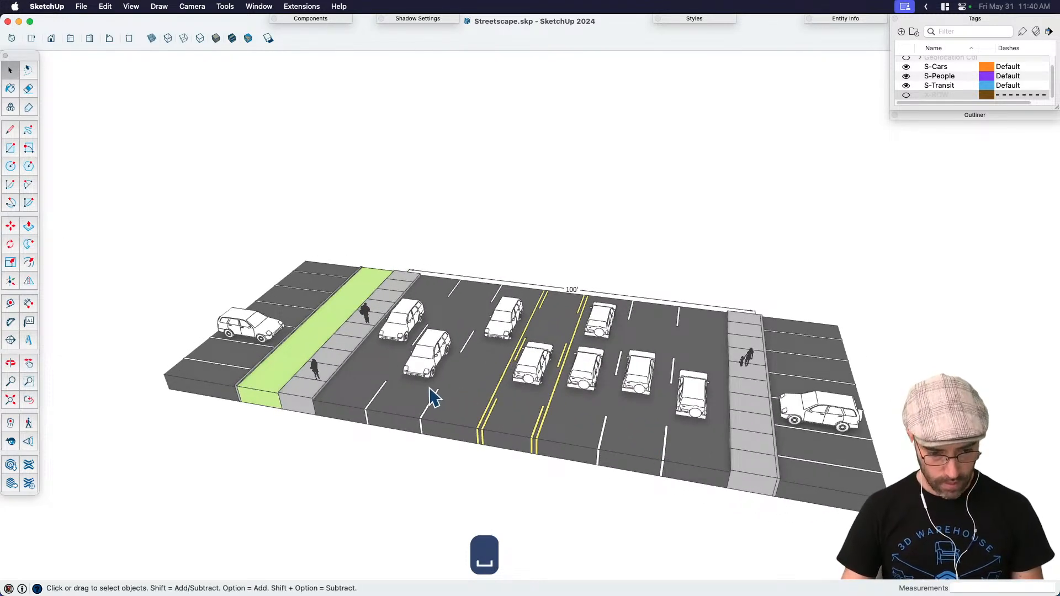
{"action": "left_click", "coordinate": [348, 376]}
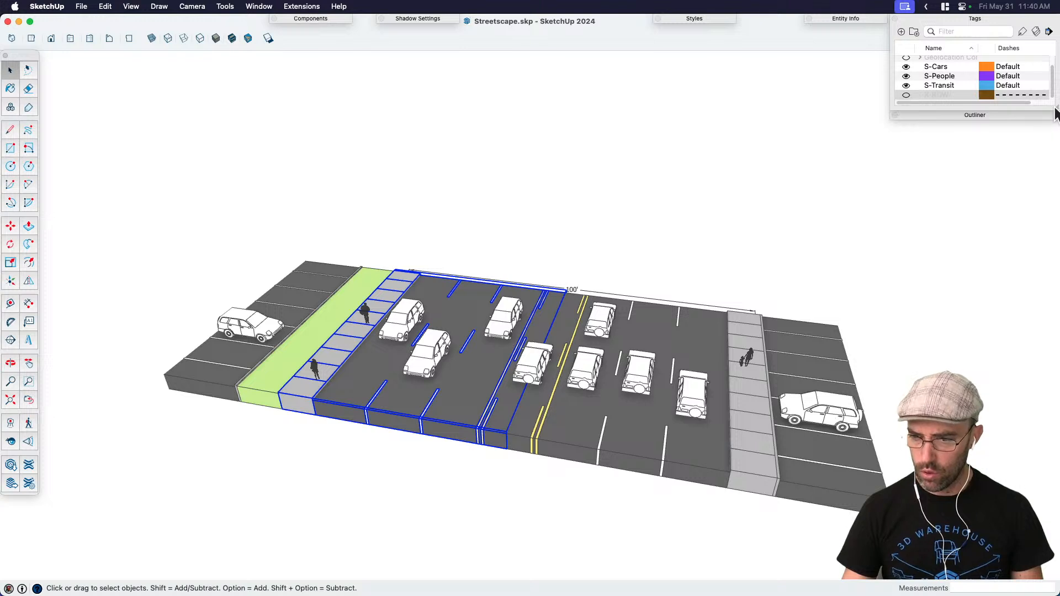
{"action": "left_click_drag", "start_coordinate": [1056, 114], "coordinate": [1055, 197]}
Step: Group the street pieces together: the roadway halves, both sidewalks, the planting strip and the parking areas at both ends
{"action": "left_click", "coordinate": [718, 257]}
{"action": "left_click", "coordinate": [354, 312]}
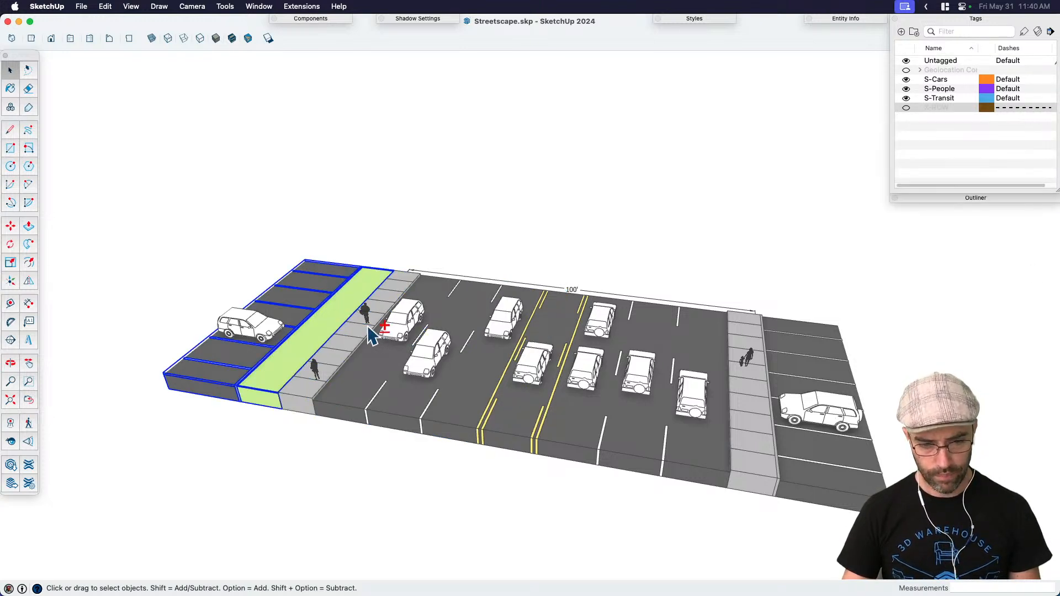
{"action": "left_click", "coordinate": [407, 375], "text": "shift"}
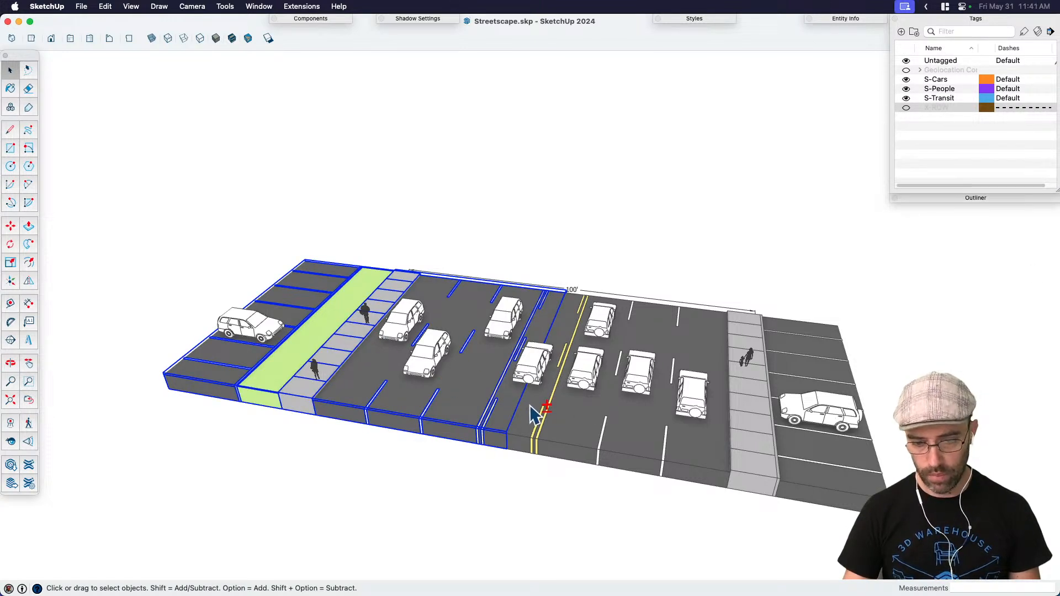
{"action": "left_click", "coordinate": [737, 431], "text": "shift"}
{"action": "left_click", "coordinate": [804, 456], "text": "shift"}
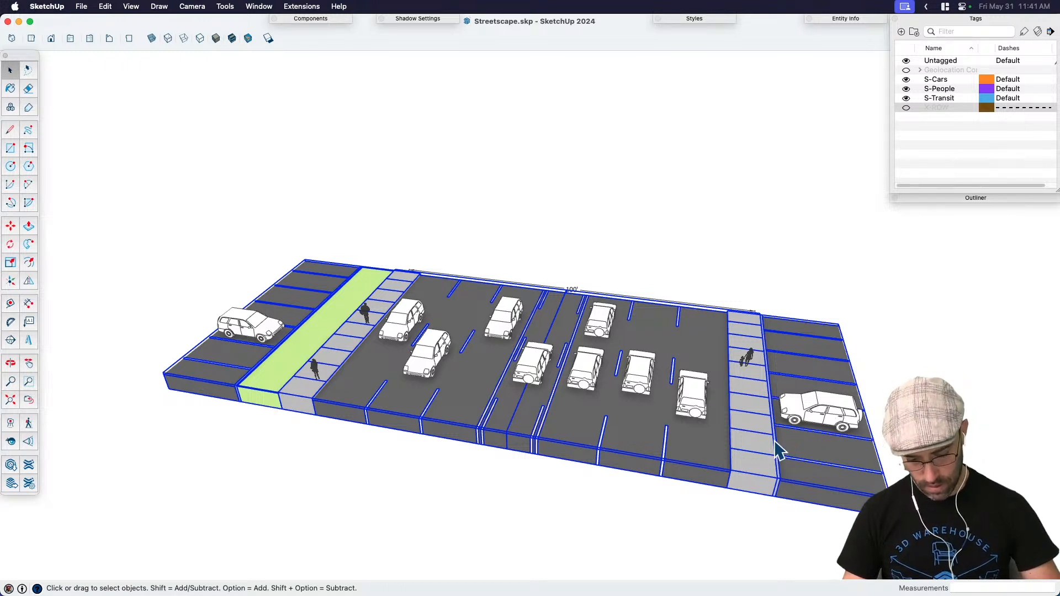
{"action": "key", "text": "super+g"}
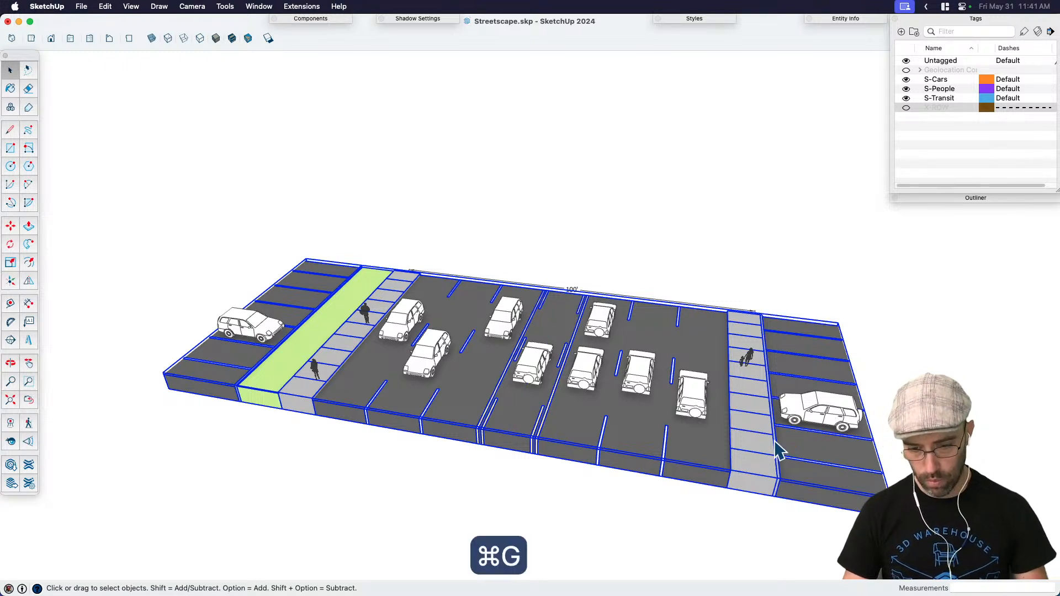
Step: Add a new tag named S-Ext
{"action": "left_click", "coordinate": [903, 31]}
{"action": "type", "text": "s-E"}
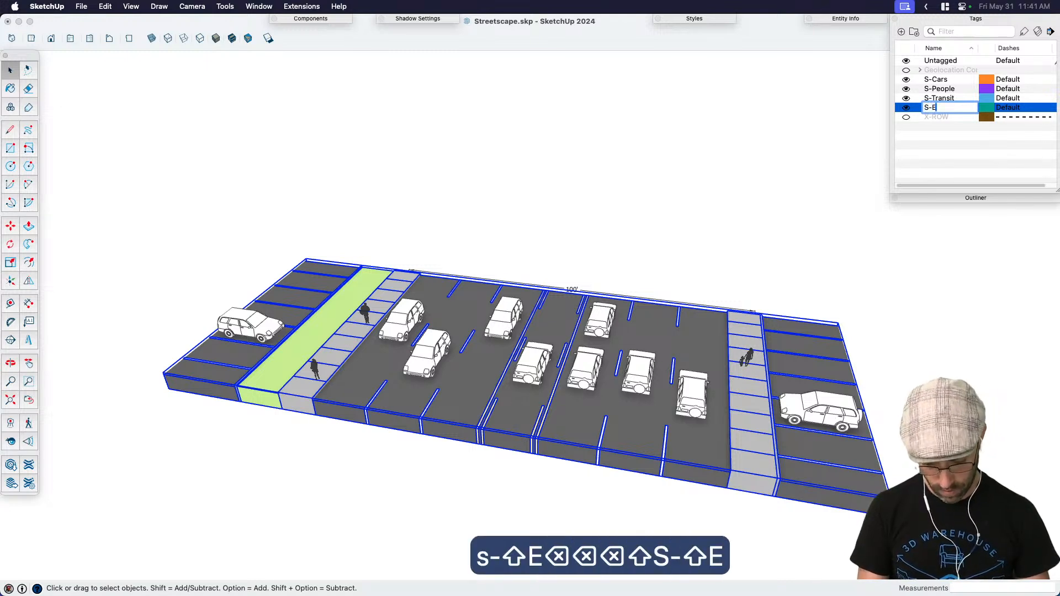
{"action": "type", "text": "S-Ext"}
{"action": "key", "text": "Return"}
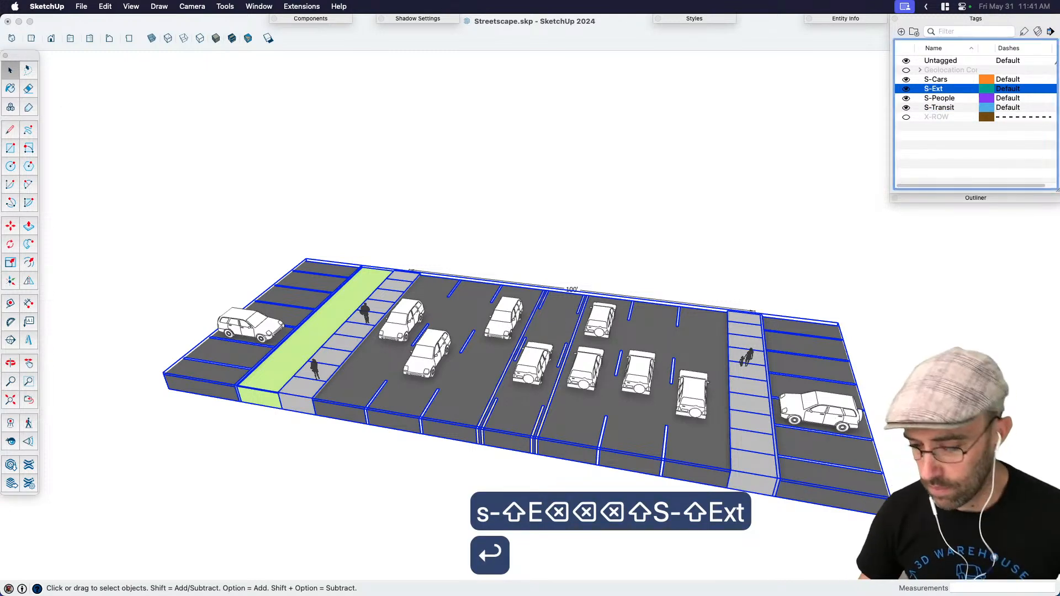
Step: Assign the S-Ext tag to the selected street group
{"action": "left_click", "coordinate": [859, 19]}
{"action": "left_click", "coordinate": [872, 57]}
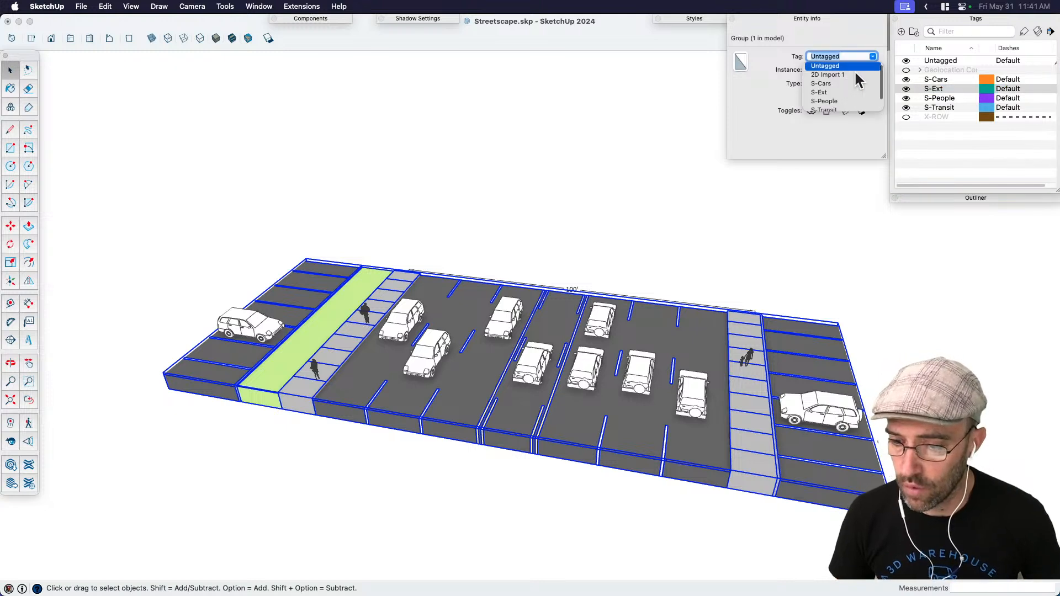
{"action": "left_click", "coordinate": [819, 93]}
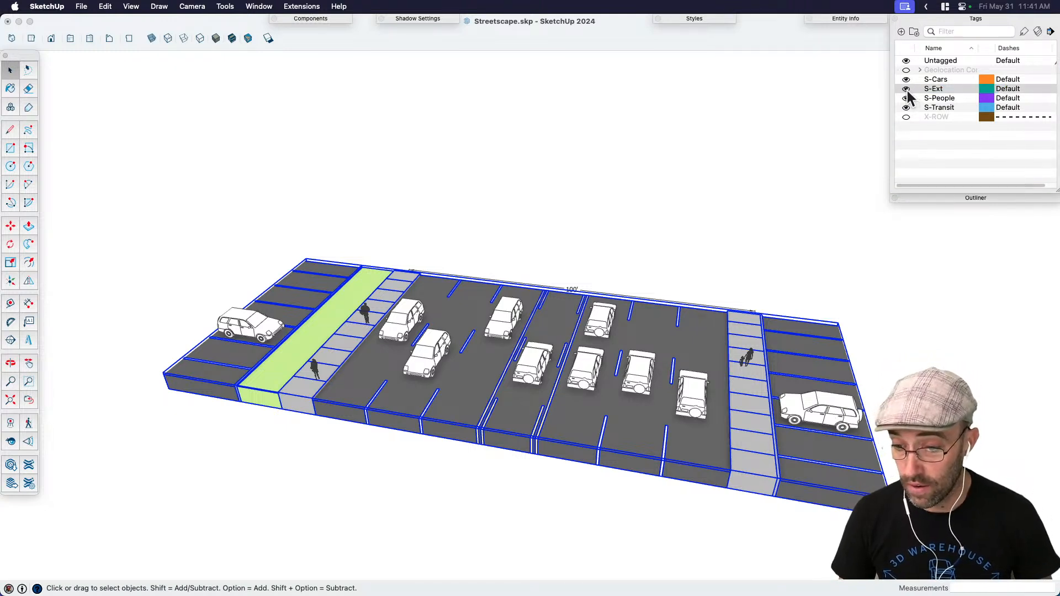
Step: Rename the S-Ext tag to S-Exst
{"action": "double_click", "coordinate": [938, 89]}
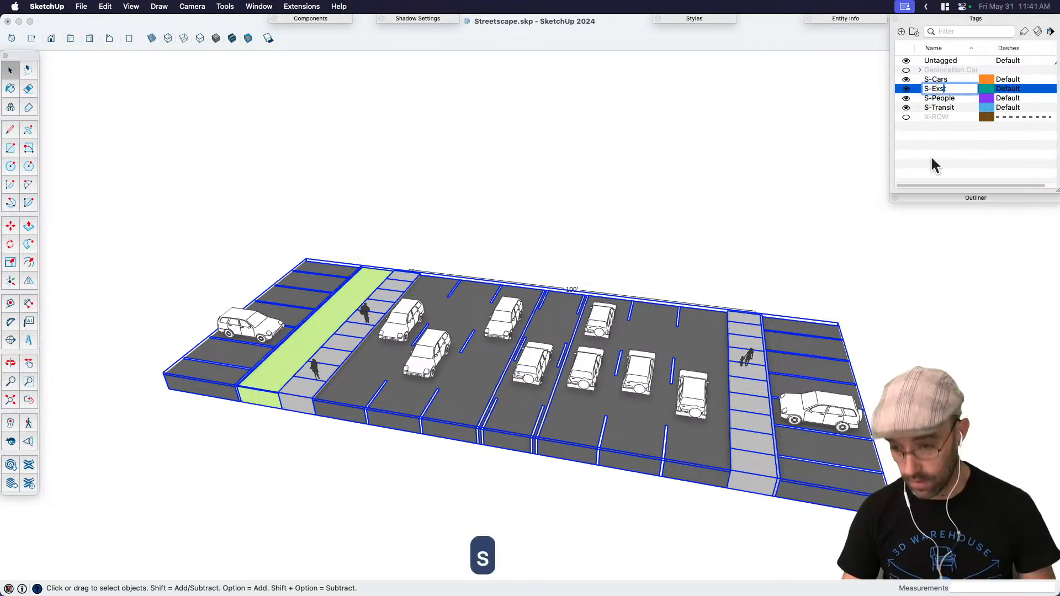
{"action": "left_click", "coordinate": [906, 88]}
{"action": "left_click", "coordinate": [907, 89]}
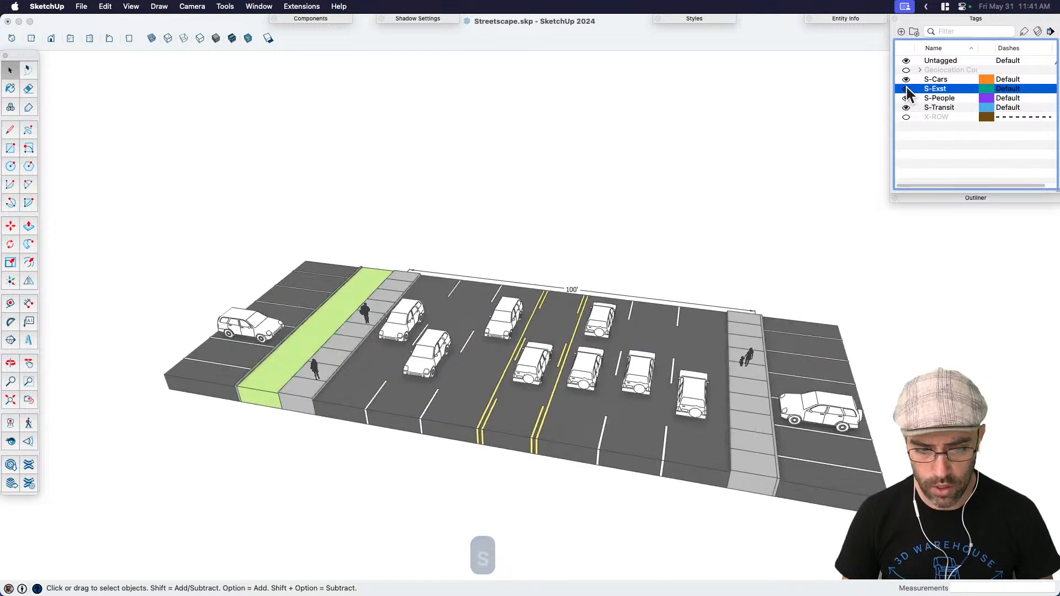
Step: Hide the S-Exst tag and delete the stray loose lines left around the roadway half beside the 100' dimension
{"action": "left_click", "coordinate": [906, 88]}
{"action": "left_click", "coordinate": [907, 88]}
{"action": "left_click", "coordinate": [907, 89]}
{"action": "left_click", "coordinate": [729, 319]}
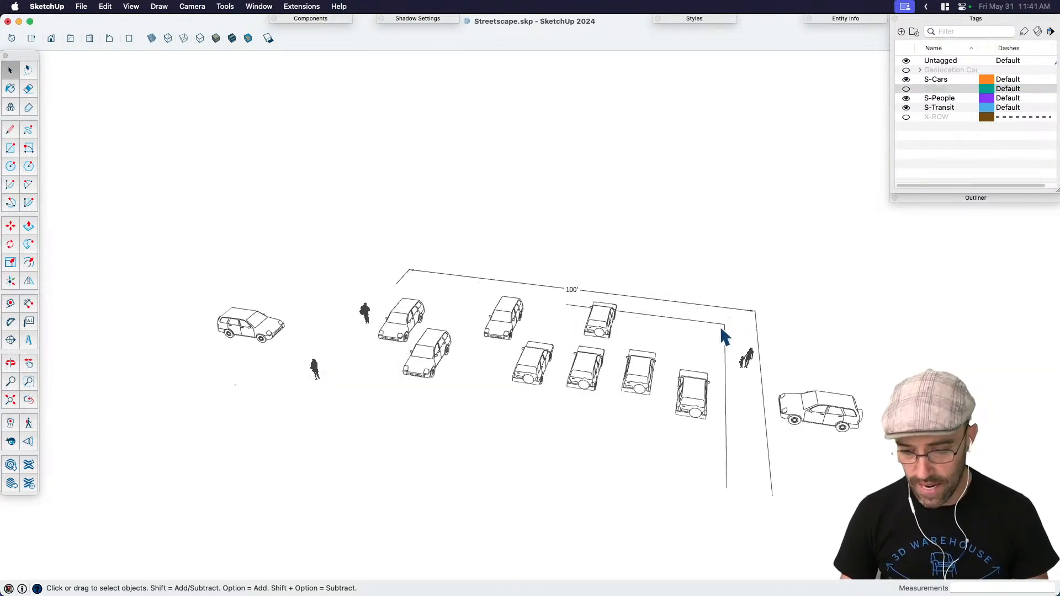
{"action": "key", "text": "BackSpace"}
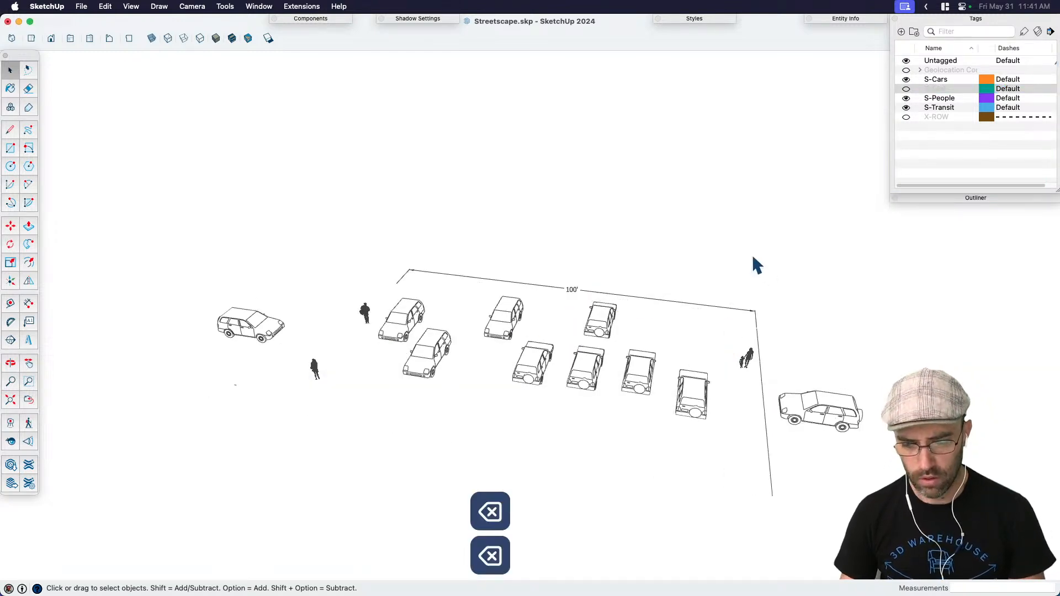
Step: Copy the eight roadway cars and the parked car at the planting-strip end, and delete the originals from the model's top level
{"action": "middle_click_drag", "start_coordinate": [756, 265], "coordinate": [537, 376]}
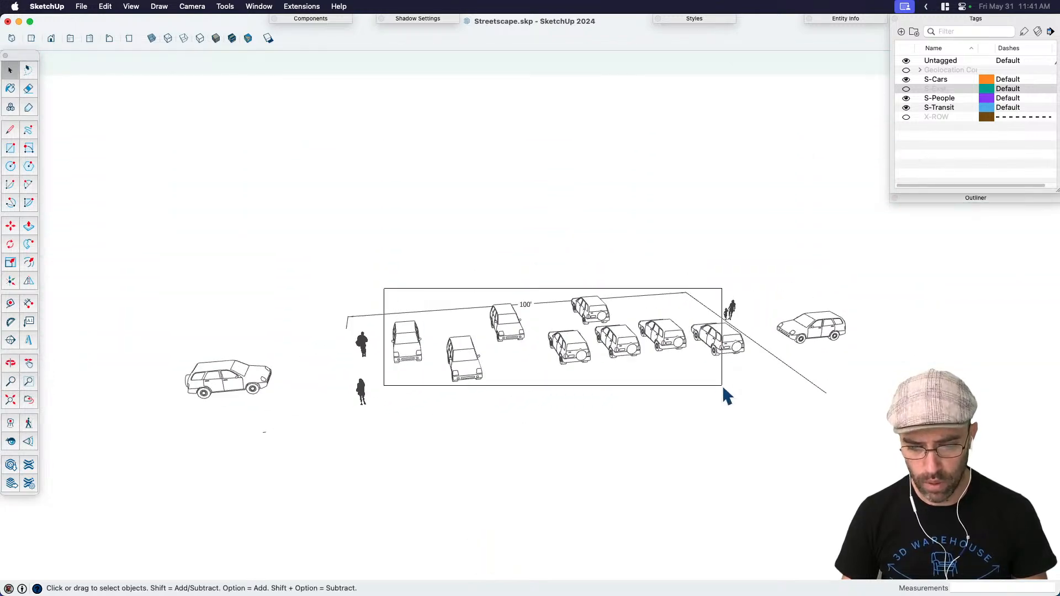
{"action": "left_click_drag", "start_coordinate": [723, 385], "coordinate": [721, 387]}
{"action": "middle_click_drag", "start_coordinate": [721, 386], "coordinate": [702, 366]}
{"action": "left_click", "coordinate": [702, 364]}
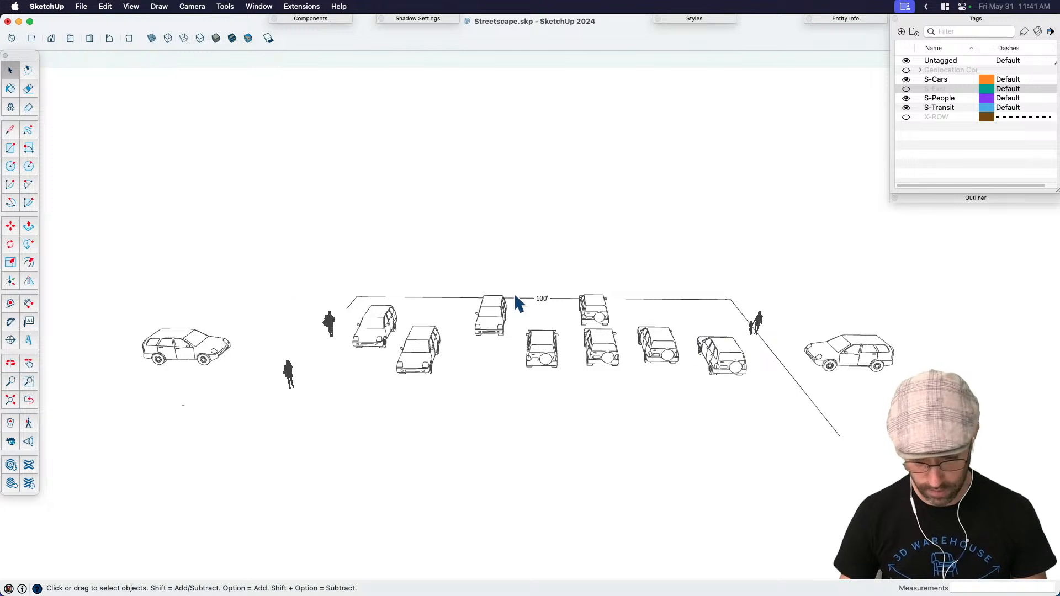
{"action": "left_click", "coordinate": [208, 356]}
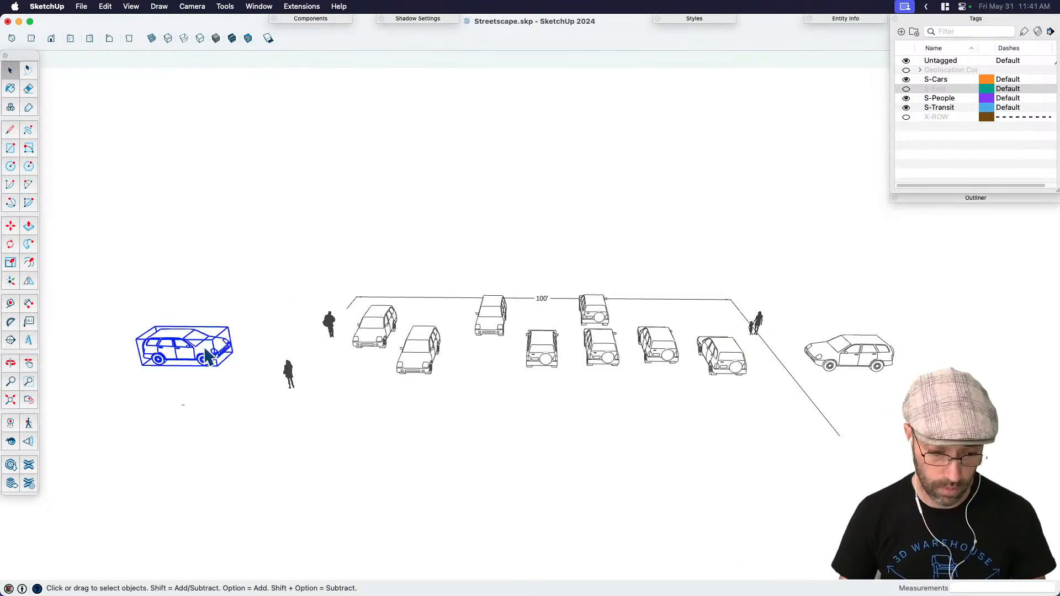
{"action": "left_click", "coordinate": [542, 349], "text": "shift"}
{"action": "left_click", "coordinate": [602, 349], "text": "shift"}
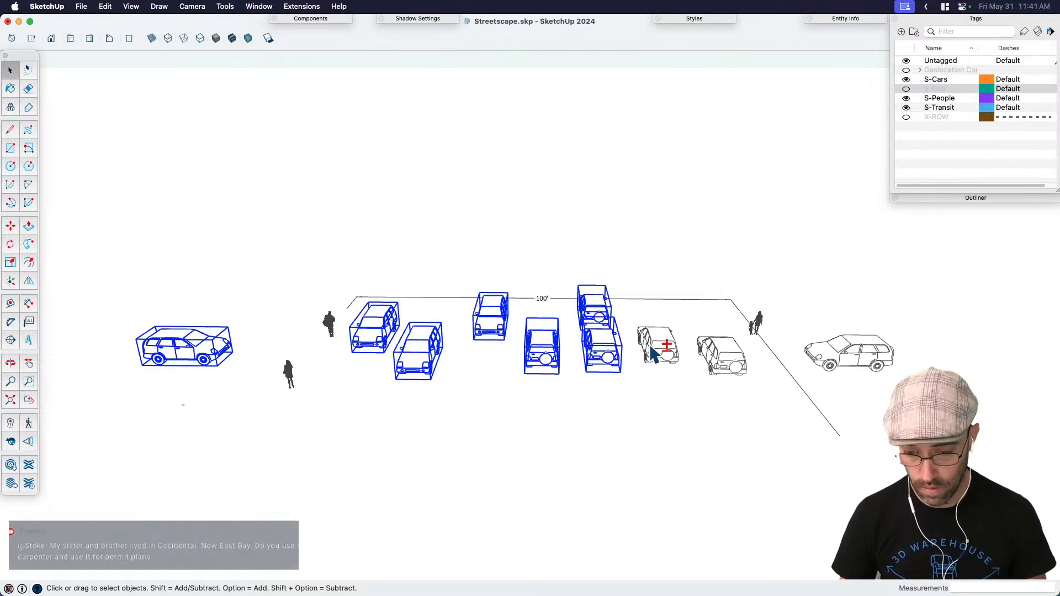
{"action": "left_click", "coordinate": [657, 347], "text": "shift"}
{"action": "left_click", "coordinate": [723, 365], "text": "shift"}
{"action": "key", "text": "super+c"}
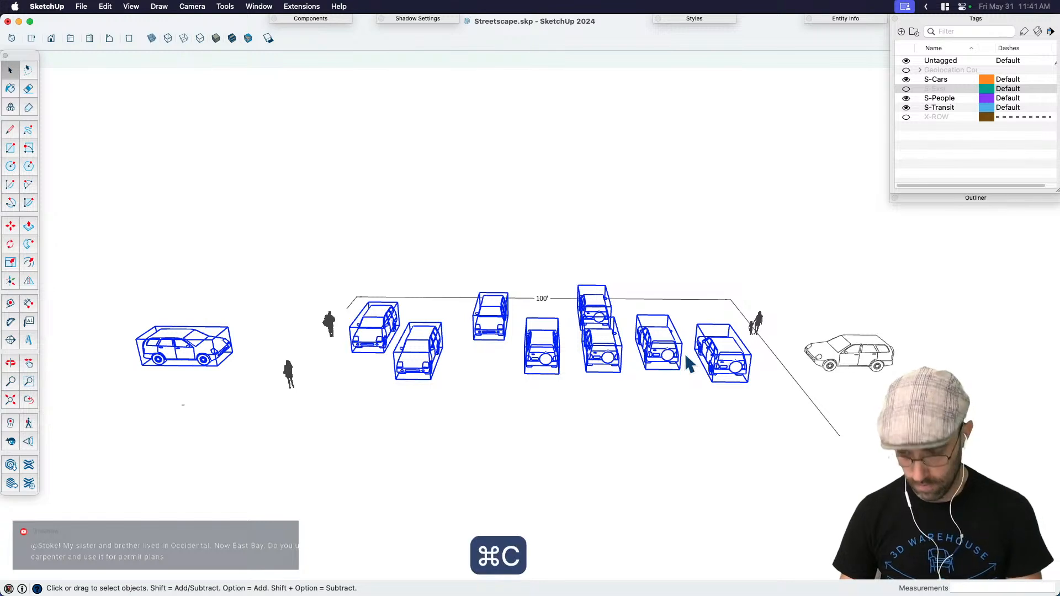
{"action": "key", "text": "BackSpace"}
Step: Show the S-Exst tag and paste the copied cars in place inside the street group, closing the group when done
{"action": "left_click", "coordinate": [906, 88]}
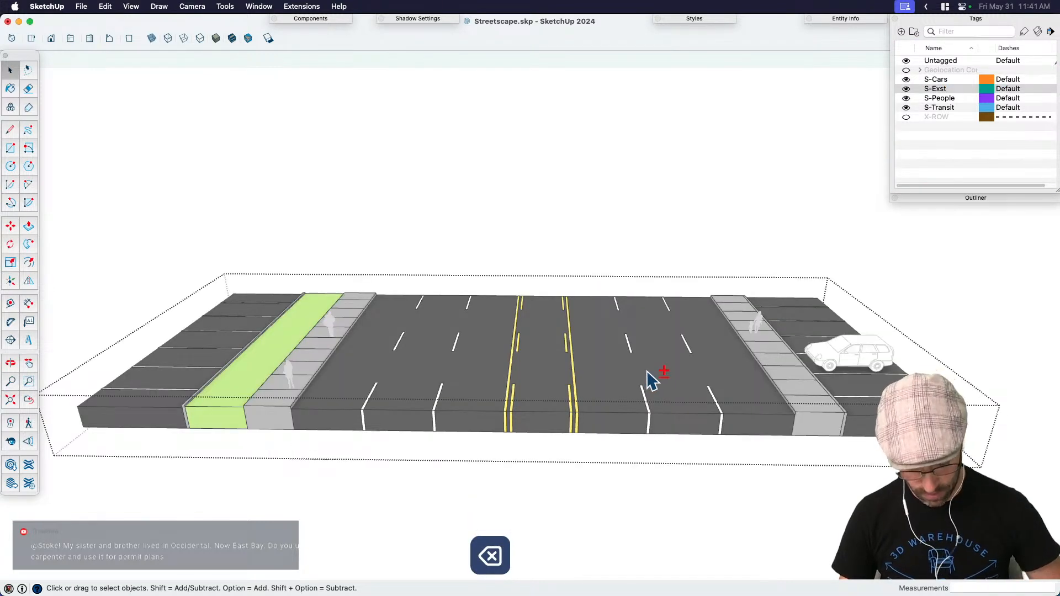
{"action": "key", "text": "shift+v"}
{"action": "left_click", "coordinate": [717, 192]}
{"action": "left_click", "coordinate": [675, 368]}
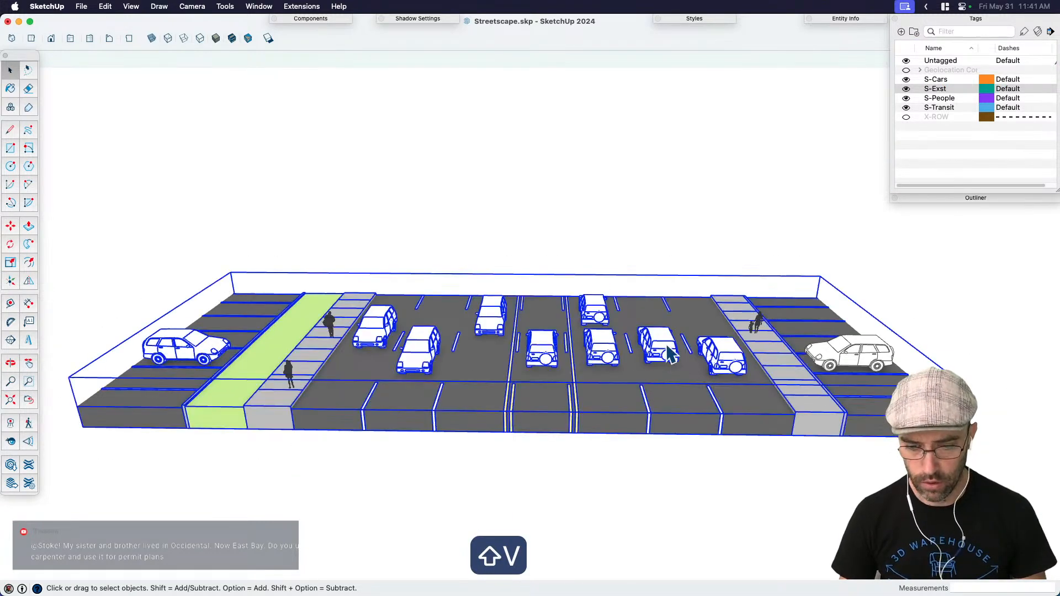
{"action": "left_click", "coordinate": [757, 193]}
Step: Hide the S-Exst tag and show the X-ROW tag
{"action": "left_click", "coordinate": [906, 89]}
{"action": "left_click", "coordinate": [906, 89]}
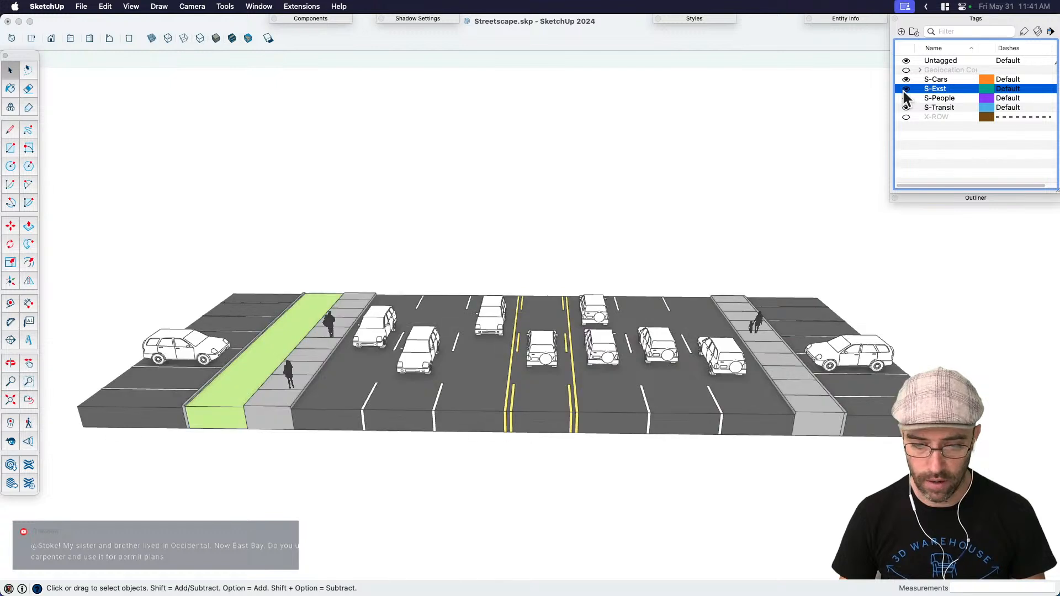
{"action": "left_click", "coordinate": [906, 89]}
{"action": "left_click", "coordinate": [906, 118]}
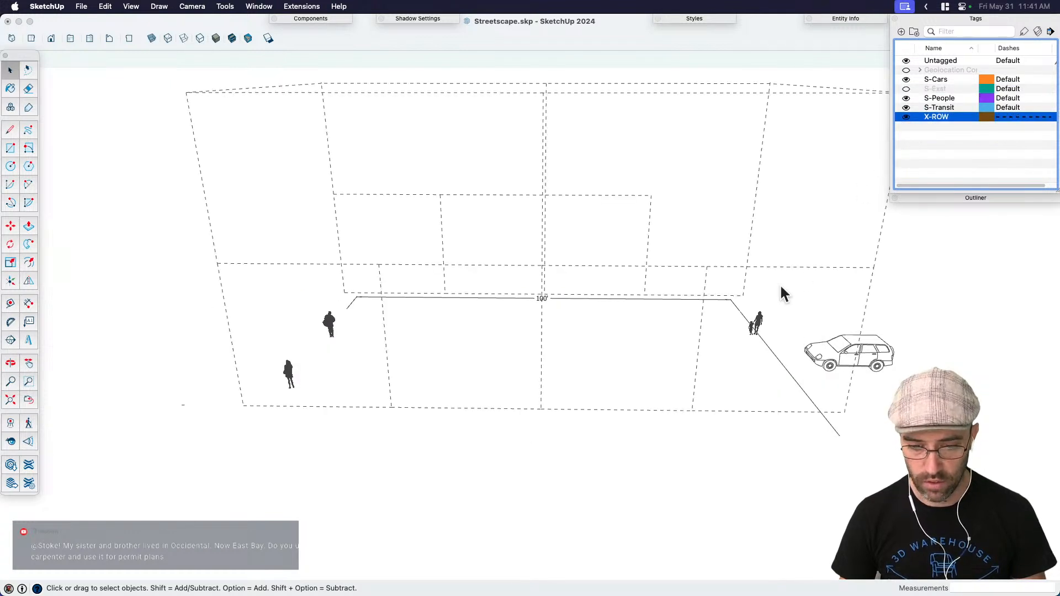
Step: Delete the loose line beside the pedestrians and the 100' dimension
{"action": "left_click", "coordinate": [743, 311]}
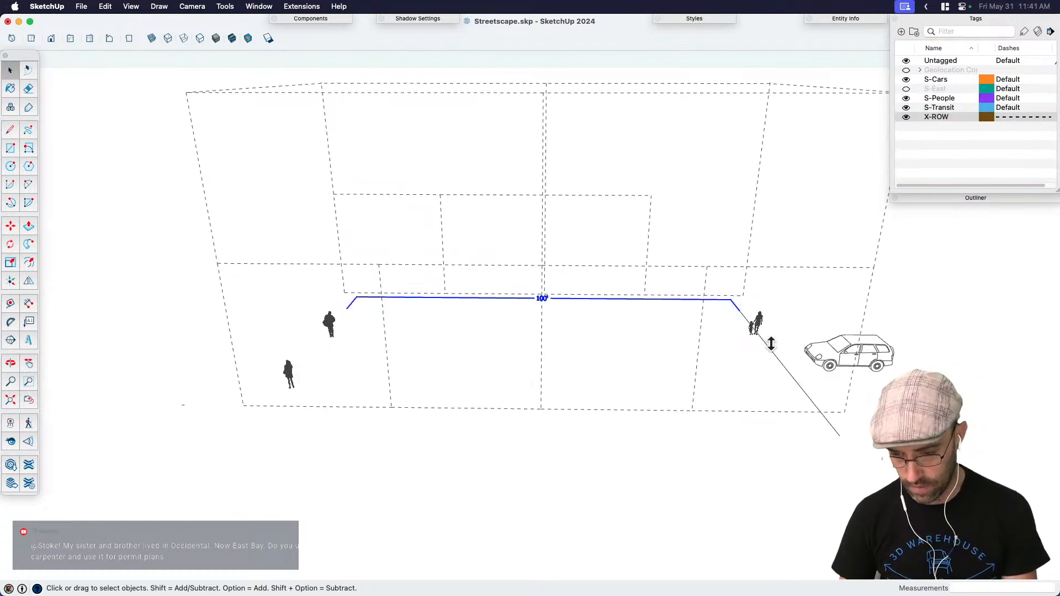
{"action": "key", "text": "BackSpace"}
{"action": "left_click", "coordinate": [733, 307]}
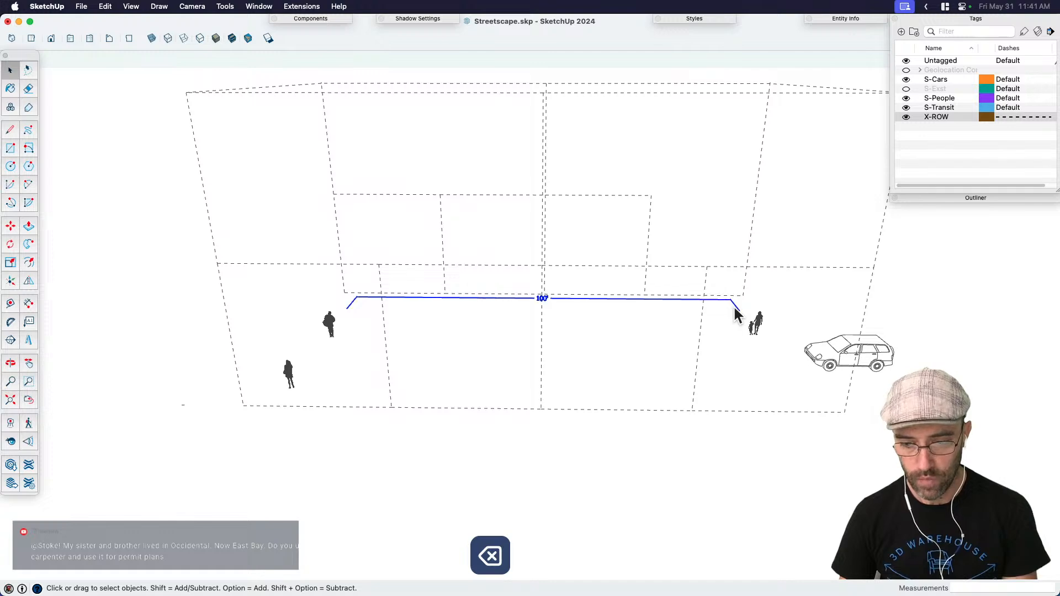
{"action": "key", "text": "BackSpace"}
Step: Open the dashed right-of-way group and erase the edges of its tall upper volume
{"action": "mouse_move", "coordinate": [741, 332]}
{"action": "middle_mouse_down"}
{"action": "mouse_move", "coordinate": [639, 360]}
{"action": "mouse_move", "coordinate": [656, 370]}
{"action": "mouse_move", "coordinate": [678, 266]}
{"action": "mouse_move", "coordinate": [680, 274]}
{"action": "mouse_move", "coordinate": [627, 260]}
{"action": "mouse_move", "coordinate": [680, 251]}
{"action": "middle_mouse_up"}
{"action": "double_click", "coordinate": [678, 268]}
{"action": "key", "text": "e"}
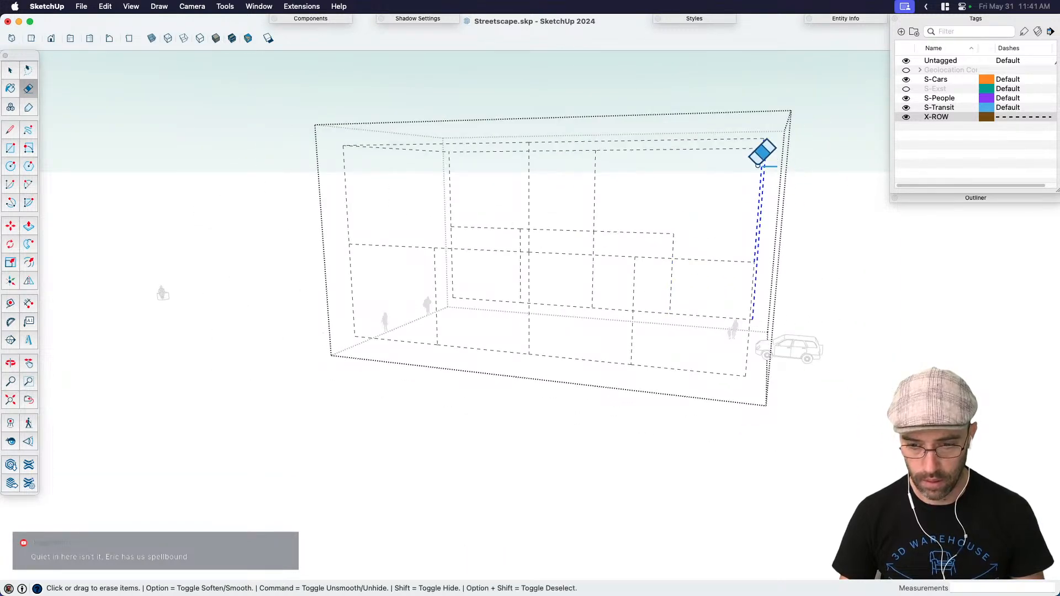
{"action": "mouse_move", "coordinate": [758, 165]}
{"action": "left_mouse_down"}
{"action": "mouse_move", "coordinate": [679, 145]}
{"action": "mouse_move", "coordinate": [407, 158]}
{"action": "mouse_move", "coordinate": [338, 151]}
{"action": "left_mouse_up"}
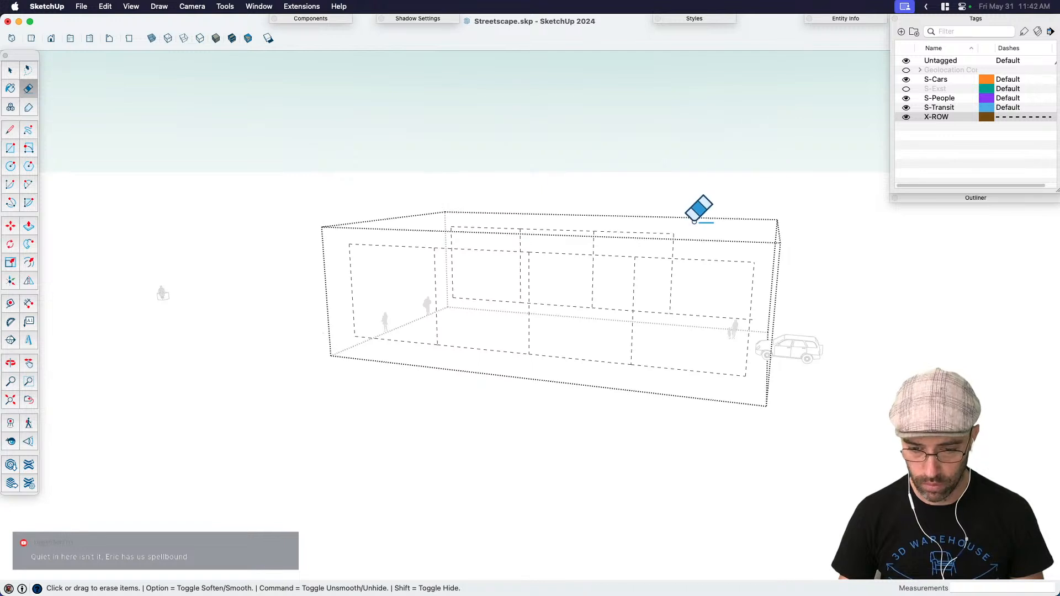
Step: Draw the missing rear corner and top edges of the right-of-way outline, and join its front and rear top corners at both ends
{"action": "middle_click_drag", "start_coordinate": [695, 221], "coordinate": [749, 323]}
{"action": "key", "text": "space"}
{"action": "key", "text": "l"}
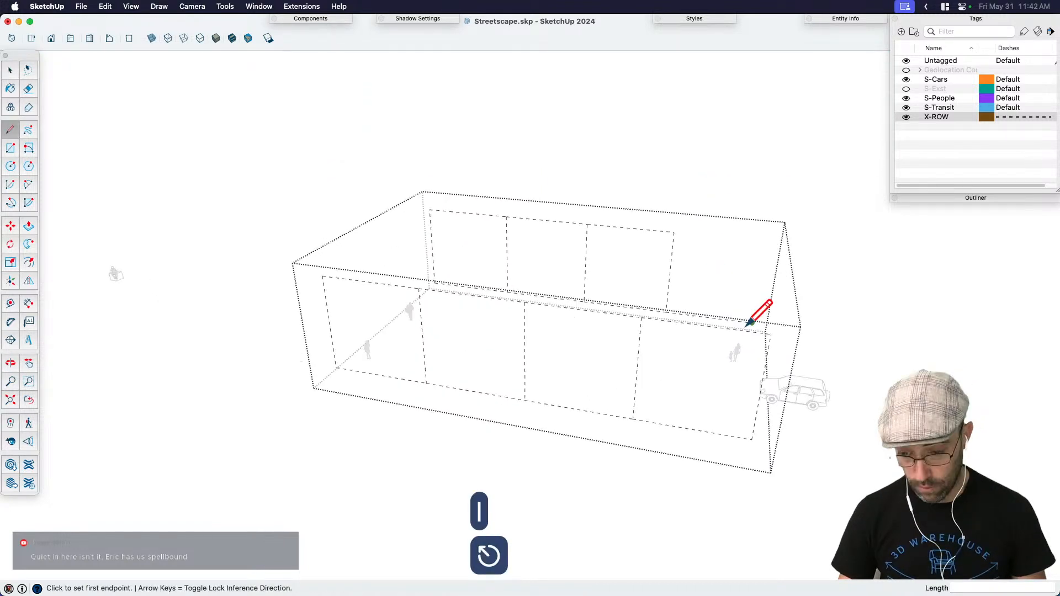
{"action": "left_click", "coordinate": [750, 323]}
{"action": "left_click", "coordinate": [766, 241]}
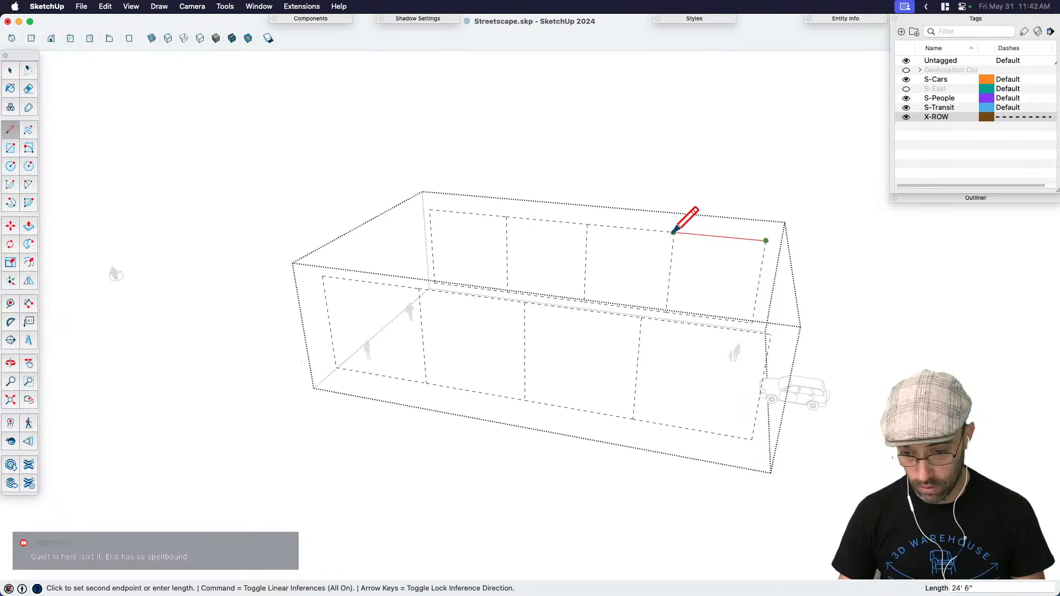
{"action": "left_click", "coordinate": [675, 232]}
{"action": "left_click", "coordinate": [766, 241]}
{"action": "key", "text": "Escape"}
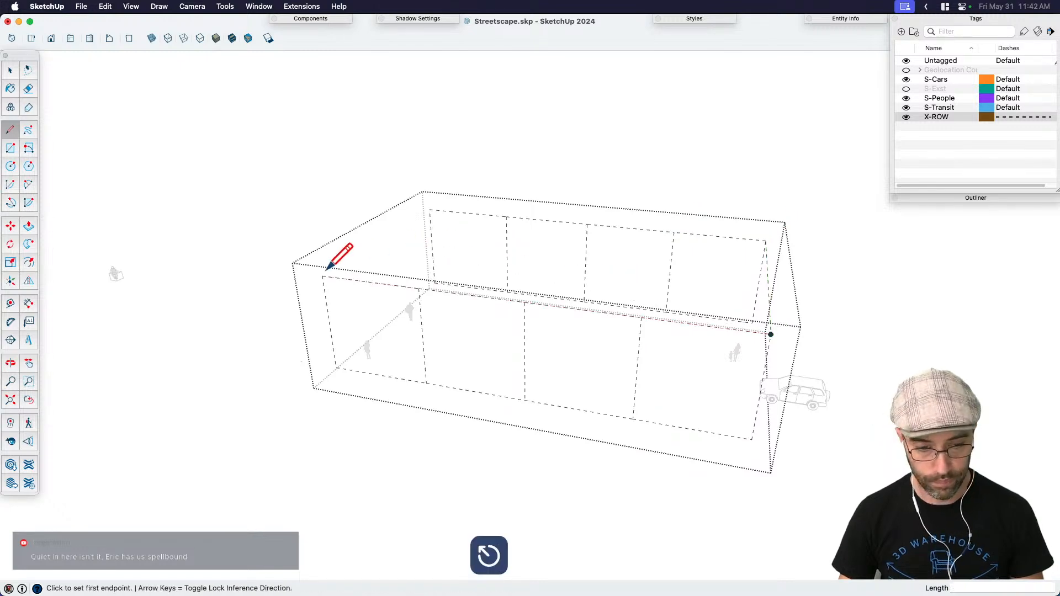
{"action": "left_click", "coordinate": [322, 277]}
{"action": "left_click", "coordinate": [426, 193]}
Step: Delete the top face and the filled end-bay face from the right-of-way outline, keeping only its edges
{"action": "key", "text": "space"}
{"action": "left_click", "coordinate": [445, 246]}
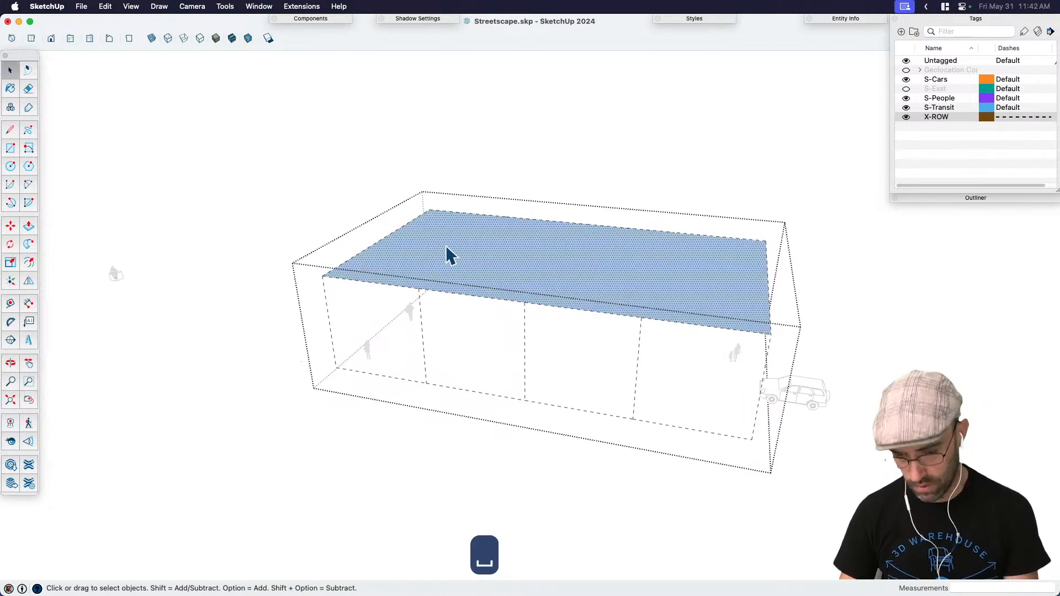
{"action": "key", "text": "BackSpace"}
{"action": "middle_click_drag", "start_coordinate": [445, 244], "coordinate": [682, 275]}
{"action": "left_click", "coordinate": [672, 276]}
{"action": "key", "text": "BackSpace"}
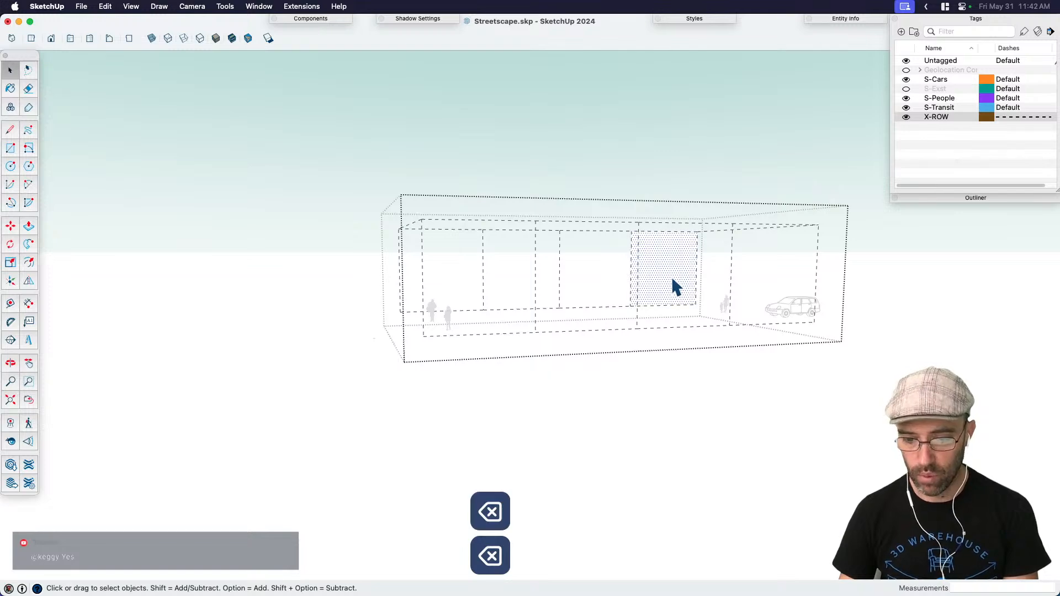
Step: Draw the missing bottom edge of the right-of-way outline at the car end and delete the face it creates
{"action": "key", "text": "l"}
{"action": "left_click", "coordinate": [696, 305]}
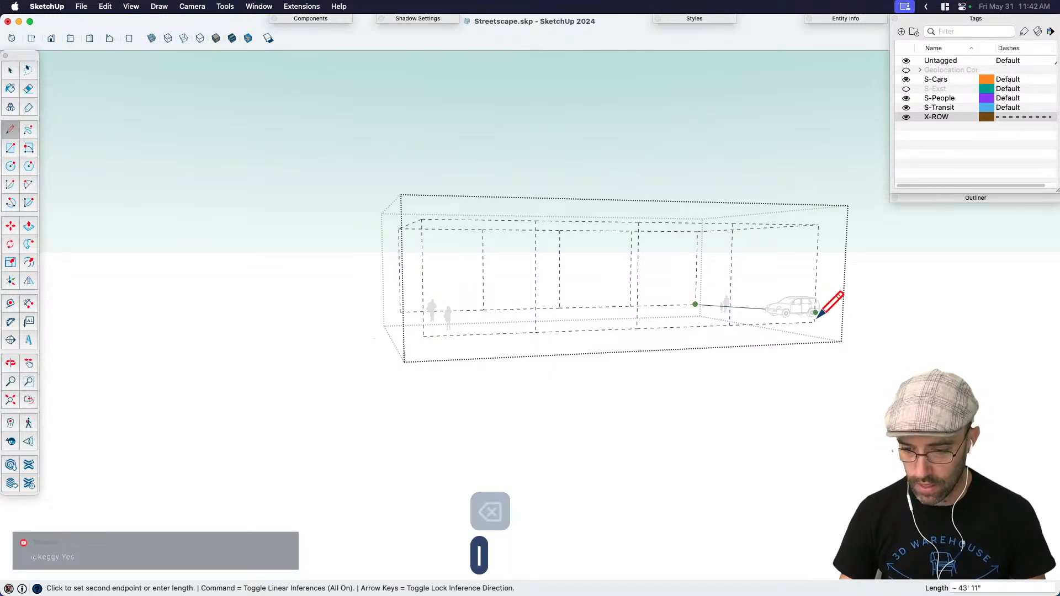
{"action": "left_click", "coordinate": [814, 322]}
{"action": "key", "text": "space"}
{"action": "left_click", "coordinate": [787, 285]}
{"action": "key", "text": "BackSpace"}
{"action": "scroll", "coordinate": [784, 354], "scroll_direction": "up", "scroll_amount": 5}
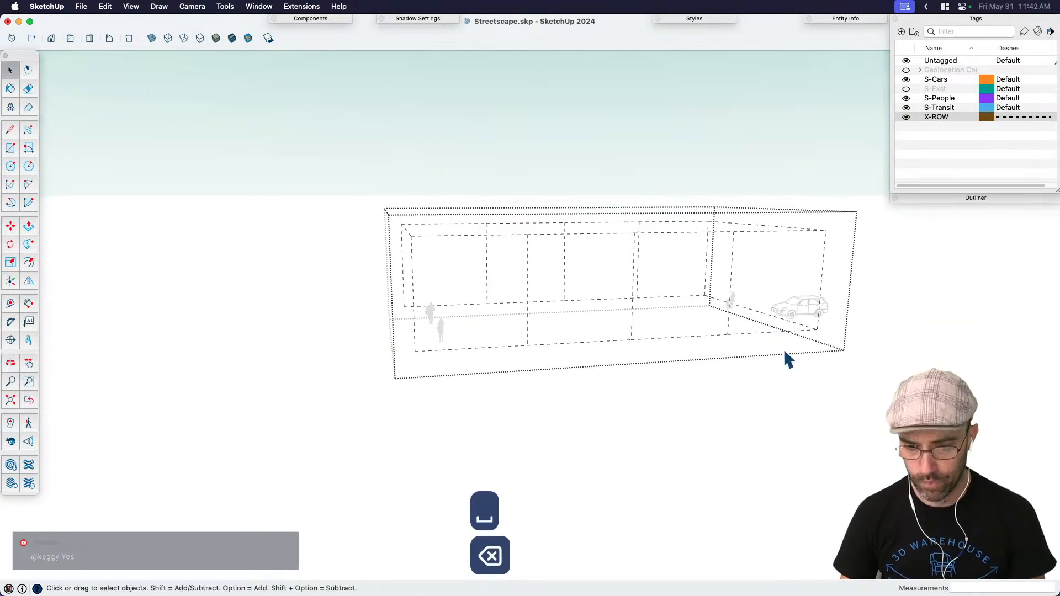
{"action": "scroll", "coordinate": [742, 337], "scroll_direction": "down", "scroll_amount": 3}
Step: Draw the bottom edge of the right-of-way outline at the two-pedestrian end and delete the resulting faces, keeping only the edges
{"action": "key", "text": "l"}
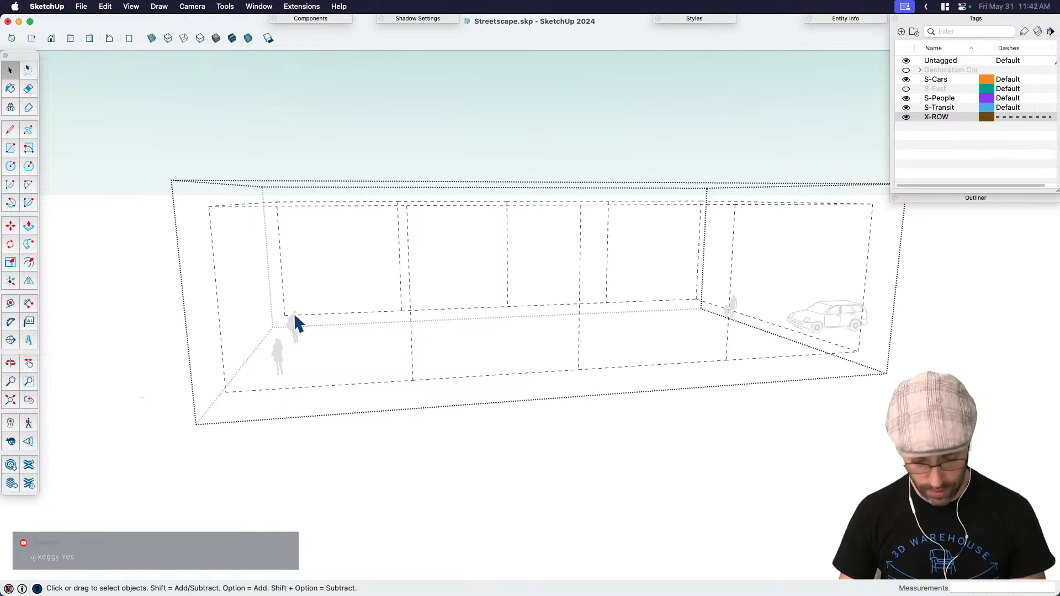
{"action": "left_click", "coordinate": [284, 315]}
{"action": "left_click", "coordinate": [226, 391]}
{"action": "key", "text": "space"}
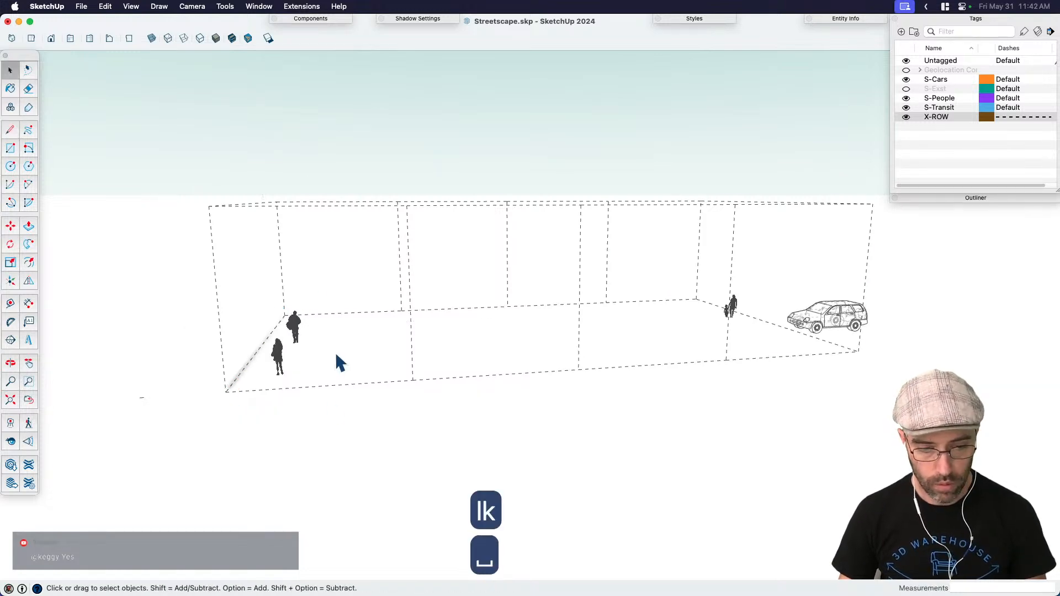
{"action": "left_click", "coordinate": [347, 350]}
{"action": "key", "text": "BackSpace"}
{"action": "key", "text": "BackSpace"}
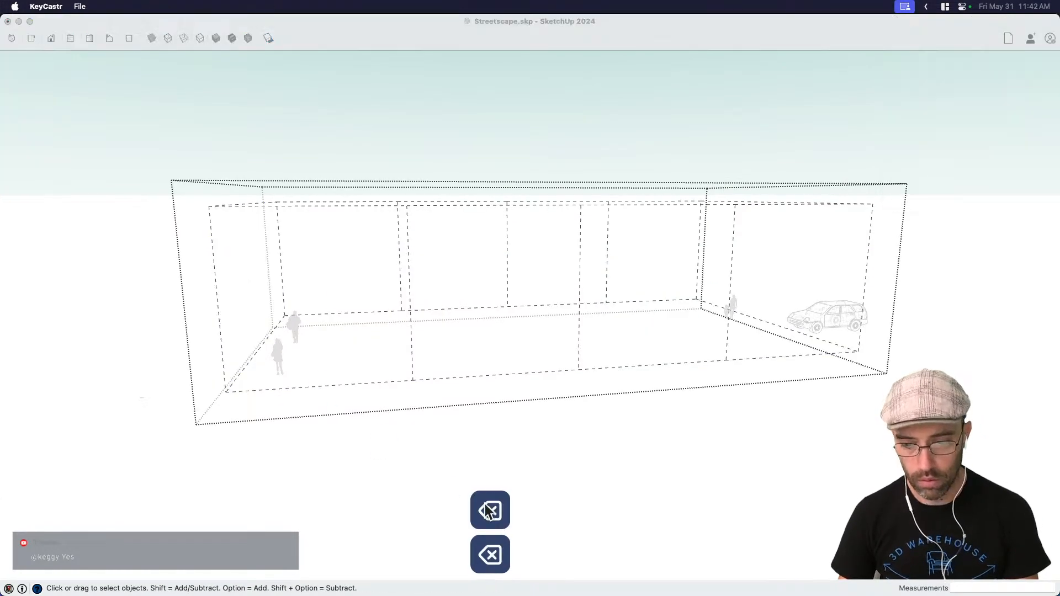
Step: In a parallel-projection front view, delete the three intermediate vertical edges on the rear side of the right-of-way outline and close the group
{"action": "mouse_move", "coordinate": [607, 419]}
{"action": "middle_mouse_down"}
{"action": "mouse_move", "coordinate": [748, 476]}
{"action": "mouse_move", "coordinate": [747, 440]}
{"action": "mouse_move", "coordinate": [689, 464]}
{"action": "mouse_move", "coordinate": [764, 427]}
{"action": "mouse_move", "coordinate": [873, 417]}
{"action": "mouse_move", "coordinate": [867, 403]}
{"action": "mouse_move", "coordinate": [744, 414]}
{"action": "mouse_move", "coordinate": [457, 350]}
{"action": "mouse_move", "coordinate": [476, 374]}
{"action": "mouse_move", "coordinate": [502, 369]}
{"action": "mouse_move", "coordinate": [501, 334]}
{"action": "mouse_move", "coordinate": [469, 321]}
{"action": "middle_mouse_up"}
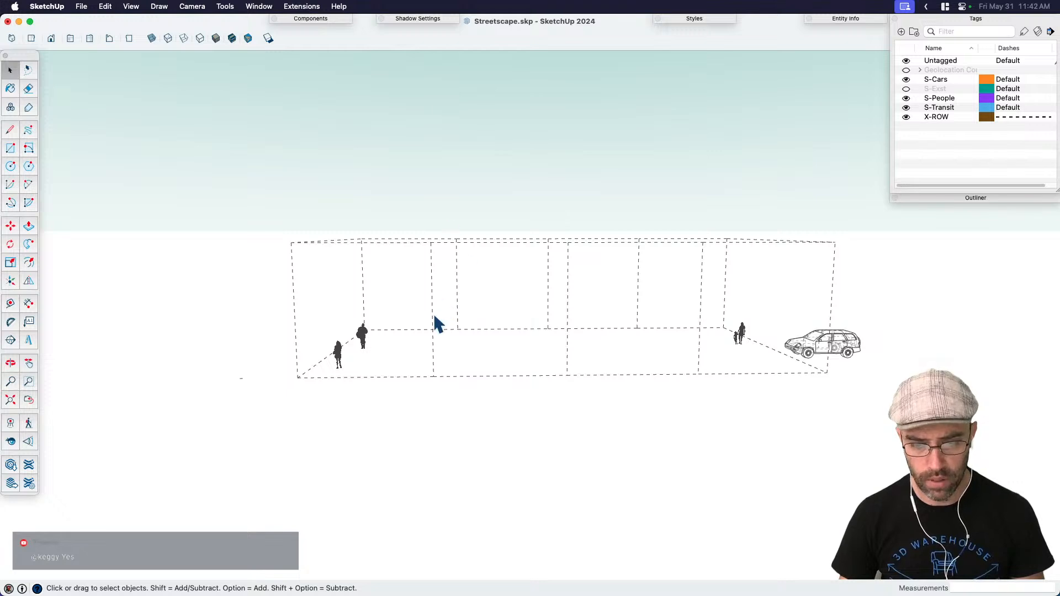
{"action": "middle_click_drag", "start_coordinate": [724, 265], "coordinate": [743, 335]}
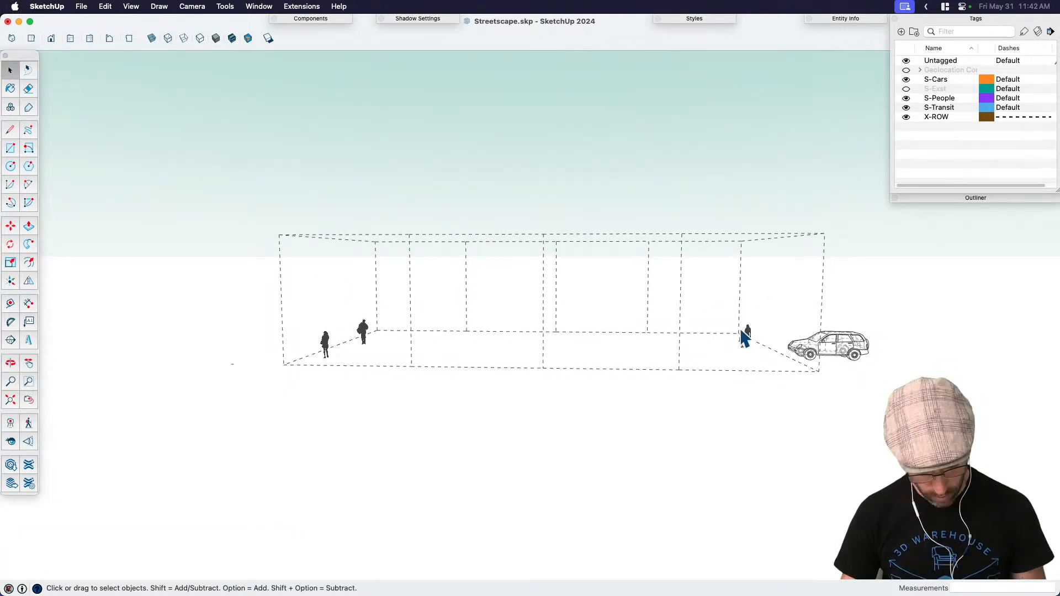
{"action": "key", "text": "super+3"}
{"action": "key", "text": "shift+c"}
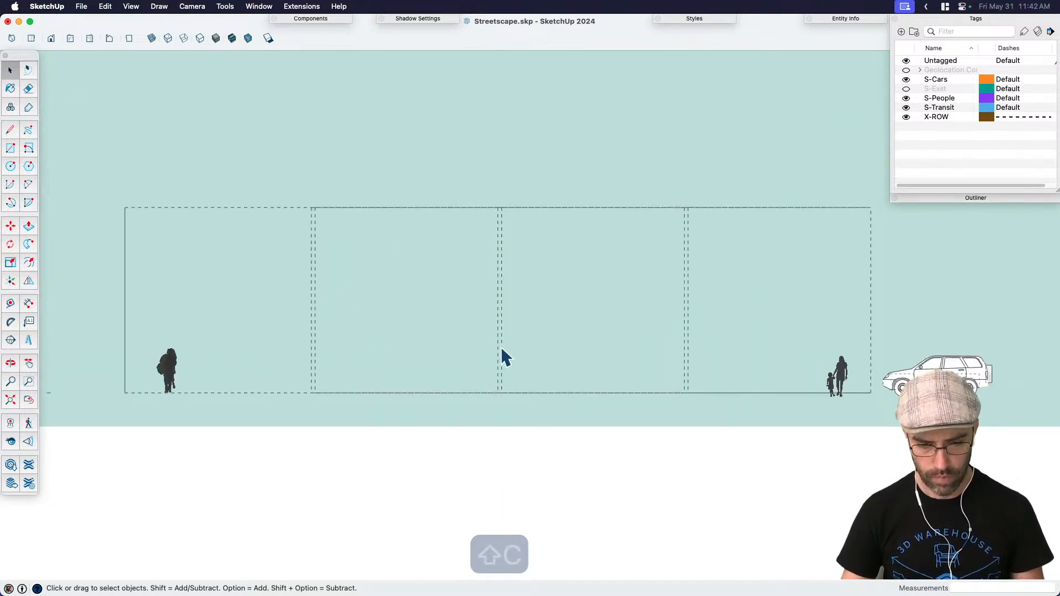
{"action": "scroll", "coordinate": [502, 349], "scroll_direction": "up", "scroll_amount": 3}
{"action": "key", "text": "BackSpace"}
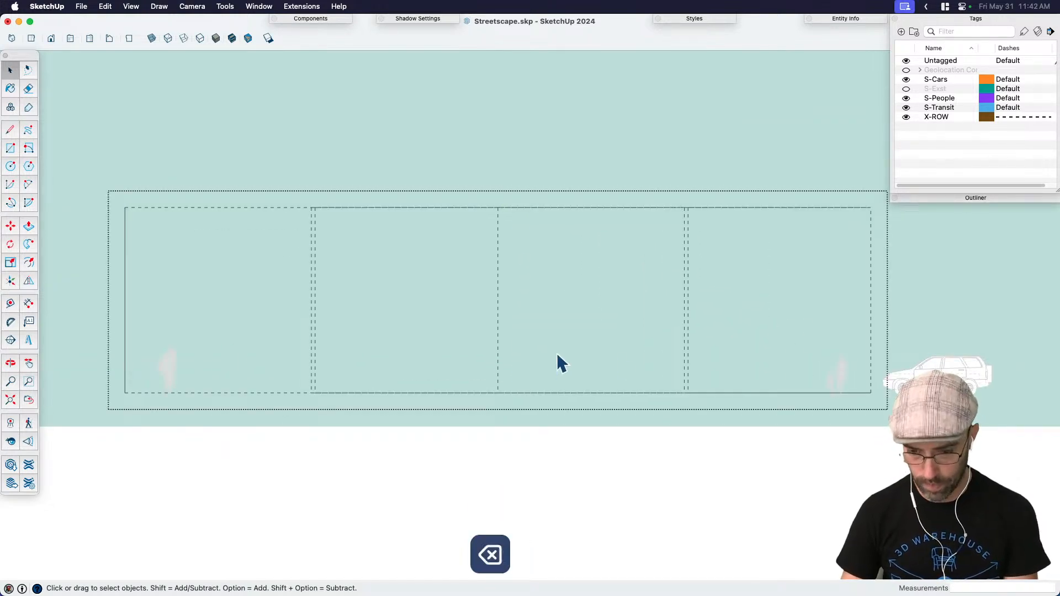
{"action": "key", "text": "BackSpace"}
{"action": "left_click", "coordinate": [318, 337]}
{"action": "key", "text": "BackSpace"}
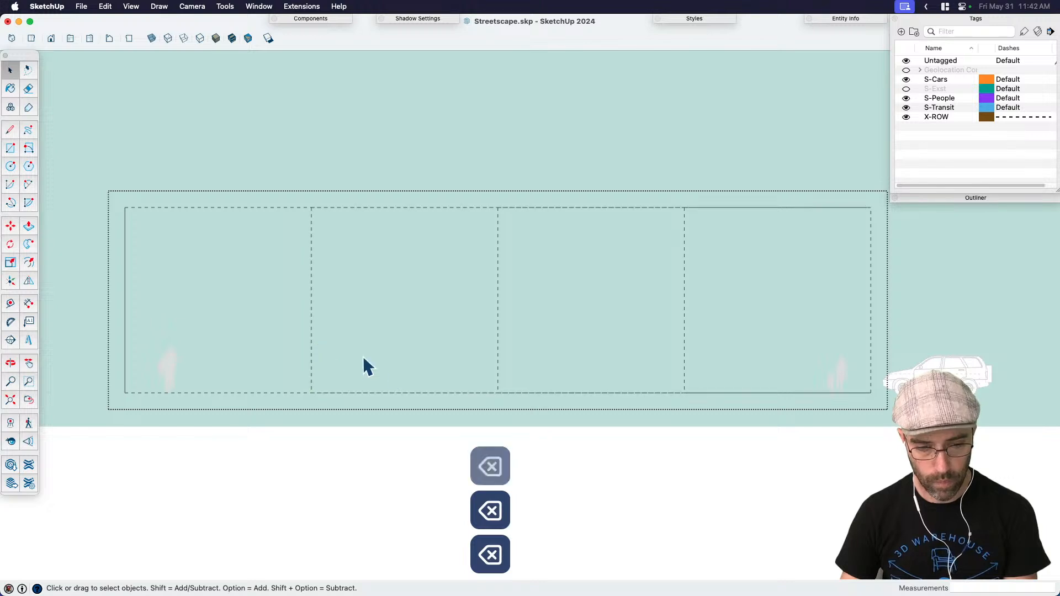
{"action": "left_click", "coordinate": [601, 123]}
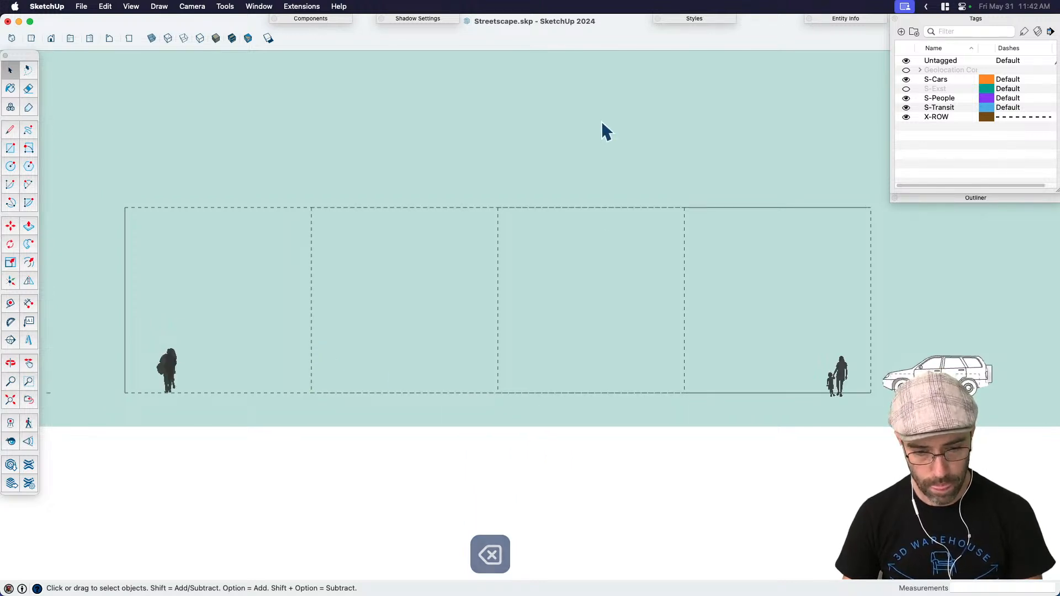
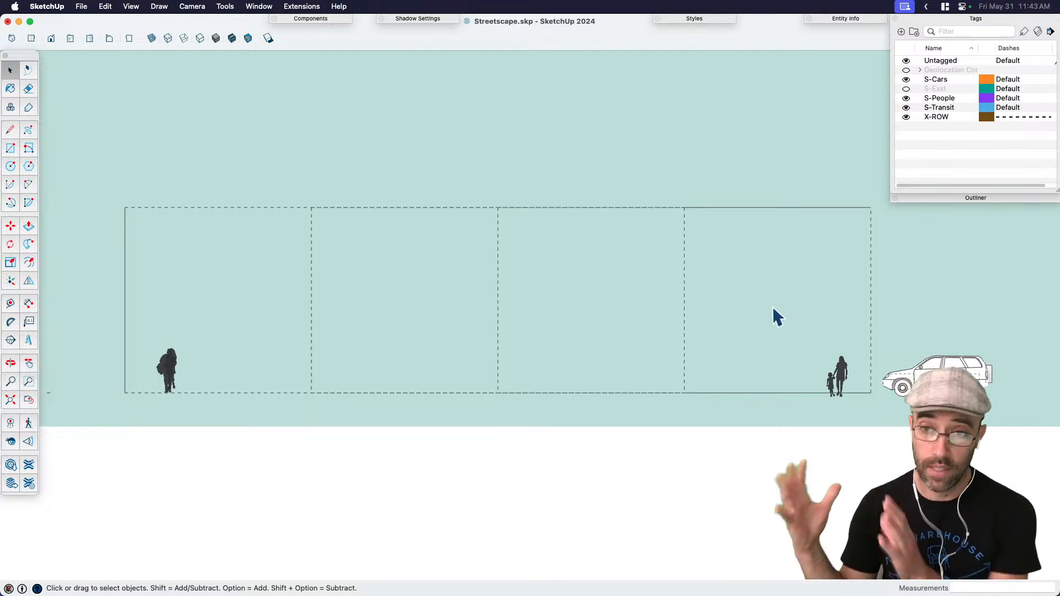
Step: Show the S-Exst tag and copy the sidewalk, adjoining outer road lane and lane striping from inside the existing street group
{"action": "middle_click_drag", "start_coordinate": [682, 234], "coordinate": [611, 422]}
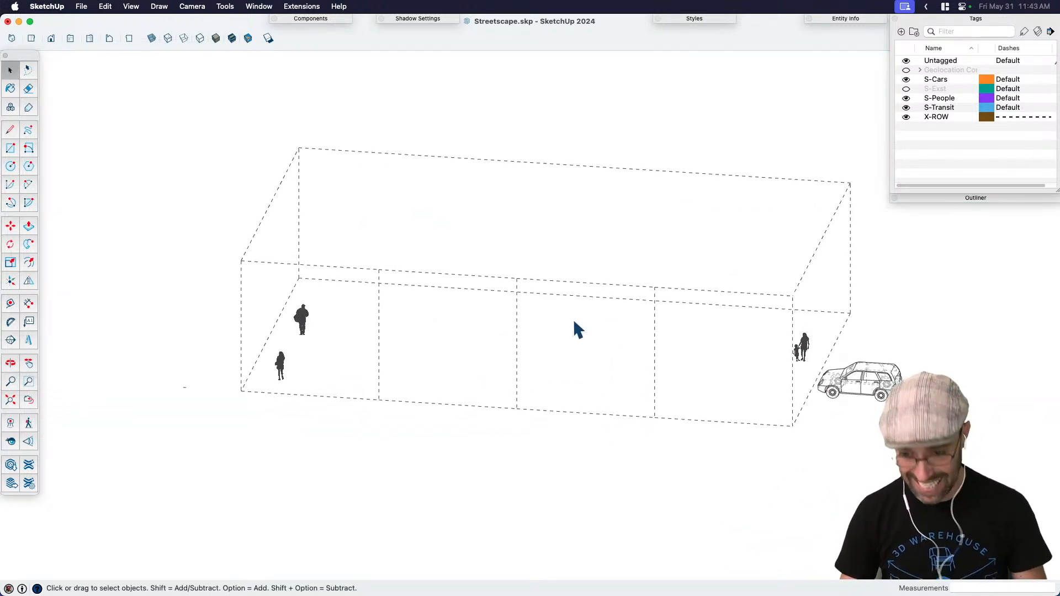
{"action": "left_click", "coordinate": [905, 89]}
{"action": "scroll", "coordinate": [261, 412], "scroll_direction": "up", "scroll_amount": 3}
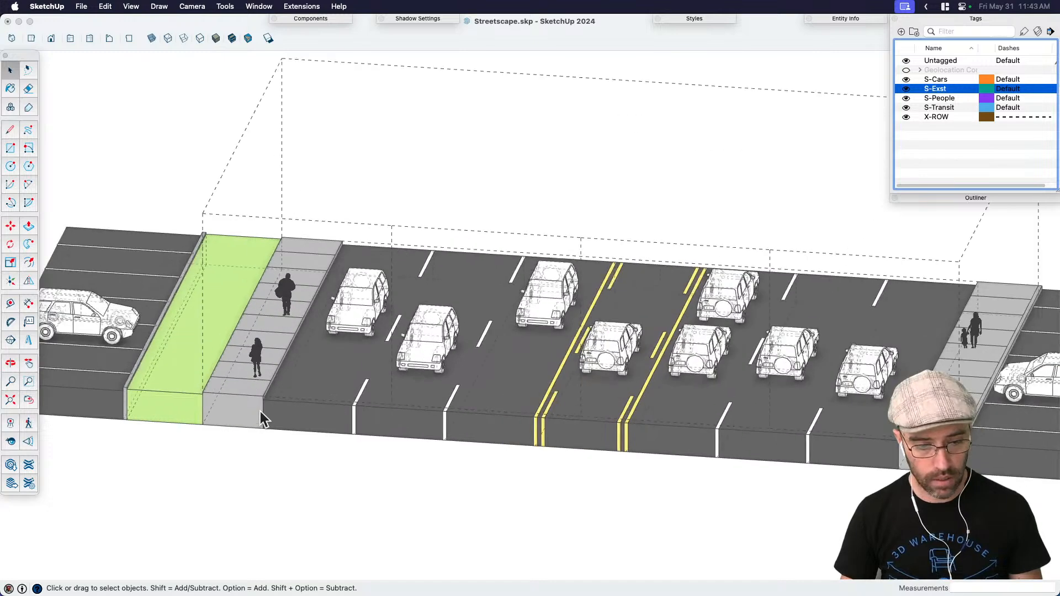
{"action": "left_click", "coordinate": [254, 392]}
{"action": "double_click", "coordinate": [243, 406]}
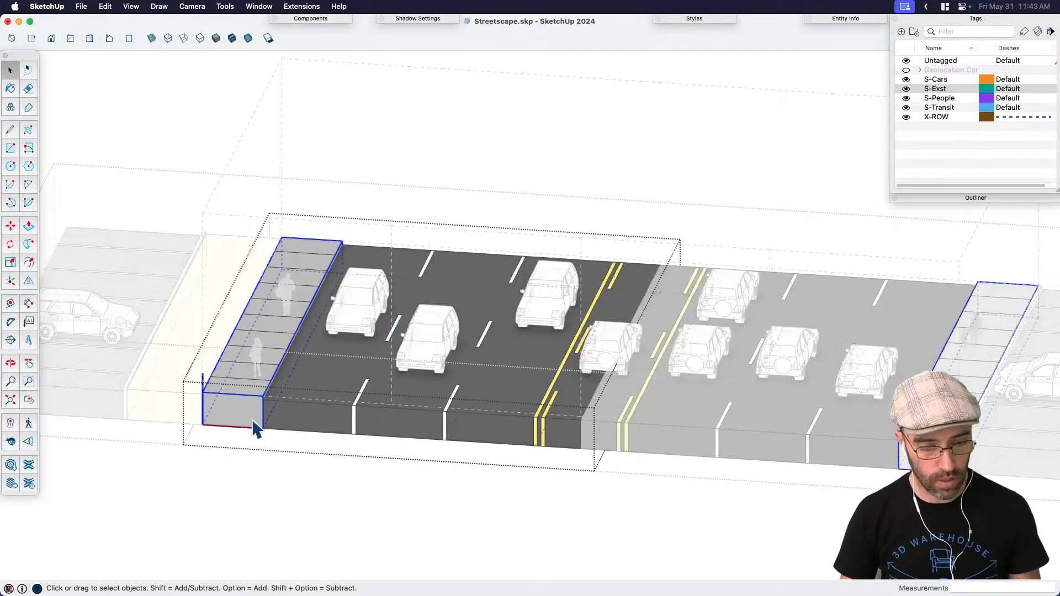
{"action": "left_click", "coordinate": [305, 426], "text": "shift"}
{"action": "left_click", "coordinate": [367, 397], "text": "shift"}
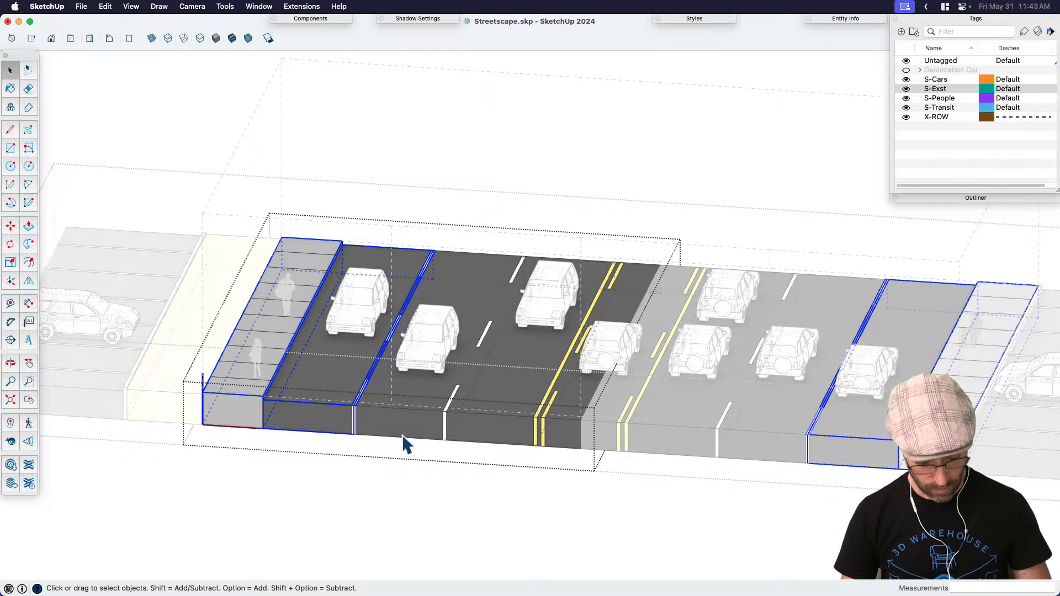
{"action": "key", "text": "cmd+c"}
{"action": "left_click", "coordinate": [443, 516]}
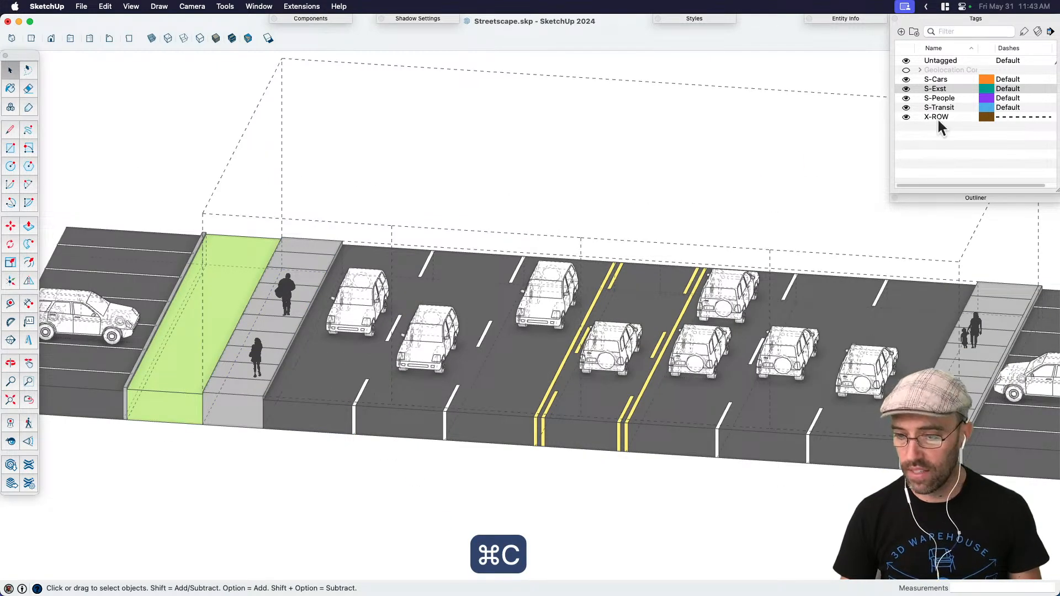
Step: Hide the S-Exst tag and paste the copied sidewalk and lane pieces near the front edge of the right-of-way outline
{"action": "left_click", "coordinate": [906, 88]}
{"action": "key", "text": "shift+v"}
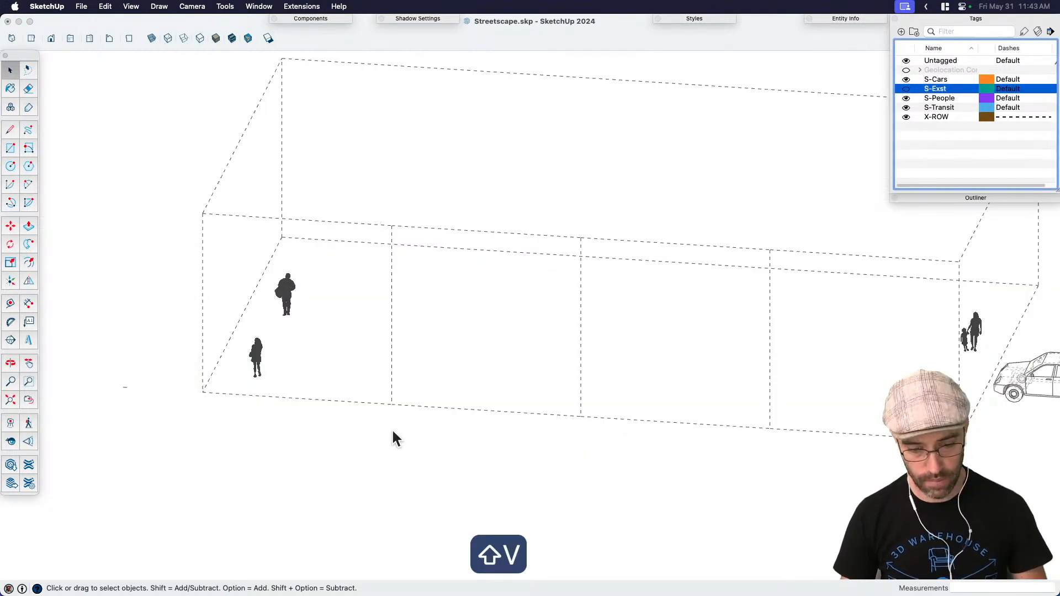
{"action": "scroll", "coordinate": [422, 418], "scroll_direction": "down", "scroll_amount": 3}
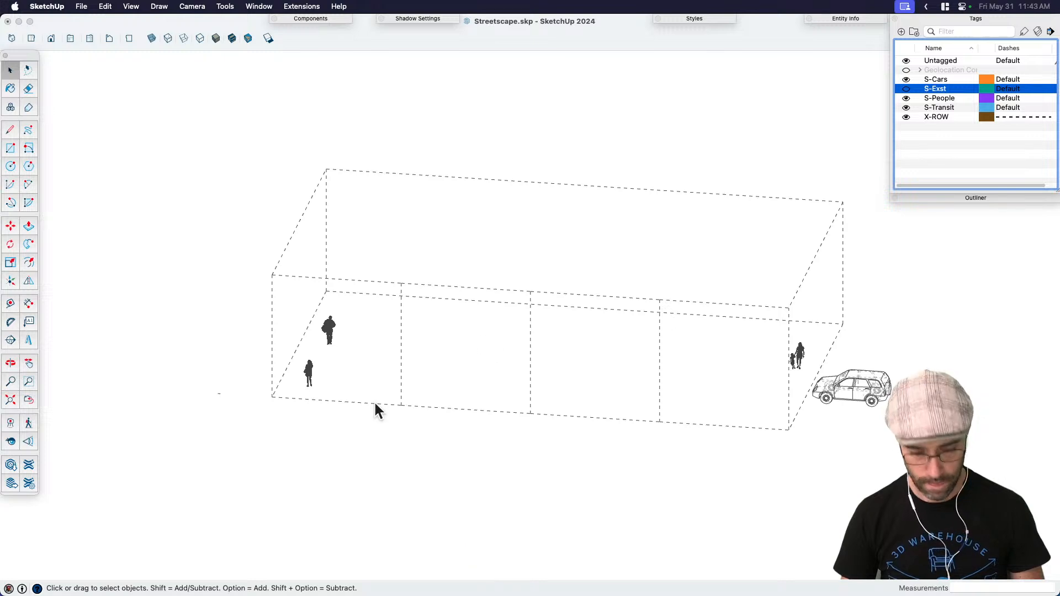
{"action": "key", "text": "cmd+v"}
{"action": "left_click", "coordinate": [391, 438]}
{"action": "key", "text": "Escape"}
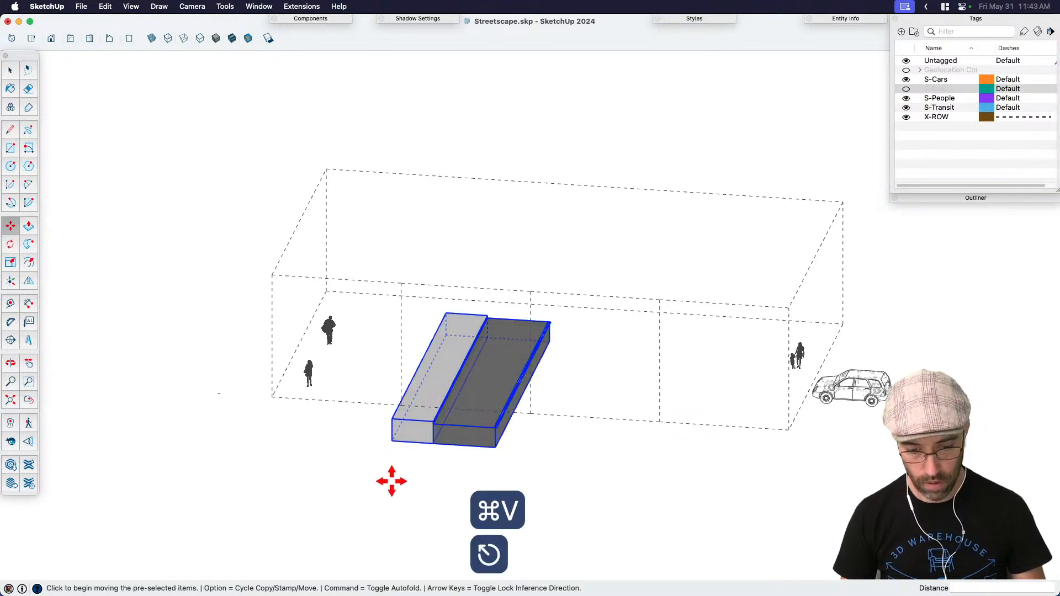
Step: Group the pasted sidewalk, road lane and striping, and move the group clear of the outline beyond its two-pedestrian end
{"action": "key", "text": "space"}
{"action": "scroll", "coordinate": [409, 442], "scroll_direction": "up", "scroll_amount": 3}
{"action": "left_click", "coordinate": [419, 428]}
{"action": "scroll", "coordinate": [469, 434], "scroll_direction": "down", "scroll_amount": 1}
{"action": "left_click", "coordinate": [480, 434], "text": "shift"}
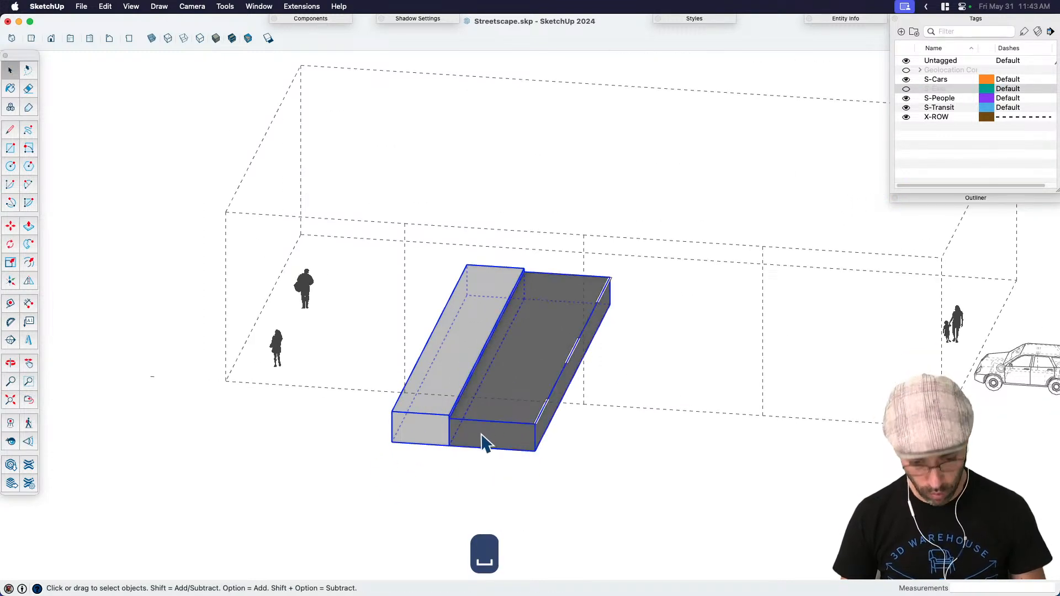
{"action": "left_click", "coordinate": [485, 494]}
{"action": "left_click", "coordinate": [460, 430]}
{"action": "key", "text": "k"}
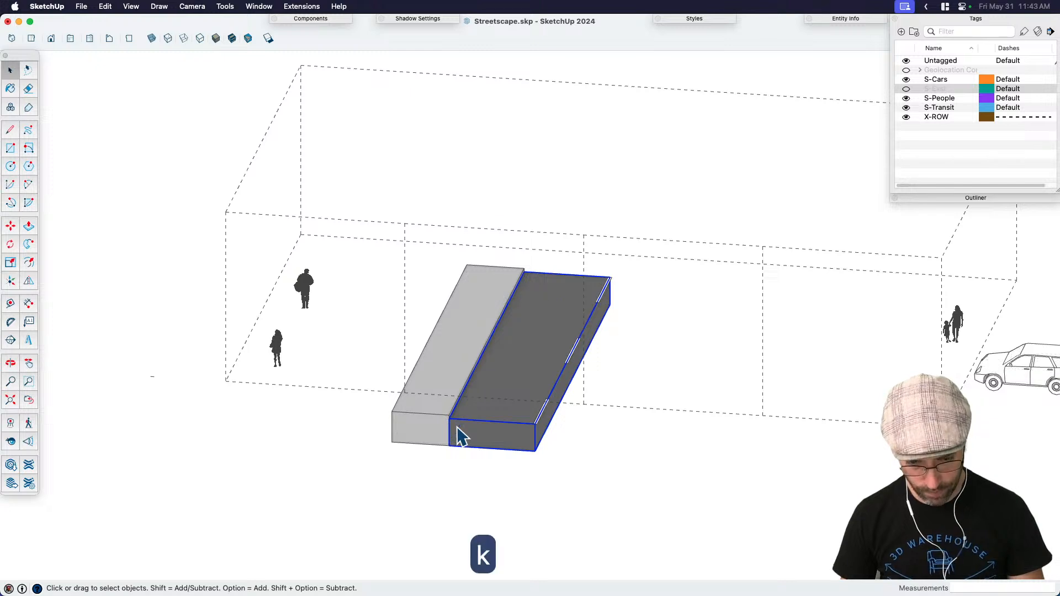
{"action": "left_click", "coordinate": [464, 476]}
{"action": "left_click", "coordinate": [431, 436]}
{"action": "left_click", "coordinate": [481, 435], "text": "shift"}
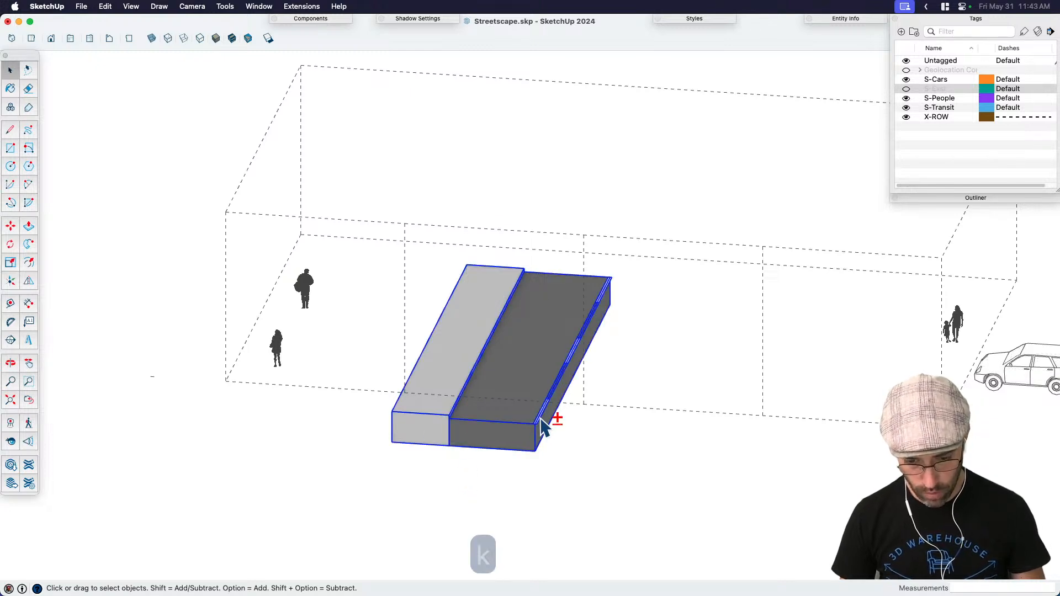
{"action": "key", "text": "super+g"}
{"action": "key", "text": "m"}
{"action": "scroll", "coordinate": [516, 464], "scroll_direction": "down", "scroll_amount": 3}
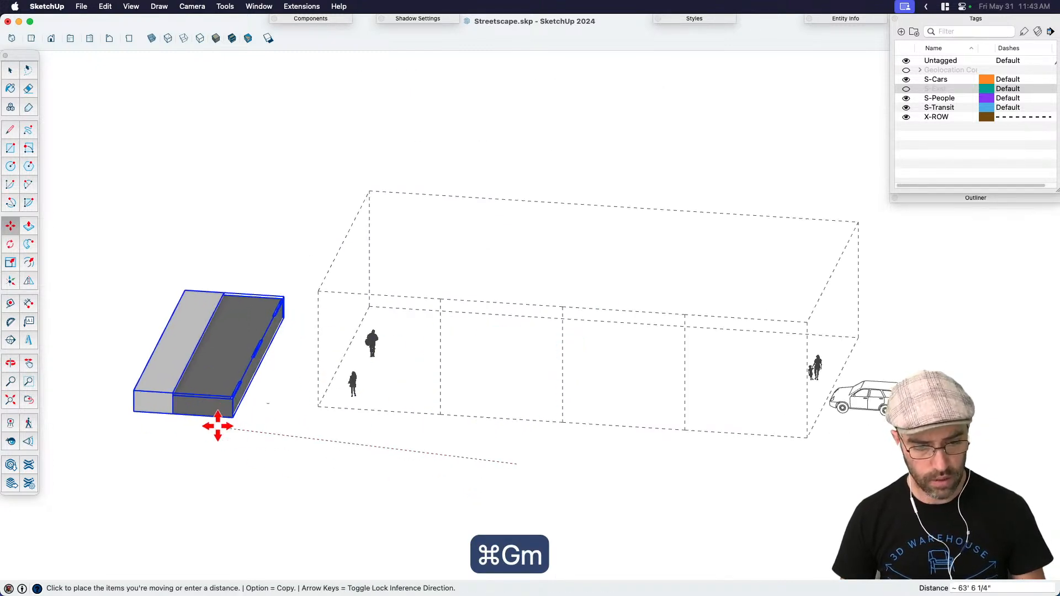
{"action": "left_click", "coordinate": [219, 403]}
Step: Explode the group and move the sidewalk by its top front corner to the outline's bottom front corner at the two-pedestrian end
{"action": "key", "text": "space"}
{"action": "right_click", "coordinate": [221, 300]}
{"action": "left_click", "coordinate": [261, 374]}
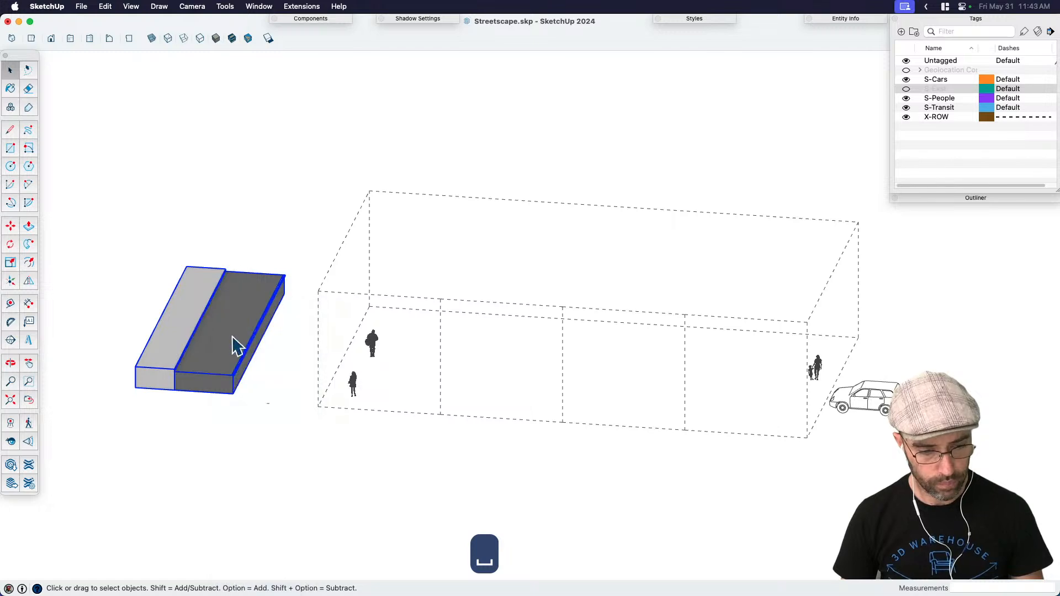
{"action": "left_click", "coordinate": [163, 359]}
{"action": "scroll", "coordinate": [156, 367], "scroll_direction": "up", "scroll_amount": 2}
{"action": "key", "text": "m"}
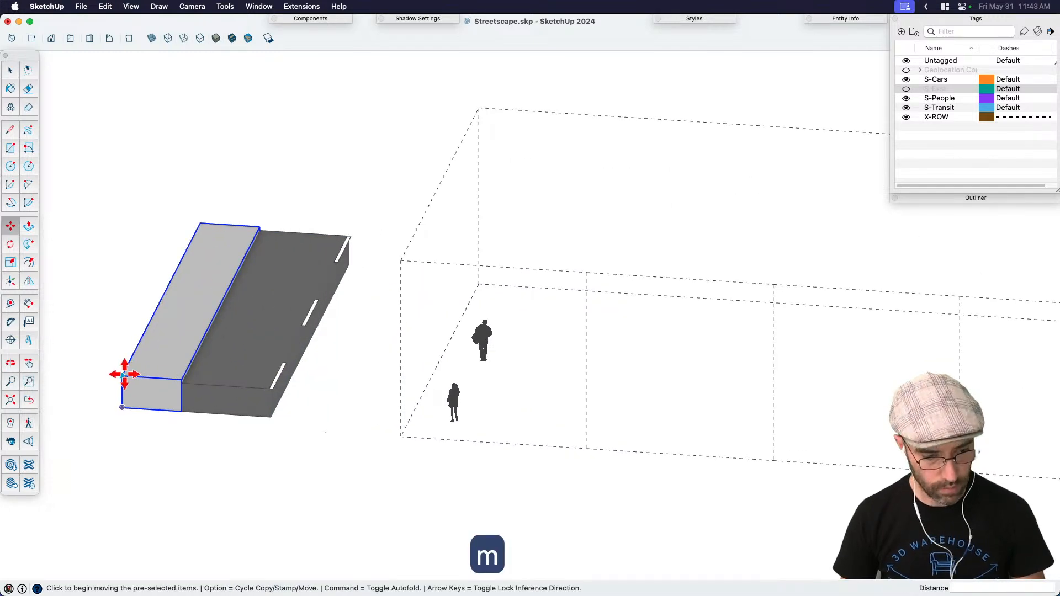
{"action": "left_click", "coordinate": [130, 374]}
{"action": "left_click", "coordinate": [402, 438]}
{"action": "mouse_move", "coordinate": [425, 426]}
{"action": "middle_mouse_down"}
{"action": "mouse_move", "coordinate": [495, 374]}
{"action": "mouse_move", "coordinate": [412, 433]}
{"action": "middle_mouse_up"}
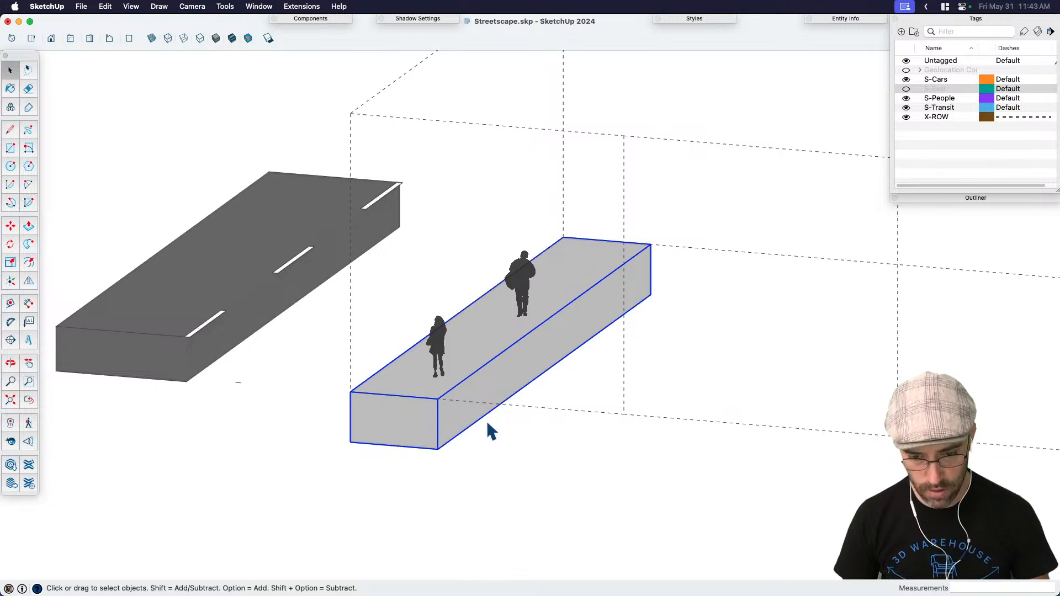
Step: Measure the width of the sidewalk along its top front edge
{"action": "key", "text": "h"}
{"action": "left_click_drag", "start_coordinate": [573, 372], "coordinate": [504, 382]}
{"action": "key", "text": "space"}
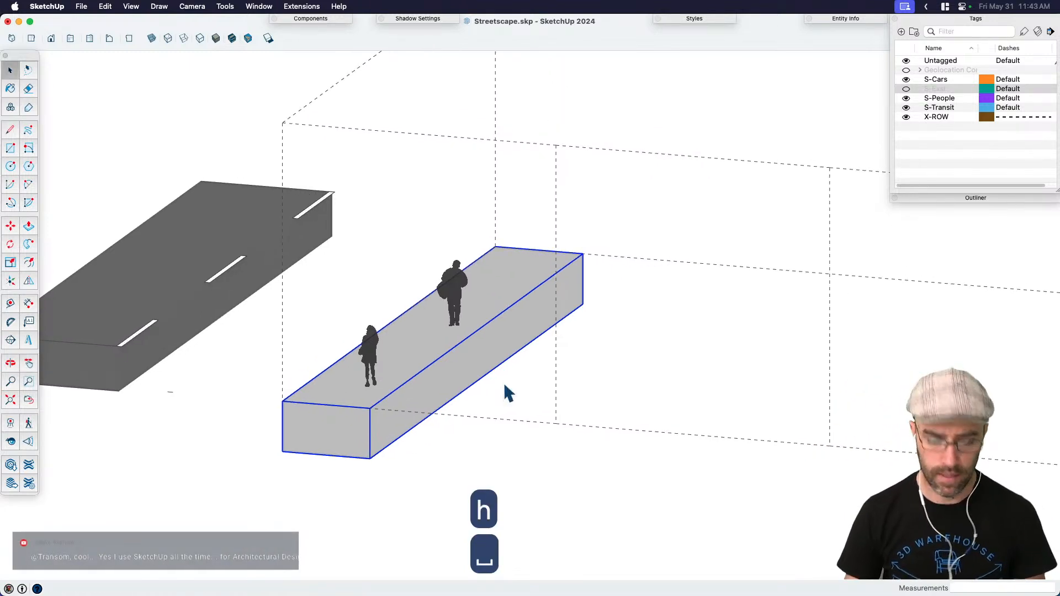
{"action": "key", "text": "t"}
{"action": "left_click", "coordinate": [282, 401]}
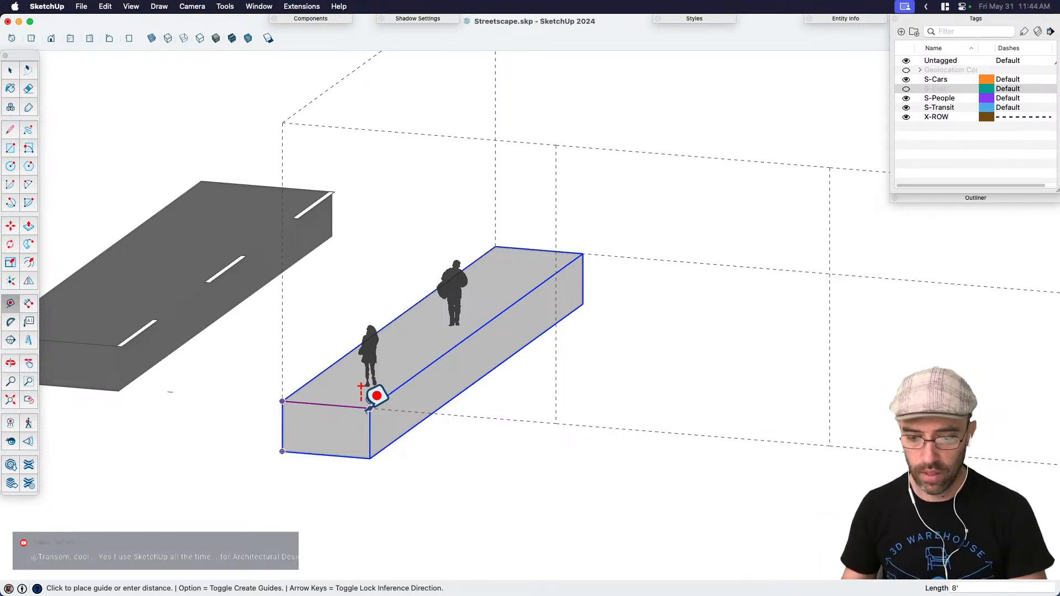
{"action": "key", "text": "space"}
Step: Scale the sidewalk's width by a factor of 2 along the red axis, away from the outline's end
{"action": "middle_click_drag", "start_coordinate": [409, 399], "coordinate": [435, 408]}
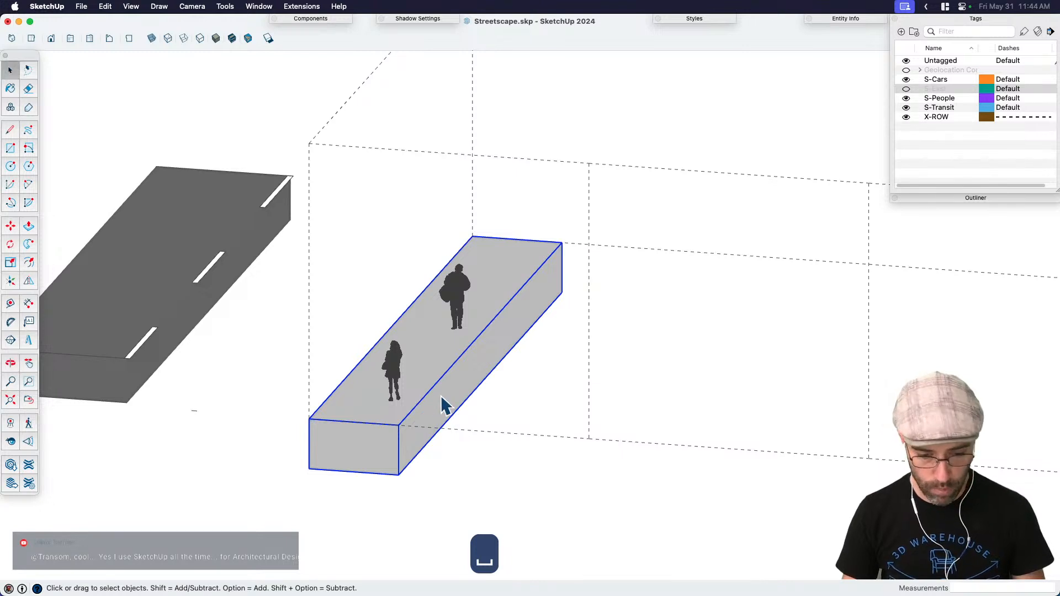
{"action": "key", "text": "s"}
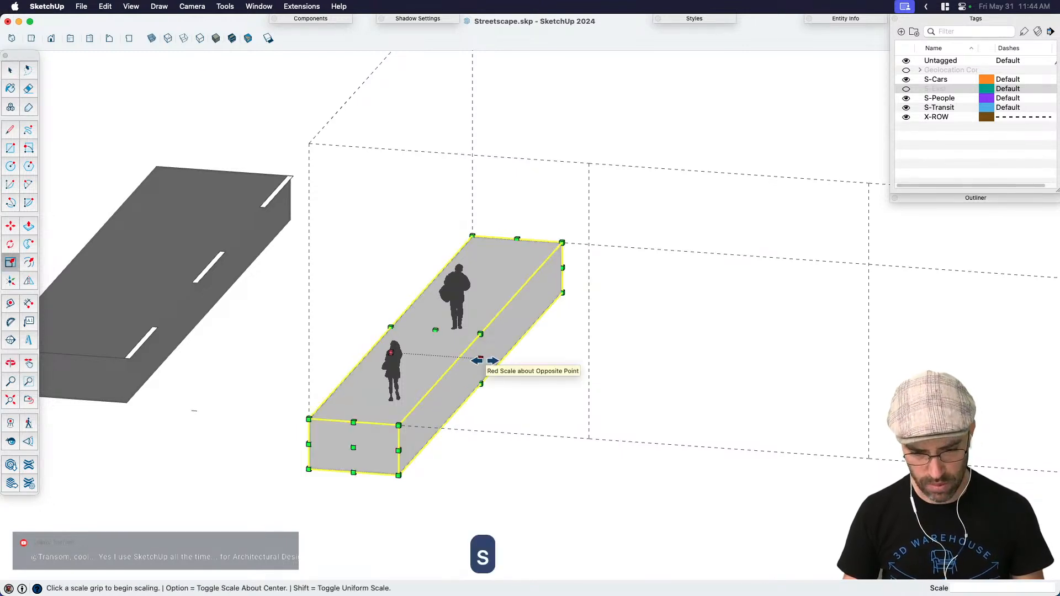
{"action": "left_click", "coordinate": [482, 359]}
{"action": "left_click", "coordinate": [501, 360]}
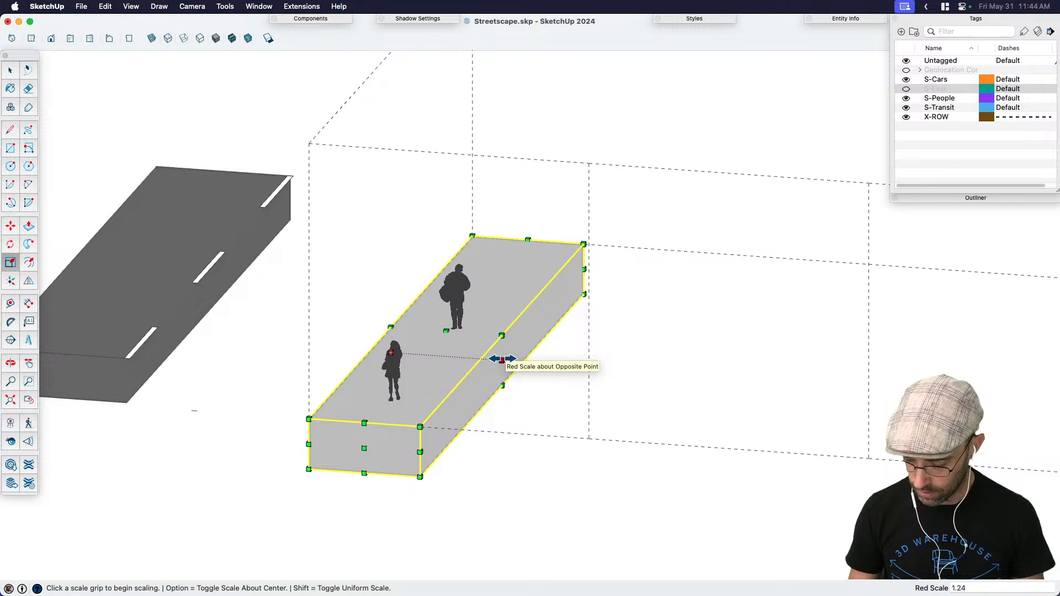
{"action": "type", "text": "16"}
{"action": "key", "text": "BackSpace"}
{"action": "key", "text": "BackSpace"}
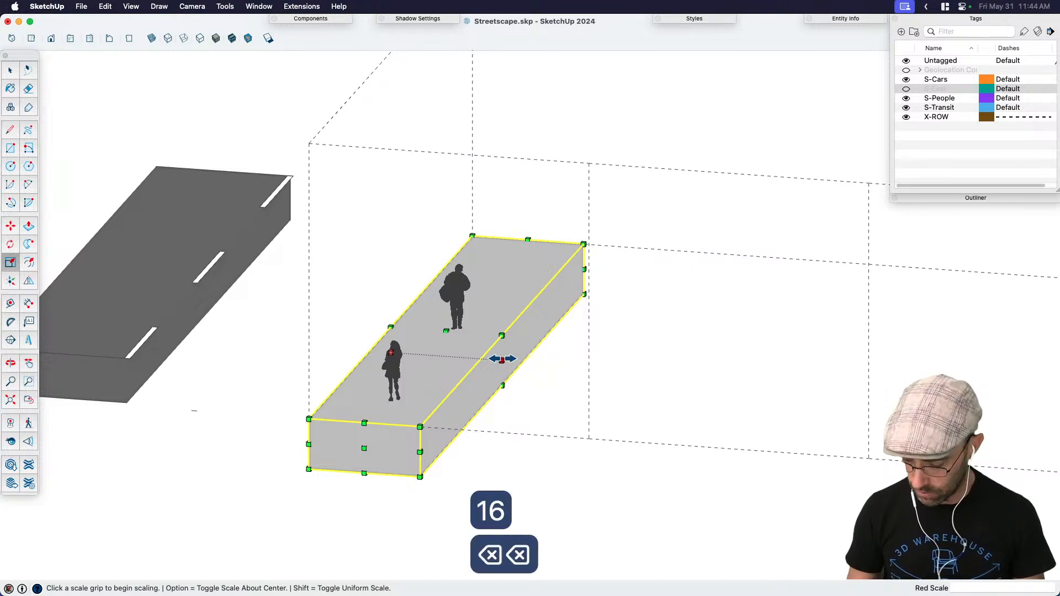
{"action": "type", "text": "2"}
{"action": "key", "text": "Return"}
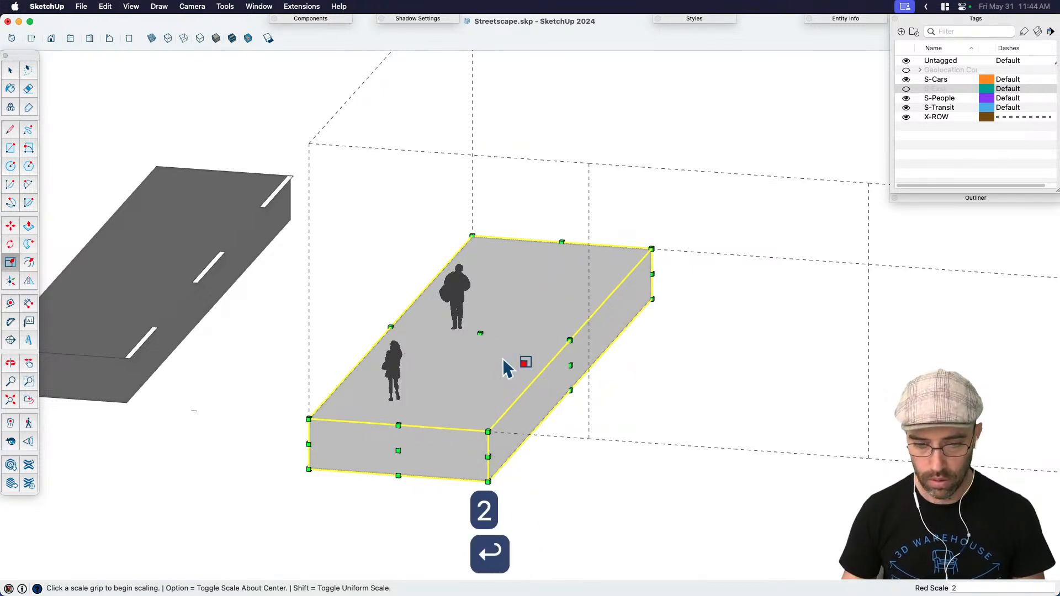
{"action": "key", "text": "space"}
{"action": "middle_click_drag", "start_coordinate": [480, 303], "coordinate": [523, 349]}
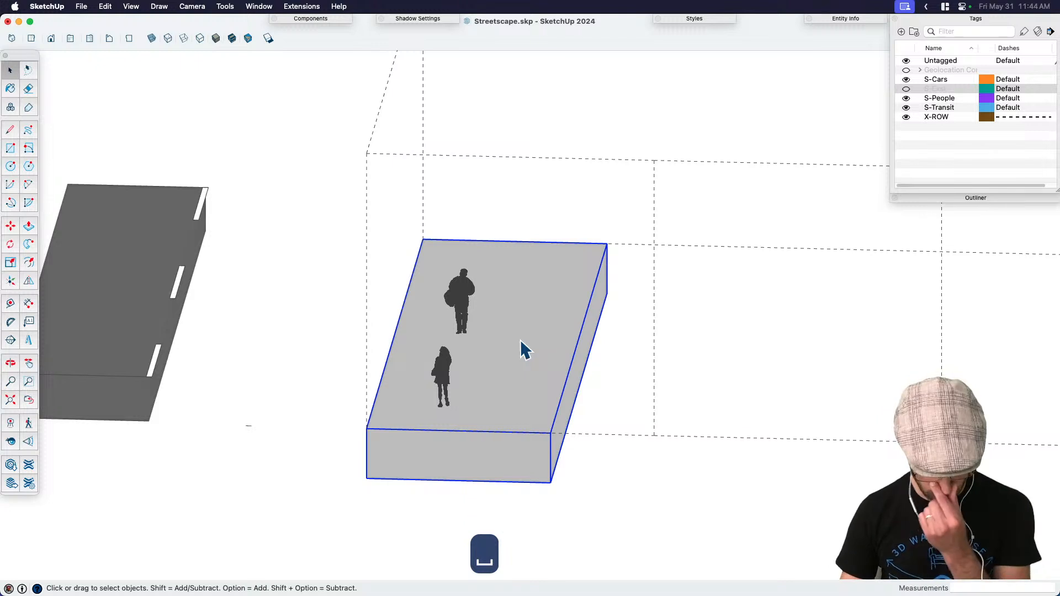
Step: Draw a 58' line along the sidewalk's long top edge at the outline's end
{"action": "key", "text": "l"}
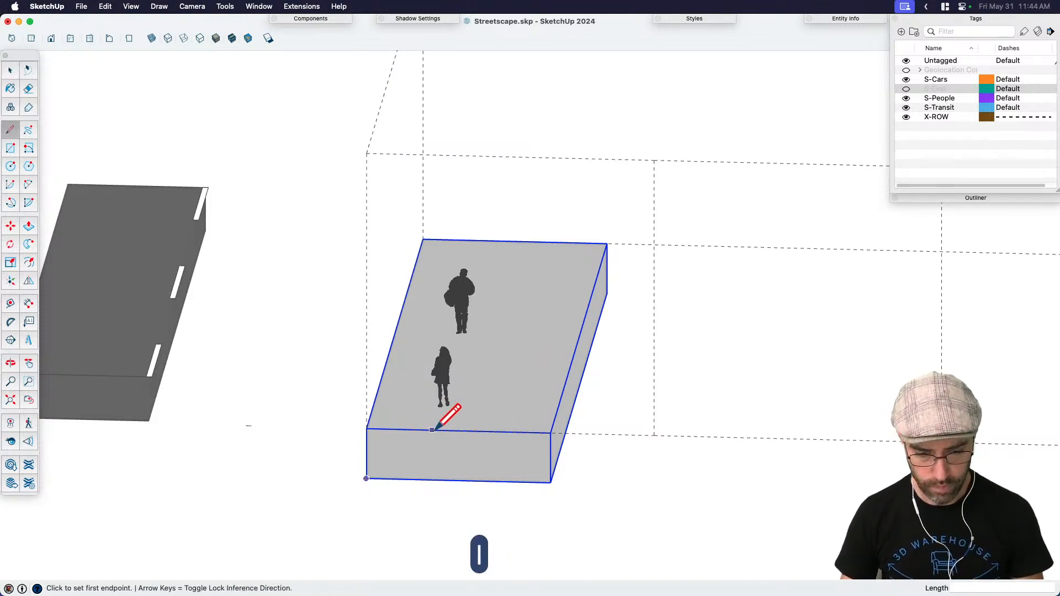
{"action": "left_click", "coordinate": [368, 428]}
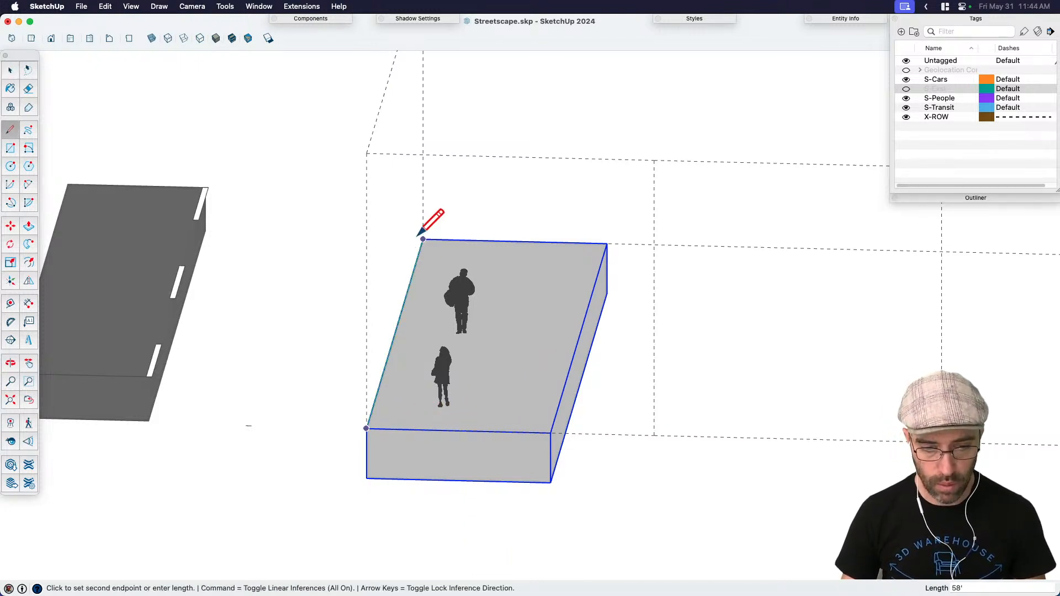
{"action": "left_click", "coordinate": [423, 241]}
{"action": "key", "text": "space"}
Step: Copy the line across to the sidewalk's opposite long edge and divide the spacing by 3, splitting the top into equal strips
{"action": "key", "text": "m"}
{"action": "scroll", "coordinate": [384, 381], "scroll_direction": "up", "scroll_amount": 3}
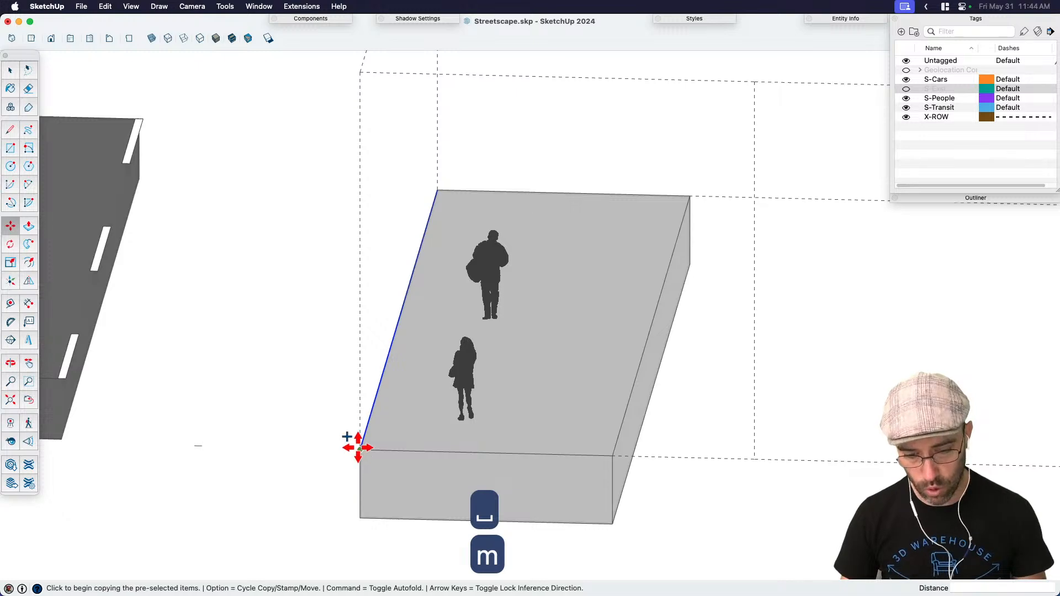
{"action": "left_click", "coordinate": [360, 450]}
{"action": "left_click", "coordinate": [617, 457]}
{"action": "type", "text": "/3"}
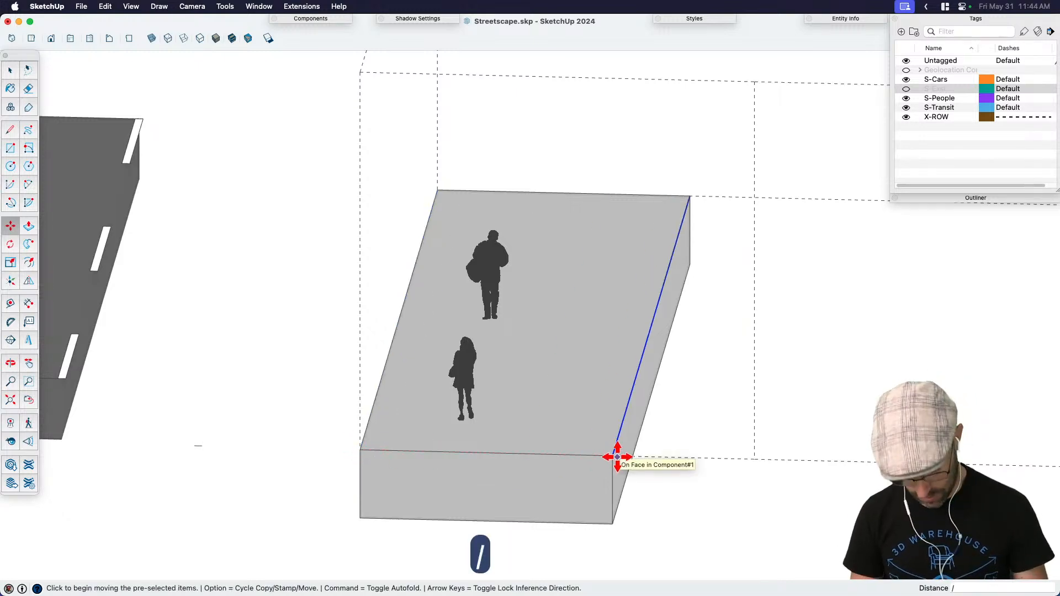
{"action": "key", "text": "Return"}
{"action": "key", "text": "space"}
Step: Move the front pedestrian off the first dividing line into the strip at the outline's end
{"action": "left_click", "coordinate": [574, 427]}
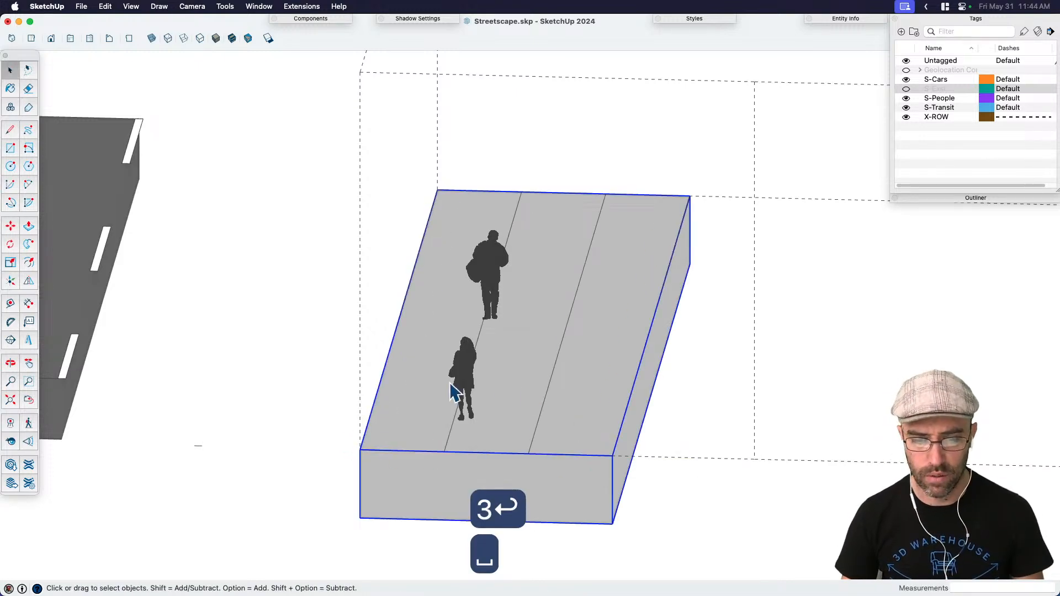
{"action": "middle_click_drag", "start_coordinate": [662, 357], "coordinate": [539, 362]}
{"action": "key", "text": "shift+c"}
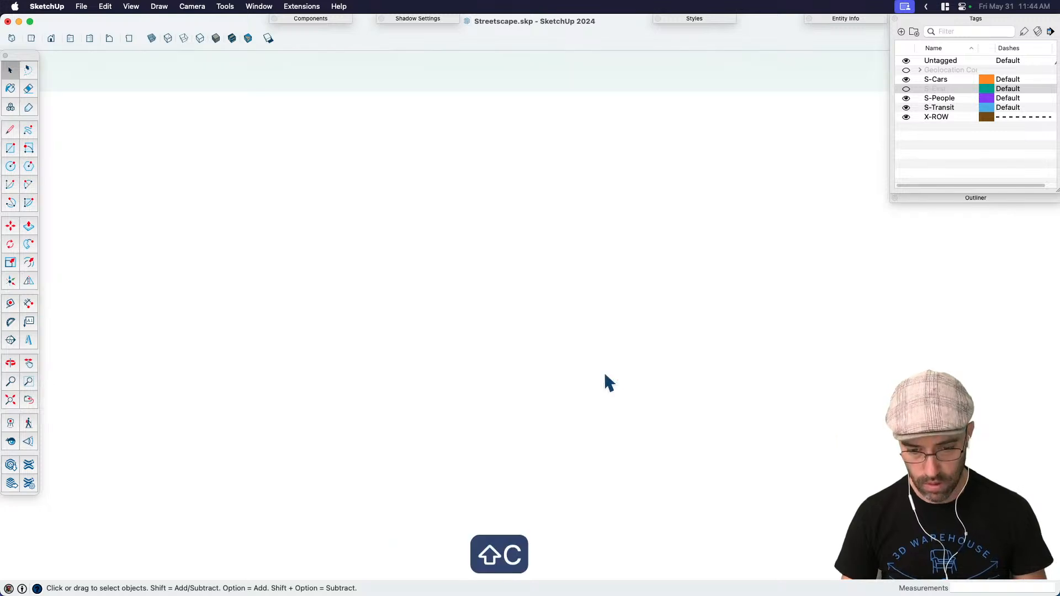
{"action": "key", "text": "super+bracketleft"}
{"action": "key", "text": "h"}
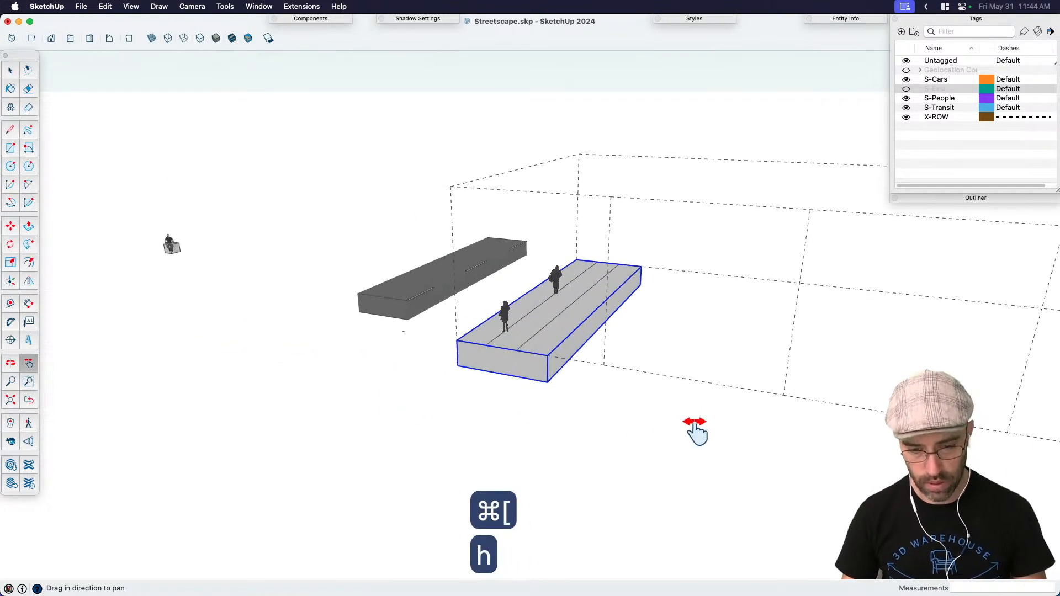
{"action": "middle_click_drag", "start_coordinate": [541, 340], "coordinate": [674, 414]}
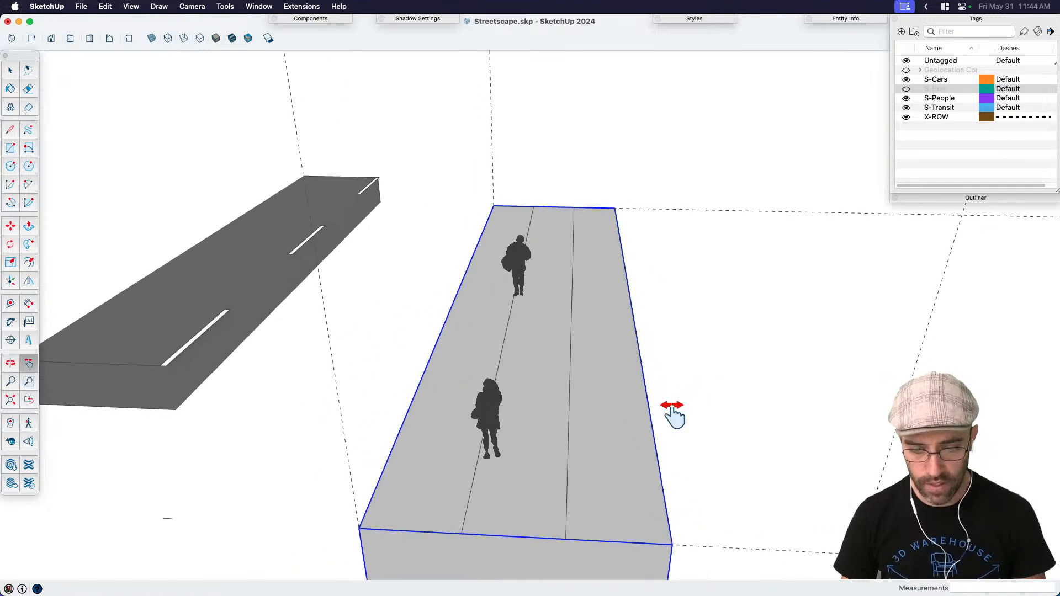
{"action": "key", "text": "space"}
{"action": "left_click", "coordinate": [496, 417]}
{"action": "key", "text": "m"}
{"action": "left_click_drag", "start_coordinate": [535, 468], "coordinate": [497, 457]}
{"action": "key", "text": "space"}
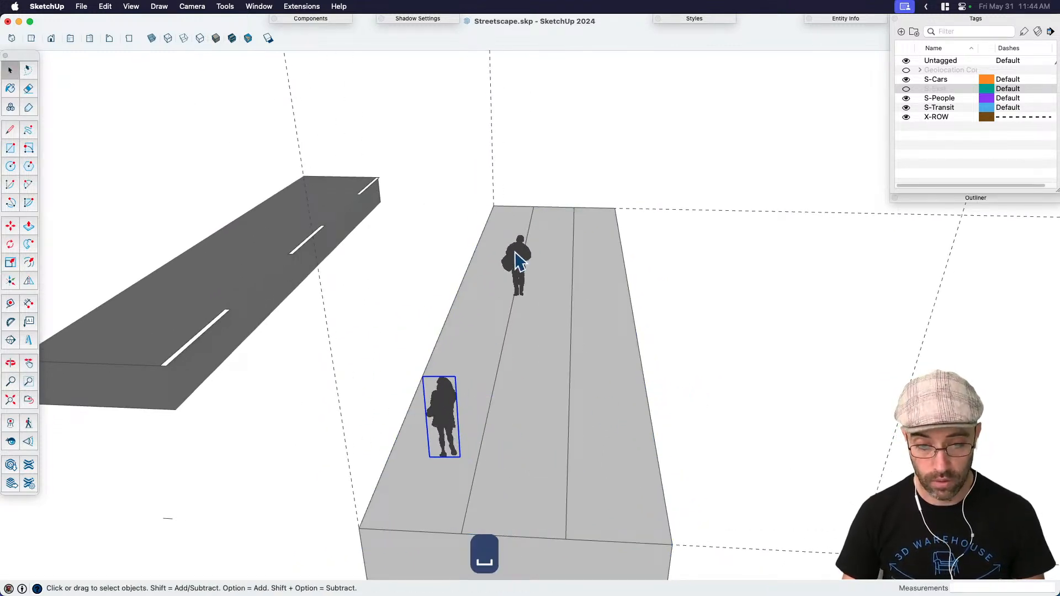
{"action": "left_click", "coordinate": [495, 301]}
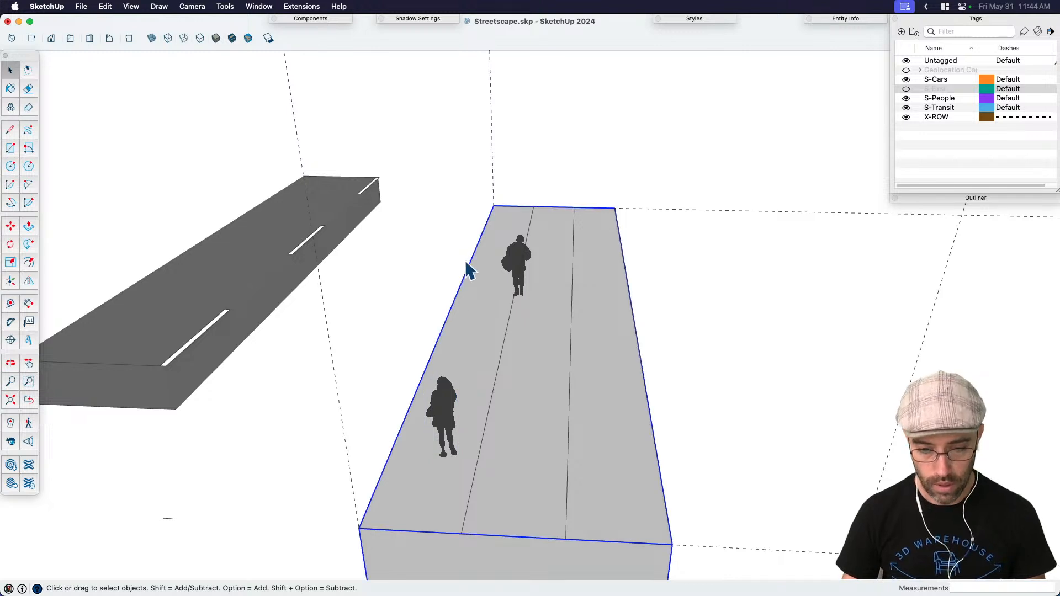
Step: Show the S-Exst tag to compare the new sidewalk with the existing street, and hide the tag again
{"action": "key", "text": "h"}
{"action": "left_click_drag", "start_coordinate": [490, 374], "coordinate": [455, 348]}
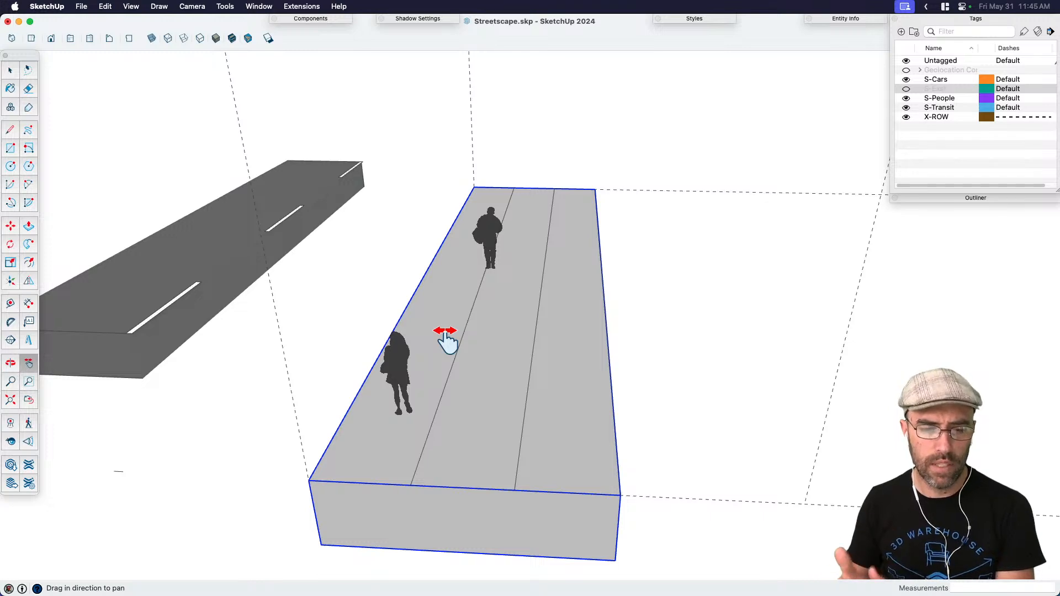
{"action": "left_click", "coordinate": [907, 88]}
{"action": "scroll", "coordinate": [577, 334], "scroll_direction": "down", "scroll_amount": 3}
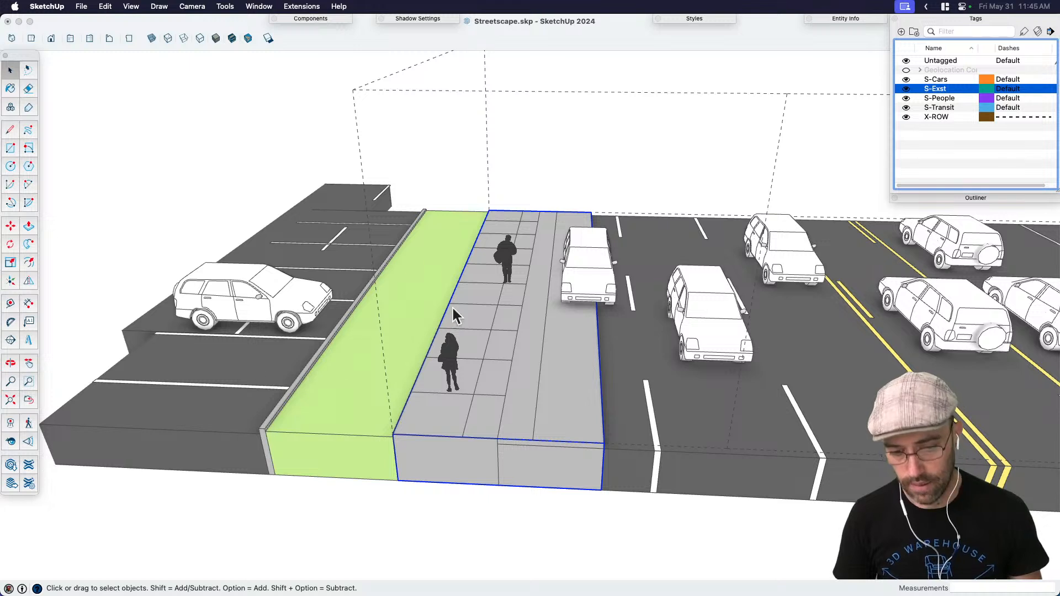
{"action": "left_click", "coordinate": [906, 89]}
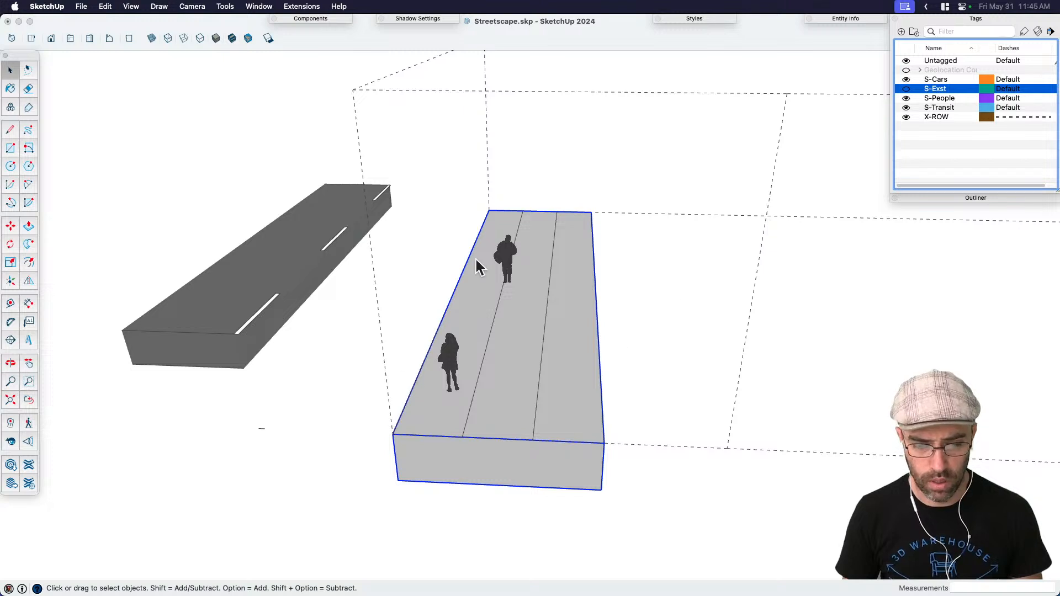
Step: Copy the first dividing line onto the long edge at the outline's end and divide the spacing by 2
{"action": "scroll", "coordinate": [477, 334], "scroll_direction": "up", "scroll_amount": 3}
{"action": "double_click", "coordinate": [478, 417]}
{"action": "middle_click_drag", "start_coordinate": [479, 417], "coordinate": [450, 433]}
{"action": "key", "text": "l"}
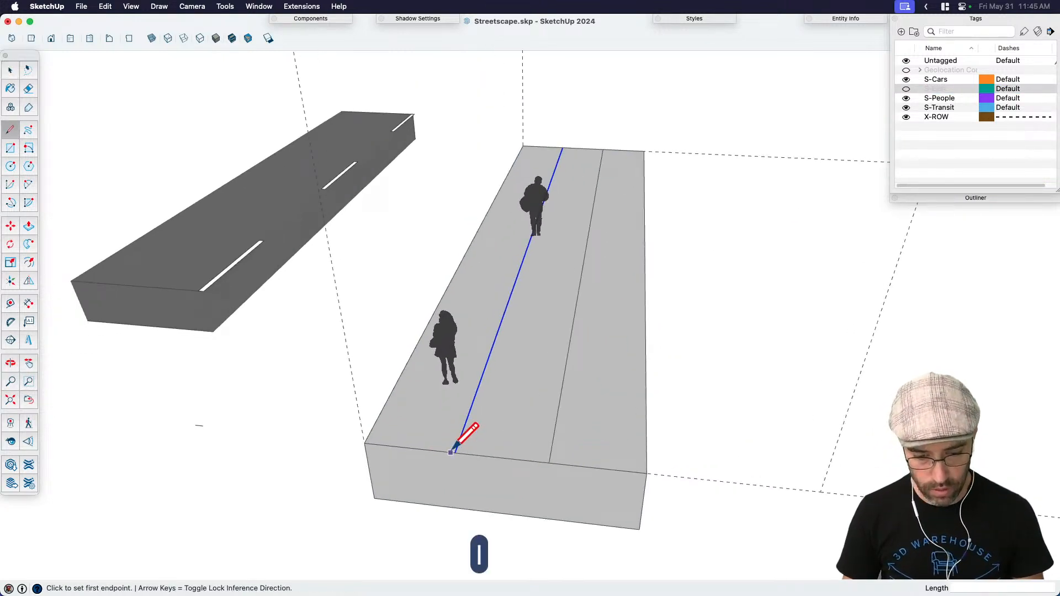
{"action": "key", "text": "space"}
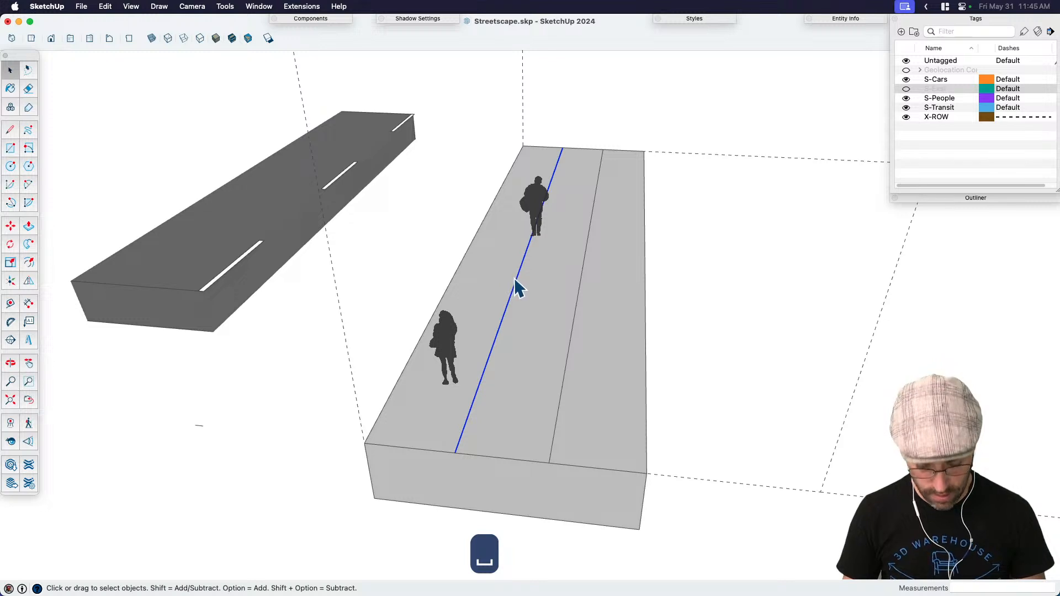
{"action": "key", "text": "m"}
{"action": "left_click", "coordinate": [509, 279]}
{"action": "left_click", "coordinate": [452, 277]}
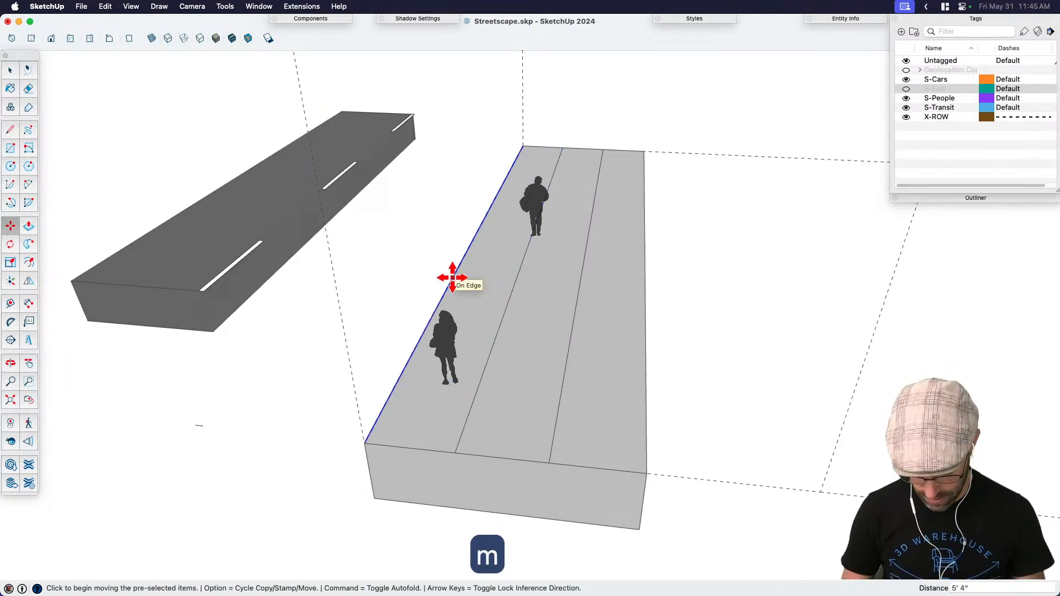
{"action": "type", "text": "/2"}
{"action": "key", "text": "Return"}
{"action": "key", "text": "space"}
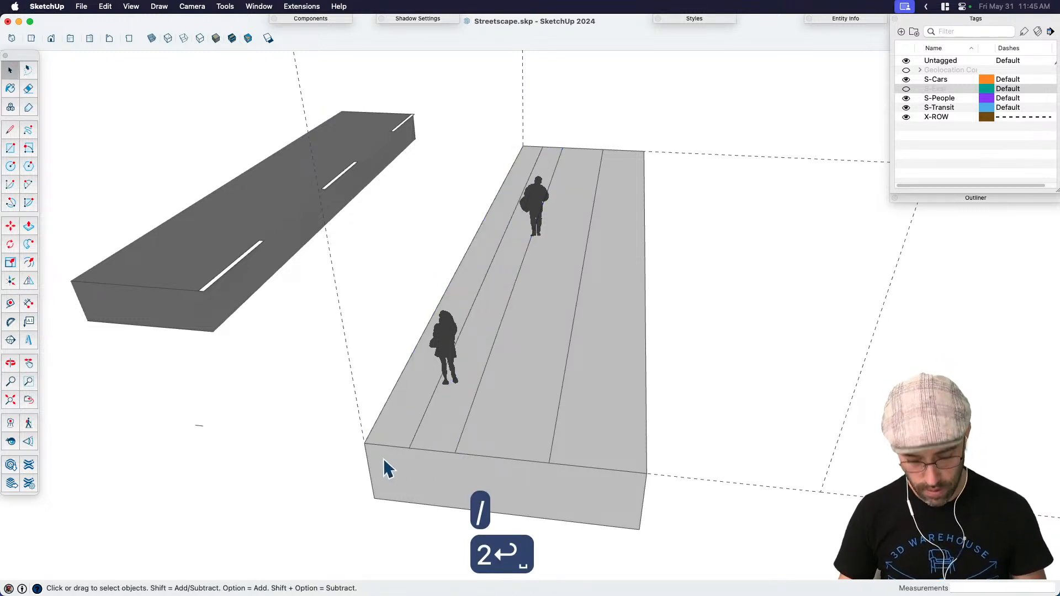
Step: Measure the width of the outer third along the sidewalk's top front edge, from the outline's corner
{"action": "key", "text": "l"}
{"action": "left_click", "coordinate": [364, 443]}
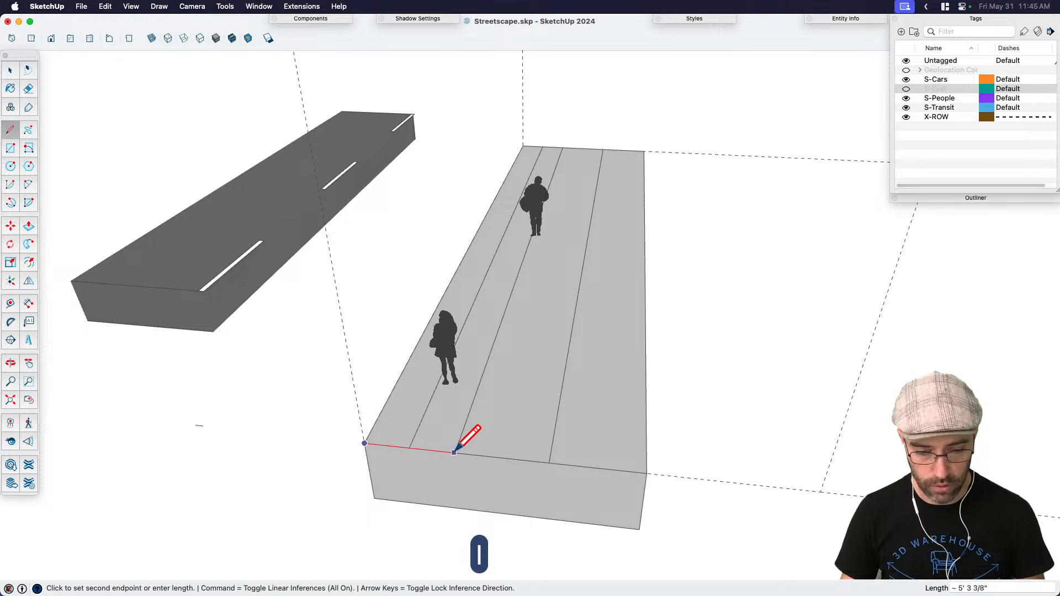
{"action": "key", "text": "space"}
Step: Copy the second main dividing line onto the opposite long edge of the sidewalk and divide the spacing by 2
{"action": "left_click", "coordinate": [415, 434]}
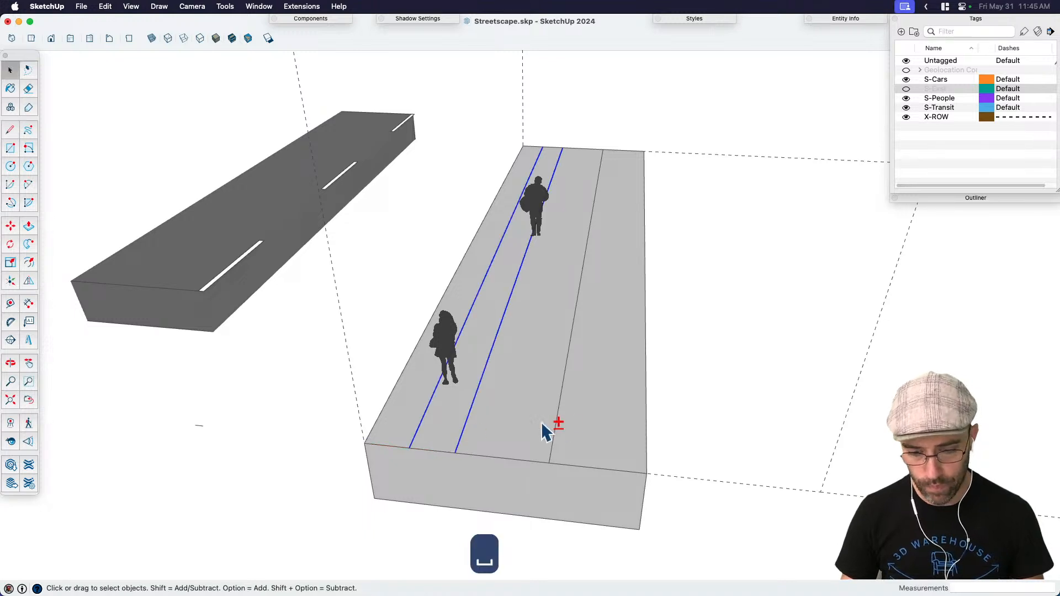
{"action": "left_click", "coordinate": [557, 424], "text": "shift"}
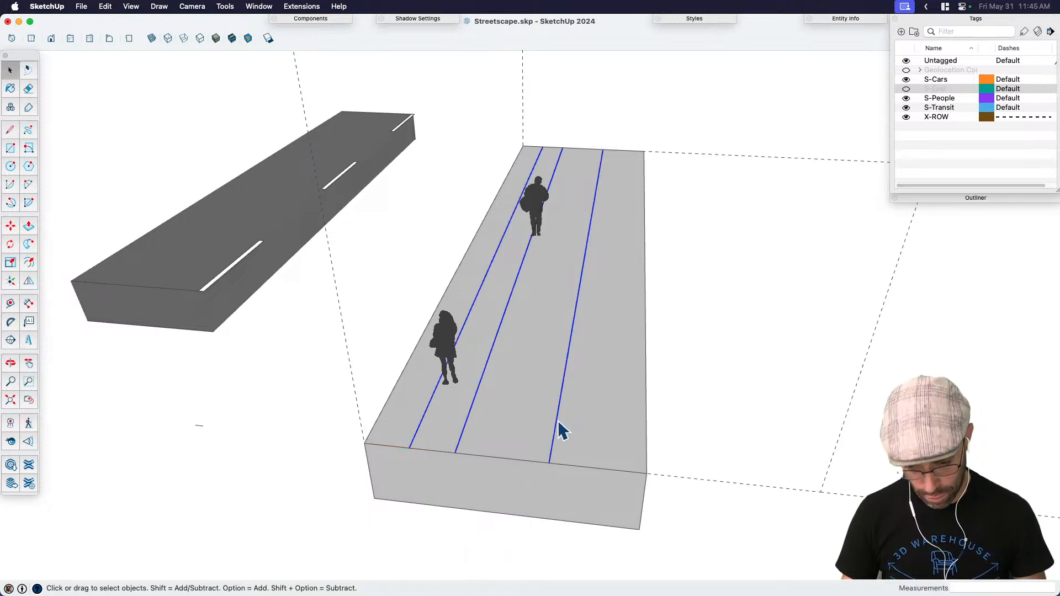
{"action": "key", "text": "m"}
{"action": "key", "text": "alt"}
{"action": "left_click", "coordinate": [548, 462]}
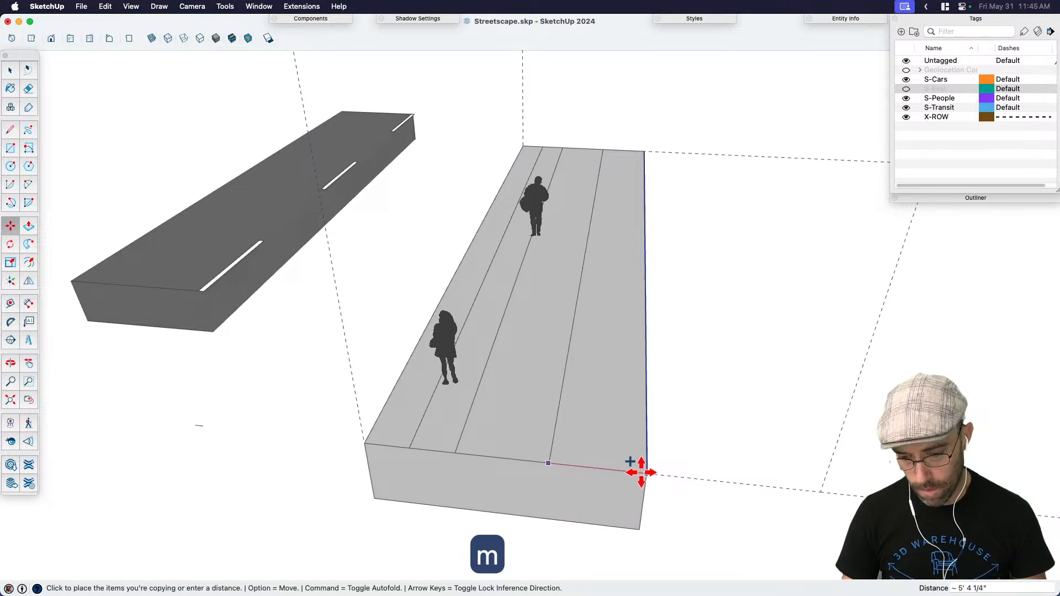
{"action": "left_click", "coordinate": [634, 477]}
{"action": "type", "text": "/2"}
{"action": "key", "text": "Return"}
{"action": "key", "text": "space"}
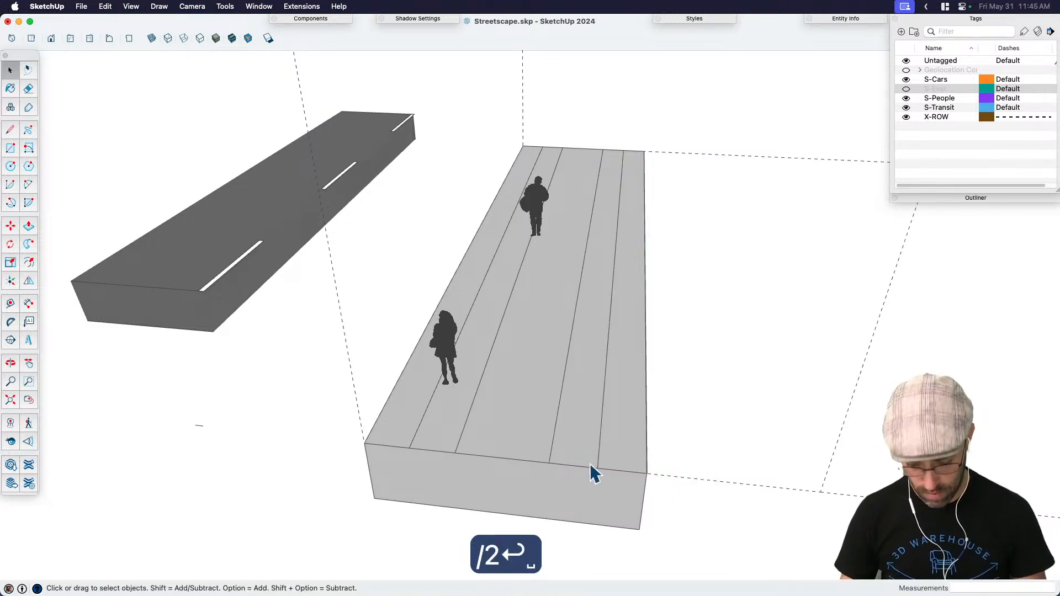
Step: Turn the four lengthwise joint lines on the sidewalk into one component with the default settings
{"action": "key", "text": "l"}
{"action": "key", "text": "space"}
{"action": "left_click", "coordinate": [601, 450], "text": "shift"}
{"action": "left_click", "coordinate": [554, 436], "text": "shift"}
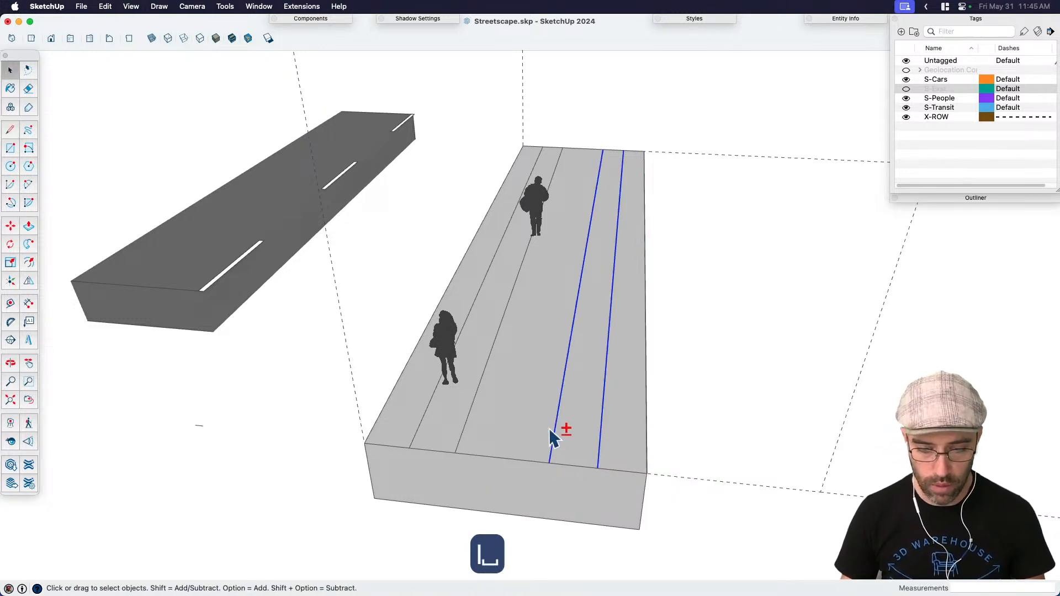
{"action": "left_click", "coordinate": [460, 439], "text": "shift"}
{"action": "left_click", "coordinate": [417, 432], "text": "shift"}
{"action": "middle_click_drag", "start_coordinate": [418, 440], "coordinate": [725, 437]}
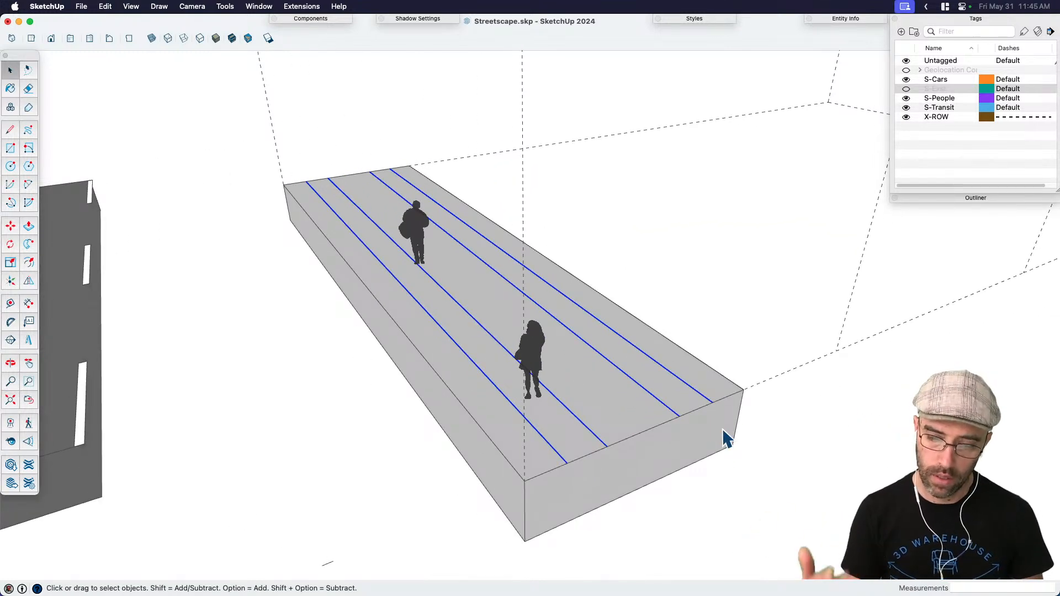
{"action": "key", "text": "shift+g"}
{"action": "key", "text": "Return"}
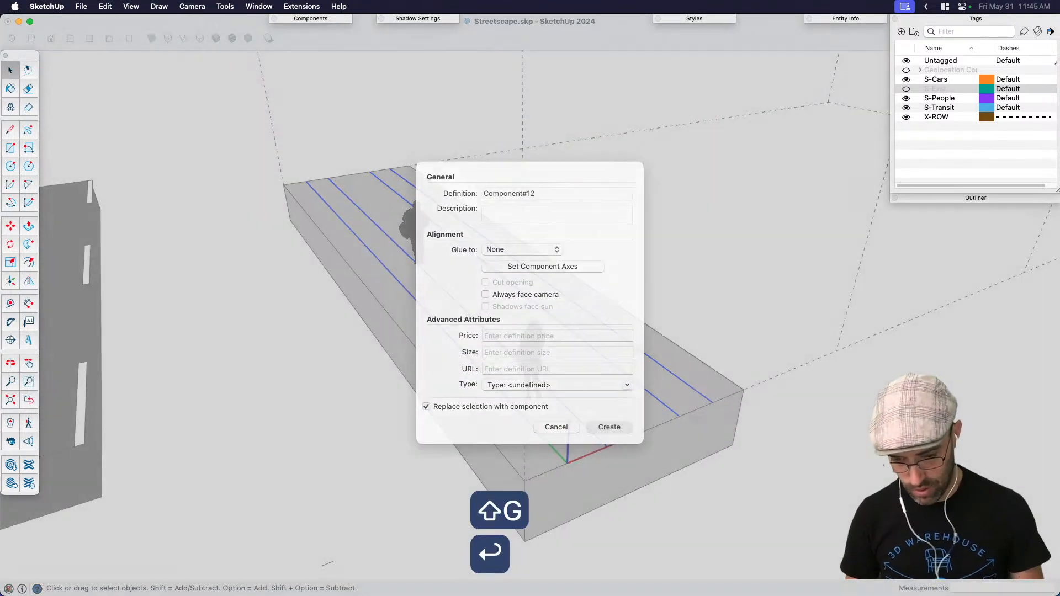
Step: Draw a line across the full width of the sidewalk along its top front edge
{"action": "key", "text": "l"}
{"action": "left_click", "coordinate": [525, 480]}
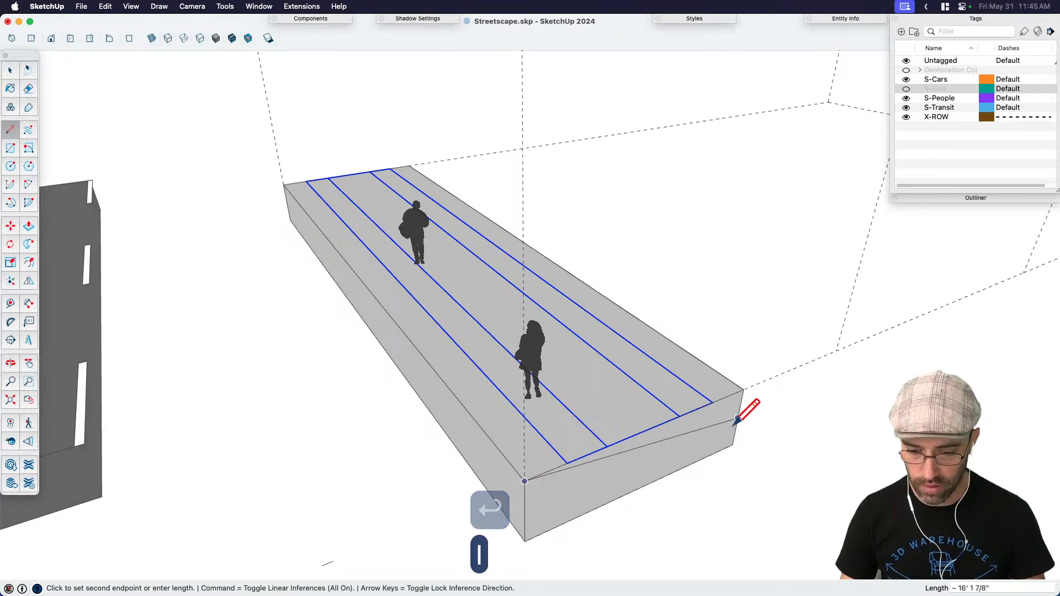
{"action": "left_click", "coordinate": [743, 390]}
{"action": "key", "text": "space"}
Step: Try to array the front cross line to the sidewalk's far end with the spacing divided by 10
{"action": "key", "text": "m"}
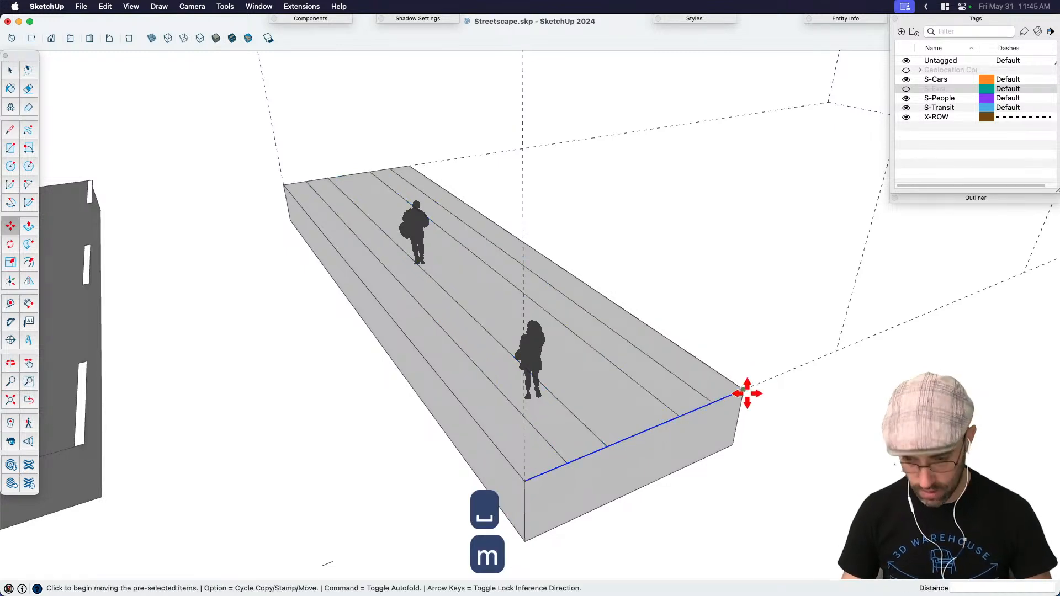
{"action": "left_click", "coordinate": [748, 391]}
{"action": "left_click", "coordinate": [415, 167]}
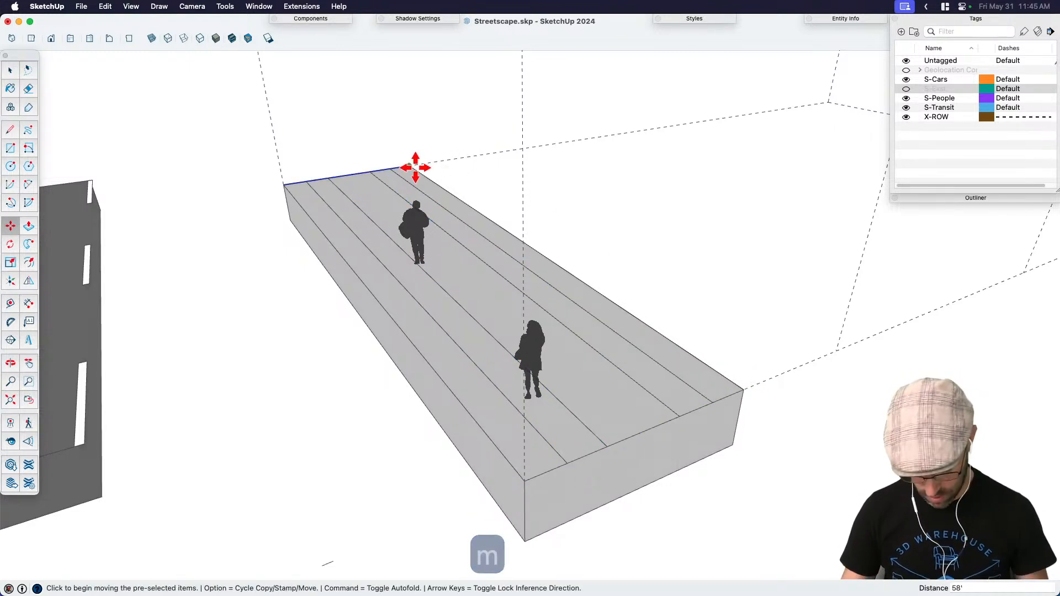
{"action": "type", "text": "/10"}
{"action": "key", "text": "Return"}
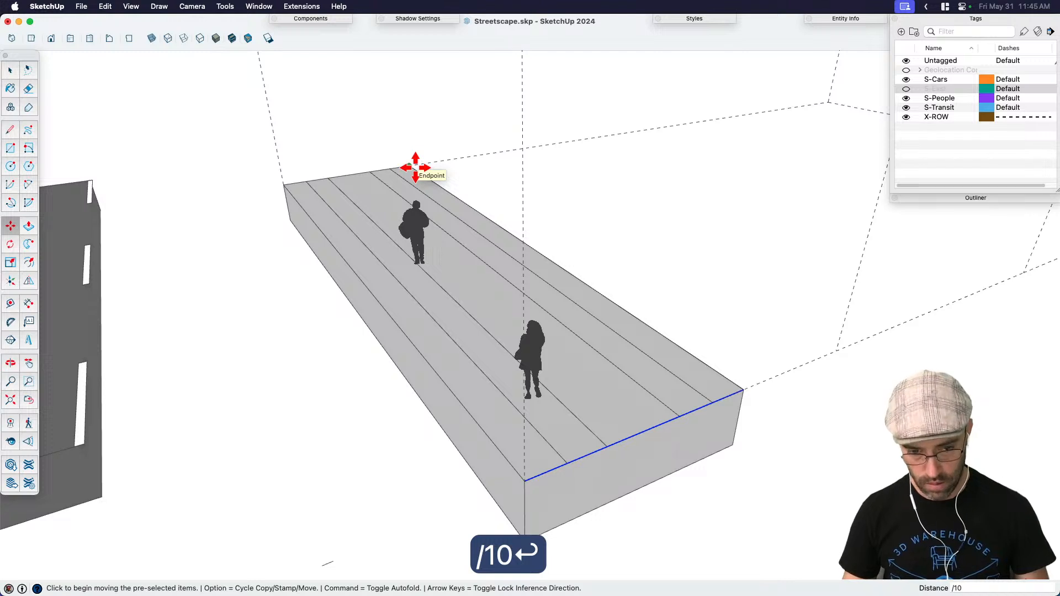
{"action": "key", "text": "super+z"}
{"action": "key", "text": "space"}
Step: Copy the front cross line 58' to the sidewalk's far end and divide the distance by 10 to create the cross joints
{"action": "key", "text": "m"}
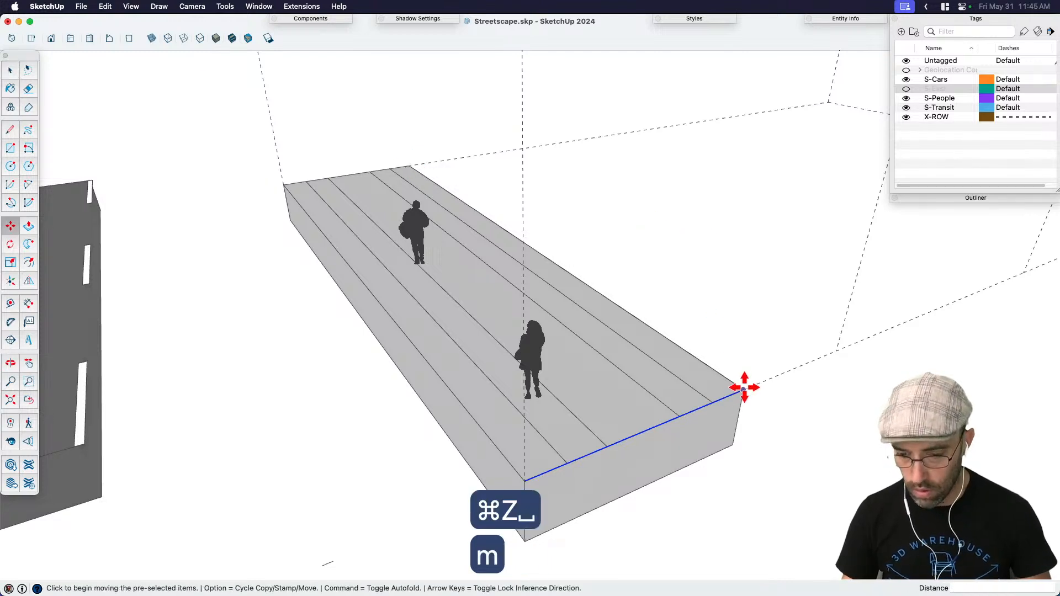
{"action": "left_click", "coordinate": [744, 388]}
{"action": "left_click", "coordinate": [417, 168]}
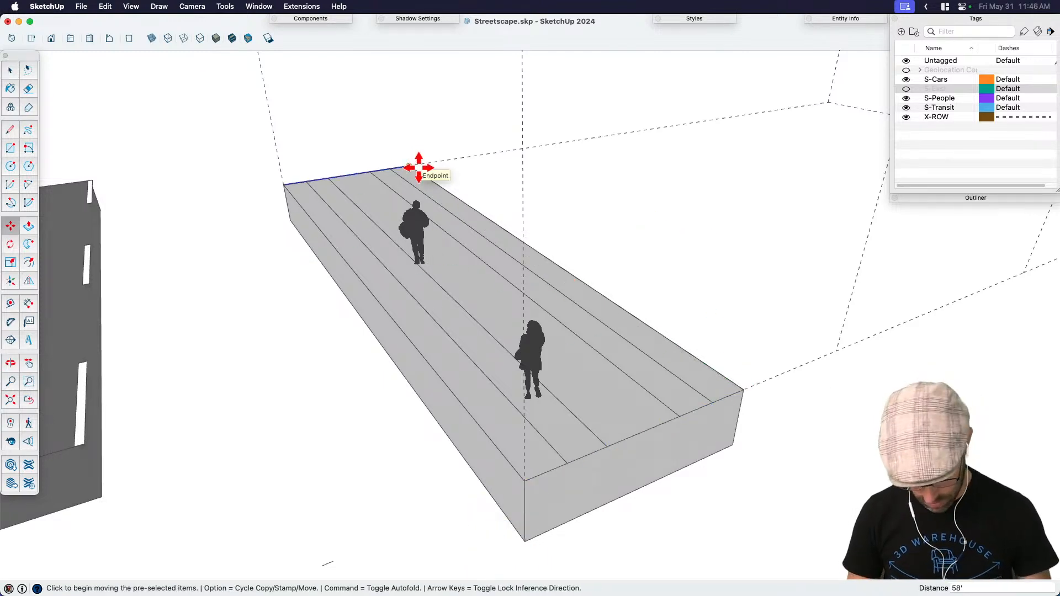
{"action": "type", "text": "/10"}
{"action": "key", "text": "Return"}
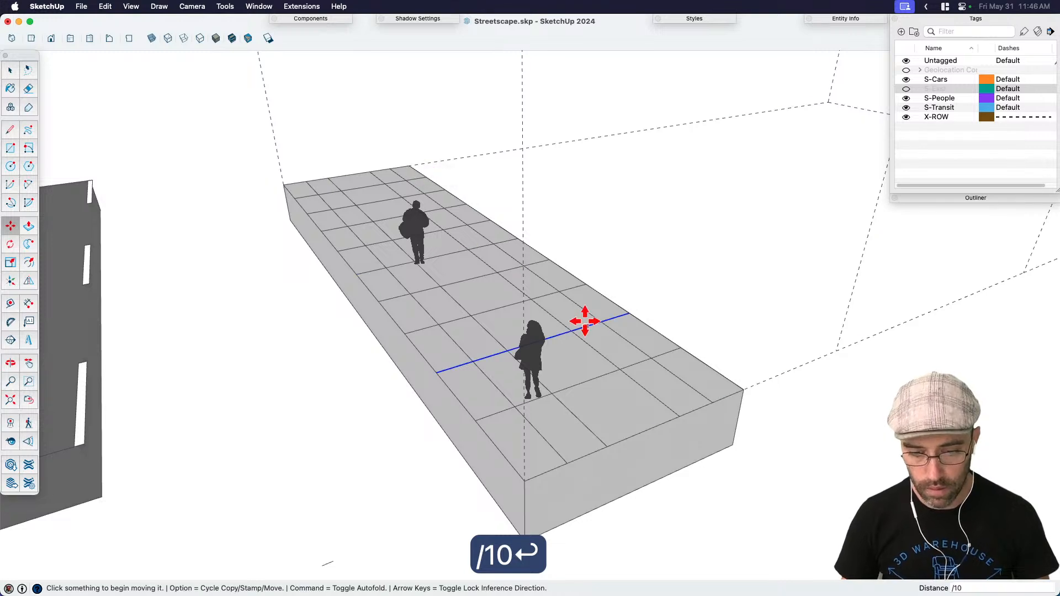
Step: Measure the width of the roadside third of the sidewalk along the first cross joint
{"action": "middle_click_drag", "start_coordinate": [585, 319], "coordinate": [734, 441]}
{"action": "key", "text": "space"}
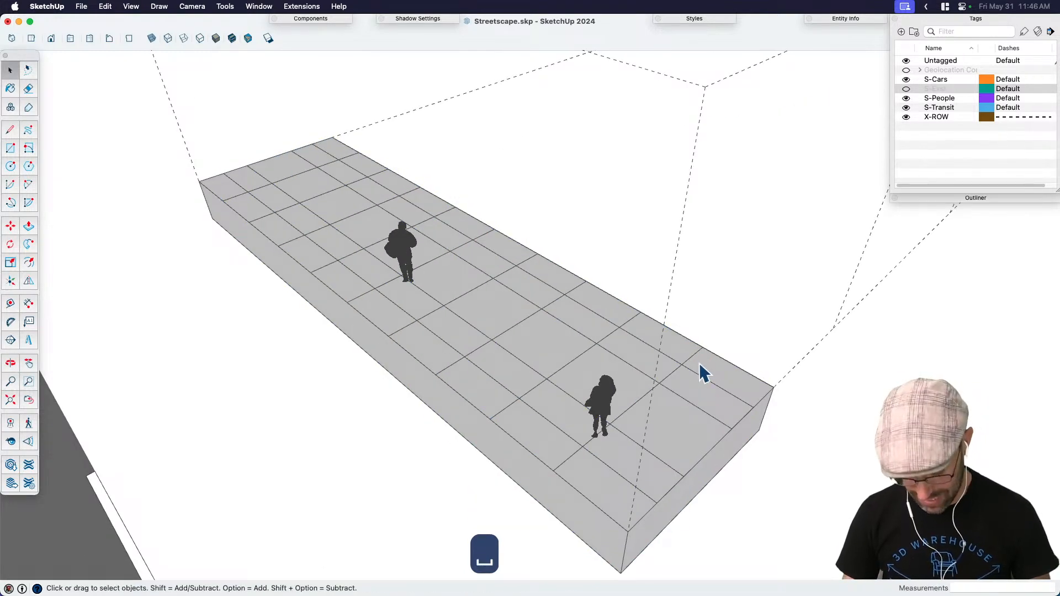
{"action": "key", "text": "l"}
{"action": "left_click", "coordinate": [660, 382]}
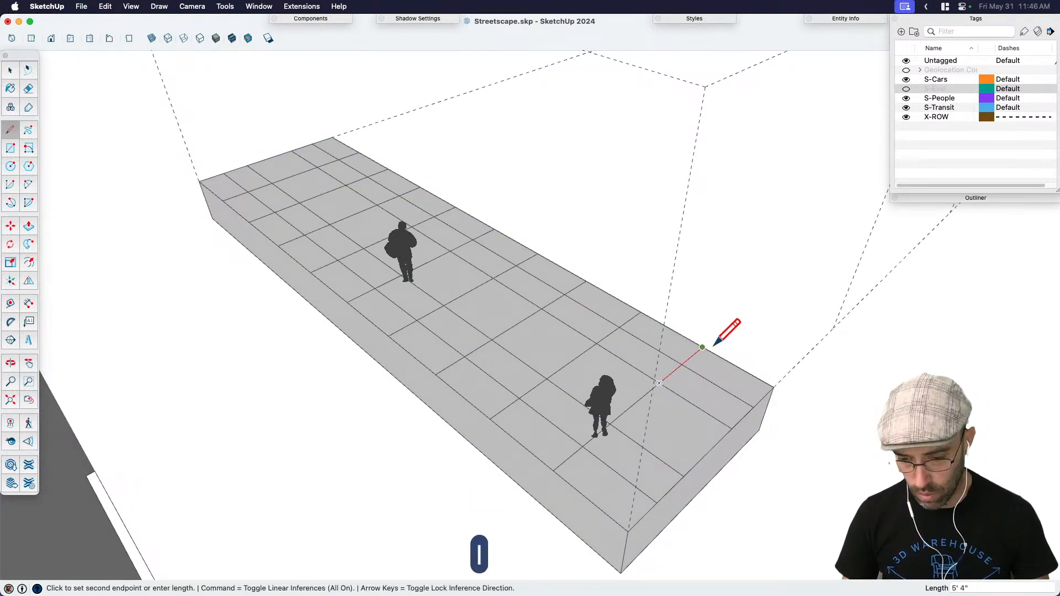
{"action": "key", "text": "Escape"}
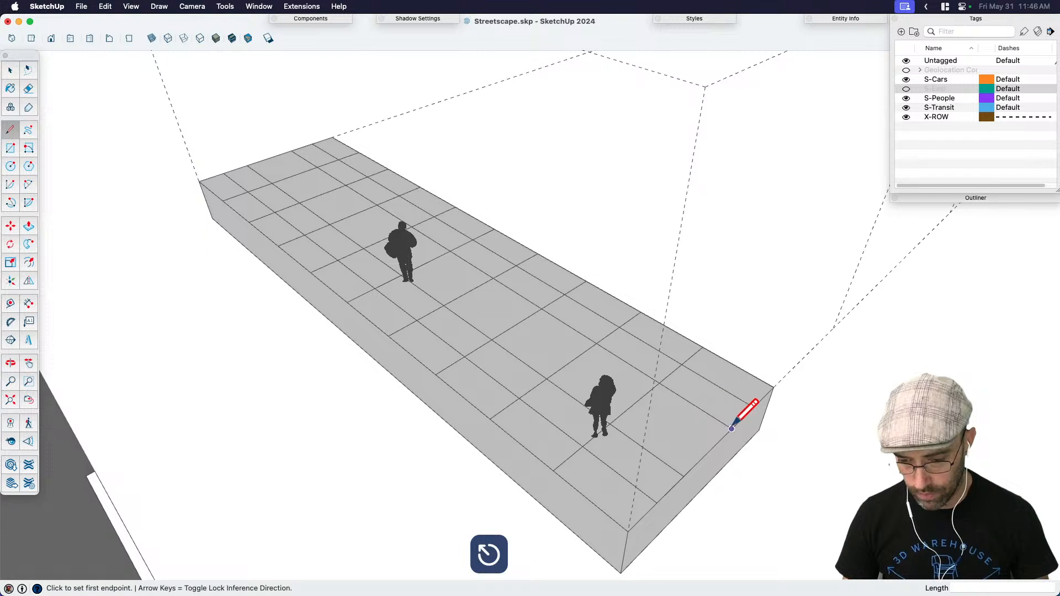
Step: Draw a 5' 4" line across the roadside third of the sidewalk, halfway along the first panel from the front
{"action": "left_click", "coordinate": [731, 428]}
{"action": "left_click", "coordinate": [661, 382]}
{"action": "key", "text": "Escape"}
{"action": "left_click", "coordinate": [694, 405]}
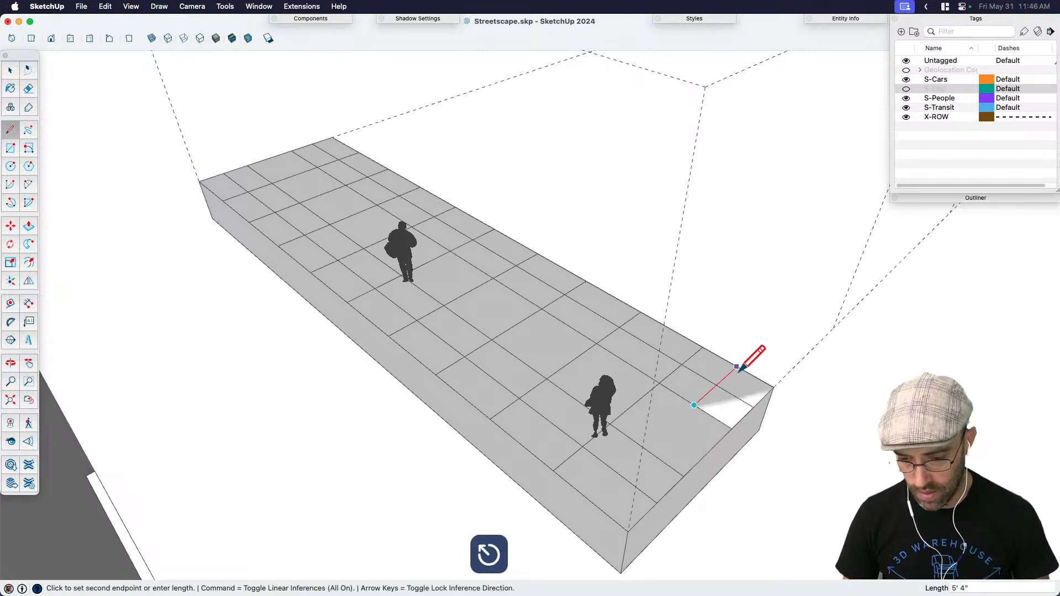
{"action": "key", "text": "space"}
{"action": "triple_click", "coordinate": [699, 382]}
{"action": "key", "text": "BackSpace"}
{"action": "key", "text": "BackSpace"}
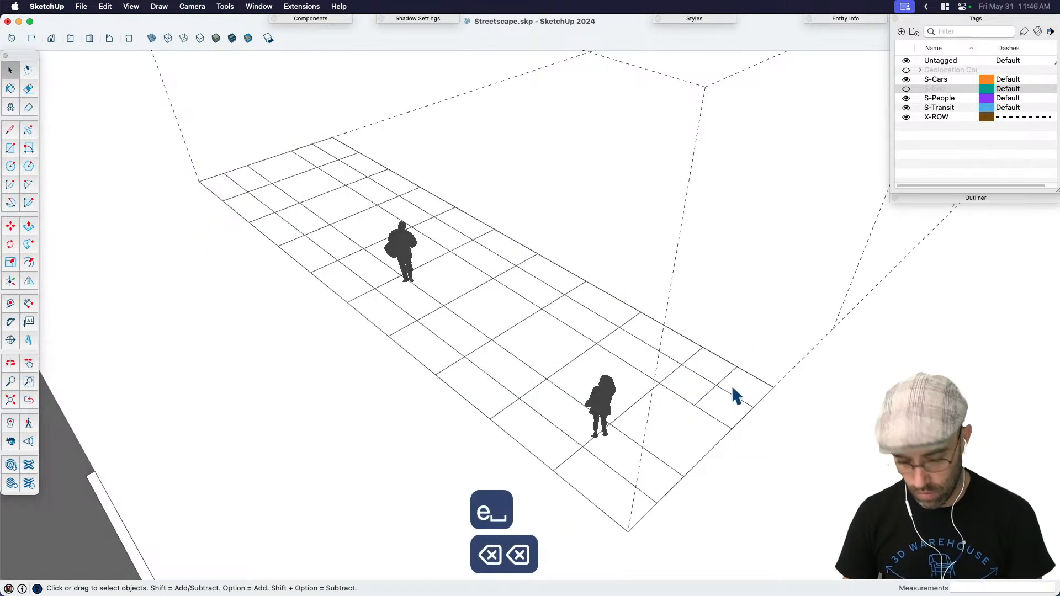
{"action": "key", "text": "super+z"}
{"action": "key", "text": "BackSpace"}
Step: Copy the short half-panel line 10' 8" across to the opposite third of the sidewalk
{"action": "left_click", "coordinate": [724, 381]}
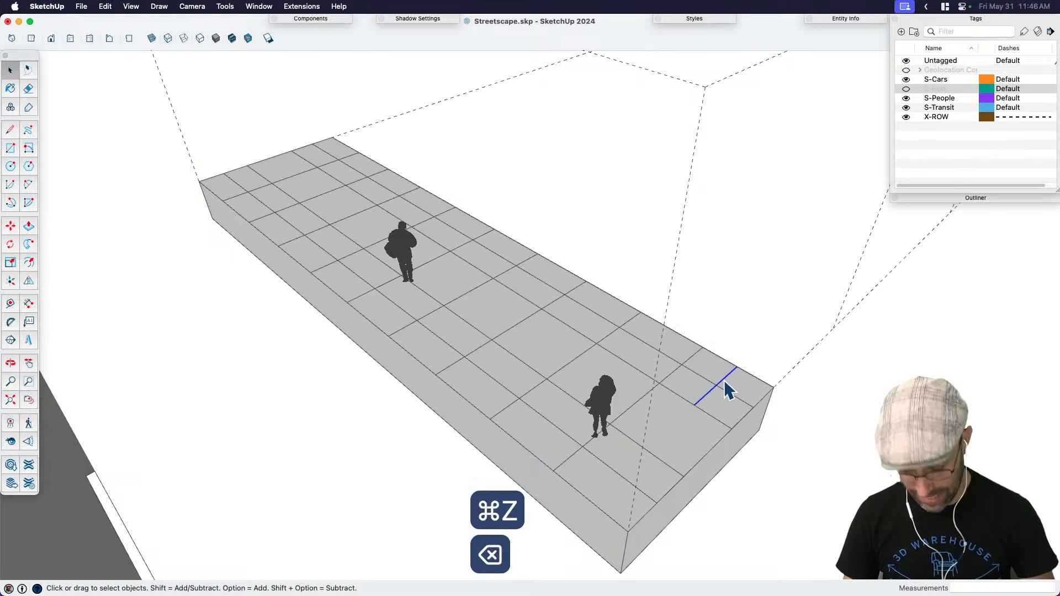
{"action": "key", "text": "m"}
{"action": "key", "text": "alt"}
{"action": "left_click", "coordinate": [737, 367]}
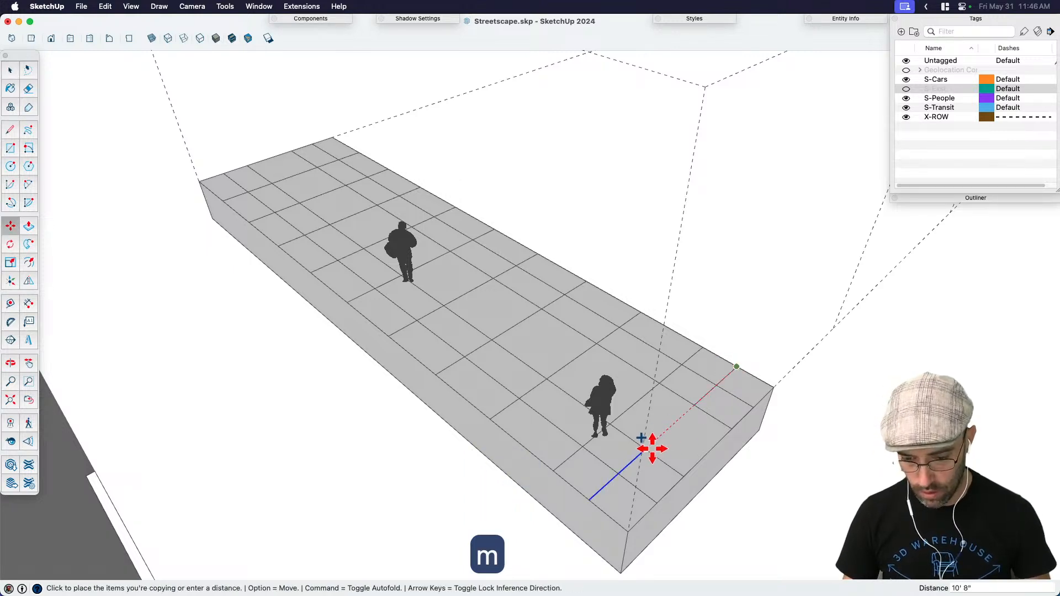
{"action": "key", "text": "space"}
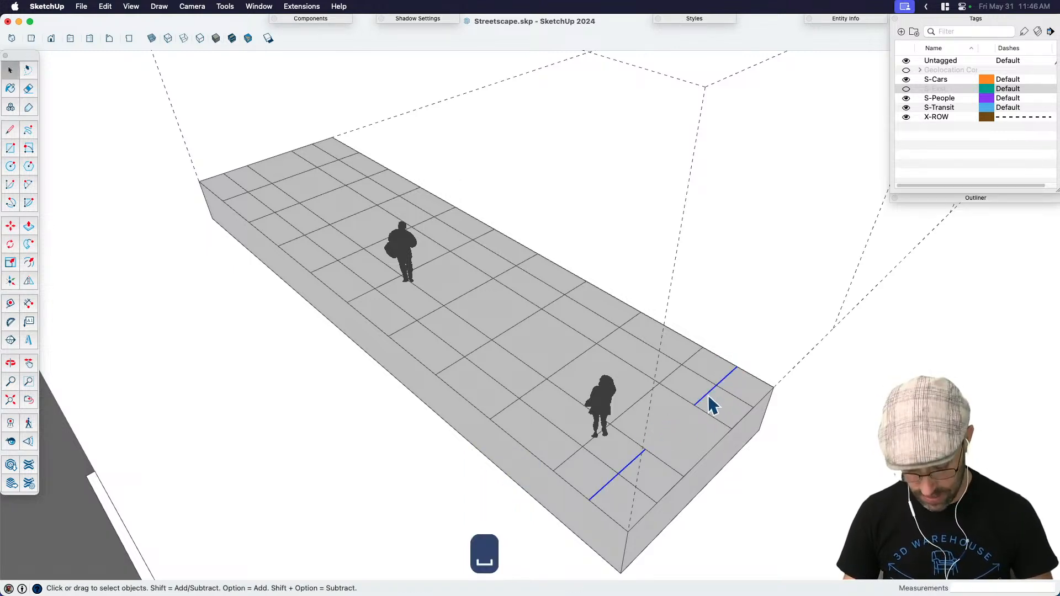
Step: Copy both short half-panel lines one panel along the sidewalk and repeat the copy x10 to the far end
{"action": "key", "text": "m"}
{"action": "key", "text": "alt"}
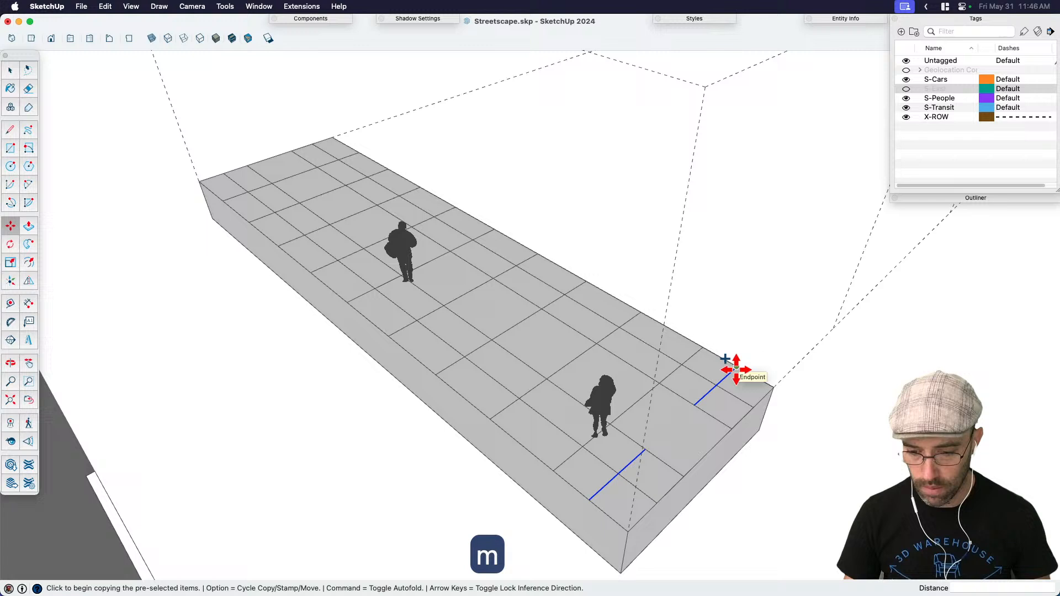
{"action": "left_click", "coordinate": [773, 387]}
{"action": "key", "text": "Escape"}
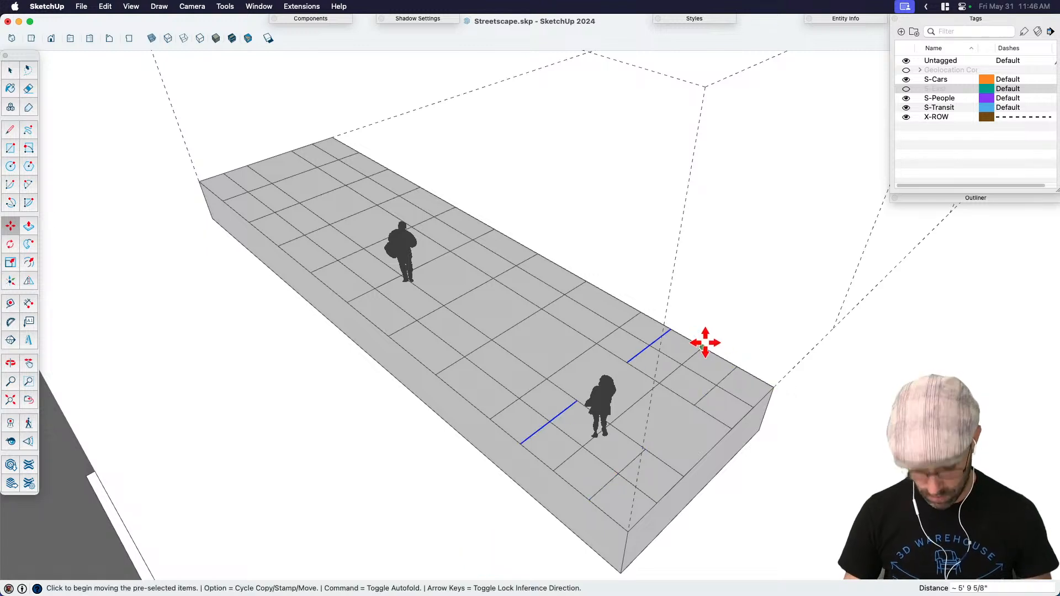
{"action": "type", "text": "x"}
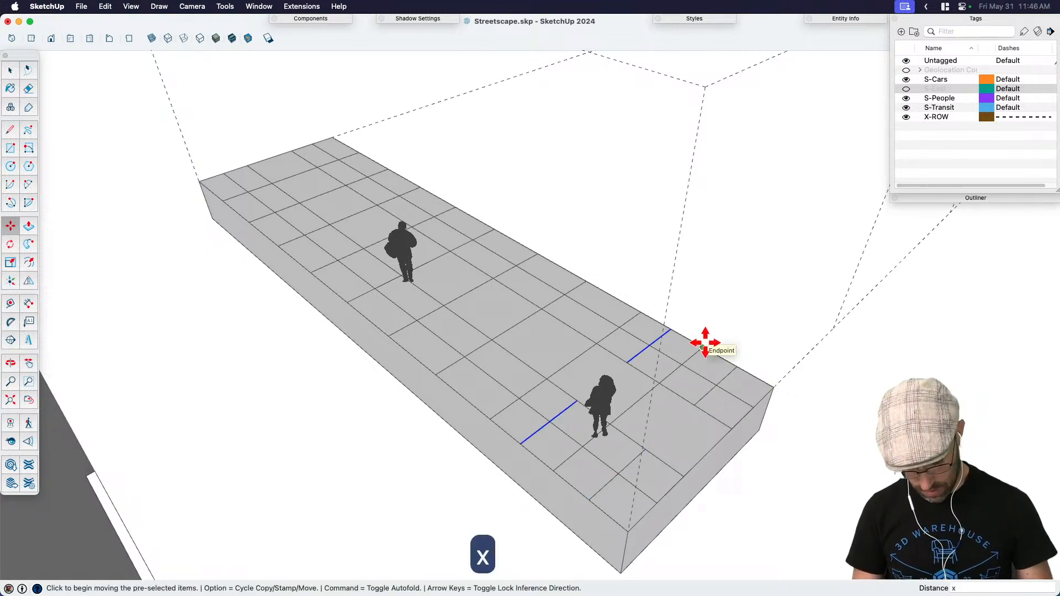
{"action": "type", "text": "10"}
{"action": "key", "text": "Return"}
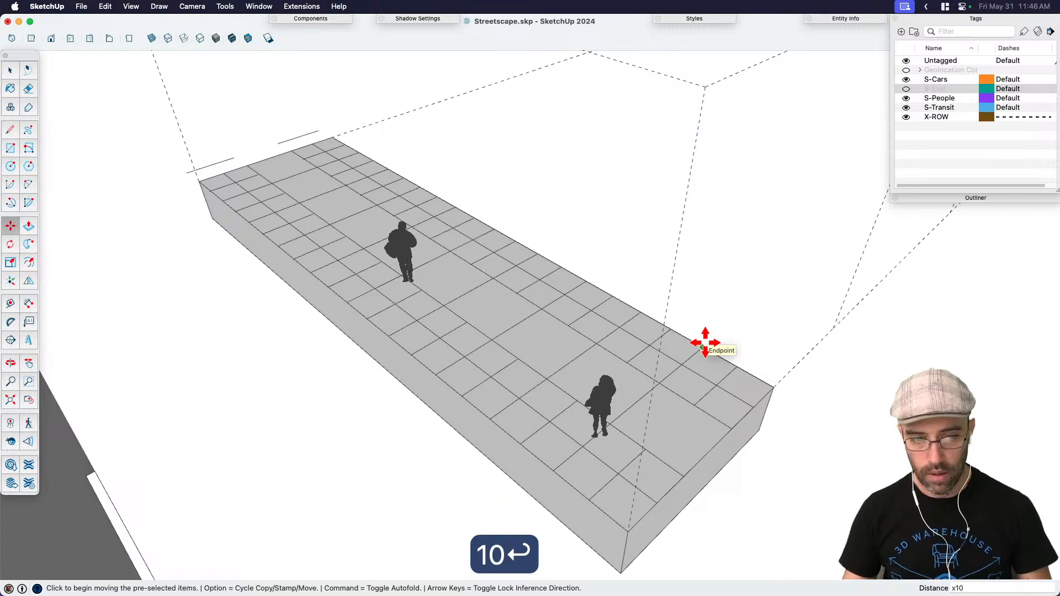
Step: Delete the two short joint lines that overshoot the sidewalk's far end
{"action": "key", "text": "space"}
{"action": "left_click", "coordinate": [212, 166]}
{"action": "key", "text": "BackSpace"}
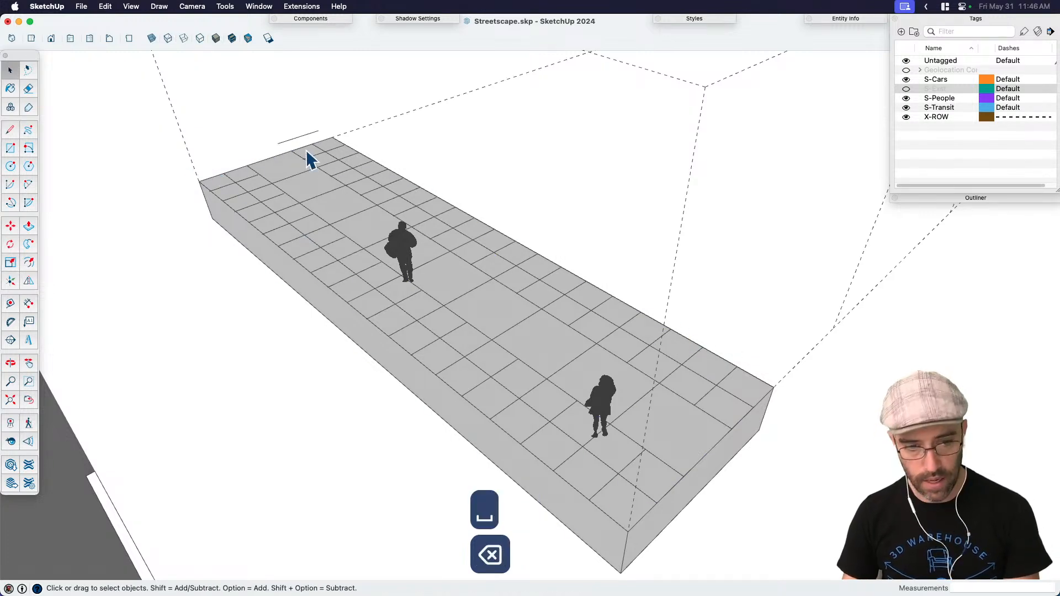
{"action": "left_click", "coordinate": [301, 136]}
{"action": "key", "text": "BackSpace"}
Step: Move the silhouette carrying a bag about 26' forward to the outer third at the sidewalk's front end
{"action": "middle_click_drag", "start_coordinate": [687, 357], "coordinate": [407, 279]}
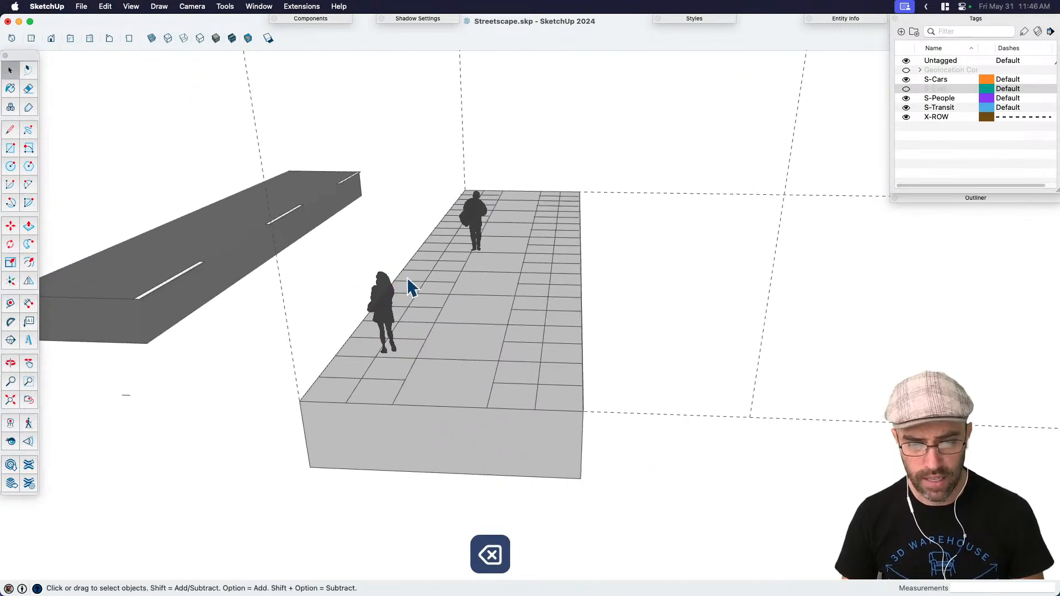
{"action": "scroll", "coordinate": [407, 281], "scroll_direction": "up", "scroll_amount": 4}
{"action": "middle_click_drag", "start_coordinate": [487, 340], "coordinate": [485, 288]}
{"action": "key", "text": "space"}
{"action": "left_click", "coordinate": [499, 221]}
{"action": "key", "text": "m"}
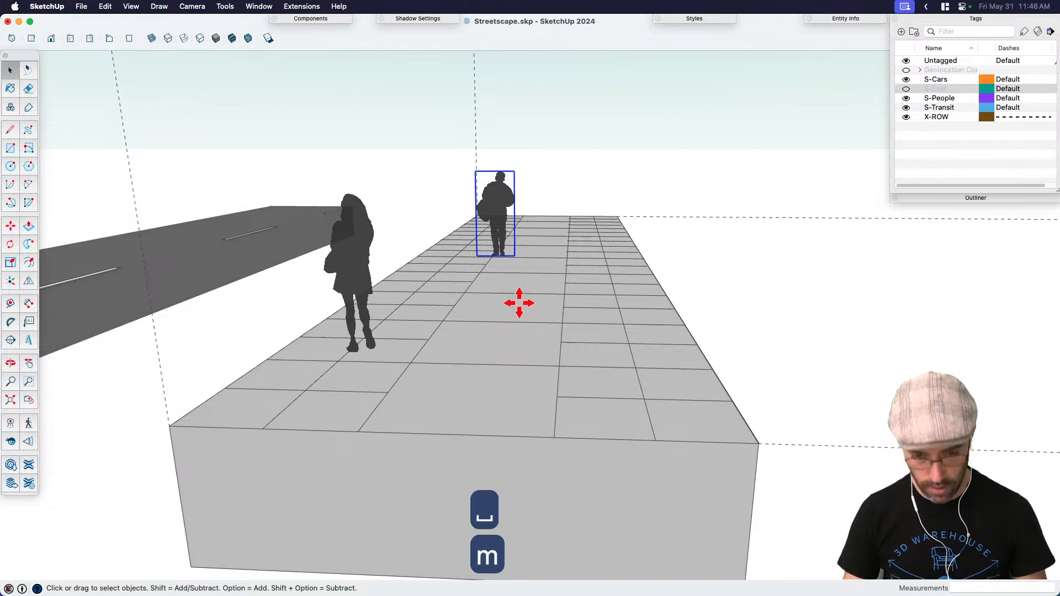
{"action": "left_click", "coordinate": [515, 294]}
{"action": "key", "text": "super+z"}
{"action": "key", "text": "super+z"}
{"action": "key", "text": "super+z"}
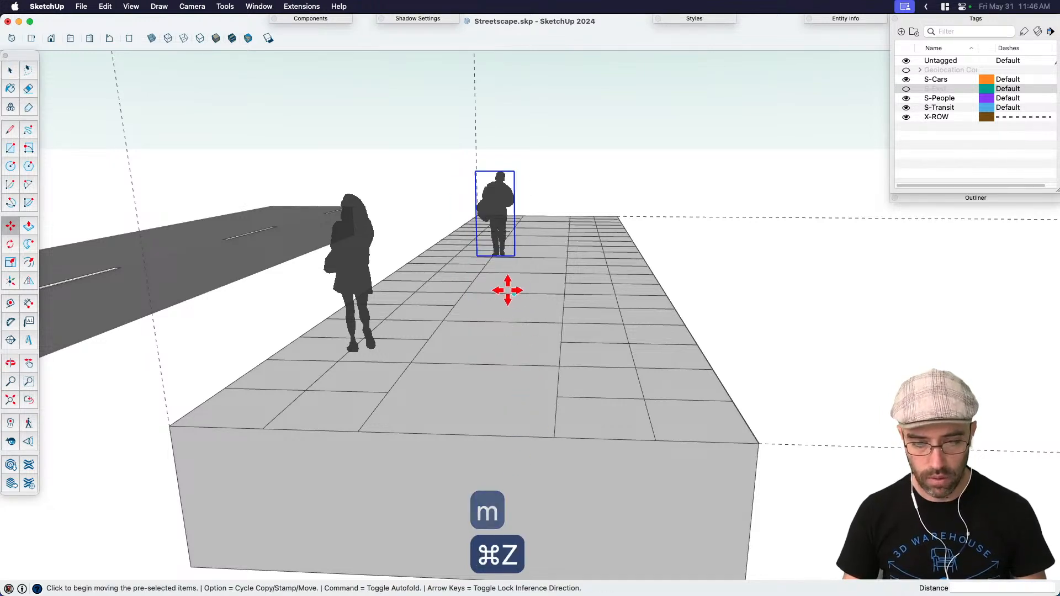
{"action": "key", "text": "super+z"}
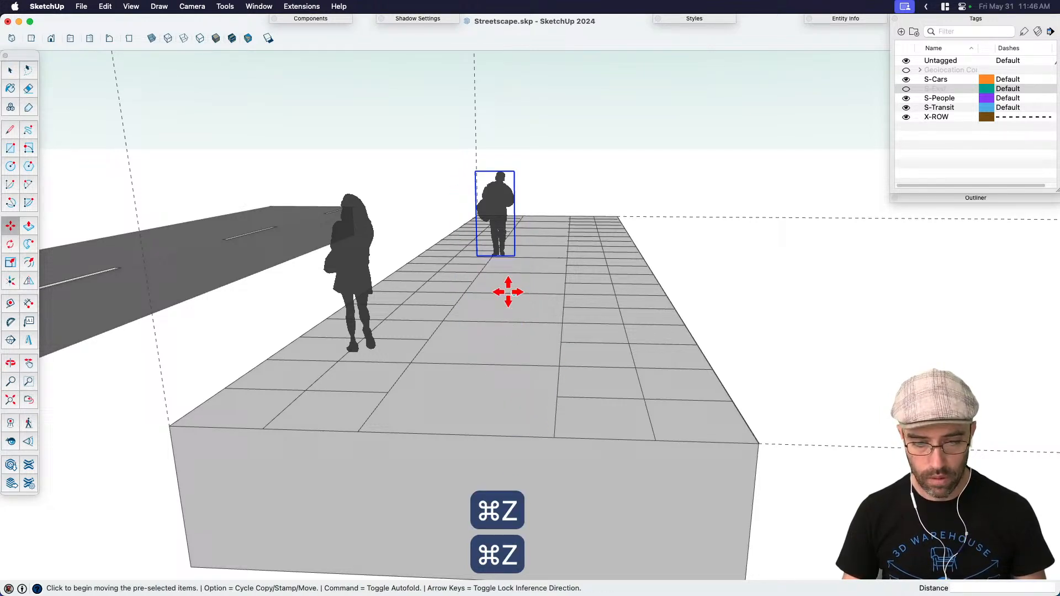
{"action": "left_click", "coordinate": [499, 258]}
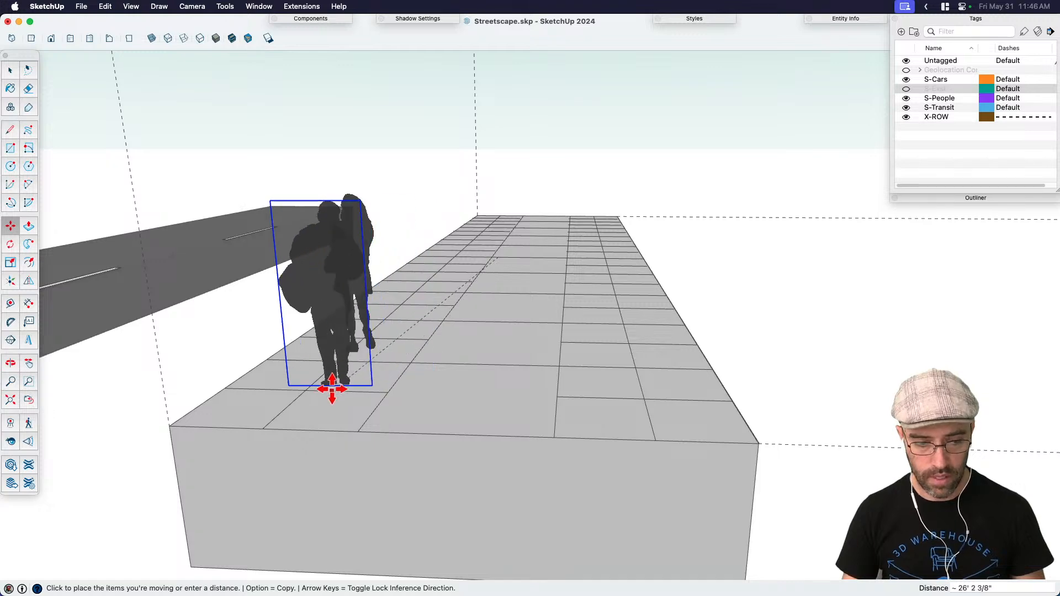
{"action": "left_click", "coordinate": [314, 396]}
Step: Move the single woman silhouette sideways onto the wide middle strip at the sidewalk's front end
{"action": "key", "text": "space"}
{"action": "left_click", "coordinate": [354, 290]}
{"action": "key", "text": "m"}
{"action": "left_click", "coordinate": [373, 355]}
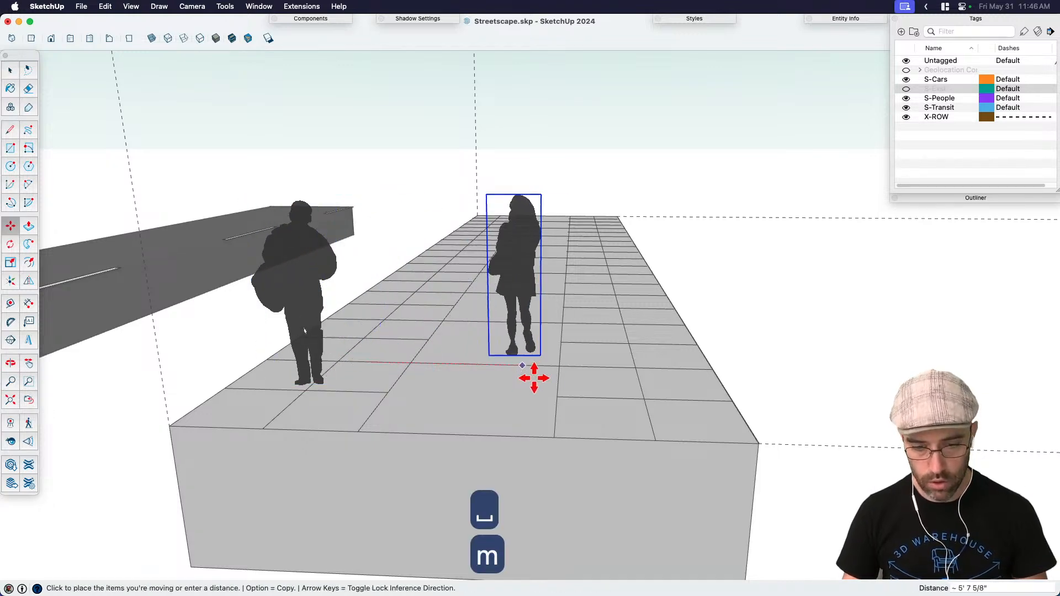
{"action": "left_click", "coordinate": [494, 386]}
{"action": "key", "text": "space"}
Step: Move the adult-and-child silhouettes from the far side of the right-of-way onto the roadside third of the new sidewalk
{"action": "scroll", "coordinate": [471, 393], "scroll_direction": "down", "scroll_amount": 5}
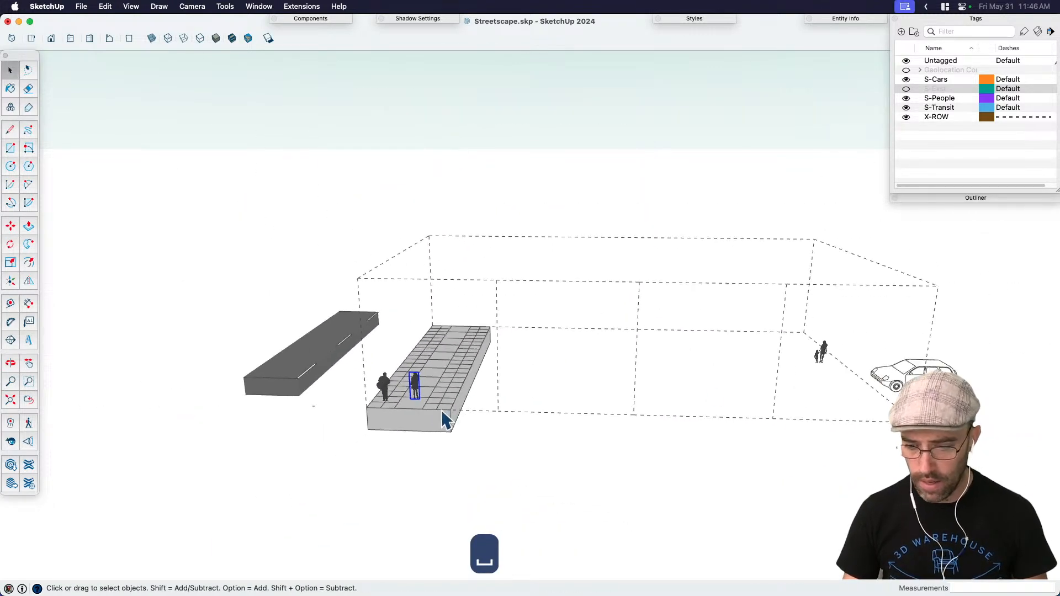
{"action": "scroll", "coordinate": [828, 356], "scroll_direction": "up", "scroll_amount": 3}
{"action": "left_click", "coordinate": [835, 362]}
{"action": "key", "text": "m"}
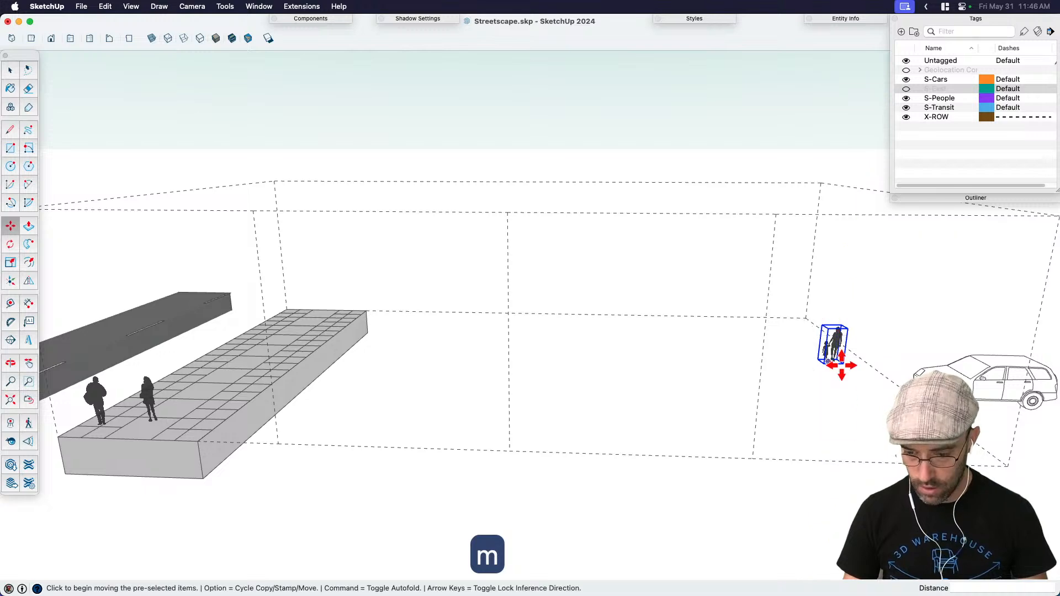
{"action": "left_click", "coordinate": [840, 367]}
{"action": "scroll", "coordinate": [658, 383], "scroll_direction": "down", "scroll_amount": 3}
{"action": "scroll", "coordinate": [354, 405], "scroll_direction": "up", "scroll_amount": 3}
{"action": "scroll", "coordinate": [354, 405], "scroll_direction": "up", "scroll_amount": 3}
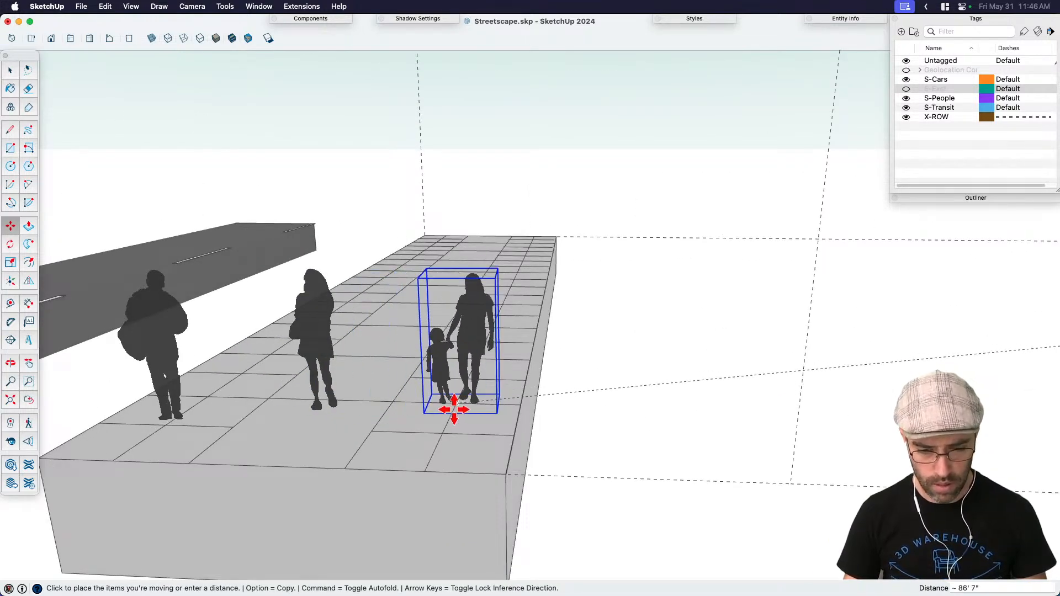
{"action": "left_click", "coordinate": [456, 409]}
{"action": "key", "text": "space"}
Step: Shift the adult-and-child silhouettes slightly toward the sidewalk's centre so they stand in line with the other people
{"action": "key", "text": "h"}
{"action": "left_click_drag", "start_coordinate": [438, 429], "coordinate": [619, 392]}
{"action": "scroll", "coordinate": [552, 362], "scroll_direction": "up", "scroll_amount": 3}
{"action": "key", "text": "space"}
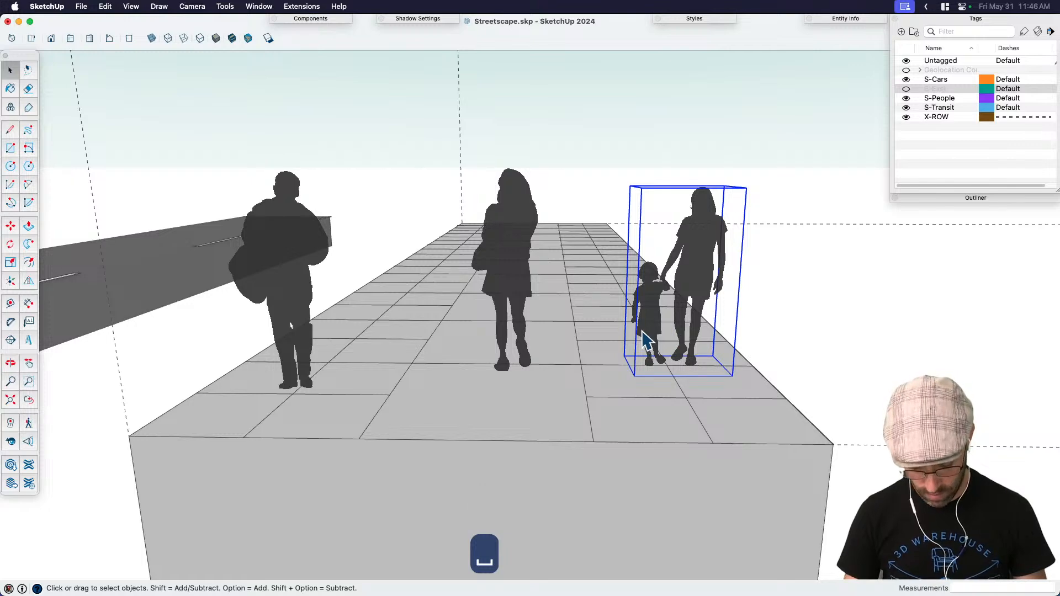
{"action": "scroll", "coordinate": [679, 402], "scroll_direction": "up", "scroll_amount": 3}
{"action": "key", "text": "m"}
{"action": "left_click", "coordinate": [680, 402]}
{"action": "left_click", "coordinate": [647, 402]}
{"action": "key", "text": "space"}
{"action": "scroll", "coordinate": [652, 411], "scroll_direction": "down", "scroll_amount": 3}
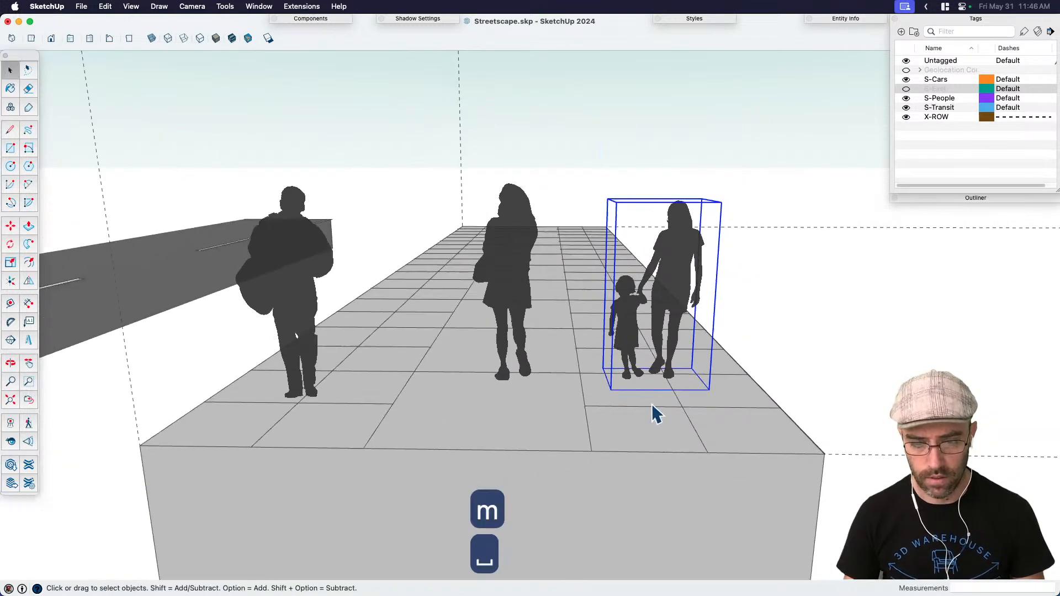
Step: Save the model and clear the selection
{"action": "middle_click_drag", "start_coordinate": [653, 414], "coordinate": [592, 407]}
{"action": "key", "text": "super+s"}
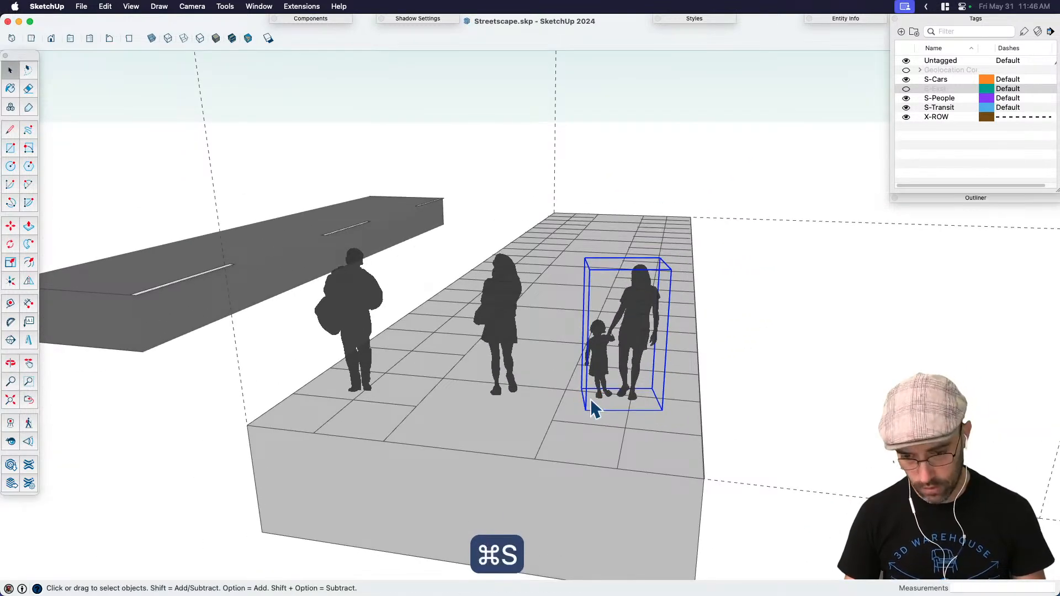
{"action": "left_click", "coordinate": [646, 87]}
{"action": "key", "text": "h"}
{"action": "left_click_drag", "start_coordinate": [619, 318], "coordinate": [583, 325]}
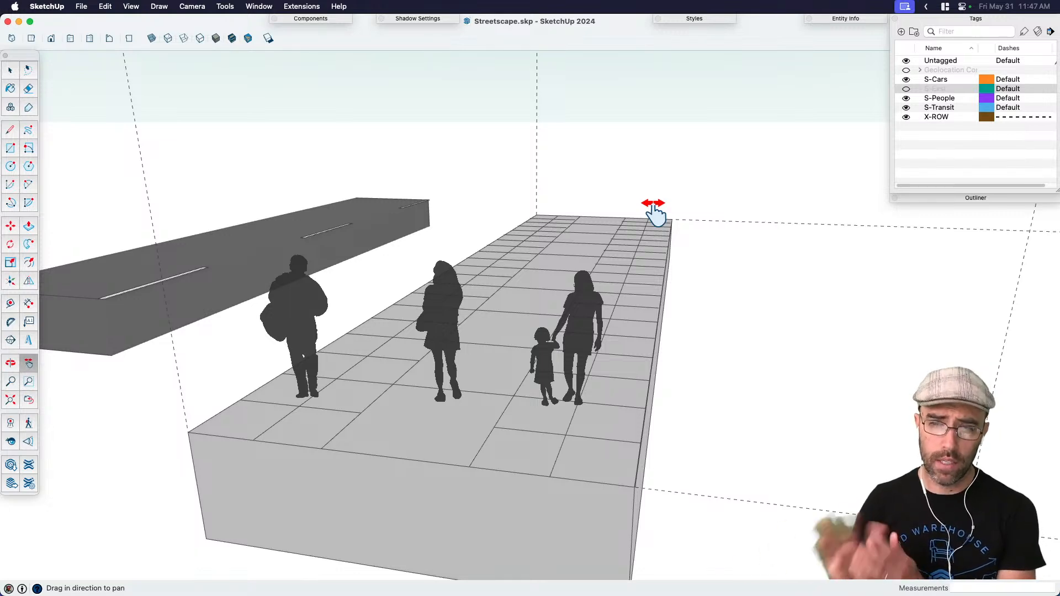
Step: Look over the scored sidewalk and the people standing on it from several angles
{"action": "middle_click_drag", "start_coordinate": [490, 213], "coordinate": [525, 346]}
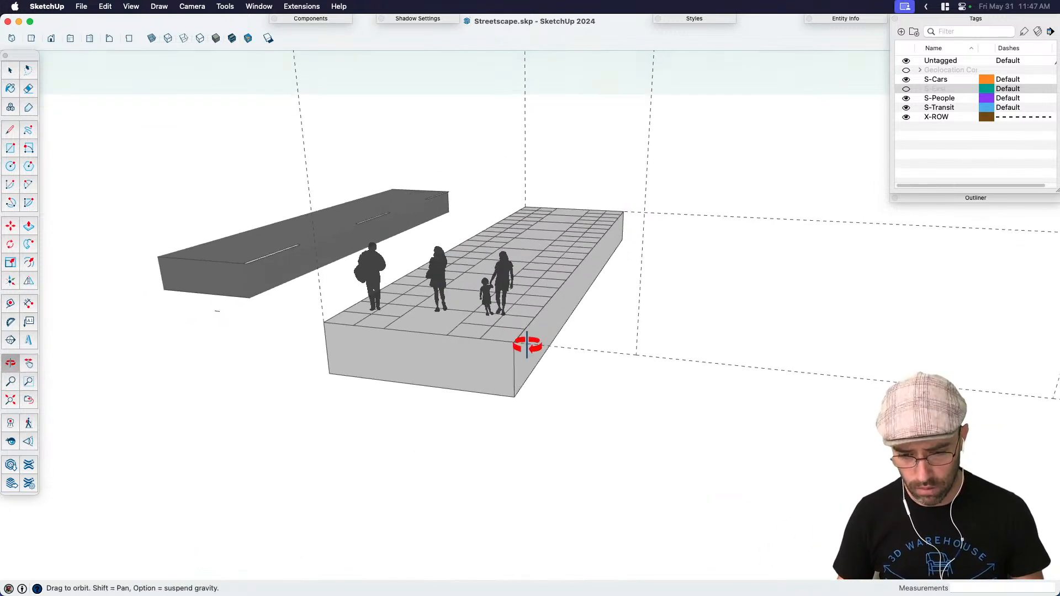
{"action": "scroll", "coordinate": [505, 371], "scroll_direction": "up", "scroll_amount": 3}
{"action": "key", "text": "space"}
{"action": "left_click", "coordinate": [503, 369]}
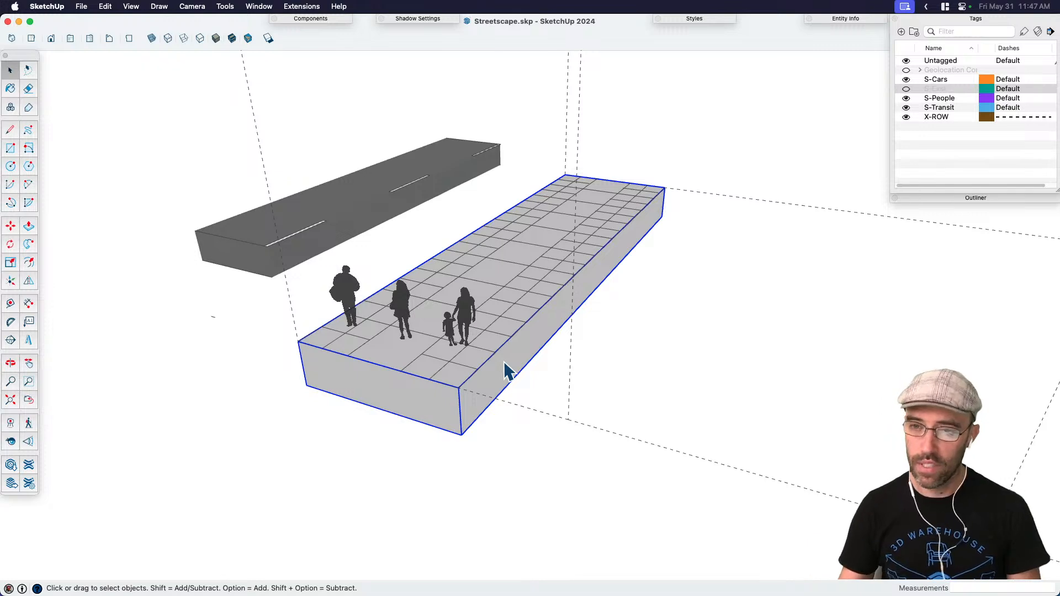
{"action": "middle_click_drag", "start_coordinate": [511, 345], "coordinate": [464, 309]}
{"action": "key", "text": "shift+e"}
{"action": "left_click_drag", "start_coordinate": [518, 328], "coordinate": [507, 239]}
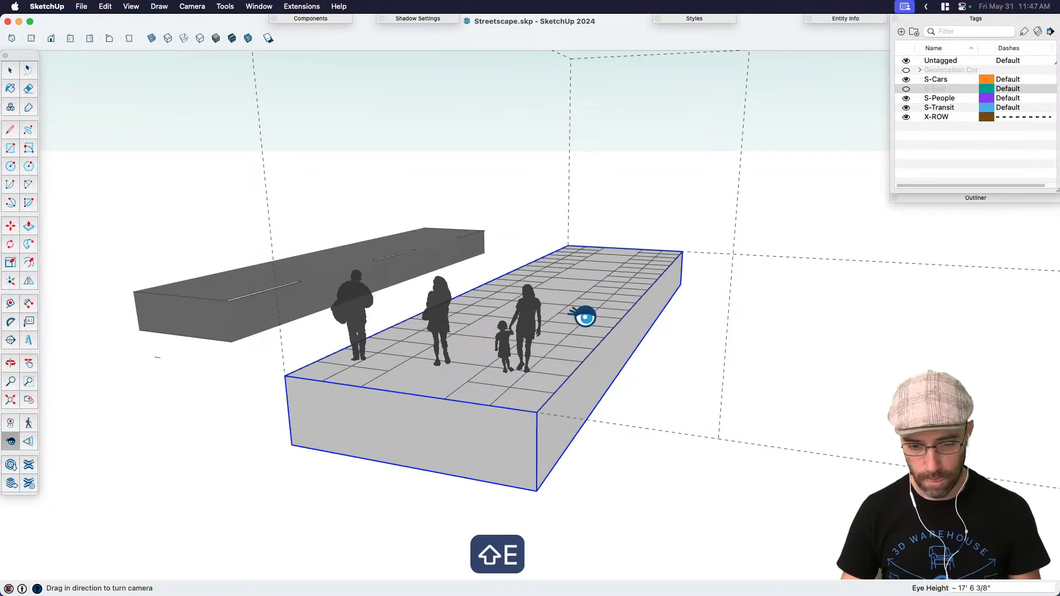
{"action": "scroll", "coordinate": [583, 317], "scroll_direction": "up", "scroll_amount": 2}
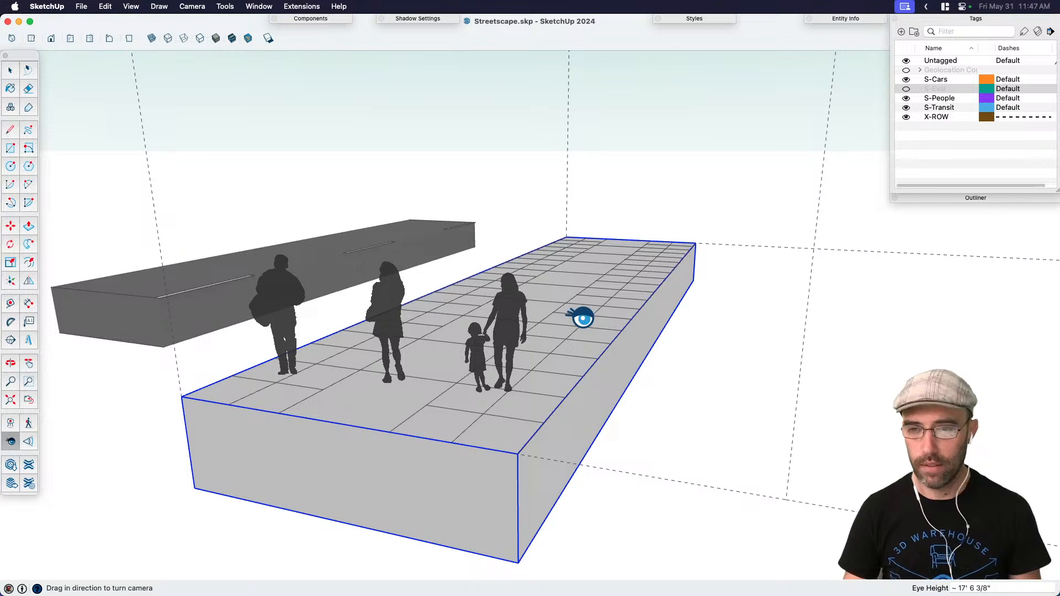
{"action": "middle_click_drag", "start_coordinate": [508, 370], "coordinate": [531, 296]}
{"action": "key", "text": "space"}
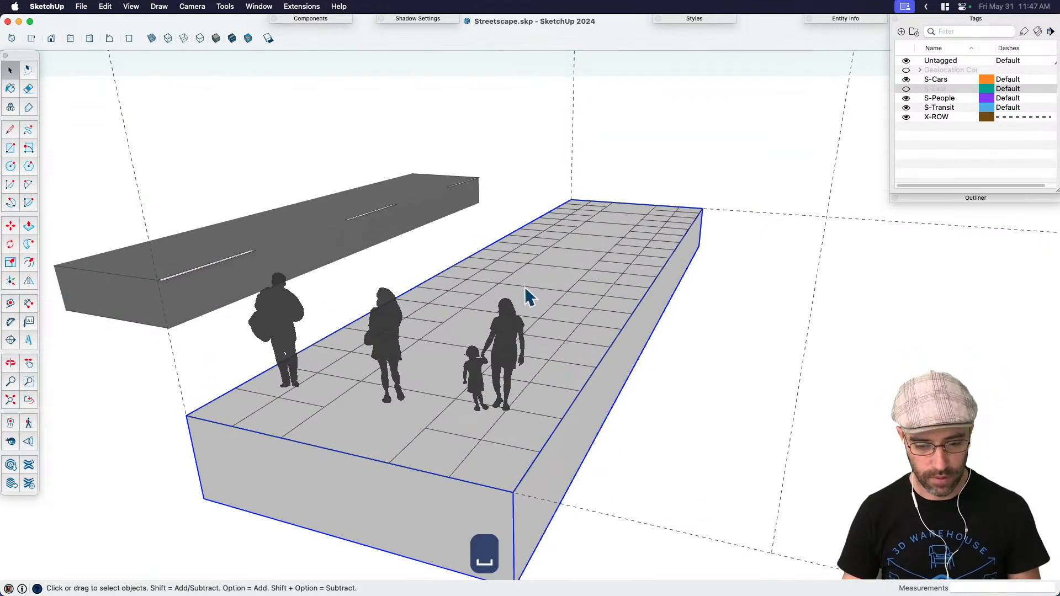
Step: Copy the dark asphalt slab across to the sidewalk's roadside edge, aligning its top corner with the sidewalk's top front corner
{"action": "scroll", "coordinate": [395, 346], "scroll_direction": "down", "scroll_amount": 2}
{"action": "key", "text": "space"}
{"action": "left_click", "coordinate": [165, 309]}
{"action": "key", "text": "m"}
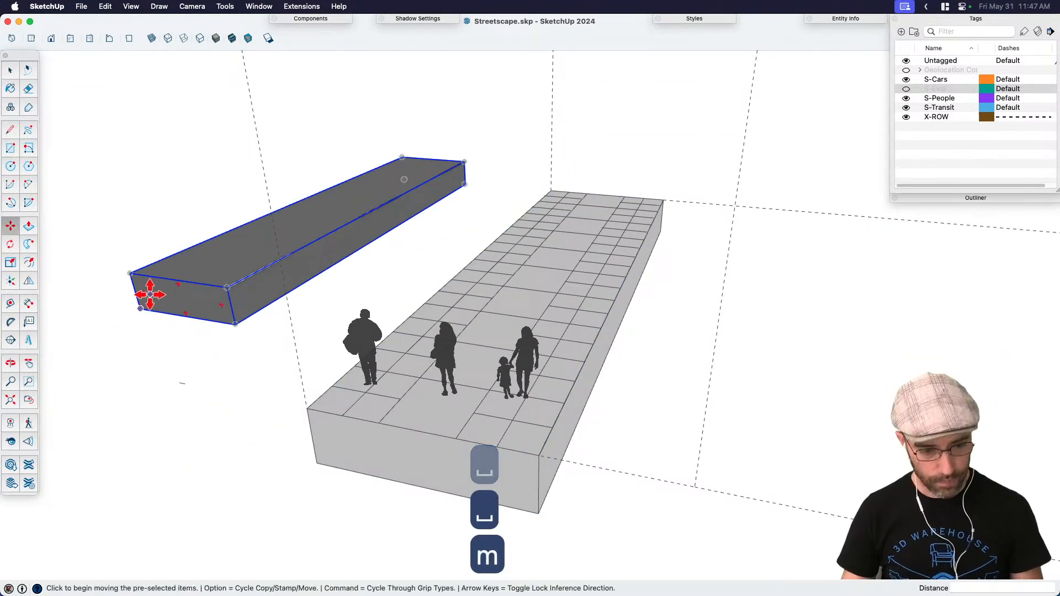
{"action": "key", "text": "alt"}
{"action": "left_click", "coordinate": [133, 275]}
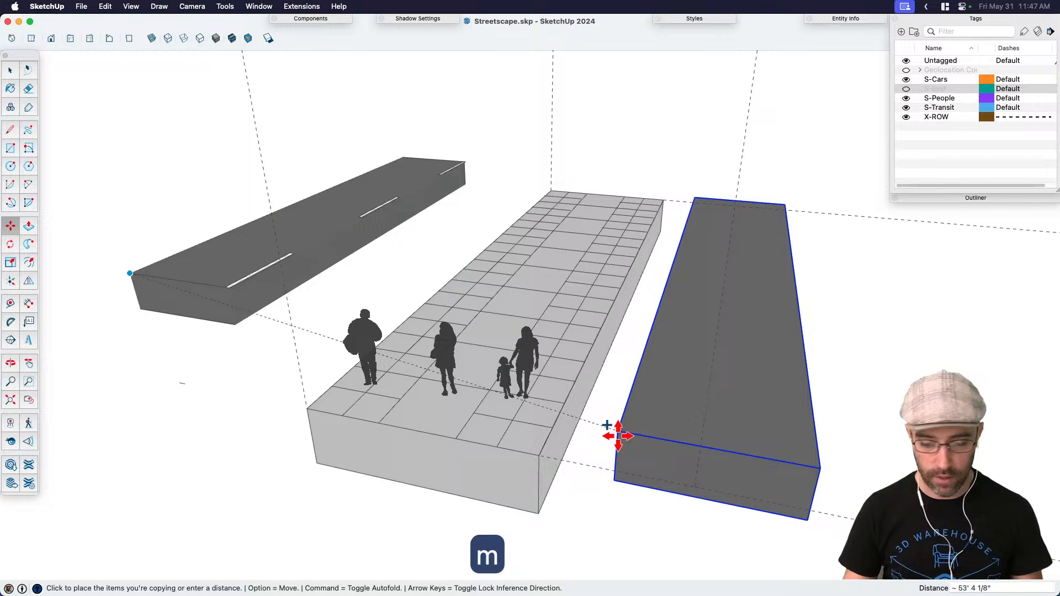
{"action": "left_click", "coordinate": [535, 457]}
Step: Lower the copied asphalt slab 6" so its bottom corner meets the sidewalk's bottom front corner
{"action": "scroll", "coordinate": [538, 461], "scroll_direction": "up", "scroll_amount": 2}
{"action": "left_click", "coordinate": [530, 513]}
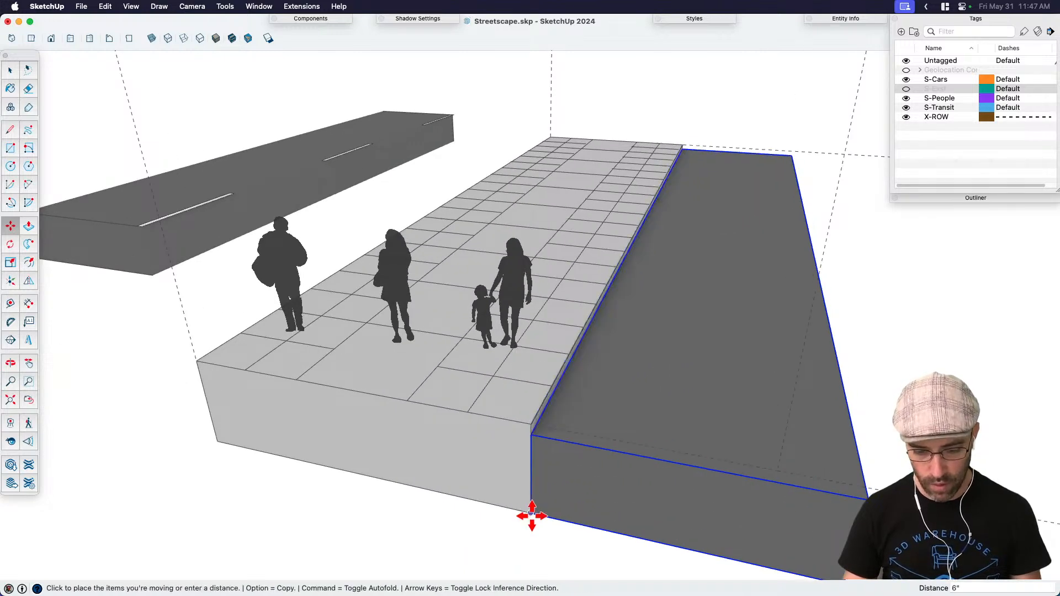
{"action": "key", "text": "Escape"}
{"action": "scroll", "coordinate": [552, 431], "scroll_direction": "down", "scroll_amount": 2}
{"action": "key", "text": "space"}
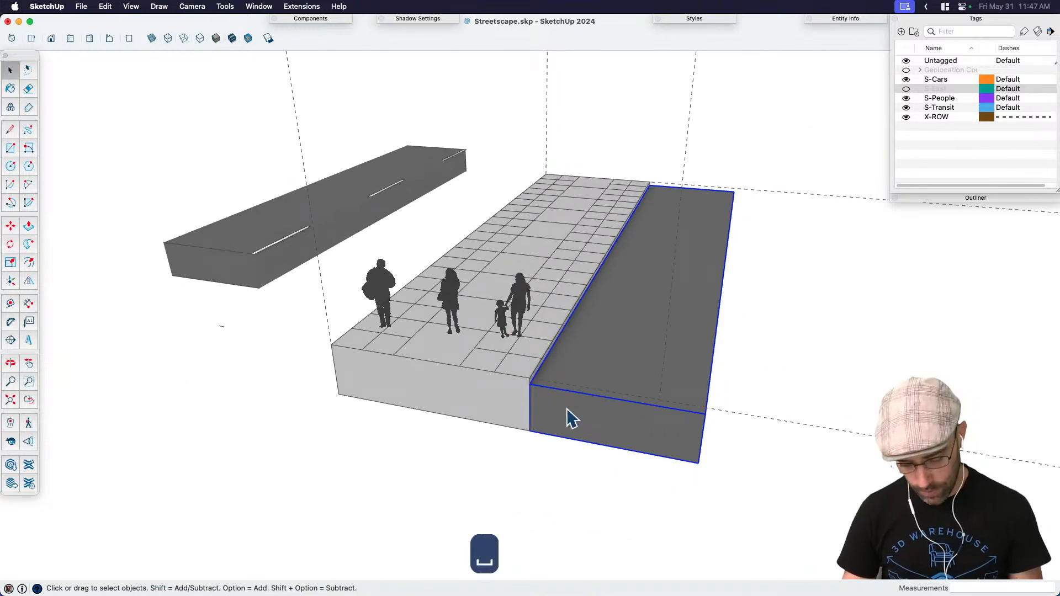
Step: Move the copied asphalt slab about 12' away from the sidewalk into the roadway
{"action": "key", "text": "m"}
{"action": "left_click", "coordinate": [552, 432]}
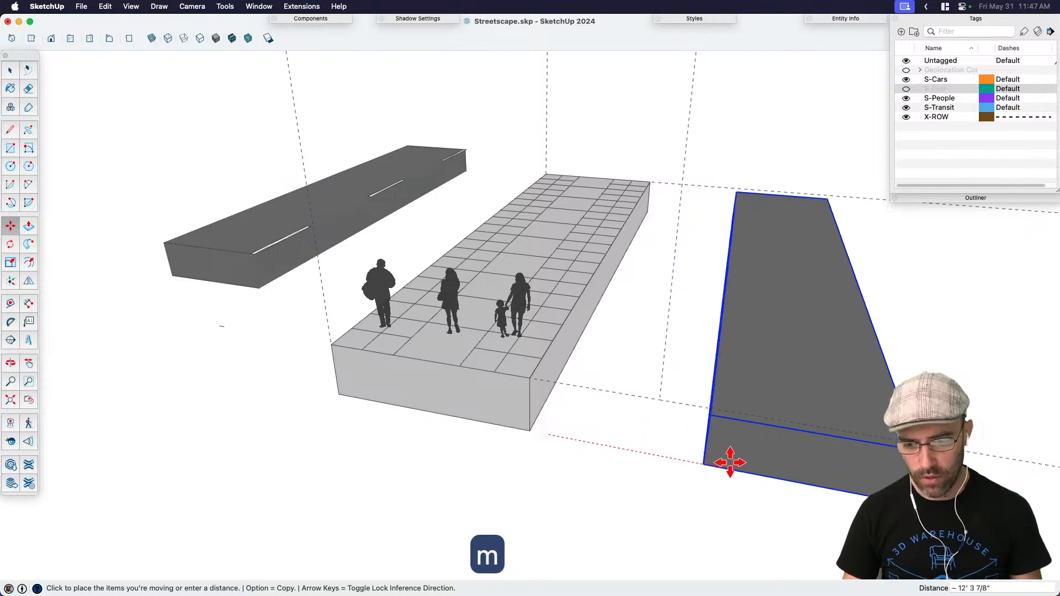
{"action": "left_click", "coordinate": [730, 463]}
{"action": "scroll", "coordinate": [555, 362], "scroll_direction": "down", "scroll_amount": 3}
{"action": "key", "text": "space"}
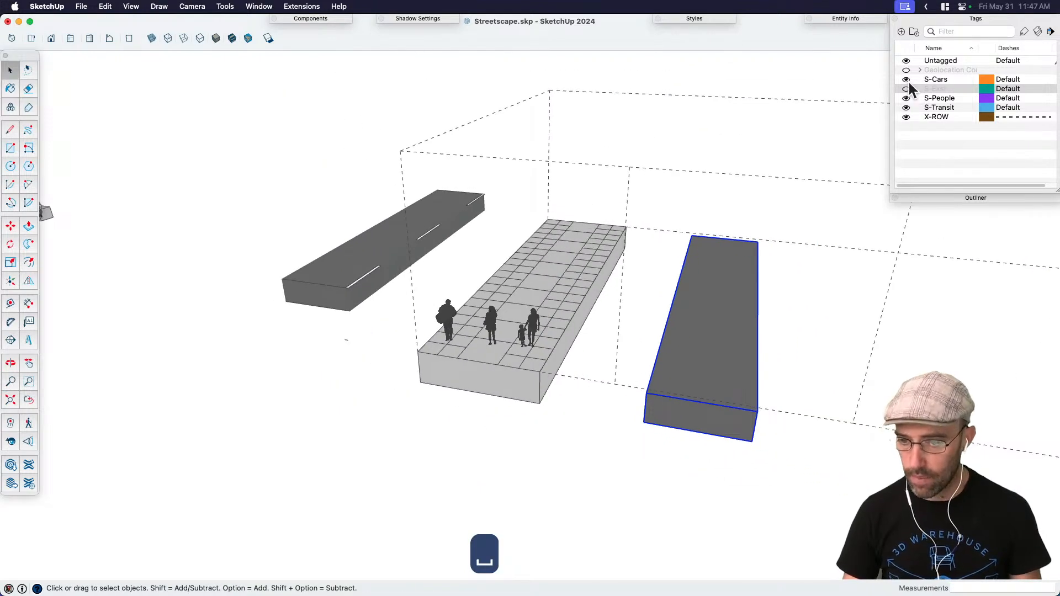
Step: Make the S-Exst tag visible to show the existing street
{"action": "left_click", "coordinate": [787, 88]}
{"action": "left_click", "coordinate": [906, 89]}
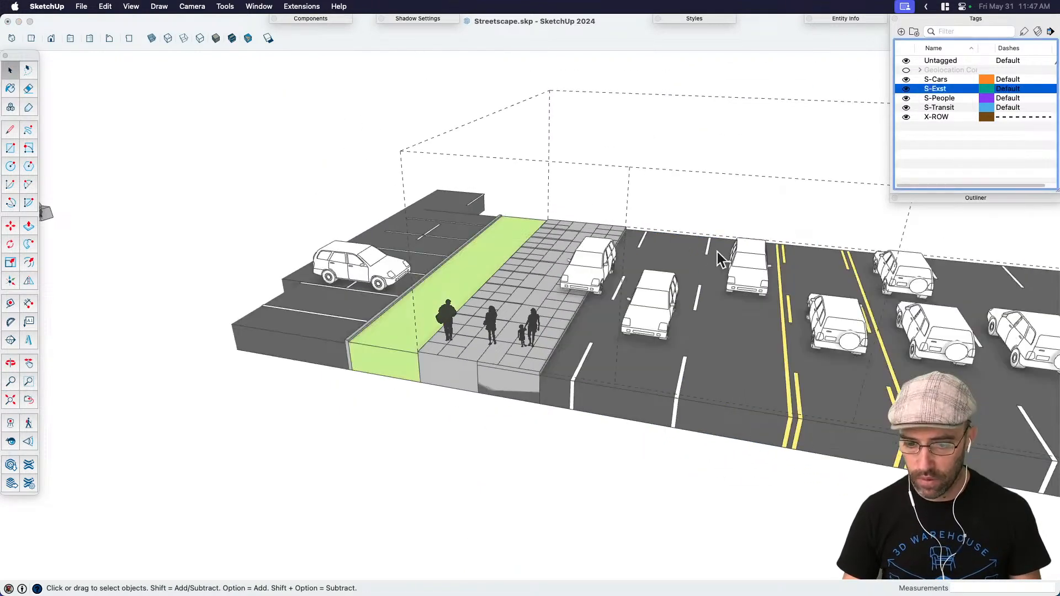
Step: Copy a car from the existing street, hide the S-Exst tag and paste the car onto the new asphalt slab
{"action": "left_click", "coordinate": [657, 303]}
{"action": "double_click", "coordinate": [658, 303]}
{"action": "left_click", "coordinate": [657, 304]}
{"action": "key", "text": "cmd+c"}
{"action": "left_click", "coordinate": [433, 498]}
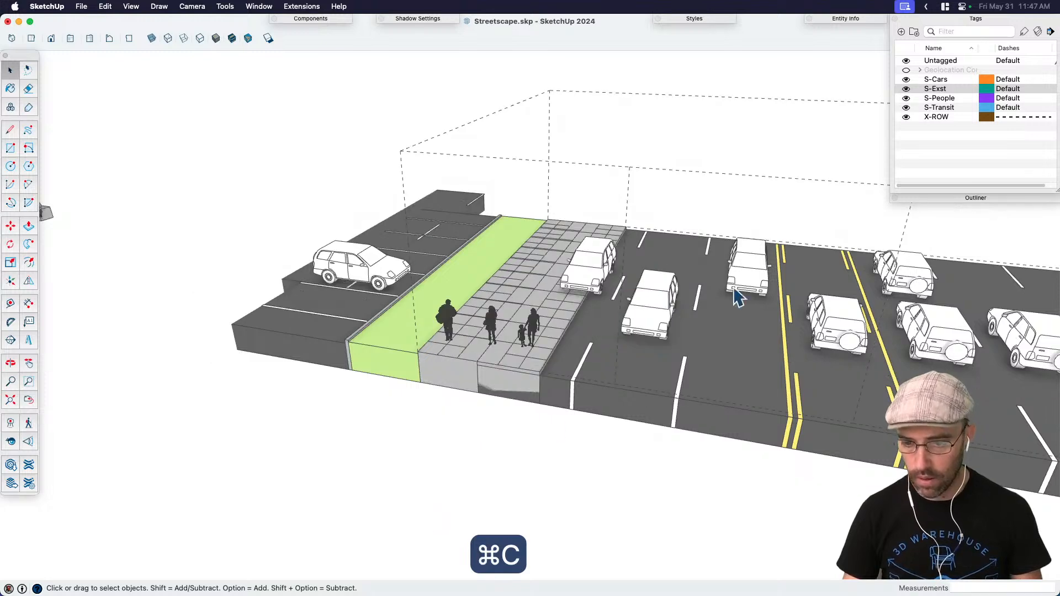
{"action": "left_click", "coordinate": [907, 89]}
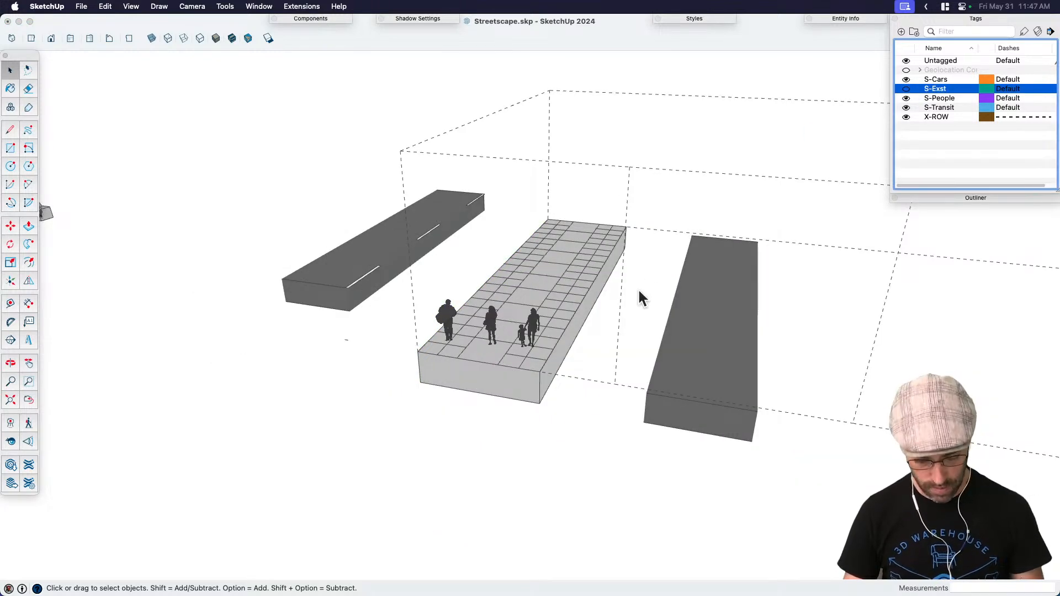
{"action": "scroll", "coordinate": [640, 301], "scroll_direction": "up", "scroll_amount": 3}
{"action": "key", "text": "cmd+v"}
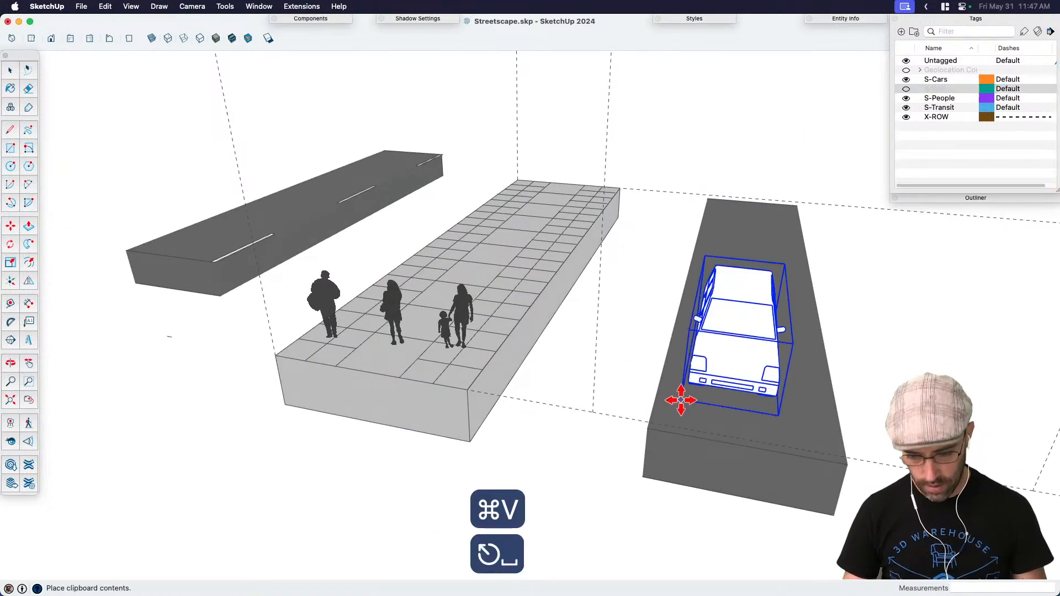
{"action": "left_click", "coordinate": [697, 391]}
{"action": "key", "text": "space"}
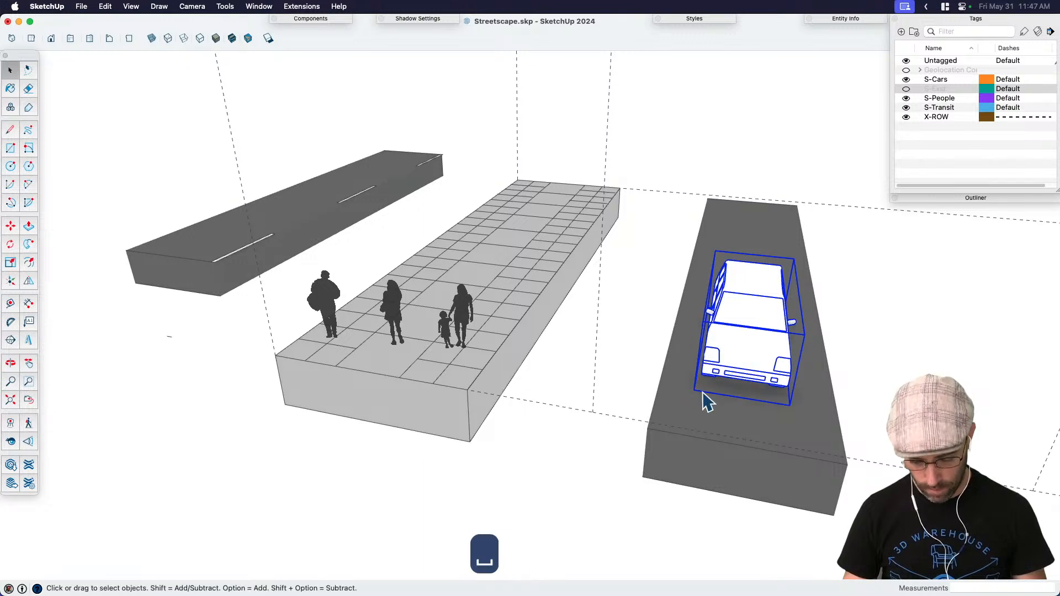
Step: Move the pasted car from the asphalt slab across to the roadside edge of the sidewalk
{"action": "key", "text": "m"}
{"action": "left_click", "coordinate": [761, 415]}
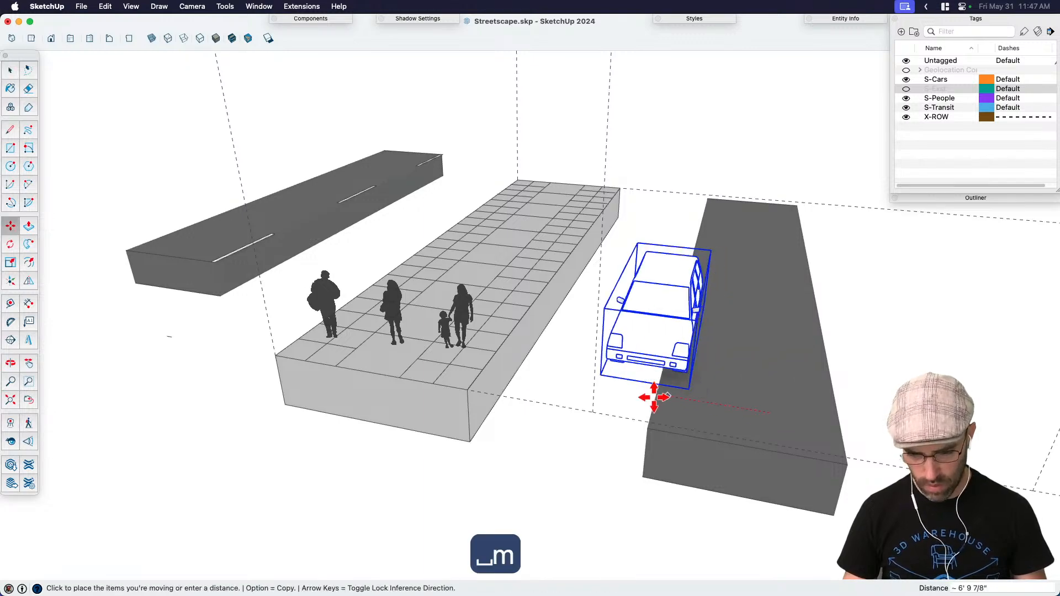
{"action": "left_click", "coordinate": [569, 393]}
{"action": "key", "text": "space"}
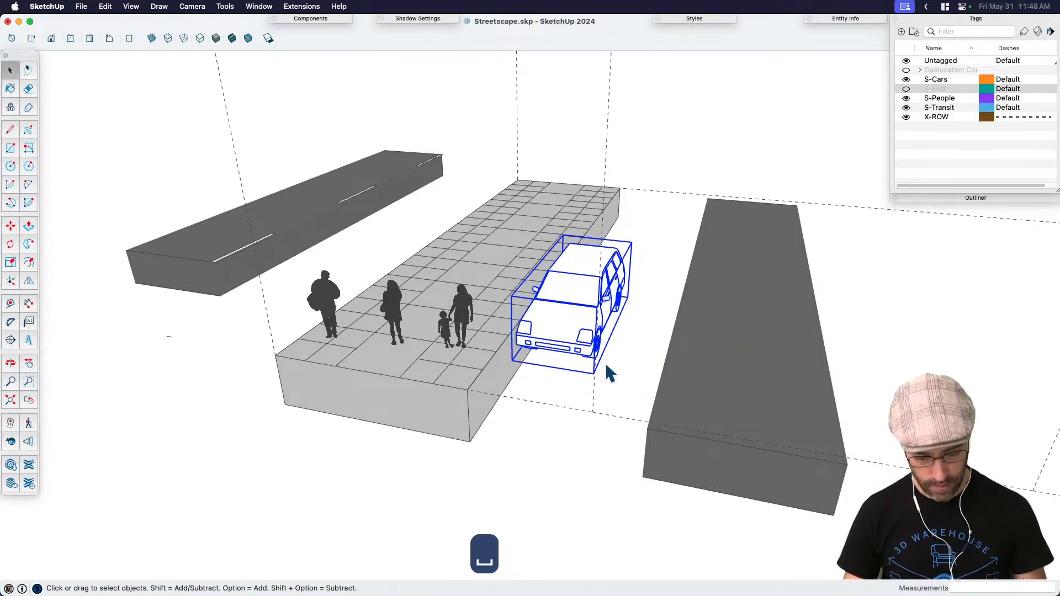
Step: Copy the riding cyclist from the Streetscape Elements model and paste it onto the asphalt slab in the Streetscape model
{"action": "key", "text": "F3"}
{"action": "left_click", "coordinate": [443, 464]}
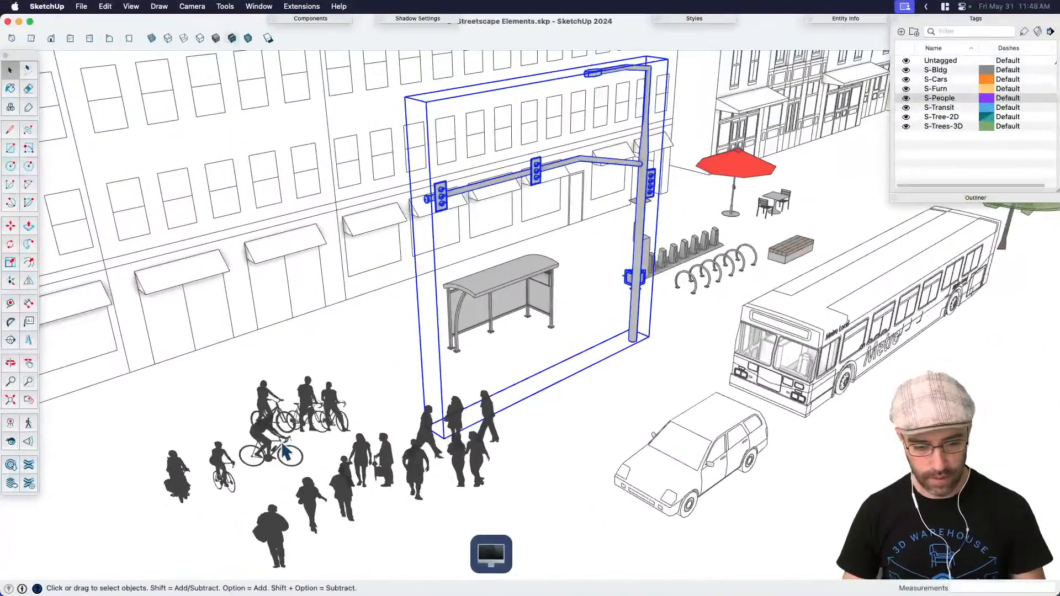
{"action": "left_click", "coordinate": [283, 452]}
{"action": "key", "text": "super+c"}
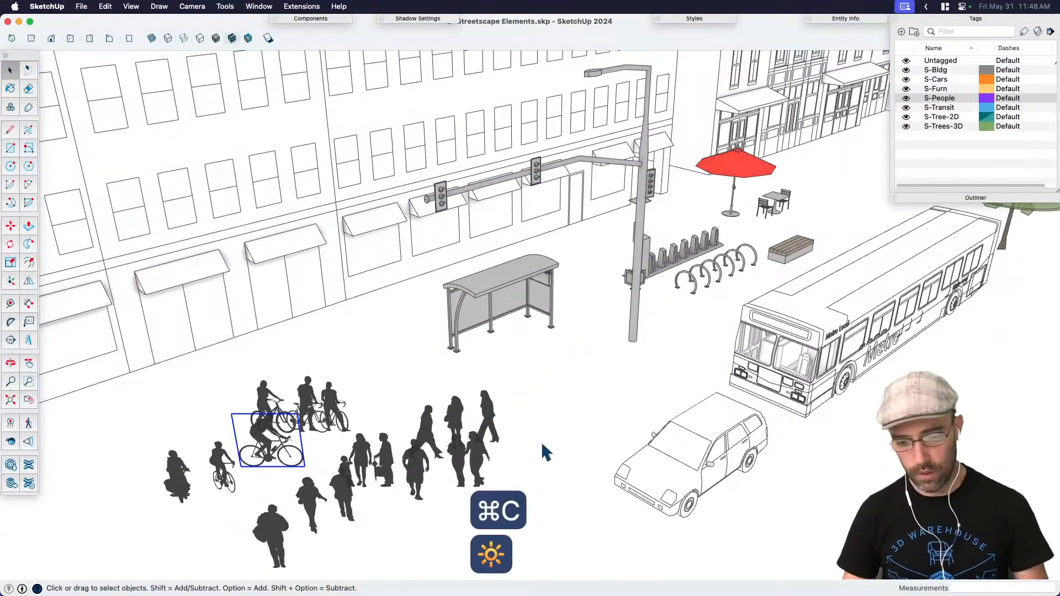
{"action": "key", "text": "F3"}
{"action": "left_click", "coordinate": [452, 493]}
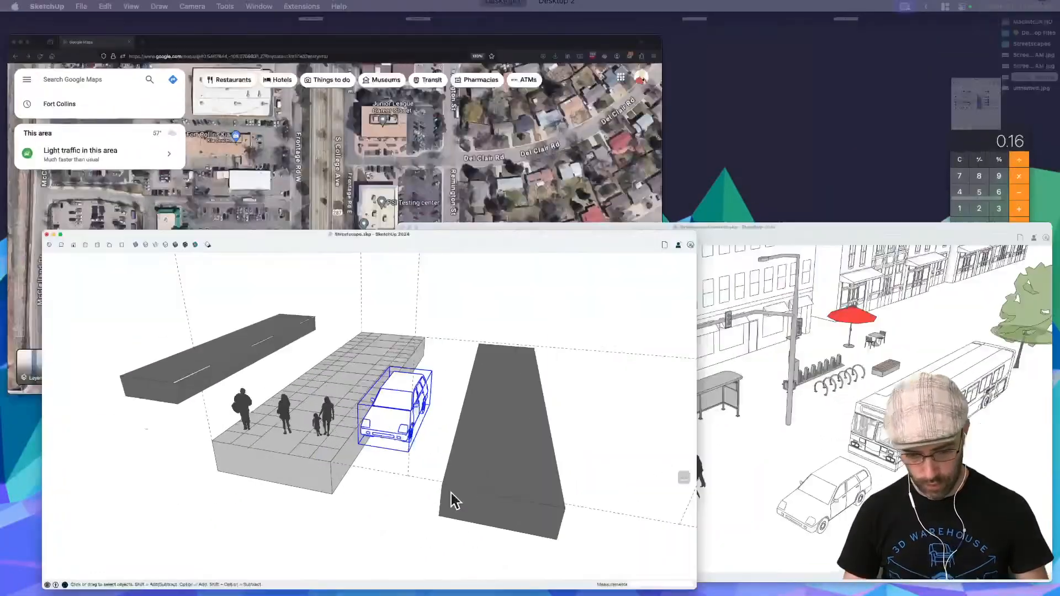
{"action": "key", "text": "super+v"}
{"action": "scroll", "coordinate": [698, 343], "scroll_direction": "up", "scroll_amount": 5}
{"action": "left_click", "coordinate": [681, 350]}
{"action": "key", "text": "space"}
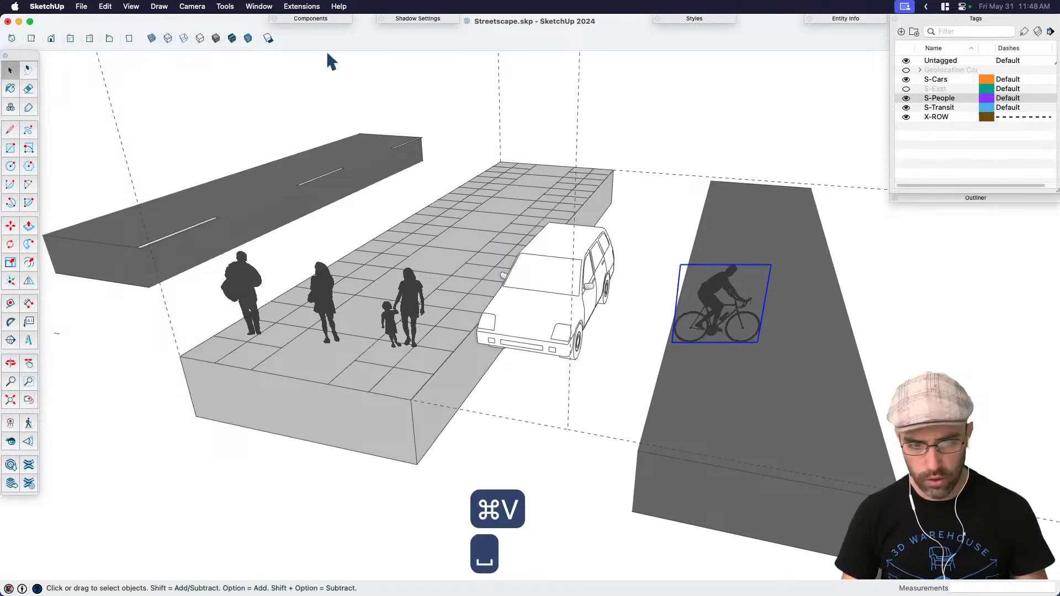
Step: Check the cyclist's outline in hidden-line display with back edges, and return the model to shaded display
{"action": "left_click", "coordinate": [200, 38]}
{"action": "middle_click_drag", "start_coordinate": [563, 284], "coordinate": [701, 386]}
{"action": "key", "text": "space"}
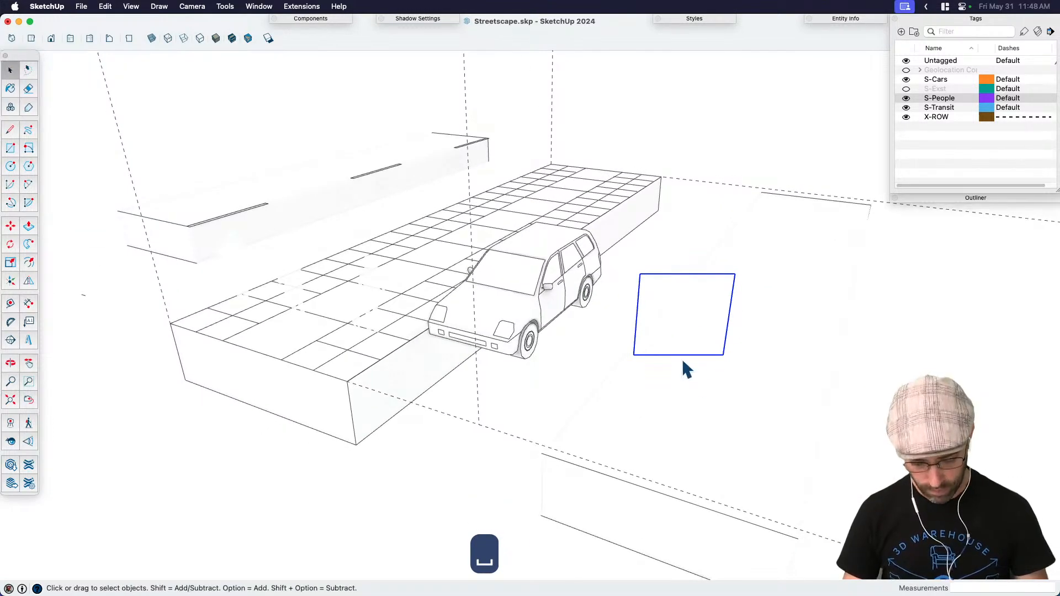
{"action": "key", "text": "j"}
{"action": "left_click", "coordinate": [717, 121]}
{"action": "key", "text": "h"}
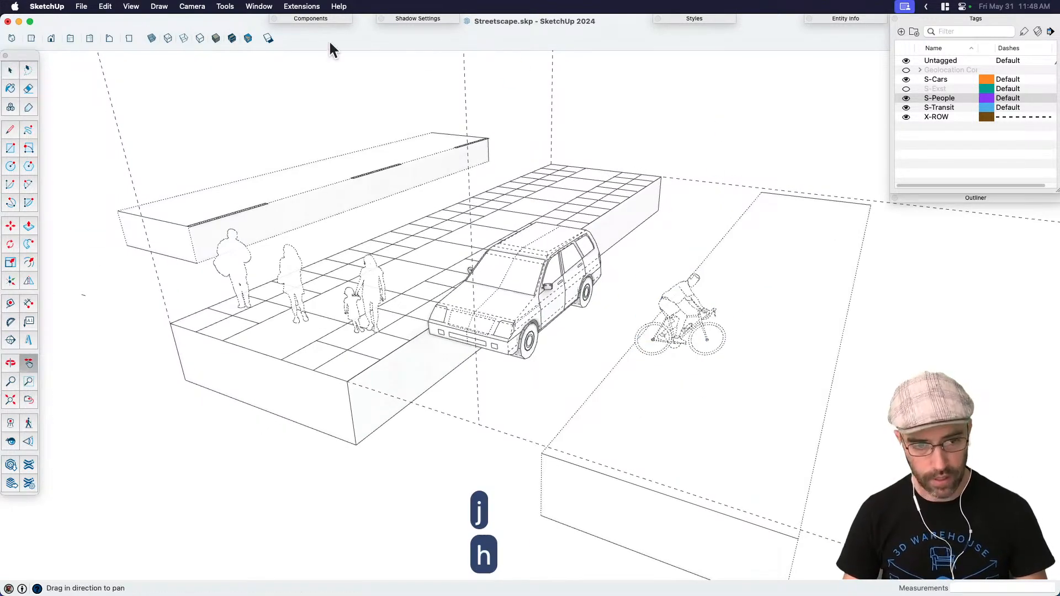
{"action": "left_click", "coordinate": [217, 37]}
{"action": "key", "text": "space"}
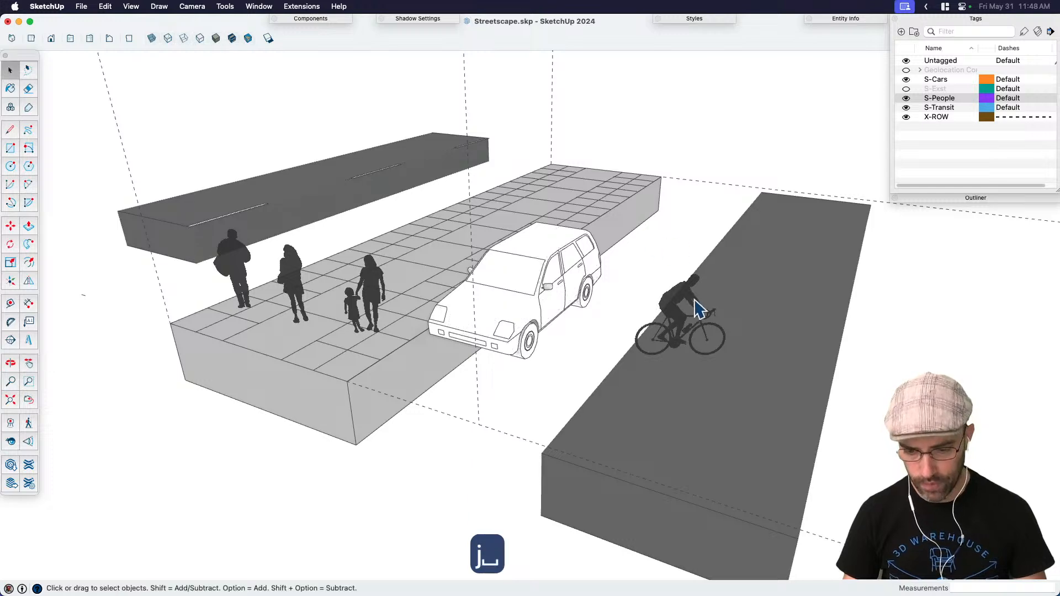
Step: Mirror the cyclist lengthwise by scaling it by -1
{"action": "scroll", "coordinate": [683, 325], "scroll_direction": "up", "scroll_amount": 3}
{"action": "left_click", "coordinate": [683, 324]}
{"action": "key", "text": "s"}
{"action": "left_click_drag", "start_coordinate": [748, 310], "coordinate": [712, 315]}
{"action": "type", "text": "-1"}
{"action": "key", "text": "Return"}
{"action": "key", "text": "space"}
Step: Move the mirrored cyclist to the roadway side of the parked car
{"action": "key", "text": "m"}
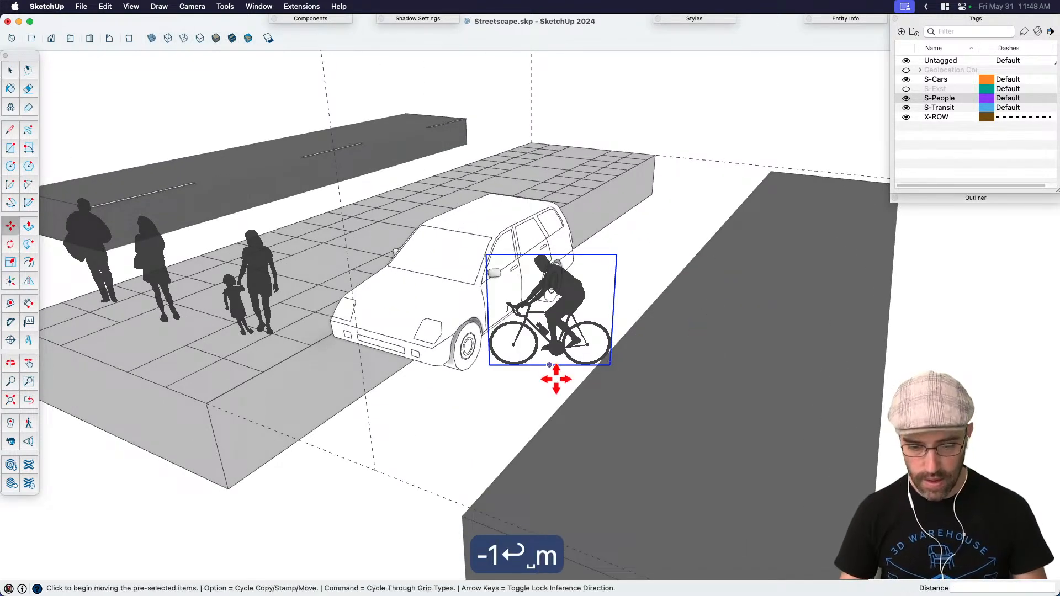
{"action": "left_click", "coordinate": [556, 374]}
{"action": "left_click", "coordinate": [561, 363]}
{"action": "middle_click_drag", "start_coordinate": [685, 363], "coordinate": [415, 362]}
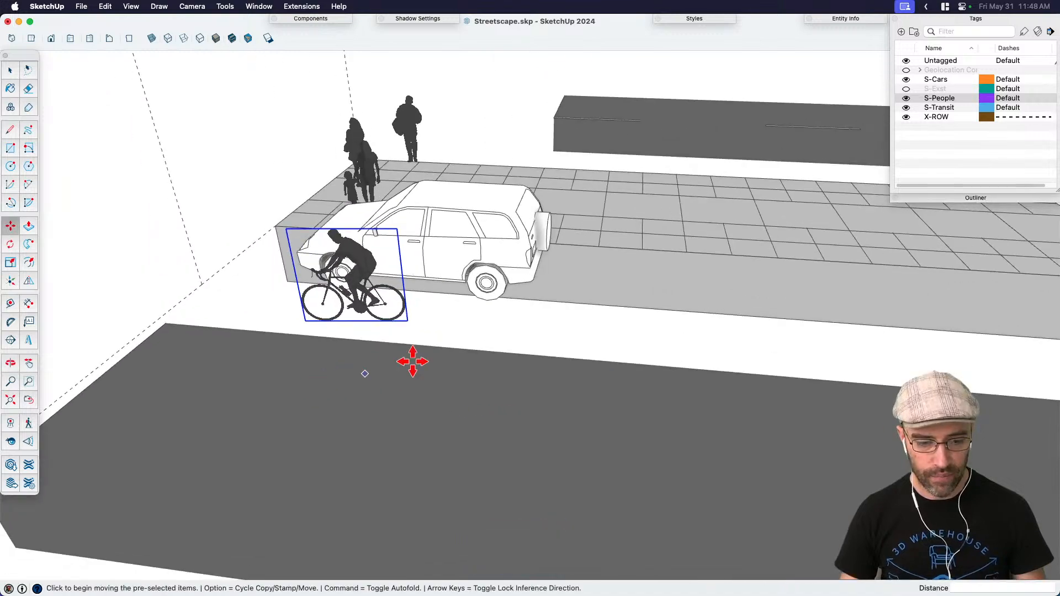
Step: Copy the parked car across the roadway to the other side of the cyclist
{"action": "key", "text": "space"}
{"action": "left_click", "coordinate": [469, 264]}
{"action": "key", "text": "m"}
{"action": "key", "text": "alt"}
{"action": "middle_click_drag", "start_coordinate": [663, 244], "coordinate": [486, 308]}
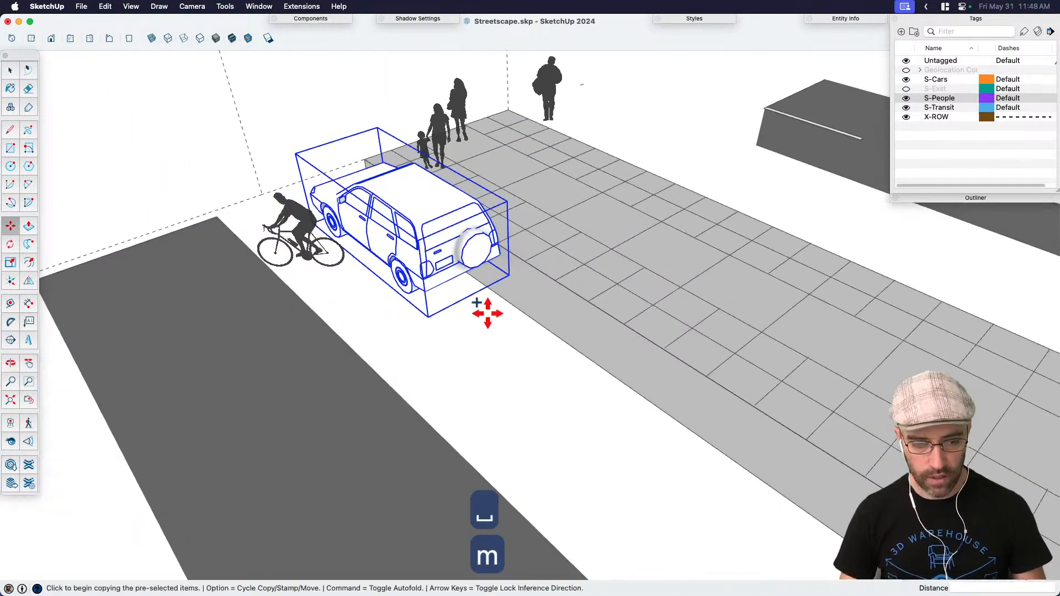
{"action": "left_click", "coordinate": [555, 280]}
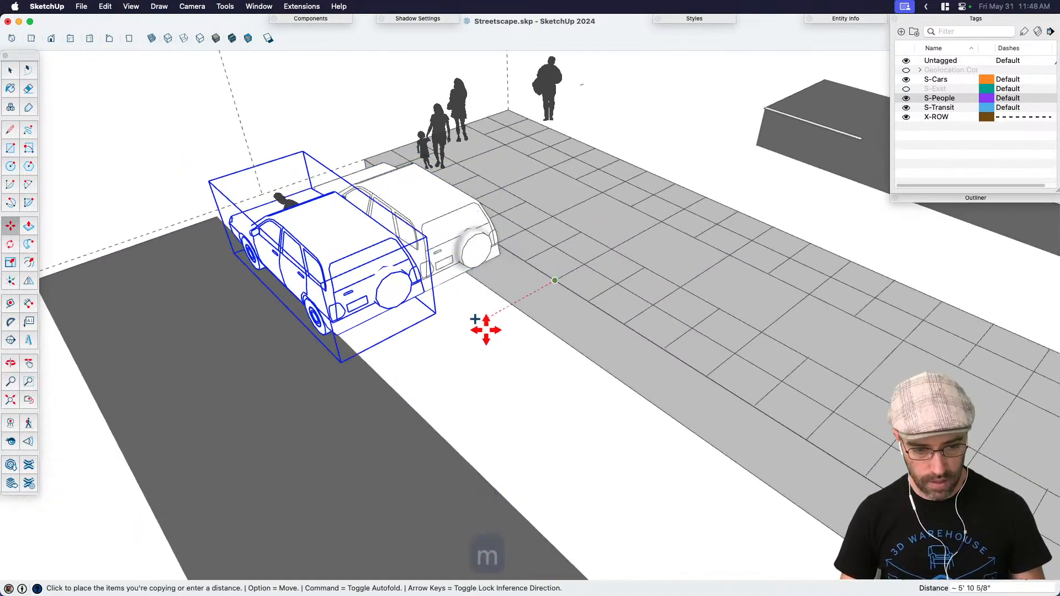
{"action": "left_click", "coordinate": [403, 371]}
Step: Scale the asphalt slab's width so its near side reaches the sidewalk's roadside edge
{"action": "key", "text": "space"}
{"action": "left_click", "coordinate": [390, 422]}
{"action": "middle_click_drag", "start_coordinate": [390, 421], "coordinate": [340, 390]}
{"action": "key", "text": "s"}
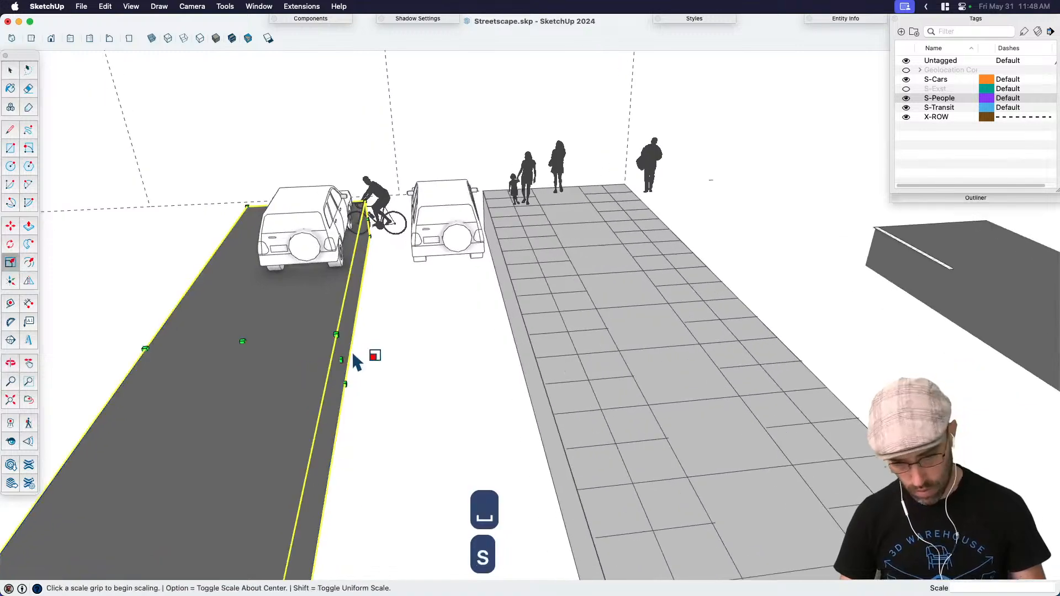
{"action": "left_click", "coordinate": [343, 362]}
{"action": "left_click", "coordinate": [509, 339]}
{"action": "key", "text": "space"}
Step: Reposition the cyclist on the asphalt in the gap between the two cars
{"action": "middle_click_drag", "start_coordinate": [384, 322], "coordinate": [604, 426]}
{"action": "left_click", "coordinate": [473, 407]}
{"action": "key", "text": "m"}
{"action": "scroll", "coordinate": [661, 419], "scroll_direction": "up", "scroll_amount": 3}
{"action": "left_click", "coordinate": [673, 405]}
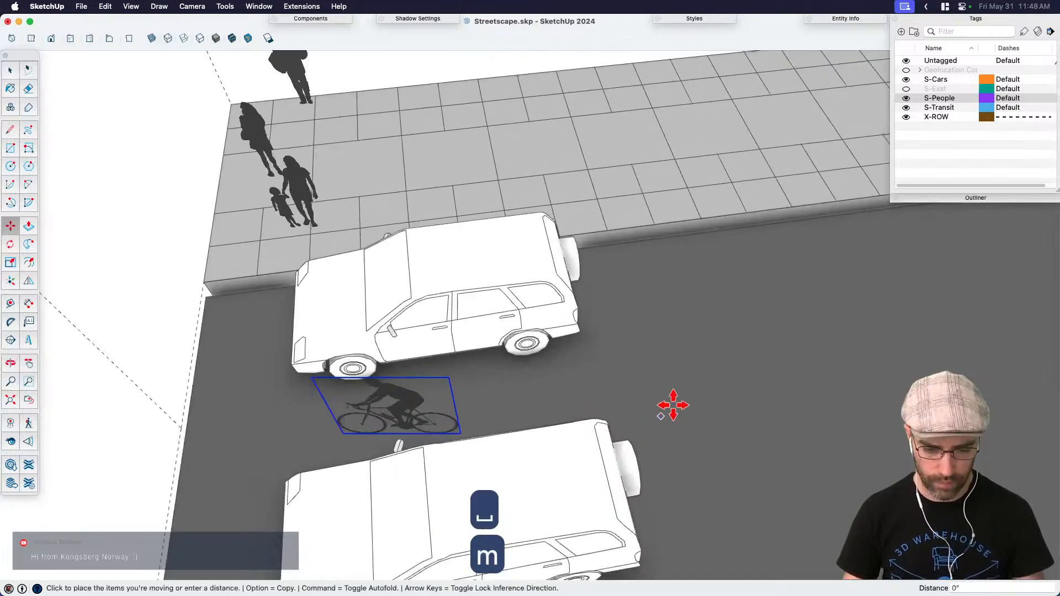
{"action": "left_click", "coordinate": [682, 404]}
{"action": "scroll", "coordinate": [705, 440], "scroll_direction": "down", "scroll_amount": 2}
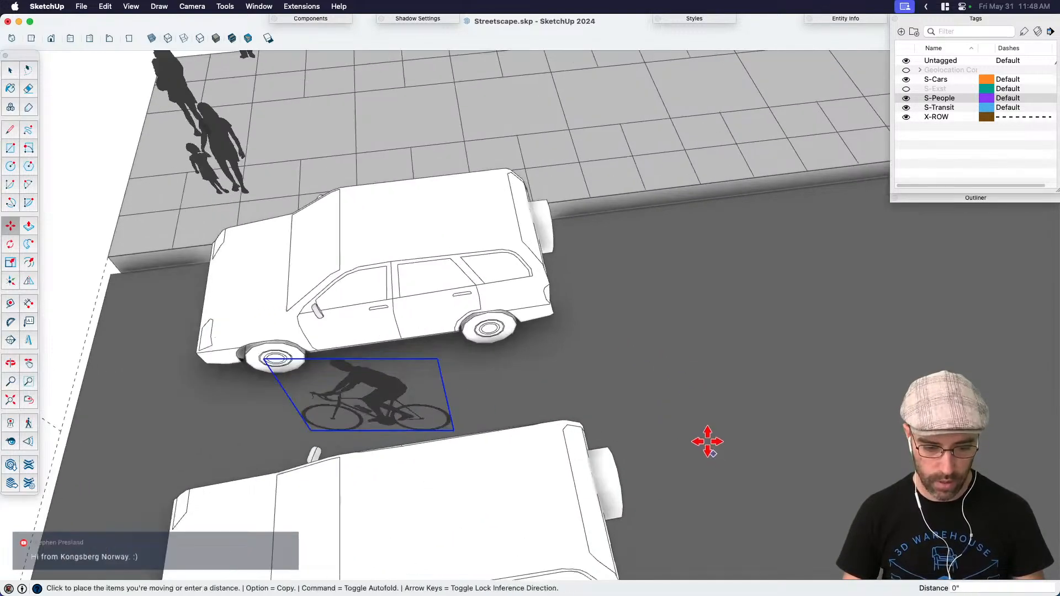
{"action": "left_click", "coordinate": [700, 436]}
{"action": "scroll", "coordinate": [712, 374], "scroll_direction": "up", "scroll_amount": 2}
{"action": "middle_click_drag", "start_coordinate": [712, 374], "coordinate": [446, 363]}
{"action": "key", "text": "space"}
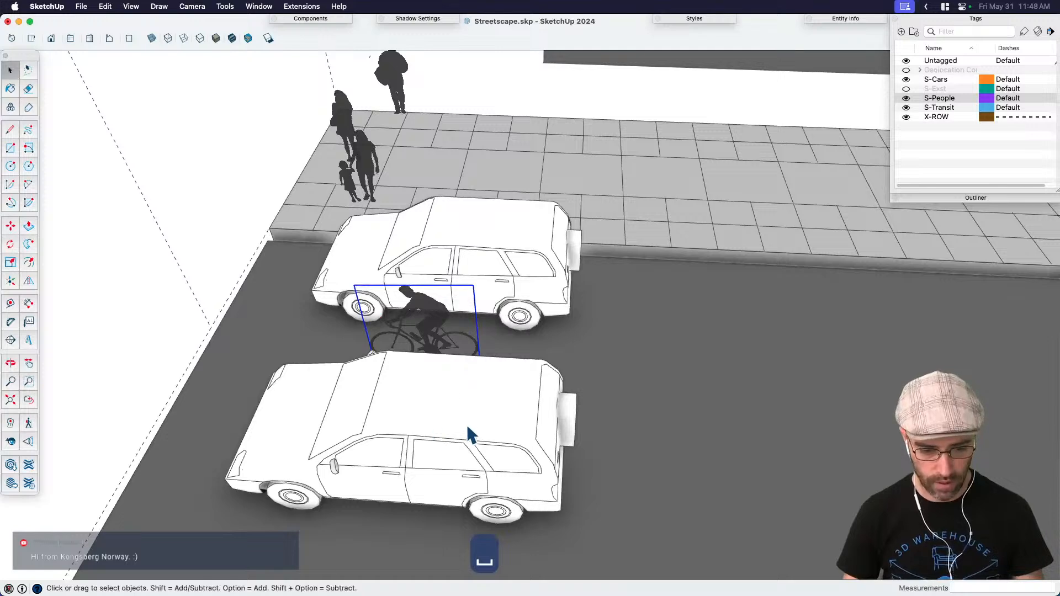
{"action": "middle_click_drag", "start_coordinate": [468, 433], "coordinate": [381, 433]}
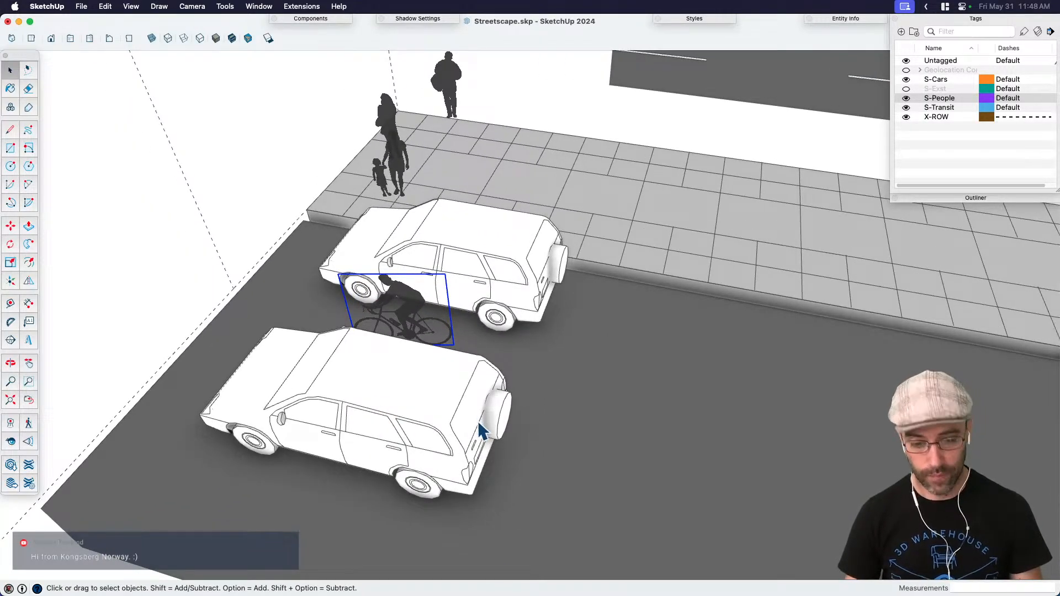
Step: Rotate the outer car slightly out of the lane direction and move it forward alongside the cyclist
{"action": "middle_click_drag", "start_coordinate": [563, 443], "coordinate": [325, 366]}
{"action": "left_click", "coordinate": [325, 367]}
{"action": "key", "text": "q"}
{"action": "left_click", "coordinate": [393, 491]}
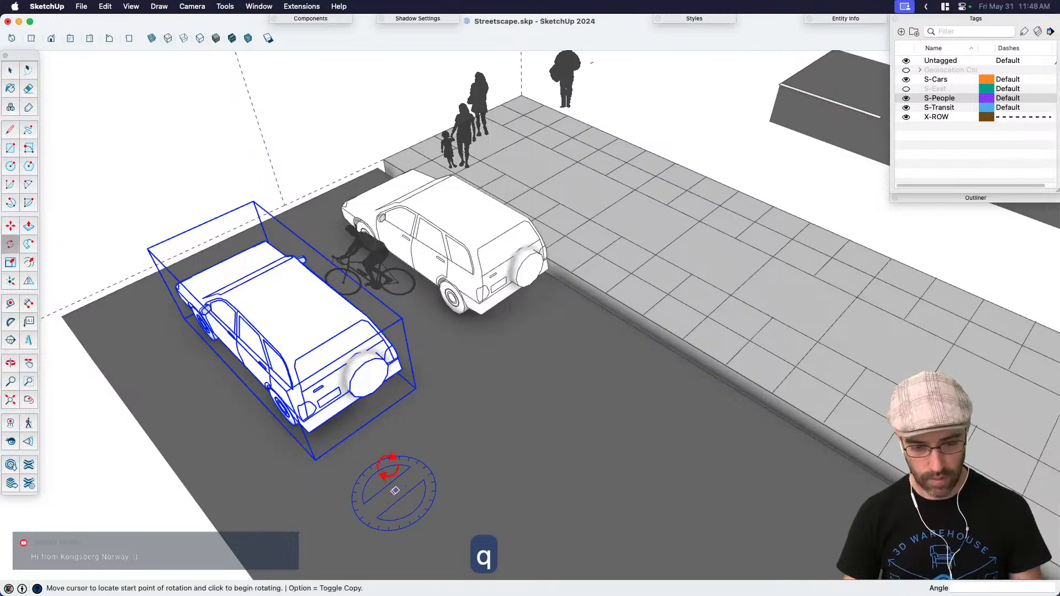
{"action": "left_click", "coordinate": [387, 440]}
{"action": "left_click", "coordinate": [438, 436]}
{"action": "key", "text": "m"}
{"action": "left_click", "coordinate": [445, 466]}
{"action": "left_click", "coordinate": [416, 441]}
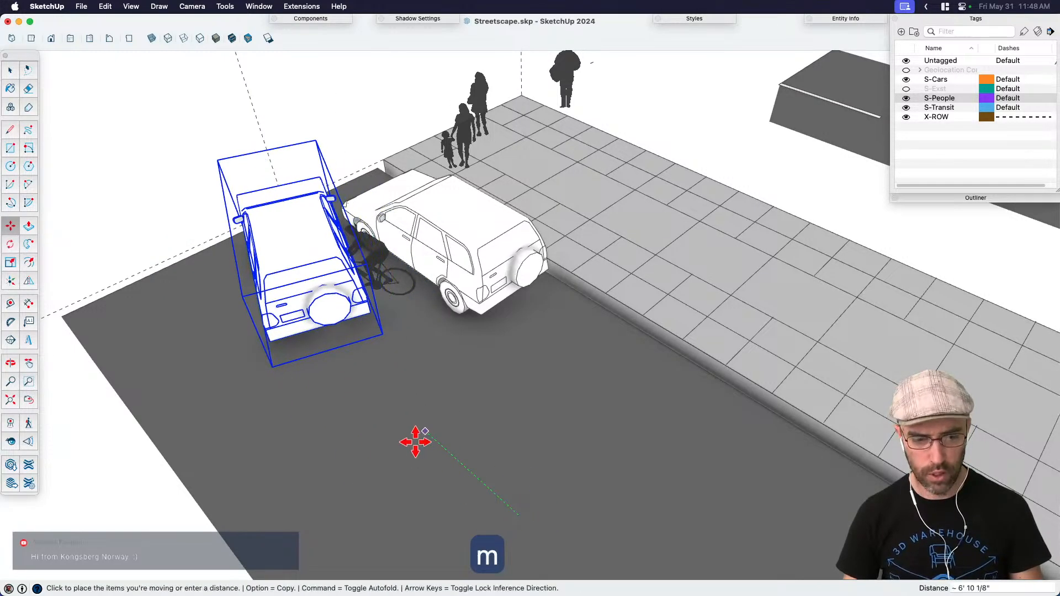
Step: Copy the car beside the sidewalk backward and outward so the copy stands behind the cyclist
{"action": "key", "text": "space"}
{"action": "left_click", "coordinate": [438, 269]}
{"action": "middle_click_drag", "start_coordinate": [437, 269], "coordinate": [458, 326]}
{"action": "key", "text": "m"}
{"action": "left_click", "coordinate": [465, 340]}
{"action": "key", "text": "alt"}
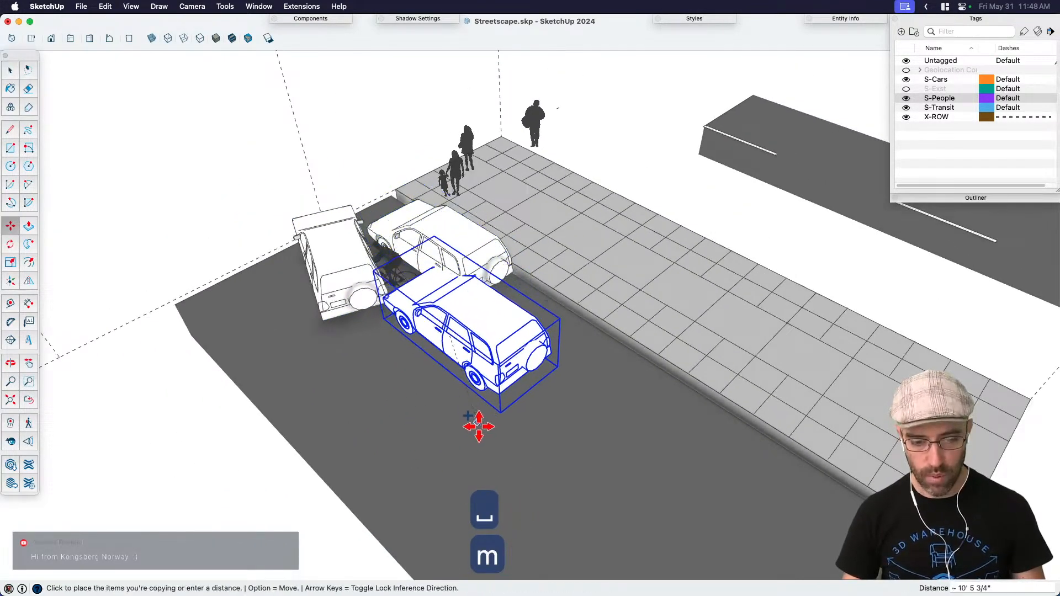
{"action": "left_click", "coordinate": [486, 456]}
{"action": "key", "text": "space"}
Step: Delete the rotated car on the cyclist's outer side
{"action": "left_click", "coordinate": [419, 263]}
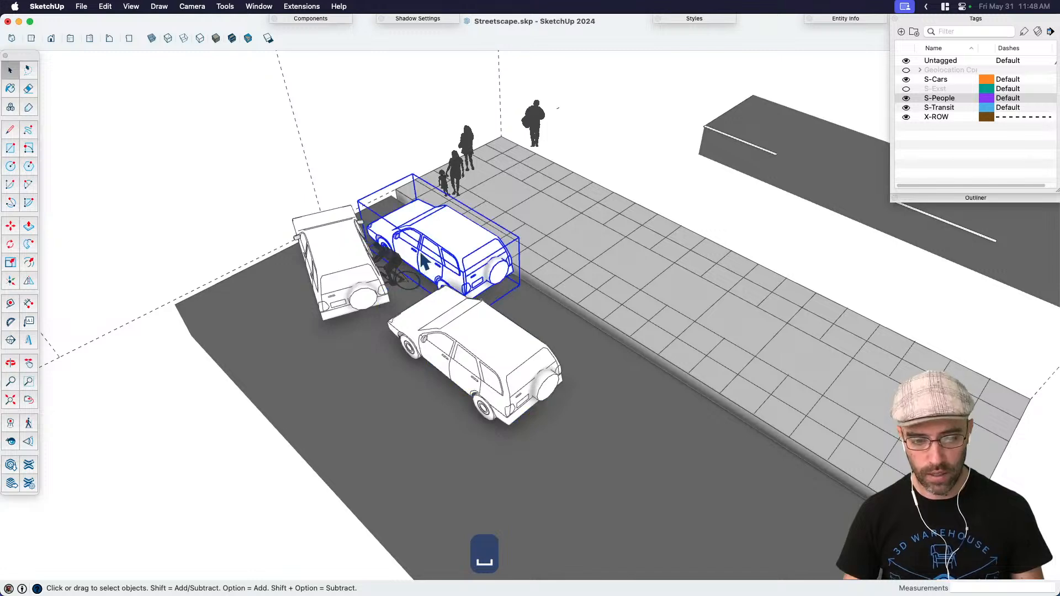
{"action": "scroll", "coordinate": [426, 270], "scroll_direction": "up", "scroll_amount": 3}
{"action": "left_click", "coordinate": [348, 276]}
{"action": "scroll", "coordinate": [389, 282], "scroll_direction": "down", "scroll_amount": 3}
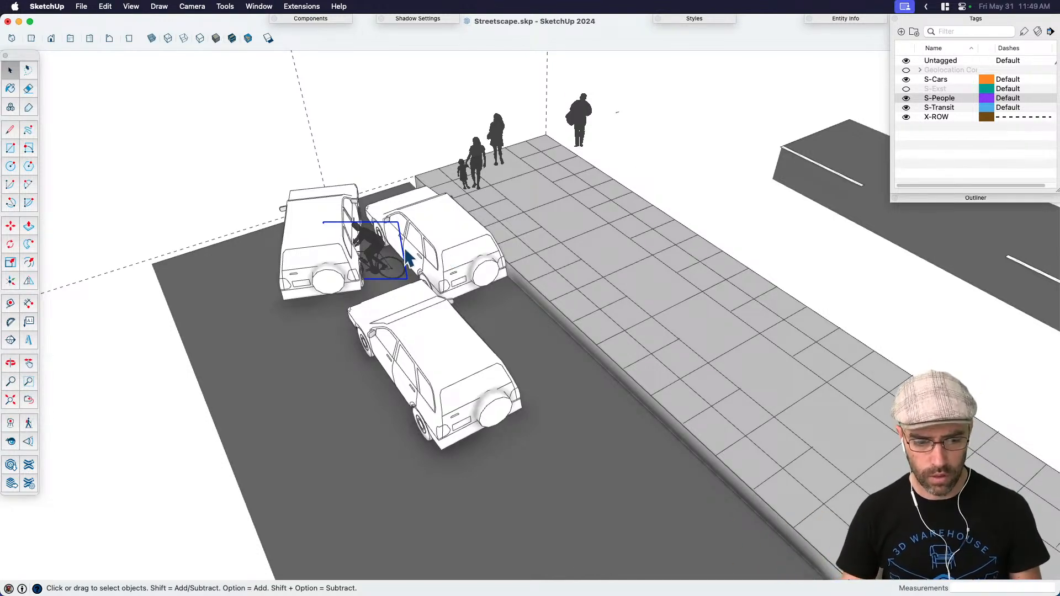
{"action": "left_click", "coordinate": [338, 262]}
{"action": "key", "text": "BackSpace"}
Step: Move the two remaining cars together away from the sidewalk toward the outer side of the asphalt
{"action": "left_click", "coordinate": [433, 306]}
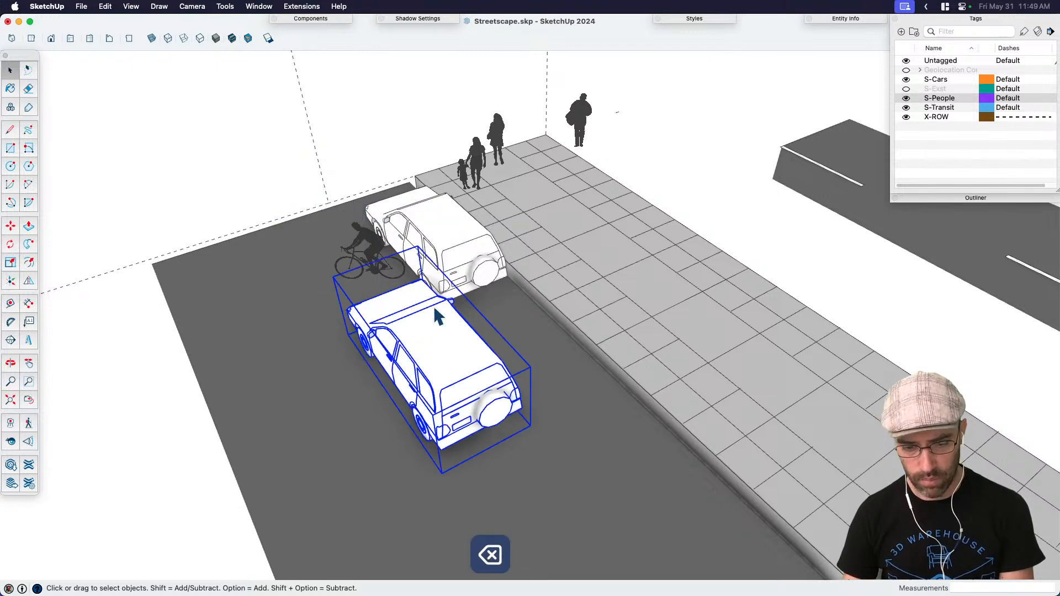
{"action": "left_click", "coordinate": [450, 256]}
{"action": "middle_click_drag", "start_coordinate": [517, 362], "coordinate": [427, 357]}
{"action": "left_click", "coordinate": [489, 375], "text": "shift"}
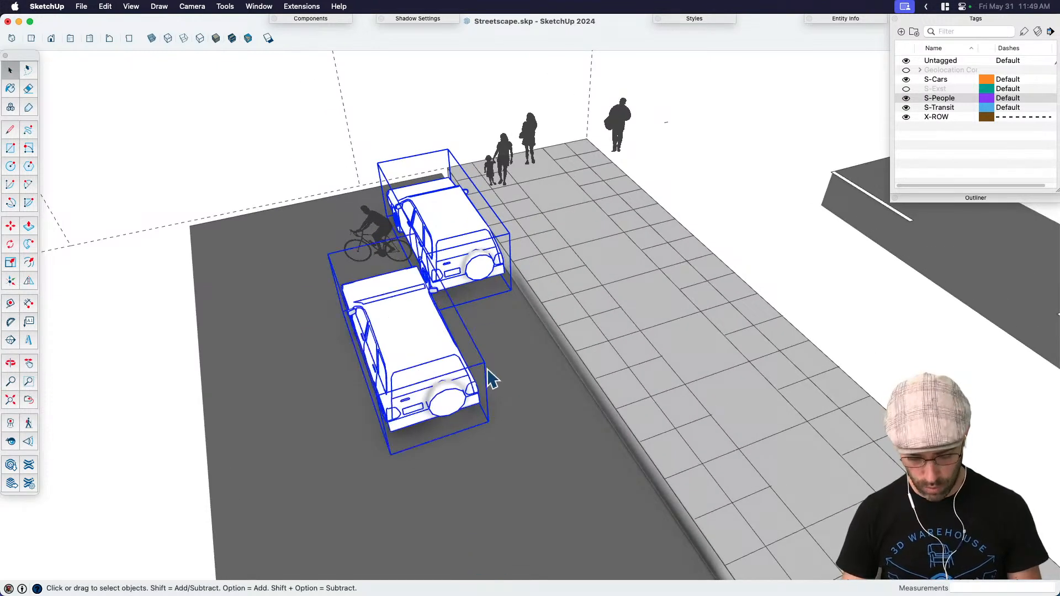
{"action": "key", "text": "m"}
{"action": "left_click", "coordinate": [483, 370]}
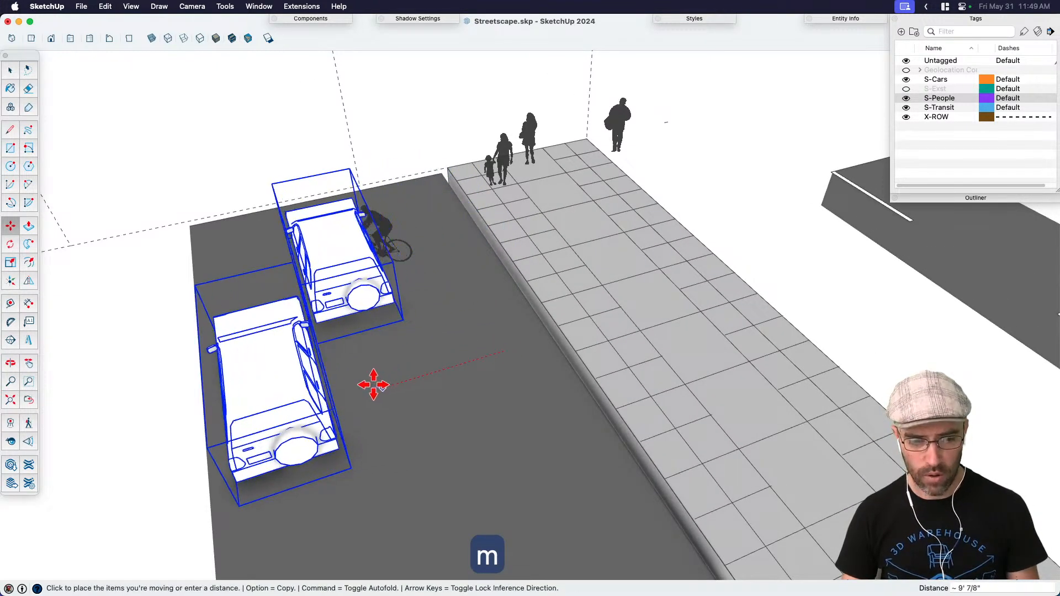
{"action": "left_click", "coordinate": [377, 337]}
Step: Move the cyclist across the asphalt to the sidewalk's roadside edge
{"action": "key", "text": "space"}
{"action": "left_click", "coordinate": [386, 239]}
{"action": "key", "text": "m"}
{"action": "left_click", "coordinate": [421, 338]}
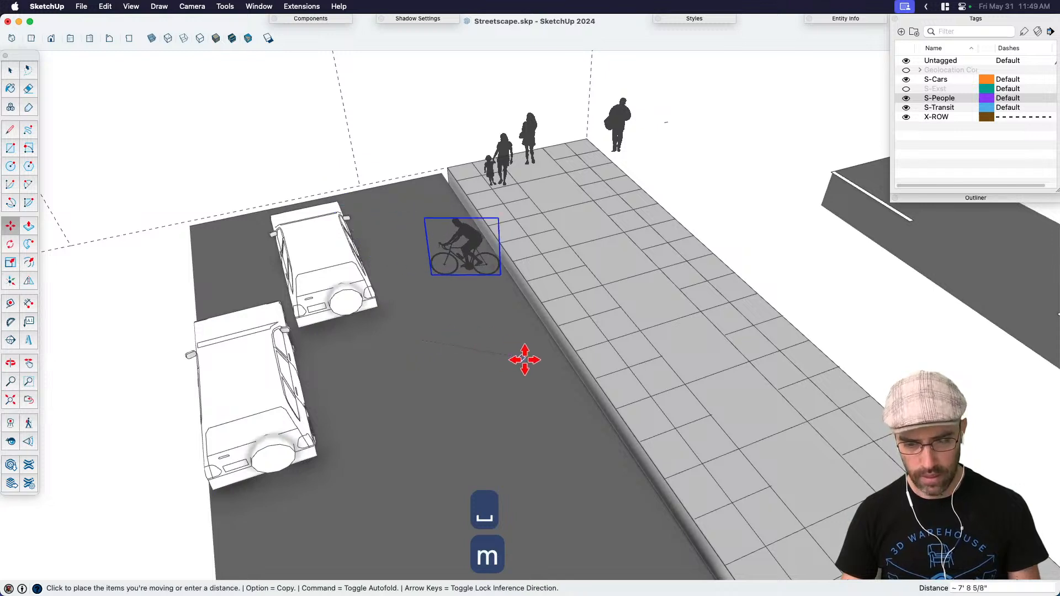
{"action": "left_click", "coordinate": [541, 369]}
{"action": "key", "text": "space"}
Step: Shift the front car slightly across the asphalt toward the cyclist
{"action": "left_click", "coordinate": [345, 286]}
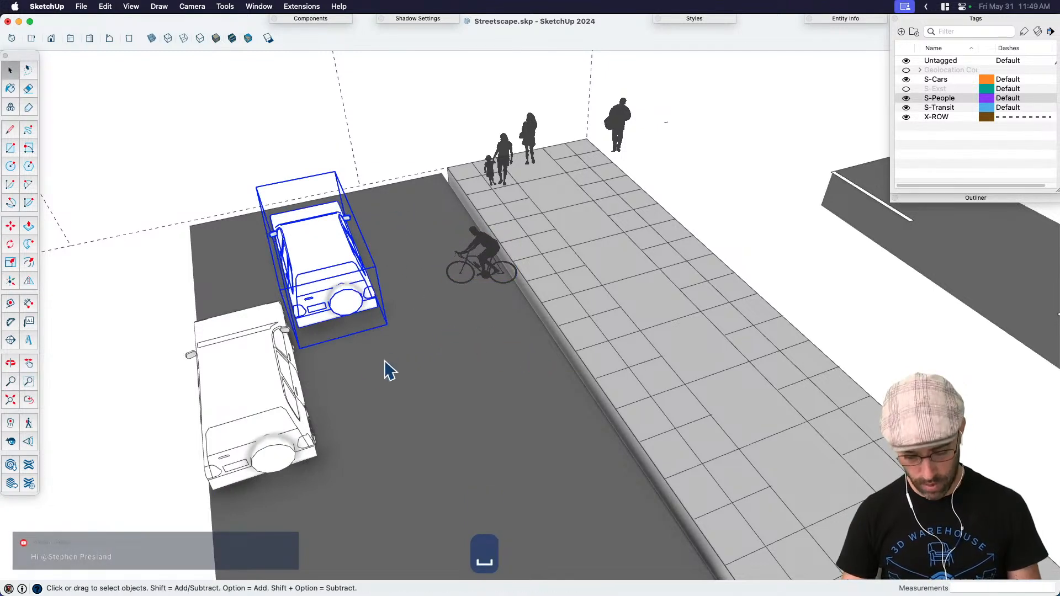
{"action": "key", "text": "m"}
{"action": "left_click", "coordinate": [385, 367]}
{"action": "left_click", "coordinate": [404, 368]}
{"action": "key", "text": "space"}
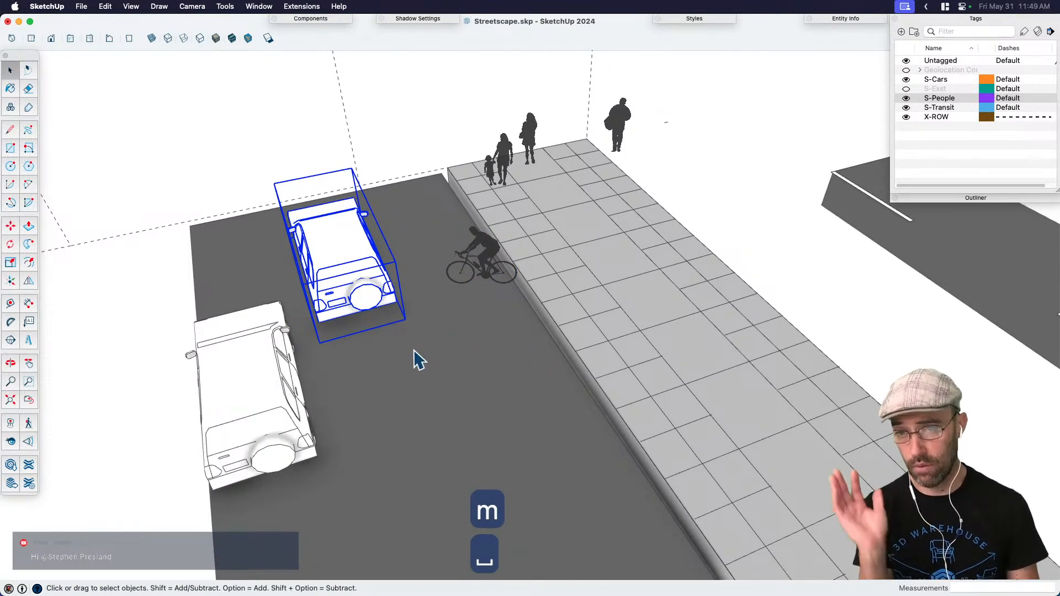
Step: Move the asphalt slab flush against the sidewalk, aligning its bottom front corner with the sidewalk's bottom front corner
{"action": "middle_click_drag", "start_coordinate": [416, 360], "coordinate": [748, 284]}
{"action": "scroll", "coordinate": [569, 419], "scroll_direction": "up", "scroll_amount": 3}
{"action": "left_click", "coordinate": [568, 428]}
{"action": "key", "text": "m"}
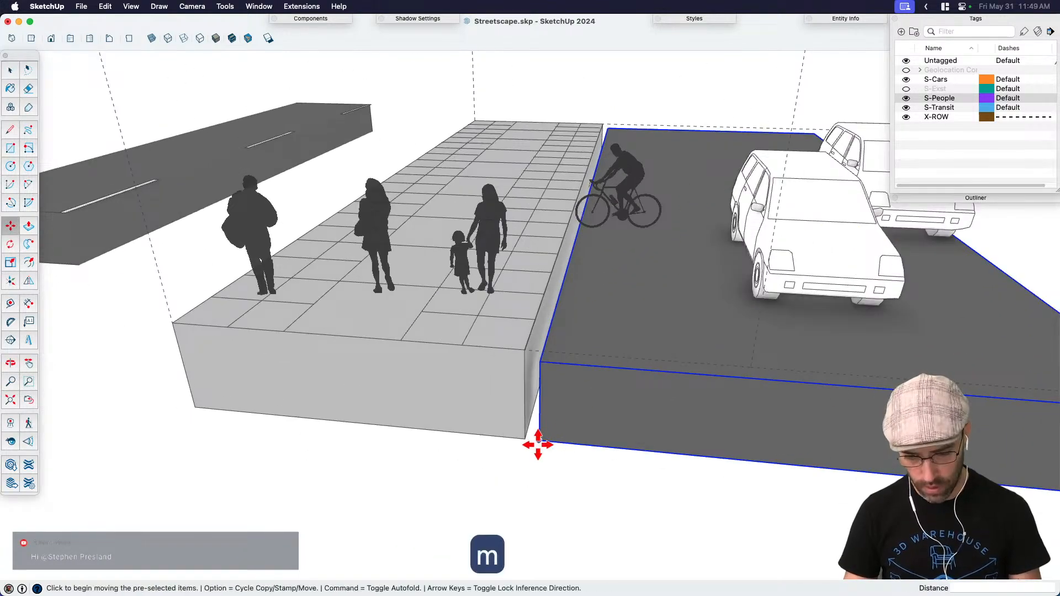
{"action": "left_click", "coordinate": [529, 440]}
{"action": "key", "text": "space"}
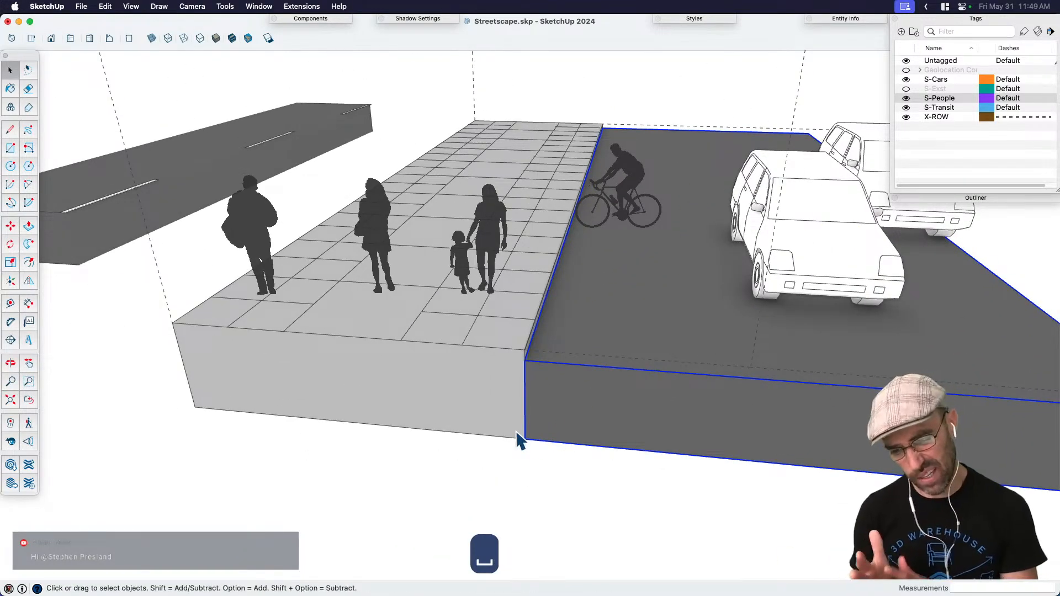
Step: Draw a 6' guide line along the asphalt slab's bottom front edge, starting at the sidewalk corner
{"action": "key", "text": "h"}
{"action": "left_click_drag", "start_coordinate": [681, 408], "coordinate": [599, 414]}
{"action": "scroll", "coordinate": [574, 420], "scroll_direction": "down", "scroll_amount": 2}
{"action": "key", "text": "space"}
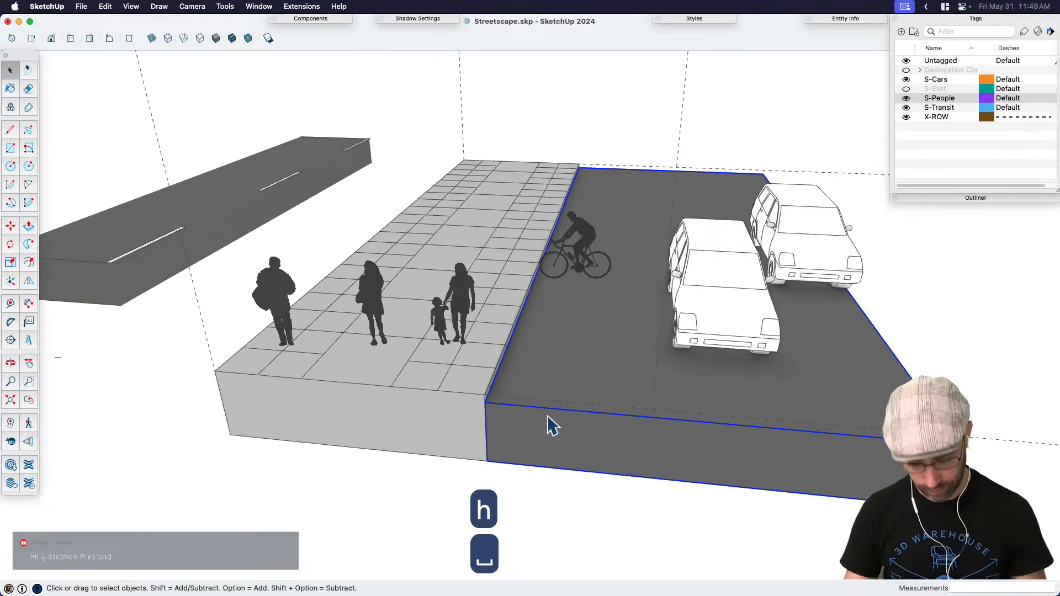
{"action": "key", "text": "l"}
{"action": "left_click", "coordinate": [486, 460]}
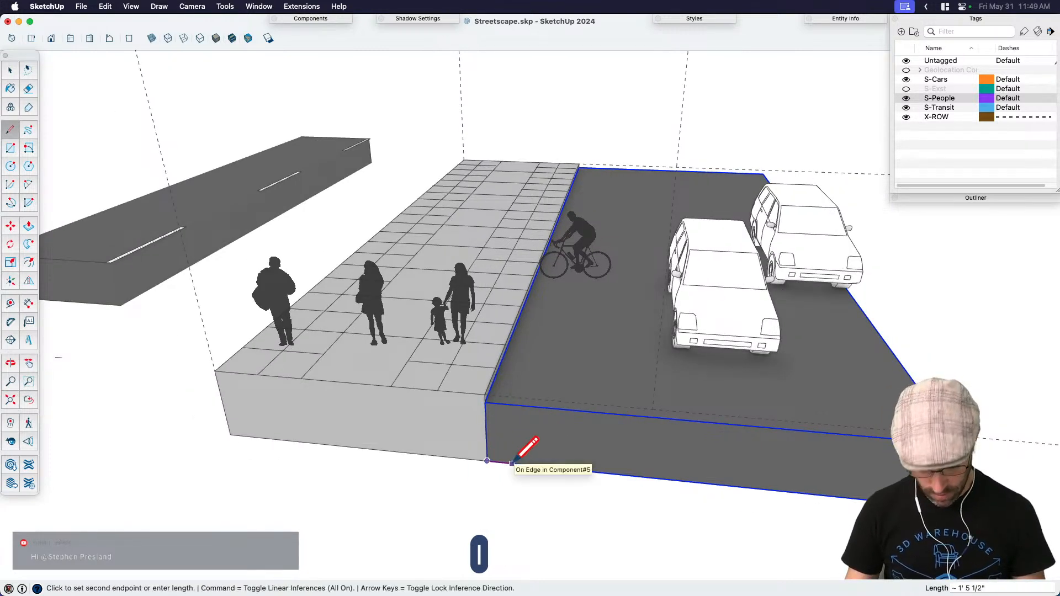
{"action": "type", "text": "6'"}
{"action": "key", "text": "Return"}
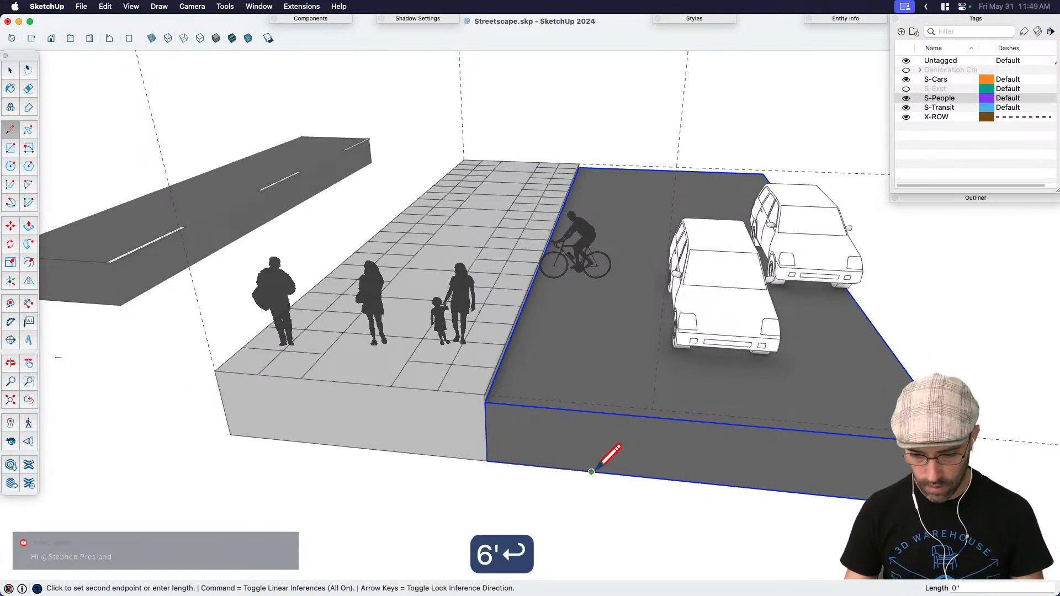
Step: Scale the asphalt slab's width down to the end of the 6' guide line, keeping it against the sidewalk
{"action": "key", "text": "space"}
{"action": "middle_click_drag", "start_coordinate": [869, 462], "coordinate": [844, 445]}
{"action": "key", "text": "s"}
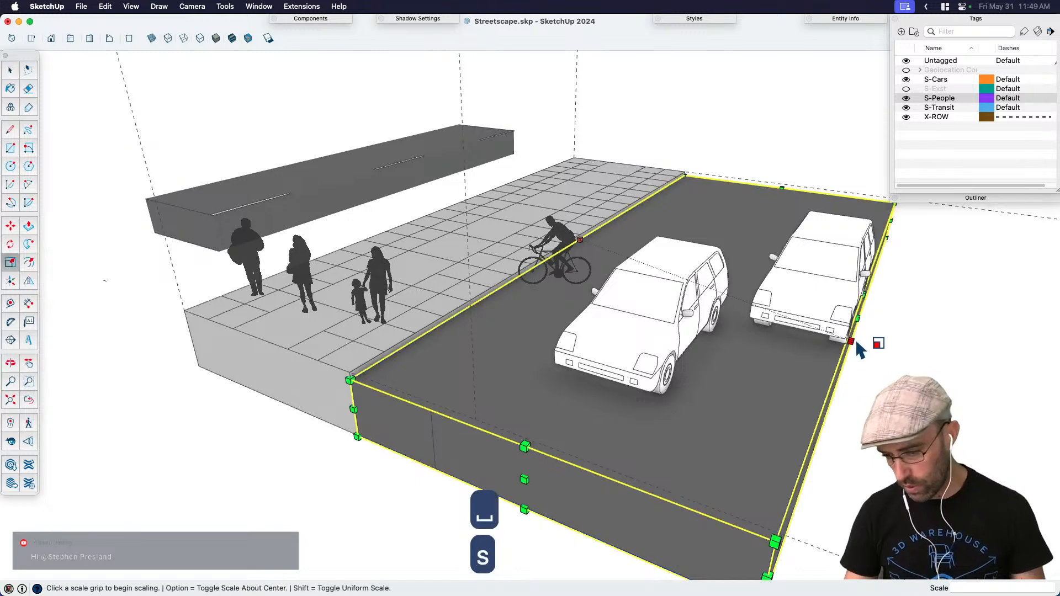
{"action": "left_click", "coordinate": [854, 317]}
{"action": "left_click", "coordinate": [433, 426]}
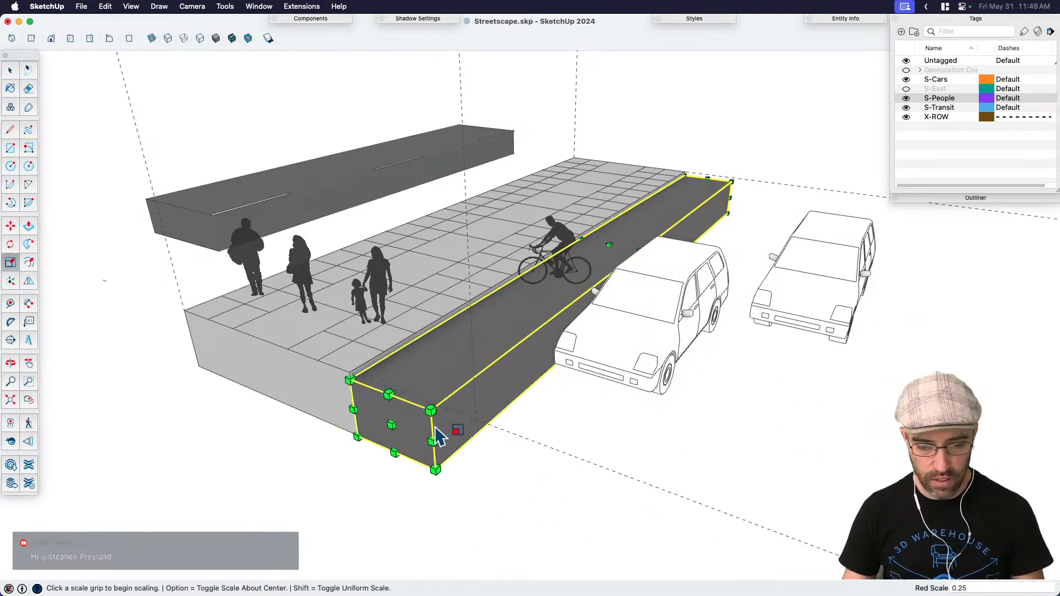
{"action": "key", "text": "space"}
{"action": "middle_click_drag", "start_coordinate": [433, 427], "coordinate": [509, 296]}
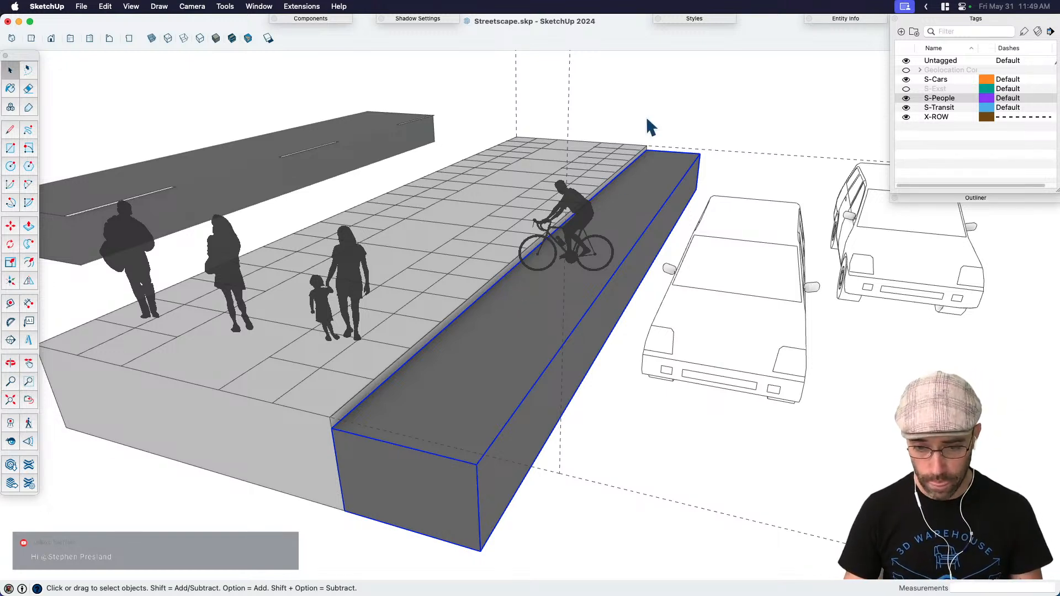
Step: Copy the narrowed asphalt slab and place the copy flush against its outer side
{"action": "left_click", "coordinate": [664, 95]}
{"action": "left_click", "coordinate": [508, 402]}
{"action": "middle_click_drag", "start_coordinate": [509, 403], "coordinate": [360, 382]}
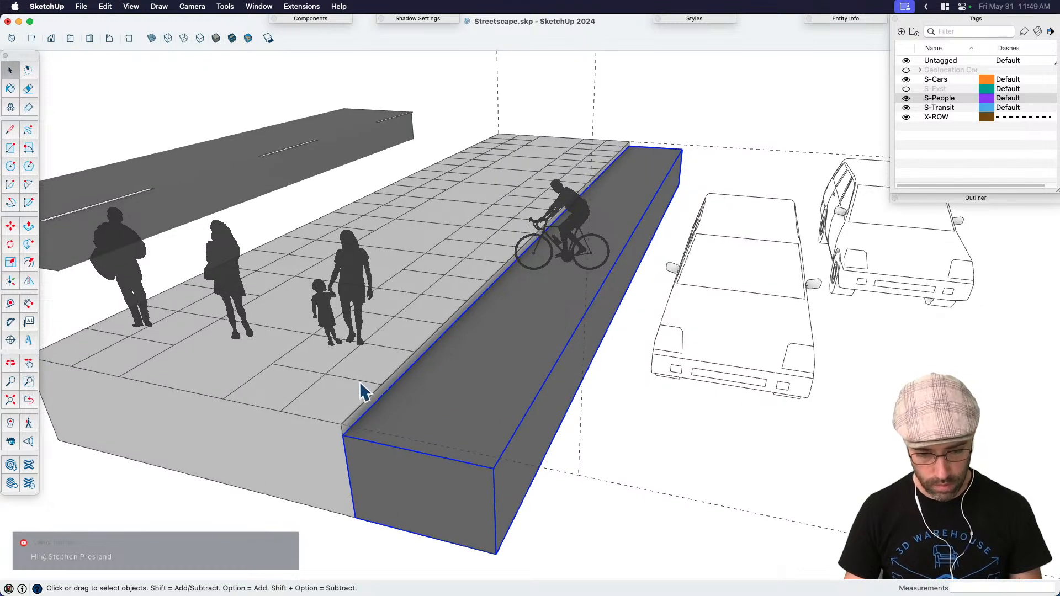
{"action": "key", "text": "m"}
{"action": "left_click", "coordinate": [343, 433]}
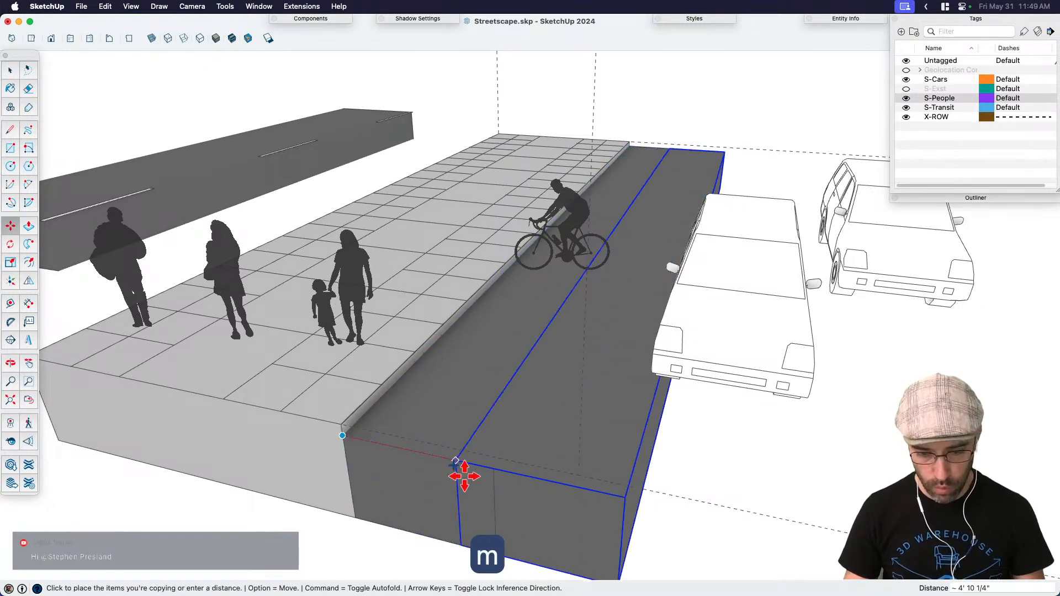
{"action": "left_click", "coordinate": [493, 469]}
{"action": "key", "text": "space"}
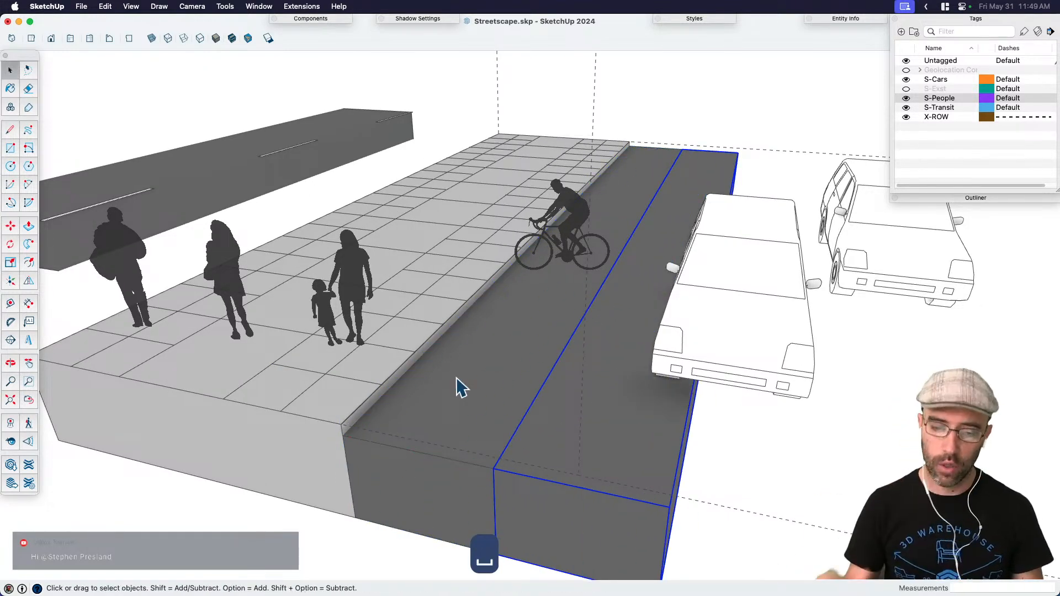
Step: Draw a 3' guide line along the outer asphalt slab's top front edge, starting at its inner corner
{"action": "middle_click_drag", "start_coordinate": [407, 480], "coordinate": [481, 384]}
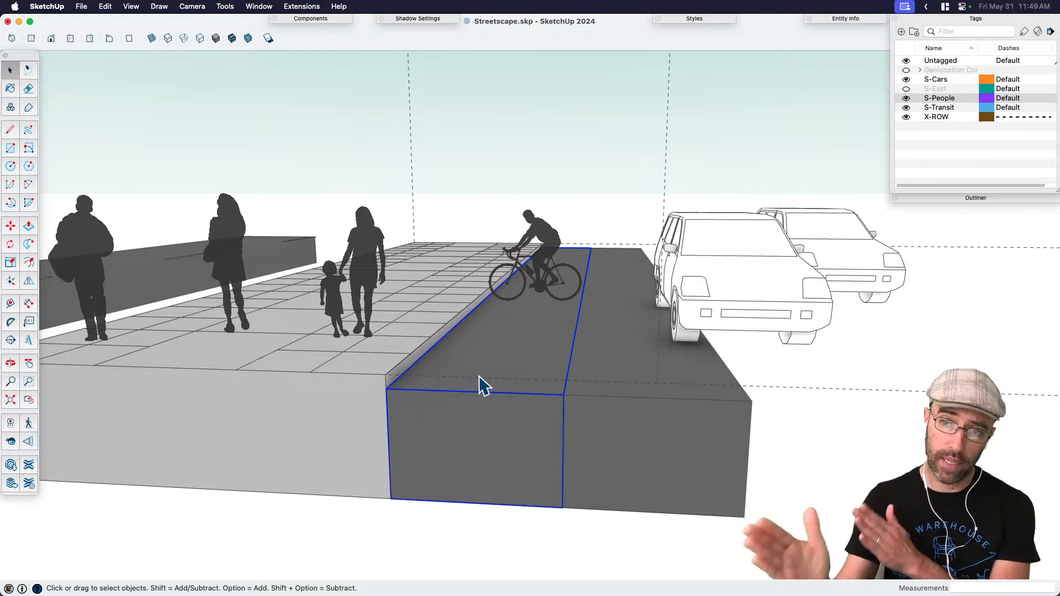
{"action": "middle_click_drag", "start_coordinate": [677, 465], "coordinate": [575, 467]}
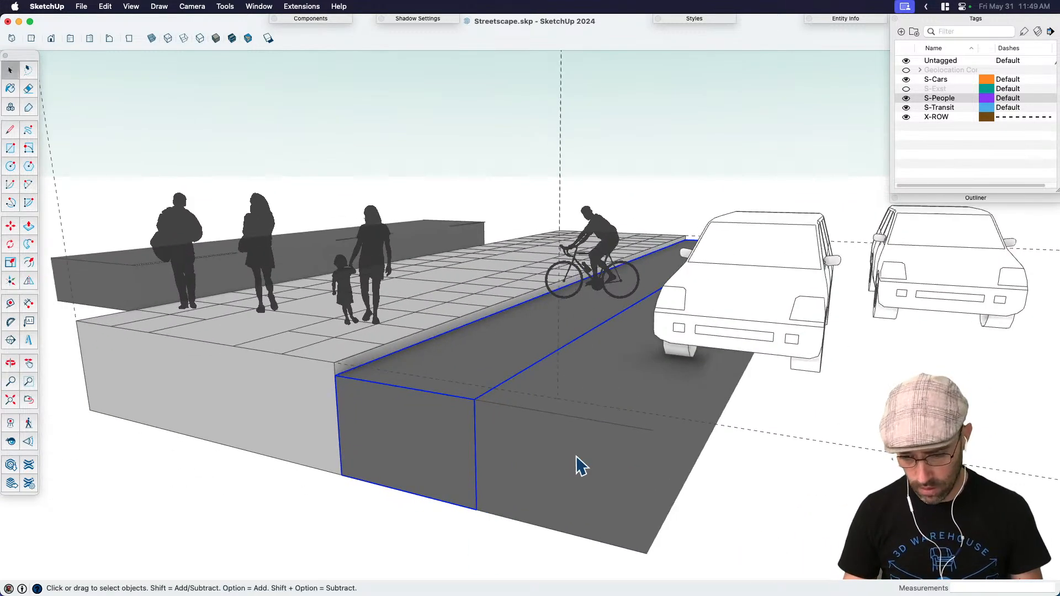
{"action": "key", "text": "space"}
{"action": "key", "text": "s"}
{"action": "middle_click_drag", "start_coordinate": [757, 379], "coordinate": [737, 353]}
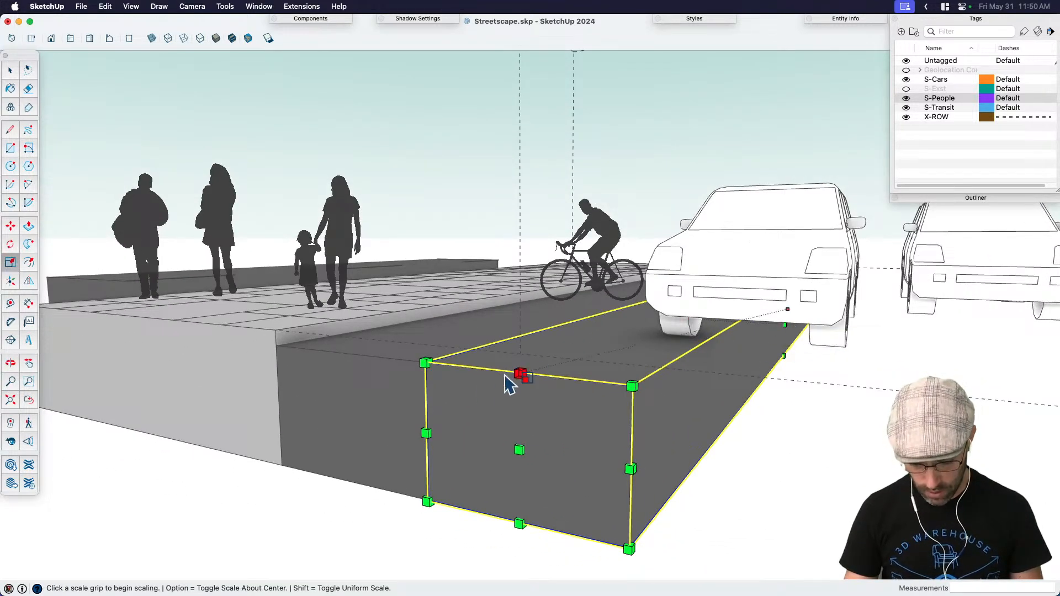
{"action": "key", "text": "space"}
{"action": "key", "text": "l"}
{"action": "left_click", "coordinate": [426, 363]}
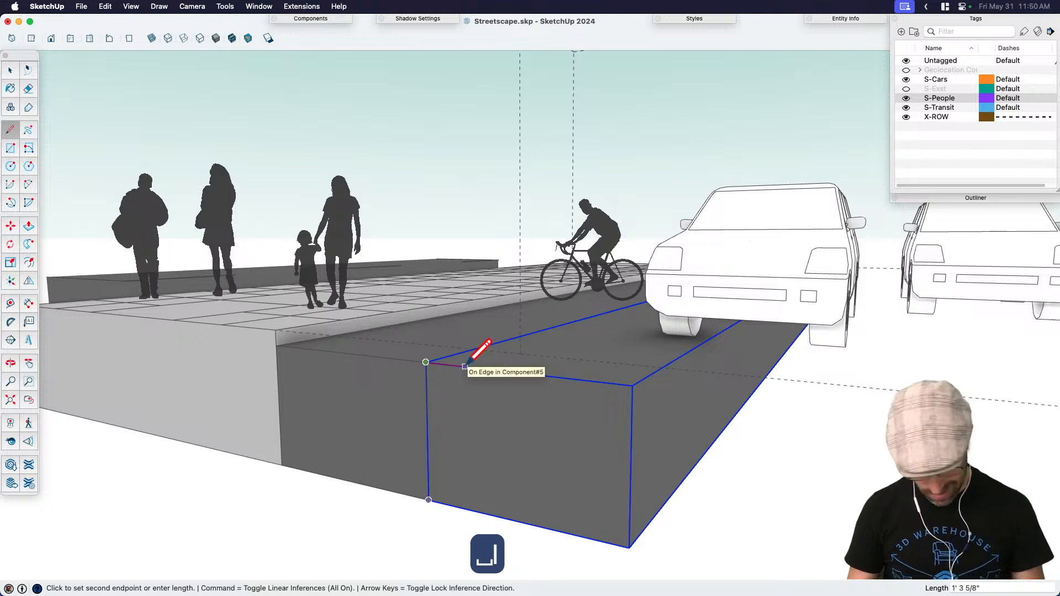
{"action": "type", "text": "3'"}
{"action": "key", "text": "Return"}
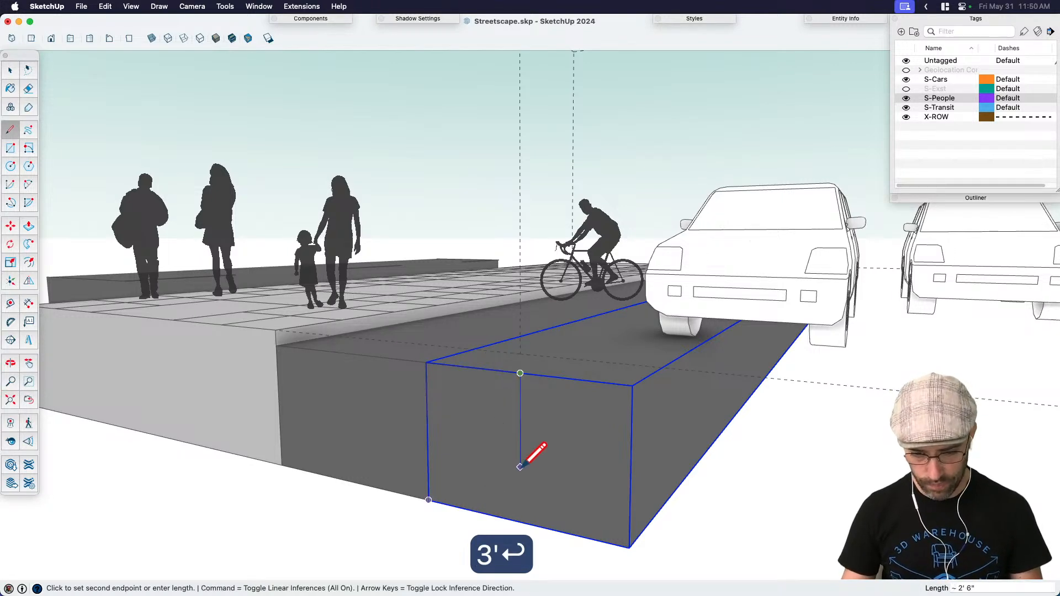
Step: Scale the outer asphalt slab's width down to the end of the 3' guide line and delete the line
{"action": "key", "text": "space"}
{"action": "key", "text": "s"}
{"action": "left_click", "coordinate": [786, 326]}
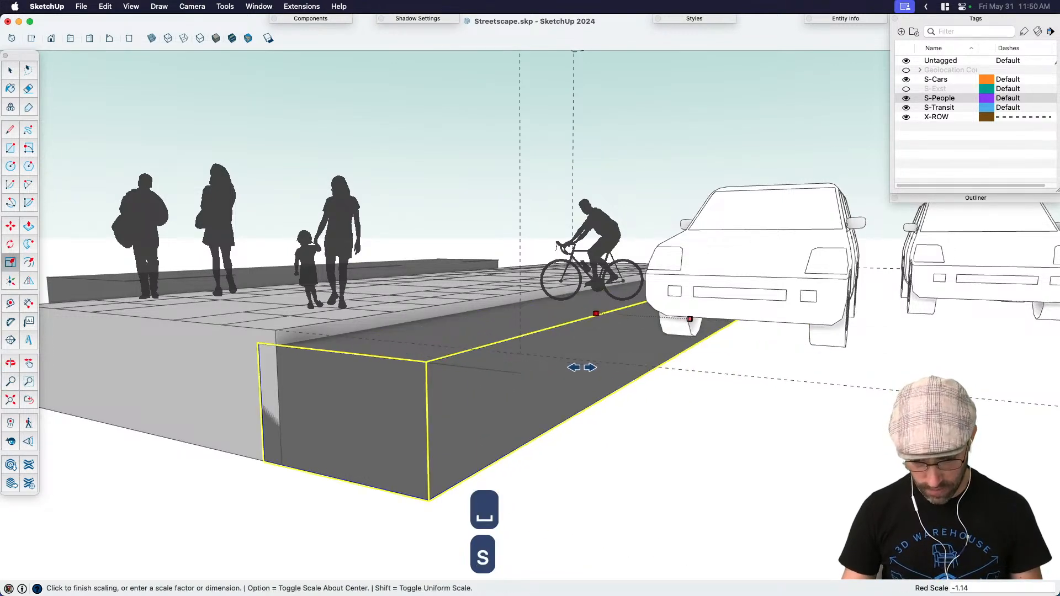
{"action": "left_click", "coordinate": [516, 372]}
{"action": "key", "text": "space"}
{"action": "middle_click_drag", "start_coordinate": [670, 457], "coordinate": [472, 439]}
{"action": "left_click", "coordinate": [506, 426]}
{"action": "scroll", "coordinate": [507, 426], "scroll_direction": "down", "scroll_amount": 1}
{"action": "key", "text": "BackSpace"}
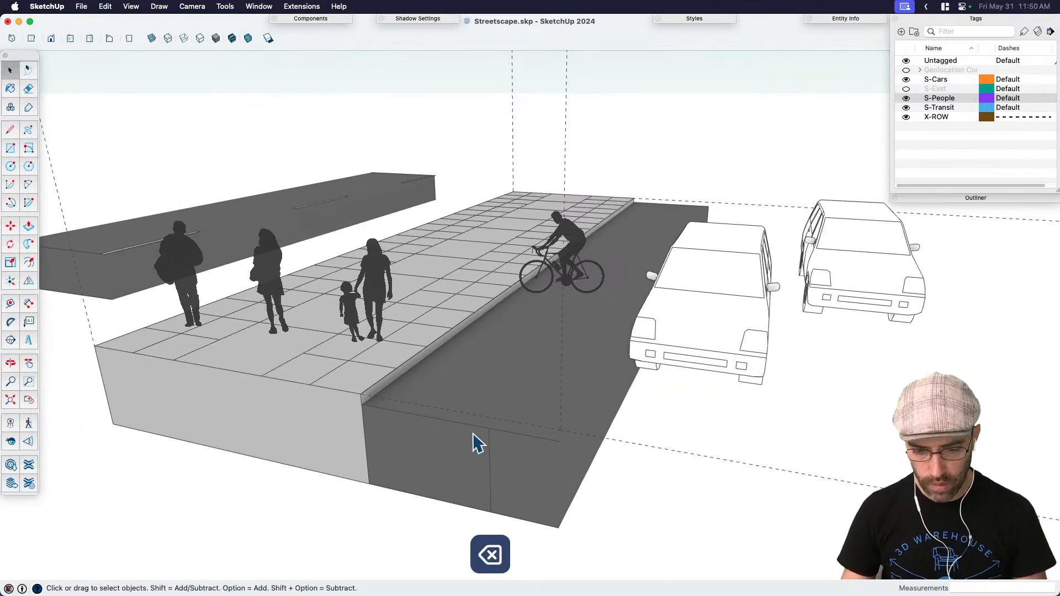
Step: Paint the narrow outer strip with the sidewalk's light gray color
{"action": "left_click", "coordinate": [471, 430]}
{"action": "left_click", "coordinate": [554, 449]}
{"action": "middle_click_drag", "start_coordinate": [554, 450], "coordinate": [607, 413]}
{"action": "key", "text": "b"}
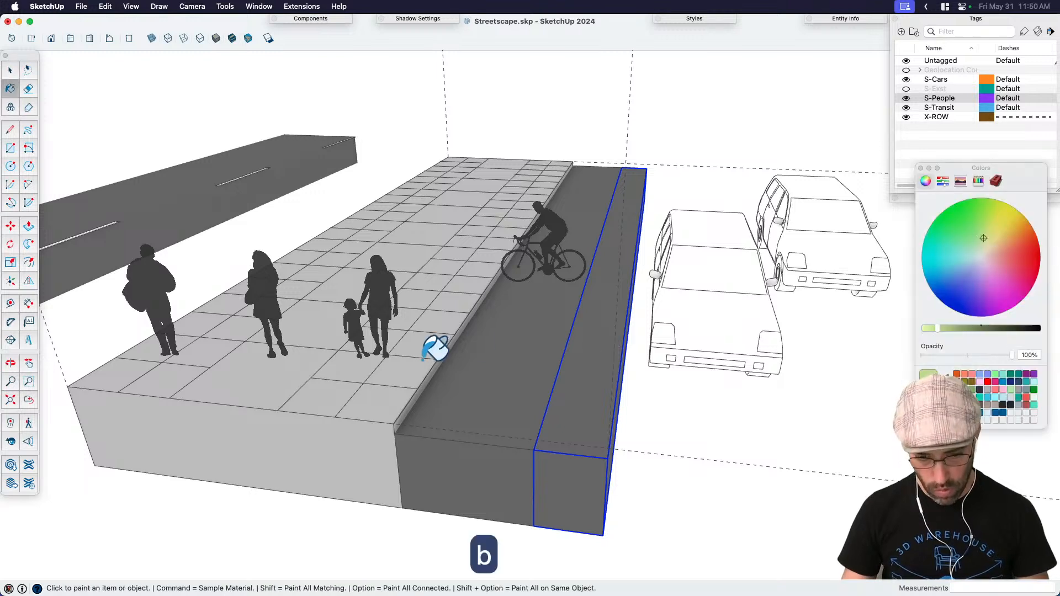
{"action": "left_click", "coordinate": [585, 386]}
{"action": "key", "text": "space"}
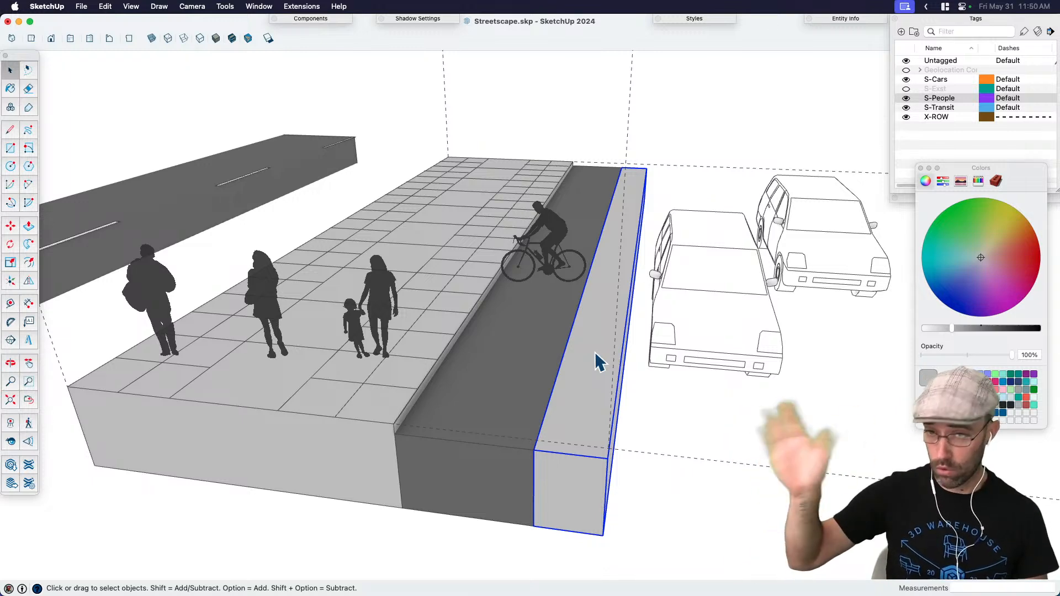
Step: Scale the light gray strip upward so its top rises above the asphalt to the sidewalk's level
{"action": "middle_click_drag", "start_coordinate": [595, 361], "coordinate": [608, 301]}
{"action": "key", "text": "s"}
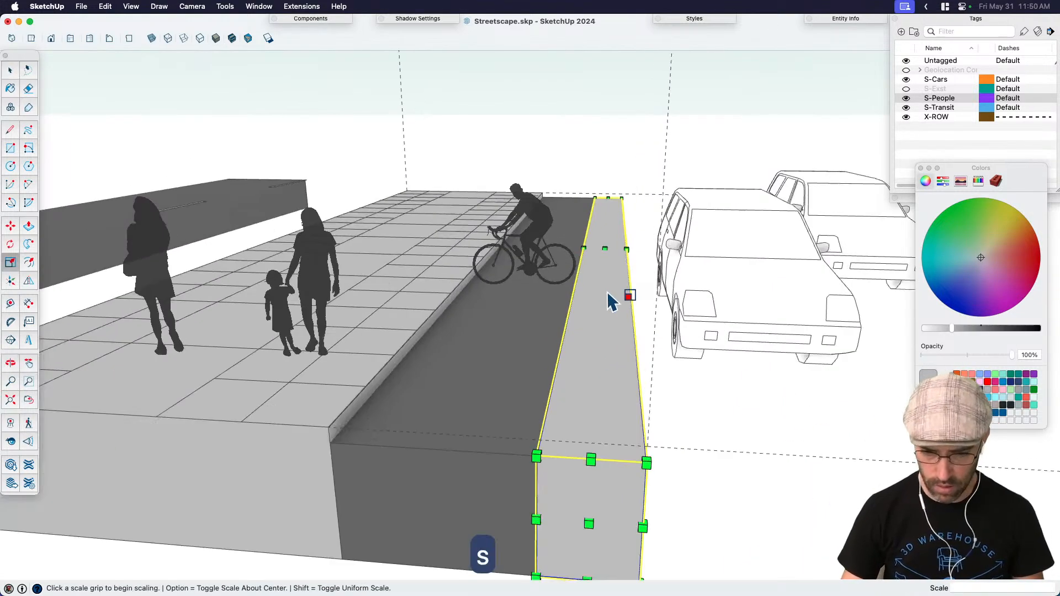
{"action": "left_click", "coordinate": [604, 249]}
{"action": "key", "text": "space"}
Step: Paint the asphalt slab beneath the cyclist solid green as a bike lane
{"action": "middle_click_drag", "start_coordinate": [445, 268], "coordinate": [495, 326]}
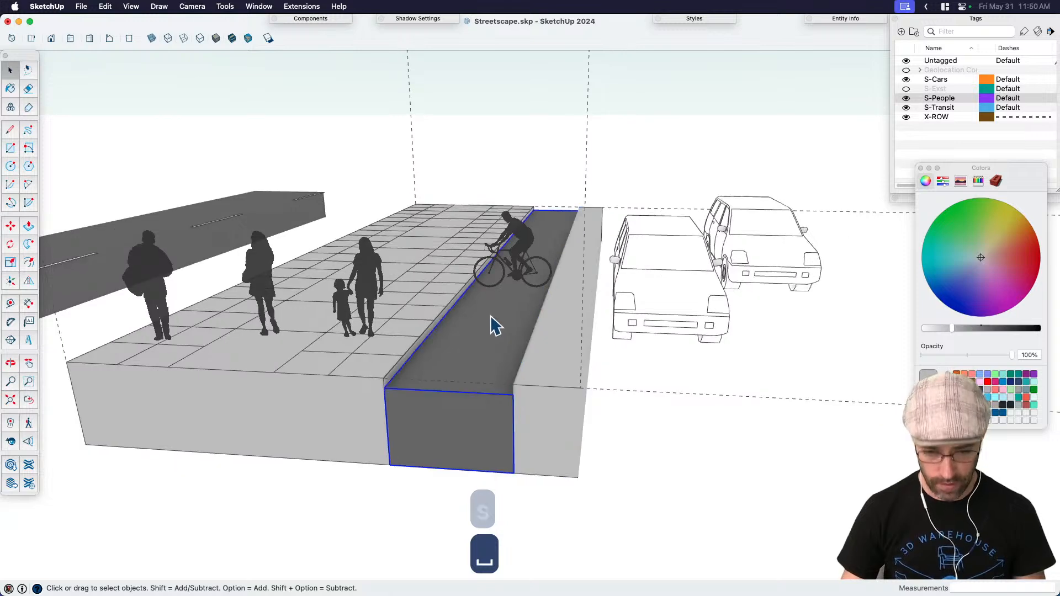
{"action": "key", "text": "b"}
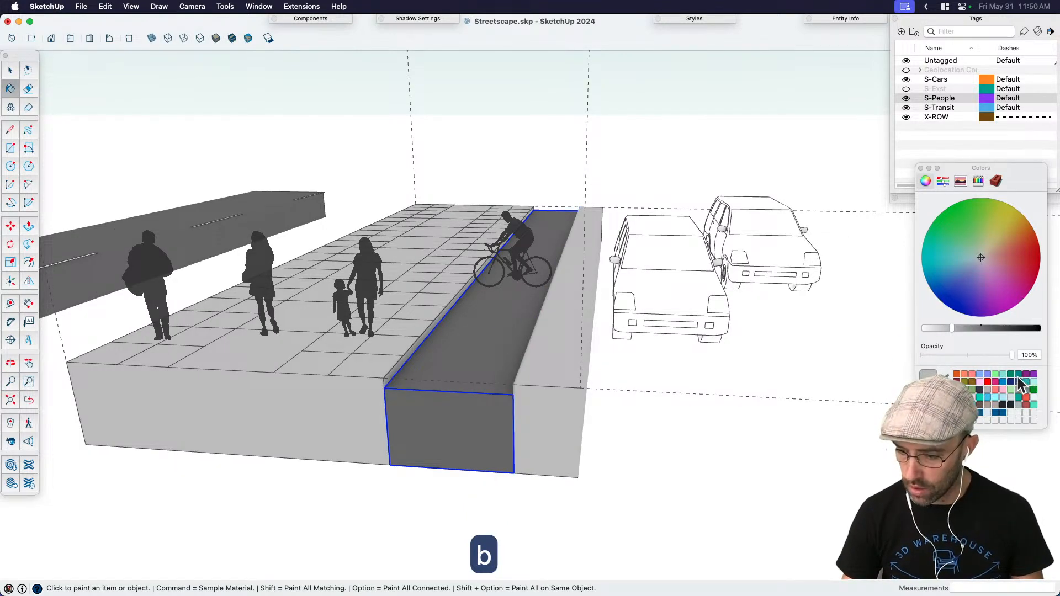
{"action": "left_click", "coordinate": [1035, 390]}
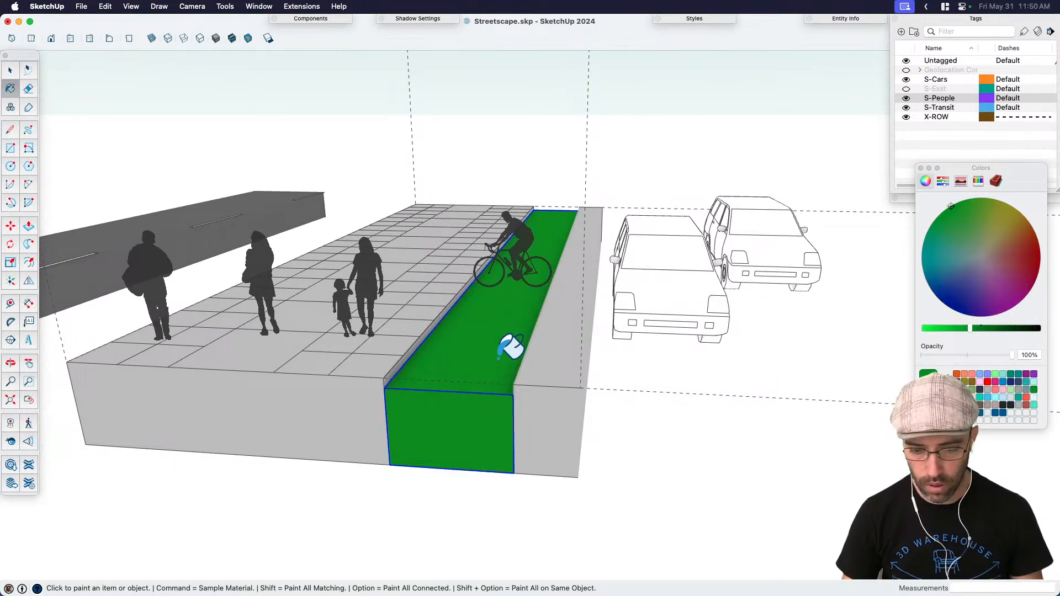
{"action": "middle_click_drag", "start_coordinate": [509, 347], "coordinate": [544, 419]}
{"action": "key", "text": "space"}
Step: Try to drop the cyclist onto the green bike lane with DropGC
{"action": "key", "text": "h"}
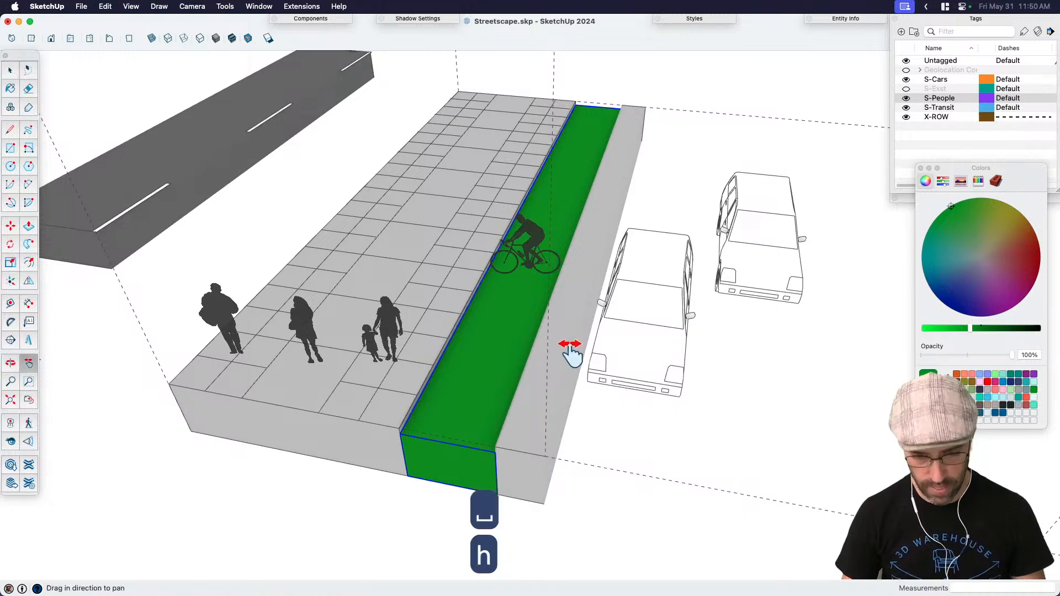
{"action": "middle_click_drag", "start_coordinate": [572, 353], "coordinate": [450, 369]}
{"action": "key", "text": "space"}
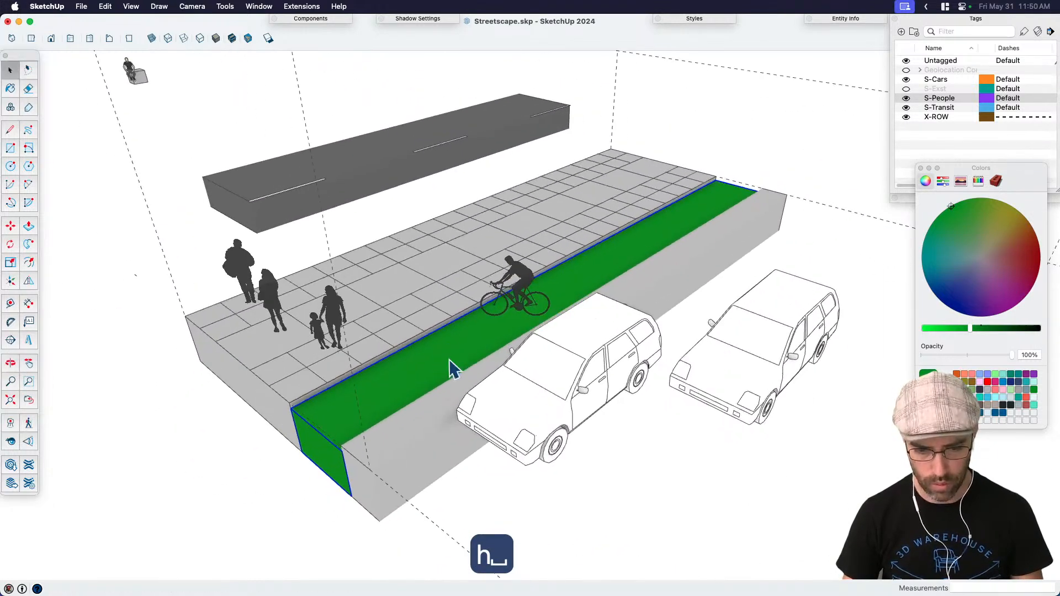
{"action": "left_click", "coordinate": [524, 278]}
{"action": "right_click", "coordinate": [519, 283]}
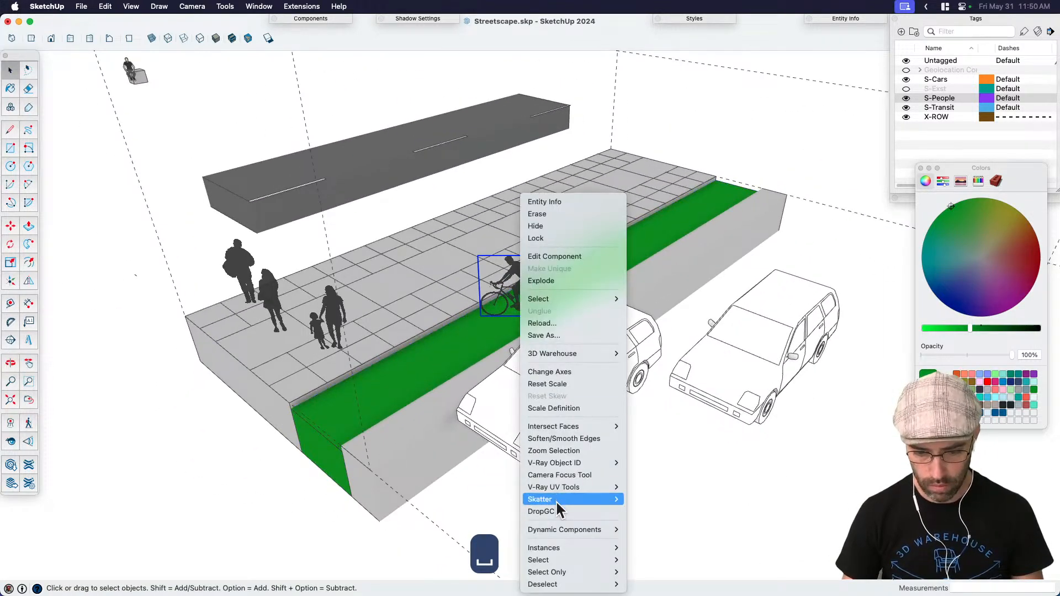
{"action": "left_click", "coordinate": [556, 520]}
{"action": "key", "text": "super+z"}
Step: Copy the light gray buffer strip 3' outward, flush against its outer side
{"action": "middle_click_drag", "start_coordinate": [551, 302], "coordinate": [639, 331]}
{"action": "left_click", "coordinate": [647, 352]}
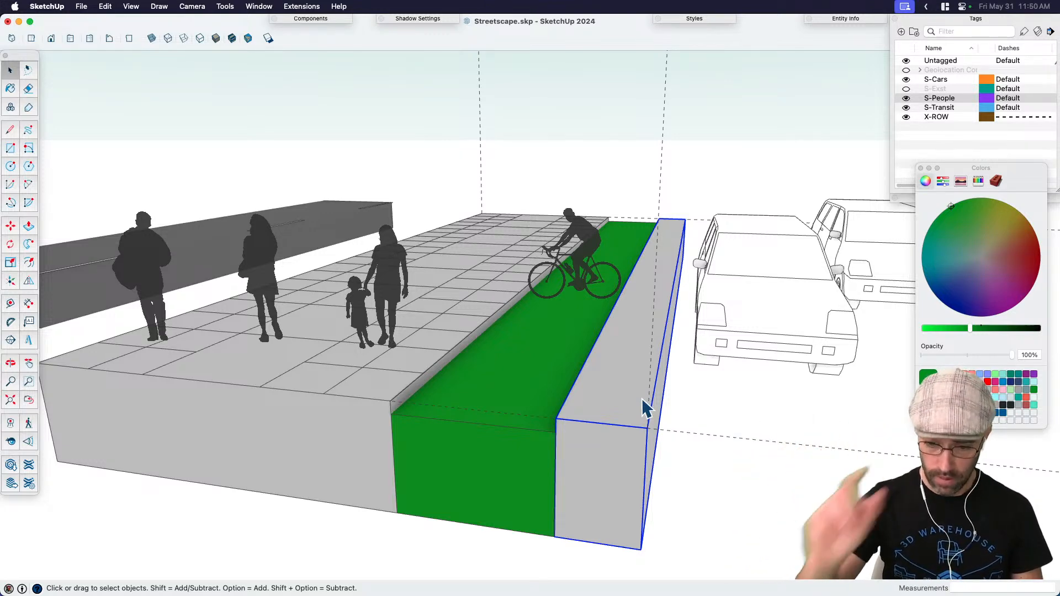
{"action": "middle_click_drag", "start_coordinate": [629, 405], "coordinate": [602, 415]}
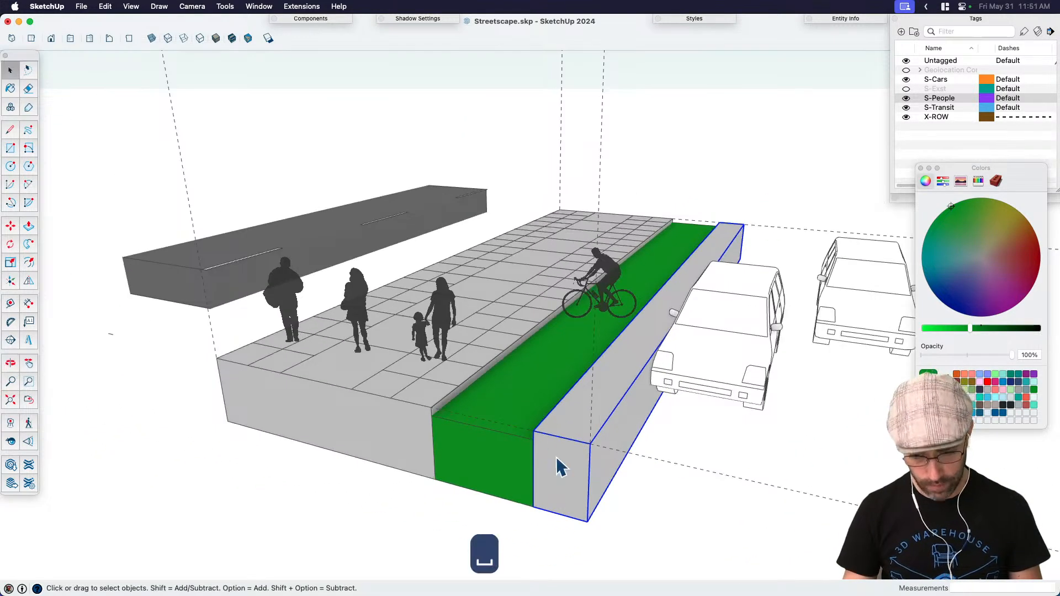
{"action": "key", "text": "m"}
{"action": "left_click", "coordinate": [540, 431]}
{"action": "left_click", "coordinate": [591, 445]}
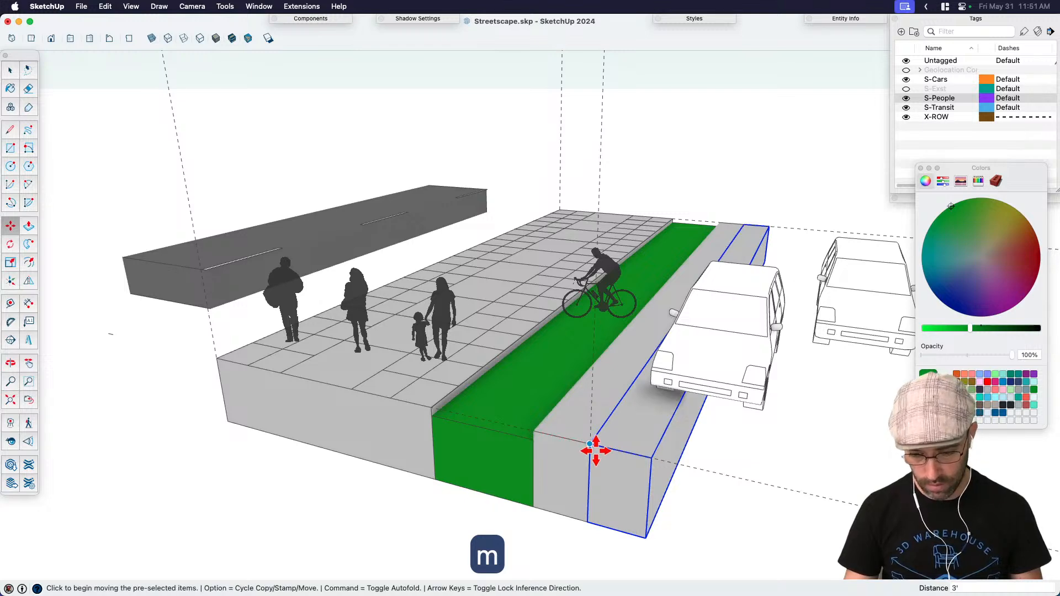
Step: Paint the copied outer strip with the dark asphalt gray sampled from the old road slab
{"action": "key", "text": "space"}
{"action": "key", "text": "b"}
{"action": "left_click", "coordinate": [346, 230], "text": "super"}
{"action": "left_click", "coordinate": [635, 425]}
{"action": "mouse_move", "coordinate": [635, 425]}
{"action": "middle_mouse_down"}
{"action": "mouse_move", "coordinate": [468, 342]}
{"action": "mouse_move", "coordinate": [705, 343]}
{"action": "middle_mouse_up"}
{"action": "key", "text": "space"}
{"action": "scroll", "coordinate": [706, 338], "scroll_direction": "down", "scroll_amount": 8}
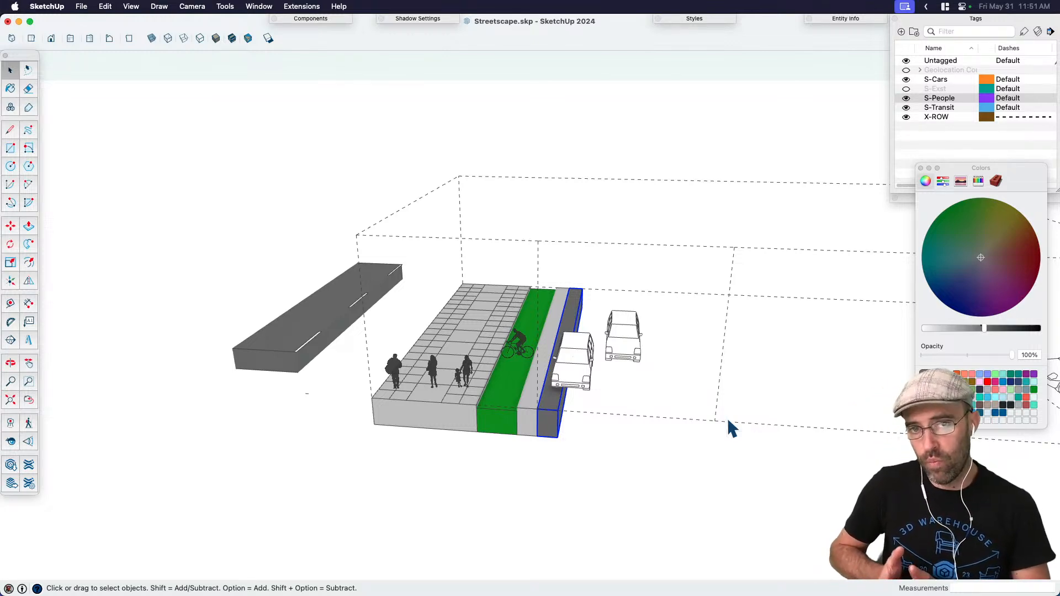
Step: Draw an 11' guide line outward from the dark strip's inner top front corner
{"action": "scroll", "coordinate": [727, 418], "scroll_direction": "up", "scroll_amount": 4}
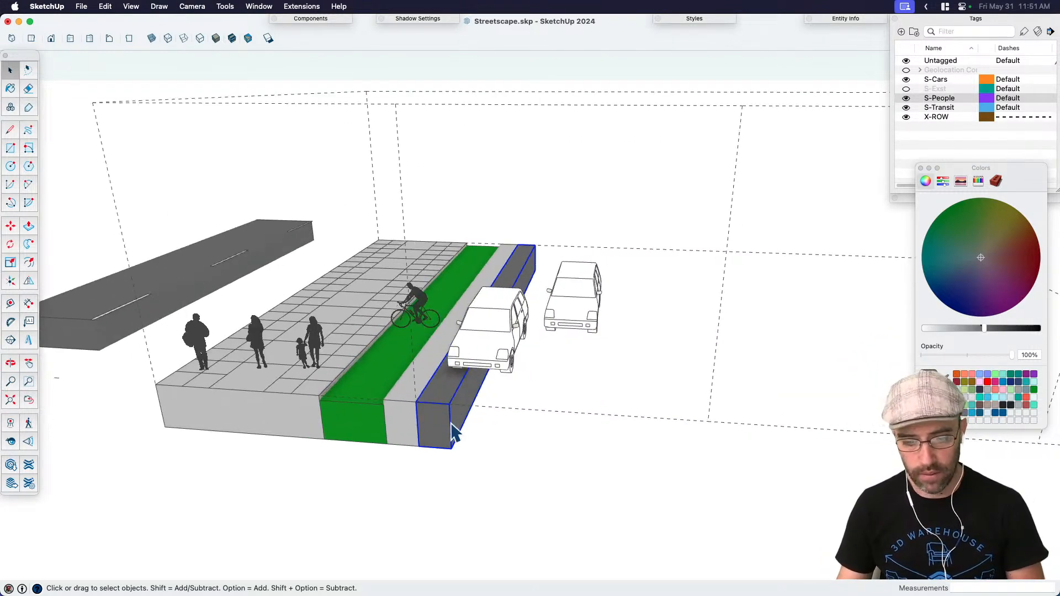
{"action": "scroll", "coordinate": [448, 434], "scroll_direction": "up", "scroll_amount": 2}
{"action": "key", "text": "m"}
{"action": "key", "text": "space"}
{"action": "key", "text": "l"}
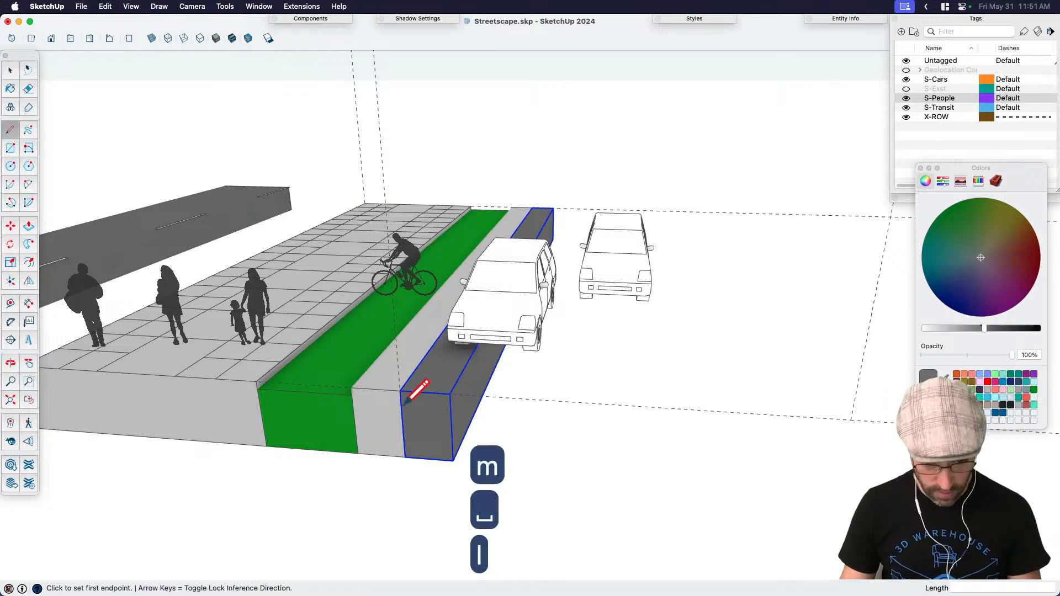
{"action": "left_click", "coordinate": [400, 391]}
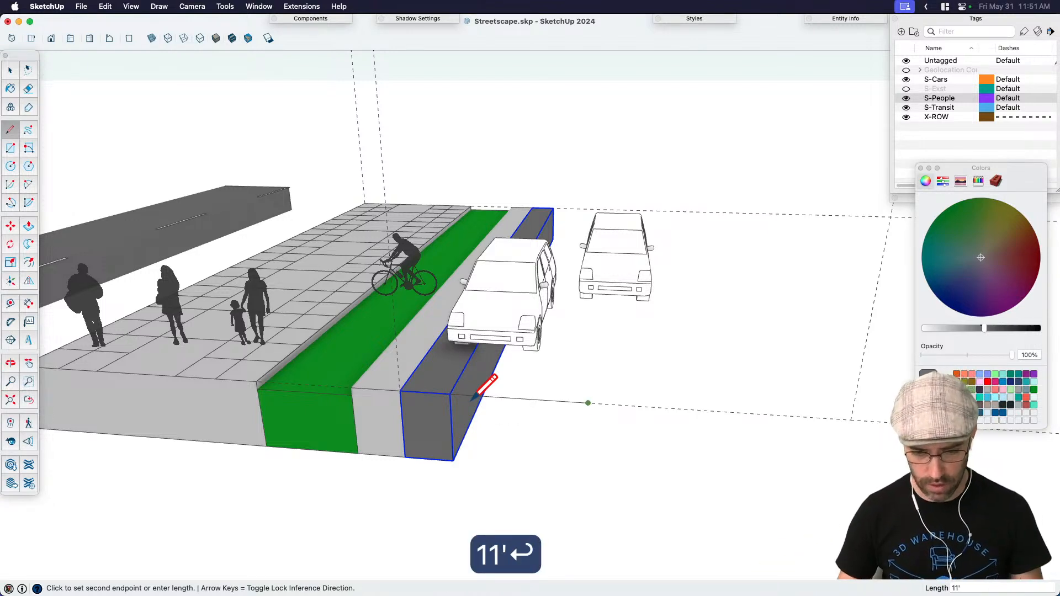
Step: Scale the dark asphalt strip's width outward to the end of the 11' guide line
{"action": "key", "text": "space"}
{"action": "key", "text": "s"}
{"action": "middle_click_drag", "start_coordinate": [544, 322], "coordinate": [540, 238]}
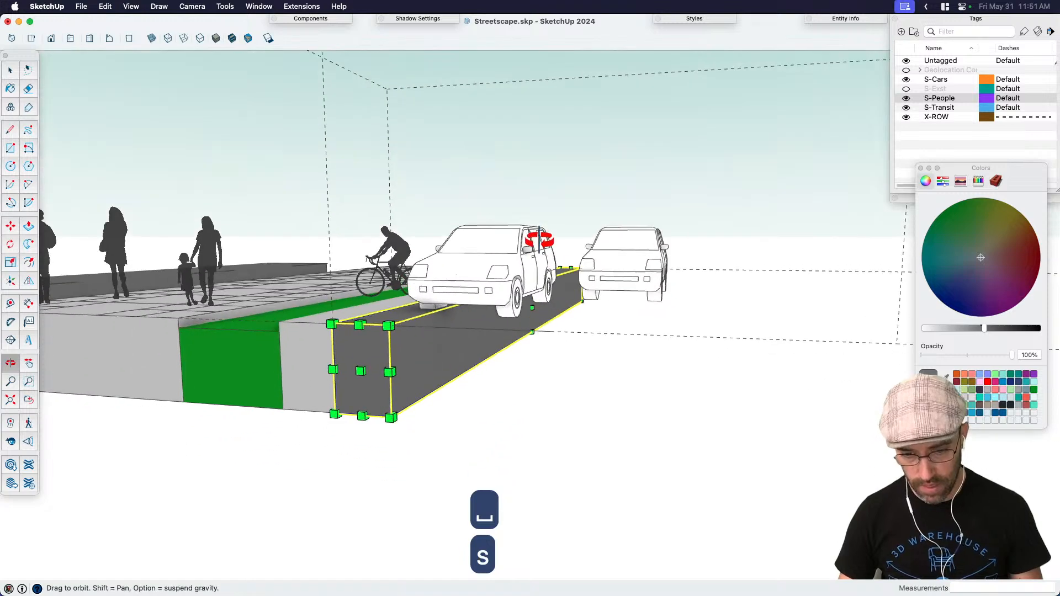
{"action": "left_click", "coordinate": [533, 307]}
{"action": "left_click", "coordinate": [551, 331]}
{"action": "key", "text": "space"}
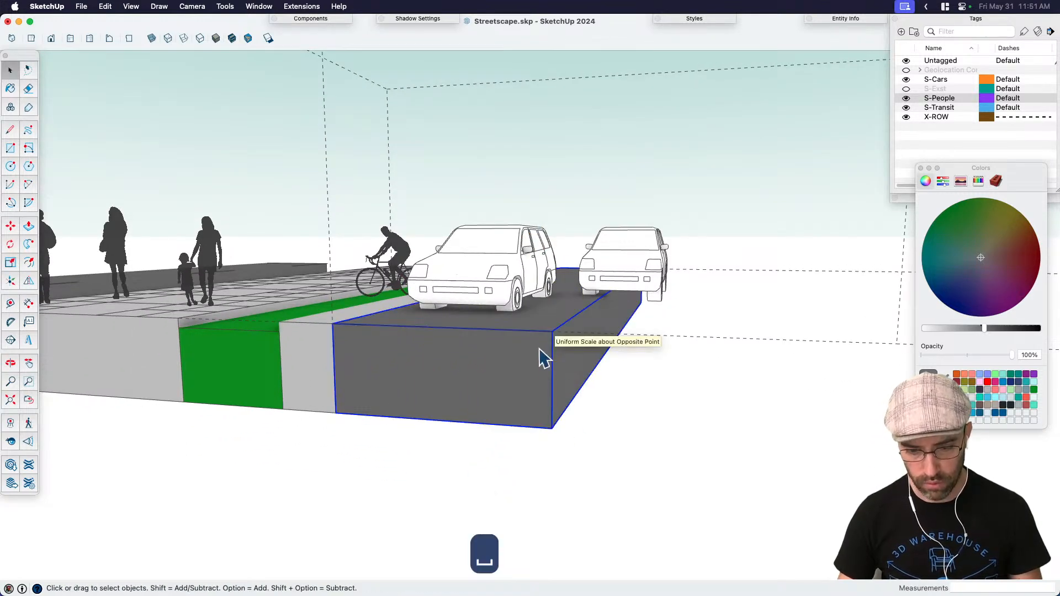
Step: Delete the 11' guide line and select the widened asphalt lane
{"action": "left_click", "coordinate": [542, 347]}
{"action": "key", "text": "BackSpace"}
{"action": "middle_click_drag", "start_coordinate": [539, 391], "coordinate": [513, 425]}
{"action": "left_click", "coordinate": [513, 428]}
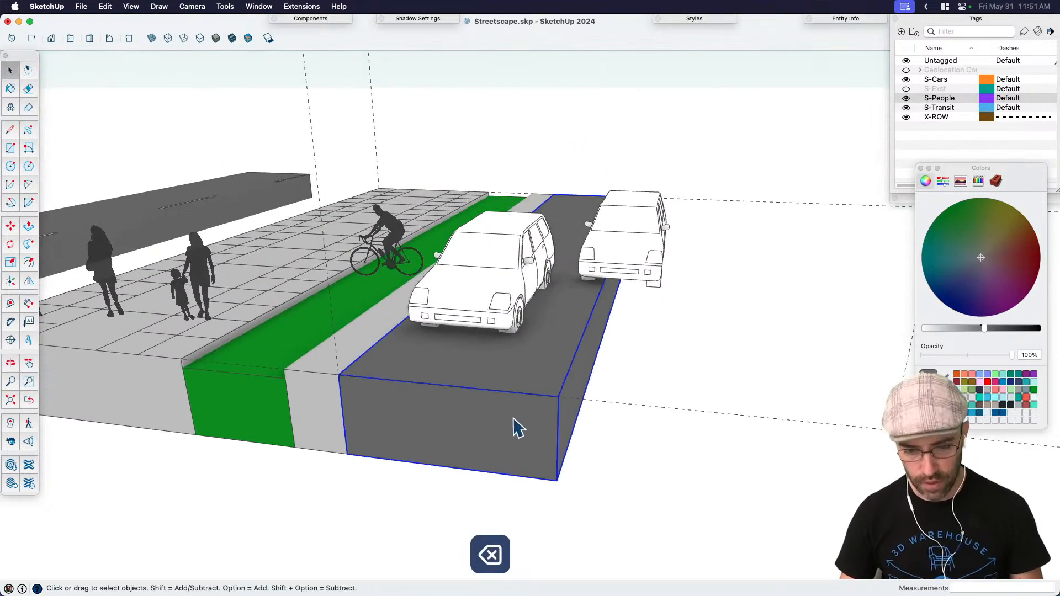
Step: Copy the 11' asphalt lane outward by its own width to make a second adjoining lane
{"action": "key", "text": "m"}
{"action": "key", "text": "alt"}
{"action": "left_click", "coordinate": [338, 375]}
{"action": "left_click", "coordinate": [552, 392]}
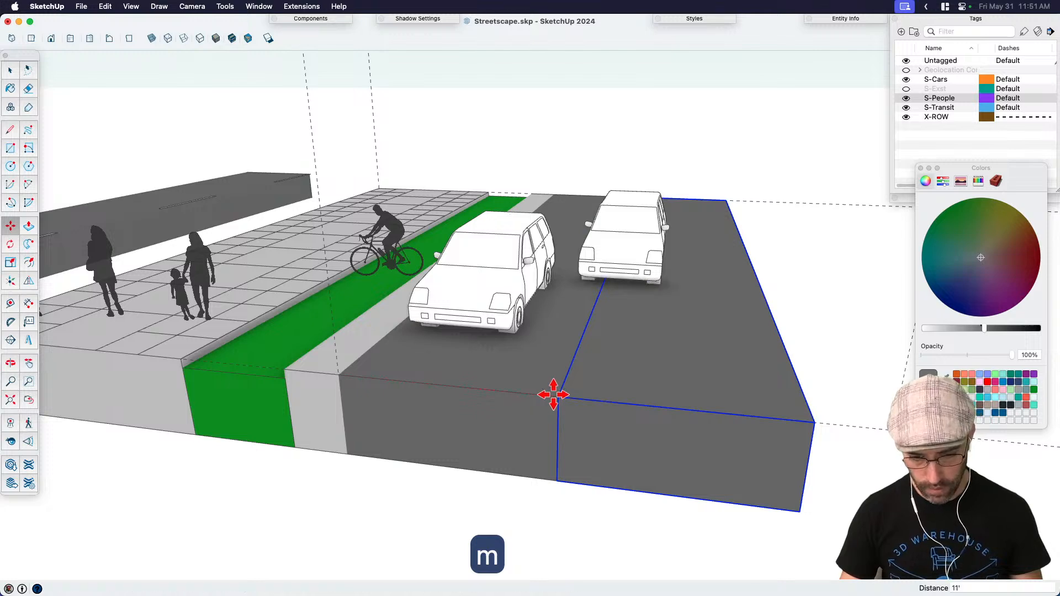
{"action": "key", "text": "space"}
Step: Select both asphalt lanes and hide the S-Cars tag
{"action": "middle_click_drag", "start_coordinate": [438, 481], "coordinate": [497, 412]}
{"action": "left_click", "coordinate": [645, 364], "text": "alt"}
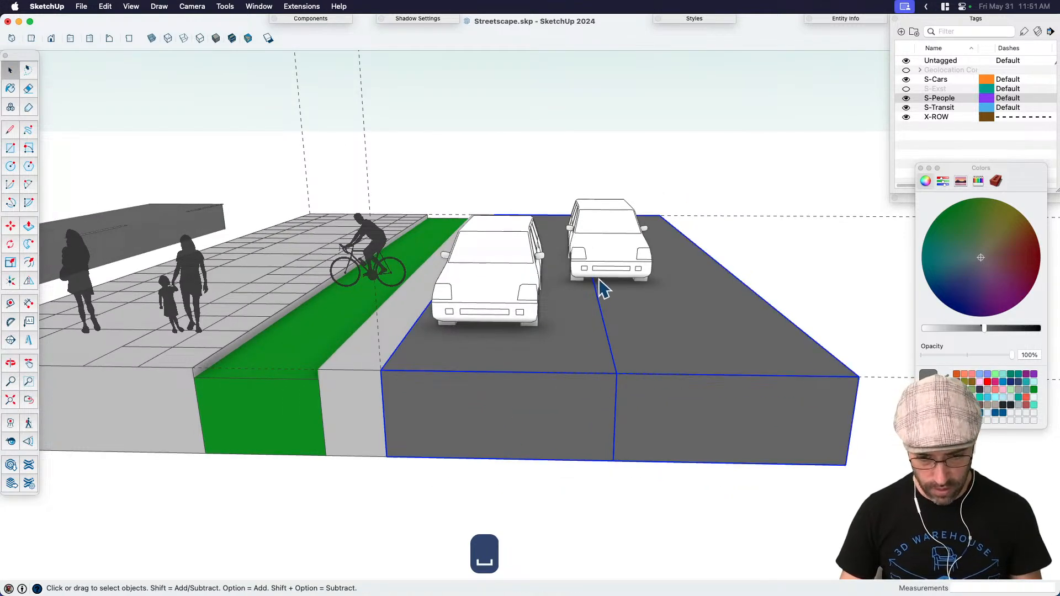
{"action": "mouse_move", "coordinate": [598, 286]}
{"action": "middle_mouse_down"}
{"action": "mouse_move", "coordinate": [635, 237]}
{"action": "mouse_move", "coordinate": [606, 239]}
{"action": "mouse_move", "coordinate": [590, 271]}
{"action": "middle_mouse_up"}
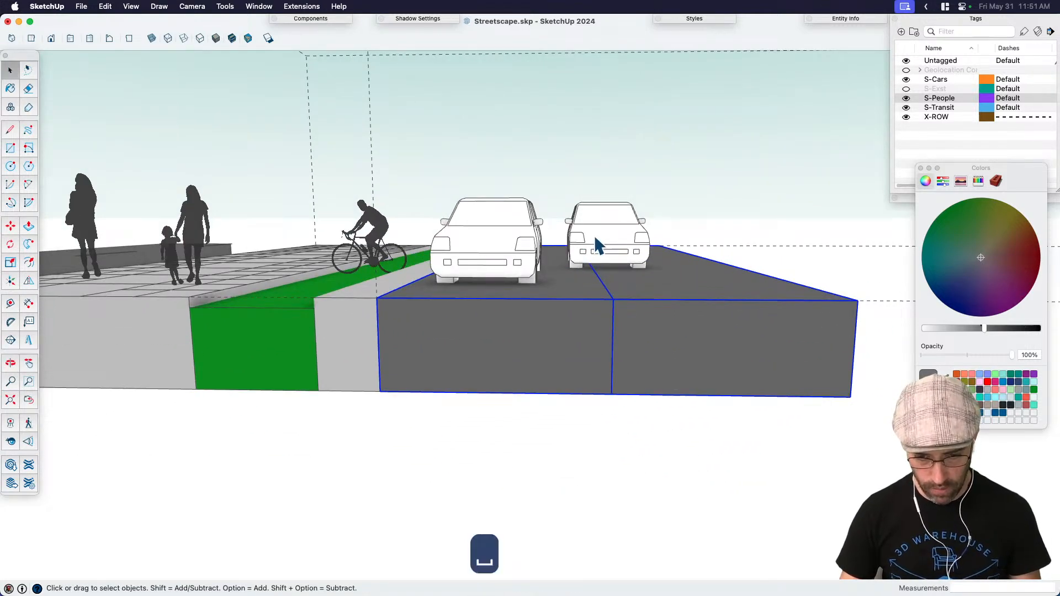
{"action": "left_click", "coordinate": [907, 80]}
{"action": "middle_click_drag", "start_coordinate": [681, 215], "coordinate": [602, 286]}
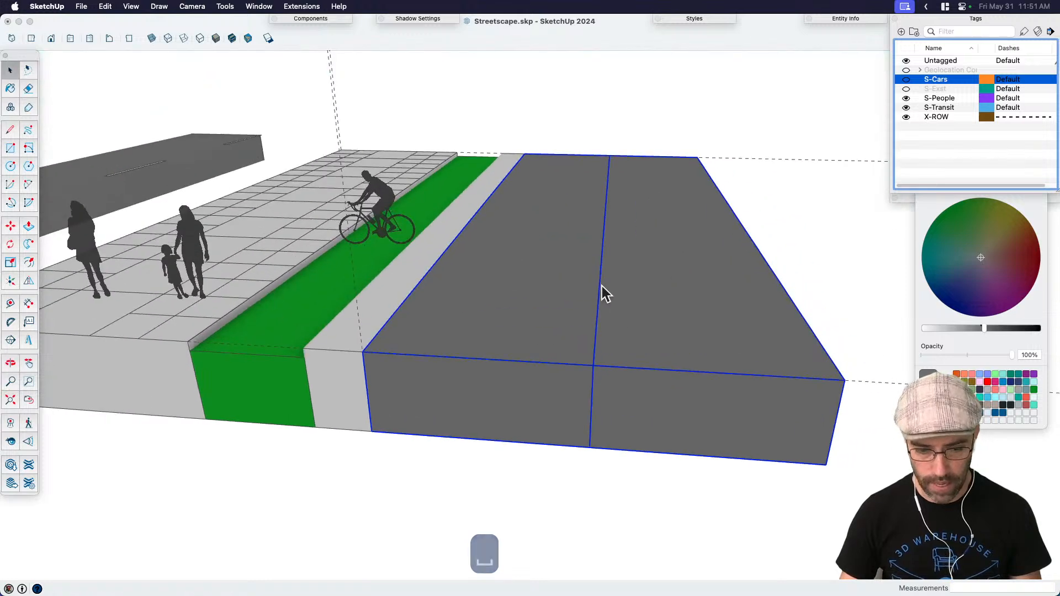
Step: Scale the height of both asphalt lanes down to the level of the green bike lane's surface
{"action": "key", "text": "s"}
{"action": "key", "text": "space"}
{"action": "scroll", "coordinate": [592, 343], "scroll_direction": "down", "scroll_amount": 3}
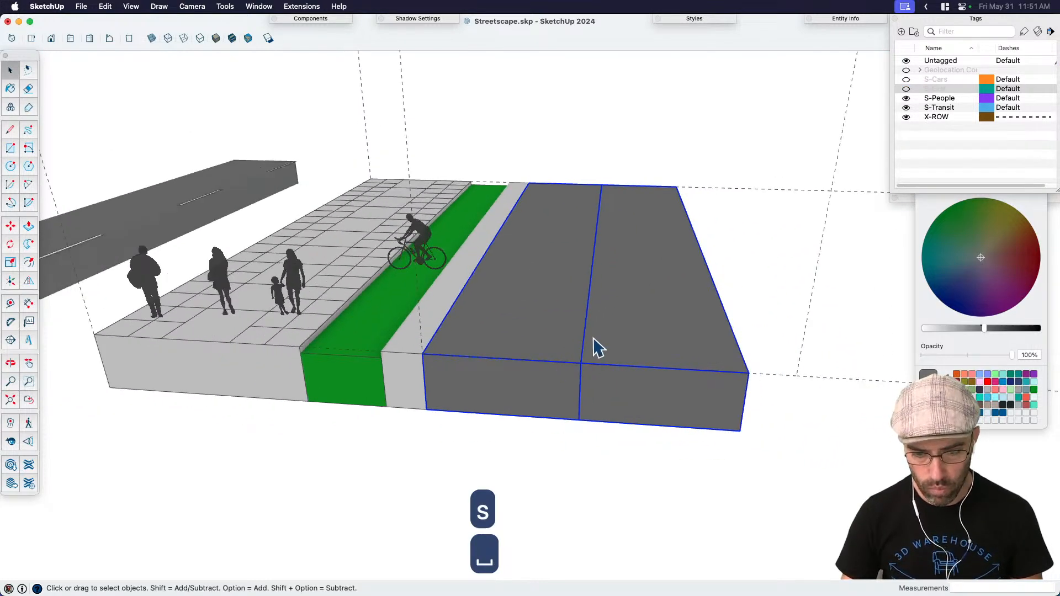
{"action": "left_click", "coordinate": [601, 334]}
{"action": "left_click", "coordinate": [534, 330]}
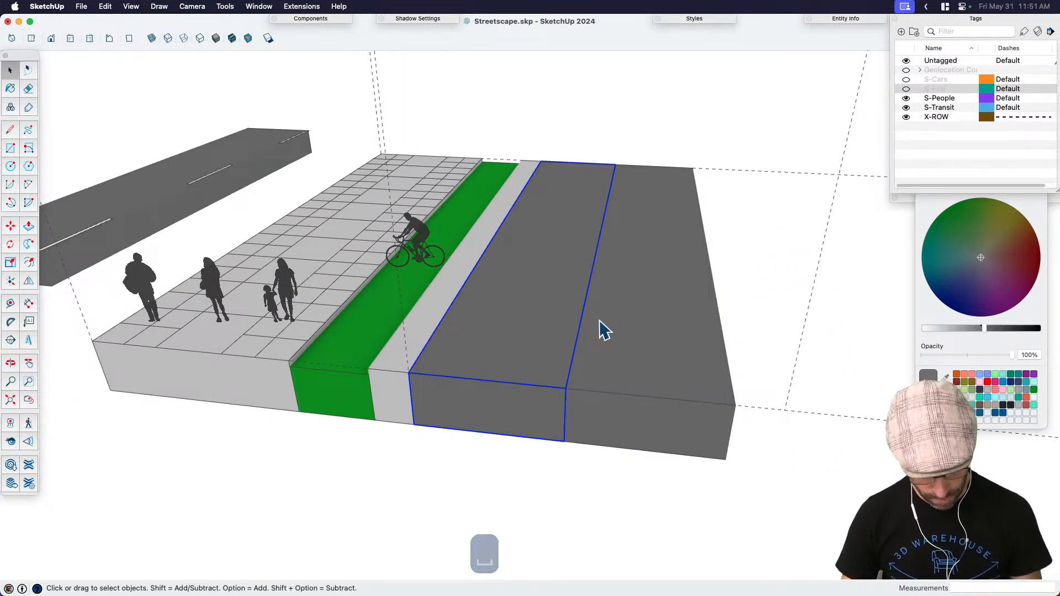
{"action": "key", "text": "s"}
{"action": "key", "text": "space"}
{"action": "left_click", "coordinate": [633, 273]}
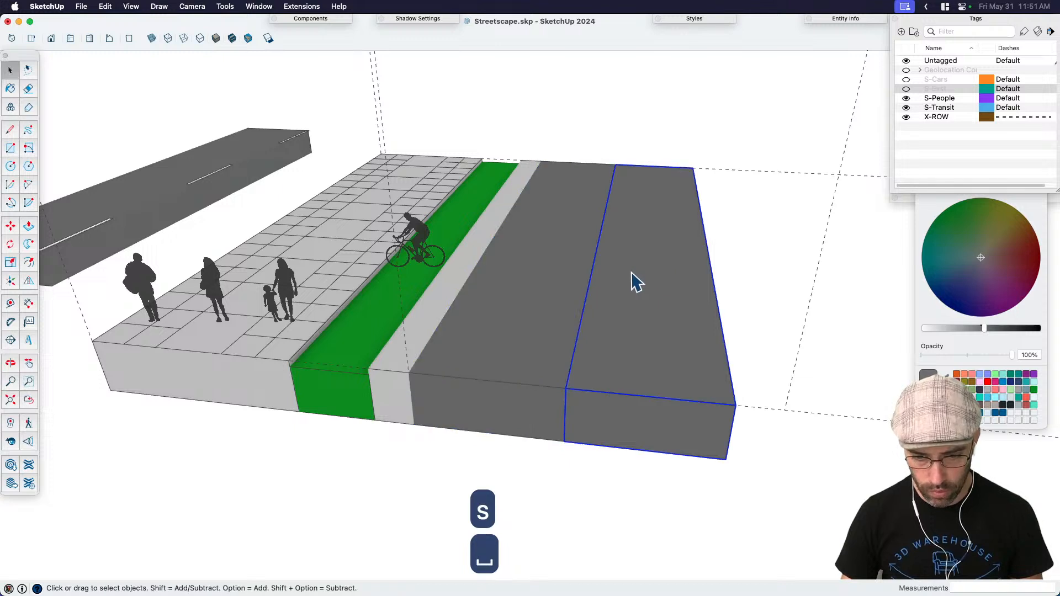
{"action": "left_click", "coordinate": [569, 253], "text": "shift"}
{"action": "key", "text": "s"}
{"action": "left_click", "coordinate": [600, 239]}
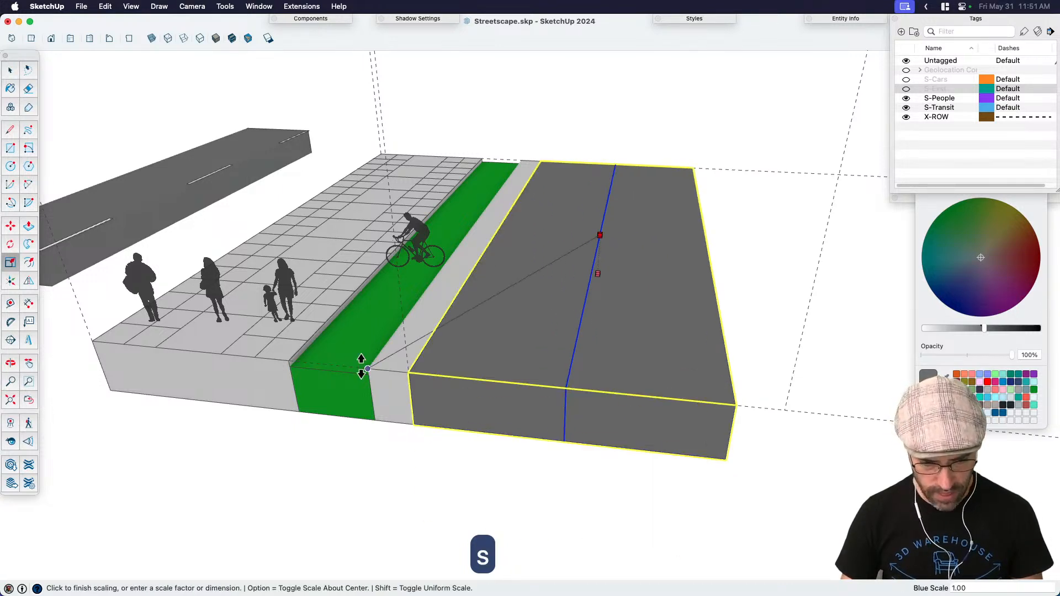
{"action": "left_click", "coordinate": [337, 370]}
{"action": "key", "text": "space"}
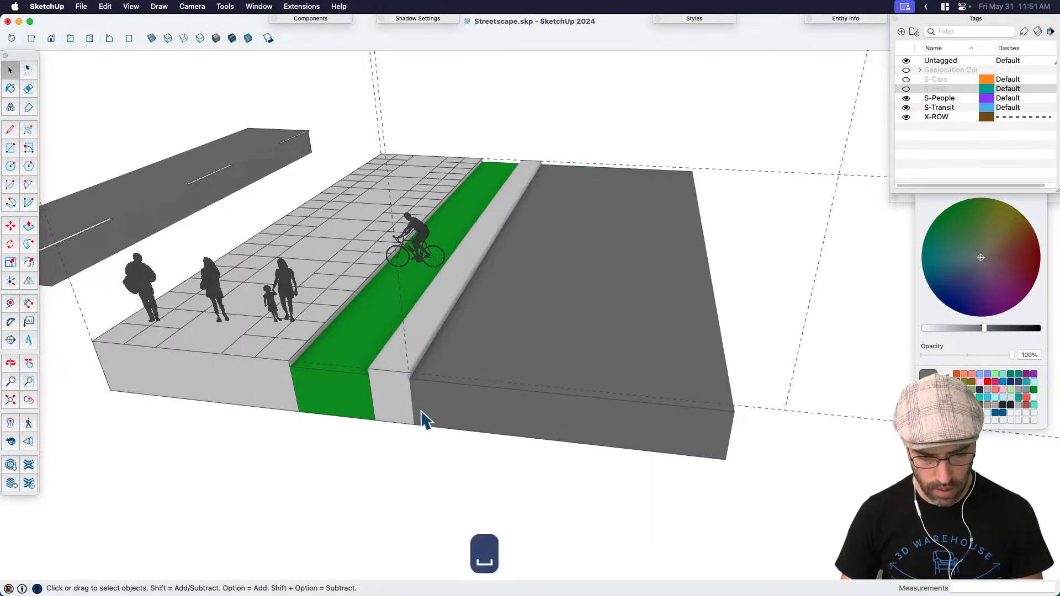
Step: Copy the outer asphalt lane outward by its own width to make a third adjoining lane
{"action": "left_click", "coordinate": [602, 339]}
{"action": "left_click", "coordinate": [553, 351]}
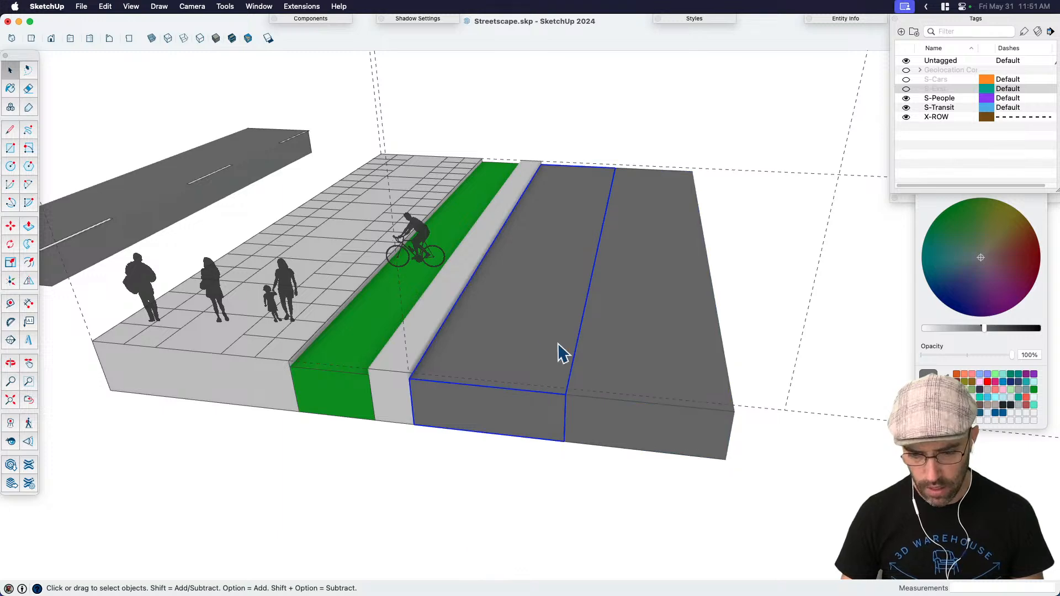
{"action": "left_click", "coordinate": [629, 376]}
{"action": "middle_click_drag", "start_coordinate": [630, 376], "coordinate": [740, 372]}
{"action": "key", "text": "m"}
{"action": "key", "text": "alt"}
{"action": "left_click", "coordinate": [555, 387]}
{"action": "left_click", "coordinate": [678, 400]}
{"action": "key", "text": "space"}
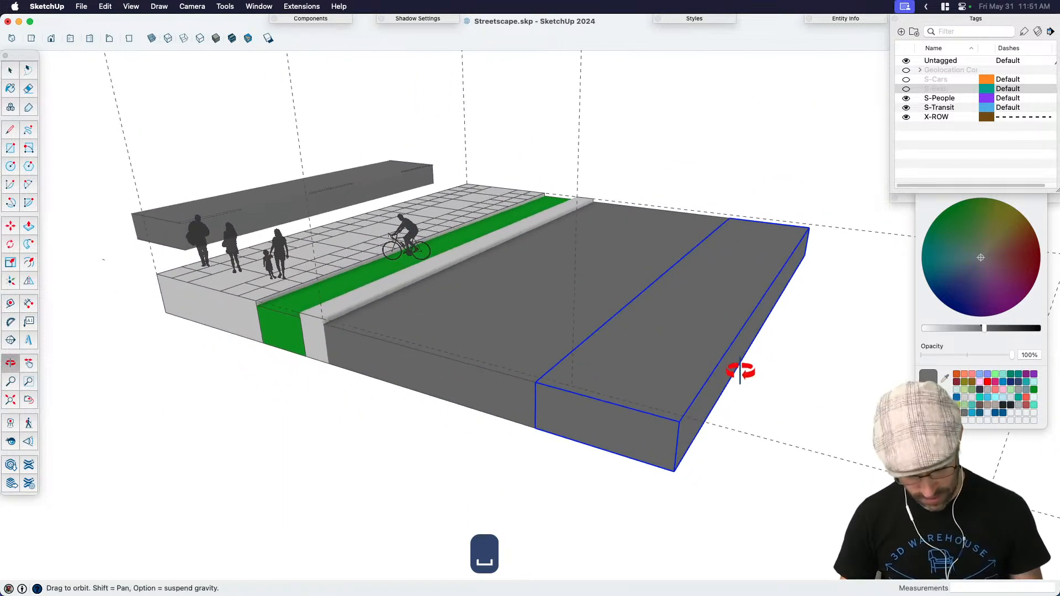
Step: Scale the third lane's width inward to the dashed right-of-way line, leaving a narrow strip
{"action": "key", "text": "s"}
{"action": "left_click", "coordinate": [765, 323]}
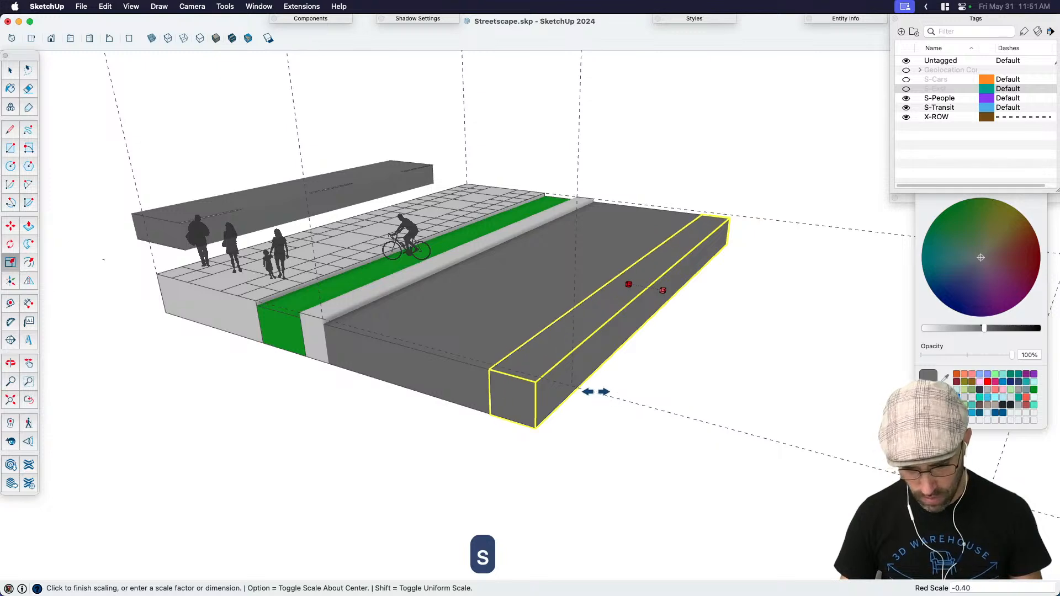
{"action": "left_click", "coordinate": [575, 385]}
{"action": "middle_click_drag", "start_coordinate": [574, 386], "coordinate": [715, 464]}
{"action": "key", "text": "space"}
{"action": "scroll", "coordinate": [738, 380], "scroll_direction": "up", "scroll_amount": 2}
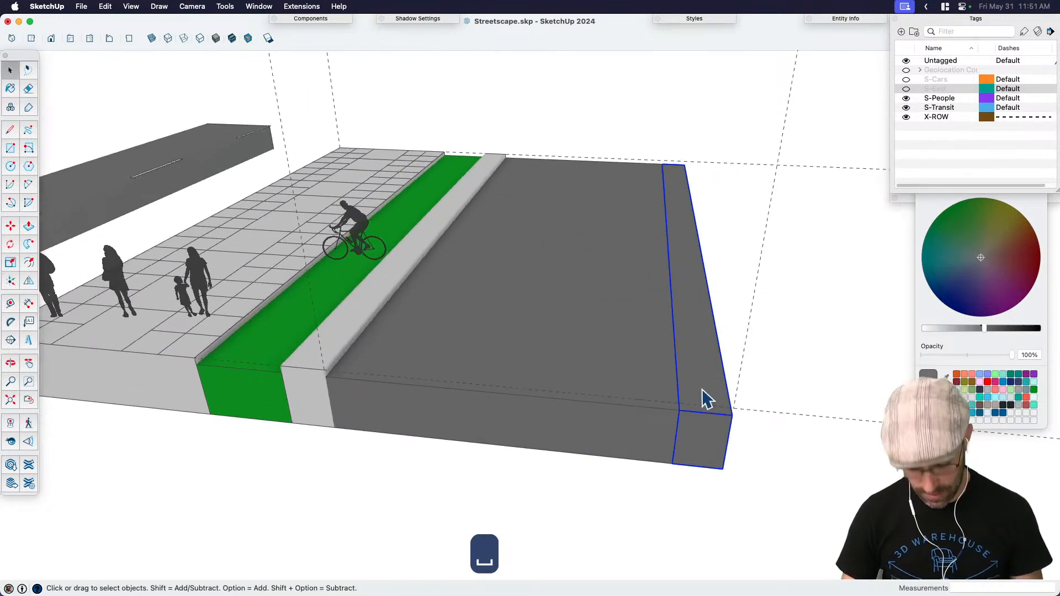
Step: Copy the narrow asphalt strip outward by its own width so the two strips adjoin
{"action": "key", "text": "m"}
{"action": "key", "text": "alt"}
{"action": "left_click", "coordinate": [679, 411]}
{"action": "left_click", "coordinate": [733, 417]}
{"action": "key", "text": "space"}
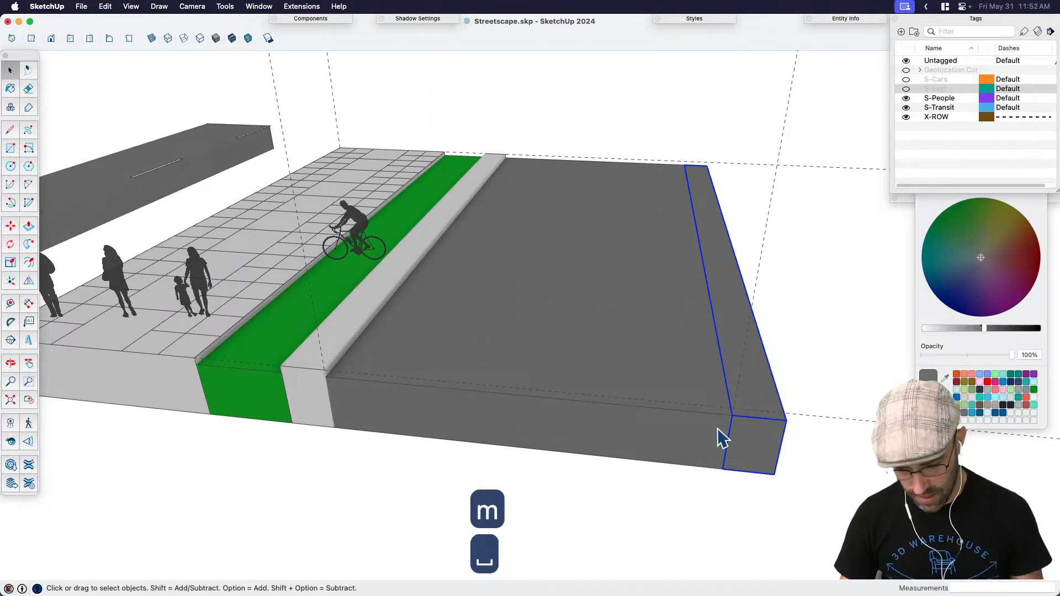
Step: Measure the combined width of the two narrow strips along their front top edge
{"action": "key", "text": "t"}
{"action": "key", "text": "space"}
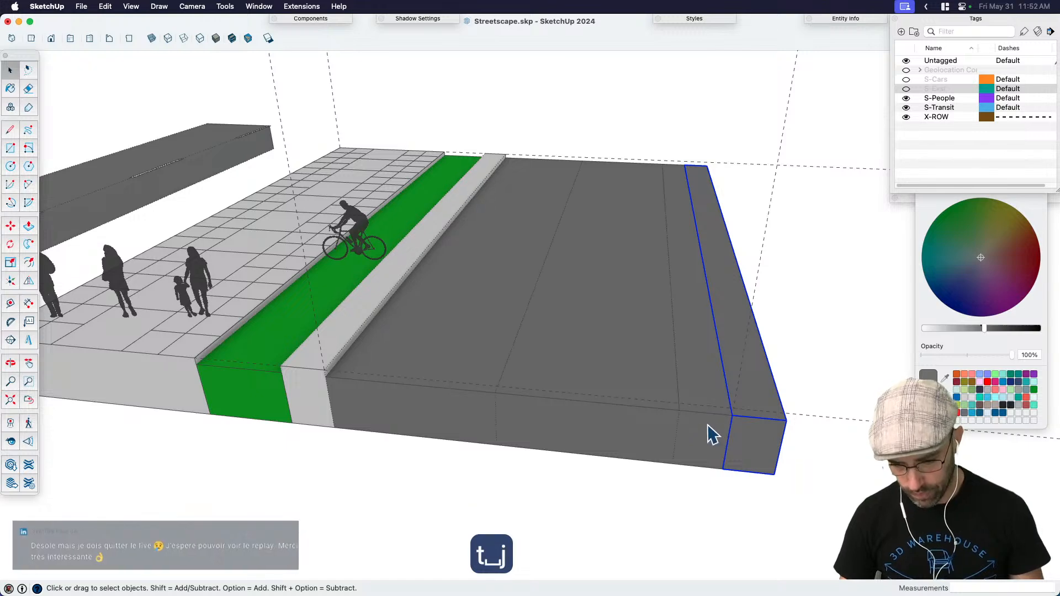
{"action": "key", "text": "t"}
{"action": "left_click", "coordinate": [679, 410]}
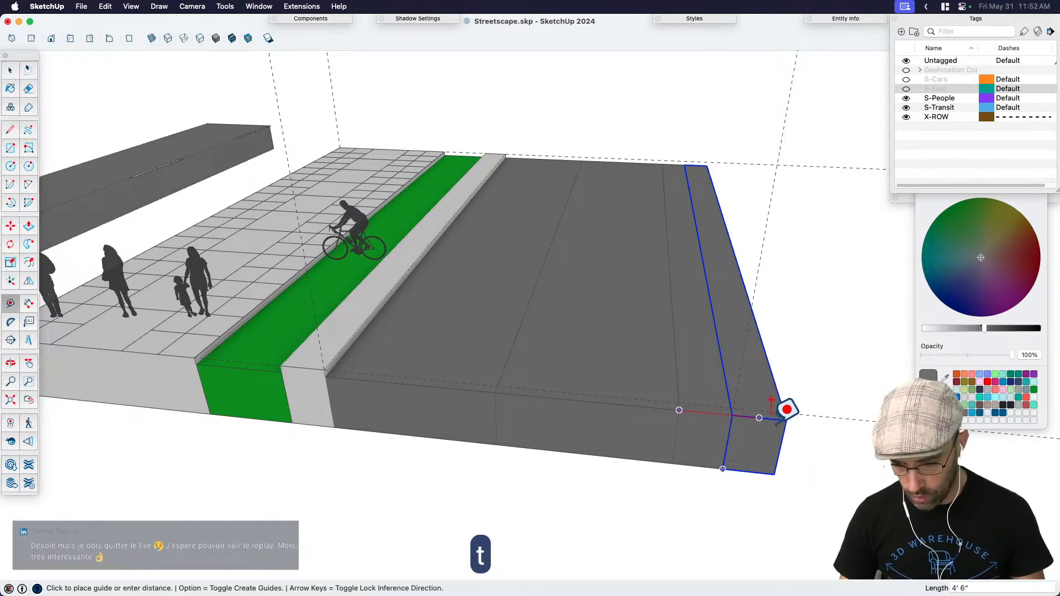
{"action": "key", "text": "space"}
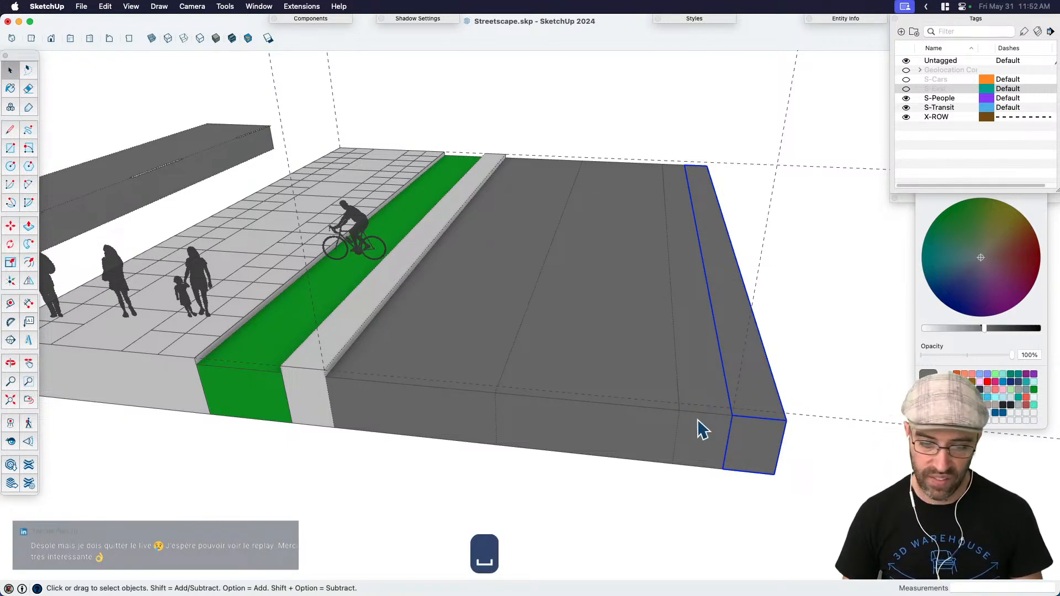
{"action": "middle_click_drag", "start_coordinate": [698, 419], "coordinate": [646, 450]}
{"action": "scroll", "coordinate": [646, 450], "scroll_direction": "down", "scroll_amount": 5}
{"action": "middle_click_drag", "start_coordinate": [367, 374], "coordinate": [450, 400]}
{"action": "left_click", "coordinate": [450, 400]}
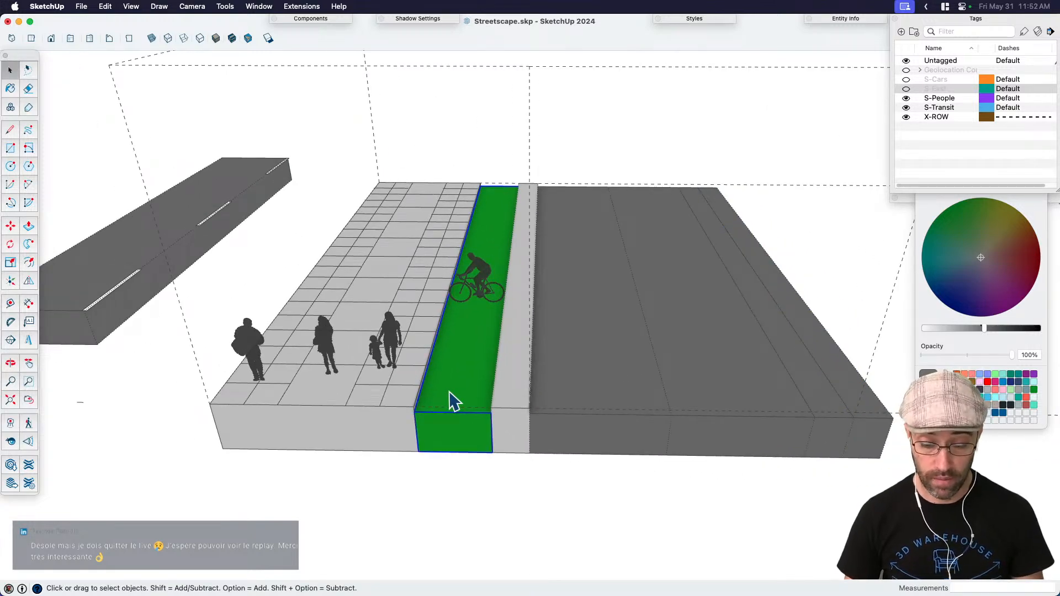
{"action": "middle_click_drag", "start_coordinate": [462, 331], "coordinate": [549, 315]}
{"action": "left_click", "coordinate": [561, 362]}
{"action": "key", "text": "s"}
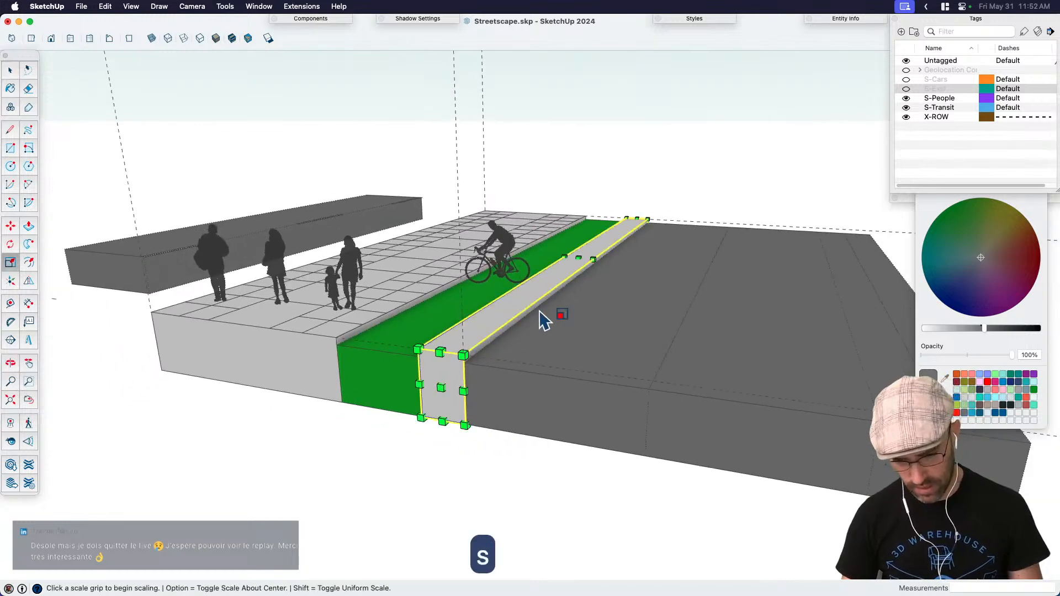
{"action": "scroll", "coordinate": [773, 414], "scroll_direction": "down", "scroll_amount": 3}
{"action": "key", "text": "space"}
{"action": "left_click", "coordinate": [823, 407]}
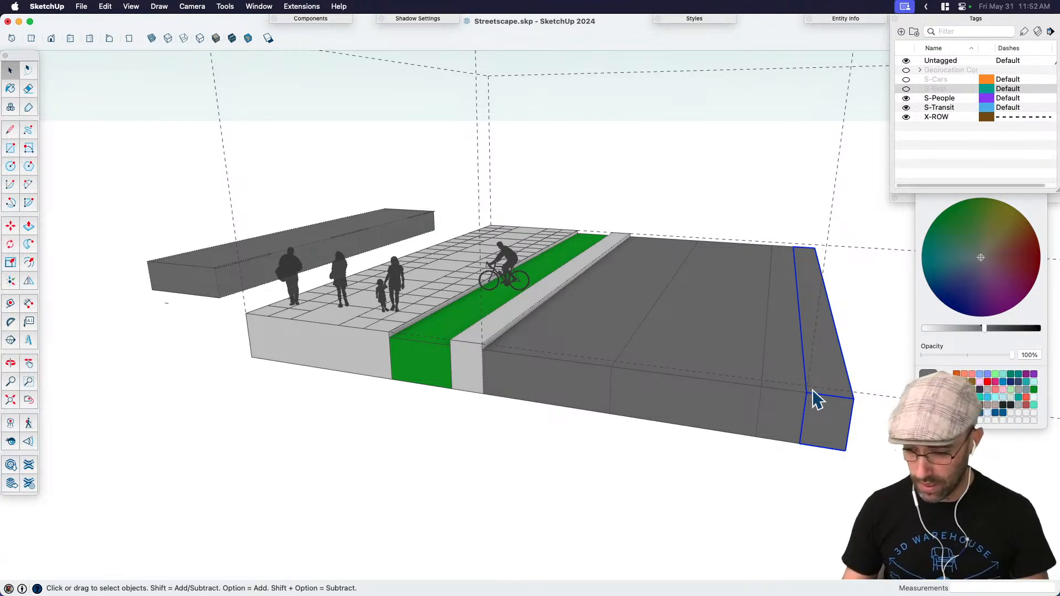
{"action": "left_click", "coordinate": [711, 358]}
Step: Try to draw a 10' guide line outward from the inner asphalt lane's inner top front corner
{"action": "left_click", "coordinate": [604, 343]}
{"action": "key", "text": "s"}
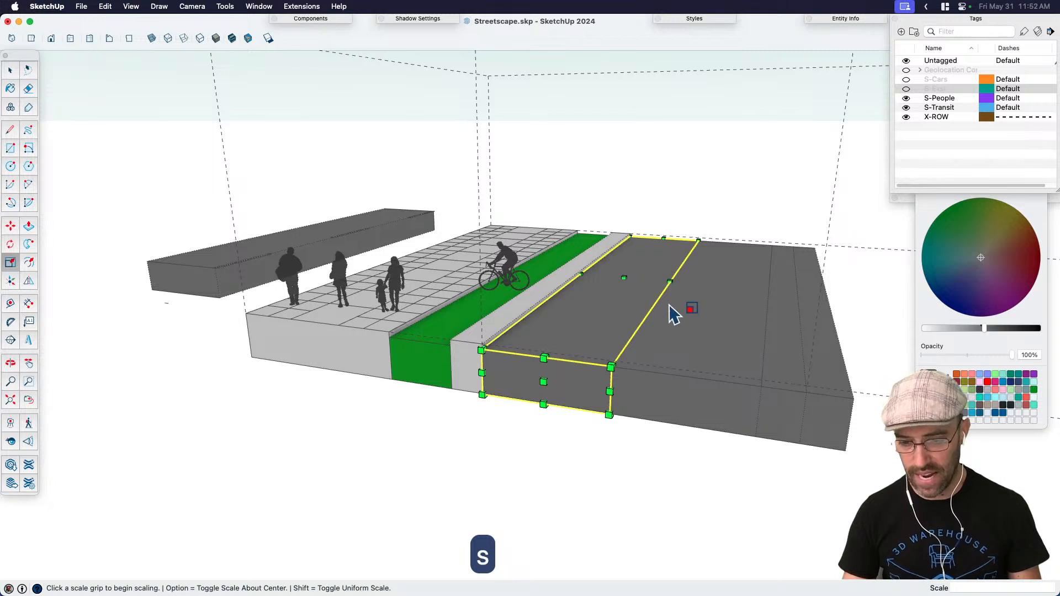
{"action": "key", "text": "l"}
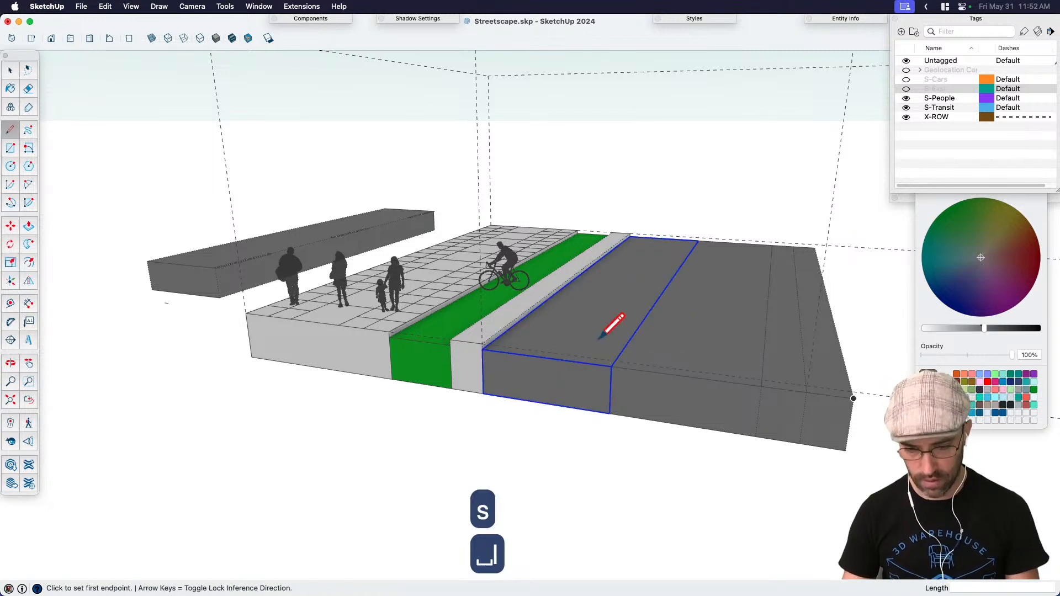
{"action": "left_click", "coordinate": [482, 349]}
{"action": "type", "text": "10'"}
{"action": "key", "text": "Return"}
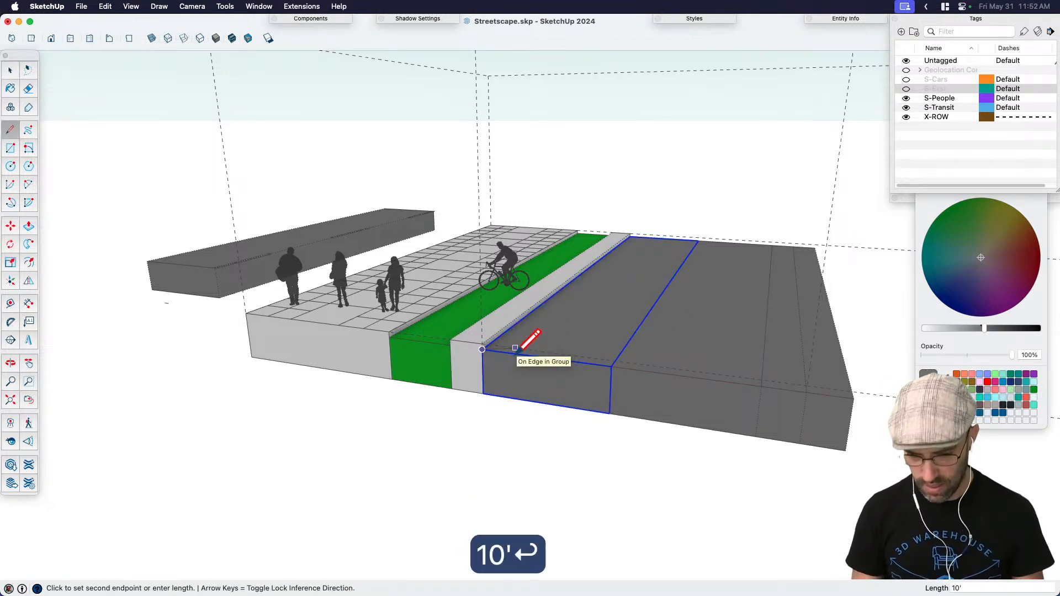
{"action": "key", "text": "super+z"}
Step: Draw a 10' guide line along the inner asphalt lane's front top edge, starting at its inner corner
{"action": "scroll", "coordinate": [515, 347], "scroll_direction": "up", "scroll_amount": 2}
{"action": "scroll", "coordinate": [510, 350], "scroll_direction": "up", "scroll_amount": 2}
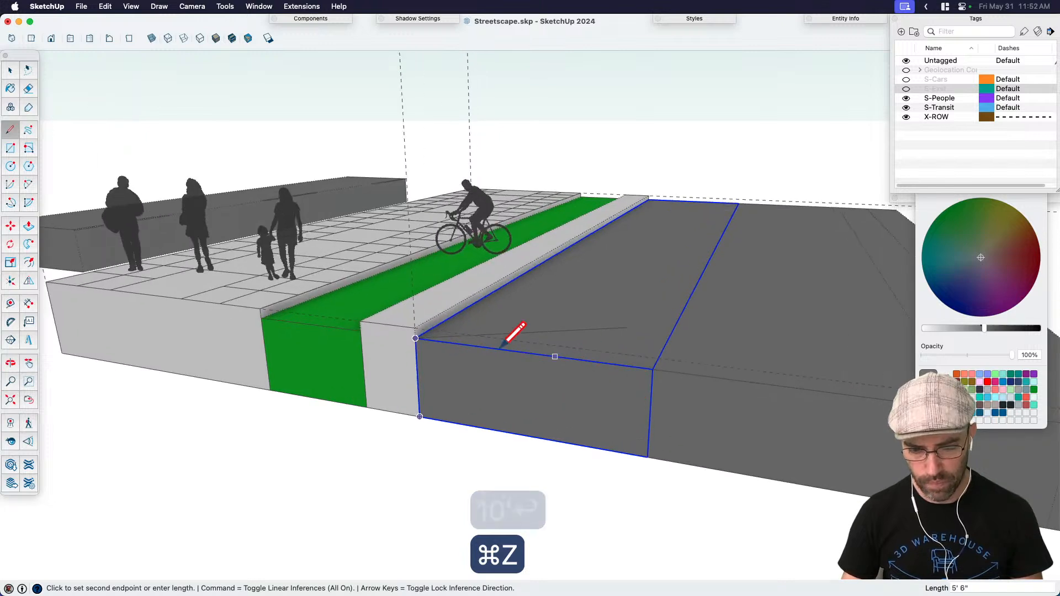
{"action": "type", "text": "10"}
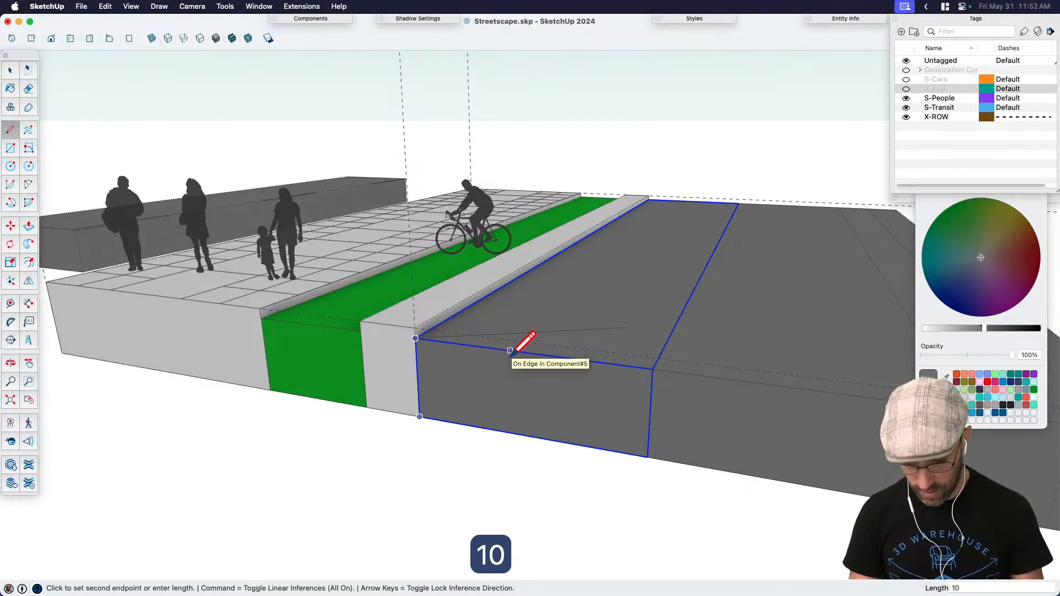
{"action": "type", "text": "'"}
{"action": "key", "text": "Return"}
{"action": "key", "text": "space"}
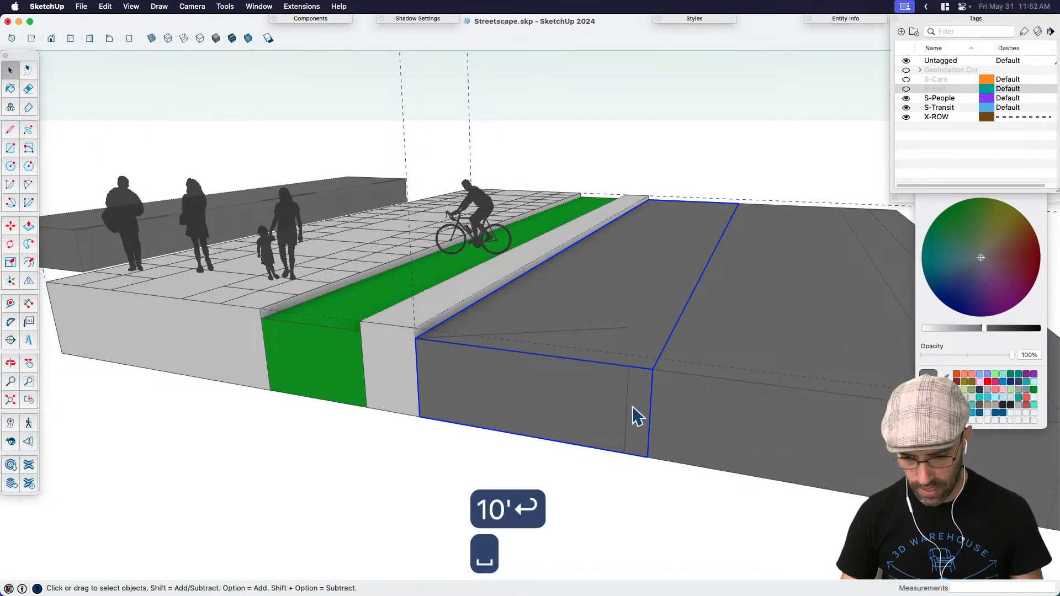
Step: Scale the inner asphalt lane's width inward to the end of the 10' guide line
{"action": "key", "text": "s"}
{"action": "left_click", "coordinate": [716, 265]}
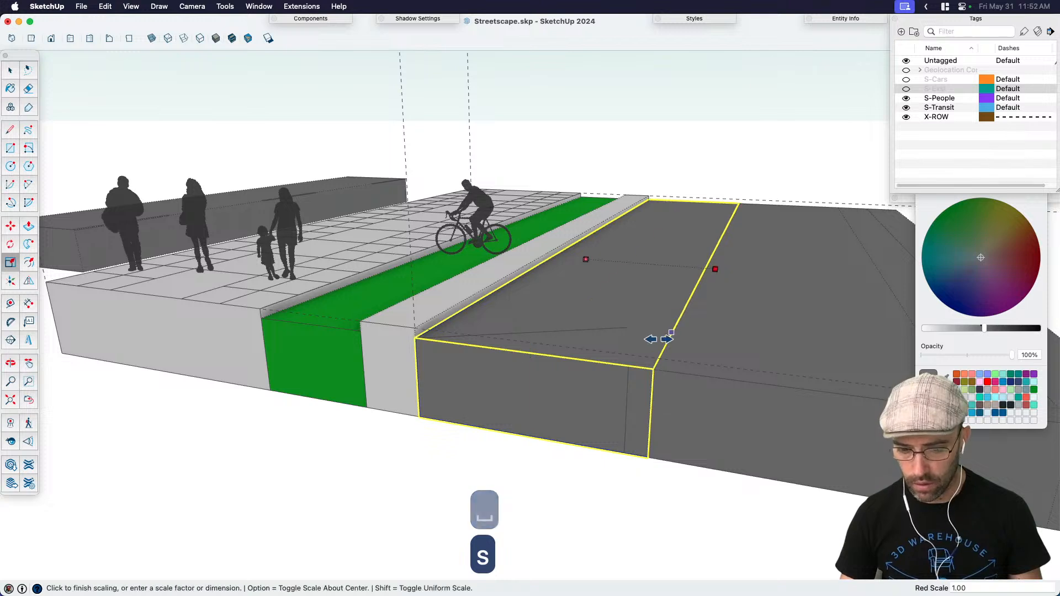
{"action": "left_click", "coordinate": [630, 366]}
{"action": "key", "text": "space"}
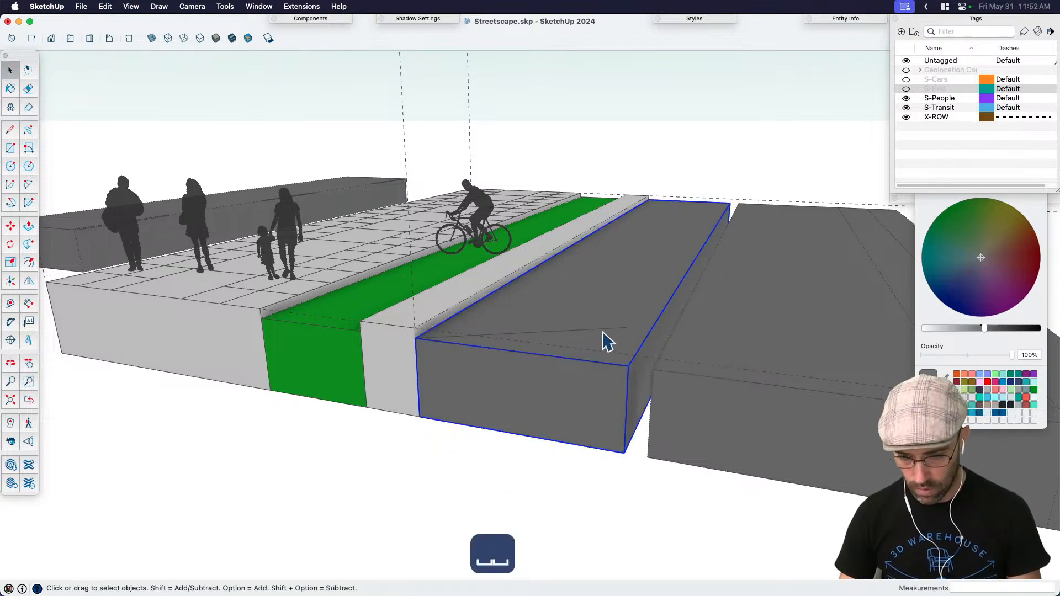
Step: Delete the two guide lines drawn on the inner asphalt lane
{"action": "left_click", "coordinate": [601, 331]}
{"action": "key", "text": "BackSpace"}
{"action": "left_click", "coordinate": [602, 364]}
{"action": "key", "text": "BackSpace"}
{"action": "scroll", "coordinate": [604, 379], "scroll_direction": "down", "scroll_amount": 3}
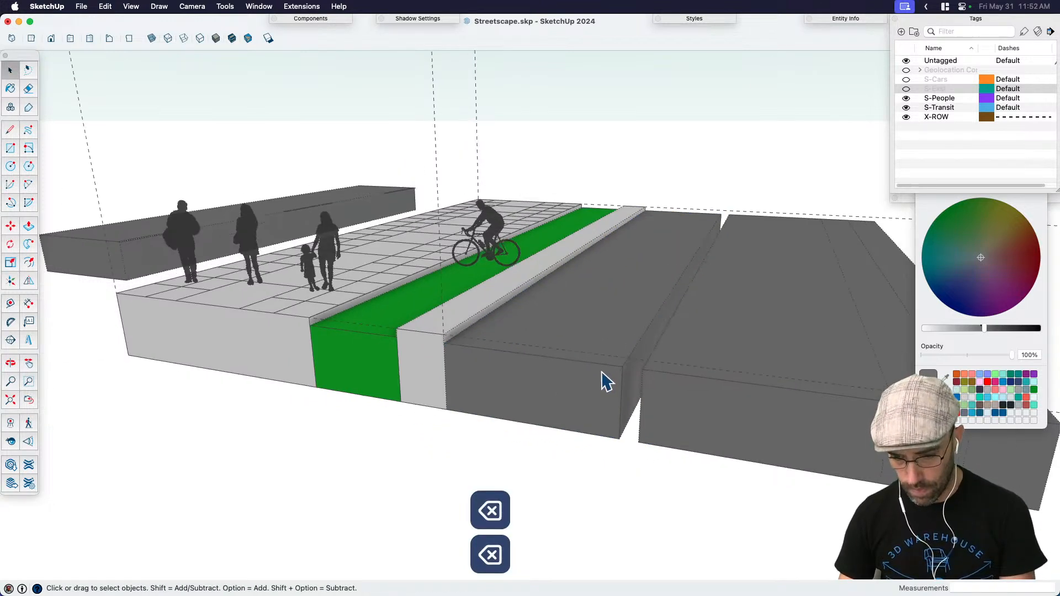
Step: Replace the outer 11' lane with a copy of the narrowed inner lane, placed 10' outward against its outer side
{"action": "left_click", "coordinate": [669, 397]}
{"action": "key", "text": "BackSpace"}
{"action": "left_click", "coordinate": [618, 384]}
{"action": "key", "text": "m"}
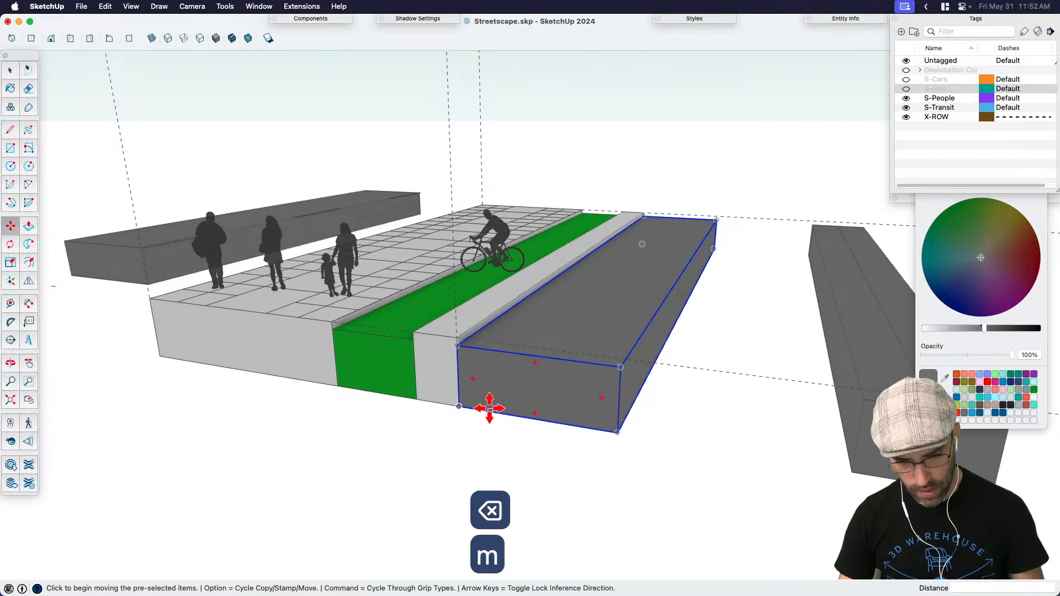
{"action": "left_click", "coordinate": [459, 406]}
{"action": "key", "text": "alt"}
{"action": "left_click", "coordinate": [620, 425]}
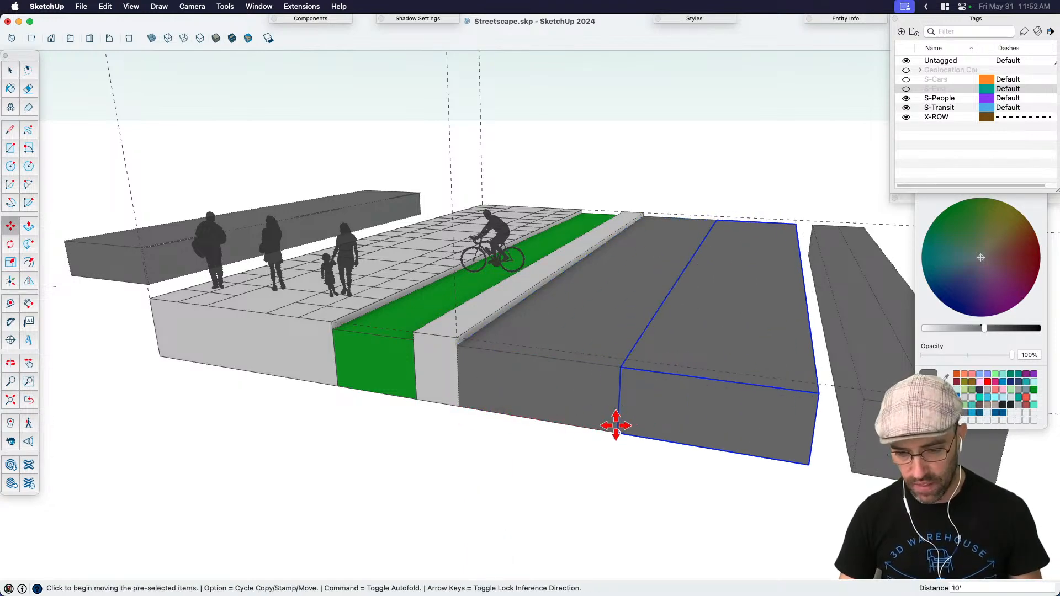
{"action": "scroll", "coordinate": [619, 441], "scroll_direction": "down", "scroll_amount": 3}
{"action": "key", "text": "space"}
{"action": "left_click", "coordinate": [585, 362]}
{"action": "middle_click_drag", "start_coordinate": [585, 362], "coordinate": [620, 363]}
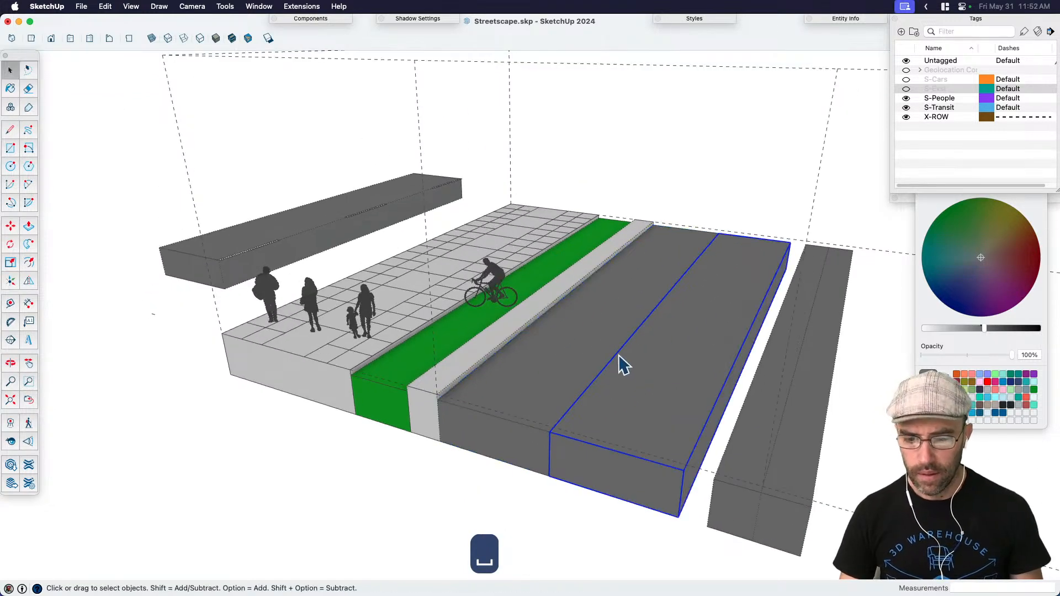
{"action": "left_click", "coordinate": [743, 155]}
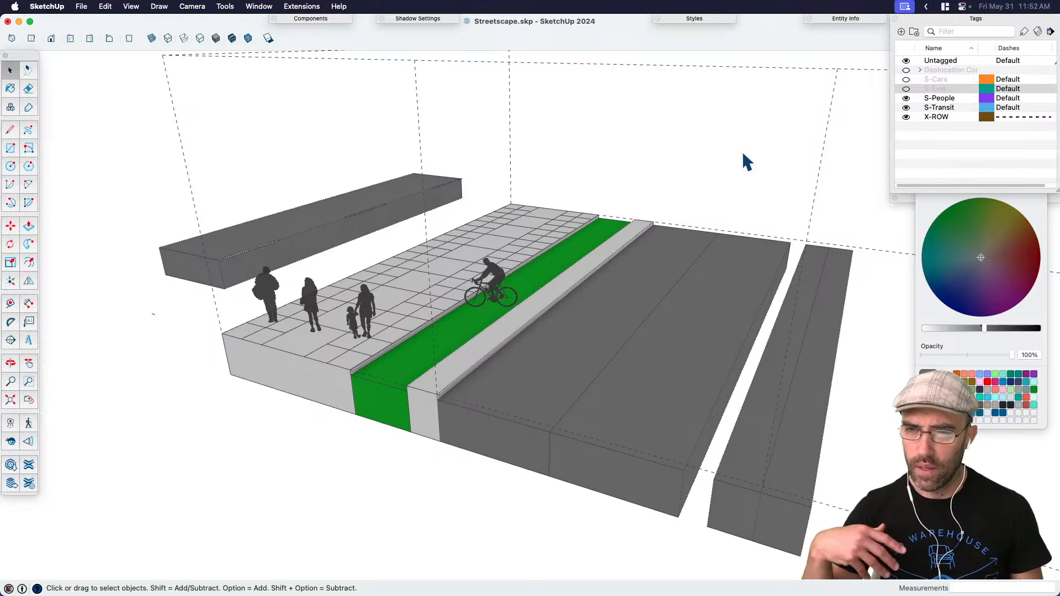
Step: Scale the inner narrow strip's width inward to close the gap to the outer 10' lane
{"action": "left_click", "coordinate": [761, 433]}
{"action": "middle_click_drag", "start_coordinate": [729, 466], "coordinate": [764, 438]}
{"action": "key", "text": "s"}
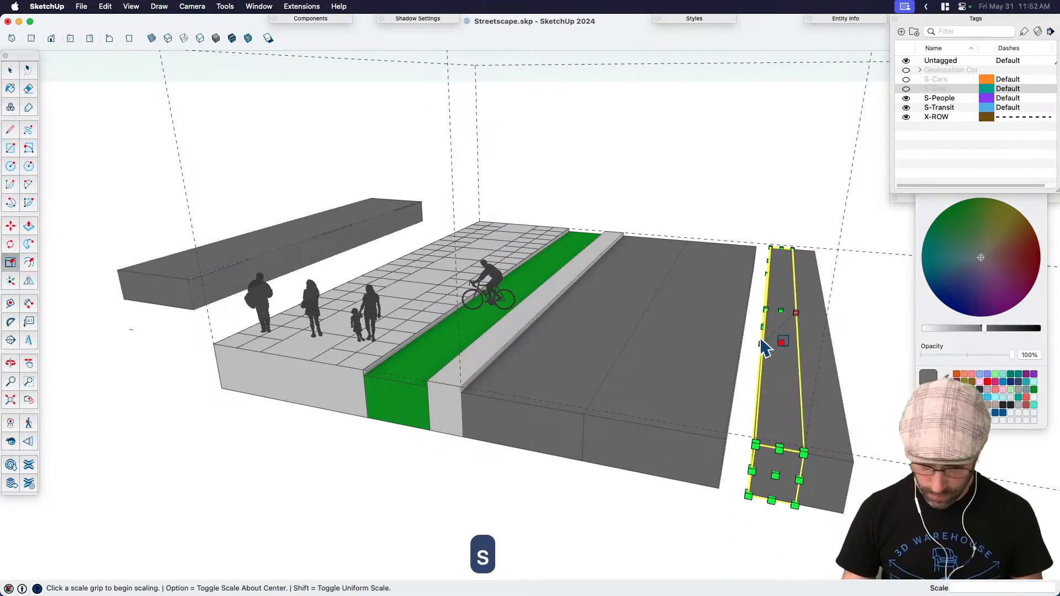
{"action": "left_click_drag", "start_coordinate": [762, 346], "coordinate": [741, 359]}
{"action": "key", "text": "space"}
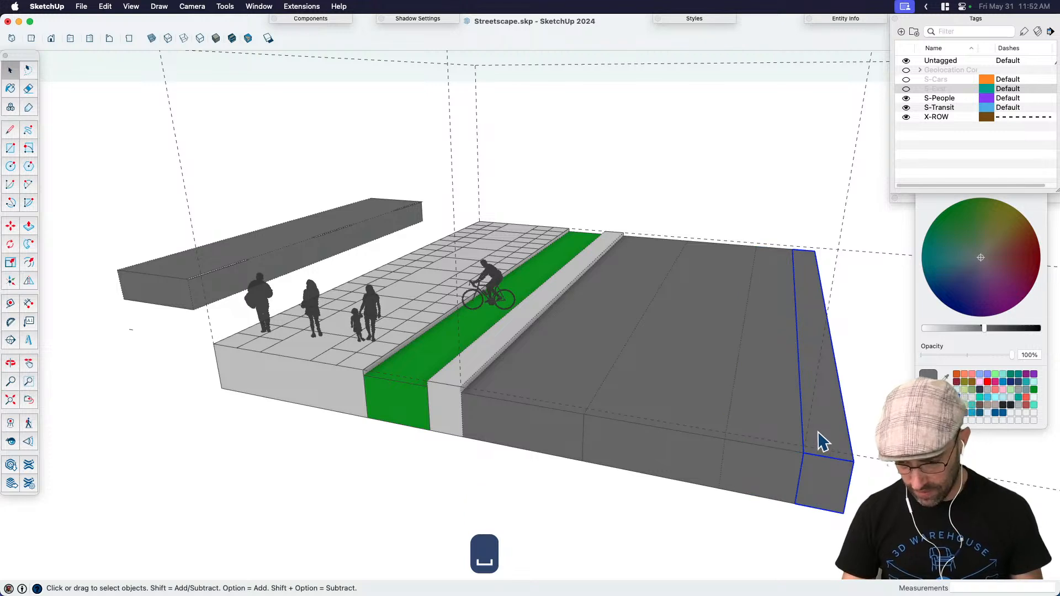
Step: Replace the outer narrow strip with a copy of the inner narrow strip, placed 5' outward against its outer side
{"action": "key", "text": "BackSpace"}
{"action": "left_click", "coordinate": [762, 441]}
{"action": "key", "text": "m"}
{"action": "left_click", "coordinate": [719, 489]}
{"action": "key", "text": "alt"}
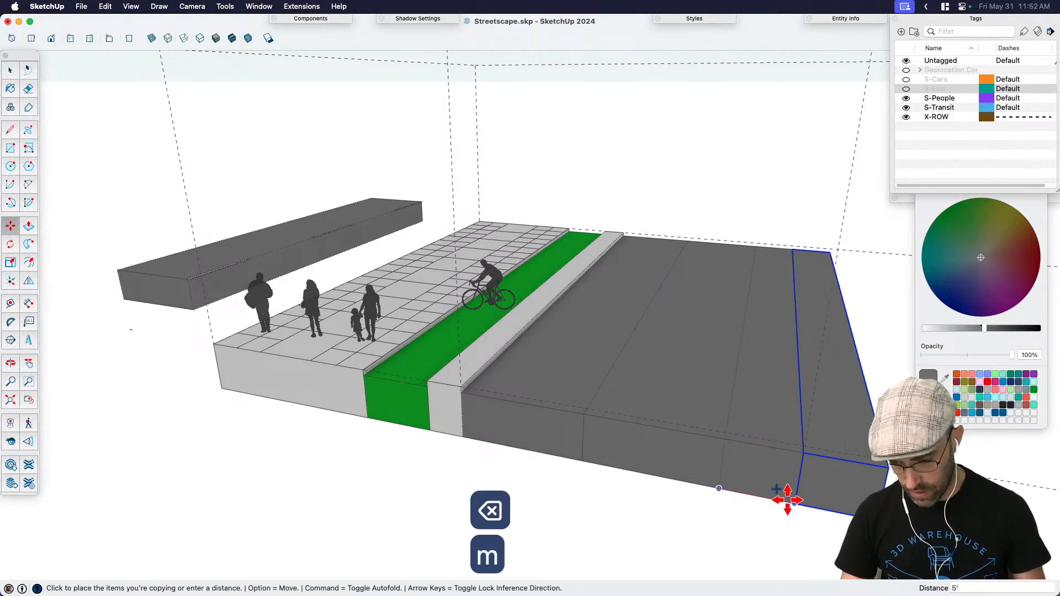
{"action": "key", "text": "space"}
Step: Measure the combined width of the two narrow asphalt strips along their front top edge
{"action": "key", "text": "t"}
{"action": "left_click", "coordinate": [725, 439]}
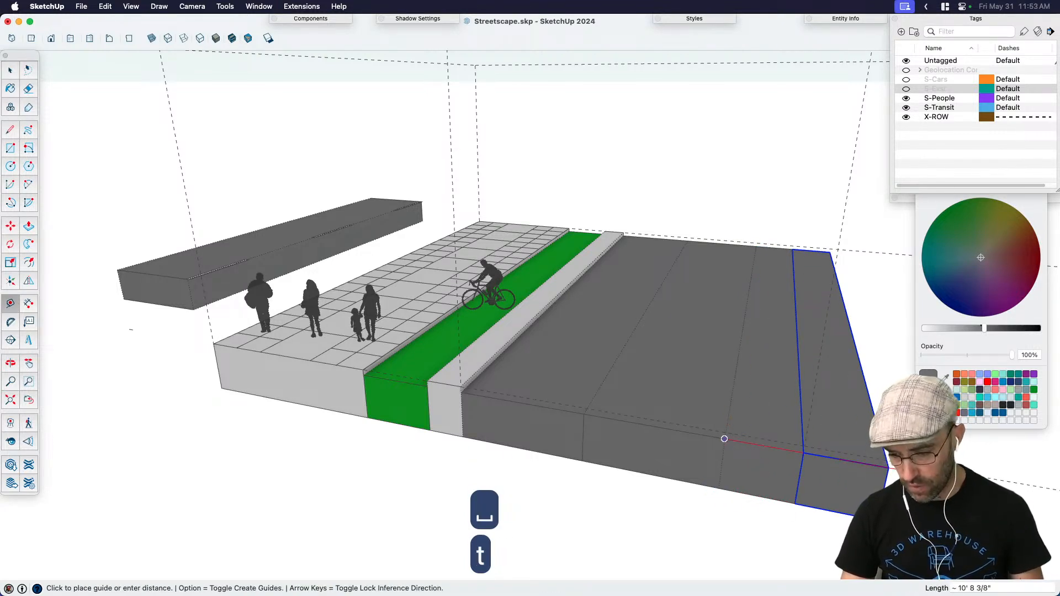
{"action": "left_click", "coordinate": [888, 468]}
{"action": "scroll", "coordinate": [654, 389], "scroll_direction": "down", "scroll_amount": 3}
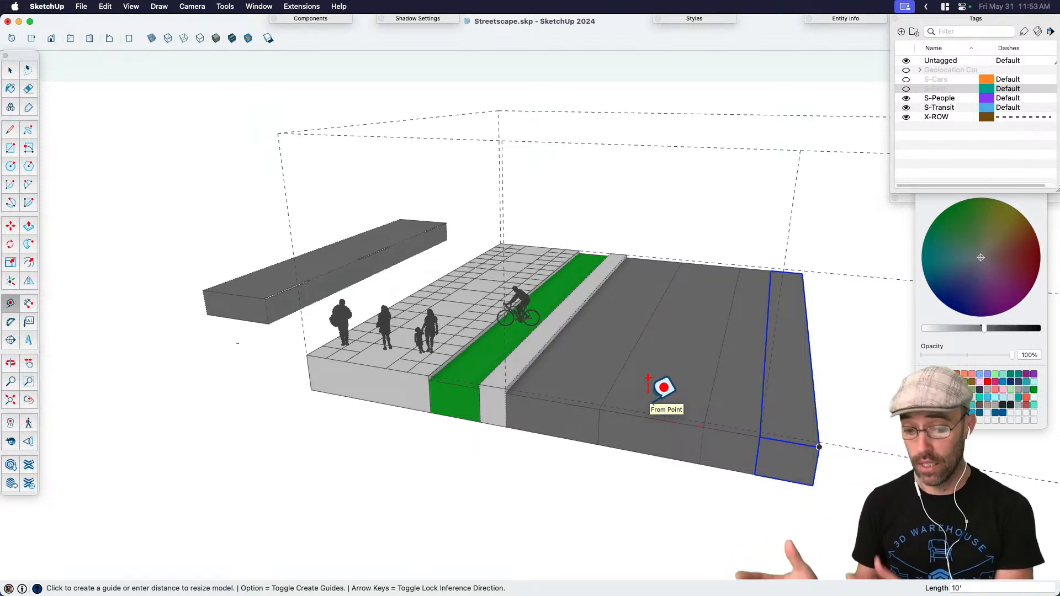
{"action": "key", "text": "space"}
{"action": "left_click", "coordinate": [604, 371]}
{"action": "middle_click_drag", "start_coordinate": [603, 371], "coordinate": [663, 393]}
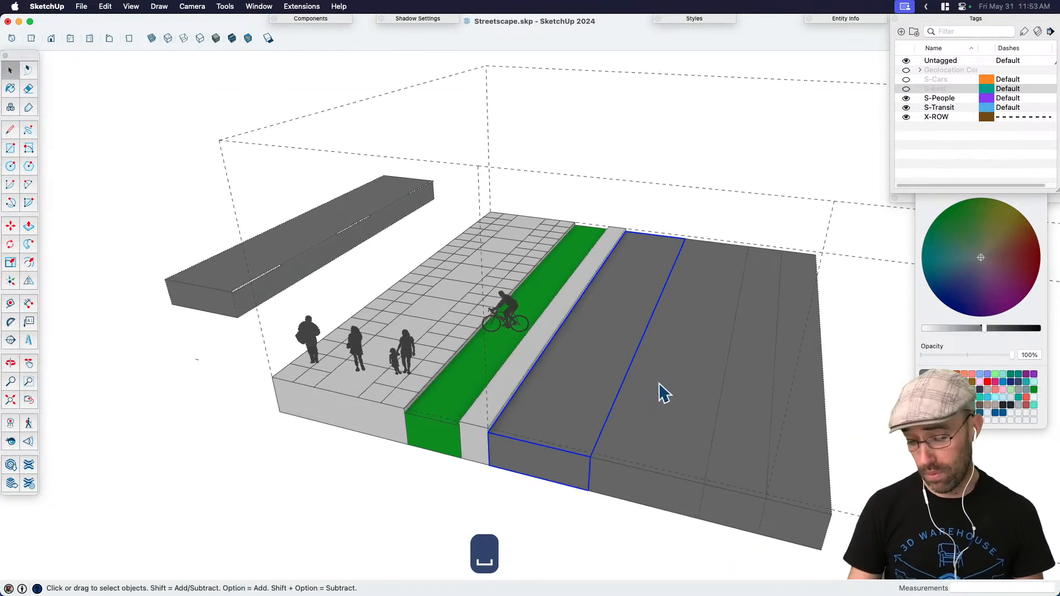
{"action": "left_click", "coordinate": [668, 389]}
{"action": "left_click", "coordinate": [593, 389]}
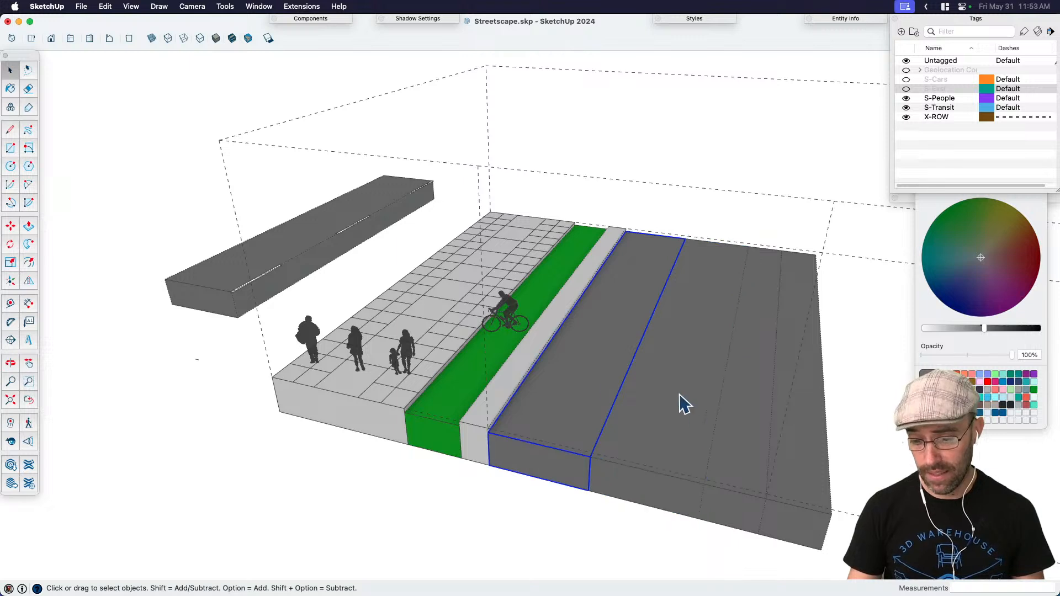
{"action": "left_click", "coordinate": [685, 404]}
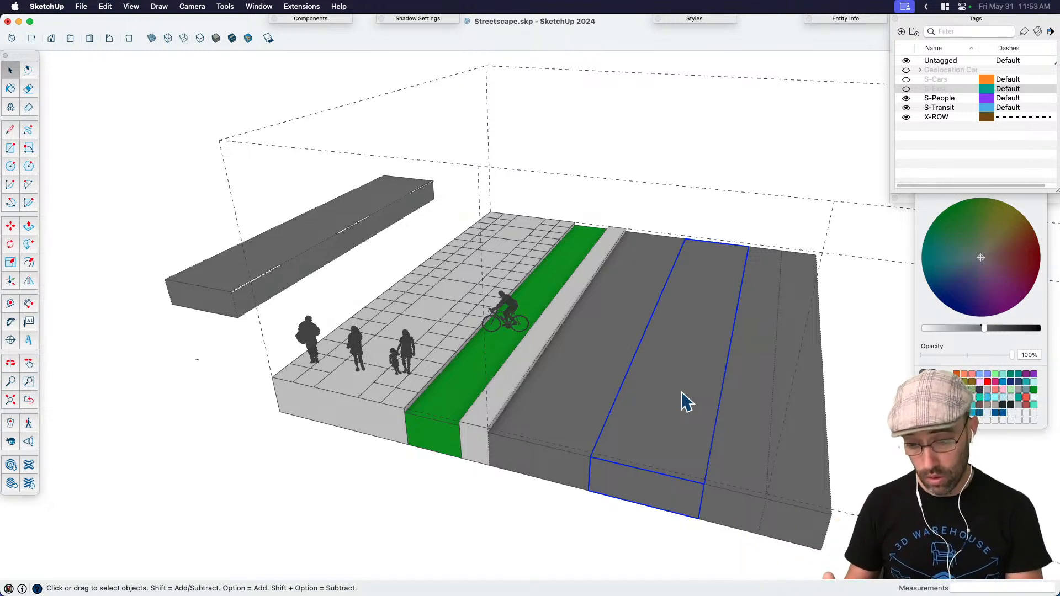
{"action": "middle_click_drag", "start_coordinate": [575, 324], "coordinate": [519, 375]}
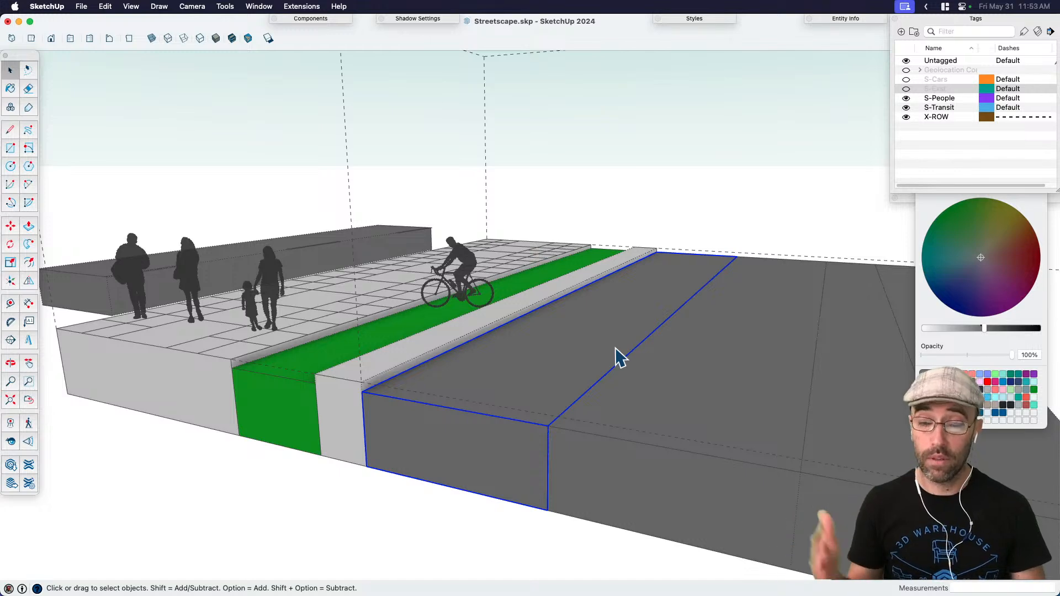
{"action": "middle_click_drag", "start_coordinate": [617, 358], "coordinate": [635, 409]}
Step: Collapse the colour picker to clear the view over the asphalt lanes
{"action": "left_click", "coordinate": [934, 206]}
{"action": "left_click_drag", "start_coordinate": [949, 173], "coordinate": [953, 192]}
{"action": "left_click", "coordinate": [924, 188]}
{"action": "middle_click_drag", "start_coordinate": [589, 379], "coordinate": [469, 476]}
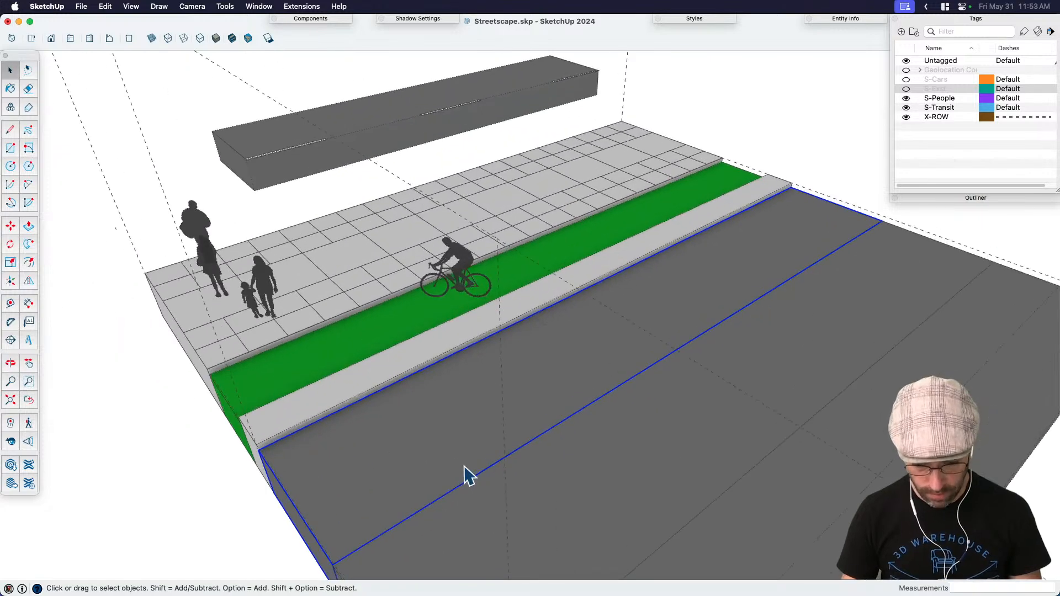
Step: On the lane beside the raised buffer, start a T-shaped outline: 6" inward from its outer edge, 1' along, and 1' inward
{"action": "key", "text": "l"}
{"action": "scroll", "coordinate": [298, 481], "scroll_direction": "up", "scroll_amount": 5}
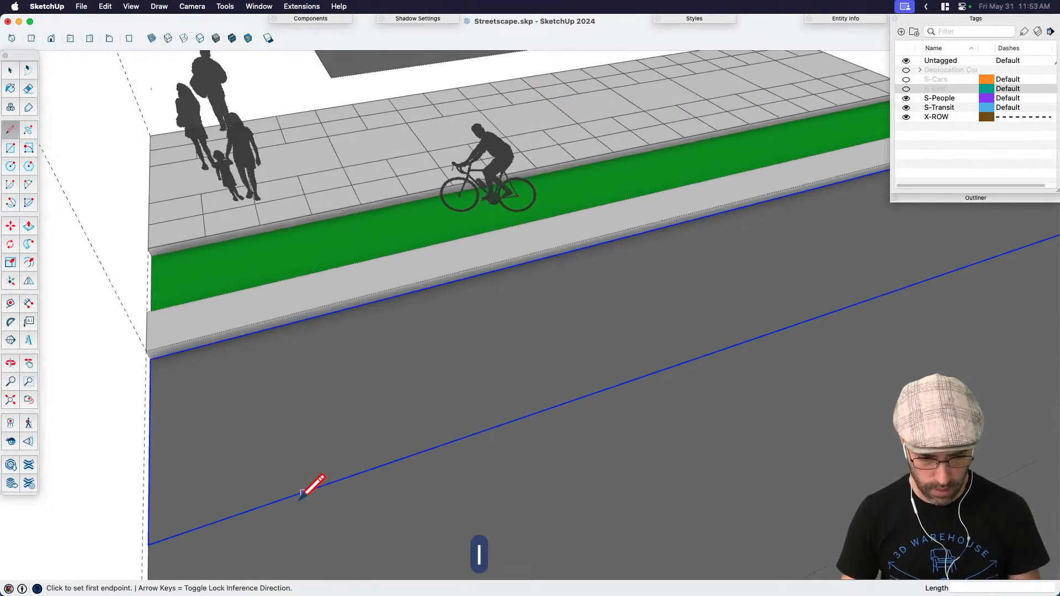
{"action": "left_click", "coordinate": [302, 492]}
{"action": "scroll", "coordinate": [303, 475], "scroll_direction": "up", "scroll_amount": 2}
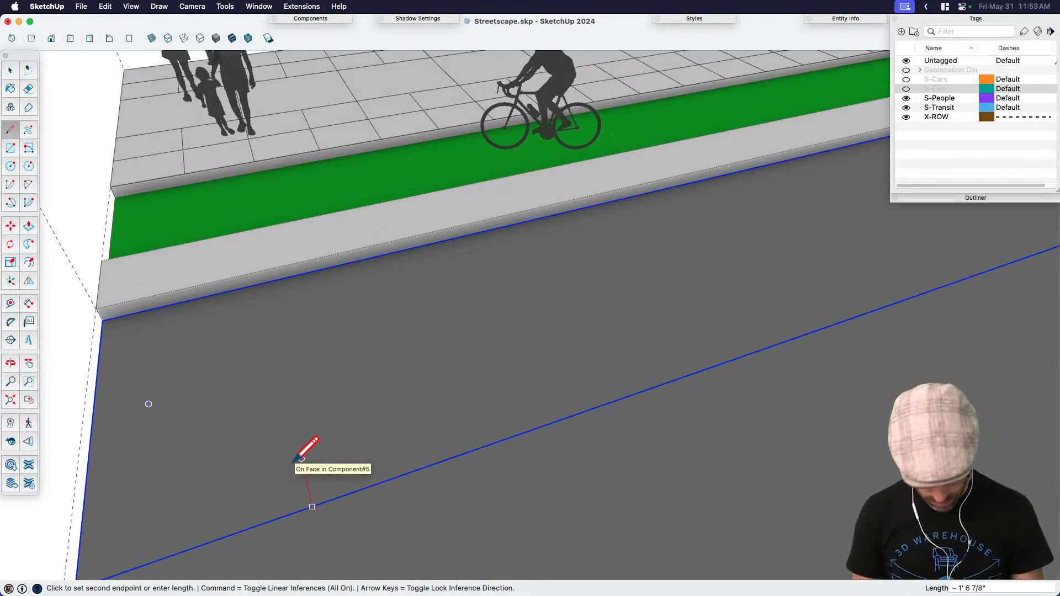
{"action": "type", "text": "6"}
{"action": "key", "text": "Return"}
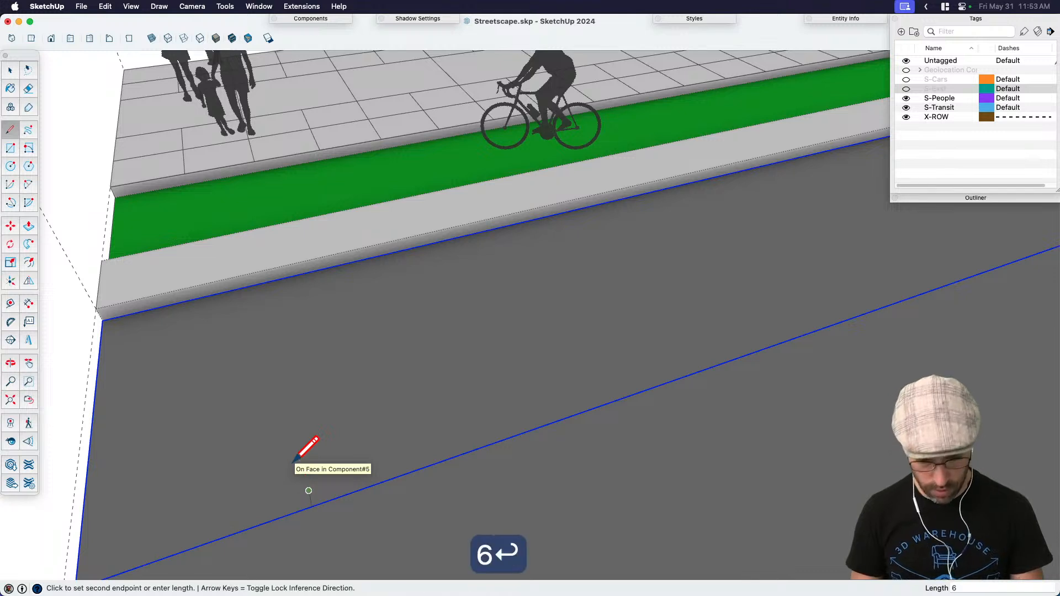
{"action": "scroll", "coordinate": [302, 472], "scroll_direction": "up", "scroll_amount": 1}
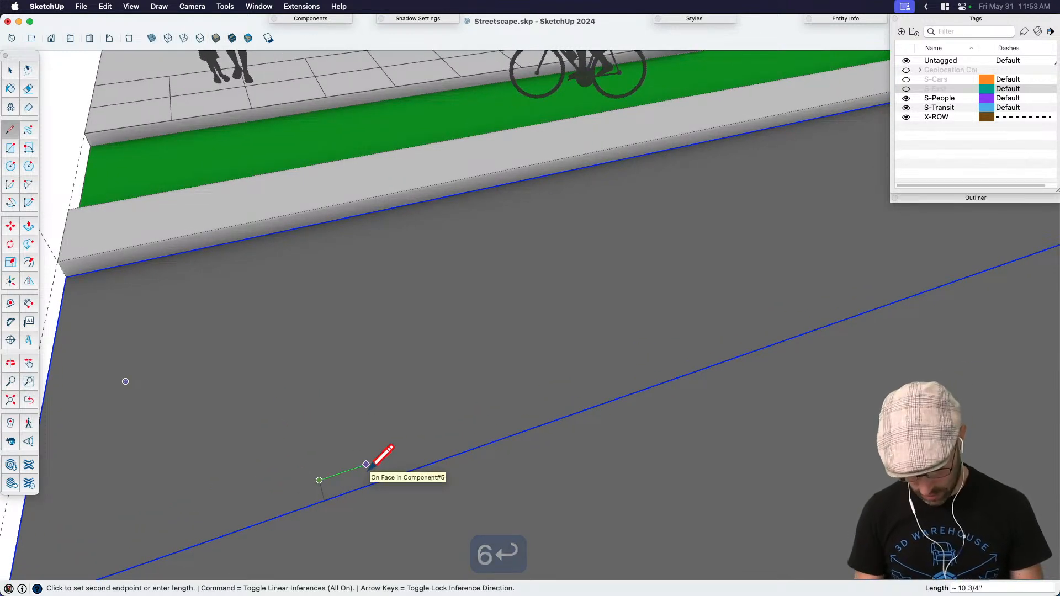
{"action": "type", "text": "1'"}
{"action": "key", "text": "Return"}
{"action": "type", "text": "1'"}
{"action": "key", "text": "Return"}
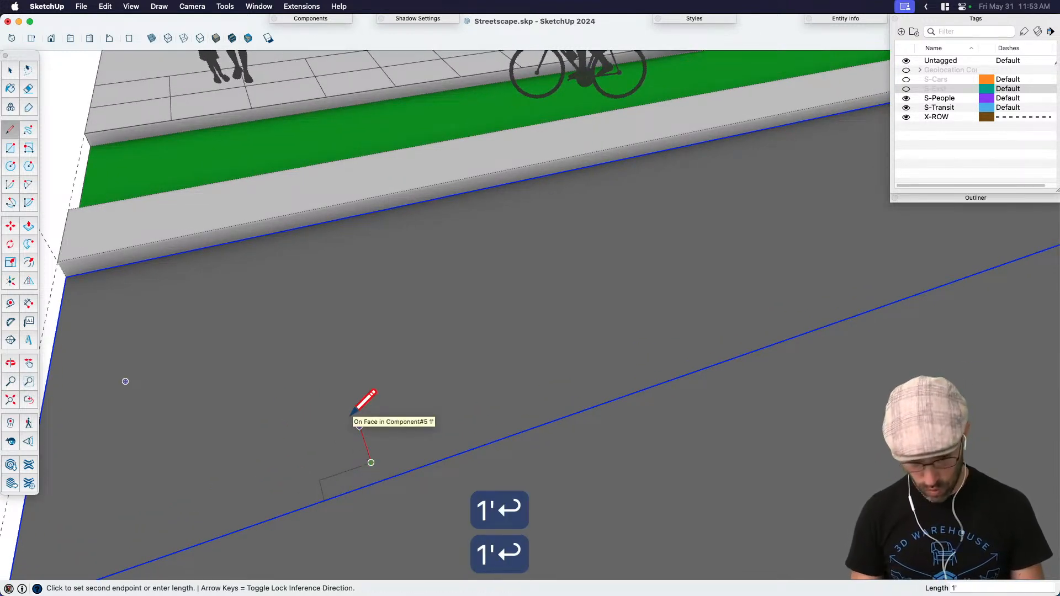
Step: Complete the T outline with edges 6" along, 1' outward and 1' along, closing it along the lane's outer edge
{"action": "type", "text": "6"}
{"action": "key", "text": "Return"}
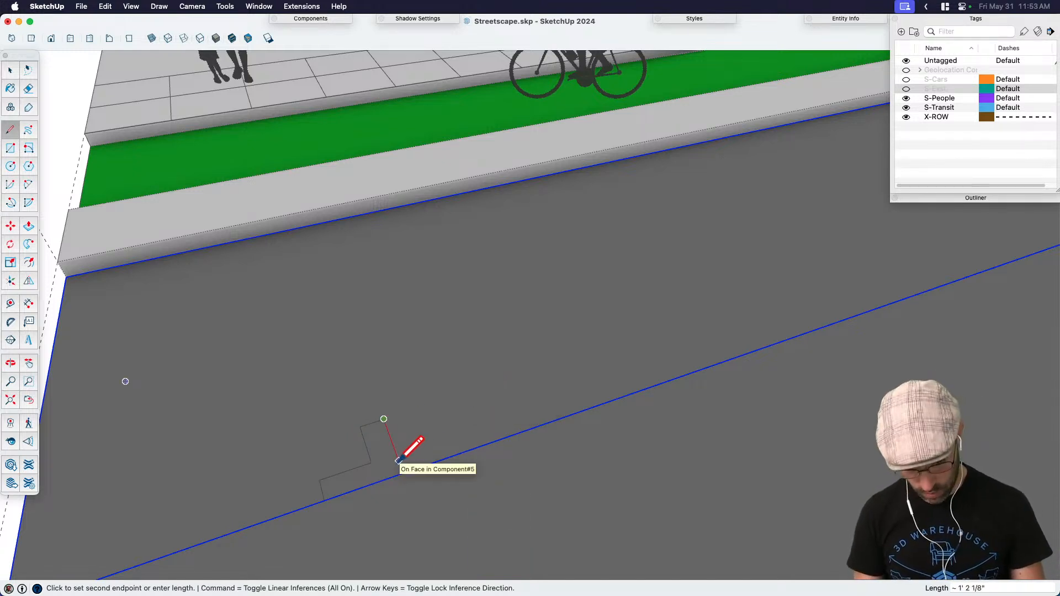
{"action": "type", "text": "1'"}
{"action": "key", "text": "Return"}
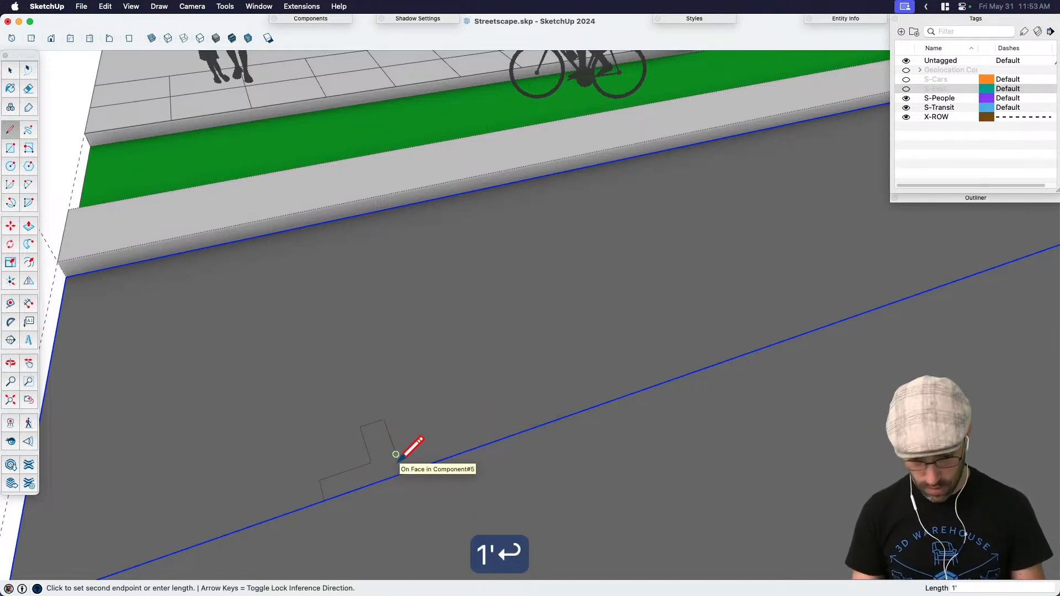
{"action": "left_click", "coordinate": [449, 439]}
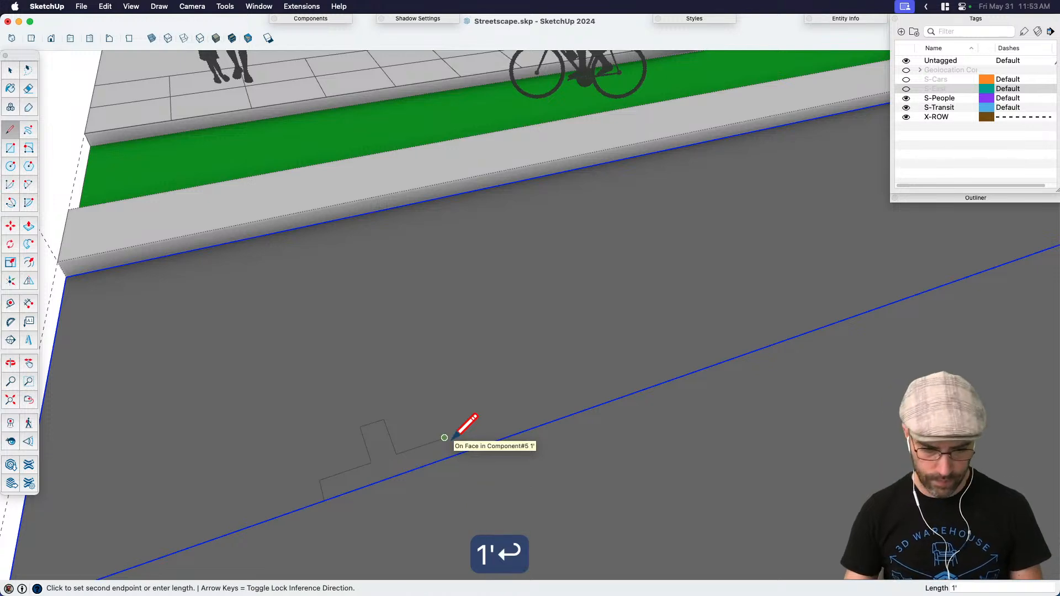
{"action": "left_click", "coordinate": [324, 500]}
{"action": "key", "text": "space"}
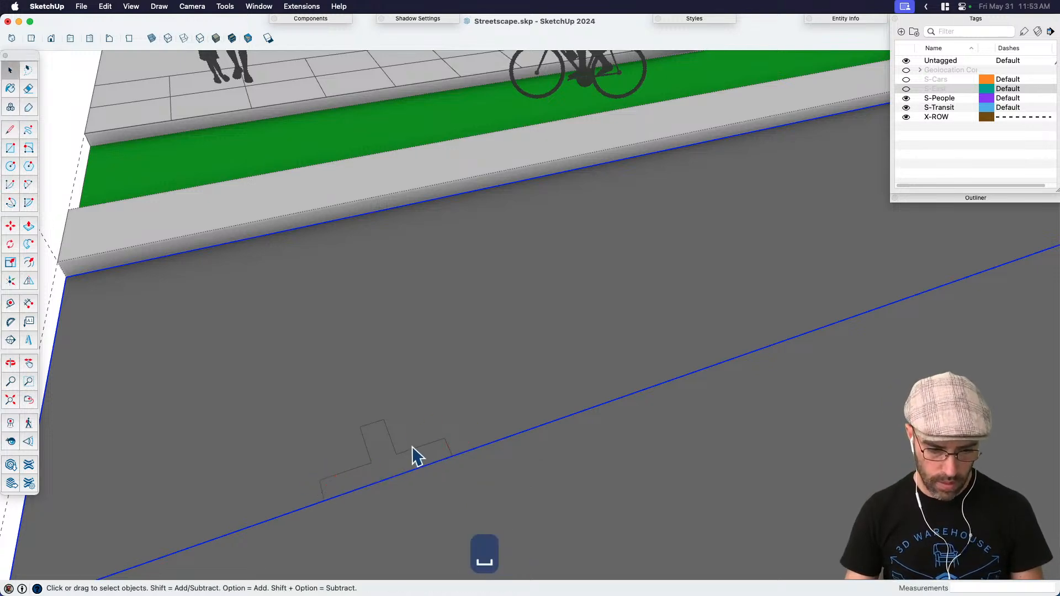
Step: Push/Pull the T-shaped face up 0.1" and make the whole mark a component
{"action": "middle_click_drag", "start_coordinate": [414, 455], "coordinate": [573, 445]}
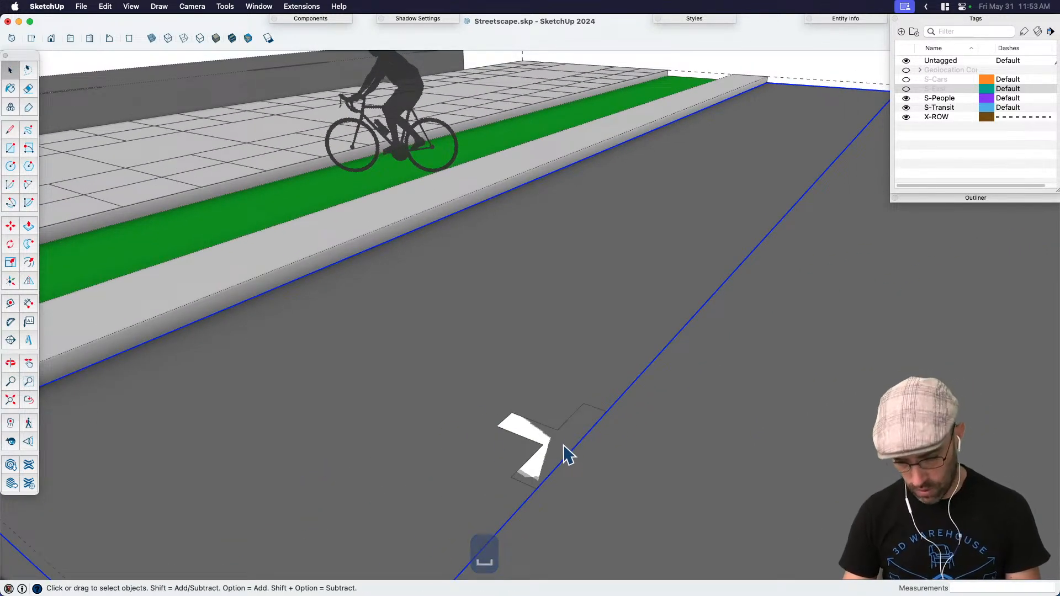
{"action": "key", "text": "p"}
{"action": "left_click", "coordinate": [565, 446]}
{"action": "left_click", "coordinate": [564, 445]}
{"action": "type", "text": ".1"}
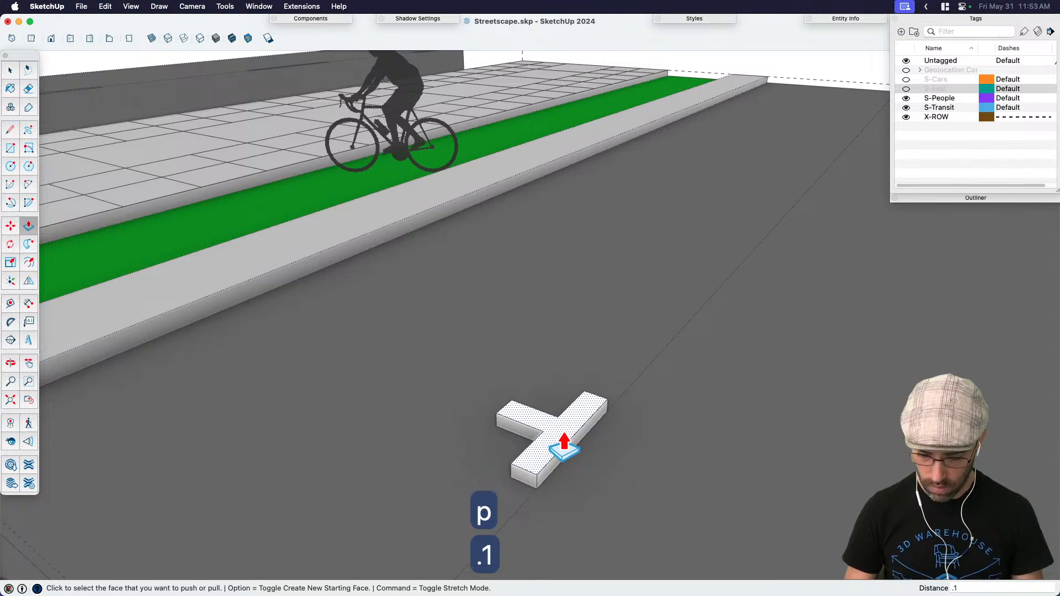
{"action": "key", "text": "Return"}
{"action": "key", "text": "space"}
{"action": "left_click", "coordinate": [561, 450]}
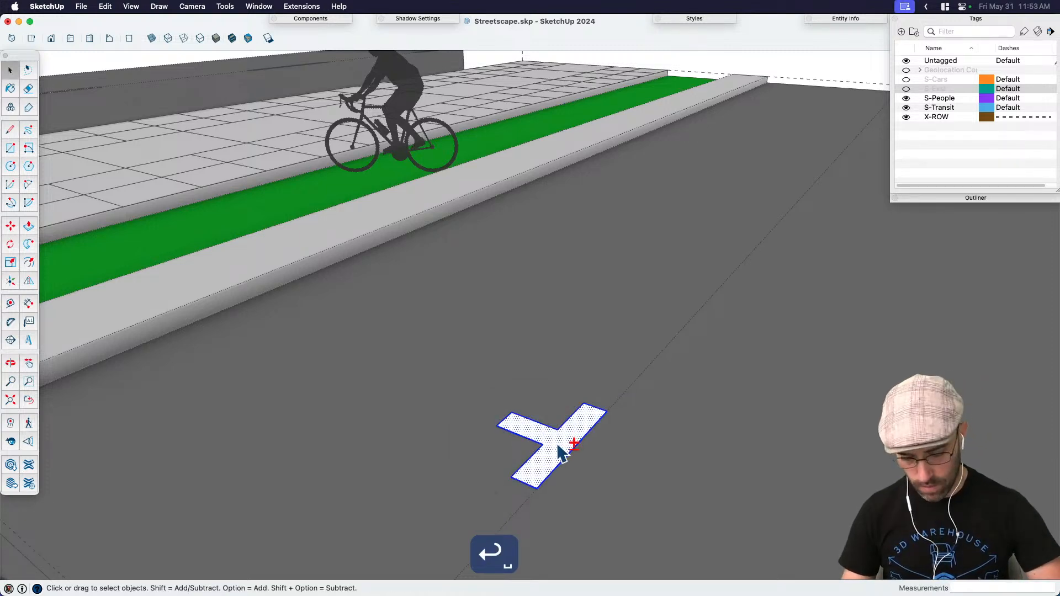
{"action": "key", "text": "shift+g"}
{"action": "key", "text": "Return"}
Step: Copy the T mark 22' along the lane's outer edge
{"action": "key", "text": "m"}
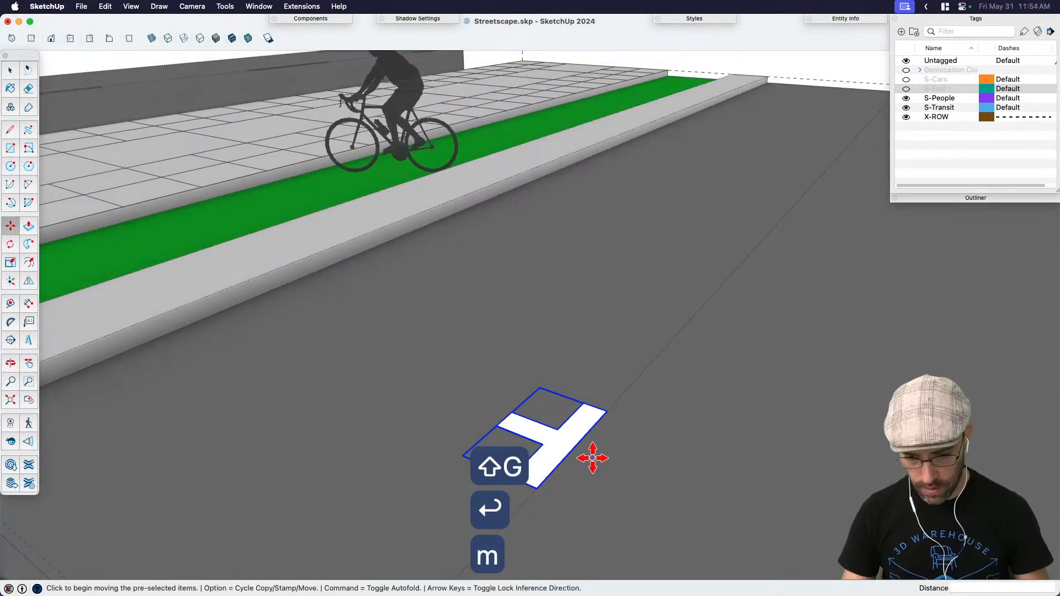
{"action": "left_click", "coordinate": [592, 458]}
{"action": "key", "text": "alt"}
{"action": "type", "text": "22"}
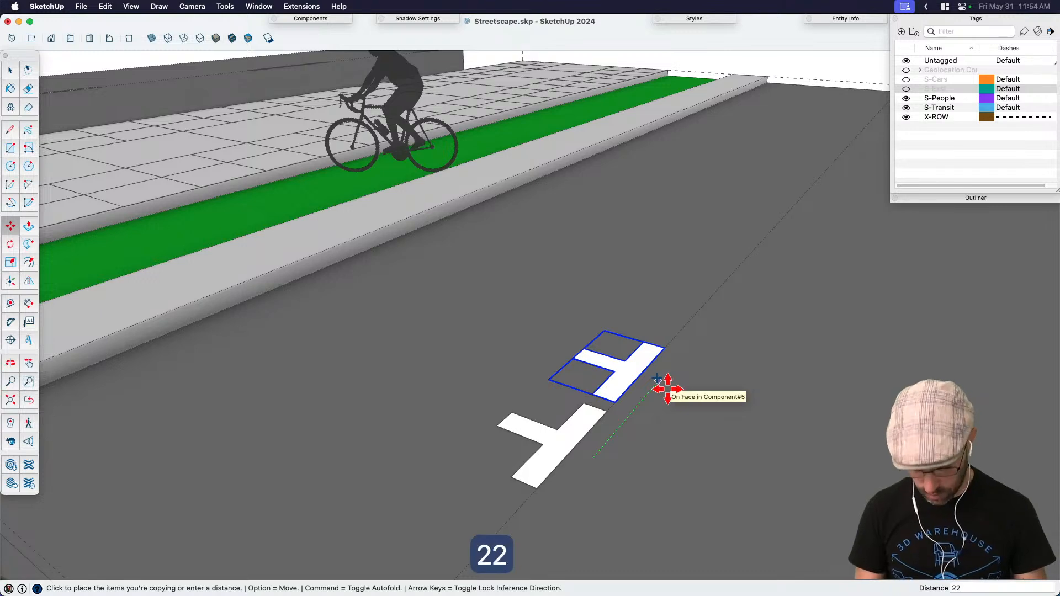
{"action": "type", "text": "'"}
{"action": "key", "text": "Return"}
{"action": "key", "text": "space"}
Step: Place a third T mark by copying the second one another 22' along the lane edge
{"action": "middle_click_drag", "start_coordinate": [468, 254], "coordinate": [230, 331]}
{"action": "key", "text": "Return"}
{"action": "key", "text": "Return"}
{"action": "left_click", "coordinate": [230, 332]}
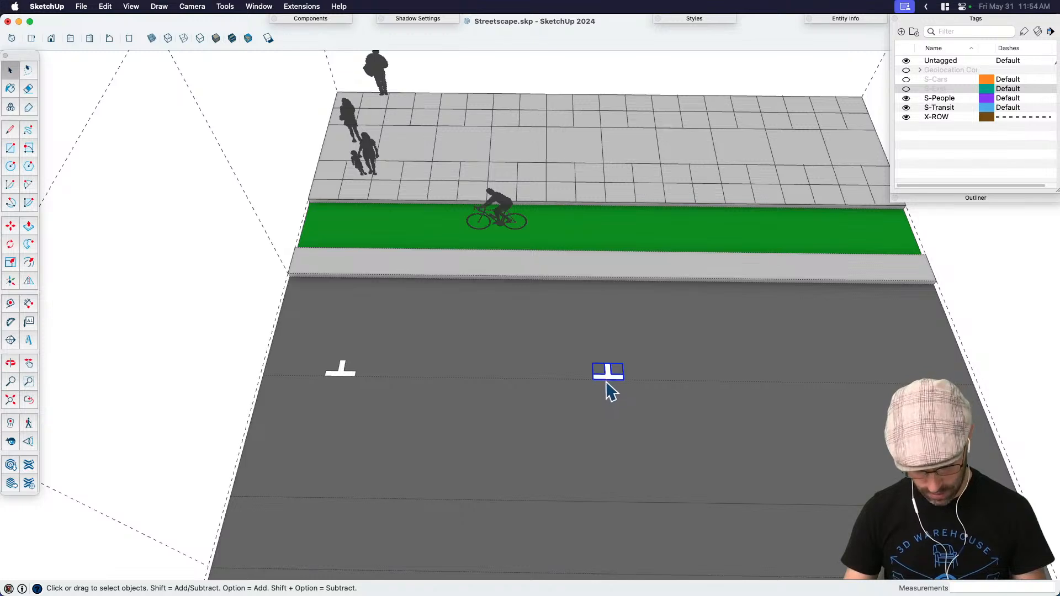
{"action": "key", "text": "m"}
{"action": "key", "text": "alt"}
{"action": "left_click", "coordinate": [572, 408]}
{"action": "type", "text": "22"}
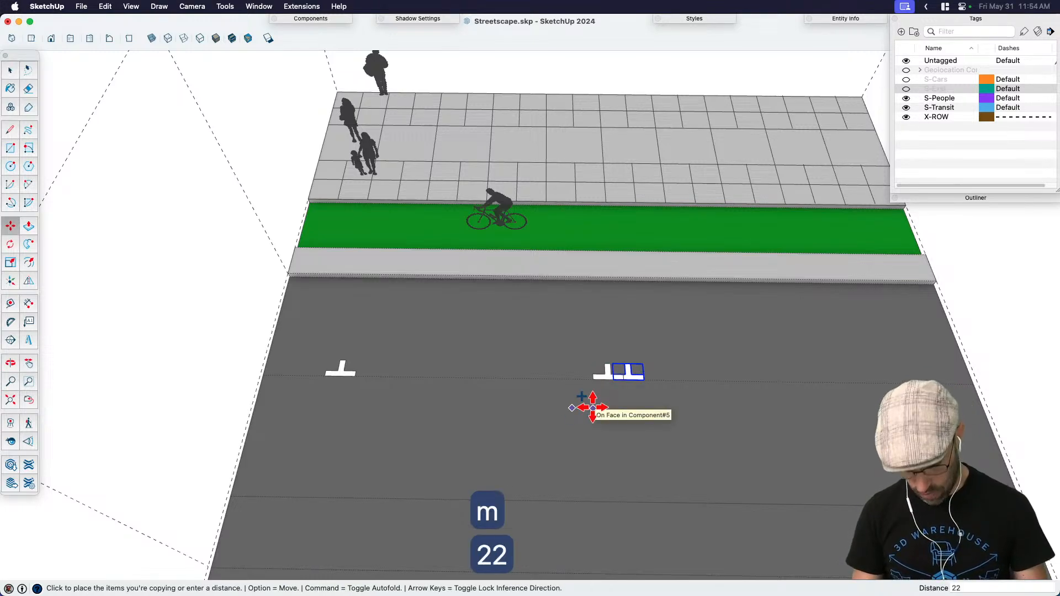
{"action": "type", "text": "'"}
{"action": "key", "text": "Return"}
{"action": "key", "text": "space"}
Step: Group the three T marks together
{"action": "scroll", "coordinate": [582, 408], "scroll_direction": "down", "scroll_amount": 2}
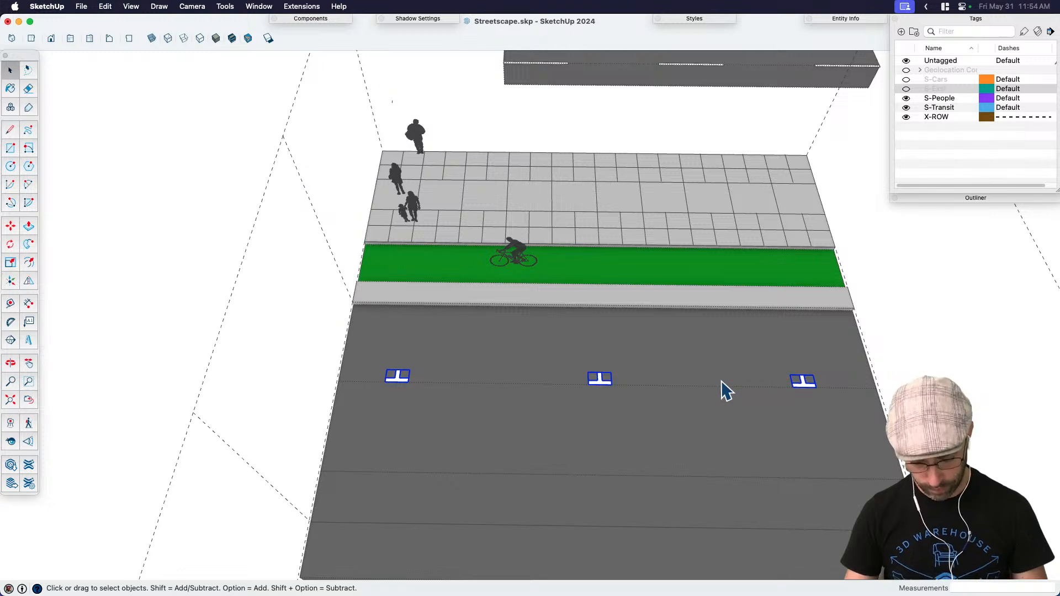
{"action": "key", "text": "super+g"}
{"action": "left_click", "coordinate": [932, 362]}
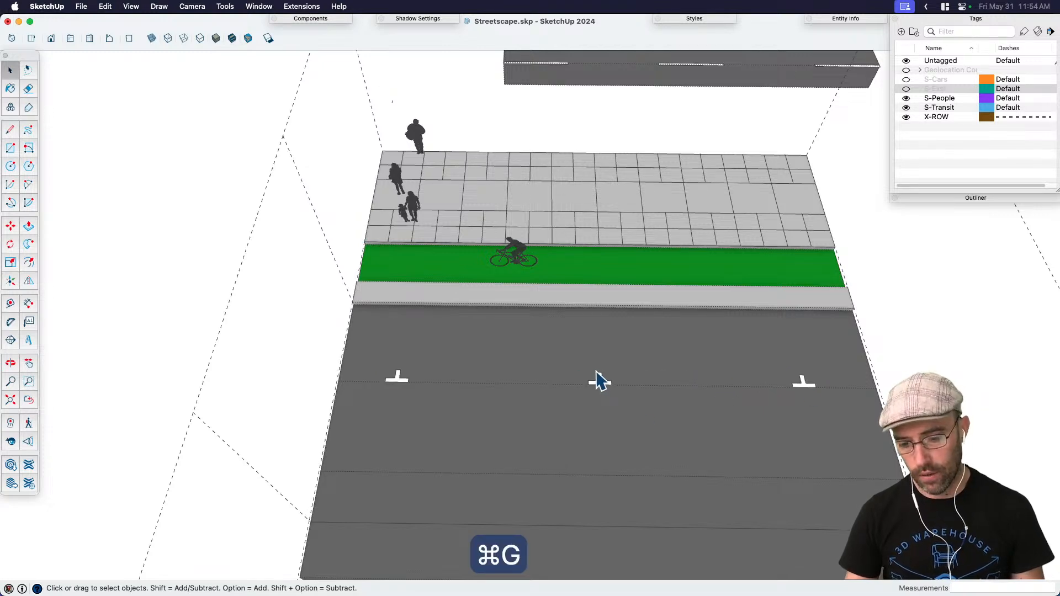
Step: Scale the width of the asphalt lane beside the raised buffer inward to a factor of 0.8
{"action": "middle_click_drag", "start_coordinate": [599, 381], "coordinate": [591, 341]}
{"action": "left_click", "coordinate": [575, 355]}
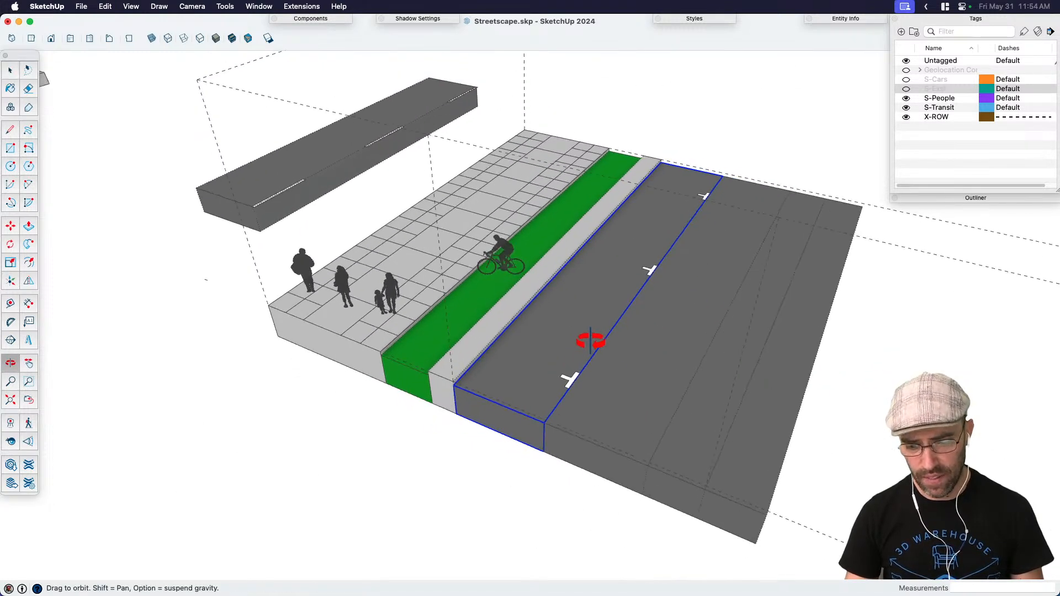
{"action": "key", "text": "s"}
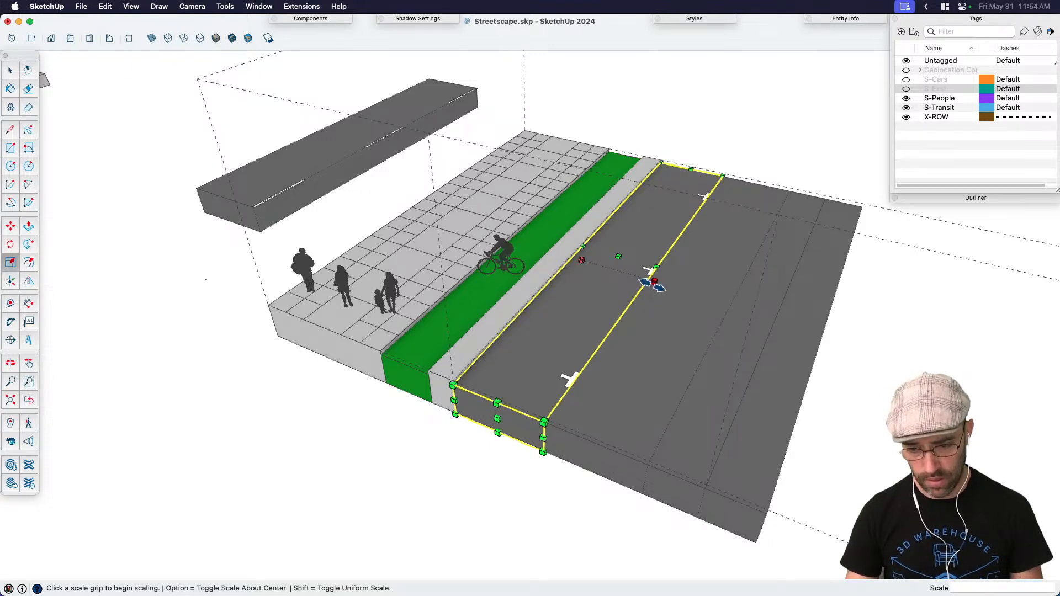
{"action": "key", "text": "space"}
{"action": "key", "text": "s"}
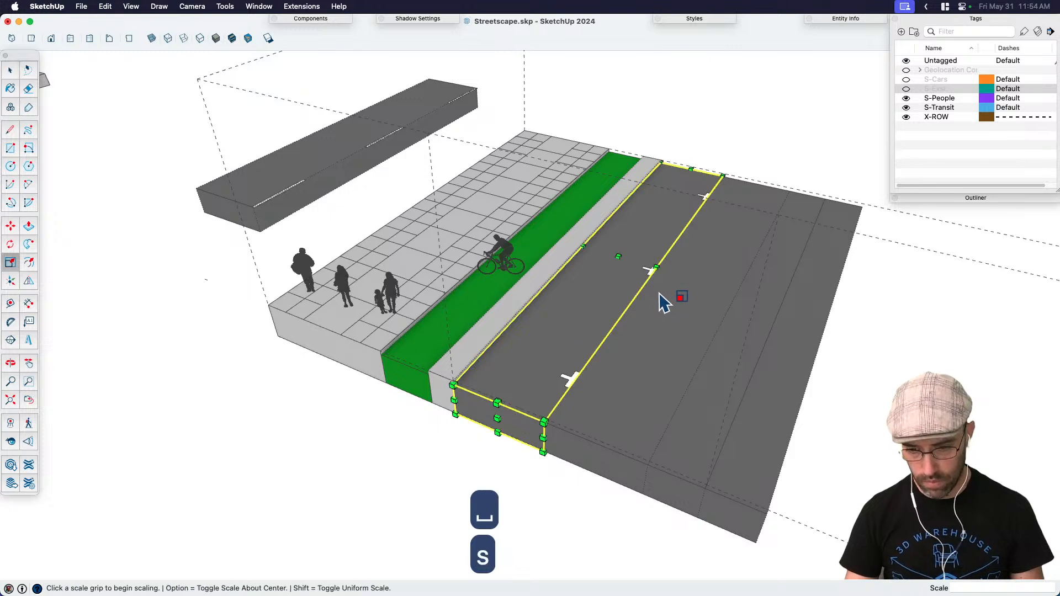
{"action": "left_click", "coordinate": [656, 281]}
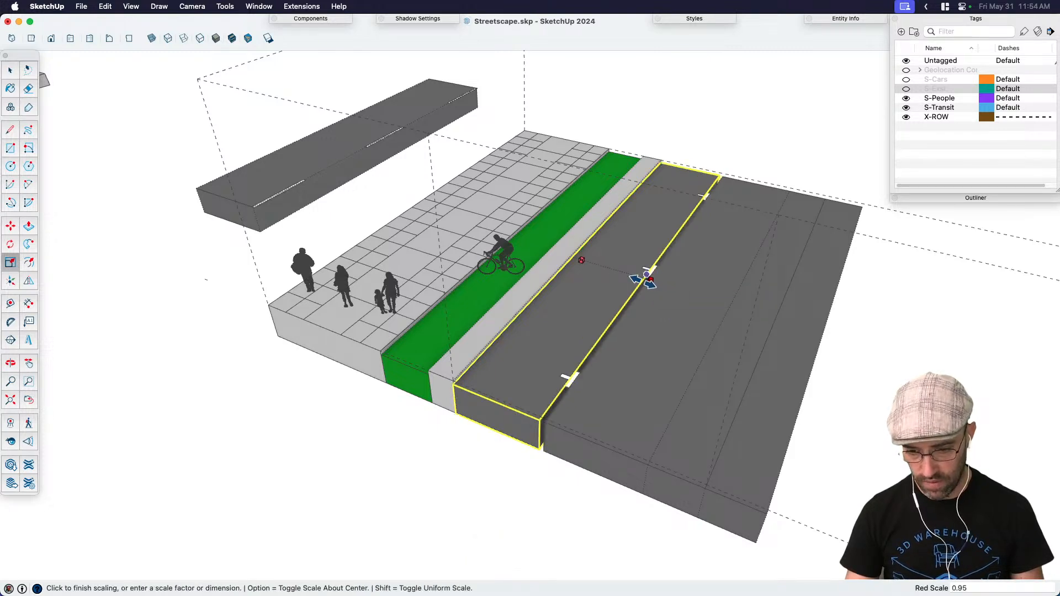
{"action": "left_click", "coordinate": [644, 284]}
{"action": "type", "text": "."}
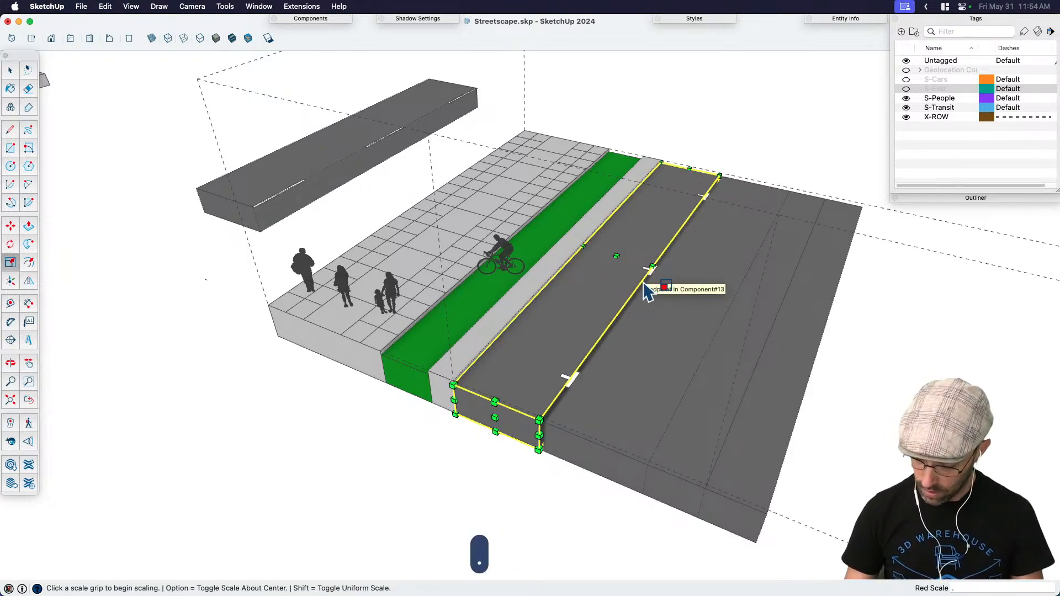
{"action": "type", "text": "8"}
{"action": "key", "text": "Return"}
{"action": "key", "text": "space"}
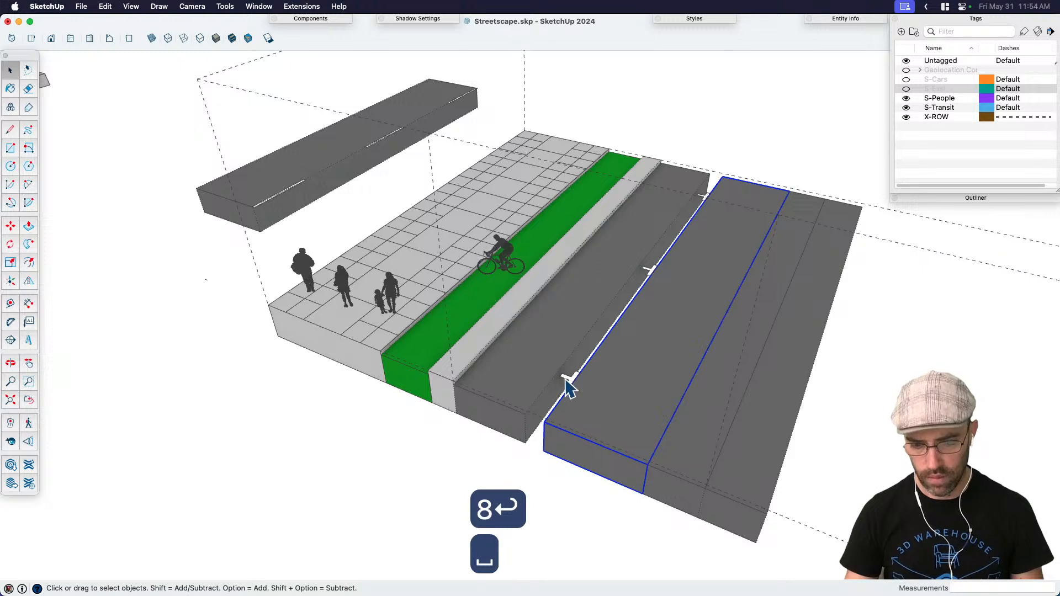
Step: Move the group of T marks 2' inward onto the outer edge of the narrowed lane
{"action": "left_click", "coordinate": [569, 384]}
{"action": "scroll", "coordinate": [574, 392], "scroll_direction": "up", "scroll_amount": 3}
{"action": "key", "text": "m"}
{"action": "scroll", "coordinate": [630, 412], "scroll_direction": "up", "scroll_amount": 2}
{"action": "left_click", "coordinate": [629, 411]}
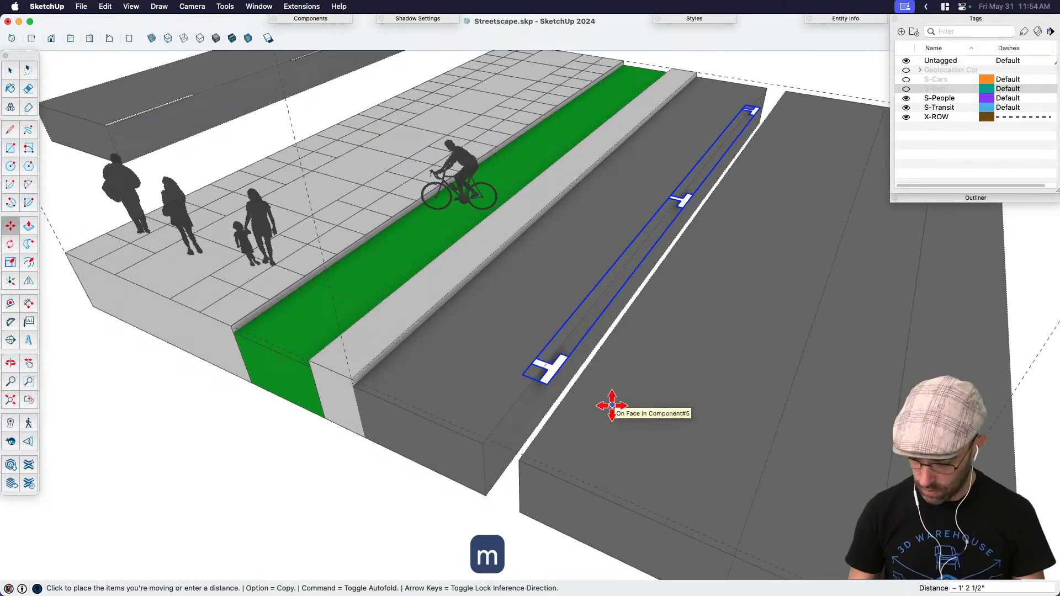
{"action": "type", "text": "2'"}
{"action": "key", "text": "Return"}
{"action": "key", "text": "space"}
Step: Scale the width of the neighbouring asphalt lane by a factor of 1.2 so it closes the gap to the parking lane
{"action": "left_click", "coordinate": [536, 458]}
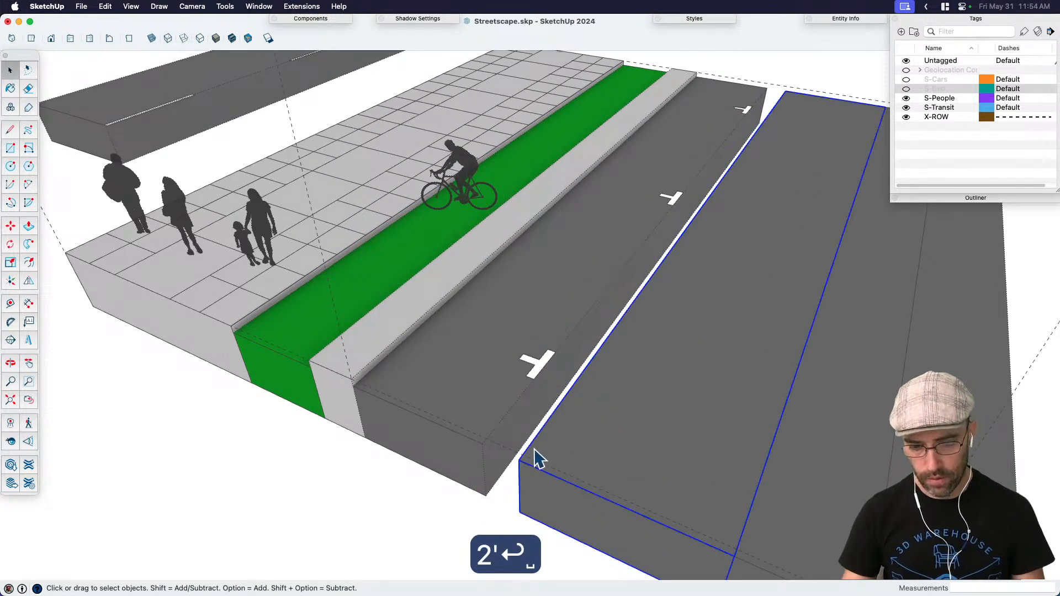
{"action": "middle_click_drag", "start_coordinate": [539, 459], "coordinate": [631, 412]}
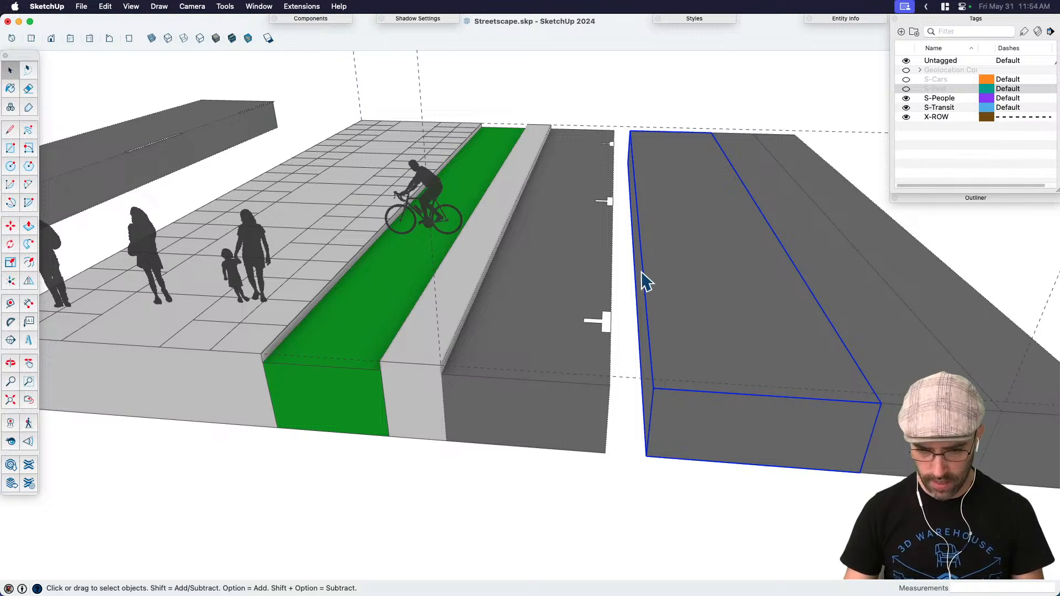
{"action": "key", "text": "s"}
{"action": "left_click", "coordinate": [635, 224]}
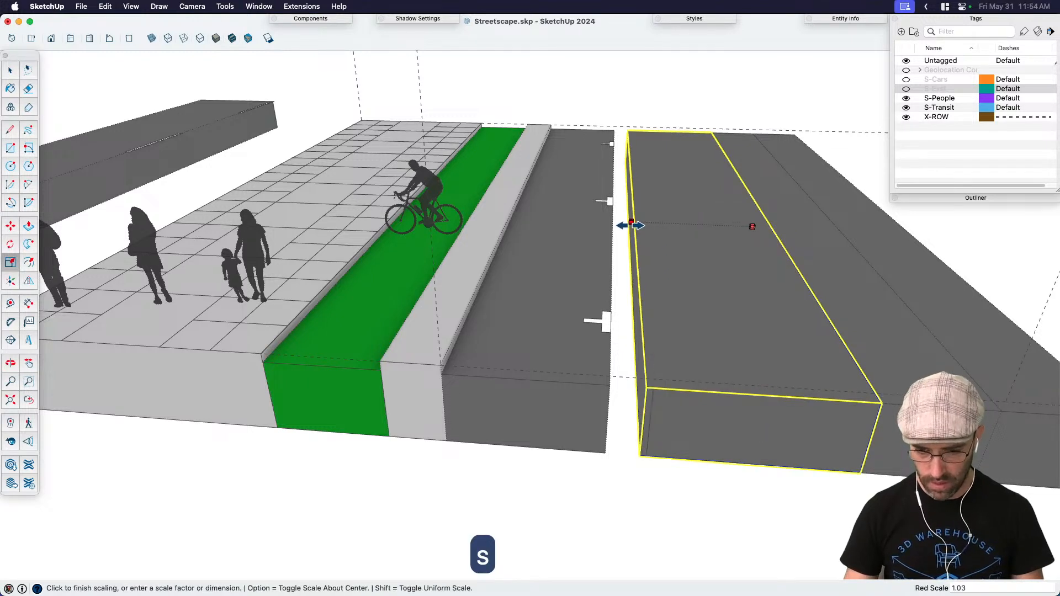
{"action": "left_click", "coordinate": [616, 236]}
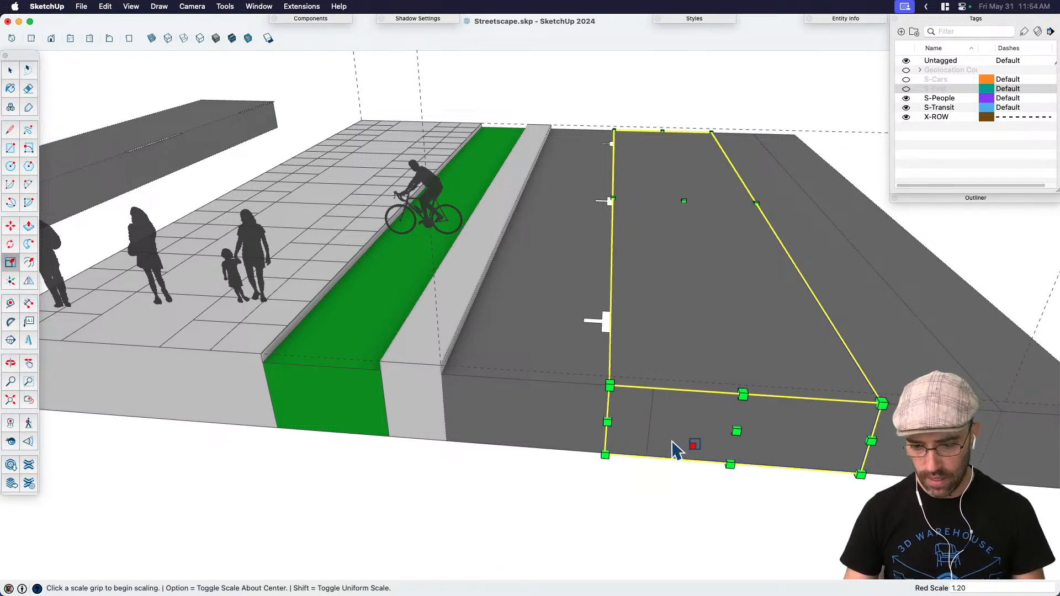
{"action": "key", "text": "space"}
{"action": "key", "text": "BackSpace"}
{"action": "scroll", "coordinate": [654, 397], "scroll_direction": "down", "scroll_amount": 2}
{"action": "left_click", "coordinate": [654, 370]}
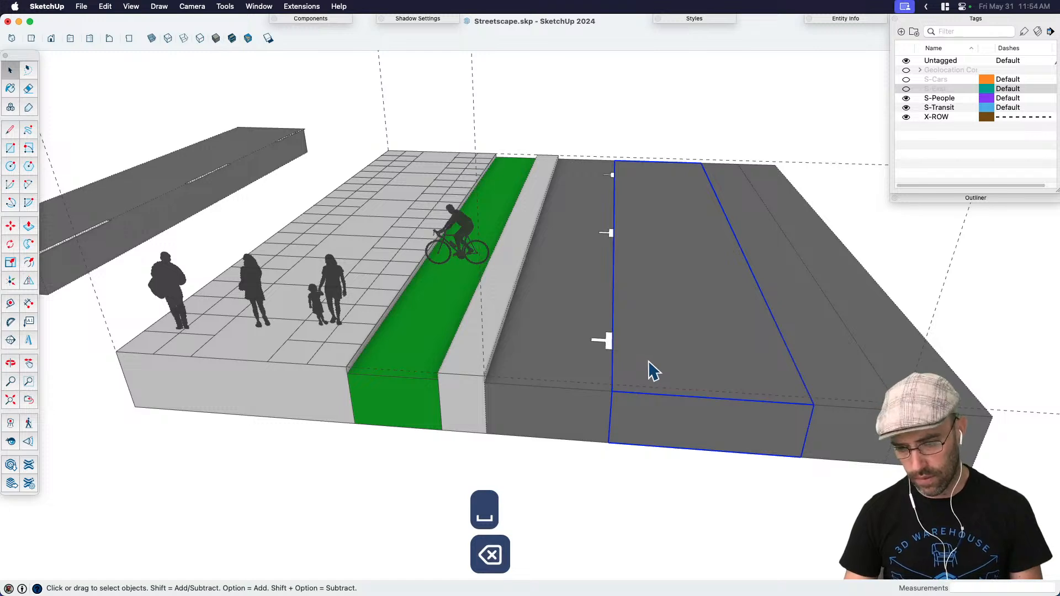
Step: Show the S-Cars tag and move the farther car sideways within the travel lane, away from the T marks
{"action": "middle_click_drag", "start_coordinate": [653, 371], "coordinate": [640, 358]}
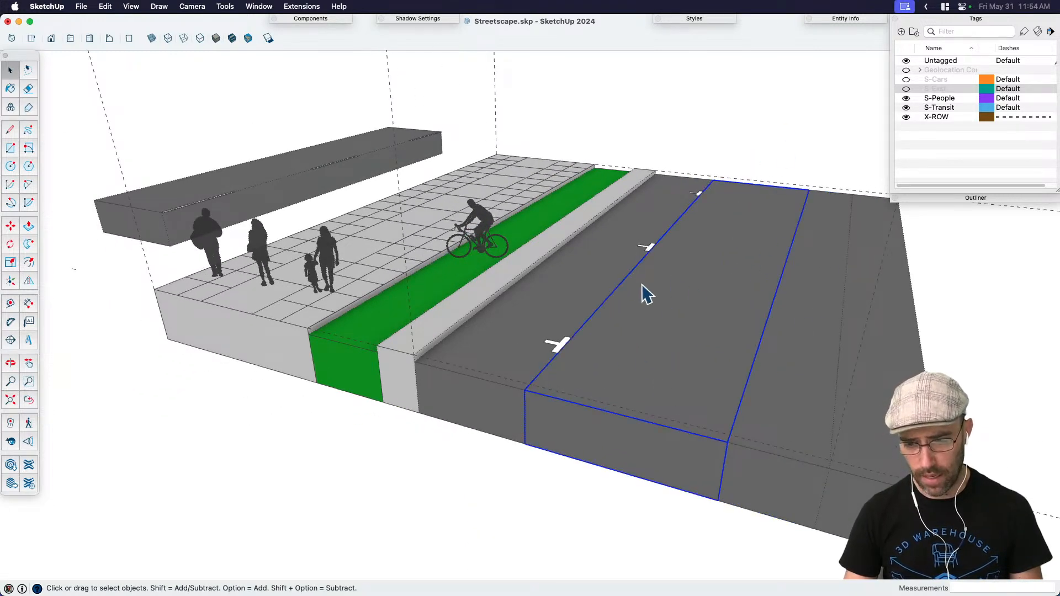
{"action": "scroll", "coordinate": [555, 315], "scroll_direction": "down", "scroll_amount": 1}
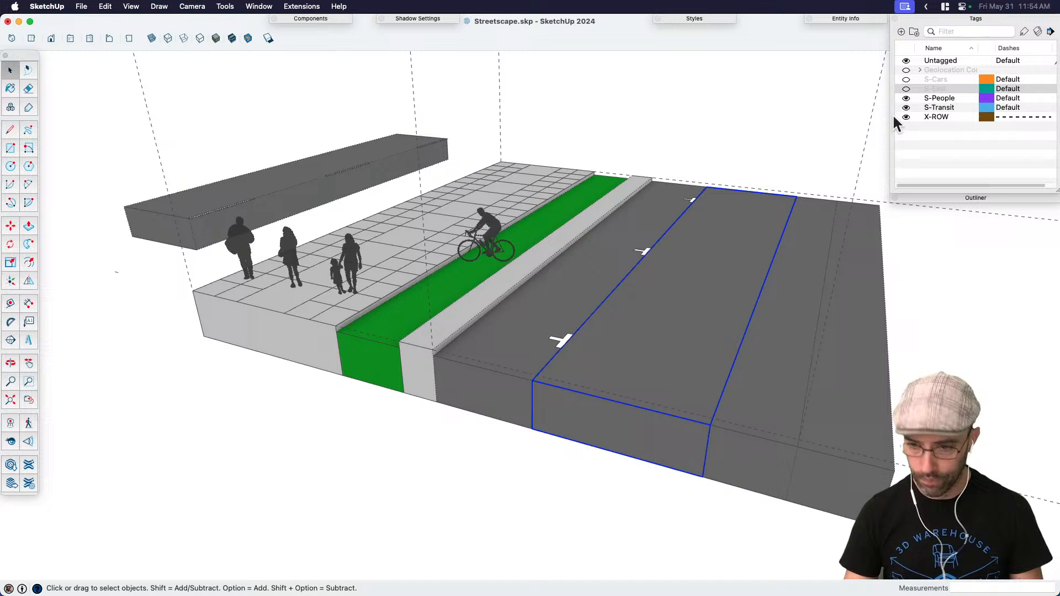
{"action": "left_click", "coordinate": [906, 79]}
{"action": "left_click", "coordinate": [716, 133]}
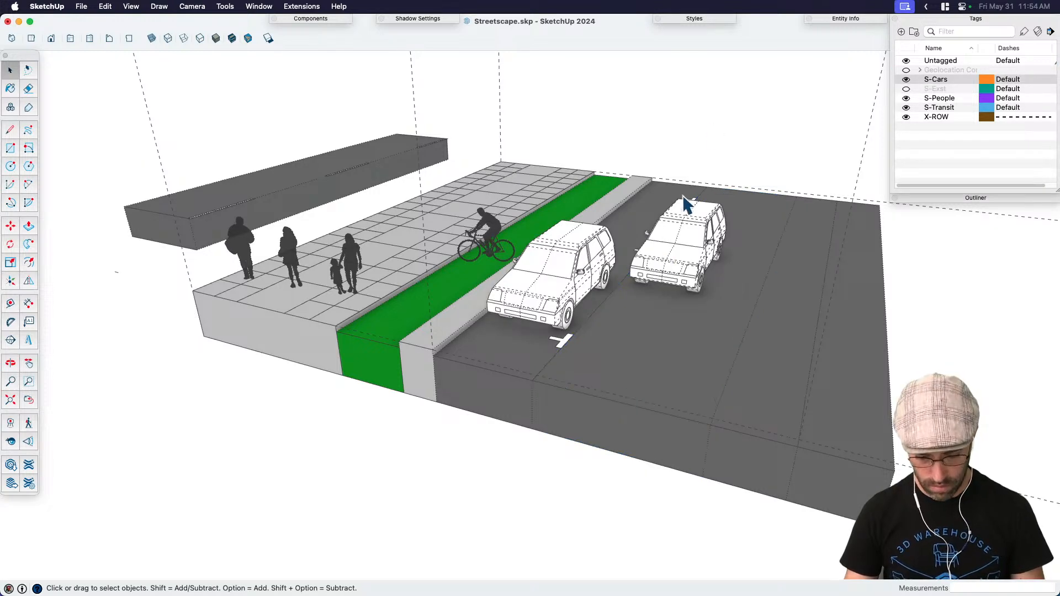
{"action": "key", "text": "j"}
{"action": "middle_click_drag", "start_coordinate": [677, 213], "coordinate": [663, 315]}
{"action": "left_click", "coordinate": [679, 276]}
{"action": "key", "text": "m"}
{"action": "left_click", "coordinate": [668, 355]}
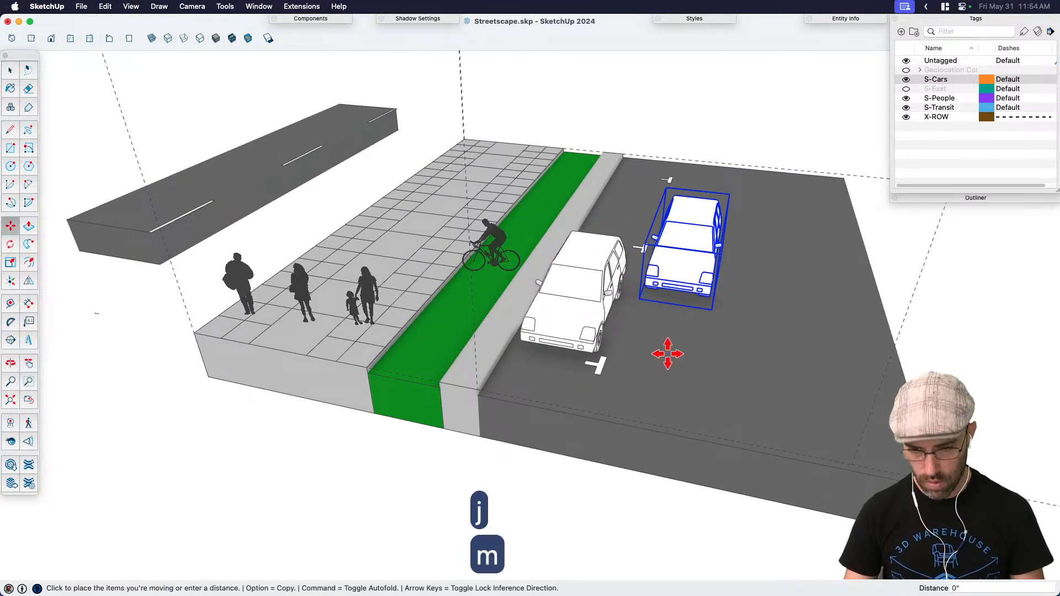
{"action": "left_click", "coordinate": [685, 355]}
{"action": "key", "text": "space"}
Step: Show the S-Exst tag and open the existing street's nested roadway group with the double yellow line for editing
{"action": "left_click", "coordinate": [908, 89]}
{"action": "left_click", "coordinate": [906, 89]}
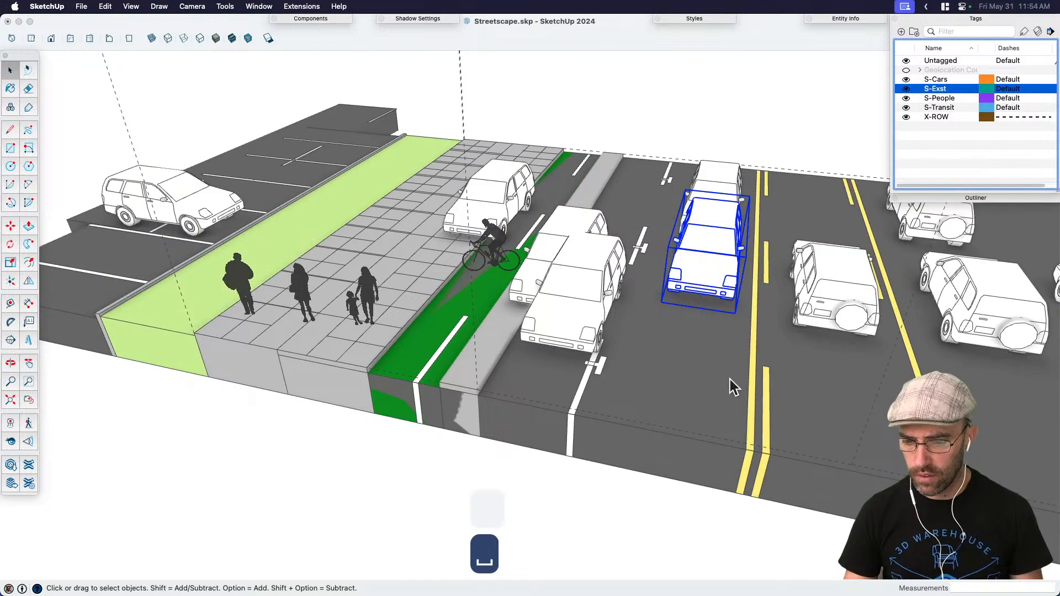
{"action": "double_click", "coordinate": [751, 346]}
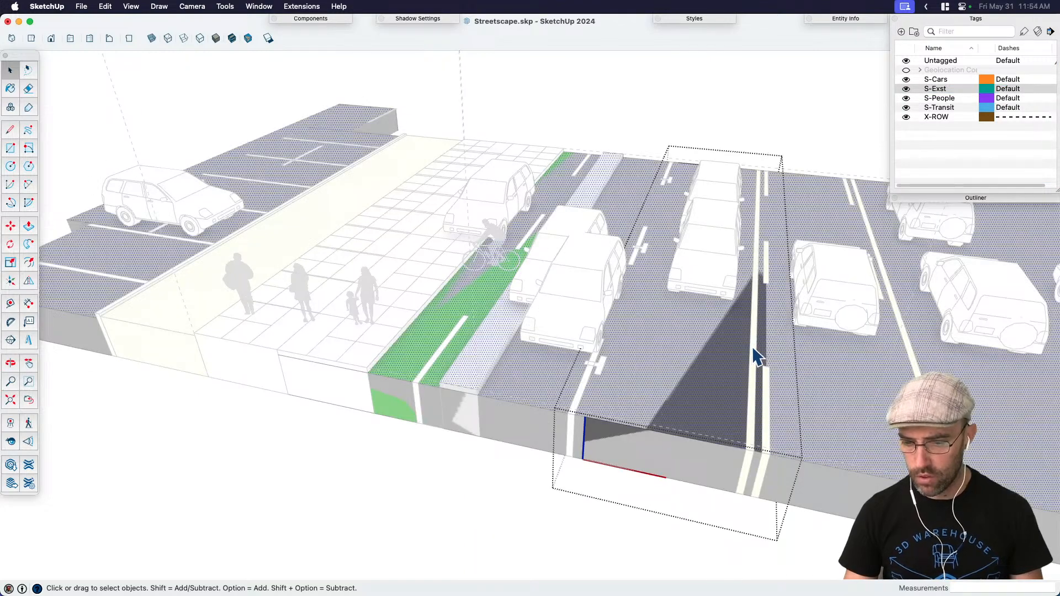
{"action": "left_click", "coordinate": [760, 85]}
{"action": "scroll", "coordinate": [742, 460], "scroll_direction": "down", "scroll_amount": 3}
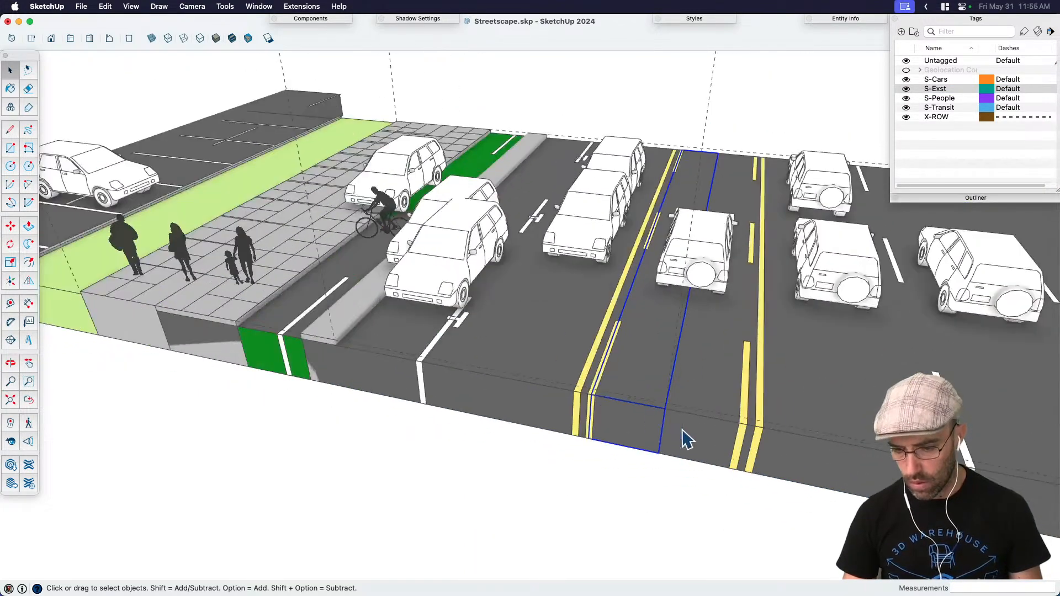
{"action": "key", "text": "super+a"}
{"action": "key", "text": "Return"}
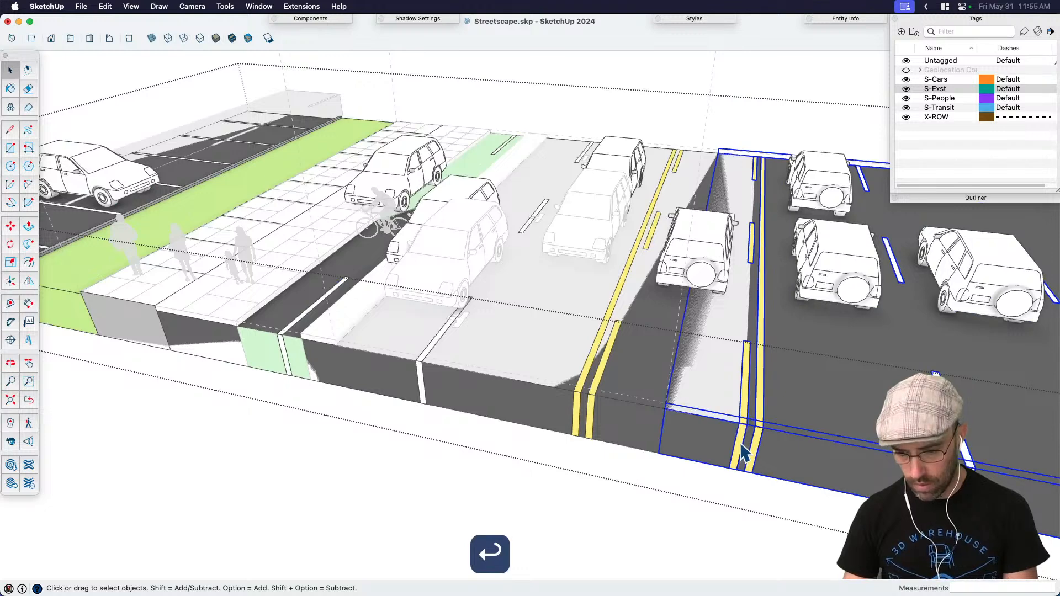
{"action": "left_click", "coordinate": [606, 434]}
{"action": "key", "text": "Return"}
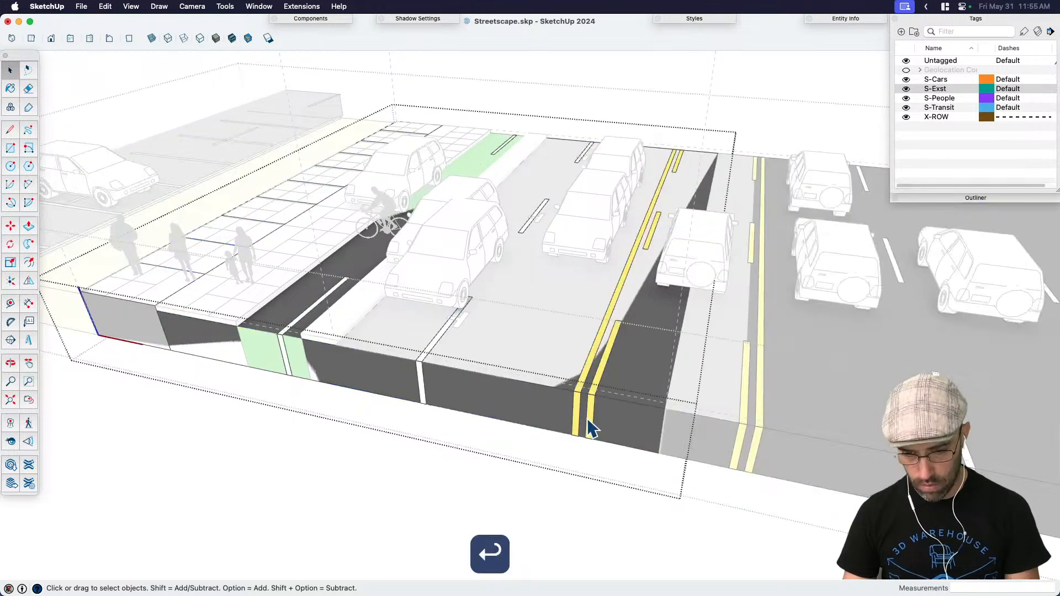
Step: Explode the group of front-face road pieces that includes the yellow line's vertical strips
{"action": "left_click", "coordinate": [599, 391]}
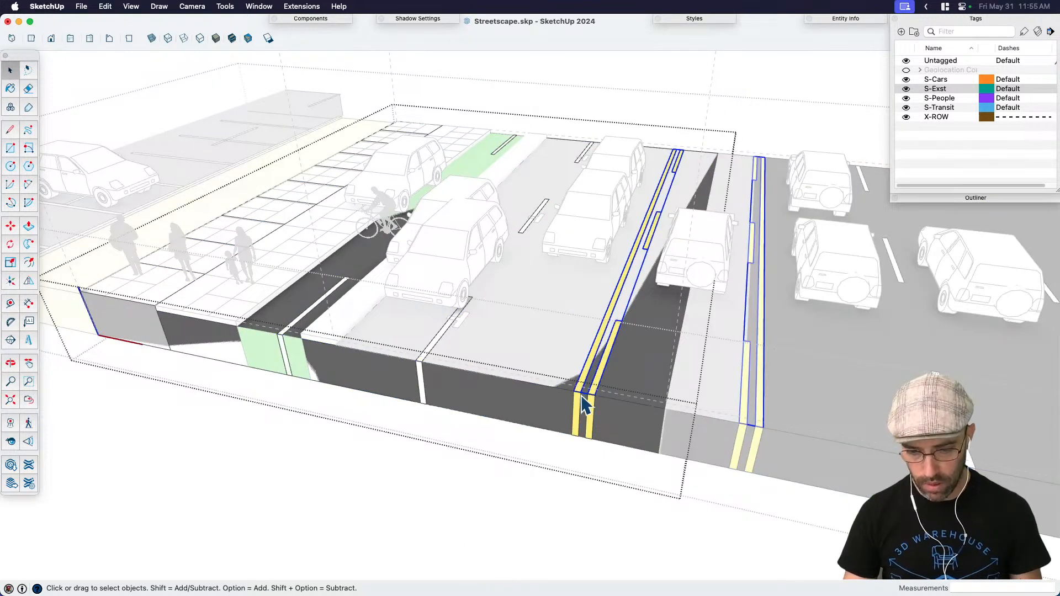
{"action": "left_click", "coordinate": [578, 401]}
{"action": "right_click", "coordinate": [579, 403]}
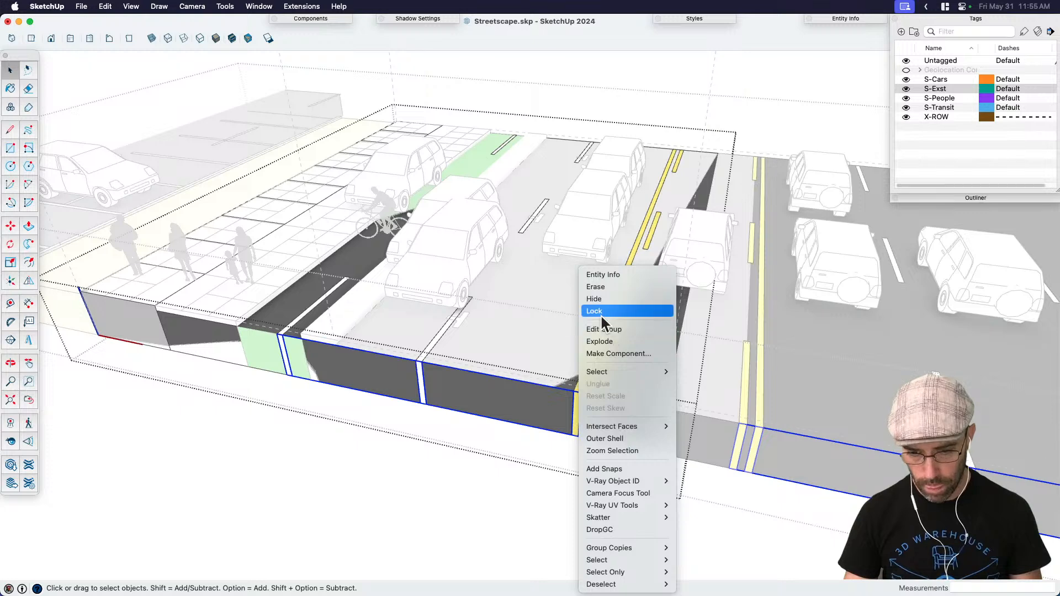
{"action": "left_click", "coordinate": [597, 341]}
Step: Group the yellow strips on the front face, combine them with the yellow stripes on top in one group, and copy it
{"action": "left_click_drag", "start_coordinate": [562, 379], "coordinate": [619, 469]}
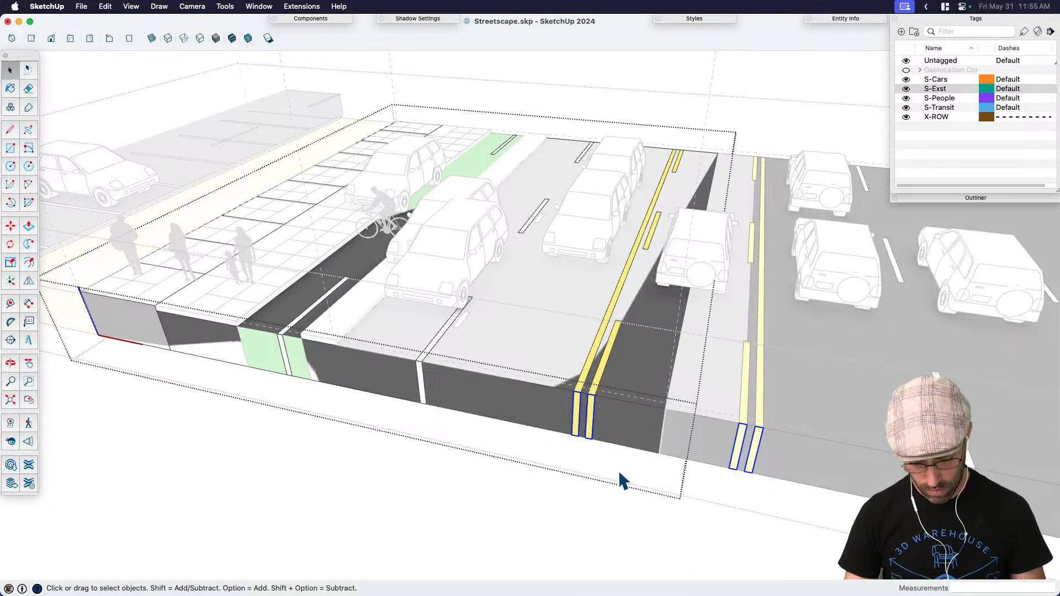
{"action": "key", "text": "super+g"}
{"action": "left_click", "coordinate": [604, 385]}
{"action": "key", "text": "super+g"}
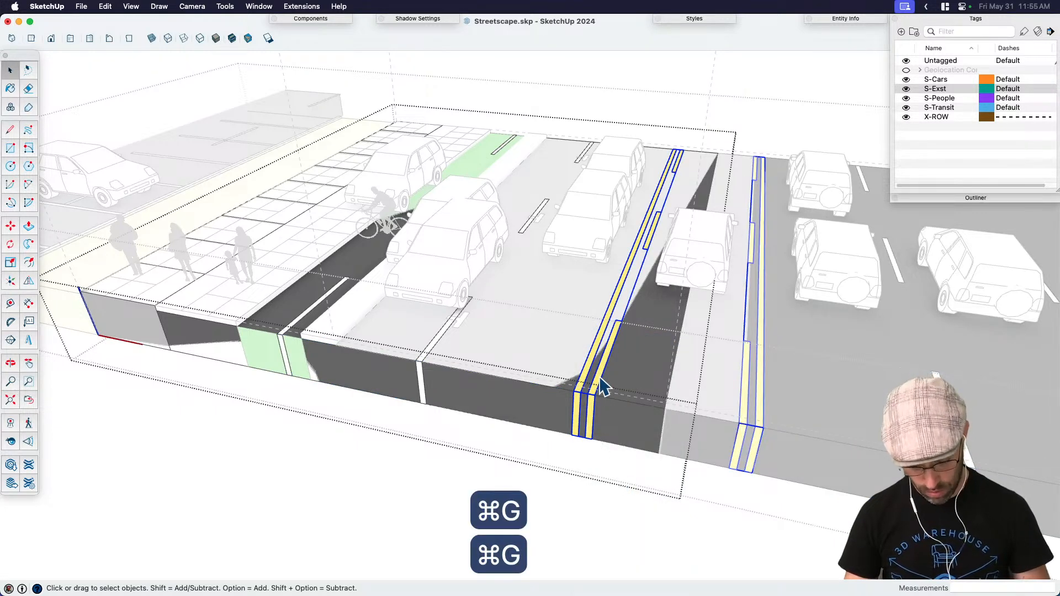
{"action": "key", "text": "super+c"}
Step: Leave the existing street groups, hide the S-Exst tag, and paste the double yellow line in place on the redesigned street
{"action": "left_click", "coordinate": [677, 540]}
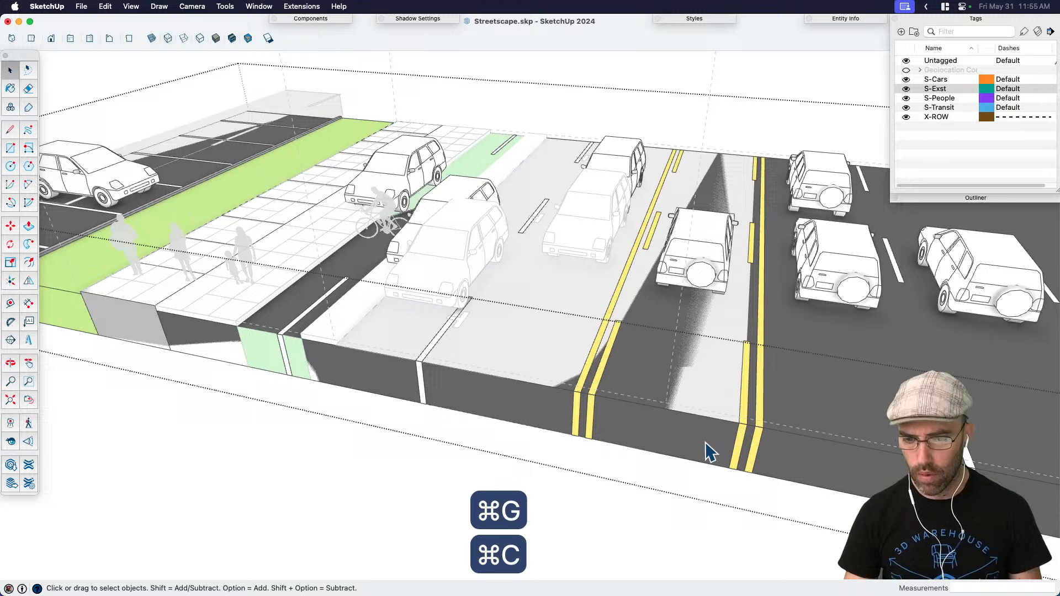
{"action": "left_click", "coordinate": [764, 74]}
{"action": "left_click", "coordinate": [906, 89]}
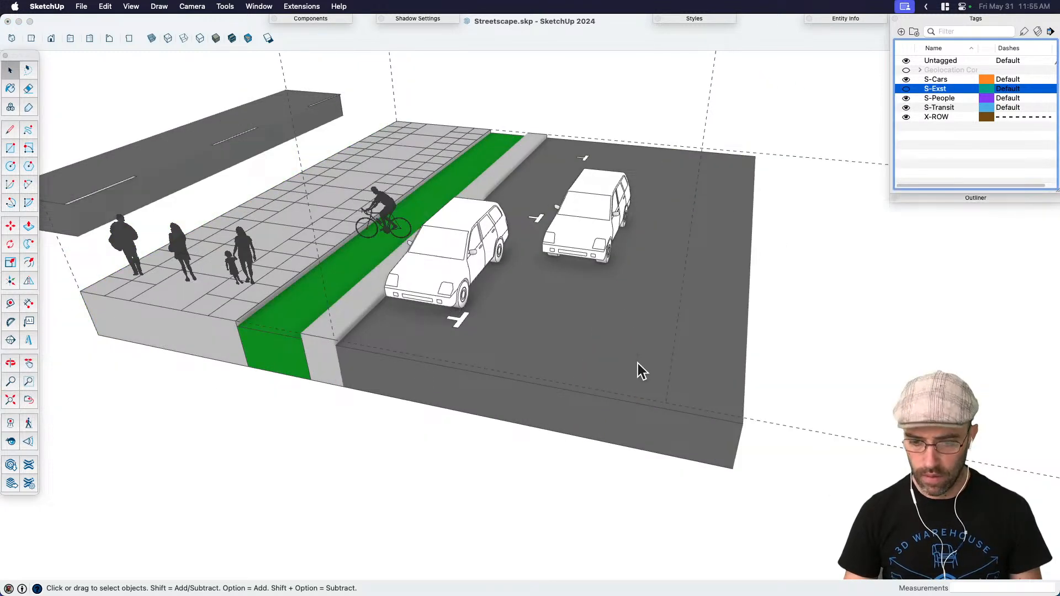
{"action": "left_click", "coordinate": [638, 364]}
{"action": "key", "text": "shift+v"}
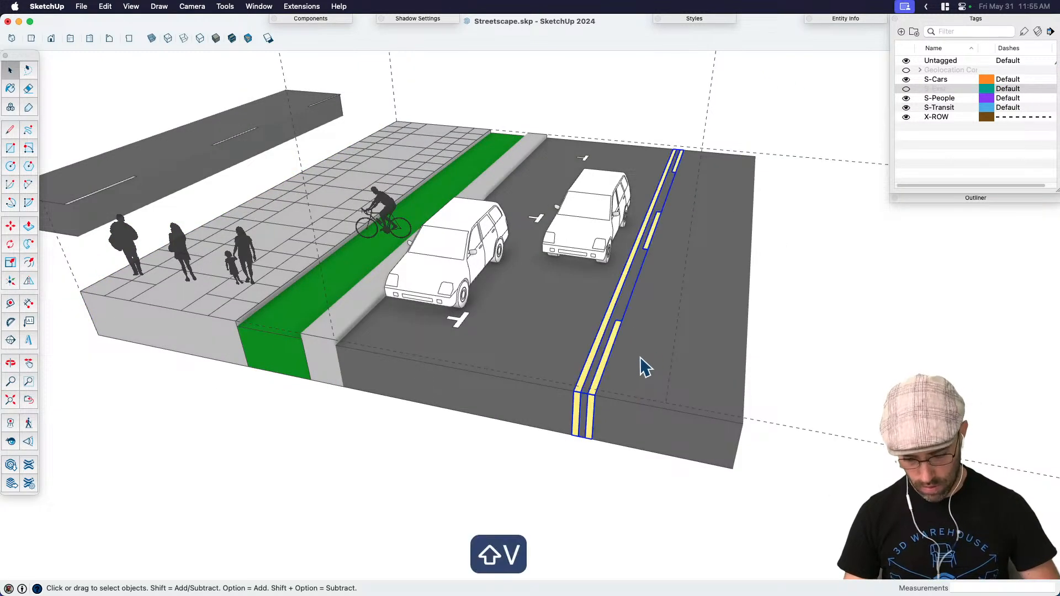
Step: Move the pasted double yellow line 6' outward across the asphalt onto the next lane edge
{"action": "key", "text": "j"}
{"action": "scroll", "coordinate": [551, 403], "scroll_direction": "up", "scroll_amount": 8}
{"action": "key", "text": "m"}
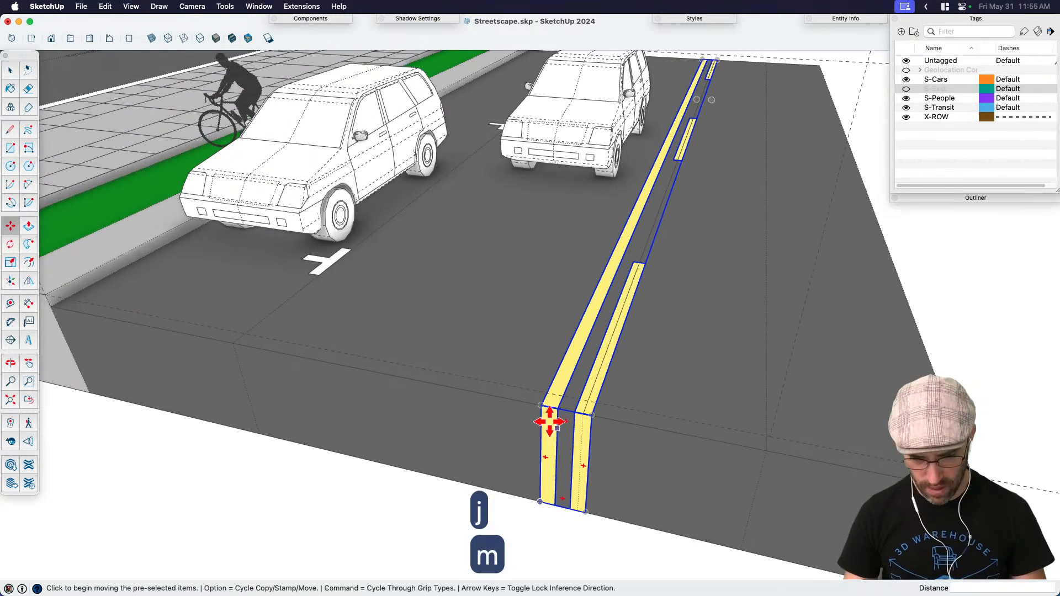
{"action": "scroll", "coordinate": [550, 404], "scroll_direction": "down", "scroll_amount": 6}
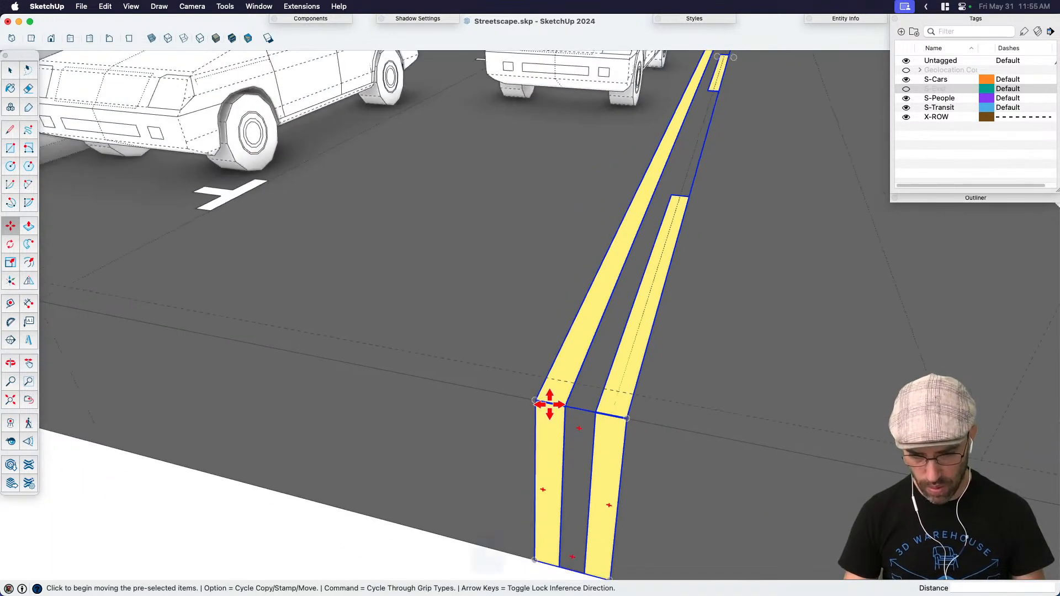
{"action": "left_click", "coordinate": [550, 404]}
{"action": "left_click", "coordinate": [770, 451]}
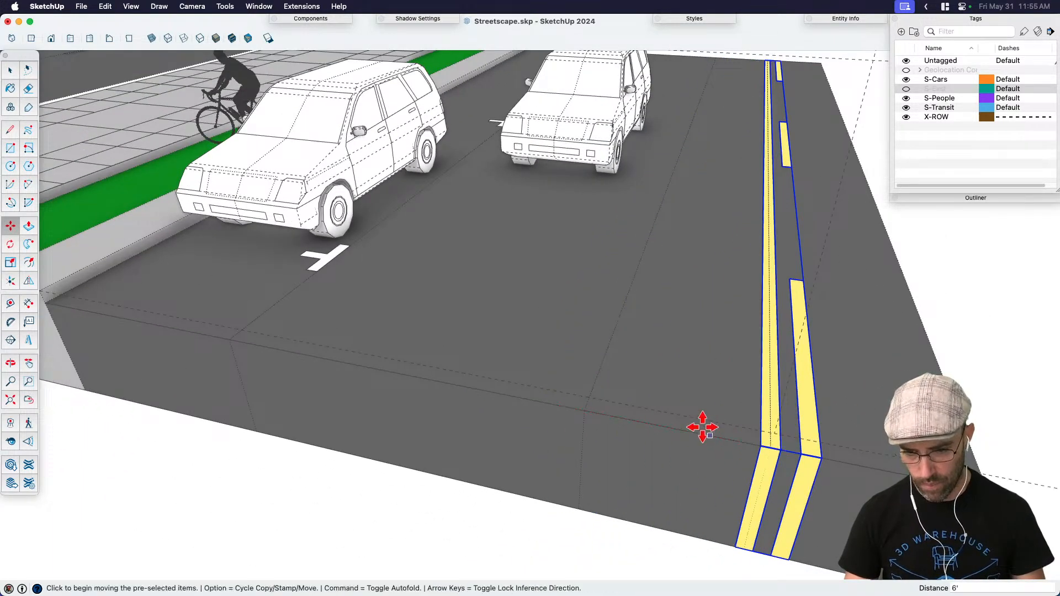
{"action": "scroll", "coordinate": [663, 470], "scroll_direction": "down", "scroll_amount": 5}
Step: Show the S-Exst tag, group the existing white parking line's top and front strips inside the street group, and copy the group
{"action": "key", "text": "space"}
{"action": "left_click", "coordinate": [642, 504]}
{"action": "left_click", "coordinate": [906, 89]}
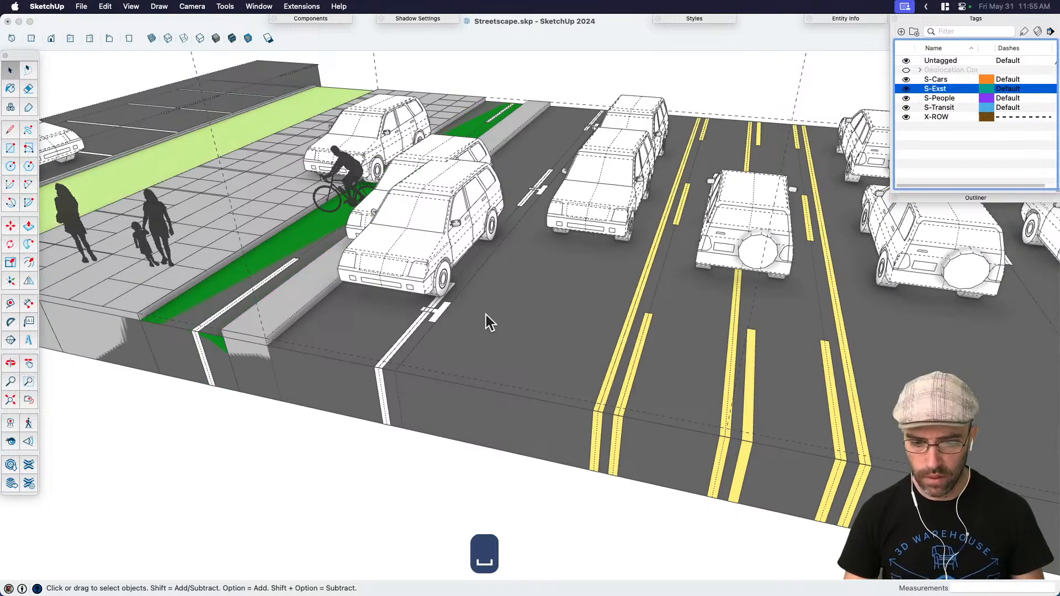
{"action": "double_click", "coordinate": [402, 340]}
{"action": "triple_click", "coordinate": [402, 340]}
{"action": "left_click", "coordinate": [402, 347]}
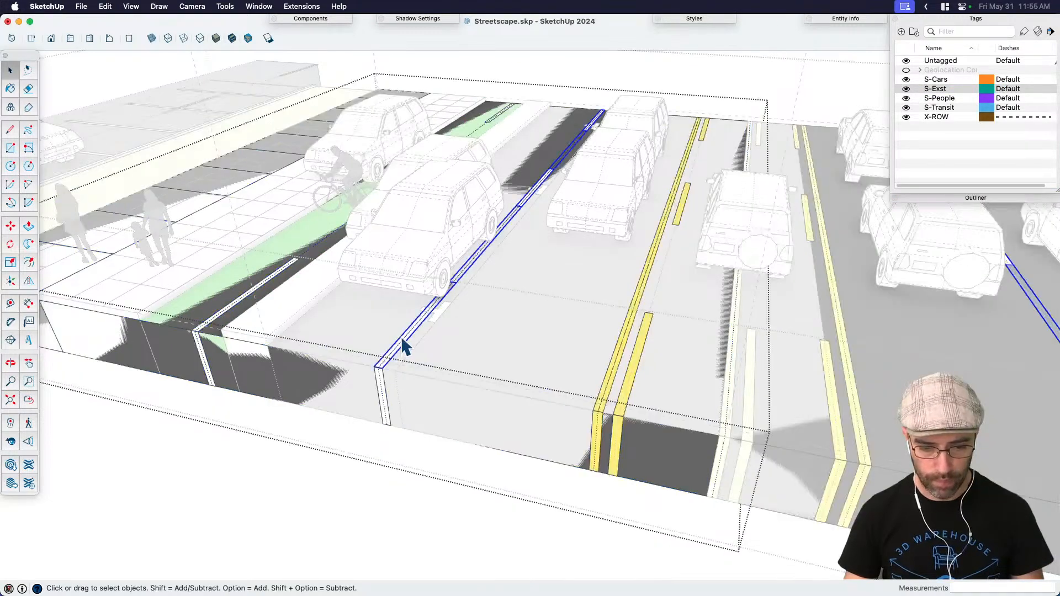
{"action": "key", "text": "super+g"}
{"action": "key", "text": "super+c"}
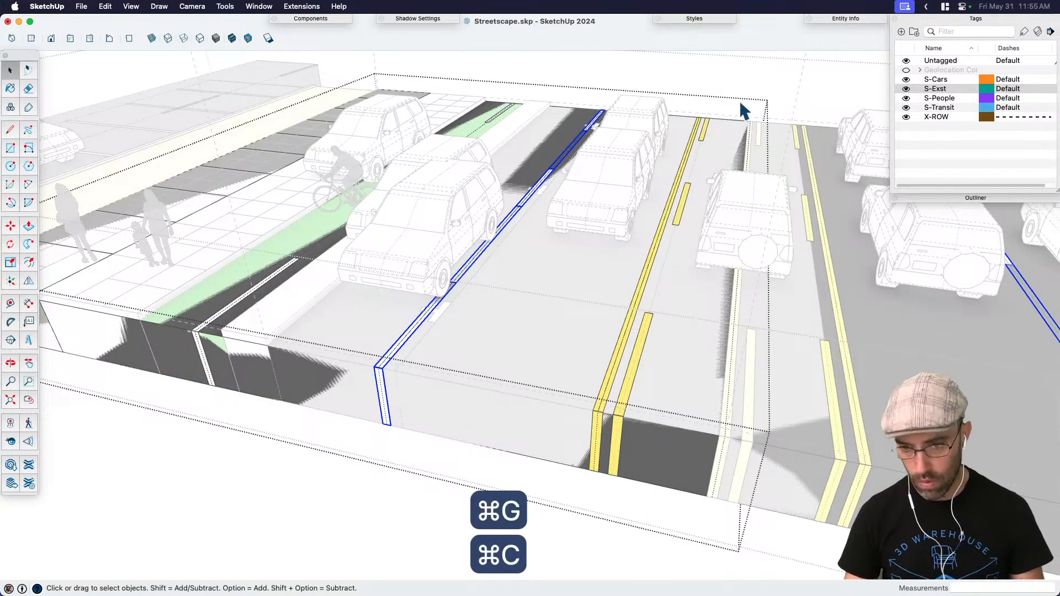
Step: Leave the existing street group and hide the S-Exst tag
{"action": "left_click", "coordinate": [780, 74]}
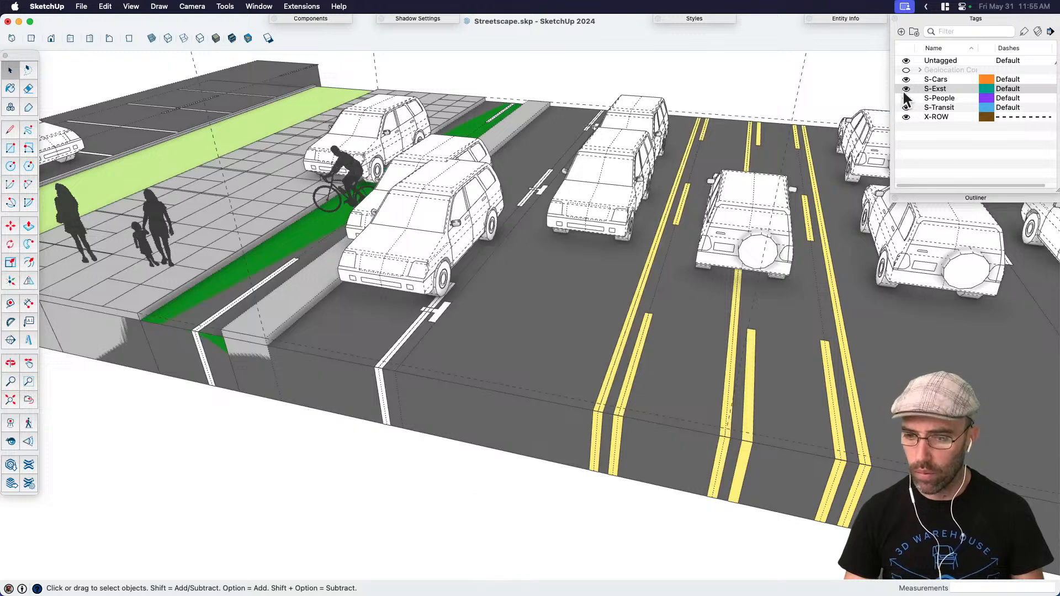
{"action": "left_click", "coordinate": [906, 89]}
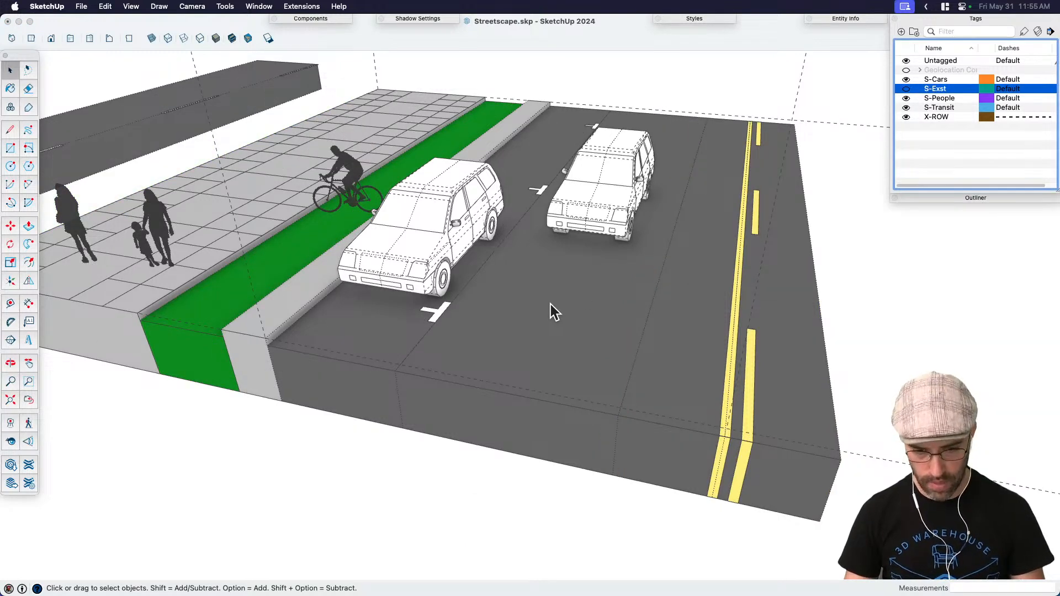
{"action": "left_click", "coordinate": [551, 311]}
Step: Move the double yellow line about 5' back inward to the outer edge of the travel lane beside the cars
{"action": "middle_click_drag", "start_coordinate": [541, 325], "coordinate": [657, 331]}
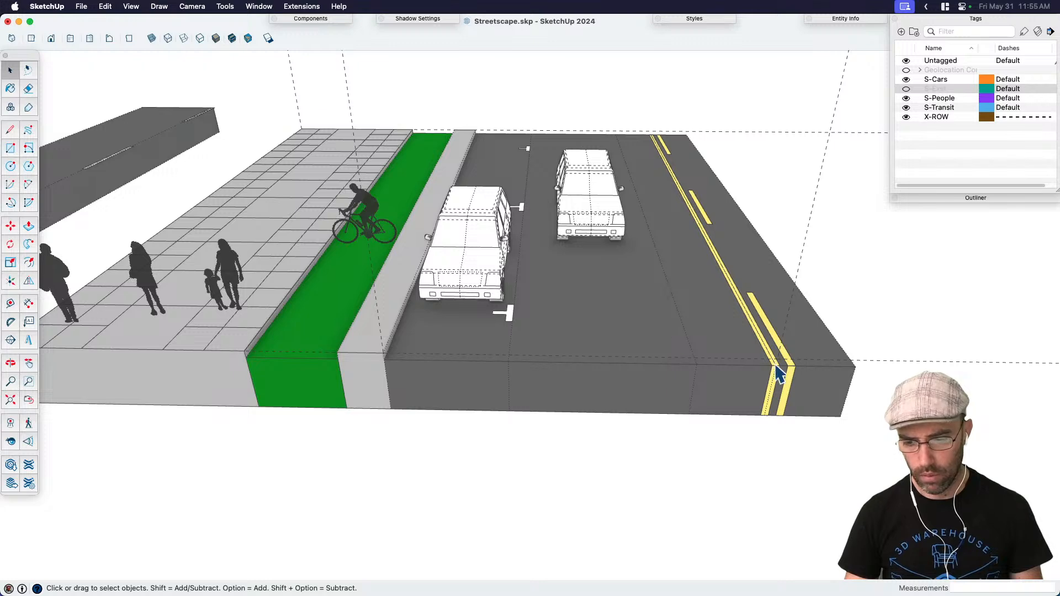
{"action": "scroll", "coordinate": [778, 376], "scroll_direction": "up", "scroll_amount": 3}
{"action": "middle_click_drag", "start_coordinate": [810, 386], "coordinate": [760, 358]}
{"action": "left_click", "coordinate": [760, 348]}
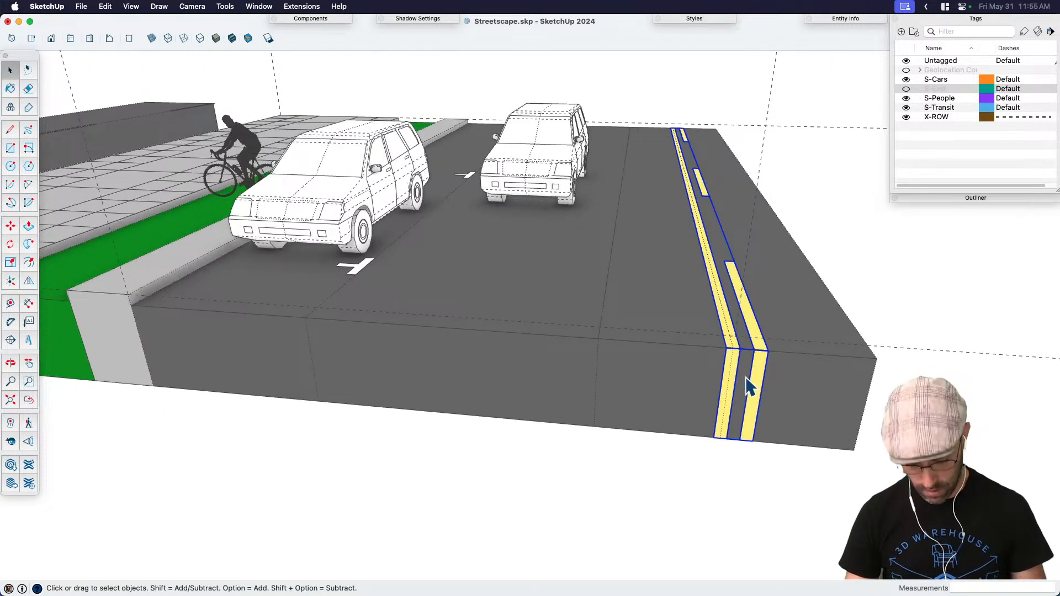
{"action": "scroll", "coordinate": [748, 387], "scroll_direction": "up", "scroll_amount": 2}
{"action": "key", "text": "m"}
{"action": "left_click", "coordinate": [803, 405]}
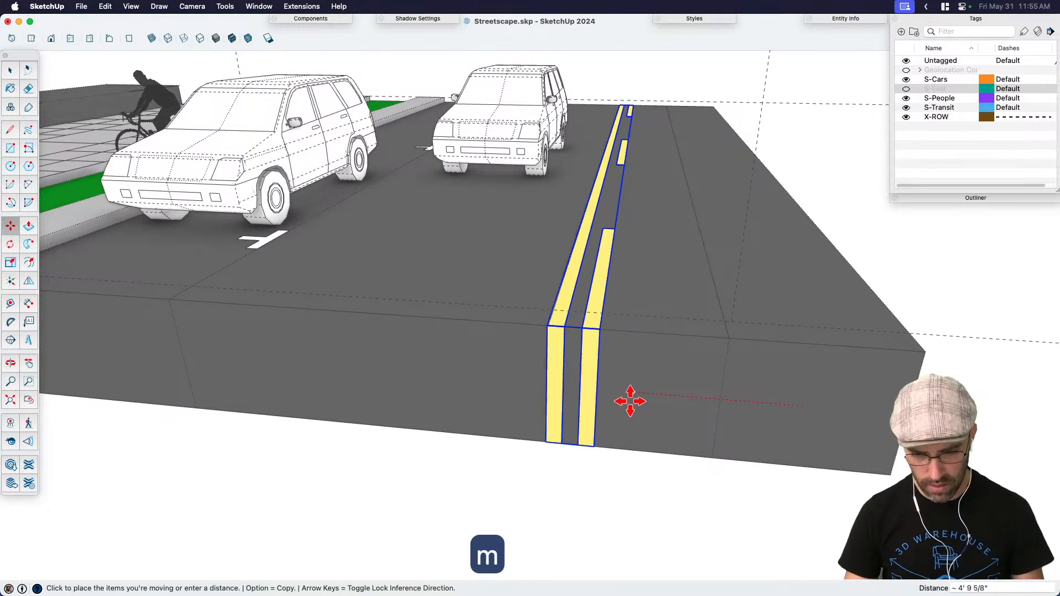
{"action": "left_click", "coordinate": [623, 402]}
{"action": "scroll", "coordinate": [544, 321], "scroll_direction": "up", "scroll_amount": 2}
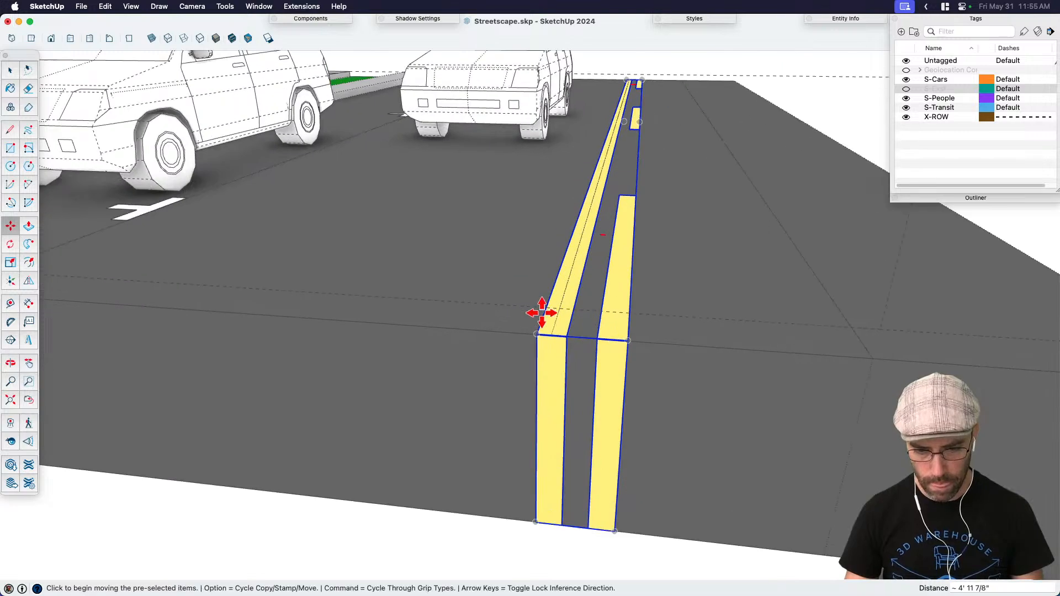
{"action": "key", "text": "space"}
Step: Turn off the display of hidden geometry in the street model
{"action": "scroll", "coordinate": [620, 386], "scroll_direction": "down", "scroll_amount": 8}
{"action": "middle_click_drag", "start_coordinate": [575, 473], "coordinate": [748, 326]}
{"action": "key", "text": "shift+e"}
{"action": "left_click_drag", "start_coordinate": [671, 336], "coordinate": [433, 426]}
{"action": "key", "text": "j"}
{"action": "key", "text": "space"}
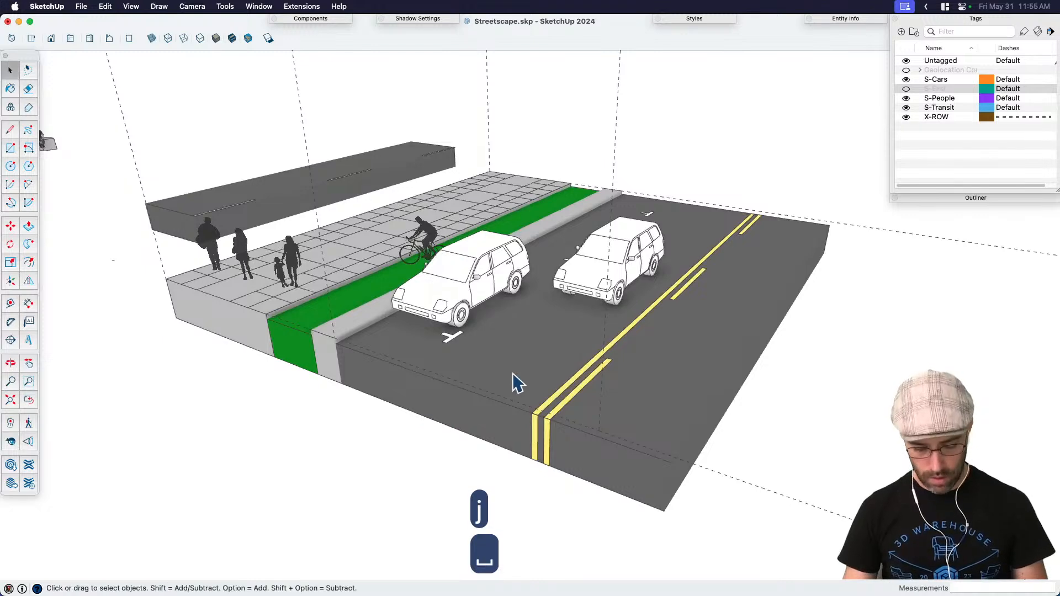
{"action": "key", "text": "h"}
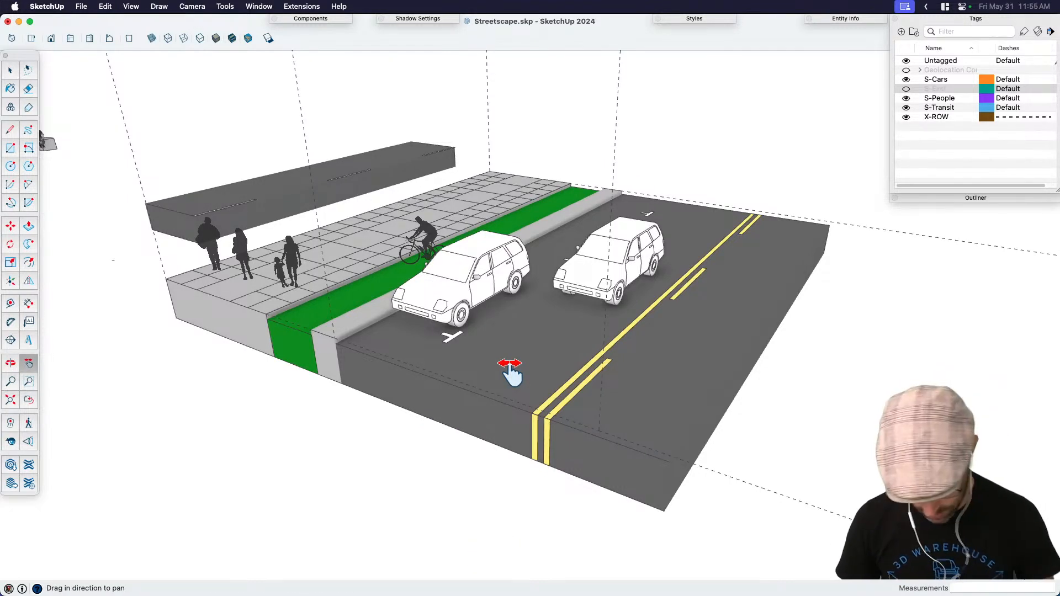
Step: Delete the leftover asphalt slab and the line markings floating above the sidewalk, and save the street model
{"action": "key", "text": "space"}
{"action": "key", "text": "h"}
{"action": "mouse_move", "coordinate": [561, 326]}
{"action": "left_mouse_down"}
{"action": "mouse_move", "coordinate": [561, 348]}
{"action": "mouse_move", "coordinate": [544, 329]}
{"action": "left_mouse_up"}
{"action": "key", "text": "space"}
{"action": "left_click", "coordinate": [292, 184]}
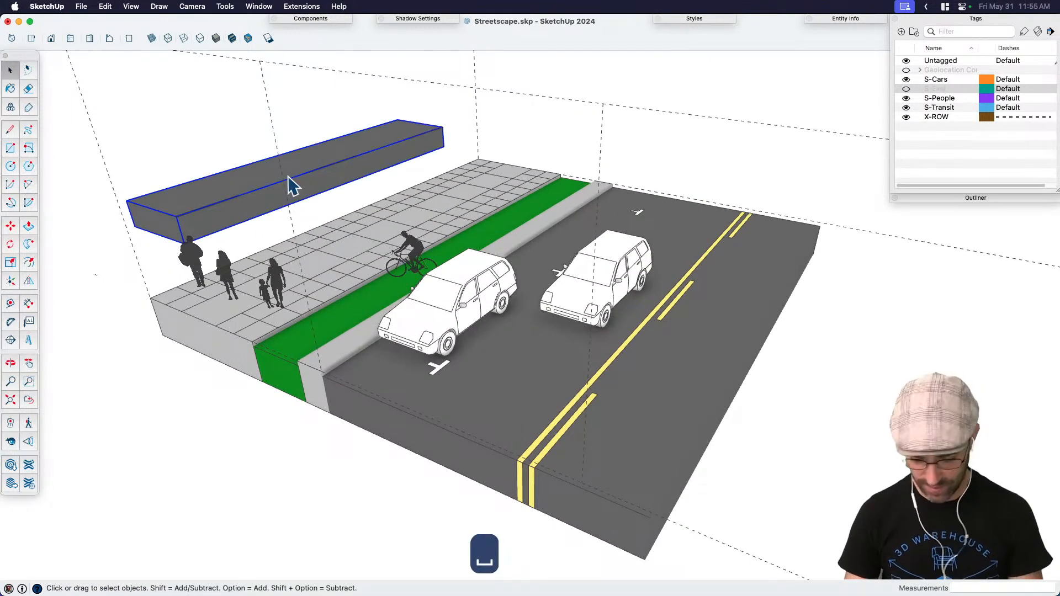
{"action": "key", "text": "BackSpace"}
{"action": "left_click", "coordinate": [288, 132]}
{"action": "key", "text": "BackSpace"}
{"action": "key", "text": "super+z"}
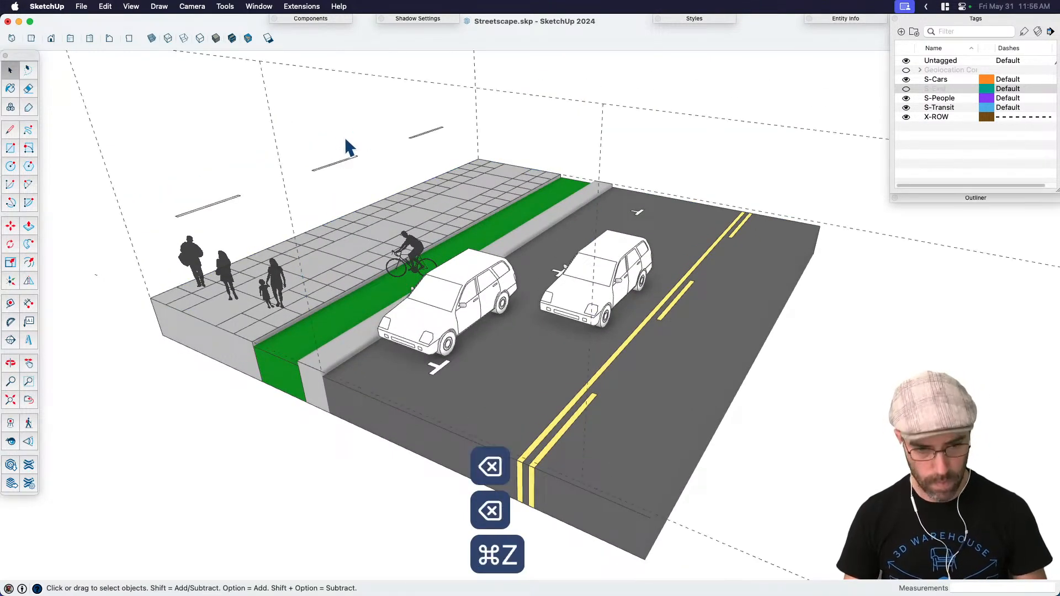
{"action": "left_click", "coordinate": [344, 160]}
{"action": "key", "text": "BackSpace"}
{"action": "key", "text": "super+s"}
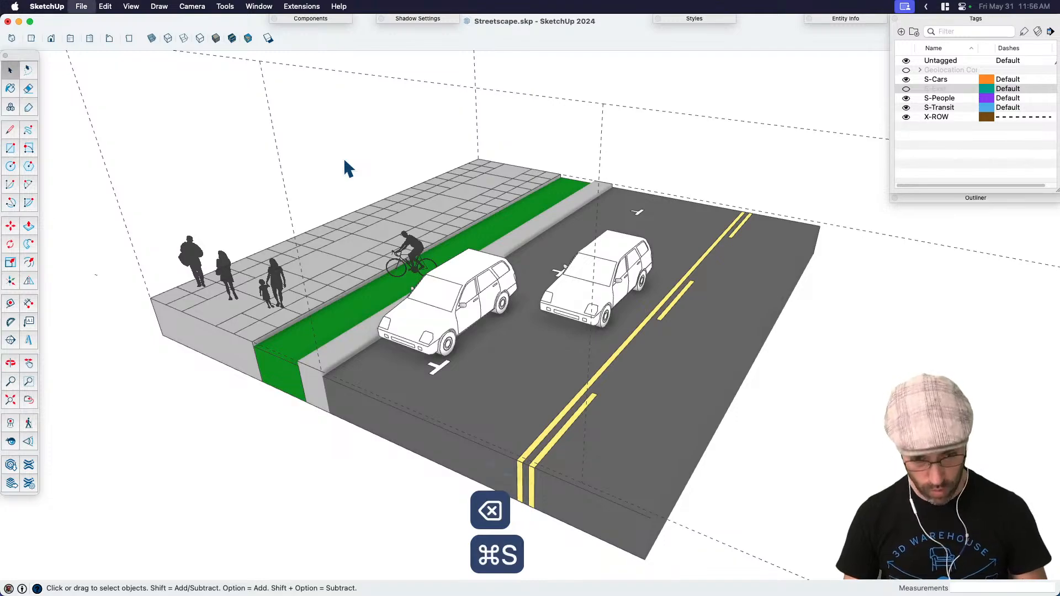
Step: Switch to the Streetscape Elements model and frame its street furniture, bus and tree
{"action": "scroll", "coordinate": [482, 295], "scroll_direction": "down", "scroll_amount": 3}
{"action": "key", "text": "h"}
{"action": "scroll", "coordinate": [487, 296], "scroll_direction": "down", "scroll_amount": 3}
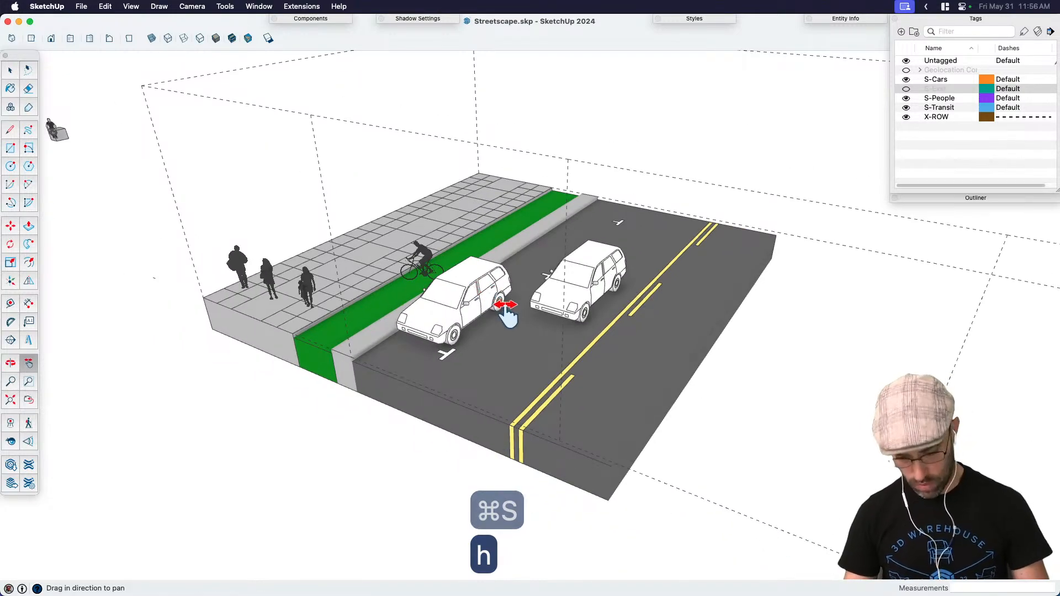
{"action": "key", "text": "F3"}
{"action": "left_click", "coordinate": [423, 439]}
{"action": "key", "text": "space"}
{"action": "key", "text": "h"}
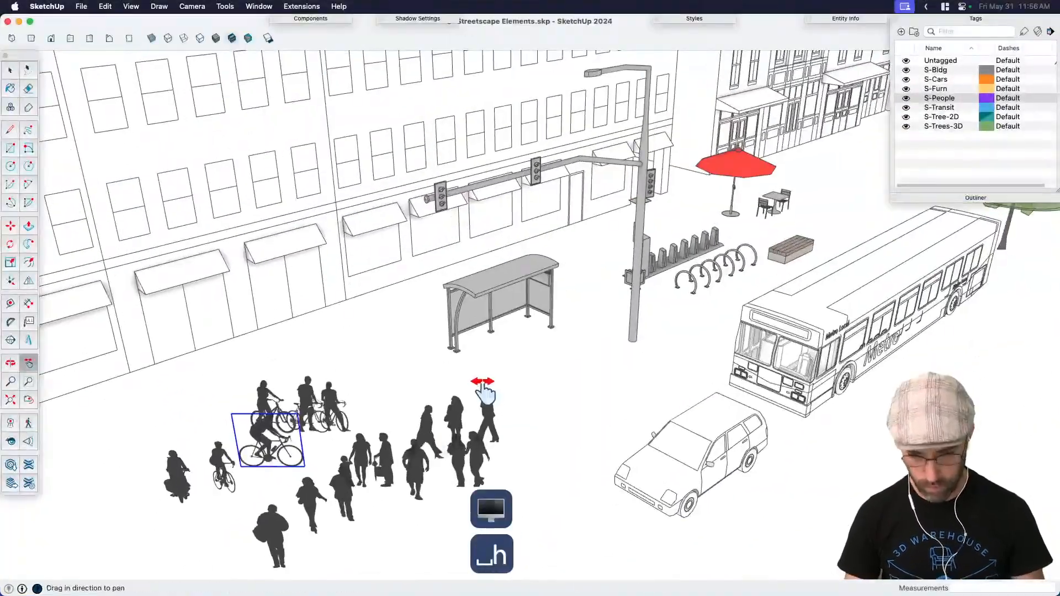
{"action": "scroll", "coordinate": [663, 359], "scroll_direction": "down", "scroll_amount": 10}
{"action": "key", "text": "space"}
Step: Select the bike racks, umbrella, table set, bench, bus shelter, bike-share station, tree and Metro bus, and copy them
{"action": "left_click", "coordinate": [606, 343]}
{"action": "scroll", "coordinate": [685, 318], "scroll_direction": "up", "scroll_amount": 3}
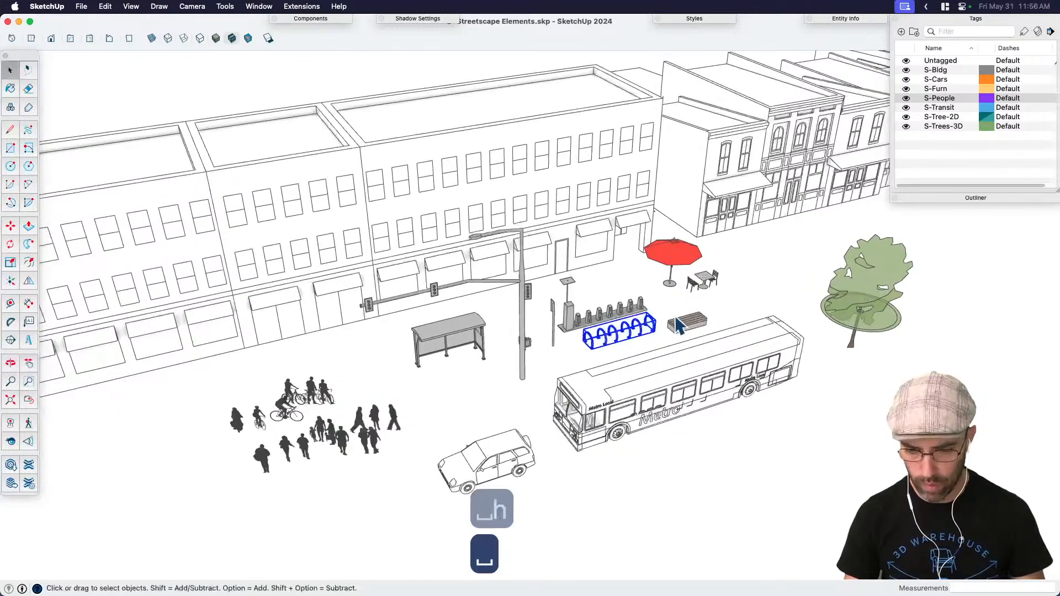
{"action": "left_click", "coordinate": [685, 246], "text": "shift"}
{"action": "left_click", "coordinate": [709, 269], "text": "shift"}
{"action": "left_click", "coordinate": [685, 322], "text": "shift"}
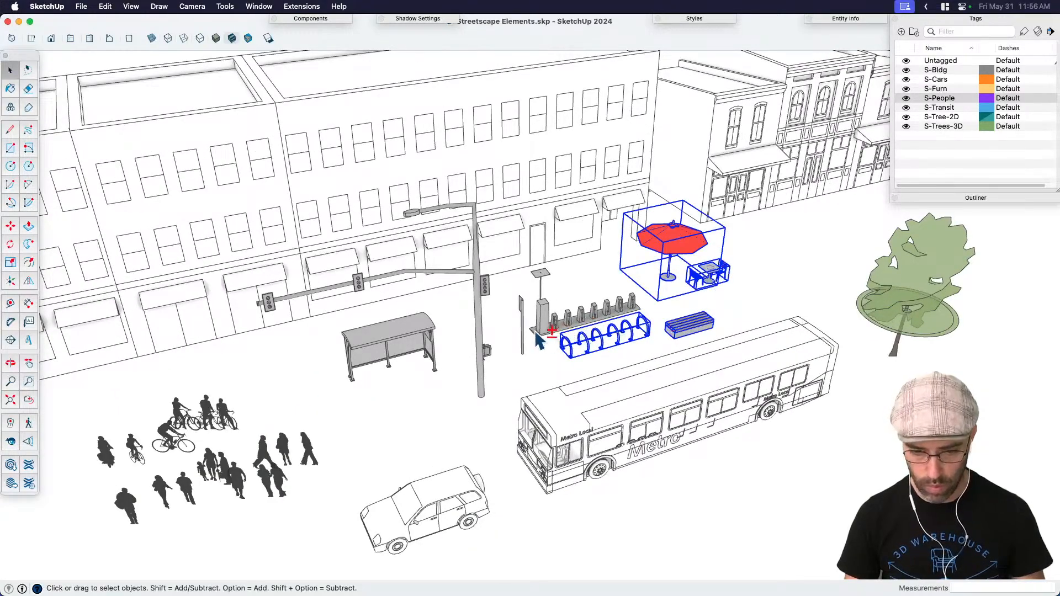
{"action": "left_click", "coordinate": [405, 326], "text": "shift"}
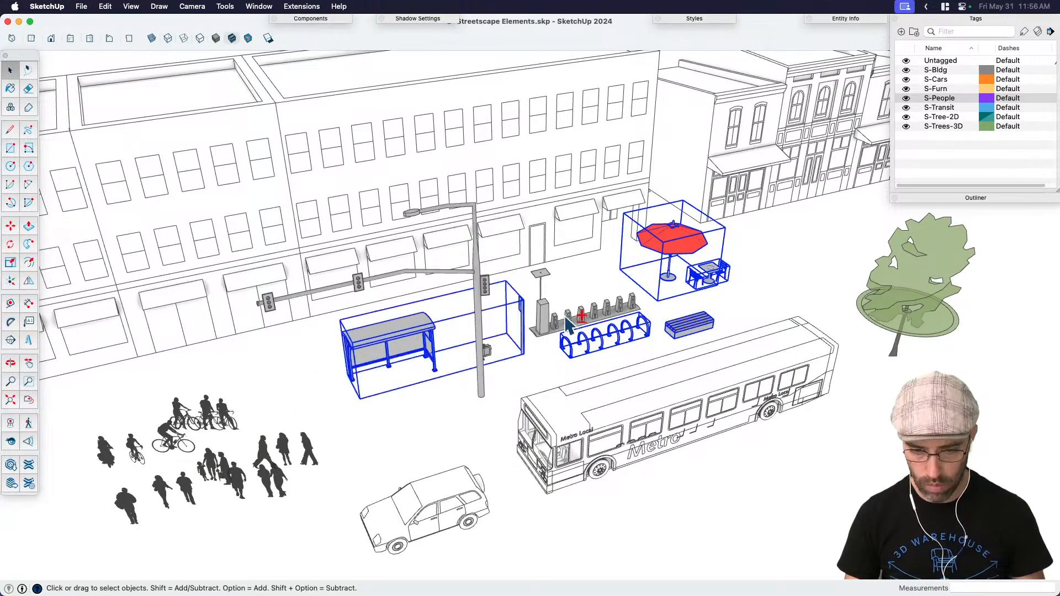
{"action": "left_click", "coordinate": [554, 319], "text": "shift"}
{"action": "left_click", "coordinate": [935, 282], "text": "shift"}
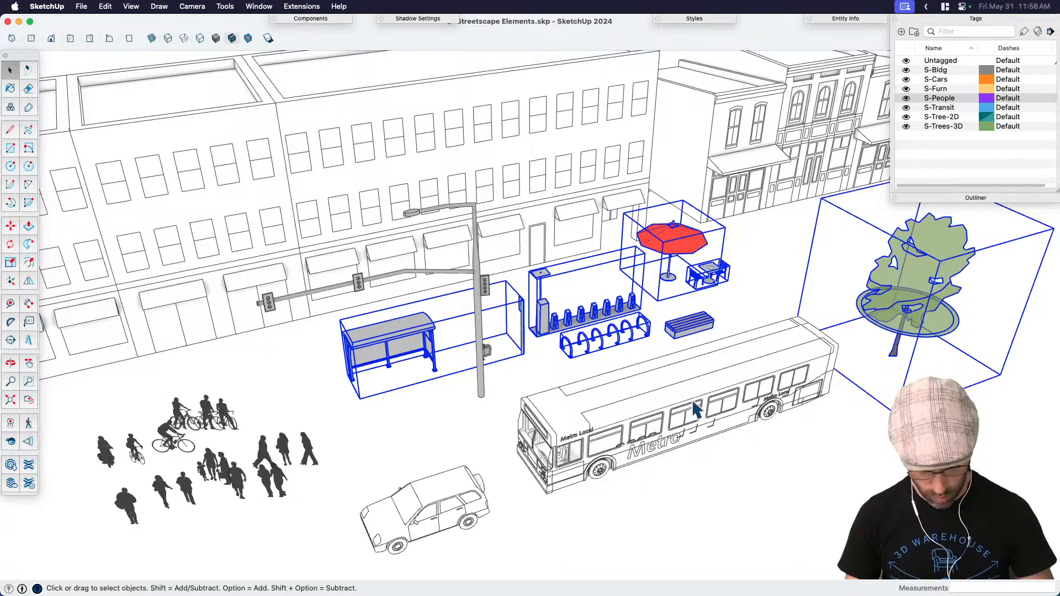
{"action": "left_click", "coordinate": [655, 420], "text": "shift"}
{"action": "key", "text": "super+c"}
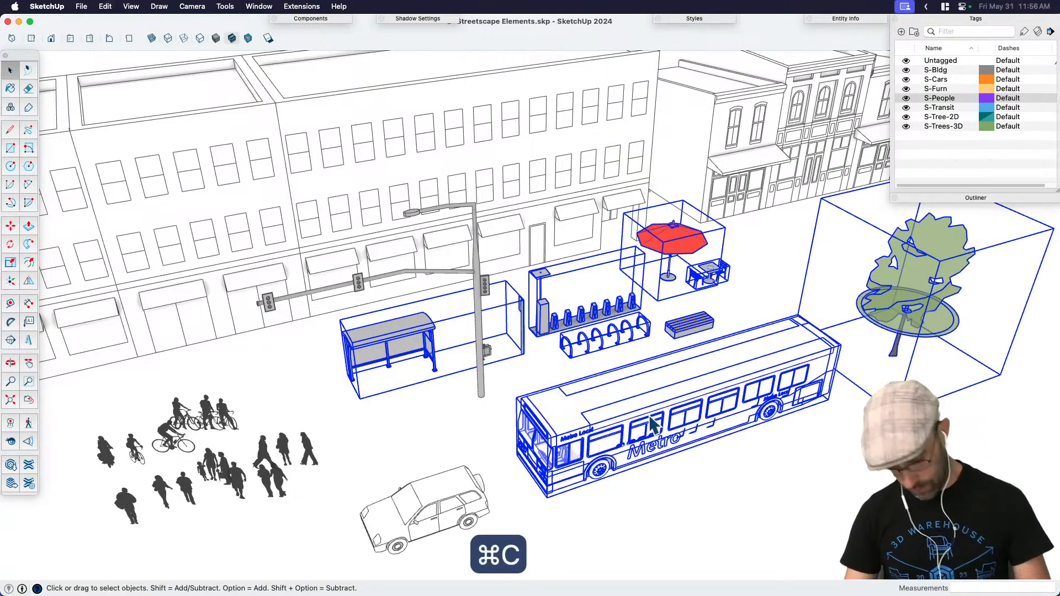
Step: Return to the Streetscape model and paste the copied elements in the open area beyond the sidewalk
{"action": "key", "text": "F3"}
{"action": "left_click", "coordinate": [524, 429]}
{"action": "key", "text": "space"}
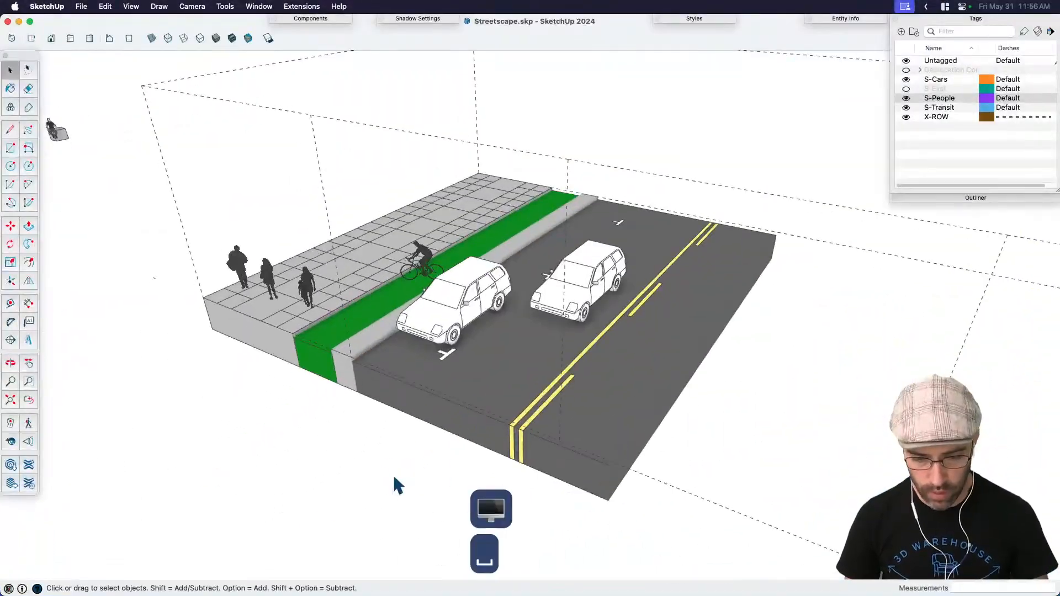
{"action": "scroll", "coordinate": [471, 390], "scroll_direction": "down", "scroll_amount": 3}
{"action": "middle_click_drag", "start_coordinate": [471, 389], "coordinate": [544, 374]}
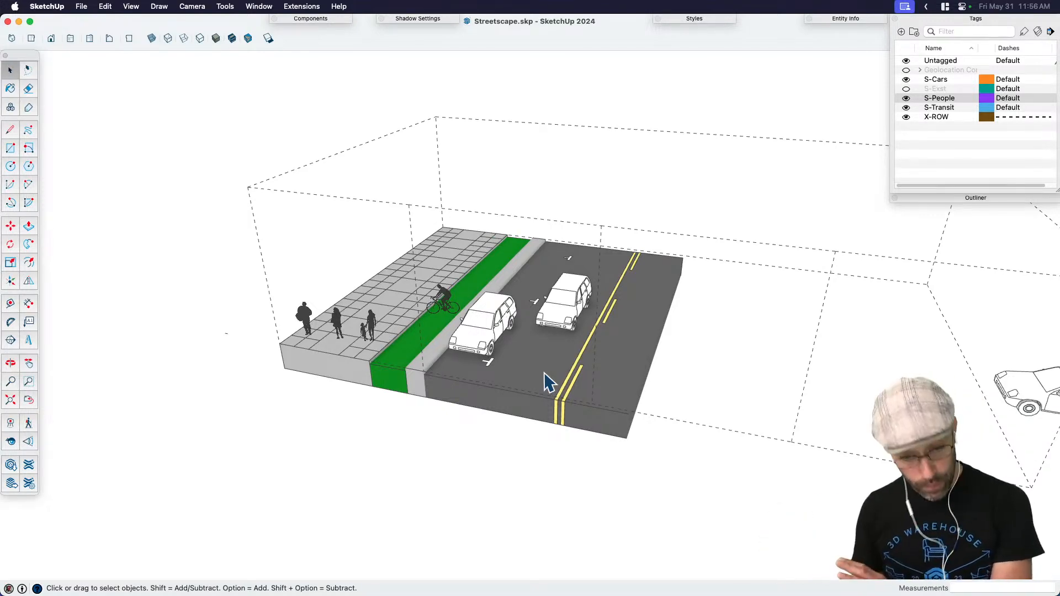
{"action": "middle_click_drag", "start_coordinate": [353, 365], "coordinate": [481, 359]}
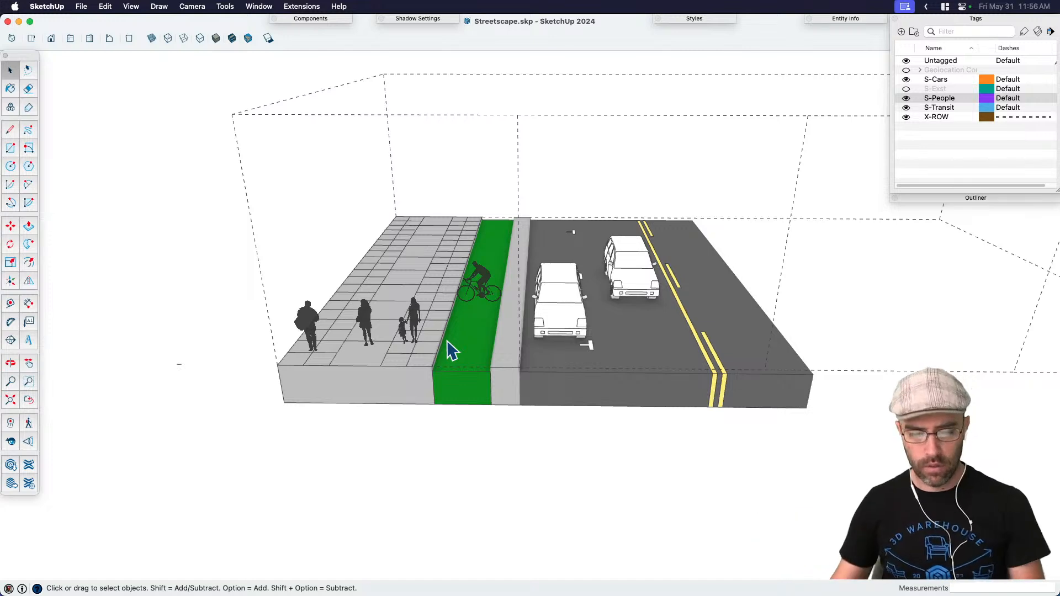
{"action": "key", "text": "h"}
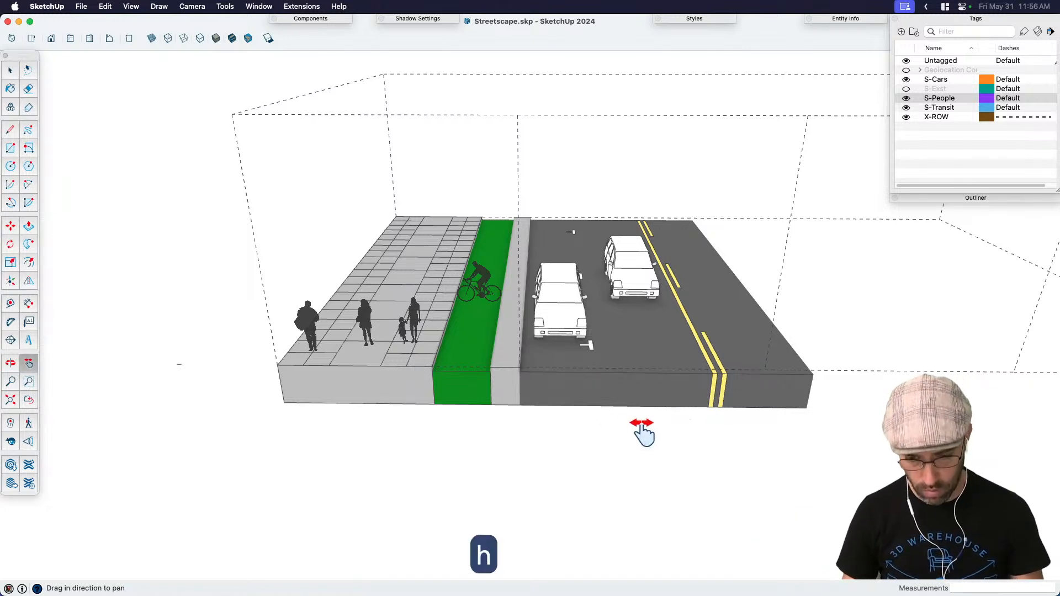
{"action": "middle_click_drag", "start_coordinate": [639, 433], "coordinate": [571, 436]}
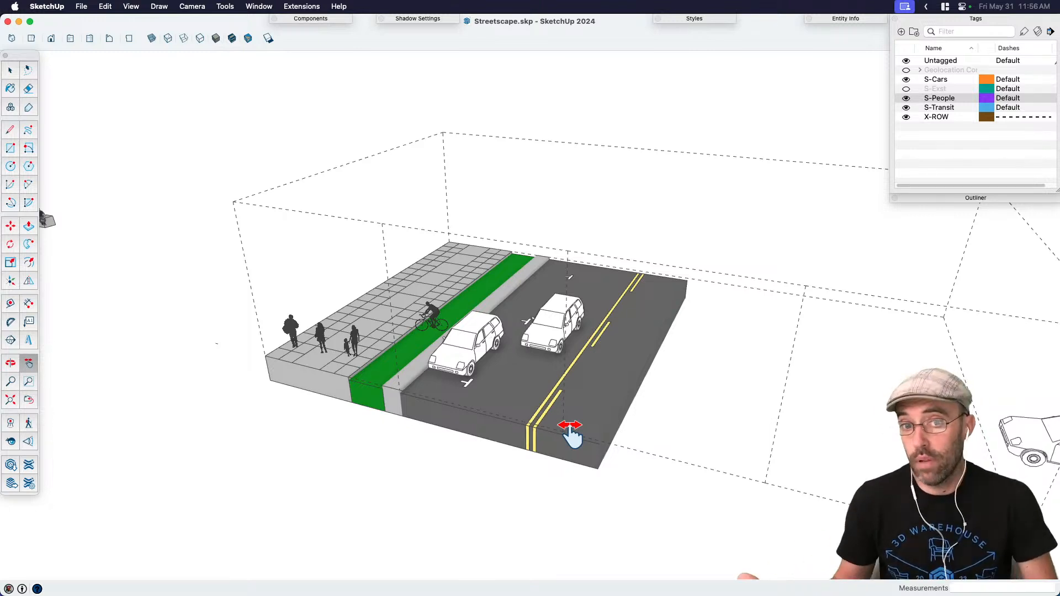
{"action": "key", "text": "space"}
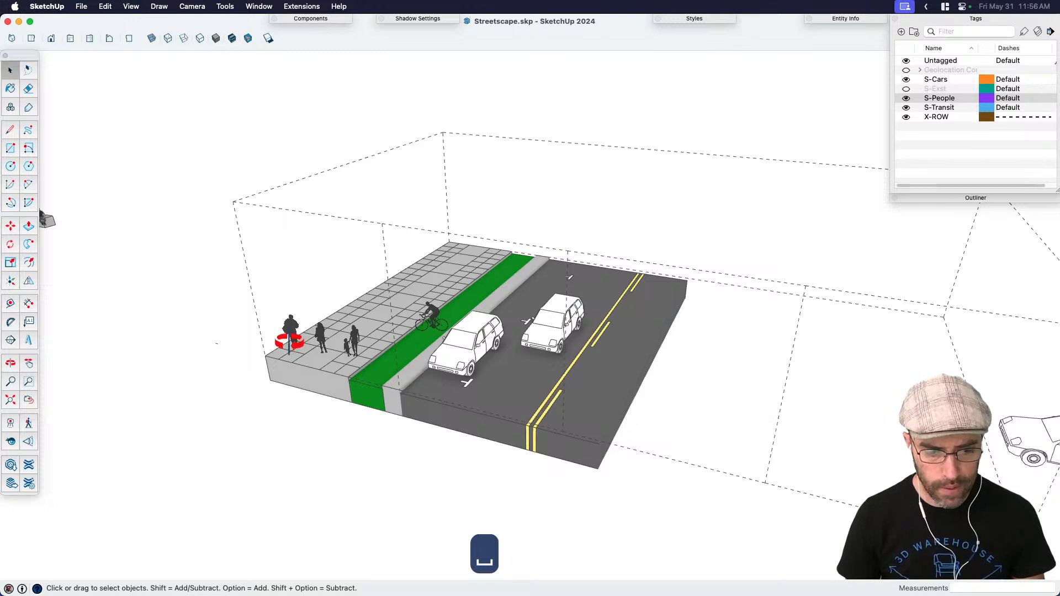
{"action": "middle_click_drag", "start_coordinate": [289, 342], "coordinate": [334, 360]}
{"action": "scroll", "coordinate": [450, 345], "scroll_direction": "down", "scroll_amount": 5}
{"action": "key", "text": "super+v"}
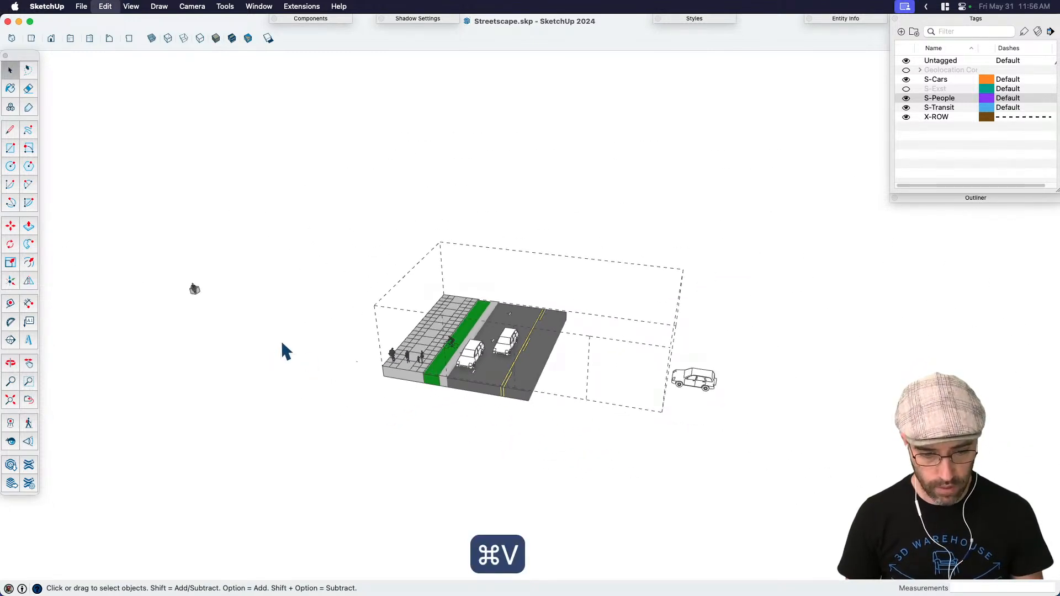
{"action": "left_click", "coordinate": [106, 366]}
Step: Move the pasted Metro bus onto the redesigned street's asphalt
{"action": "key", "text": "space"}
{"action": "scroll", "coordinate": [133, 380], "scroll_direction": "up", "scroll_amount": 3}
{"action": "left_click", "coordinate": [198, 351]}
{"action": "key", "text": "m"}
{"action": "left_click", "coordinate": [206, 400]}
{"action": "scroll", "coordinate": [651, 378], "scroll_direction": "up", "scroll_amount": 3}
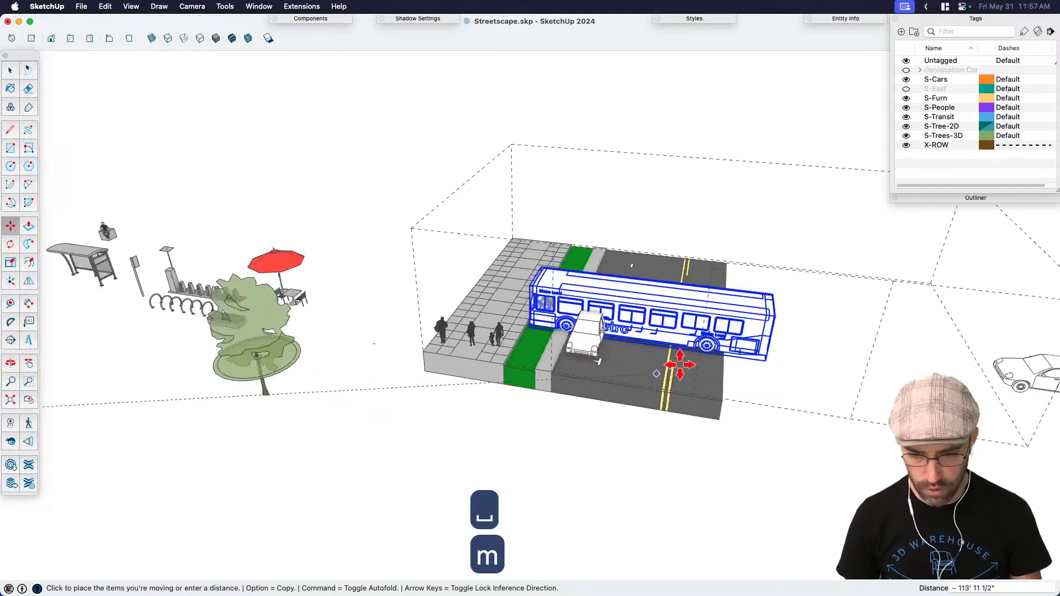
{"action": "left_click", "coordinate": [710, 374]}
{"action": "scroll", "coordinate": [569, 329], "scroll_direction": "up", "scroll_amount": 3}
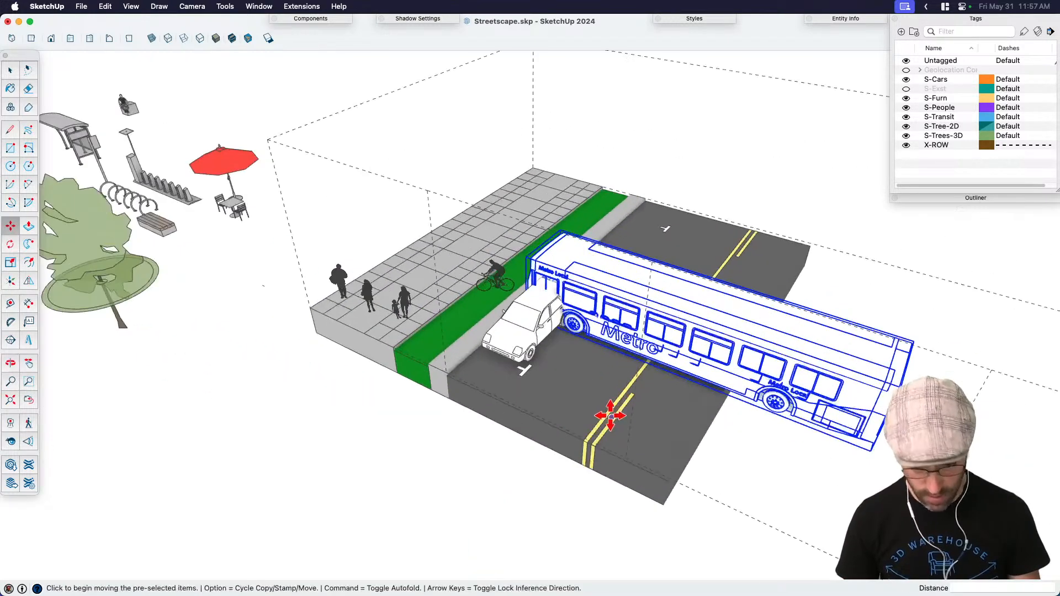
Step: Rotate the bus 90 degrees so it runs parallel to the street
{"action": "key", "text": "q"}
{"action": "left_click", "coordinate": [583, 382]}
{"action": "left_click", "coordinate": [663, 416]}
{"action": "type", "text": "90"}
{"action": "key", "text": "Return"}
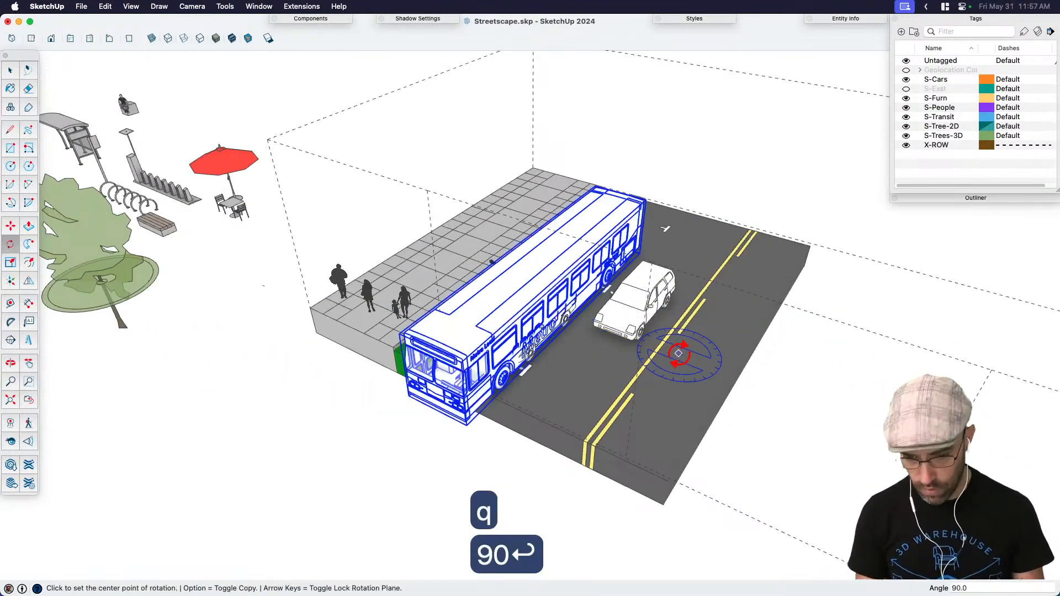
{"action": "key", "text": "space"}
Step: Move the bus about 15' 6" sideways from the bike lane into the travel lane beside the double yellow line
{"action": "scroll", "coordinate": [466, 417], "scroll_direction": "up", "scroll_amount": 3}
{"action": "key", "text": "m"}
{"action": "left_click", "coordinate": [467, 416]}
{"action": "scroll", "coordinate": [702, 365], "scroll_direction": "up", "scroll_amount": 2}
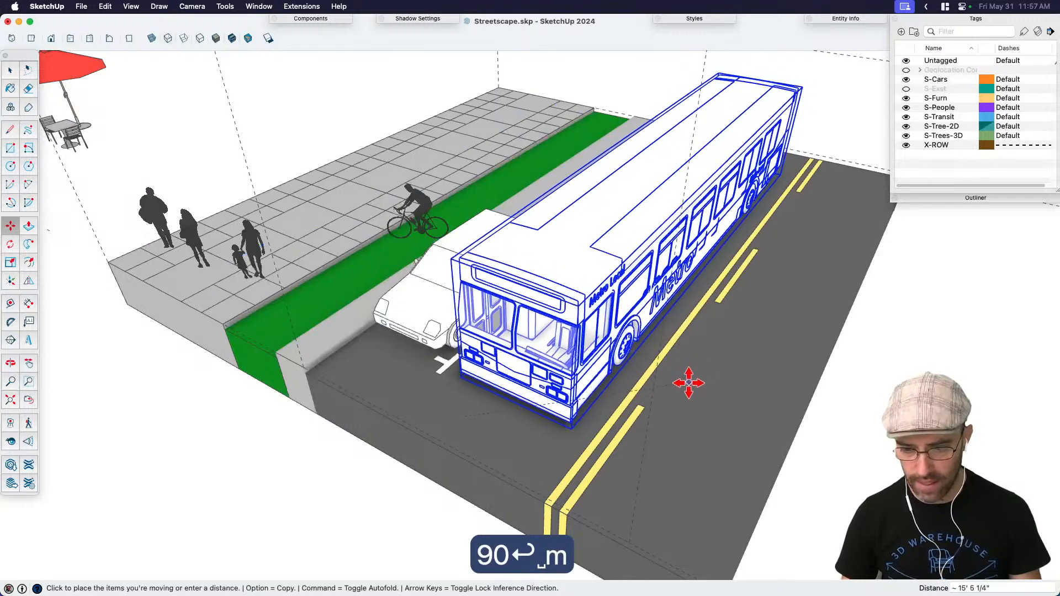
{"action": "left_click", "coordinate": [689, 393]}
{"action": "key", "text": "space"}
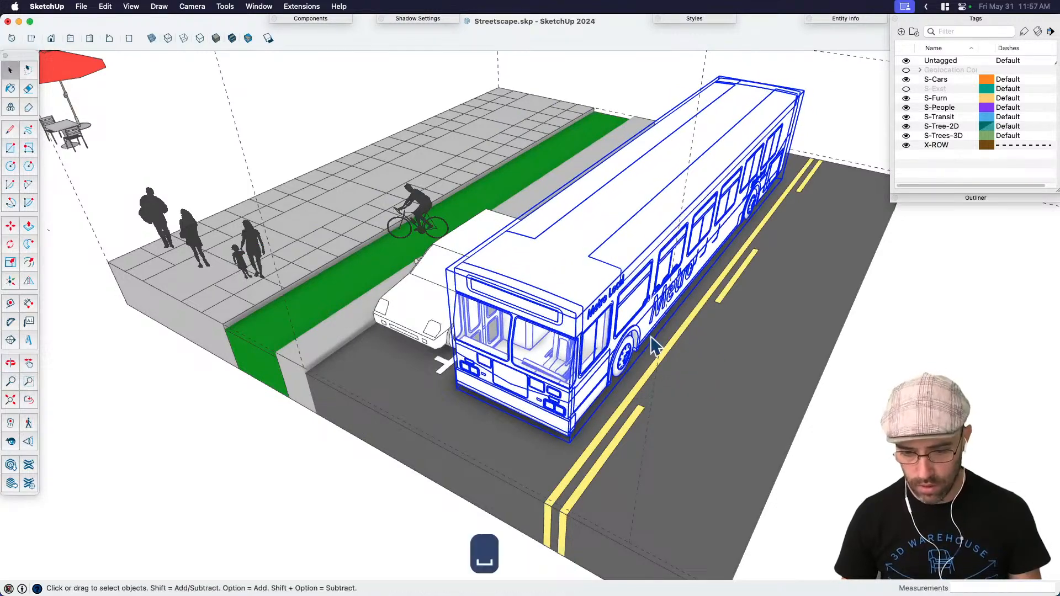
Step: Shift the bus about 16' 6" across the double yellow line and delete the car in the travel lane
{"action": "key", "text": "m"}
{"action": "left_click", "coordinate": [582, 428]}
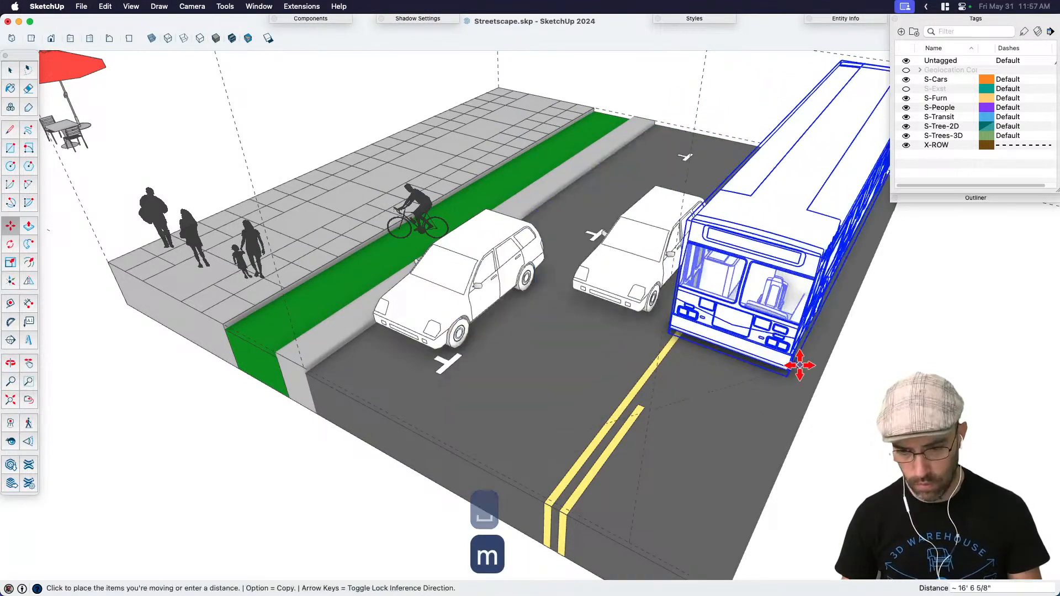
{"action": "left_click", "coordinate": [677, 331]}
{"action": "key", "text": "space"}
{"action": "left_click", "coordinate": [671, 259]}
{"action": "key", "text": "BackSpace"}
Step: Move the bus back into the travel lane between the parked car and the double yellow line
{"action": "left_click", "coordinate": [700, 311]}
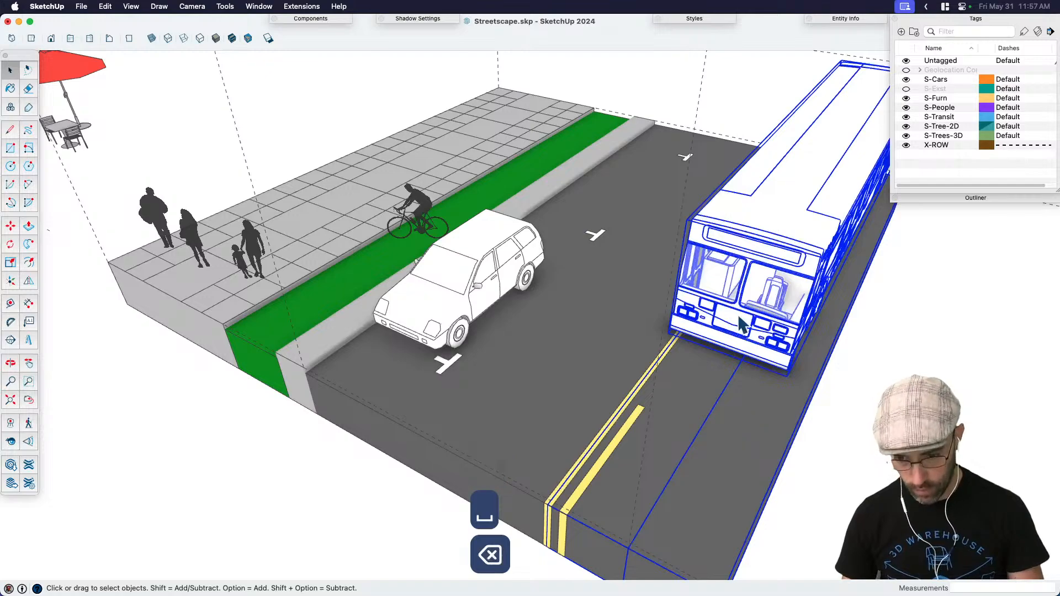
{"action": "key", "text": "m"}
{"action": "left_click", "coordinate": [746, 402]}
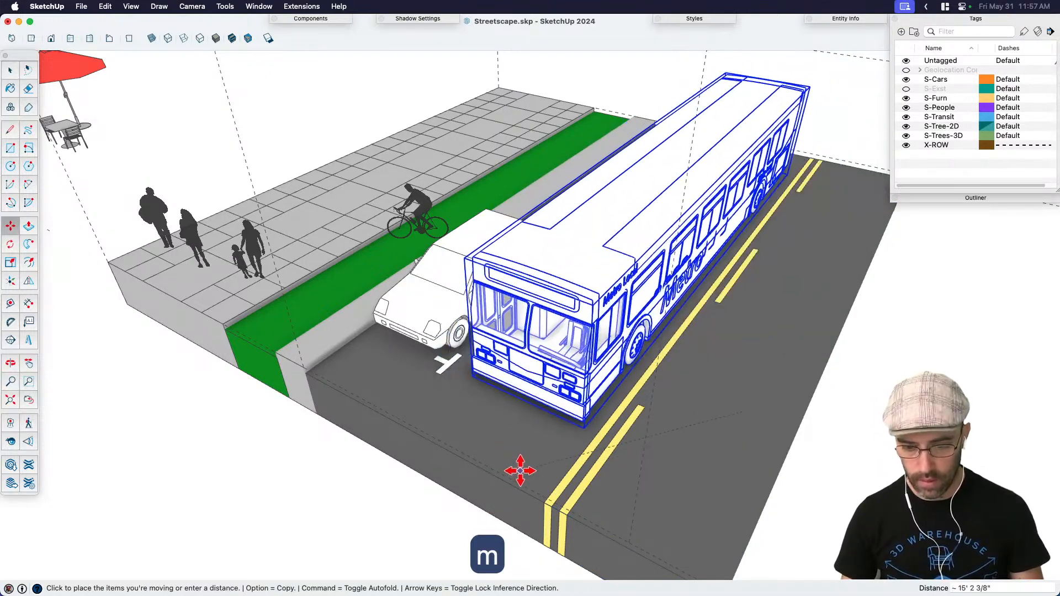
{"action": "left_click", "coordinate": [551, 426]}
{"action": "middle_click_drag", "start_coordinate": [551, 425], "coordinate": [635, 307]}
{"action": "left_click", "coordinate": [677, 335]}
{"action": "key", "text": "space"}
{"action": "middle_click_drag", "start_coordinate": [560, 290], "coordinate": [580, 301]}
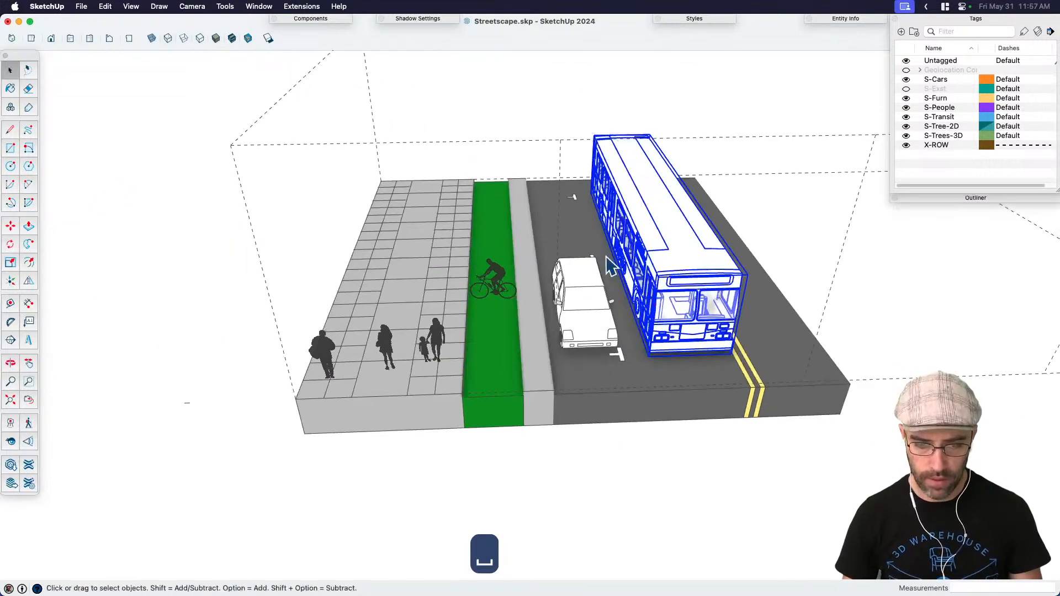
Step: Move the parked car about 23' back along the parking lane to the space behind the next white marking
{"action": "left_click", "coordinate": [579, 309]}
{"action": "scroll", "coordinate": [601, 392], "scroll_direction": "up", "scroll_amount": 3}
{"action": "key", "text": "m"}
{"action": "left_click", "coordinate": [601, 393]}
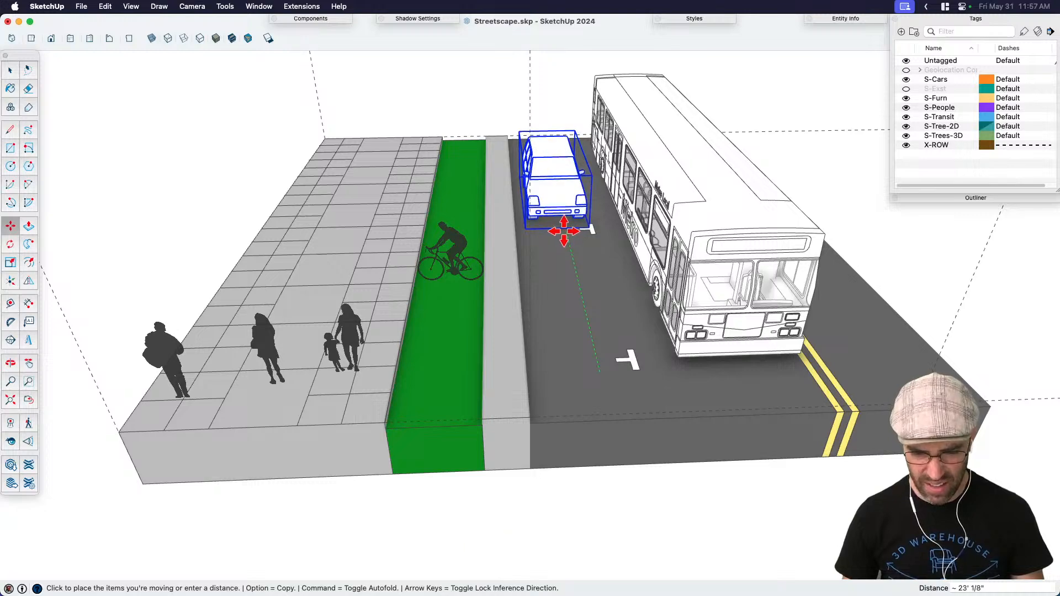
{"action": "left_click", "coordinate": [562, 231]}
{"action": "scroll", "coordinate": [567, 232], "scroll_direction": "up", "scroll_amount": 5}
{"action": "left_click", "coordinate": [570, 239]}
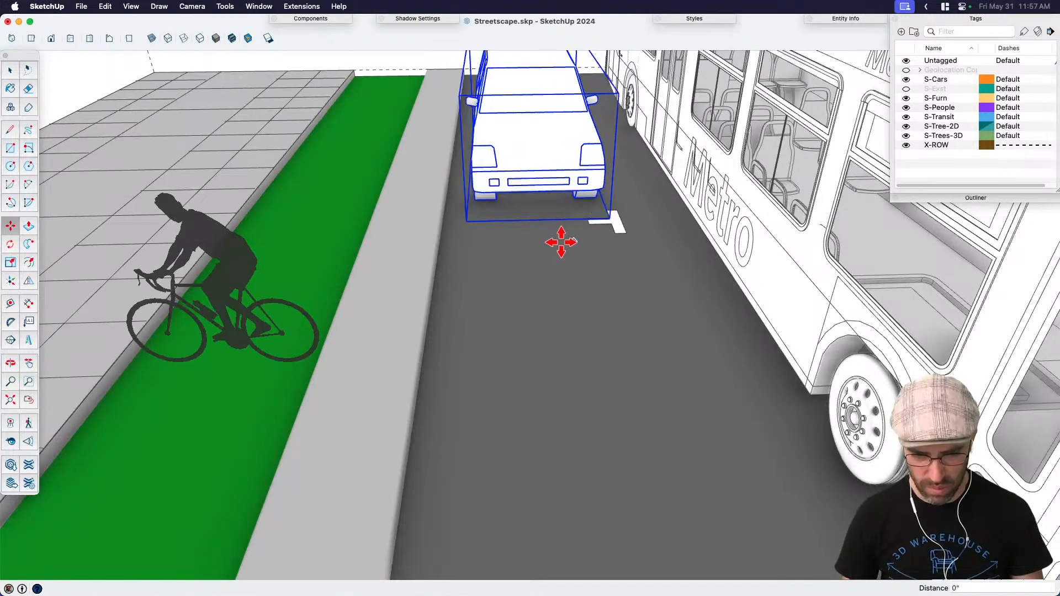
{"action": "key", "text": "space"}
{"action": "scroll", "coordinate": [561, 239], "scroll_direction": "down", "scroll_amount": 5}
{"action": "middle_click_drag", "start_coordinate": [561, 239], "coordinate": [580, 314]}
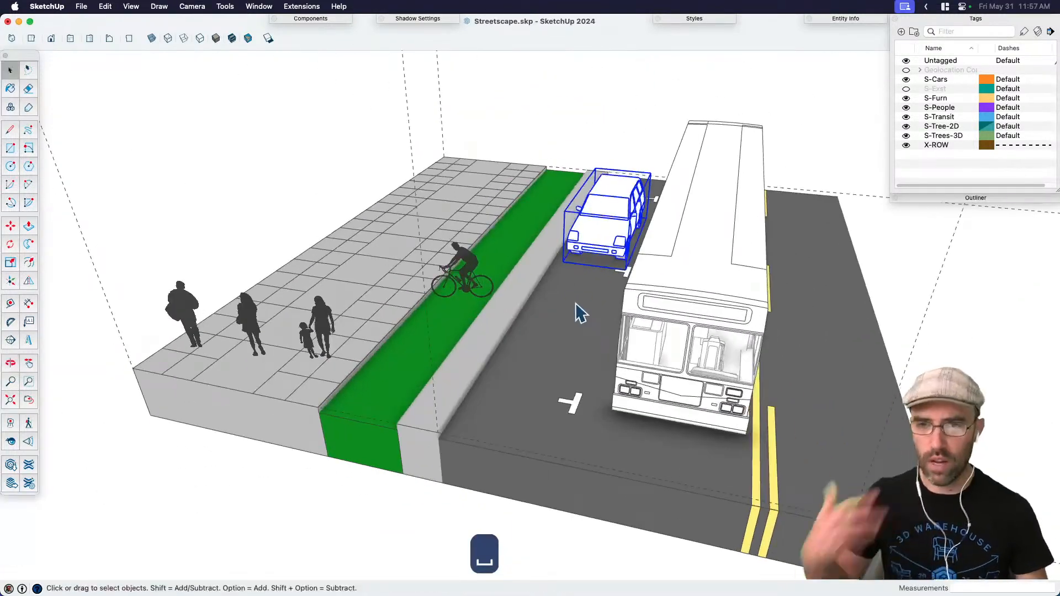
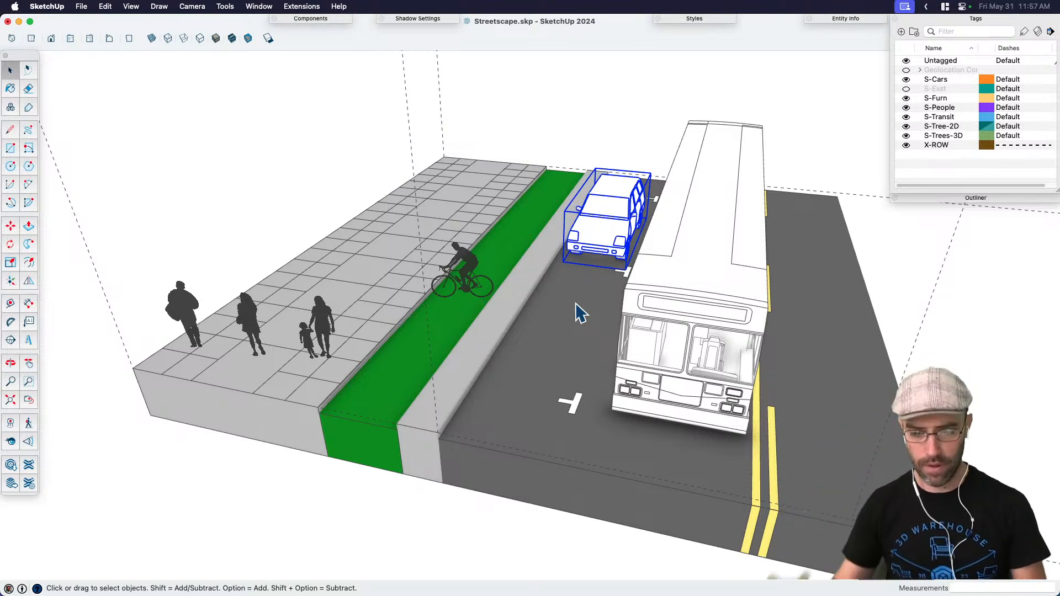
{"action": "key", "text": "space"}
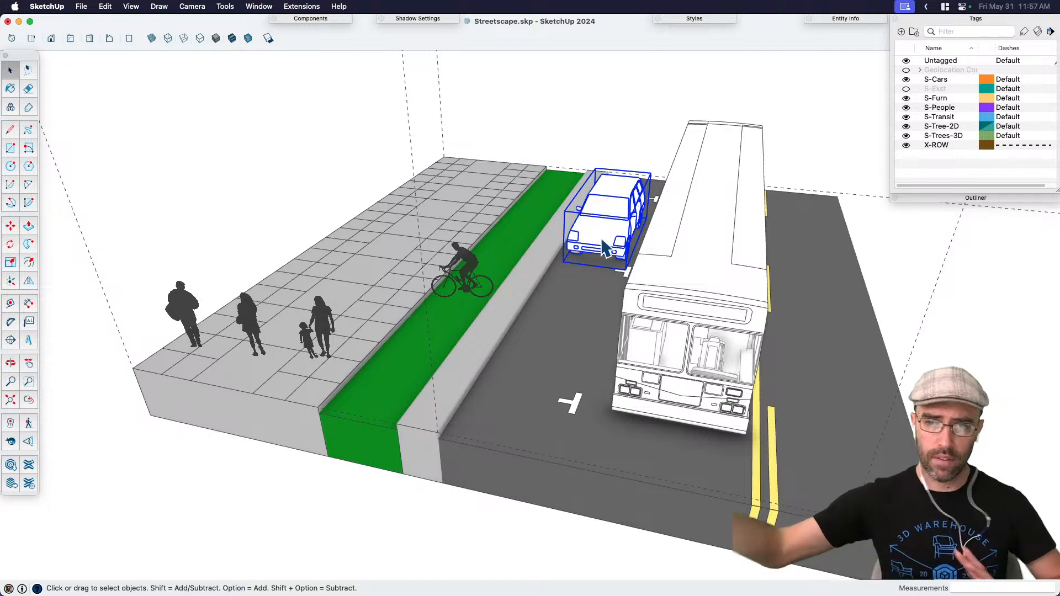
{"action": "scroll", "coordinate": [508, 353], "scroll_direction": "up", "scroll_amount": 10}
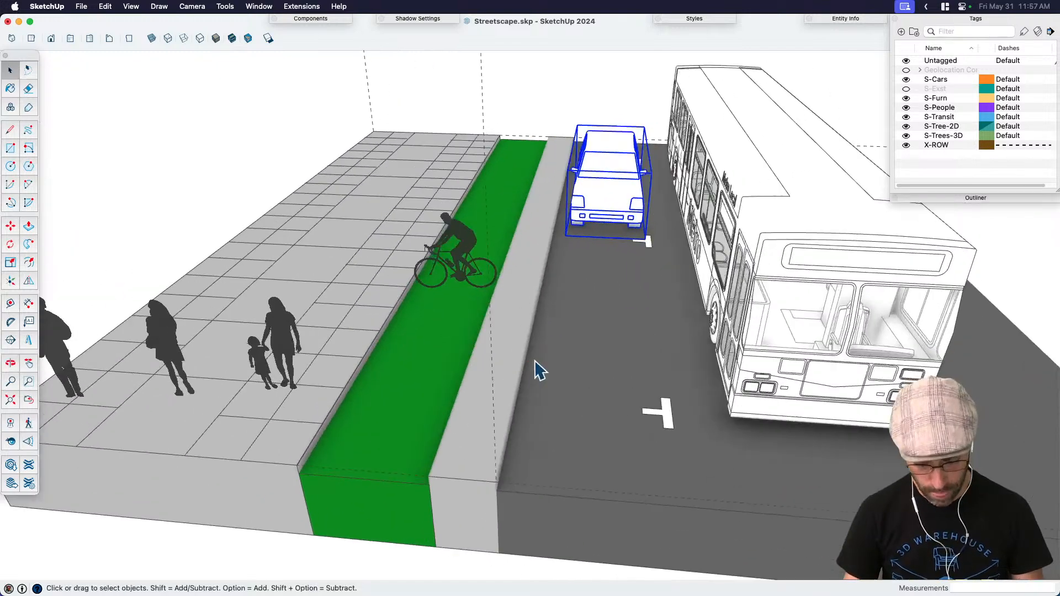
{"action": "key", "text": "r"}
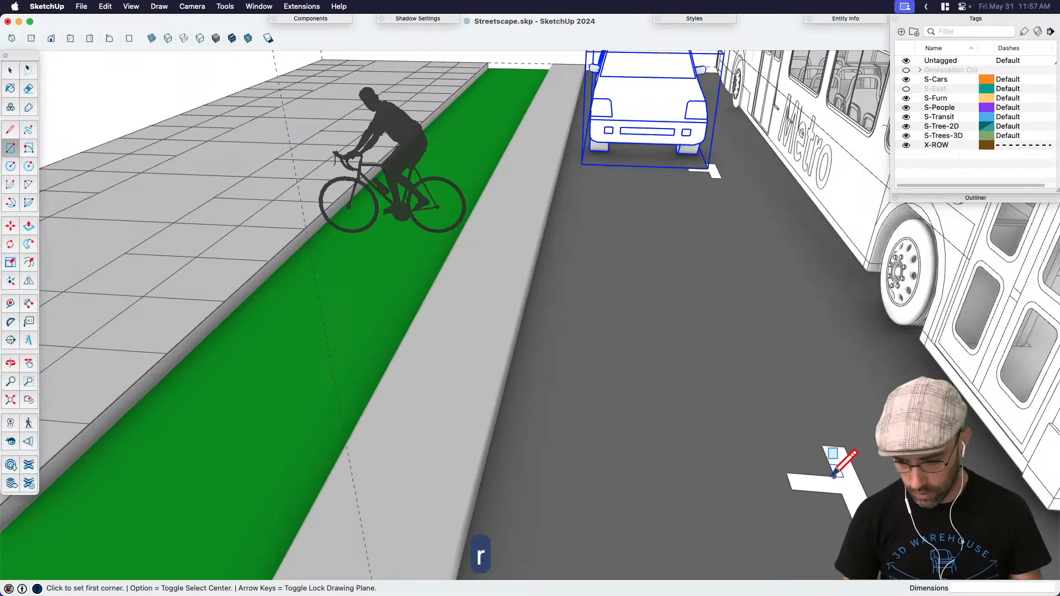
{"action": "left_click", "coordinate": [835, 474]}
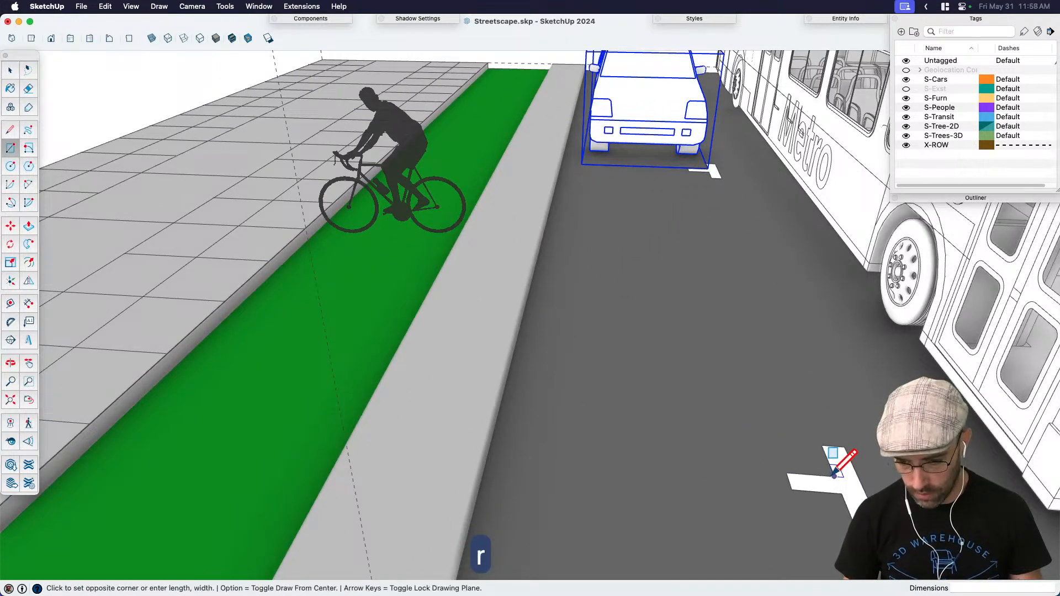
{"action": "scroll", "coordinate": [723, 319], "scroll_direction": "up", "scroll_amount": 5}
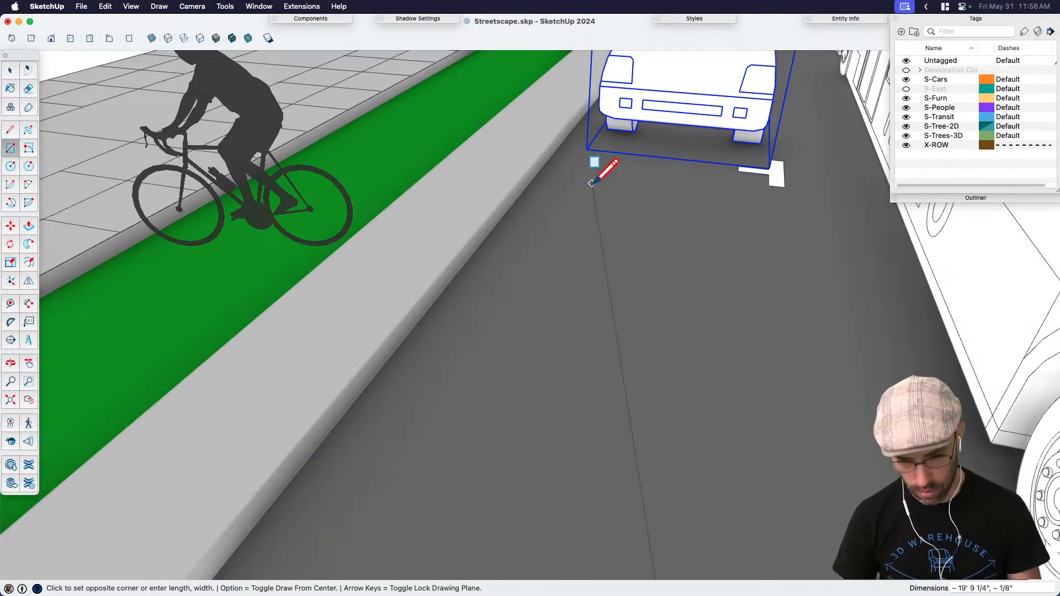
{"action": "key", "text": "j"}
{"action": "scroll", "coordinate": [555, 186], "scroll_direction": "up", "scroll_amount": 2}
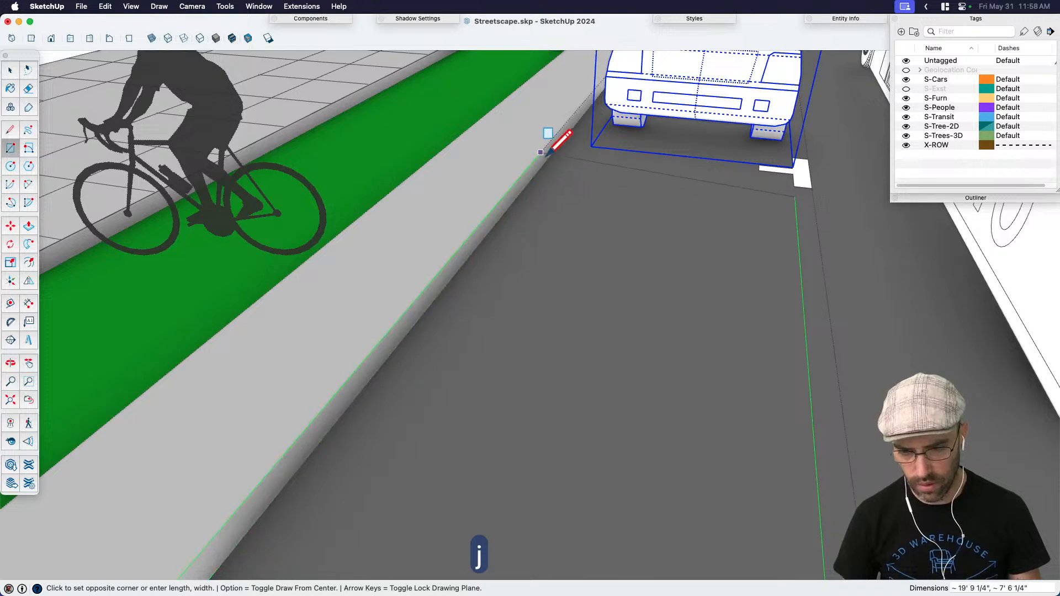
{"action": "key", "text": "space"}
{"action": "scroll", "coordinate": [663, 257], "scroll_direction": "down", "scroll_amount": 10}
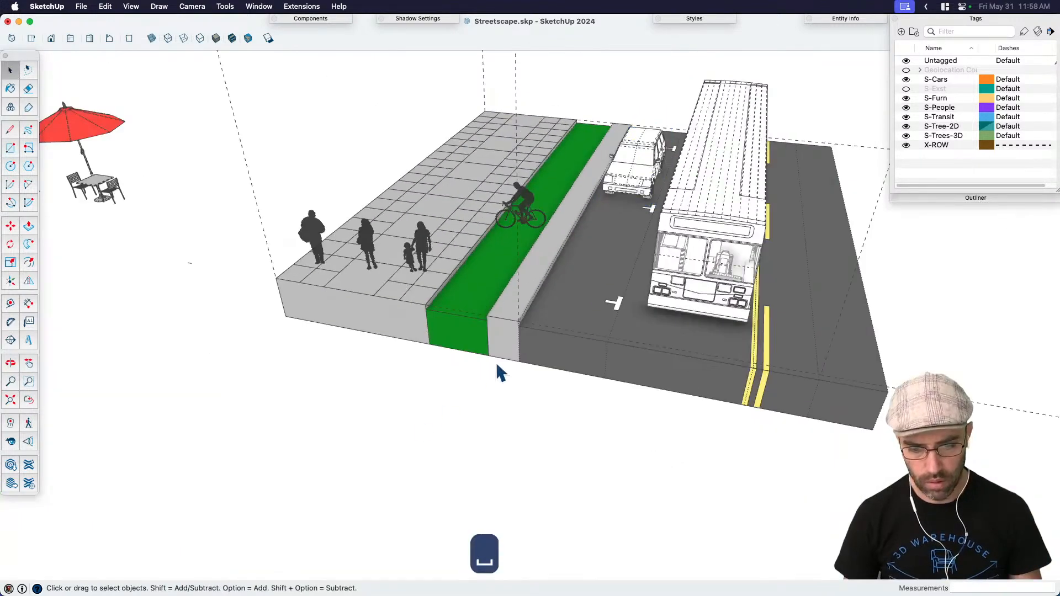
{"action": "scroll", "coordinate": [516, 329], "scroll_direction": "up", "scroll_amount": 5}
{"action": "right_click", "coordinate": [515, 319]}
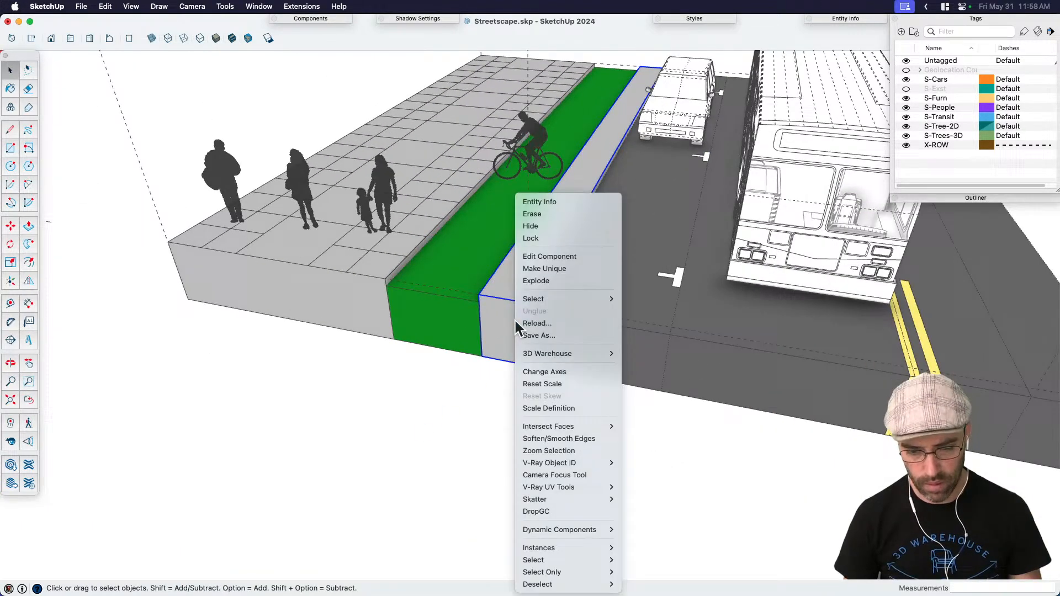
{"action": "left_click", "coordinate": [545, 270]}
{"action": "right_click", "coordinate": [551, 268]}
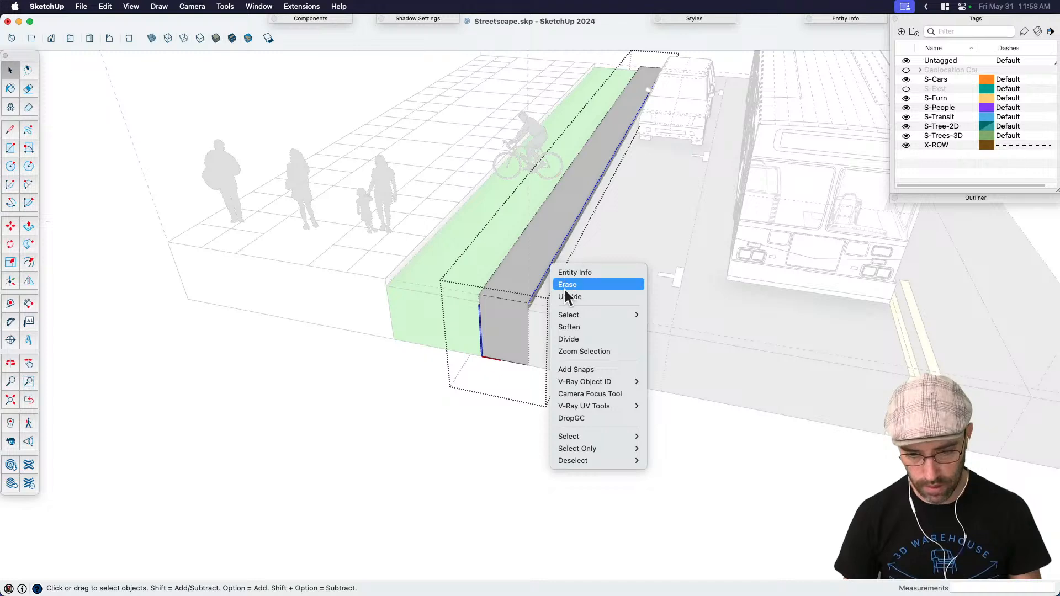
{"action": "left_click", "coordinate": [478, 462]}
{"action": "left_click", "coordinate": [477, 462]}
{"action": "key", "text": "j"}
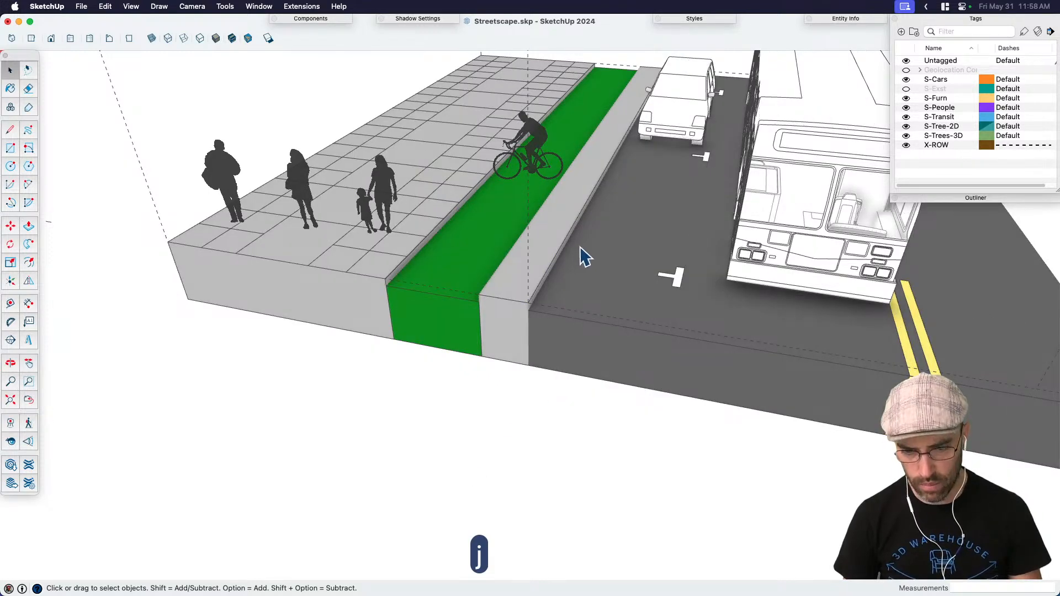
{"action": "scroll", "coordinate": [616, 325], "scroll_direction": "down", "scroll_amount": 3}
{"action": "scroll", "coordinate": [659, 304], "scroll_direction": "up", "scroll_amount": 3}
{"action": "key", "text": "r"}
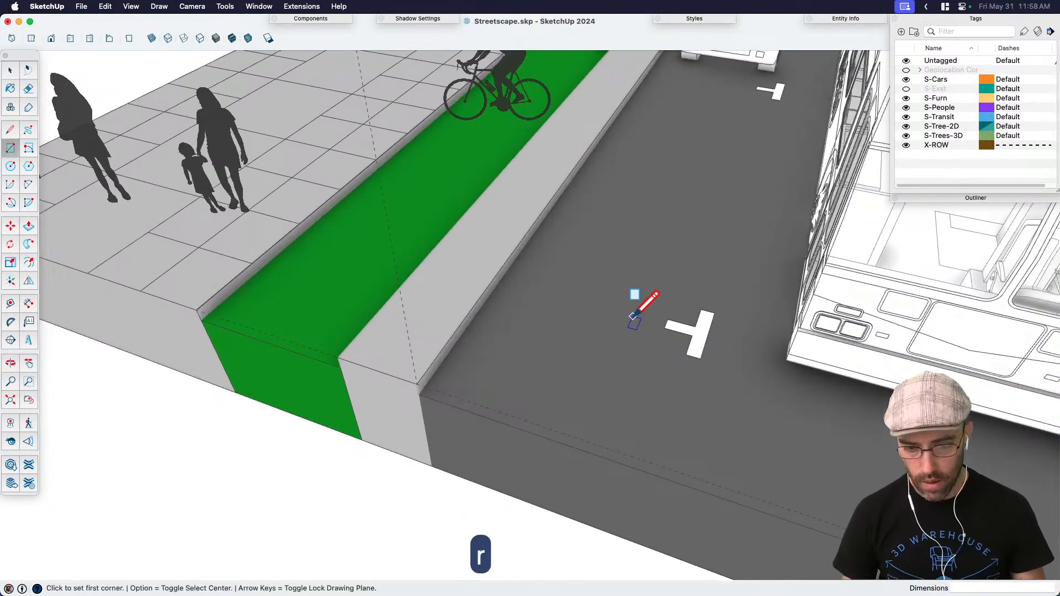
{"action": "key", "text": "space"}
{"action": "scroll", "coordinate": [590, 345], "scroll_direction": "down", "scroll_amount": 2}
{"action": "double_click", "coordinate": [463, 348]}
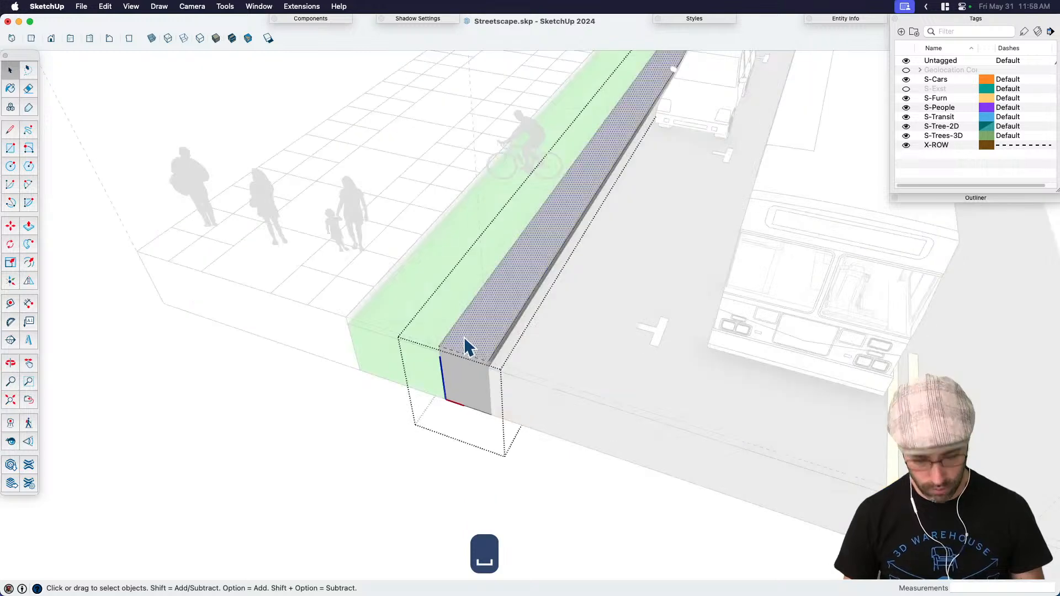
{"action": "left_click", "coordinate": [445, 421]}
Step: Copy the grey buffer strip in place and move the copy 3' sideways into the parking lane
{"action": "left_click", "coordinate": [473, 401]}
{"action": "key", "text": "super+c"}
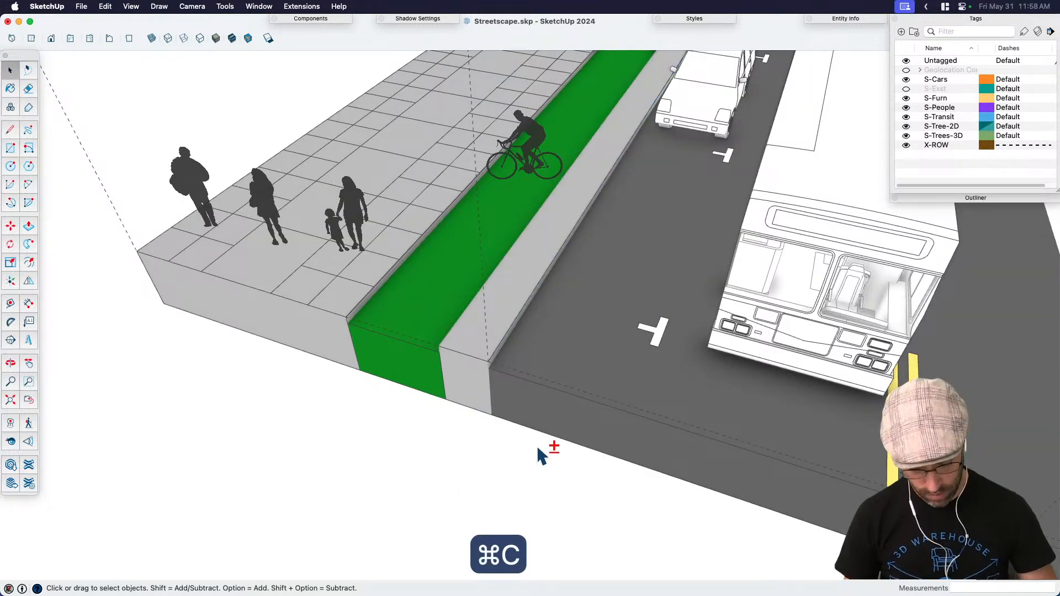
{"action": "key", "text": "shift+v"}
{"action": "scroll", "coordinate": [491, 406], "scroll_direction": "up", "scroll_amount": 2}
{"action": "left_click", "coordinate": [425, 339]}
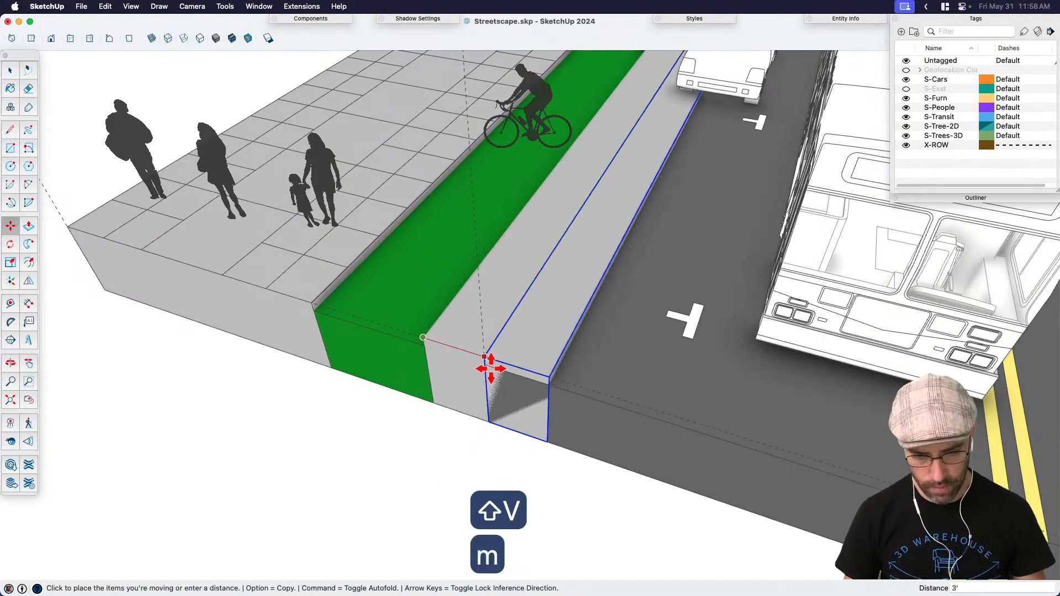
{"action": "left_click", "coordinate": [488, 363]}
{"action": "key", "text": "space"}
Step: Scale the copied strip's height from its underside up to a thin slab above the road surface
{"action": "middle_click_drag", "start_coordinate": [531, 403], "coordinate": [601, 301]}
{"action": "key", "text": "s"}
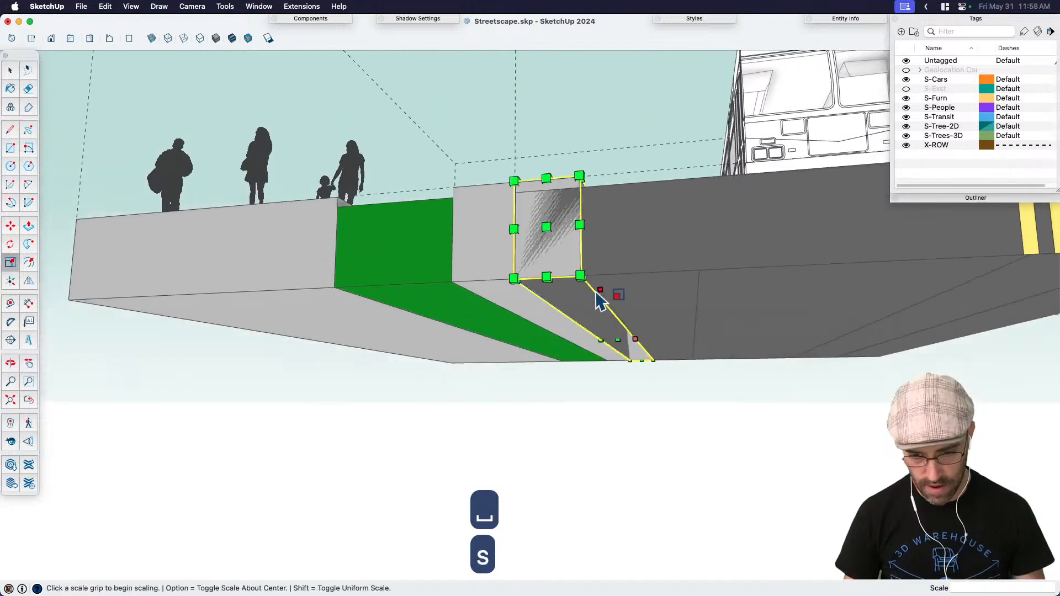
{"action": "left_click", "coordinate": [616, 338]}
{"action": "left_click", "coordinate": [606, 185]}
Step: Scale the thin strip's length from its far end so it stops short of the parked car
{"action": "middle_click_drag", "start_coordinate": [606, 184], "coordinate": [678, 243]}
{"action": "middle_click_drag", "start_coordinate": [670, 154], "coordinate": [809, 402]}
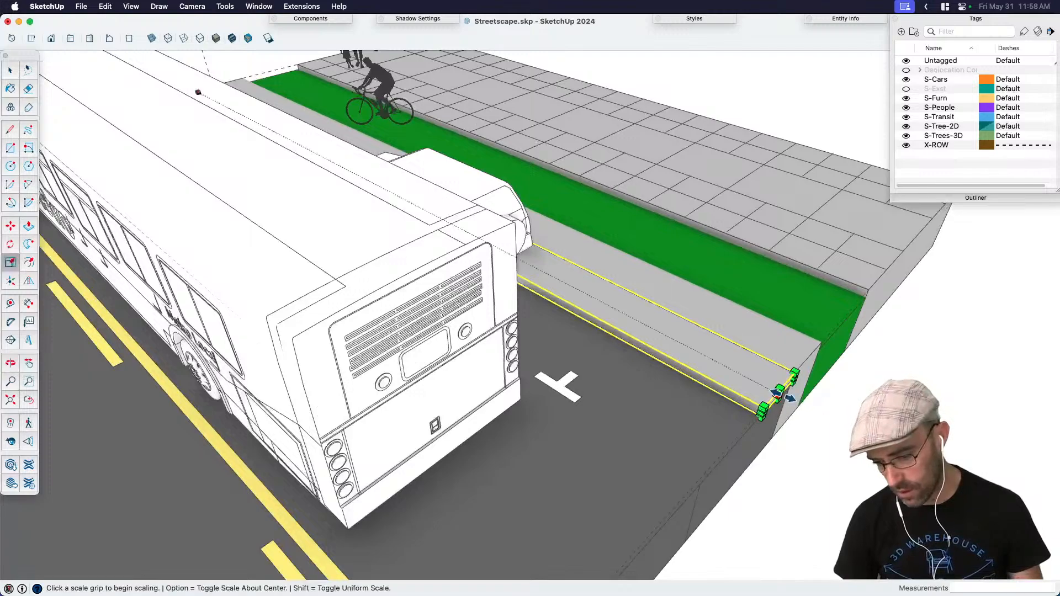
{"action": "left_click", "coordinate": [790, 399]}
{"action": "left_click", "coordinate": [394, 124]}
Step: Select the shortened thin strip beside the buffer in the parking lane
{"action": "middle_click_drag", "start_coordinate": [397, 131], "coordinate": [660, 497]}
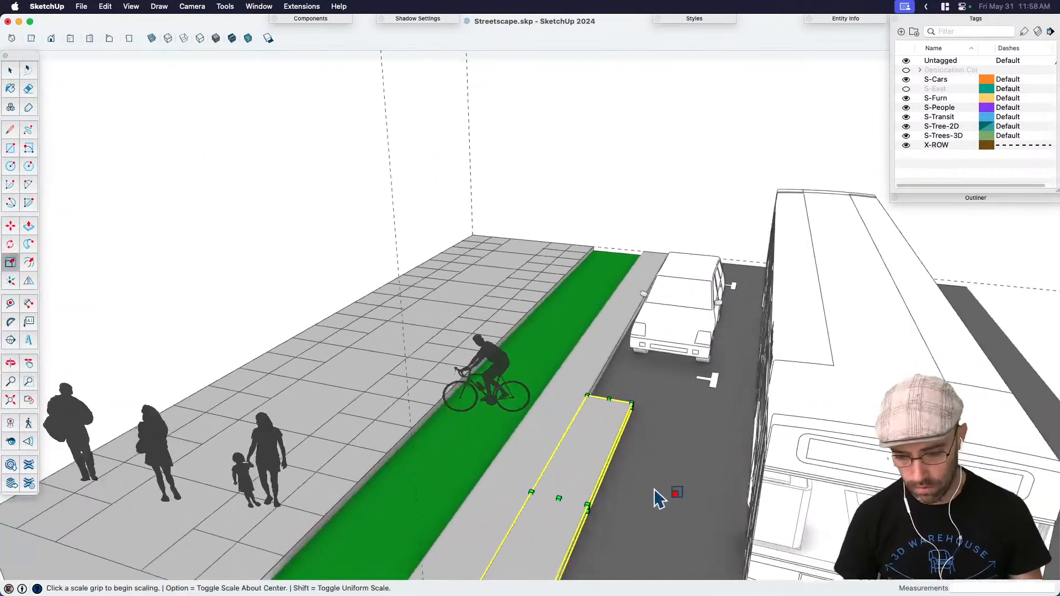
{"action": "scroll", "coordinate": [619, 430], "scroll_direction": "up", "scroll_amount": 3}
{"action": "key", "text": "h"}
{"action": "key", "text": "space"}
{"action": "scroll", "coordinate": [582, 422], "scroll_direction": "up", "scroll_amount": 2}
{"action": "key", "text": "f"}
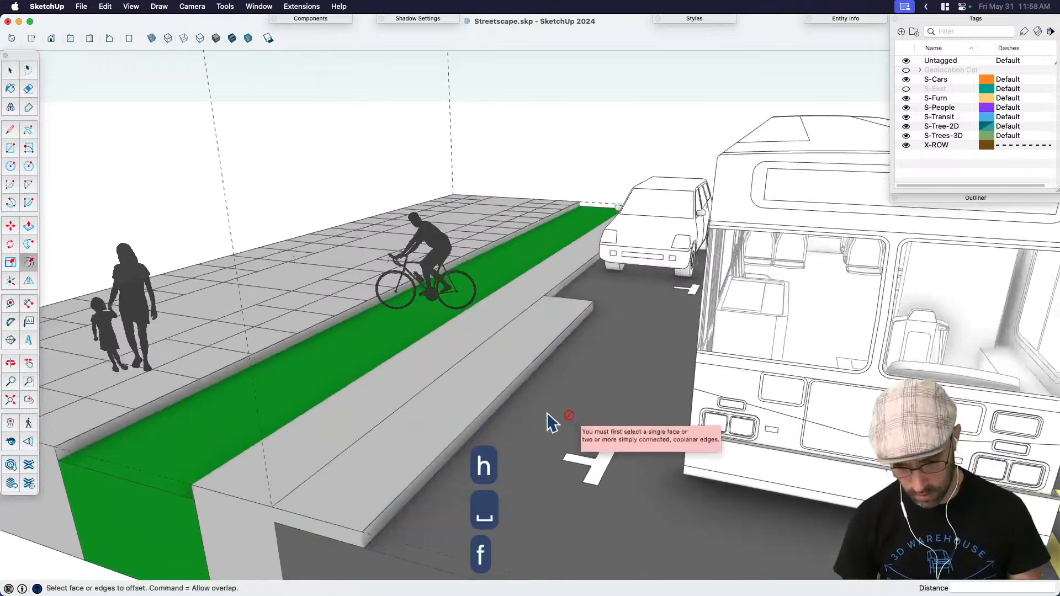
{"action": "key", "text": "space"}
{"action": "left_click", "coordinate": [497, 405]}
{"action": "key", "text": "g"}
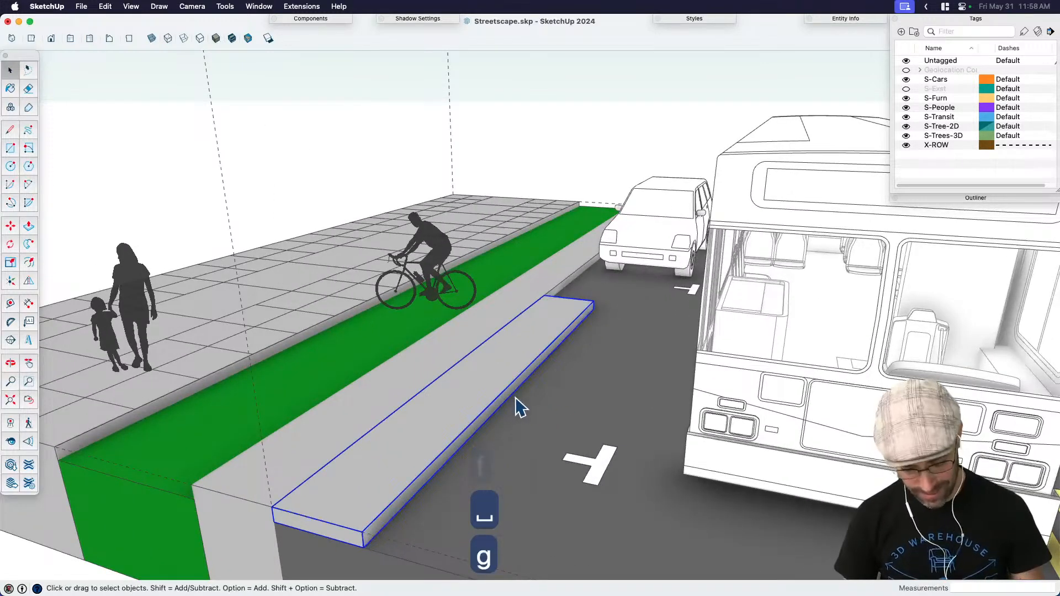
Step: Scale the raised concrete slab beside the bike lane wider across the parking lane toward the bus
{"action": "key", "text": "s"}
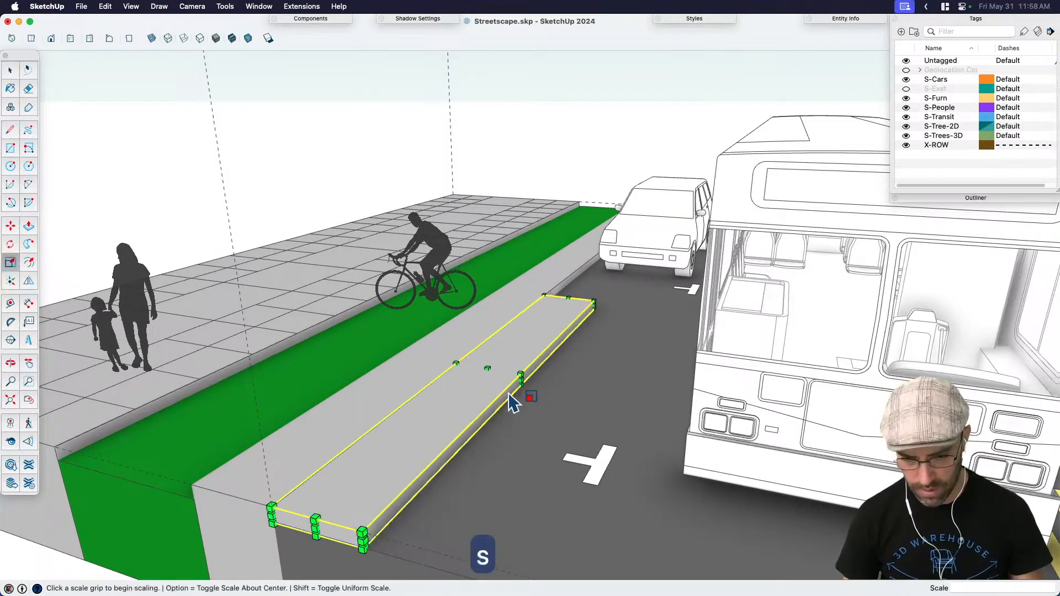
{"action": "left_click", "coordinate": [520, 381]}
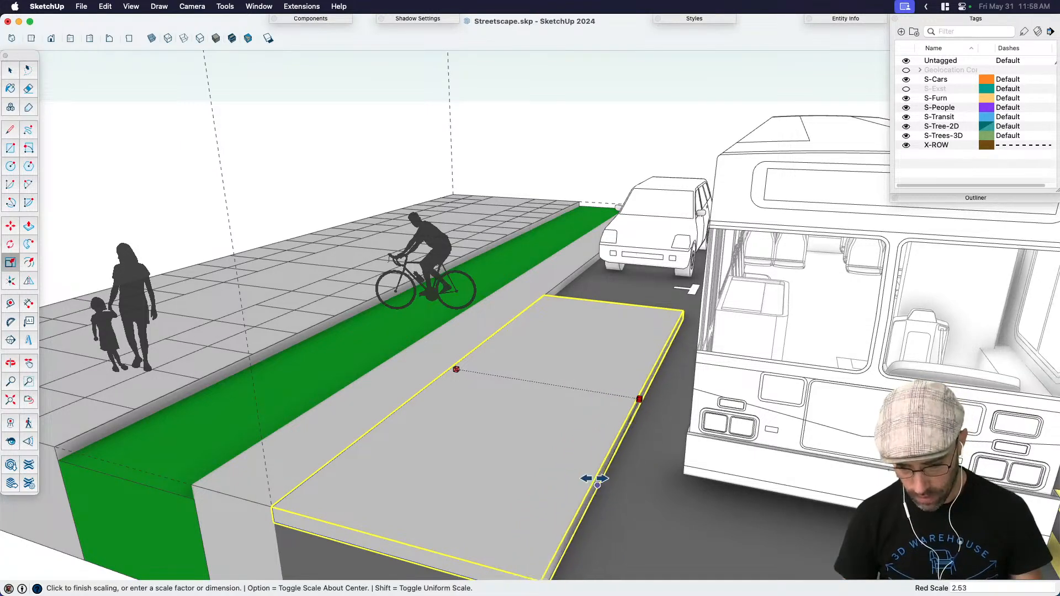
{"action": "left_click", "coordinate": [582, 481]}
{"action": "middle_click_drag", "start_coordinate": [597, 486], "coordinate": [615, 420]}
{"action": "scroll", "coordinate": [615, 419], "scroll_direction": "up", "scroll_amount": 5}
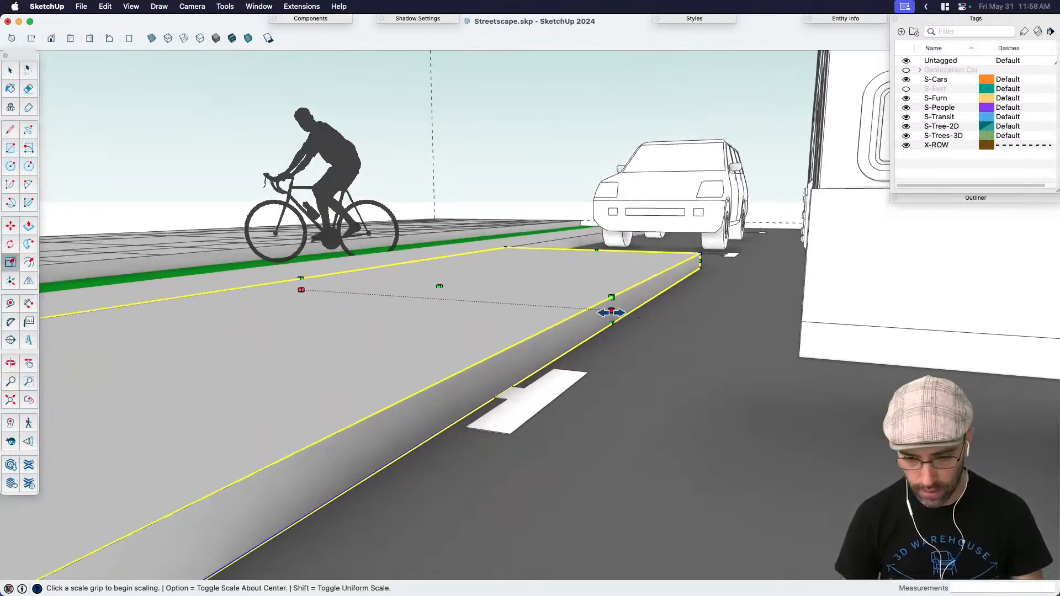
{"action": "left_click", "coordinate": [647, 313]}
{"action": "left_click", "coordinate": [533, 433]}
{"action": "key", "text": "space"}
Step: Scale the raised slab lengthwise toward the parked car by a factor of about 1.30
{"action": "middle_click_drag", "start_coordinate": [533, 434], "coordinate": [302, 392]}
{"action": "scroll", "coordinate": [463, 367], "scroll_direction": "up", "scroll_amount": 3}
{"action": "key", "text": "s"}
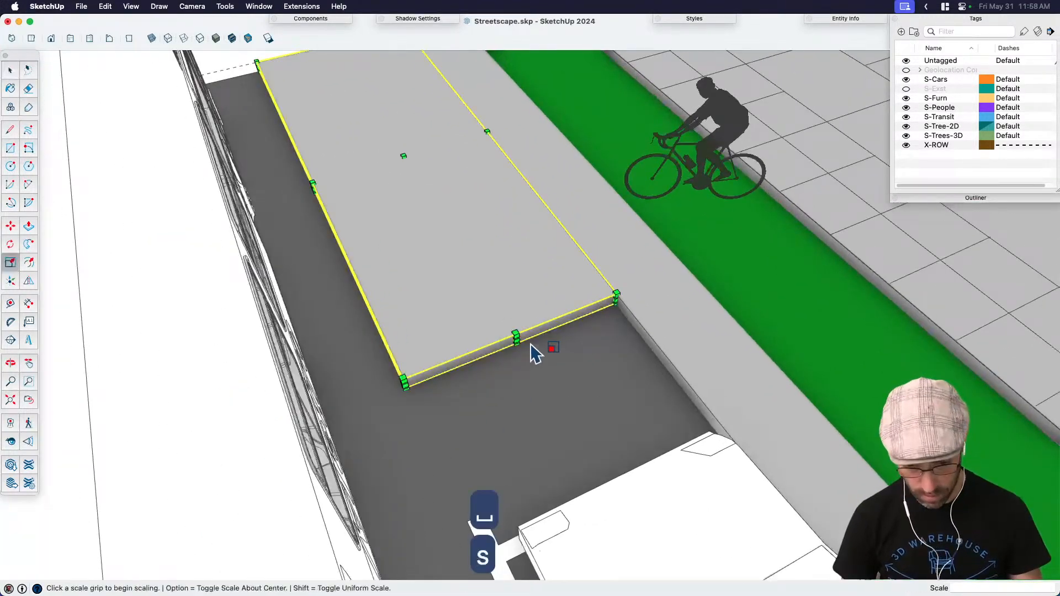
{"action": "middle_click_drag", "start_coordinate": [516, 340], "coordinate": [531, 295]}
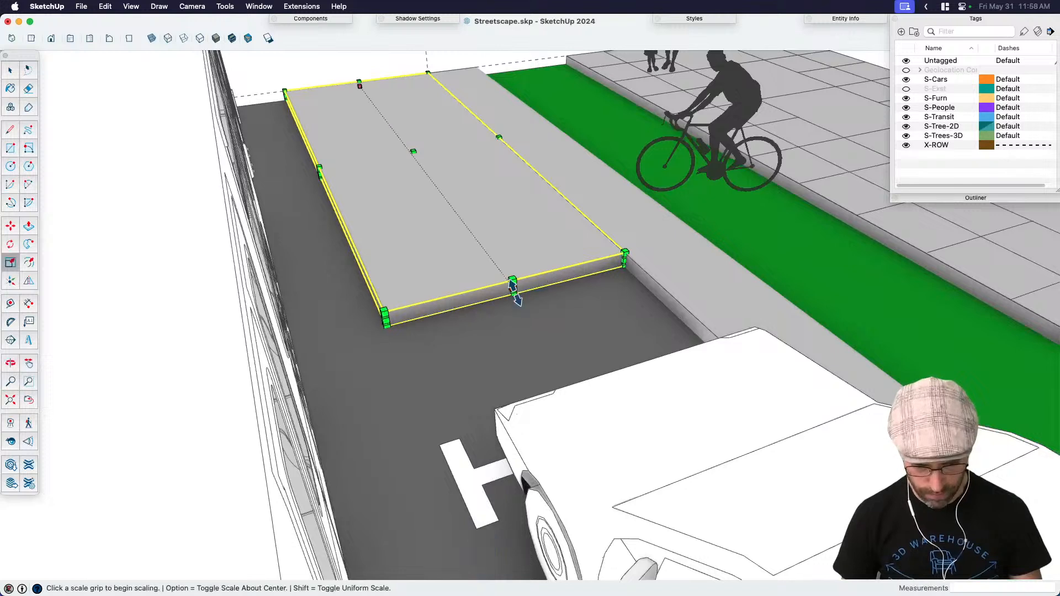
{"action": "left_click", "coordinate": [513, 284]}
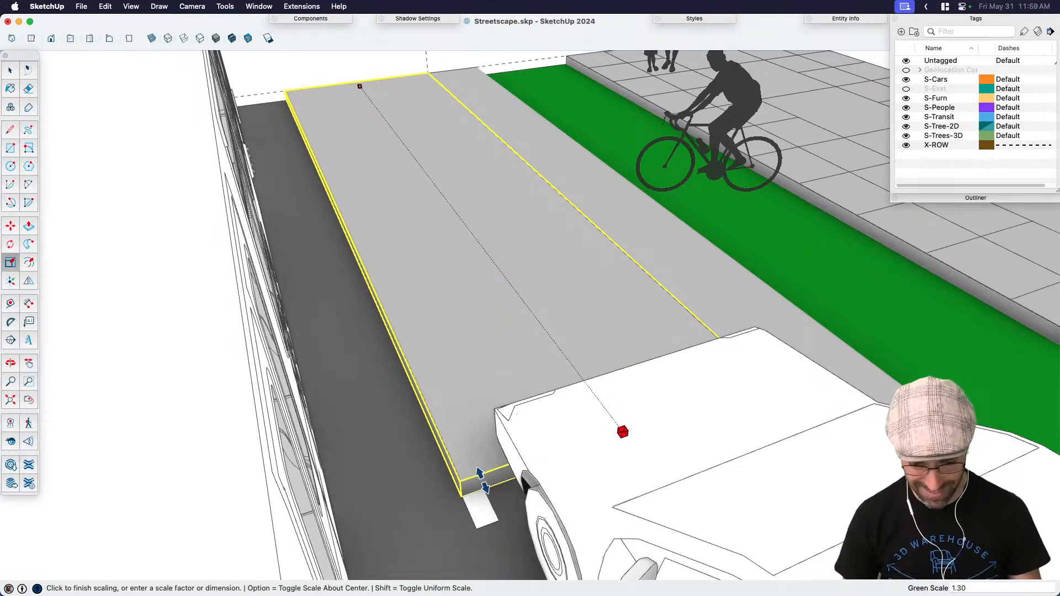
{"action": "left_click", "coordinate": [478, 464]}
{"action": "key", "text": "space"}
Step: Draw a long, narrow rectangle along the sidewalk side of the green bike lane, near its front end, as a crosswalk stripe
{"action": "middle_click_drag", "start_coordinate": [486, 299], "coordinate": [507, 342]}
{"action": "key", "text": "space"}
{"action": "left_click", "coordinate": [507, 342]}
{"action": "scroll", "coordinate": [509, 279], "scroll_direction": "up", "scroll_amount": 5}
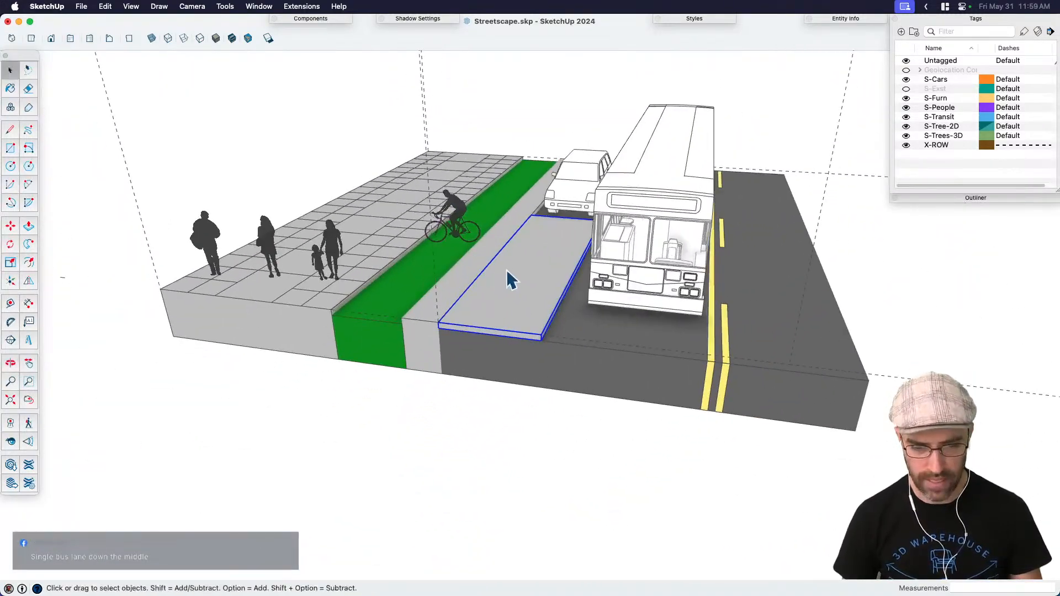
{"action": "key", "text": "h"}
{"action": "left_click_drag", "start_coordinate": [574, 260], "coordinate": [663, 290]}
{"action": "key", "text": "space"}
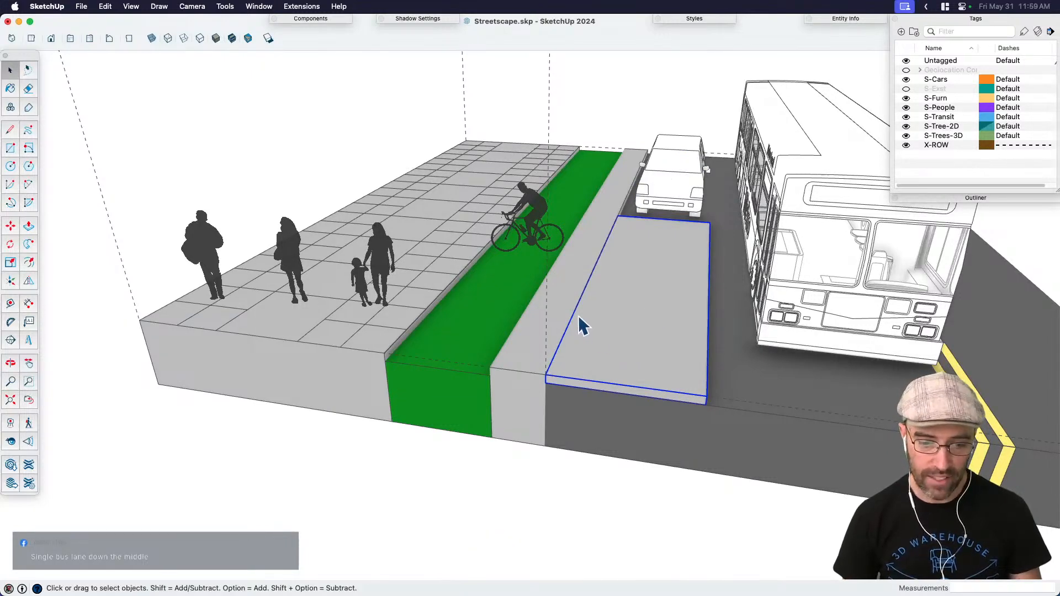
{"action": "middle_click_drag", "start_coordinate": [580, 326], "coordinate": [497, 359]}
{"action": "scroll", "coordinate": [475, 364], "scroll_direction": "up", "scroll_amount": 3}
{"action": "key", "text": "r"}
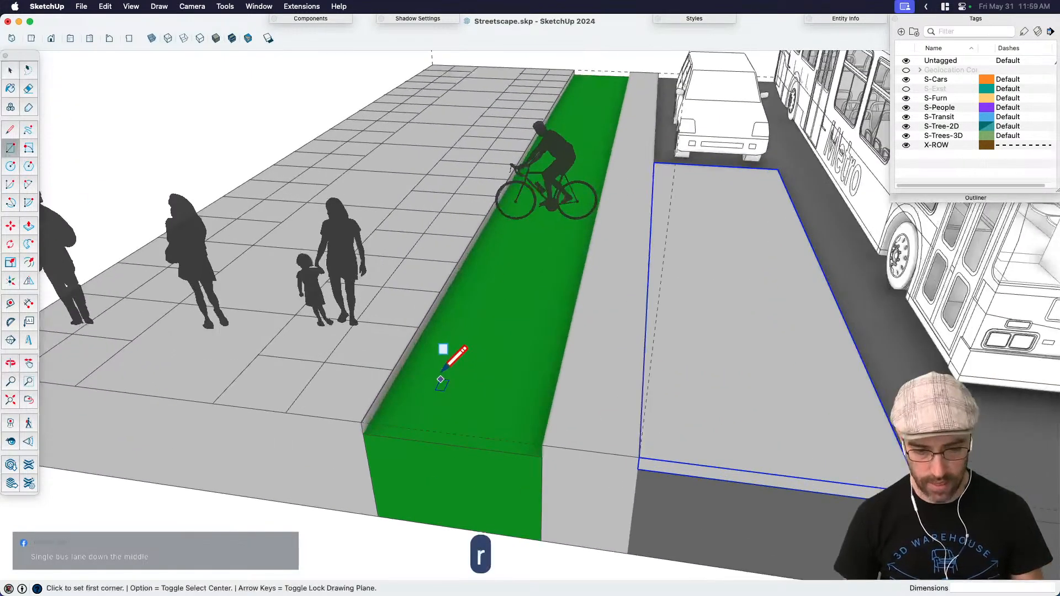
{"action": "scroll", "coordinate": [443, 369], "scroll_direction": "up", "scroll_amount": 2}
{"action": "left_click", "coordinate": [372, 451]}
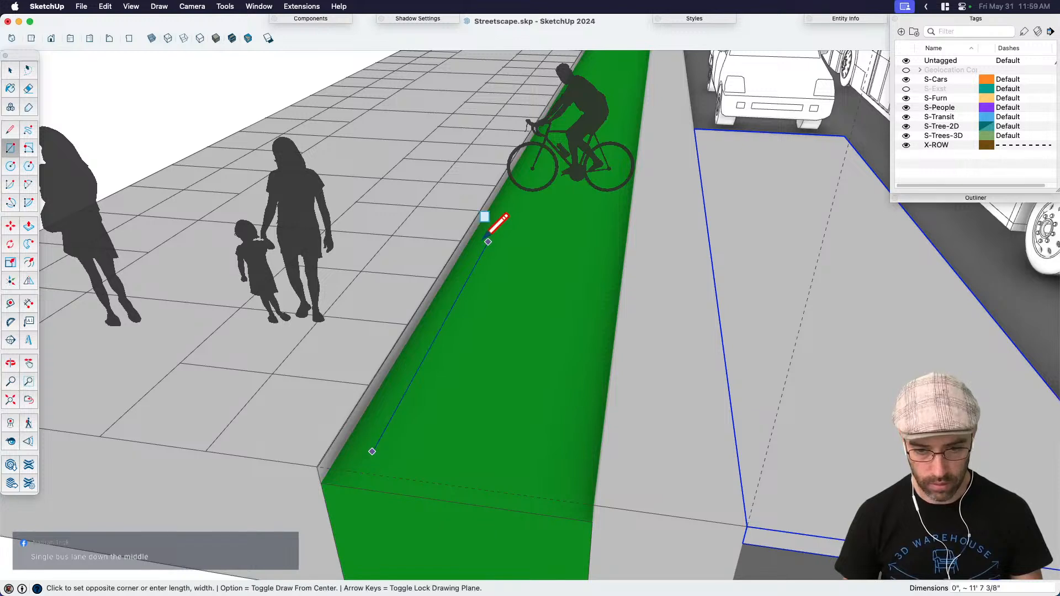
{"action": "left_click", "coordinate": [530, 207]}
{"action": "key", "text": "space"}
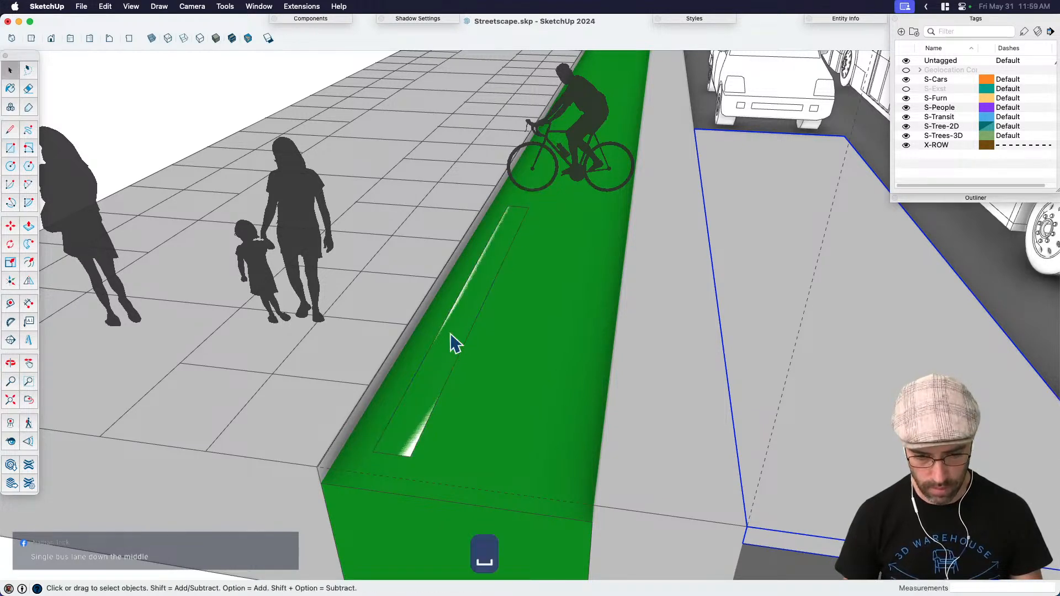
Step: Push/pull the crosswalk stripe up by .1 and make it a component with the default definition name
{"action": "key", "text": "p"}
{"action": "left_click", "coordinate": [450, 345]}
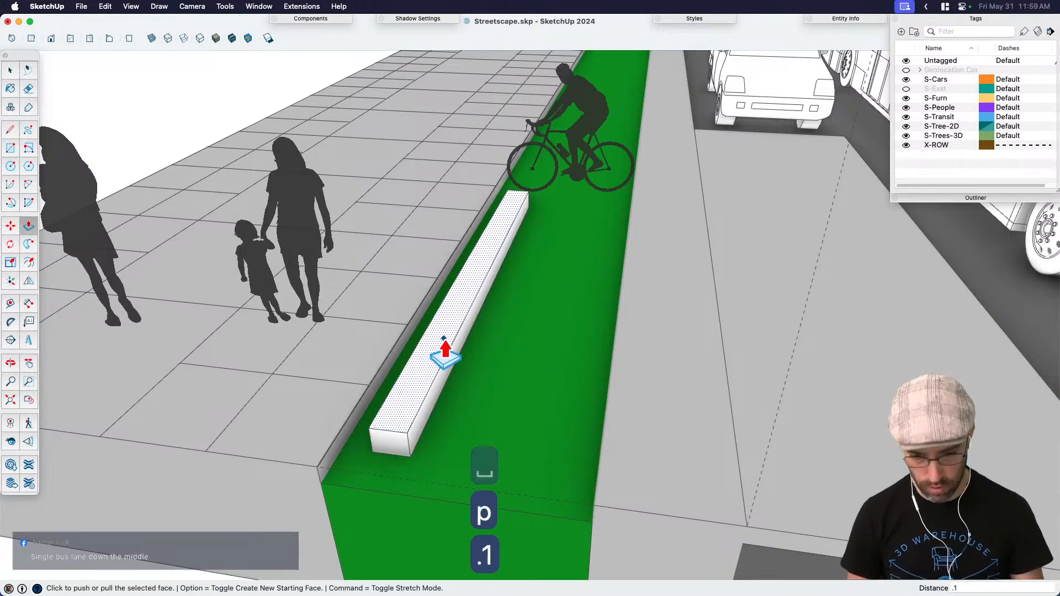
{"action": "type", "text": ".1"}
{"action": "key", "text": "Return"}
{"action": "key", "text": "space"}
{"action": "triple_click", "coordinate": [458, 343]}
{"action": "key", "text": "shift+g"}
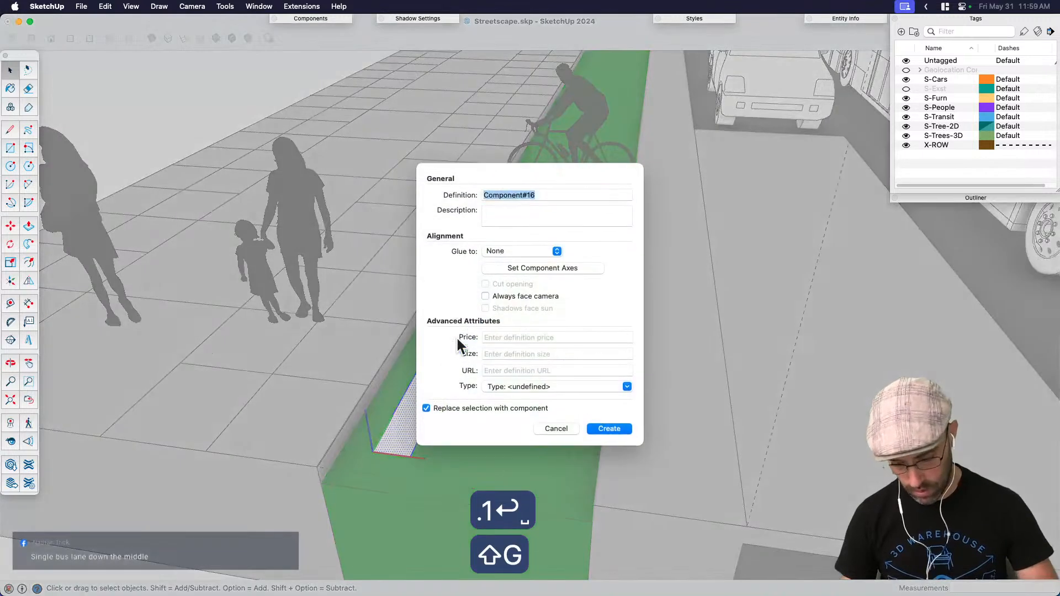
{"action": "key", "text": "Return"}
Step: Copy the stripe to the opposite side of the bike lane and divide the spacing by 3 to make four stripes
{"action": "scroll", "coordinate": [430, 408], "scroll_direction": "up", "scroll_amount": 5}
{"action": "key", "text": "m"}
{"action": "left_click", "coordinate": [390, 462]}
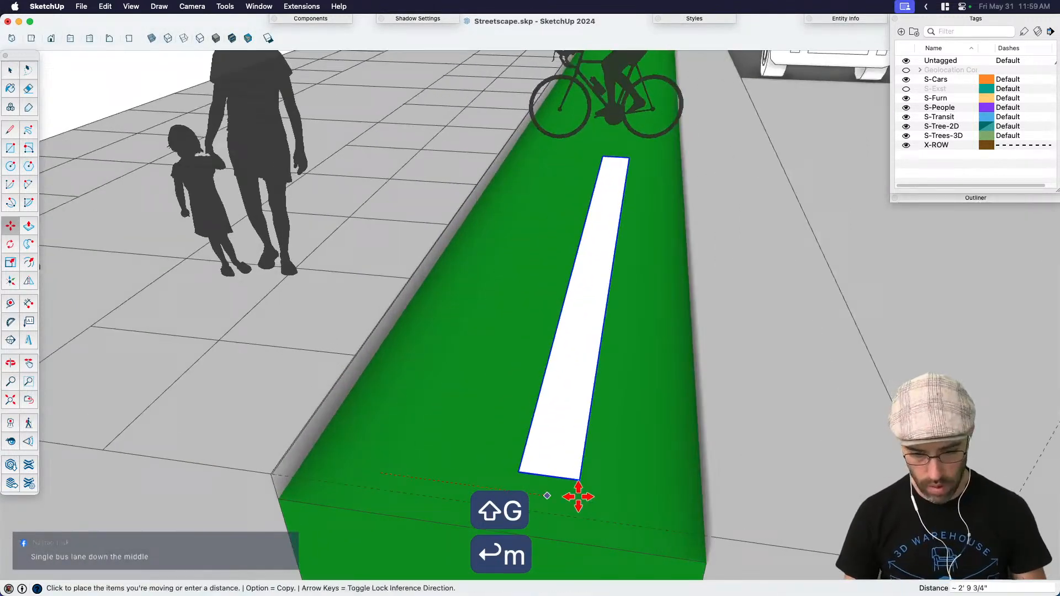
{"action": "key", "text": "alt"}
{"action": "left_click", "coordinate": [645, 514]}
{"action": "type", "text": "/"}
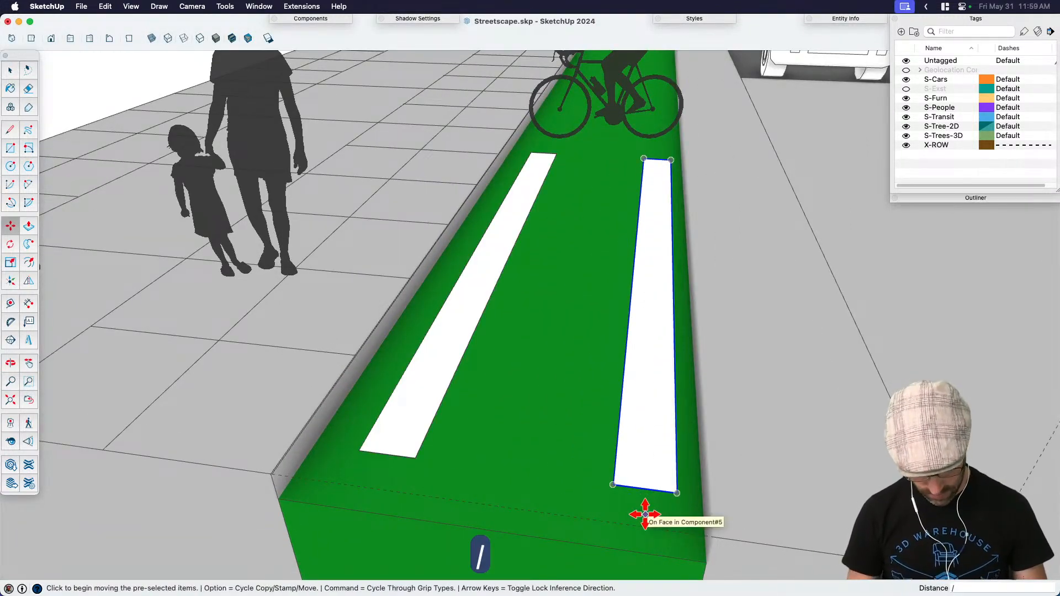
{"action": "type", "text": "3"}
{"action": "key", "text": "Return"}
{"action": "key", "text": "space"}
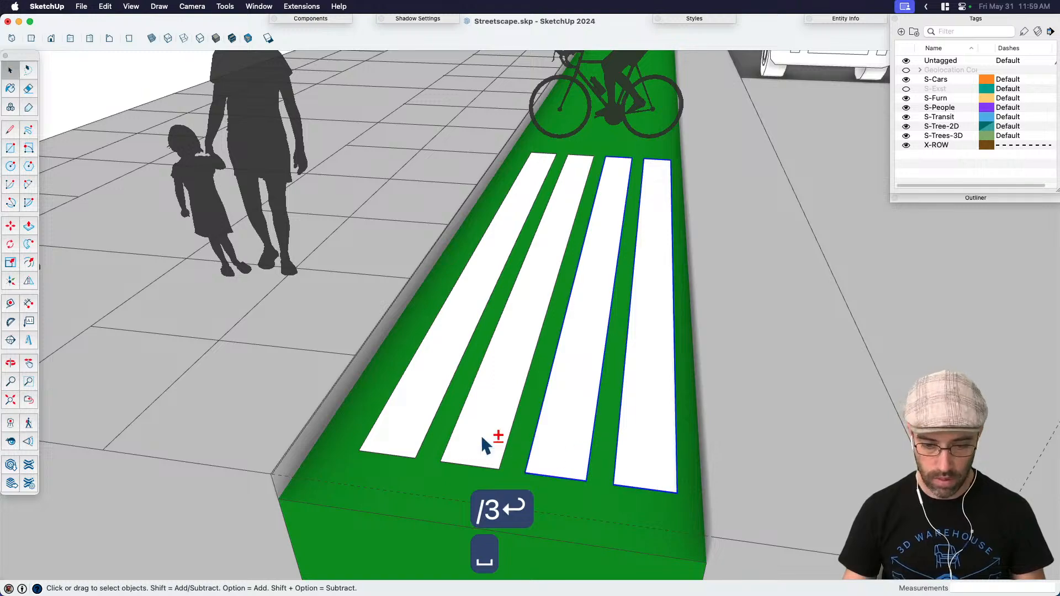
Step: Select all four crosswalk stripes and scale them across the bike lane to adjust their overall width
{"action": "left_click", "coordinate": [402, 426], "text": "shift"}
{"action": "key", "text": "s"}
{"action": "left_click", "coordinate": [473, 246]}
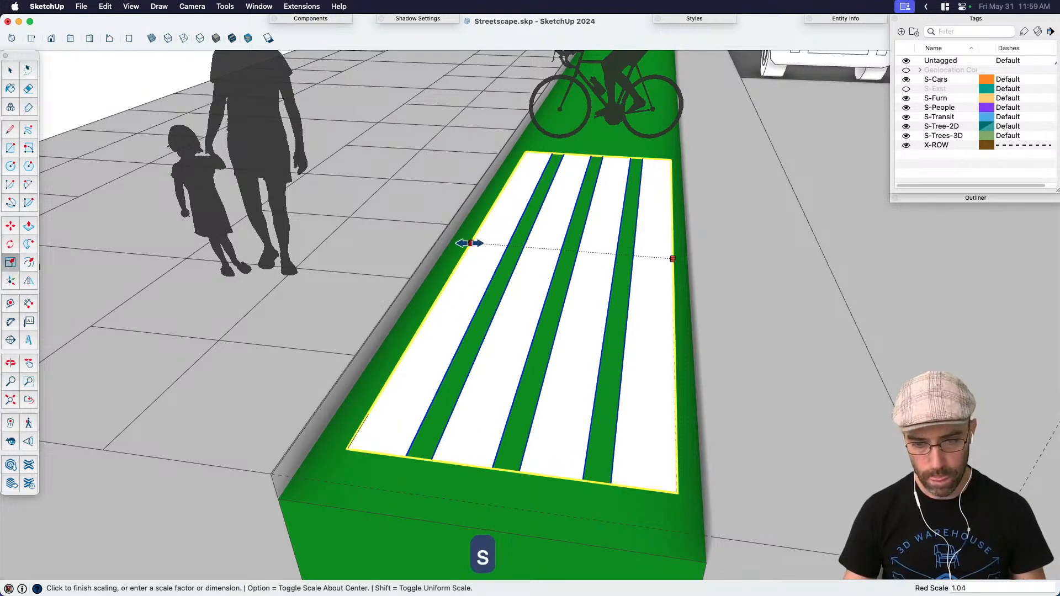
{"action": "middle_click_drag", "start_coordinate": [466, 241], "coordinate": [592, 296]}
{"action": "left_click", "coordinate": [575, 288]}
{"action": "left_click", "coordinate": [565, 289]}
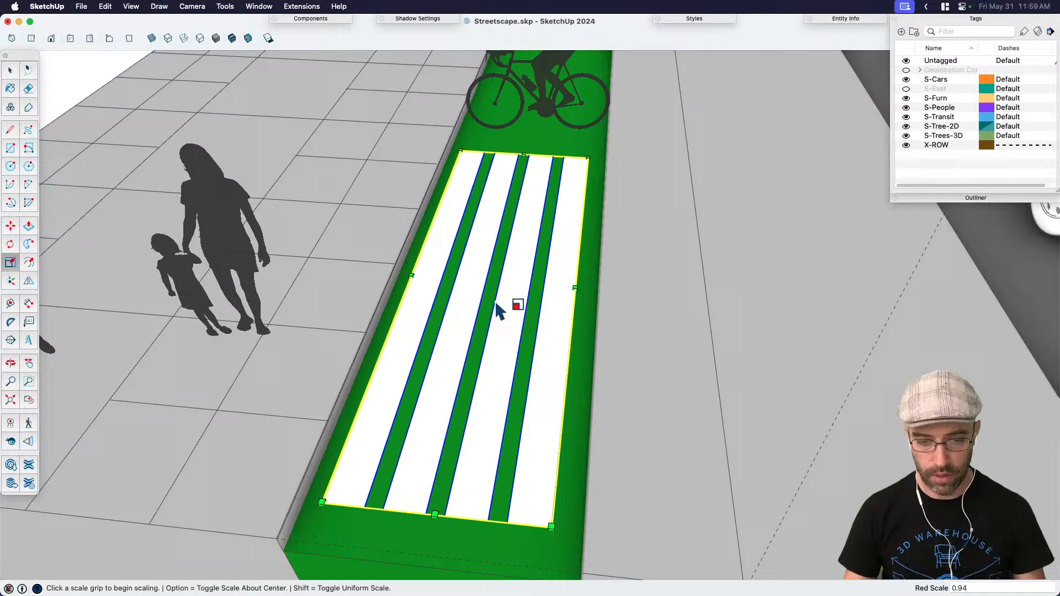
{"action": "left_click", "coordinate": [411, 275]}
{"action": "left_click", "coordinate": [414, 277]}
Step: Shorten the four crosswalk stripes along the bike lane by a scale factor of about 0.68
{"action": "middle_click_drag", "start_coordinate": [415, 277], "coordinate": [561, 274]}
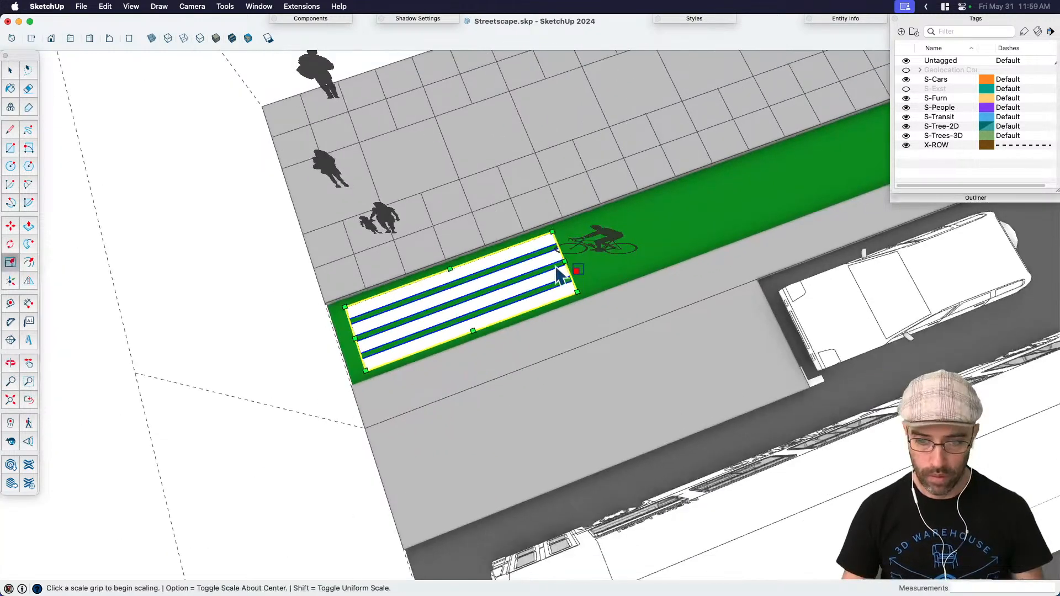
{"action": "left_click", "coordinate": [559, 265]}
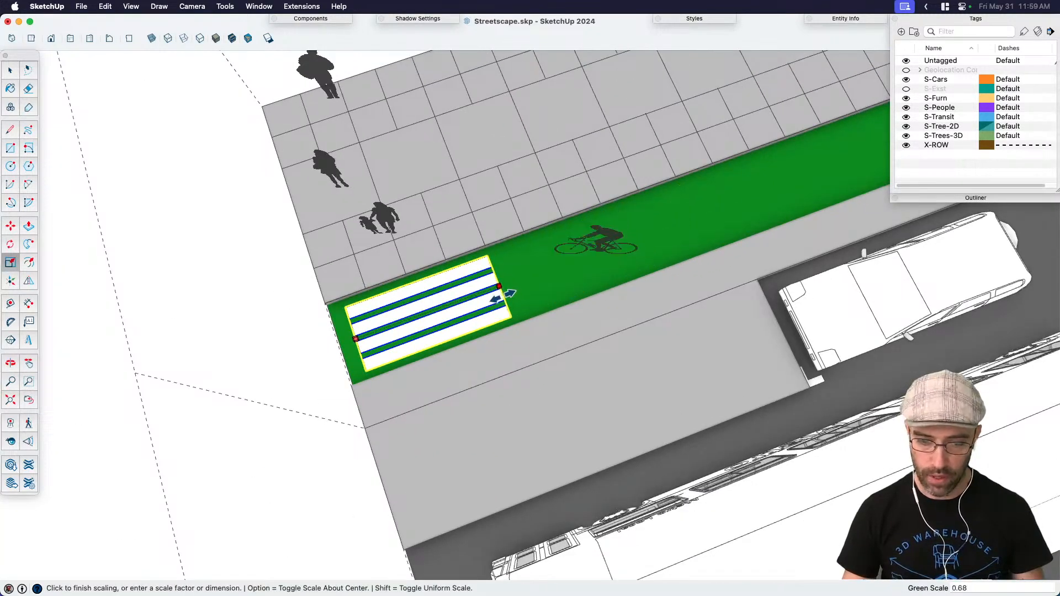
{"action": "left_click", "coordinate": [268, 360]}
{"action": "key", "text": "space"}
Step: Move the bus shelter from the group of spare street furniture onto the raised slab beside the bus
{"action": "middle_click_drag", "start_coordinate": [268, 360], "coordinate": [703, 284]}
{"action": "middle_click_drag", "start_coordinate": [653, 372], "coordinate": [659, 318]}
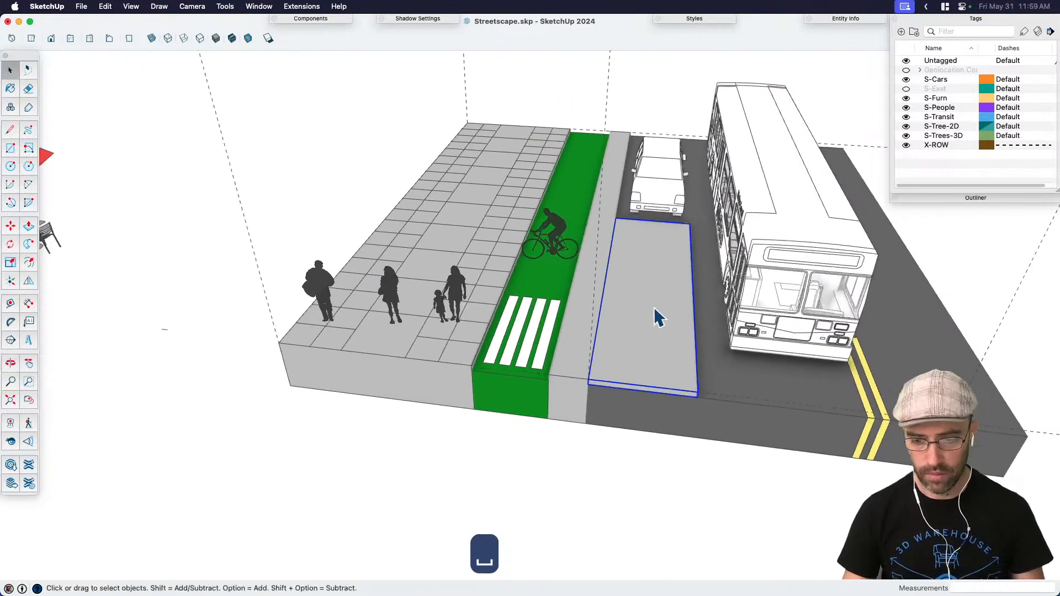
{"action": "scroll", "coordinate": [648, 312], "scroll_direction": "down", "scroll_amount": 10}
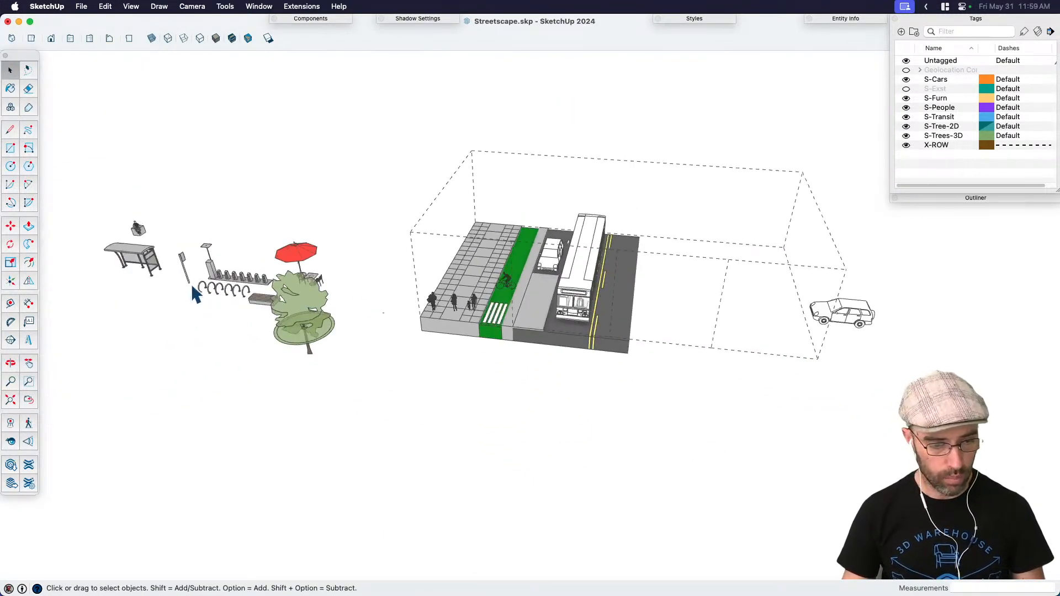
{"action": "key", "text": "m"}
{"action": "scroll", "coordinate": [516, 372], "scroll_direction": "up", "scroll_amount": 3}
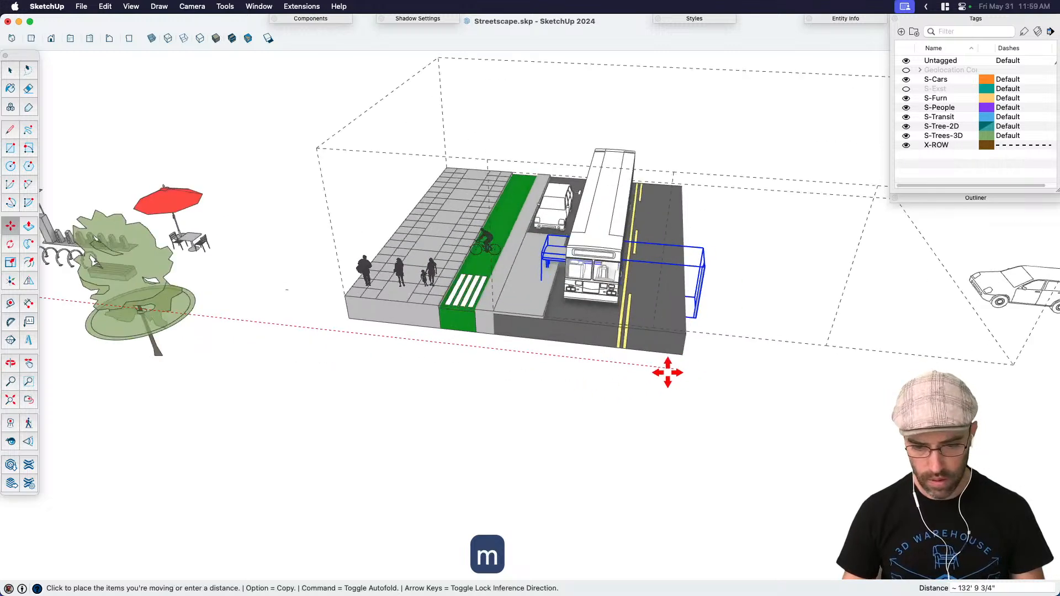
{"action": "scroll", "coordinate": [524, 273], "scroll_direction": "up", "scroll_amount": 5}
{"action": "left_click", "coordinate": [542, 258]}
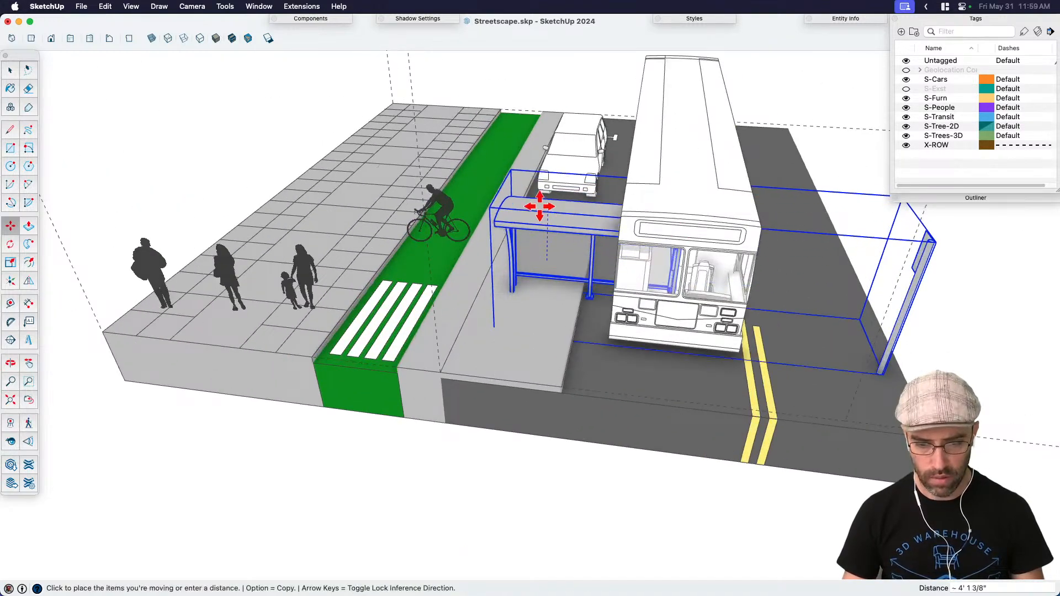
{"action": "key", "text": "space"}
Step: Rotate the bus shelter 90 degrees on the slab so it runs parallel to the bike lane
{"action": "right_click", "coordinate": [511, 196]}
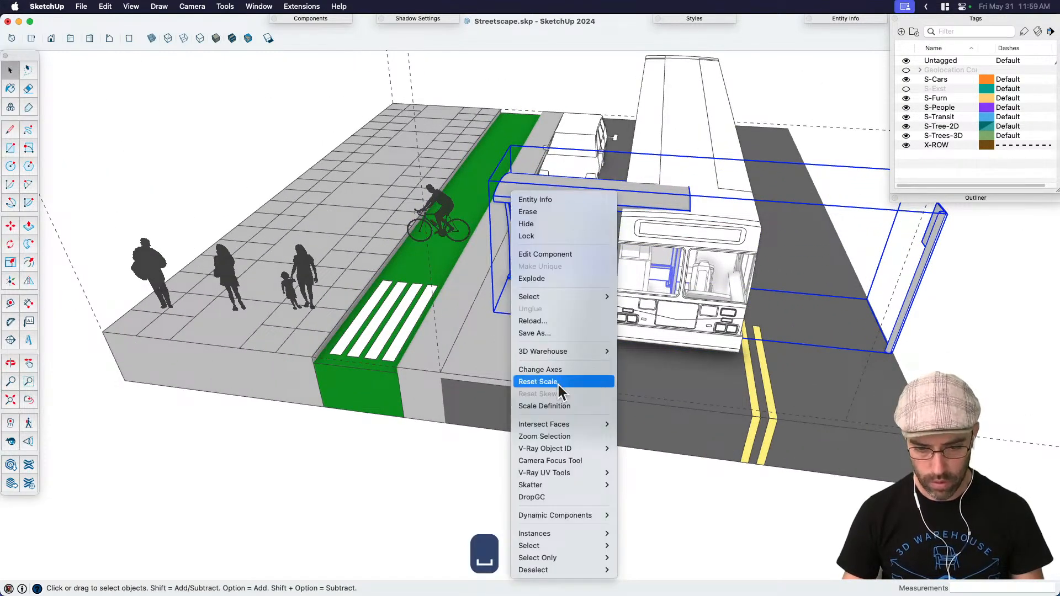
{"action": "left_click", "coordinate": [512, 346]}
{"action": "scroll", "coordinate": [512, 346], "scroll_direction": "up", "scroll_amount": 4}
{"action": "key", "text": "q"}
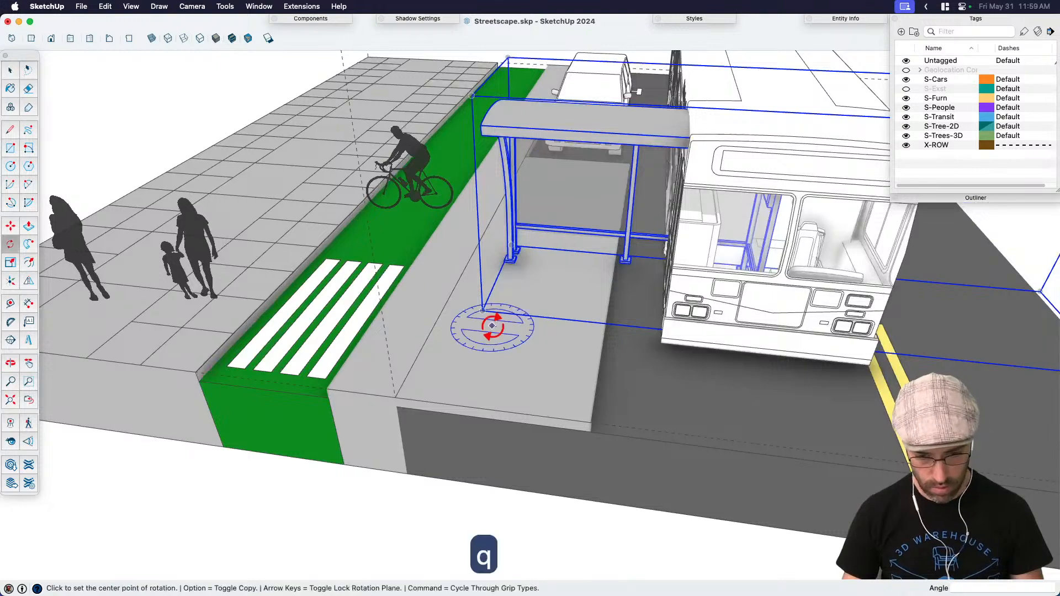
{"action": "left_click", "coordinate": [492, 326]}
{"action": "left_click", "coordinate": [534, 330]}
{"action": "type", "text": "90"}
{"action": "key", "text": "Return"}
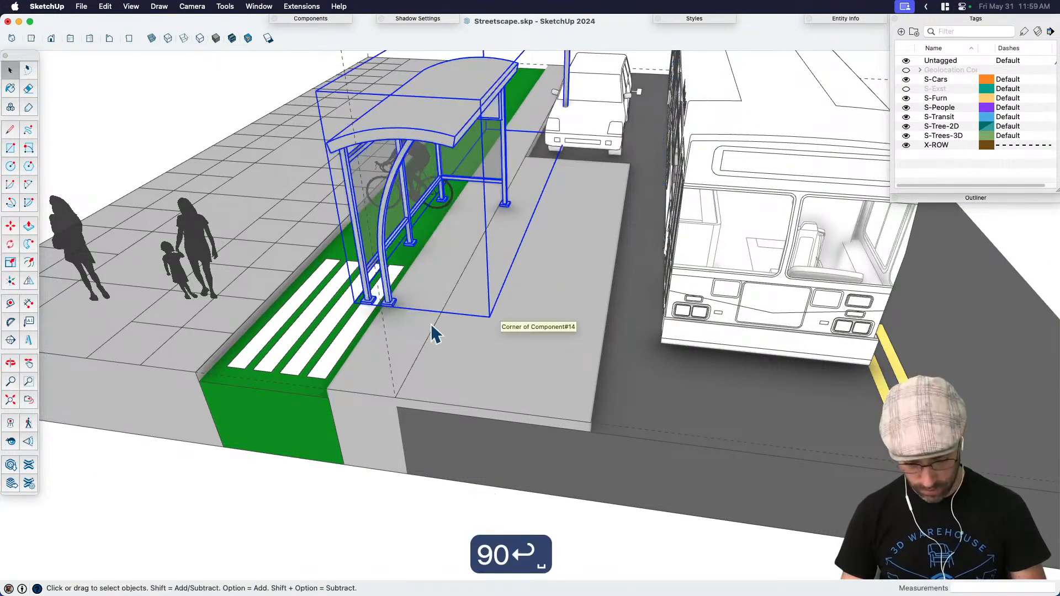
Step: Move the bus shelter by its base to the front edge of the raised slab, where it meets the curb strip
{"action": "scroll", "coordinate": [391, 301], "scroll_direction": "up", "scroll_amount": 5}
{"action": "key", "text": "m"}
{"action": "left_click", "coordinate": [360, 296]}
{"action": "scroll", "coordinate": [374, 314], "scroll_direction": "down", "scroll_amount": 5}
{"action": "scroll", "coordinate": [374, 315], "scroll_direction": "up", "scroll_amount": 3}
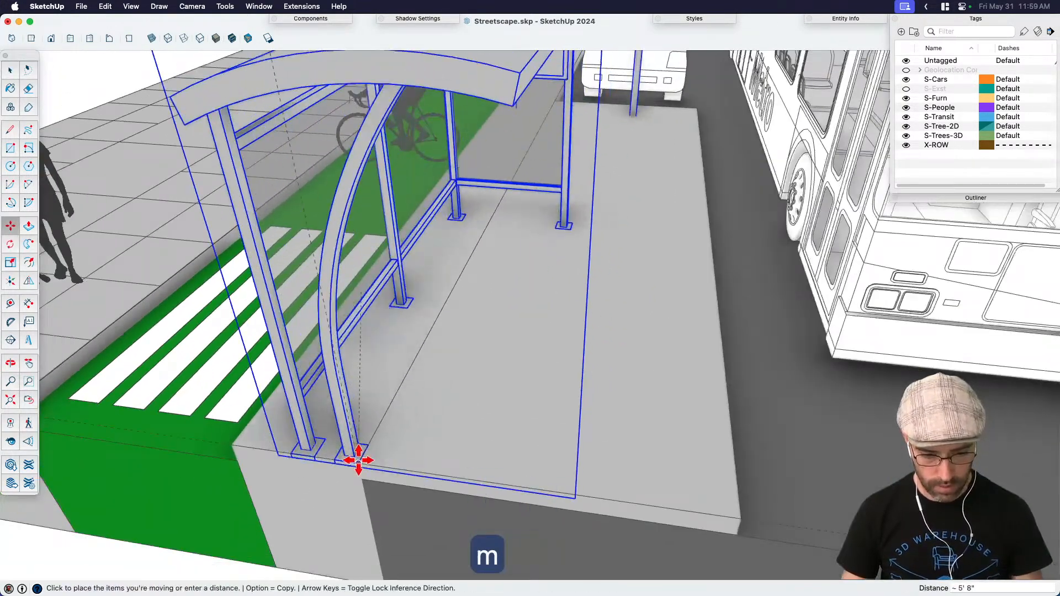
{"action": "left_click", "coordinate": [357, 462]}
{"action": "scroll", "coordinate": [356, 461], "scroll_direction": "up", "scroll_amount": 4}
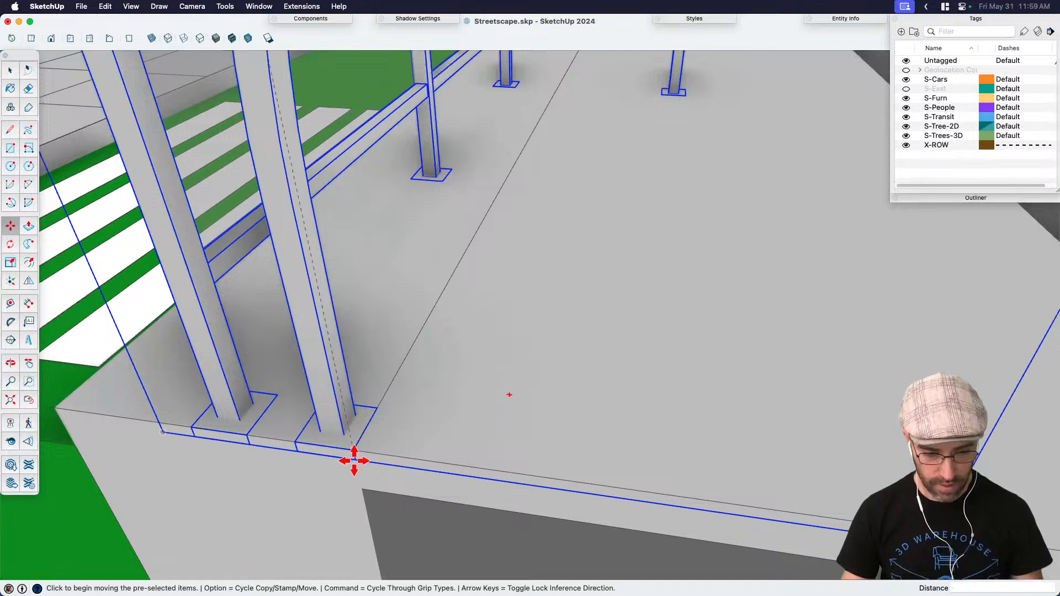
Step: Reposition the bus shelter by about 1' 7" so its base corner sits on top of the slab's front edge
{"action": "left_click", "coordinate": [354, 461]}
{"action": "key", "text": "super+z"}
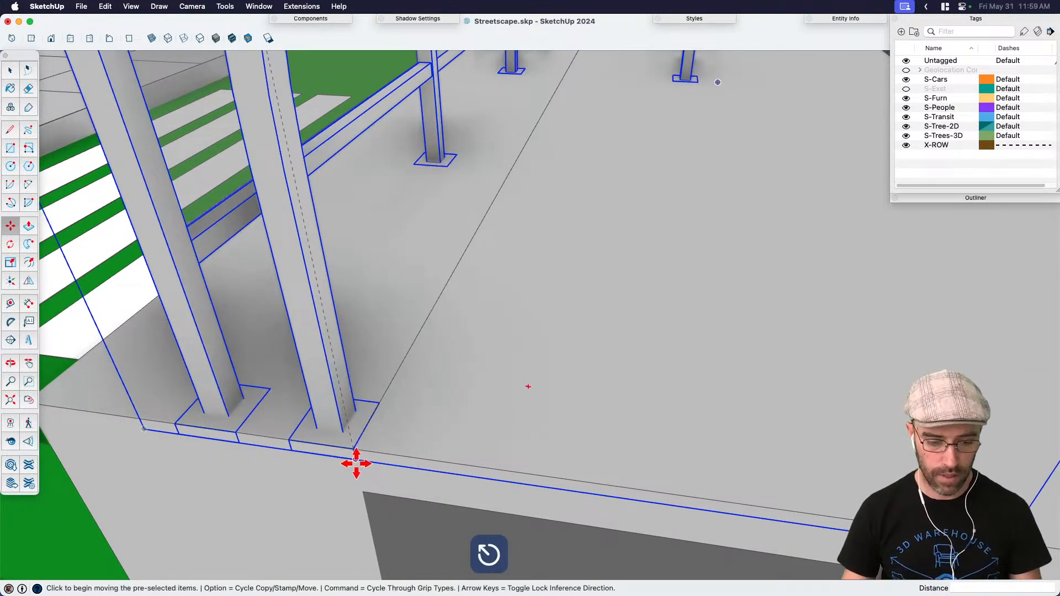
{"action": "left_click", "coordinate": [356, 463]}
{"action": "scroll", "coordinate": [450, 356], "scroll_direction": "down", "scroll_amount": 3}
{"action": "scroll", "coordinate": [476, 375], "scroll_direction": "up", "scroll_amount": 3}
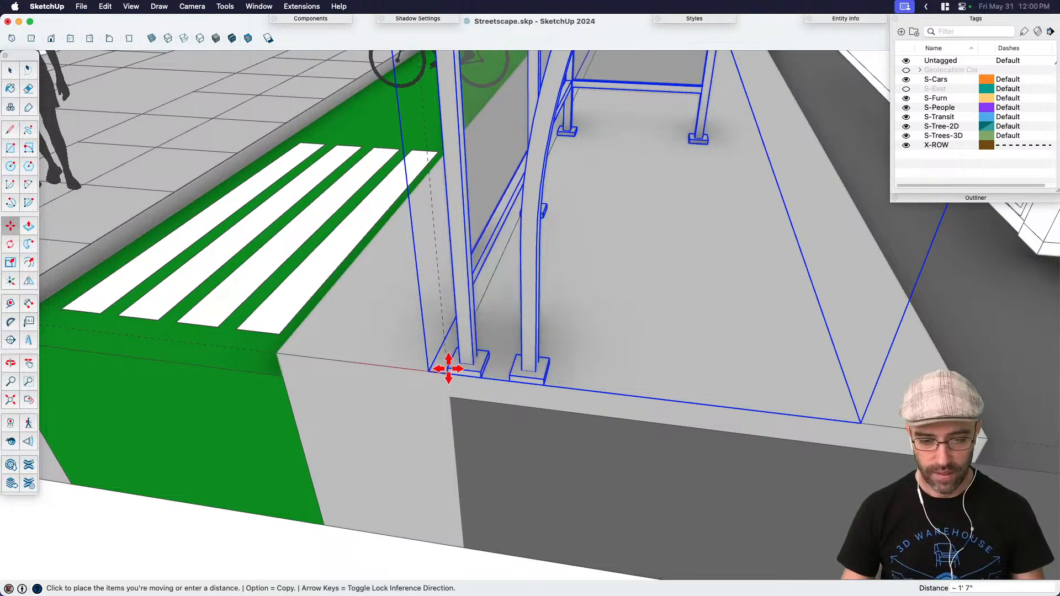
{"action": "scroll", "coordinate": [449, 368], "scroll_direction": "down", "scroll_amount": 2}
{"action": "left_click", "coordinate": [450, 371]}
{"action": "key", "text": "space"}
{"action": "scroll", "coordinate": [397, 406], "scroll_direction": "down", "scroll_amount": 3}
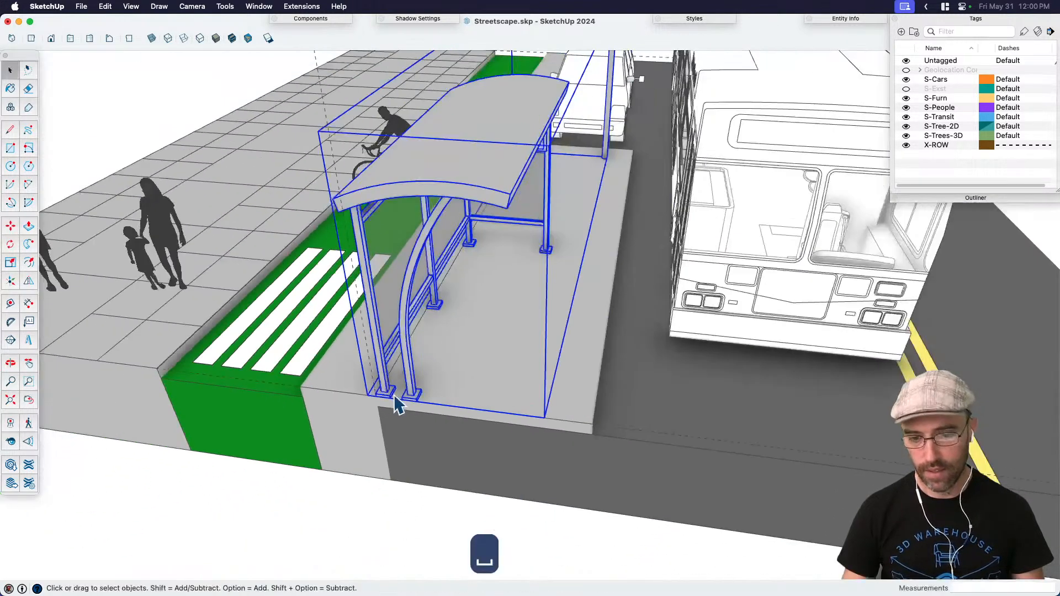
Step: Open the bus shelter component for editing and move its separate sign post about 2' 11 7/8" along the slab
{"action": "scroll", "coordinate": [397, 406], "scroll_direction": "down", "scroll_amount": 3}
{"action": "scroll", "coordinate": [569, 177], "scroll_direction": "up", "scroll_amount": 2}
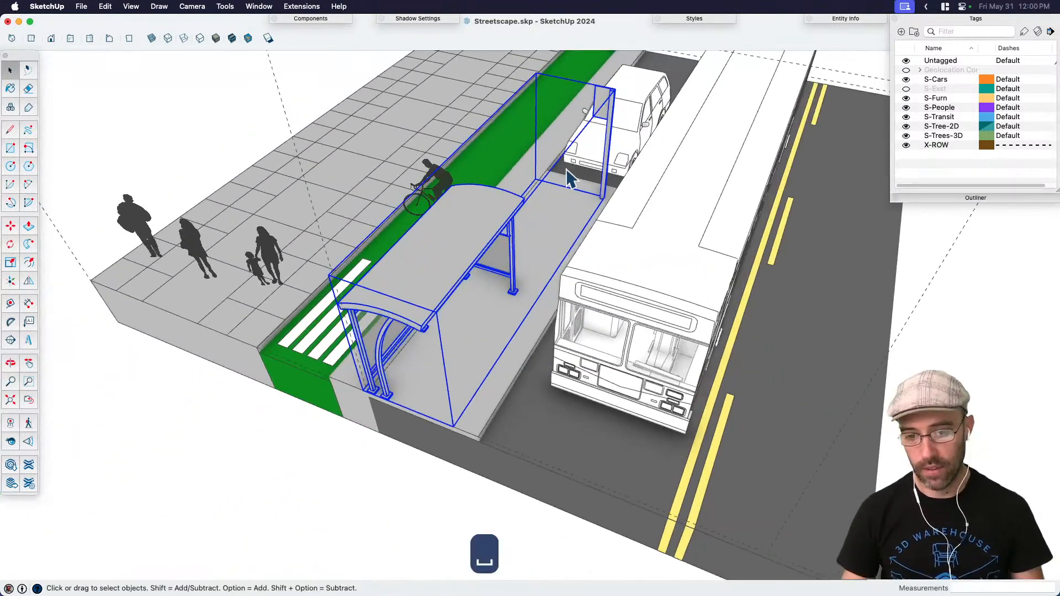
{"action": "double_click", "coordinate": [607, 160]}
{"action": "left_click", "coordinate": [601, 163]}
{"action": "middle_click_drag", "start_coordinate": [599, 164], "coordinate": [593, 196]}
{"action": "scroll", "coordinate": [595, 194], "scroll_direction": "up", "scroll_amount": 3}
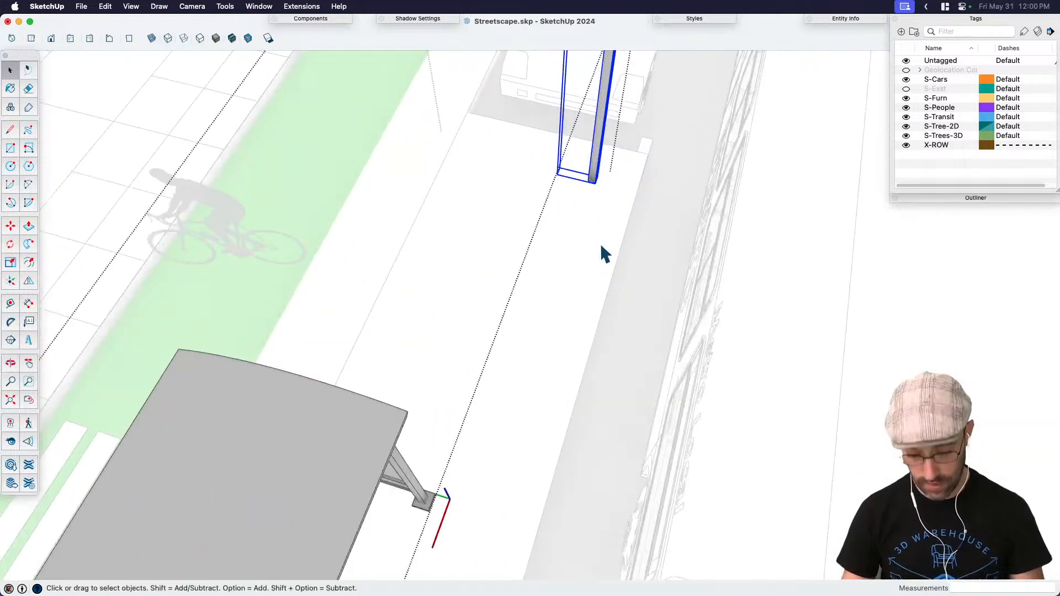
{"action": "key", "text": "m"}
{"action": "left_click", "coordinate": [605, 220]}
{"action": "left_click", "coordinate": [601, 260]}
{"action": "scroll", "coordinate": [590, 221], "scroll_direction": "down", "scroll_amount": 5}
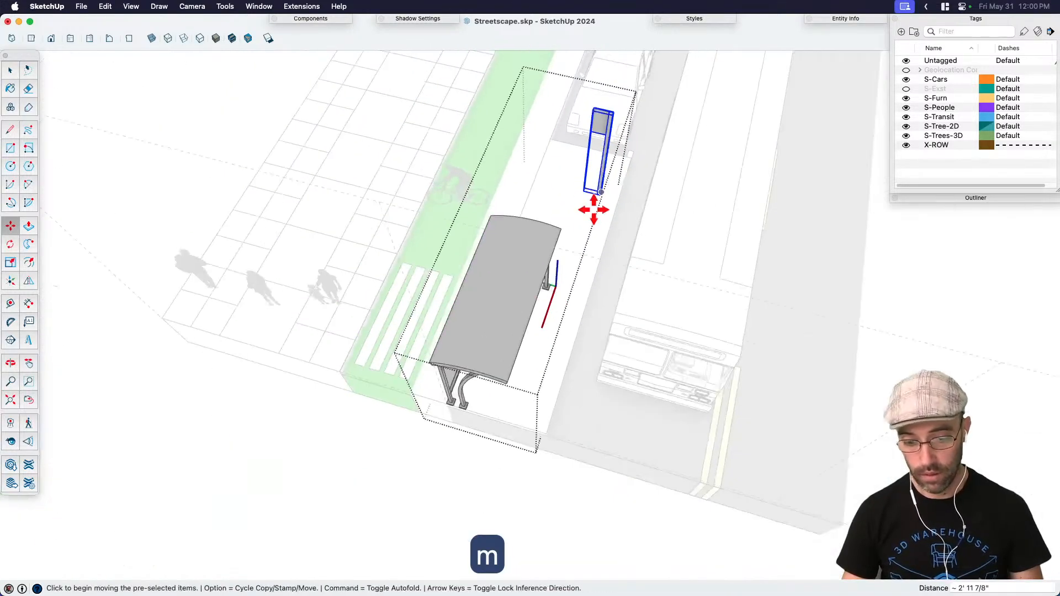
{"action": "key", "text": "space"}
{"action": "left_click", "coordinate": [447, 467]}
{"action": "left_click", "coordinate": [489, 370]}
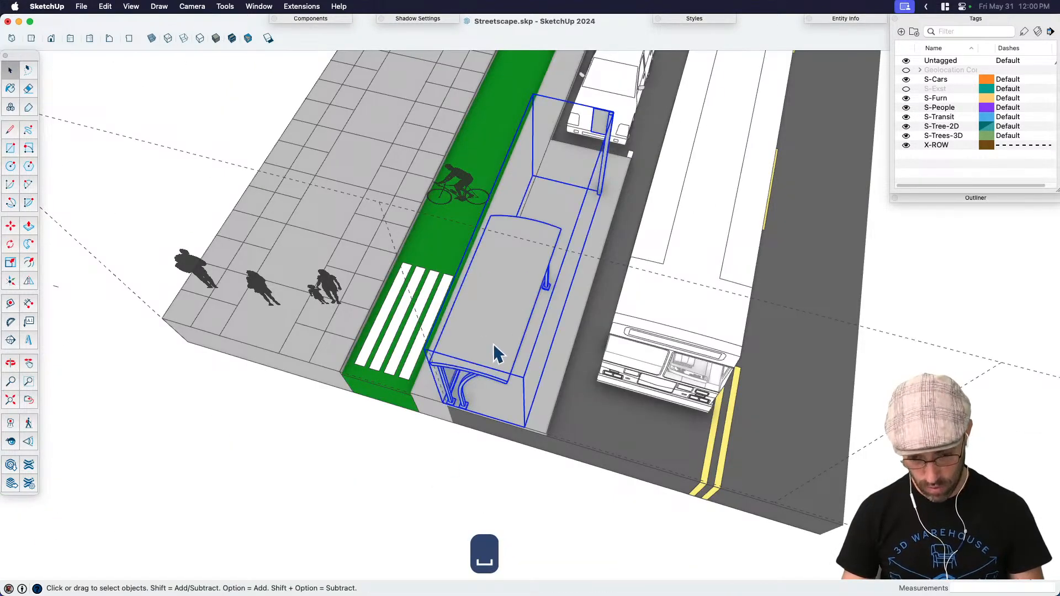
{"action": "key", "text": "m"}
{"action": "left_click", "coordinate": [516, 379]}
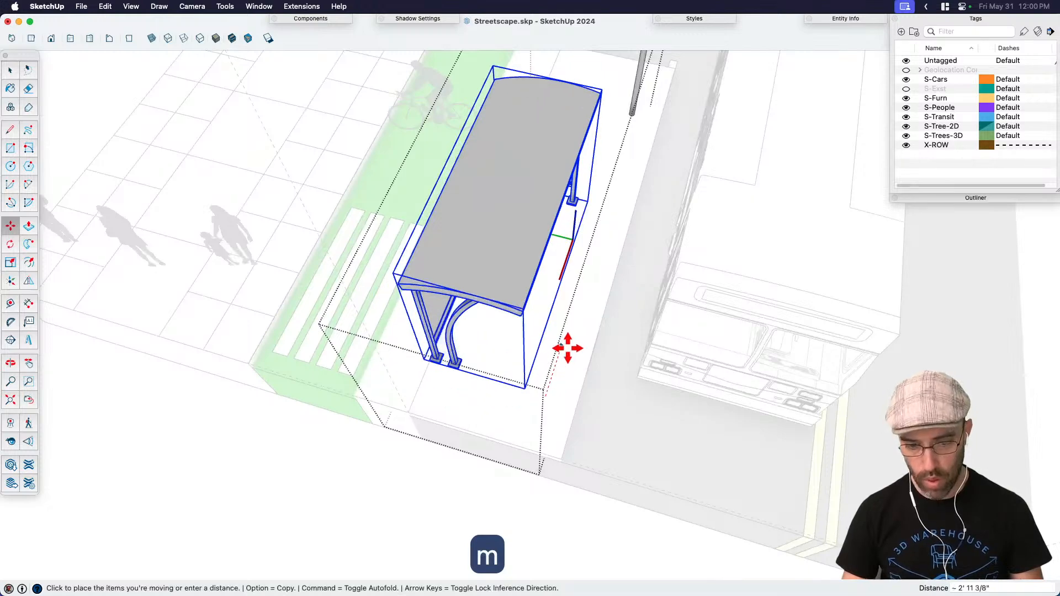
{"action": "scroll", "coordinate": [504, 380], "scroll_direction": "down", "scroll_amount": 3}
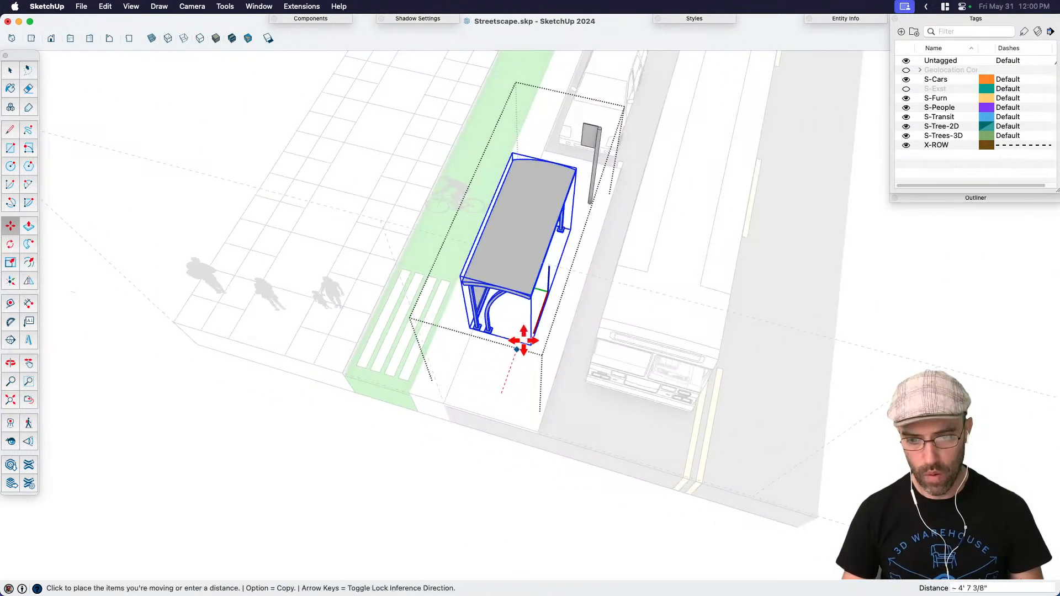
{"action": "key", "text": "space"}
{"action": "key", "text": "super+z"}
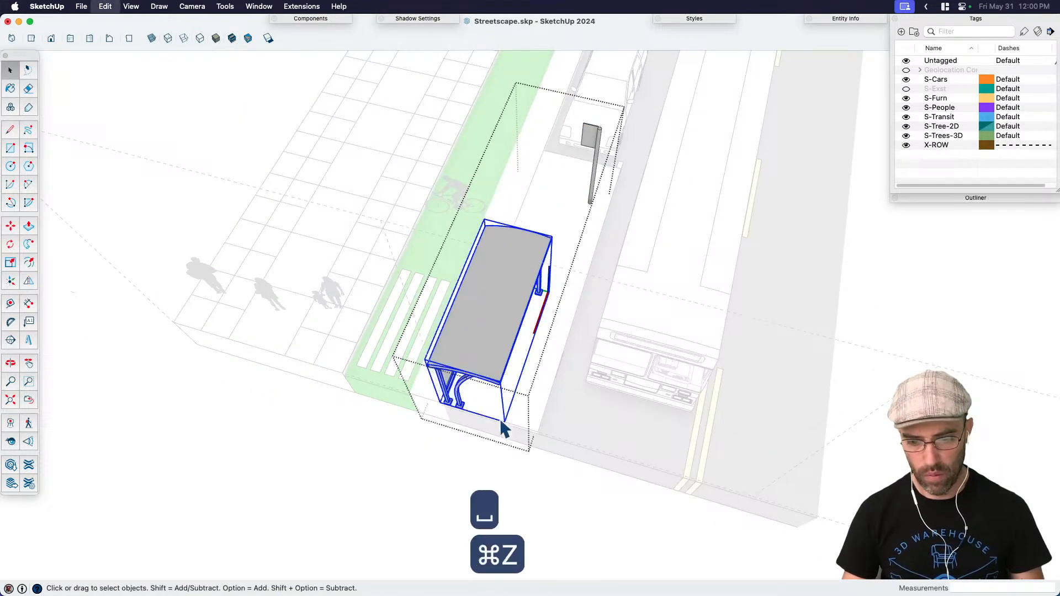
{"action": "left_click", "coordinate": [501, 464]}
Step: Move the whole bus shelter component back along the slab, away from the slab's front end
{"action": "middle_click_drag", "start_coordinate": [501, 463], "coordinate": [471, 180]}
{"action": "scroll", "coordinate": [539, 223], "scroll_direction": "up", "scroll_amount": 3}
{"action": "left_click", "coordinate": [539, 220]}
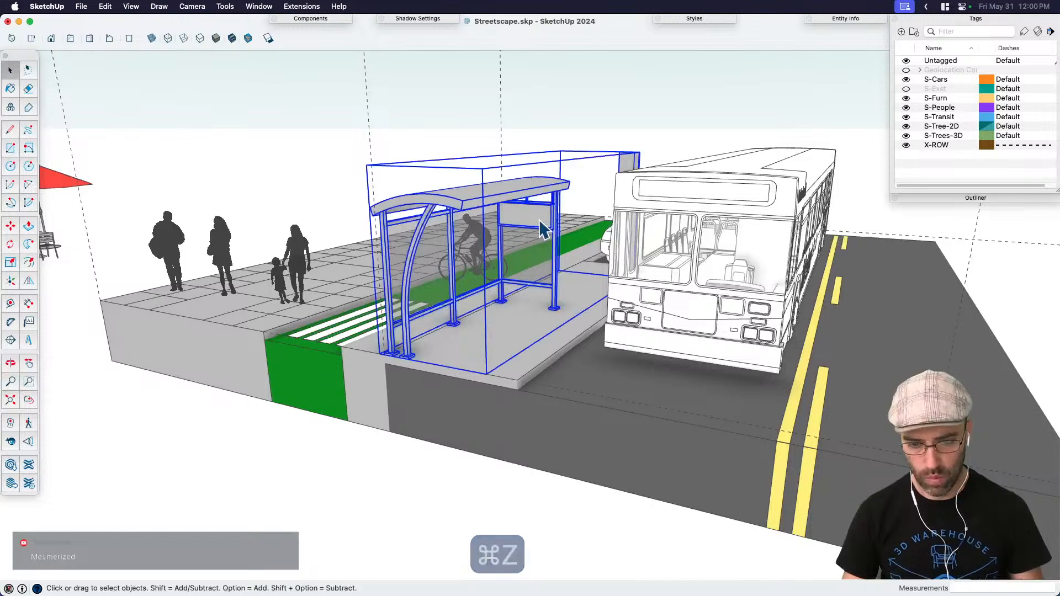
{"action": "middle_click_drag", "start_coordinate": [539, 220], "coordinate": [541, 314]}
{"action": "key", "text": "m"}
{"action": "left_click", "coordinate": [471, 433]}
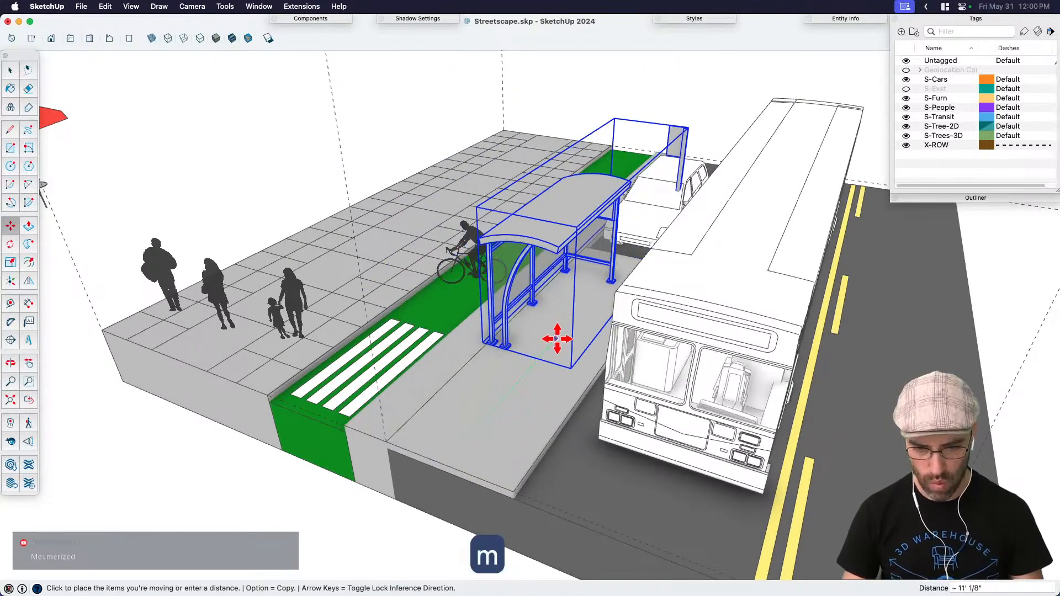
{"action": "key", "text": "space"}
Step: Inside the bus shelter component, move the sign post in front of the shelter to the slab's road-side front corner
{"action": "triple_click", "coordinate": [694, 153]}
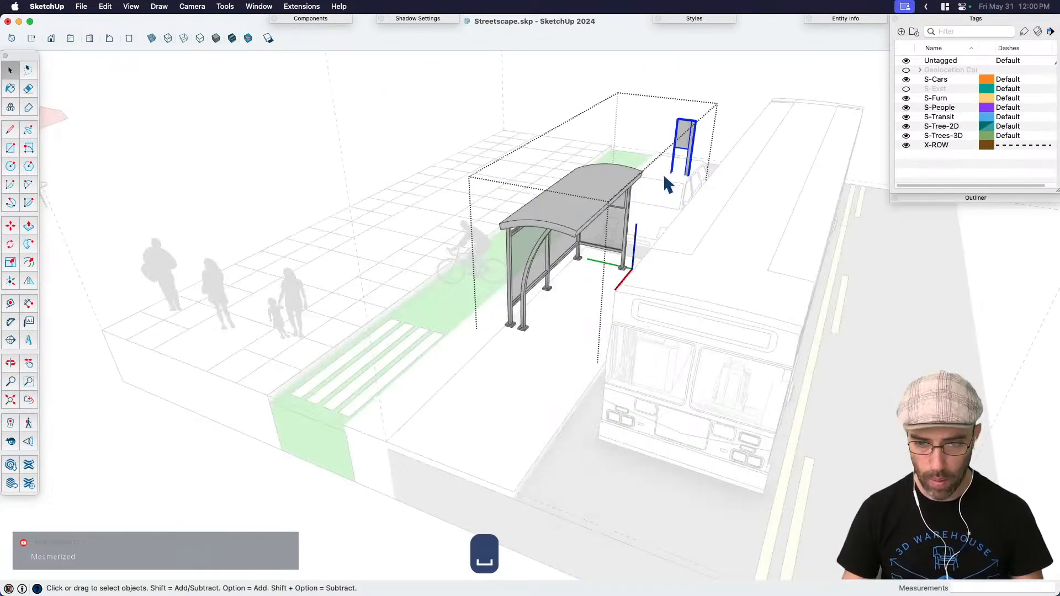
{"action": "middle_click_drag", "start_coordinate": [670, 177], "coordinate": [688, 232]}
{"action": "key", "text": "m"}
{"action": "left_click", "coordinate": [653, 274]}
{"action": "key", "text": "Escape"}
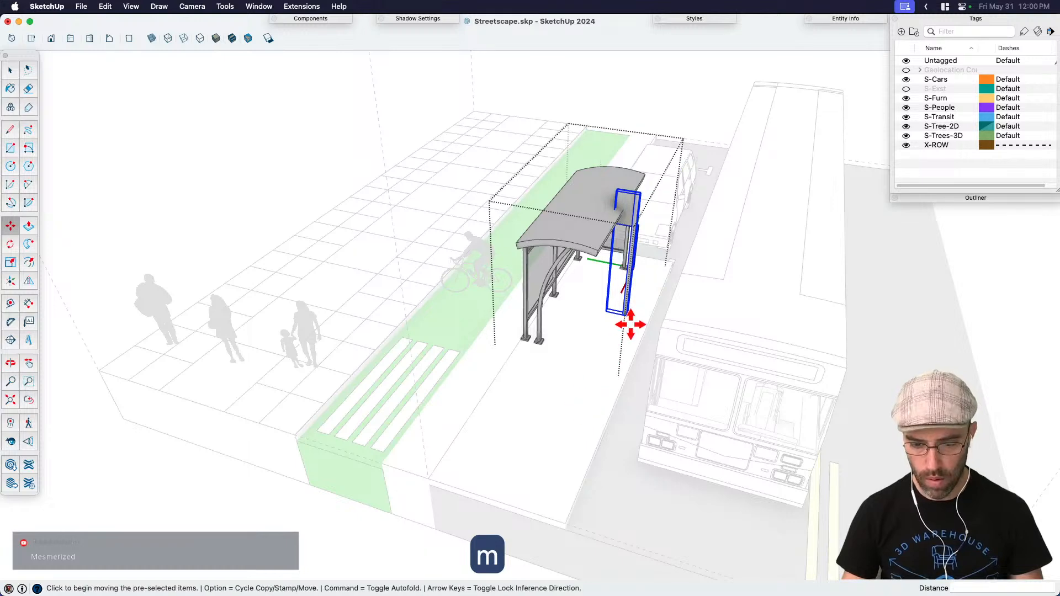
{"action": "left_click", "coordinate": [627, 325]}
{"action": "left_click", "coordinate": [541, 492]}
Step: Set the sign post slightly back from the slab's front edge and finish editing the shelter component
{"action": "scroll", "coordinate": [493, 469], "scroll_direction": "up", "scroll_amount": 3}
{"action": "left_click", "coordinate": [513, 495]}
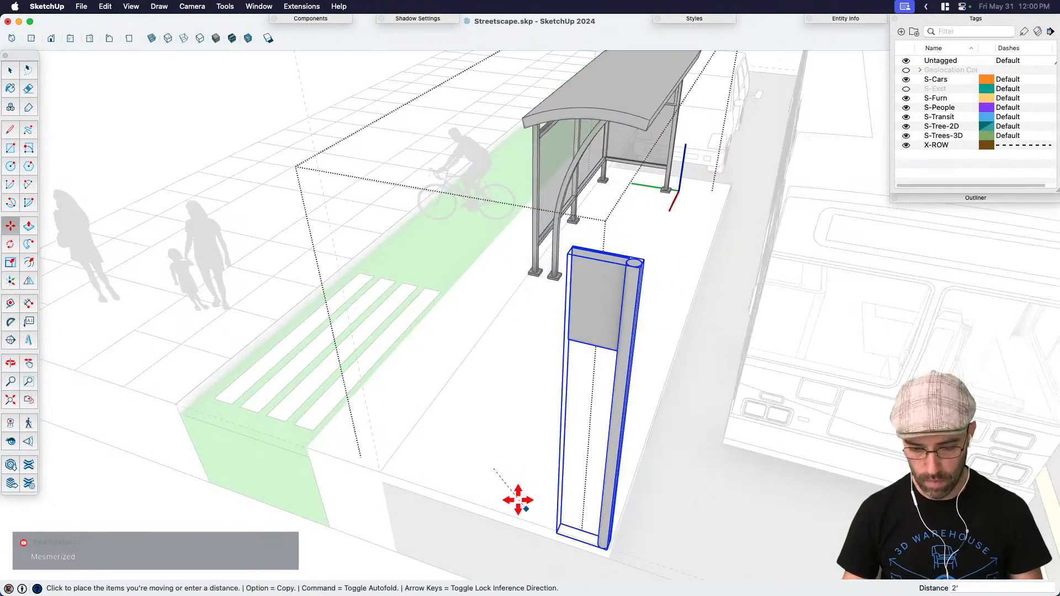
{"action": "left_click", "coordinate": [516, 490]}
{"action": "scroll", "coordinate": [516, 490], "scroll_direction": "up", "scroll_amount": 5}
{"action": "key", "text": "space"}
{"action": "scroll", "coordinate": [551, 411], "scroll_direction": "down", "scroll_amount": 10}
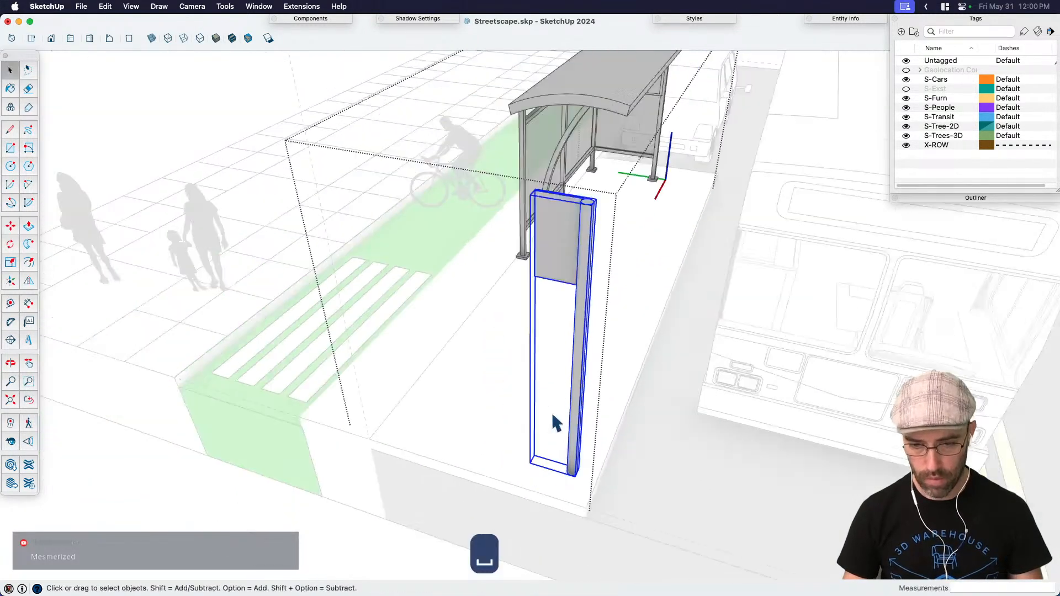
{"action": "left_click", "coordinate": [329, 481]}
Step: Move the bus sideways by about 11' 9" across the yellow centre line into the far lane
{"action": "middle_click_drag", "start_coordinate": [329, 482], "coordinate": [555, 281]}
{"action": "key", "text": "space"}
{"action": "left_click", "coordinate": [555, 282]}
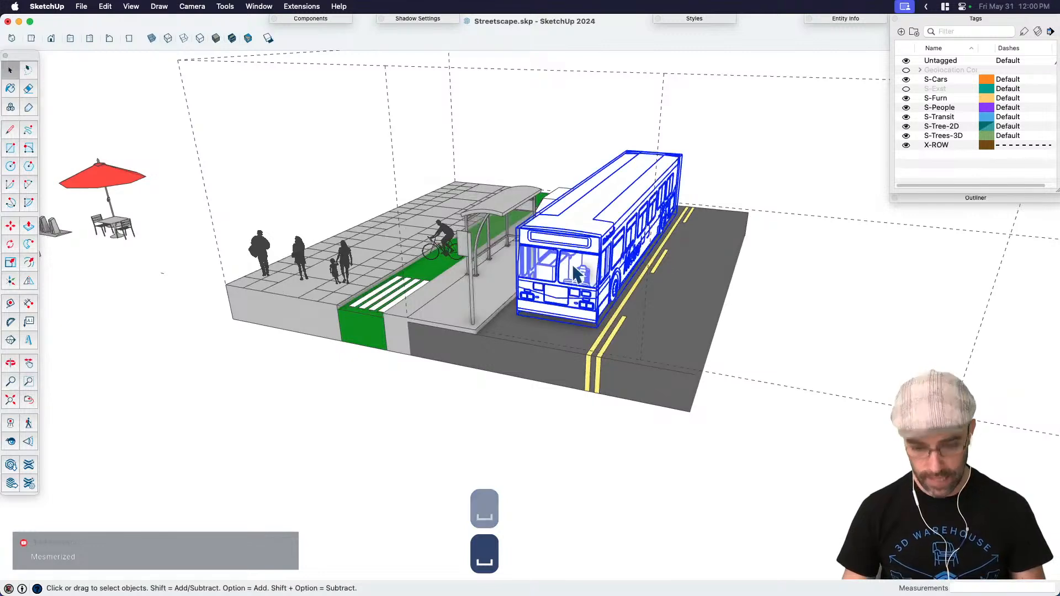
{"action": "scroll", "coordinate": [547, 310], "scroll_direction": "up", "scroll_amount": 3}
{"action": "key", "text": "m"}
{"action": "left_click", "coordinate": [540, 333]}
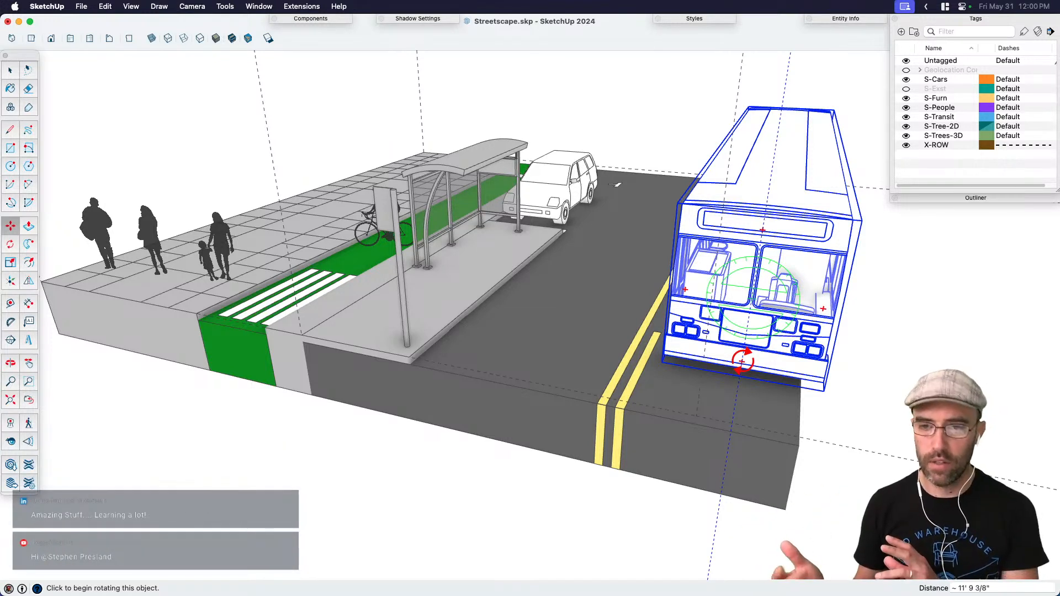
{"action": "key", "text": "space"}
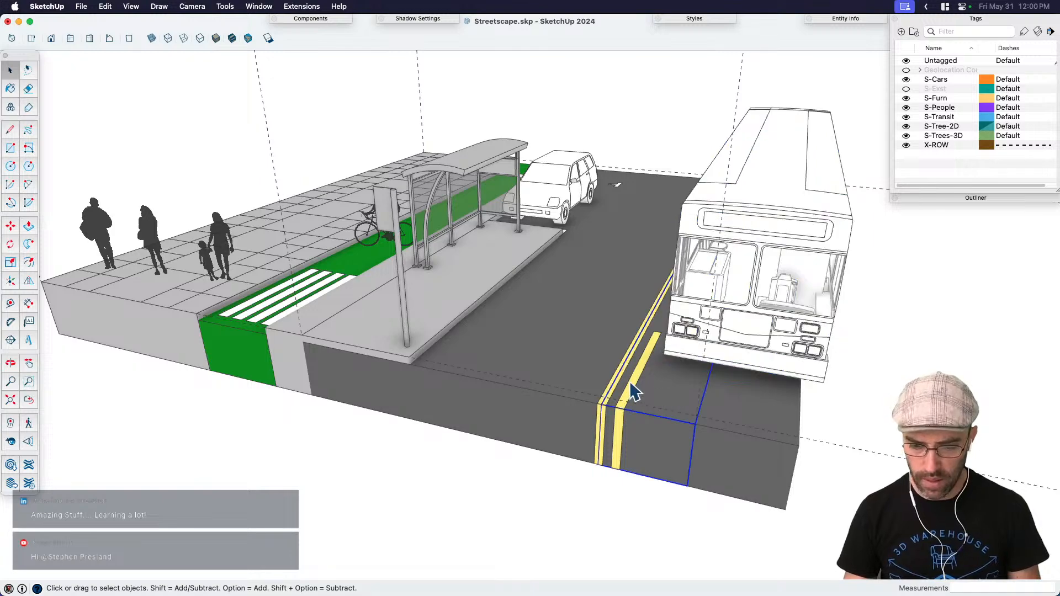
Step: Drop the bus onto the road surface with the DropGC command
{"action": "middle_click_drag", "start_coordinate": [630, 382], "coordinate": [733, 252]}
{"action": "right_click", "coordinate": [735, 253]}
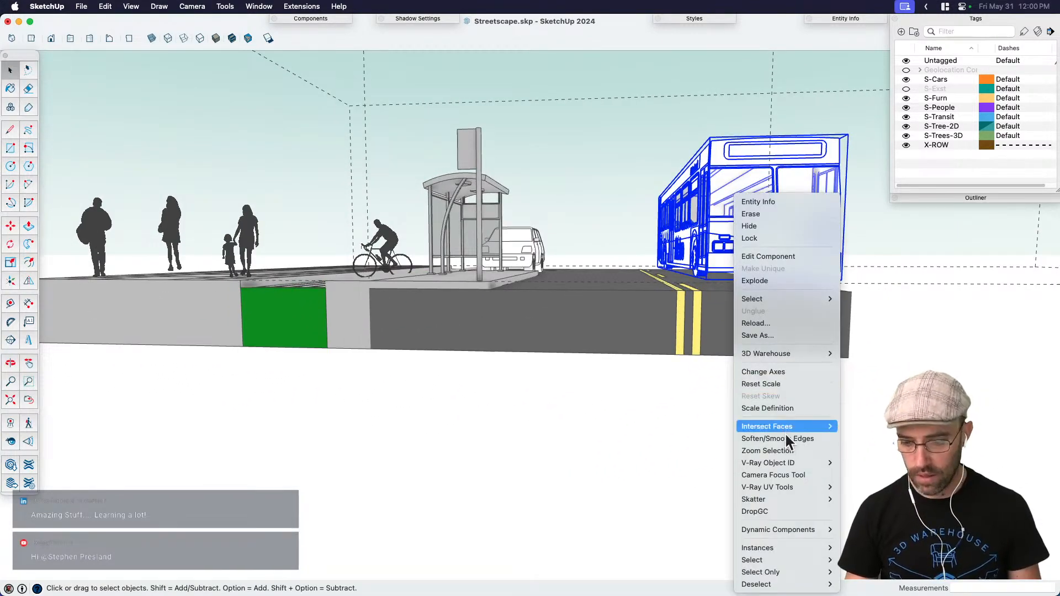
{"action": "left_click", "coordinate": [781, 511]}
Step: Paint the road pieces beneath the bus red to mark a bus lane beyond the centre line
{"action": "middle_click_drag", "start_coordinate": [781, 515], "coordinate": [711, 355]}
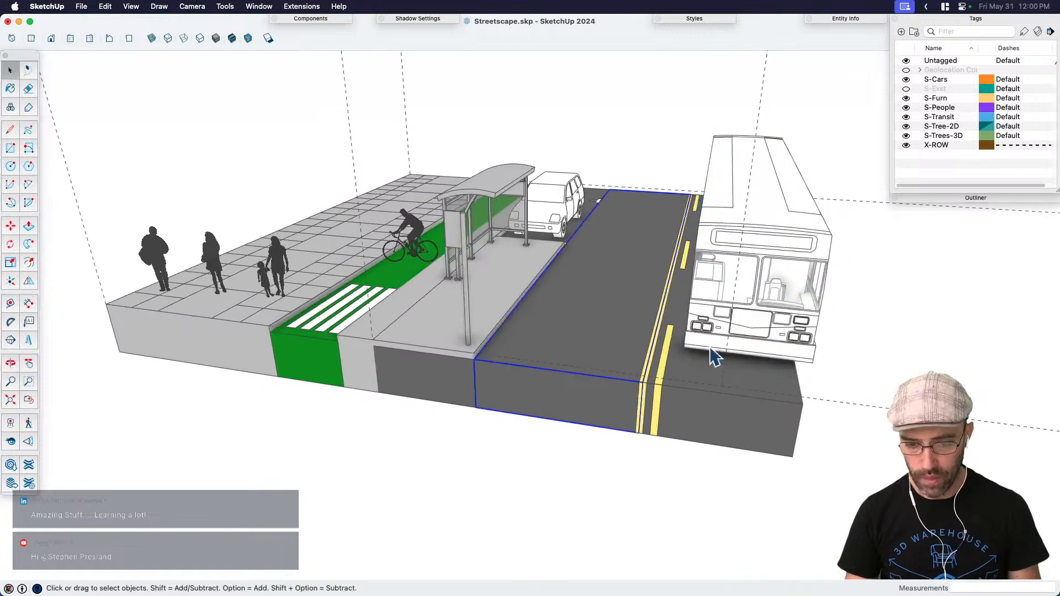
{"action": "key", "text": "b"}
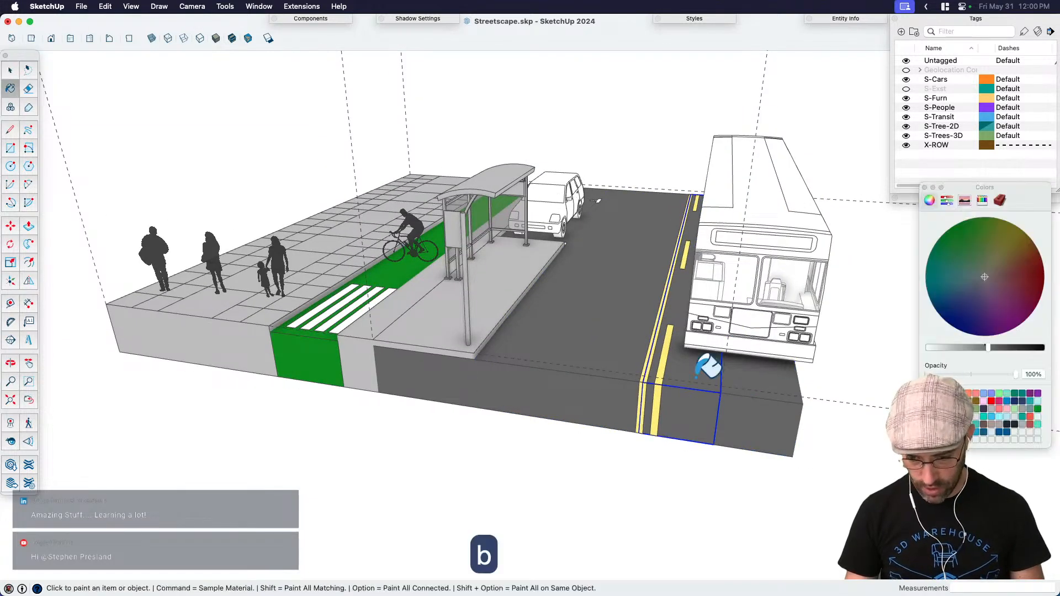
{"action": "left_click", "coordinate": [1031, 417]}
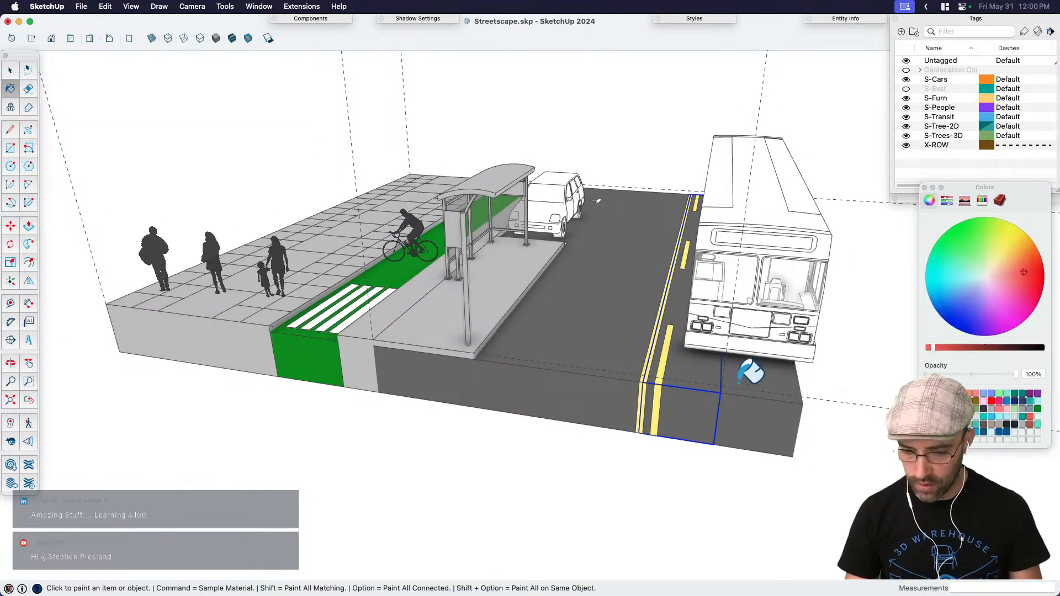
{"action": "left_click", "coordinate": [705, 362]}
{"action": "left_click", "coordinate": [772, 381]}
{"action": "key", "text": "space"}
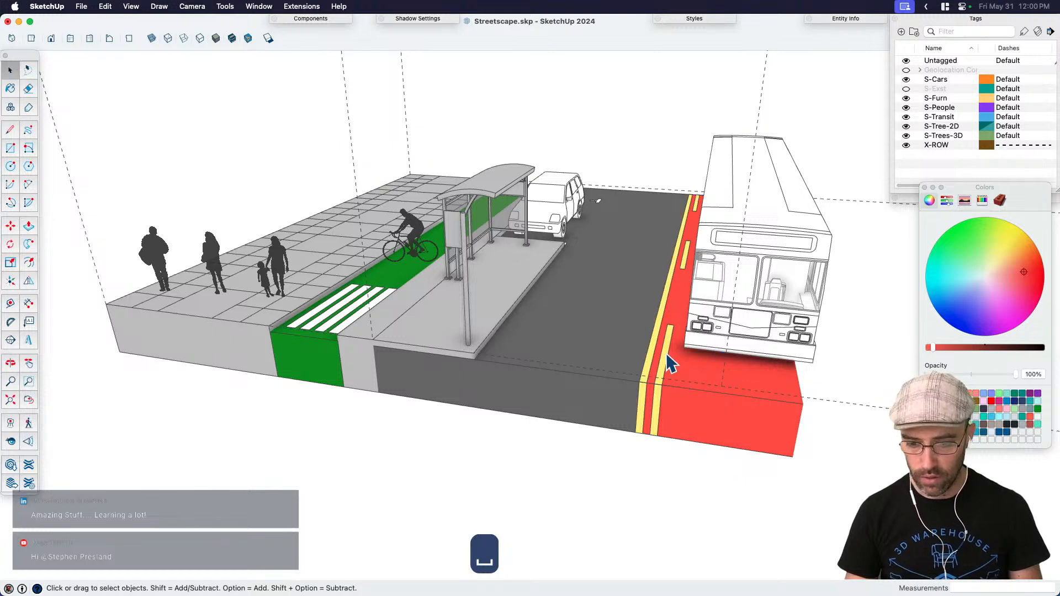
Step: Switch the paint colour to Snow and make the nested component of yellow centre-line markings unique
{"action": "left_click", "coordinate": [668, 363]}
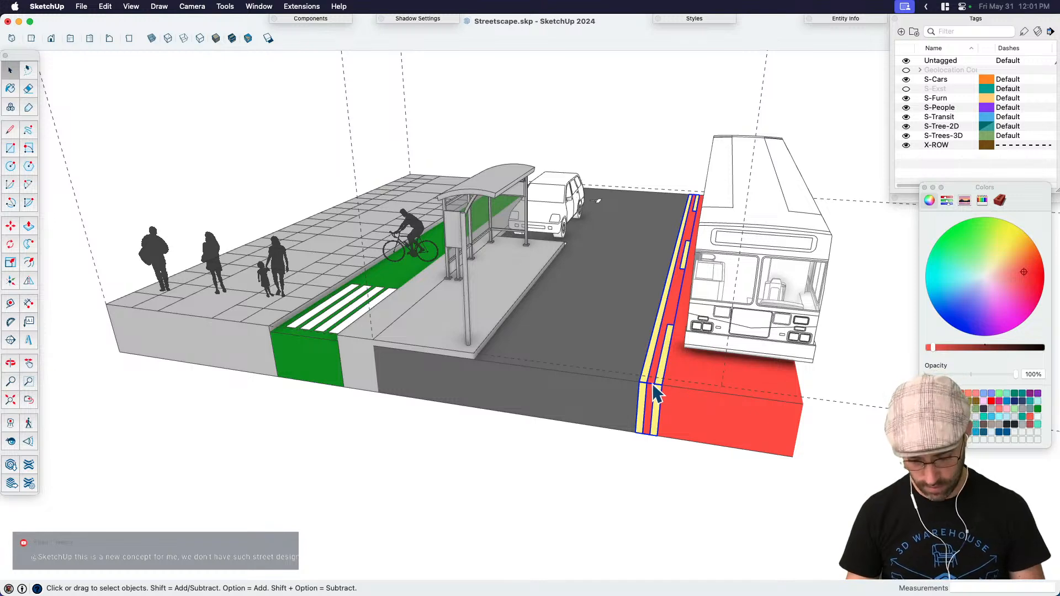
{"action": "key", "text": "b"}
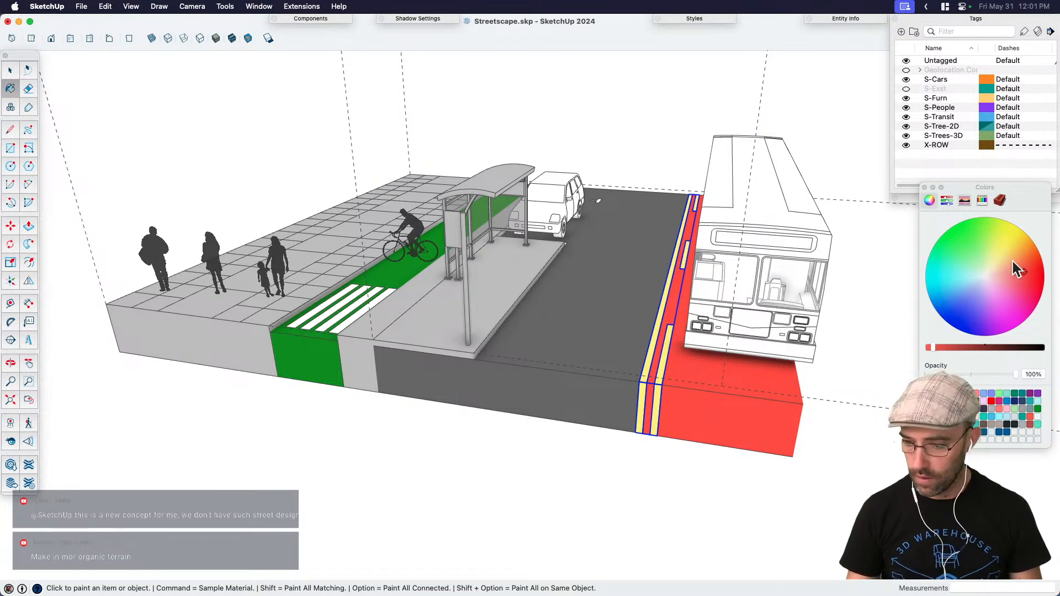
{"action": "left_click", "coordinate": [982, 201]}
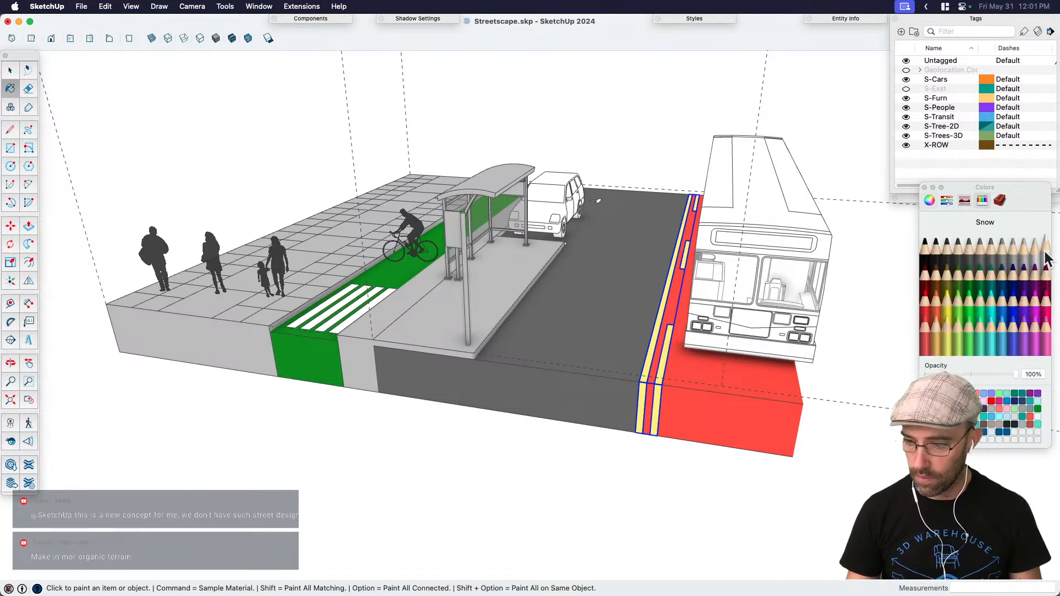
{"action": "key", "text": "space"}
{"action": "double_click", "coordinate": [665, 367]}
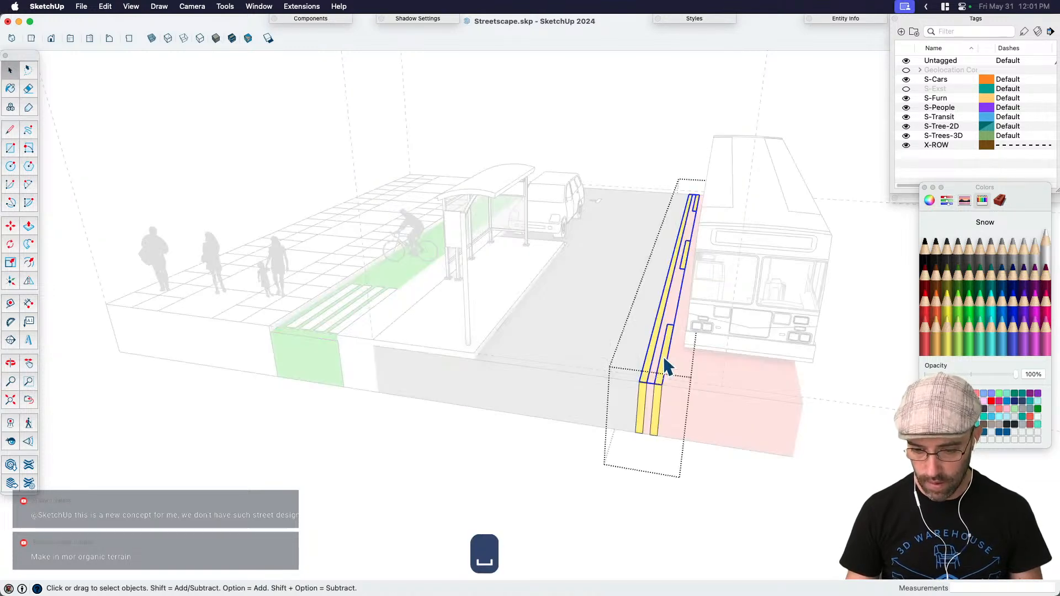
{"action": "right_click", "coordinate": [664, 359]}
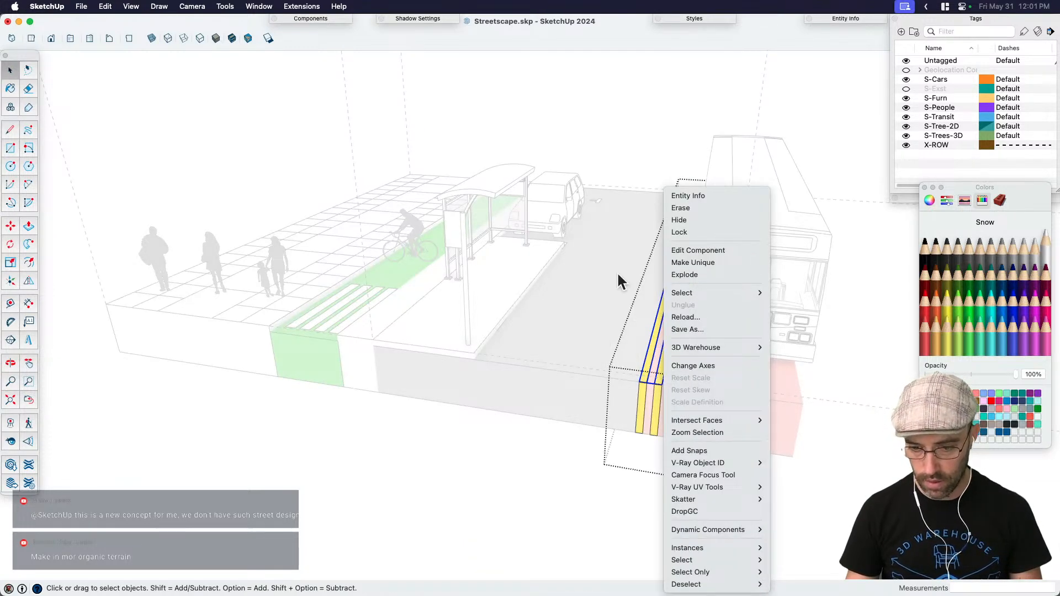
{"action": "left_click", "coordinate": [695, 262]}
{"action": "left_click", "coordinate": [541, 482]}
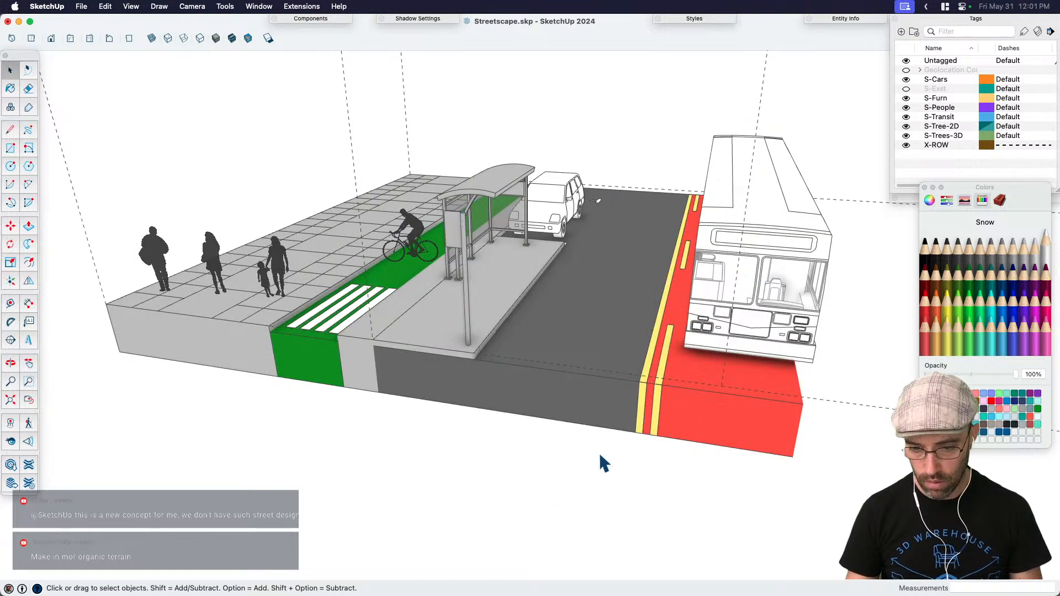
Step: Explode the nested centre-line pieces and delete the dashed stripe beside the red lane on both the top and front faces
{"action": "double_click", "coordinate": [669, 351]}
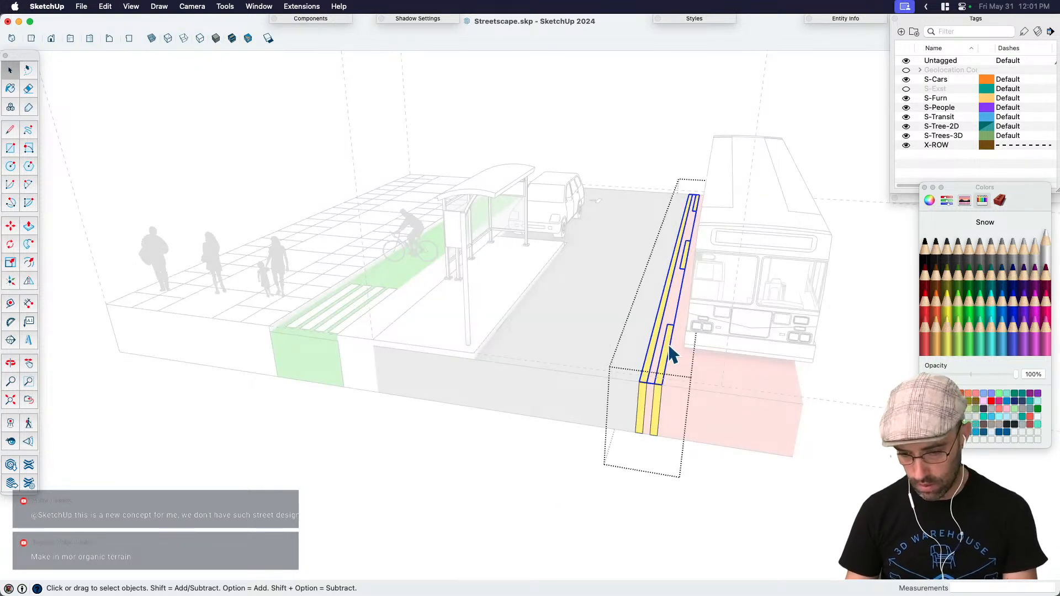
{"action": "right_click", "coordinate": [672, 356]}
{"action": "left_click", "coordinate": [713, 277]}
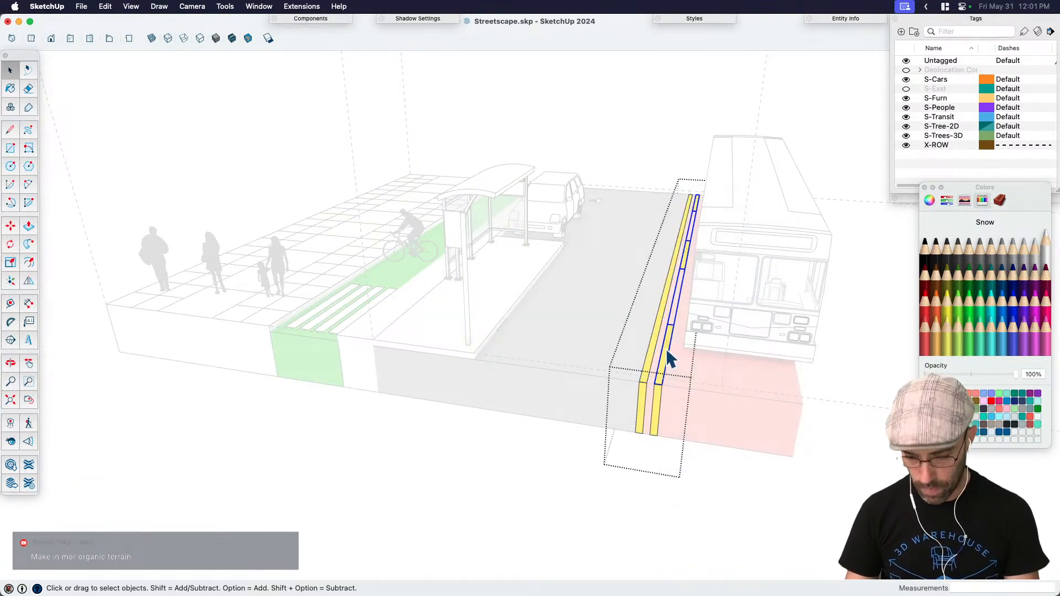
{"action": "key", "text": "BackSpace"}
{"action": "left_click", "coordinate": [658, 391]}
{"action": "right_click", "coordinate": [657, 392]}
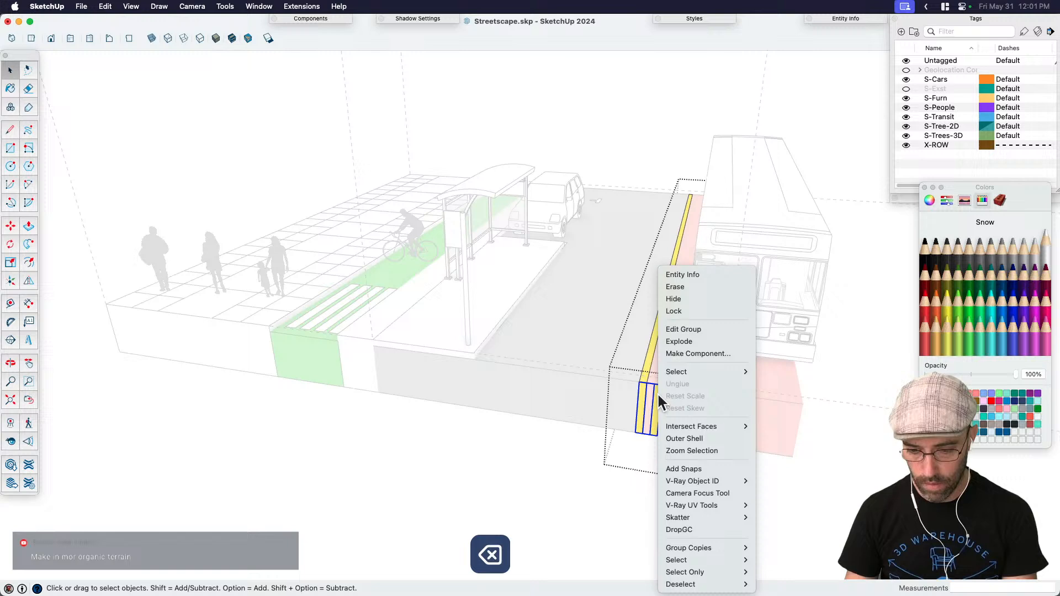
{"action": "left_click", "coordinate": [695, 341]}
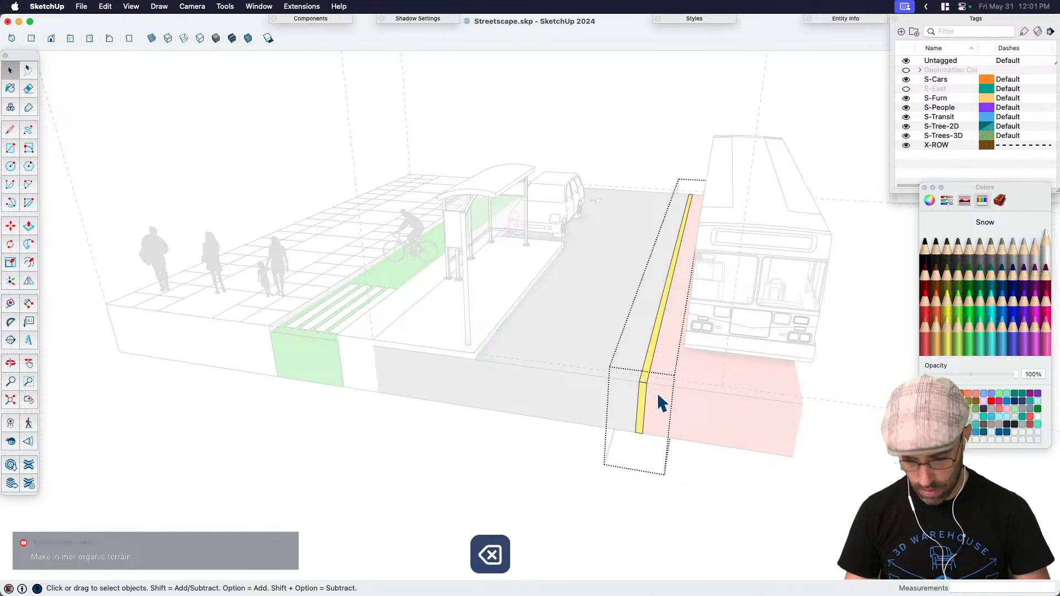
Step: Paint the remaining solid centre-line stripe in Snow and finish editing its component
{"action": "key", "text": "b"}
{"action": "left_click", "coordinate": [648, 369]}
{"action": "key", "text": "space"}
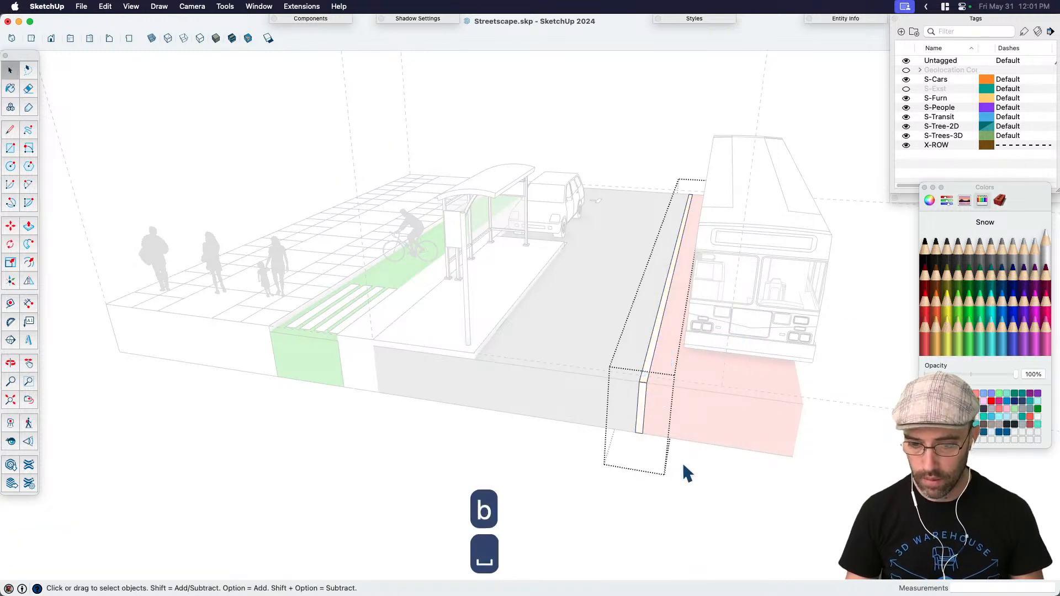
{"action": "left_click", "coordinate": [698, 497]}
Step: Move the bus sideways toward the white stripe so it sits centred within the red lane
{"action": "middle_click_drag", "start_coordinate": [764, 331], "coordinate": [738, 291]}
{"action": "left_click", "coordinate": [737, 293]}
{"action": "scroll", "coordinate": [732, 314], "scroll_direction": "up", "scroll_amount": 3}
{"action": "key", "text": "m"}
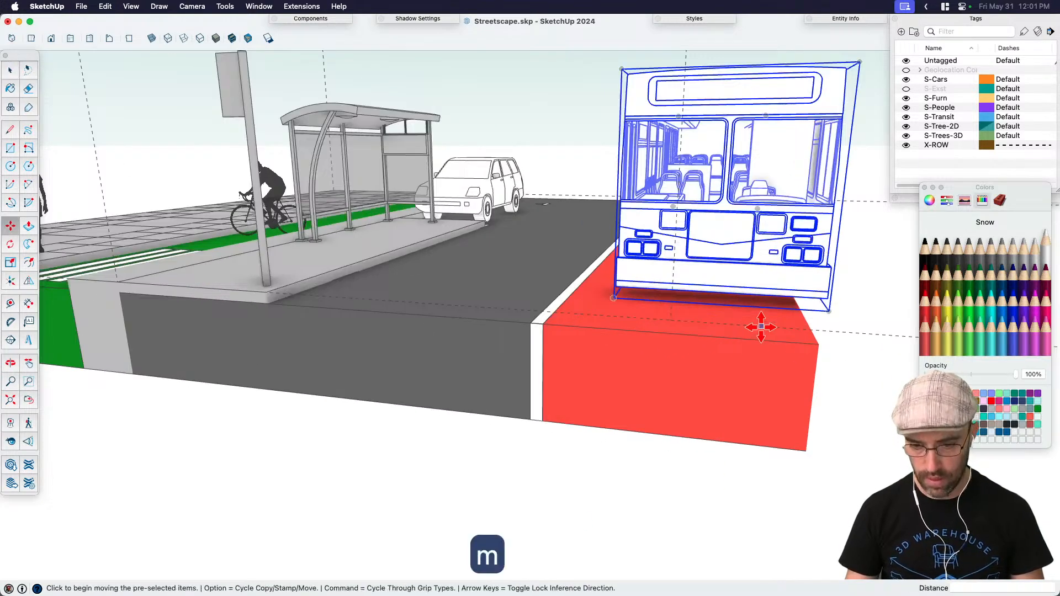
{"action": "left_click", "coordinate": [756, 325]}
{"action": "key", "text": "space"}
{"action": "scroll", "coordinate": [674, 528], "scroll_direction": "down", "scroll_amount": 5}
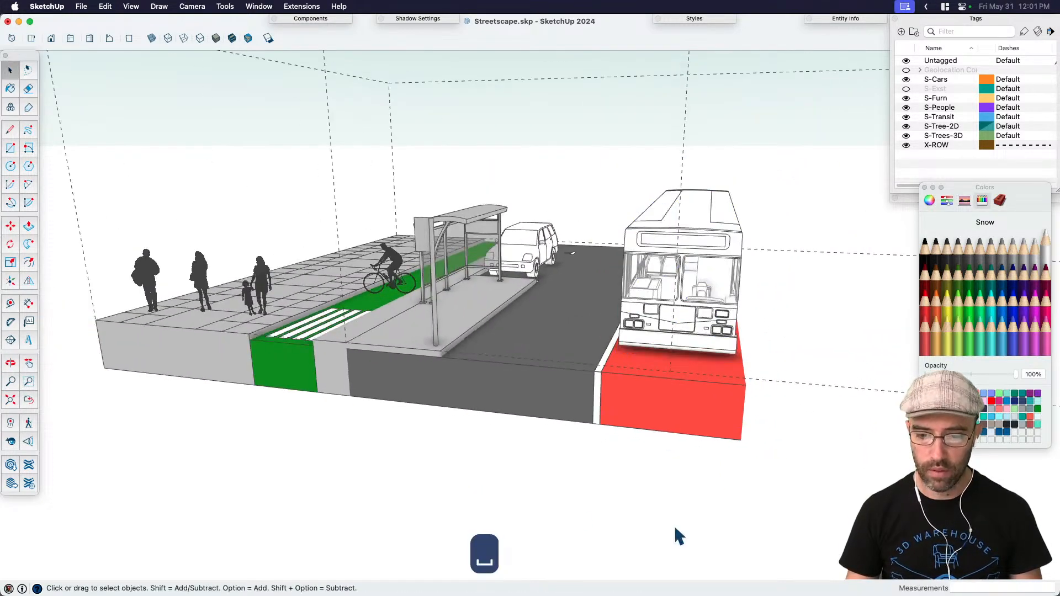
Step: Group the whole street section with its bus, shelter and people, hide the group and turn off the display of hidden objects
{"action": "middle_click_drag", "start_coordinate": [675, 528], "coordinate": [668, 327]}
{"action": "scroll", "coordinate": [669, 327], "scroll_direction": "down", "scroll_amount": 2}
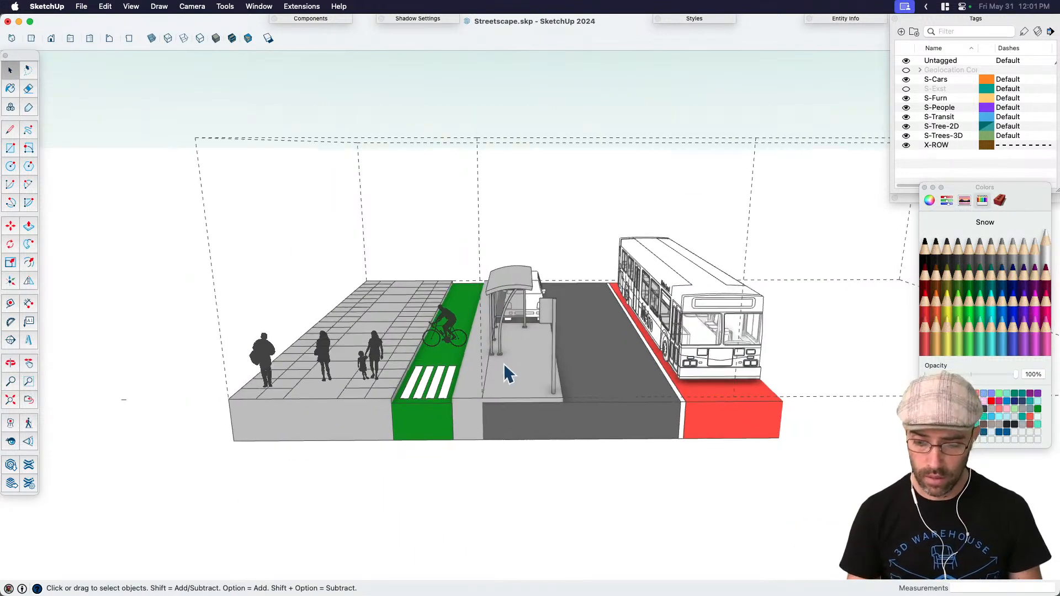
{"action": "middle_click_drag", "start_coordinate": [504, 363], "coordinate": [607, 437]}
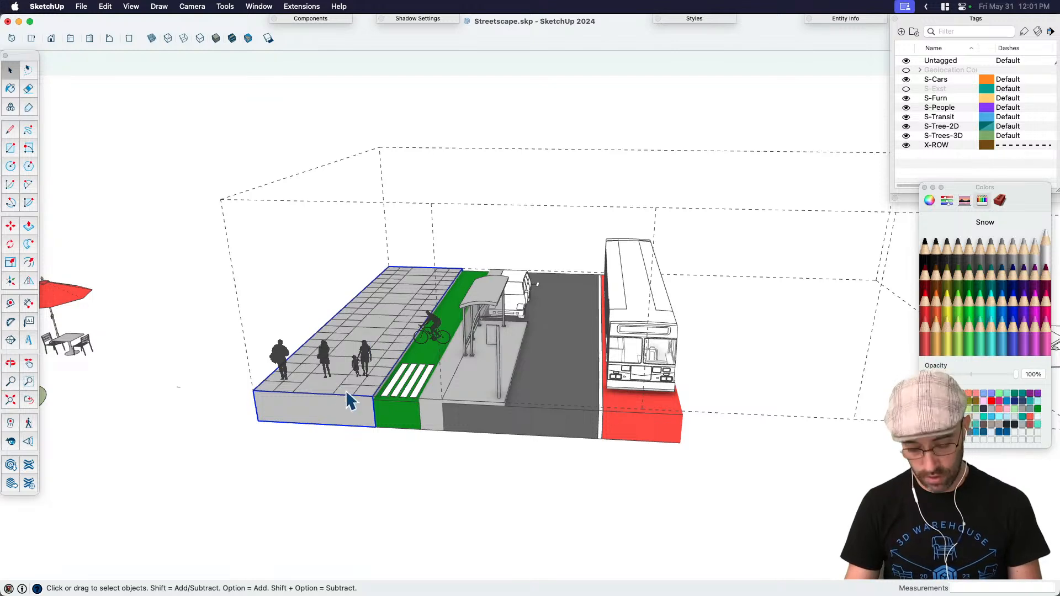
{"action": "key", "text": "h"}
{"action": "left_click_drag", "start_coordinate": [623, 446], "coordinate": [524, 442]}
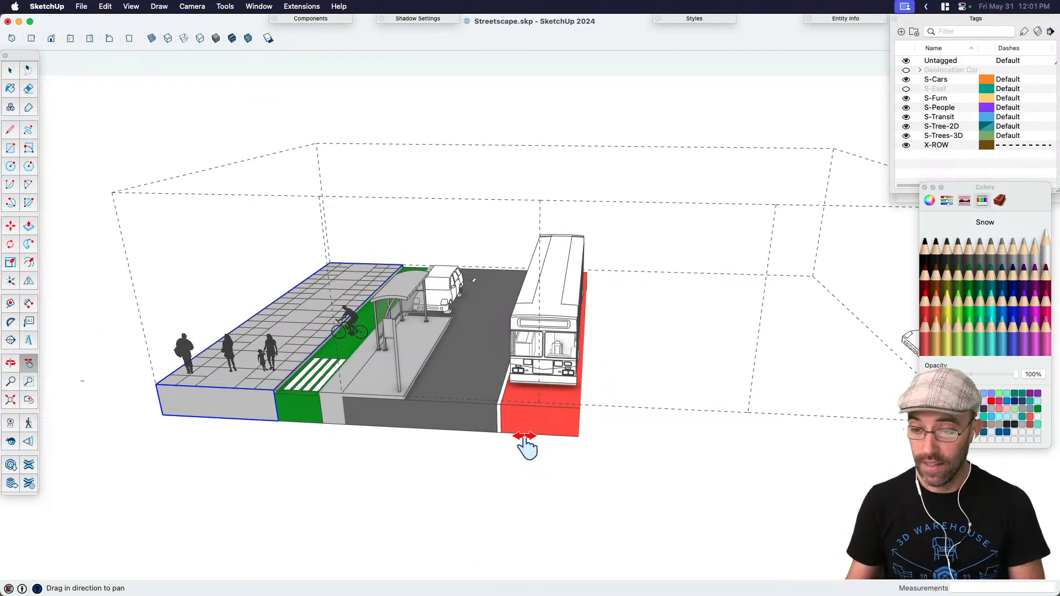
{"action": "scroll", "coordinate": [641, 287], "scroll_direction": "down", "scroll_amount": 3}
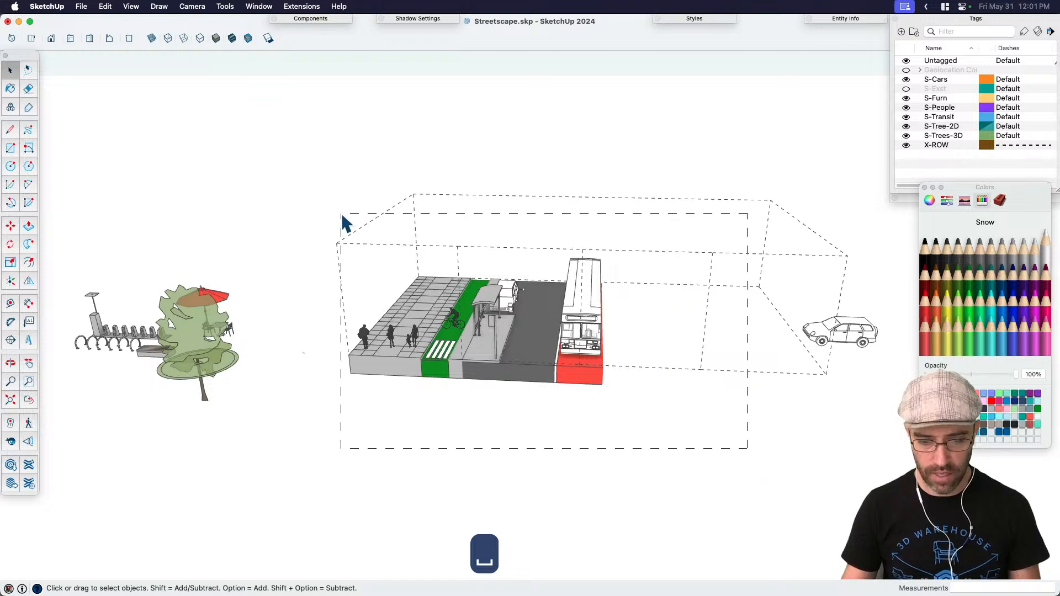
{"action": "left_click_drag", "start_coordinate": [341, 215], "coordinate": [343, 216]}
{"action": "key", "text": "super+e"}
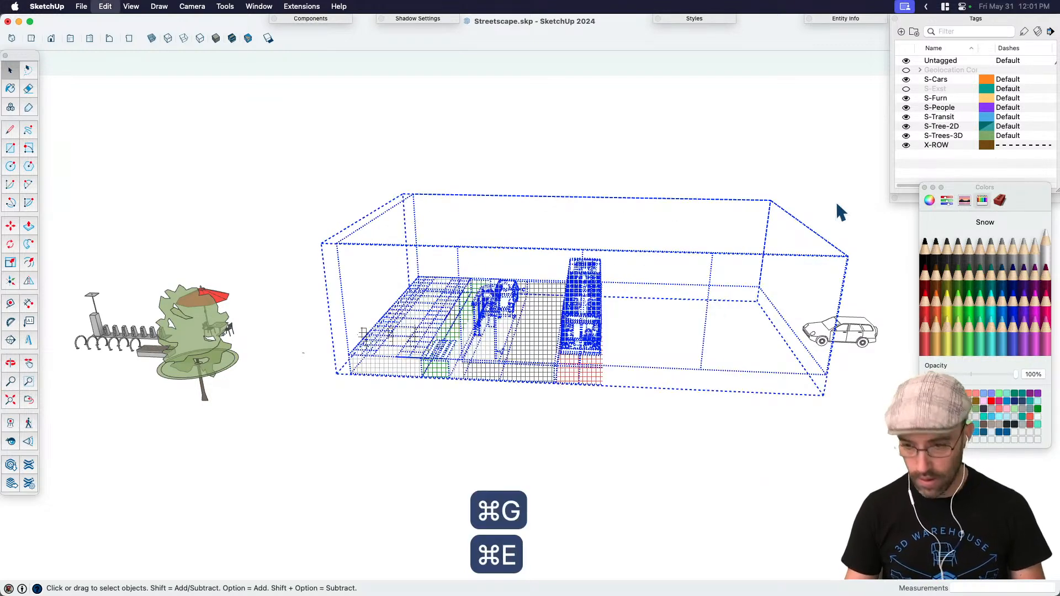
{"action": "left_click", "coordinate": [717, 146]}
{"action": "key", "text": "n"}
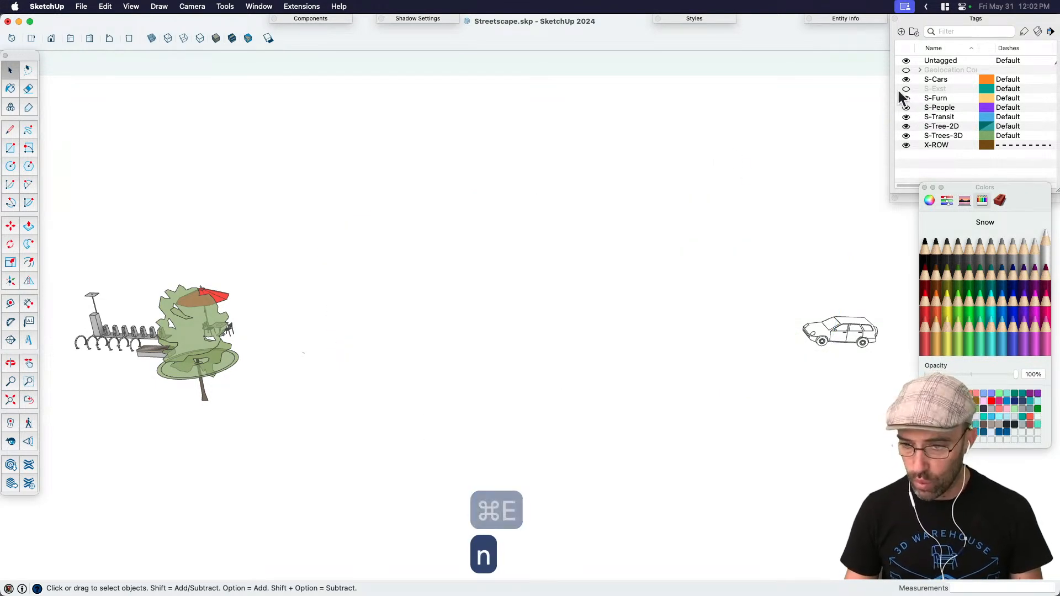
Step: Show the S-Exst tag briefly to review the existing street layout, and hide the tag again
{"action": "left_click", "coordinate": [906, 88]}
{"action": "middle_click_drag", "start_coordinate": [578, 292], "coordinate": [556, 384]}
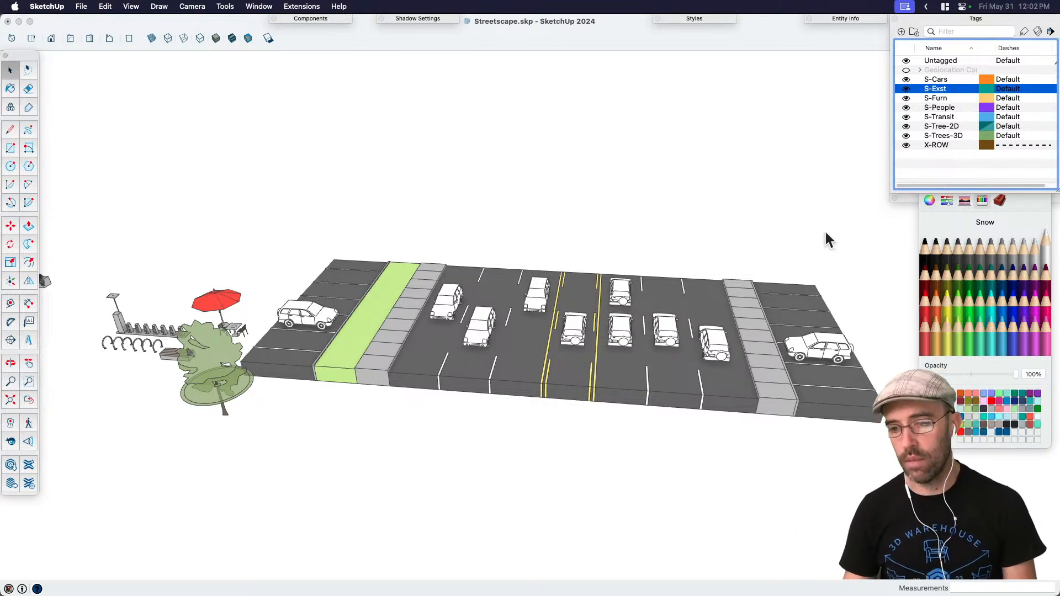
{"action": "left_click", "coordinate": [906, 89]}
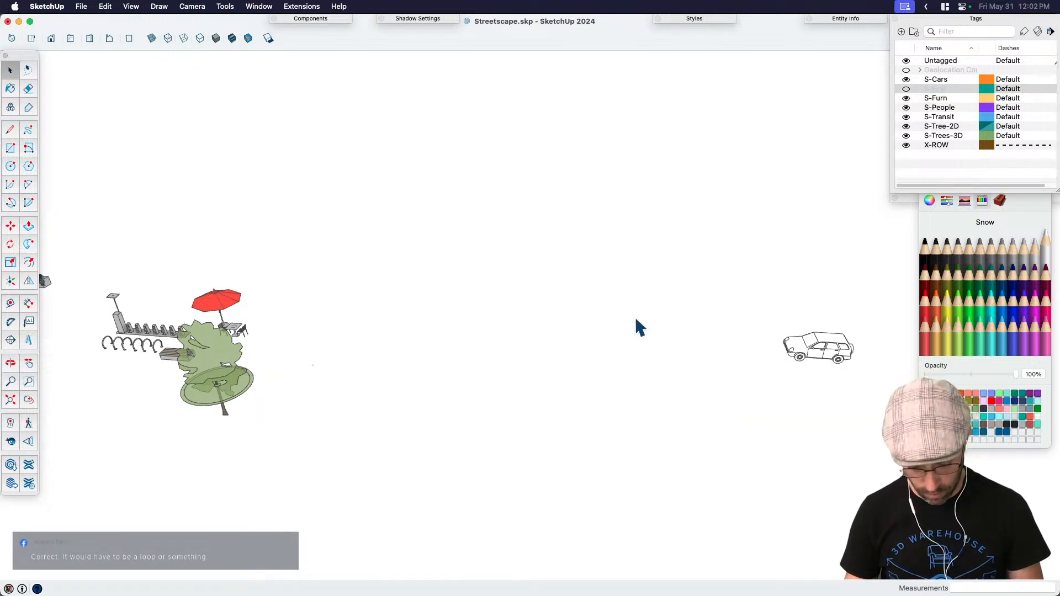
Step: Display hidden objects, unhide the grouped street section and explode the group
{"action": "key", "text": "n"}
{"action": "left_click", "coordinate": [567, 334]}
{"action": "right_click", "coordinate": [569, 337]}
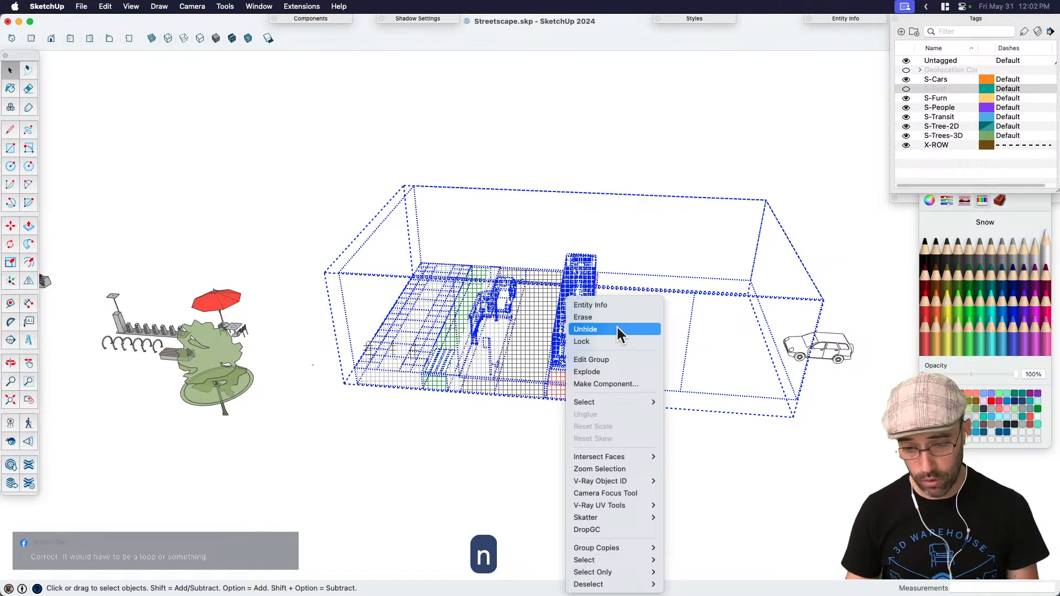
{"action": "left_click", "coordinate": [617, 329]}
{"action": "right_click", "coordinate": [569, 337]}
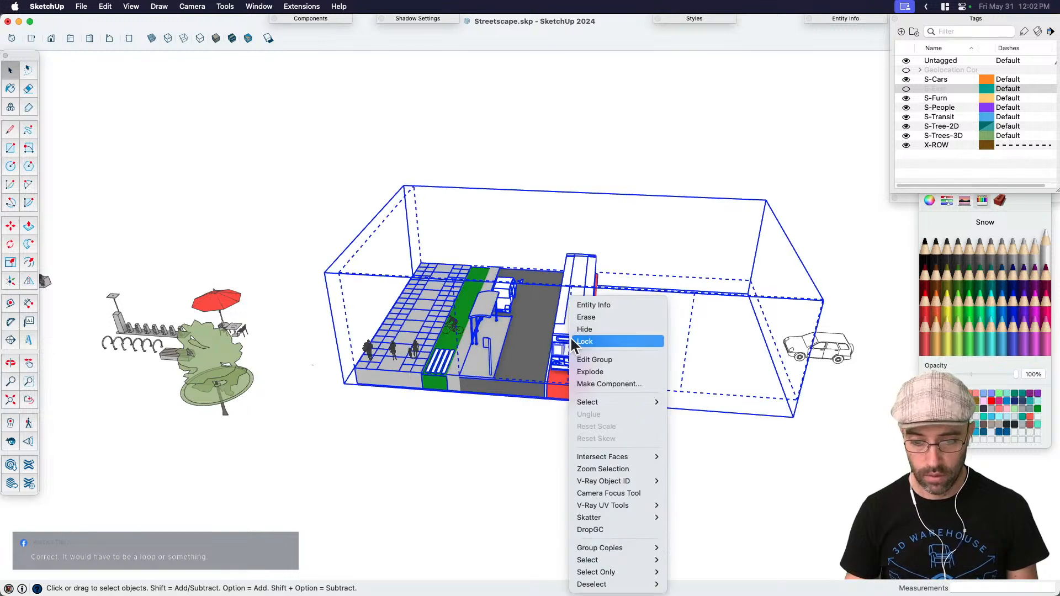
{"action": "left_click", "coordinate": [590, 371]}
{"action": "left_click", "coordinate": [525, 360]}
Step: Hide the bus shelter on the boarding island and turn off the display of hidden objects
{"action": "scroll", "coordinate": [489, 349], "scroll_direction": "up", "scroll_amount": 3}
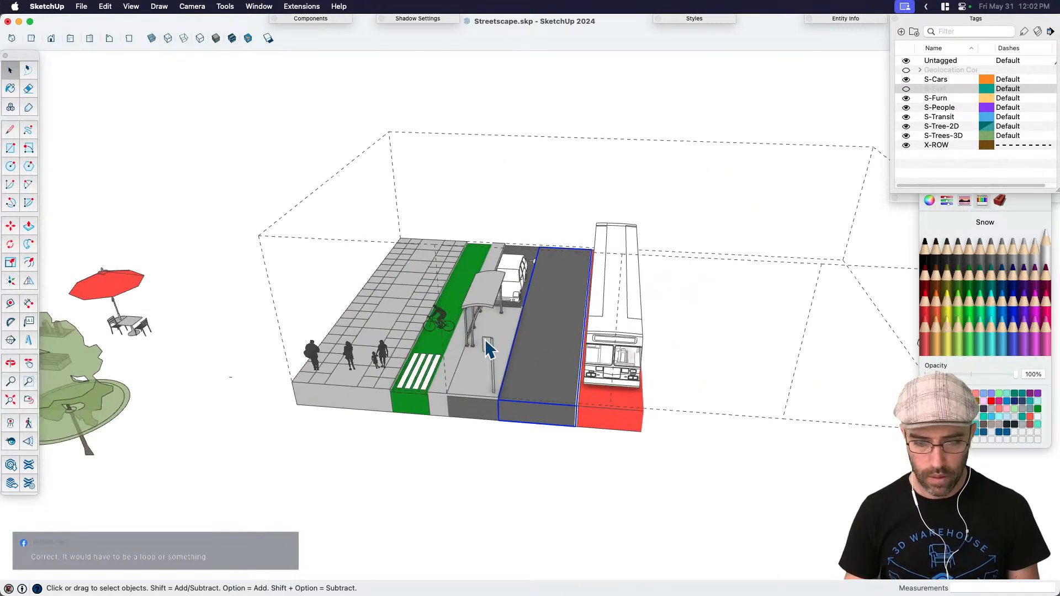
{"action": "middle_click_drag", "start_coordinate": [513, 338], "coordinate": [445, 322]}
{"action": "left_click", "coordinate": [446, 322]}
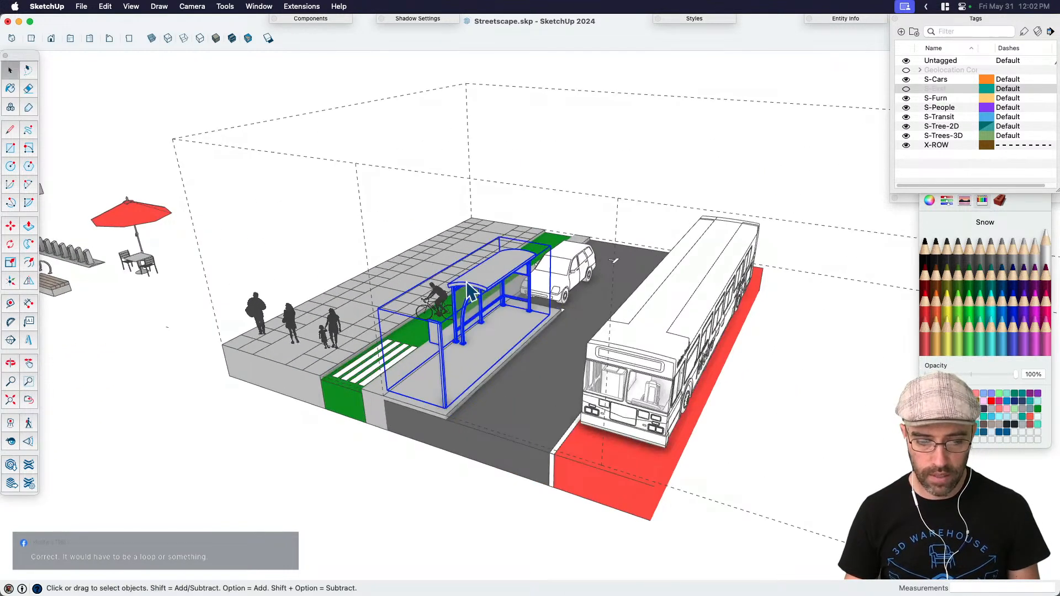
{"action": "scroll", "coordinate": [464, 298], "scroll_direction": "up", "scroll_amount": 5}
{"action": "middle_click_drag", "start_coordinate": [483, 259], "coordinate": [508, 245]}
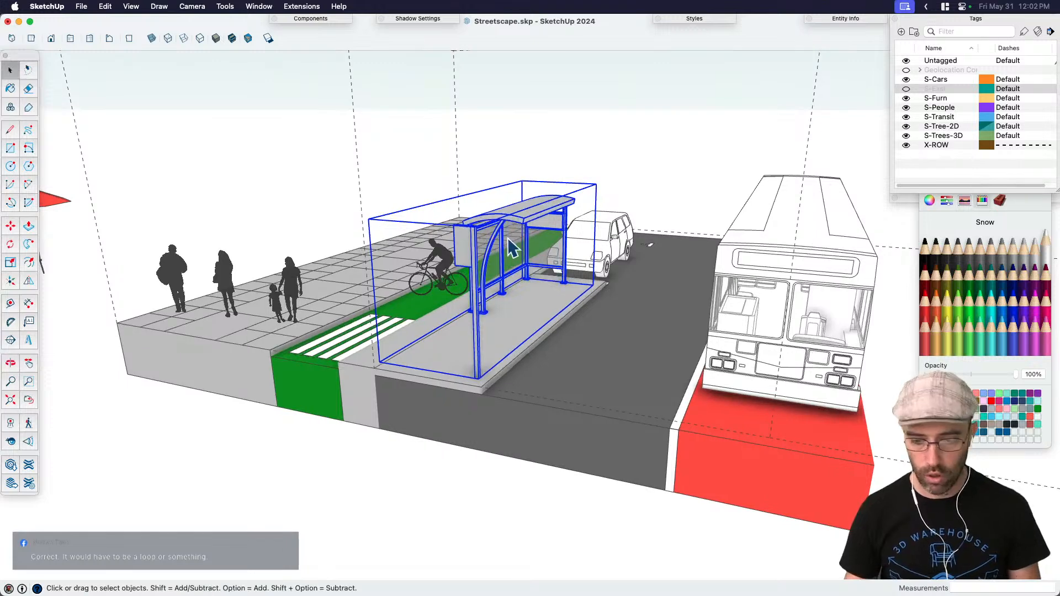
{"action": "left_click", "coordinate": [657, 174]}
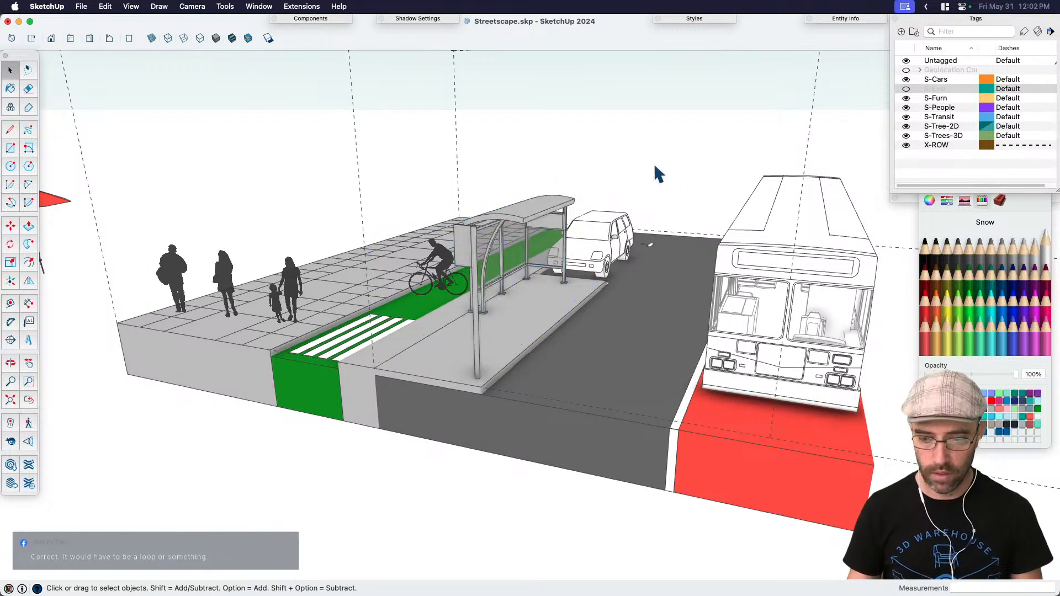
{"action": "left_click", "coordinate": [489, 285]}
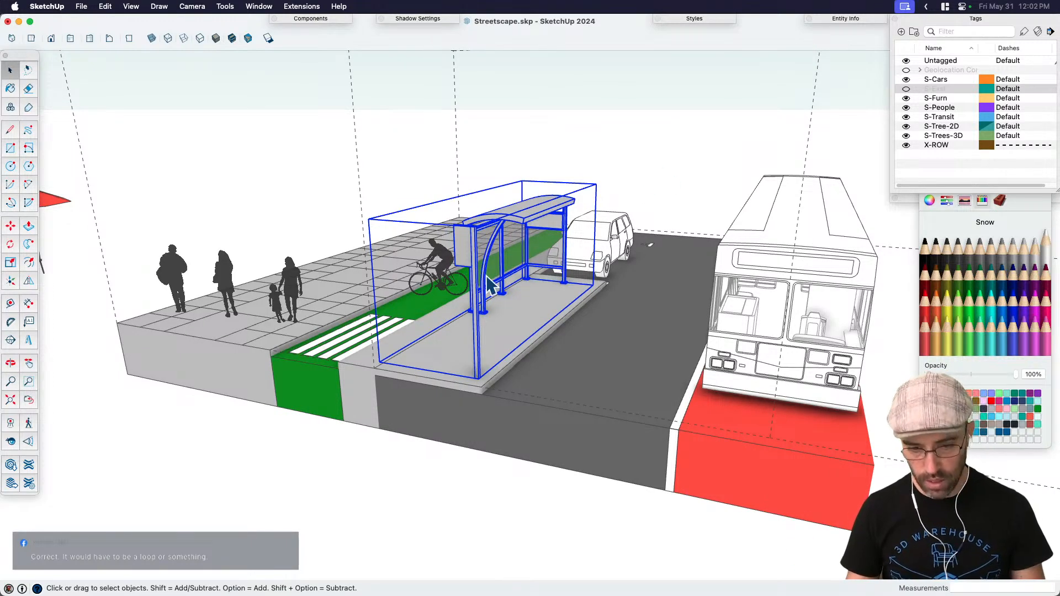
{"action": "key", "text": "super+e"}
{"action": "key", "text": "n"}
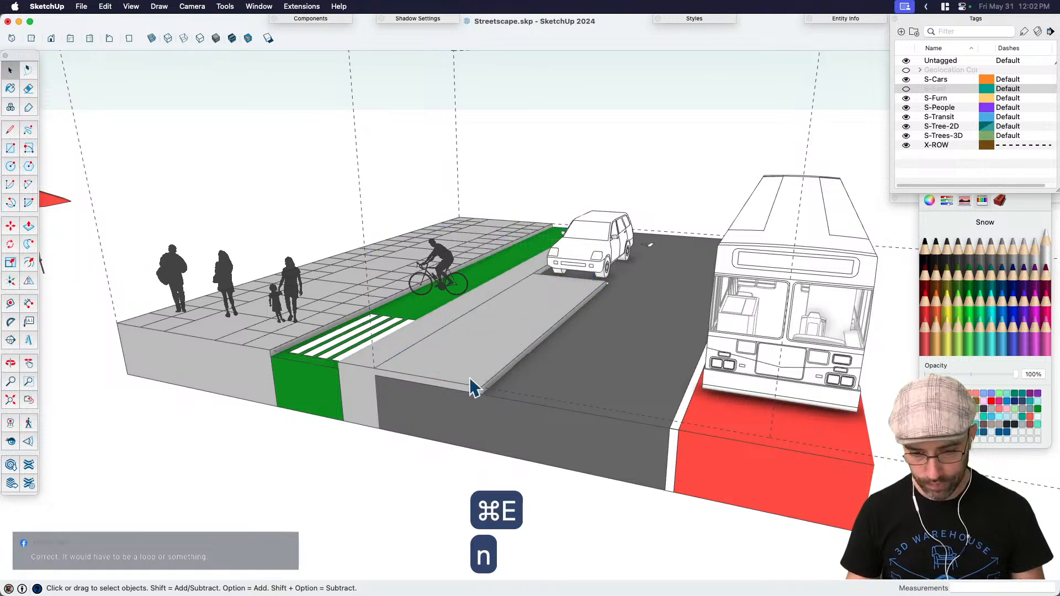
Step: Draw a rectangle of about 8' by 28' 2 1/2" over the boarding island's raised slab, from corner to opposite corner
{"action": "middle_click_drag", "start_coordinate": [473, 385], "coordinate": [457, 429]}
{"action": "left_click", "coordinate": [478, 381]}
{"action": "key", "text": "r"}
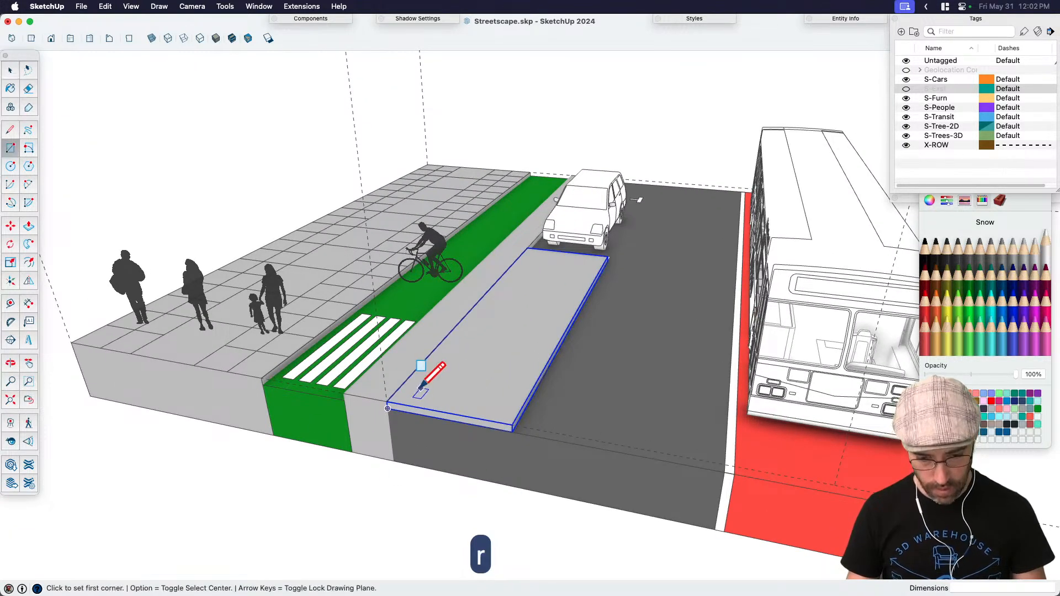
{"action": "left_click", "coordinate": [386, 401]}
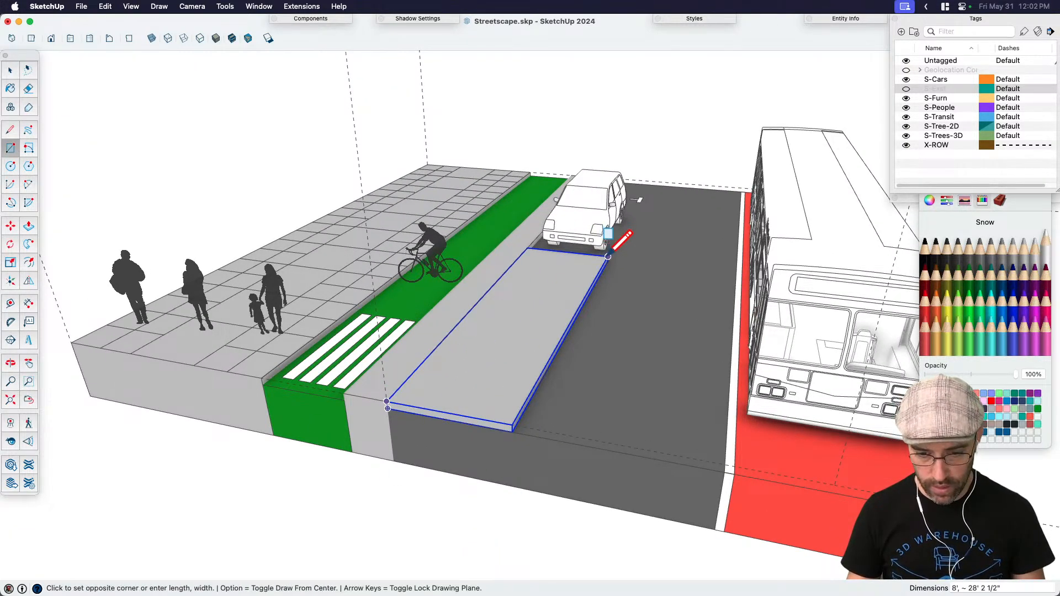
{"action": "left_click", "coordinate": [607, 255]}
{"action": "key", "text": "space"}
Step: Offset the rectangle's outline inward by 2' on the island slab
{"action": "middle_click_drag", "start_coordinate": [608, 256], "coordinate": [519, 348]}
{"action": "type", "text": "f"}
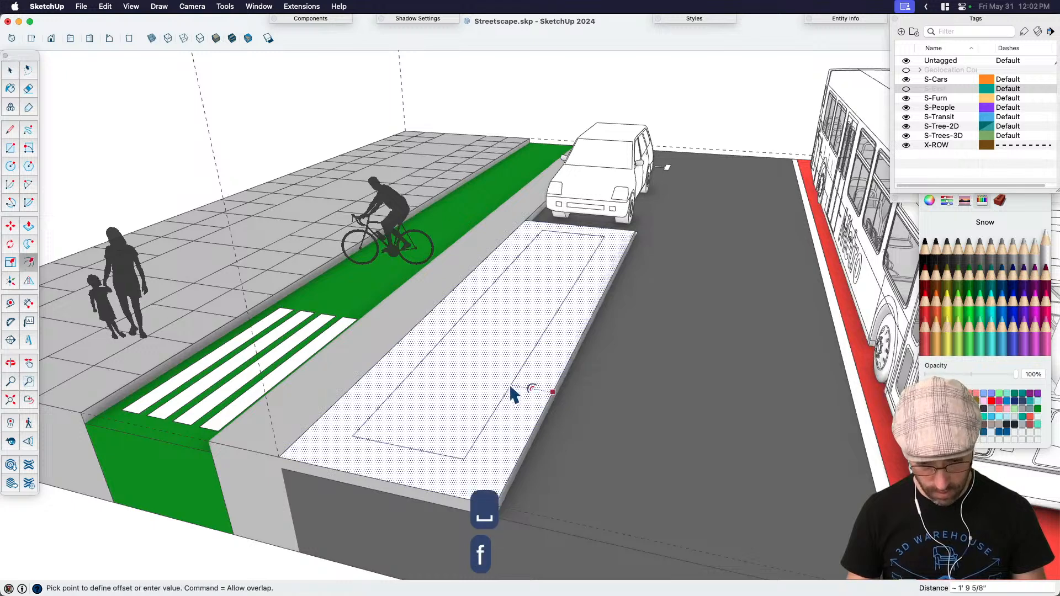
{"action": "type", "text": "3'"}
{"action": "key", "text": "Return"}
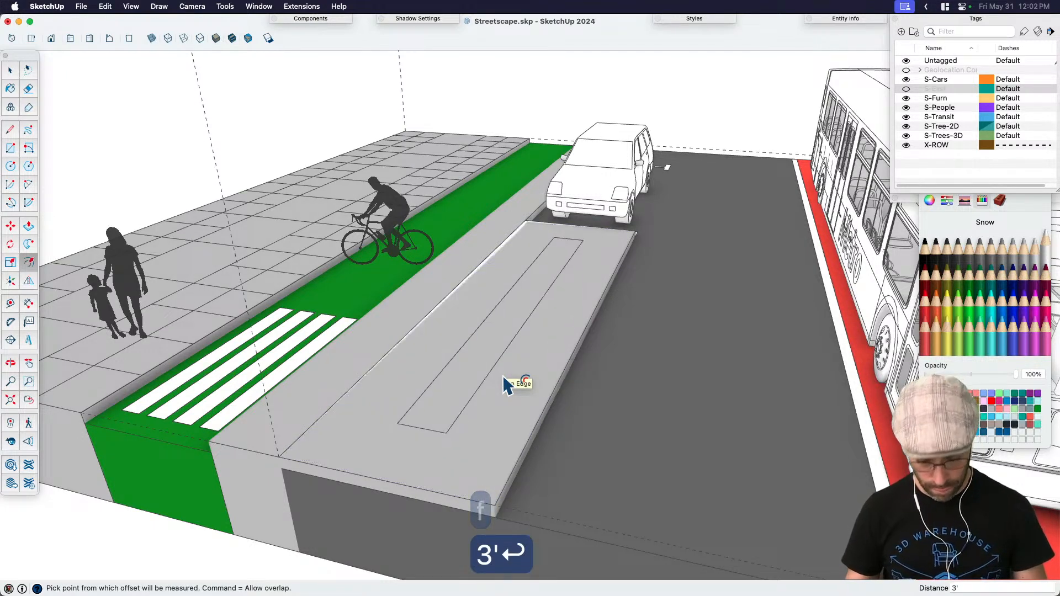
{"action": "type", "text": "12'"}
{"action": "key", "text": "Return"}
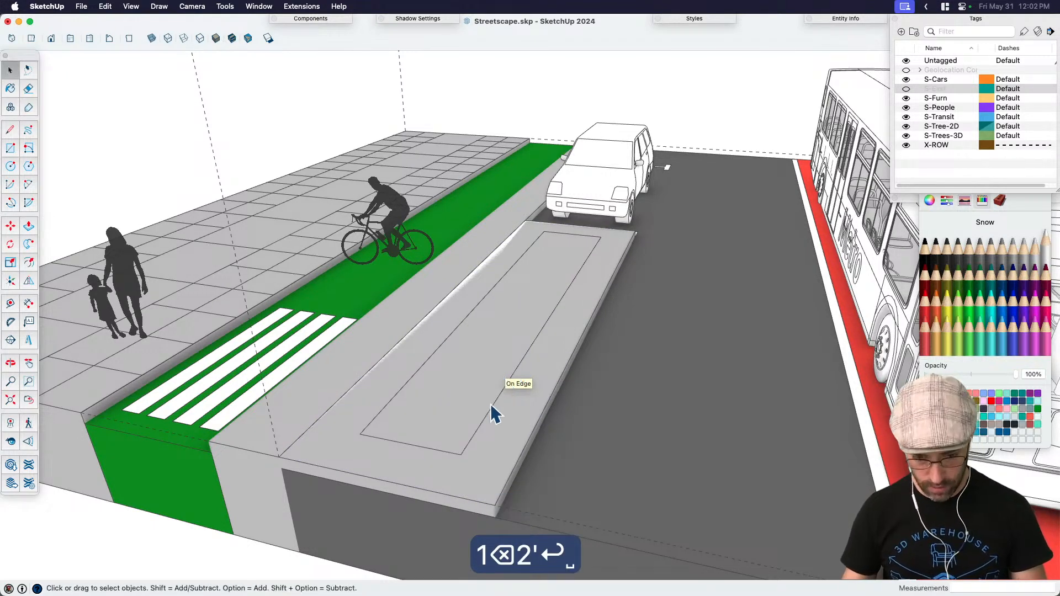
Step: Extend the inset's end edges to the bike-lane side with lines and remove the inner edge and face, leaving a U-shaped face
{"action": "key", "text": "l"}
{"action": "left_click", "coordinate": [527, 222]}
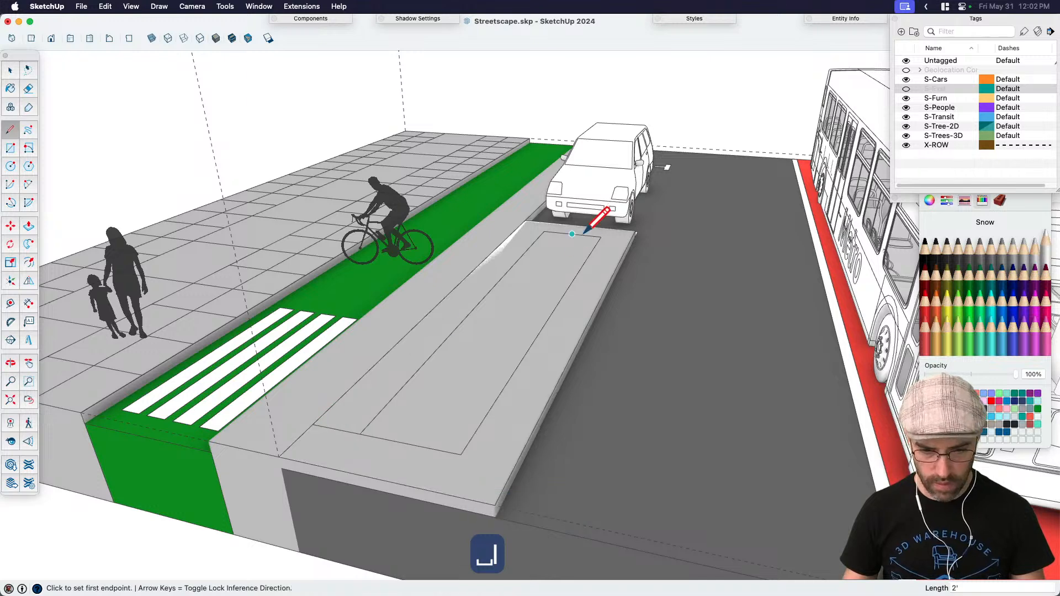
{"action": "scroll", "coordinate": [518, 230], "scroll_direction": "up", "scroll_amount": 3}
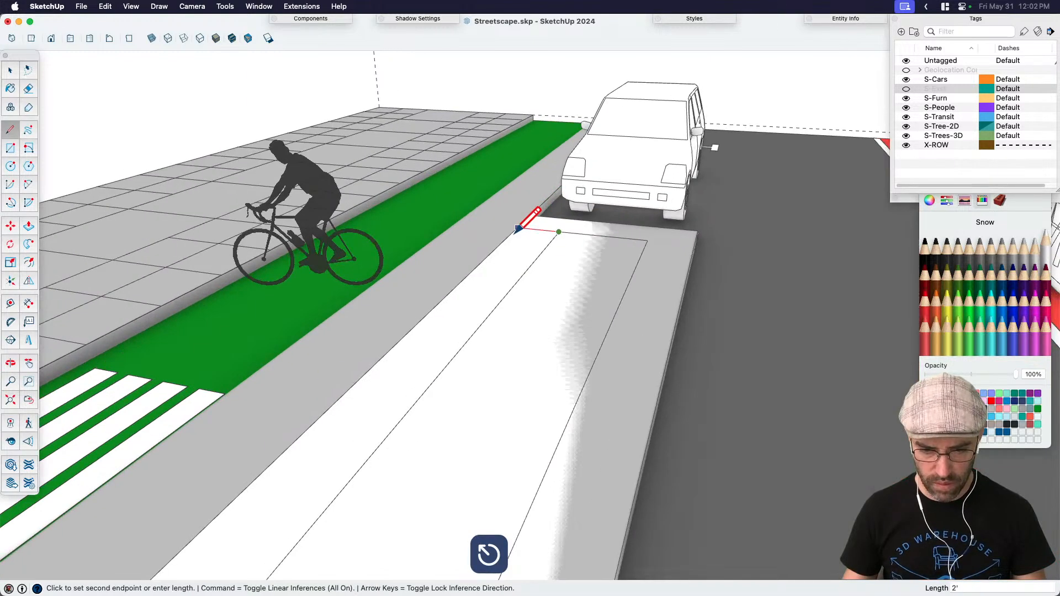
{"action": "key", "text": "space"}
{"action": "key", "text": "e"}
{"action": "key", "text": "space"}
{"action": "scroll", "coordinate": [636, 299], "scroll_direction": "down", "scroll_amount": 3}
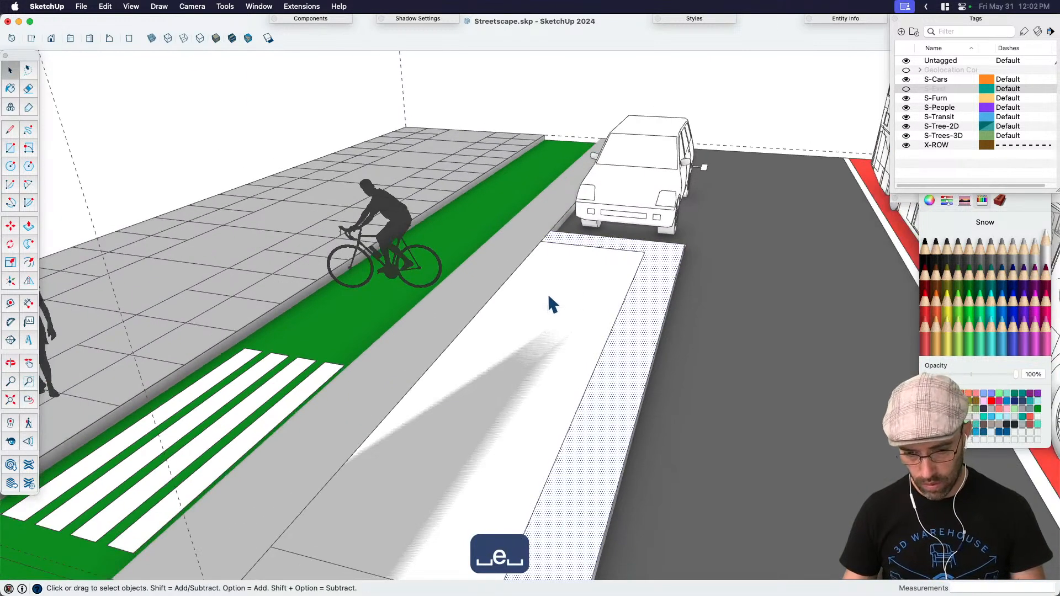
{"action": "key", "text": "BackSpace"}
Step: Push/Pull the U-shaped face up 3' to form the planter's solid body
{"action": "key", "text": "p"}
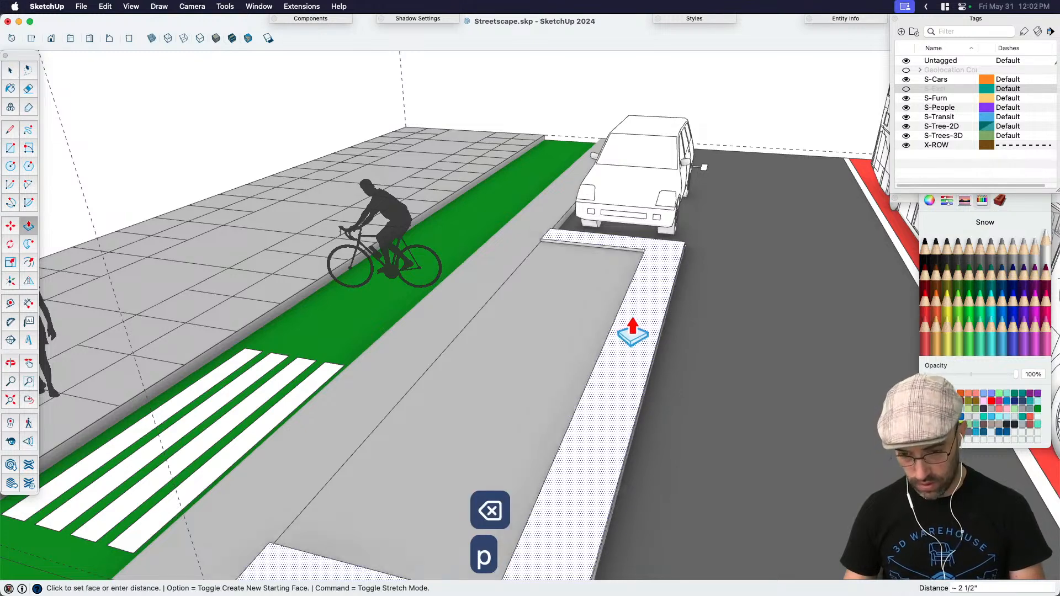
{"action": "left_click", "coordinate": [632, 323]}
{"action": "type", "text": "3'"}
{"action": "key", "text": "Return"}
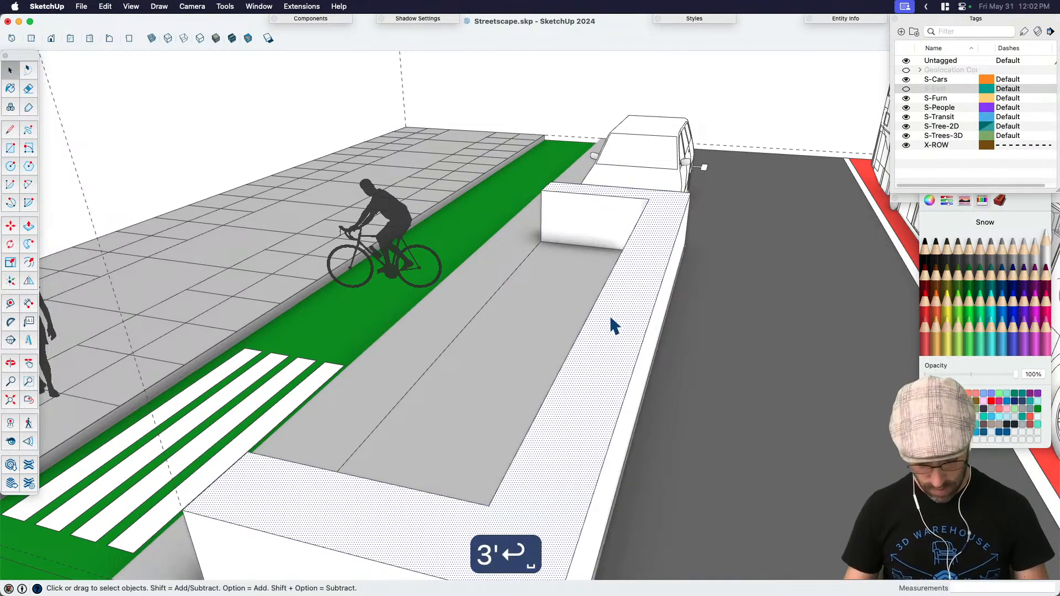
Step: Offset the planter's top face inward by 2" and recess the inner face by 3"
{"action": "type", "text": "f2"}
{"action": "key", "text": "Return"}
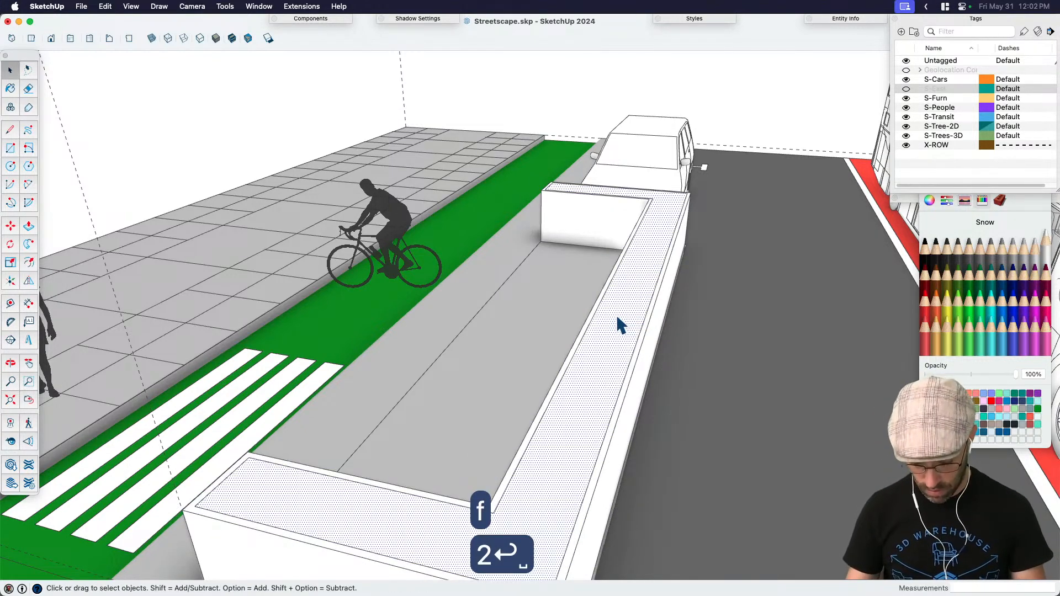
{"action": "type", "text": "p3"}
{"action": "key", "text": "Return"}
{"action": "key", "text": "b"}
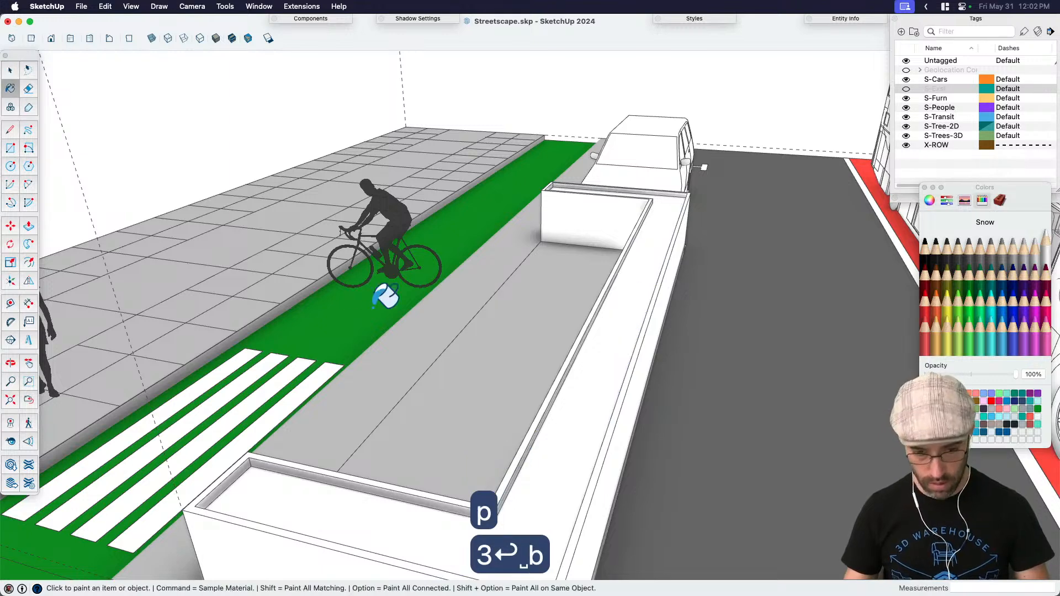
{"action": "scroll", "coordinate": [872, 289], "scroll_direction": "down", "scroll_amount": 3}
{"action": "left_click", "coordinate": [1046, 240]}
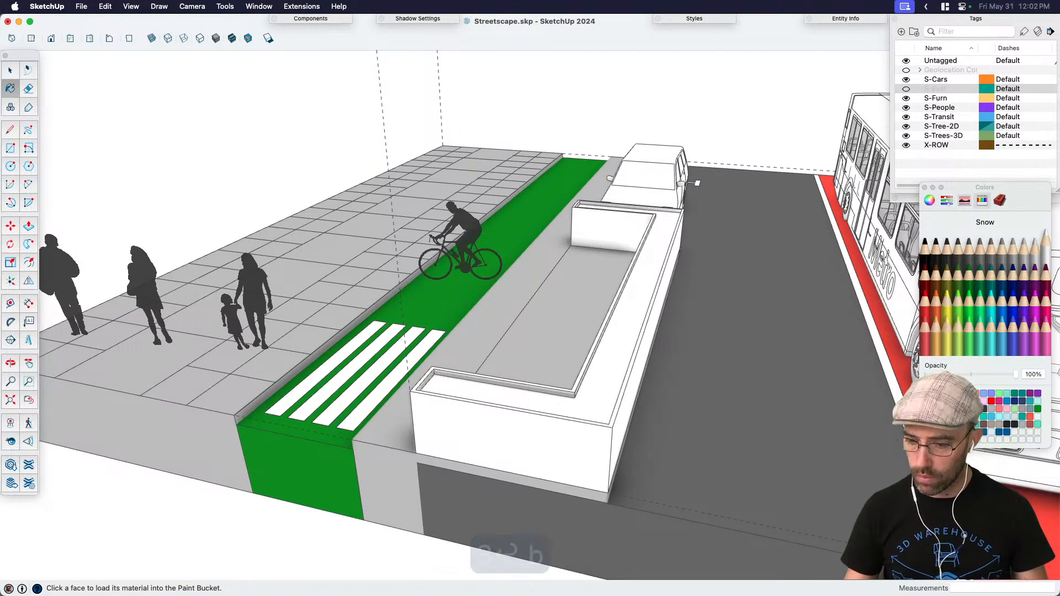
{"action": "key", "text": "space"}
{"action": "left_click", "coordinate": [582, 435]}
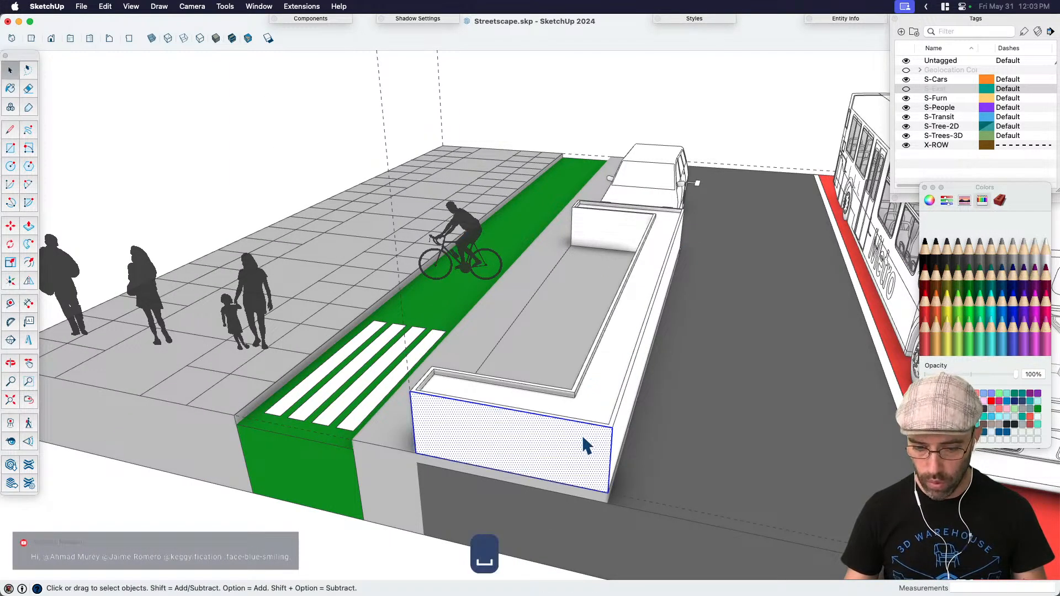
{"action": "key", "text": "super+g"}
{"action": "key", "text": "super+z"}
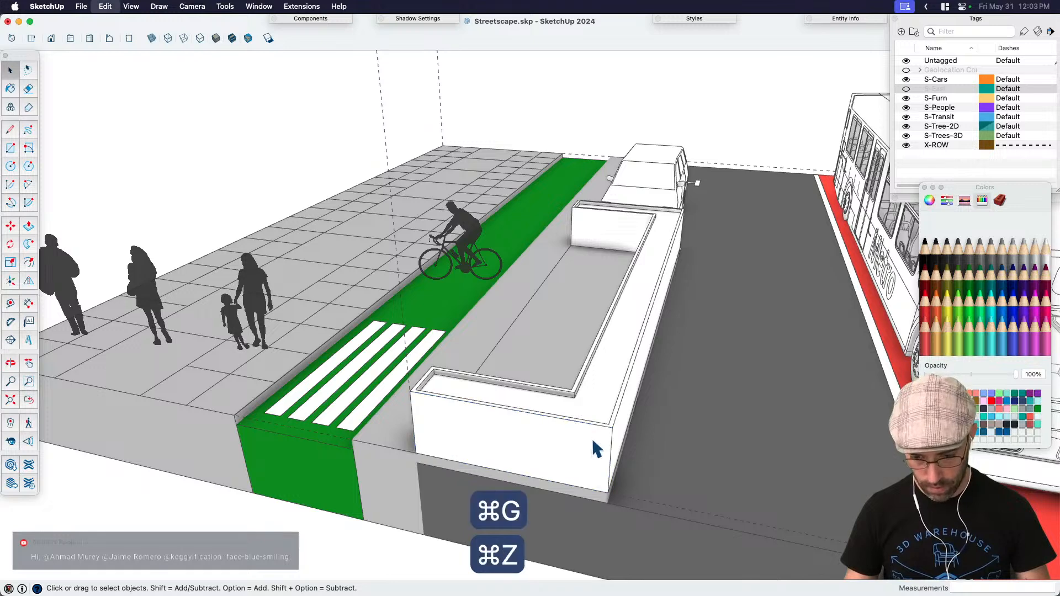
Step: Group all of the planter's connected geometry, open the group and paint everything in it grey
{"action": "triple_click", "coordinate": [592, 434]}
{"action": "key", "text": "super+g"}
{"action": "double_click", "coordinate": [605, 379]}
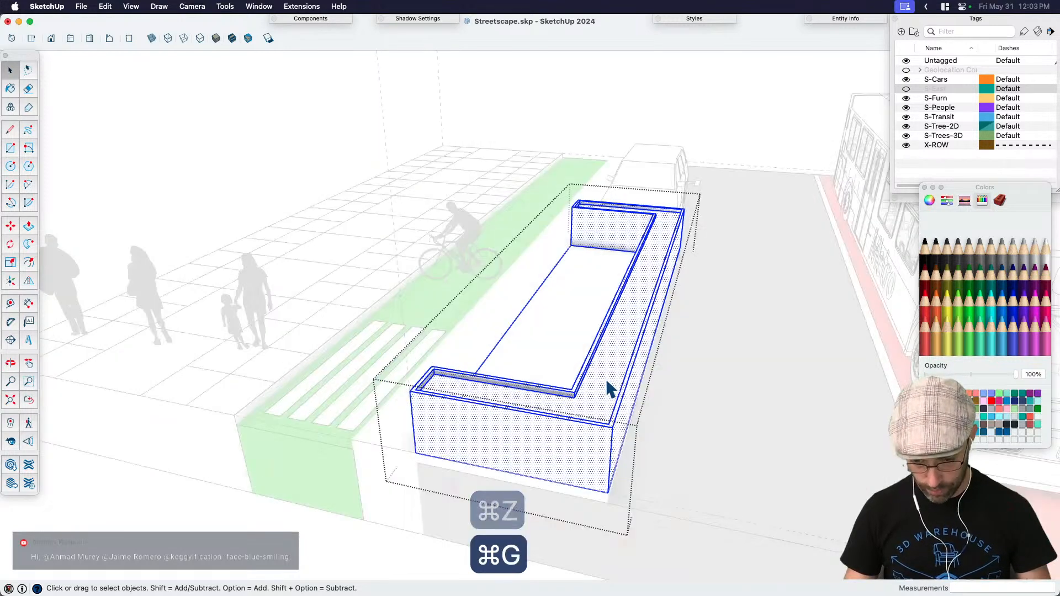
{"action": "key", "text": "super+a"}
{"action": "key", "text": "b"}
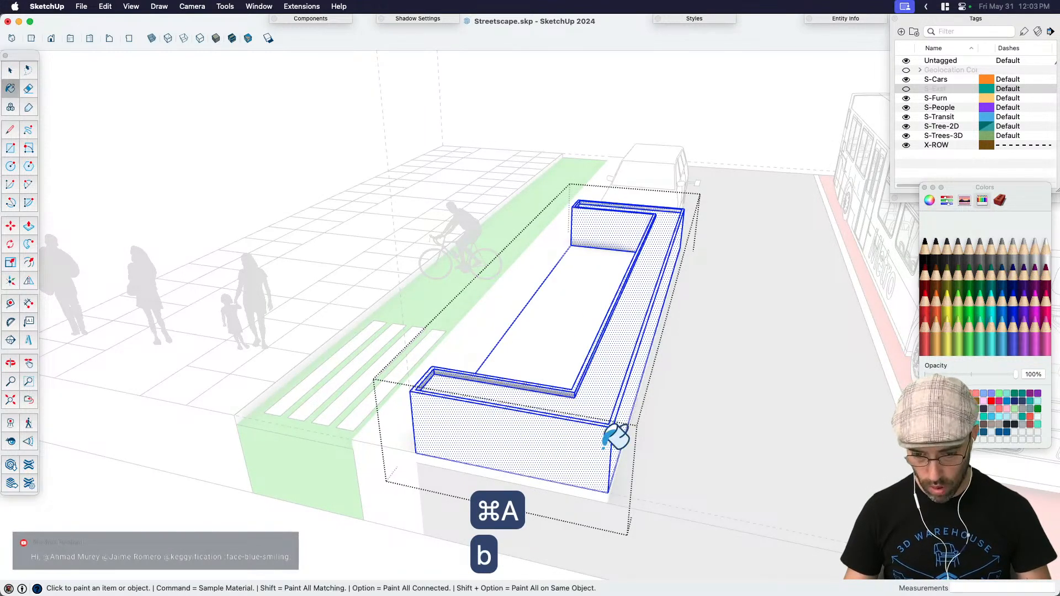
Step: Paint the planter's recessed top face light green and finish editing the group
{"action": "key", "text": "space"}
{"action": "left_click", "coordinate": [604, 402]}
{"action": "key", "text": "b"}
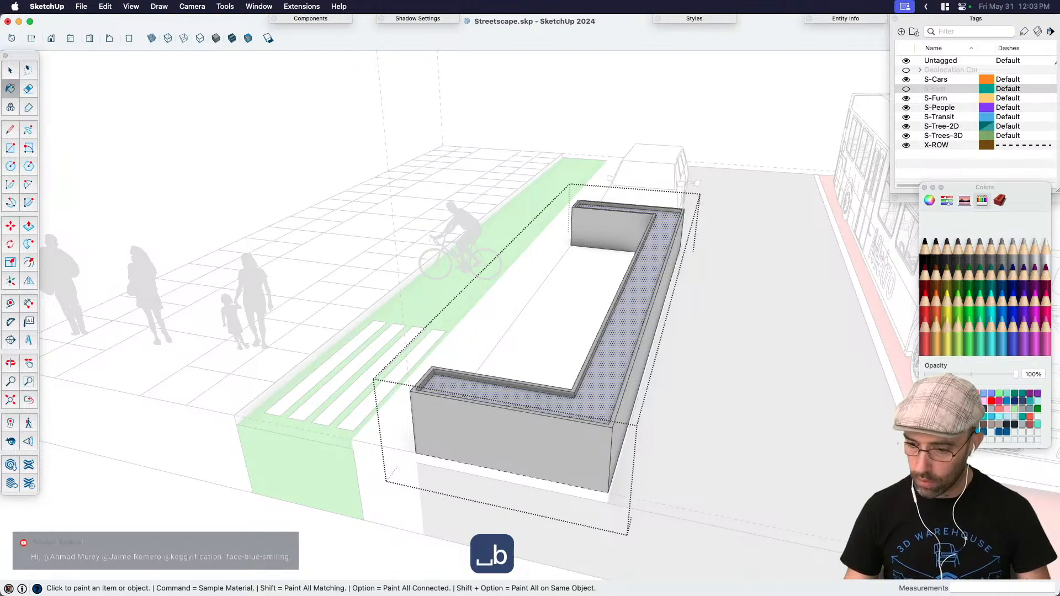
{"action": "left_click", "coordinate": [627, 349]}
{"action": "scroll", "coordinate": [630, 335], "scroll_direction": "down", "scroll_amount": 3}
{"action": "key", "text": "space"}
{"action": "left_click", "coordinate": [727, 122]}
{"action": "mouse_move", "coordinate": [555, 377]}
{"action": "middle_mouse_down"}
{"action": "mouse_move", "coordinate": [578, 386]}
{"action": "mouse_move", "coordinate": [883, 324]}
{"action": "mouse_move", "coordinate": [629, 388]}
{"action": "mouse_move", "coordinate": [522, 493]}
{"action": "middle_mouse_up"}
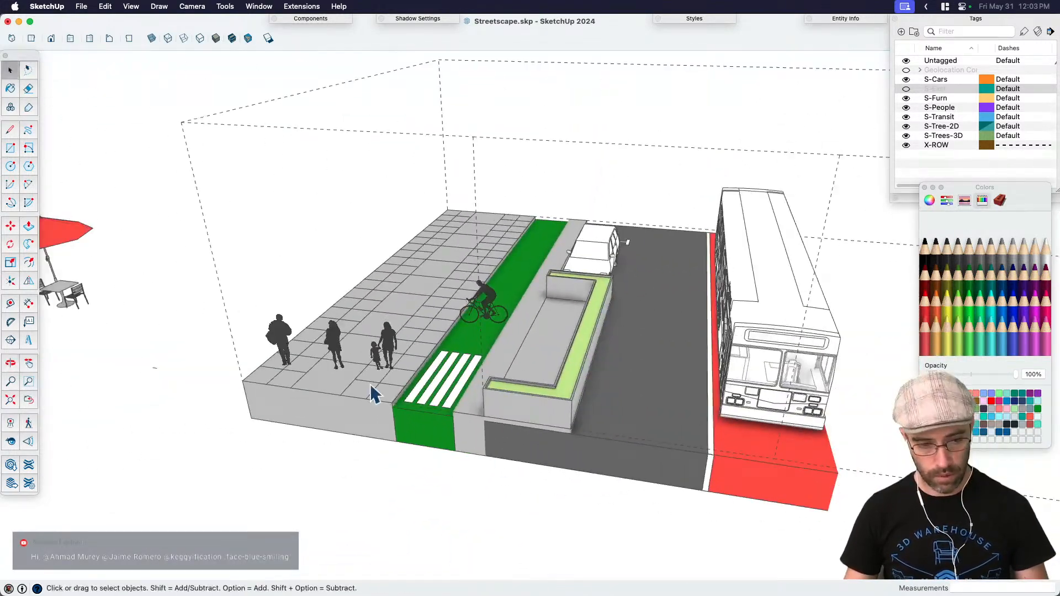
Step: Move the square table set from outside the model into the open area enclosed by the U-shaped planter
{"action": "middle_click_drag", "start_coordinate": [371, 394], "coordinate": [136, 325]}
{"action": "scroll", "coordinate": [157, 304], "scroll_direction": "up", "scroll_amount": 2}
{"action": "key", "text": "m"}
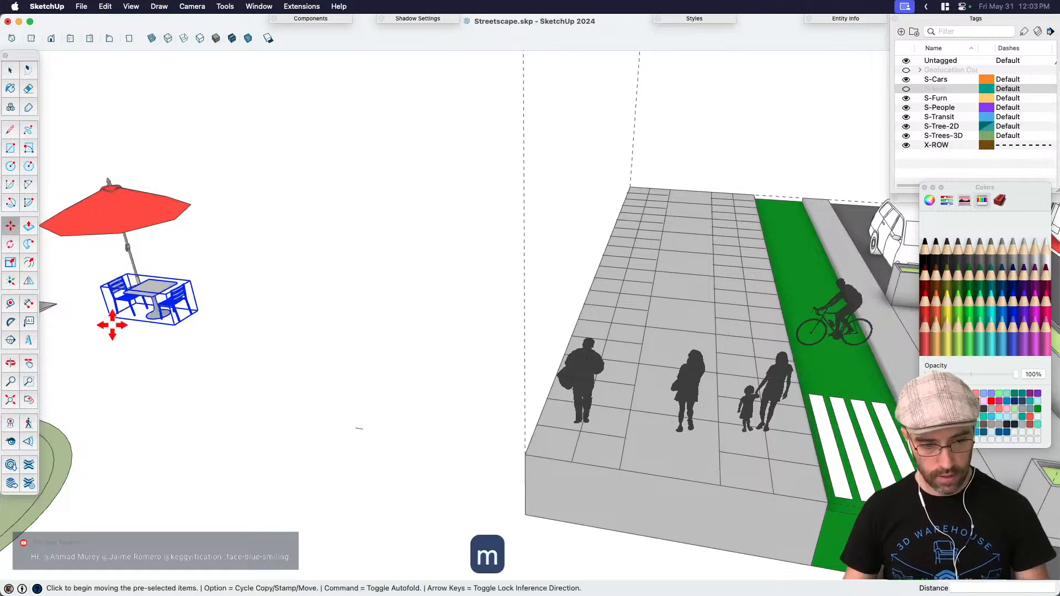
{"action": "left_click", "coordinate": [108, 323]}
{"action": "scroll", "coordinate": [527, 344], "scroll_direction": "down", "scroll_amount": 4}
{"action": "scroll", "coordinate": [624, 369], "scroll_direction": "up", "scroll_amount": 4}
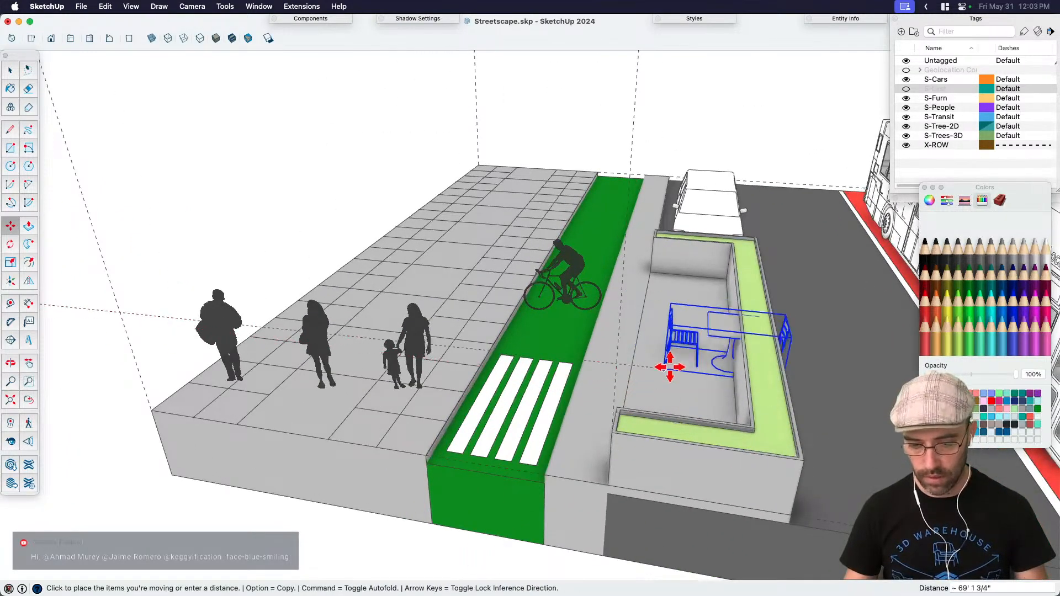
{"action": "middle_click_drag", "start_coordinate": [670, 367], "coordinate": [608, 457]}
{"action": "left_click", "coordinate": [579, 466]}
{"action": "scroll", "coordinate": [620, 464], "scroll_direction": "up", "scroll_amount": 2}
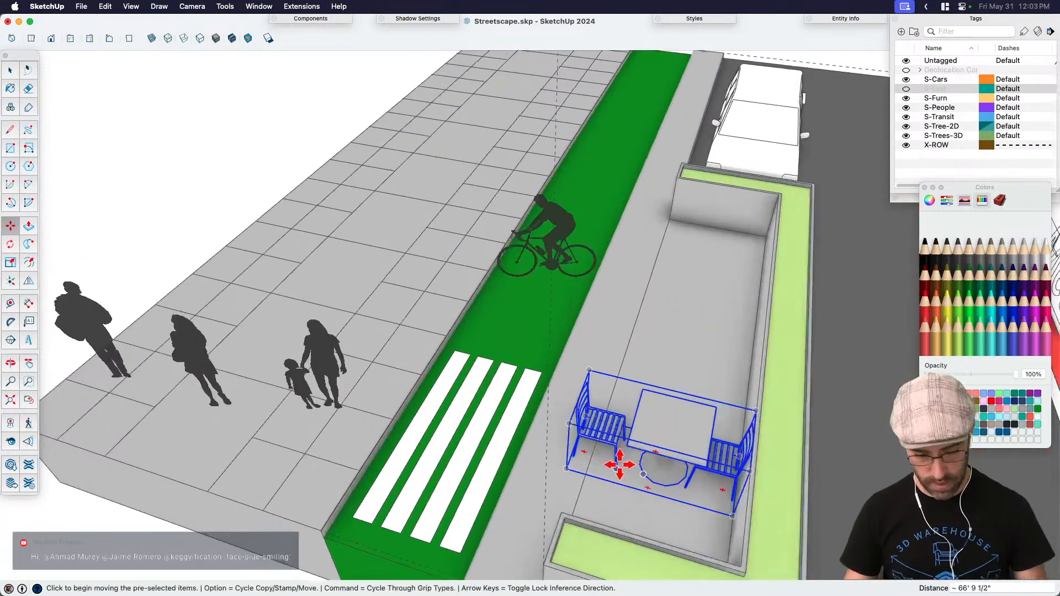
Step: Rotate the table set 90° and move it alongside the planter's long inner wall
{"action": "key", "text": "q"}
{"action": "left_click", "coordinate": [607, 496]}
{"action": "type", "text": "90"}
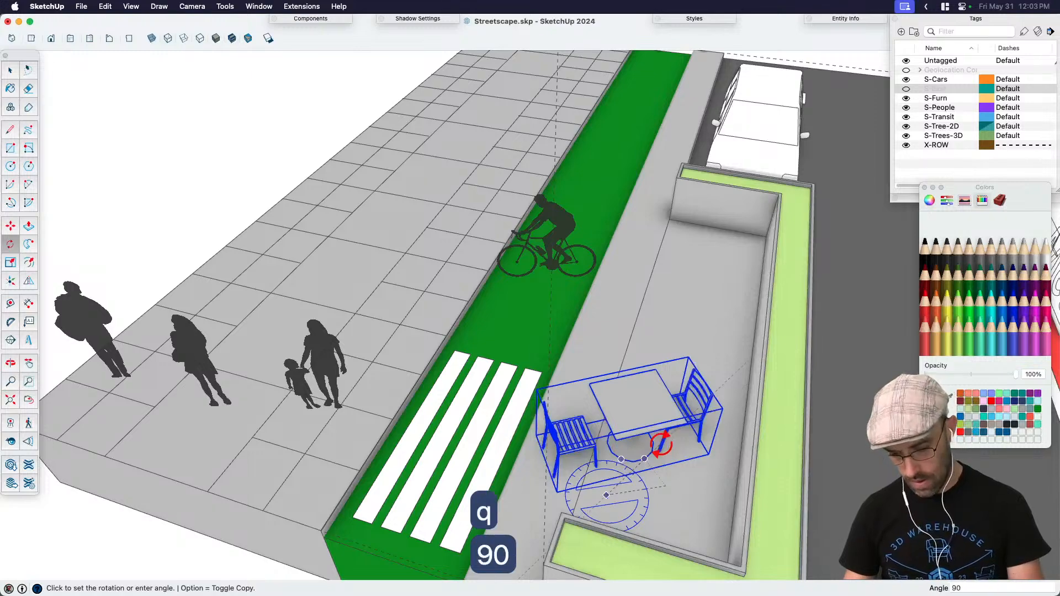
{"action": "key", "text": "Return"}
{"action": "key", "text": "m"}
{"action": "left_click", "coordinate": [491, 432]}
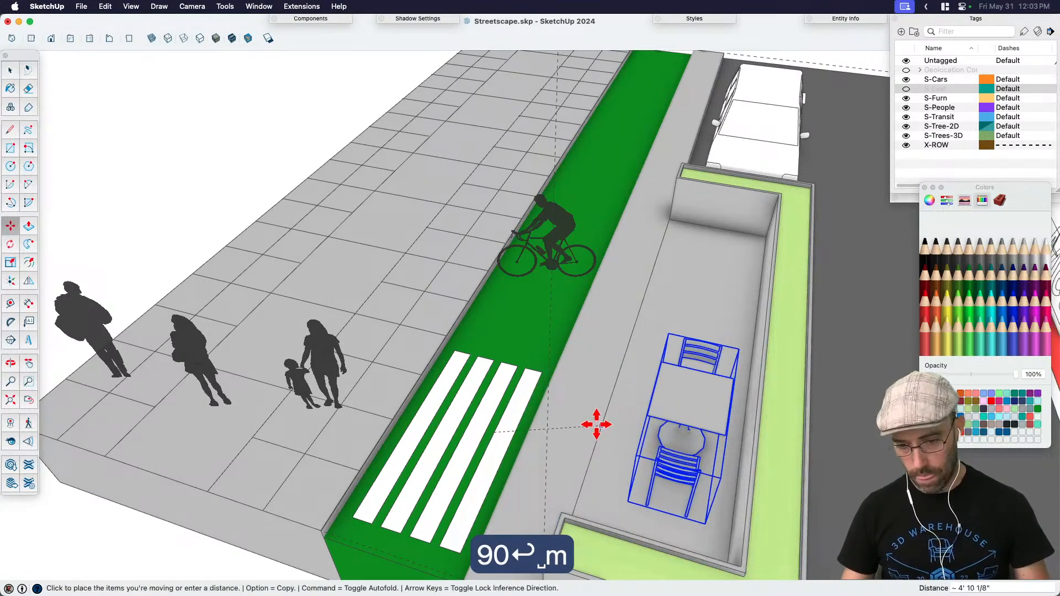
{"action": "mouse_move", "coordinate": [616, 455]}
{"action": "middle_mouse_down"}
{"action": "mouse_move", "coordinate": [654, 308]}
{"action": "mouse_move", "coordinate": [717, 309]}
{"action": "middle_mouse_up"}
{"action": "key", "text": "space"}
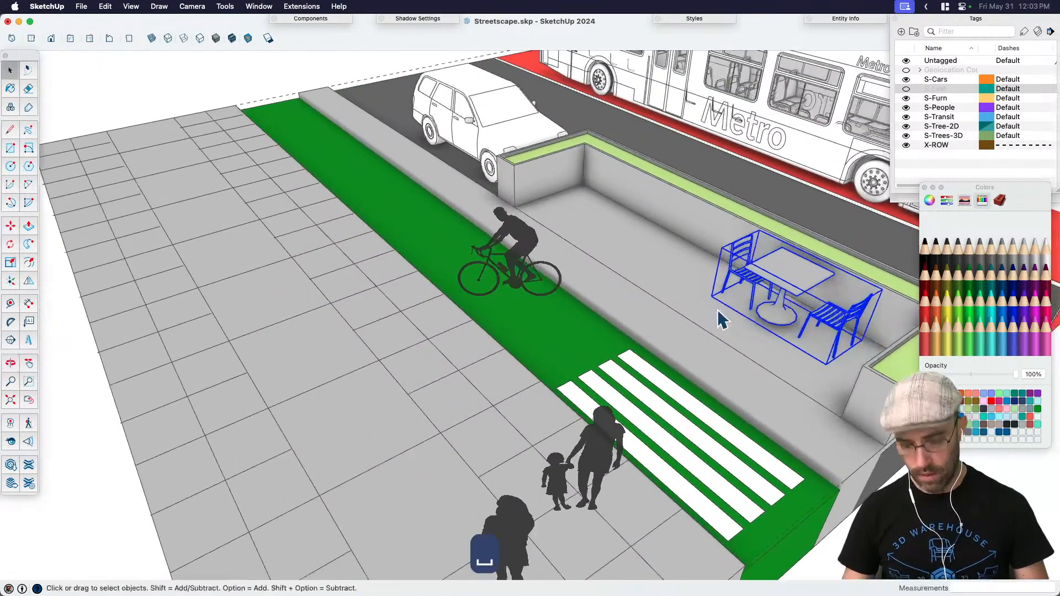
Step: Paint the whole table set with the dark Iron colour
{"action": "key", "text": "b"}
{"action": "left_click", "coordinate": [976, 342]}
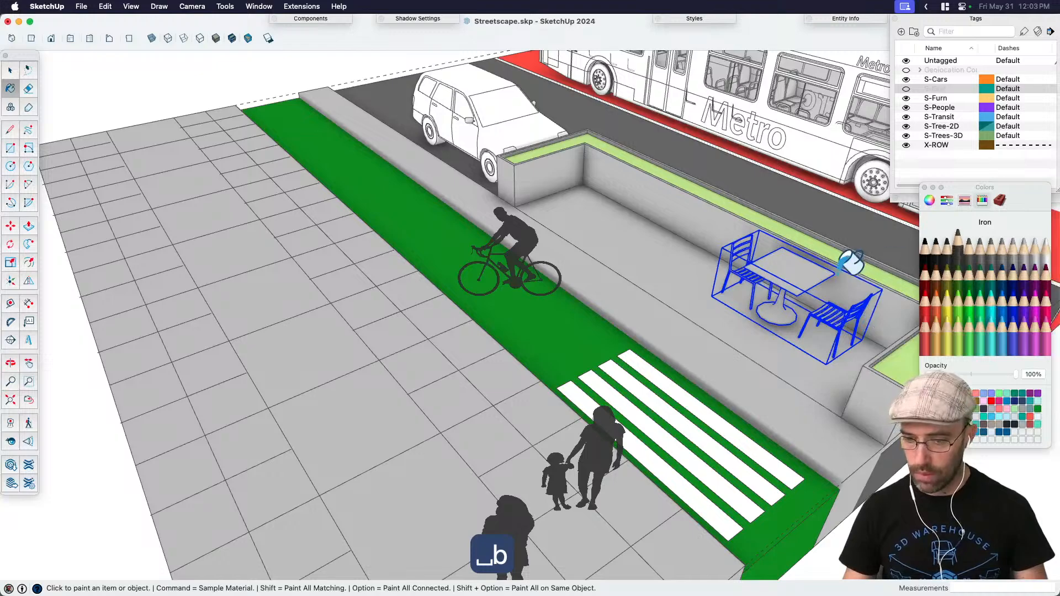
{"action": "left_click", "coordinate": [802, 276]}
{"action": "key", "text": "space"}
Step: Open the table set, move the chair nearest the planter's end about 8 1/2" in toward the table, and finish editing the set
{"action": "key", "text": "h"}
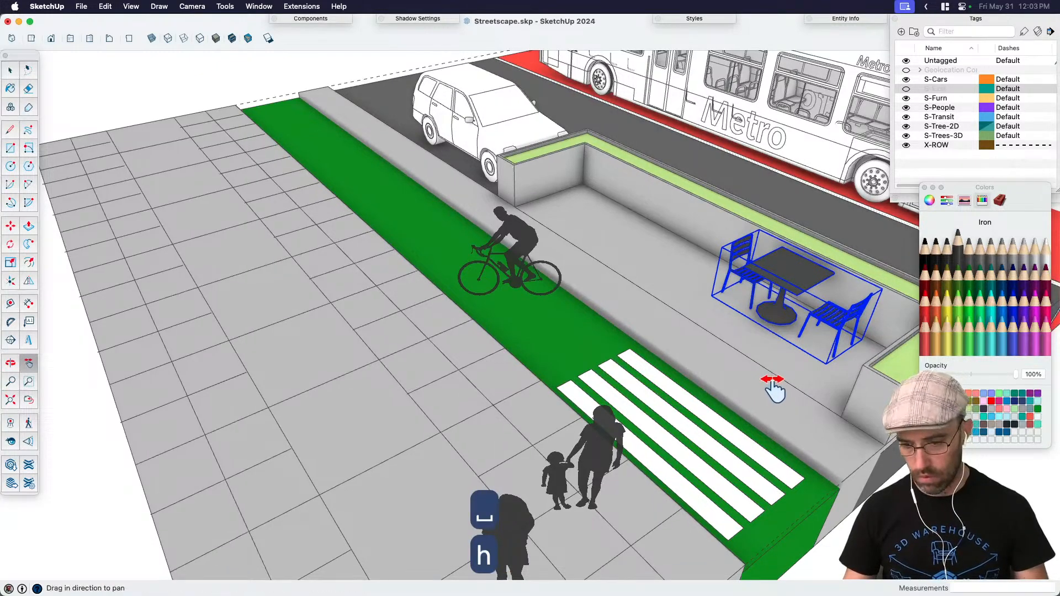
{"action": "middle_click_drag", "start_coordinate": [774, 386], "coordinate": [767, 335]}
{"action": "key", "text": "space"}
{"action": "double_click", "coordinate": [767, 335]}
{"action": "left_click", "coordinate": [765, 337]}
{"action": "scroll", "coordinate": [762, 348], "scroll_direction": "up", "scroll_amount": 3}
{"action": "key", "text": "m"}
{"action": "left_click", "coordinate": [755, 398]}
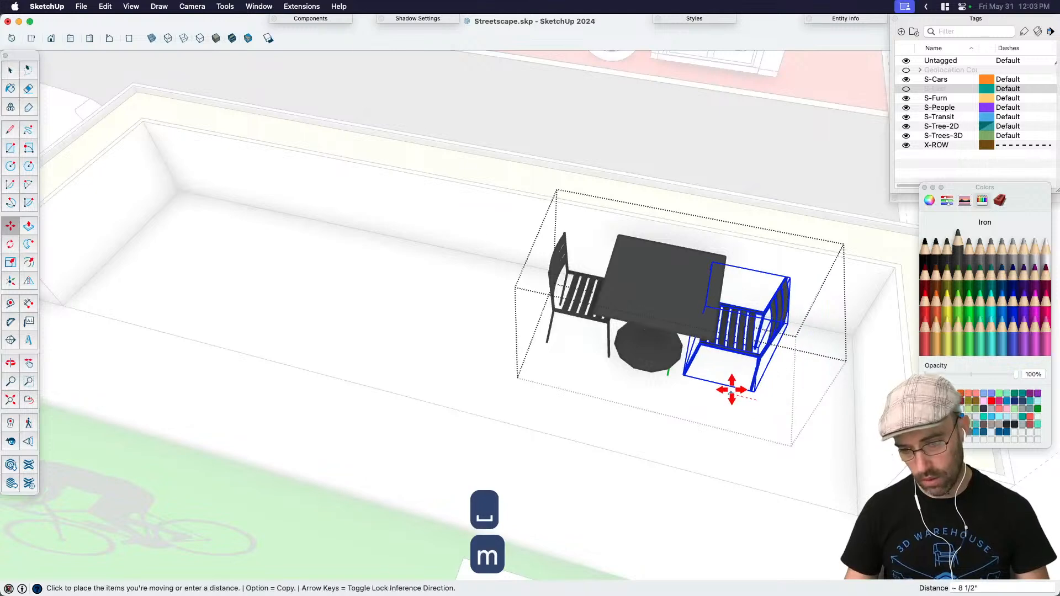
{"action": "left_click", "coordinate": [732, 389]}
{"action": "key", "text": "space"}
{"action": "scroll", "coordinate": [661, 408], "scroll_direction": "down", "scroll_amount": 2}
{"action": "left_click", "coordinate": [653, 455]}
{"action": "left_click", "coordinate": [665, 335]}
Step: Rotate the table set so it stands crosswise to the planter's long wall and nudge it into place near the crosswalk end
{"action": "middle_click_drag", "start_coordinate": [666, 334], "coordinate": [666, 432]}
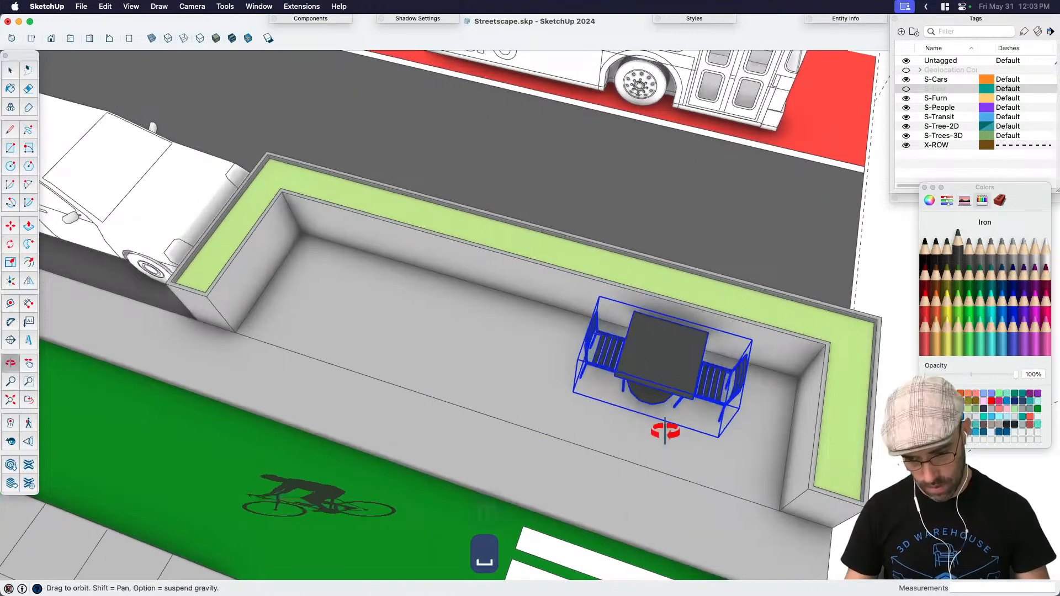
{"action": "key", "text": "q"}
{"action": "left_click", "coordinate": [637, 444]}
{"action": "left_click", "coordinate": [656, 448]}
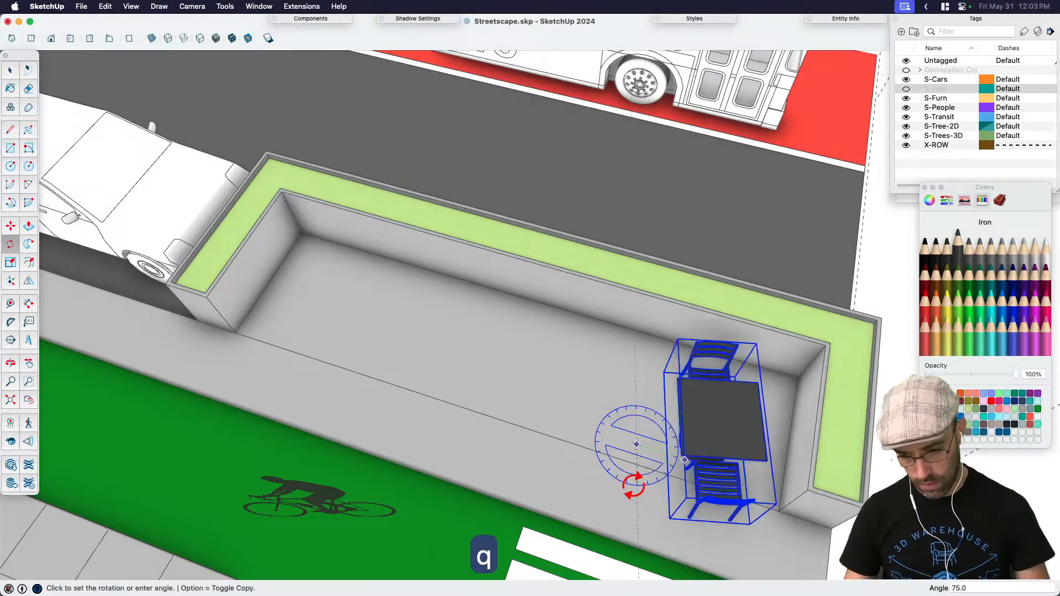
{"action": "left_click", "coordinate": [627, 489]}
{"action": "key", "text": "m"}
{"action": "left_click", "coordinate": [619, 465]}
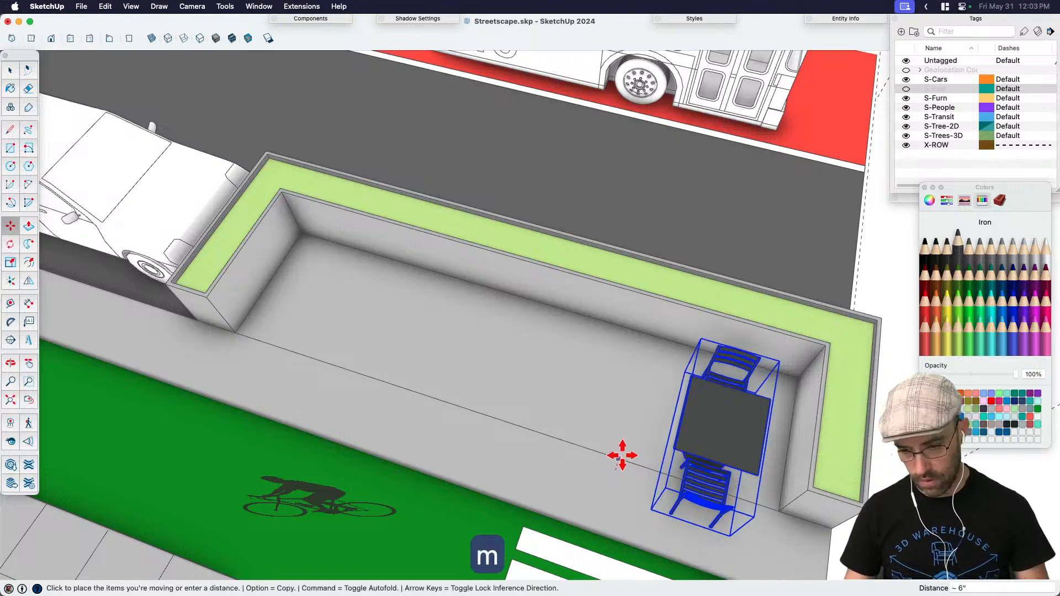
{"action": "key", "text": "space"}
Step: Copy the table set about 16' 6 3/8" to the planter's opposite end and divide the span with /4 for evenly spaced copies
{"action": "key", "text": "m"}
{"action": "left_click", "coordinate": [668, 477]}
{"action": "key", "text": "alt"}
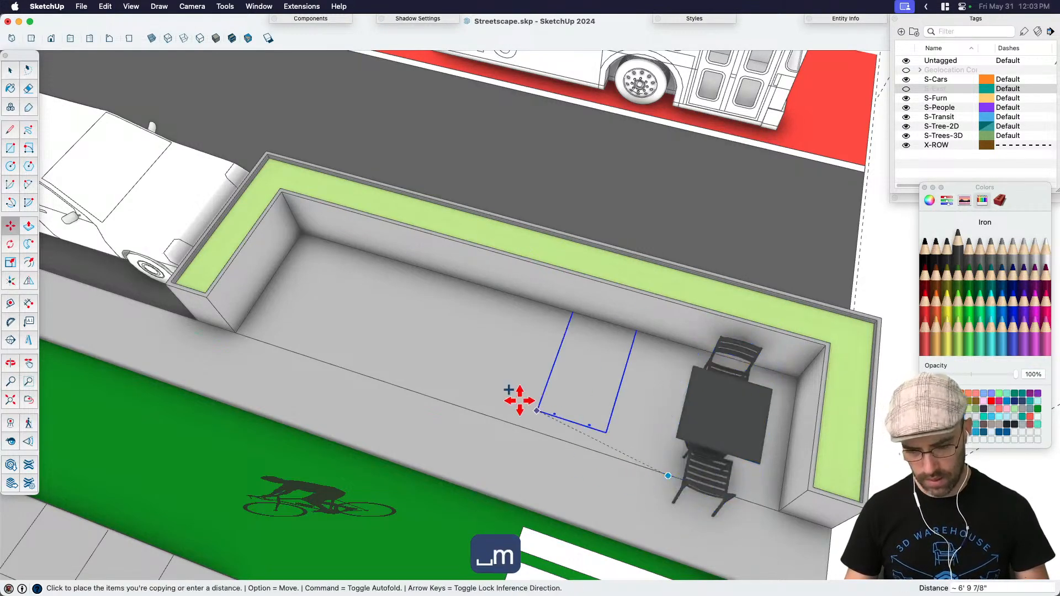
{"action": "left_click", "coordinate": [244, 346]}
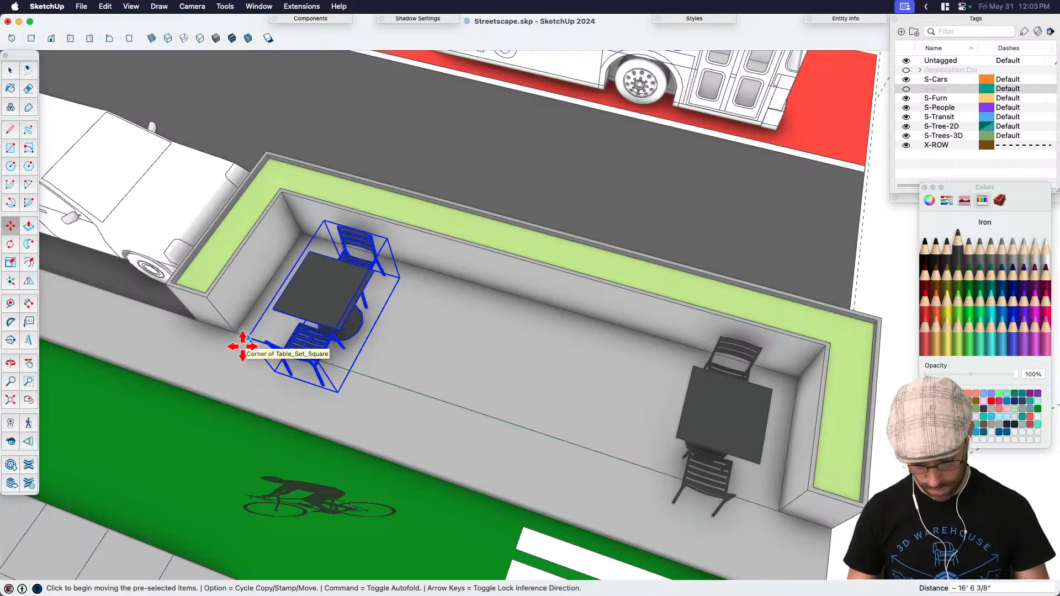
{"action": "type", "text": "/4"}
{"action": "key", "text": "Return"}
{"action": "key", "text": "space"}
Step: Delete the middle table set of the row
{"action": "middle_click_drag", "start_coordinate": [243, 346], "coordinate": [485, 237]}
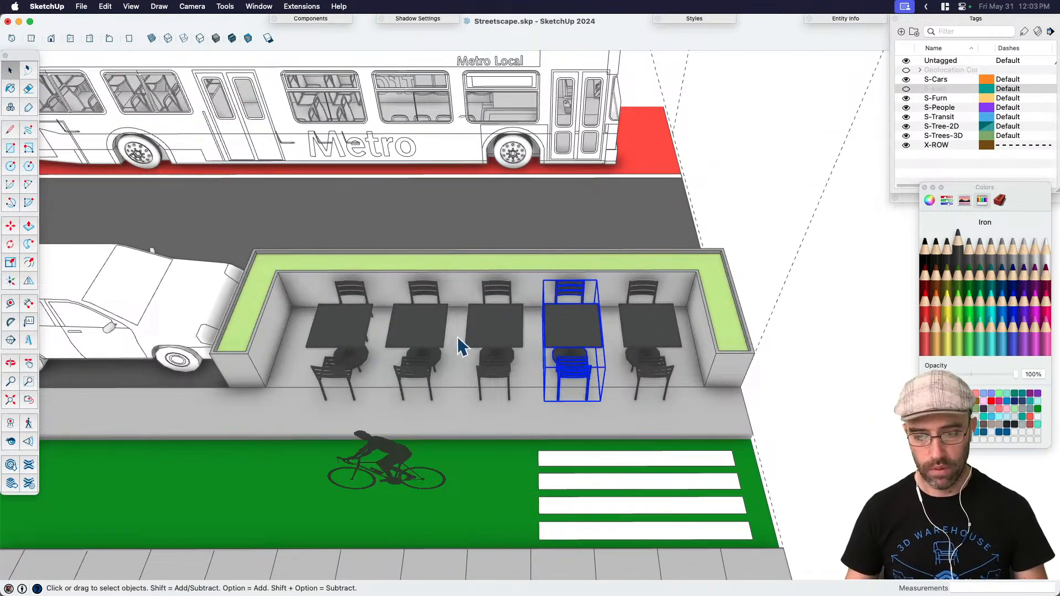
{"action": "left_click", "coordinate": [362, 344]}
{"action": "left_click", "coordinate": [500, 335]}
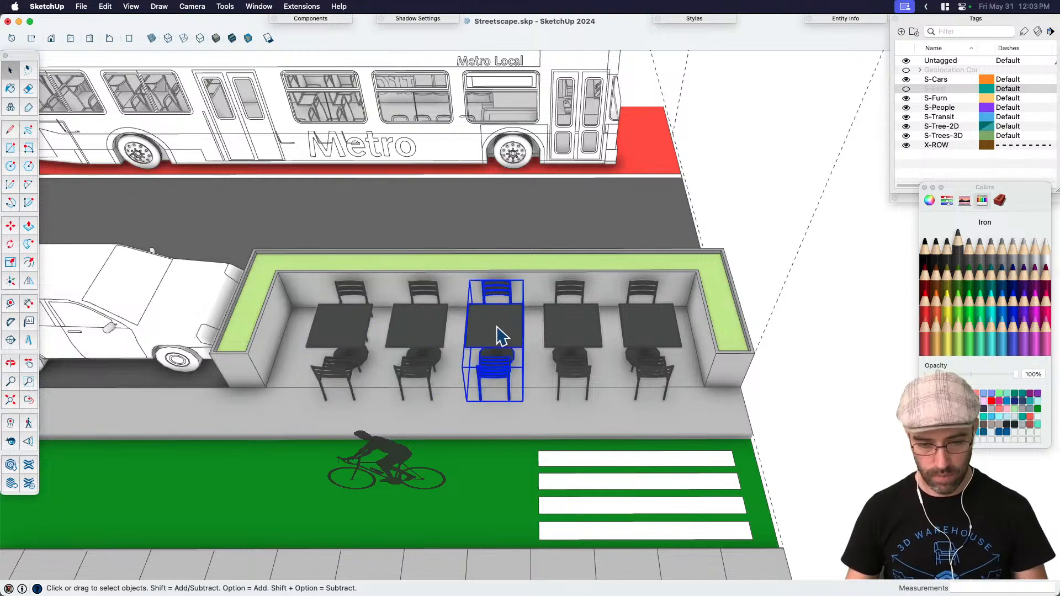
{"action": "key", "text": "BackSpace"}
{"action": "left_click", "coordinate": [393, 336]}
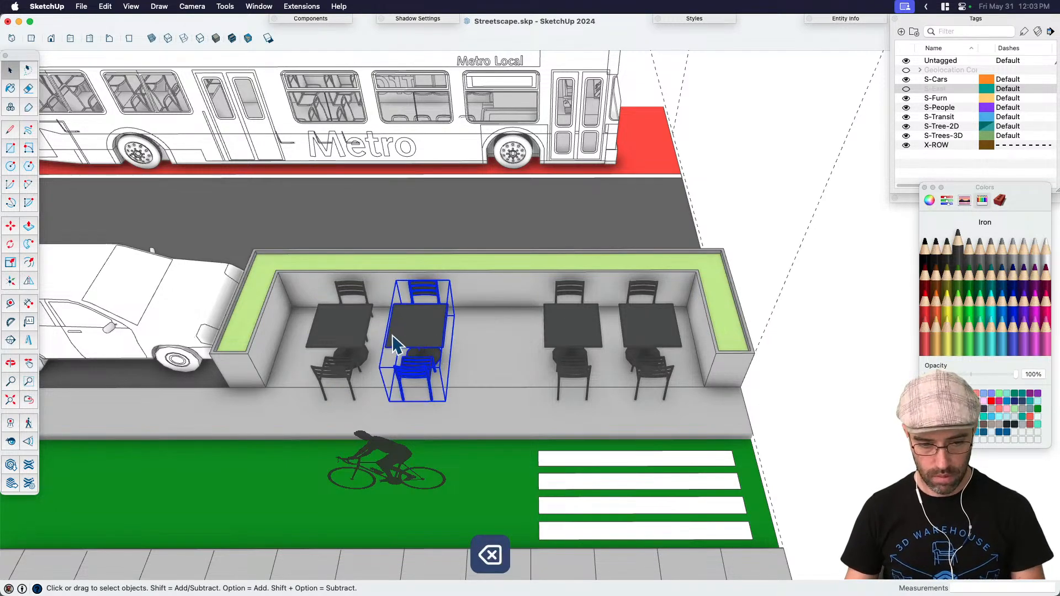
{"action": "left_click", "coordinate": [357, 330], "text": "shift"}
Step: Move the red umbrella from outside the model about 48' 7 1/2" onto the street section
{"action": "scroll", "coordinate": [562, 311], "scroll_direction": "down", "scroll_amount": 3}
{"action": "middle_click_drag", "start_coordinate": [563, 311], "coordinate": [145, 297]}
{"action": "key", "text": "space"}
{"action": "key", "text": "m"}
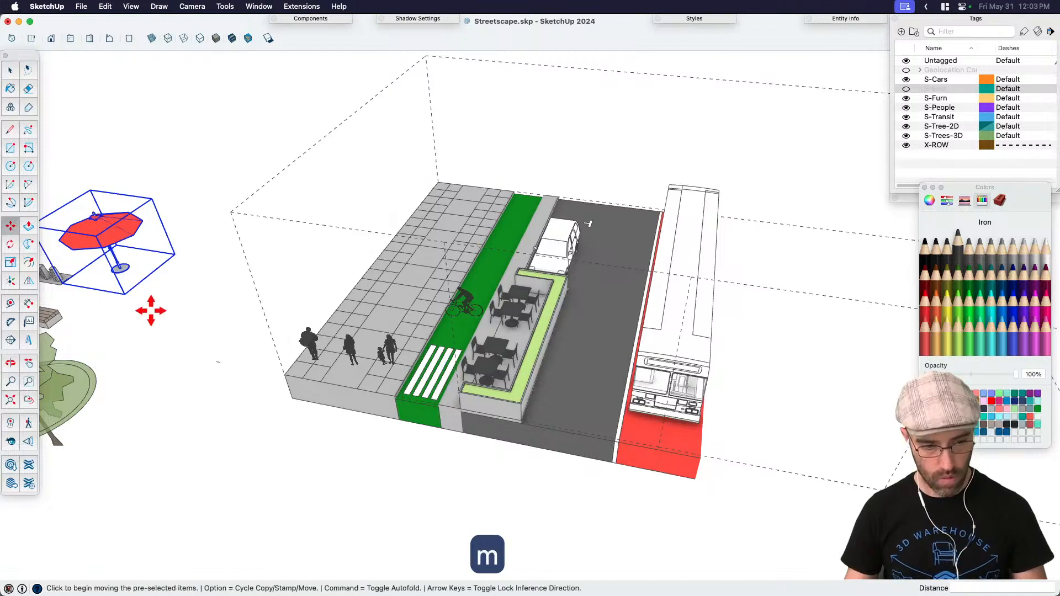
{"action": "left_click", "coordinate": [119, 296]}
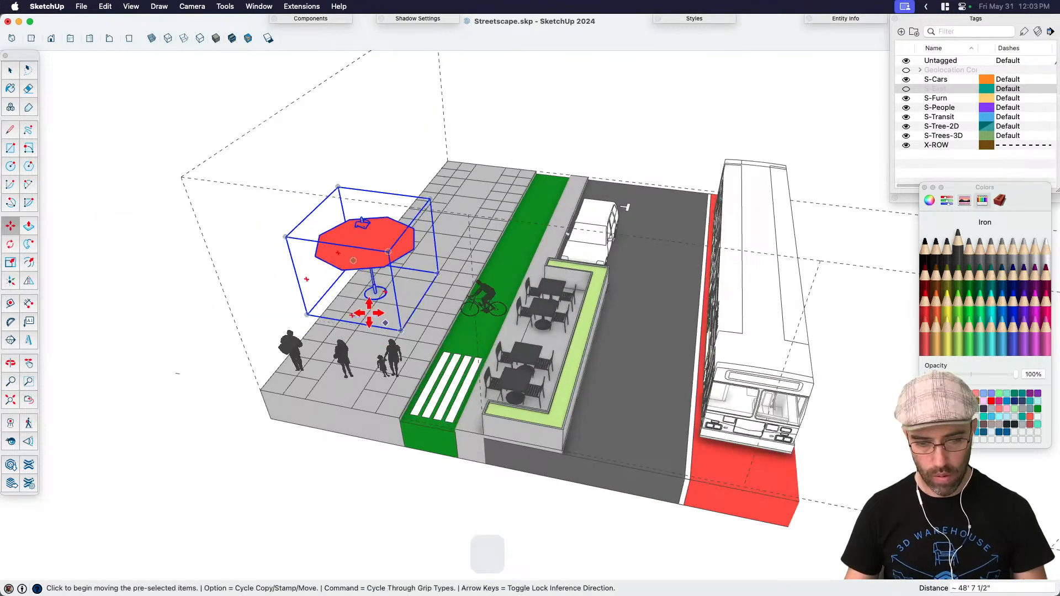
Step: Move the umbrella inside the planter area so its base stands in the gap between the table sets
{"action": "scroll", "coordinate": [387, 310], "scroll_direction": "up", "scroll_amount": 3}
{"action": "scroll", "coordinate": [655, 309], "scroll_direction": "up", "scroll_amount": 5}
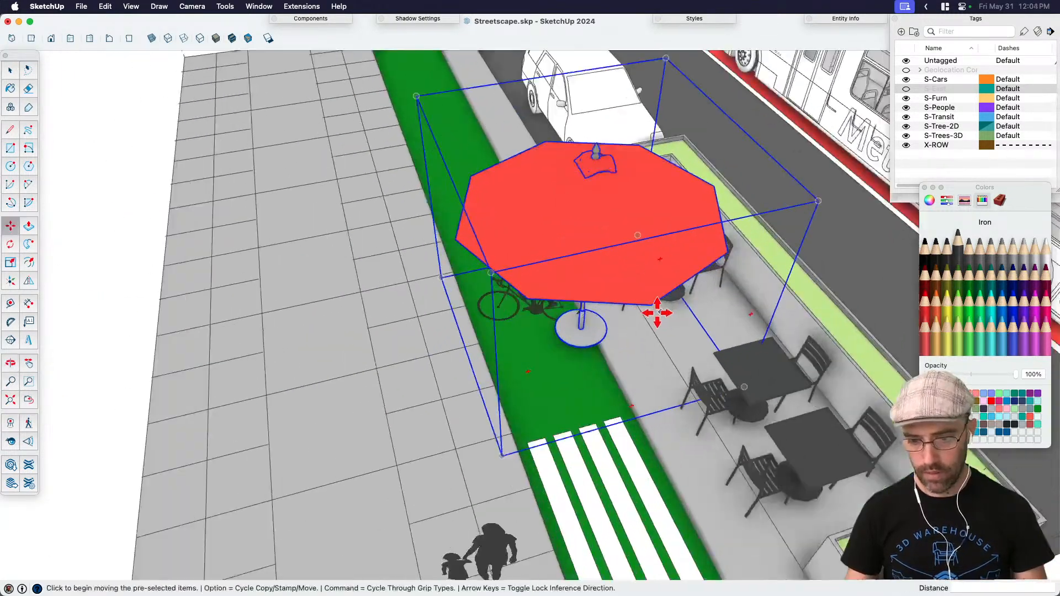
{"action": "left_click", "coordinate": [748, 343]}
{"action": "scroll", "coordinate": [610, 346], "scroll_direction": "down", "scroll_amount": 5}
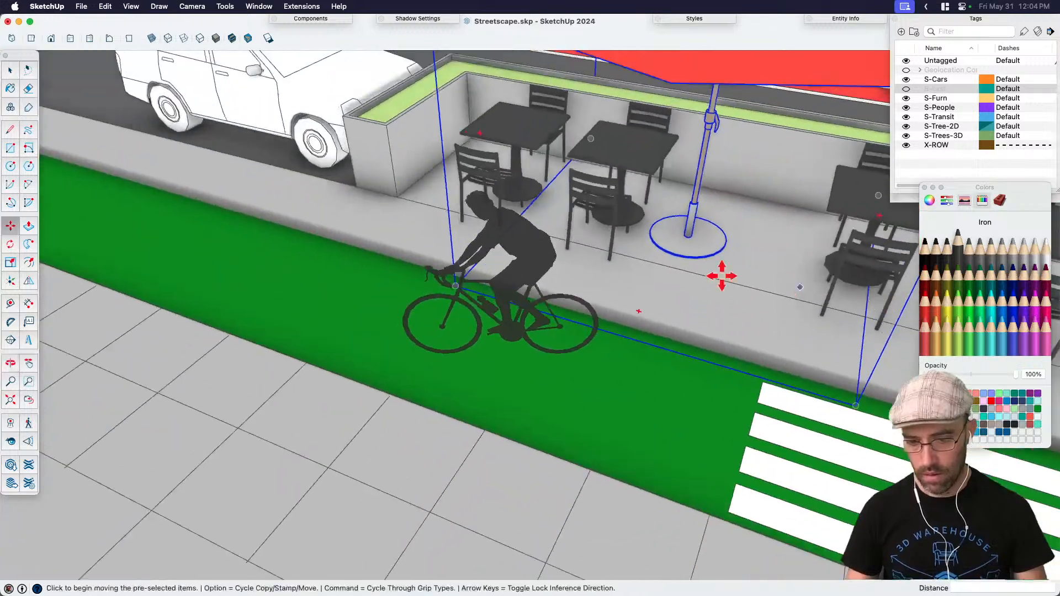
{"action": "left_click", "coordinate": [723, 277]}
{"action": "scroll", "coordinate": [777, 265], "scroll_direction": "up", "scroll_amount": 2}
{"action": "left_click", "coordinate": [772, 273]}
{"action": "key", "text": "space"}
{"action": "scroll", "coordinate": [539, 271], "scroll_direction": "down", "scroll_amount": 3}
{"action": "scroll", "coordinate": [671, 238], "scroll_direction": "down", "scroll_amount": 3}
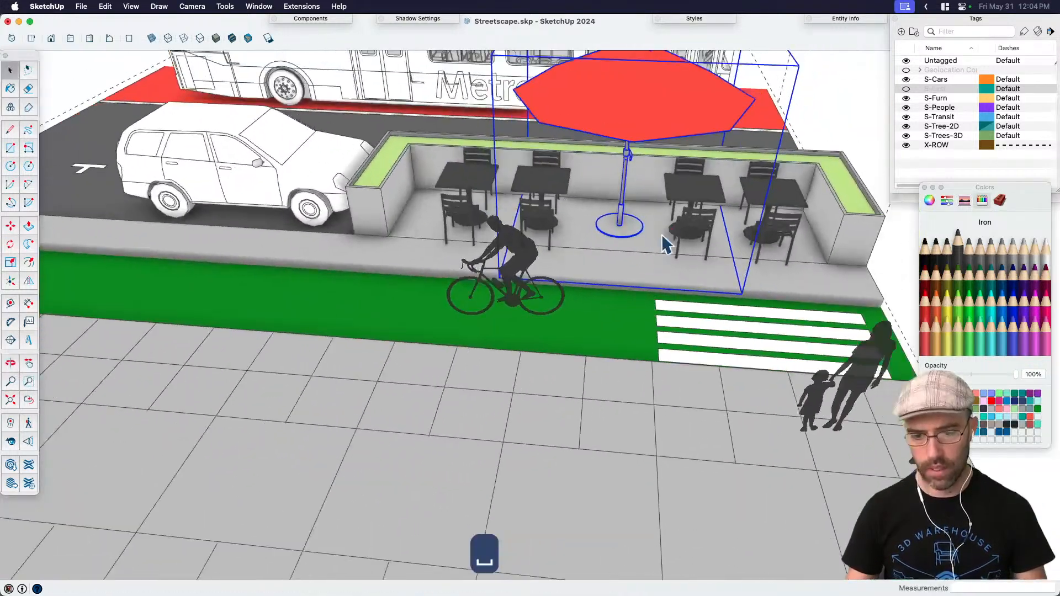
Step: Nudge the umbrella along the planter toward the parked car to centre it between the tables
{"action": "key", "text": "shift+e"}
{"action": "scroll", "coordinate": [686, 255], "scroll_direction": "up", "scroll_amount": 3}
{"action": "scroll", "coordinate": [686, 256], "scroll_direction": "up", "scroll_amount": 6}
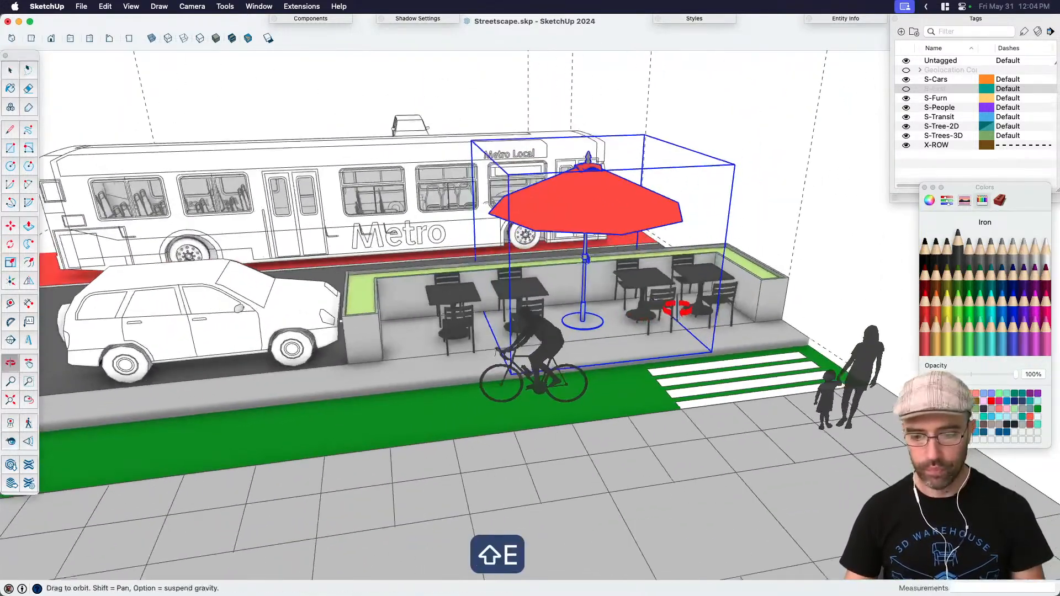
{"action": "key", "text": "space"}
{"action": "key", "text": "m"}
{"action": "left_click", "coordinate": [615, 369]}
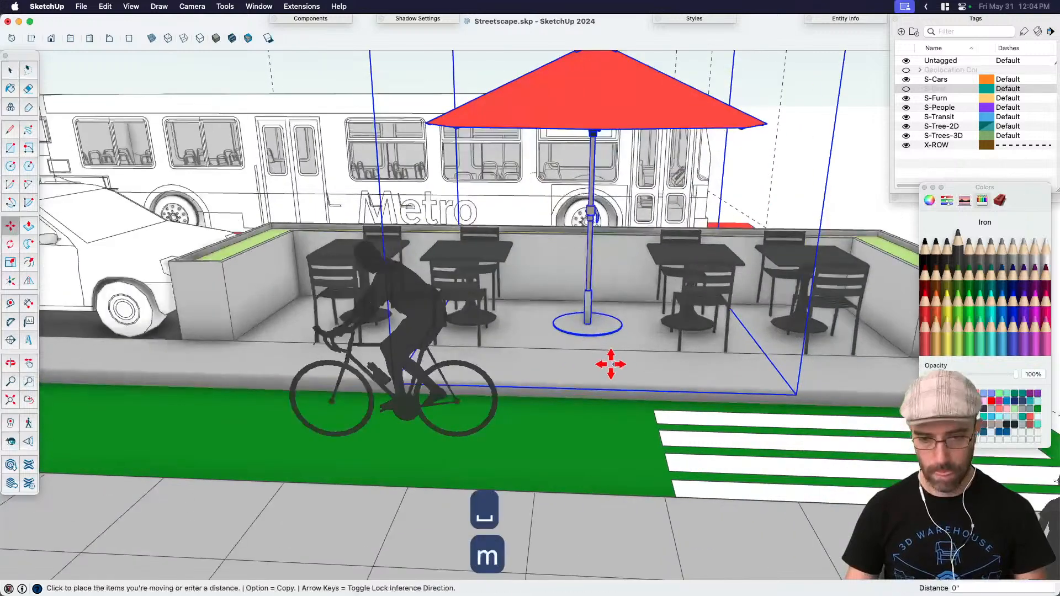
{"action": "left_click", "coordinate": [591, 362]}
{"action": "key", "text": "space"}
Step: Group the two table sets on each side of the umbrella into separate groups
{"action": "scroll", "coordinate": [502, 285], "scroll_direction": "up", "scroll_amount": 2}
{"action": "left_click", "coordinate": [500, 287]}
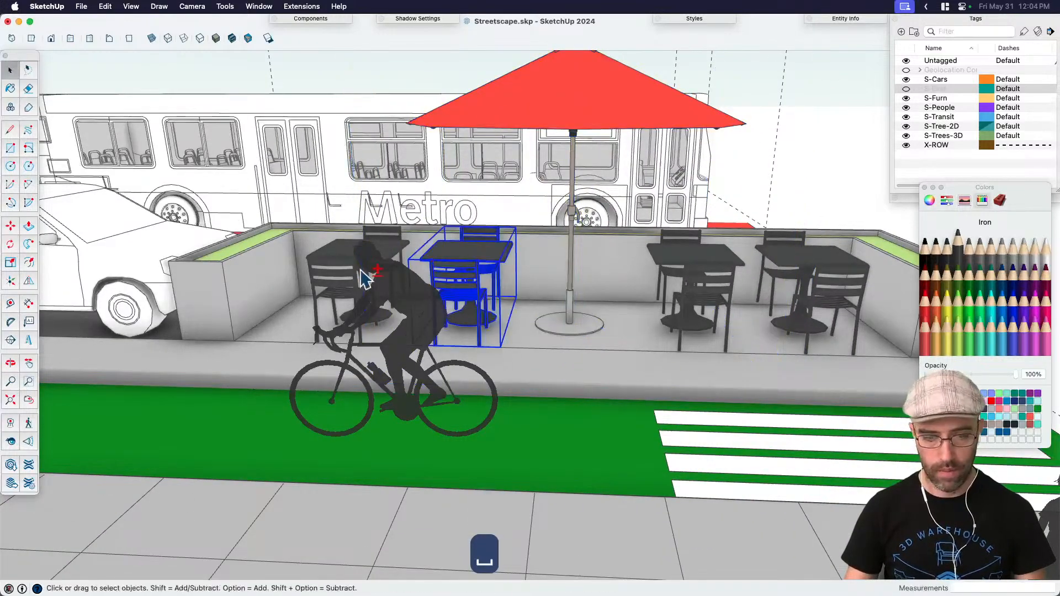
{"action": "left_click", "coordinate": [347, 287], "text": "shift"}
{"action": "left_click", "coordinate": [716, 271]}
{"action": "left_click", "coordinate": [808, 272], "text": "shift"}
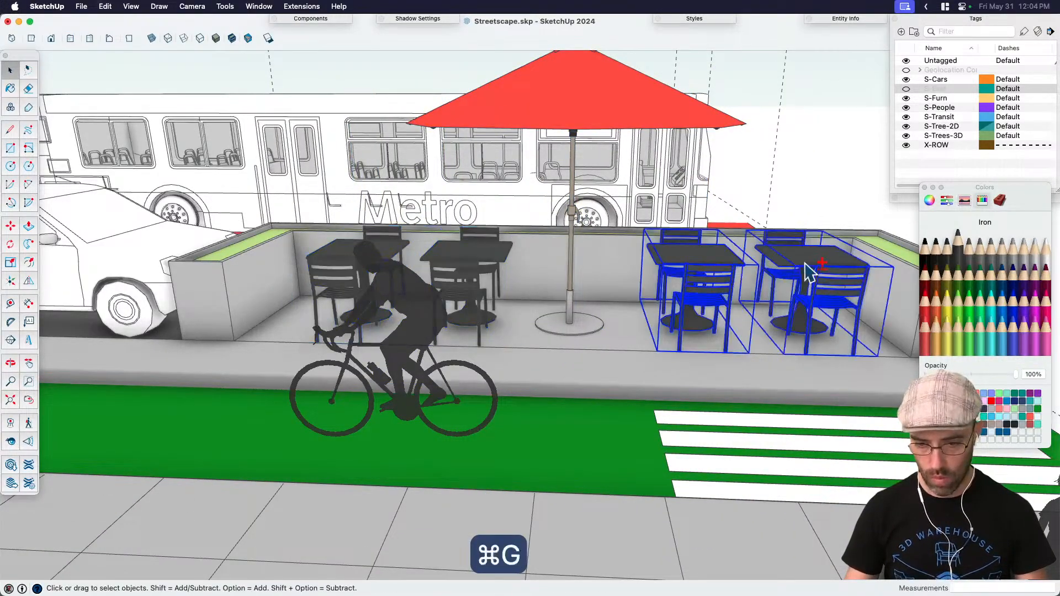
{"action": "key", "text": "super+g"}
Step: Open the table group near the parked car and move its inner table set about 11 3/4" closer to its neighbour
{"action": "left_click", "coordinate": [455, 284]}
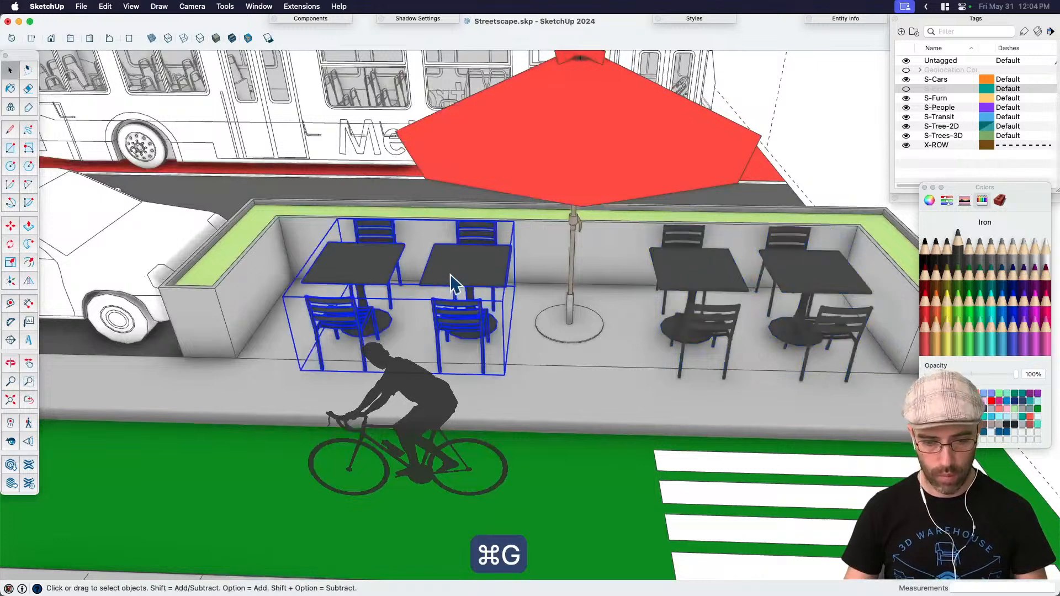
{"action": "double_click", "coordinate": [463, 276]}
{"action": "scroll", "coordinate": [442, 271], "scroll_direction": "up", "scroll_amount": 2}
{"action": "key", "text": "m"}
{"action": "left_click", "coordinate": [568, 396]}
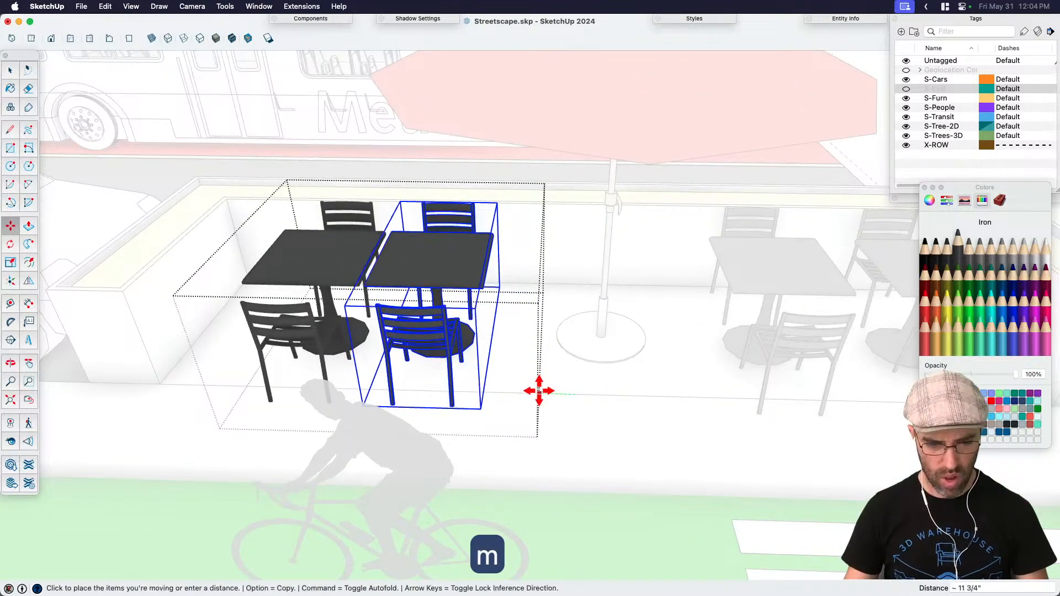
{"action": "left_click", "coordinate": [538, 391]}
{"action": "key", "text": "space"}
Step: Copy the inner table set about 3' toward the umbrella as a third table, and finish editing the group
{"action": "key", "text": "m"}
{"action": "left_click", "coordinate": [504, 443]}
{"action": "key", "text": "alt"}
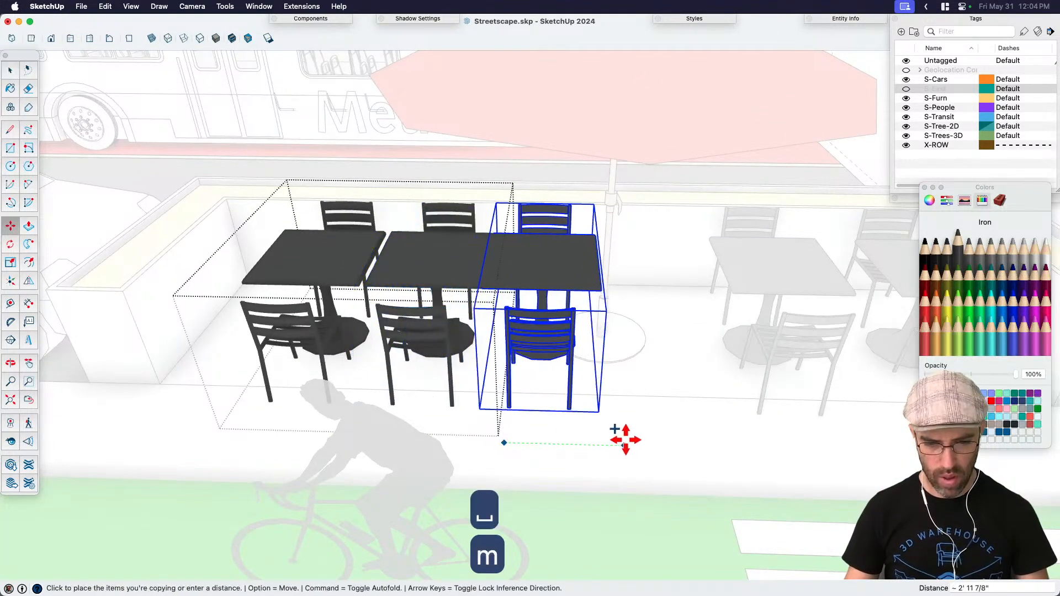
{"action": "left_click", "coordinate": [630, 439]}
{"action": "key", "text": "space"}
{"action": "scroll", "coordinate": [630, 419], "scroll_direction": "down", "scroll_amount": 5}
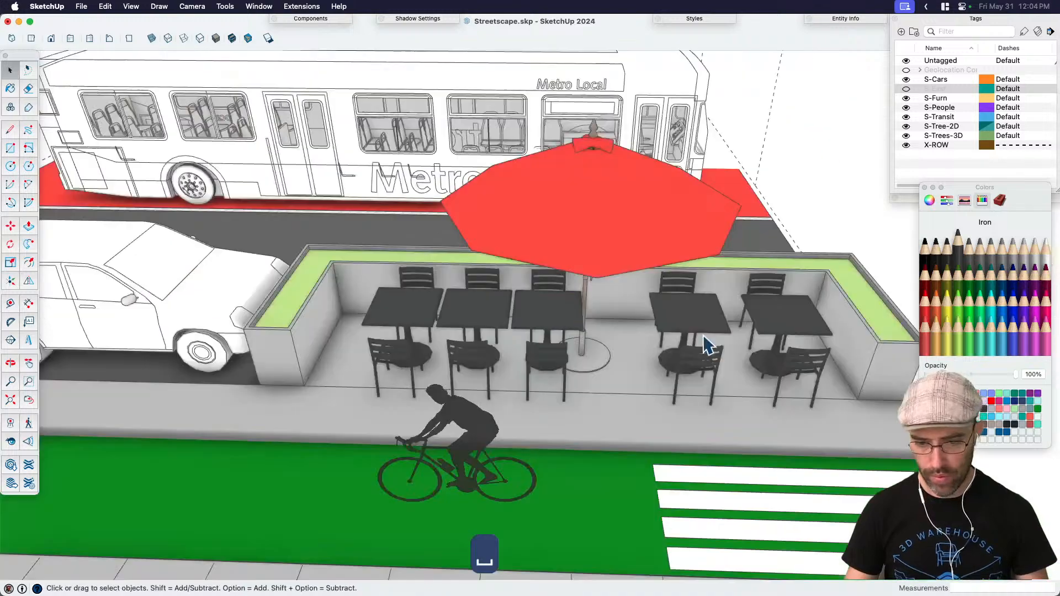
Step: Delete the two-table group on the crosswalk side of the umbrella and make the three-table group a component
{"action": "left_click", "coordinate": [699, 330]}
{"action": "key", "text": "BackSpace"}
{"action": "right_click", "coordinate": [541, 313]}
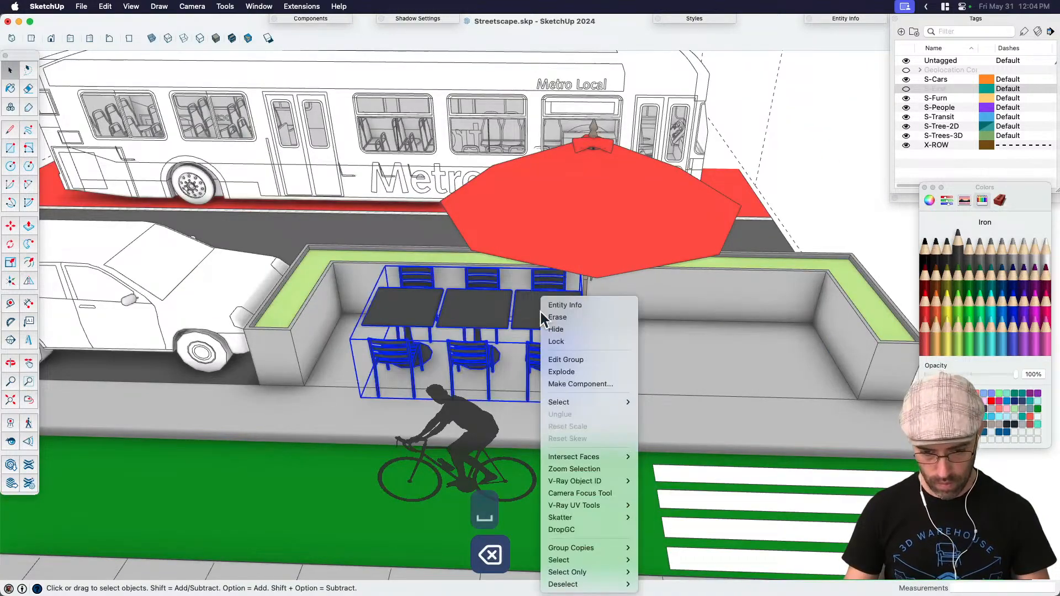
{"action": "left_click", "coordinate": [576, 382]}
{"action": "key", "text": "Return"}
Step: Shift the three-table component toward the parked car and place a copy of it on the umbrella's other side
{"action": "key", "text": "m"}
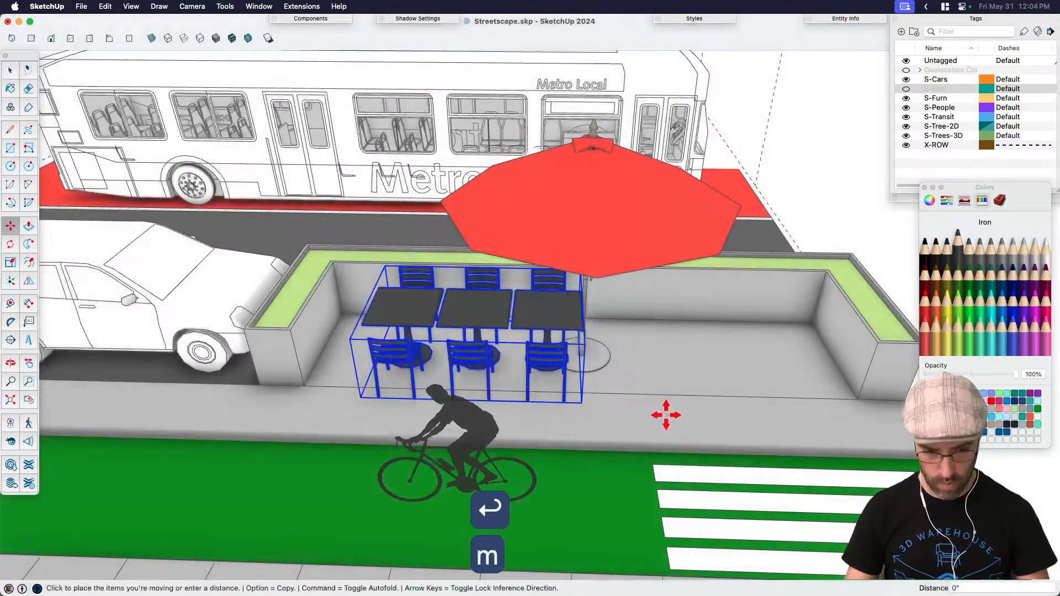
{"action": "key", "text": "alt"}
{"action": "left_click", "coordinate": [372, 407]}
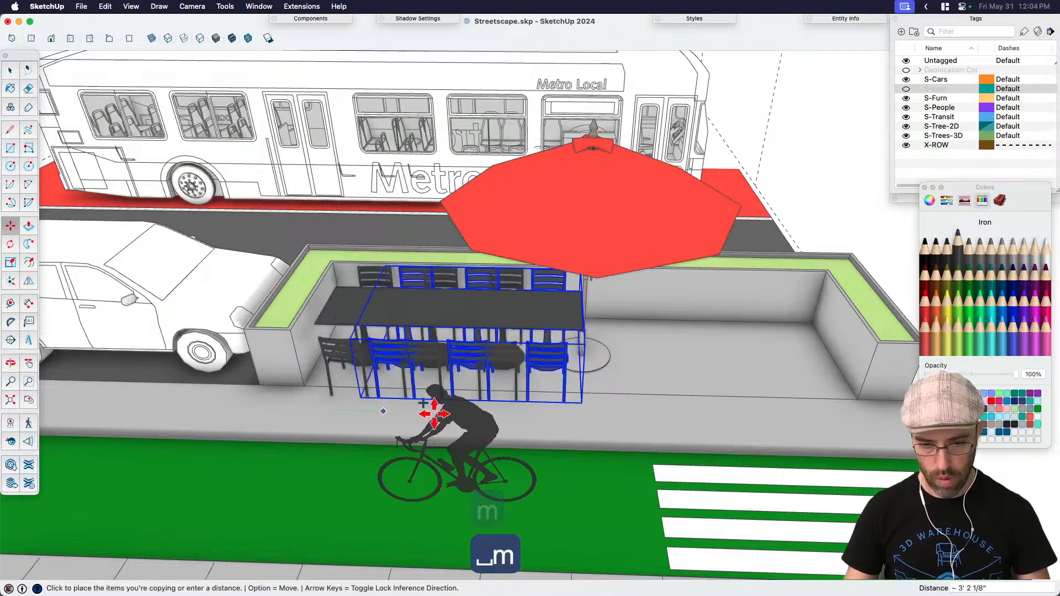
{"action": "left_click", "coordinate": [634, 421]}
{"action": "key", "text": "space"}
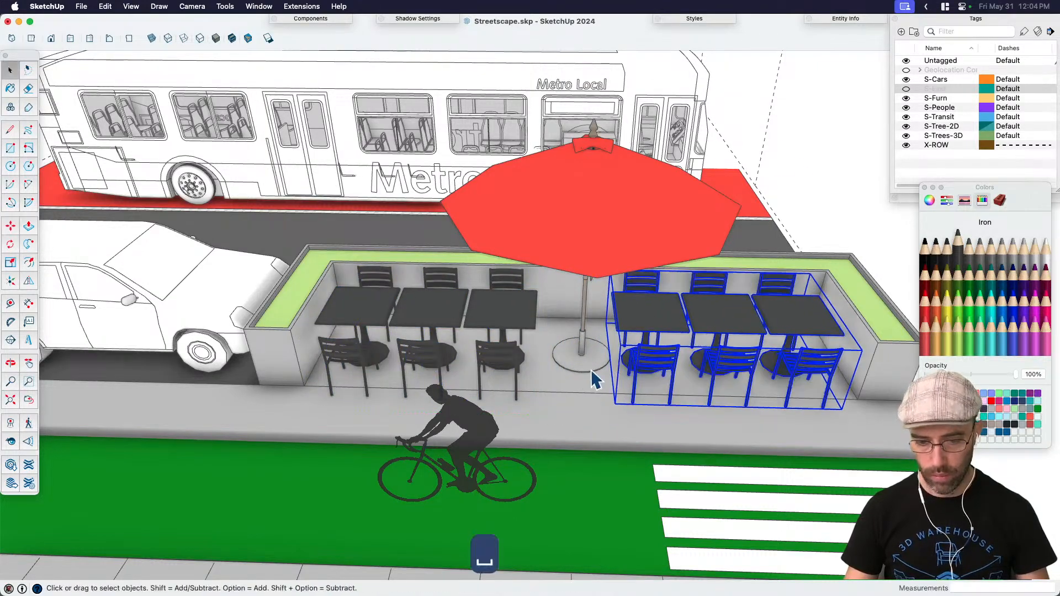
Step: Delete the three-table component on the crosswalk side of the umbrella
{"action": "left_click", "coordinate": [515, 383]}
{"action": "scroll", "coordinate": [515, 383], "scroll_direction": "up", "scroll_amount": 3}
{"action": "key", "text": "m"}
{"action": "left_click", "coordinate": [532, 418]}
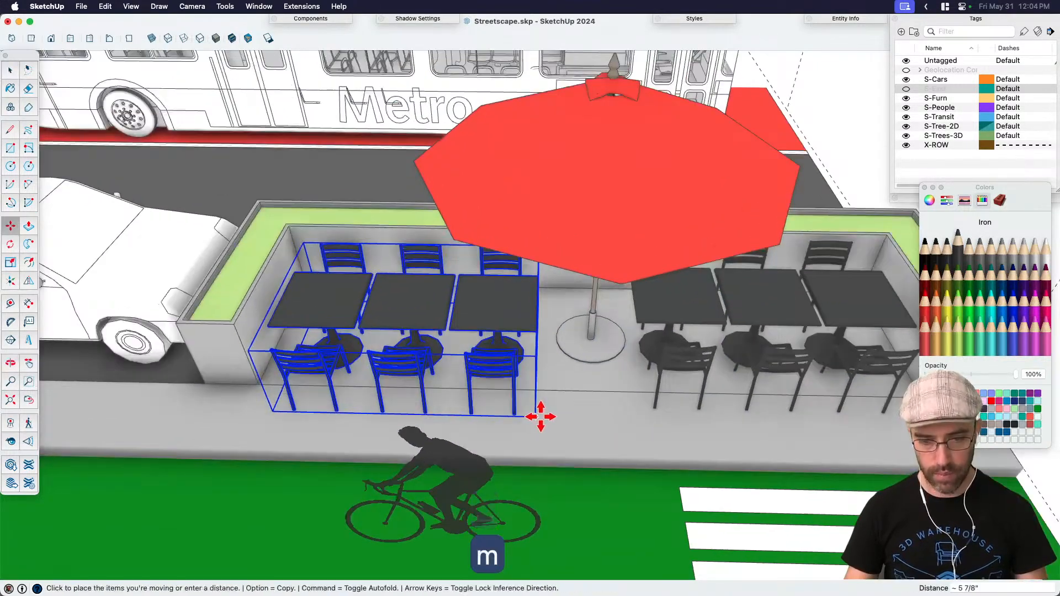
{"action": "middle_click_drag", "start_coordinate": [534, 415], "coordinate": [490, 395]}
{"action": "key", "text": "space"}
{"action": "left_click", "coordinate": [489, 381]}
{"action": "key", "text": "Delete"}
{"action": "scroll", "coordinate": [467, 276], "scroll_direction": "up", "scroll_amount": 3}
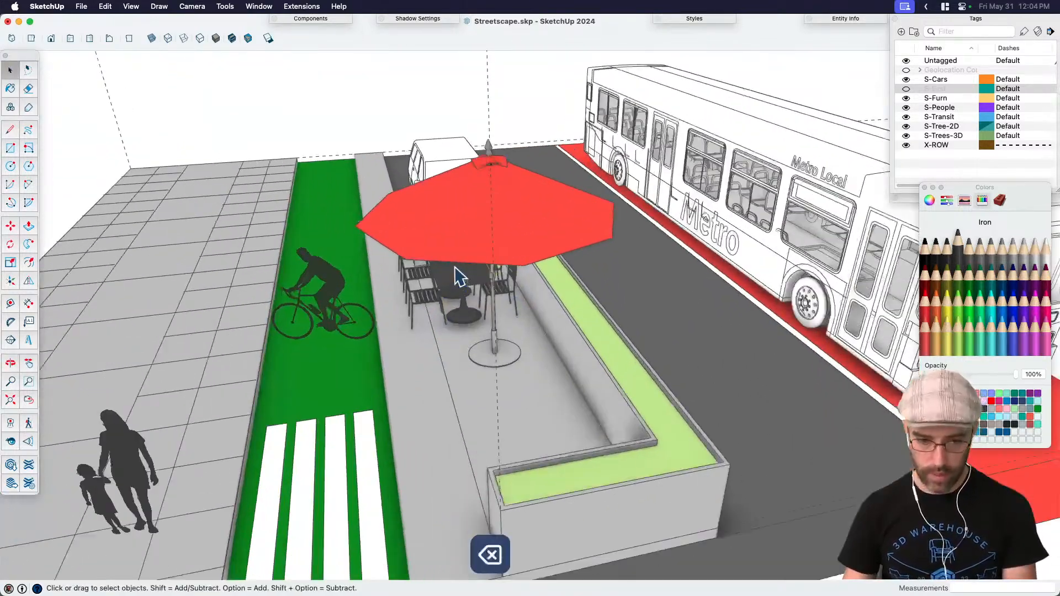
Step: Open the remaining table component near the parked car and delete its two table sets closest to the umbrella
{"action": "left_click", "coordinate": [414, 332]}
{"action": "middle_click_drag", "start_coordinate": [413, 332], "coordinate": [604, 284]}
{"action": "double_click", "coordinate": [603, 284]}
{"action": "left_click", "coordinate": [606, 291]}
{"action": "key", "text": "BackSpace"}
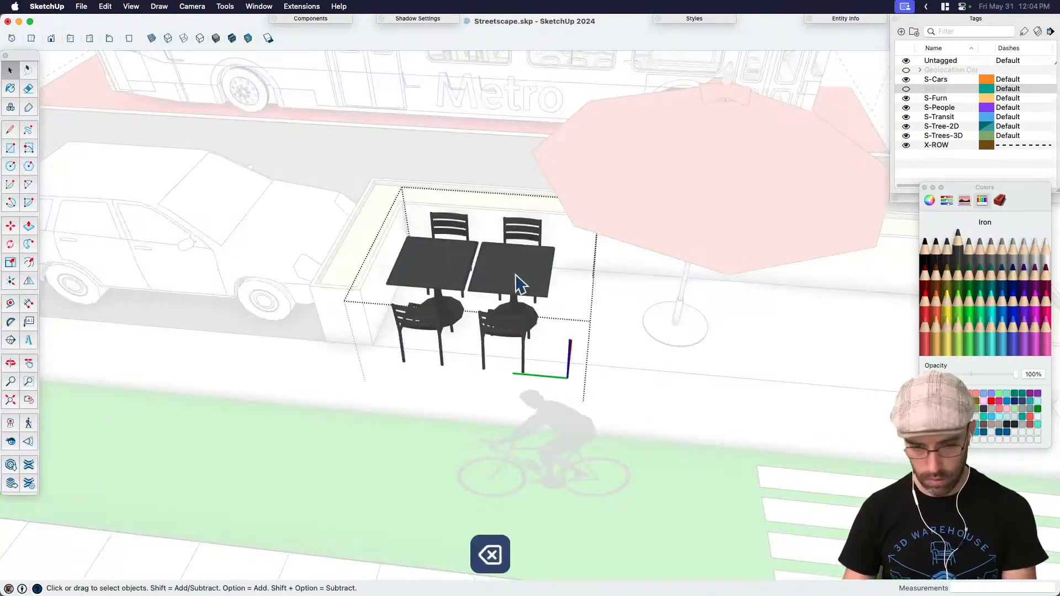
{"action": "left_click", "coordinate": [515, 284]}
{"action": "key", "text": "BackSpace"}
Step: Rotate the remaining table set 90 degrees and move it about 4' 2 3/4" into the planter enclosure
{"action": "left_click", "coordinate": [446, 278]}
{"action": "key", "text": "q"}
{"action": "left_click", "coordinate": [526, 324]}
{"action": "left_click", "coordinate": [556, 301]}
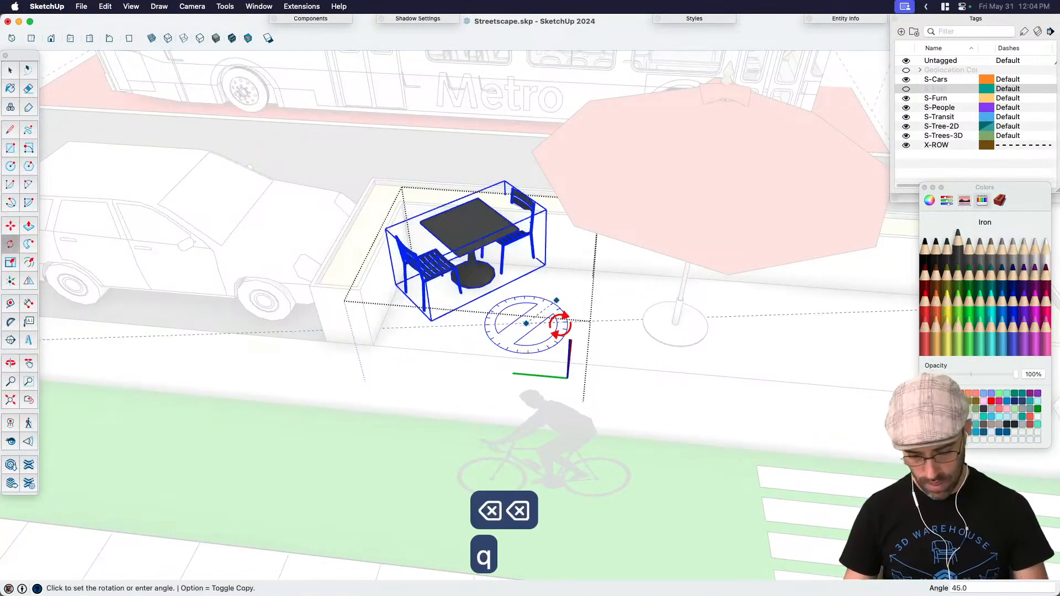
{"action": "type", "text": "90"}
{"action": "key", "text": "Return"}
{"action": "key", "text": "m"}
{"action": "left_click", "coordinate": [559, 305]}
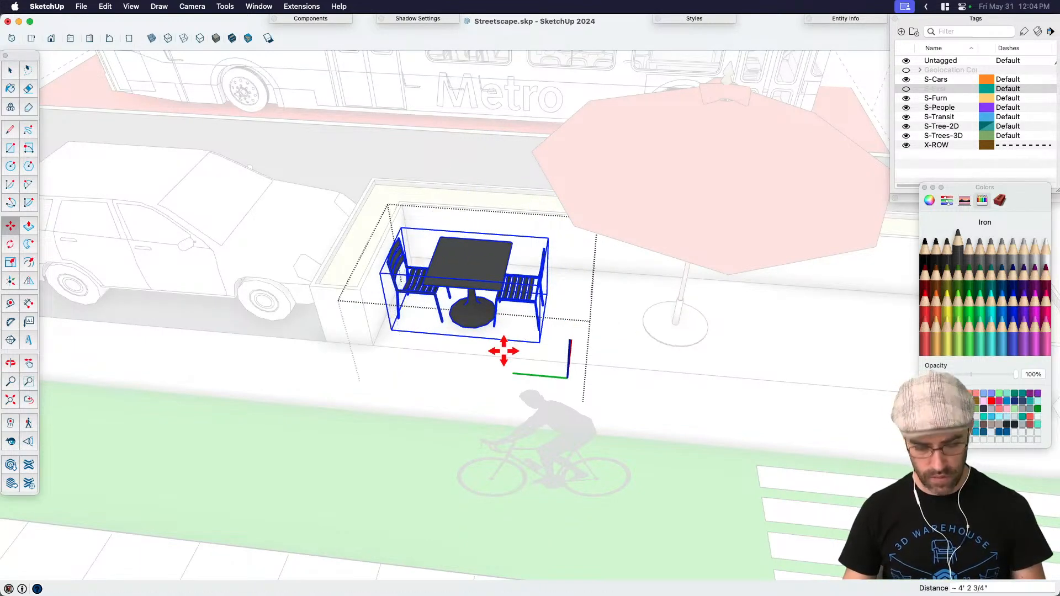
{"action": "left_click", "coordinate": [462, 359]}
Step: Copy the rotated table set about 6' 7" toward the crosswalk and shift the copy about 2' 7 1/4" further along
{"action": "key", "text": "alt"}
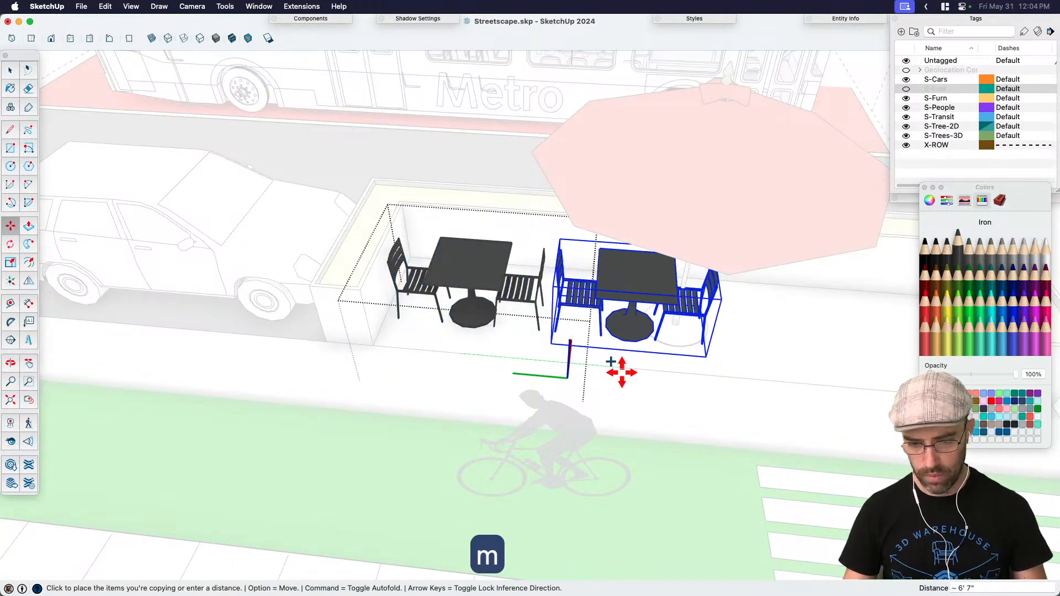
{"action": "left_click", "coordinate": [620, 367]}
{"action": "scroll", "coordinate": [592, 368], "scroll_direction": "down", "scroll_amount": 3}
{"action": "scroll", "coordinate": [592, 367], "scroll_direction": "up", "scroll_amount": 3}
{"action": "left_click", "coordinate": [606, 369]}
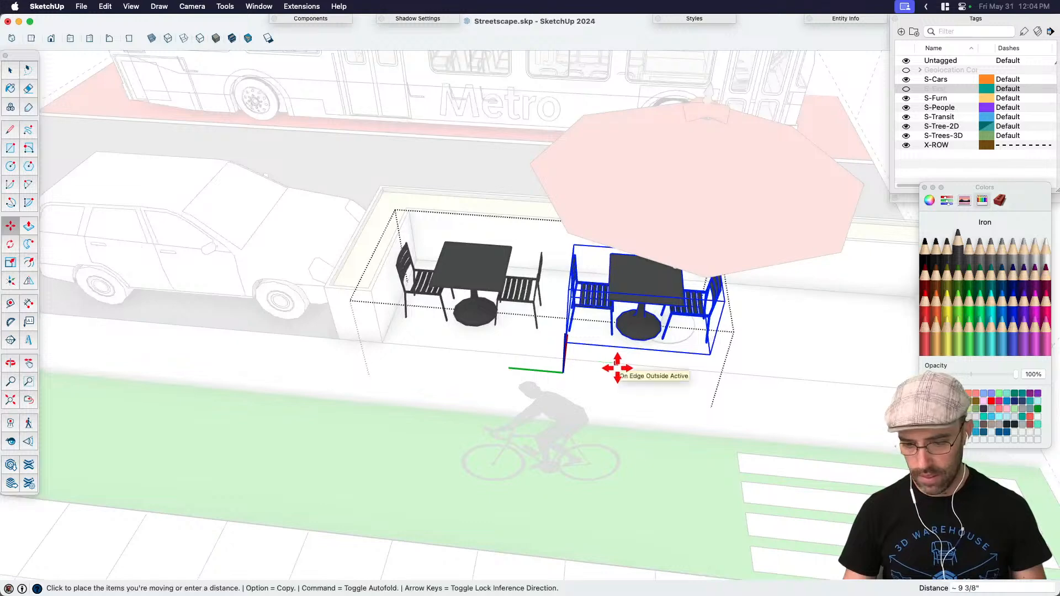
{"action": "left_click", "coordinate": [639, 361]}
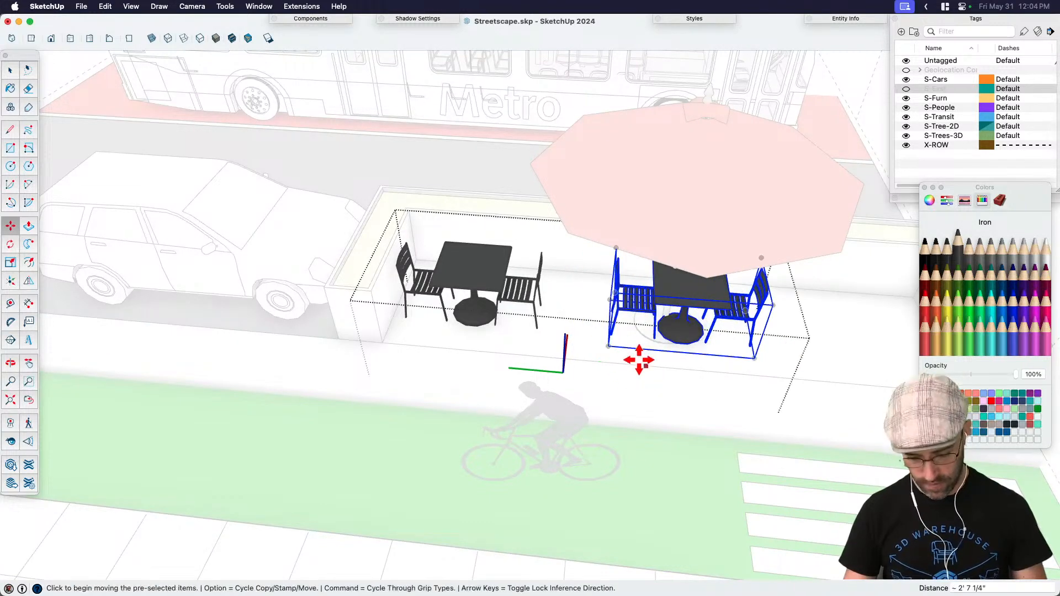
Step: Copy the second table set about 7' 10" toward the crosswalk end as a third table set
{"action": "key", "text": "m"}
{"action": "left_click", "coordinate": [679, 373]}
{"action": "key", "text": "alt"}
{"action": "scroll", "coordinate": [810, 372], "scroll_direction": "down", "scroll_amount": 2}
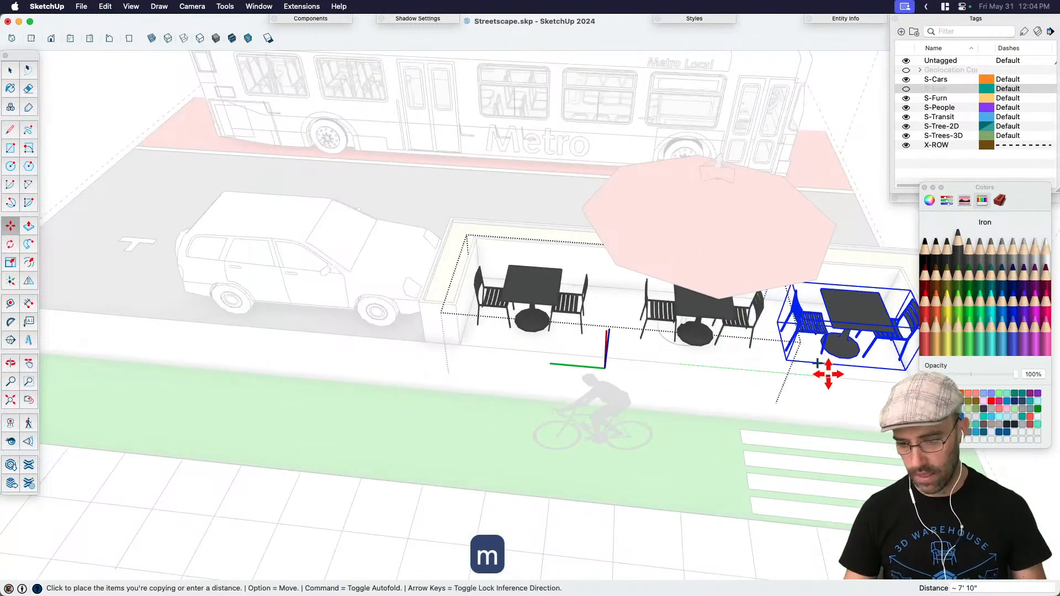
{"action": "key", "text": "space"}
Step: Nudge the middle table set slightly toward the parked car and finish editing the table component
{"action": "left_click", "coordinate": [740, 348]}
{"action": "scroll", "coordinate": [743, 375], "scroll_direction": "up", "scroll_amount": 3}
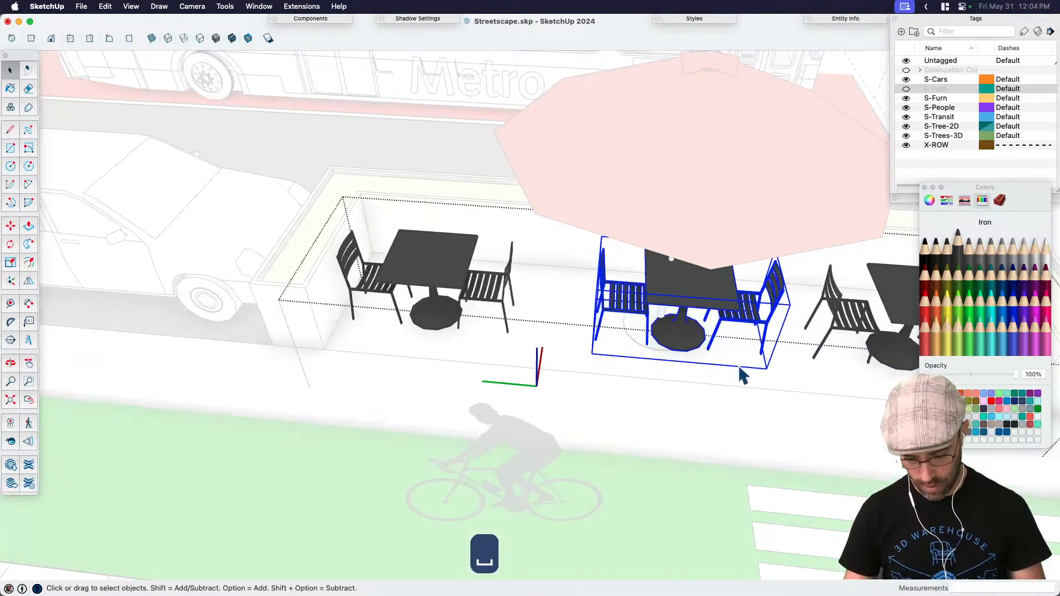
{"action": "scroll", "coordinate": [743, 376], "scroll_direction": "down", "scroll_amount": 3}
{"action": "key", "text": "m"}
{"action": "left_click", "coordinate": [746, 382]}
{"action": "left_click", "coordinate": [734, 383]}
{"action": "scroll", "coordinate": [734, 383], "scroll_direction": "down", "scroll_amount": 2}
{"action": "key", "text": "space"}
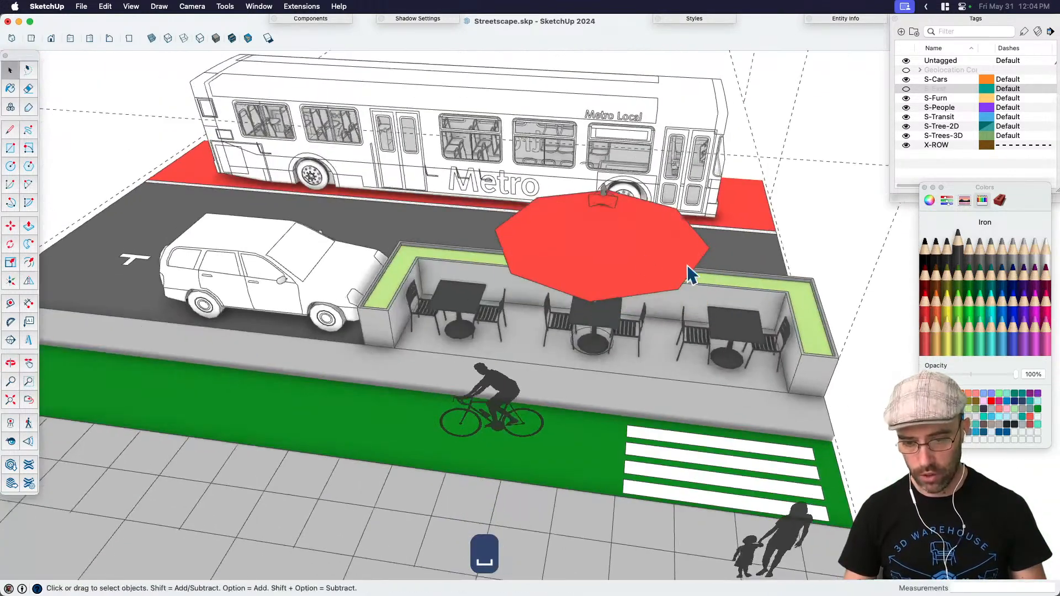
Step: Move the umbrella about 4' 6 1/2" toward the parked car, between the first and middle tables
{"action": "left_click", "coordinate": [687, 265]}
{"action": "key", "text": "m"}
{"action": "left_click", "coordinate": [688, 391]}
{"action": "scroll", "coordinate": [689, 390], "scroll_direction": "up", "scroll_amount": 4}
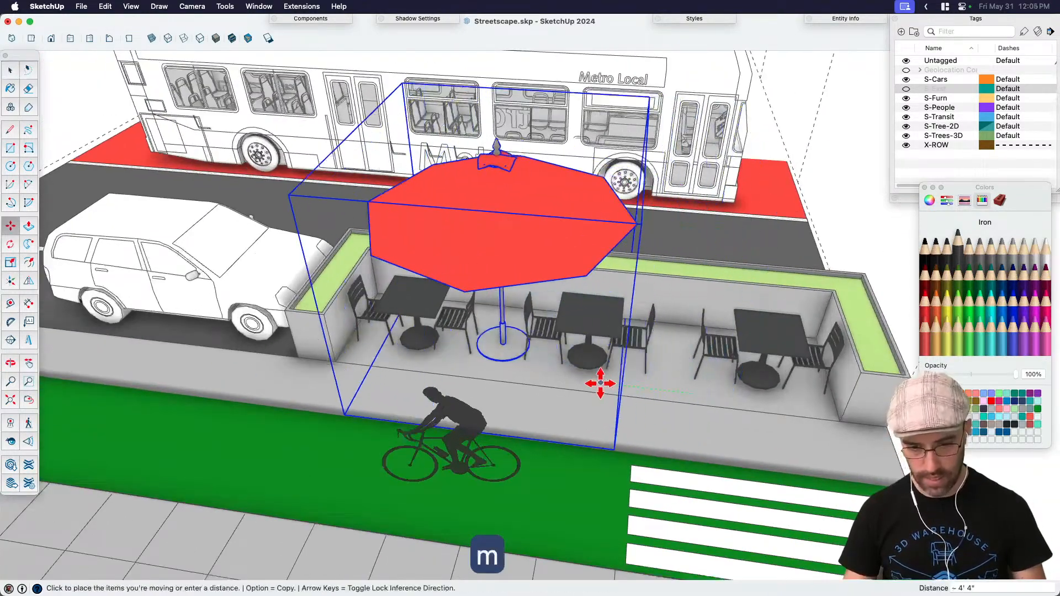
{"action": "left_click", "coordinate": [594, 380]}
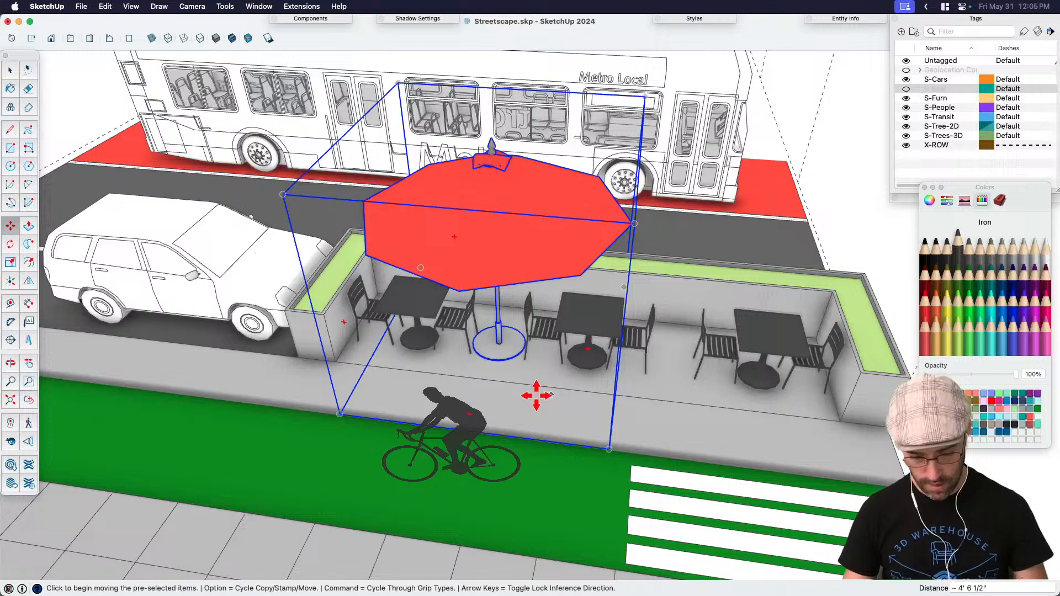
Step: Copy the umbrella about 8' 11 5/8" toward the crosswalk, between the middle and last tables
{"action": "key", "text": "alt"}
{"action": "left_click", "coordinate": [483, 388]}
{"action": "left_click", "coordinate": [671, 418]}
{"action": "scroll", "coordinate": [580, 417], "scroll_direction": "down", "scroll_amount": 5}
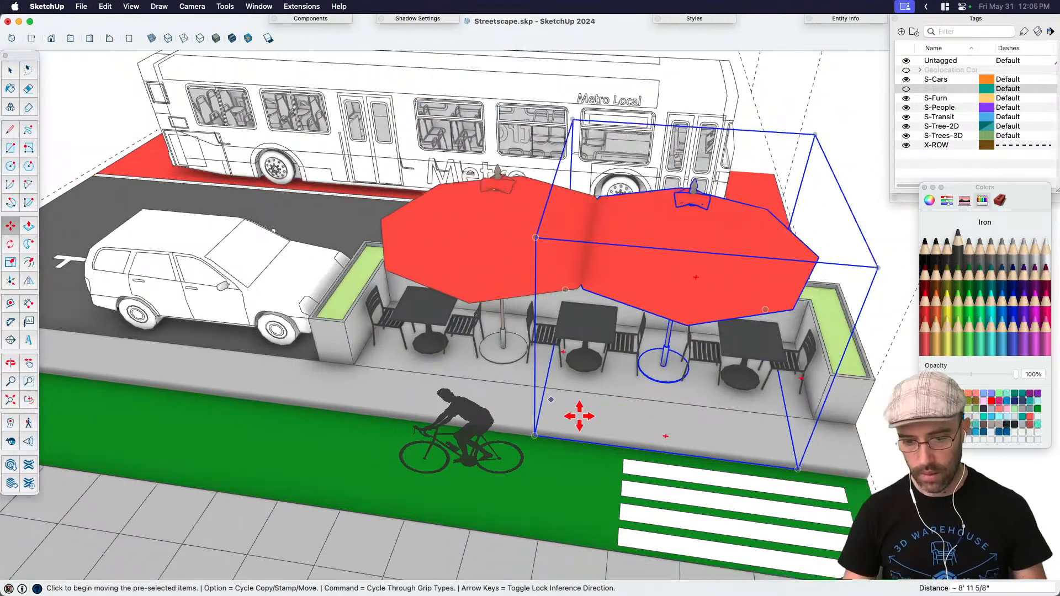
{"action": "middle_click_drag", "start_coordinate": [580, 417], "coordinate": [672, 380]}
{"action": "key", "text": "space"}
Step: Check the spacing of the two umbrellas and the tables from the end of the street section and from the lane side
{"action": "left_click", "coordinate": [373, 142]}
{"action": "scroll", "coordinate": [672, 380], "scroll_direction": "down", "scroll_amount": 5}
{"action": "key", "text": "space"}
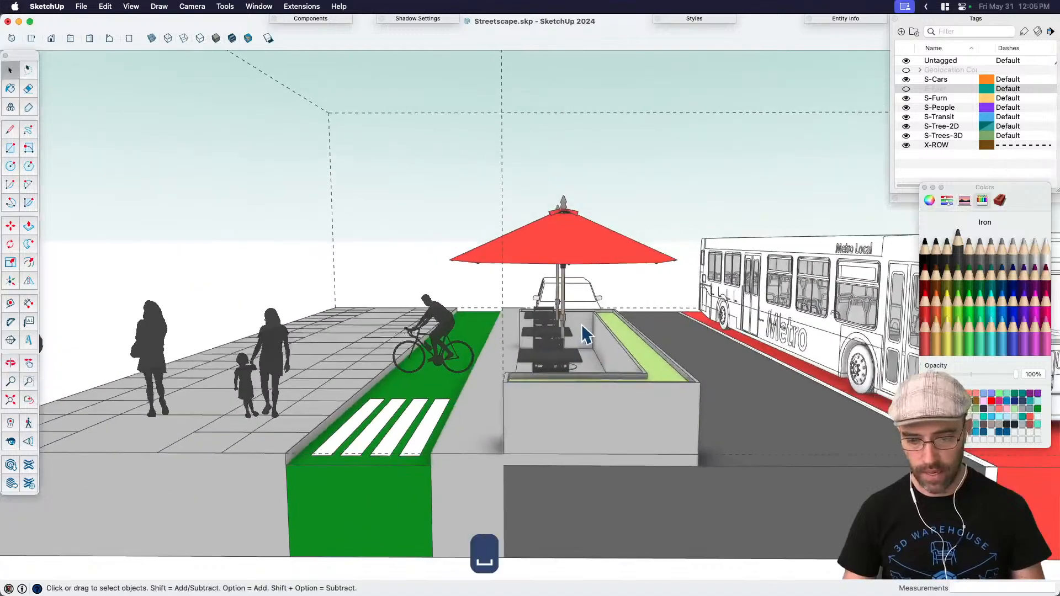
{"action": "middle_click_drag", "start_coordinate": [587, 331], "coordinate": [629, 307]}
{"action": "key", "text": "space"}
{"action": "left_click", "coordinate": [645, 337]}
{"action": "scroll", "coordinate": [645, 336], "scroll_direction": "up", "scroll_amount": 3}
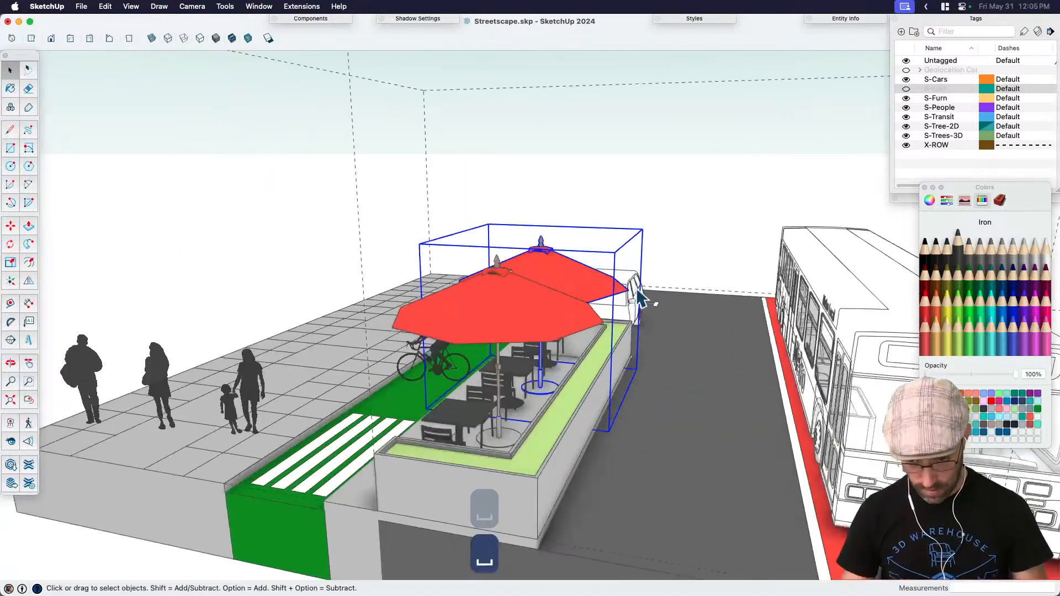
{"action": "scroll", "coordinate": [667, 326], "scroll_direction": "up", "scroll_amount": 4}
Step: Move the parked car about 3' 4 1/4" along the parking lane, away from the planter
{"action": "left_click", "coordinate": [624, 343]}
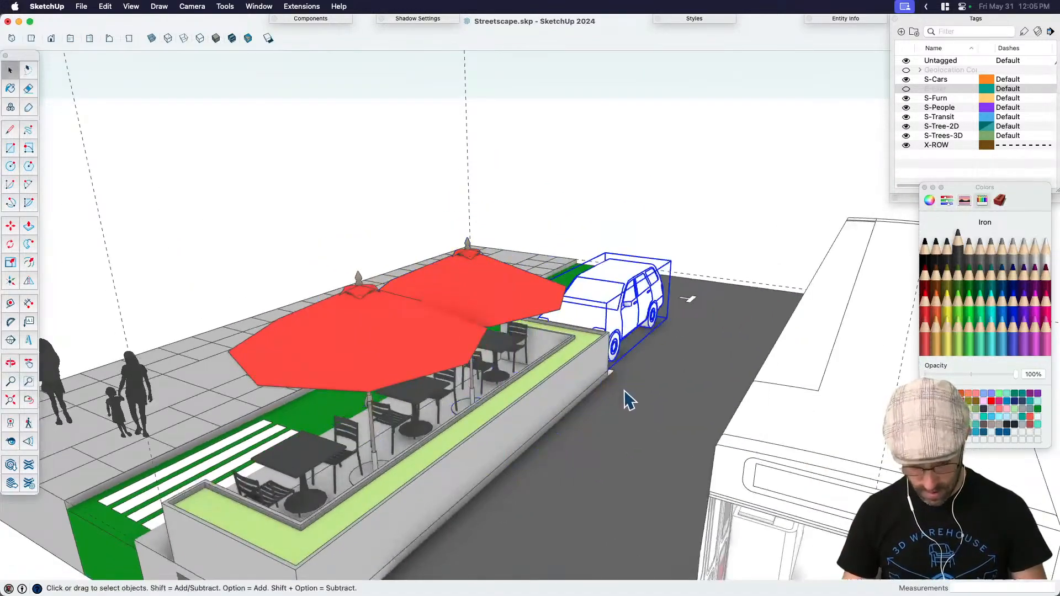
{"action": "key", "text": "m"}
{"action": "middle_click_drag", "start_coordinate": [622, 372], "coordinate": [436, 440]}
{"action": "scroll", "coordinate": [601, 407], "scroll_direction": "up", "scroll_amount": 3}
{"action": "left_click", "coordinate": [601, 407]}
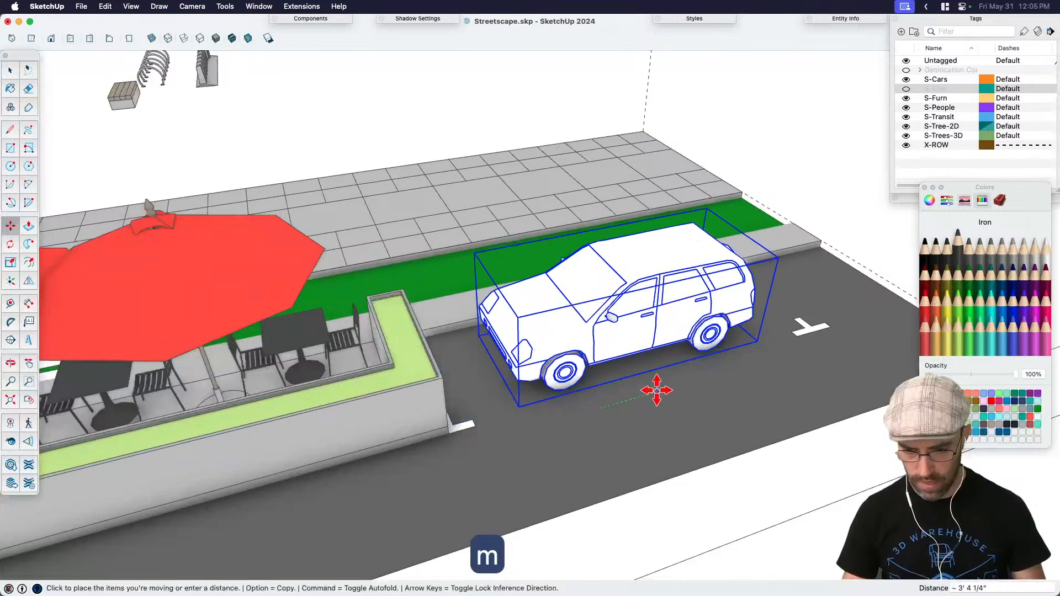
{"action": "key", "text": "space"}
Step: Copy the parked car into the travel lane beside the planter enclosure
{"action": "scroll", "coordinate": [665, 398], "scroll_direction": "down", "scroll_amount": 2}
{"action": "middle_click_drag", "start_coordinate": [665, 398], "coordinate": [484, 419]}
{"action": "key", "text": "m"}
{"action": "left_click", "coordinate": [610, 480]}
{"action": "key", "text": "alt"}
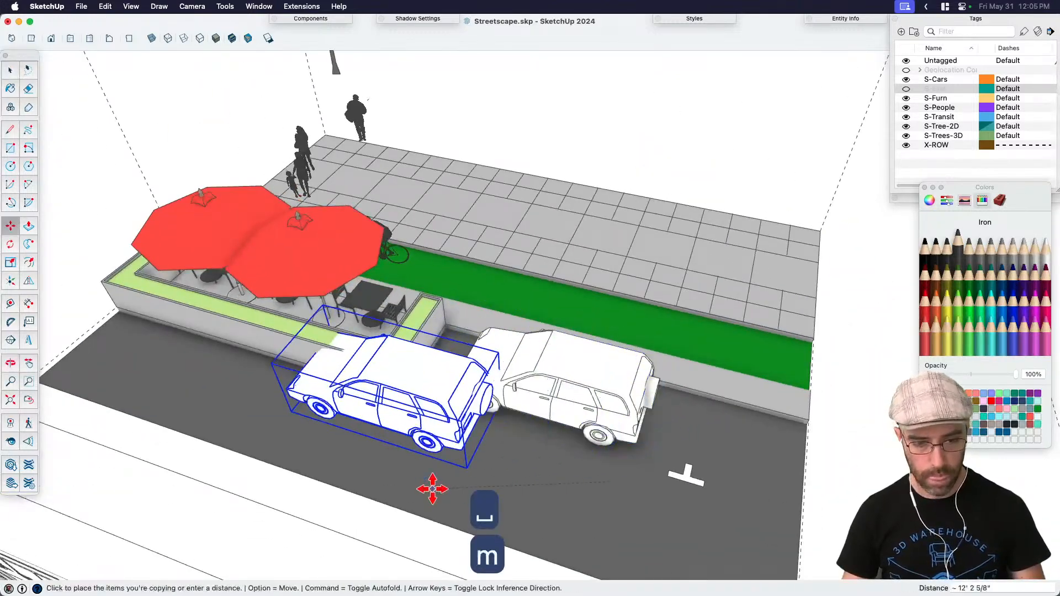
{"action": "middle_click_drag", "start_coordinate": [433, 489], "coordinate": [359, 466]}
{"action": "left_click", "coordinate": [346, 459]}
{"action": "key", "text": "space"}
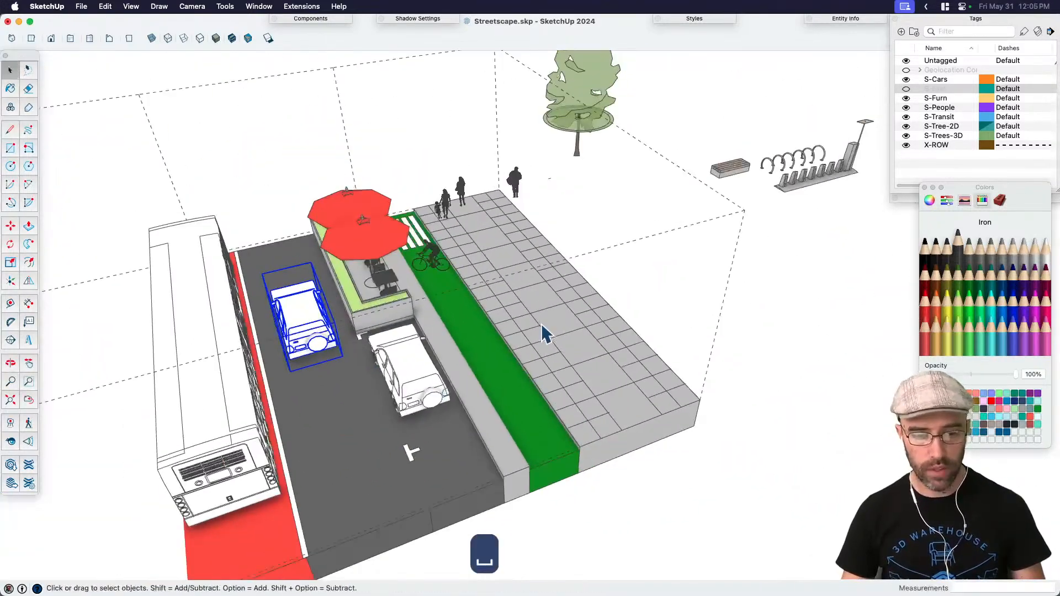
Step: Frame the whole street section and save the model
{"action": "scroll", "coordinate": [541, 323], "scroll_direction": "down", "scroll_amount": 3}
{"action": "middle_click_drag", "start_coordinate": [462, 407], "coordinate": [699, 389]}
{"action": "key", "text": "h"}
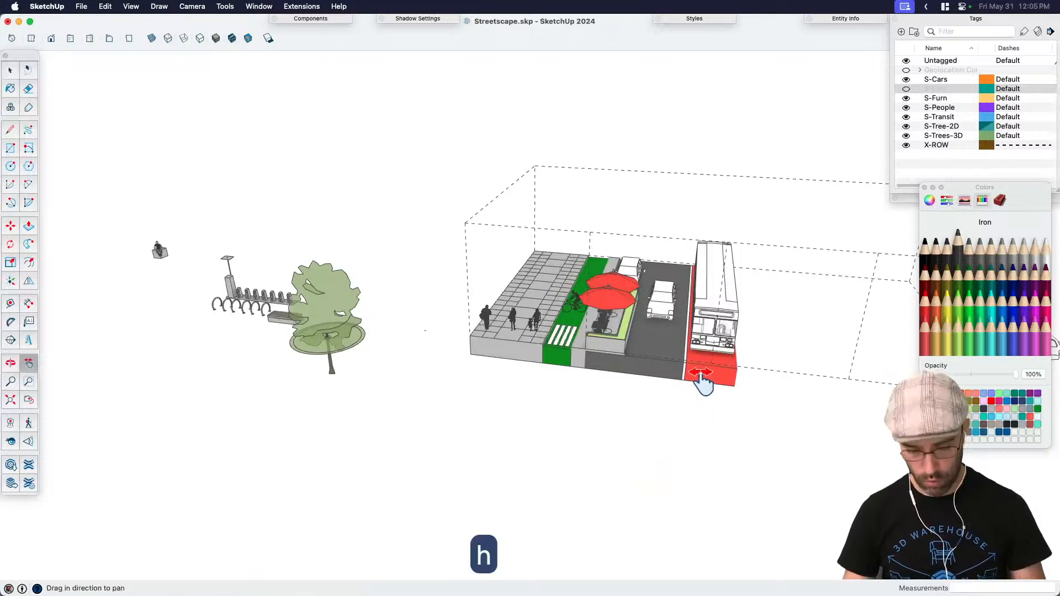
{"action": "scroll", "coordinate": [701, 381], "scroll_direction": "up", "scroll_amount": 3}
{"action": "left_click_drag", "start_coordinate": [701, 381], "coordinate": [600, 375]}
{"action": "key", "text": "super+s"}
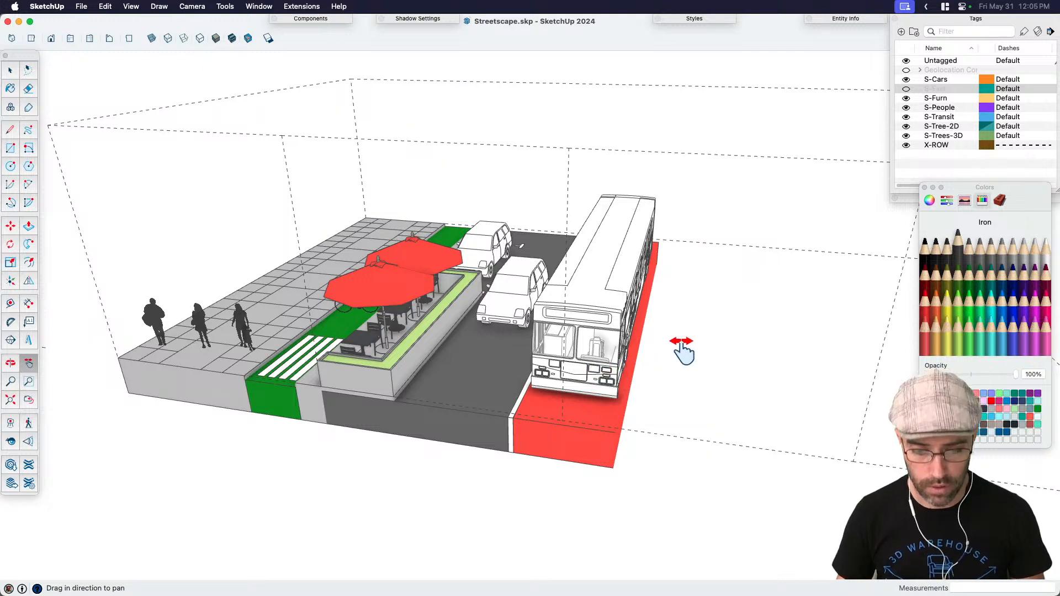
Step: Examine the edge between the planter enclosure and the travel lane next to the bus lane
{"action": "middle_click_drag", "start_coordinate": [683, 350], "coordinate": [580, 391]}
{"action": "key", "text": "space"}
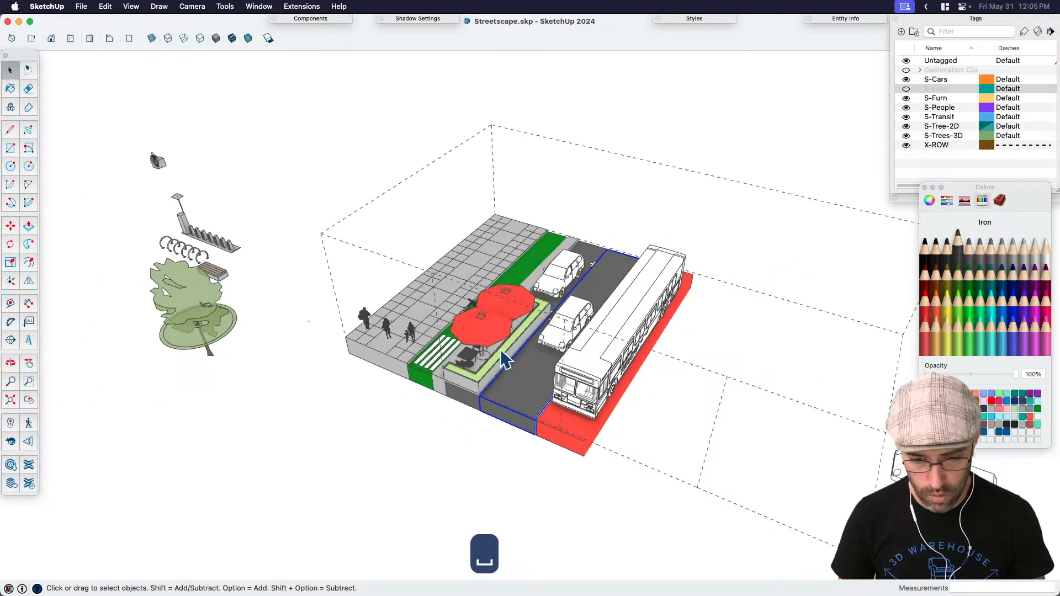
{"action": "scroll", "coordinate": [569, 340], "scroll_direction": "up", "scroll_amount": 8}
{"action": "mouse_move", "coordinate": [569, 339]}
{"action": "middle_mouse_down"}
{"action": "mouse_move", "coordinate": [601, 447]}
{"action": "mouse_move", "coordinate": [630, 389]}
{"action": "middle_mouse_up"}
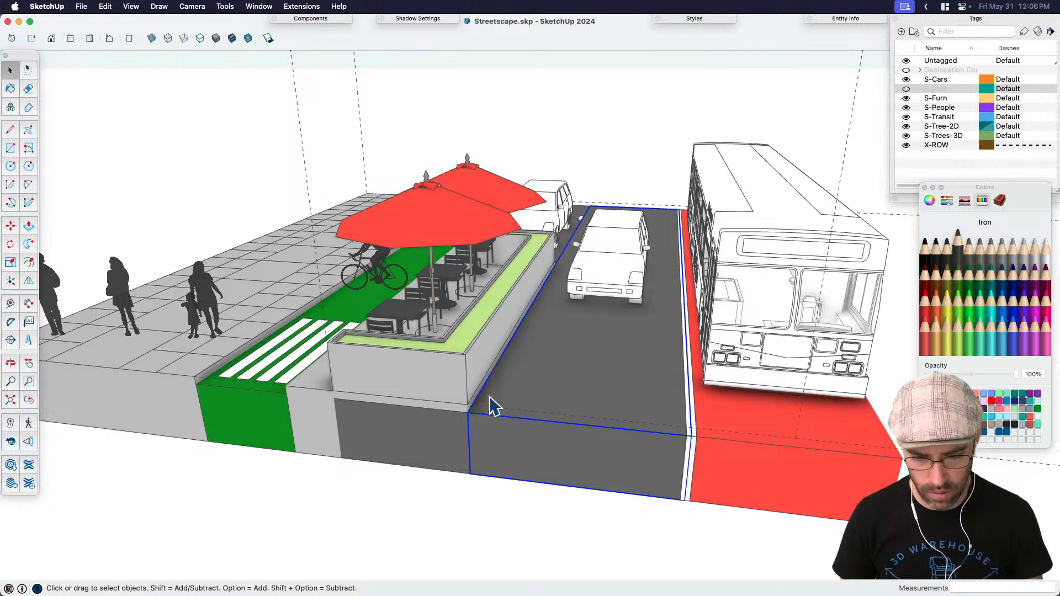
{"action": "middle_click_drag", "start_coordinate": [550, 279], "coordinate": [584, 209]}
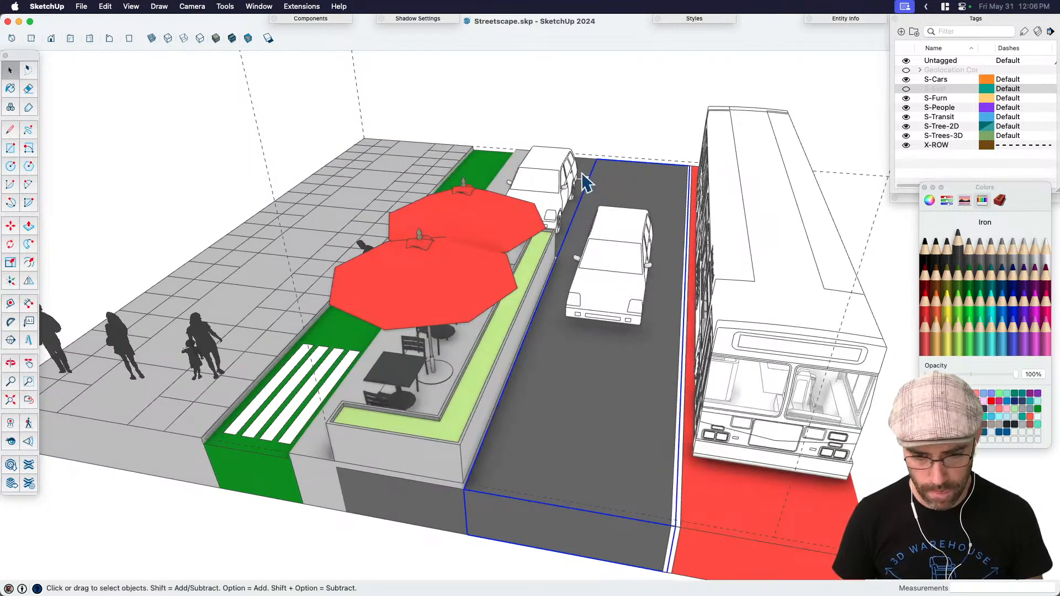
{"action": "scroll", "coordinate": [607, 326], "scroll_direction": "up", "scroll_amount": 3}
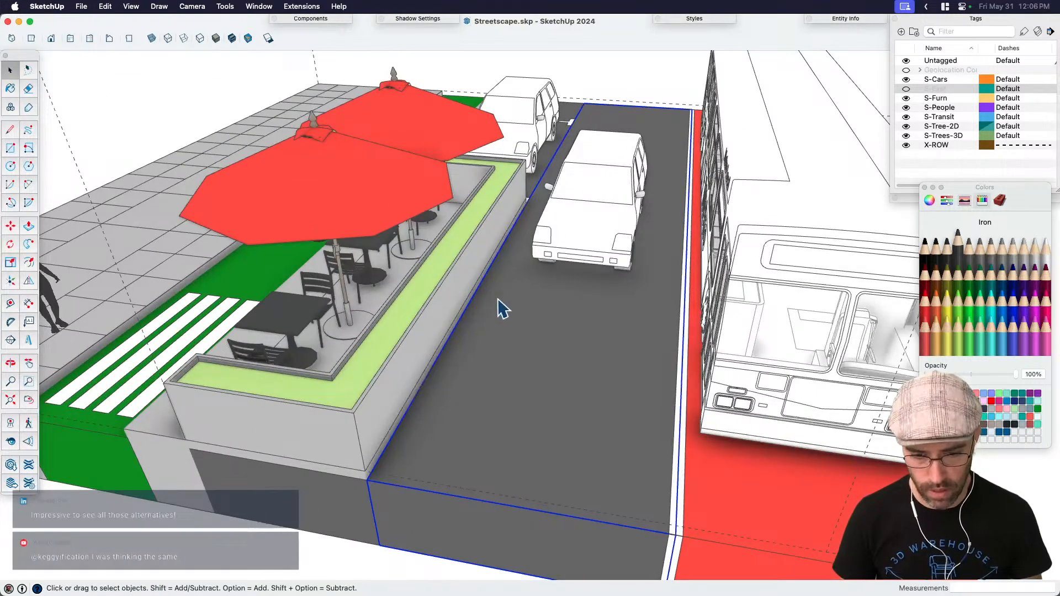
{"action": "double_click", "coordinate": [677, 507]}
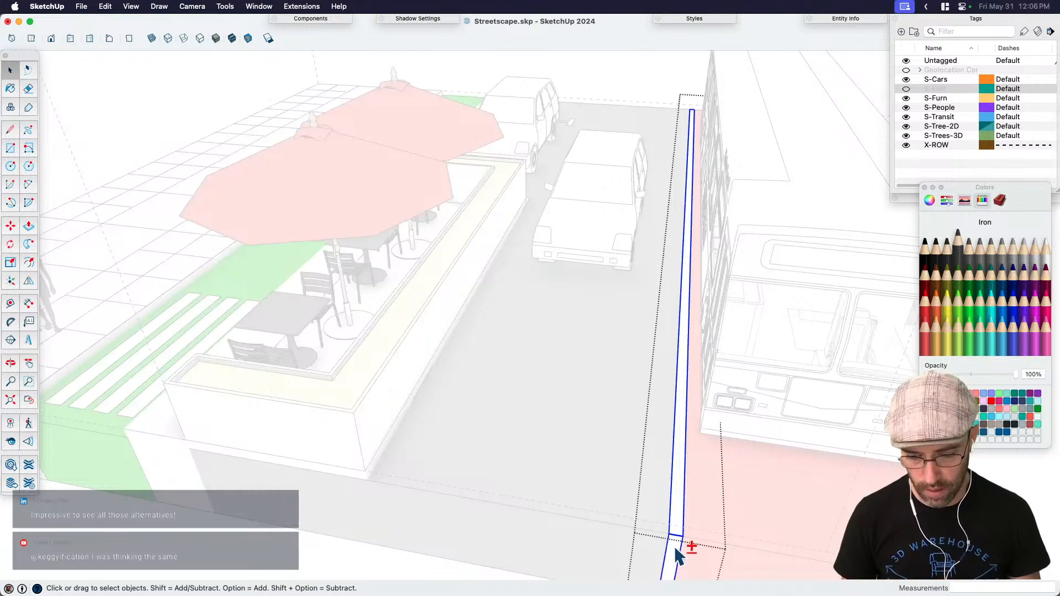
{"action": "scroll", "coordinate": [599, 457], "scroll_direction": "down", "scroll_amount": 3}
{"action": "left_click", "coordinate": [672, 492]}
{"action": "scroll", "coordinate": [672, 492], "scroll_direction": "up", "scroll_amount": 3}
{"action": "key", "text": "m"}
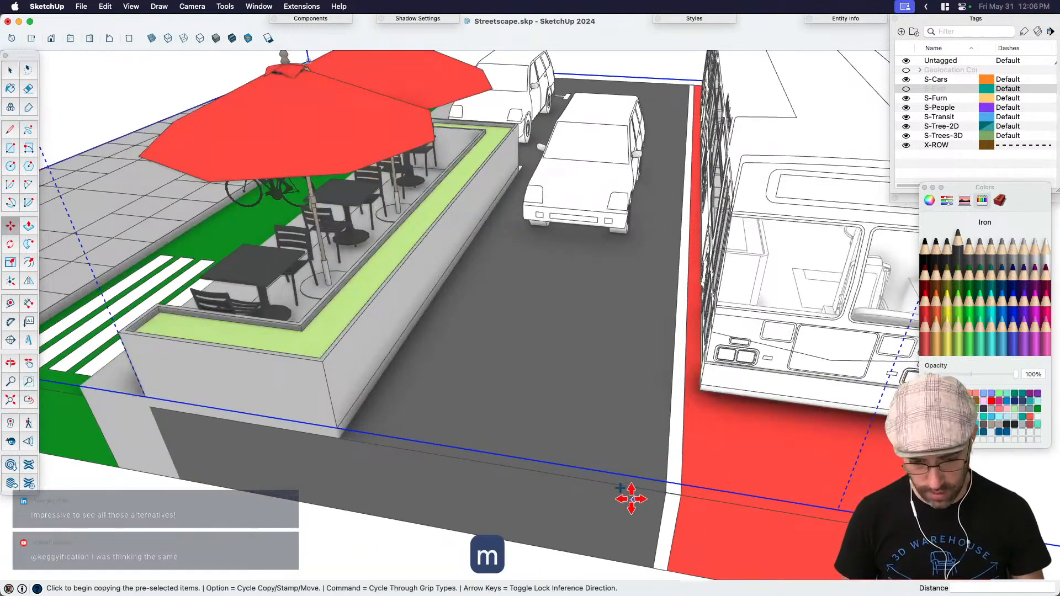
{"action": "key", "text": "space"}
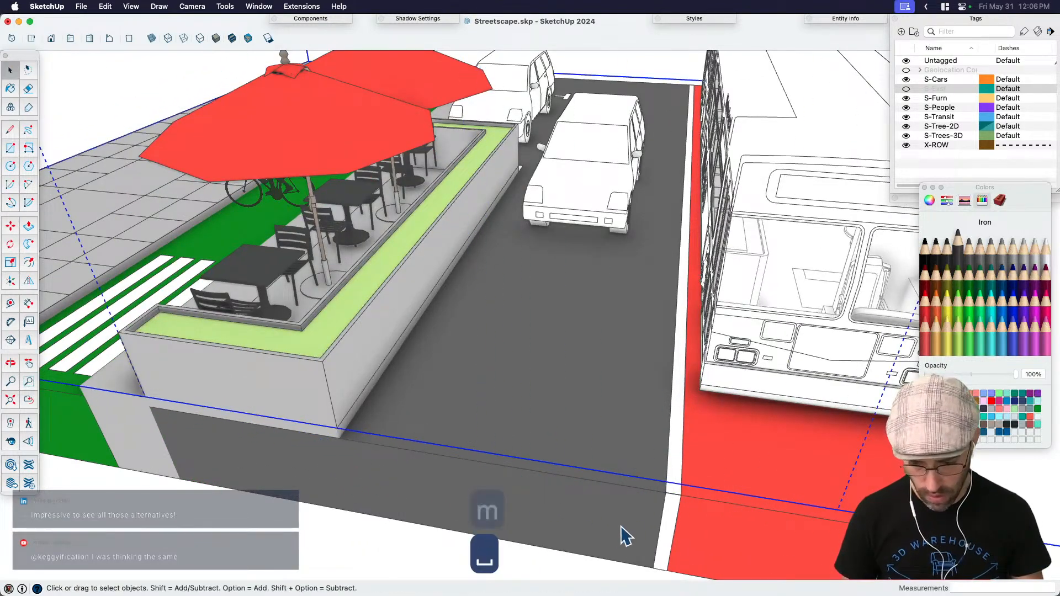
Step: Scale the planter enclosure and its base together to about 0.90 along the red axis, narrowing them away from the travel lane
{"action": "left_click", "coordinate": [665, 518]}
{"action": "middle_click_drag", "start_coordinate": [605, 519], "coordinate": [618, 453]}
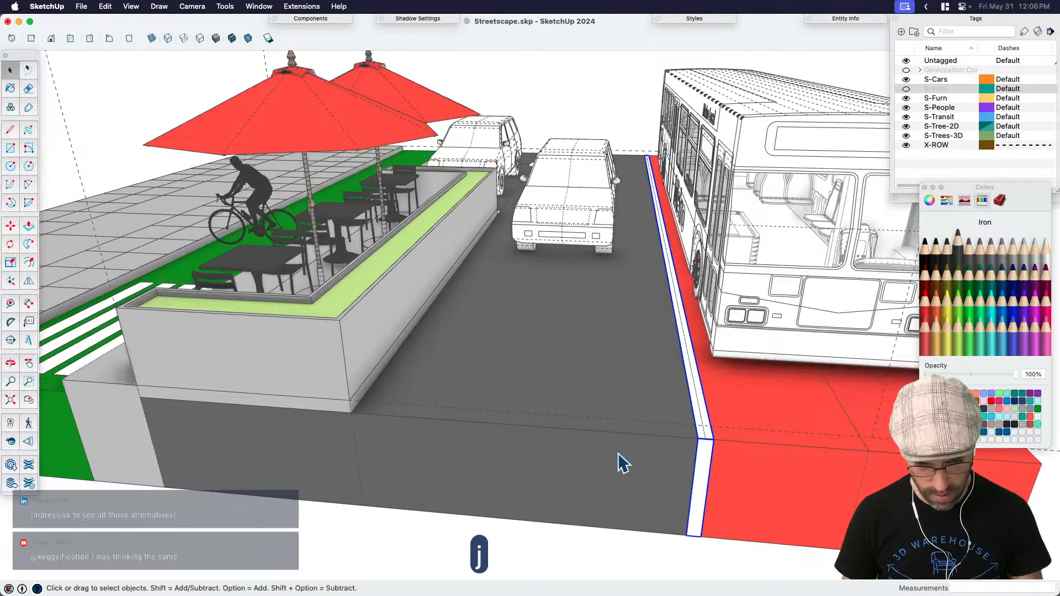
{"action": "key", "text": "space"}
{"action": "left_click", "coordinate": [394, 338]}
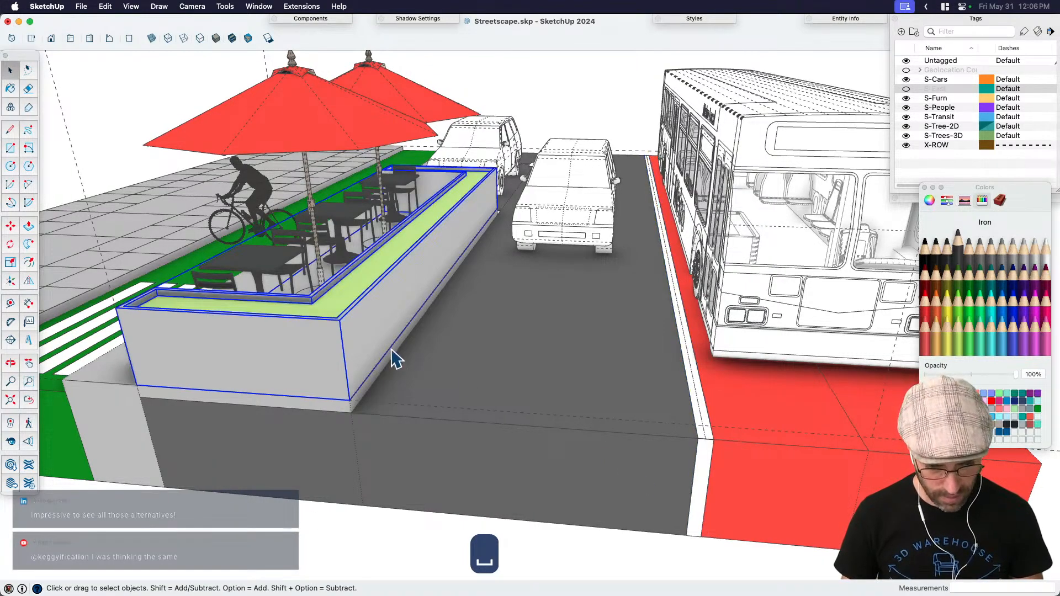
{"action": "left_click", "coordinate": [395, 360], "text": "shift"}
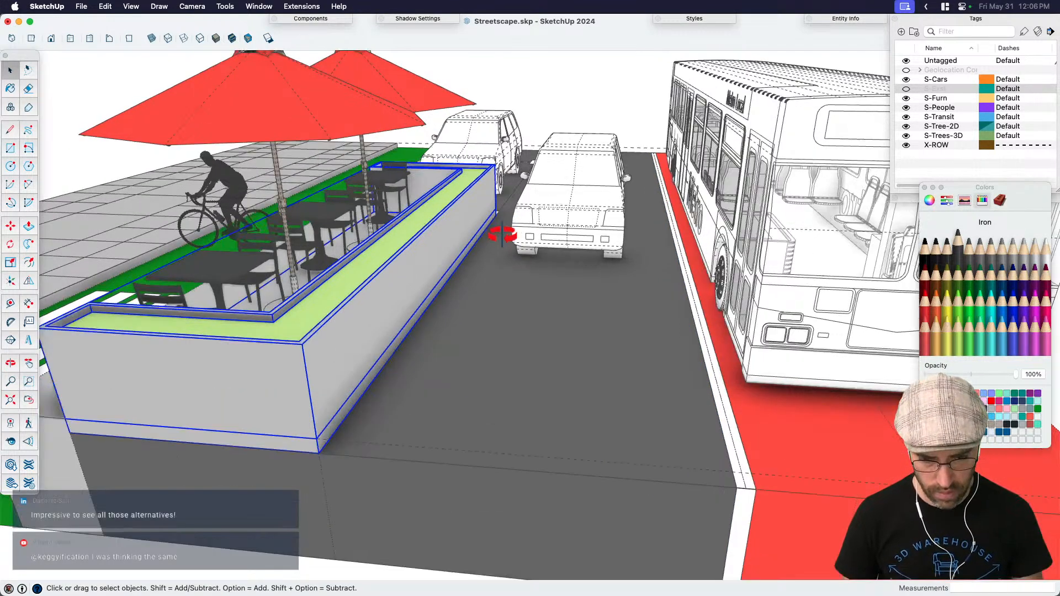
{"action": "middle_click_drag", "start_coordinate": [502, 232], "coordinate": [403, 398]}
{"action": "key", "text": "s"}
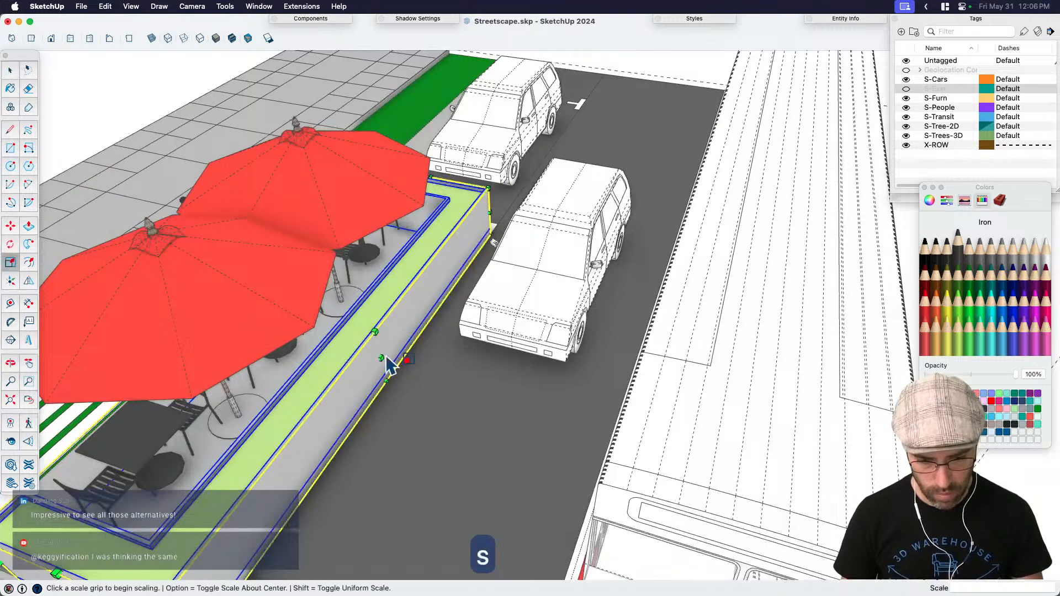
{"action": "left_click", "coordinate": [378, 356]}
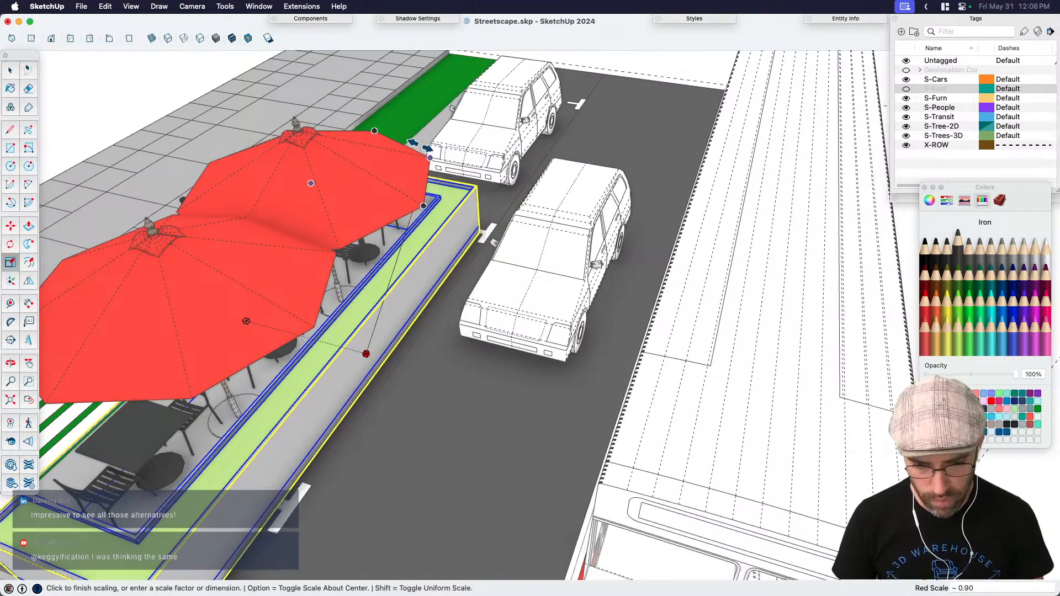
{"action": "left_click", "coordinate": [424, 149]}
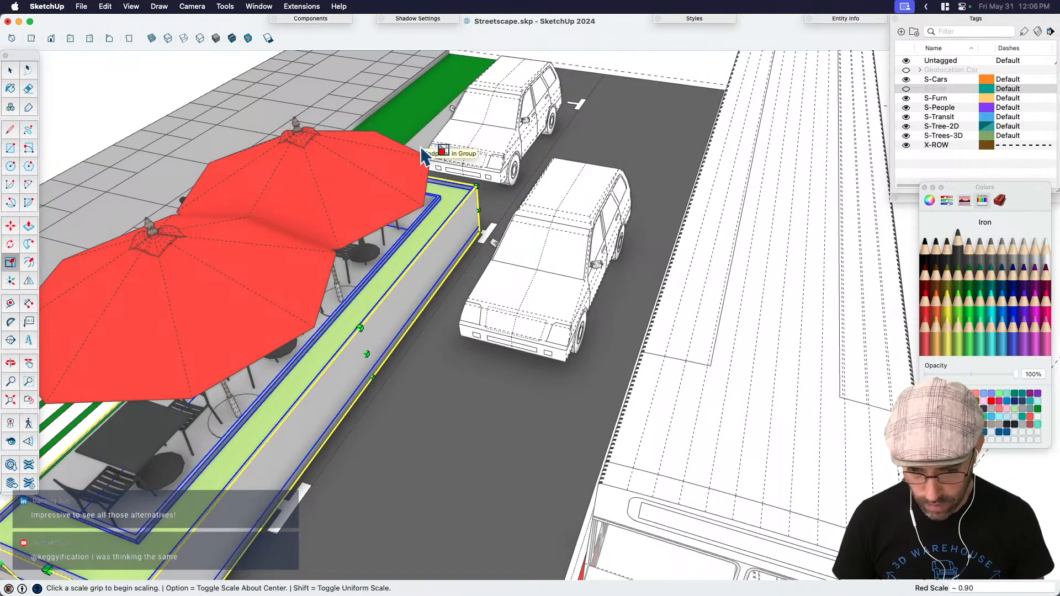
Step: Refine the planter enclosure's scale along the red axis to 0.92
{"action": "type", "text": ".91"}
{"action": "key", "text": "Return"}
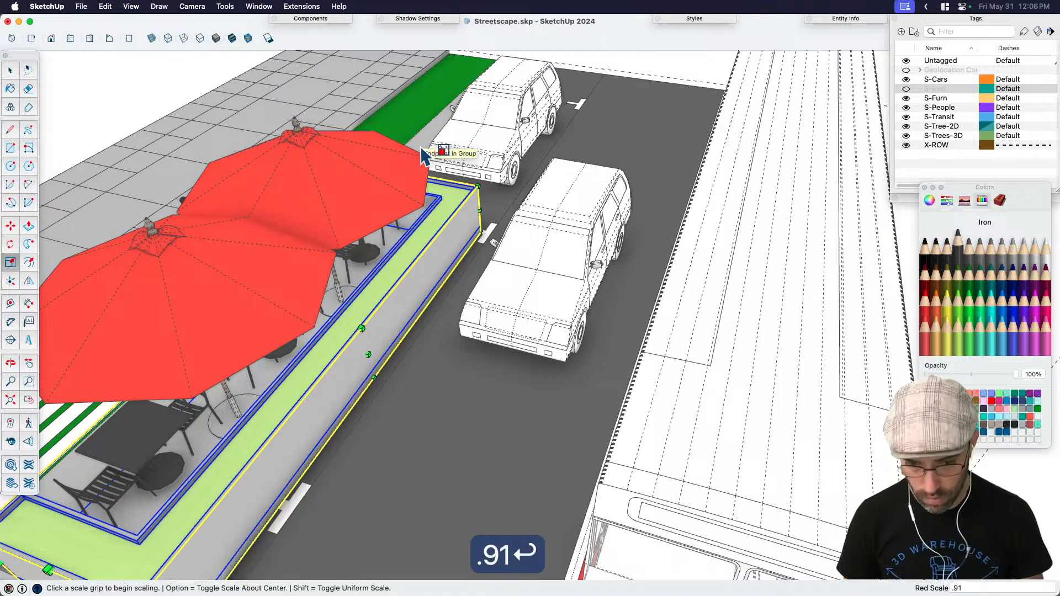
{"action": "type", "text": ".92"}
{"action": "key", "text": "Return"}
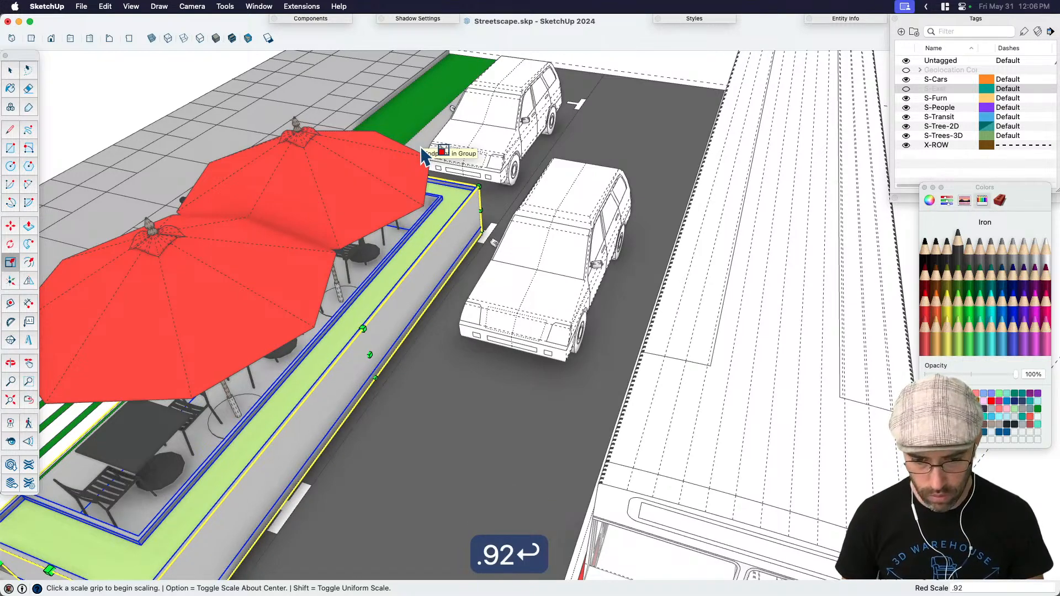
{"action": "key", "text": "space"}
{"action": "middle_click_drag", "start_coordinate": [591, 160], "coordinate": [474, 286]}
{"action": "key", "text": "space"}
Step: Copy the white line between the travel and bus lanes about 12' across to the planter enclosure's outer edge
{"action": "left_click", "coordinate": [577, 435]}
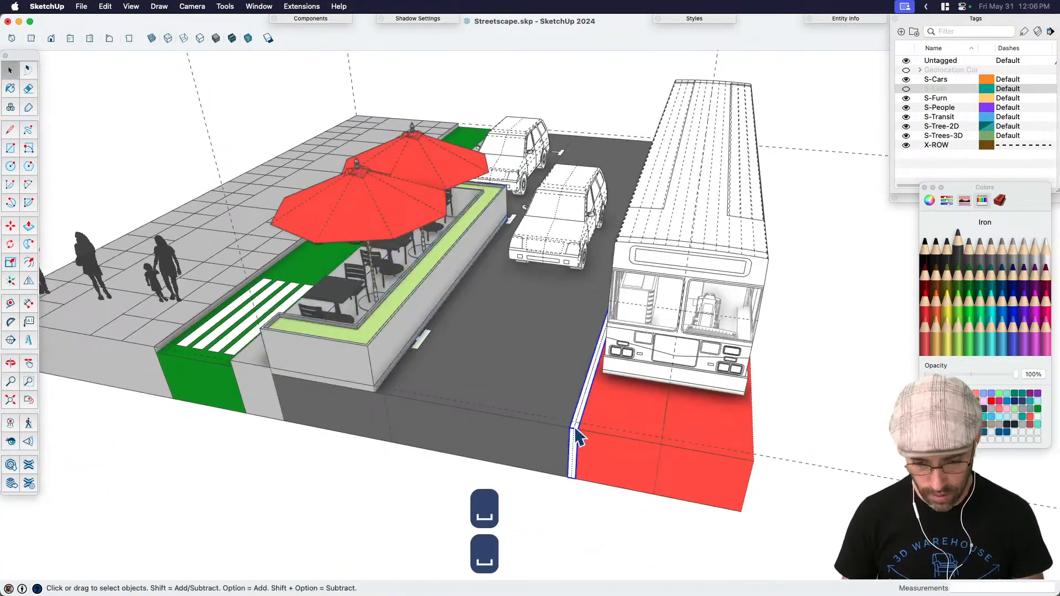
{"action": "key", "text": "m"}
{"action": "scroll", "coordinate": [577, 439], "scroll_direction": "up", "scroll_amount": 5}
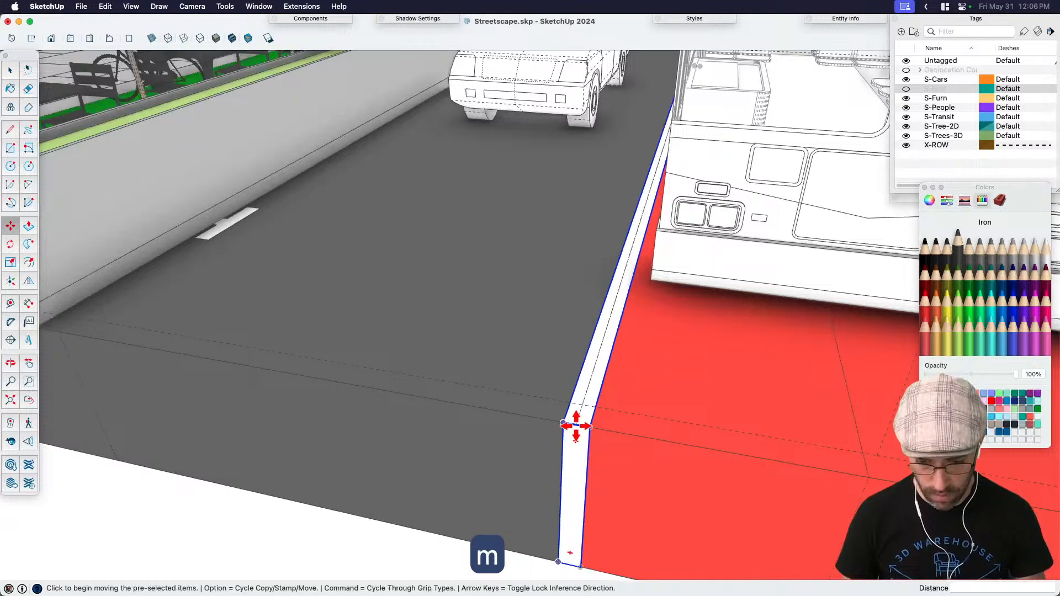
{"action": "left_click", "coordinate": [577, 421]}
{"action": "scroll", "coordinate": [580, 409], "scroll_direction": "down", "scroll_amount": 3}
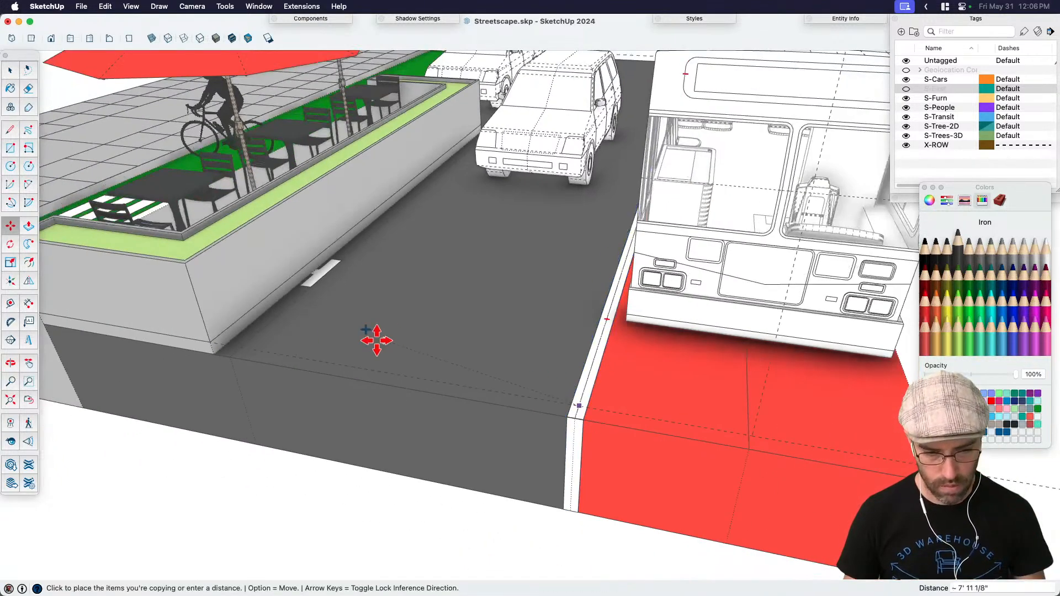
{"action": "scroll", "coordinate": [227, 348], "scroll_direction": "up", "scroll_amount": 5}
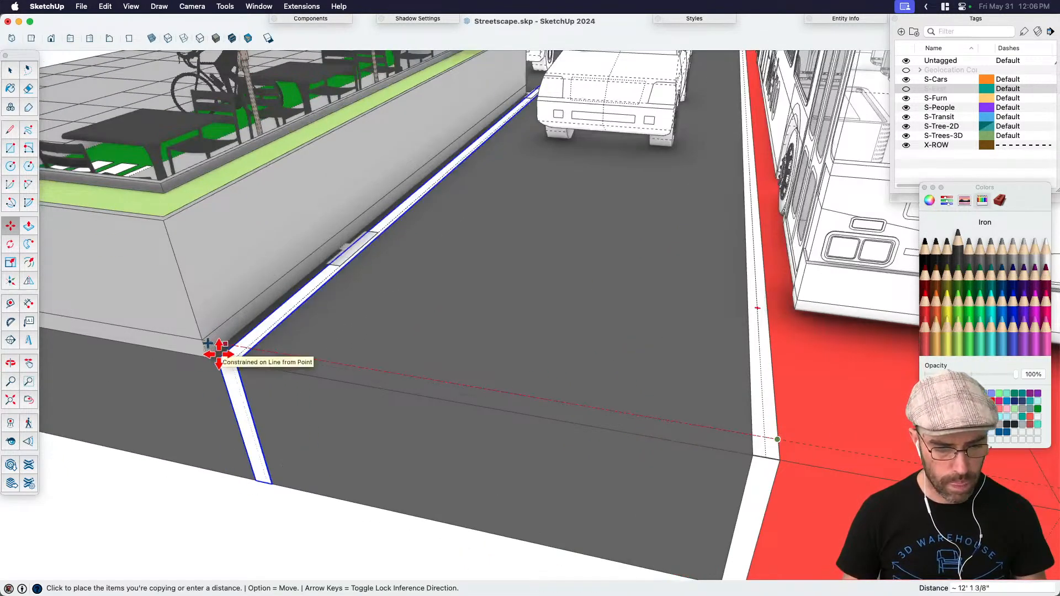
{"action": "left_click", "coordinate": [237, 344]}
Step: Shift the copied white line about 3 1/2" toward the planter enclosure to align it with the short parking mark
{"action": "scroll", "coordinate": [243, 354], "scroll_direction": "up", "scroll_amount": 2}
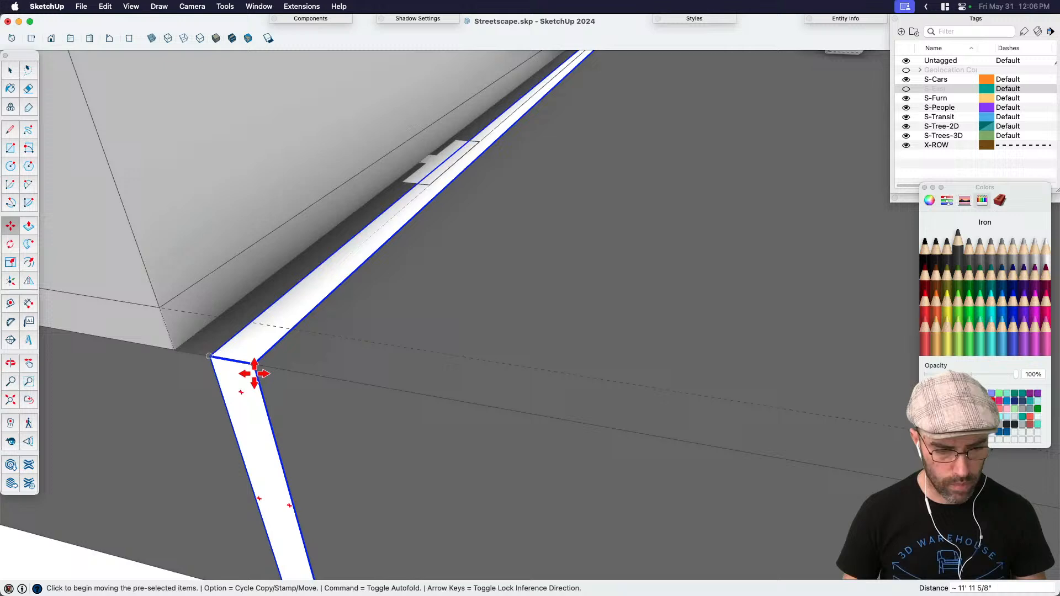
{"action": "left_click", "coordinate": [486, 370]}
{"action": "key", "text": "space"}
{"action": "middle_click_drag", "start_coordinate": [495, 355], "coordinate": [440, 197]}
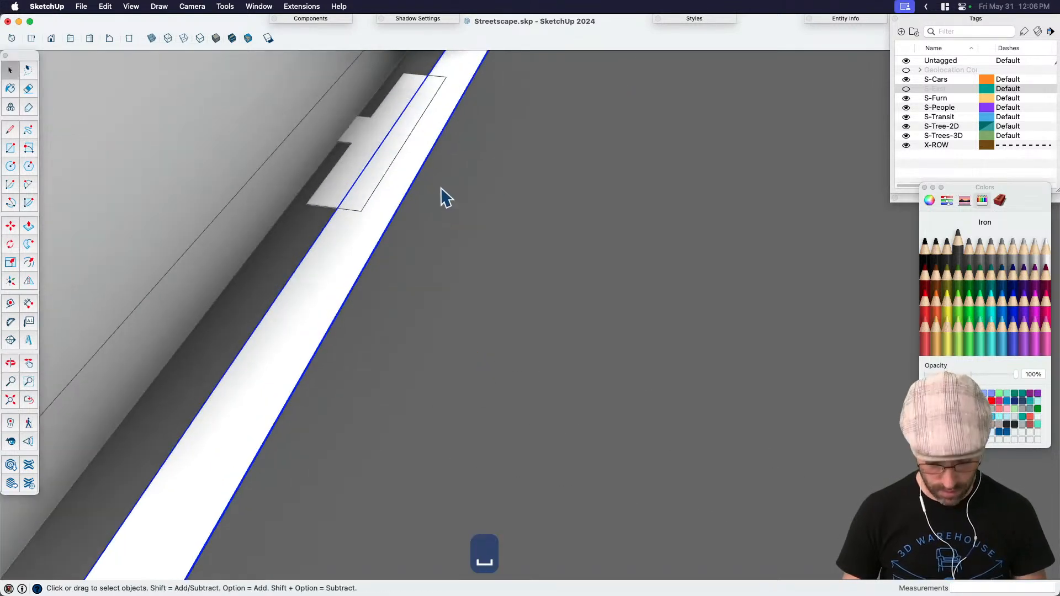
{"action": "key", "text": "m"}
{"action": "left_click", "coordinate": [427, 162]}
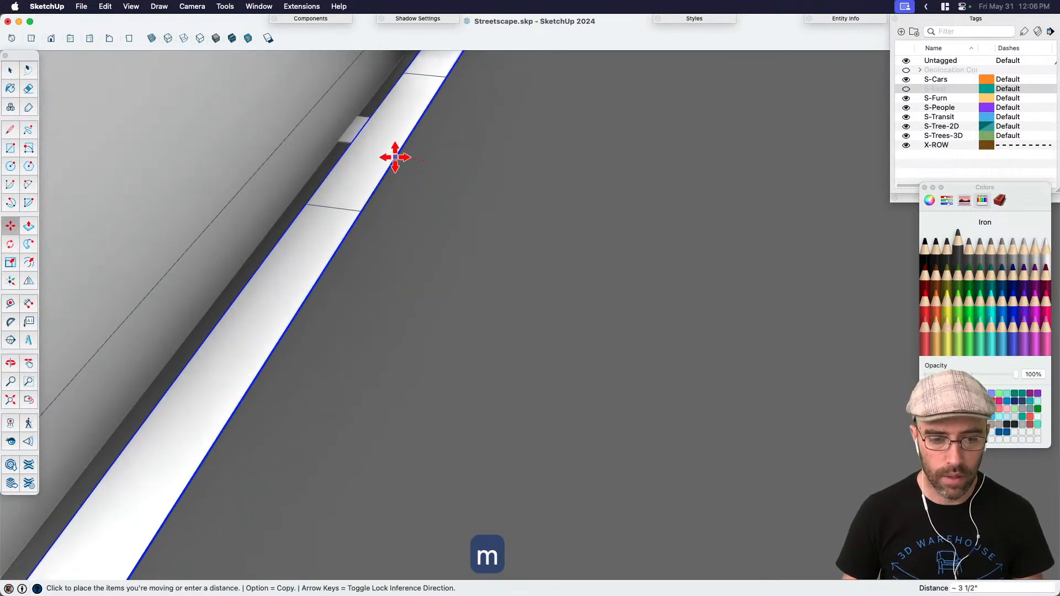
{"action": "left_click", "coordinate": [396, 158]}
{"action": "key", "text": "space"}
{"action": "scroll", "coordinate": [416, 175], "scroll_direction": "down", "scroll_amount": 10}
{"action": "middle_click_drag", "start_coordinate": [418, 382], "coordinate": [459, 340]}
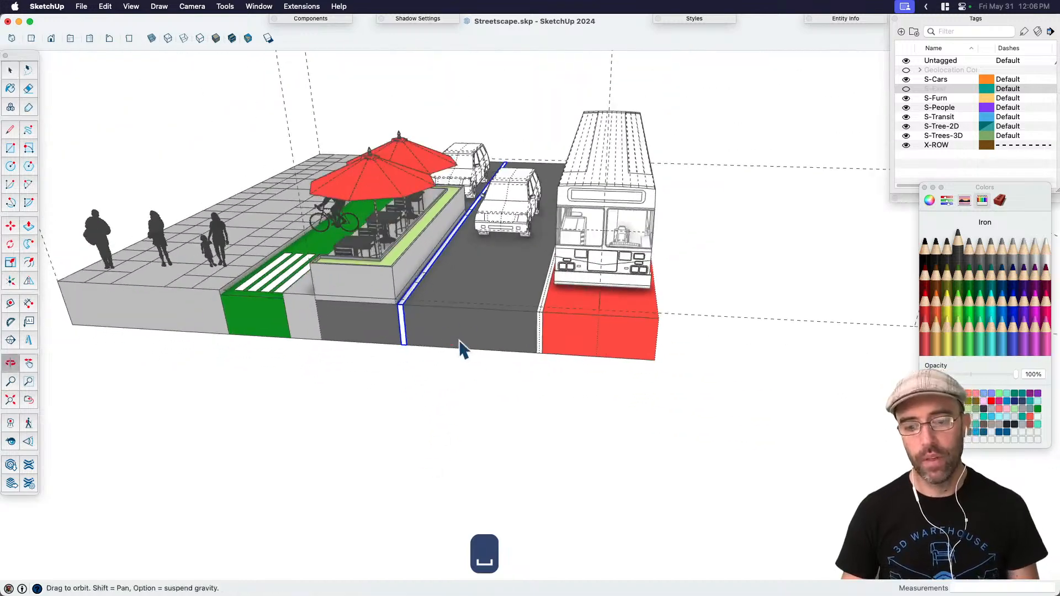
Step: Examine the planter enclosure, its base and the pavement beneath them at the front end of the section
{"action": "key", "text": "space"}
{"action": "left_click", "coordinate": [486, 256]}
{"action": "middle_click_drag", "start_coordinate": [486, 265], "coordinate": [391, 280]}
{"action": "left_click", "coordinate": [470, 277]}
{"action": "left_click", "coordinate": [385, 236]}
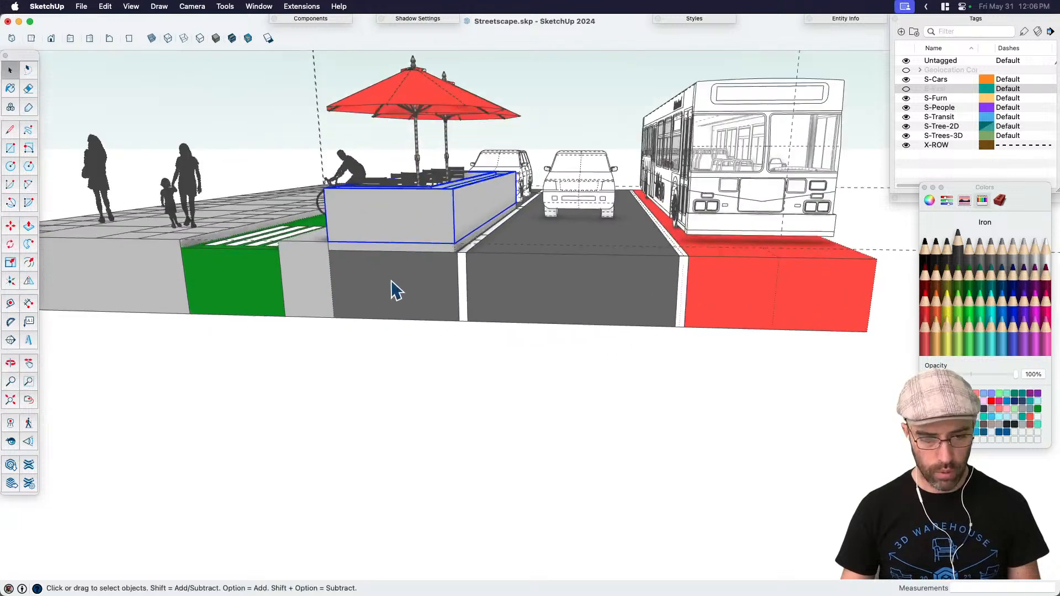
{"action": "left_click", "coordinate": [390, 271]}
{"action": "left_click", "coordinate": [417, 241]}
{"action": "left_click", "coordinate": [421, 275]}
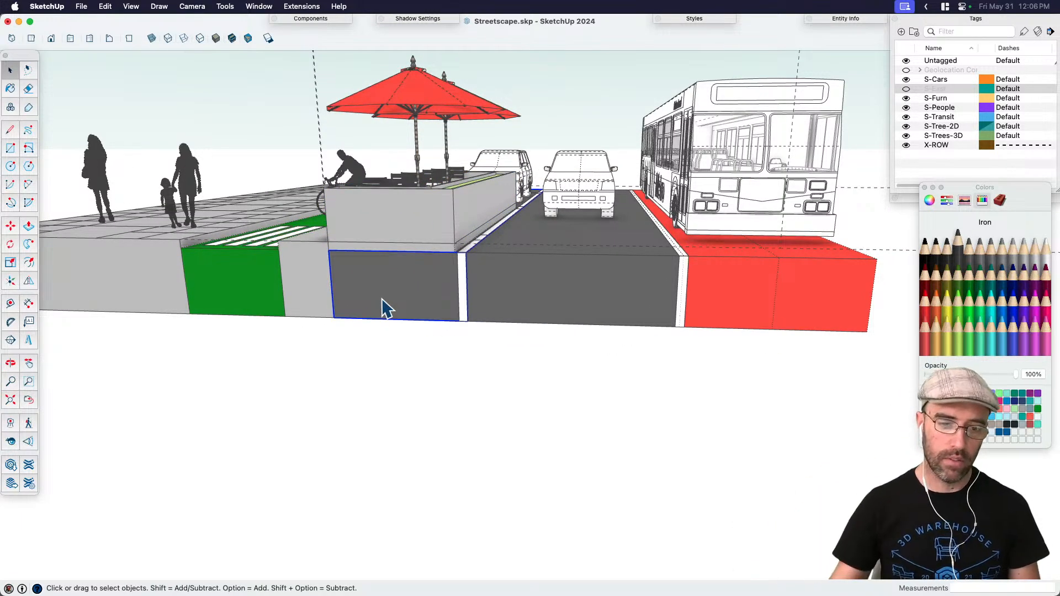
Step: Group the planter enclosure and its base together with the umbrellas, tables and chairs
{"action": "middle_click_drag", "start_coordinate": [396, 186], "coordinate": [320, 230]}
{"action": "left_click", "coordinate": [432, 261]}
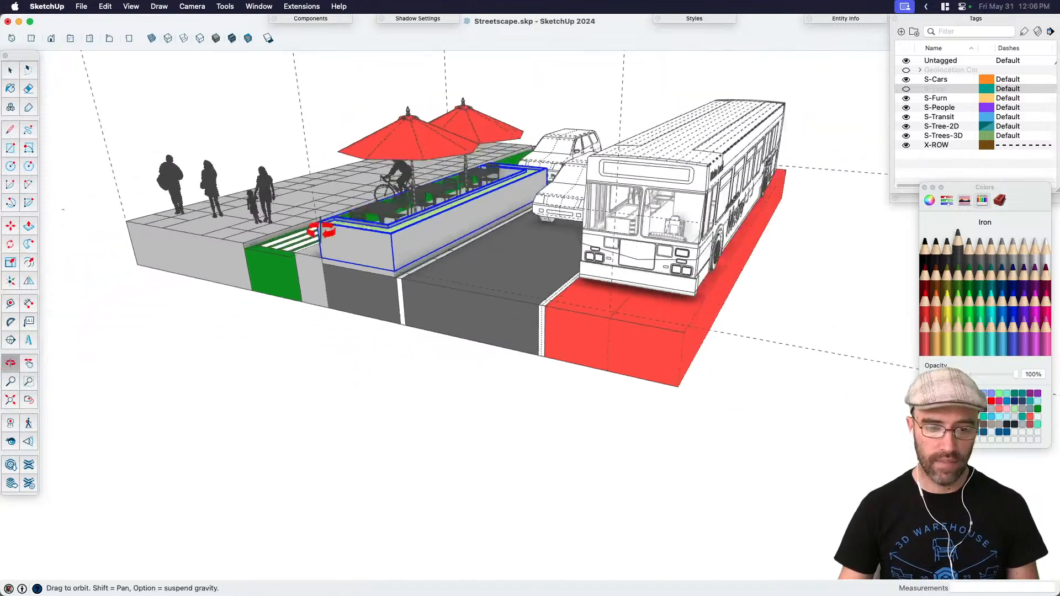
{"action": "middle_click_drag", "start_coordinate": [557, 176], "coordinate": [374, 257]}
{"action": "left_click", "coordinate": [376, 202]}
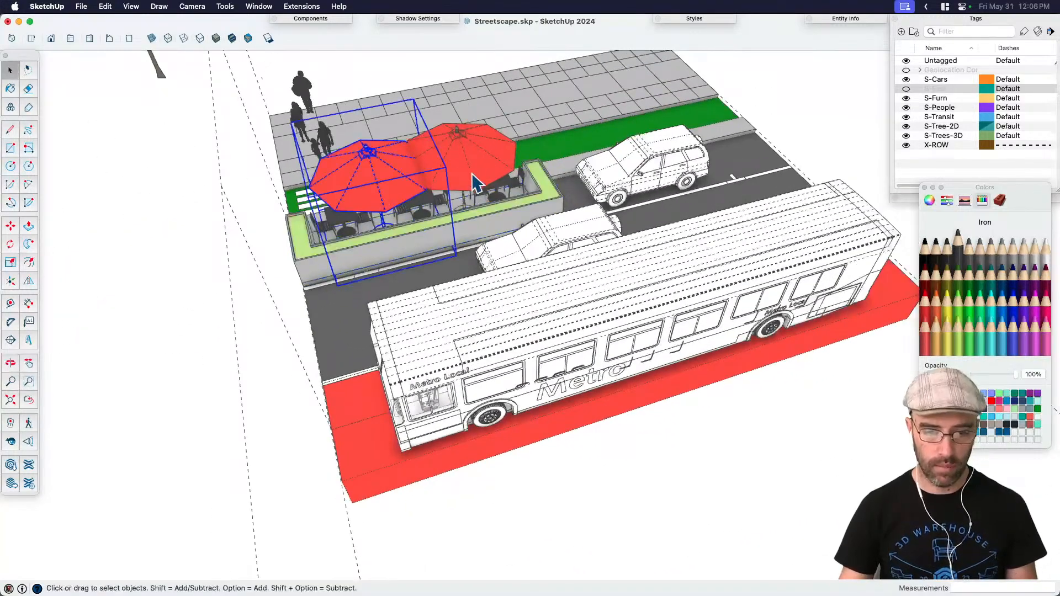
{"action": "left_click", "coordinate": [349, 232], "text": "shift"}
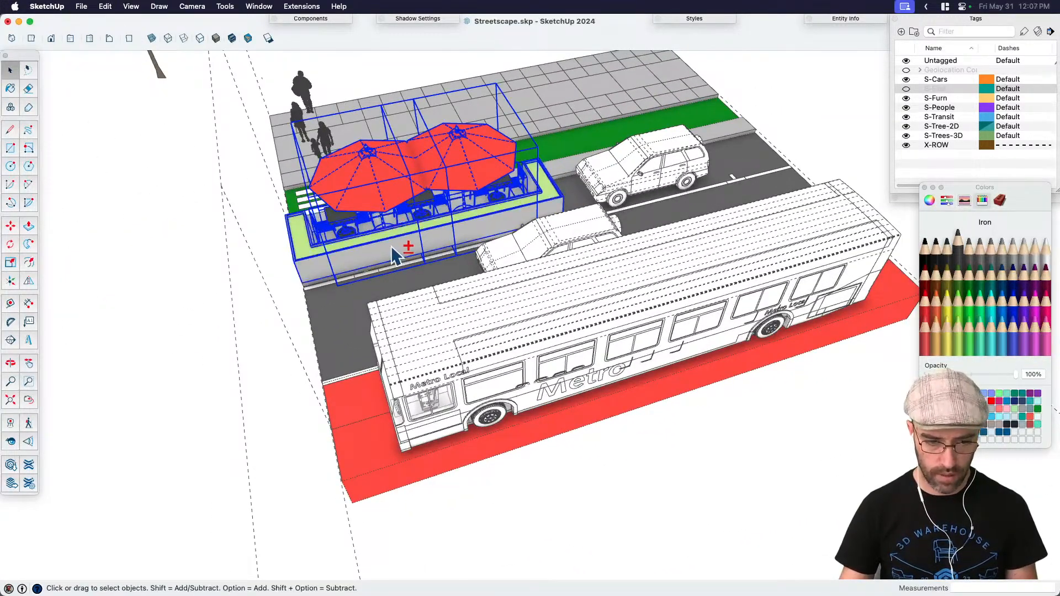
{"action": "key", "text": "super+g"}
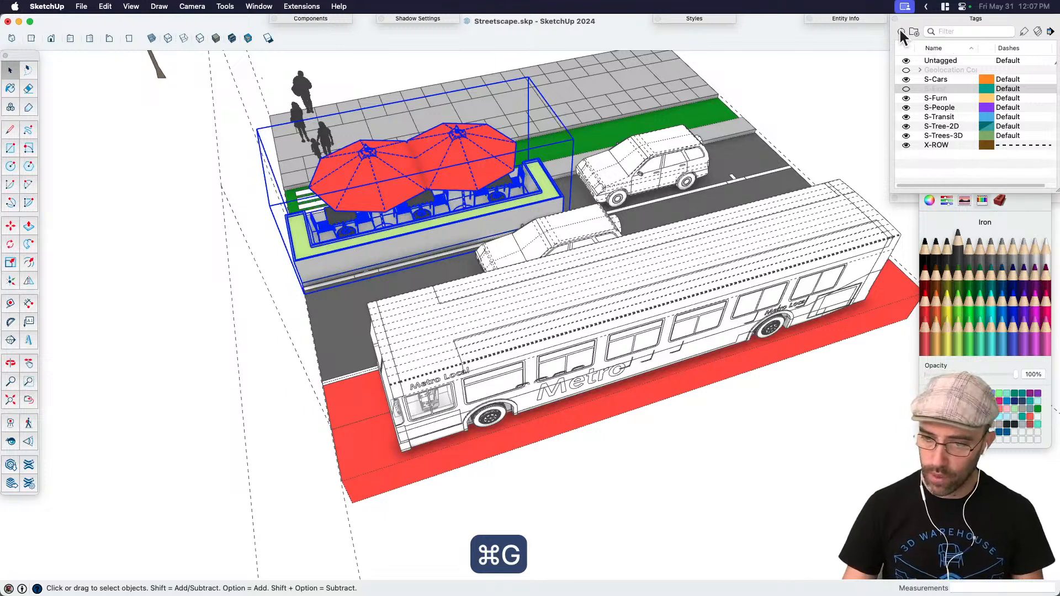
Step: Add a tag named S-Parklet and display the model in colour by tag
{"action": "left_click", "coordinate": [900, 30]}
{"action": "type", "text": "S-Park"}
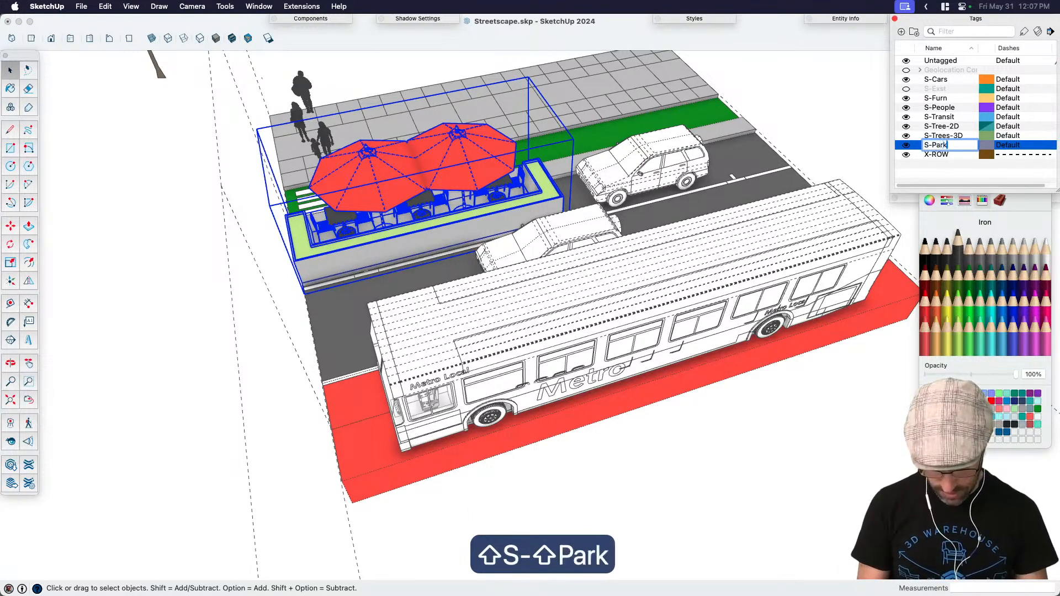
{"action": "type", "text": "let"}
{"action": "key", "text": "Return"}
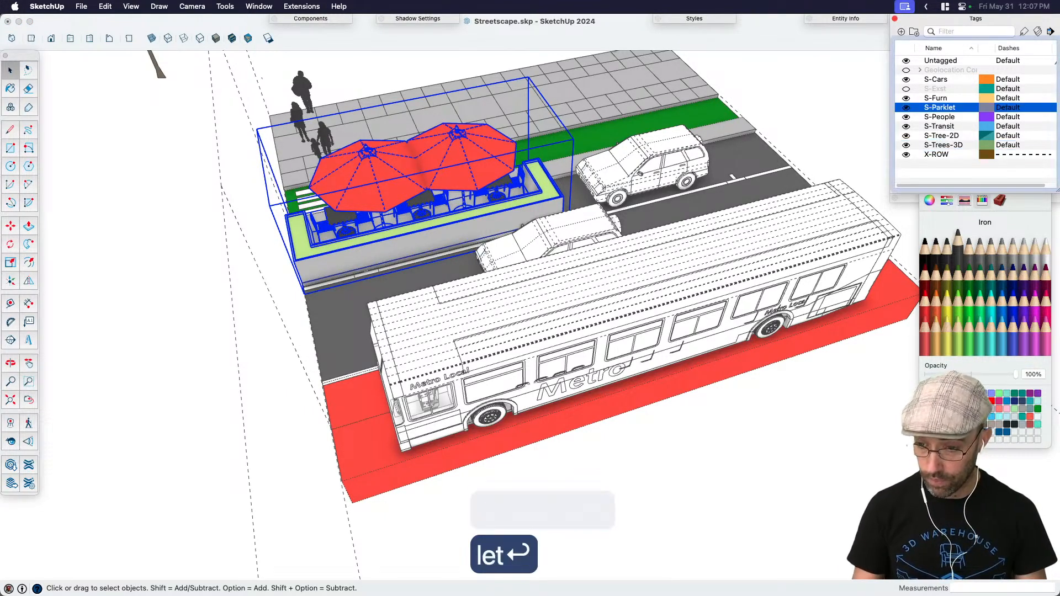
{"action": "left_click", "coordinate": [1039, 32]}
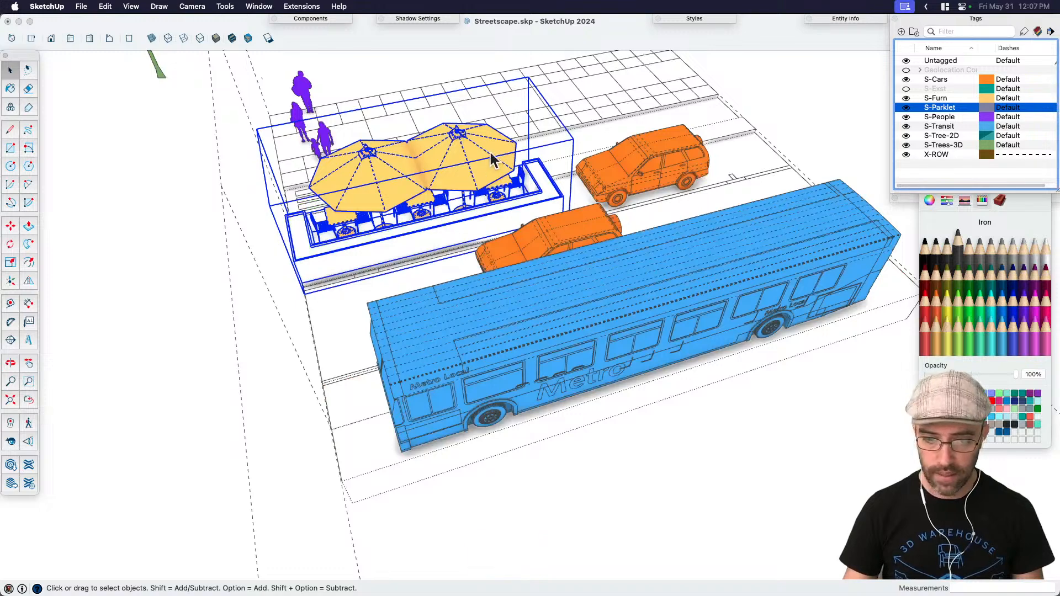
Step: Assign the S-Parklet tag to the grouped seating enclosure and hide that tag
{"action": "left_click", "coordinate": [861, 19]}
{"action": "left_click", "coordinate": [872, 57]}
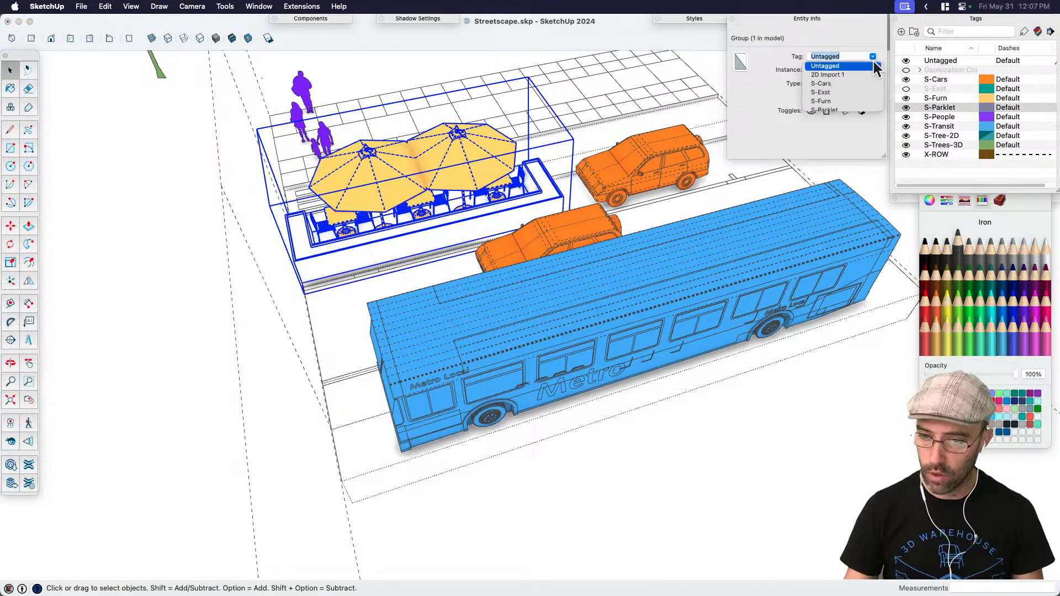
{"action": "left_click", "coordinate": [829, 106]}
{"action": "middle_click_drag", "start_coordinate": [718, 165], "coordinate": [491, 282]}
{"action": "key", "text": "space"}
{"action": "scroll", "coordinate": [497, 277], "scroll_direction": "up", "scroll_amount": 3}
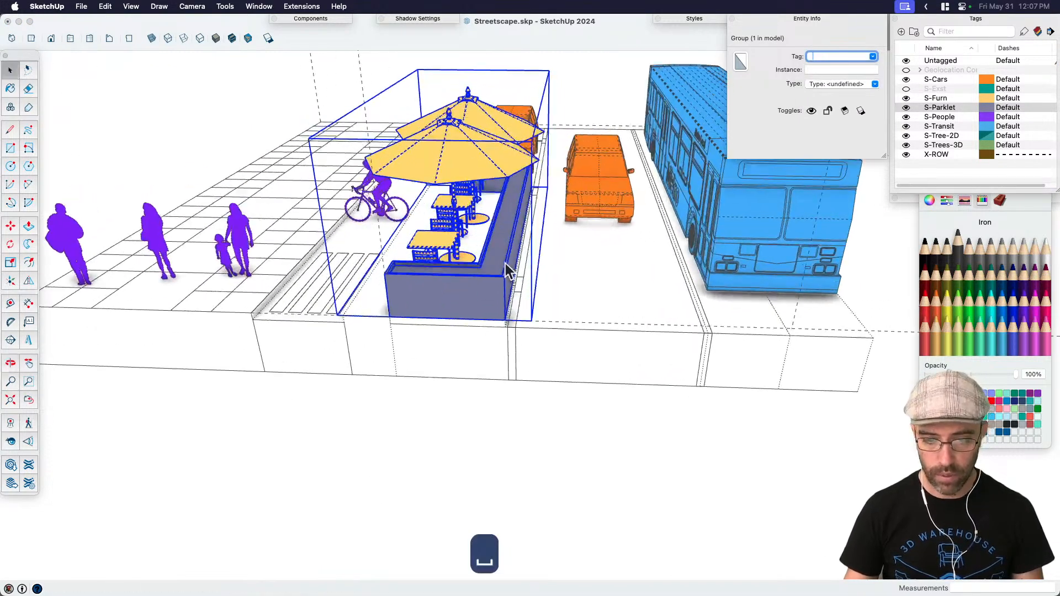
{"action": "left_click", "coordinate": [906, 107]}
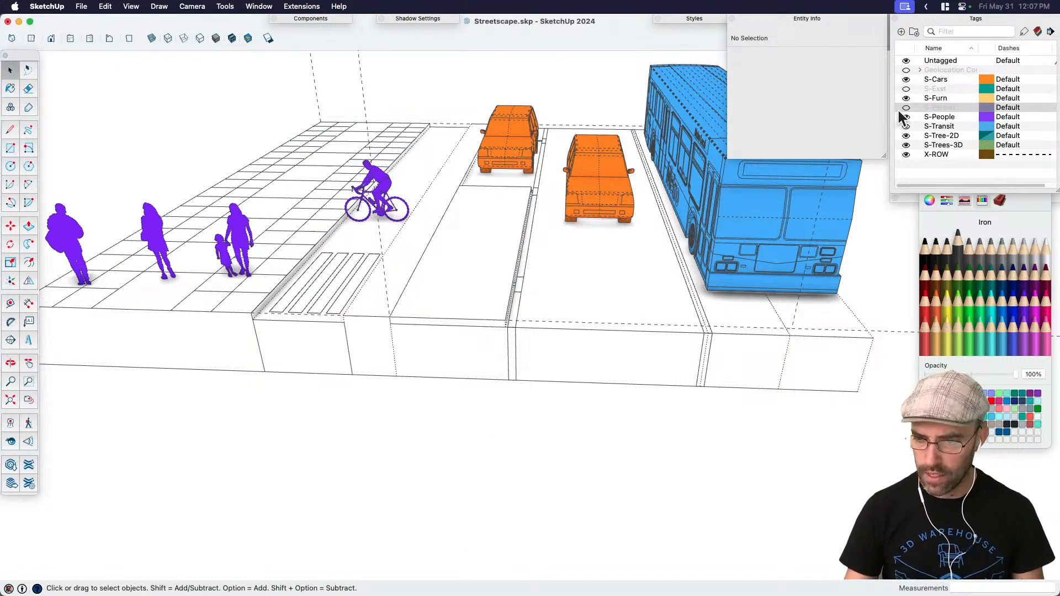
Step: Reveal hidden objects and unhide the bus shelter with its stop sign between the bike lane and travel lane
{"action": "key", "text": "n"}
{"action": "left_click", "coordinate": [475, 175]}
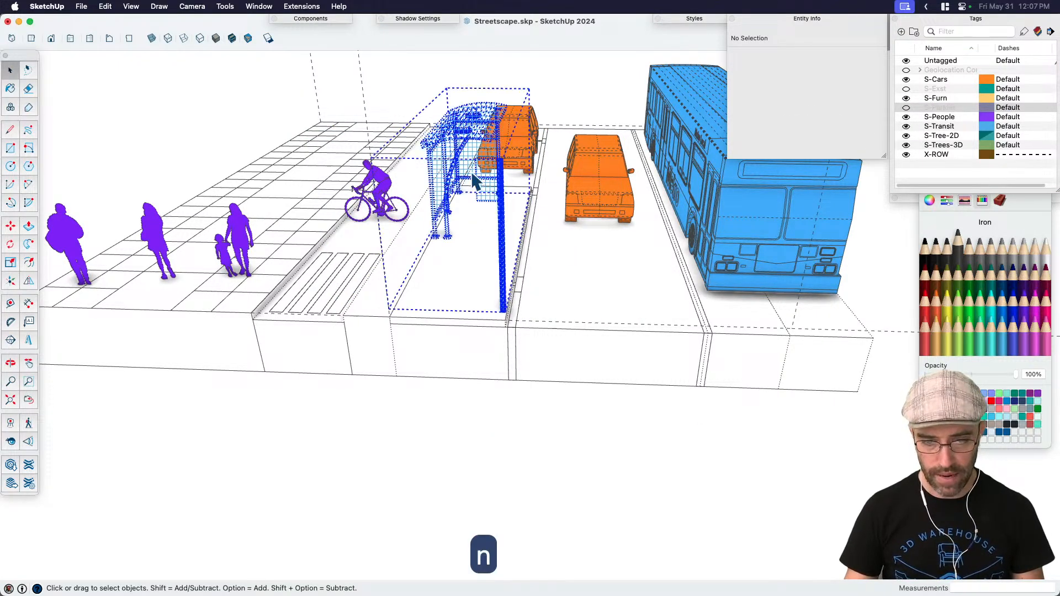
{"action": "right_click", "coordinate": [474, 173]}
{"action": "left_click", "coordinate": [497, 203]}
{"action": "left_click", "coordinate": [535, 428]}
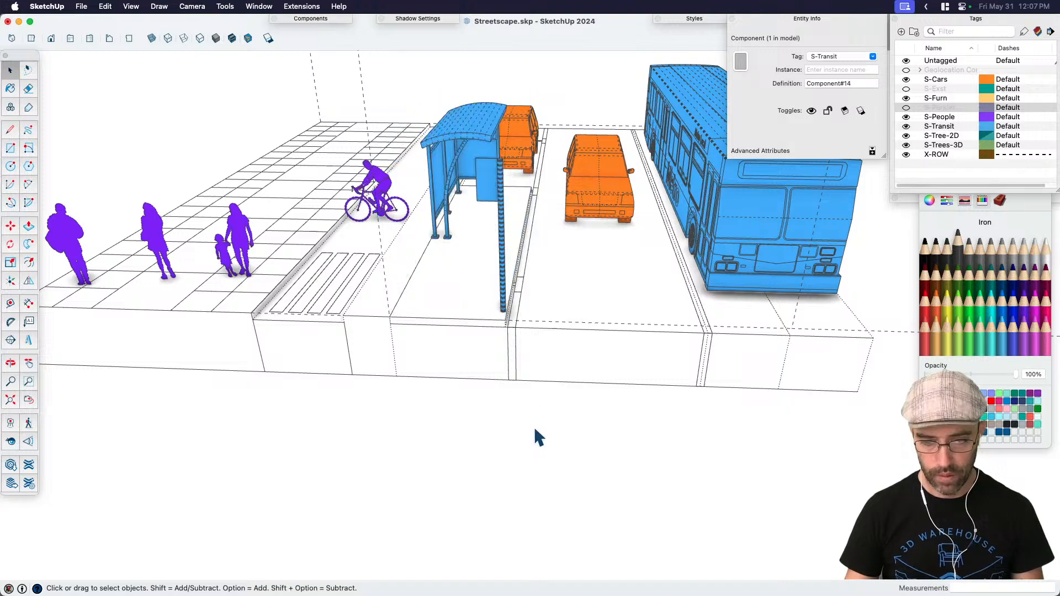
{"action": "left_click", "coordinate": [479, 167]}
{"action": "middle_click_drag", "start_coordinate": [467, 238], "coordinate": [397, 253]}
{"action": "key", "text": "h"}
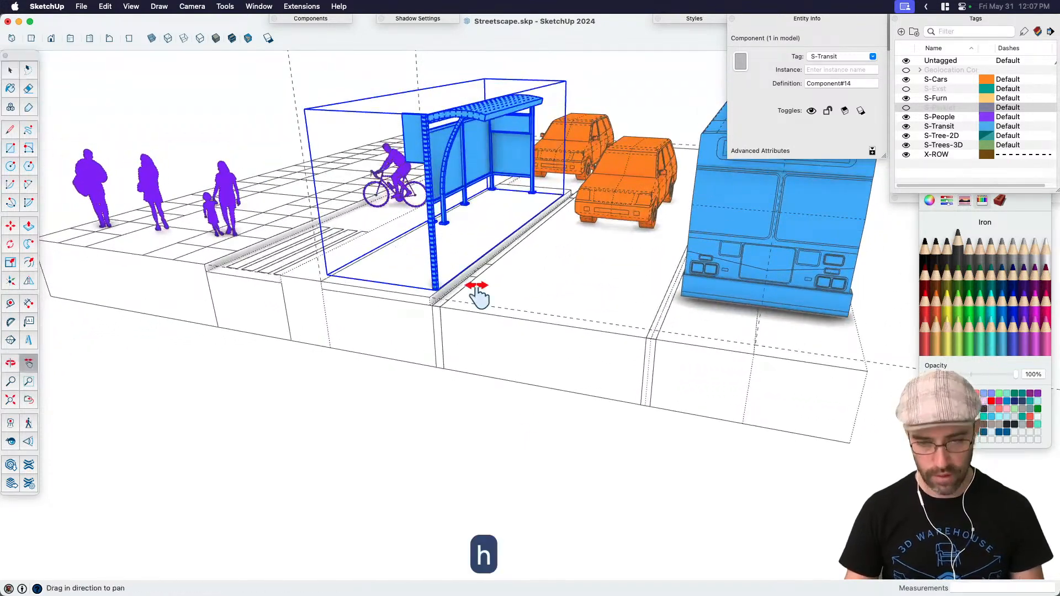
{"action": "key", "text": "space"}
{"action": "left_click", "coordinate": [433, 381]}
Step: Copy the Postal Carrier silhouette from the sidewalk about 30' over to stand in front of the bus shelter
{"action": "left_click", "coordinate": [156, 209]}
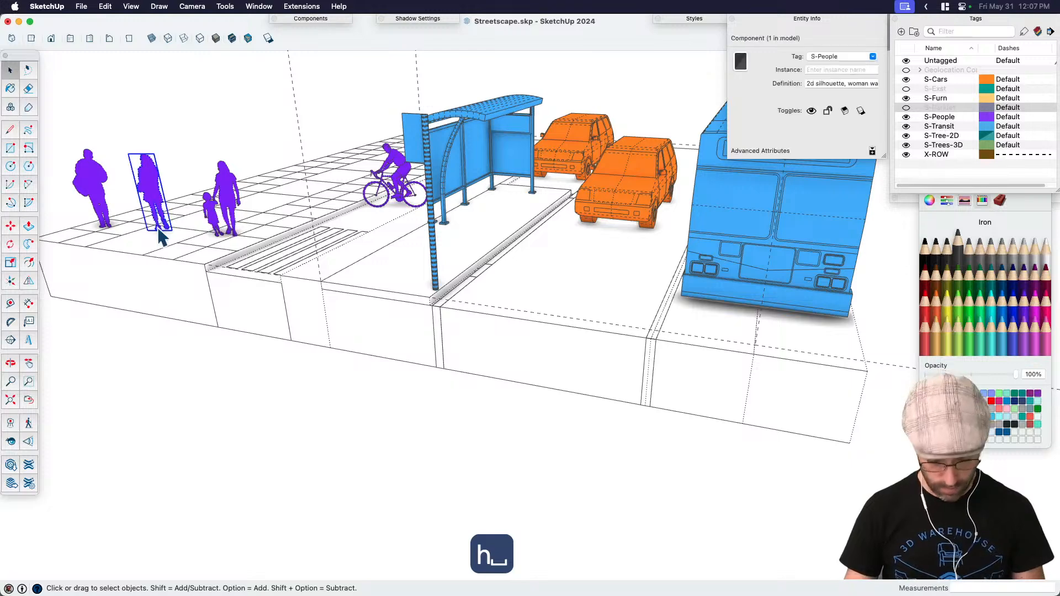
{"action": "scroll", "coordinate": [157, 232], "scroll_direction": "up", "scroll_amount": 3}
{"action": "key", "text": "m"}
{"action": "key", "text": "space"}
{"action": "left_click", "coordinate": [80, 180]}
{"action": "key", "text": "m"}
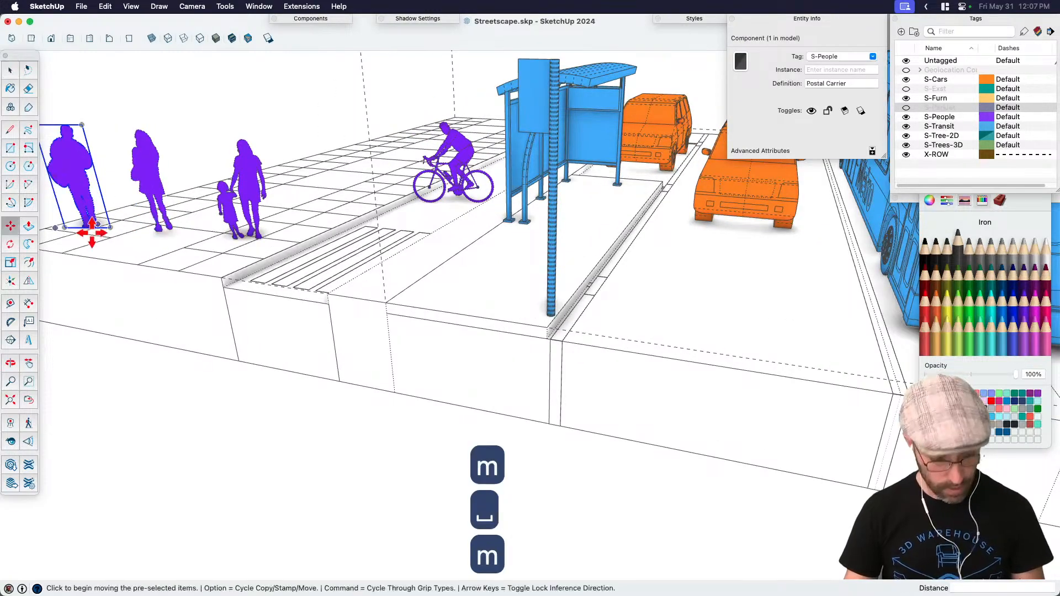
{"action": "key", "text": "alt"}
{"action": "left_click", "coordinate": [86, 232]}
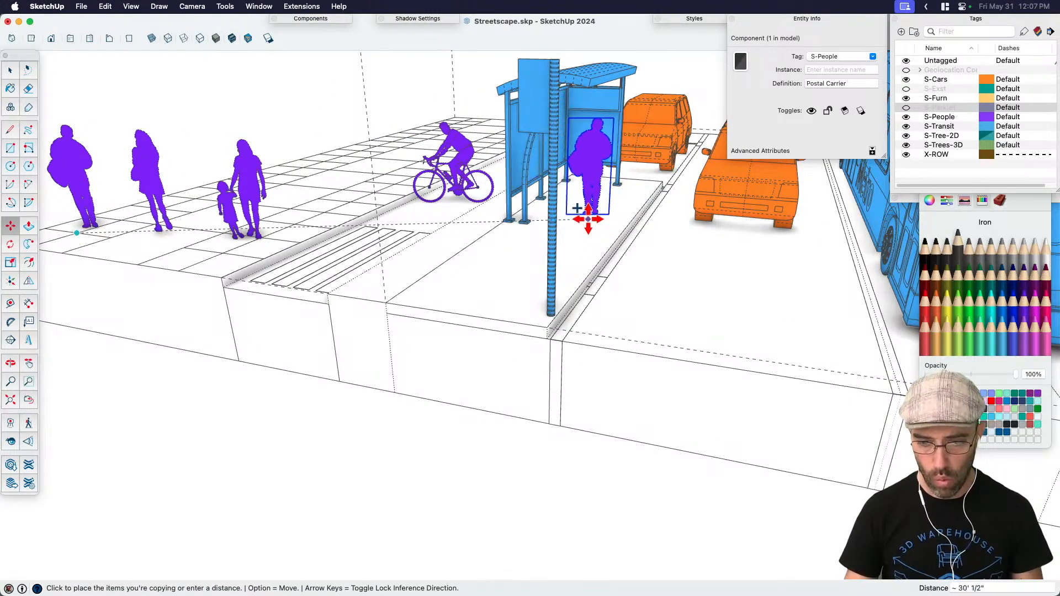
{"action": "left_click", "coordinate": [589, 220]}
{"action": "middle_click_drag", "start_coordinate": [600, 244], "coordinate": [458, 331]}
{"action": "scroll", "coordinate": [458, 331], "scroll_direction": "down", "scroll_amount": 3}
{"action": "key", "text": "space"}
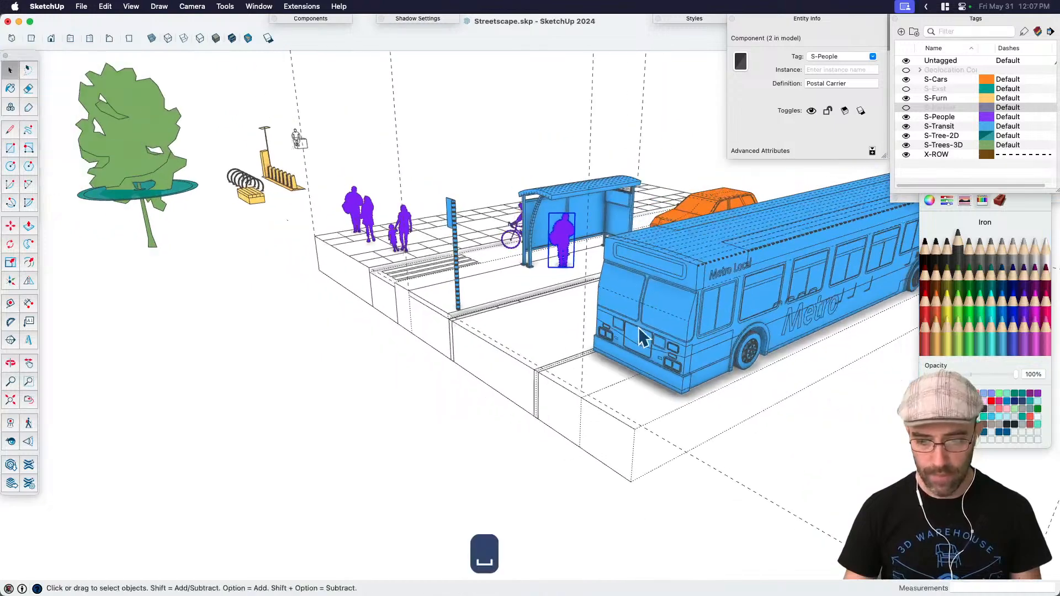
Step: Move the bus farther back along the bus lane, away from the section's front face
{"action": "left_click", "coordinate": [671, 398]}
{"action": "key", "text": "m"}
{"action": "left_click", "coordinate": [646, 390]}
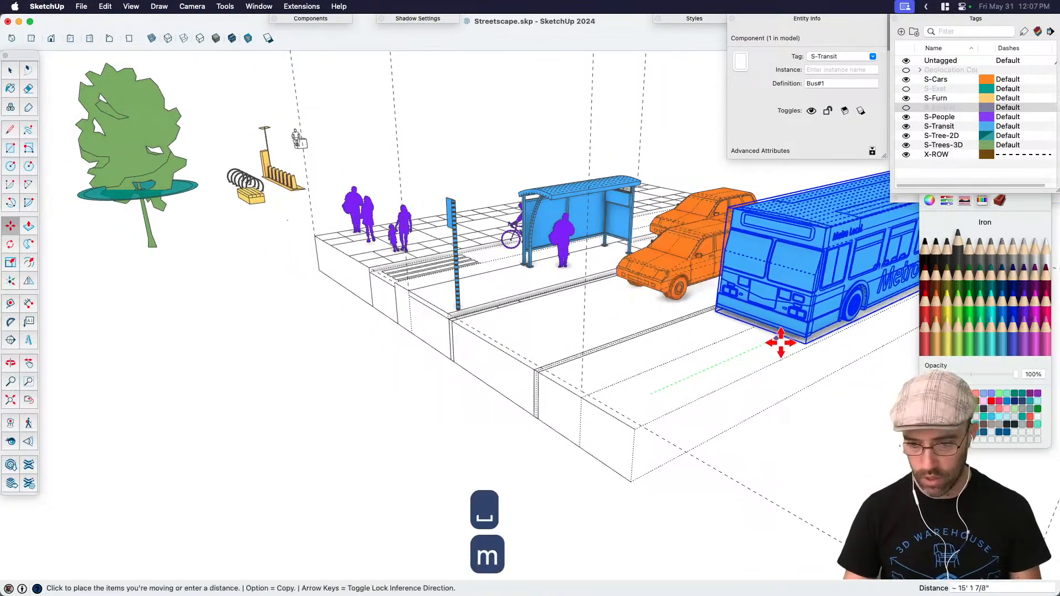
{"action": "left_click", "coordinate": [805, 331]}
{"action": "key", "text": "space"}
{"action": "key", "text": "h"}
{"action": "left_click_drag", "start_coordinate": [562, 360], "coordinate": [481, 369]}
{"action": "key", "text": "space"}
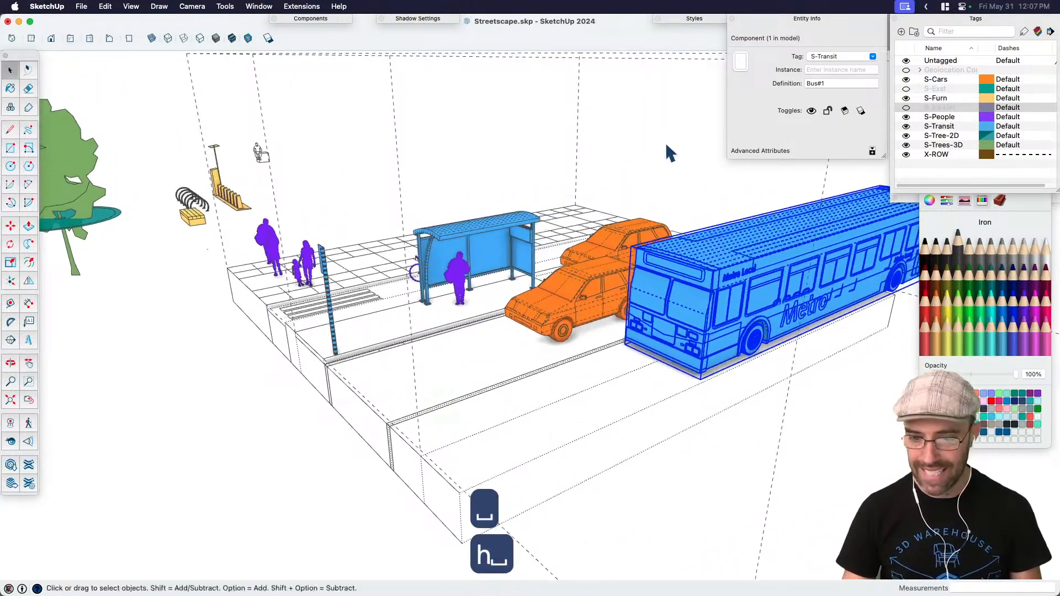
{"action": "left_click", "coordinate": [665, 141]}
Step: Turn off the display of hidden geometry and check the bus and the two cars
{"action": "middle_click_drag", "start_coordinate": [532, 221], "coordinate": [536, 301]}
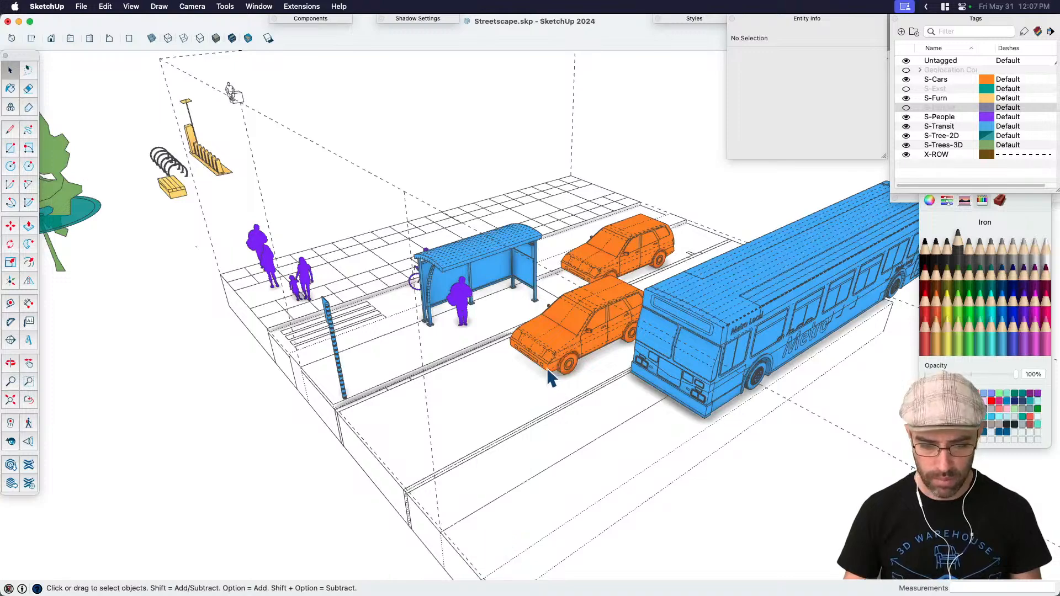
{"action": "key", "text": "j"}
{"action": "left_click", "coordinate": [691, 329]}
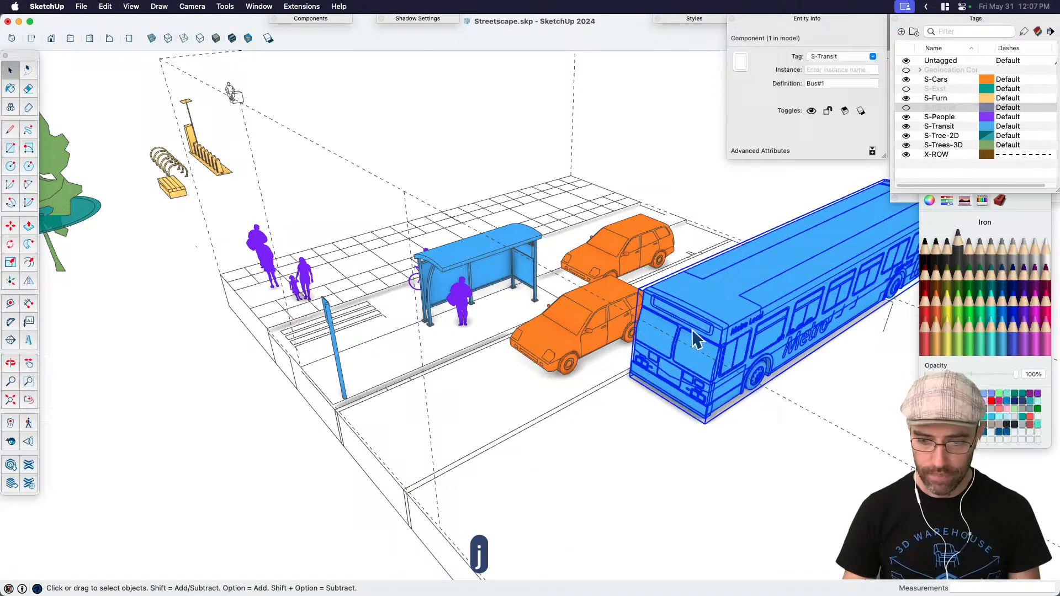
{"action": "left_click", "coordinate": [611, 322]}
{"action": "left_click", "coordinate": [621, 264]}
{"action": "middle_click_drag", "start_coordinate": [621, 264], "coordinate": [448, 351]}
Step: Move the cyclist silhouette forward along the bike lane, out from behind the bus shelter
{"action": "left_click", "coordinate": [421, 293]}
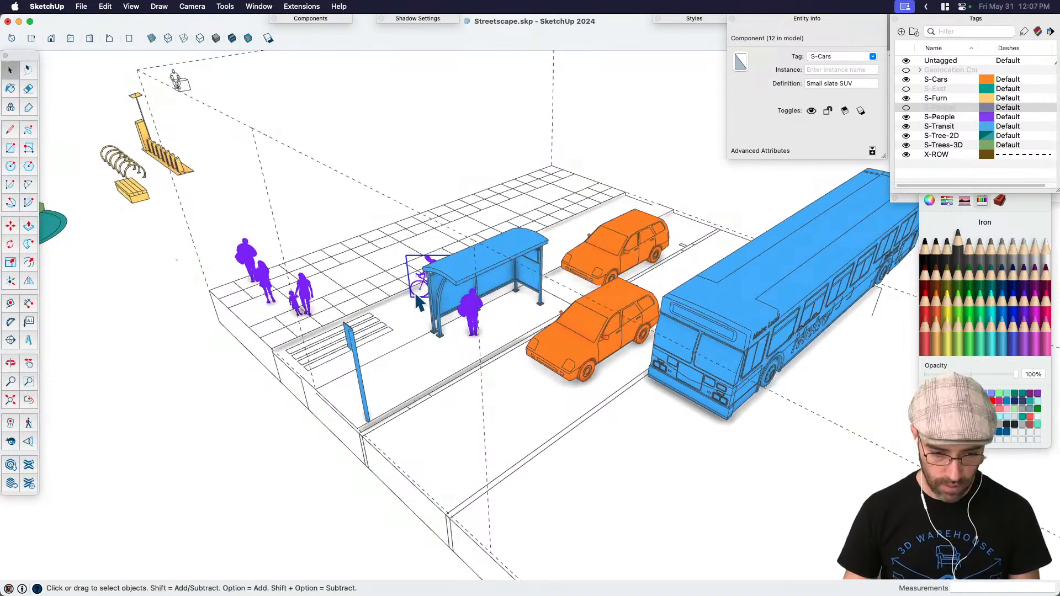
{"action": "scroll", "coordinate": [420, 315], "scroll_direction": "up", "scroll_amount": 5}
{"action": "key", "text": "m"}
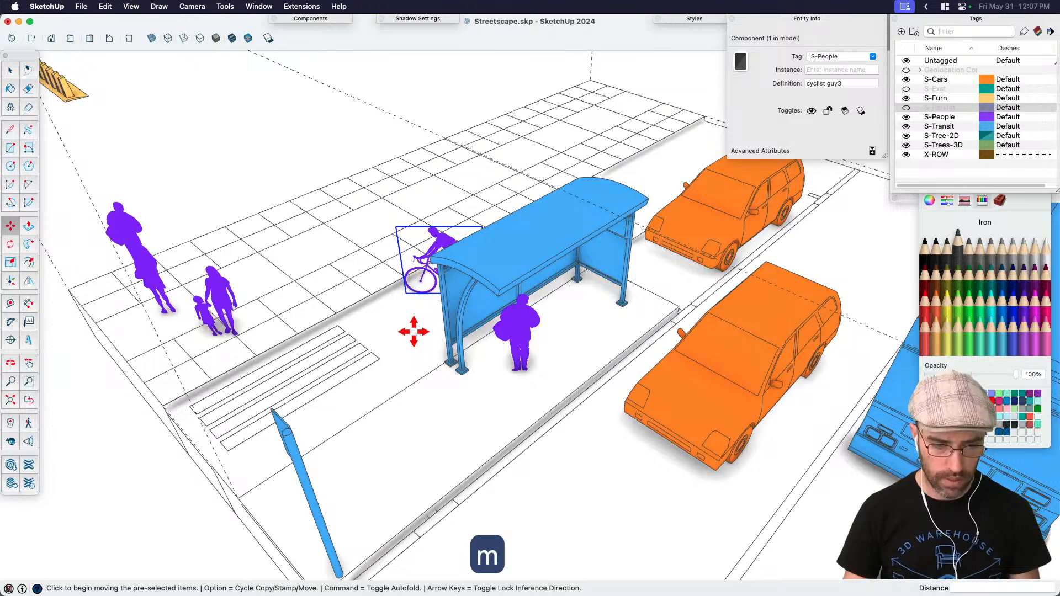
{"action": "left_click", "coordinate": [414, 332]}
{"action": "left_click", "coordinate": [372, 360]}
{"action": "key", "text": "space"}
Step: Save the model and turn off the color-by-tag display so that the objects show their own materials
{"action": "left_click", "coordinate": [218, 301]}
{"action": "left_click", "coordinate": [156, 281]}
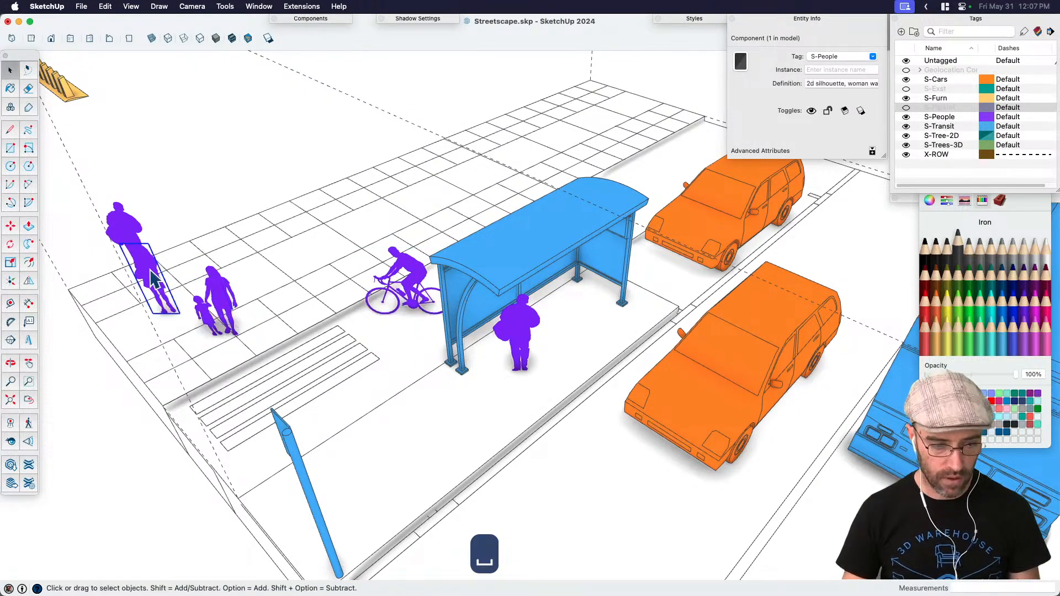
{"action": "key", "text": "h"}
{"action": "middle_click_drag", "start_coordinate": [209, 307], "coordinate": [403, 265]}
{"action": "key", "text": "super+s"}
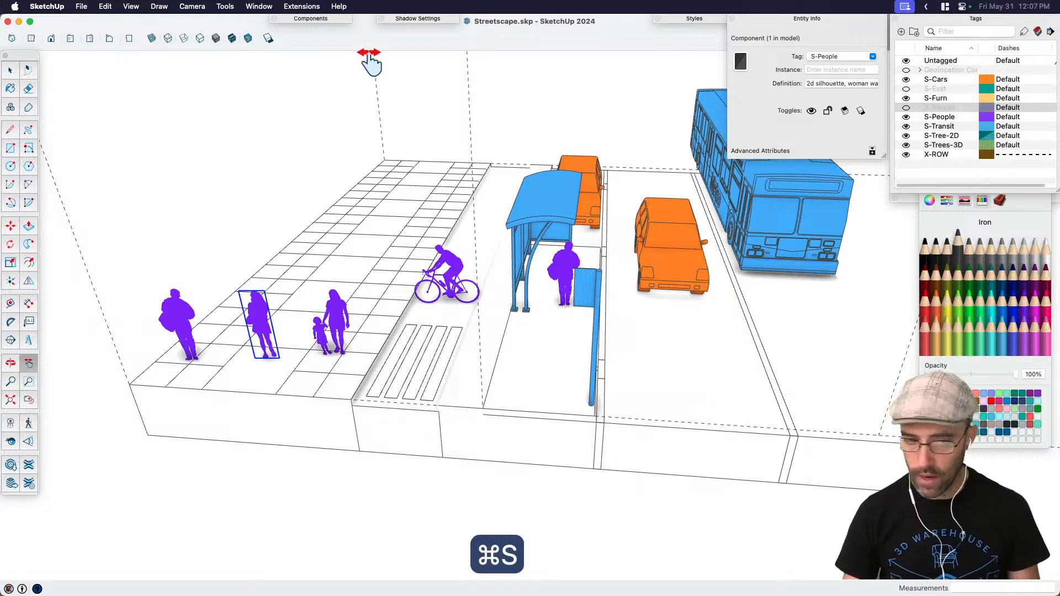
{"action": "left_click", "coordinate": [1036, 32]}
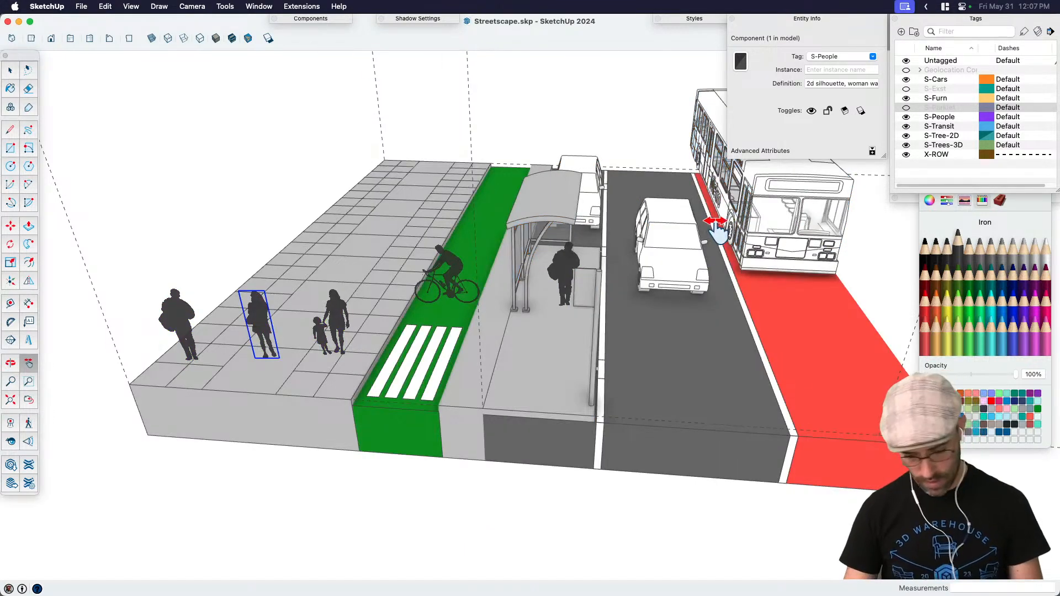
Step: Switch to Adobe InDesign and quit it, and clear the silhouette selection back in the SketchUp street section
{"action": "key", "text": "ctrl+Up"}
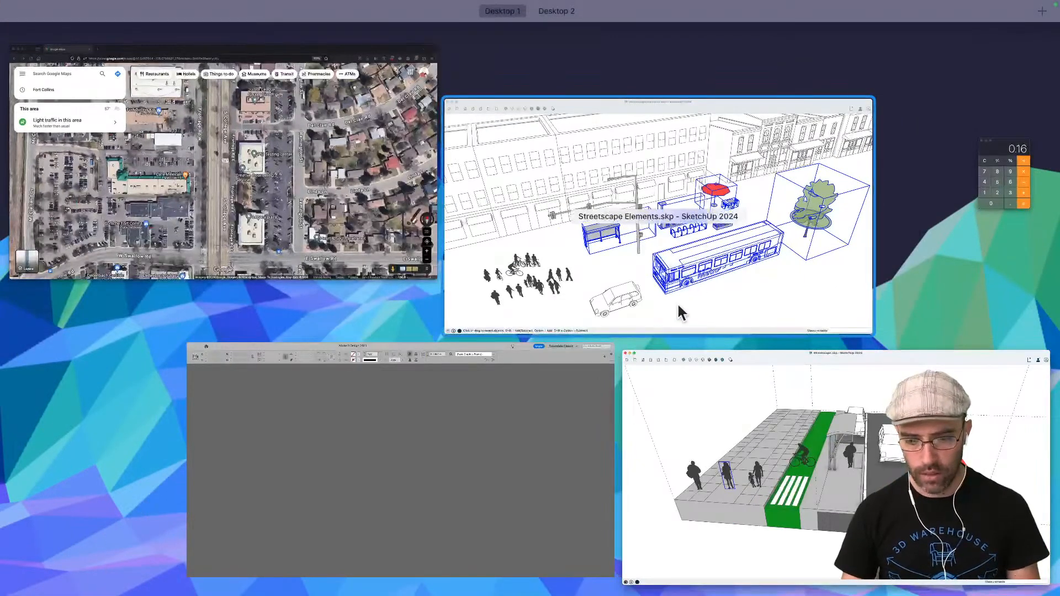
{"action": "mouse_move", "coordinate": [355, 29]}
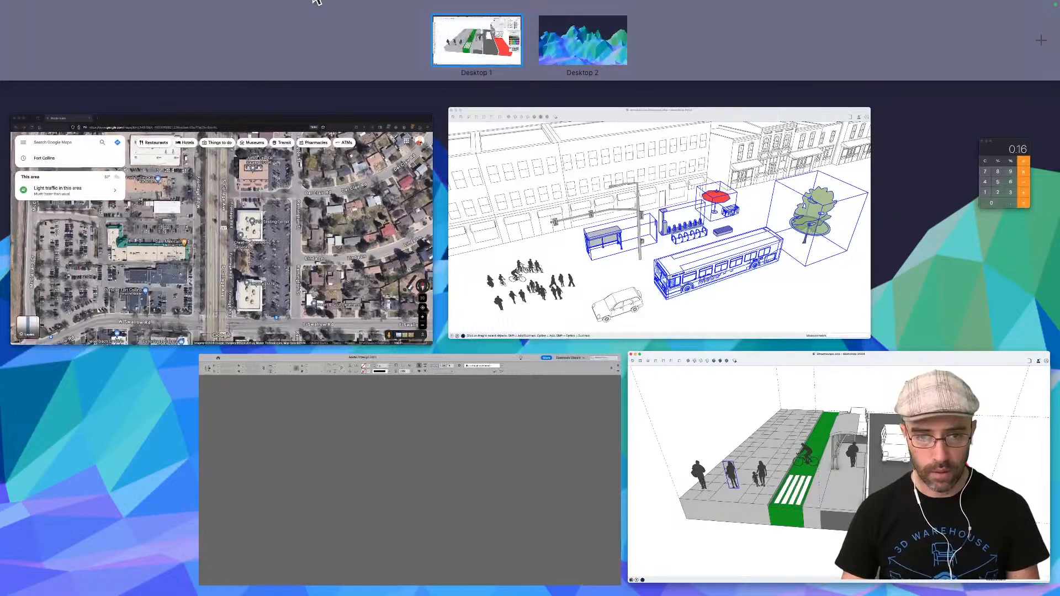
{"action": "left_click", "coordinate": [353, 364]}
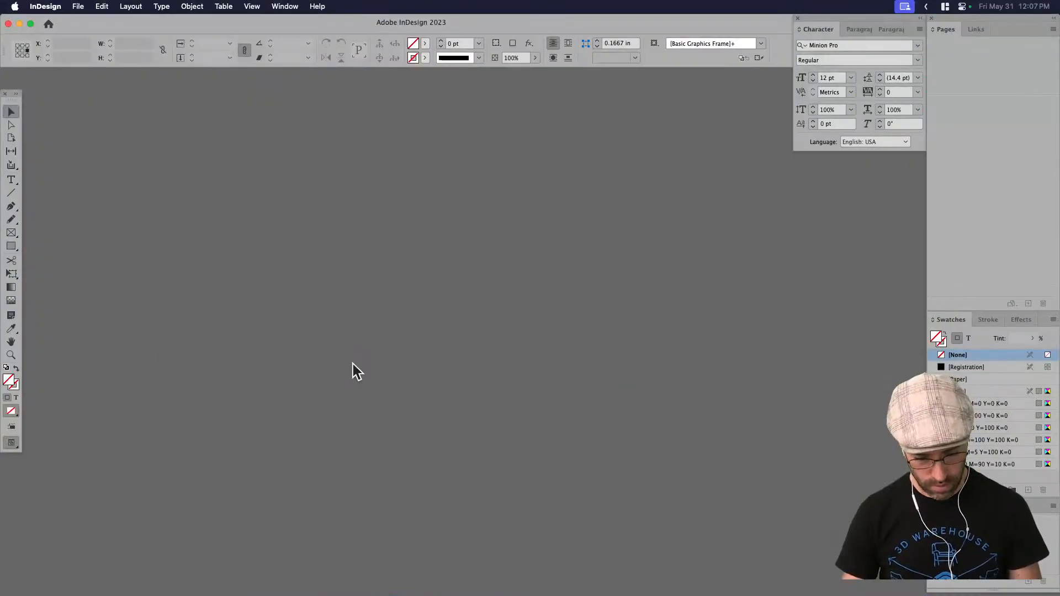
{"action": "key", "text": "super+q"}
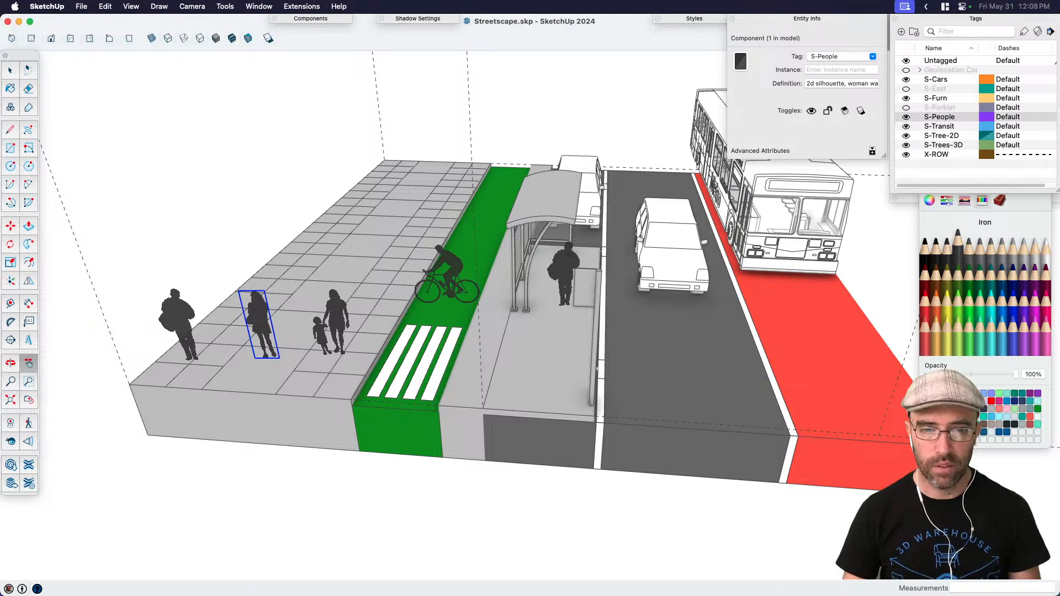
{"action": "key", "text": "space"}
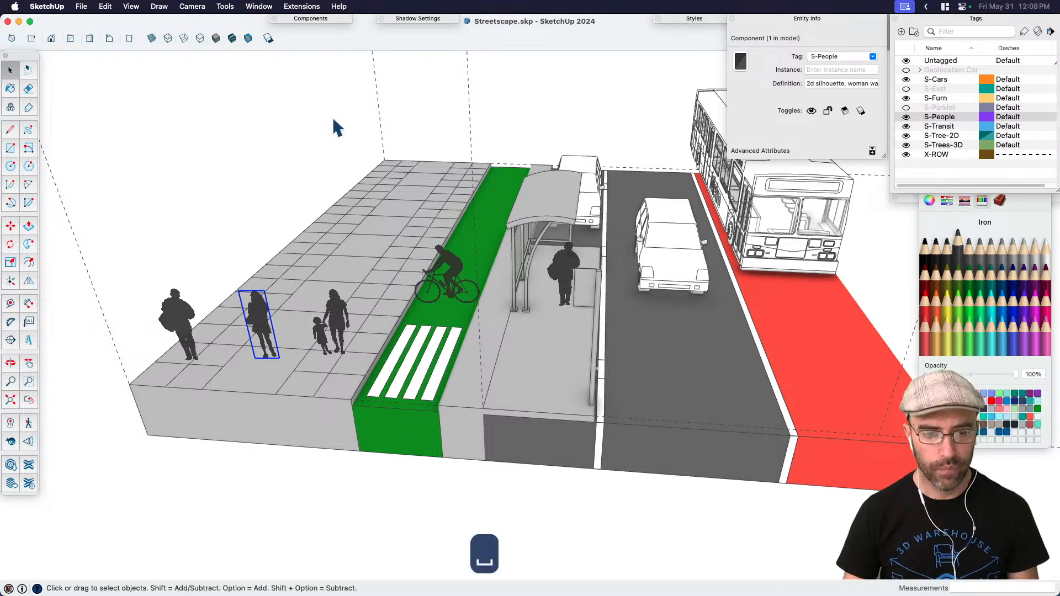
{"action": "left_click", "coordinate": [333, 117]}
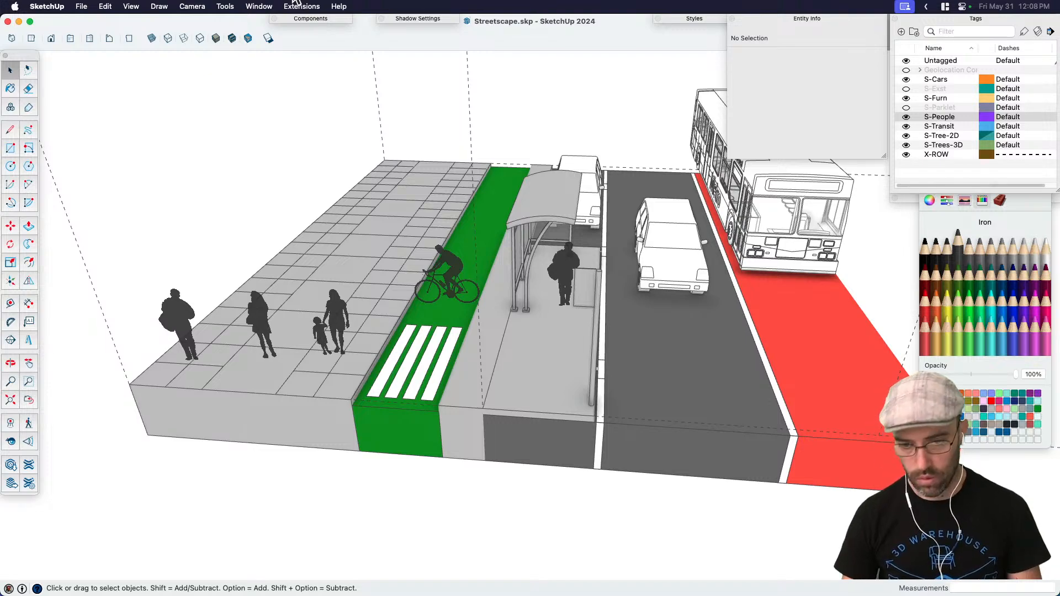
Step: Switch to the Streetscape Elements.skp model and inspect its two rows of buildings
{"action": "key", "text": "ctrl+Up"}
{"action": "left_click", "coordinate": [415, 461]}
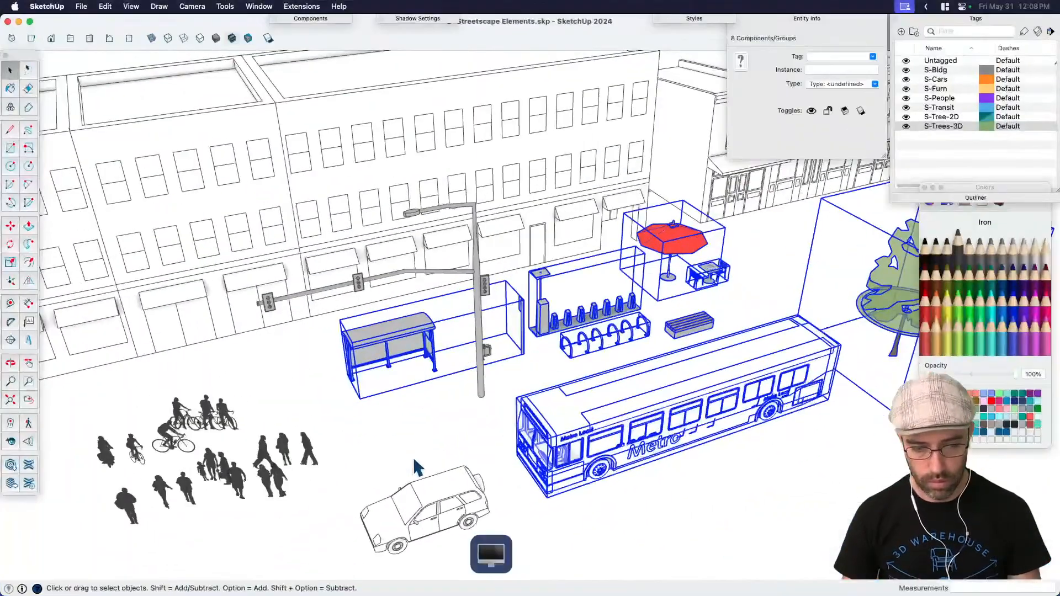
{"action": "scroll", "coordinate": [414, 461], "scroll_direction": "down", "scroll_amount": 10}
{"action": "key", "text": "space"}
{"action": "left_click", "coordinate": [732, 310]}
{"action": "scroll", "coordinate": [732, 326], "scroll_direction": "up", "scroll_amount": 2}
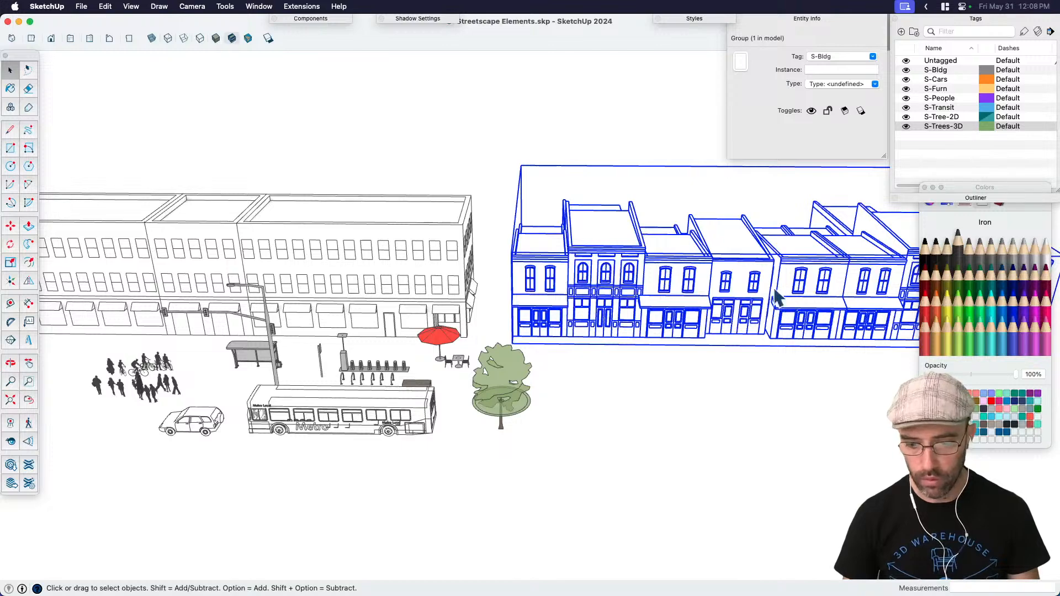
{"action": "left_click", "coordinate": [426, 289]}
{"action": "middle_click_drag", "start_coordinate": [426, 289], "coordinate": [439, 361]}
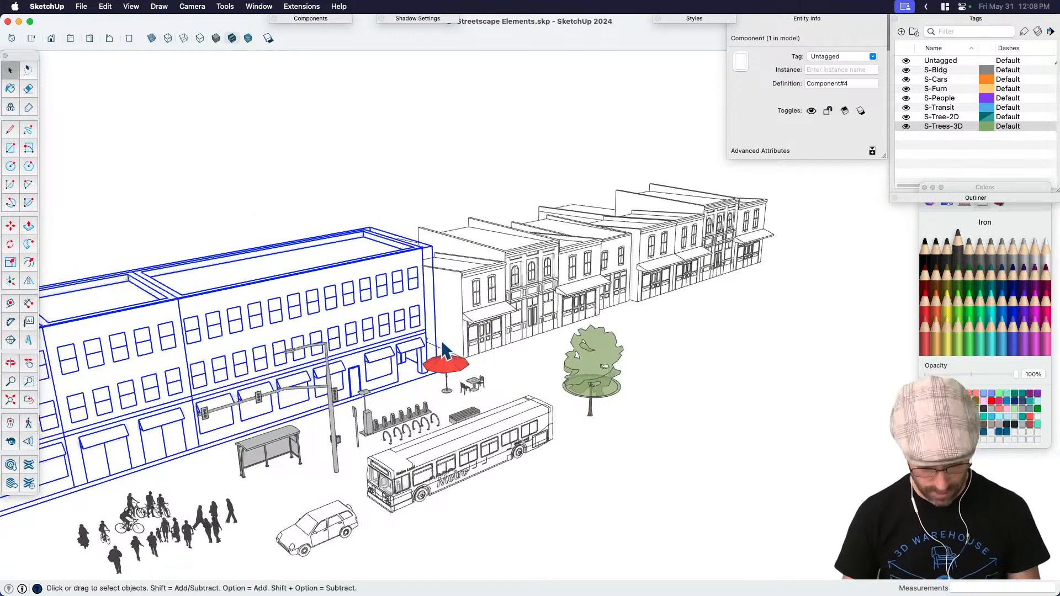
Step: Measure the facade height of the three-story building and compare it with the row of storefronts
{"action": "key", "text": "t"}
{"action": "left_click", "coordinate": [396, 253]}
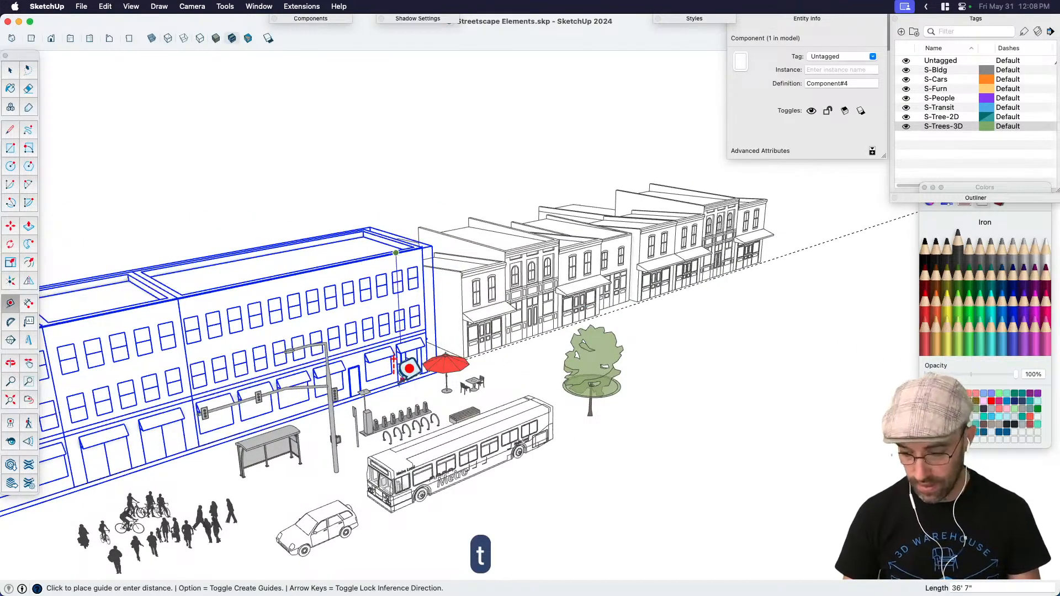
{"action": "key", "text": "Escape"}
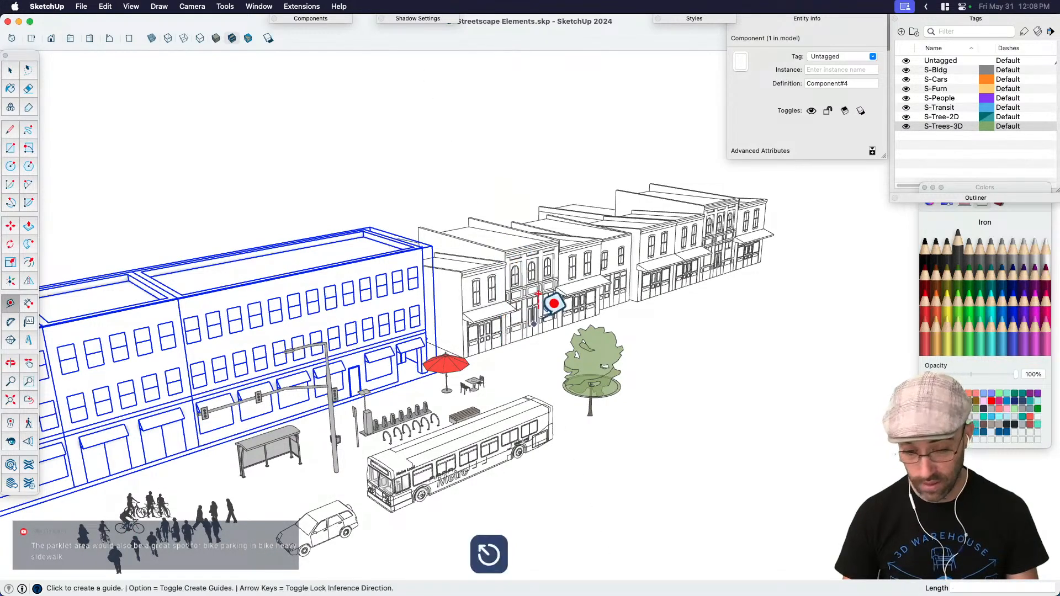
{"action": "scroll", "coordinate": [549, 312], "scroll_direction": "down", "scroll_amount": 5}
{"action": "key", "text": "space"}
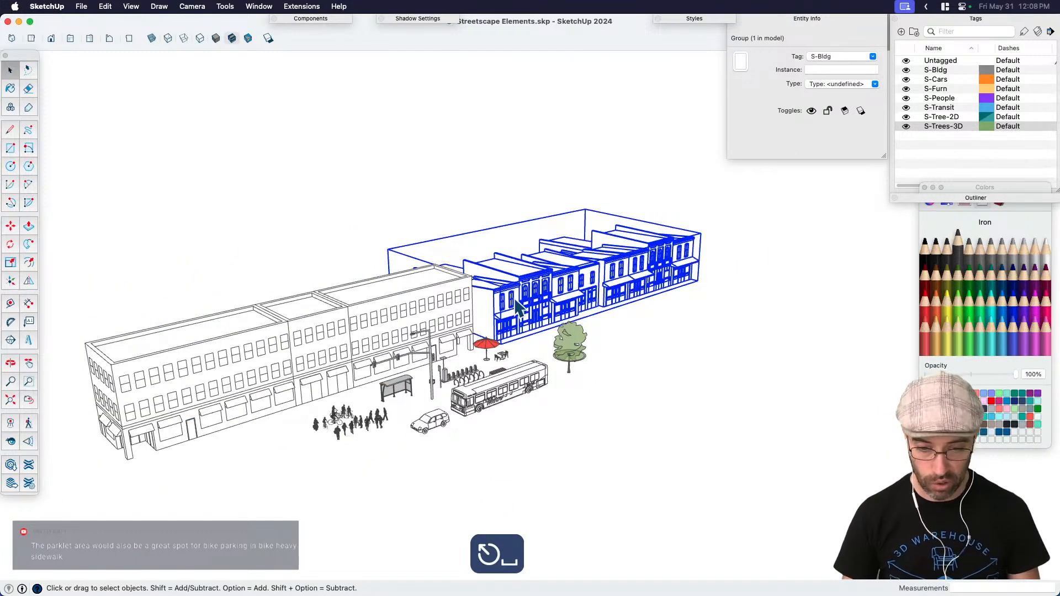
Step: Copy the three-story building from Streetscape Elements.skp and paste it beside the sidewalk in Streetscape.skp
{"action": "left_click", "coordinate": [417, 328]}
{"action": "key", "text": "super+c"}
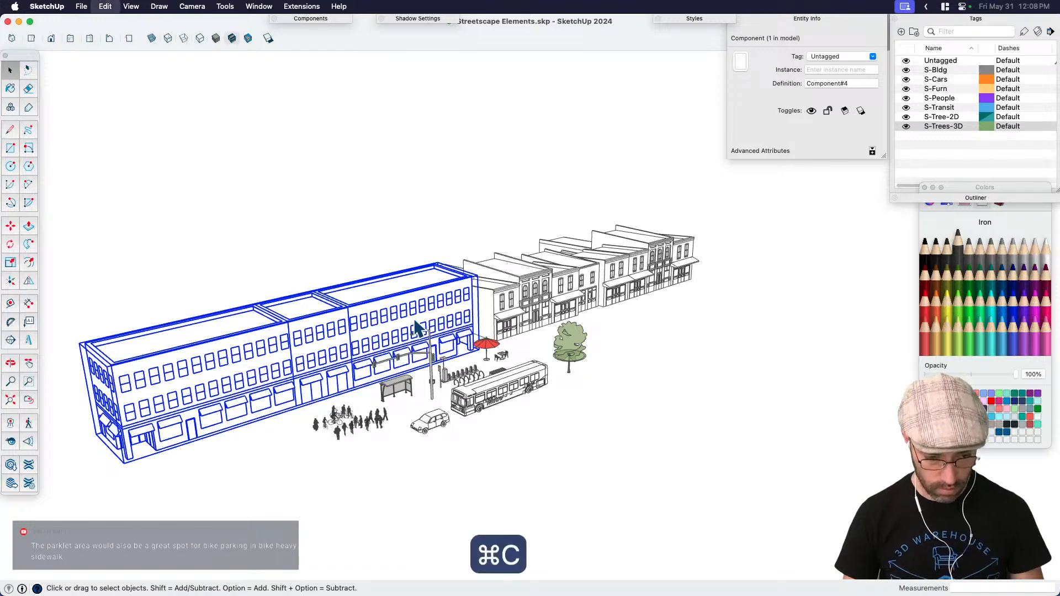
{"action": "key", "text": "F3"}
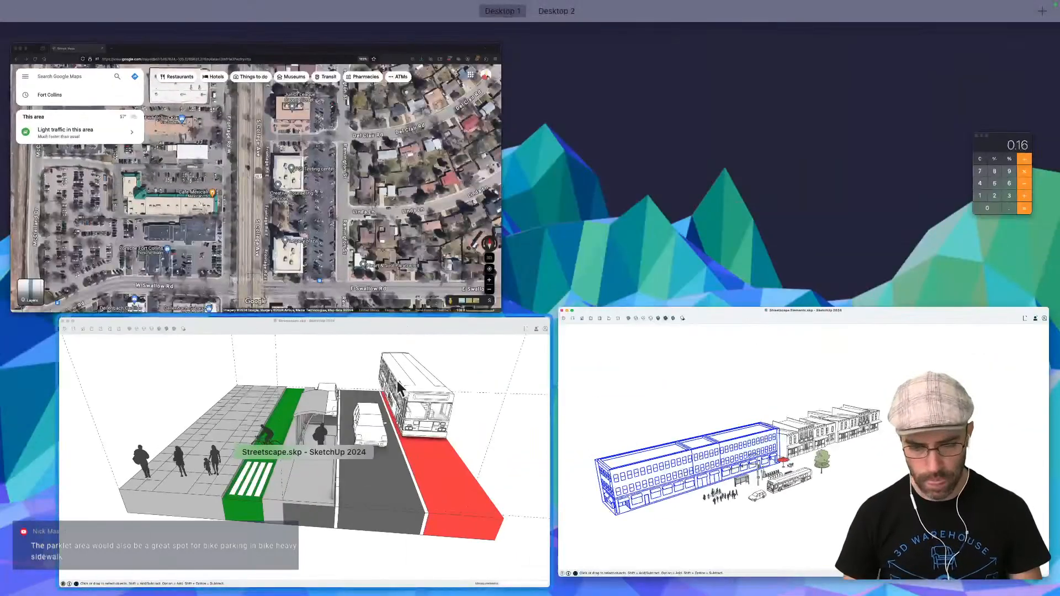
{"action": "left_click", "coordinate": [396, 381]}
{"action": "middle_click_drag", "start_coordinate": [594, 410], "coordinate": [546, 403]}
{"action": "key", "text": "super+v"}
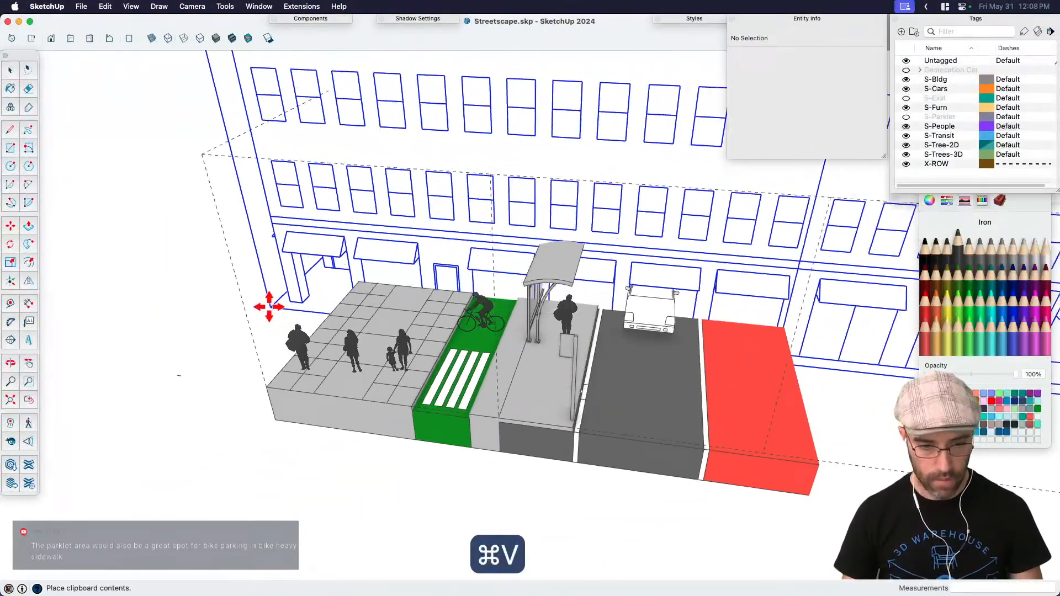
{"action": "left_click", "coordinate": [268, 307]}
Step: Rotate the pasted building 90 degrees on the ground plane so that its long storefront side faces the sidewalk
{"action": "key", "text": "q"}
{"action": "left_click", "coordinate": [269, 306]}
{"action": "key", "text": "Escape"}
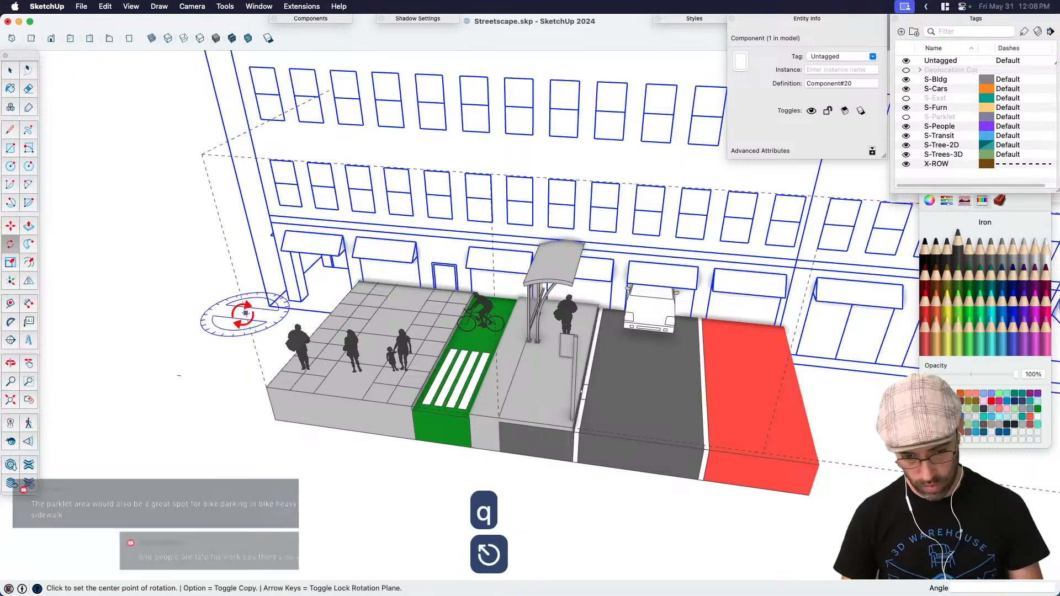
{"action": "left_click", "coordinate": [246, 313]}
{"action": "left_click", "coordinate": [287, 317]}
{"action": "type", "text": "90"}
{"action": "key", "text": "Return"}
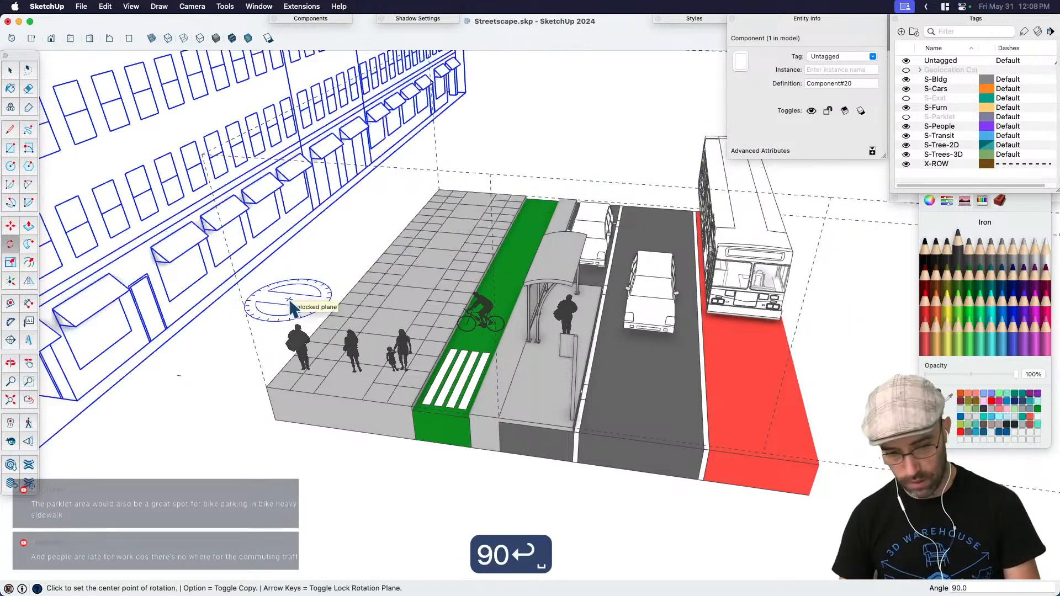
Step: Move the building so that its front corner meets the outer front corner of the sidewalk
{"action": "key", "text": "m"}
{"action": "scroll", "coordinate": [265, 370], "scroll_direction": "up", "scroll_amount": 5}
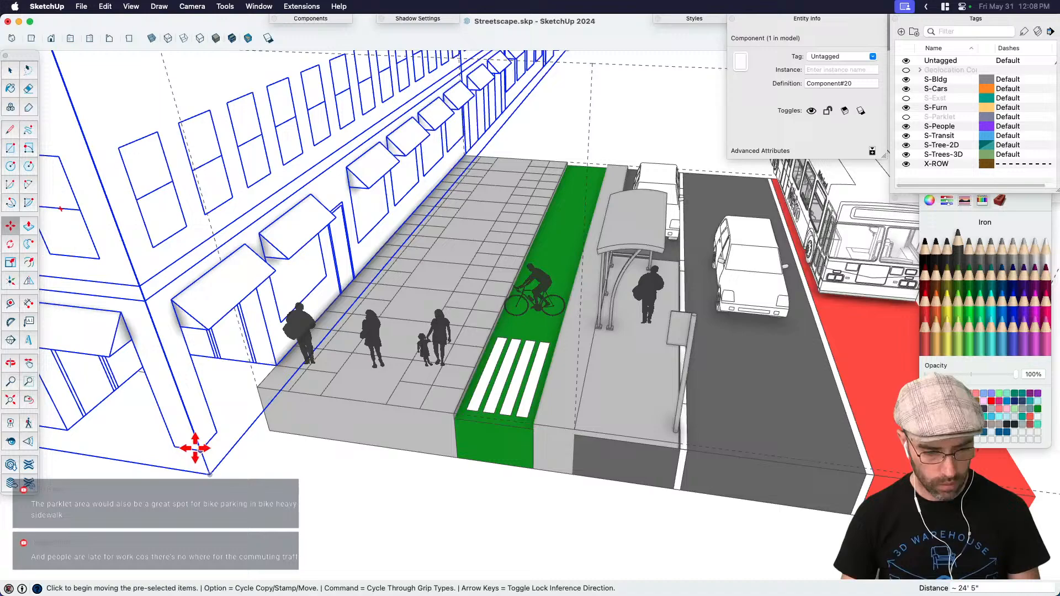
{"action": "scroll", "coordinate": [254, 395], "scroll_direction": "down", "scroll_amount": 3}
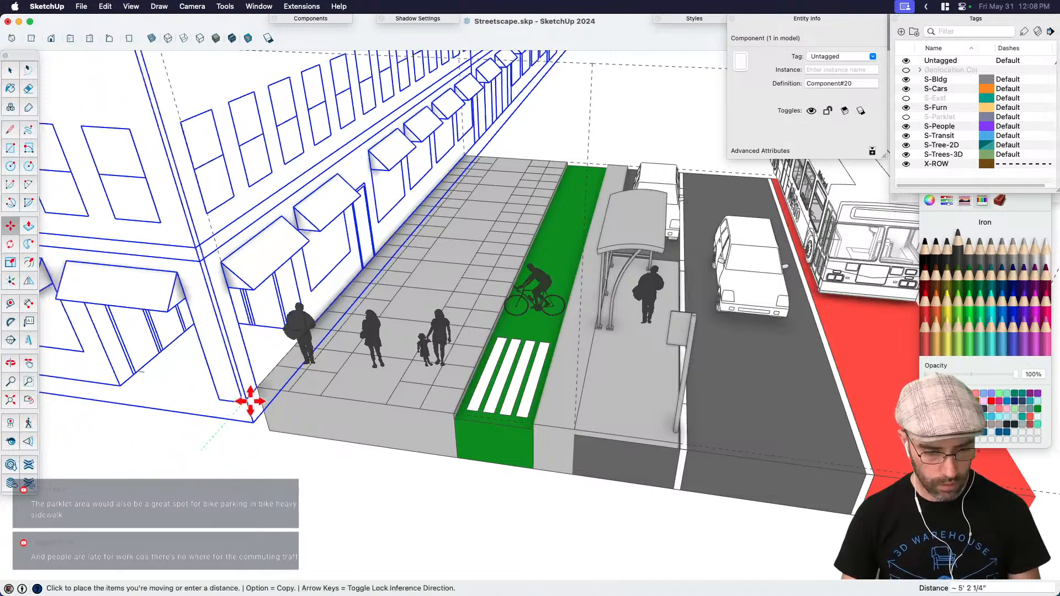
{"action": "key", "text": "space"}
{"action": "middle_click_drag", "start_coordinate": [253, 395], "coordinate": [423, 343]}
{"action": "key", "text": "space"}
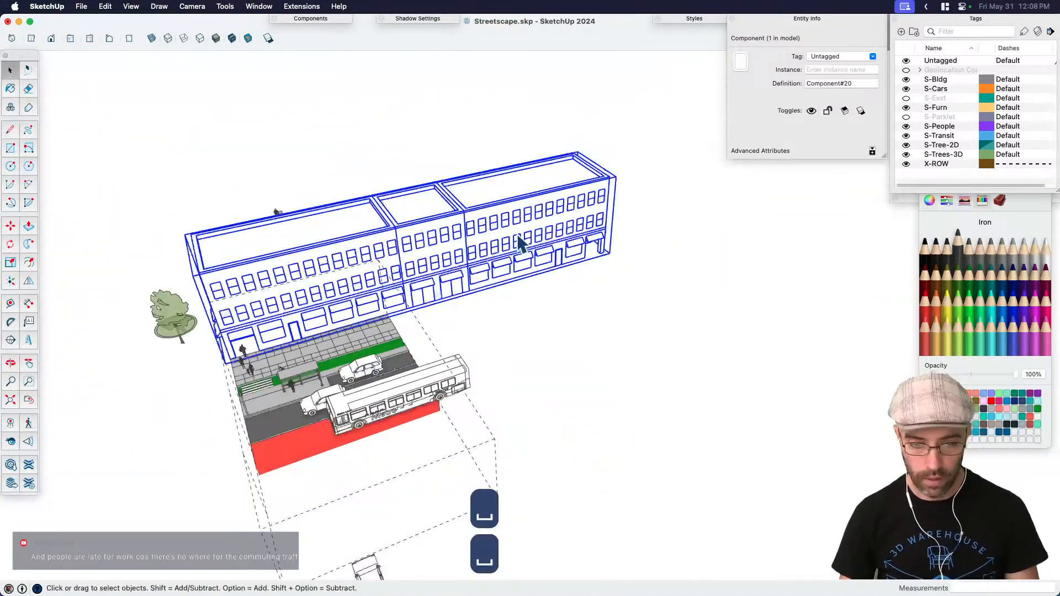
Step: Delete the far section of the building that extends beyond the end of the street, keeping the middle section
{"action": "double_click", "coordinate": [533, 229]}
{"action": "left_click", "coordinate": [534, 230]}
{"action": "key", "text": "BackSpace"}
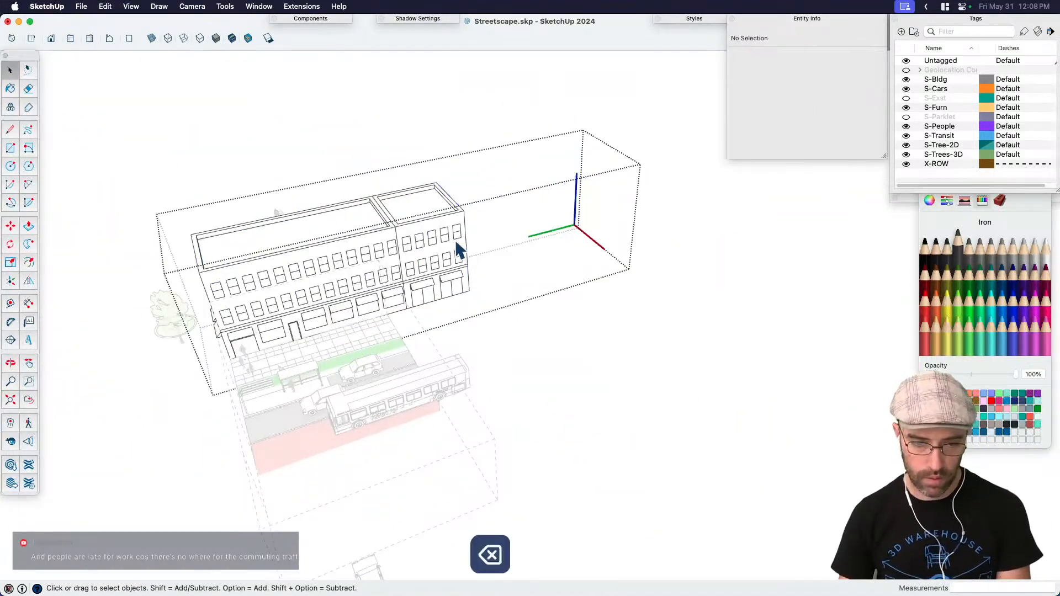
{"action": "left_click", "coordinate": [455, 240]}
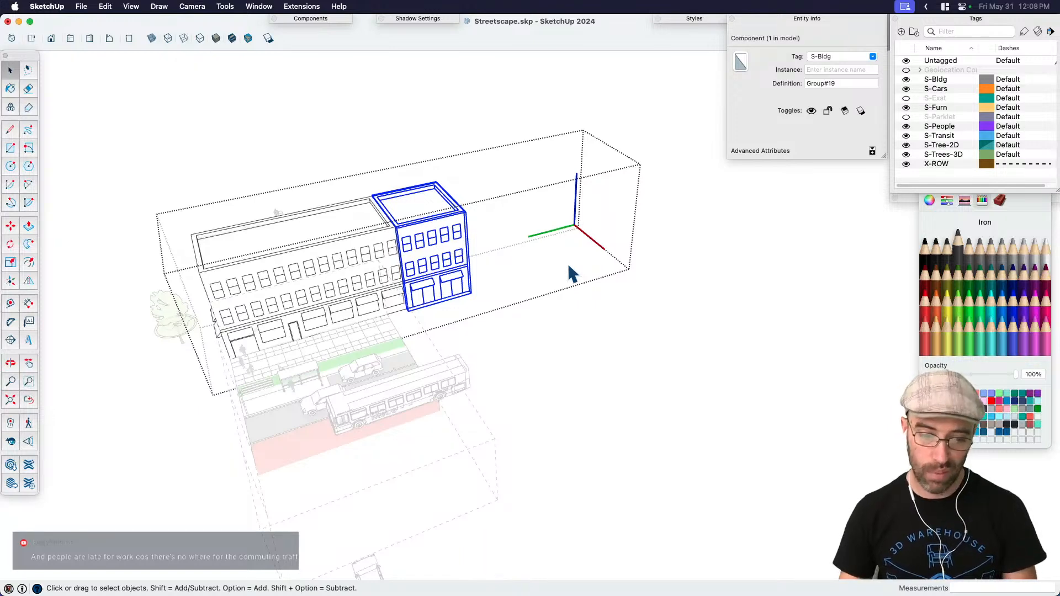
{"action": "middle_click_drag", "start_coordinate": [569, 263], "coordinate": [261, 327]}
{"action": "left_click", "coordinate": [647, 354]}
{"action": "key", "text": "space"}
{"action": "scroll", "coordinate": [380, 303], "scroll_direction": "up", "scroll_amount": 2}
{"action": "left_click", "coordinate": [383, 314]}
{"action": "scroll", "coordinate": [340, 353], "scroll_direction": "up", "scroll_amount": 3}
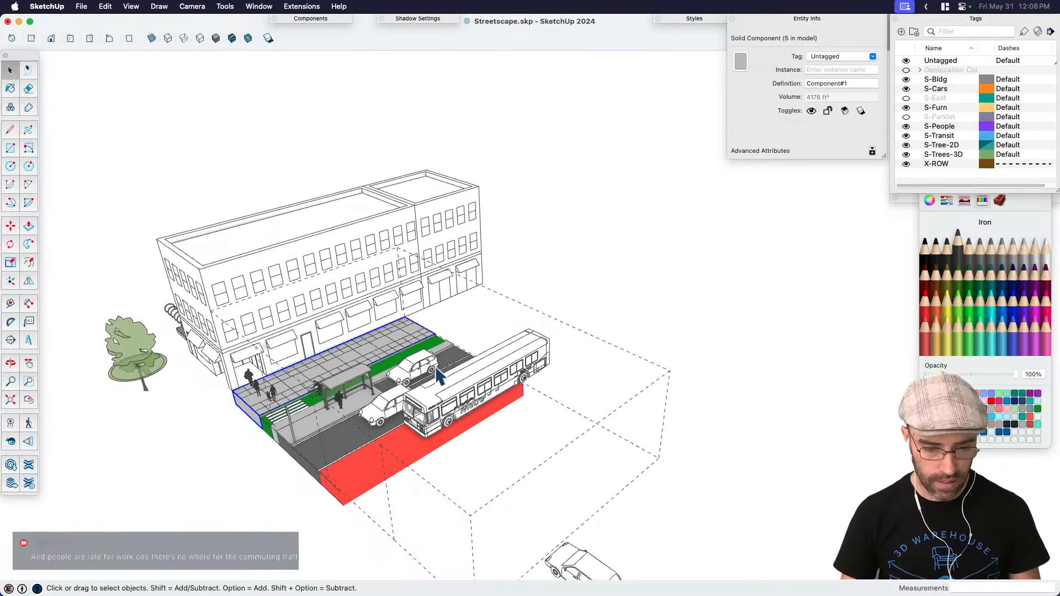
{"action": "left_click_drag", "start_coordinate": [200, 302], "coordinate": [622, 542]}
{"action": "scroll", "coordinate": [446, 337], "scroll_direction": "up", "scroll_amount": 2}
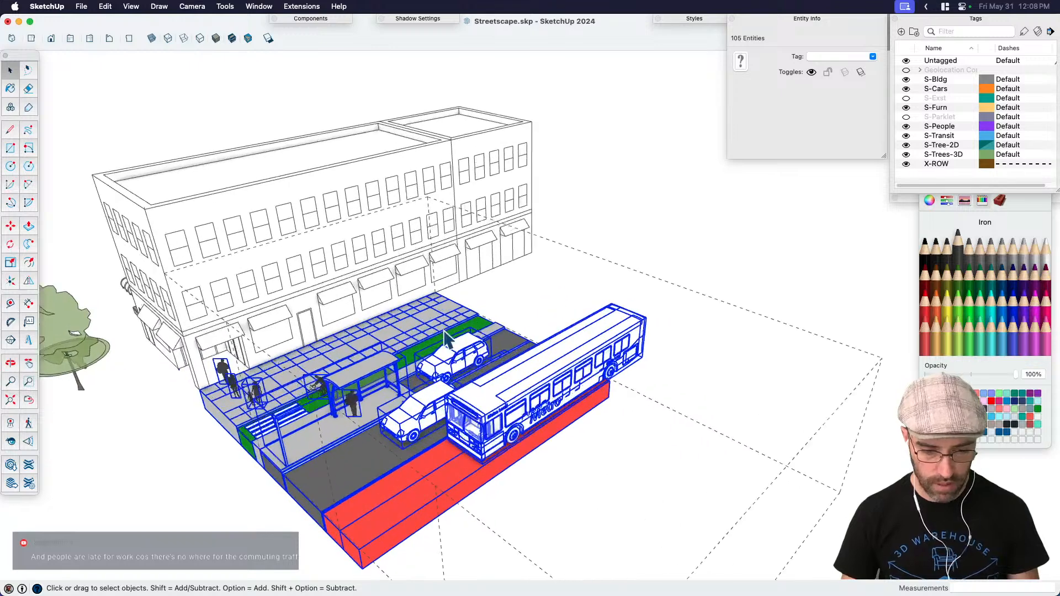
{"action": "left_click", "coordinate": [647, 206]}
Step: Hide the S-Cars, S-Transit and S-People tags to leave the bare street and building
{"action": "left_click", "coordinate": [906, 89]}
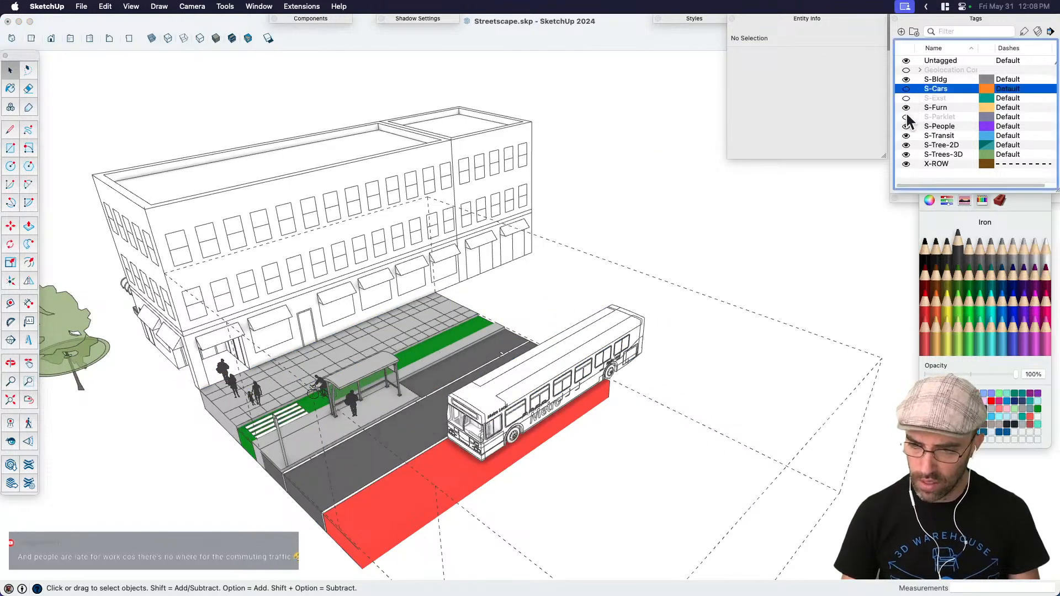
{"action": "left_click", "coordinate": [647, 313]}
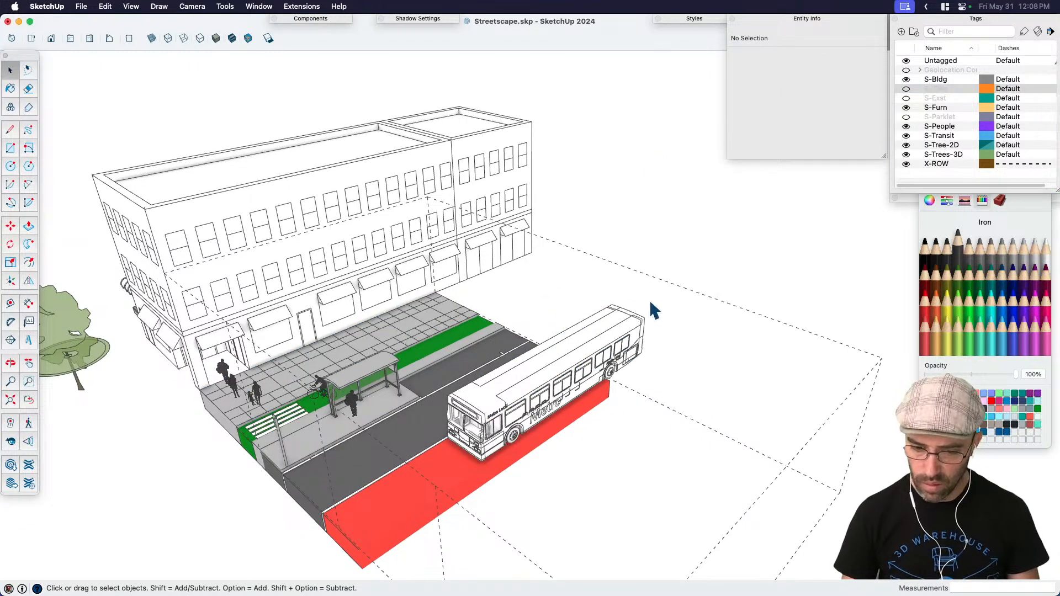
{"action": "left_click", "coordinate": [906, 136]}
{"action": "left_click", "coordinate": [906, 126]}
Step: Make one component from the four white crossing stripes on the bike lane and the raised grey bus stop platform
{"action": "scroll", "coordinate": [381, 398], "scroll_direction": "down", "scroll_amount": 5}
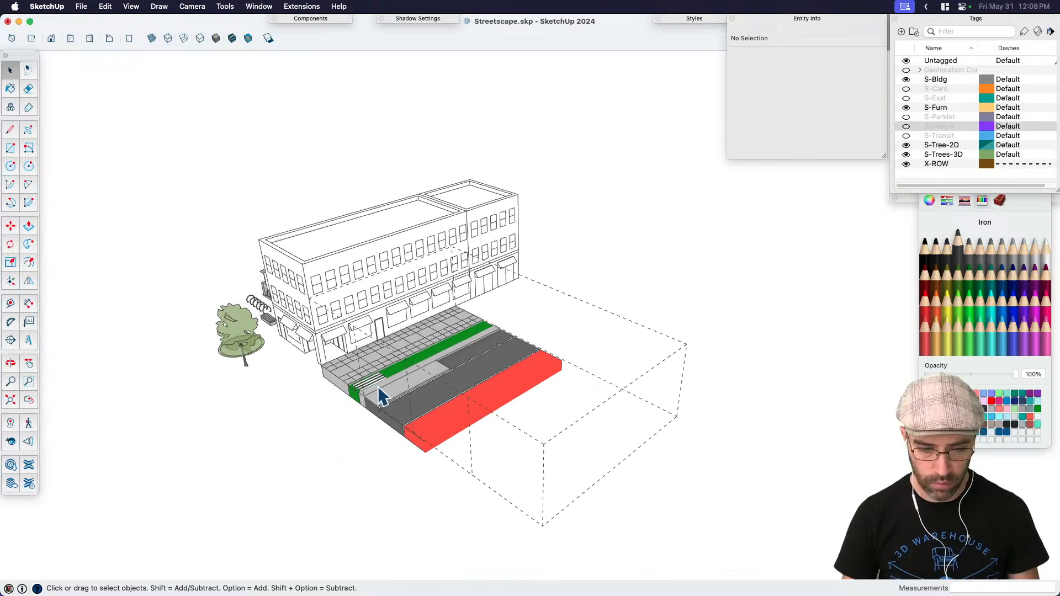
{"action": "scroll", "coordinate": [405, 397], "scroll_direction": "up", "scroll_amount": 2}
{"action": "left_click", "coordinate": [411, 406]}
{"action": "scroll", "coordinate": [410, 402], "scroll_direction": "up", "scroll_amount": 1}
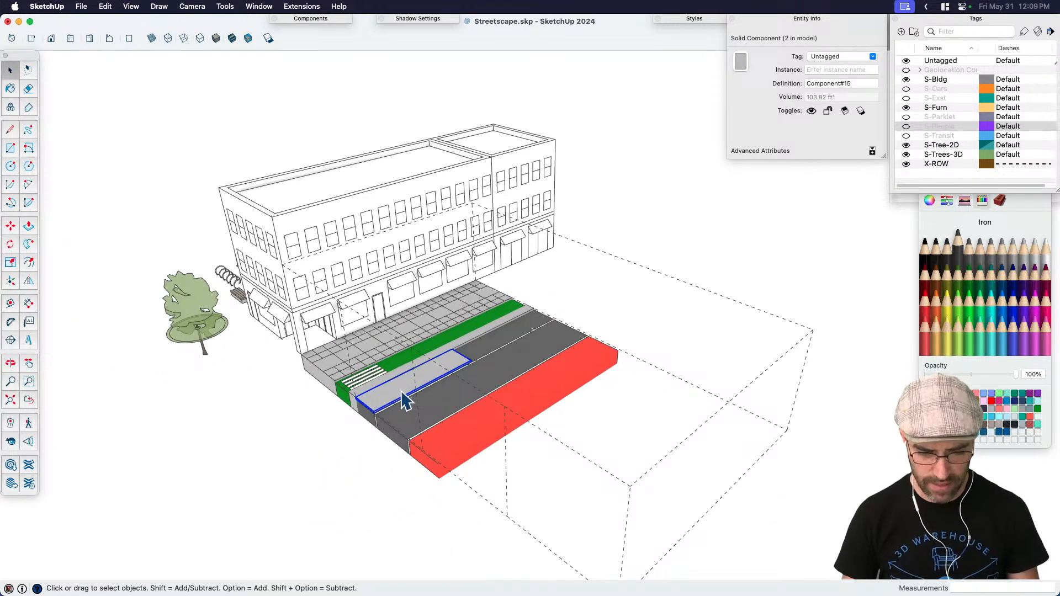
{"action": "scroll", "coordinate": [405, 401], "scroll_direction": "up", "scroll_amount": 2}
{"action": "left_click", "coordinate": [423, 428]}
{"action": "scroll", "coordinate": [423, 428], "scroll_direction": "down", "scroll_amount": 3}
{"action": "middle_click_drag", "start_coordinate": [391, 379], "coordinate": [343, 190]}
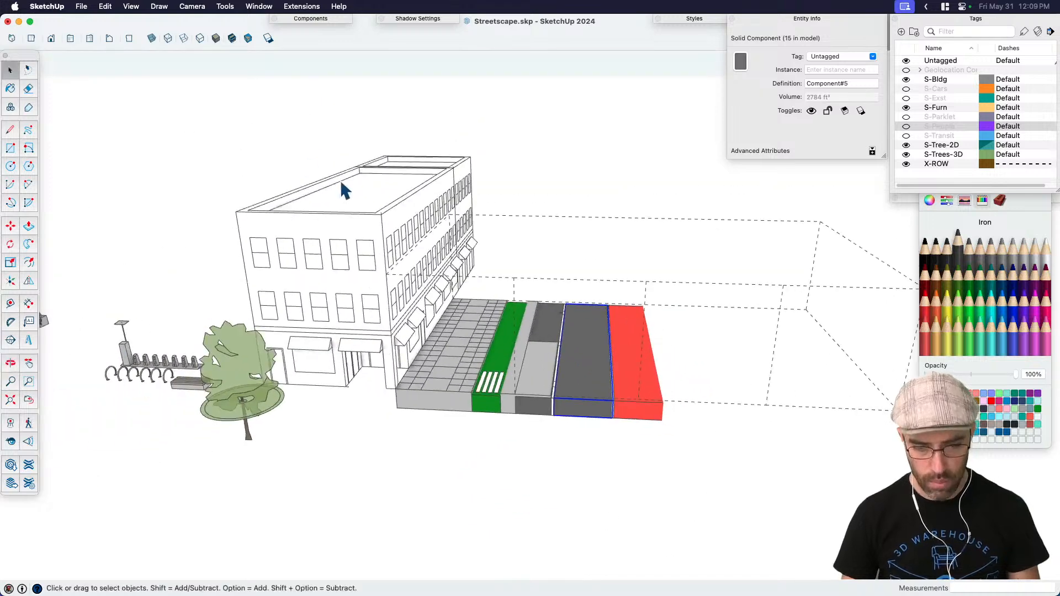
{"action": "left_click_drag", "start_coordinate": [504, 346], "coordinate": [694, 462]}
{"action": "middle_click_drag", "start_coordinate": [693, 461], "coordinate": [544, 381]}
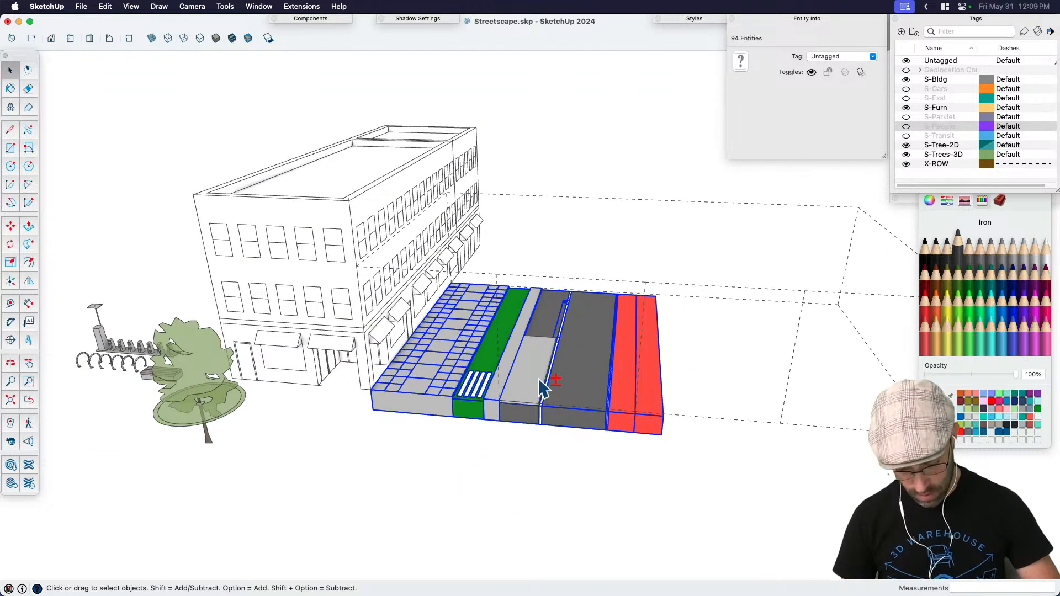
{"action": "scroll", "coordinate": [476, 395], "scroll_direction": "up", "scroll_amount": 5}
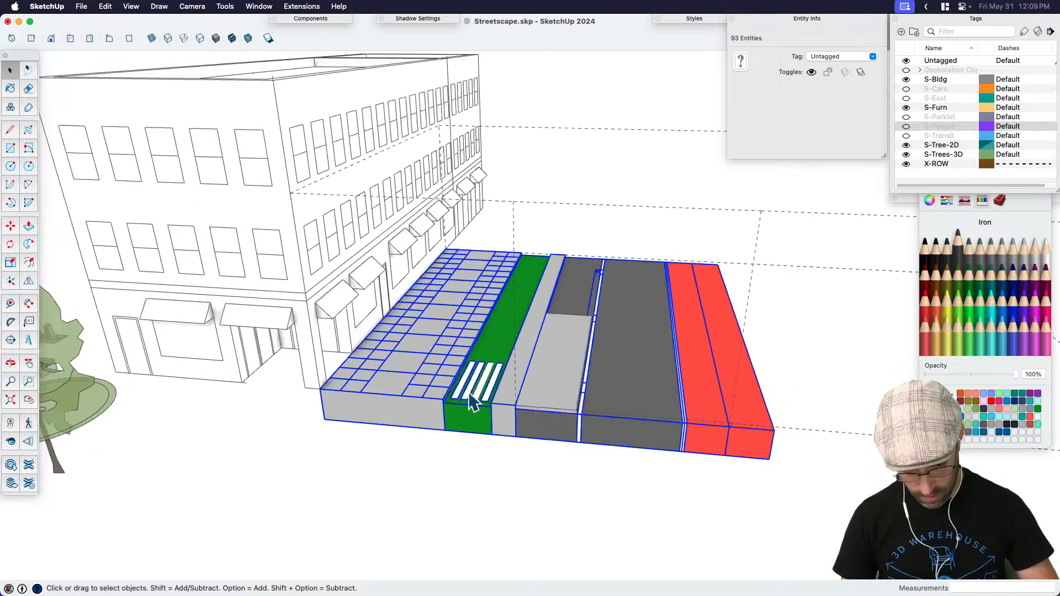
{"action": "key", "text": "shift+super+i"}
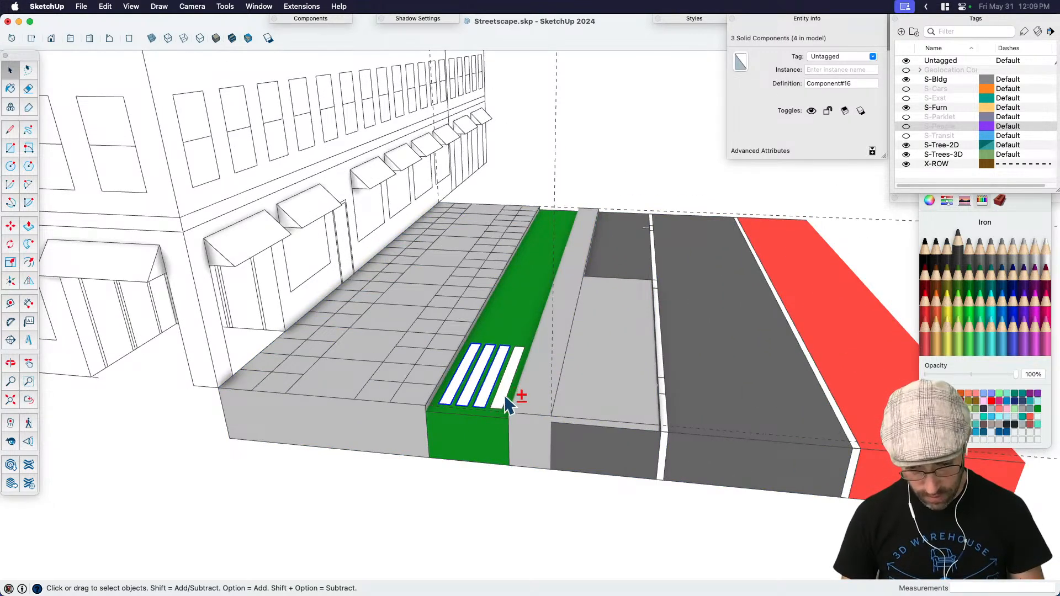
{"action": "left_click", "coordinate": [587, 400], "text": "shift"}
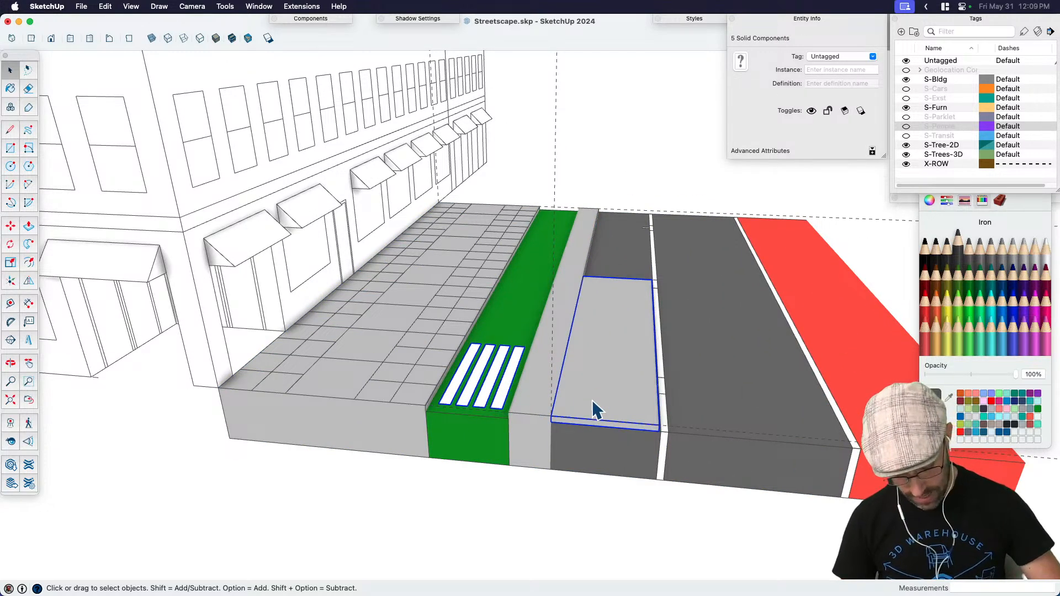
{"action": "key", "text": "shift+g"}
{"action": "key", "text": "Return"}
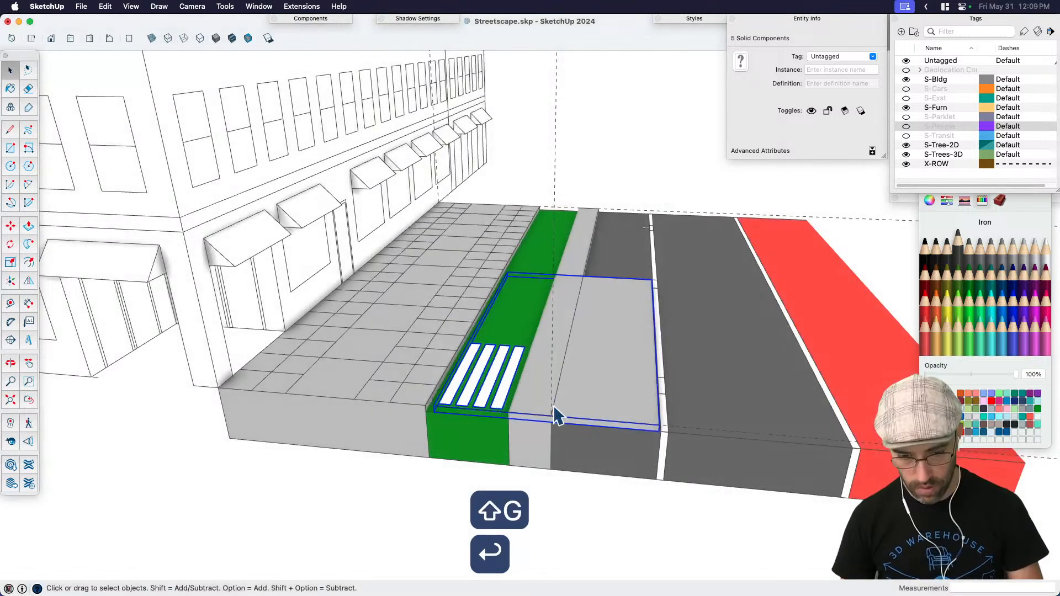
Step: Make a single component from all the sidewalk, bike lane, travel lane and red lane pieces, leaving out the platform and stripes
{"action": "scroll", "coordinate": [416, 380], "scroll_direction": "down", "scroll_amount": 3}
{"action": "scroll", "coordinate": [416, 380], "scroll_direction": "down", "scroll_amount": 5}
{"action": "key", "text": "super+a"}
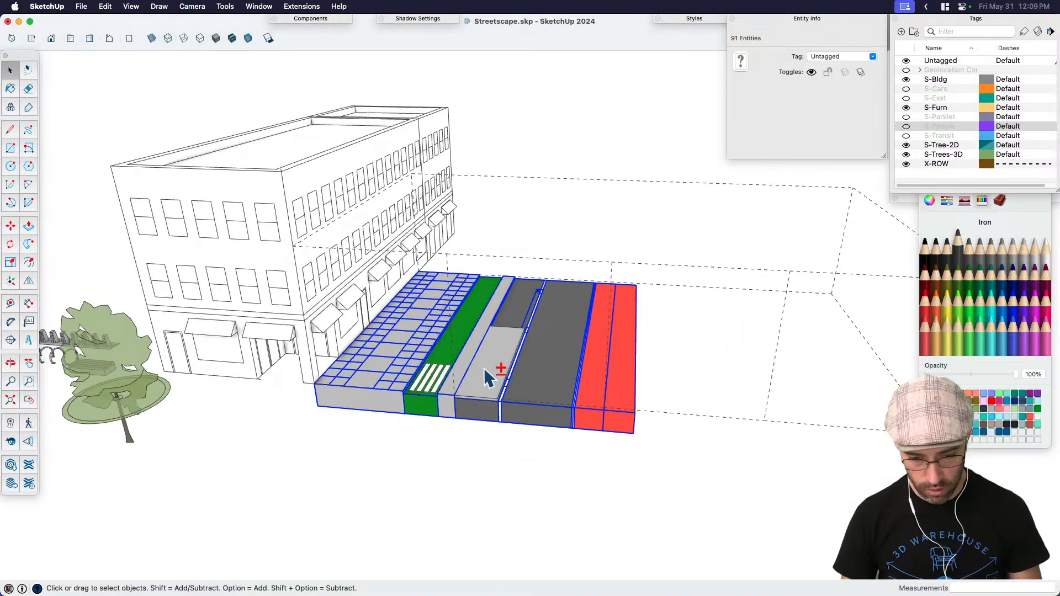
{"action": "key", "text": "shift+g"}
{"action": "key", "text": "Return"}
{"action": "middle_click_drag", "start_coordinate": [549, 459], "coordinate": [588, 481]}
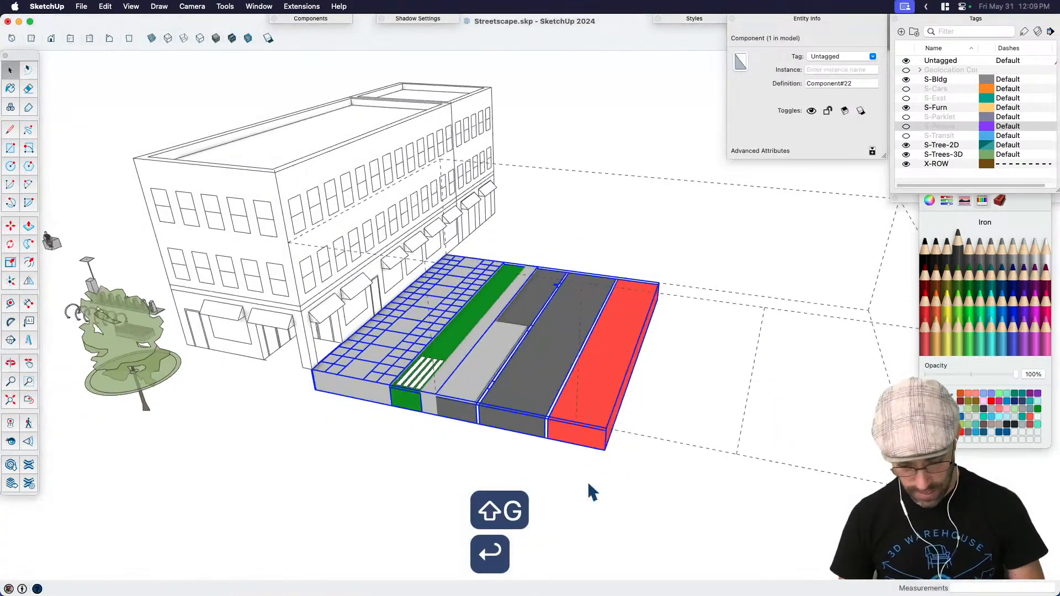
Step: Copy the street section along its length so that the copy starts at the far end of the original
{"action": "key", "text": "m"}
{"action": "left_click", "coordinate": [602, 432]}
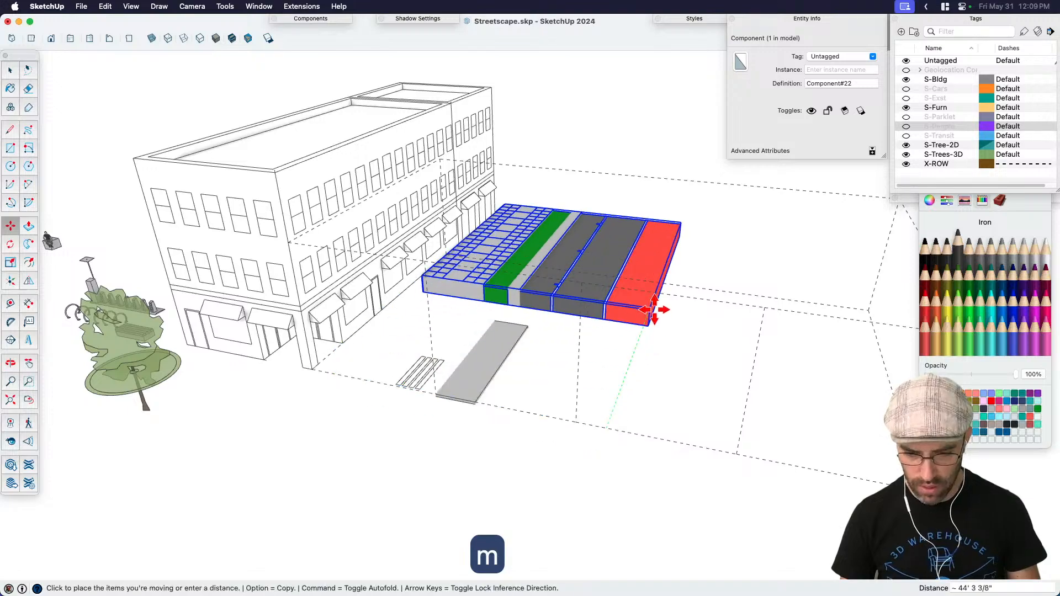
{"action": "key", "text": "alt"}
{"action": "scroll", "coordinate": [668, 283], "scroll_direction": "up", "scroll_amount": 4}
{"action": "scroll", "coordinate": [634, 306], "scroll_direction": "up", "scroll_amount": 3}
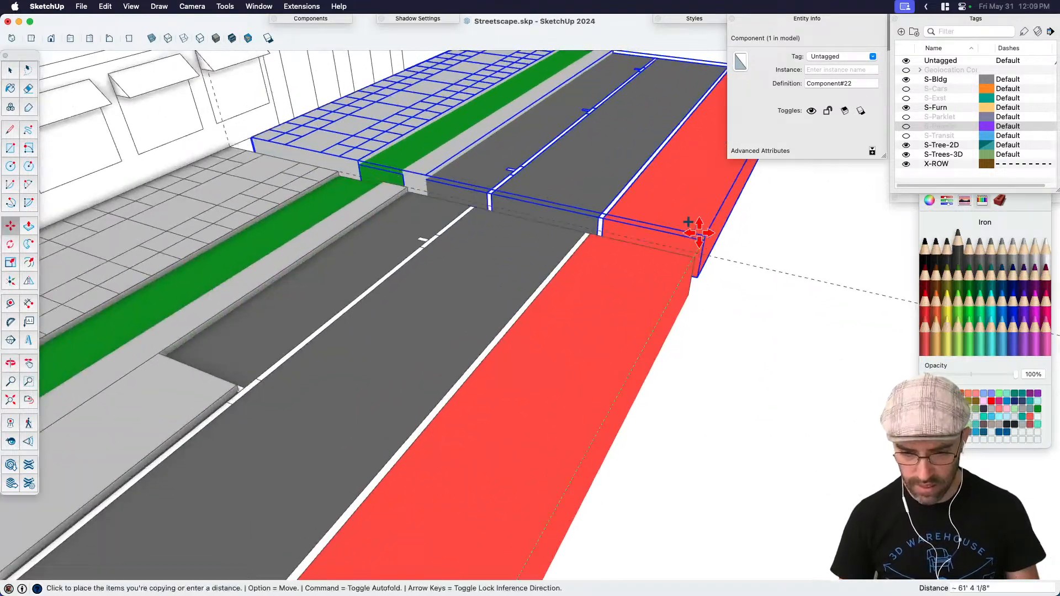
{"action": "key", "text": "space"}
{"action": "scroll", "coordinate": [573, 372], "scroll_direction": "down", "scroll_amount": 6}
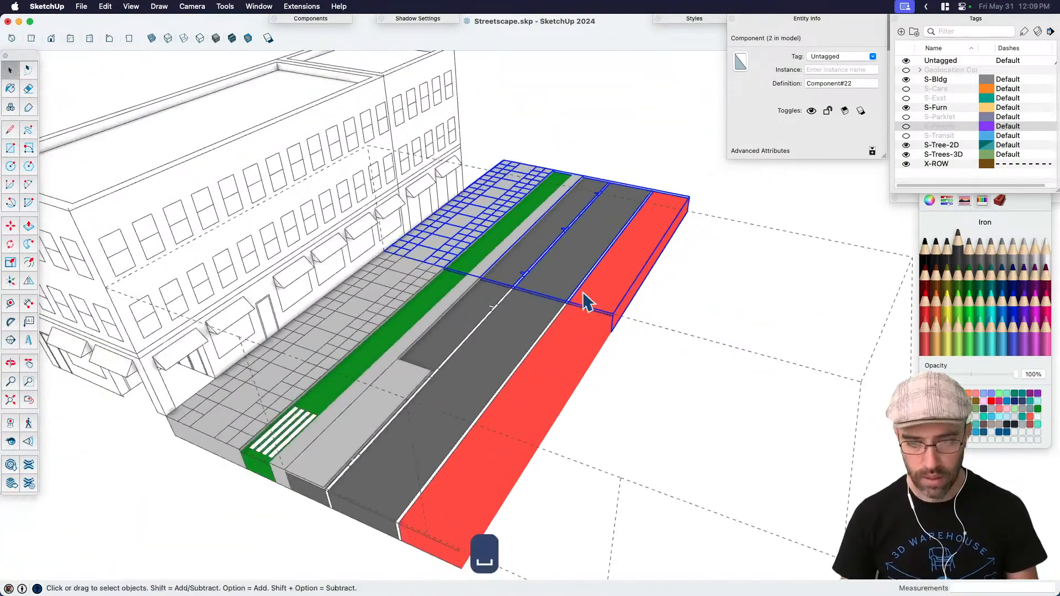
Step: Examine how the parking marks along the lane line continue across the joint between the two street sections
{"action": "left_click", "coordinate": [632, 298]}
{"action": "middle_click_drag", "start_coordinate": [632, 298], "coordinate": [428, 405]}
{"action": "key", "text": "space"}
{"action": "scroll", "coordinate": [530, 325], "scroll_direction": "up", "scroll_amount": 4}
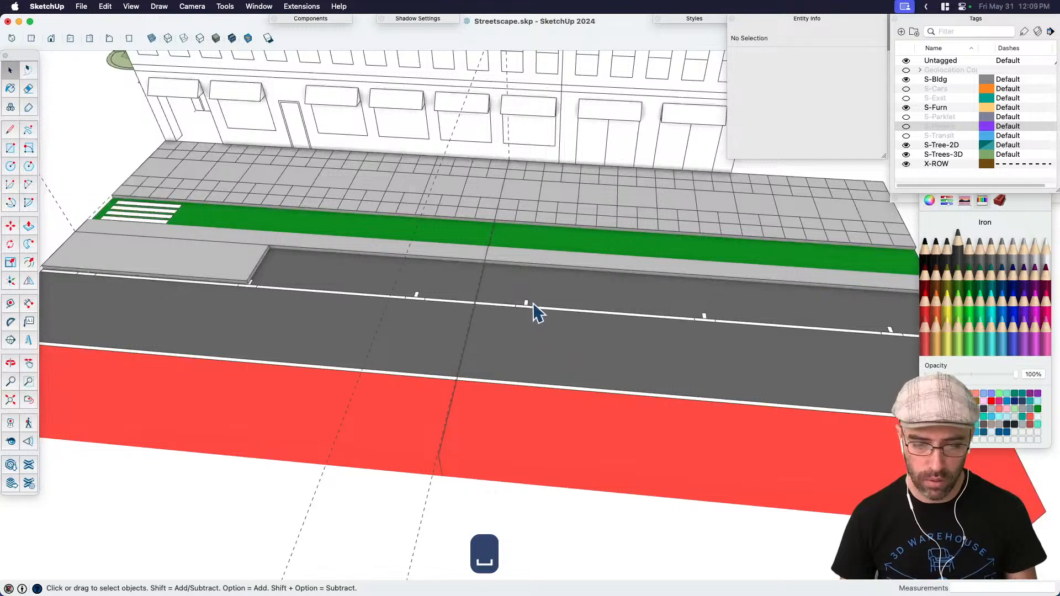
{"action": "left_click", "coordinate": [535, 313]}
{"action": "scroll", "coordinate": [522, 323], "scroll_direction": "down", "scroll_amount": 3}
{"action": "scroll", "coordinate": [522, 323], "scroll_direction": "up", "scroll_amount": 3}
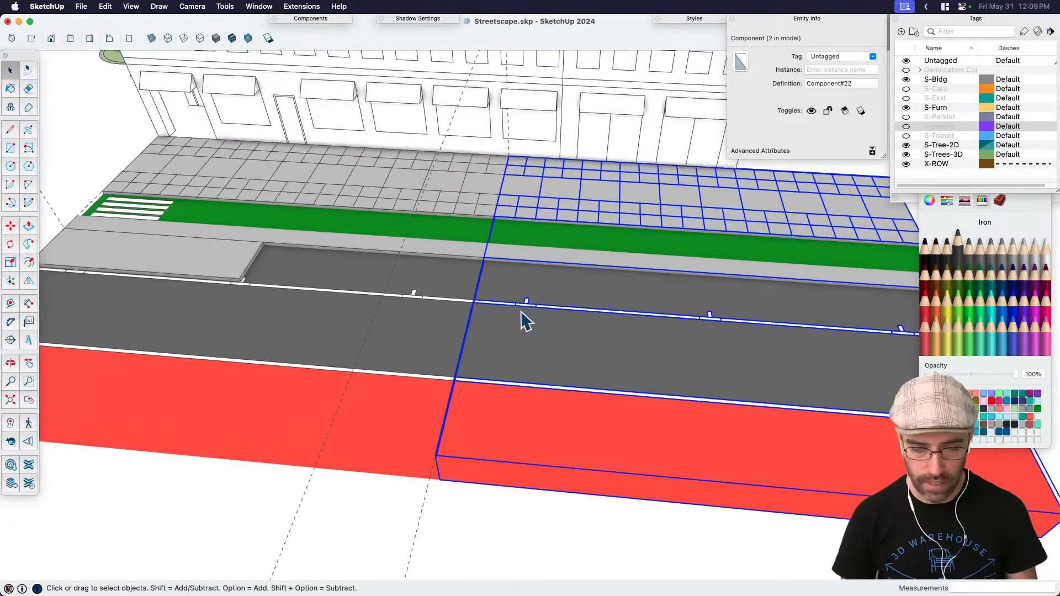
{"action": "scroll", "coordinate": [241, 296], "scroll_direction": "up", "scroll_amount": 2}
{"action": "scroll", "coordinate": [618, 318], "scroll_direction": "down", "scroll_amount": 1}
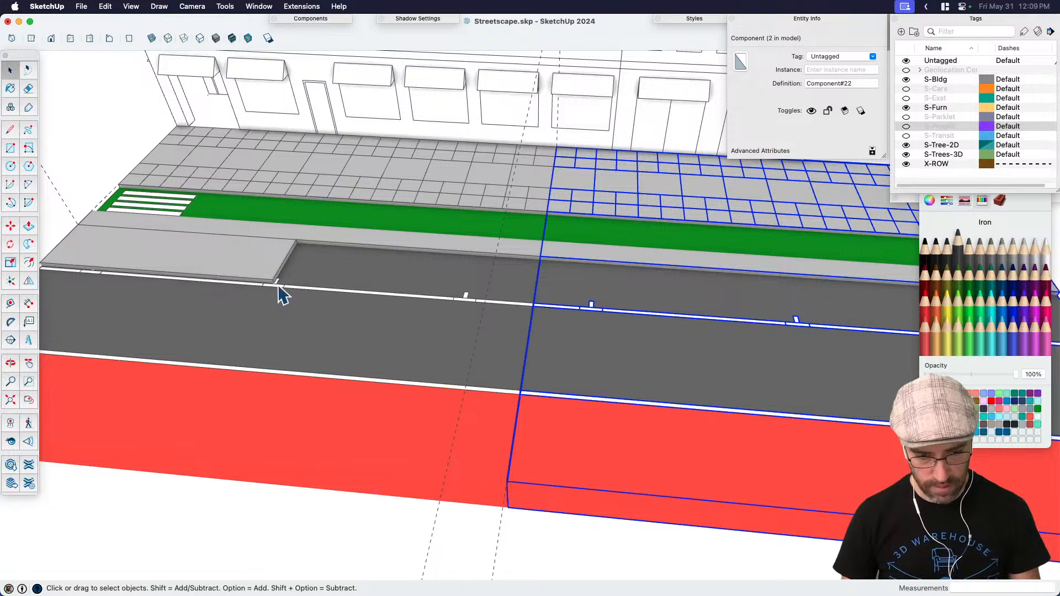
Step: Inside the street component, move the parking mark group about 7' 11" along the lane line towards the joint between sections
{"action": "double_click", "coordinate": [282, 294]}
{"action": "left_click", "coordinate": [464, 301]}
{"action": "scroll", "coordinate": [465, 303], "scroll_direction": "up", "scroll_amount": 3}
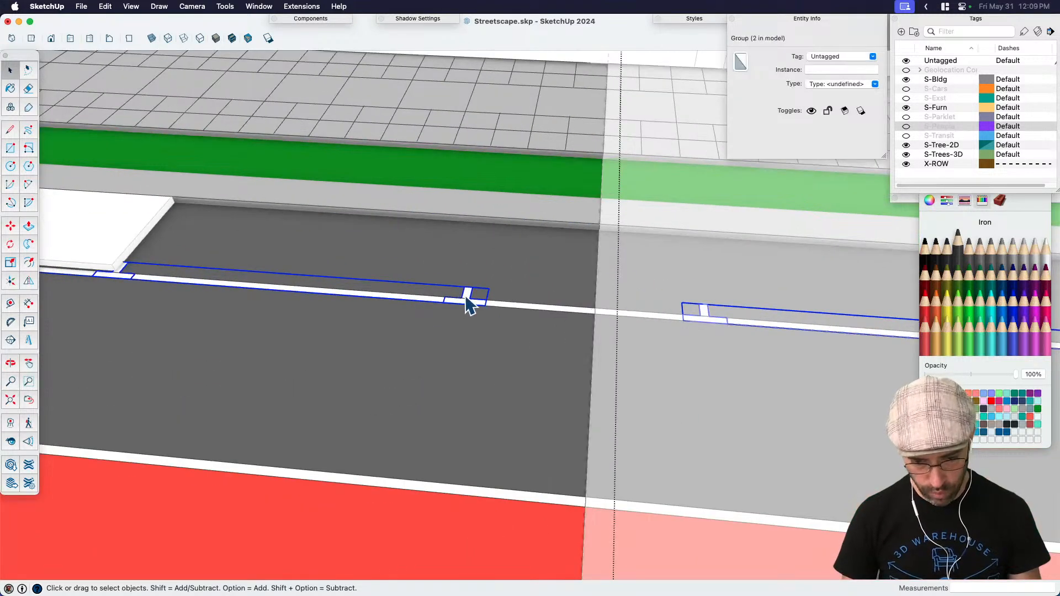
{"action": "scroll", "coordinate": [466, 298], "scroll_direction": "down", "scroll_amount": 1}
{"action": "key", "text": "m"}
{"action": "left_click", "coordinate": [466, 299]}
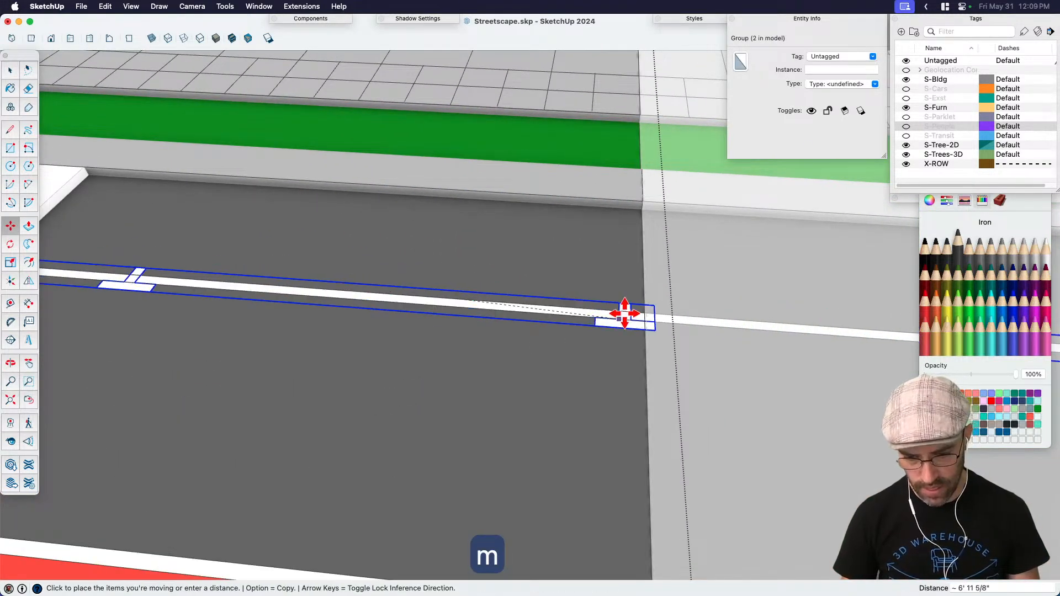
{"action": "left_click", "coordinate": [608, 303]}
{"action": "scroll", "coordinate": [481, 334], "scroll_direction": "down", "scroll_amount": 2}
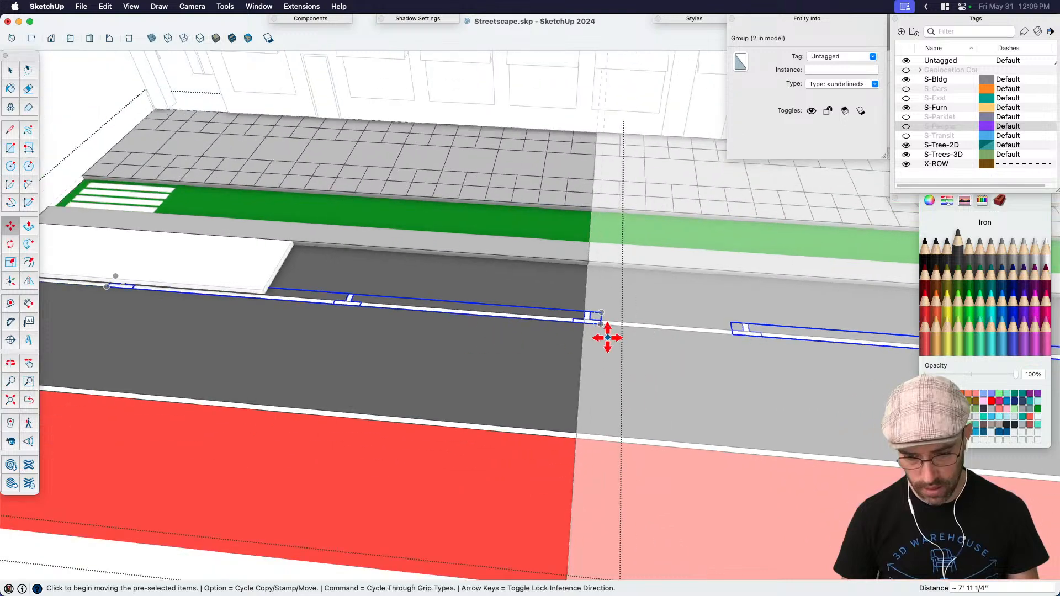
{"action": "scroll", "coordinate": [607, 337], "scroll_direction": "up", "scroll_amount": 2}
{"action": "scroll", "coordinate": [472, 331], "scroll_direction": "down", "scroll_amount": 2}
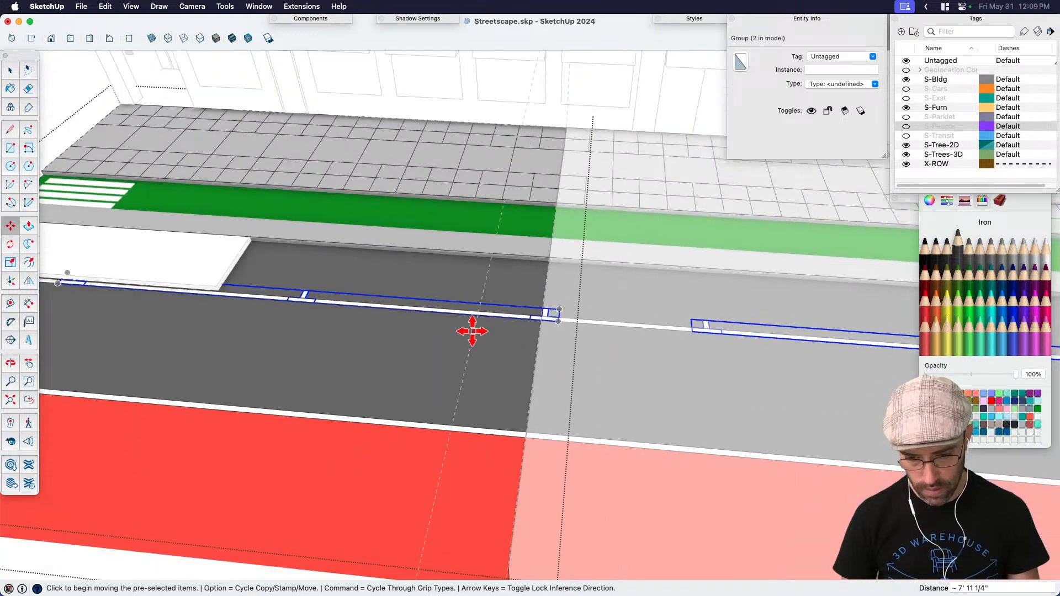
{"action": "scroll", "coordinate": [484, 328], "scroll_direction": "down", "scroll_amount": 3}
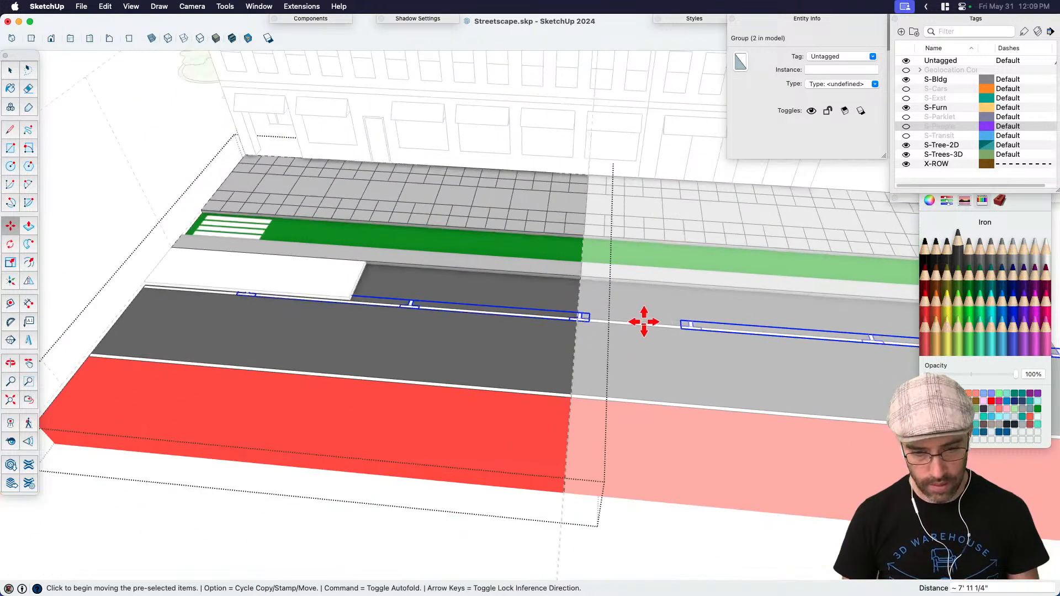
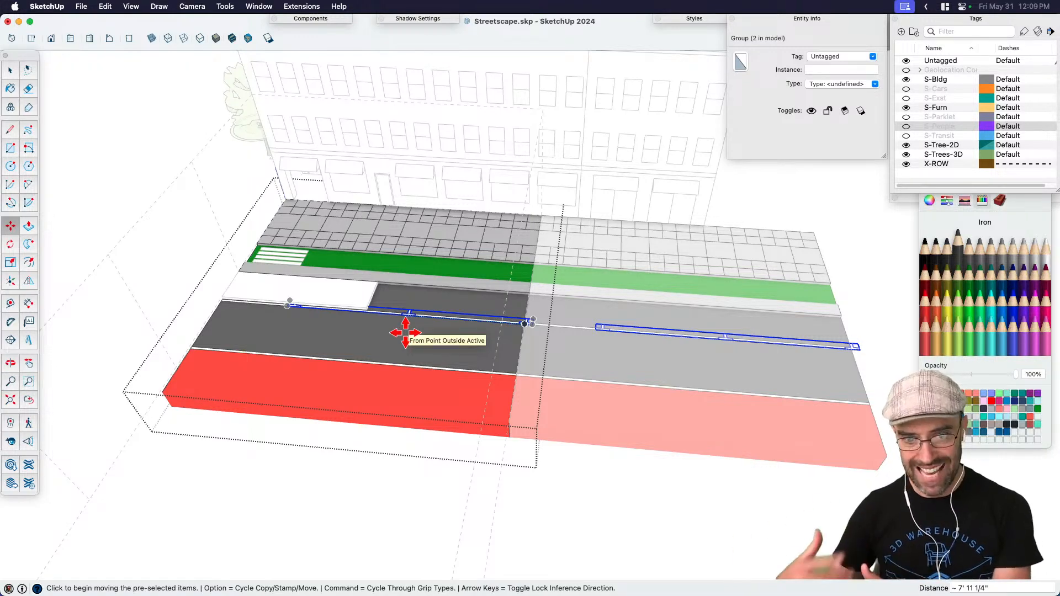
{"action": "key", "text": "space"}
{"action": "scroll", "coordinate": [668, 398], "scroll_direction": "down", "scroll_amount": 3}
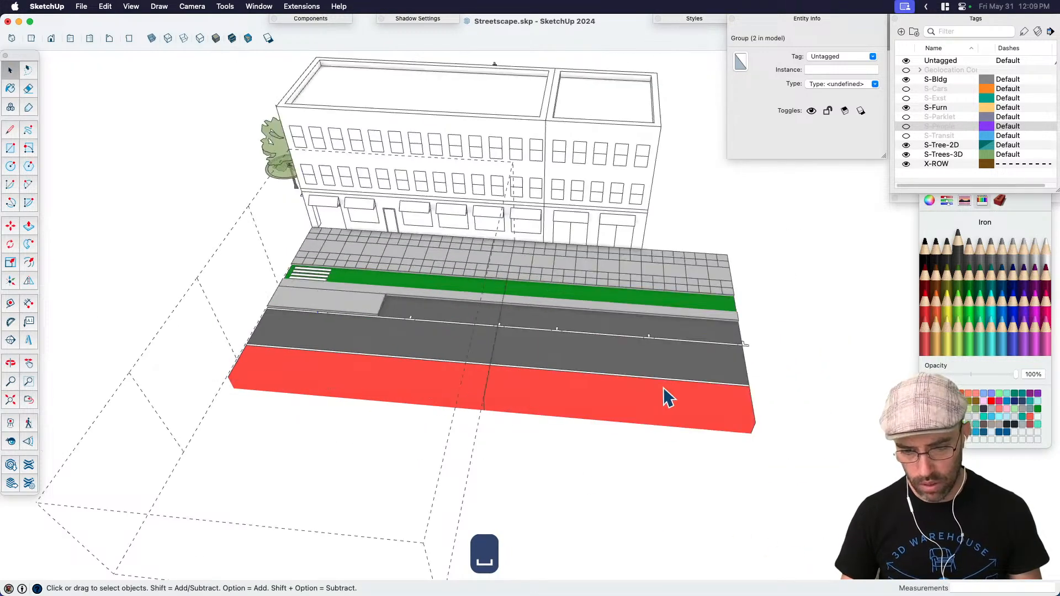
Step: Mirror the copied street section by scaling it by -1 along the green axis
{"action": "left_click", "coordinate": [667, 398]}
{"action": "scroll", "coordinate": [723, 379], "scroll_direction": "up", "scroll_amount": 4}
{"action": "key", "text": "s"}
{"action": "scroll", "coordinate": [723, 379], "scroll_direction": "down", "scroll_amount": 2}
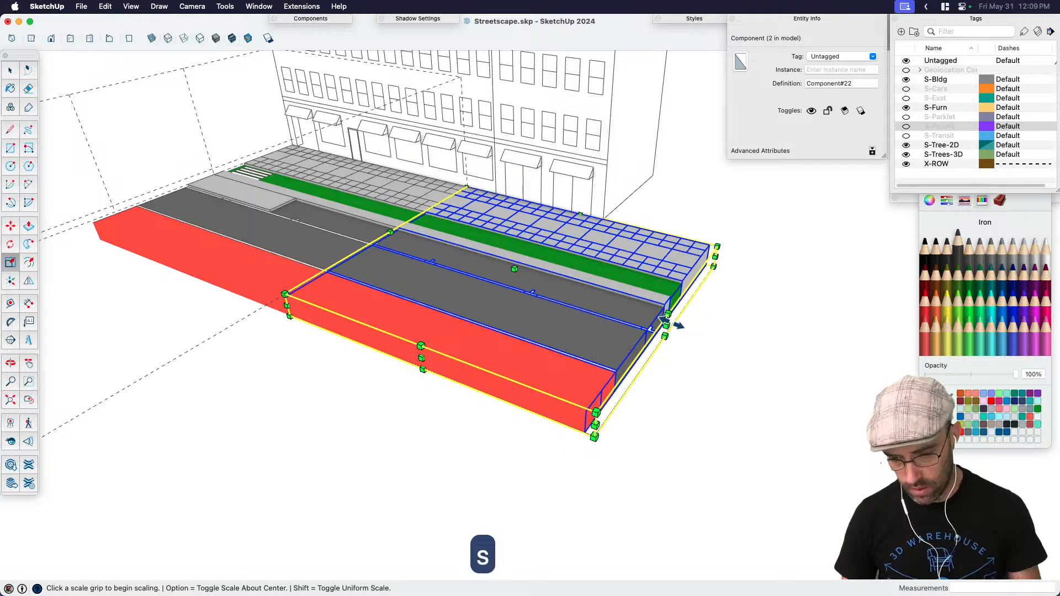
{"action": "left_click", "coordinate": [666, 324]}
{"action": "type", "text": "-1"}
{"action": "key", "text": "Return"}
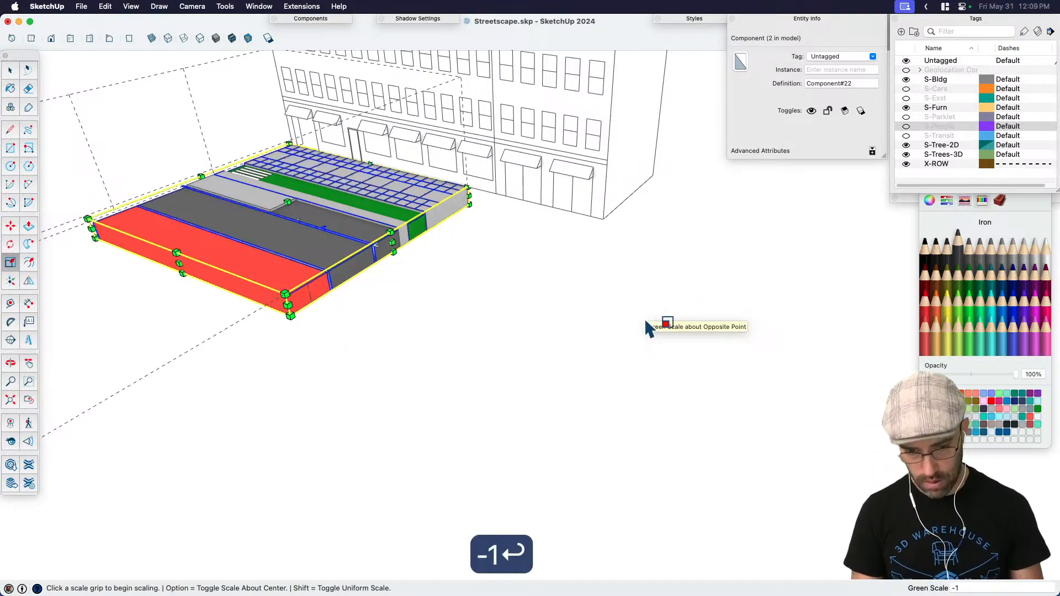
Step: Move the mirrored section back beyond the far end of the original and offset it by 2' along the street
{"action": "key", "text": "m"}
{"action": "left_click", "coordinate": [353, 368]}
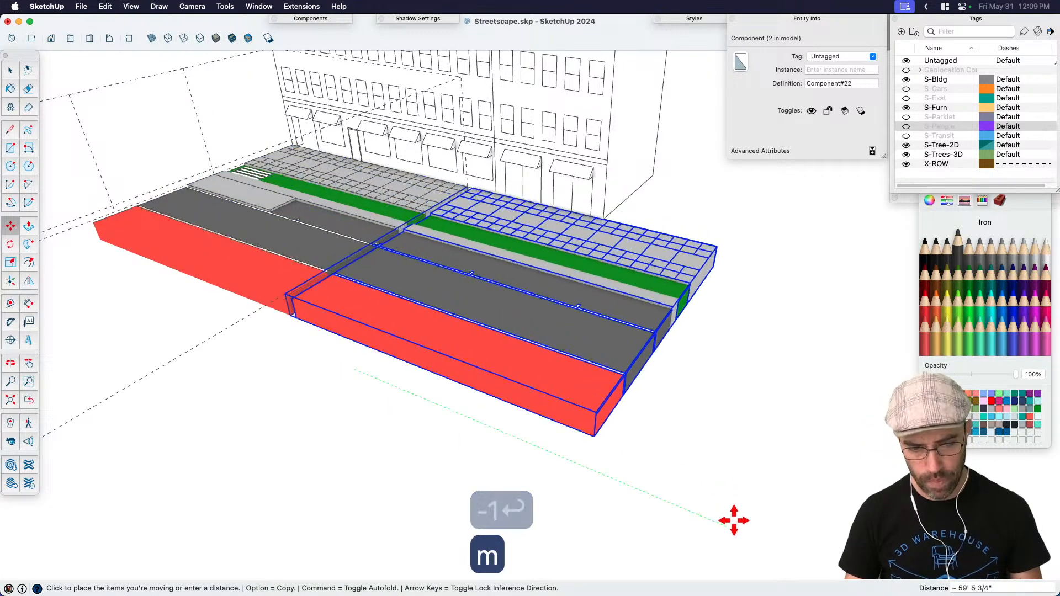
{"action": "left_click", "coordinate": [307, 350]}
{"action": "scroll", "coordinate": [395, 401], "scroll_direction": "up", "scroll_amount": 5}
{"action": "left_click", "coordinate": [390, 403]}
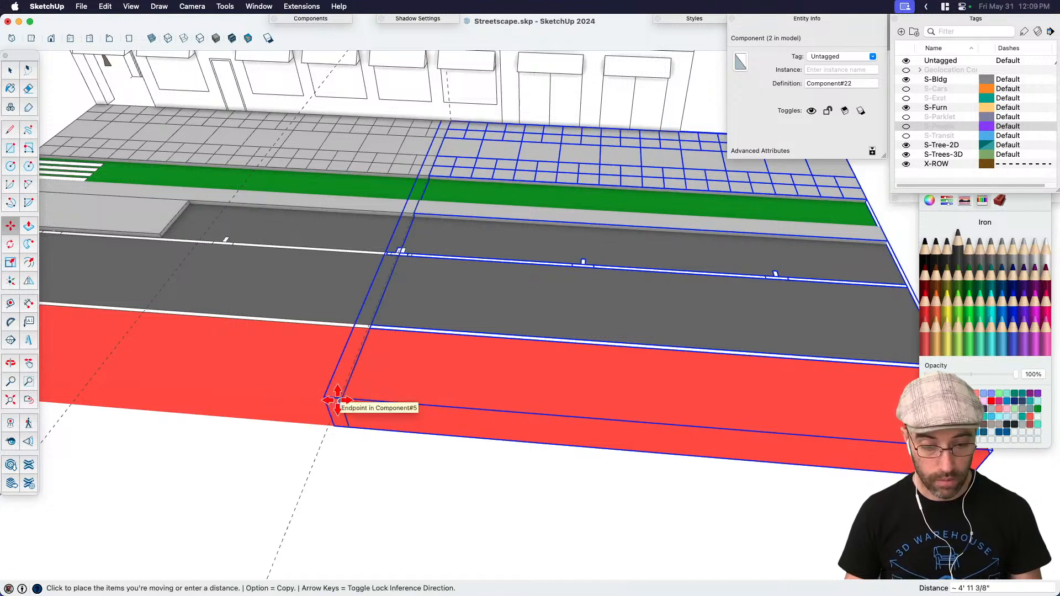
{"action": "scroll", "coordinate": [346, 404], "scroll_direction": "up", "scroll_amount": 2}
{"action": "type", "text": "2'"}
{"action": "key", "text": "Return"}
{"action": "scroll", "coordinate": [374, 408], "scroll_direction": "up", "scroll_amount": 2}
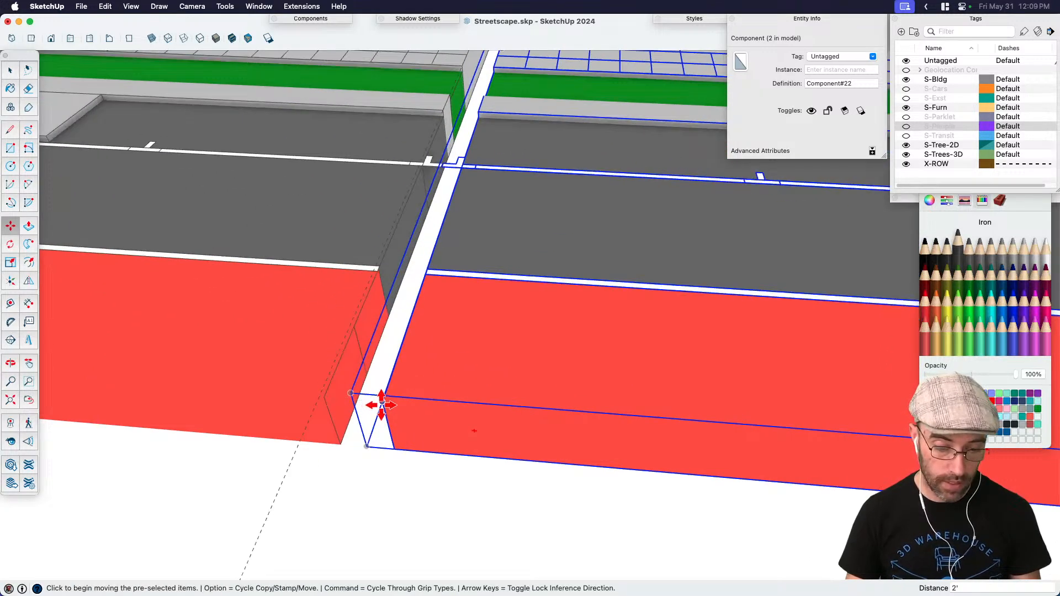
Step: Move the mirrored section so that its outer red lane corner meets the corresponding corner of the original section
{"action": "left_click", "coordinate": [381, 405]}
{"action": "left_click", "coordinate": [317, 403]}
{"action": "key", "text": "space"}
{"action": "scroll", "coordinate": [387, 340], "scroll_direction": "down", "scroll_amount": 3}
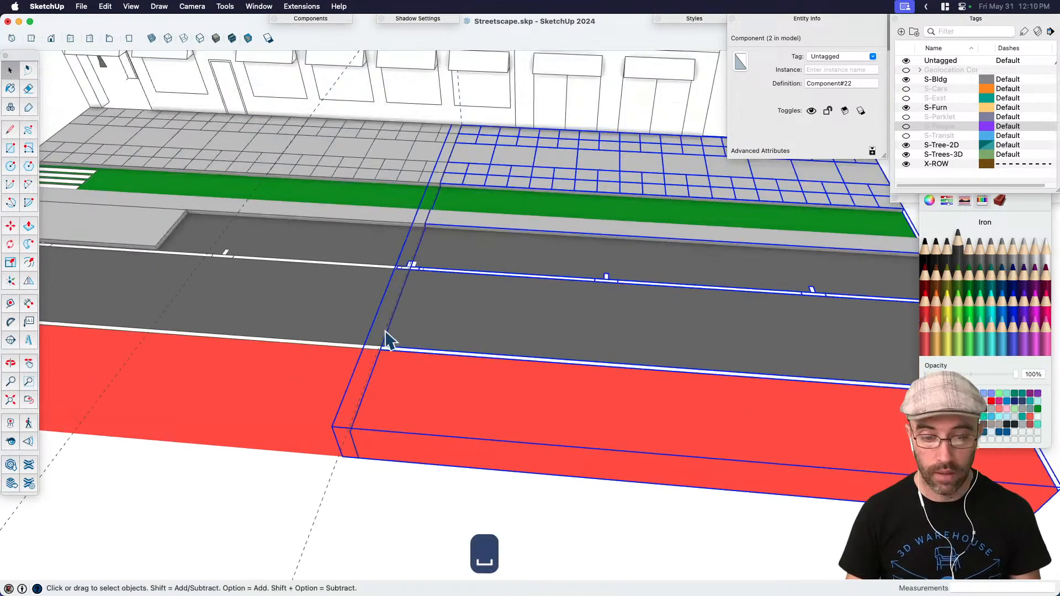
Step: Inside the parking mark group, move the end mark 3" along the lane line to line up with its mirrored counterpart
{"action": "scroll", "coordinate": [431, 315], "scroll_direction": "up", "scroll_amount": 8}
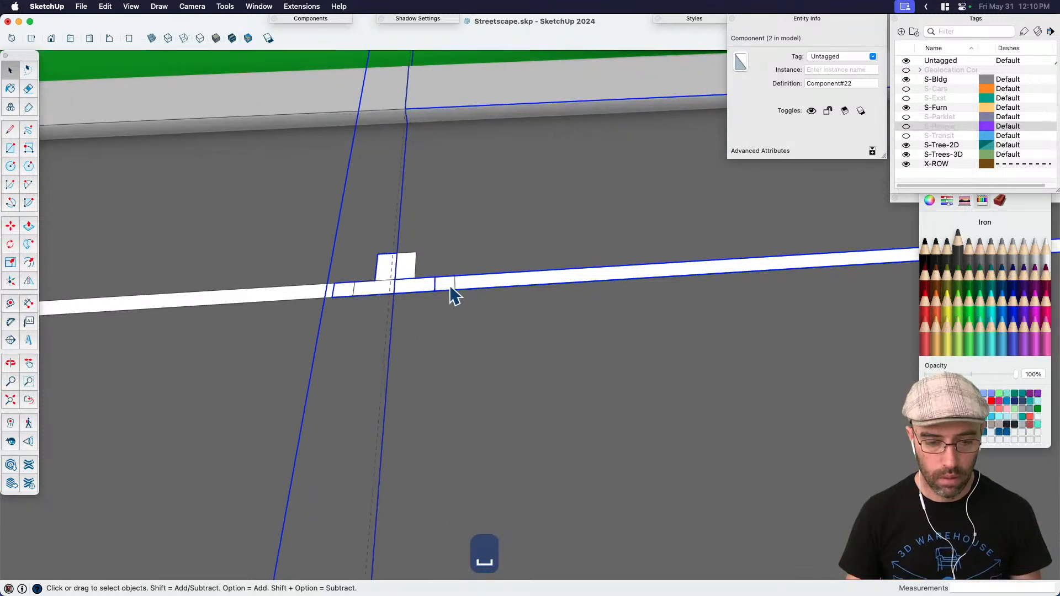
{"action": "scroll", "coordinate": [451, 287], "scroll_direction": "down", "scroll_amount": 6}
{"action": "left_click", "coordinate": [446, 286]}
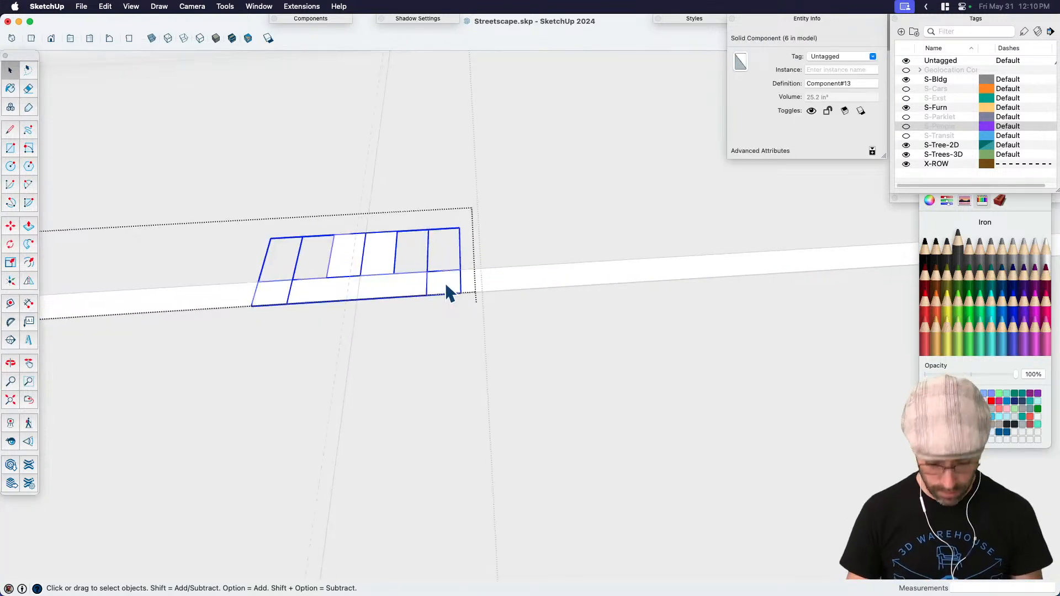
{"action": "key", "text": "m"}
{"action": "scroll", "coordinate": [398, 229], "scroll_direction": "up", "scroll_amount": 5}
{"action": "left_click", "coordinate": [350, 218]}
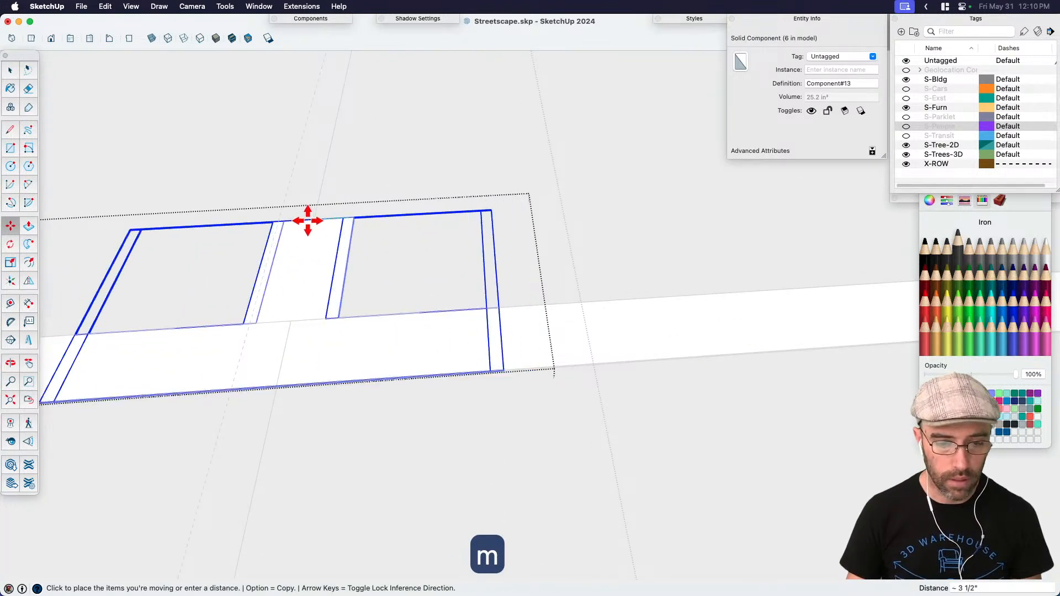
{"action": "type", "text": "6"}
{"action": "key", "text": "Return"}
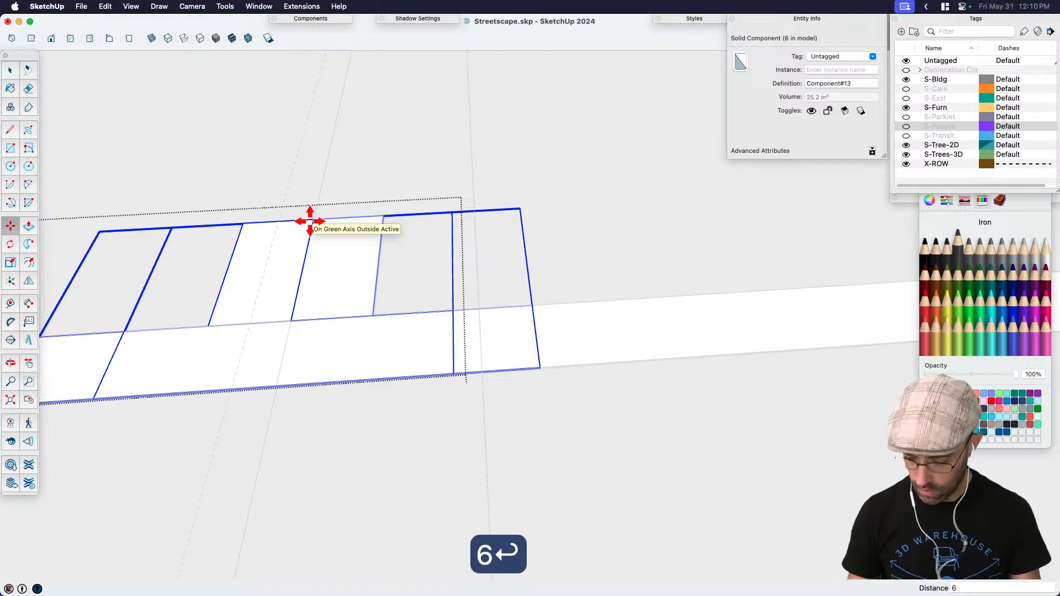
{"action": "type", "text": ".3"}
{"action": "key", "text": "BackSpace"}
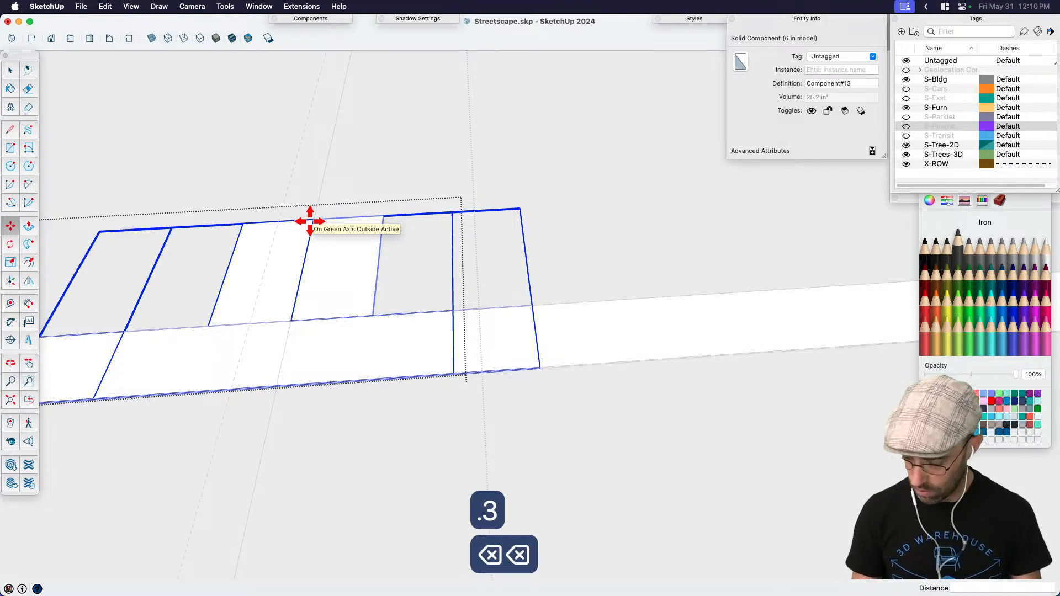
{"action": "type", "text": "3"}
{"action": "key", "text": "Return"}
{"action": "key", "text": "space"}
{"action": "scroll", "coordinate": [608, 229], "scroll_direction": "down", "scroll_amount": 5}
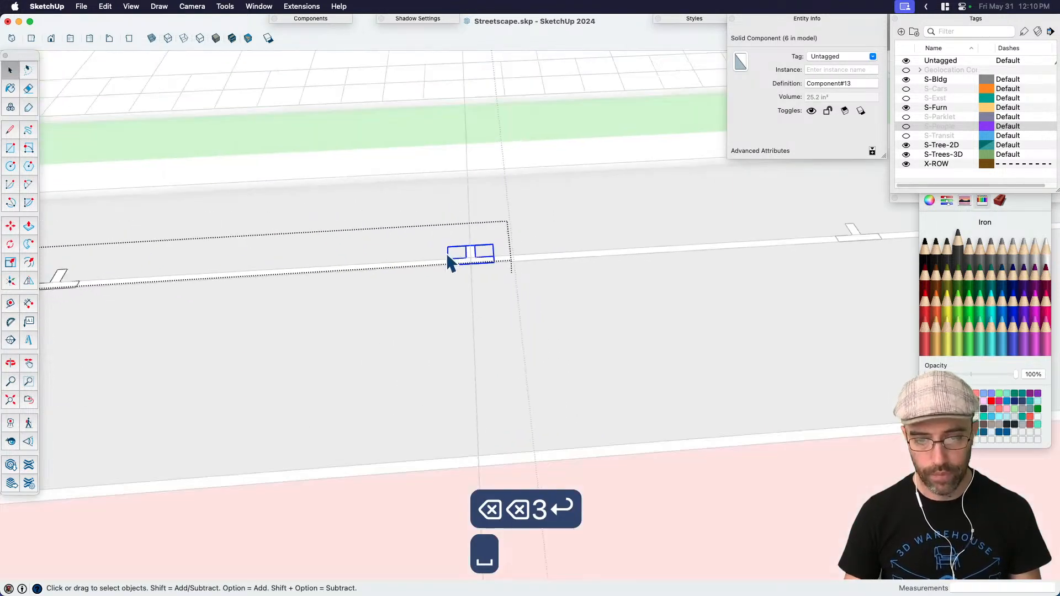
Step: Leave the parking mark group and return to the whole street model
{"action": "scroll", "coordinate": [467, 259], "scroll_direction": "down", "scroll_amount": 2}
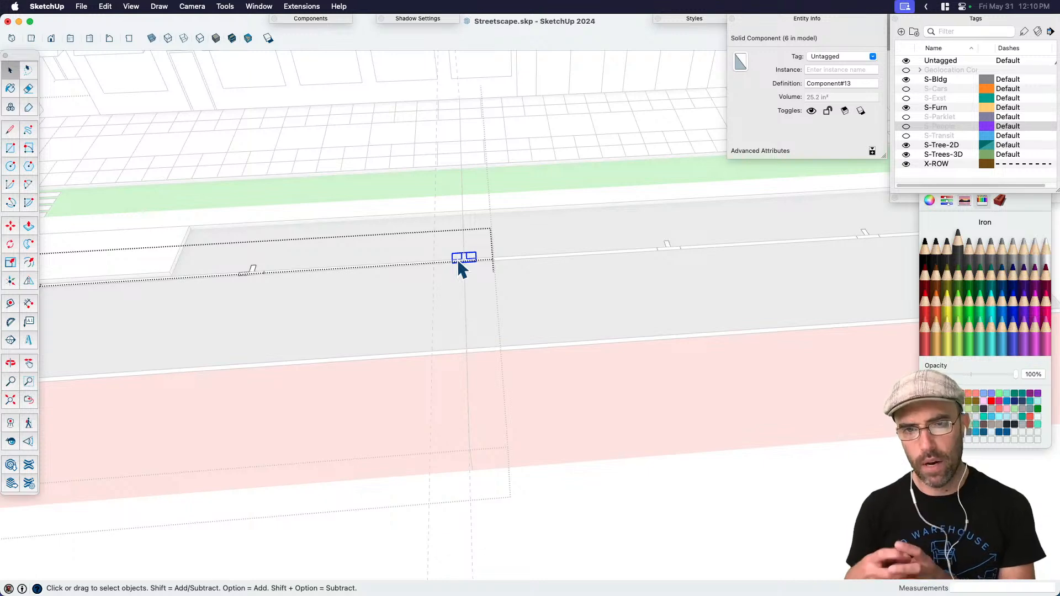
{"action": "scroll", "coordinate": [462, 269], "scroll_direction": "down", "scroll_amount": 3}
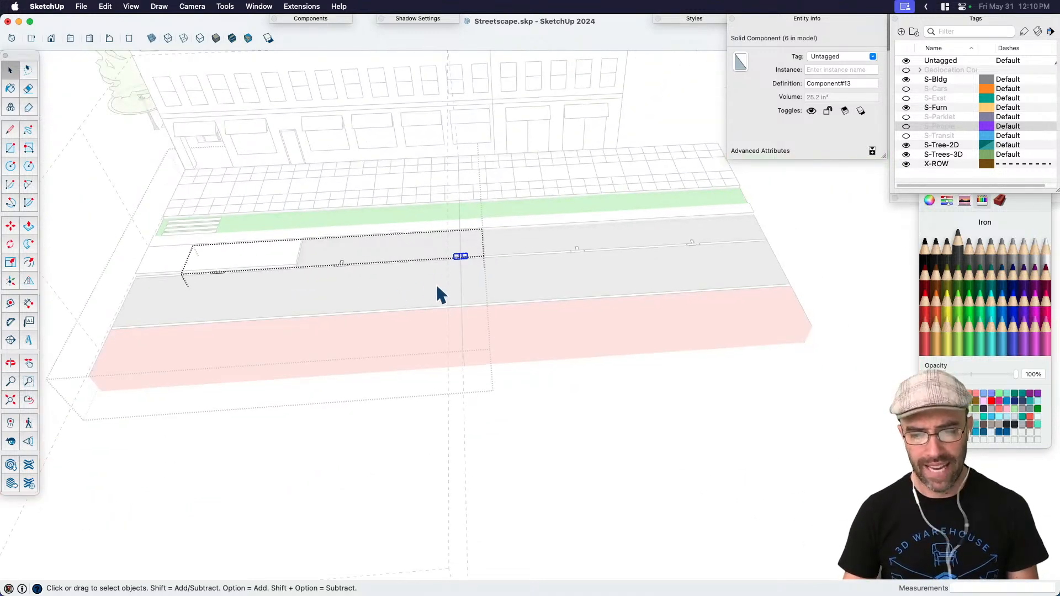
{"action": "left_click", "coordinate": [810, 241]}
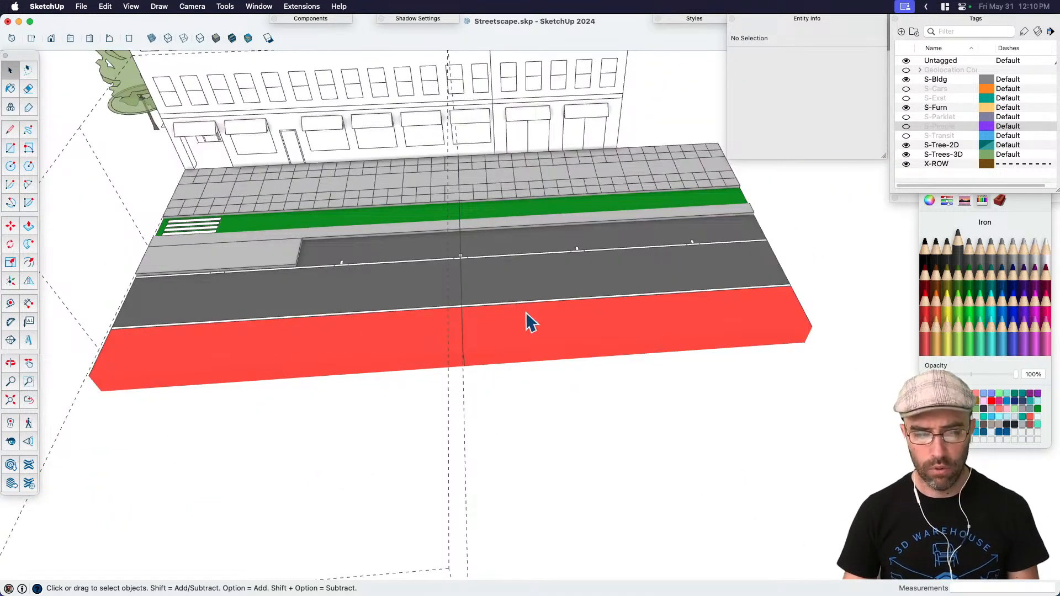
{"action": "middle_click_drag", "start_coordinate": [513, 380], "coordinate": [564, 284]}
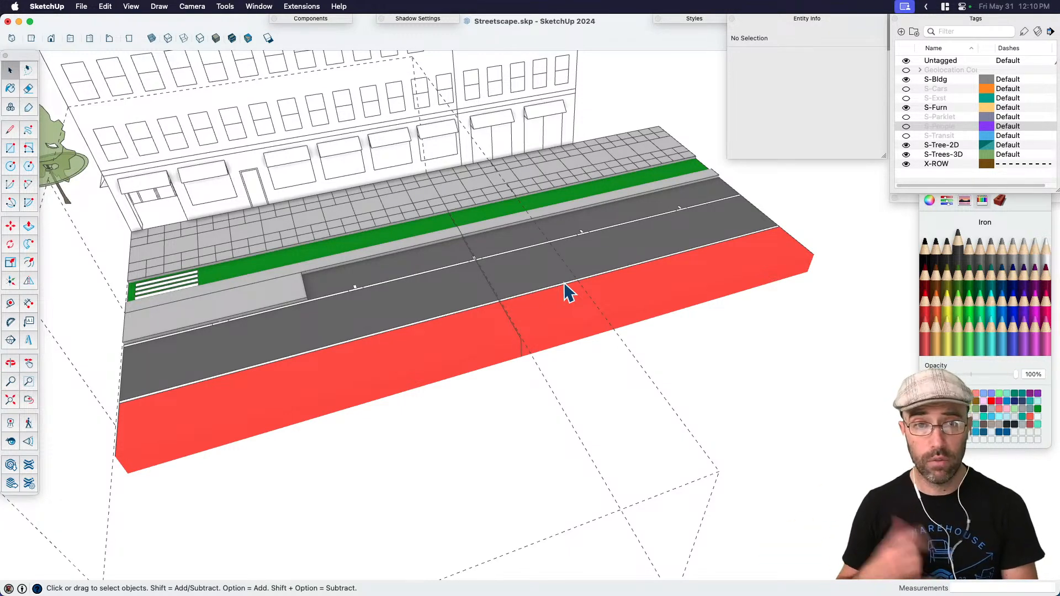
{"action": "scroll", "coordinate": [637, 268], "scroll_direction": "down", "scroll_amount": 3}
{"action": "scroll", "coordinate": [379, 309], "scroll_direction": "up", "scroll_amount": 2}
Step: Move the component holding the curb slab and bike lane crosswalk about 12' 10" along the street, away from the section's near end
{"action": "left_click", "coordinate": [379, 306]}
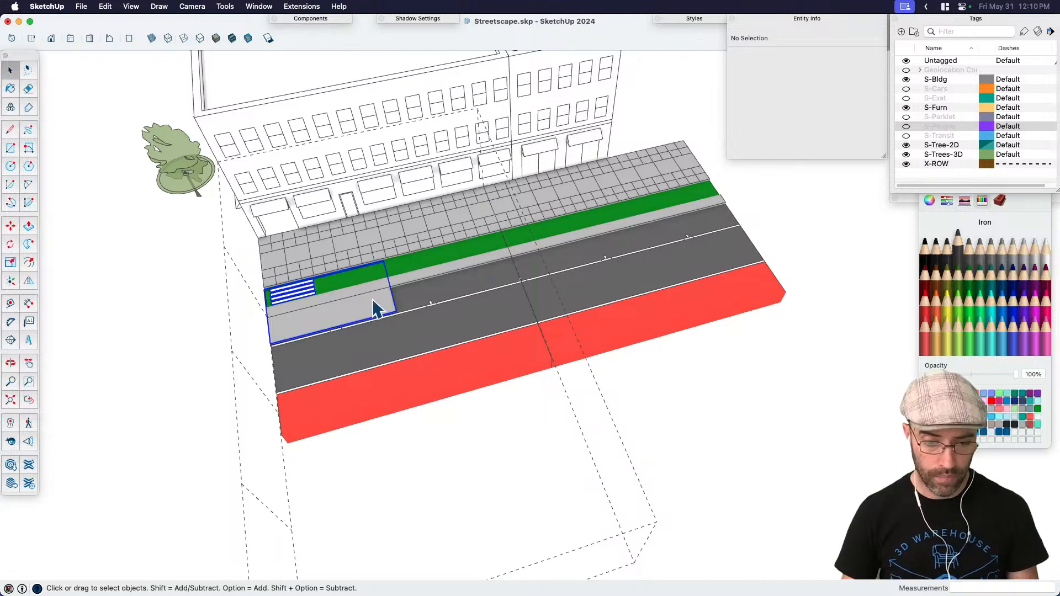
{"action": "scroll", "coordinate": [373, 315], "scroll_direction": "up", "scroll_amount": 3}
{"action": "key", "text": "m"}
{"action": "scroll", "coordinate": [378, 383], "scroll_direction": "up", "scroll_amount": 2}
{"action": "scroll", "coordinate": [259, 359], "scroll_direction": "up", "scroll_amount": 2}
{"action": "left_click", "coordinate": [222, 378]}
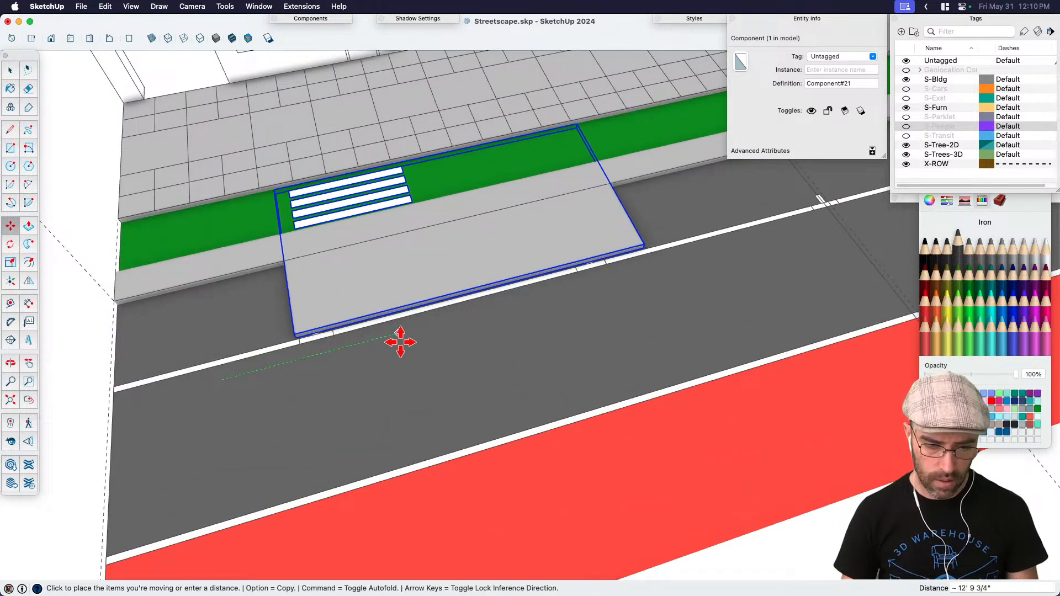
{"action": "middle_click_drag", "start_coordinate": [400, 340], "coordinate": [634, 299]}
{"action": "key", "text": "space"}
Step: Measure the distance along the lane line between the two parking marks beside the slab
{"action": "scroll", "coordinate": [634, 279], "scroll_direction": "up", "scroll_amount": 3}
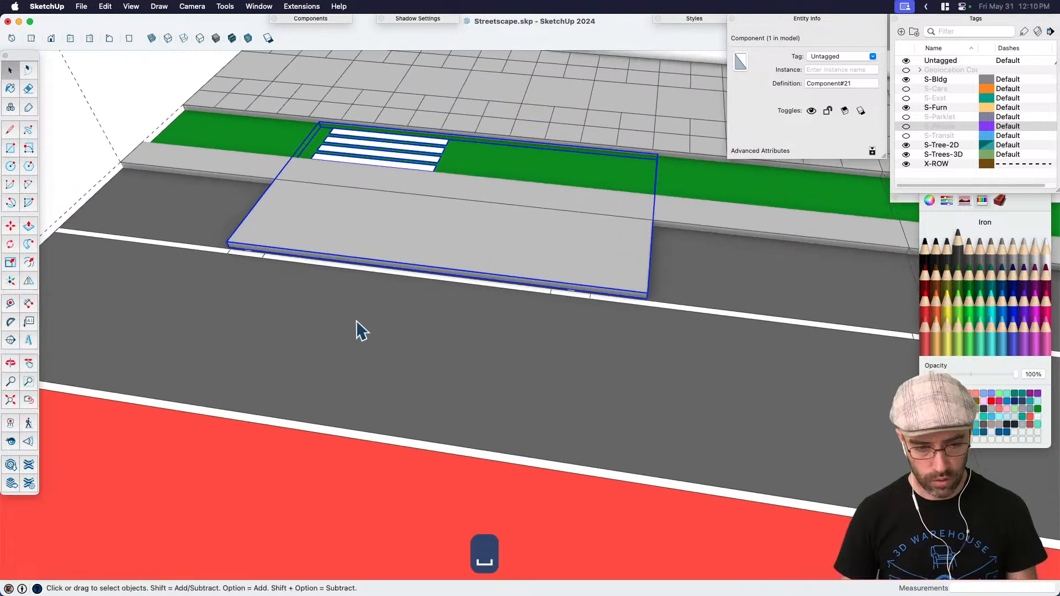
{"action": "key", "text": "t"}
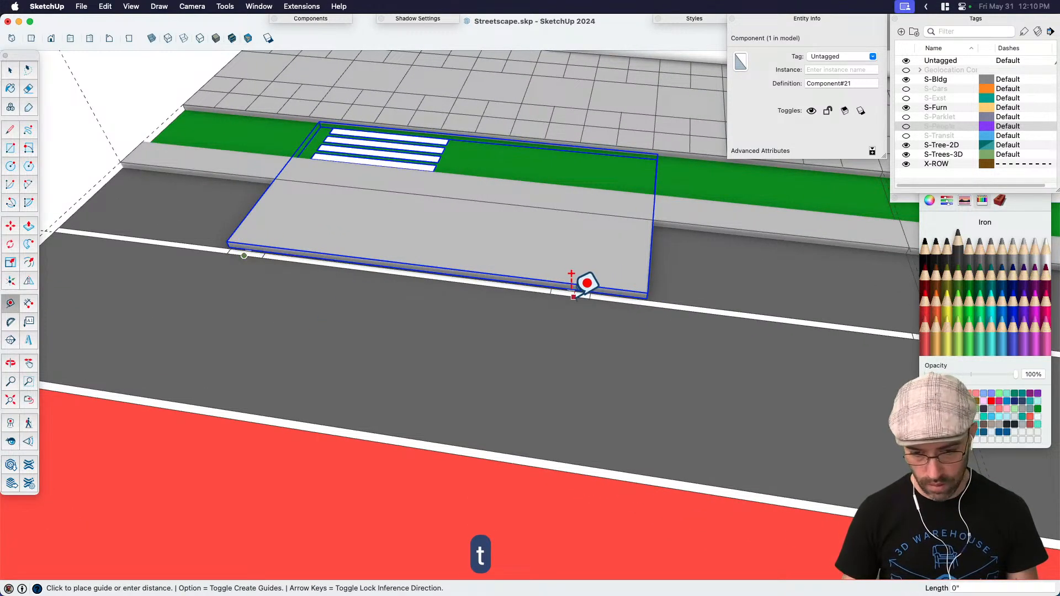
{"action": "scroll", "coordinate": [265, 237], "scroll_direction": "up", "scroll_amount": 4}
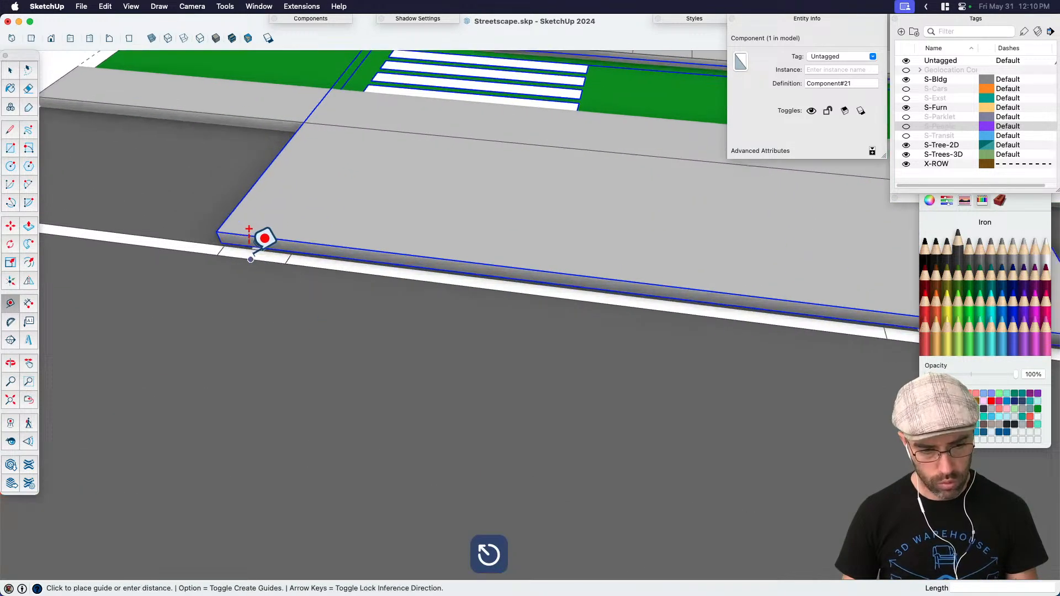
{"action": "scroll", "coordinate": [265, 237], "scroll_direction": "down", "scroll_amount": 2}
{"action": "key", "text": "Escape"}
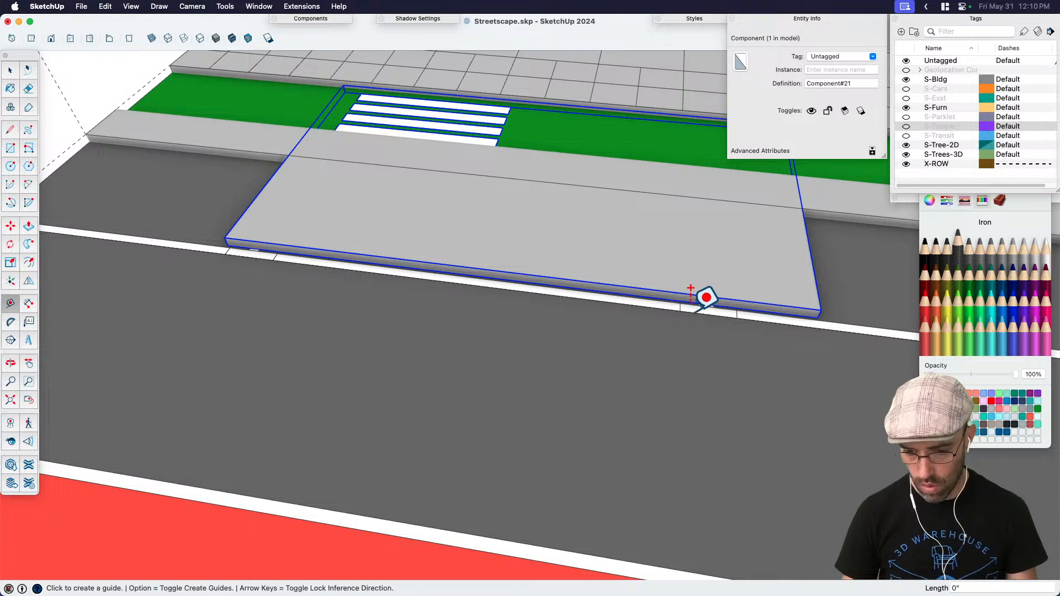
{"action": "scroll", "coordinate": [248, 255], "scroll_direction": "up", "scroll_amount": 3}
{"action": "left_click", "coordinate": [248, 256]}
{"action": "scroll", "coordinate": [248, 251], "scroll_direction": "down", "scroll_amount": 2}
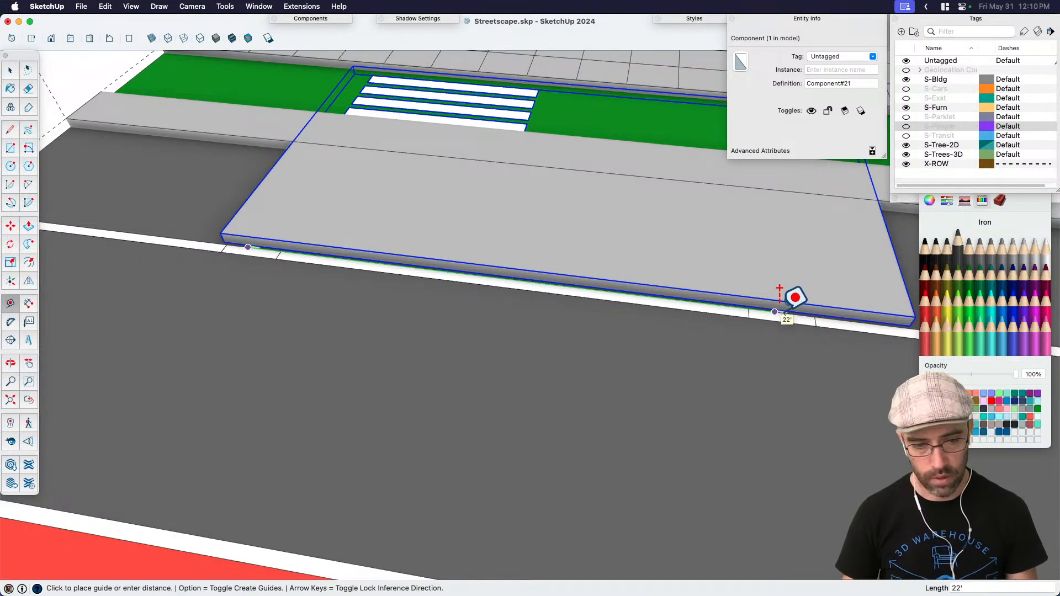
{"action": "key", "text": "space"}
Step: Inside the component, shorten the slab along the green axis so that its far end meets the parking mark
{"action": "scroll", "coordinate": [492, 334], "scroll_direction": "down", "scroll_amount": 5}
{"action": "middle_click_drag", "start_coordinate": [492, 335], "coordinate": [516, 275]}
{"action": "double_click", "coordinate": [553, 285]}
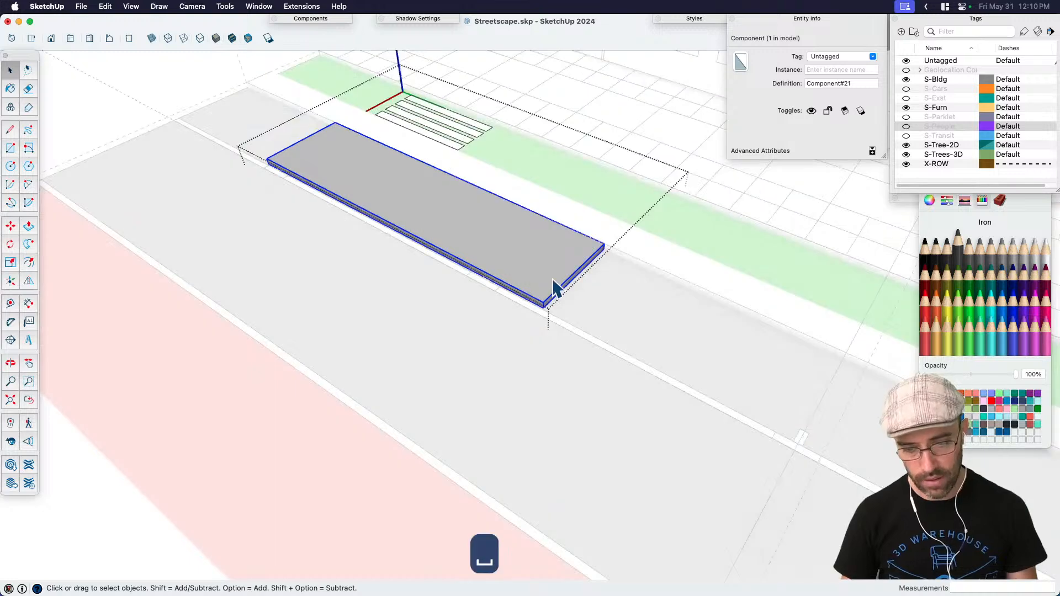
{"action": "scroll", "coordinate": [554, 288], "scroll_direction": "up", "scroll_amount": 4}
{"action": "key", "text": "s"}
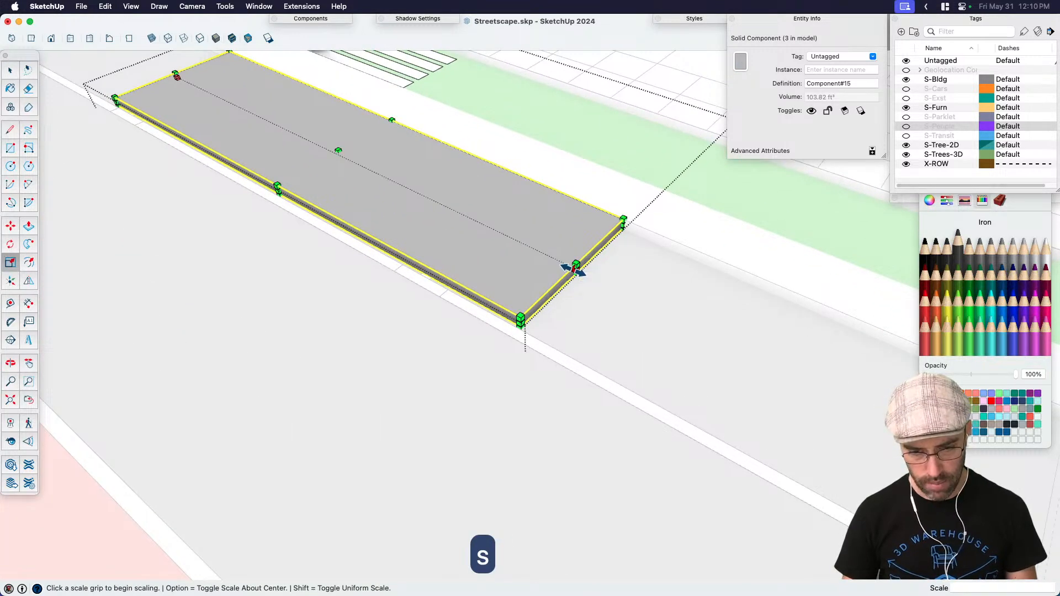
{"action": "left_click", "coordinate": [576, 267]}
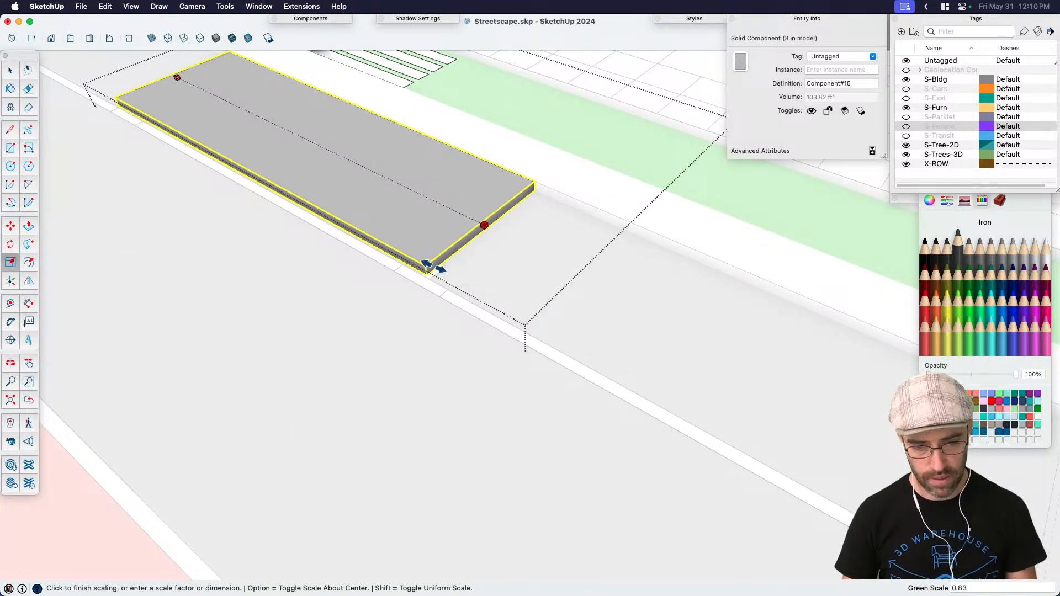
{"action": "left_click", "coordinate": [433, 272]}
{"action": "key", "text": "space"}
{"action": "scroll", "coordinate": [504, 329], "scroll_direction": "down", "scroll_amount": 5}
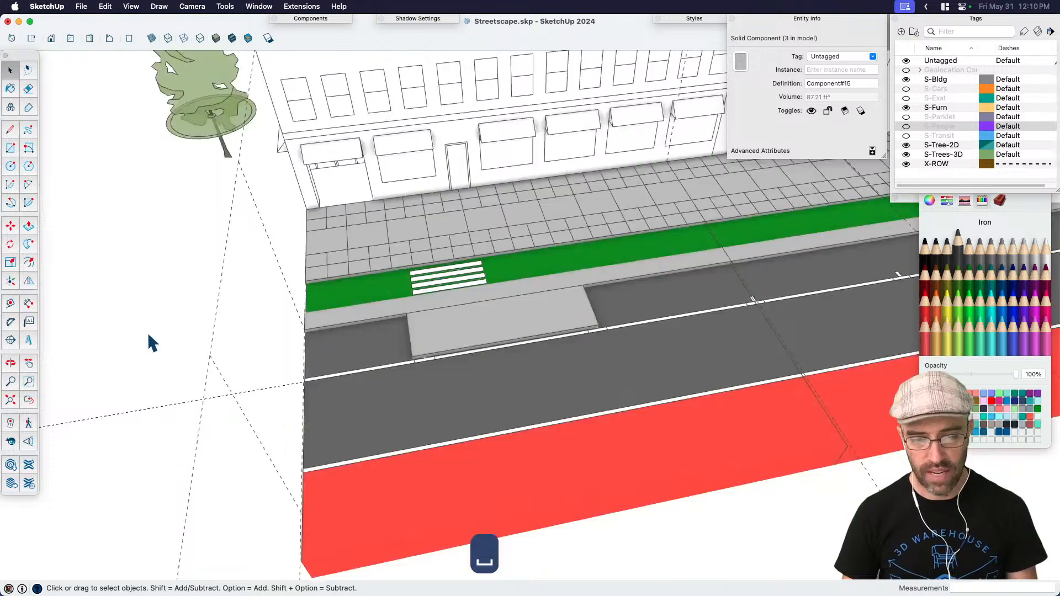
Step: Scale the slab's near end inward along the green axis to the other parking mark, and leave the component
{"action": "left_click", "coordinate": [147, 335]}
{"action": "middle_click_drag", "start_coordinate": [582, 379], "coordinate": [454, 332]}
{"action": "left_click", "coordinate": [454, 331]}
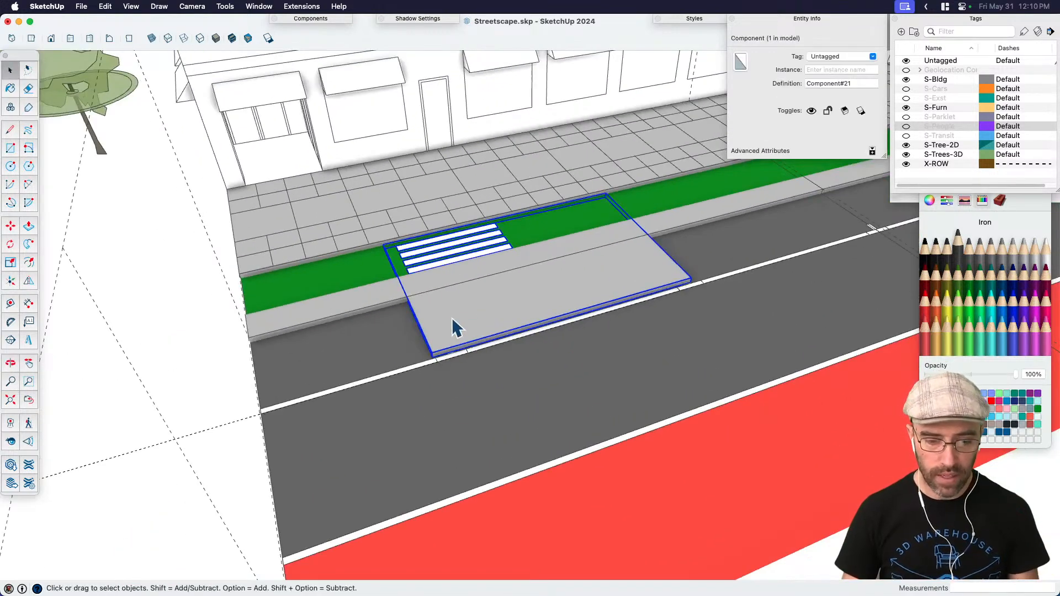
{"action": "double_click", "coordinate": [429, 329]}
{"action": "scroll", "coordinate": [416, 333], "scroll_direction": "up", "scroll_amount": 3}
{"action": "key", "text": "s"}
{"action": "left_click", "coordinate": [423, 326]}
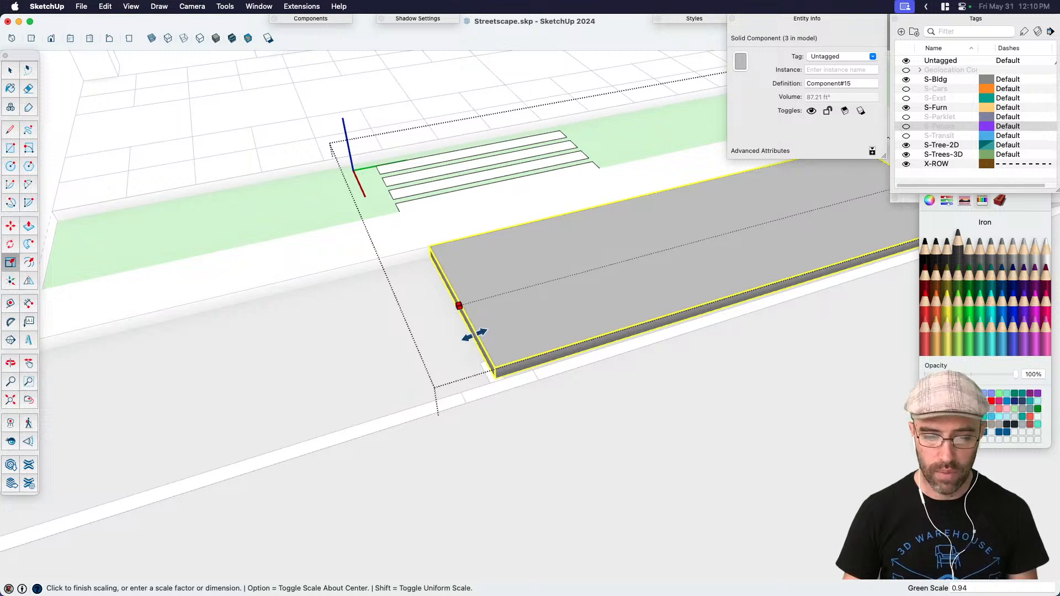
{"action": "left_click", "coordinate": [580, 327]}
{"action": "key", "text": "space"}
{"action": "scroll", "coordinate": [239, 392], "scroll_direction": "down", "scroll_amount": 5}
{"action": "middle_click_drag", "start_coordinate": [239, 393], "coordinate": [603, 330]}
{"action": "scroll", "coordinate": [603, 330], "scroll_direction": "up", "scroll_amount": 3}
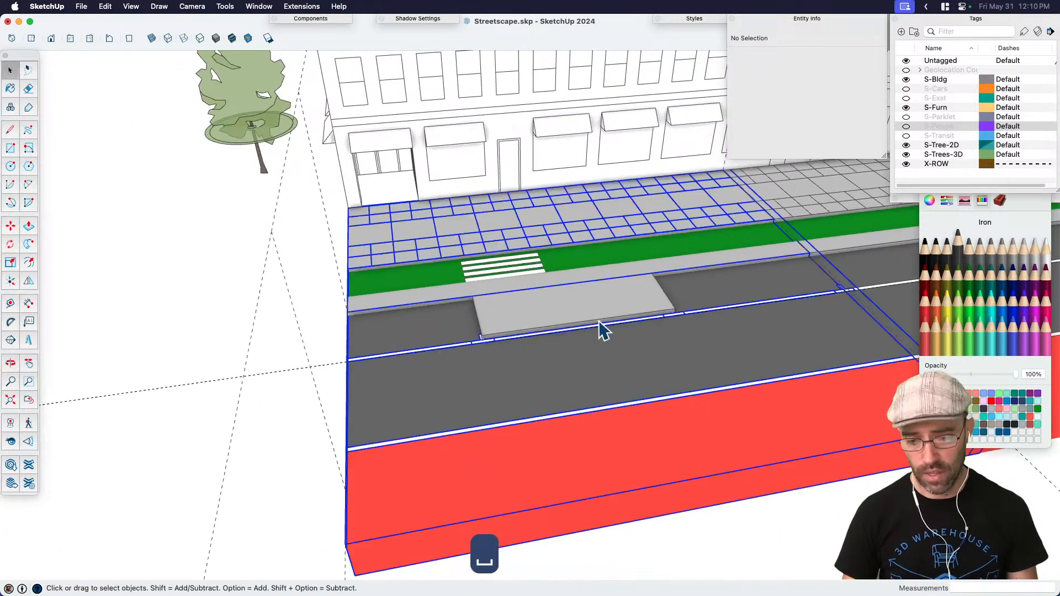
{"action": "left_click", "coordinate": [600, 323]}
{"action": "left_click", "coordinate": [474, 343]}
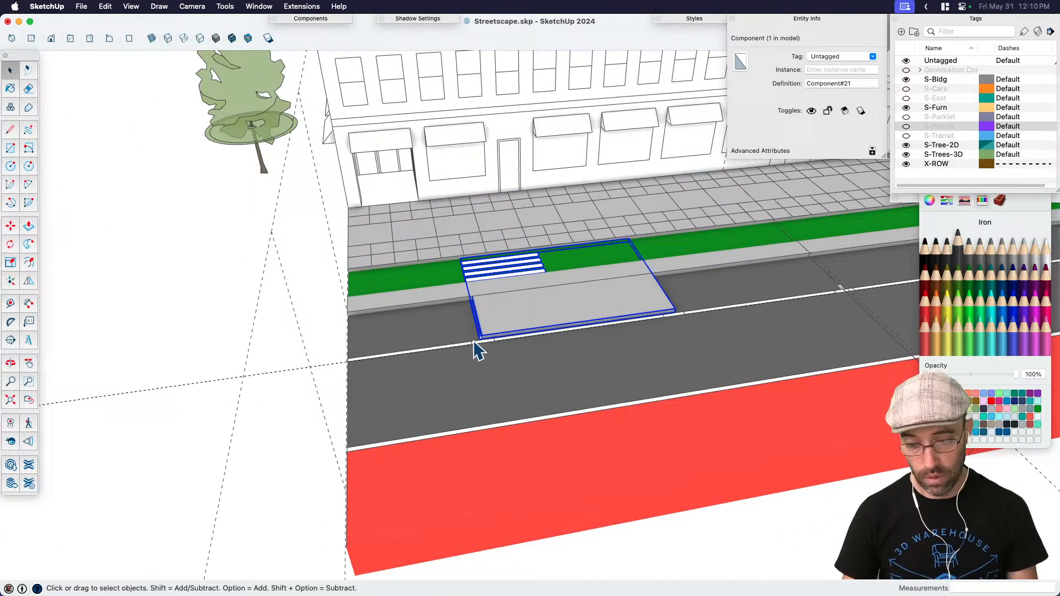
{"action": "left_click", "coordinate": [181, 354]}
Step: Show the S-Parklet tag and move the parklet group about 8' 2" along the street to the slab's far end
{"action": "left_click", "coordinate": [906, 116]}
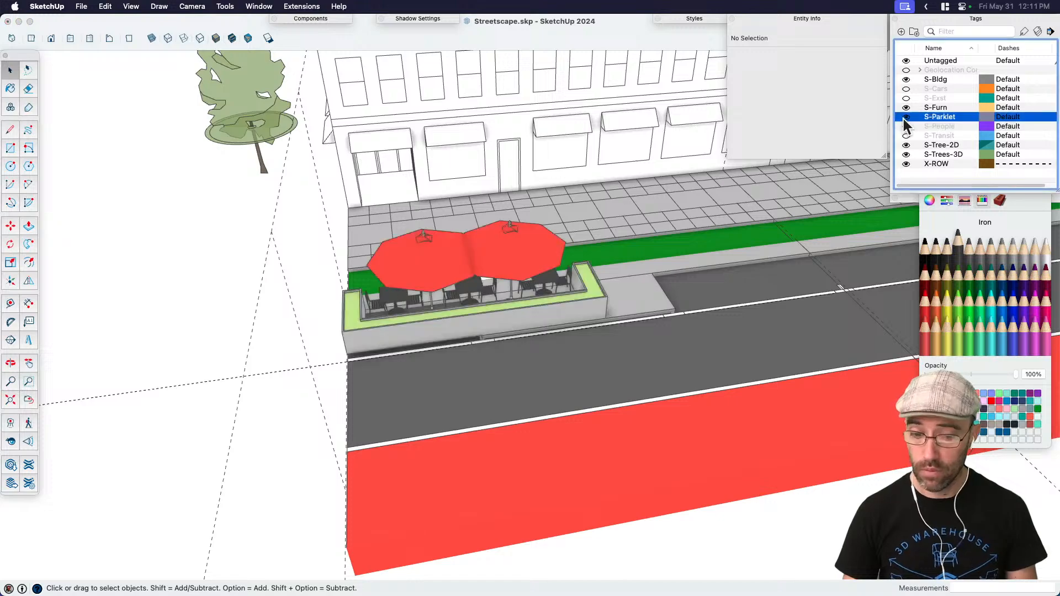
{"action": "scroll", "coordinate": [567, 303], "scroll_direction": "up", "scroll_amount": 2}
{"action": "left_click", "coordinate": [599, 315]}
{"action": "scroll", "coordinate": [608, 321], "scroll_direction": "up", "scroll_amount": 2}
{"action": "scroll", "coordinate": [612, 325], "scroll_direction": "up", "scroll_amount": 3}
{"action": "key", "text": "m"}
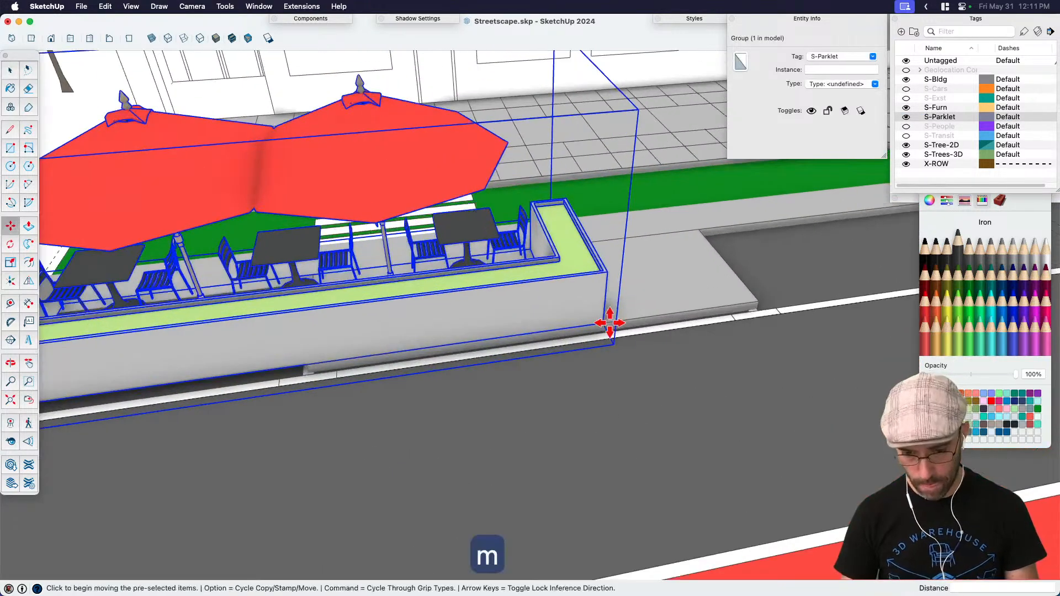
{"action": "scroll", "coordinate": [753, 296], "scroll_direction": "down", "scroll_amount": 4}
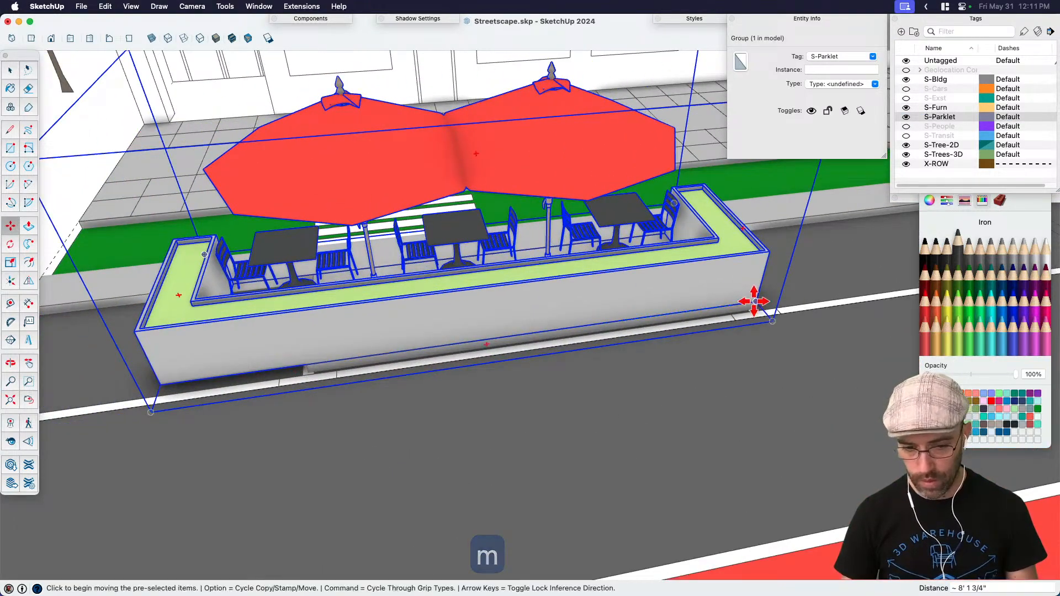
{"action": "middle_click_drag", "start_coordinate": [753, 296], "coordinate": [651, 333]}
{"action": "key", "text": "space"}
Step: Inside the parklet, shorten the planter by moving its near end about 6' 7" inward to the slab's near end
{"action": "double_click", "coordinate": [521, 332]}
{"action": "scroll", "coordinate": [536, 338], "scroll_direction": "up", "scroll_amount": 3}
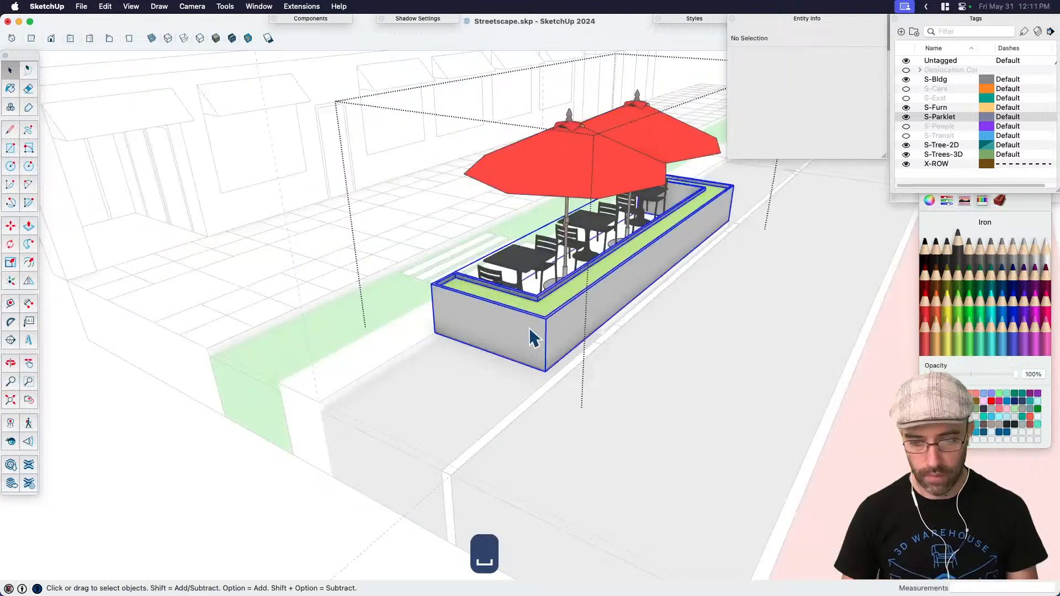
{"action": "left_click", "coordinate": [446, 356]}
{"action": "double_click", "coordinate": [396, 303]}
{"action": "left_click_drag", "start_coordinate": [348, 220], "coordinate": [495, 403]}
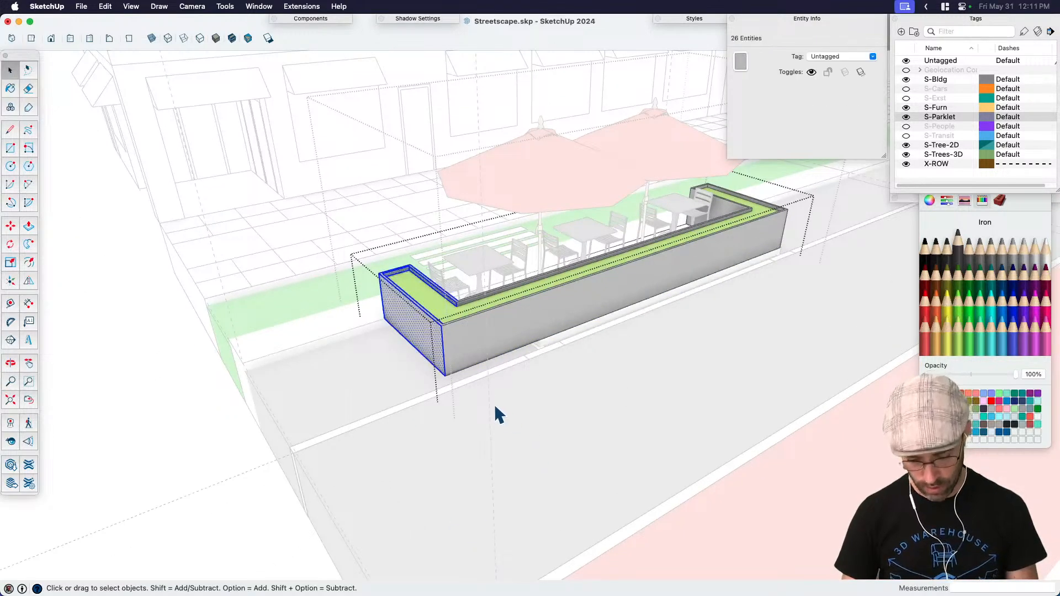
{"action": "scroll", "coordinate": [495, 402], "scroll_direction": "up", "scroll_amount": 3}
{"action": "key", "text": "m"}
{"action": "left_click", "coordinate": [418, 371]}
{"action": "scroll", "coordinate": [569, 304], "scroll_direction": "up", "scroll_amount": 2}
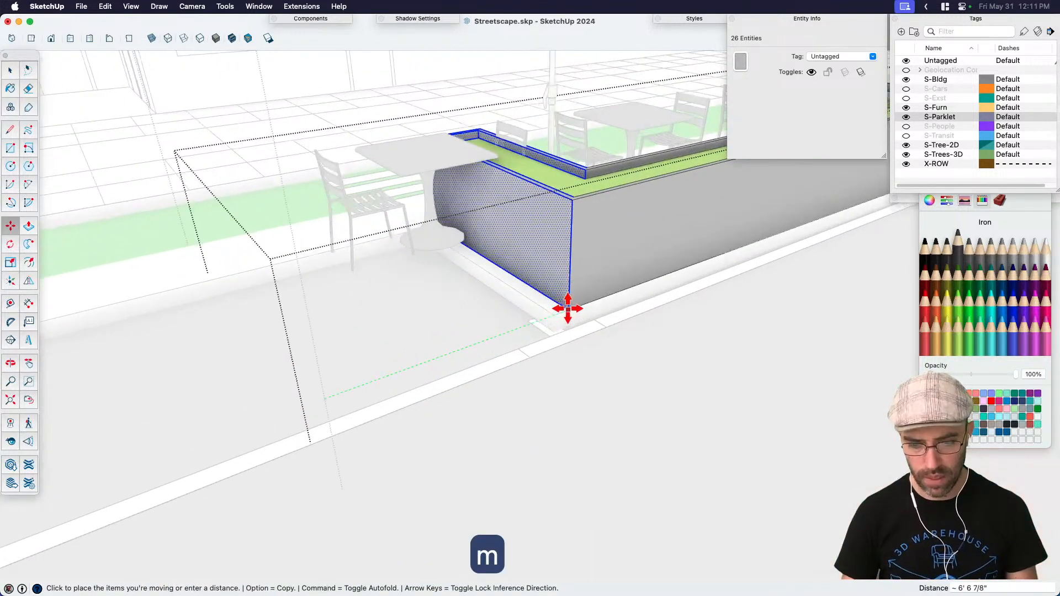
{"action": "left_click", "coordinate": [558, 314]}
{"action": "key", "text": "space"}
Step: Delete the table and chairs set that sticks out past the shortened planter's near end
{"action": "scroll", "coordinate": [362, 431], "scroll_direction": "down", "scroll_amount": 3}
{"action": "left_click", "coordinate": [390, 272]}
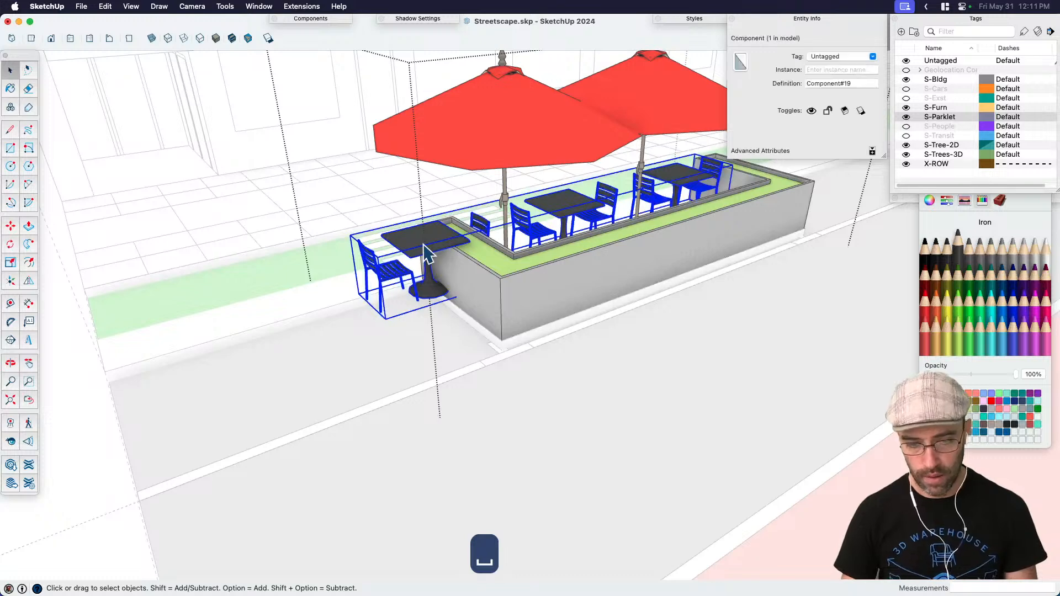
{"action": "scroll", "coordinate": [430, 269], "scroll_direction": "up", "scroll_amount": 3}
{"action": "key", "text": "BackSpace"}
{"action": "scroll", "coordinate": [425, 332], "scroll_direction": "down", "scroll_amount": 3}
{"action": "middle_click_drag", "start_coordinate": [424, 350], "coordinate": [381, 442]}
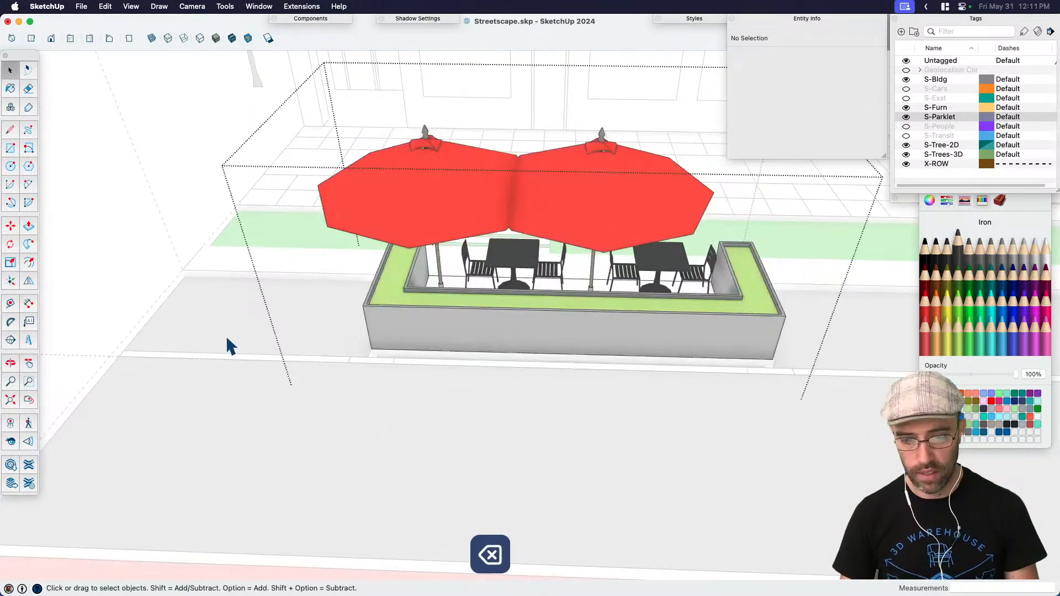
Step: Delete the red umbrella nearest the planter's shortened end and leave the parklet group
{"action": "scroll", "coordinate": [406, 198], "scroll_direction": "up", "scroll_amount": 3}
{"action": "left_click", "coordinate": [406, 200]}
{"action": "double_click", "coordinate": [414, 203]}
{"action": "key", "text": "BackSpace"}
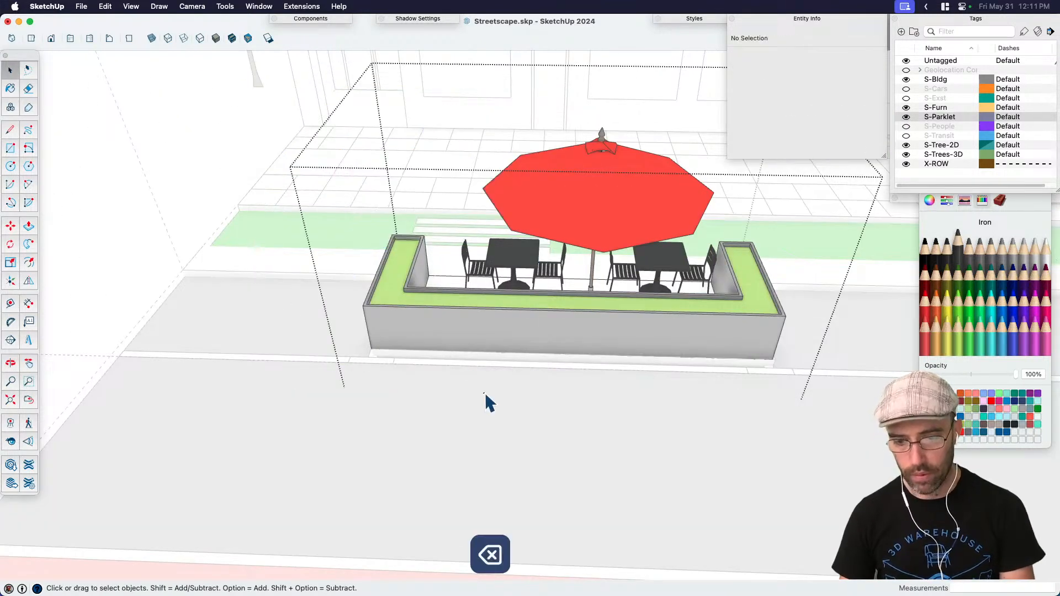
{"action": "left_click", "coordinate": [146, 364]}
Step: Move the remaining tables and umbrella together about 1' 2" toward the near end to center them within the planter
{"action": "scroll", "coordinate": [462, 281], "scroll_direction": "up", "scroll_amount": 1}
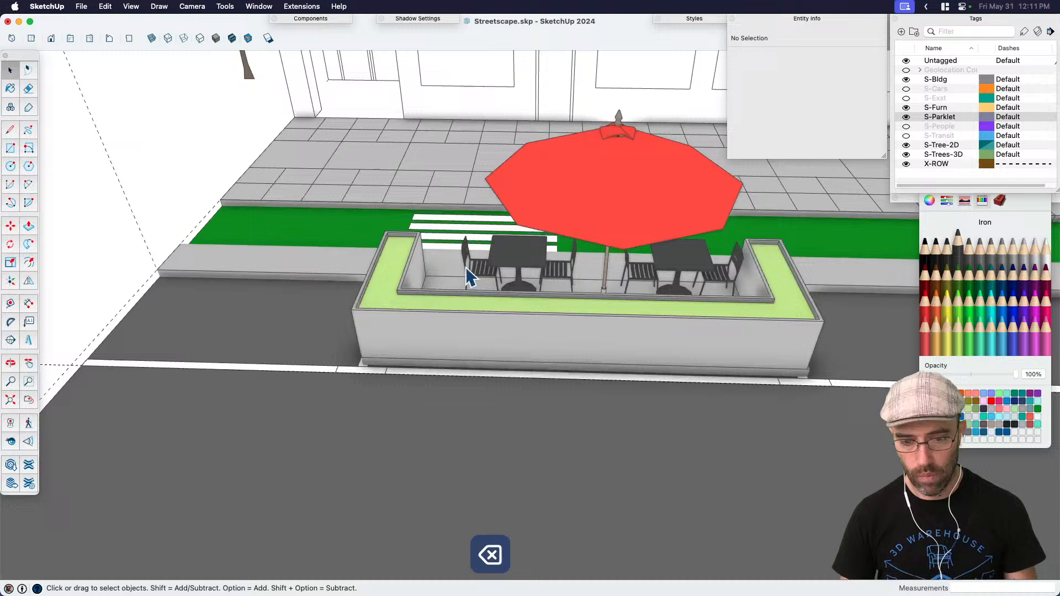
{"action": "double_click", "coordinate": [529, 259]}
{"action": "left_click", "coordinate": [529, 259]}
{"action": "left_click", "coordinate": [598, 209], "text": "shift"}
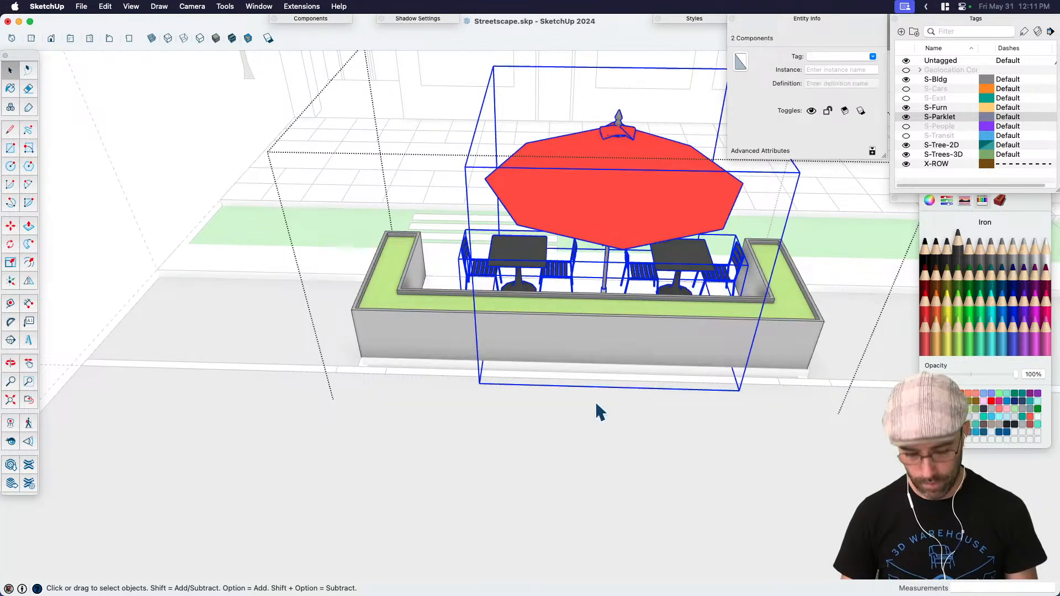
{"action": "key", "text": "m"}
{"action": "left_click", "coordinate": [655, 449]}
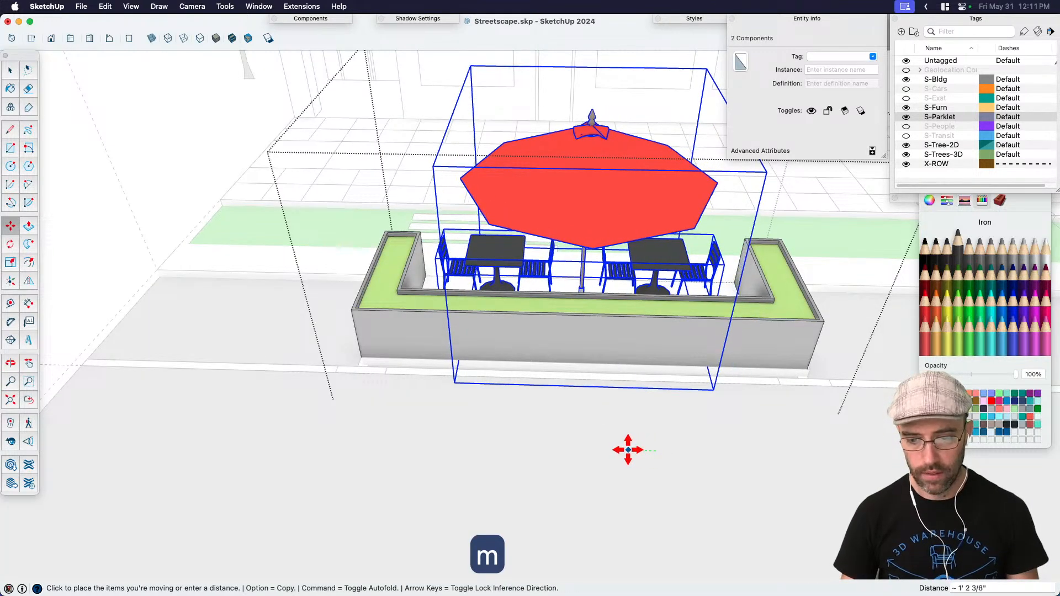
{"action": "left_click", "coordinate": [630, 450]}
{"action": "key", "text": "space"}
Step: Inside the slab component, group the four white crosswalk stripes on the bike lane
{"action": "scroll", "coordinate": [206, 286], "scroll_direction": "down", "scroll_amount": 5}
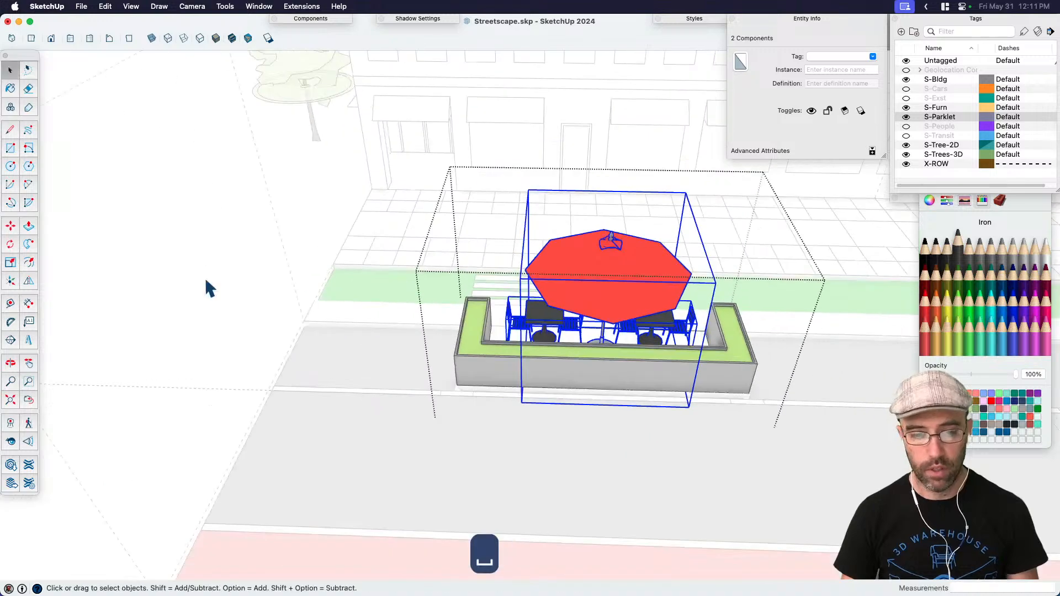
{"action": "middle_click_drag", "start_coordinate": [204, 286], "coordinate": [580, 343]}
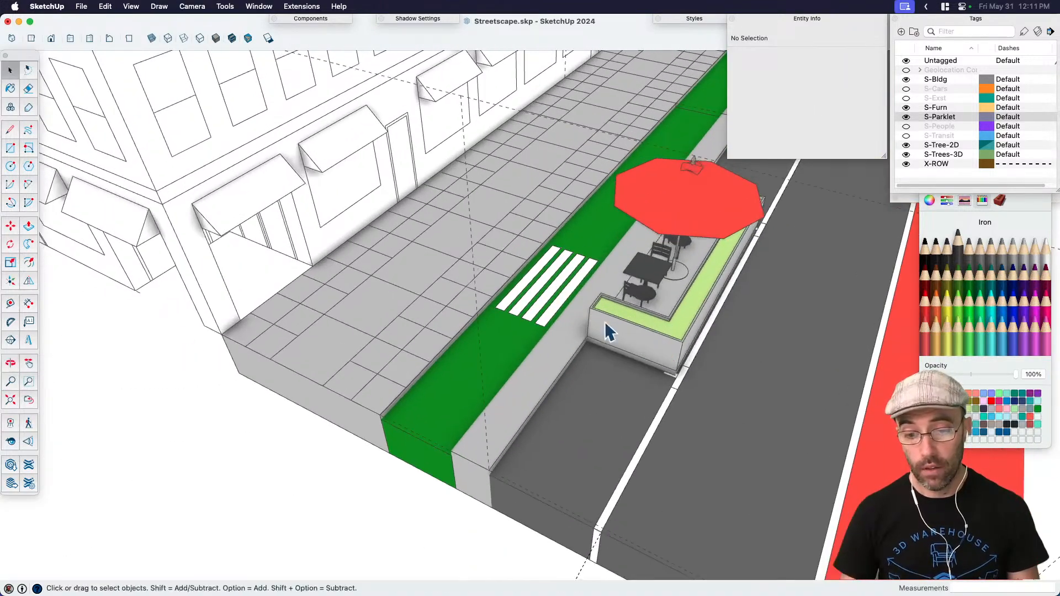
{"action": "left_click", "coordinate": [547, 291]}
{"action": "middle_click_drag", "start_coordinate": [547, 291], "coordinate": [555, 331]}
{"action": "scroll", "coordinate": [556, 332], "scroll_direction": "up", "scroll_amount": 3}
{"action": "double_click", "coordinate": [554, 329]}
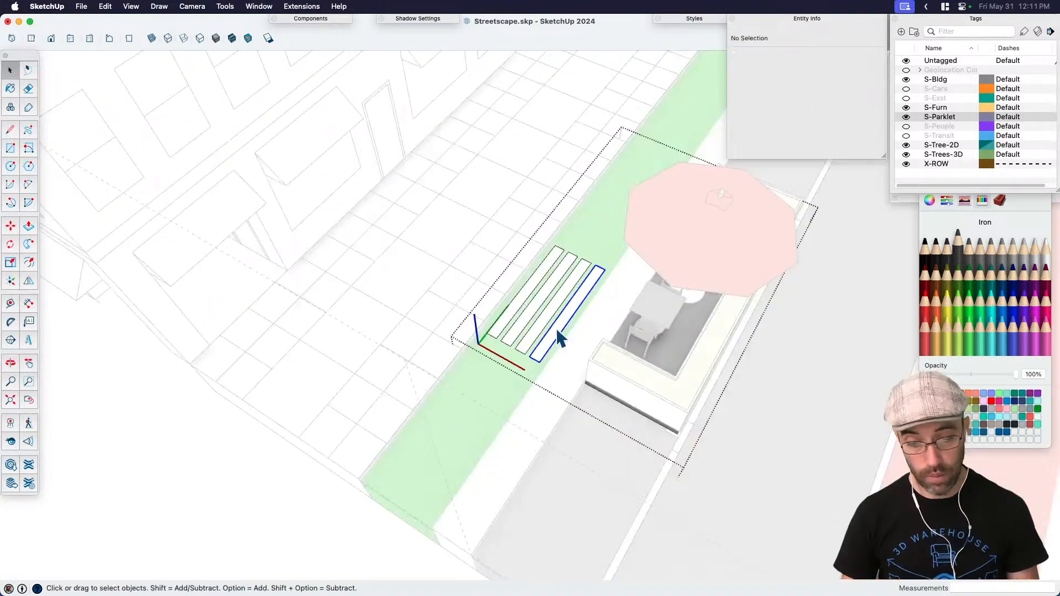
{"action": "left_click_drag", "start_coordinate": [556, 327], "coordinate": [462, 225]}
{"action": "key", "text": "super+g"}
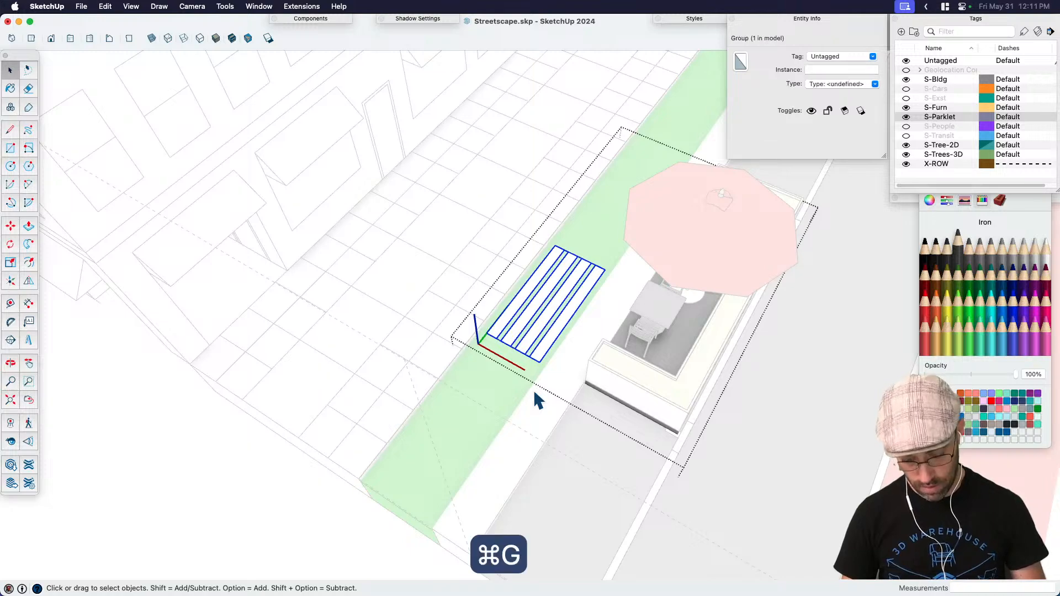
Step: Convert the crosswalk stripes to a component and move it about 5' 6" along the bike lane, away from the parklet's near end
{"action": "key", "text": "shift+g"}
{"action": "key", "text": "Return"}
{"action": "middle_click_drag", "start_coordinate": [482, 415], "coordinate": [644, 426]}
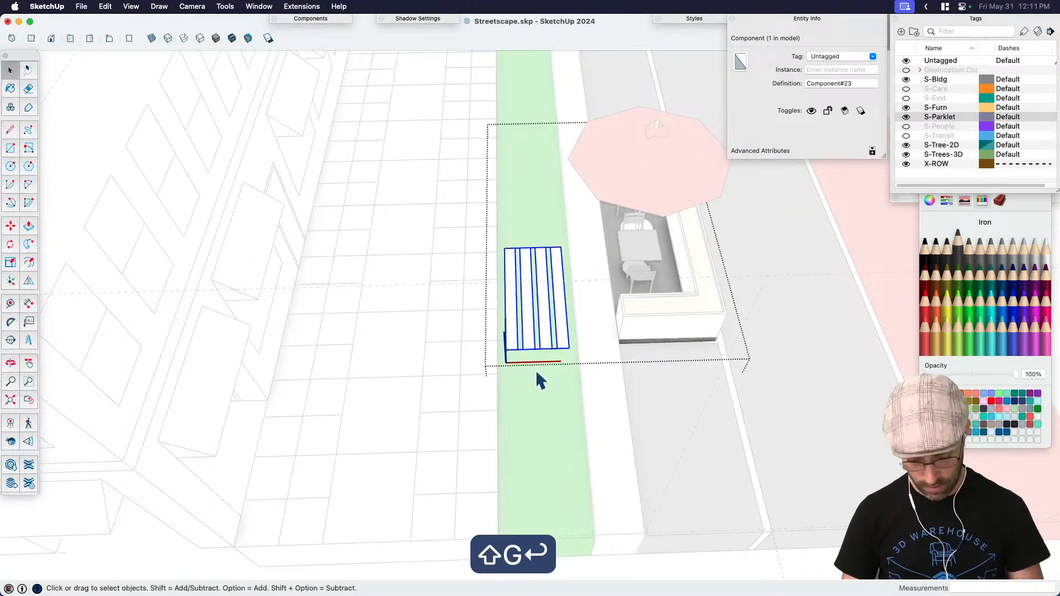
{"action": "key", "text": "m"}
{"action": "left_click", "coordinate": [540, 420]}
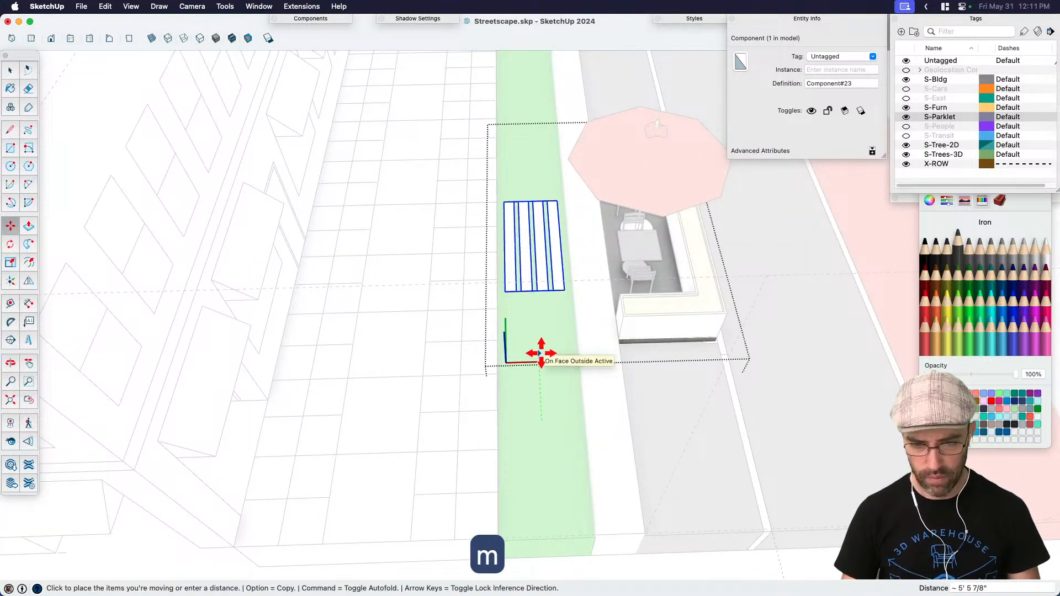
{"action": "scroll", "coordinate": [541, 353], "scroll_direction": "up", "scroll_amount": 5}
{"action": "key", "text": "space"}
{"action": "middle_click_drag", "start_coordinate": [525, 338], "coordinate": [675, 409]}
{"action": "left_click", "coordinate": [499, 489]}
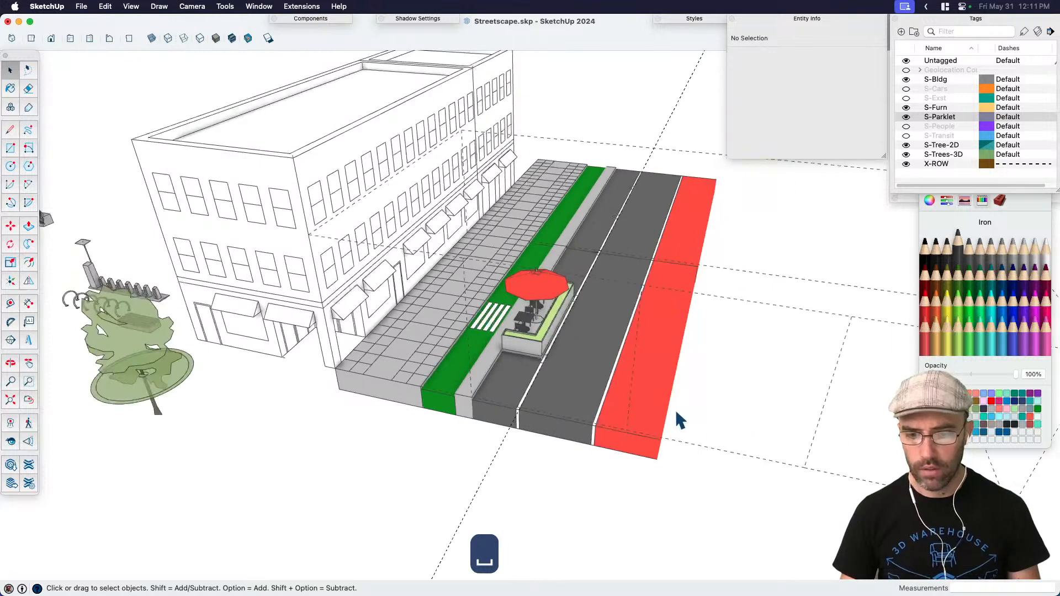
Step: Turn on the visibility of the S-People, S-Transit and S-Cars tags
{"action": "left_click", "coordinate": [906, 126]}
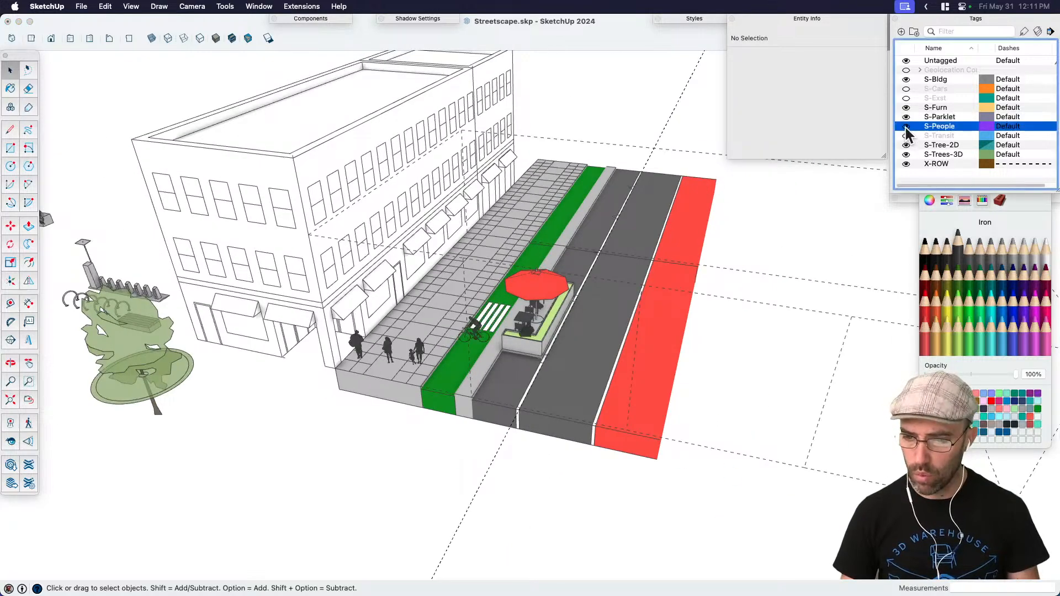
{"action": "left_click", "coordinate": [907, 135]}
{"action": "left_click", "coordinate": [906, 88]}
Step: Move the SUV parked beside the parklet about 28' 8" farther along the curb lane
{"action": "key", "text": "space"}
{"action": "middle_click_drag", "start_coordinate": [697, 371], "coordinate": [446, 355]}
{"action": "scroll", "coordinate": [616, 351], "scroll_direction": "up", "scroll_amount": 2}
{"action": "key", "text": "m"}
{"action": "left_click", "coordinate": [608, 328]}
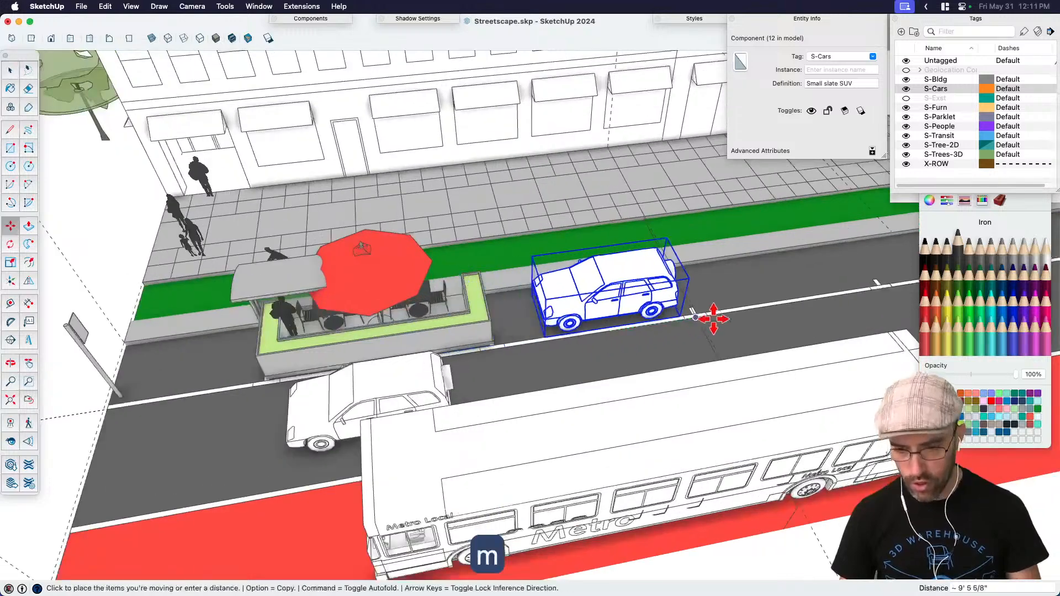
{"action": "left_click", "coordinate": [860, 285]}
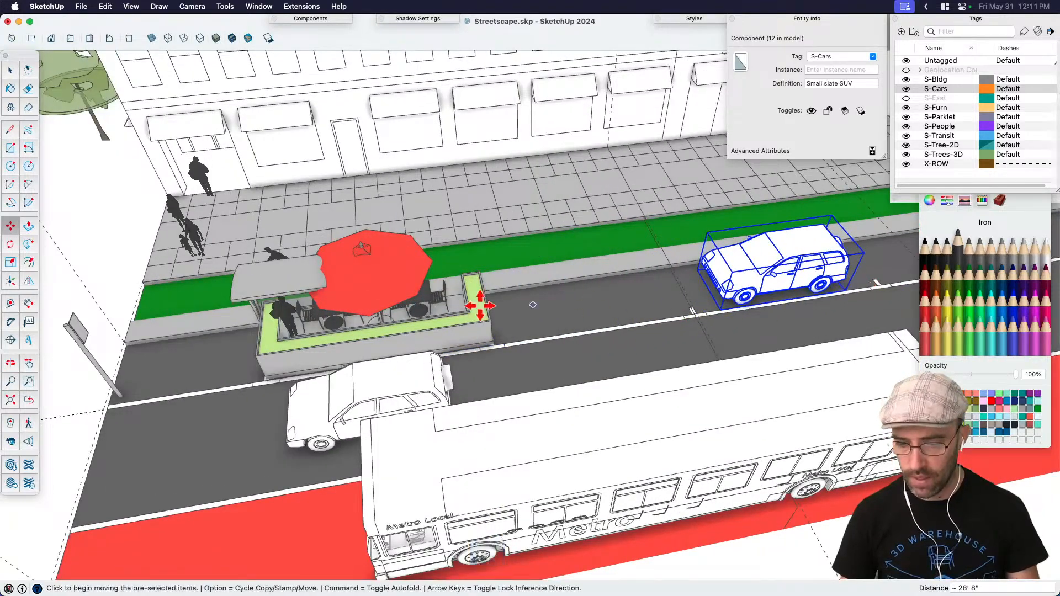
Step: Move the SUV next to the bus along the travel lane, past the other SUV toward the street's far end
{"action": "scroll", "coordinate": [344, 353], "scroll_direction": "down", "scroll_amount": 3}
{"action": "key", "text": "space"}
{"action": "left_click", "coordinate": [348, 395]}
{"action": "key", "text": "m"}
{"action": "left_click", "coordinate": [305, 416]}
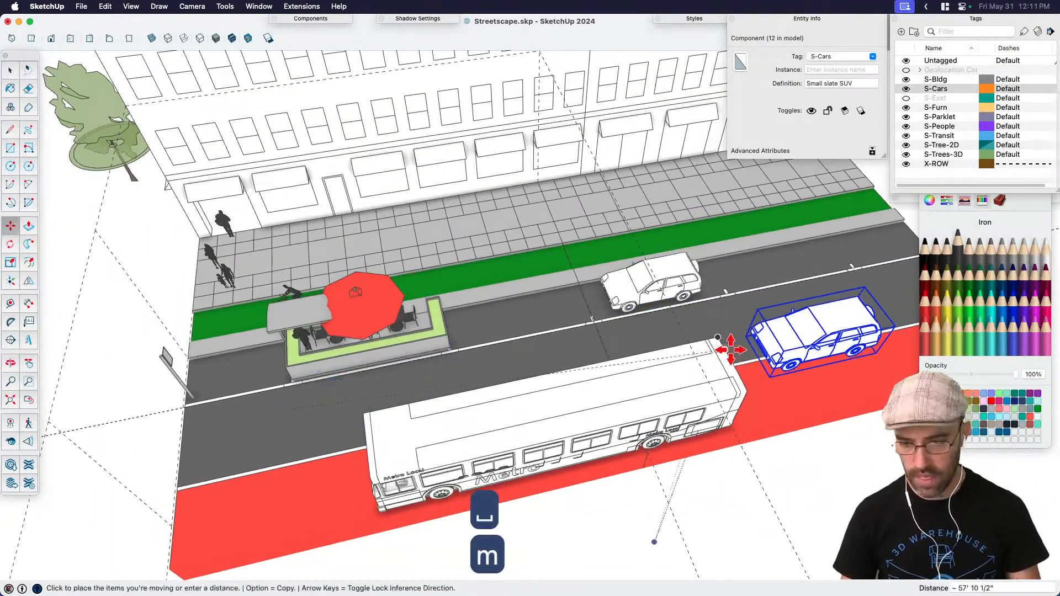
{"action": "left_click", "coordinate": [734, 315]}
{"action": "key", "text": "space"}
{"action": "middle_click_drag", "start_coordinate": [552, 343], "coordinate": [624, 320]}
{"action": "key", "text": "h"}
{"action": "left_click_drag", "start_coordinate": [624, 320], "coordinate": [562, 362]}
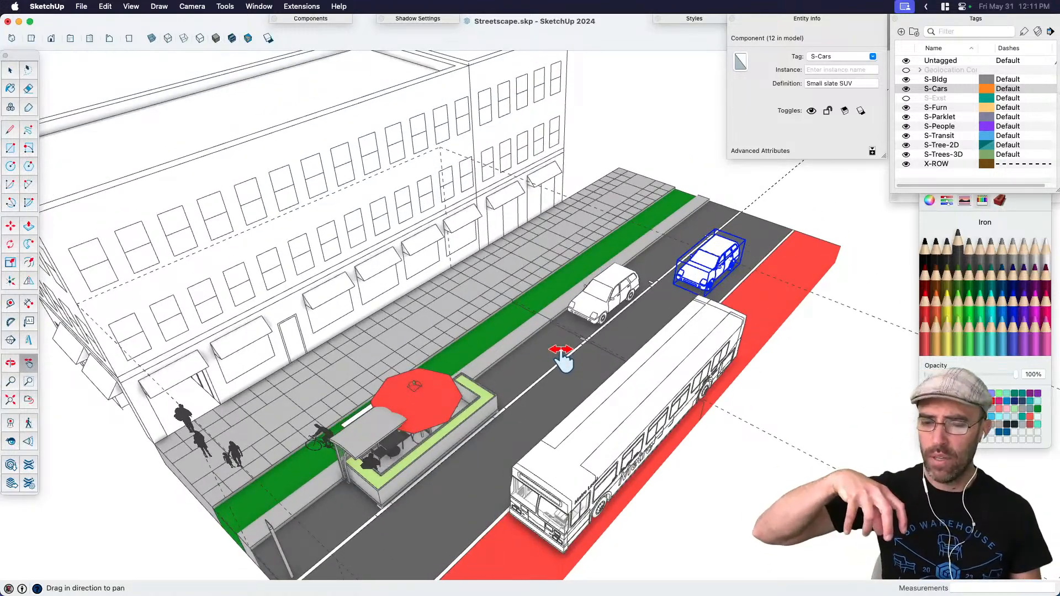
Step: Inside the building component, copy the narrow end building and butt the copy against it to lengthen the row
{"action": "scroll", "coordinate": [491, 265], "scroll_direction": "down", "scroll_amount": 10}
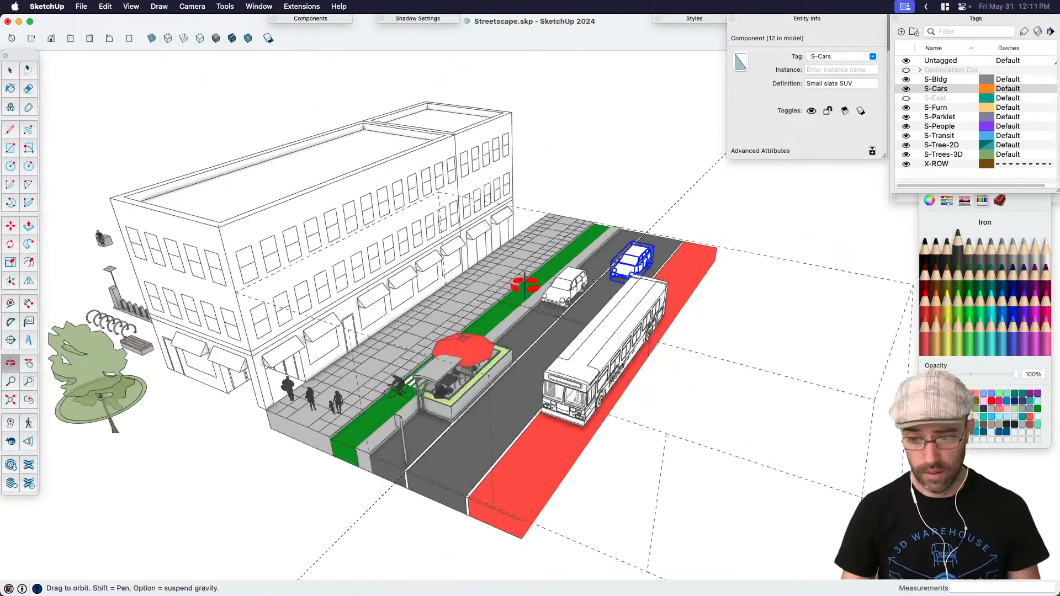
{"action": "middle_click_drag", "start_coordinate": [492, 265], "coordinate": [459, 270]}
{"action": "key", "text": "space"}
{"action": "left_click", "coordinate": [544, 232]}
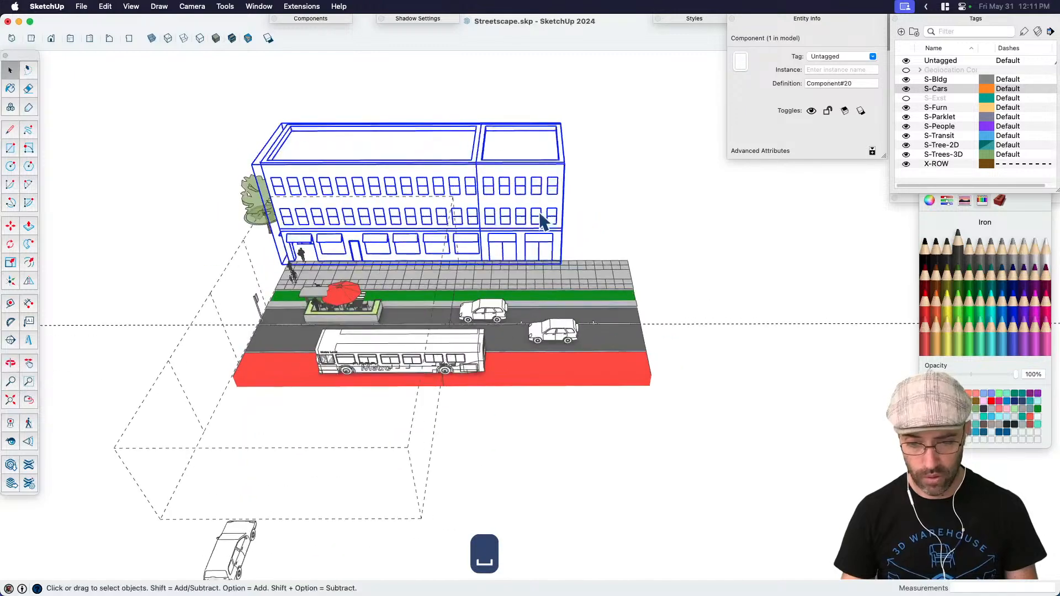
{"action": "double_click", "coordinate": [540, 220]}
{"action": "left_click", "coordinate": [539, 220]}
{"action": "scroll", "coordinate": [539, 220], "scroll_direction": "up", "scroll_amount": 10}
{"action": "key", "text": "m"}
{"action": "middle_click_drag", "start_coordinate": [508, 305], "coordinate": [289, 244]}
{"action": "left_click", "coordinate": [289, 244]}
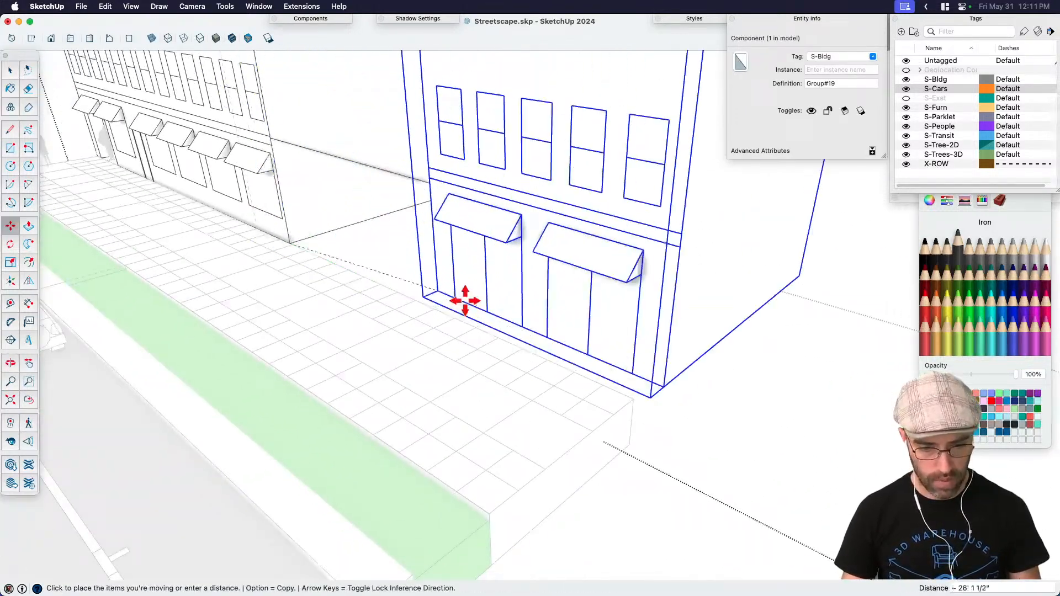
{"action": "key", "text": "alt"}
{"action": "left_click", "coordinate": [428, 296]}
{"action": "key", "text": "space"}
Step: Scale the row of three buildings down along the street so its end lines up with the sidewalk's end
{"action": "scroll", "coordinate": [717, 326], "scroll_direction": "down", "scroll_amount": 3}
{"action": "scroll", "coordinate": [717, 326], "scroll_direction": "down", "scroll_amount": 5}
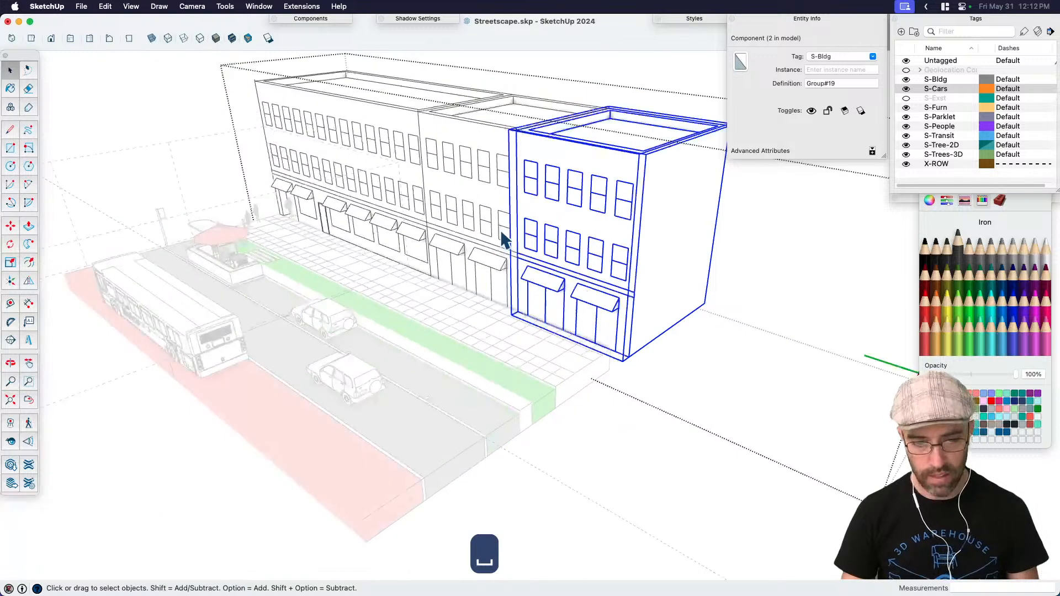
{"action": "left_click", "coordinate": [500, 230], "text": "shift"}
{"action": "left_click", "coordinate": [486, 221], "text": "shift"}
{"action": "left_click", "coordinate": [413, 194], "text": "shift"}
{"action": "left_click", "coordinate": [414, 198], "text": "shift"}
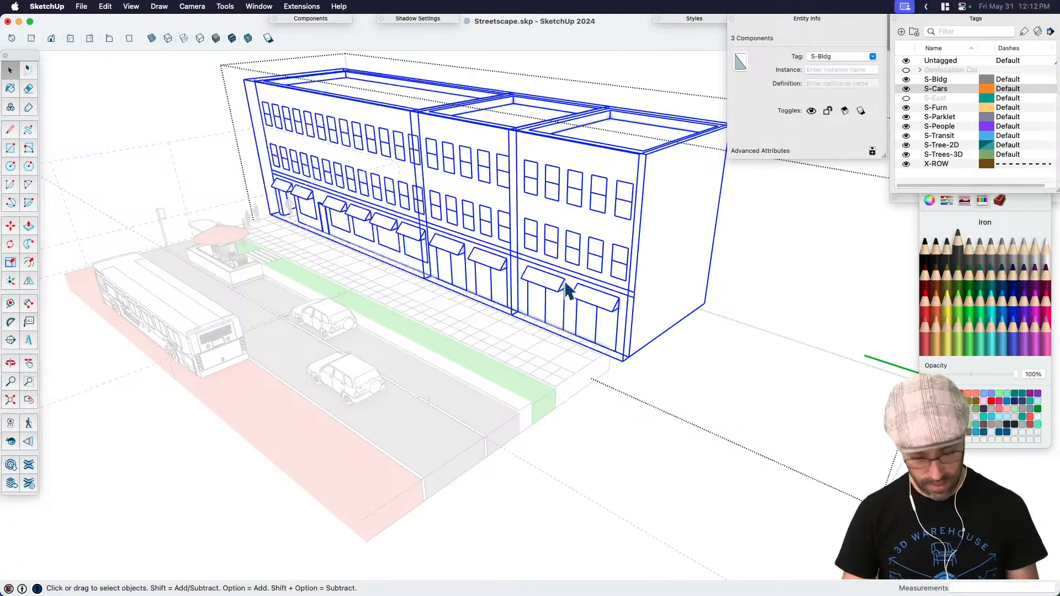
{"action": "key", "text": "g"}
{"action": "key", "text": "Return"}
{"action": "key", "text": "s"}
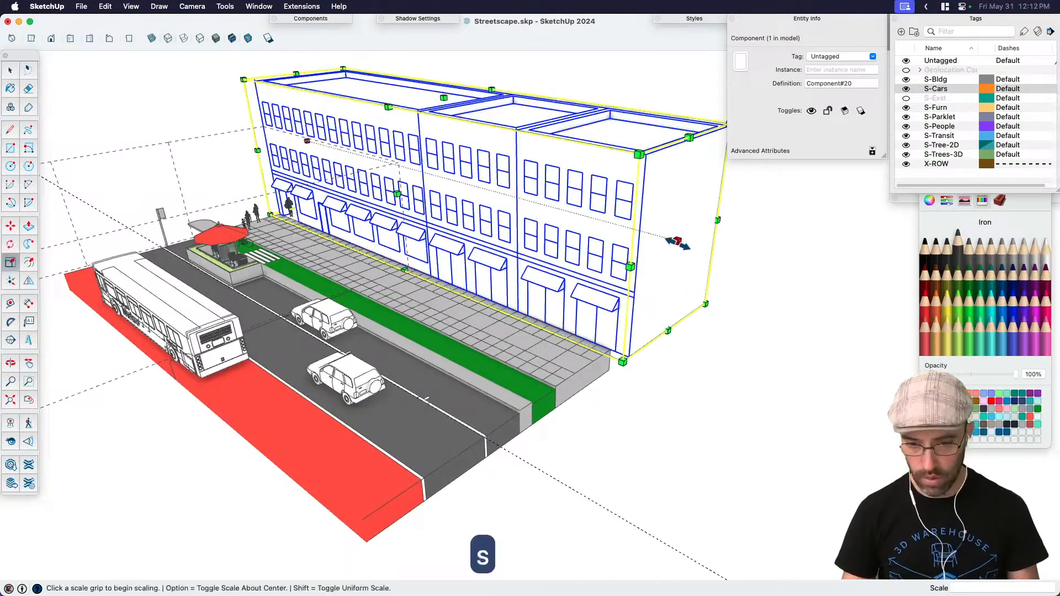
{"action": "left_click", "coordinate": [660, 236]}
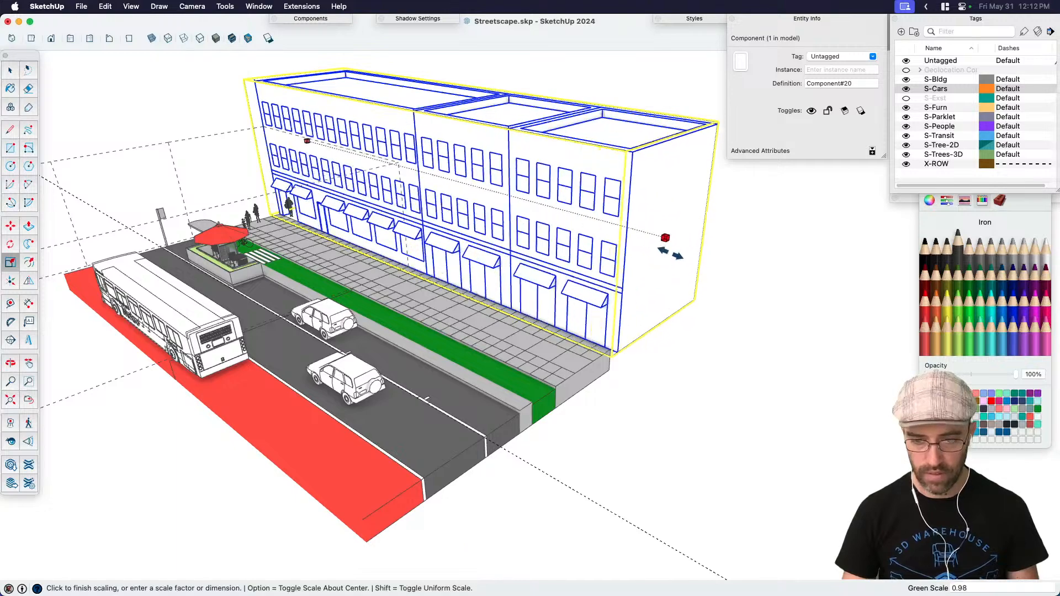
{"action": "left_click", "coordinate": [616, 347]}
{"action": "key", "text": "space"}
Step: Measure along the base of the last storefront toward the building's end corner
{"action": "scroll", "coordinate": [569, 317], "scroll_direction": "up", "scroll_amount": 10}
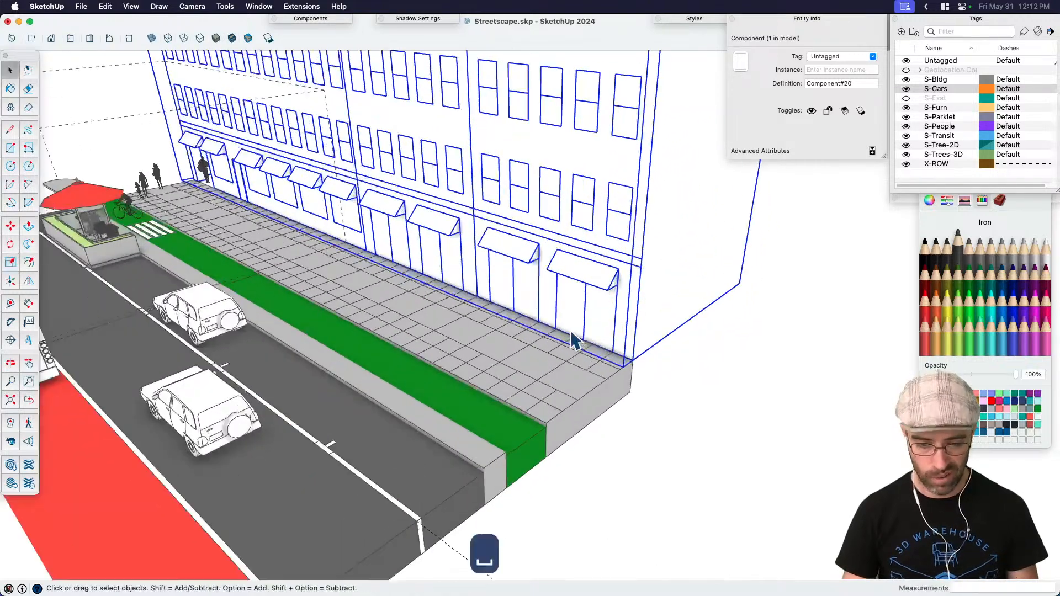
{"action": "key", "text": "t"}
{"action": "left_click", "coordinate": [551, 323]}
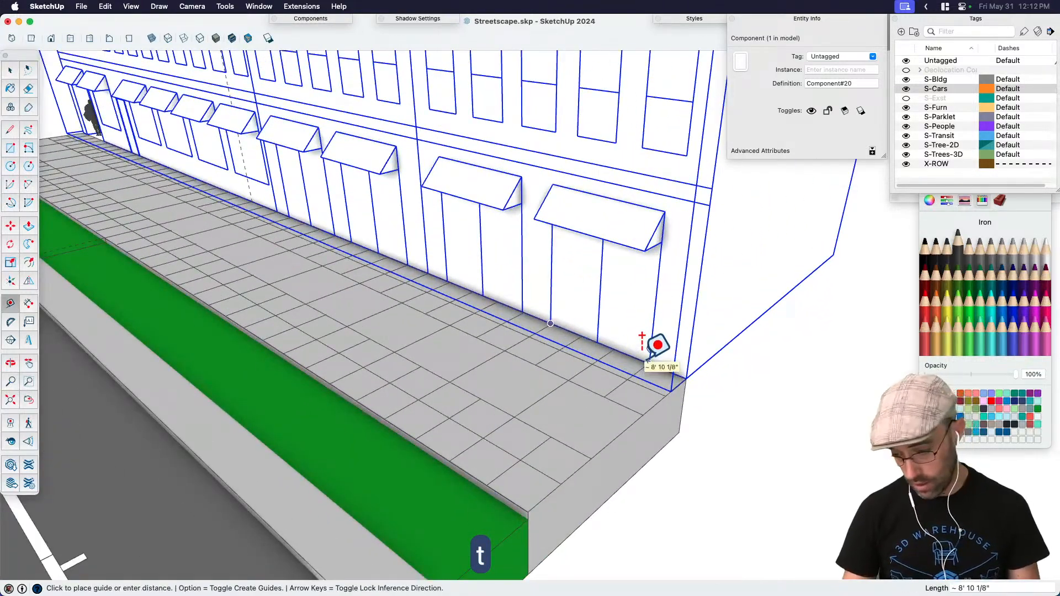
{"action": "scroll", "coordinate": [657, 345], "scroll_direction": "down", "scroll_amount": 10}
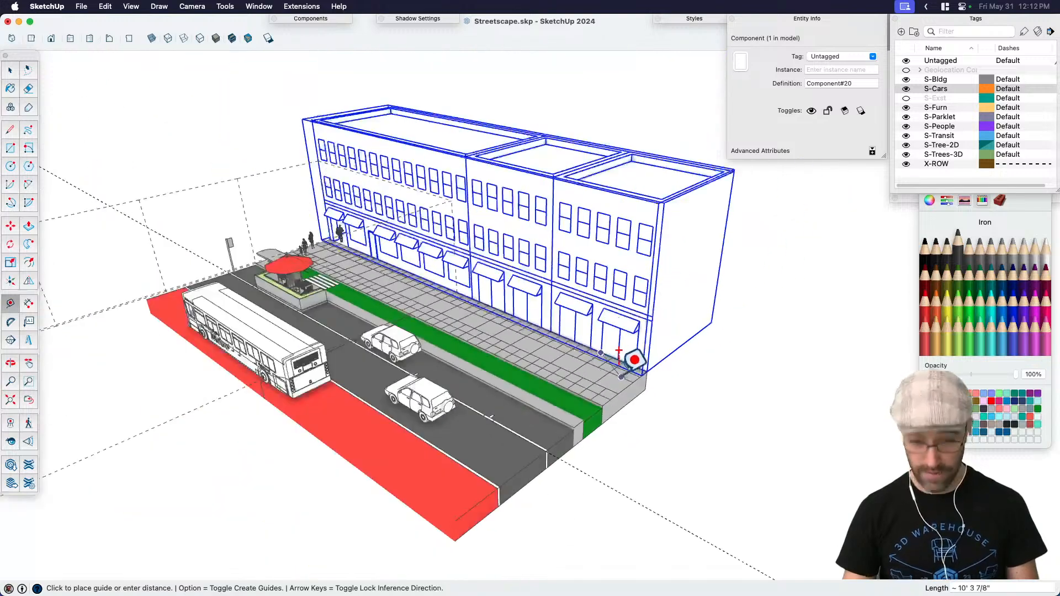
{"action": "key", "text": "space"}
Step: Clear the selection and save the model
{"action": "left_click", "coordinate": [761, 478]}
{"action": "middle_click_drag", "start_coordinate": [761, 478], "coordinate": [704, 438]}
{"action": "scroll", "coordinate": [702, 435], "scroll_direction": "up", "scroll_amount": 3}
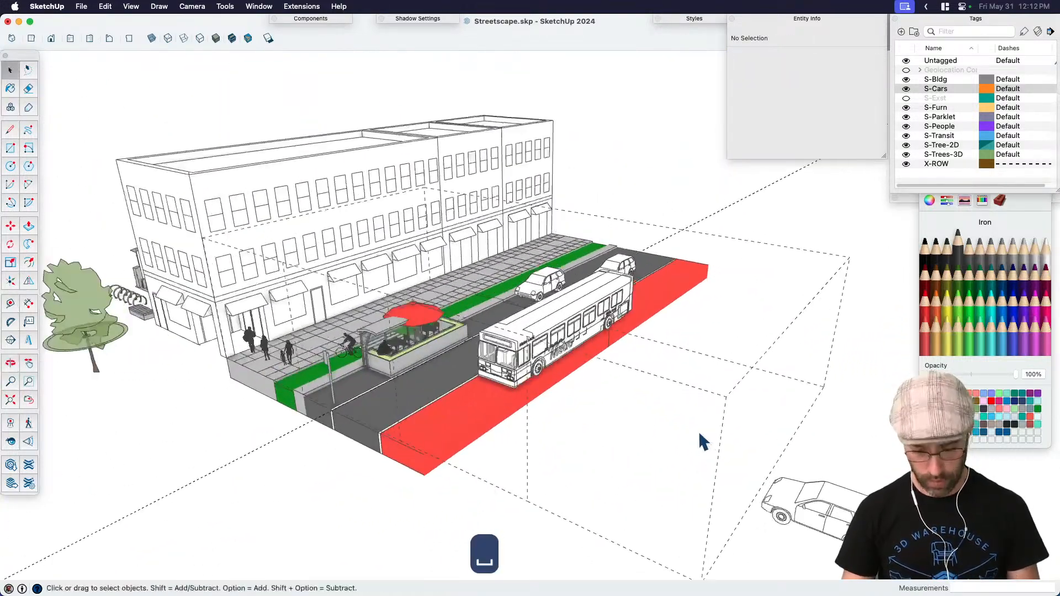
{"action": "key", "text": "h"}
{"action": "key", "text": "super+s"}
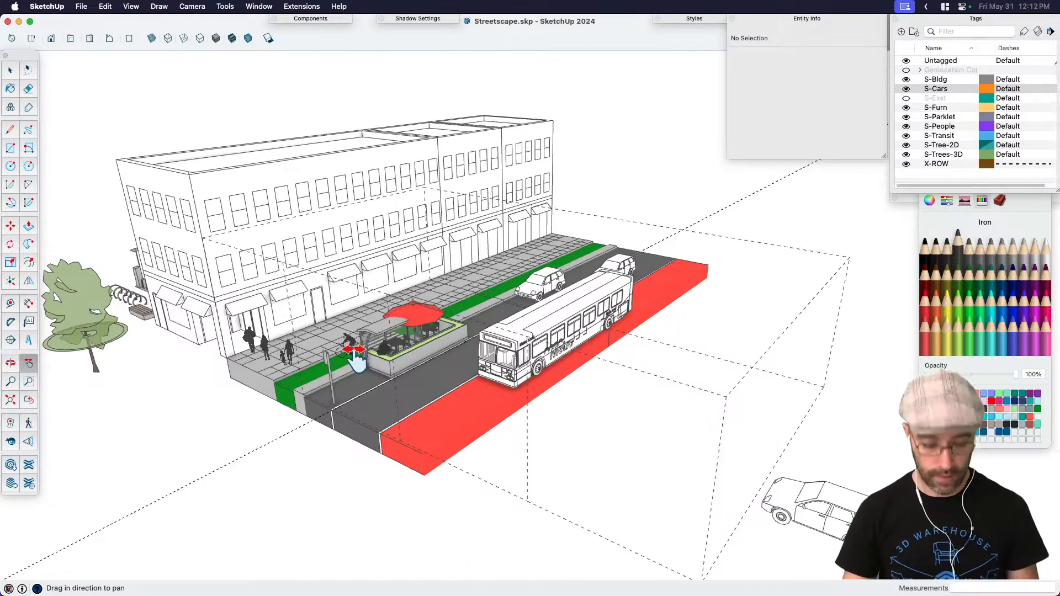
{"action": "key", "text": "space"}
{"action": "key", "text": "h"}
{"action": "key", "text": "space"}
Step: Move the tree onto the sidewalk beside the bike lane, behind the pedestrians, with its trunk base on the paving
{"action": "middle_click_drag", "start_coordinate": [220, 429], "coordinate": [393, 450]}
{"action": "left_click", "coordinate": [72, 470]}
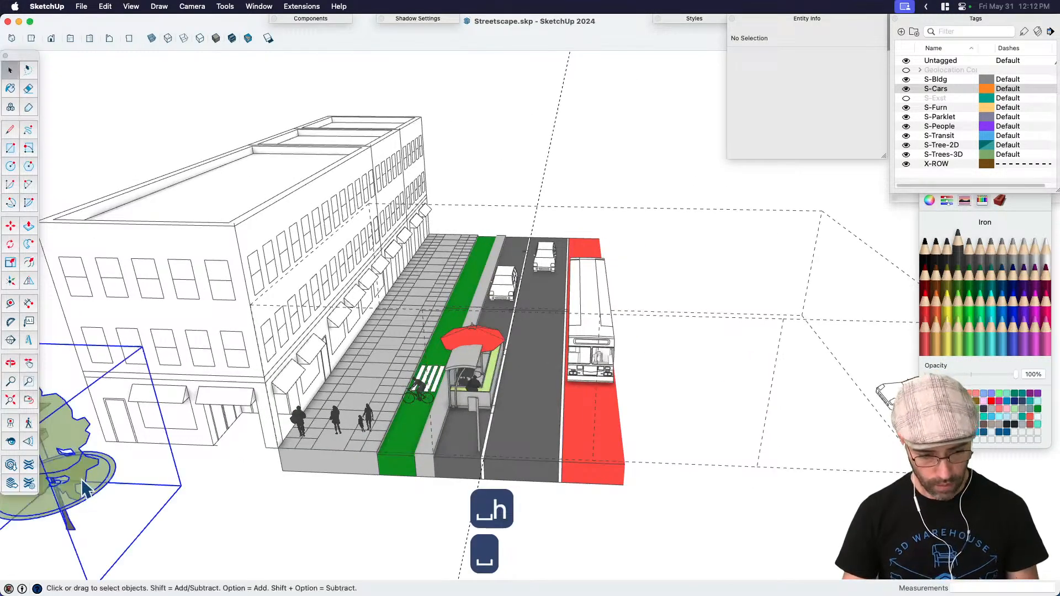
{"action": "key", "text": "m"}
{"action": "left_click", "coordinate": [108, 541]}
{"action": "scroll", "coordinate": [374, 541], "scroll_direction": "up", "scroll_amount": 5}
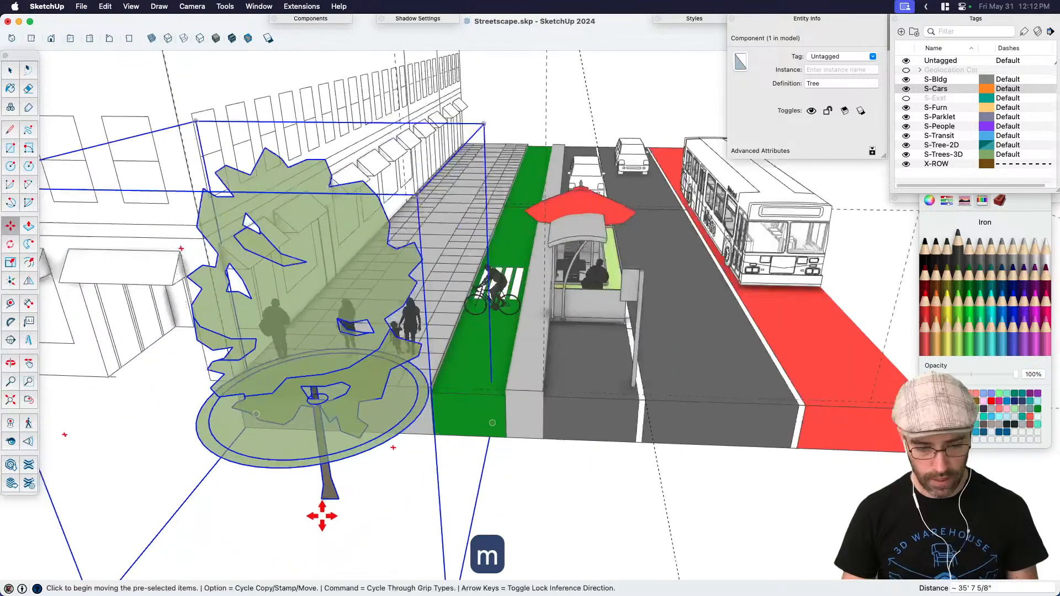
{"action": "scroll", "coordinate": [324, 497], "scroll_direction": "up", "scroll_amount": 8}
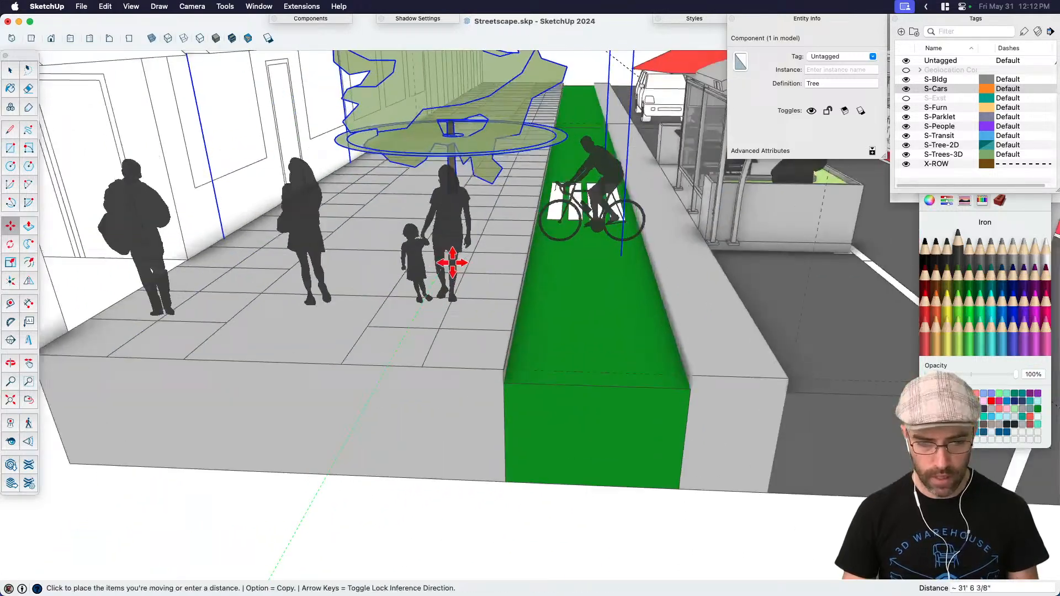
{"action": "middle_click_drag", "start_coordinate": [452, 263], "coordinate": [480, 243]}
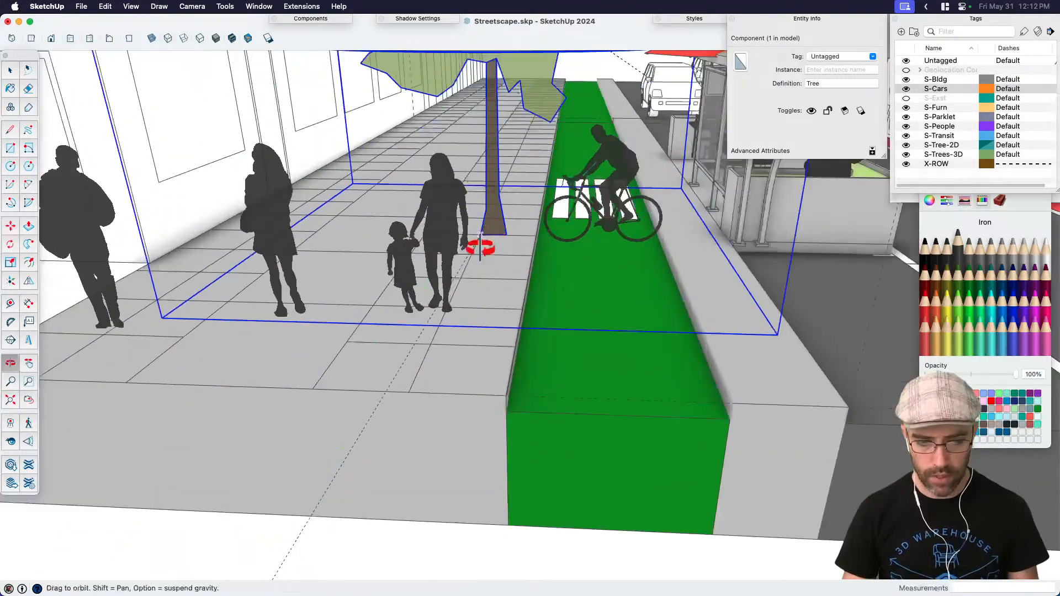
{"action": "scroll", "coordinate": [471, 232], "scroll_direction": "up", "scroll_amount": 8}
{"action": "left_click", "coordinate": [485, 200]}
{"action": "scroll", "coordinate": [486, 202], "scroll_direction": "up", "scroll_amount": 3}
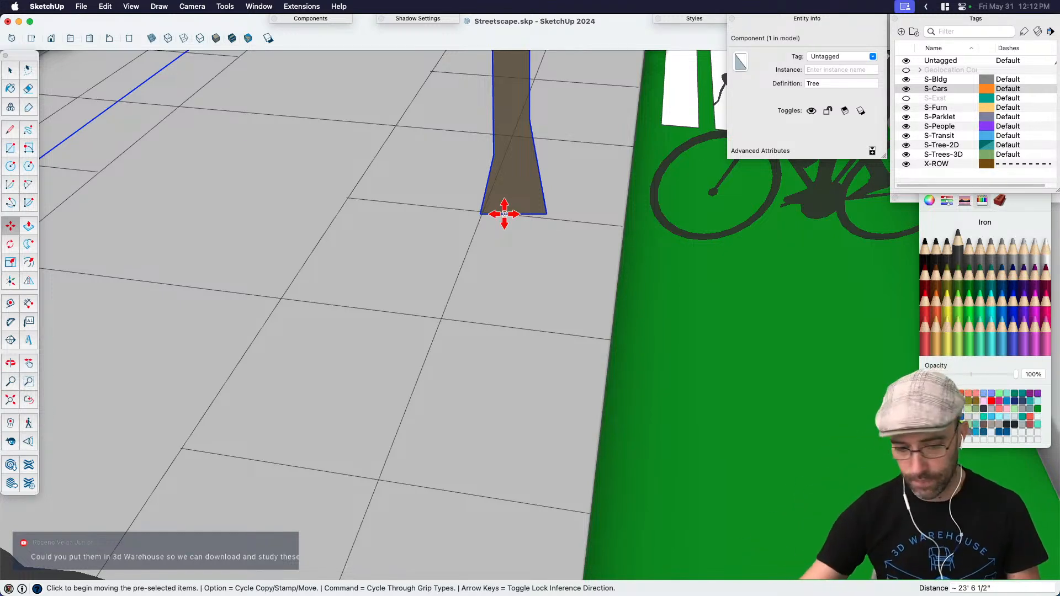
Step: Examine the tree's placement on the sidewalk relative to the pedestrians, cyclist and bike lane
{"action": "scroll", "coordinate": [506, 211], "scroll_direction": "down", "scroll_amount": 8}
{"action": "middle_click_drag", "start_coordinate": [530, 241], "coordinate": [463, 221]}
{"action": "key", "text": "shift+e"}
{"action": "left_click_drag", "start_coordinate": [507, 314], "coordinate": [489, 244]}
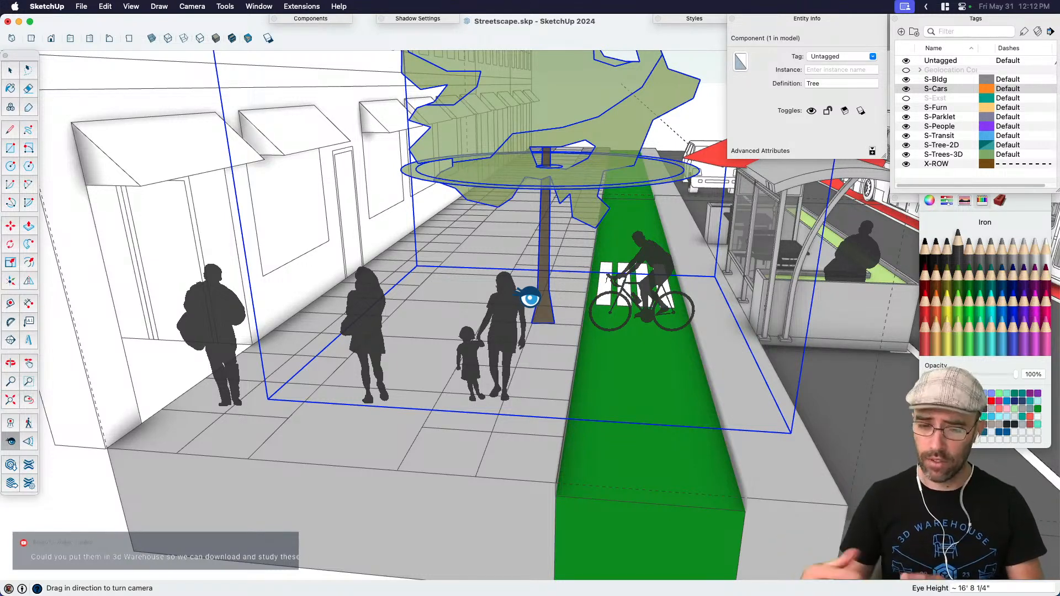
{"action": "key", "text": "space"}
{"action": "scroll", "coordinate": [562, 336], "scroll_direction": "up", "scroll_amount": 3}
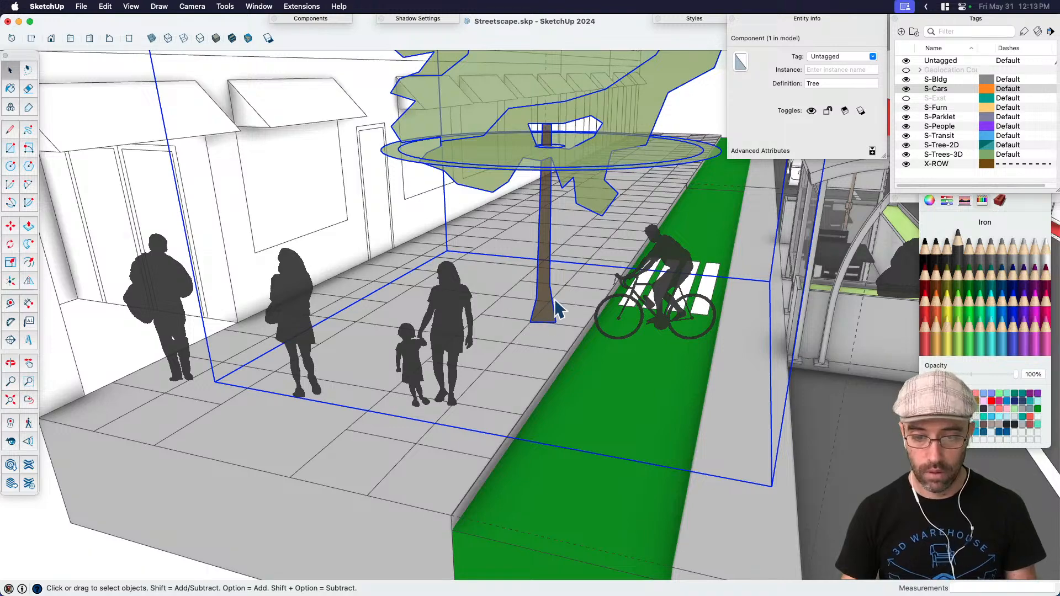
{"action": "middle_click_drag", "start_coordinate": [556, 309], "coordinate": [516, 365]}
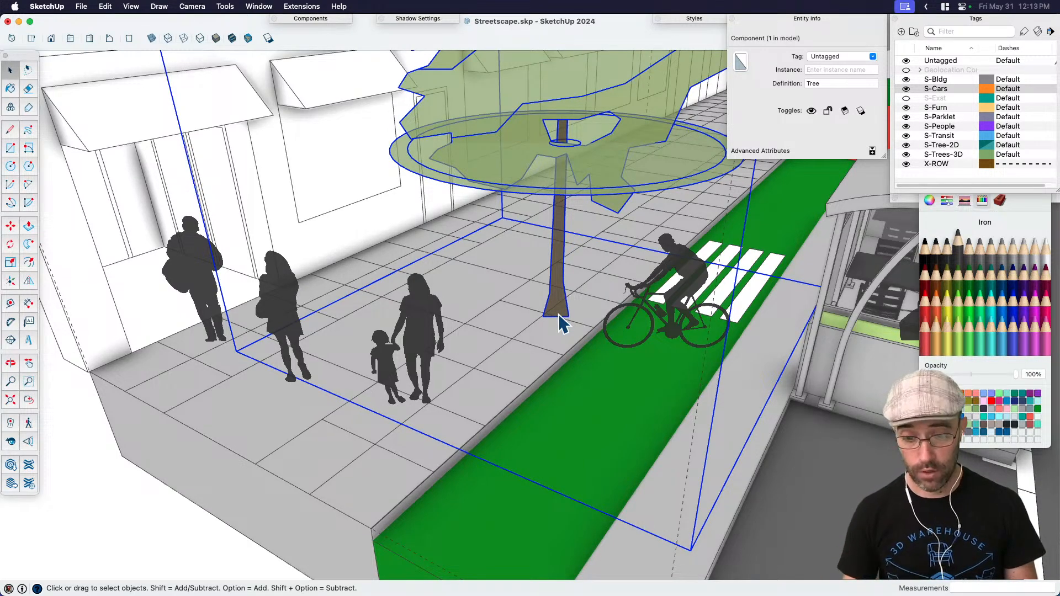
{"action": "scroll", "coordinate": [442, 370], "scroll_direction": "down", "scroll_amount": 5}
Step: Open the slab component for editing and check the paving line group nested inside it
{"action": "middle_click_drag", "start_coordinate": [324, 441], "coordinate": [128, 542]}
{"action": "scroll", "coordinate": [128, 542], "scroll_direction": "down", "scroll_amount": 2}
{"action": "scroll", "coordinate": [513, 366], "scroll_direction": "up", "scroll_amount": 5}
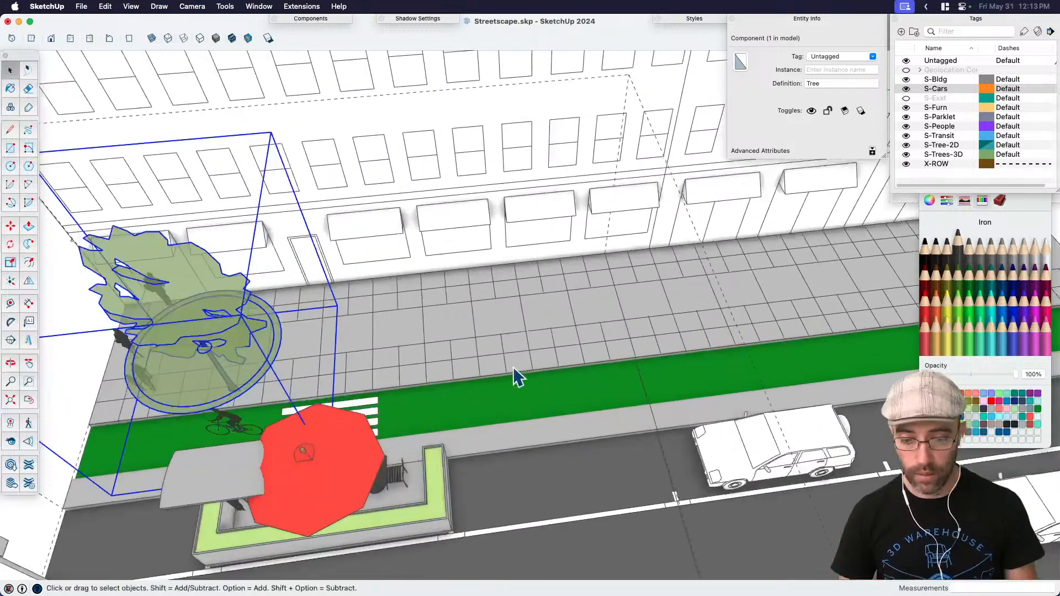
{"action": "left_click", "coordinate": [504, 365]}
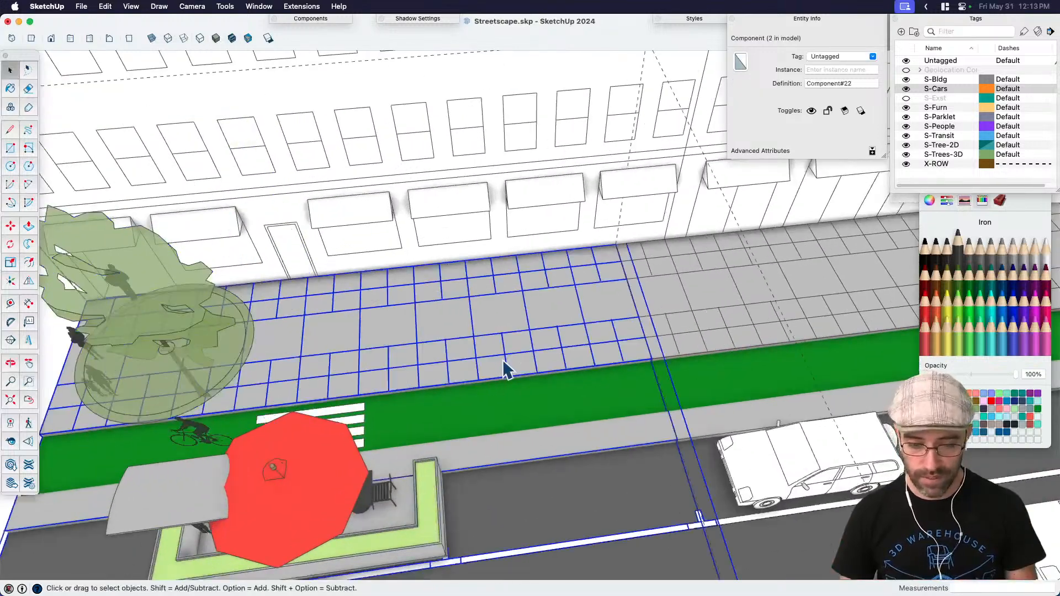
{"action": "double_click", "coordinate": [458, 362]}
{"action": "left_click", "coordinate": [459, 362]}
{"action": "scroll", "coordinate": [459, 361], "scroll_direction": "up", "scroll_amount": 2}
{"action": "double_click", "coordinate": [458, 360]}
{"action": "left_click", "coordinate": [462, 362]}
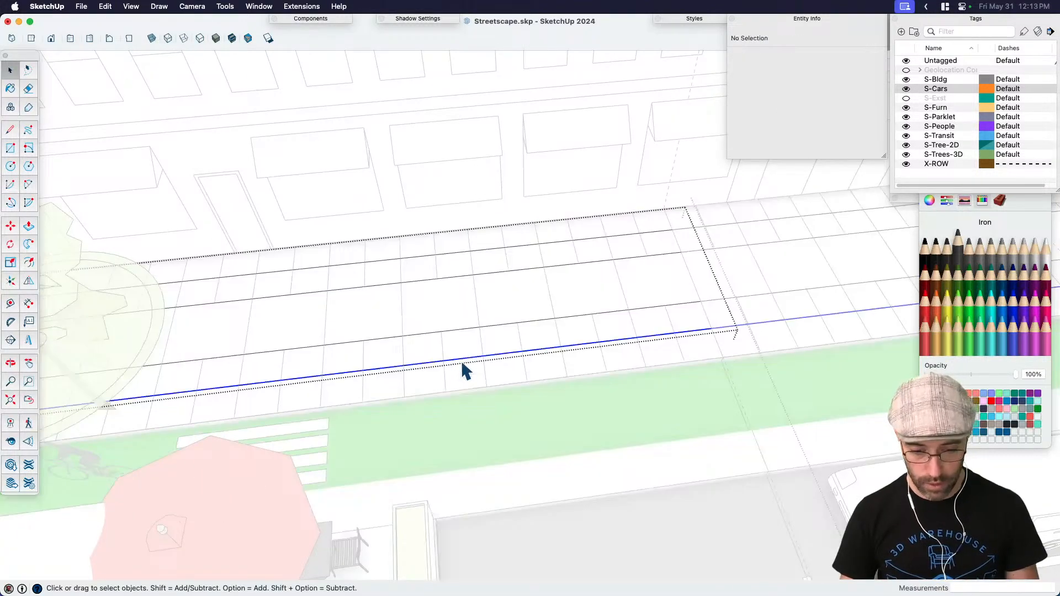
{"action": "left_click", "coordinate": [446, 292]}
{"action": "scroll", "coordinate": [519, 362], "scroll_direction": "down", "scroll_amount": 2}
{"action": "left_click", "coordinate": [675, 394]}
Step: Draw a rectangle six tiles long and two tiles deep on the sidewalk paving along the bike lane edge
{"action": "middle_click_drag", "start_coordinate": [675, 394], "coordinate": [475, 371]}
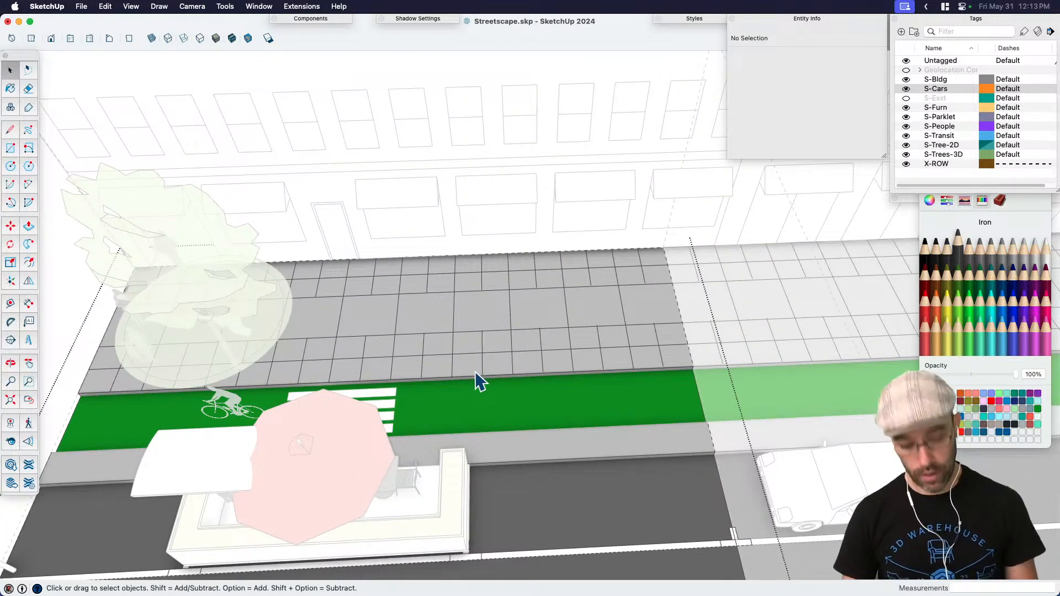
{"action": "scroll", "coordinate": [475, 372], "scroll_direction": "up", "scroll_amount": 3}
{"action": "key", "text": "r"}
{"action": "left_click", "coordinate": [345, 384]}
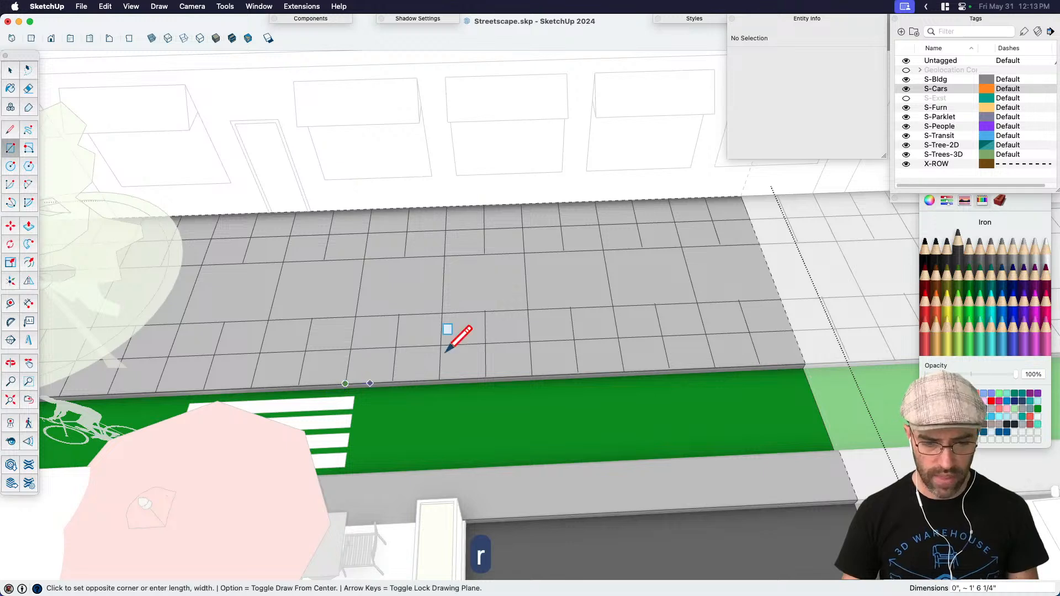
{"action": "left_click", "coordinate": [613, 307]}
{"action": "key", "text": "space"}
{"action": "scroll", "coordinate": [555, 333], "scroll_direction": "up", "scroll_amount": 3}
{"action": "key", "text": "p"}
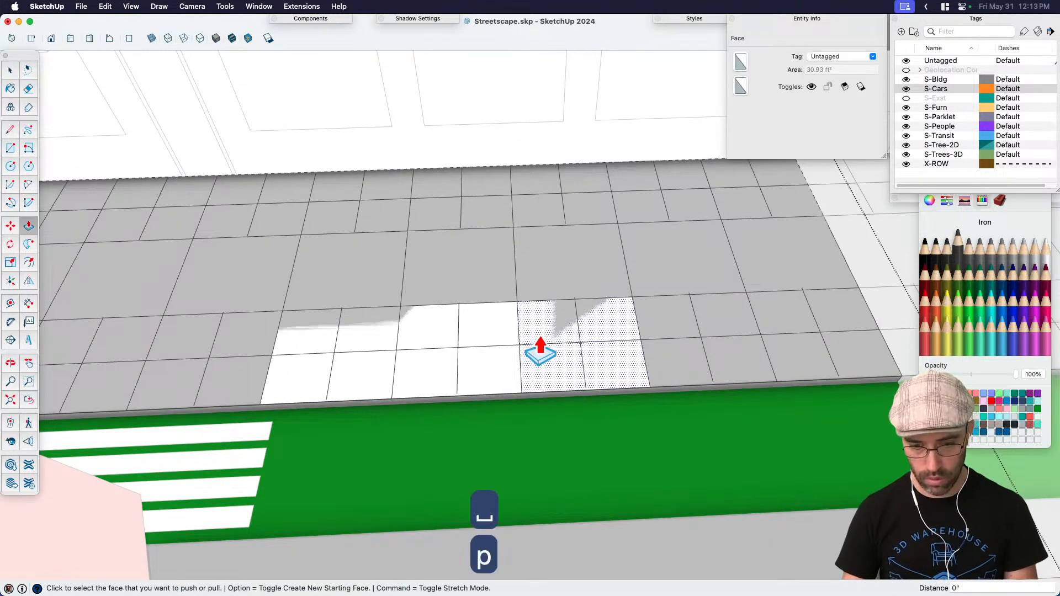
{"action": "key", "text": "super+z"}
{"action": "key", "text": "space"}
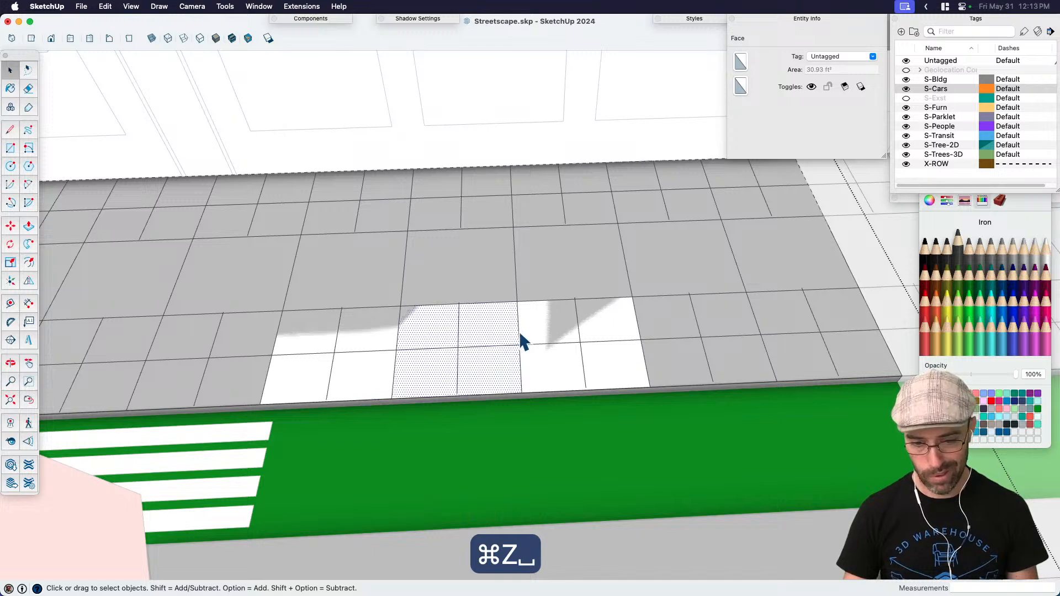
Step: Undo the edge deletion and the rectangle on the paving, back out of the slab component's editing
{"action": "left_click", "coordinate": [519, 334]}
{"action": "key", "text": "BackSpace"}
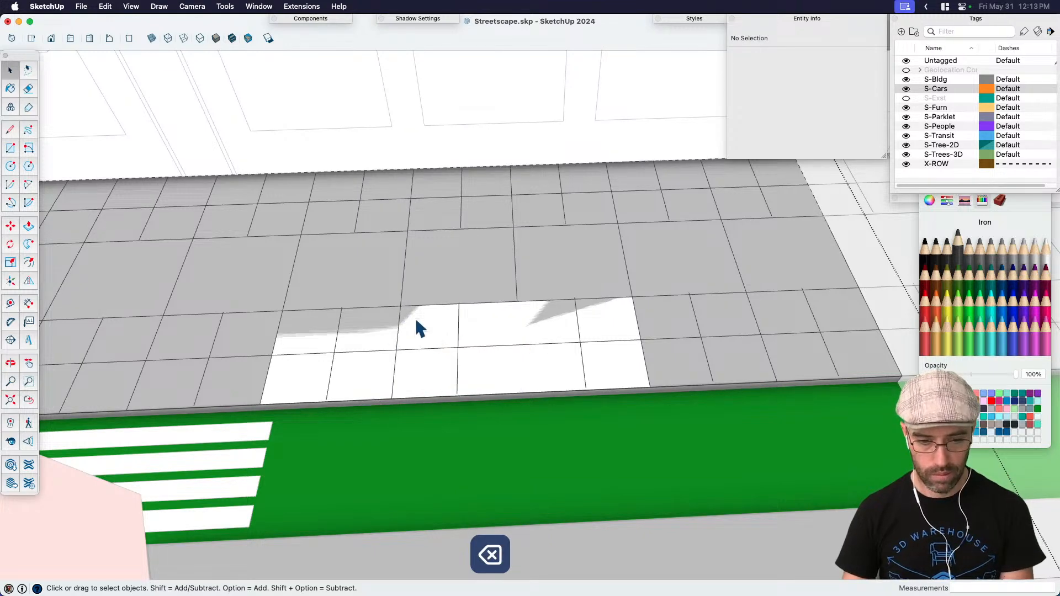
{"action": "scroll", "coordinate": [442, 301], "scroll_direction": "down", "scroll_amount": 3}
{"action": "key", "text": "super+z"}
{"action": "scroll", "coordinate": [652, 364], "scroll_direction": "down", "scroll_amount": 5}
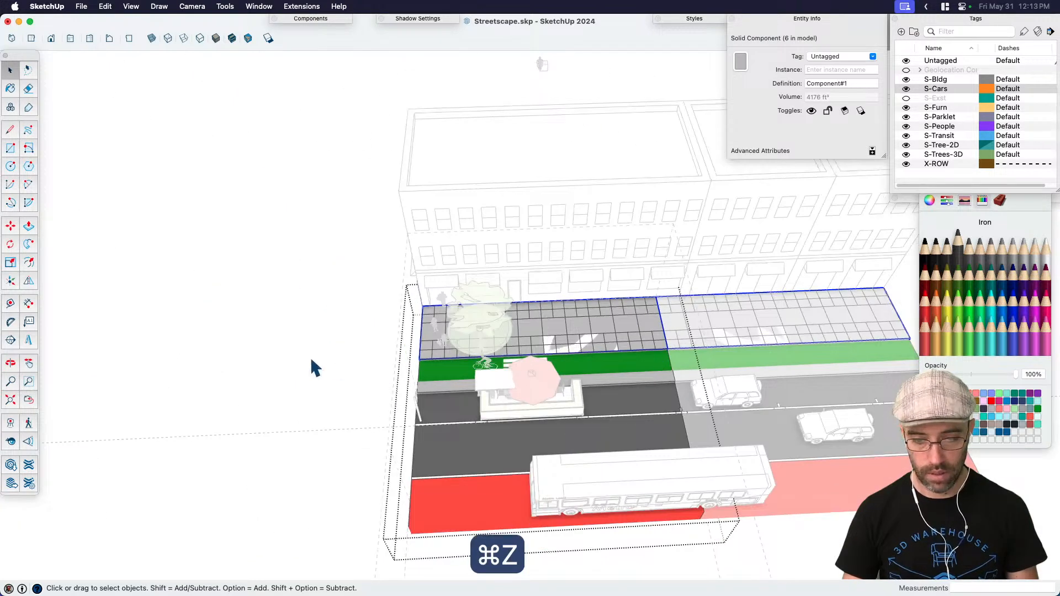
{"action": "key", "text": "super+z"}
{"action": "scroll", "coordinate": [595, 345], "scroll_direction": "up", "scroll_amount": 5}
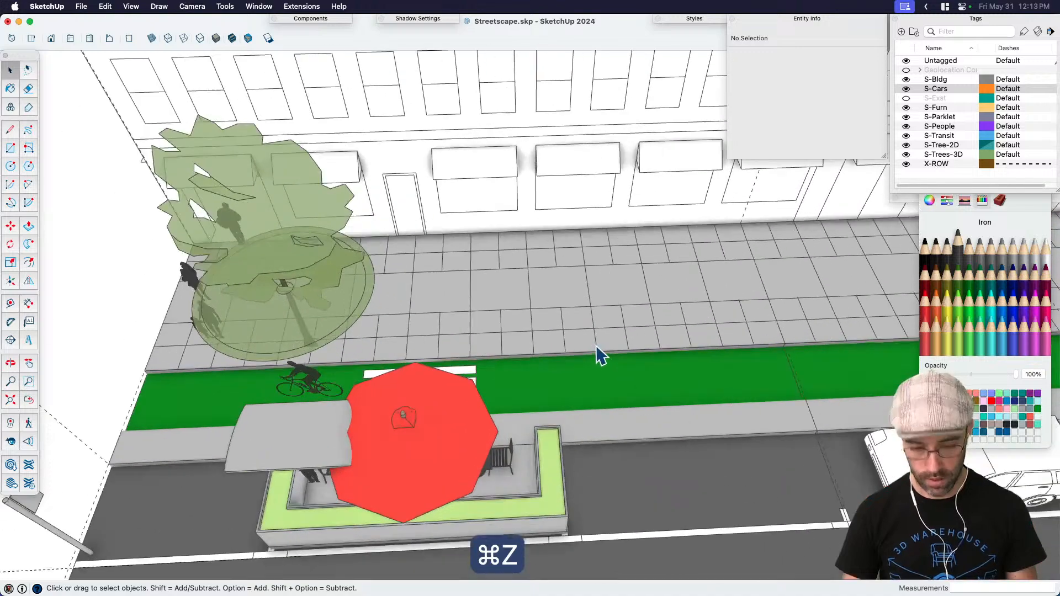
Step: Draw a rectangle four tiles long and two tiles deep on the sidewalk along the bike lane edge, outside the slab component
{"action": "scroll", "coordinate": [607, 340], "scroll_direction": "up", "scroll_amount": 3}
{"action": "key", "text": "r"}
{"action": "left_click", "coordinate": [434, 294]}
{"action": "scroll", "coordinate": [516, 357], "scroll_direction": "up", "scroll_amount": 2}
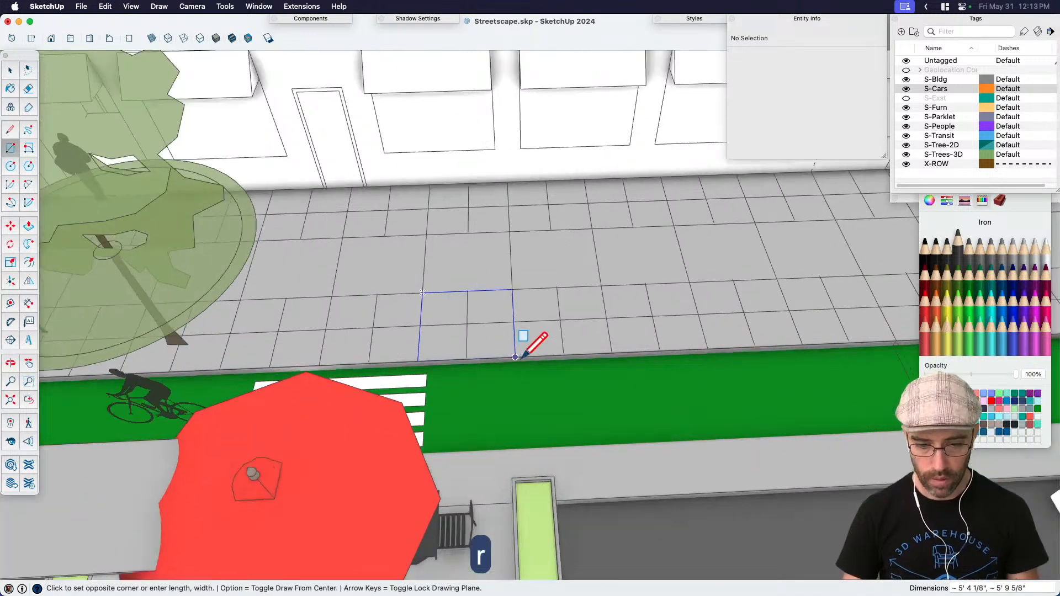
{"action": "scroll", "coordinate": [519, 354], "scroll_direction": "up", "scroll_amount": 2}
{"action": "left_click", "coordinate": [621, 352]}
Step: Extrude the four-by-two-tile rectangle 6 inches upward
{"action": "key", "text": "space"}
{"action": "left_click", "coordinate": [542, 322]}
{"action": "key", "text": "p"}
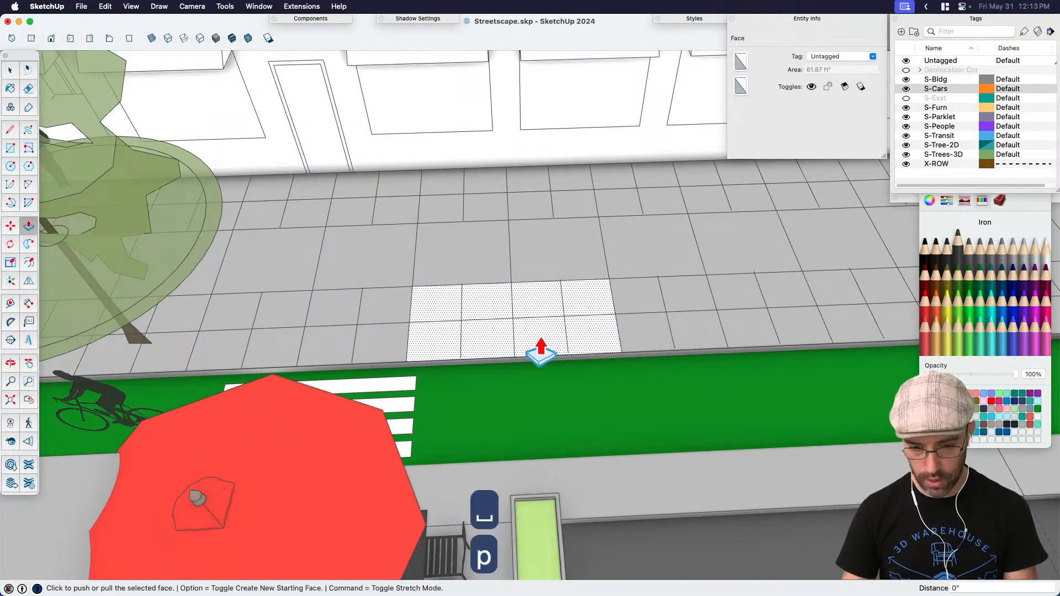
{"action": "left_click", "coordinate": [542, 354]}
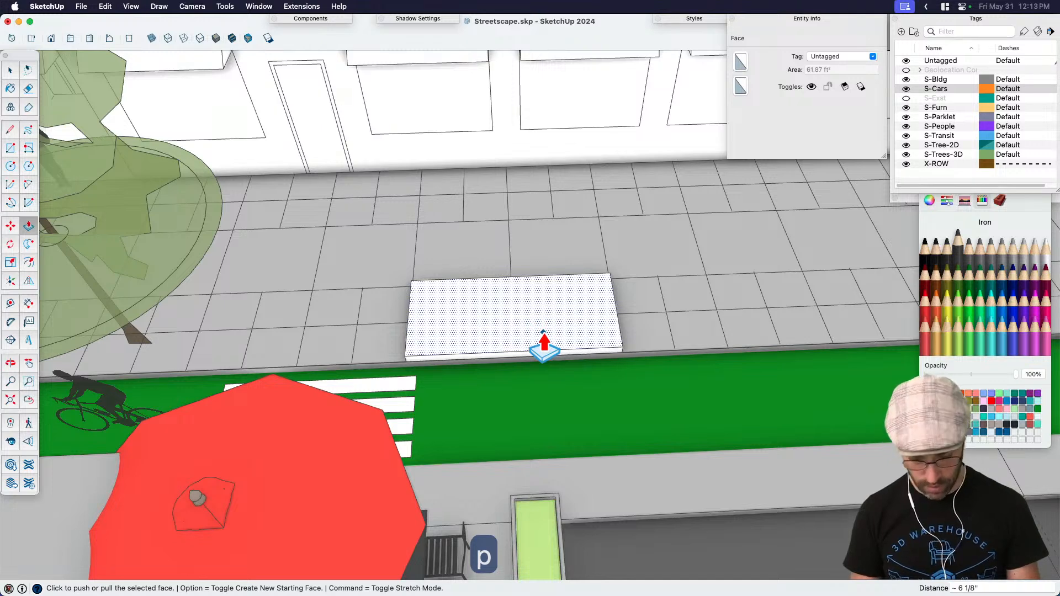
{"action": "type", "text": "6"}
{"action": "key", "text": "Return"}
Step: Offset the outline of the raised block's top face 6 inches inward to form a planter rim
{"action": "key", "text": "f"}
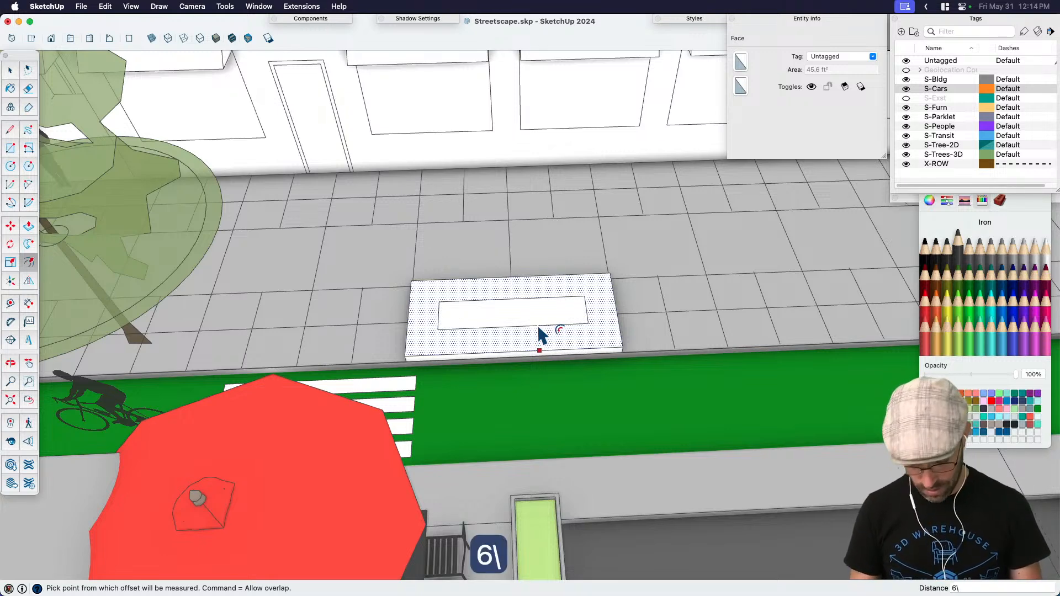
{"action": "key", "text": "super+z"}
{"action": "scroll", "coordinate": [538, 328], "scroll_direction": "up", "scroll_amount": 3}
{"action": "type", "text": "6"}
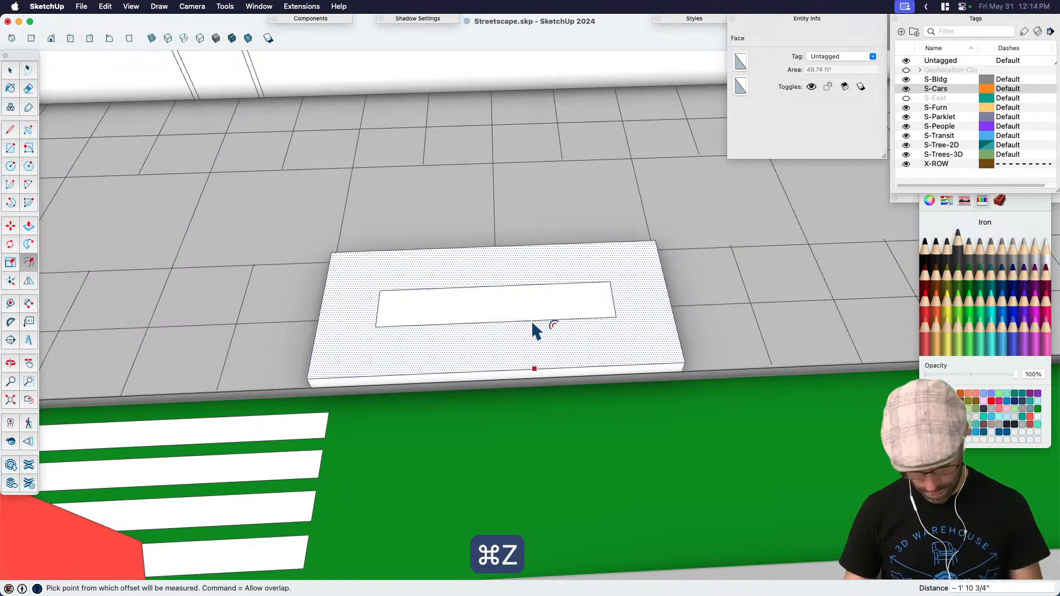
{"action": "key", "text": "Return"}
Step: Push the planter's inner top face down 5.8 inches
{"action": "key", "text": "space"}
{"action": "key", "text": "p"}
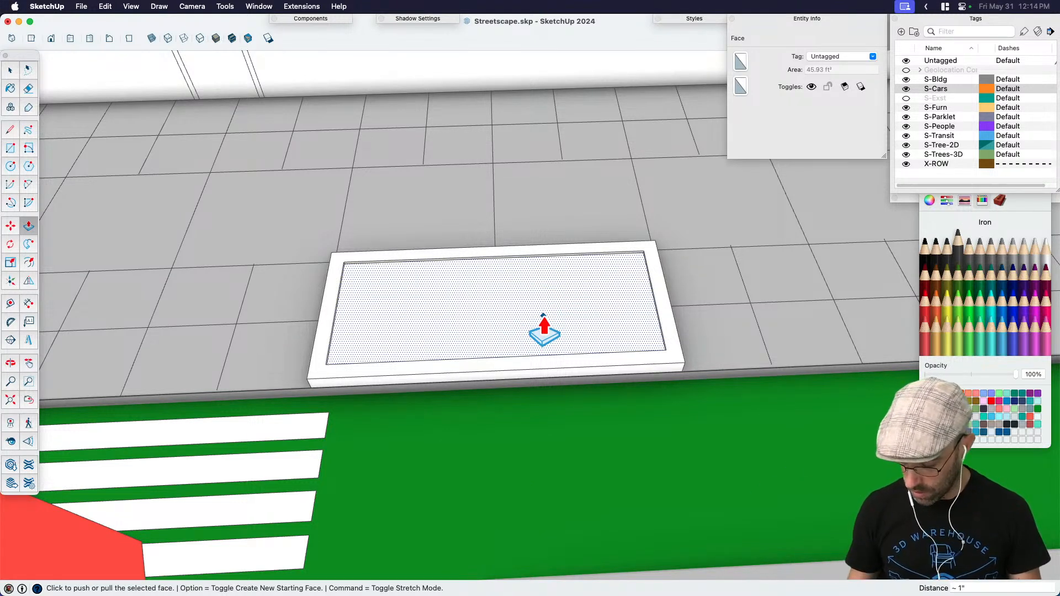
{"action": "type", "text": "5."}
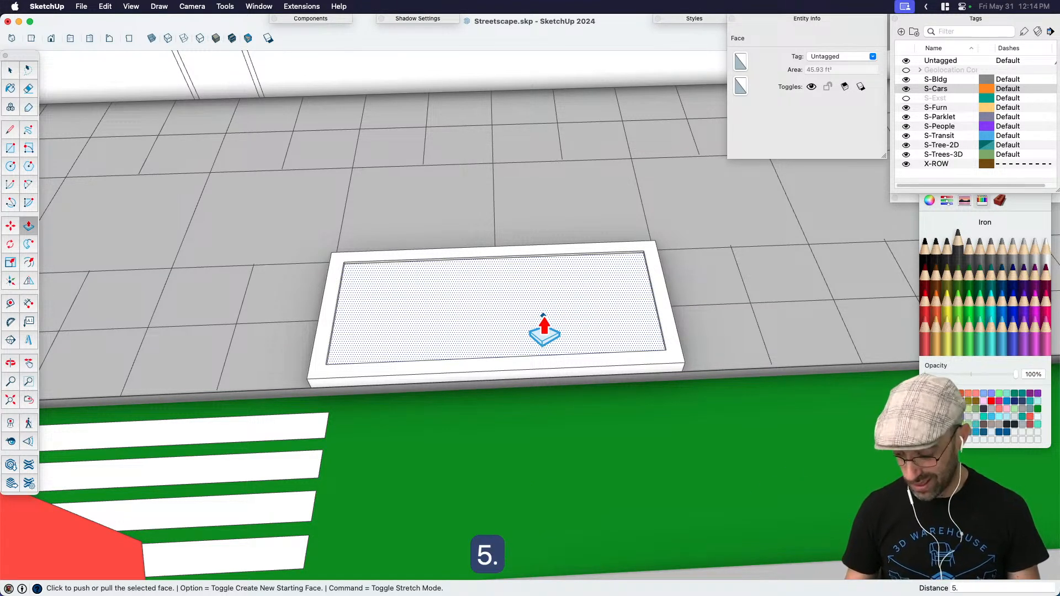
{"action": "type", "text": "8"}
{"action": "key", "text": "Return"}
{"action": "key", "text": "space"}
Step: Paint the bottom of the recessed planter with the light green sampled from the parklet's planter
{"action": "key", "text": "b"}
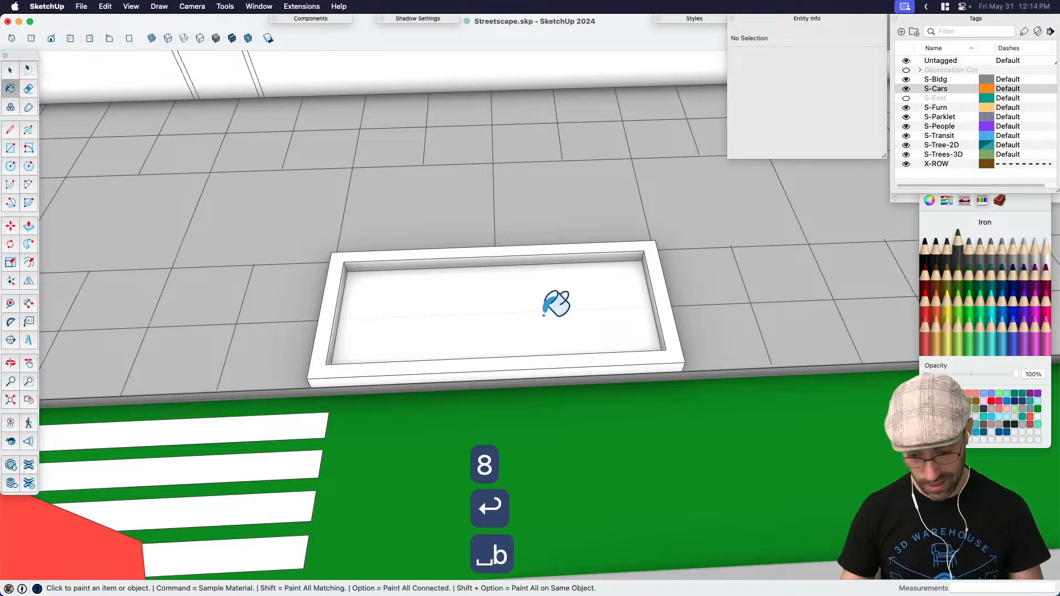
{"action": "scroll", "coordinate": [694, 367], "scroll_direction": "down", "scroll_amount": 5}
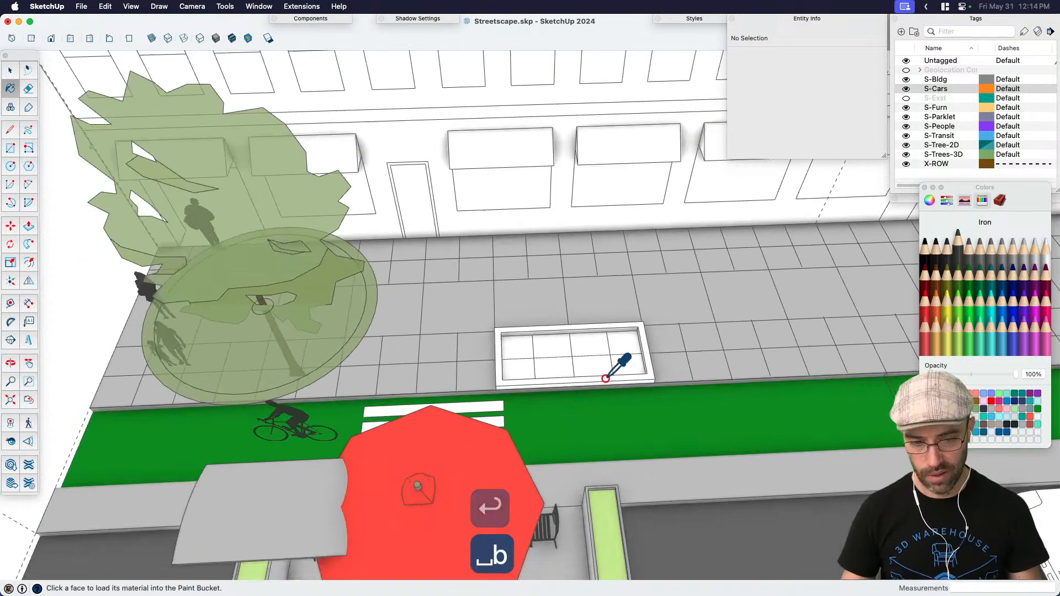
{"action": "left_click", "coordinate": [609, 505], "text": "super"}
{"action": "left_click", "coordinate": [604, 351]}
Step: Try to push or pull the green planter bed, and undo that adjustment, the green paint and the 5.8-inch recess
{"action": "scroll", "coordinate": [644, 358], "scroll_direction": "up", "scroll_amount": 3}
{"action": "mouse_move", "coordinate": [644, 358]}
{"action": "middle_mouse_down"}
{"action": "mouse_move", "coordinate": [433, 327]}
{"action": "mouse_move", "coordinate": [460, 309]}
{"action": "middle_mouse_up"}
{"action": "key", "text": "space"}
{"action": "left_click", "coordinate": [460, 310]}
{"action": "scroll", "coordinate": [475, 320], "scroll_direction": "up", "scroll_amount": 2}
{"action": "key", "text": "p"}
{"action": "left_click", "coordinate": [472, 331]}
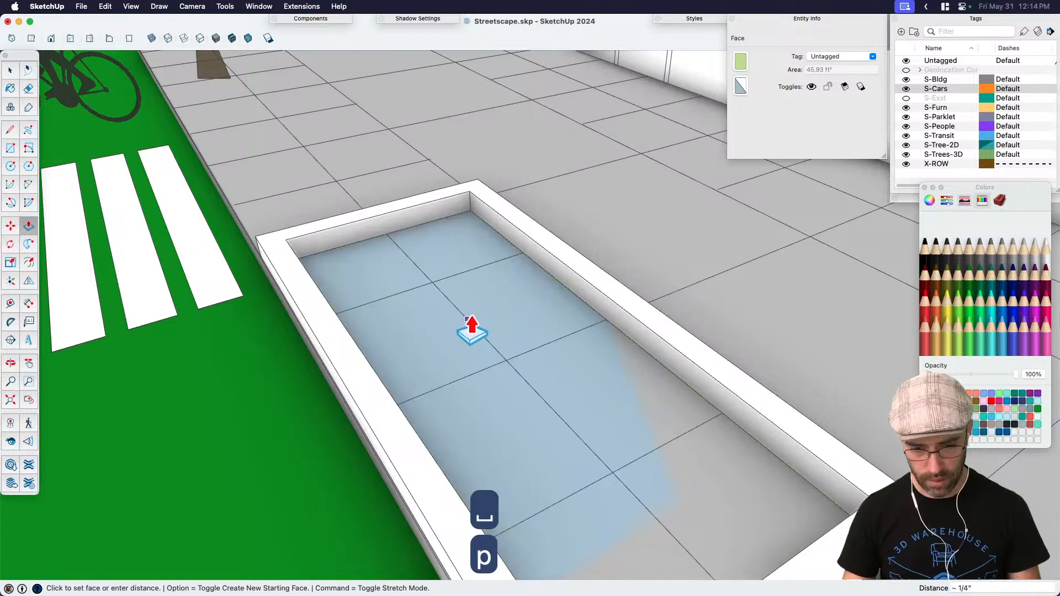
{"action": "left_click", "coordinate": [472, 332]}
{"action": "key", "text": "super+z"}
{"action": "key", "text": "super+z"}
{"action": "key", "text": "super+z"}
Step: Push the planter's inner face down 3 inches and paint it with the light green sampled from the parklet's planter
{"action": "left_click", "coordinate": [433, 301]}
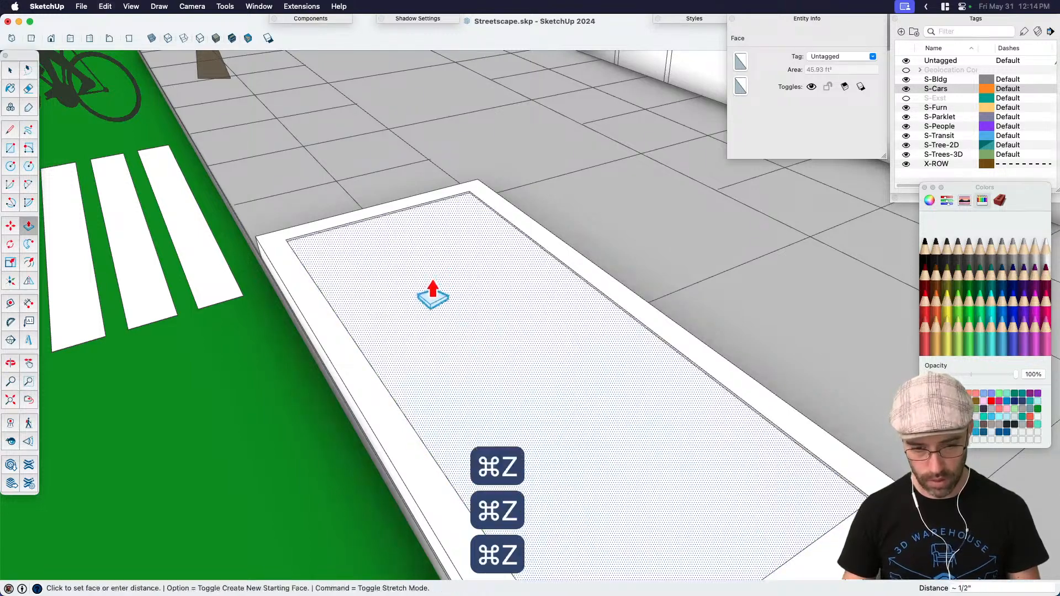
{"action": "type", "text": "3"}
{"action": "key", "text": "Return"}
{"action": "key", "text": "b"}
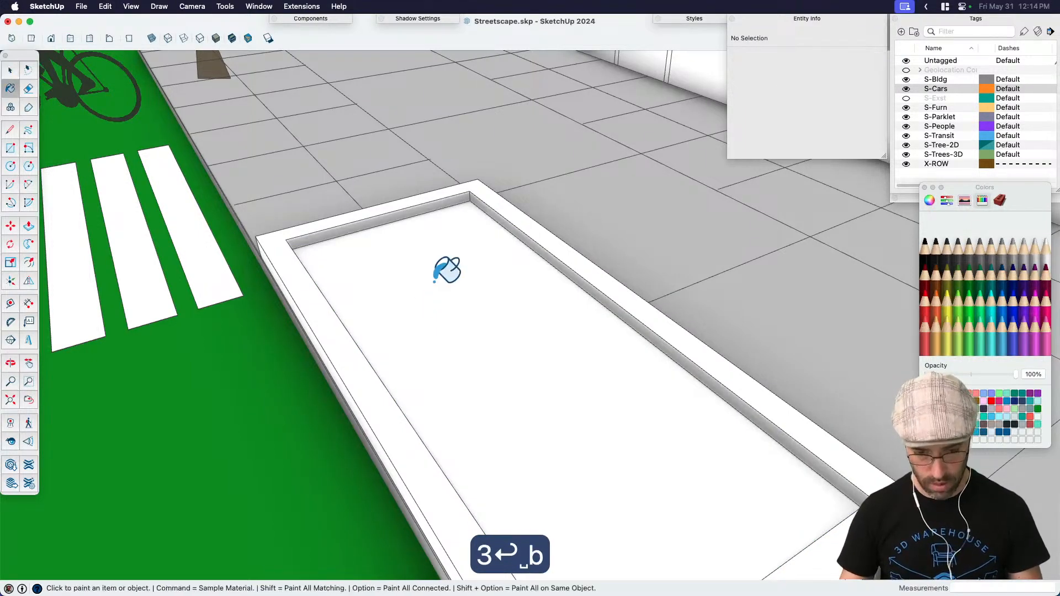
{"action": "scroll", "coordinate": [447, 271], "scroll_direction": "down", "scroll_amount": 6}
{"action": "left_click", "coordinate": [193, 353], "text": "super"}
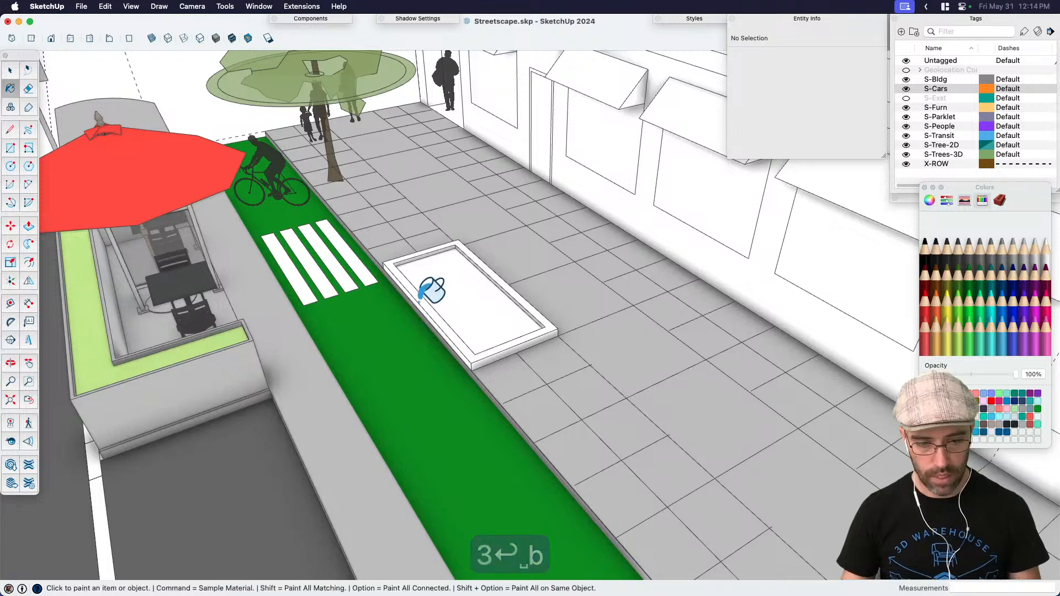
{"action": "left_click", "coordinate": [441, 293]}
Step: Select the planter's whole rim geometry and paint it light gray, leaving the bed green
{"action": "key", "text": "space"}
{"action": "triple_click", "coordinate": [460, 298]}
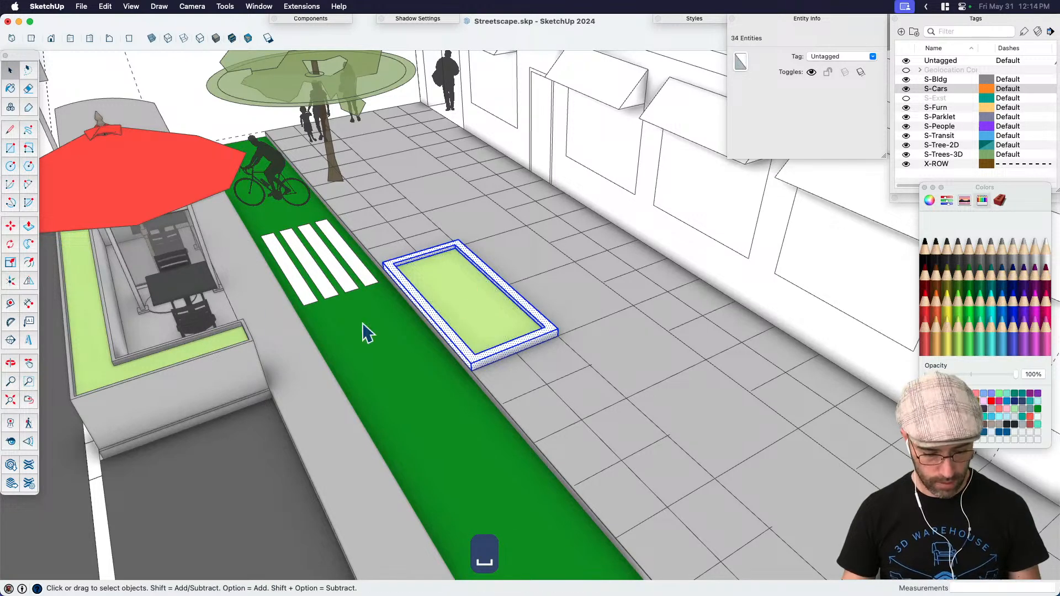
{"action": "key", "text": "b"}
{"action": "left_click", "coordinate": [485, 348]}
{"action": "key", "text": "space"}
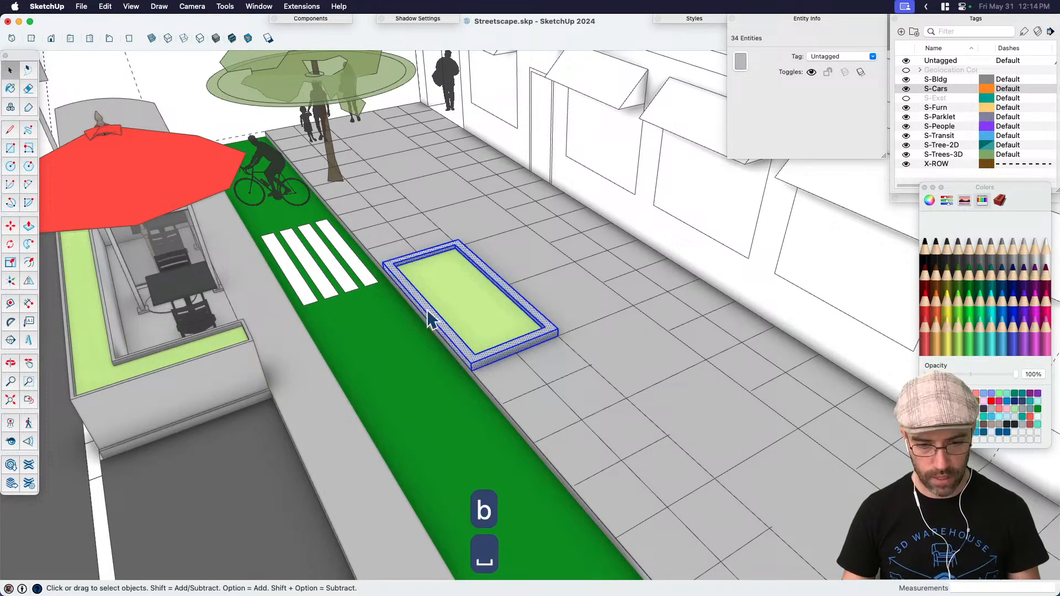
Step: Make a component from the planter's rim and green bed together, keeping the default component settings
{"action": "left_click_drag", "start_coordinate": [414, 238], "coordinate": [557, 399], "text": "shift"}
{"action": "key", "text": "shift+g"}
{"action": "key", "text": "Return"}
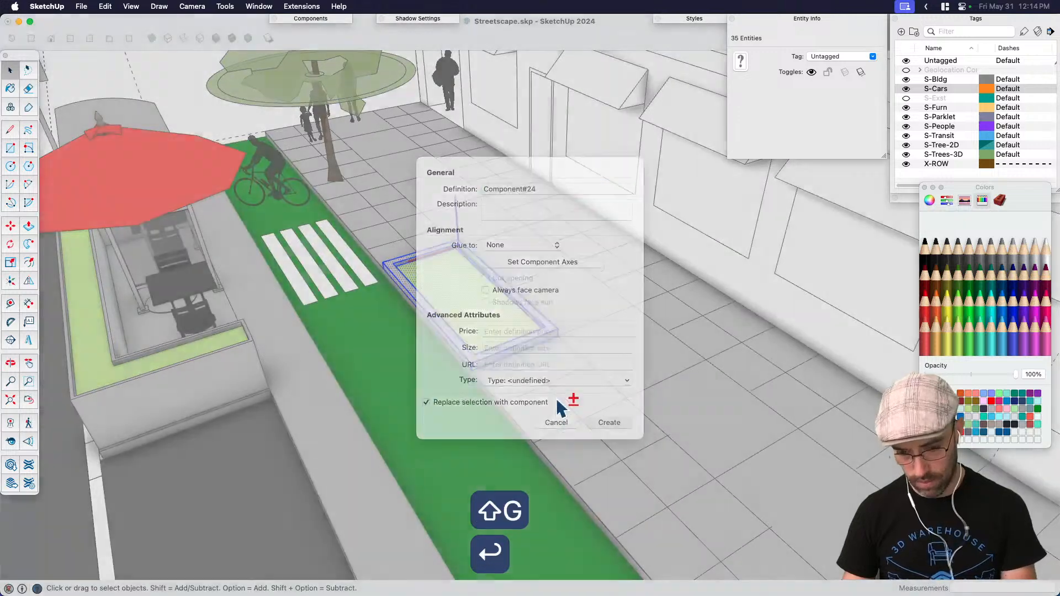
Step: Copy the planter component along the sidewalk's bike lane edge, away from the tree, leaving a gap between the two planters
{"action": "middle_click_drag", "start_coordinate": [555, 397], "coordinate": [532, 362]}
{"action": "key", "text": "m"}
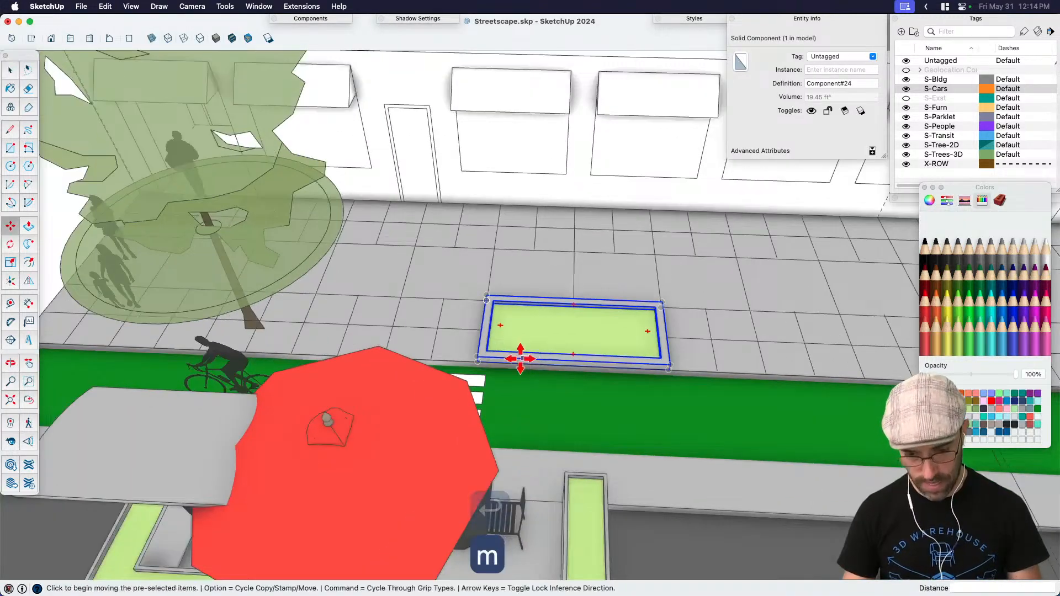
{"action": "scroll", "coordinate": [520, 359], "scroll_direction": "up", "scroll_amount": 3}
{"action": "left_click", "coordinate": [451, 359]}
{"action": "scroll", "coordinate": [450, 360], "scroll_direction": "down", "scroll_amount": 5}
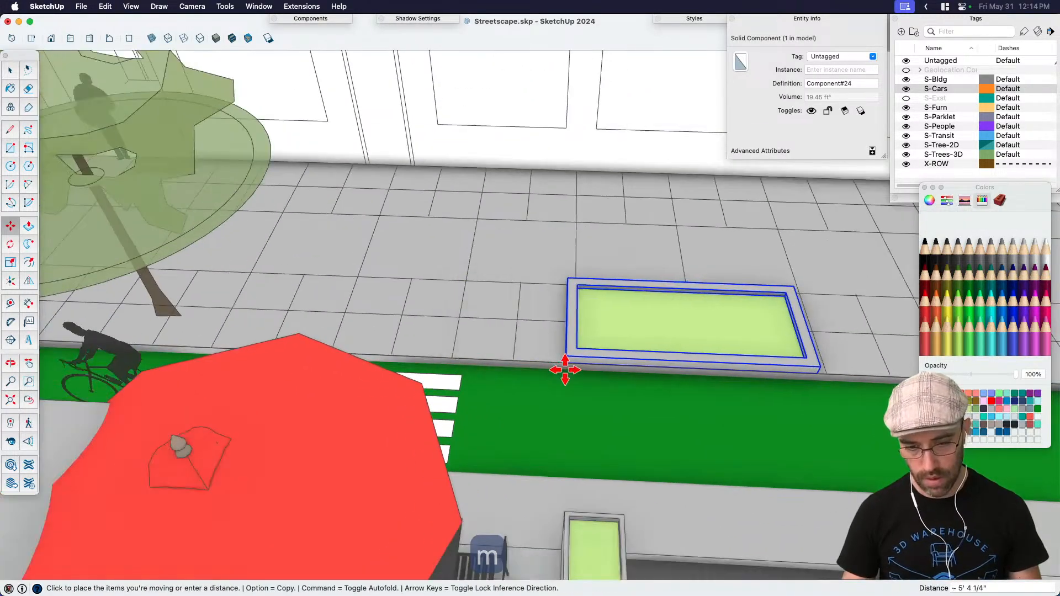
{"action": "key", "text": "alt"}
{"action": "scroll", "coordinate": [635, 359], "scroll_direction": "down", "scroll_amount": 6}
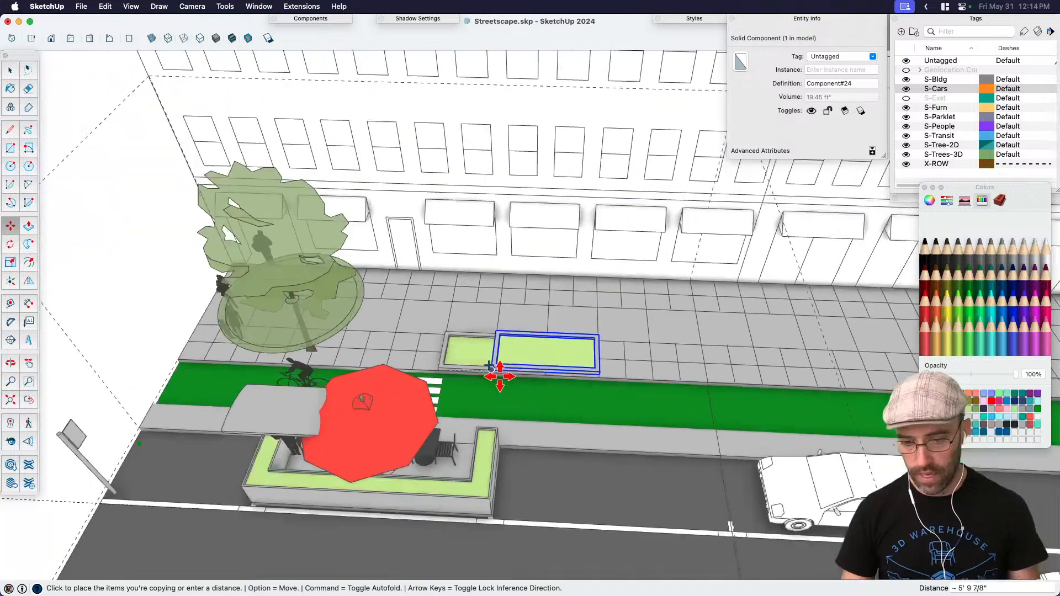
{"action": "scroll", "coordinate": [594, 370], "scroll_direction": "up", "scroll_amount": 2}
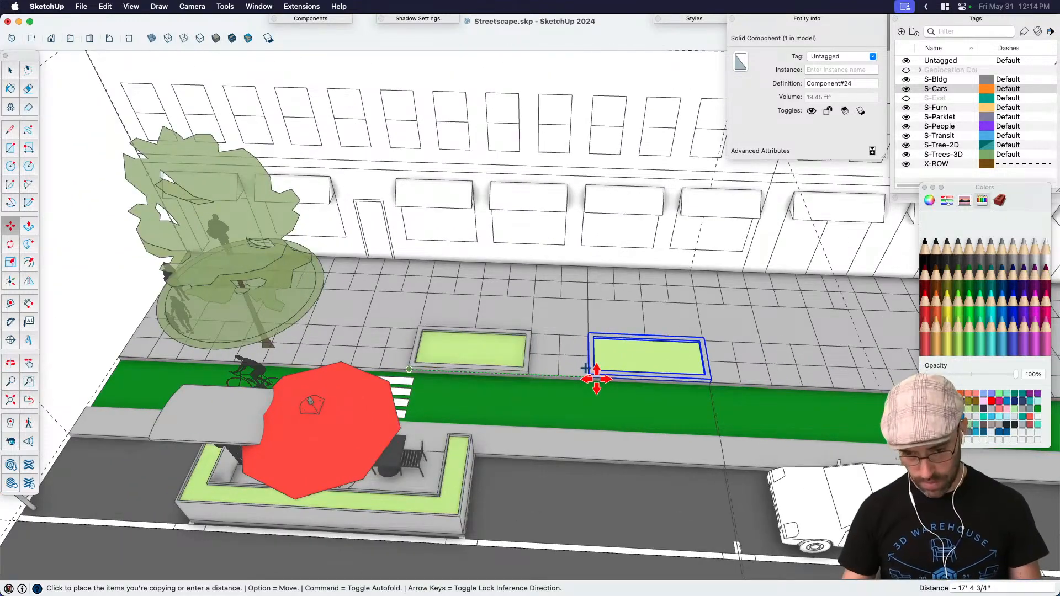
Step: Place the planter copy along the curb about 34' 10" from the first planter, beyond the parklet
{"action": "scroll", "coordinate": [593, 370], "scroll_direction": "down", "scroll_amount": 3}
{"action": "scroll", "coordinate": [729, 371], "scroll_direction": "up", "scroll_amount": 2}
{"action": "scroll", "coordinate": [657, 376], "scroll_direction": "up", "scroll_amount": 3}
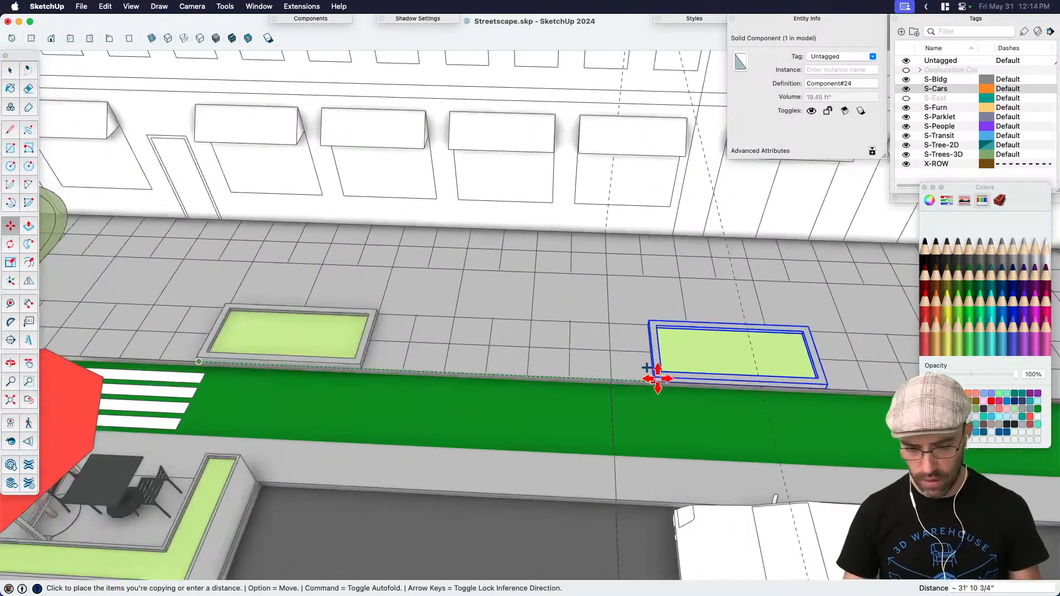
{"action": "scroll", "coordinate": [635, 371], "scroll_direction": "down", "scroll_amount": 2}
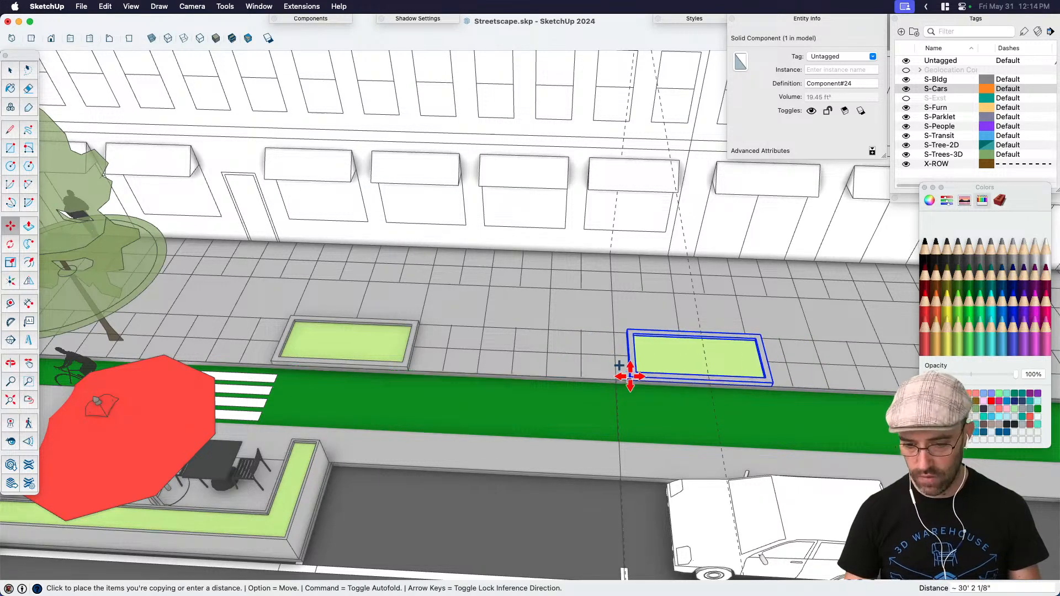
{"action": "left_click", "coordinate": [690, 381]}
{"action": "middle_click_drag", "start_coordinate": [532, 293], "coordinate": [554, 255]}
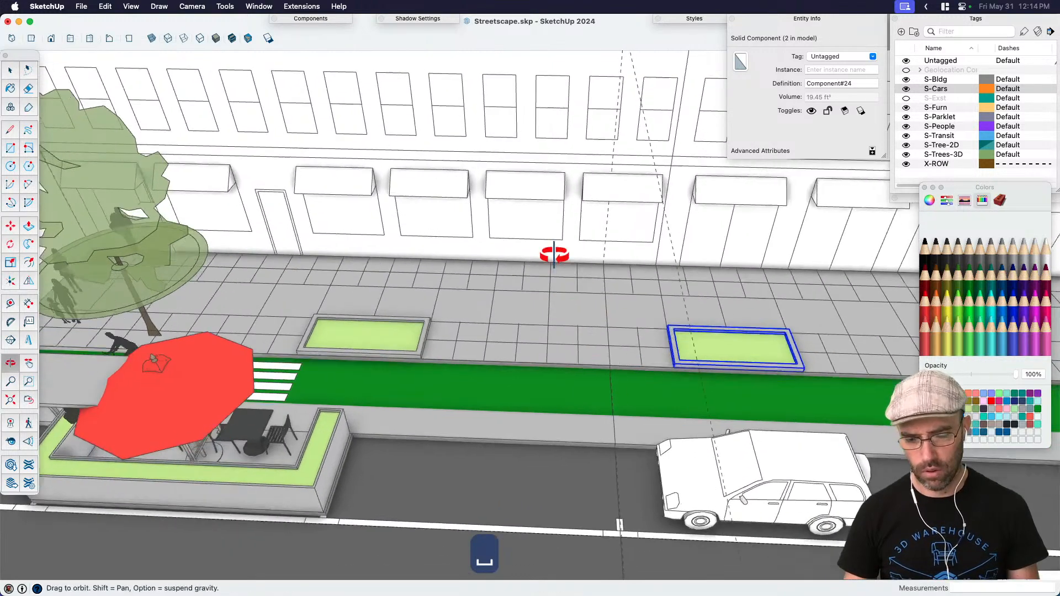
Step: Try to multiply the planter copy into a x4 array along the sidewalk
{"action": "scroll", "coordinate": [682, 395], "scroll_direction": "down", "scroll_amount": 6}
{"action": "type", "text": "x"}
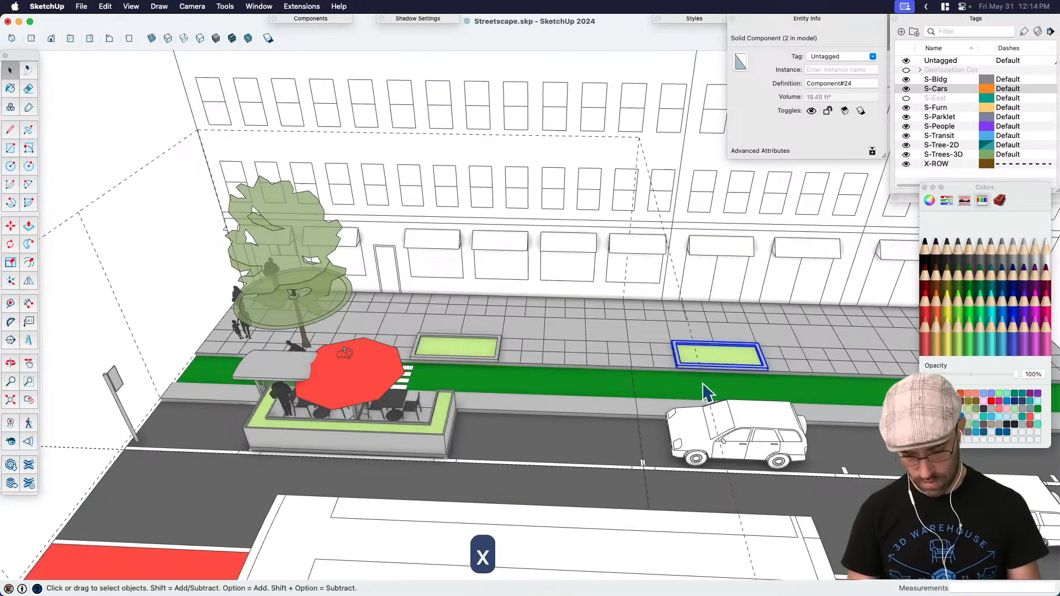
{"action": "type", "text": "4"}
{"action": "key", "text": "Return"}
{"action": "scroll", "coordinate": [468, 396], "scroll_direction": "down", "scroll_amount": 6}
{"action": "key", "text": "space"}
{"action": "scroll", "coordinate": [638, 391], "scroll_direction": "up", "scroll_amount": 6}
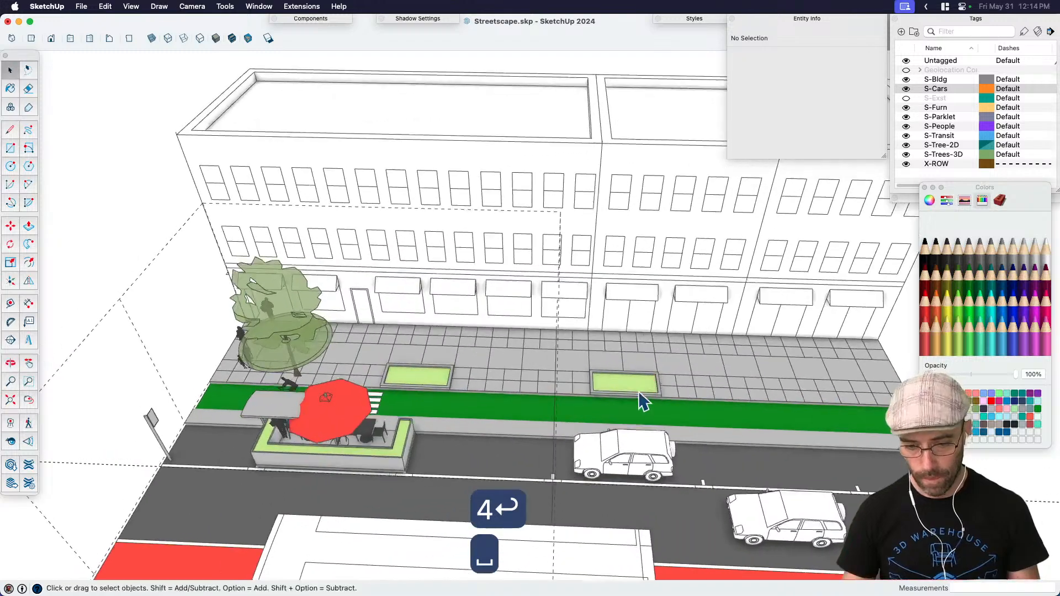
Step: Copy the second planter about 34' 9 5/8" farther along the curb, matching the corner-to-corner spacing of the first two planters
{"action": "left_click", "coordinate": [639, 391]}
{"action": "scroll", "coordinate": [639, 391], "scroll_direction": "up", "scroll_amount": 5}
{"action": "key", "text": "m"}
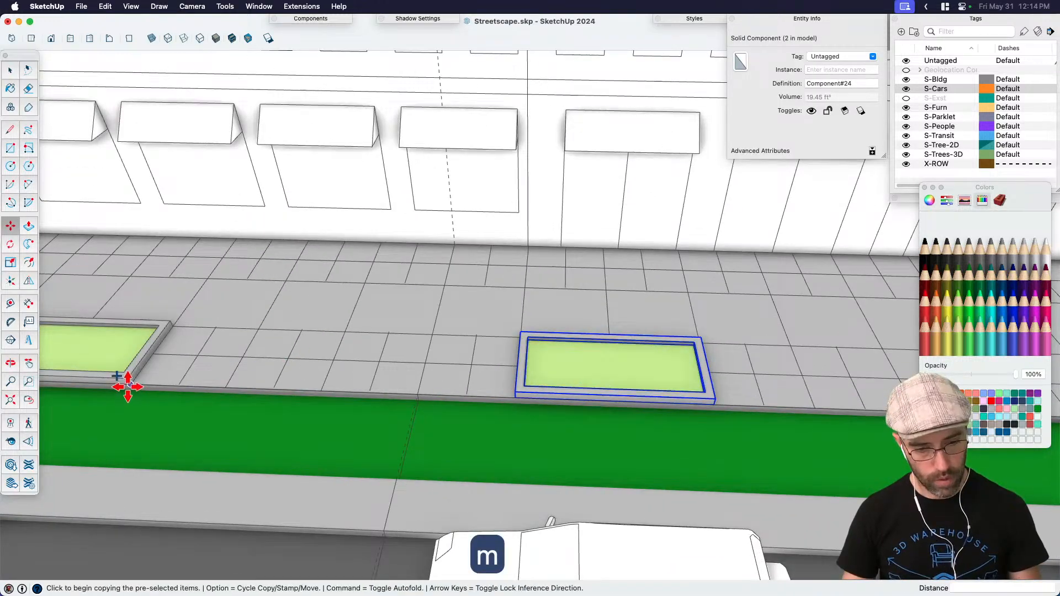
{"action": "left_click", "coordinate": [127, 386]}
{"action": "scroll", "coordinate": [660, 407], "scroll_direction": "down", "scroll_amount": 3}
{"action": "left_click", "coordinate": [505, 384]}
{"action": "scroll", "coordinate": [470, 363], "scroll_direction": "down", "scroll_amount": 3}
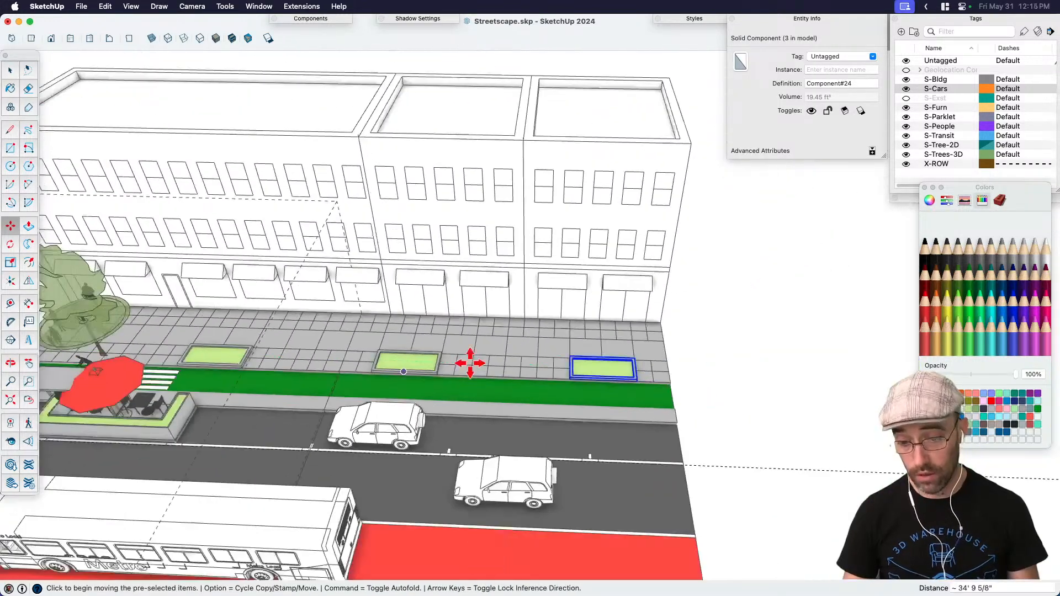
{"action": "key", "text": "space"}
{"action": "scroll", "coordinate": [476, 376], "scroll_direction": "down", "scroll_amount": 5}
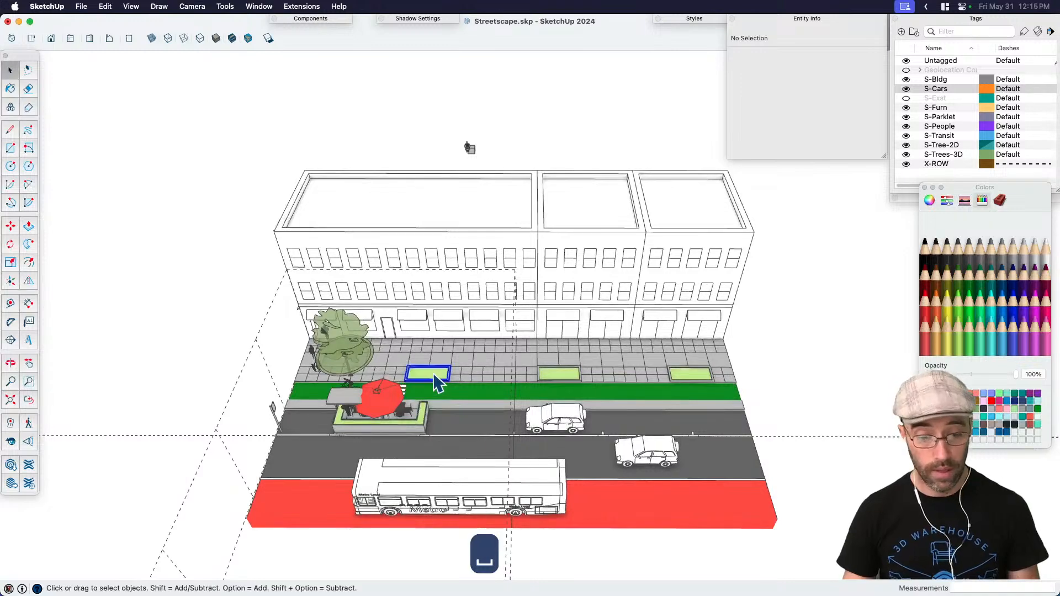
Step: Open the parklet component and scale the white crosswalk stripes in the bike lane shorter from both ends
{"action": "left_click", "coordinate": [436, 383]}
{"action": "scroll", "coordinate": [390, 393], "scroll_direction": "up", "scroll_amount": 1}
{"action": "scroll", "coordinate": [387, 392], "scroll_direction": "up", "scroll_amount": 2}
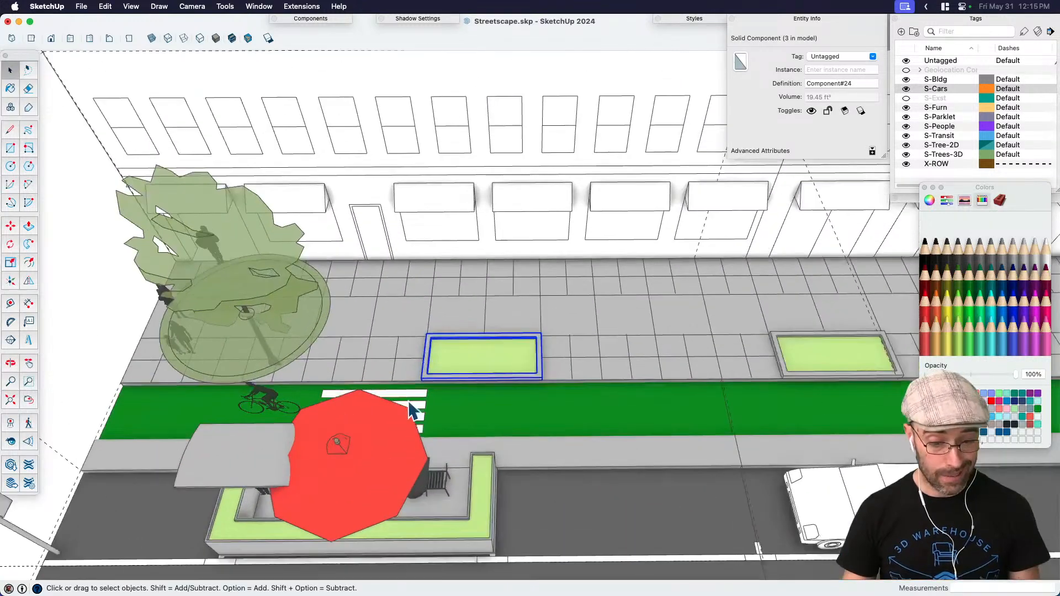
{"action": "left_click", "coordinate": [387, 393]}
{"action": "scroll", "coordinate": [387, 394], "scroll_direction": "up", "scroll_amount": 3}
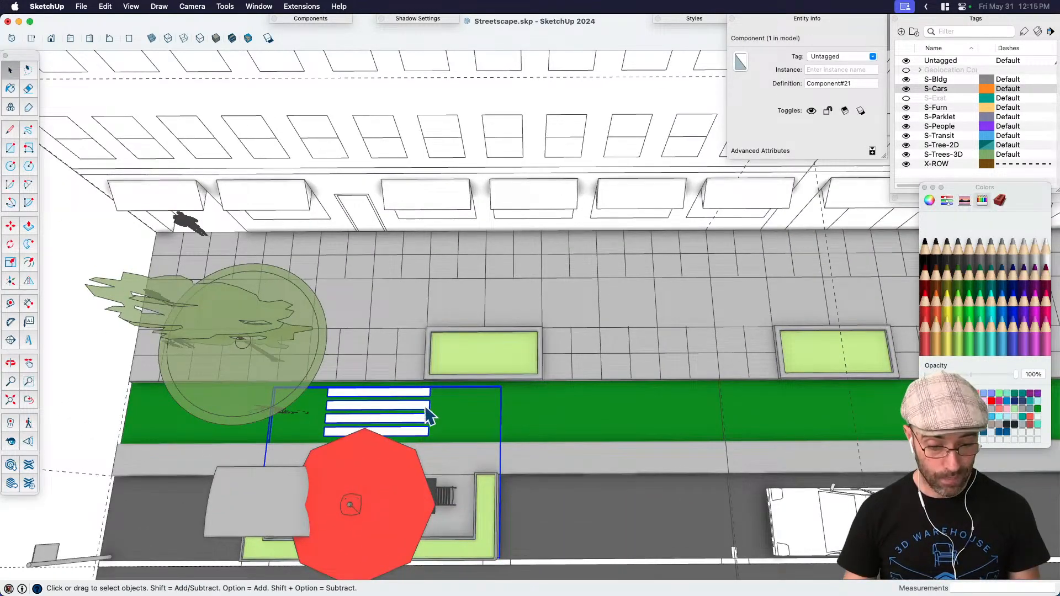
{"action": "double_click", "coordinate": [430, 414]}
{"action": "scroll", "coordinate": [431, 416], "scroll_direction": "up", "scroll_amount": 3}
{"action": "key", "text": "a"}
{"action": "key", "text": "s"}
{"action": "left_click", "coordinate": [431, 413]}
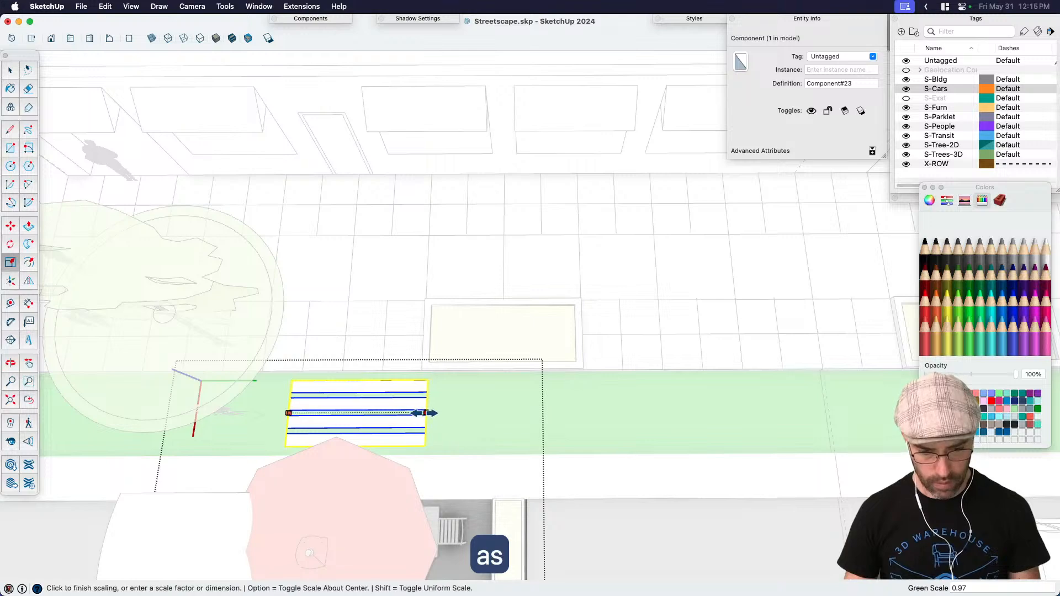
{"action": "left_click", "coordinate": [412, 412]}
{"action": "left_click", "coordinate": [288, 414]}
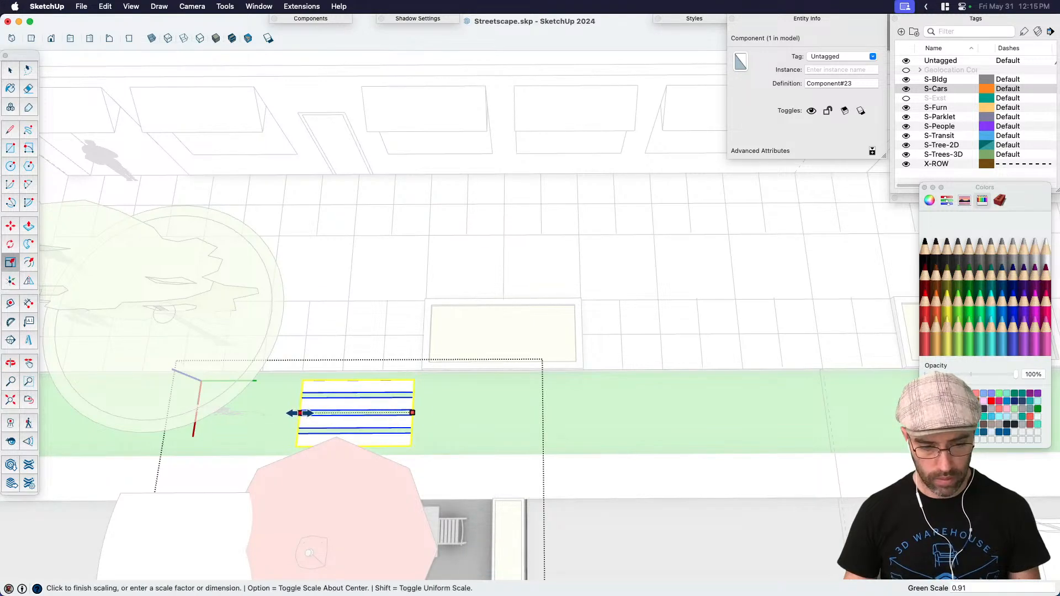
{"action": "left_click", "coordinate": [300, 412]}
Step: Leave the parklet component and cut the tree standing near the end of the sidewalk
{"action": "key", "text": "space"}
{"action": "scroll", "coordinate": [345, 379], "scroll_direction": "down", "scroll_amount": 4}
{"action": "triple_click", "coordinate": [236, 389]}
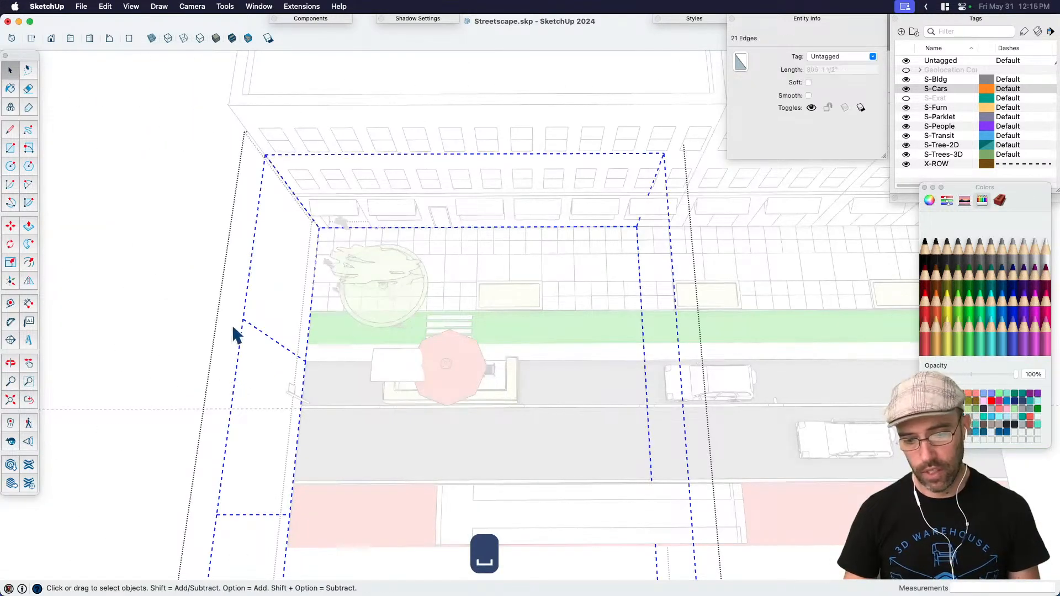
{"action": "left_click", "coordinate": [135, 293]}
{"action": "middle_click_drag", "start_coordinate": [134, 293], "coordinate": [648, 289]}
{"action": "left_click", "coordinate": [384, 243]}
{"action": "key", "text": "super+c"}
{"action": "key", "text": "BackSpace"}
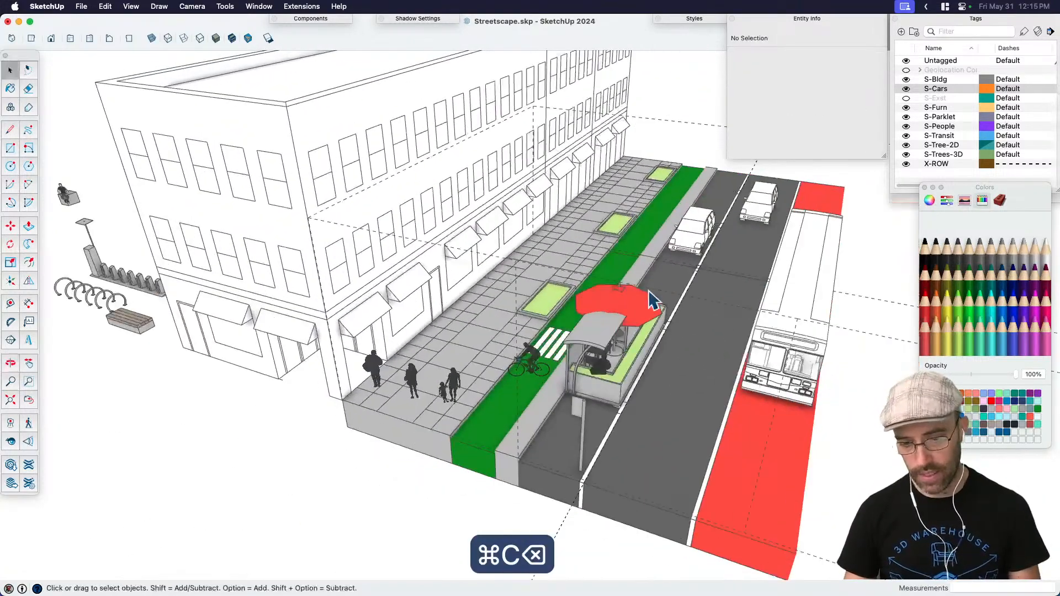
Step: Open the planter nearest the crosswalk for editing and paste the tree in place inside that component
{"action": "scroll", "coordinate": [557, 303], "scroll_direction": "up", "scroll_amount": 4}
{"action": "double_click", "coordinate": [555, 304]}
{"action": "left_click", "coordinate": [556, 304]}
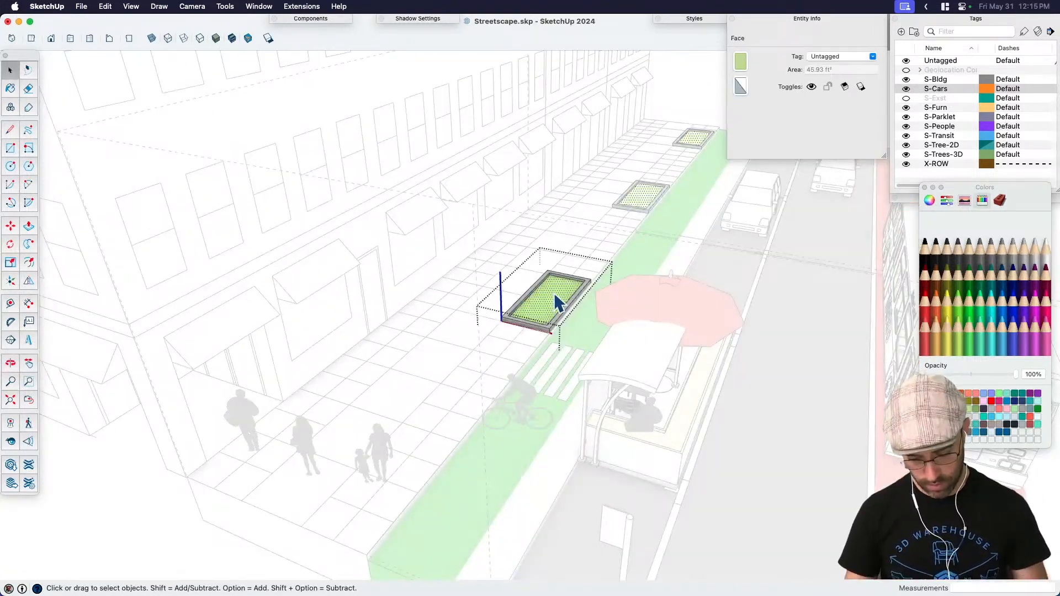
{"action": "key", "text": "shift+v"}
{"action": "key", "text": "space"}
Step: Move the tree 14' 6" toward the planter, shift it so the trunk stands within the green bed, and close the component
{"action": "key", "text": "m"}
{"action": "scroll", "coordinate": [480, 416], "scroll_direction": "up", "scroll_amount": 2}
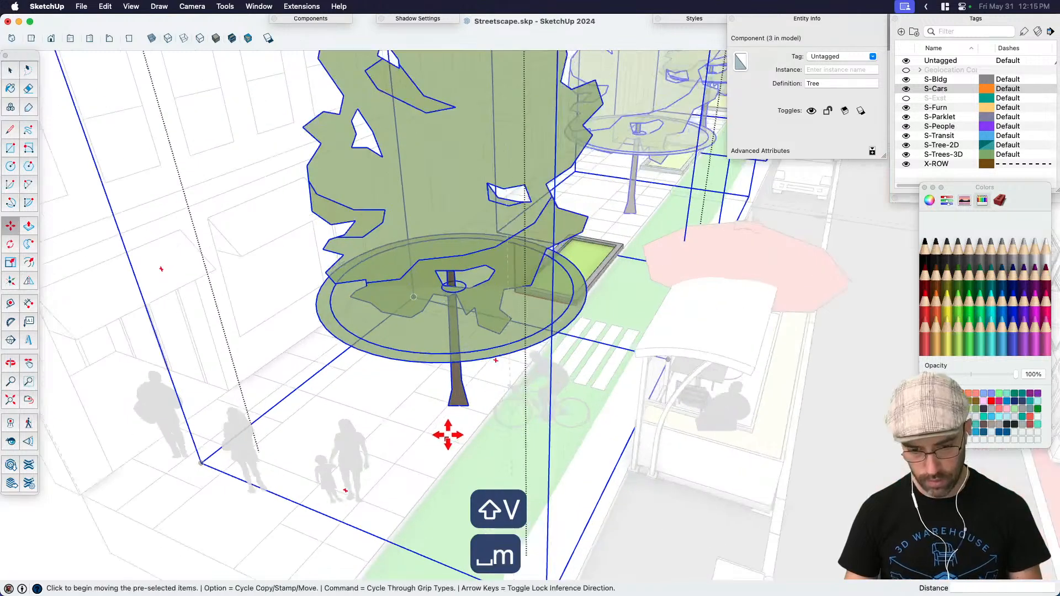
{"action": "left_click", "coordinate": [442, 433]}
{"action": "left_click", "coordinate": [544, 310]}
{"action": "scroll", "coordinate": [480, 370], "scroll_direction": "up", "scroll_amount": 2}
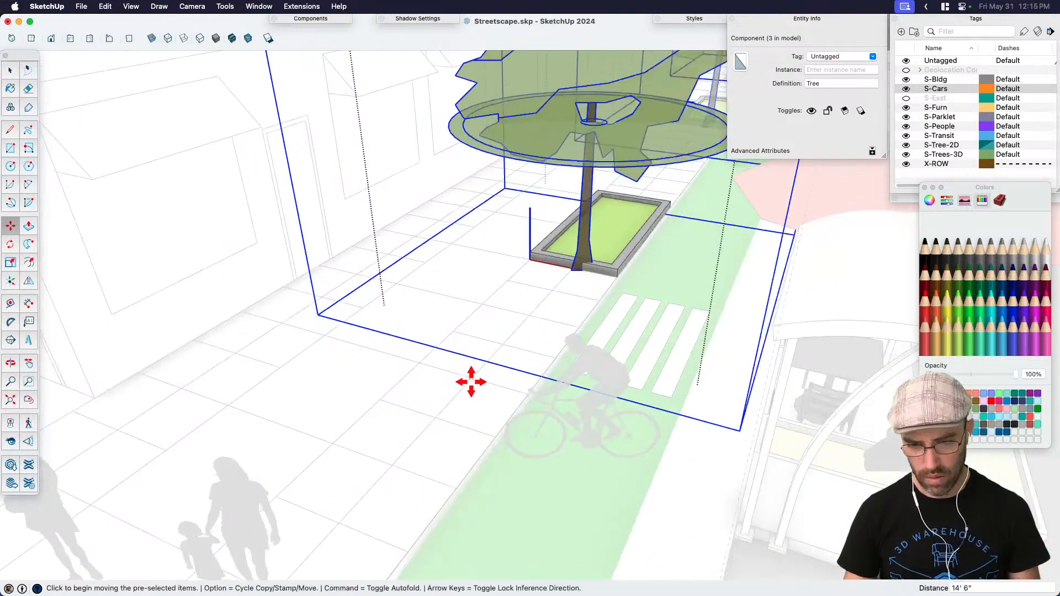
{"action": "left_click", "coordinate": [468, 379]}
{"action": "scroll", "coordinate": [513, 320], "scroll_direction": "up", "scroll_amount": 2}
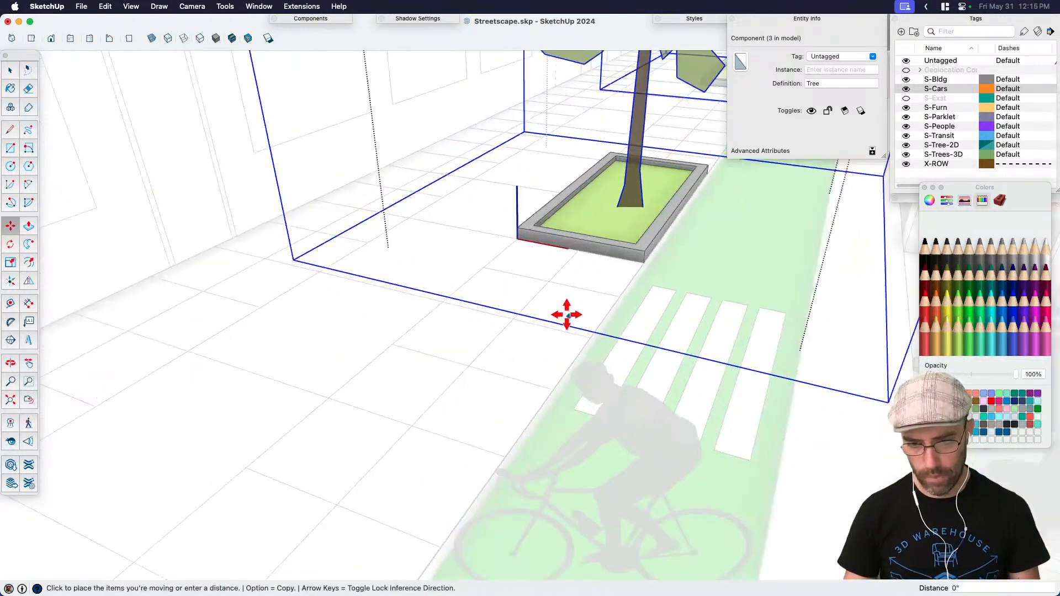
{"action": "left_click", "coordinate": [553, 307]}
{"action": "key", "text": "space"}
{"action": "scroll", "coordinate": [588, 237], "scroll_direction": "down", "scroll_amount": 2}
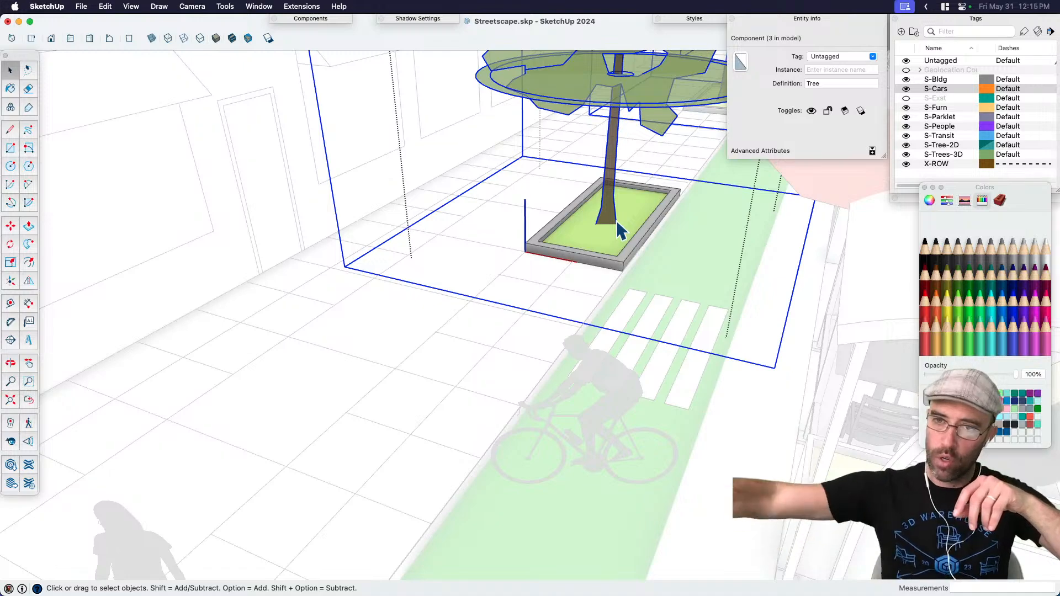
{"action": "key", "text": "Page_Down"}
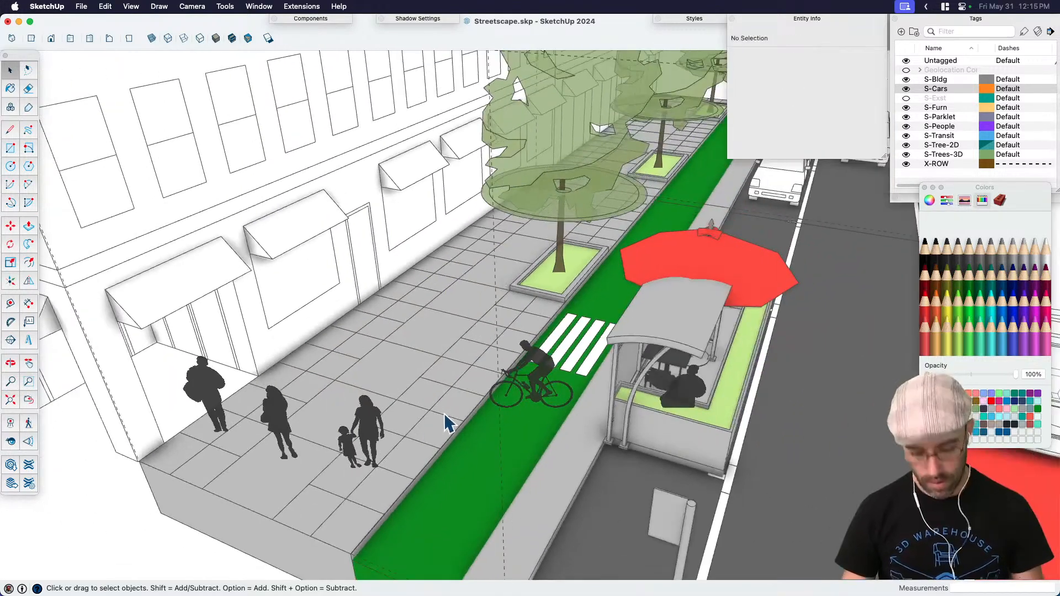
Step: Select the tree planter beside the crosswalk for moving
{"action": "key", "text": "h"}
{"action": "middle_click_drag", "start_coordinate": [445, 414], "coordinate": [619, 309]}
{"action": "key", "text": "space"}
{"action": "left_click", "coordinate": [618, 310]}
{"action": "key", "text": "m"}
{"action": "scroll", "coordinate": [539, 341], "scroll_direction": "up", "scroll_amount": 8}
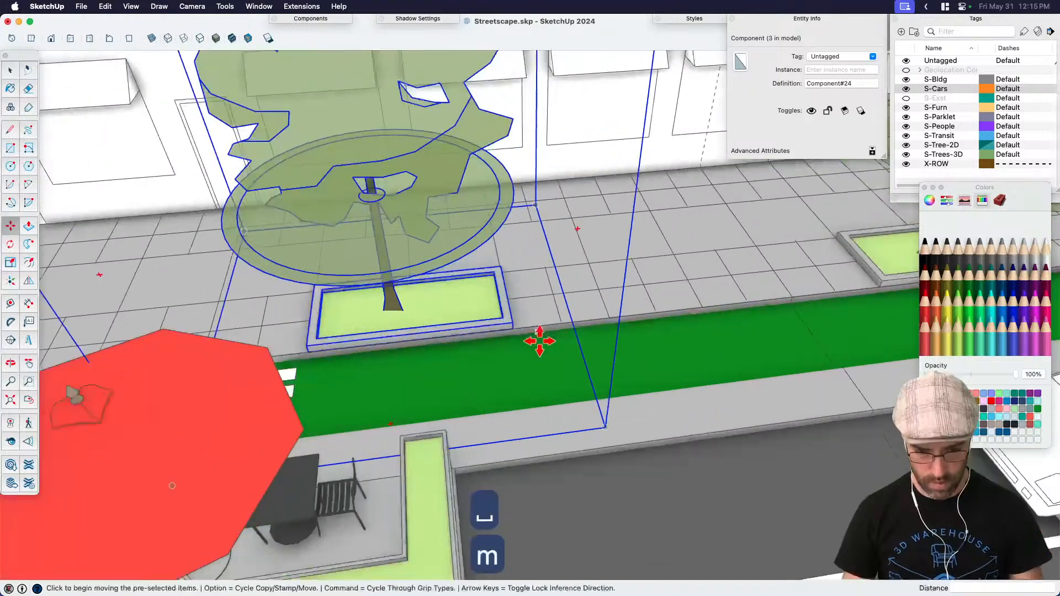
{"action": "left_click", "coordinate": [501, 324]}
{"action": "key", "text": "alt"}
{"action": "scroll", "coordinate": [658, 293], "scroll_direction": "down", "scroll_amount": 10}
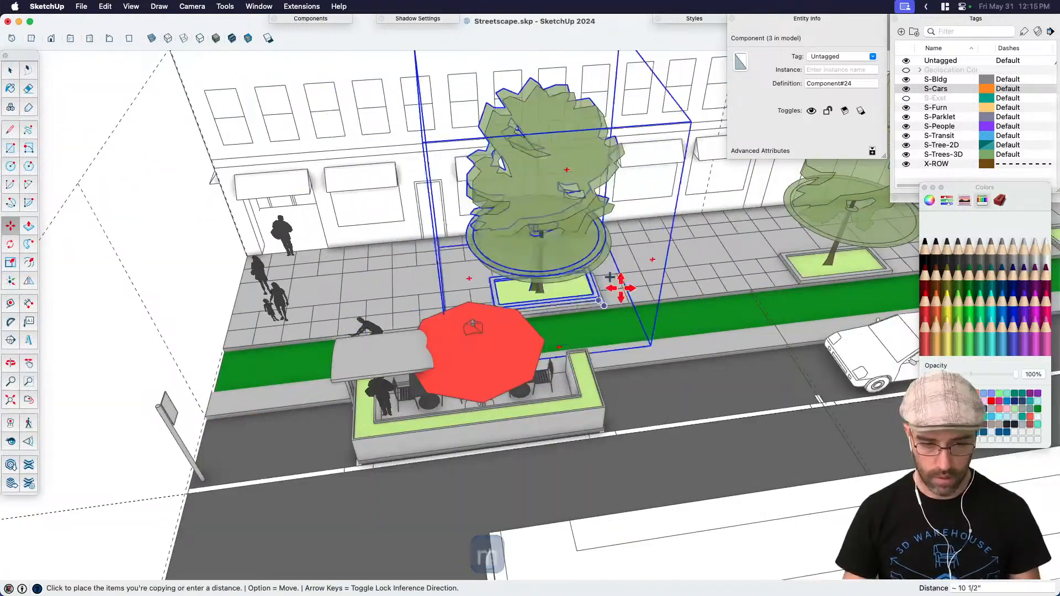
{"action": "key", "text": "space"}
{"action": "key", "text": "m"}
{"action": "scroll", "coordinate": [529, 318], "scroll_direction": "up", "scroll_amount": 6}
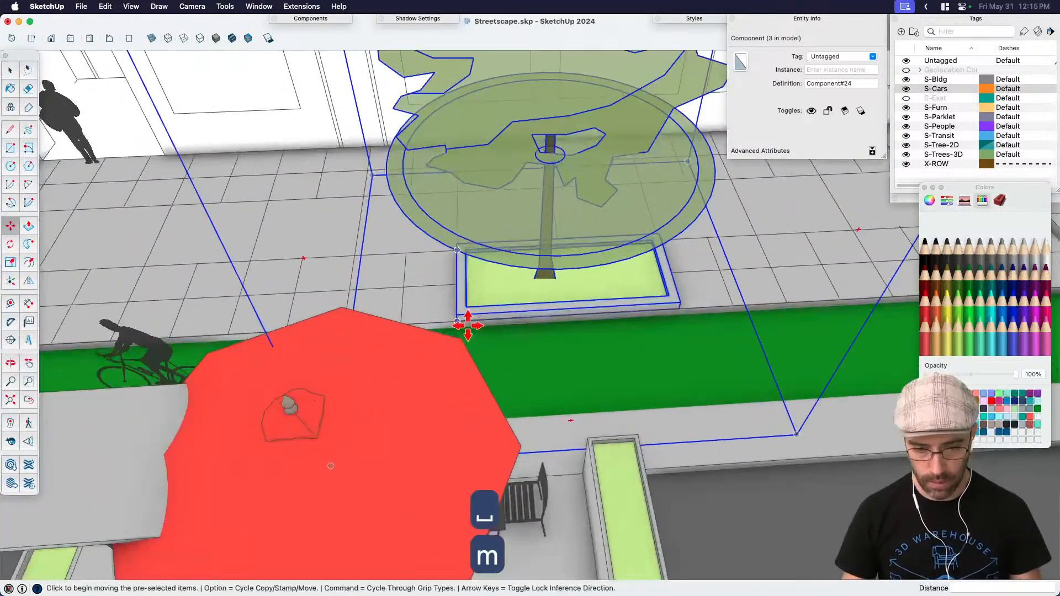
{"action": "key", "text": "alt"}
{"action": "scroll", "coordinate": [828, 298], "scroll_direction": "down", "scroll_amount": 3}
{"action": "scroll", "coordinate": [823, 306], "scroll_direction": "down", "scroll_amount": 3}
{"action": "scroll", "coordinate": [869, 291], "scroll_direction": "up", "scroll_amount": 3}
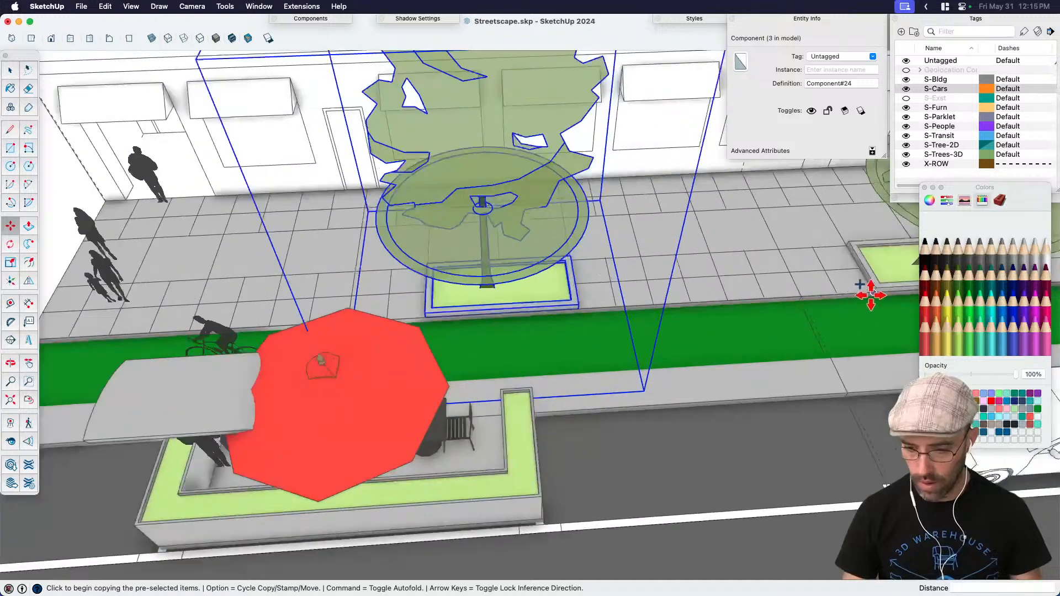
{"action": "left_click", "coordinate": [872, 293]}
{"action": "key", "text": "space"}
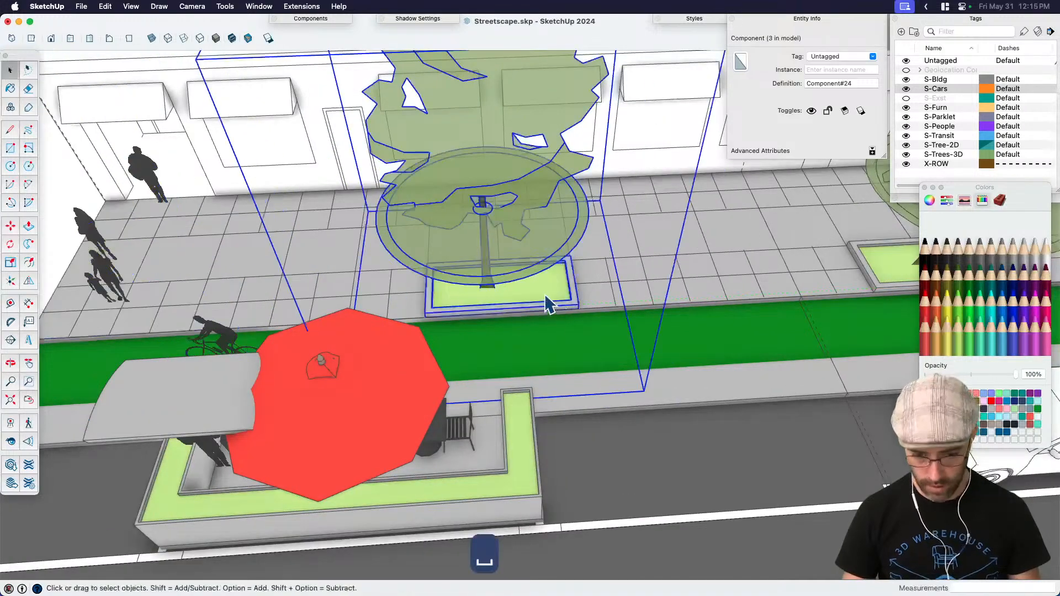
Step: Copy the selected tree planter toward the bus-stop end of the sidewalk, using the spacing from the second planter to the first
{"action": "key", "text": "m"}
{"action": "key", "text": "alt"}
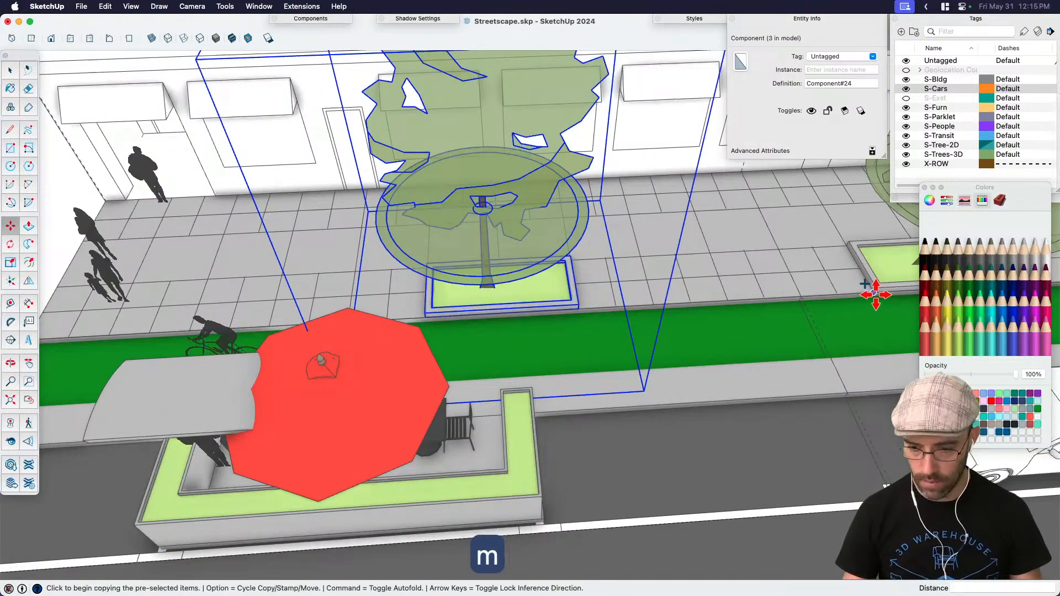
{"action": "scroll", "coordinate": [877, 293], "scroll_direction": "up", "scroll_amount": 5}
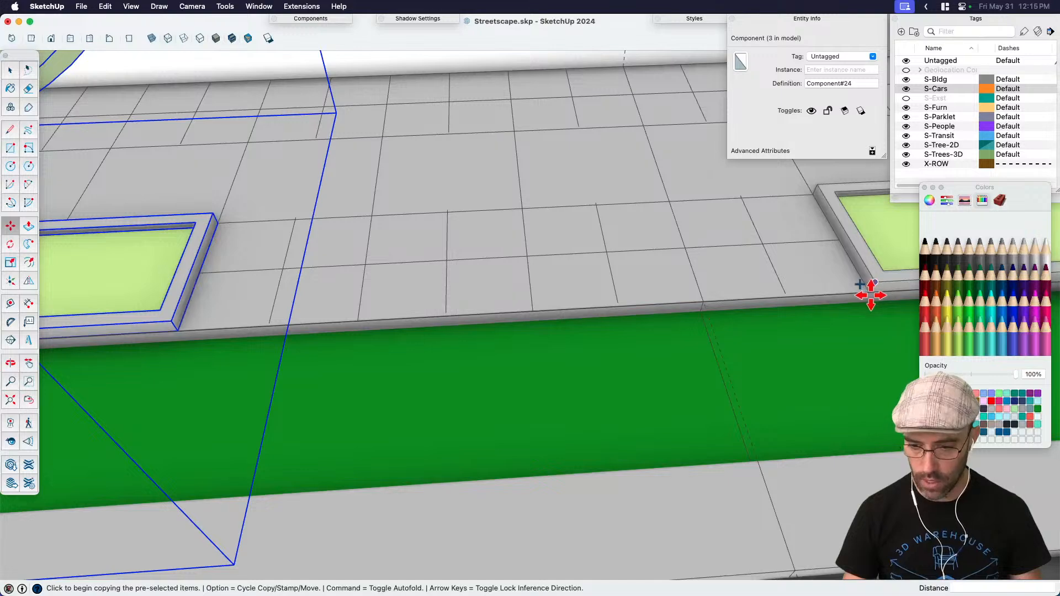
{"action": "scroll", "coordinate": [871, 296], "scroll_direction": "down", "scroll_amount": 3}
{"action": "left_click", "coordinate": [871, 296]}
{"action": "scroll", "coordinate": [871, 296], "scroll_direction": "down", "scroll_amount": 4}
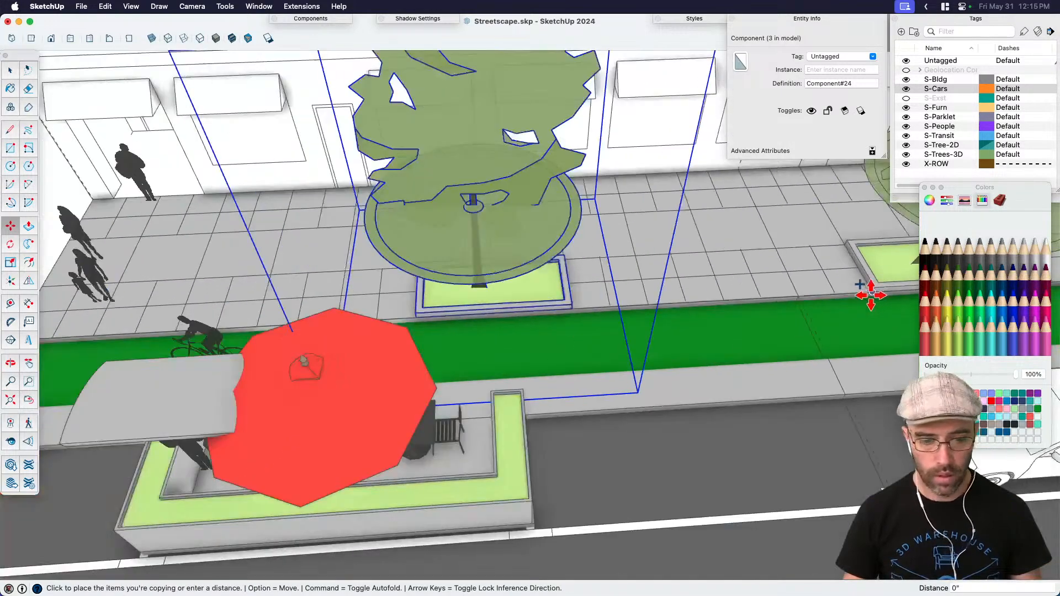
{"action": "left_click", "coordinate": [416, 320]}
{"action": "key", "text": "space"}
{"action": "scroll", "coordinate": [417, 320], "scroll_direction": "down", "scroll_amount": 5}
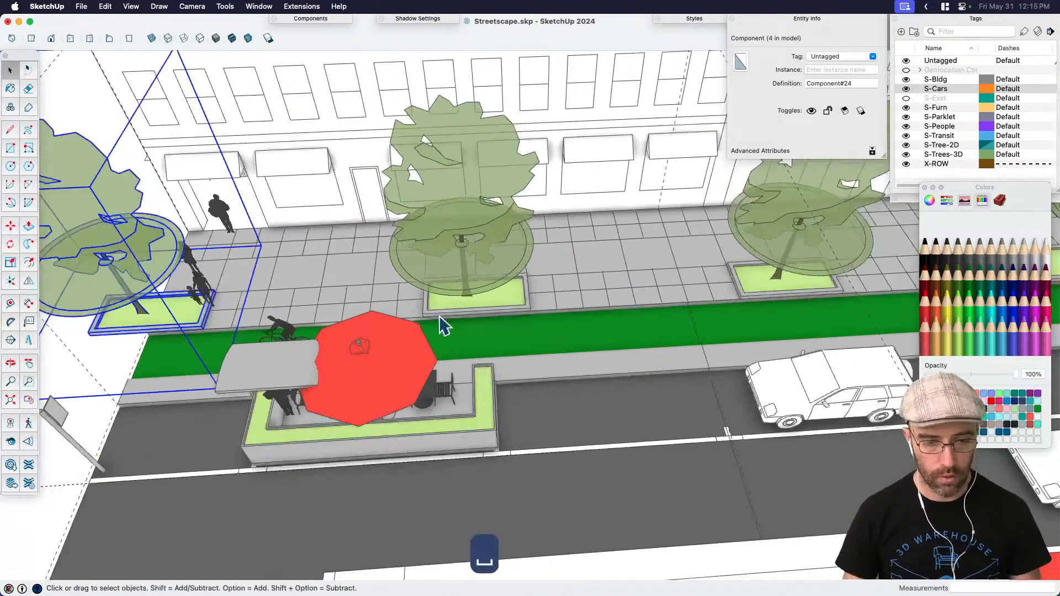
Step: Select all four tree planters and move them about 5' 9 5/8" along the curb so the end planter sits on the sidewalk
{"action": "left_click", "coordinate": [462, 286], "text": "shift"}
{"action": "left_click", "coordinate": [757, 279], "text": "shift"}
{"action": "left_click", "coordinate": [862, 271], "text": "shift"}
{"action": "scroll", "coordinate": [862, 270], "scroll_direction": "down", "scroll_amount": 5}
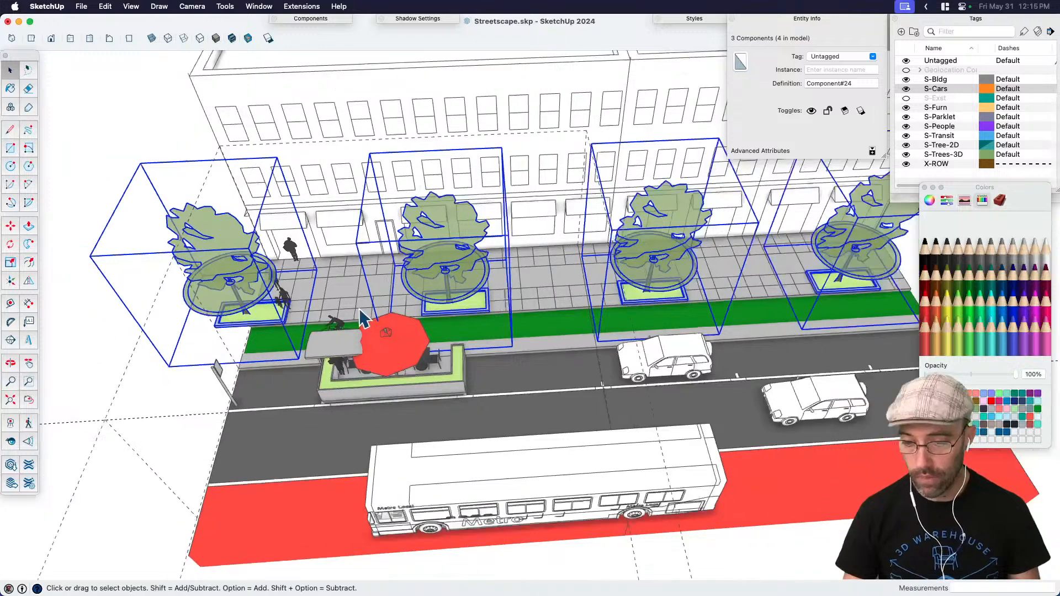
{"action": "scroll", "coordinate": [251, 316], "scroll_direction": "up", "scroll_amount": 6}
{"action": "key", "text": "m"}
{"action": "scroll", "coordinate": [291, 331], "scroll_direction": "up", "scroll_amount": 10}
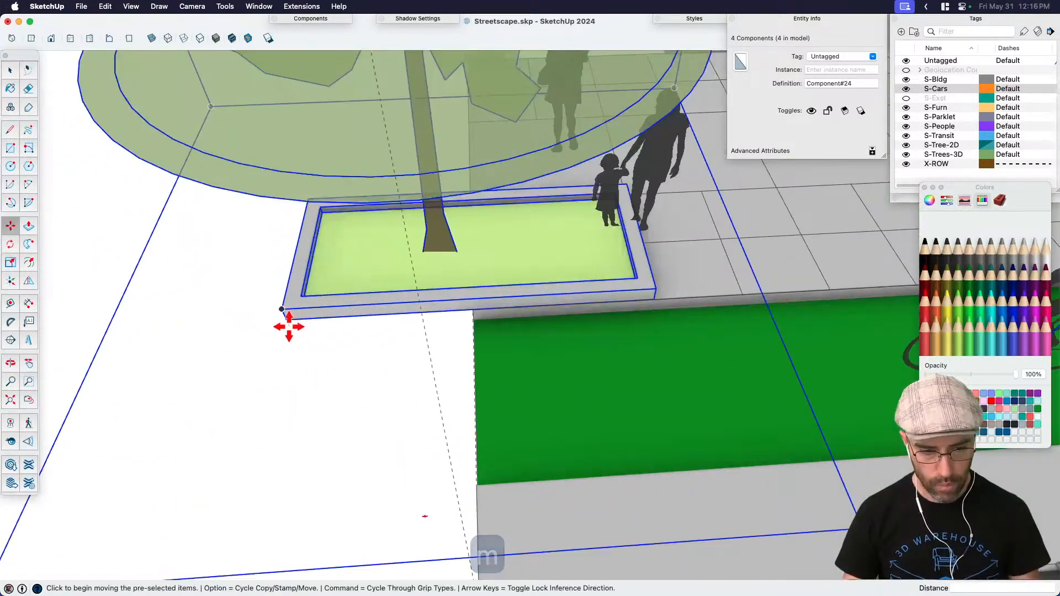
{"action": "scroll", "coordinate": [288, 324], "scroll_direction": "up", "scroll_amount": 5}
{"action": "left_click", "coordinate": [287, 319]}
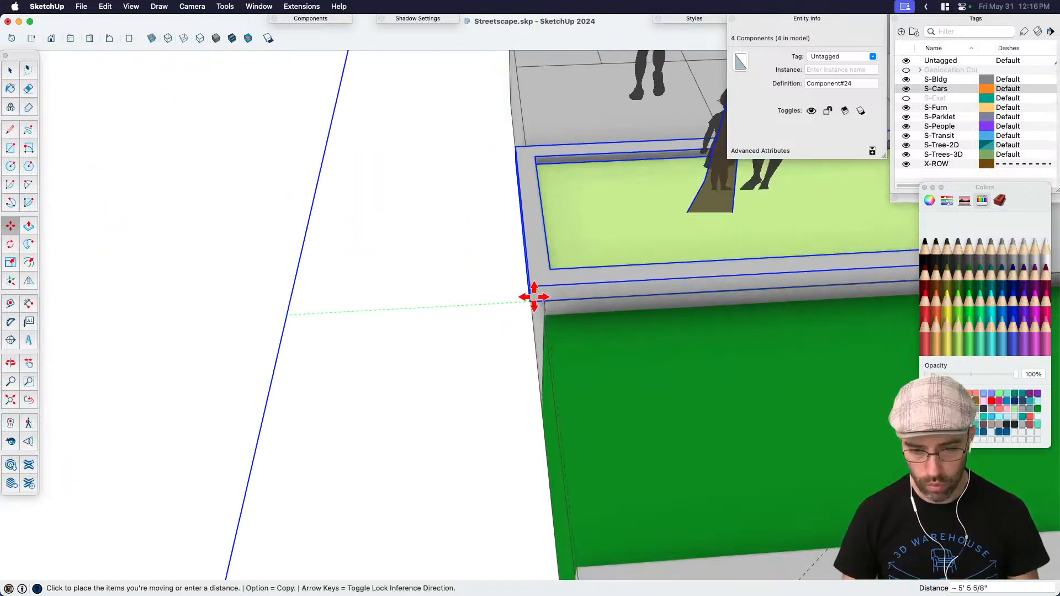
{"action": "left_click", "coordinate": [518, 291]}
{"action": "scroll", "coordinate": [159, 335], "scroll_direction": "down", "scroll_amount": 6}
{"action": "scroll", "coordinate": [159, 334], "scroll_direction": "down", "scroll_amount": 8}
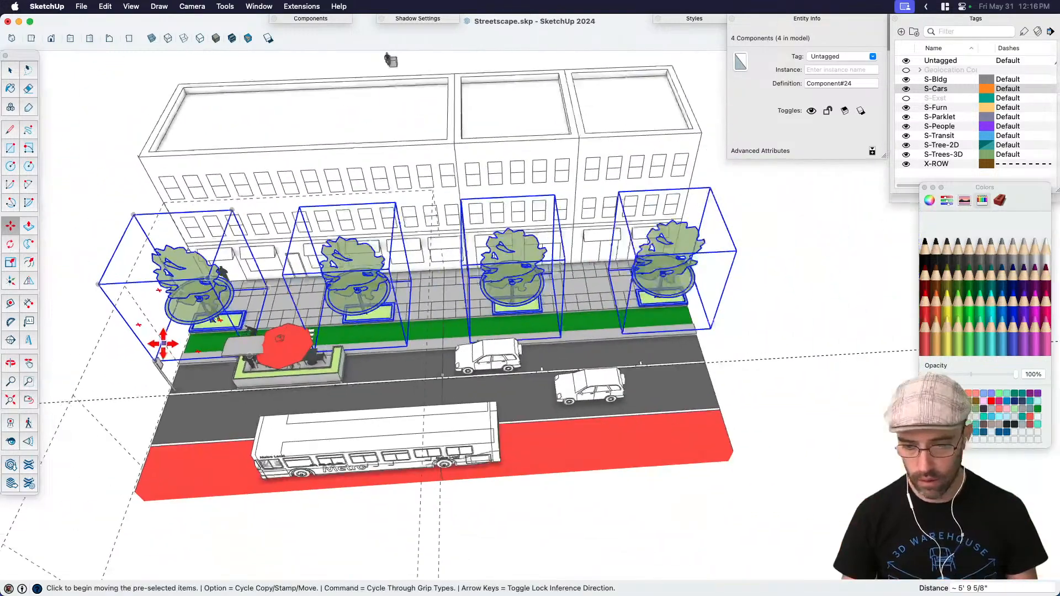
{"action": "key", "text": "space"}
{"action": "left_click", "coordinate": [789, 320]}
{"action": "middle_click_drag", "start_coordinate": [789, 321], "coordinate": [834, 183]}
{"action": "scroll", "coordinate": [831, 180], "scroll_direction": "up", "scroll_amount": 2}
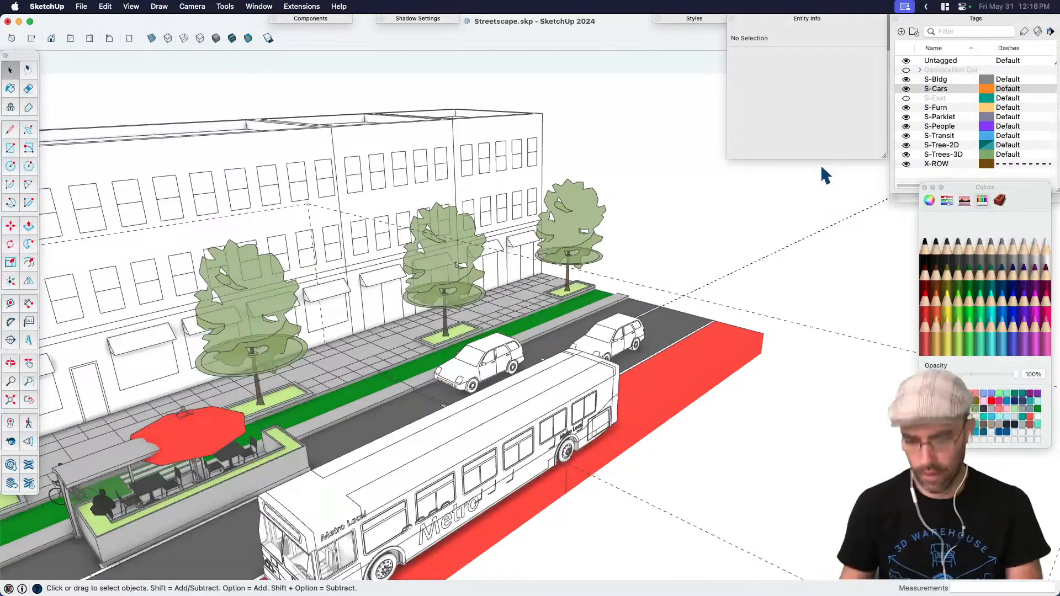
{"action": "key", "text": "h"}
{"action": "left_click_drag", "start_coordinate": [486, 487], "coordinate": [688, 359]}
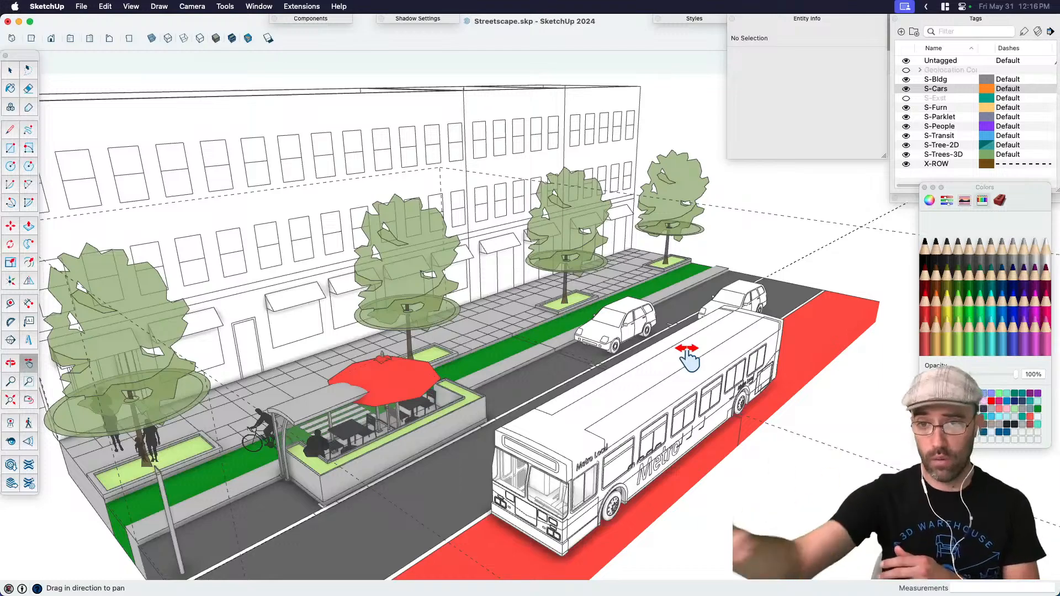
Step: Examine the tree planter beside the parklet, collapsing its entity details and toggling the S-Tree-2D tag off and on
{"action": "middle_click_drag", "start_coordinate": [636, 253], "coordinate": [575, 286]}
{"action": "key", "text": "space"}
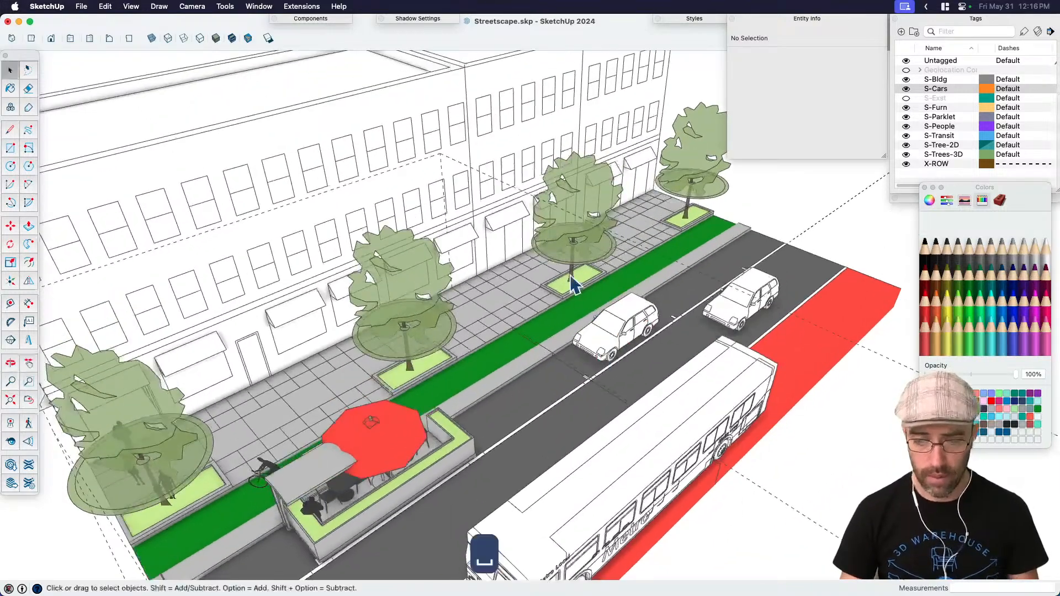
{"action": "scroll", "coordinate": [575, 286], "scroll_direction": "up", "scroll_amount": 3}
{"action": "left_click", "coordinate": [374, 377]}
{"action": "middle_click_drag", "start_coordinate": [350, 362], "coordinate": [516, 362]}
{"action": "key", "text": "shift+e"}
{"action": "left_click_drag", "start_coordinate": [510, 398], "coordinate": [402, 410]}
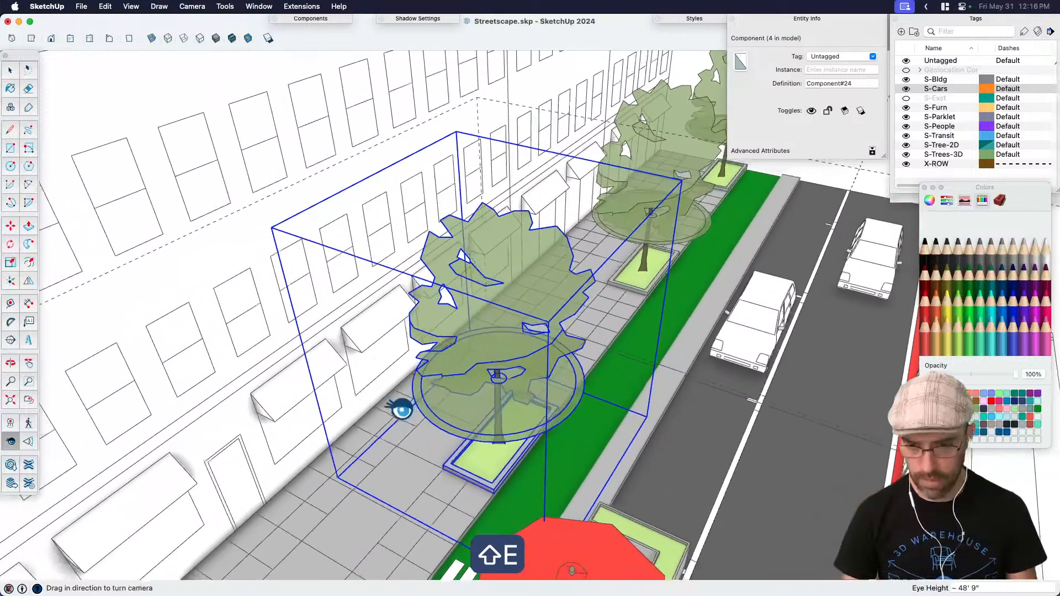
{"action": "left_click", "coordinate": [801, 25]}
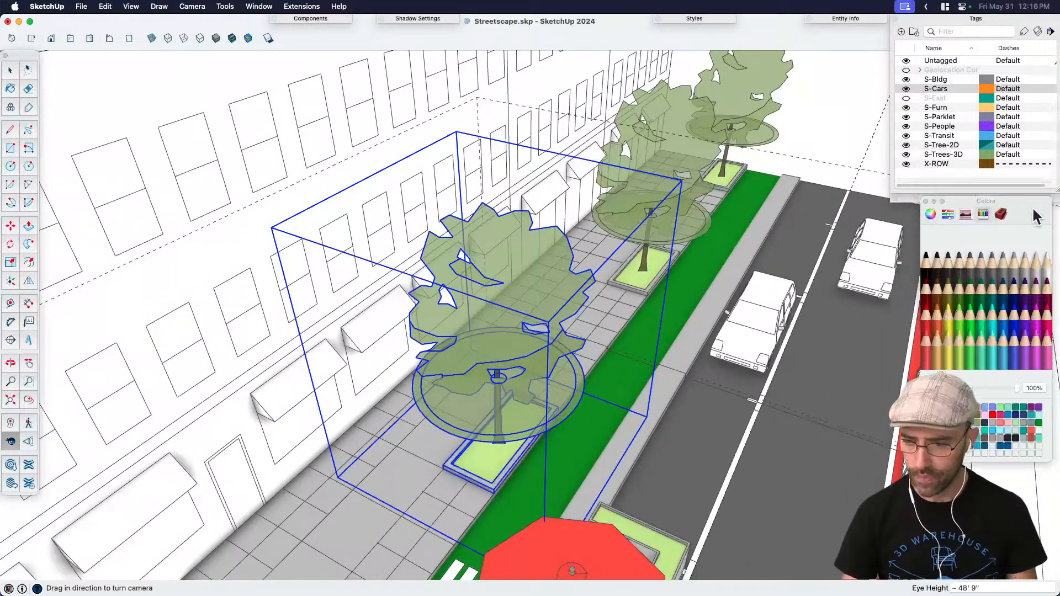
{"action": "scroll", "coordinate": [583, 301], "scroll_direction": "up", "scroll_amount": 2}
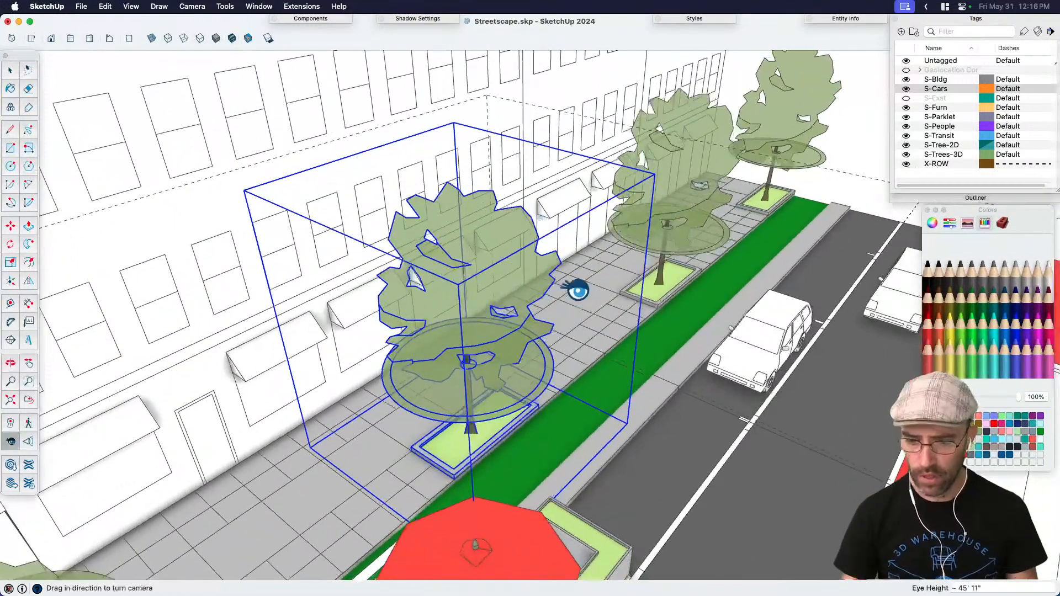
{"action": "left_click", "coordinate": [906, 148]}
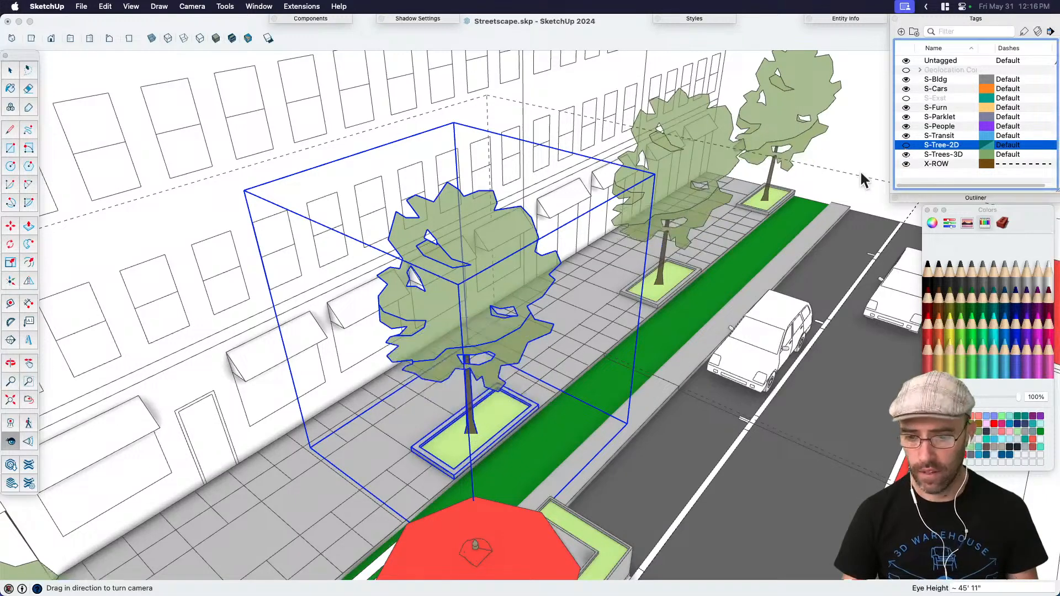
{"action": "left_click", "coordinate": [907, 146]}
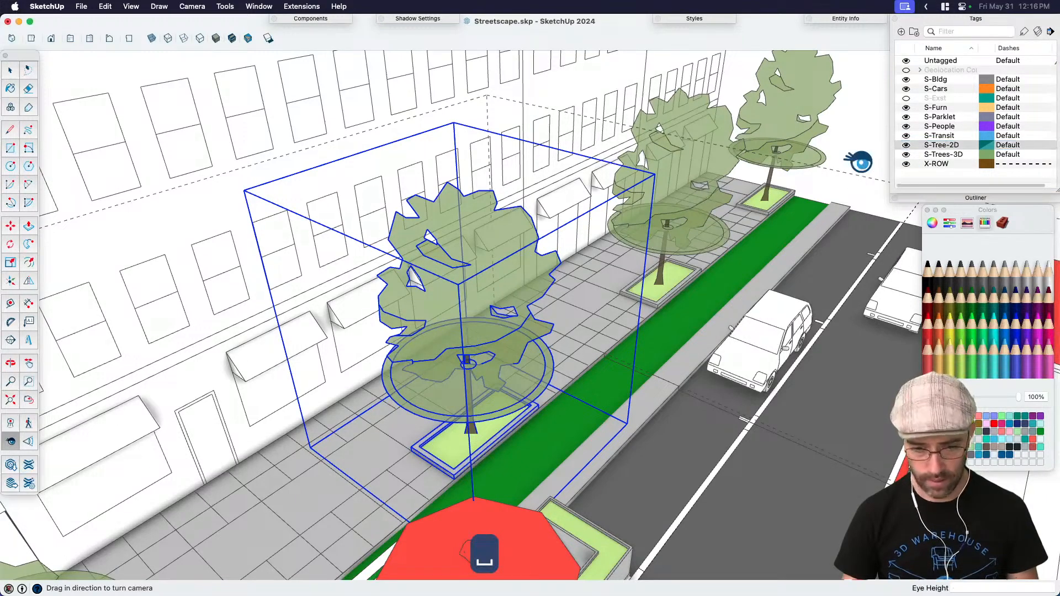
Step: Show the whole streetscape from the top in parallel projection and clear the selection
{"action": "key", "text": "super+1"}
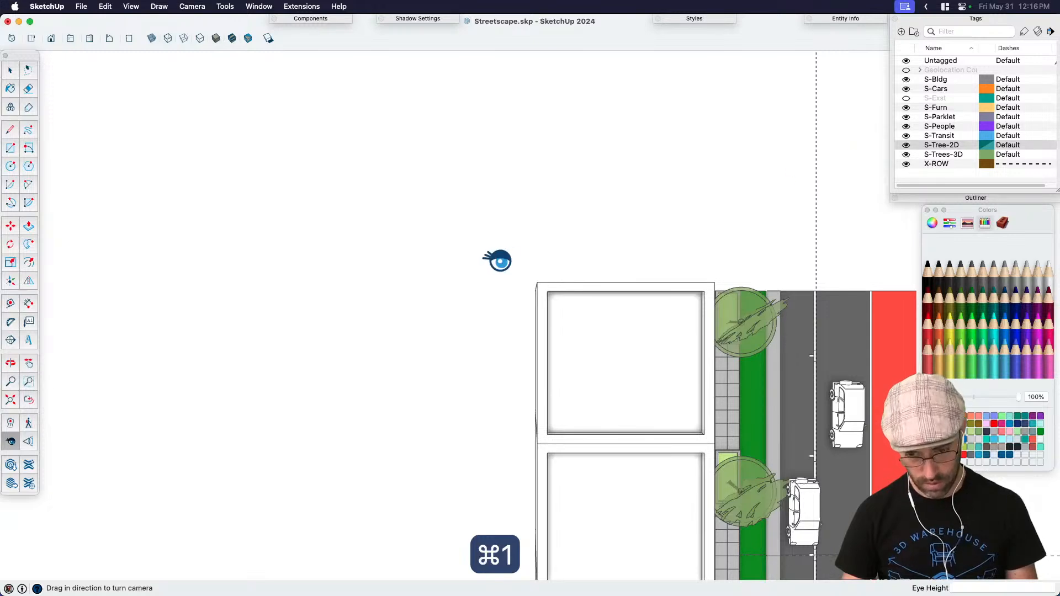
{"action": "key", "text": "shift+c"}
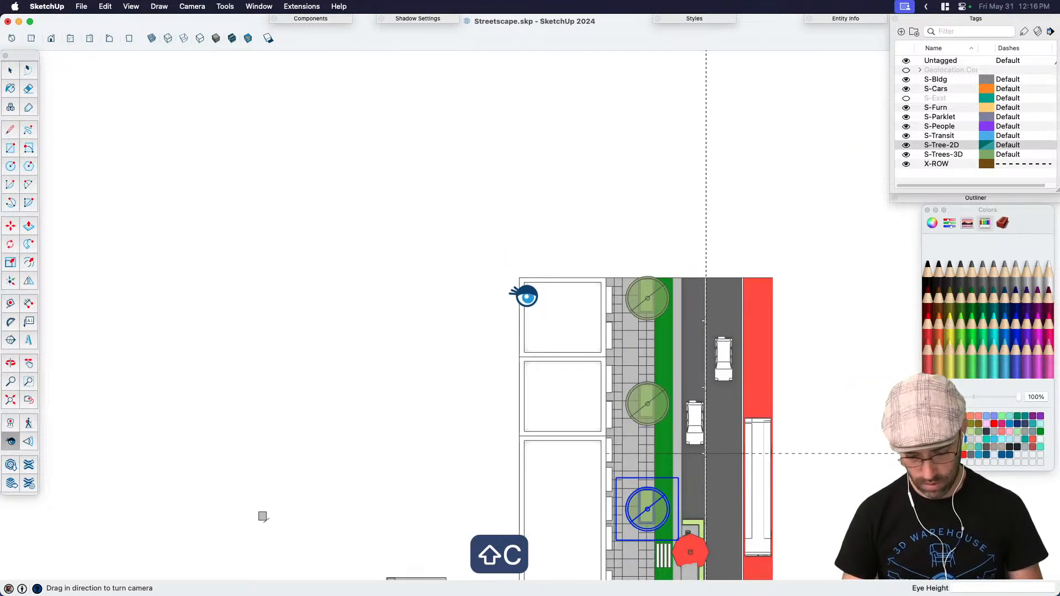
{"action": "key", "text": "h"}
{"action": "left_click_drag", "start_coordinate": [700, 415], "coordinate": [585, 286]}
{"action": "key", "text": "space"}
{"action": "left_click", "coordinate": [764, 250]}
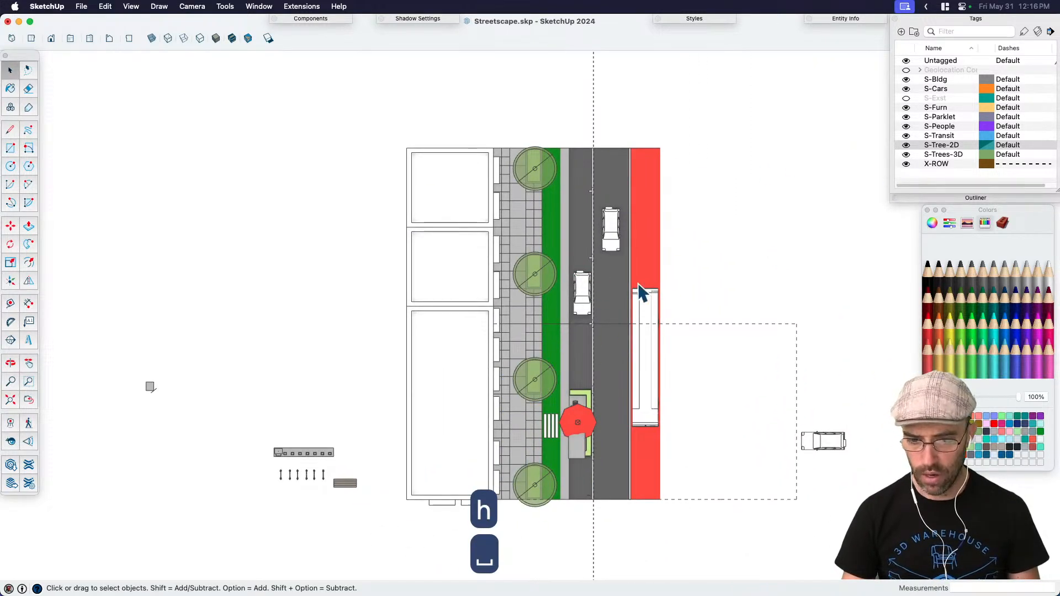
Step: Hide the guides and turn off the S-Trees-3D tag
{"action": "key", "text": "j"}
{"action": "key", "text": "j"}
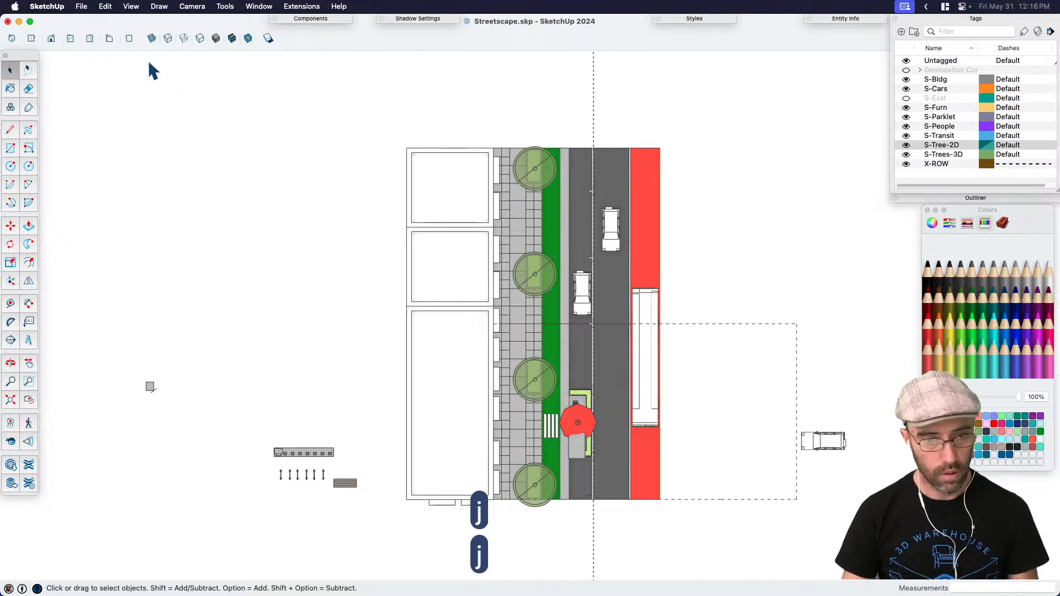
{"action": "left_click", "coordinate": [131, 6]}
{"action": "left_click", "coordinate": [142, 152]}
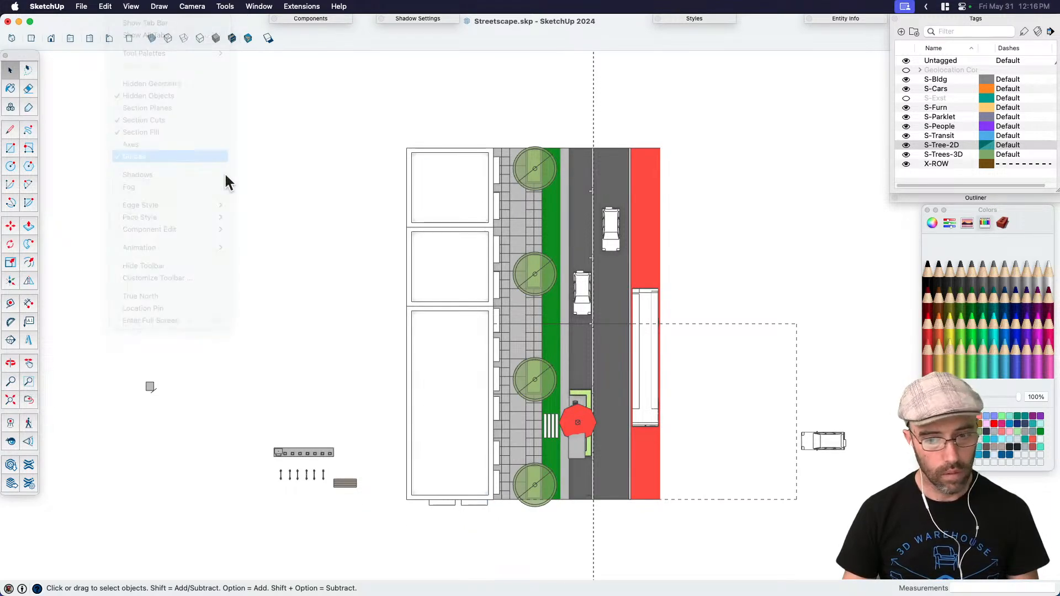
{"action": "left_click", "coordinate": [907, 155]}
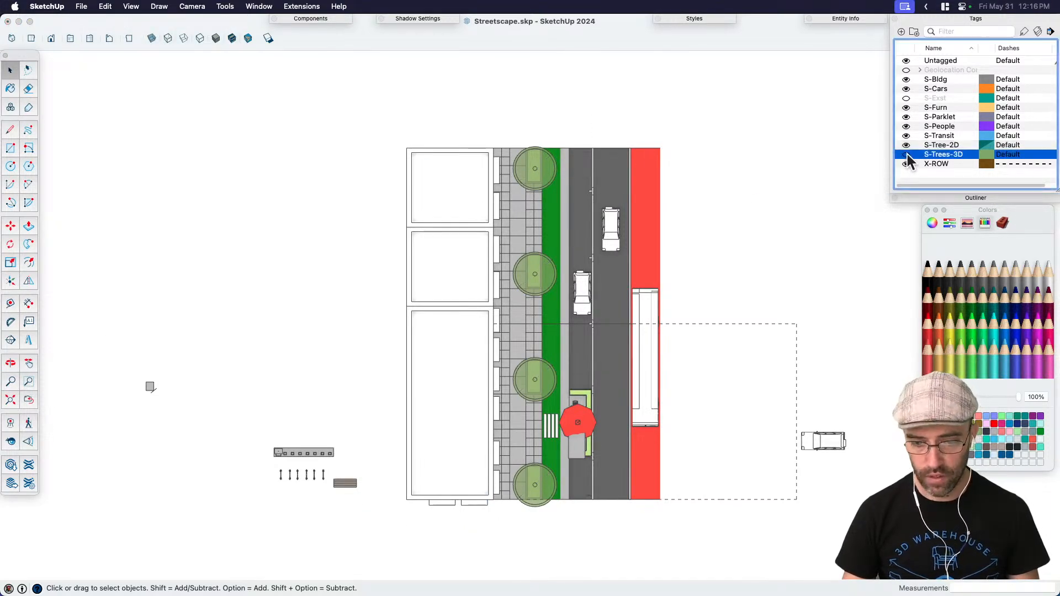
Step: Open the second tree planter component and move its 2D canopy about 8 3/8" sideways, then 6" along the planter
{"action": "scroll", "coordinate": [543, 282], "scroll_direction": "up", "scroll_amount": 5}
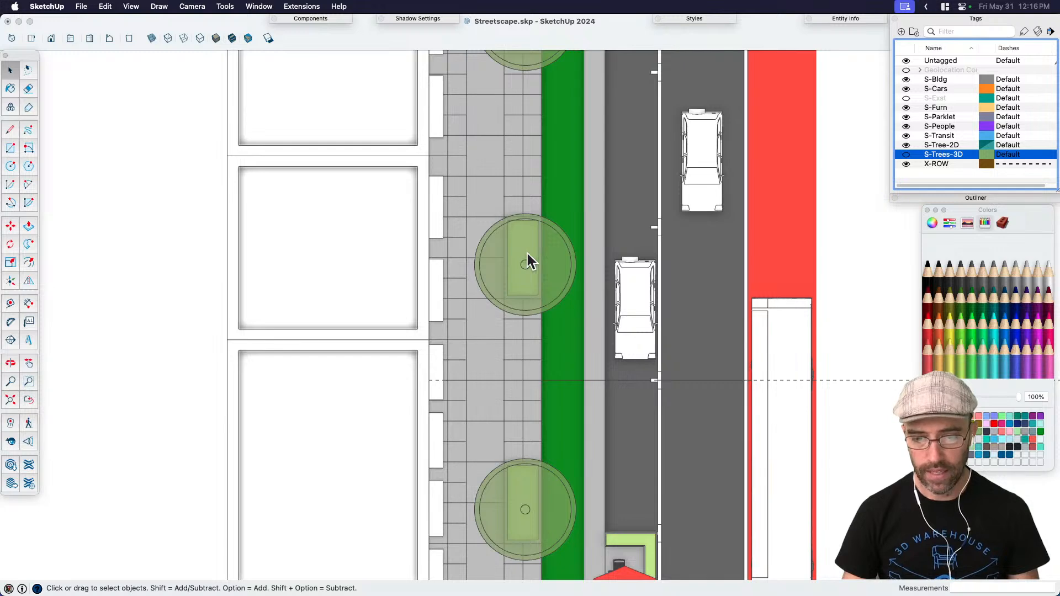
{"action": "scroll", "coordinate": [565, 266], "scroll_direction": "up", "scroll_amount": 3}
{"action": "double_click", "coordinate": [569, 265]}
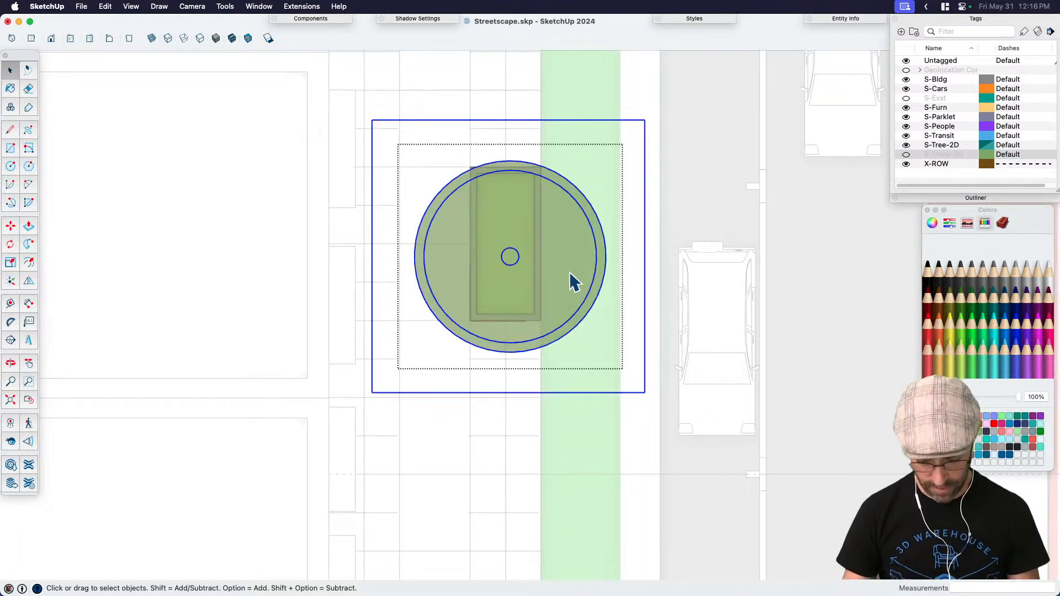
{"action": "key", "text": "m"}
{"action": "scroll", "coordinate": [495, 427], "scroll_direction": "up", "scroll_amount": 2}
{"action": "scroll", "coordinate": [509, 431], "scroll_direction": "down", "scroll_amount": 3}
{"action": "scroll", "coordinate": [512, 430], "scroll_direction": "up", "scroll_amount": 1}
{"action": "left_click", "coordinate": [524, 440]}
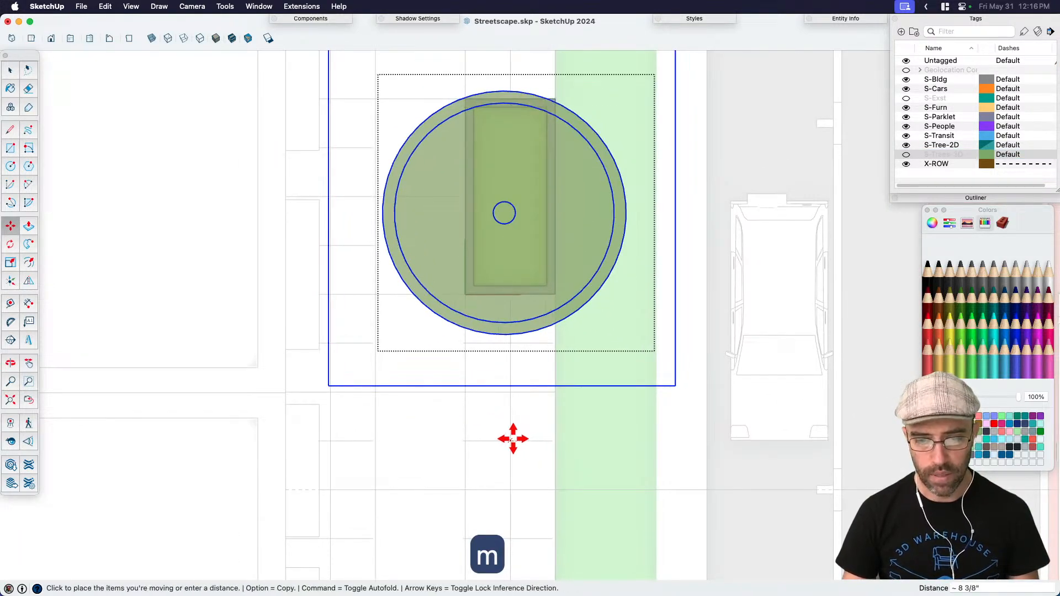
{"action": "left_click", "coordinate": [512, 440]}
{"action": "left_click", "coordinate": [510, 469]}
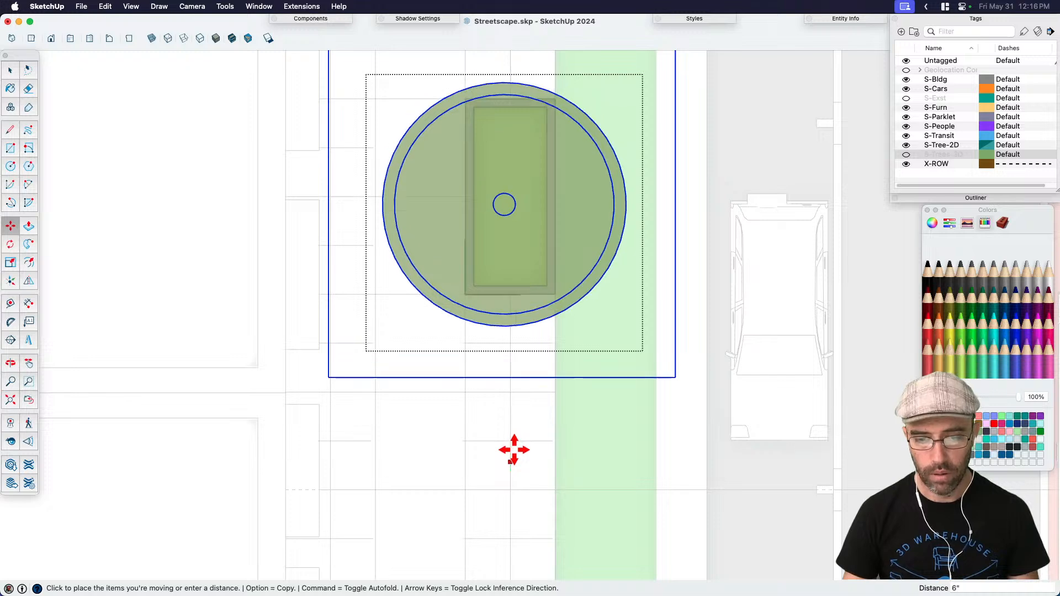
{"action": "left_click", "coordinate": [513, 449]}
Step: Center the 2D canopy by moving it further along the planter and 4" sideways along the red axis, and close the component
{"action": "scroll", "coordinate": [511, 237], "scroll_direction": "up", "scroll_amount": 3}
{"action": "left_click", "coordinate": [505, 248]}
{"action": "left_click", "coordinate": [503, 230]}
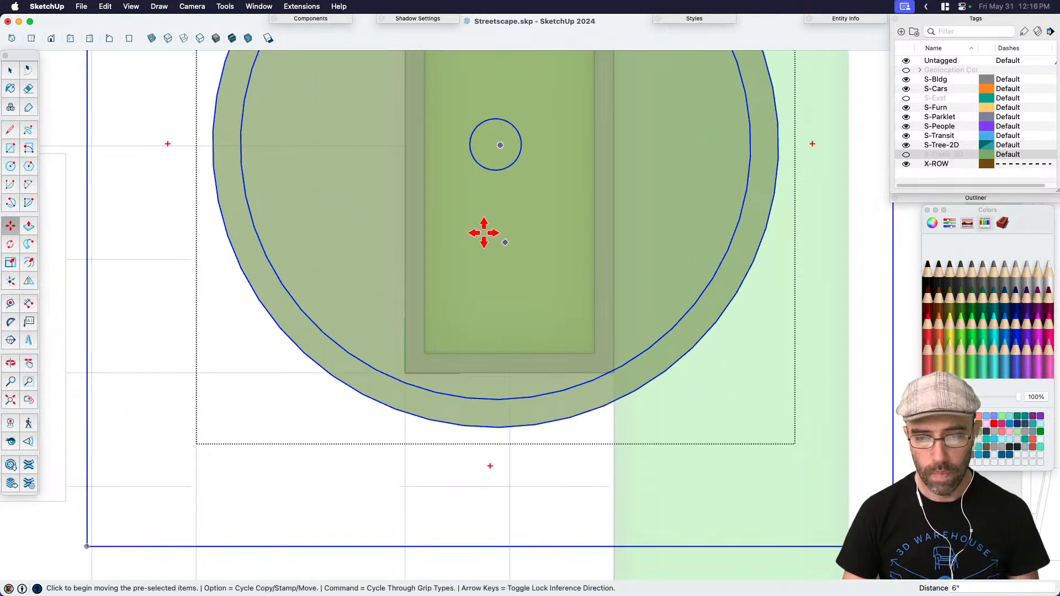
{"action": "scroll", "coordinate": [482, 229], "scroll_direction": "up", "scroll_amount": 1}
{"action": "left_click", "coordinate": [478, 231]}
{"action": "type", "text": "2"}
{"action": "key", "text": "Return"}
{"action": "type", "text": "1"}
{"action": "key", "text": "Return"}
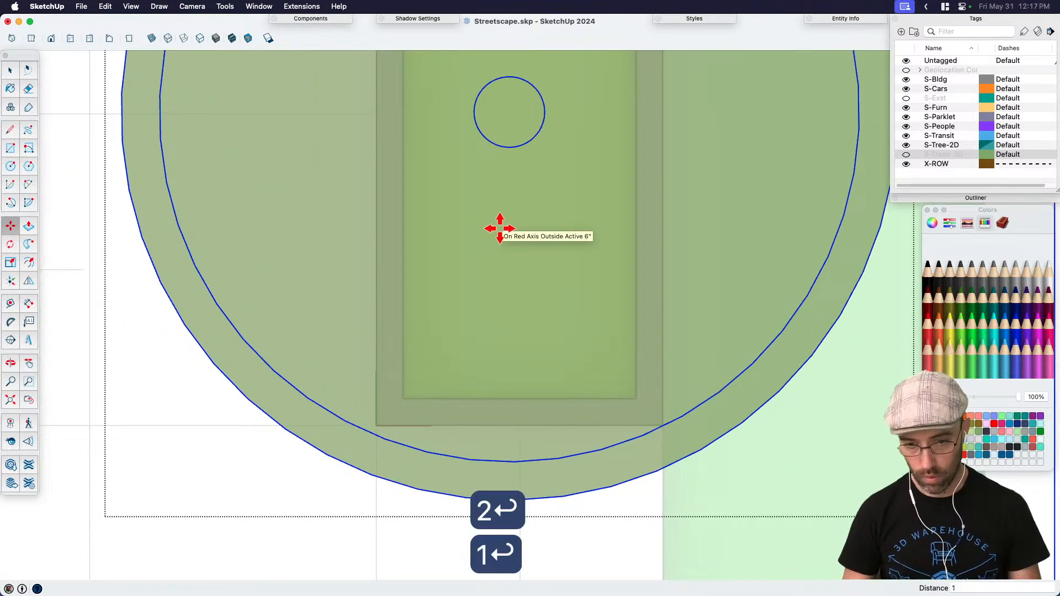
{"action": "type", "text": "4"}
{"action": "key", "text": "Return"}
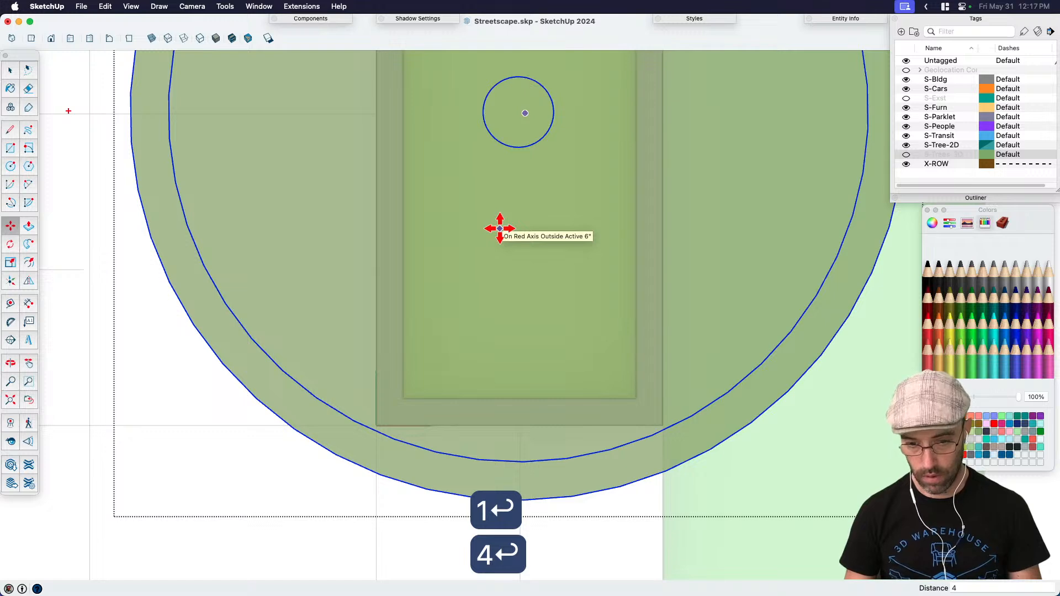
{"action": "key", "text": "space"}
{"action": "scroll", "coordinate": [500, 228], "scroll_direction": "down", "scroll_amount": 10}
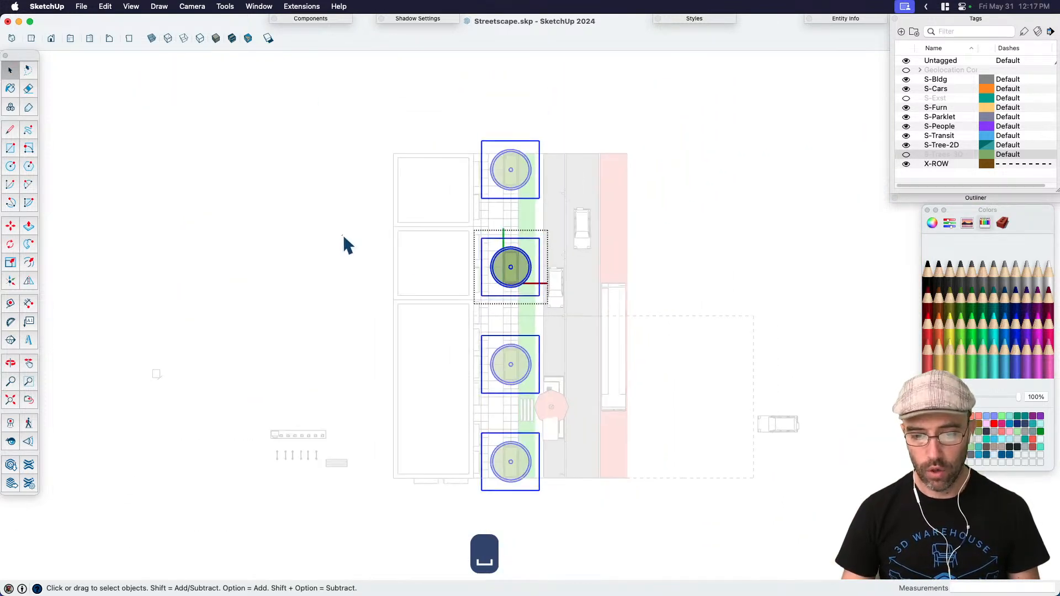
{"action": "left_click", "coordinate": [343, 236]}
Step: Change the model's face style to Hidden Line
{"action": "key", "text": "h"}
{"action": "left_click_drag", "start_coordinate": [533, 360], "coordinate": [519, 339]}
{"action": "key", "text": "space"}
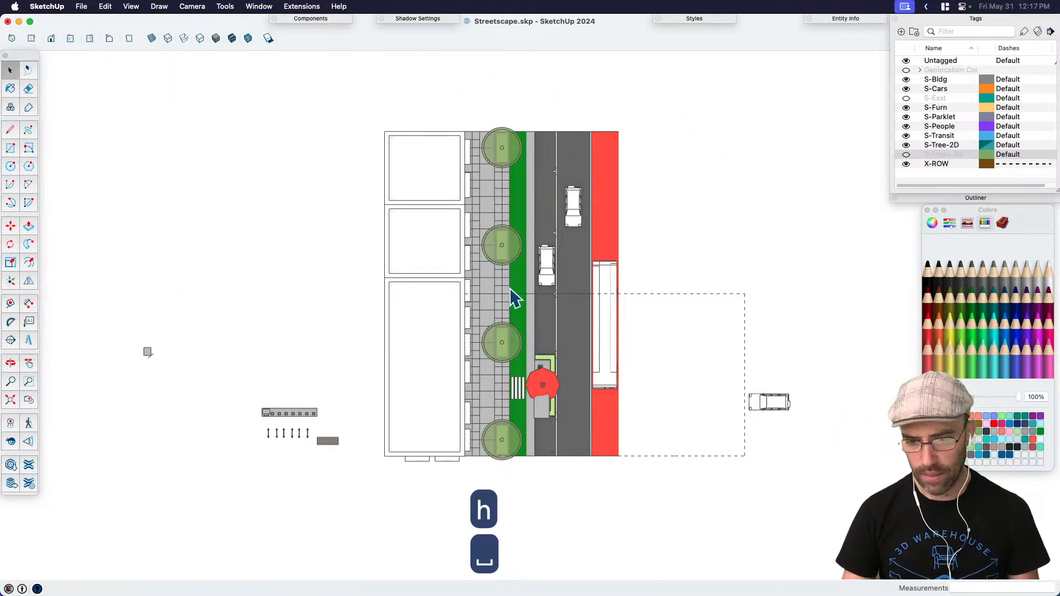
{"action": "left_click", "coordinate": [200, 38]}
Step: Open the curb strip between the bike lane and the parklet, display hidden geometry, and unhide the strip's long edges
{"action": "scroll", "coordinate": [509, 293], "scroll_direction": "up", "scroll_amount": 5}
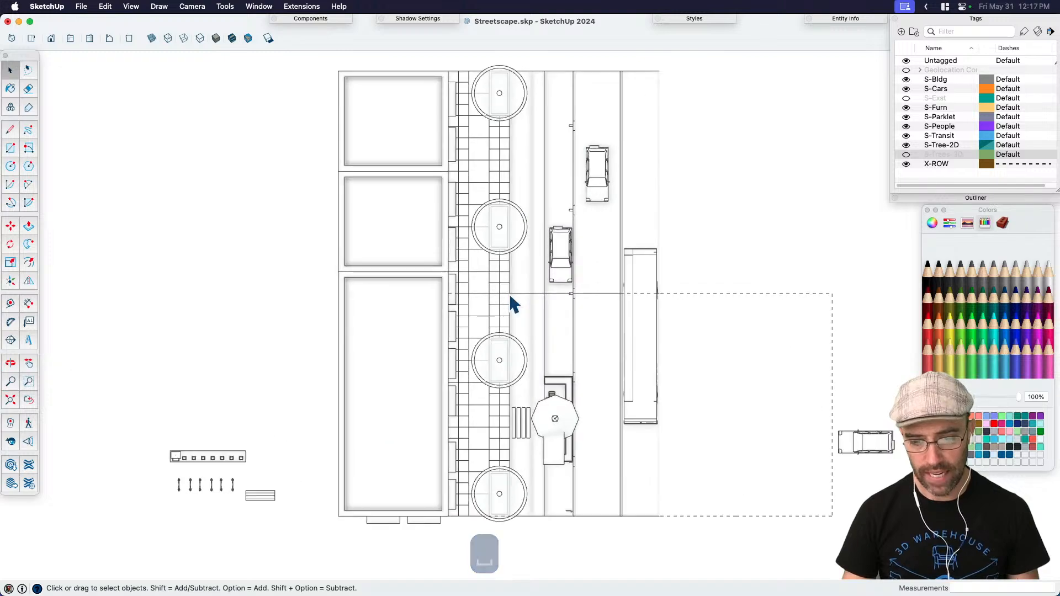
{"action": "middle_click_drag", "start_coordinate": [532, 340], "coordinate": [547, 402]}
{"action": "scroll", "coordinate": [546, 403], "scroll_direction": "up", "scroll_amount": 3}
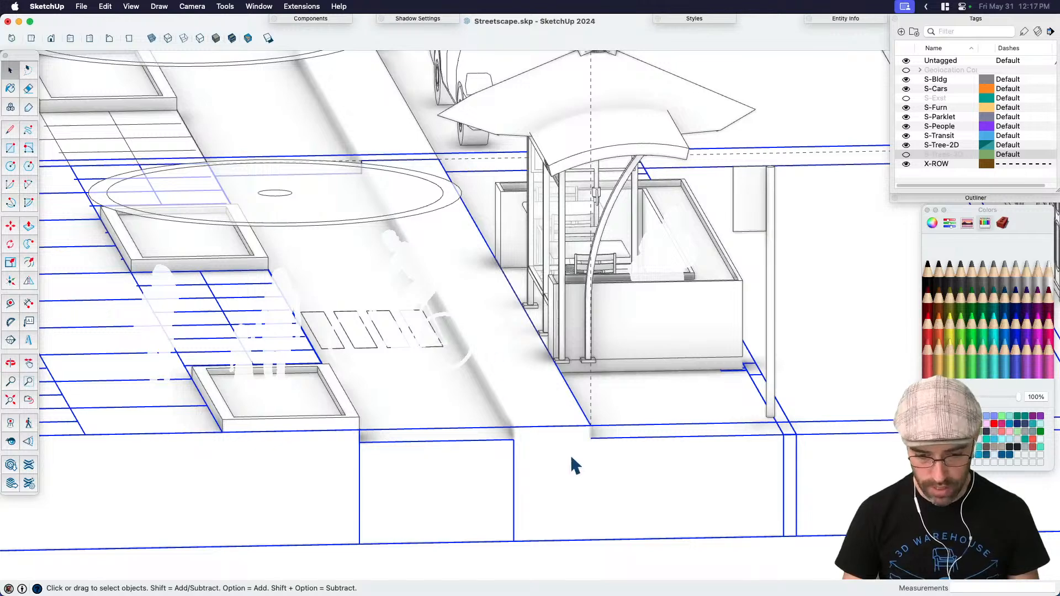
{"action": "double_click", "coordinate": [512, 374]}
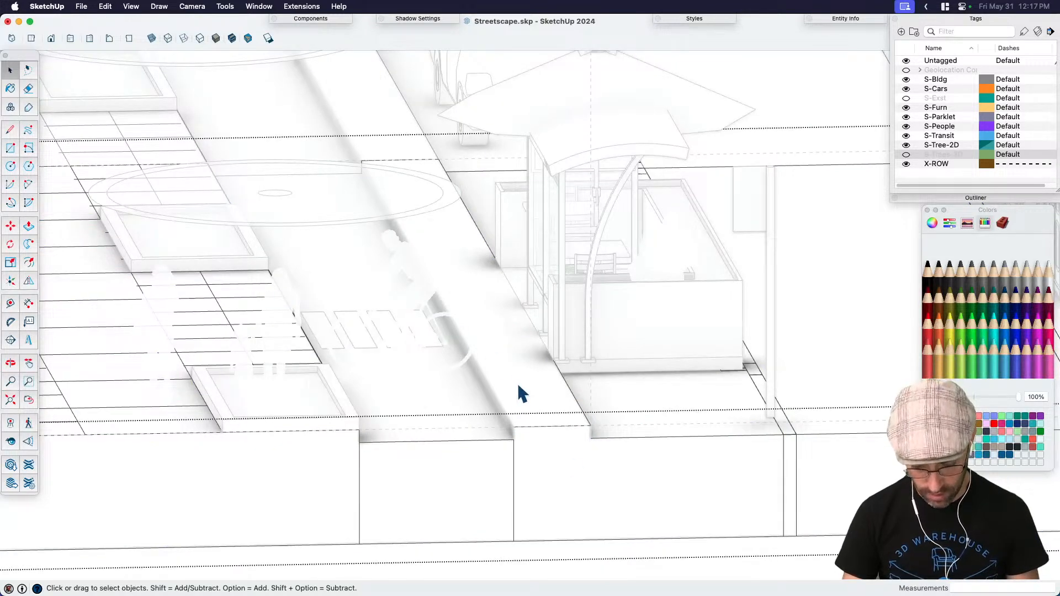
{"action": "key", "text": "j"}
{"action": "right_click", "coordinate": [499, 414]}
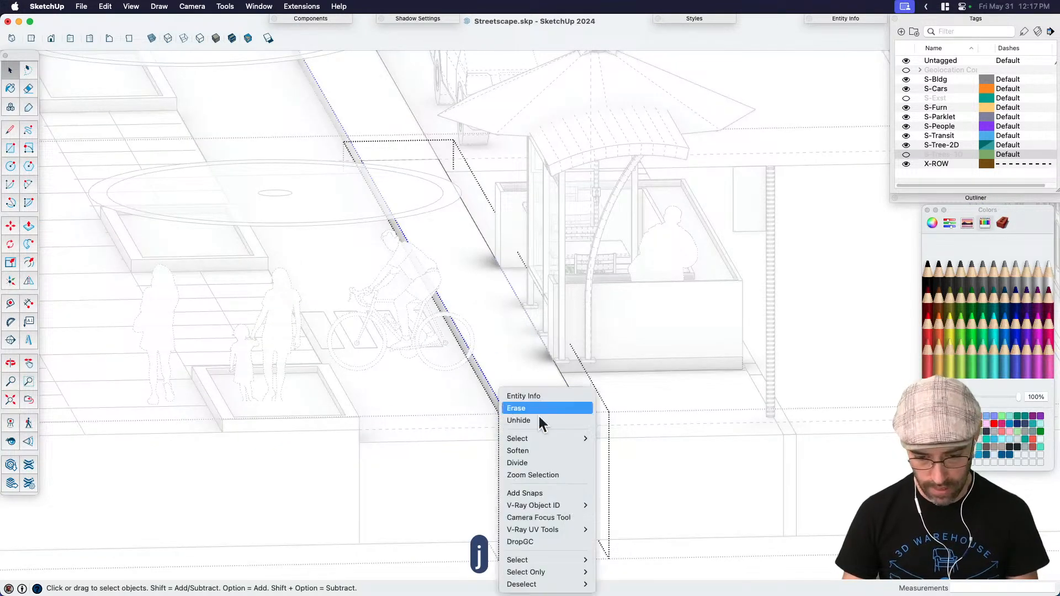
{"action": "left_click", "coordinate": [545, 428]}
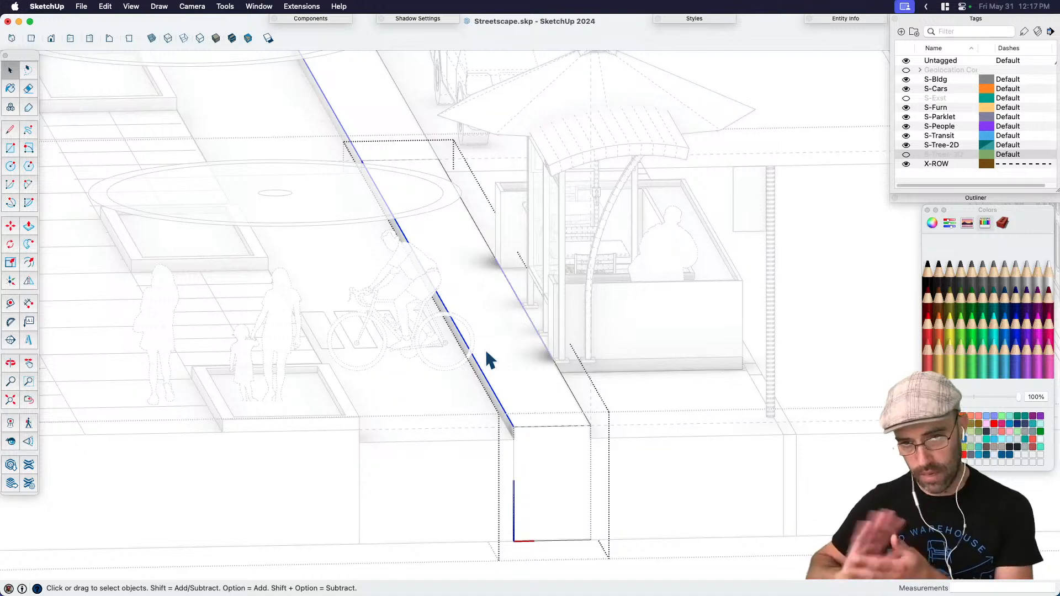
Step: Close the curb strip and its parent group, and turn off the display of hidden geometry
{"action": "scroll", "coordinate": [486, 349], "scroll_direction": "down", "scroll_amount": 4}
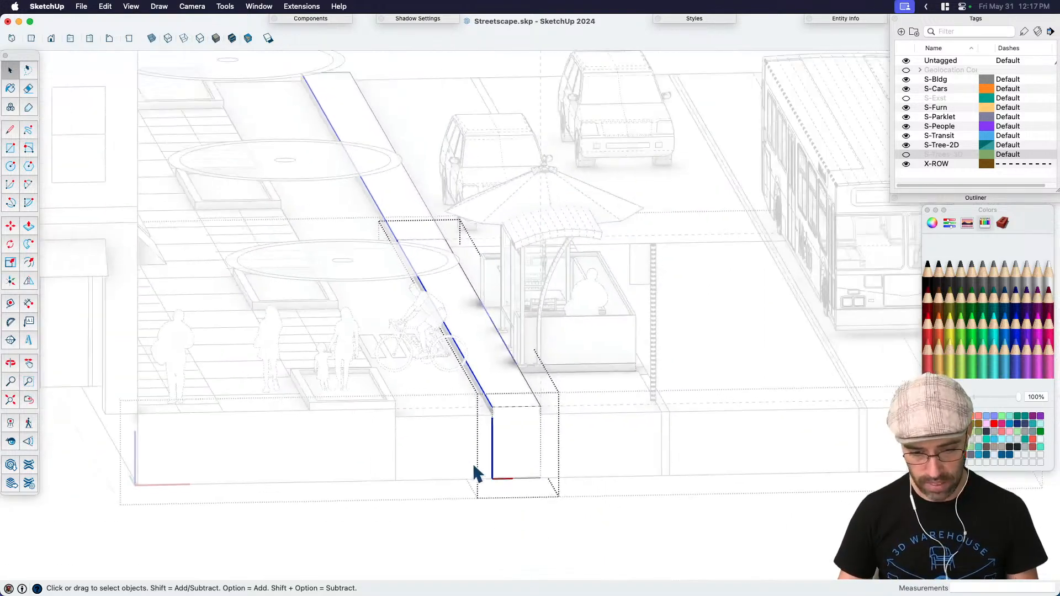
{"action": "scroll", "coordinate": [521, 519], "scroll_direction": "down", "scroll_amount": 5}
{"action": "left_click", "coordinate": [521, 522]}
{"action": "scroll", "coordinate": [432, 475], "scroll_direction": "up", "scroll_amount": 5}
{"action": "key", "text": "o"}
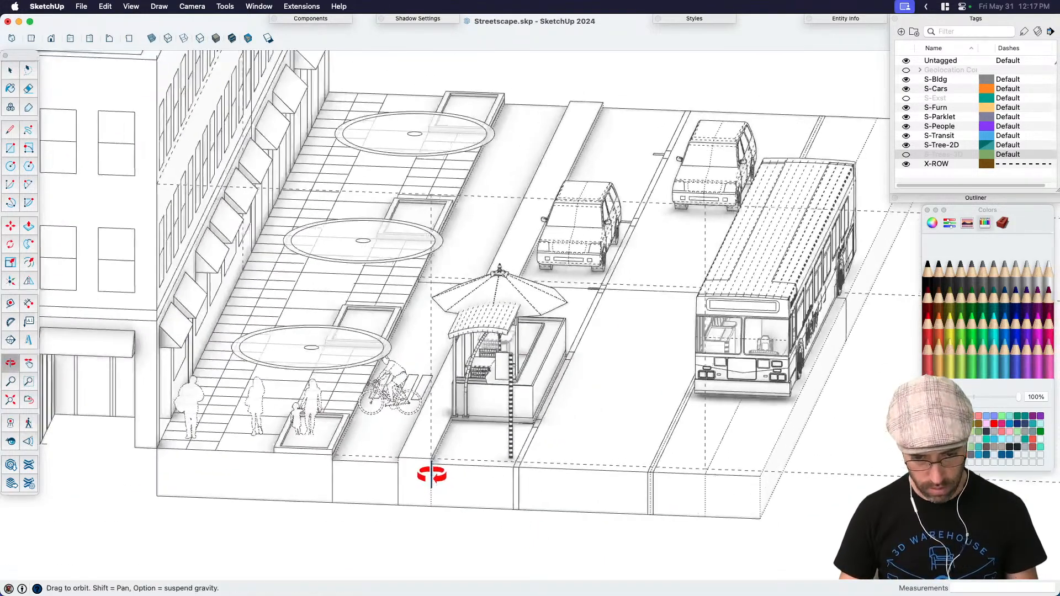
{"action": "scroll", "coordinate": [392, 430], "scroll_direction": "up", "scroll_amount": 5}
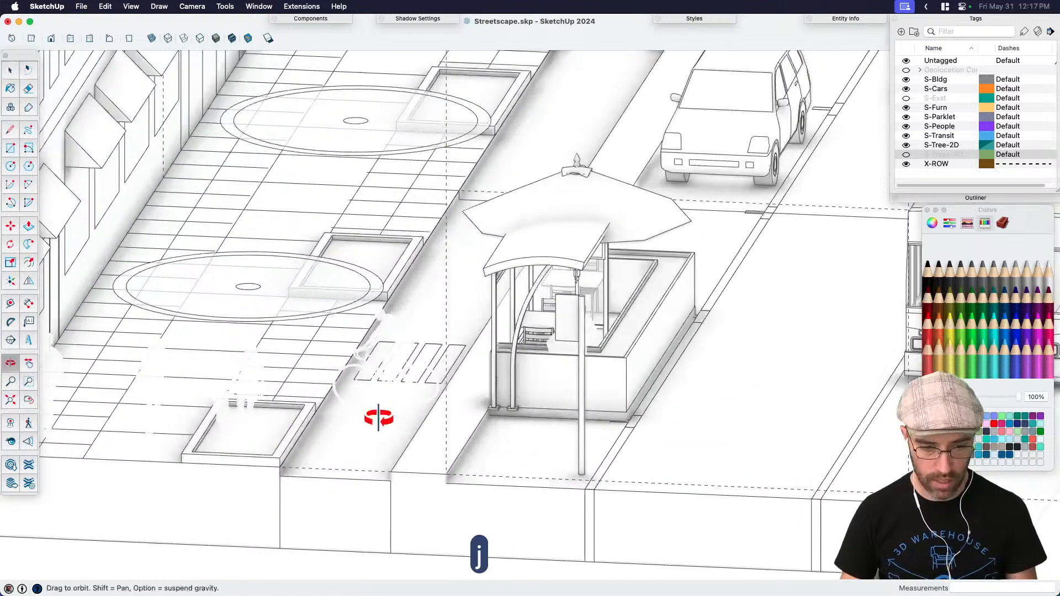
{"action": "left_click_drag", "start_coordinate": [378, 418], "coordinate": [474, 317]}
{"action": "key", "text": "space"}
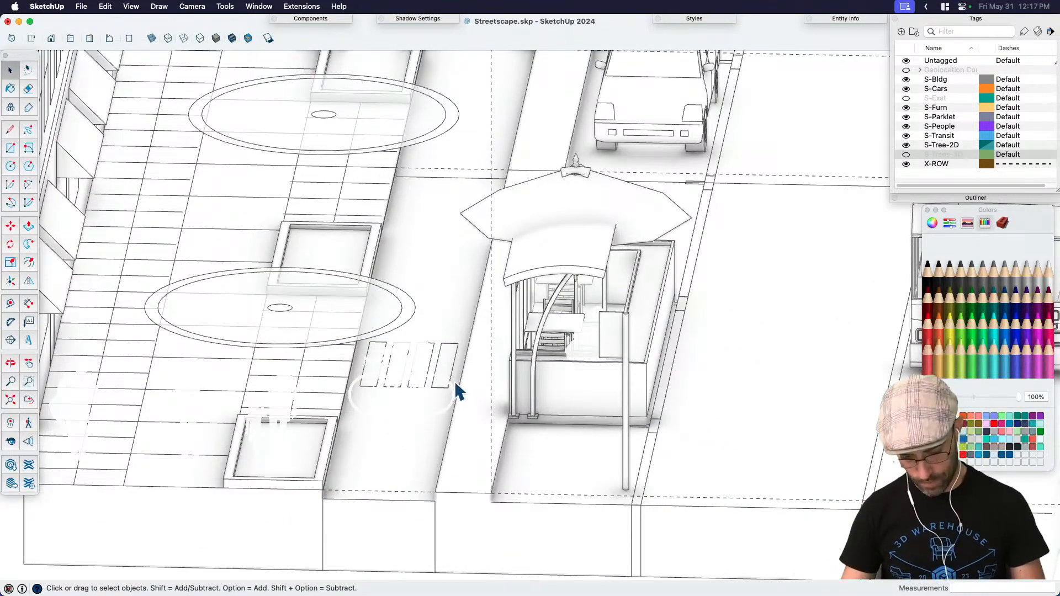
Step: Check the street linework from the top and from an angled view
{"action": "key", "text": "super+1"}
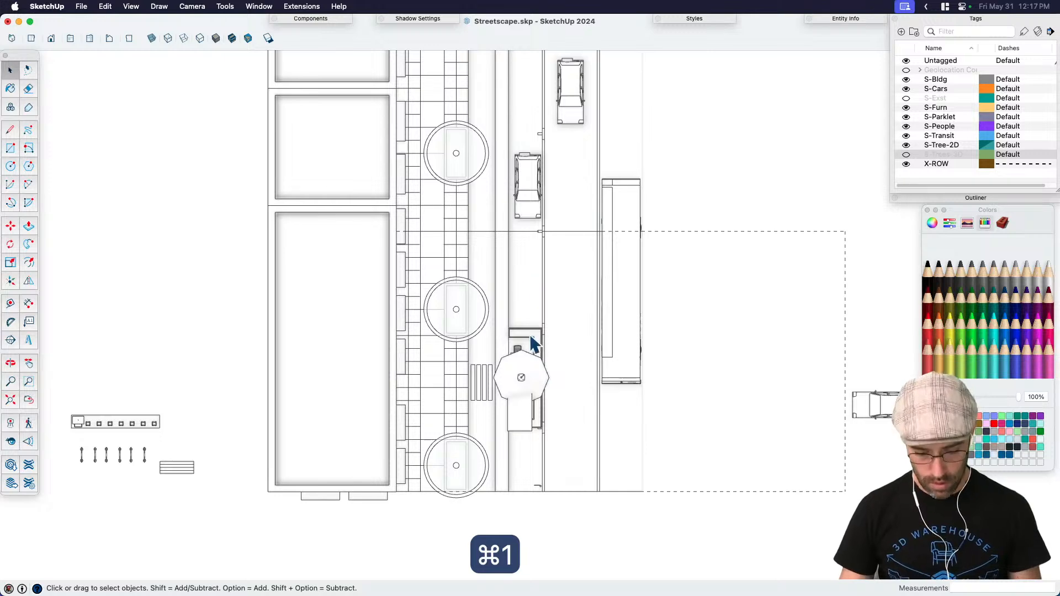
{"action": "key", "text": "h"}
{"action": "left_click_drag", "start_coordinate": [531, 338], "coordinate": [506, 426]}
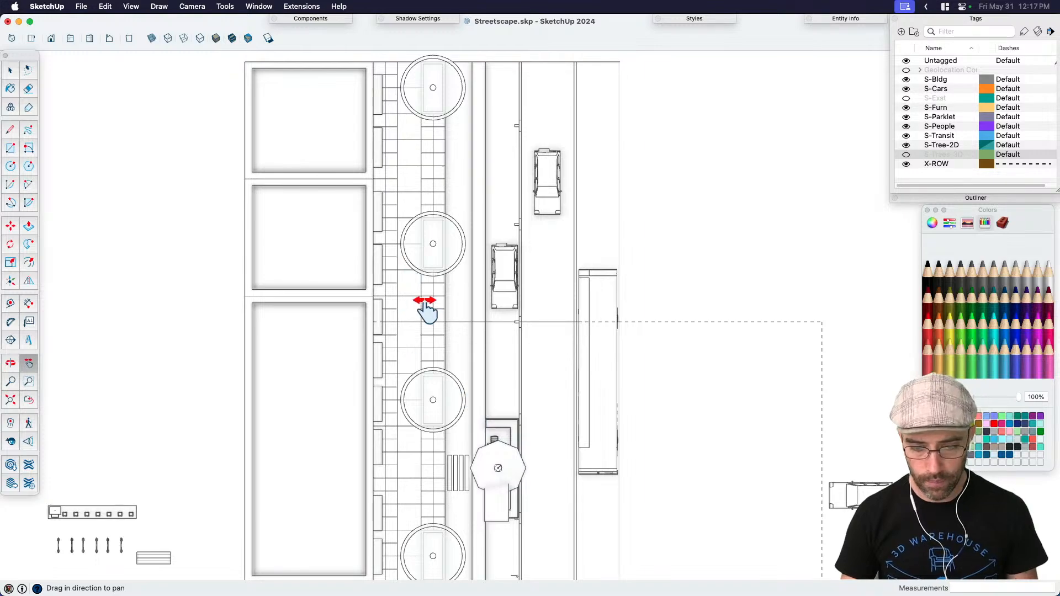
{"action": "middle_click_drag", "start_coordinate": [427, 312], "coordinate": [430, 381]}
{"action": "key", "text": "space"}
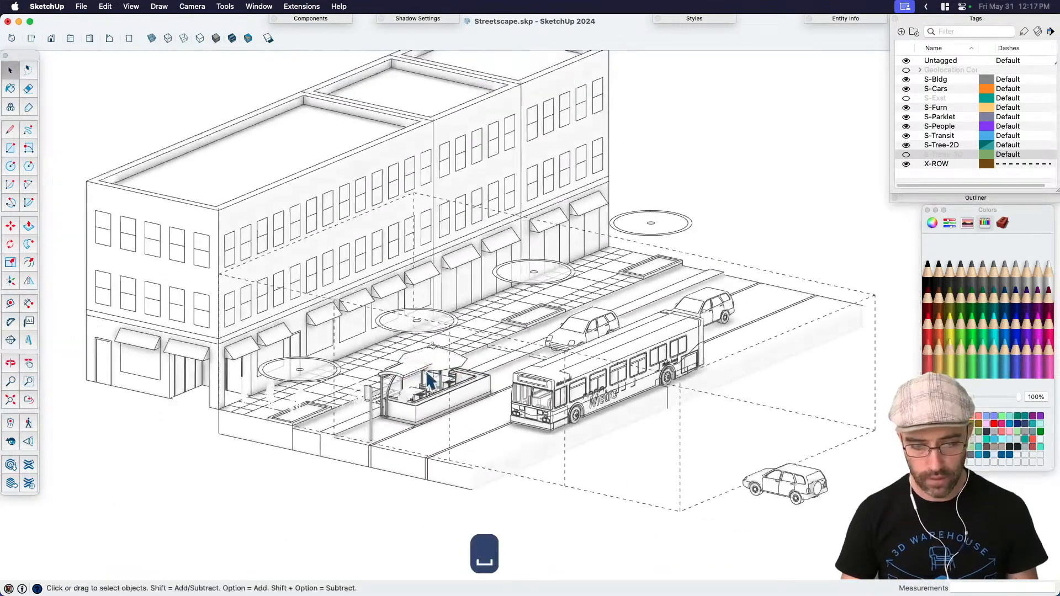
Step: Hide the S-Parklet tag to take the parklet seating off the bus stop platform
{"action": "scroll", "coordinate": [430, 381], "scroll_direction": "up", "scroll_amount": 10}
{"action": "left_click", "coordinate": [394, 368]}
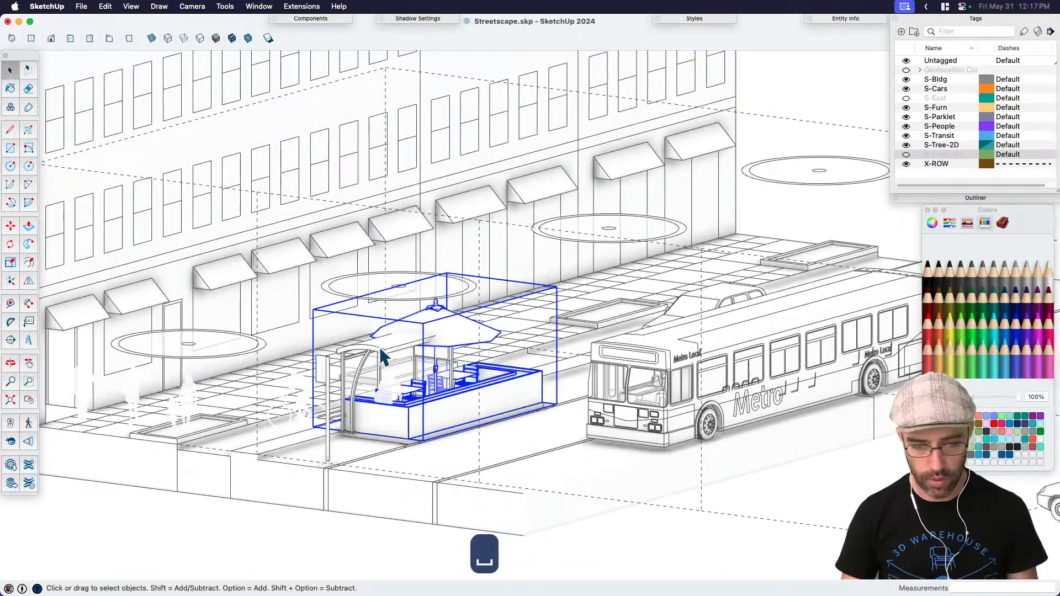
{"action": "left_click", "coordinate": [382, 356]}
{"action": "middle_click_drag", "start_coordinate": [465, 351], "coordinate": [350, 429]}
{"action": "left_click", "coordinate": [411, 381]}
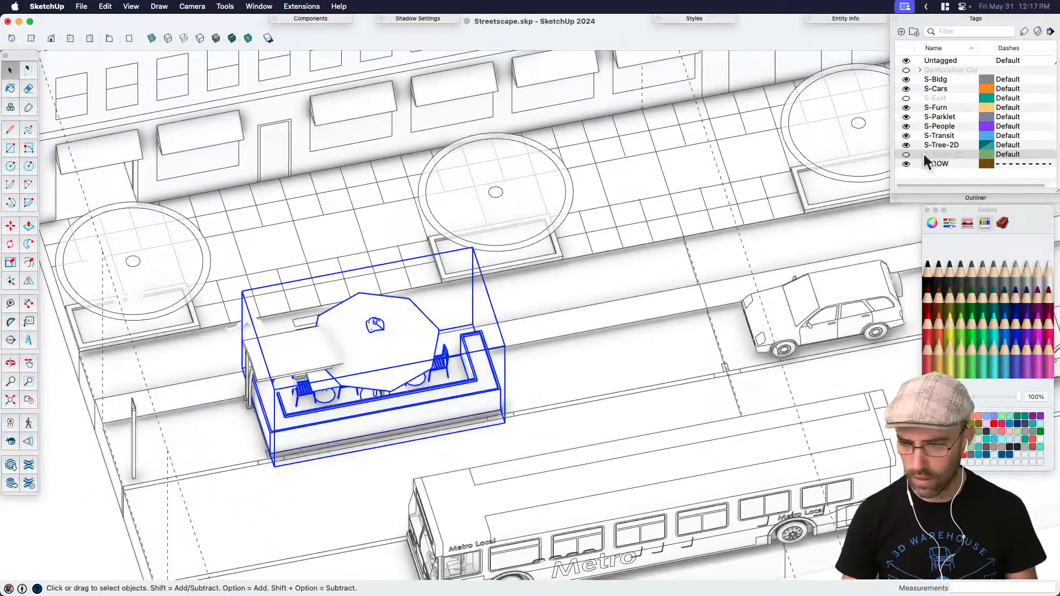
{"action": "left_click", "coordinate": [906, 116]}
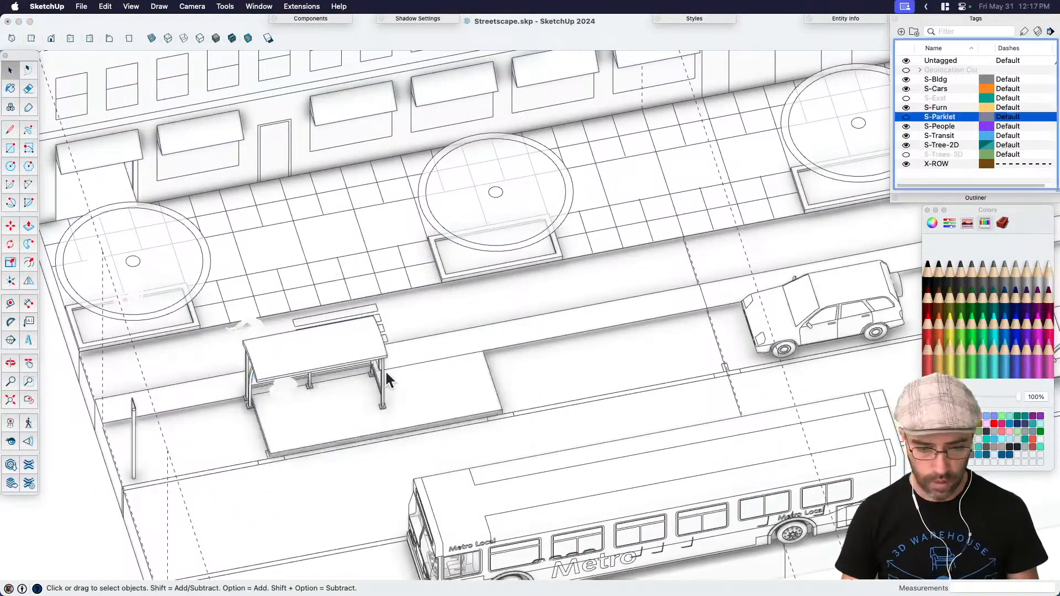
{"action": "middle_click_drag", "start_coordinate": [411, 382], "coordinate": [421, 390]}
{"action": "left_click", "coordinate": [394, 388]}
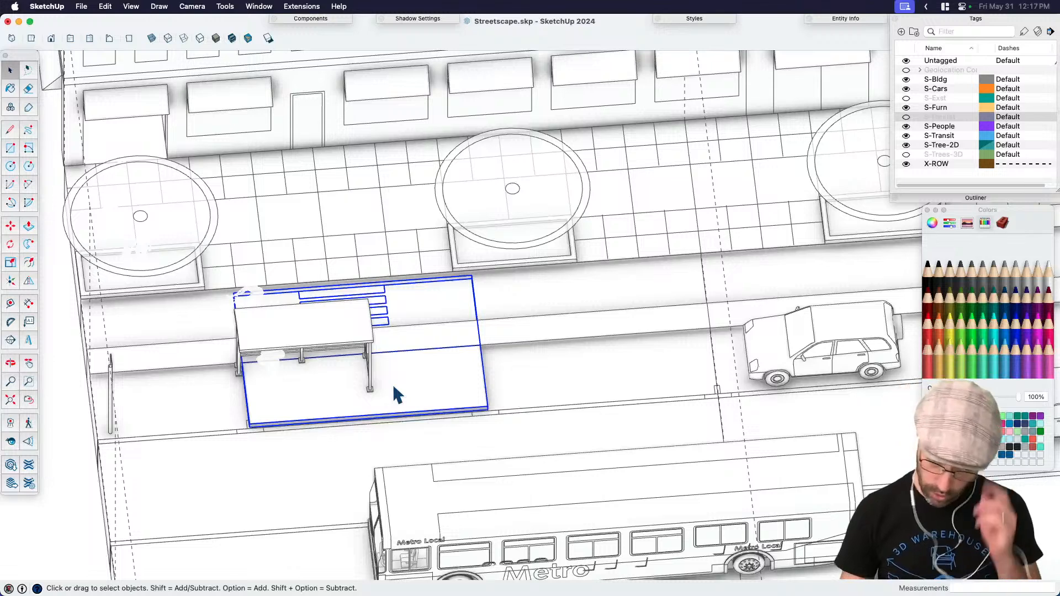
{"action": "left_click", "coordinate": [364, 347]}
{"action": "scroll", "coordinate": [366, 347], "scroll_direction": "up", "scroll_amount": 2}
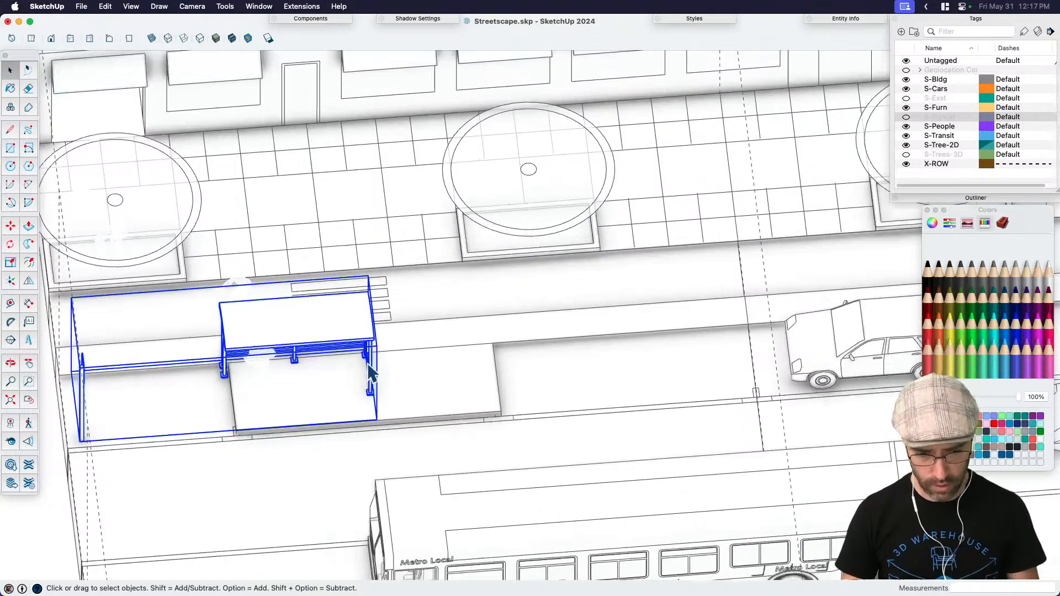
{"action": "double_click", "coordinate": [359, 323]}
{"action": "left_click", "coordinate": [359, 321]}
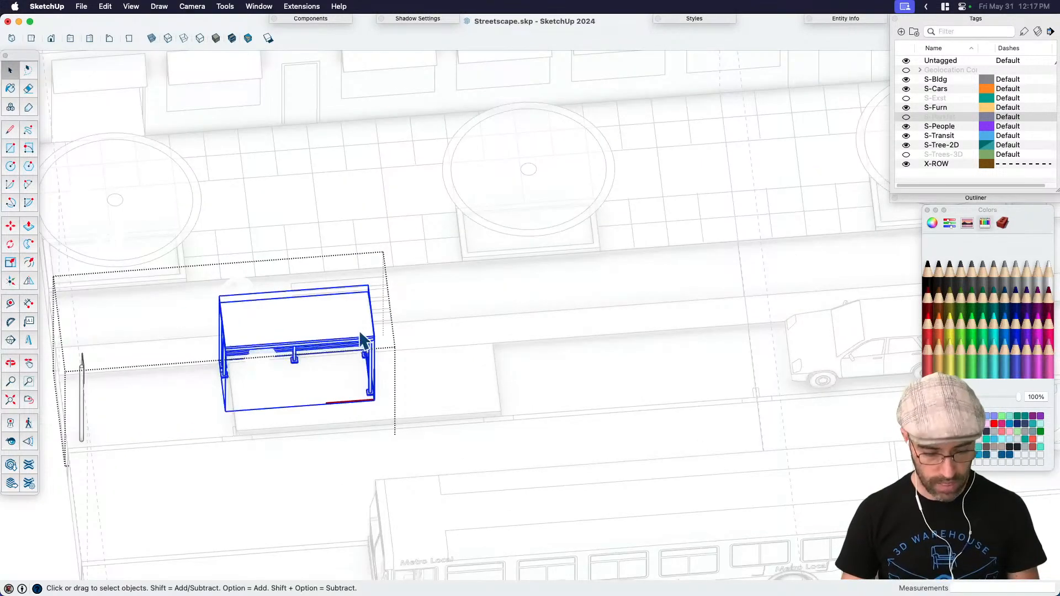
{"action": "scroll", "coordinate": [331, 401], "scroll_direction": "up", "scroll_amount": 3}
{"action": "key", "text": "m"}
{"action": "left_click", "coordinate": [332, 401]}
{"action": "key", "text": "space"}
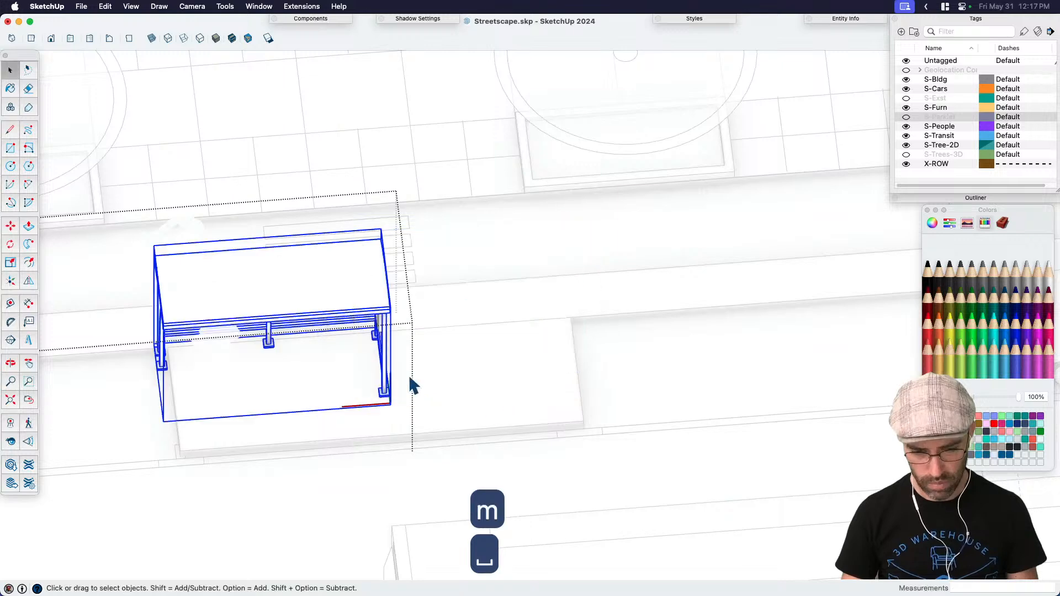
{"action": "left_click", "coordinate": [416, 248]}
Step: Move the whole bus shelter group, including its sign, about 10' 2" along the street toward the platform's far end
{"action": "scroll", "coordinate": [416, 248], "scroll_direction": "down", "scroll_amount": 2}
{"action": "left_click", "coordinate": [385, 315]}
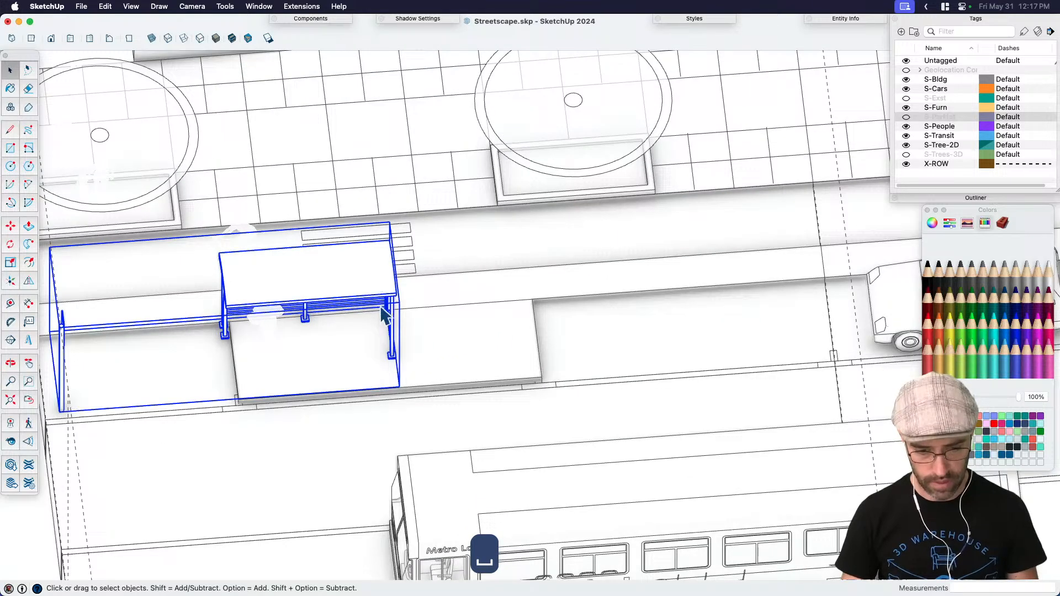
{"action": "key", "text": "m"}
{"action": "left_click", "coordinate": [376, 356]}
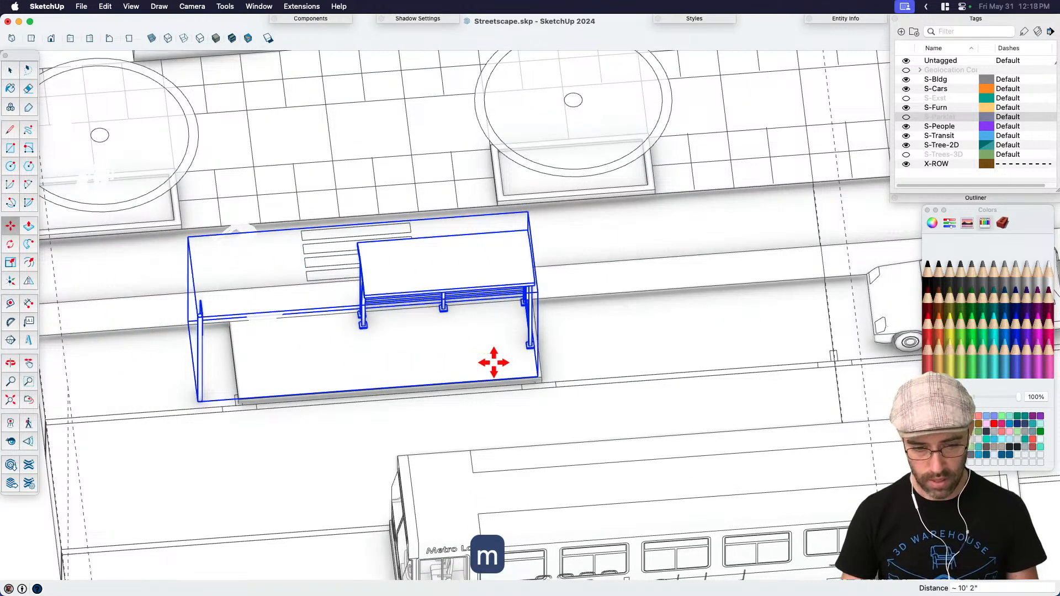
{"action": "key", "text": "space"}
Step: Inside the bus shelter group, move the bus stop sign about 3' 5 7/8" onto the platform's near end, and close the group
{"action": "double_click", "coordinate": [201, 335]}
{"action": "left_click", "coordinate": [201, 348]}
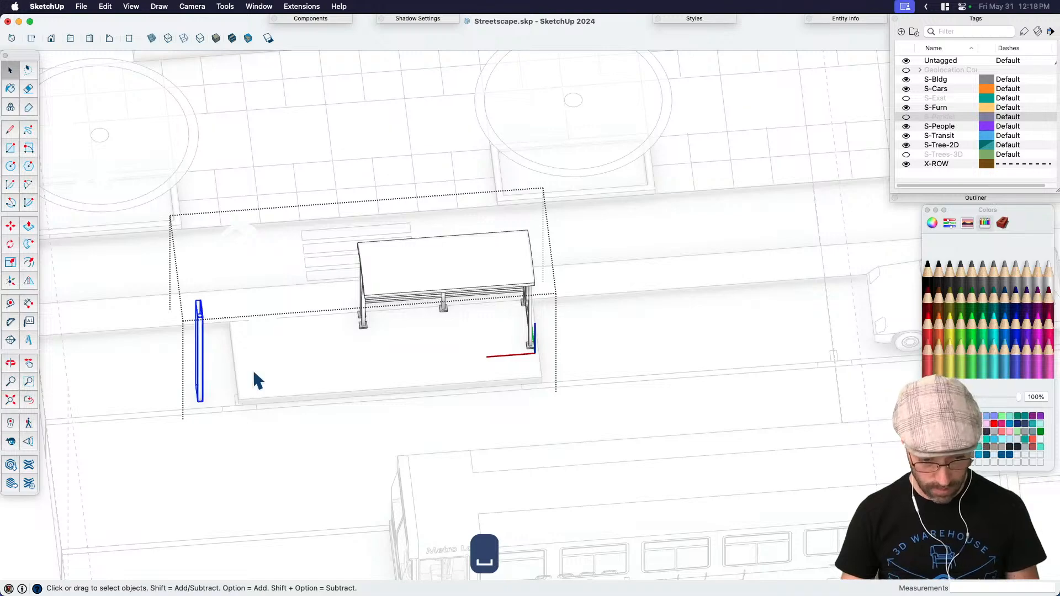
{"action": "key", "text": "m"}
{"action": "left_click", "coordinate": [269, 381]}
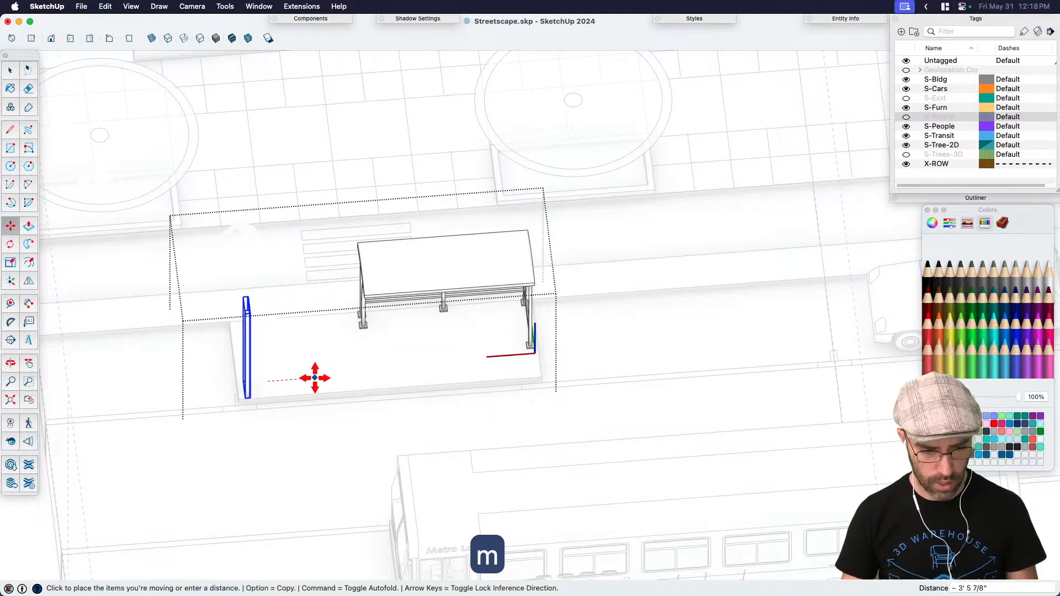
{"action": "left_click", "coordinate": [316, 378]}
{"action": "key", "text": "space"}
{"action": "scroll", "coordinate": [167, 372], "scroll_direction": "down", "scroll_amount": 3}
{"action": "middle_click_drag", "start_coordinate": [168, 372], "coordinate": [464, 381]}
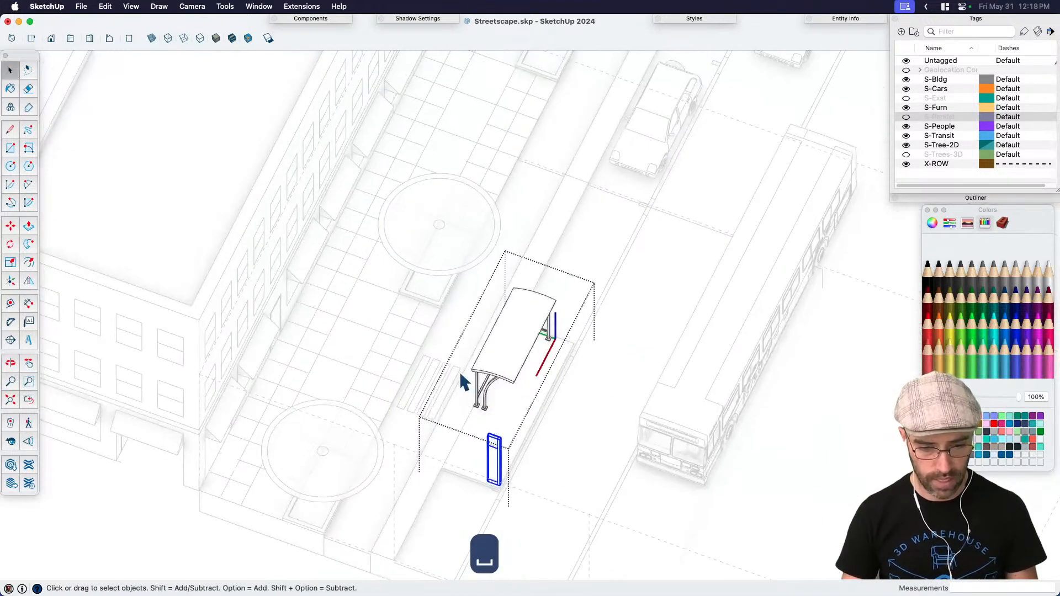
{"action": "scroll", "coordinate": [386, 441], "scroll_direction": "down", "scroll_amount": 3}
{"action": "left_click", "coordinate": [308, 516]}
Step: Inside the platform group, move the crosswalk stripes along the bike lane toward the street's near end, and close the group
{"action": "scroll", "coordinate": [439, 336], "scroll_direction": "up", "scroll_amount": 5}
{"action": "left_click", "coordinate": [414, 323]}
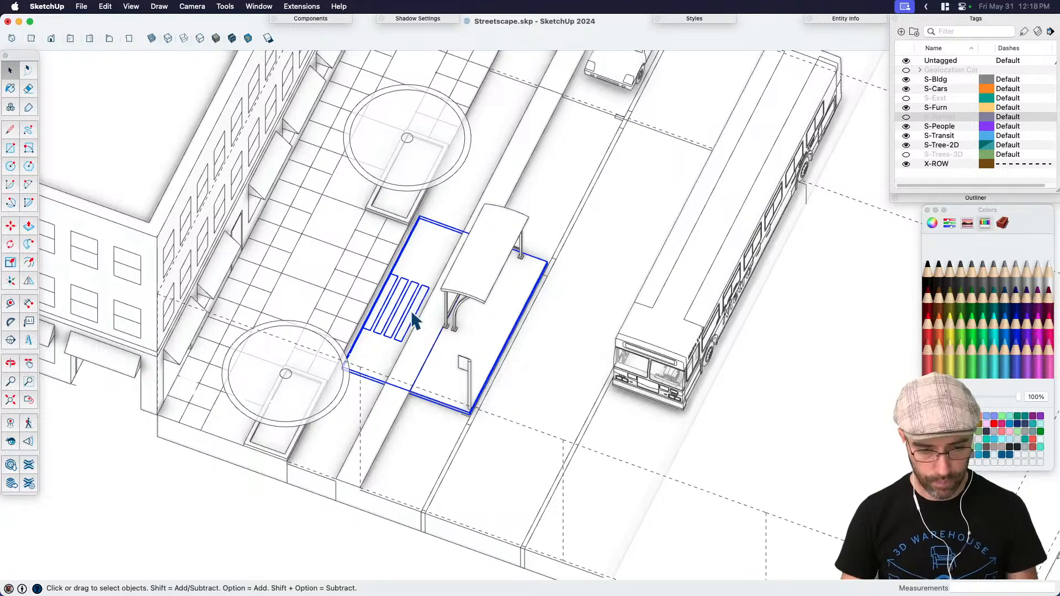
{"action": "double_click", "coordinate": [414, 324]}
{"action": "left_click", "coordinate": [409, 320]}
{"action": "scroll", "coordinate": [412, 331], "scroll_direction": "up", "scroll_amount": 2}
{"action": "key", "text": "m"}
{"action": "left_click", "coordinate": [422, 334]}
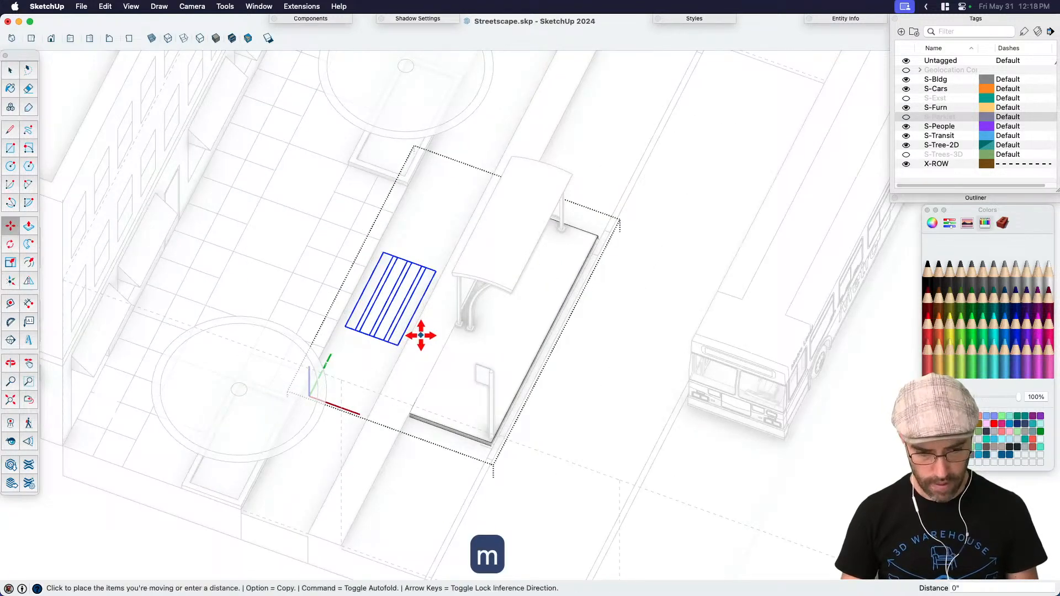
{"action": "left_click", "coordinate": [407, 387]}
{"action": "scroll", "coordinate": [436, 260], "scroll_direction": "down", "scroll_amount": 5}
{"action": "key", "text": "space"}
{"action": "left_click", "coordinate": [320, 503]}
Step: Check the rearranged bus stop and the surrounding street from an angled view
{"action": "middle_click_drag", "start_coordinate": [320, 502], "coordinate": [399, 405]}
{"action": "key", "text": "h"}
{"action": "left_click_drag", "start_coordinate": [386, 407], "coordinate": [364, 408]}
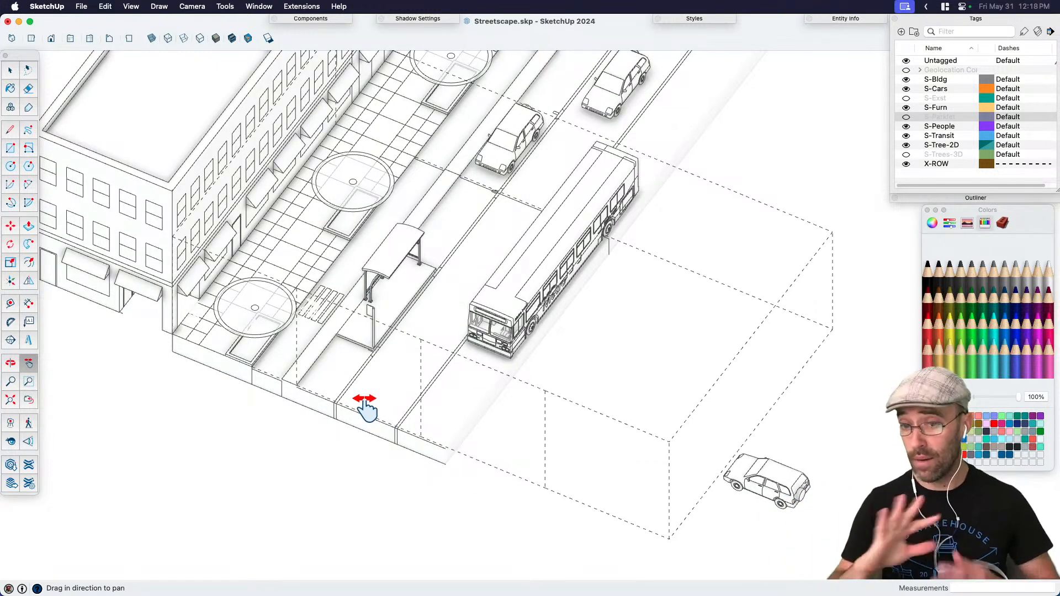
{"action": "key", "text": "space"}
{"action": "scroll", "coordinate": [367, 408], "scroll_direction": "down", "scroll_amount": 2}
{"action": "scroll", "coordinate": [436, 289], "scroll_direction": "down", "scroll_amount": 6}
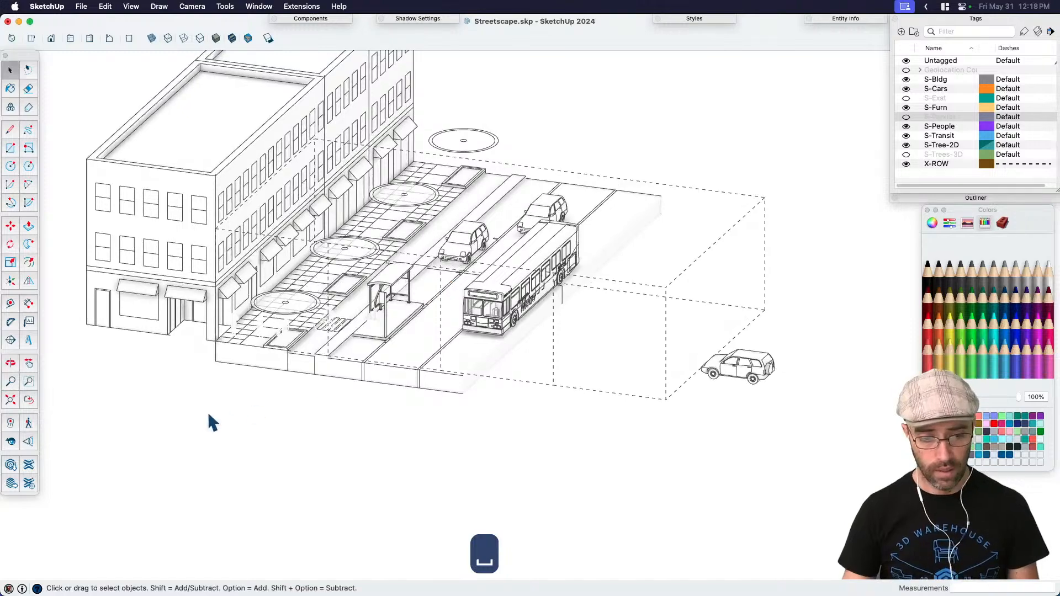
{"action": "middle_click_drag", "start_coordinate": [208, 422], "coordinate": [308, 362]}
Step: Draw a rectangle across the underside of the building, from its outer corner to the edge of the street base
{"action": "left_click", "coordinate": [300, 361]}
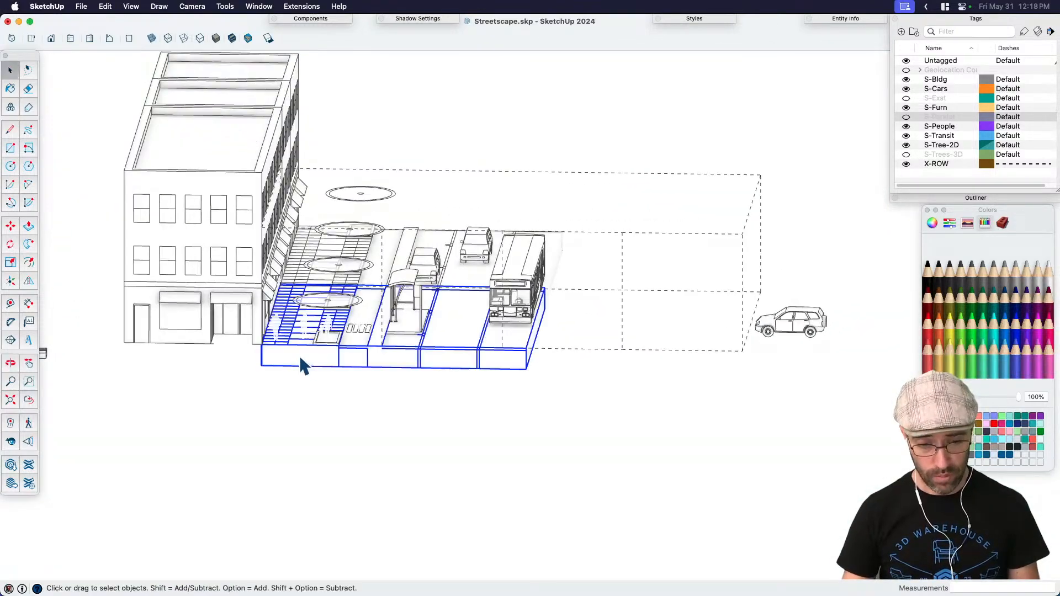
{"action": "scroll", "coordinate": [304, 365], "scroll_direction": "up", "scroll_amount": 3}
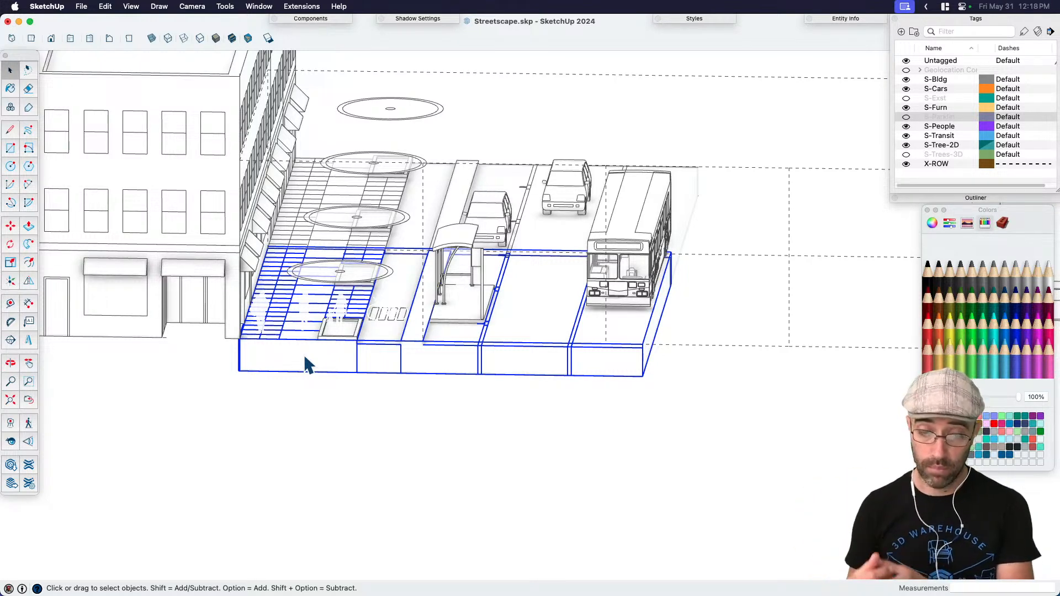
{"action": "key", "text": "h"}
{"action": "left_click_drag", "start_coordinate": [305, 359], "coordinate": [502, 396]}
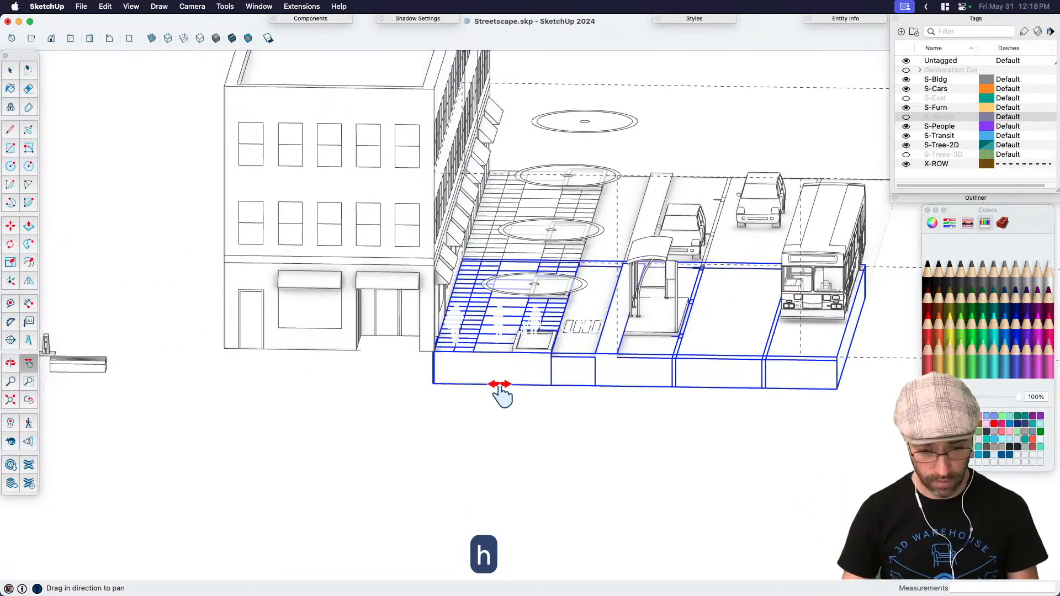
{"action": "key", "text": "space"}
{"action": "middle_click_drag", "start_coordinate": [323, 389], "coordinate": [374, 250]}
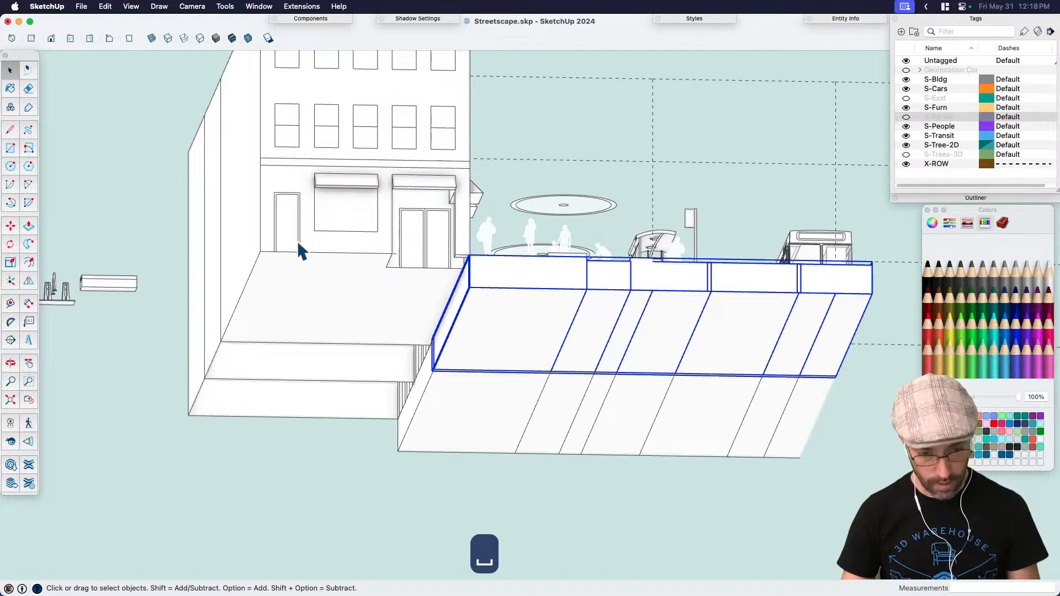
{"action": "key", "text": "r"}
{"action": "left_click", "coordinate": [261, 253]}
{"action": "left_click", "coordinate": [399, 418]}
{"action": "key", "text": "space"}
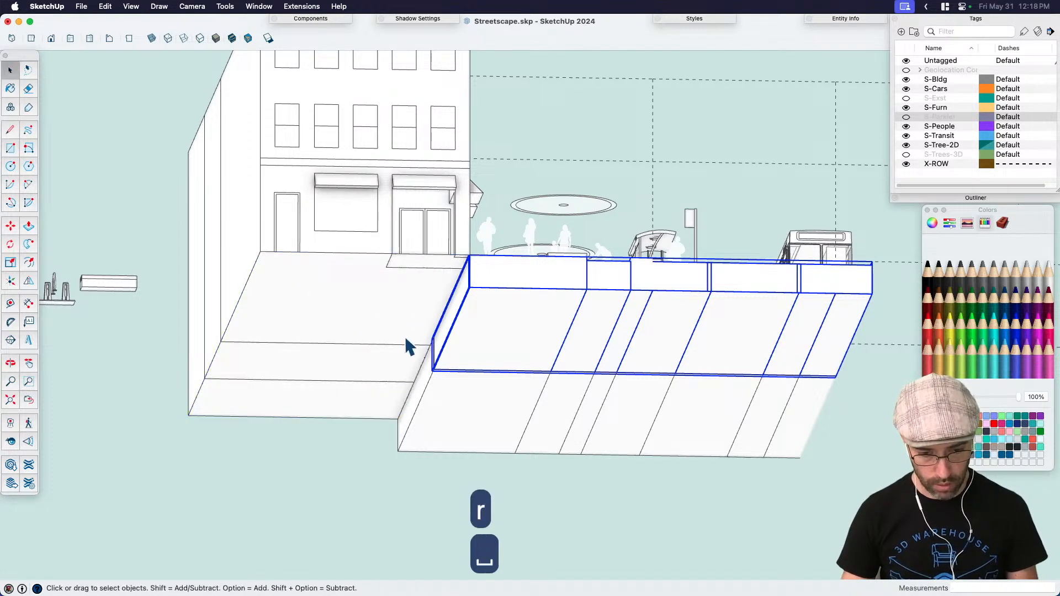
Step: Extrude the rectangle under the building down to the depth of the street base and group the resulting block
{"action": "key", "text": "p"}
{"action": "key", "text": "space"}
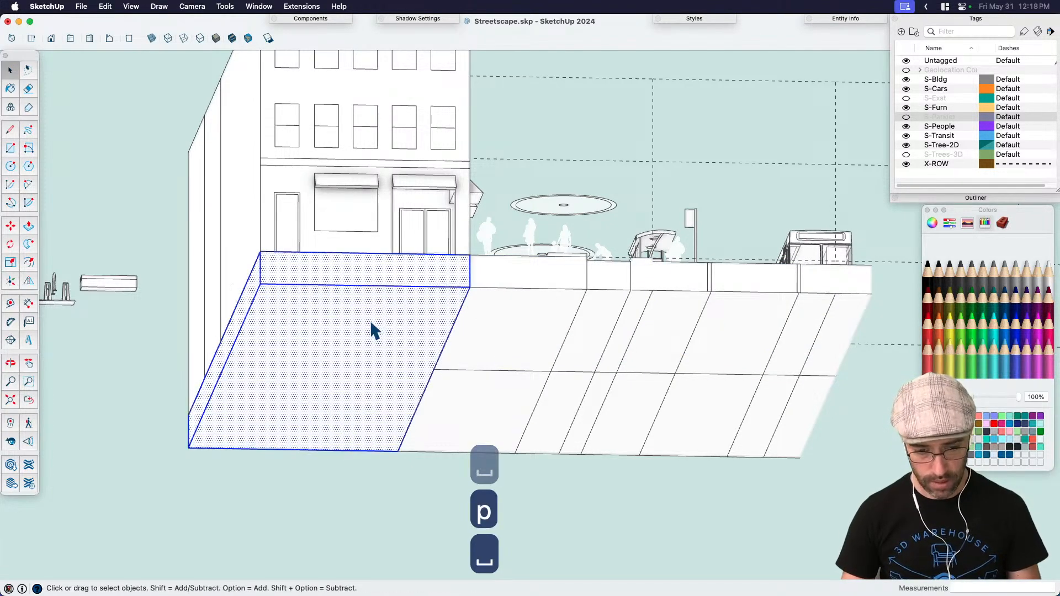
{"action": "key", "text": "super+g"}
{"action": "middle_click_drag", "start_coordinate": [370, 320], "coordinate": [346, 369]}
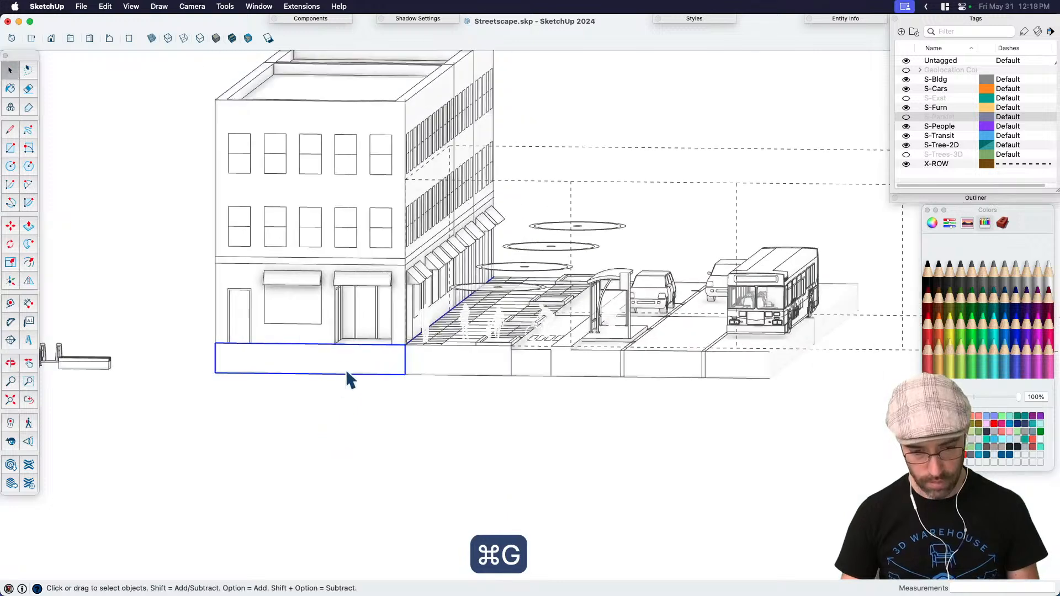
Step: Display the model's material colors and paint the building's base block with the sidewalk's gray
{"action": "left_click", "coordinate": [267, 40]}
{"action": "key", "text": "b"}
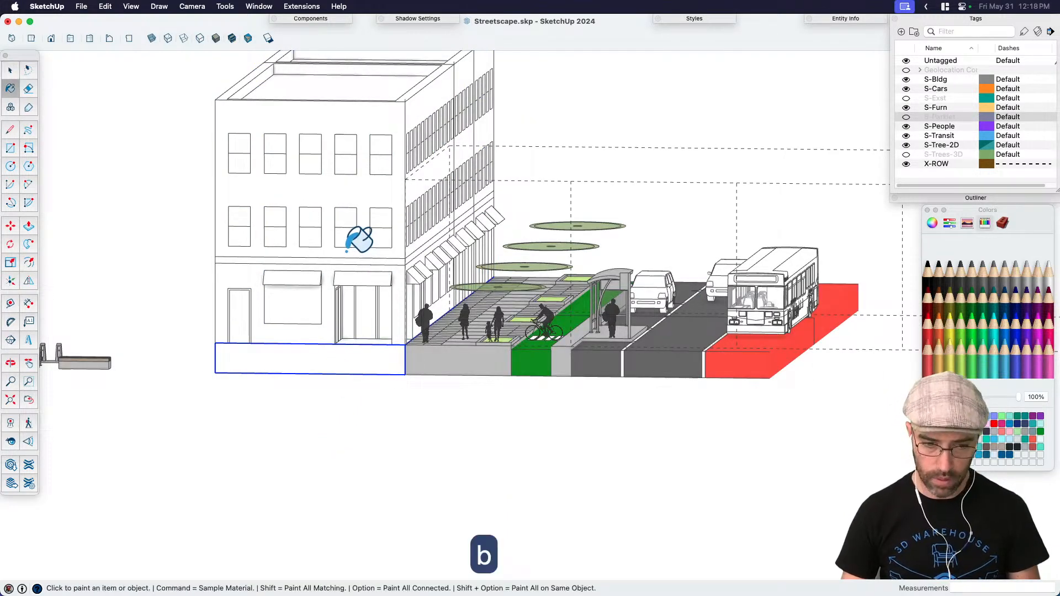
{"action": "key", "text": "b"}
{"action": "left_click", "coordinate": [384, 359]}
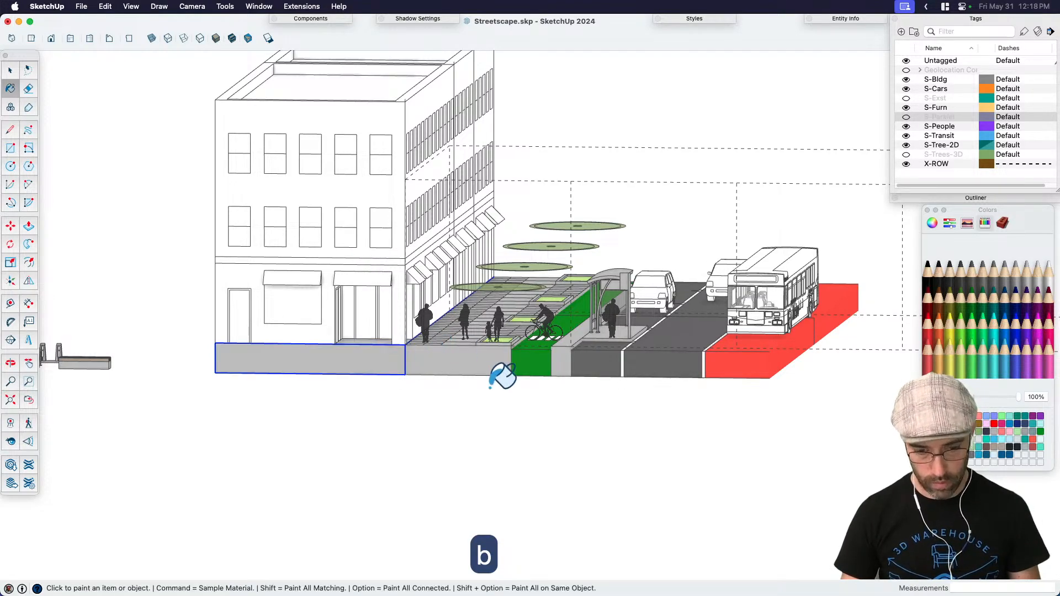
{"action": "key", "text": "space"}
Step: Group the gray base block together with the building above it
{"action": "key", "text": "h"}
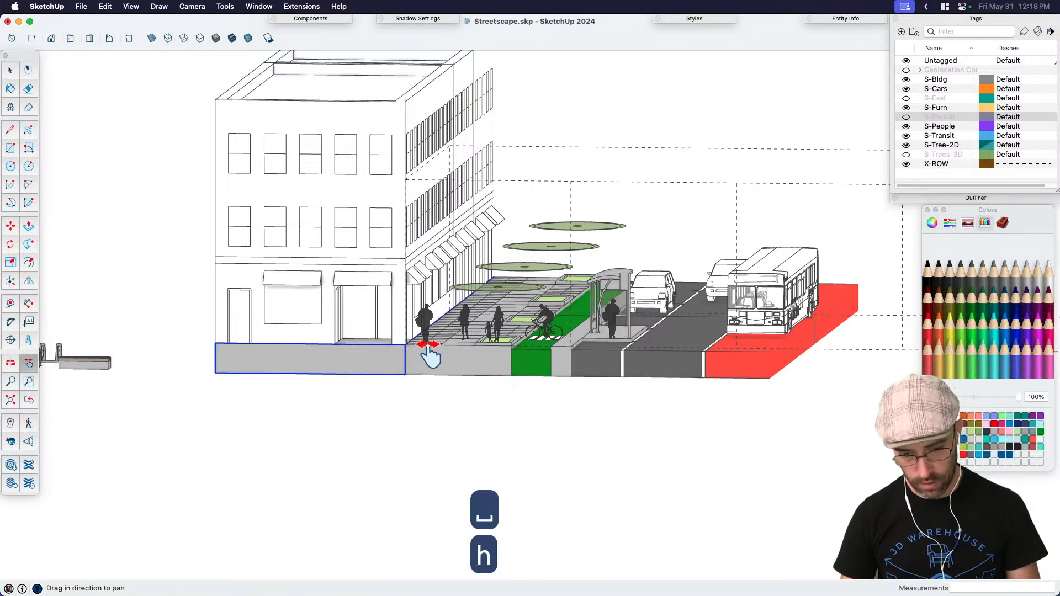
{"action": "left_click_drag", "start_coordinate": [431, 360], "coordinate": [403, 426]}
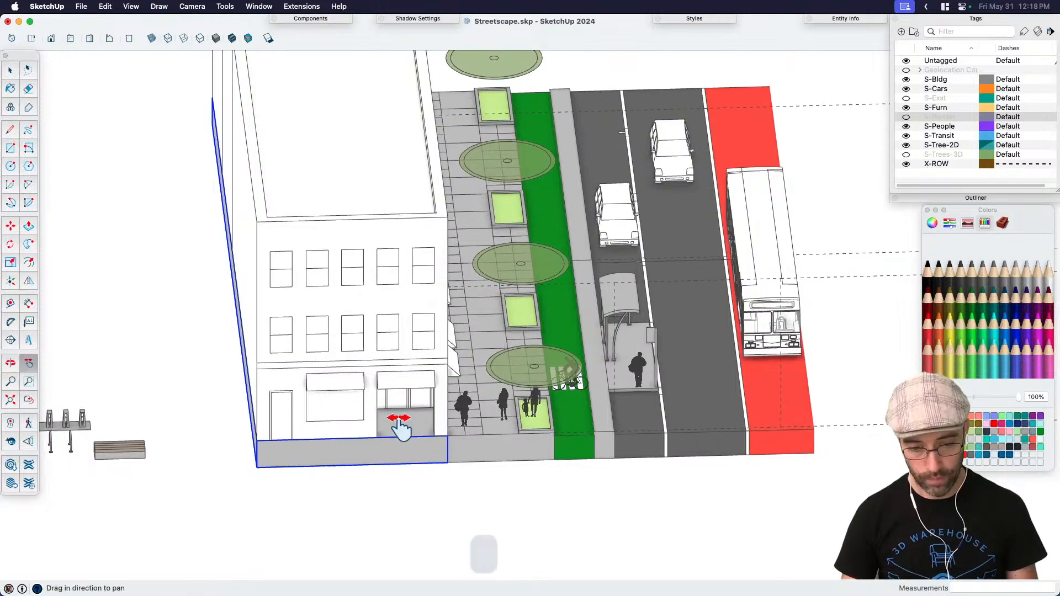
{"action": "key", "text": "space"}
{"action": "triple_click", "coordinate": [391, 455]}
{"action": "key", "text": "super+g"}
{"action": "middle_click_drag", "start_coordinate": [409, 471], "coordinate": [374, 450]}
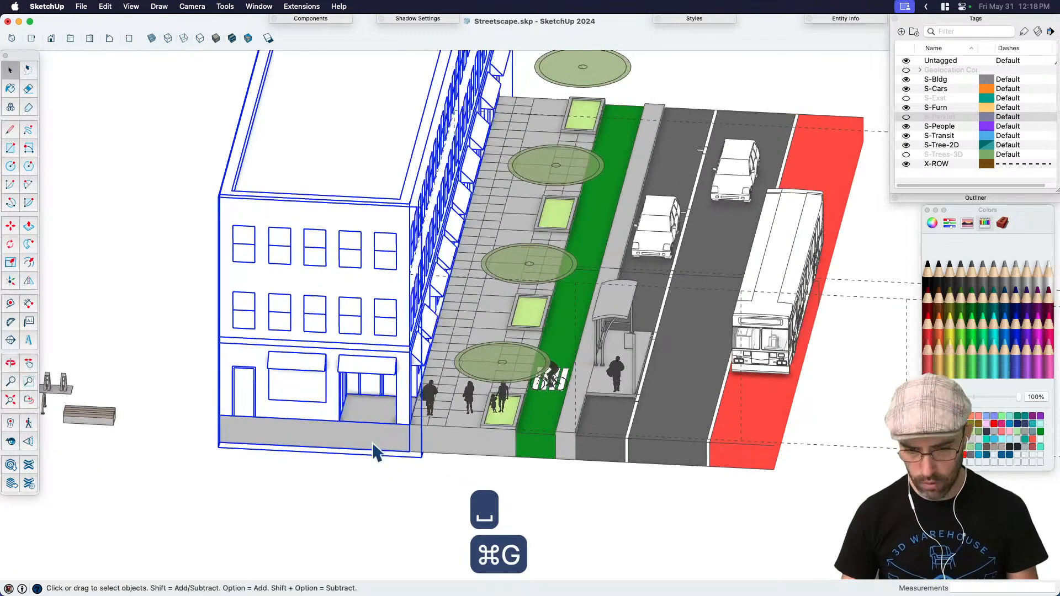
Step: Set the camera to the front view and drop the floating pedestrian onto the sidewalk with DropGC
{"action": "key", "text": "h"}
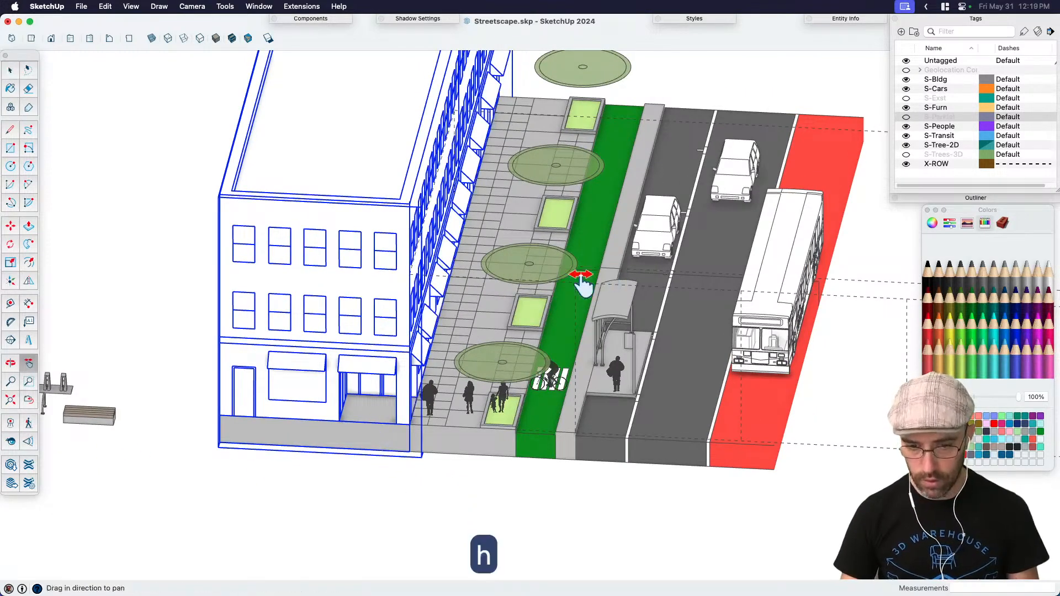
{"action": "left_click_drag", "start_coordinate": [580, 284], "coordinate": [586, 252]}
{"action": "key", "text": "h"}
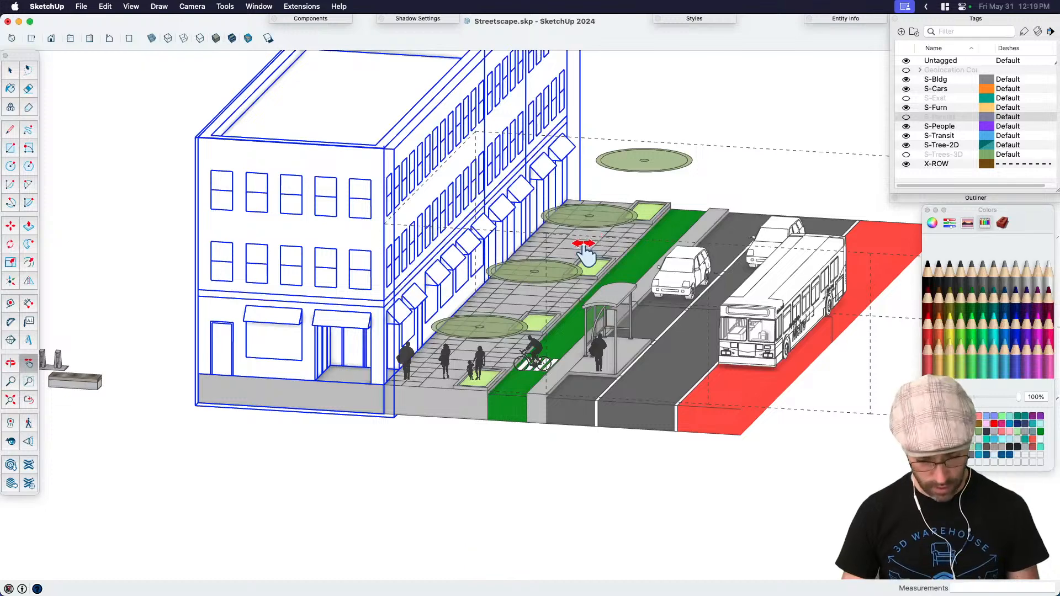
{"action": "key", "text": "super+3"}
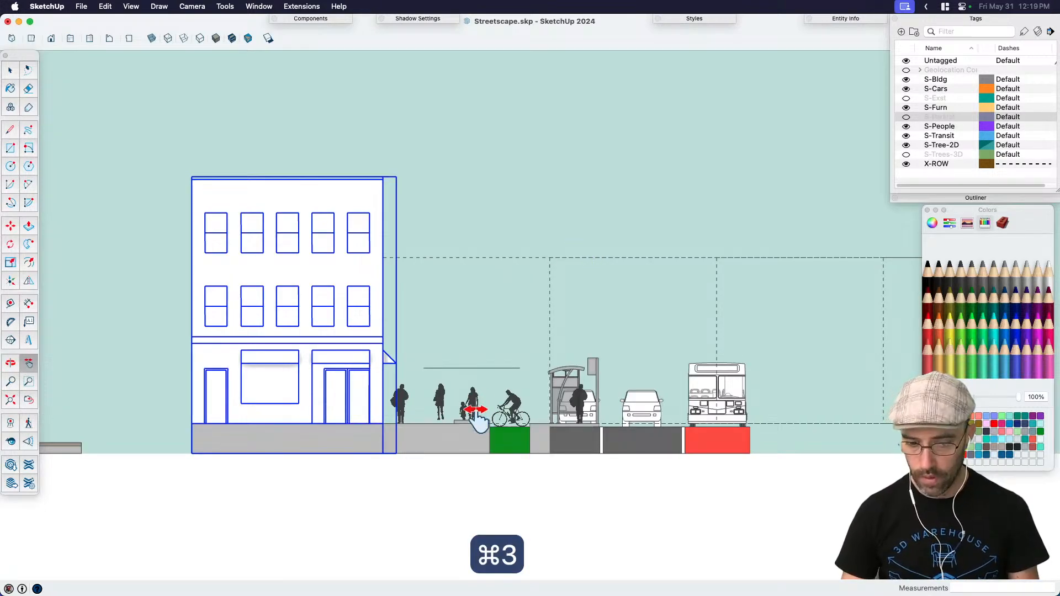
{"action": "scroll", "coordinate": [458, 400], "scroll_direction": "up", "scroll_amount": 3}
{"action": "key", "text": "space"}
{"action": "right_click", "coordinate": [440, 394]}
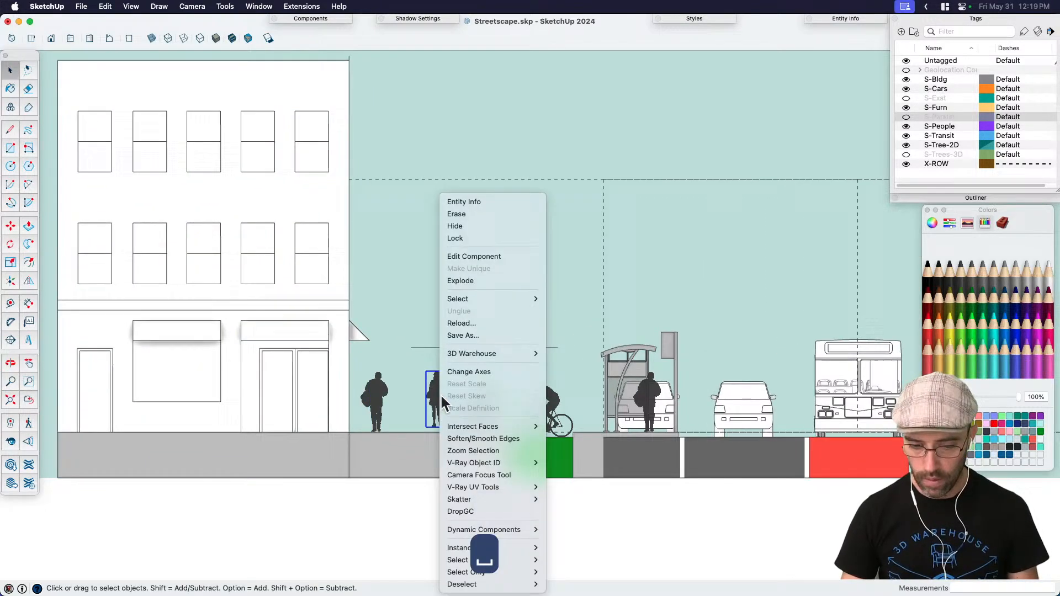
{"action": "left_click", "coordinate": [473, 509]}
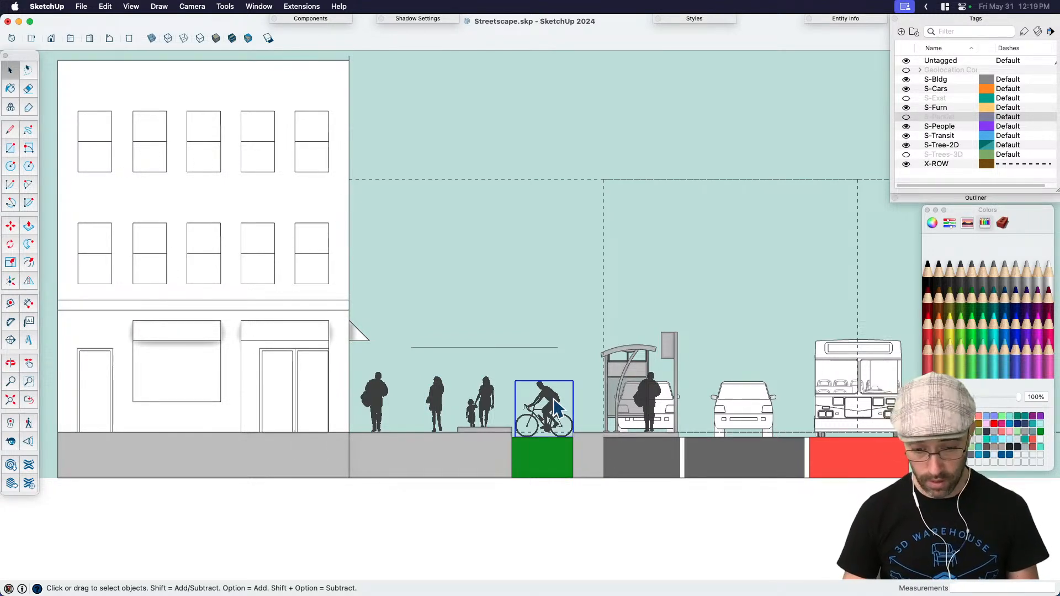
Step: Show the S-Trees-3D tag and hide the S-Tree-2D tag for the front view
{"action": "left_click", "coordinate": [906, 154]}
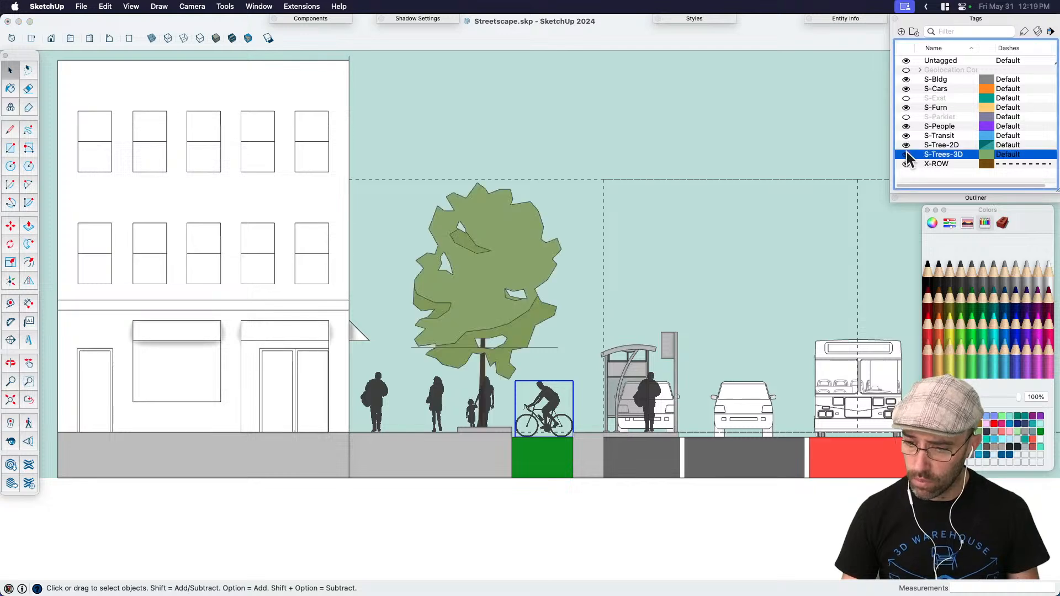
{"action": "left_click", "coordinate": [907, 145]}
{"action": "left_click", "coordinate": [496, 431]}
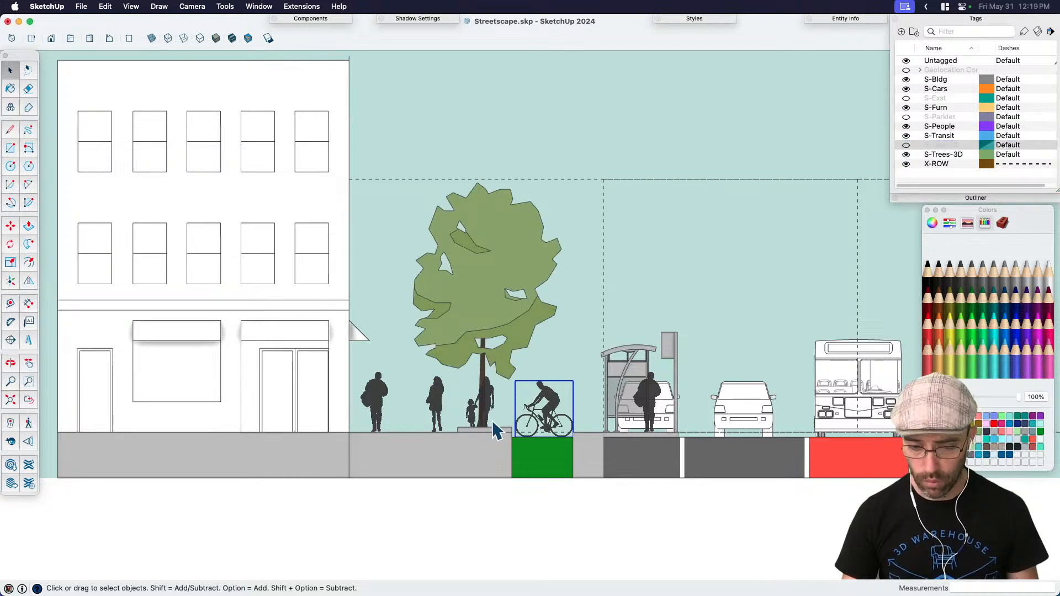
Step: Move the woman-and-children silhouette away from the tree trunk, toward the building, by a little over 5 feet
{"action": "key", "text": "m"}
{"action": "left_click", "coordinate": [490, 454]}
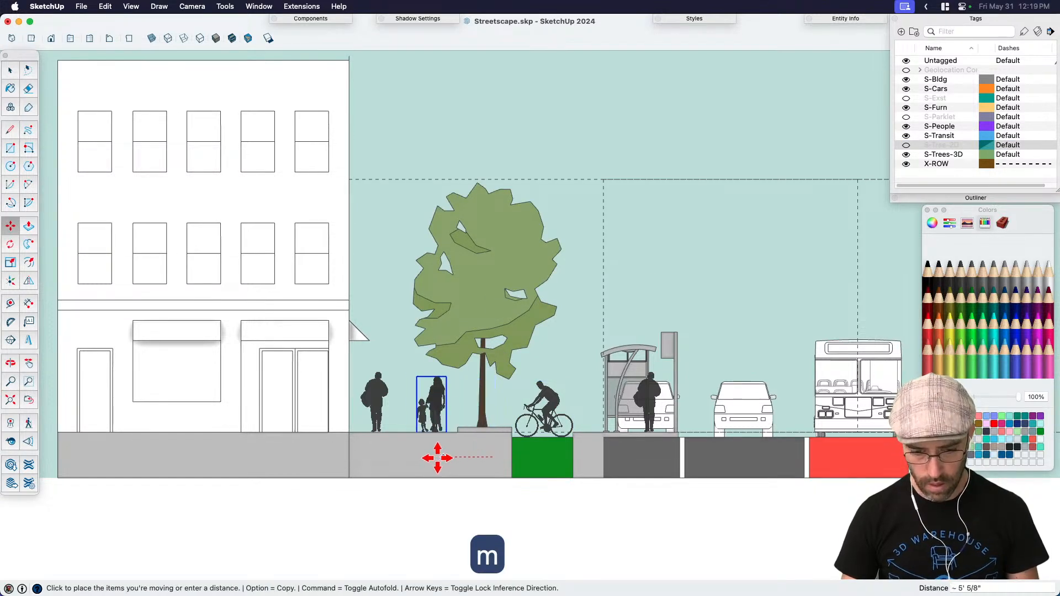
{"action": "left_click", "coordinate": [421, 457]}
{"action": "key", "text": "space"}
Step: Rename the S-Trees-3D tag as S-Tree-FaceME and save the model
{"action": "left_click", "coordinate": [494, 323]}
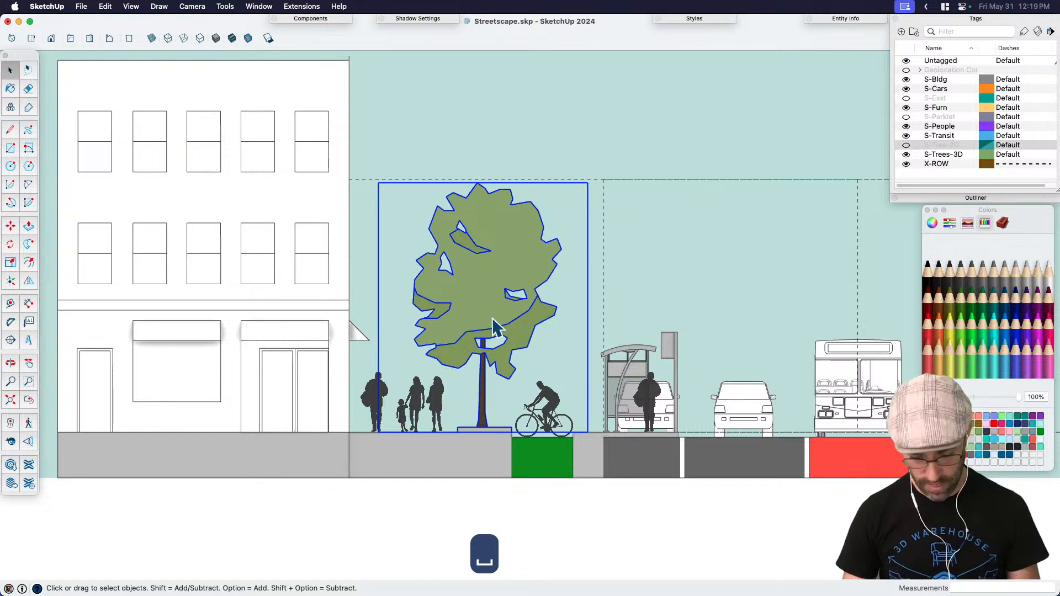
{"action": "key", "text": "h"}
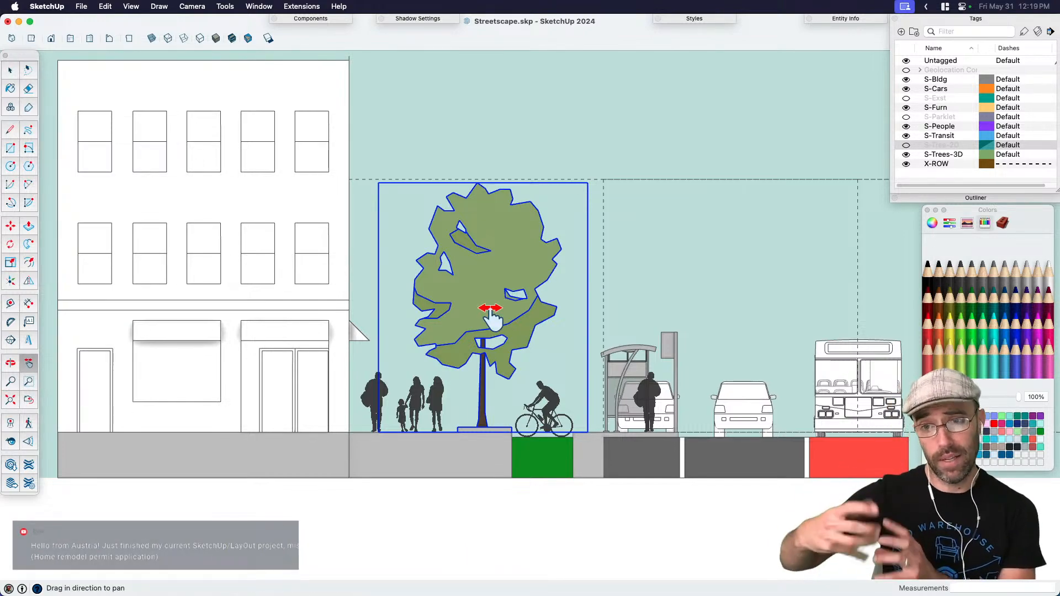
{"action": "middle_click_drag", "start_coordinate": [617, 316], "coordinate": [509, 407]}
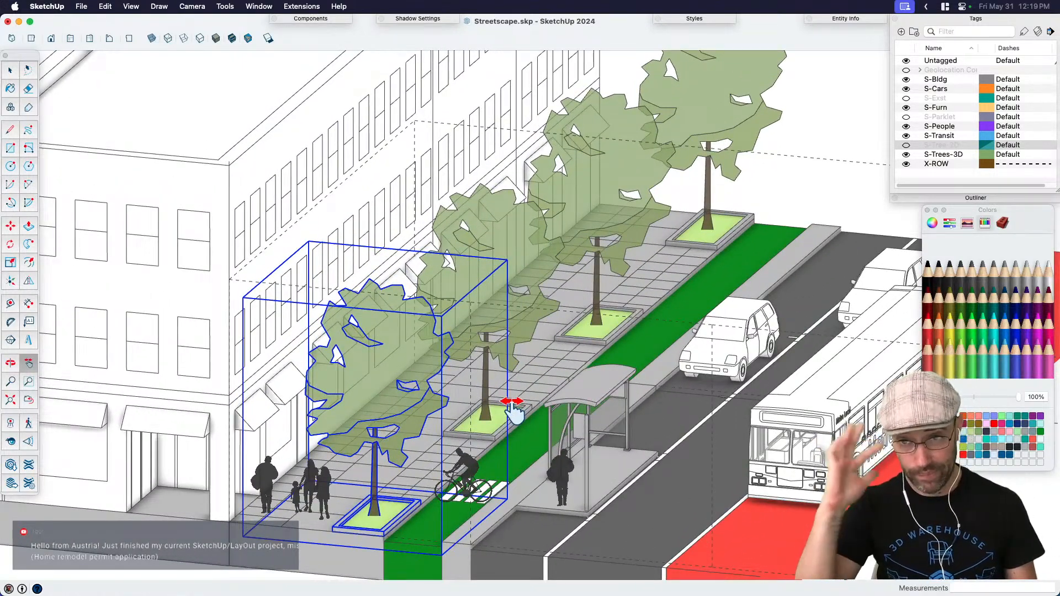
{"action": "key", "text": "space"}
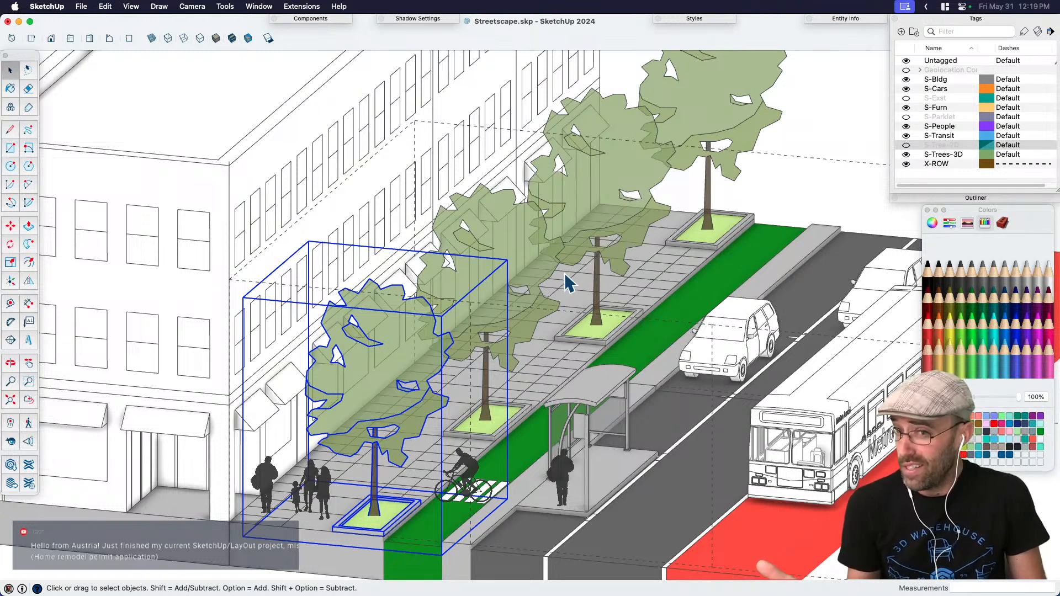
{"action": "left_click", "coordinate": [963, 155]}
{"action": "left_click", "coordinate": [957, 154]}
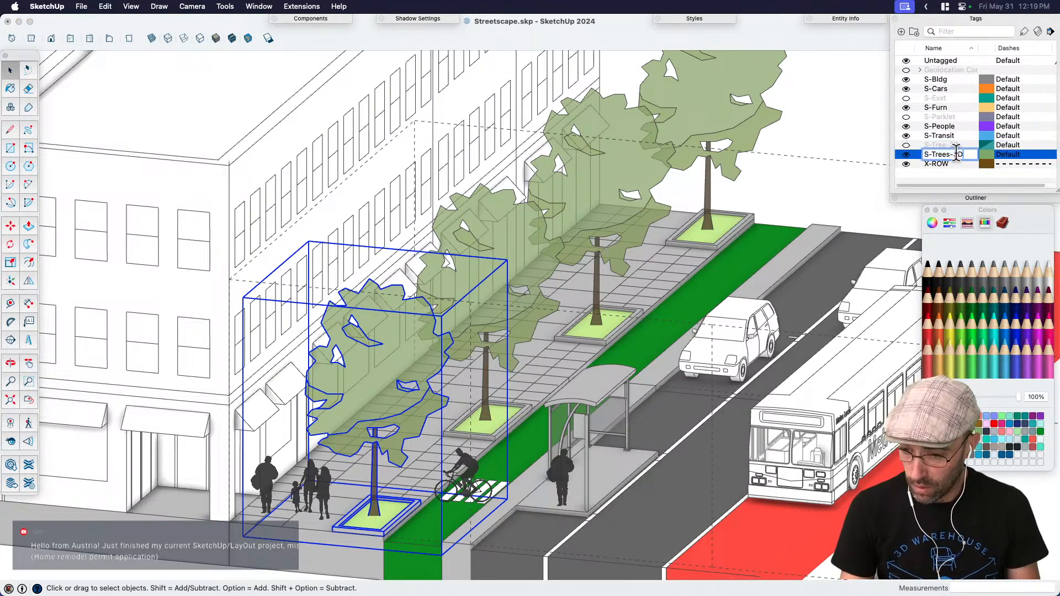
{"action": "type", "text": "FaceME"}
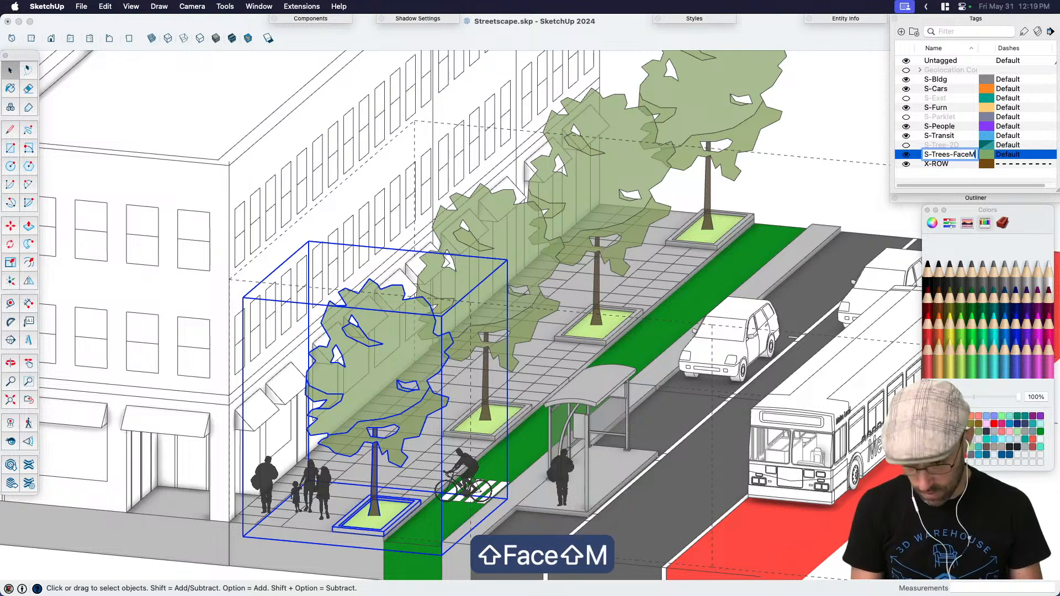
{"action": "key", "text": "Return"}
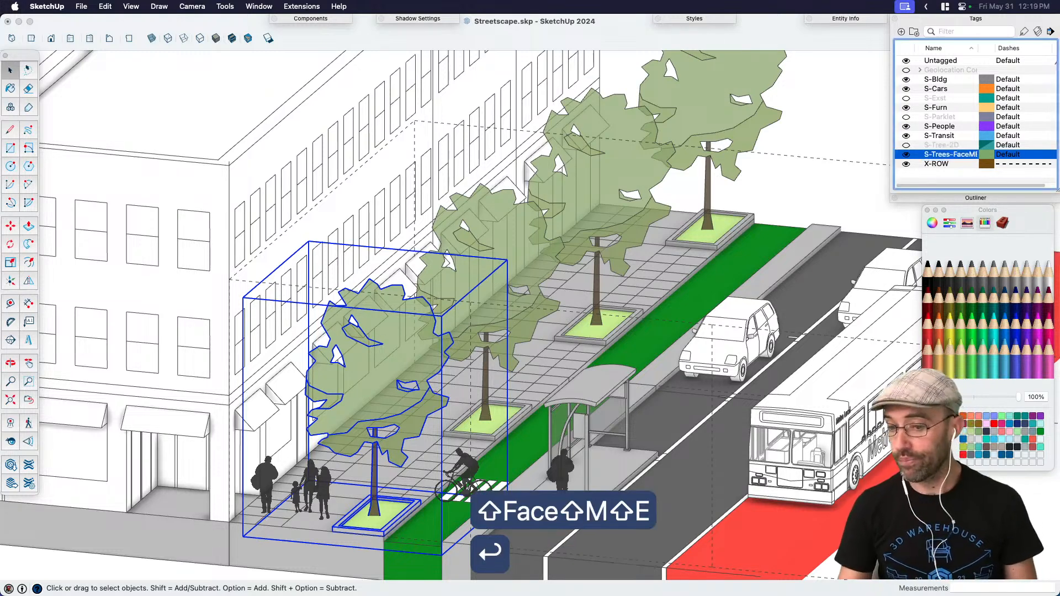
{"action": "left_click", "coordinate": [950, 154]}
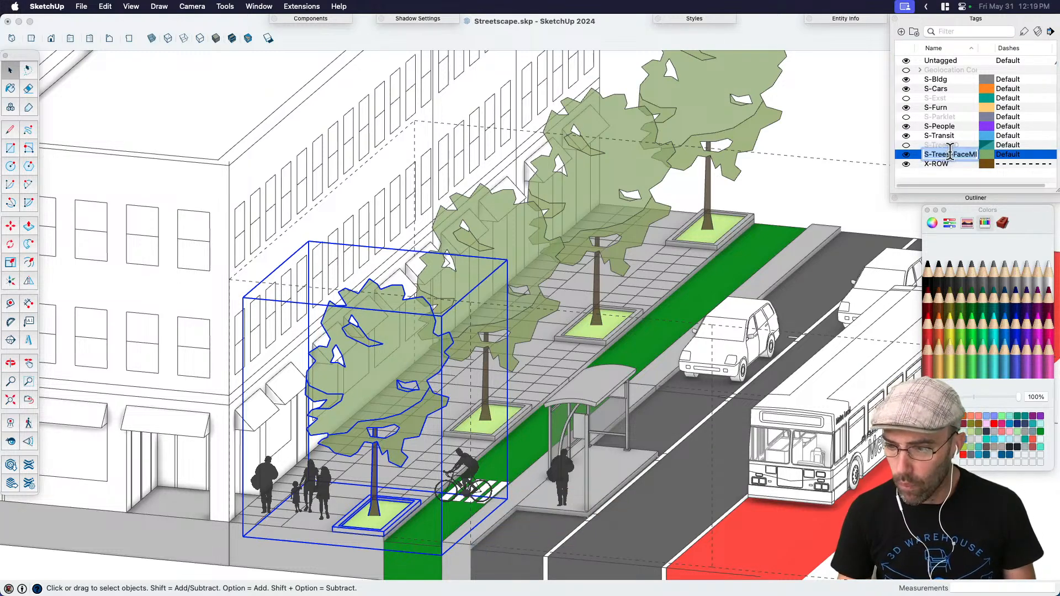
{"action": "key", "text": "BackSpace"}
{"action": "left_click", "coordinate": [867, 142]}
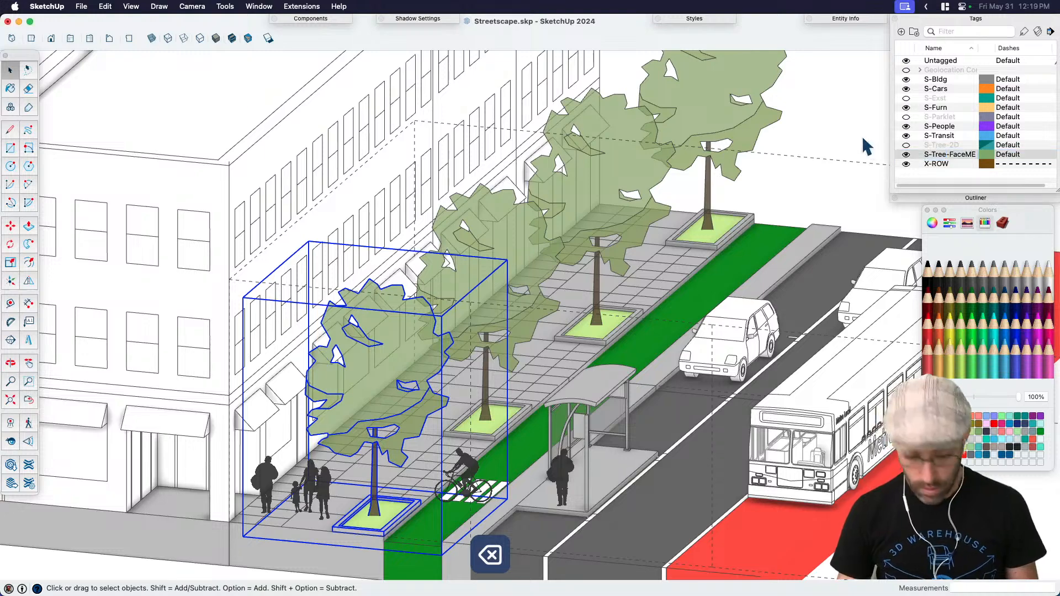
{"action": "key", "text": "super+s"}
Step: Close the Colors window and delete the spare car standing outside the street
{"action": "scroll", "coordinate": [650, 285], "scroll_direction": "down", "scroll_amount": 4}
{"action": "scroll", "coordinate": [600, 309], "scroll_direction": "down", "scroll_amount": 5}
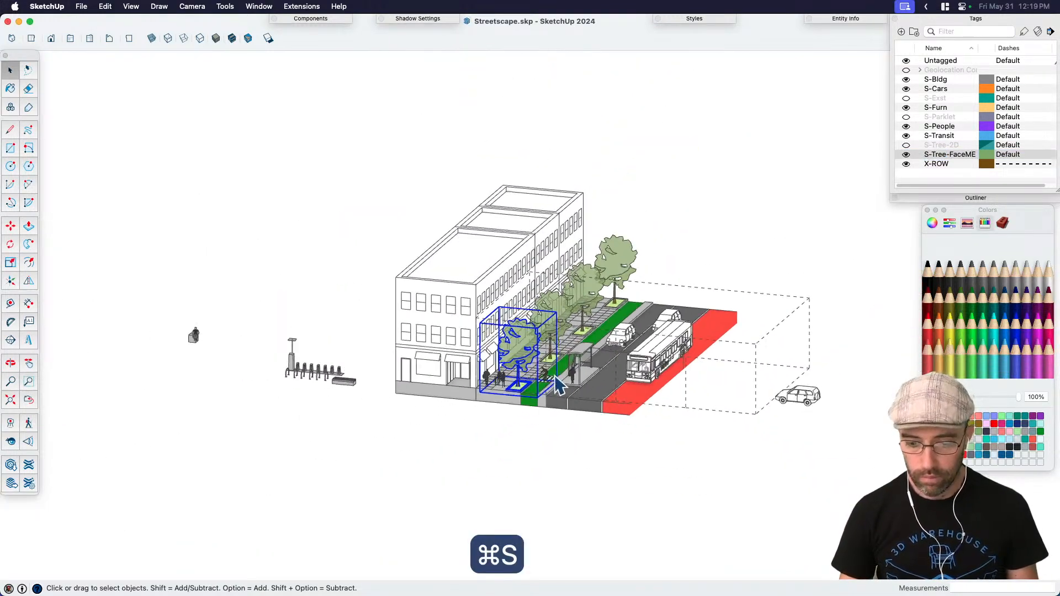
{"action": "key", "text": "space"}
{"action": "scroll", "coordinate": [547, 497], "scroll_direction": "up", "scroll_amount": 3}
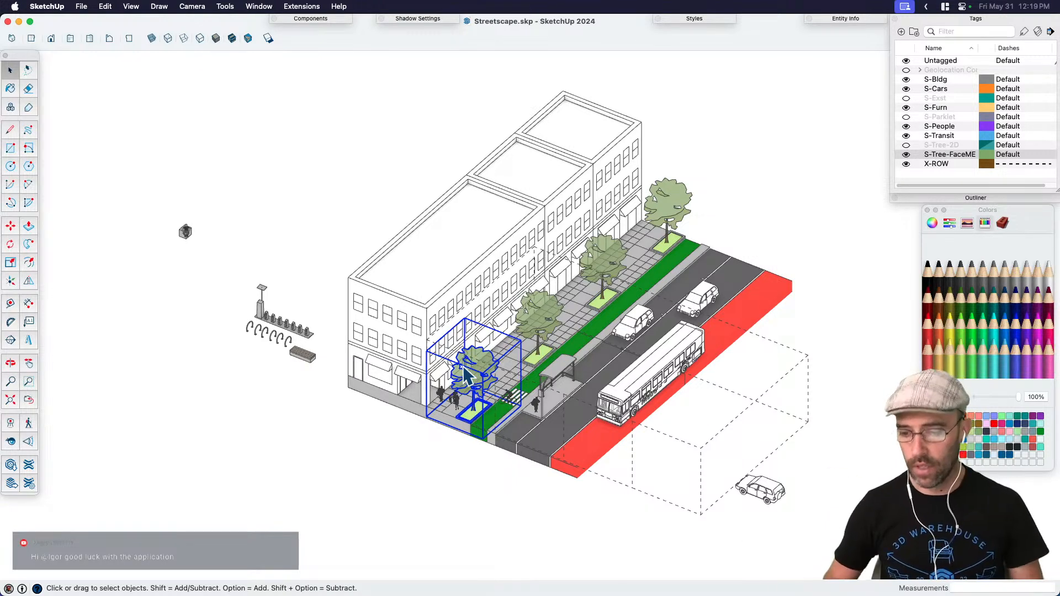
{"action": "left_click", "coordinate": [927, 211]}
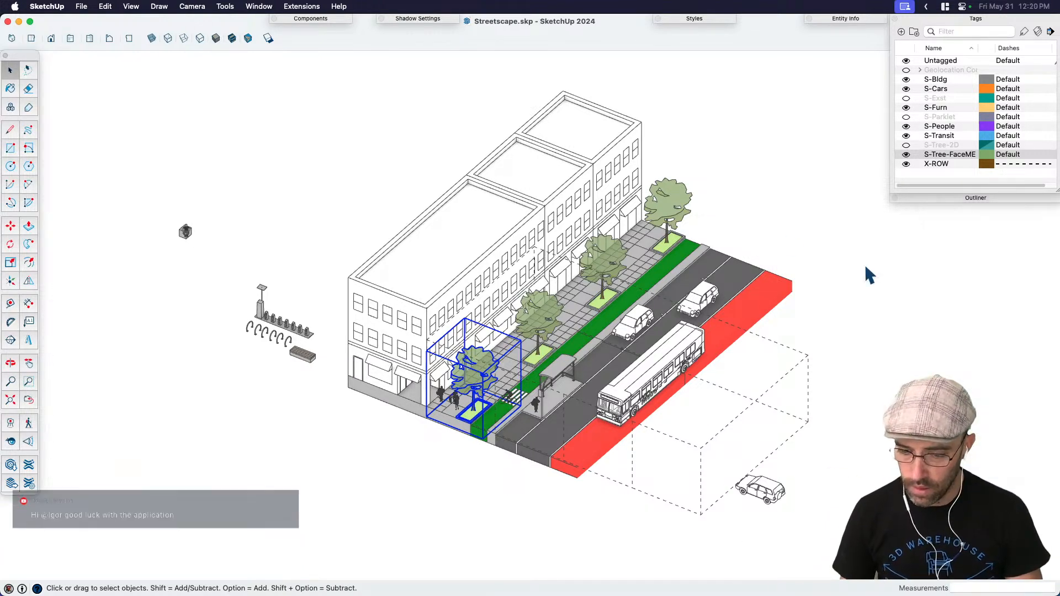
{"action": "left_click", "coordinate": [866, 268]}
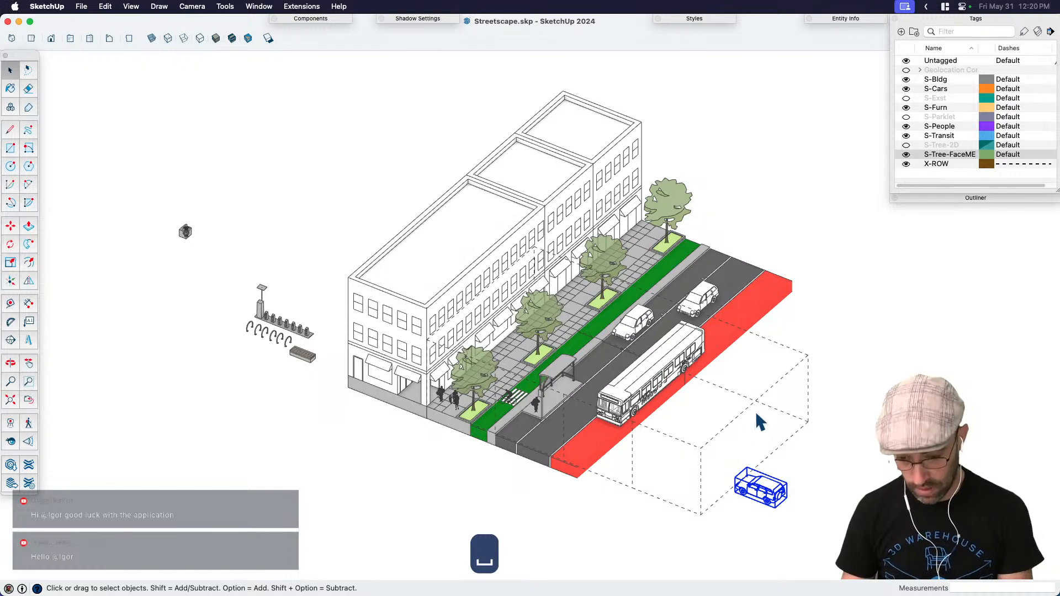
{"action": "key", "text": "BackSpace"}
Step: Copy the spare wooden bench from beside the building onto the sidewalk near the second tree's planter
{"action": "scroll", "coordinate": [293, 346], "scroll_direction": "up", "scroll_amount": 3}
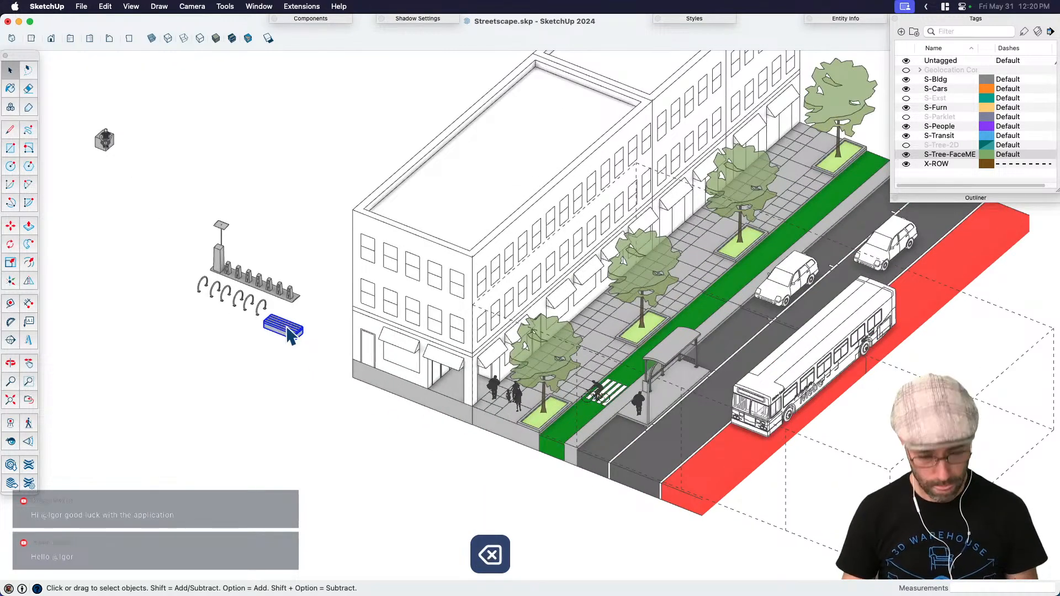
{"action": "key", "text": "m"}
{"action": "key", "text": "alt"}
{"action": "left_click", "coordinate": [272, 355]}
{"action": "middle_click_drag", "start_coordinate": [547, 364], "coordinate": [507, 407]}
{"action": "scroll", "coordinate": [574, 371], "scroll_direction": "up", "scroll_amount": 4}
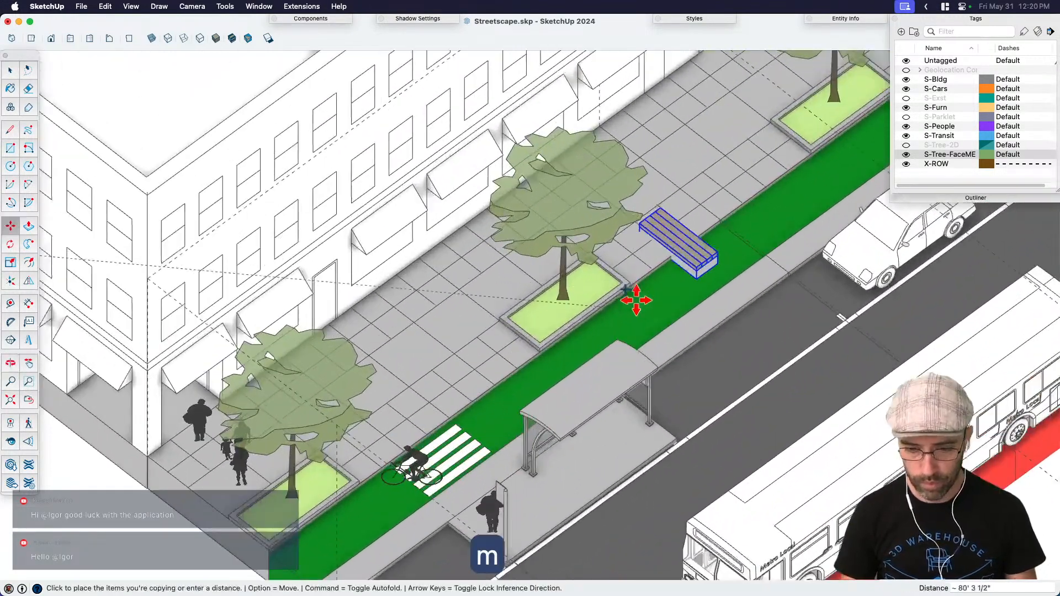
{"action": "left_click", "coordinate": [637, 300]}
{"action": "key", "text": "space"}
Step: Shorten the copied bench along the red axis, scaling its curb end to about 0.85 and then pulling in its back end
{"action": "scroll", "coordinate": [531, 372], "scroll_direction": "up", "scroll_amount": 5}
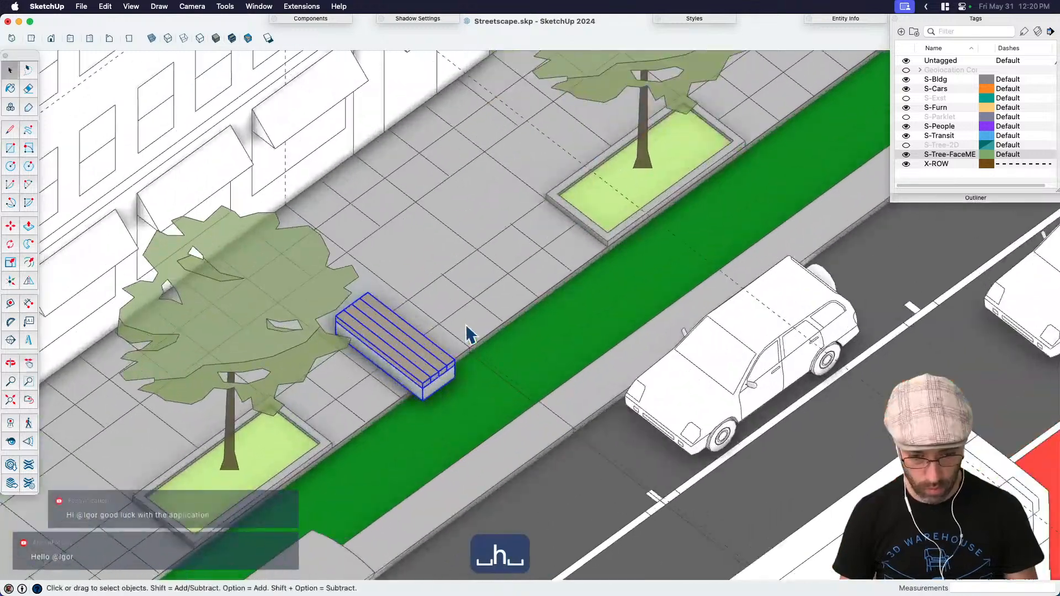
{"action": "key", "text": "q"}
{"action": "scroll", "coordinate": [434, 376], "scroll_direction": "up", "scroll_amount": 6}
{"action": "key", "text": "space"}
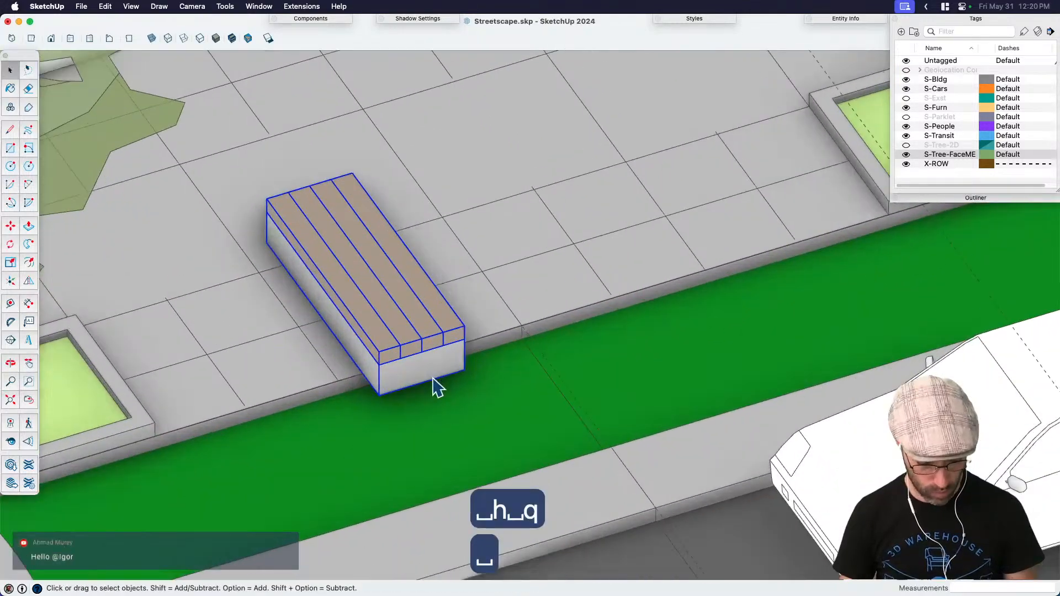
{"action": "key", "text": "s"}
{"action": "left_click", "coordinate": [421, 362]}
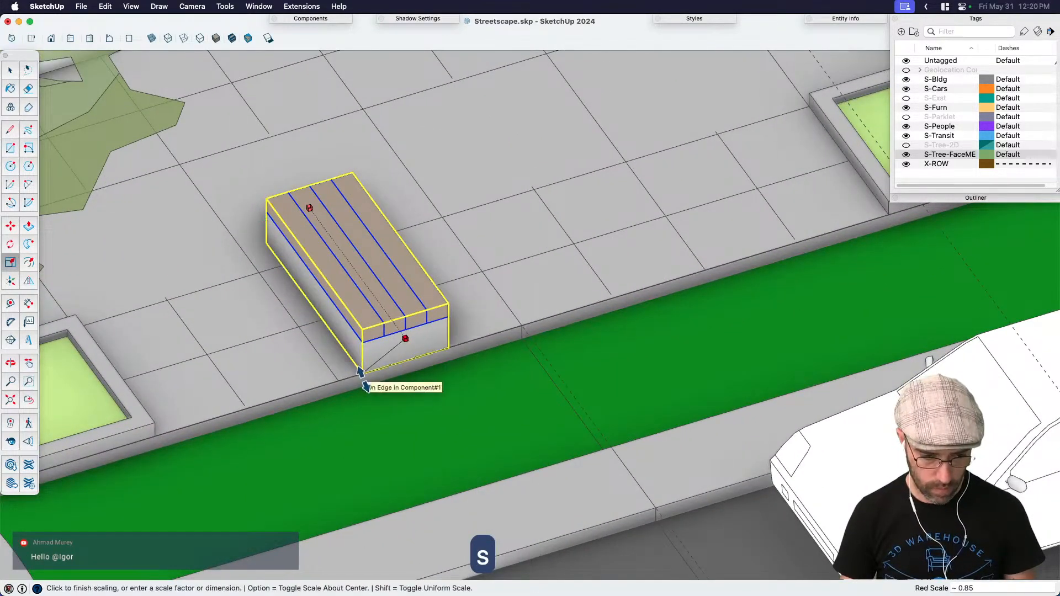
{"action": "left_click", "coordinate": [359, 370]}
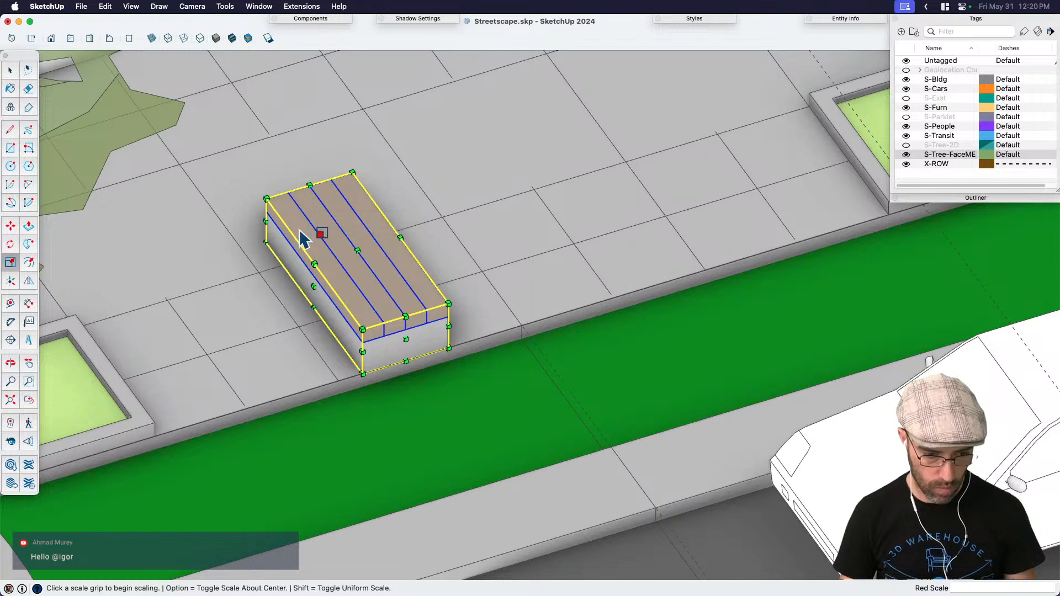
{"action": "scroll", "coordinate": [309, 238], "scroll_direction": "up", "scroll_amount": 2}
{"action": "left_click", "coordinate": [299, 218]}
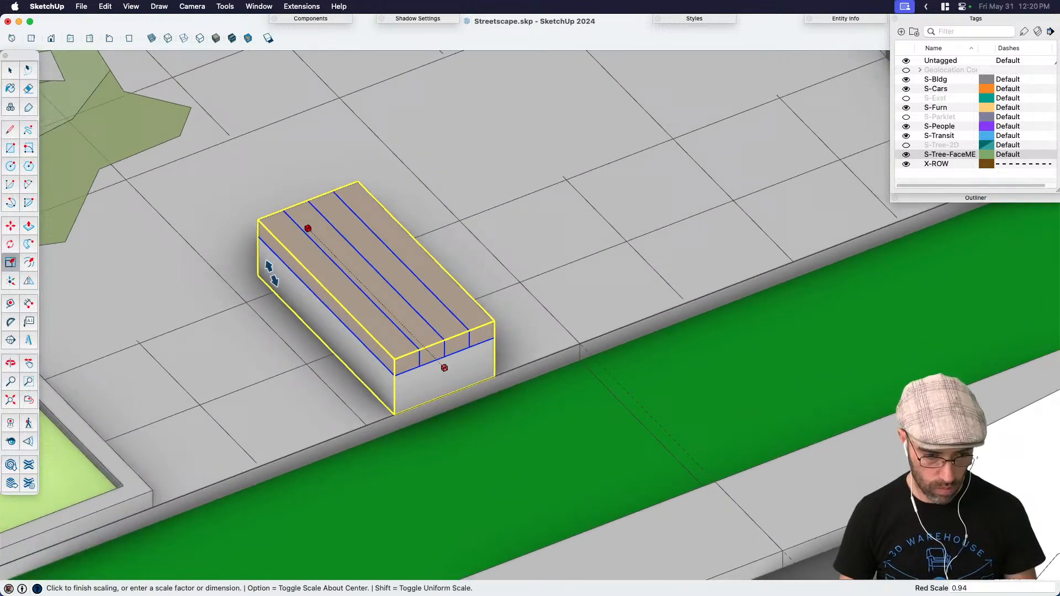
{"action": "left_click", "coordinate": [250, 298]}
{"action": "key", "text": "space"}
Step: Move the shortened bench so its front corner sits closer to the green bike lane on the curb
{"action": "key", "text": "m"}
{"action": "left_click", "coordinate": [389, 407]}
{"action": "left_click", "coordinate": [366, 425]}
{"action": "key", "text": "space"}
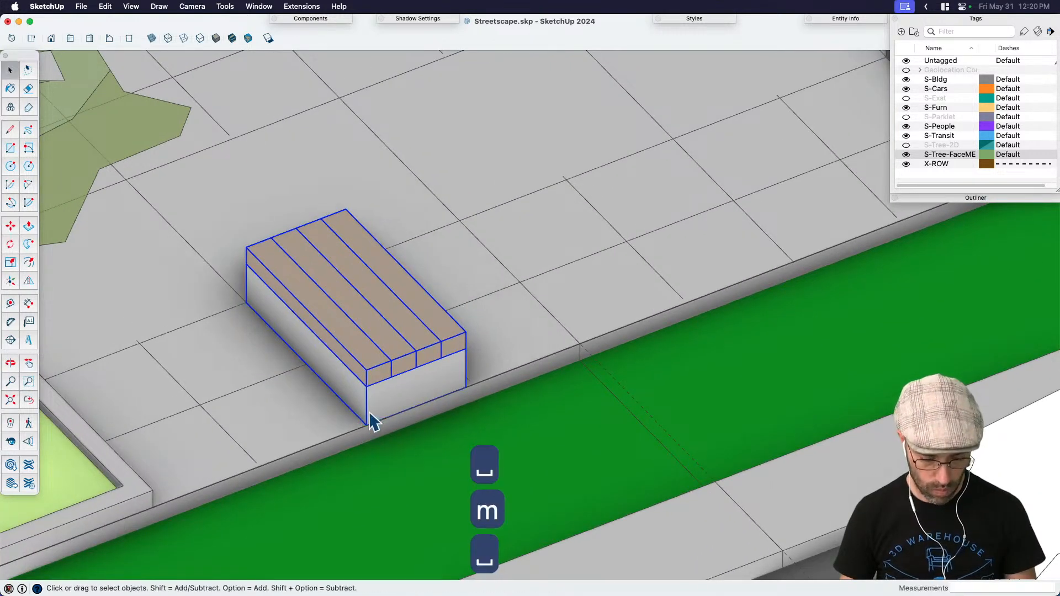
Step: Copy the bench by its front corner onto the adjacent front corner of the second tree's planter
{"action": "key", "text": "m"}
{"action": "key", "text": "alt"}
{"action": "scroll", "coordinate": [362, 390], "scroll_direction": "down", "scroll_amount": 3}
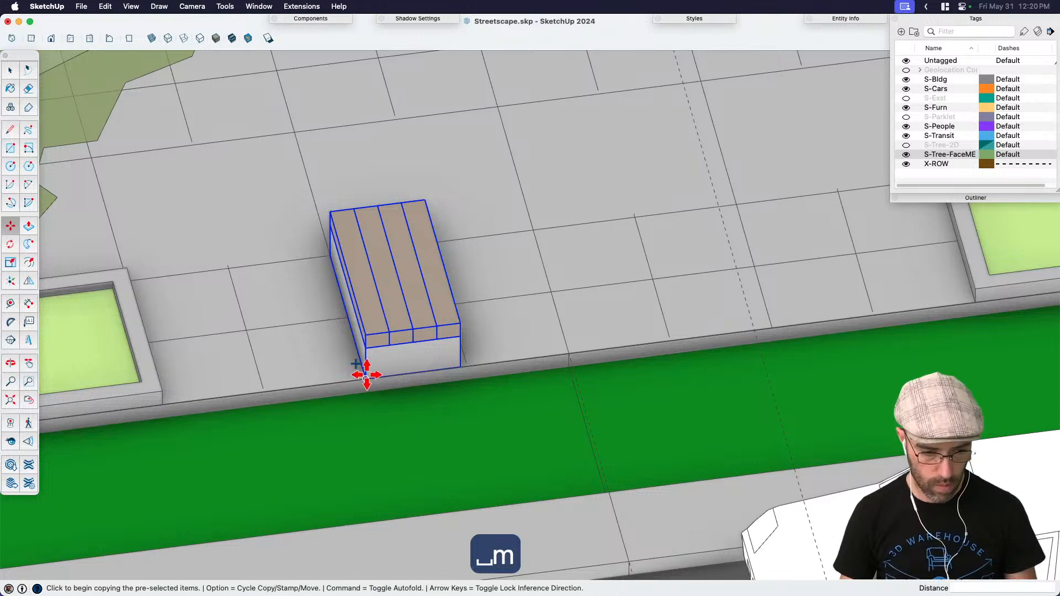
{"action": "left_click", "coordinate": [366, 377]}
{"action": "left_click", "coordinate": [163, 404]}
Step: Delete the bench standing away from the planter
{"action": "left_click", "coordinate": [389, 352]}
{"action": "key", "text": "m"}
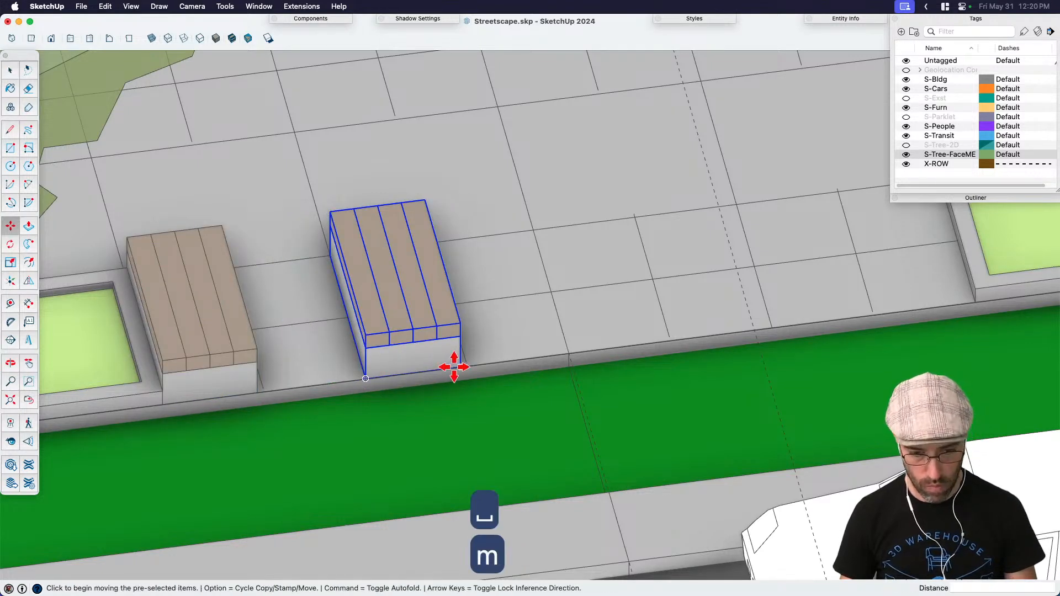
{"action": "scroll", "coordinate": [456, 366], "scroll_direction": "down", "scroll_amount": 1}
{"action": "scroll", "coordinate": [445, 345], "scroll_direction": "down", "scroll_amount": 3}
{"action": "key", "text": "space"}
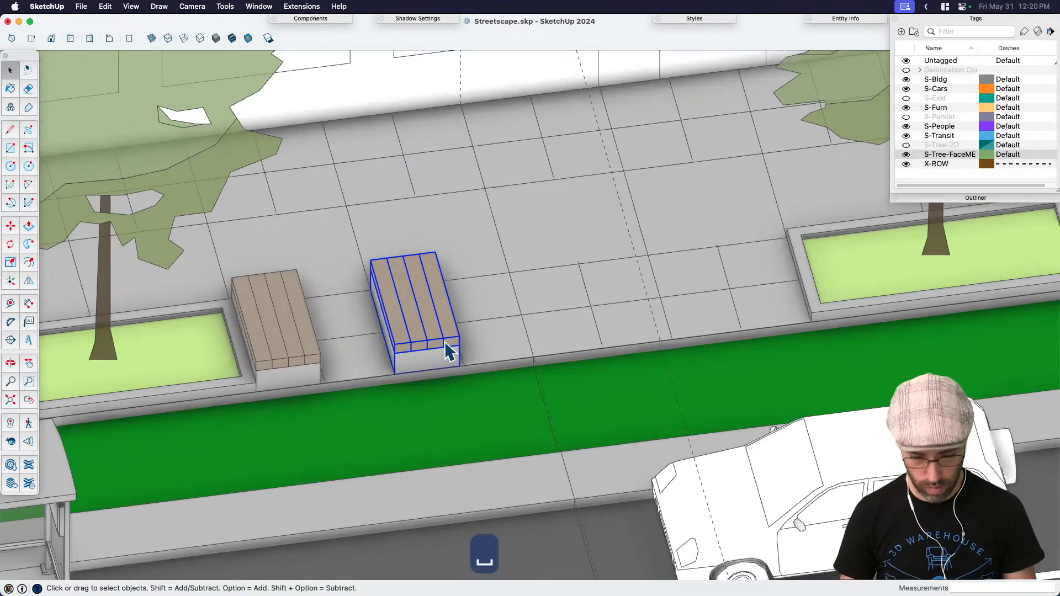
{"action": "key", "text": "BackSpace"}
Step: Copy the remaining bench to the opposite end of the second tree's planter
{"action": "scroll", "coordinate": [515, 321], "scroll_direction": "down", "scroll_amount": 1}
{"action": "scroll", "coordinate": [326, 345], "scroll_direction": "up", "scroll_amount": 2}
{"action": "left_click", "coordinate": [328, 351]}
{"action": "key", "text": "m"}
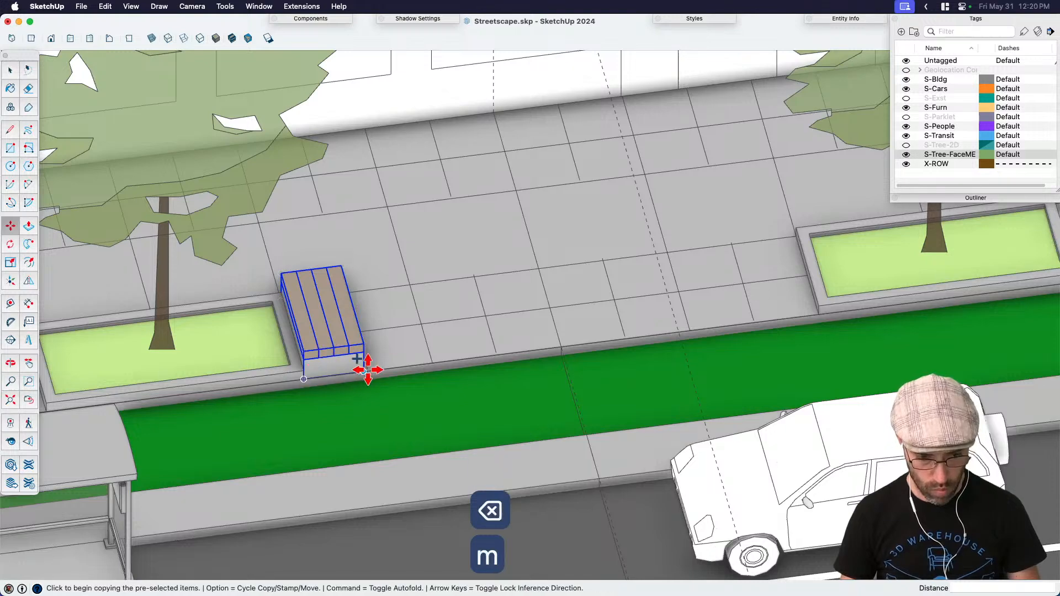
{"action": "left_click", "coordinate": [364, 372]}
{"action": "key", "text": "alt"}
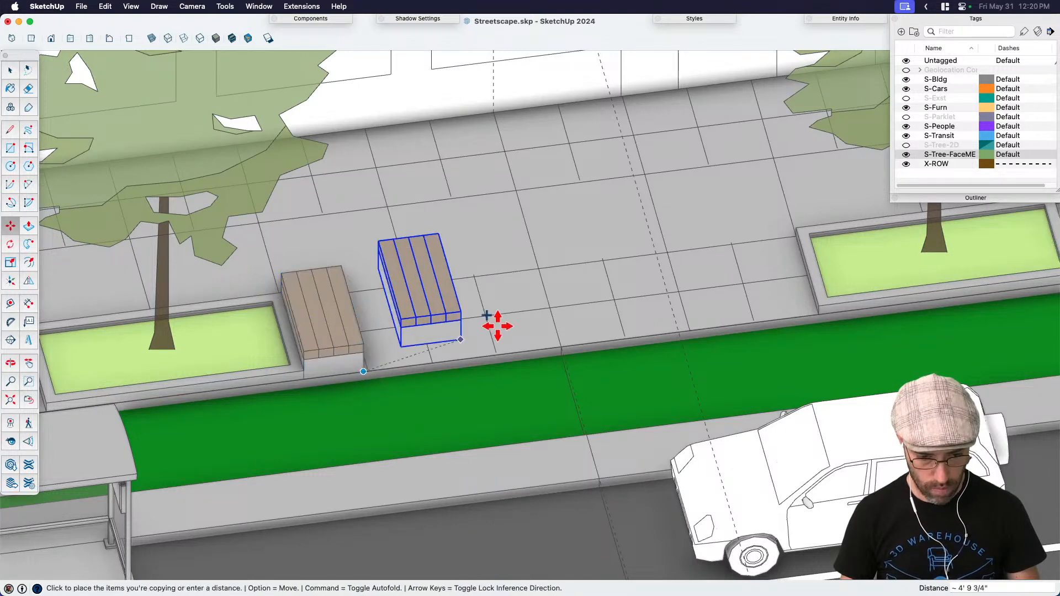
{"action": "scroll", "coordinate": [244, 407], "scroll_direction": "up", "scroll_amount": 3}
{"action": "scroll", "coordinate": [129, 382], "scroll_direction": "down", "scroll_amount": 3}
{"action": "key", "text": "space"}
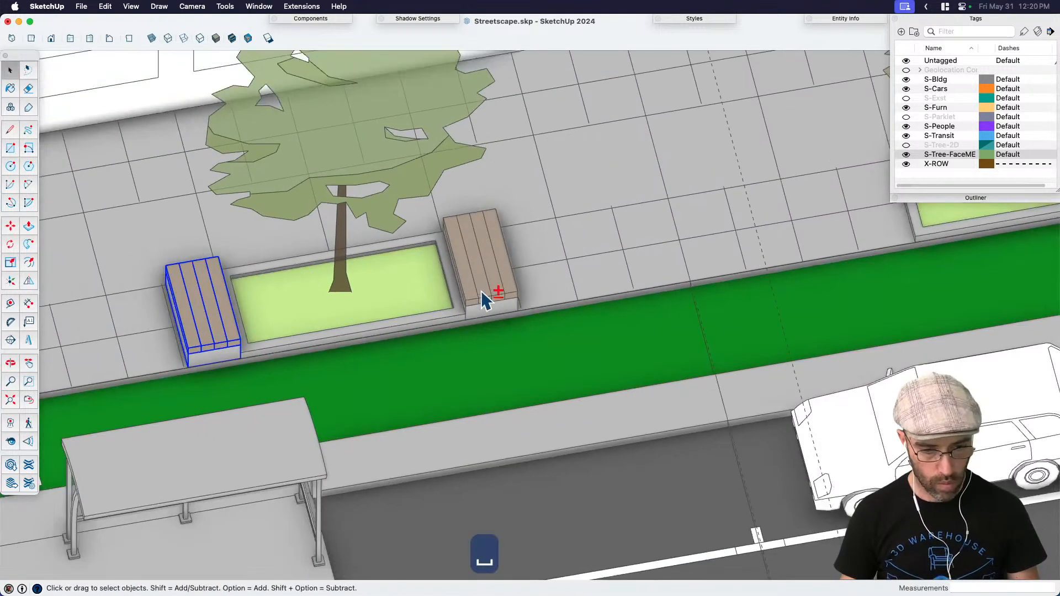
Step: Transfer both benches into the tree component by copying, deleting and pasting them in place, then close the component
{"action": "left_click", "coordinate": [478, 283], "text": "shift"}
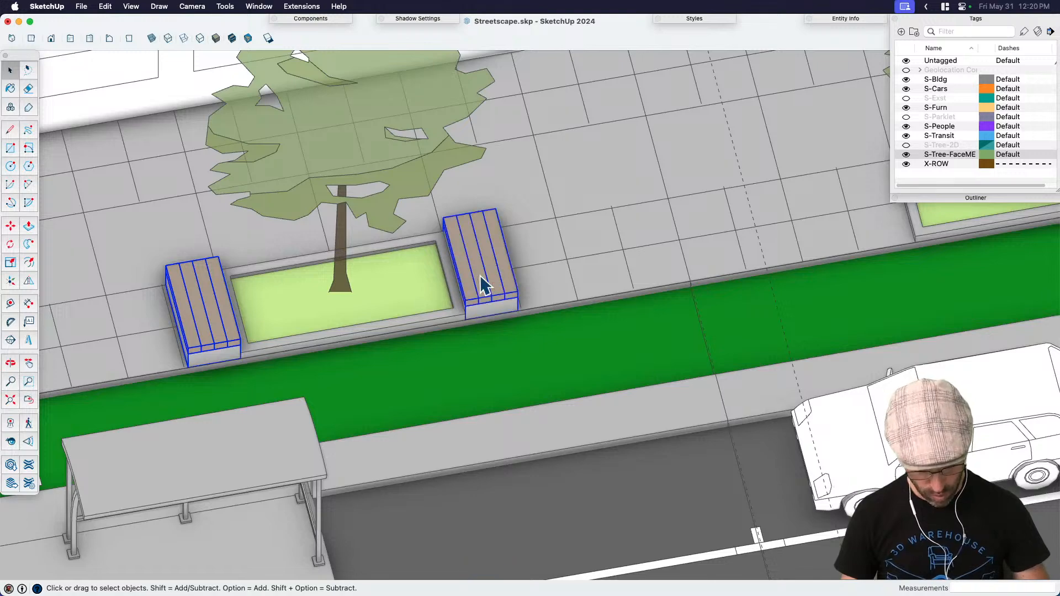
{"action": "key", "text": "super+c"}
{"action": "scroll", "coordinate": [485, 279], "scroll_direction": "down", "scroll_amount": 2}
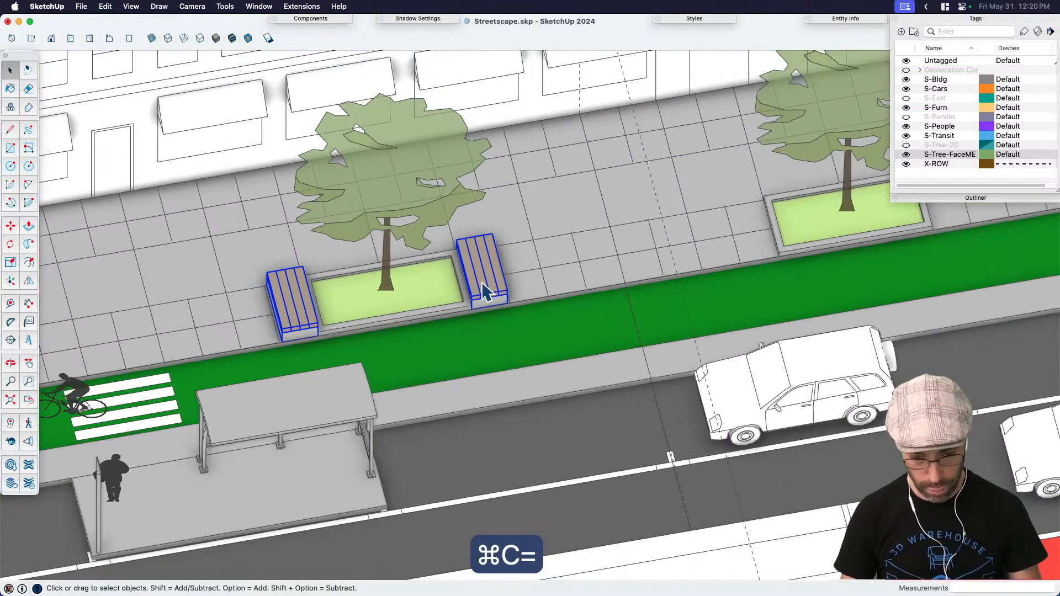
{"action": "key", "text": "BackSpace"}
{"action": "double_click", "coordinate": [449, 283]}
{"action": "key", "text": "shift+super+v"}
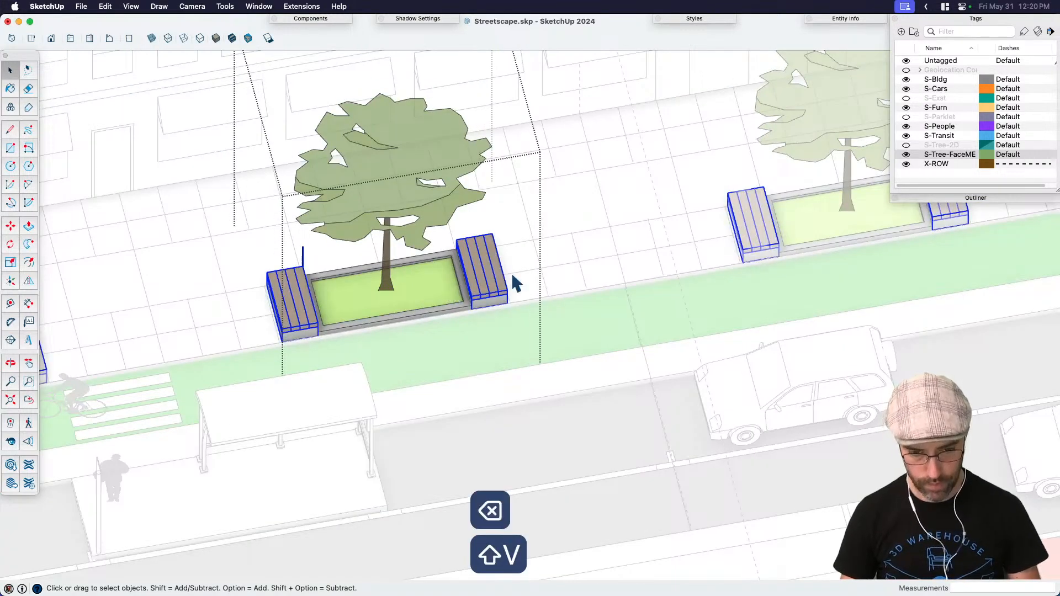
{"action": "scroll", "coordinate": [508, 276], "scroll_direction": "down", "scroll_amount": 5}
{"action": "key", "text": "space"}
{"action": "left_click", "coordinate": [181, 389]}
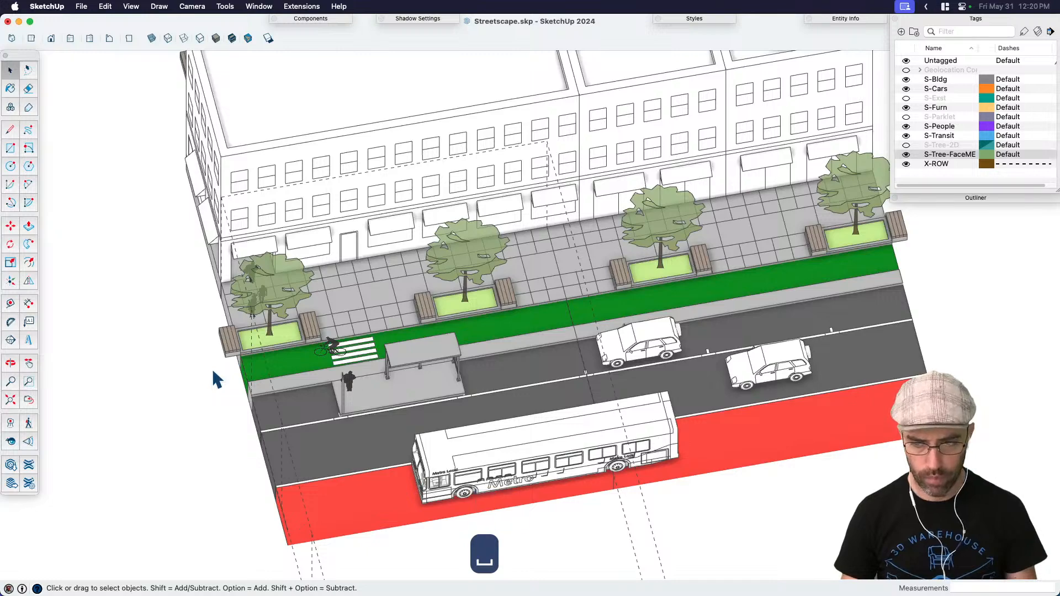
Step: Make the first tree by the building corner unique and delete its bench at the street section's cut edge
{"action": "scroll", "coordinate": [147, 433], "scroll_direction": "down", "scroll_amount": 3}
{"action": "scroll", "coordinate": [273, 403], "scroll_direction": "up", "scroll_amount": 3}
{"action": "scroll", "coordinate": [272, 403], "scroll_direction": "down", "scroll_amount": 2}
{"action": "left_click", "coordinate": [260, 387]}
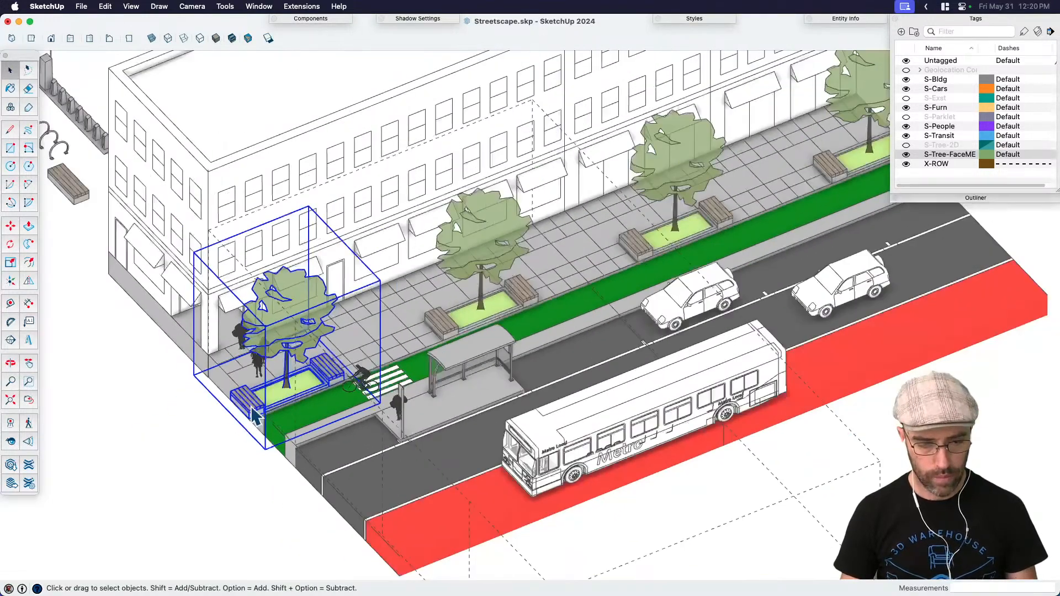
{"action": "scroll", "coordinate": [254, 409], "scroll_direction": "up", "scroll_amount": 2}
{"action": "right_click", "coordinate": [251, 415]}
{"action": "left_click", "coordinate": [279, 256]}
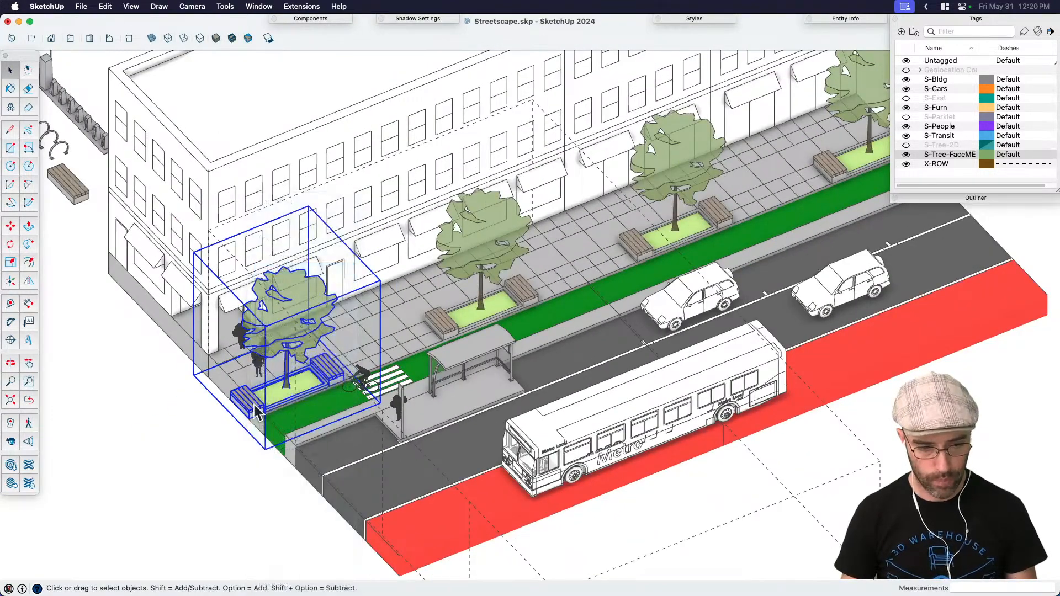
{"action": "key", "text": "BackSpace"}
{"action": "left_click", "coordinate": [184, 465]}
{"action": "scroll", "coordinate": [185, 465], "scroll_direction": "down", "scroll_amount": 4}
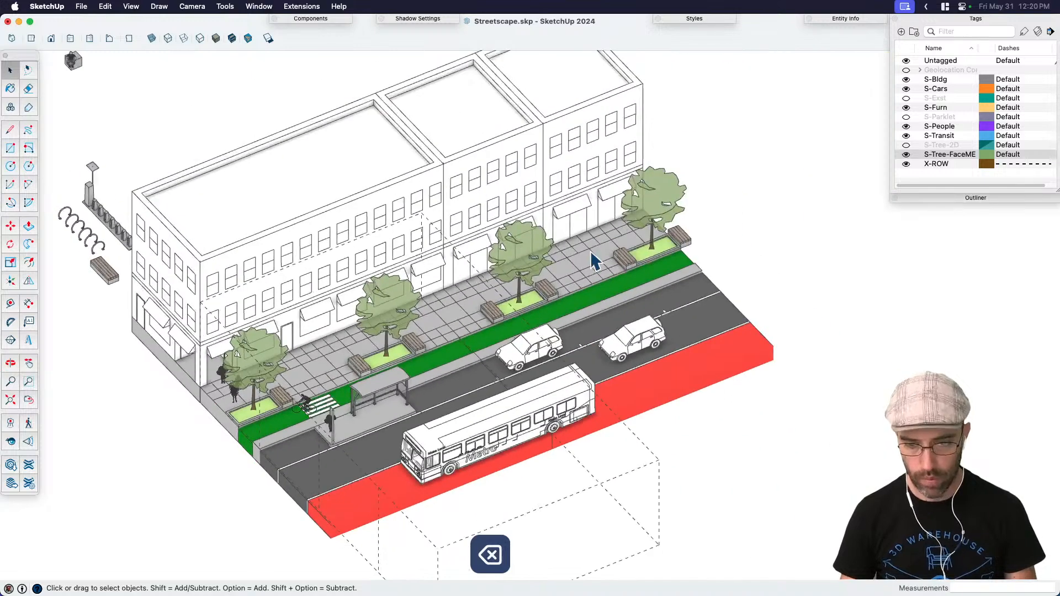
Step: Replace the last tree at the far end of the street with a copy of the single-bench corner tree
{"action": "scroll", "coordinate": [592, 254], "scroll_direction": "up", "scroll_amount": 3}
{"action": "left_click", "coordinate": [652, 216]}
{"action": "key", "text": "BackSpace"}
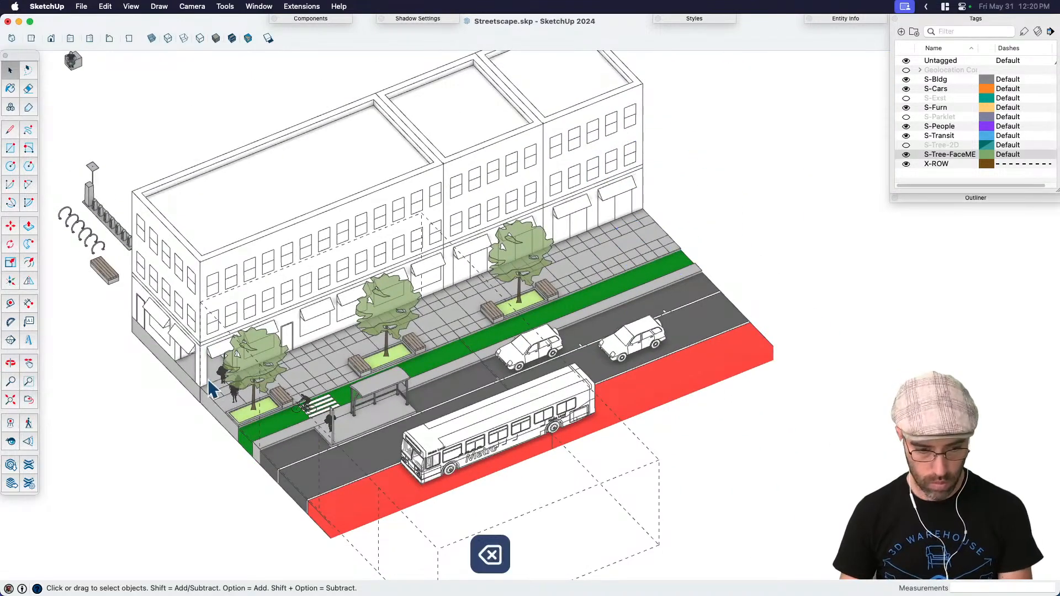
{"action": "left_click", "coordinate": [243, 387]}
{"action": "key", "text": "m"}
{"action": "left_click", "coordinate": [224, 445]}
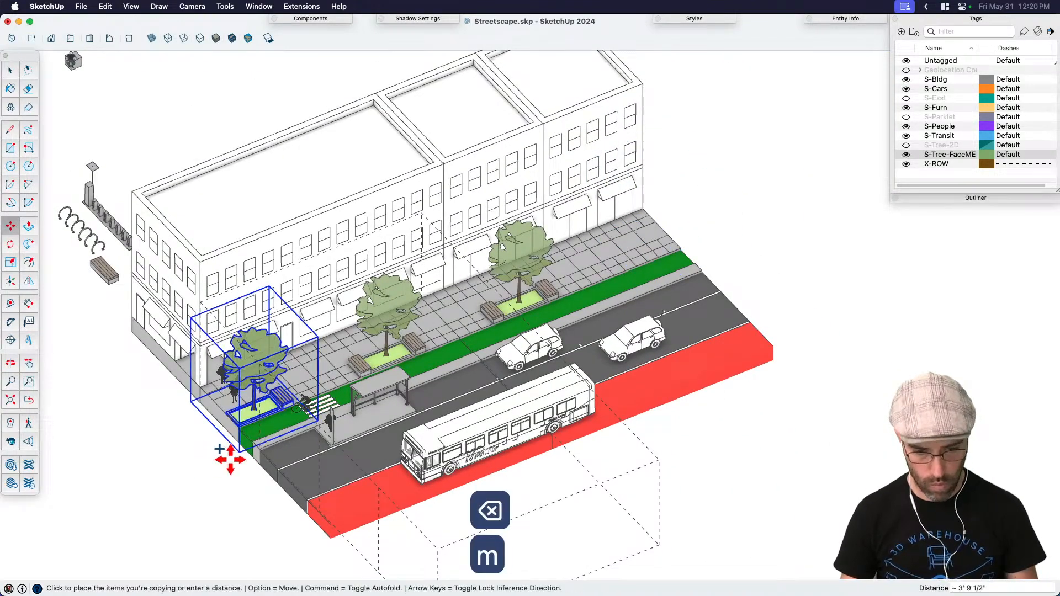
{"action": "left_click", "coordinate": [736, 242]}
{"action": "key", "text": "space"}
Step: Mirror the copied tree and planter along the street's length with a scale factor of -1
{"action": "scroll", "coordinate": [782, 227], "scroll_direction": "up", "scroll_amount": 3}
{"action": "key", "text": "s"}
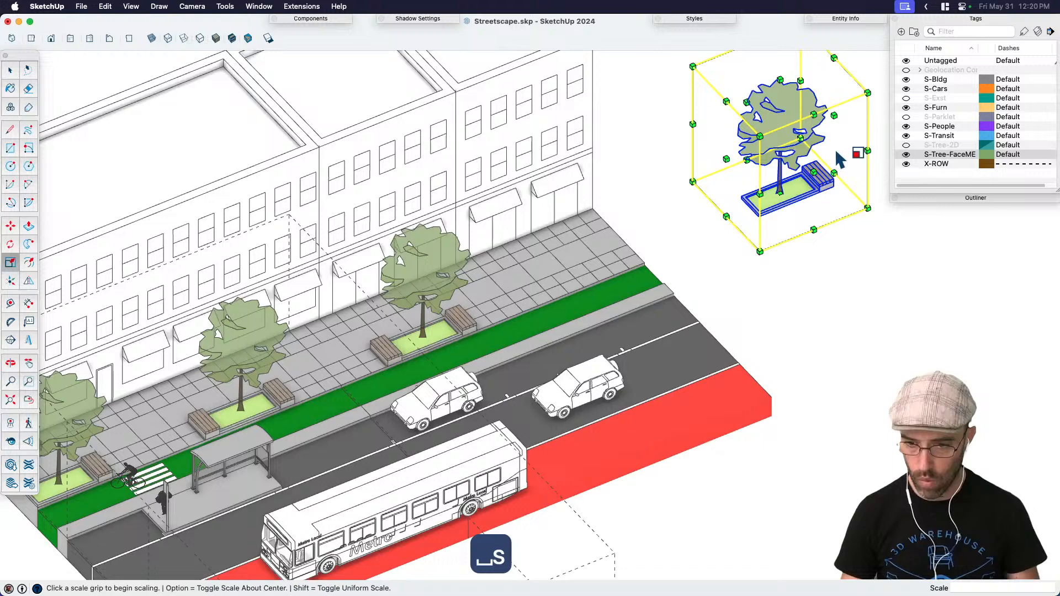
{"action": "left_click", "coordinate": [835, 116]}
{"action": "type", "text": "-1"}
{"action": "key", "text": "Return"}
{"action": "key", "text": "space"}
{"action": "scroll", "coordinate": [683, 279], "scroll_direction": "up", "scroll_amount": 3}
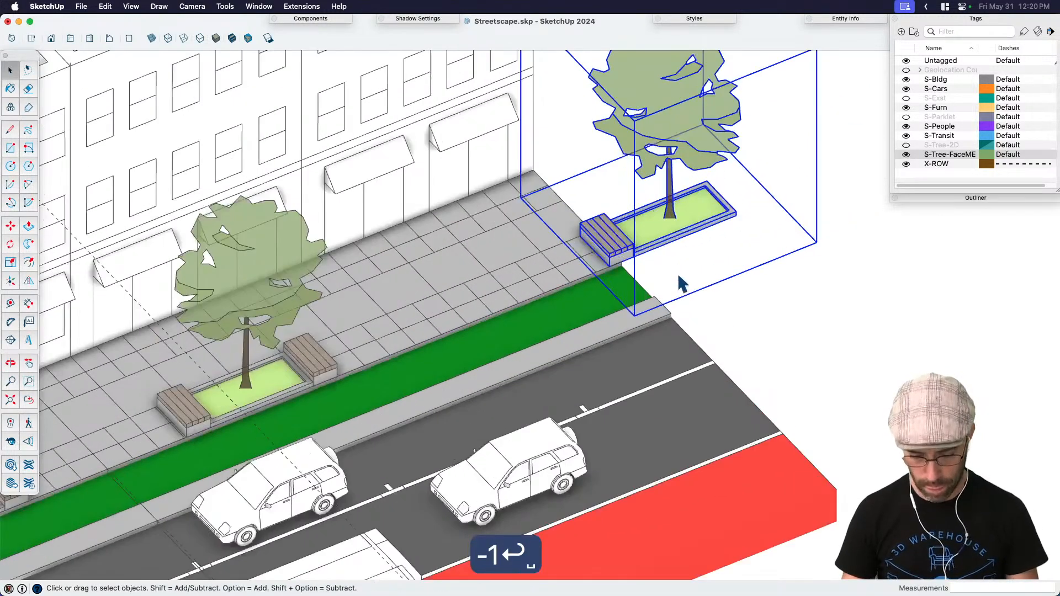
Step: Move the mirrored tree so its planter sits at the sidewalk's far cut edge, along the green bike lane
{"action": "scroll", "coordinate": [681, 282], "scroll_direction": "up", "scroll_amount": 2}
{"action": "key", "text": "m"}
{"action": "left_click", "coordinate": [573, 247]}
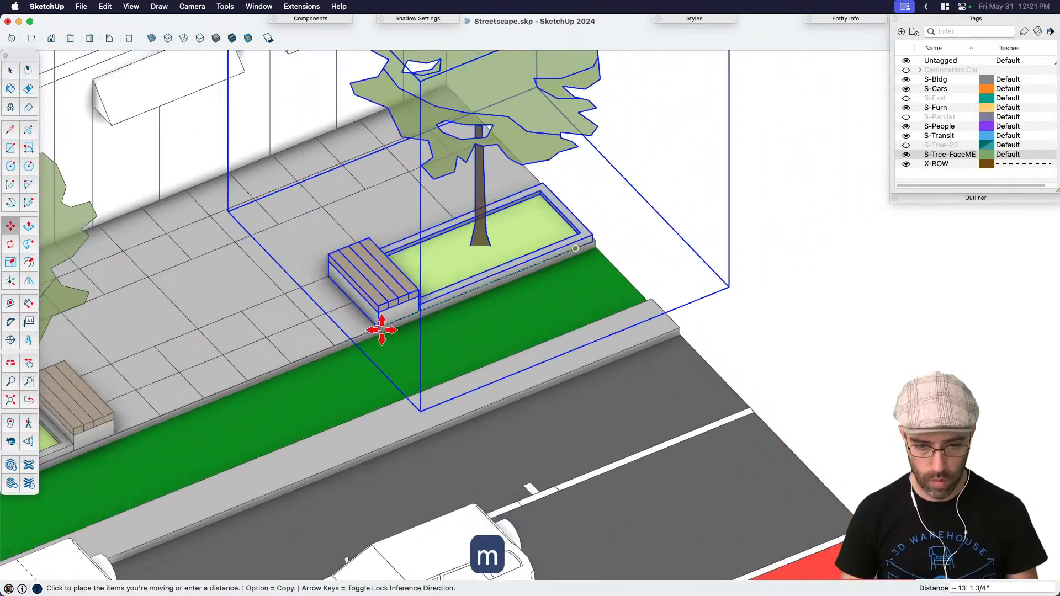
{"action": "left_click", "coordinate": [382, 330]}
{"action": "key", "text": "space"}
{"action": "scroll", "coordinate": [569, 304], "scroll_direction": "down", "scroll_amount": 2}
{"action": "scroll", "coordinate": [777, 305], "scroll_direction": "up", "scroll_amount": 5}
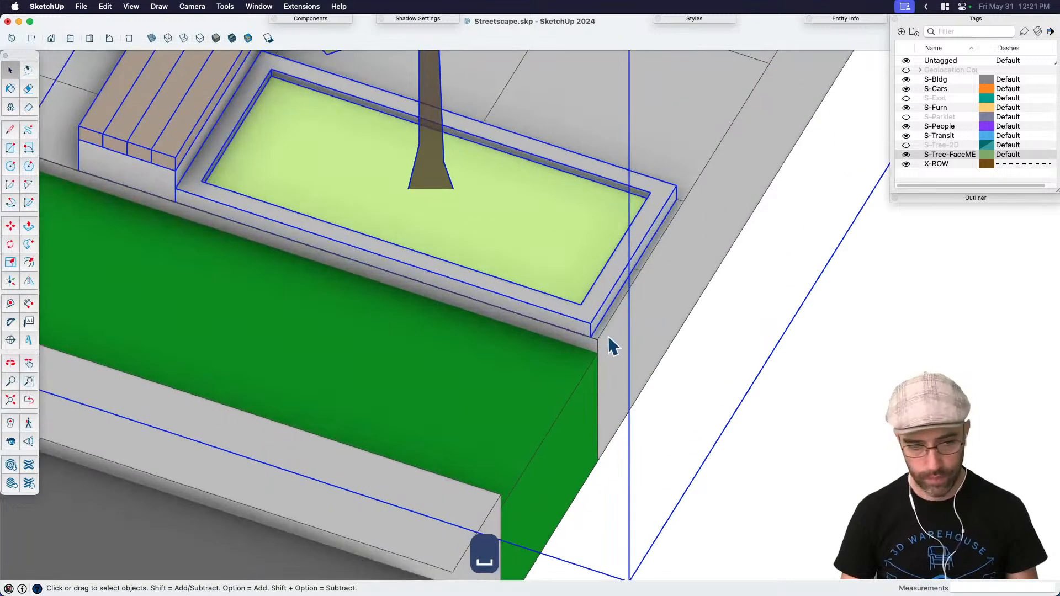
{"action": "scroll", "coordinate": [574, 346], "scroll_direction": "down", "scroll_amount": 1}
{"action": "scroll", "coordinate": [635, 279], "scroll_direction": "down", "scroll_amount": 2}
{"action": "key", "text": "s"}
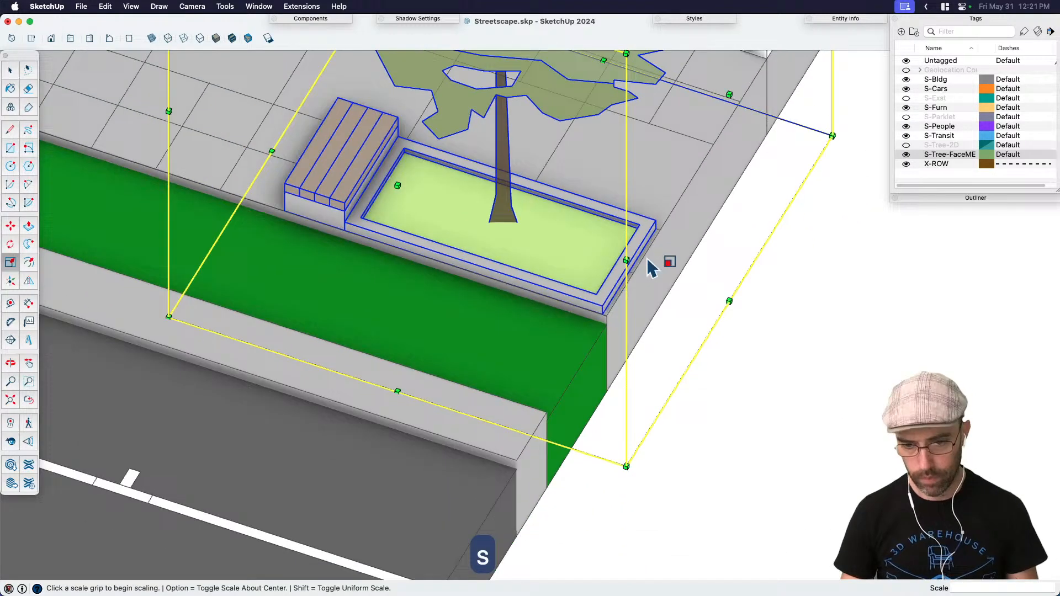
{"action": "left_click", "coordinate": [729, 96]}
{"action": "key", "text": "super+z"}
{"action": "scroll", "coordinate": [608, 305], "scroll_direction": "up", "scroll_amount": 3}
{"action": "middle_click_drag", "start_coordinate": [608, 305], "coordinate": [703, 277]}
{"action": "scroll", "coordinate": [685, 292], "scroll_direction": "down", "scroll_amount": 1}
{"action": "key", "text": "space"}
{"action": "key", "text": "m"}
{"action": "scroll", "coordinate": [729, 265], "scroll_direction": "up", "scroll_amount": 3}
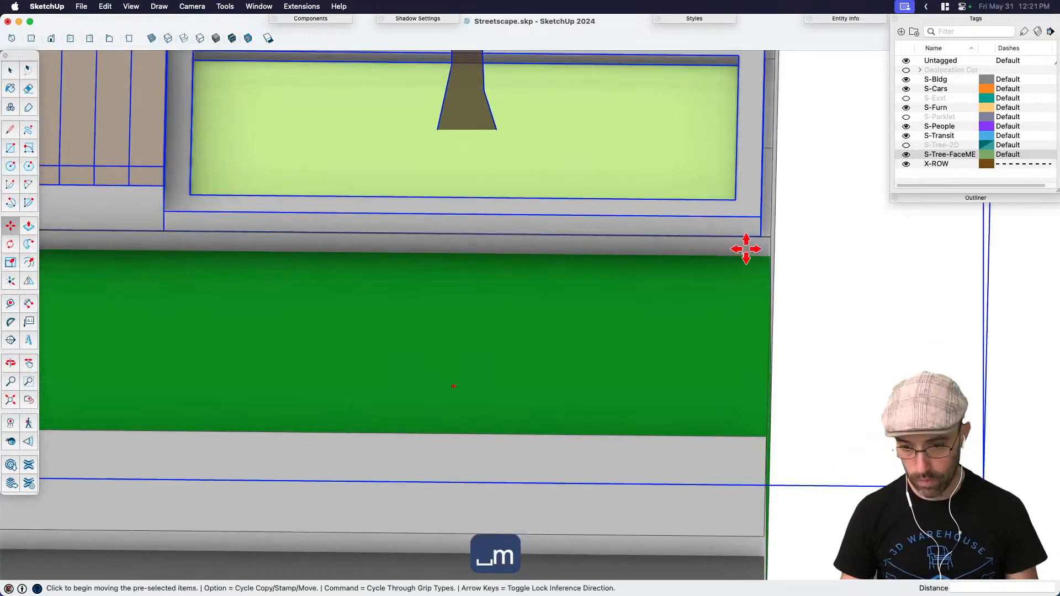
{"action": "key", "text": "space"}
{"action": "scroll", "coordinate": [827, 268], "scroll_direction": "down", "scroll_amount": 3}
{"action": "scroll", "coordinate": [663, 330], "scroll_direction": "down", "scroll_amount": 2}
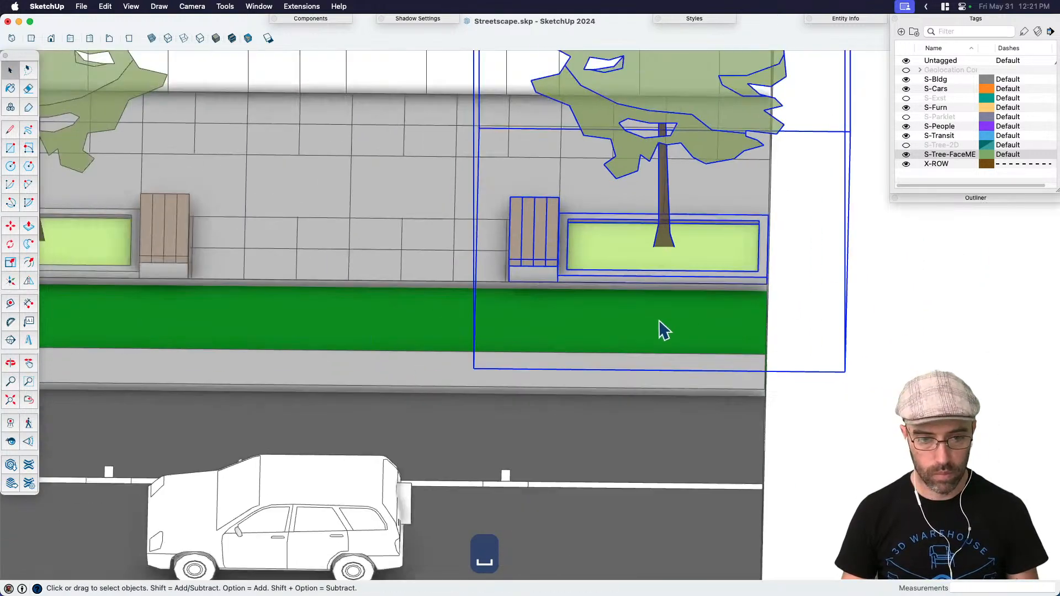
Step: Scale the bench beside the last tree's planter out to the adjacent paving joint, then close the component
{"action": "scroll", "coordinate": [586, 309], "scroll_direction": "up", "scroll_amount": 3}
{"action": "middle_click_drag", "start_coordinate": [556, 279], "coordinate": [529, 260]}
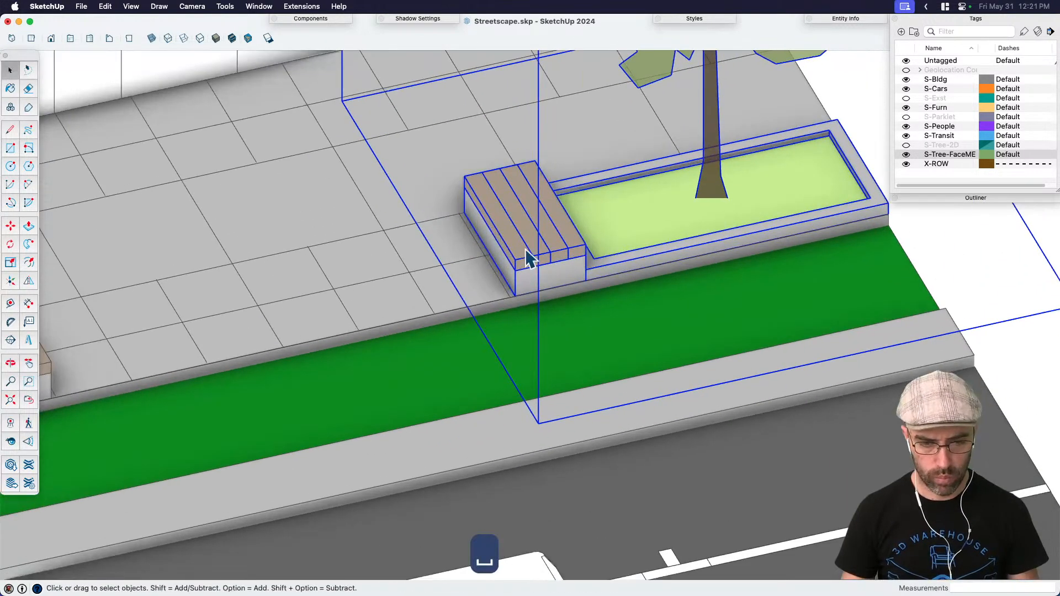
{"action": "scroll", "coordinate": [525, 254], "scroll_direction": "up", "scroll_amount": 2}
{"action": "double_click", "coordinate": [512, 240]}
{"action": "scroll", "coordinate": [508, 240], "scroll_direction": "up", "scroll_amount": 2}
{"action": "key", "text": "s"}
{"action": "scroll", "coordinate": [505, 239], "scroll_direction": "up", "scroll_amount": 1}
{"action": "left_click", "coordinate": [483, 237]}
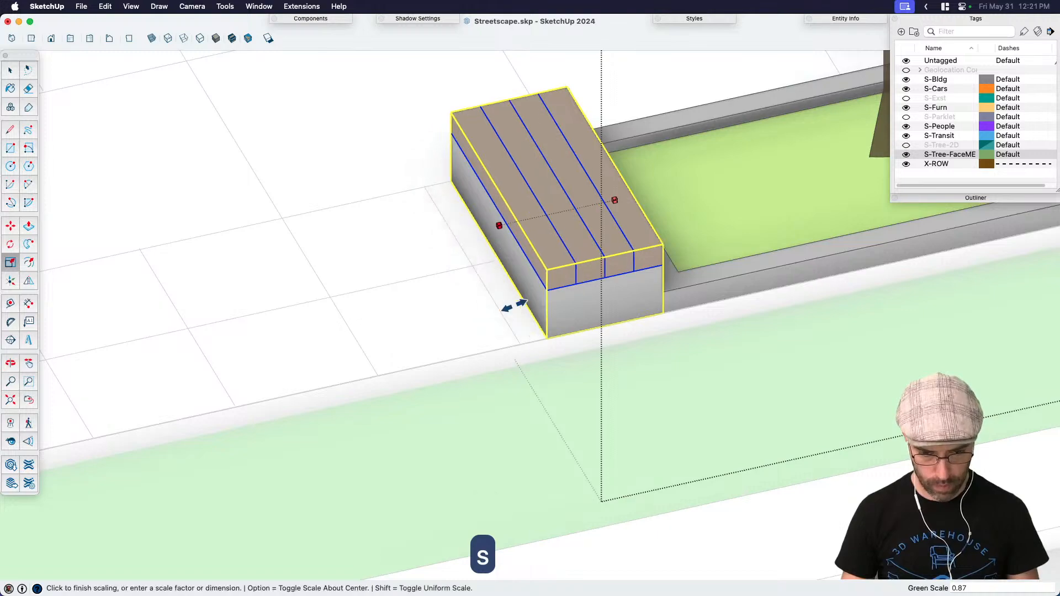
{"action": "key", "text": "space"}
{"action": "scroll", "coordinate": [417, 269], "scroll_direction": "down", "scroll_amount": 3}
{"action": "scroll", "coordinate": [801, 354], "scroll_direction": "down", "scroll_amount": 4}
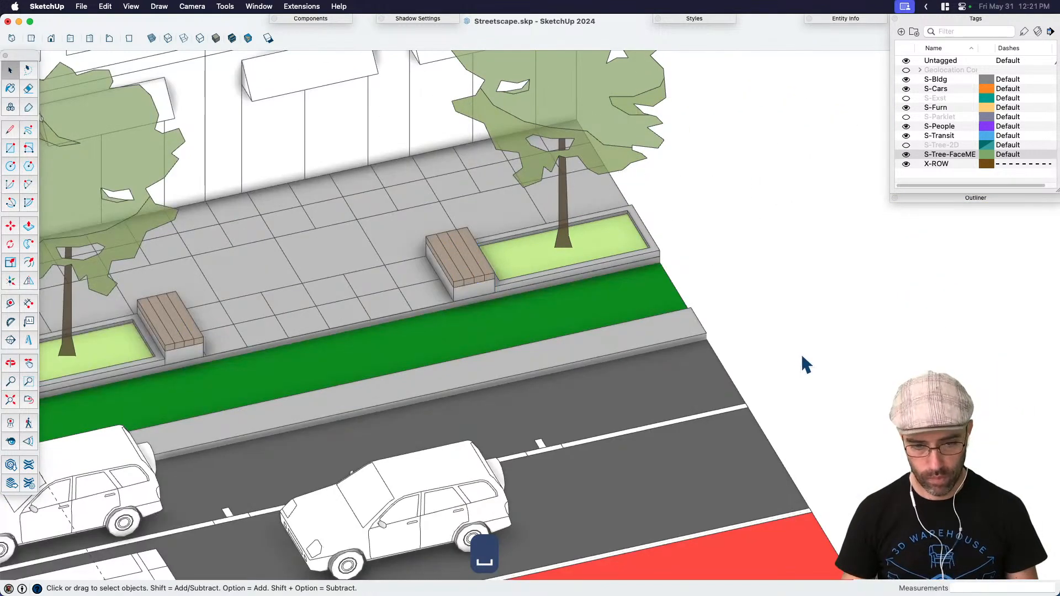
Step: Save the streetscape model
{"action": "scroll", "coordinate": [818, 312], "scroll_direction": "down", "scroll_amount": 2}
{"action": "scroll", "coordinate": [818, 313], "scroll_direction": "down", "scroll_amount": 3}
{"action": "scroll", "coordinate": [828, 312], "scroll_direction": "up", "scroll_amount": 1}
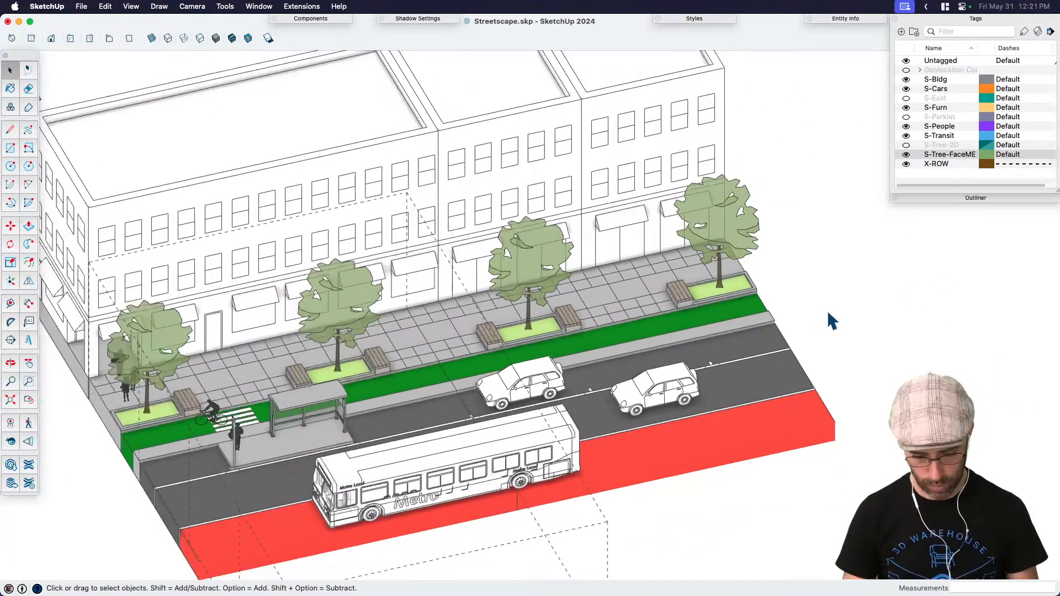
{"action": "key", "text": "h"}
{"action": "key", "text": "super+s"}
Step: Move the bike racks from beside the building onto the sidewalk between the second and third trees
{"action": "left_click_drag", "start_coordinate": [506, 381], "coordinate": [635, 356]}
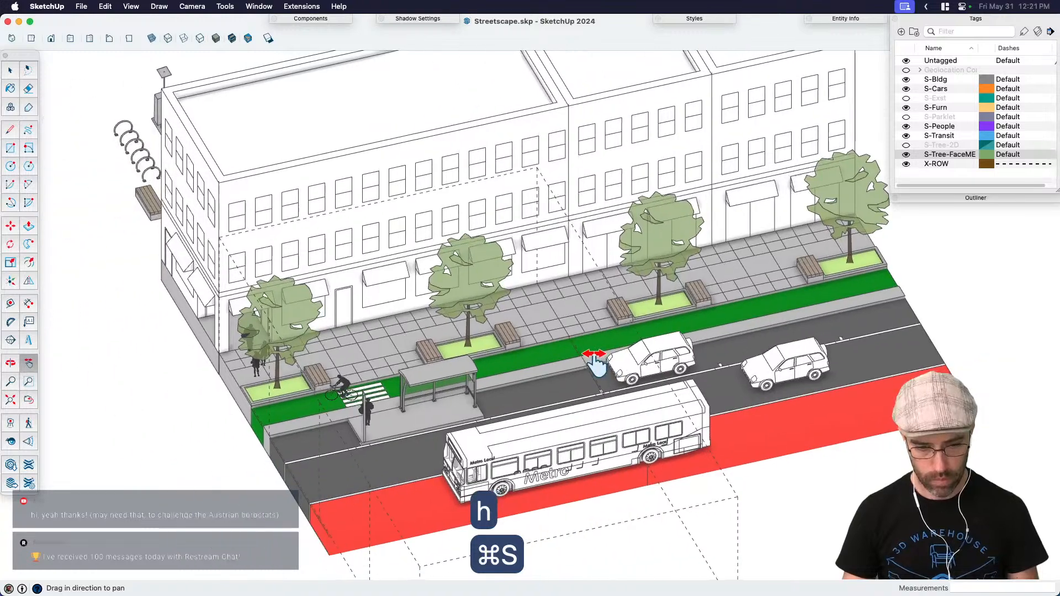
{"action": "left_click_drag", "start_coordinate": [347, 391], "coordinate": [413, 395]}
{"action": "key", "text": "space"}
{"action": "left_click", "coordinate": [222, 178]}
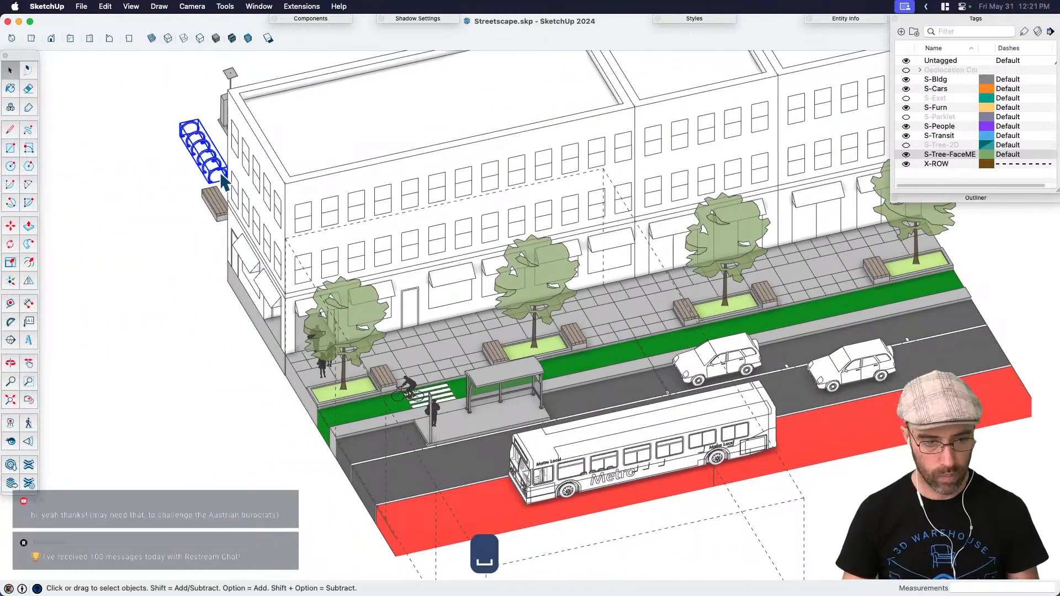
{"action": "key", "text": "m"}
{"action": "left_click", "coordinate": [187, 218]}
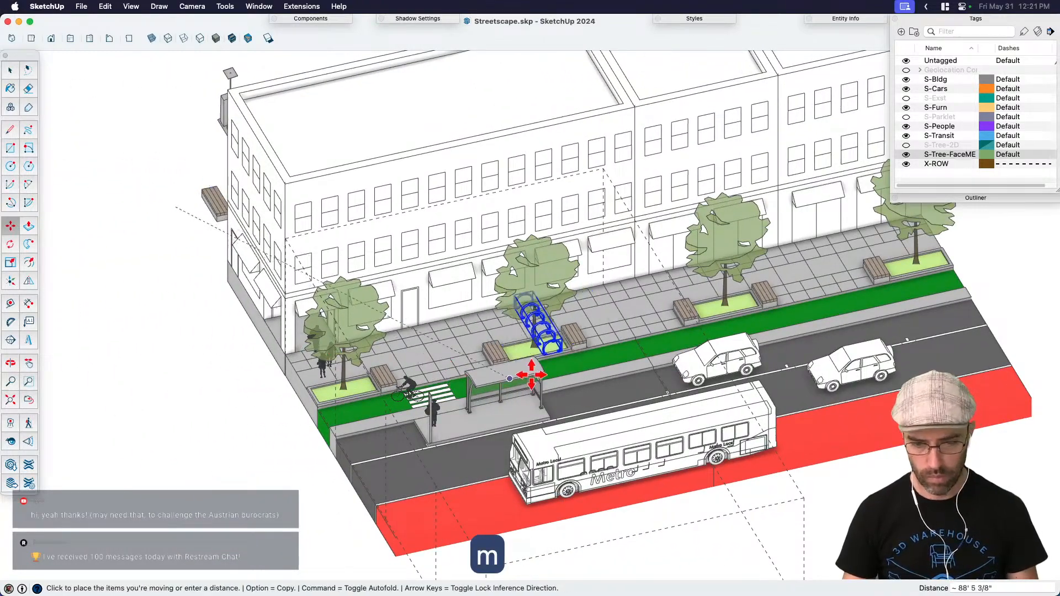
{"action": "scroll", "coordinate": [611, 353], "scroll_direction": "up", "scroll_amount": 3}
{"action": "left_click", "coordinate": [612, 317]}
Step: Rotate the bike racks 90 degrees so the row runs parallel to the street
{"action": "scroll", "coordinate": [612, 317], "scroll_direction": "up", "scroll_amount": 3}
{"action": "key", "text": "q"}
{"action": "left_click", "coordinate": [586, 310]}
{"action": "left_click", "coordinate": [624, 306]}
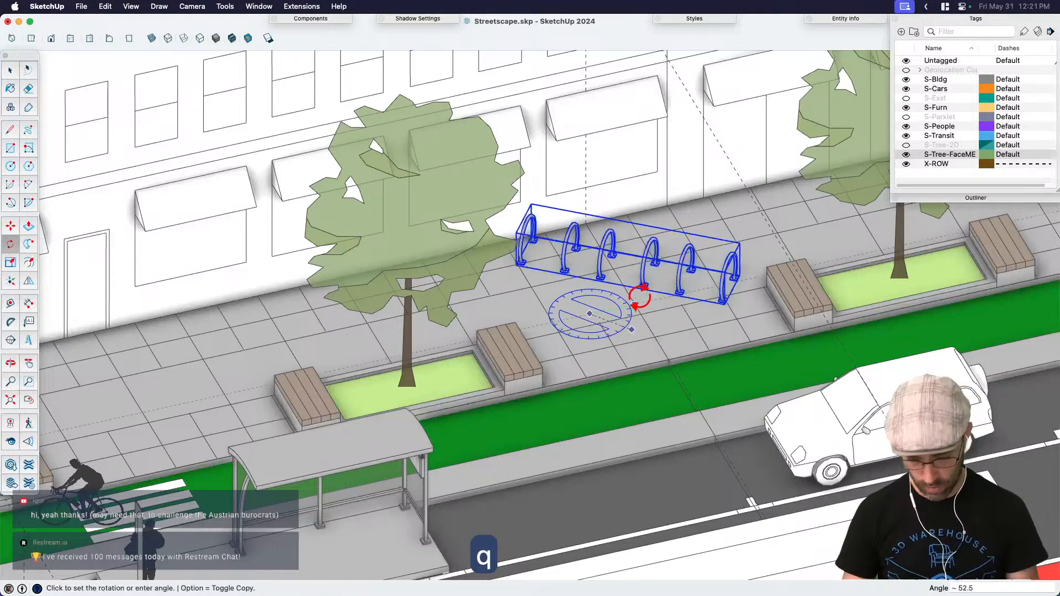
{"action": "type", "text": "90"}
{"action": "key", "text": "Return"}
Step: Move the row of bike racks toward the curb, in line with the tree planters and between their benches
{"action": "middle_click_drag", "start_coordinate": [635, 306], "coordinate": [563, 322]}
{"action": "key", "text": "space"}
{"action": "key", "text": "m"}
{"action": "scroll", "coordinate": [575, 293], "scroll_direction": "up", "scroll_amount": 3}
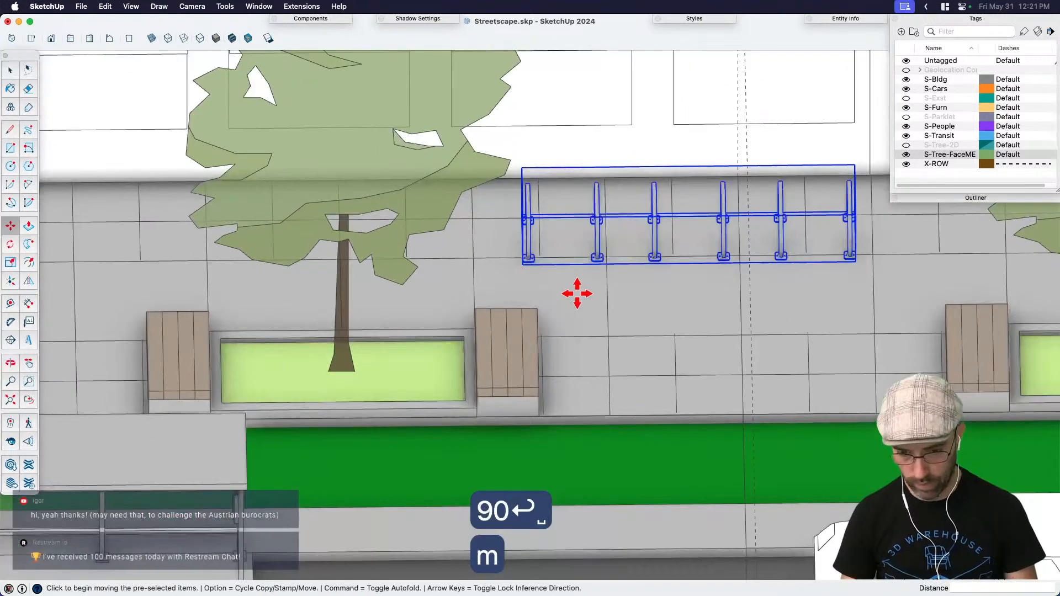
{"action": "left_click", "coordinate": [574, 293]}
{"action": "left_click", "coordinate": [641, 418]}
{"action": "key", "text": "space"}
{"action": "scroll", "coordinate": [889, 359], "scroll_direction": "up", "scroll_amount": 2}
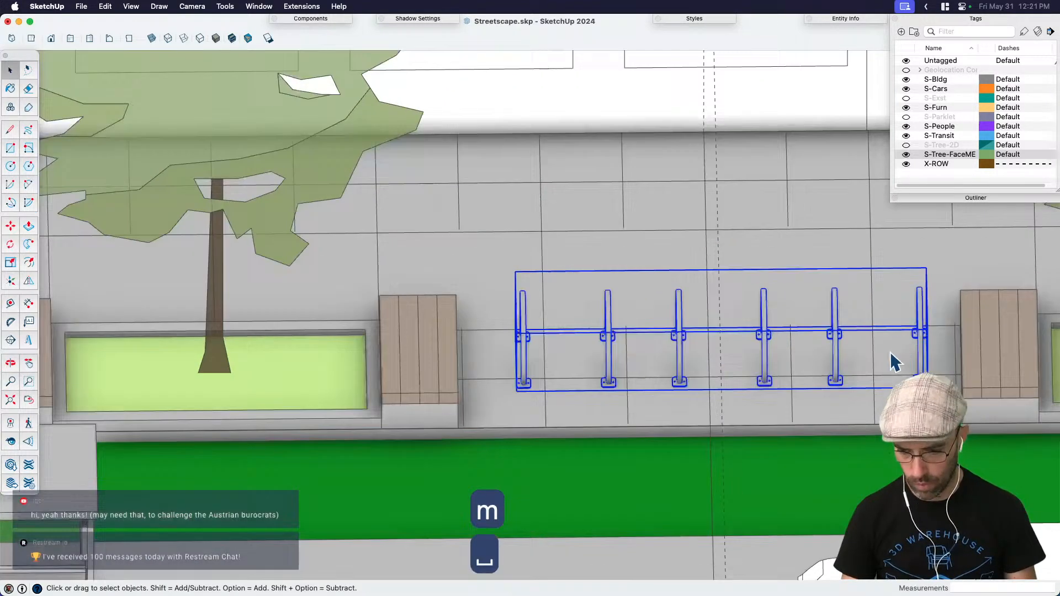
Step: Explode the paired hoops inside the bike rack group and delete the end hoop nearest the third tree's bench
{"action": "double_click", "coordinate": [923, 327]}
{"action": "key", "text": "super+a"}
{"action": "right_click", "coordinate": [924, 328]}
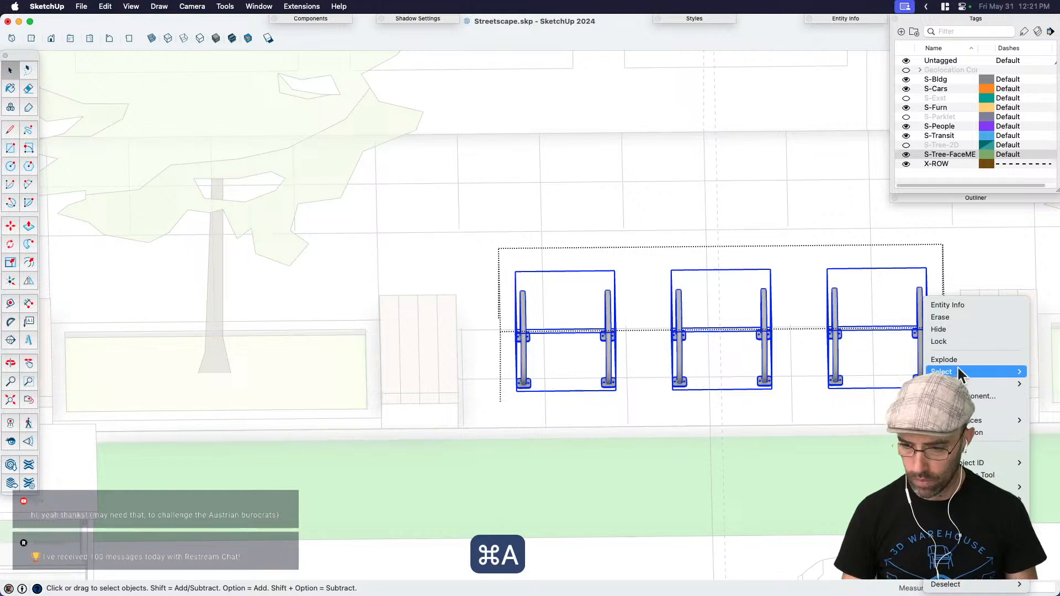
{"action": "left_click", "coordinate": [958, 366]}
{"action": "left_click", "coordinate": [917, 305]}
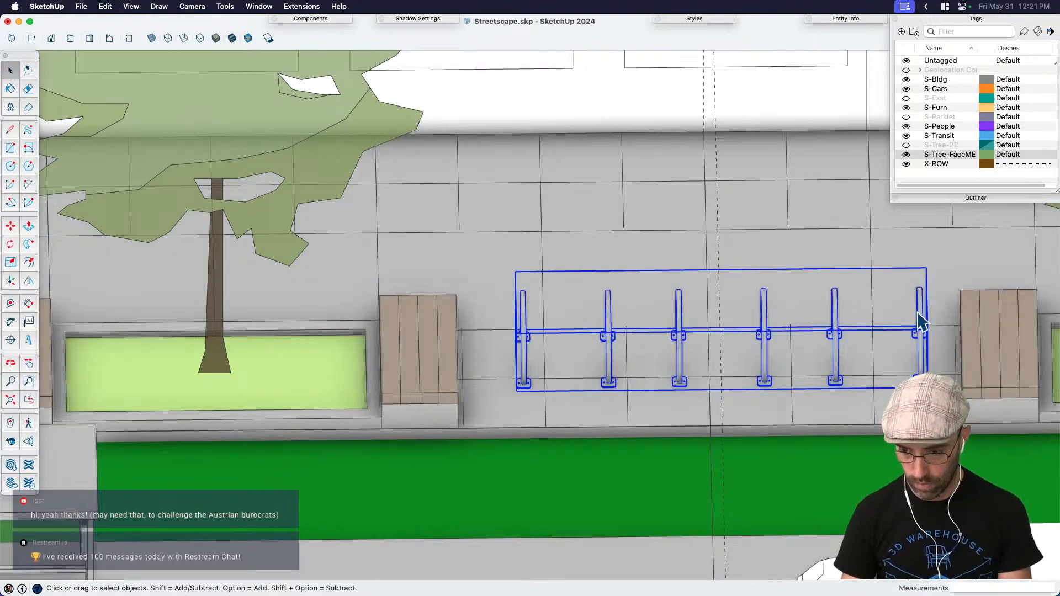
{"action": "double_click", "coordinate": [922, 320]}
{"action": "left_click", "coordinate": [921, 326]}
{"action": "key", "text": "BackSpace"}
Step: Shift the remaining five bike hoops along the sidewalk to even out the gaps to the benches at both ends
{"action": "middle_click_drag", "start_coordinate": [821, 185], "coordinate": [806, 448]}
{"action": "scroll", "coordinate": [806, 448], "scroll_direction": "up", "scroll_amount": 3}
{"action": "key", "text": "m"}
{"action": "left_click", "coordinate": [816, 445]}
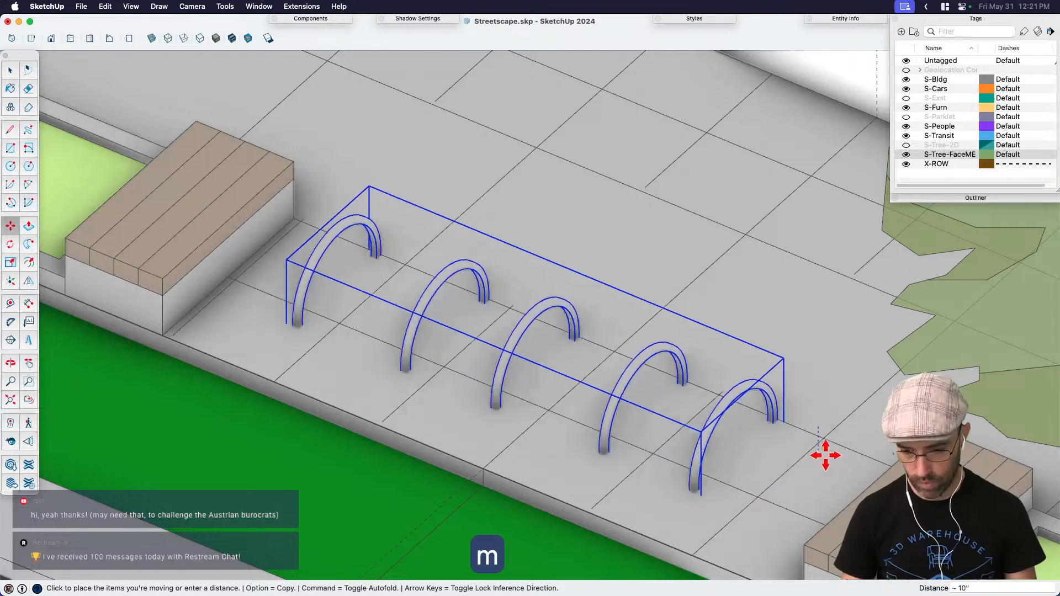
{"action": "left_click", "coordinate": [847, 456]}
{"action": "middle_click_drag", "start_coordinate": [502, 425], "coordinate": [741, 416]}
{"action": "left_click", "coordinate": [645, 447]}
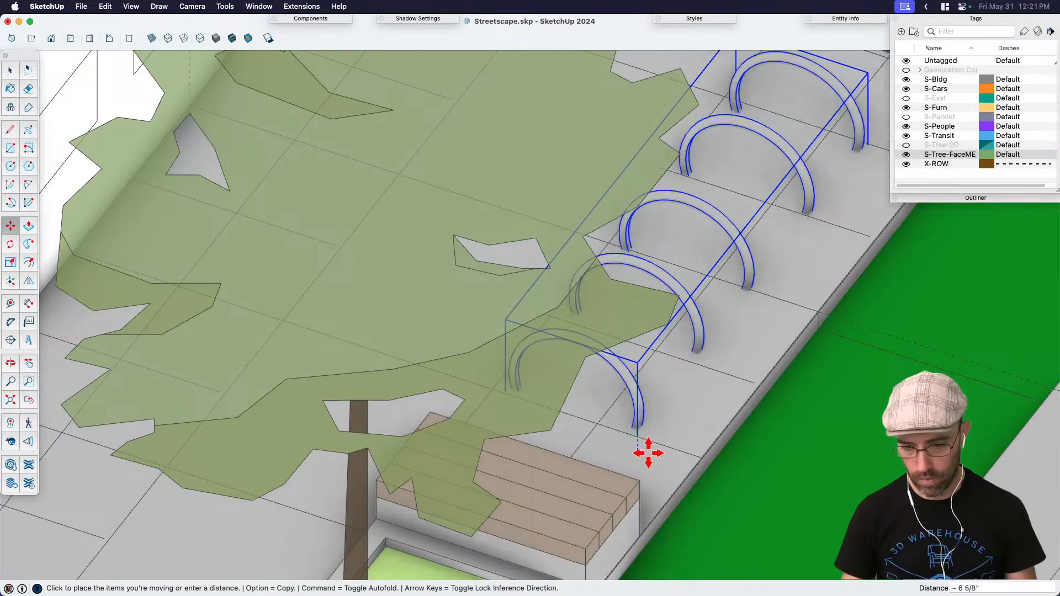
{"action": "scroll", "coordinate": [599, 444], "scroll_direction": "down", "scroll_amount": 5}
{"action": "middle_click_drag", "start_coordinate": [600, 444], "coordinate": [561, 422]}
{"action": "key", "text": "space"}
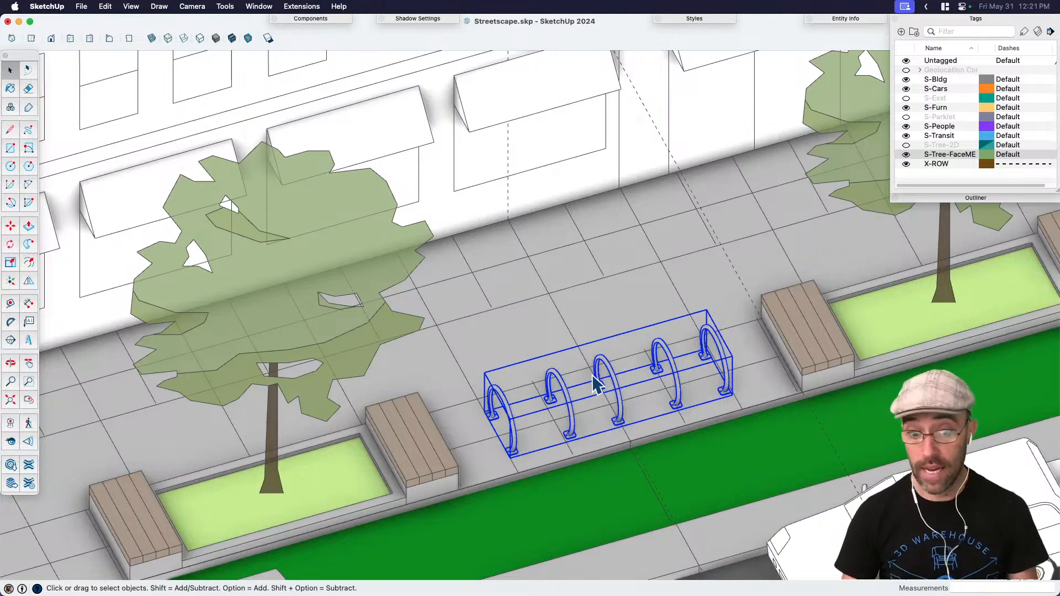
Step: Examine the whole streetscape, including the sidewalk furniture, bus stop and street lanes, from several angles
{"action": "key", "text": "space"}
{"action": "left_click", "coordinate": [572, 311]}
{"action": "scroll", "coordinate": [570, 310], "scroll_direction": "down", "scroll_amount": 6}
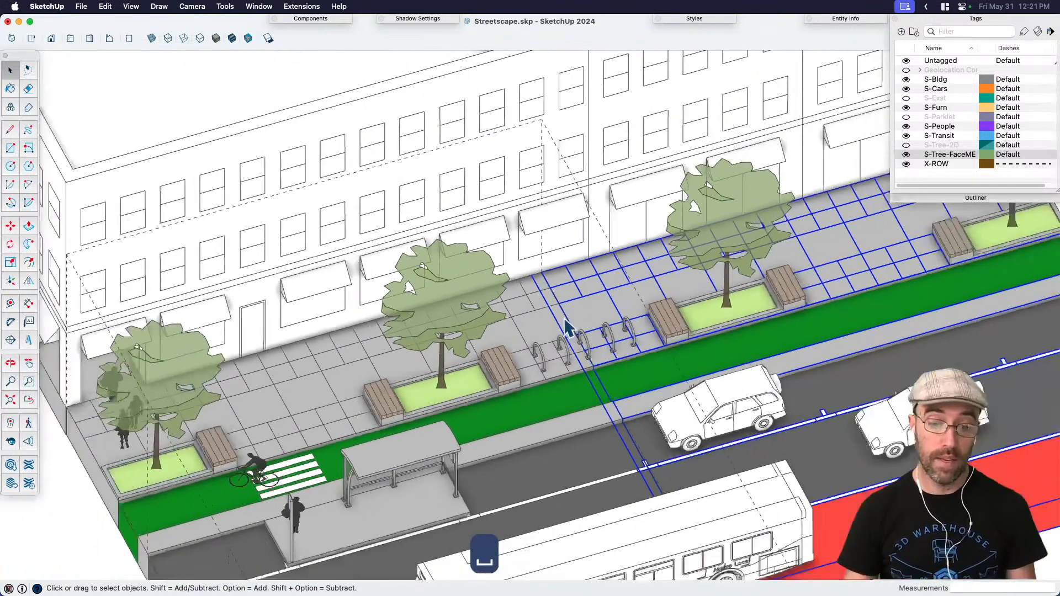
{"action": "left_click", "coordinate": [153, 458]}
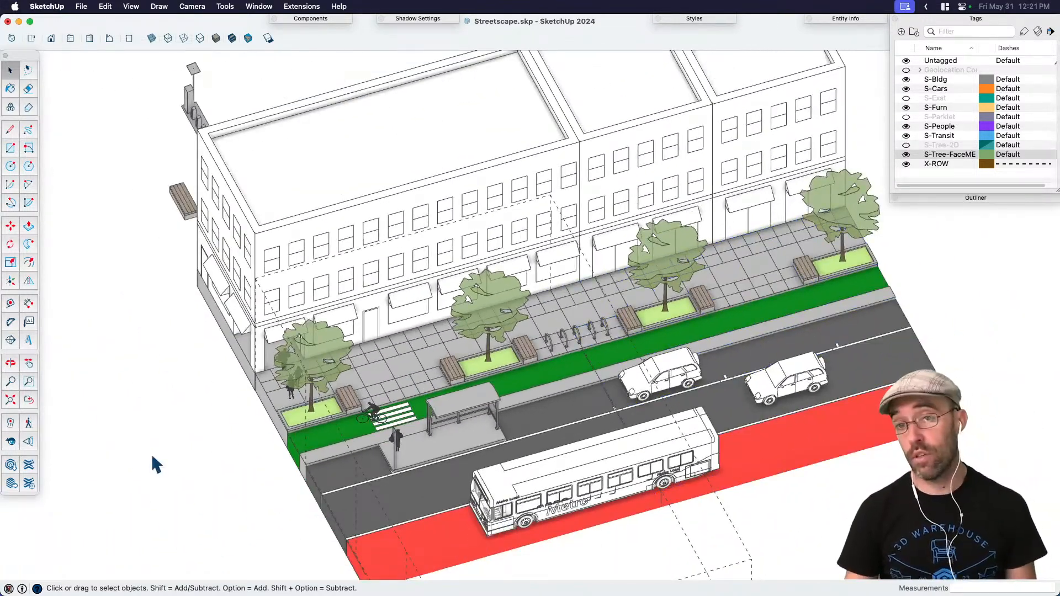
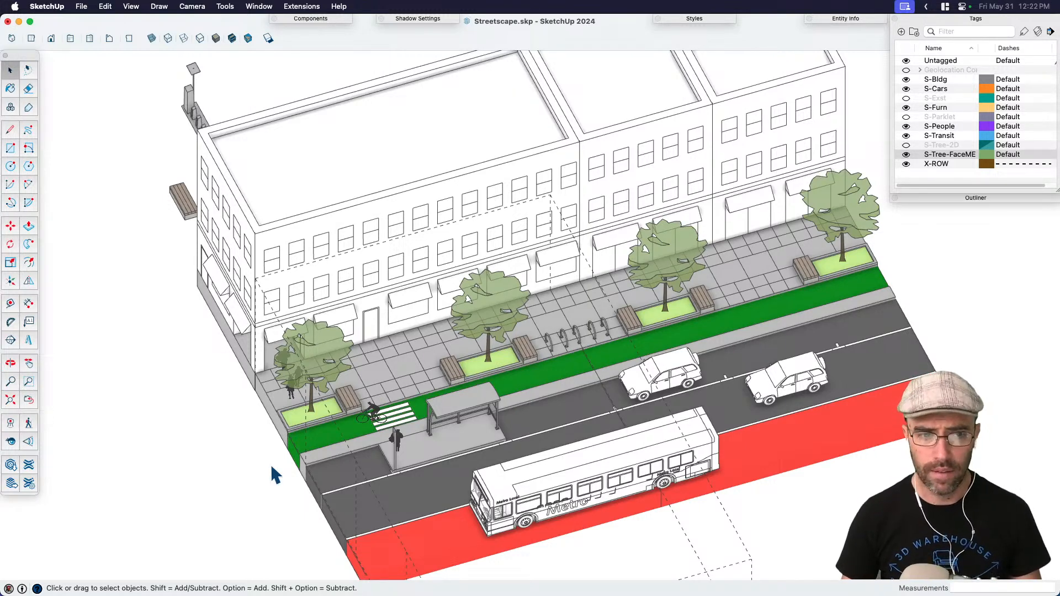
{"action": "key", "text": "h"}
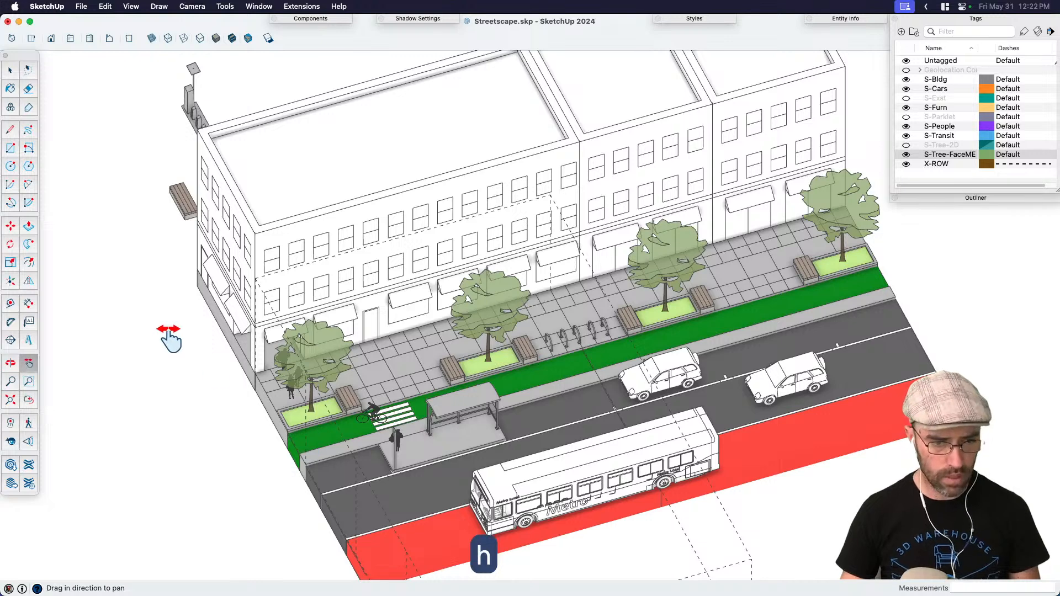
{"action": "scroll", "coordinate": [170, 338], "scroll_direction": "down", "scroll_amount": 3}
{"action": "middle_click_drag", "start_coordinate": [177, 337], "coordinate": [364, 232]}
{"action": "key", "text": "space"}
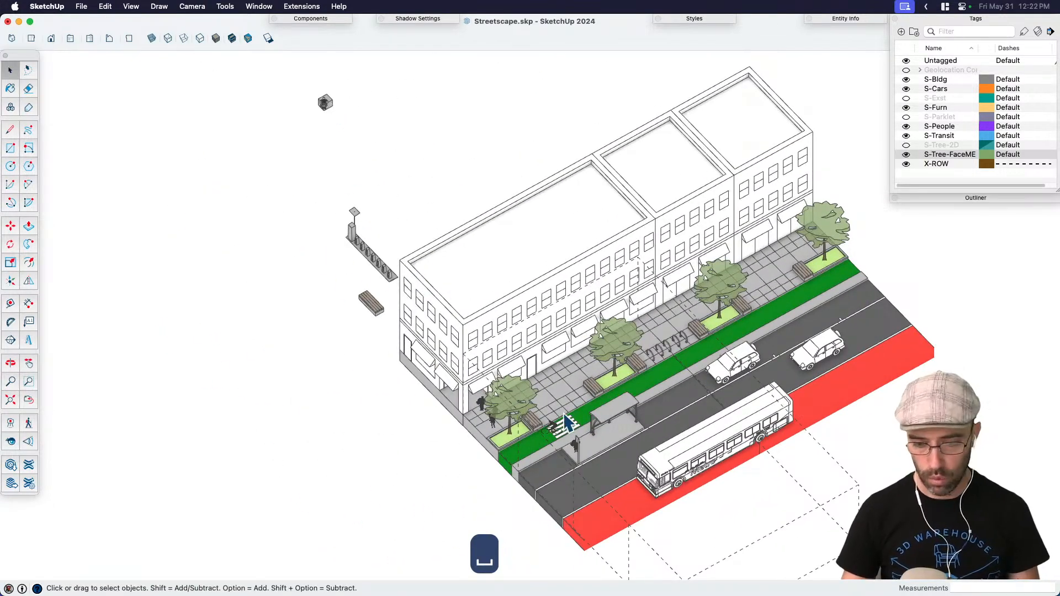
{"action": "middle_click_drag", "start_coordinate": [606, 406], "coordinate": [544, 337]}
{"action": "middle_click_drag", "start_coordinate": [727, 381], "coordinate": [707, 334]}
{"action": "key", "text": "h"}
{"action": "scroll", "coordinate": [602, 365], "scroll_direction": "up", "scroll_amount": 3}
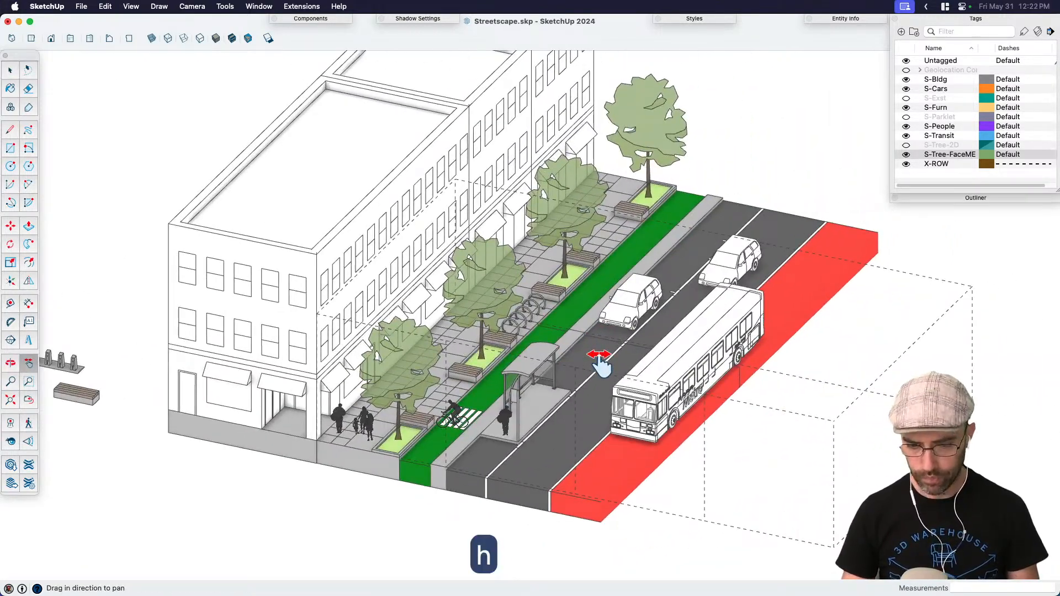
Step: Copy the bench from the second tree's planter and paste it on the bus stop platform outside the tree component
{"action": "scroll", "coordinate": [539, 420], "scroll_direction": "up", "scroll_amount": 4}
{"action": "key", "text": "space"}
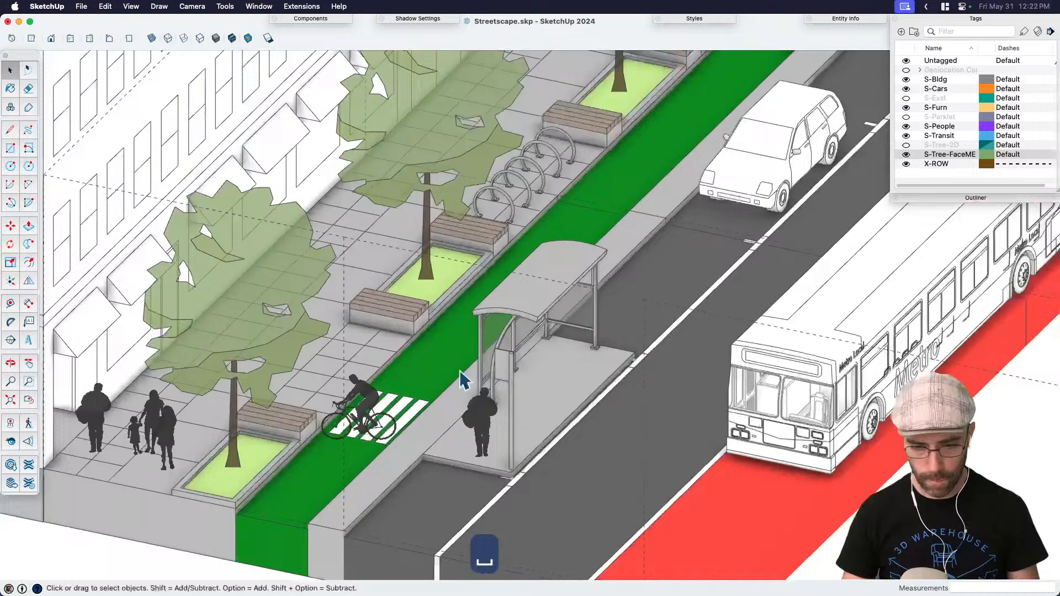
{"action": "double_click", "coordinate": [399, 328]}
{"action": "left_click", "coordinate": [390, 314]}
{"action": "key", "text": "super+c"}
{"action": "scroll", "coordinate": [348, 502], "scroll_direction": "down", "scroll_amount": 3}
{"action": "left_click", "coordinate": [246, 560]}
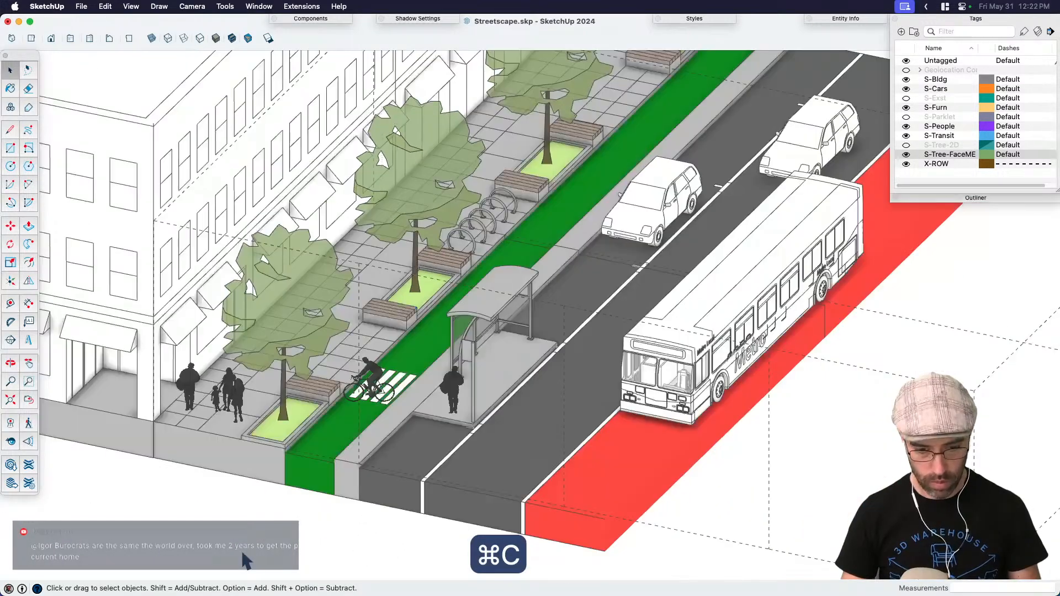
{"action": "scroll", "coordinate": [512, 352], "scroll_direction": "up", "scroll_amount": 5}
{"action": "key", "text": "super+v"}
{"action": "scroll", "coordinate": [480, 345], "scroll_direction": "up", "scroll_amount": 4}
{"action": "left_click", "coordinate": [466, 389]}
Step: Rotate the pasted bench 90 degrees so it runs parallel to the bus shelter
{"action": "key", "text": "q"}
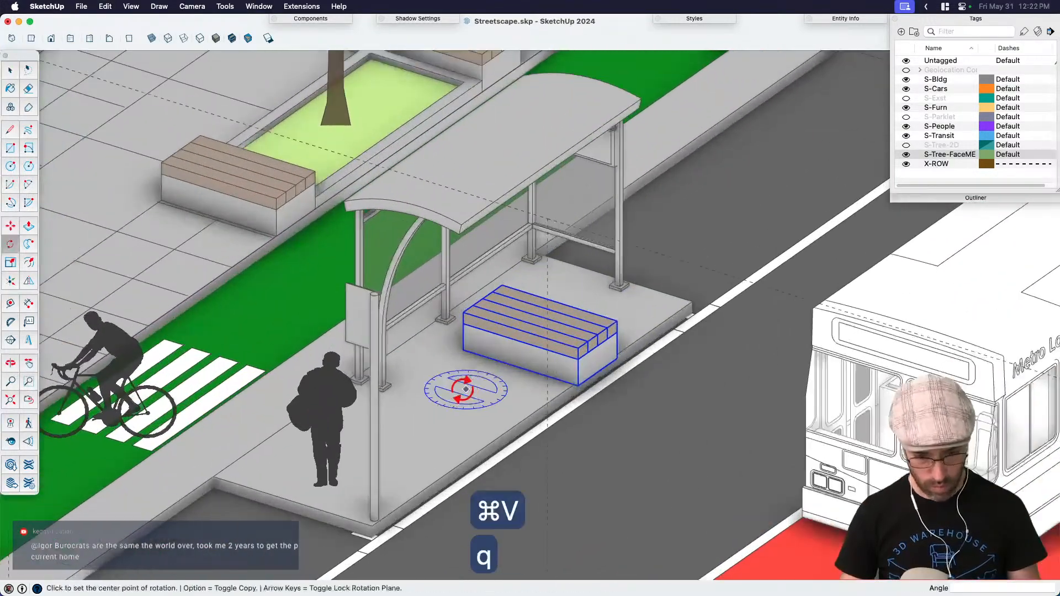
{"action": "left_click", "coordinate": [465, 389]}
{"action": "left_click", "coordinate": [516, 372]}
{"action": "type", "text": "90"}
{"action": "key", "text": "Return"}
{"action": "key", "text": "space"}
Step: Move the rotated bench under the bus shelter roof, toward the shelter's far end
{"action": "scroll", "coordinate": [534, 366], "scroll_direction": "up", "scroll_amount": 3}
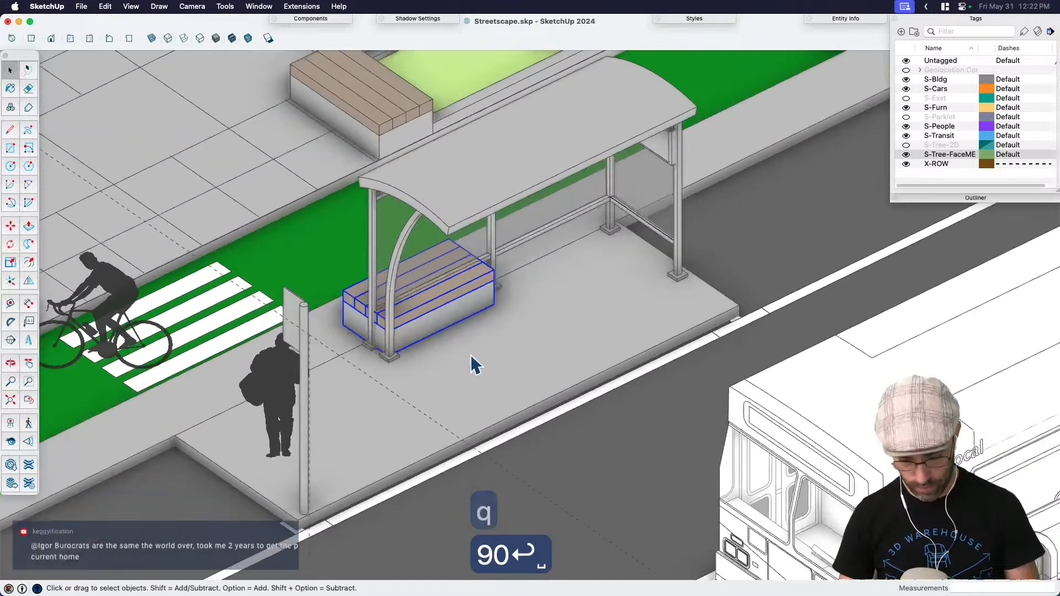
{"action": "key", "text": "m"}
{"action": "left_click", "coordinate": [516, 320]}
{"action": "left_click", "coordinate": [632, 310]}
{"action": "key", "text": "space"}
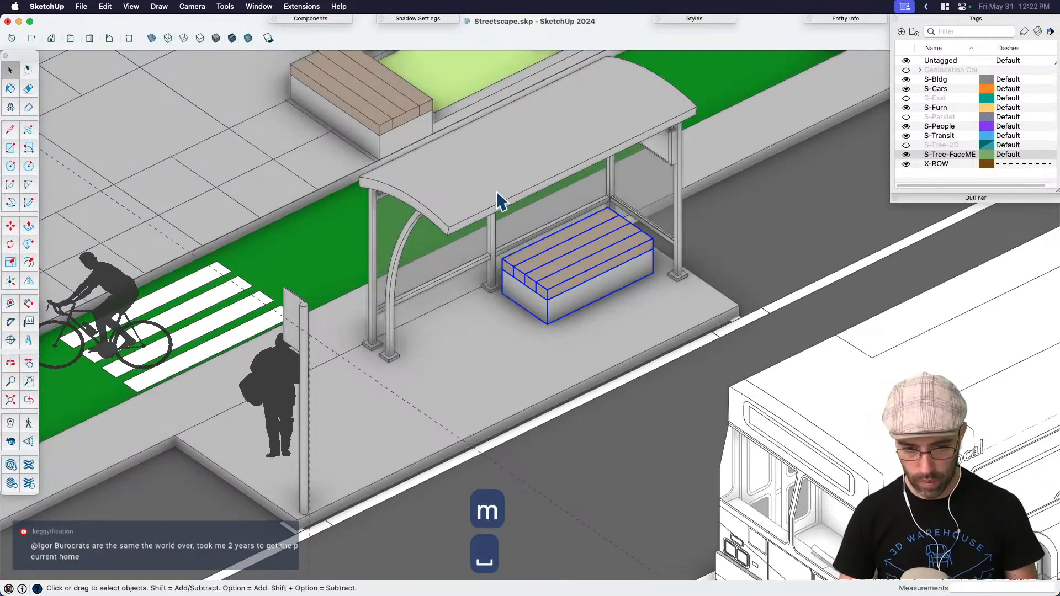
Step: Cut the bench and paste it in place inside the bus stop component
{"action": "key", "text": "super+c"}
{"action": "key", "text": "BackSpace"}
{"action": "left_click", "coordinate": [515, 176]}
{"action": "double_click", "coordinate": [515, 175]}
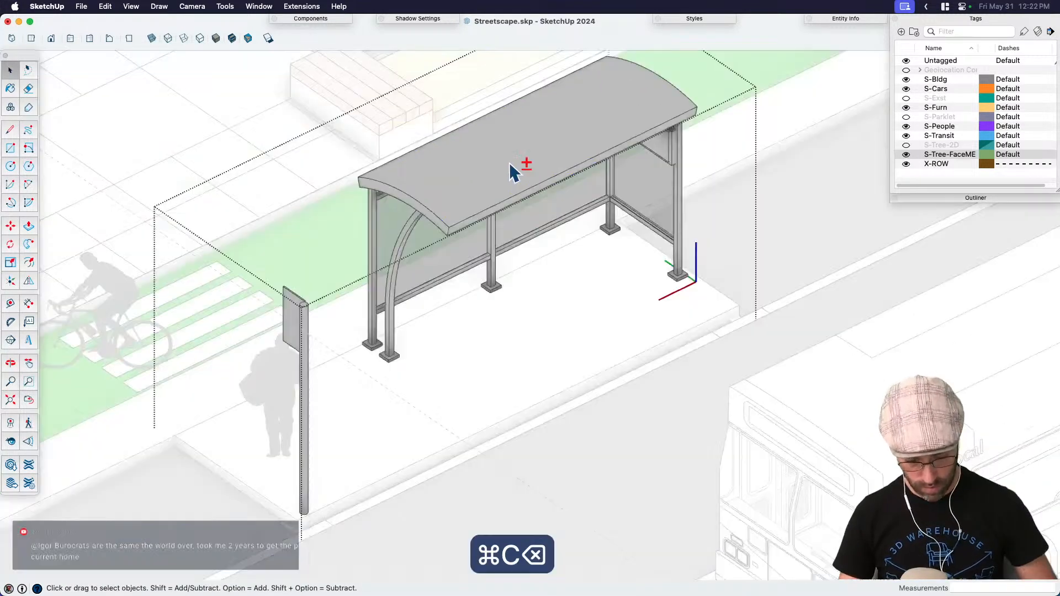
{"action": "key", "text": "shift+v"}
{"action": "key", "text": "space"}
Step: Stretch the bench lengthwise along the red axis until it spans most of the shelter's length
{"action": "key", "text": "s"}
{"action": "left_click", "coordinate": [496, 305]}
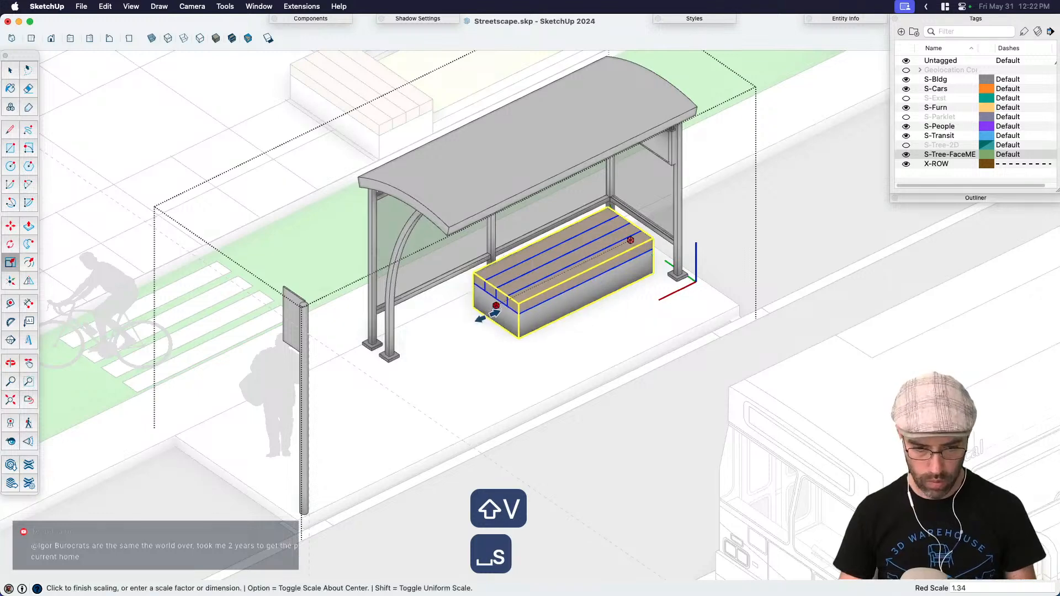
{"action": "left_click", "coordinate": [422, 338]}
{"action": "scroll", "coordinate": [423, 338], "scroll_direction": "up", "scroll_amount": 3}
{"action": "middle_click_drag", "start_coordinate": [423, 338], "coordinate": [461, 265]}
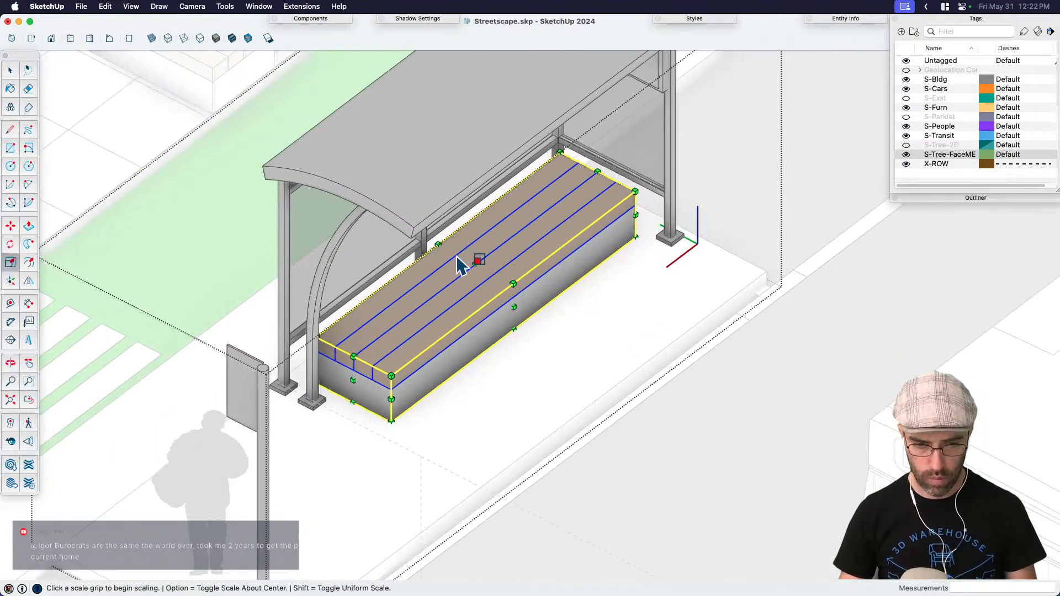
Step: Try to narrow the bench's depth, scaling it to 0.84 from the back and to 0.67 from the front
{"action": "left_click", "coordinate": [457, 258]}
{"action": "left_click", "coordinate": [450, 275]}
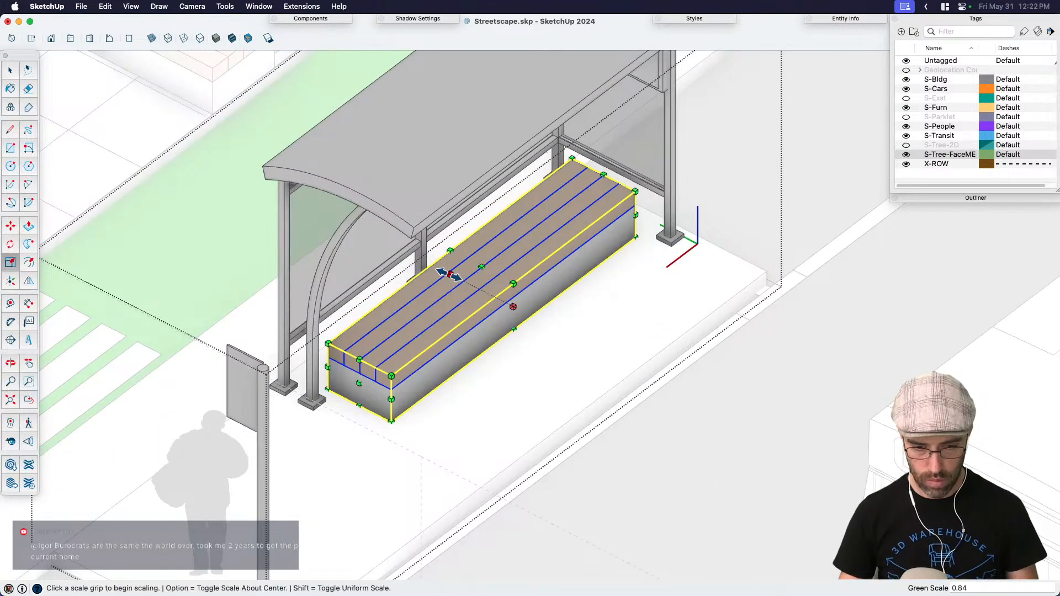
{"action": "key", "text": "super+z"}
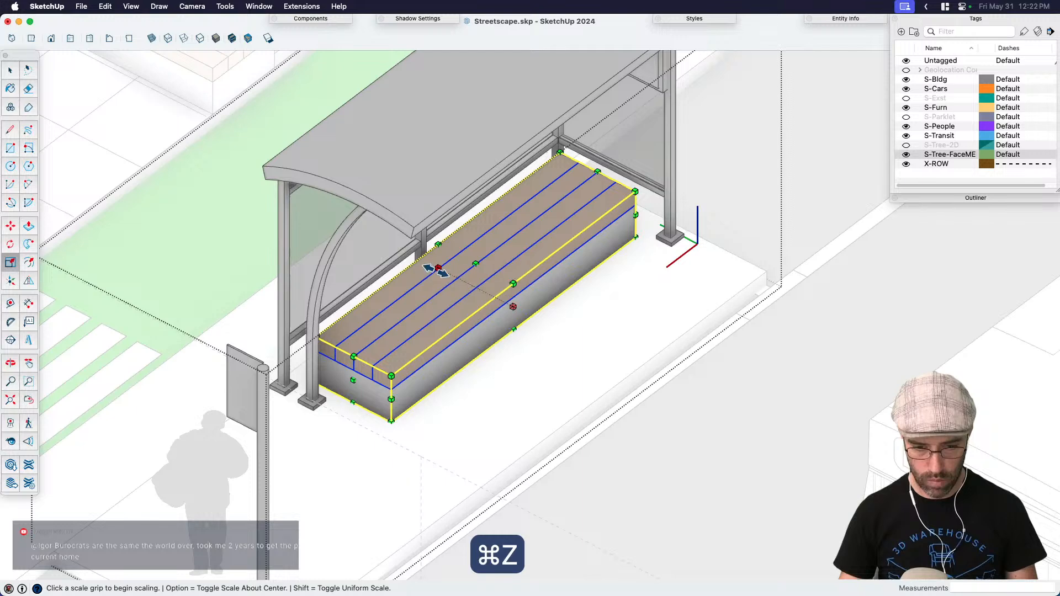
{"action": "left_click", "coordinate": [438, 269]}
{"action": "key", "text": "super+z"}
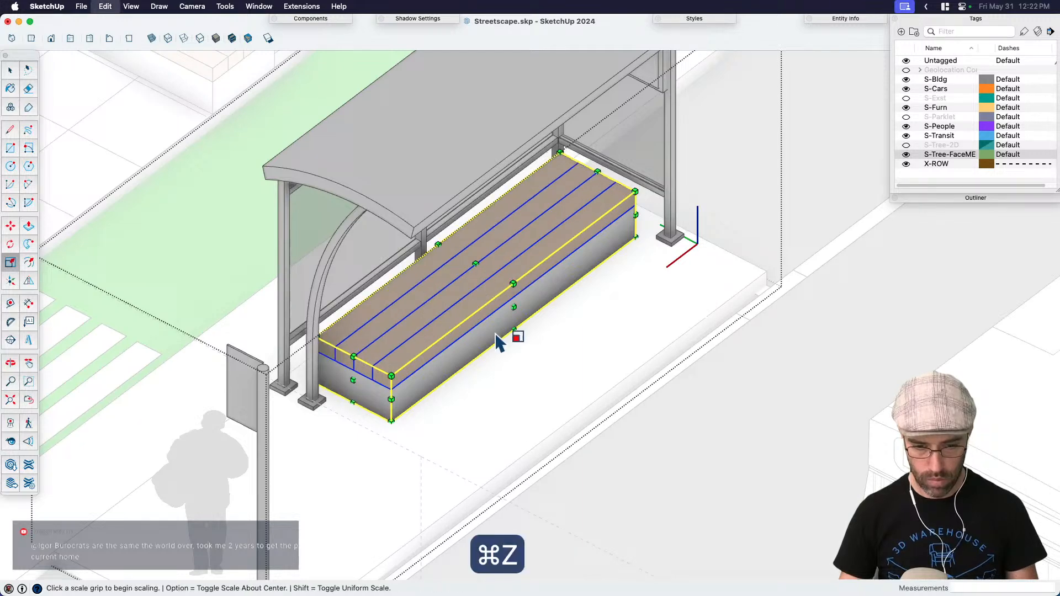
{"action": "left_click", "coordinate": [512, 307]}
{"action": "left_click", "coordinate": [489, 301]}
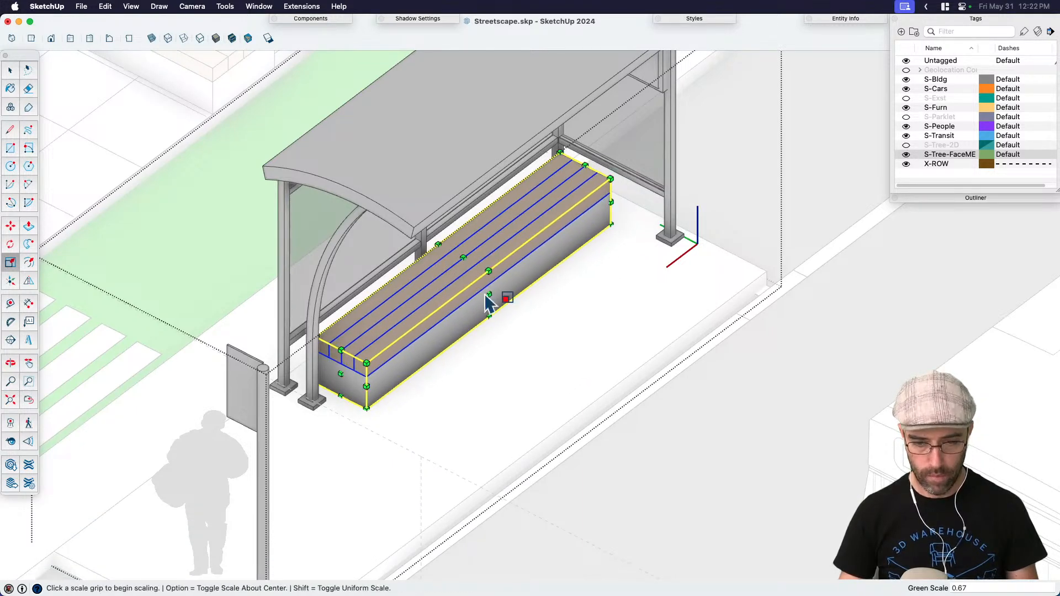
{"action": "key", "text": "space"}
{"action": "middle_click_drag", "start_coordinate": [485, 298], "coordinate": [383, 300]}
{"action": "scroll", "coordinate": [500, 296], "scroll_direction": "down", "scroll_amount": 2}
{"action": "key", "text": "super+z"}
Step: Shift the bench slightly toward the shelter's open front and leave the bus stop component
{"action": "middle_click_drag", "start_coordinate": [412, 334], "coordinate": [319, 382]}
{"action": "key", "text": "m"}
{"action": "scroll", "coordinate": [494, 356], "scroll_direction": "up", "scroll_amount": 2}
{"action": "key", "text": "space"}
{"action": "scroll", "coordinate": [499, 368], "scroll_direction": "up", "scroll_amount": 3}
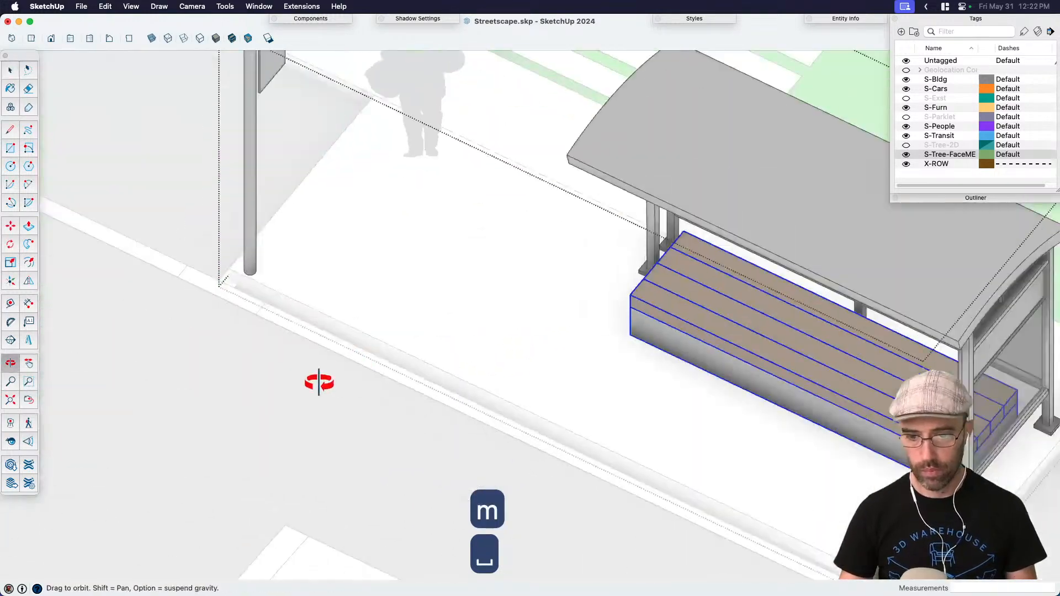
{"action": "scroll", "coordinate": [571, 398], "scroll_direction": "down", "scroll_amount": 3}
{"action": "middle_click_drag", "start_coordinate": [570, 397], "coordinate": [587, 521]}
{"action": "scroll", "coordinate": [616, 480], "scroll_direction": "up", "scroll_amount": 5}
{"action": "key", "text": "m"}
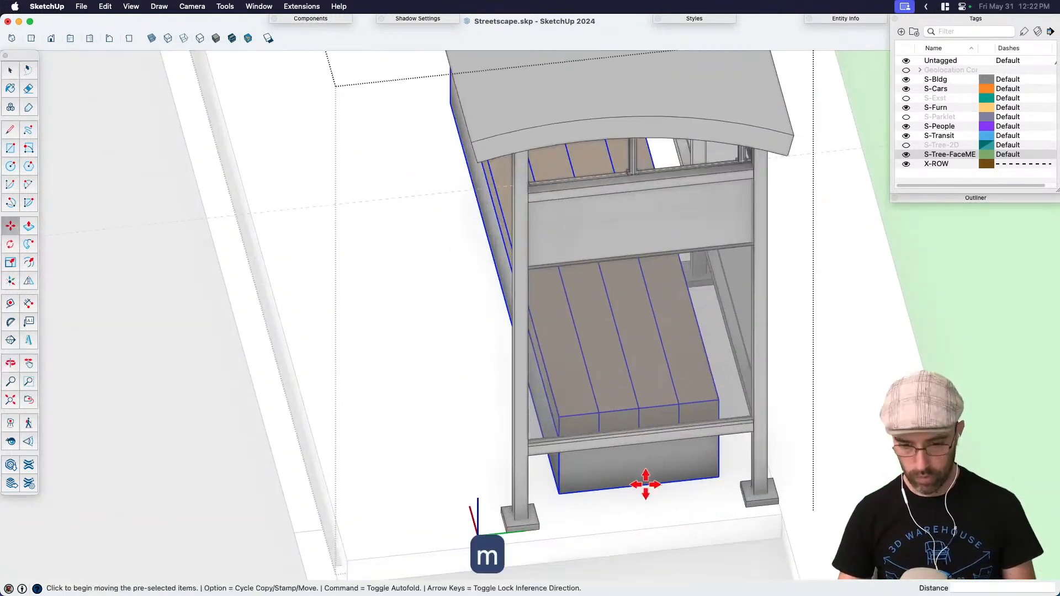
{"action": "scroll", "coordinate": [644, 486], "scroll_direction": "up", "scroll_amount": 2}
{"action": "left_click", "coordinate": [689, 518]}
{"action": "left_click", "coordinate": [668, 519]}
{"action": "key", "text": "space"}
{"action": "scroll", "coordinate": [694, 454], "scroll_direction": "down", "scroll_amount": 4}
{"action": "middle_click_drag", "start_coordinate": [362, 452], "coordinate": [595, 403]}
{"action": "scroll", "coordinate": [595, 402], "scroll_direction": "down", "scroll_amount": 5}
{"action": "scroll", "coordinate": [319, 320], "scroll_direction": "down", "scroll_amount": 2}
{"action": "scroll", "coordinate": [251, 362], "scroll_direction": "up", "scroll_amount": 6}
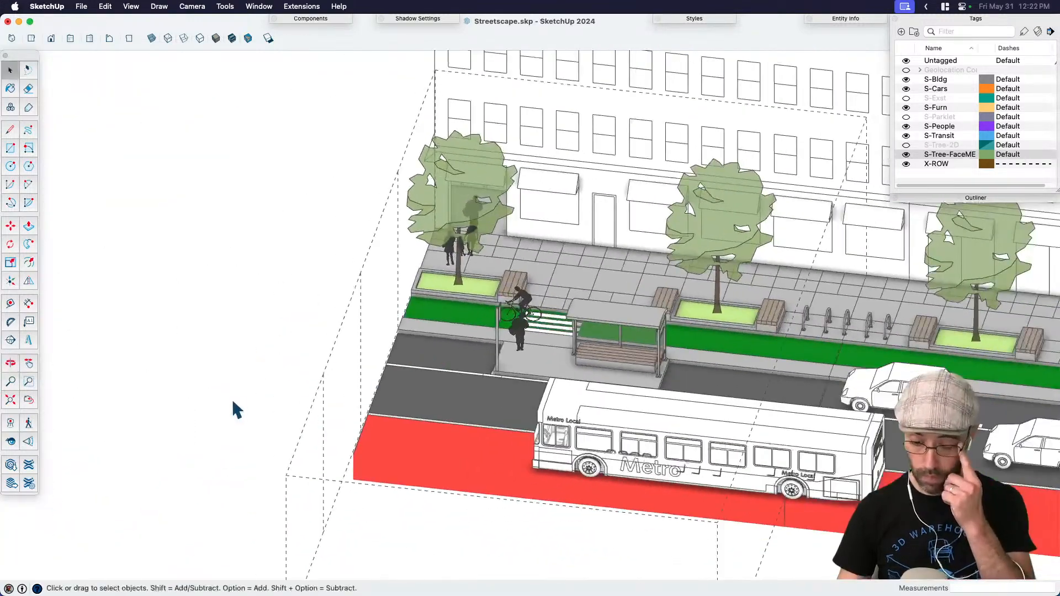
Step: Delete the spare bench and the leftover row of street furniture standing outside the model beside the building
{"action": "middle_click_drag", "start_coordinate": [238, 409], "coordinate": [402, 442]}
{"action": "scroll", "coordinate": [396, 436], "scroll_direction": "down", "scroll_amount": 3}
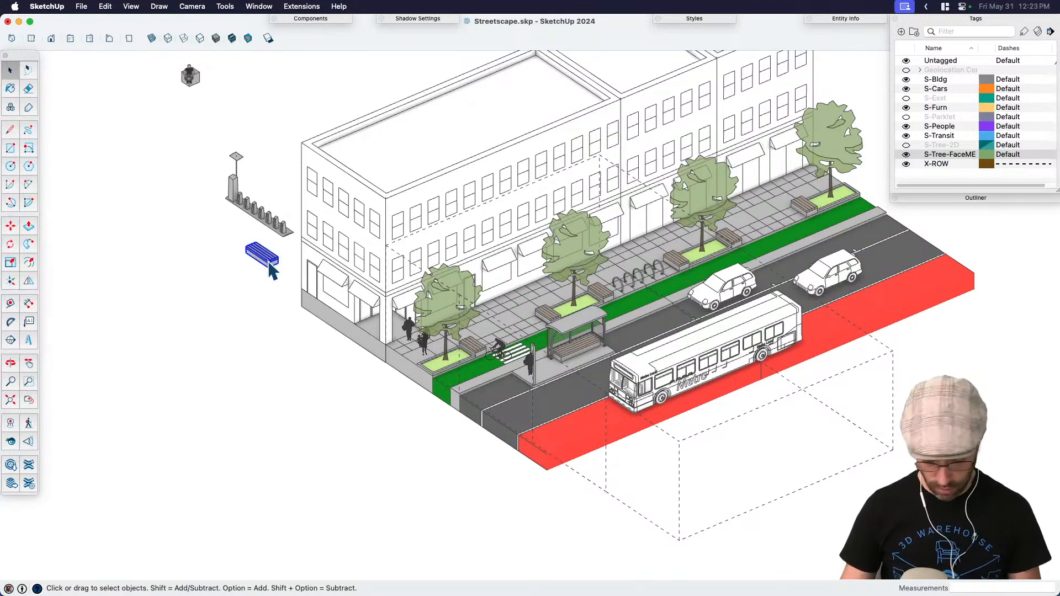
{"action": "key", "text": "BackSpace"}
{"action": "left_click", "coordinate": [264, 223]}
{"action": "key", "text": "BackSpace"}
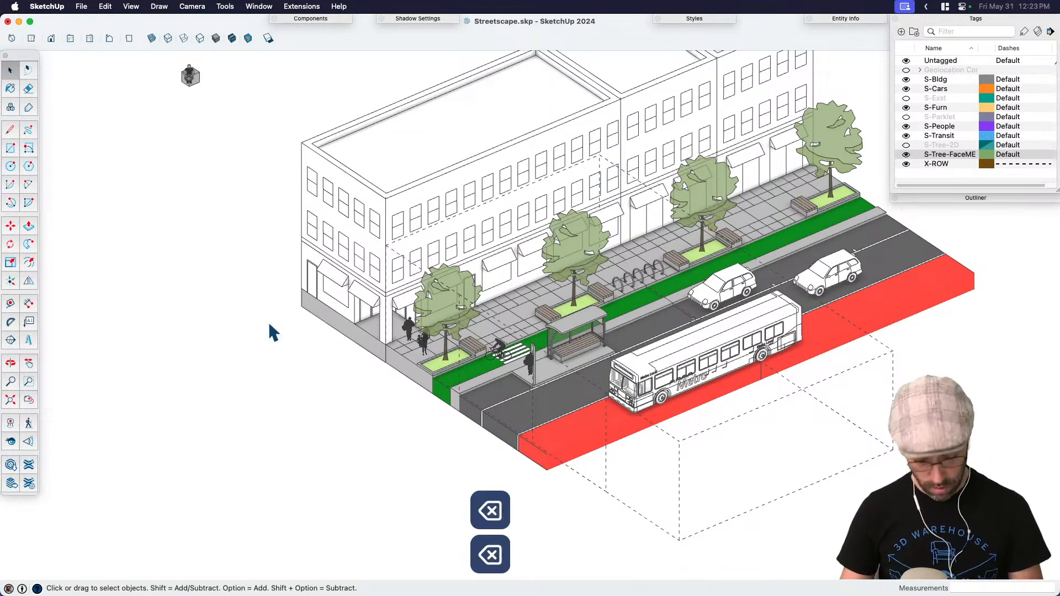
{"action": "key", "text": "h"}
{"action": "left_click_drag", "start_coordinate": [402, 379], "coordinate": [319, 442]}
{"action": "key", "text": "space"}
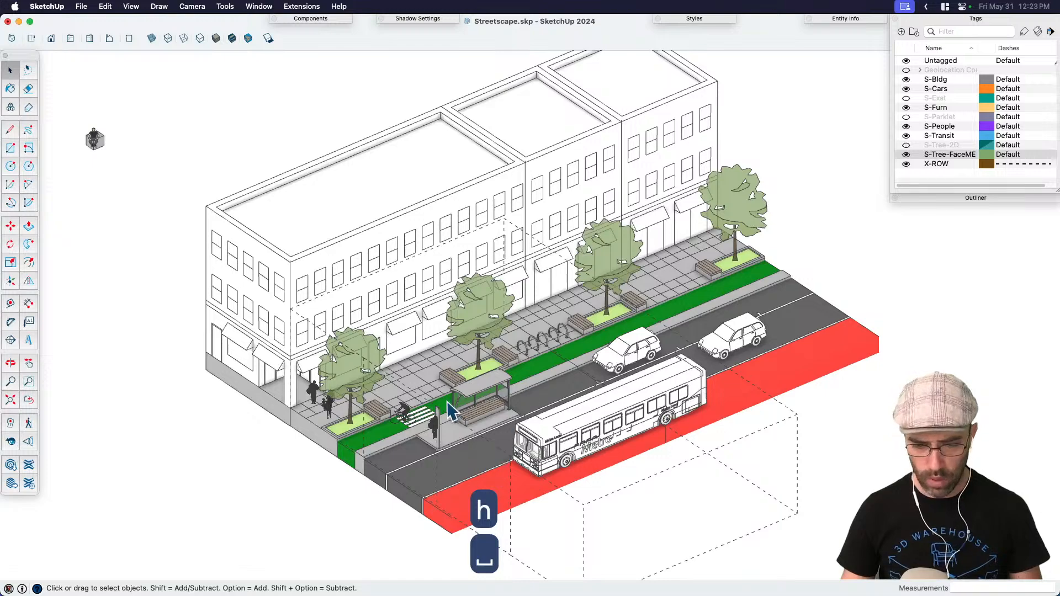
{"action": "middle_click_drag", "start_coordinate": [503, 476], "coordinate": [588, 428]}
{"action": "left_click", "coordinate": [552, 504]}
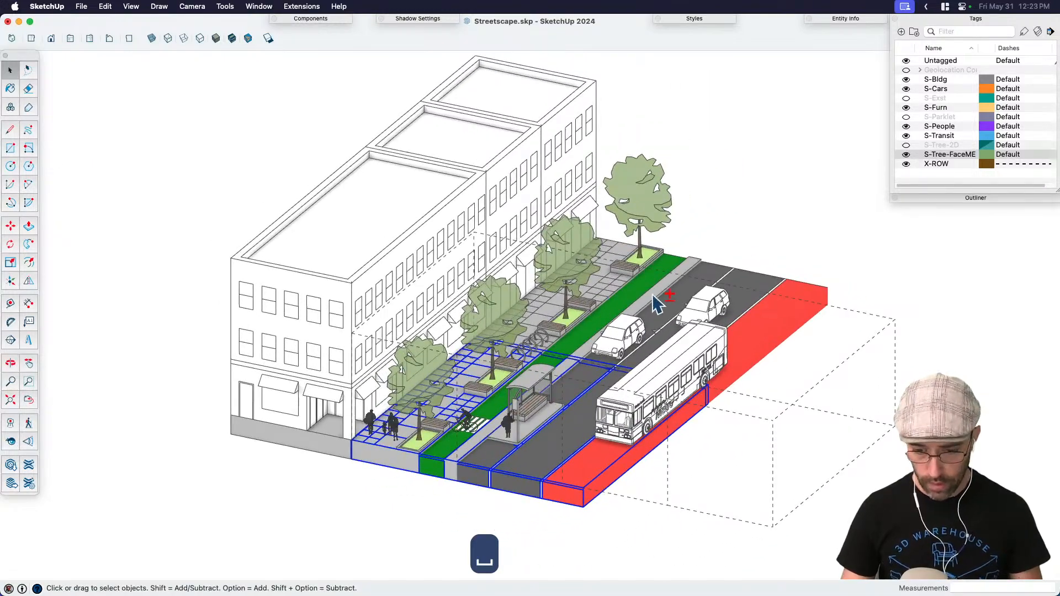
{"action": "left_click", "coordinate": [651, 258]}
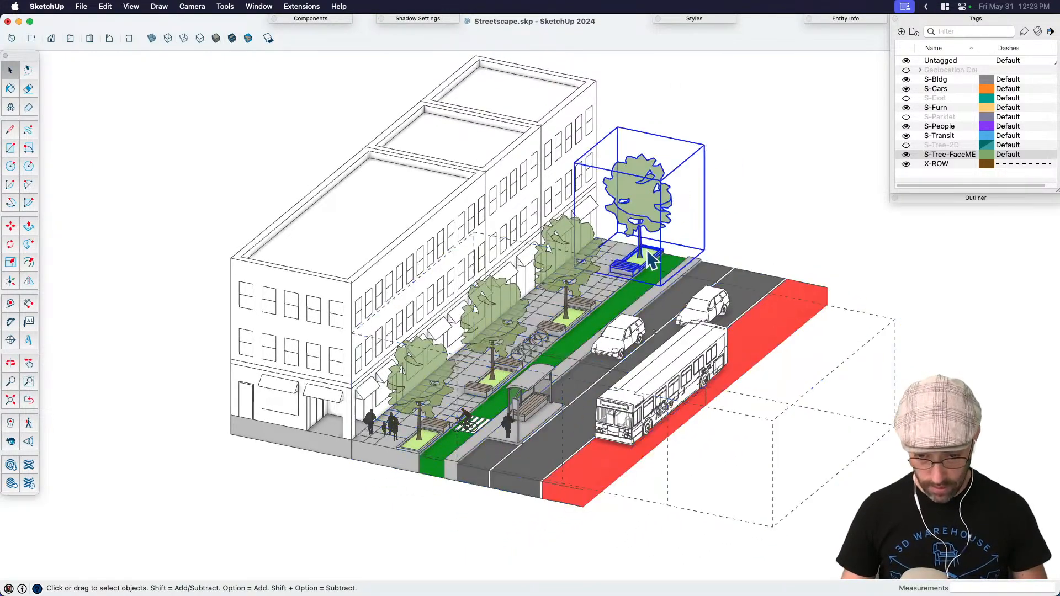
{"action": "scroll", "coordinate": [650, 259], "scroll_direction": "down", "scroll_amount": 3}
{"action": "left_click", "coordinate": [392, 181]}
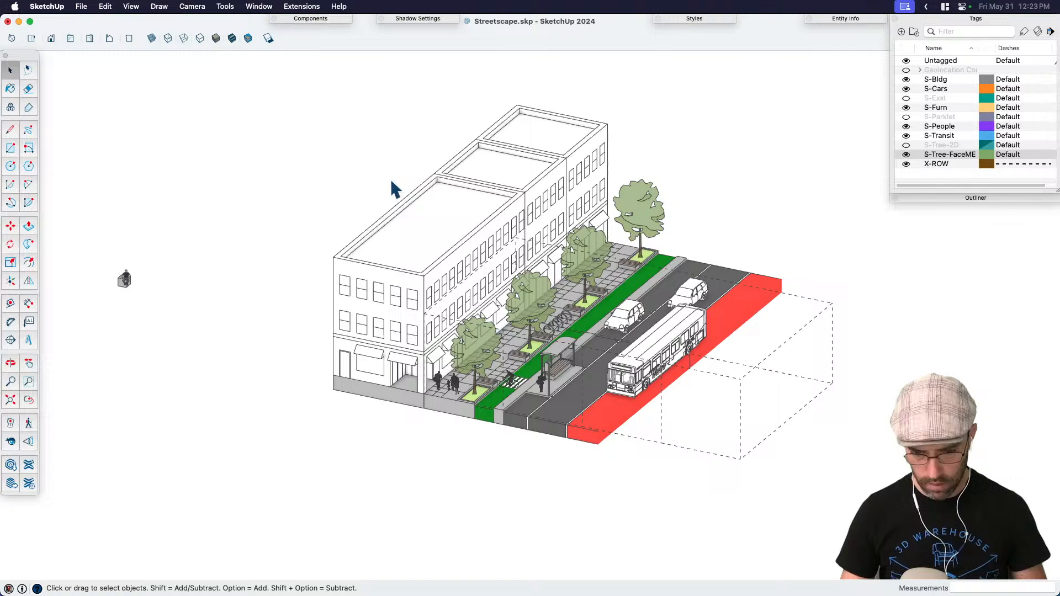
Step: Delete the outermost red strip of the bus lane inside the repeated street section component
{"action": "left_click", "coordinate": [603, 409]}
{"action": "scroll", "coordinate": [603, 408], "scroll_direction": "up", "scroll_amount": 3}
{"action": "double_click", "coordinate": [665, 428]}
{"action": "left_click", "coordinate": [666, 427]}
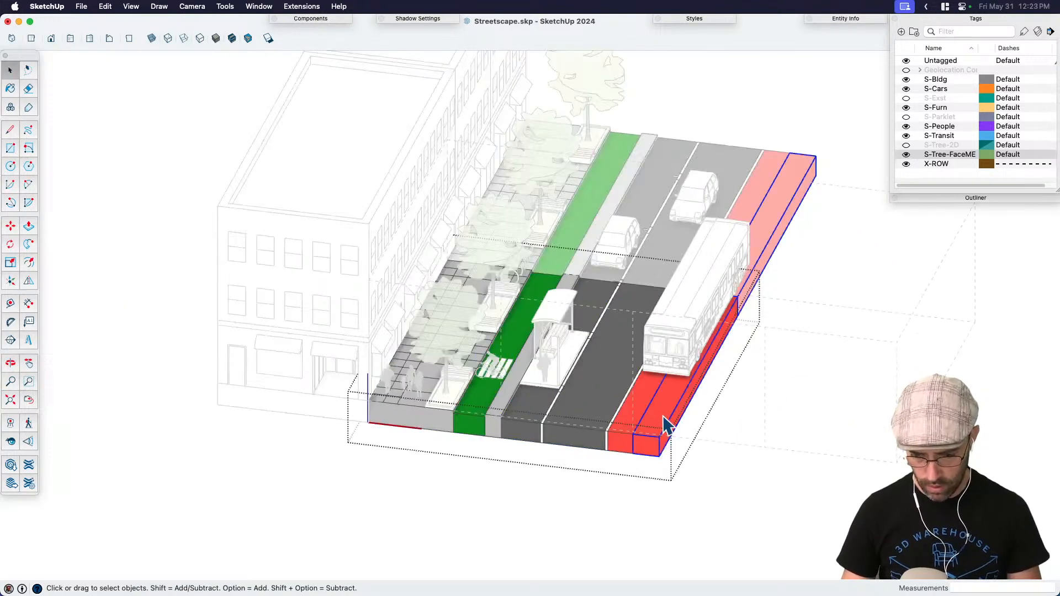
{"action": "key", "text": "BackSpace"}
{"action": "scroll", "coordinate": [663, 405], "scroll_direction": "down", "scroll_amount": 3}
{"action": "left_click", "coordinate": [556, 516]}
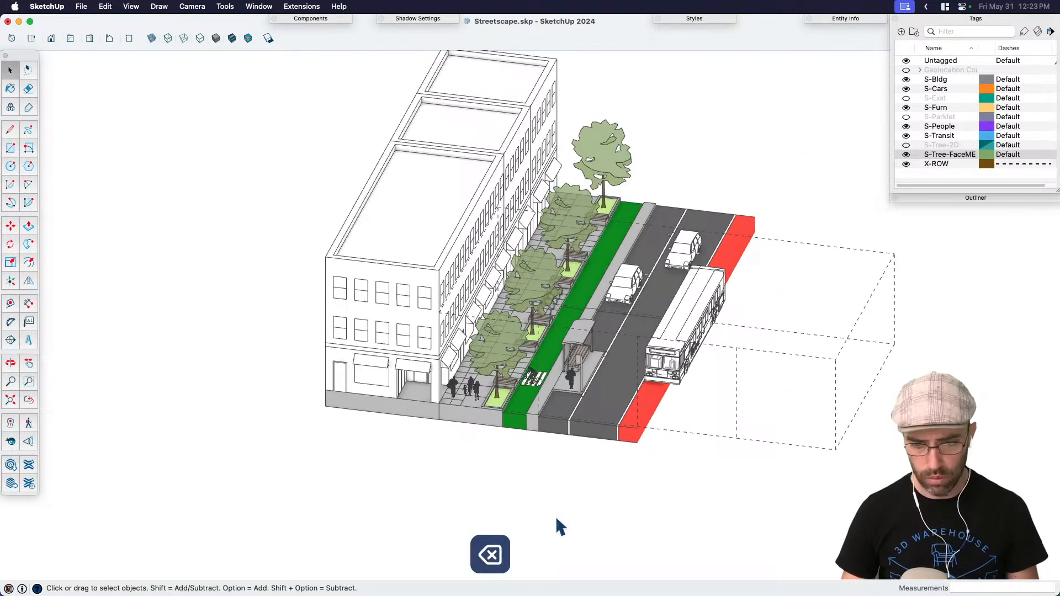
Step: Combine the street sections, trees, bike racks and bus stop into one component, leaving out the building, vehicles and people
{"action": "left_click", "coordinate": [460, 393]}
{"action": "left_click", "coordinate": [446, 165]}
{"action": "left_click_drag", "start_coordinate": [444, 116], "coordinate": [779, 470]}
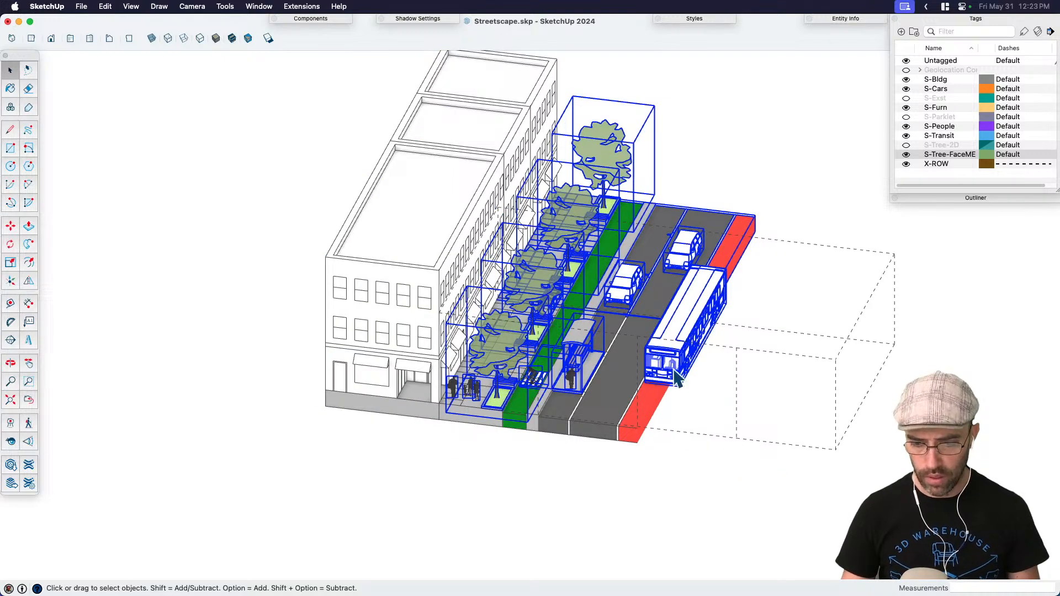
{"action": "left_click", "coordinate": [683, 348], "text": "shift"}
{"action": "left_click", "coordinate": [625, 282], "text": "shift"}
{"action": "left_click", "coordinate": [685, 248], "text": "shift"}
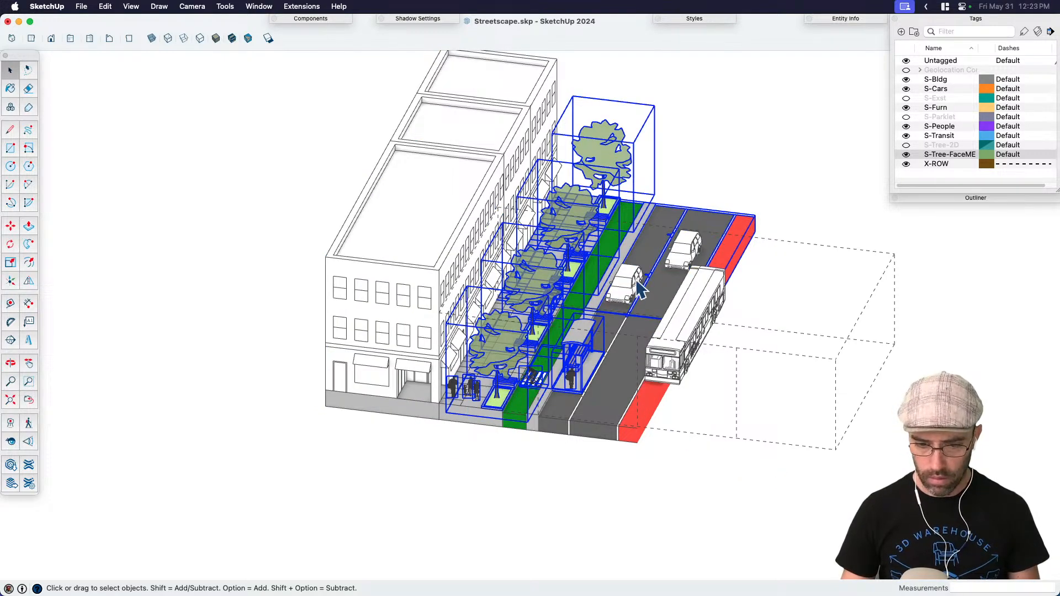
{"action": "scroll", "coordinate": [425, 436], "scroll_direction": "up", "scroll_amount": 5}
{"action": "left_click", "coordinate": [408, 452], "text": "shift"}
{"action": "left_click", "coordinate": [338, 445], "text": "shift"}
{"action": "left_click", "coordinate": [388, 441], "text": "shift"}
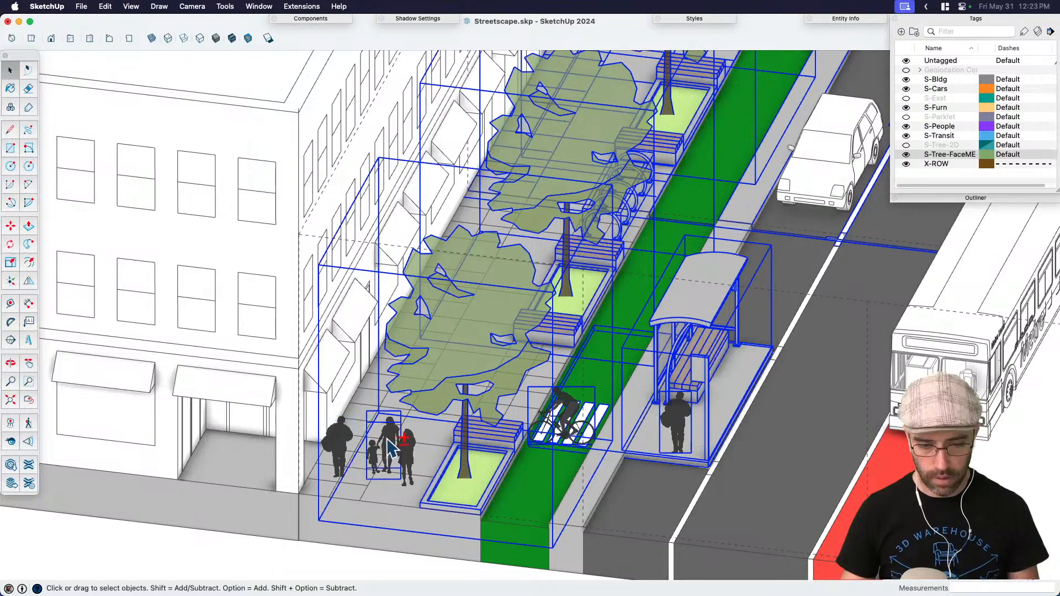
{"action": "left_click", "coordinate": [569, 420], "text": "shift"}
{"action": "left_click", "coordinate": [677, 424], "text": "shift"}
{"action": "scroll", "coordinate": [384, 450], "scroll_direction": "down", "scroll_amount": 3}
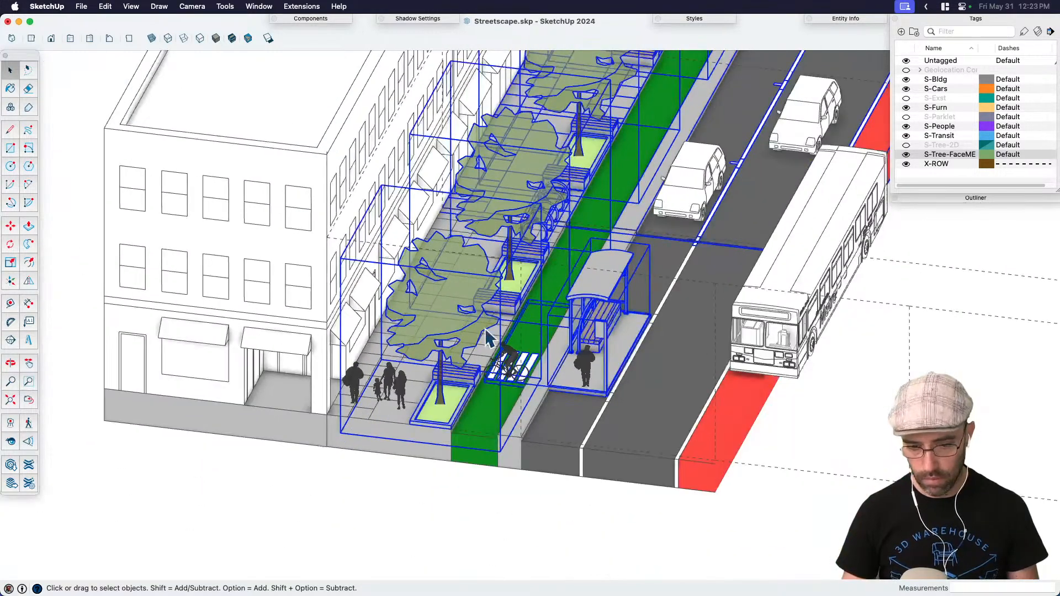
{"action": "left_click", "coordinate": [391, 446], "text": "shift"}
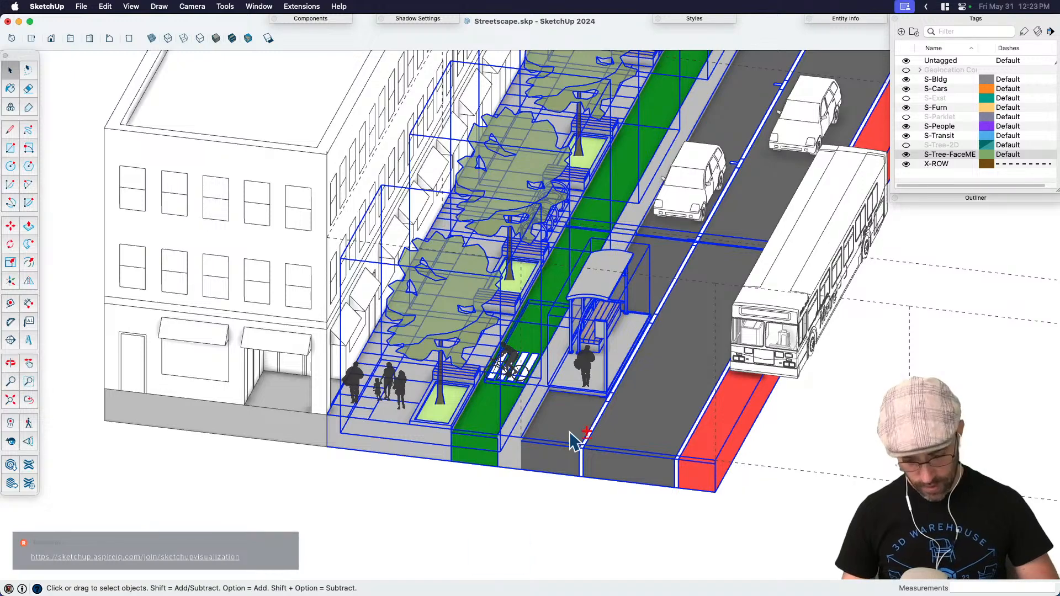
{"action": "key", "text": "shift+g"}
{"action": "key", "text": "Return"}
{"action": "scroll", "coordinate": [547, 439], "scroll_direction": "down", "scroll_amount": 5}
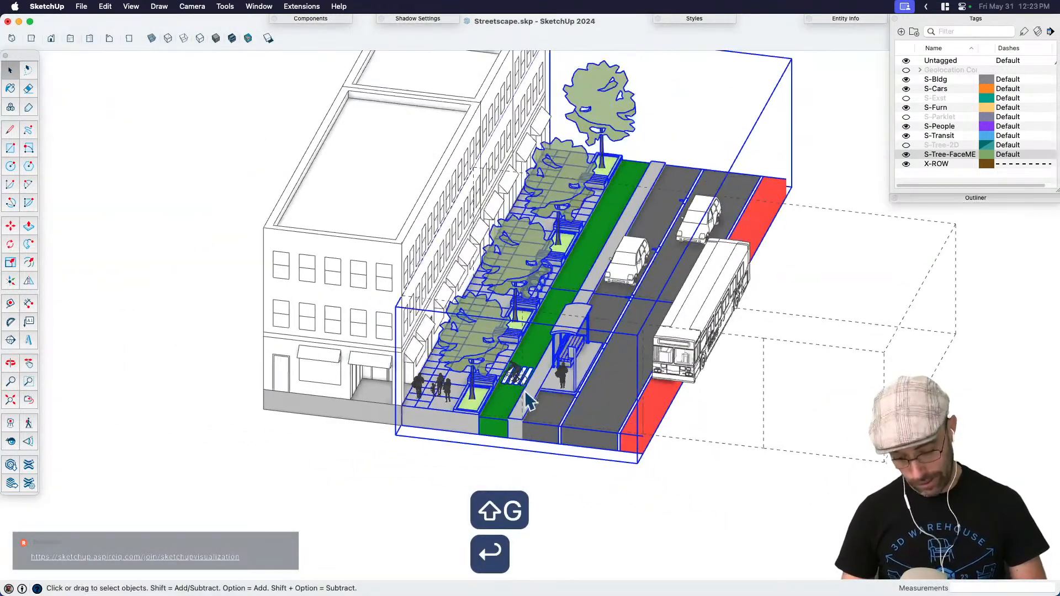
Step: Copy the new street component across the road, clear of the original beyond the red bus lane
{"action": "key", "text": "m"}
{"action": "scroll", "coordinate": [486, 464], "scroll_direction": "down", "scroll_amount": 3}
{"action": "key", "text": "alt"}
{"action": "left_click", "coordinate": [462, 466]}
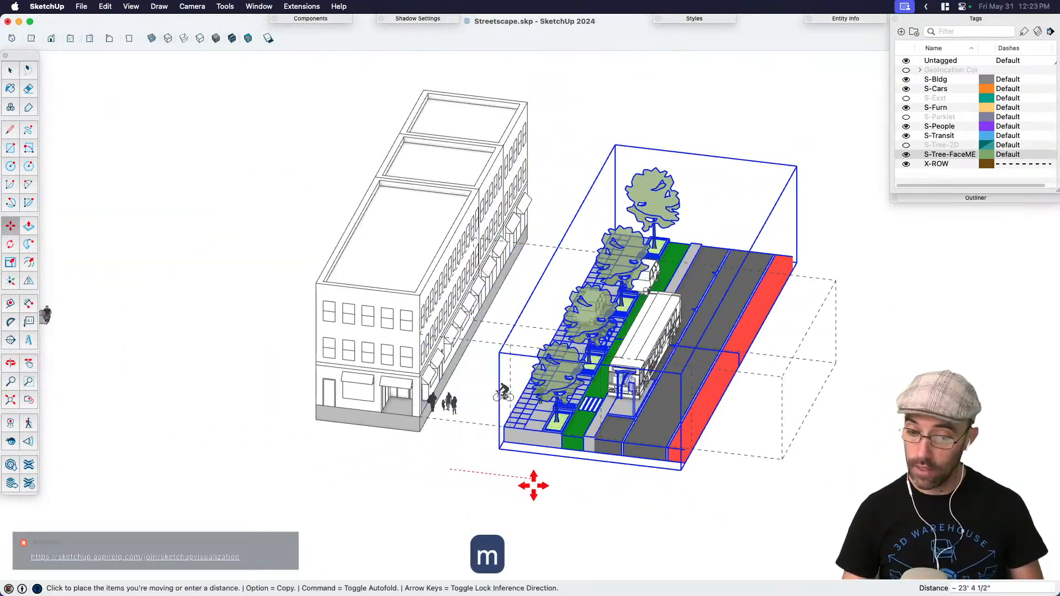
{"action": "left_click", "coordinate": [685, 492]}
Step: Mirror the street copy across the road by scaling it along the red axis by -1
{"action": "key", "text": "s"}
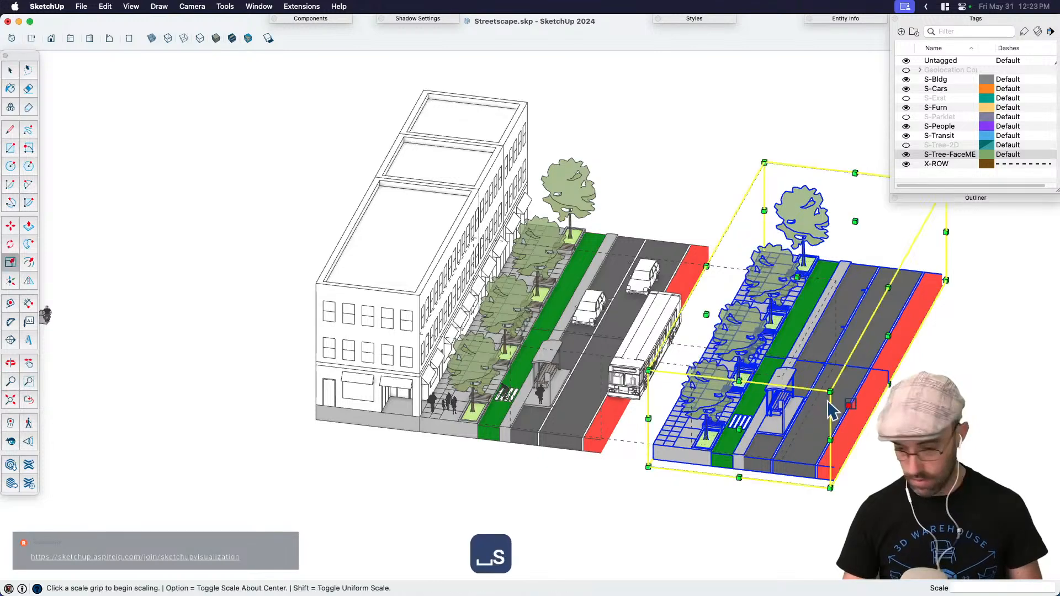
{"action": "left_click", "coordinate": [888, 336]}
{"action": "type", "text": "-1"}
{"action": "key", "text": "Return"}
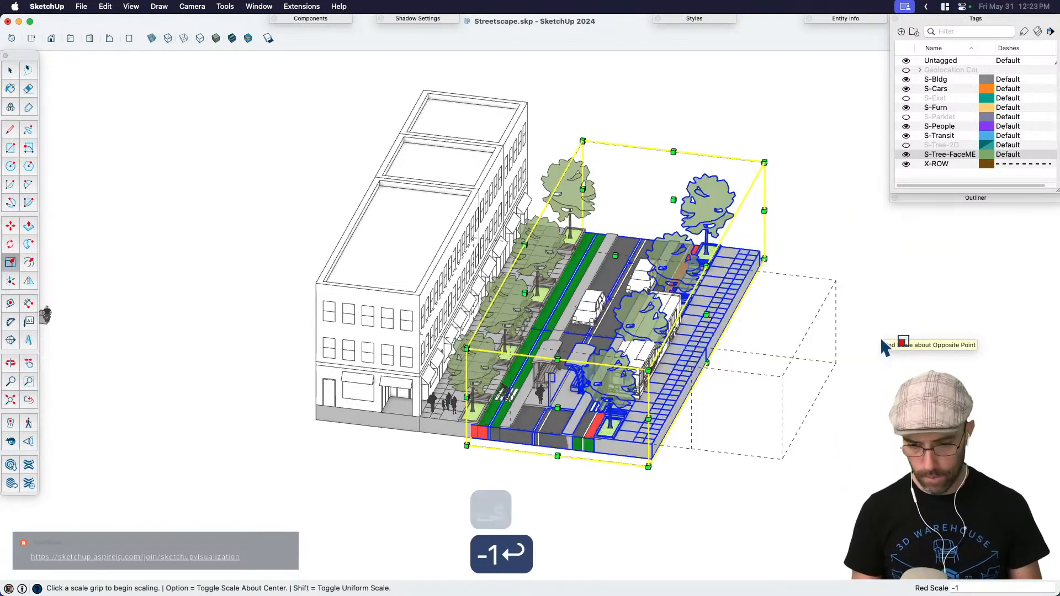
Step: Move the mirrored street half by its bottom corner so its red lane edge meets the original red lane's edge
{"action": "key", "text": "space"}
{"action": "key", "text": "m"}
{"action": "scroll", "coordinate": [618, 490], "scroll_direction": "up", "scroll_amount": 8}
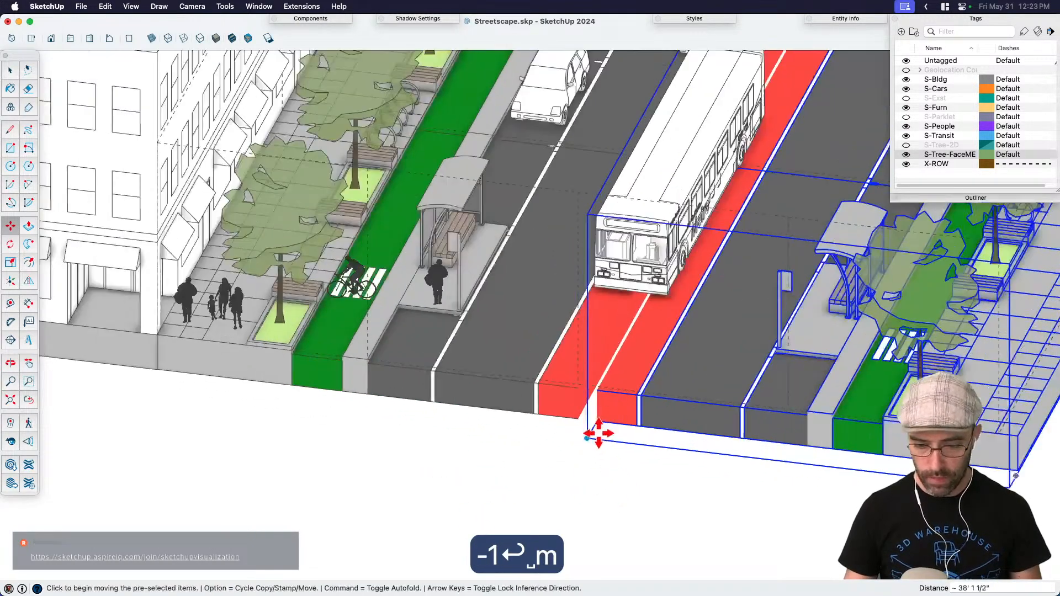
{"action": "scroll", "coordinate": [598, 434], "scroll_direction": "up", "scroll_amount": 3}
{"action": "left_click", "coordinate": [590, 420]}
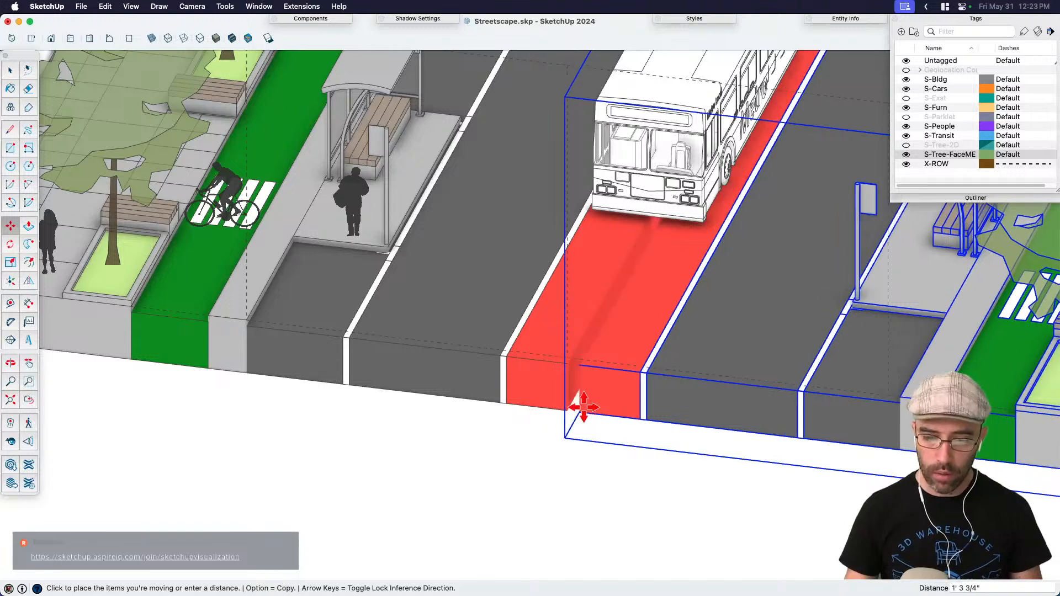
{"action": "left_click", "coordinate": [585, 409]}
{"action": "scroll", "coordinate": [590, 408], "scroll_direction": "up", "scroll_amount": 2}
{"action": "key", "text": "space"}
{"action": "scroll", "coordinate": [602, 428], "scroll_direction": "up", "scroll_amount": 3}
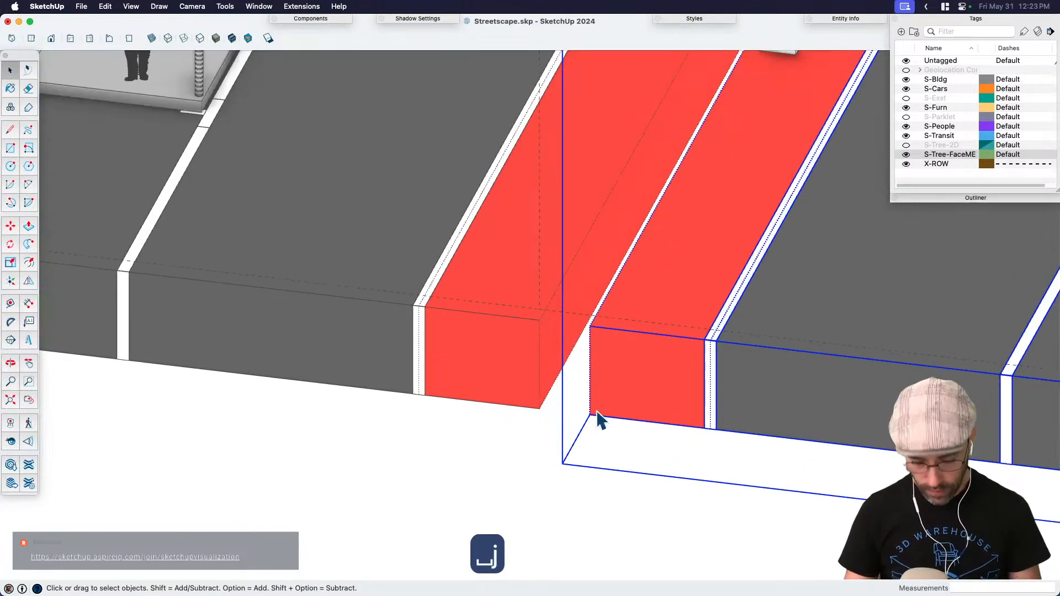
{"action": "key", "text": "m"}
{"action": "left_click", "coordinate": [593, 412]}
{"action": "left_click", "coordinate": [544, 407]}
{"action": "key", "text": "space"}
{"action": "scroll", "coordinate": [533, 469], "scroll_direction": "down", "scroll_amount": 6}
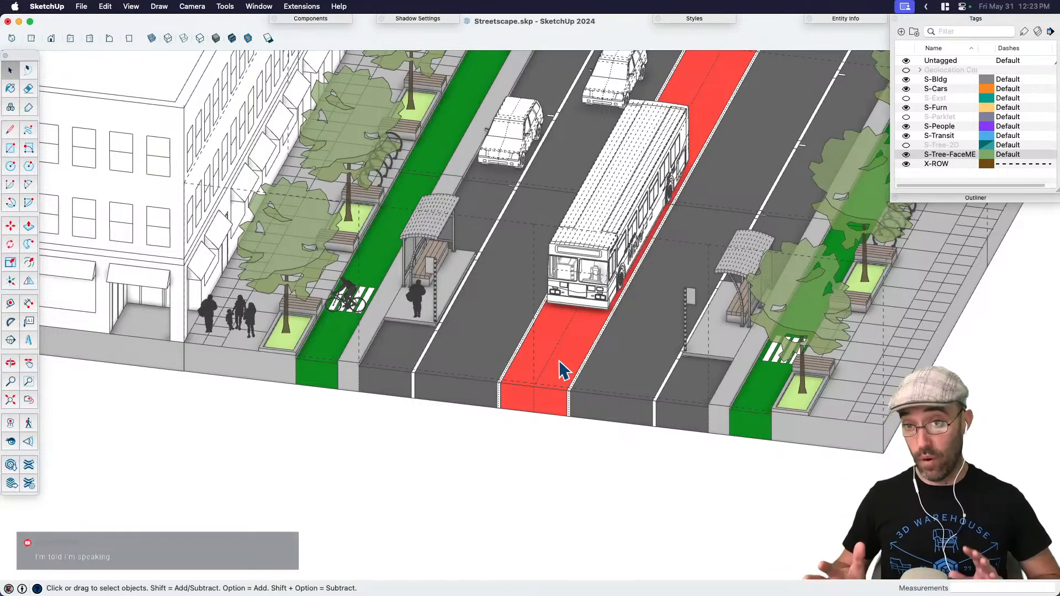
{"action": "scroll", "coordinate": [558, 359], "scroll_direction": "down", "scroll_amount": 4}
{"action": "key", "text": "space"}
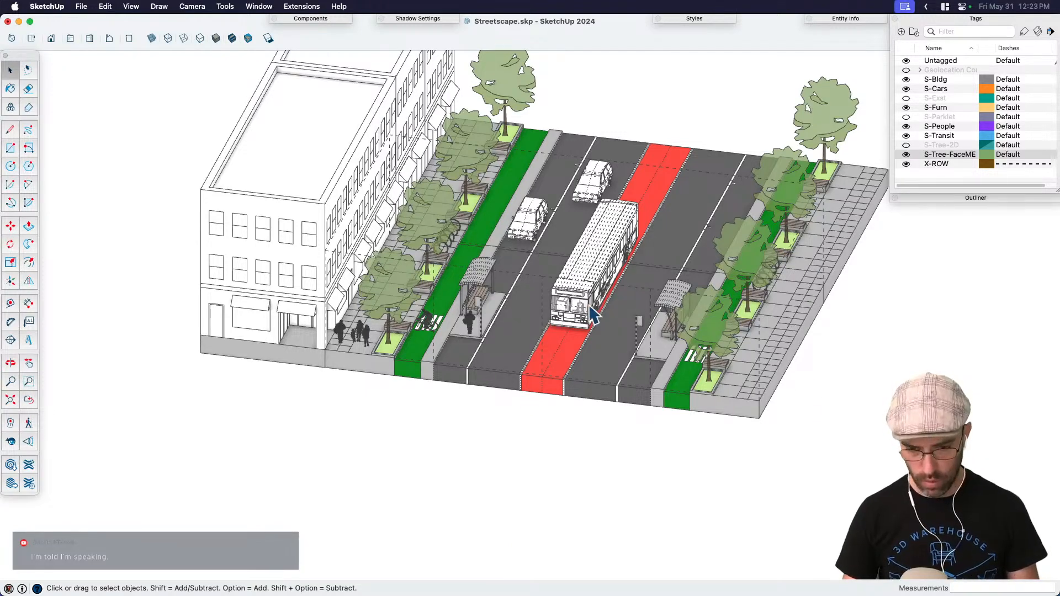
Step: Switch the model to Hidden Line display and hide the S-Bldg and S-Tree-FaceME tags
{"action": "middle_click_drag", "start_coordinate": [591, 315], "coordinate": [232, 94]}
{"action": "left_click", "coordinate": [201, 39]}
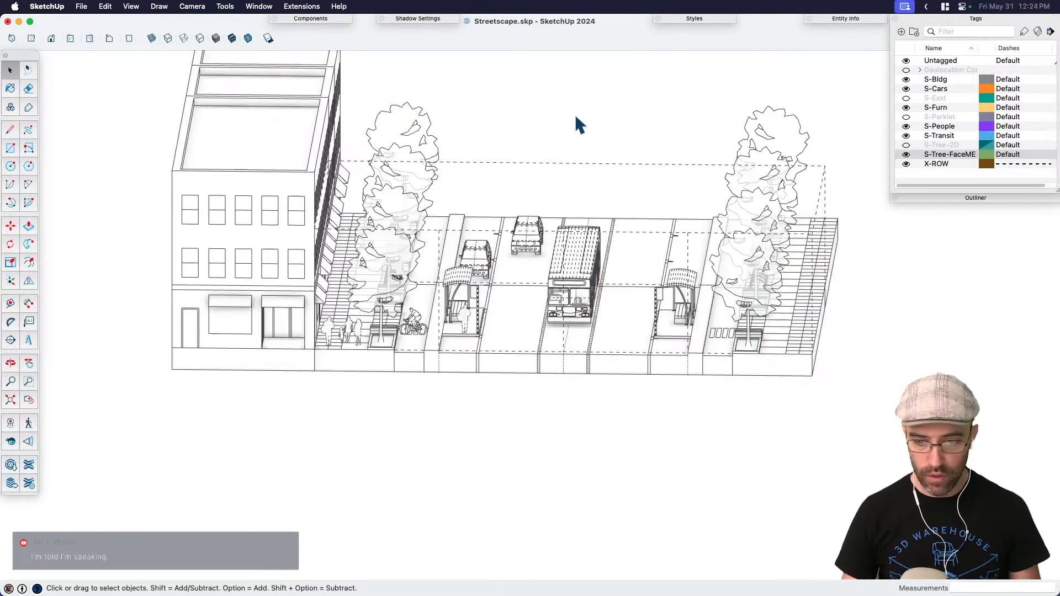
{"action": "left_click", "coordinate": [906, 80]}
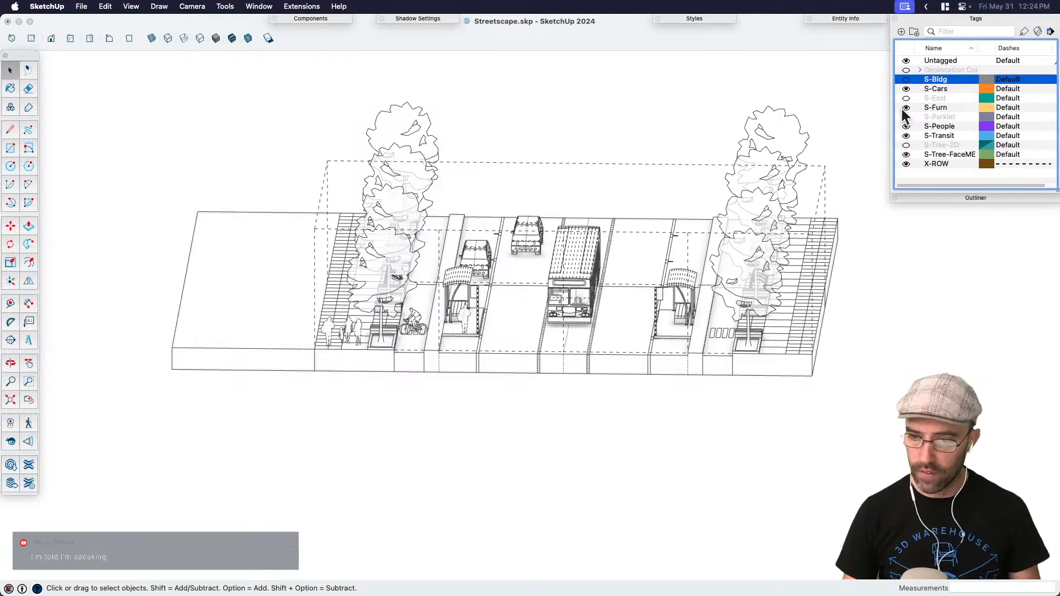
{"action": "left_click", "coordinate": [906, 155]}
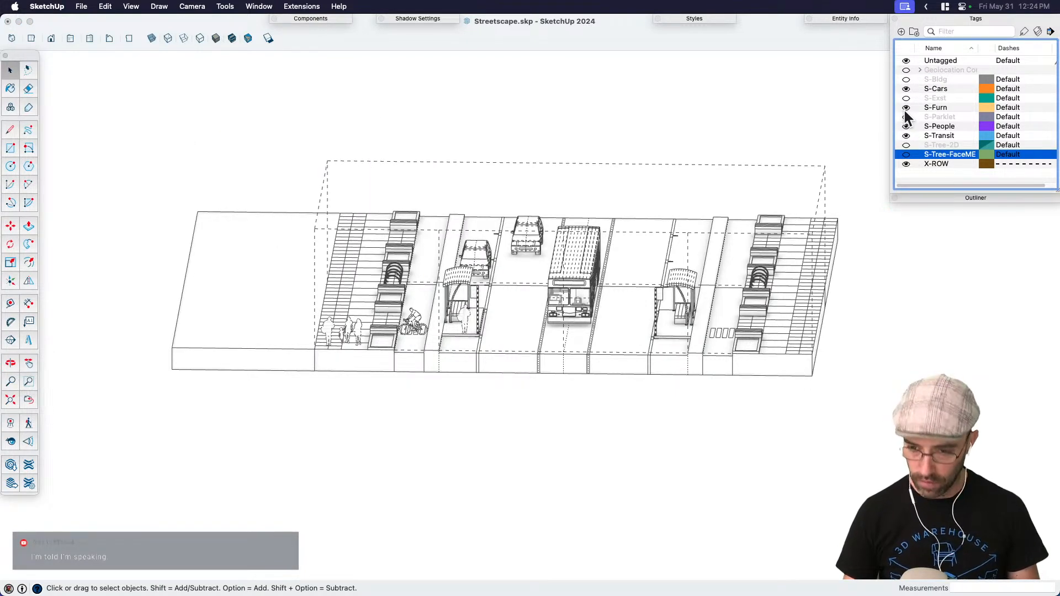
Step: Hide the S-Furn, S-Cars, S-People and S-Transit tags so only the bare street surfaces are displayed
{"action": "left_click", "coordinate": [906, 108]}
{"action": "left_click", "coordinate": [906, 89]}
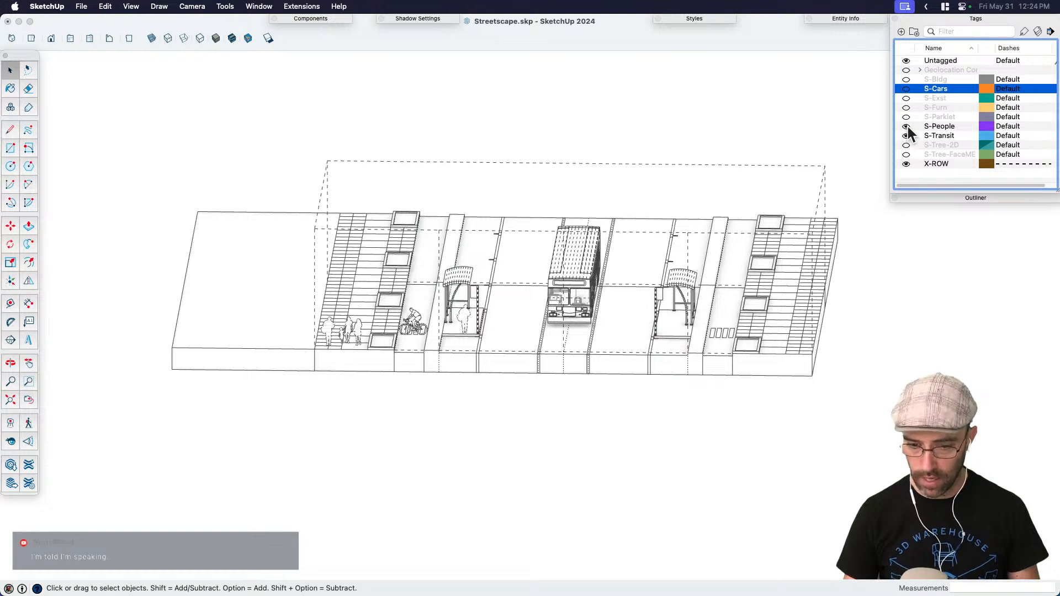
{"action": "left_click", "coordinate": [907, 126]}
{"action": "left_click", "coordinate": [906, 135]}
{"action": "left_click", "coordinate": [665, 155]}
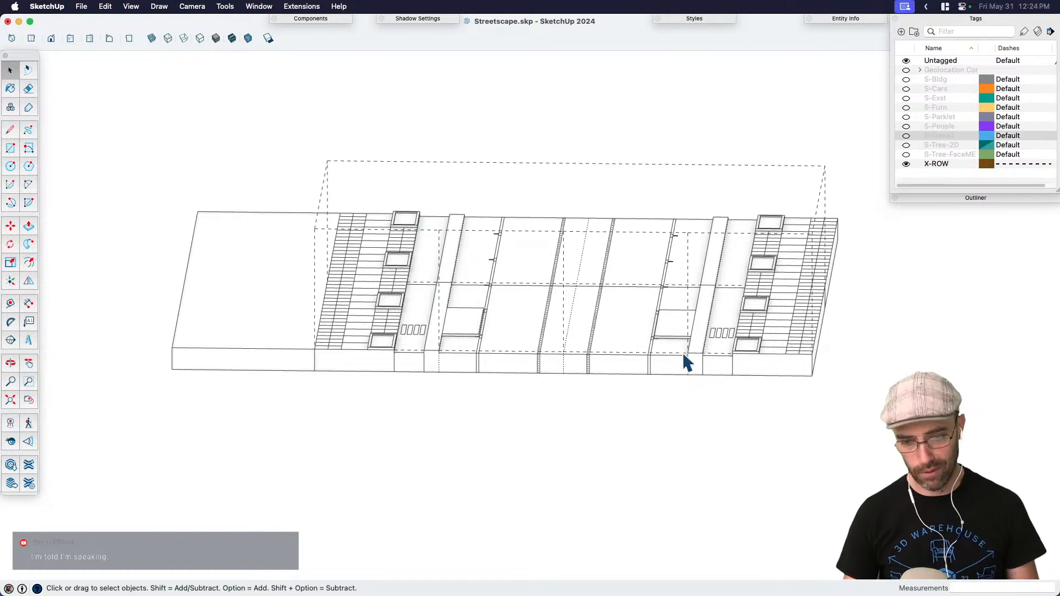
Step: Select the original street half and switch the model's display style to Shaded
{"action": "middle_click_drag", "start_coordinate": [685, 360], "coordinate": [604, 433]}
{"action": "key", "text": "j"}
{"action": "left_click_drag", "start_coordinate": [594, 346], "coordinate": [604, 402]}
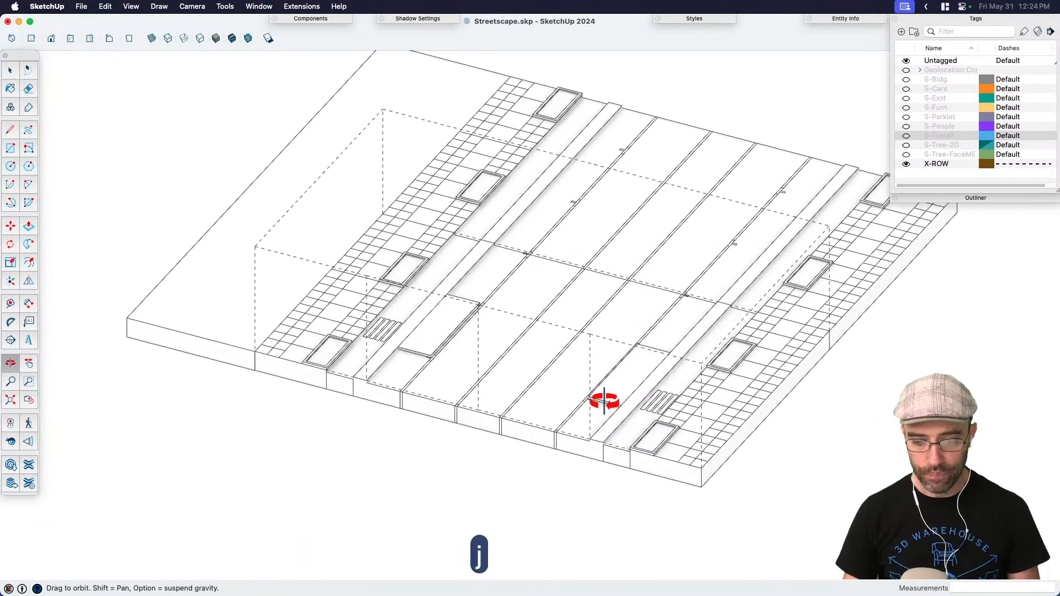
{"action": "middle_click_drag", "start_coordinate": [604, 402], "coordinate": [671, 329]}
{"action": "key", "text": "h"}
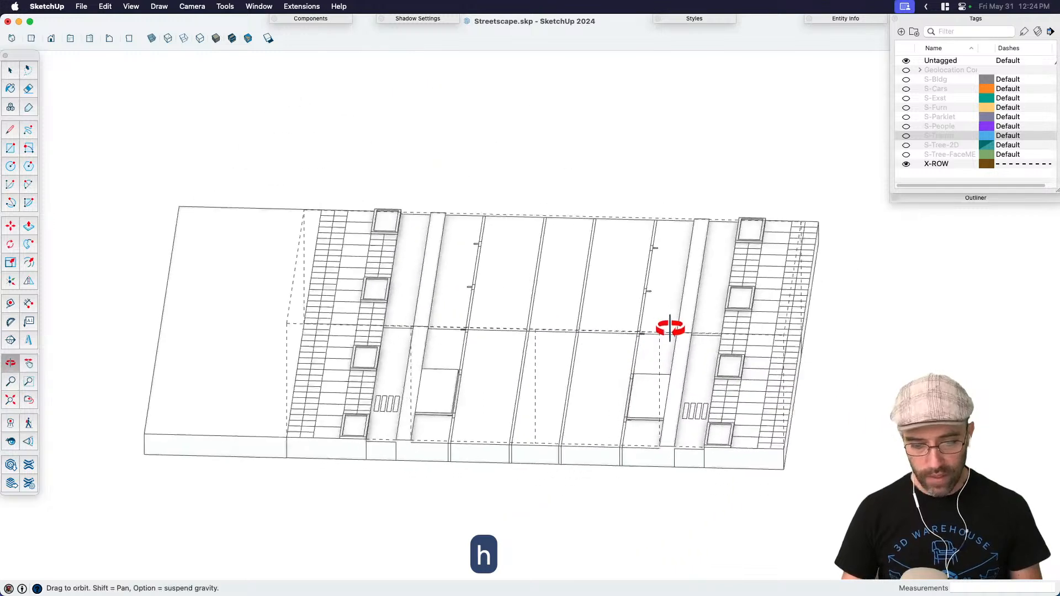
{"action": "scroll", "coordinate": [258, 450], "scroll_direction": "up", "scroll_amount": 6}
{"action": "key", "text": "space"}
{"action": "left_click", "coordinate": [240, 434]}
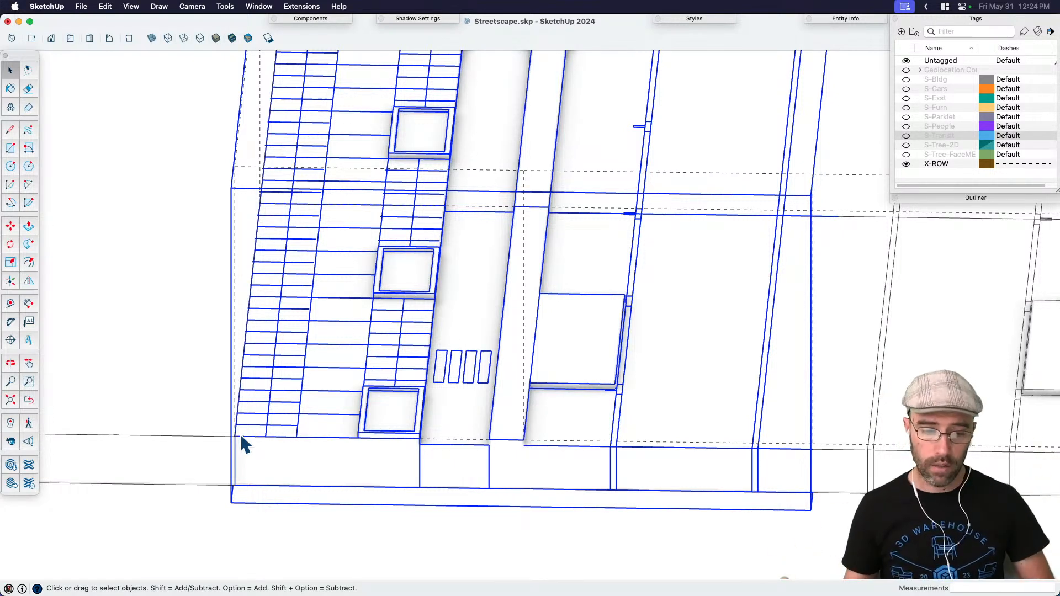
{"action": "scroll", "coordinate": [356, 422], "scroll_direction": "down", "scroll_amount": 1}
{"action": "left_click", "coordinate": [215, 38]}
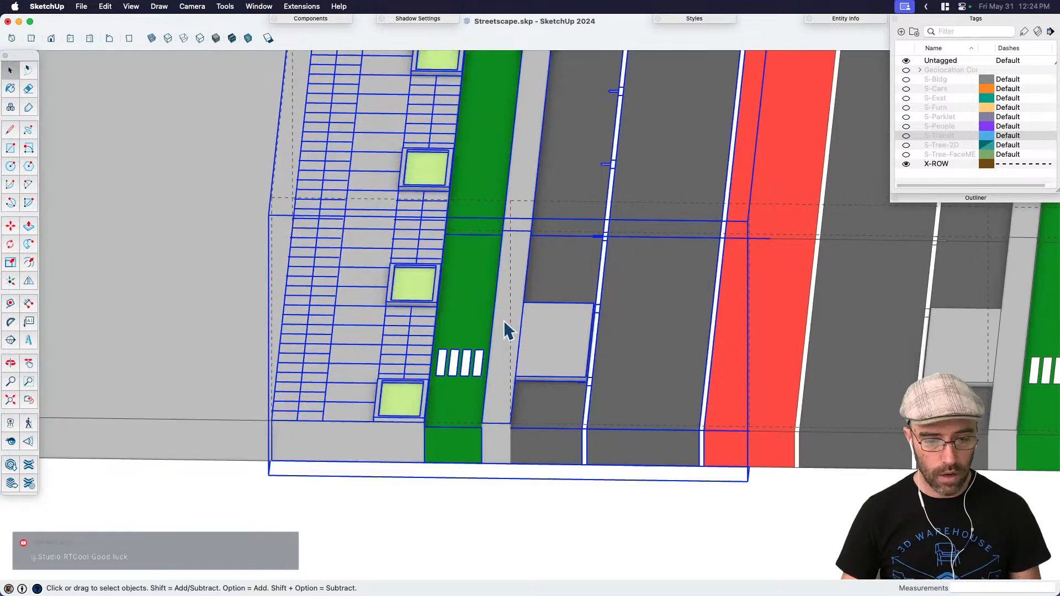
Step: Examine how the two street halves meet at the red lane and select the mirrored half
{"action": "middle_click_drag", "start_coordinate": [505, 332], "coordinate": [563, 434]}
{"action": "key", "text": "space"}
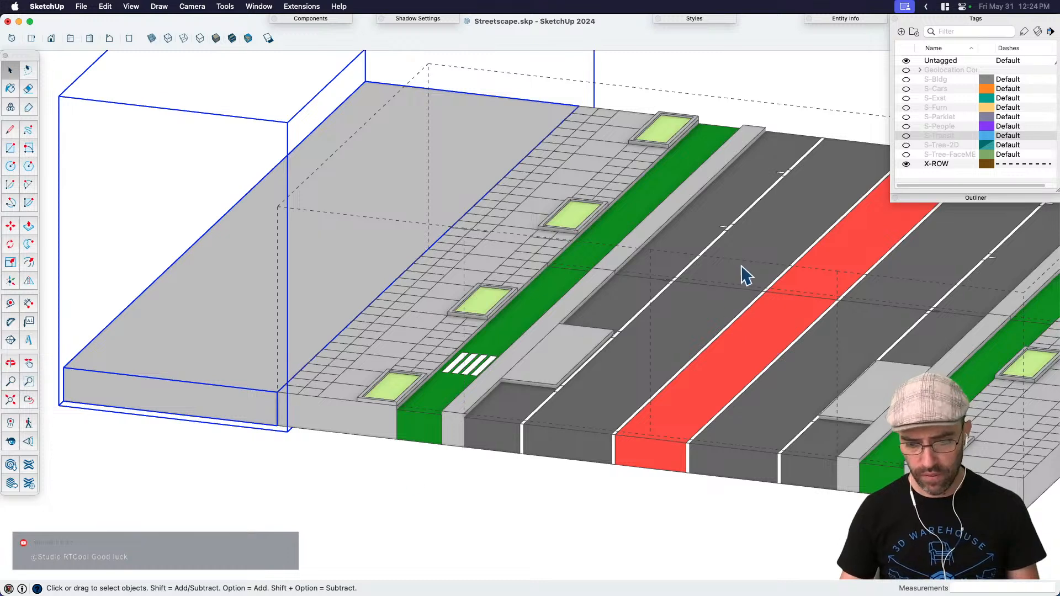
{"action": "middle_click_drag", "start_coordinate": [742, 266], "coordinate": [716, 390]}
{"action": "left_click", "coordinate": [716, 390]}
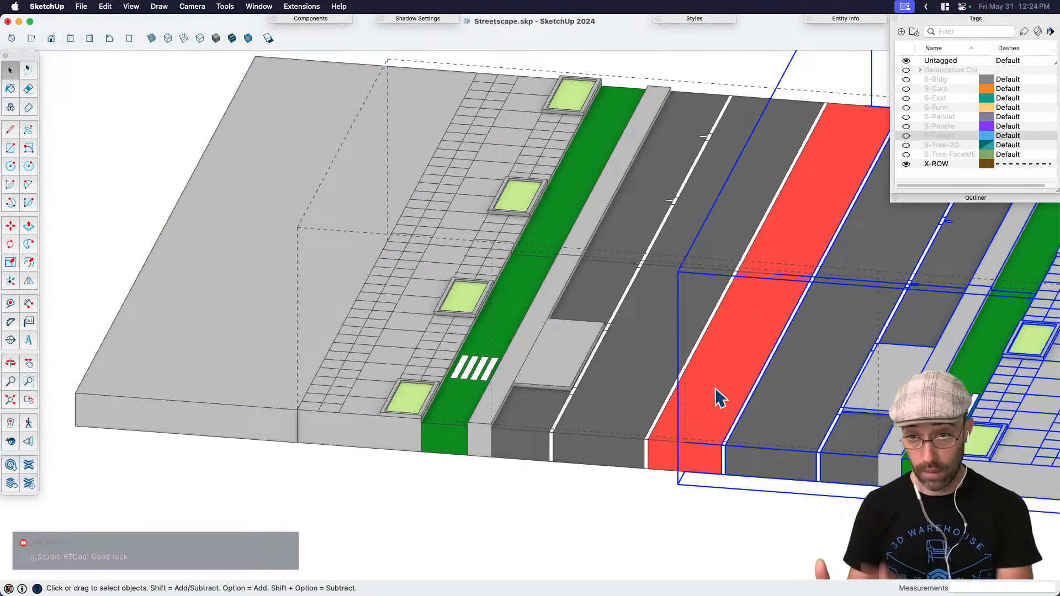
{"action": "scroll", "coordinate": [697, 428], "scroll_direction": "down", "scroll_amount": 3}
{"action": "key", "text": "space"}
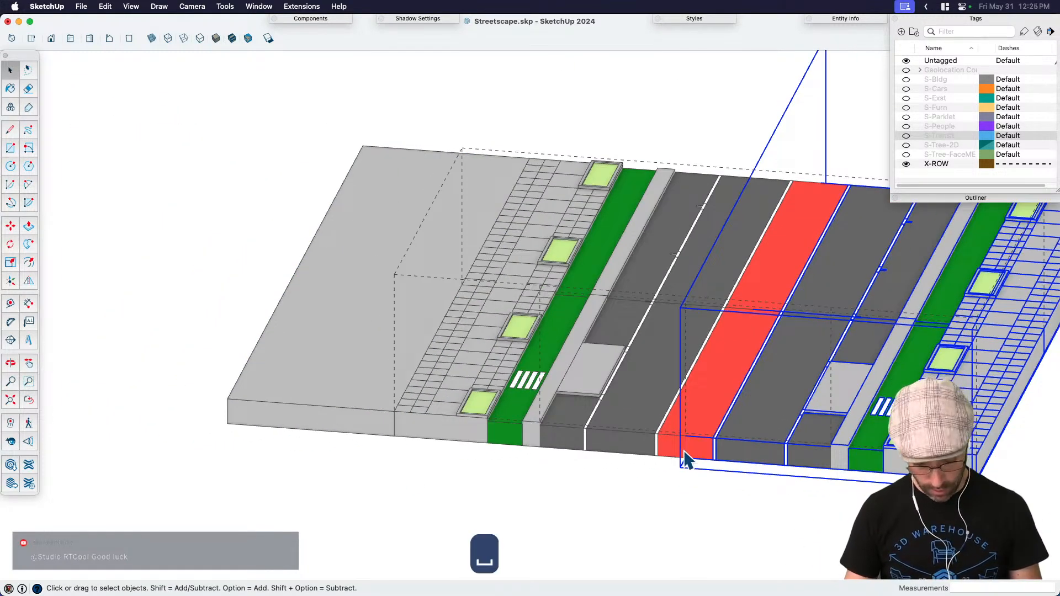
{"action": "middle_click_drag", "start_coordinate": [667, 489], "coordinate": [707, 452]}
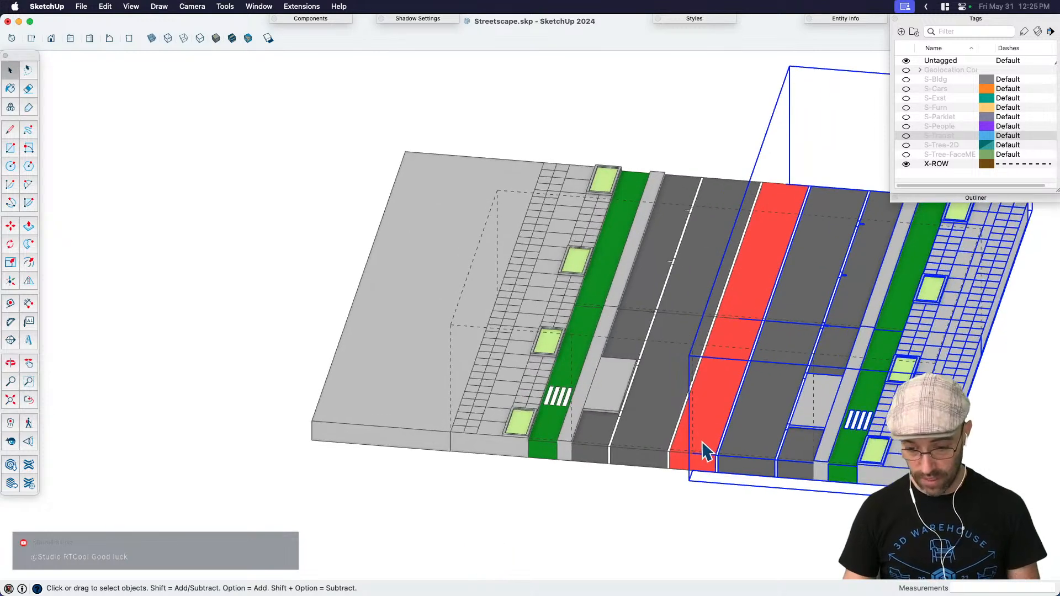
{"action": "key", "text": "h"}
{"action": "left_click_drag", "start_coordinate": [706, 452], "coordinate": [646, 389]}
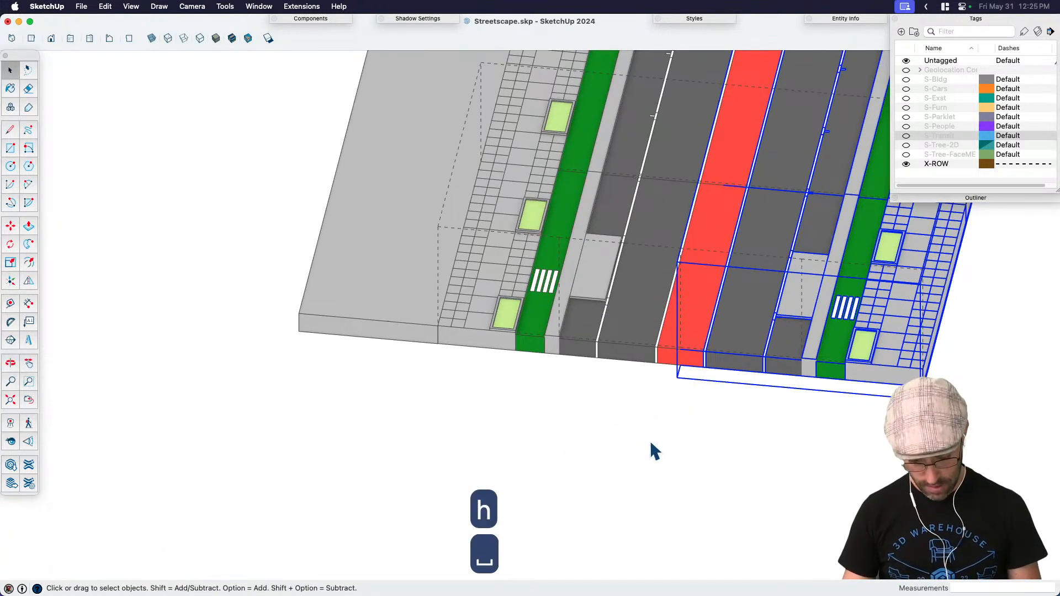
Step: Draw a horizontal 12' by 12' square on the ground in front of the red lane and group it
{"action": "key", "text": "r"}
{"action": "left_click", "coordinate": [680, 365]}
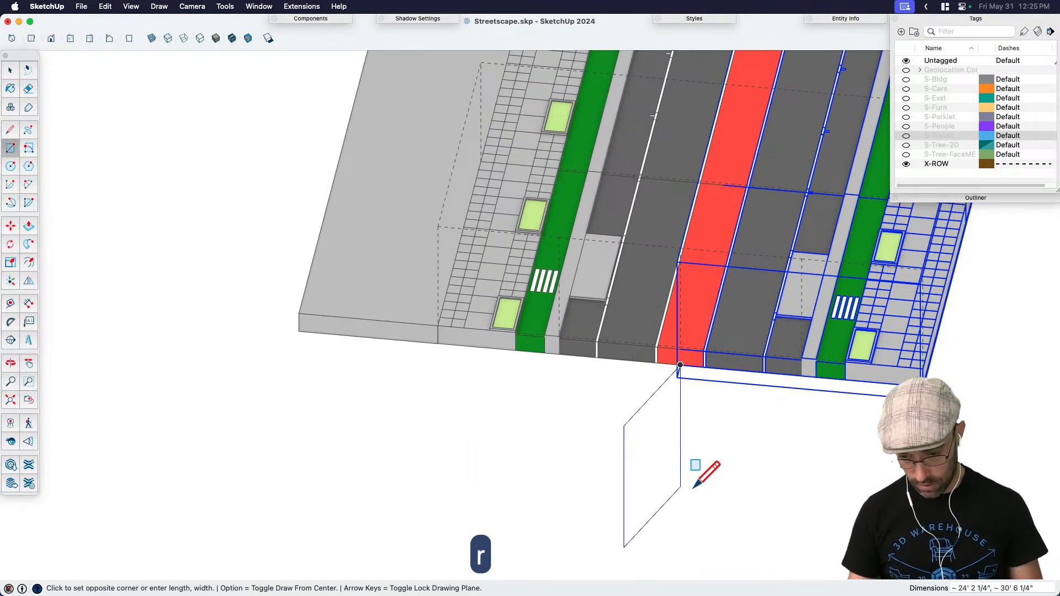
{"action": "key", "text": "Up"}
{"action": "type", "text": "12'"}
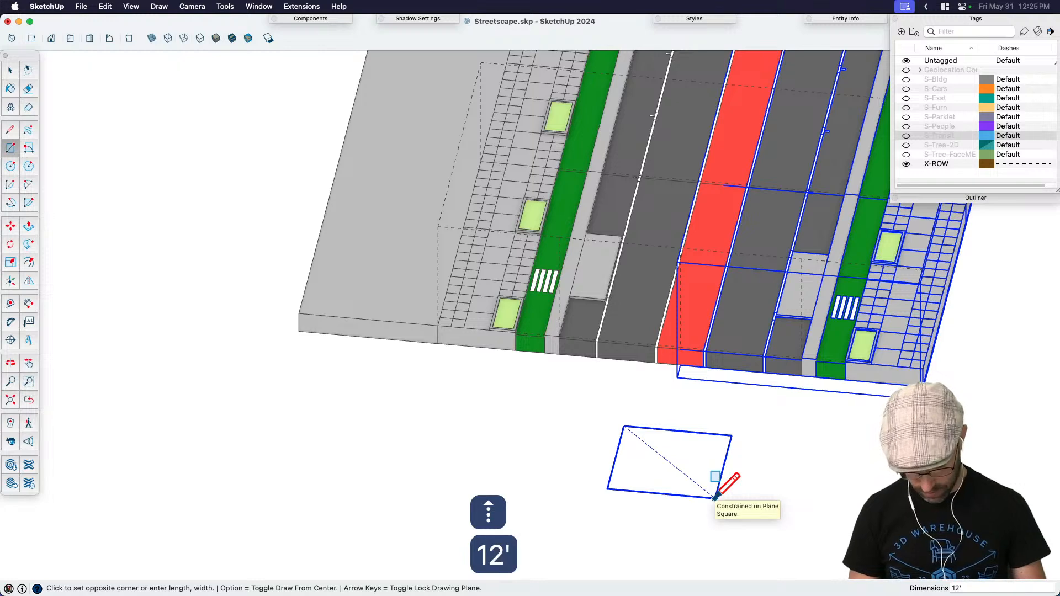
{"action": "type", "text": ",12'"}
{"action": "key", "text": "Return"}
{"action": "key", "text": "space"}
{"action": "scroll", "coordinate": [741, 426], "scroll_direction": "up", "scroll_amount": 3}
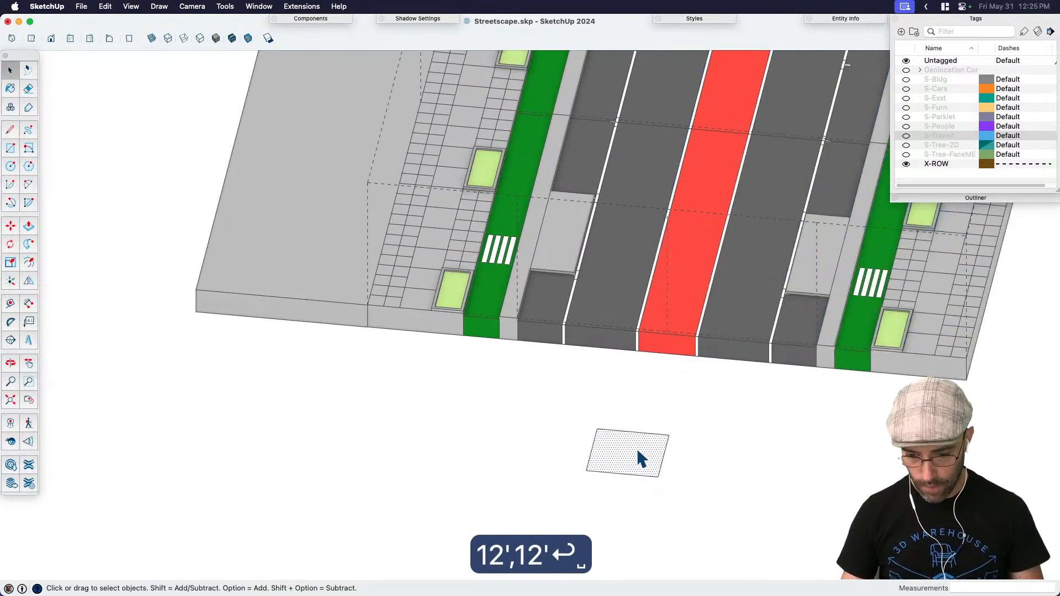
{"action": "key", "text": "super+g"}
Step: Paint the square red and move it by its edge midpoint to the centre of the red lane's front edge
{"action": "key", "text": "b"}
{"action": "left_click", "coordinate": [635, 459]}
{"action": "key", "text": "space"}
{"action": "mouse_move", "coordinate": [632, 467]}
{"action": "middle_mouse_down"}
{"action": "mouse_move", "coordinate": [628, 489]}
{"action": "mouse_move", "coordinate": [596, 438]}
{"action": "middle_mouse_up"}
{"action": "key", "text": "m"}
{"action": "left_click", "coordinate": [631, 420]}
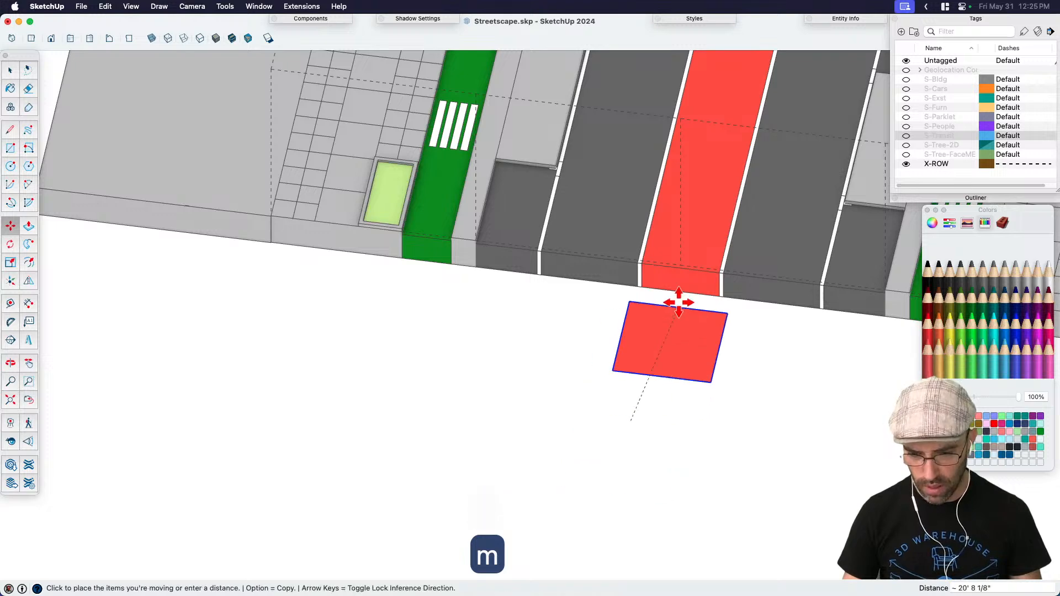
{"action": "scroll", "coordinate": [679, 298], "scroll_direction": "up", "scroll_amount": 6}
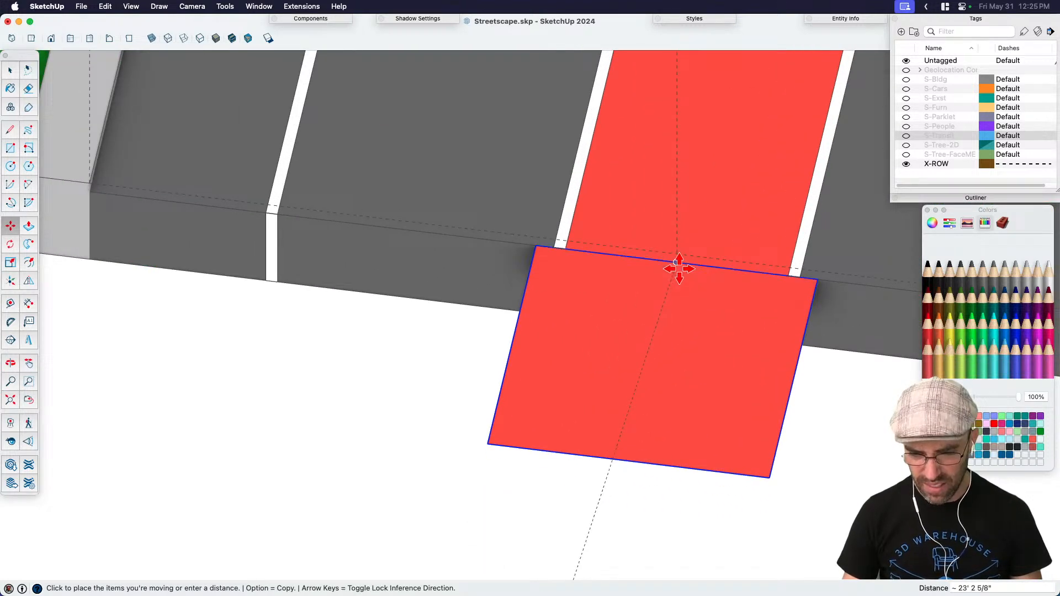
{"action": "left_click", "coordinate": [679, 269]}
{"action": "key", "text": "space"}
Step: Move the original street half by its red lane's outer corner to the square's corner on that side
{"action": "scroll", "coordinate": [665, 315], "scroll_direction": "down", "scroll_amount": 3}
{"action": "scroll", "coordinate": [649, 296], "scroll_direction": "up", "scroll_amount": 2}
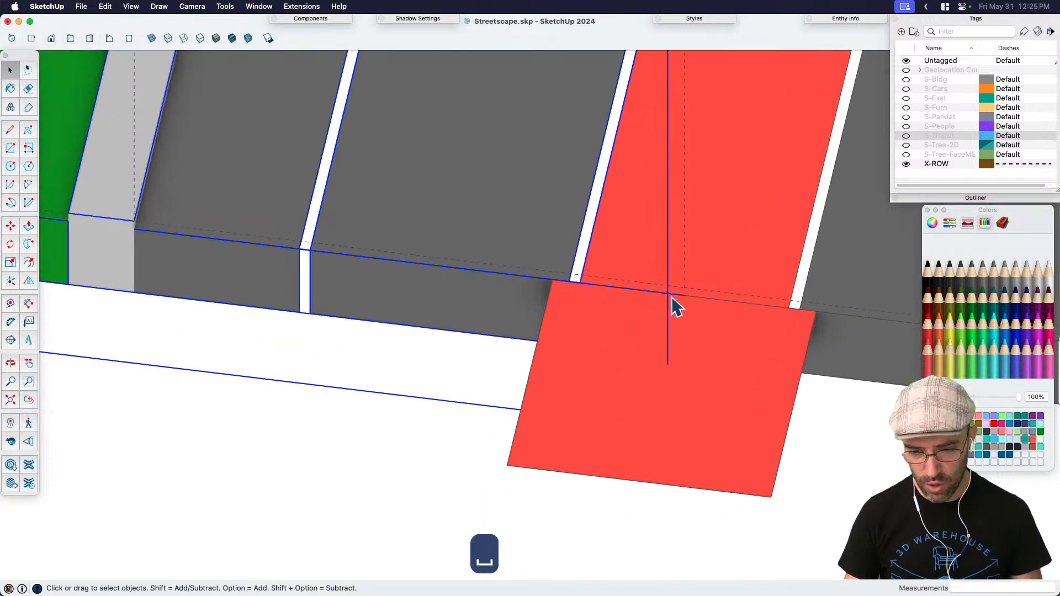
{"action": "scroll", "coordinate": [668, 296], "scroll_direction": "up", "scroll_amount": 3}
{"action": "key", "text": "m"}
{"action": "left_click", "coordinate": [536, 277]}
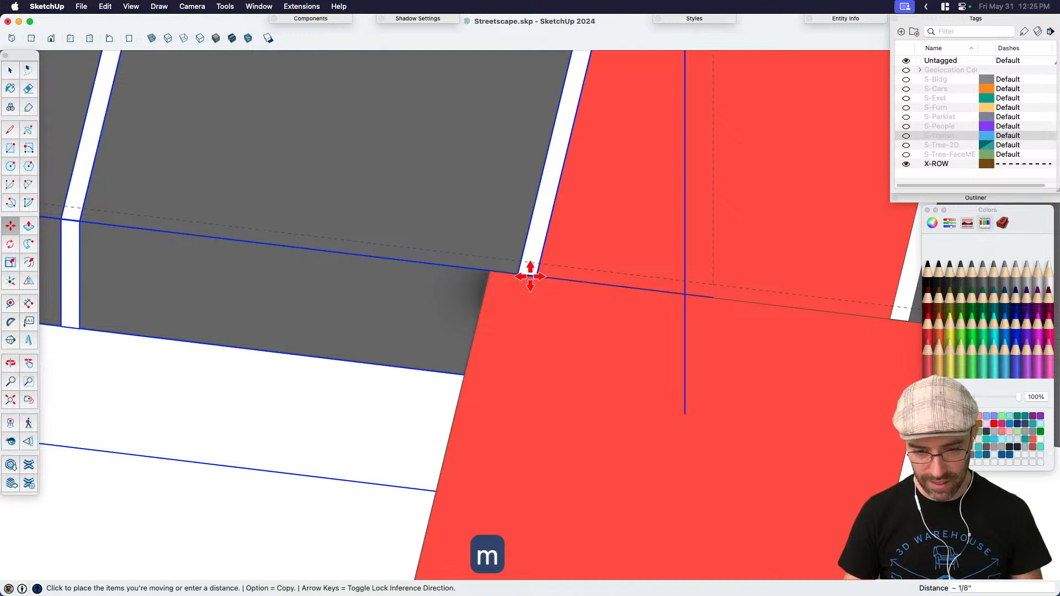
{"action": "left_click", "coordinate": [493, 273]}
{"action": "scroll", "coordinate": [447, 244], "scroll_direction": "down", "scroll_amount": 3}
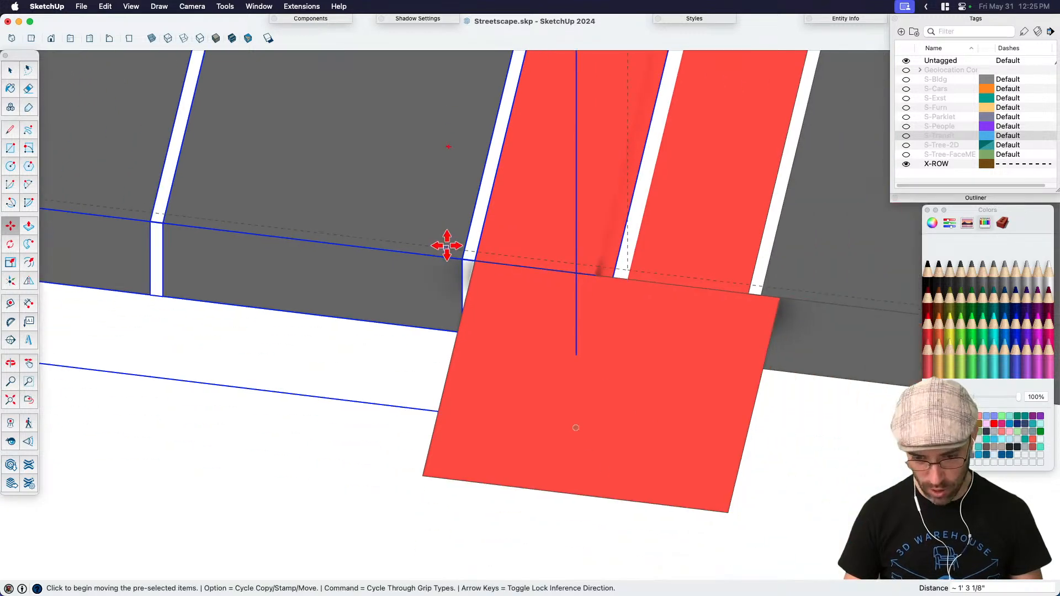
Step: Move the mirrored street half so its red lane's outer corner meets the square's corner on its own side
{"action": "key", "text": "space"}
{"action": "key", "text": "m"}
{"action": "left_click", "coordinate": [627, 282]}
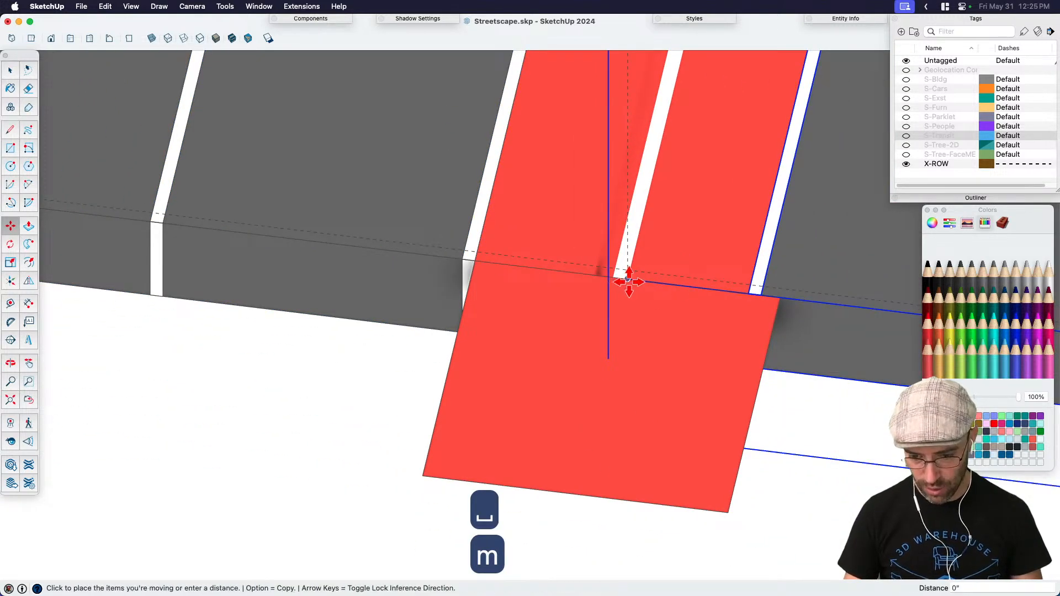
{"action": "left_click", "coordinate": [777, 302]}
{"action": "middle_click_drag", "start_coordinate": [777, 301], "coordinate": [623, 329]}
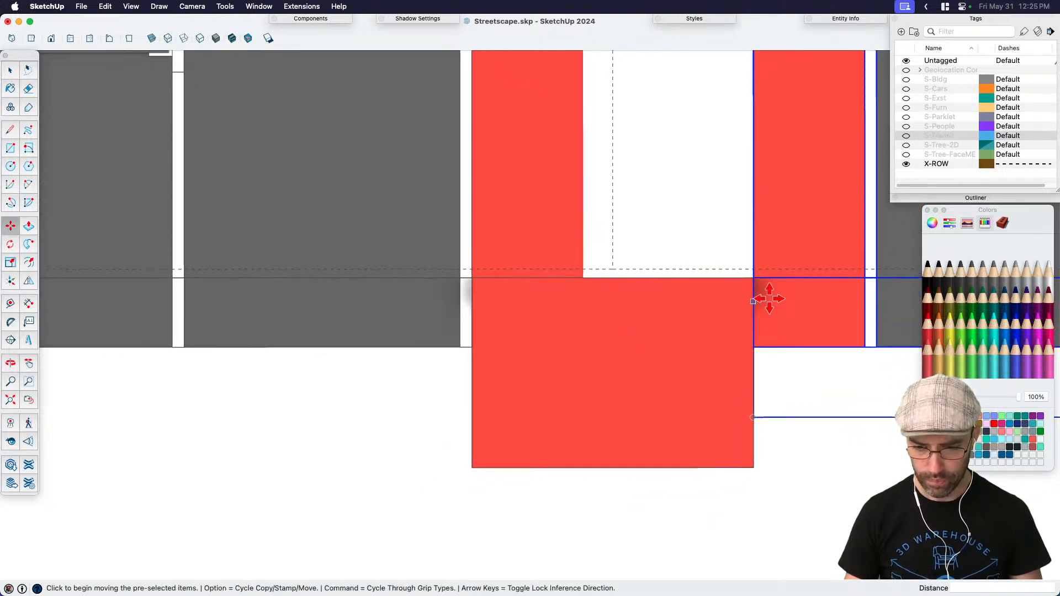
{"action": "left_click", "coordinate": [865, 282]}
{"action": "left_click", "coordinate": [755, 279]}
{"action": "key", "text": "space"}
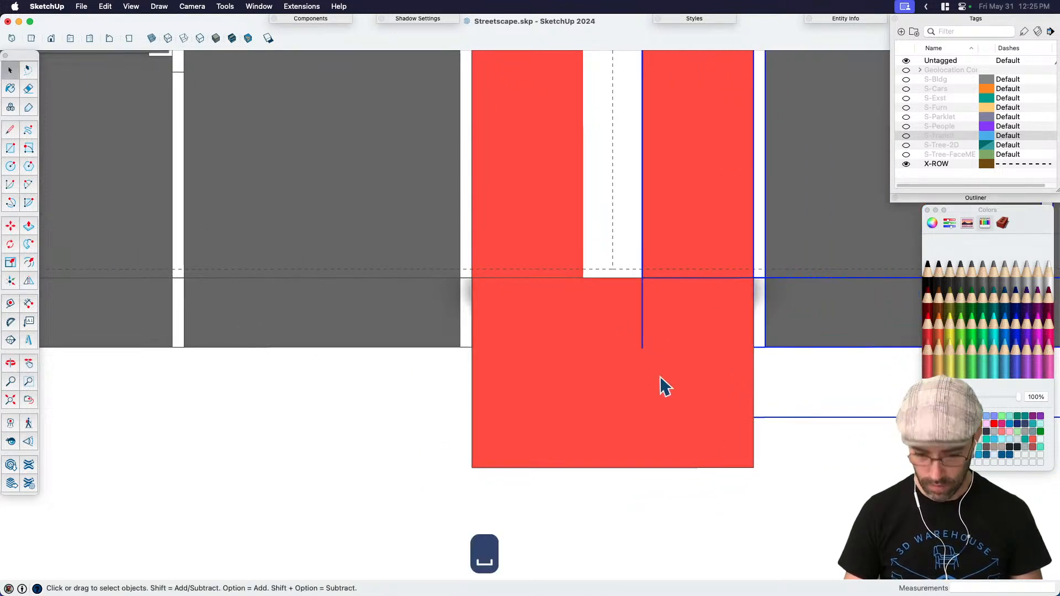
Step: Measure the red square's width along its front edge
{"action": "key", "text": "t"}
{"action": "left_click", "coordinate": [474, 467]}
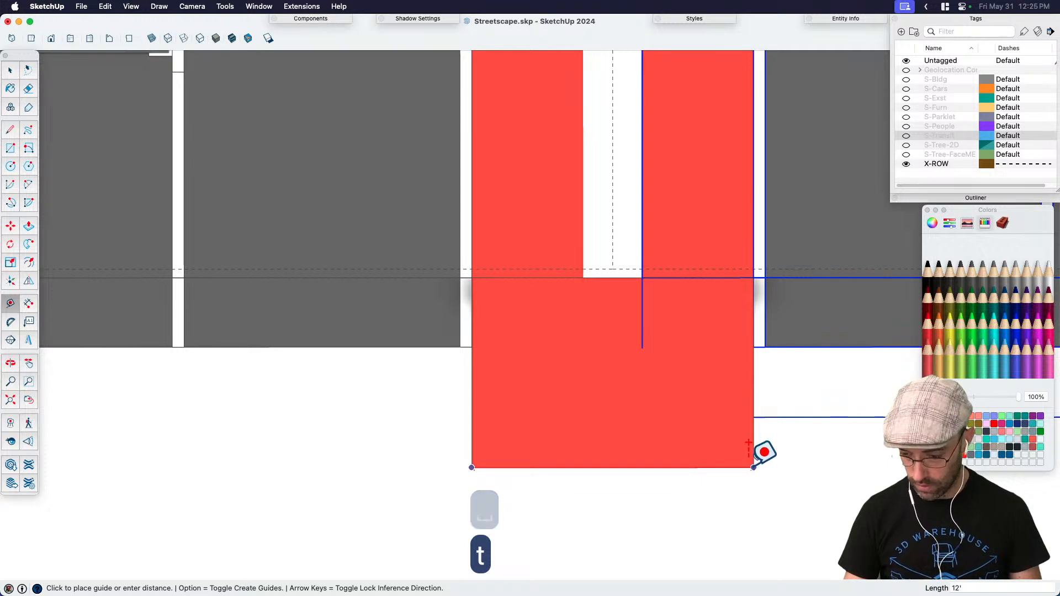
{"action": "key", "text": "space"}
Step: Open the red square's group and move its edge on the original half's side outward by 6'
{"action": "scroll", "coordinate": [586, 445], "scroll_direction": "down", "scroll_amount": 3}
{"action": "double_click", "coordinate": [597, 435]}
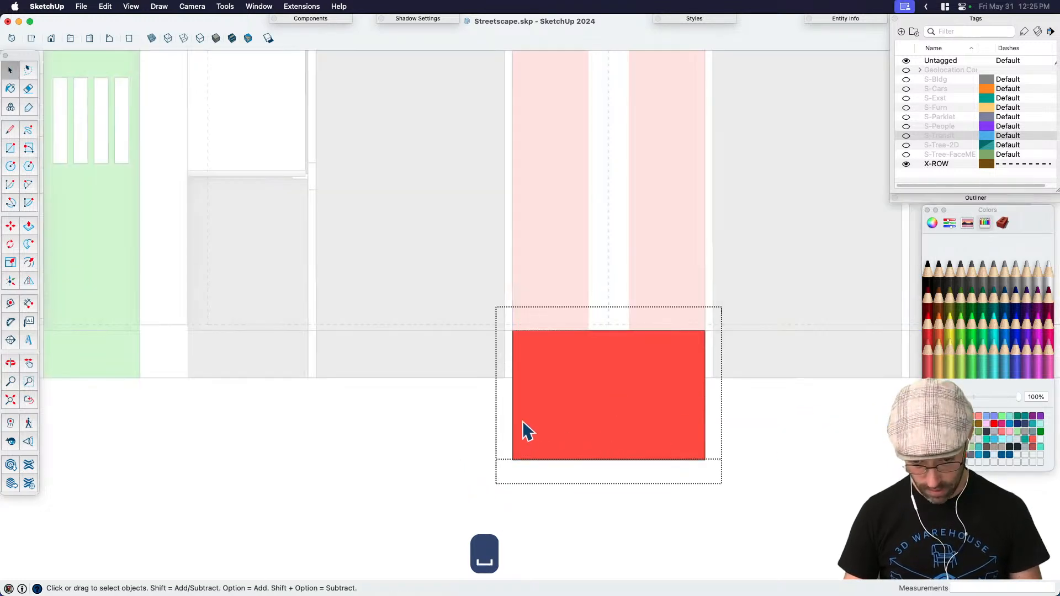
{"action": "key", "text": "m"}
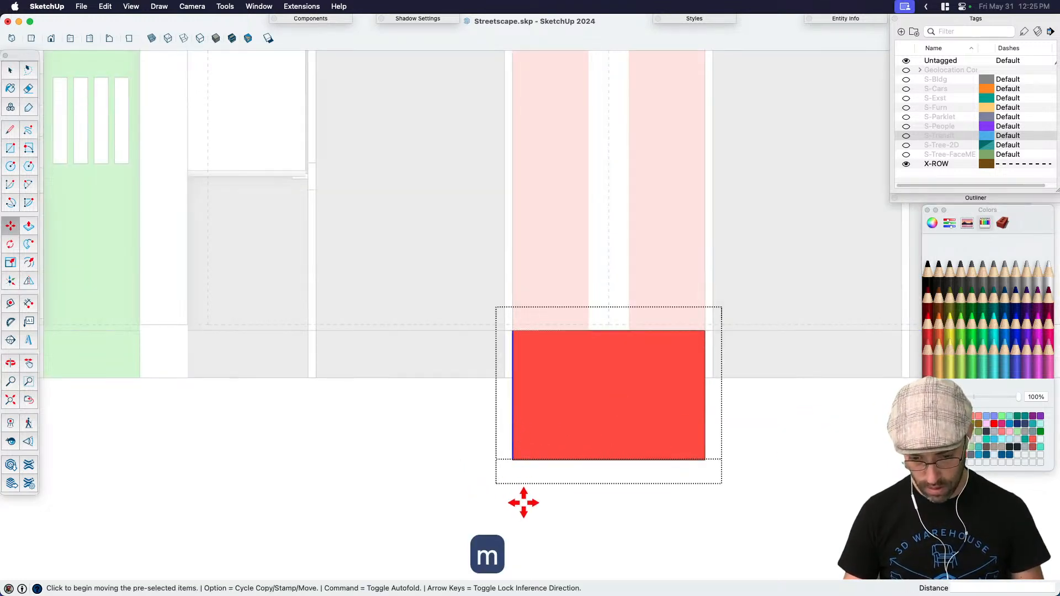
{"action": "left_click", "coordinate": [524, 503]}
{"action": "type", "text": "5"}
{"action": "key", "text": "BackSpace"}
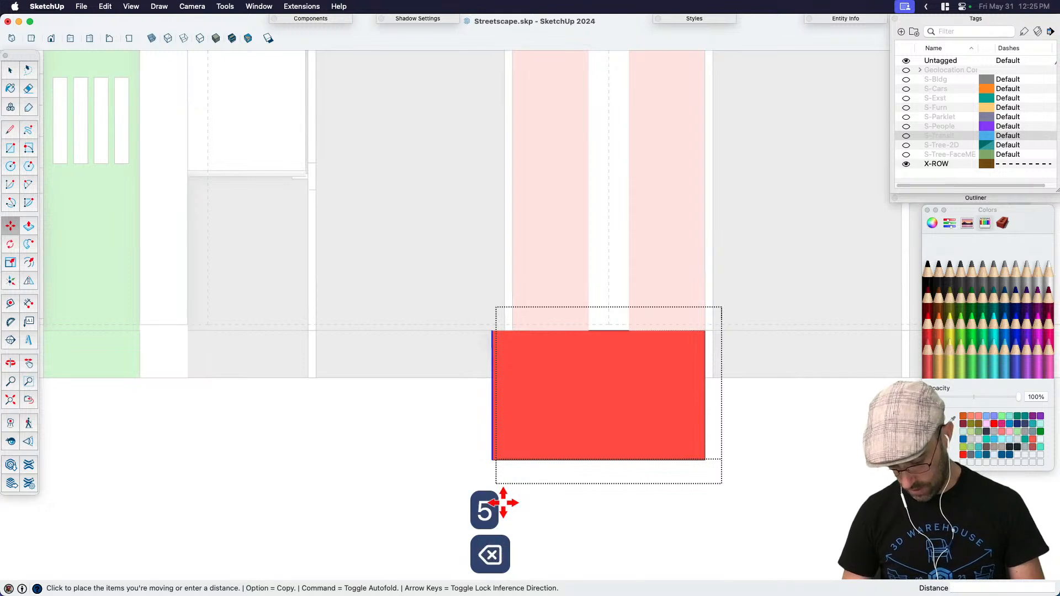
{"action": "type", "text": "6'"}
{"action": "key", "text": "Return"}
{"action": "key", "text": "space"}
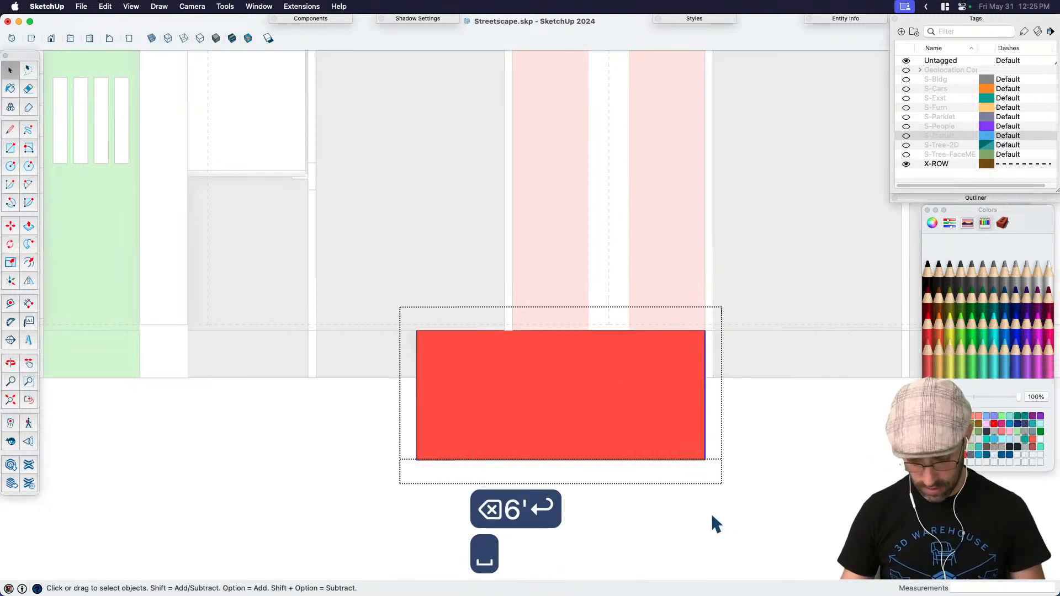
Step: Move the red shape's edge on the mirrored half's side outward by 6' and close the group
{"action": "key", "text": "m"}
{"action": "left_click", "coordinate": [712, 517]}
{"action": "type", "text": "6'"}
{"action": "key", "text": "Return"}
{"action": "key", "text": "space"}
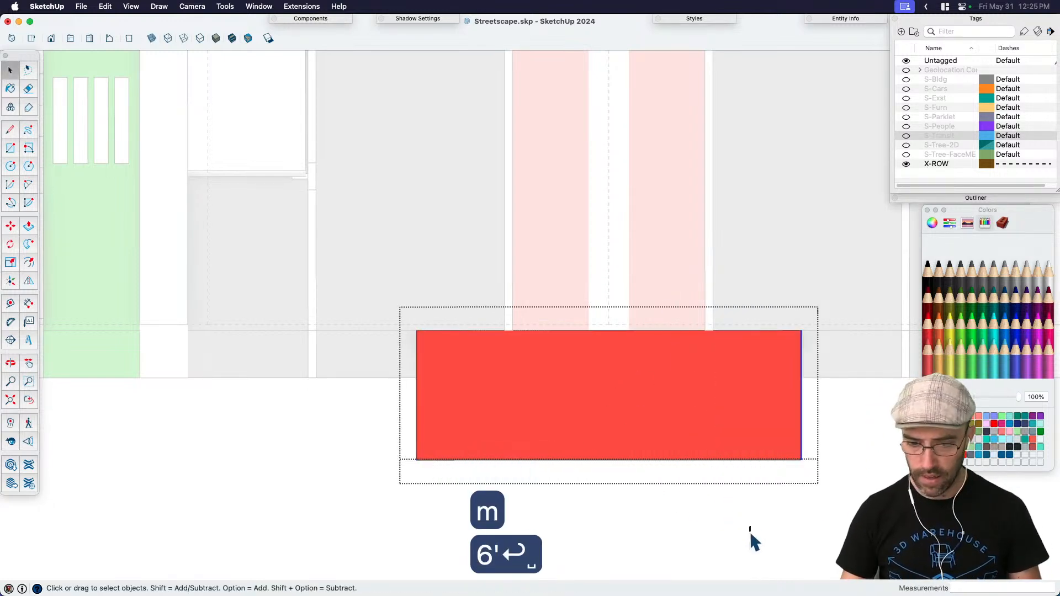
{"action": "left_click", "coordinate": [641, 289]}
Step: Move the mirrored street half by its red lane's outer corner to the widened red rectangle's corner on that side
{"action": "scroll", "coordinate": [517, 386], "scroll_direction": "down", "scroll_amount": 2}
{"action": "left_click", "coordinate": [606, 325]}
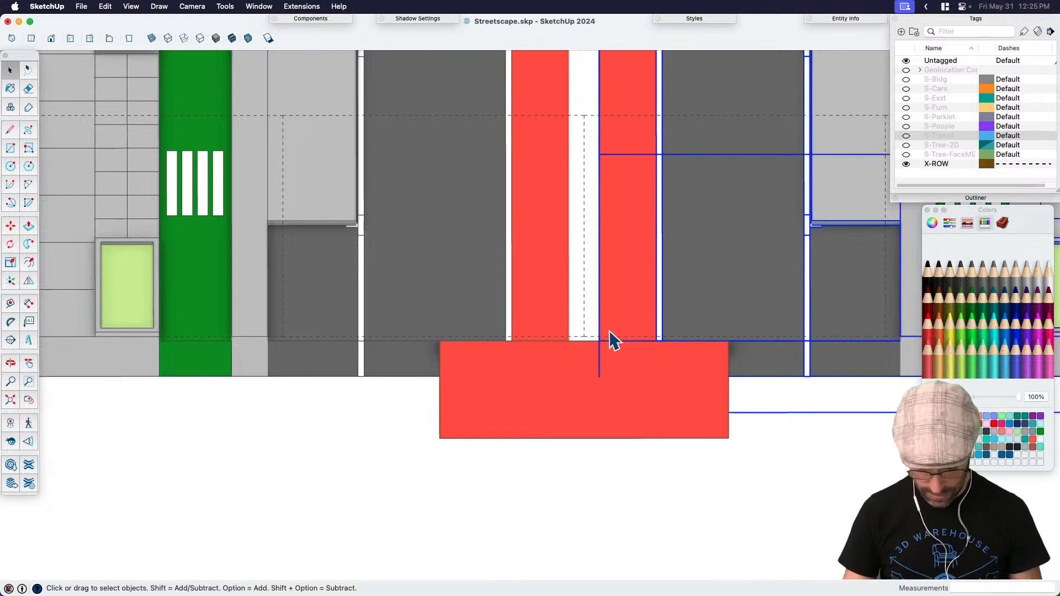
{"action": "key", "text": "m"}
{"action": "left_click", "coordinate": [607, 342]}
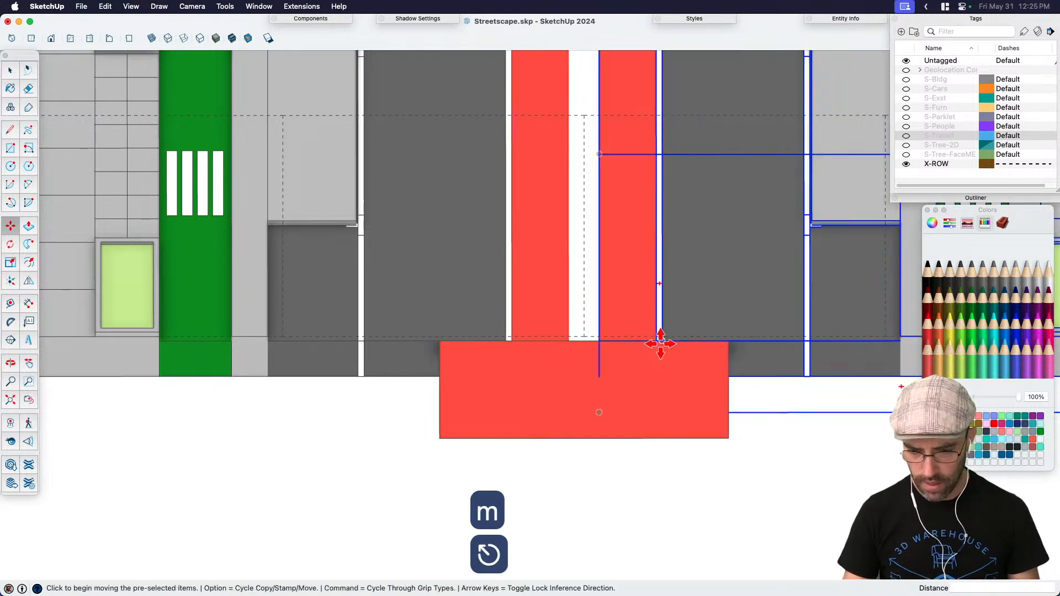
{"action": "scroll", "coordinate": [661, 342], "scroll_direction": "up", "scroll_amount": 2}
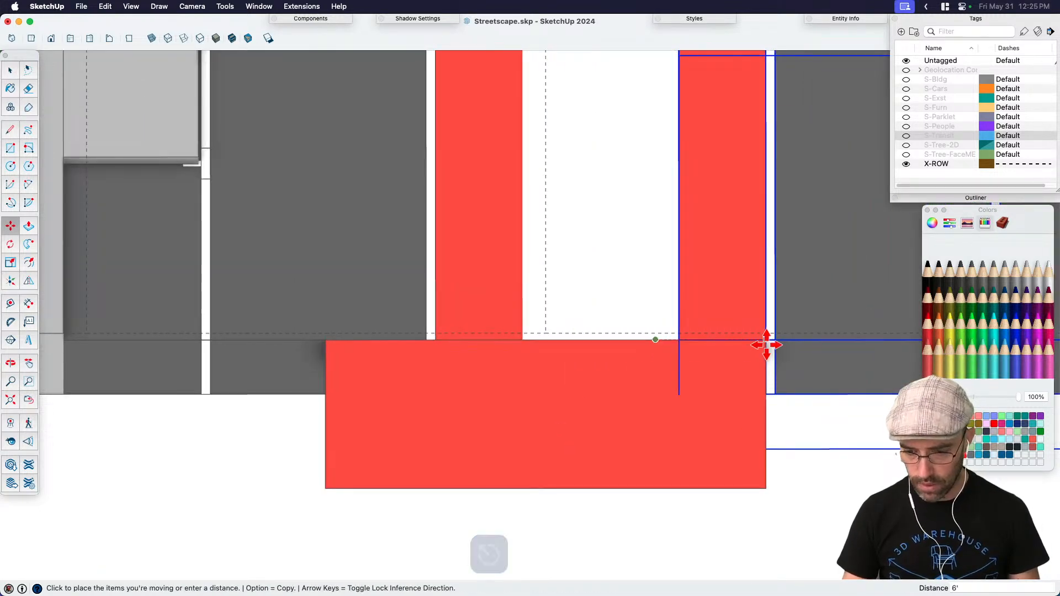
{"action": "key", "text": "space"}
Step: Move the original street half by its red lane's outer corner to the red rectangle's opposite corner and delete the rectangle
{"action": "left_click", "coordinate": [481, 328]}
{"action": "key", "text": "m"}
{"action": "left_click", "coordinate": [437, 341]}
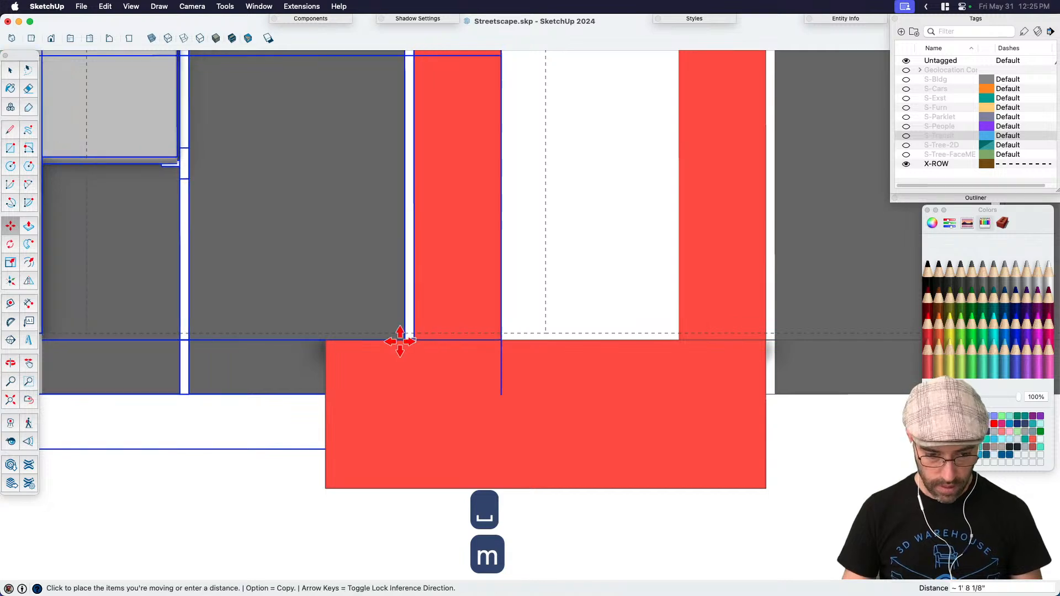
{"action": "left_click", "coordinate": [326, 341]}
{"action": "key", "text": "space"}
{"action": "scroll", "coordinate": [445, 344], "scroll_direction": "down", "scroll_amount": 2}
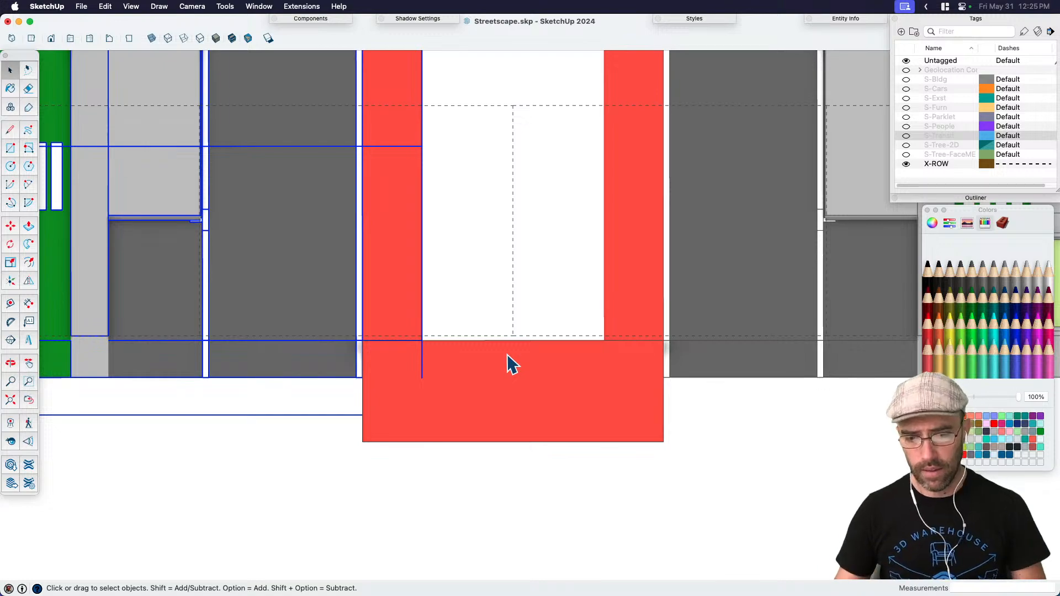
{"action": "left_click", "coordinate": [576, 408]}
{"action": "key", "text": "BackSpace"}
{"action": "middle_click_drag", "start_coordinate": [589, 416], "coordinate": [274, 365]}
{"action": "scroll", "coordinate": [309, 348], "scroll_direction": "up", "scroll_amount": 6}
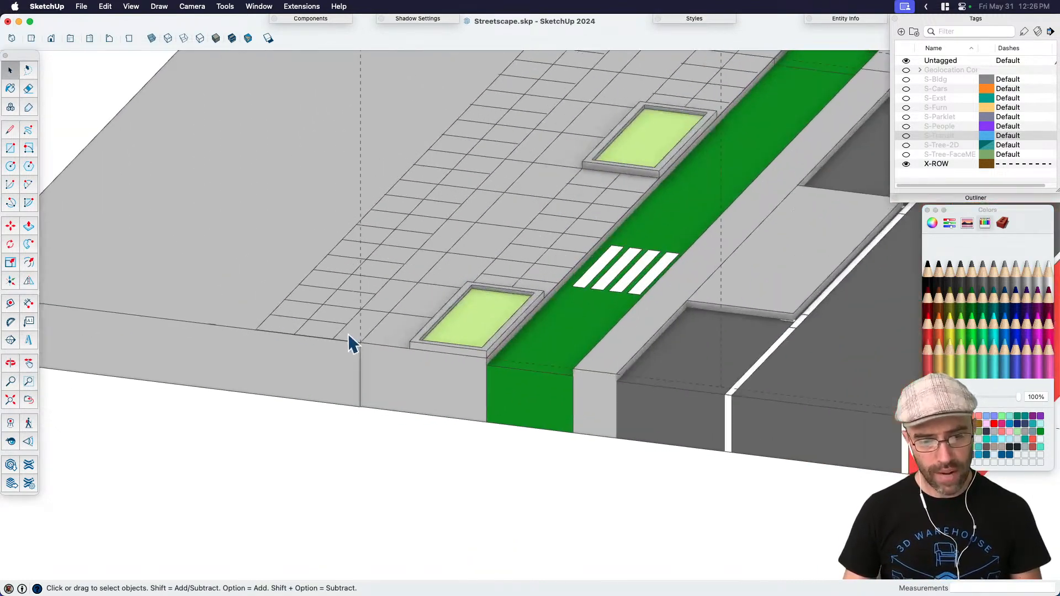
{"action": "left_click", "coordinate": [353, 298]}
{"action": "key", "text": "h"}
{"action": "left_click_drag", "start_coordinate": [385, 356], "coordinate": [389, 442]}
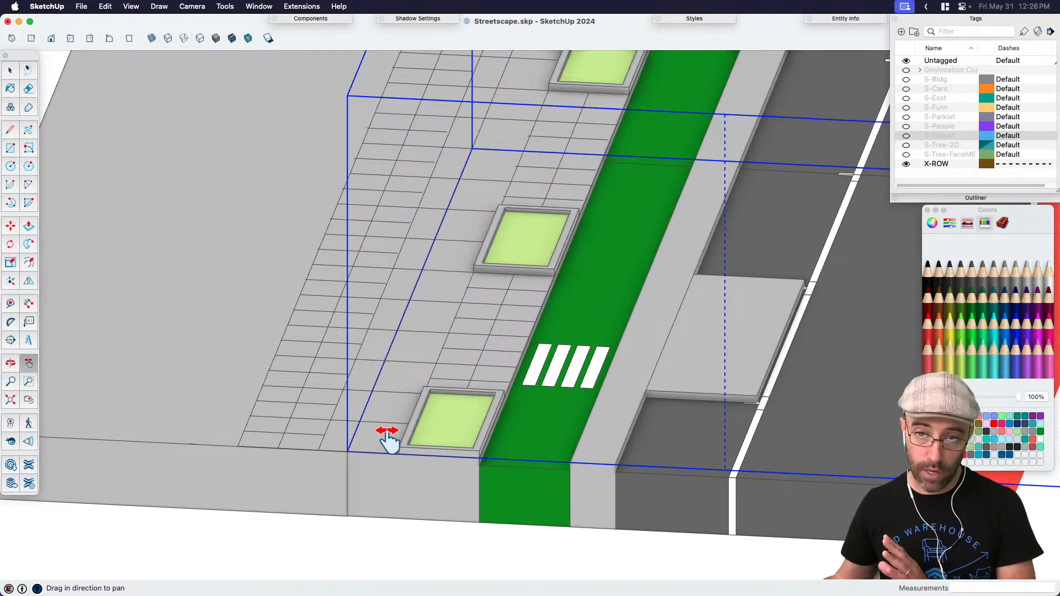
{"action": "key", "text": "space"}
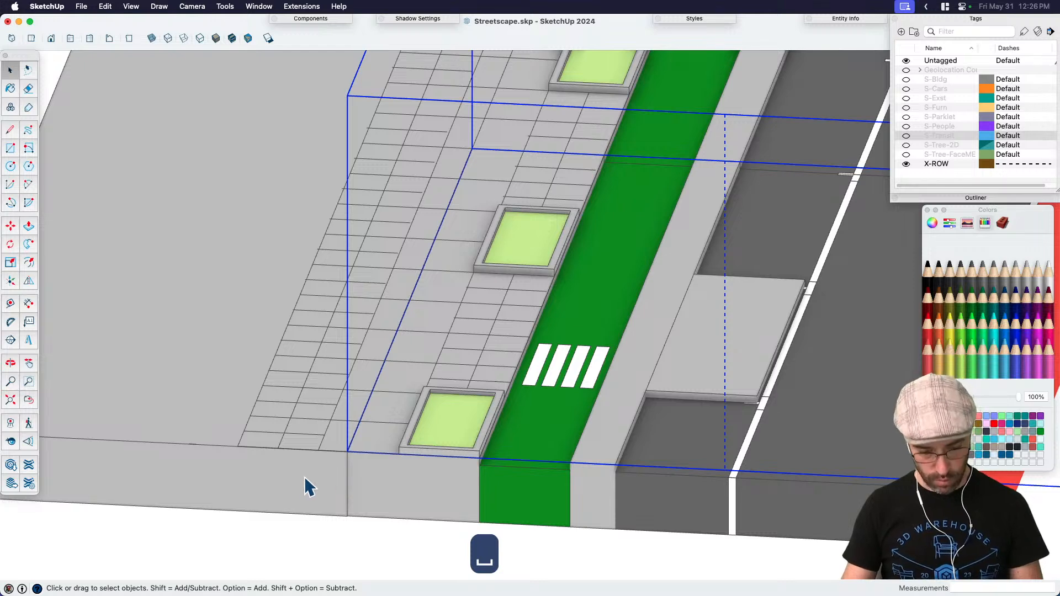
{"action": "key", "text": "t"}
{"action": "key", "text": "space"}
{"action": "key", "text": "r"}
{"action": "left_click", "coordinate": [237, 447]}
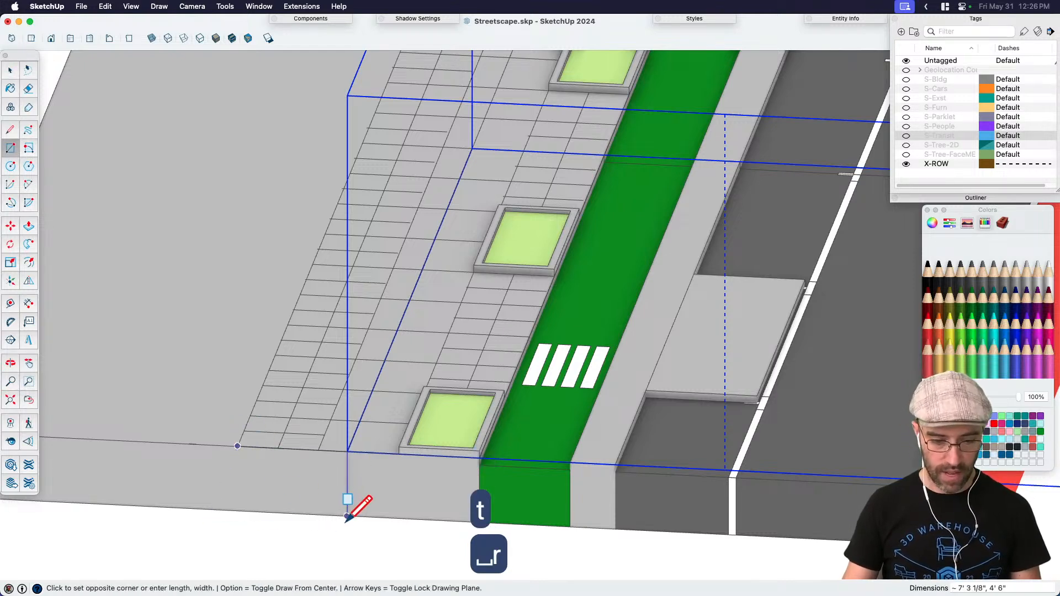
{"action": "key", "text": "space"}
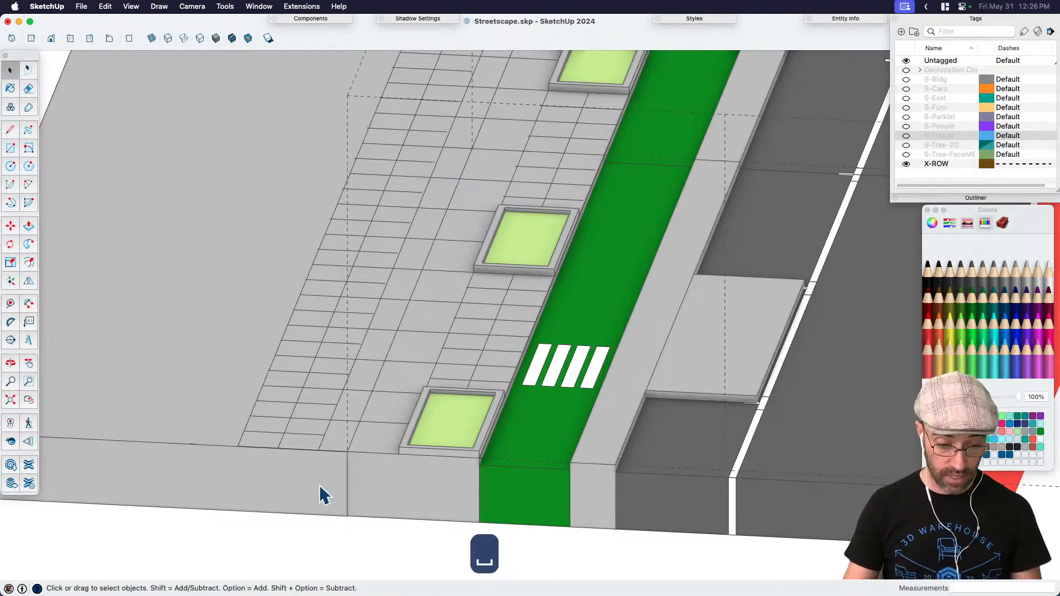
{"action": "key", "text": "super+z"}
Step: Measure the overlap between the sidewalk paving's outer corner and the corner of the neighbouring plain grey slab
{"action": "middle_click_drag", "start_coordinate": [319, 485], "coordinate": [343, 483]}
{"action": "key", "text": "k"}
{"action": "key", "text": "k"}
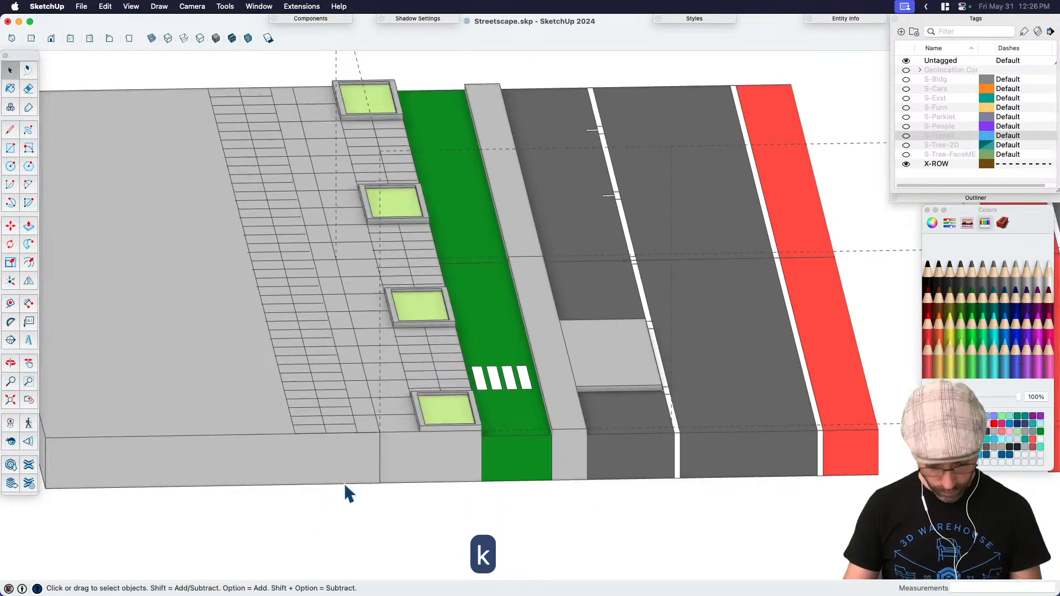
{"action": "key", "text": "t"}
{"action": "left_click", "coordinate": [295, 434]}
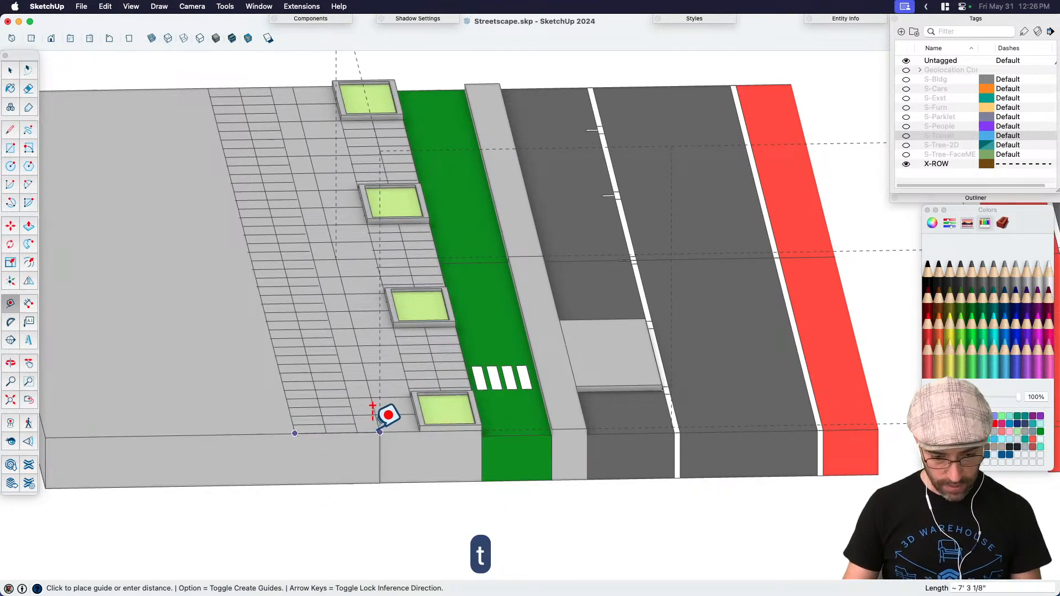
{"action": "scroll", "coordinate": [379, 429], "scroll_direction": "up", "scroll_amount": 10}
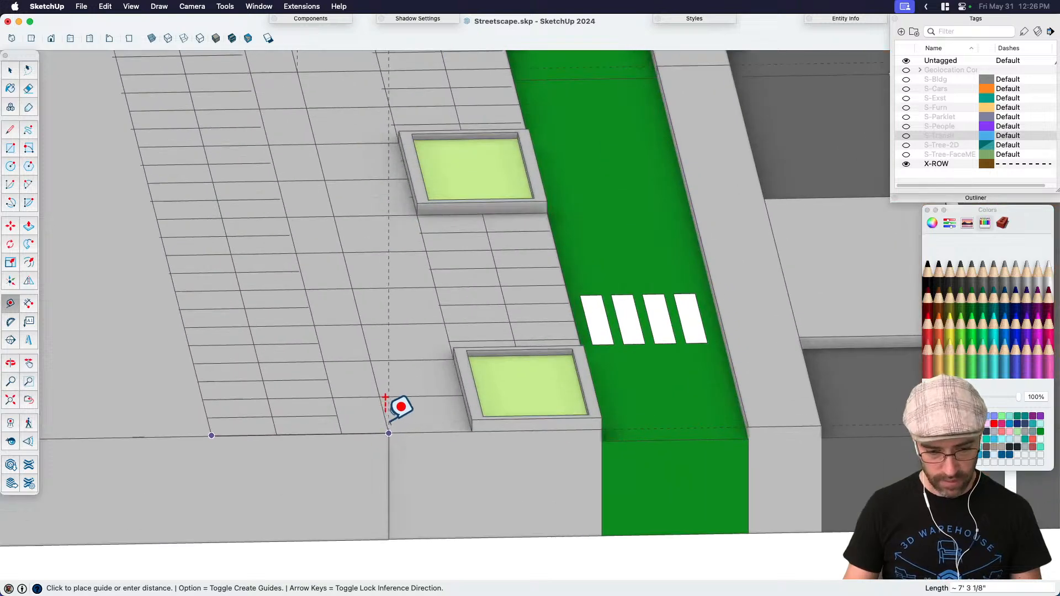
{"action": "scroll", "coordinate": [414, 378], "scroll_direction": "up", "scroll_amount": 5}
{"action": "key", "text": "space"}
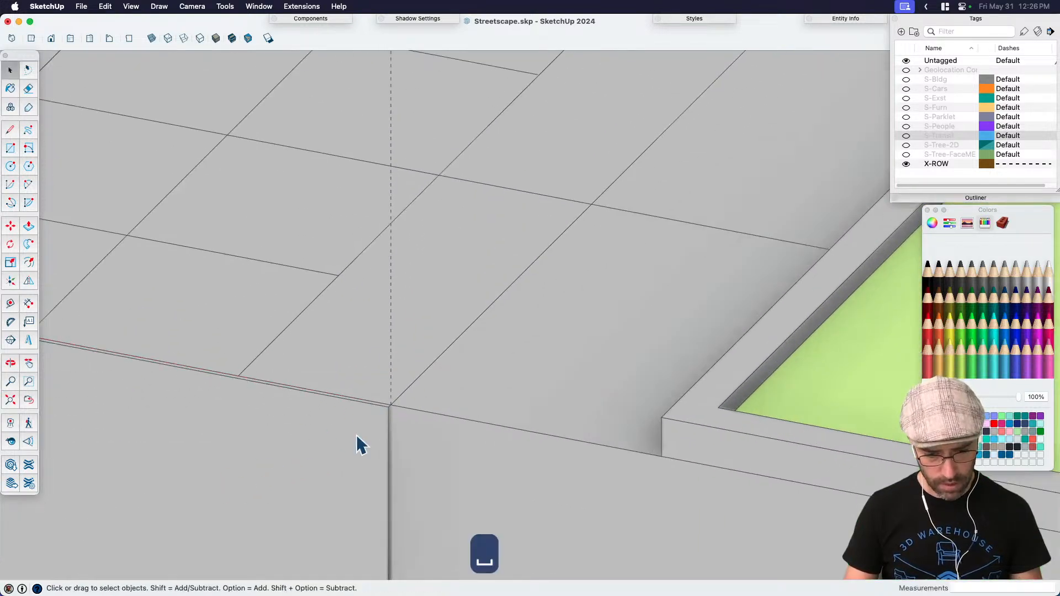
Step: Move the plain grey slab outward so its corner meets the outer corner of the original street half's sidewalk
{"action": "key", "text": "super+z"}
{"action": "scroll", "coordinate": [410, 413], "scroll_direction": "up", "scroll_amount": 5}
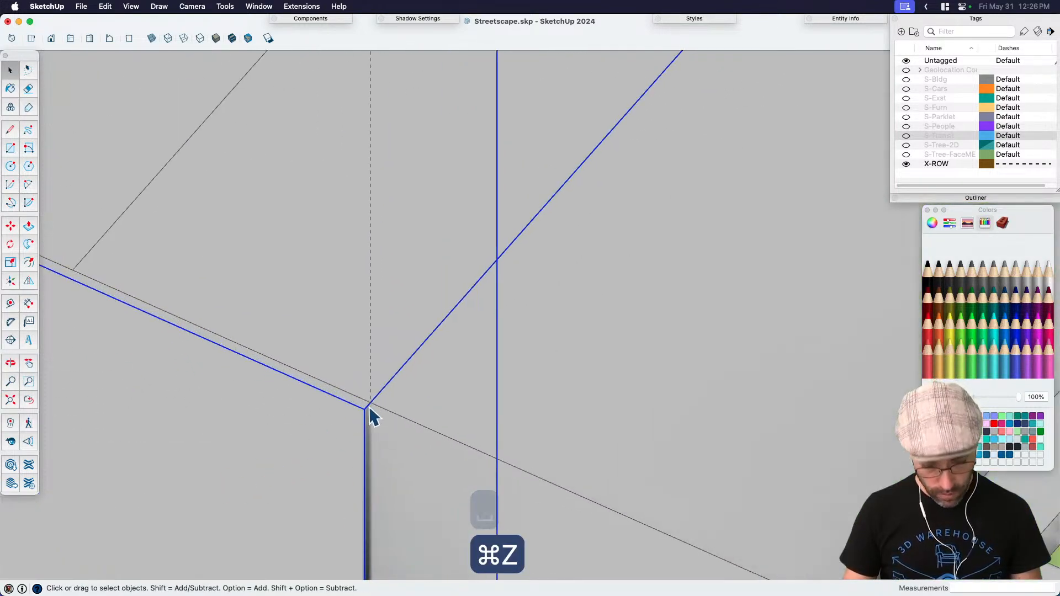
{"action": "key", "text": "m"}
{"action": "left_click", "coordinate": [362, 408]}
{"action": "scroll", "coordinate": [422, 442], "scroll_direction": "down", "scroll_amount": 10}
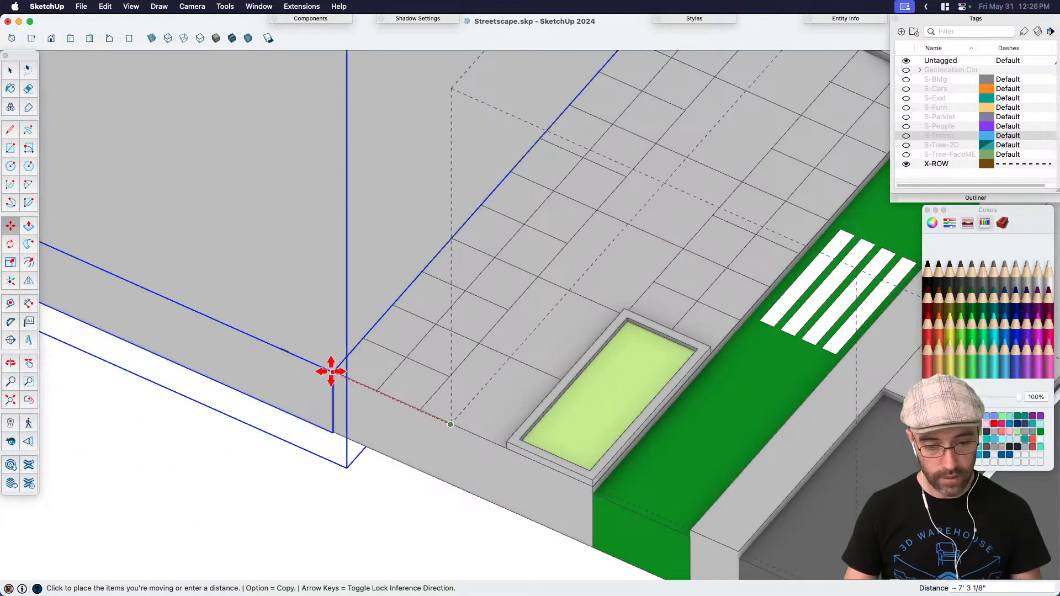
{"action": "scroll", "coordinate": [306, 367], "scroll_direction": "up", "scroll_amount": 5}
{"action": "left_click", "coordinate": [296, 383]}
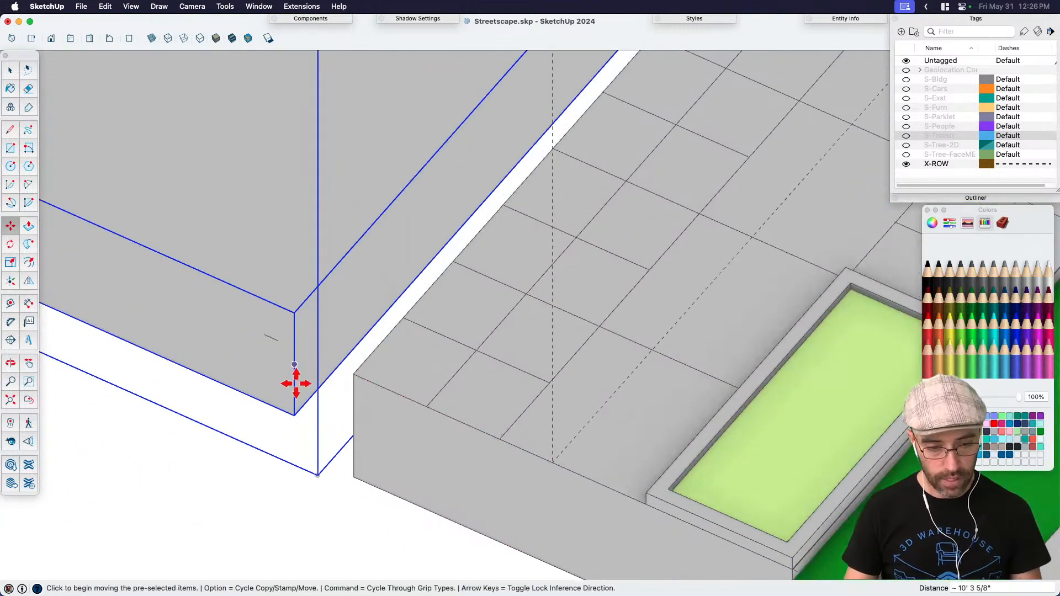
{"action": "left_click", "coordinate": [298, 414]}
{"action": "left_click", "coordinate": [346, 392]}
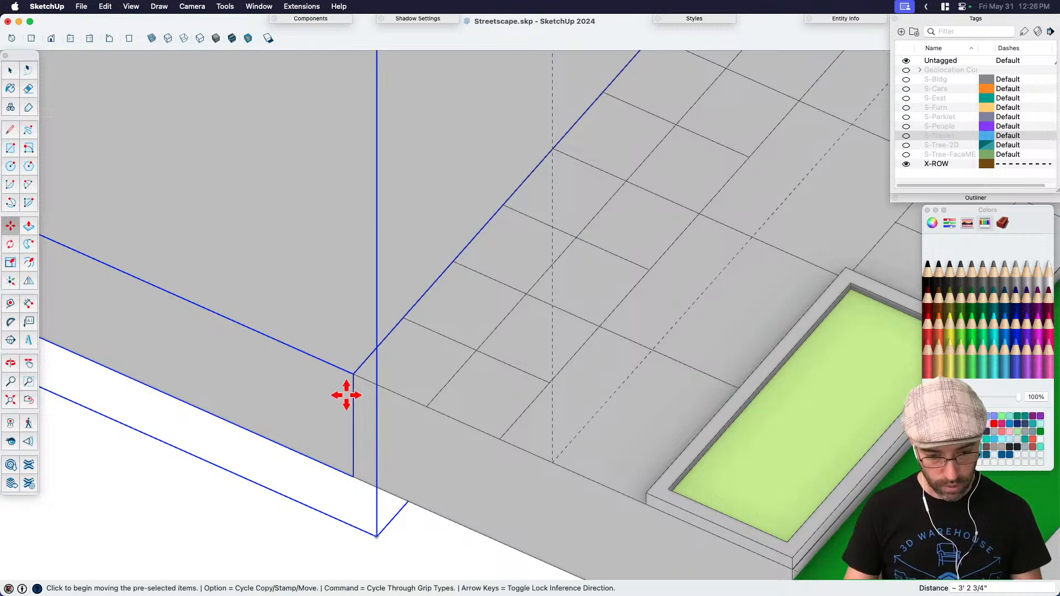
{"action": "scroll", "coordinate": [347, 387], "scroll_direction": "up", "scroll_amount": 5}
{"action": "key", "text": "space"}
Step: Measure how far the sidewalk's outer edge extends beyond the dashed right-of-way line
{"action": "scroll", "coordinate": [407, 294], "scroll_direction": "down", "scroll_amount": 6}
{"action": "middle_click_drag", "start_coordinate": [450, 417], "coordinate": [476, 485]}
{"action": "left_click", "coordinate": [478, 487]}
{"action": "key", "text": "t"}
{"action": "left_click", "coordinate": [569, 390]}
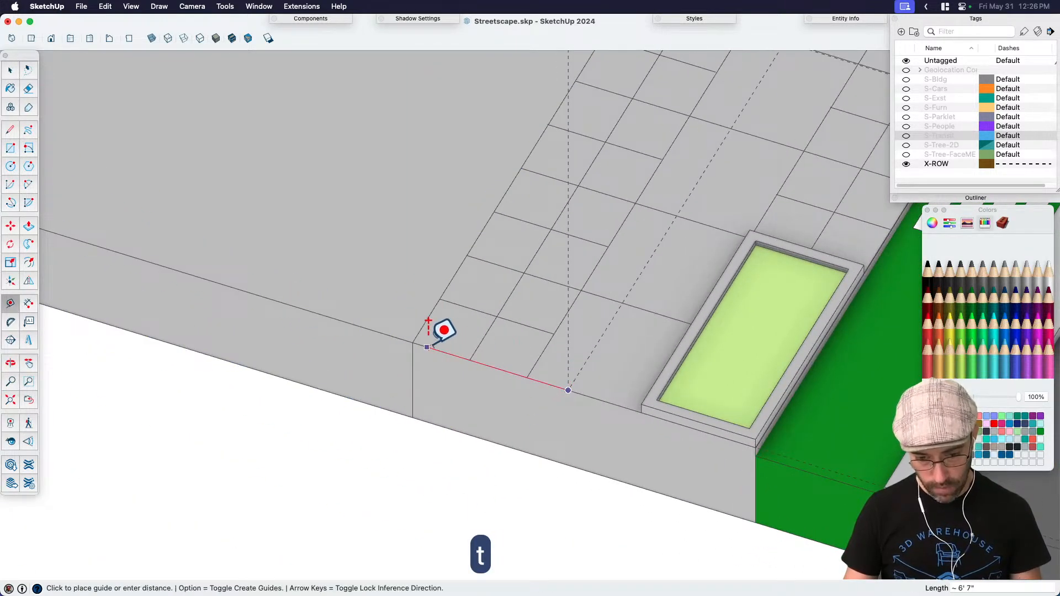
{"action": "key", "text": "space"}
{"action": "scroll", "coordinate": [387, 431], "scroll_direction": "down", "scroll_amount": 3}
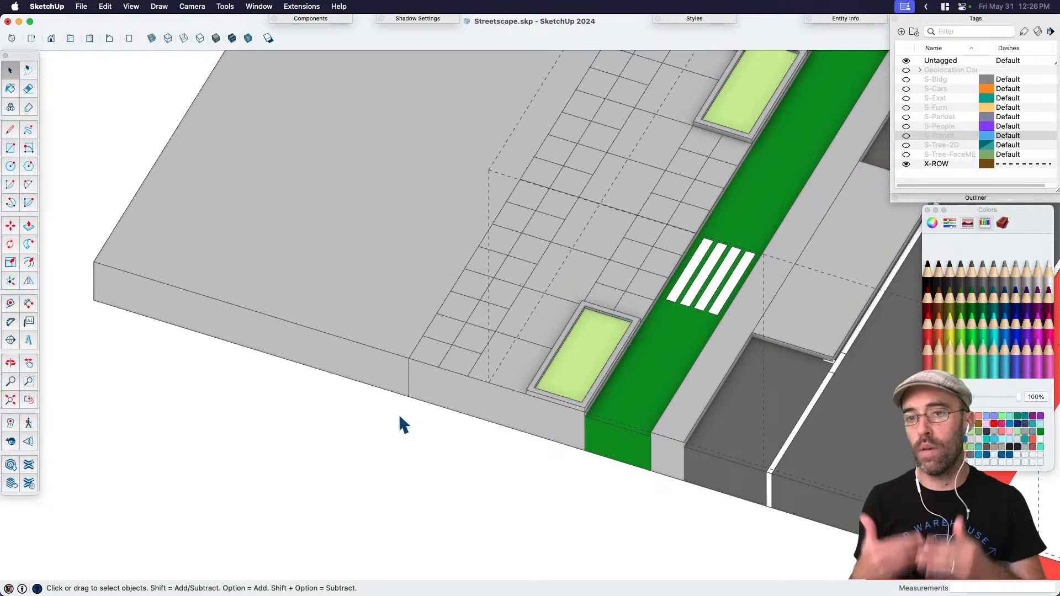
{"action": "key", "text": "h"}
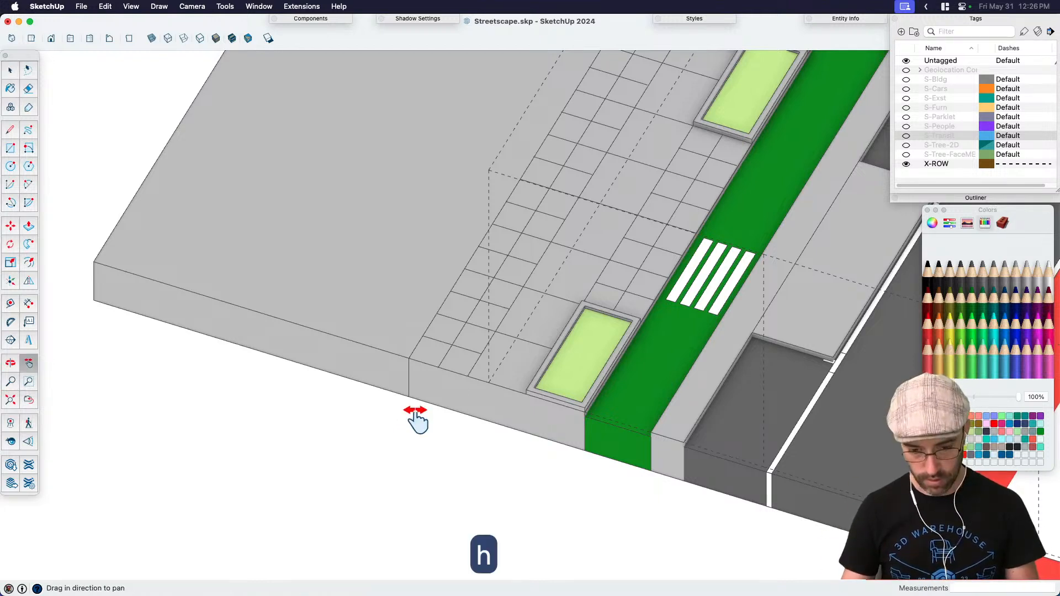
{"action": "left_click_drag", "start_coordinate": [414, 421], "coordinate": [445, 382]}
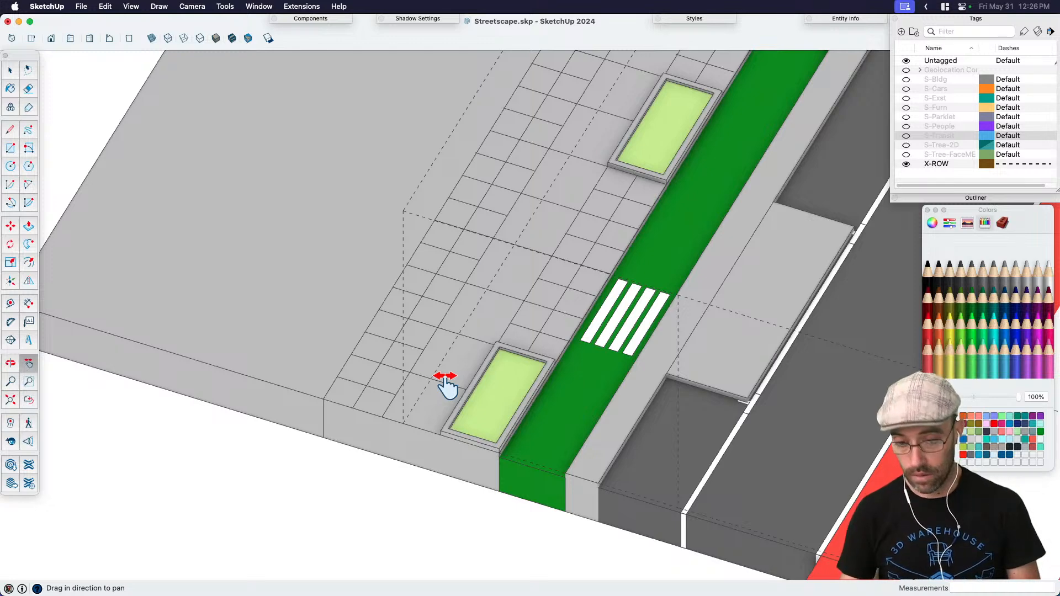
Step: Delete the leftover red rectangle at the front end between the two red lanes
{"action": "scroll", "coordinate": [474, 318], "scroll_direction": "down", "scroll_amount": 3}
{"action": "key", "text": "space"}
{"action": "left_click", "coordinate": [479, 309]}
{"action": "scroll", "coordinate": [525, 247], "scroll_direction": "down", "scroll_amount": 1}
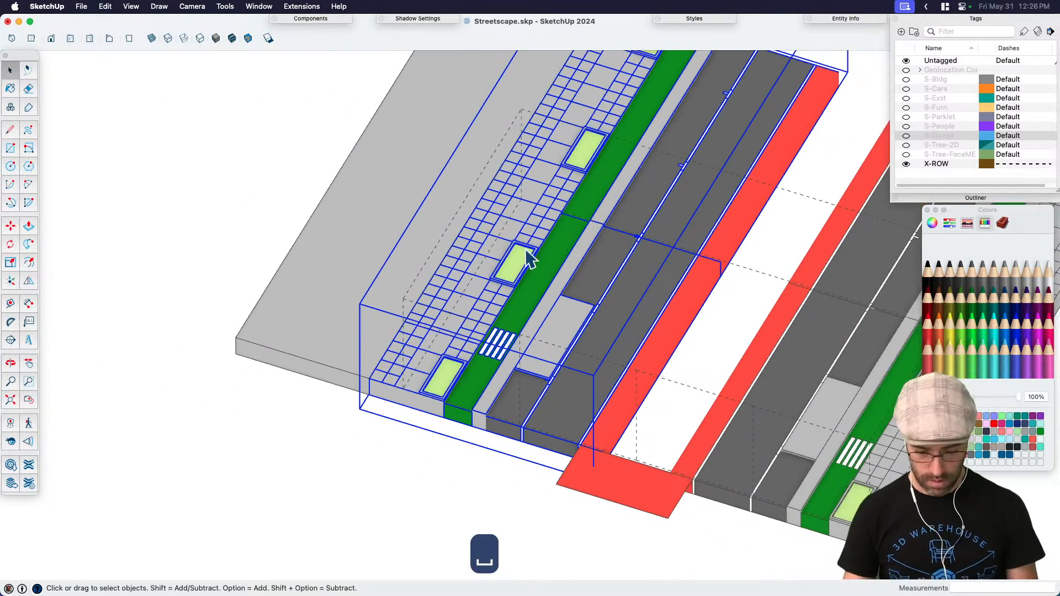
{"action": "key", "text": "h"}
{"action": "left_click_drag", "start_coordinate": [503, 259], "coordinate": [424, 326]}
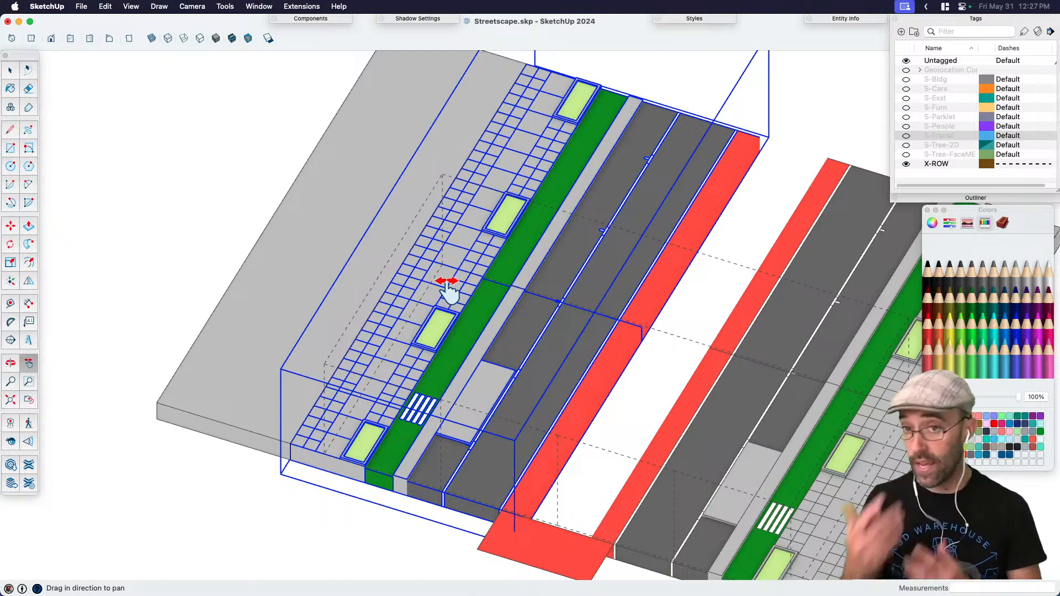
{"action": "key", "text": "space"}
{"action": "middle_click_drag", "start_coordinate": [438, 288], "coordinate": [464, 282]}
{"action": "key", "text": "space"}
{"action": "left_click", "coordinate": [524, 518]}
{"action": "key", "text": "BackSpace"}
{"action": "scroll", "coordinate": [505, 495], "scroll_direction": "up", "scroll_amount": 2}
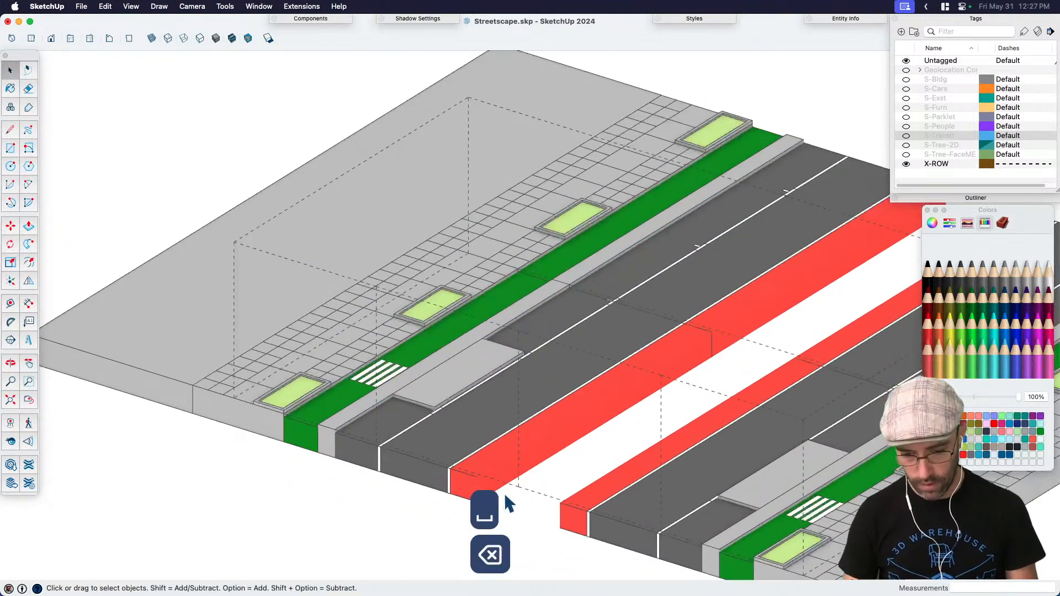
Step: Open the original street half down to its red lane and scale the lane wider toward the opposite red lane
{"action": "double_click", "coordinate": [507, 470]}
{"action": "left_click", "coordinate": [542, 450]}
{"action": "double_click", "coordinate": [544, 456]}
{"action": "left_click", "coordinate": [562, 445]}
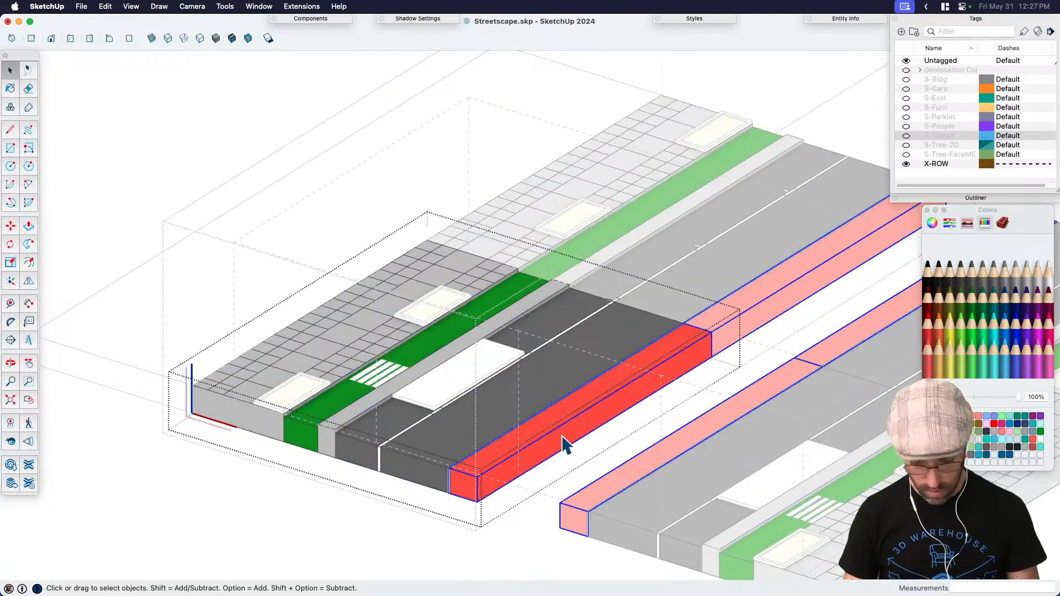
{"action": "key", "text": "s"}
{"action": "scroll", "coordinate": [591, 423], "scroll_direction": "up", "scroll_amount": 4}
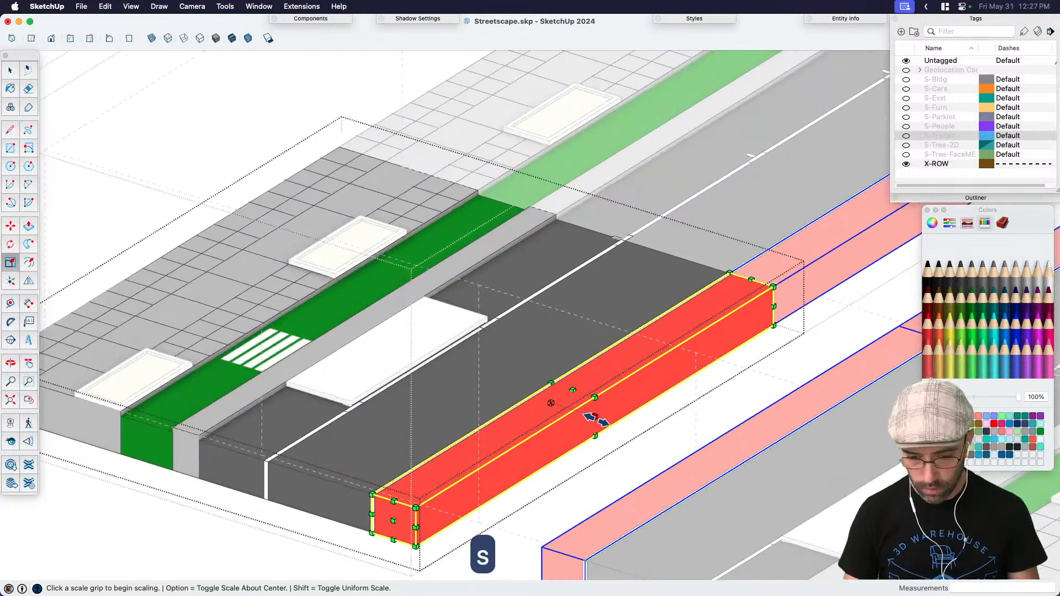
{"action": "left_click", "coordinate": [601, 422]}
{"action": "left_click", "coordinate": [608, 426]}
Step: Scale the red lane's width further, by a factor of about 1.61, toward the opposite lane
{"action": "scroll", "coordinate": [580, 500], "scroll_direction": "down", "scroll_amount": 3}
{"action": "scroll", "coordinate": [639, 449], "scroll_direction": "up", "scroll_amount": 4}
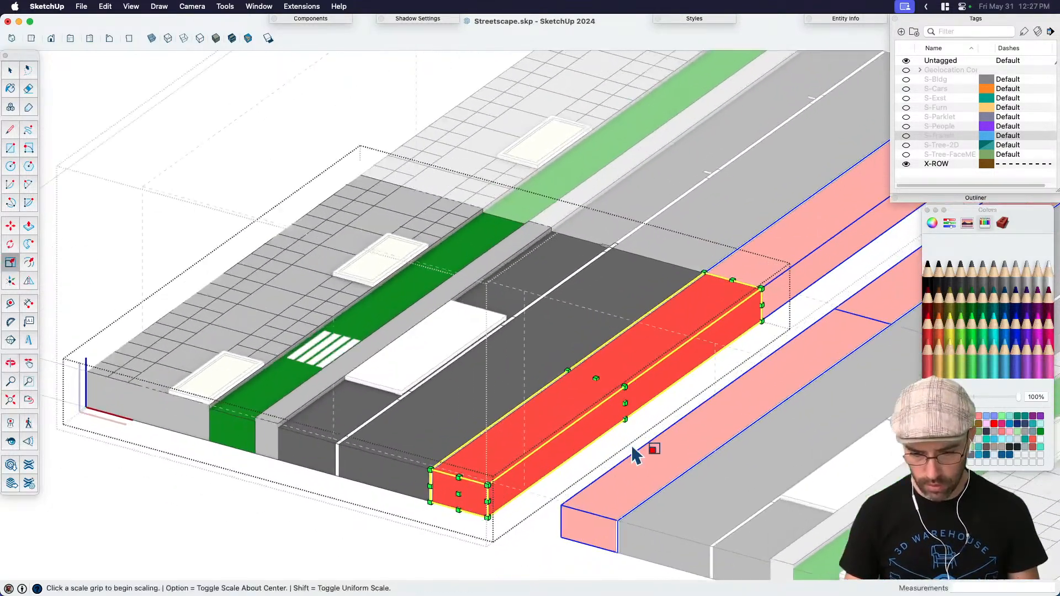
{"action": "left_click", "coordinate": [621, 388]}
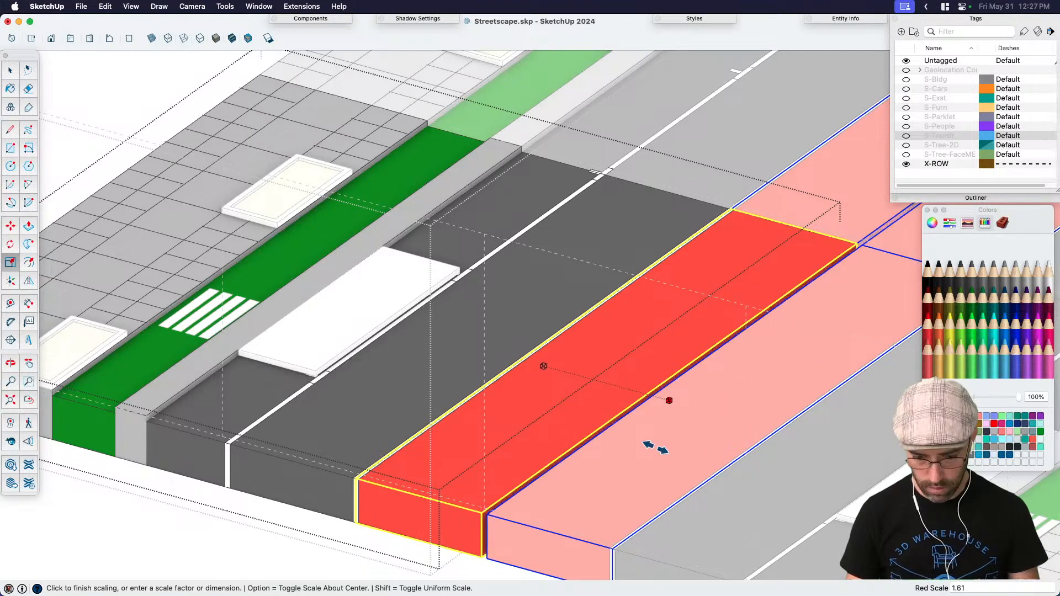
{"action": "left_click", "coordinate": [652, 444]}
{"action": "key", "text": "space"}
{"action": "scroll", "coordinate": [620, 384], "scroll_direction": "down", "scroll_amount": 2}
Step: Measure the total width across both red lanes along their front lower edge
{"action": "key", "text": "l"}
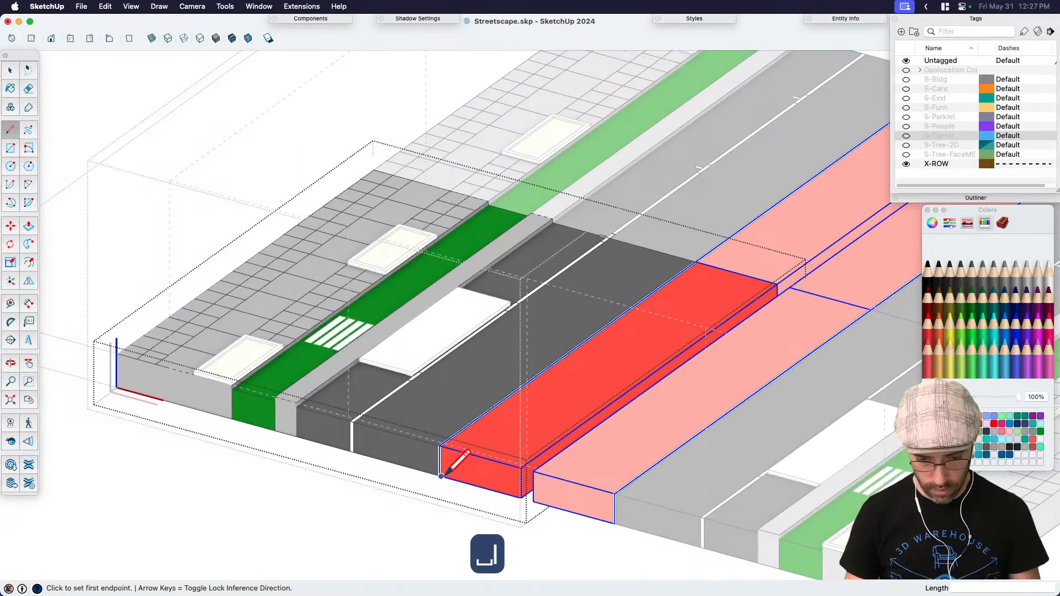
{"action": "left_click", "coordinate": [442, 475]}
{"action": "scroll", "coordinate": [615, 519], "scroll_direction": "up", "scroll_amount": 4}
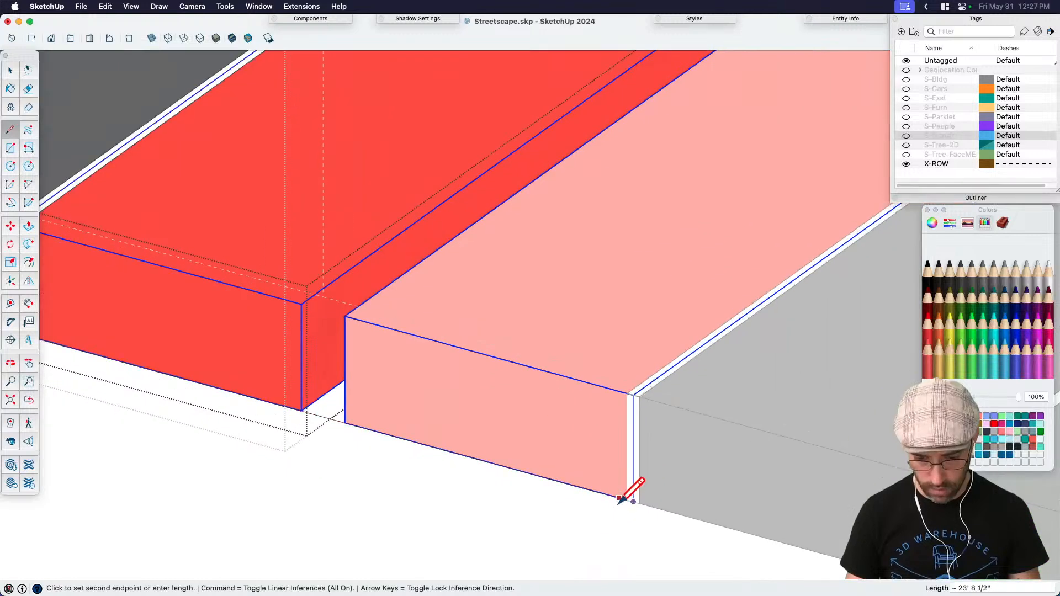
{"action": "key", "text": "space"}
Step: Scale the red lane's width again until both mirrored red lanes meet in the middle of the street
{"action": "scroll", "coordinate": [508, 530], "scroll_direction": "down", "scroll_amount": 3}
{"action": "left_click", "coordinate": [548, 297]}
{"action": "scroll", "coordinate": [553, 287], "scroll_direction": "up", "scroll_amount": 2}
{"action": "key", "text": "s"}
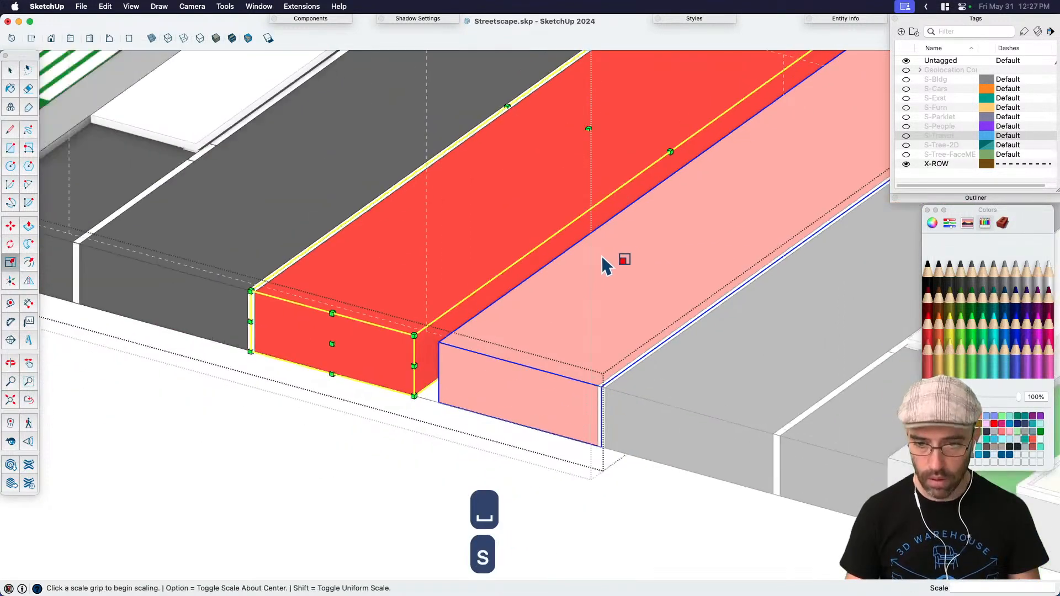
{"action": "scroll", "coordinate": [671, 183], "scroll_direction": "up", "scroll_amount": 3}
{"action": "left_click", "coordinate": [659, 189]}
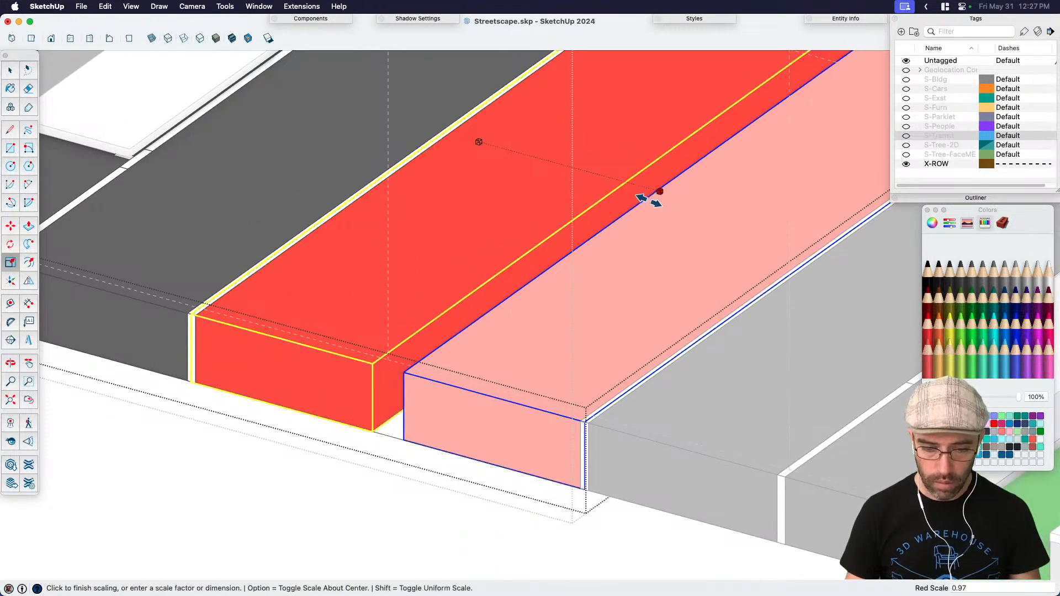
{"action": "key", "text": "space"}
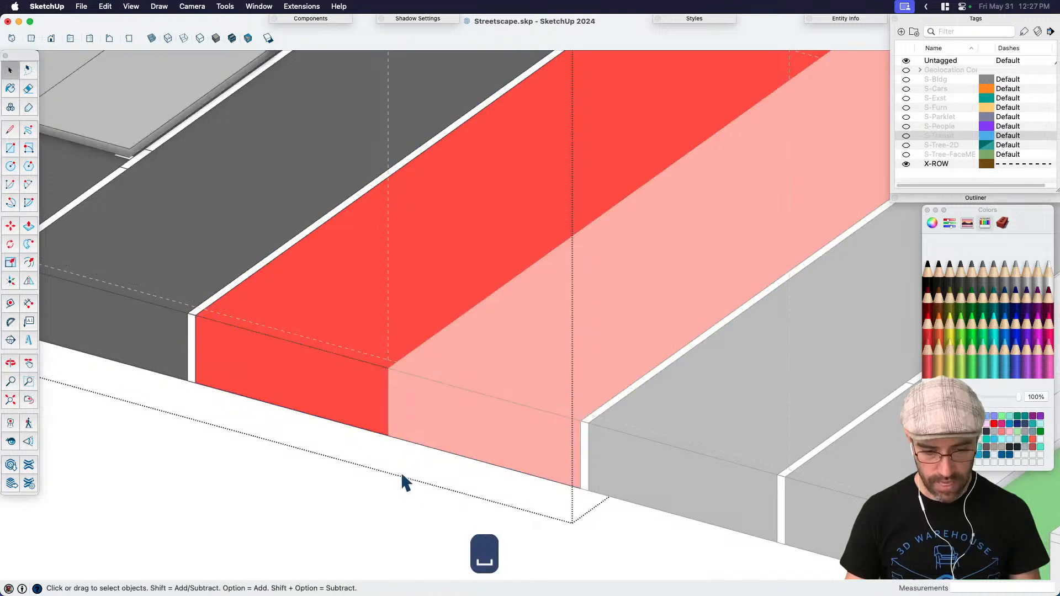
Step: Close the street half's group and clear the selection
{"action": "left_click", "coordinate": [409, 440]}
{"action": "left_click_drag", "start_coordinate": [142, 349], "coordinate": [584, 482]}
{"action": "left_click", "coordinate": [550, 481]}
{"action": "scroll", "coordinate": [433, 447], "scroll_direction": "down", "scroll_amount": 5}
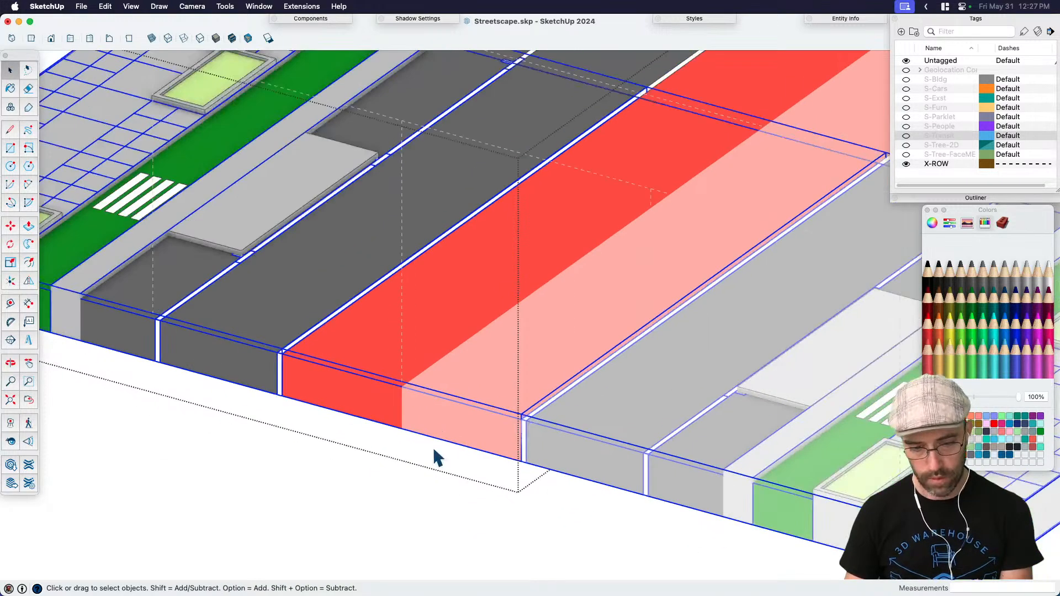
{"action": "middle_click_drag", "start_coordinate": [433, 447], "coordinate": [575, 506]}
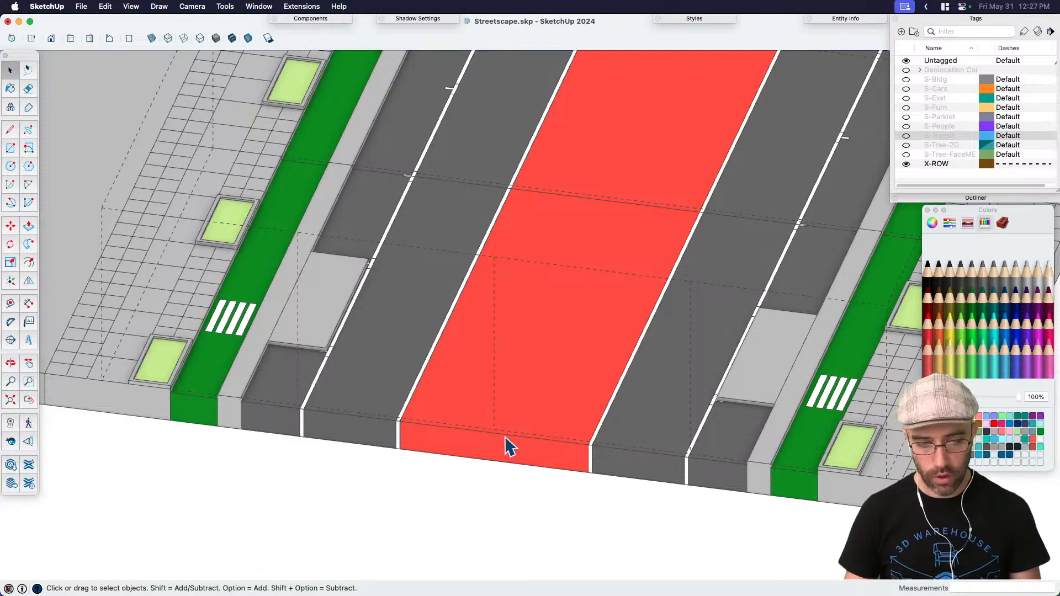
{"action": "scroll", "coordinate": [505, 437], "scroll_direction": "down", "scroll_amount": 3}
{"action": "left_click", "coordinate": [496, 410]}
{"action": "left_click", "coordinate": [512, 503]}
Step: Turn on the S-Exst tag to overlay the existing road on the new streetscape
{"action": "scroll", "coordinate": [517, 486], "scroll_direction": "down", "scroll_amount": 3}
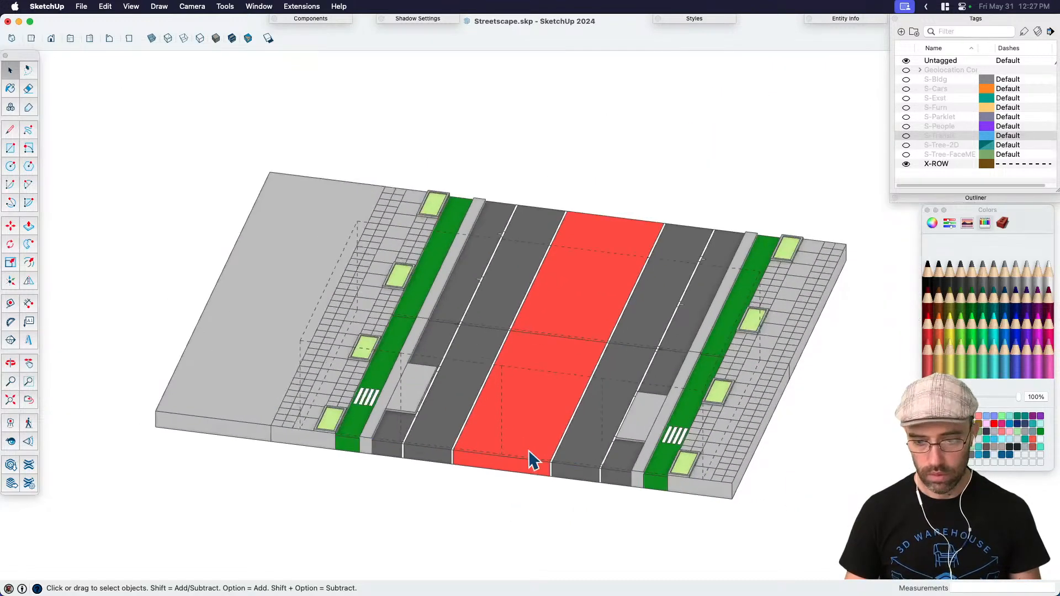
{"action": "scroll", "coordinate": [486, 450], "scroll_direction": "up", "scroll_amount": 5}
{"action": "left_click", "coordinate": [470, 438]}
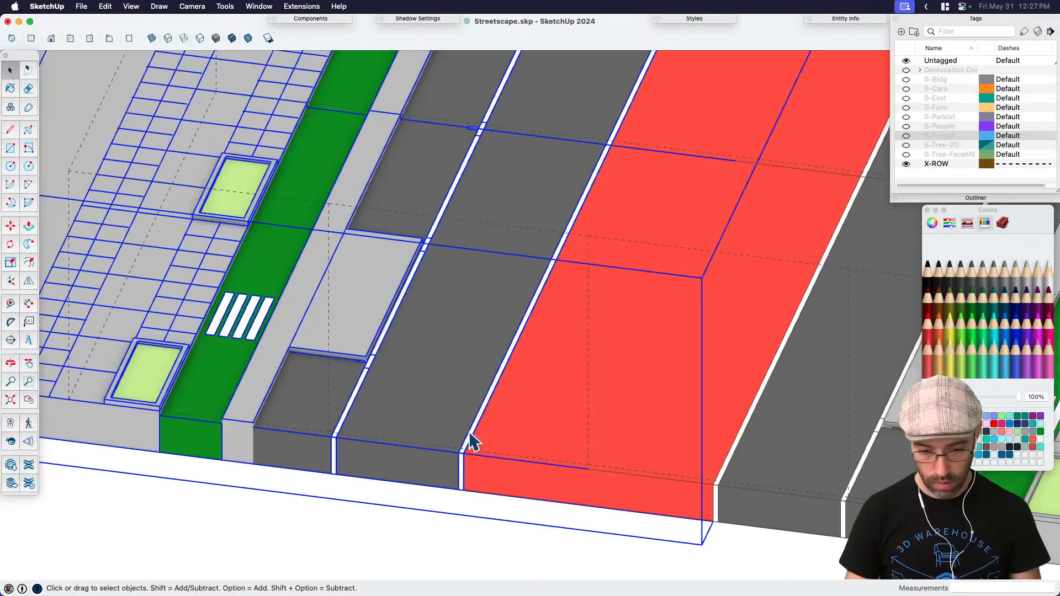
{"action": "key", "text": "Escape"}
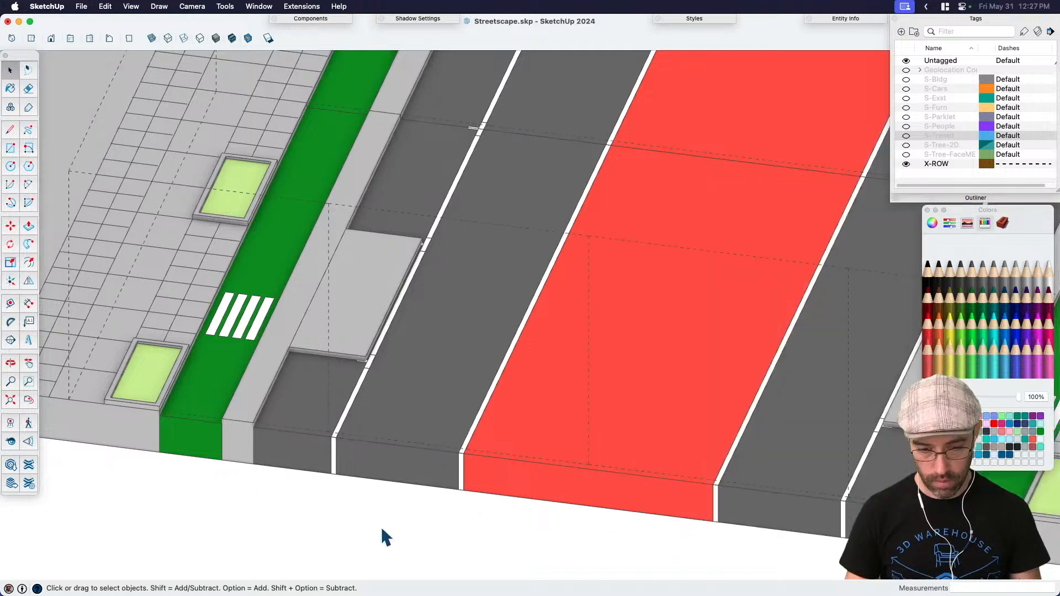
{"action": "left_click", "coordinate": [906, 98]}
{"action": "scroll", "coordinate": [529, 393], "scroll_direction": "down", "scroll_amount": 4}
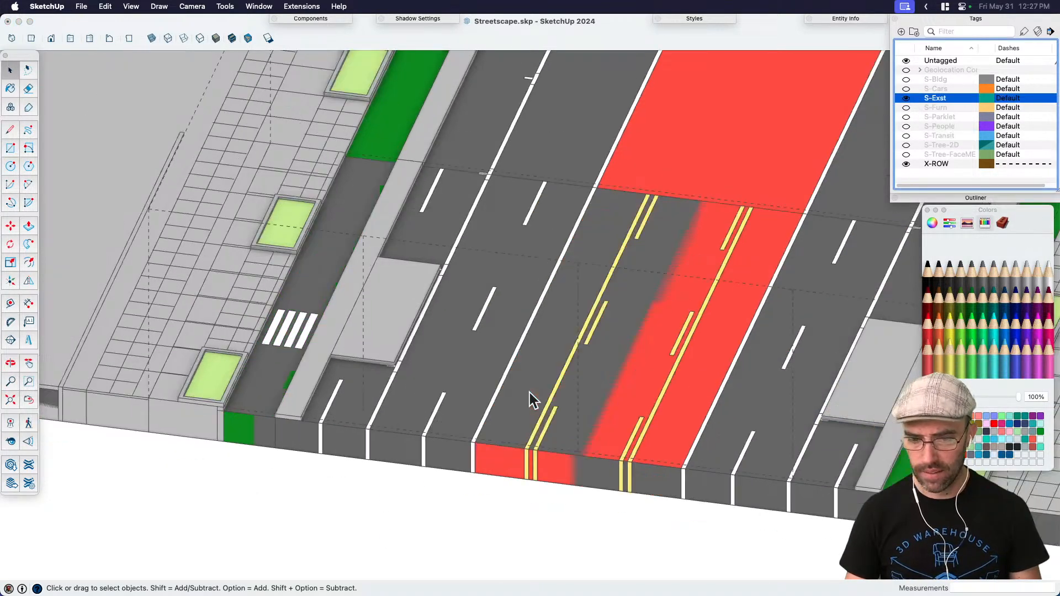
Step: Copy the dashed white lane line from inside the existing road's nested groups and close those groups
{"action": "double_click", "coordinate": [498, 332]}
{"action": "left_click", "coordinate": [499, 332]}
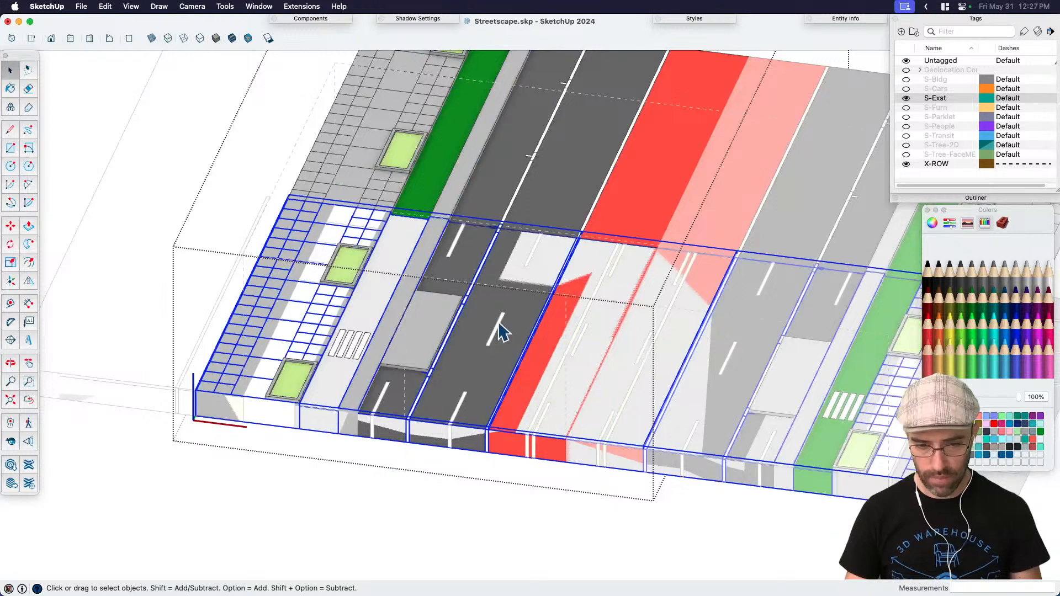
{"action": "double_click", "coordinate": [500, 331]}
{"action": "left_click", "coordinate": [499, 331]}
{"action": "double_click", "coordinate": [500, 330]}
{"action": "left_click", "coordinate": [499, 326]}
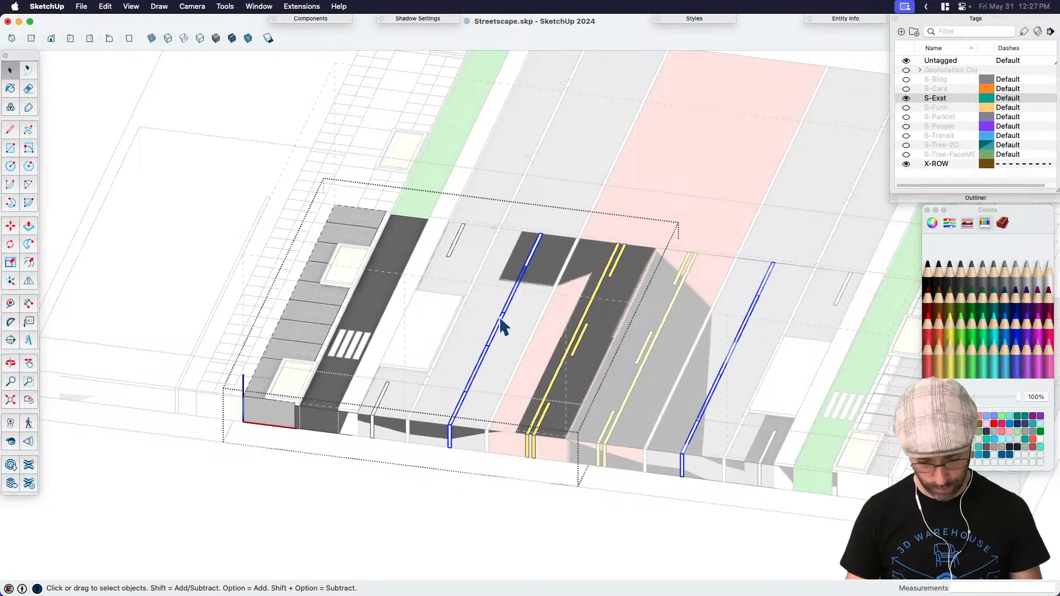
{"action": "key", "text": "super+c"}
{"action": "left_click", "coordinate": [601, 540]}
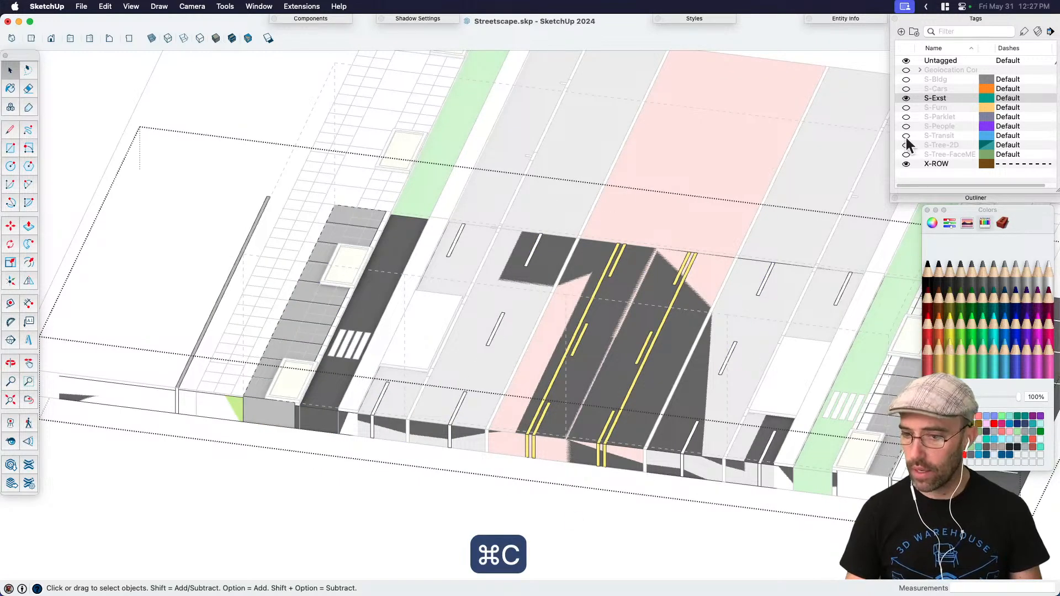
{"action": "left_click", "coordinate": [615, 486]}
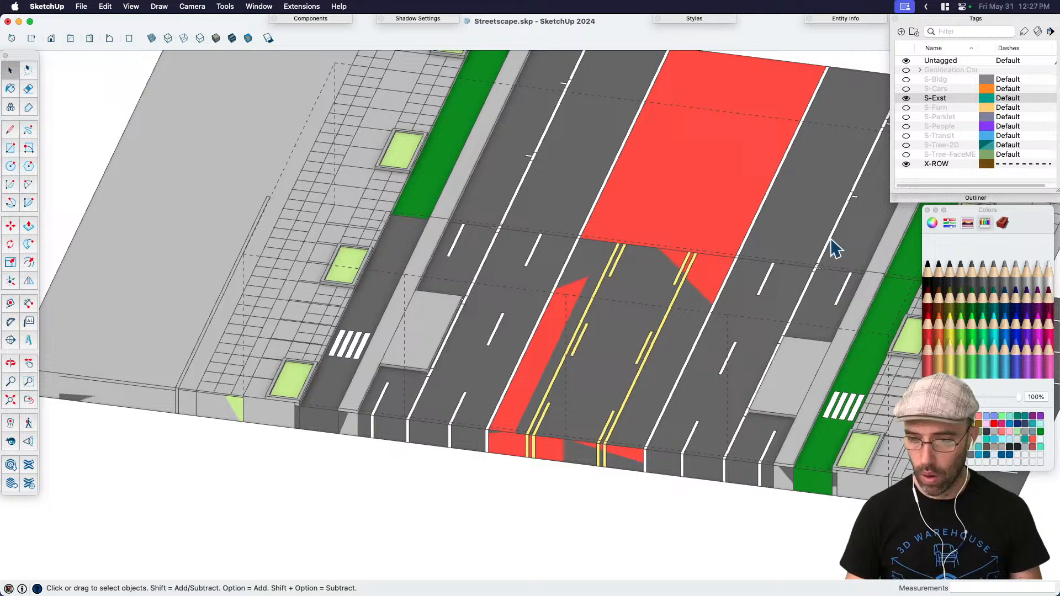
Step: Hide the S-Exst tag and replace the new street half's solid line beside the parking lane with the copied dashed line, pasted in place
{"action": "left_click", "coordinate": [906, 99]}
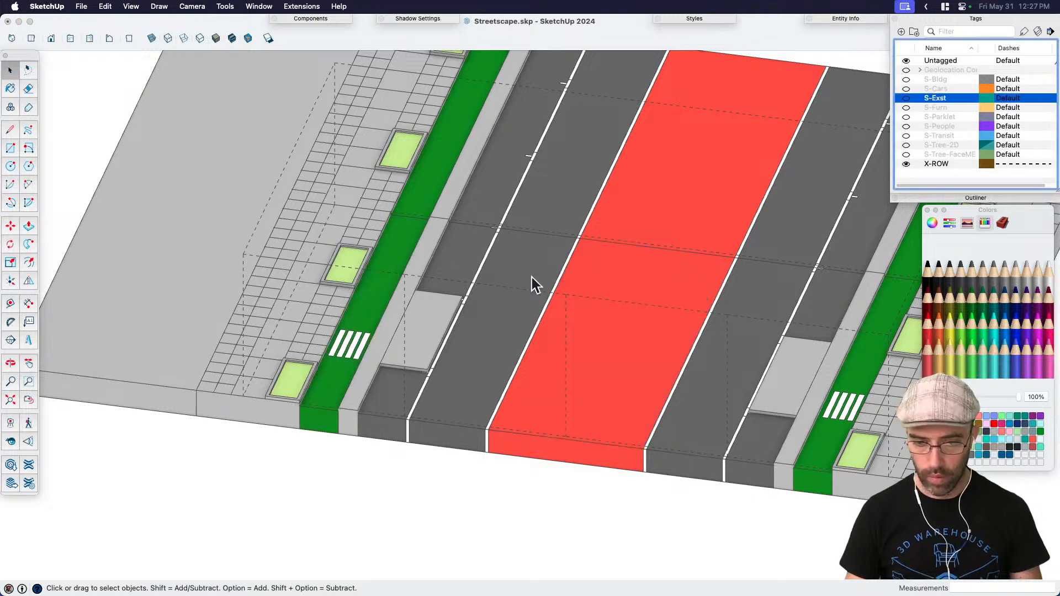
{"action": "double_click", "coordinate": [490, 260]}
{"action": "double_click", "coordinate": [491, 259]}
{"action": "left_click", "coordinate": [491, 251]}
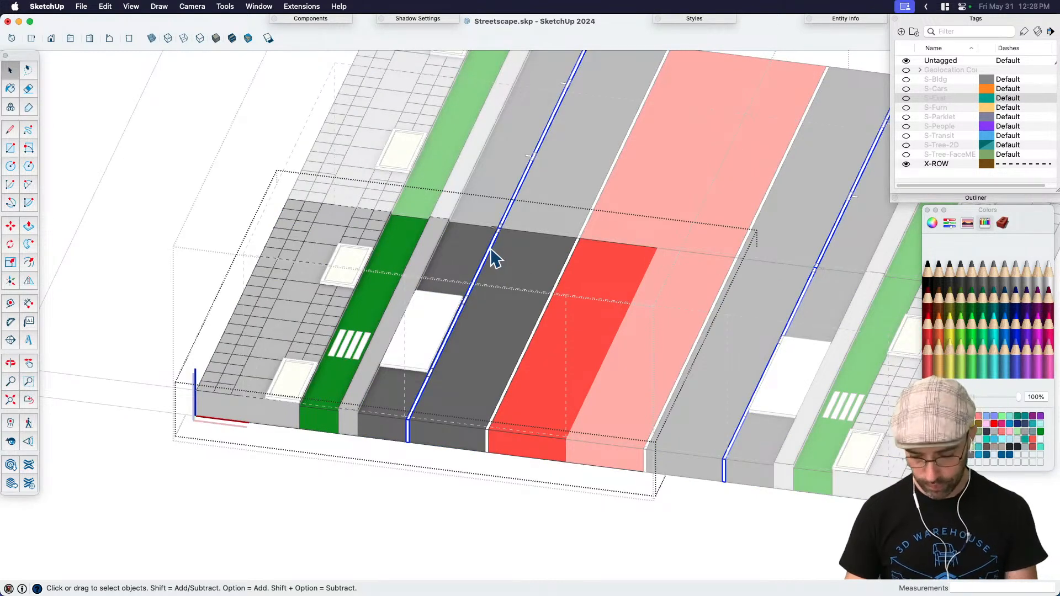
{"action": "key", "text": "BackSpace"}
{"action": "key", "text": "shift+v"}
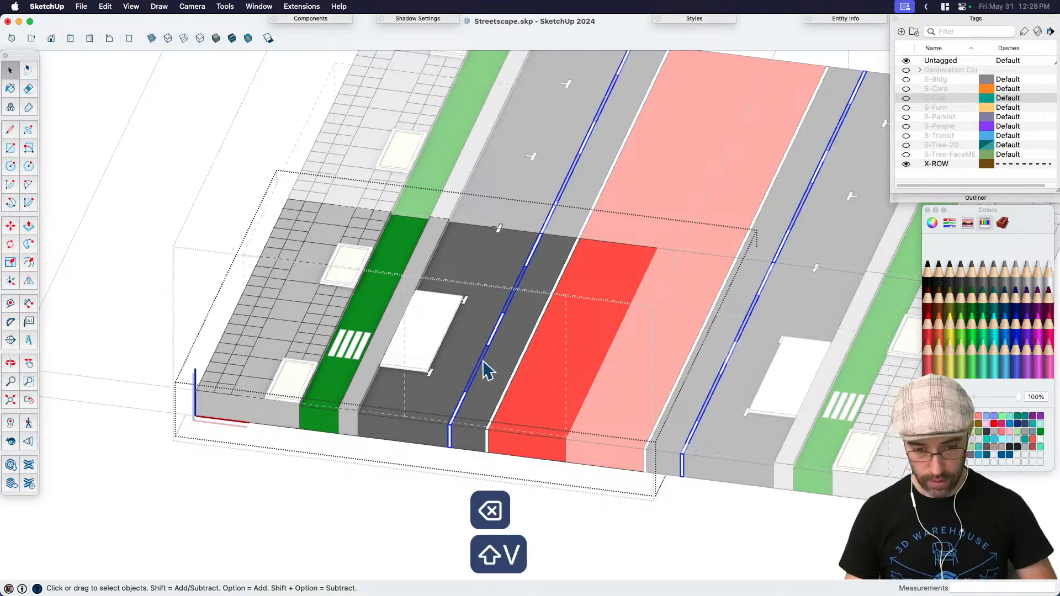
Step: Move the pasted dashed line about 6' toward the curb, then align it along the red axis with the parking tick marks
{"action": "scroll", "coordinate": [486, 365], "scroll_direction": "up", "scroll_amount": 10}
{"action": "key", "text": "m"}
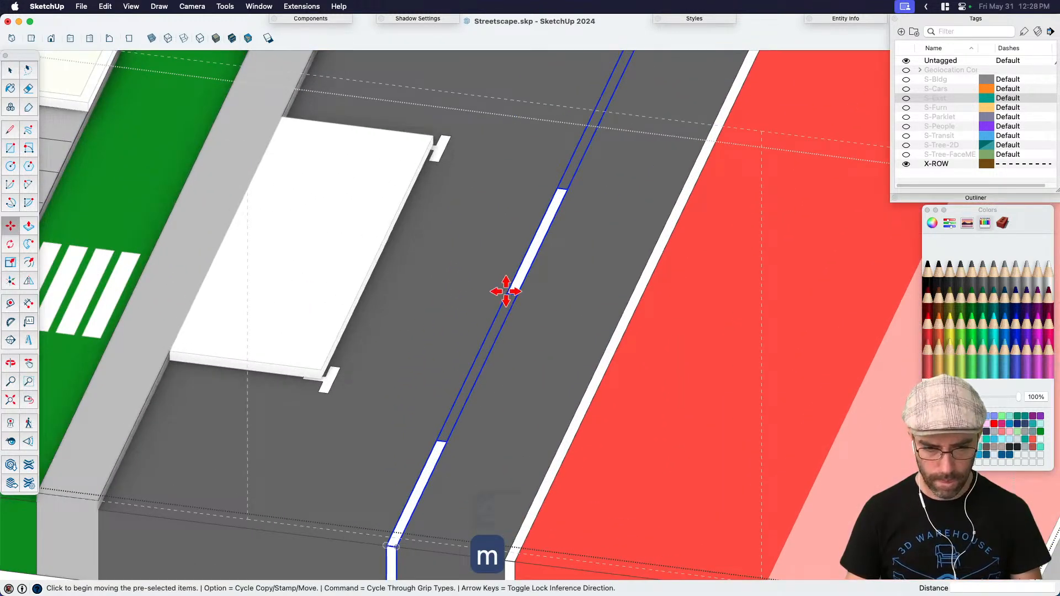
{"action": "left_click", "coordinate": [505, 291]}
{"action": "left_click", "coordinate": [379, 284]}
{"action": "scroll", "coordinate": [332, 391], "scroll_direction": "up", "scroll_amount": 3}
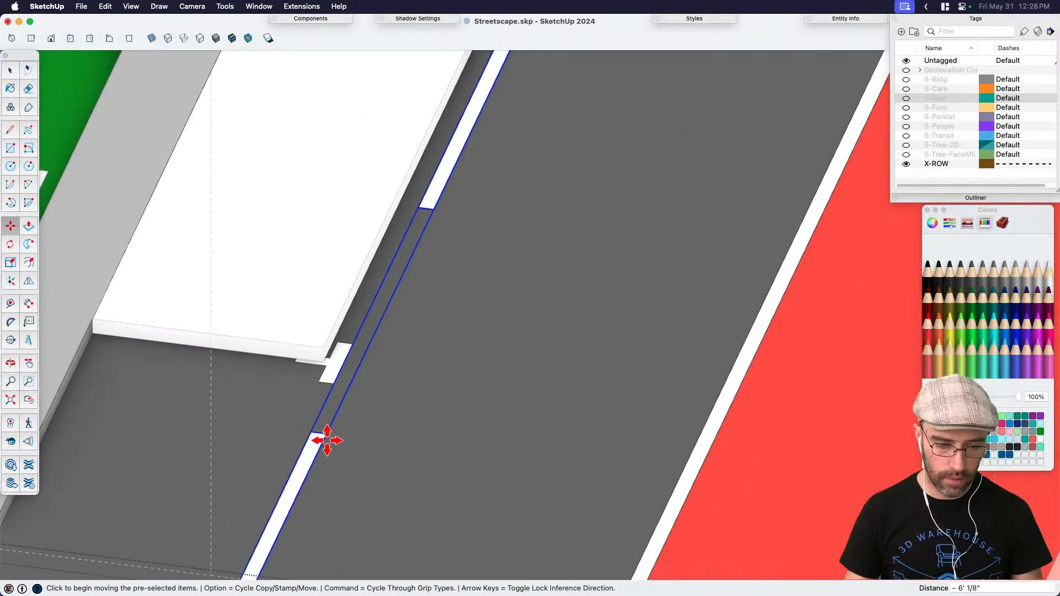
{"action": "left_click", "coordinate": [328, 434]}
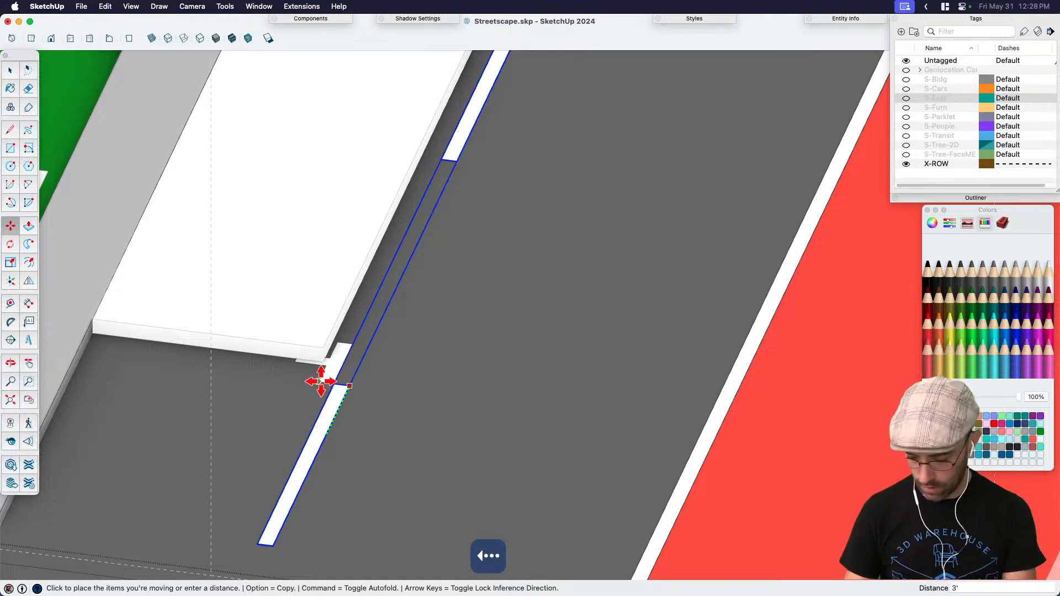
{"action": "key", "text": "Right"}
{"action": "left_click", "coordinate": [334, 380]}
{"action": "scroll", "coordinate": [386, 387], "scroll_direction": "down", "scroll_amount": 10}
{"action": "key", "text": "space"}
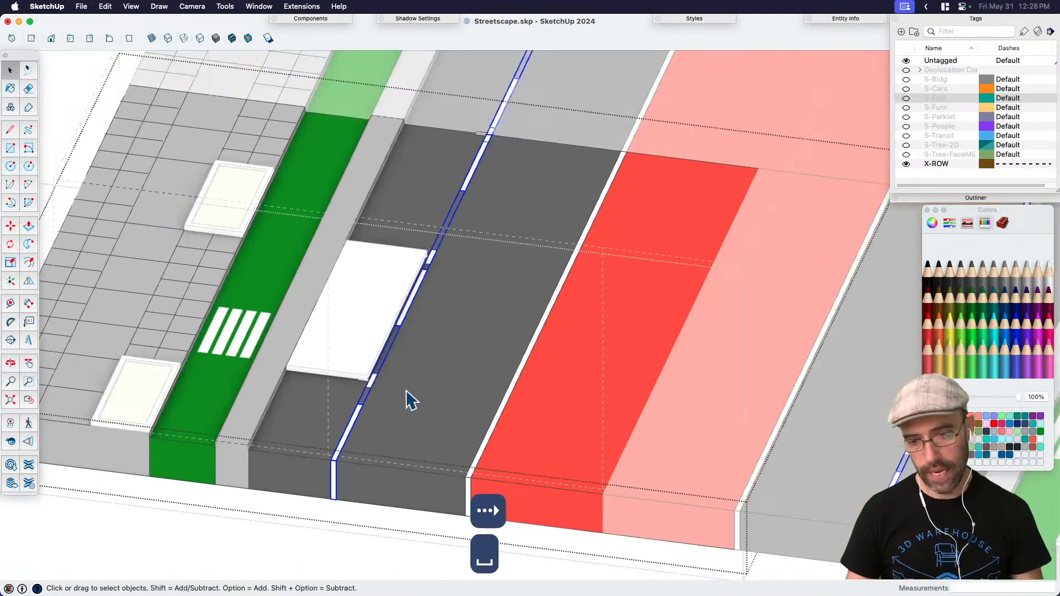
Step: Close the nested road and street half groups and clear the selection
{"action": "scroll", "coordinate": [387, 408], "scroll_direction": "down", "scroll_amount": 5}
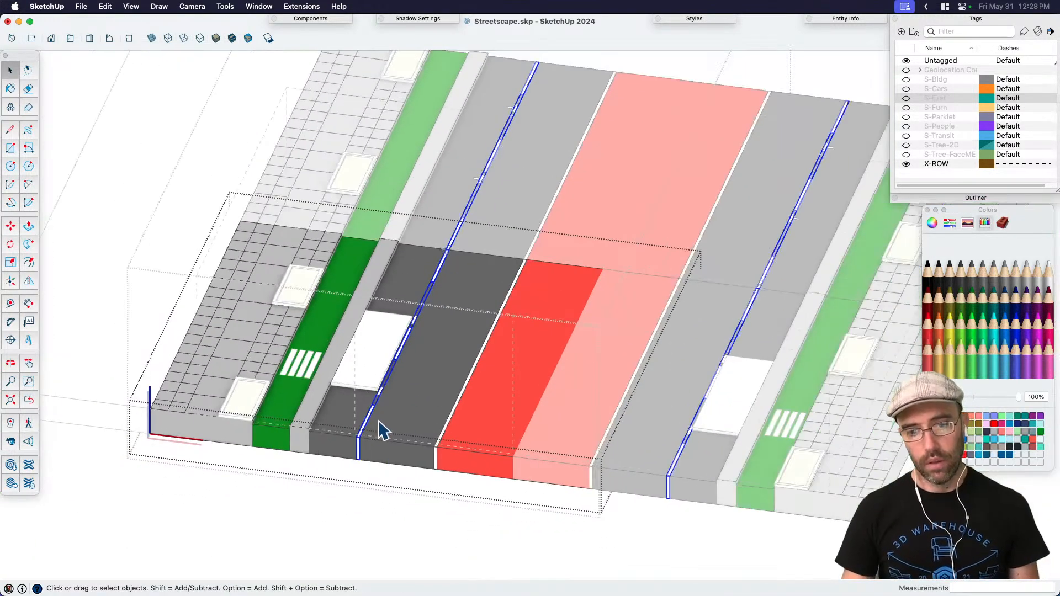
{"action": "mouse_move", "coordinate": [379, 426]}
{"action": "middle_mouse_down"}
{"action": "mouse_move", "coordinate": [301, 426]}
{"action": "mouse_move", "coordinate": [307, 431]}
{"action": "middle_mouse_up"}
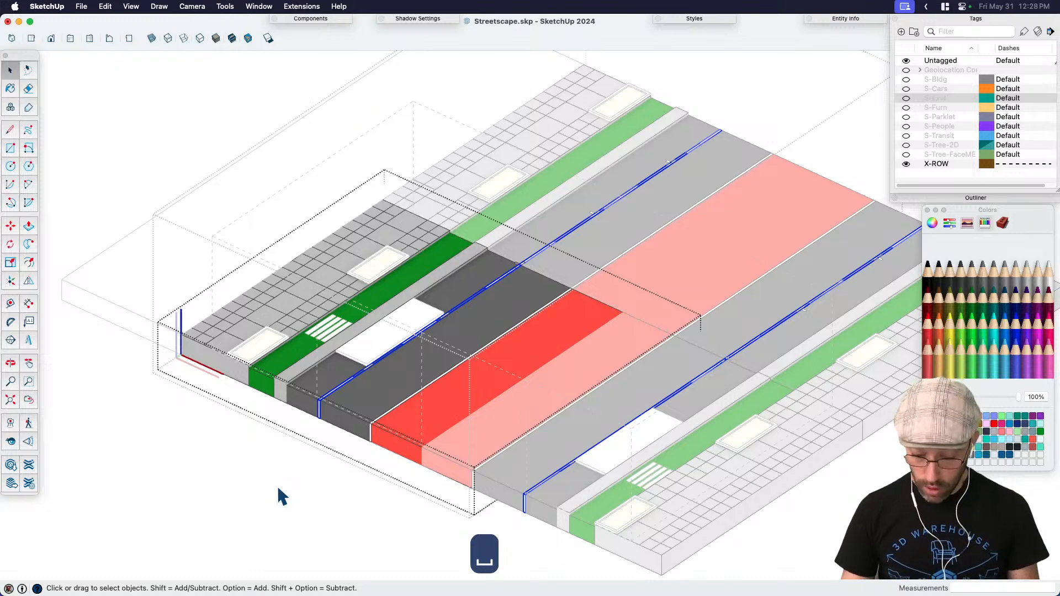
{"action": "key", "text": "h"}
{"action": "key", "text": "space"}
{"action": "left_click", "coordinate": [313, 490]}
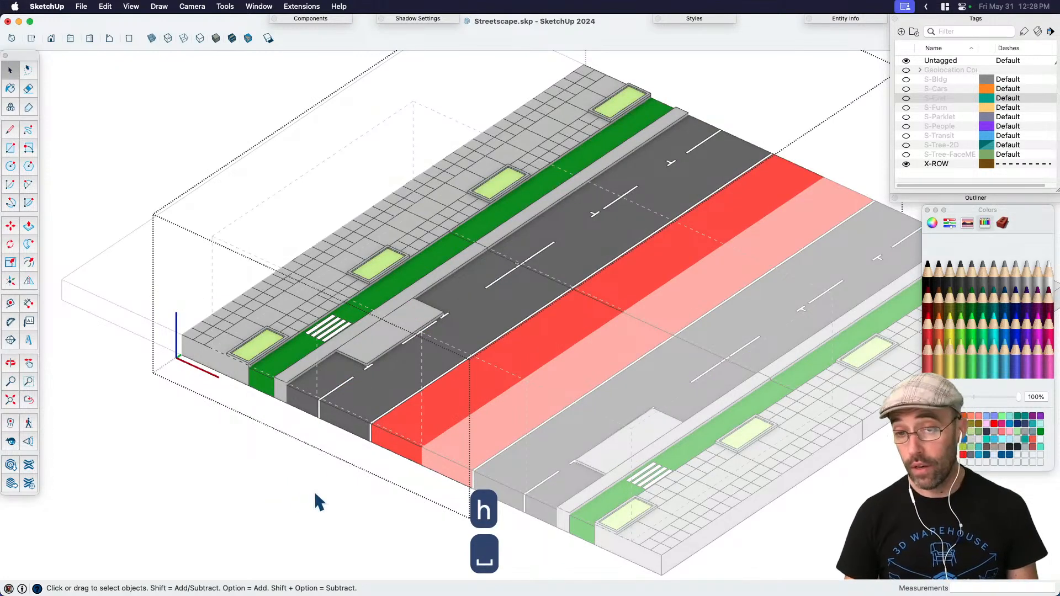
{"action": "middle_click_drag", "start_coordinate": [315, 494], "coordinate": [442, 446]}
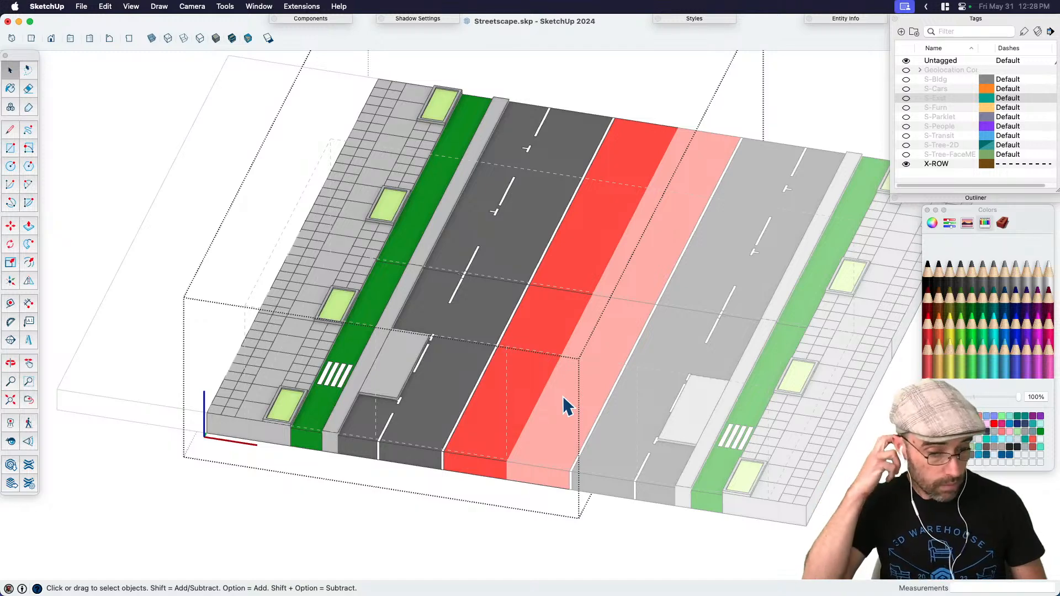
{"action": "scroll", "coordinate": [421, 359], "scroll_direction": "up", "scroll_amount": 3}
{"action": "left_click", "coordinate": [422, 359]}
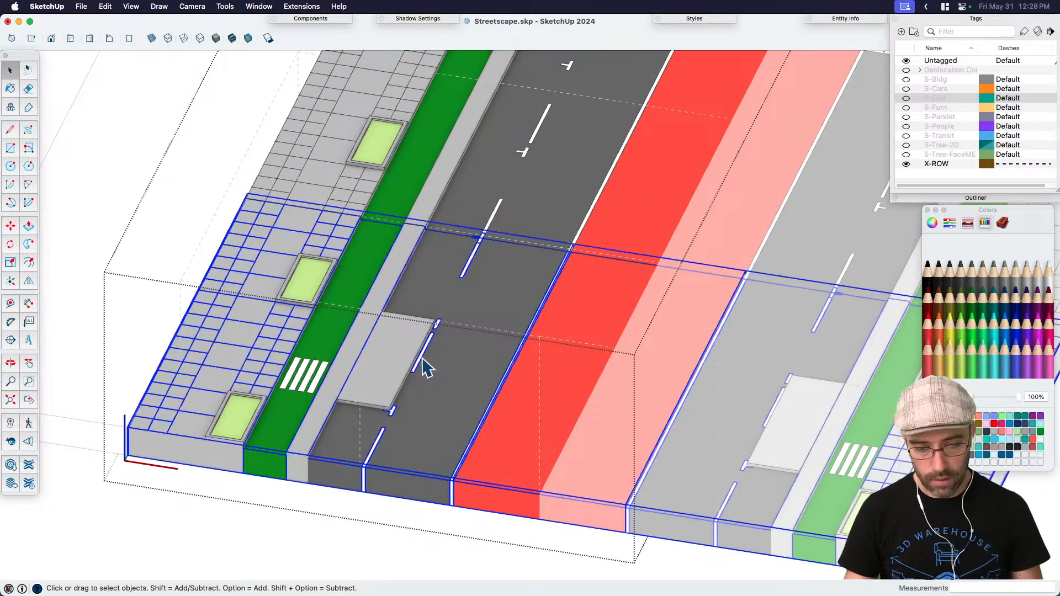
{"action": "scroll", "coordinate": [419, 389], "scroll_direction": "up", "scroll_amount": 1}
{"action": "left_click", "coordinate": [372, 535]}
{"action": "middle_click_drag", "start_coordinate": [338, 497], "coordinate": [401, 421]}
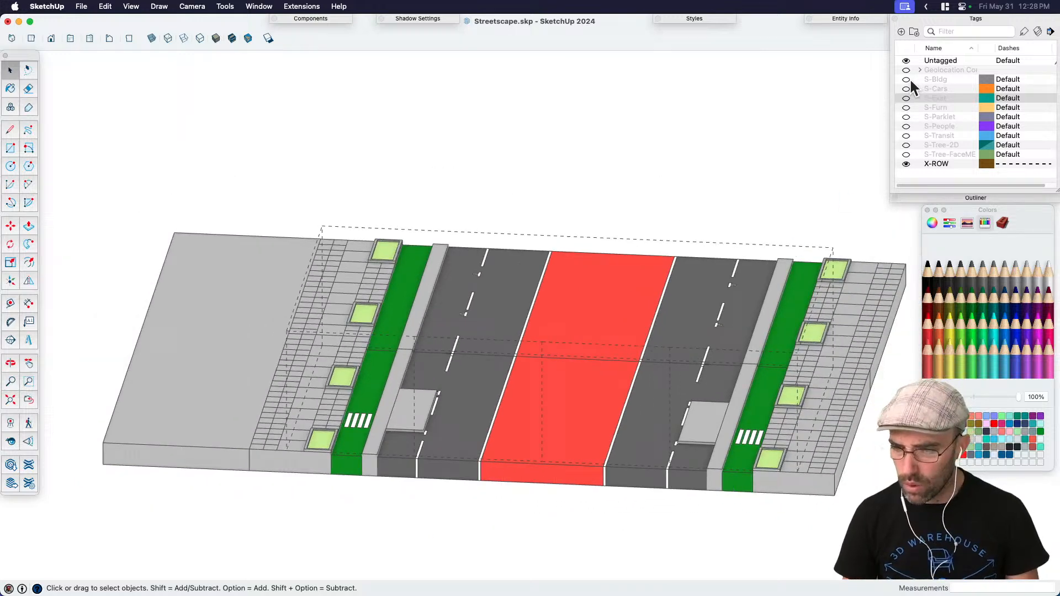
Step: Turn on the S-Bldg, S-Cars, S-Furn and S-Parklet tags, leaving S-Exst hidden
{"action": "left_click", "coordinate": [907, 79]}
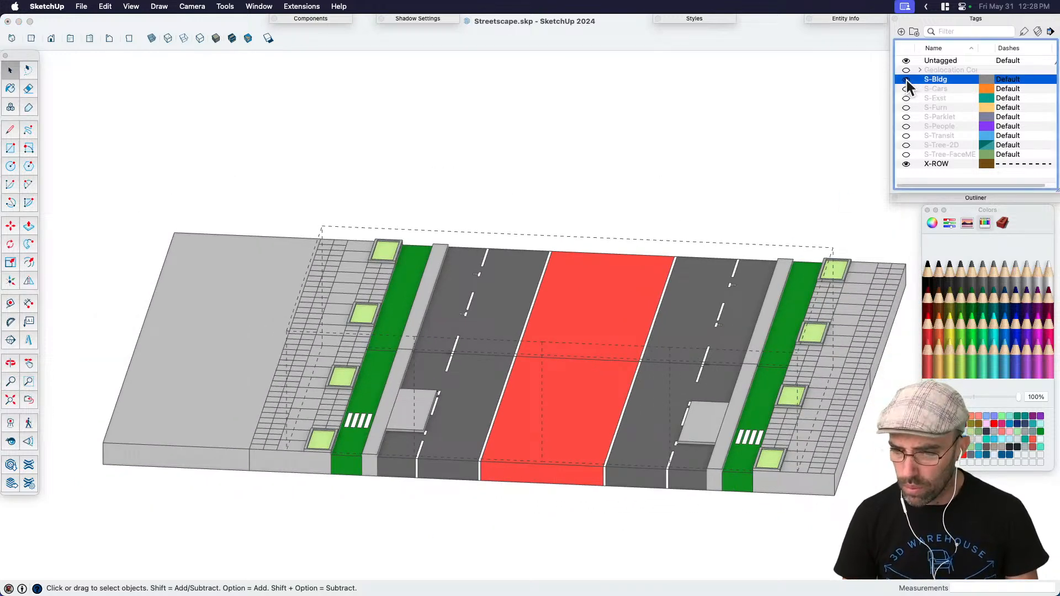
{"action": "left_click", "coordinate": [906, 88]}
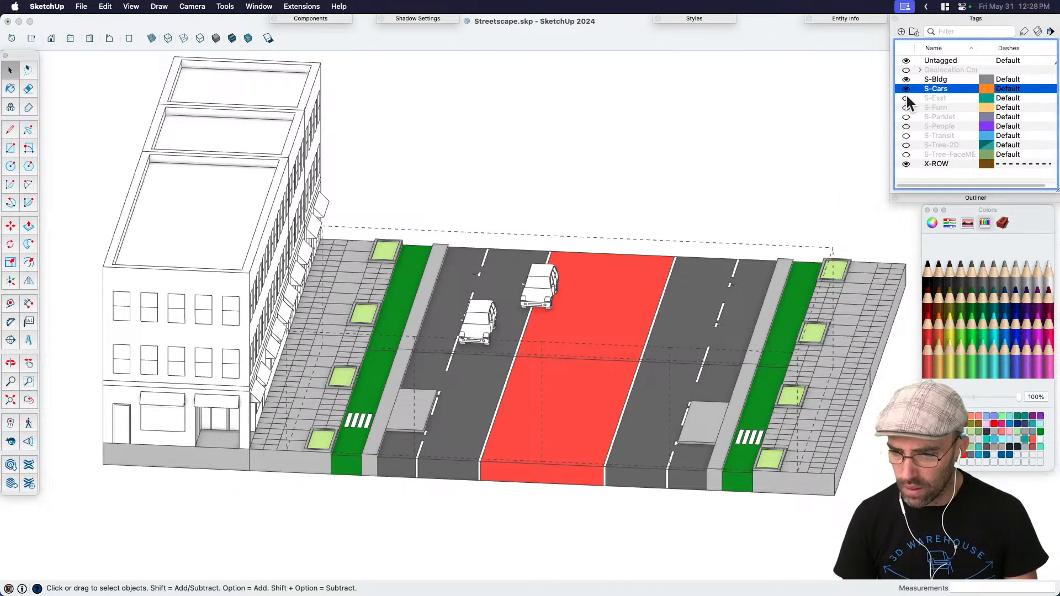
{"action": "left_click", "coordinate": [906, 97]}
{"action": "left_click", "coordinate": [907, 98]}
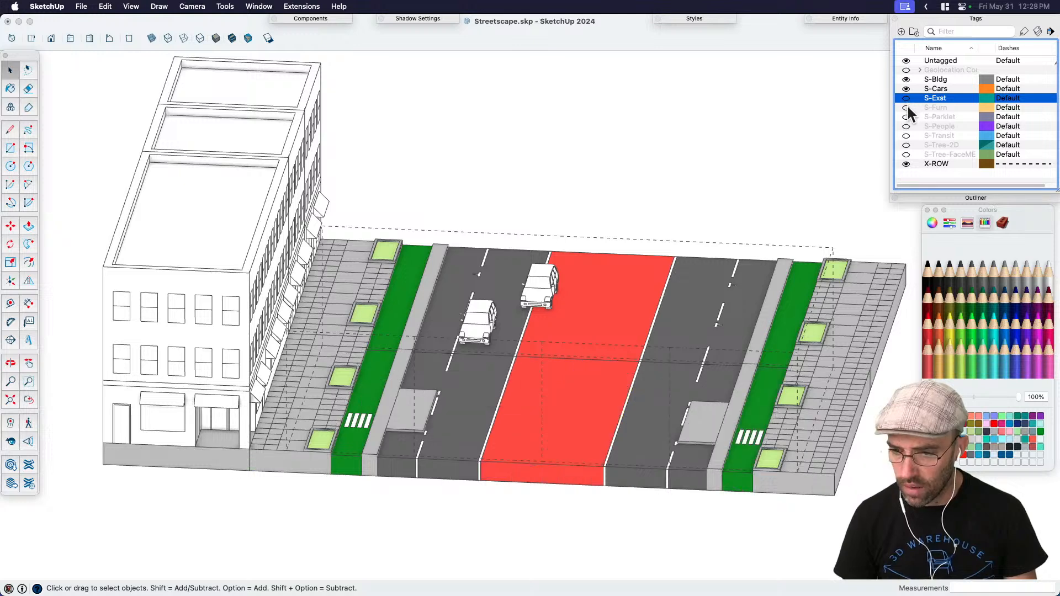
{"action": "left_click", "coordinate": [906, 107]}
{"action": "left_click", "coordinate": [906, 117]}
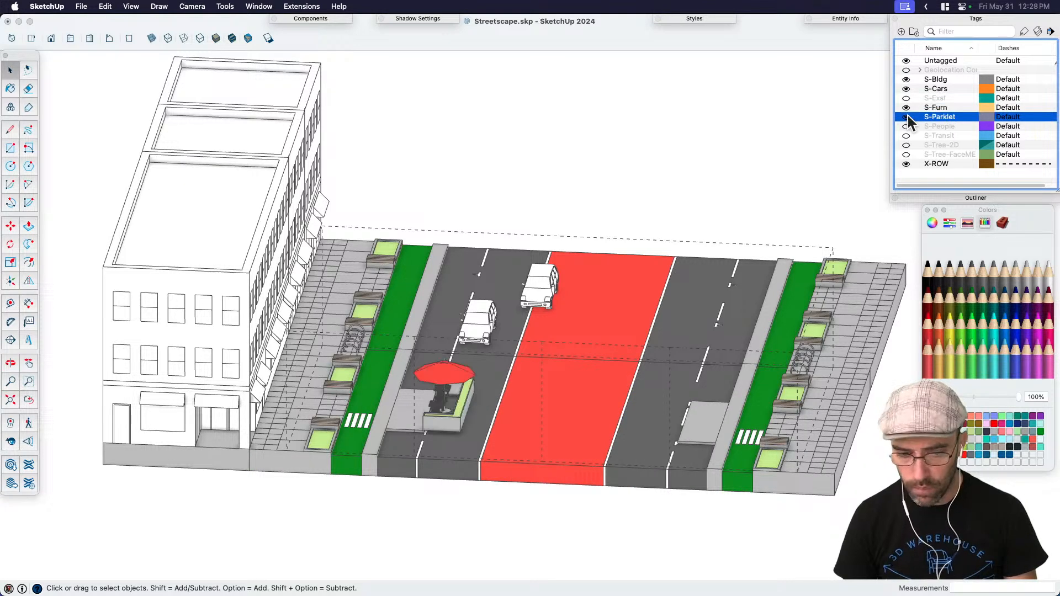
Step: Move the parklet with the red umbrella about 7' 1 3/8" toward the curb onto its gray pad
{"action": "scroll", "coordinate": [442, 474], "scroll_direction": "up", "scroll_amount": 5}
{"action": "left_click", "coordinate": [452, 393]}
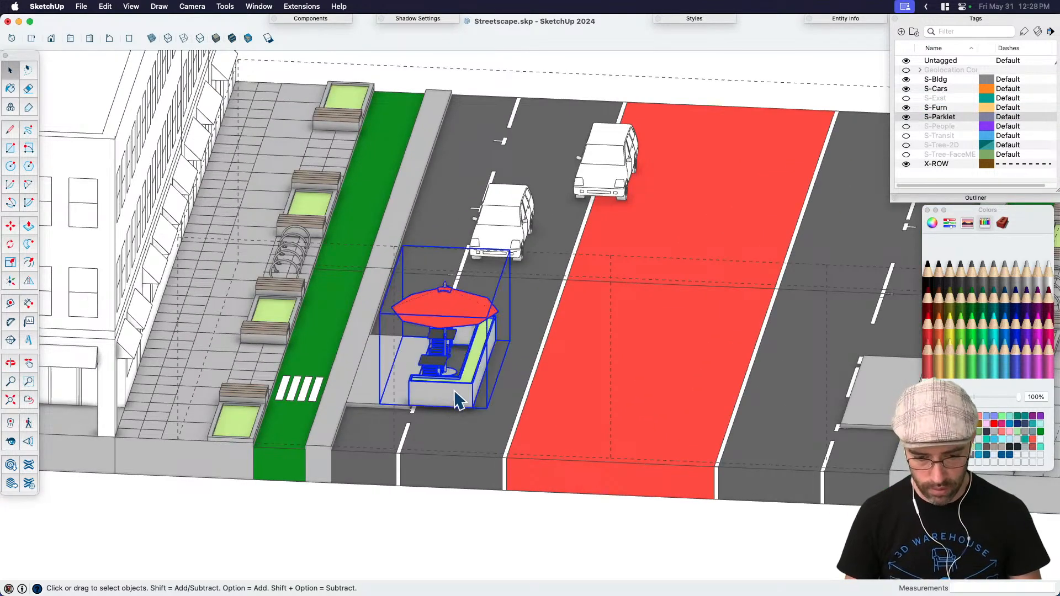
{"action": "scroll", "coordinate": [467, 413], "scroll_direction": "up", "scroll_amount": 3}
{"action": "key", "text": "m"}
{"action": "left_click", "coordinate": [481, 409]}
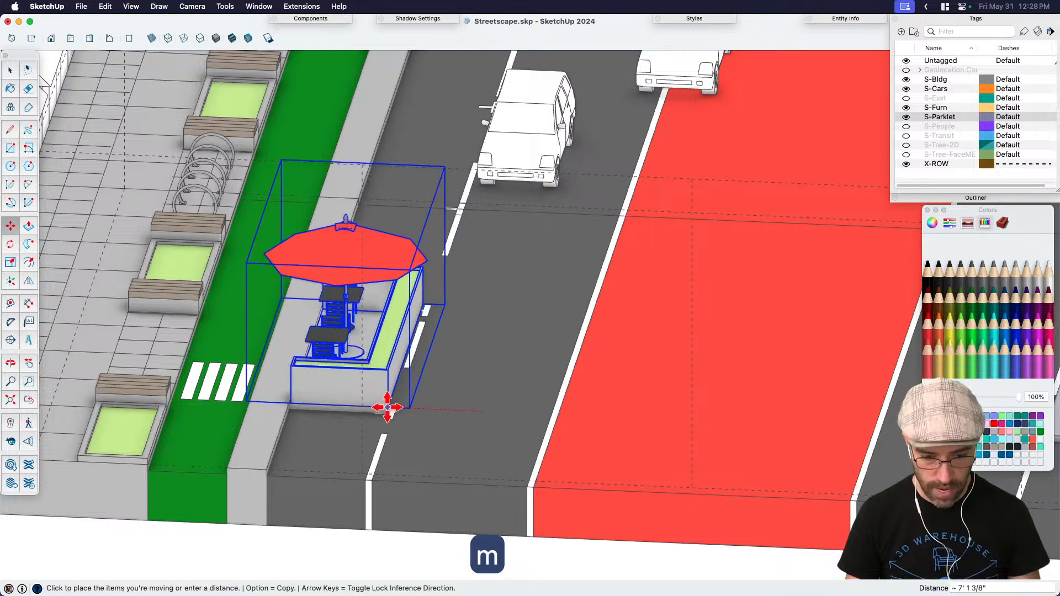
{"action": "left_click", "coordinate": [388, 407]}
{"action": "key", "text": "space"}
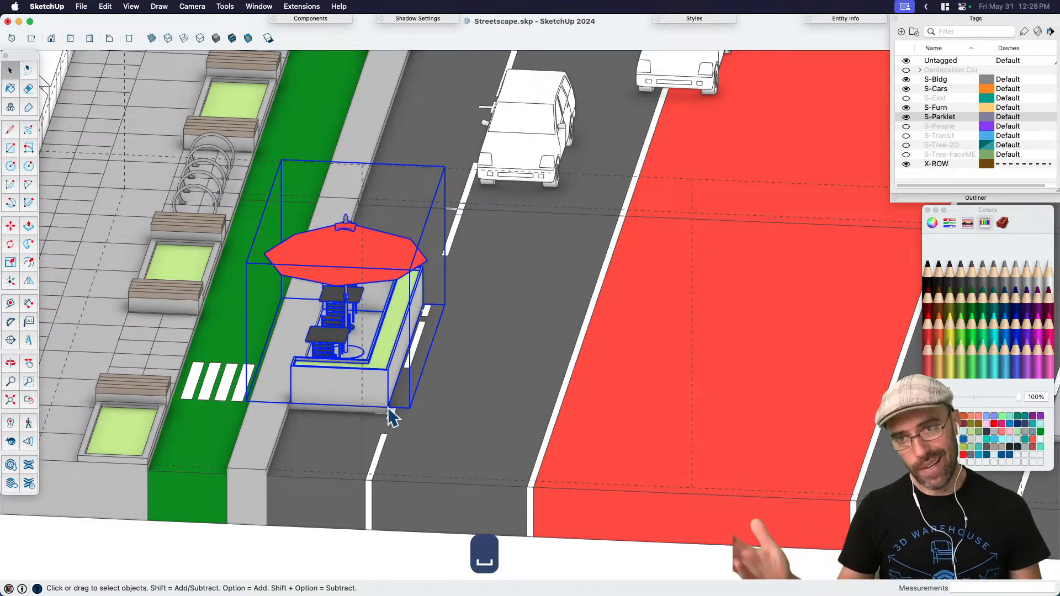
Step: Copy the dashed parking lane line from inside the street half and paste it in place outside all groups
{"action": "left_click", "coordinate": [378, 464]}
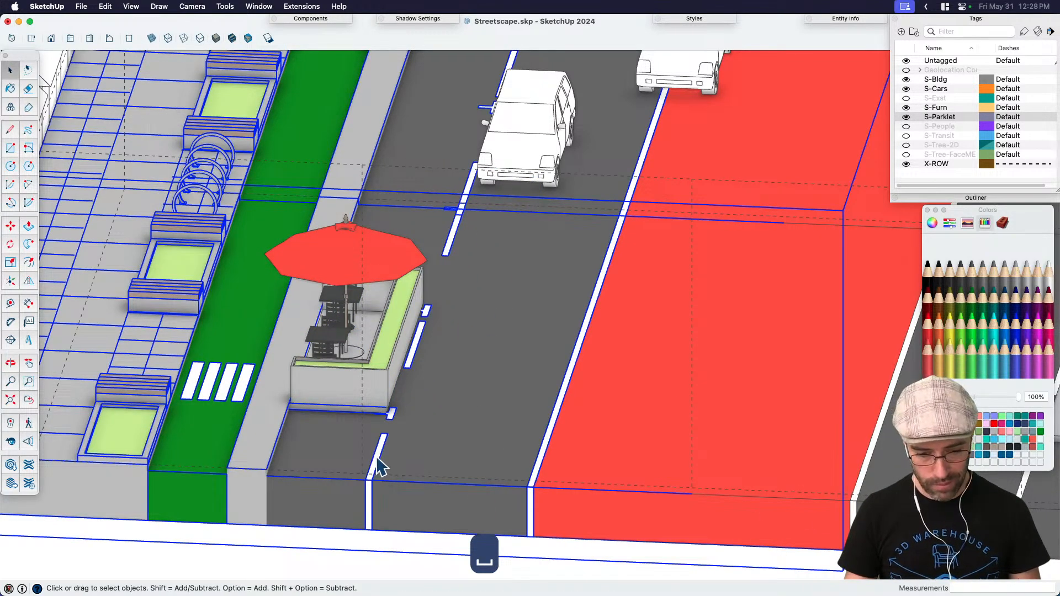
{"action": "double_click", "coordinate": [378, 464]}
{"action": "double_click", "coordinate": [380, 458]}
{"action": "left_click", "coordinate": [383, 463]}
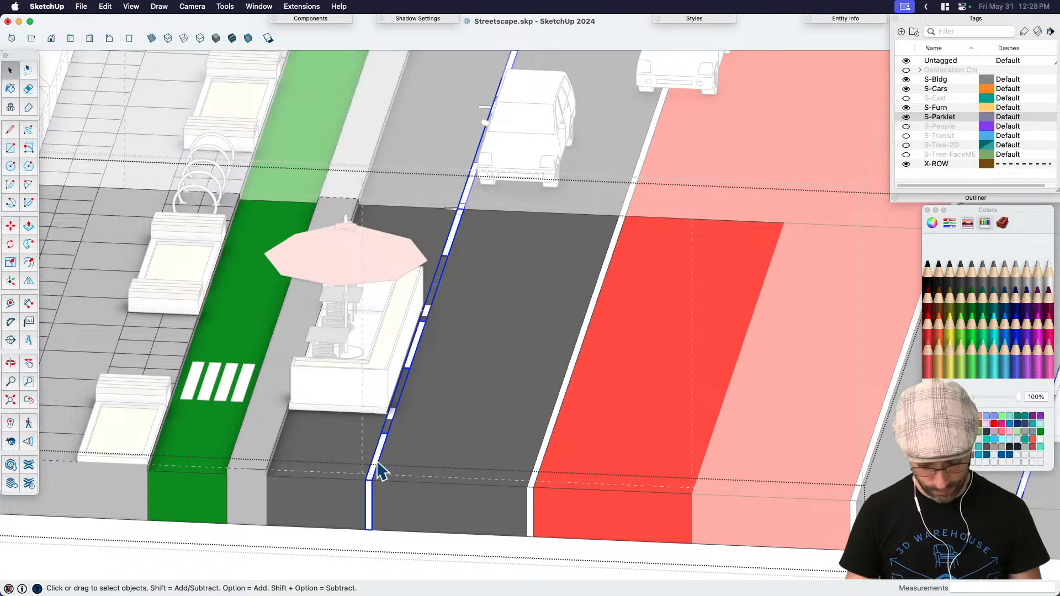
{"action": "key", "text": "m"}
{"action": "key", "text": "cmd+c"}
{"action": "scroll", "coordinate": [437, 398], "scroll_direction": "down", "scroll_amount": 3}
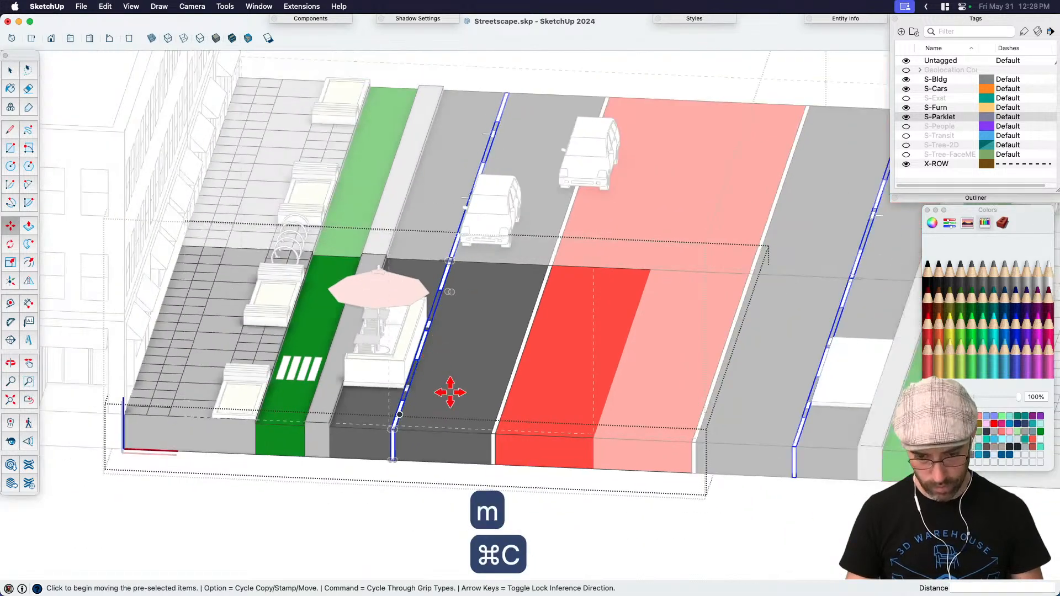
{"action": "key", "text": "space"}
{"action": "left_click", "coordinate": [578, 520]}
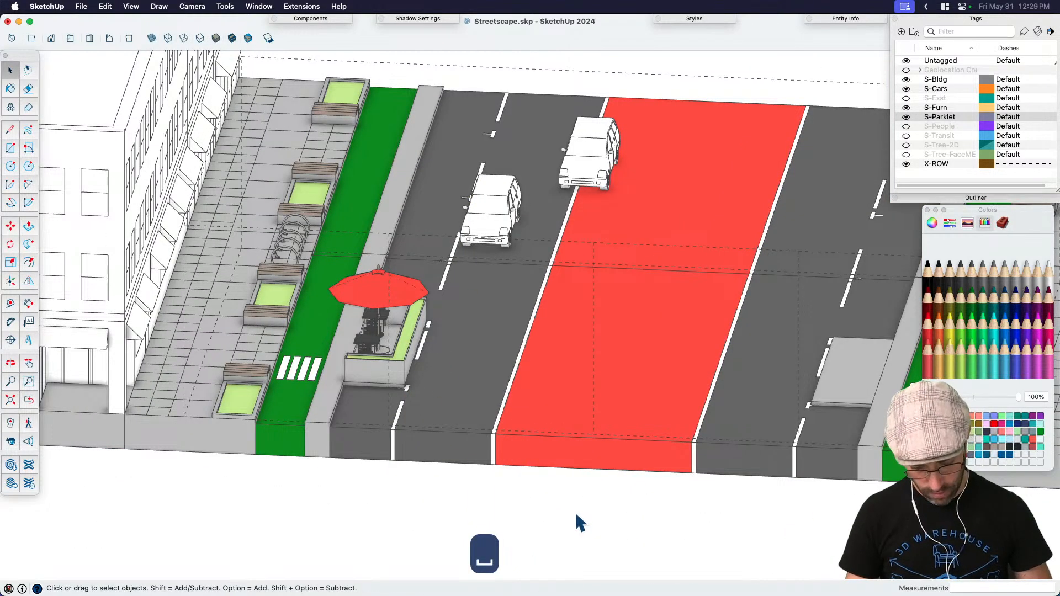
{"action": "key", "text": "shift+v"}
Step: Move the pasted dashed line to the middle of the red bus lanes, centered on their shared seam, and clear the selection
{"action": "key", "text": "m"}
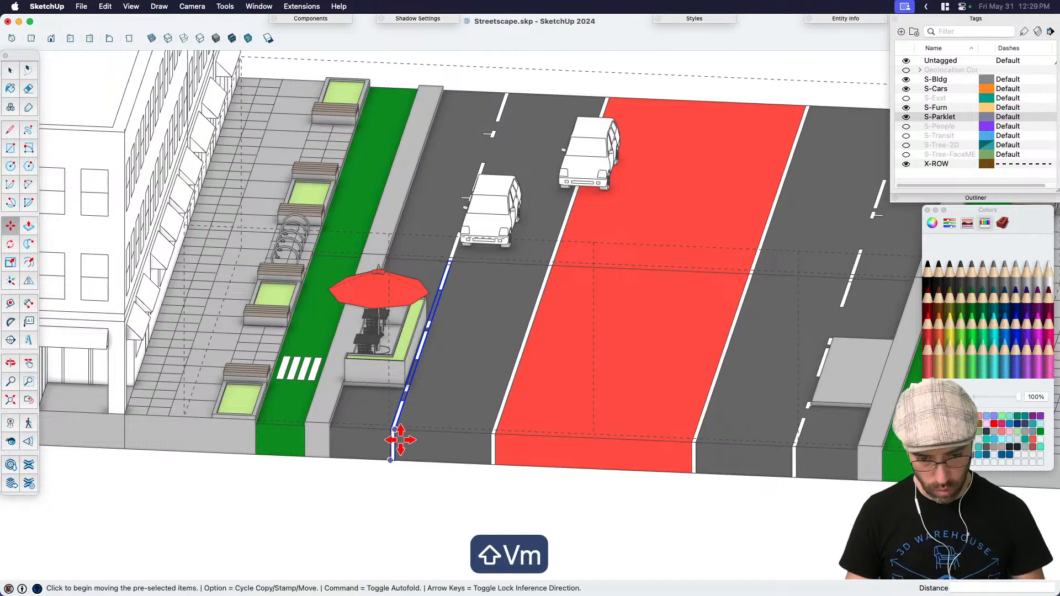
{"action": "scroll", "coordinate": [401, 440], "scroll_direction": "up", "scroll_amount": 5}
{"action": "scroll", "coordinate": [396, 458], "scroll_direction": "up", "scroll_amount": 3}
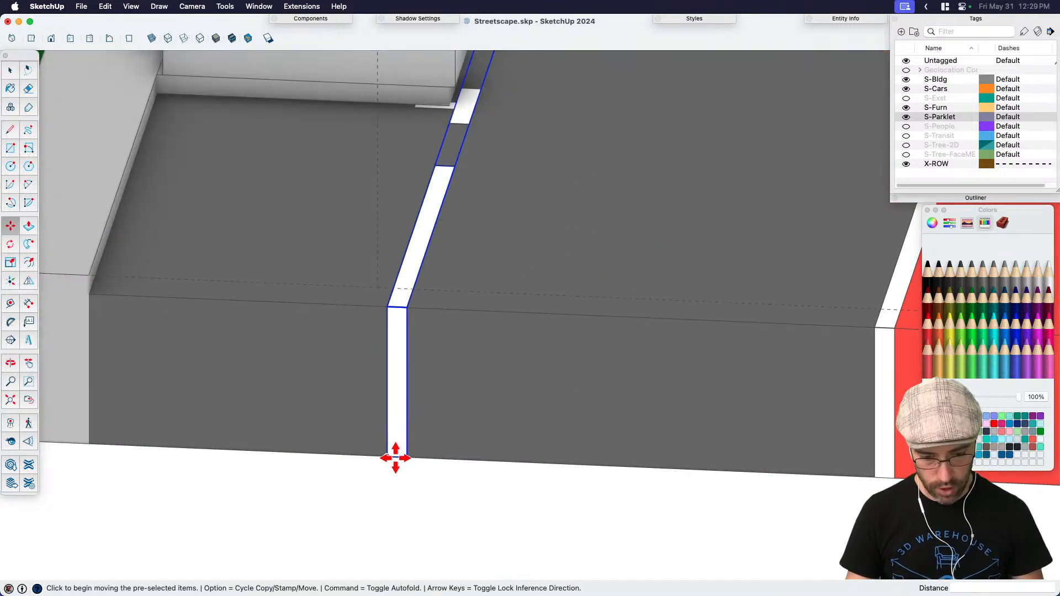
{"action": "scroll", "coordinate": [396, 458], "scroll_direction": "up", "scroll_amount": 2}
{"action": "left_click", "coordinate": [393, 457]}
{"action": "scroll", "coordinate": [381, 456], "scroll_direction": "down", "scroll_amount": 6}
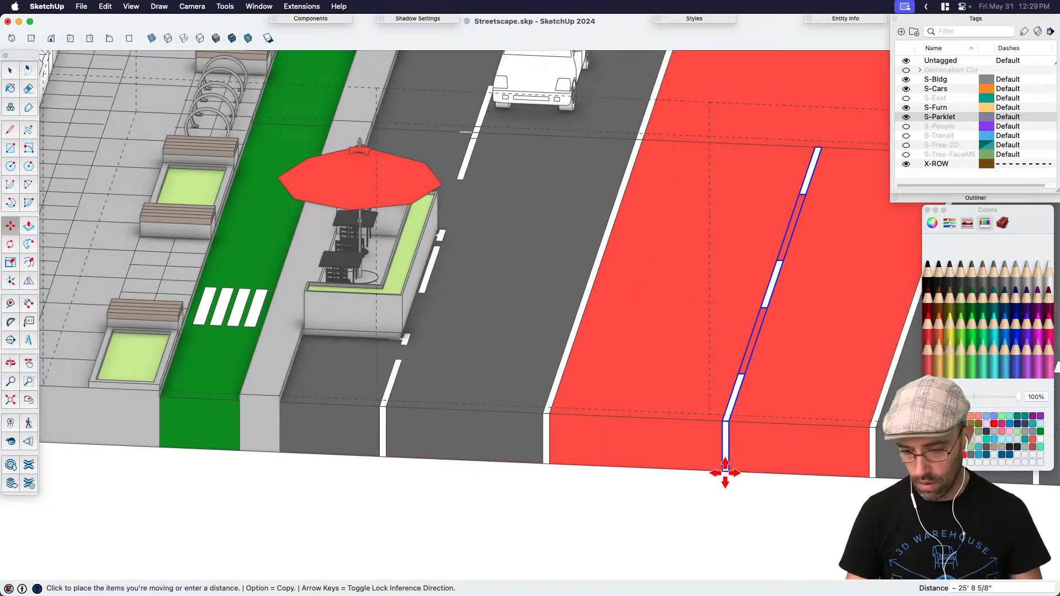
{"action": "scroll", "coordinate": [724, 472], "scroll_direction": "up", "scroll_amount": 2}
{"action": "key", "text": "j"}
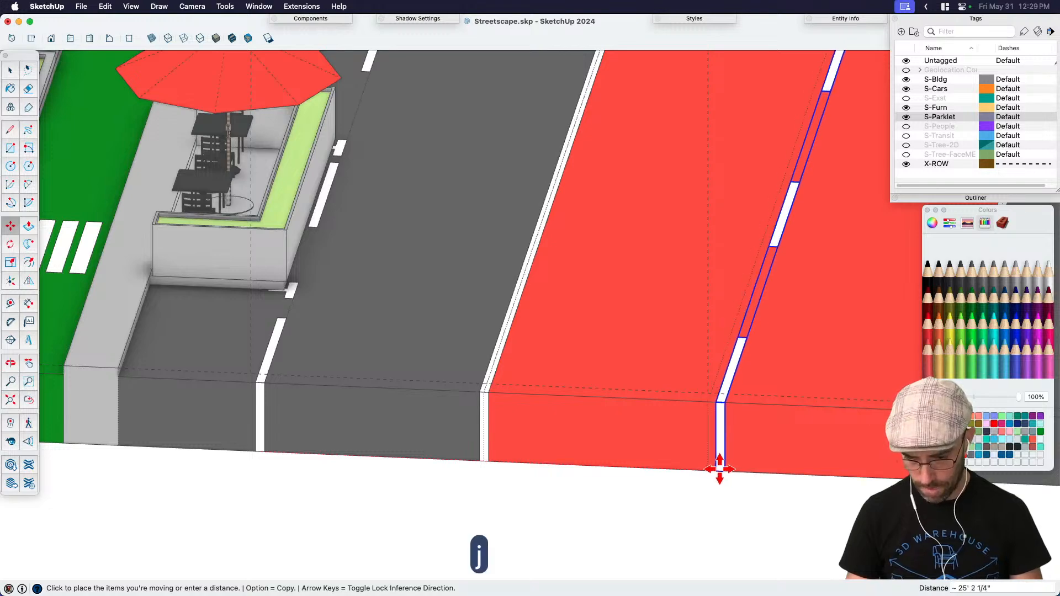
{"action": "scroll", "coordinate": [707, 469], "scroll_direction": "up", "scroll_amount": 4}
{"action": "left_click", "coordinate": [706, 468]}
{"action": "key", "text": "space"}
{"action": "scroll", "coordinate": [599, 489], "scroll_direction": "down", "scroll_amount": 4}
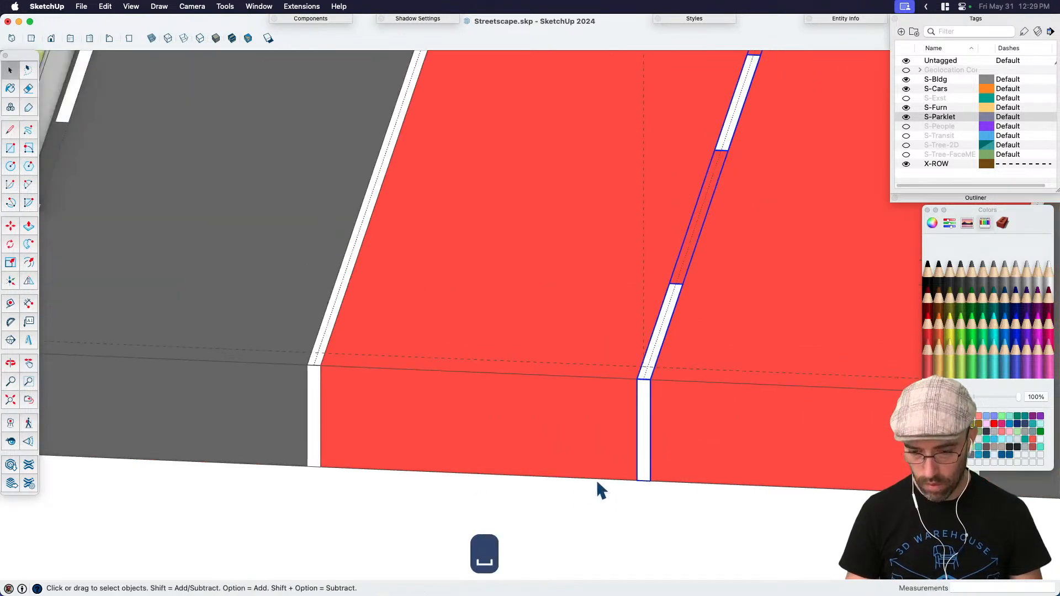
{"action": "scroll", "coordinate": [598, 484], "scroll_direction": "down", "scroll_amount": 5}
{"action": "key", "text": "j"}
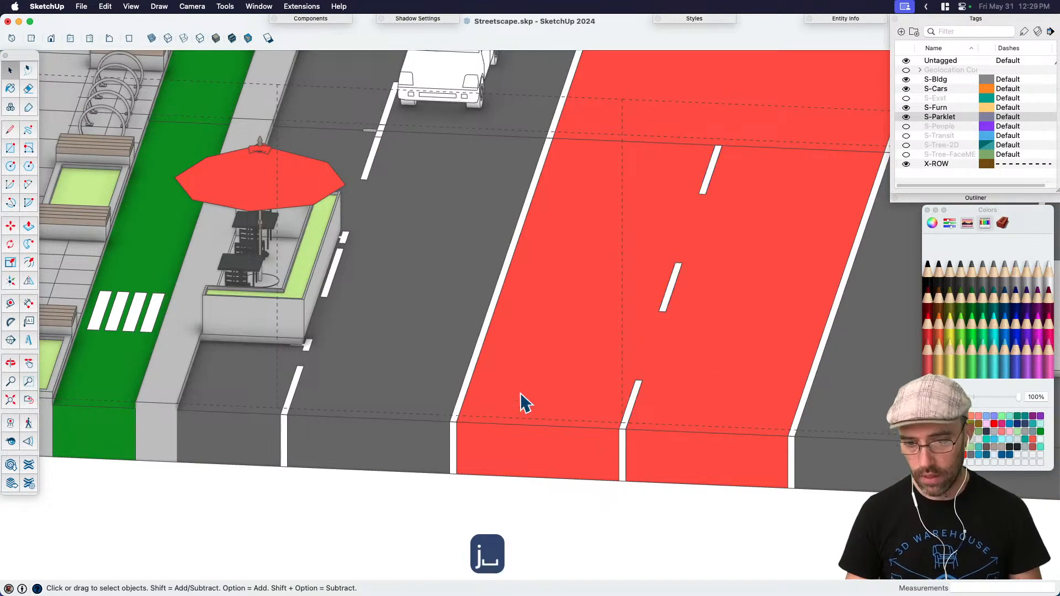
{"action": "scroll", "coordinate": [524, 403], "scroll_direction": "down", "scroll_amount": 4}
{"action": "middle_click_drag", "start_coordinate": [535, 426], "coordinate": [561, 367]}
{"action": "scroll", "coordinate": [566, 346], "scroll_direction": "up", "scroll_amount": 3}
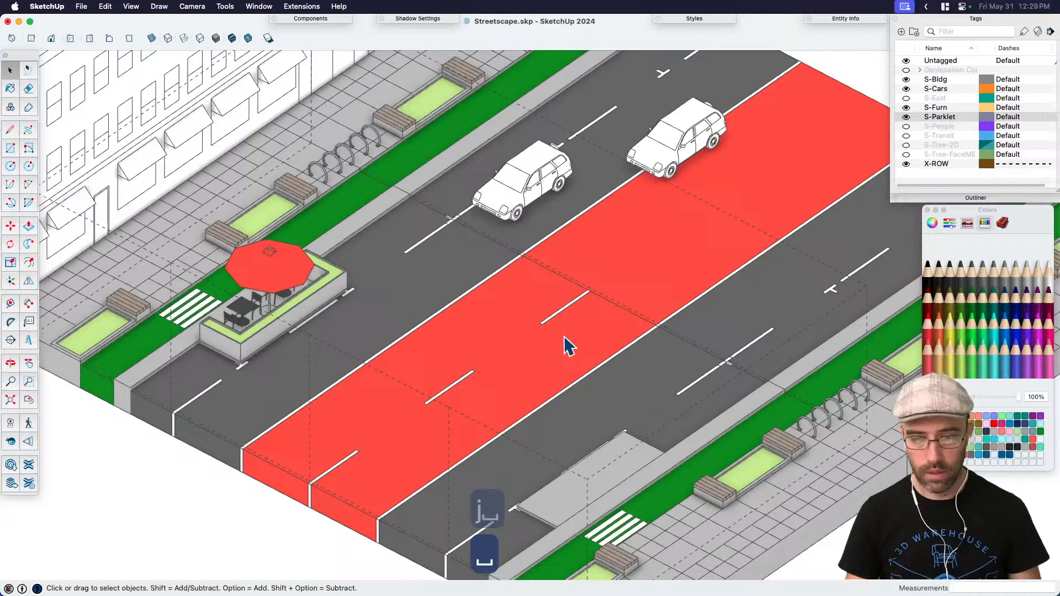
Step: Open the dashed center line between the red bus lanes and copy its far dash 24' farther along the lanes
{"action": "double_click", "coordinate": [568, 306]}
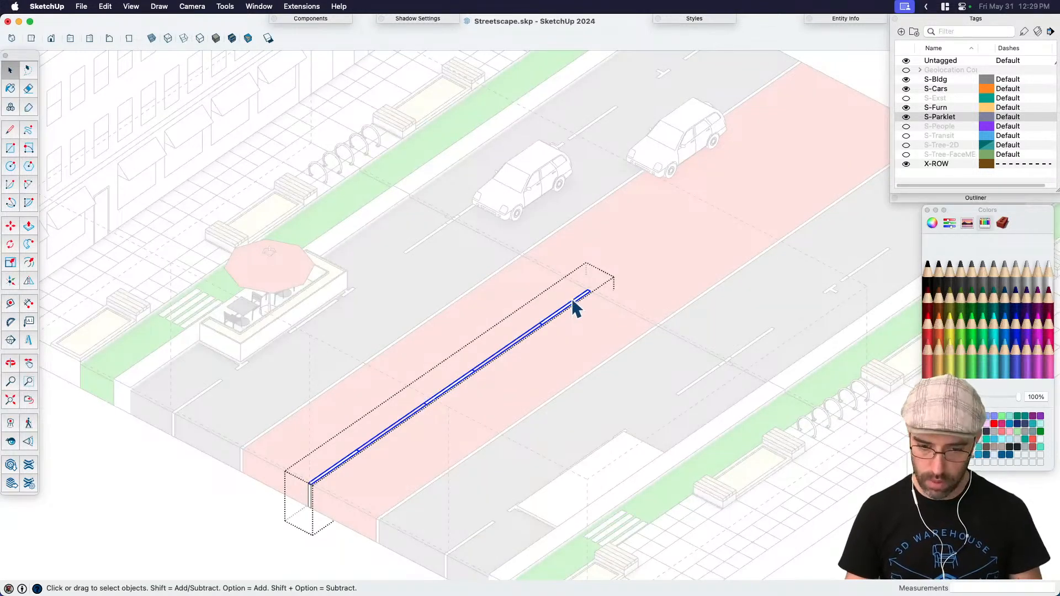
{"action": "left_click", "coordinate": [580, 310]}
{"action": "key", "text": "m"}
{"action": "scroll", "coordinate": [486, 362], "scroll_direction": "up", "scroll_amount": 5}
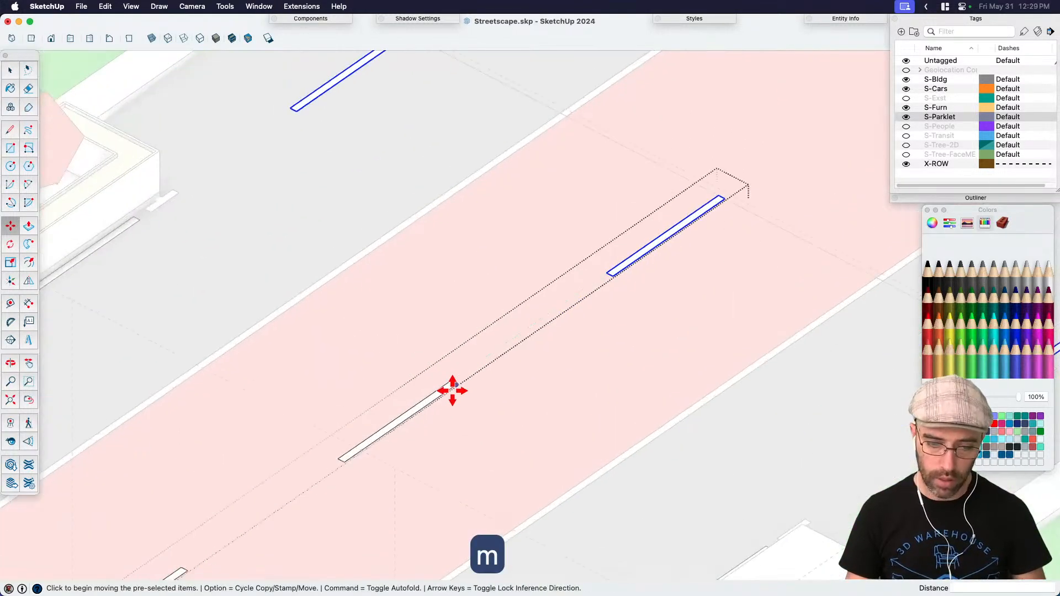
{"action": "left_click", "coordinate": [458, 385]}
{"action": "key", "text": "alt"}
{"action": "left_click", "coordinate": [727, 202]}
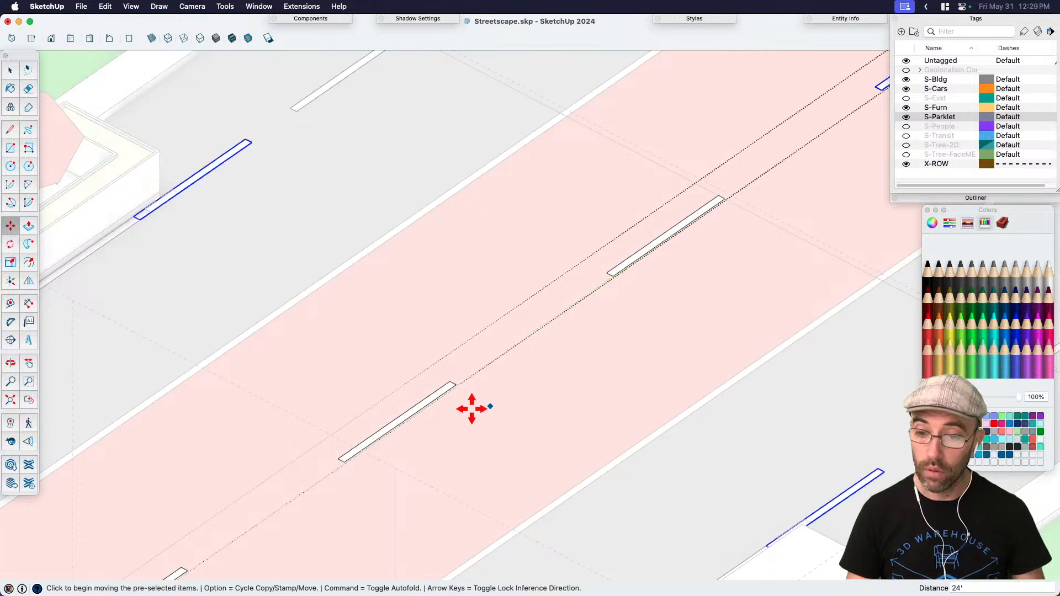
{"action": "scroll", "coordinate": [486, 367], "scroll_direction": "down", "scroll_amount": 4}
Step: Array the copied dash x2 to extend the dashed line along the bus lanes and close the group
{"action": "type", "text": "x"}
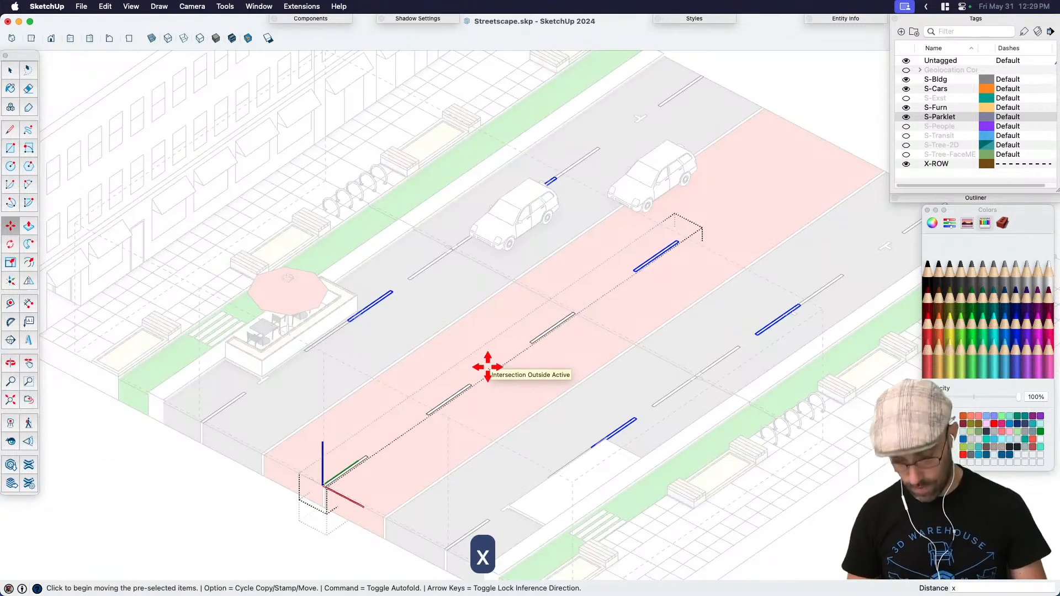
{"action": "type", "text": "3"}
{"action": "key", "text": "Return"}
{"action": "type", "text": "x2"}
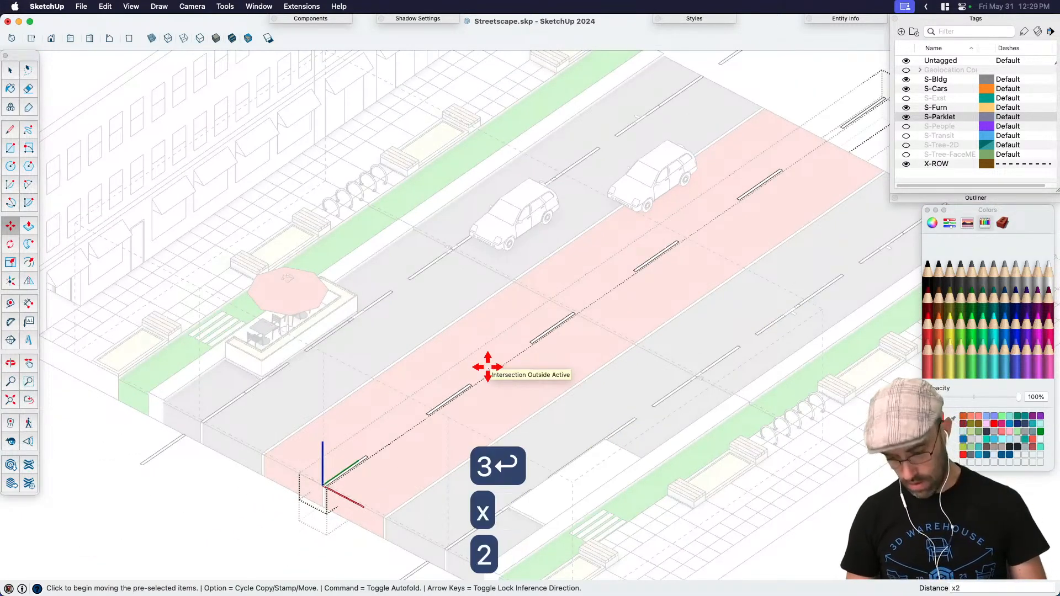
{"action": "key", "text": "Return"}
{"action": "key", "text": "space"}
{"action": "left_click", "coordinate": [828, 99]}
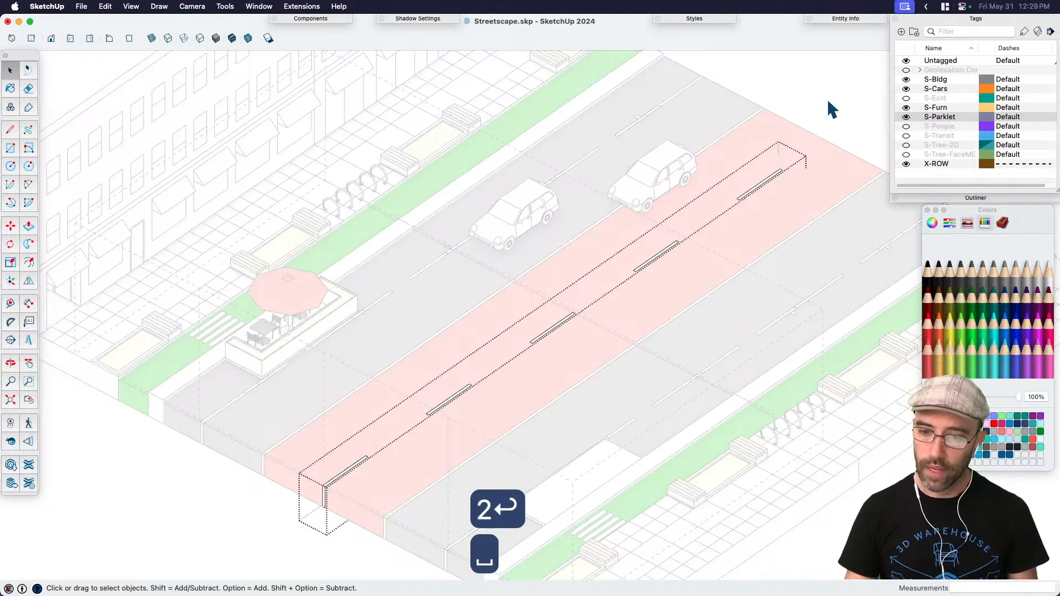
{"action": "left_click", "coordinate": [836, 106]}
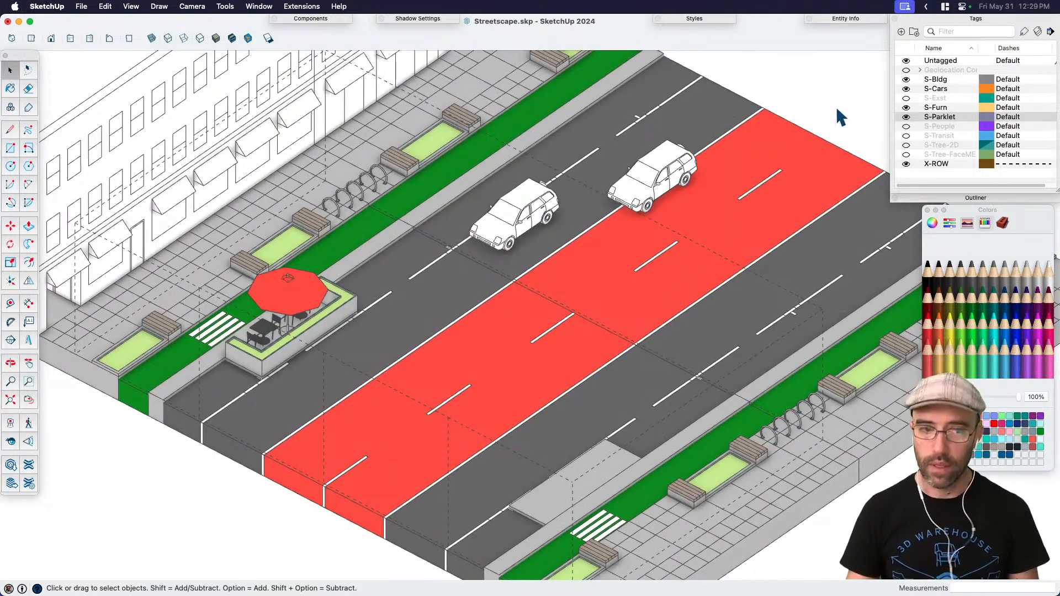
Step: Hide the seam edge crossing the red bus lane inside the nested street group, and close the groups
{"action": "key", "text": "space"}
{"action": "key", "text": "h"}
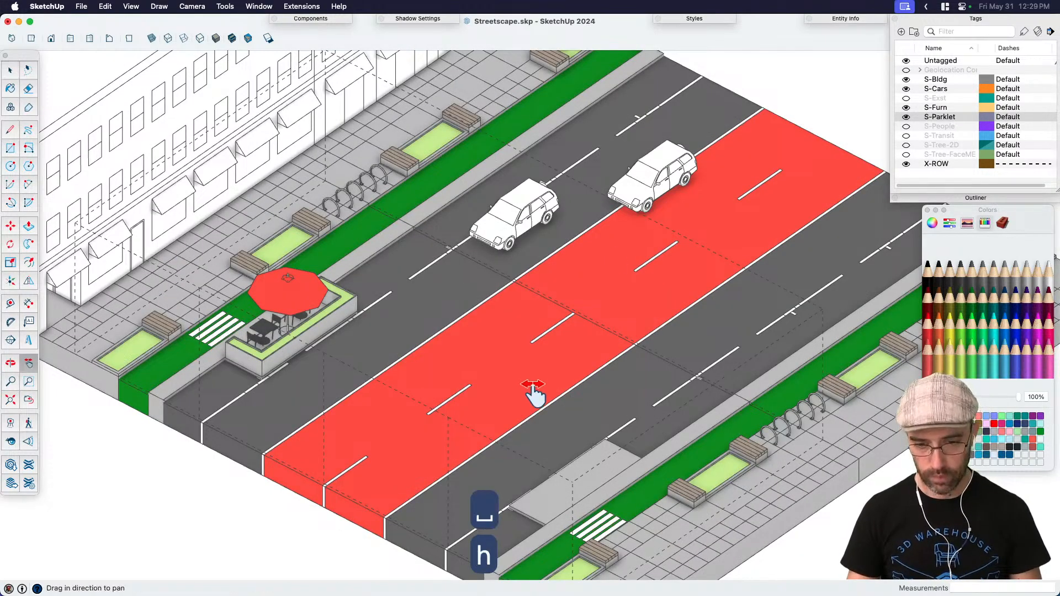
{"action": "middle_click_drag", "start_coordinate": [532, 393], "coordinate": [713, 359]}
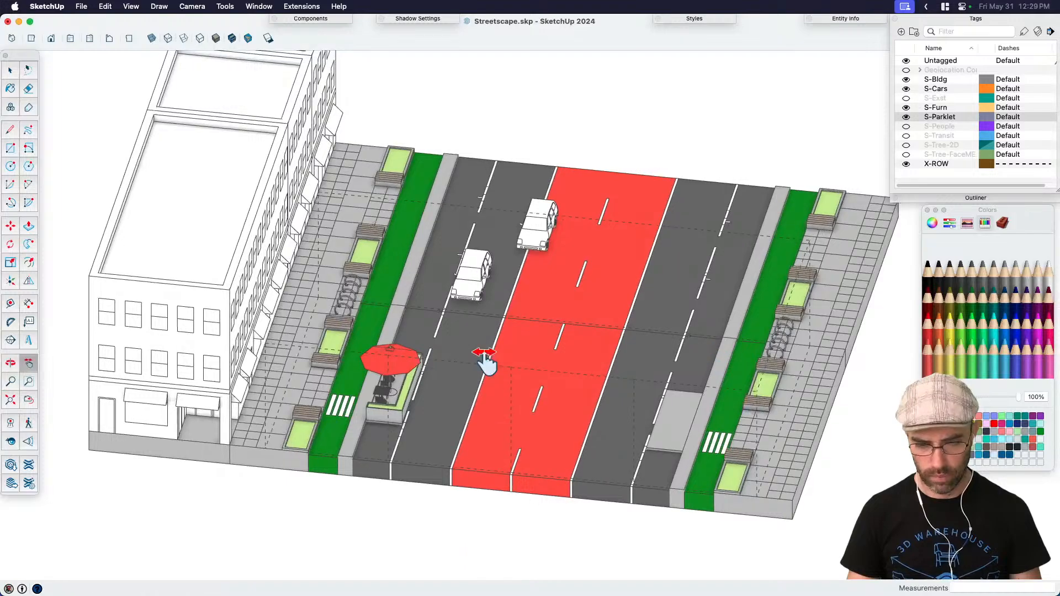
{"action": "middle_click_drag", "start_coordinate": [485, 359], "coordinate": [532, 339]}
{"action": "key", "text": "space"}
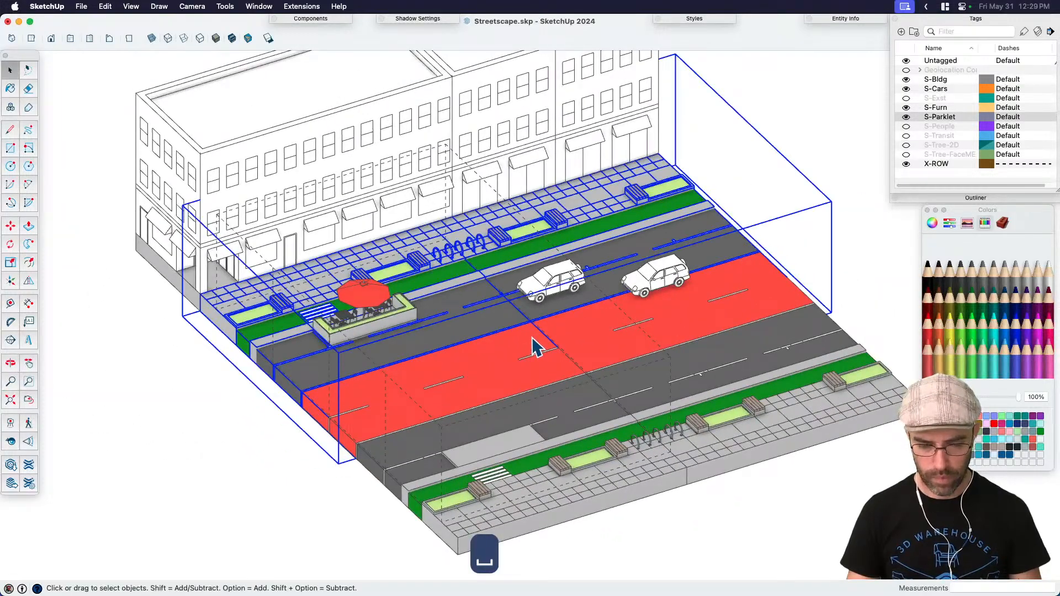
{"action": "double_click", "coordinate": [535, 347]}
{"action": "double_click", "coordinate": [539, 347]}
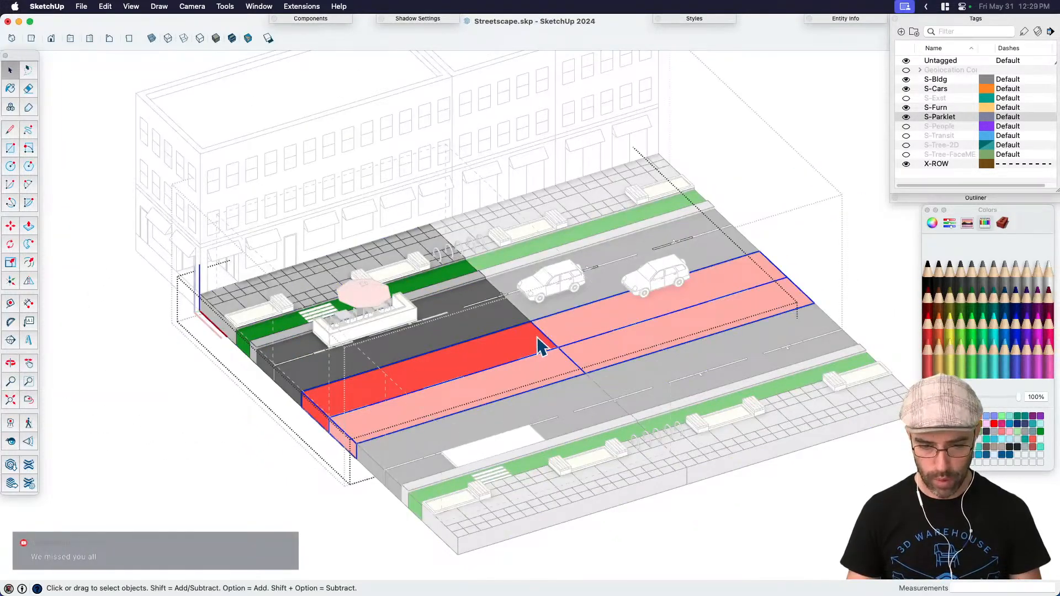
{"action": "double_click", "coordinate": [539, 346]}
{"action": "key", "text": "e"}
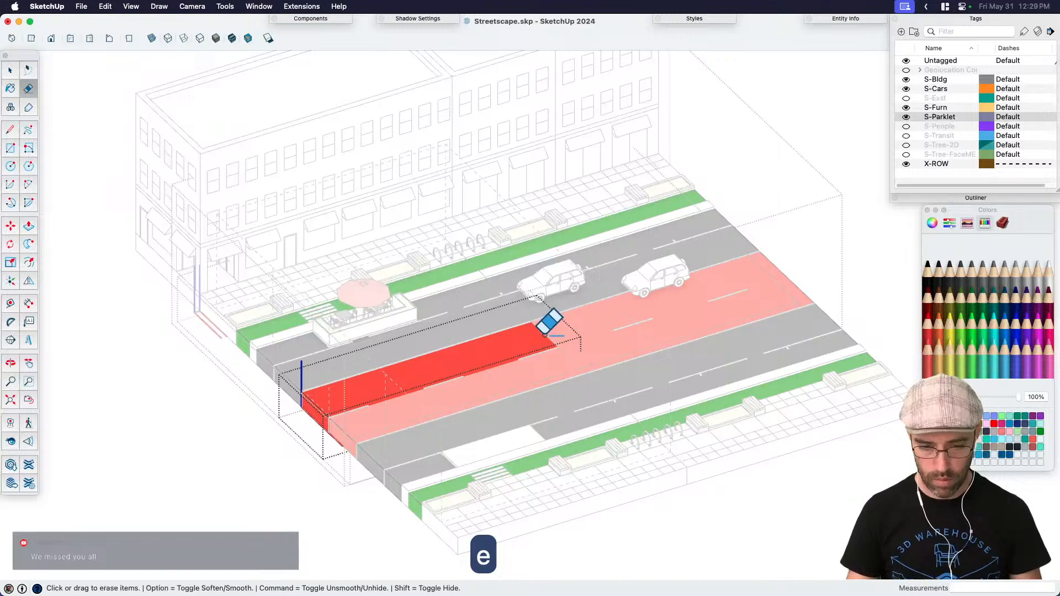
{"action": "key", "text": "space"}
{"action": "left_click", "coordinate": [293, 486]}
{"action": "left_click", "coordinate": [293, 480]}
{"action": "left_click", "coordinate": [291, 478]}
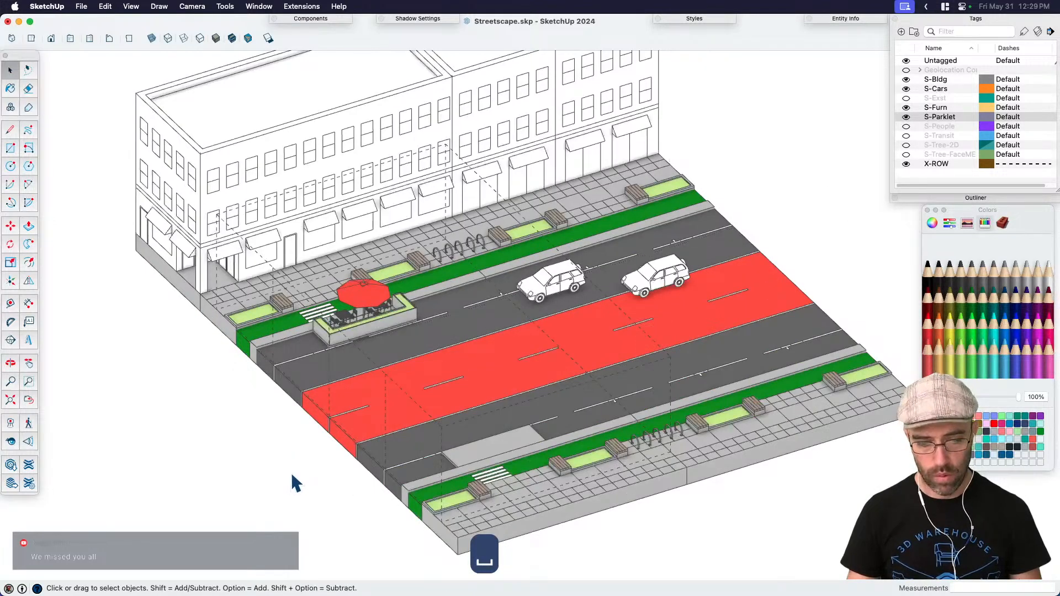
Step: Hide the X-ROW tag and save the model
{"action": "middle_click_drag", "start_coordinate": [291, 476], "coordinate": [809, 178]}
{"action": "left_click", "coordinate": [906, 164]}
{"action": "key", "text": "super+s"}
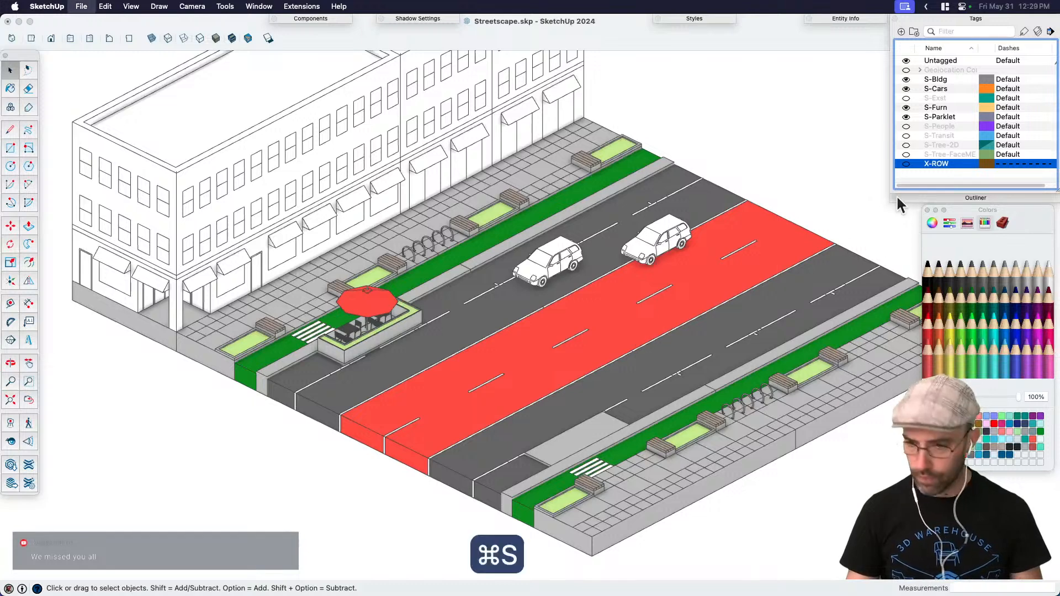
Step: Turn on the S-Transit, S-Tree-FaceME and S-People tags, leaving S-Tree-2D hidden
{"action": "left_click", "coordinate": [907, 136]}
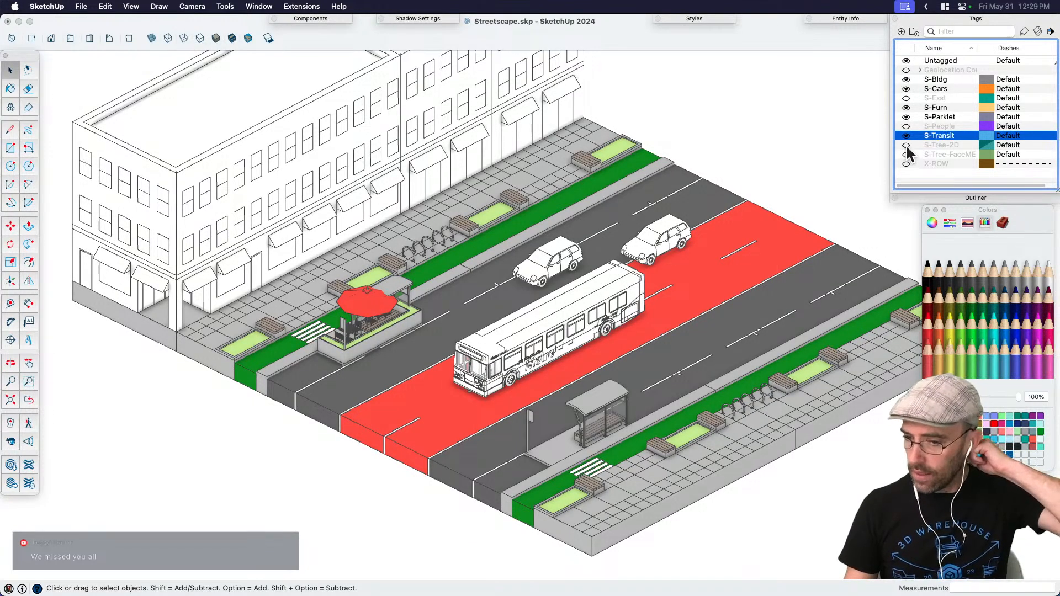
{"action": "left_click", "coordinate": [907, 146]}
{"action": "left_click", "coordinate": [909, 154]}
{"action": "left_click", "coordinate": [907, 145]}
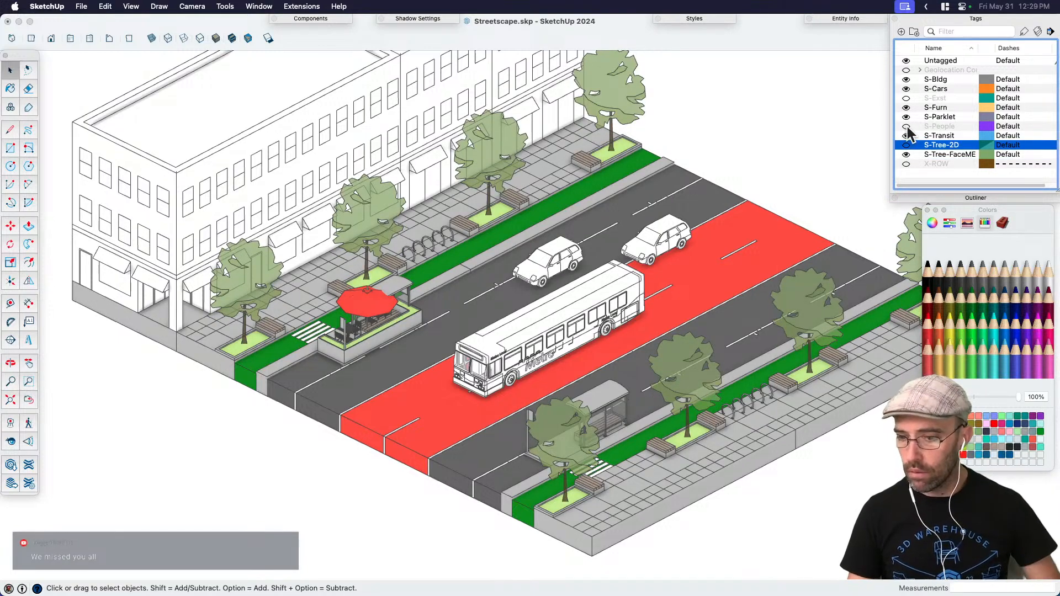
{"action": "left_click", "coordinate": [907, 126]}
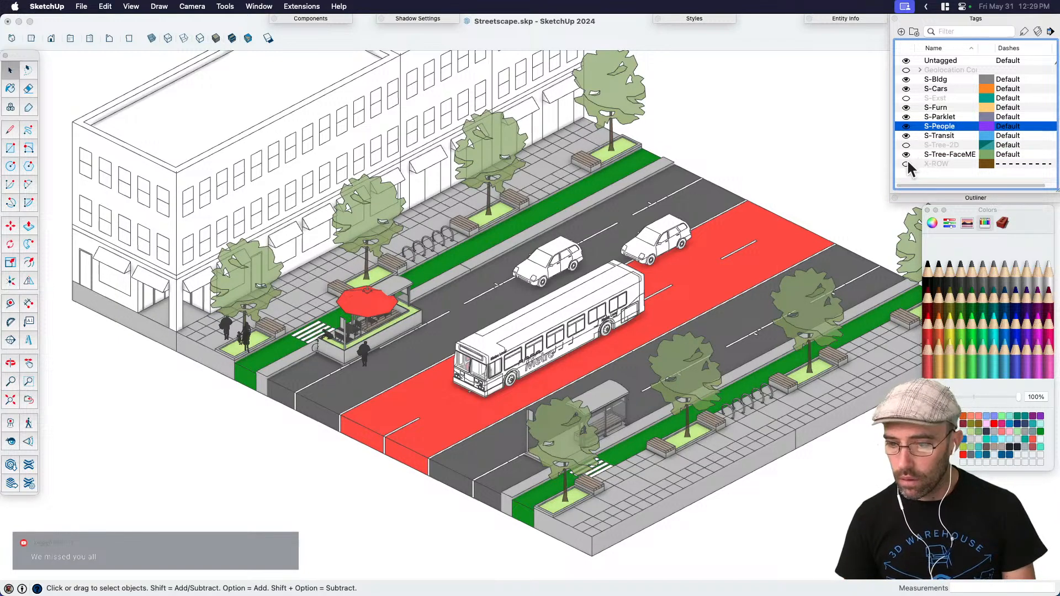
Step: Move the pedestrian standing in the street beside the parklet onto the sidewalk next to the bench
{"action": "scroll", "coordinate": [303, 433], "scroll_direction": "up", "scroll_amount": 5}
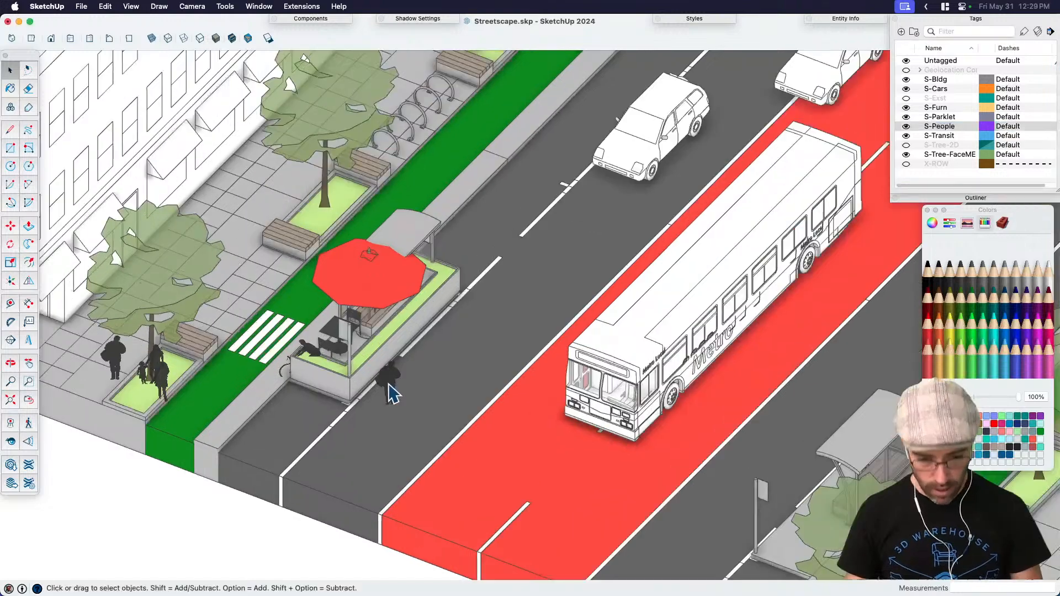
{"action": "scroll", "coordinate": [389, 395], "scroll_direction": "up", "scroll_amount": 2}
{"action": "left_click", "coordinate": [393, 389]}
{"action": "key", "text": "m"}
{"action": "left_click", "coordinate": [519, 491]}
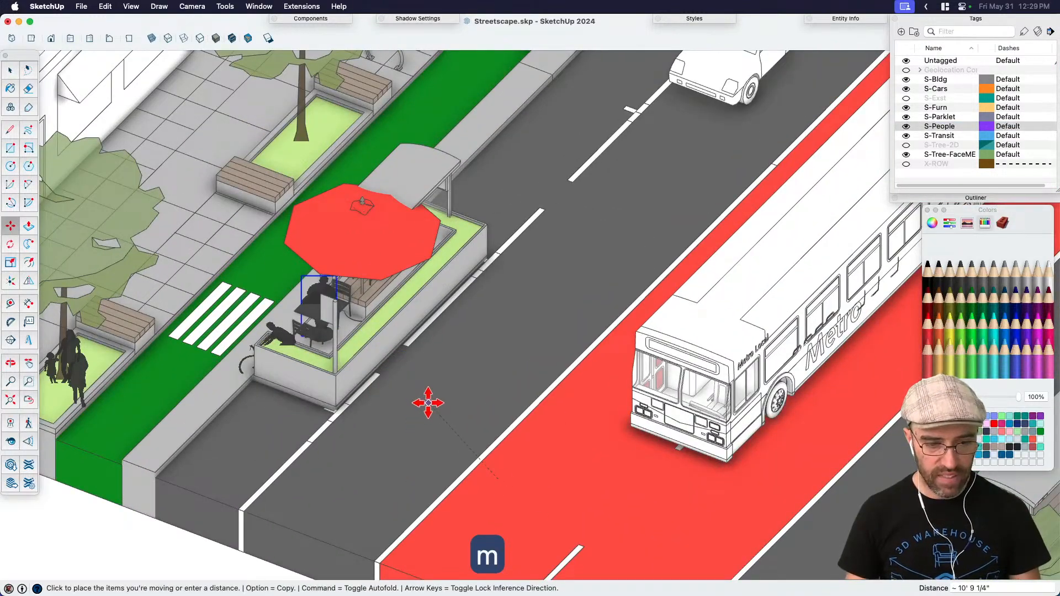
{"action": "left_click", "coordinate": [433, 415]}
{"action": "left_click", "coordinate": [546, 510]}
{"action": "left_click", "coordinate": [456, 415]}
{"action": "key", "text": "space"}
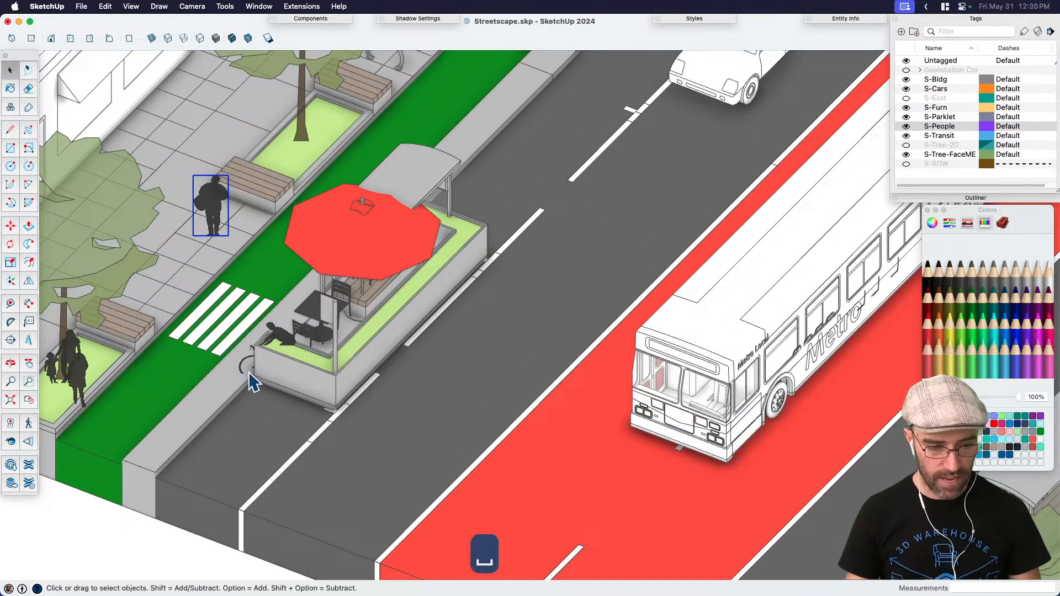
Step: Move the cyclist from beside the parklet onto the green bike lane just past the white crosswalk stripes
{"action": "key", "text": "m"}
{"action": "left_click", "coordinate": [539, 488]}
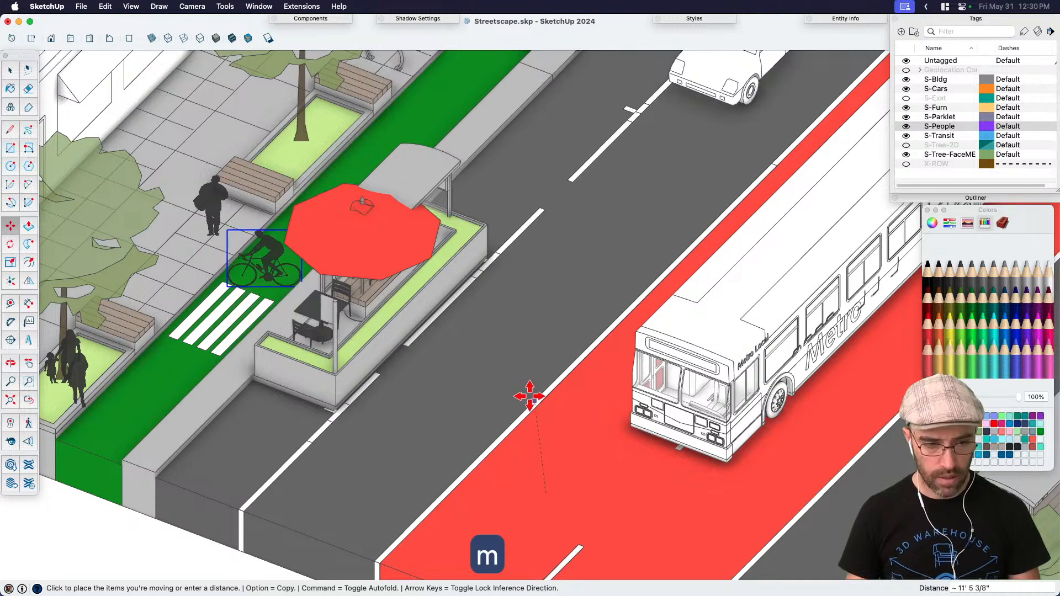
{"action": "left_click", "coordinate": [524, 390]}
{"action": "key", "text": "space"}
{"action": "scroll", "coordinate": [529, 390], "scroll_direction": "down", "scroll_amount": 3}
Step: Move the front pedestrian out of the corner planter to the open sidewalk beyond the bench near the crosswalk
{"action": "scroll", "coordinate": [223, 412], "scroll_direction": "up", "scroll_amount": 2}
{"action": "scroll", "coordinate": [223, 417], "scroll_direction": "up", "scroll_amount": 1}
{"action": "left_click", "coordinate": [261, 379]}
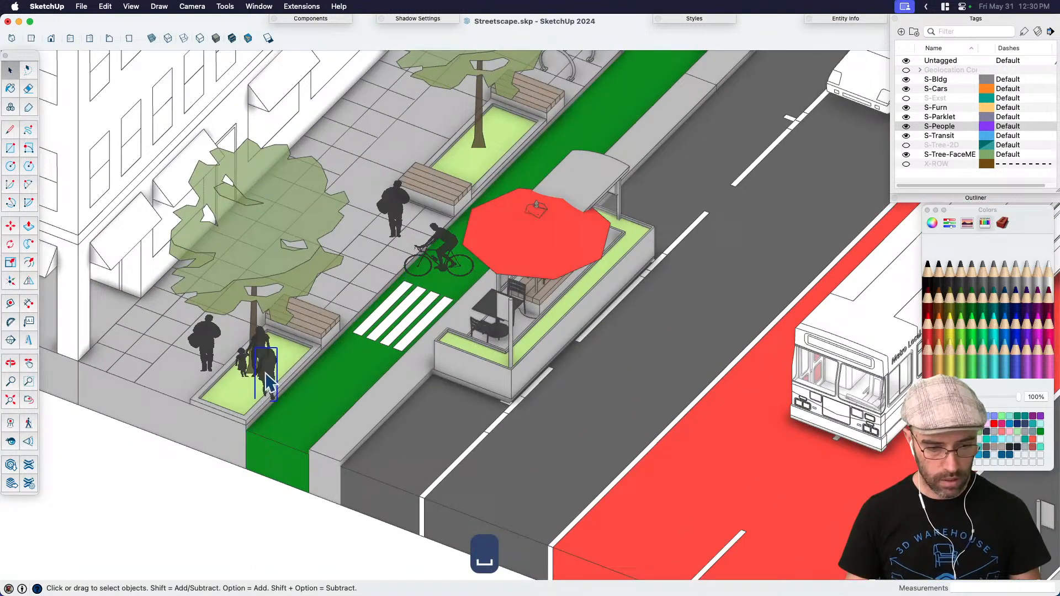
{"action": "key", "text": "m"}
{"action": "left_click", "coordinate": [338, 445]}
{"action": "left_click", "coordinate": [687, 383]}
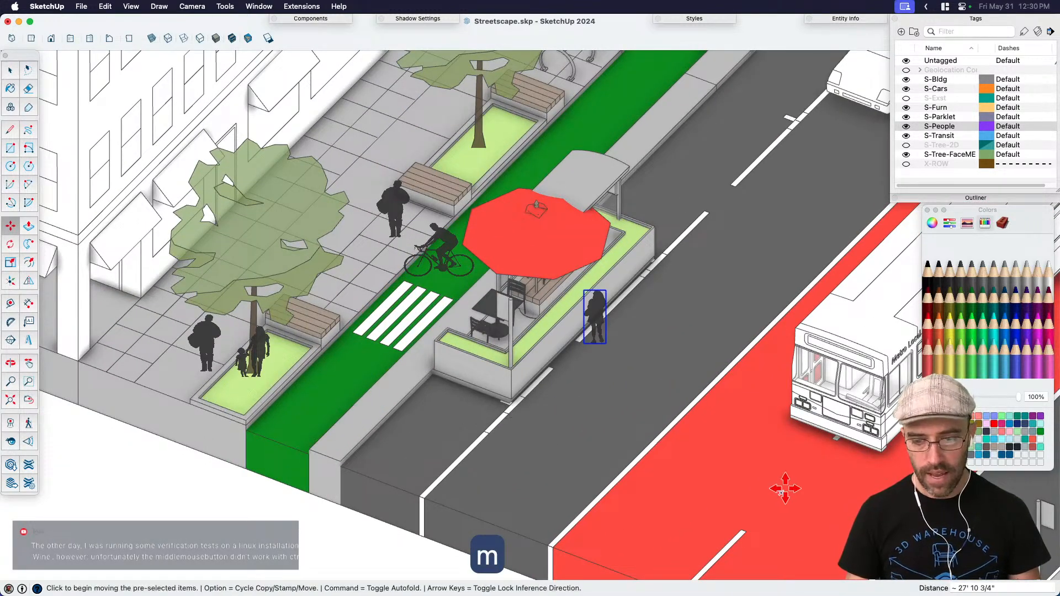
{"action": "left_click", "coordinate": [836, 526]}
{"action": "left_click", "coordinate": [642, 368]}
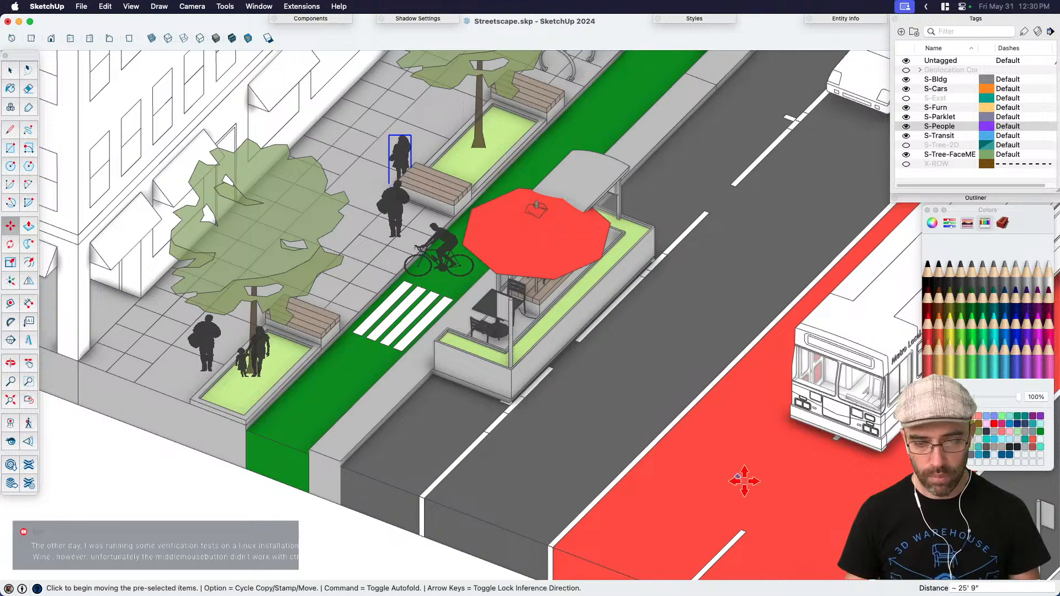
{"action": "left_click", "coordinate": [746, 480]}
{"action": "left_click", "coordinate": [718, 443]}
{"action": "key", "text": "space"}
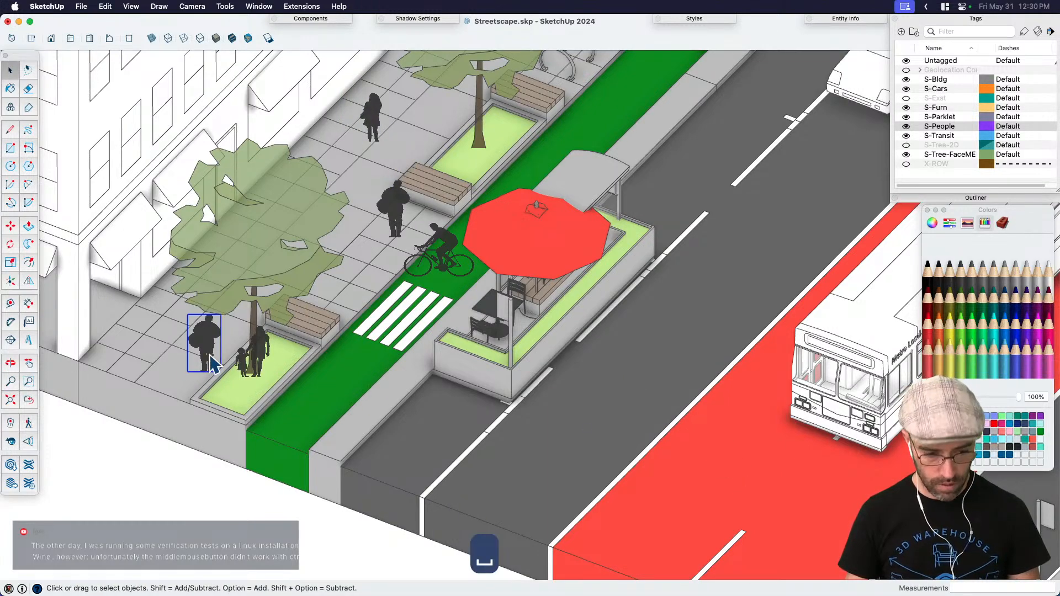
Step: Move the pedestrian beside the corner planter closer to the building corner
{"action": "scroll", "coordinate": [210, 356], "scroll_direction": "up", "scroll_amount": 2}
{"action": "key", "text": "m"}
{"action": "left_click", "coordinate": [164, 380]}
{"action": "left_click", "coordinate": [90, 345]}
{"action": "key", "text": "space"}
{"action": "scroll", "coordinate": [196, 349], "scroll_direction": "down", "scroll_amount": 3}
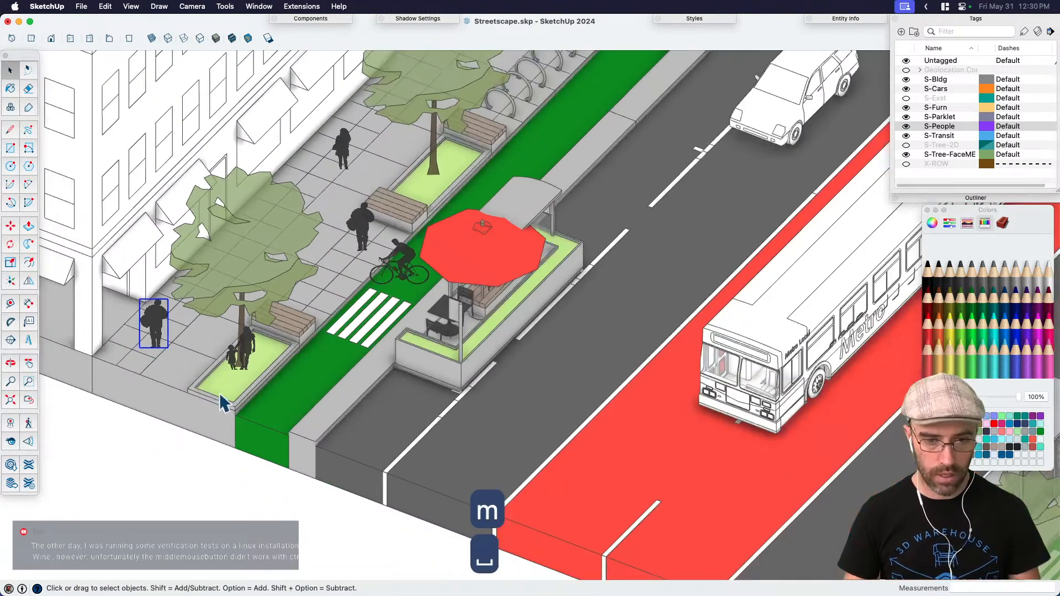
Step: Reposition the woman on the sidewalk near the awnings and drop her onto the ground with DropGC
{"action": "key", "text": "h"}
{"action": "left_click_drag", "start_coordinate": [360, 164], "coordinate": [376, 338]}
{"action": "key", "text": "space"}
{"action": "scroll", "coordinate": [376, 338], "scroll_direction": "up", "scroll_amount": 2}
{"action": "left_click", "coordinate": [358, 309]}
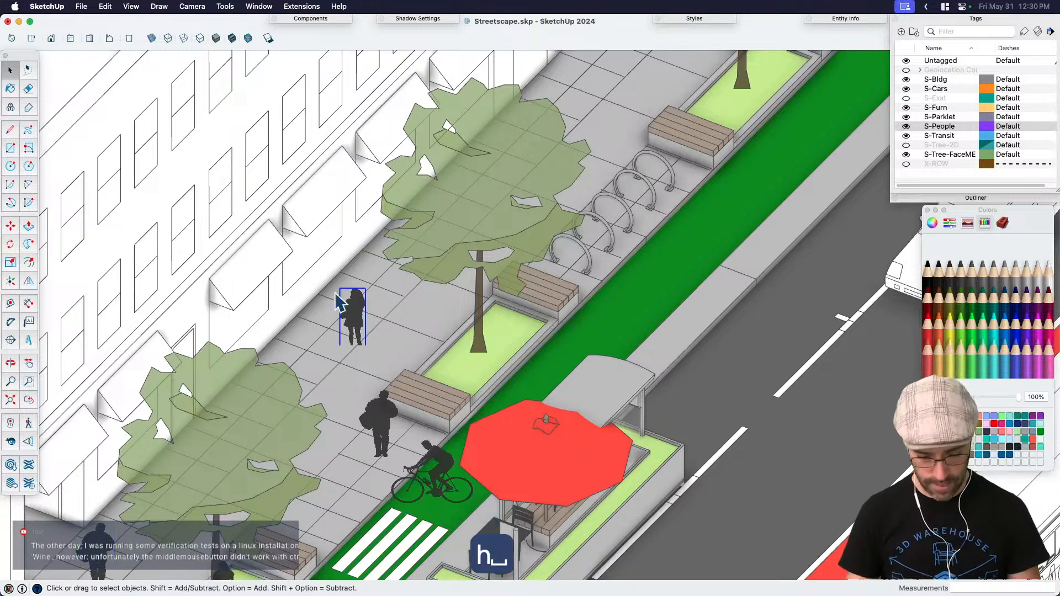
{"action": "key", "text": "m"}
{"action": "left_click", "coordinate": [234, 209]}
{"action": "key", "text": "space"}
{"action": "right_click", "coordinate": [348, 284]}
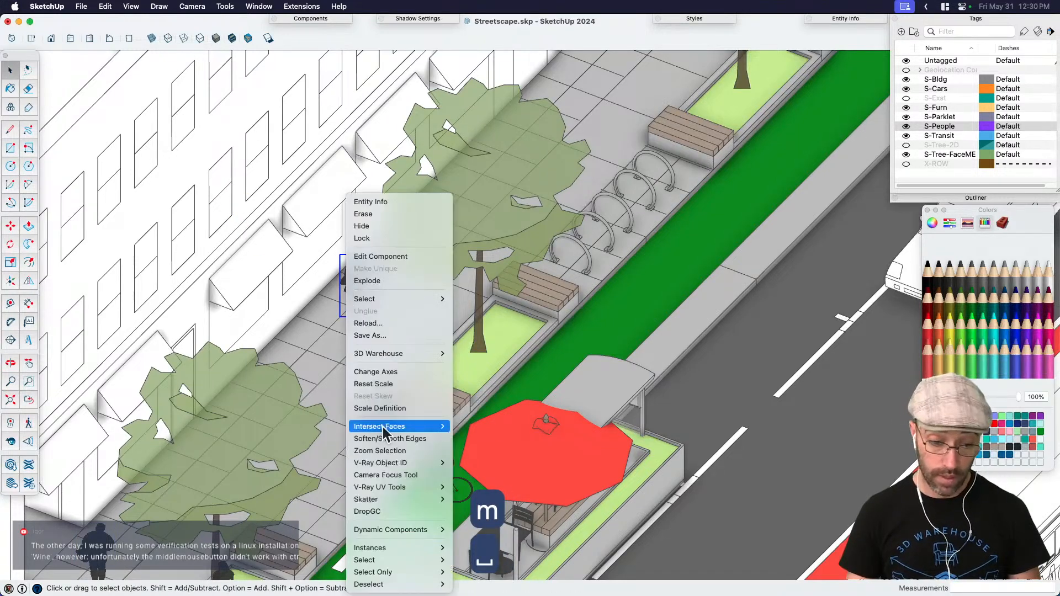
{"action": "left_click", "coordinate": [380, 512]}
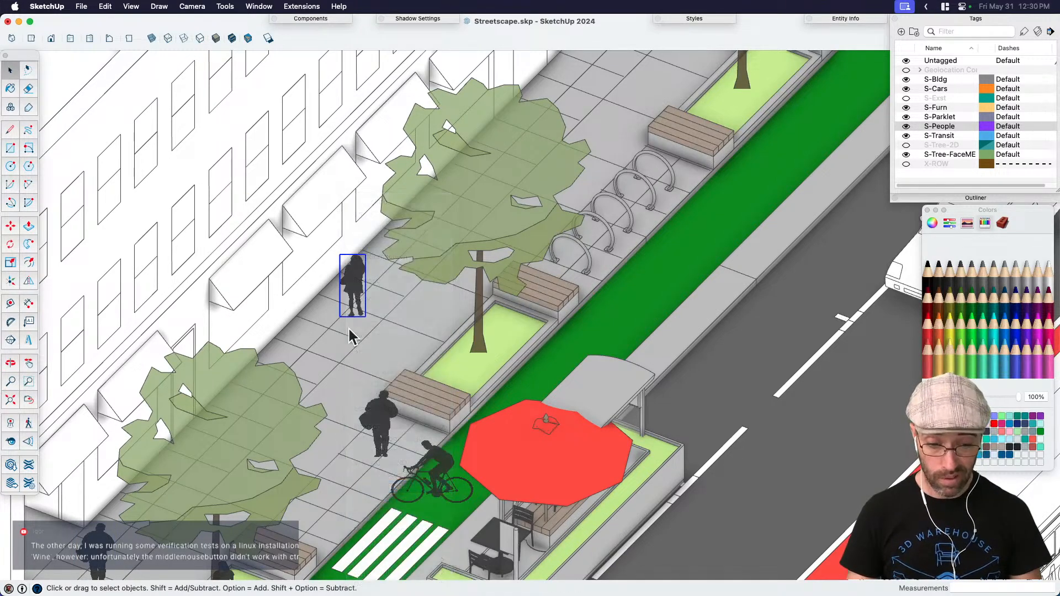
Step: Move the pedestrian next to the bench farther along the sidewalk to just behind the woman
{"action": "scroll", "coordinate": [361, 306], "scroll_direction": "down", "scroll_amount": 1}
{"action": "left_click", "coordinate": [378, 412]}
{"action": "key", "text": "m"}
{"action": "left_click", "coordinate": [370, 448]}
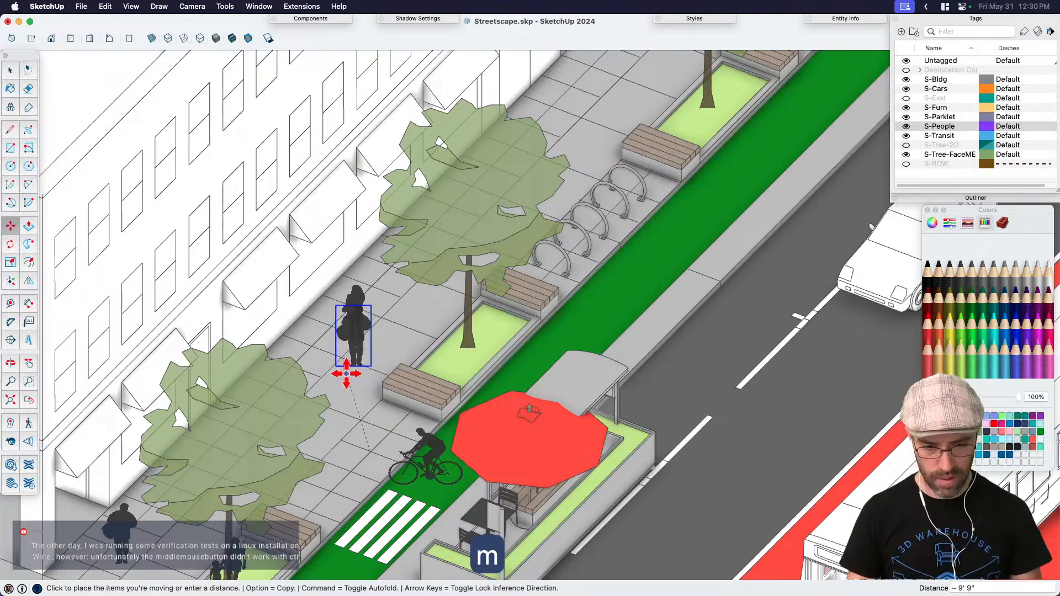
{"action": "left_click", "coordinate": [378, 354]}
{"action": "key", "text": "space"}
Step: Inspect the cyclist in the bike lane and switch to the Streetscape Elements.skp model
{"action": "left_click", "coordinate": [428, 456]}
{"action": "middle_click_drag", "start_coordinate": [428, 455], "coordinate": [495, 388]}
{"action": "scroll", "coordinate": [456, 413], "scroll_direction": "up", "scroll_amount": 2}
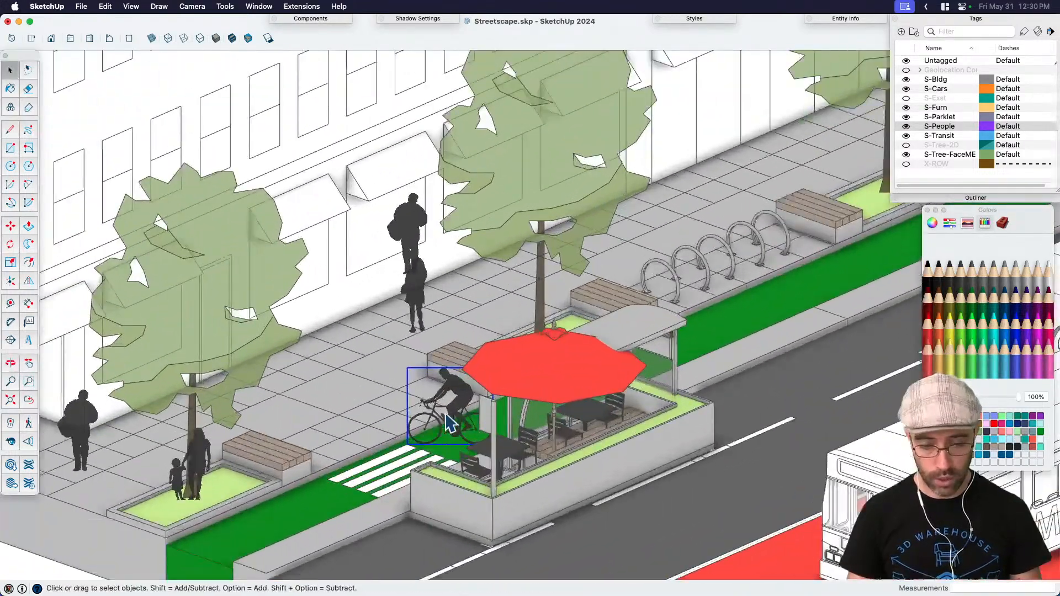
{"action": "middle_click_drag", "start_coordinate": [406, 435], "coordinate": [662, 352]}
{"action": "key", "text": "ctrl+Up"}
{"action": "left_click", "coordinate": [438, 438]}
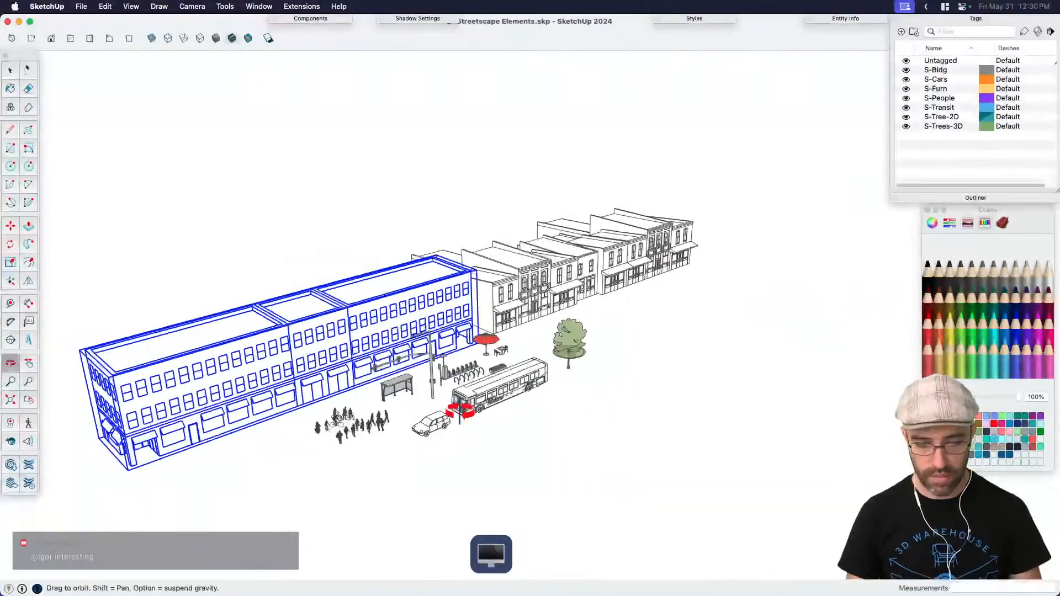
Step: Select and copy the front-facing cyclist, the group of three cyclists, the person carrying a case, the walking man and the walking pair
{"action": "scroll", "coordinate": [305, 440], "scroll_direction": "up", "scroll_amount": 3}
{"action": "left_click", "coordinate": [246, 402]}
{"action": "scroll", "coordinate": [243, 406], "scroll_direction": "up", "scroll_amount": 4}
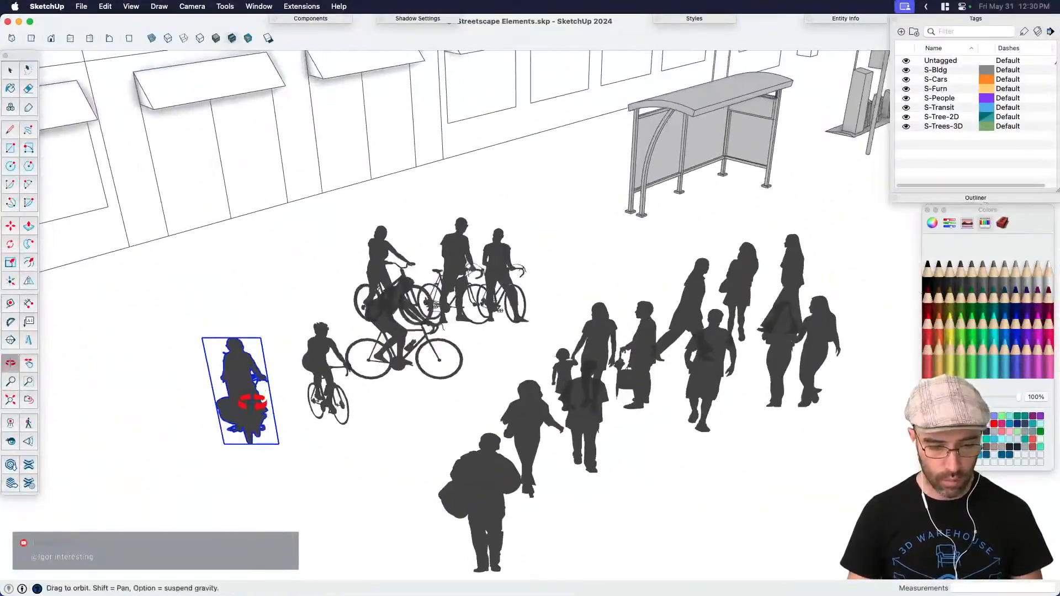
{"action": "scroll", "coordinate": [243, 406], "scroll_direction": "down", "scroll_amount": 3}
{"action": "scroll", "coordinate": [415, 292], "scroll_direction": "up", "scroll_amount": 1}
{"action": "left_click", "coordinate": [415, 291], "text": "shift"}
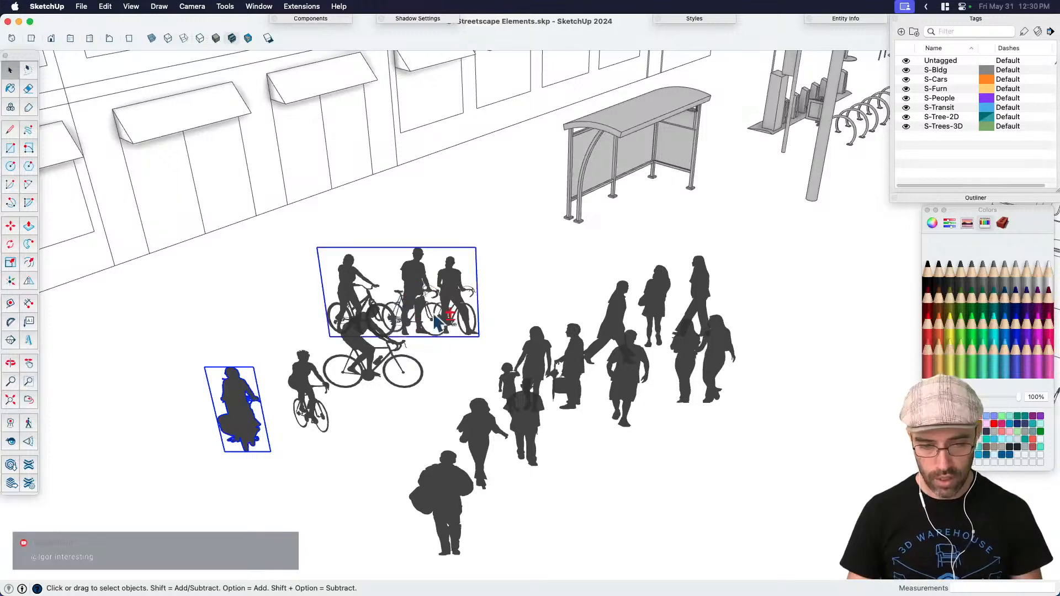
{"action": "scroll", "coordinate": [519, 397], "scroll_direction": "down", "scroll_amount": 1}
{"action": "scroll", "coordinate": [563, 393], "scroll_direction": "up", "scroll_amount": 1}
{"action": "left_click", "coordinate": [562, 389], "text": "shift"}
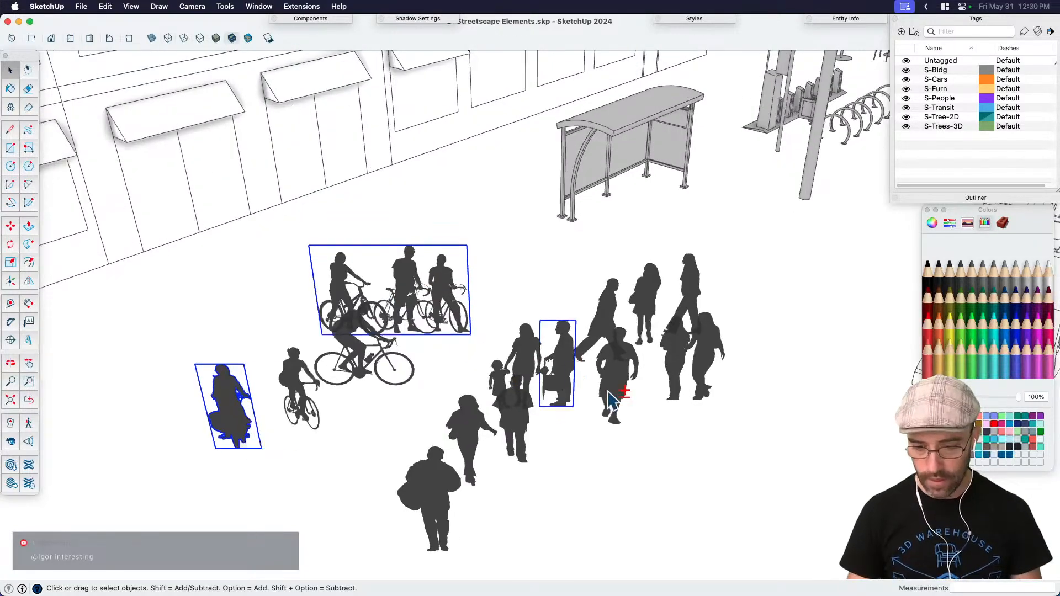
{"action": "left_click", "coordinate": [623, 376], "text": "shift"}
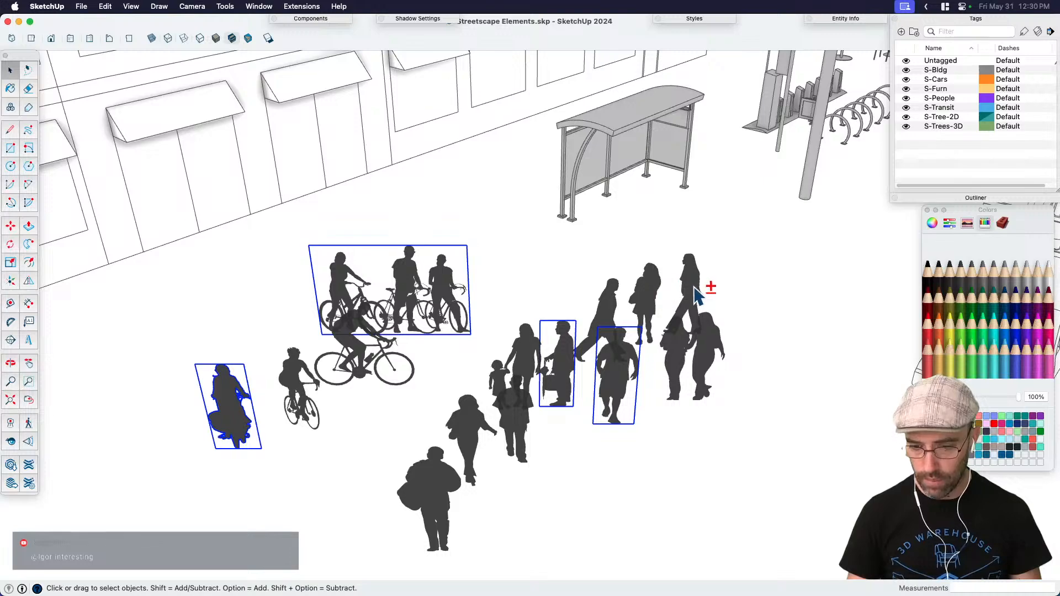
{"action": "left_click", "coordinate": [683, 357], "text": "shift"}
{"action": "scroll", "coordinate": [638, 385], "scroll_direction": "down", "scroll_amount": 1}
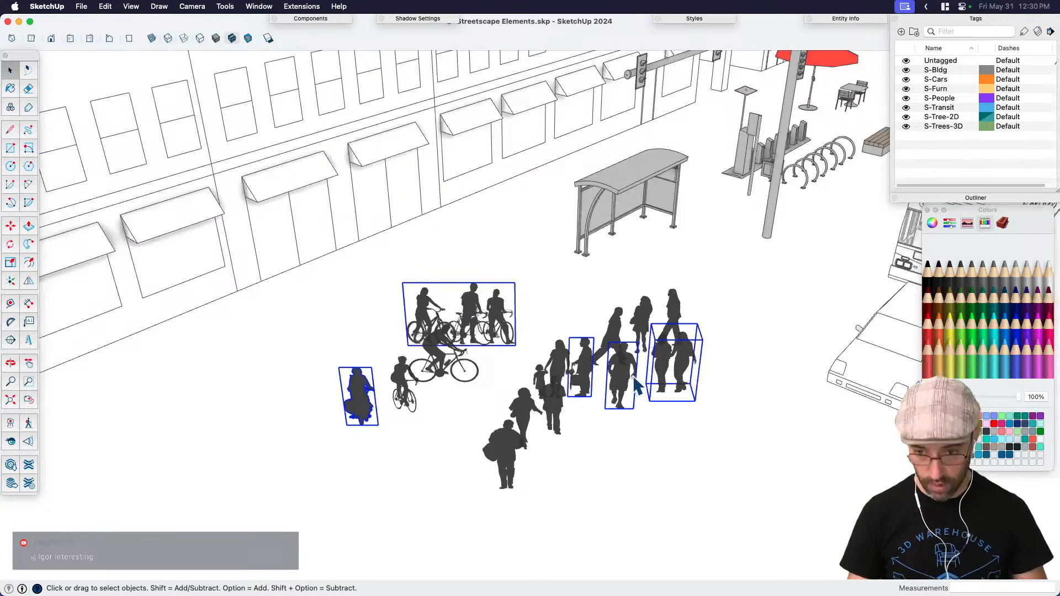
{"action": "key", "text": "super+c"}
Step: Switch back to the Streetscape.skp model and delete the cyclist in the bike lane beside the parklet
{"action": "key", "text": "F3"}
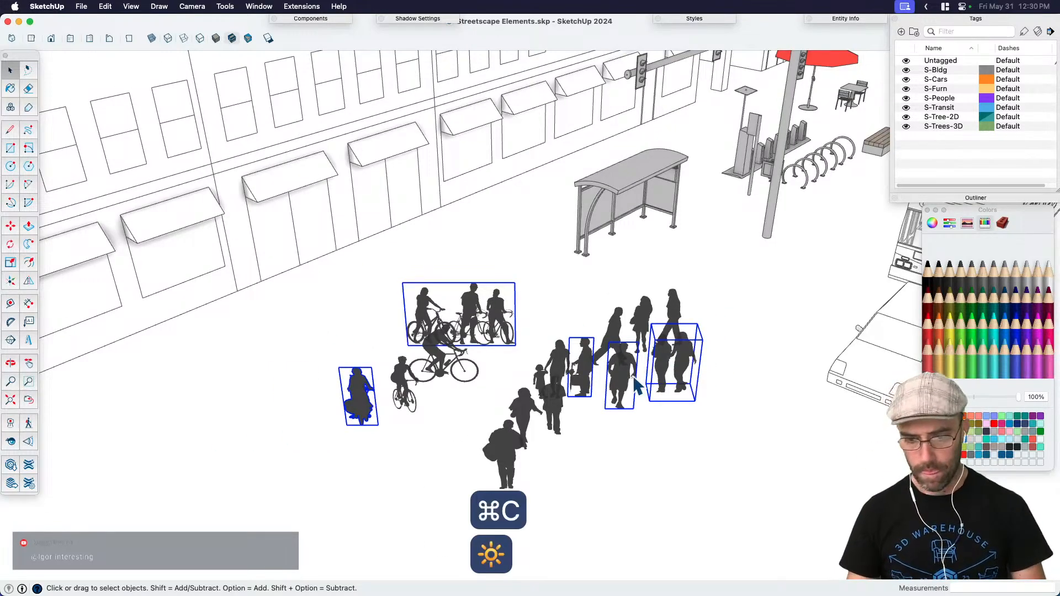
{"action": "left_click", "coordinate": [497, 419]}
{"action": "left_click_drag", "start_coordinate": [563, 423], "coordinate": [365, 436]}
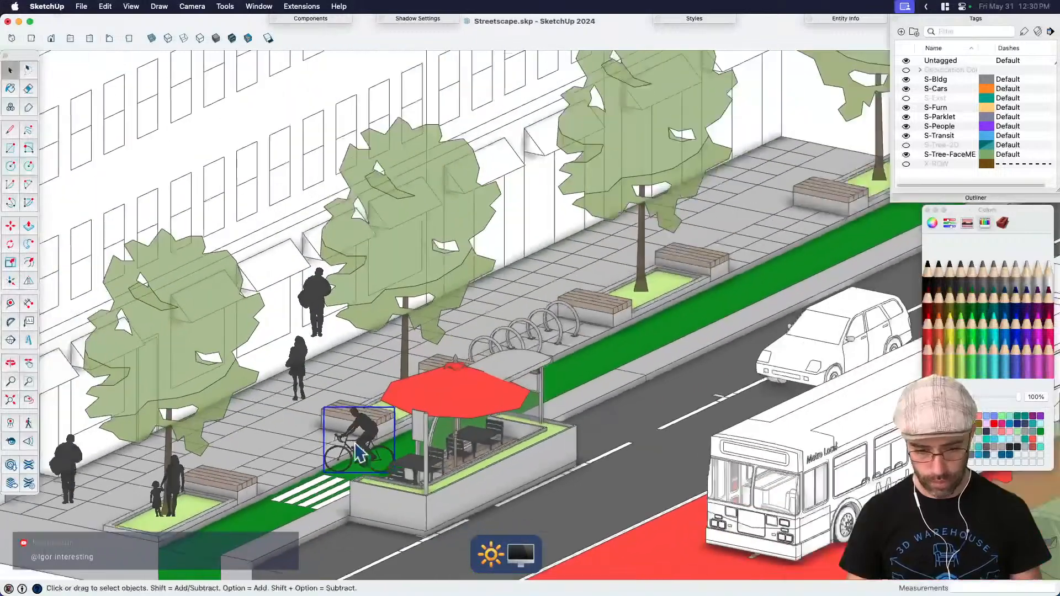
{"action": "key", "text": "space"}
{"action": "key", "text": "BackSpace"}
{"action": "key", "text": "BackSpace"}
Step: Paste the copied people and cyclists into the streetscape around the bike racks and bike lane
{"action": "middle_click_drag", "start_coordinate": [369, 437], "coordinate": [291, 443]}
{"action": "key", "text": "super+v"}
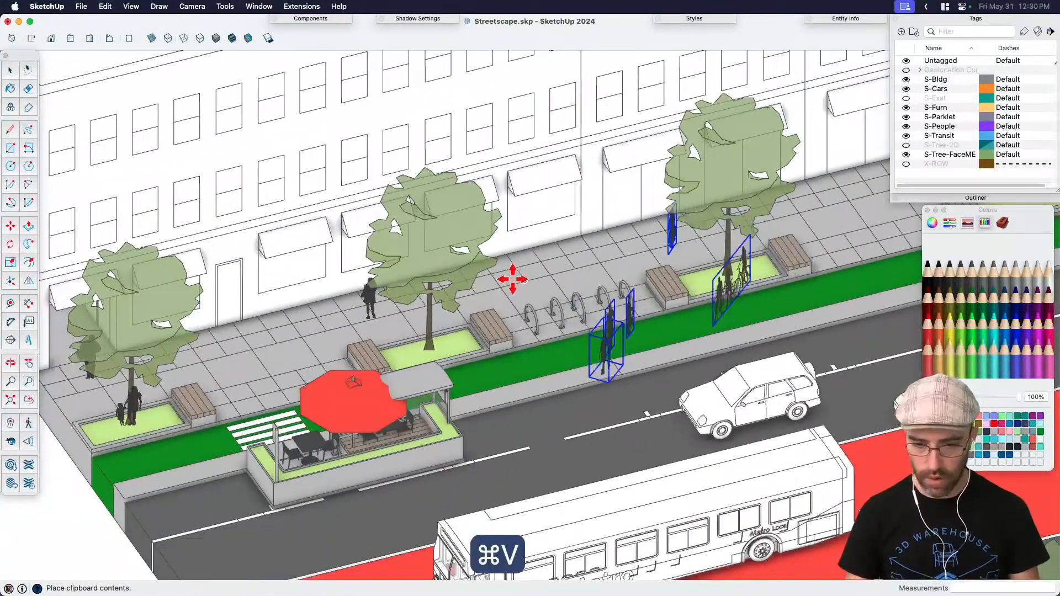
{"action": "left_click", "coordinate": [656, 310]}
Step: Move the group of three cyclists from the bike lane onto the sidewalk just behind the bike racks
{"action": "scroll", "coordinate": [740, 298], "scroll_direction": "up", "scroll_amount": 3}
{"action": "key", "text": "space"}
{"action": "left_click", "coordinate": [740, 298]}
{"action": "middle_click_drag", "start_coordinate": [729, 289], "coordinate": [706, 392]}
{"action": "key", "text": "m"}
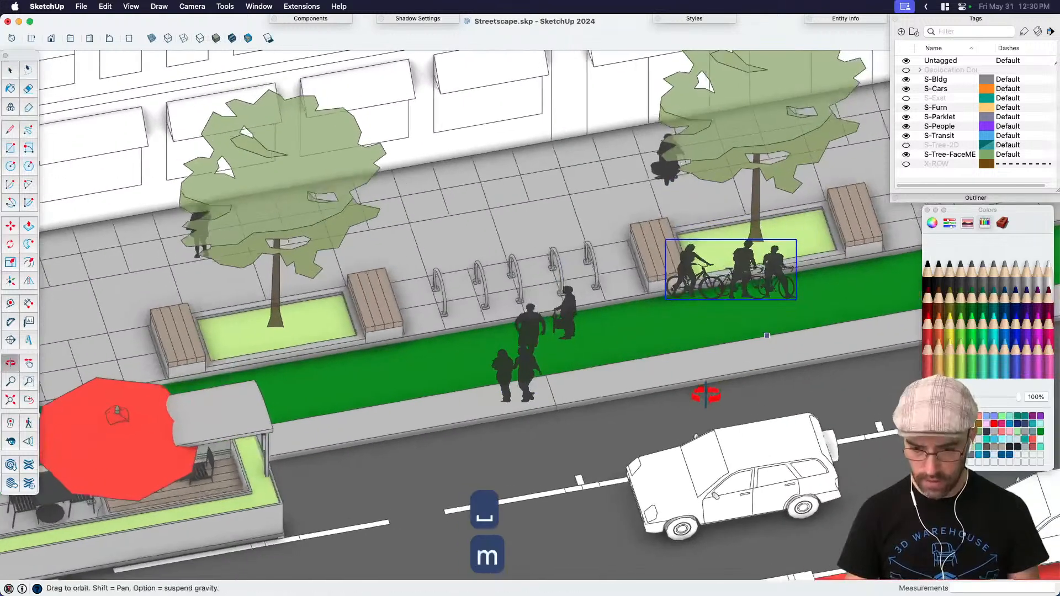
{"action": "left_click", "coordinate": [705, 393]}
{"action": "left_click", "coordinate": [640, 328]}
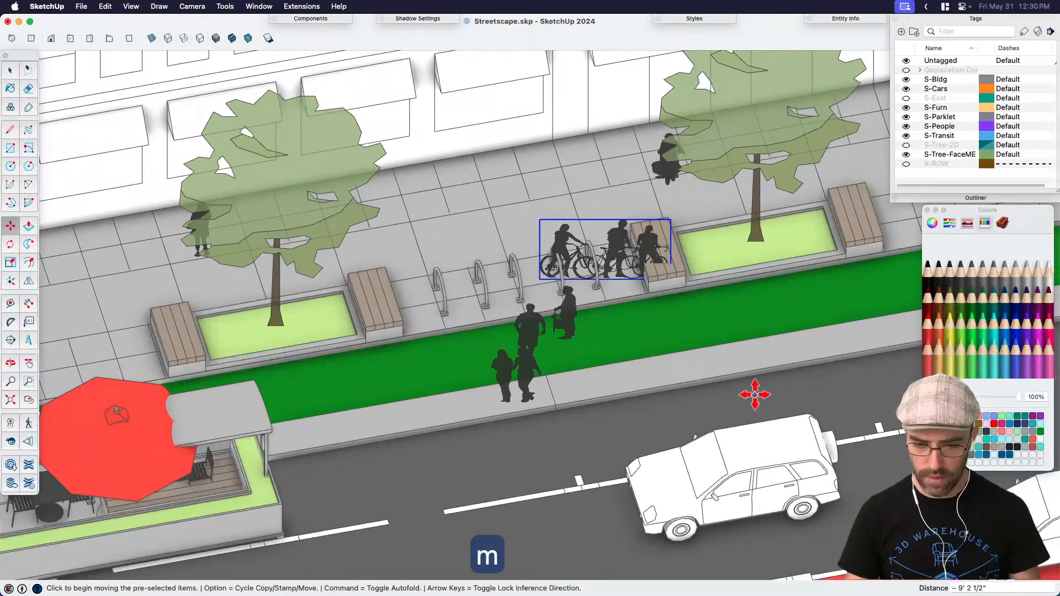
{"action": "left_click", "coordinate": [568, 462]}
{"action": "left_click", "coordinate": [535, 433]}
{"action": "left_click", "coordinate": [601, 483]}
{"action": "left_click", "coordinate": [526, 467]}
{"action": "key", "text": "space"}
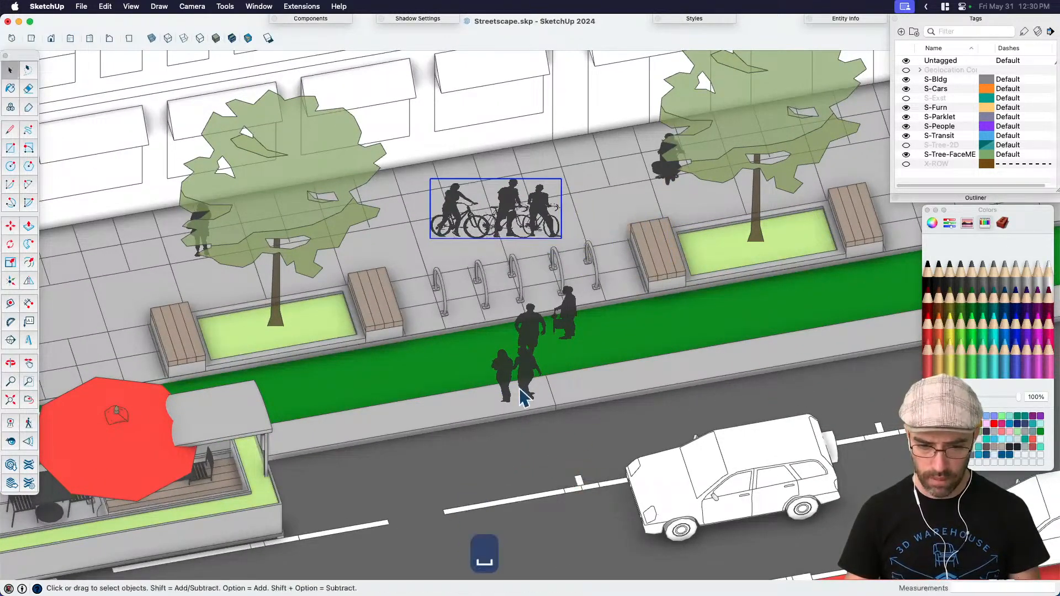
Step: Move the walking pair from the curb onto the sidewalk behind the planter nearest the parklet
{"action": "left_click", "coordinate": [523, 383]}
{"action": "key", "text": "m"}
{"action": "scroll", "coordinate": [600, 508], "scroll_direction": "down", "scroll_amount": 5}
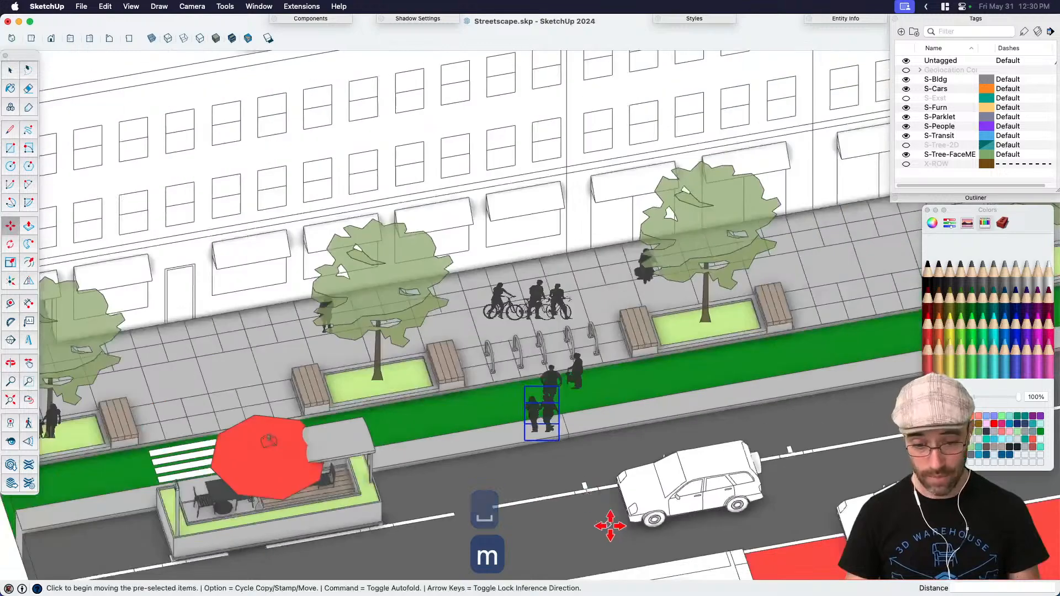
{"action": "left_click", "coordinate": [608, 526]}
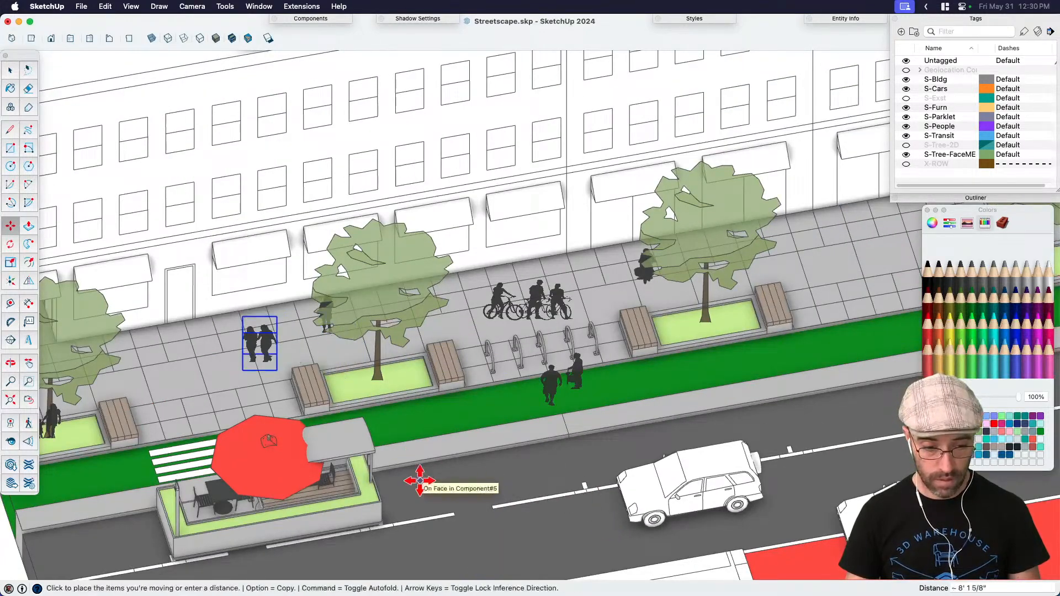
{"action": "key", "text": "space"}
Step: Move the front-facing cyclist from behind the tree into the green bike lane beside the bench near the bike racks
{"action": "left_click", "coordinate": [643, 278]}
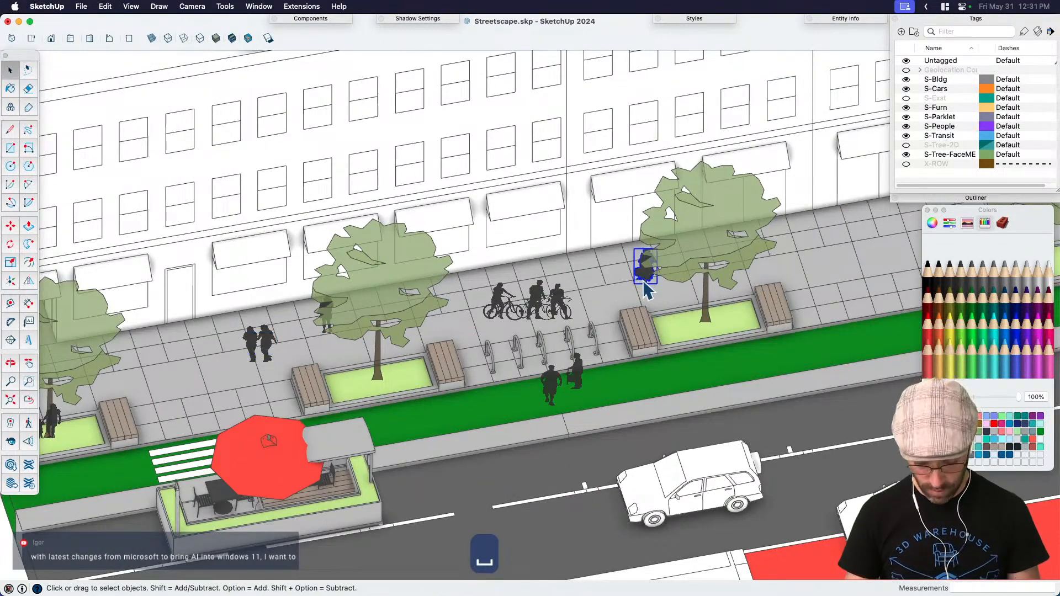
{"action": "scroll", "coordinate": [642, 280], "scroll_direction": "up", "scroll_amount": 4}
{"action": "key", "text": "m"}
{"action": "left_click", "coordinate": [663, 283]}
{"action": "key", "text": "space"}
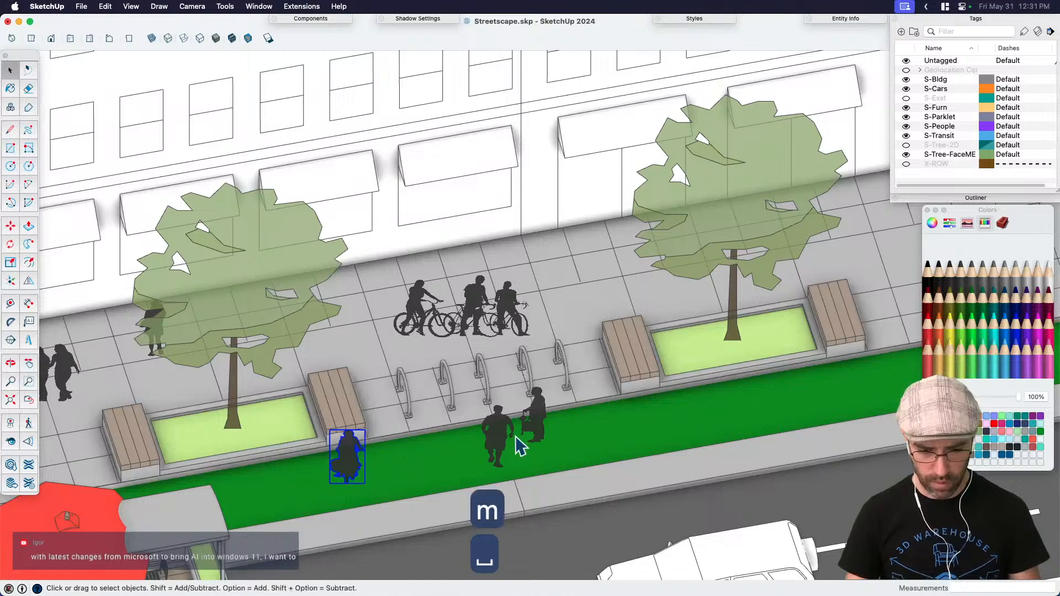
Step: Move the walking man from the bike lane to the open sidewalk beyond the planter past the bike racks
{"action": "left_click", "coordinate": [497, 437]}
{"action": "scroll", "coordinate": [500, 439], "scroll_direction": "down", "scroll_amount": 5}
{"action": "key", "text": "m"}
{"action": "left_click", "coordinate": [497, 439]}
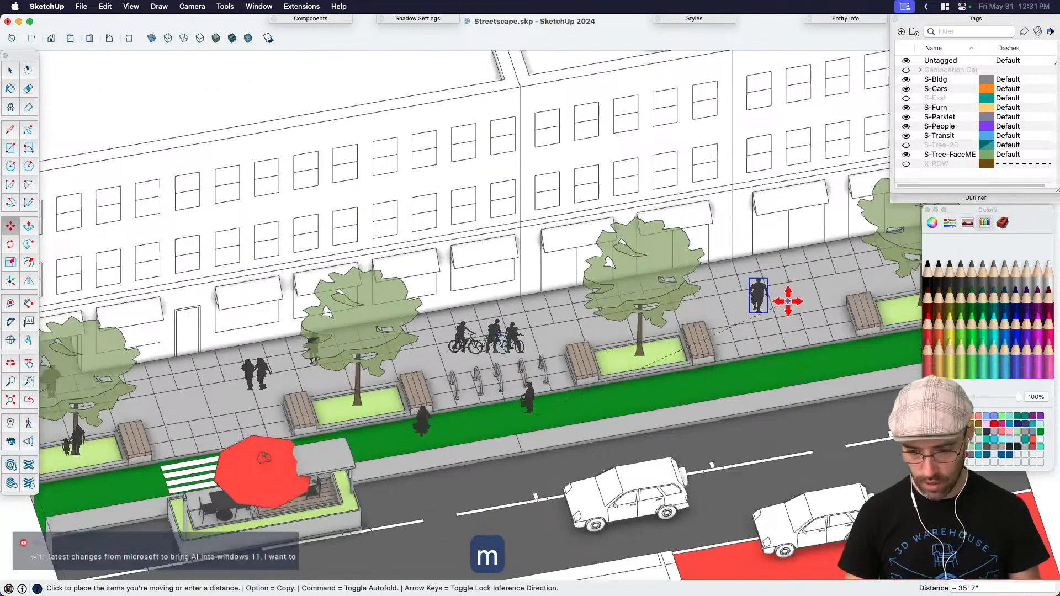
{"action": "left_click", "coordinate": [789, 301]}
{"action": "key", "text": "space"}
Step: Move the person carrying a case from the bike lane to the sidewalk between the bike racks and the bench
{"action": "scroll", "coordinate": [528, 399], "scroll_direction": "up", "scroll_amount": 3}
{"action": "left_click", "coordinate": [525, 400]}
{"action": "key", "text": "m"}
{"action": "left_click", "coordinate": [562, 424]}
{"action": "scroll", "coordinate": [575, 401], "scroll_direction": "up", "scroll_amount": 2}
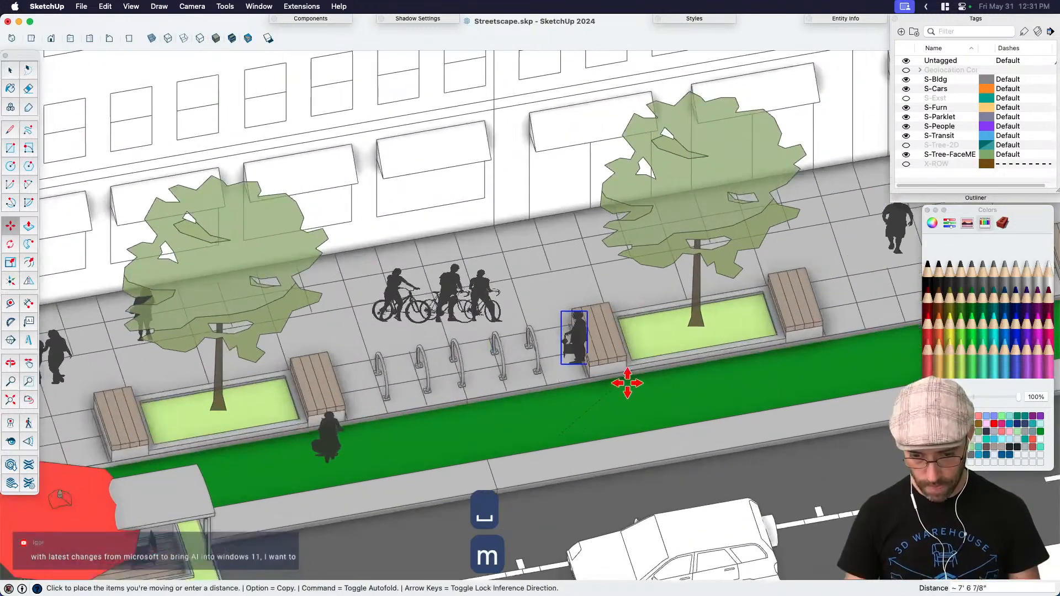
{"action": "left_click", "coordinate": [615, 384]}
{"action": "key", "text": "space"}
Step: Reposition the group of three cyclists standing behind the bike racks
{"action": "scroll", "coordinate": [497, 339], "scroll_direction": "up", "scroll_amount": 3}
{"action": "left_click", "coordinate": [486, 320]}
{"action": "key", "text": "m"}
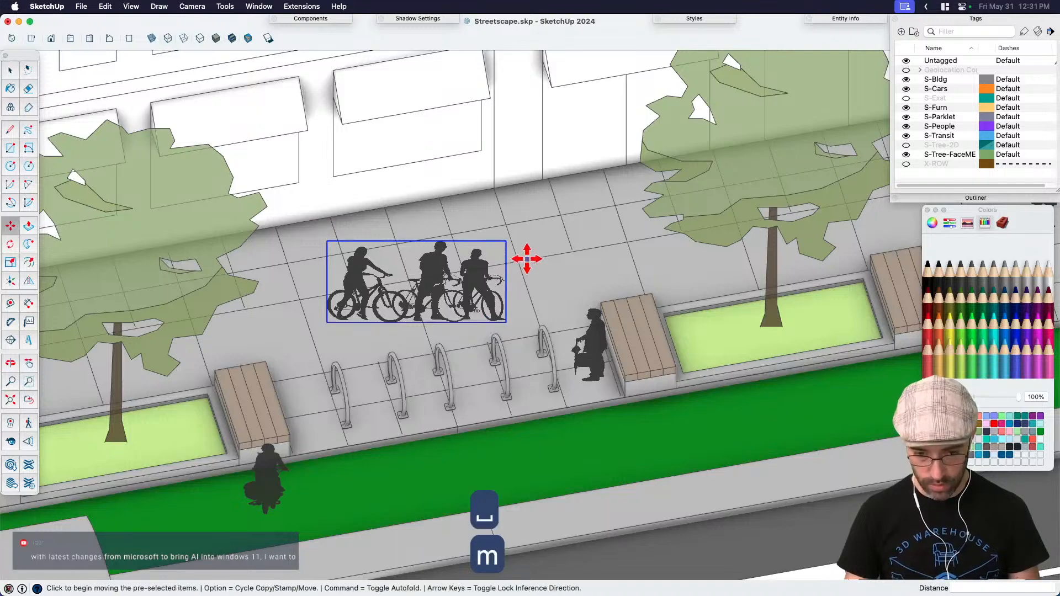
Step: Move the group of three people with bicycles over to the bike racks on the sidewalk
{"action": "left_click", "coordinate": [526, 255]}
{"action": "scroll", "coordinate": [536, 279], "scroll_direction": "down", "scroll_amount": 3}
{"action": "left_click", "coordinate": [618, 325]}
{"action": "key", "text": "space"}
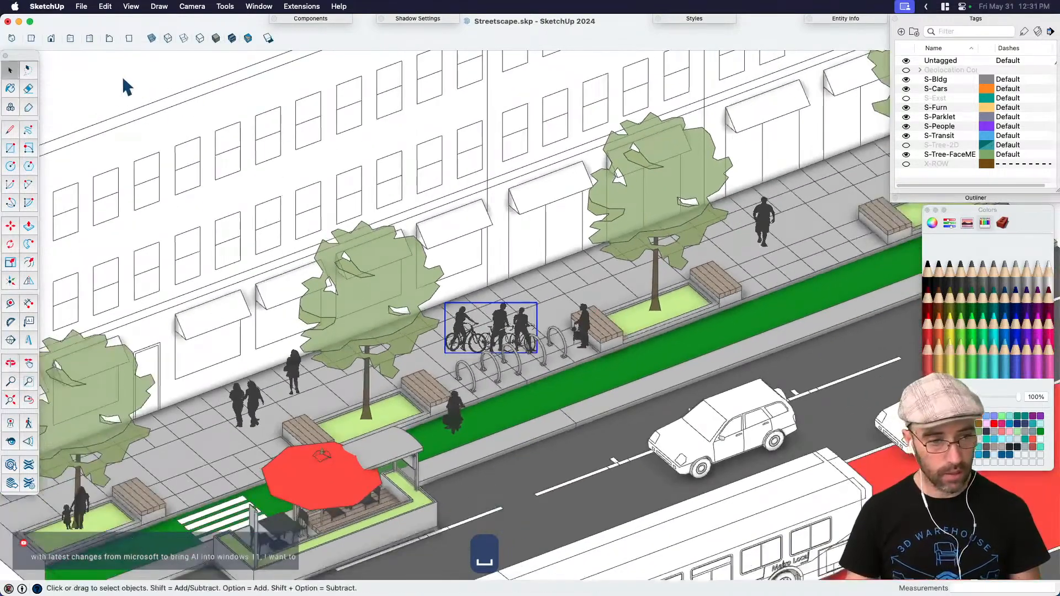
{"action": "scroll", "coordinate": [475, 171], "scroll_direction": "down", "scroll_amount": 3}
{"action": "key", "text": "space"}
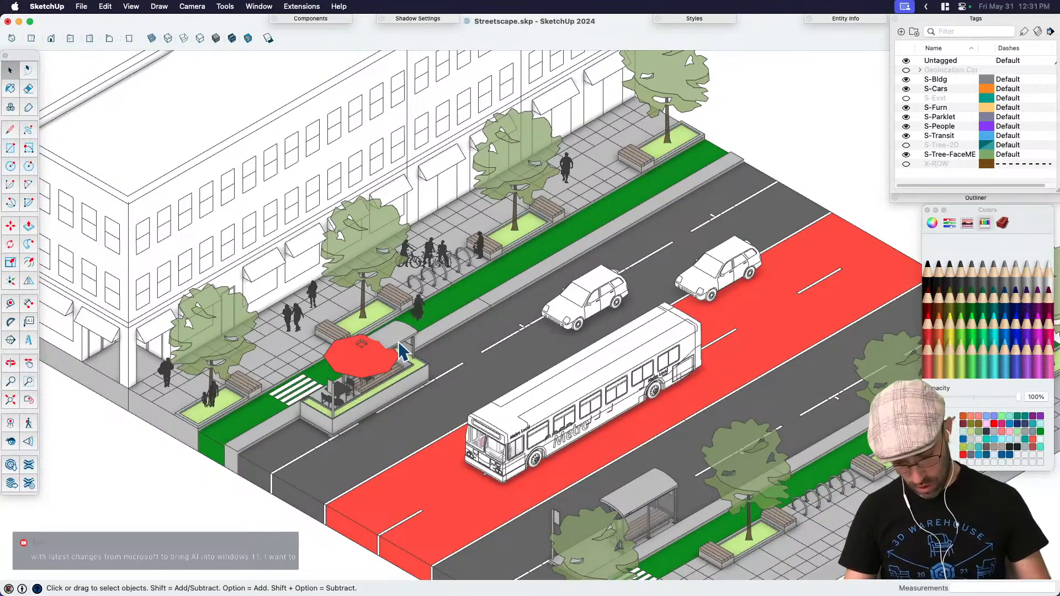
Step: Switch to the straight-on street elevation view and check the bicycle group standing in the sidewalk crowd
{"action": "key", "text": "super+3"}
{"action": "scroll", "coordinate": [336, 386], "scroll_direction": "up", "scroll_amount": 6}
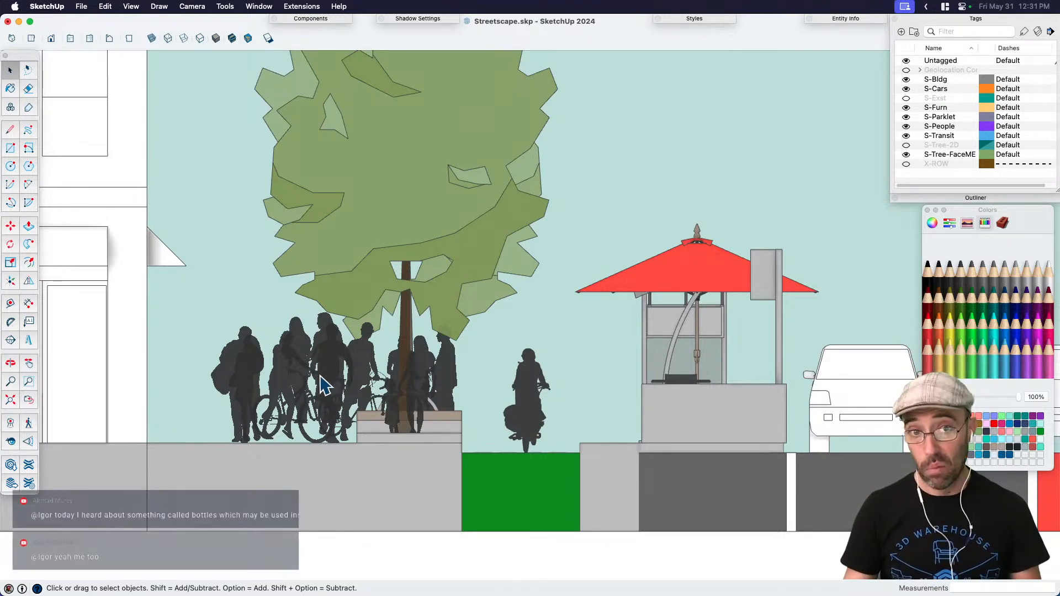
{"action": "key", "text": "h"}
{"action": "left_click_drag", "start_coordinate": [471, 386], "coordinate": [536, 421]}
{"action": "key", "text": "space"}
{"action": "left_click", "coordinate": [338, 411]}
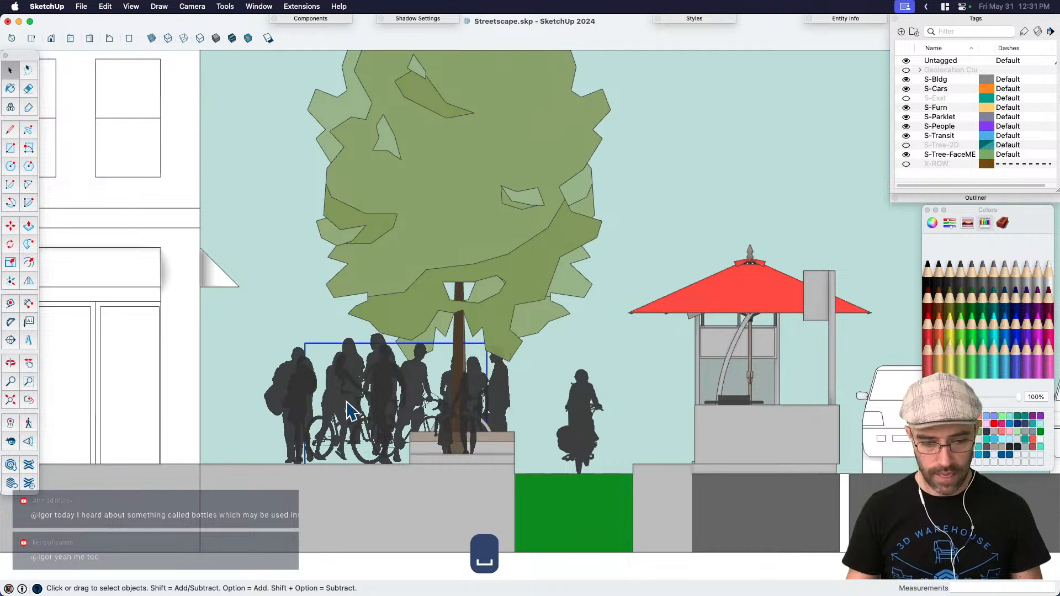
{"action": "left_click", "coordinate": [543, 423]}
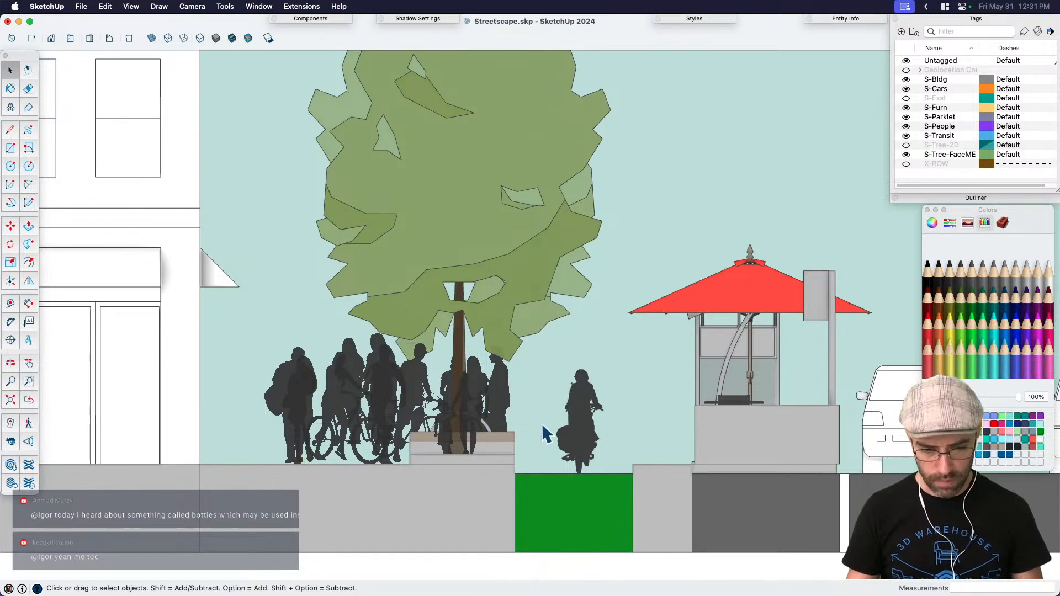
Step: Hide the overlapping people in the crowd, keeping the man with the bag, one walking couple, the figure behind the bench and the lane rider
{"action": "left_click_drag", "start_coordinate": [203, 370], "coordinate": [203, 369]}
{"action": "left_click", "coordinate": [532, 385]}
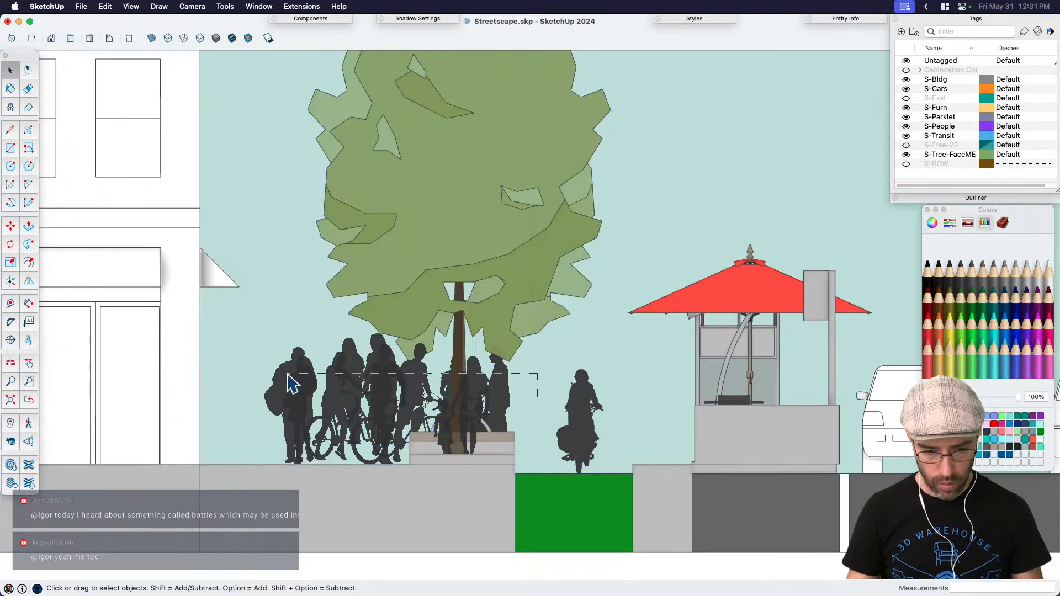
{"action": "left_click_drag", "start_coordinate": [288, 375], "coordinate": [391, 540]}
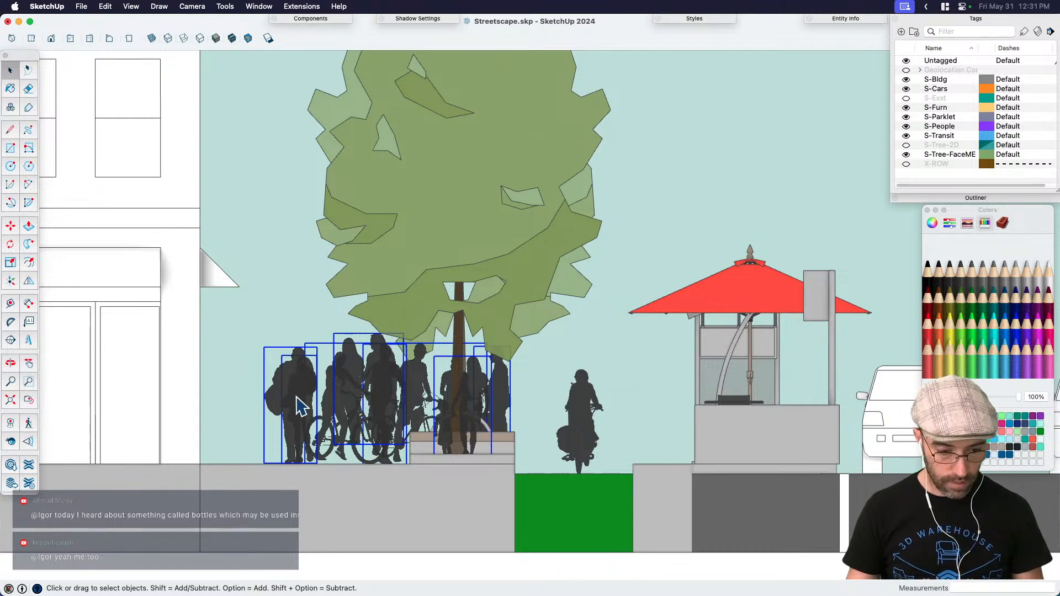
{"action": "left_click", "coordinate": [310, 411]}
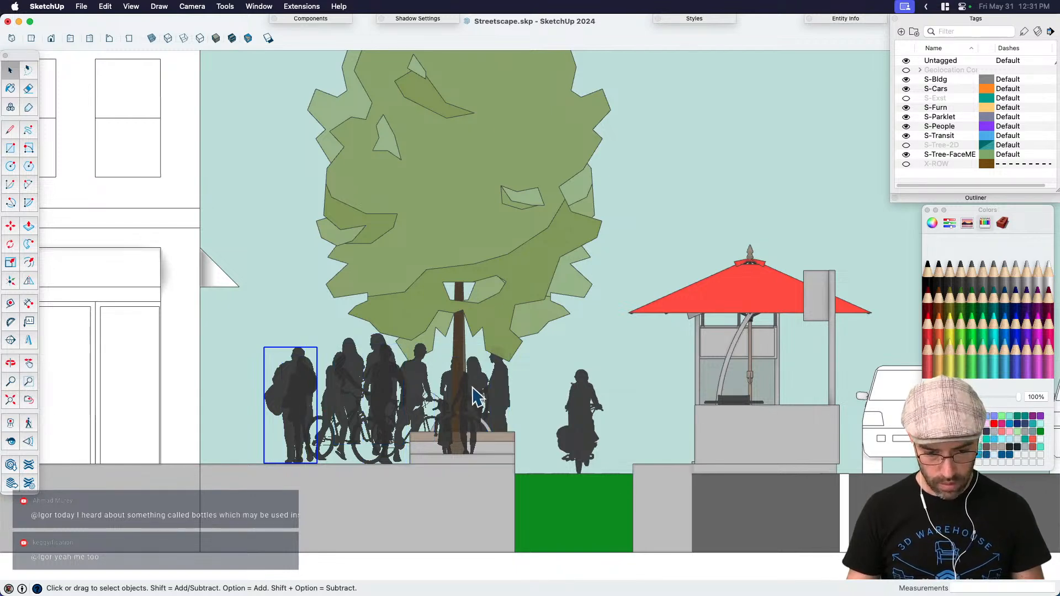
{"action": "left_click_drag", "start_coordinate": [354, 408], "coordinate": [309, 394]}
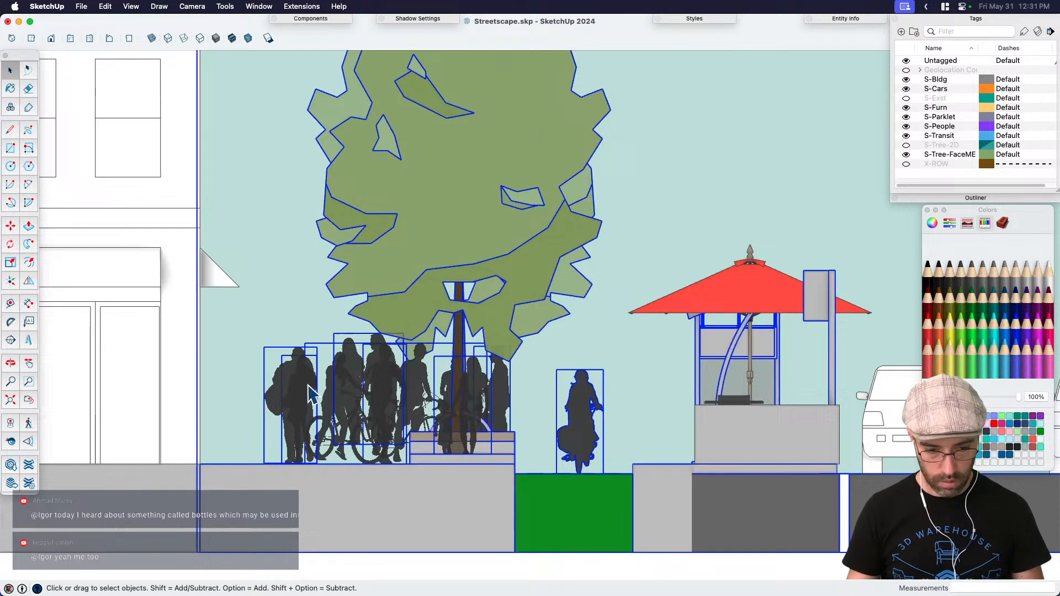
{"action": "left_click", "coordinate": [428, 287], "text": "shift"}
{"action": "left_click", "coordinate": [306, 391], "text": "shift"}
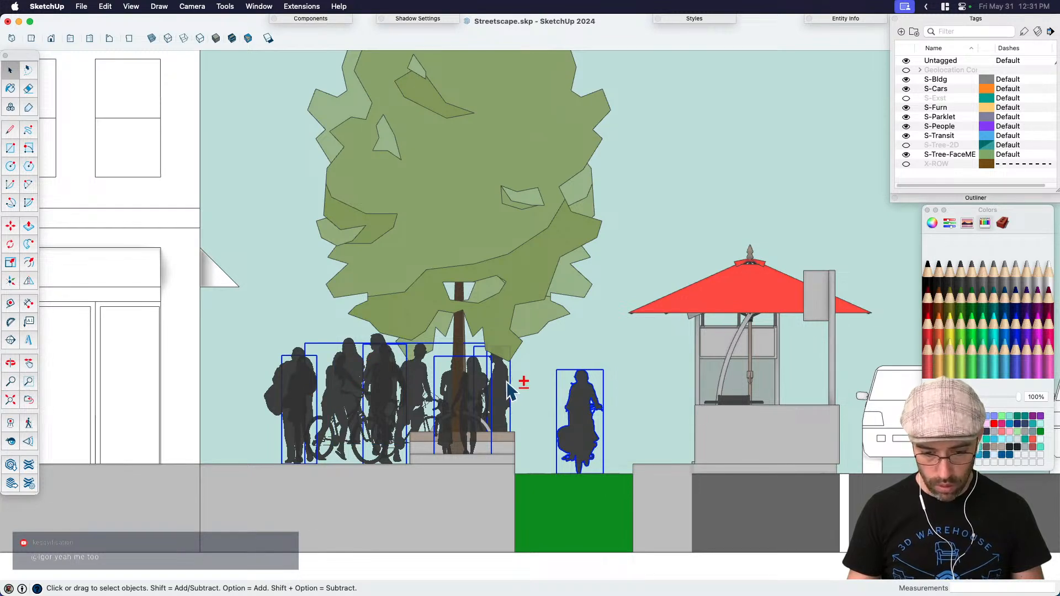
{"action": "left_click", "coordinate": [572, 411], "text": "shift"}
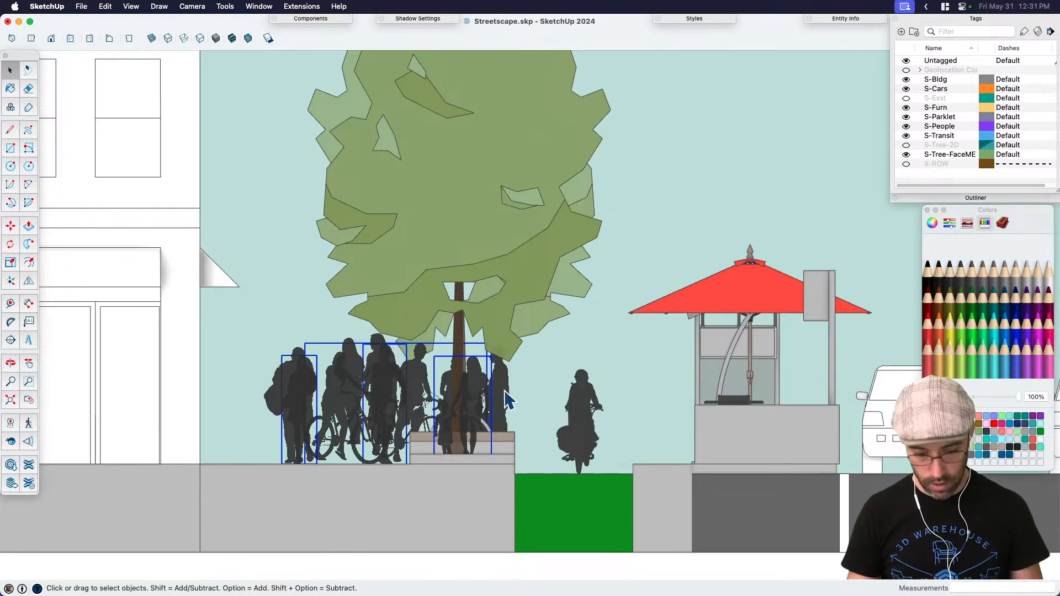
{"action": "key", "text": "super+e"}
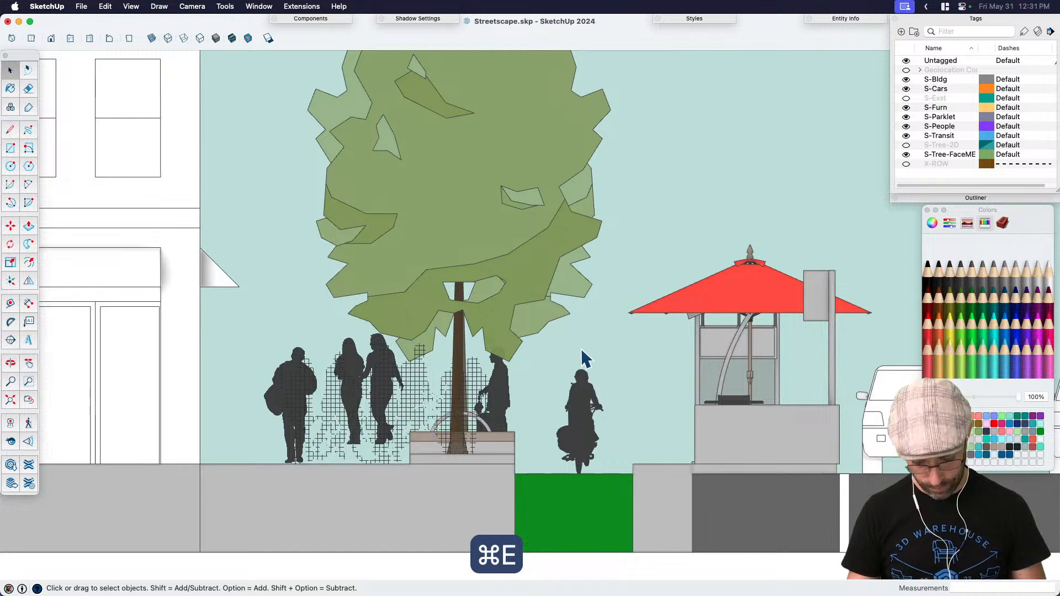
Step: Drop the floating walking couple onto the sidewalk surface with DropGC
{"action": "left_click", "coordinate": [375, 387]}
{"action": "right_click", "coordinate": [385, 384]}
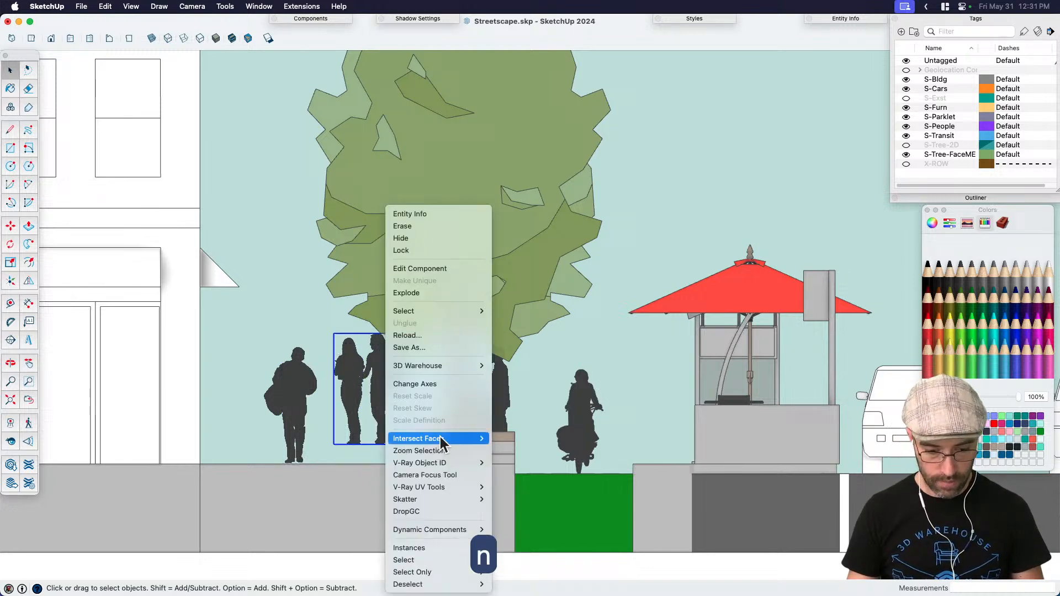
{"action": "left_click", "coordinate": [433, 511]}
Step: Move the figure behind the bench to the building side of the tree trunk
{"action": "left_click", "coordinate": [506, 431]}
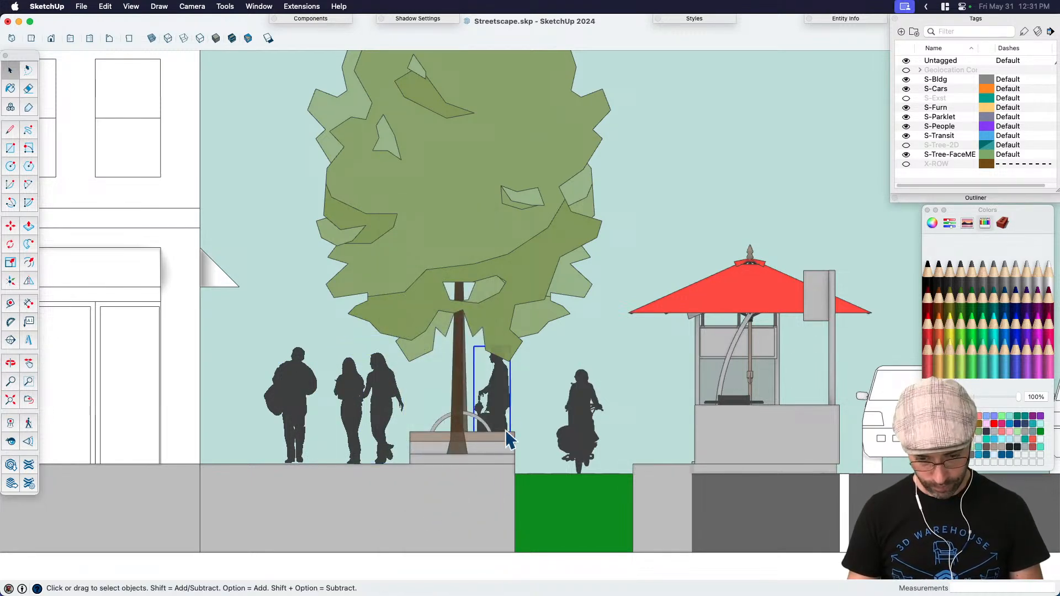
{"action": "key", "text": "m"}
{"action": "left_click", "coordinate": [498, 526]}
{"action": "left_click", "coordinate": [433, 525]}
{"action": "key", "text": "space"}
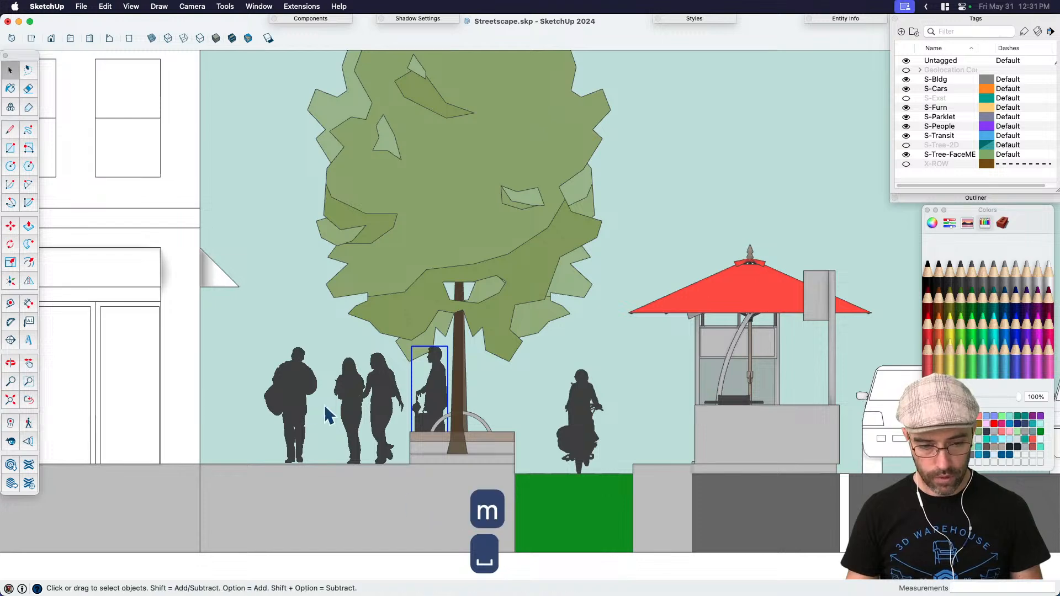
Step: Move the man with the bag and the walking couple together closer to the building, away from the bench
{"action": "left_click", "coordinate": [301, 412]}
{"action": "left_click", "coordinate": [393, 421], "text": "shift"}
{"action": "key", "text": "n"}
{"action": "key", "text": "m"}
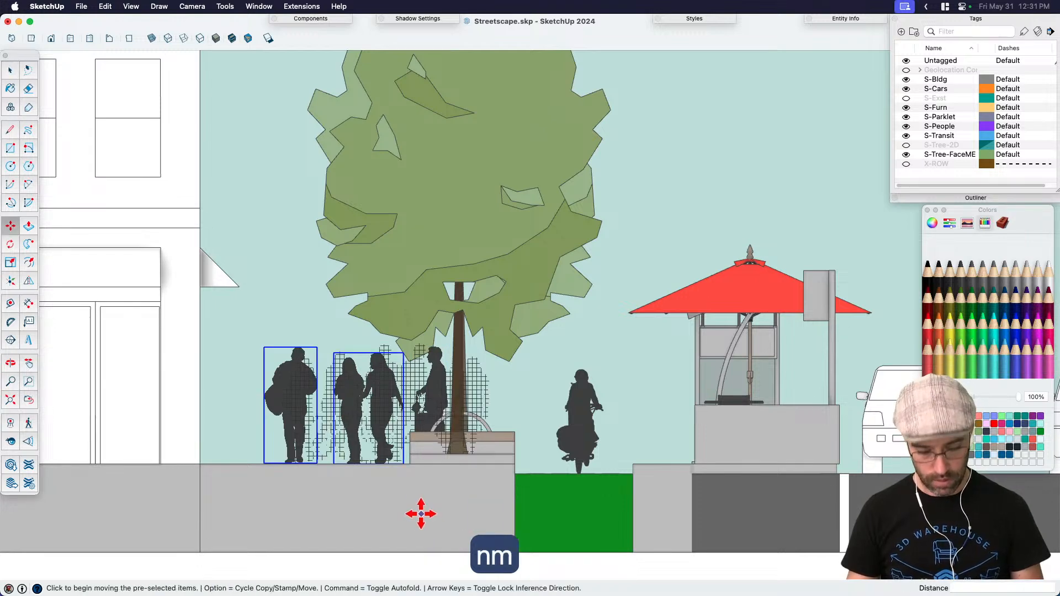
{"action": "key", "text": "n"}
{"action": "left_click", "coordinate": [421, 510]}
{"action": "left_click", "coordinate": [386, 504]}
{"action": "key", "text": "space"}
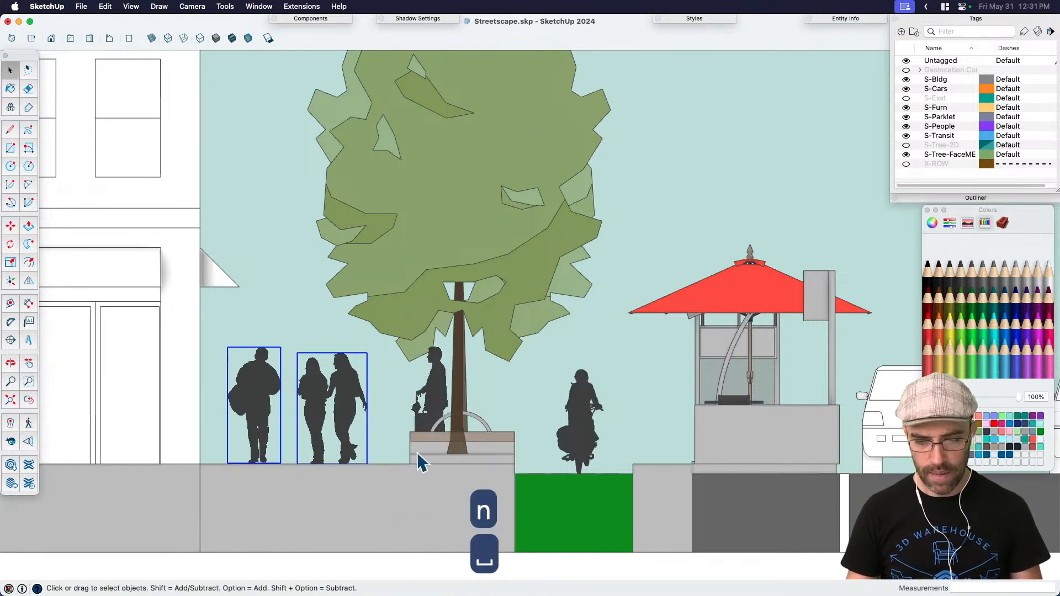
Step: Try to hide the parklet with the red umbrella and undo the change
{"action": "scroll", "coordinate": [353, 455], "scroll_direction": "down", "scroll_amount": 3}
{"action": "left_click", "coordinate": [634, 439]}
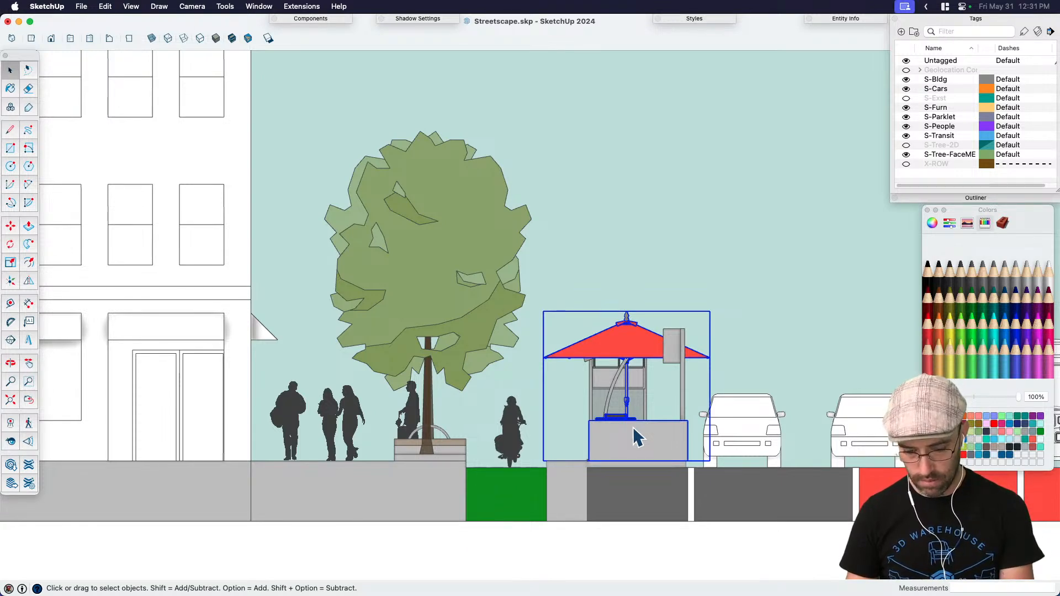
{"action": "key", "text": "super+e"}
{"action": "key", "text": "super+z"}
{"action": "key", "text": "super+z"}
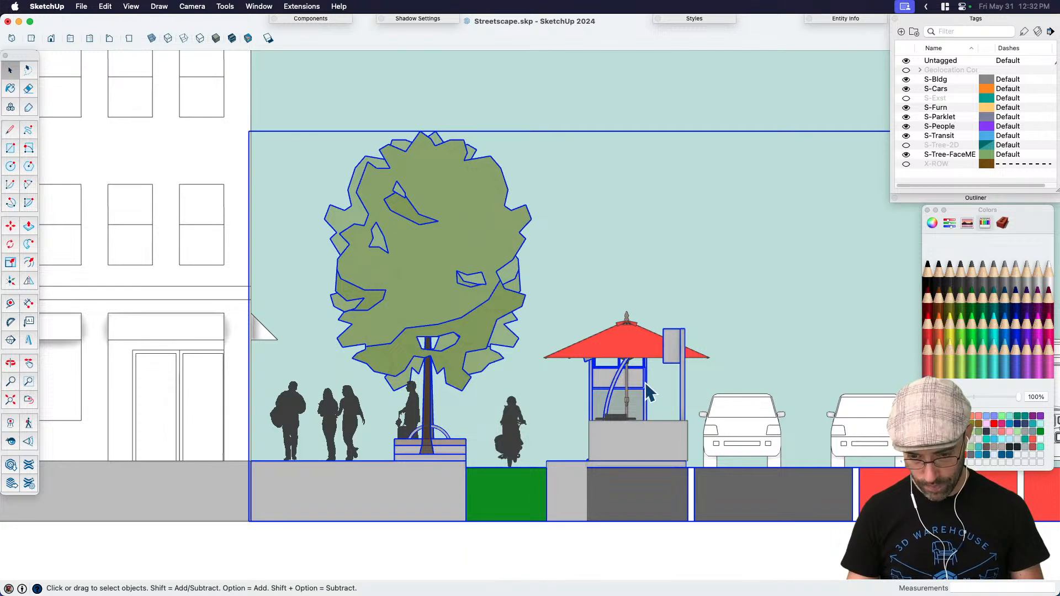
Step: Take the bus shelter out of the street group, paste it in place at the top level and hide it
{"action": "double_click", "coordinate": [646, 382]}
{"action": "left_click", "coordinate": [645, 382]}
{"action": "key", "text": "super+c"}
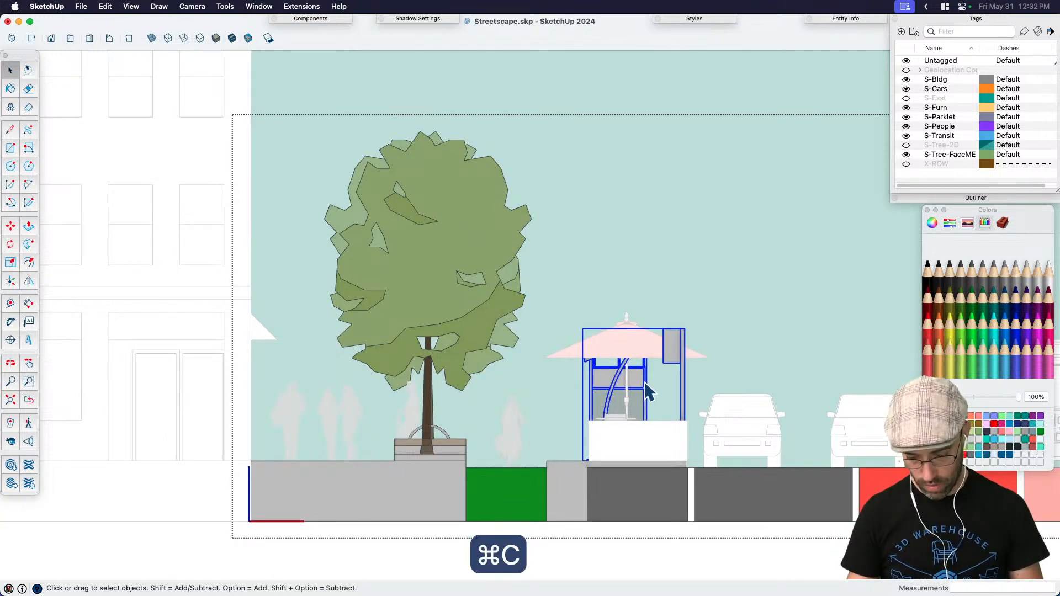
{"action": "key", "text": "BackSpace"}
{"action": "left_click", "coordinate": [656, 266]}
{"action": "key", "text": "shift+v"}
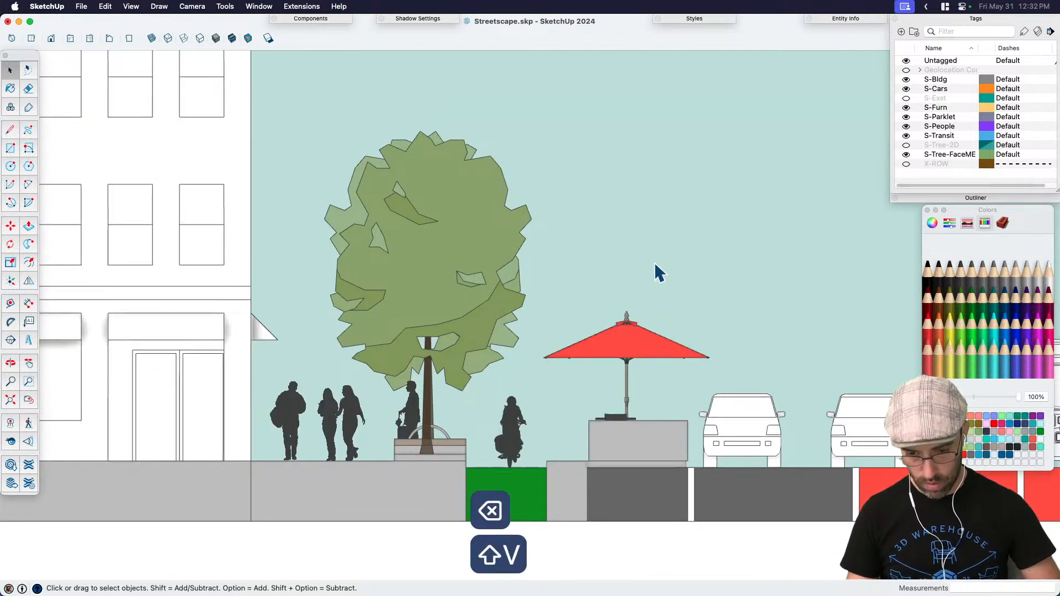
{"action": "key", "text": "super+e"}
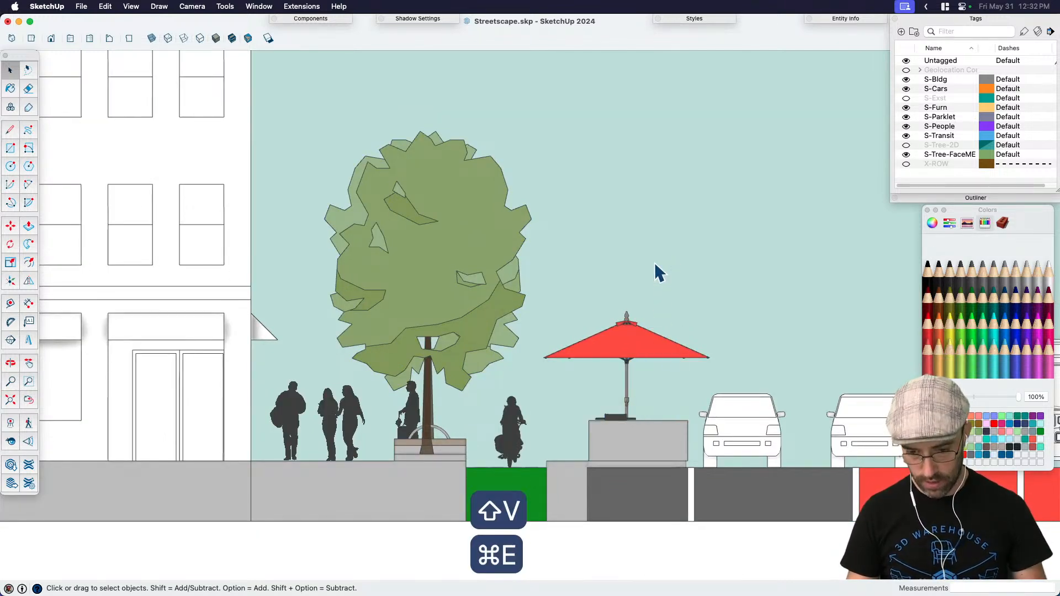
{"action": "double_click", "coordinate": [644, 449]}
{"action": "left_click", "coordinate": [642, 446]}
{"action": "double_click", "coordinate": [641, 444]}
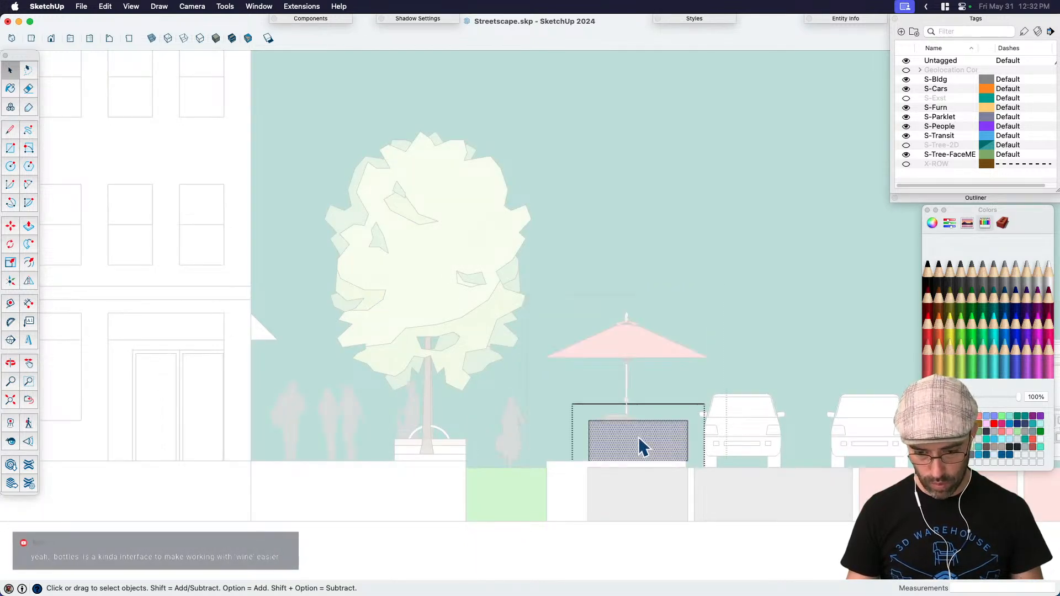
{"action": "left_click", "coordinate": [796, 267]}
{"action": "left_click", "coordinate": [675, 224]}
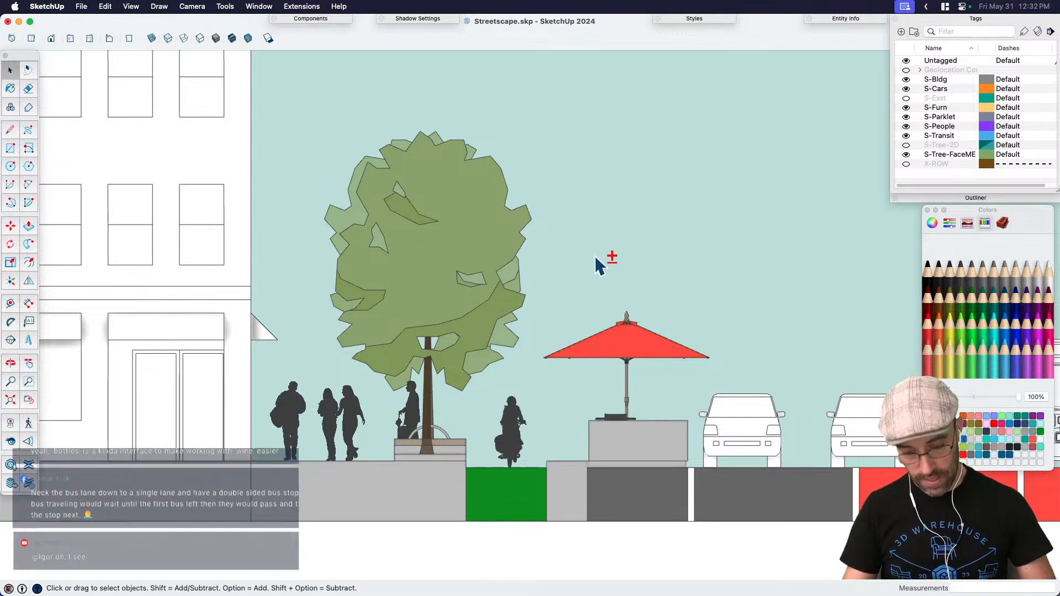
Step: Add a scene of the current elevation view and rename it ELEV
{"action": "key", "text": "shift+s"}
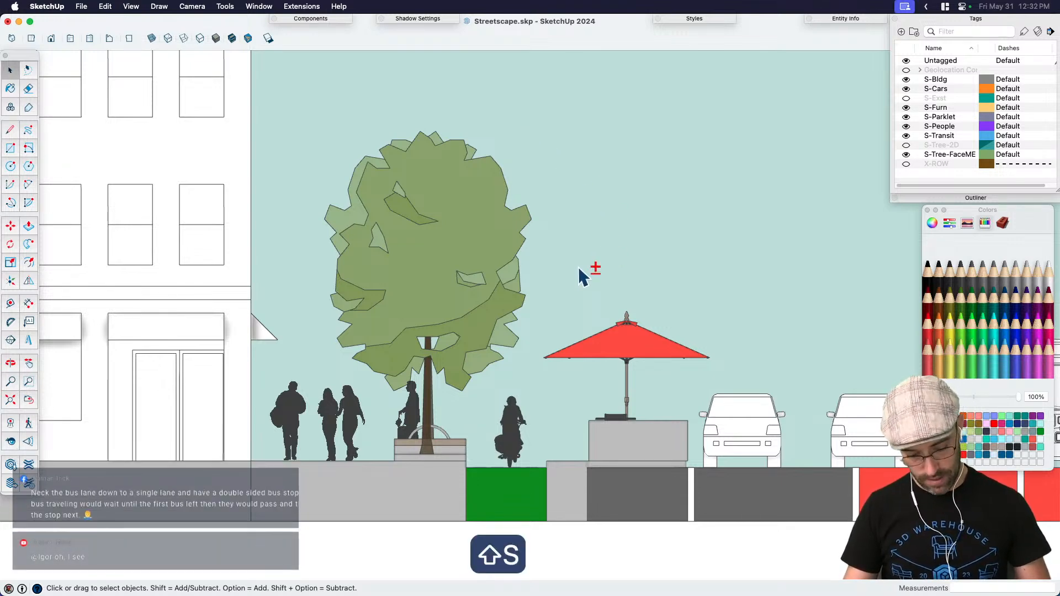
{"action": "key", "text": "shift+a"}
{"action": "key", "text": "space"}
{"action": "right_click", "coordinate": [528, 57]}
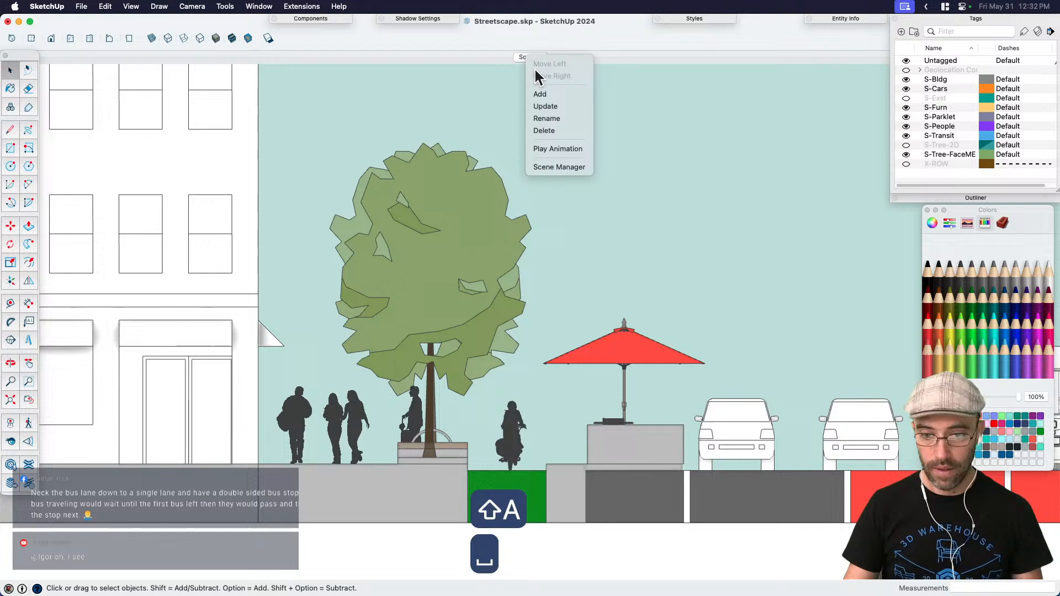
{"action": "left_click", "coordinate": [552, 119]}
{"action": "type", "text": "ELVE"}
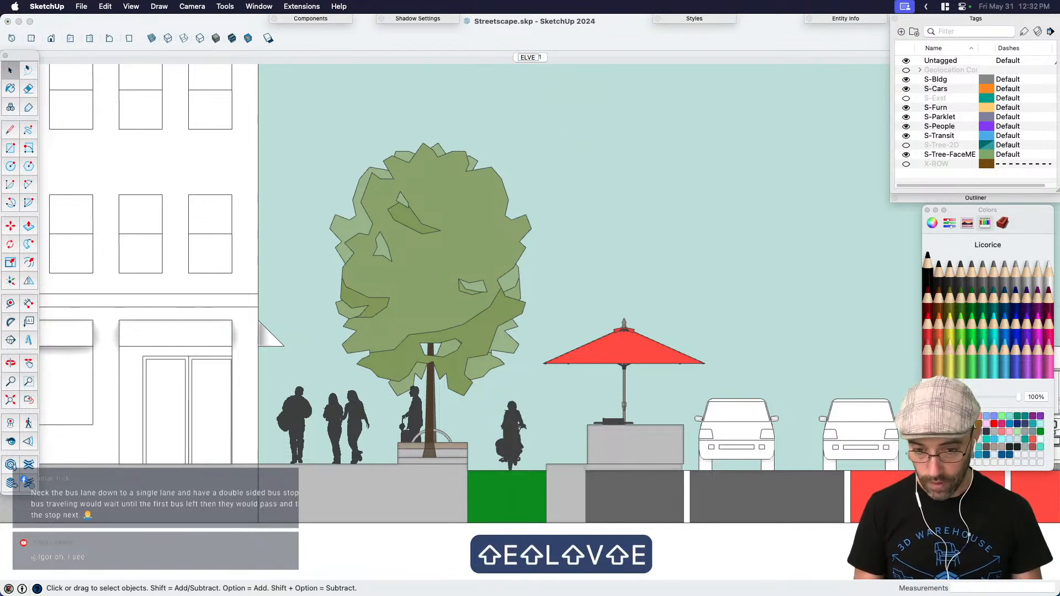
{"action": "key", "text": "BackSpace"}
{"action": "key", "text": "BackSpace"}
{"action": "type", "text": "WV"}
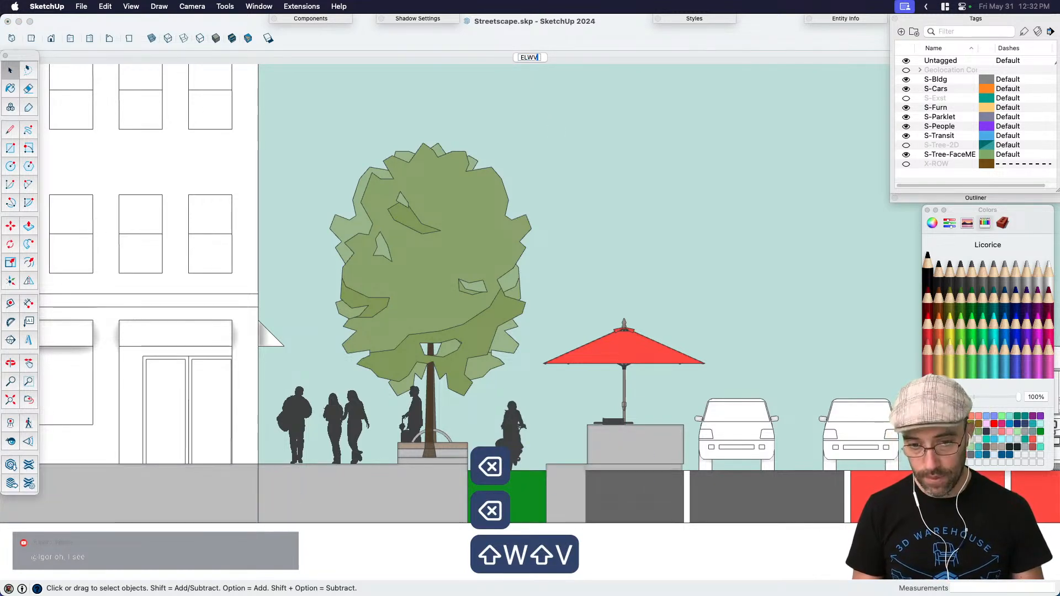
{"action": "key", "text": "BackSpace"}
{"action": "key", "text": "BackSpace"}
{"action": "type", "text": "EV"}
{"action": "key", "text": "Return"}
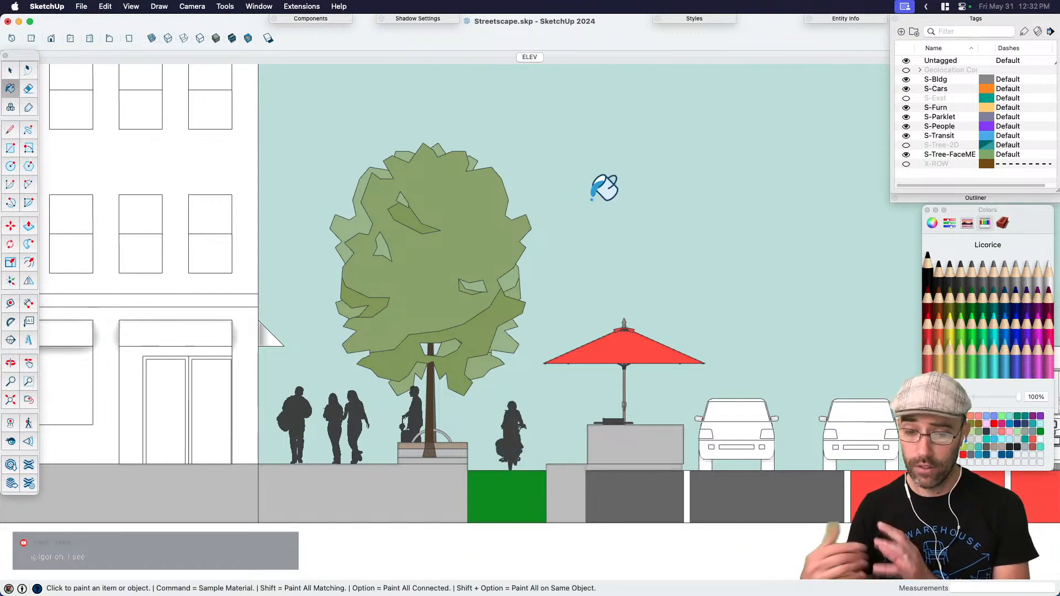
Step: Delete the car closest to the bus in the elevation view
{"action": "key", "text": "space"}
{"action": "key", "text": "h"}
{"action": "left_click_drag", "start_coordinate": [730, 433], "coordinate": [540, 435]}
{"action": "key", "text": "space"}
{"action": "left_click", "coordinate": [683, 443]}
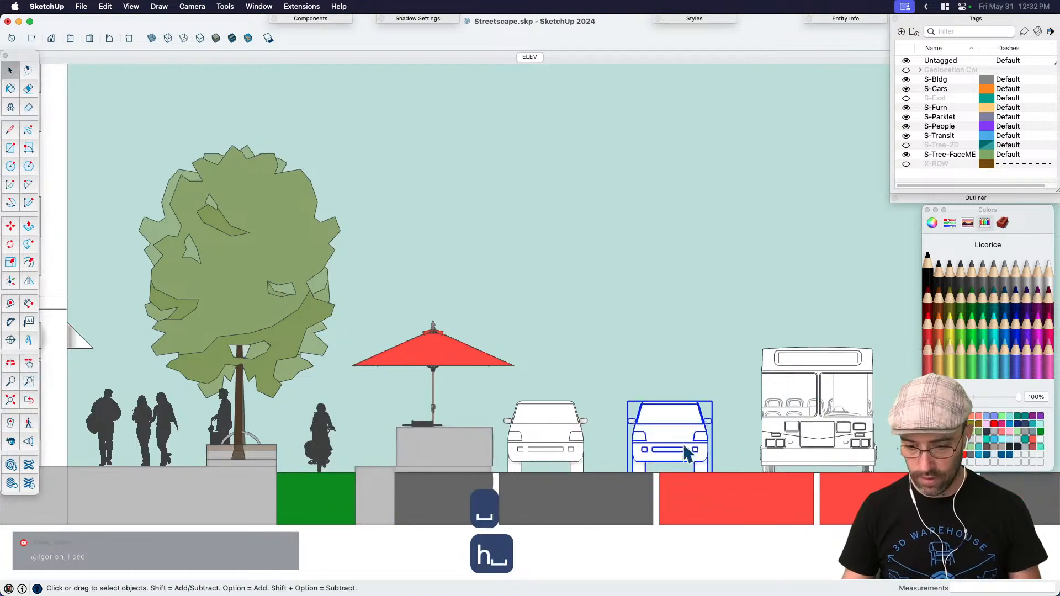
{"action": "key", "text": "BackSpace"}
Step: Move the remaining car sideways toward the bus so it sits centered in its lane
{"action": "left_click", "coordinate": [575, 436]}
{"action": "key", "text": "m"}
{"action": "left_click", "coordinate": [627, 433]}
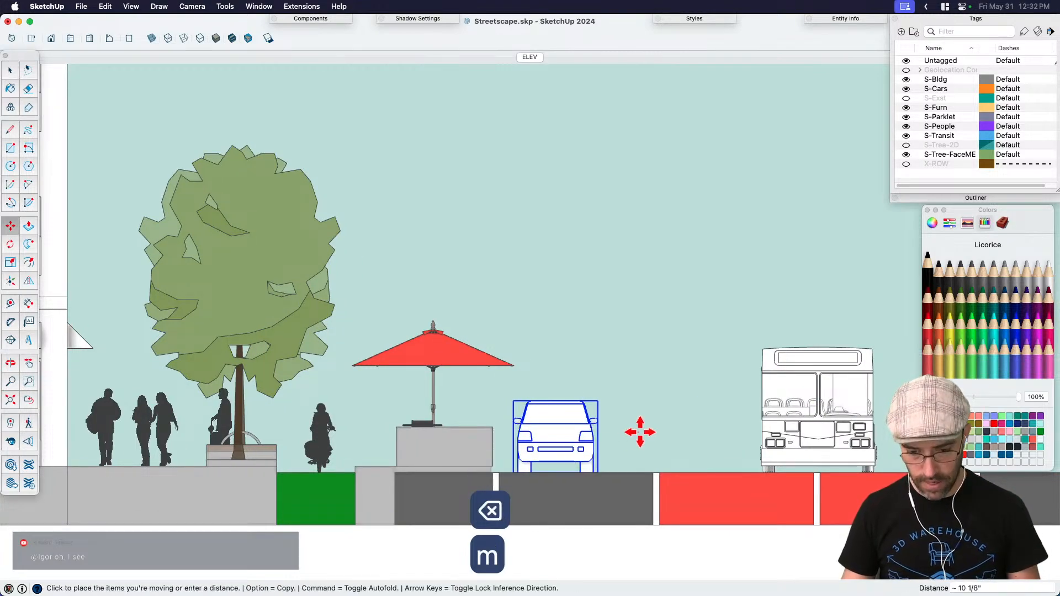
{"action": "left_click", "coordinate": [655, 432]}
{"action": "key", "text": "space"}
Step: Copy the car to a spot farther up the street in the lane beside the curb
{"action": "middle_click_drag", "start_coordinate": [655, 432], "coordinate": [567, 434]}
{"action": "key", "text": "m"}
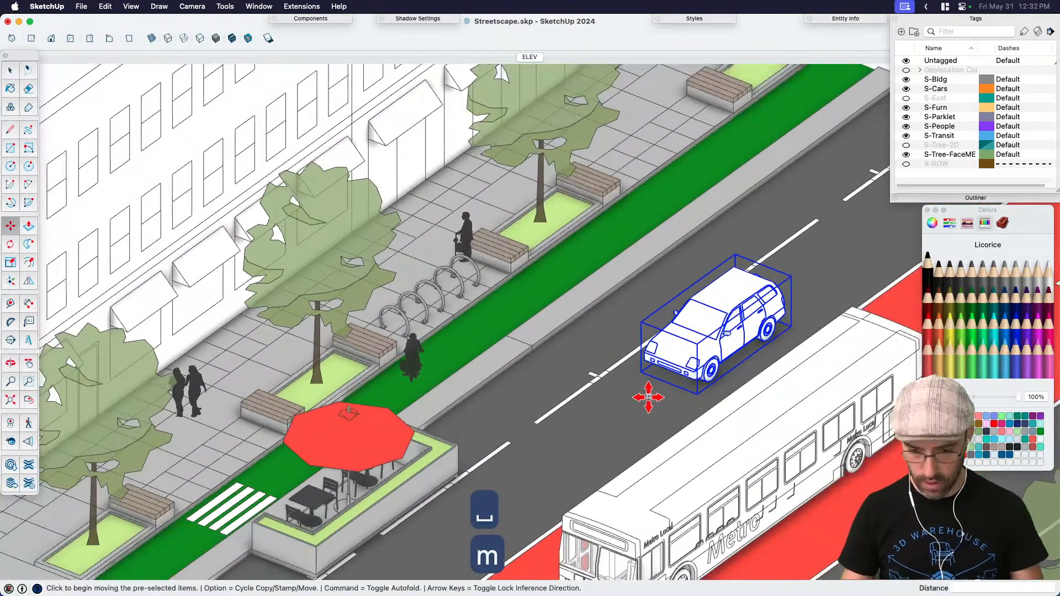
{"action": "left_click", "coordinate": [662, 402]}
{"action": "key", "text": "alt"}
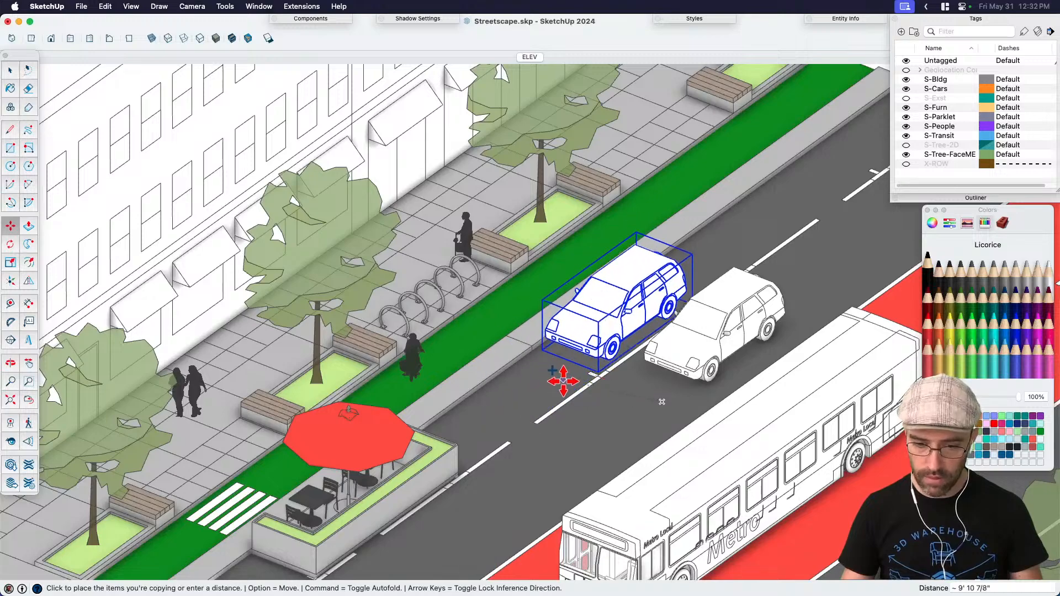
{"action": "scroll", "coordinate": [552, 386], "scroll_direction": "down", "scroll_amount": 2}
{"action": "scroll", "coordinate": [705, 279], "scroll_direction": "up", "scroll_amount": 2}
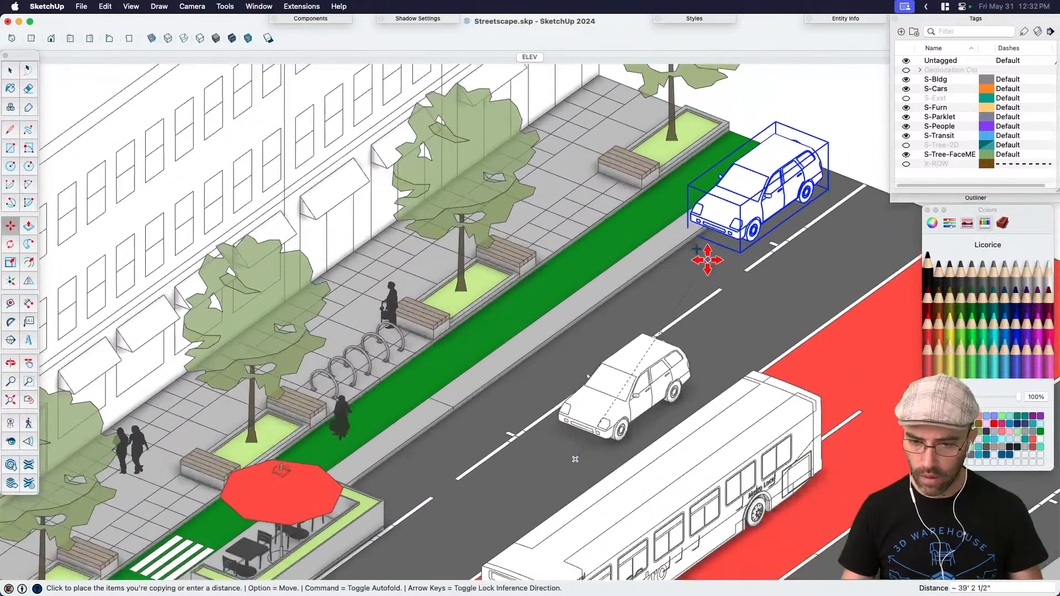
{"action": "left_click", "coordinate": [653, 317]}
{"action": "key", "text": "space"}
{"action": "scroll", "coordinate": [758, 243], "scroll_direction": "up", "scroll_amount": 2}
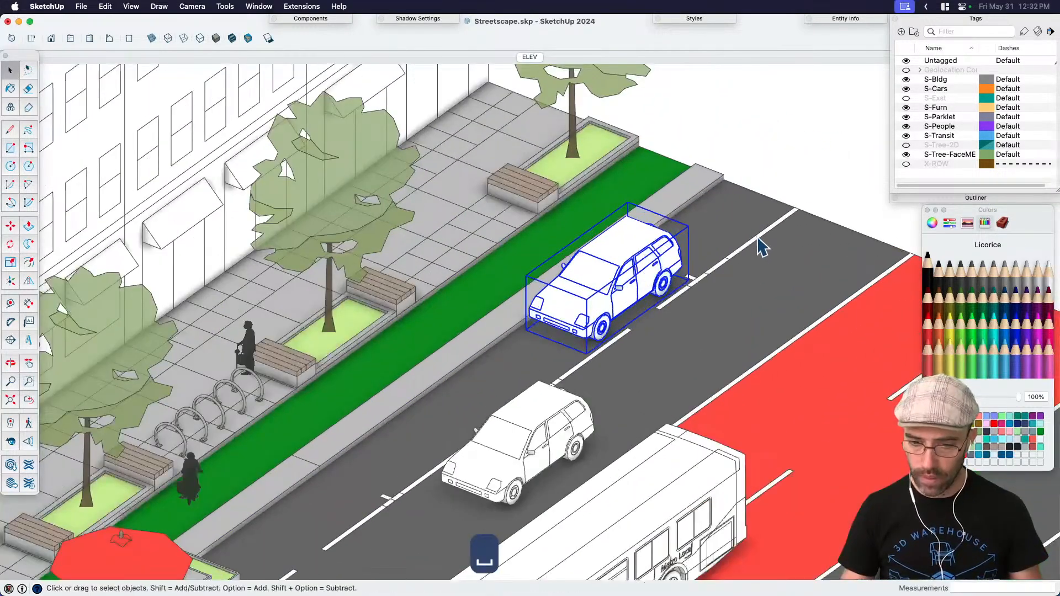
Step: Open the roadway component and delete the dashed white lane line running between the two cars
{"action": "left_click", "coordinate": [761, 246]}
{"action": "double_click", "coordinate": [762, 246]}
{"action": "left_click", "coordinate": [764, 247]}
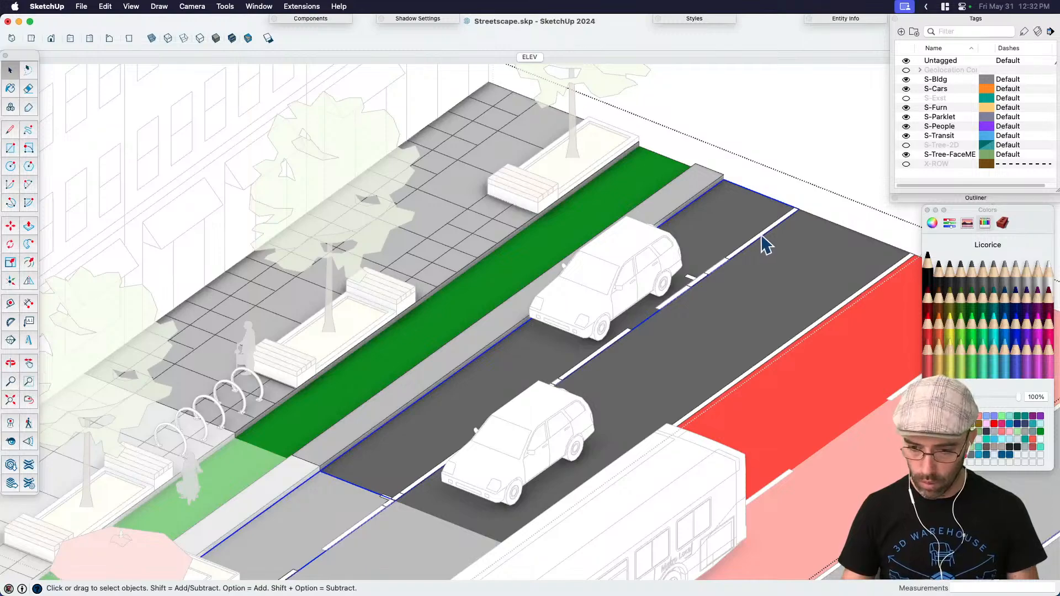
{"action": "left_click", "coordinate": [762, 235]}
{"action": "key", "text": "BackSpace"}
{"action": "scroll", "coordinate": [773, 219], "scroll_direction": "down", "scroll_amount": 2}
{"action": "left_click", "coordinate": [787, 143]}
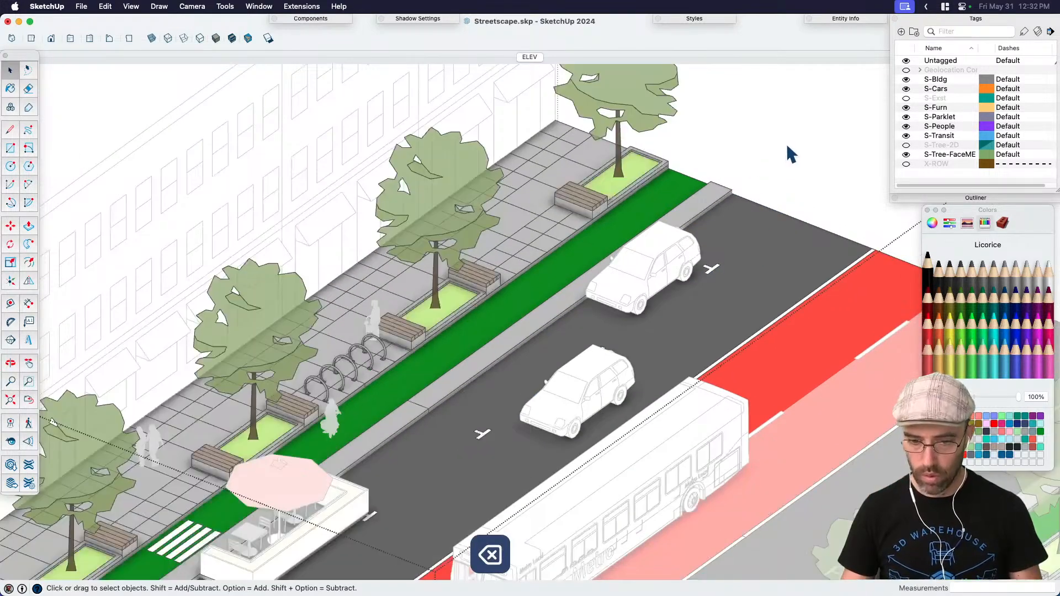
Step: Move the bus sideways into the red transit lane nearest the cars
{"action": "scroll", "coordinate": [786, 144], "scroll_direction": "down", "scroll_amount": 3}
{"action": "middle_click_drag", "start_coordinate": [787, 143], "coordinate": [686, 420]}
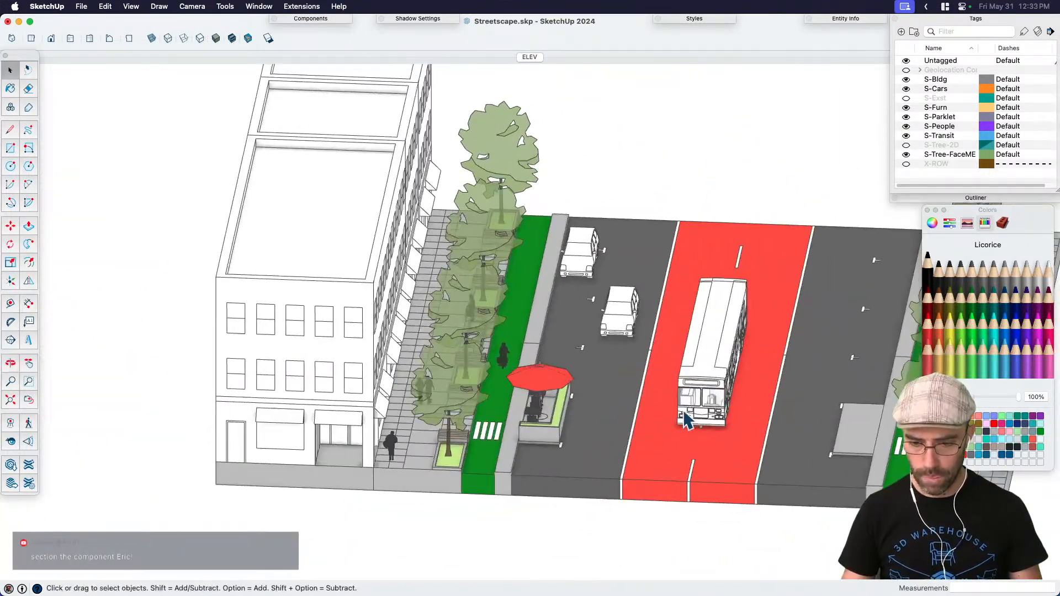
{"action": "scroll", "coordinate": [686, 420], "scroll_direction": "up", "scroll_amount": 2}
{"action": "left_click", "coordinate": [712, 398]}
{"action": "scroll", "coordinate": [713, 403], "scroll_direction": "up", "scroll_amount": 2}
{"action": "key", "text": "m"}
{"action": "left_click", "coordinate": [793, 360]}
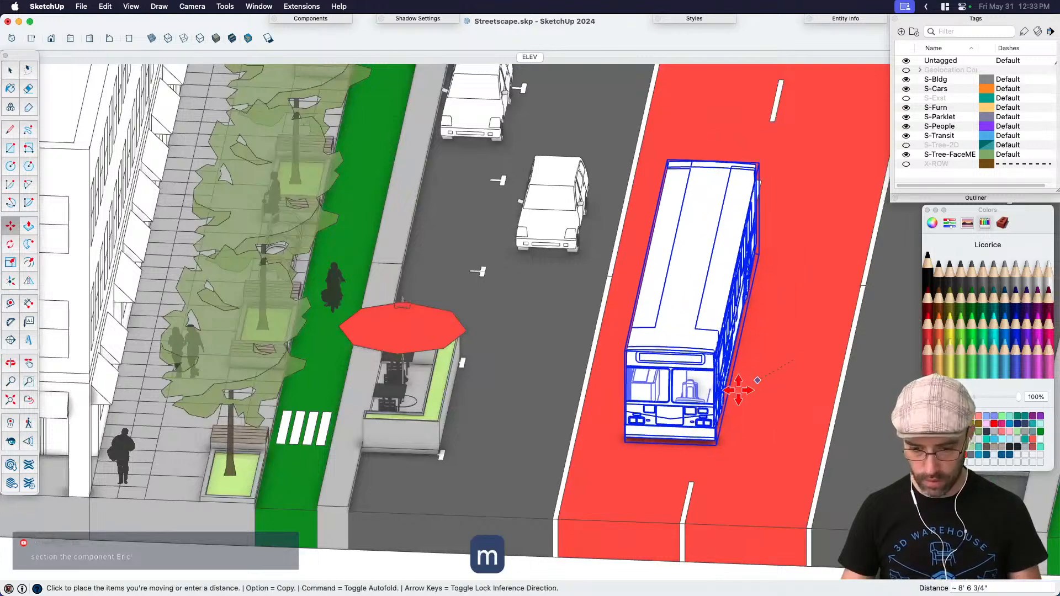
{"action": "scroll", "coordinate": [717, 401], "scroll_direction": "up", "scroll_amount": 2}
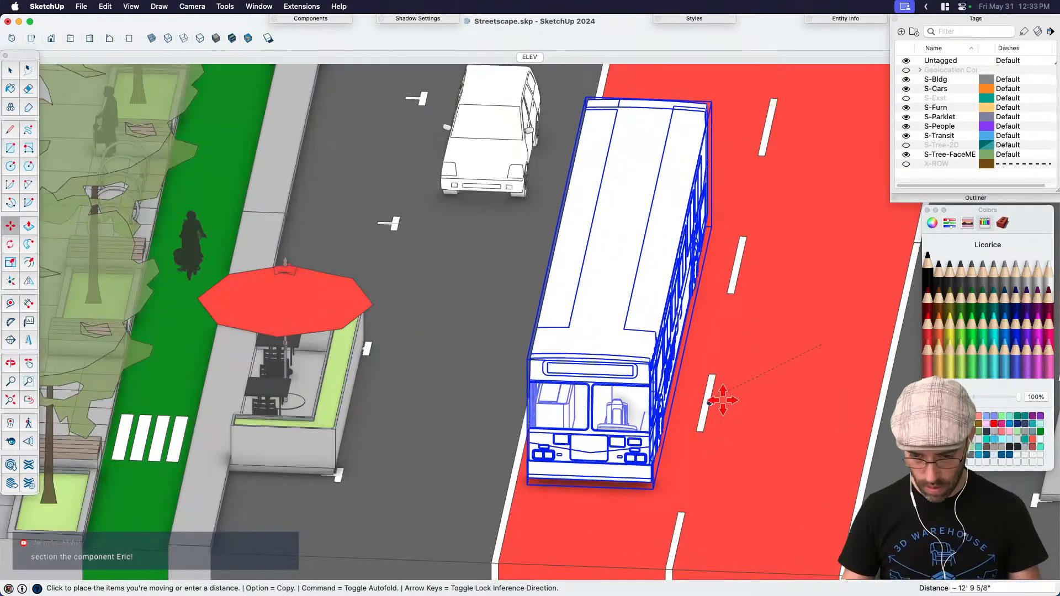
{"action": "left_click", "coordinate": [724, 413]}
{"action": "scroll", "coordinate": [560, 531], "scroll_direction": "up", "scroll_amount": 2}
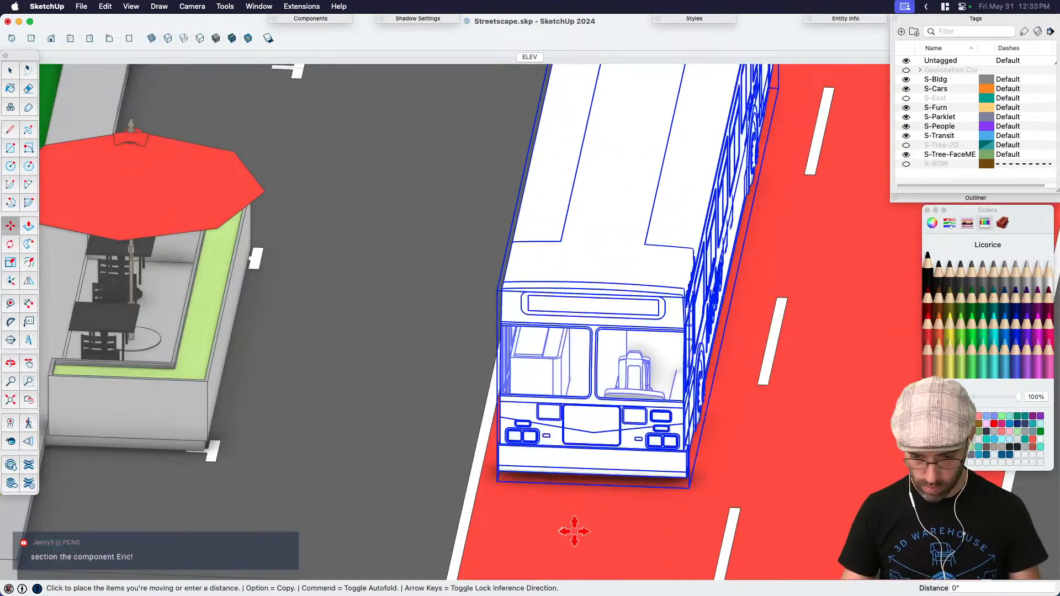
Step: Rotate a copy of the bus by 180 degrees so it faces up the street
{"action": "key", "text": "m"}
{"action": "scroll", "coordinate": [575, 499], "scroll_direction": "down", "scroll_amount": 2}
{"action": "scroll", "coordinate": [575, 500], "scroll_direction": "down", "scroll_amount": 2}
{"action": "key", "text": "q"}
{"action": "left_click", "coordinate": [513, 402]}
{"action": "key", "text": "alt"}
{"action": "left_click", "coordinate": [515, 472]}
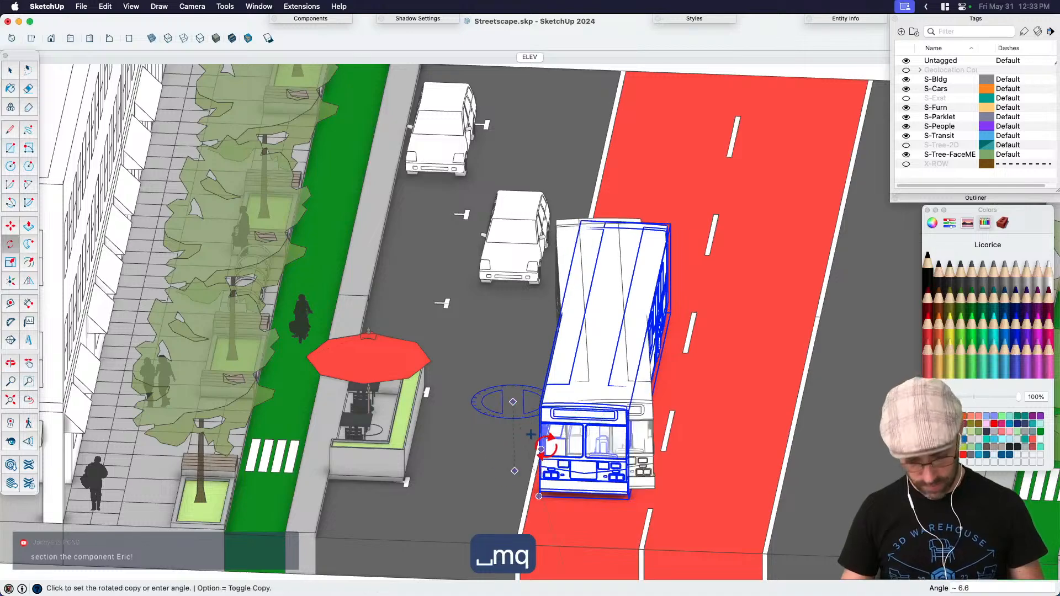
{"action": "type", "text": "180"}
{"action": "key", "text": "Return"}
Step: Move the rotated bus copy into the other red transit lane, farther up the street than the original bus
{"action": "scroll", "coordinate": [565, 426], "scroll_direction": "down", "scroll_amount": 2}
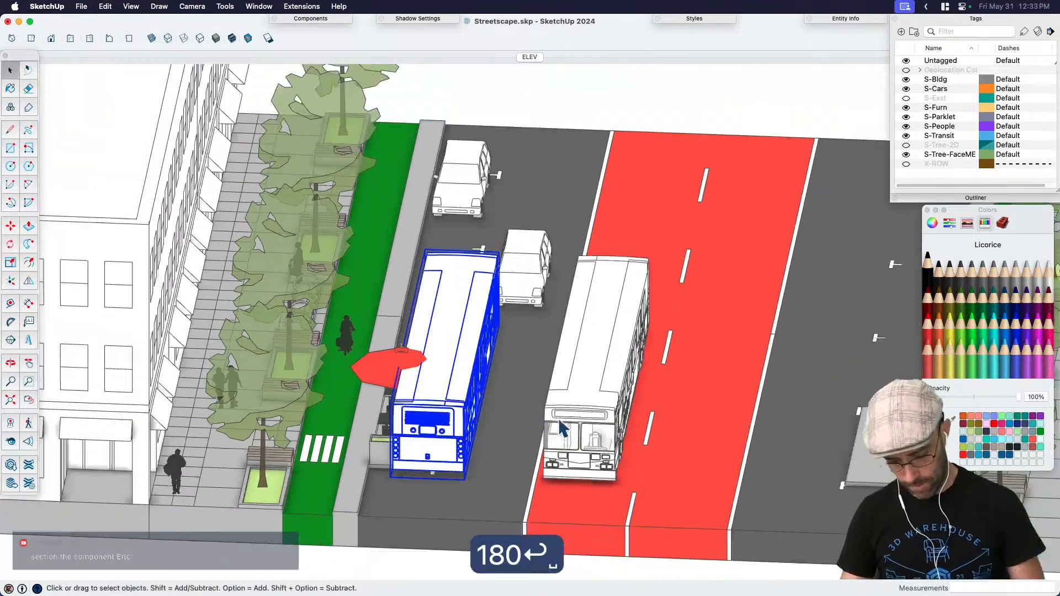
{"action": "key", "text": "m"}
{"action": "left_click", "coordinate": [536, 497]}
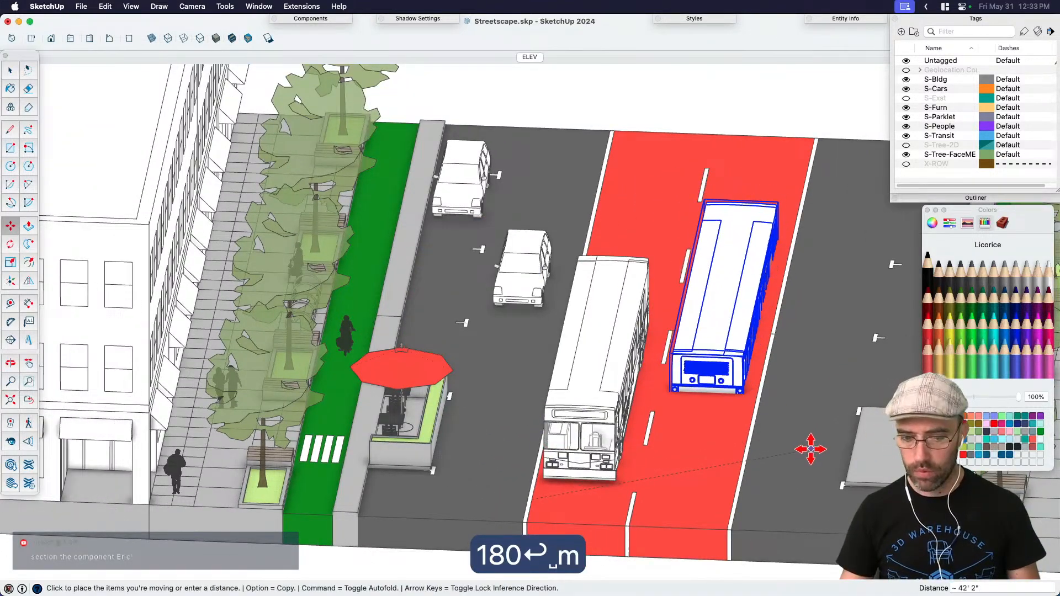
{"action": "middle_click_drag", "start_coordinate": [812, 450], "coordinate": [644, 402]}
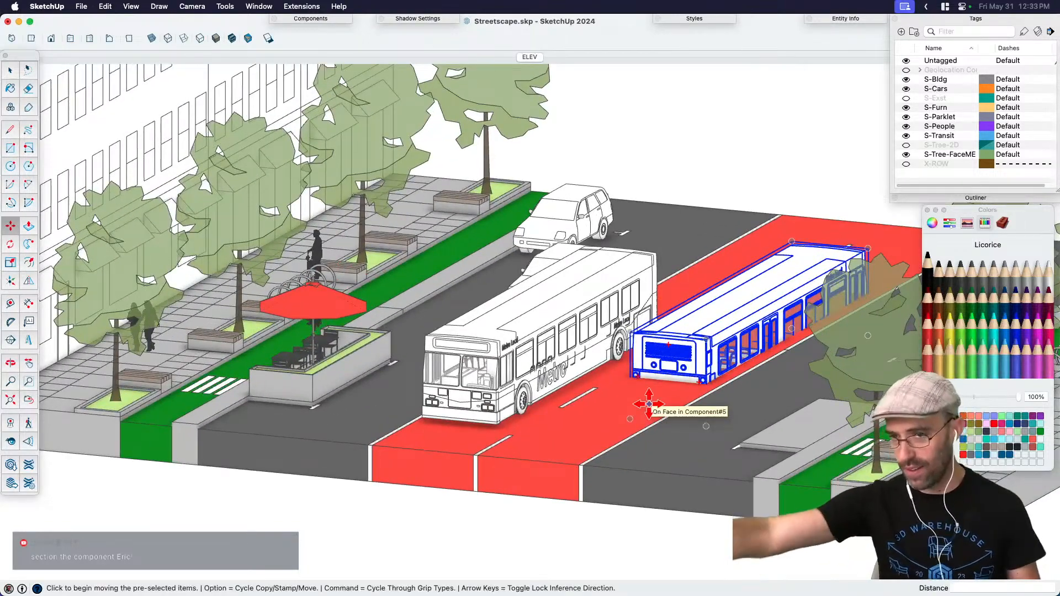
Step: Raise the copied bus about 10' 3" and drop it onto the road surface with DropGC
{"action": "left_click", "coordinate": [811, 213]}
{"action": "left_click", "coordinate": [802, 131]}
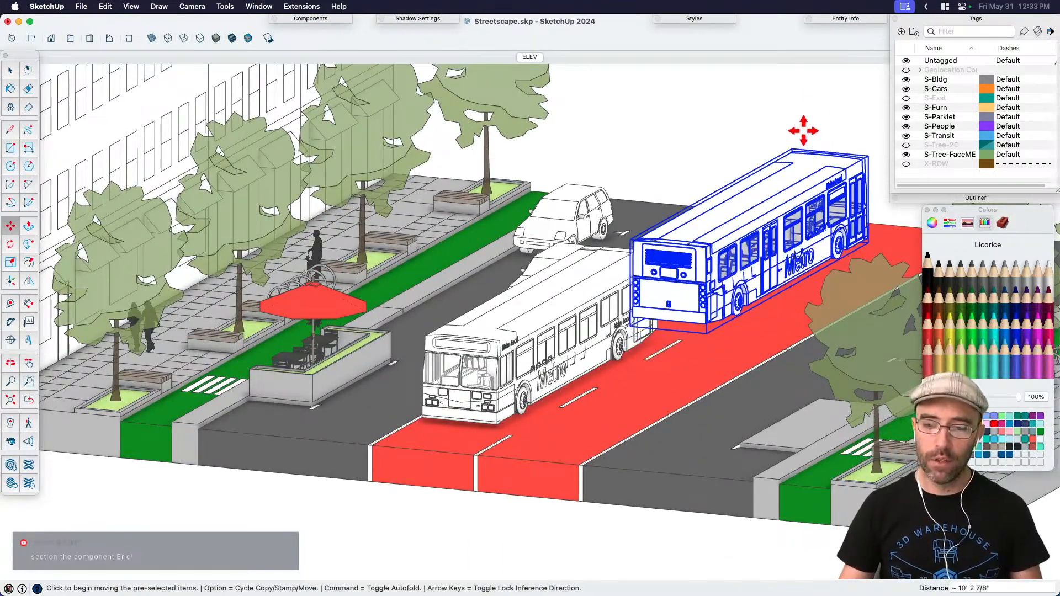
{"action": "key", "text": "space"}
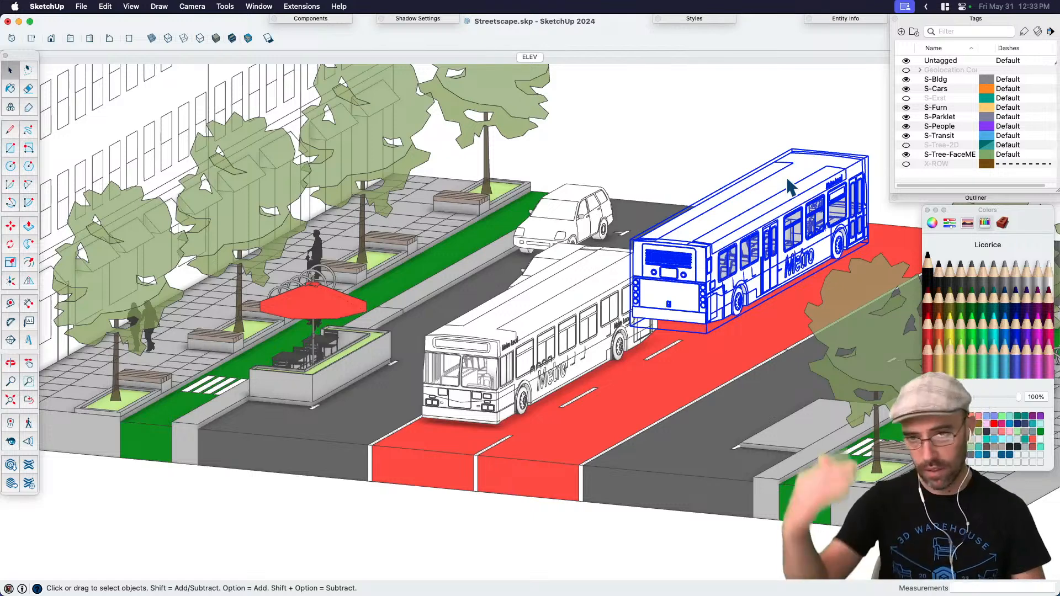
{"action": "right_click", "coordinate": [735, 232]}
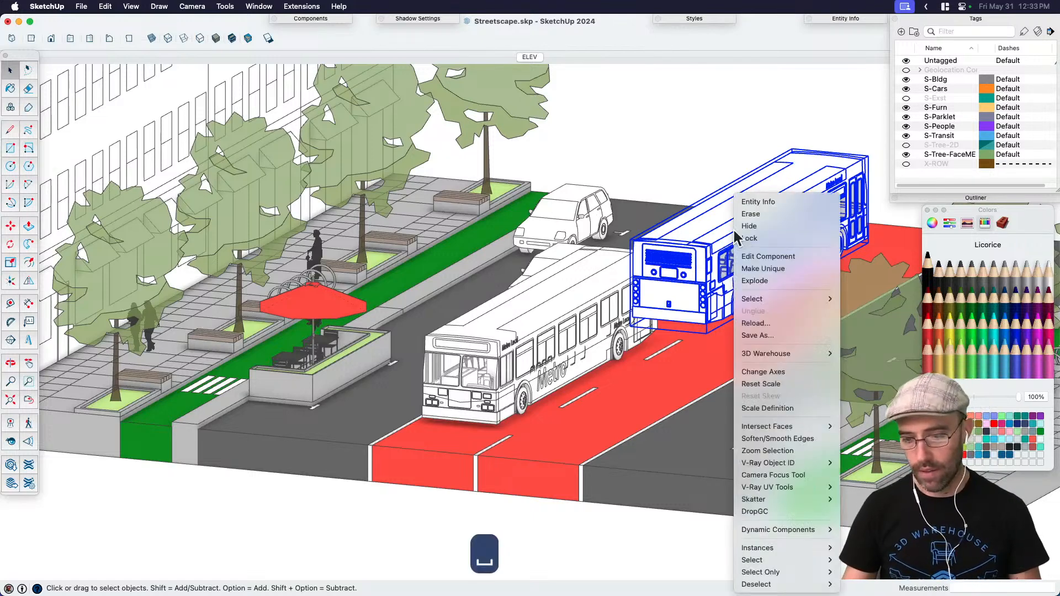
{"action": "left_click", "coordinate": [774, 516]}
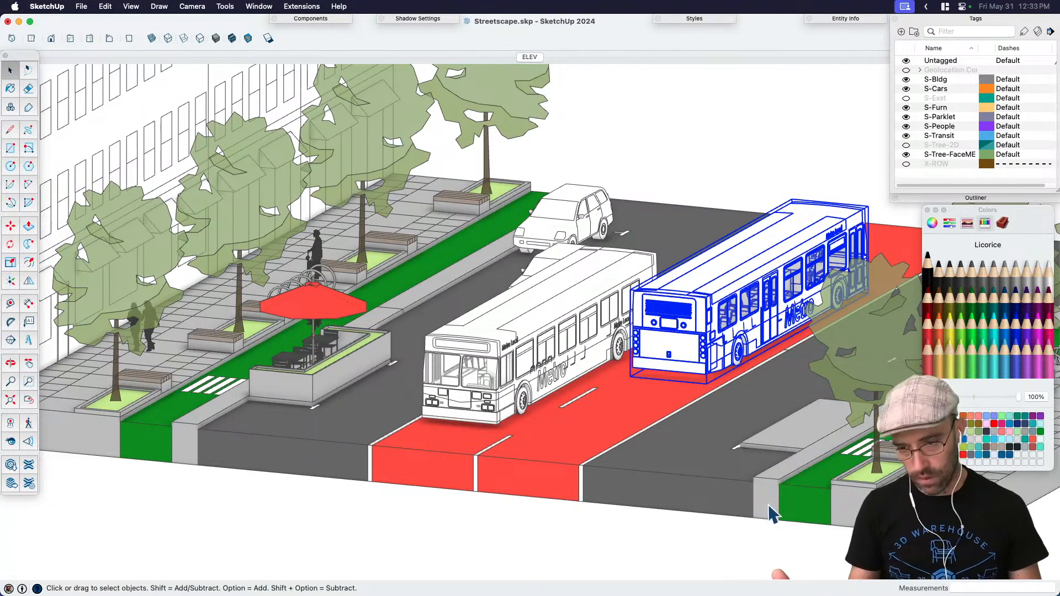
{"action": "key", "text": "space"}
{"action": "left_click", "coordinate": [694, 176]}
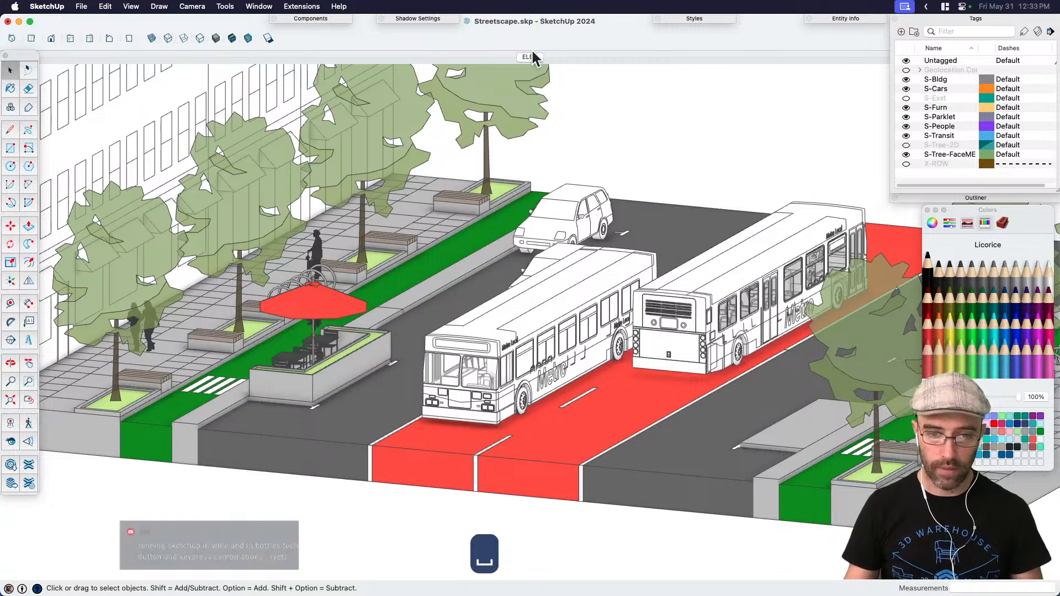
Step: Return to the ELEV scene and close the color picker
{"action": "left_click", "coordinate": [532, 57]}
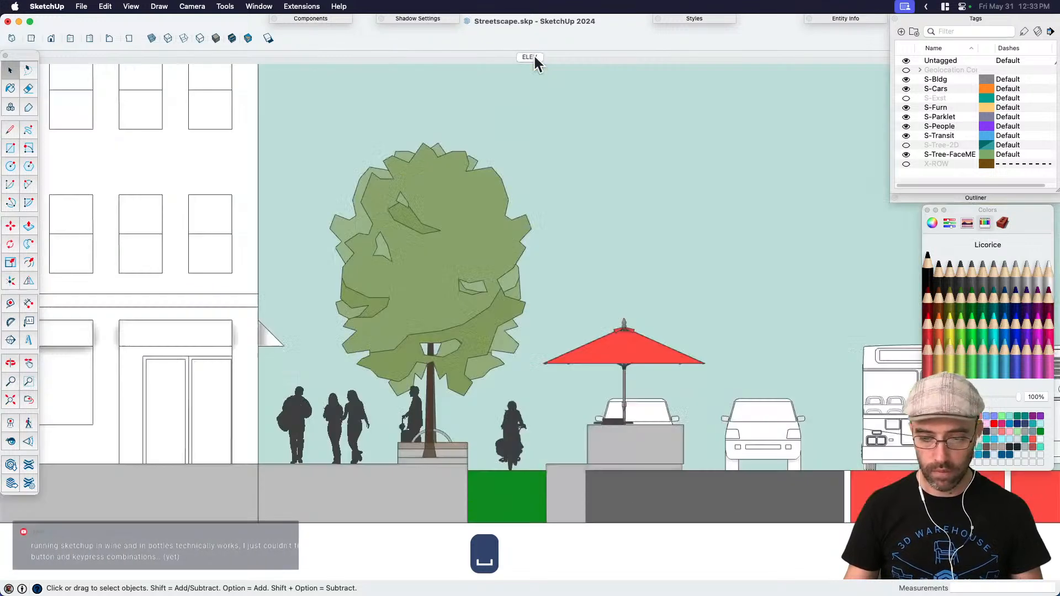
{"action": "left_click", "coordinate": [522, 440]}
{"action": "scroll", "coordinate": [518, 450], "scroll_direction": "down", "scroll_amount": 1}
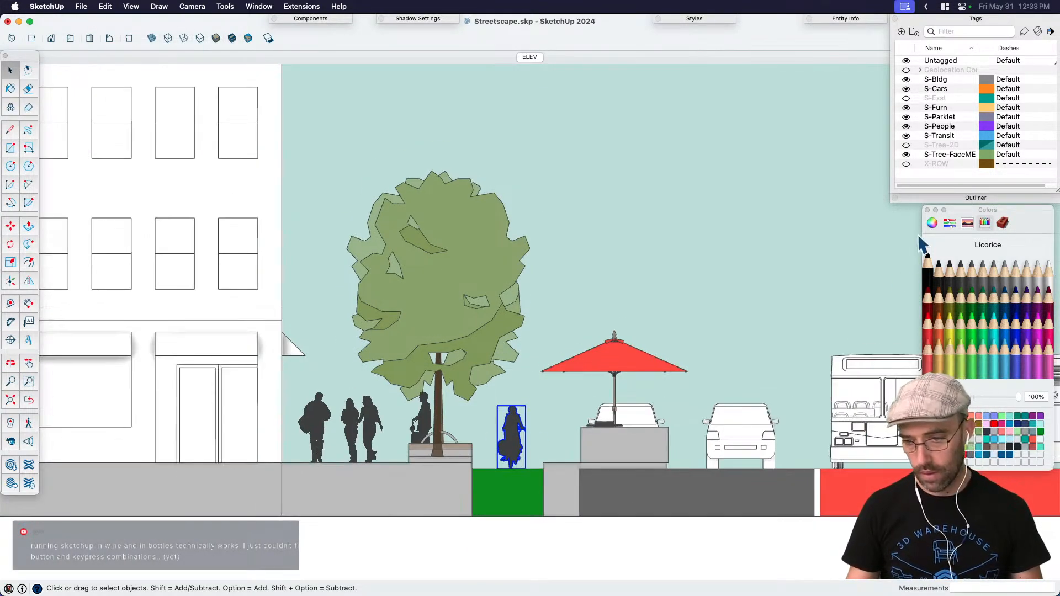
{"action": "left_click", "coordinate": [930, 209]}
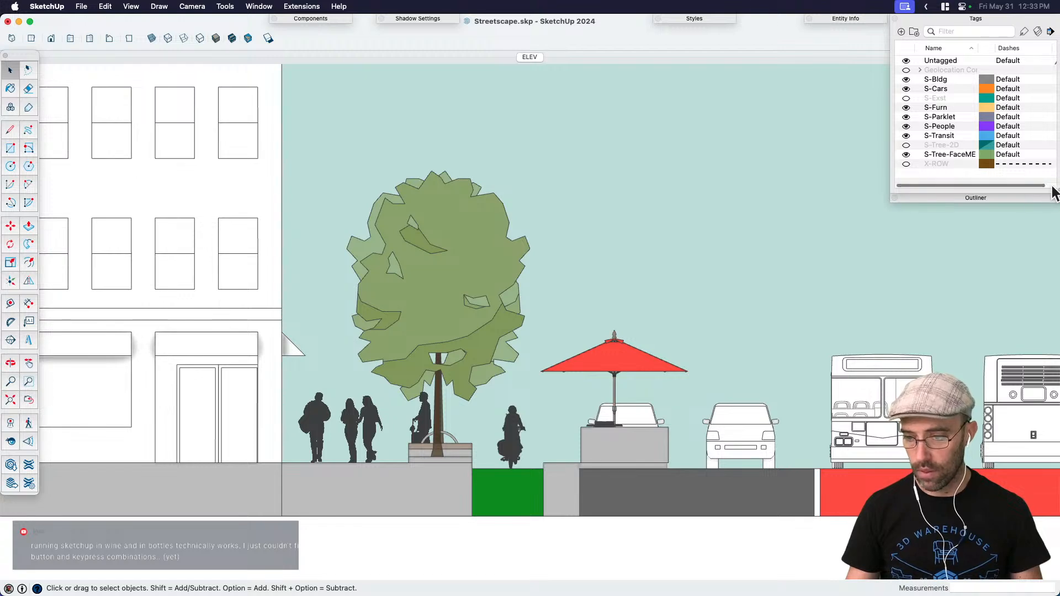
Step: Make the X-ROW tag visible and select the dashed right-of-way outline in the elevation
{"action": "key", "text": "h"}
{"action": "scroll", "coordinate": [707, 350], "scroll_direction": "down", "scroll_amount": 3}
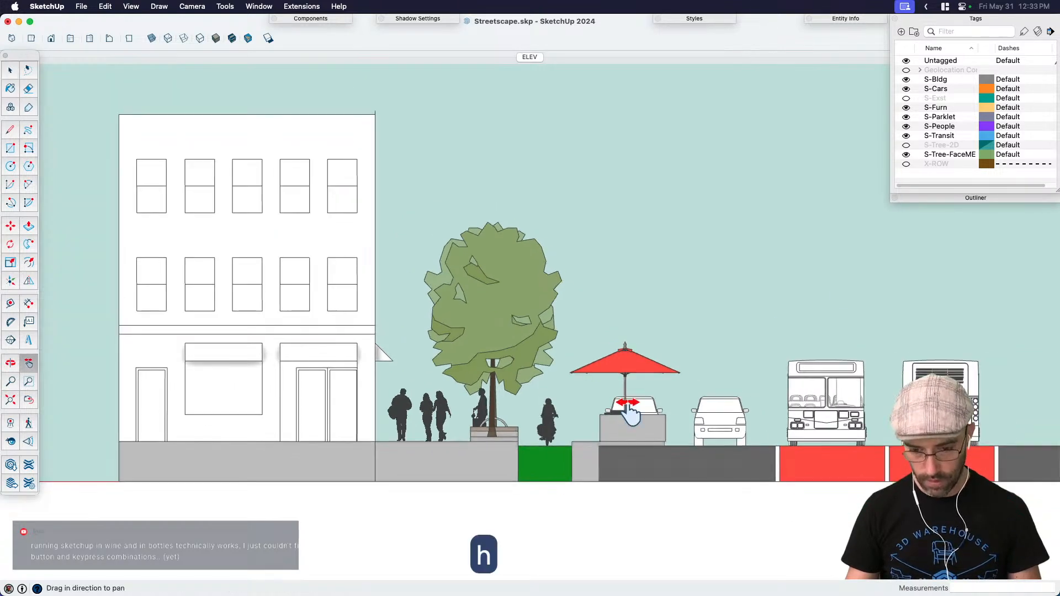
{"action": "key", "text": "space"}
{"action": "left_click", "coordinate": [905, 165]}
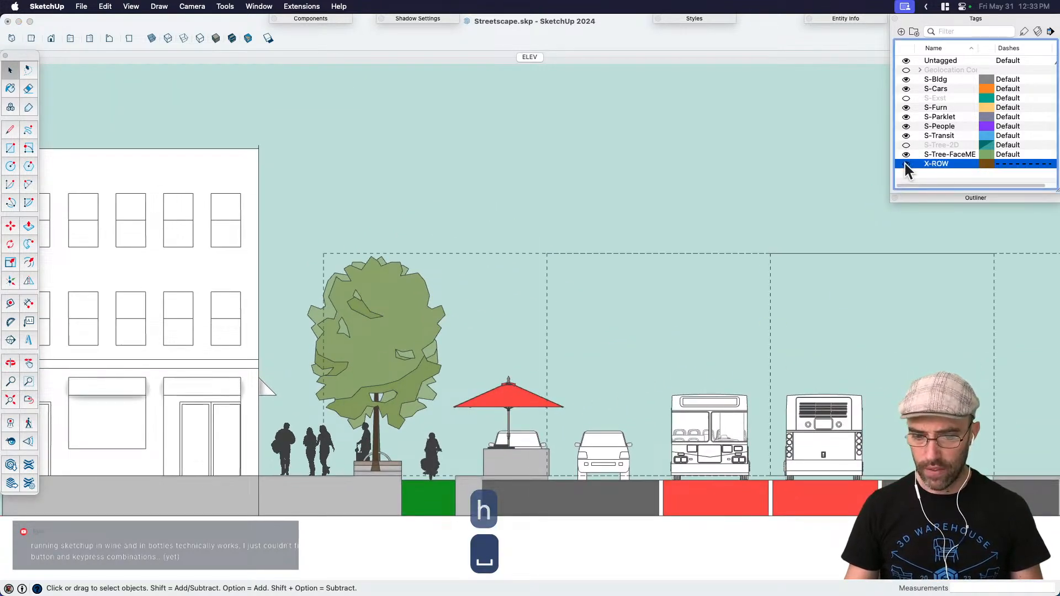
{"action": "scroll", "coordinate": [469, 356], "scroll_direction": "down", "scroll_amount": 2}
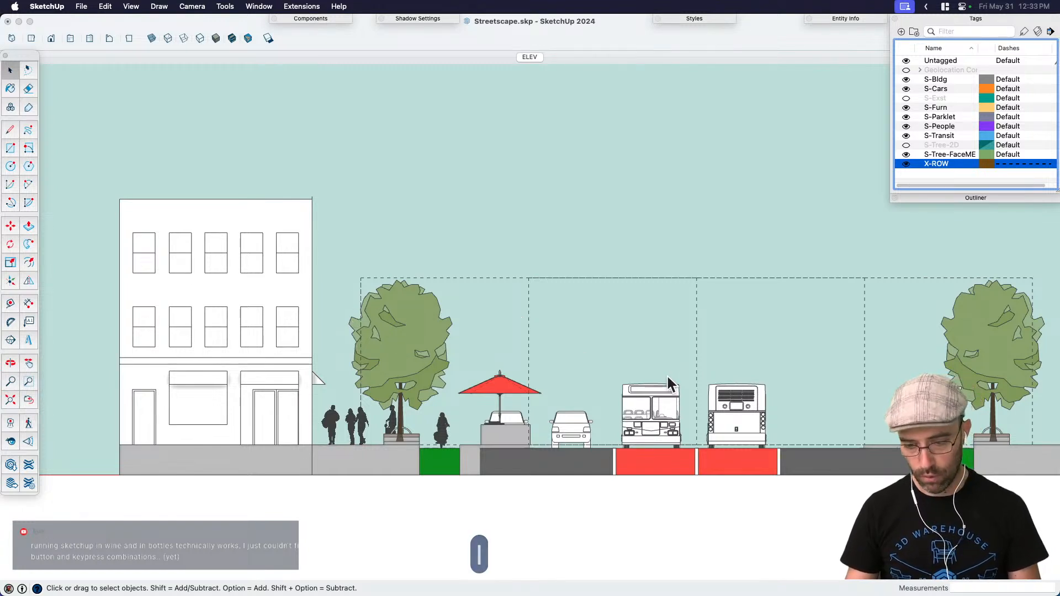
{"action": "key", "text": "h"}
{"action": "key", "text": "h"}
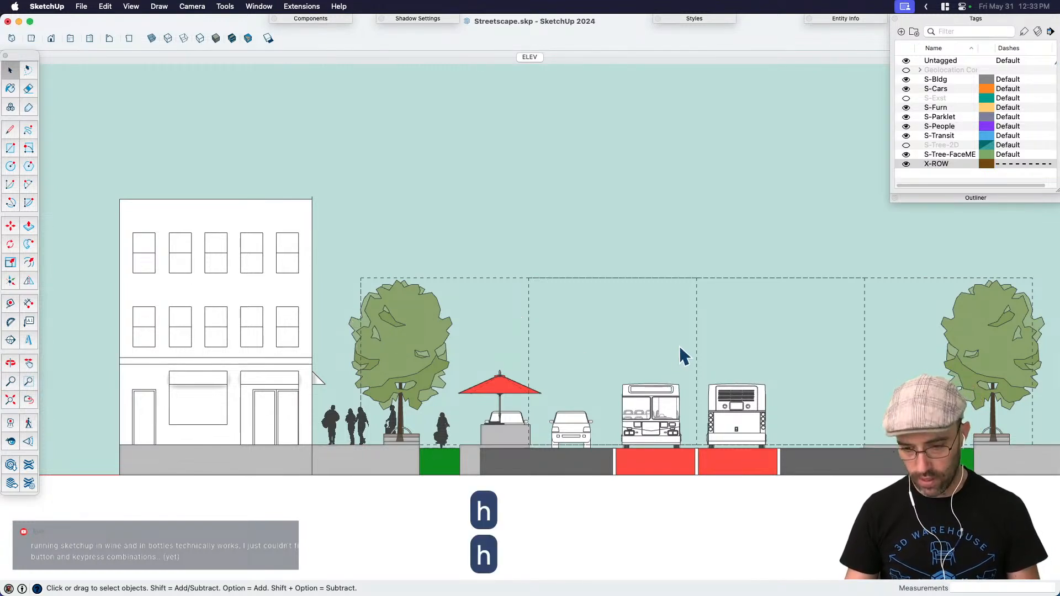
{"action": "left_click", "coordinate": [697, 343]}
{"action": "key", "text": "h"}
{"action": "left_click_drag", "start_coordinate": [766, 359], "coordinate": [684, 339]}
{"action": "key", "text": "space"}
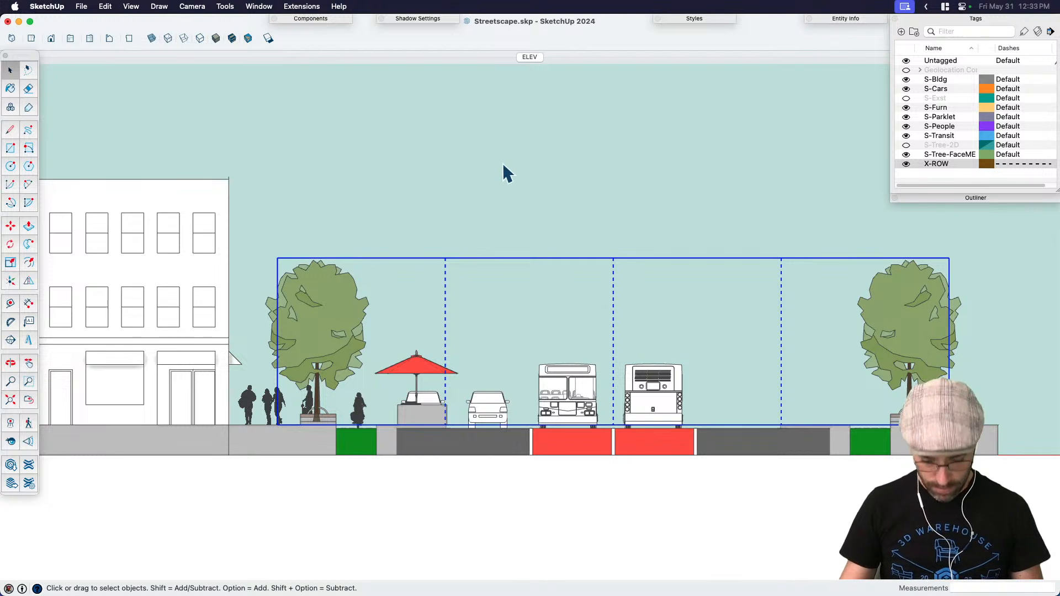
Step: Draw a vertical line through the building-side corner of the right-of-way outline, reaching above the tree and below the street
{"action": "key", "text": "l"}
{"action": "left_click", "coordinate": [277, 425]}
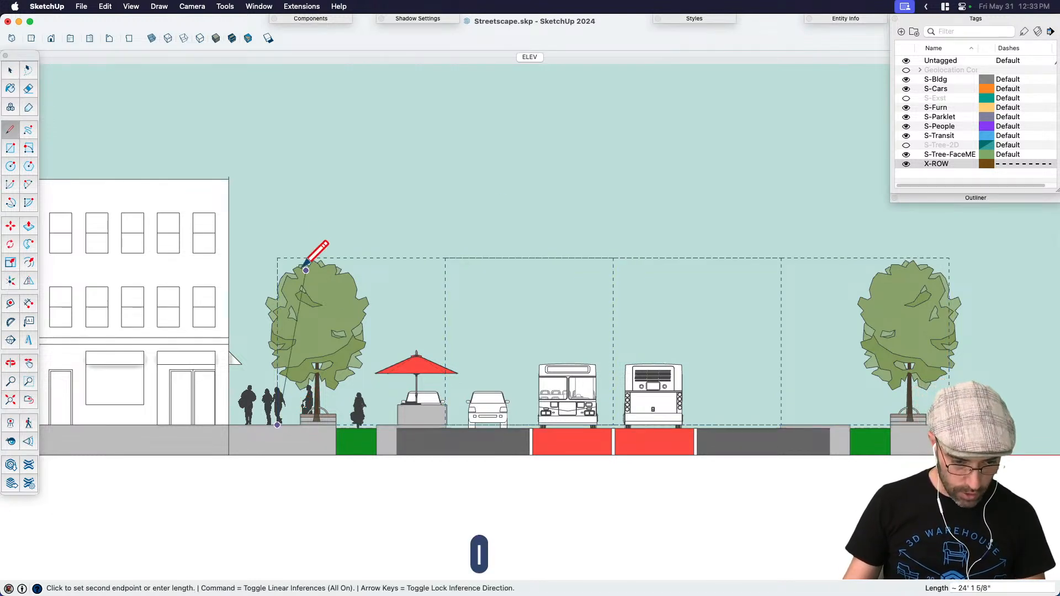
{"action": "left_click", "coordinate": [278, 178]}
{"action": "key", "text": "space"}
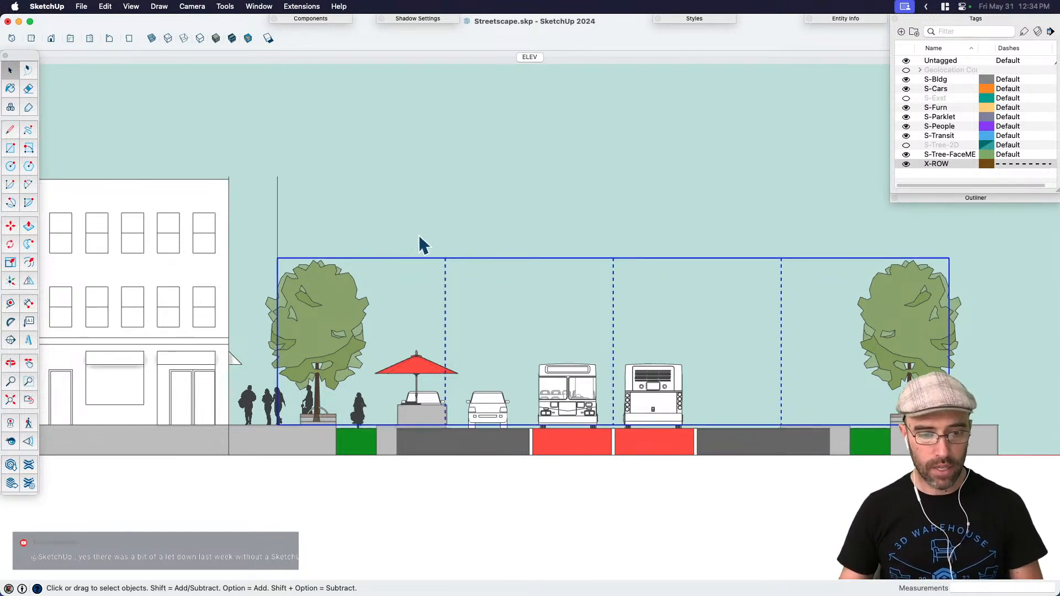
{"action": "left_click", "coordinate": [278, 222]}
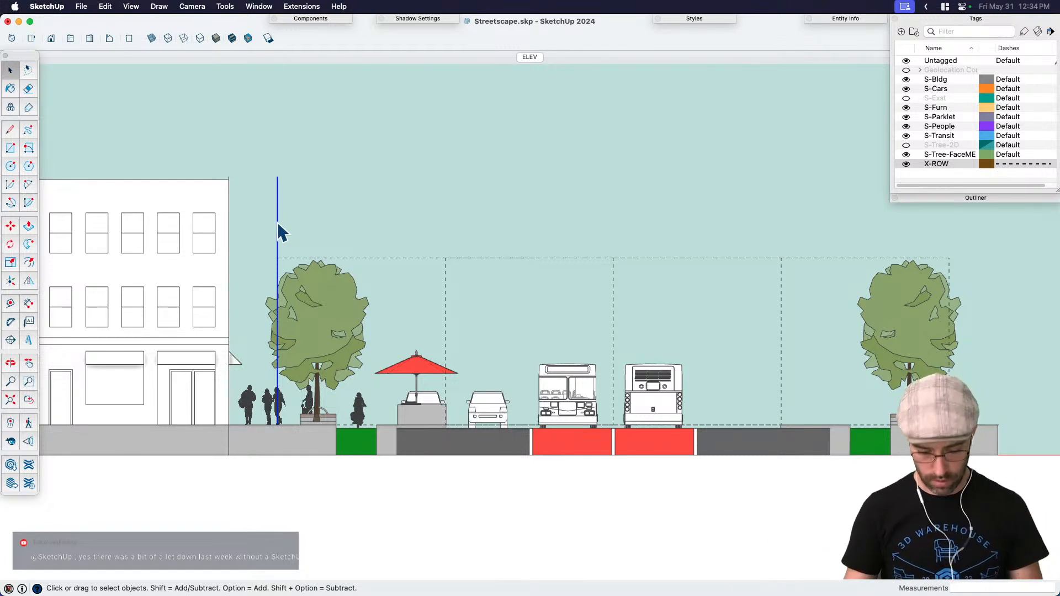
{"action": "key", "text": "l"}
{"action": "left_click", "coordinate": [277, 177]}
{"action": "left_click", "coordinate": [277, 519]}
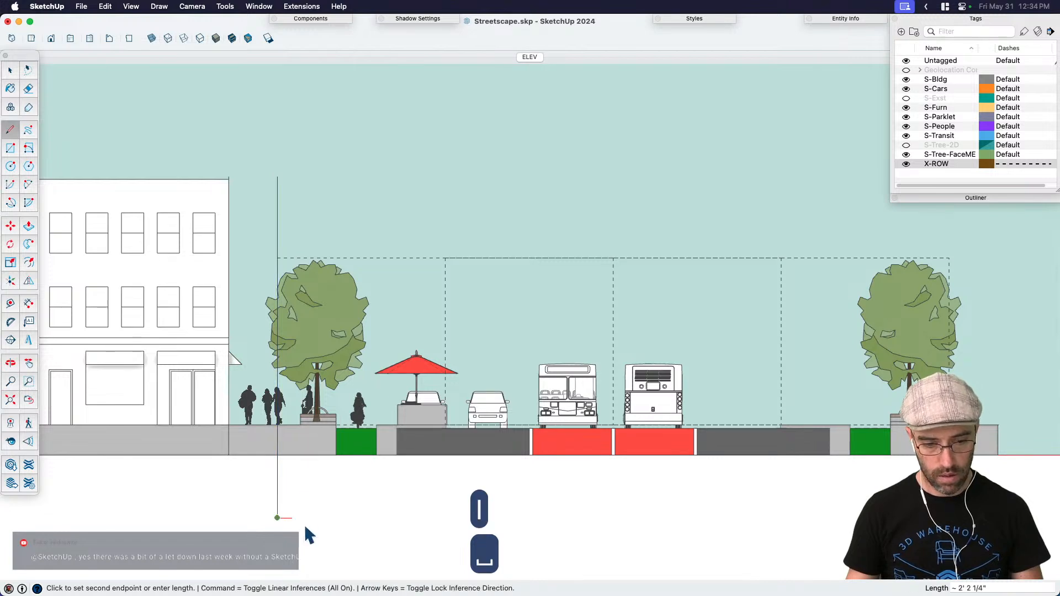
{"action": "key", "text": "space"}
{"action": "left_click", "coordinate": [277, 483]}
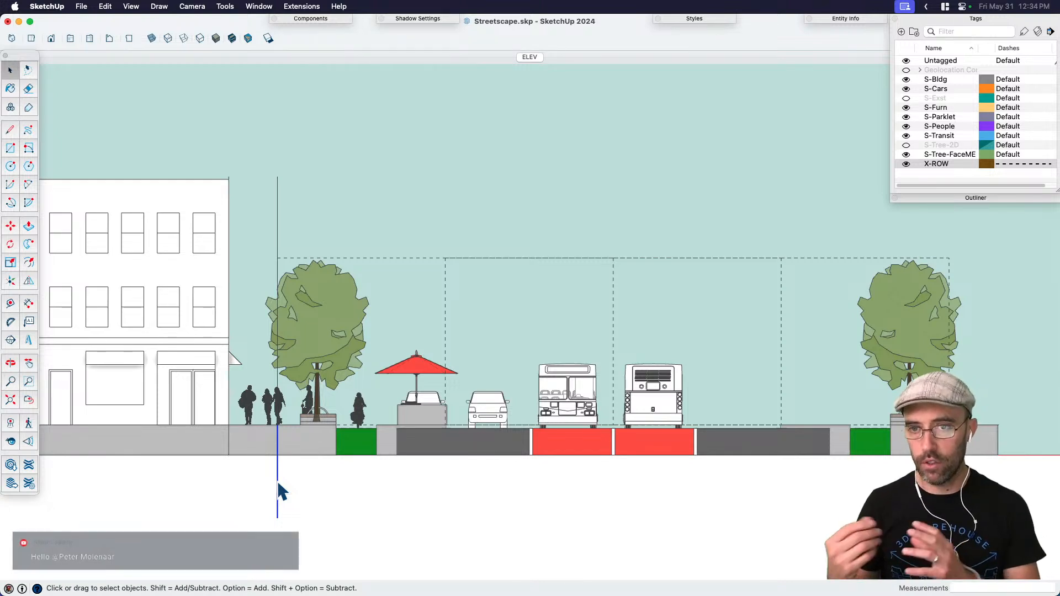
Step: Delete the upper and lower segments of the vertical line at the right-of-way edge
{"action": "key", "text": "space"}
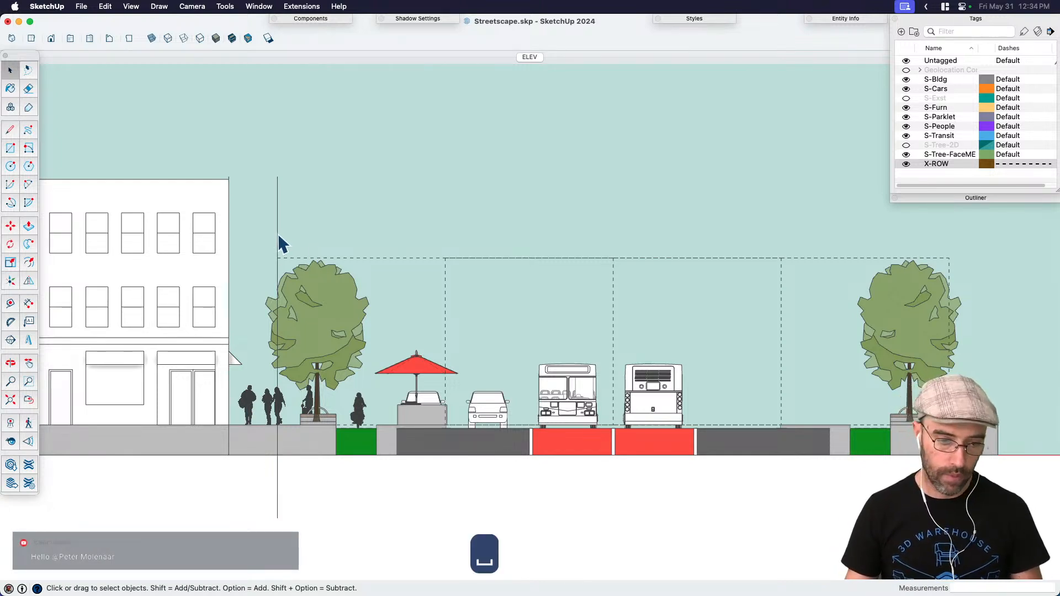
{"action": "key", "text": "BackSpace"}
{"action": "key", "text": "BackSpace"}
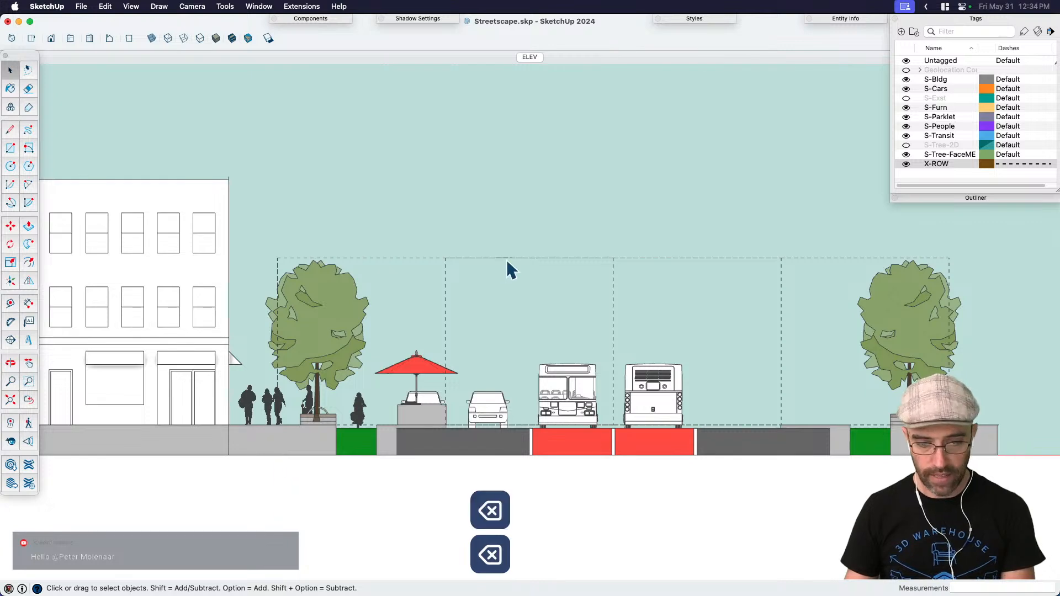
Step: Open the right-of-way component, delete every edge behind its front frame, and return to the ELEV scene
{"action": "middle_click_drag", "start_coordinate": [570, 291], "coordinate": [556, 249]}
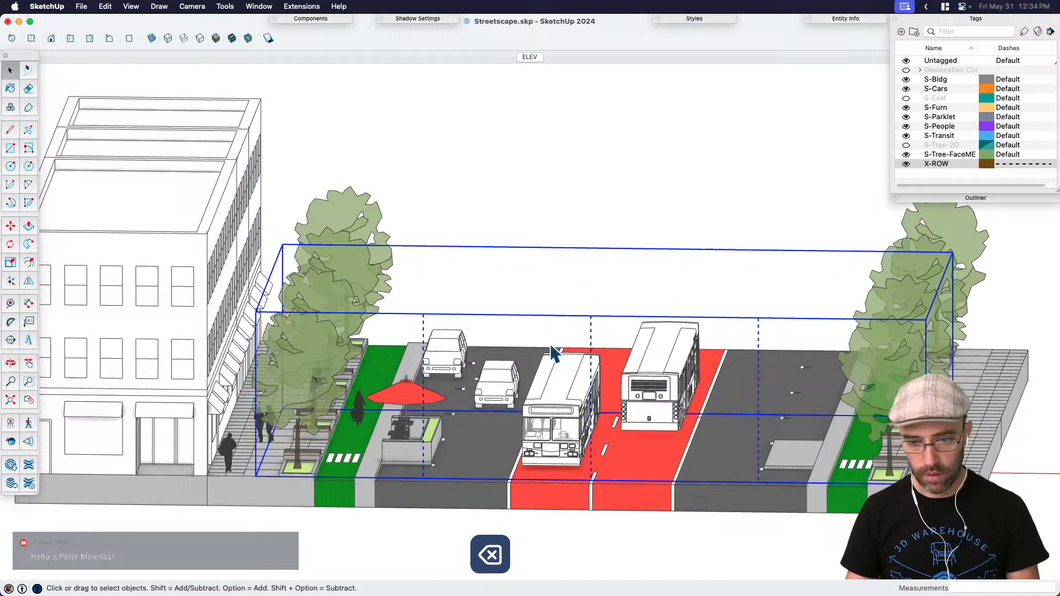
{"action": "double_click", "coordinate": [556, 244]}
{"action": "left_click", "coordinate": [558, 247]}
{"action": "key", "text": "BackSpace"}
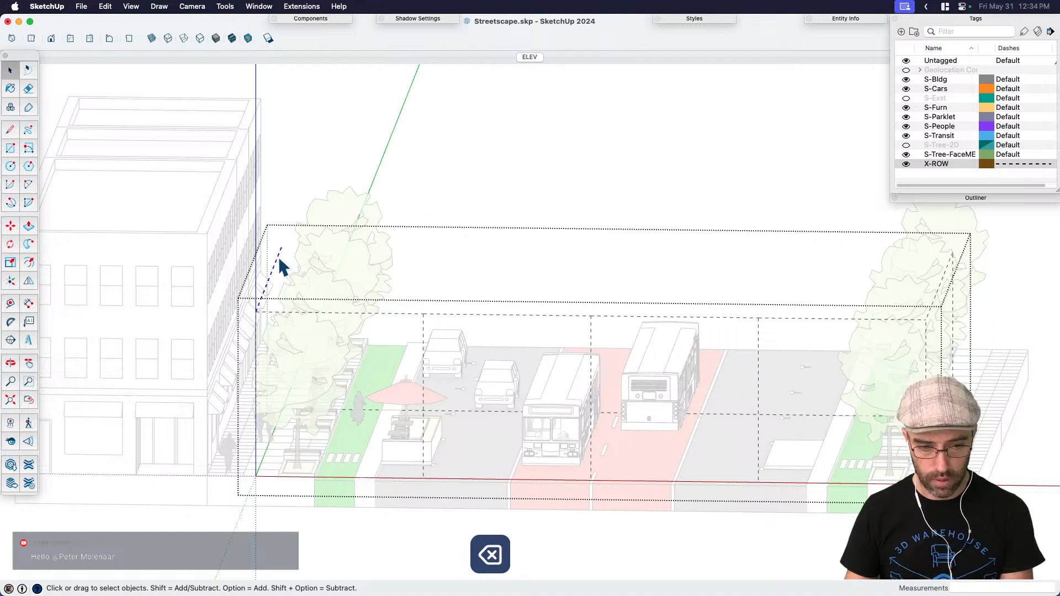
{"action": "scroll", "coordinate": [279, 256], "scroll_direction": "down", "scroll_amount": 2}
{"action": "key", "text": "BackSpace"}
{"action": "key", "text": "BackSpace"}
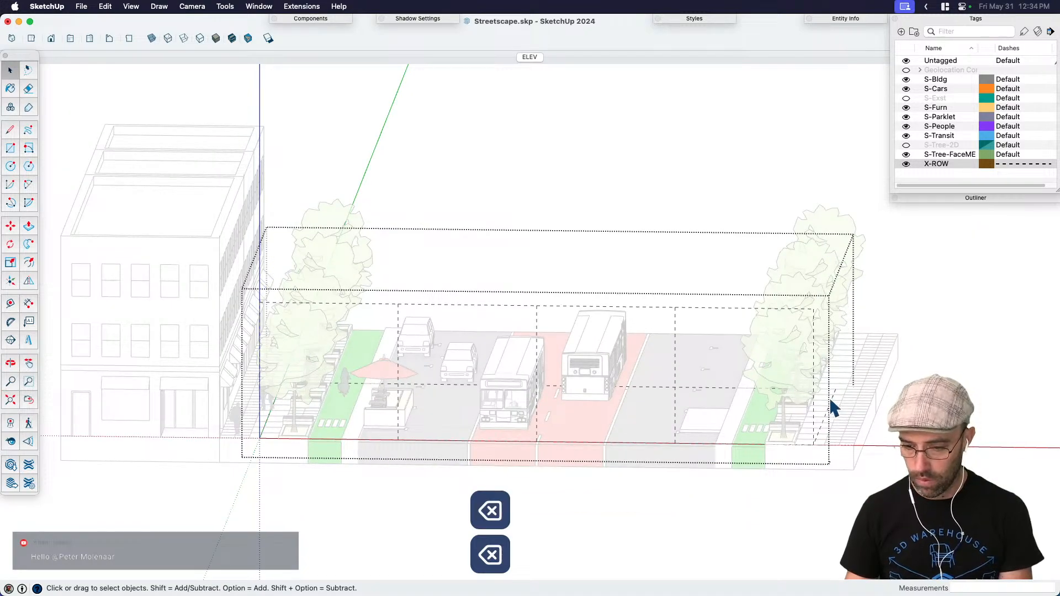
{"action": "left_click", "coordinate": [728, 388]}
{"action": "scroll", "coordinate": [619, 422], "scroll_direction": "up", "scroll_amount": 2}
{"action": "key", "text": "BackSpace"}
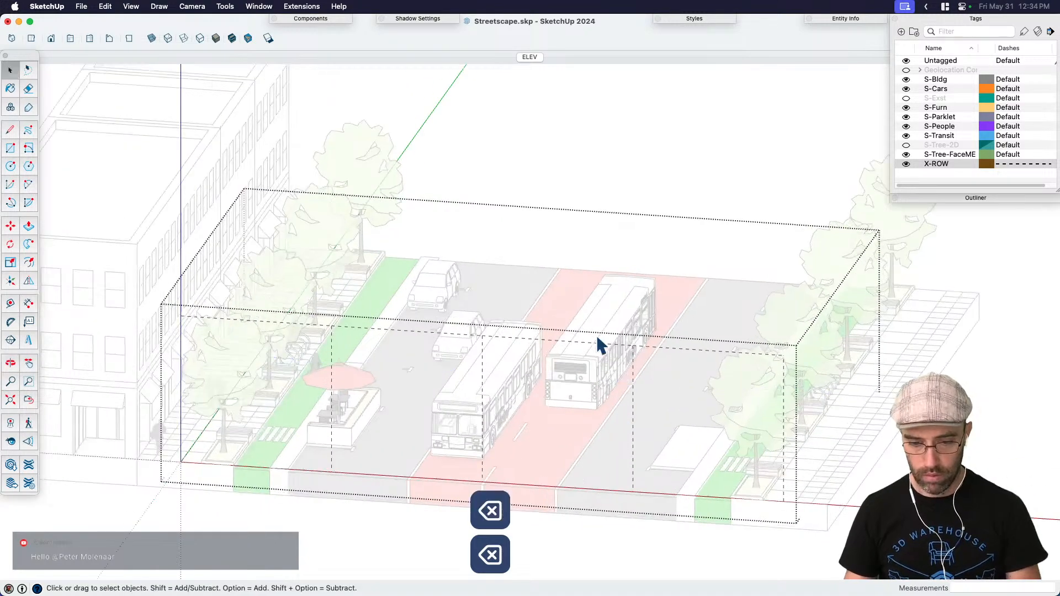
{"action": "key", "text": "Page_Down"}
{"action": "key", "text": "o"}
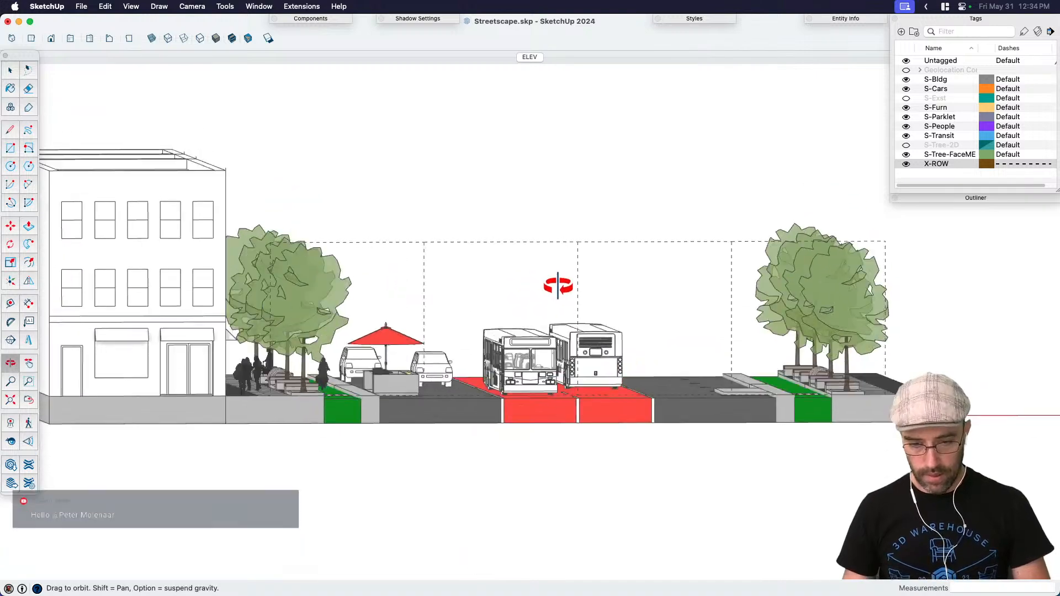
Step: Return to the ELEV scene, make the X-ROW tag visible and select the dashed right-of-way outline
{"action": "key", "text": "space"}
{"action": "left_click", "coordinate": [530, 57]}
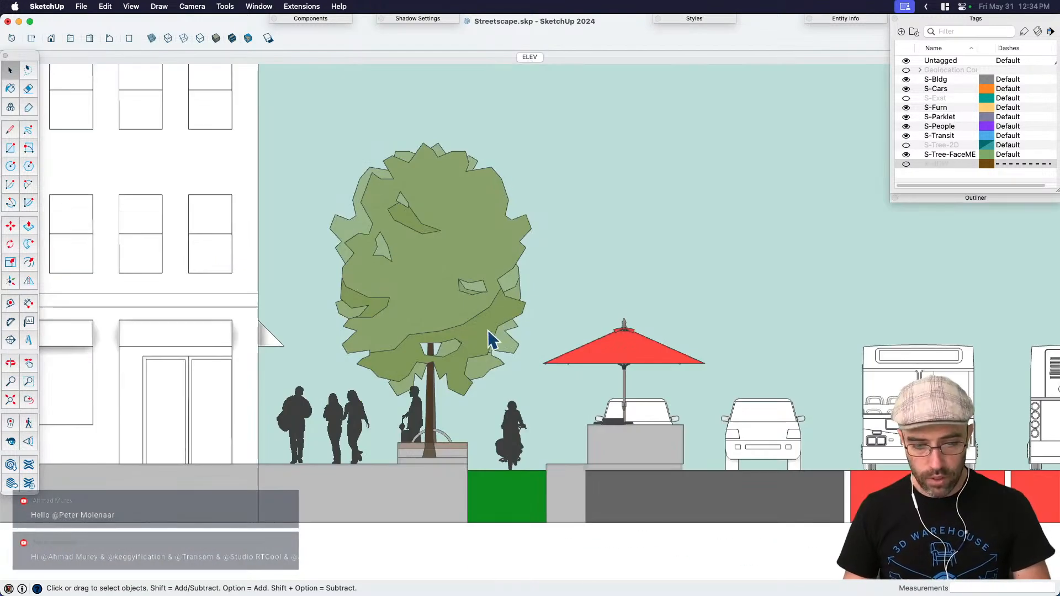
{"action": "left_click", "coordinate": [906, 164]}
{"action": "scroll", "coordinate": [436, 386], "scroll_direction": "down", "scroll_amount": 3}
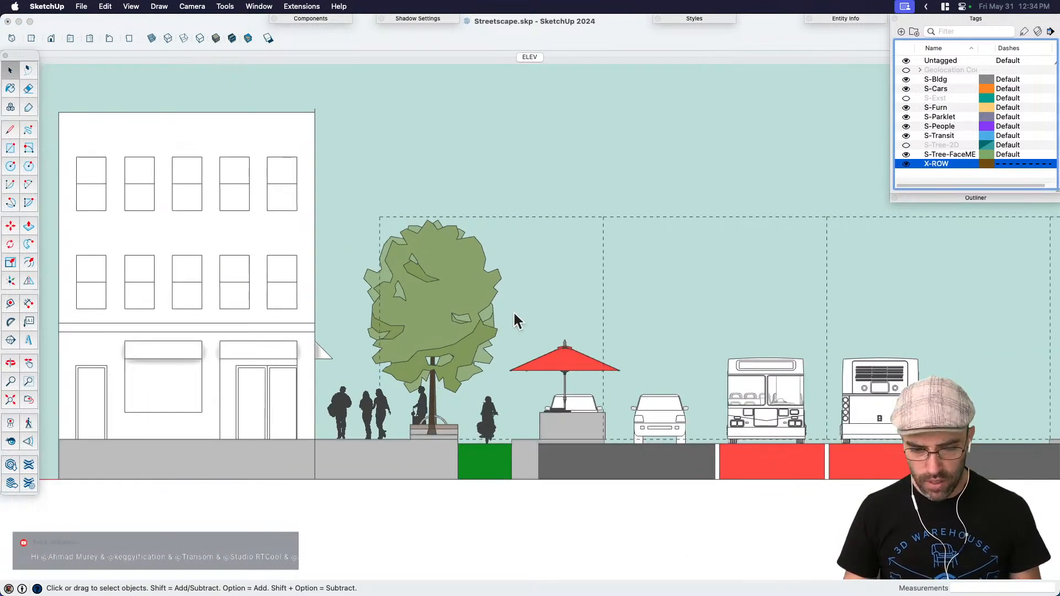
{"action": "left_click", "coordinate": [547, 218]}
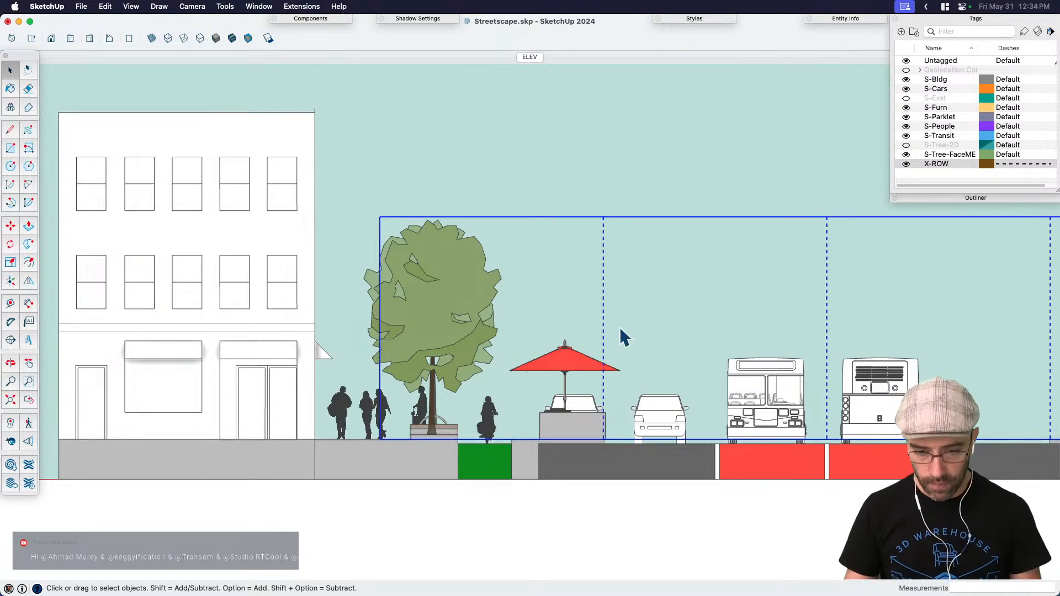
Step: Examine how the right-of-way outline sits against the sidewalk, bike lane, parklet and lanes, in elevation and in 3D
{"action": "key", "text": "h"}
{"action": "left_click_drag", "start_coordinate": [644, 355], "coordinate": [567, 351]}
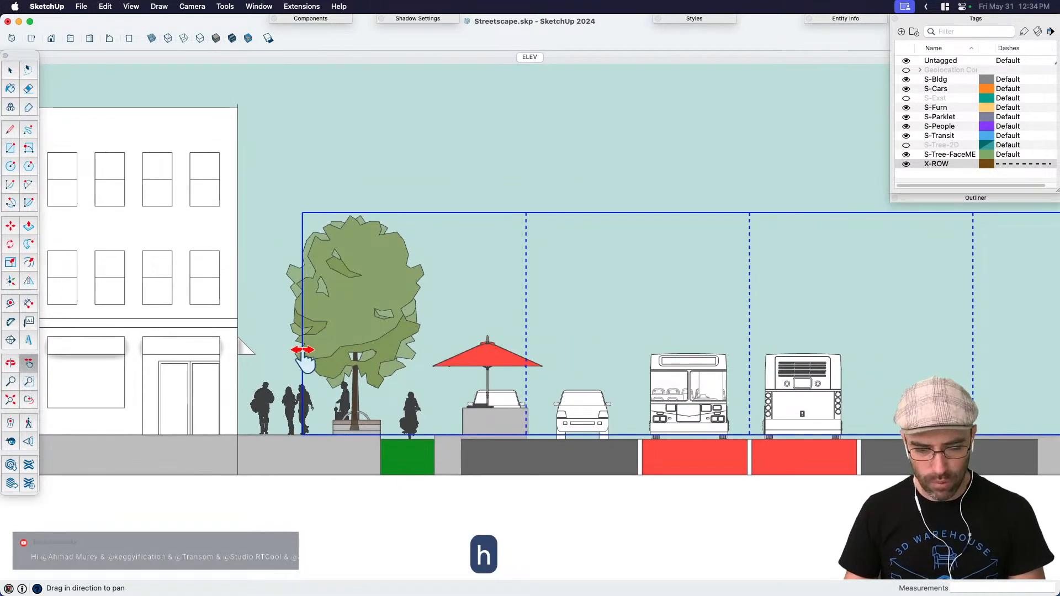
{"action": "scroll", "coordinate": [267, 409], "scroll_direction": "up", "scroll_amount": 2}
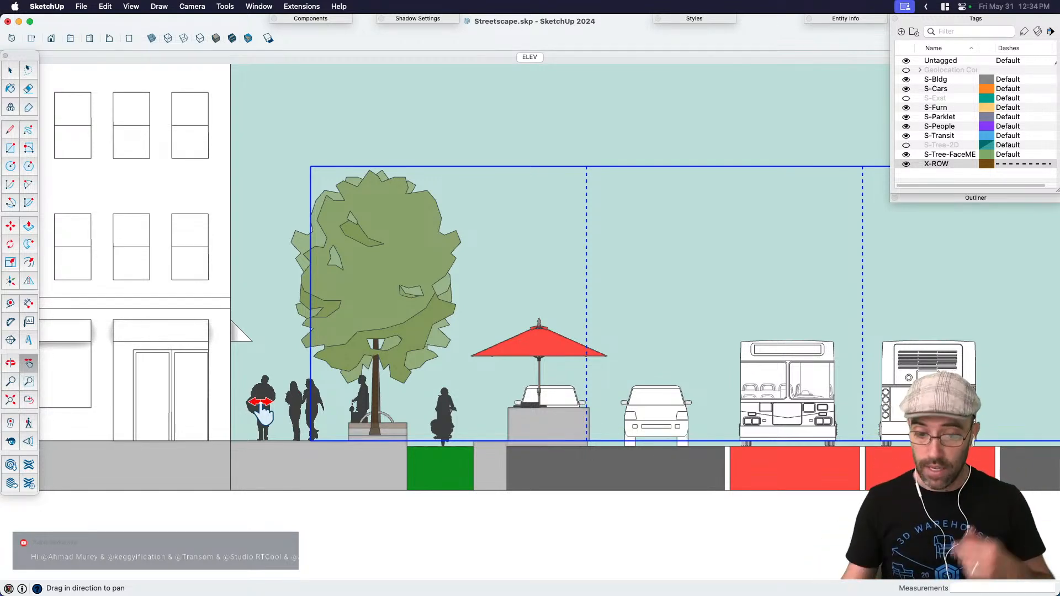
{"action": "scroll", "coordinate": [478, 409], "scroll_direction": "up", "scroll_amount": 3}
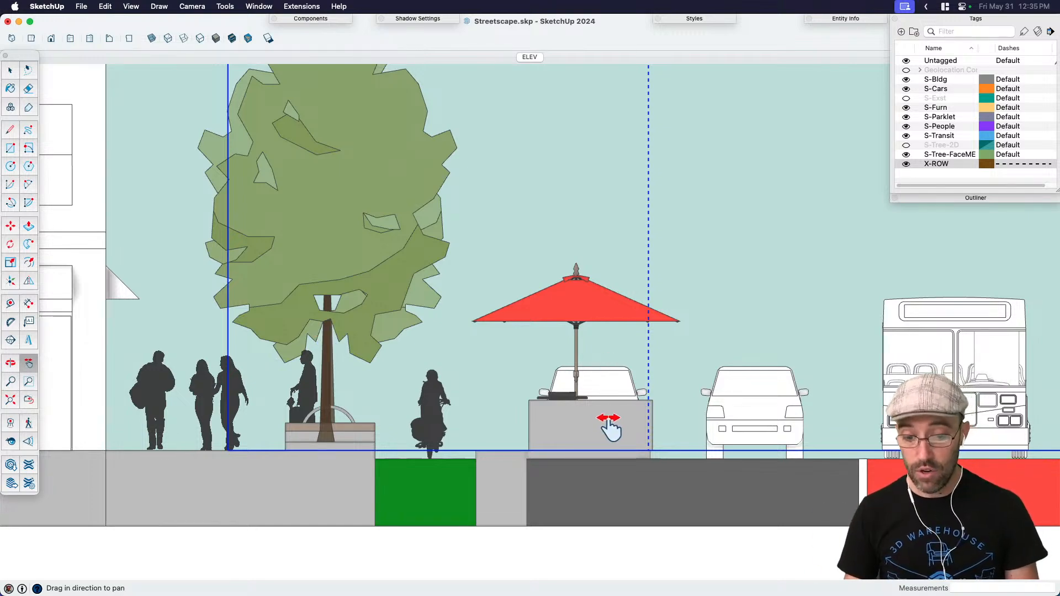
{"action": "mouse_move", "coordinate": [588, 424]}
{"action": "middle_mouse_down"}
{"action": "mouse_move", "coordinate": [552, 433]}
{"action": "mouse_move", "coordinate": [597, 420]}
{"action": "middle_mouse_up"}
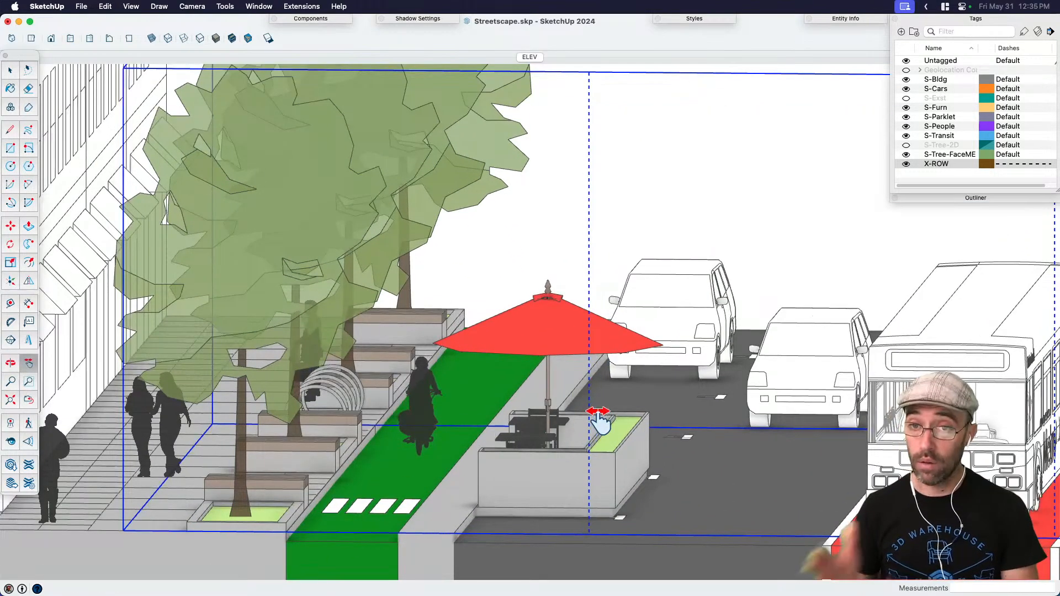
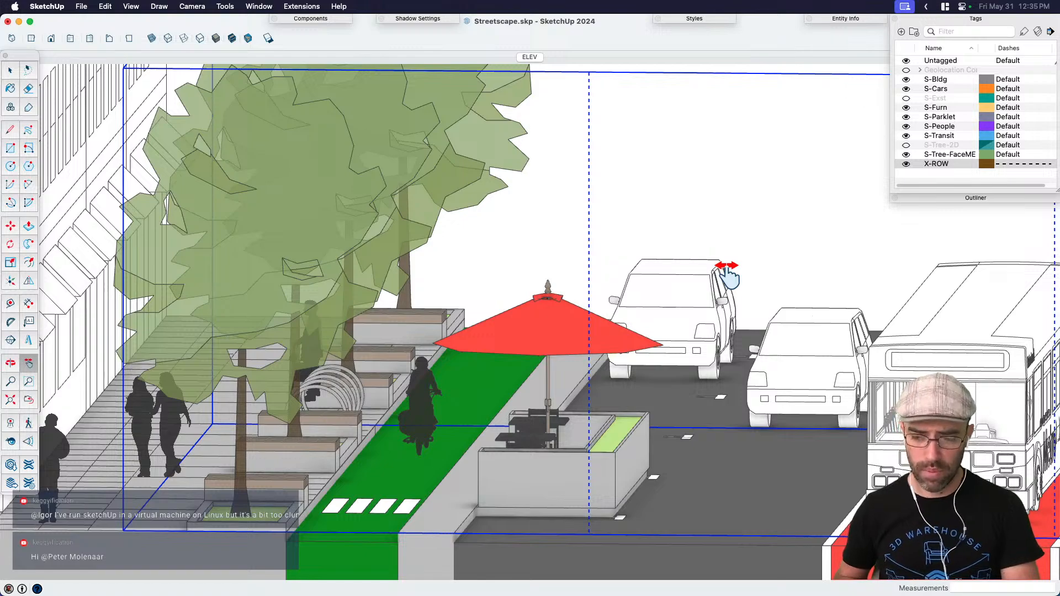
{"action": "key", "text": "h"}
{"action": "middle_click_drag", "start_coordinate": [713, 251], "coordinate": [585, 323]}
{"action": "scroll", "coordinate": [585, 323], "scroll_direction": "down", "scroll_amount": 3}
{"action": "key", "text": "space"}
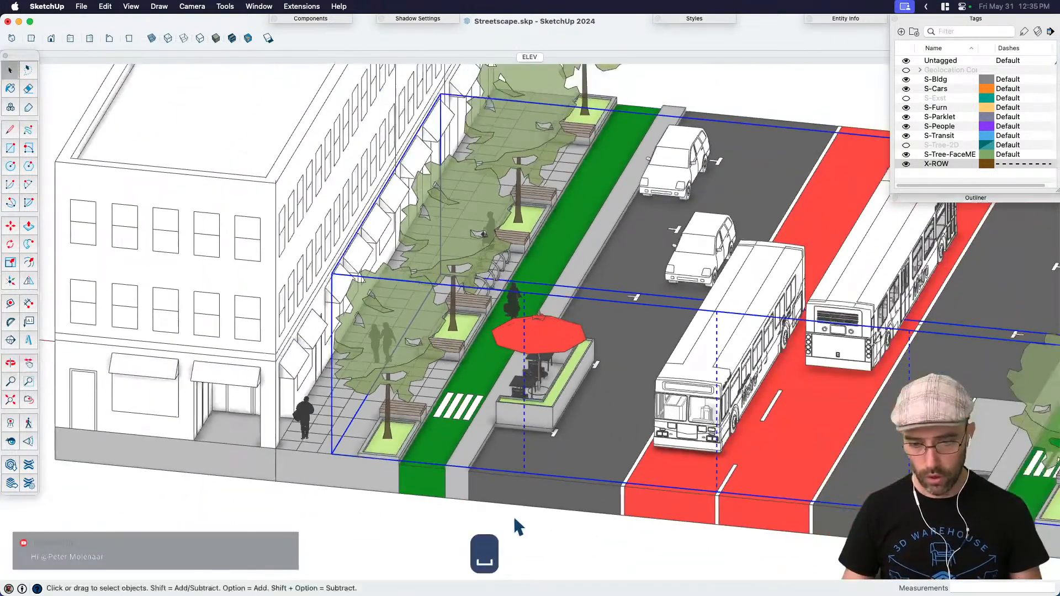
Step: Mirror the street half opposite the parklet along the green axis with a scale of -1
{"action": "scroll", "coordinate": [630, 508], "scroll_direction": "down", "scroll_amount": 5}
{"action": "middle_click_drag", "start_coordinate": [631, 508], "coordinate": [762, 446]}
{"action": "key", "text": "s"}
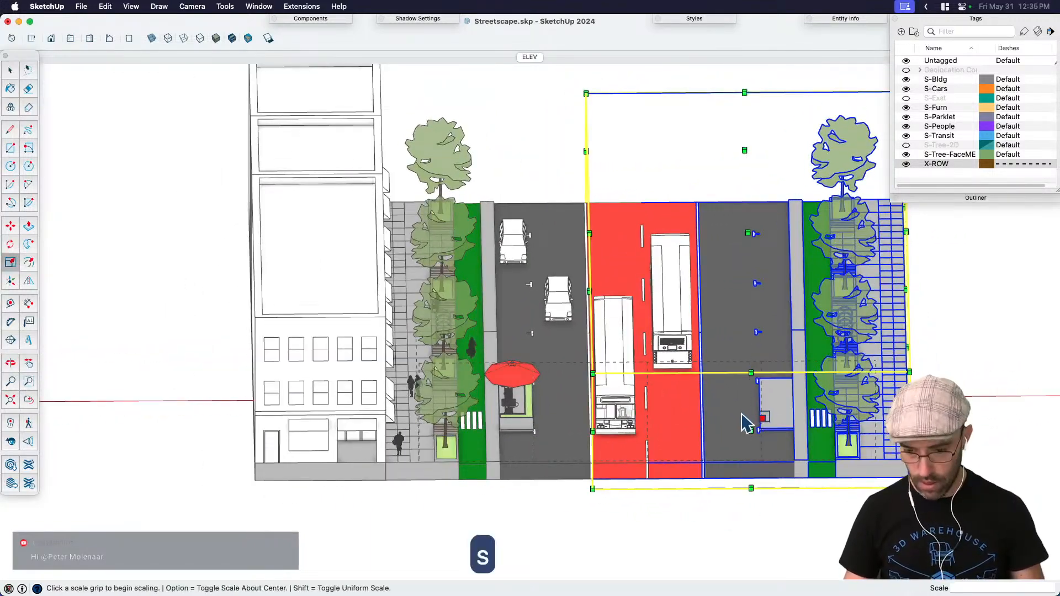
{"action": "left_click", "coordinate": [751, 430]}
{"action": "type", "text": "-1"}
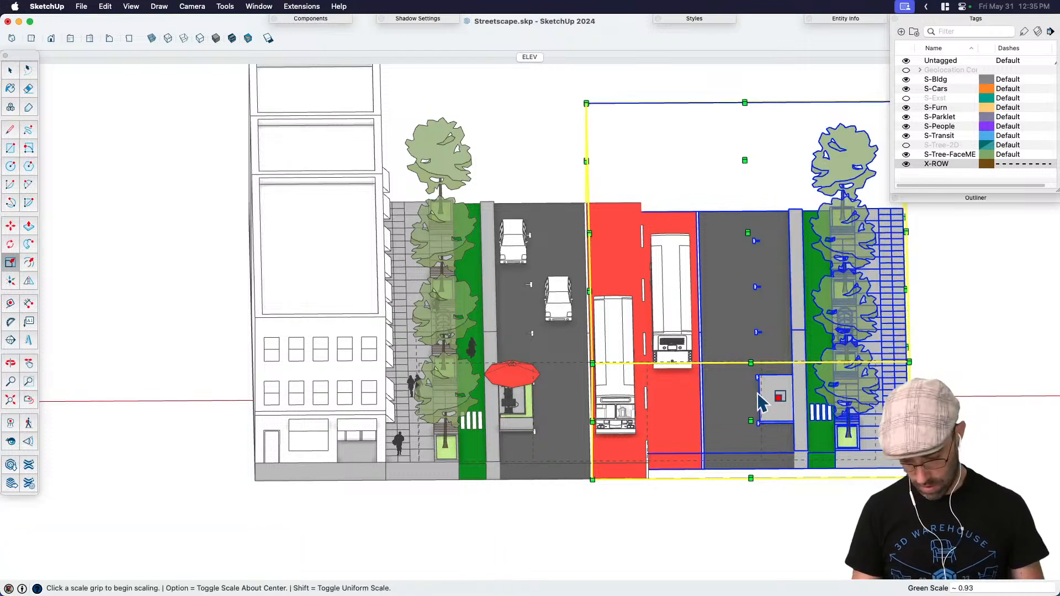
{"action": "key", "text": "Return"}
{"action": "key", "text": "space"}
{"action": "middle_click_drag", "start_coordinate": [774, 539], "coordinate": [549, 328]}
{"action": "scroll", "coordinate": [718, 392], "scroll_direction": "up", "scroll_amount": 5}
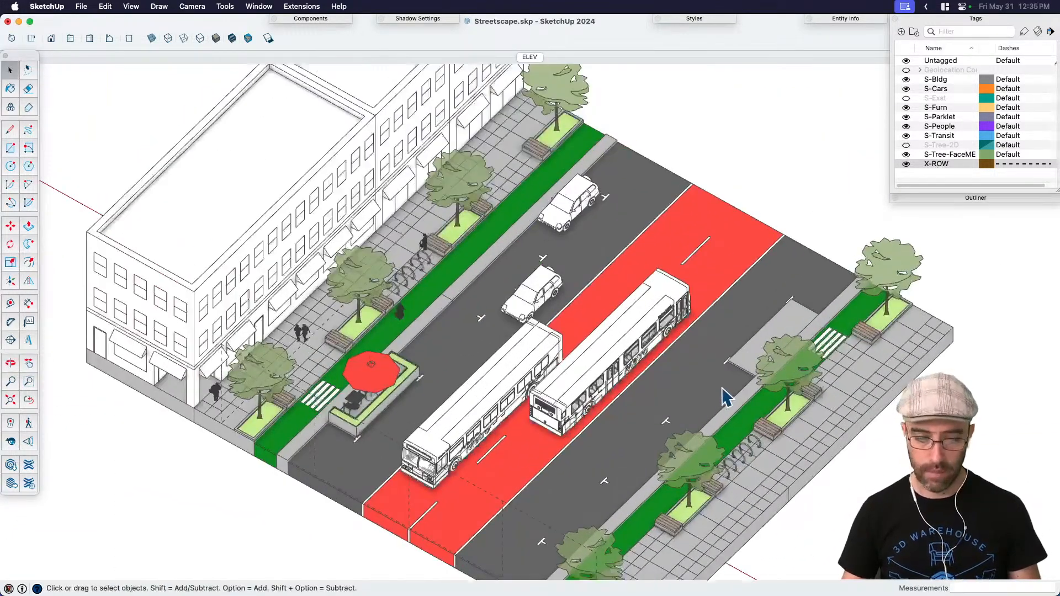
{"action": "left_click", "coordinate": [772, 333]}
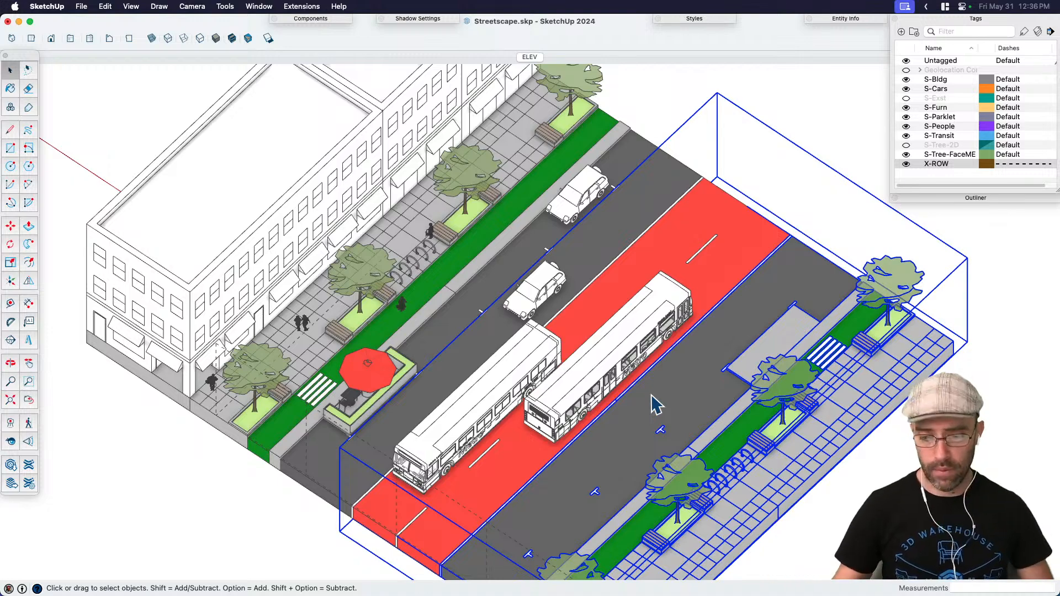
Step: Copy the building row across the street, placing the copy beyond the opposite sidewalk
{"action": "scroll", "coordinate": [656, 403], "scroll_direction": "down", "scroll_amount": 3}
{"action": "key", "text": "space"}
{"action": "left_click", "coordinate": [299, 370]}
{"action": "middle_click_drag", "start_coordinate": [289, 367], "coordinate": [307, 295]}
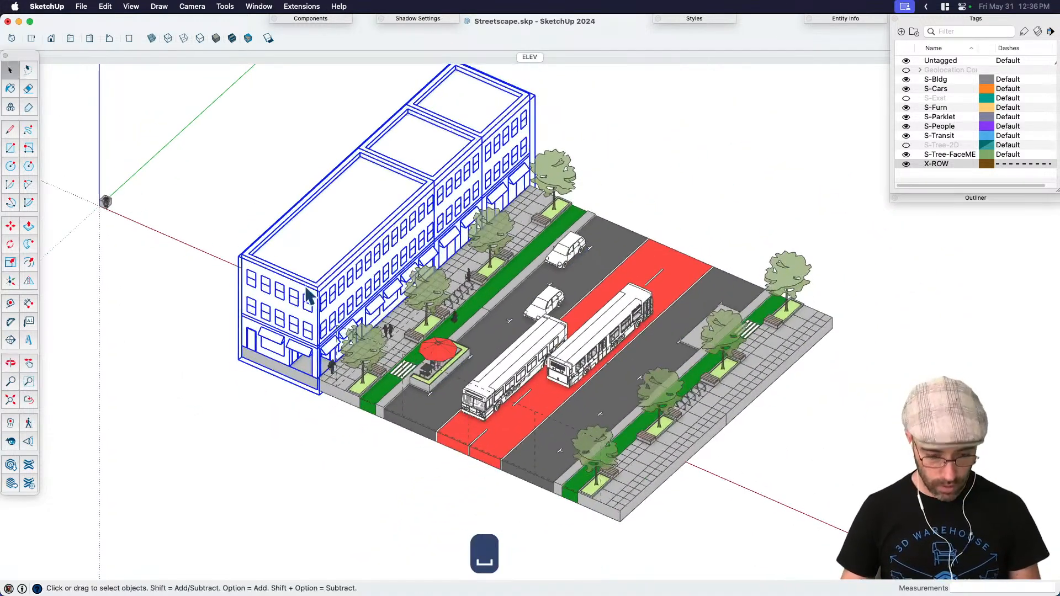
{"action": "middle_click_drag", "start_coordinate": [337, 348], "coordinate": [253, 126]}
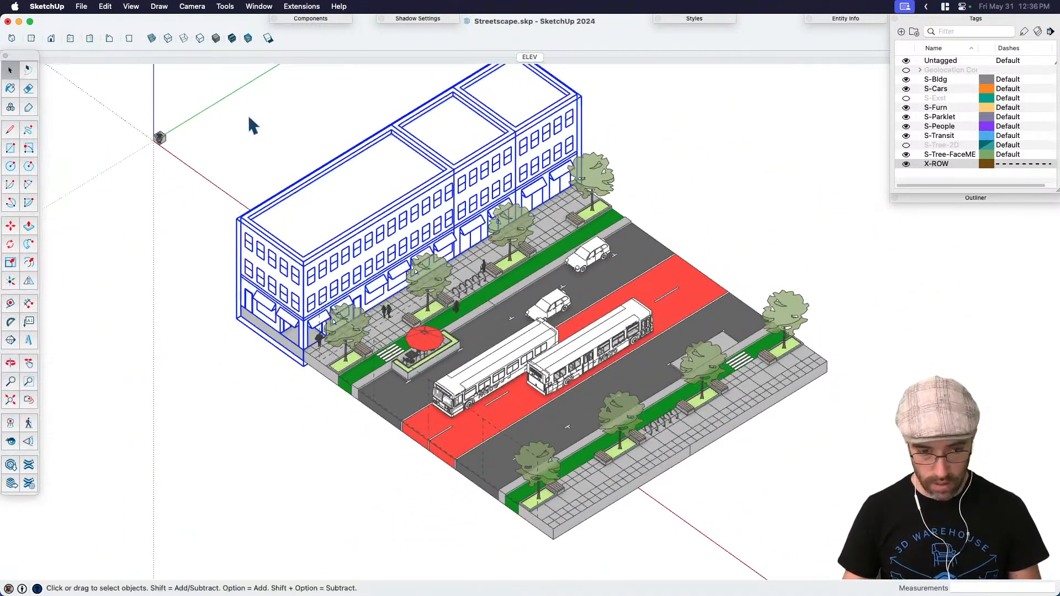
{"action": "left_click", "coordinate": [51, 38]}
{"action": "key", "text": "h"}
{"action": "mouse_move", "coordinate": [493, 340]}
{"action": "left_mouse_down"}
{"action": "mouse_move", "coordinate": [359, 267]}
{"action": "mouse_move", "coordinate": [371, 278]}
{"action": "left_mouse_up"}
{"action": "key", "text": "space"}
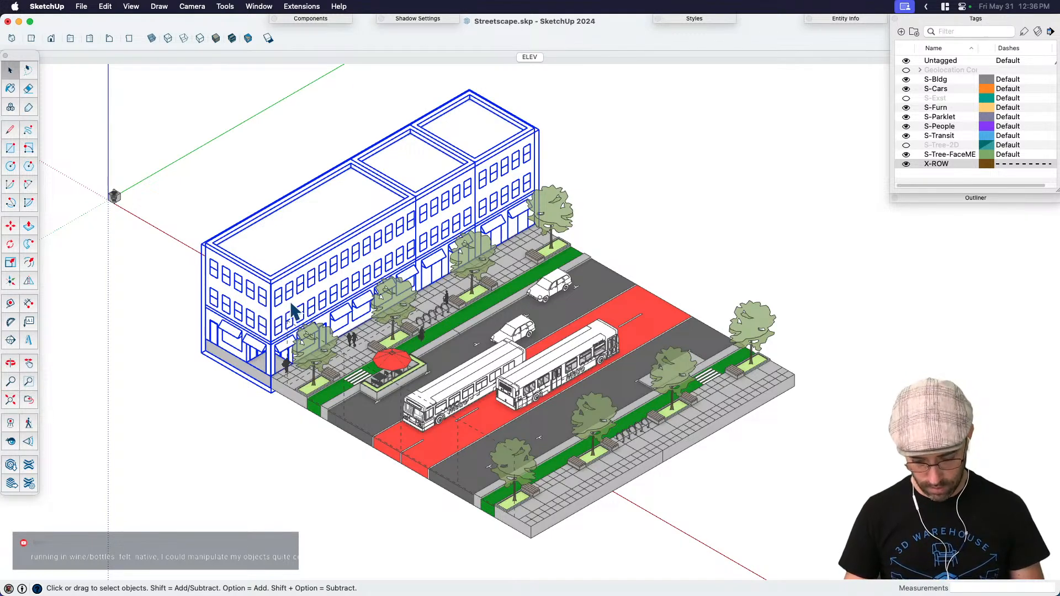
{"action": "key", "text": "m"}
{"action": "scroll", "coordinate": [314, 409], "scroll_direction": "up", "scroll_amount": 5}
{"action": "key", "text": "alt"}
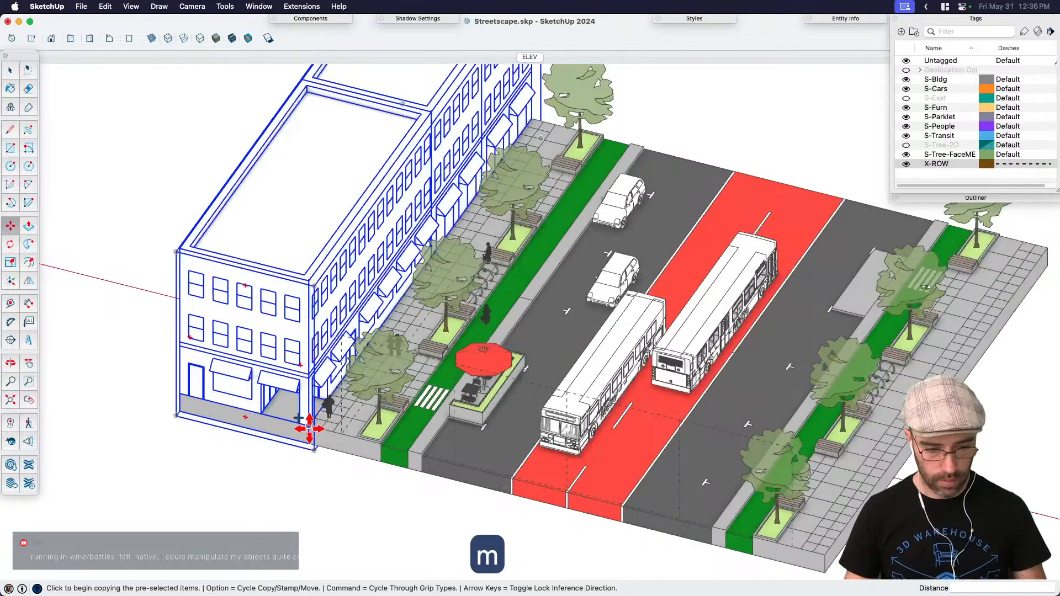
{"action": "left_click", "coordinate": [310, 429]}
{"action": "scroll", "coordinate": [309, 429], "scroll_direction": "down", "scroll_amount": 5}
{"action": "left_click", "coordinate": [601, 449]}
Step: Mirror the copied building row about its center along the red axis with a scale of -1
{"action": "key", "text": "s"}
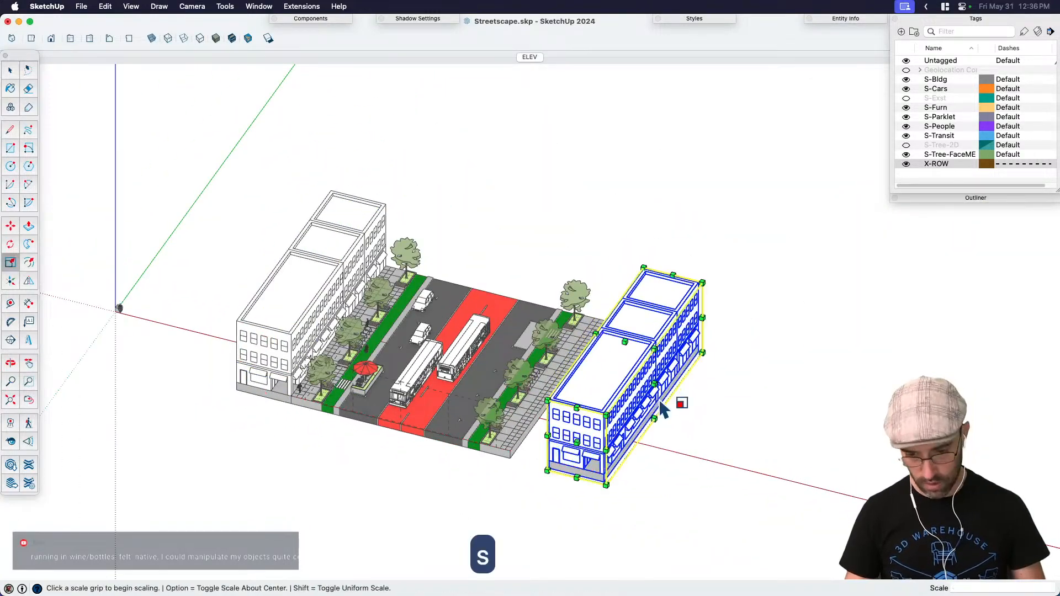
{"action": "key", "text": "space"}
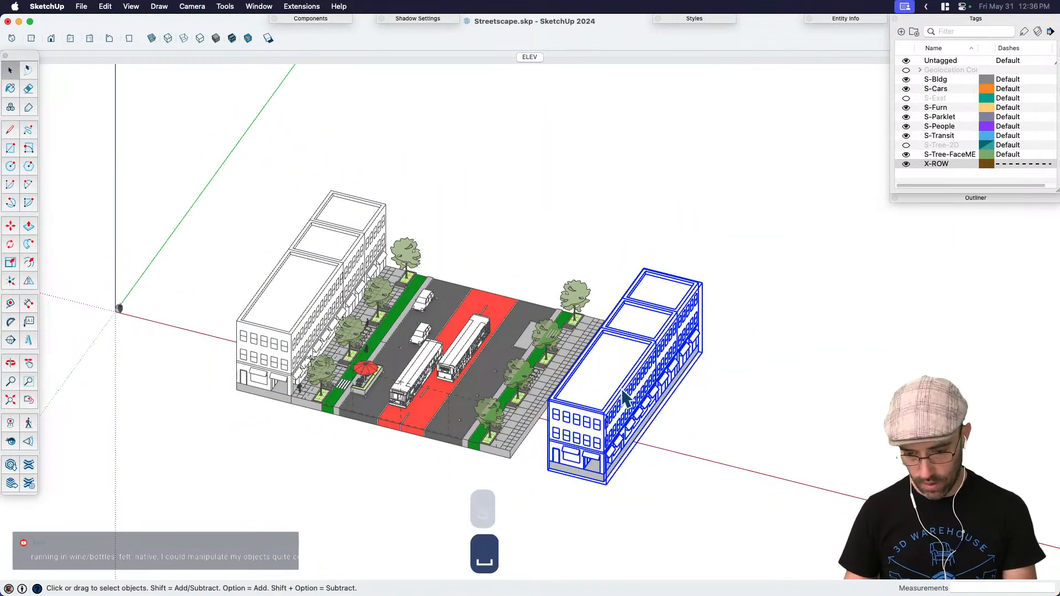
{"action": "scroll", "coordinate": [625, 398], "scroll_direction": "up", "scroll_amount": 2}
{"action": "key", "text": "s"}
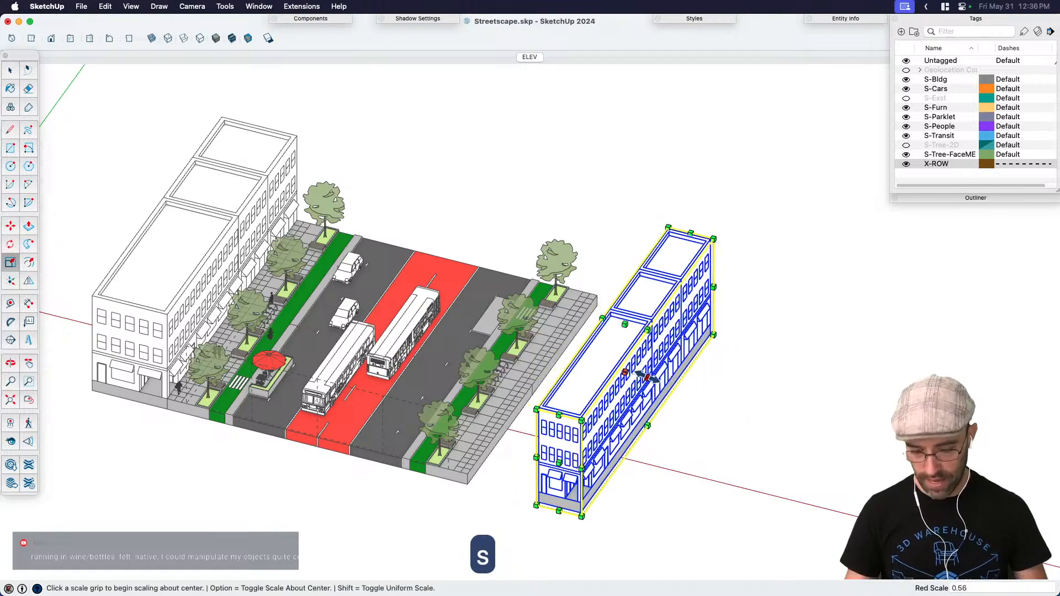
{"action": "left_click", "coordinate": [648, 377]}
{"action": "type", "text": "-1"}
{"action": "key", "text": "Return"}
Step: Move the mirrored building row so its front base corner meets the outer front corner of the sidewalk slab
{"action": "scroll", "coordinate": [586, 447], "scroll_direction": "up", "scroll_amount": 3}
{"action": "key", "text": "m"}
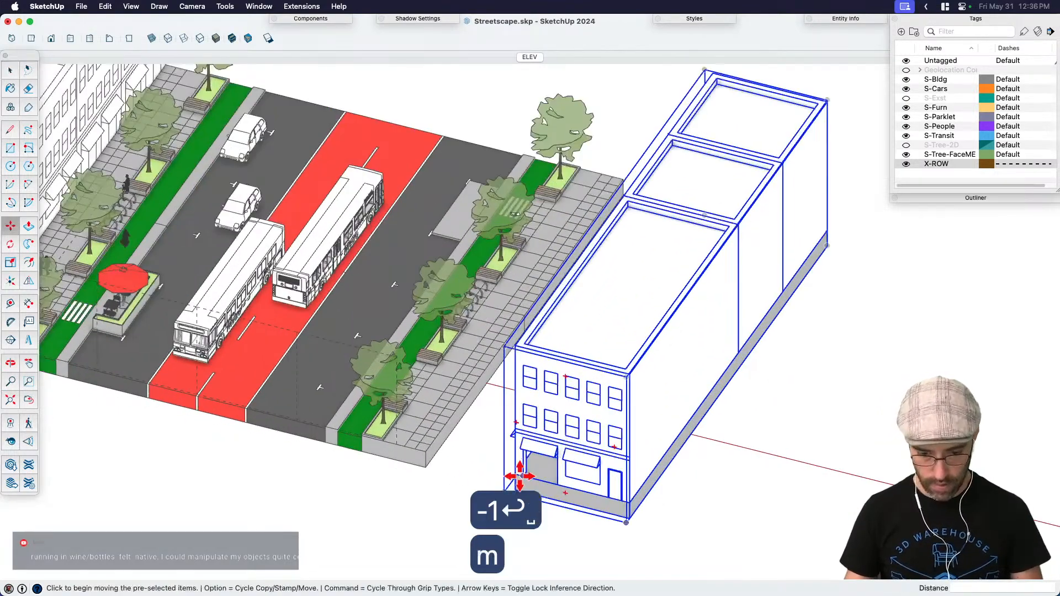
{"action": "left_click", "coordinate": [520, 477]}
{"action": "left_click", "coordinate": [425, 446]}
{"action": "key", "text": "space"}
{"action": "scroll", "coordinate": [511, 428], "scroll_direction": "down", "scroll_amount": 2}
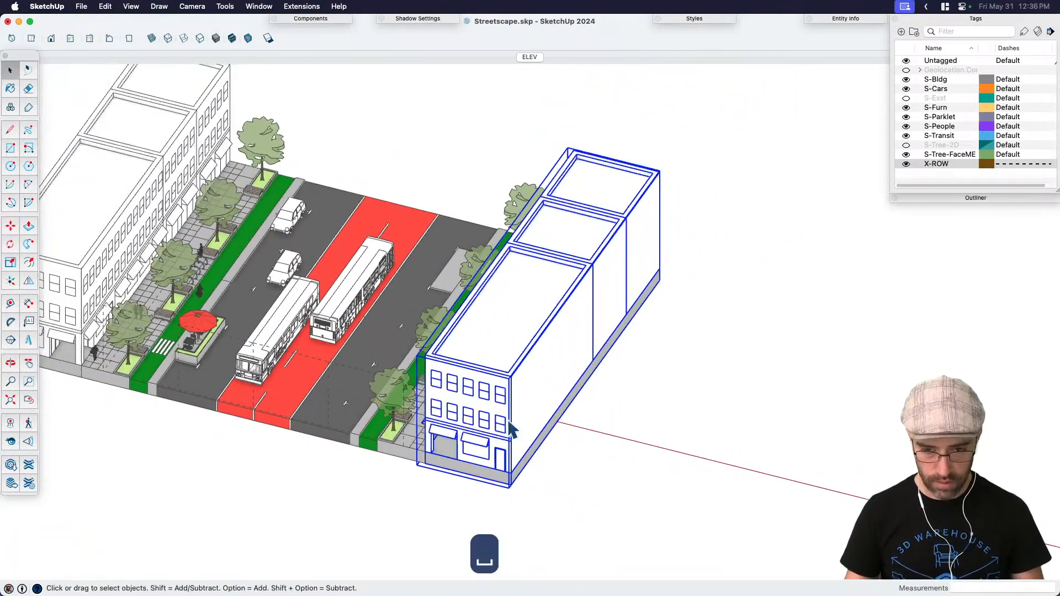
Step: Examine the building rows on both sides of the street from above and in the front view
{"action": "middle_click_drag", "start_coordinate": [509, 421], "coordinate": [248, 387]}
{"action": "mouse_move", "coordinate": [741, 376]}
{"action": "middle_mouse_down"}
{"action": "mouse_move", "coordinate": [309, 370]}
{"action": "mouse_move", "coordinate": [757, 386]}
{"action": "middle_mouse_up"}
{"action": "middle_click_drag", "start_coordinate": [387, 385], "coordinate": [649, 359]}
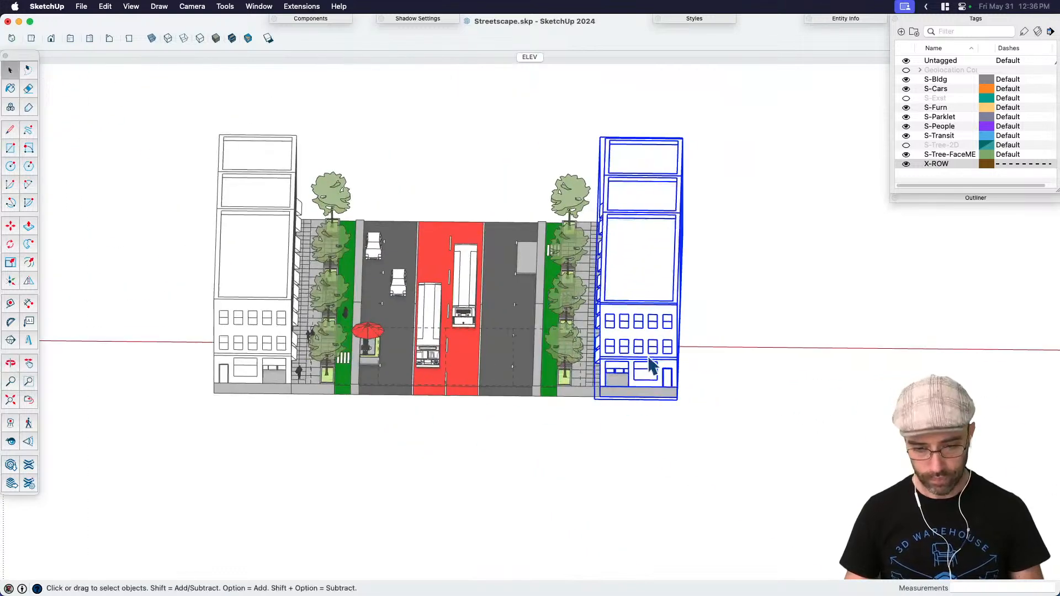
{"action": "left_click", "coordinate": [506, 184]}
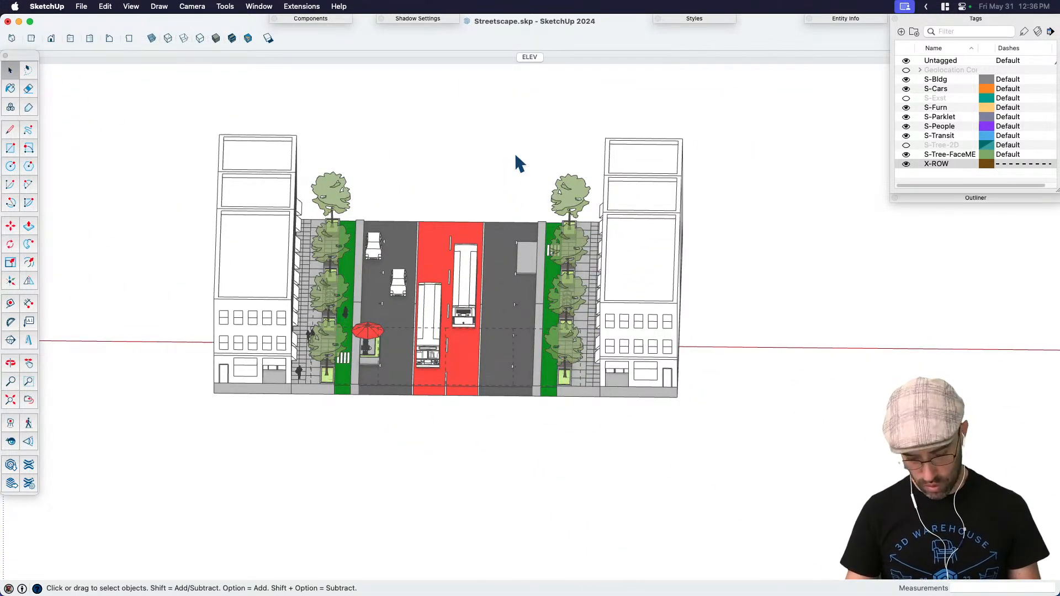
{"action": "key", "text": "super+3"}
{"action": "key", "text": "h"}
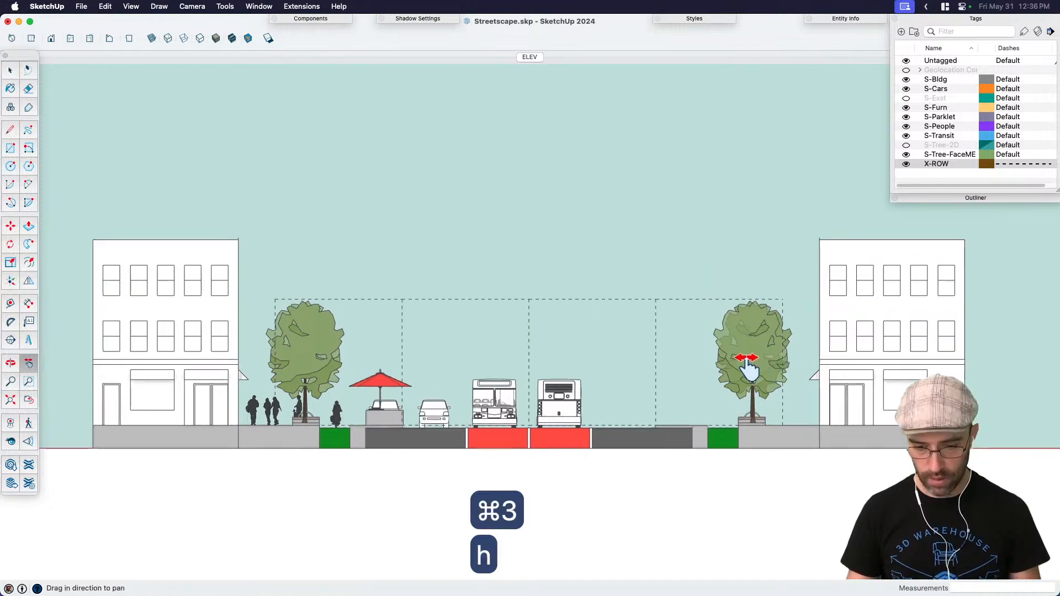
{"action": "key", "text": "space"}
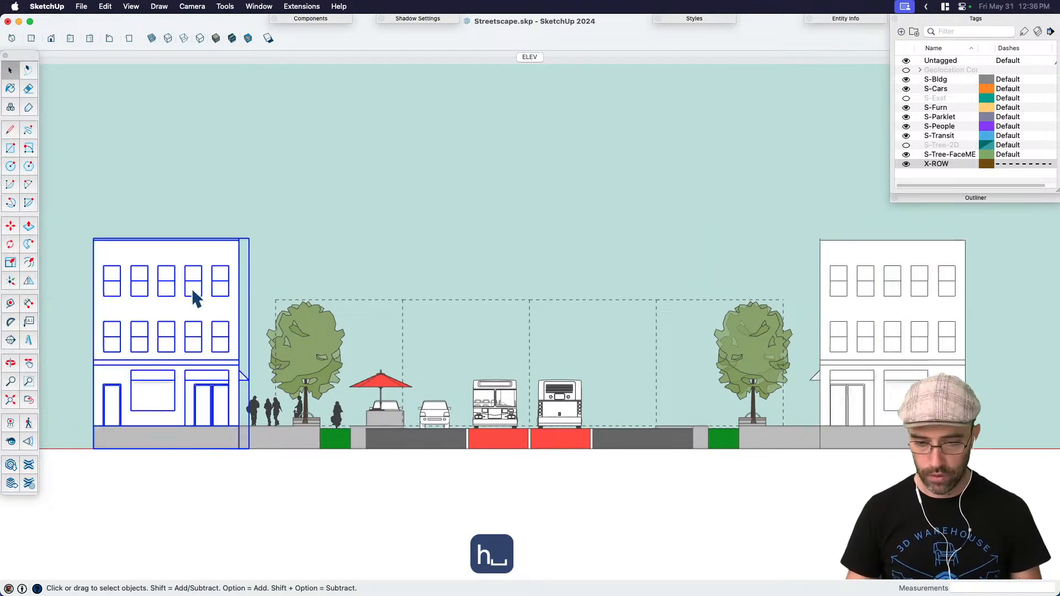
{"action": "left_click", "coordinate": [881, 336]}
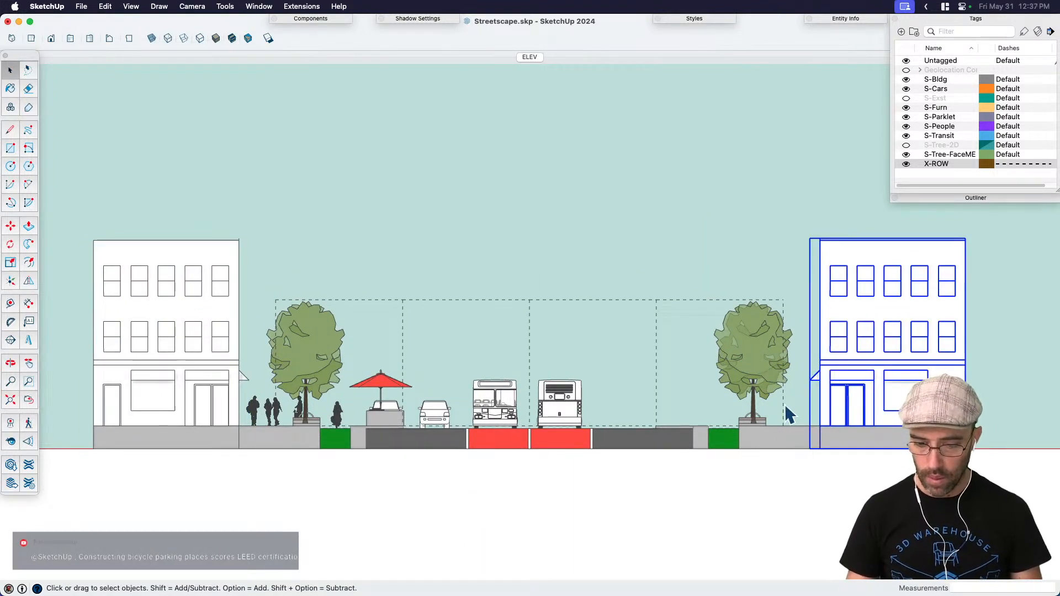
Step: Open the nested street components down to the white stripe's front face beside the red lane and copy that face
{"action": "middle_click_drag", "start_coordinate": [320, 468], "coordinate": [402, 476]}
{"action": "scroll", "coordinate": [402, 473], "scroll_direction": "up", "scroll_amount": 5}
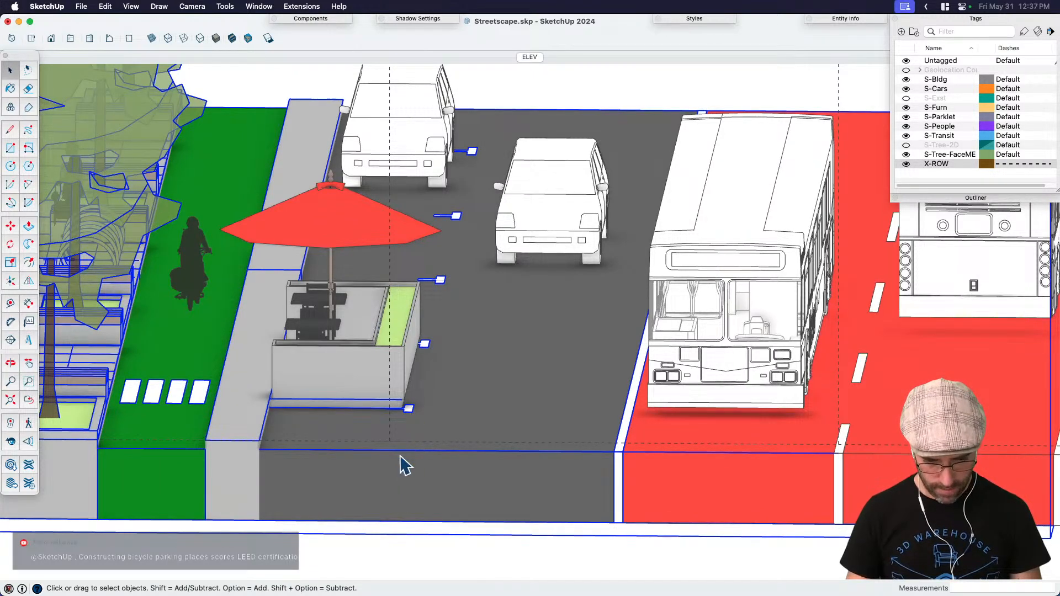
{"action": "double_click", "coordinate": [621, 475]}
{"action": "double_click", "coordinate": [618, 466]}
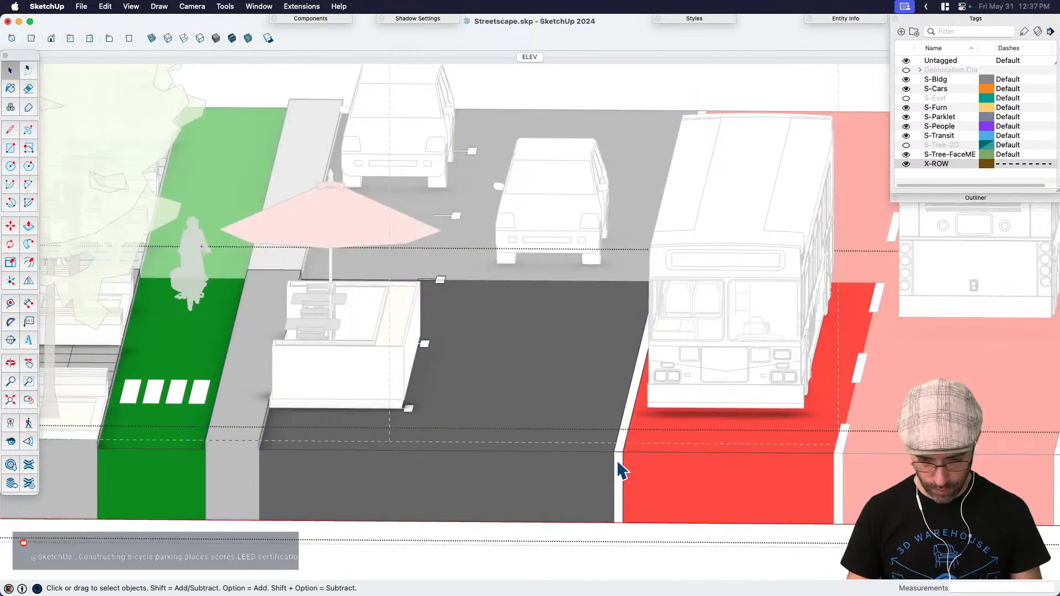
{"action": "double_click", "coordinate": [617, 467]}
{"action": "double_click", "coordinate": [617, 463]}
{"action": "key", "text": "super+c"}
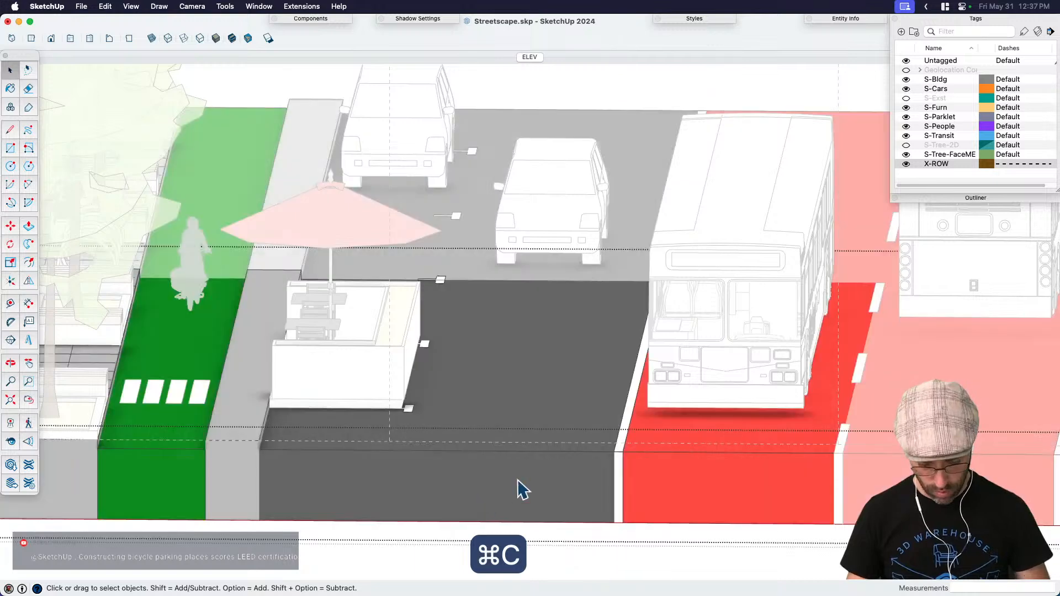
Step: Paste the stripe face in place, move it in line with the parking marks beside the parklet, and close the component
{"action": "key", "text": "shift+v"}
{"action": "key", "text": "m"}
{"action": "left_click", "coordinate": [626, 453]}
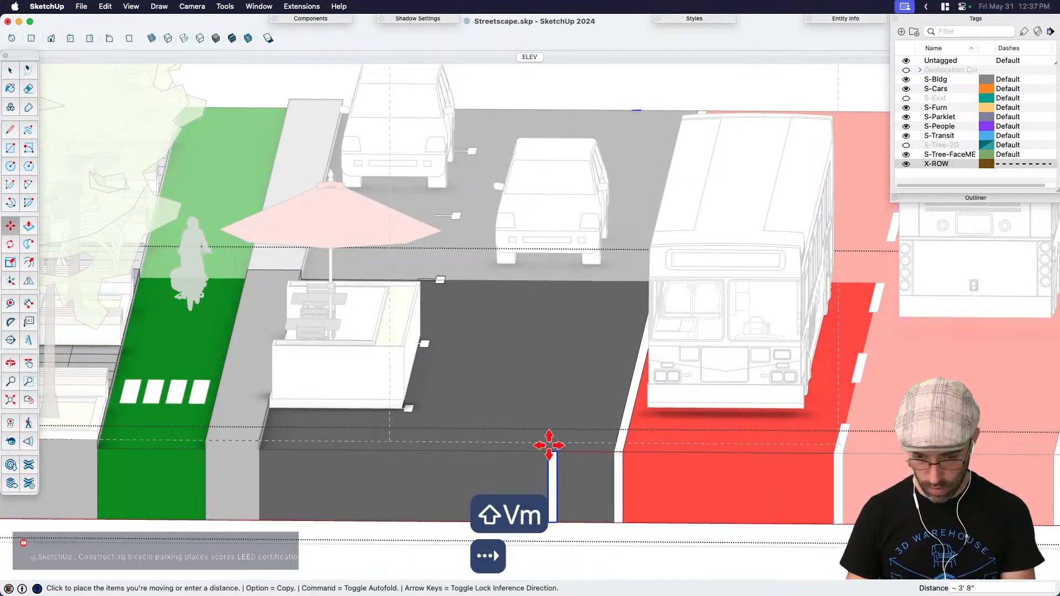
{"action": "left_click", "coordinate": [407, 410]}
{"action": "key", "text": "space"}
{"action": "scroll", "coordinate": [434, 385], "scroll_direction": "down", "scroll_amount": 2}
{"action": "scroll", "coordinate": [425, 419], "scroll_direction": "down", "scroll_amount": 5}
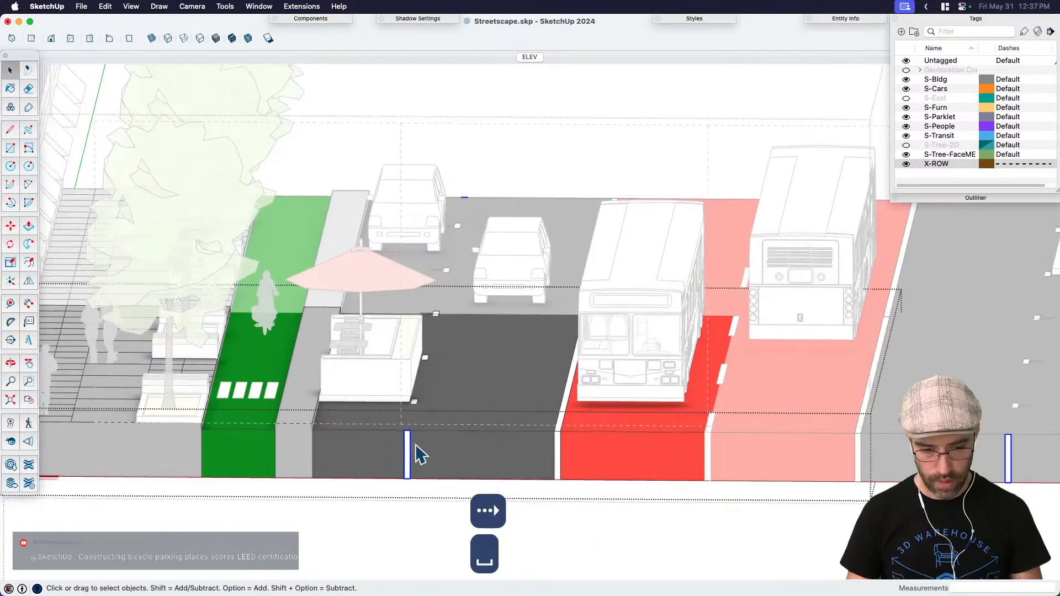
{"action": "key", "text": "Escape"}
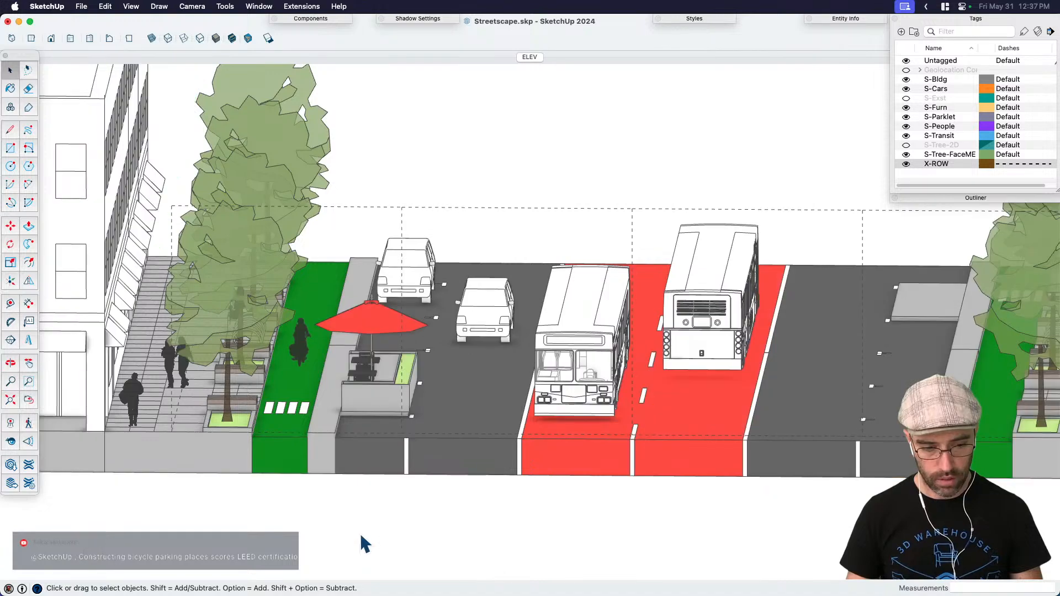
Step: Open the nested sidewalk slab beside the buildings and divide its front face into three equal panels with vertical lines
{"action": "scroll", "coordinate": [190, 486], "scroll_direction": "up", "scroll_amount": 6}
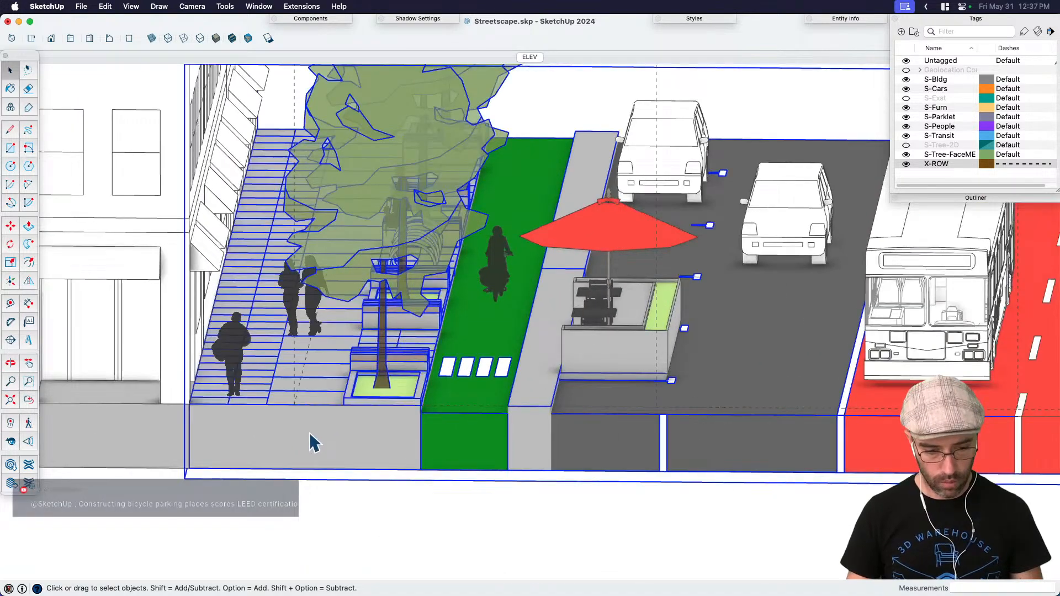
{"action": "double_click", "coordinate": [334, 434]}
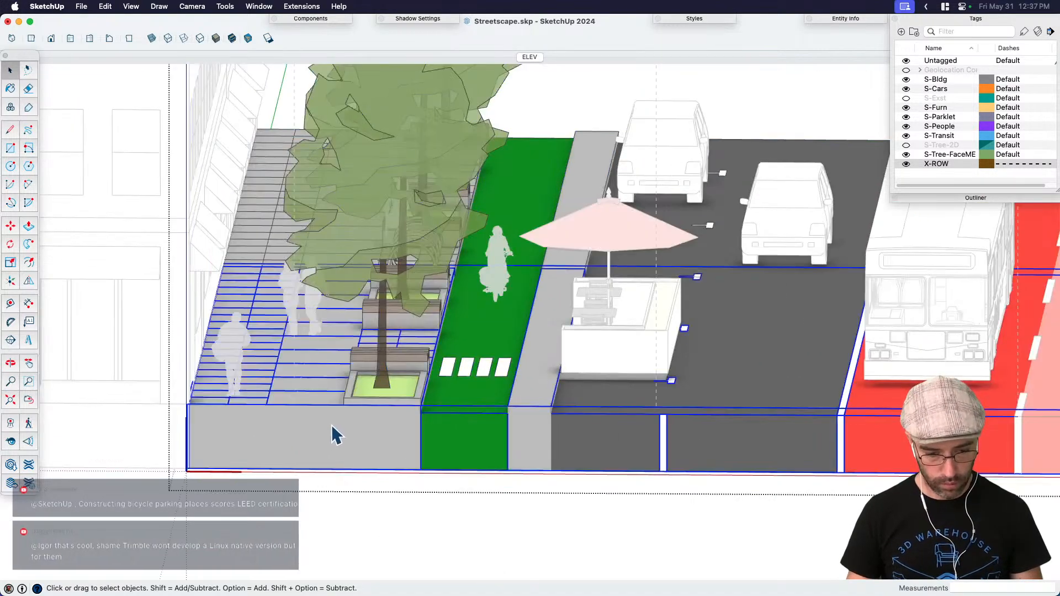
{"action": "double_click", "coordinate": [342, 435]}
{"action": "left_click", "coordinate": [347, 429]}
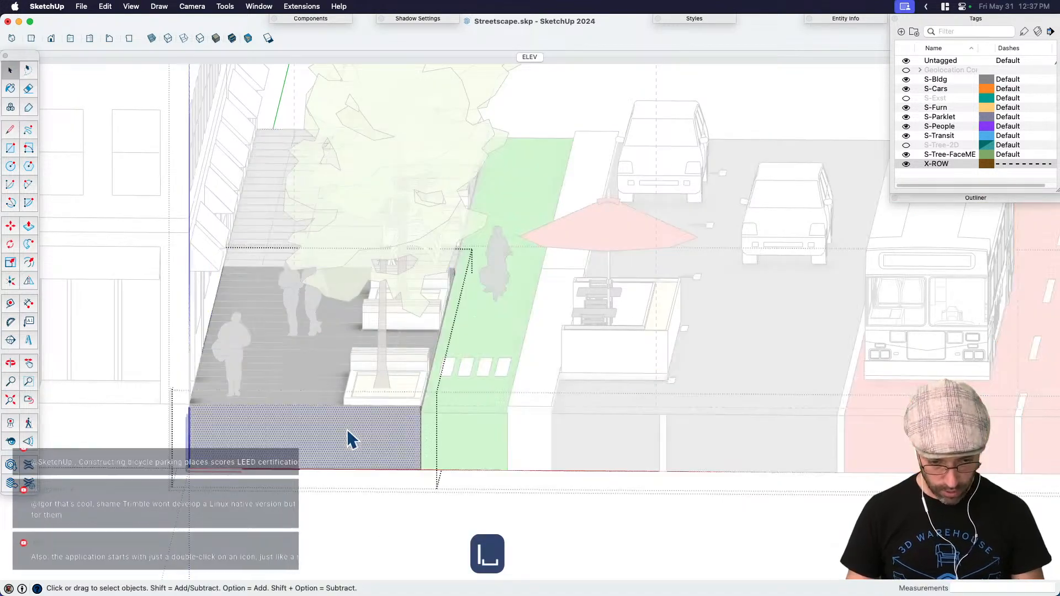
{"action": "key", "text": "l"}
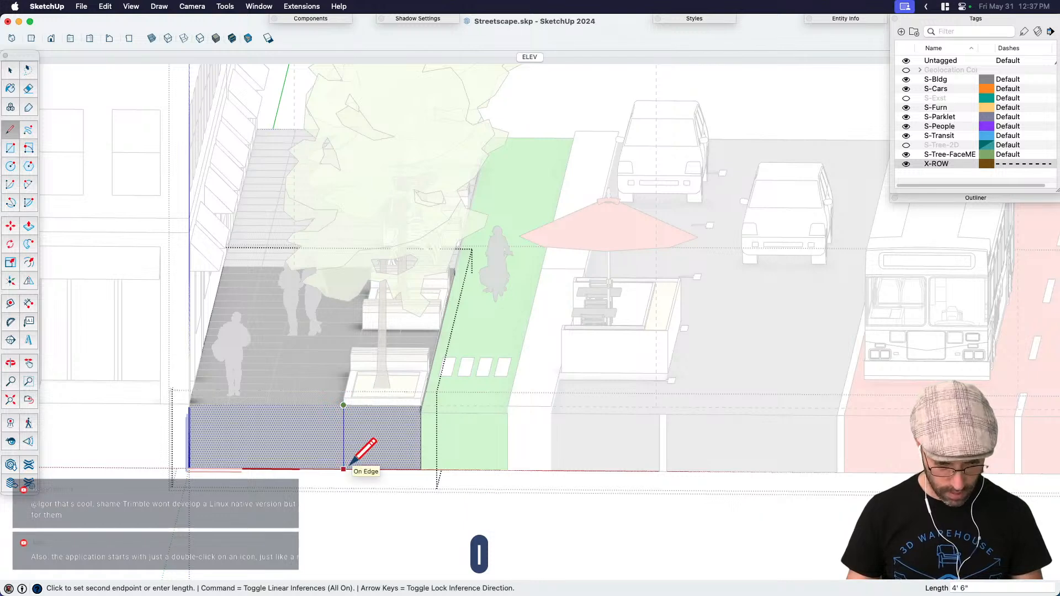
{"action": "scroll", "coordinate": [281, 402], "scroll_direction": "up", "scroll_amount": 3}
{"action": "left_click", "coordinate": [256, 403]}
{"action": "left_click", "coordinate": [255, 500]}
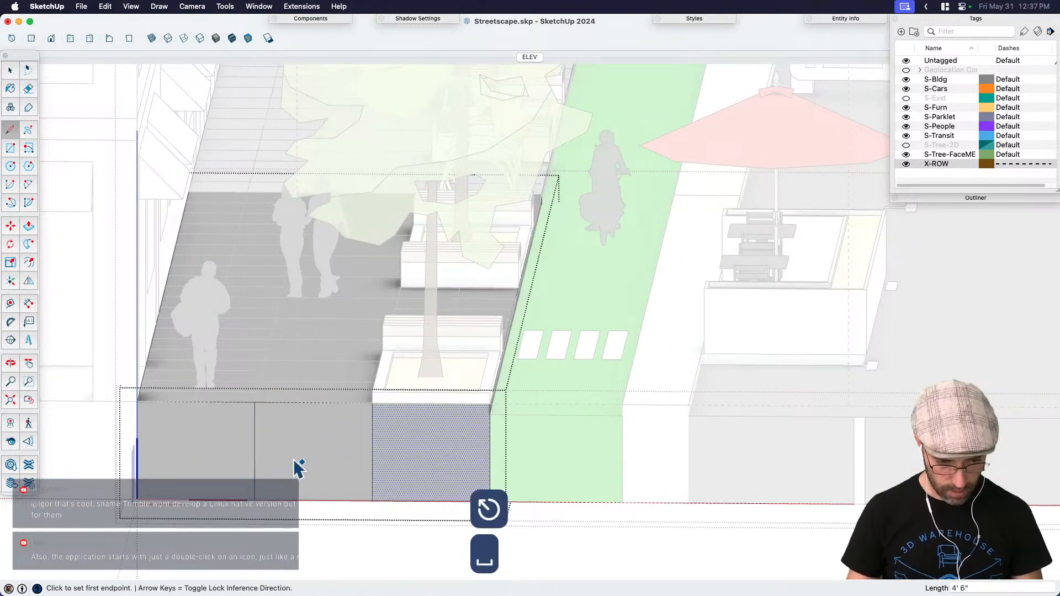
Step: Paint the panel beneath the tree planter on the sidewalk slab's front face with the Aluminum color
{"action": "key", "text": "space"}
{"action": "middle_click_drag", "start_coordinate": [259, 457], "coordinate": [267, 427]}
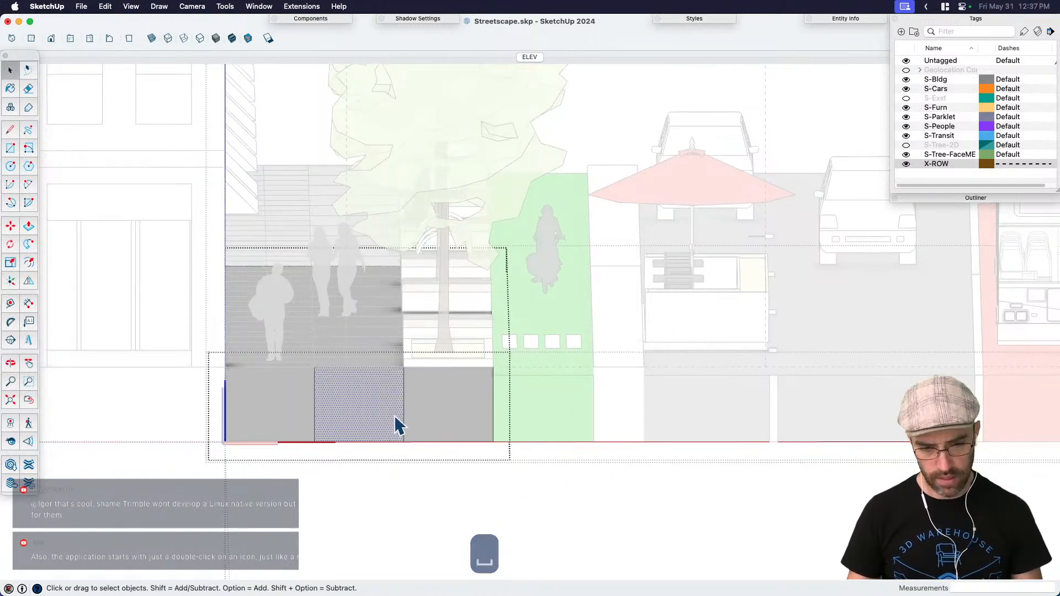
{"action": "key", "text": "b"}
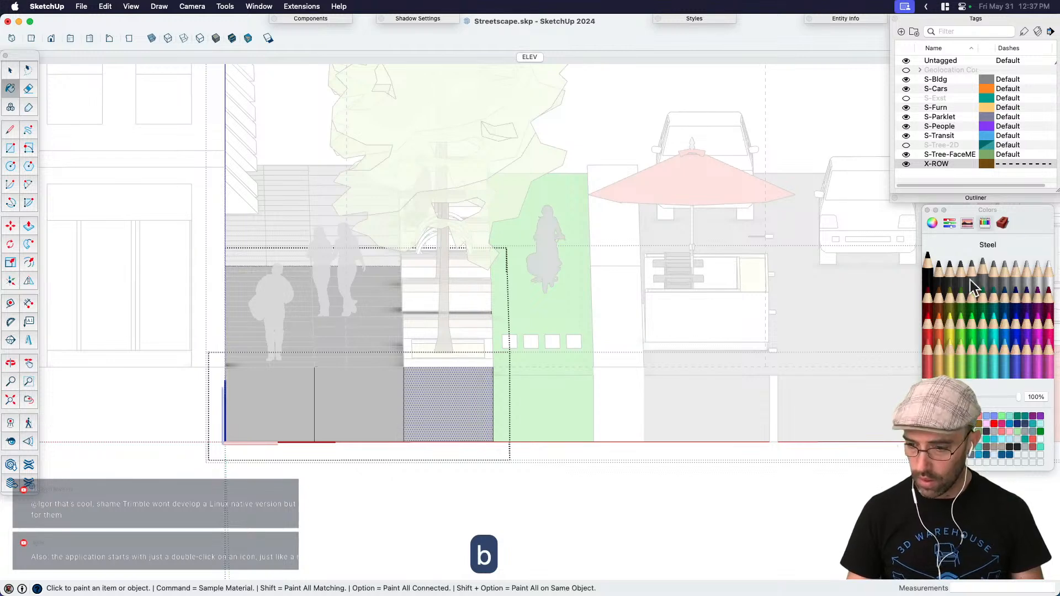
{"action": "left_click", "coordinate": [1026, 279]}
{"action": "left_click", "coordinate": [1015, 279]}
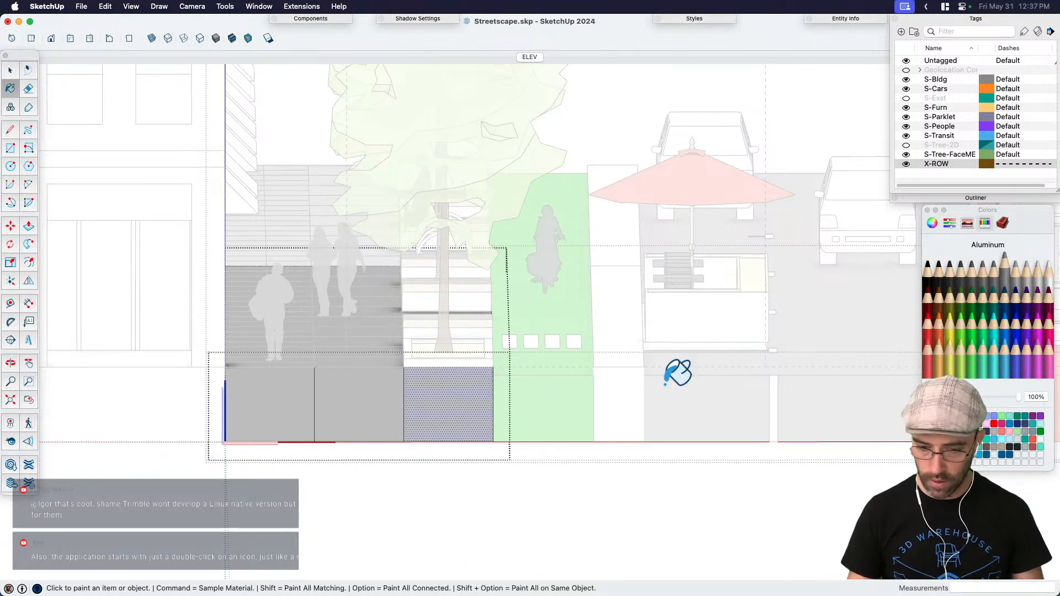
{"action": "left_click", "coordinate": [481, 384]}
{"action": "mouse_move", "coordinate": [461, 370]}
{"action": "middle_mouse_down"}
{"action": "mouse_move", "coordinate": [472, 452]}
{"action": "mouse_move", "coordinate": [324, 479]}
{"action": "mouse_move", "coordinate": [403, 355]}
{"action": "mouse_move", "coordinate": [403, 462]}
{"action": "middle_mouse_up"}
{"action": "key", "text": "space"}
{"action": "scroll", "coordinate": [364, 450], "scroll_direction": "down", "scroll_amount": 2}
Step: Close the sidewalk slab and scale its width to about 0.67 so it ends at the tree planter strip
{"action": "left_click", "coordinate": [403, 354]}
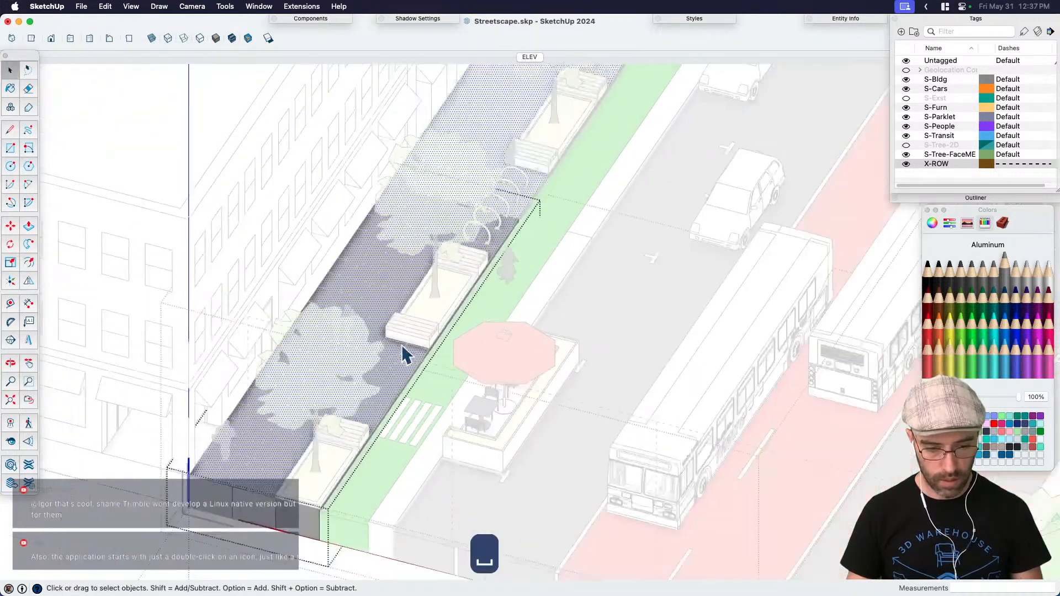
{"action": "key", "text": "Escape"}
{"action": "scroll", "coordinate": [188, 567], "scroll_direction": "up", "scroll_amount": 3}
{"action": "middle_click_drag", "start_coordinate": [188, 566], "coordinate": [393, 330]}
{"action": "double_click", "coordinate": [392, 320]}
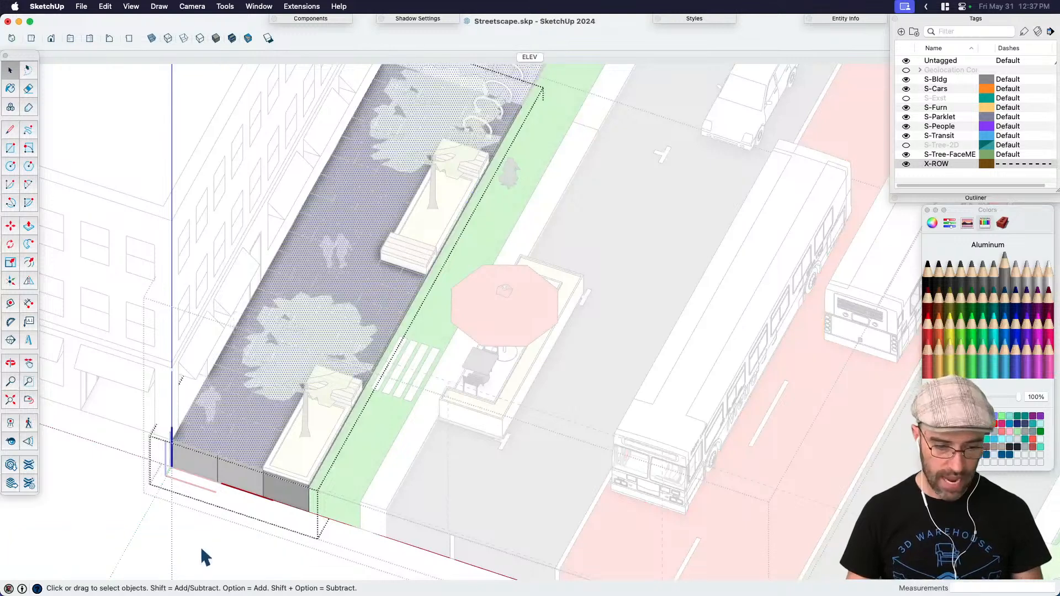
{"action": "key", "text": "Escape"}
{"action": "left_click", "coordinate": [230, 482]}
{"action": "key", "text": "s"}
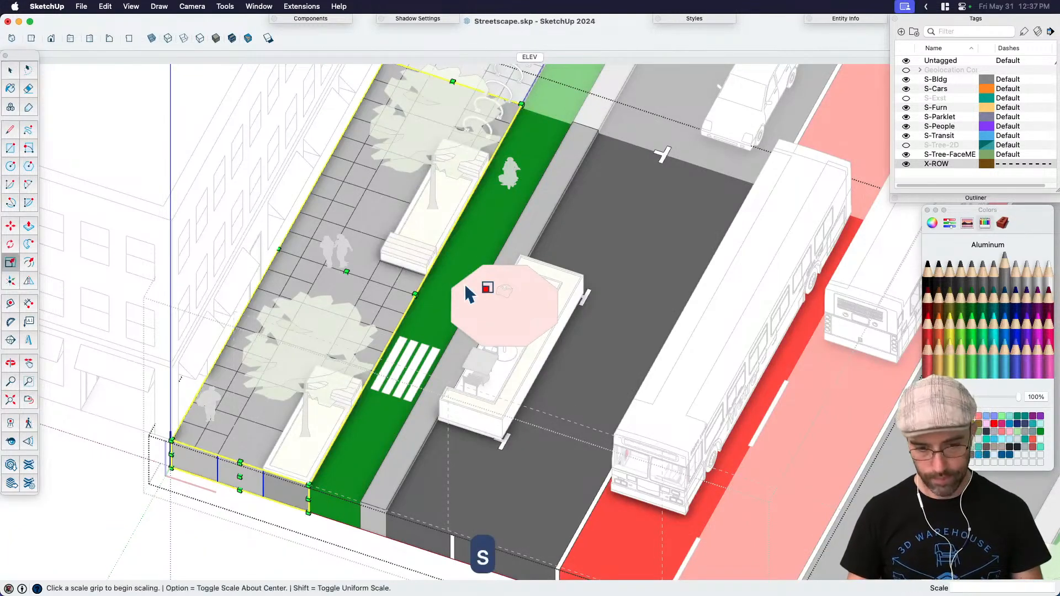
{"action": "left_click", "coordinate": [414, 308]}
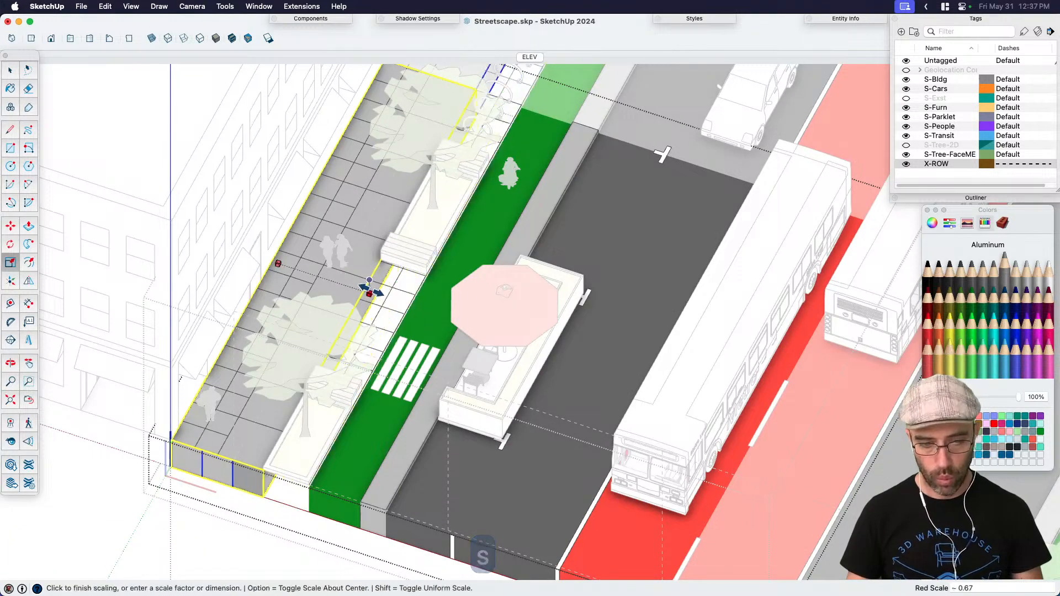
{"action": "left_click", "coordinate": [367, 289]}
{"action": "key", "text": "space"}
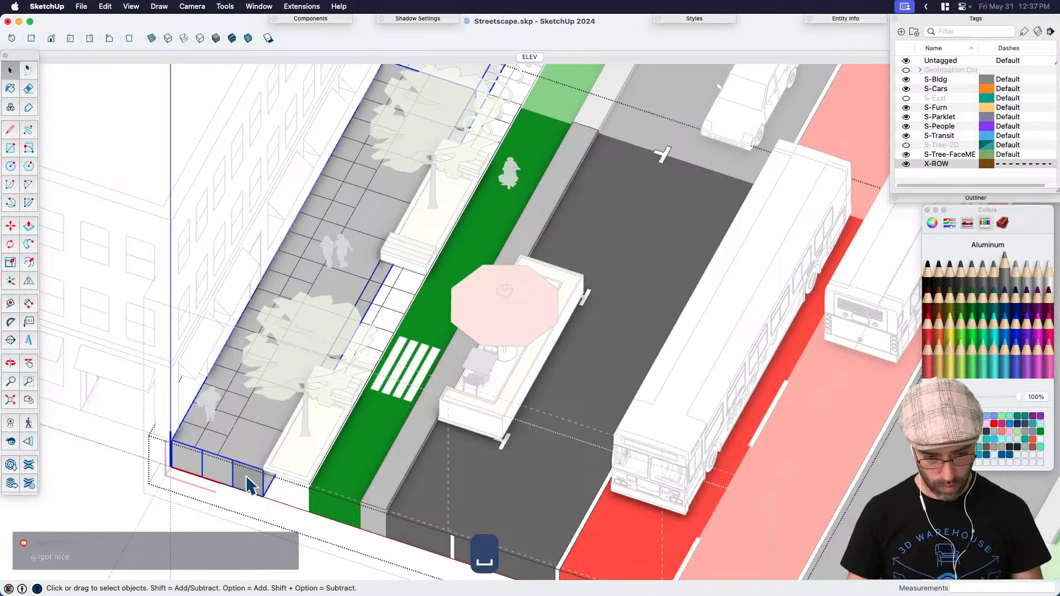
Step: Reopen the narrowed slab, erase the vertical dividing lines on its front face, repaint that face light gray, and close it
{"action": "key", "text": "w"}
{"action": "key", "text": "e"}
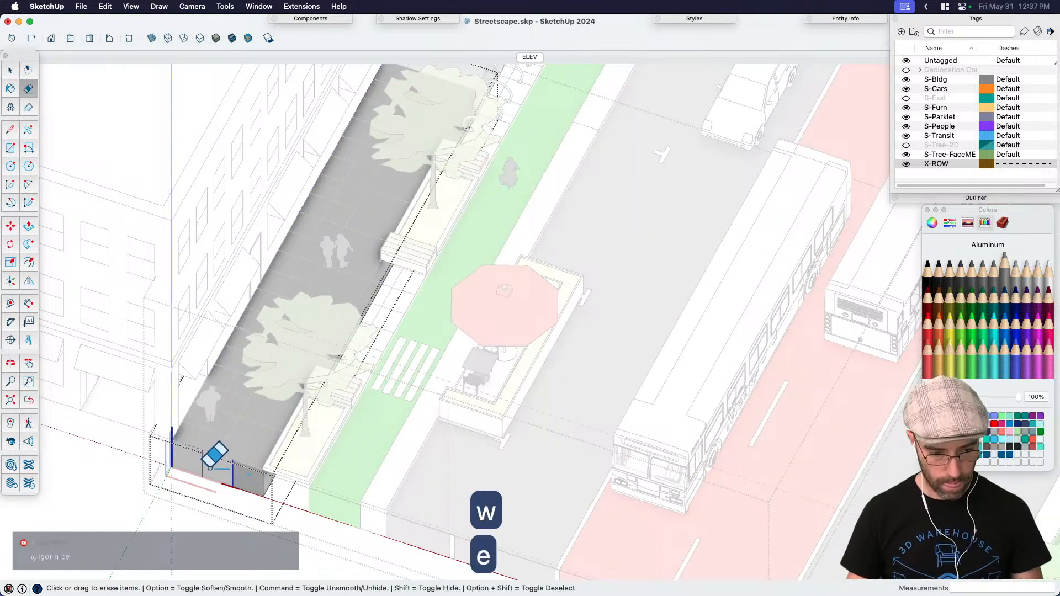
{"action": "left_click_drag", "start_coordinate": [213, 450], "coordinate": [218, 509]}
{"action": "key", "text": "space"}
{"action": "key", "text": "b"}
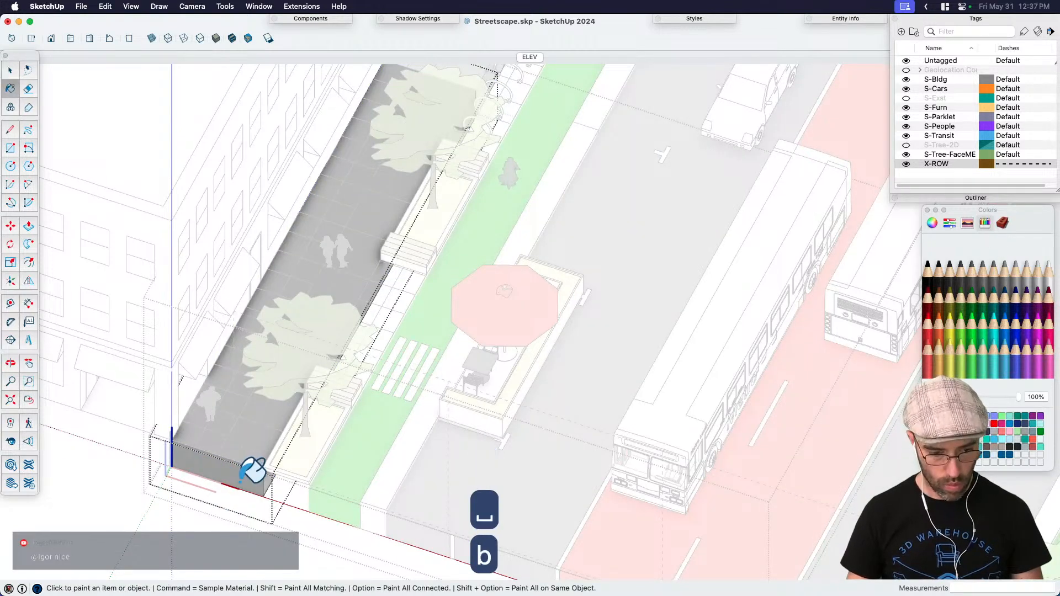
{"action": "left_click", "coordinate": [245, 464]}
{"action": "key", "text": "space"}
{"action": "key", "text": "space"}
{"action": "left_click", "coordinate": [210, 515]}
Step: Copy the slab alongside itself and scale the copy's width down to fill the strip up to the green bike lane
{"action": "left_click", "coordinate": [228, 476]}
{"action": "scroll", "coordinate": [223, 473], "scroll_direction": "up", "scroll_amount": 3}
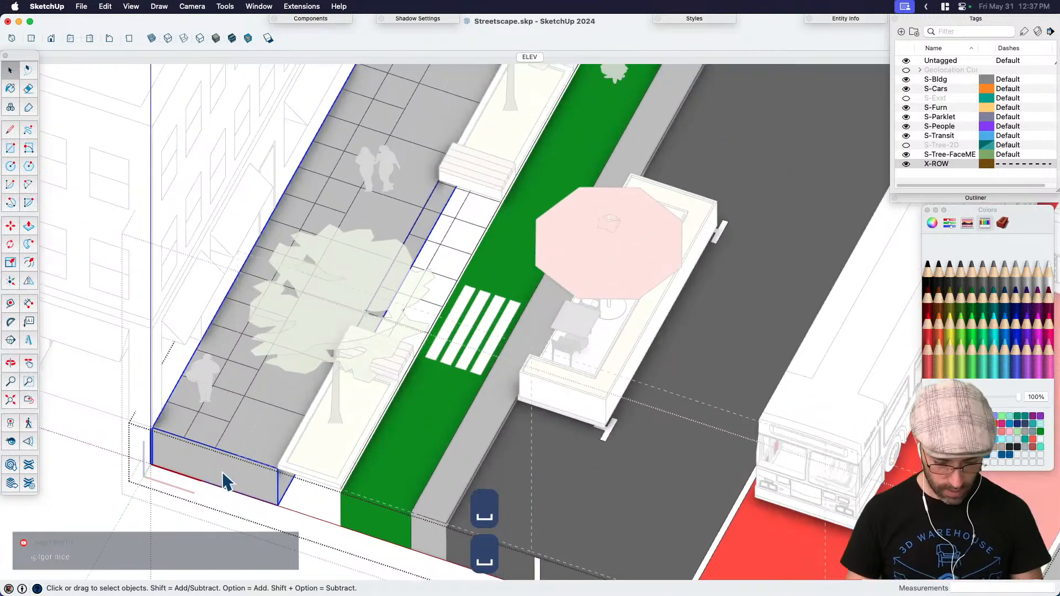
{"action": "key", "text": "m"}
{"action": "scroll", "coordinate": [276, 492], "scroll_direction": "down", "scroll_amount": 5}
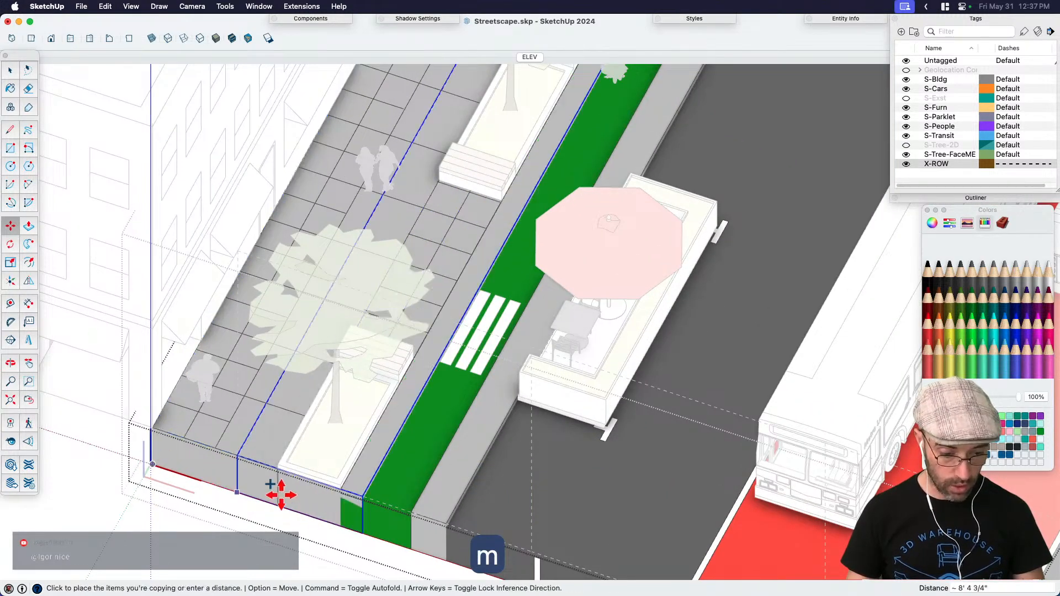
{"action": "key", "text": "s"}
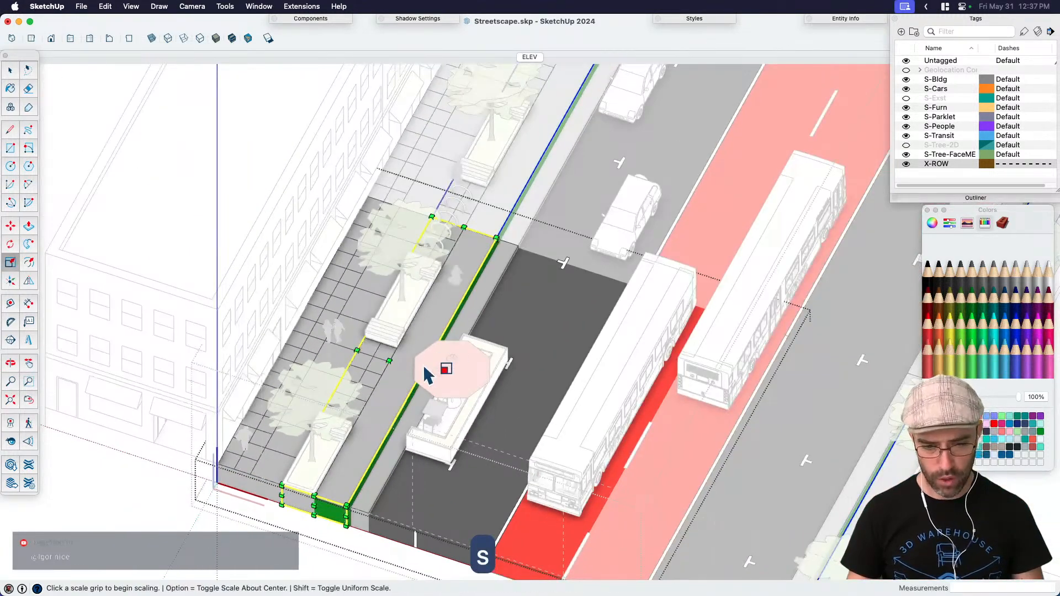
{"action": "left_click", "coordinate": [357, 350]}
{"action": "left_click", "coordinate": [381, 380]}
{"action": "key", "text": "space"}
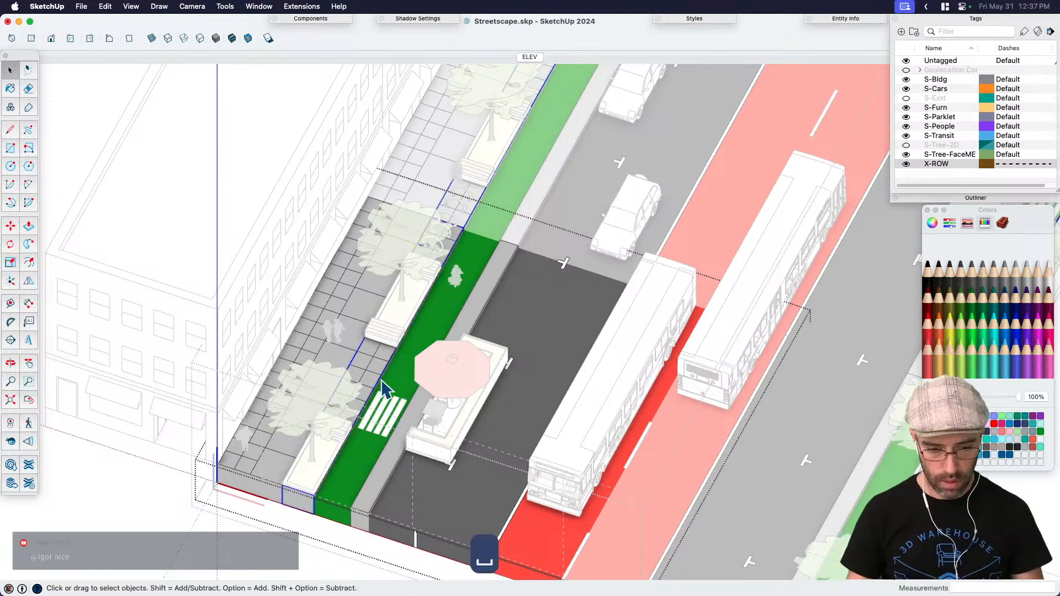
Step: Paint the new planter strip slab with the Aluminum color
{"action": "key", "text": "b"}
{"action": "scroll", "coordinate": [387, 375], "scroll_direction": "up", "scroll_amount": 3}
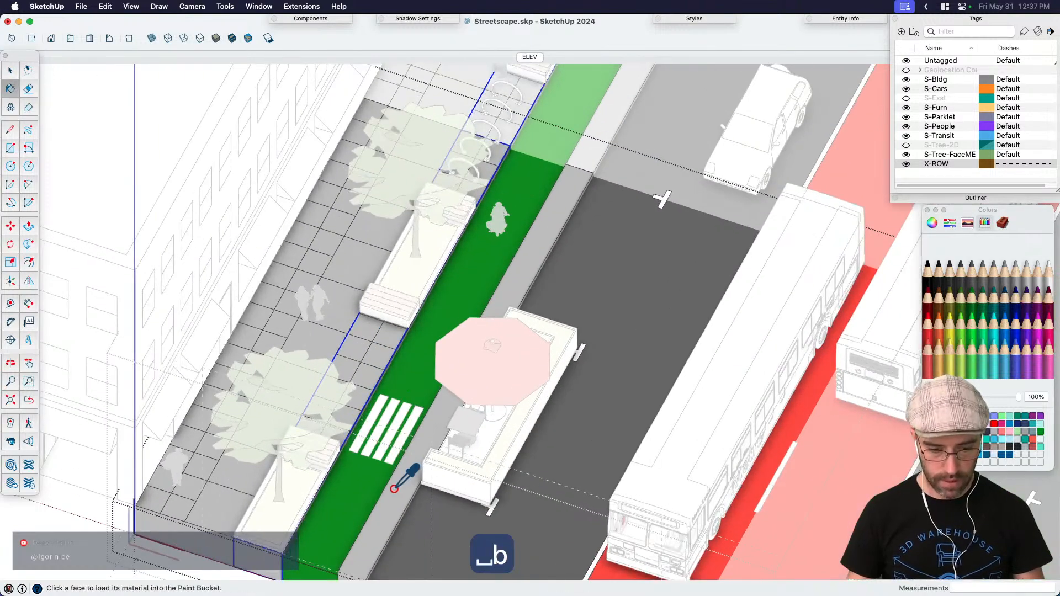
{"action": "left_click", "coordinate": [1005, 268]}
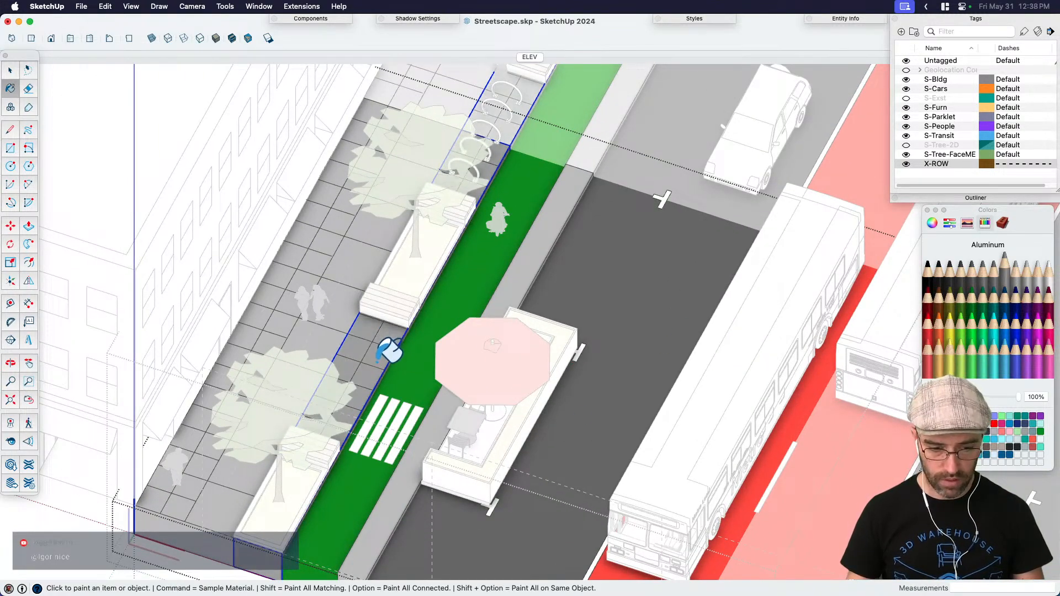
{"action": "scroll", "coordinate": [309, 431], "scroll_direction": "down", "scroll_amount": 5}
{"action": "middle_click_drag", "start_coordinate": [230, 509], "coordinate": [390, 303]}
{"action": "scroll", "coordinate": [386, 473], "scroll_direction": "up", "scroll_amount": 5}
{"action": "middle_click_drag", "start_coordinate": [387, 473], "coordinate": [310, 373]}
{"action": "key", "text": "space"}
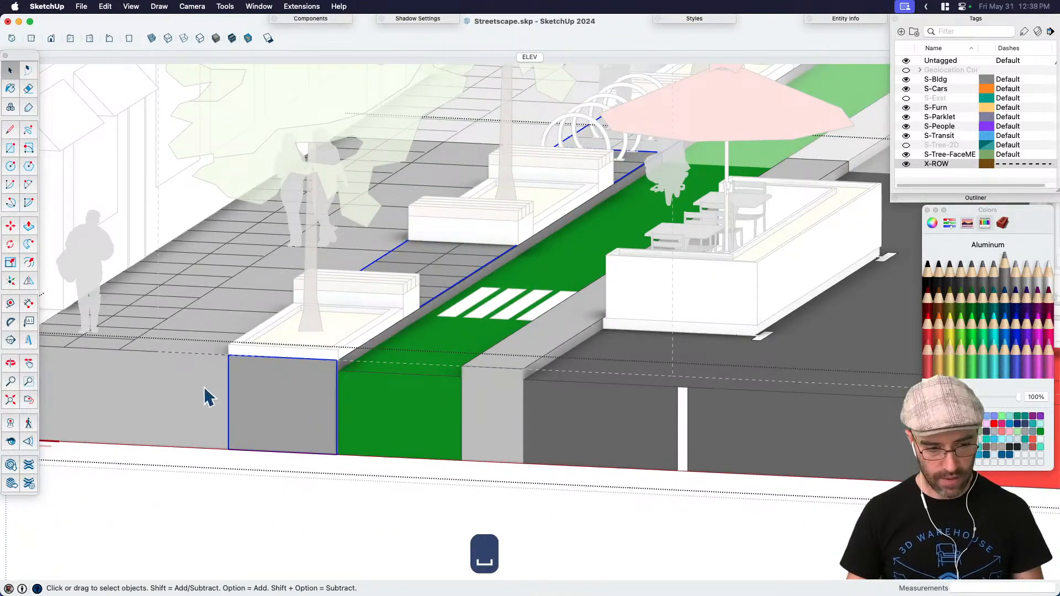
Step: Save the model and close the open street components
{"action": "scroll", "coordinate": [508, 372], "scroll_direction": "down", "scroll_amount": 3}
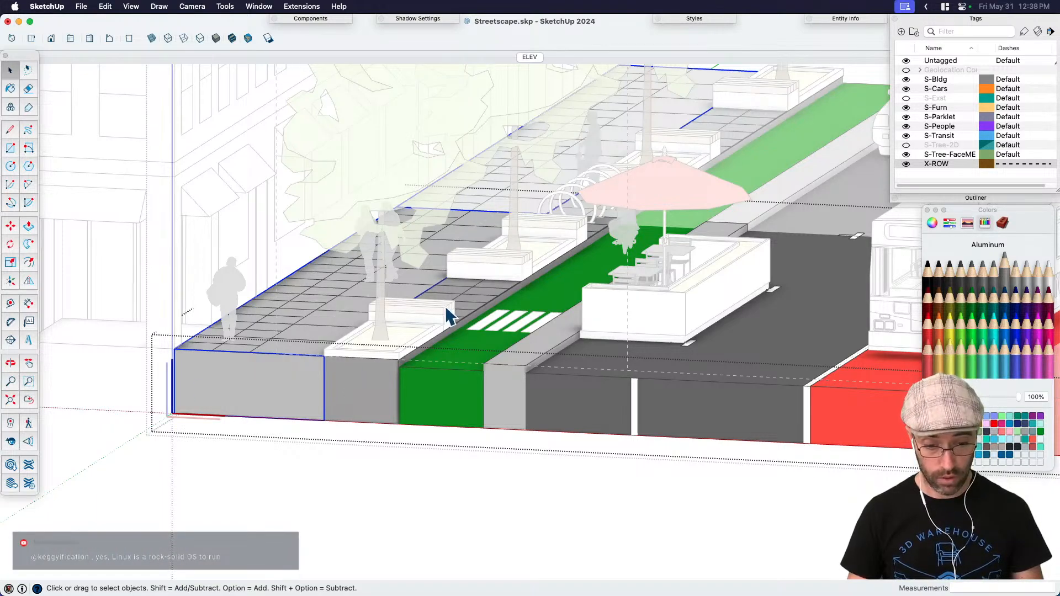
{"action": "middle_click_drag", "start_coordinate": [381, 490], "coordinate": [288, 536]}
{"action": "scroll", "coordinate": [403, 467], "scroll_direction": "down", "scroll_amount": 10}
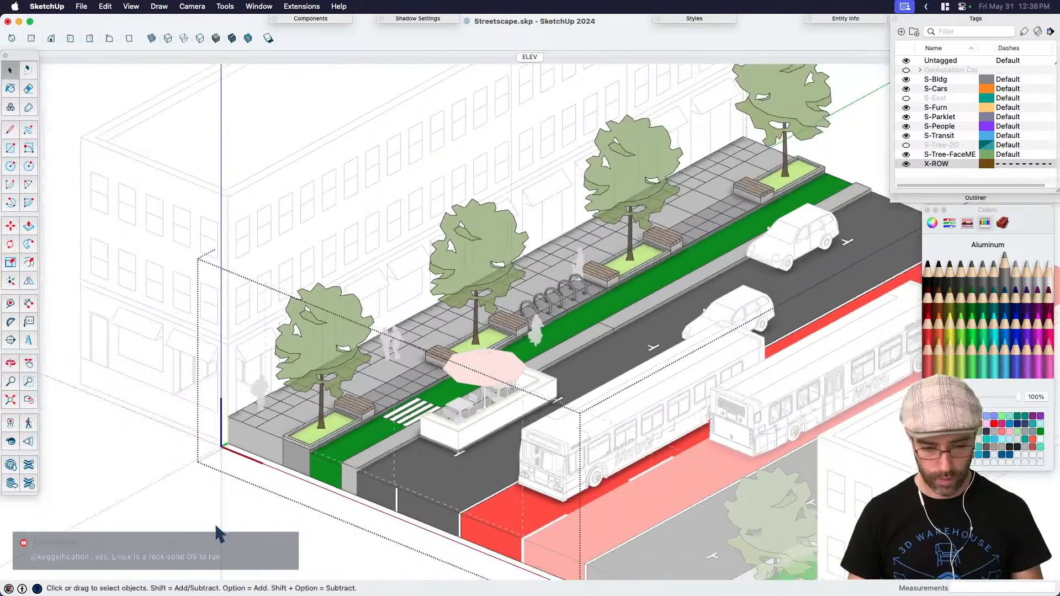
{"action": "key", "text": "super+s"}
{"action": "key", "text": "h"}
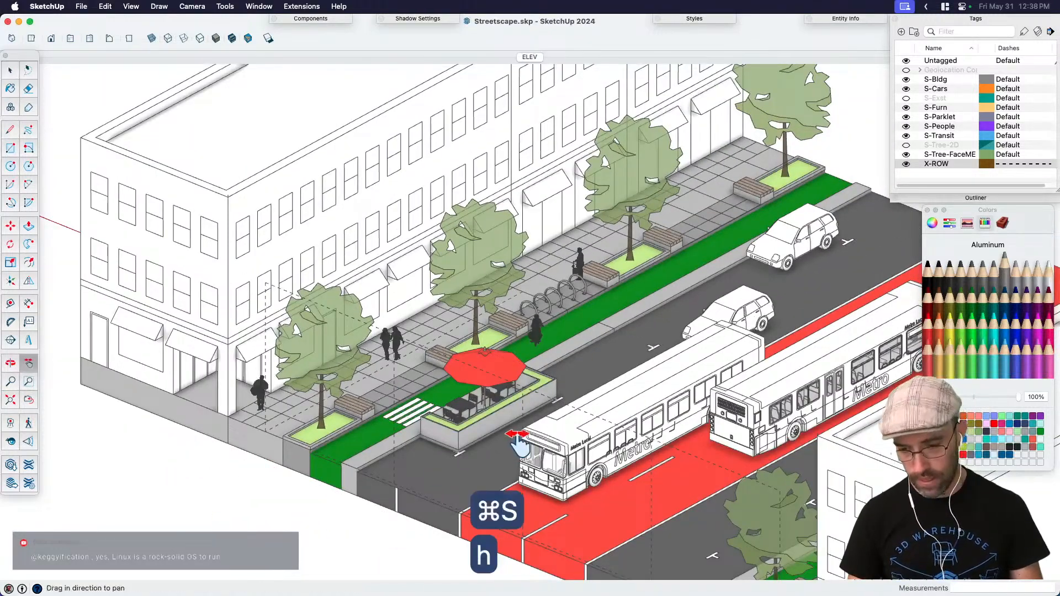
{"action": "scroll", "coordinate": [240, 325], "scroll_direction": "down", "scroll_amount": 5}
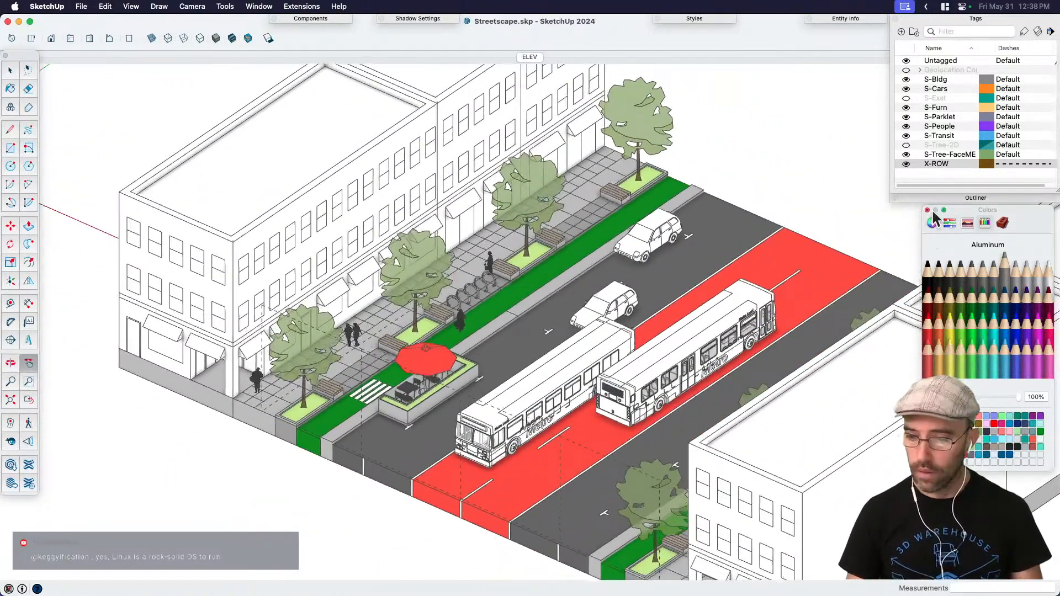
{"action": "left_click", "coordinate": [925, 206]}
Step: Examine the whole streetscape from above, in the front view and in the isometric view
{"action": "scroll", "coordinate": [554, 352], "scroll_direction": "down", "scroll_amount": 5}
{"action": "scroll", "coordinate": [554, 351], "scroll_direction": "up", "scroll_amount": 4}
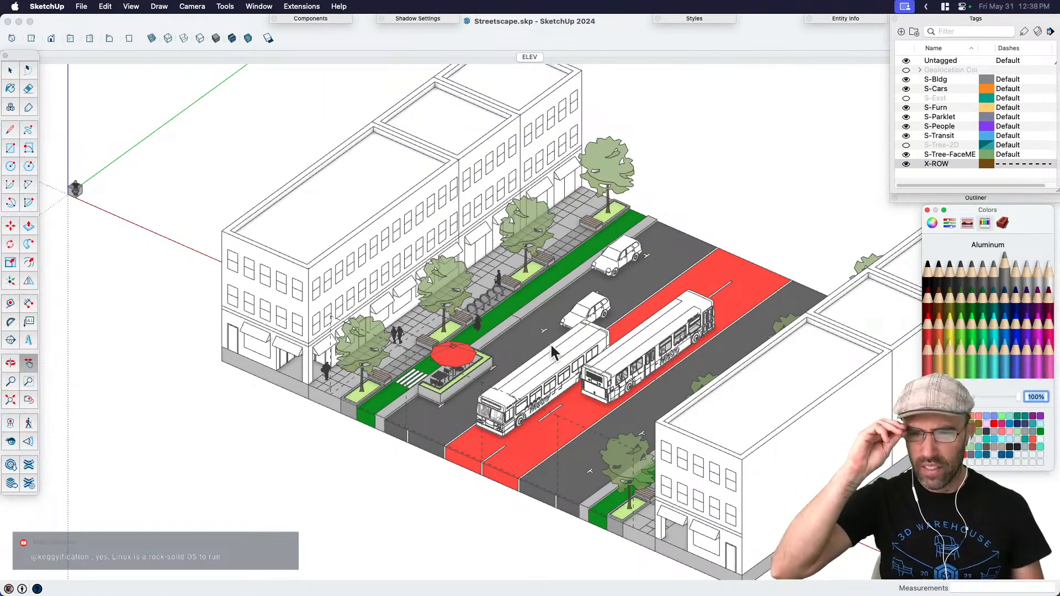
{"action": "left_click", "coordinate": [754, 421]}
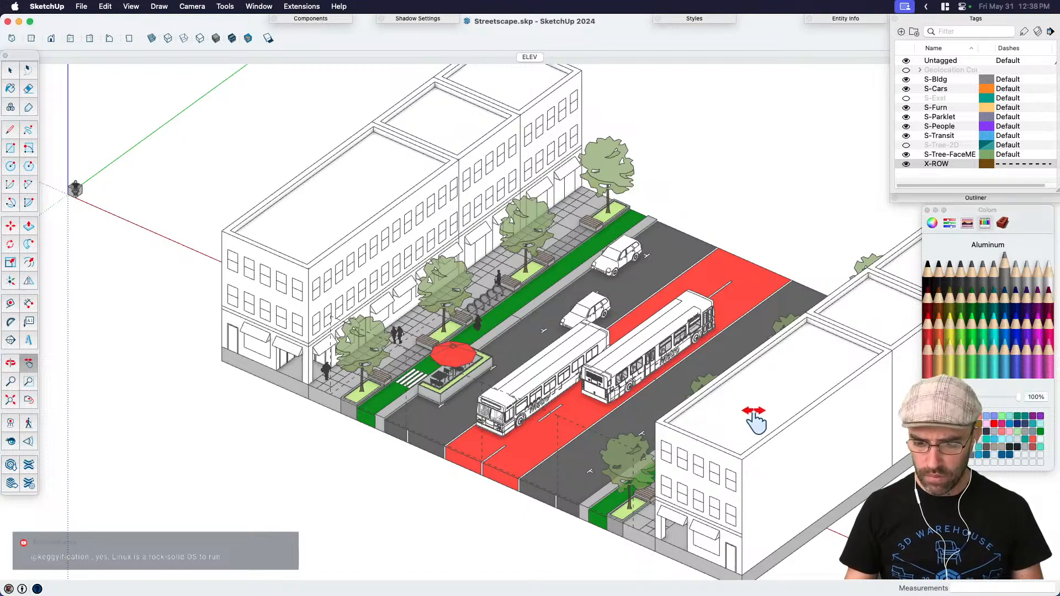
{"action": "key", "text": "space"}
{"action": "middle_click_drag", "start_coordinate": [723, 419], "coordinate": [633, 435]}
{"action": "scroll", "coordinate": [631, 434], "scroll_direction": "down", "scroll_amount": 1}
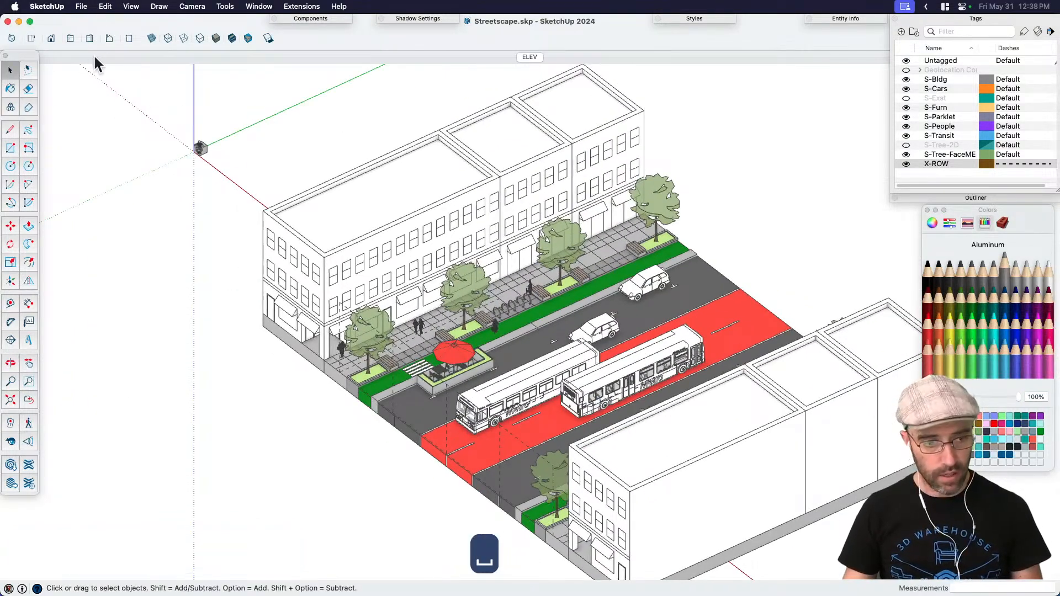
{"action": "left_click", "coordinate": [51, 38]}
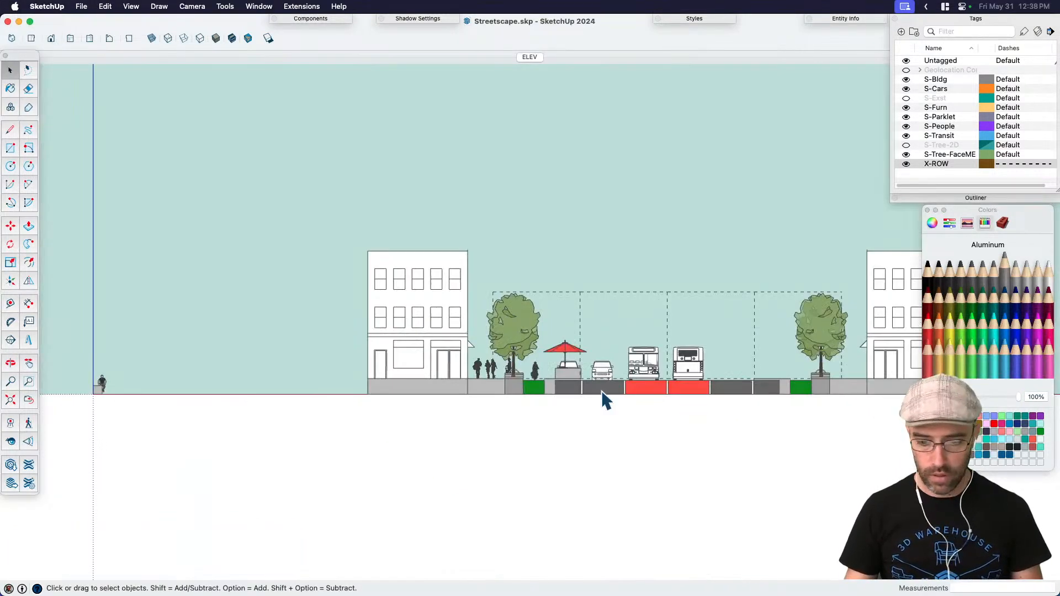
{"action": "left_click", "coordinate": [11, 38]}
{"action": "key", "text": "space"}
{"action": "key", "text": "h"}
{"action": "left_click_drag", "start_coordinate": [795, 375], "coordinate": [469, 386]}
{"action": "key", "text": "space"}
{"action": "left_click", "coordinate": [630, 380]}
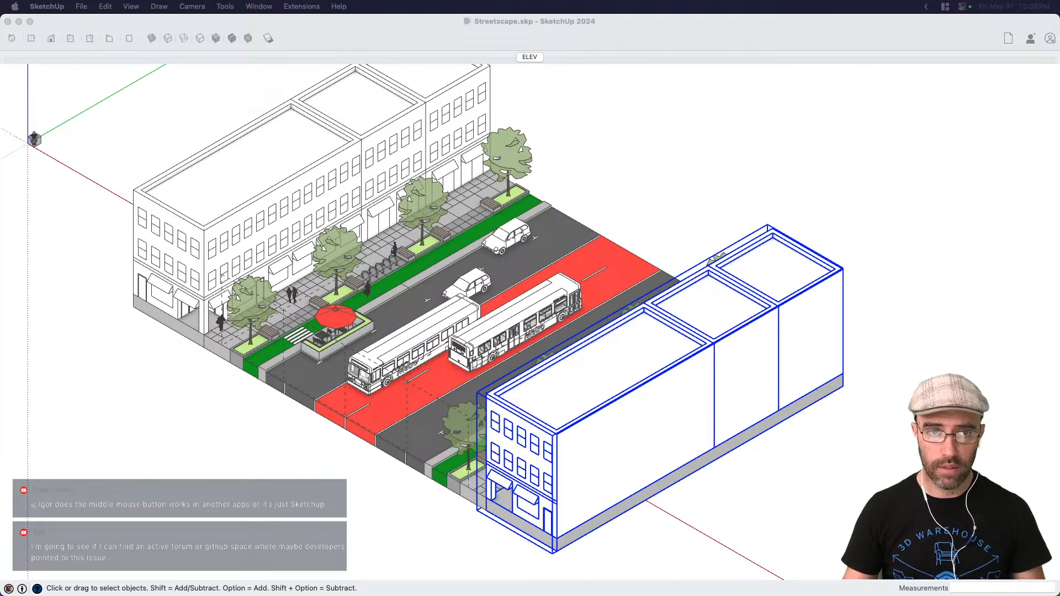
{"action": "left_click", "coordinate": [668, 170]}
{"action": "left_click", "coordinate": [723, 185]}
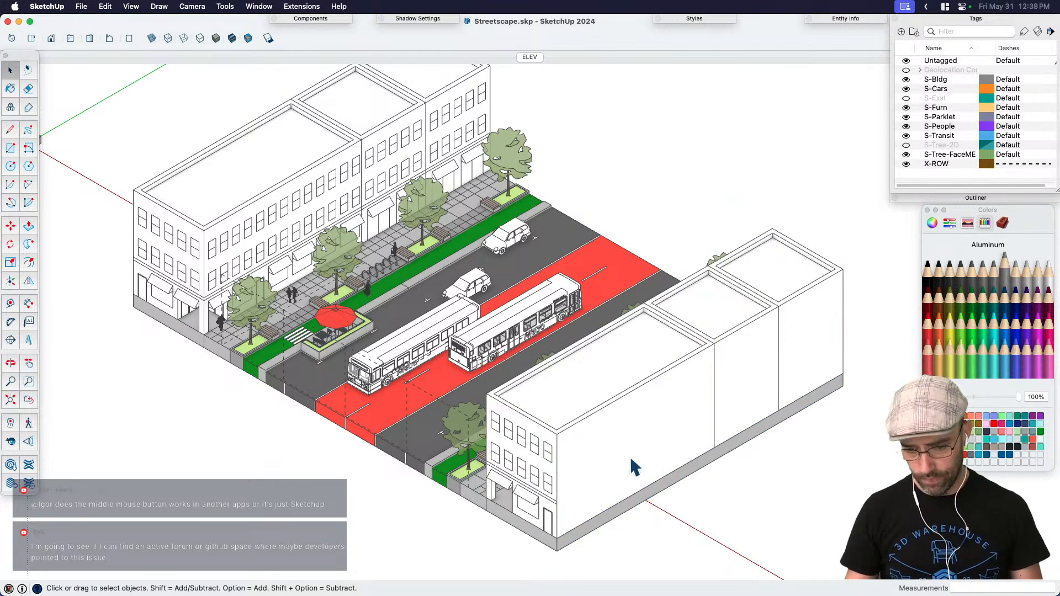
Step: Group the windows, awnings, cornice and storefront of the end facade inside the building opposite the parklet
{"action": "left_click", "coordinate": [634, 467]}
{"action": "scroll", "coordinate": [532, 458], "scroll_direction": "up", "scroll_amount": 3}
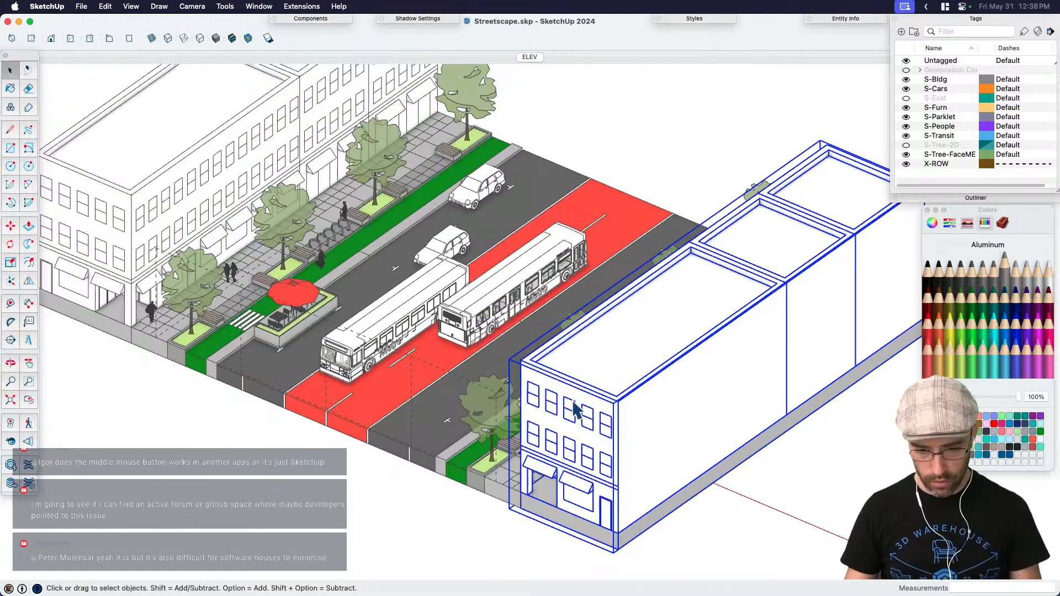
{"action": "double_click", "coordinate": [566, 446]}
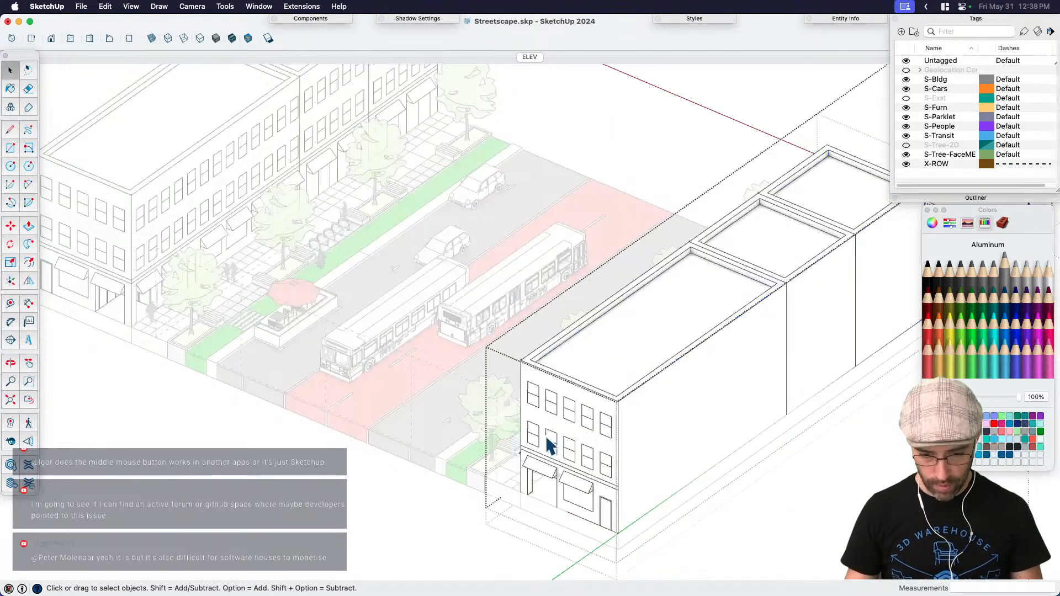
{"action": "scroll", "coordinate": [539, 439], "scroll_direction": "up", "scroll_amount": 3}
{"action": "left_click_drag", "start_coordinate": [522, 391], "coordinate": [642, 575]}
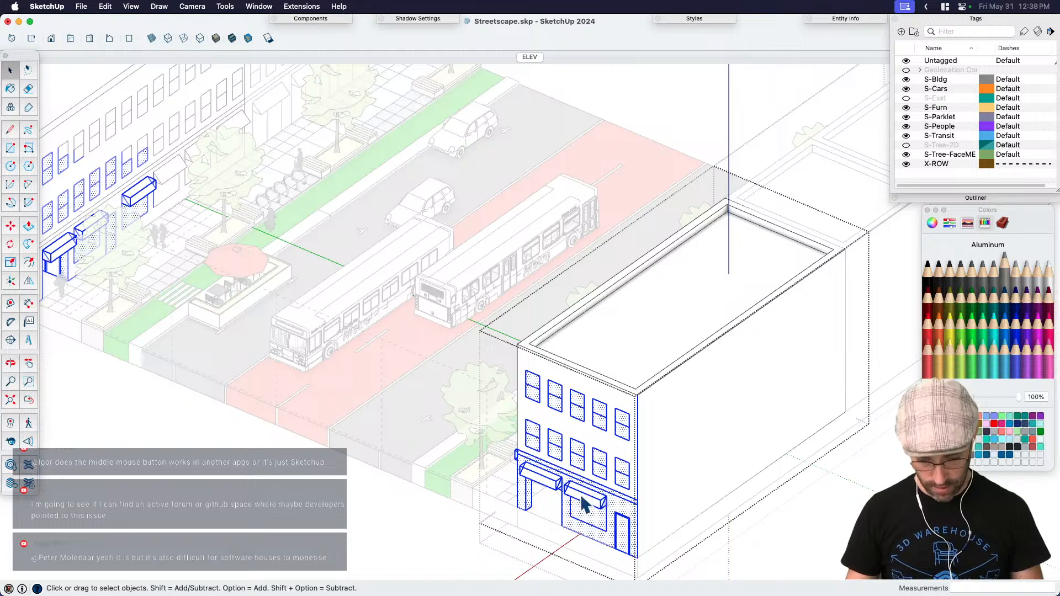
{"action": "key", "text": "super+g"}
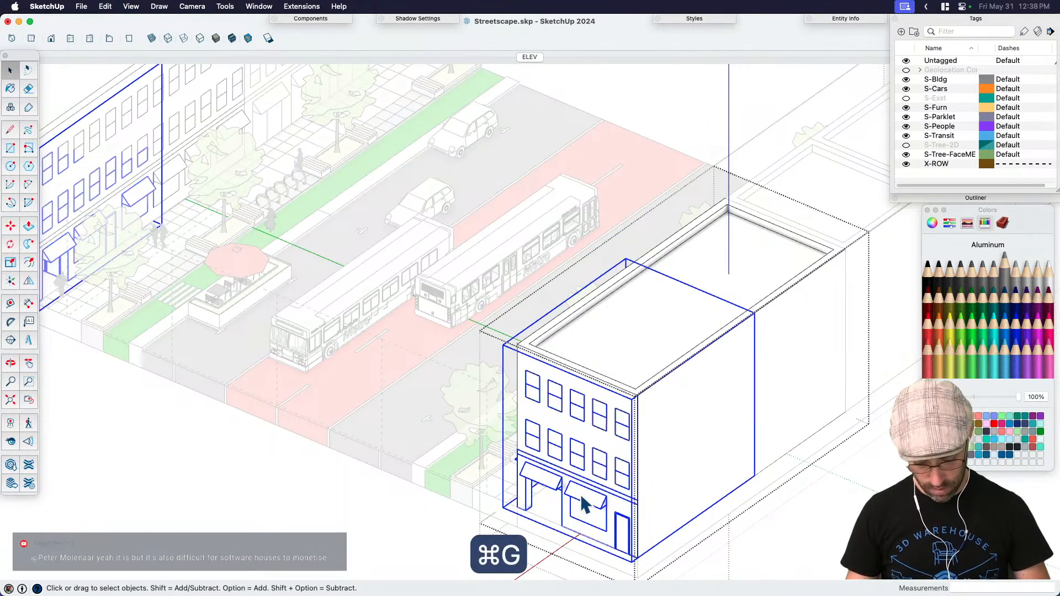
Step: Copy the facade group and paste it in place outside the building component
{"action": "key", "text": "super+c"}
{"action": "scroll", "coordinate": [771, 538], "scroll_direction": "down", "scroll_amount": 5}
{"action": "key", "text": "Escape"}
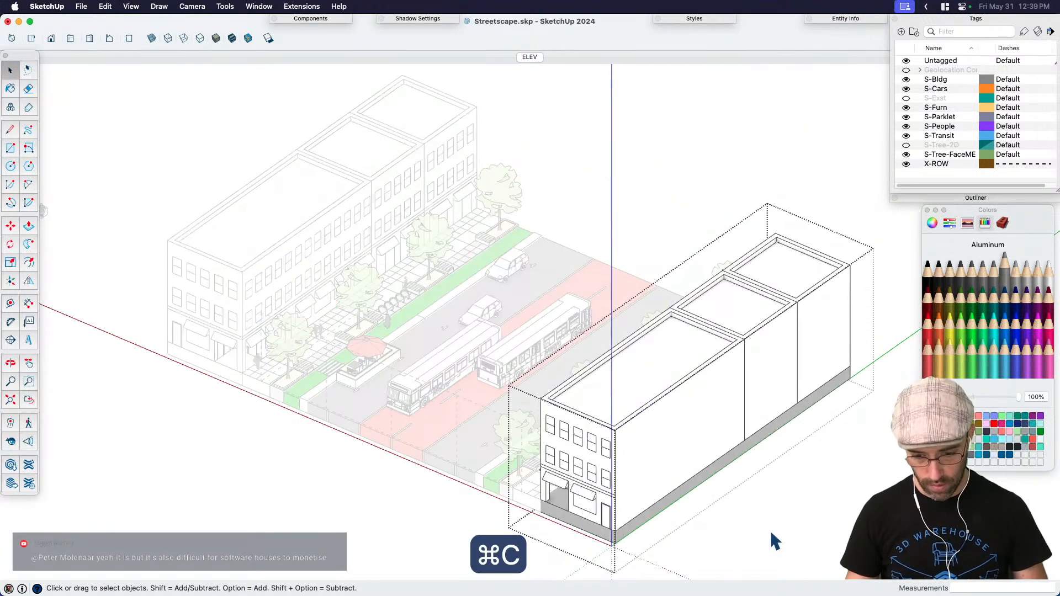
{"action": "left_click", "coordinate": [774, 526]}
{"action": "key", "text": "shift+v"}
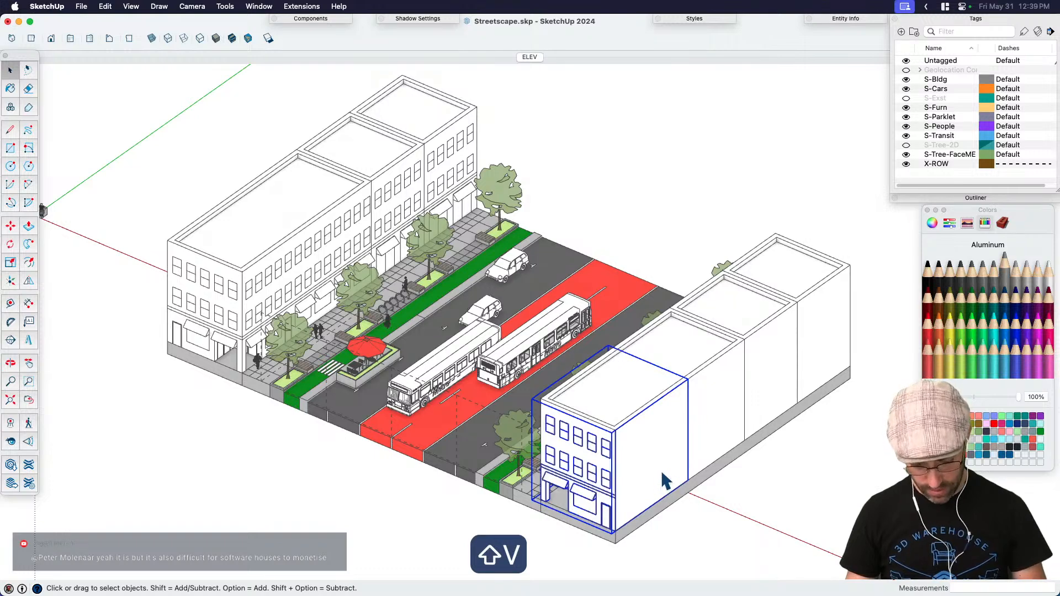
Step: Draw a rectangle over the building row's whole roof, from the facade's front corner to the opposite rear corner
{"action": "key", "text": "r"}
{"action": "left_click", "coordinate": [540, 398]}
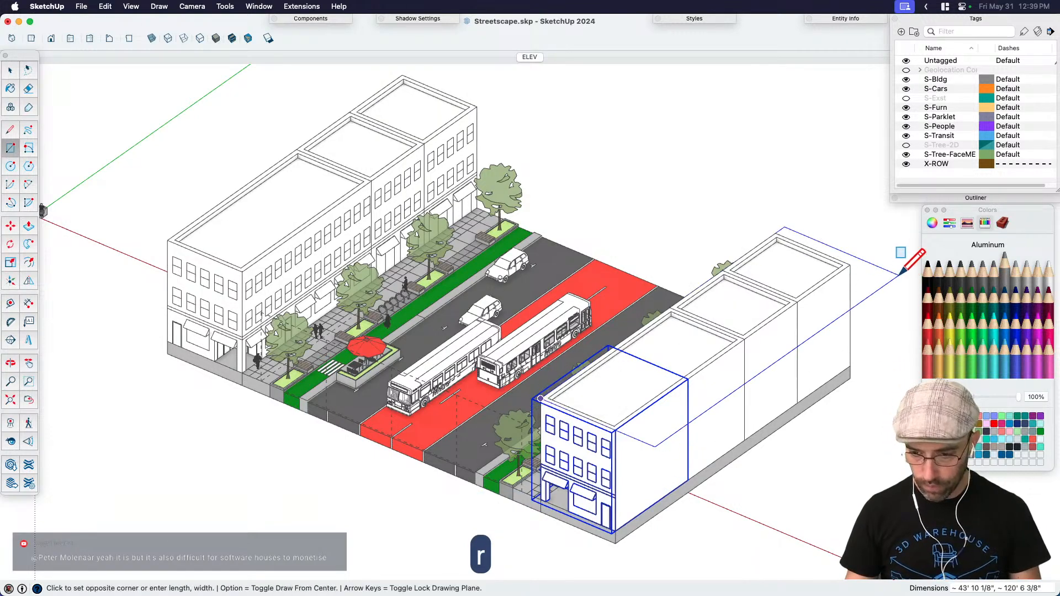
{"action": "scroll", "coordinate": [901, 272], "scroll_direction": "up", "scroll_amount": 3}
{"action": "left_click", "coordinate": [828, 262]}
{"action": "key", "text": "space"}
{"action": "key", "text": "p"}
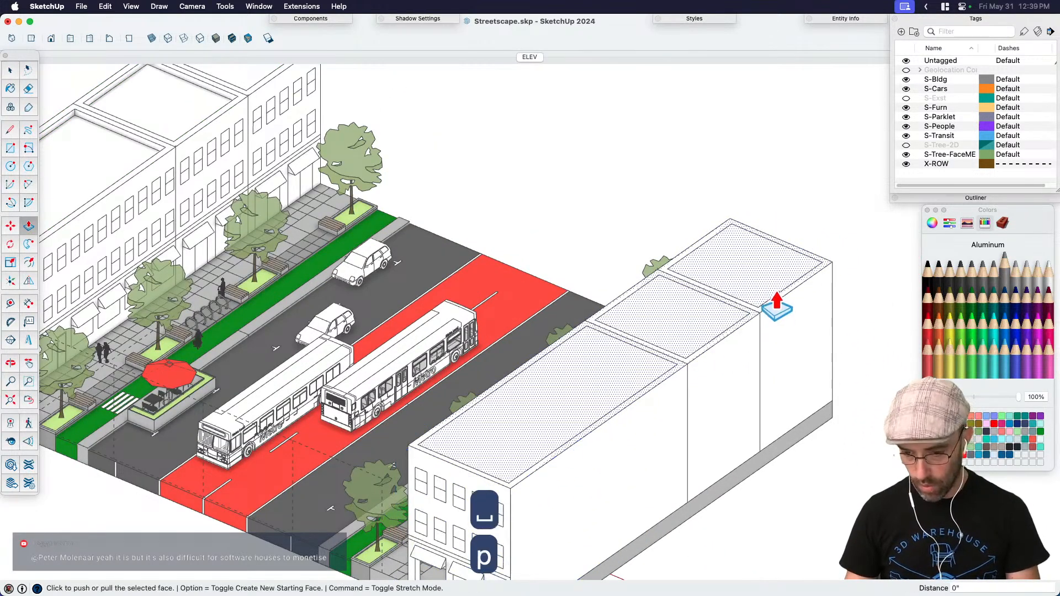
Step: Delete the original building component beneath the roof rectangle
{"action": "key", "text": "space"}
{"action": "triple_click", "coordinate": [784, 389]}
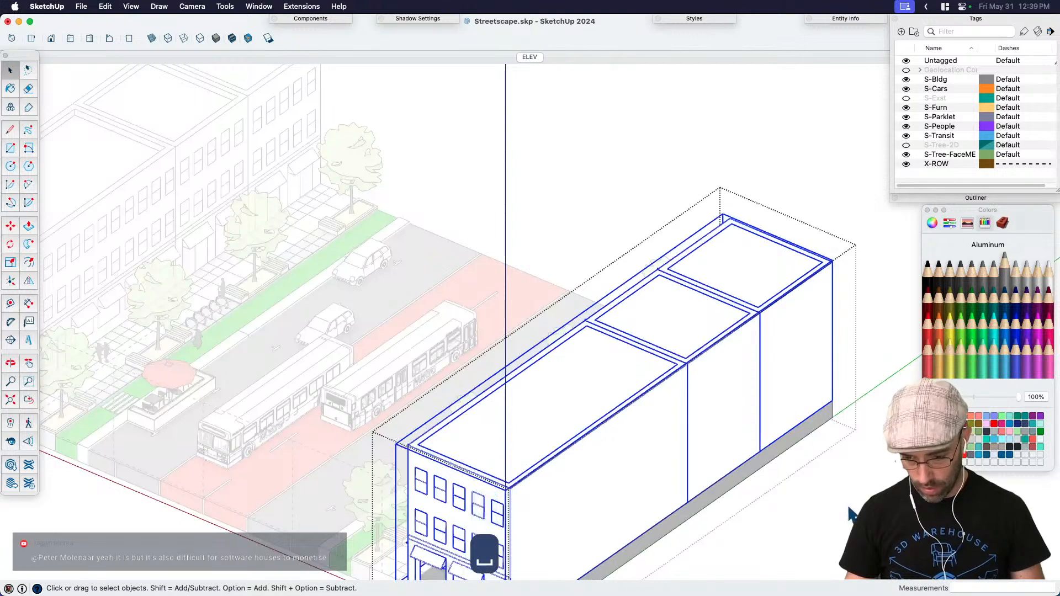
{"action": "key", "text": "Escape"}
{"action": "key", "text": "BackSpace"}
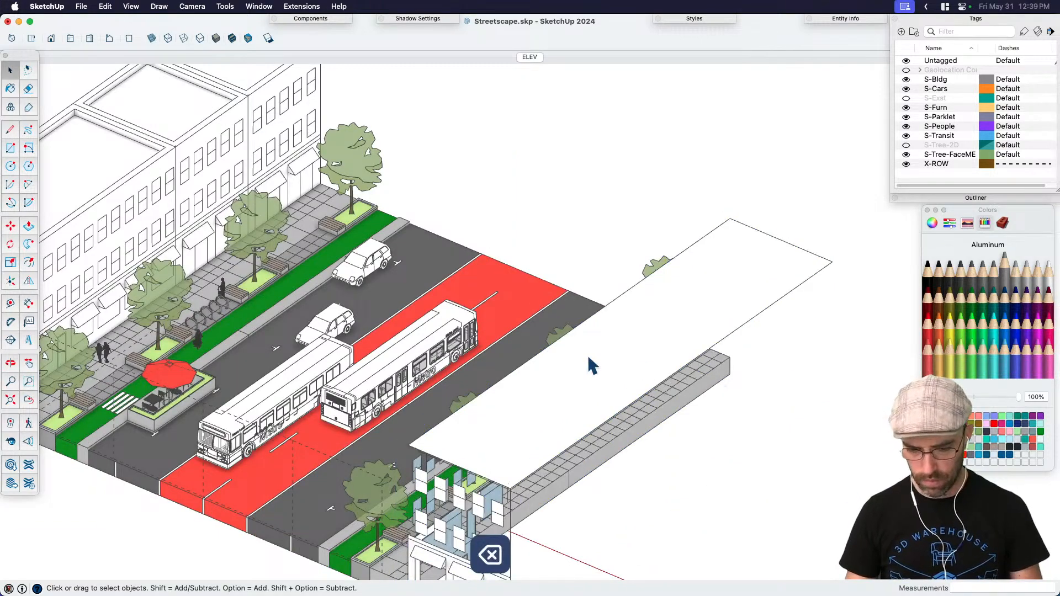
Step: Push/Pull the roof rectangle down to the bottom of the facade to form a simple building box
{"action": "scroll", "coordinate": [575, 375], "scroll_direction": "down", "scroll_amount": 3}
{"action": "key", "text": "space"}
{"action": "left_click", "coordinate": [569, 368]}
{"action": "scroll", "coordinate": [577, 384], "scroll_direction": "down", "scroll_amount": 2}
{"action": "key", "text": "p"}
{"action": "scroll", "coordinate": [558, 411], "scroll_direction": "up", "scroll_amount": 3}
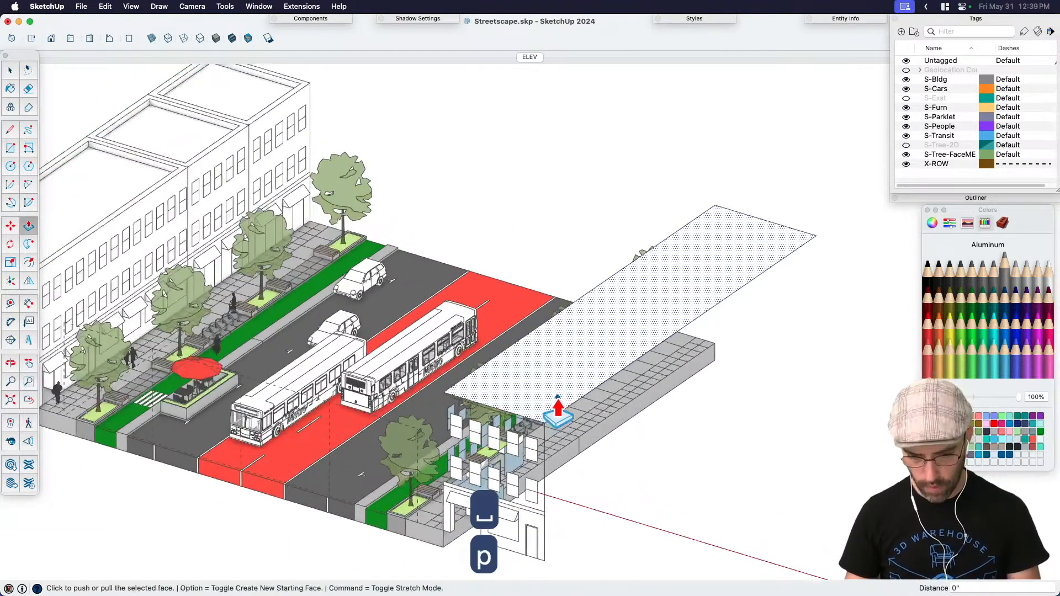
{"action": "left_click", "coordinate": [558, 411]}
{"action": "left_click", "coordinate": [544, 568]}
{"action": "key", "text": "space"}
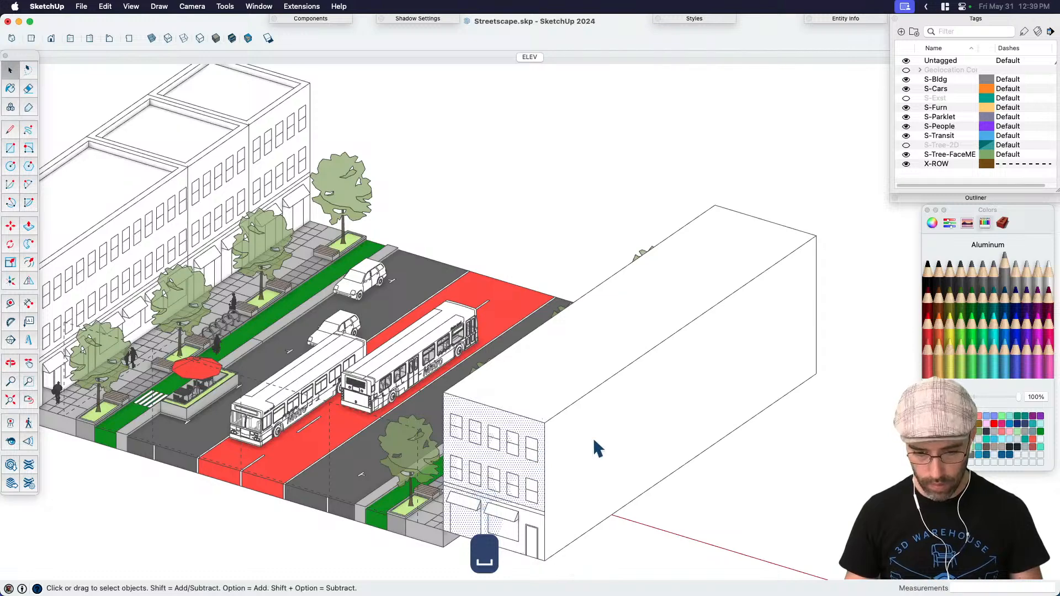
Step: Select all of the new building box's geometry and group it
{"action": "triple_click", "coordinate": [598, 449]}
{"action": "key", "text": "super+g"}
{"action": "scroll", "coordinate": [511, 492], "scroll_direction": "down", "scroll_amount": 3}
{"action": "scroll", "coordinate": [481, 493], "scroll_direction": "up", "scroll_amount": 1}
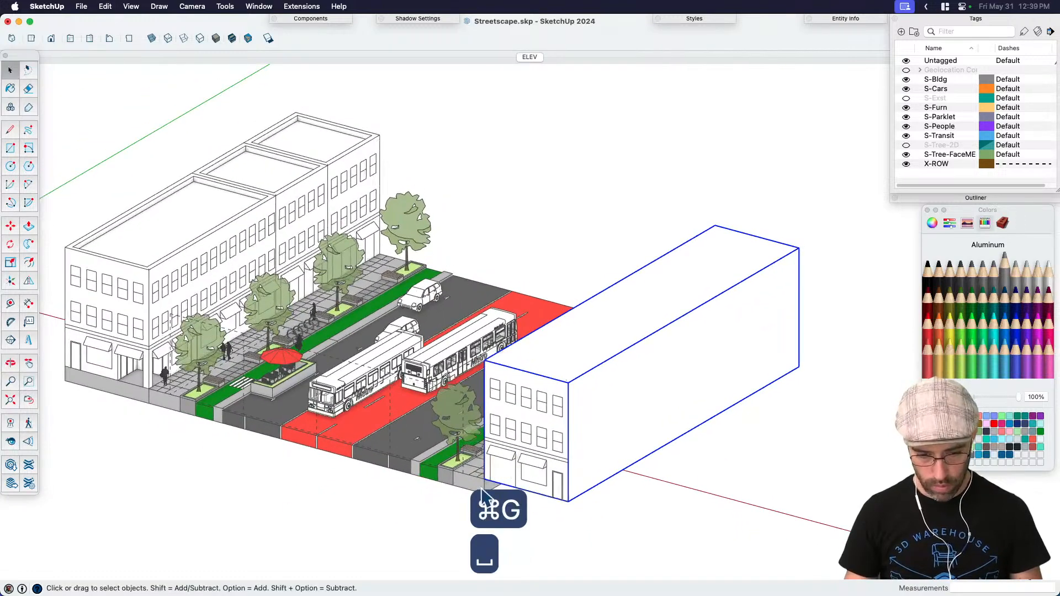
Step: Copy the base slab out of the parklet-side building and move the copy beneath the new building box
{"action": "middle_click_drag", "start_coordinate": [481, 494], "coordinate": [240, 395]}
{"action": "double_click", "coordinate": [235, 399]}
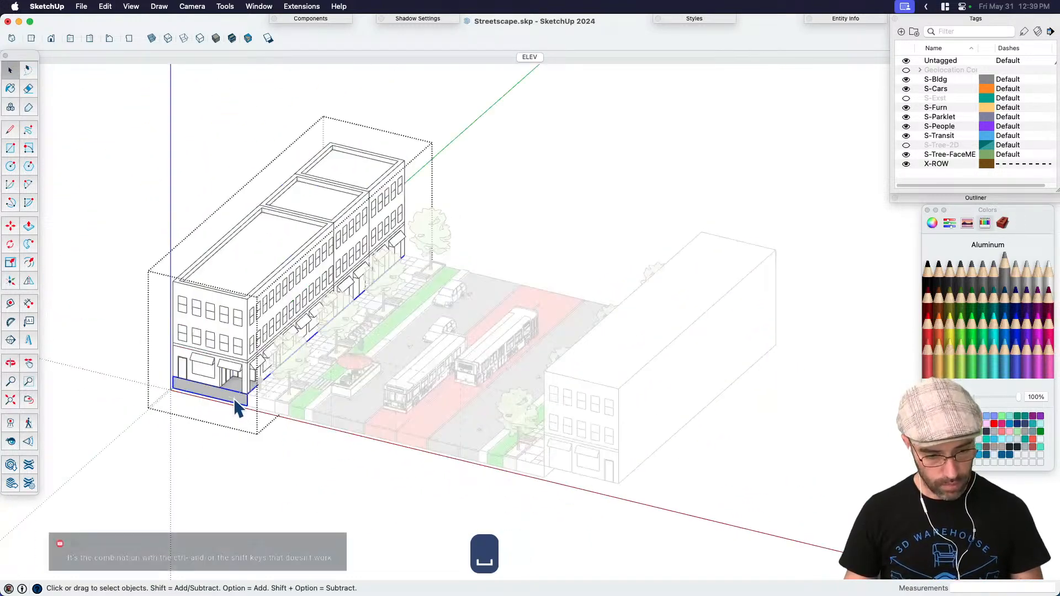
{"action": "key", "text": "super+c"}
{"action": "left_click", "coordinate": [244, 455]}
{"action": "key", "text": "shift+v"}
{"action": "key", "text": "m"}
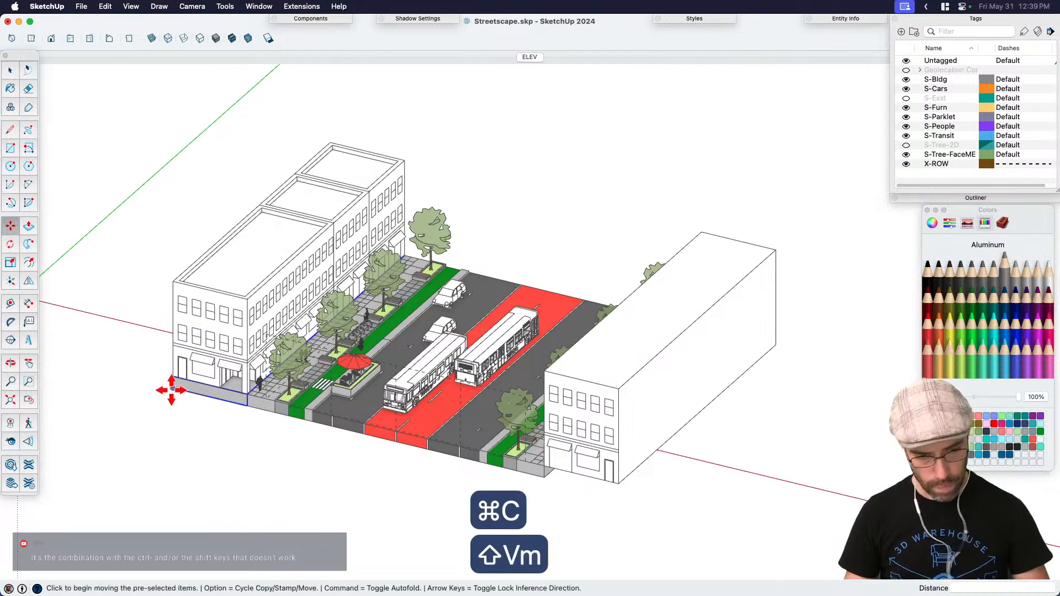
{"action": "left_click", "coordinate": [171, 390]}
{"action": "scroll", "coordinate": [540, 490], "scroll_direction": "up", "scroll_amount": 3}
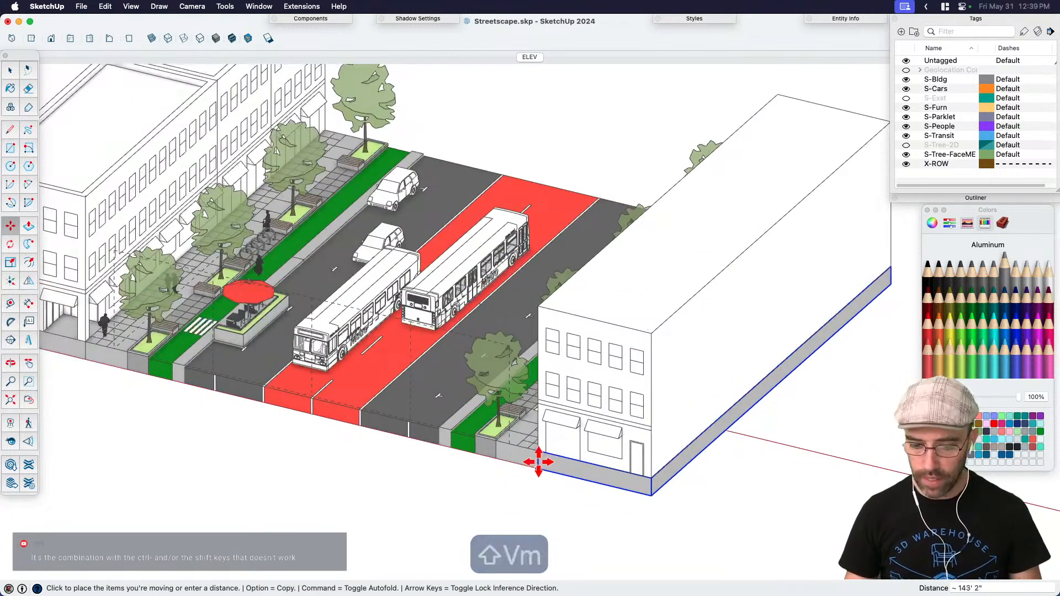
{"action": "key", "text": "space"}
Step: Group the new building box together with the pasted facade group
{"action": "key", "text": "h"}
{"action": "left_click_drag", "start_coordinate": [621, 466], "coordinate": [570, 518]}
{"action": "key", "text": "space"}
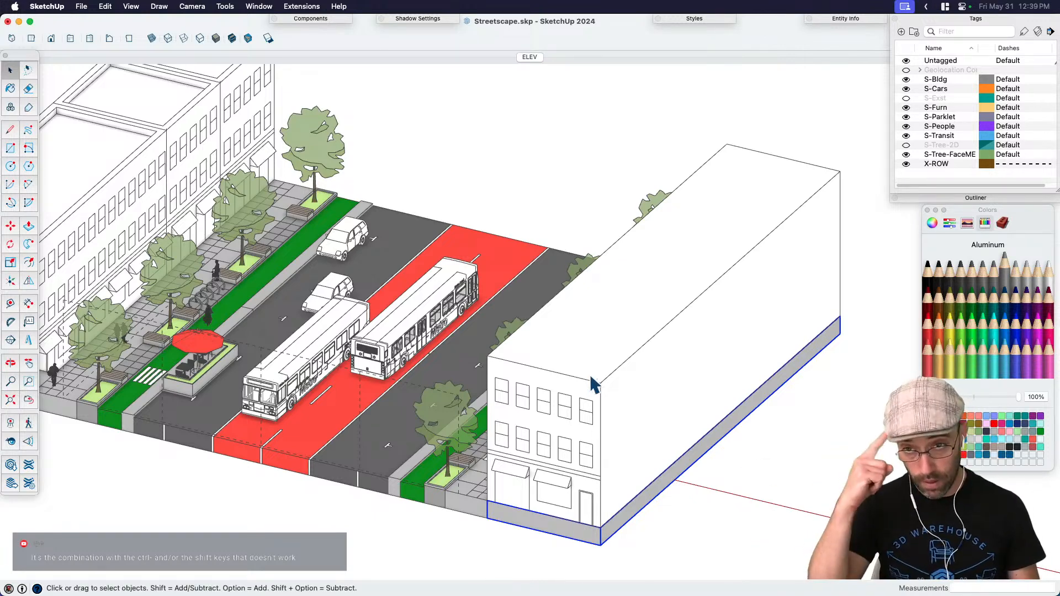
{"action": "left_click", "coordinate": [587, 428]}
{"action": "left_click", "coordinate": [578, 412], "text": "shift"}
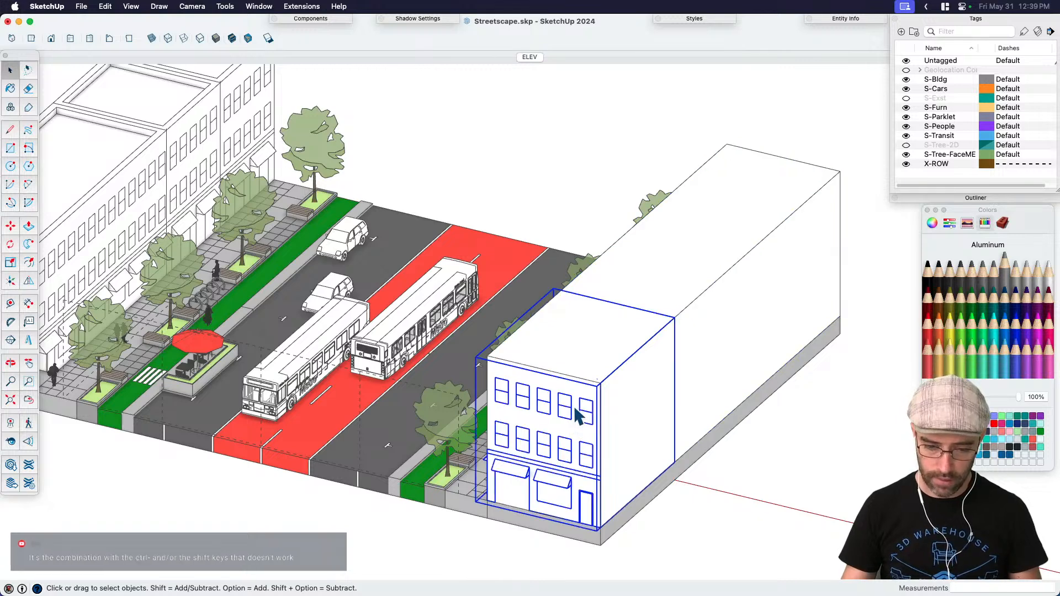
{"action": "key", "text": "super+g"}
Step: Paint the combined building group with a translucent color and set its opacity to 18%
{"action": "key", "text": "b"}
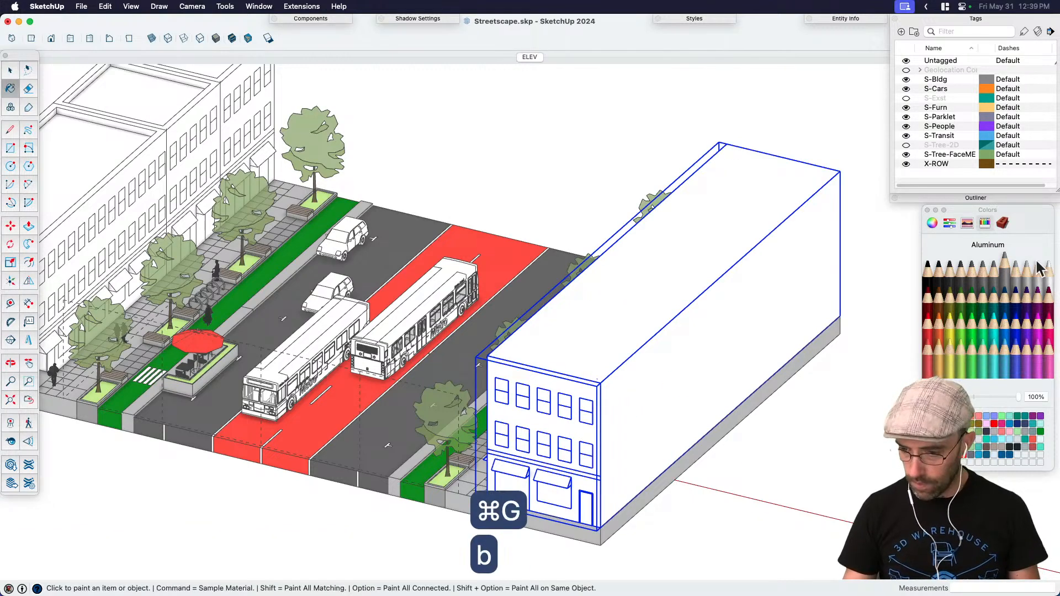
{"action": "left_click_drag", "start_coordinate": [1019, 397], "coordinate": [977, 397]}
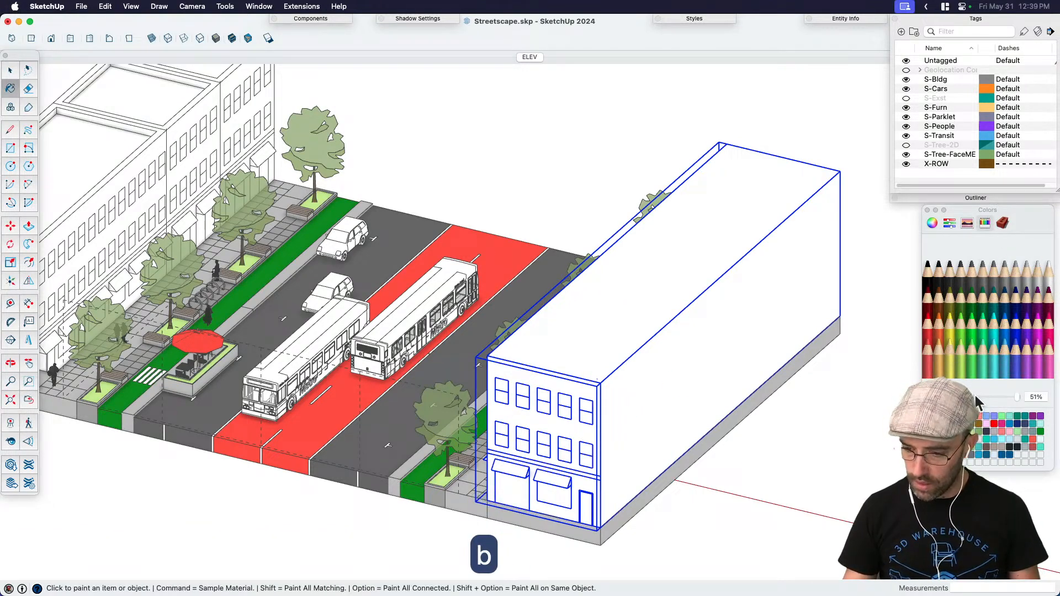
{"action": "left_click", "coordinate": [611, 360]}
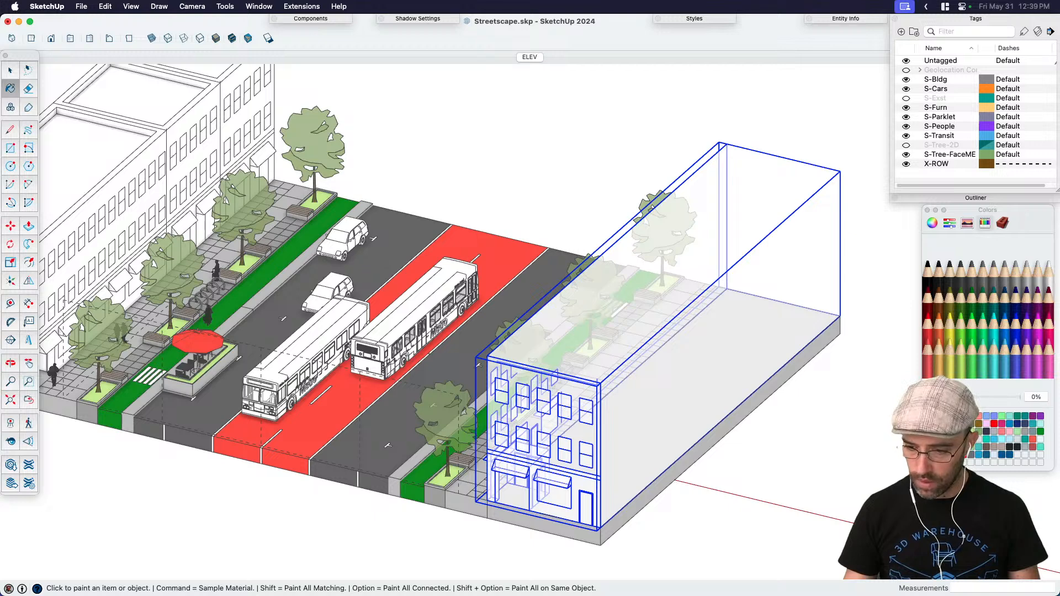
{"action": "left_click", "coordinate": [627, 387]}
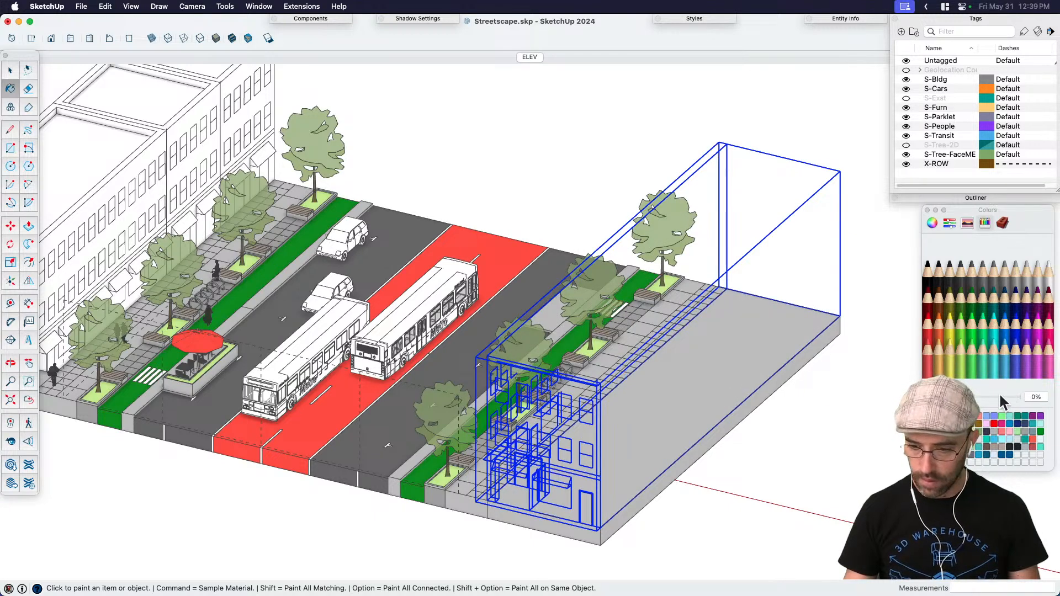
{"action": "left_click", "coordinate": [637, 374]}
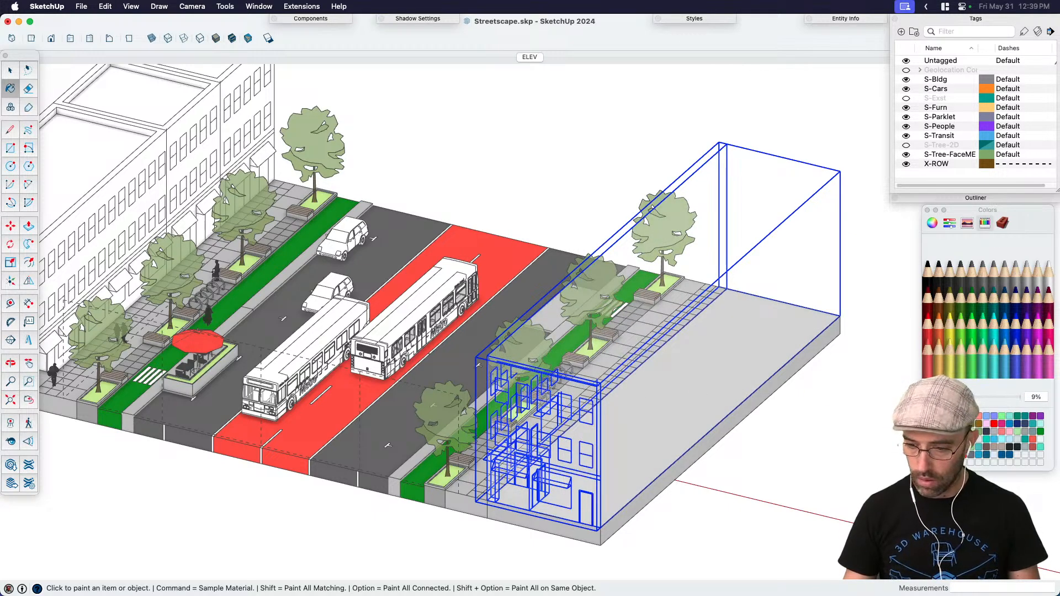
{"action": "key", "text": "space"}
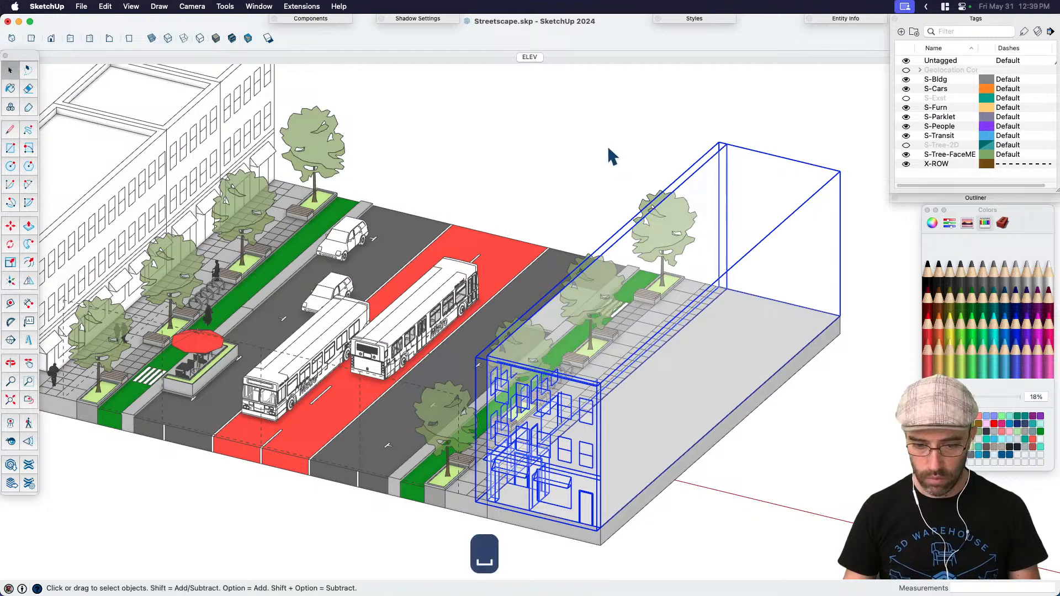
Step: Delete the street-facing windows, awnings and storefront pieces from the translucent building's facade group, keeping the cut-end elevation
{"action": "left_click", "coordinate": [610, 160]}
{"action": "mouse_move", "coordinate": [580, 363]}
{"action": "middle_mouse_down"}
{"action": "mouse_move", "coordinate": [539, 424]}
{"action": "mouse_move", "coordinate": [828, 379]}
{"action": "mouse_move", "coordinate": [734, 384]}
{"action": "middle_mouse_up"}
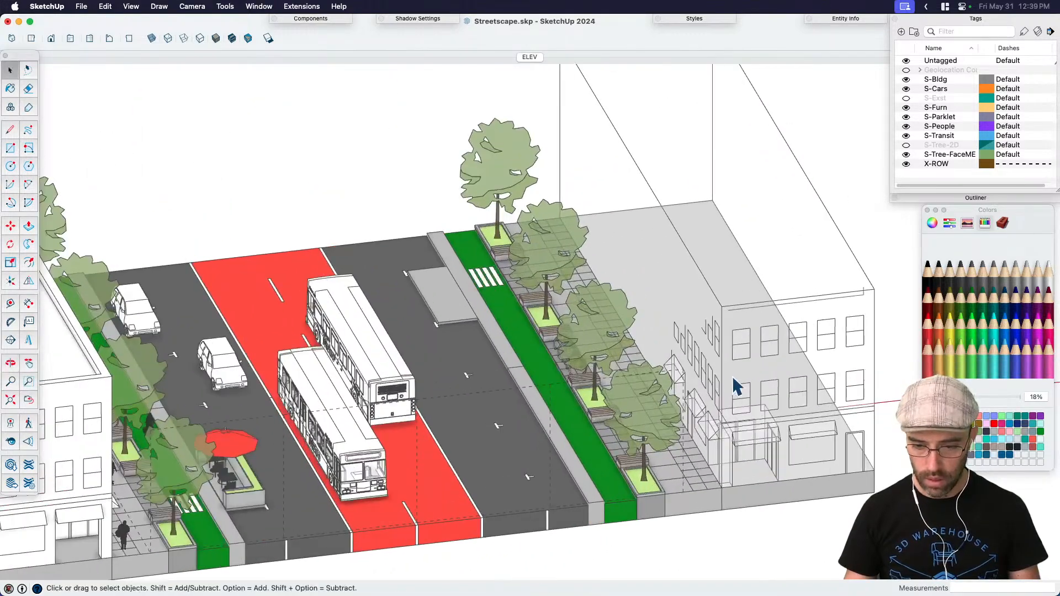
{"action": "double_click", "coordinate": [705, 390]}
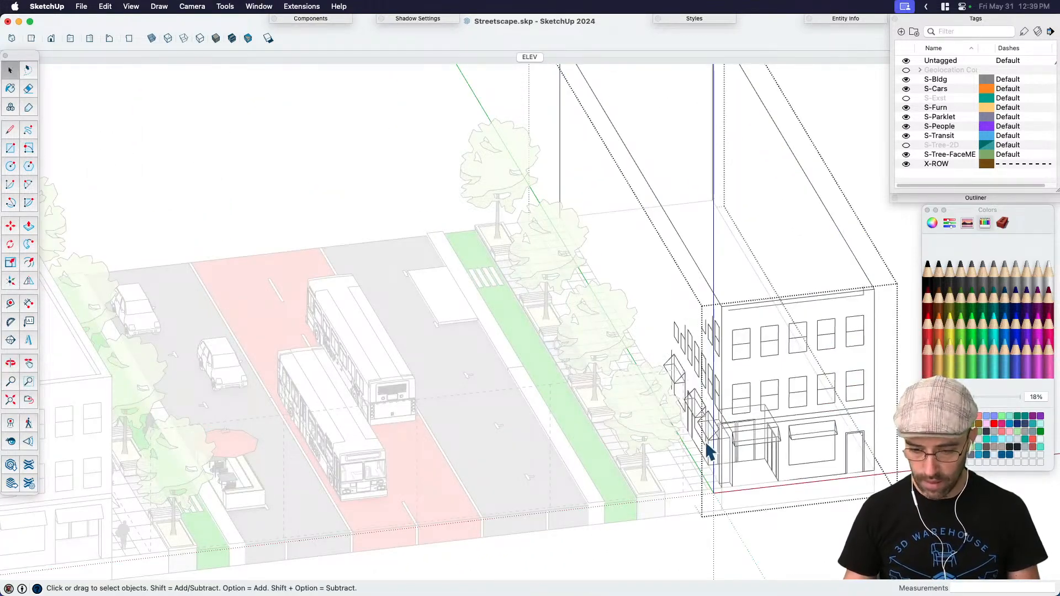
{"action": "scroll", "coordinate": [707, 449], "scroll_direction": "up", "scroll_amount": 5}
{"action": "scroll", "coordinate": [749, 374], "scroll_direction": "down", "scroll_amount": 5}
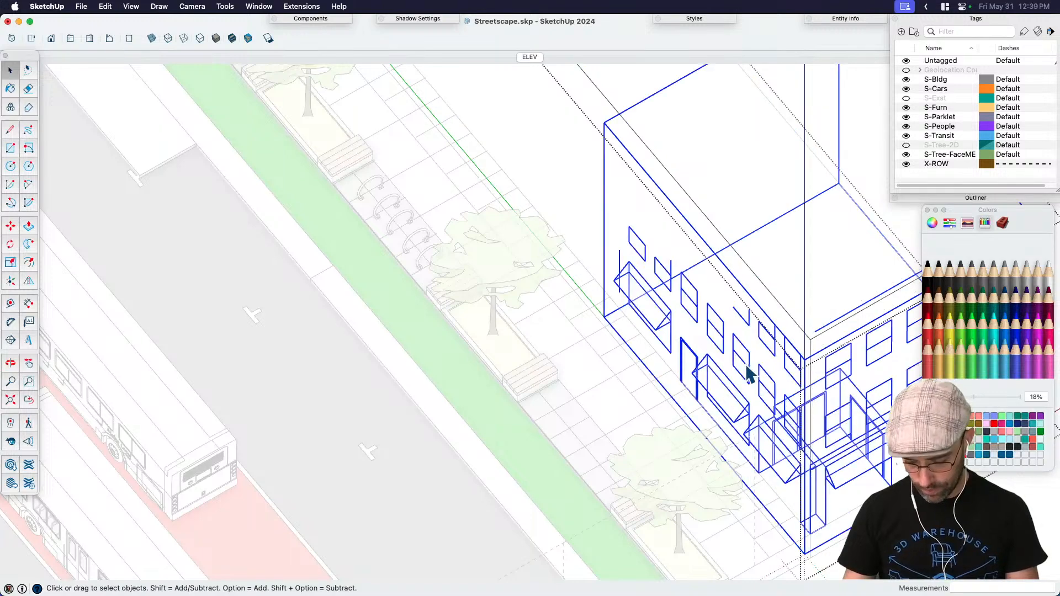
{"action": "key", "text": "Return"}
{"action": "left_click_drag", "start_coordinate": [587, 195], "coordinate": [762, 457]}
{"action": "middle_click_drag", "start_coordinate": [762, 457], "coordinate": [747, 365]}
{"action": "key", "text": "BackSpace"}
{"action": "left_click_drag", "start_coordinate": [685, 201], "coordinate": [786, 369]}
{"action": "mouse_move", "coordinate": [786, 369]}
{"action": "middle_mouse_down"}
{"action": "mouse_move", "coordinate": [684, 347]}
{"action": "mouse_move", "coordinate": [774, 373]}
{"action": "middle_mouse_up"}
{"action": "key", "text": "BackSpace"}
{"action": "left_click_drag", "start_coordinate": [688, 216], "coordinate": [764, 471]}
{"action": "key", "text": "BackSpace"}
{"action": "key", "text": "BackSpace"}
{"action": "key", "text": "BackSpace"}
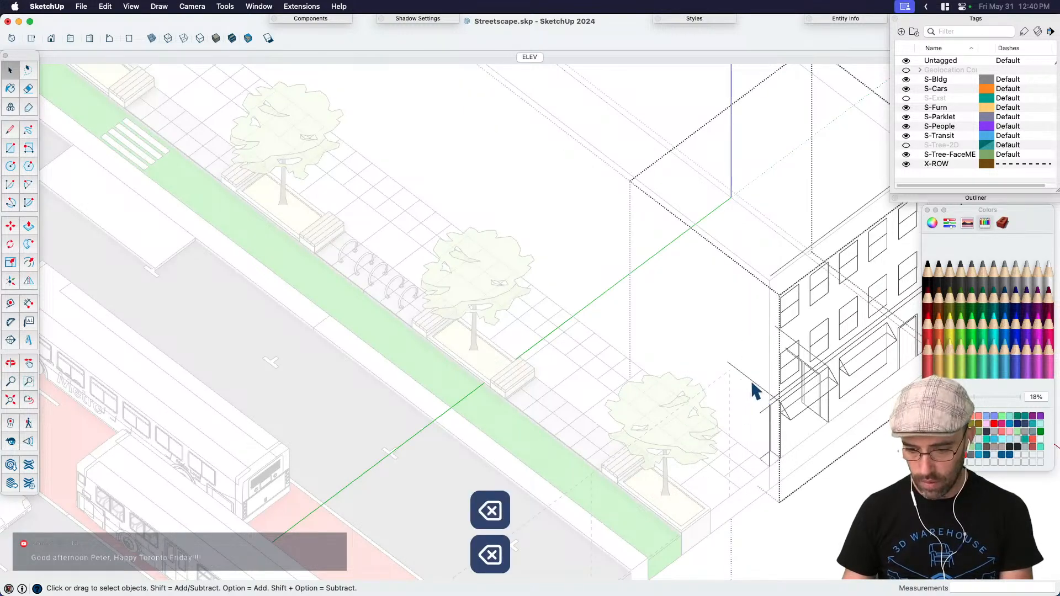
{"action": "middle_click_drag", "start_coordinate": [511, 324], "coordinate": [814, 490]}
{"action": "left_click", "coordinate": [804, 445]}
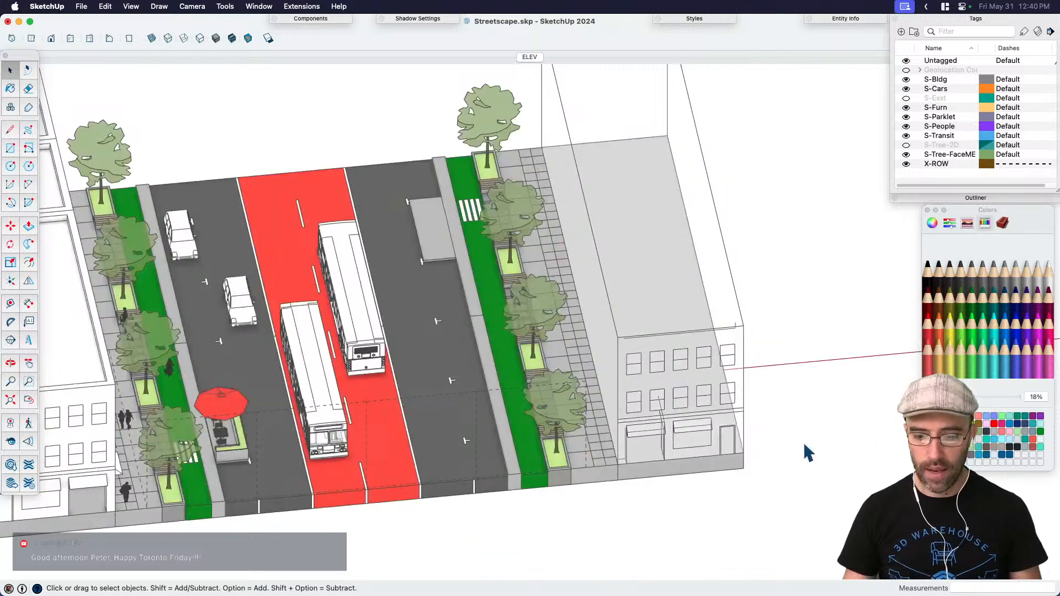
Step: Switch to the ELEV scene and examine the full elevation with the translucent building
{"action": "key", "text": "Page_Down"}
{"action": "left_click", "coordinate": [531, 56]}
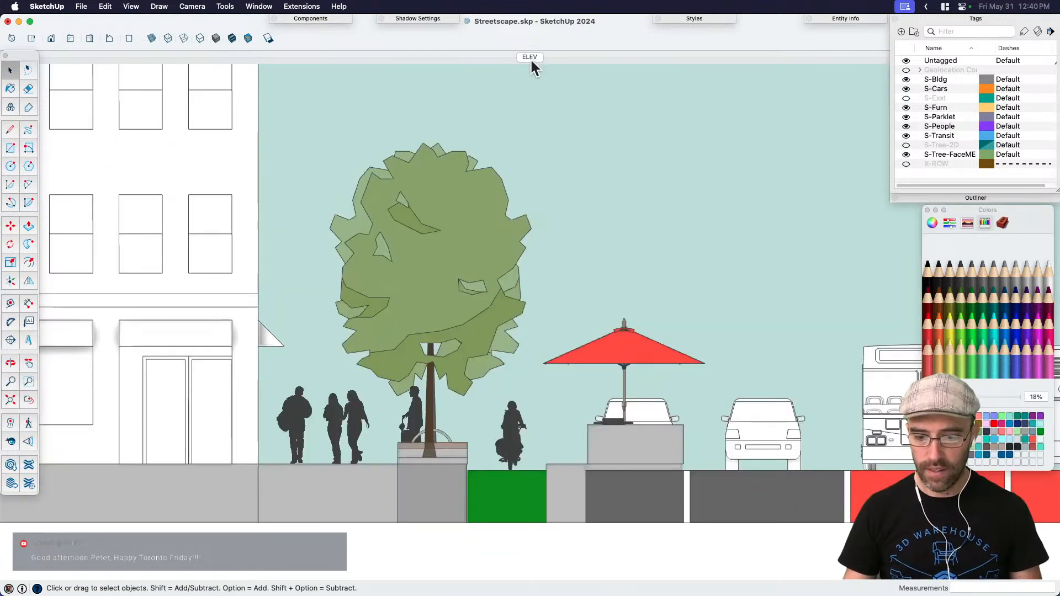
{"action": "scroll", "coordinate": [511, 421], "scroll_direction": "down", "scroll_amount": 3}
{"action": "scroll", "coordinate": [847, 365], "scroll_direction": "up", "scroll_amount": 1}
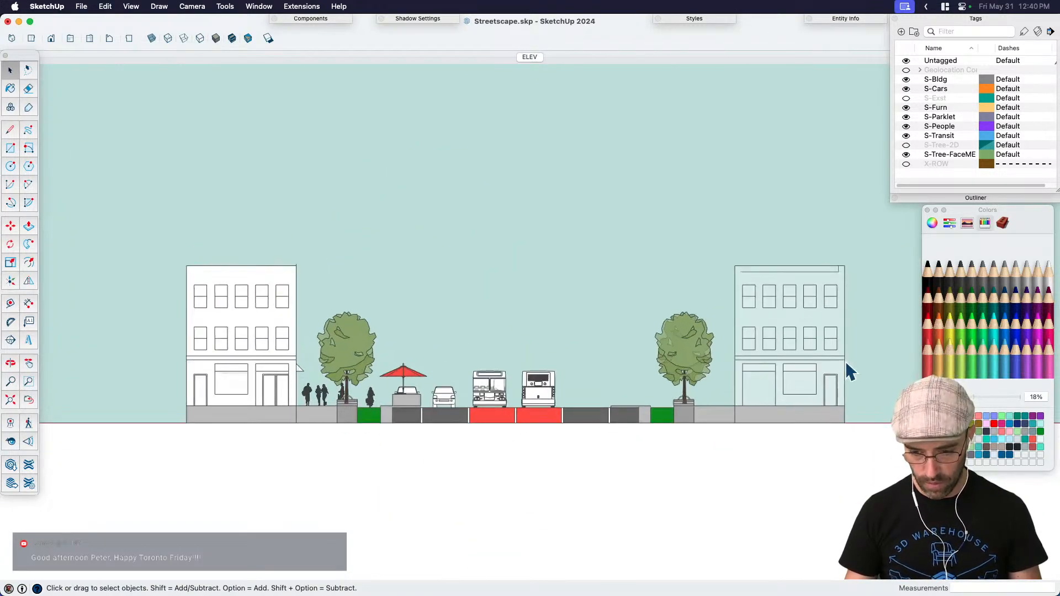
{"action": "scroll", "coordinate": [833, 369], "scroll_direction": "up", "scroll_amount": 2}
Step: Paint the ground-floor storefront wall of the translucent building opaque white at 100% opacity
{"action": "triple_click", "coordinate": [827, 366]}
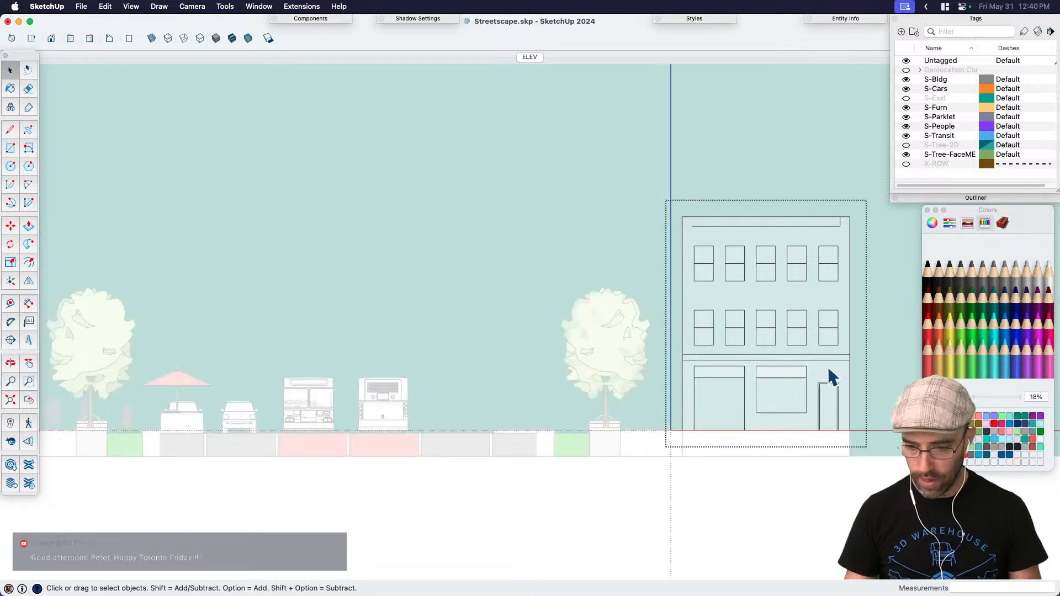
{"action": "left_click", "coordinate": [829, 367]}
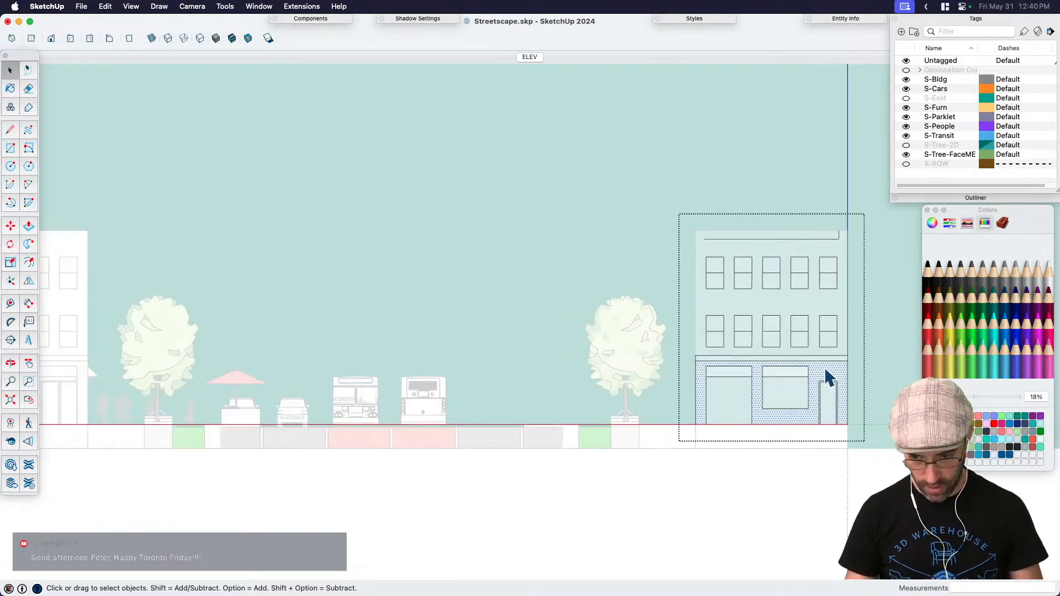
{"action": "scroll", "coordinate": [824, 367], "scroll_direction": "down", "scroll_amount": 1}
{"action": "key", "text": "b"}
{"action": "scroll", "coordinate": [721, 355], "scroll_direction": "up", "scroll_amount": 2}
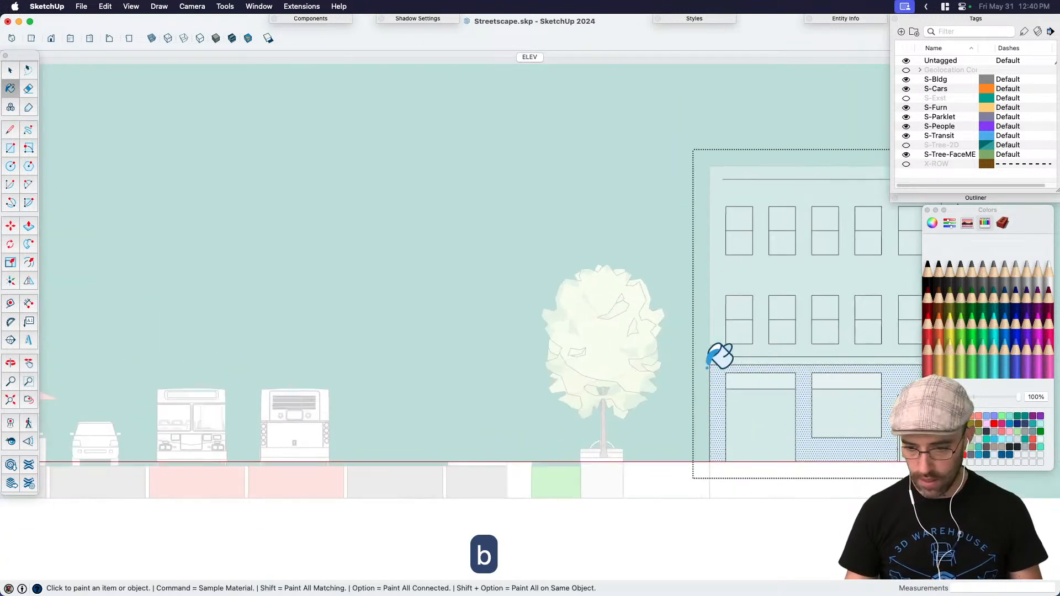
{"action": "left_click", "coordinate": [848, 443]}
{"action": "scroll", "coordinate": [495, 429], "scroll_direction": "down", "scroll_amount": 3}
{"action": "scroll", "coordinate": [825, 361], "scroll_direction": "up", "scroll_amount": 3}
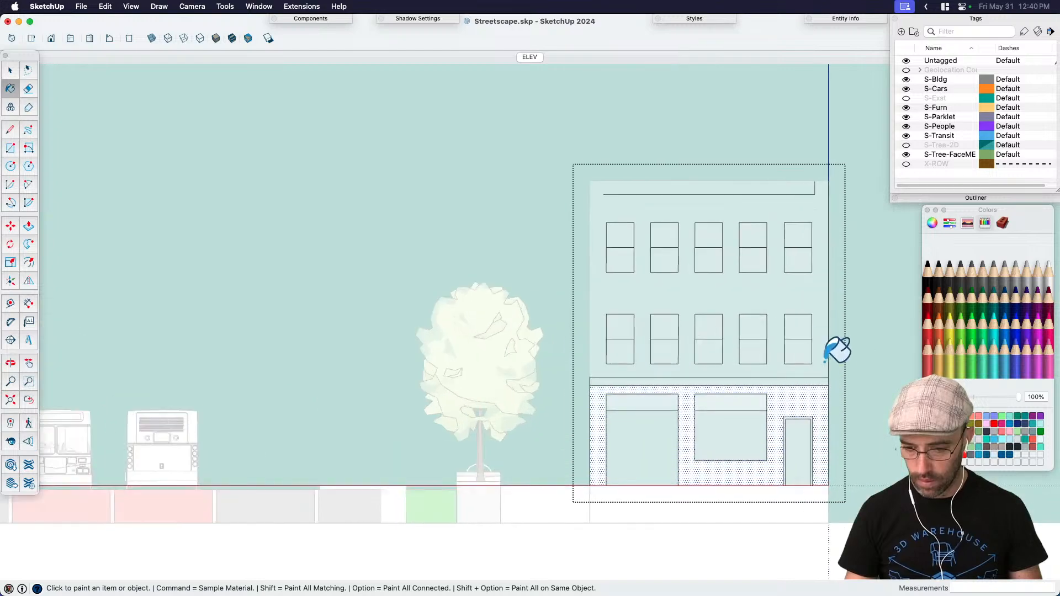
Step: Paint the remaining cut-end wall of the translucent building opaque white and check it in the isometric view
{"action": "key", "text": "space"}
{"action": "left_click", "coordinate": [819, 355]}
{"action": "left_click", "coordinate": [819, 356]}
{"action": "middle_click_drag", "start_coordinate": [819, 360], "coordinate": [687, 426]}
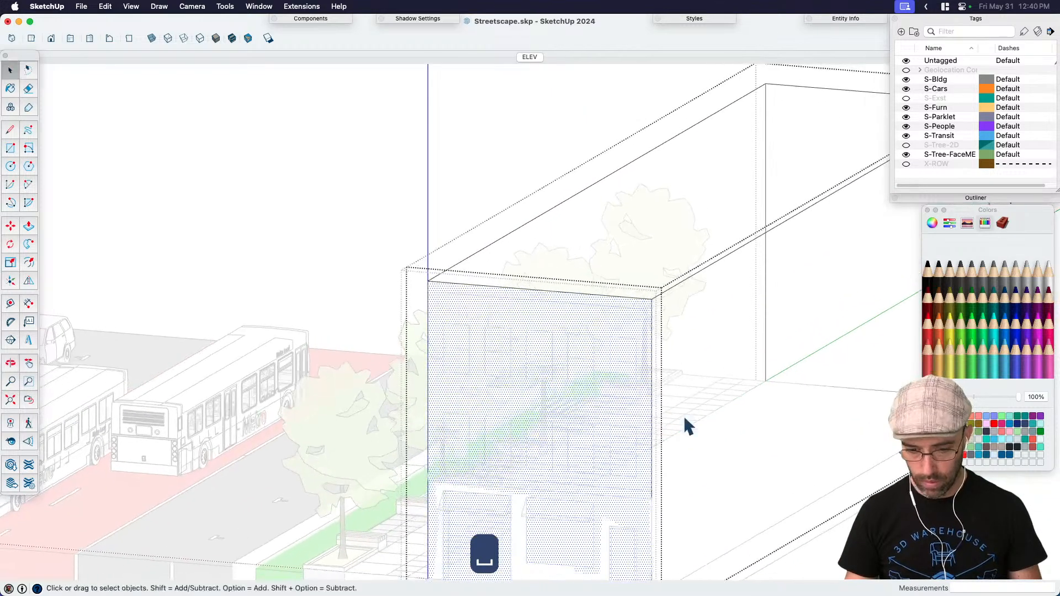
{"action": "key", "text": "b"}
{"action": "left_click", "coordinate": [655, 397]}
{"action": "key", "text": "space"}
{"action": "scroll", "coordinate": [641, 356], "scroll_direction": "down", "scroll_amount": 3}
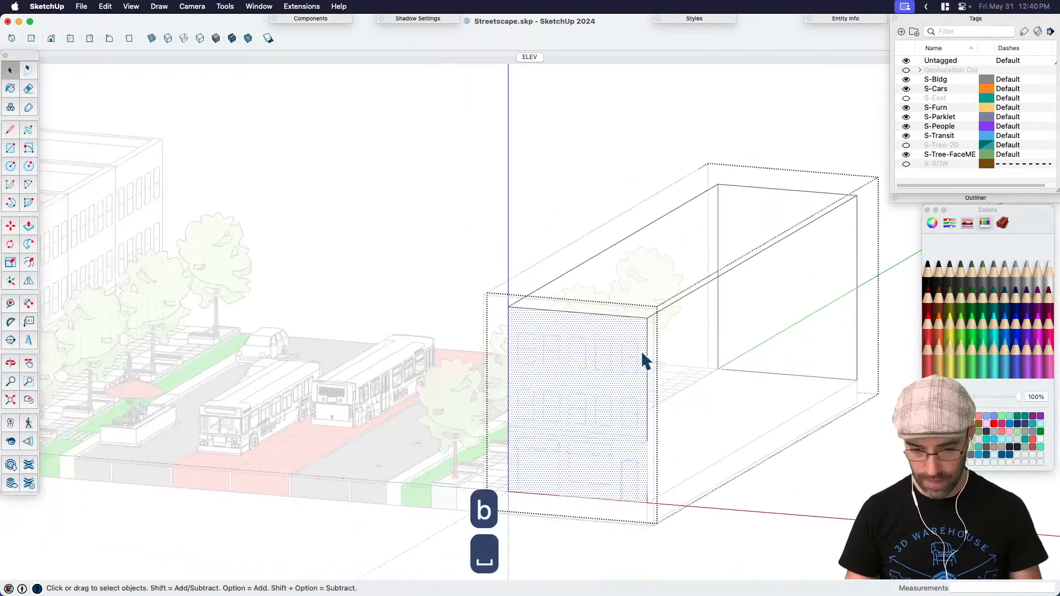
{"action": "left_click", "coordinate": [489, 198]}
{"action": "middle_click_drag", "start_coordinate": [488, 198], "coordinate": [495, 251]}
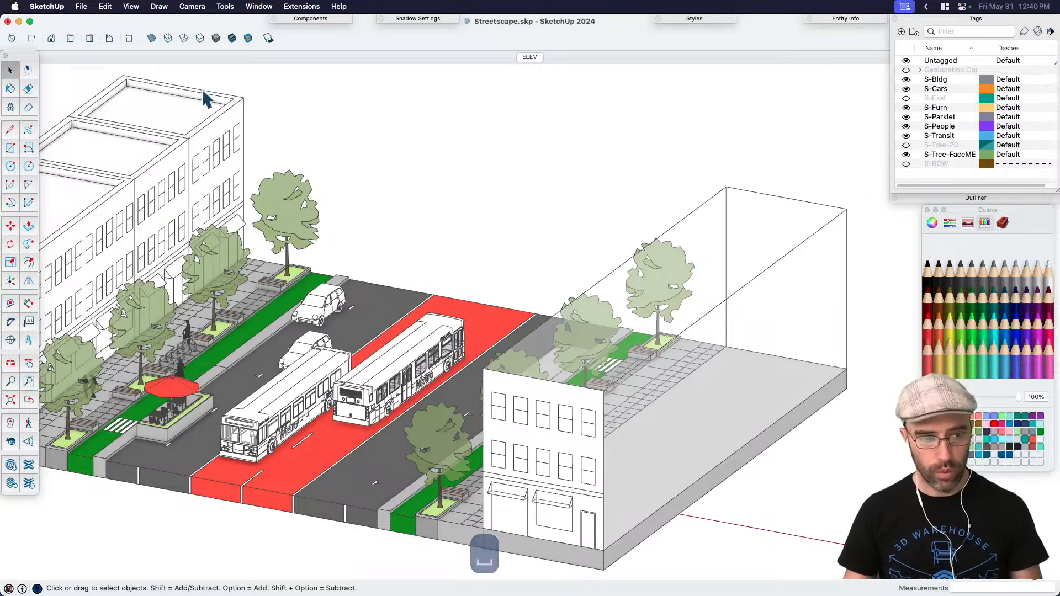
{"action": "left_click", "coordinate": [13, 38]}
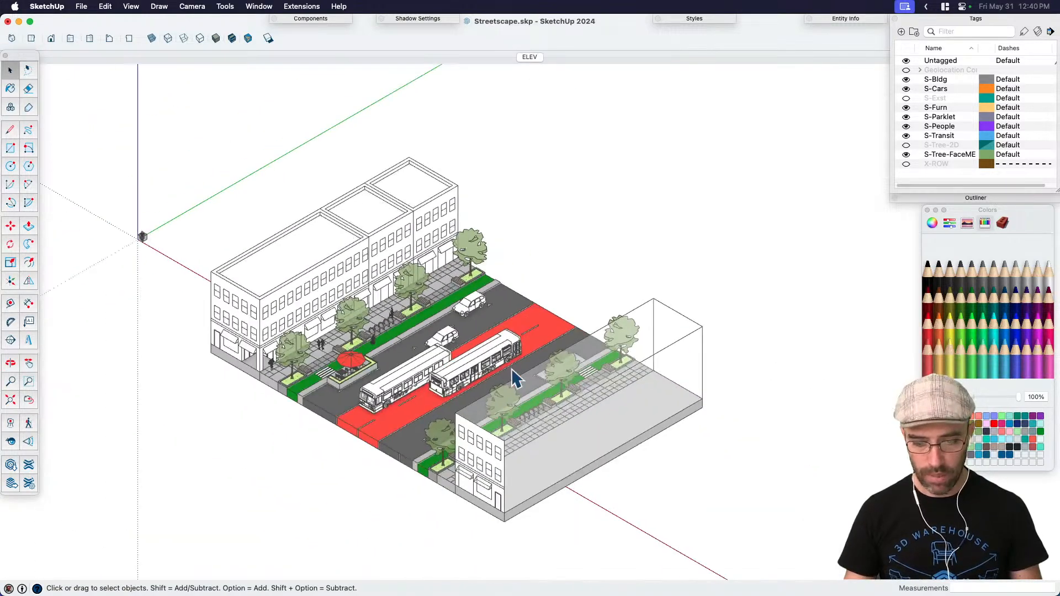
{"action": "key", "text": "h"}
{"action": "key", "text": "space"}
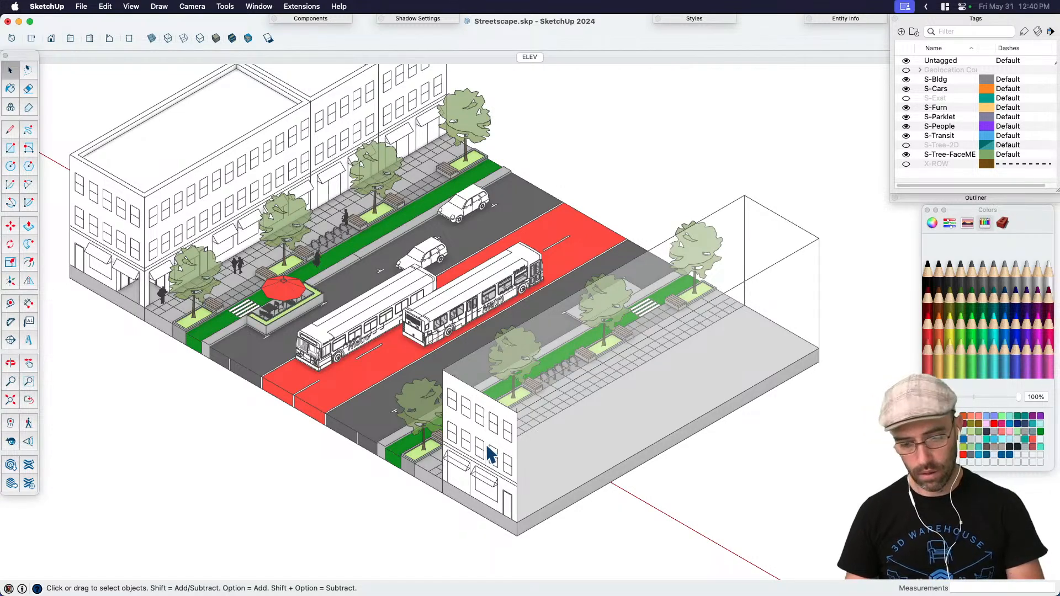
Step: Undo the opaque white painting on the translucent building's cut-end wall and storefront
{"action": "key", "text": "super+z"}
{"action": "key", "text": "super+z"}
{"action": "key", "text": "super+z"}
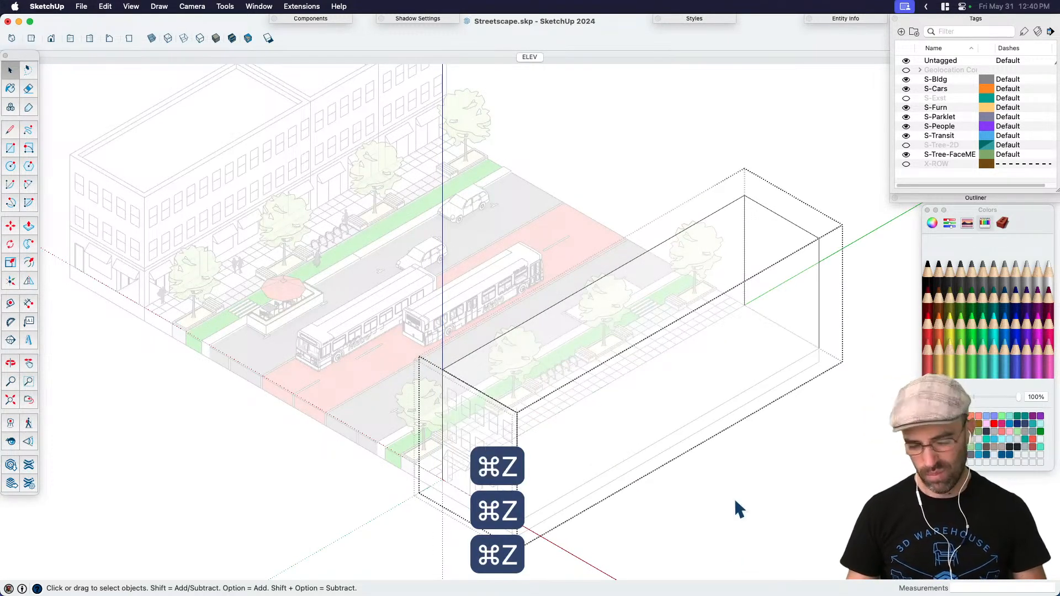
{"action": "key", "text": "super+z"}
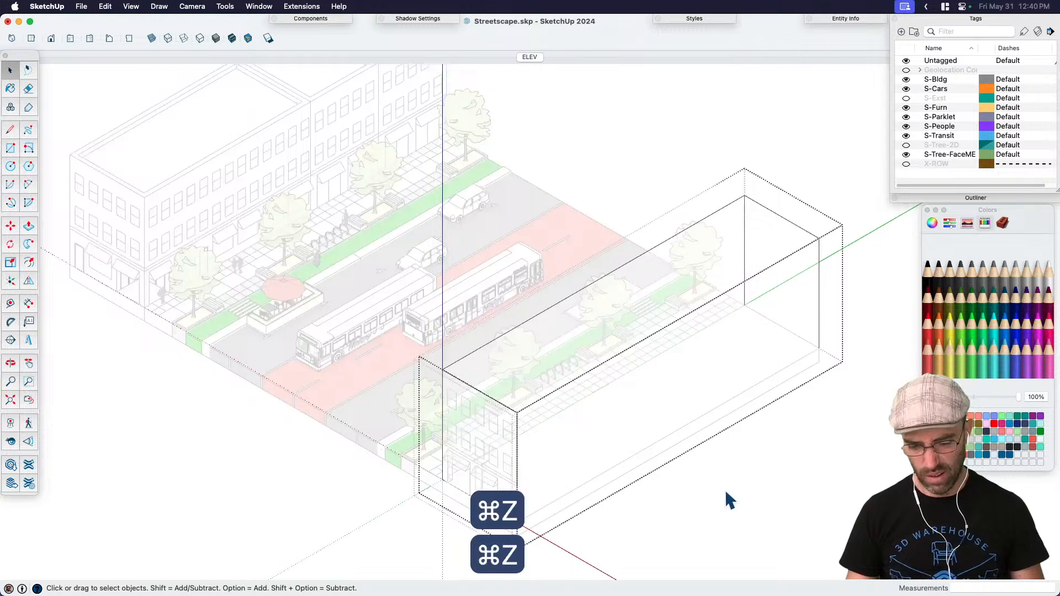
{"action": "key", "text": "super+z"}
{"action": "key", "text": "space"}
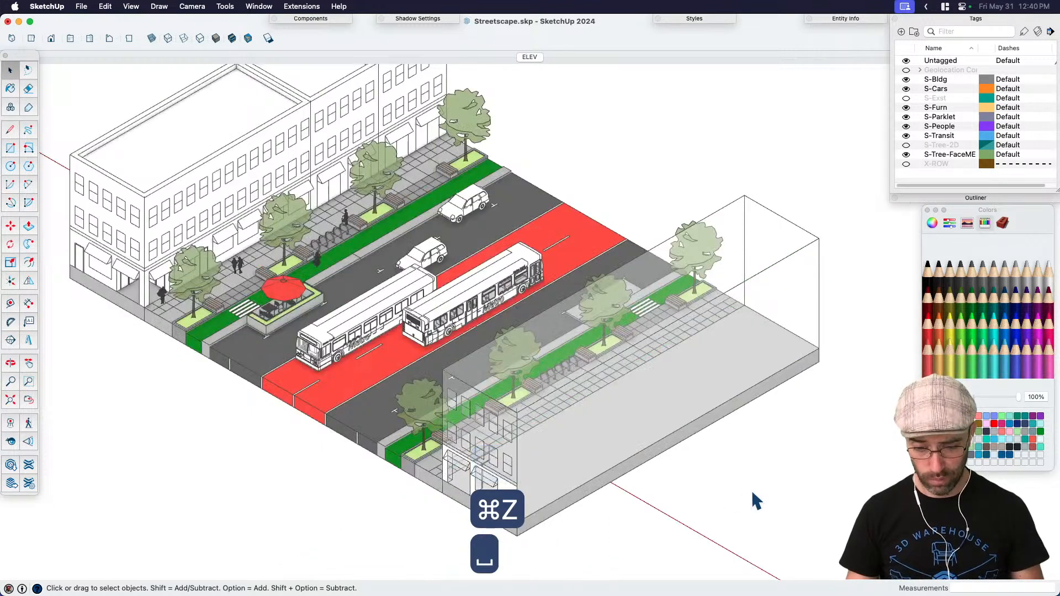
{"action": "key", "text": "super+z"}
{"action": "key", "text": "super+z"}
{"action": "key", "text": "super+z"}
{"action": "key", "text": "super+z"}
{"action": "key", "text": "super+z"}
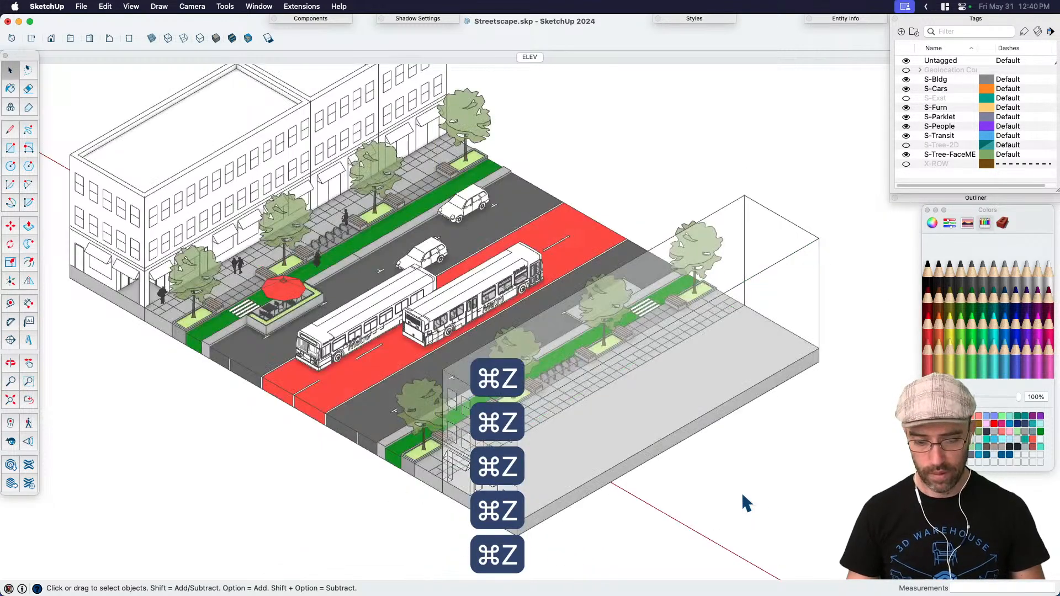
{"action": "key", "text": "space"}
{"action": "key", "text": "space"}
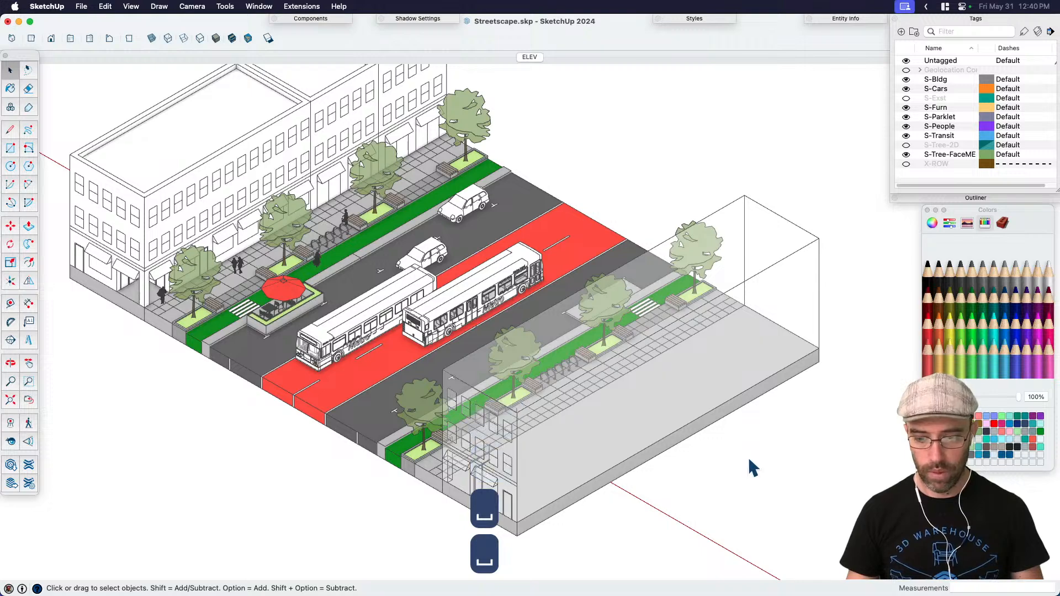
Step: Draw a vertical rectangle covering the far end of the translucent building and make it a group
{"action": "key", "text": "r"}
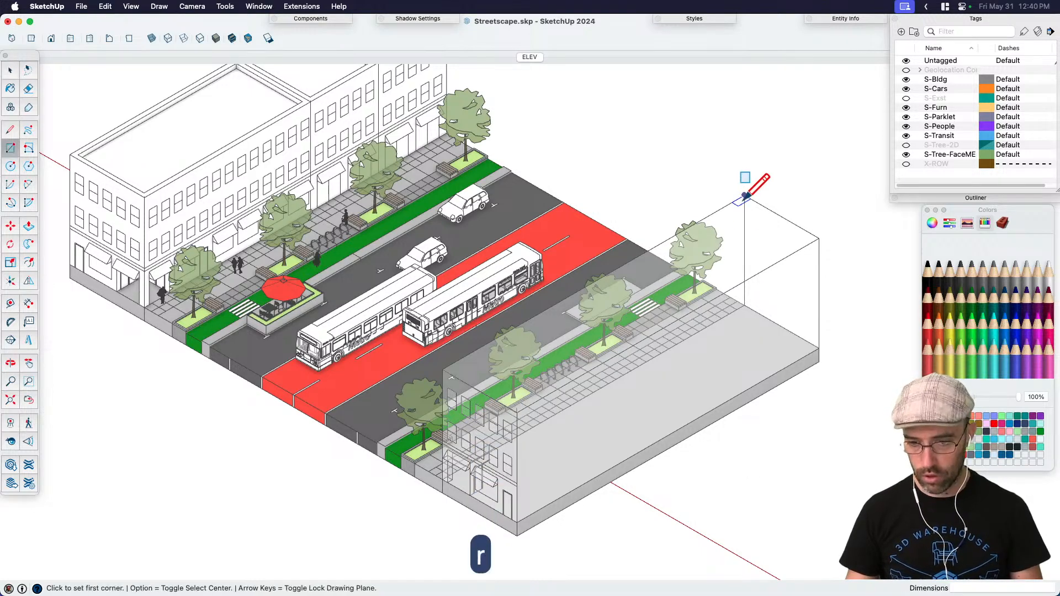
{"action": "left_click", "coordinate": [744, 195]}
{"action": "middle_click_drag", "start_coordinate": [826, 338], "coordinate": [632, 382]}
{"action": "key", "text": "space"}
{"action": "left_click", "coordinate": [623, 386]}
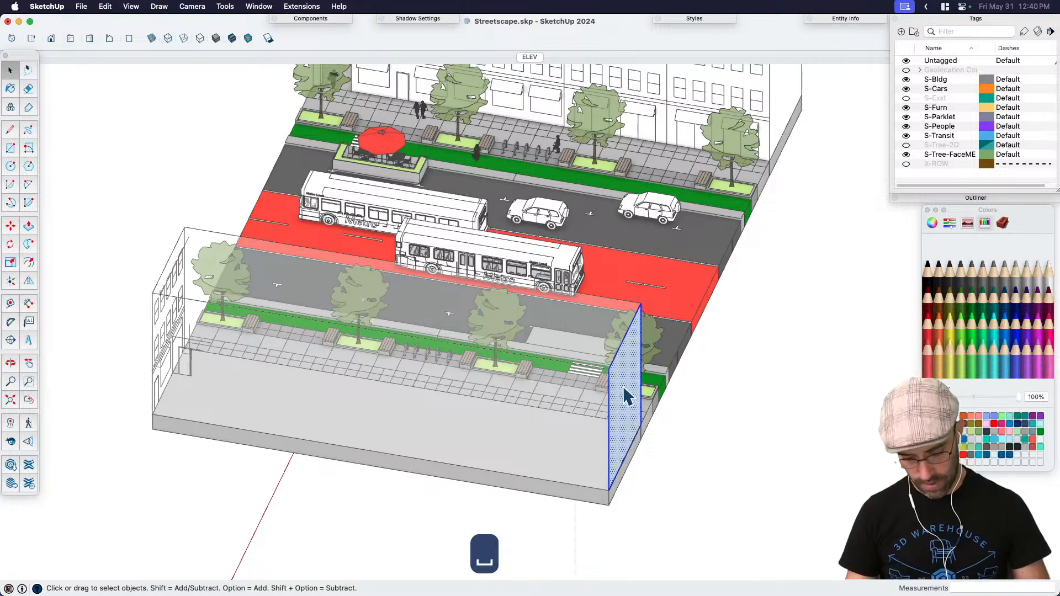
{"action": "key", "text": "super+g"}
Step: Paint the far-end rectangle group with the opaque Snow color
{"action": "key", "text": "b"}
{"action": "left_click", "coordinate": [1035, 329]}
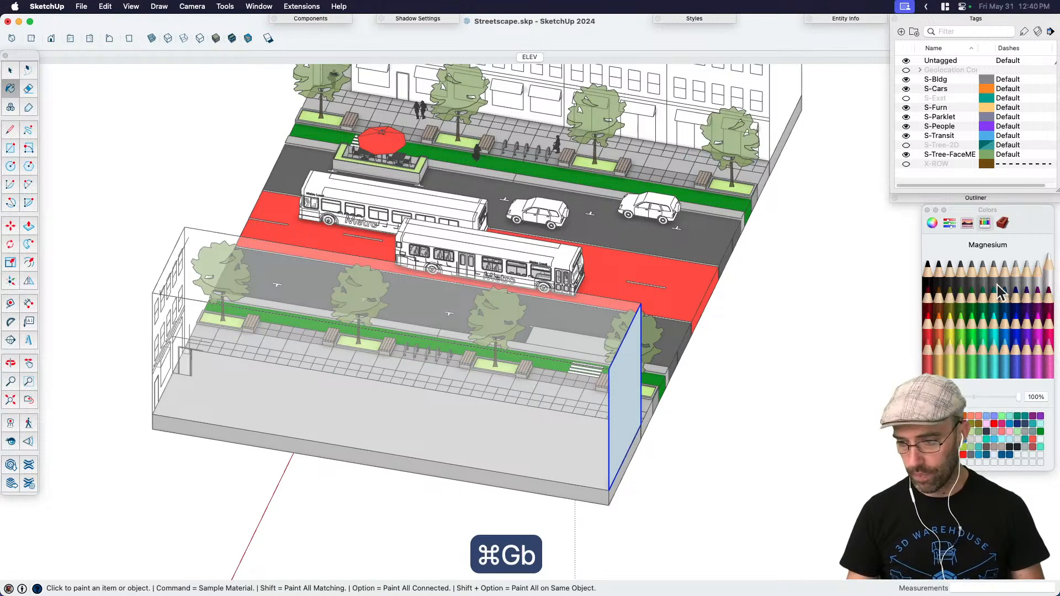
{"action": "left_click", "coordinate": [633, 398]}
{"action": "key", "text": "space"}
Step: Create a tag named S-Dashed and give it a dashed line style
{"action": "left_click", "coordinate": [591, 441]}
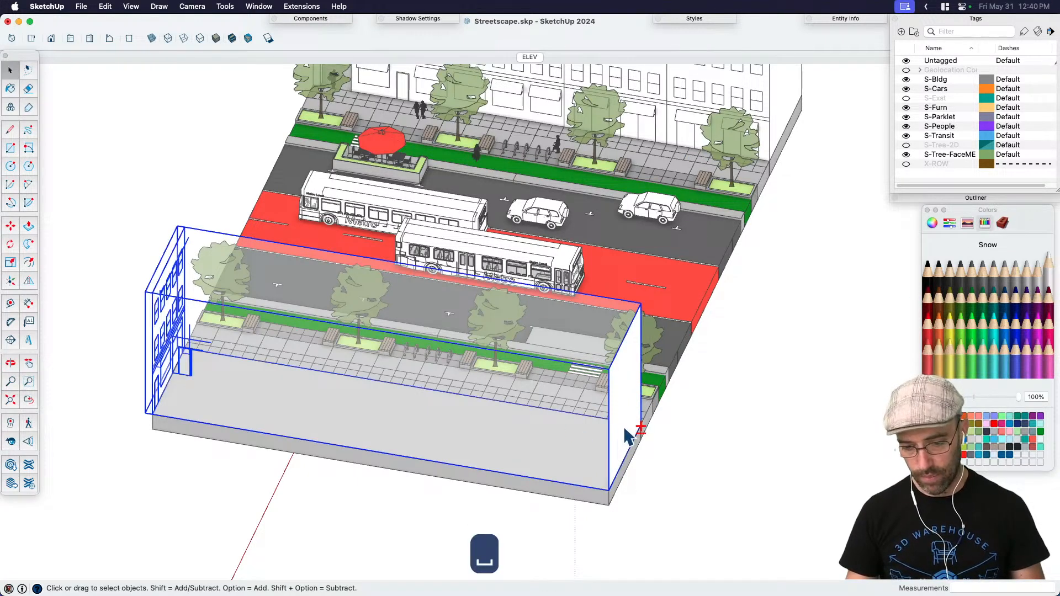
{"action": "middle_click_drag", "start_coordinate": [587, 445], "coordinate": [681, 440]}
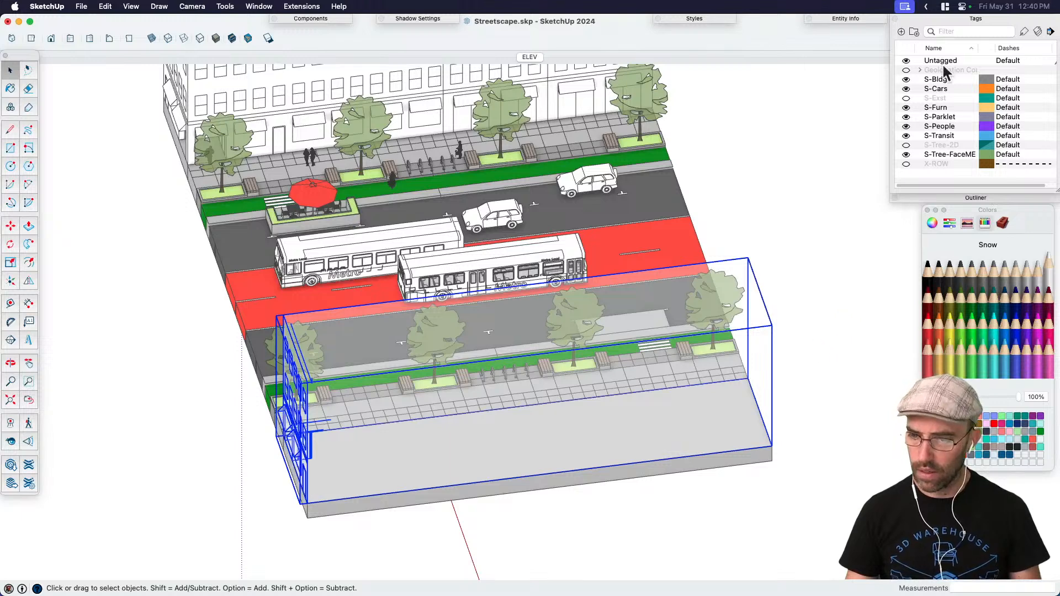
{"action": "left_click", "coordinate": [901, 31]}
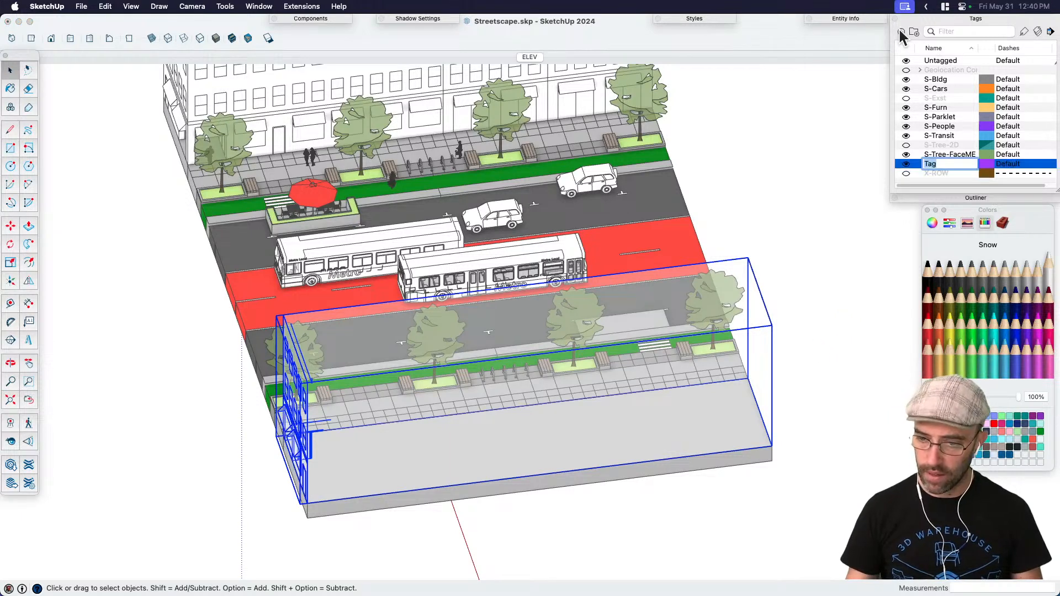
{"action": "type", "text": "S-Dashed"}
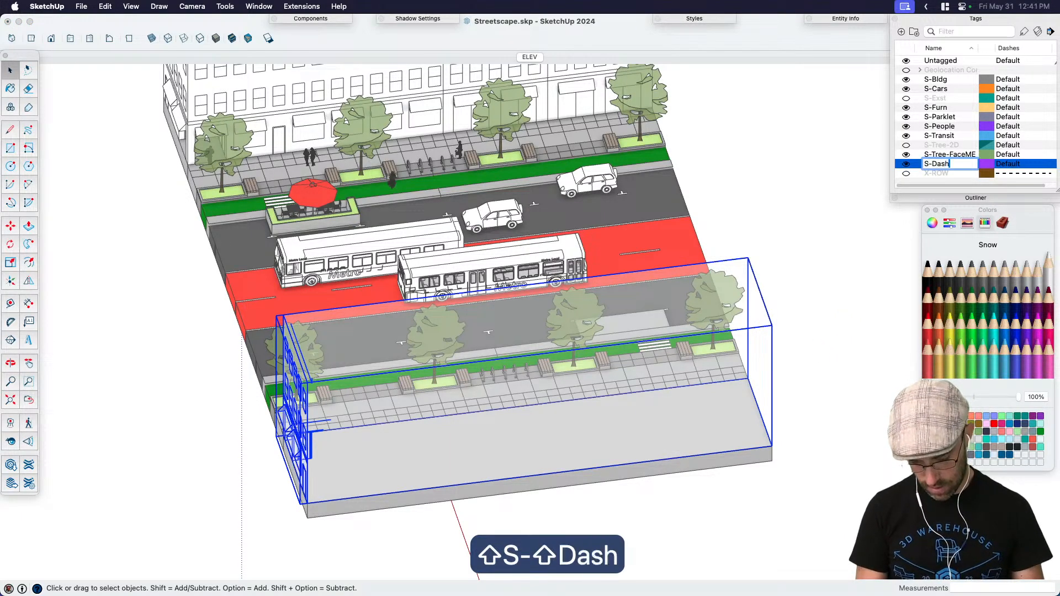
{"action": "key", "text": "Return"}
{"action": "left_click", "coordinate": [1008, 101]}
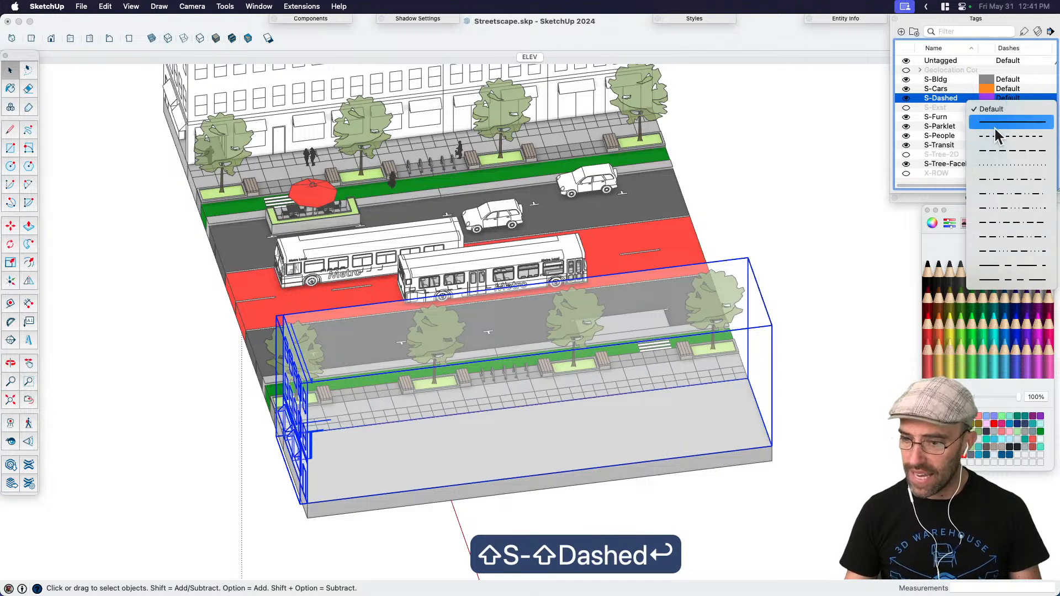
{"action": "left_click", "coordinate": [994, 137]}
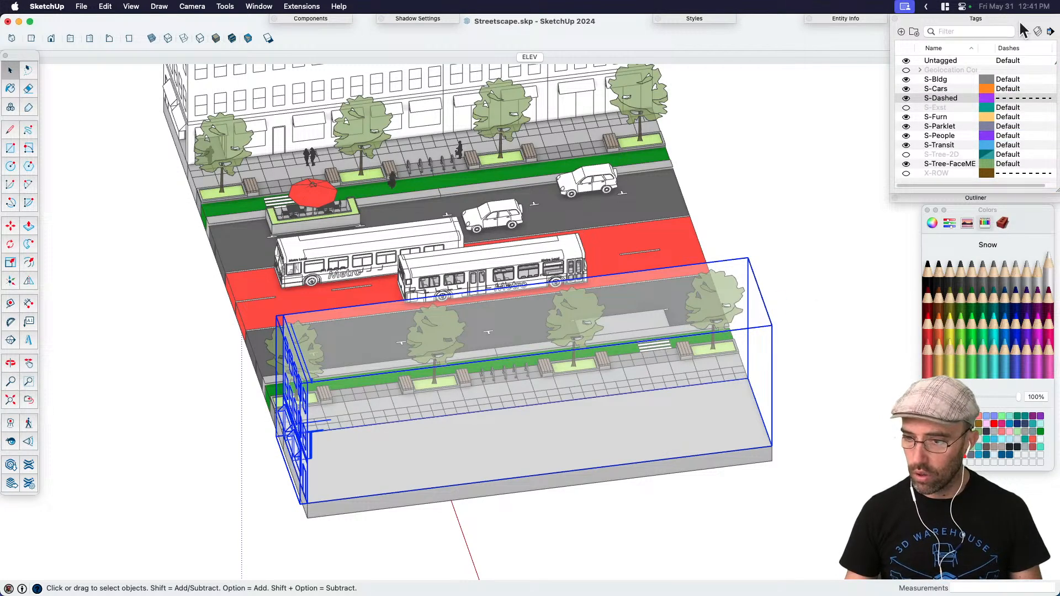
Step: Assign the translucent building group to the S-Dashed tag
{"action": "left_click", "coordinate": [863, 19]}
{"action": "left_click", "coordinate": [873, 57]}
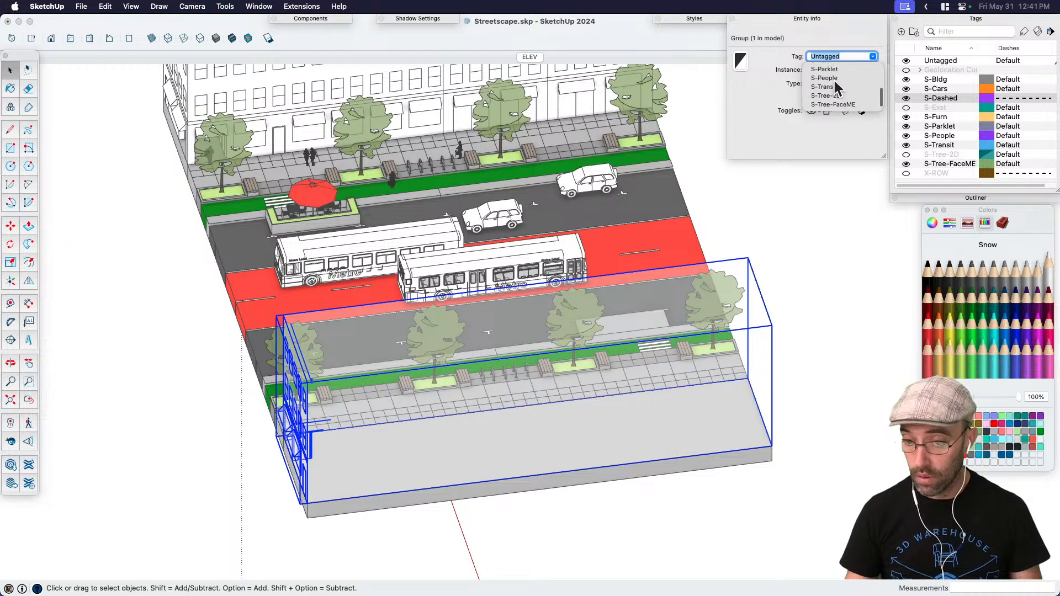
{"action": "scroll", "coordinate": [830, 75], "scroll_direction": "up", "scroll_amount": 2}
{"action": "left_click", "coordinate": [831, 64]}
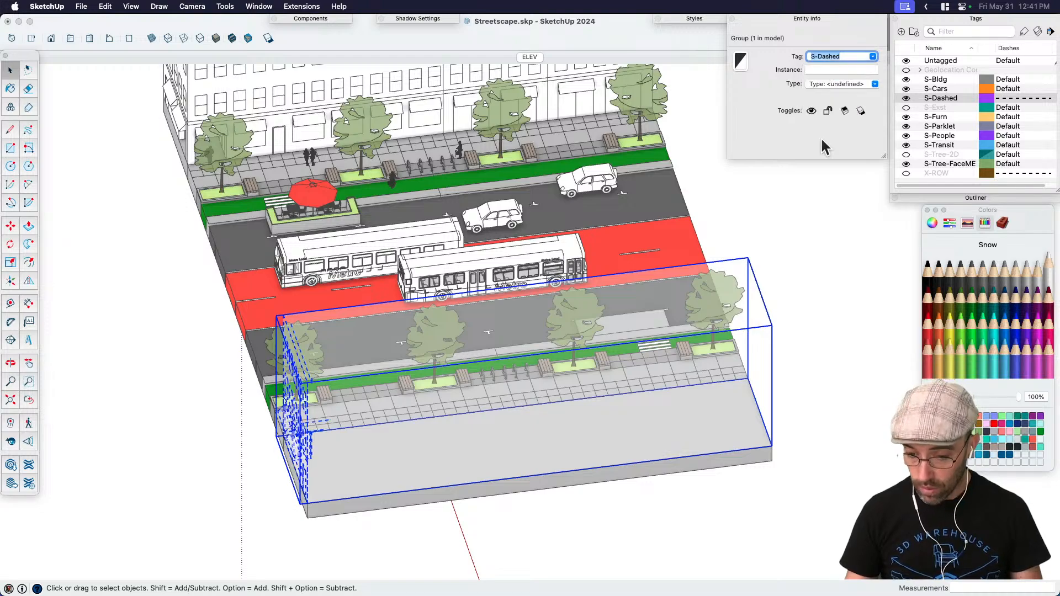
{"action": "left_click", "coordinate": [829, 303]}
Step: Assign the white far-end panel group to the S-Cars tag
{"action": "middle_click_drag", "start_coordinate": [533, 343], "coordinate": [416, 410]}
{"action": "left_click", "coordinate": [500, 425]}
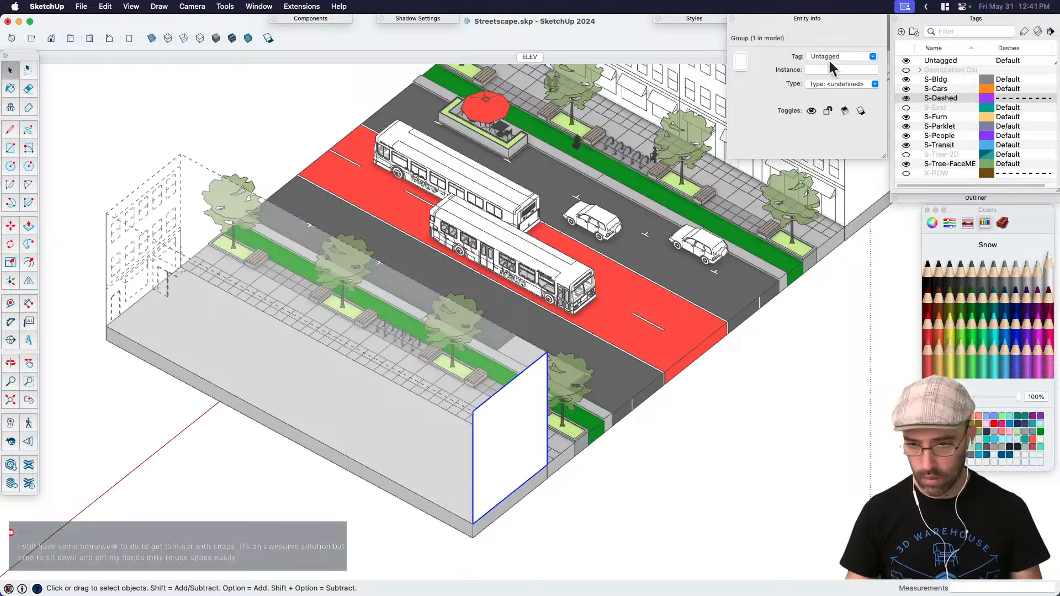
{"action": "left_click", "coordinate": [872, 56]}
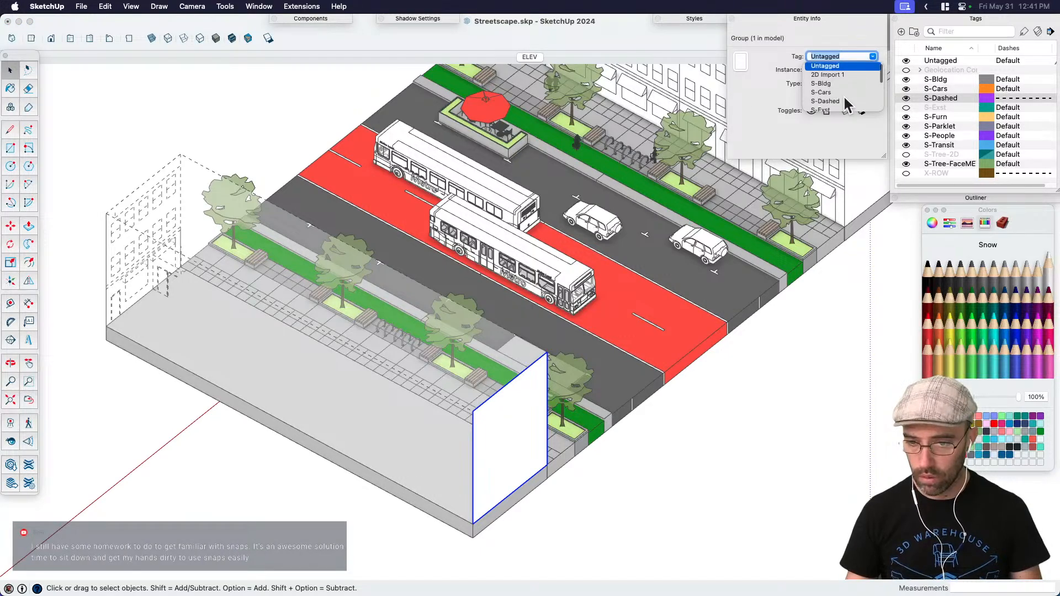
{"action": "left_click", "coordinate": [829, 92]}
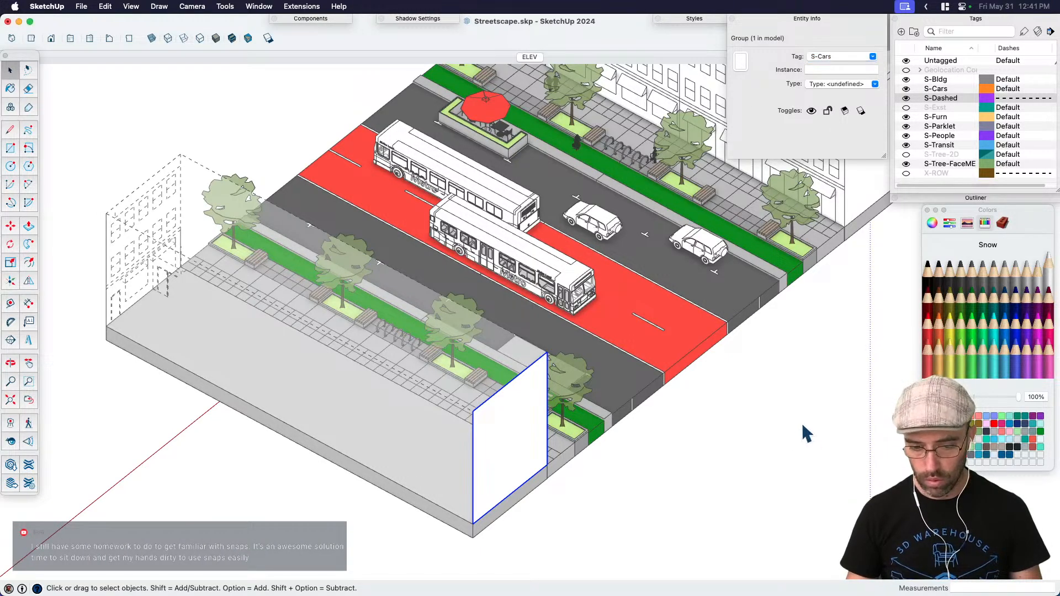
{"action": "left_click", "coordinate": [769, 480]}
{"action": "middle_click_drag", "start_coordinate": [769, 480], "coordinate": [771, 385]}
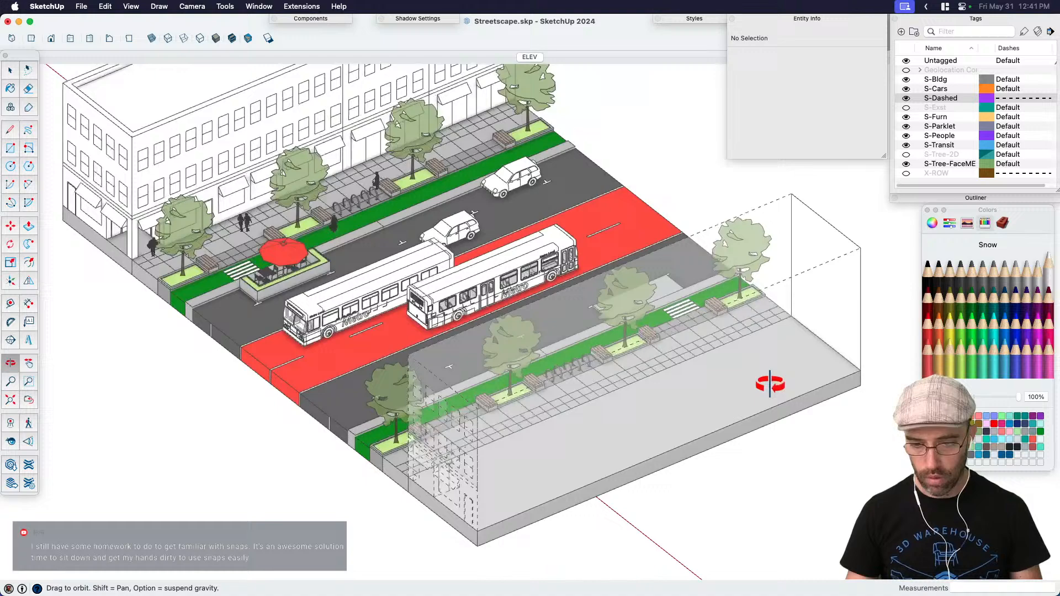
Step: Change the white far-end panel group's tag to S-Dashed
{"action": "left_click", "coordinate": [821, 228]}
{"action": "middle_click_drag", "start_coordinate": [820, 227], "coordinate": [633, 289]}
{"action": "left_click", "coordinate": [703, 384]}
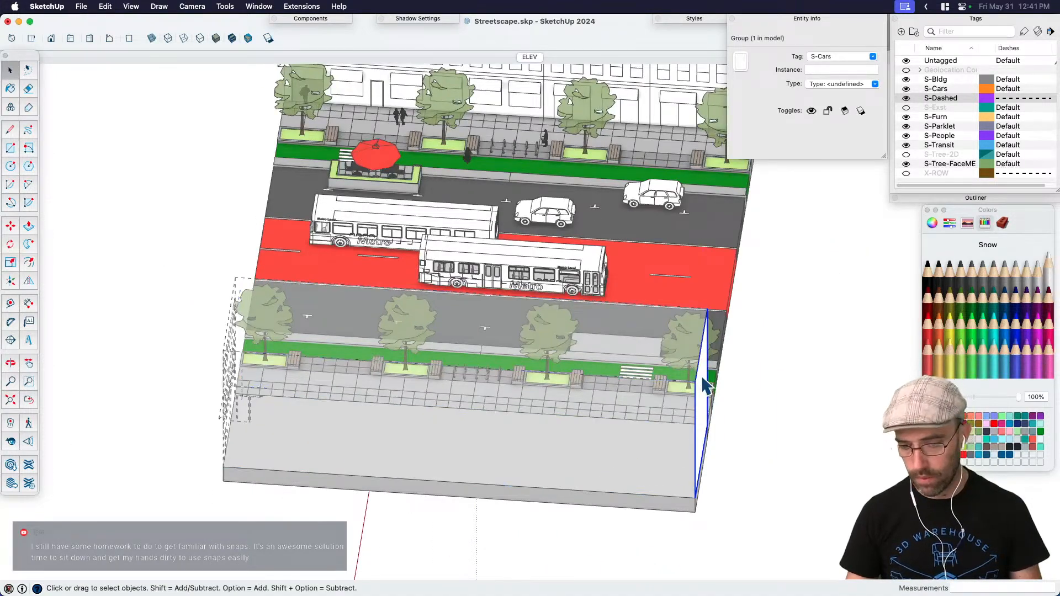
{"action": "left_click", "coordinate": [873, 57]}
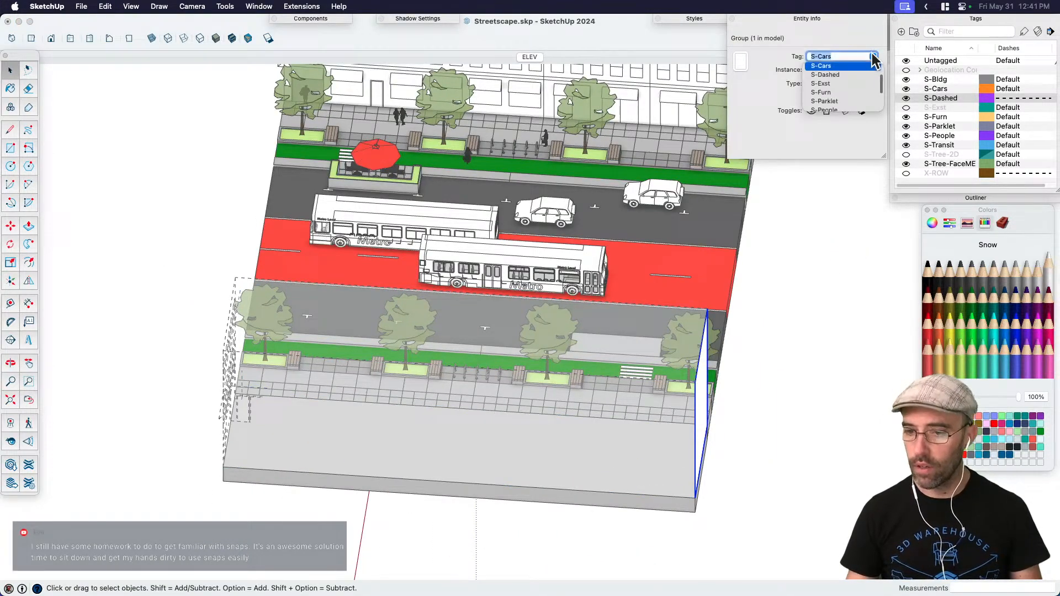
{"action": "left_click", "coordinate": [828, 75]}
{"action": "left_click", "coordinate": [758, 423]}
{"action": "middle_click_drag", "start_coordinate": [759, 423], "coordinate": [636, 427]}
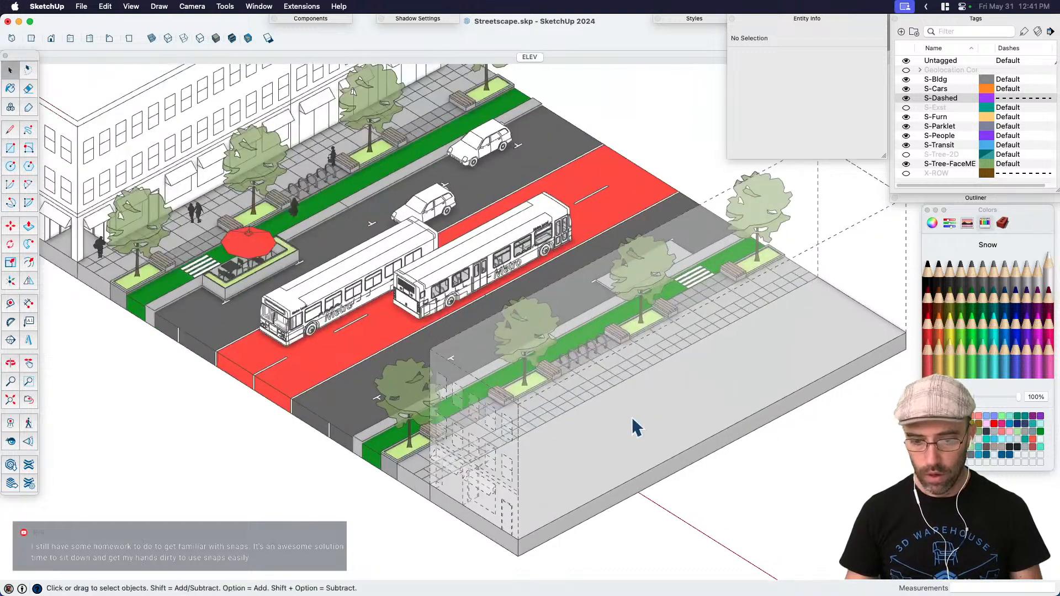
Step: Delete the S-Dashed tag and reassign its entities to Untagged
{"action": "scroll", "coordinate": [474, 402], "scroll_direction": "down", "scroll_amount": 3}
{"action": "middle_click_drag", "start_coordinate": [473, 403], "coordinate": [536, 430]}
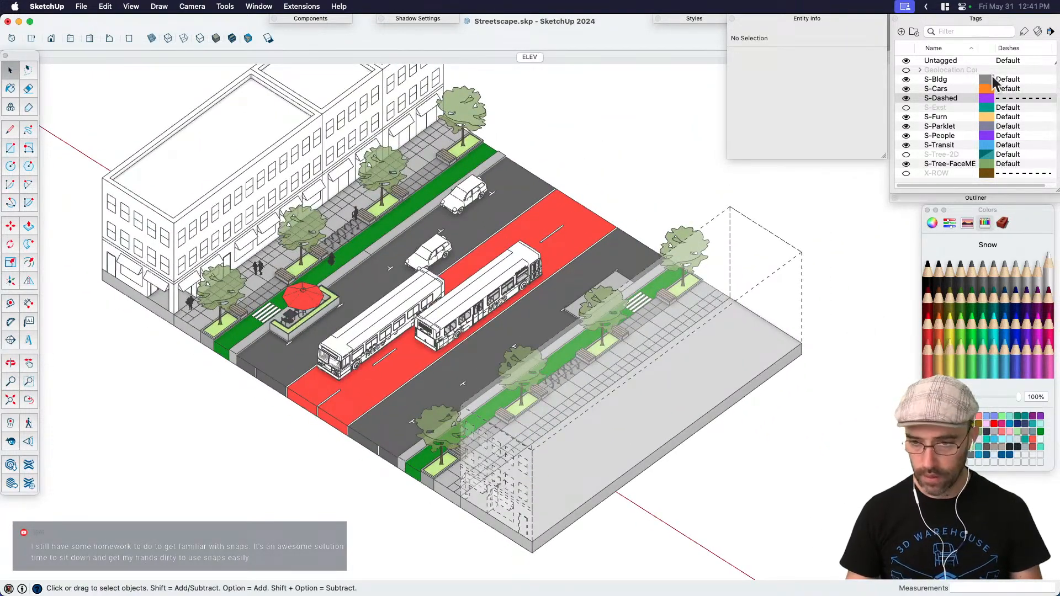
{"action": "right_click", "coordinate": [939, 97]}
{"action": "left_click", "coordinate": [979, 148]}
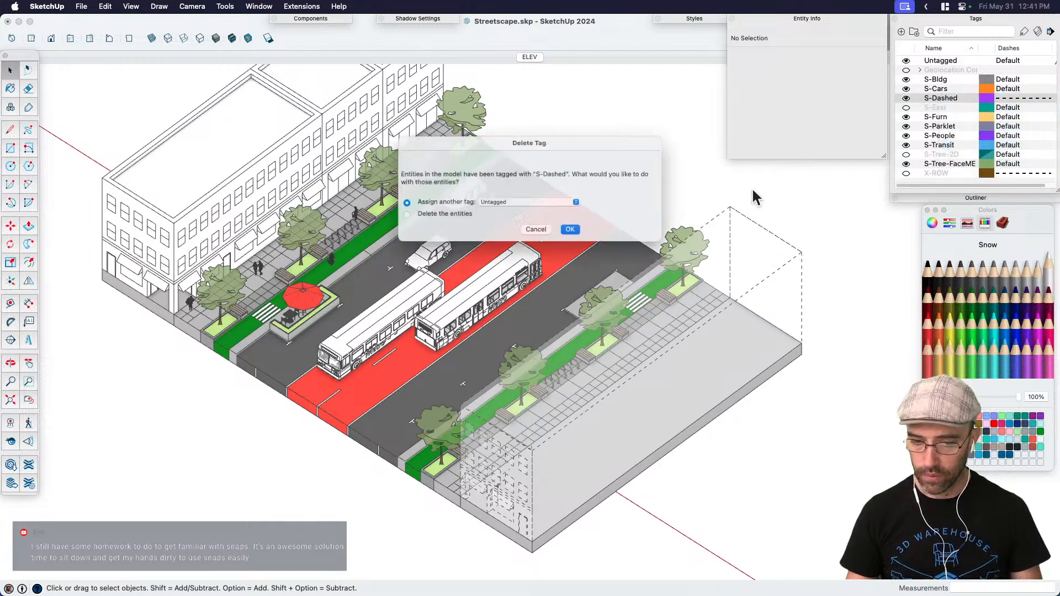
{"action": "left_click", "coordinate": [572, 229]}
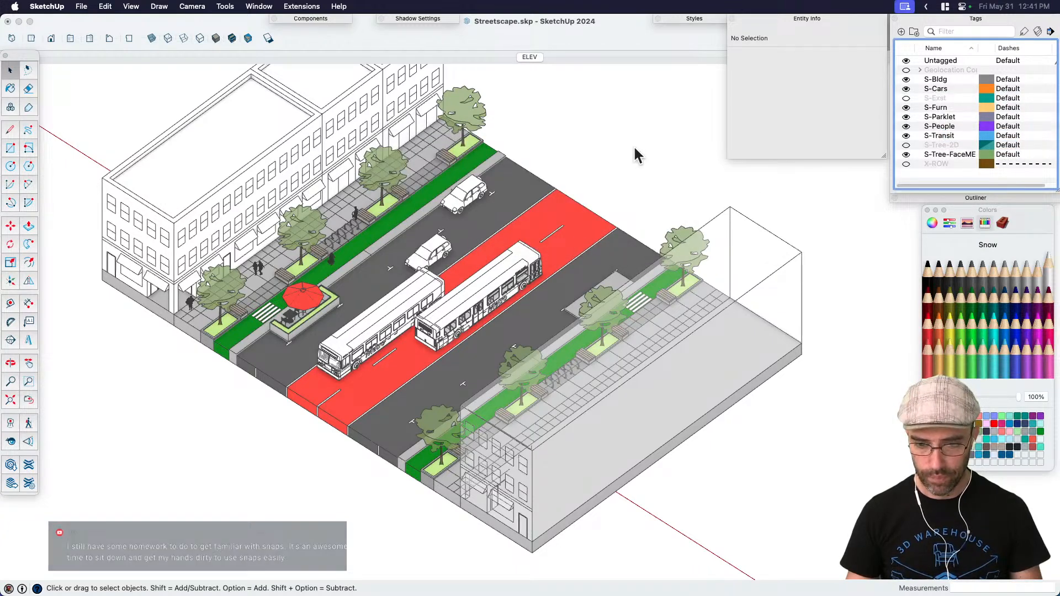
Step: Examine the streetscape and its white far-end panel in the front elevation and the isometric view
{"action": "key", "text": "super+3"}
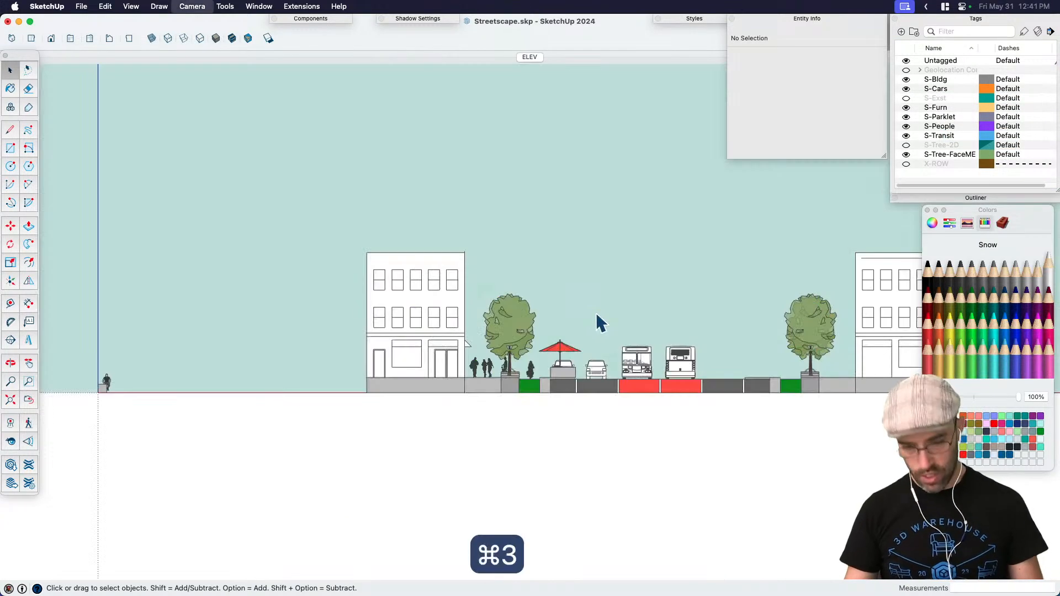
{"action": "middle_click_drag", "start_coordinate": [777, 363], "coordinate": [452, 438]}
{"action": "left_click", "coordinate": [499, 398]}
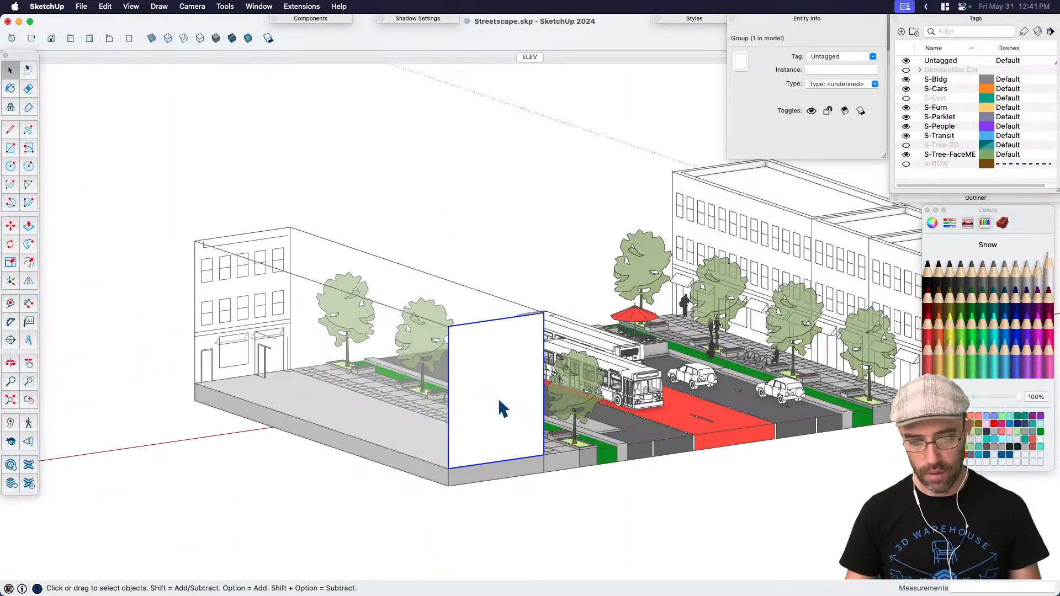
{"action": "middle_click_drag", "start_coordinate": [498, 397], "coordinate": [499, 91]}
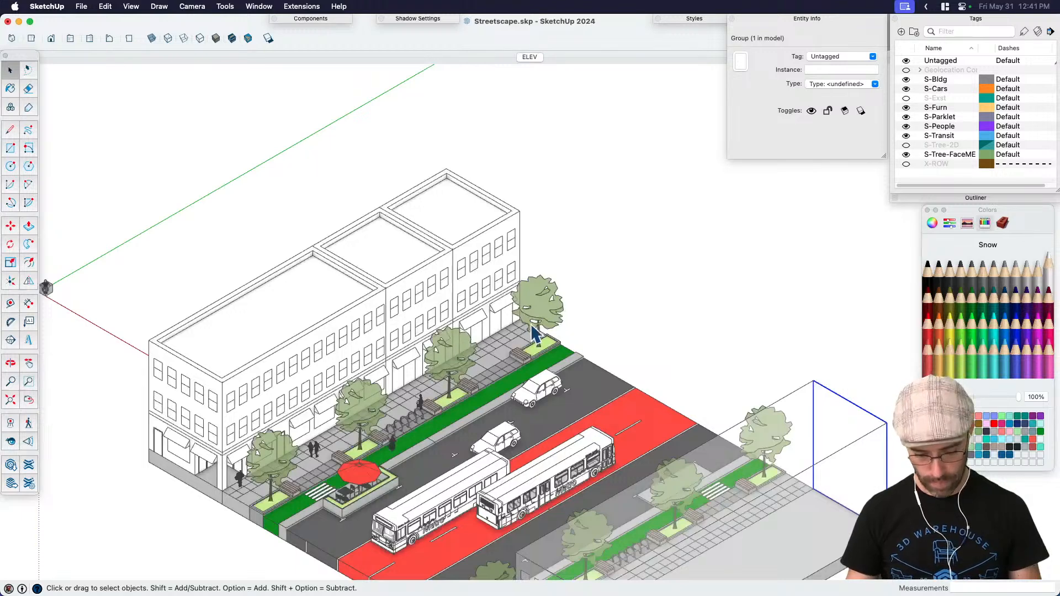
{"action": "key", "text": "h"}
{"action": "left_click_drag", "start_coordinate": [534, 333], "coordinate": [540, 204]}
{"action": "key", "text": "space"}
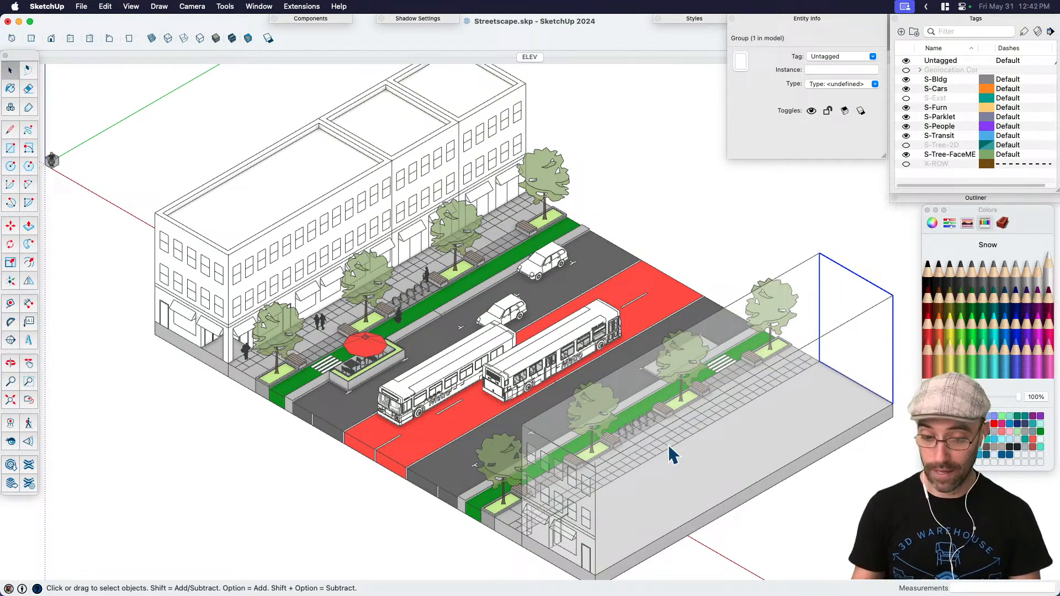
Step: In Streetscape Elements.skp, select and copy four pedestrian silhouettes: the pair of women and three single figures
{"action": "key", "text": "super+2"}
{"action": "scroll", "coordinate": [725, 454], "scroll_direction": "up", "scroll_amount": 5}
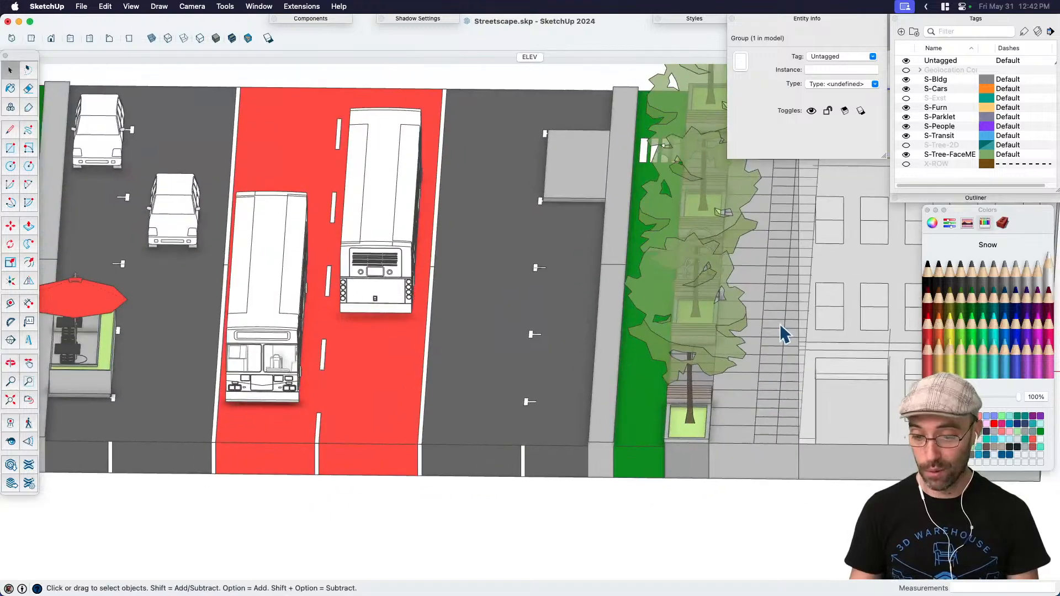
{"action": "scroll", "coordinate": [571, 437], "scroll_direction": "down", "scroll_amount": 2}
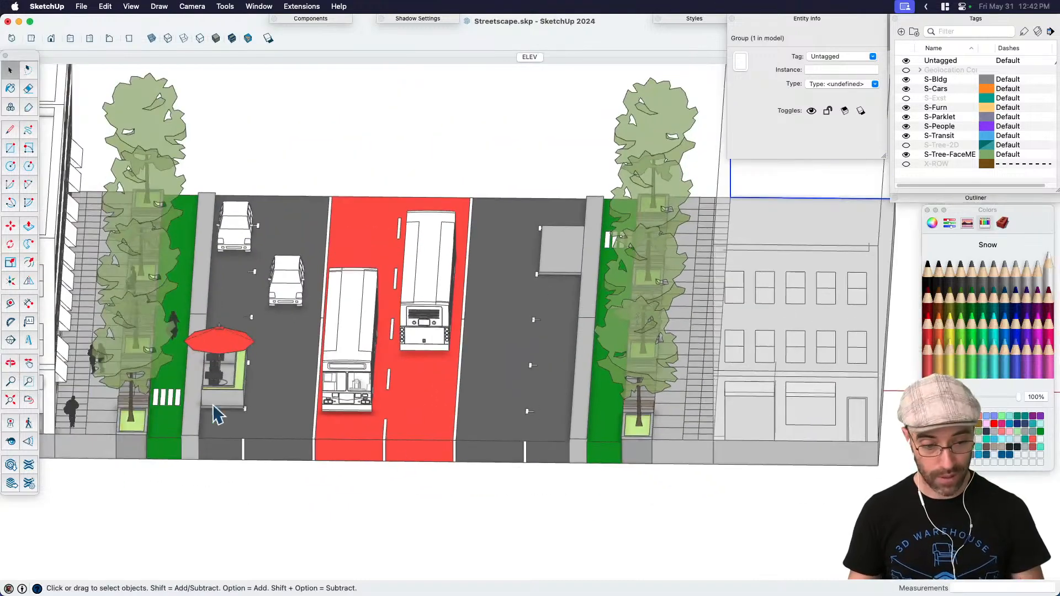
{"action": "left_click", "coordinate": [98, 377]}
{"action": "middle_click_drag", "start_coordinate": [98, 377], "coordinate": [371, 423]}
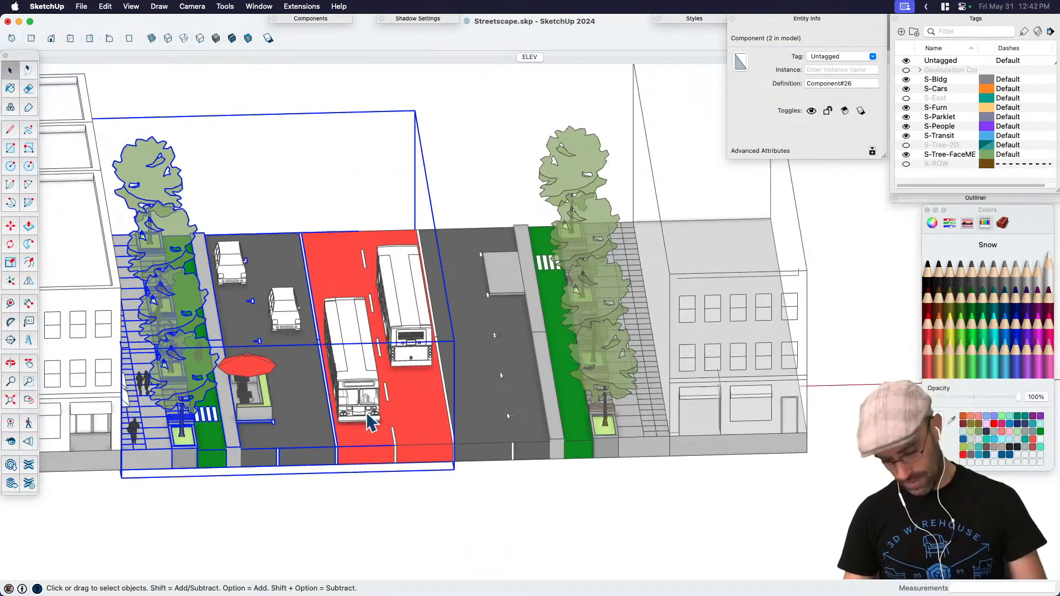
{"action": "key", "text": "ctrl+Up"}
{"action": "left_click", "coordinate": [433, 488]}
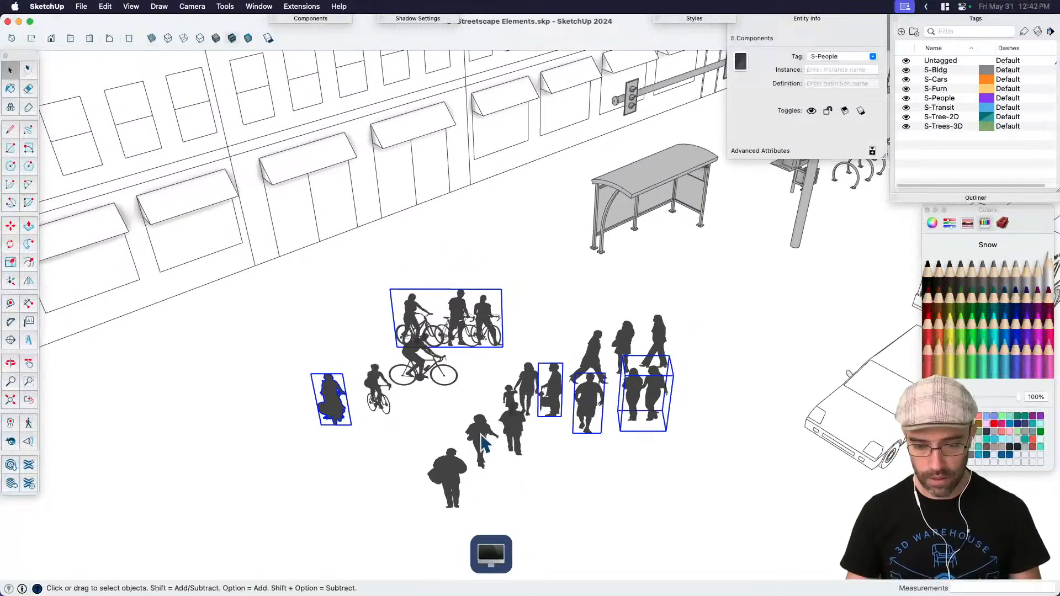
{"action": "left_click", "coordinate": [483, 442]}
{"action": "scroll", "coordinate": [527, 409], "scroll_direction": "up", "scroll_amount": 2}
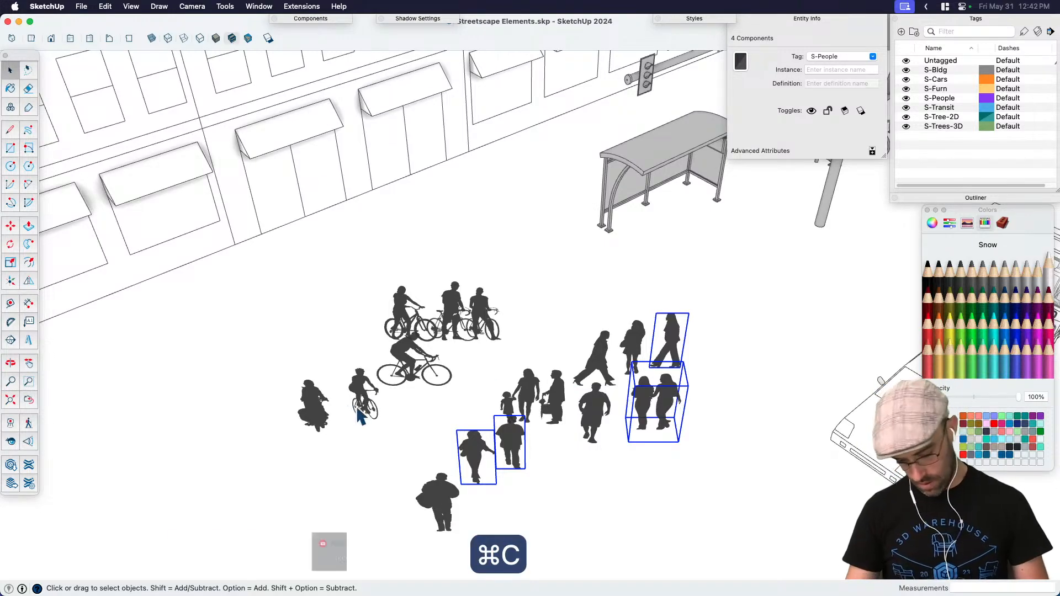
Step: Paste the copied pedestrians into Streetscape.skp on the near end of the sidewalk beside the translucent building
{"action": "key", "text": "ctrl+Up"}
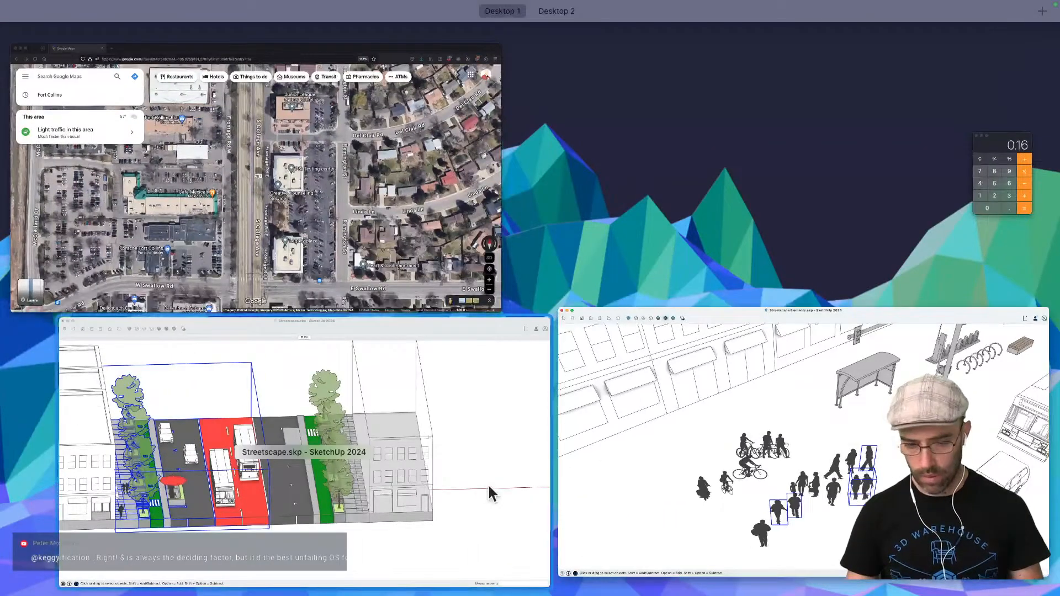
{"action": "left_click", "coordinate": [475, 485]}
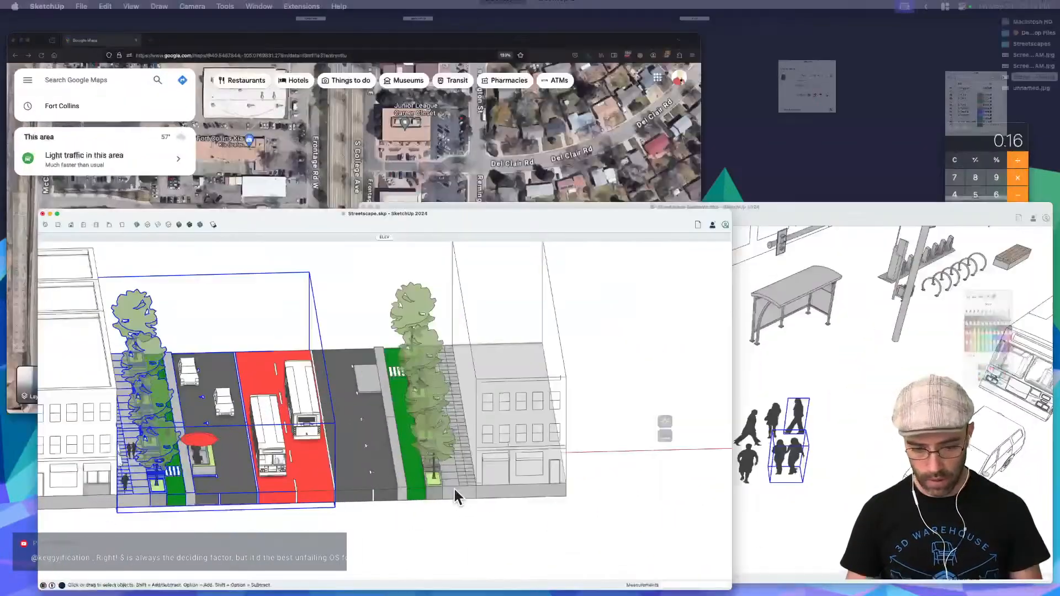
{"action": "key", "text": "super+v"}
{"action": "scroll", "coordinate": [639, 390], "scroll_direction": "up", "scroll_amount": 5}
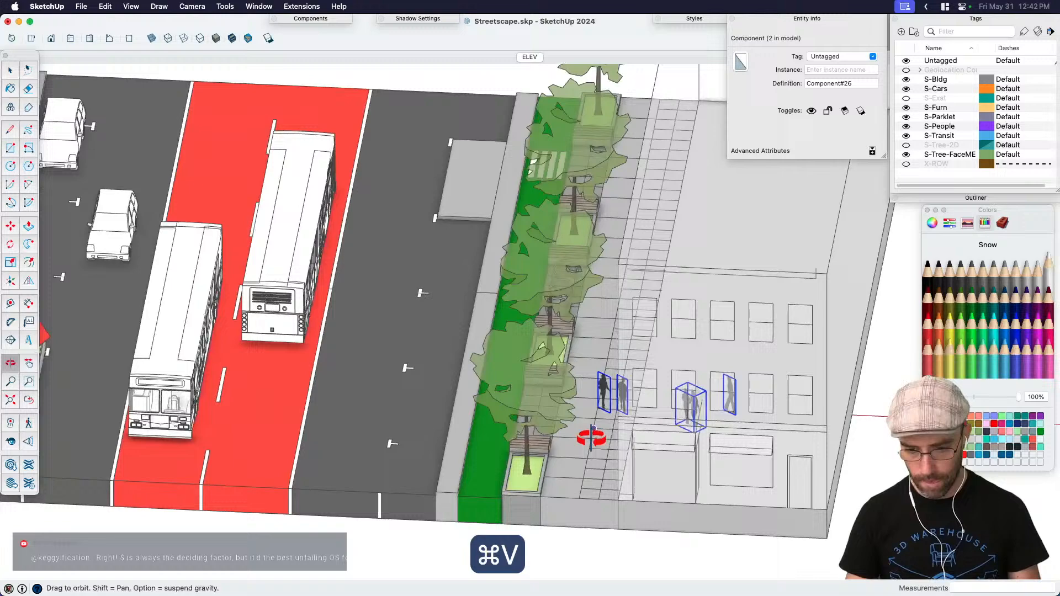
{"action": "left_click", "coordinate": [568, 473]}
{"action": "key", "text": "space"}
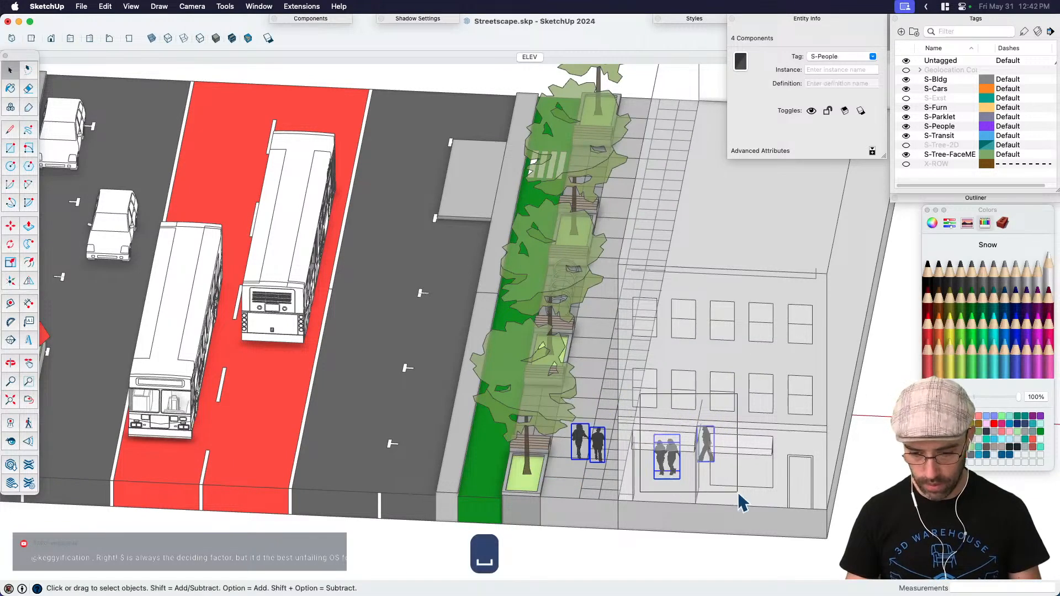
Step: Move the pair of women and the walking woman farther back along the sidewalk, near the planter and bike racks
{"action": "key", "text": "m"}
{"action": "left_click", "coordinate": [710, 473]}
{"action": "scroll", "coordinate": [644, 355], "scroll_direction": "down", "scroll_amount": 5}
{"action": "middle_click_drag", "start_coordinate": [644, 355], "coordinate": [627, 272]}
{"action": "scroll", "coordinate": [627, 272], "scroll_direction": "up", "scroll_amount": 5}
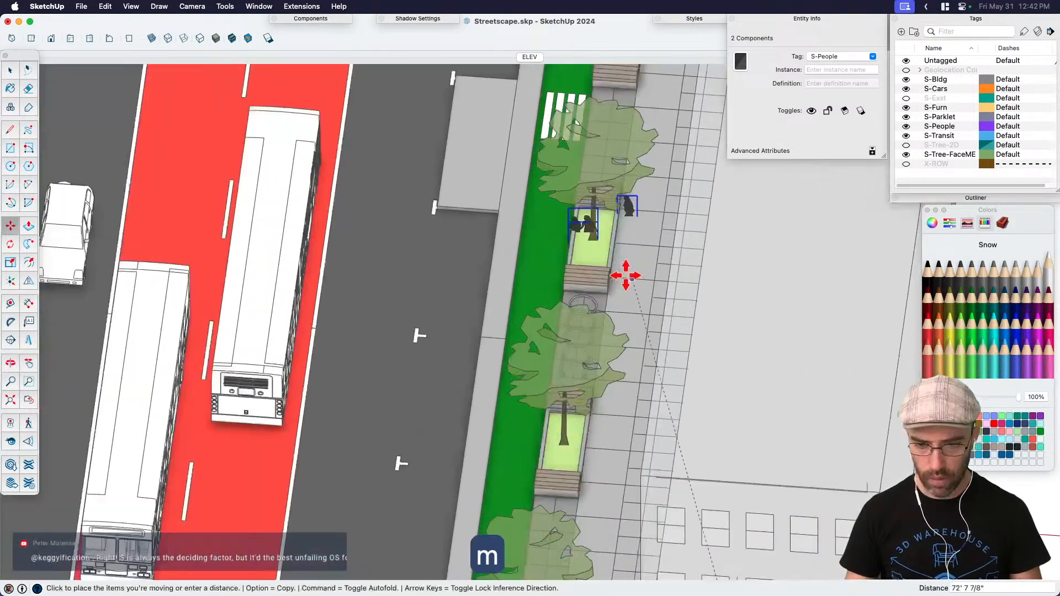
{"action": "scroll", "coordinate": [689, 349], "scroll_direction": "up", "scroll_amount": 2}
{"action": "middle_click_drag", "start_coordinate": [670, 329], "coordinate": [724, 293]}
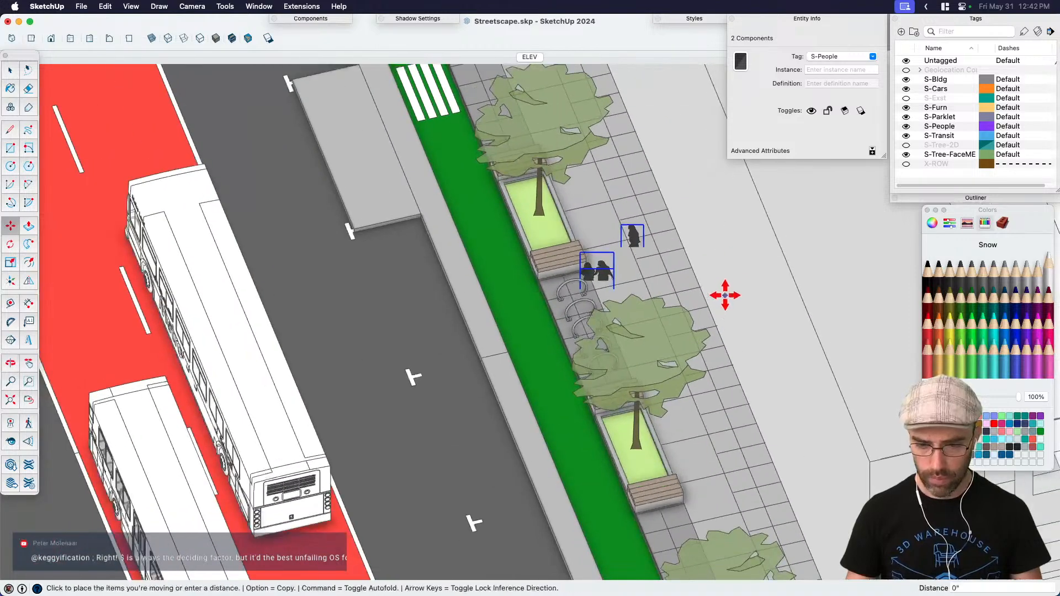
Step: Drop the pair of women and the walking woman onto the sidewalk surface with DropGC
{"action": "key", "text": "space"}
{"action": "right_click", "coordinate": [637, 182]}
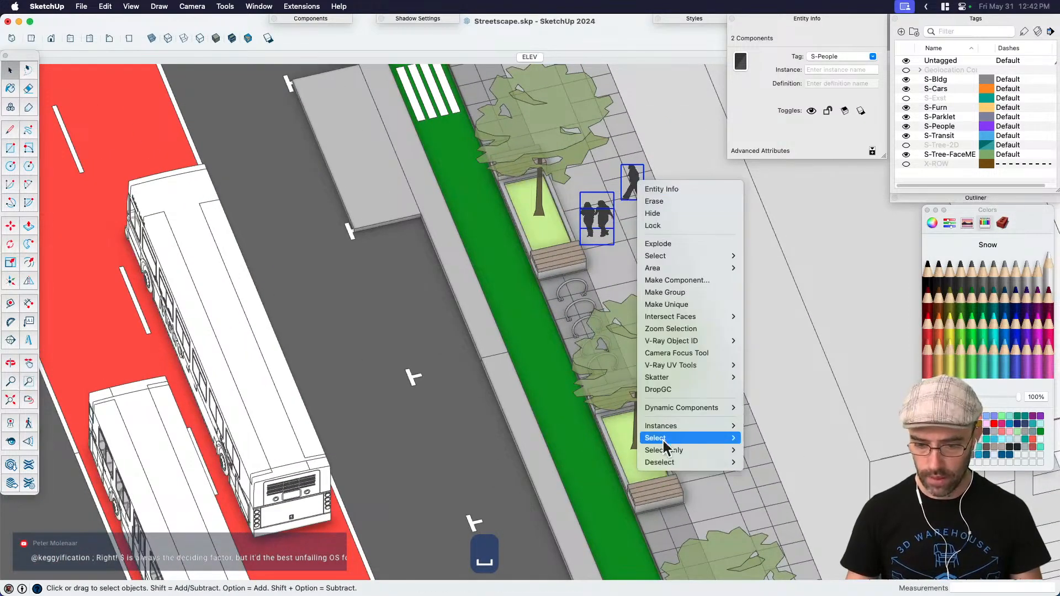
{"action": "left_click", "coordinate": [664, 390]}
Step: Reposition the dropped pedestrians beside the bike racks and shift the walking woman to her own spot on the sidewalk
{"action": "scroll", "coordinate": [613, 270], "scroll_direction": "up", "scroll_amount": 3}
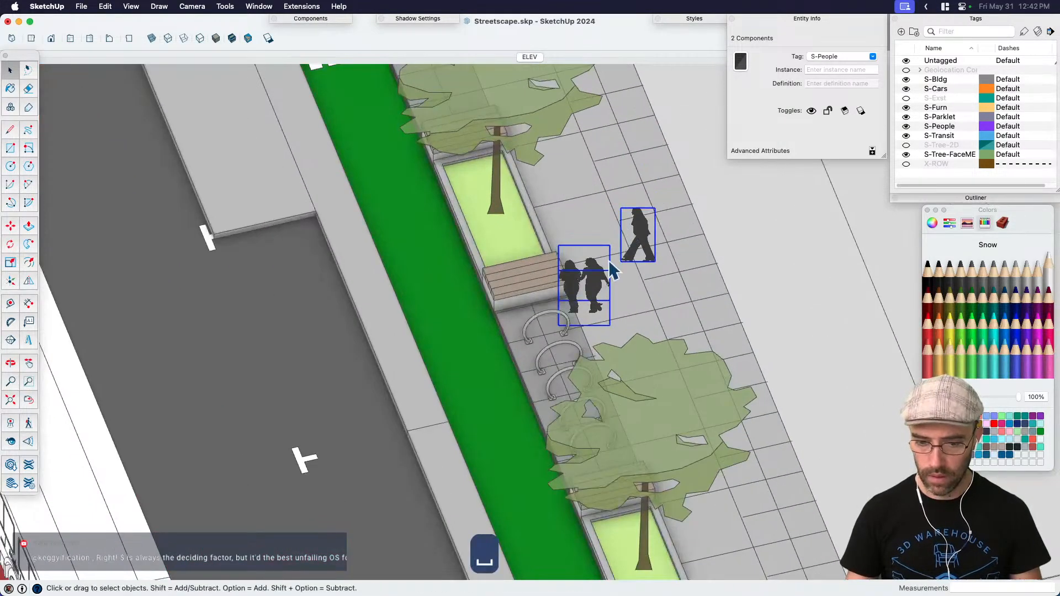
{"action": "scroll", "coordinate": [612, 300], "scroll_direction": "up", "scroll_amount": 2}
{"action": "key", "text": "m"}
{"action": "left_click", "coordinate": [644, 310]}
{"action": "left_click", "coordinate": [667, 341]}
{"action": "key", "text": "space"}
{"action": "left_click", "coordinate": [669, 252]}
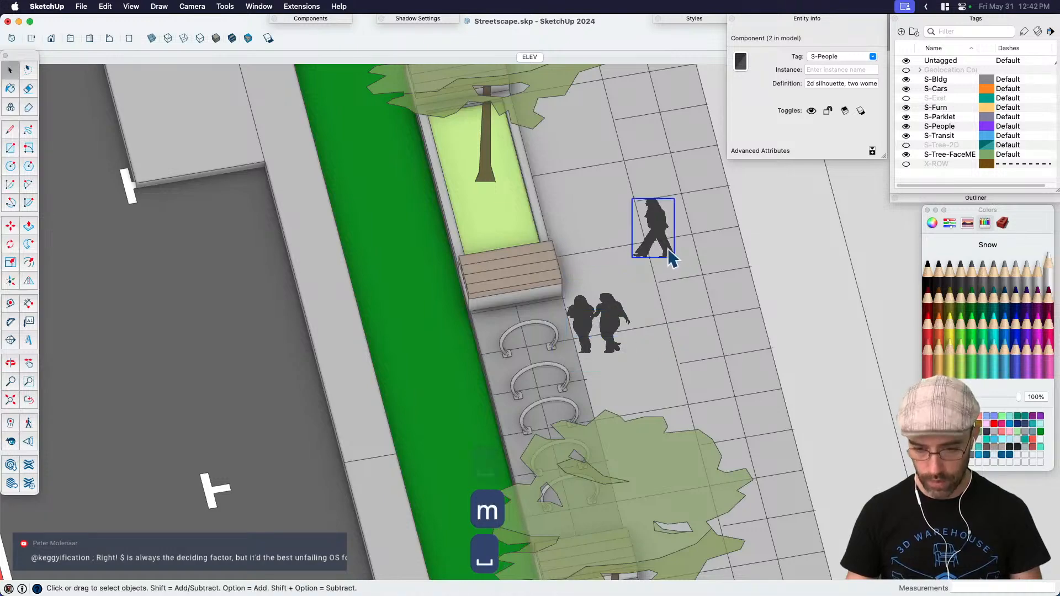
{"action": "key", "text": "m"}
{"action": "left_click", "coordinate": [675, 290]}
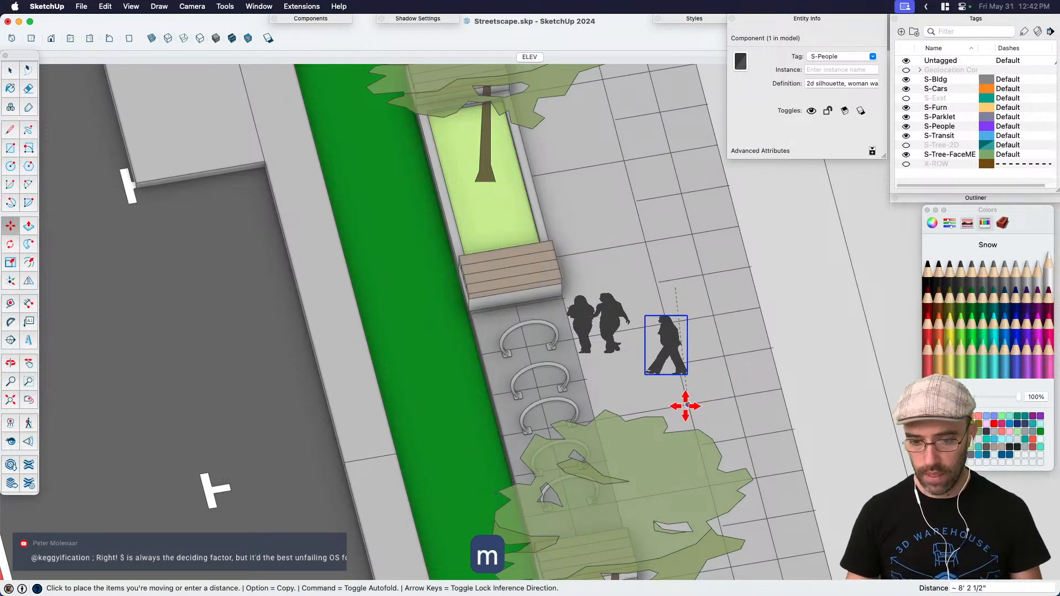
{"action": "left_click", "coordinate": [722, 310]}
{"action": "key", "text": "space"}
Step: Copy the cyclist with child from the parklet-side bike lane about 78' across to the opposite green bike lane
{"action": "scroll", "coordinate": [661, 238], "scroll_direction": "down", "scroll_amount": 2}
{"action": "scroll", "coordinate": [661, 239], "scroll_direction": "down", "scroll_amount": 5}
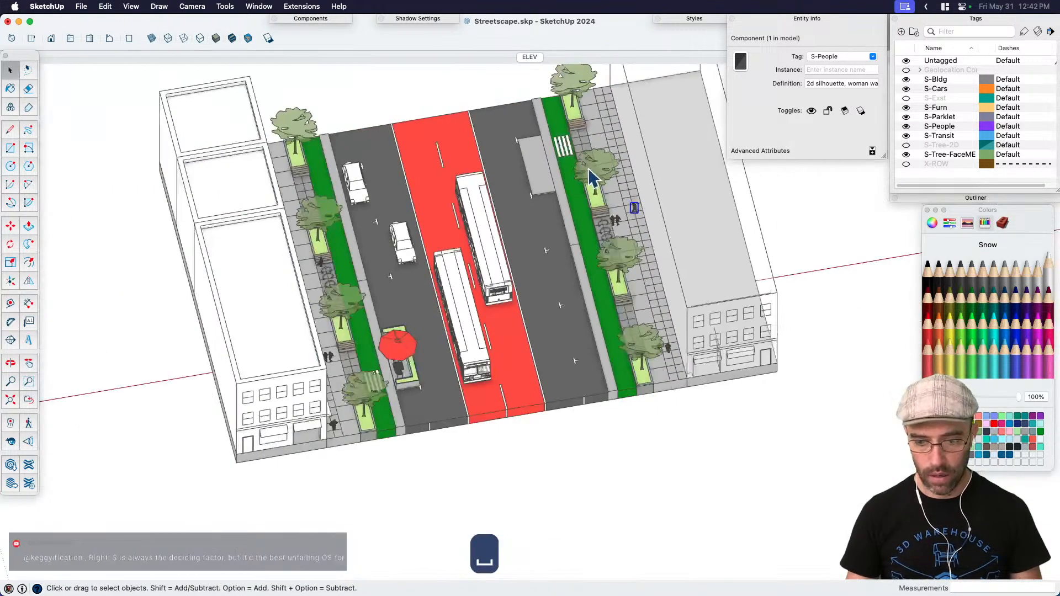
{"action": "middle_click_drag", "start_coordinate": [591, 171], "coordinate": [670, 229]}
{"action": "scroll", "coordinate": [350, 237], "scroll_direction": "up", "scroll_amount": 4}
{"action": "key", "text": "m"}
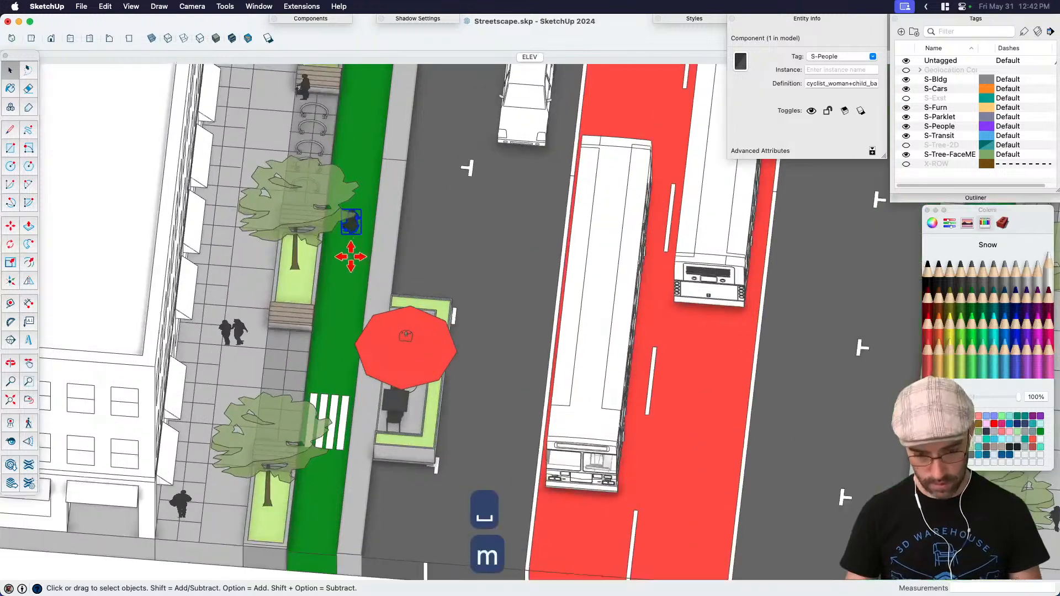
{"action": "left_click", "coordinate": [352, 250]}
{"action": "key", "text": "alt"}
{"action": "scroll", "coordinate": [359, 259], "scroll_direction": "down", "scroll_amount": 2}
{"action": "scroll", "coordinate": [771, 372], "scroll_direction": "up", "scroll_amount": 1}
{"action": "scroll", "coordinate": [772, 372], "scroll_direction": "up", "scroll_amount": 2}
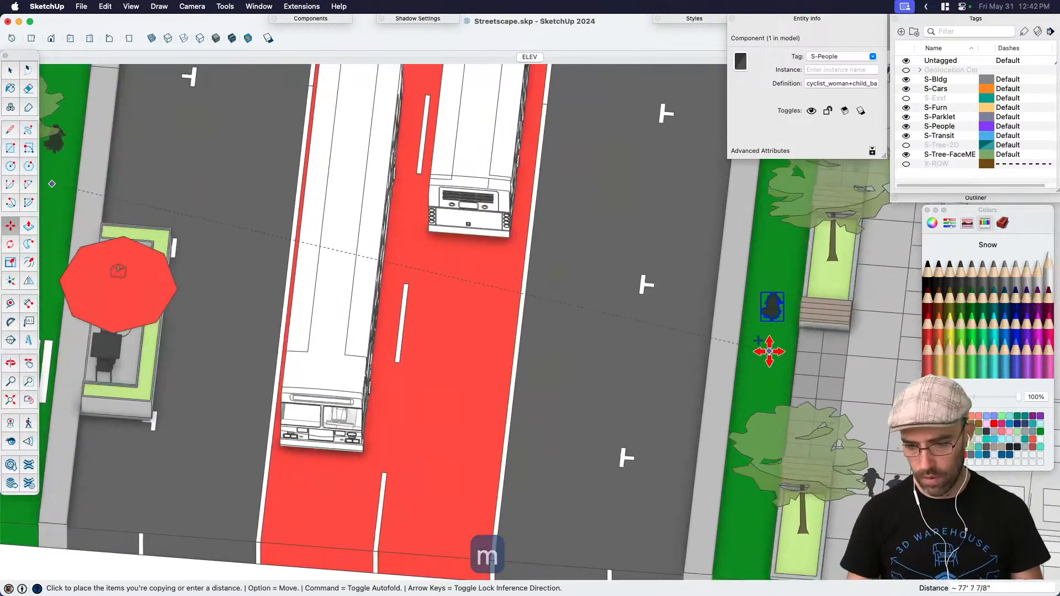
{"action": "left_click", "coordinate": [771, 353]}
{"action": "key", "text": "space"}
Step: Check the people and cyclists in the ELEV scene and open the parklet's planter for editing
{"action": "left_click", "coordinate": [523, 58]}
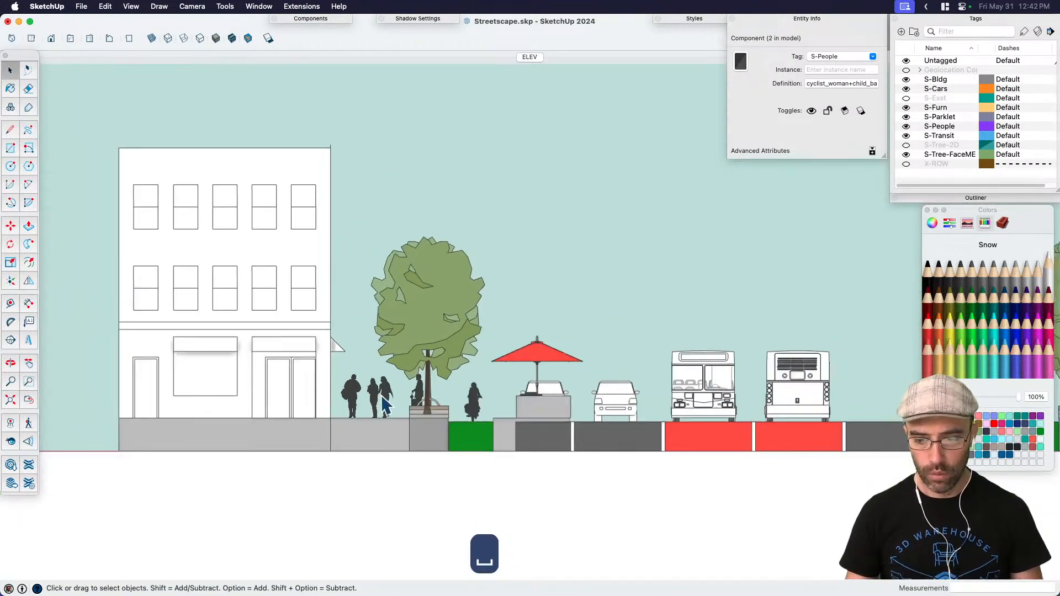
{"action": "left_click_drag", "start_coordinate": [708, 483], "coordinate": [644, 504]}
{"action": "key", "text": "space"}
{"action": "left_click", "coordinate": [616, 496]}
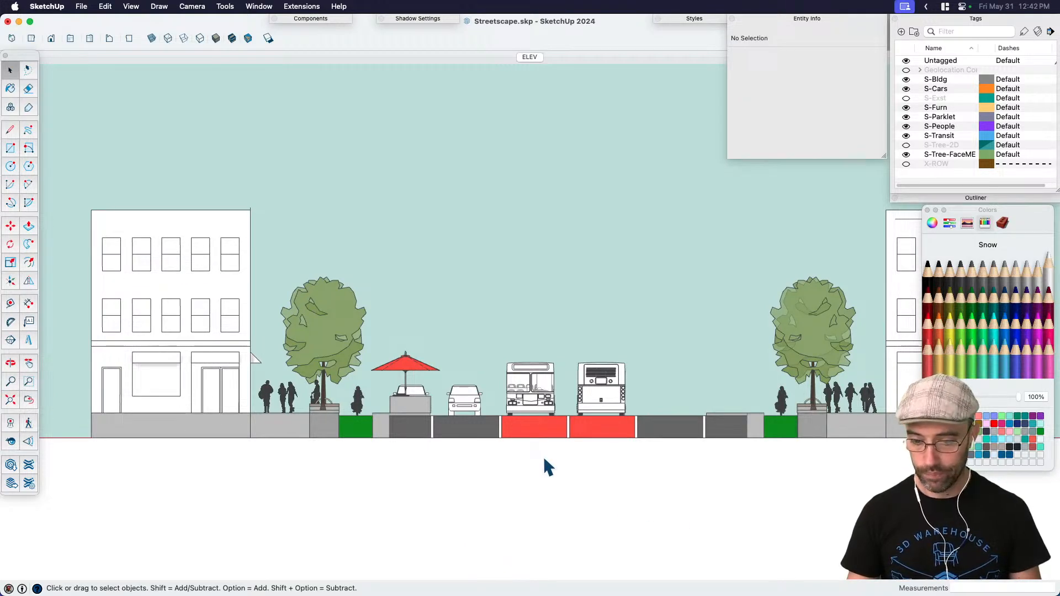
{"action": "middle_click_drag", "start_coordinate": [543, 457], "coordinate": [526, 483]}
{"action": "scroll", "coordinate": [307, 473], "scroll_direction": "up", "scroll_amount": 5}
{"action": "double_click", "coordinate": [273, 461]}
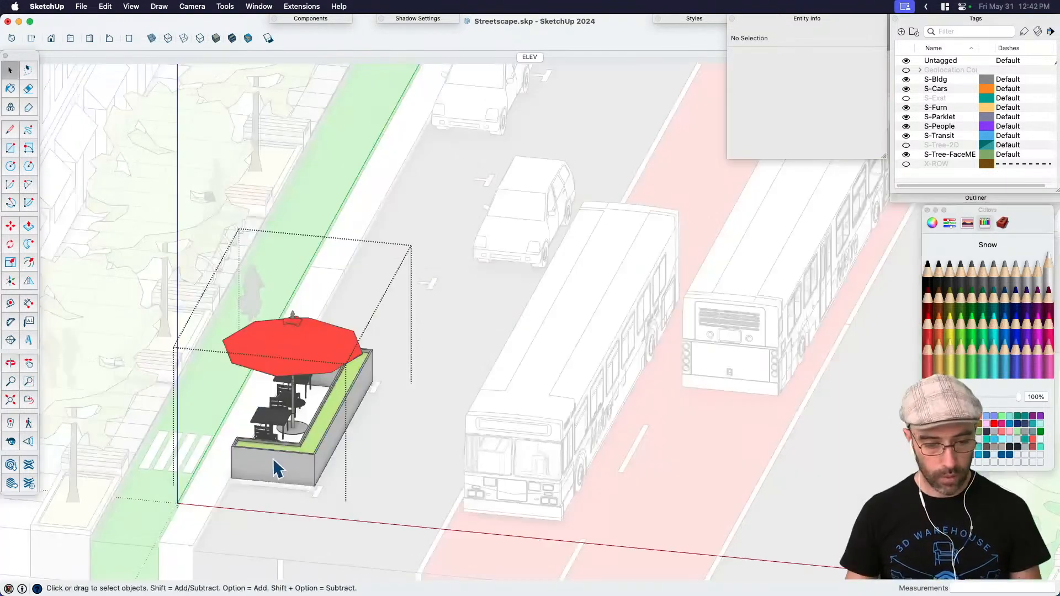
{"action": "left_click", "coordinate": [273, 459]}
{"action": "scroll", "coordinate": [254, 458], "scroll_direction": "up", "scroll_amount": 3}
{"action": "double_click", "coordinate": [243, 459]}
{"action": "left_click", "coordinate": [243, 460]}
Step: Shorten the planter's near leg by moving its end back to the inner wall of the long street-side leg
{"action": "scroll", "coordinate": [234, 461], "scroll_direction": "up", "scroll_amount": 4}
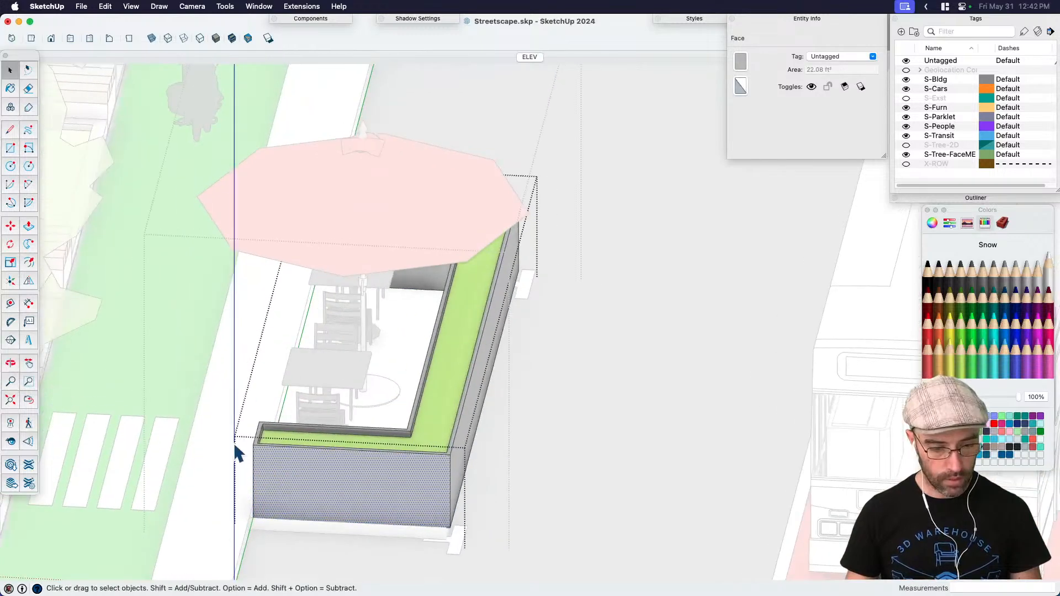
{"action": "left_click_drag", "start_coordinate": [240, 385], "coordinate": [309, 548]}
{"action": "scroll", "coordinate": [244, 433], "scroll_direction": "up", "scroll_amount": 3}
{"action": "key", "text": "m"}
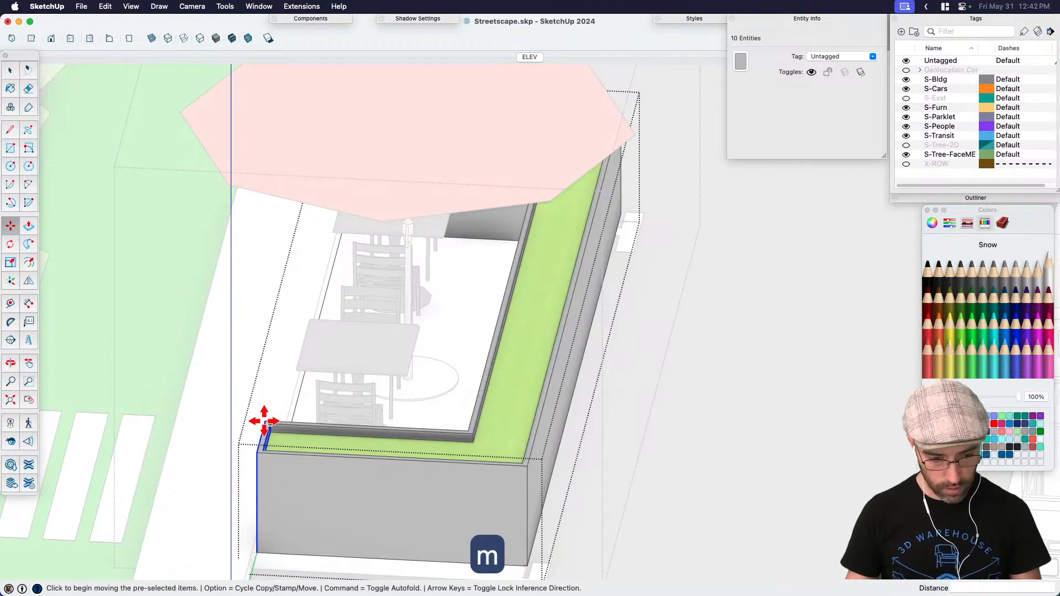
{"action": "scroll", "coordinate": [264, 421], "scroll_direction": "up", "scroll_amount": 6}
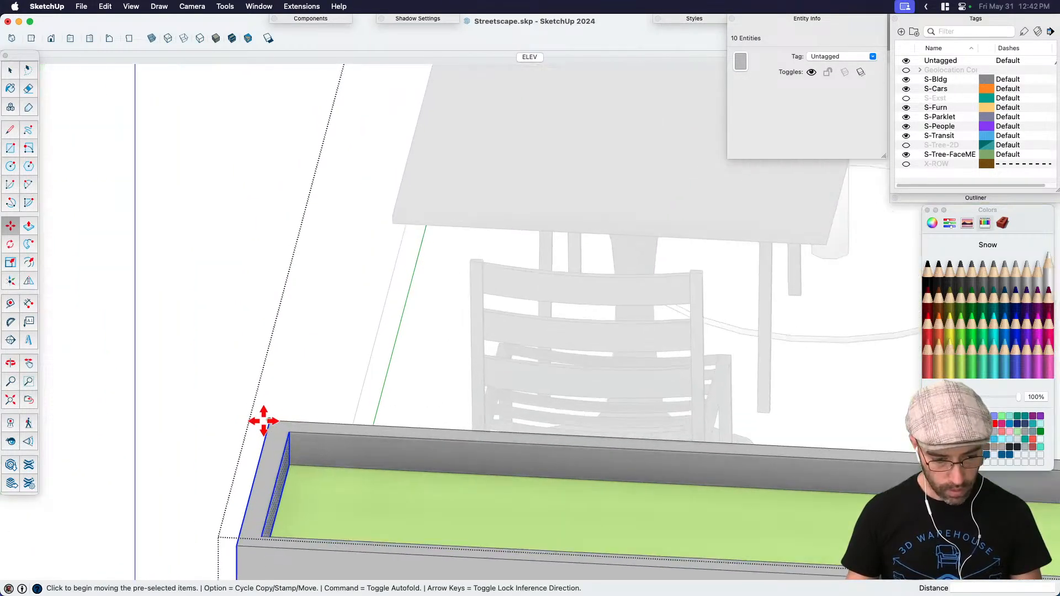
{"action": "left_click", "coordinate": [264, 421]}
{"action": "scroll", "coordinate": [262, 421], "scroll_direction": "down", "scroll_amount": 5}
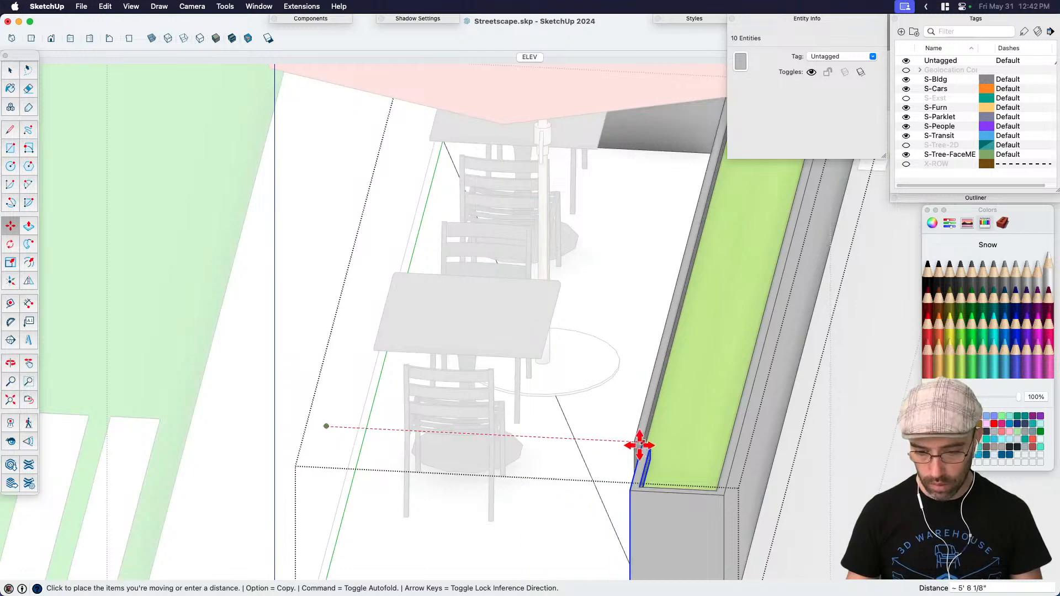
{"action": "key", "text": "space"}
{"action": "key", "text": "e"}
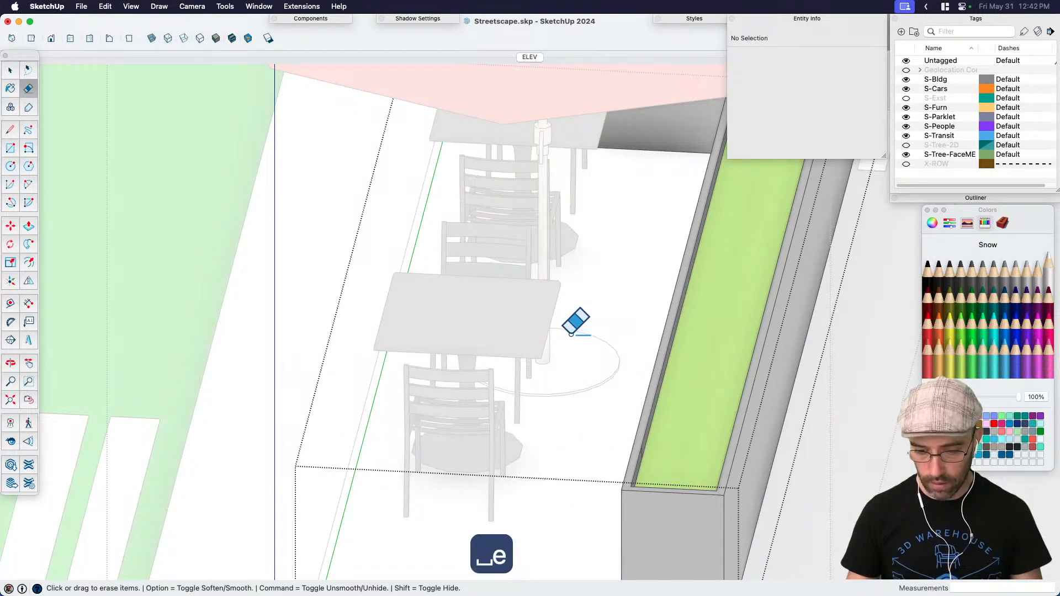
{"action": "scroll", "coordinate": [572, 333], "scroll_direction": "down", "scroll_amount": 10}
{"action": "key", "text": "space"}
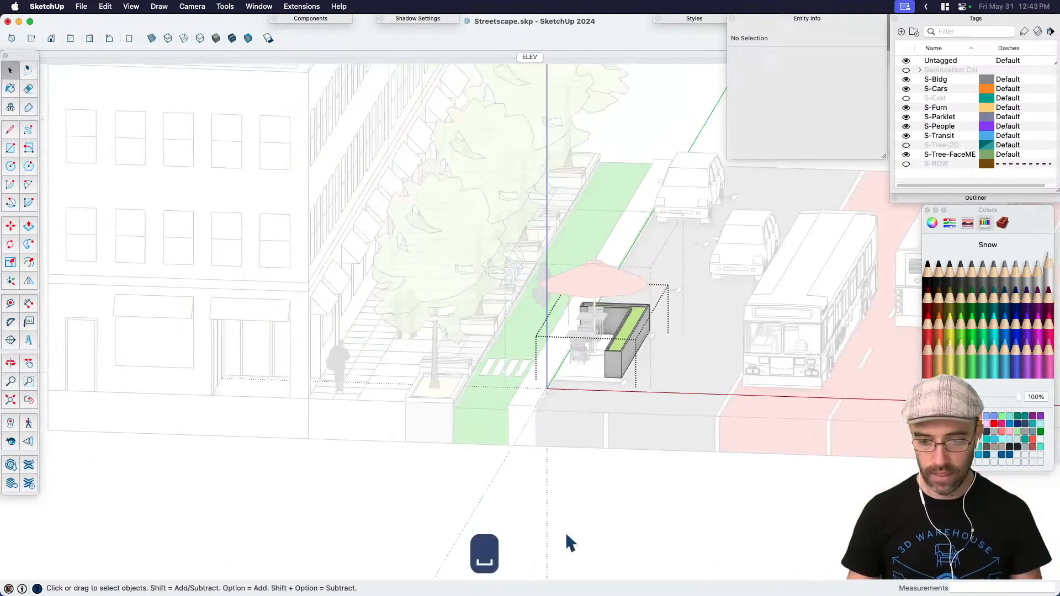
Step: Open the parklet for editing and drop its table-and-chair set to the deck with DropGC
{"action": "middle_click_drag", "start_coordinate": [697, 503], "coordinate": [557, 578]}
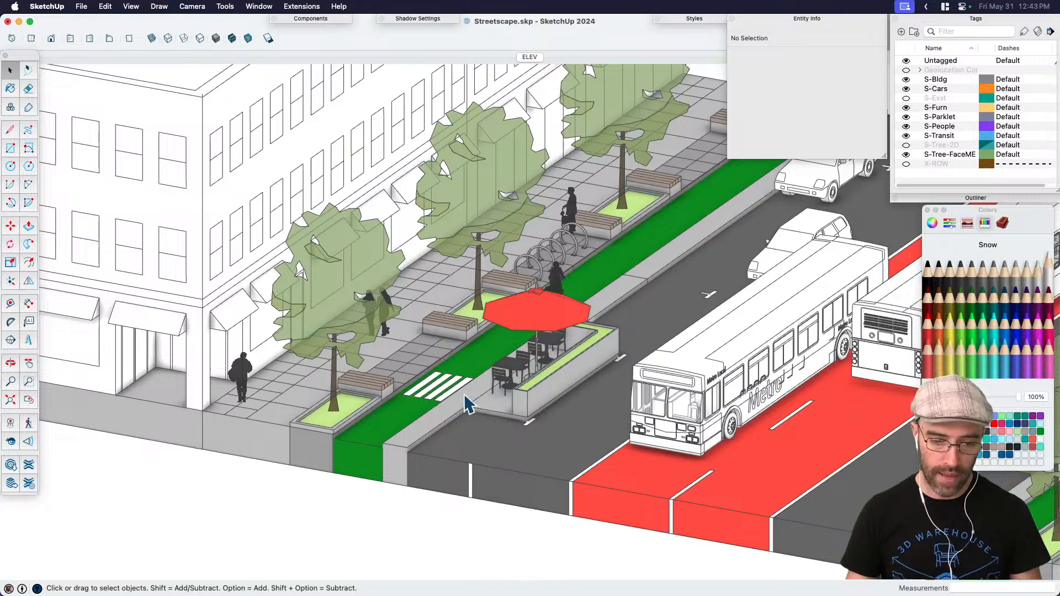
{"action": "scroll", "coordinate": [480, 422], "scroll_direction": "up", "scroll_amount": 6}
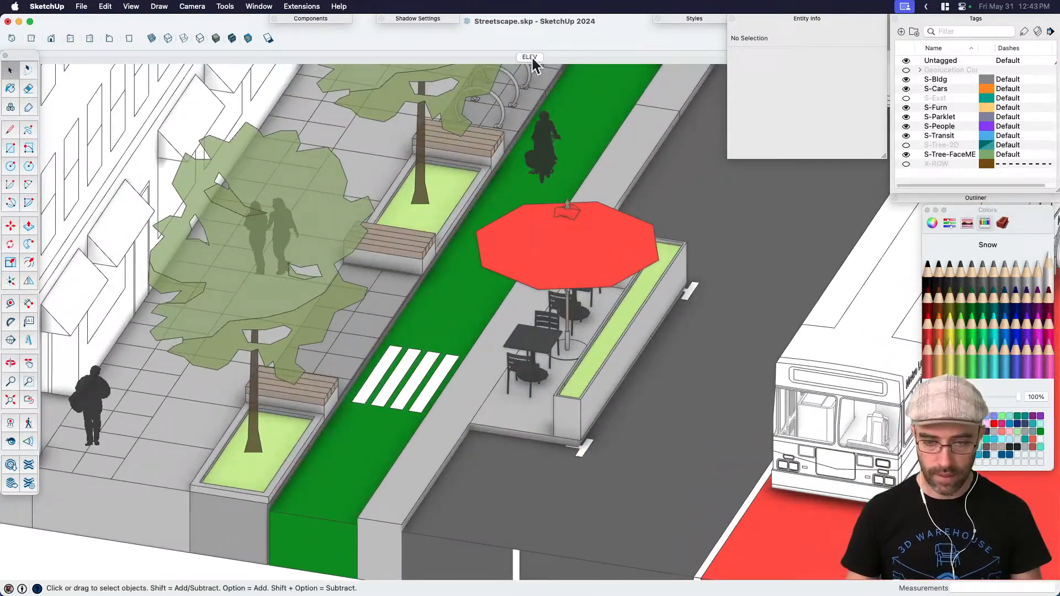
{"action": "left_click", "coordinate": [532, 58]}
{"action": "scroll", "coordinate": [675, 472], "scroll_direction": "up", "scroll_amount": 3}
{"action": "left_click", "coordinate": [587, 469]}
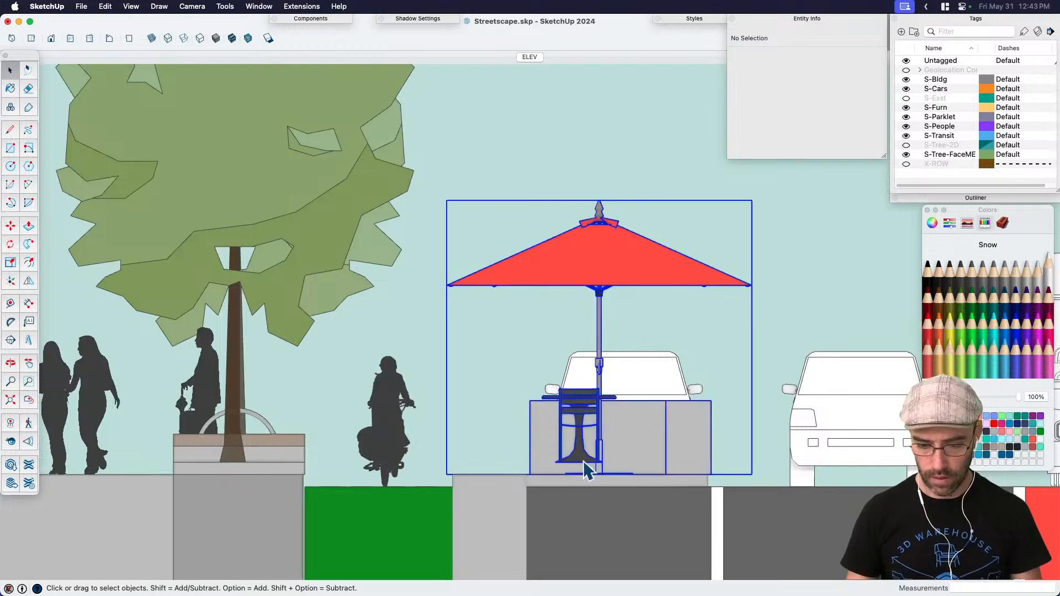
{"action": "double_click", "coordinate": [585, 467]}
{"action": "right_click", "coordinate": [580, 458]}
{"action": "left_click", "coordinate": [615, 511]}
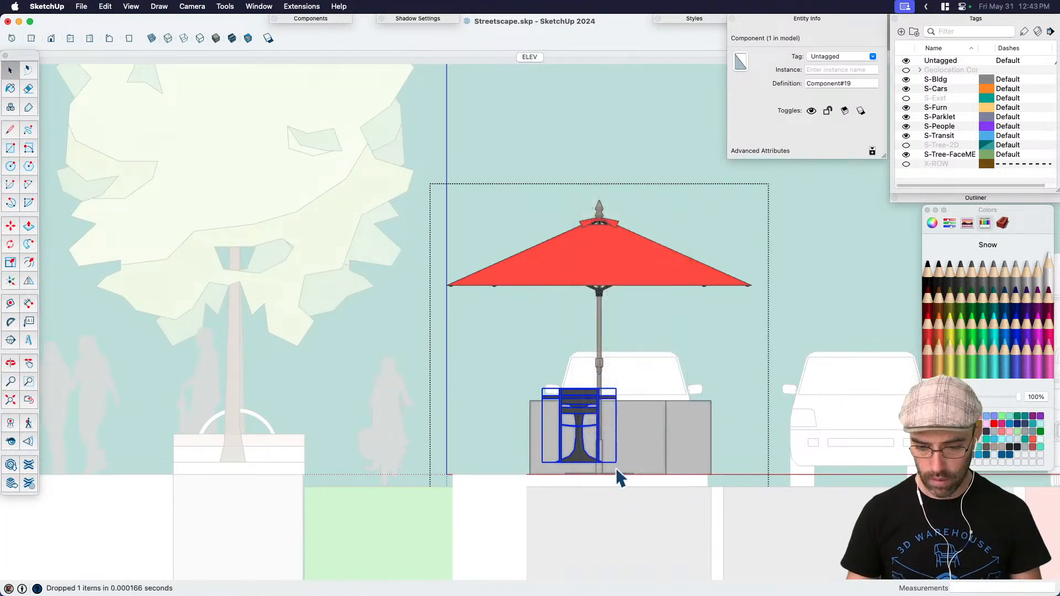
Step: Move the table-and-chair set sideways so it is centred under the umbrella, and return to the ELEV scene
{"action": "middle_click_drag", "start_coordinate": [617, 476], "coordinate": [609, 549]}
{"action": "scroll", "coordinate": [608, 547], "scroll_direction": "up", "scroll_amount": 3}
{"action": "scroll", "coordinate": [607, 547], "scroll_direction": "up", "scroll_amount": 2}
{"action": "key", "text": "m"}
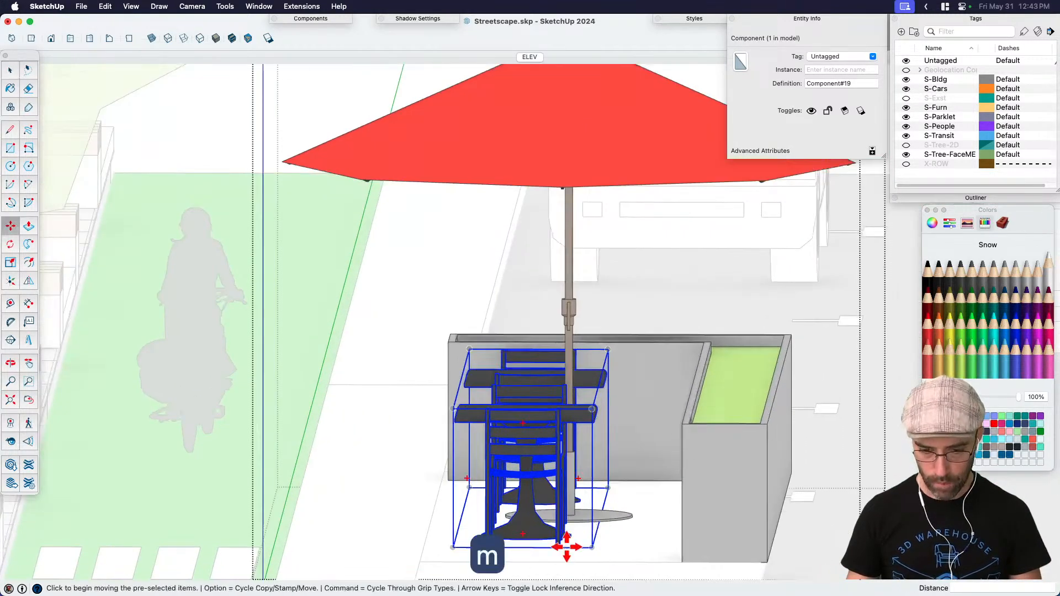
{"action": "left_click", "coordinate": [569, 549]}
{"action": "left_click", "coordinate": [600, 549]}
{"action": "key", "text": "space"}
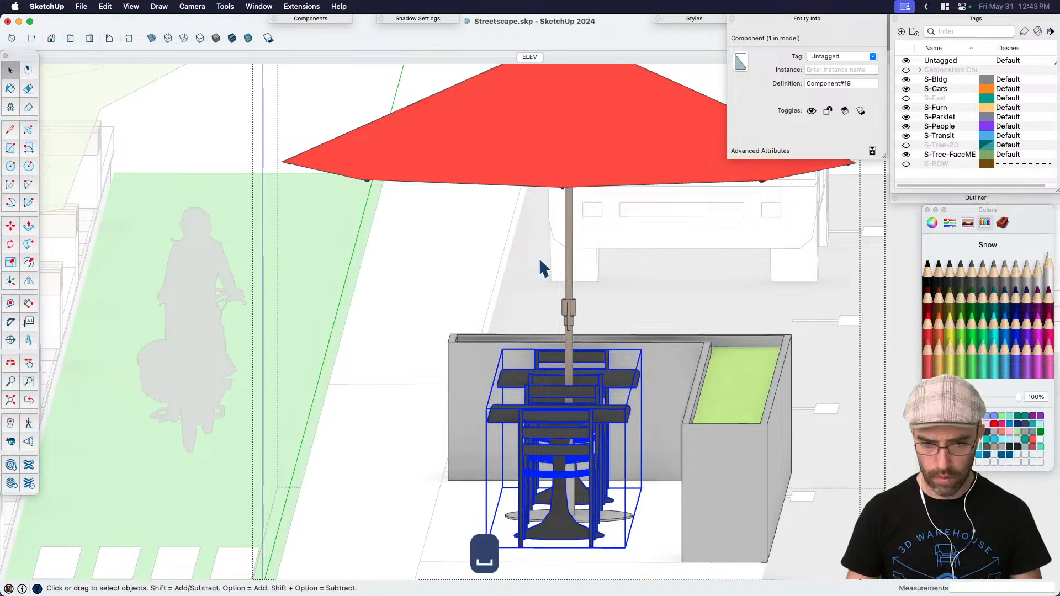
{"action": "scroll", "coordinate": [535, 237], "scroll_direction": "down", "scroll_amount": 3}
{"action": "left_click", "coordinate": [518, 75]}
{"action": "left_click", "coordinate": [518, 75]}
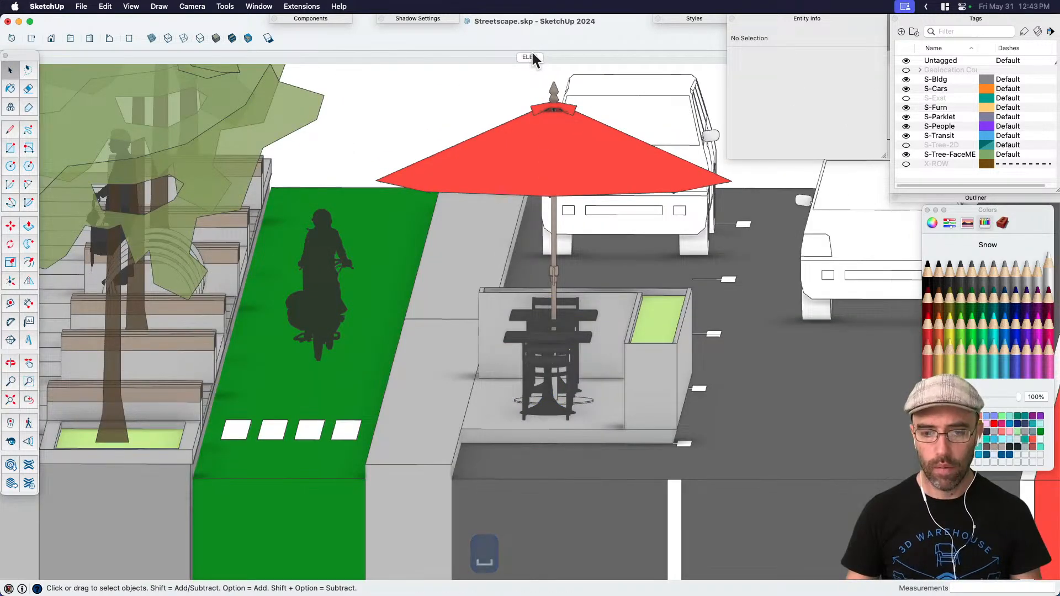
{"action": "left_click", "coordinate": [530, 57]}
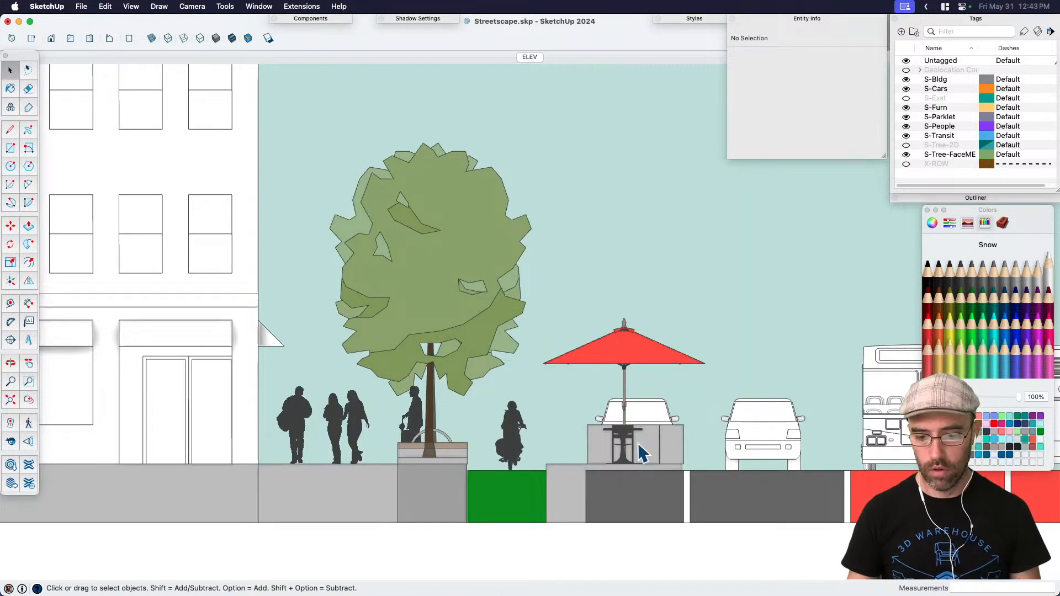
Step: Open the parklet and its furniture component, and rotate the near table-and-chair set by 90 degrees
{"action": "middle_click_drag", "start_coordinate": [633, 450], "coordinate": [606, 522]}
{"action": "scroll", "coordinate": [621, 497], "scroll_direction": "up", "scroll_amount": 3}
{"action": "left_click", "coordinate": [621, 518]}
{"action": "scroll", "coordinate": [630, 471], "scroll_direction": "down", "scroll_amount": 1}
{"action": "scroll", "coordinate": [627, 475], "scroll_direction": "down", "scroll_amount": 2}
{"action": "double_click", "coordinate": [611, 502]}
{"action": "left_click", "coordinate": [612, 502]}
{"action": "scroll", "coordinate": [606, 522], "scroll_direction": "down", "scroll_amount": 2}
{"action": "scroll", "coordinate": [620, 505], "scroll_direction": "up", "scroll_amount": 3}
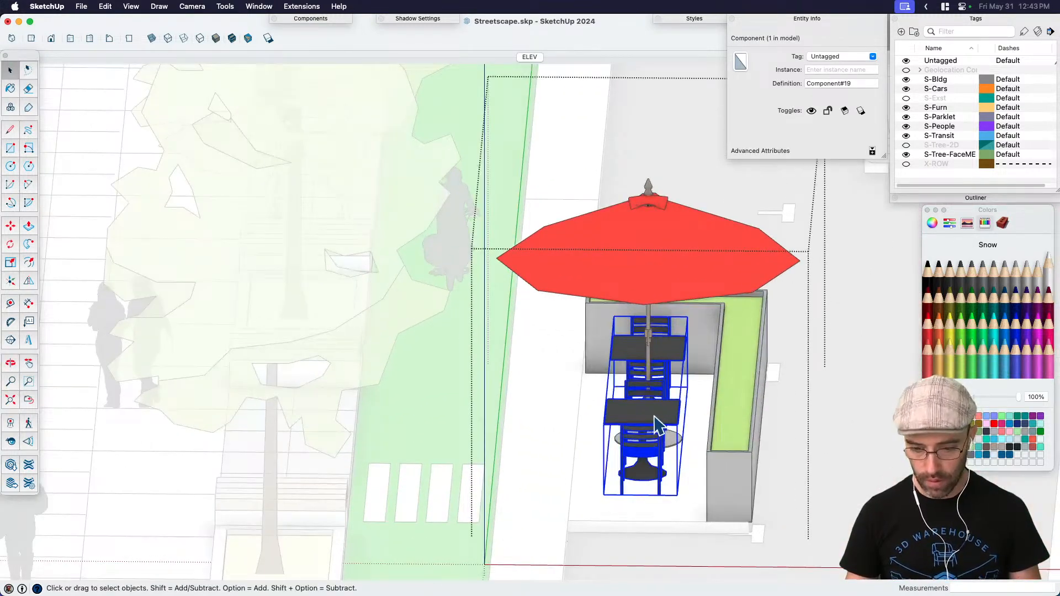
{"action": "double_click", "coordinate": [654, 418]}
{"action": "left_click", "coordinate": [655, 417]}
{"action": "scroll", "coordinate": [655, 417], "scroll_direction": "up", "scroll_amount": 2}
{"action": "key", "text": "q"}
{"action": "left_click", "coordinate": [624, 412]}
{"action": "left_click", "coordinate": [657, 412]}
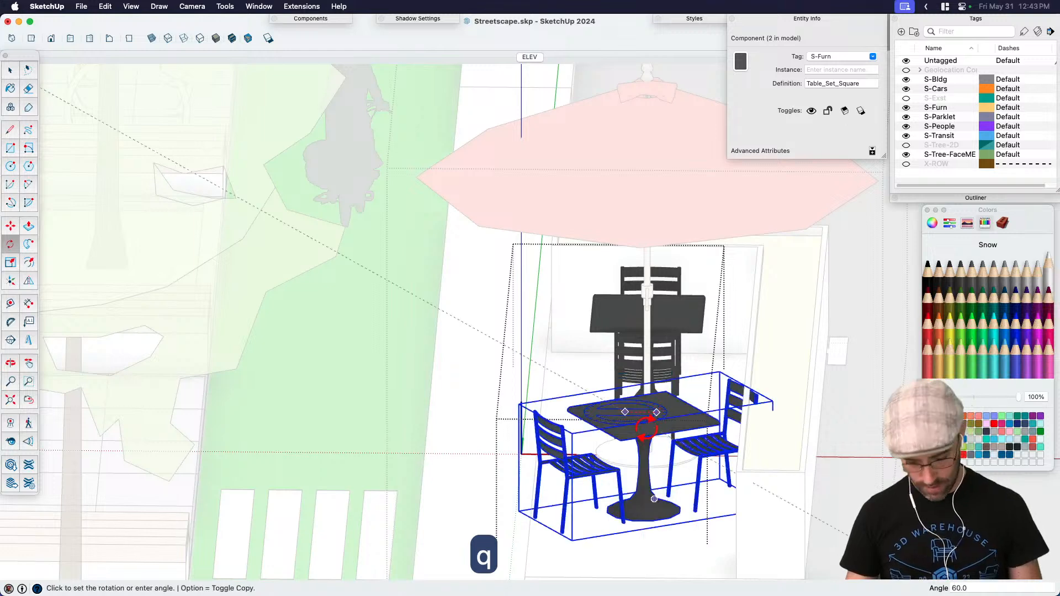
{"action": "type", "text": "90"}
{"action": "key", "text": "Return"}
{"action": "key", "text": "space"}
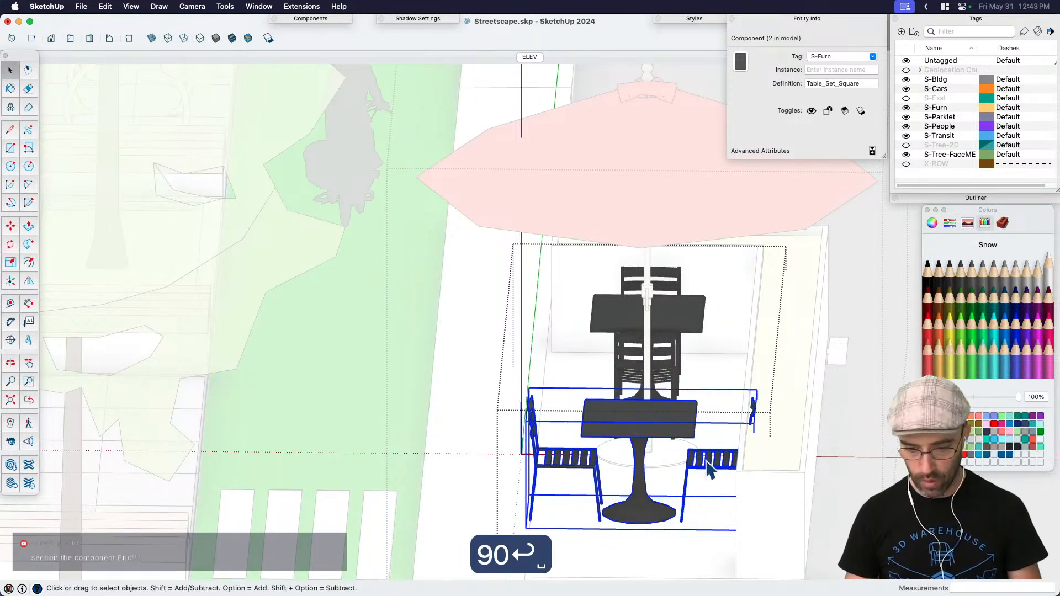
Step: Open the near table set for editing and move its street-side chair slightly closer to the table
{"action": "double_click", "coordinate": [706, 462]}
{"action": "left_click", "coordinate": [707, 464]}
{"action": "key", "text": "m"}
{"action": "scroll", "coordinate": [702, 547], "scroll_direction": "up", "scroll_amount": 1}
{"action": "left_click", "coordinate": [705, 549]}
{"action": "left_click", "coordinate": [679, 554]}
{"action": "key", "text": "space"}
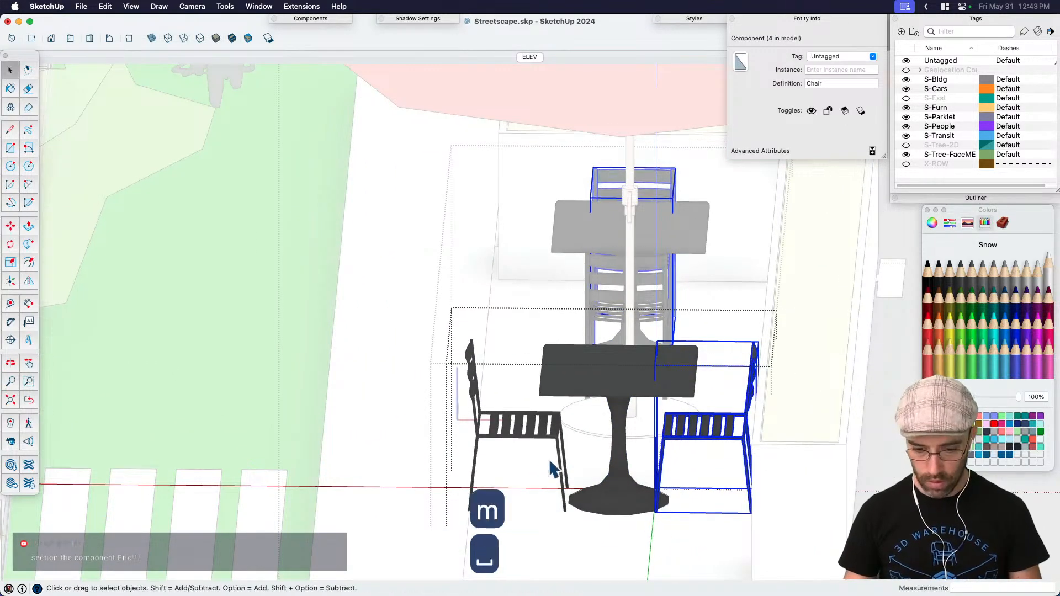
Step: Move the bike-lane-side chair slightly closer to the table and leave the table set
{"action": "left_click", "coordinate": [545, 437]}
{"action": "key", "text": "m"}
{"action": "left_click", "coordinate": [546, 531]}
{"action": "left_click", "coordinate": [559, 537]}
{"action": "key", "text": "space"}
{"action": "scroll", "coordinate": [558, 537], "scroll_direction": "down", "scroll_amount": 2}
{"action": "left_click", "coordinate": [436, 379]}
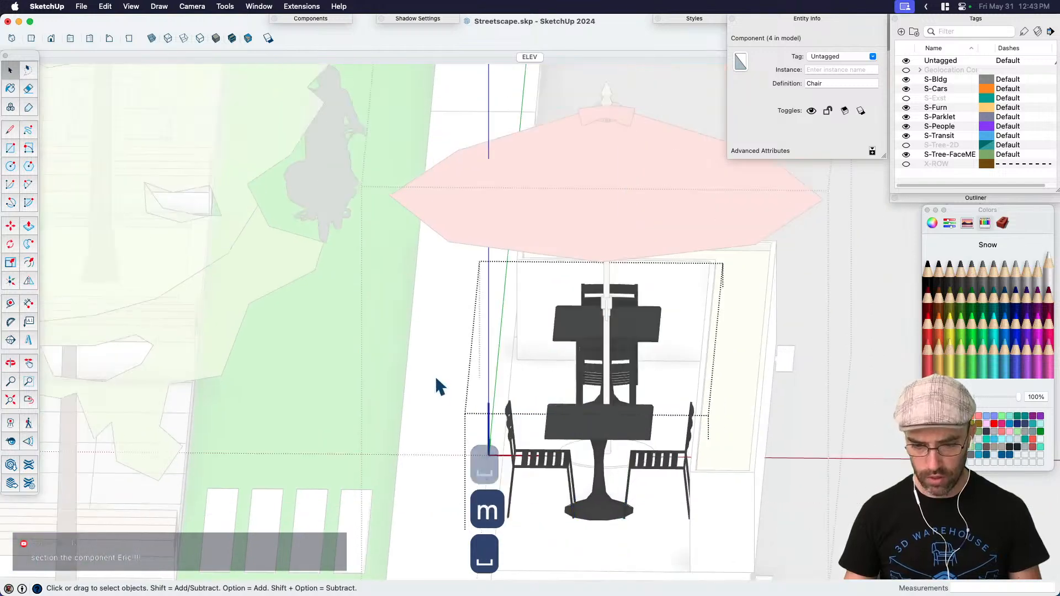
Step: Delete the far table set from the parklet's furniture component and select the remaining set
{"action": "scroll", "coordinate": [438, 387], "scroll_direction": "down", "scroll_amount": 2}
{"action": "left_click", "coordinate": [395, 389]}
{"action": "middle_click_drag", "start_coordinate": [486, 467], "coordinate": [549, 456]}
{"action": "left_click", "coordinate": [589, 348]}
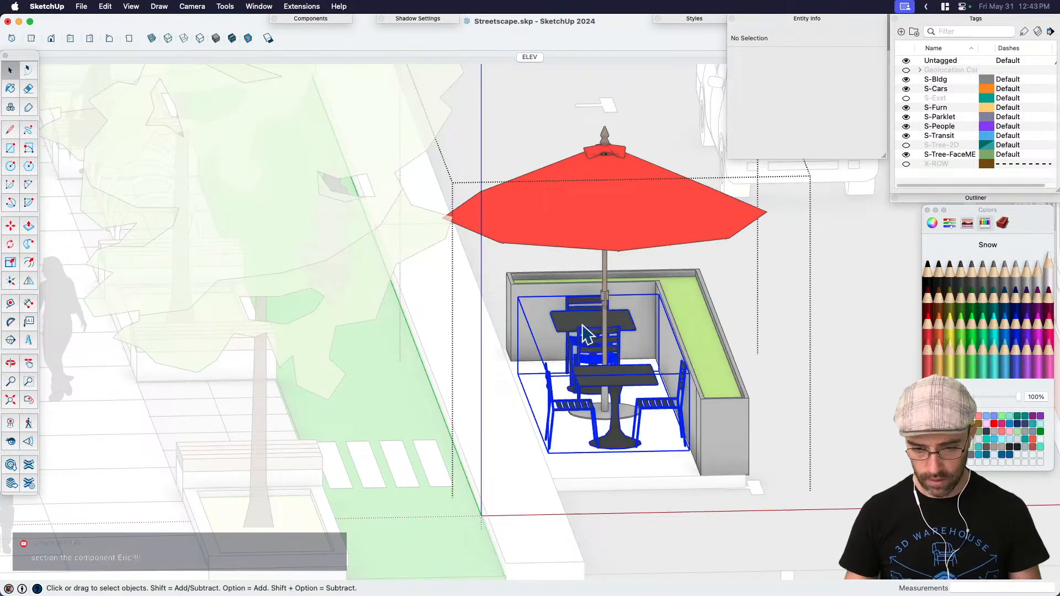
{"action": "double_click", "coordinate": [574, 332]}
{"action": "left_click", "coordinate": [574, 331]}
{"action": "key", "text": "BackSpace"}
{"action": "left_click", "coordinate": [613, 385]}
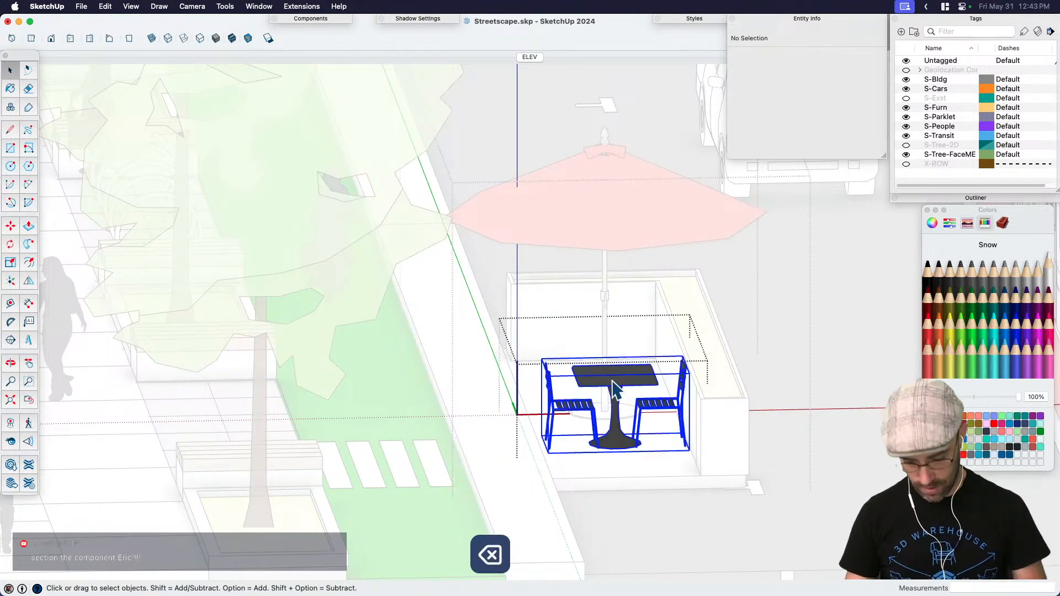
{"action": "key", "text": "m"}
{"action": "middle_click_drag", "start_coordinate": [614, 385], "coordinate": [596, 569]}
{"action": "key", "text": "alt"}
{"action": "left_click", "coordinate": [595, 565]}
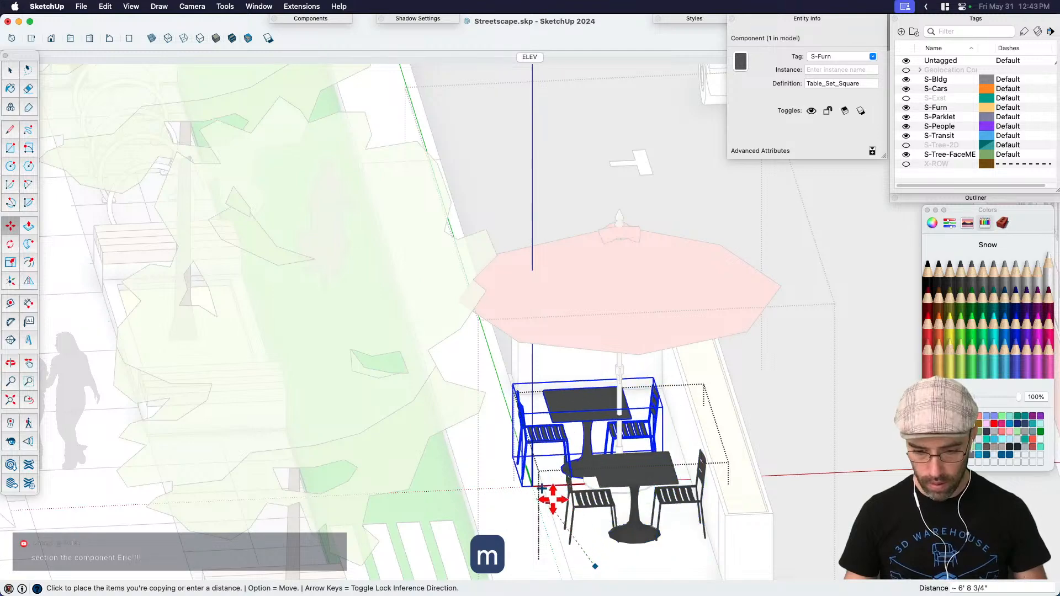
{"action": "middle_click_drag", "start_coordinate": [554, 481], "coordinate": [665, 508]}
{"action": "scroll", "coordinate": [666, 508], "scroll_direction": "down", "scroll_amount": 2}
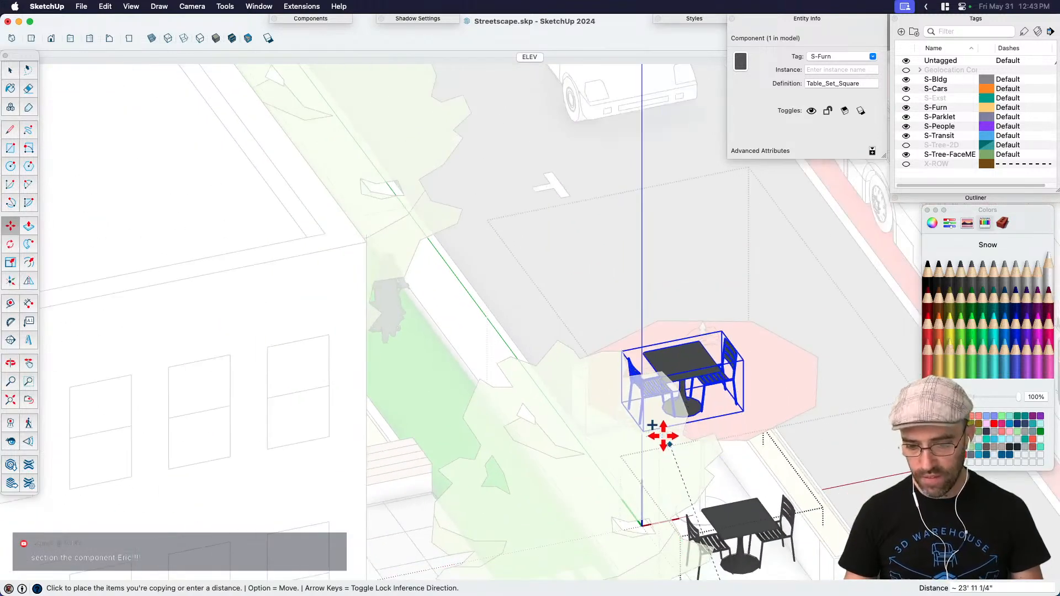
{"action": "key", "text": "space"}
{"action": "key", "text": "space"}
Step: Hide the S-Tree-FaceME tag and copy the table set about 4' along the deck toward the far planter leg
{"action": "scroll", "coordinate": [578, 386], "scroll_direction": "down", "scroll_amount": 5}
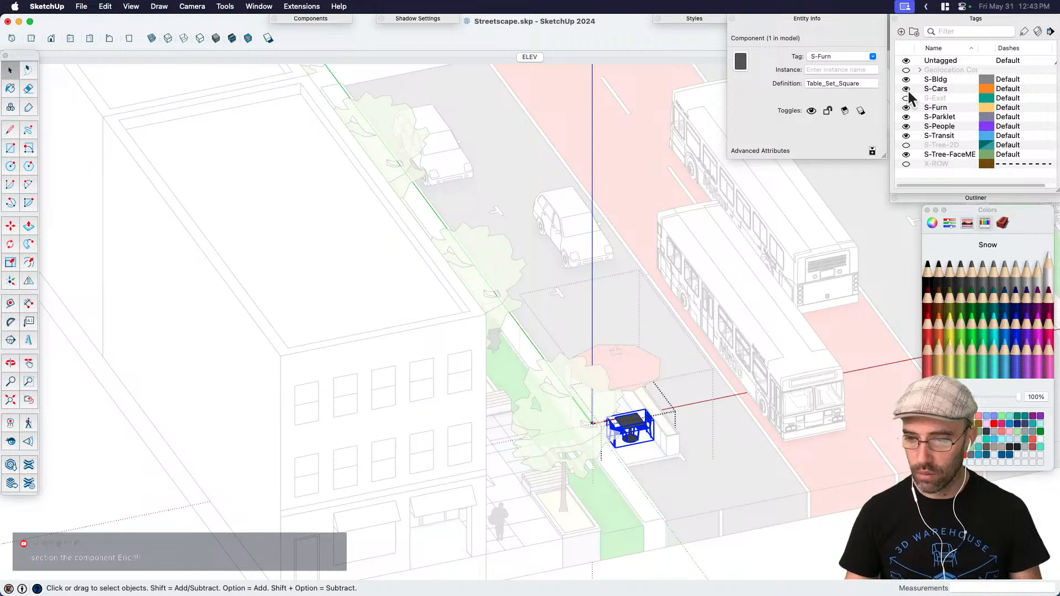
{"action": "left_click", "coordinate": [906, 154]}
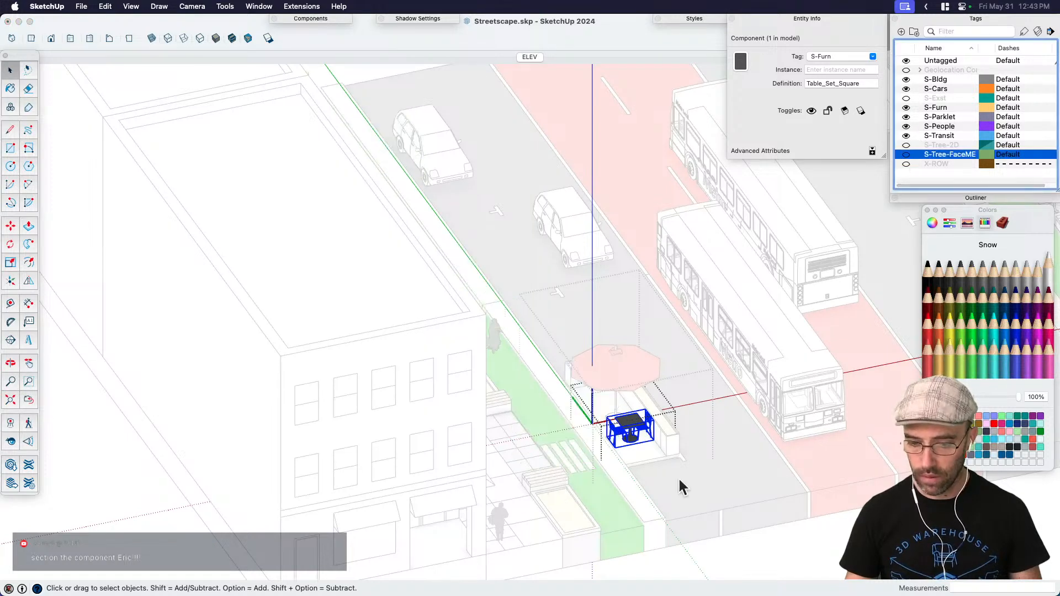
{"action": "key", "text": "space"}
{"action": "scroll", "coordinate": [679, 483], "scroll_direction": "up", "scroll_amount": 10}
{"action": "scroll", "coordinate": [596, 489], "scroll_direction": "up", "scroll_amount": 3}
{"action": "key", "text": "m"}
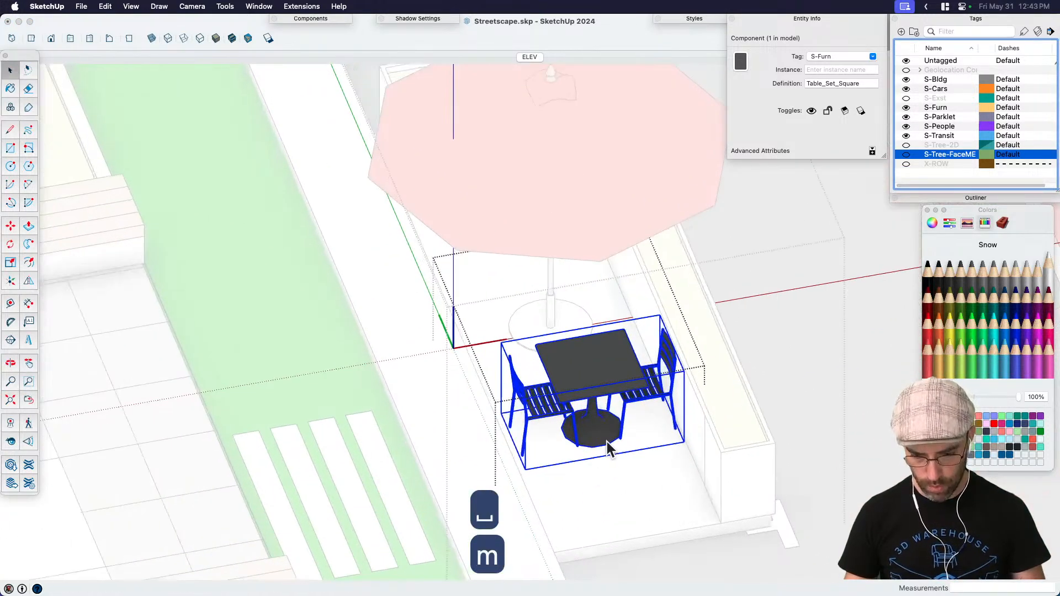
{"action": "key", "text": "m"}
{"action": "left_click", "coordinate": [595, 507]}
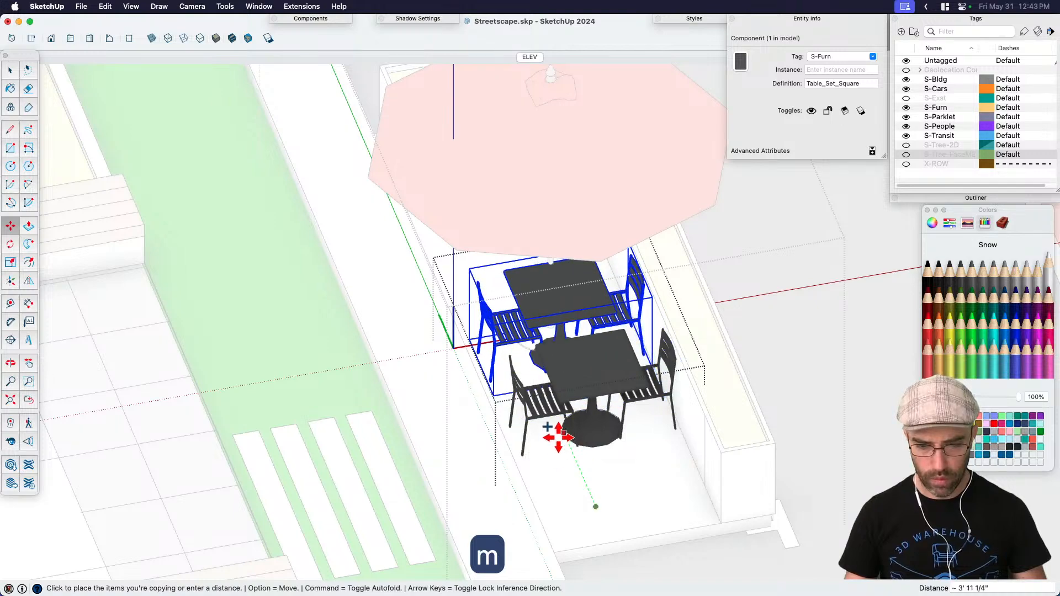
{"action": "left_click", "coordinate": [569, 436]}
Step: Copy the original table set along the deck toward the parklet's open near end to make a third set
{"action": "key", "text": "space"}
{"action": "key", "text": "m"}
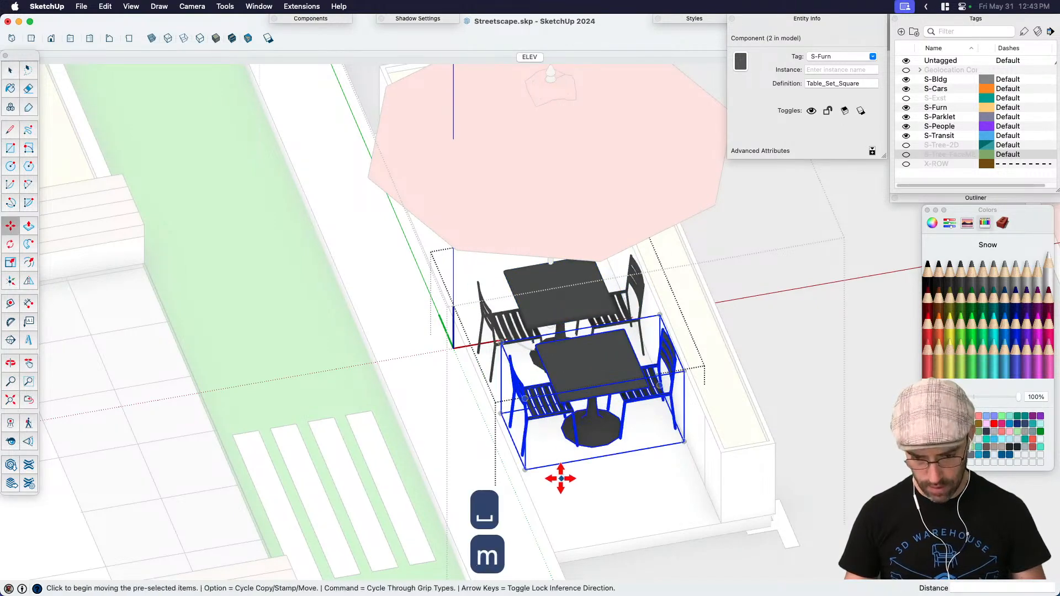
{"action": "left_click", "coordinate": [558, 478]}
{"action": "left_click", "coordinate": [597, 546]}
{"action": "key", "text": "space"}
{"action": "middle_click_drag", "start_coordinate": [608, 459], "coordinate": [600, 405]}
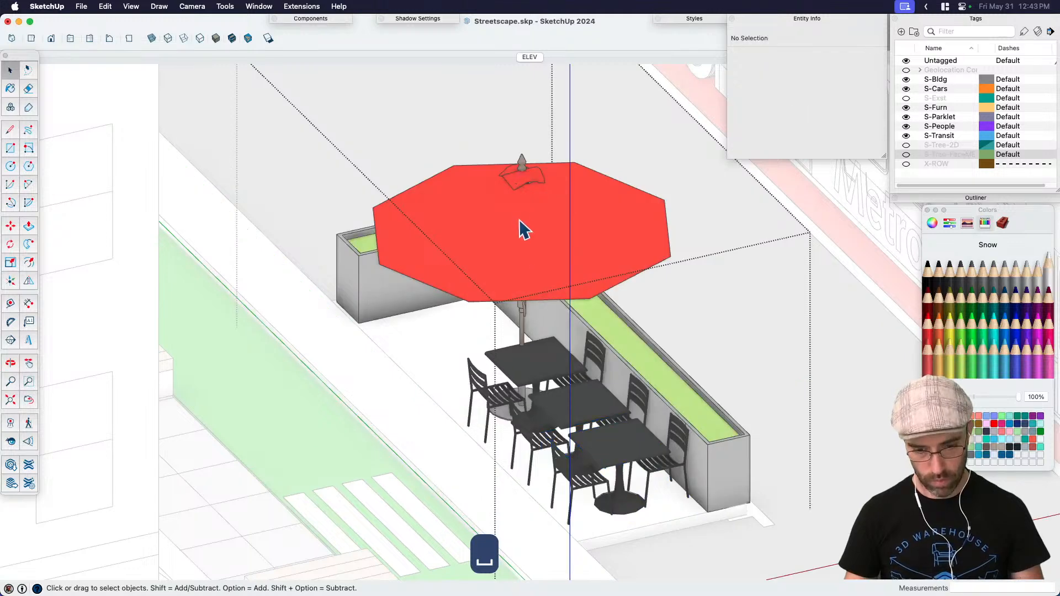
{"action": "left_click", "coordinate": [520, 230]}
{"action": "key", "text": "m"}
{"action": "left_click", "coordinate": [490, 466]}
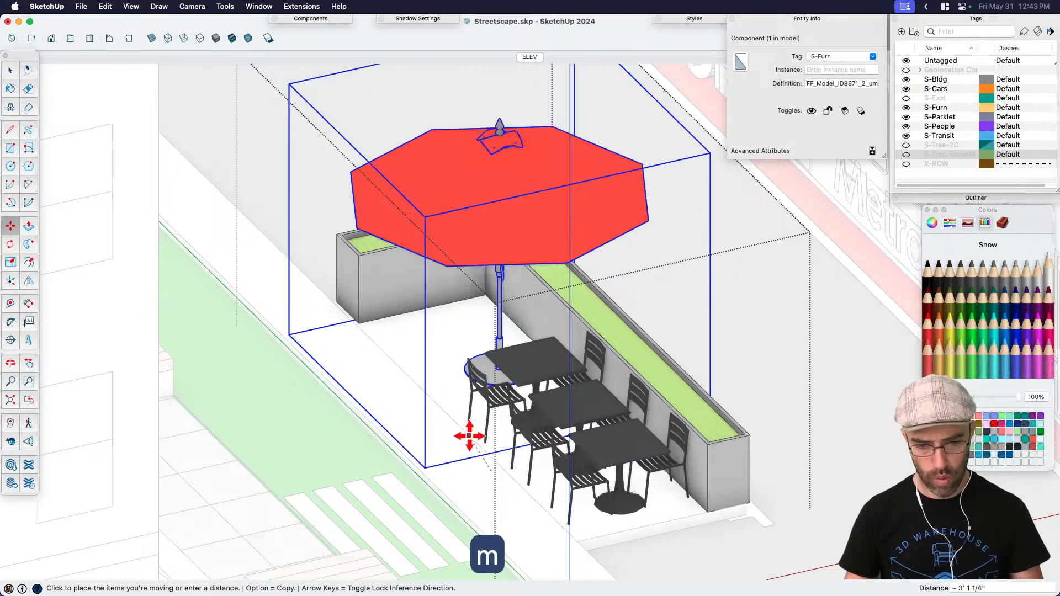
{"action": "key", "text": "space"}
Step: Open the furniture component and move the farthest table set away from the other two, past the umbrella base
{"action": "left_click", "coordinate": [516, 420]}
{"action": "double_click", "coordinate": [517, 420]}
{"action": "key", "text": "m"}
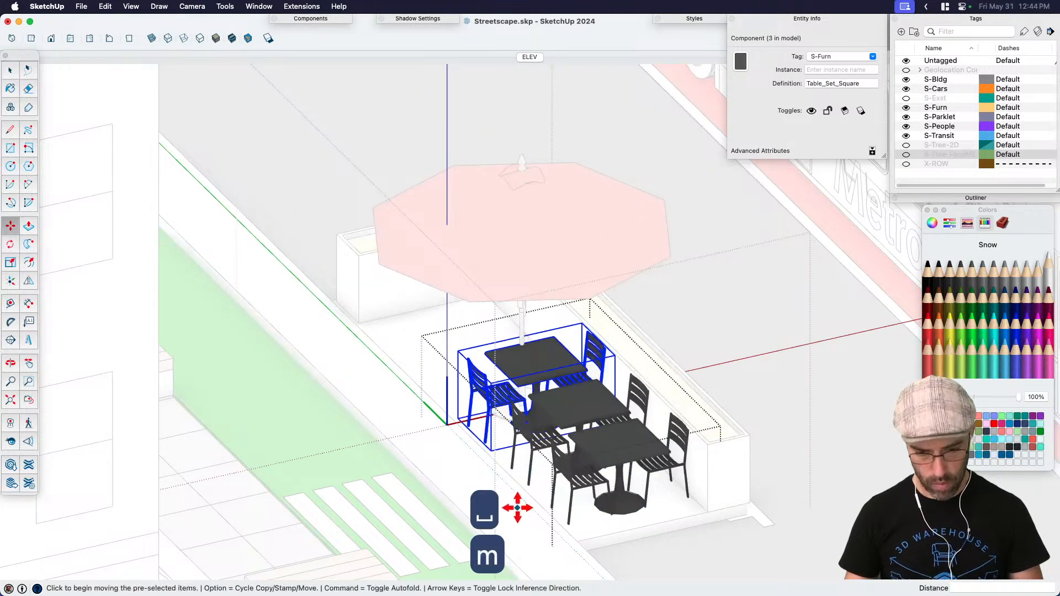
{"action": "left_click", "coordinate": [516, 504]}
{"action": "left_click", "coordinate": [478, 468]}
Step: Copy the moved table set further toward the far planter leg as a fourth set and close the parklet
{"action": "key", "text": "m"}
{"action": "key", "text": "alt"}
{"action": "left_click", "coordinate": [495, 471]}
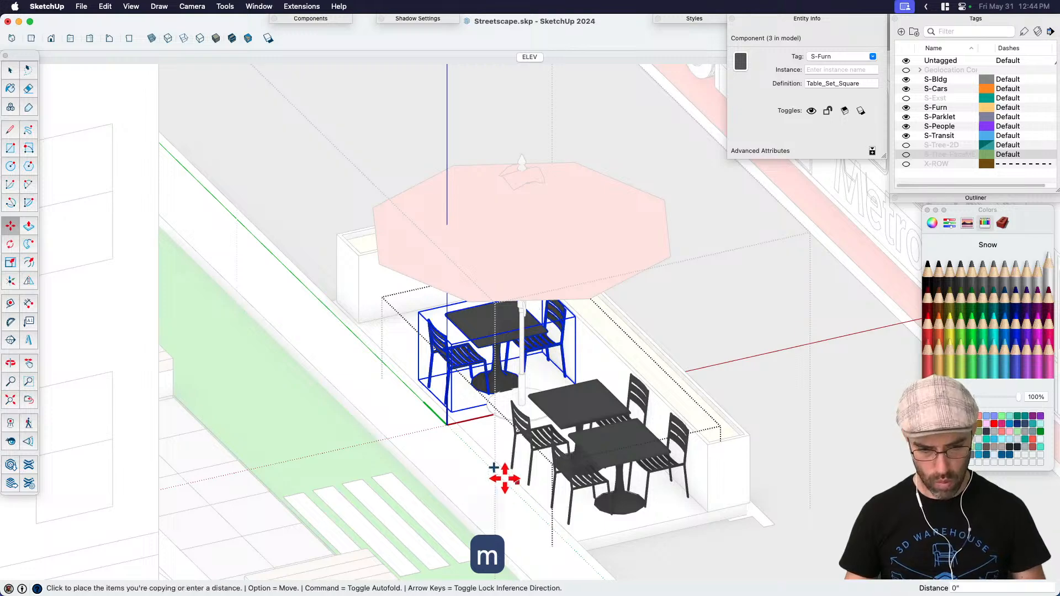
{"action": "left_click", "coordinate": [467, 444]}
{"action": "scroll", "coordinate": [533, 407], "scroll_direction": "down", "scroll_amount": 2}
{"action": "middle_click_drag", "start_coordinate": [533, 407], "coordinate": [644, 440]}
{"action": "key", "text": "space"}
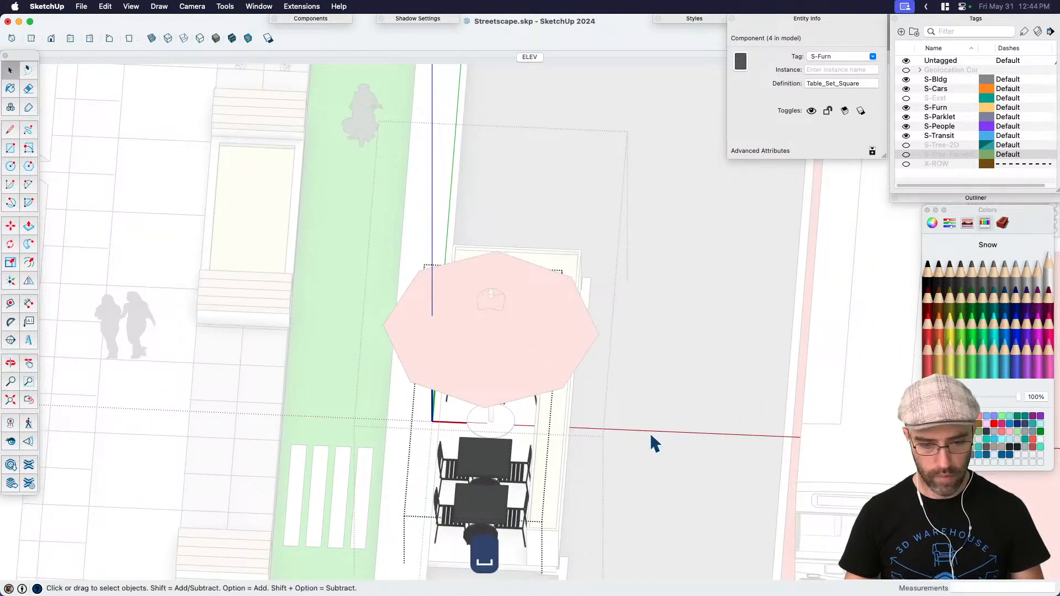
{"action": "left_click", "coordinate": [610, 419]}
{"action": "scroll", "coordinate": [681, 365], "scroll_direction": "up", "scroll_amount": 3}
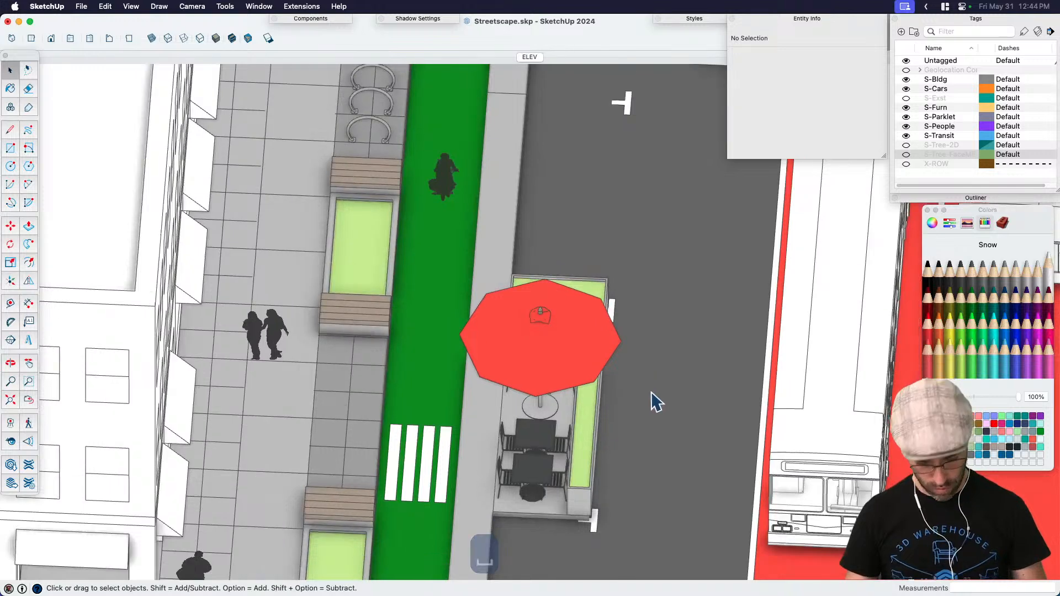
Step: In a top view with X-ray on, open the parklet and move the umbrella slightly along the deck between the table pairs
{"action": "key", "text": "super+1"}
{"action": "key", "text": "shift+x"}
{"action": "scroll", "coordinate": [531, 425], "scroll_direction": "up", "scroll_amount": 4}
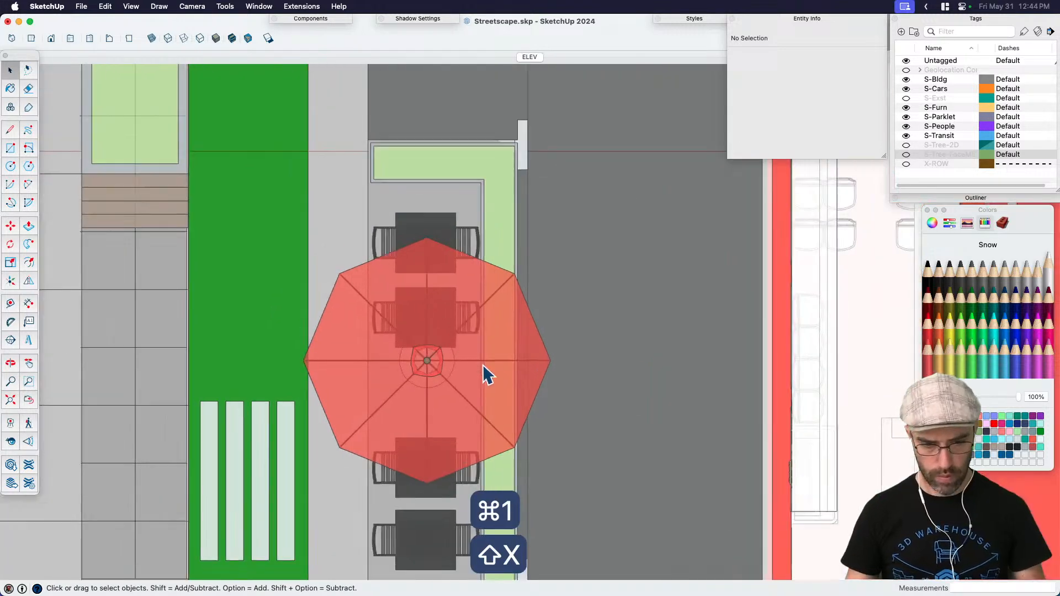
{"action": "left_click", "coordinate": [503, 377]}
{"action": "double_click", "coordinate": [535, 365]}
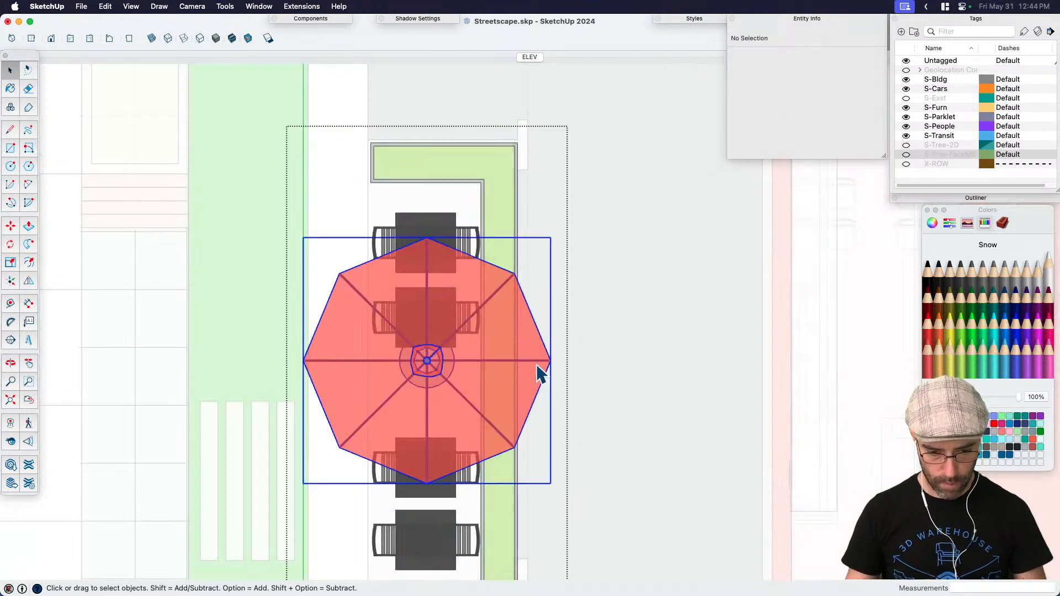
{"action": "left_click", "coordinate": [540, 371]}
{"action": "key", "text": "m"}
{"action": "scroll", "coordinate": [611, 395], "scroll_direction": "down", "scroll_amount": 2}
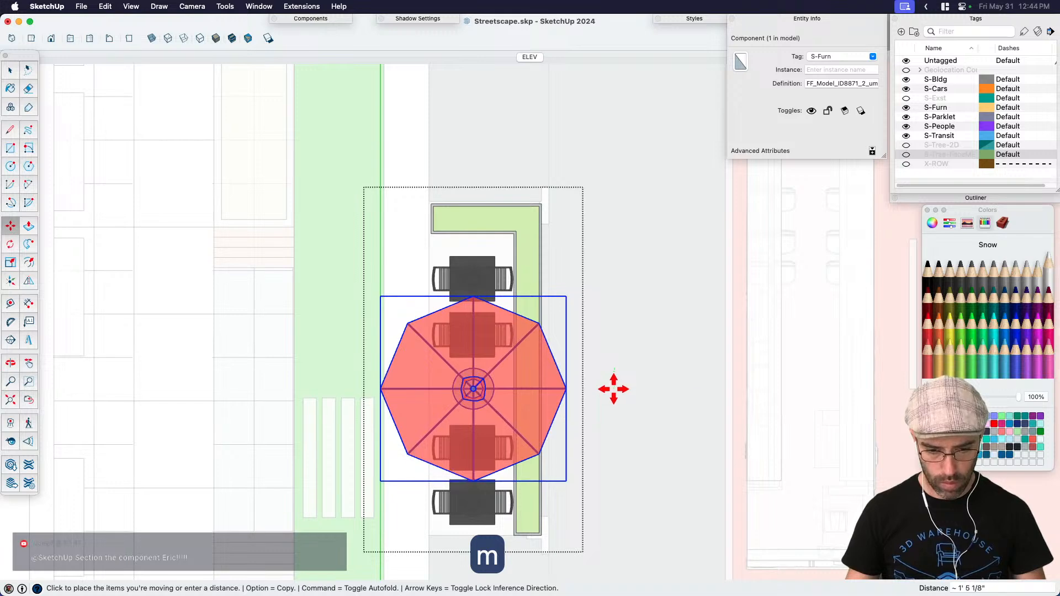
{"action": "left_click", "coordinate": [613, 385]}
{"action": "key", "text": "space"}
Step: Move the two far table sets together slightly toward the far planter leg to even their spacing around the umbrella
{"action": "left_click", "coordinate": [495, 272]}
{"action": "double_click", "coordinate": [499, 279]}
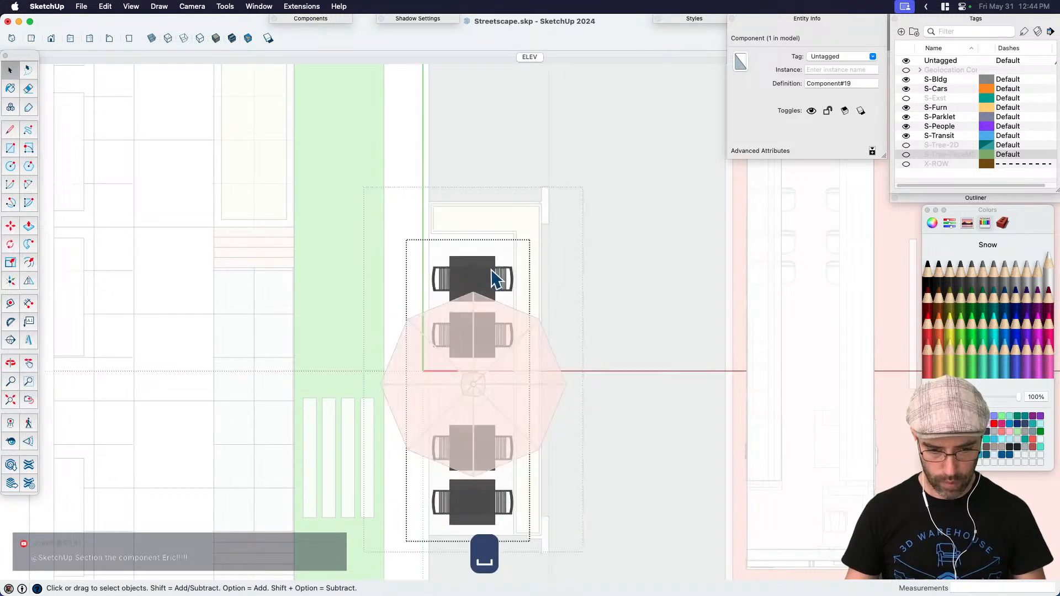
{"action": "left_click_drag", "start_coordinate": [403, 244], "coordinate": [575, 375]}
{"action": "scroll", "coordinate": [592, 369], "scroll_direction": "up", "scroll_amount": 2}
{"action": "key", "text": "m"}
{"action": "scroll", "coordinate": [616, 345], "scroll_direction": "up", "scroll_amount": 1}
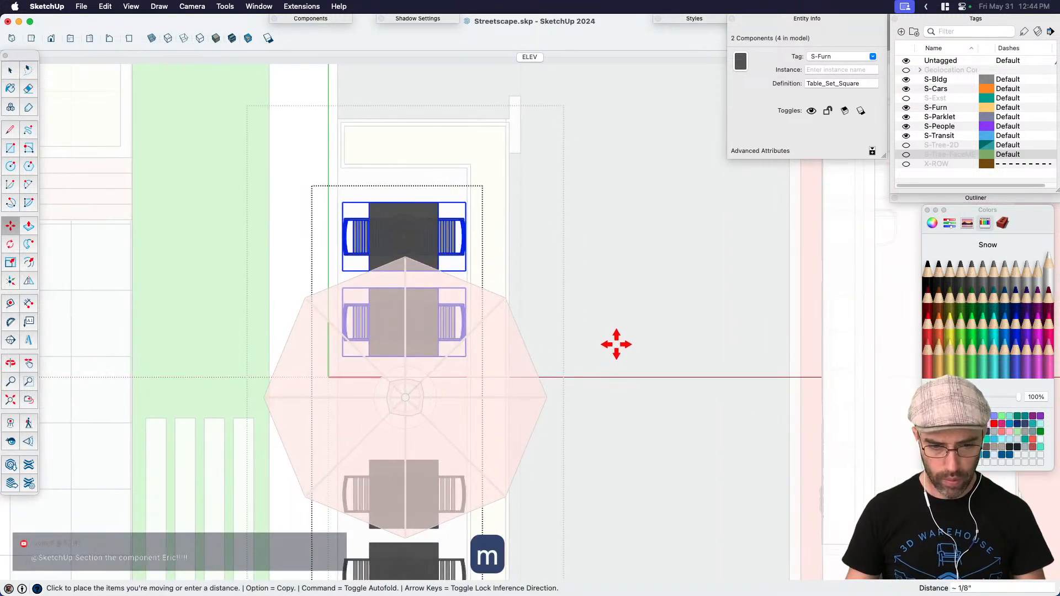
{"action": "key", "text": "Escape"}
{"action": "key", "text": "space"}
{"action": "scroll", "coordinate": [685, 317], "scroll_direction": "down", "scroll_amount": 1}
{"action": "left_click", "coordinate": [683, 308]}
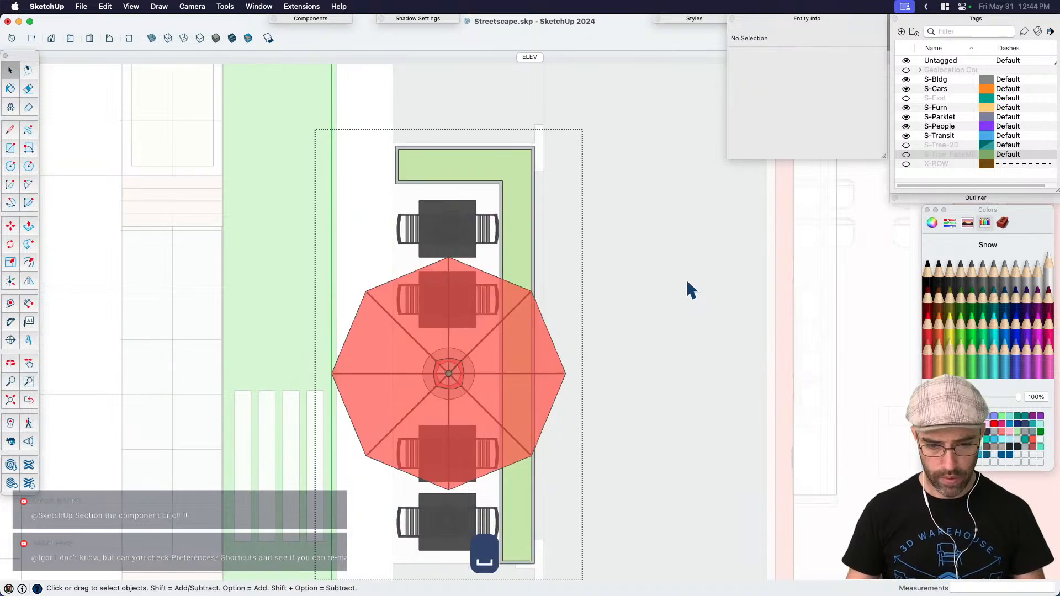
Step: Turn off X-ray and return from the top view to an oblique view of the whole street
{"action": "scroll", "coordinate": [618, 264], "scroll_direction": "down", "scroll_amount": 3}
{"action": "scroll", "coordinate": [618, 264], "scroll_direction": "down", "scroll_amount": 2}
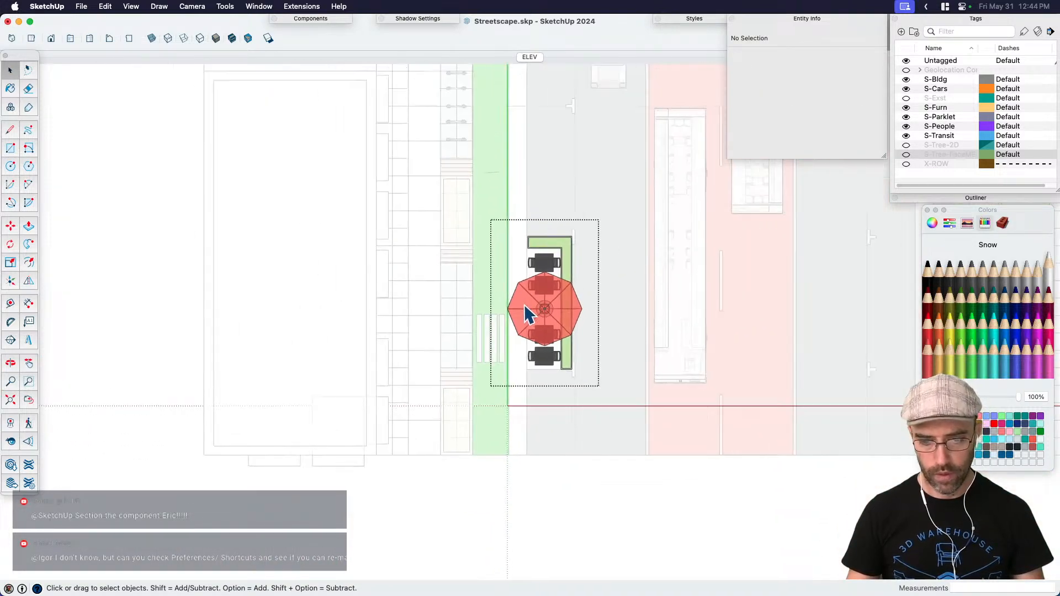
{"action": "scroll", "coordinate": [582, 530], "scroll_direction": "up", "scroll_amount": 3}
{"action": "middle_click_drag", "start_coordinate": [585, 539], "coordinate": [497, 229]}
{"action": "key", "text": "shift+x"}
{"action": "scroll", "coordinate": [485, 313], "scroll_direction": "down", "scroll_amount": 3}
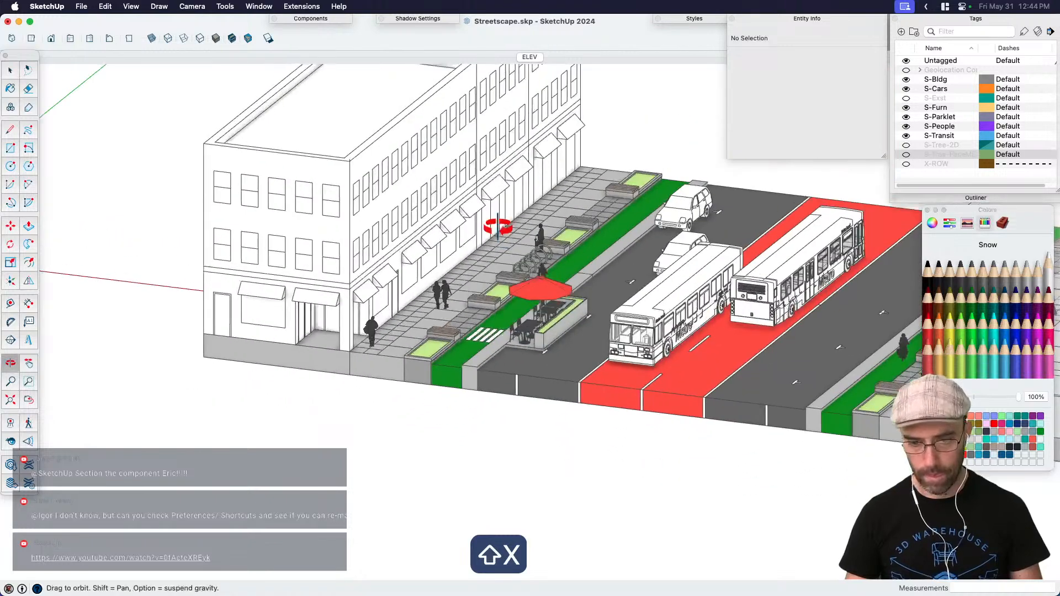
{"action": "scroll", "coordinate": [548, 343], "scroll_direction": "up", "scroll_amount": 3}
{"action": "middle_click_drag", "start_coordinate": [548, 344], "coordinate": [497, 409]}
Step: Collapse Entity Info and save the model
{"action": "left_click", "coordinate": [804, 24]}
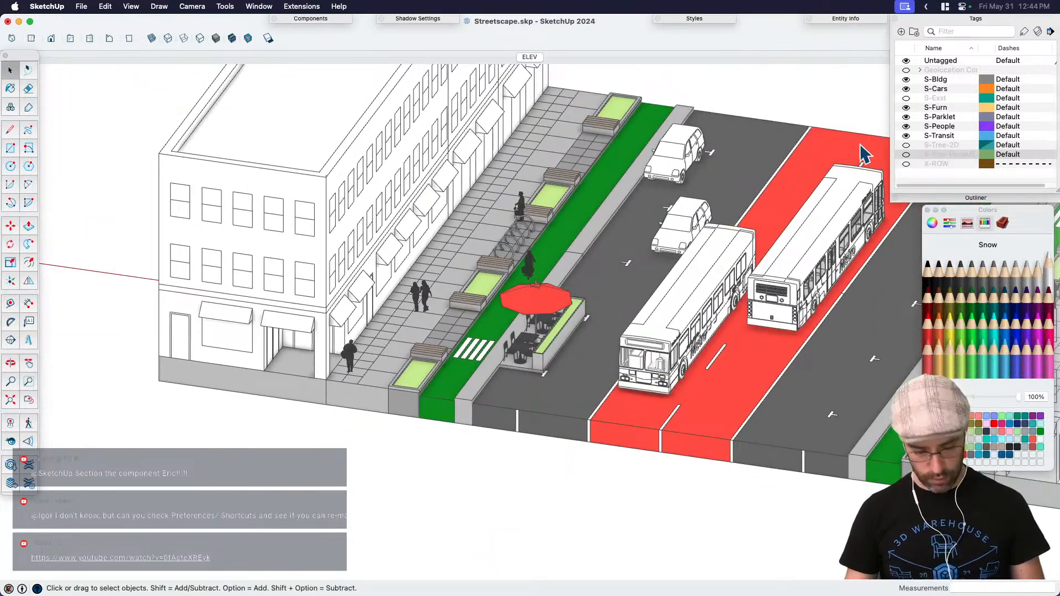
{"action": "key", "text": "super+s"}
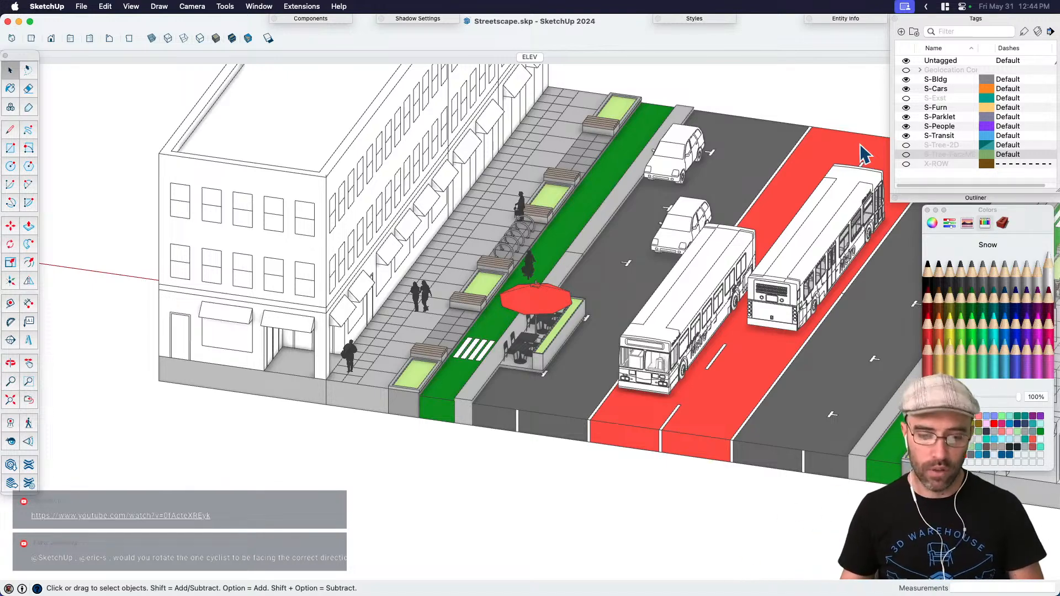
Step: Open the parklet and combine its umbrella and table sets into one new component with the default settings
{"action": "middle_click_drag", "start_coordinate": [617, 284], "coordinate": [482, 333]}
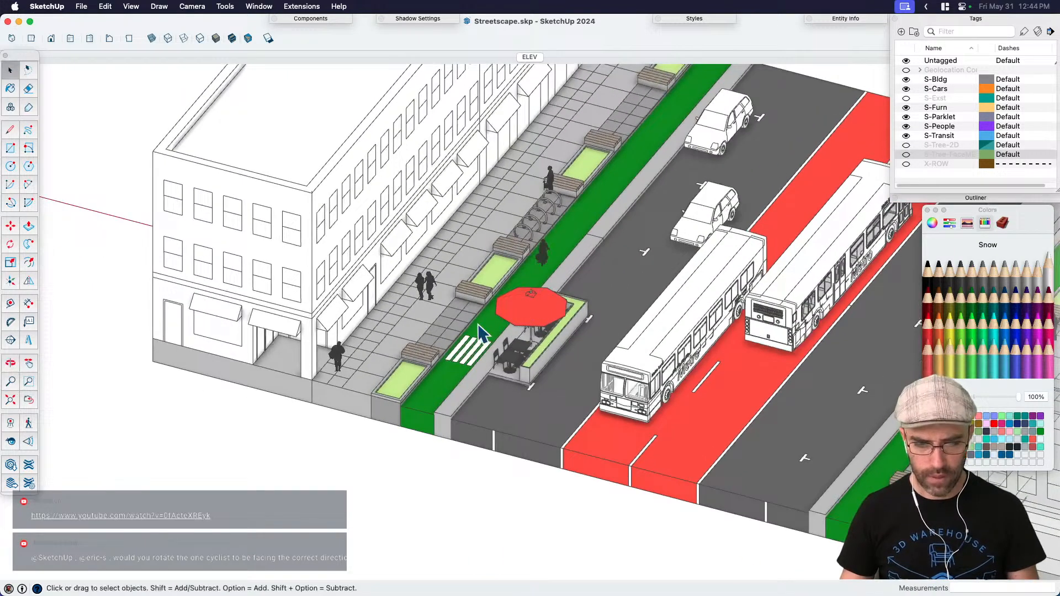
{"action": "left_click", "coordinate": [540, 318]}
{"action": "middle_click_drag", "start_coordinate": [540, 317], "coordinate": [535, 296]}
{"action": "double_click", "coordinate": [546, 316]}
{"action": "scroll", "coordinate": [550, 316], "scroll_direction": "up", "scroll_amount": 3}
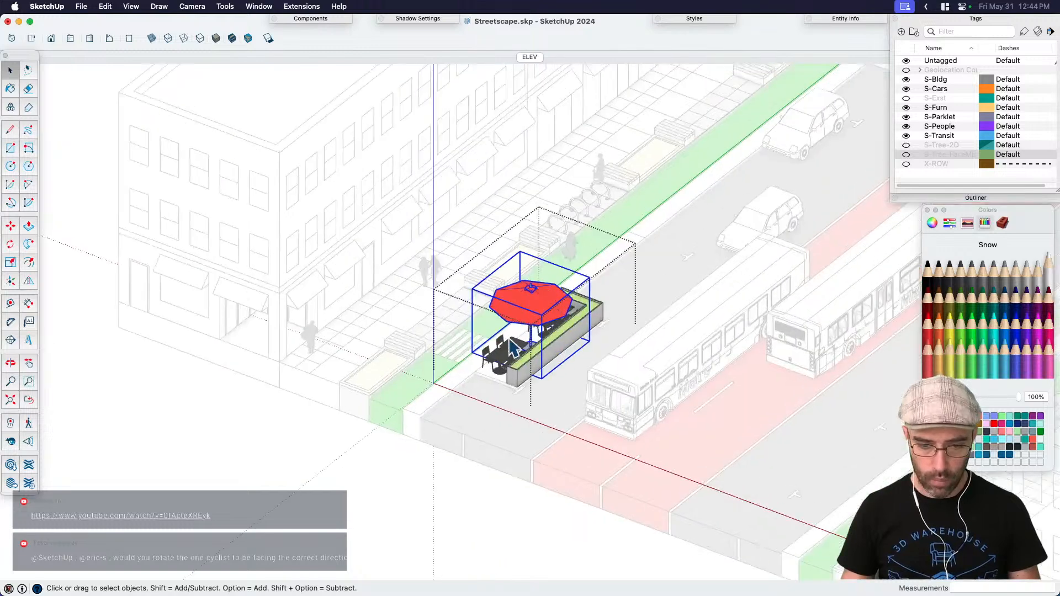
{"action": "key", "text": "shift+g"}
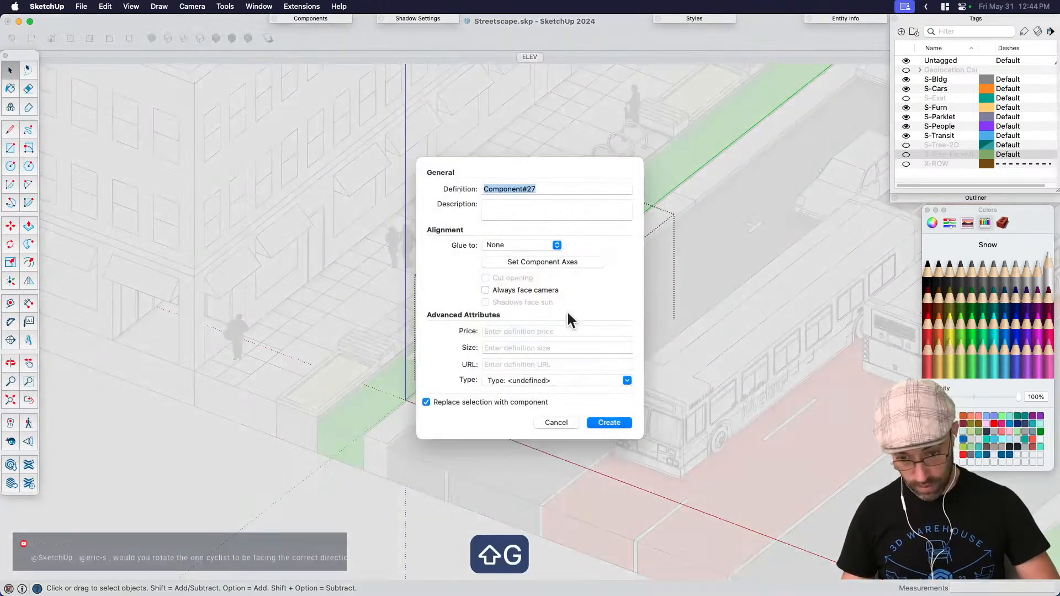
{"action": "key", "text": "Return"}
Step: Copy the umbrella-and-tables component, leave the parklet, and paste it in place at the model's top level
{"action": "key", "text": "cmd+c"}
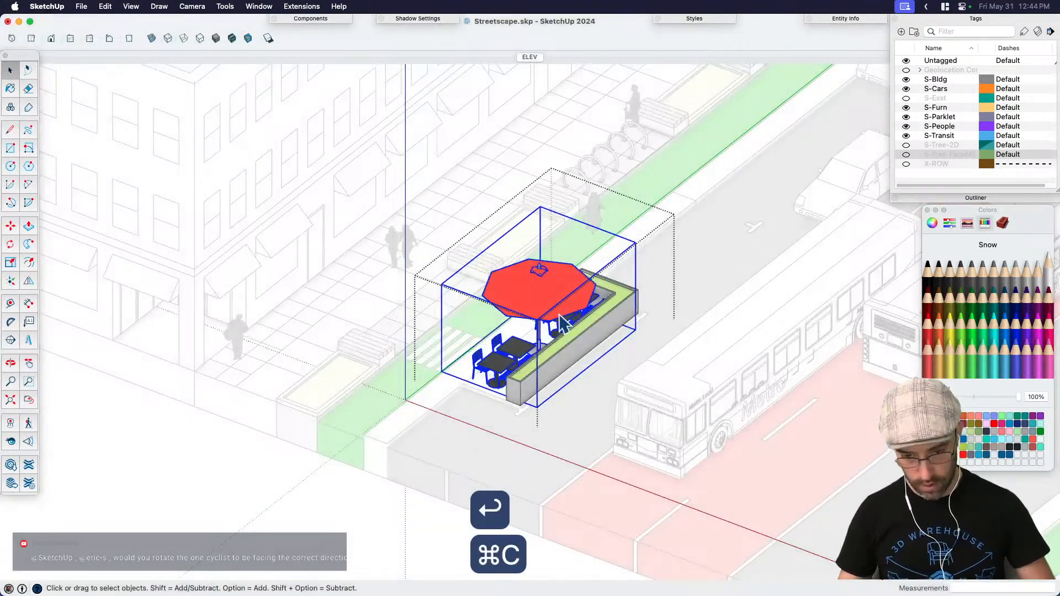
{"action": "left_click", "coordinate": [386, 481]}
{"action": "scroll", "coordinate": [385, 481], "scroll_direction": "down", "scroll_amount": 5}
{"action": "key", "text": "cmd+shift+v"}
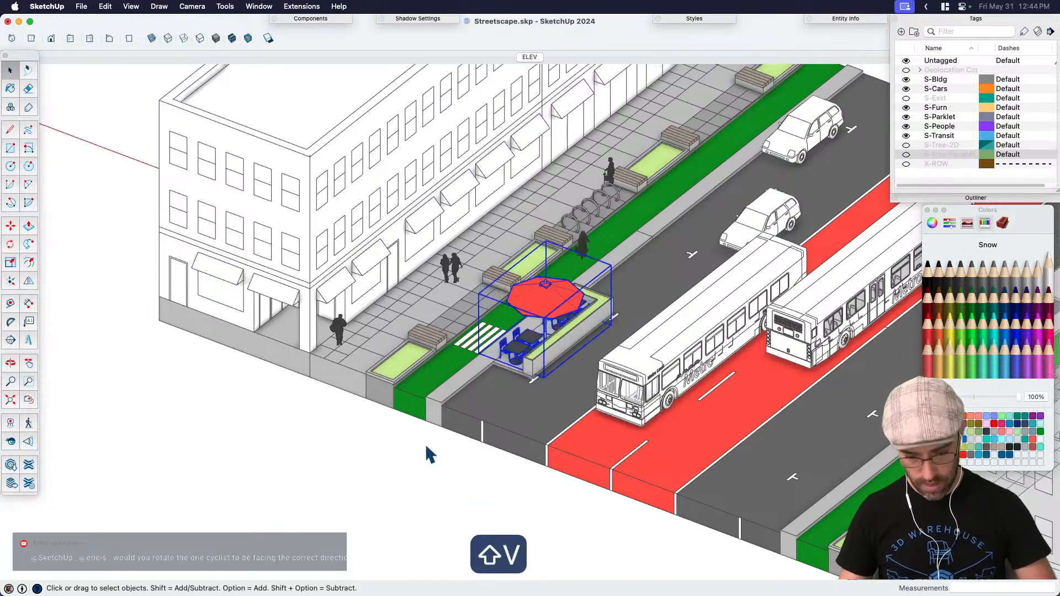
Step: Move the pasted umbrella-and-tables copy up the street into the sidewalk gap between the two far planters
{"action": "key", "text": "m"}
{"action": "left_click", "coordinate": [499, 383]}
{"action": "scroll", "coordinate": [500, 383], "scroll_direction": "down", "scroll_amount": 2}
{"action": "scroll", "coordinate": [594, 225], "scroll_direction": "up", "scroll_amount": 5}
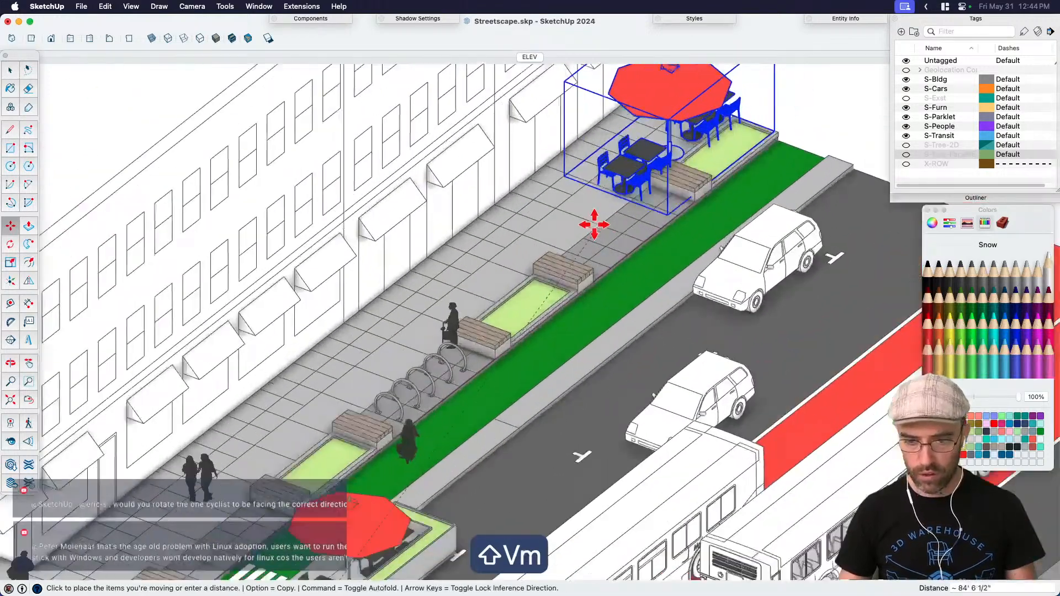
{"action": "left_click", "coordinate": [570, 293]}
{"action": "middle_click_drag", "start_coordinate": [734, 227], "coordinate": [657, 204]}
{"action": "scroll", "coordinate": [812, 246], "scroll_direction": "up", "scroll_amount": 3}
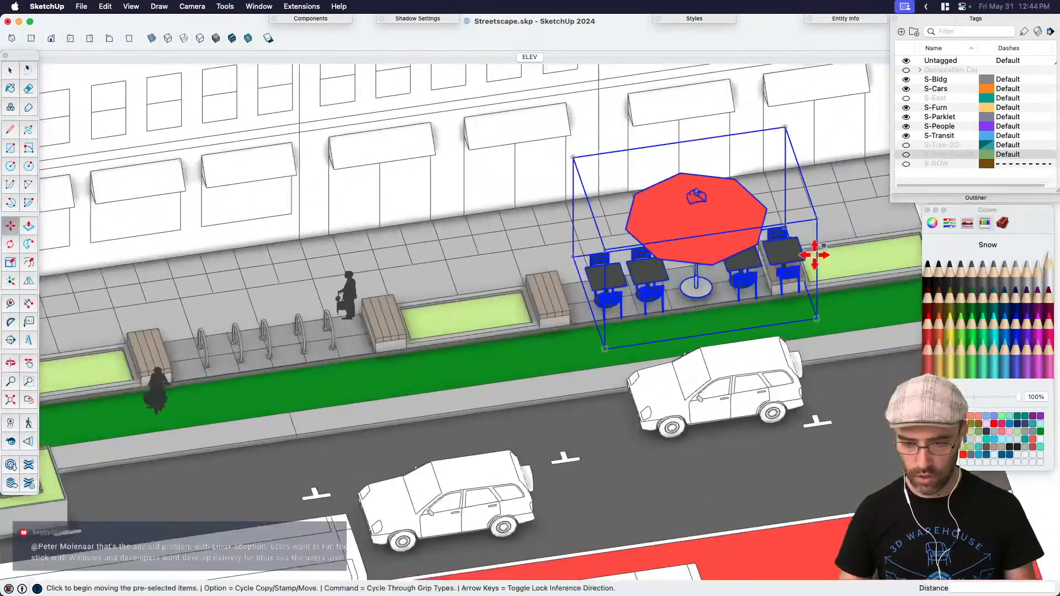
Step: Make the moved copy unique and delete its two outermost table-and-chair sets, leaving one on each side of the umbrella
{"action": "key", "text": "space"}
{"action": "right_click", "coordinate": [724, 237]}
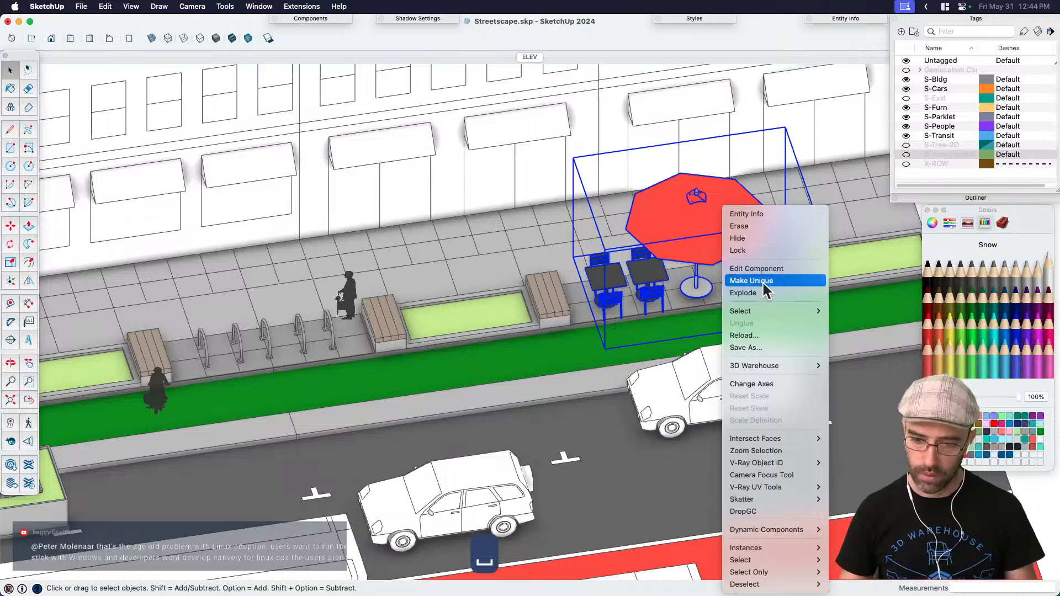
{"action": "left_click", "coordinate": [762, 281]}
{"action": "double_click", "coordinate": [653, 285]}
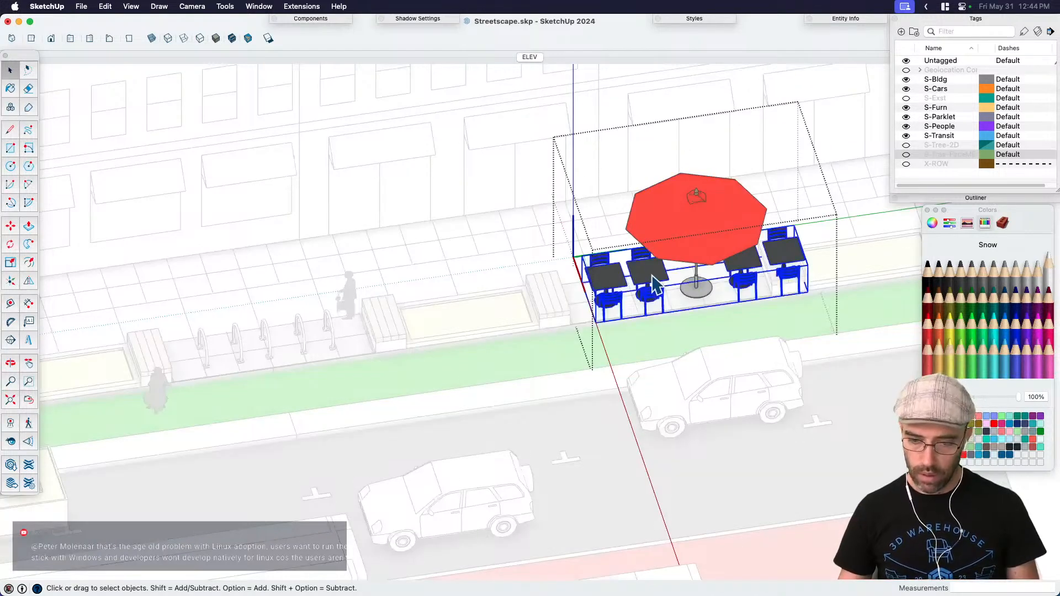
{"action": "double_click", "coordinate": [618, 288]}
{"action": "left_click", "coordinate": [610, 279]}
{"action": "key", "text": "BackSpace"}
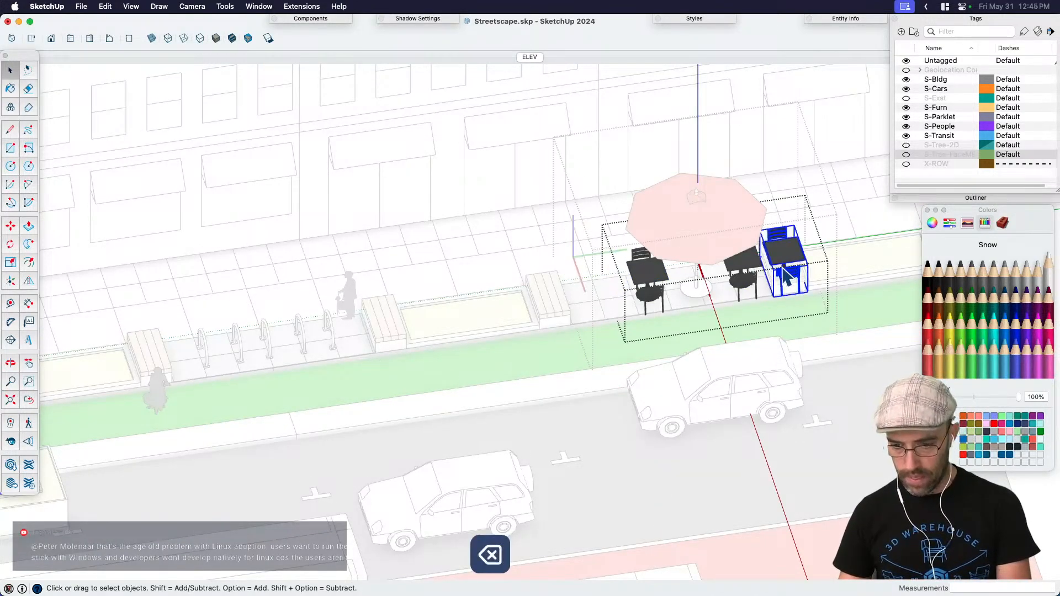
{"action": "key", "text": "Escape"}
{"action": "key", "text": "Escape"}
Step: Lower the reduced umbrella-and-tables component onto the sidewalk surface with DropGC
{"action": "middle_click_drag", "start_coordinate": [807, 206], "coordinate": [512, 291]}
{"action": "scroll", "coordinate": [620, 265], "scroll_direction": "up", "scroll_amount": 5}
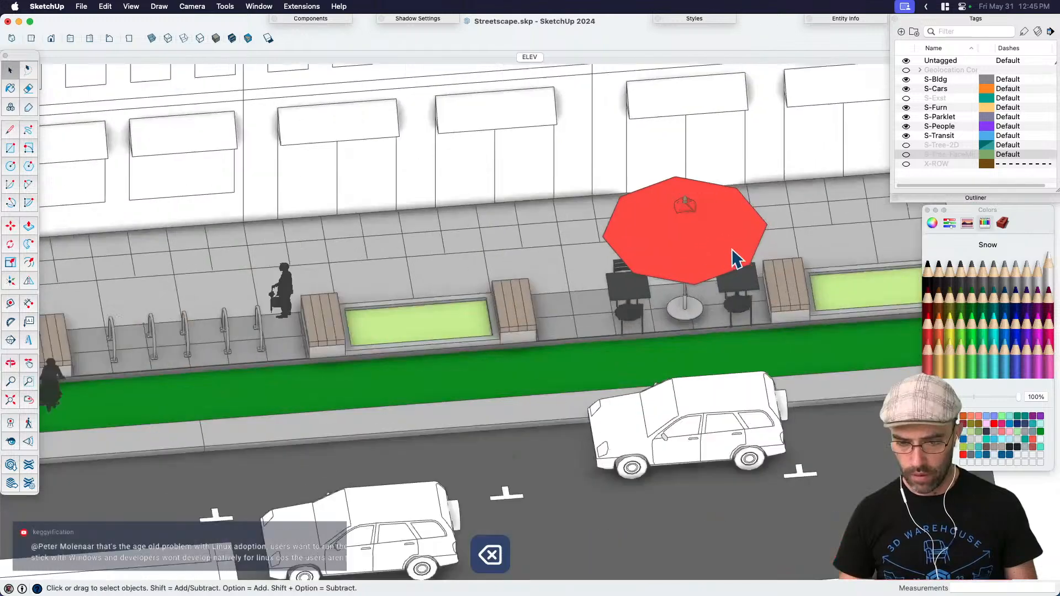
{"action": "scroll", "coordinate": [718, 293], "scroll_direction": "up", "scroll_amount": 2}
{"action": "left_click", "coordinate": [698, 326]}
{"action": "scroll", "coordinate": [690, 337], "scroll_direction": "up", "scroll_amount": 3}
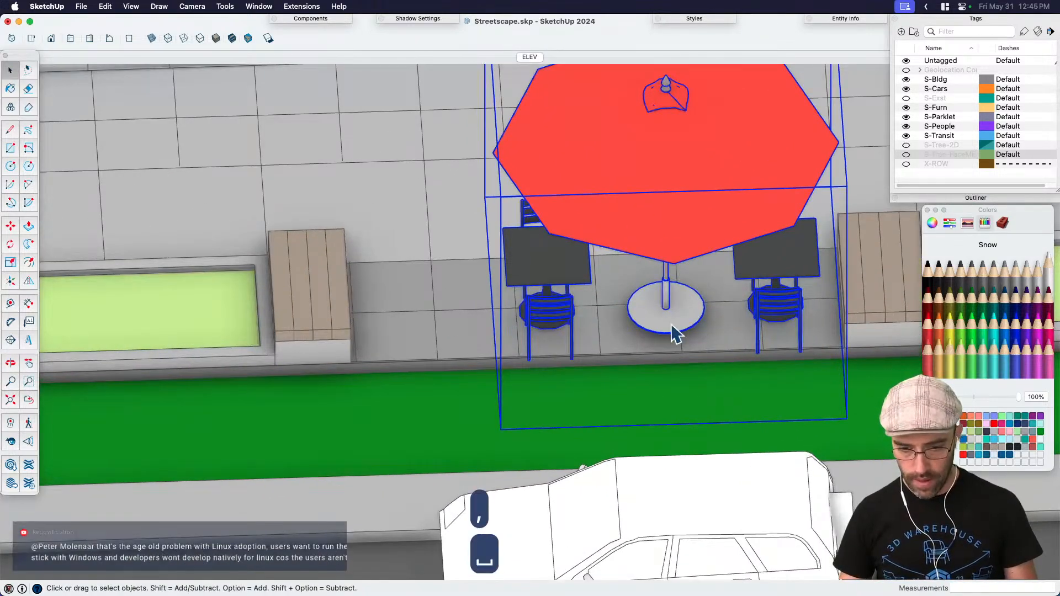
{"action": "middle_click_drag", "start_coordinate": [675, 331], "coordinate": [822, 208]}
{"action": "scroll", "coordinate": [469, 387], "scroll_direction": "up", "scroll_amount": 5}
{"action": "right_click", "coordinate": [452, 436]}
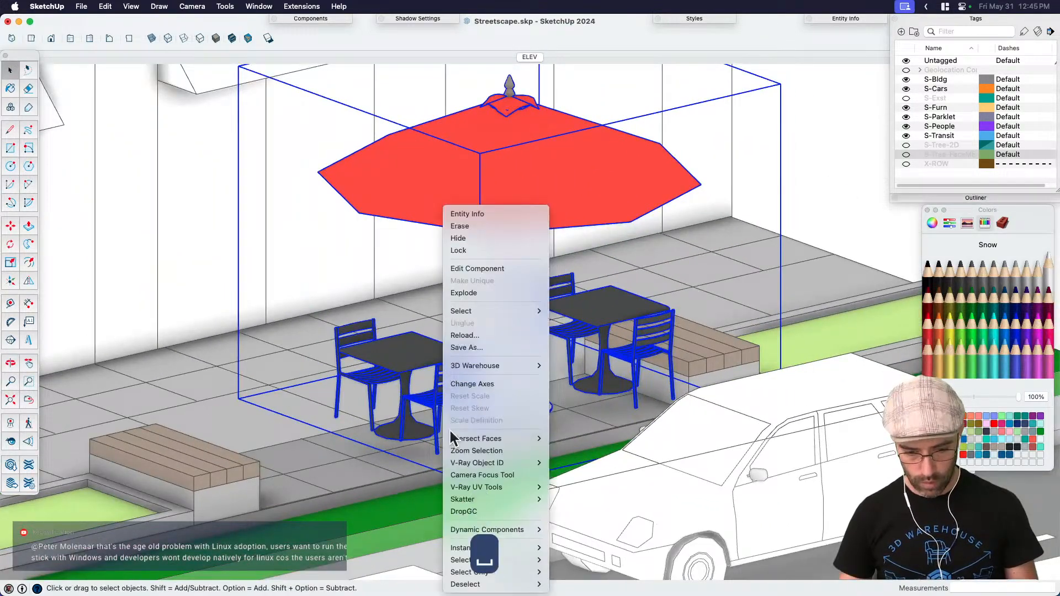
{"action": "left_click", "coordinate": [464, 511]}
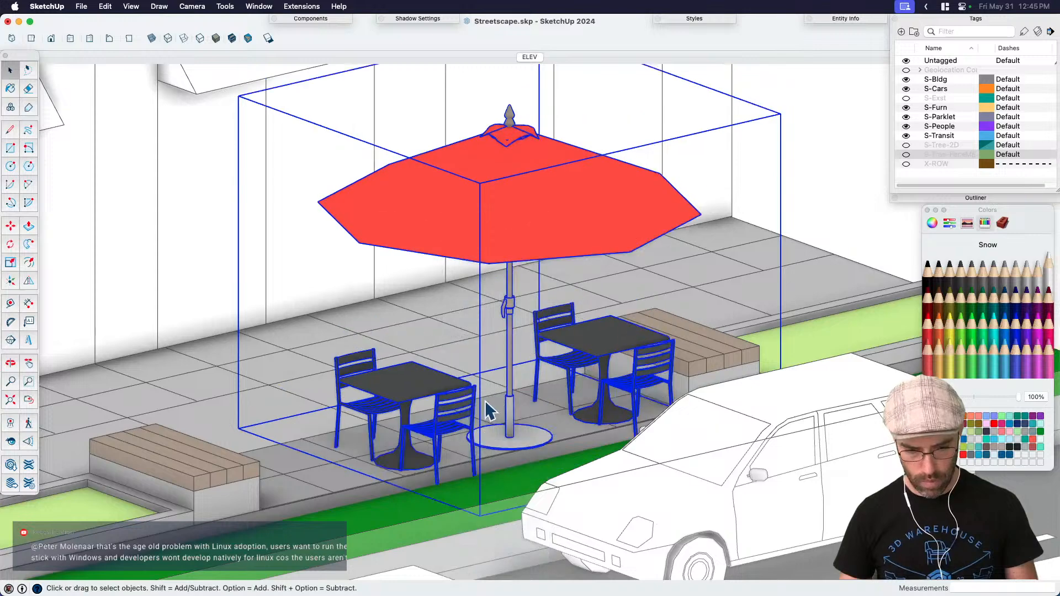
Step: Move the umbrella set back from the curb and center it between the neighbouring wooden benches
{"action": "middle_click_drag", "start_coordinate": [486, 409], "coordinate": [523, 405]}
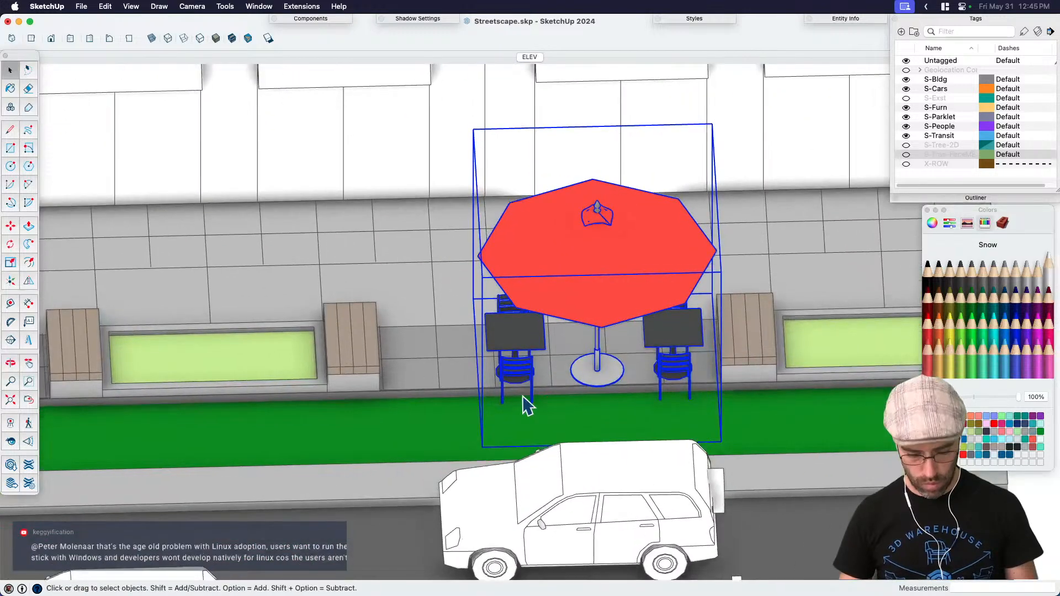
{"action": "key", "text": "m"}
{"action": "middle_click_drag", "start_coordinate": [452, 378], "coordinate": [452, 363]}
{"action": "key", "text": "space"}
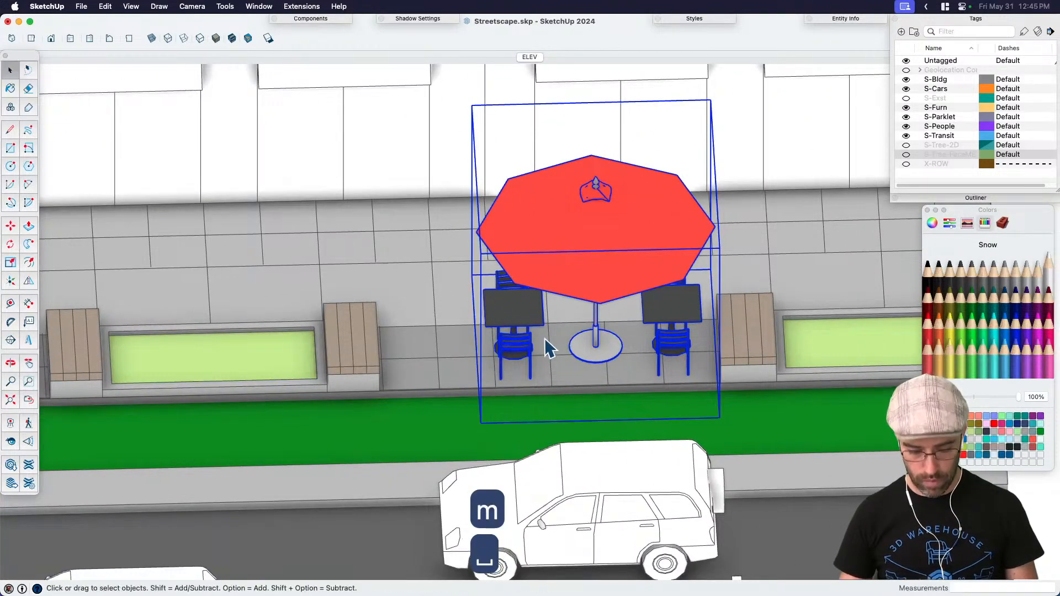
{"action": "key", "text": "m"}
{"action": "left_click", "coordinate": [559, 359]}
{"action": "key", "text": "space"}
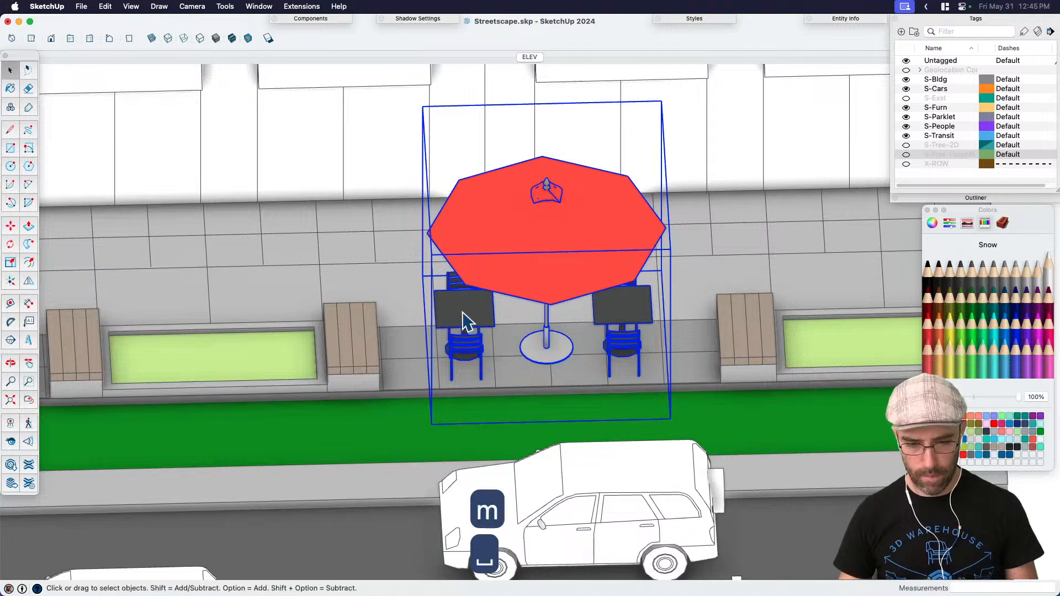
Step: Examine which way the bike-lane cyclist faces from close up and street level, and restore the isometric view
{"action": "scroll", "coordinate": [467, 319], "scroll_direction": "down", "scroll_amount": 10}
{"action": "middle_click_drag", "start_coordinate": [410, 395], "coordinate": [86, 303]}
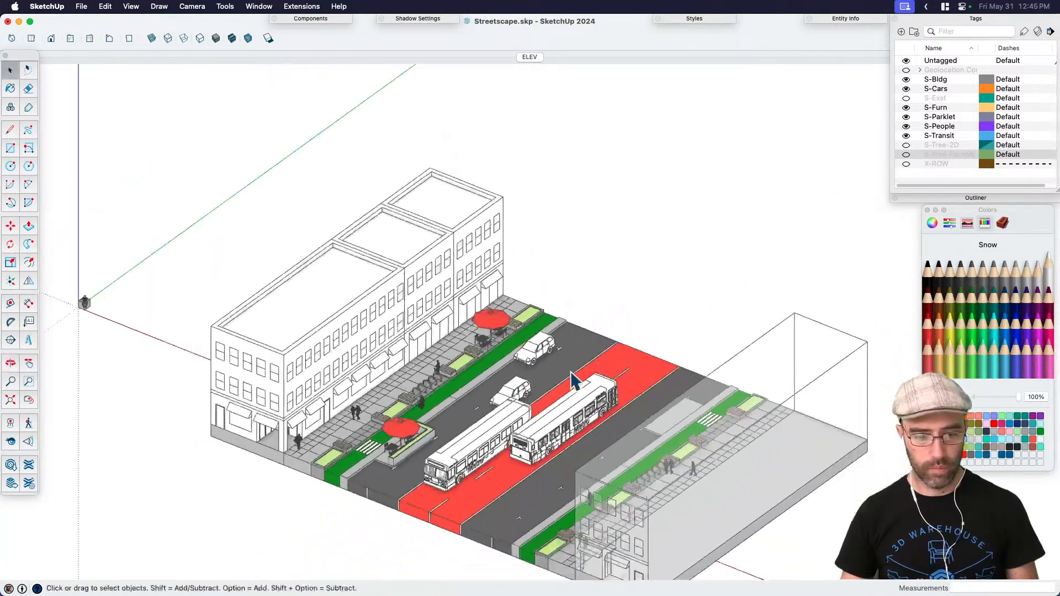
{"action": "scroll", "coordinate": [489, 359], "scroll_direction": "up", "scroll_amount": 15}
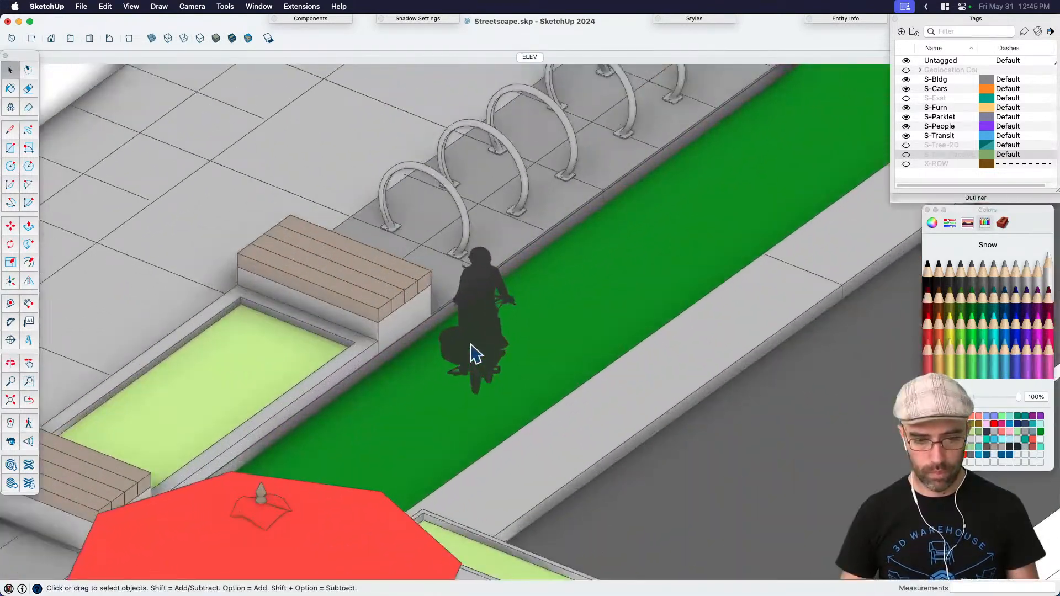
{"action": "middle_click_drag", "start_coordinate": [475, 355], "coordinate": [455, 346]}
{"action": "scroll", "coordinate": [486, 359], "scroll_direction": "up", "scroll_amount": 5}
{"action": "key", "text": "h"}
{"action": "left_click_drag", "start_coordinate": [445, 398], "coordinate": [529, 305]}
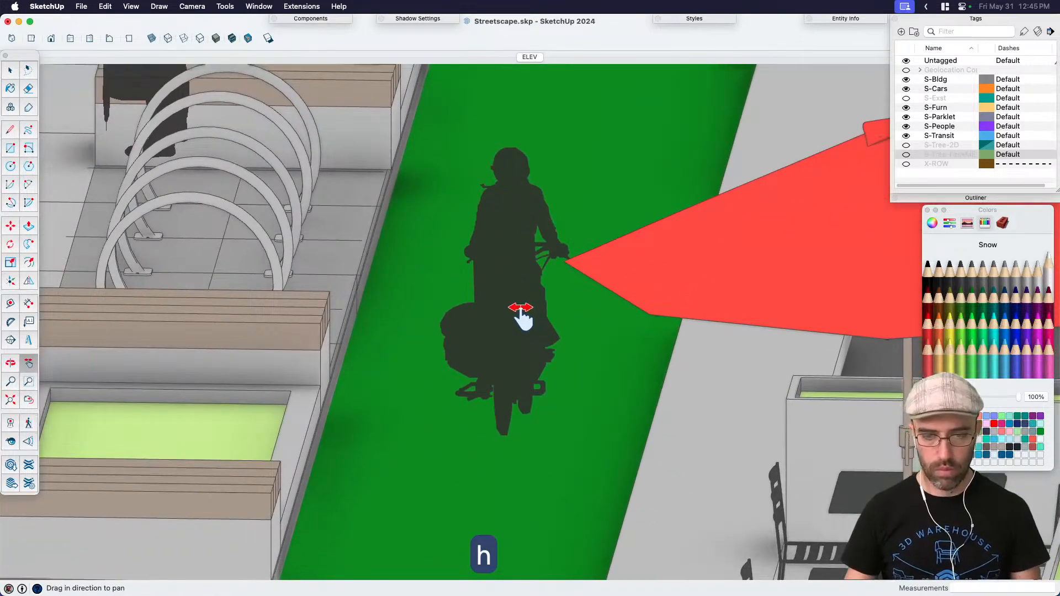
{"action": "scroll", "coordinate": [493, 357], "scroll_direction": "down", "scroll_amount": 3}
{"action": "middle_click_drag", "start_coordinate": [501, 381], "coordinate": [620, 332]}
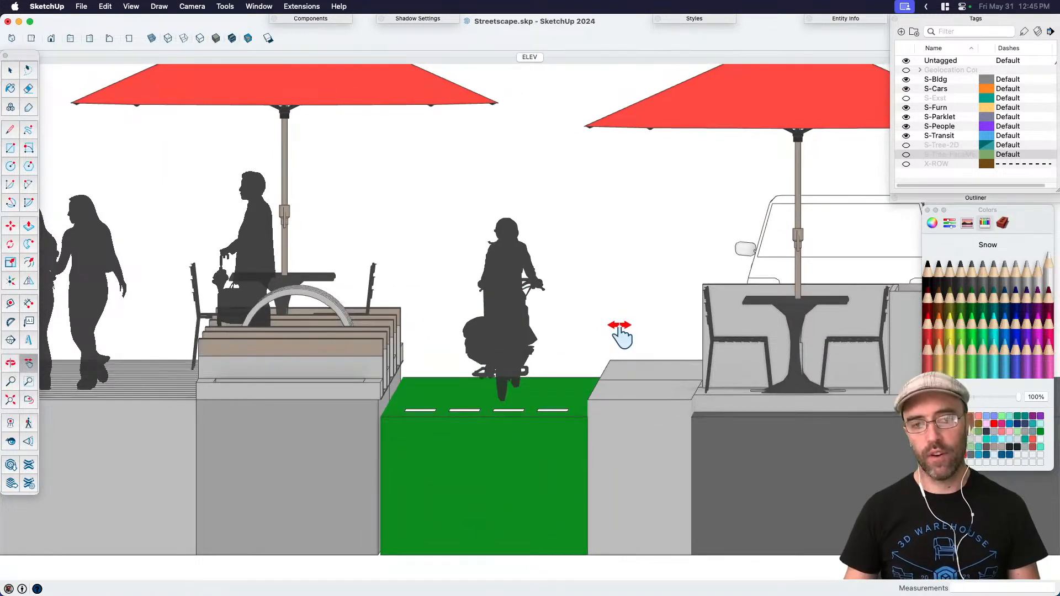
{"action": "scroll", "coordinate": [619, 334], "scroll_direction": "down", "scroll_amount": 3}
{"action": "key", "text": "space"}
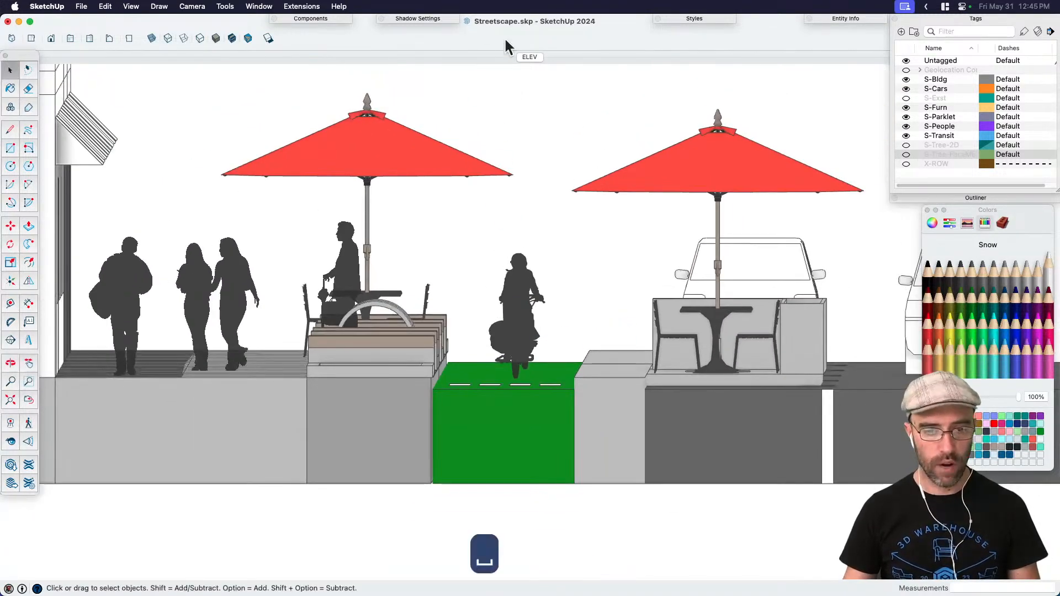
{"action": "left_click", "coordinate": [53, 39]}
{"action": "left_click", "coordinate": [11, 38]}
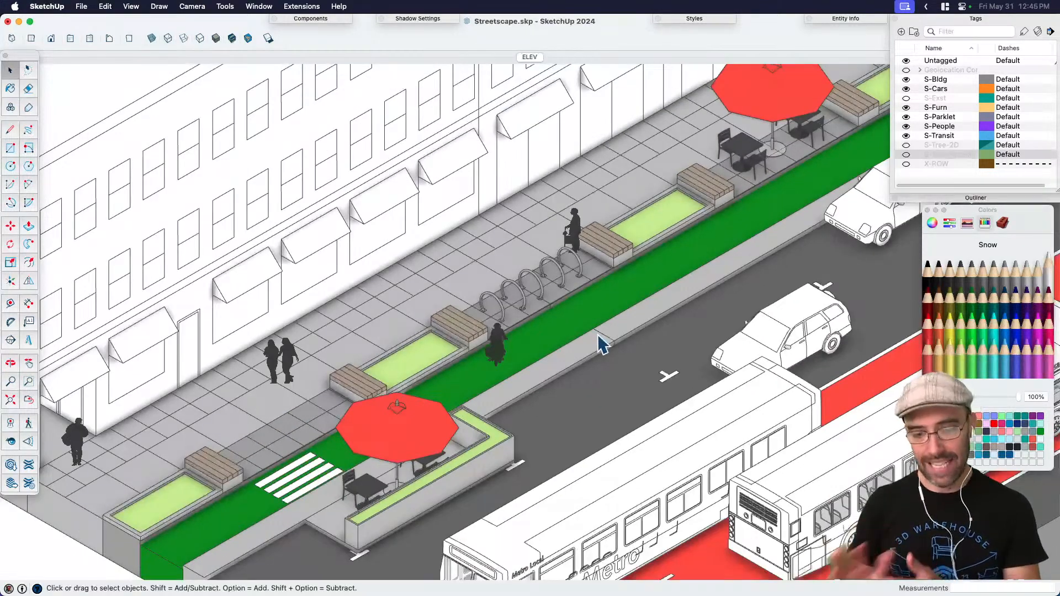
Step: Move the cyclist a short distance farther up the green bike lane, beside the bike racks
{"action": "left_click", "coordinate": [496, 353]}
{"action": "key", "text": "m"}
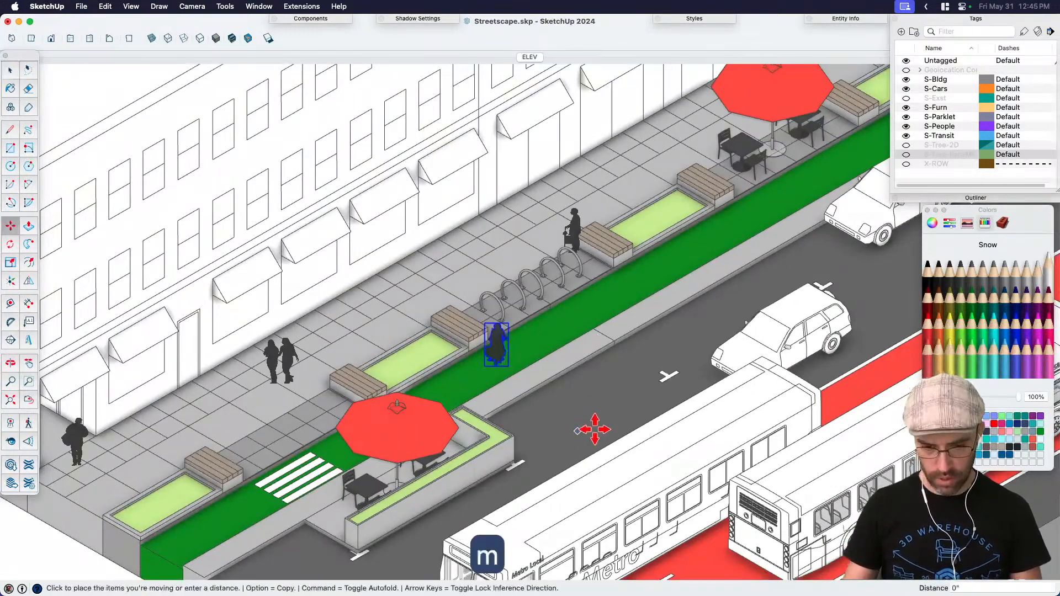
{"action": "left_click", "coordinate": [591, 428]}
{"action": "left_click", "coordinate": [633, 402]}
{"action": "key", "text": "space"}
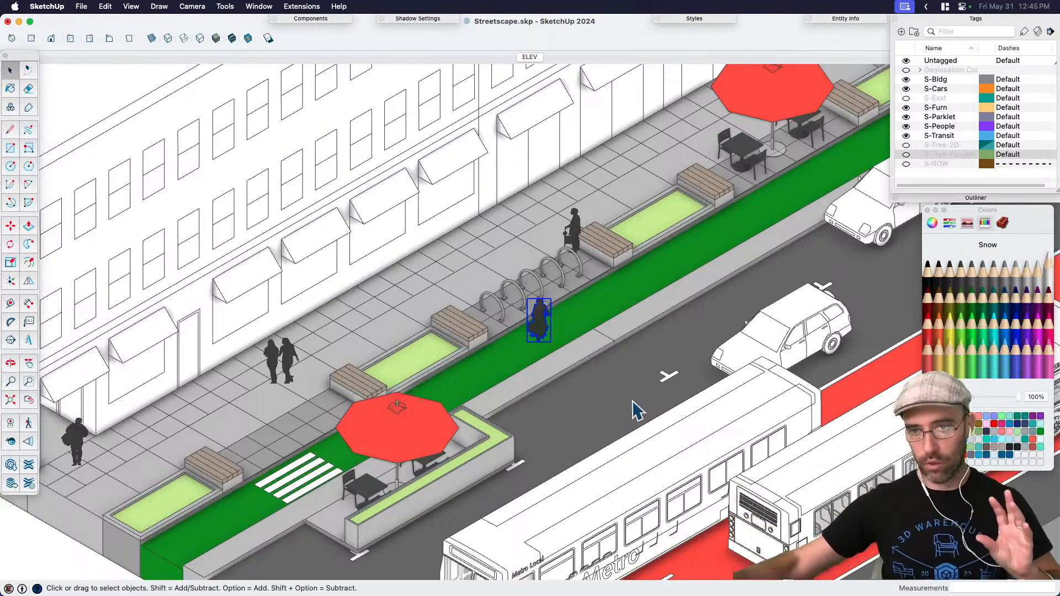
Step: Copy the cyclist beside the already used one in Streetscape Elements.skp and paste it onto the road in Streetscape.skp
{"action": "key", "text": "space"}
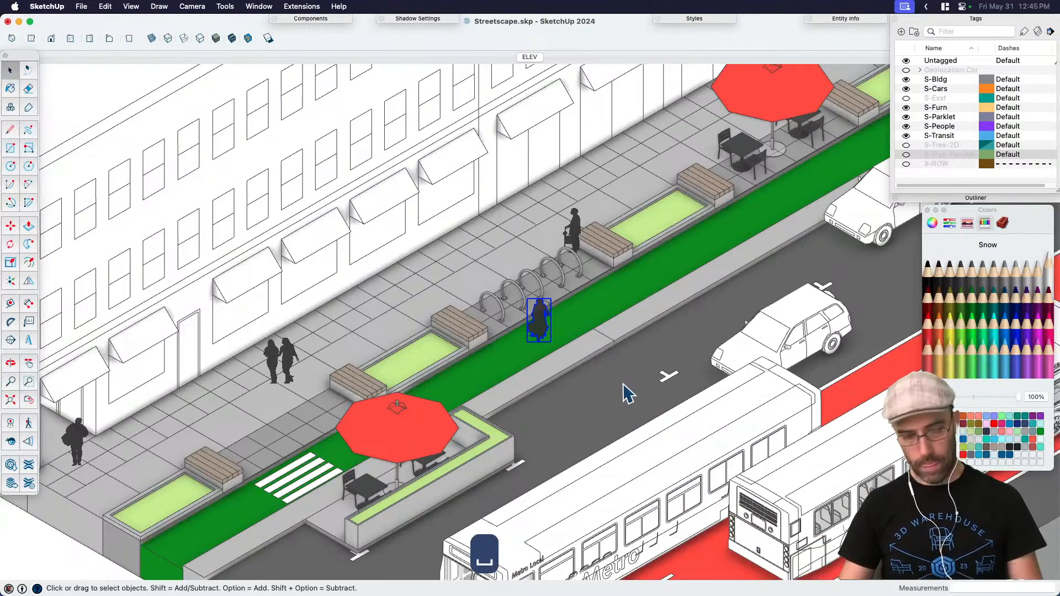
{"action": "key", "text": "ctrl+Up"}
{"action": "left_click", "coordinate": [379, 501]}
{"action": "left_click", "coordinate": [363, 406]}
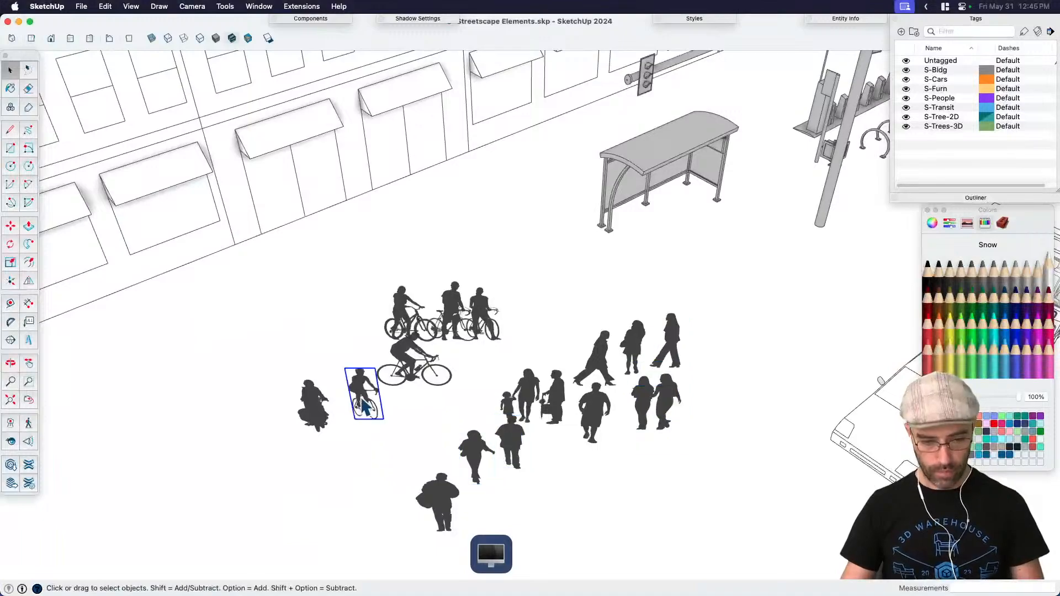
{"action": "key", "text": "super+c"}
{"action": "key", "text": "ctrl+Up"}
{"action": "left_click", "coordinate": [378, 486]}
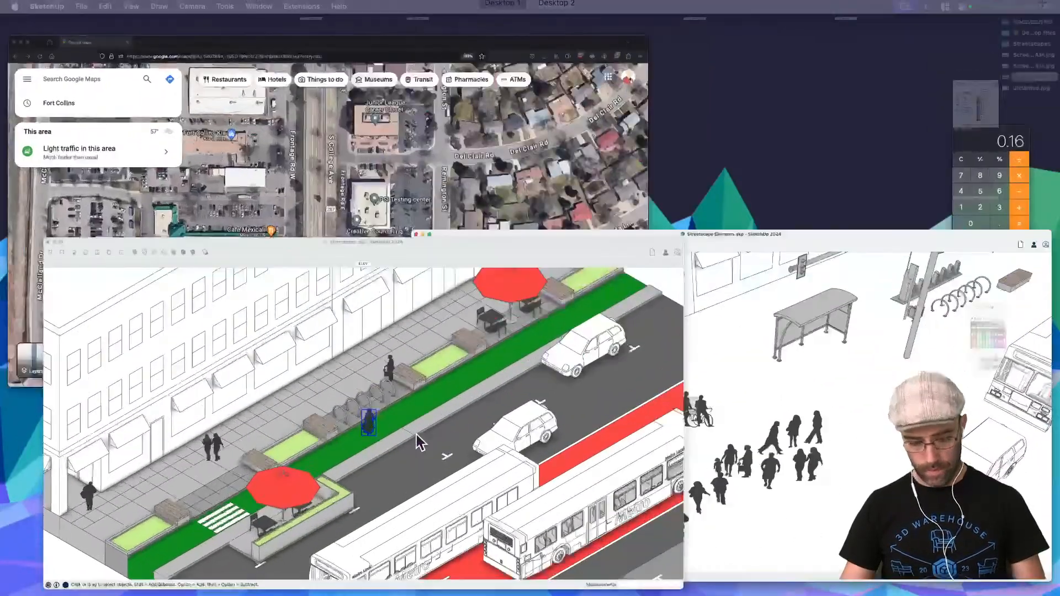
{"action": "key", "text": "super+v"}
{"action": "left_click", "coordinate": [586, 414]}
{"action": "scroll", "coordinate": [591, 412], "scroll_direction": "up", "scroll_amount": 3}
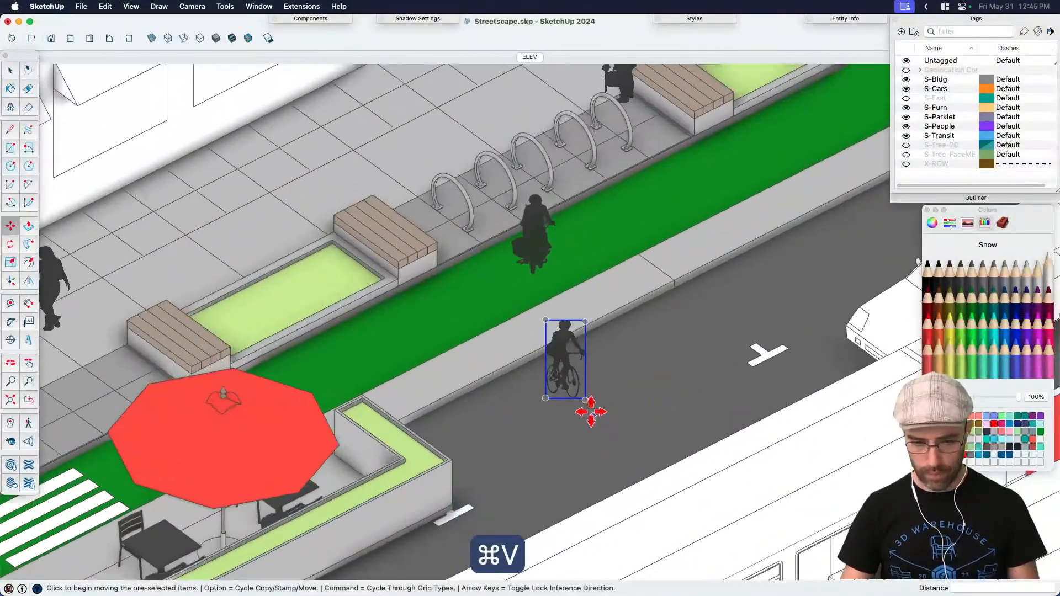
Step: Mirror the pasted cyclist by scaling its width by -1 so it faces the opposite way
{"action": "key", "text": "w"}
{"action": "key", "text": "s"}
{"action": "left_click", "coordinate": [586, 362]}
{"action": "type", "text": "-1"}
{"action": "key", "text": "Return"}
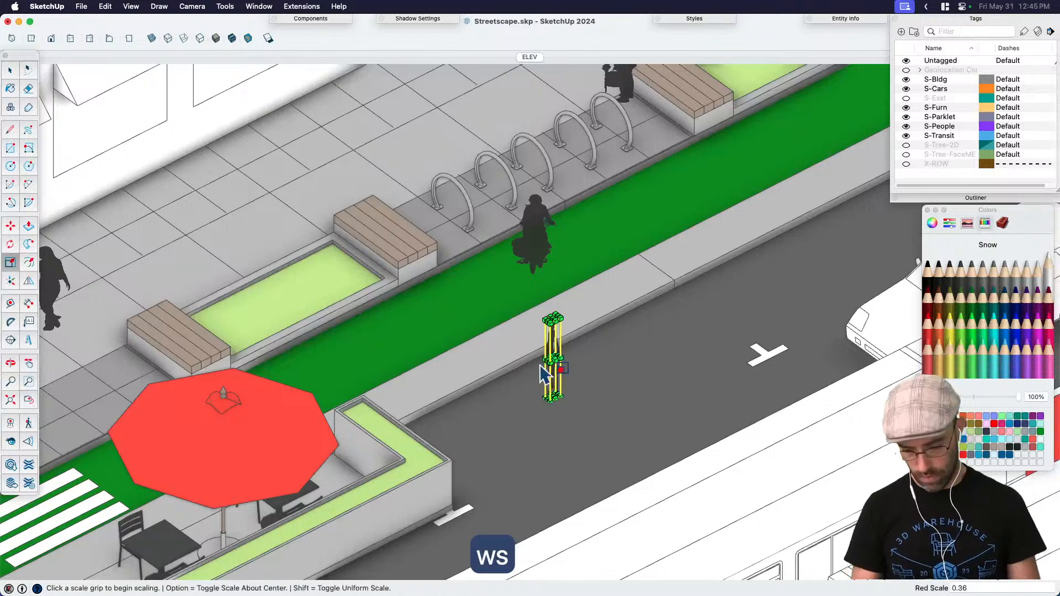
{"action": "key", "text": "space"}
{"action": "key", "text": "s"}
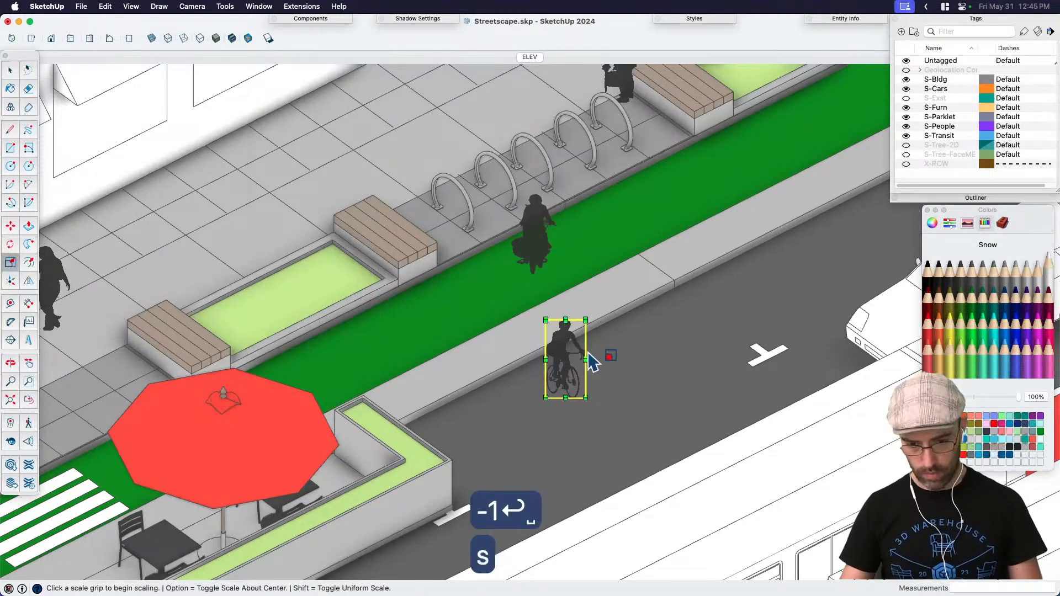
{"action": "left_click_drag", "start_coordinate": [586, 360], "coordinate": [559, 363]}
{"action": "type", "text": "-1"}
{"action": "key", "text": "Return"}
{"action": "key", "text": "space"}
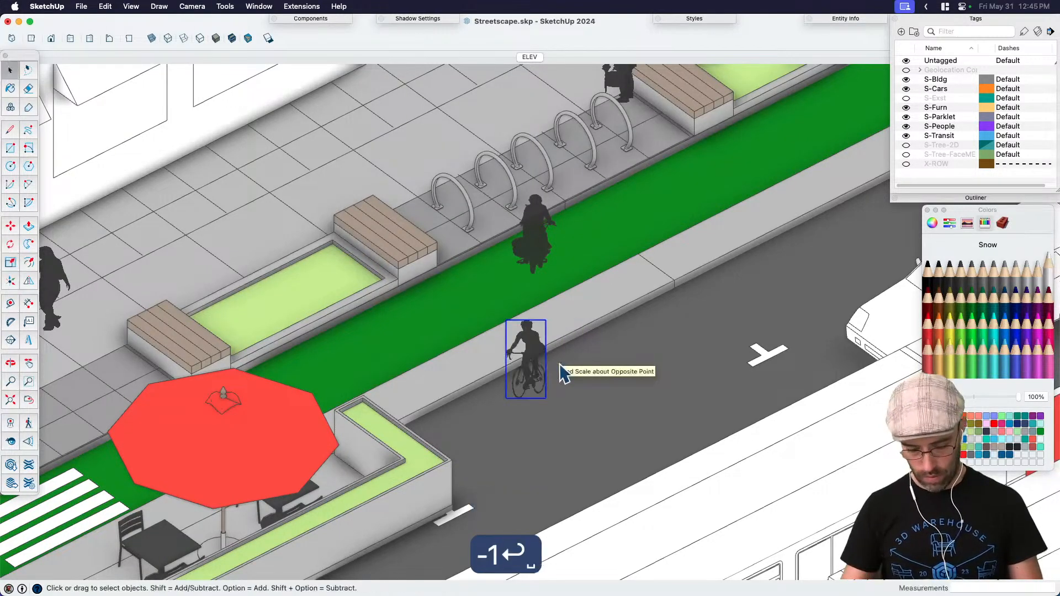
Step: Move the mirrored cyclist into the green bike lane, just ahead of the existing cyclist by the bike racks
{"action": "key", "text": "m"}
{"action": "left_click", "coordinate": [571, 456]}
{"action": "left_click", "coordinate": [662, 314]}
{"action": "scroll", "coordinate": [745, 356], "scroll_direction": "up", "scroll_amount": 1}
{"action": "left_click", "coordinate": [746, 358]}
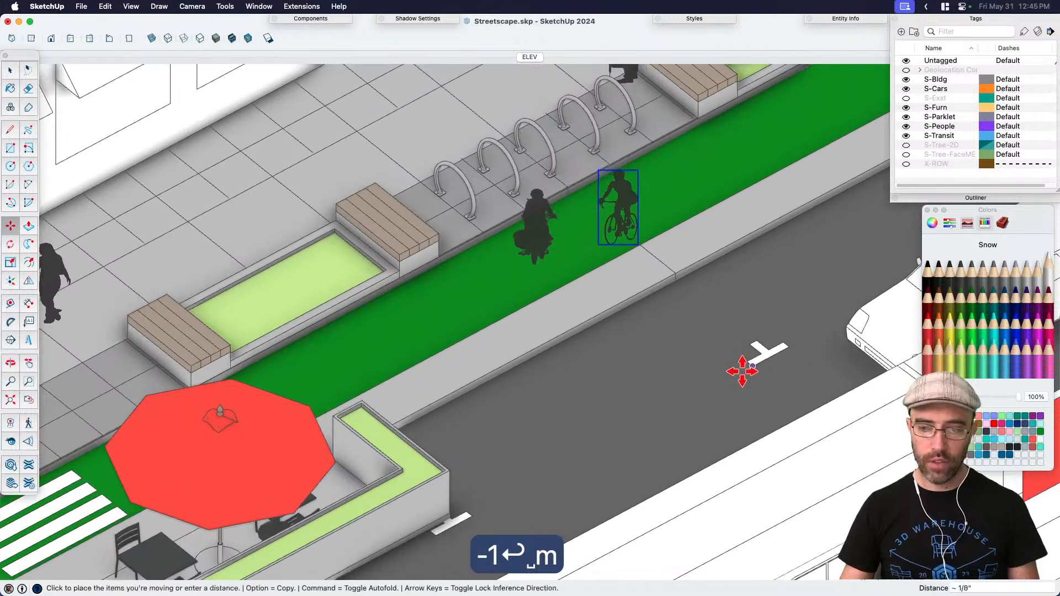
{"action": "key", "text": "space"}
Step: Add a new scene of the isometric street view and rename it AXO
{"action": "scroll", "coordinate": [512, 467], "scroll_direction": "down", "scroll_amount": 3}
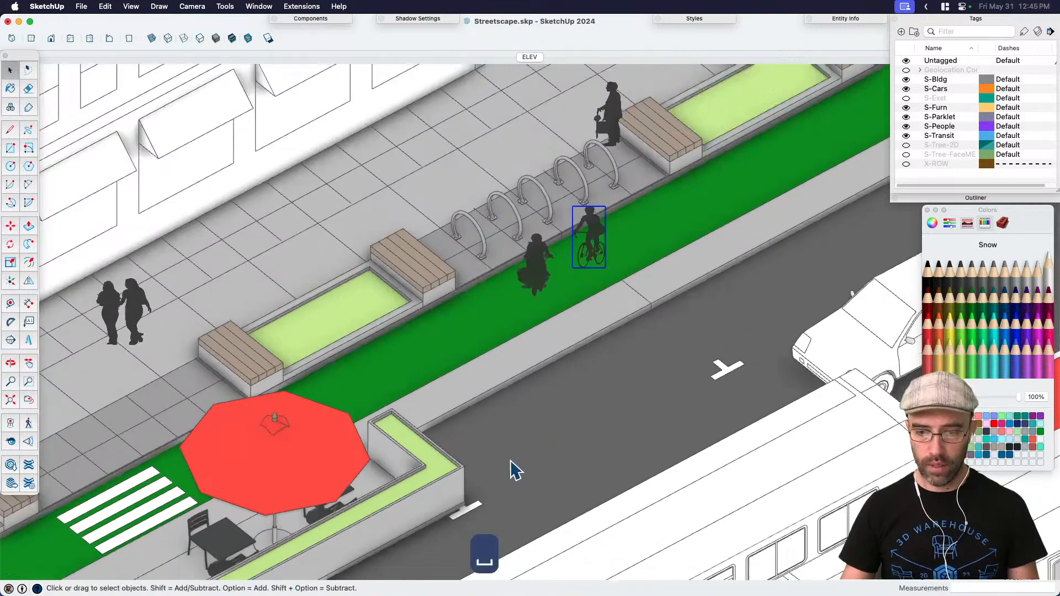
{"action": "right_click", "coordinate": [524, 59]}
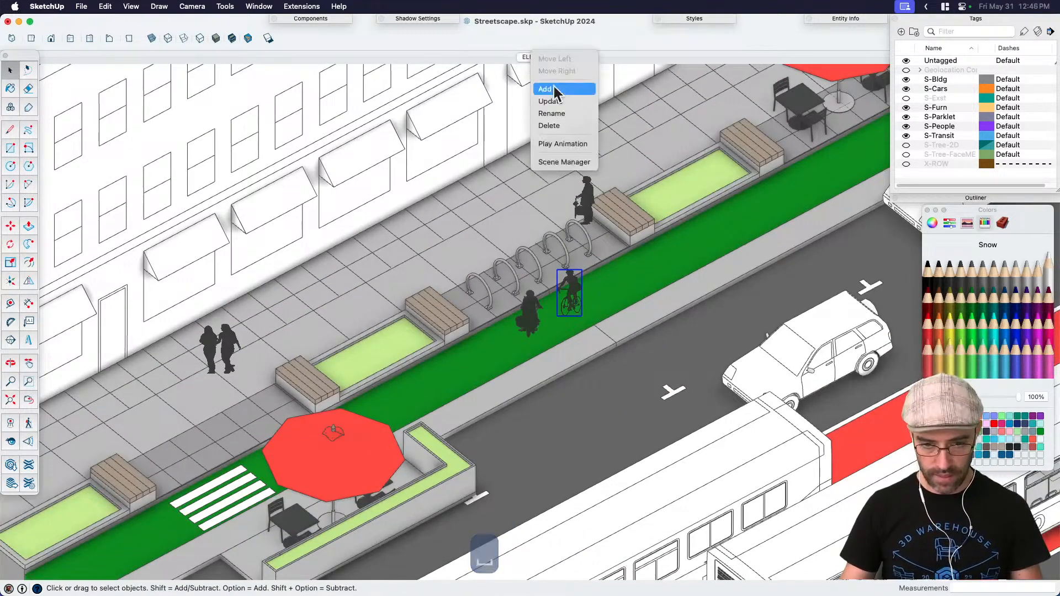
{"action": "left_click", "coordinate": [555, 88]}
{"action": "right_click", "coordinate": [541, 58]}
{"action": "left_click", "coordinate": [562, 118]}
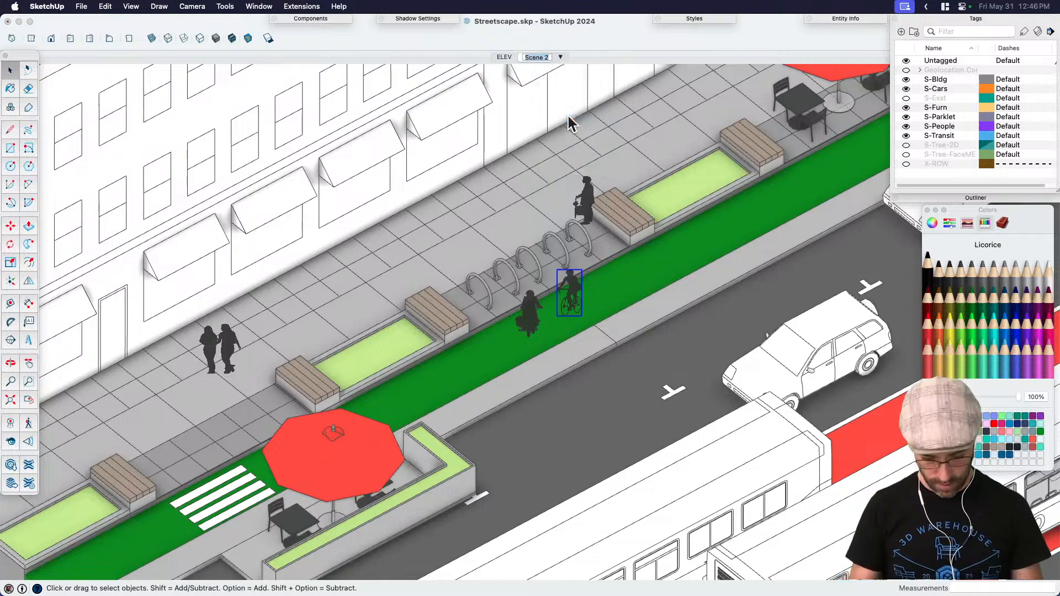
{"action": "type", "text": "AXO"}
{"action": "key", "text": "Return"}
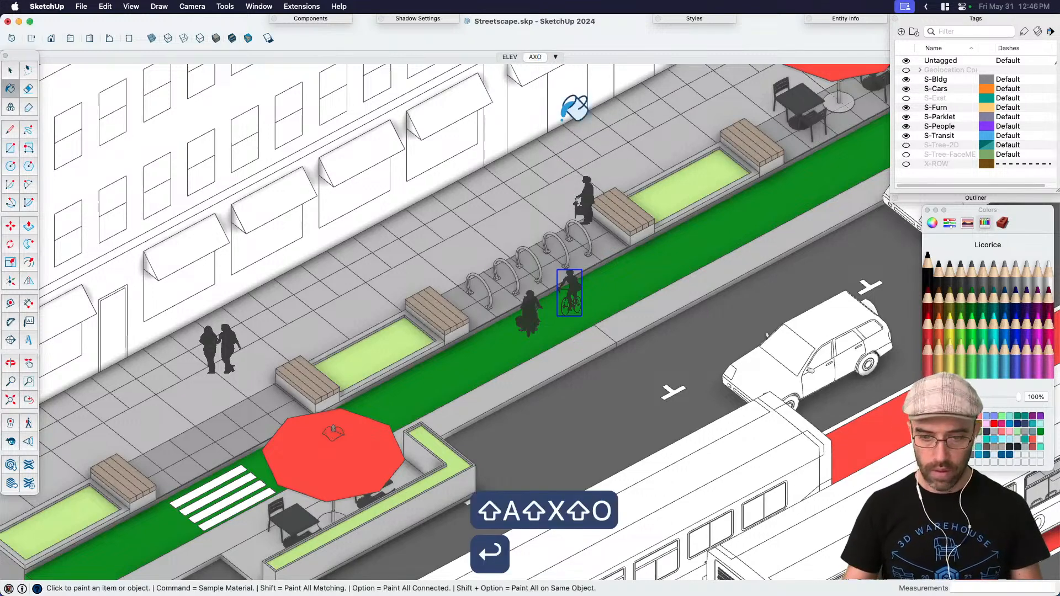
Step: Update the AXO scene with the original bike-lane cyclist hidden, and return to the ELEV scene
{"action": "key", "text": "space"}
{"action": "left_click", "coordinate": [529, 313]}
{"action": "key", "text": "super+e"}
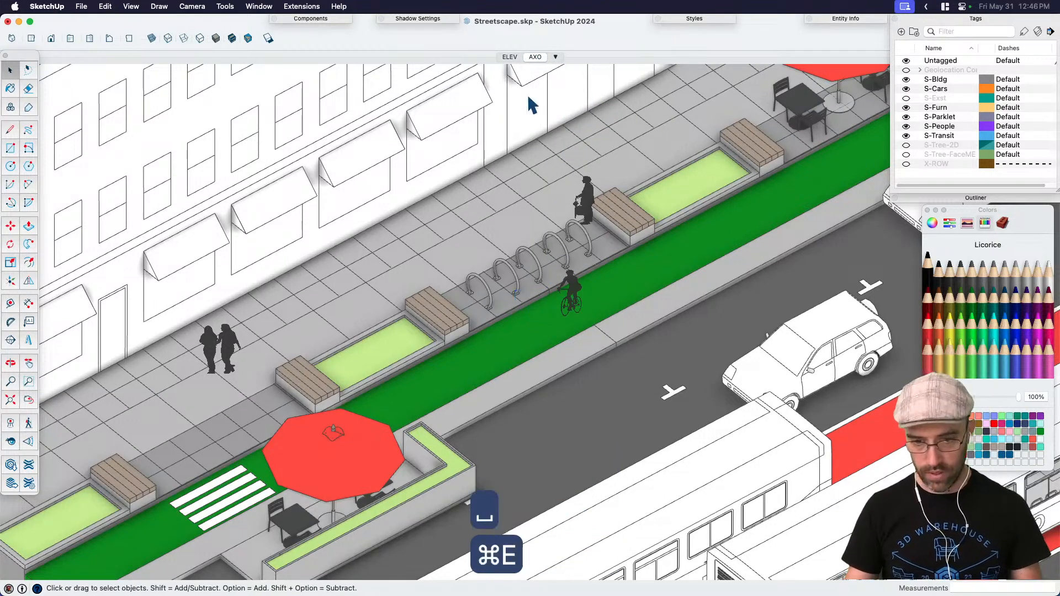
{"action": "right_click", "coordinate": [534, 58]}
{"action": "left_click", "coordinate": [558, 103]}
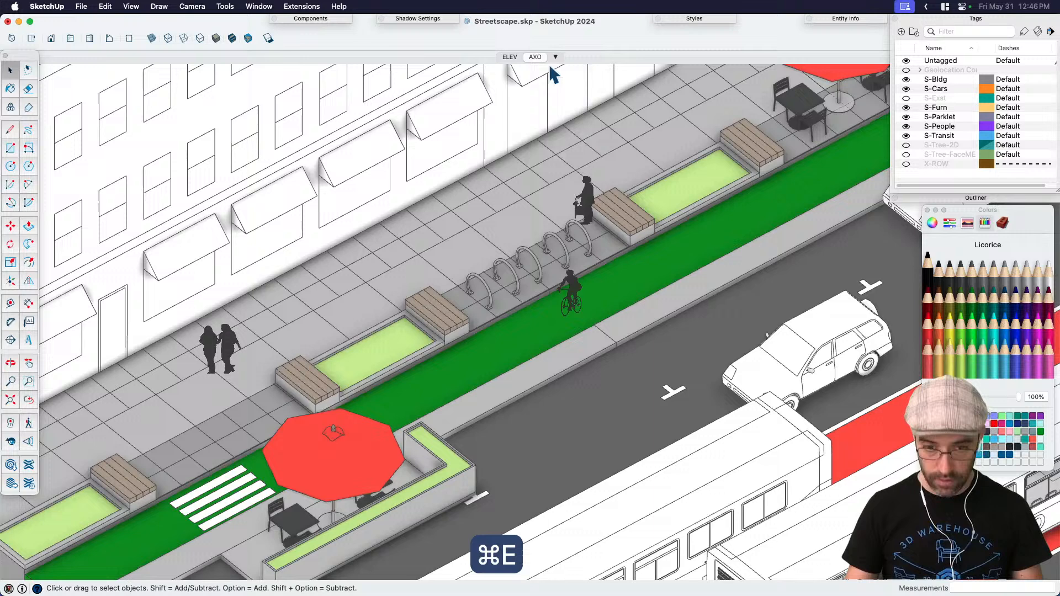
{"action": "left_click", "coordinate": [510, 57]}
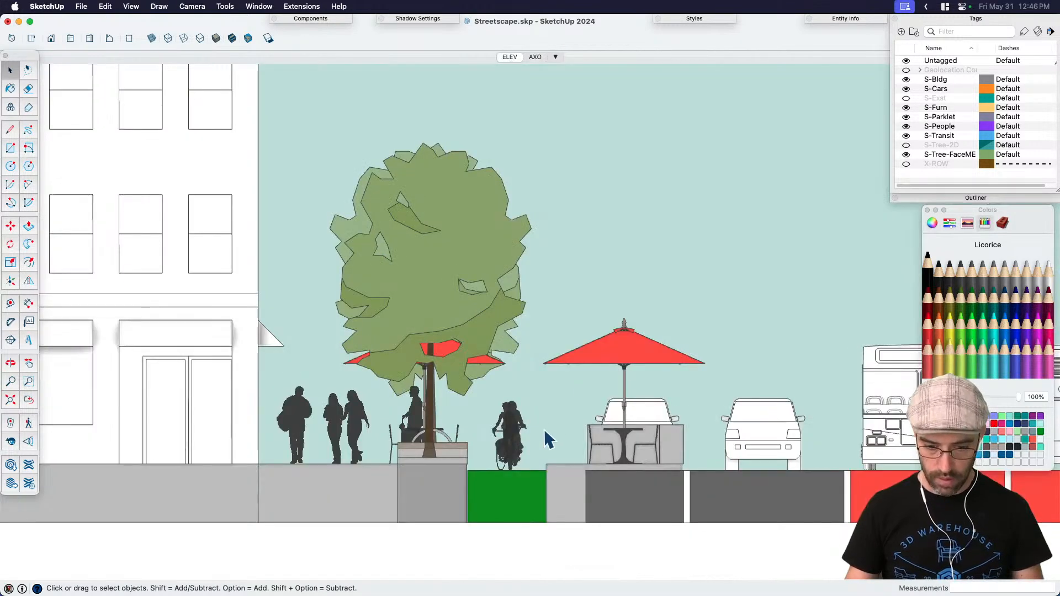
Step: Hide the overlapping duplicate cyclist in the bike lane, update the ELEV scene, and compare it with the AXO scene
{"action": "left_click", "coordinate": [502, 473]}
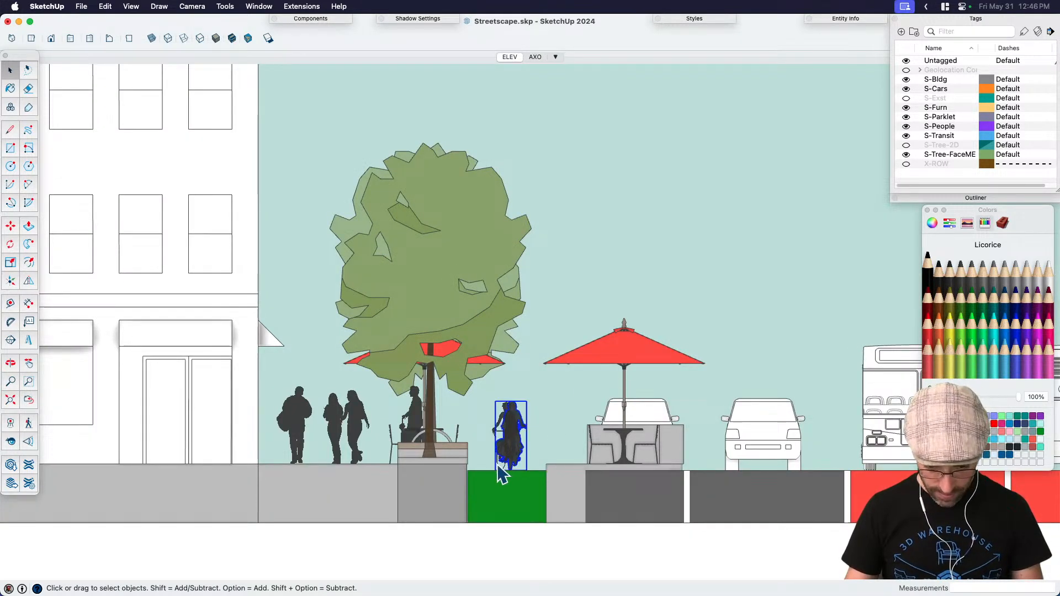
{"action": "scroll", "coordinate": [498, 465], "scroll_direction": "up", "scroll_amount": 5}
{"action": "key", "text": "super+e"}
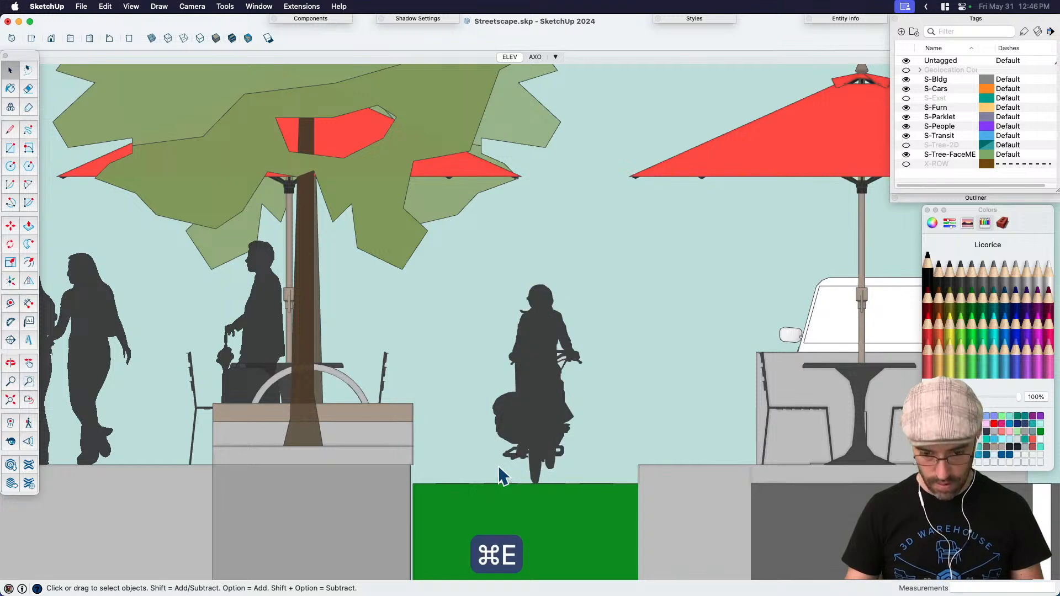
{"action": "right_click", "coordinate": [512, 58]}
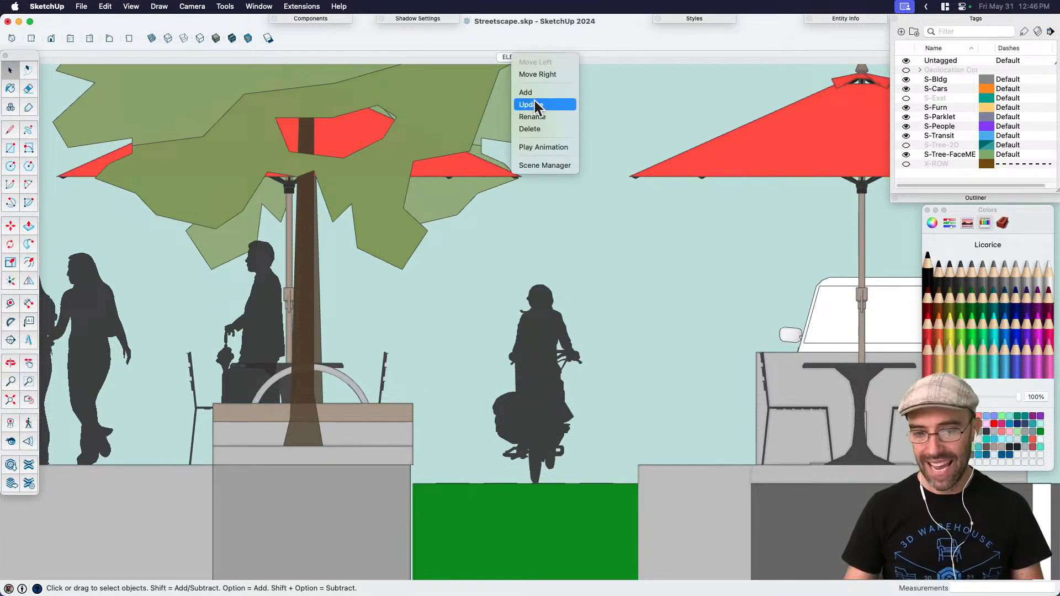
{"action": "left_click", "coordinate": [535, 101]}
{"action": "left_click", "coordinate": [532, 57]}
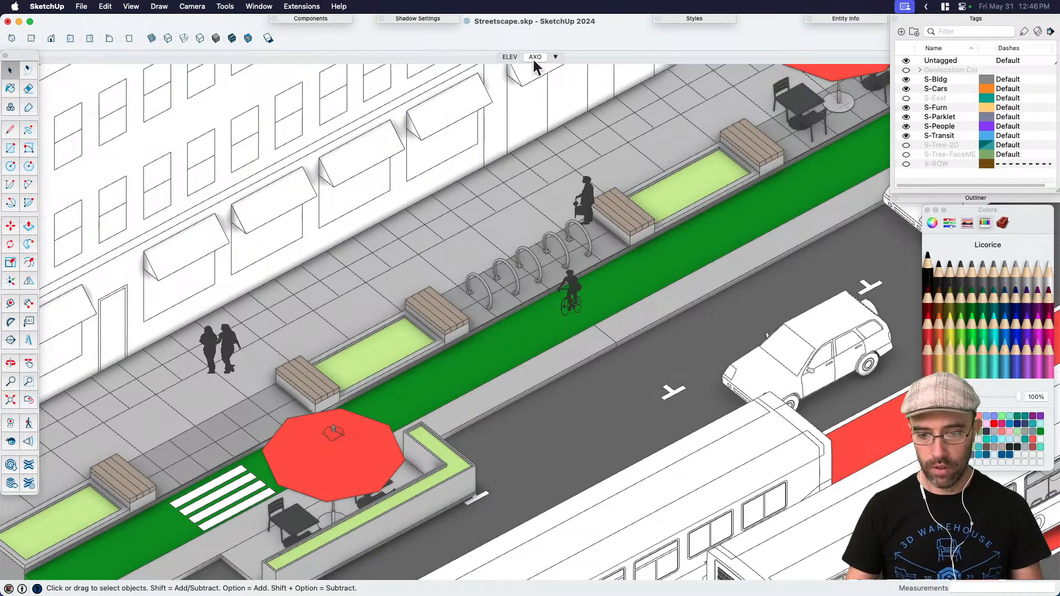
{"action": "left_click", "coordinate": [510, 58]}
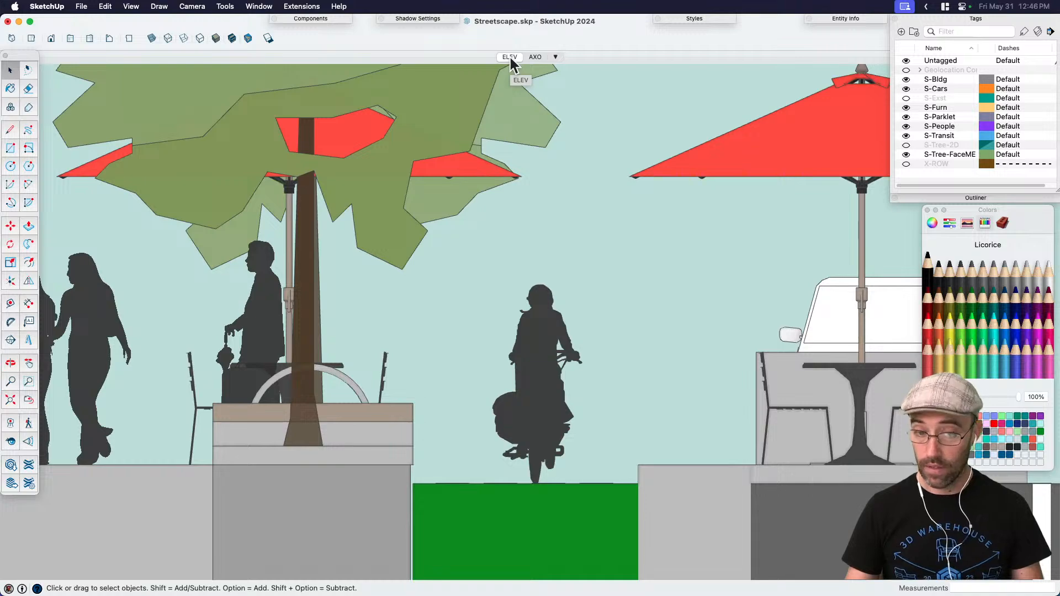
Step: Open the street base group and select the front curbside block between the sidewalk and bike lane inside it
{"action": "scroll", "coordinate": [494, 331], "scroll_direction": "down", "scroll_amount": 4}
{"action": "scroll", "coordinate": [494, 425], "scroll_direction": "up", "scroll_amount": 3}
{"action": "key", "text": "space"}
{"action": "left_click", "coordinate": [486, 448]}
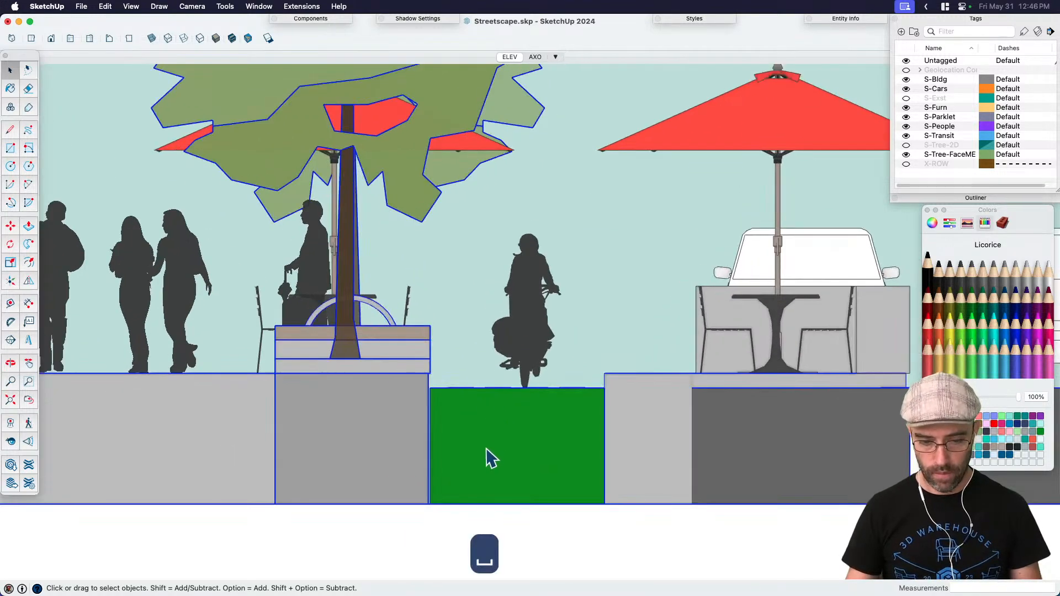
{"action": "double_click", "coordinate": [486, 449]}
{"action": "middle_click_drag", "start_coordinate": [414, 440], "coordinate": [387, 444]}
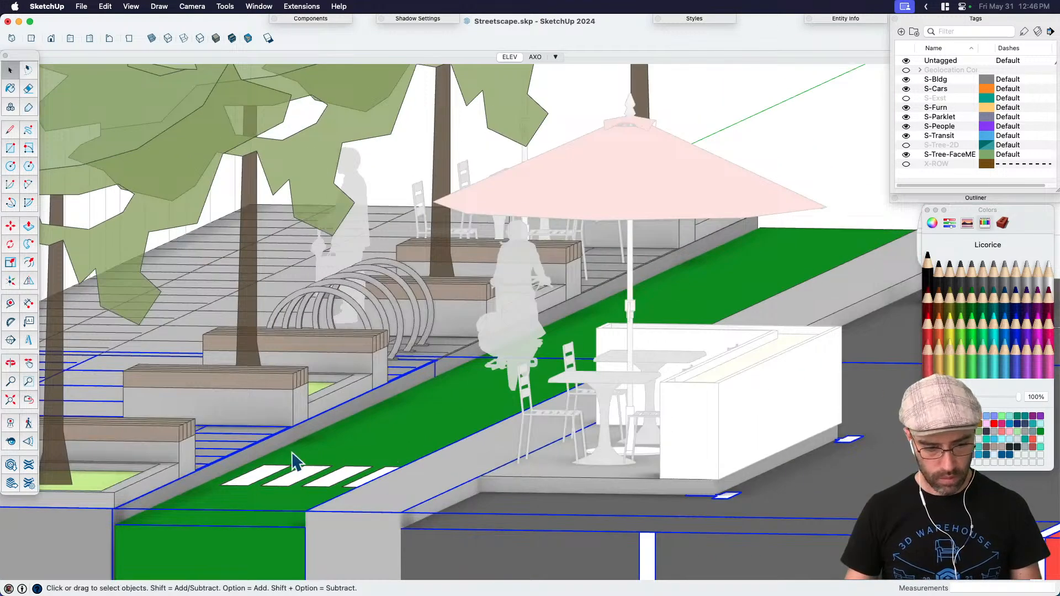
{"action": "scroll", "coordinate": [186, 476], "scroll_direction": "up", "scroll_amount": 3}
{"action": "double_click", "coordinate": [189, 481]}
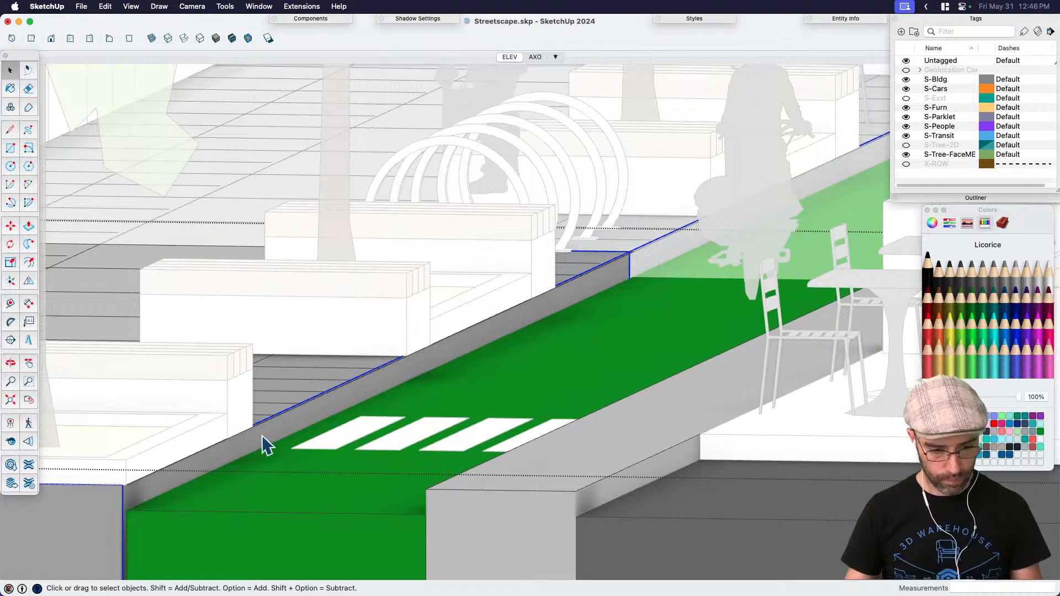
Step: Try scaling the front curbside block along its length to about 0.61 with X-ray display on, and undo it
{"action": "scroll", "coordinate": [468, 396], "scroll_direction": "down", "scroll_amount": 2}
{"action": "key", "text": "s"}
{"action": "scroll", "coordinate": [403, 389], "scroll_direction": "down", "scroll_amount": 2}
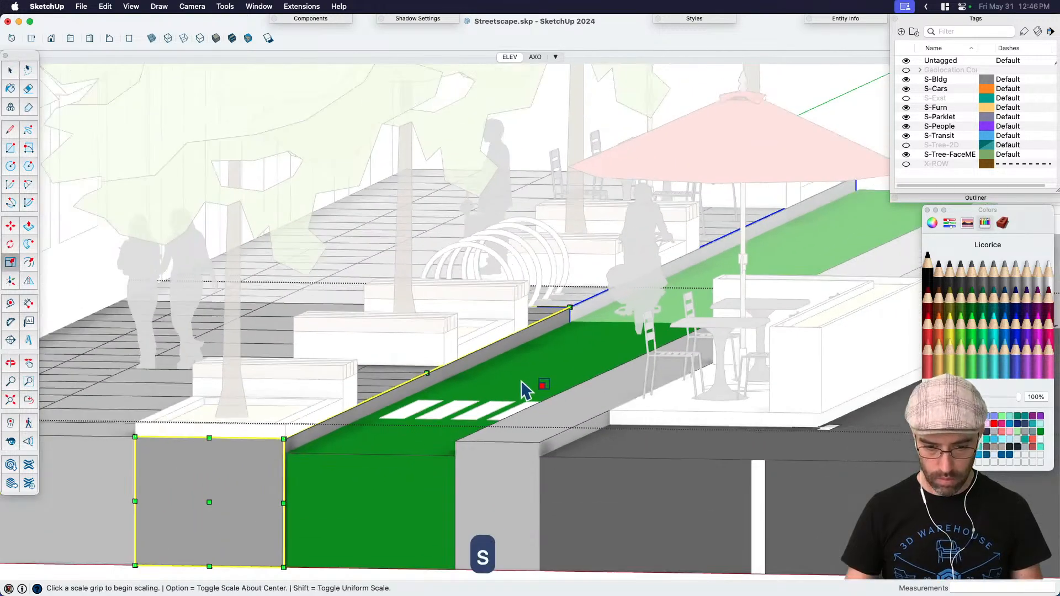
{"action": "key", "text": "shift+x"}
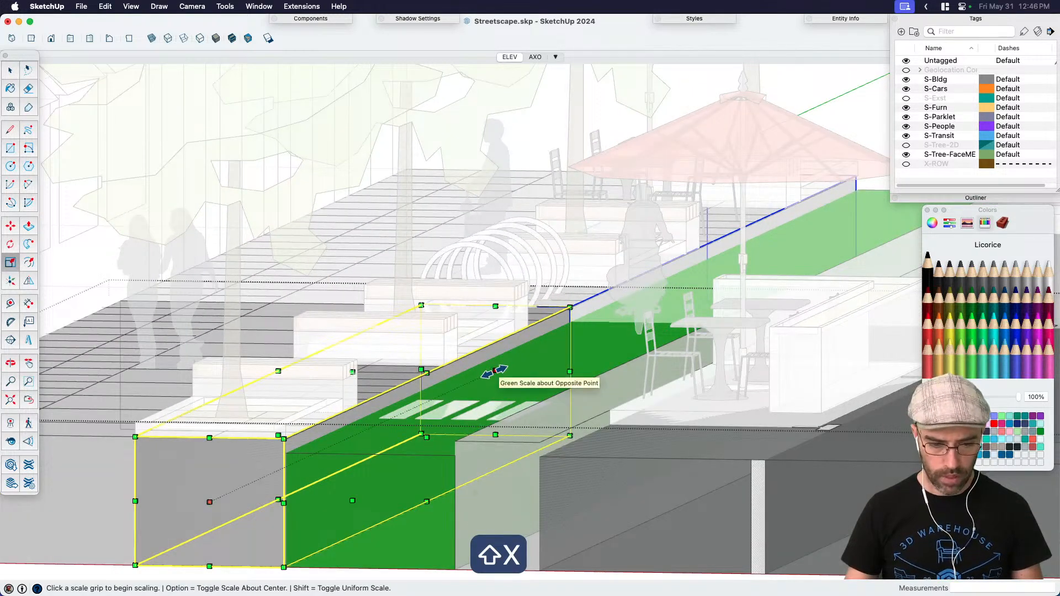
{"action": "scroll", "coordinate": [493, 375], "scroll_direction": "up", "scroll_amount": 2}
{"action": "left_click", "coordinate": [494, 371]}
{"action": "left_click", "coordinate": [436, 343]}
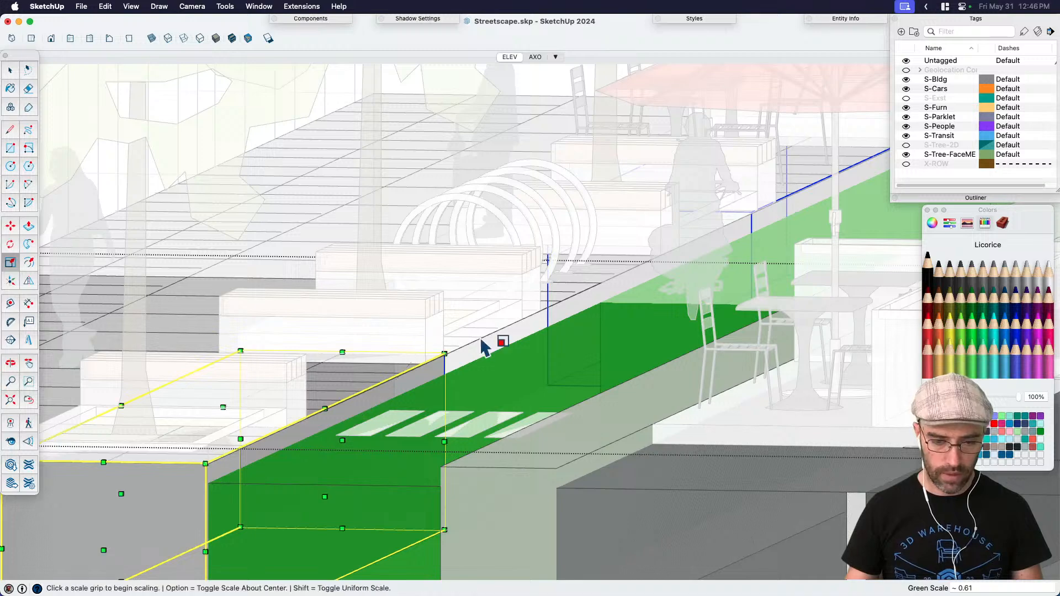
{"action": "key", "text": "cmd+z"}
Step: Try scaling the same curbside block again from a different grip and leave the Scale tool
{"action": "scroll", "coordinate": [521, 374], "scroll_direction": "down", "scroll_amount": 2}
{"action": "scroll", "coordinate": [450, 423], "scroll_direction": "up", "scroll_amount": 2}
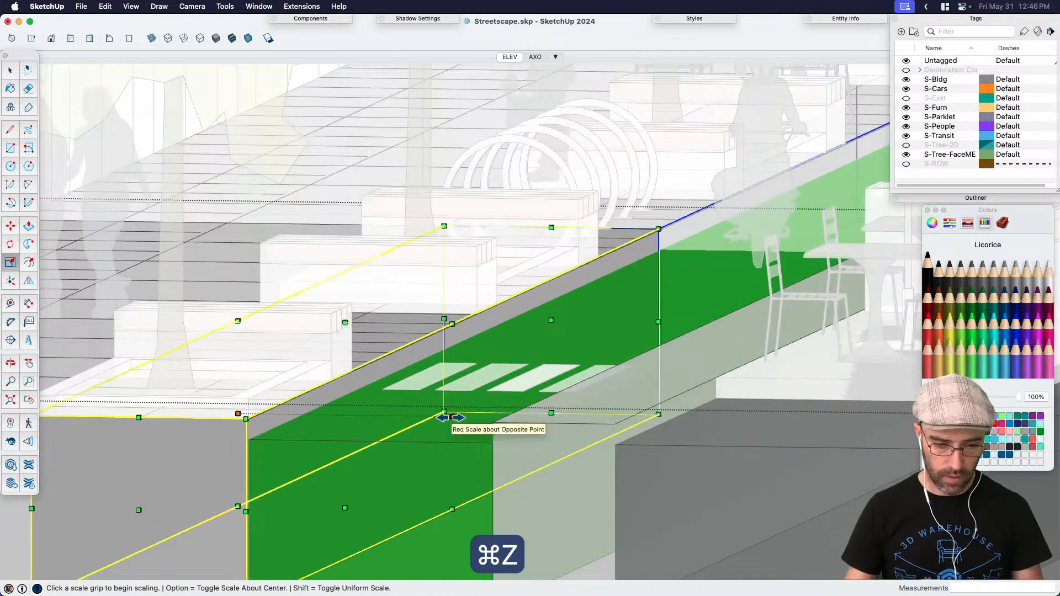
{"action": "left_click", "coordinate": [449, 426]}
{"action": "left_click", "coordinate": [339, 356]}
{"action": "key", "text": "space"}
{"action": "scroll", "coordinate": [462, 247], "scroll_direction": "down", "scroll_amount": 5}
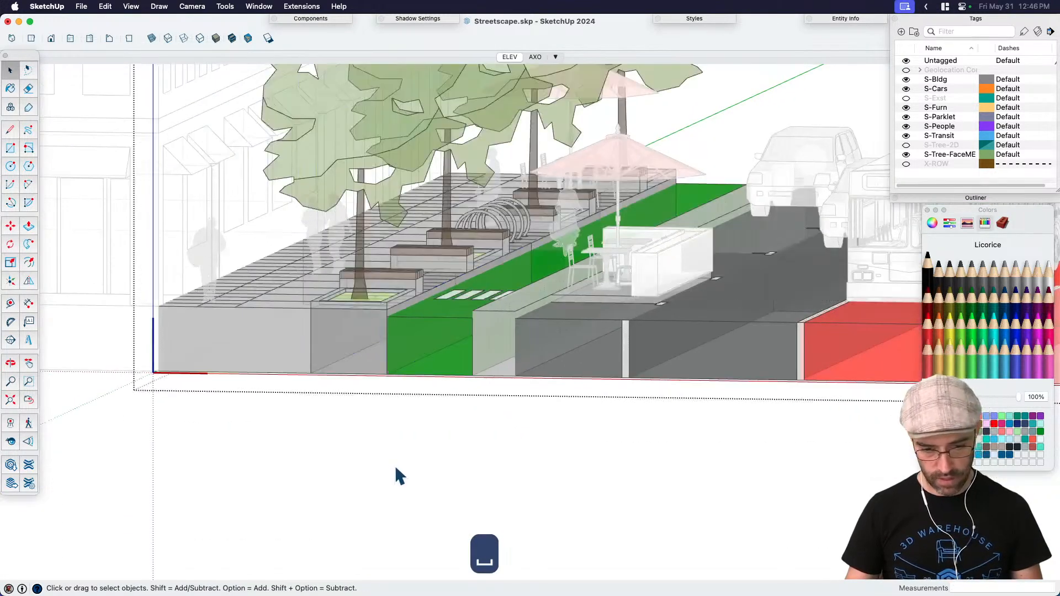
Step: Restore the normal opaque display of the whole streetscape and save the model
{"action": "key", "text": "x"}
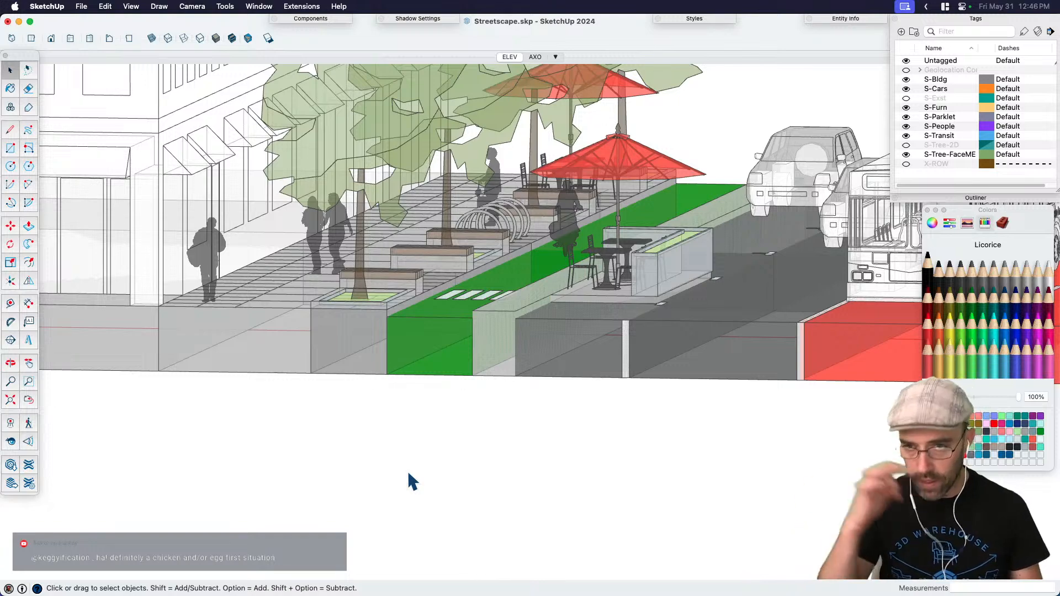
{"action": "key", "text": "shift+x"}
{"action": "key", "text": "space"}
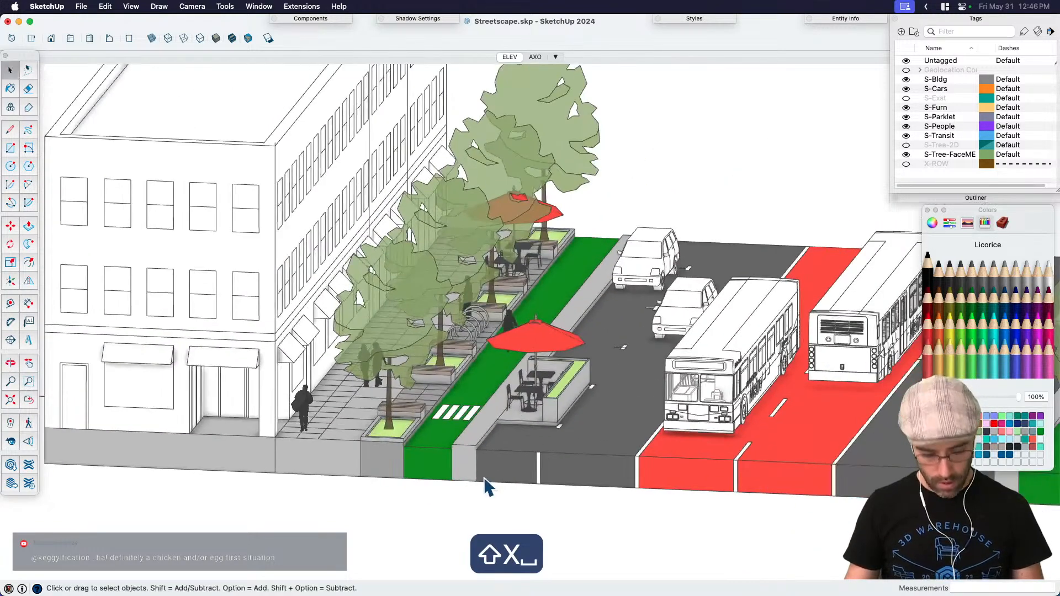
{"action": "key", "text": "super+s"}
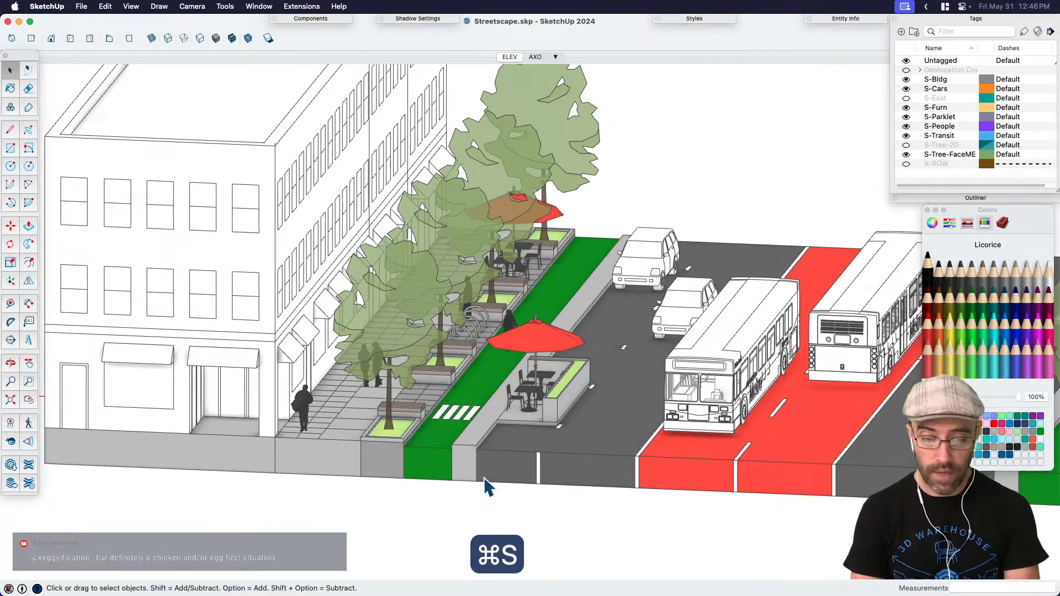
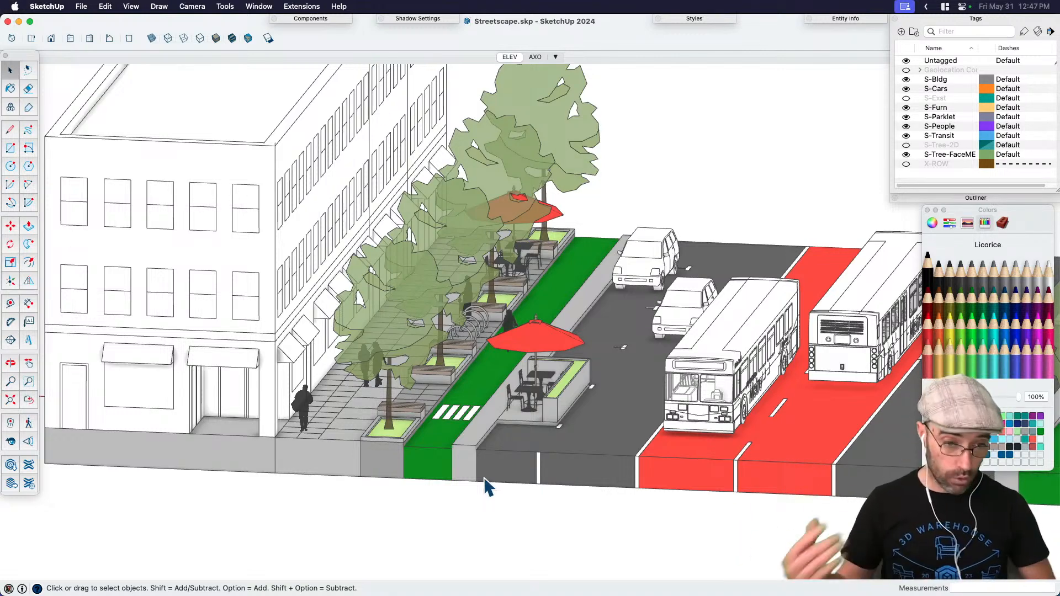
Step: Recolour the translucent building on the near side of the street with Mercury at 13% opacity and save the model
{"action": "key", "text": "Page_Down"}
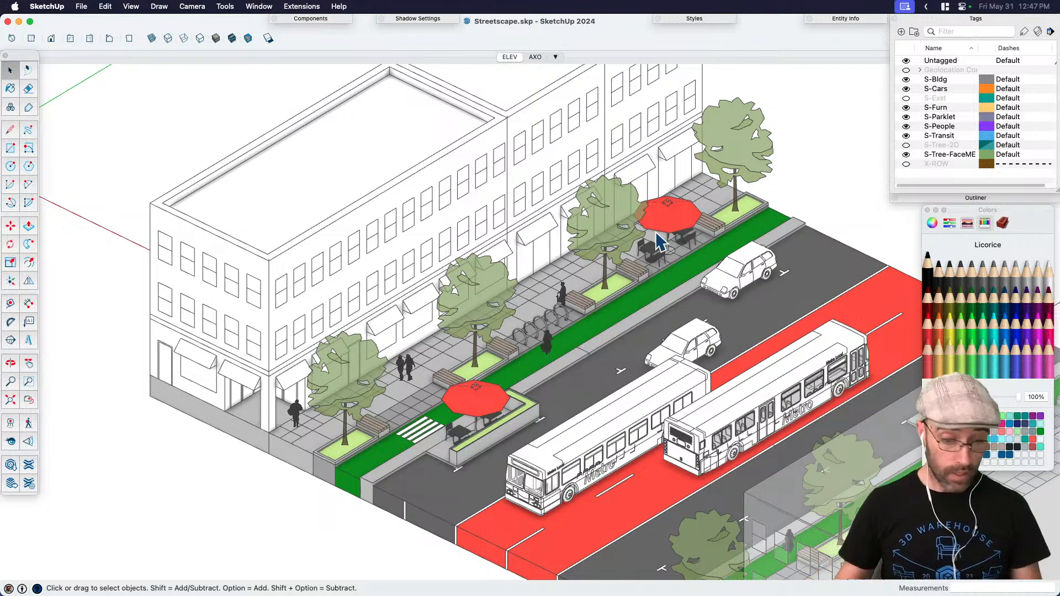
{"action": "key", "text": "h"}
{"action": "scroll", "coordinate": [579, 287], "scroll_direction": "down", "scroll_amount": 2}
{"action": "left_click_drag", "start_coordinate": [552, 354], "coordinate": [538, 304]}
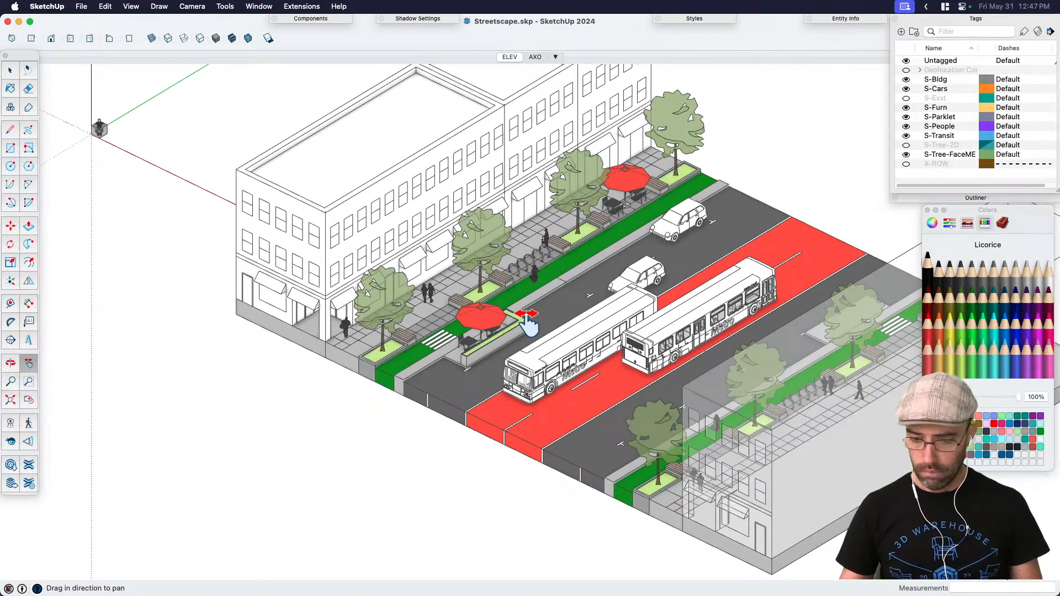
{"action": "key", "text": "space"}
{"action": "left_click", "coordinate": [743, 442]}
{"action": "key", "text": "b"}
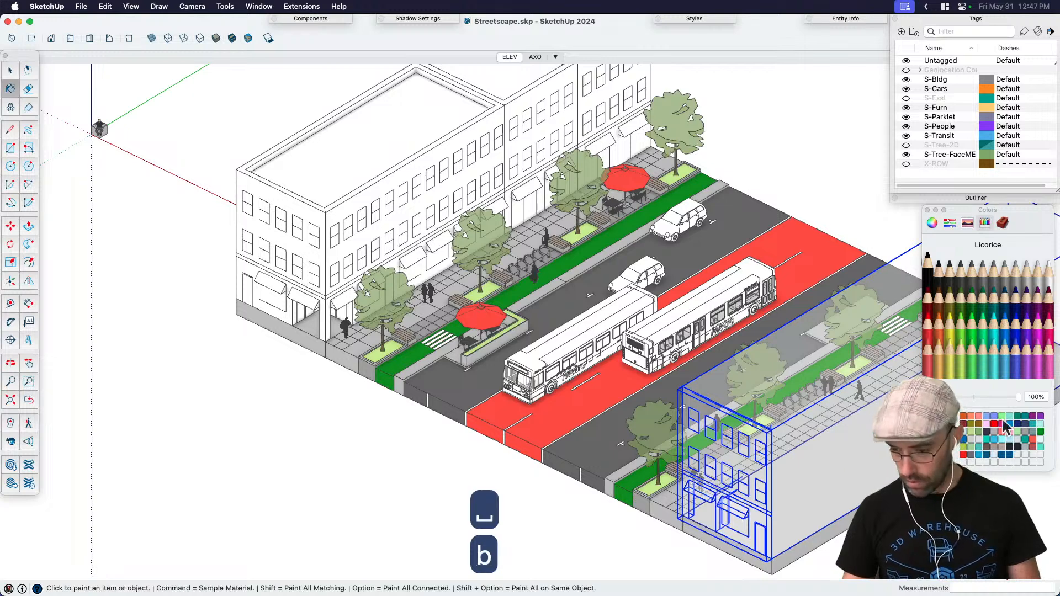
{"action": "left_click", "coordinate": [1050, 269]}
{"action": "left_click", "coordinate": [1045, 290]}
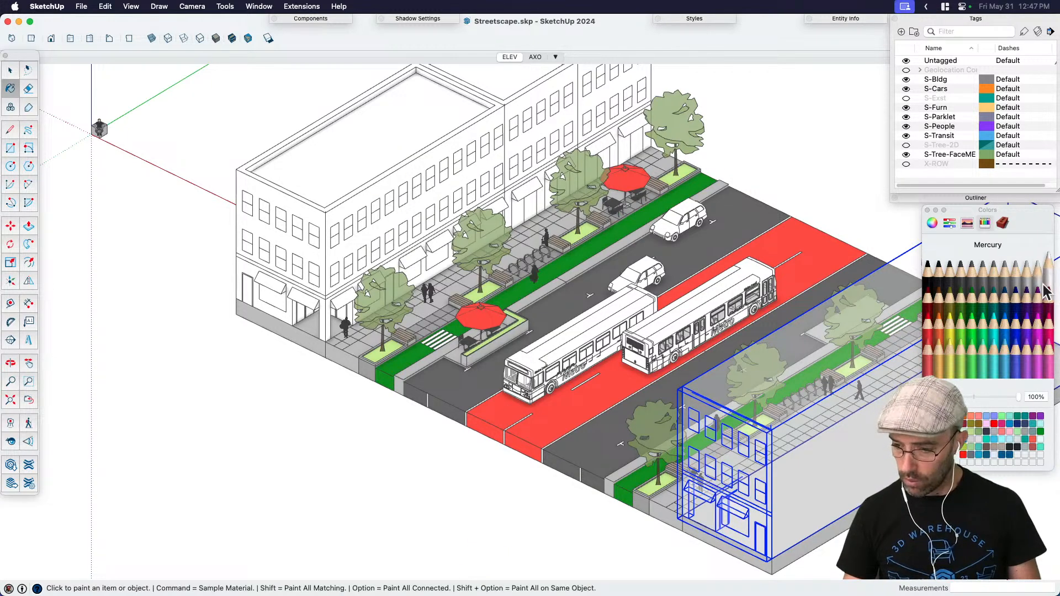
{"action": "left_click", "coordinate": [856, 428]}
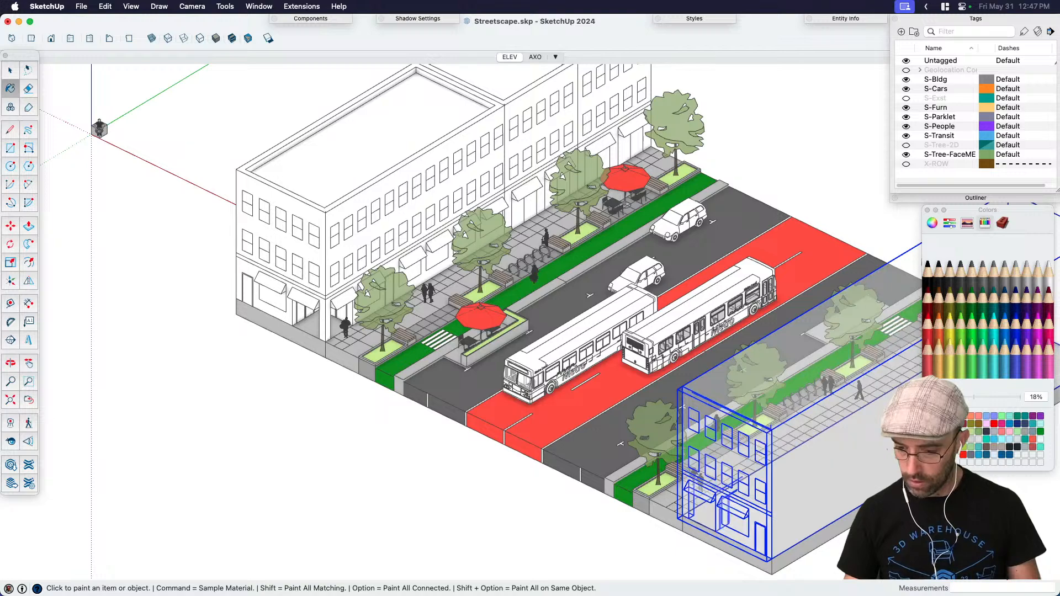
{"action": "scroll", "coordinate": [845, 426], "scroll_direction": "down", "scroll_amount": 5}
{"action": "key", "text": "space"}
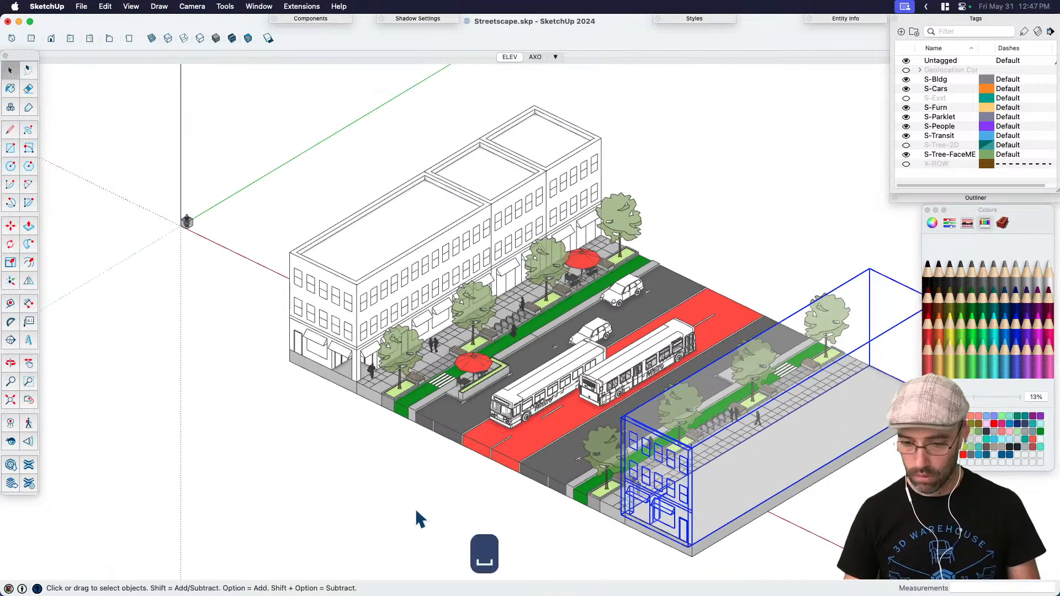
{"action": "left_click", "coordinate": [416, 516]}
{"action": "key", "text": "super+s"}
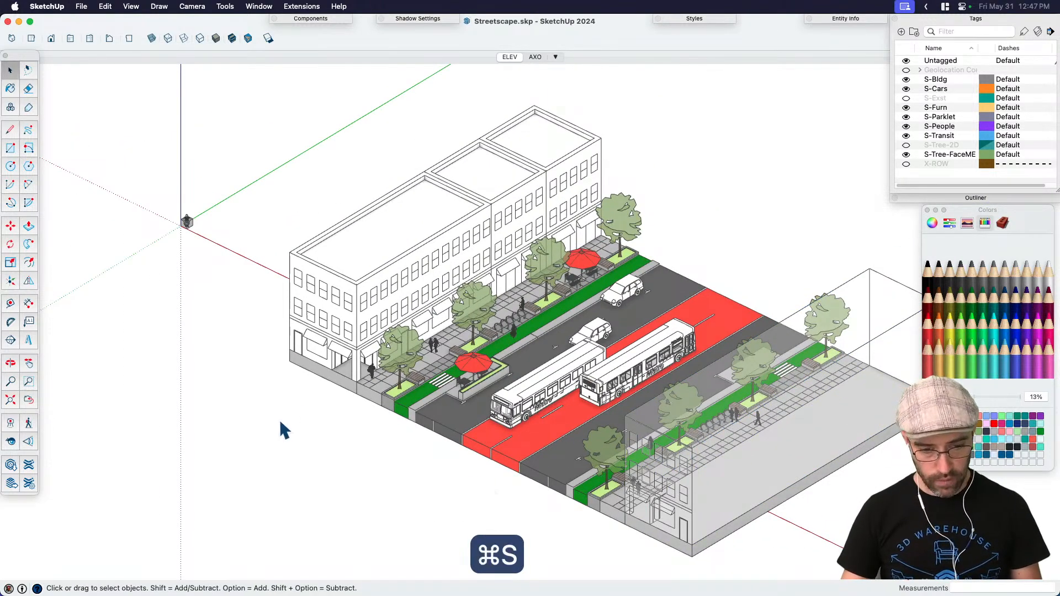
Step: Close the Colors window and draw a rectangle over the street's front cut face, from the building's outer corner to the buffer past the bike lane
{"action": "scroll", "coordinate": [279, 426], "scroll_direction": "up", "scroll_amount": 6}
{"action": "scroll", "coordinate": [514, 422], "scroll_direction": "down", "scroll_amount": 3}
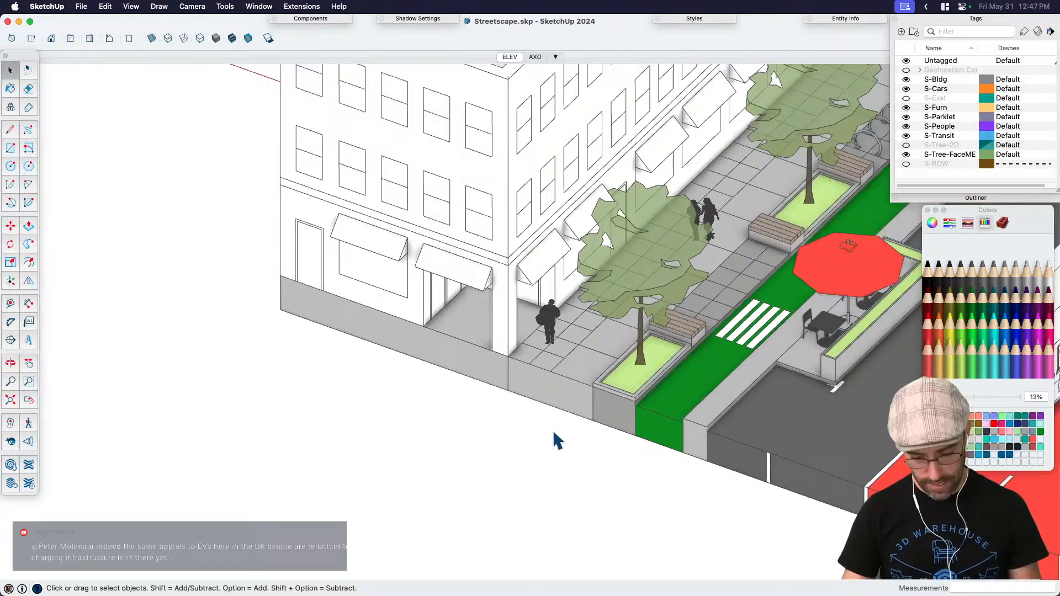
{"action": "key", "text": "h"}
{"action": "left_click_drag", "start_coordinate": [554, 438], "coordinate": [584, 398]}
{"action": "key", "text": "space"}
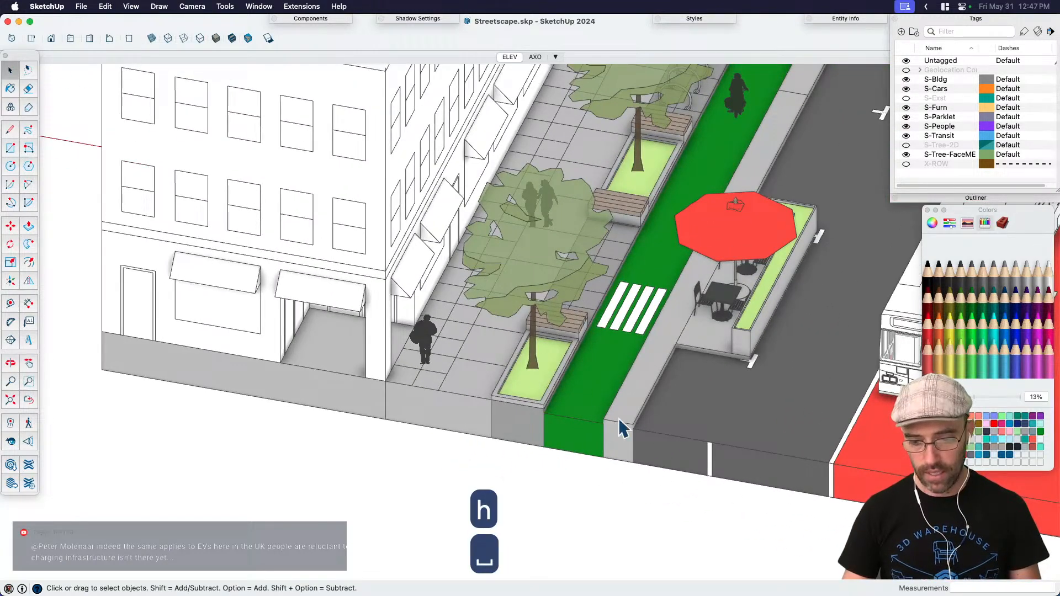
{"action": "scroll", "coordinate": [590, 417], "scroll_direction": "down", "scroll_amount": 2}
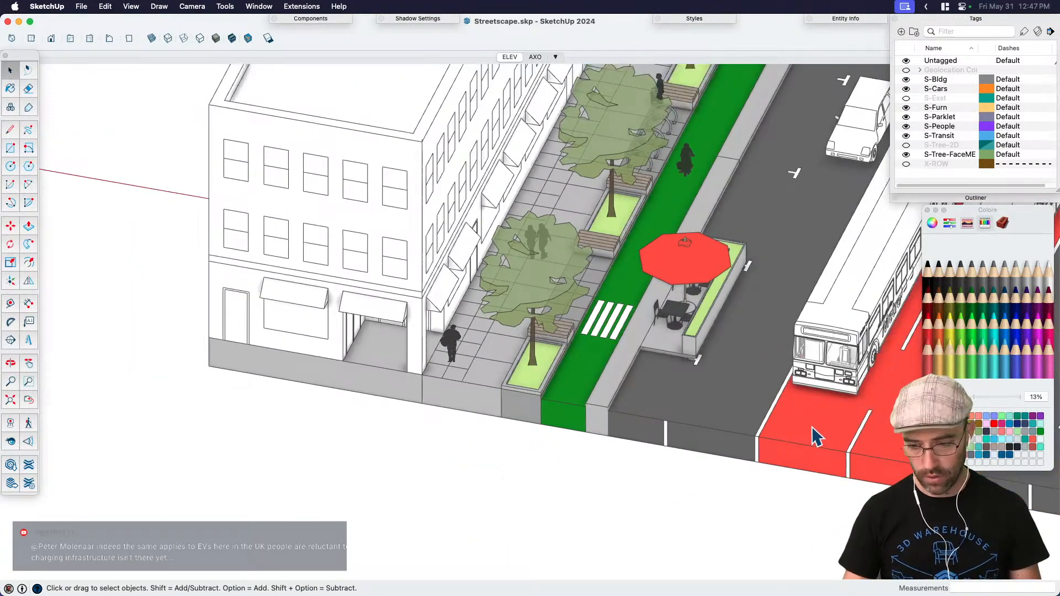
{"action": "left_click", "coordinate": [928, 210]}
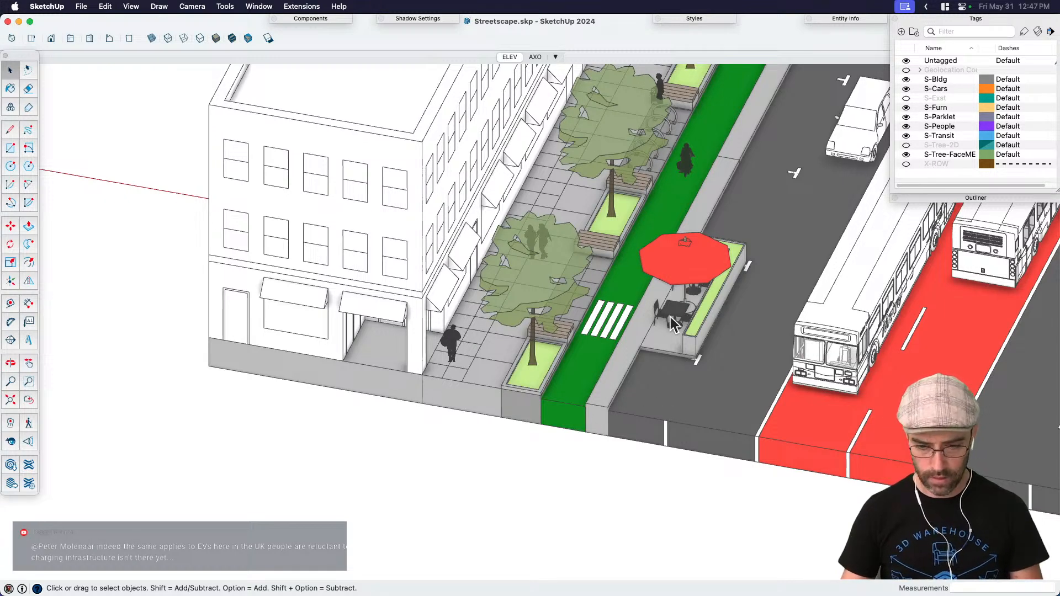
{"action": "key", "text": "r"}
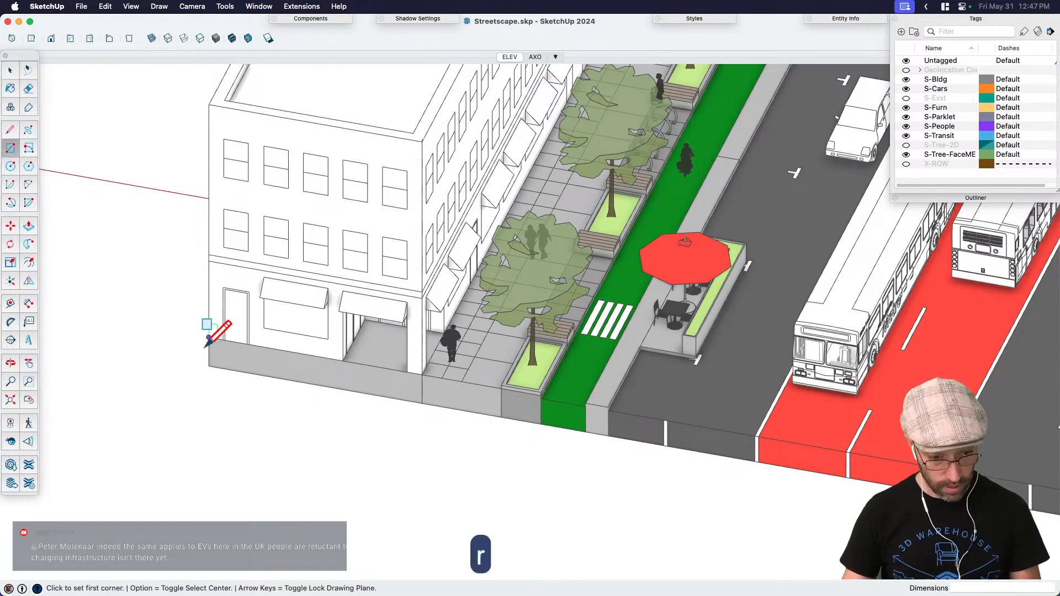
{"action": "left_click", "coordinate": [209, 339]}
{"action": "scroll", "coordinate": [605, 442], "scroll_direction": "up", "scroll_amount": 3}
{"action": "left_click", "coordinate": [605, 424]}
{"action": "key", "text": "space"}
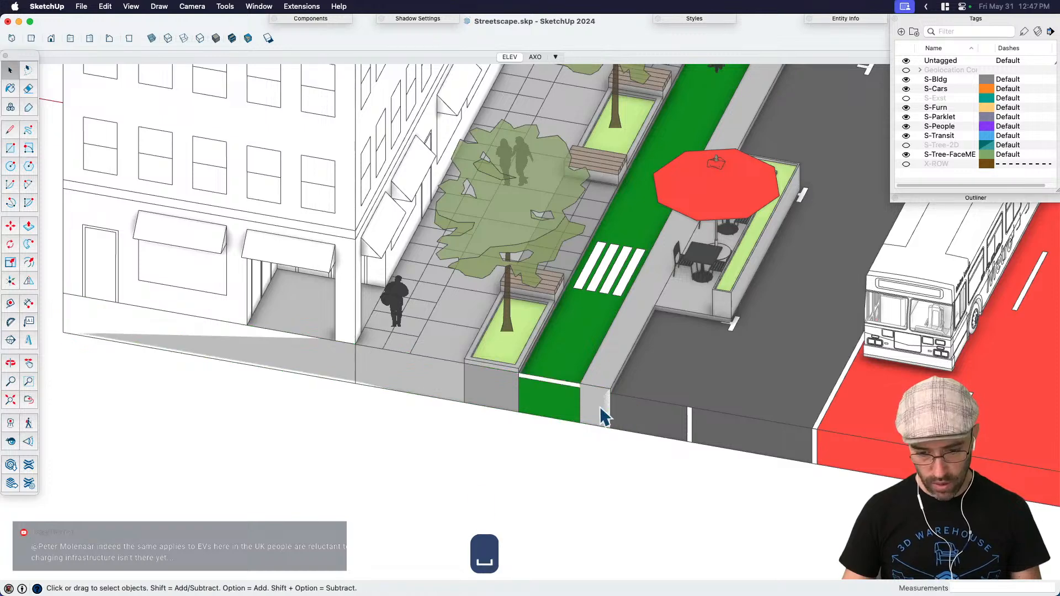
Step: Push/pull the new front face outward by 15' to extend the sidewalk corner
{"action": "scroll", "coordinate": [605, 422], "scroll_direction": "down", "scroll_amount": 2}
{"action": "key", "text": "p"}
{"action": "left_click", "coordinate": [599, 422]}
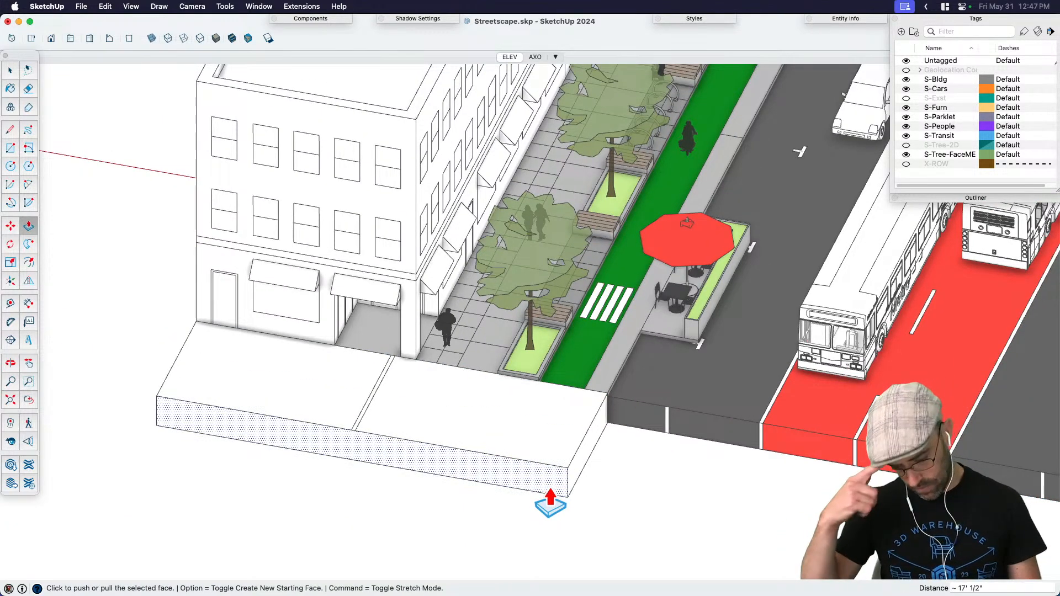
{"action": "type", "text": "15'"}
{"action": "key", "text": "Return"}
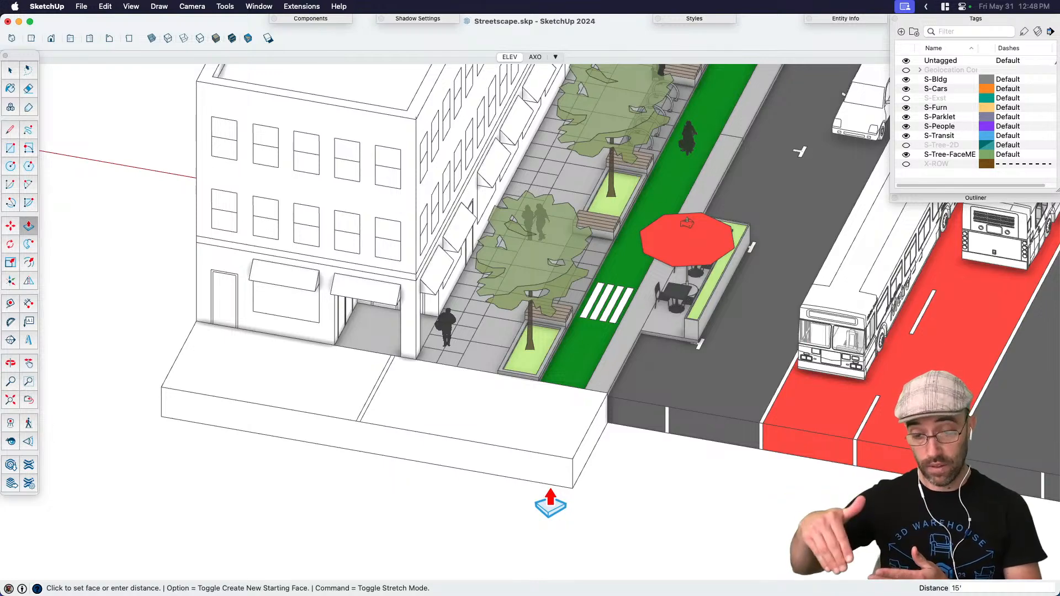
Step: Erase the dividing edges that cross the top of the extended slab
{"action": "key", "text": "space"}
{"action": "key", "text": "e"}
{"action": "left_click", "coordinate": [360, 386]}
{"action": "scroll", "coordinate": [446, 433], "scroll_direction": "up", "scroll_amount": 5}
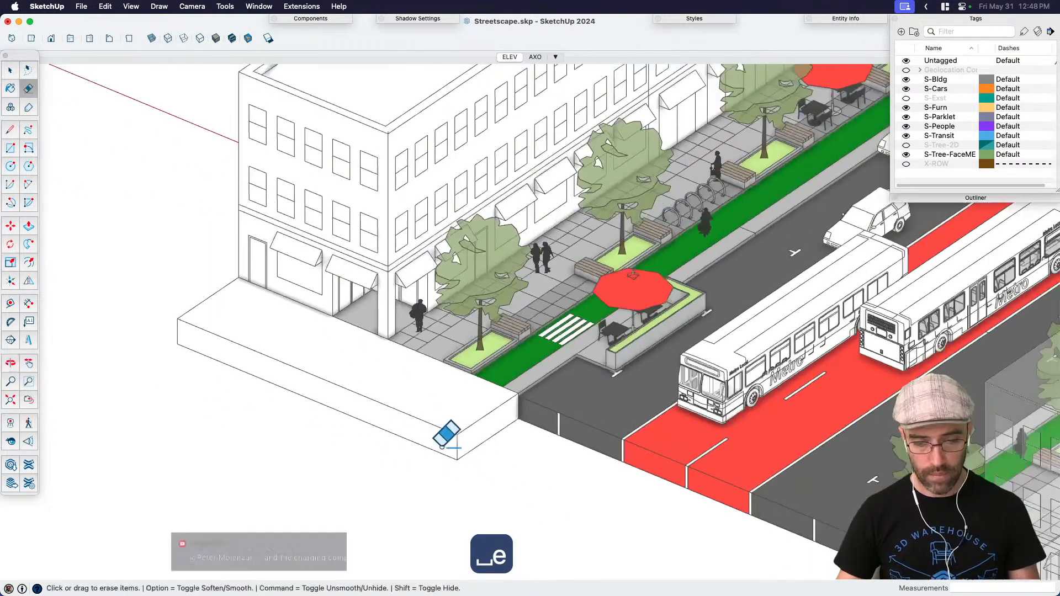
{"action": "key", "text": "space"}
Step: Copy the short end edge of the extended slab's top face 15' inward across the slab
{"action": "middle_click_drag", "start_coordinate": [499, 421], "coordinate": [572, 452]}
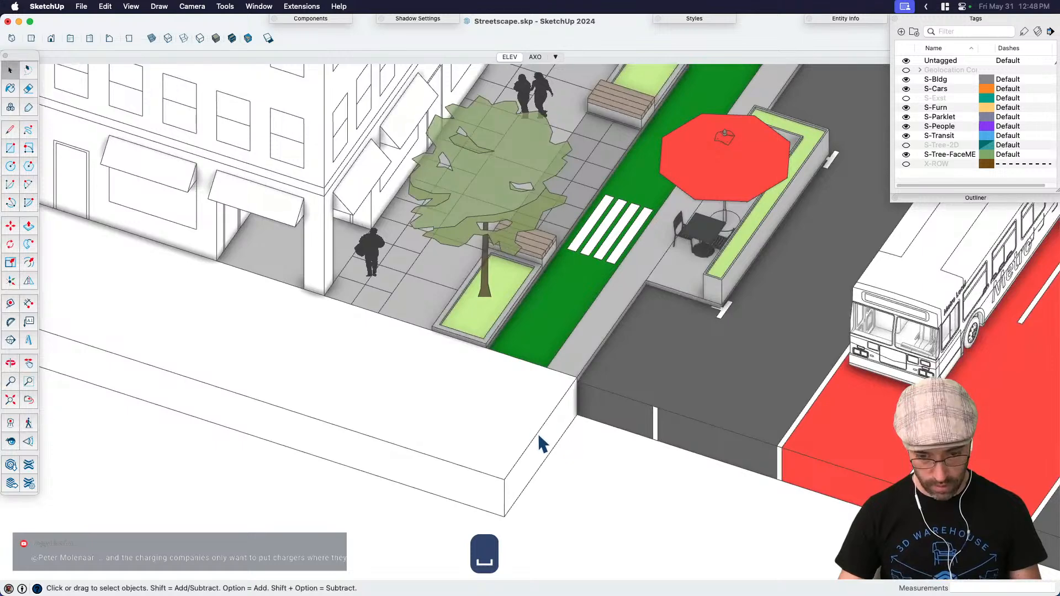
{"action": "key", "text": "m"}
{"action": "left_click", "coordinate": [523, 434]}
{"action": "key", "text": "alt"}
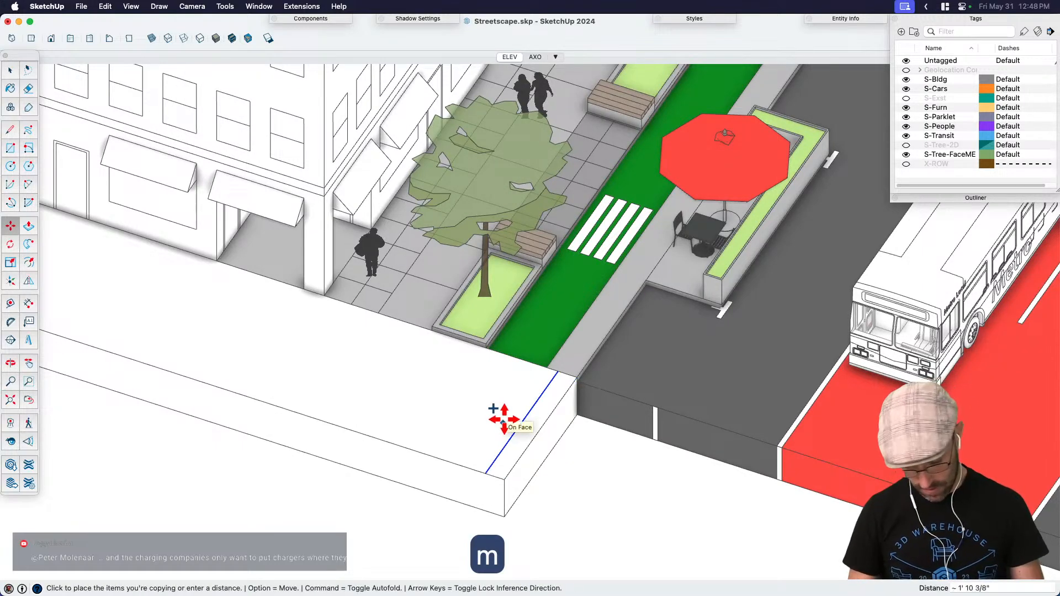
{"action": "type", "text": "15'"}
{"action": "key", "text": "Return"}
{"action": "key", "text": "space"}
Step: Draw a 60-sided circle with a 15' radius on the slab's top, centred on the copied edge's endpoint beside the planter
{"action": "type", "text": "c"}
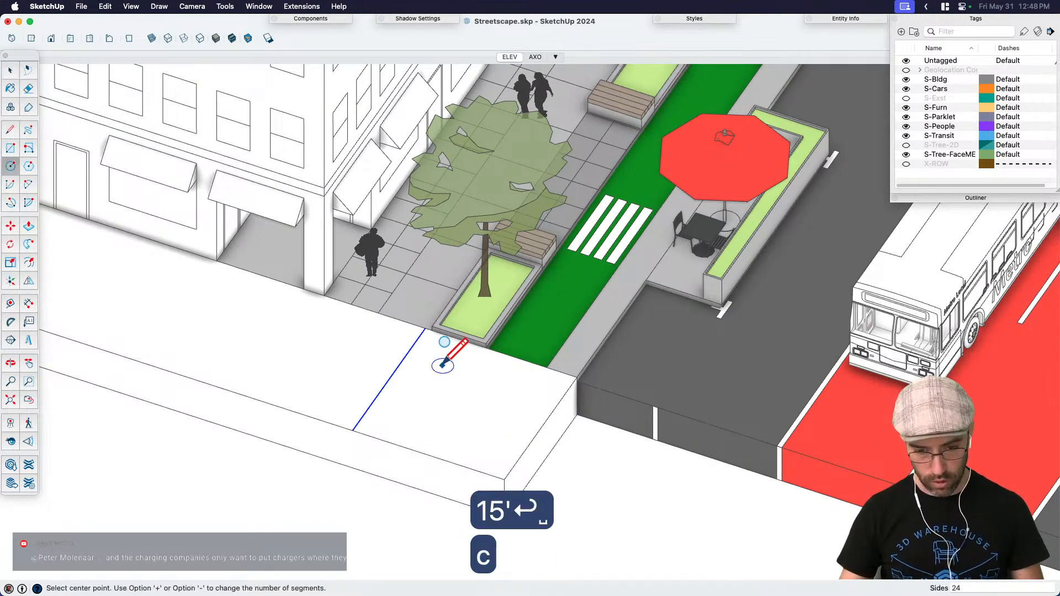
{"action": "type", "text": "60"}
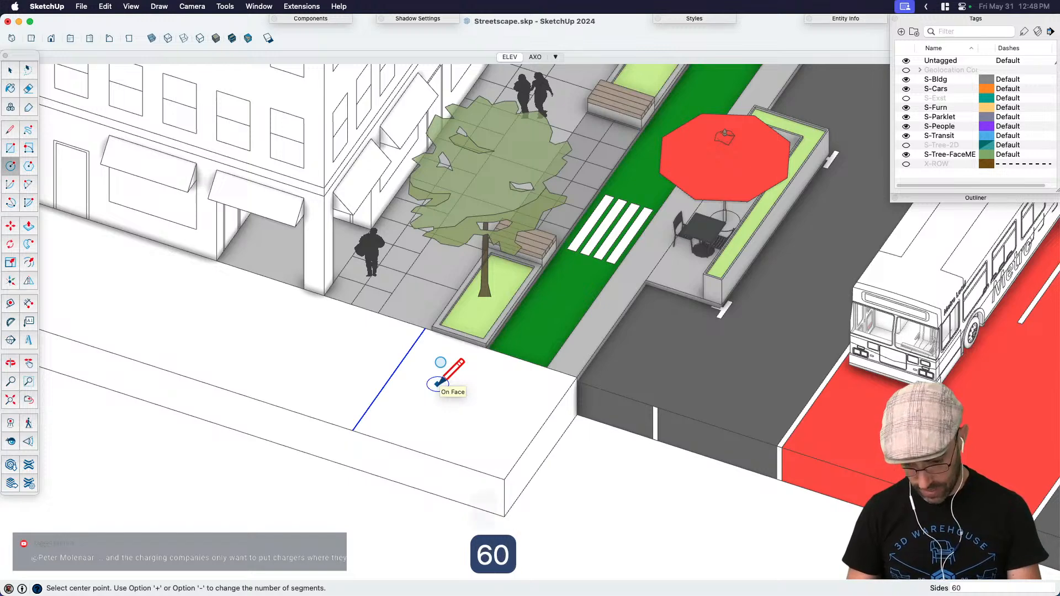
{"action": "type", "text": "s"}
{"action": "key", "text": "Return"}
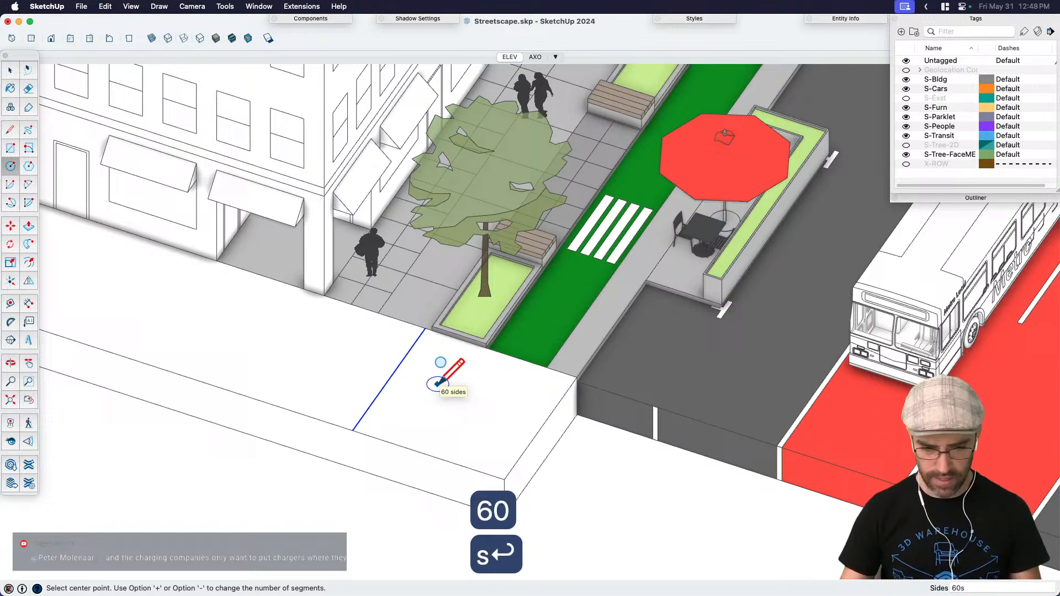
{"action": "left_click", "coordinate": [425, 329]}
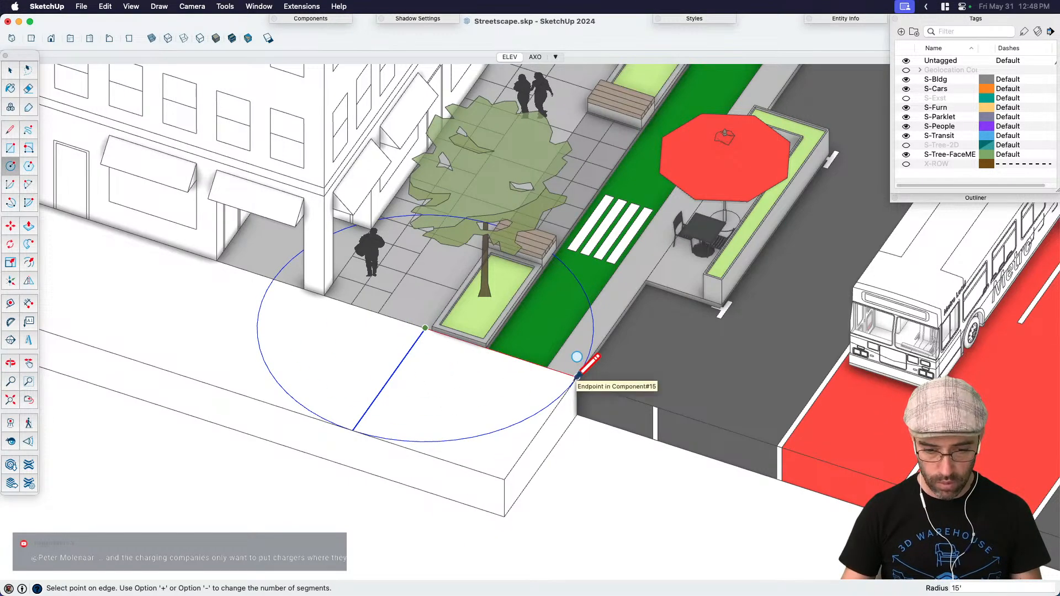
{"action": "left_click", "coordinate": [352, 429]}
Step: Erase the unneeded arc beyond the dividing edge and push/pull the waste corner away to round the slab's outer corner
{"action": "key", "text": "e"}
{"action": "mouse_move", "coordinate": [308, 379]}
{"action": "left_mouse_down"}
{"action": "mouse_move", "coordinate": [303, 267]}
{"action": "mouse_move", "coordinate": [395, 329]}
{"action": "left_mouse_up"}
{"action": "key", "text": "space"}
{"action": "key", "text": "p"}
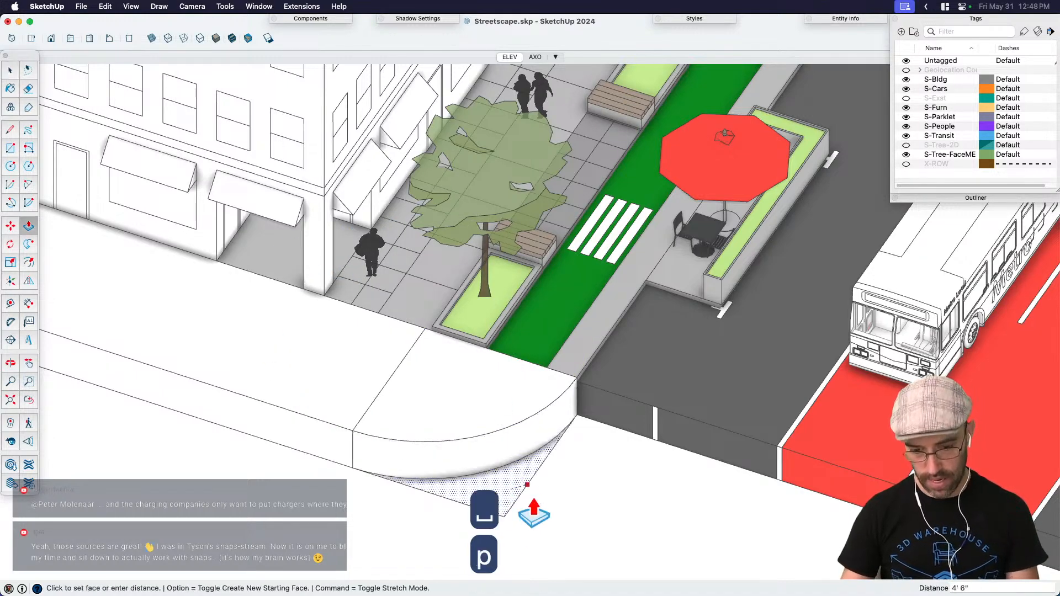
{"action": "scroll", "coordinate": [555, 500], "scroll_direction": "down", "scroll_amount": 3}
{"action": "middle_click_drag", "start_coordinate": [559, 497], "coordinate": [624, 423]}
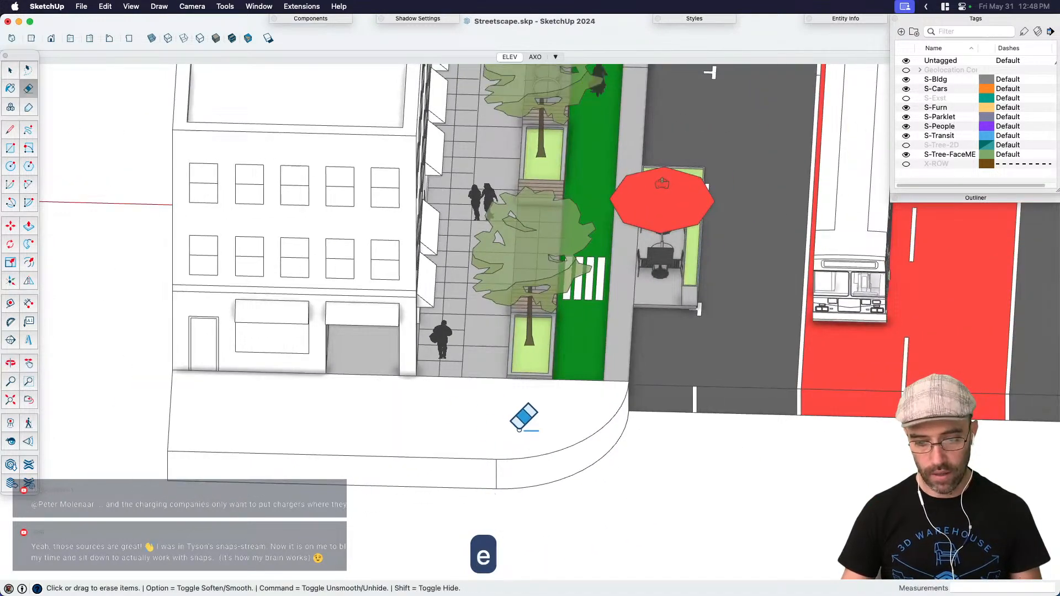
Step: Try to remove the seam where the curve begins and paint the whole slab with the grey sampled beside the bike lane
{"action": "left_click", "coordinate": [489, 460]}
{"action": "key", "text": "super+z"}
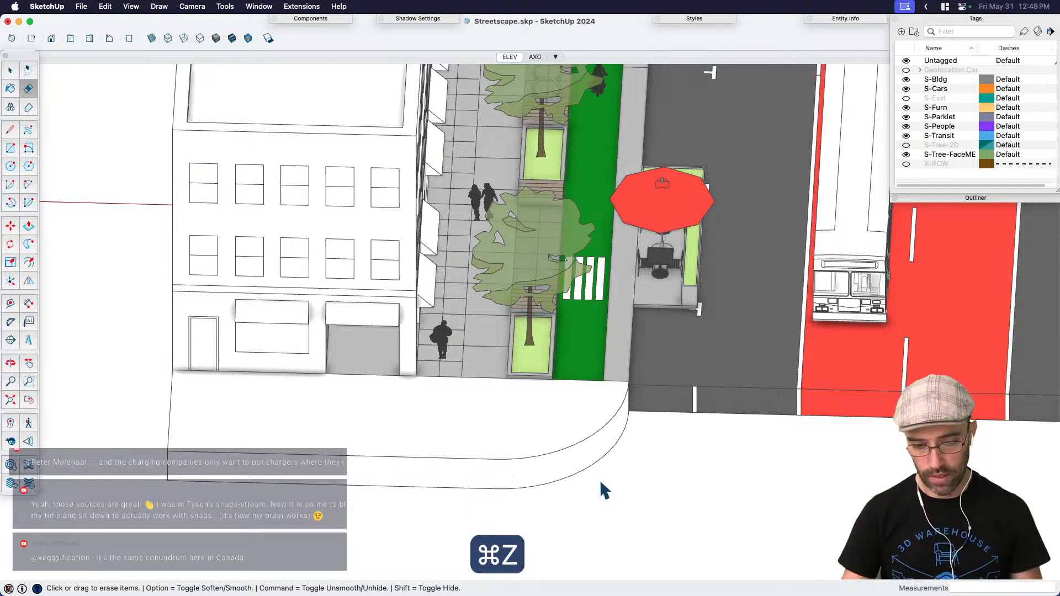
{"action": "key", "text": "space"}
{"action": "left_click", "coordinate": [481, 429]}
{"action": "key", "text": "b"}
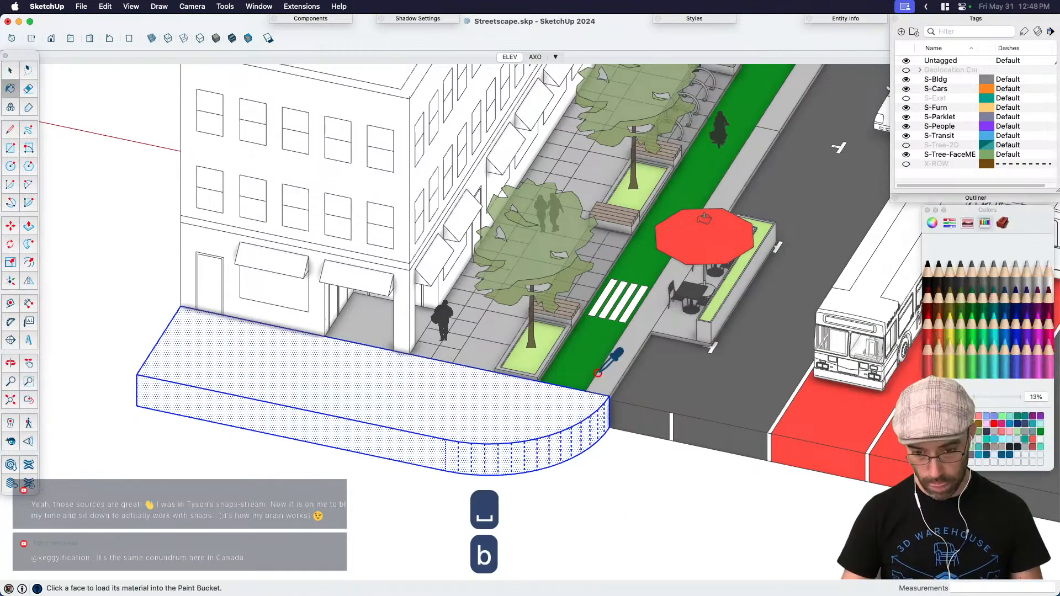
{"action": "left_click", "coordinate": [568, 423]}
{"action": "key", "text": "space"}
{"action": "left_click", "coordinate": [585, 506]}
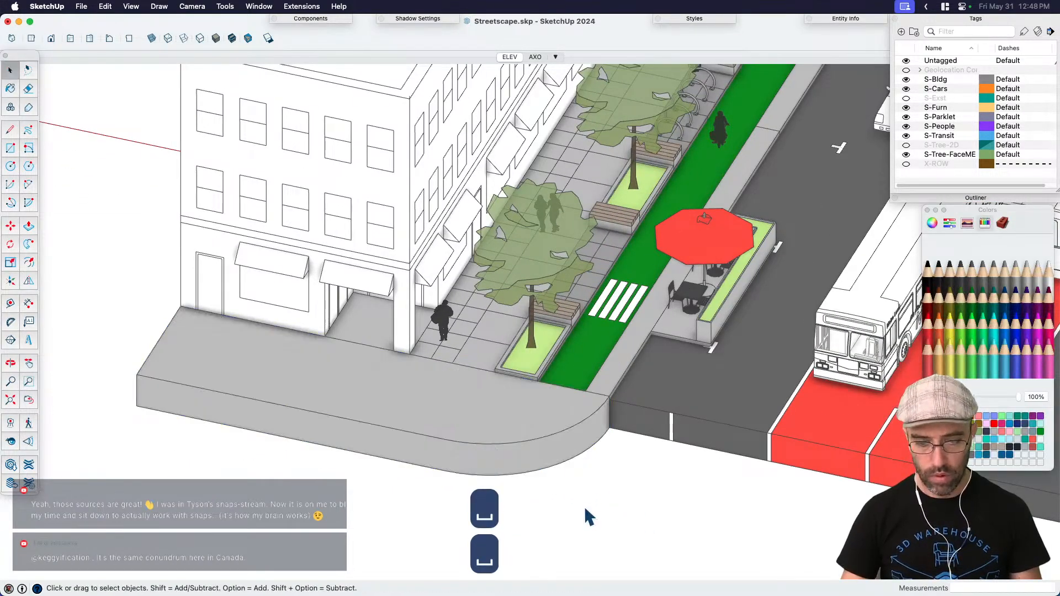
Step: Undo the slab's grey paint and seam removal back to the dividing edge across its top
{"action": "middle_click_drag", "start_coordinate": [594, 439], "coordinate": [496, 425]}
{"action": "left_click", "coordinate": [495, 423]}
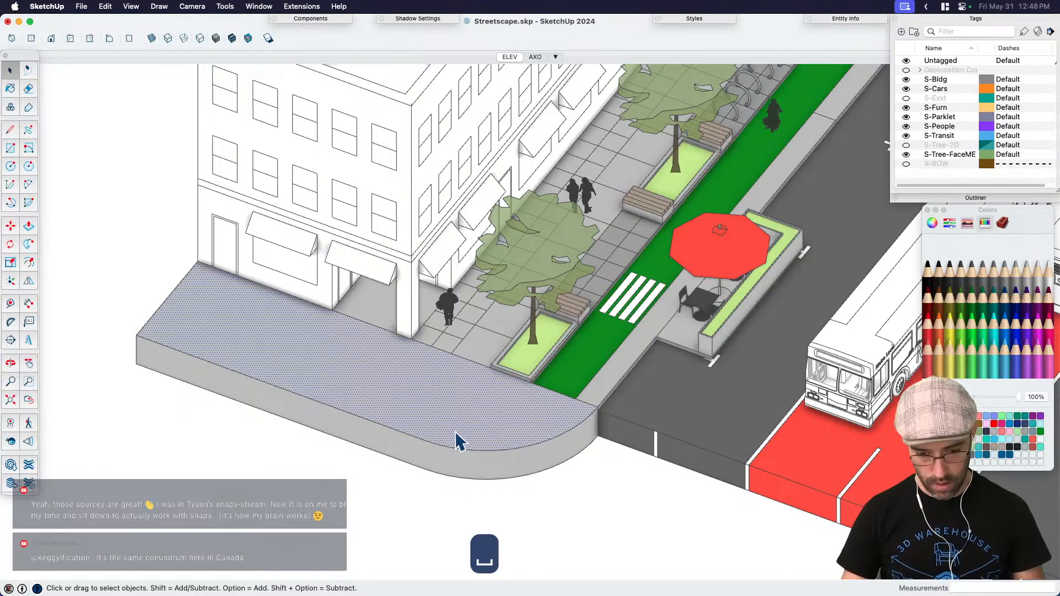
{"action": "key", "text": "super+z"}
{"action": "key", "text": "super+z"}
{"action": "key", "text": "super+z"}
Step: Select the slab's rectangular portion in front of the building, without the rounded corner, and make it a group
{"action": "middle_click_drag", "start_coordinate": [411, 496], "coordinate": [521, 500]}
{"action": "key", "text": "space"}
{"action": "left_click", "coordinate": [561, 451]}
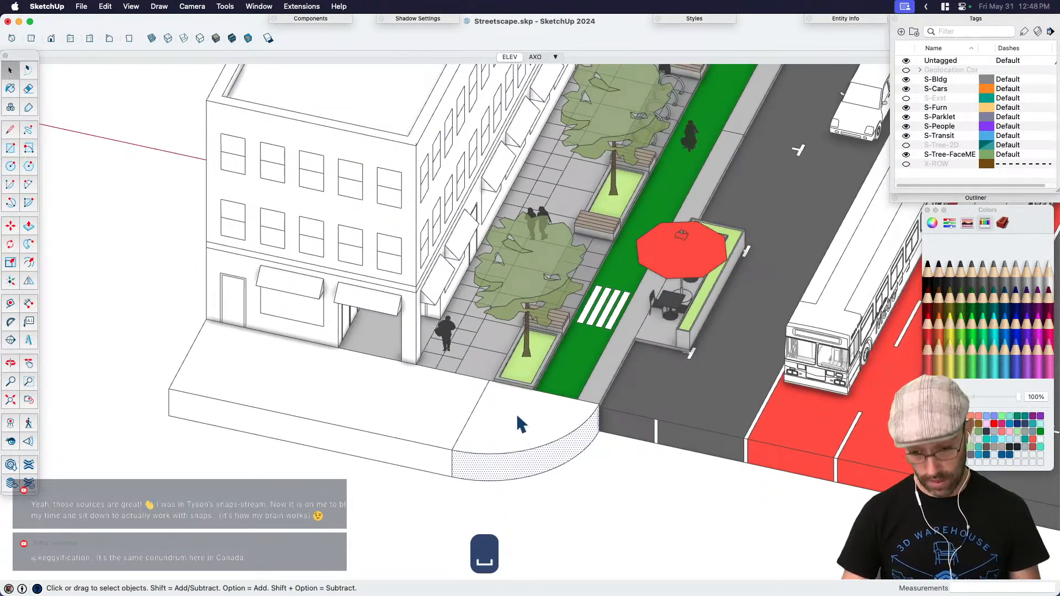
{"action": "left_click", "coordinate": [514, 428]}
{"action": "left_click", "coordinate": [430, 406]}
{"action": "key", "text": "b"}
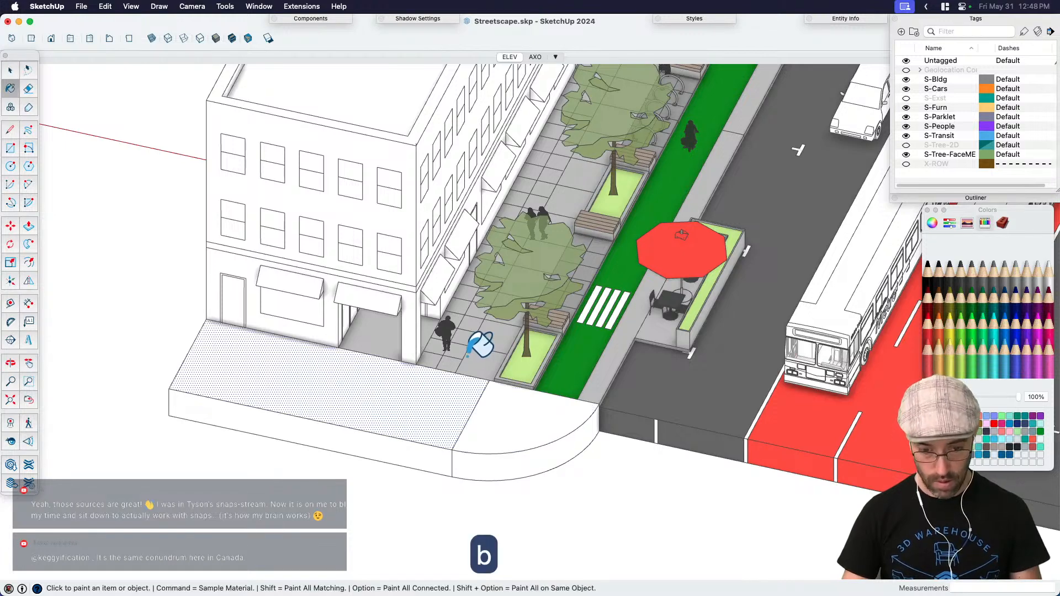
{"action": "key", "text": "space"}
{"action": "left_click_drag", "start_coordinate": [123, 290], "coordinate": [467, 486]}
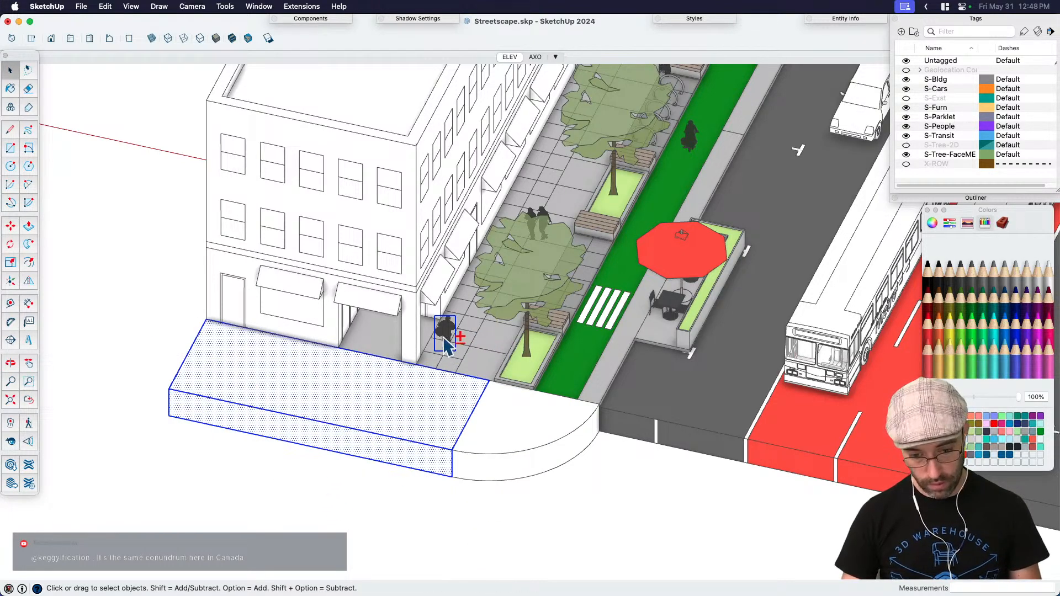
{"action": "key", "text": "super+g"}
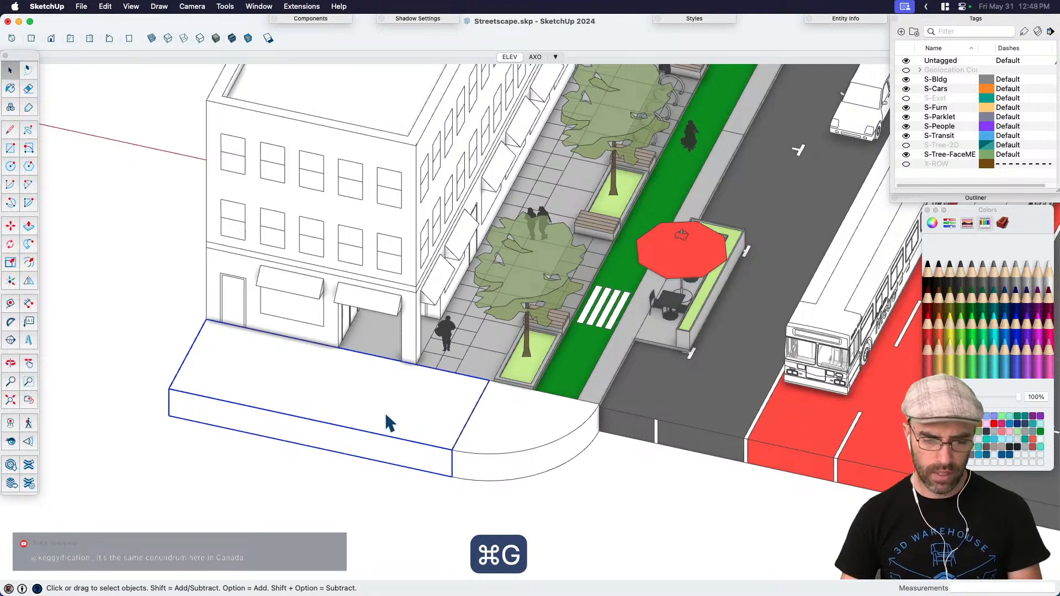
{"action": "scroll", "coordinate": [386, 412], "scroll_direction": "up", "scroll_amount": 3}
{"action": "middle_click_drag", "start_coordinate": [386, 412], "coordinate": [495, 469]}
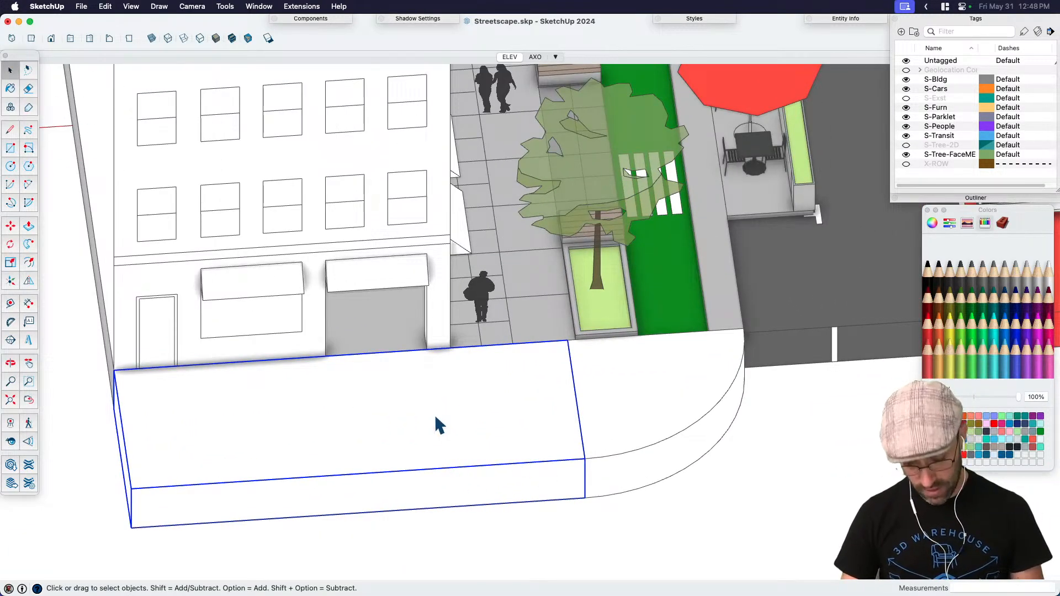
{"action": "key", "text": "Page_Down"}
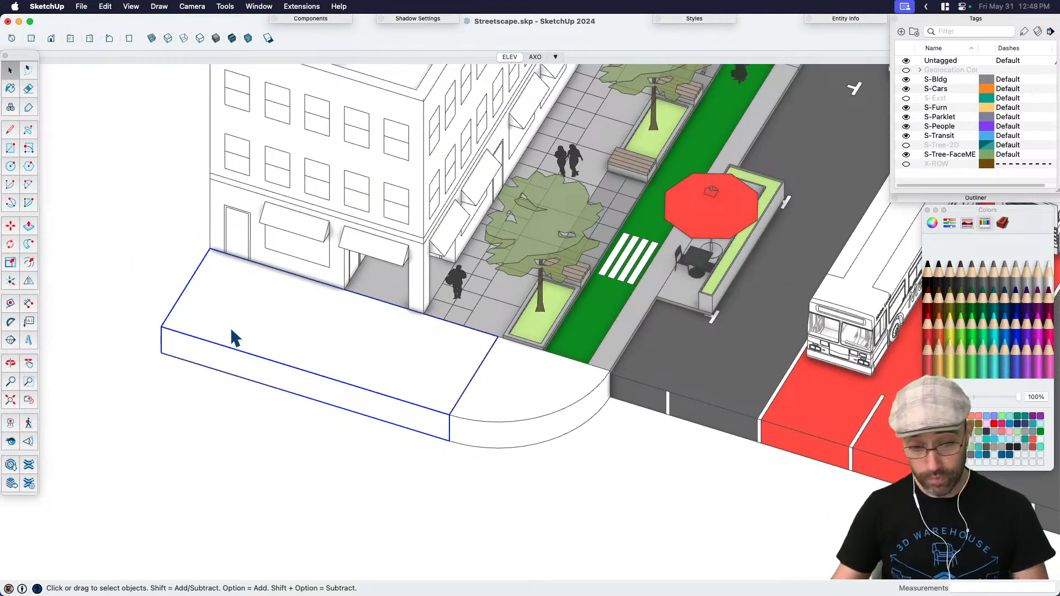
Step: Inside the white sidewalk block's group, copy the front top edge 8' back toward the building
{"action": "double_click", "coordinate": [249, 368]}
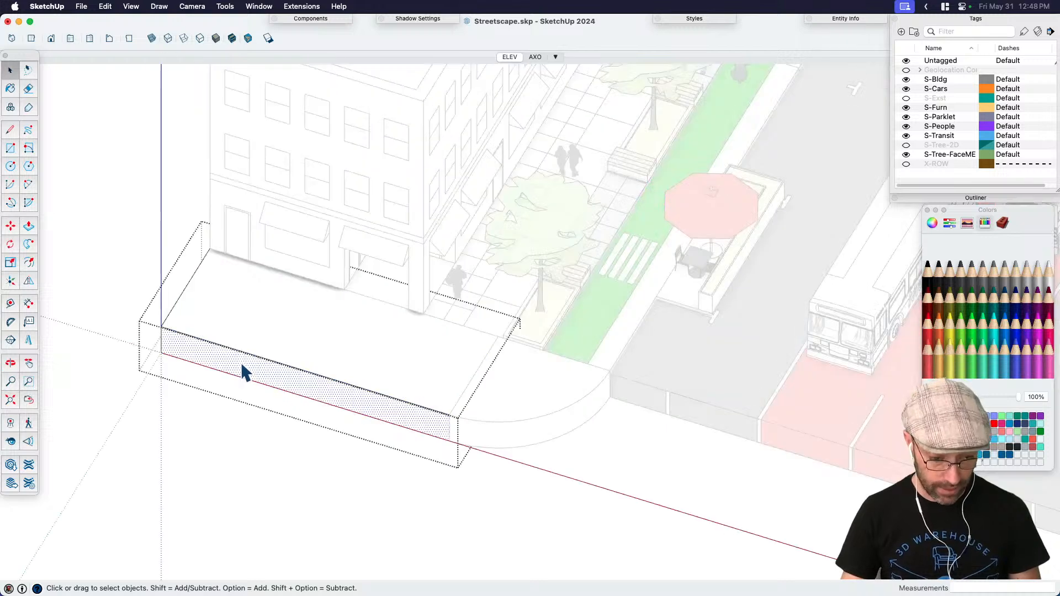
{"action": "key", "text": "m"}
{"action": "scroll", "coordinate": [160, 327], "scroll_direction": "up", "scroll_amount": 2}
{"action": "left_click", "coordinate": [157, 325]}
{"action": "key", "text": "alt"}
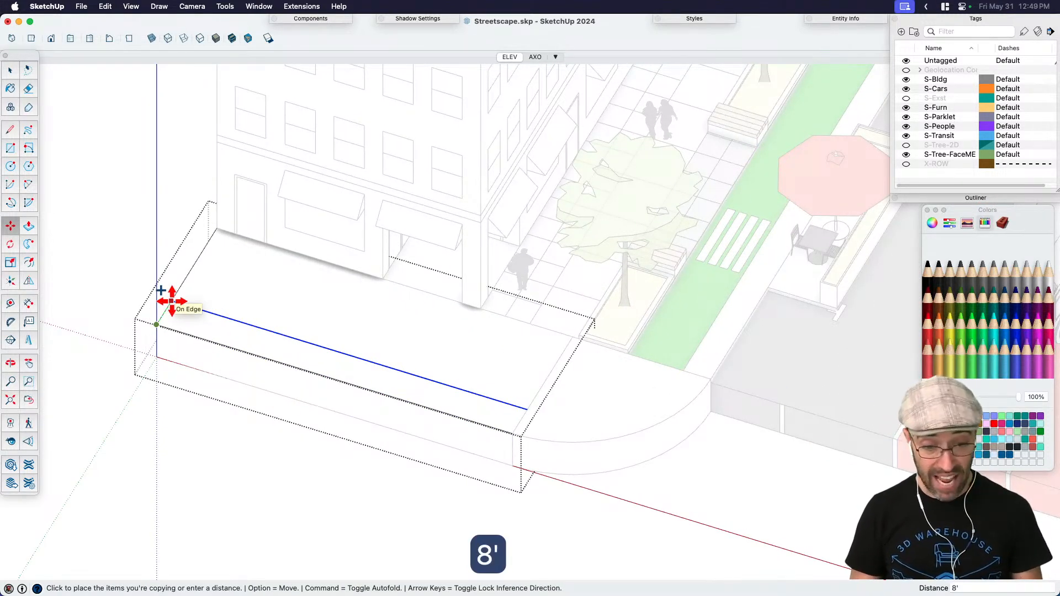
{"action": "key", "text": "Return"}
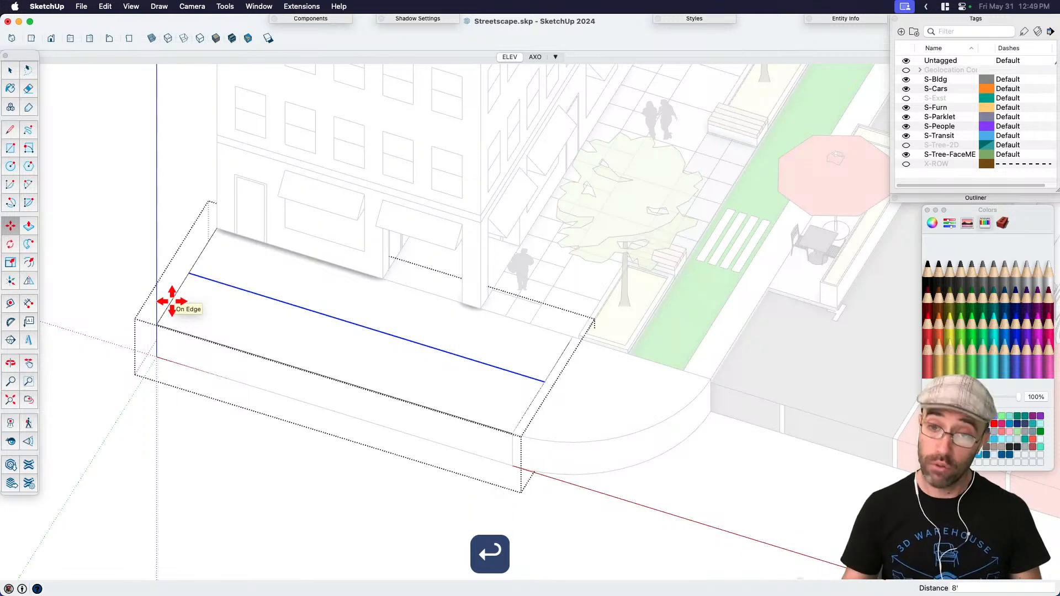
{"action": "key", "text": "space"}
Step: Try to push the block's 8' front strip down with Push/Pull, and undo the attempts
{"action": "middle_click_drag", "start_coordinate": [274, 355], "coordinate": [392, 374]}
{"action": "left_click", "coordinate": [380, 401]}
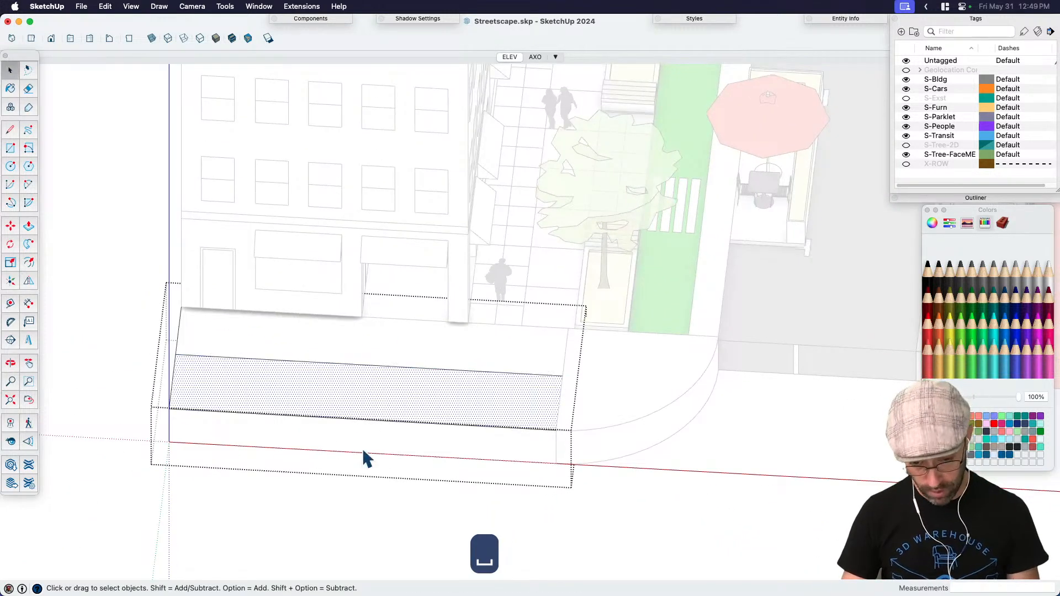
{"action": "key", "text": "p"}
{"action": "left_click", "coordinate": [390, 451]}
{"action": "left_click", "coordinate": [396, 425]}
{"action": "key", "text": "super+z"}
{"action": "scroll", "coordinate": [271, 428], "scroll_direction": "up", "scroll_amount": 2}
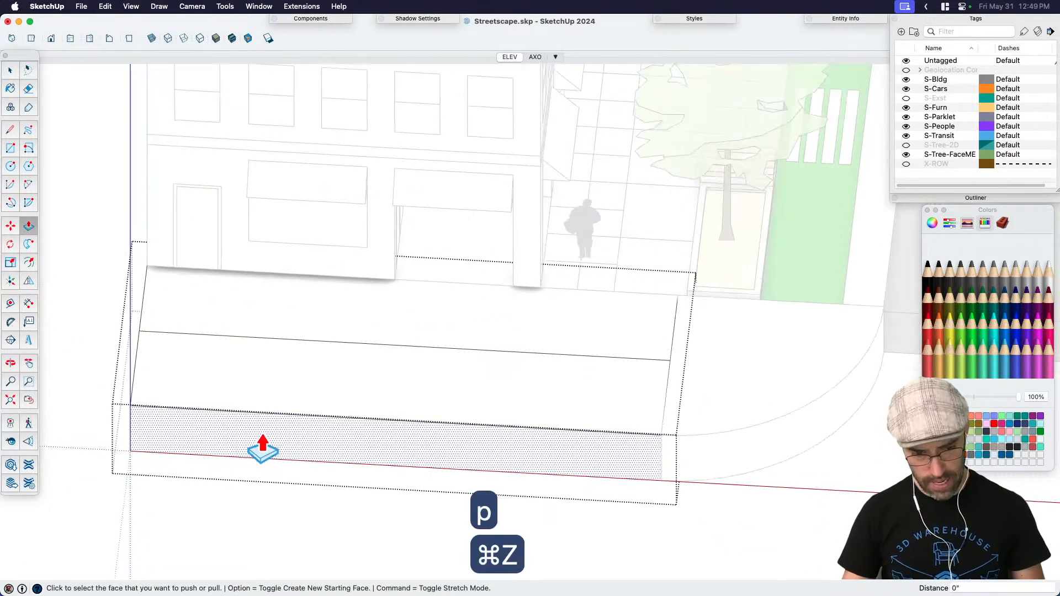
{"action": "middle_click_drag", "start_coordinate": [263, 448], "coordinate": [633, 352]}
{"action": "key", "text": "space"}
{"action": "left_click", "coordinate": [641, 364]}
{"action": "key", "text": "p"}
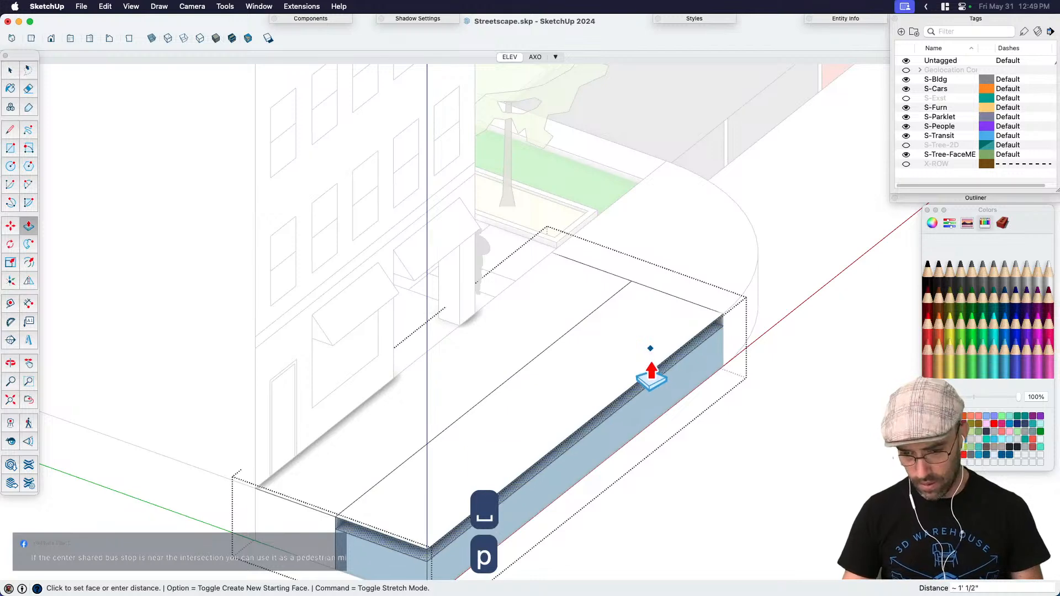
{"action": "key", "text": "super+z"}
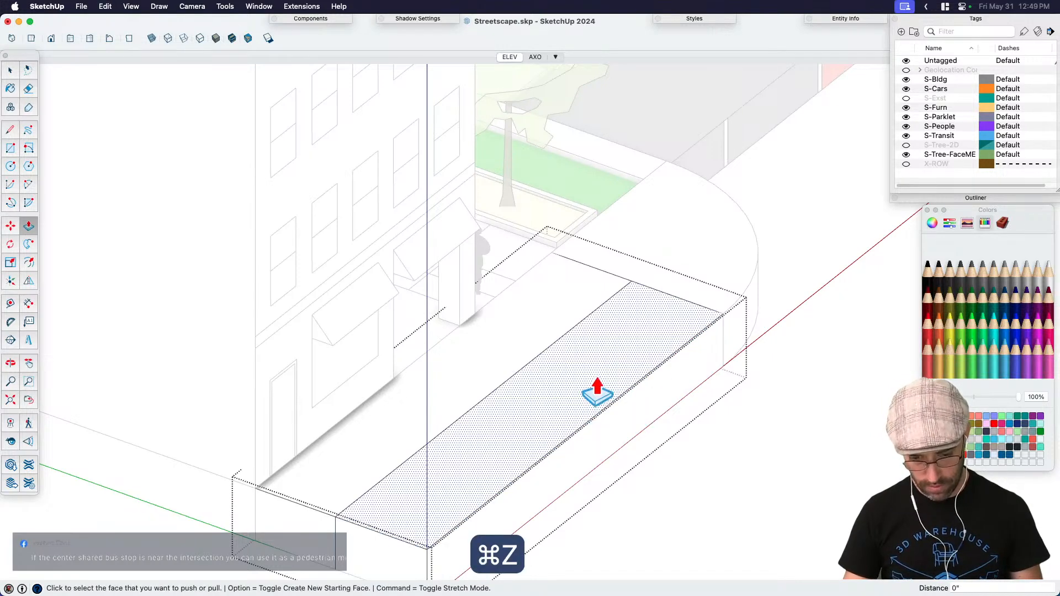
Step: Erase the outer edges of the block's 8' front strip to remove that raised portion
{"action": "key", "text": "space"}
{"action": "middle_click_drag", "start_coordinate": [587, 398], "coordinate": [420, 428]}
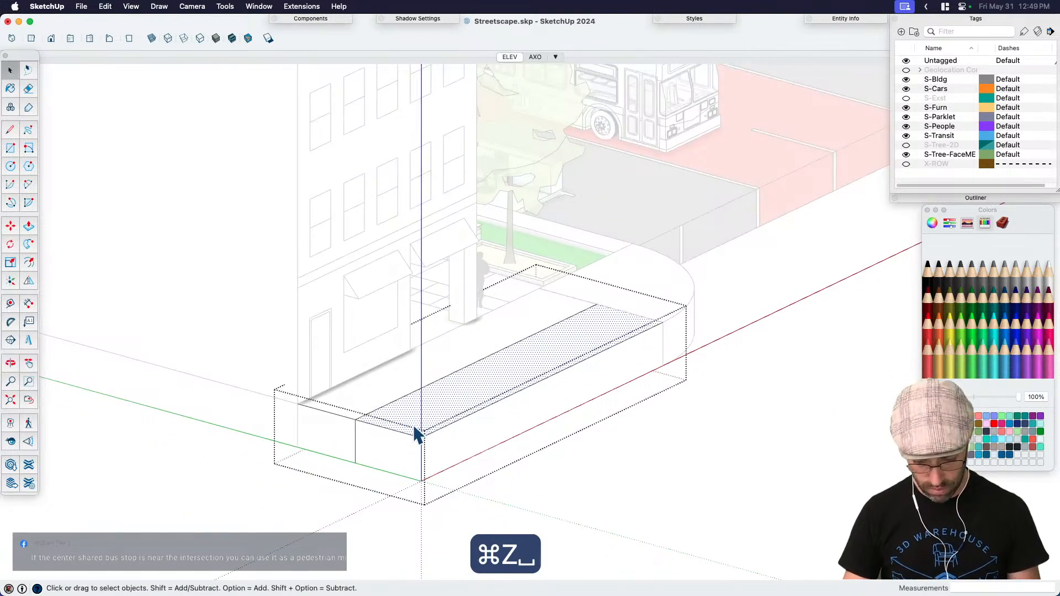
{"action": "key", "text": "e"}
{"action": "key", "text": "w"}
{"action": "middle_click_drag", "start_coordinate": [507, 396], "coordinate": [406, 442]}
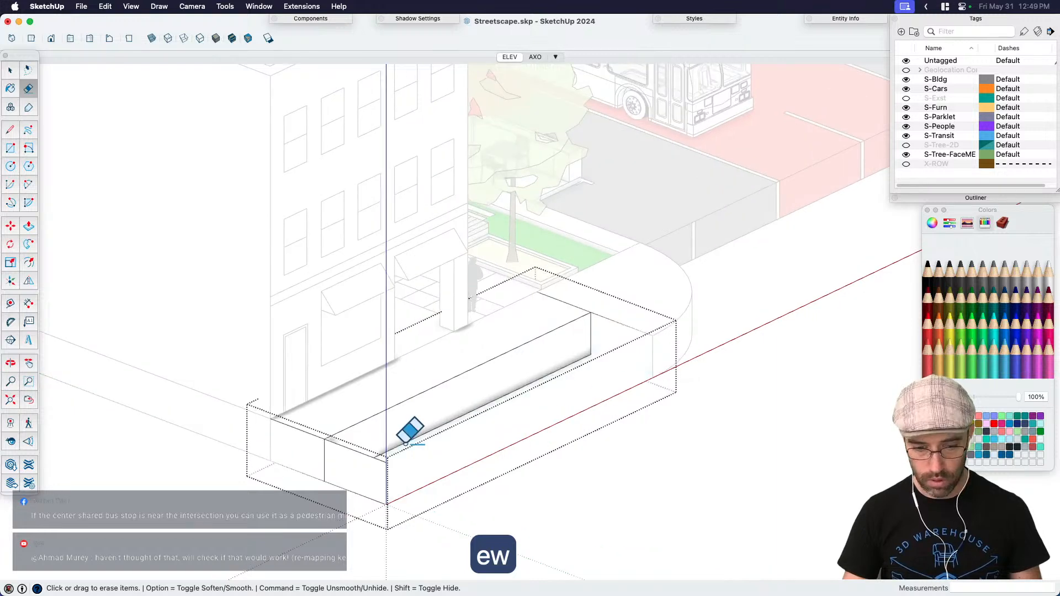
{"action": "left_click", "coordinate": [381, 467]}
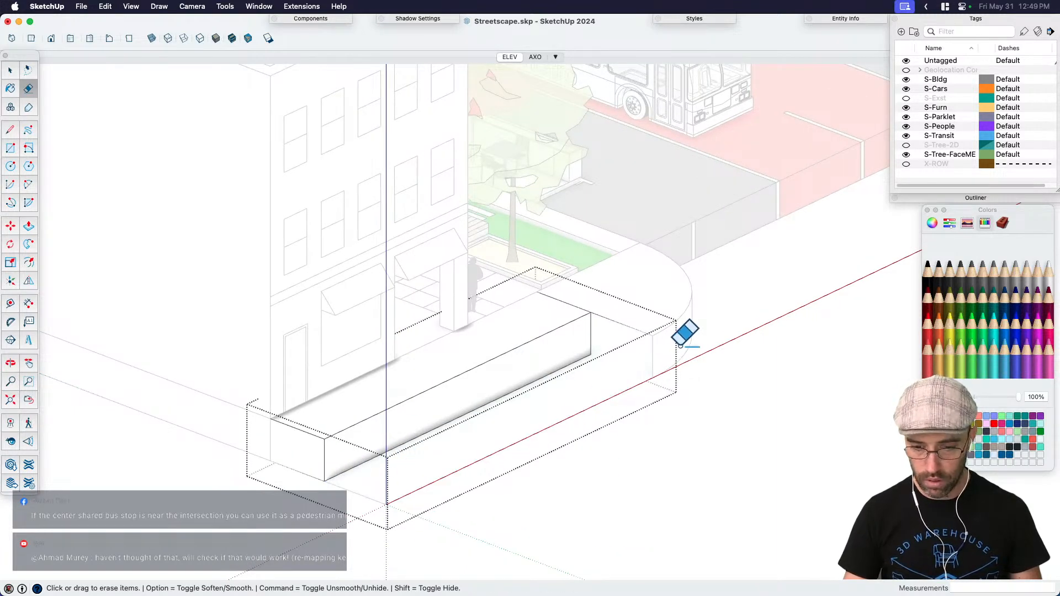
Step: Leave the sidewalk block's group and explode it into loose geometry
{"action": "key", "text": "space"}
{"action": "scroll", "coordinate": [548, 407], "scroll_direction": "up", "scroll_amount": 3}
{"action": "right_click", "coordinate": [519, 381]}
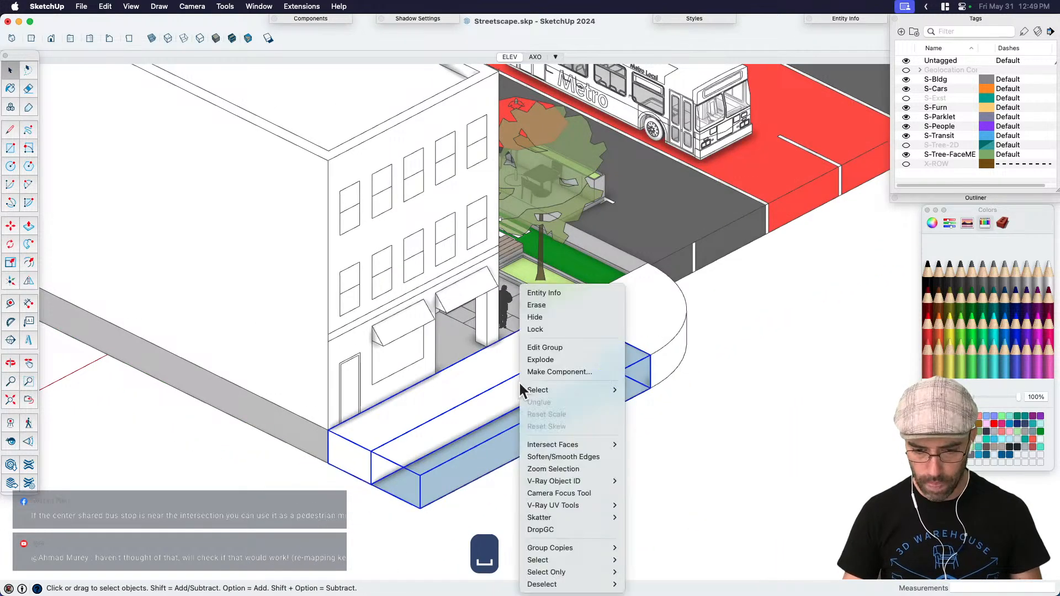
{"action": "left_click", "coordinate": [562, 360]}
{"action": "key", "text": "e"}
{"action": "key", "text": "space"}
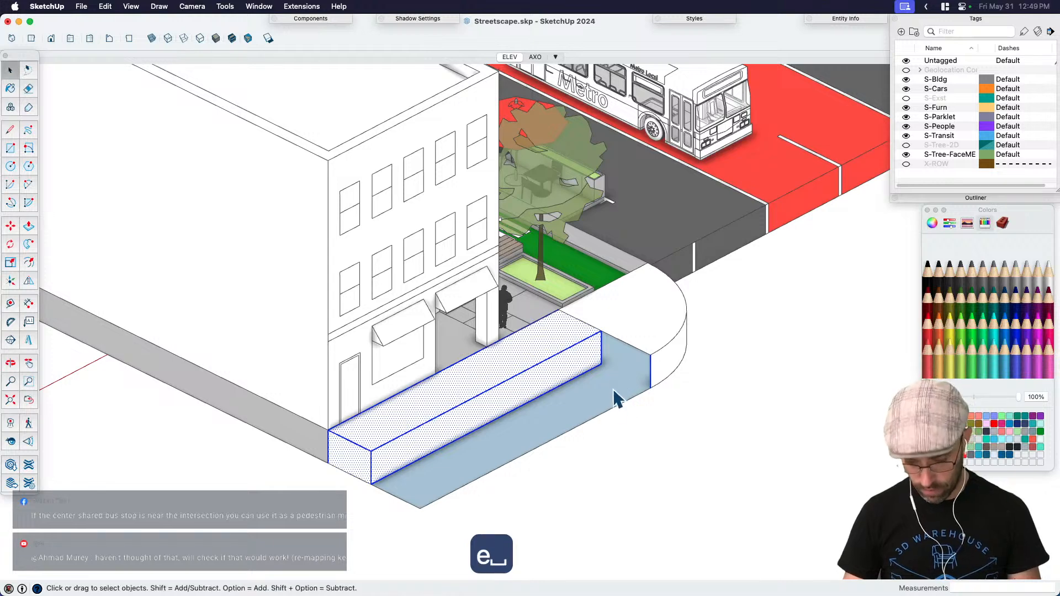
Step: Draw an 8' line along the base of the cutout's end beside the rounded corner to close the open end face
{"action": "key", "text": "l"}
{"action": "left_click", "coordinate": [601, 364]}
{"action": "key", "text": "Escape"}
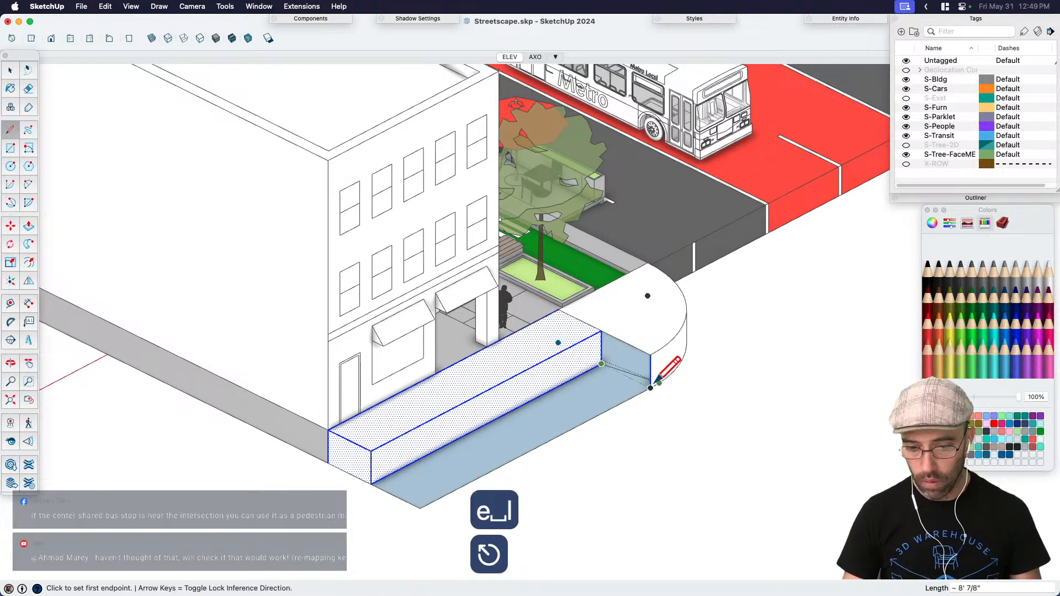
{"action": "key", "text": "super+z"}
{"action": "left_click", "coordinate": [602, 364]}
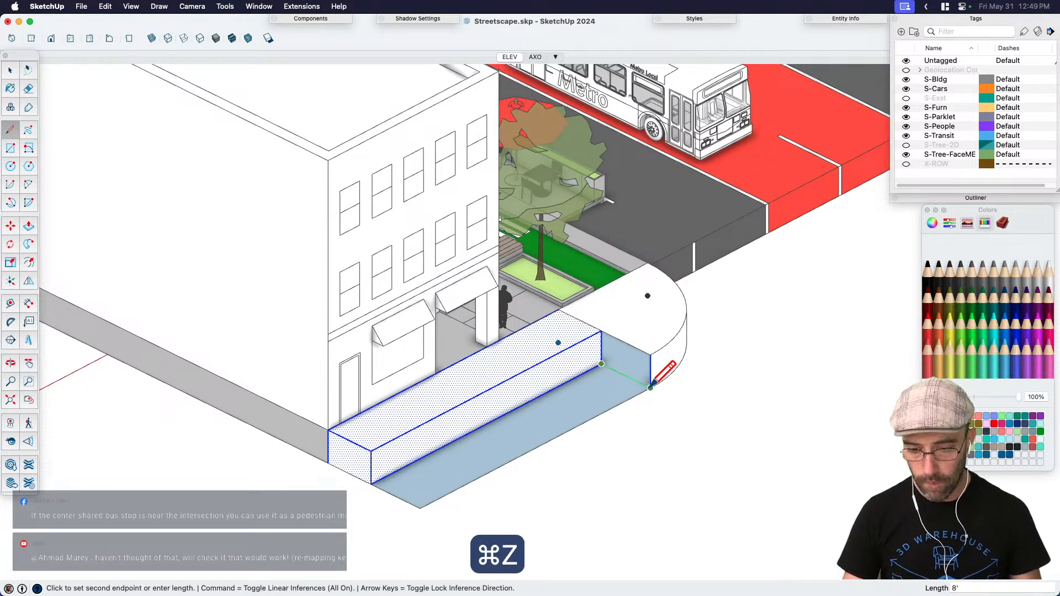
{"action": "key", "text": "space"}
Step: Raise the lower face in front of the sidewalk block by 3.5' with Push/Pull
{"action": "left_click", "coordinate": [596, 388]}
{"action": "scroll", "coordinate": [586, 395], "scroll_direction": "up", "scroll_amount": 5}
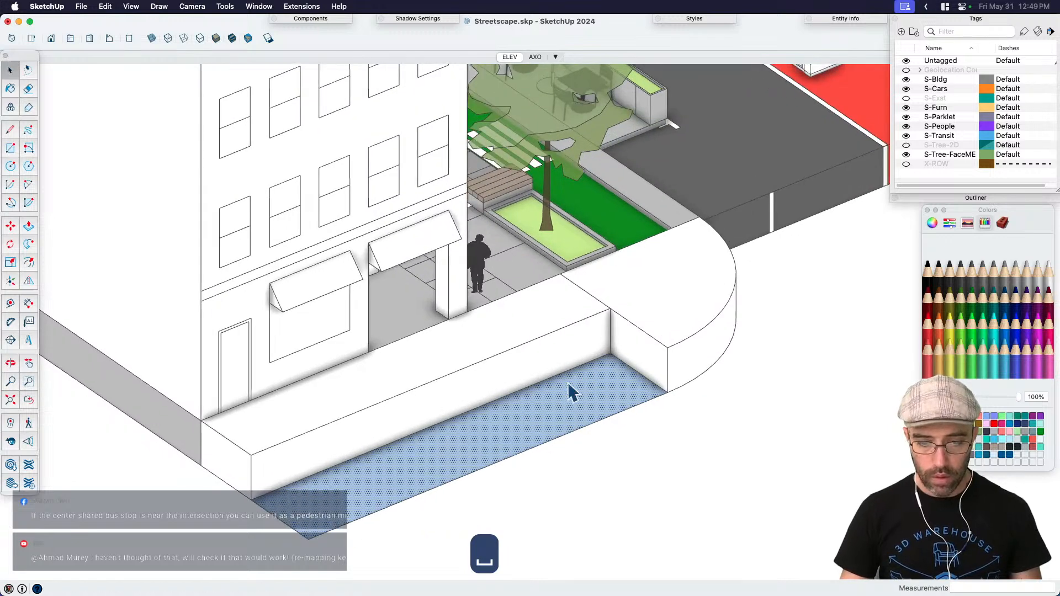
{"action": "scroll", "coordinate": [619, 363], "scroll_direction": "up", "scroll_amount": 2}
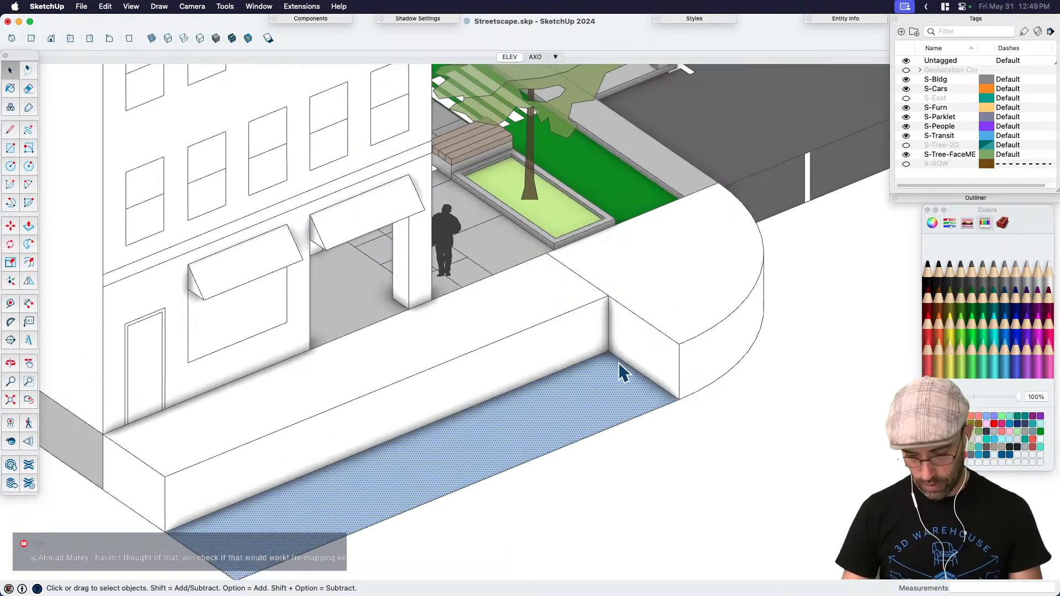
{"action": "key", "text": "p"}
{"action": "left_click", "coordinate": [613, 365]}
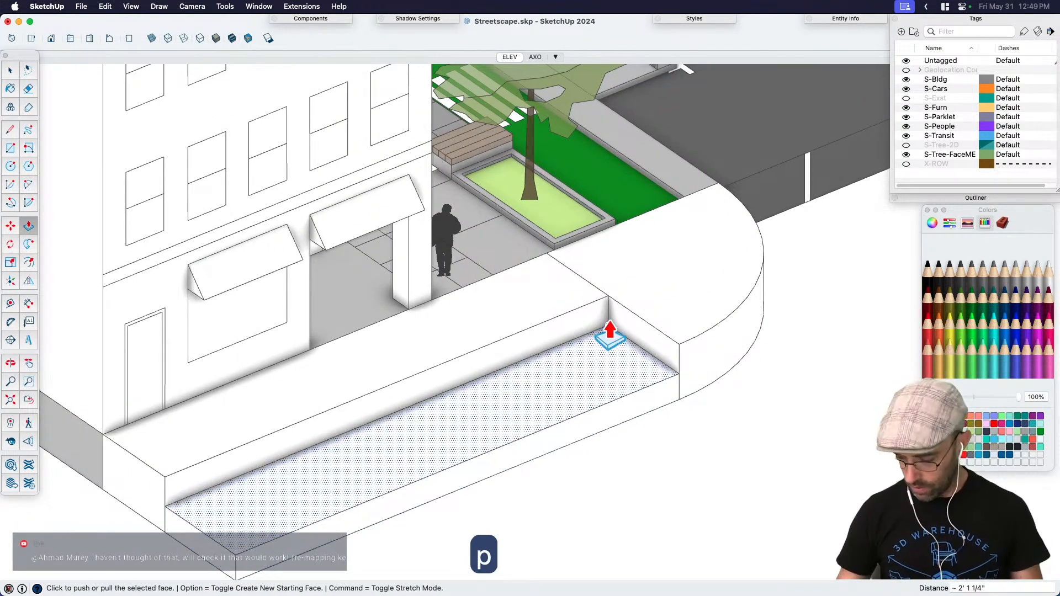
{"action": "type", "text": "3.5'"}
{"action": "key", "text": "Return"}
{"action": "key", "text": "space"}
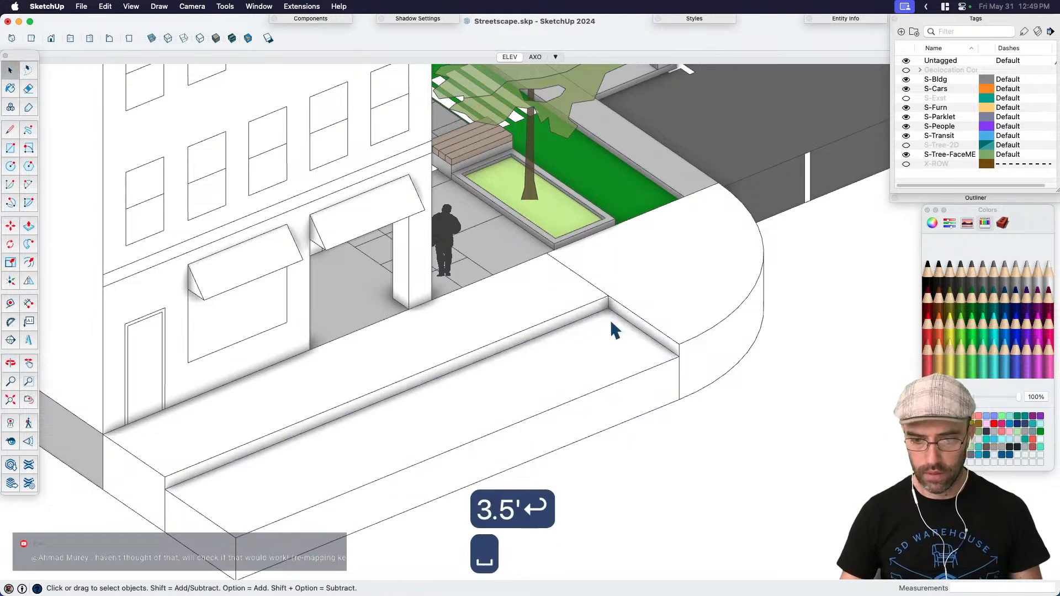
Step: Draw a lengthwise line along the middle of the raised front strip
{"action": "middle_click_drag", "start_coordinate": [613, 329], "coordinate": [563, 328]}
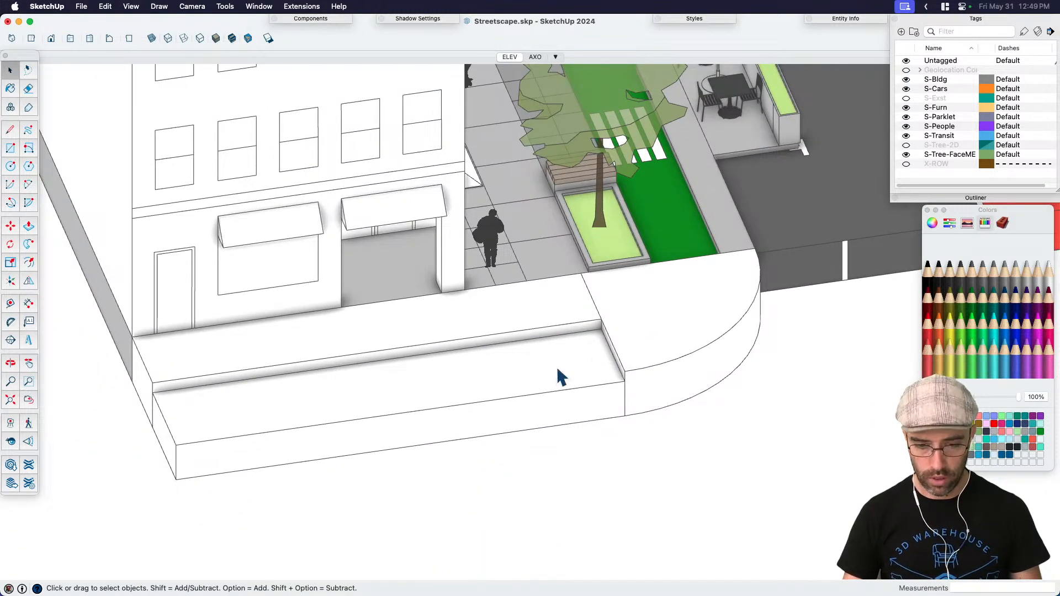
{"action": "key", "text": "a"}
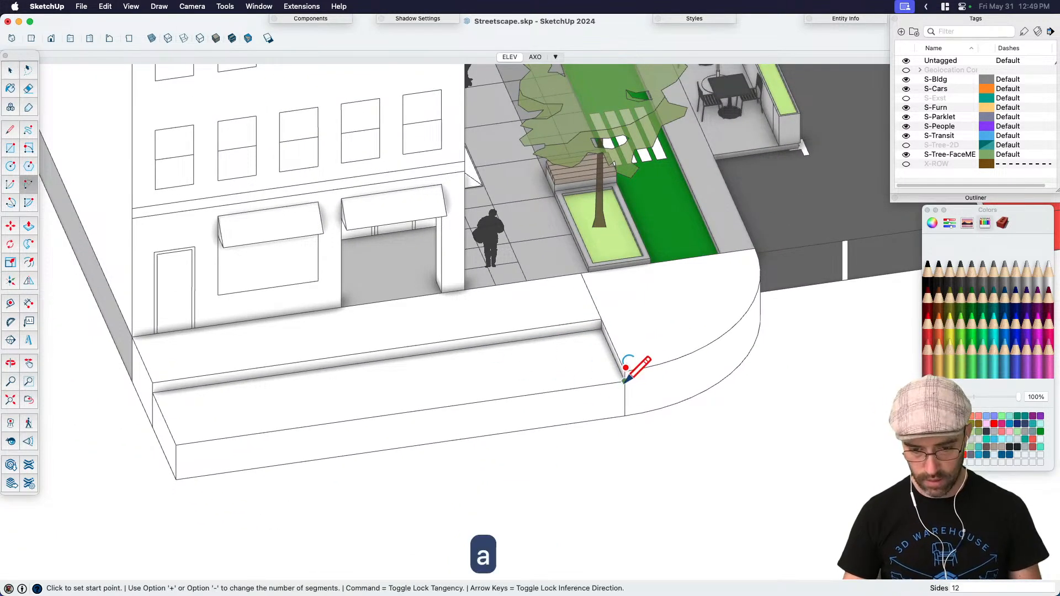
{"action": "middle_click_drag", "start_coordinate": [622, 379], "coordinate": [429, 349]}
{"action": "key", "text": "l"}
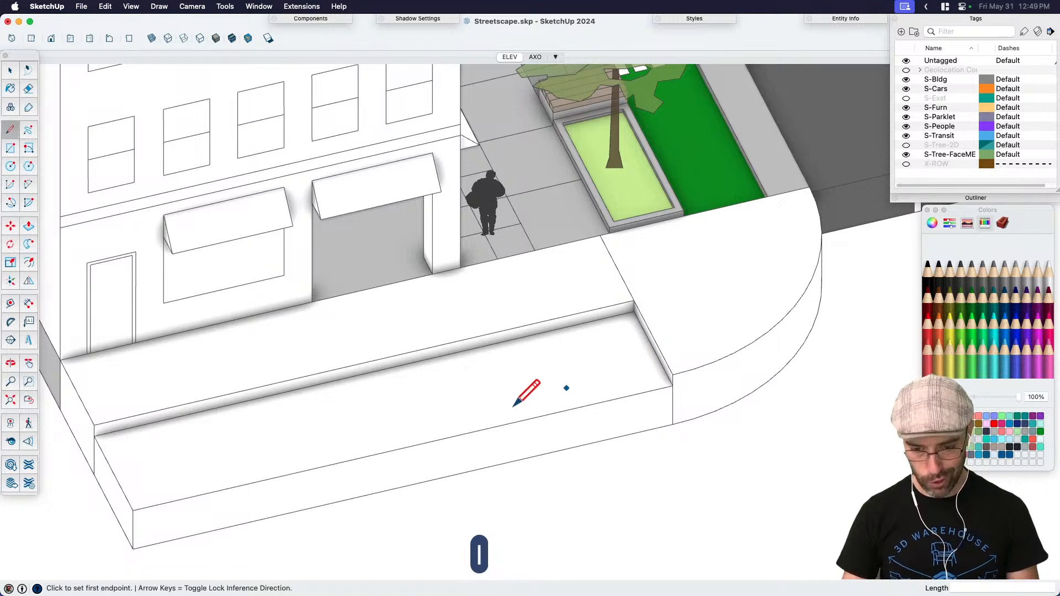
{"action": "middle_click_drag", "start_coordinate": [532, 390], "coordinate": [658, 313]}
{"action": "left_click", "coordinate": [659, 314]}
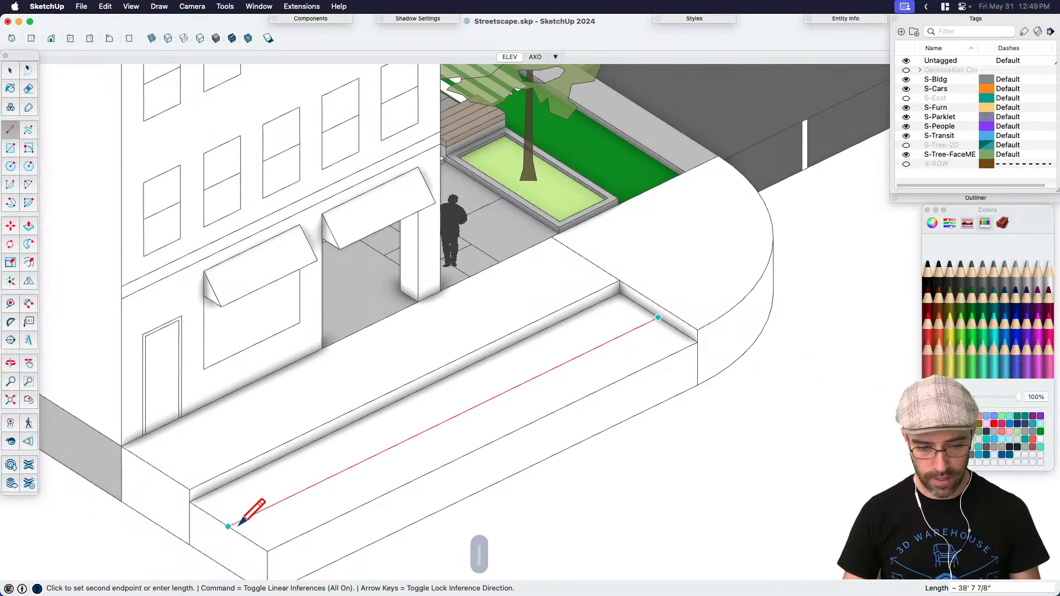
{"action": "key", "text": "Escape"}
{"action": "mouse_move", "coordinate": [710, 324]}
{"action": "middle_mouse_down"}
{"action": "mouse_move", "coordinate": [654, 327]}
{"action": "mouse_move", "coordinate": [811, 331]}
{"action": "mouse_move", "coordinate": [708, 269]}
{"action": "middle_mouse_up"}
{"action": "key", "text": "space"}
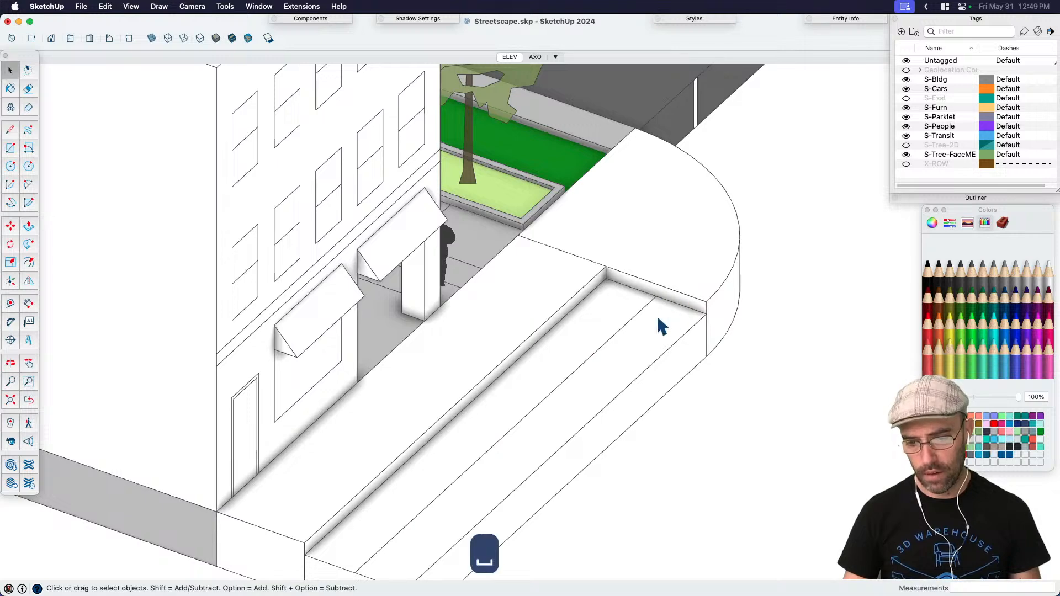
Step: Undo the middle line and the 3.5' raise, and pull the lower front face up flush with the sidewalk top
{"action": "key", "text": "super+z"}
{"action": "key", "text": "super+z"}
{"action": "key", "text": "space"}
{"action": "key", "text": "p"}
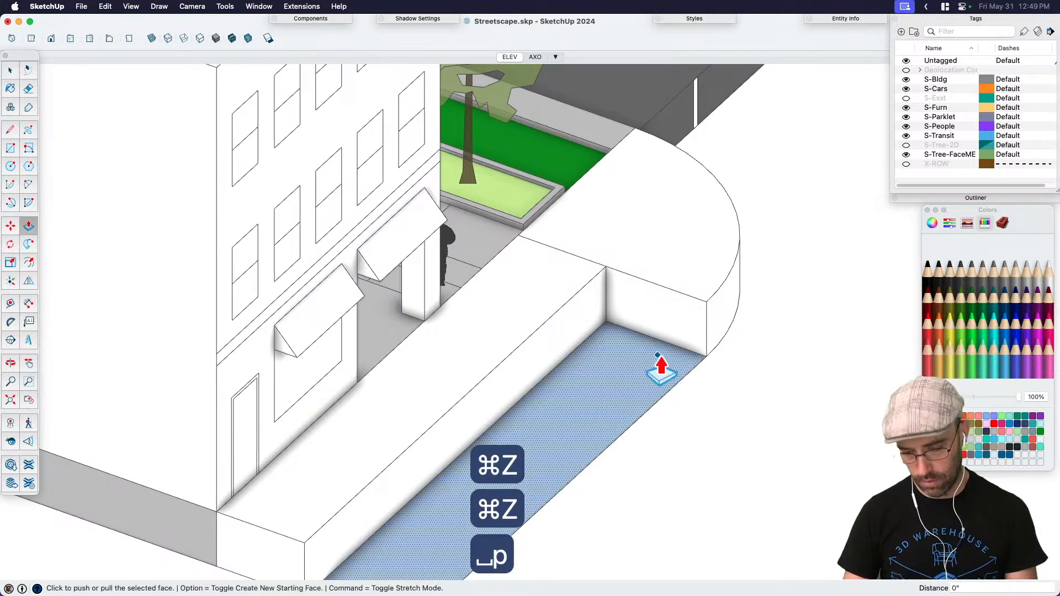
{"action": "left_click", "coordinate": [663, 366]}
{"action": "left_click", "coordinate": [711, 301]}
{"action": "key", "text": "space"}
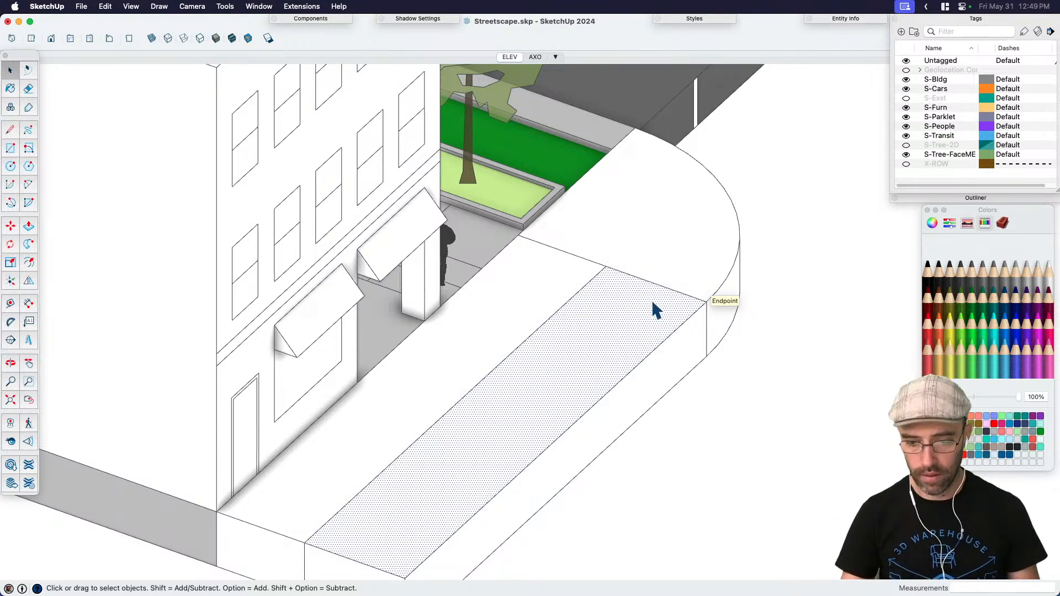
Step: Draw a lengthwise line about 38' 7 7/8" long between the midpoints of the front strip's end edges
{"action": "middle_click_drag", "start_coordinate": [654, 310], "coordinate": [602, 360]}
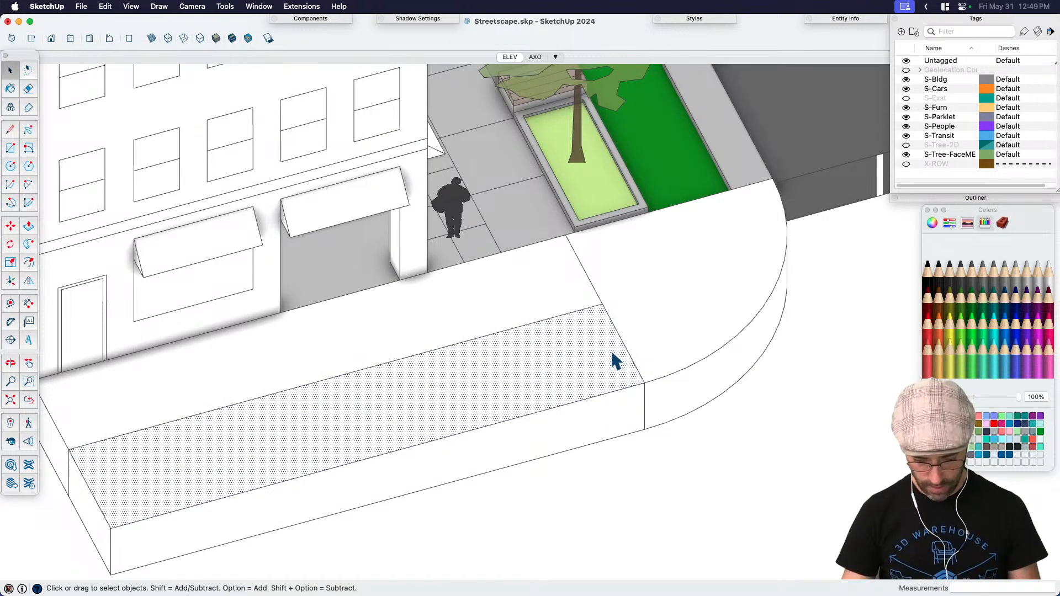
{"action": "key", "text": "l"}
{"action": "left_click", "coordinate": [623, 344]}
{"action": "left_click", "coordinate": [91, 488]}
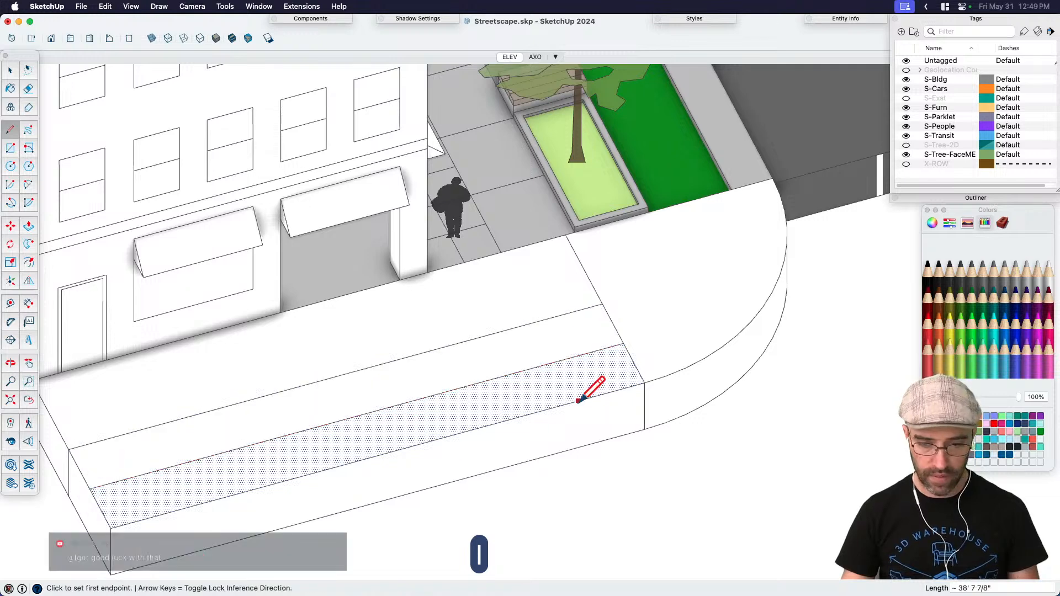
Step: Draw a 4' radius circle centred on the middle line's end beside the rounded corner, and undo it
{"action": "scroll", "coordinate": [624, 343], "scroll_direction": "up", "scroll_amount": 4}
{"action": "key", "text": "c"}
{"action": "left_click", "coordinate": [623, 342]}
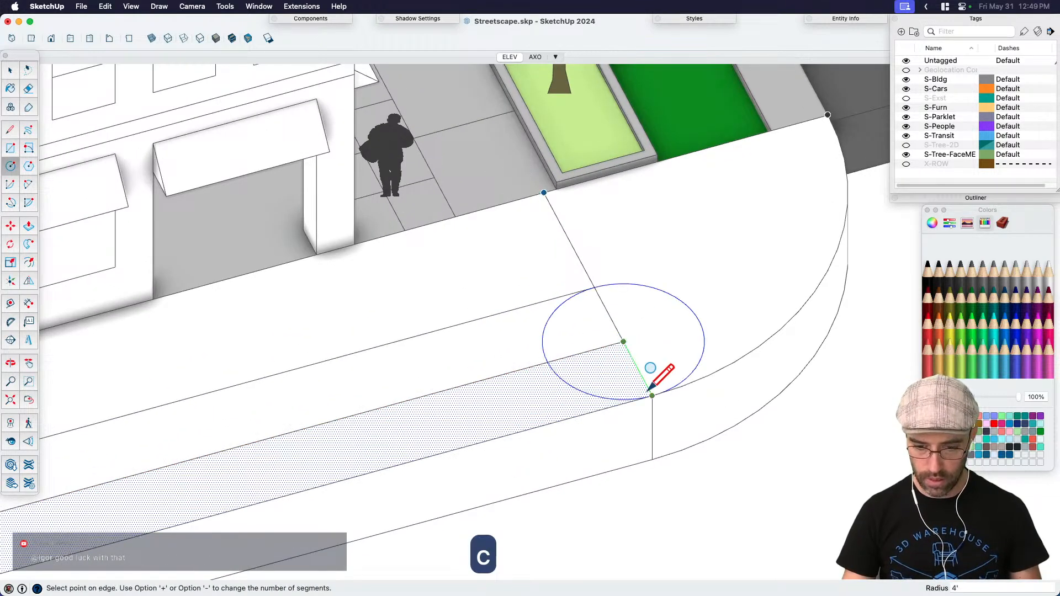
{"action": "left_click", "coordinate": [651, 392]}
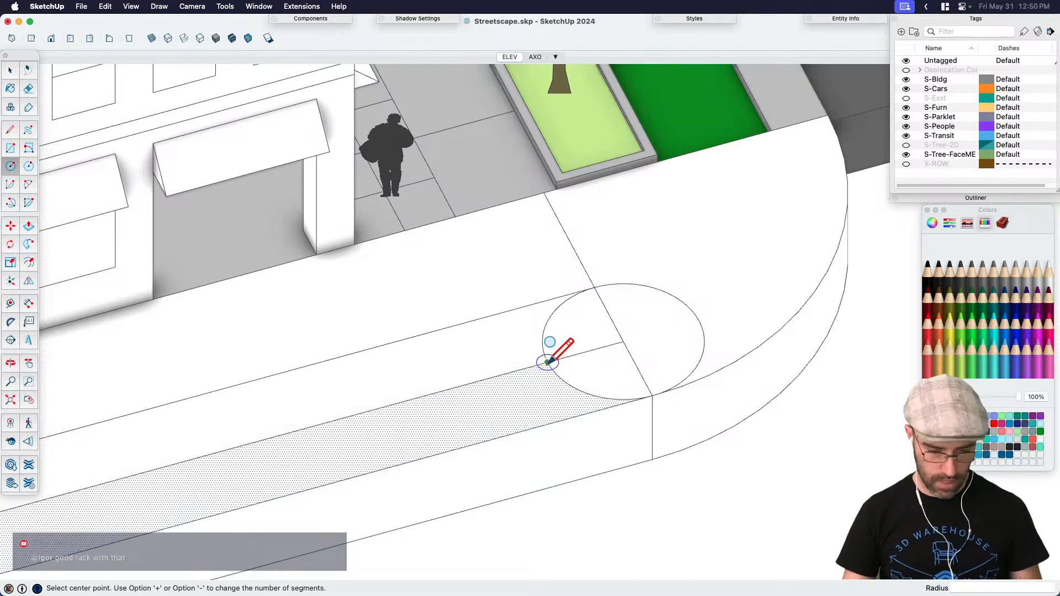
{"action": "scroll", "coordinate": [548, 361], "scroll_direction": "up", "scroll_amount": 1}
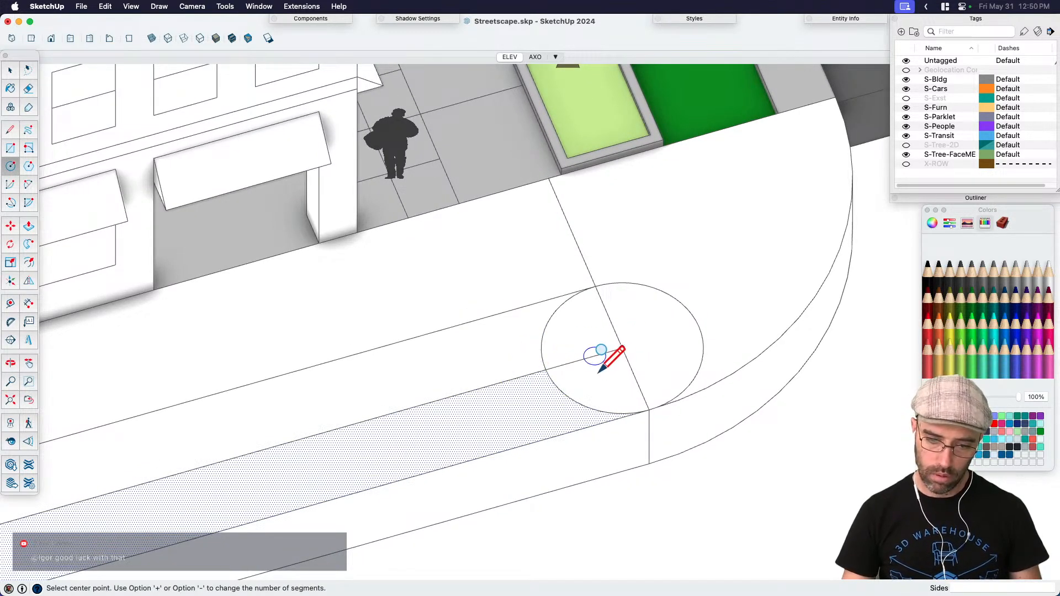
{"action": "key", "text": "super+z"}
{"action": "key", "text": "a"}
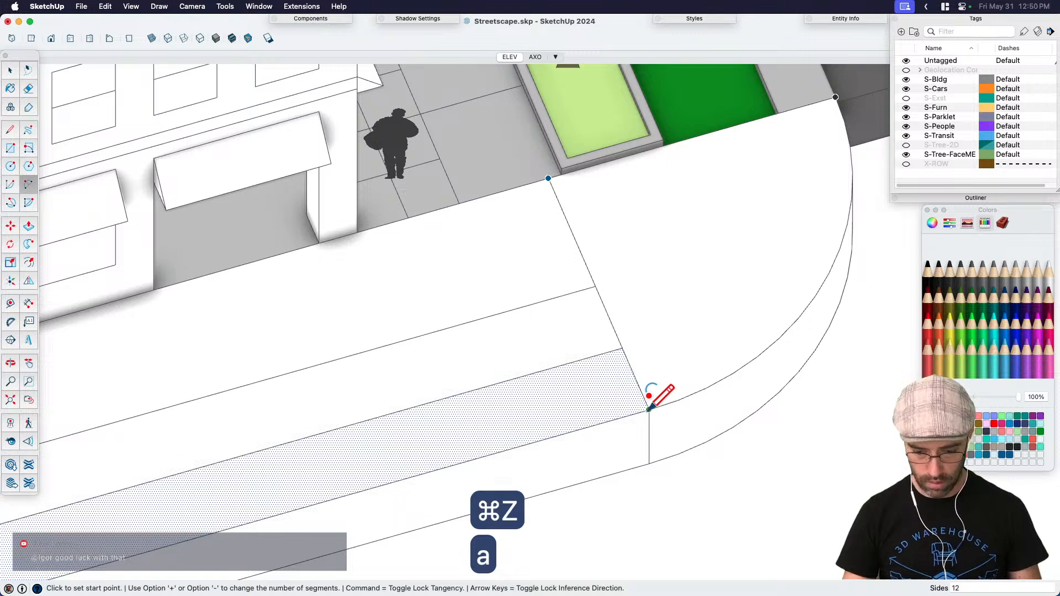
{"action": "left_click", "coordinate": [649, 410]}
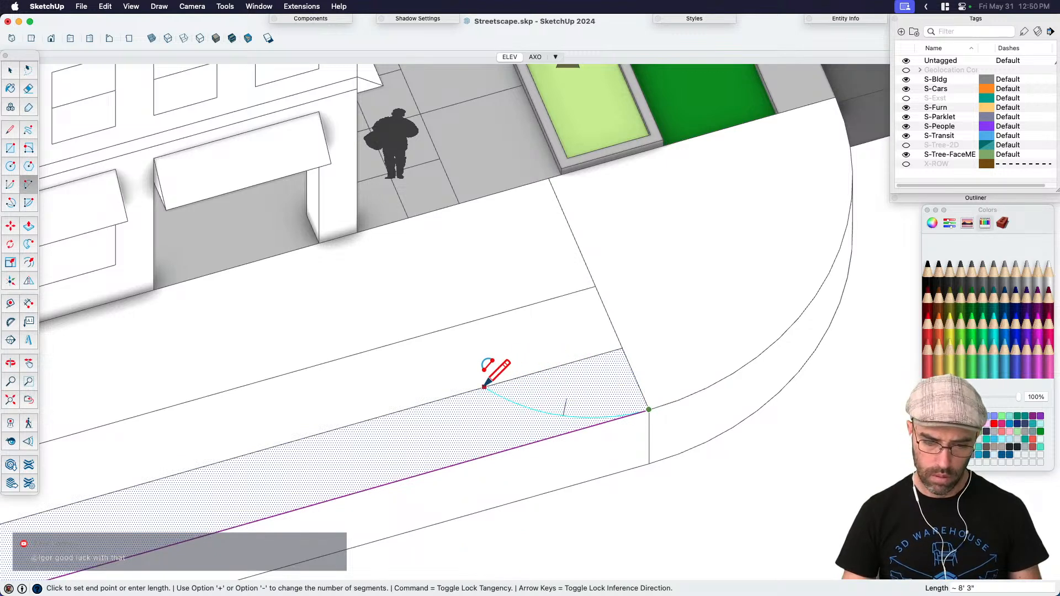
{"action": "key", "text": "space"}
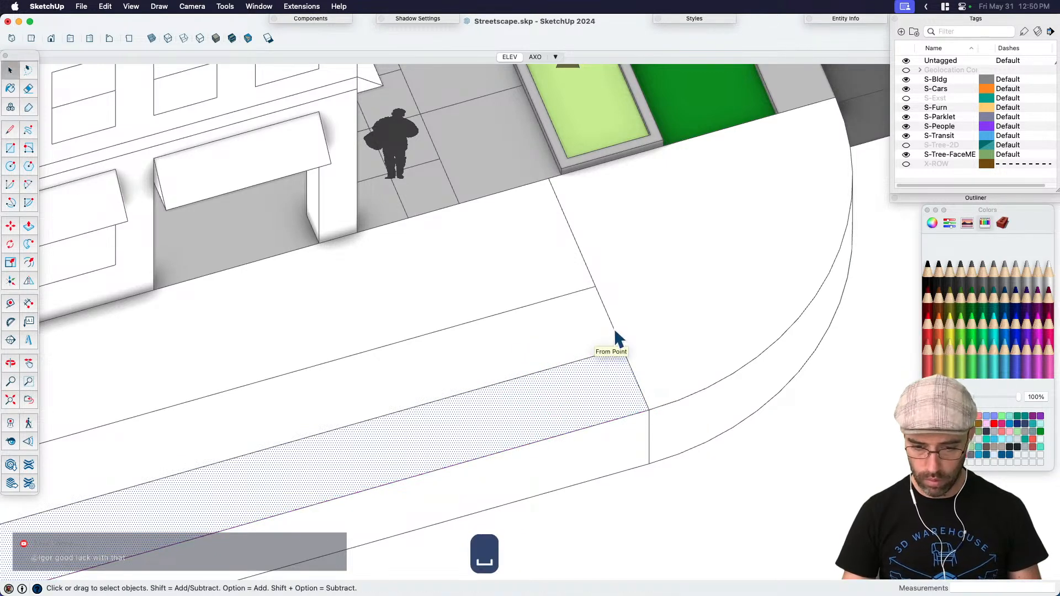
Step: Copy the front strip's end edge near the rounded corner twice along the strip at 8' spacing
{"action": "left_click", "coordinate": [612, 330]}
{"action": "key", "text": "m"}
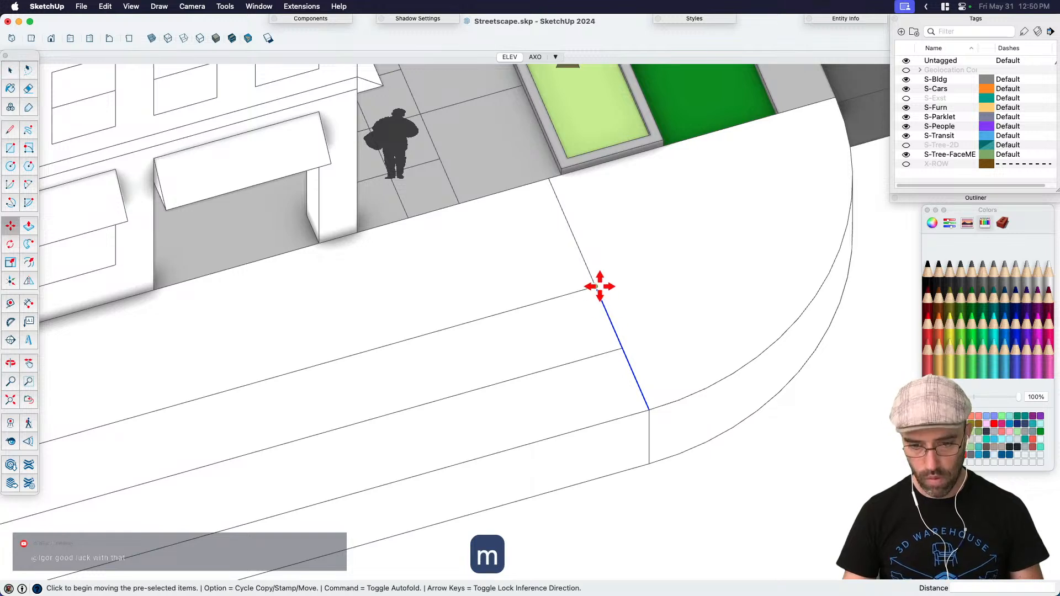
{"action": "left_click", "coordinate": [595, 287]}
{"action": "key", "text": "alt"}
{"action": "type", "text": "10'"}
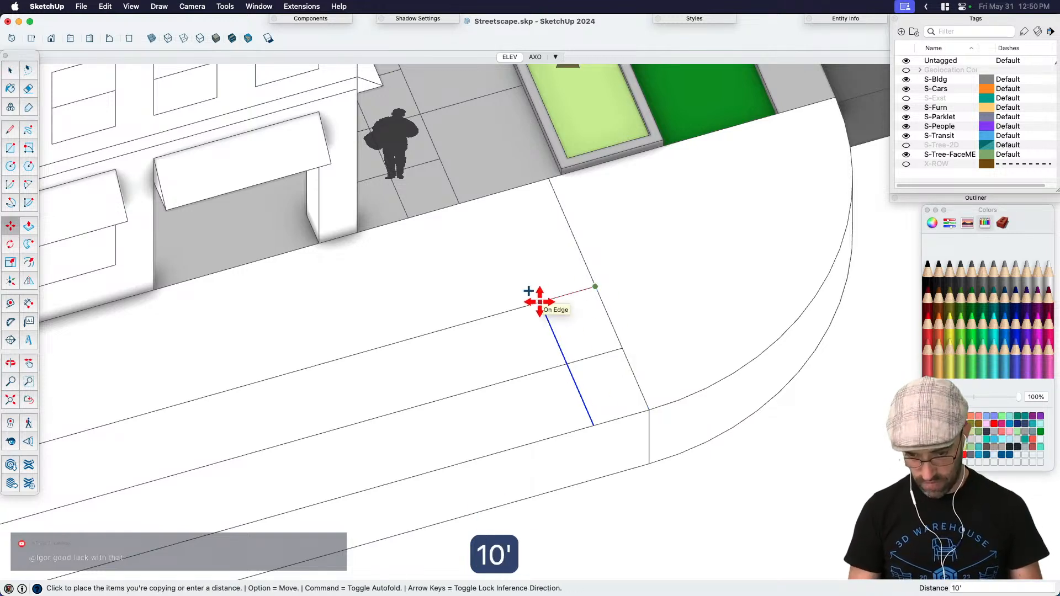
{"action": "key", "text": "Return"}
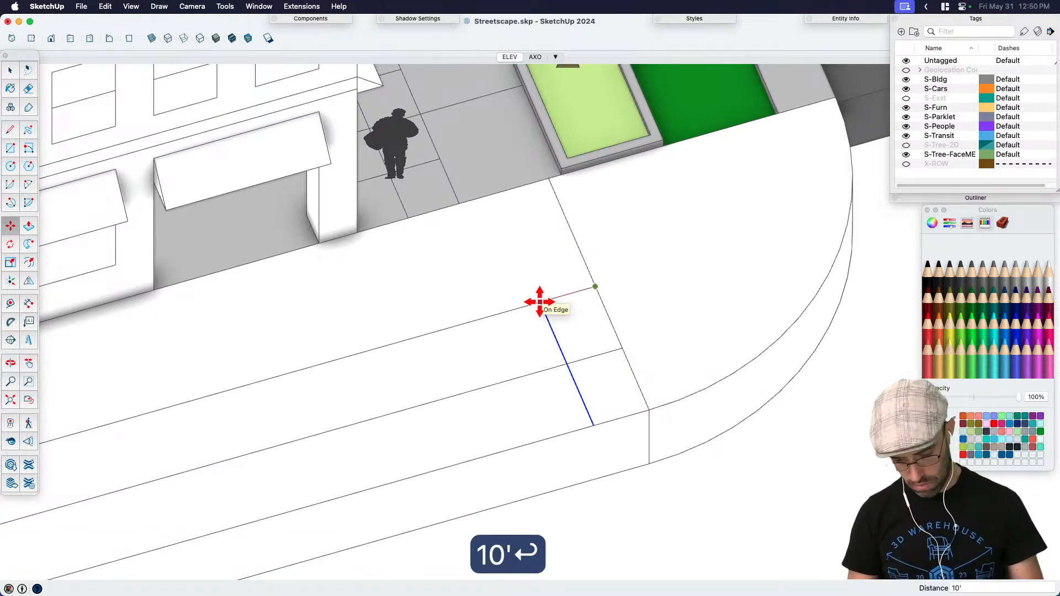
{"action": "type", "text": "8'"}
{"action": "key", "text": "Return"}
{"action": "type", "text": "x"}
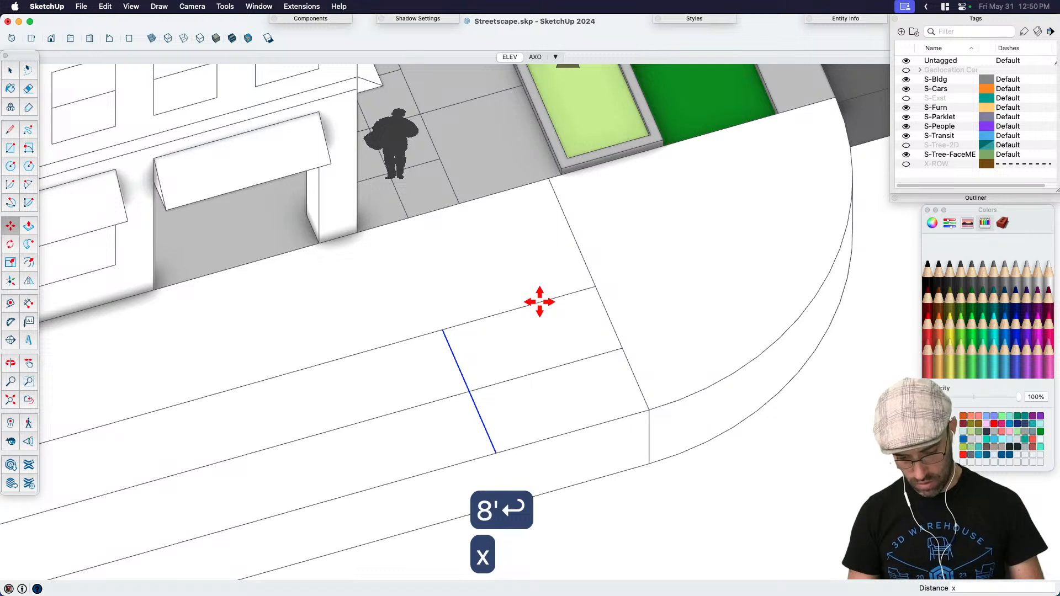
{"action": "type", "text": "2"}
{"action": "key", "text": "Return"}
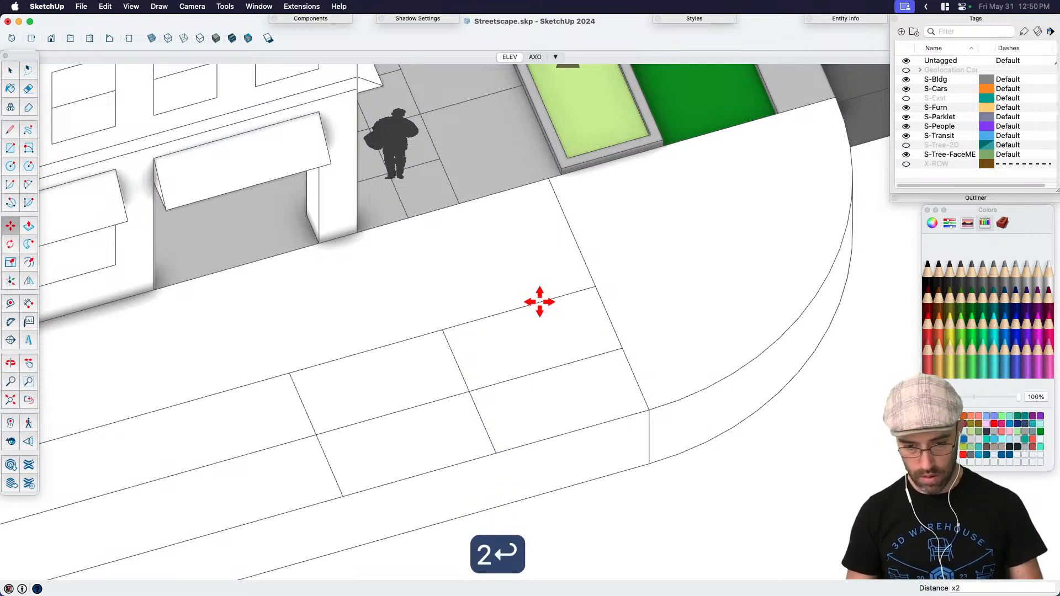
Step: Draw an arc from the strip's back edge at the second copied line to the middle of the first copied line
{"action": "key", "text": "space"}
{"action": "key", "text": "a"}
{"action": "left_click", "coordinate": [290, 374]}
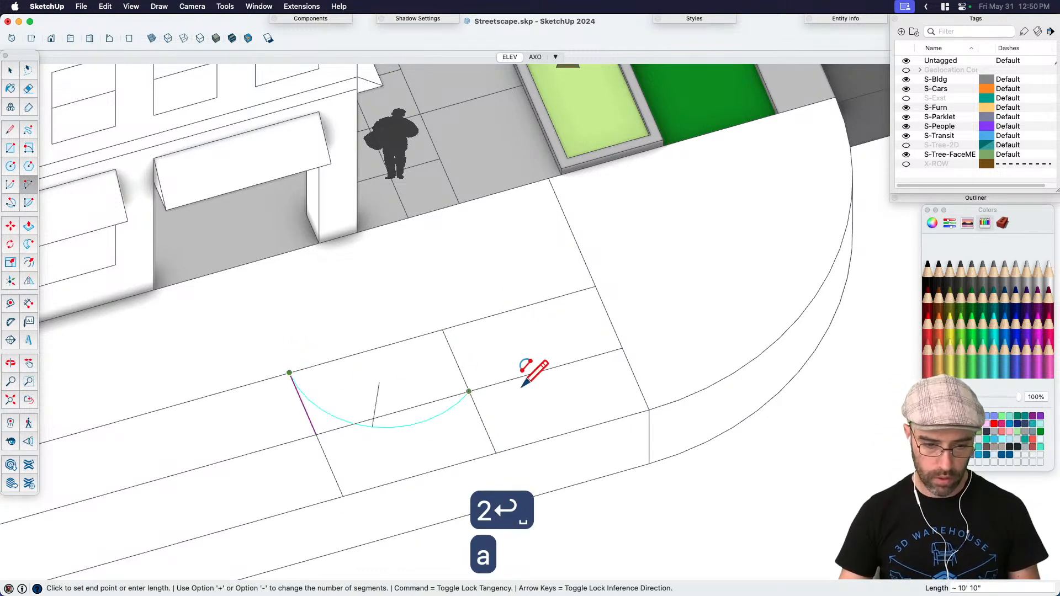
{"action": "left_click", "coordinate": [470, 392]}
{"action": "scroll", "coordinate": [397, 370], "scroll_direction": "up", "scroll_amount": 1}
{"action": "scroll", "coordinate": [397, 369], "scroll_direction": "up", "scroll_amount": 1}
{"action": "scroll", "coordinate": [425, 348], "scroll_direction": "up", "scroll_amount": 1}
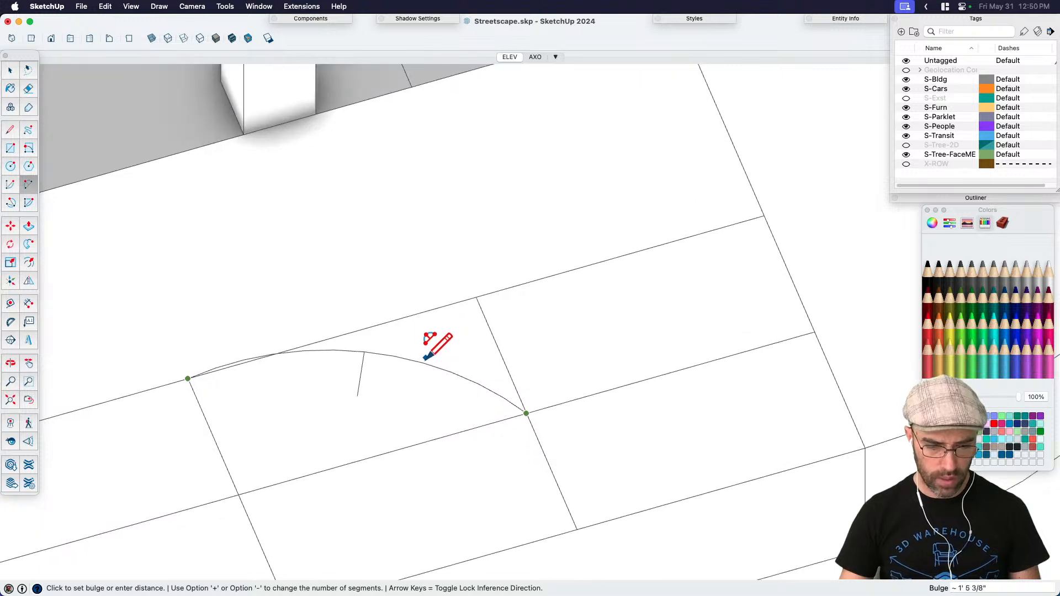
{"action": "left_click", "coordinate": [424, 364]}
Step: Draw a tangent arc from the first arc's end to the strip's front corner, completing the S-curve
{"action": "left_click", "coordinate": [526, 413]}
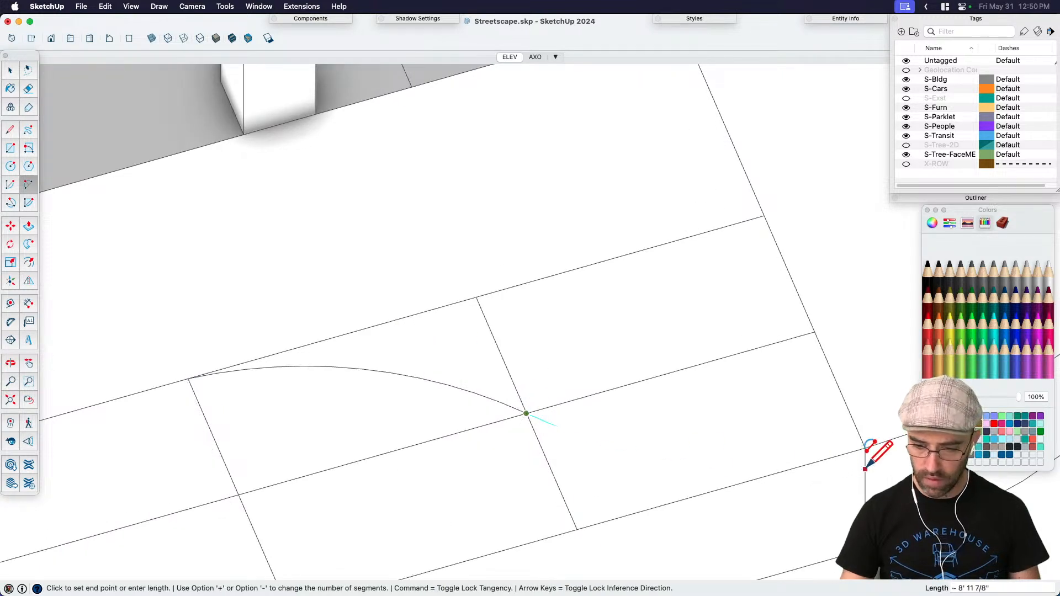
{"action": "left_click", "coordinate": [866, 448]}
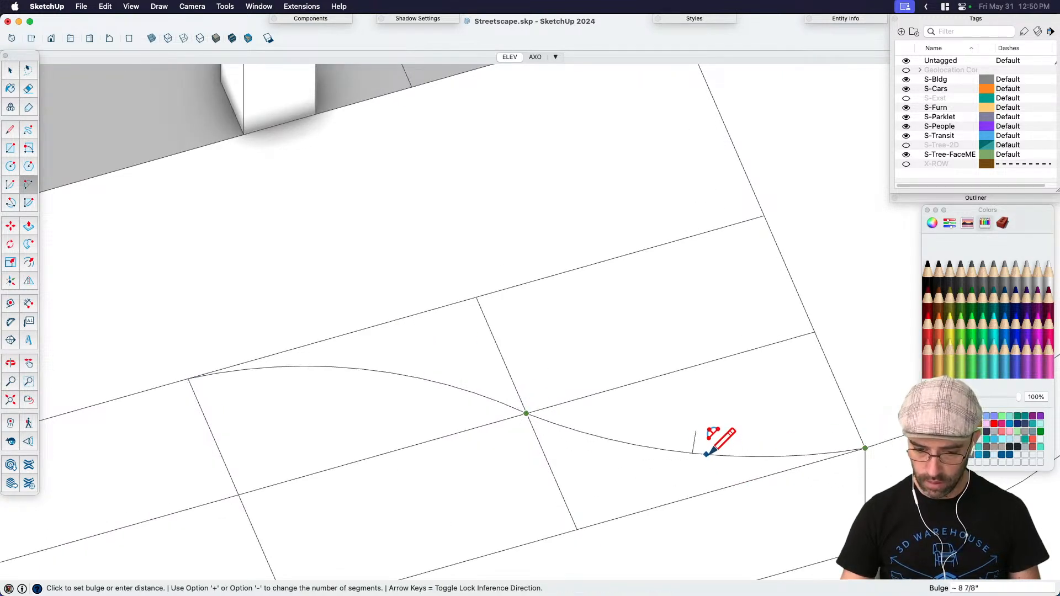
{"action": "left_click", "coordinate": [659, 459]}
{"action": "mouse_move", "coordinate": [656, 391]}
{"action": "middle_mouse_down"}
{"action": "mouse_move", "coordinate": [639, 420]}
{"action": "mouse_move", "coordinate": [544, 325]}
{"action": "middle_mouse_up"}
Step: Erase the middle line and the copied cross lines so the strip outside the S-curve is one face
{"action": "key", "text": "e"}
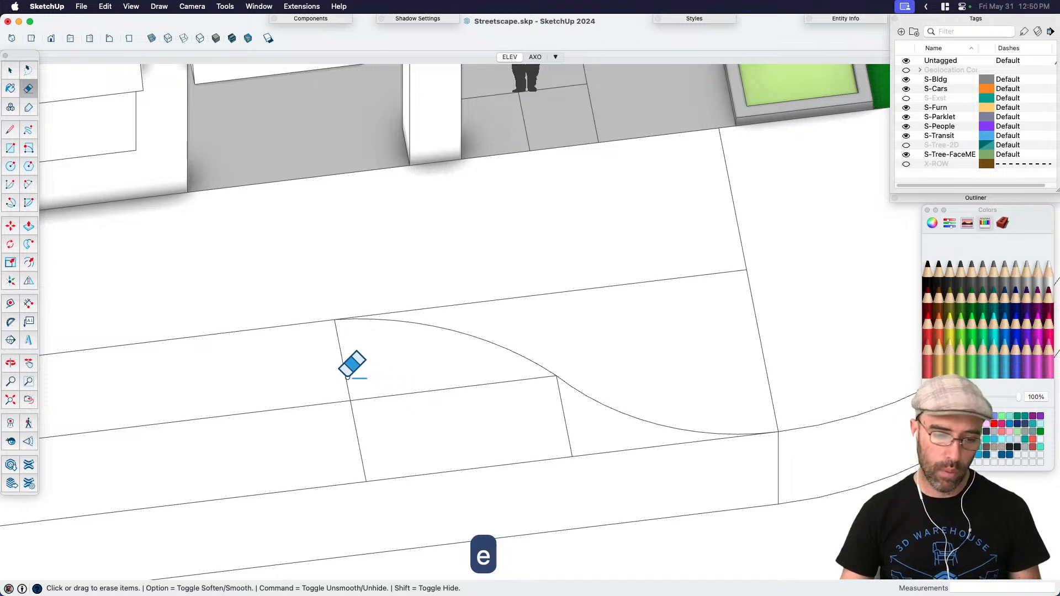
{"action": "mouse_move", "coordinate": [505, 398]}
{"action": "left_mouse_down"}
{"action": "mouse_move", "coordinate": [568, 407]}
{"action": "mouse_move", "coordinate": [462, 343]}
{"action": "left_mouse_up"}
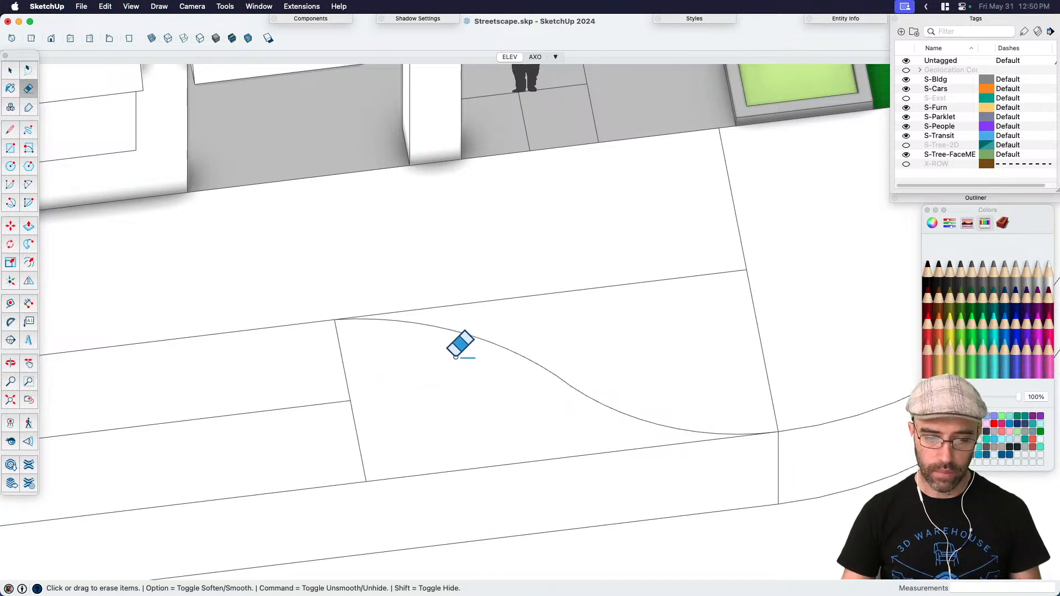
{"action": "key", "text": "space"}
{"action": "scroll", "coordinate": [379, 422], "scroll_direction": "down", "scroll_amount": 5}
{"action": "scroll", "coordinate": [483, 397], "scroll_direction": "down", "scroll_amount": 3}
{"action": "scroll", "coordinate": [440, 419], "scroll_direction": "up", "scroll_amount": 2}
{"action": "key", "text": "e"}
{"action": "mouse_move", "coordinate": [331, 436]}
{"action": "left_mouse_down"}
{"action": "mouse_move", "coordinate": [393, 379]}
{"action": "mouse_move", "coordinate": [398, 386]}
{"action": "left_mouse_up"}
Step: Push the front strip face bounded by the S-curve down 6"
{"action": "key", "text": "space"}
{"action": "left_click", "coordinate": [525, 426]}
{"action": "key", "text": "p"}
{"action": "left_click", "coordinate": [474, 422]}
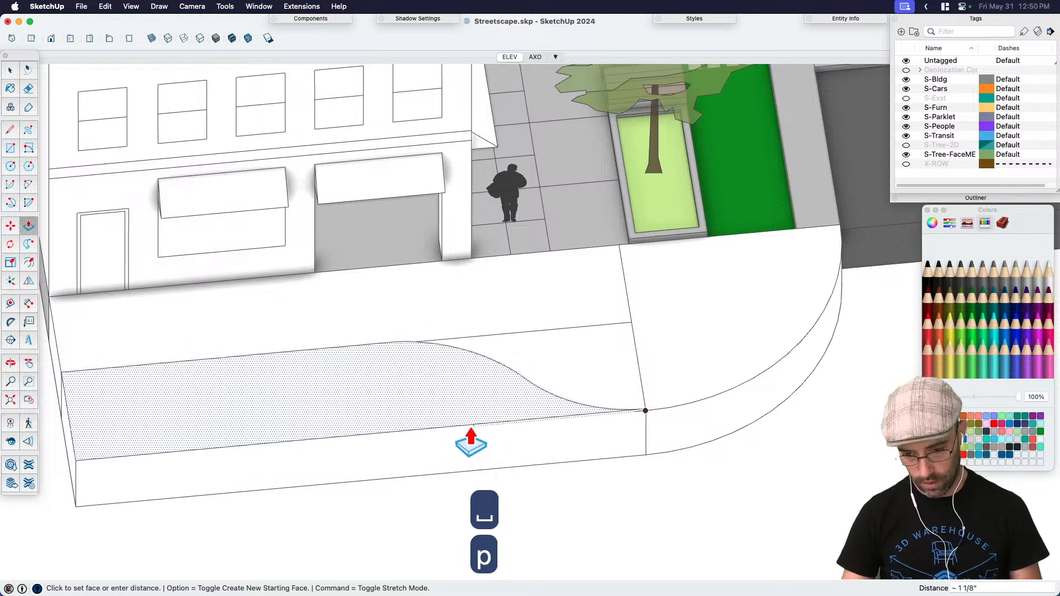
{"action": "type", "text": "6"}
{"action": "key", "text": "Return"}
{"action": "key", "text": "space"}
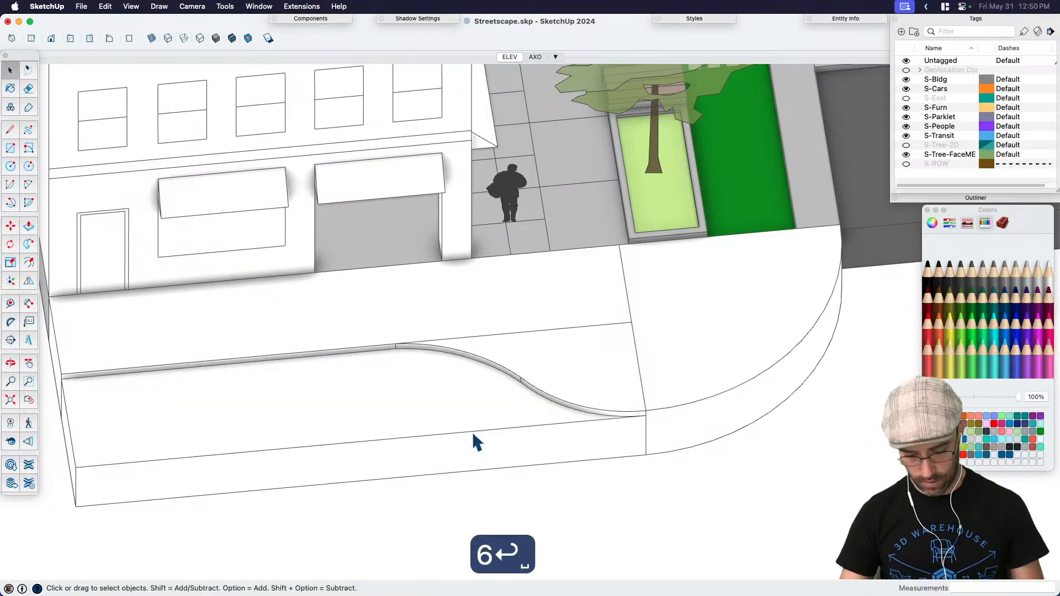
Step: Paint the lowered strip and its vertical front face with the dark gray sampled from the existing road
{"action": "key", "text": "b"}
{"action": "left_click", "coordinate": [846, 186], "text": "super"}
{"action": "left_click", "coordinate": [467, 398]}
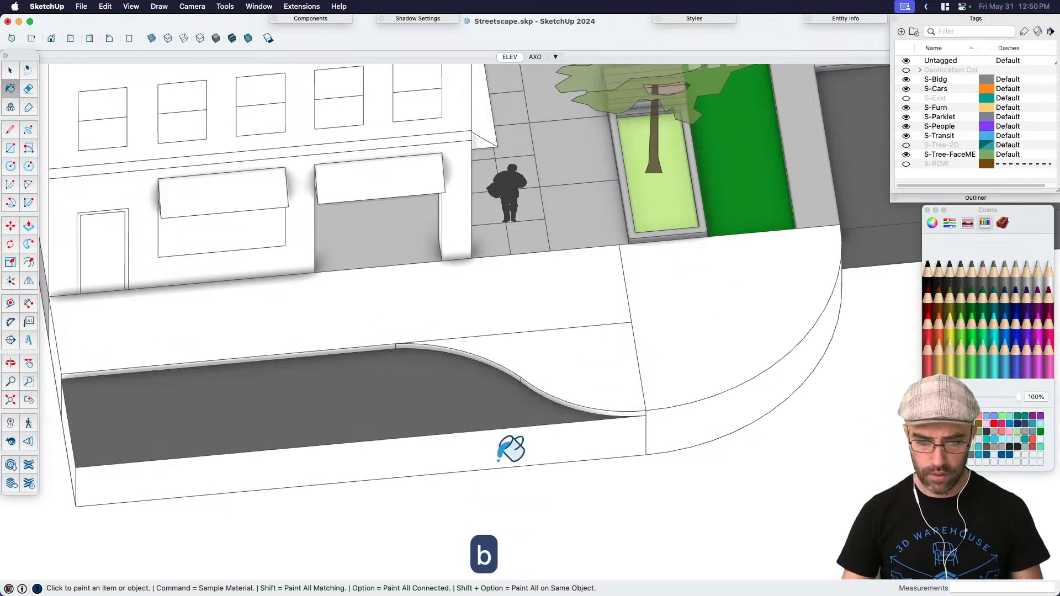
{"action": "left_click", "coordinate": [547, 437]}
{"action": "mouse_move", "coordinate": [553, 430]}
{"action": "middle_mouse_down"}
{"action": "mouse_move", "coordinate": [426, 403]}
{"action": "mouse_move", "coordinate": [459, 359]}
{"action": "mouse_move", "coordinate": [485, 397]}
{"action": "mouse_move", "coordinate": [616, 399]}
{"action": "mouse_move", "coordinate": [489, 405]}
{"action": "mouse_move", "coordinate": [558, 379]}
{"action": "middle_mouse_up"}
Step: Erase the leftover line beside the S-curve and paint the sidewalk and its curb with the existing light sidewalk gray
{"action": "key", "text": "space"}
{"action": "key", "text": "e"}
{"action": "key", "text": "b"}
{"action": "scroll", "coordinate": [558, 339], "scroll_direction": "up", "scroll_amount": 3}
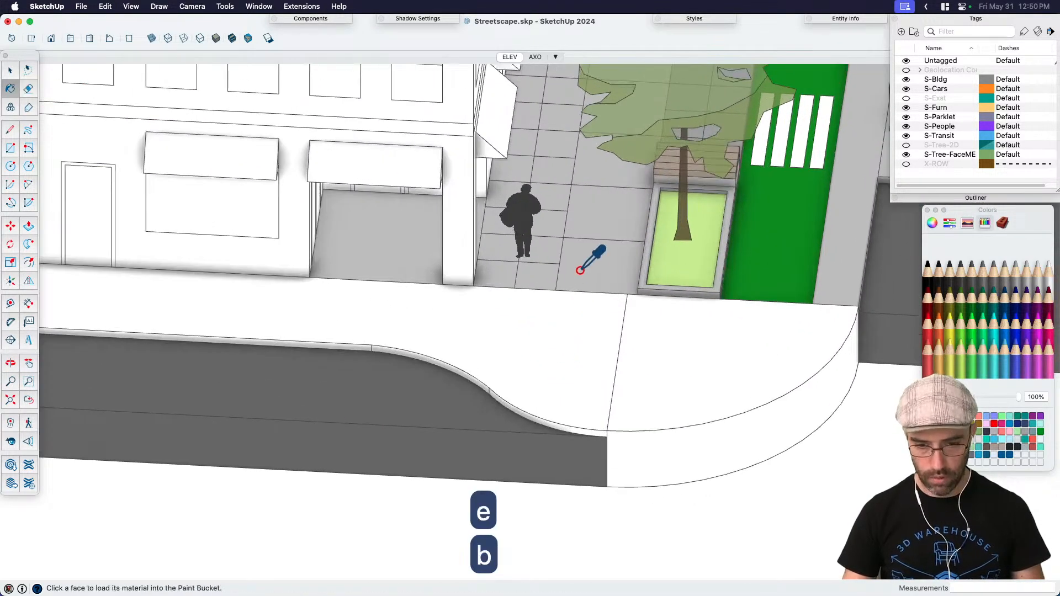
{"action": "left_click", "coordinate": [579, 270], "text": "super"}
{"action": "left_click", "coordinate": [556, 319]}
{"action": "scroll", "coordinate": [531, 391], "scroll_direction": "up", "scroll_amount": 2}
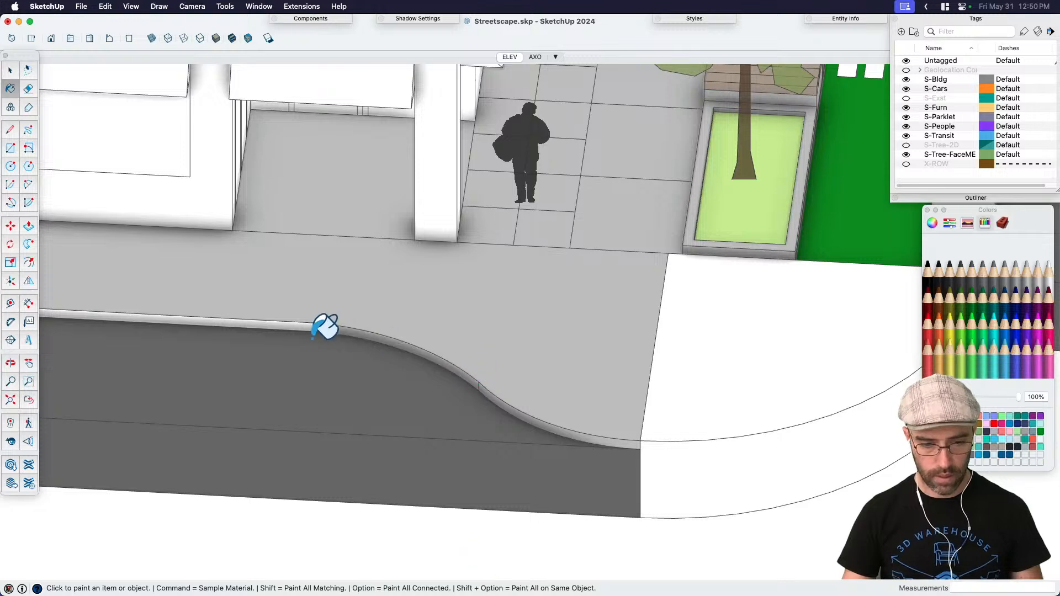
{"action": "scroll", "coordinate": [658, 372], "scroll_direction": "down", "scroll_amount": 4}
{"action": "middle_click_drag", "start_coordinate": [658, 371], "coordinate": [573, 372]}
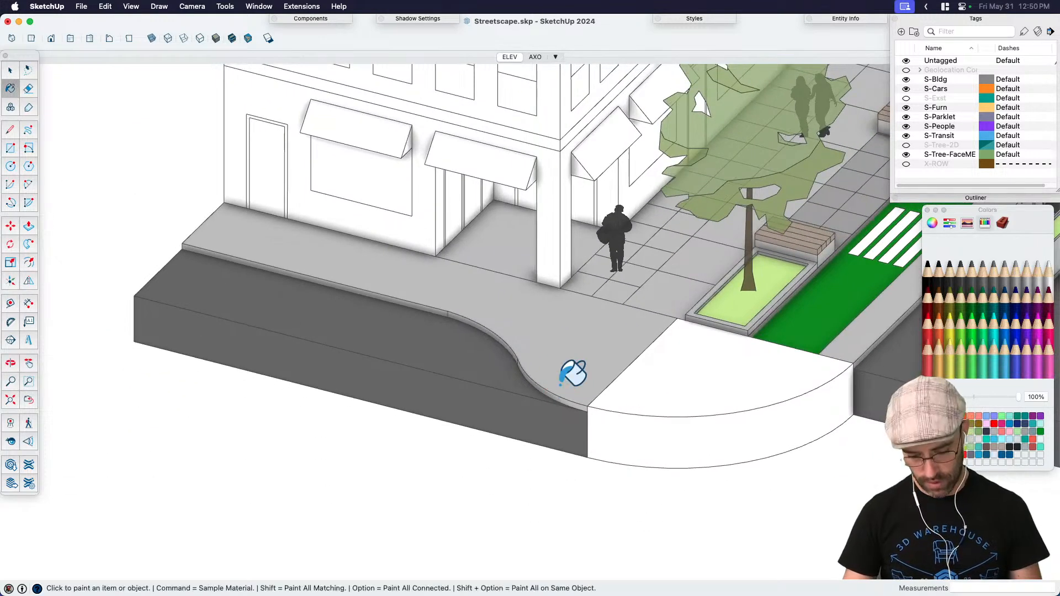
Step: Draw a line extending the planter-side edge of the green lane across and past the rounded corner
{"action": "key", "text": "h"}
{"action": "scroll", "coordinate": [558, 436], "scroll_direction": "up", "scroll_amount": 2}
{"action": "middle_click_drag", "start_coordinate": [556, 436], "coordinate": [627, 455]}
{"action": "key", "text": "space"}
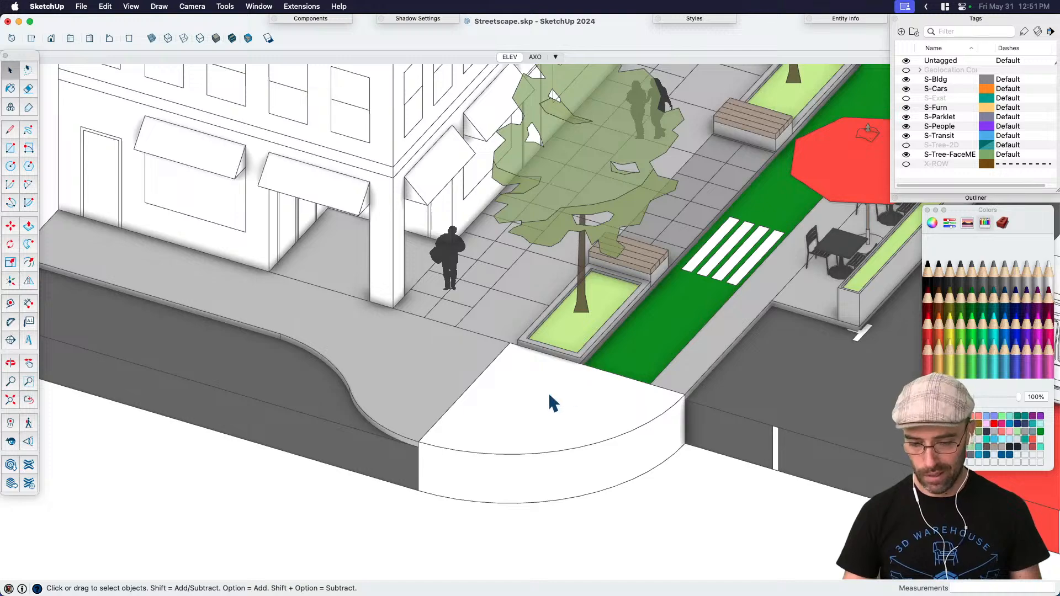
{"action": "middle_click_drag", "start_coordinate": [629, 353], "coordinate": [483, 406]}
{"action": "left_click", "coordinate": [483, 401]}
{"action": "scroll", "coordinate": [482, 400], "scroll_direction": "up", "scroll_amount": 3}
{"action": "key", "text": "l"}
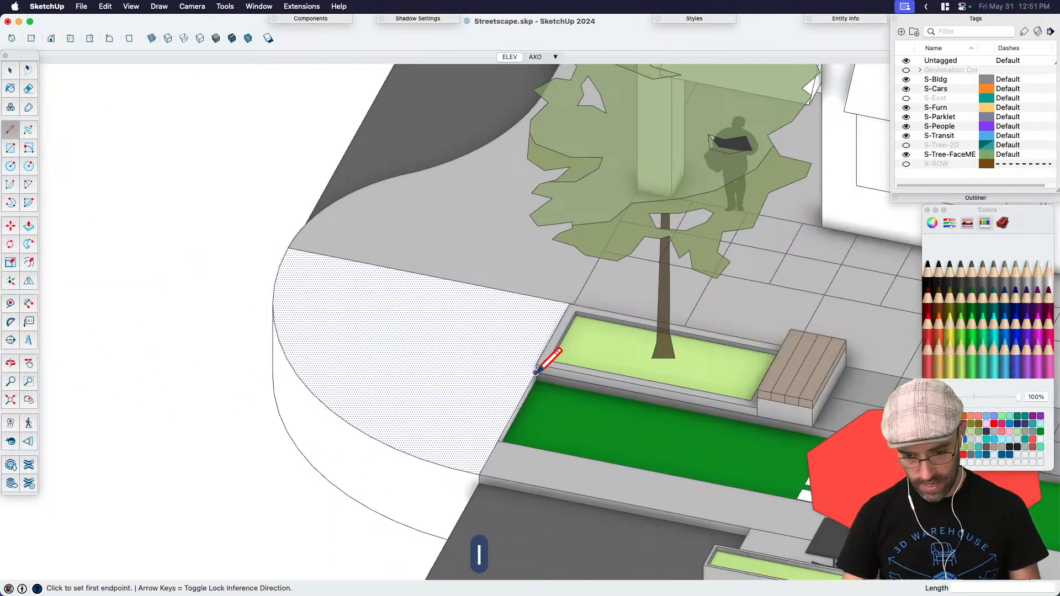
{"action": "left_click", "coordinate": [536, 373]}
{"action": "left_click", "coordinate": [275, 322]}
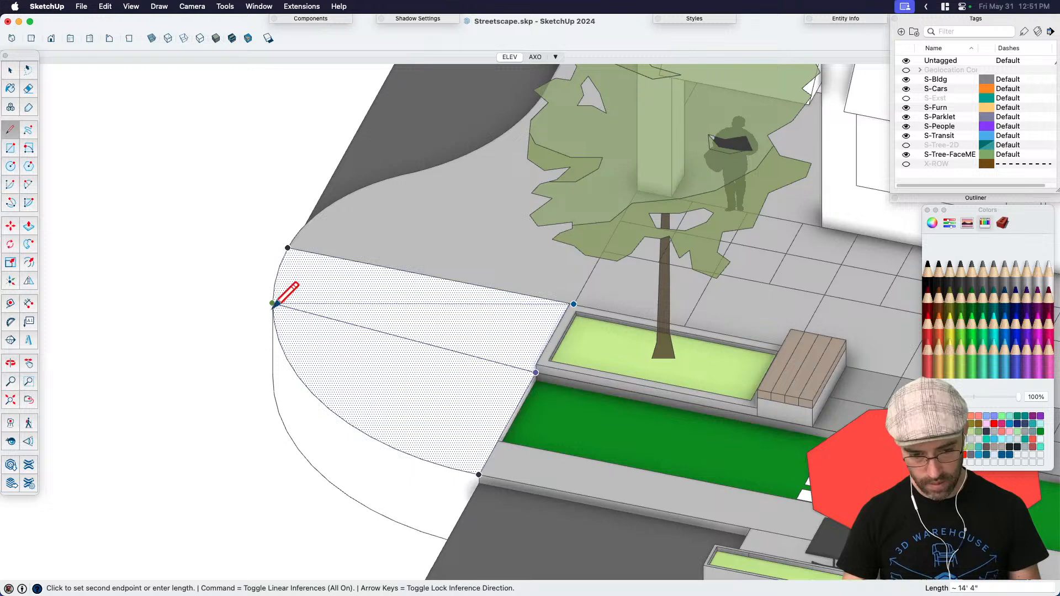
{"action": "left_click", "coordinate": [212, 310]}
{"action": "key", "text": "Escape"}
Step: Draw a second line extending the green lane's street-side edge across and past the rounded corner
{"action": "left_click", "coordinate": [498, 440]}
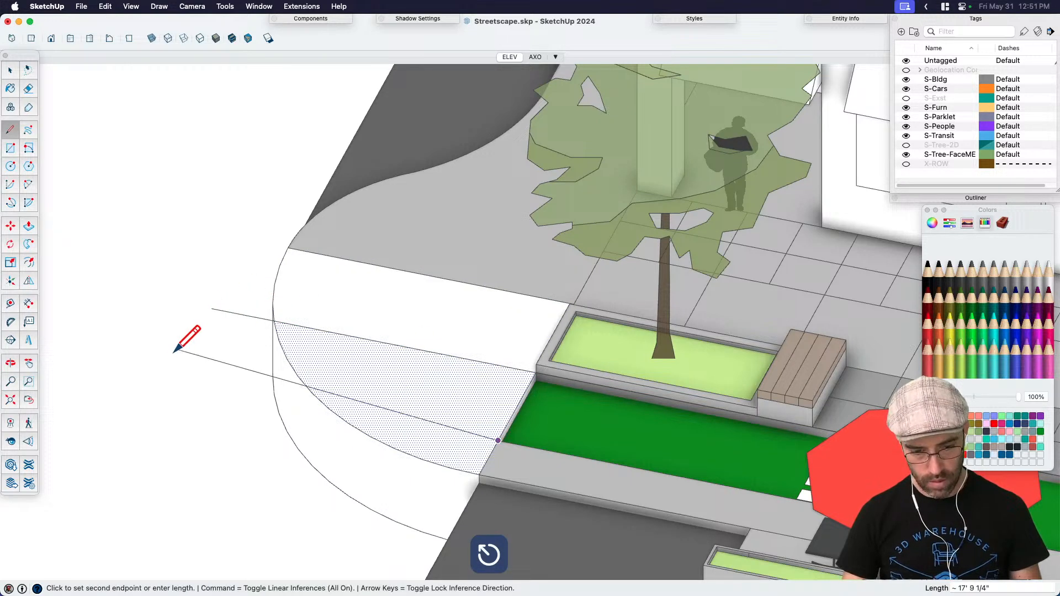
{"action": "left_click", "coordinate": [159, 374]}
{"action": "key", "text": "space"}
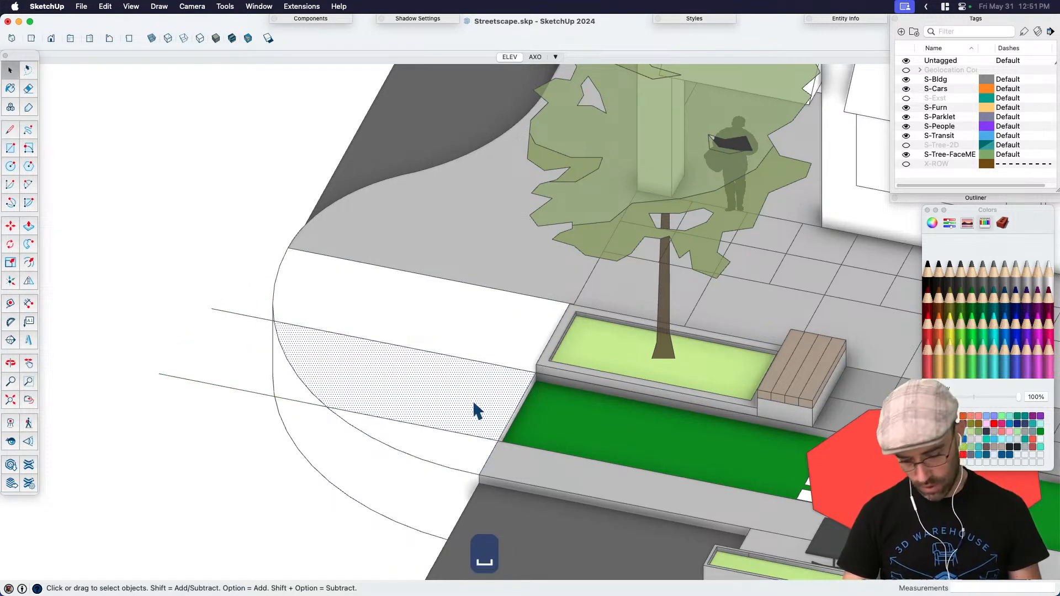
Step: Push the corner band between the two extended lines down to the level of the green lane
{"action": "key", "text": "p"}
{"action": "left_click", "coordinate": [505, 423]}
{"action": "key", "text": "e"}
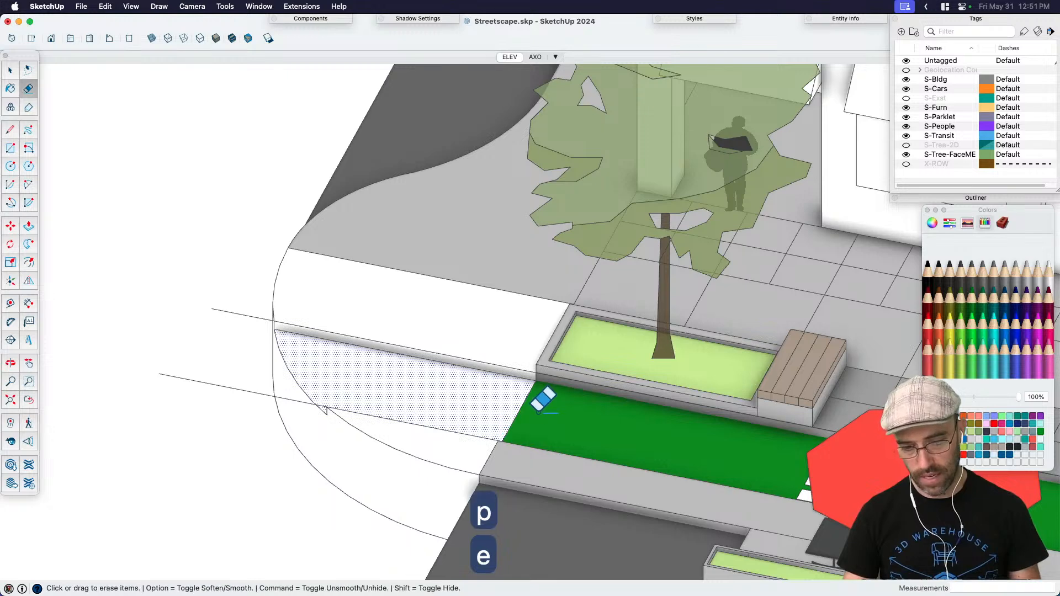
{"action": "scroll", "coordinate": [545, 397], "scroll_direction": "left", "scroll_amount": 10}
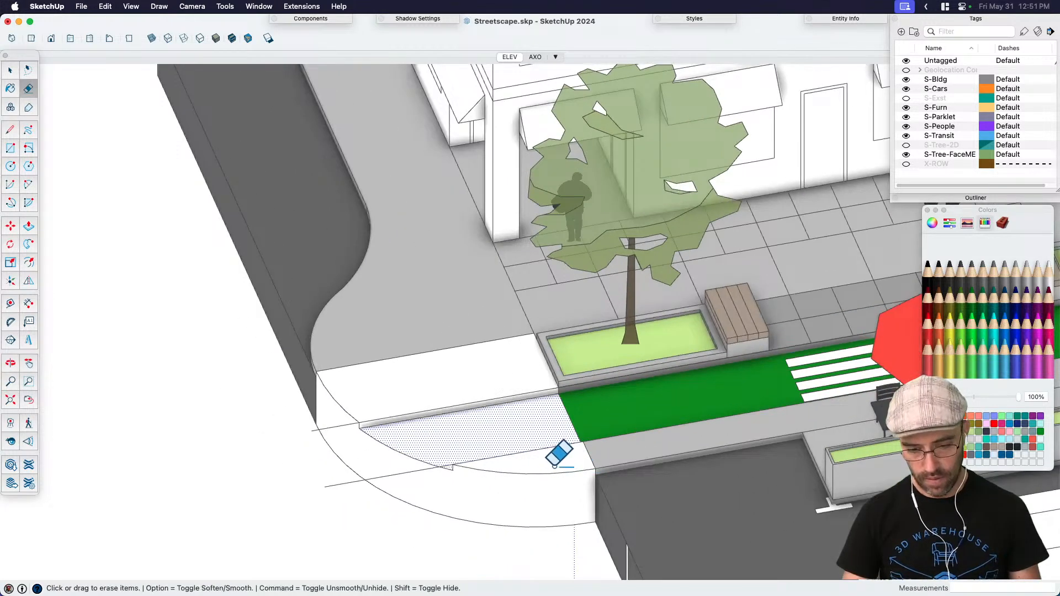
Step: Copy the street-side corner piece's outline straight down to the curb bottom to mark its curved curb face
{"action": "key", "text": "space"}
{"action": "scroll", "coordinate": [570, 474], "scroll_direction": "up", "scroll_amount": 3}
{"action": "key", "text": "m"}
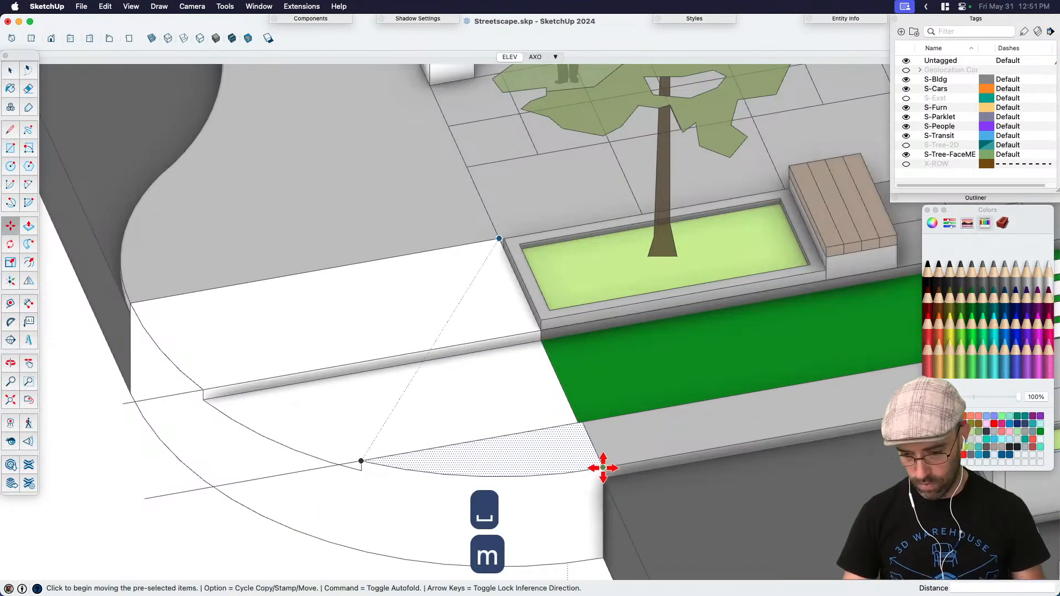
{"action": "left_click", "coordinate": [604, 467]}
{"action": "left_click", "coordinate": [607, 481]}
{"action": "key", "text": "space"}
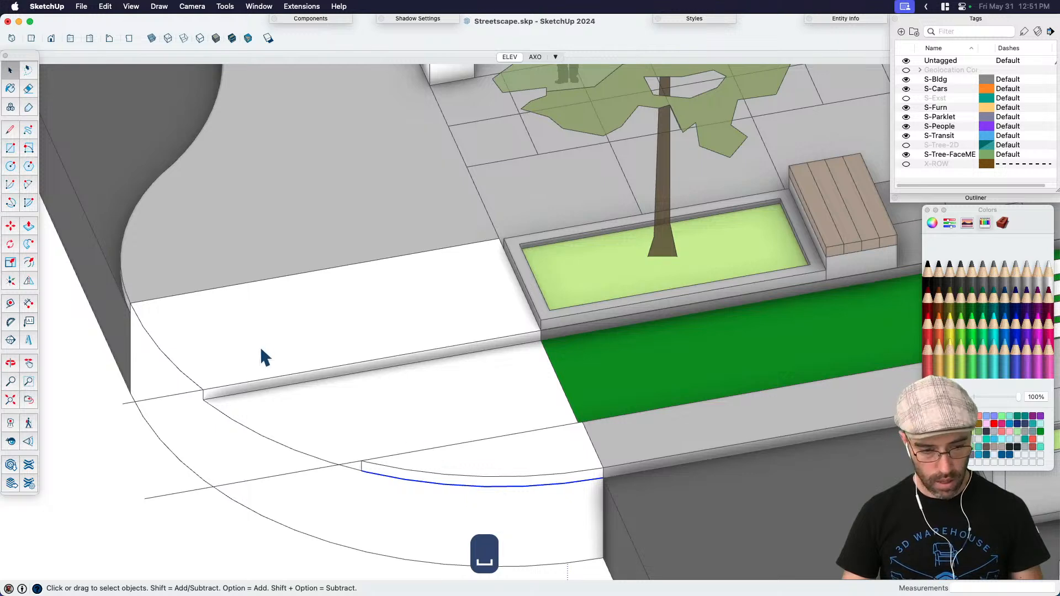
Step: Copy the planter-side corner piece's outline straight down about 6 1/8" to mark its curved curb face
{"action": "left_click", "coordinate": [238, 369]}
{"action": "key", "text": "m"}
{"action": "left_click", "coordinate": [203, 389]}
{"action": "left_click", "coordinate": [200, 409]}
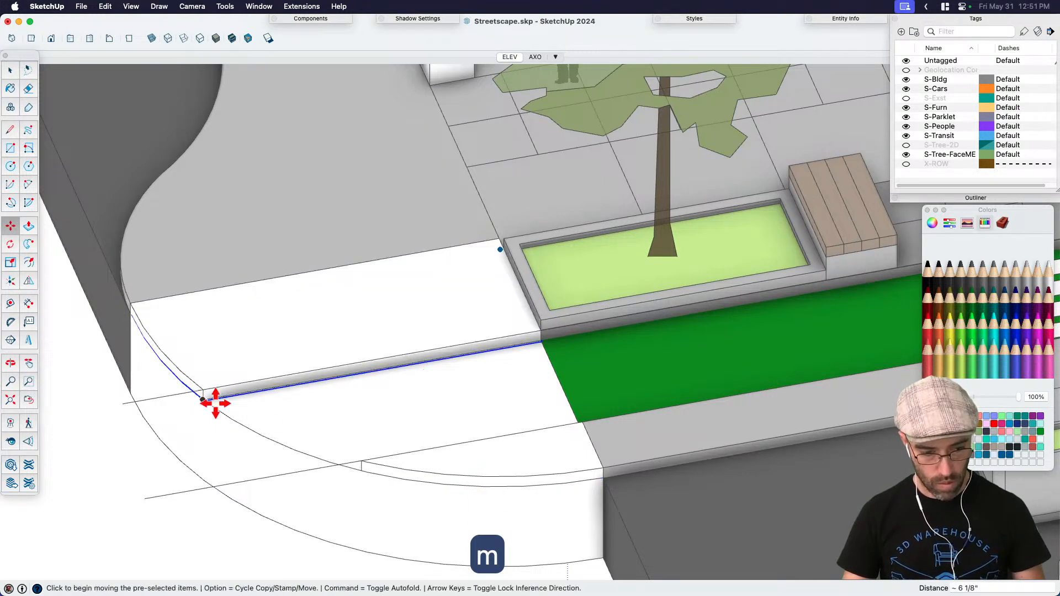
Step: Erase the line ends sticking out beyond the rounded corner
{"action": "scroll", "coordinate": [179, 398], "scroll_direction": "down", "scroll_amount": 3}
{"action": "key", "text": "space"}
{"action": "key", "text": "e"}
{"action": "key", "text": "space"}
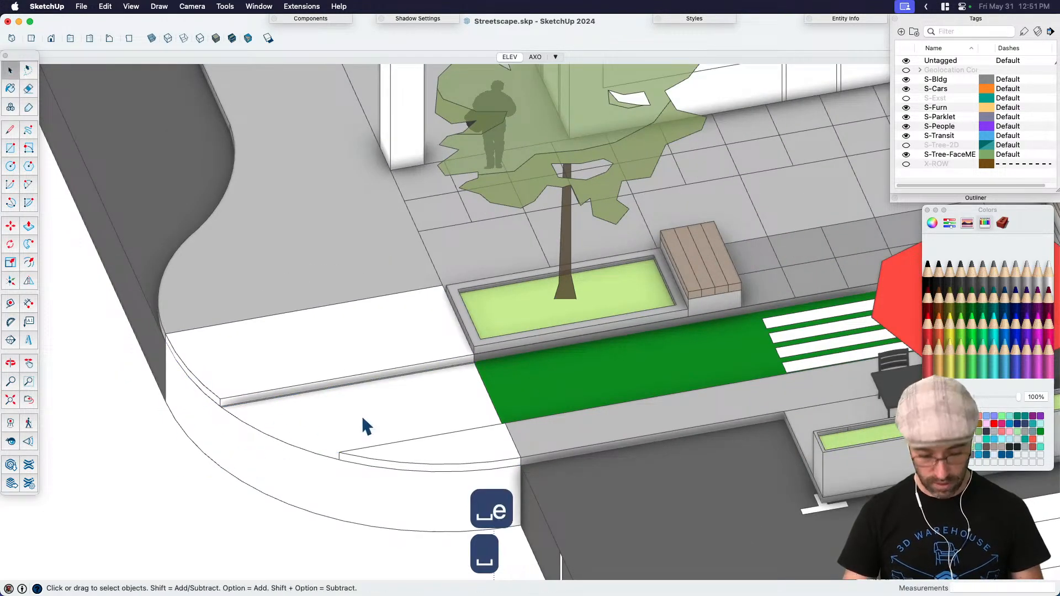
Step: Paint the lowered band through the rounded corner with the bike lane's green
{"action": "key", "text": "b"}
{"action": "left_click", "coordinate": [467, 387]}
{"action": "mouse_move", "coordinate": [417, 435]}
{"action": "middle_mouse_down"}
{"action": "mouse_move", "coordinate": [616, 433]}
{"action": "mouse_move", "coordinate": [594, 363]}
{"action": "middle_mouse_up"}
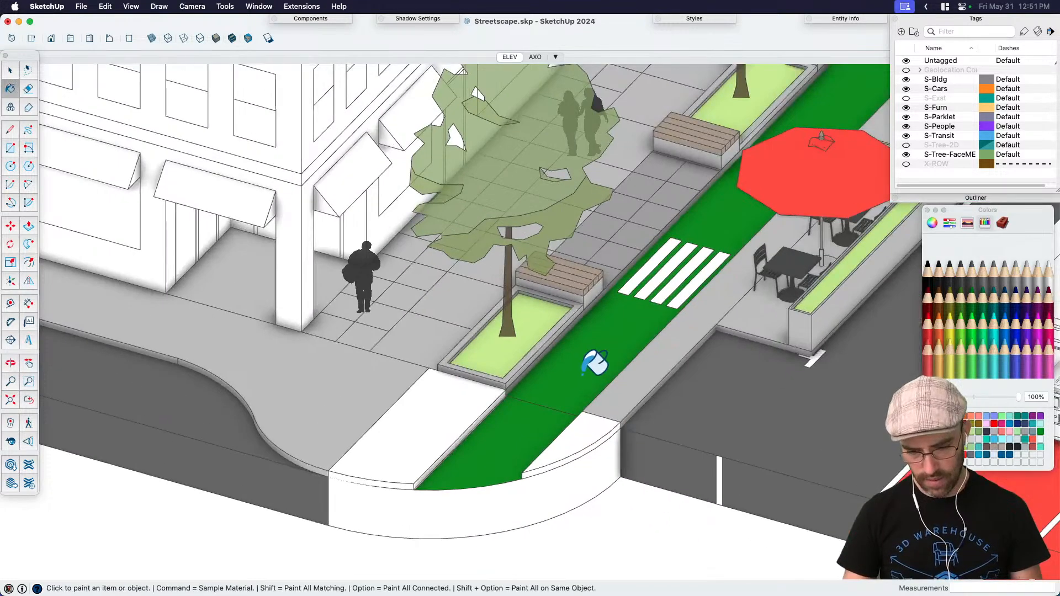
{"action": "key", "text": "space"}
{"action": "middle_click_drag", "start_coordinate": [414, 428], "coordinate": [494, 449]}
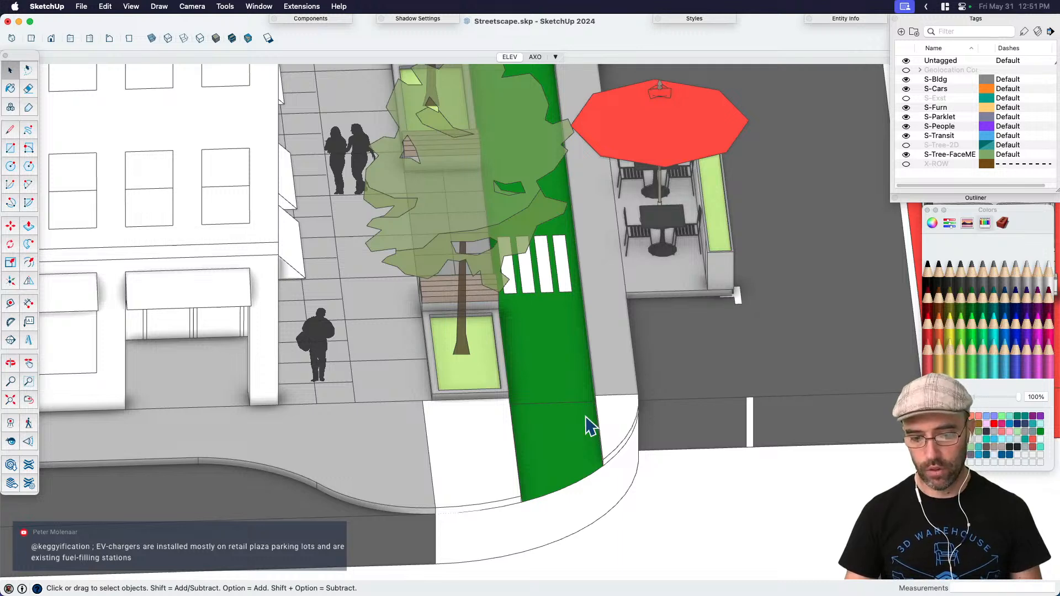
{"action": "scroll", "coordinate": [590, 425], "scroll_direction": "down", "scroll_amount": 6}
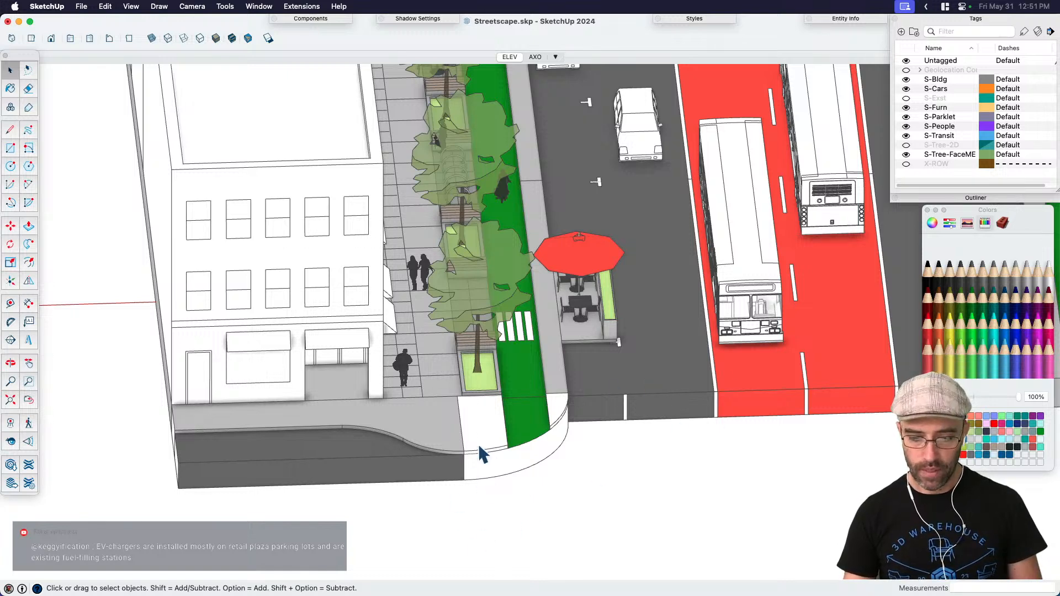
Step: Paint the tops of both corner pieces beside the green band with the light sidewalk gray
{"action": "left_click", "coordinate": [485, 464]}
{"action": "scroll", "coordinate": [485, 464], "scroll_direction": "up", "scroll_amount": 3}
{"action": "key", "text": "b"}
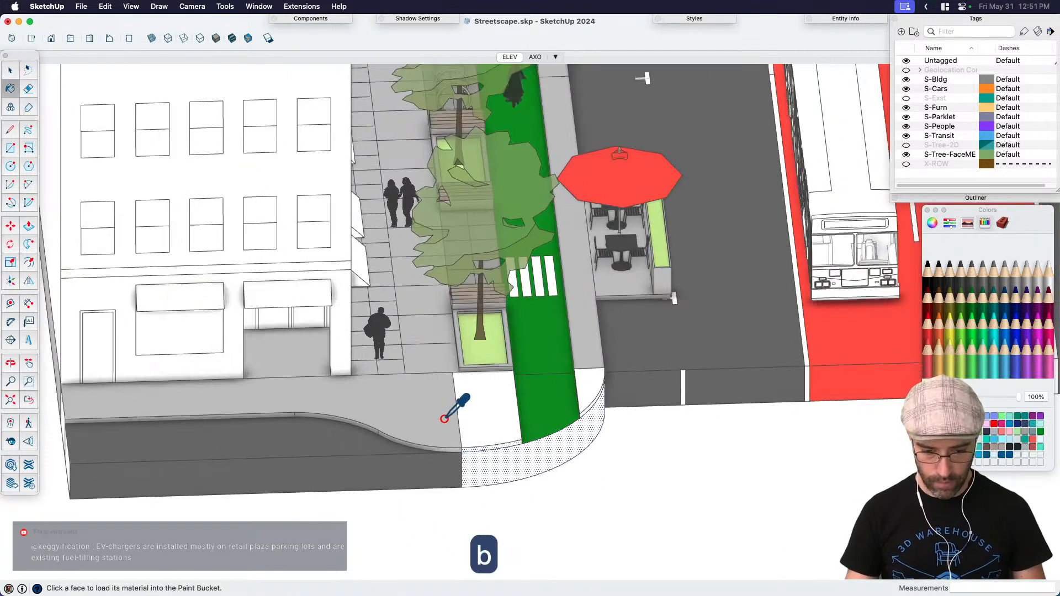
{"action": "scroll", "coordinate": [492, 426], "scroll_direction": "up", "scroll_amount": 2}
{"action": "scroll", "coordinate": [515, 417], "scroll_direction": "up", "scroll_amount": 2}
{"action": "key", "text": "space"}
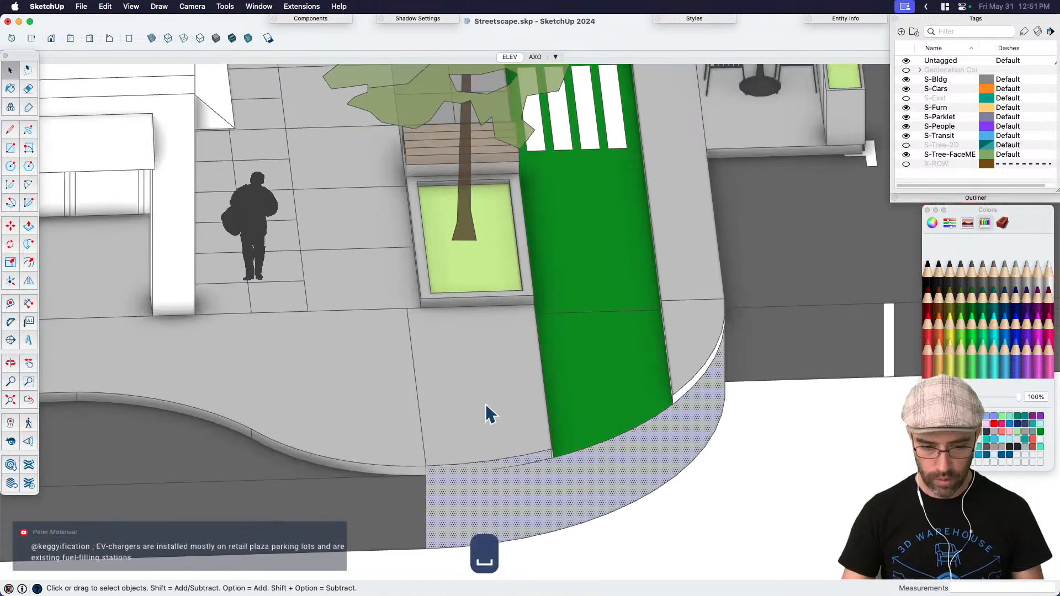
Step: Paint the planter-side corner piece's white side face along the bike lane with the sidewalk's gray
{"action": "scroll", "coordinate": [624, 384], "scroll_direction": "up", "scroll_amount": 1}
{"action": "middle_click_drag", "start_coordinate": [647, 386], "coordinate": [597, 387]}
{"action": "key", "text": "b"}
{"action": "scroll", "coordinate": [558, 390], "scroll_direction": "down", "scroll_amount": 1}
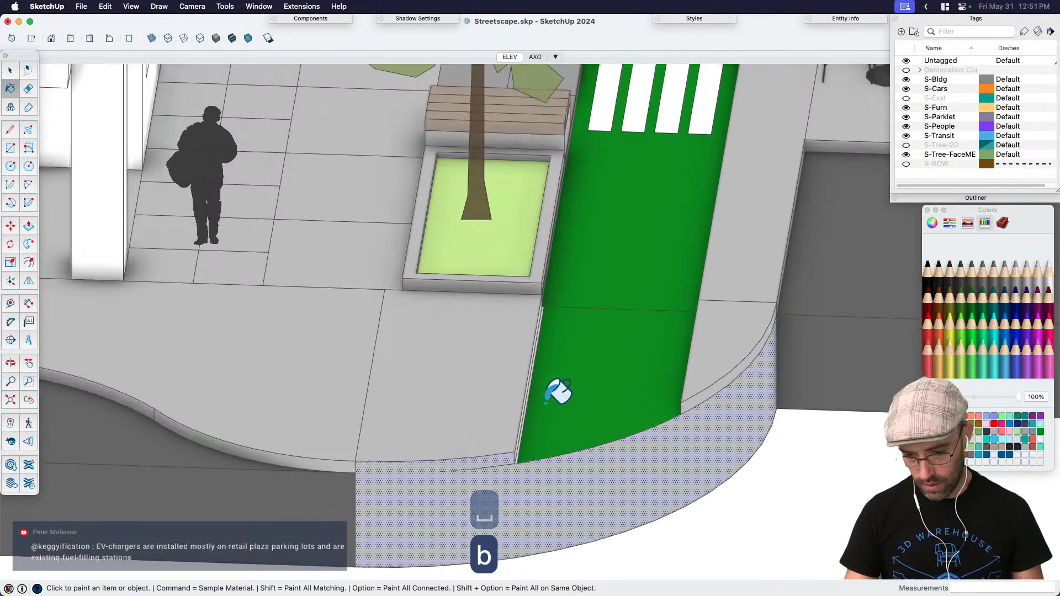
{"action": "middle_click_drag", "start_coordinate": [665, 383], "coordinate": [535, 407]}
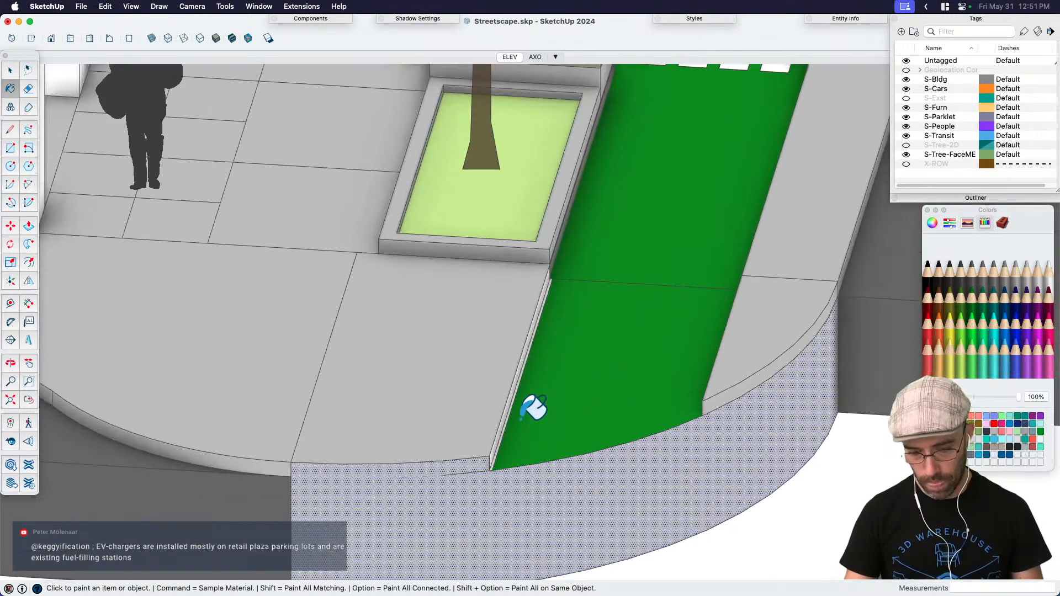
{"action": "key", "text": "shift+c"}
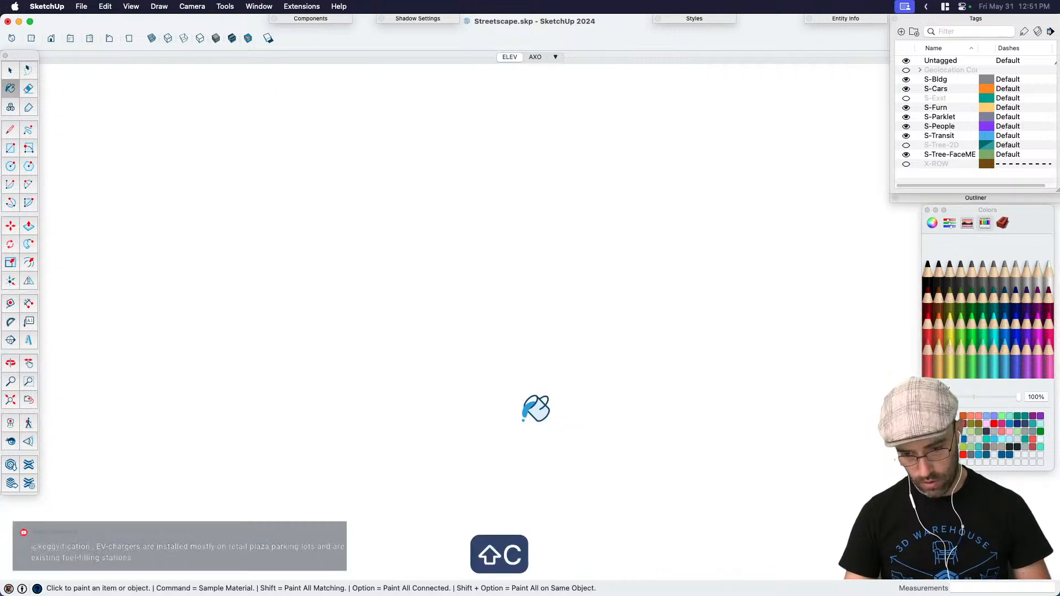
{"action": "key", "text": "super+bracketleft"}
{"action": "scroll", "coordinate": [339, 360], "scroll_direction": "up", "scroll_amount": 10}
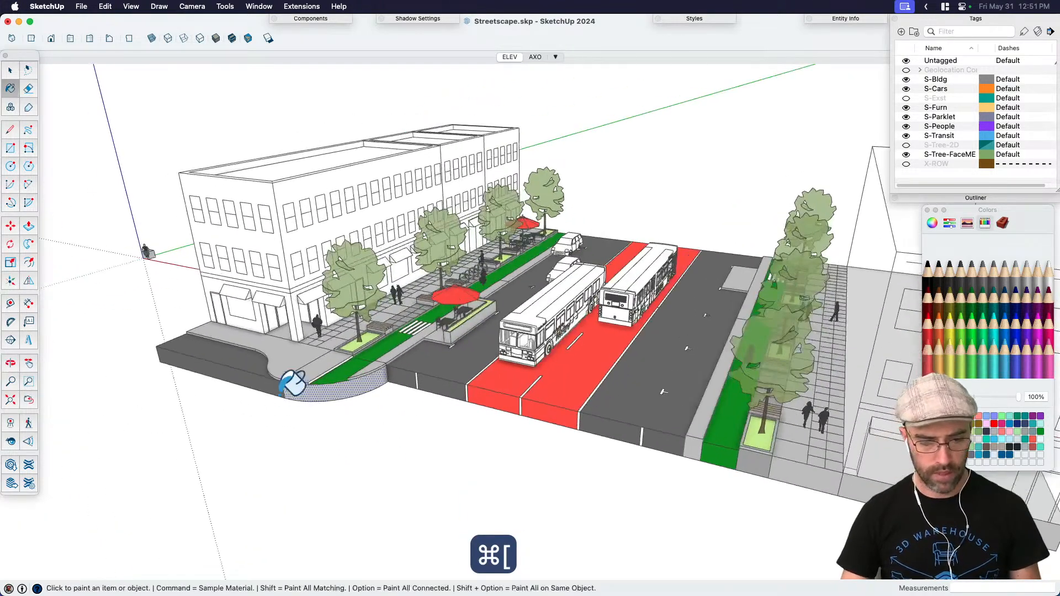
{"action": "key", "text": "space"}
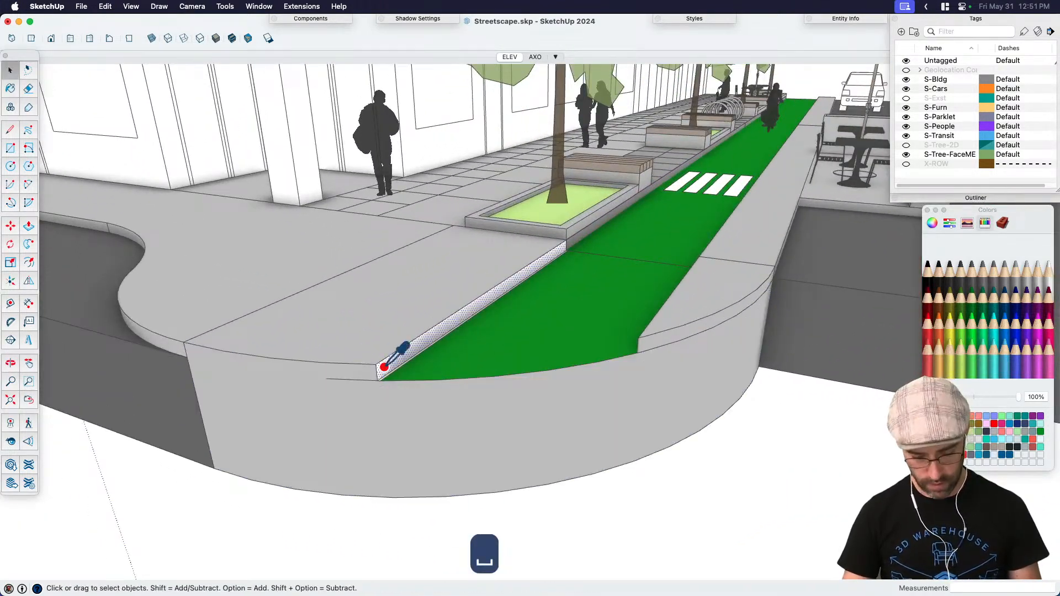
{"action": "key", "text": "b"}
{"action": "key", "text": "space"}
Step: Copy the planter-side corner piece's top straight down to bike lane level to complete the curb line on the curved face
{"action": "left_click", "coordinate": [342, 356]}
{"action": "key", "text": "m"}
{"action": "scroll", "coordinate": [370, 365], "scroll_direction": "up", "scroll_amount": 3}
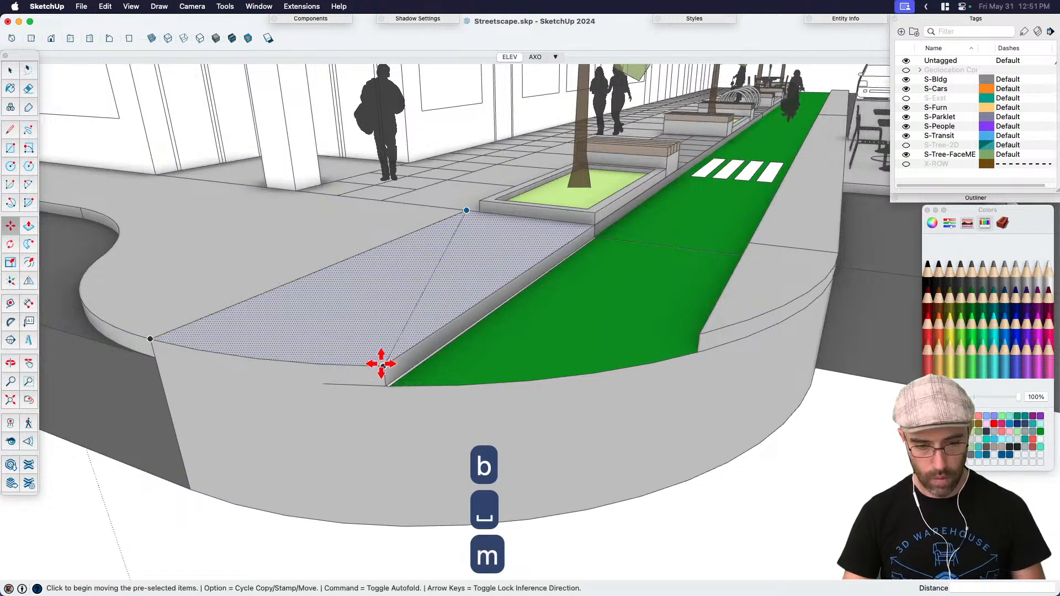
{"action": "left_click", "coordinate": [382, 365]}
{"action": "key", "text": "alt"}
{"action": "left_click", "coordinate": [387, 385]}
{"action": "key", "text": "space"}
{"action": "left_click", "coordinate": [396, 439]}
Step: Move the green lane's edge over to the foot of the raised corner piece to close the narrow gap
{"action": "scroll", "coordinate": [405, 379], "scroll_direction": "up", "scroll_amount": 5}
{"action": "middle_click_drag", "start_coordinate": [405, 390], "coordinate": [433, 408]}
{"action": "scroll", "coordinate": [657, 128], "scroll_direction": "up", "scroll_amount": 5}
{"action": "left_click", "coordinate": [630, 148]}
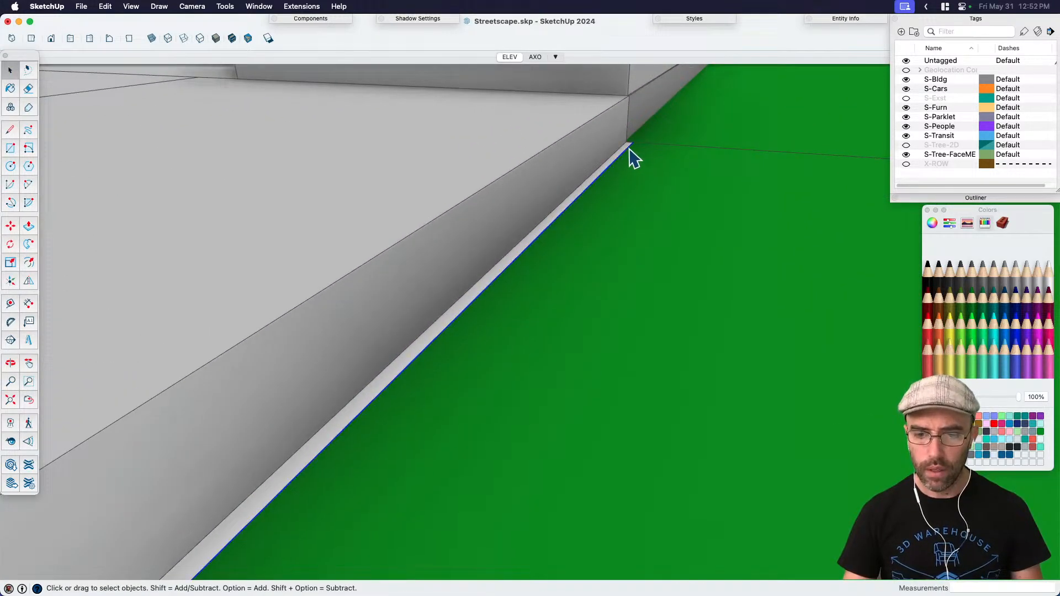
{"action": "key", "text": "m"}
{"action": "left_click_drag", "start_coordinate": [632, 144], "coordinate": [618, 140]}
{"action": "key", "text": "space"}
{"action": "scroll", "coordinate": [615, 246], "scroll_direction": "down", "scroll_amount": 5}
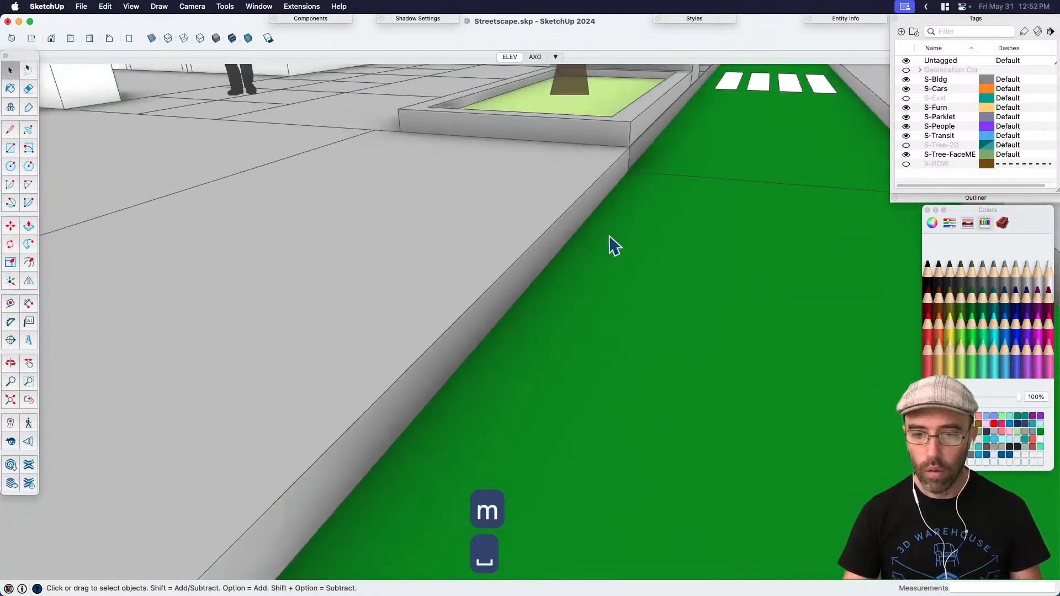
Step: Try to erase the diagonal edge on the rounded corner's front face, checking it with hidden geometry shown
{"action": "scroll", "coordinate": [615, 246], "scroll_direction": "down", "scroll_amount": 5}
{"action": "middle_click_drag", "start_coordinate": [592, 315], "coordinate": [620, 314]}
{"action": "key", "text": "j"}
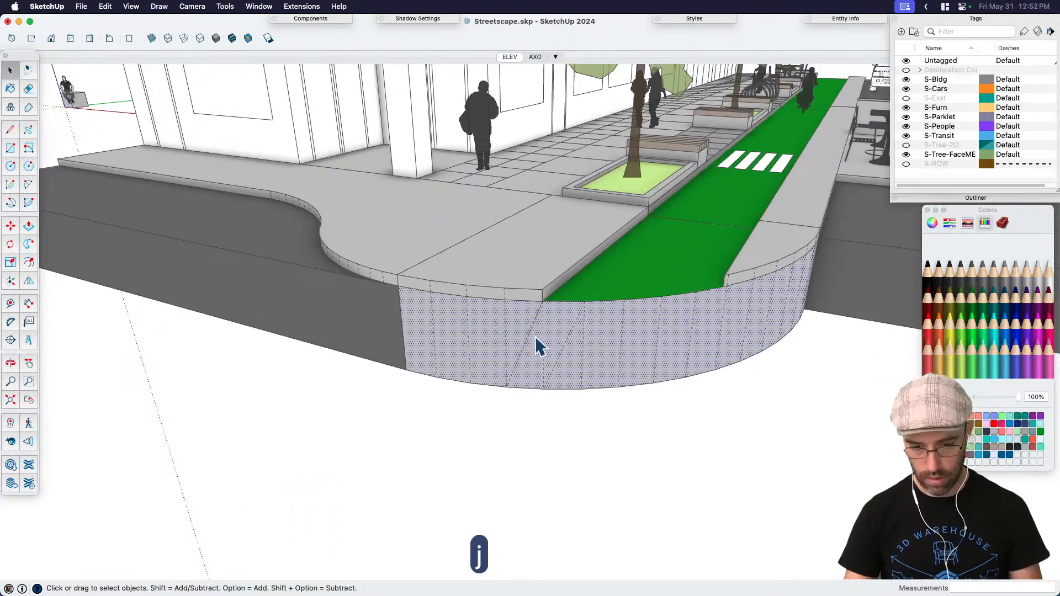
{"action": "key", "text": "e"}
{"action": "key", "text": "super+z"}
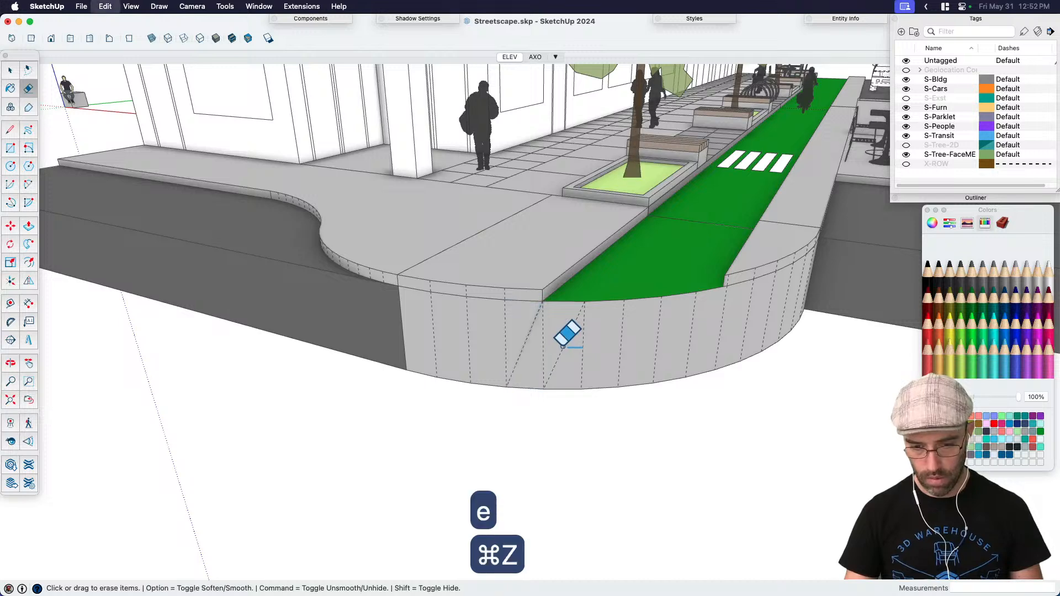
{"action": "key", "text": "space"}
{"action": "key", "text": "j"}
{"action": "mouse_move", "coordinate": [564, 354]}
{"action": "middle_mouse_down"}
{"action": "mouse_move", "coordinate": [539, 367]}
{"action": "mouse_move", "coordinate": [532, 315]}
{"action": "mouse_move", "coordinate": [502, 277]}
{"action": "mouse_move", "coordinate": [587, 293]}
{"action": "middle_mouse_up"}
{"action": "left_click", "coordinate": [532, 319]}
{"action": "key", "text": "e"}
{"action": "key", "text": "super"}
{"action": "key", "text": "super+z"}
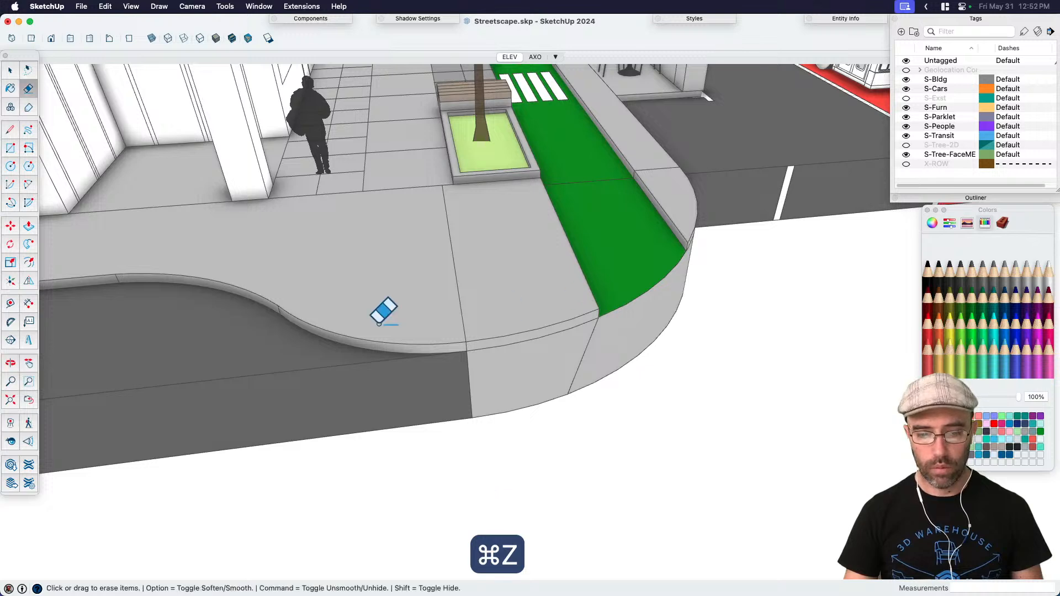
Step: Erase the seam line across the sidewalk between the planter's corner and the curved curb
{"action": "key", "text": "space"}
{"action": "key", "text": "e"}
{"action": "middle_click_drag", "start_coordinate": [459, 325], "coordinate": [461, 320]}
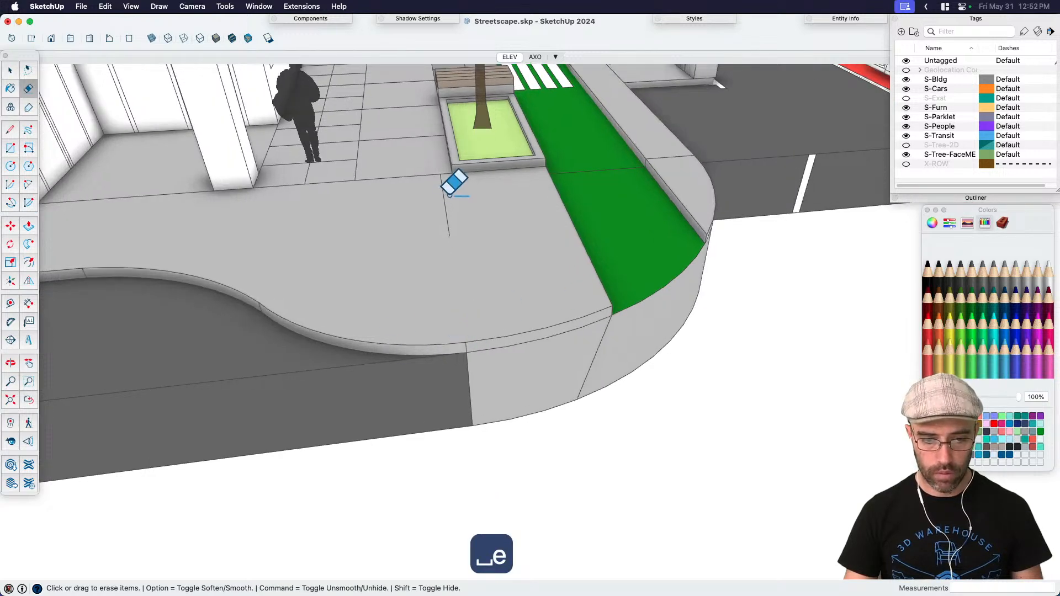
{"action": "key", "text": "space"}
{"action": "middle_click_drag", "start_coordinate": [503, 291], "coordinate": [511, 371]}
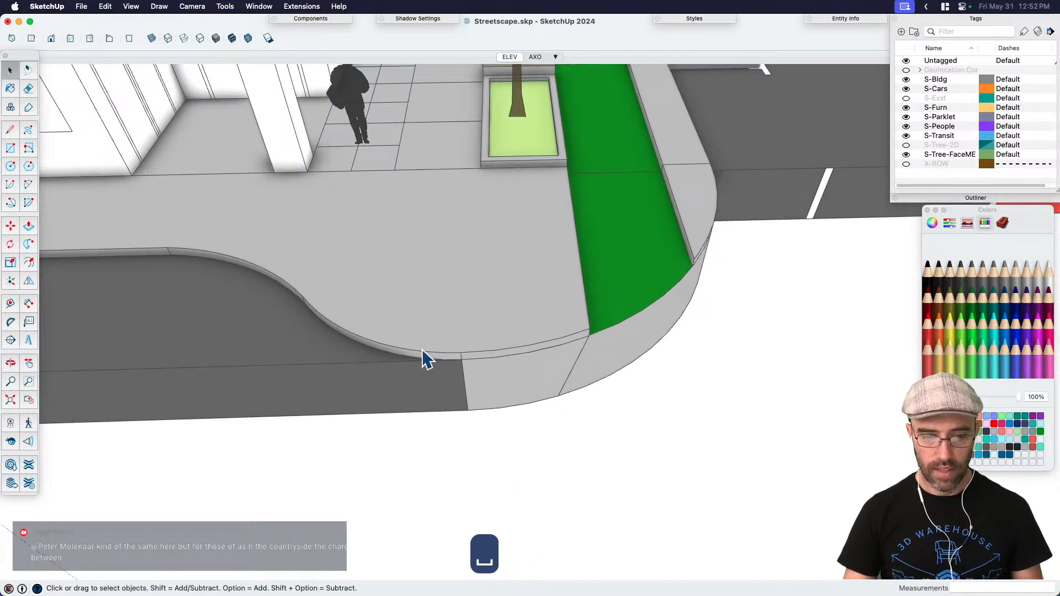
Step: Offset the top edge of the rounded curb by the bike lane 6 inches into the sidewalk
{"action": "left_click", "coordinate": [426, 359]}
{"action": "scroll", "coordinate": [539, 298], "scroll_direction": "down", "scroll_amount": 2}
{"action": "left_click", "coordinate": [512, 369]}
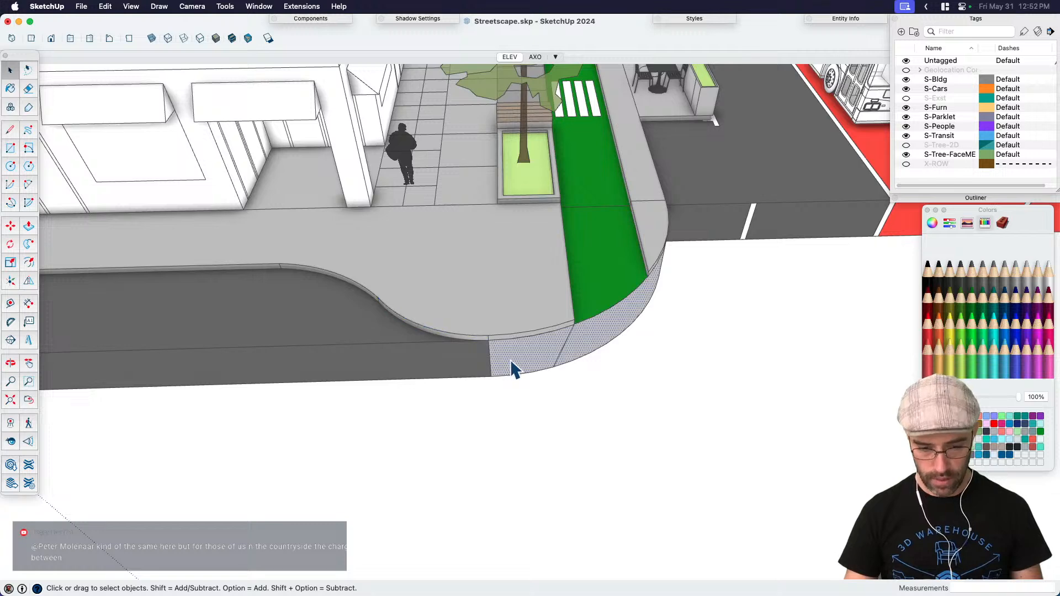
{"action": "left_click", "coordinate": [495, 336]}
{"action": "scroll", "coordinate": [496, 336], "scroll_direction": "up", "scroll_amount": 2}
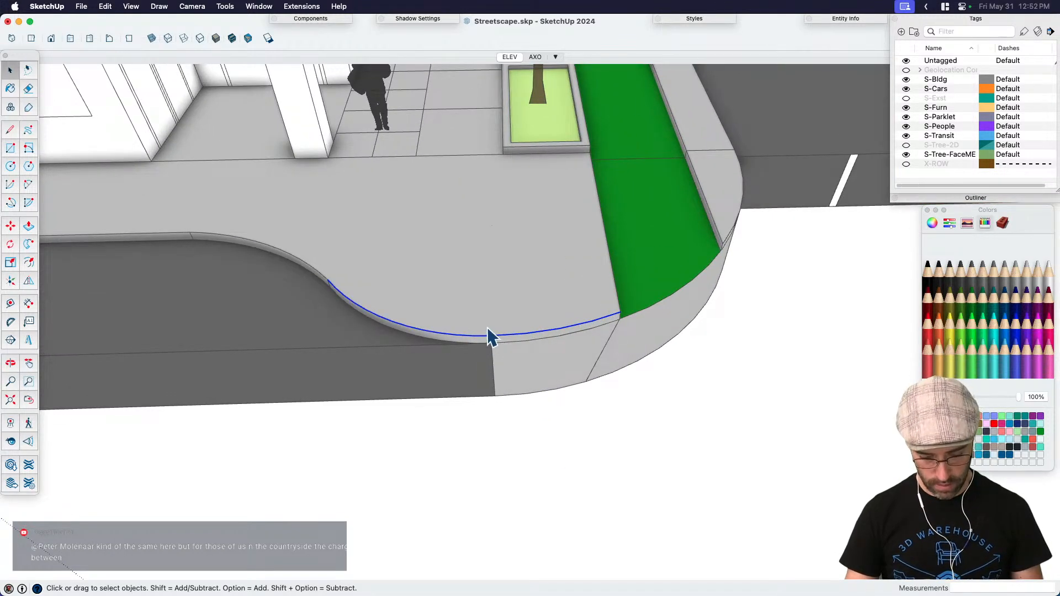
{"action": "key", "text": "f"}
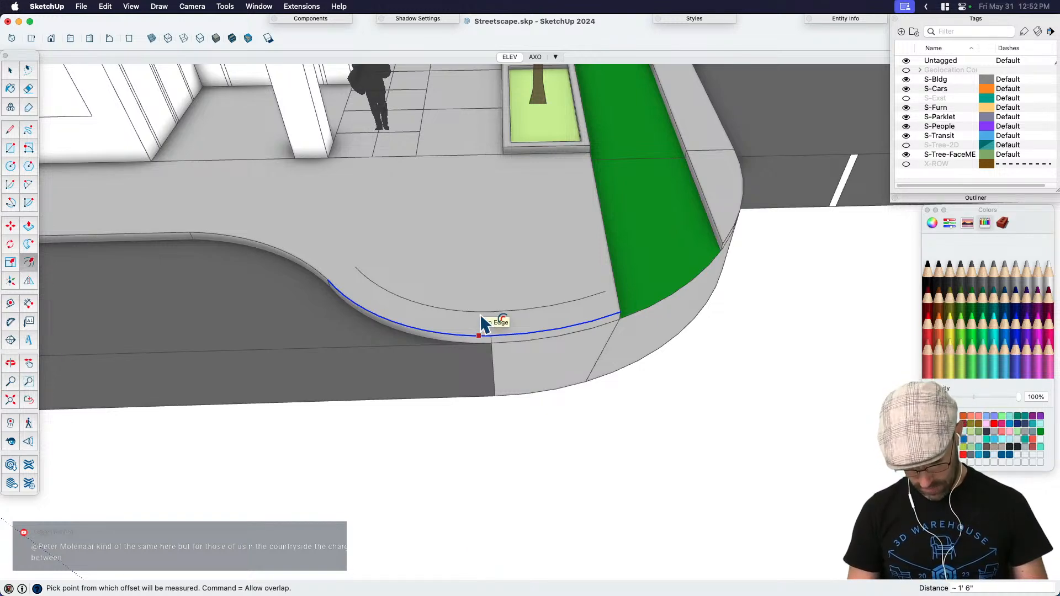
{"action": "type", "text": "6"}
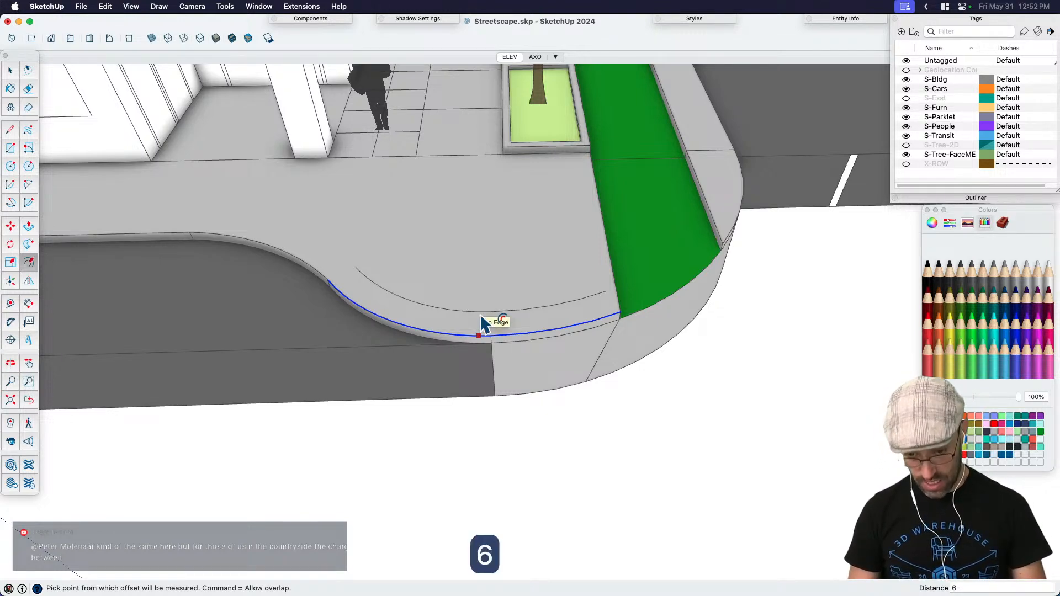
{"action": "key", "text": "Return"}
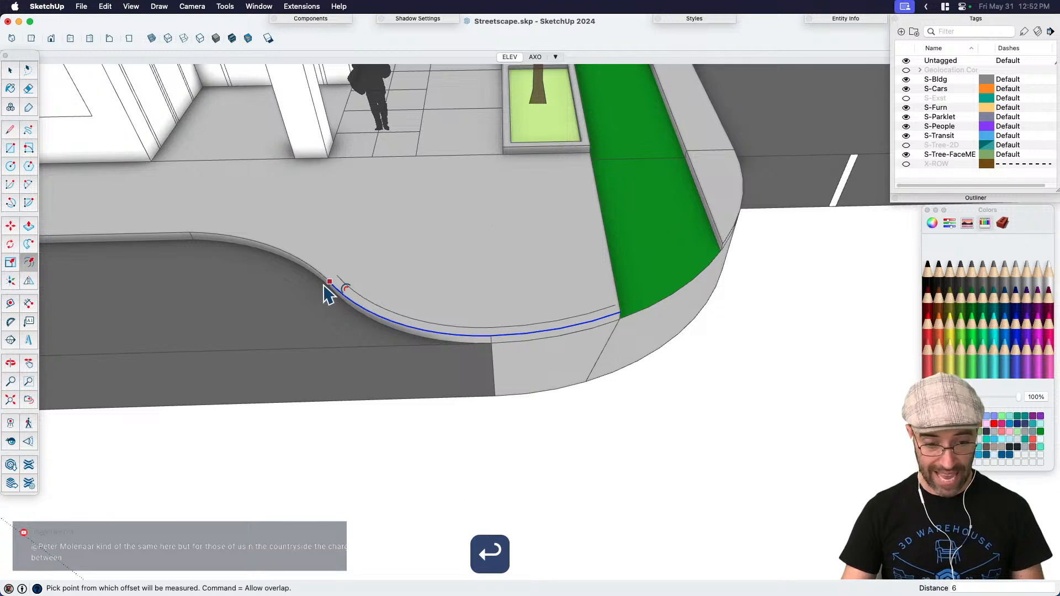
{"action": "key", "text": "space"}
{"action": "scroll", "coordinate": [517, 331], "scroll_direction": "up", "scroll_amount": 2}
Step: Close the 6-inch curb strip by joining the offset arc's ends to the curb edge and the bike lane's edge
{"action": "left_click", "coordinate": [453, 318]}
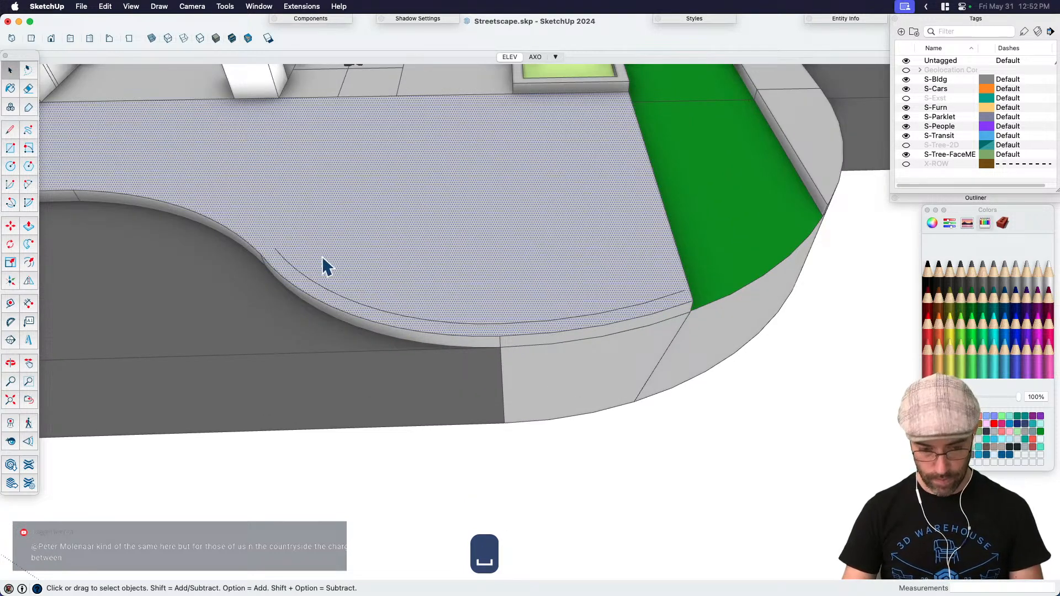
{"action": "scroll", "coordinate": [266, 234], "scroll_direction": "up", "scroll_amount": 2}
{"action": "key", "text": "l"}
{"action": "left_click", "coordinate": [270, 251]}
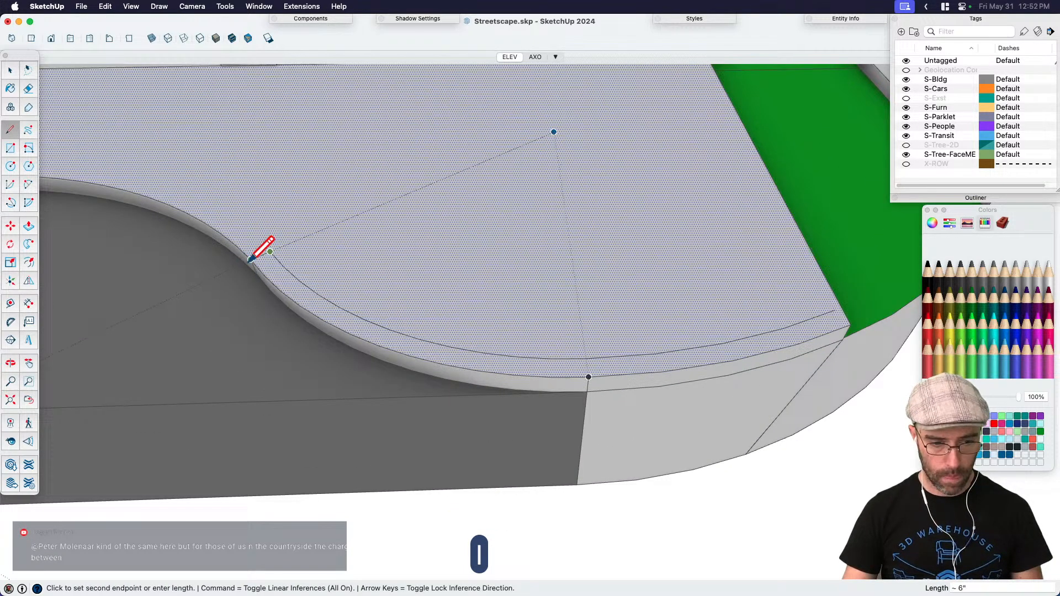
{"action": "scroll", "coordinate": [260, 246], "scroll_direction": "down", "scroll_amount": 2}
{"action": "key", "text": "Escape"}
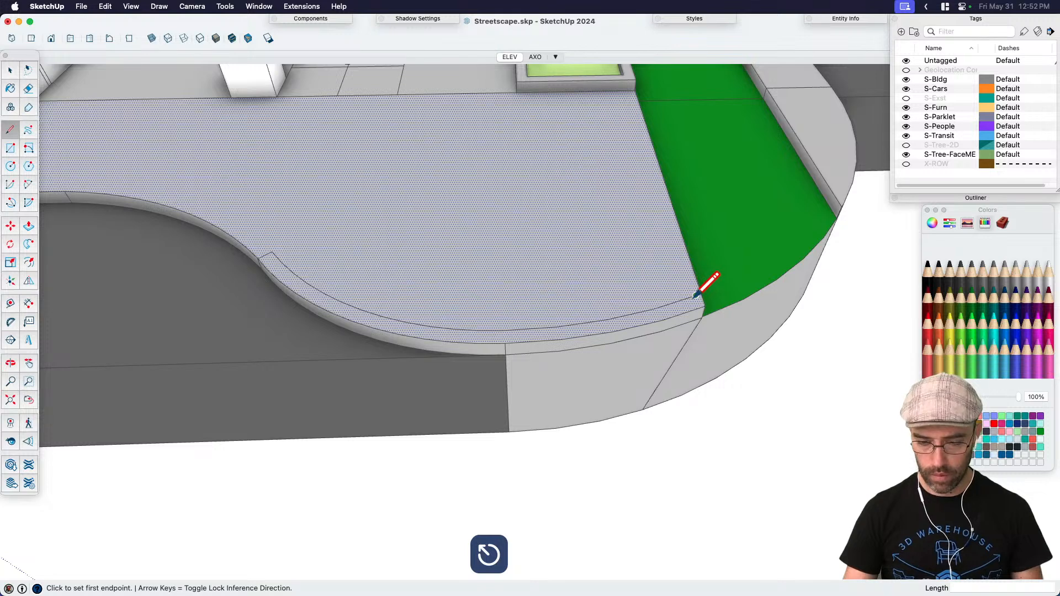
{"action": "scroll", "coordinate": [695, 297], "scroll_direction": "up", "scroll_amount": 1}
{"action": "left_click", "coordinate": [697, 296]}
{"action": "scroll", "coordinate": [698, 298], "scroll_direction": "up", "scroll_amount": 3}
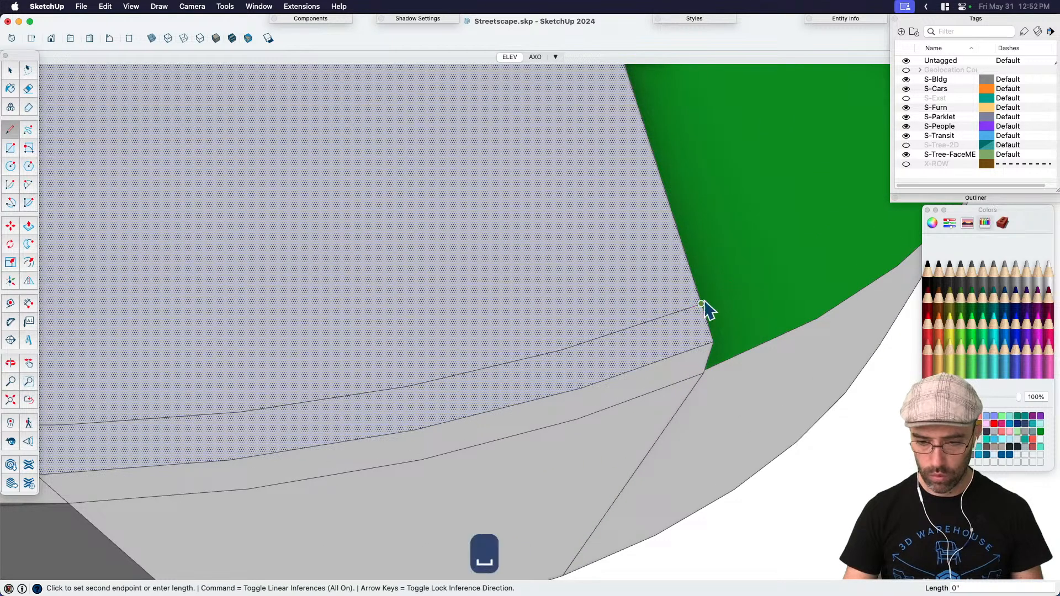
{"action": "key", "text": "space"}
{"action": "scroll", "coordinate": [701, 306], "scroll_direction": "down", "scroll_amount": 5}
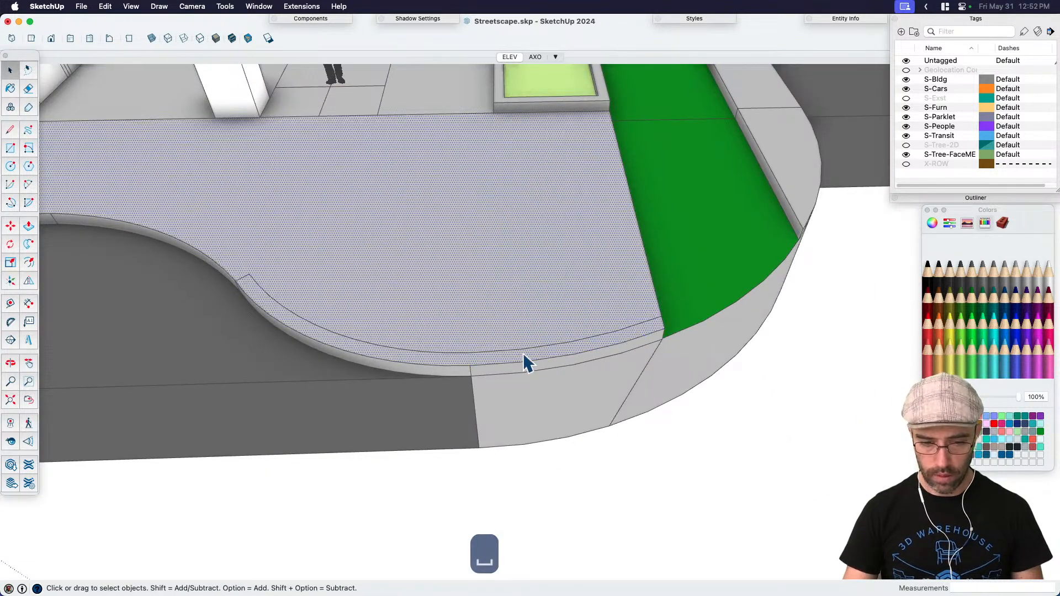
Step: Redraw the curb strip's end line from the junction of the two curb curves and erase the misaligned one
{"action": "scroll", "coordinate": [635, 336], "scroll_direction": "up", "scroll_amount": 6}
{"action": "middle_click_drag", "start_coordinate": [654, 334], "coordinate": [509, 312]}
{"action": "scroll", "coordinate": [817, 310], "scroll_direction": "down", "scroll_amount": 5}
{"action": "scroll", "coordinate": [380, 419], "scroll_direction": "up", "scroll_amount": 8}
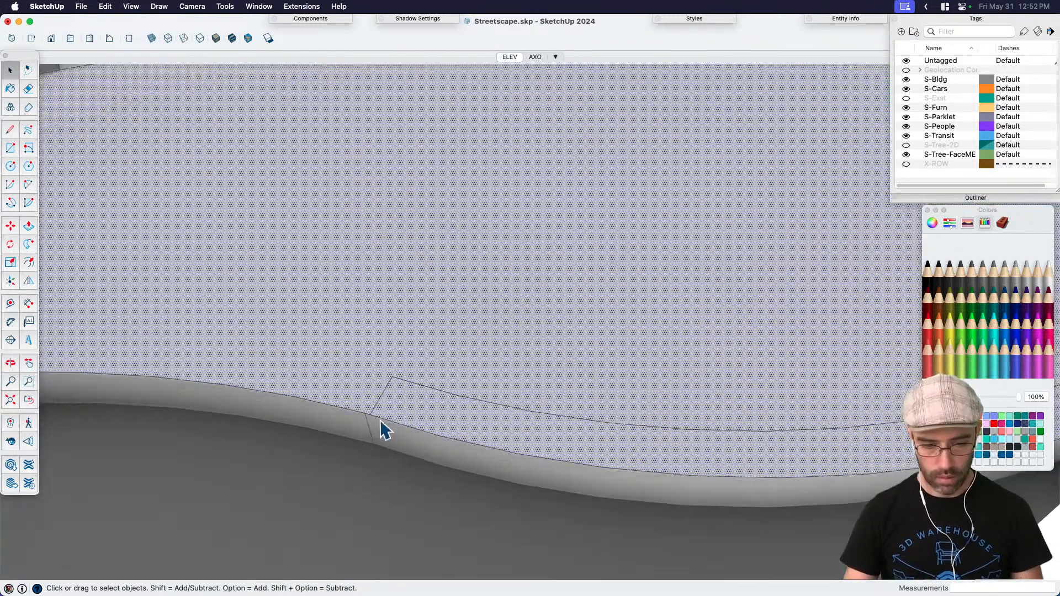
{"action": "scroll", "coordinate": [380, 420], "scroll_direction": "up", "scroll_amount": 3}
{"action": "key", "text": "l"}
{"action": "left_click", "coordinate": [349, 415]}
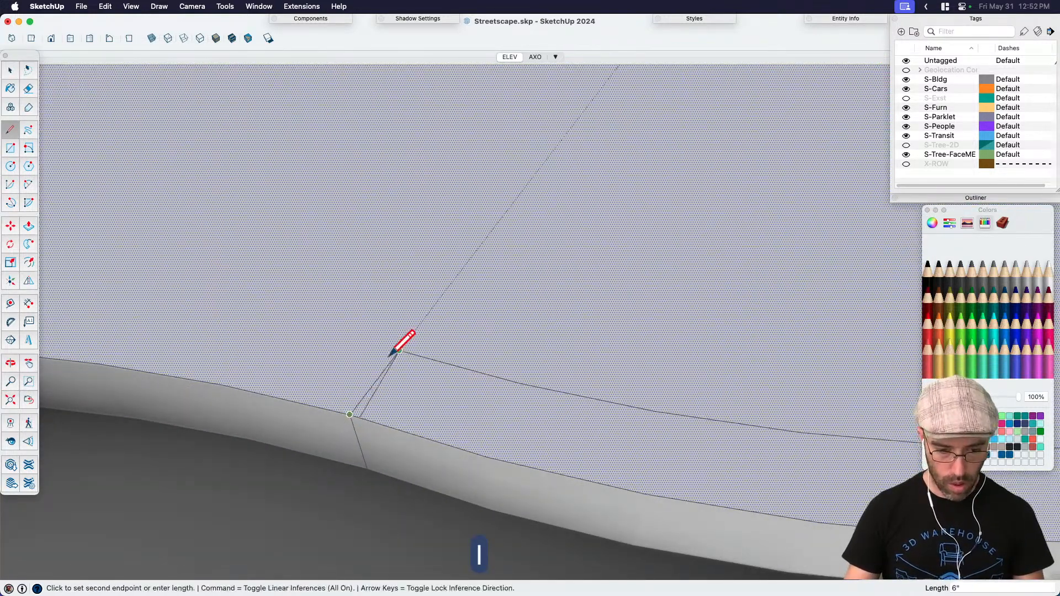
{"action": "left_click", "coordinate": [399, 349]}
{"action": "key", "text": "e"}
{"action": "key", "text": "space"}
{"action": "left_click", "coordinate": [403, 402]}
{"action": "mouse_move", "coordinate": [402, 403]}
{"action": "middle_mouse_down"}
{"action": "mouse_move", "coordinate": [575, 436]}
{"action": "mouse_move", "coordinate": [462, 403]}
{"action": "mouse_move", "coordinate": [499, 397]}
{"action": "middle_mouse_up"}
Step: Offset the curb strip's two inner arcs 6' into the sidewalk
{"action": "key", "text": "l"}
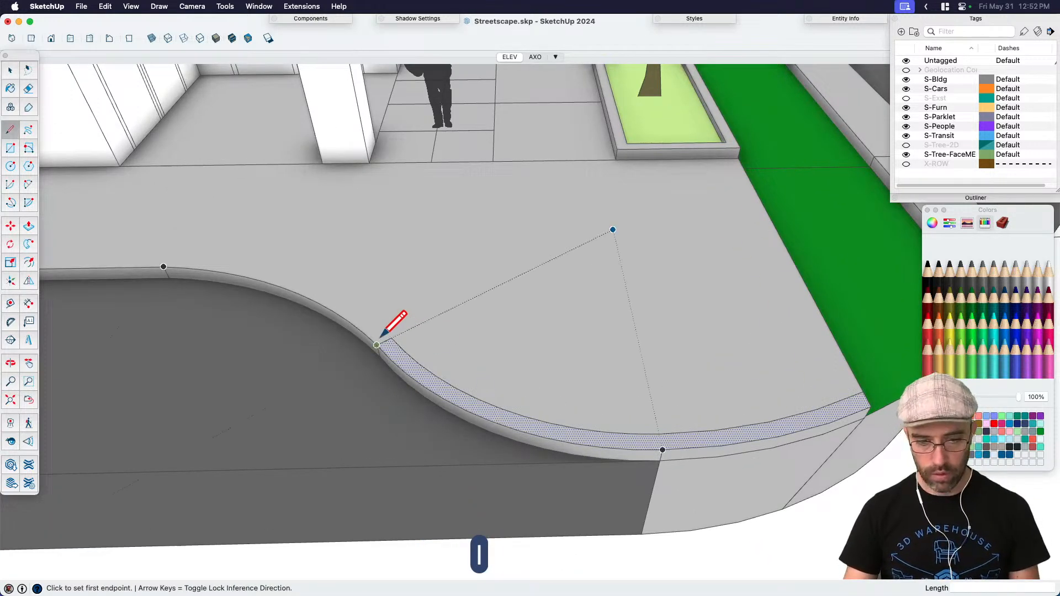
{"action": "key", "text": "space"}
{"action": "left_click", "coordinate": [415, 358]}
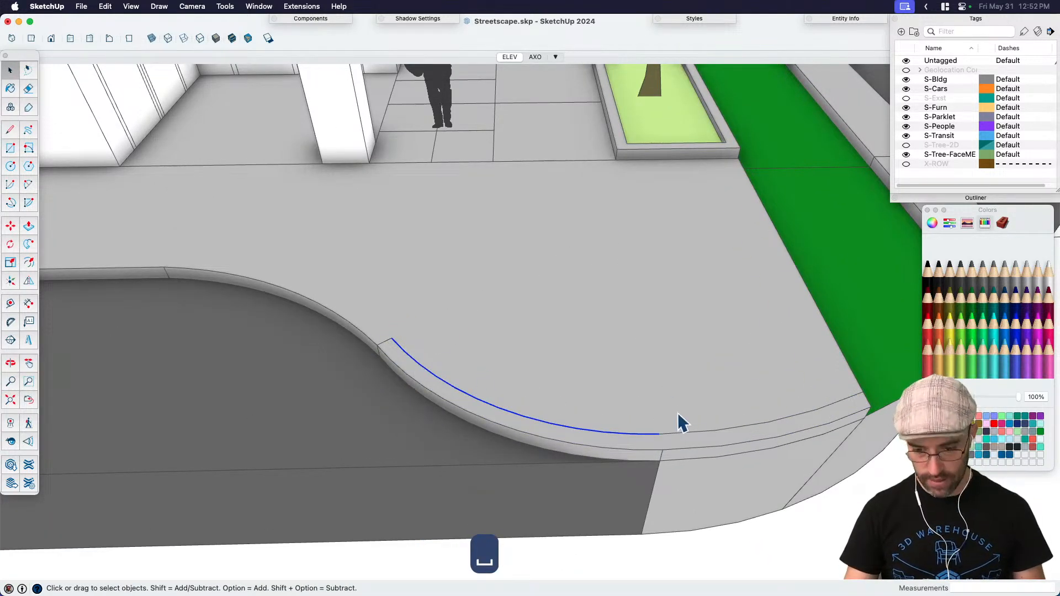
{"action": "left_click", "coordinate": [678, 435], "text": "shift"}
{"action": "key", "text": "f"}
{"action": "left_click", "coordinate": [641, 434]}
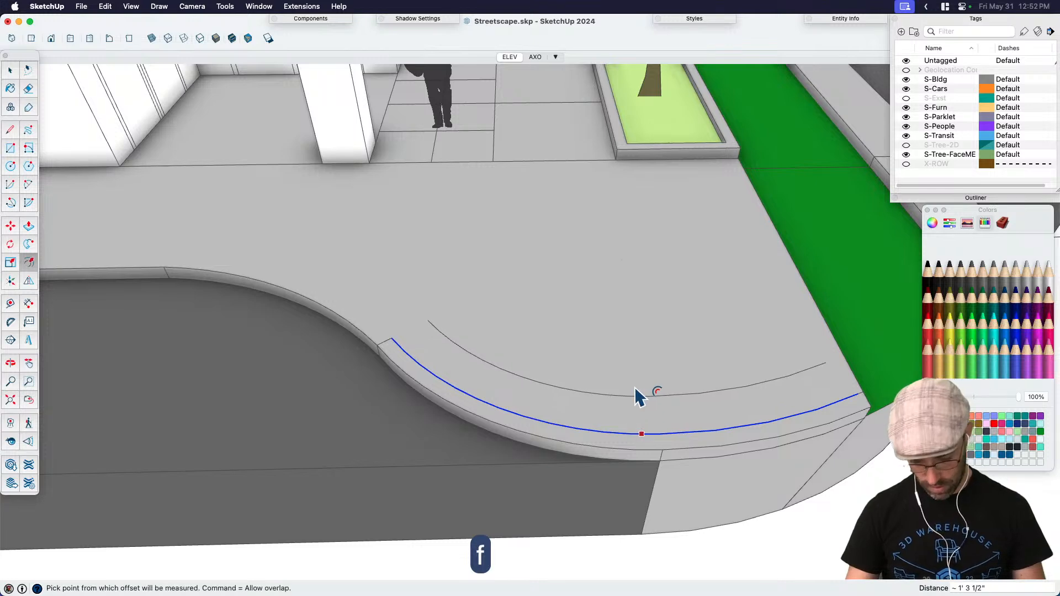
{"action": "type", "text": "6'"}
{"action": "key", "text": "Return"}
{"action": "key", "text": "space"}
Step: Erase the 6' offset arc from the sidewalk
{"action": "key", "text": "l"}
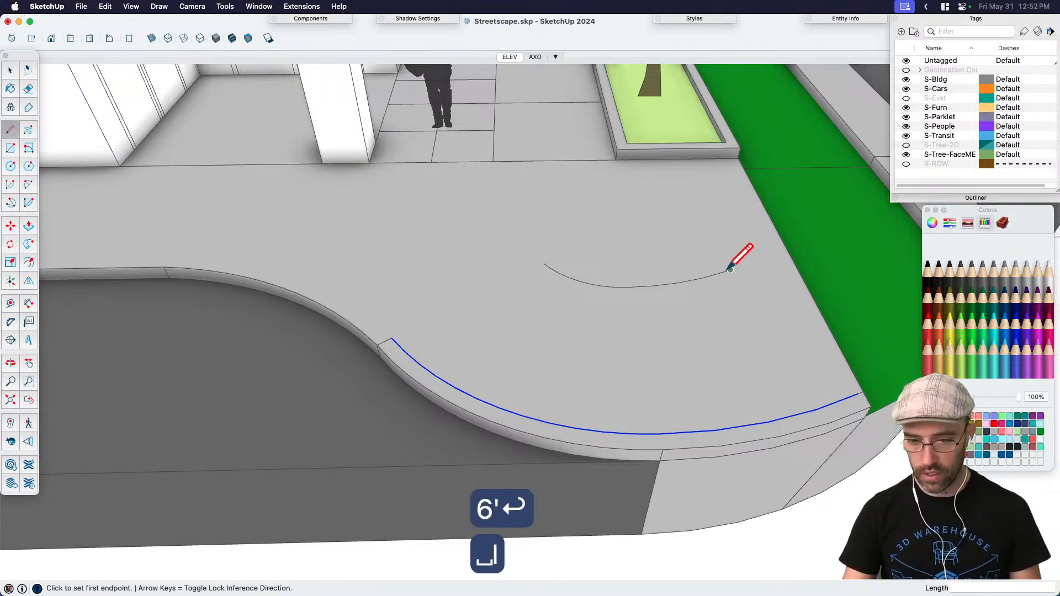
{"action": "middle_click_drag", "start_coordinate": [591, 305], "coordinate": [634, 327]}
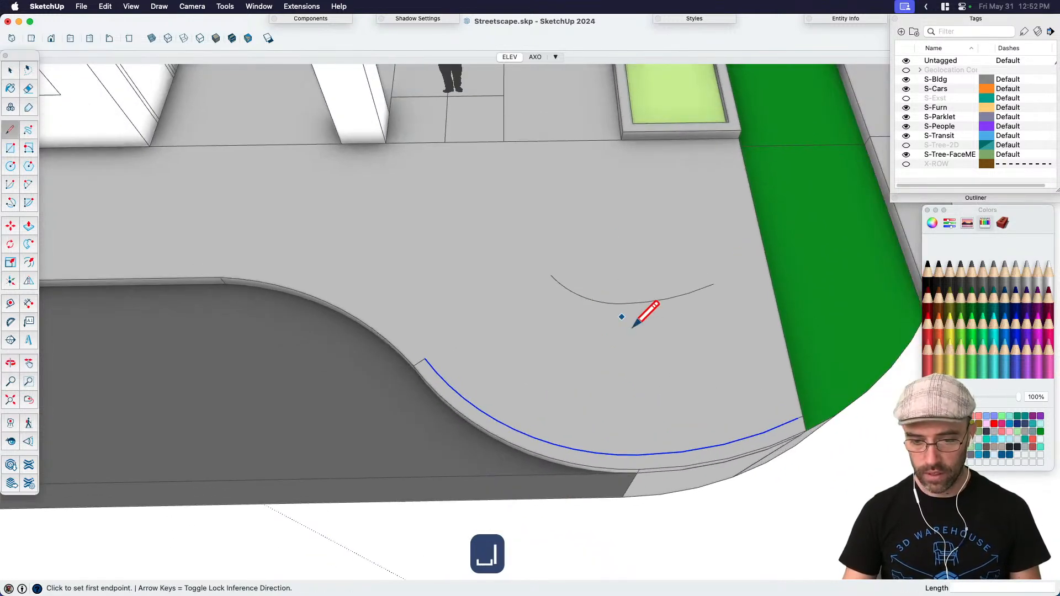
{"action": "left_click", "coordinate": [551, 274]}
{"action": "key", "text": "Escape"}
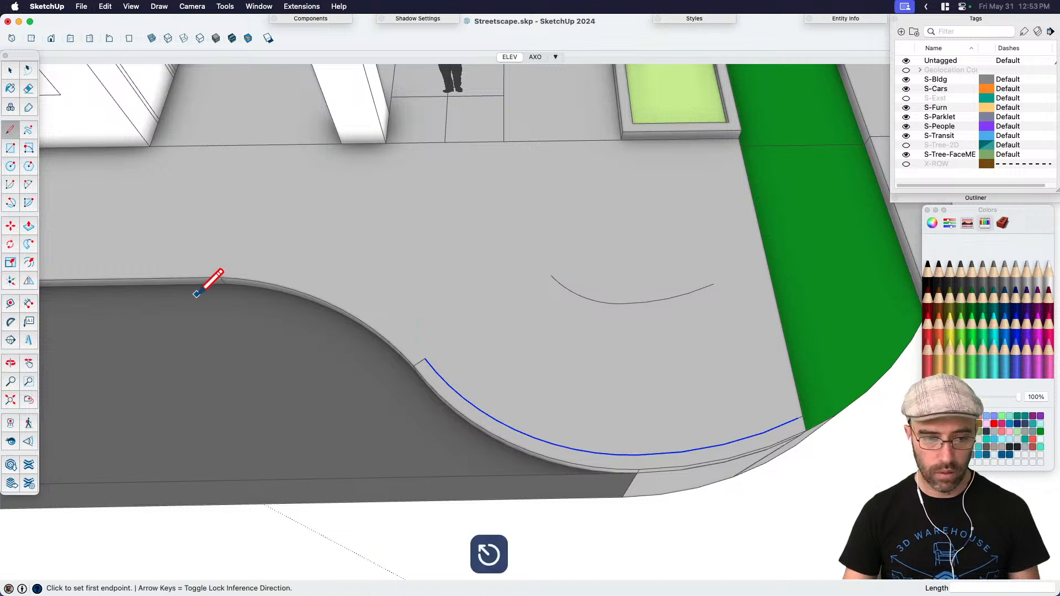
{"action": "left_click", "coordinate": [220, 276]}
{"action": "key", "text": "e"}
{"action": "left_click_drag", "start_coordinate": [552, 276], "coordinate": [732, 287]}
Step: Draw a paving joint about 22' long from the start of the S-curve across the sidewalk to the bike lane's edge
{"action": "key", "text": "l"}
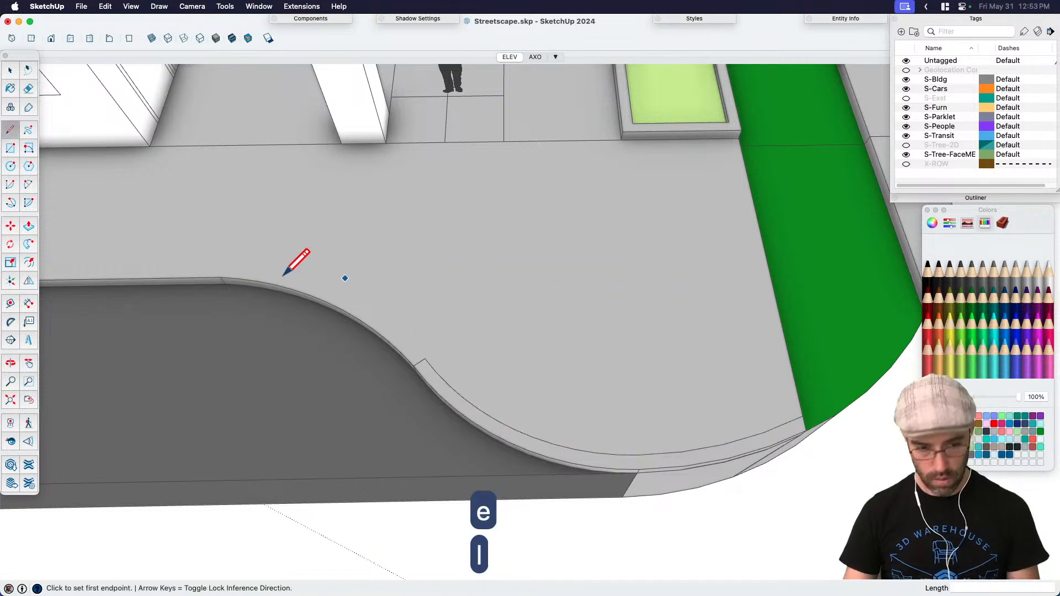
{"action": "left_click", "coordinate": [220, 277]}
{"action": "left_click", "coordinate": [769, 269]}
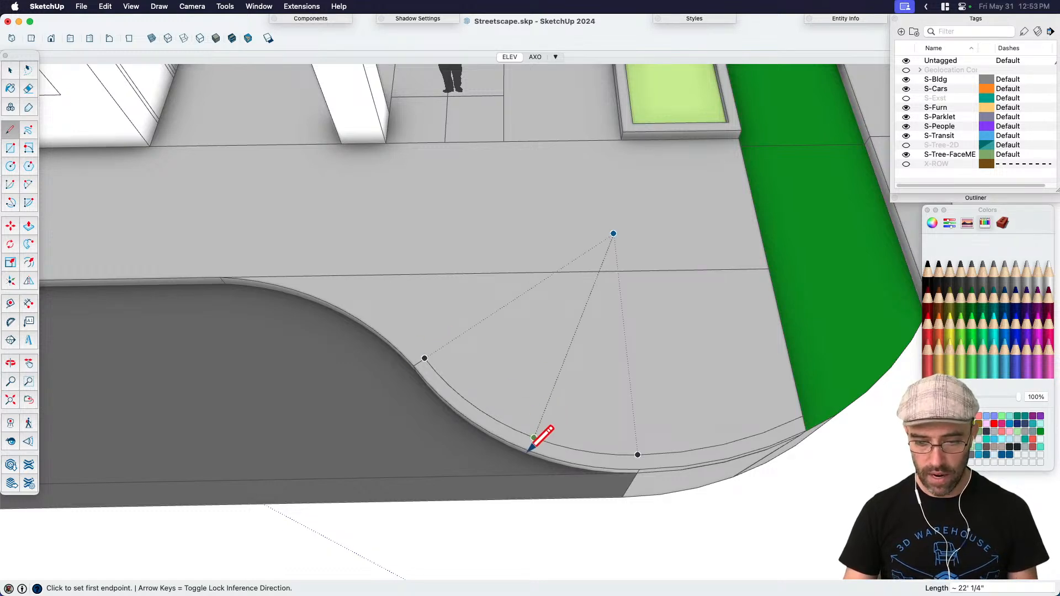
{"action": "left_click", "coordinate": [724, 444]}
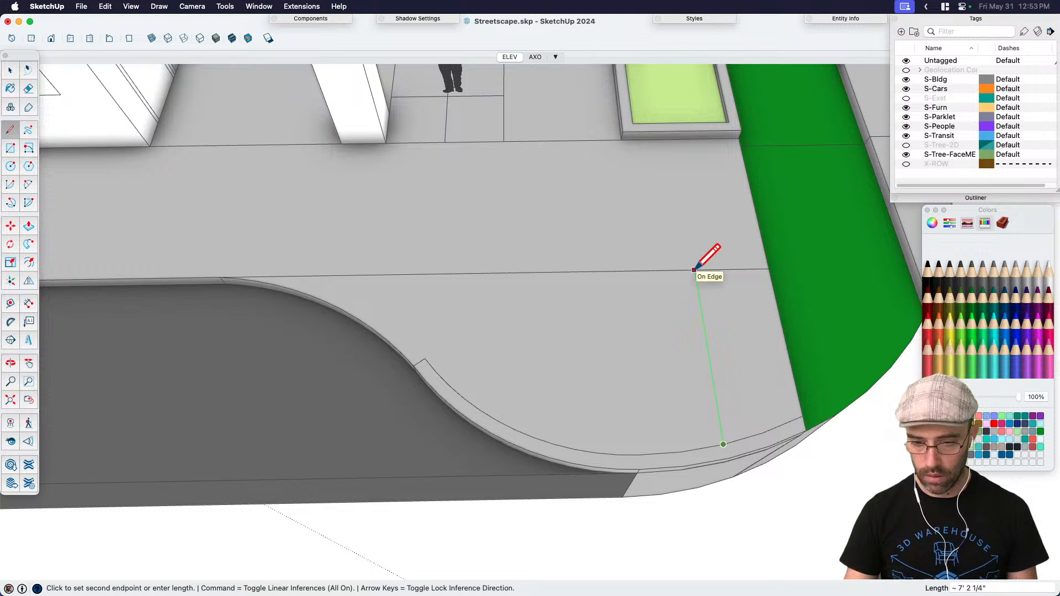
{"action": "key", "text": "Escape"}
{"action": "left_click", "coordinate": [621, 140]}
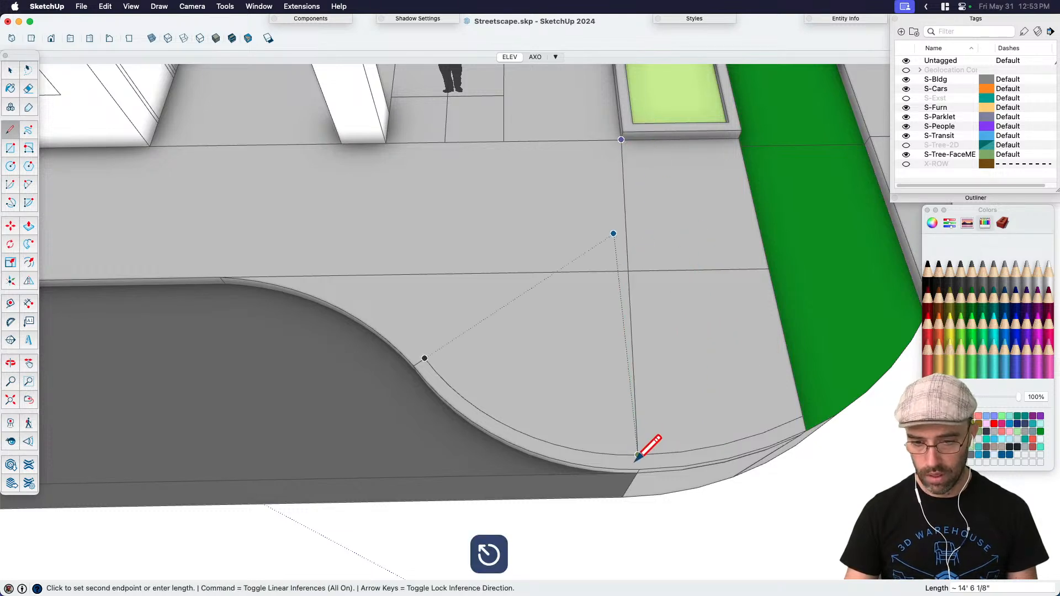
{"action": "key", "text": "super+z"}
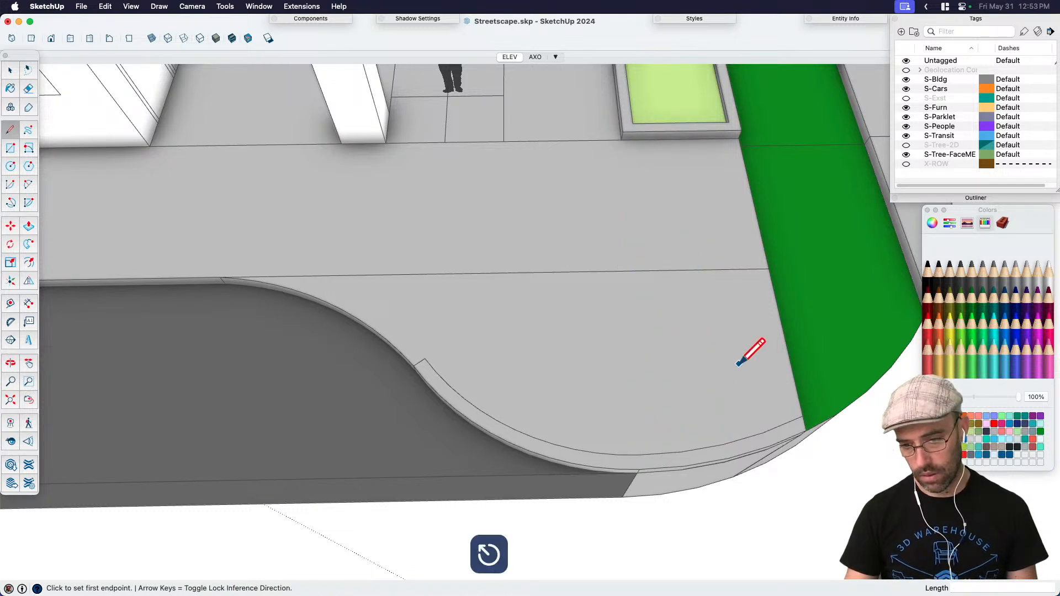
Step: Push the curved curb strip's top face down to the level of the bike lane
{"action": "middle_click_drag", "start_coordinate": [781, 425], "coordinate": [655, 482]}
{"action": "scroll", "coordinate": [635, 480], "scroll_direction": "up", "scroll_amount": 2}
{"action": "key", "text": "space"}
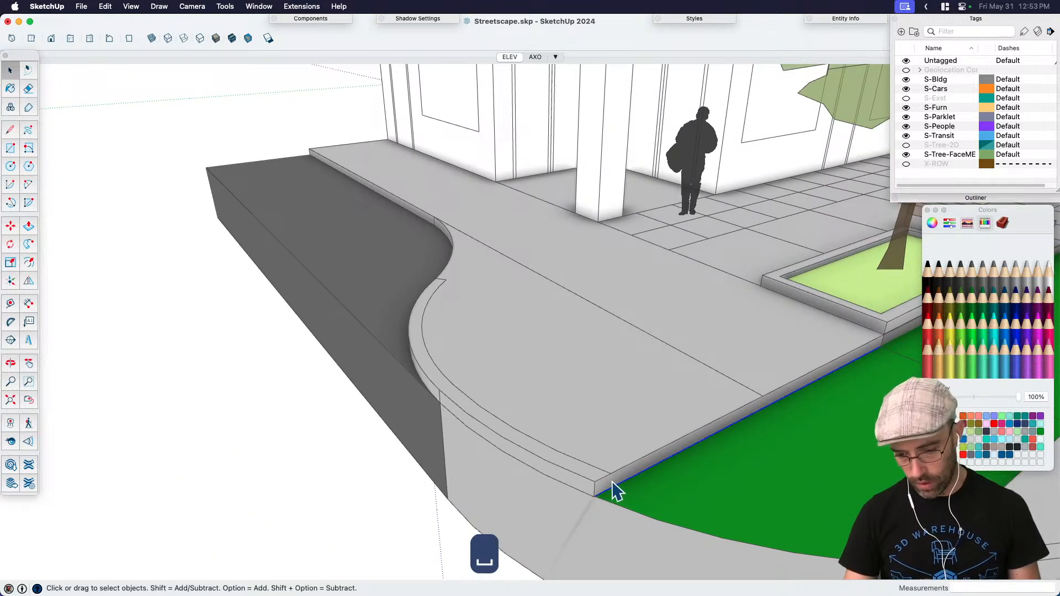
{"action": "key", "text": "l"}
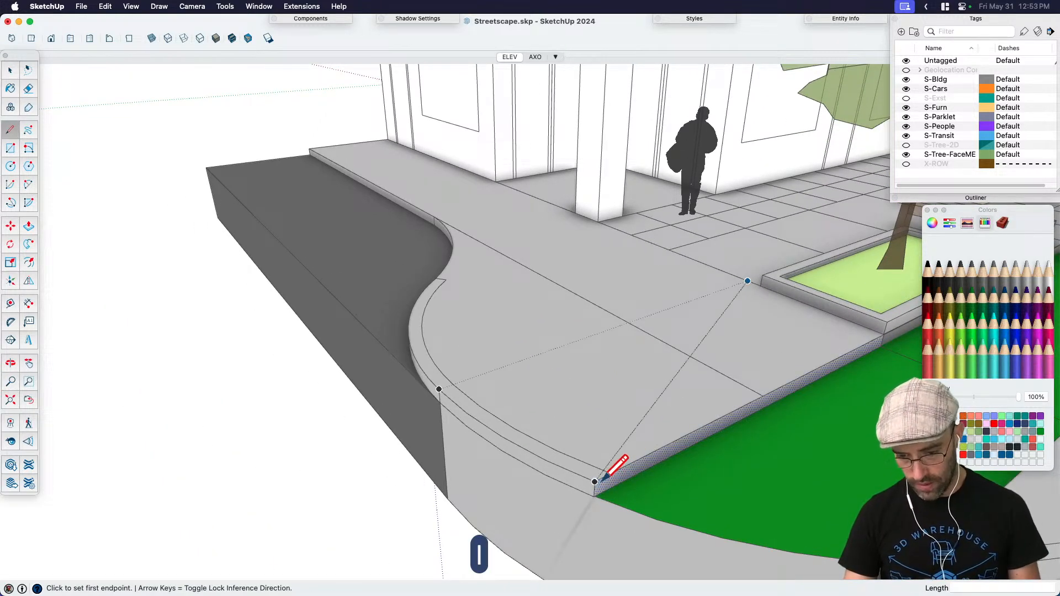
{"action": "key", "text": "space"}
{"action": "left_click", "coordinate": [594, 476]}
{"action": "key", "text": "p"}
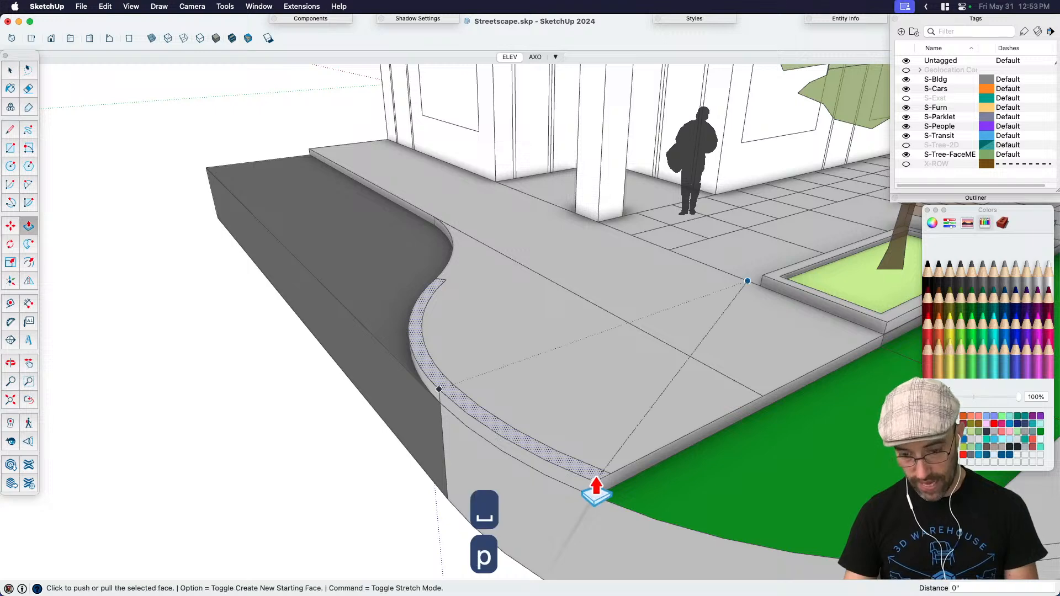
{"action": "left_click", "coordinate": [594, 474]}
{"action": "left_click", "coordinate": [591, 508]}
{"action": "key", "text": "space"}
{"action": "scroll", "coordinate": [608, 495], "scroll_direction": "up", "scroll_amount": 2}
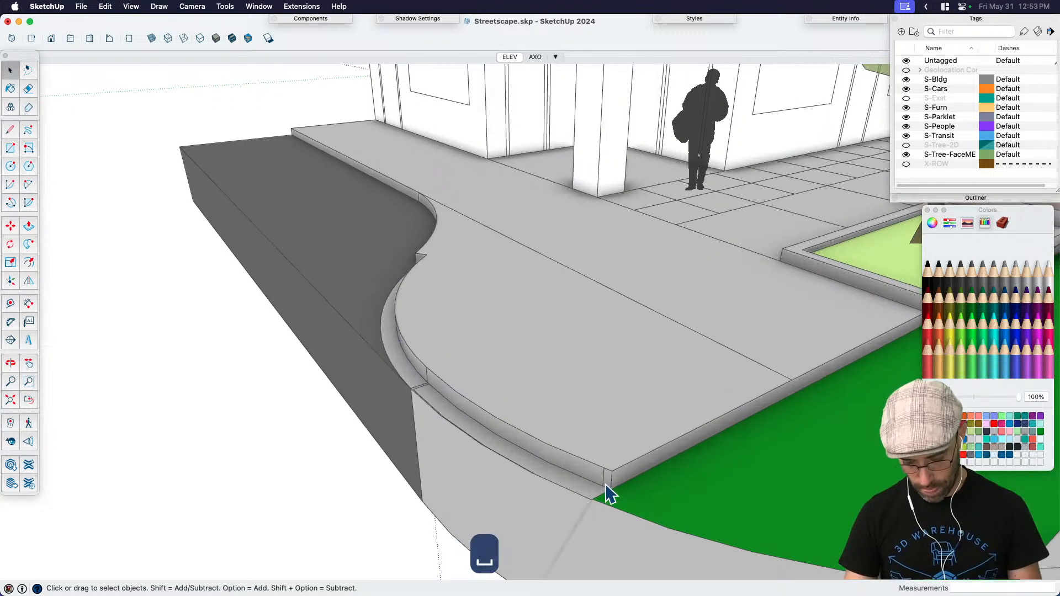
Step: Draw a sloping line about 6' 2" long from the lowered corner to the paving joint's end and erase the raised corner edges
{"action": "key", "text": "l"}
{"action": "left_click", "coordinate": [611, 490]}
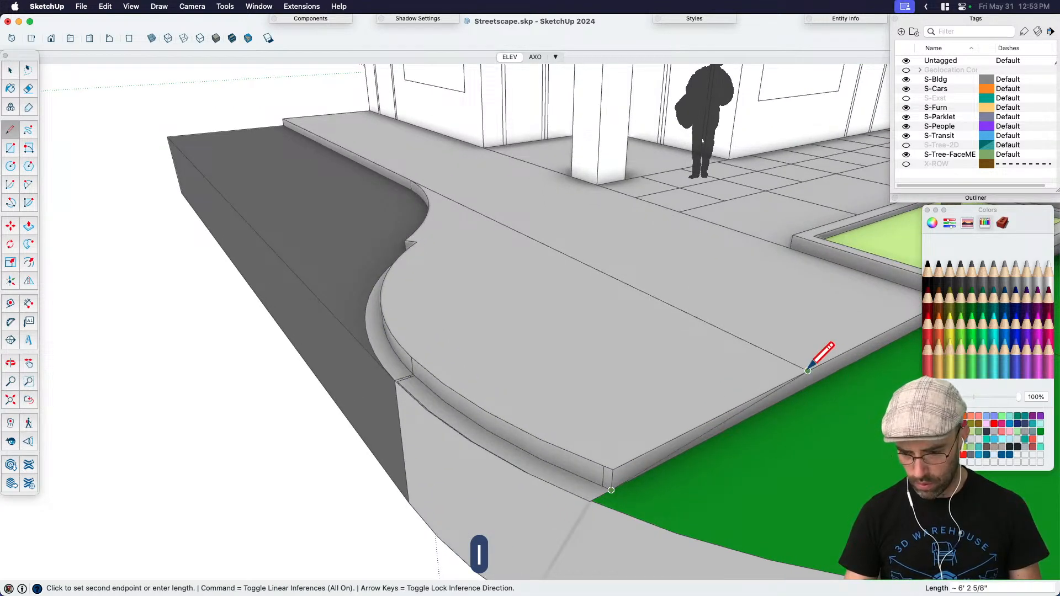
{"action": "left_click", "coordinate": [807, 371]}
{"action": "key", "text": "e"}
{"action": "left_click", "coordinate": [612, 469]}
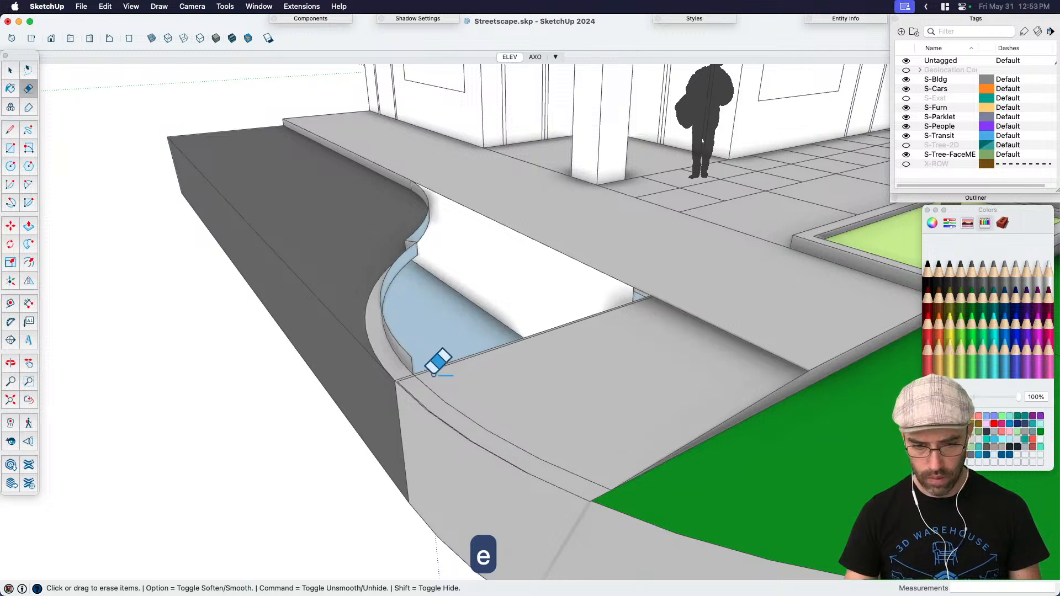
Step: Offset the upper arc of the S-curve 6" into the sidewalk
{"action": "mouse_move", "coordinate": [414, 217]}
{"action": "middle_mouse_down"}
{"action": "mouse_move", "coordinate": [418, 248]}
{"action": "mouse_move", "coordinate": [368, 322]}
{"action": "middle_mouse_up"}
{"action": "scroll", "coordinate": [402, 240], "scroll_direction": "down", "scroll_amount": 3}
{"action": "middle_click_drag", "start_coordinate": [402, 240], "coordinate": [552, 296]}
{"action": "scroll", "coordinate": [363, 252], "scroll_direction": "up", "scroll_amount": 4}
{"action": "mouse_move", "coordinate": [363, 251]}
{"action": "middle_mouse_down"}
{"action": "mouse_move", "coordinate": [359, 296]}
{"action": "mouse_move", "coordinate": [374, 284]}
{"action": "middle_mouse_up"}
{"action": "key", "text": "space"}
{"action": "key", "text": "m"}
{"action": "scroll", "coordinate": [375, 295], "scroll_direction": "up", "scroll_amount": 2}
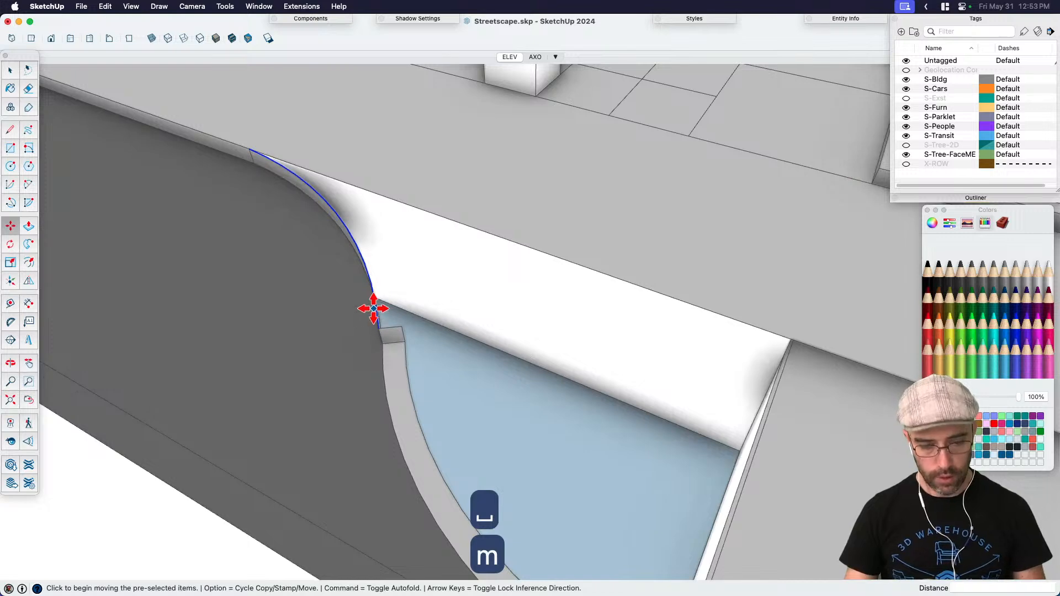
{"action": "key", "text": "g"}
{"action": "key", "text": "f"}
{"action": "left_click", "coordinate": [373, 291]}
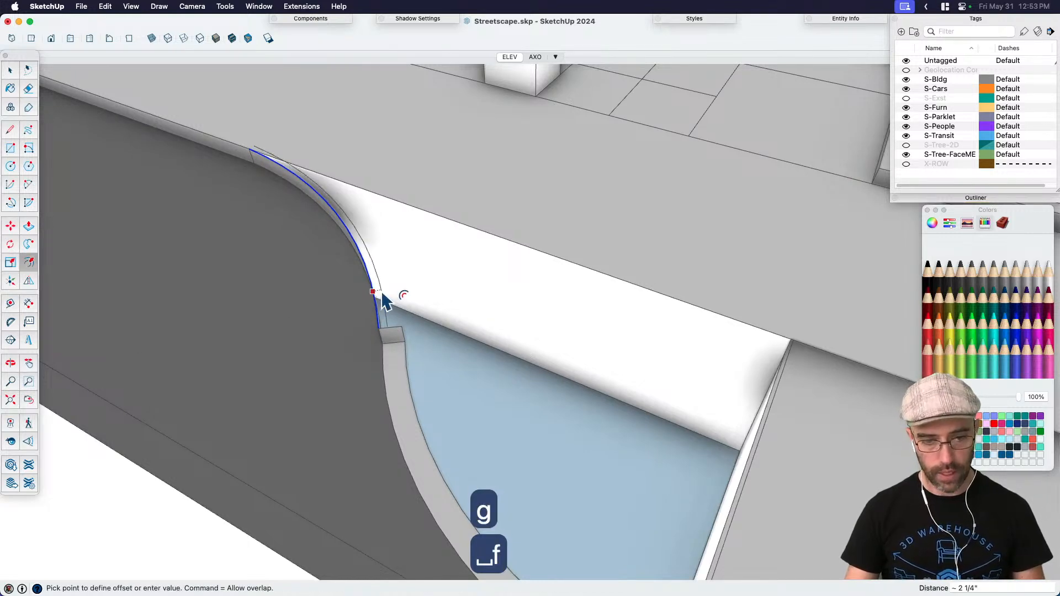
{"action": "type", "text": "6"}
{"action": "key", "text": "Return"}
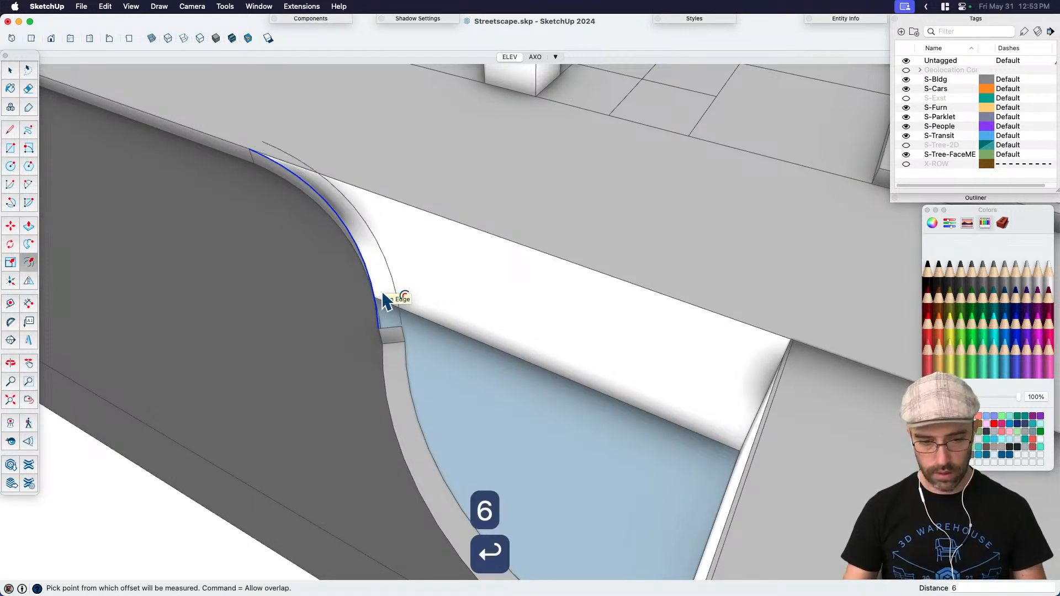
Step: Close the about 1/2" gap between the offset arc and the lower curb strip with a line, and paint the enclosed curb face grey
{"action": "key", "text": "space"}
{"action": "key", "text": "l"}
{"action": "scroll", "coordinate": [421, 308], "scroll_direction": "up", "scroll_amount": 6}
{"action": "scroll", "coordinate": [437, 306], "scroll_direction": "down", "scroll_amount": 2}
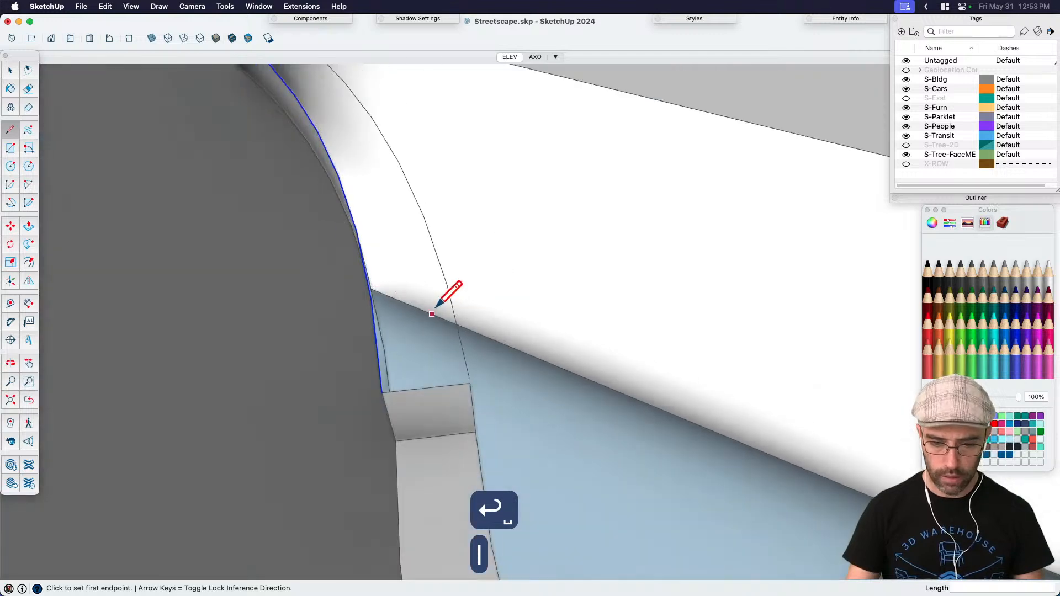
{"action": "left_click", "coordinate": [470, 383]}
{"action": "scroll", "coordinate": [470, 384], "scroll_direction": "up", "scroll_amount": 3}
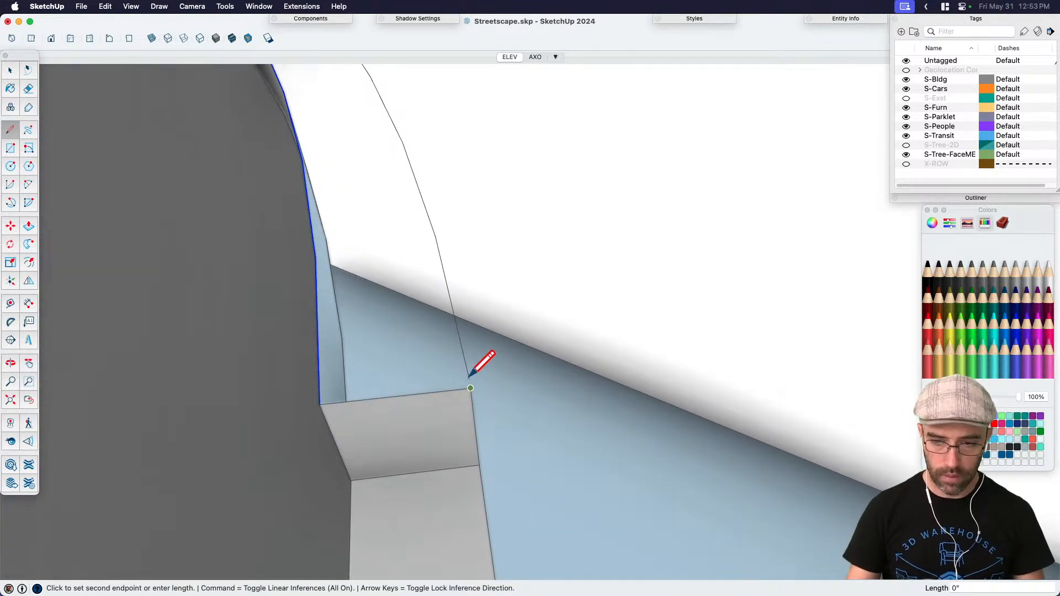
{"action": "scroll", "coordinate": [469, 377], "scroll_direction": "up", "scroll_amount": 2}
{"action": "scroll", "coordinate": [469, 379], "scroll_direction": "up", "scroll_amount": 1}
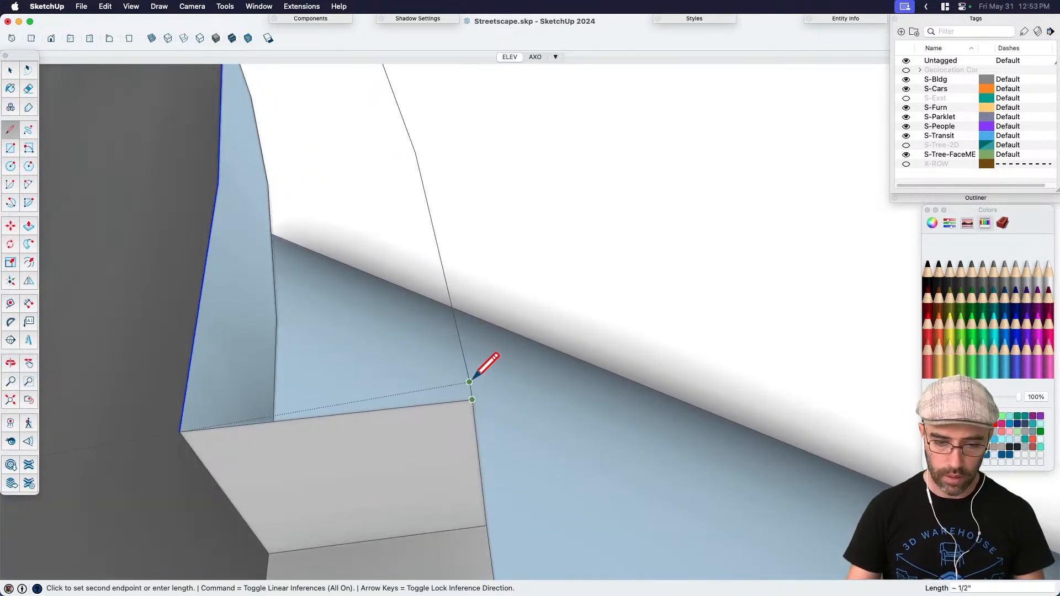
{"action": "left_click", "coordinate": [469, 381]}
{"action": "scroll", "coordinate": [611, 415], "scroll_direction": "down", "scroll_amount": 5}
{"action": "key", "text": "space"}
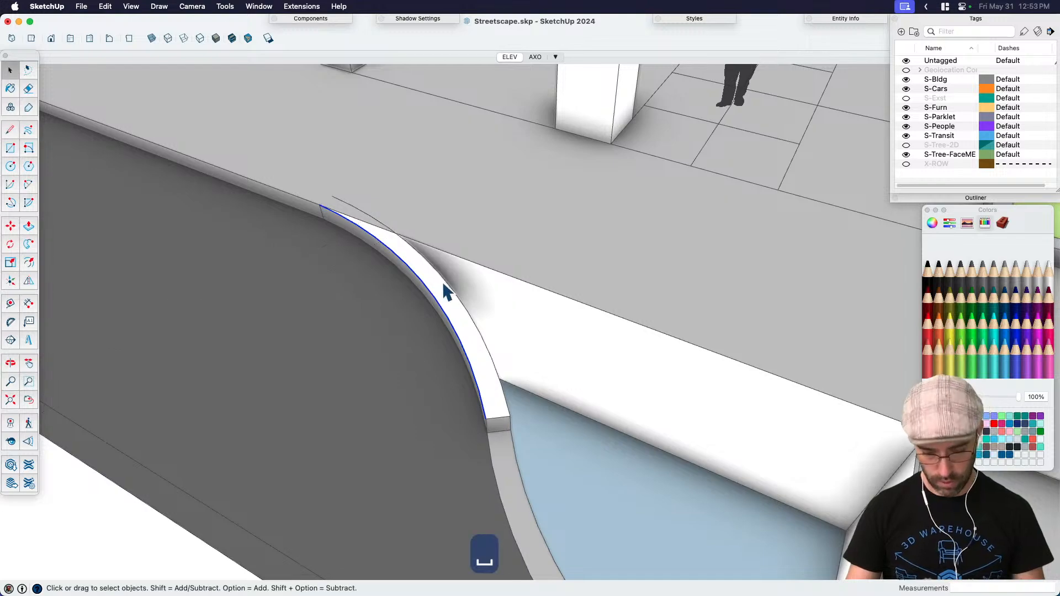
{"action": "key", "text": "b"}
{"action": "scroll", "coordinate": [474, 306], "scroll_direction": "down", "scroll_amount": 5}
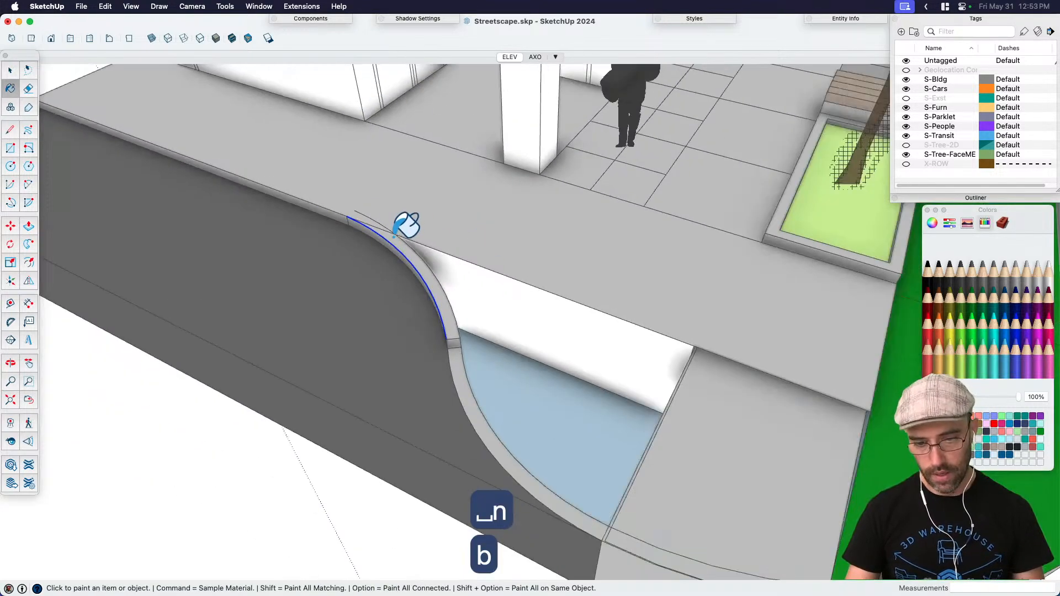
{"action": "middle_click_drag", "start_coordinate": [438, 331], "coordinate": [542, 403]}
{"action": "key", "text": "space"}
{"action": "scroll", "coordinate": [464, 428], "scroll_direction": "up", "scroll_amount": 2}
{"action": "key", "text": "l"}
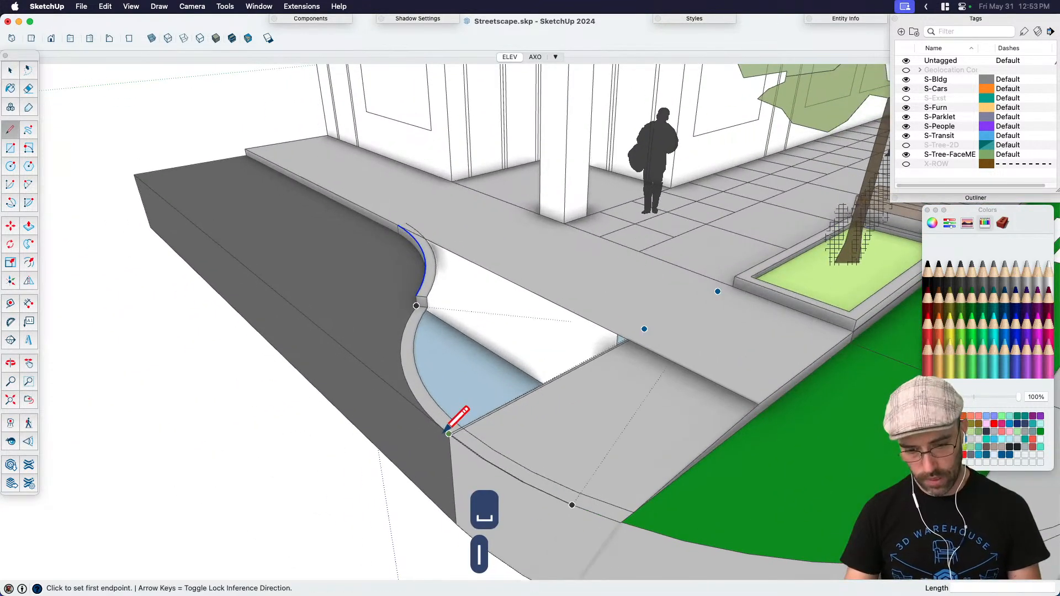
{"action": "scroll", "coordinate": [475, 427], "scroll_direction": "up", "scroll_amount": 3}
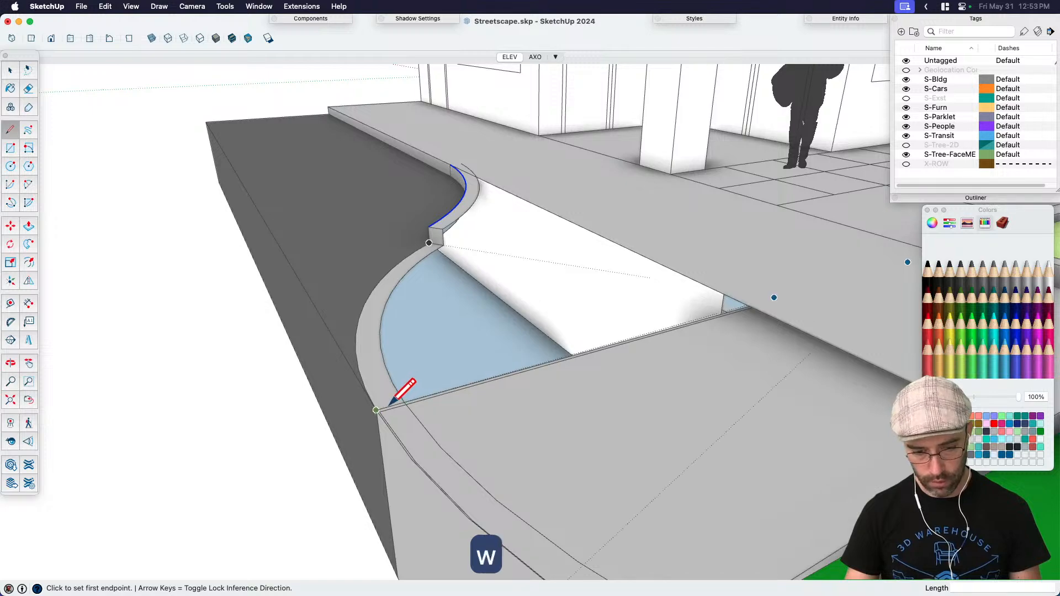
{"action": "key", "text": "w"}
{"action": "key", "text": "e"}
{"action": "scroll", "coordinate": [426, 362], "scroll_direction": "down", "scroll_amount": 8}
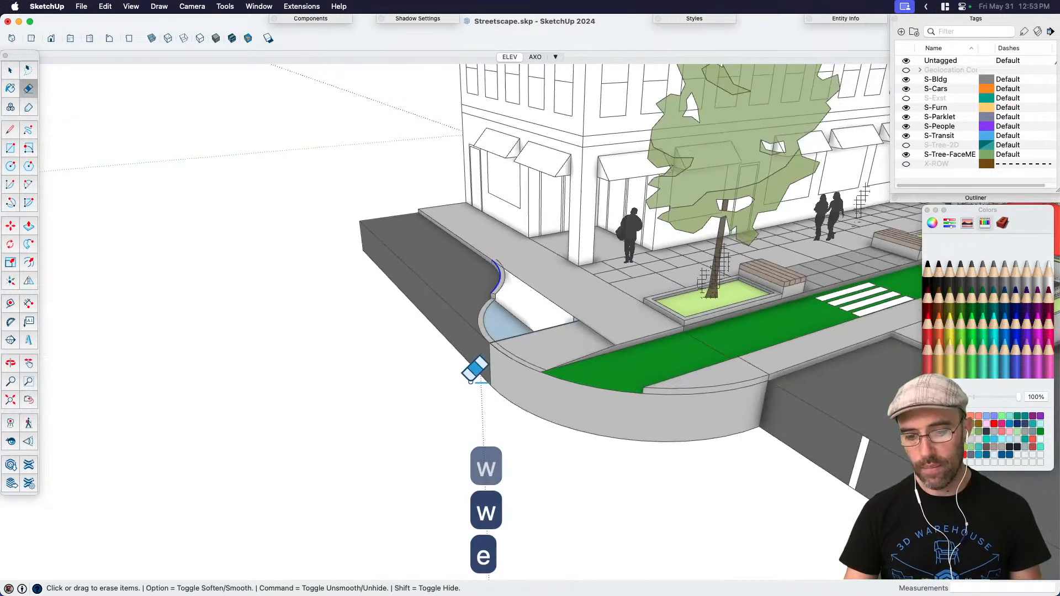
{"action": "middle_click_drag", "start_coordinate": [514, 331], "coordinate": [495, 320]}
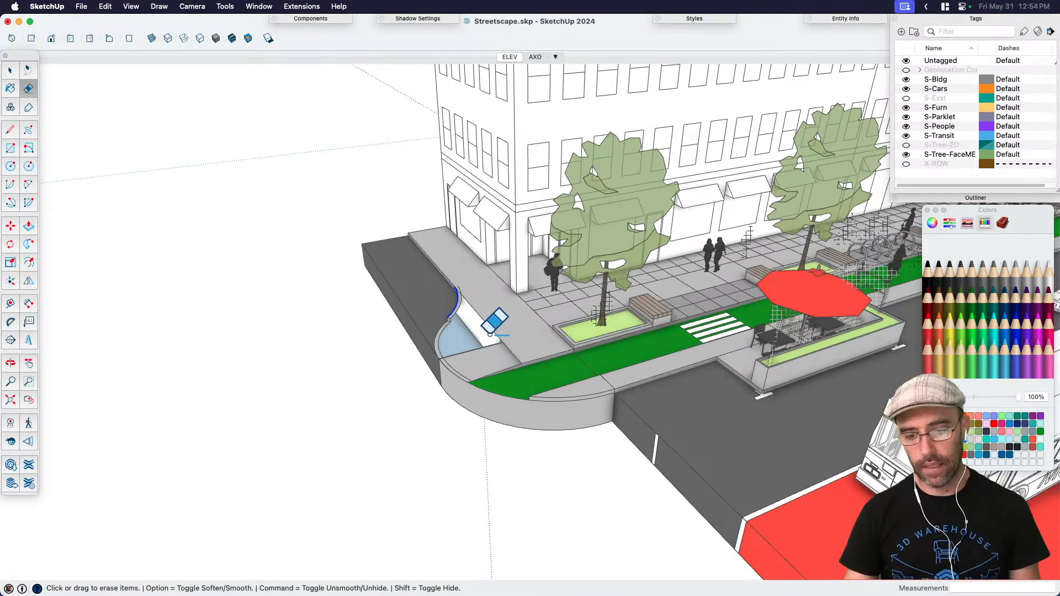
{"action": "scroll", "coordinate": [347, 300], "scroll_direction": "down", "scroll_amount": 5}
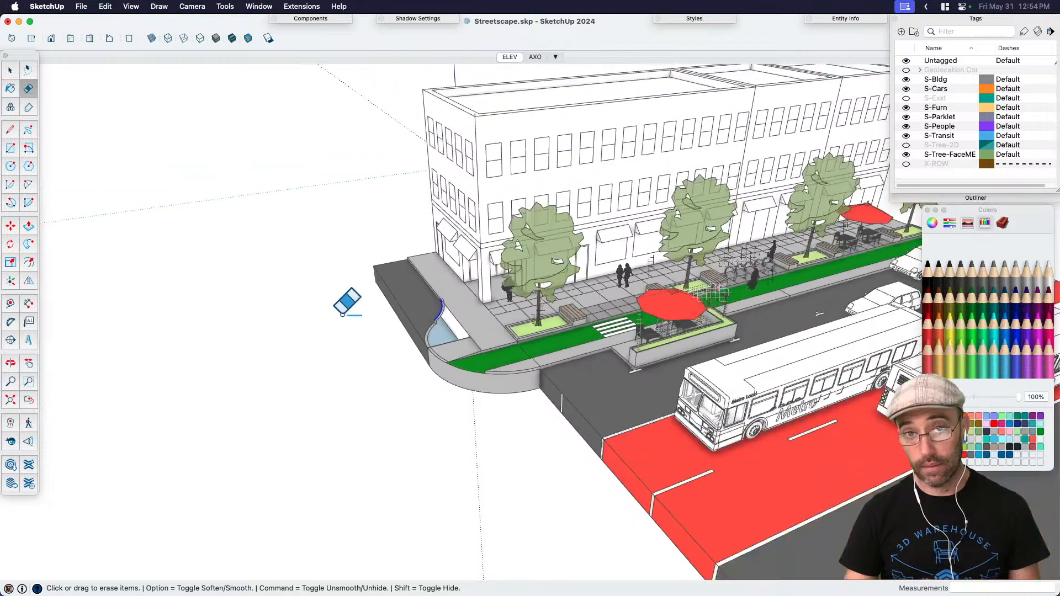
Step: Group all connected road, sidewalk and bike lane geometry of the rounded corner and open the group for editing
{"action": "key", "text": "space"}
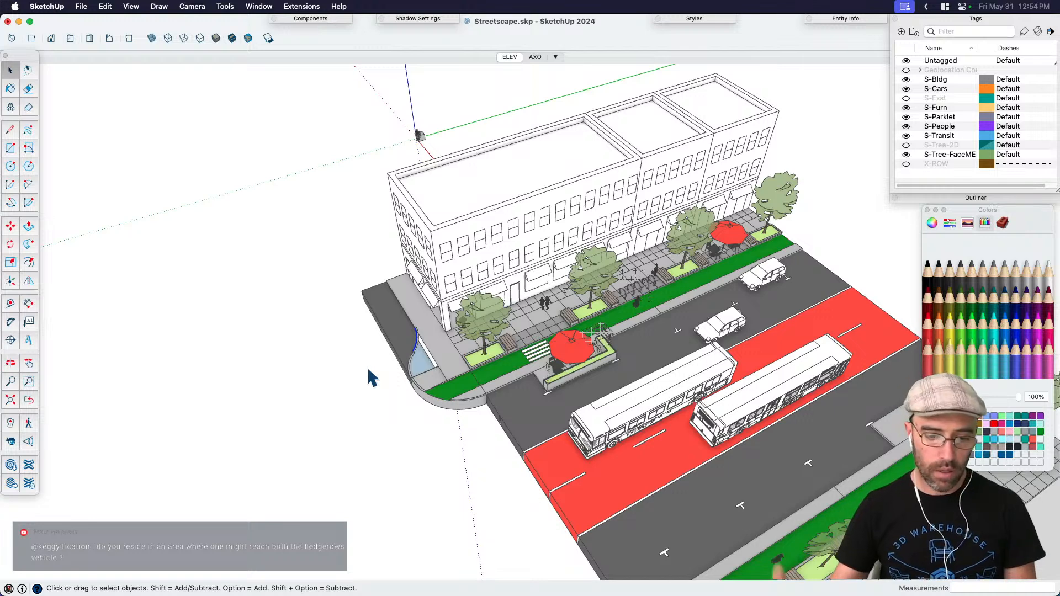
{"action": "scroll", "coordinate": [387, 353], "scroll_direction": "up", "scroll_amount": 3}
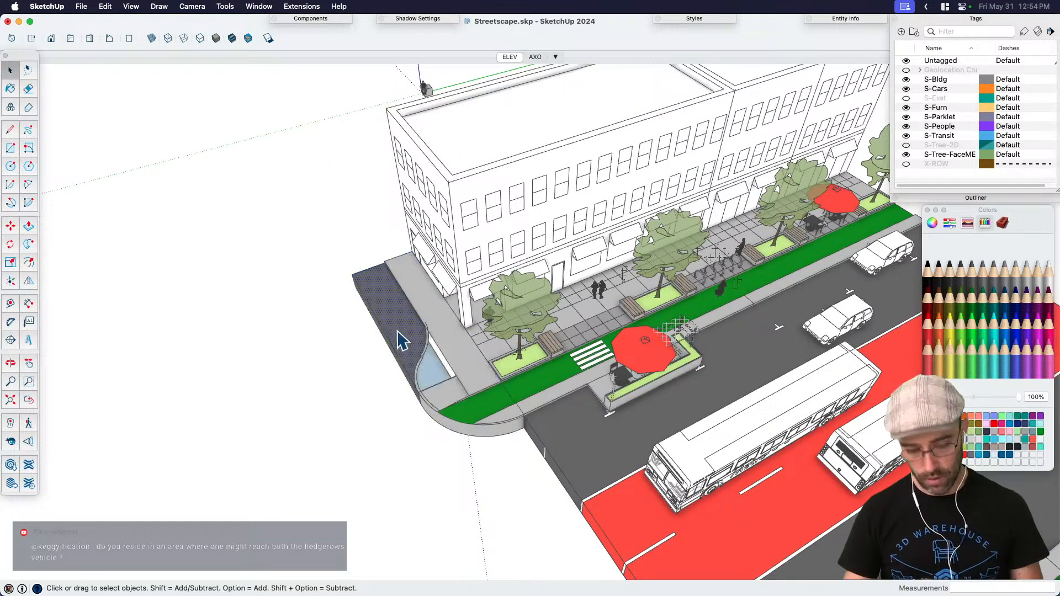
{"action": "left_click", "coordinate": [407, 331]}
{"action": "key", "text": "super+g"}
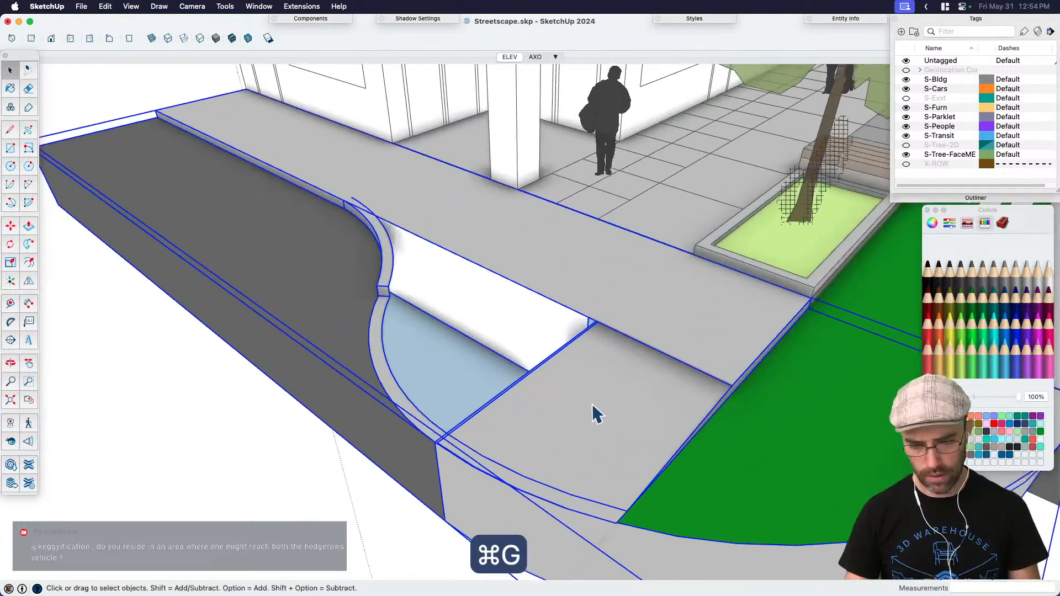
{"action": "double_click", "coordinate": [597, 415]}
Step: Erase the extra edge beside the sloped panel where it meets the curb strip
{"action": "left_click", "coordinate": [569, 467]}
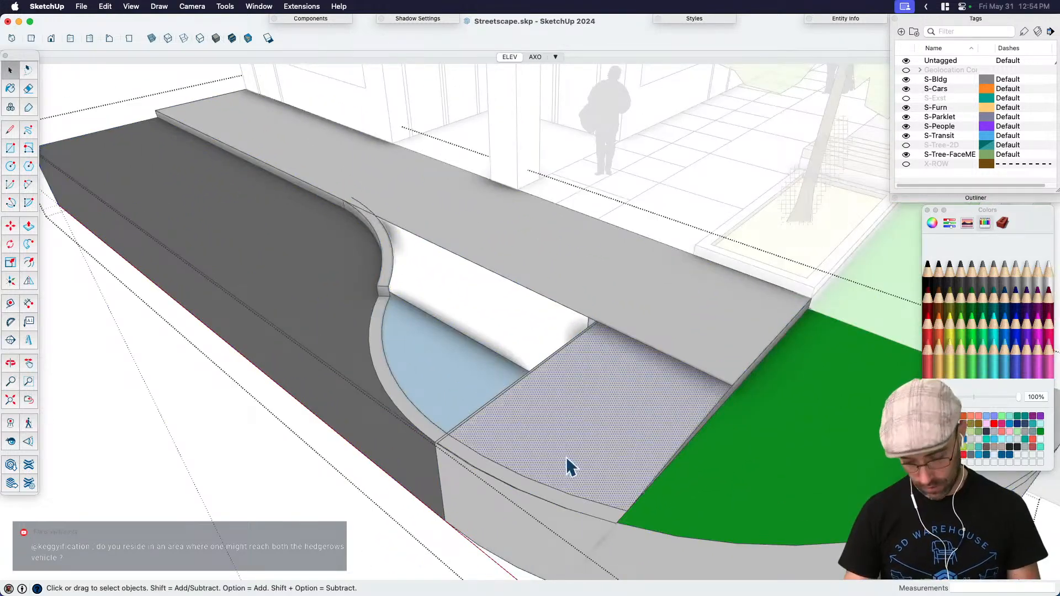
{"action": "scroll", "coordinate": [553, 441], "scroll_direction": "up", "scroll_amount": 3}
{"action": "key", "text": "l"}
{"action": "scroll", "coordinate": [529, 410], "scroll_direction": "up", "scroll_amount": 3}
{"action": "key", "text": "e"}
{"action": "scroll", "coordinate": [436, 387], "scroll_direction": "up", "scroll_amount": 3}
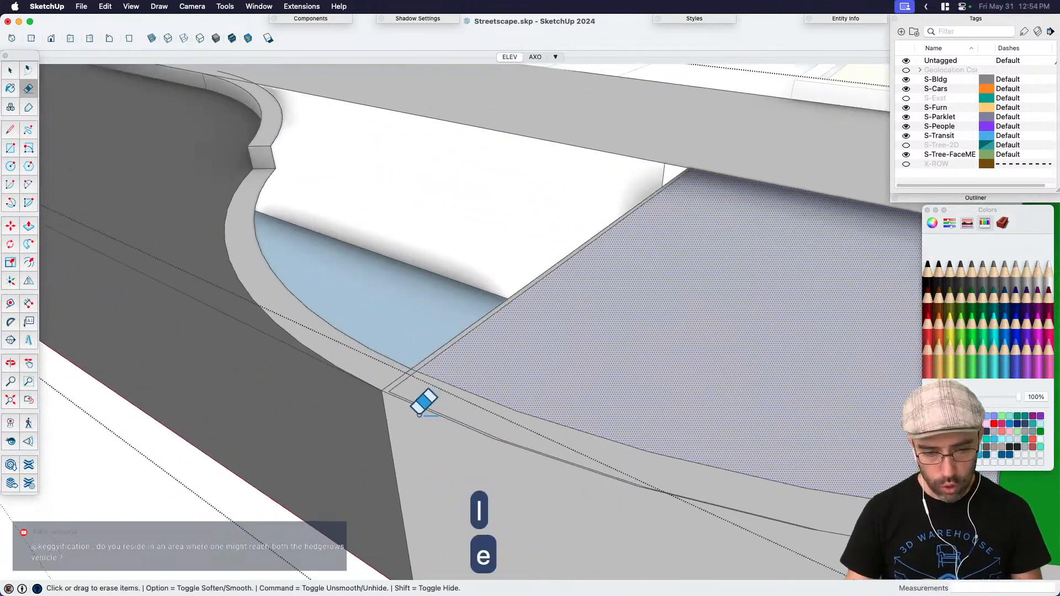
{"action": "scroll", "coordinate": [393, 381], "scroll_direction": "down", "scroll_amount": 2}
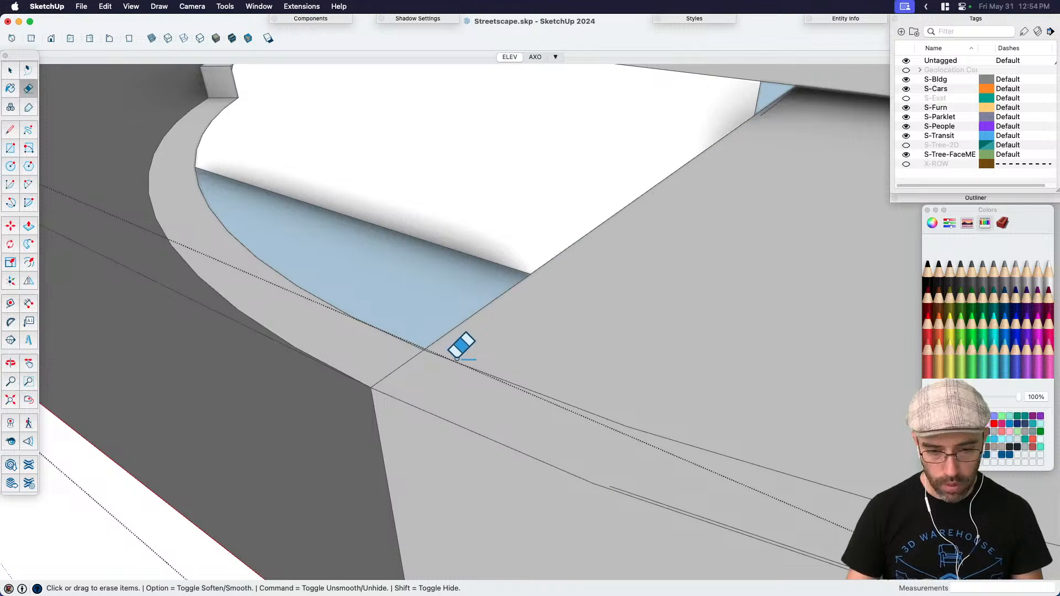
{"action": "scroll", "coordinate": [597, 445], "scroll_direction": "up", "scroll_amount": 2}
Step: Draw an edge about 7' 6" long from the curb strip's inner edge up to the paving joint along the sloped panel
{"action": "key", "text": "space"}
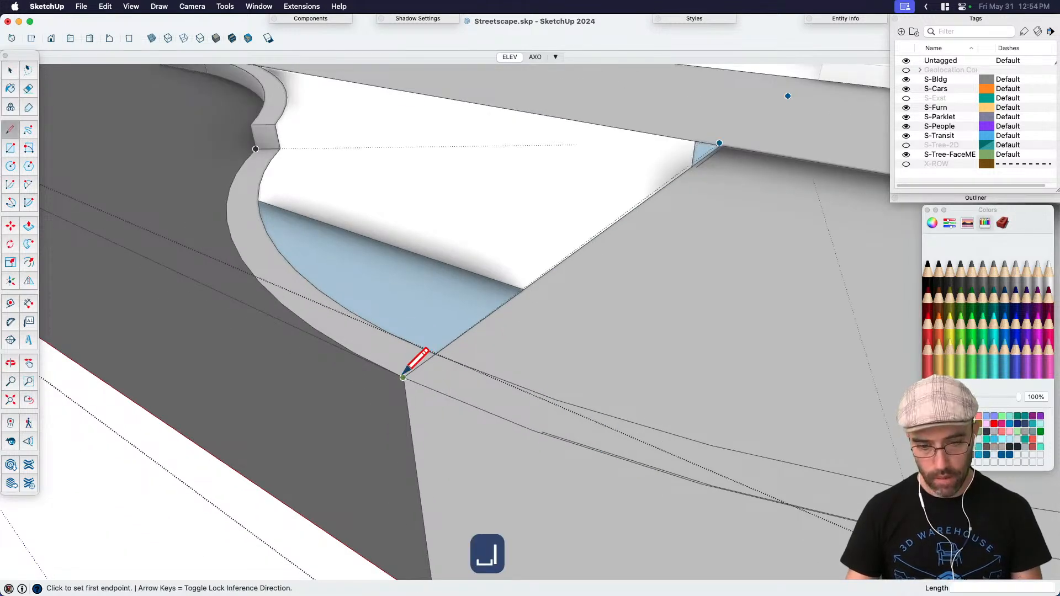
{"action": "left_click", "coordinate": [435, 354]}
{"action": "scroll", "coordinate": [672, 165], "scroll_direction": "down", "scroll_amount": 2}
{"action": "left_click", "coordinate": [658, 170]}
{"action": "scroll", "coordinate": [476, 285], "scroll_direction": "up", "scroll_amount": 2}
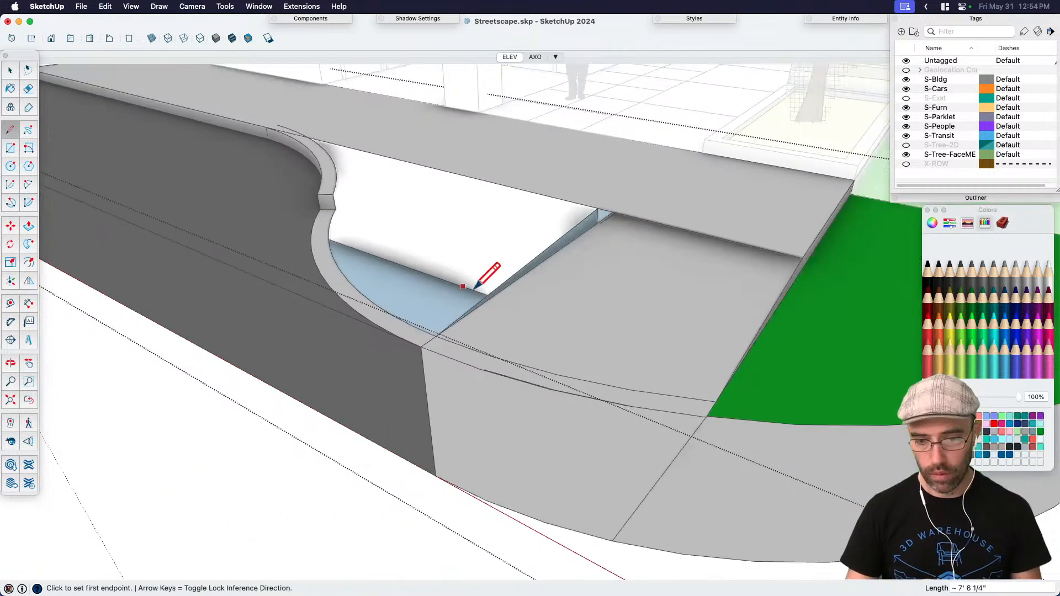
Step: Try a diagonal edge about 8' 8" long across the sloped panel from the paving joint to the curb strip's end at the bike lane
{"action": "left_click", "coordinate": [598, 208]}
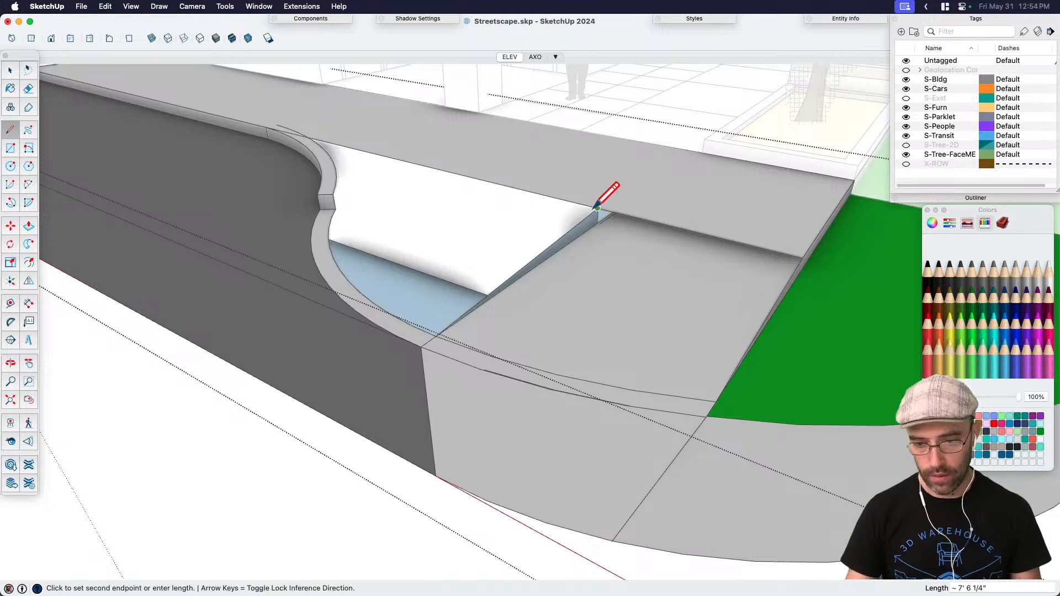
{"action": "left_click", "coordinate": [715, 402]}
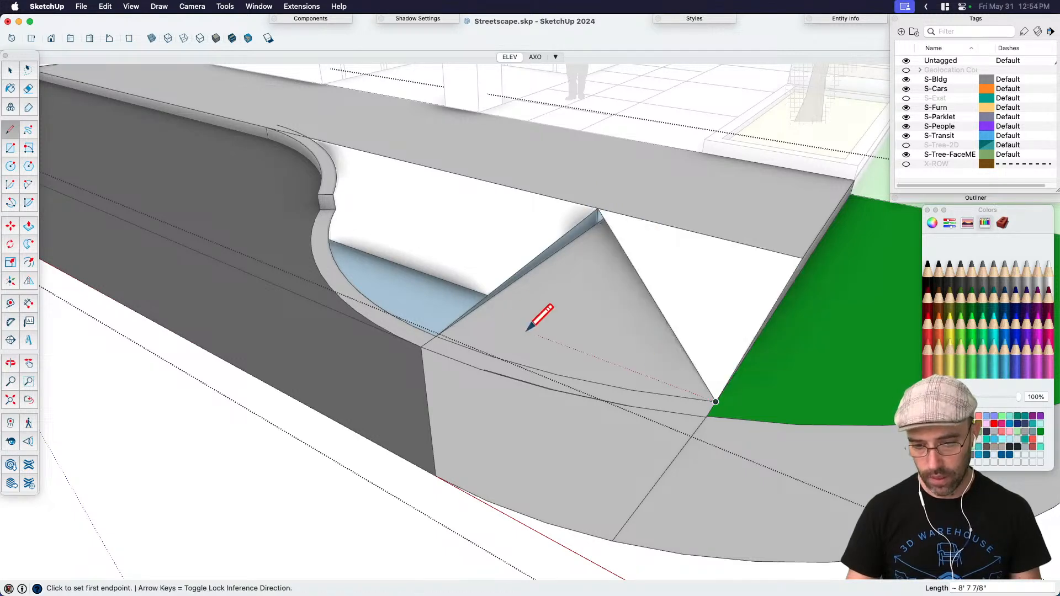
{"action": "middle_click_drag", "start_coordinate": [486, 336], "coordinate": [644, 308]}
{"action": "key", "text": "super+z"}
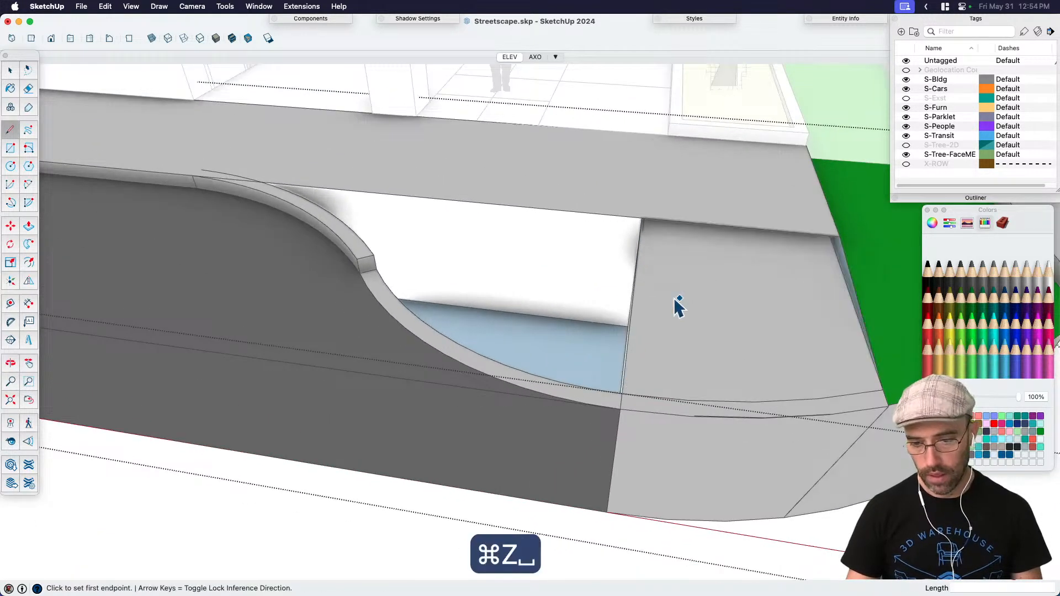
Step: Select the sloped panel's boundary edges, show the Sandbox tools and build a From Contours surface across the panel
{"action": "key", "text": "space"}
{"action": "left_click", "coordinate": [702, 225], "text": "shift"}
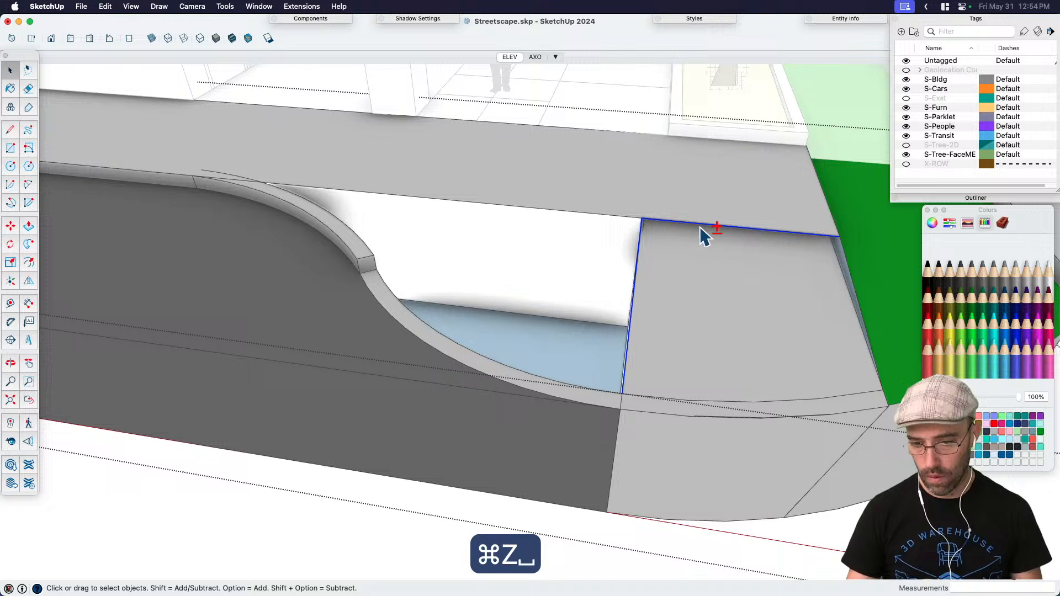
{"action": "left_click", "coordinate": [855, 287], "text": "shift"}
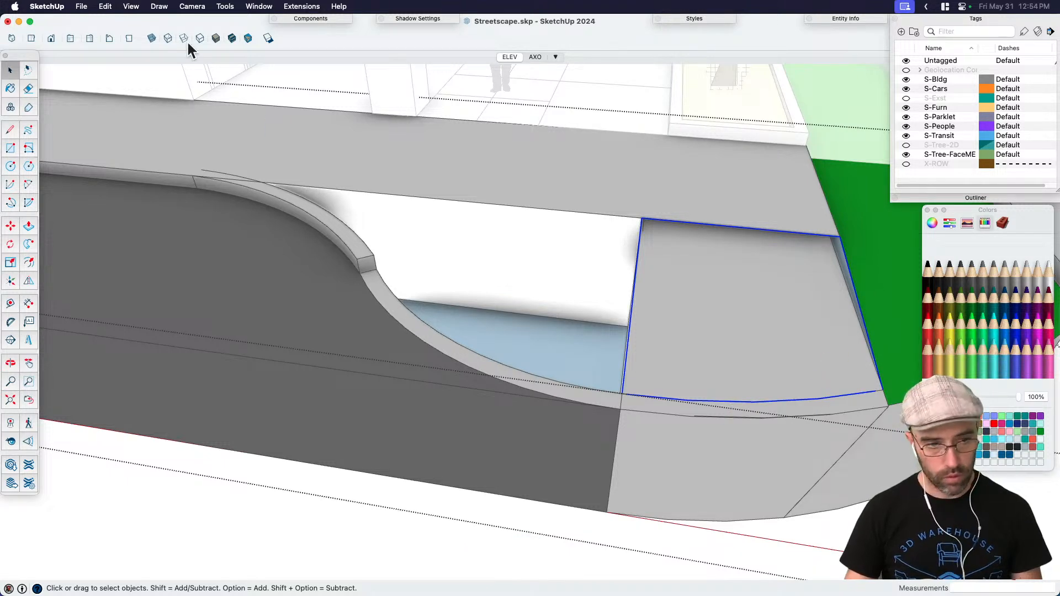
{"action": "left_click", "coordinate": [132, 6]}
{"action": "mouse_move", "coordinate": [165, 53]}
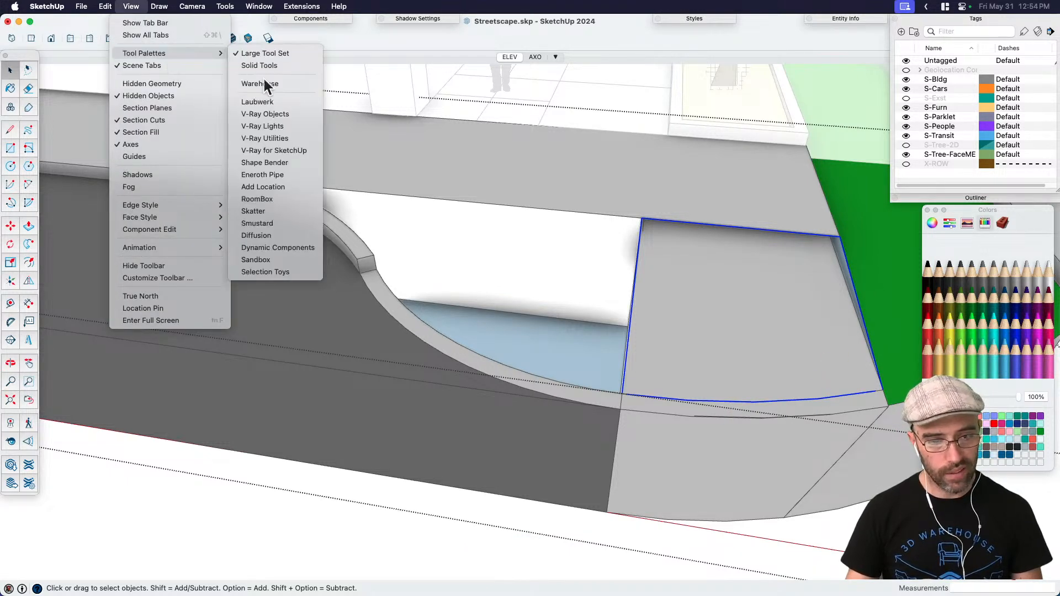
{"action": "left_click", "coordinate": [260, 260]}
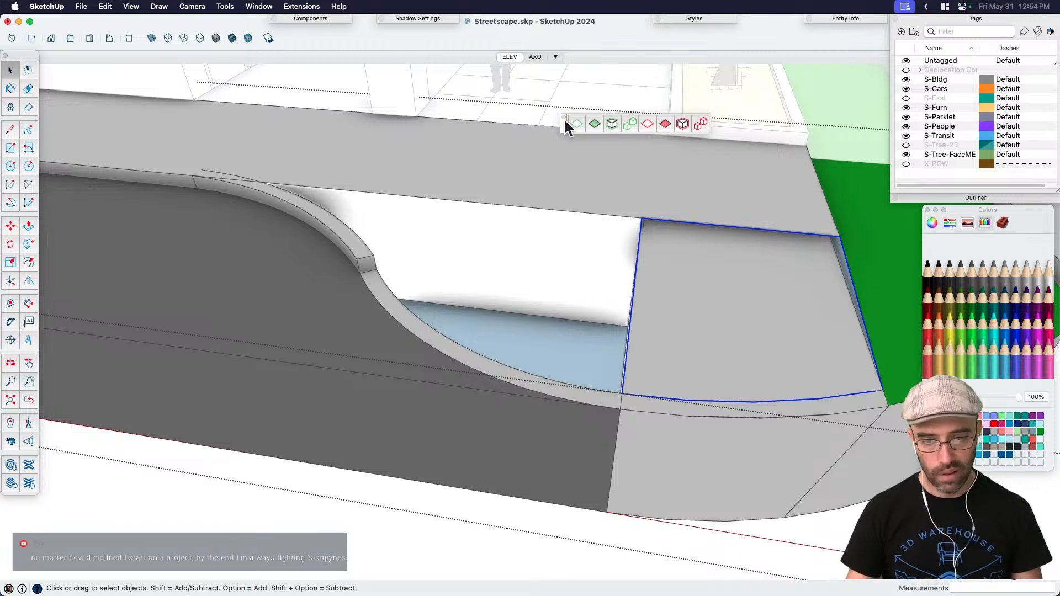
{"action": "left_click", "coordinate": [563, 117]}
{"action": "left_click", "coordinate": [132, 7]}
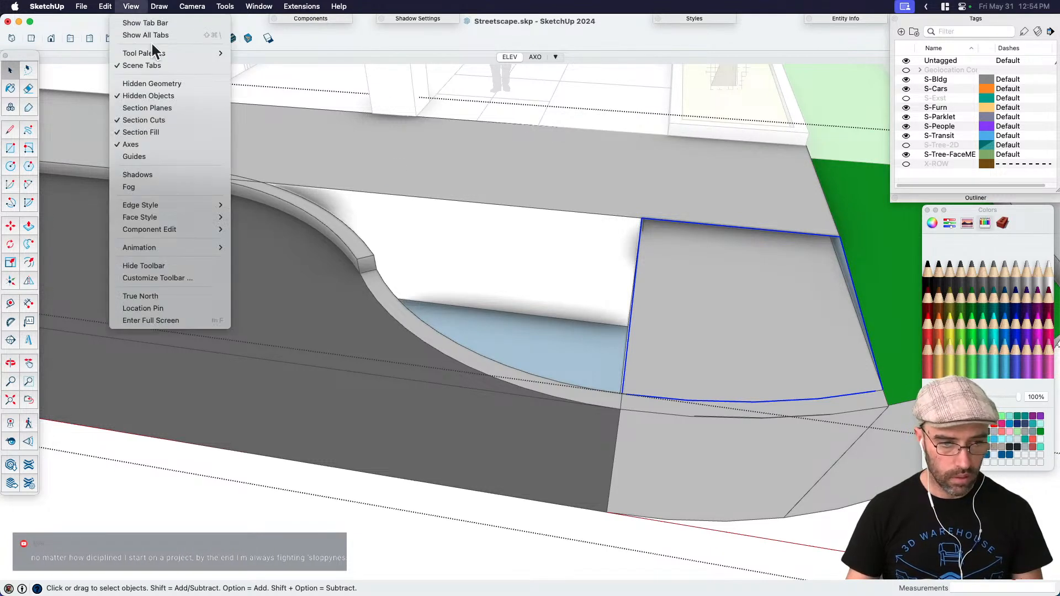
{"action": "mouse_move", "coordinate": [157, 52]}
{"action": "left_click", "coordinate": [259, 260]}
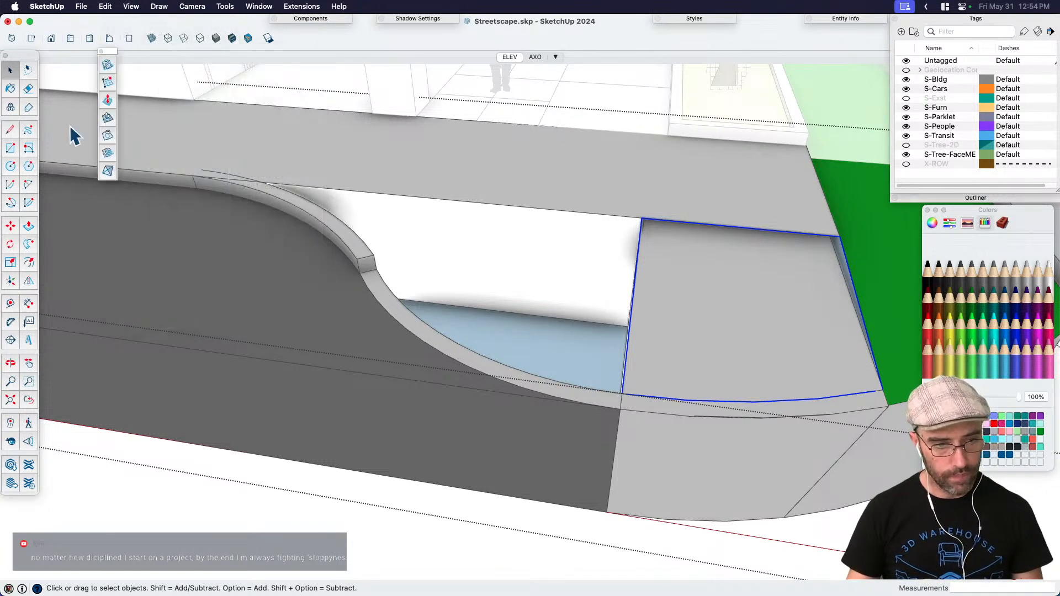
{"action": "middle_click_drag", "start_coordinate": [331, 331], "coordinate": [539, 359]}
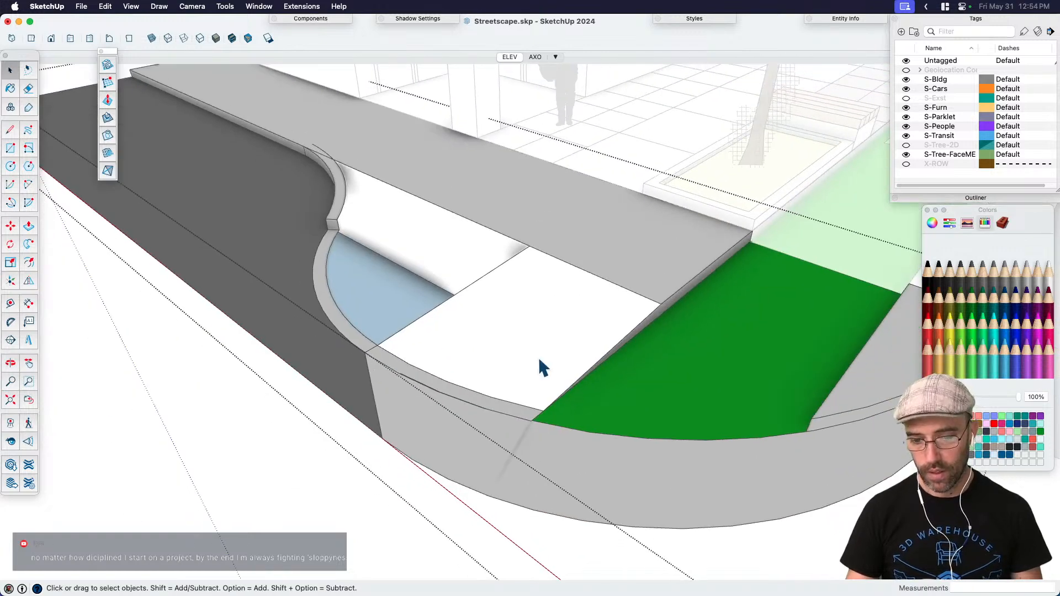
{"action": "key", "text": "space"}
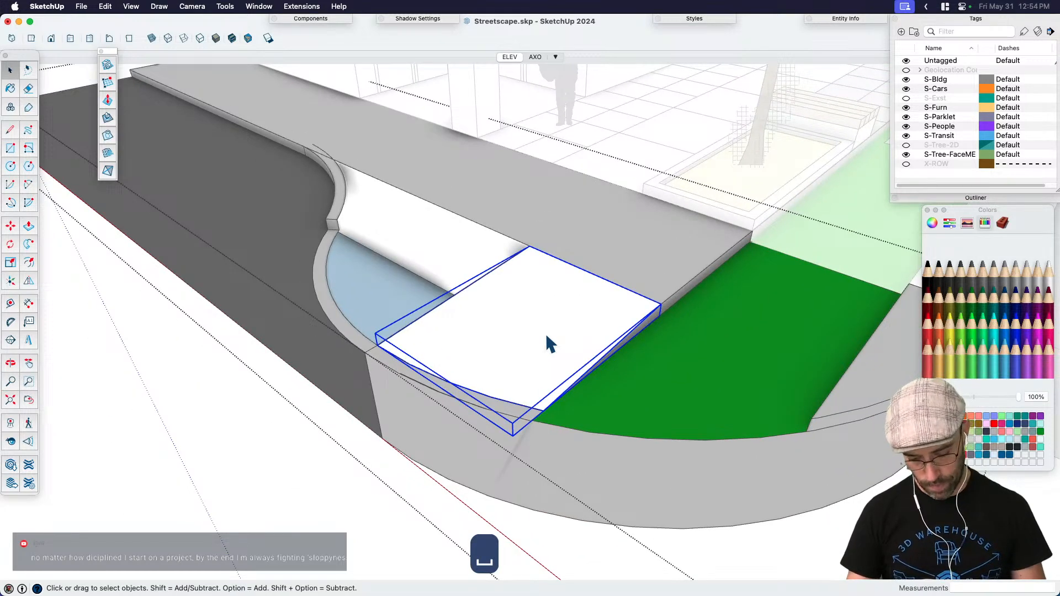
Step: Paint the new sloped panel surface with the sidewalk's grey material
{"action": "key", "text": "b"}
{"action": "left_click", "coordinate": [545, 309]}
{"action": "middle_click_drag", "start_coordinate": [544, 309], "coordinate": [501, 294]}
{"action": "key", "text": "space"}
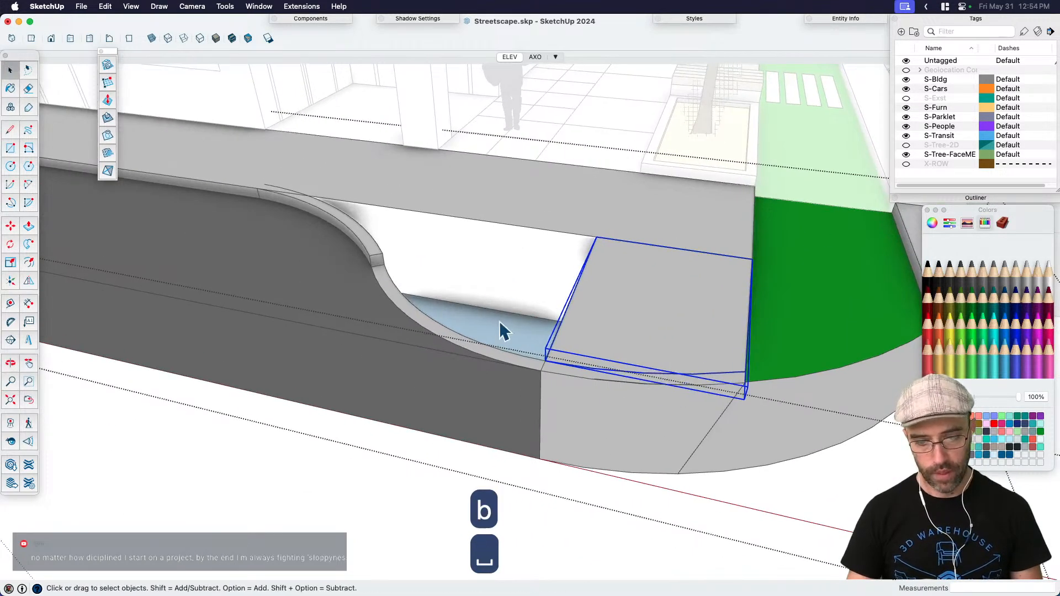
Step: Push/Pull the lowered curved curb strip up to the level of the adjoining full-height curb
{"action": "scroll", "coordinate": [479, 360], "scroll_direction": "up", "scroll_amount": 3}
{"action": "left_click", "coordinate": [481, 364]}
{"action": "scroll", "coordinate": [538, 395], "scroll_direction": "up", "scroll_amount": 3}
{"action": "key", "text": "p"}
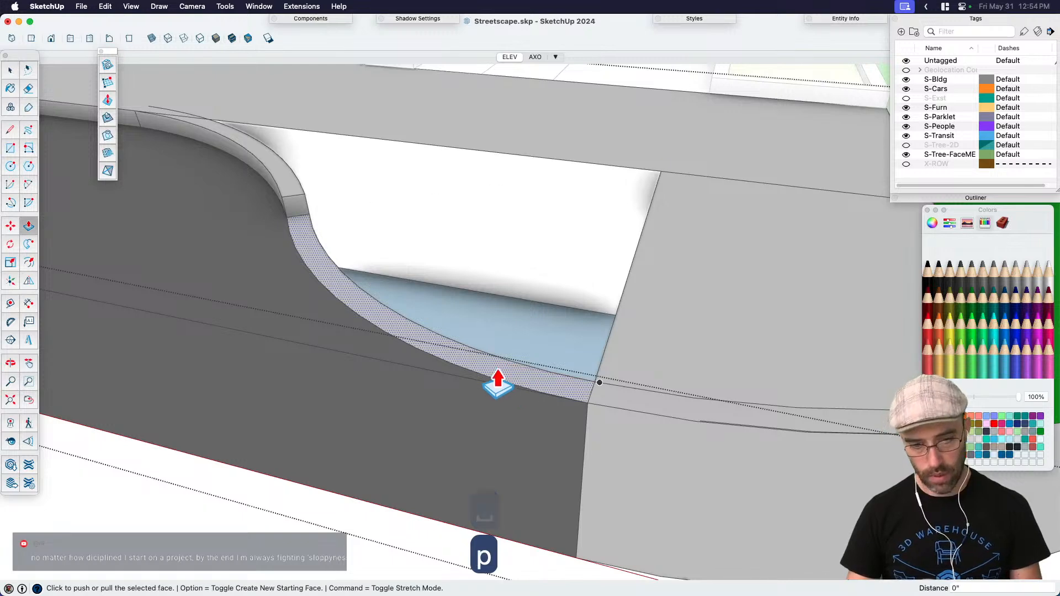
{"action": "left_click", "coordinate": [300, 239]}
{"action": "left_click", "coordinate": [291, 203]}
{"action": "key", "text": "space"}
{"action": "scroll", "coordinate": [497, 341], "scroll_direction": "down", "scroll_amount": 5}
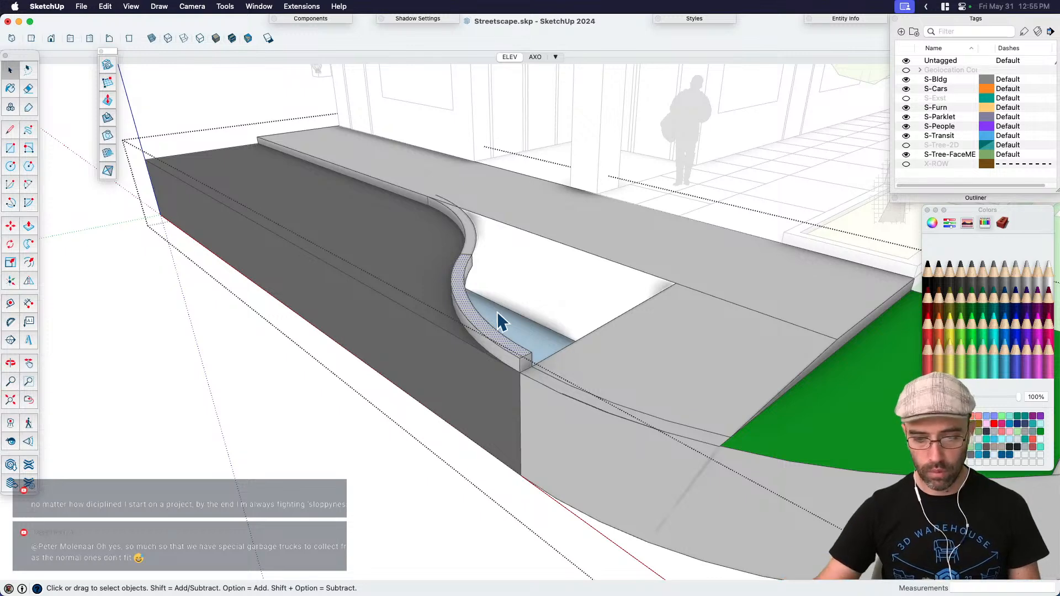
{"action": "key", "text": "space"}
Step: Draw an edge about 7' 6" long from the raised curb's inner top corner to the paving joint at the sloped panel
{"action": "middle_click_drag", "start_coordinate": [514, 319], "coordinate": [522, 380]}
{"action": "key", "text": "l"}
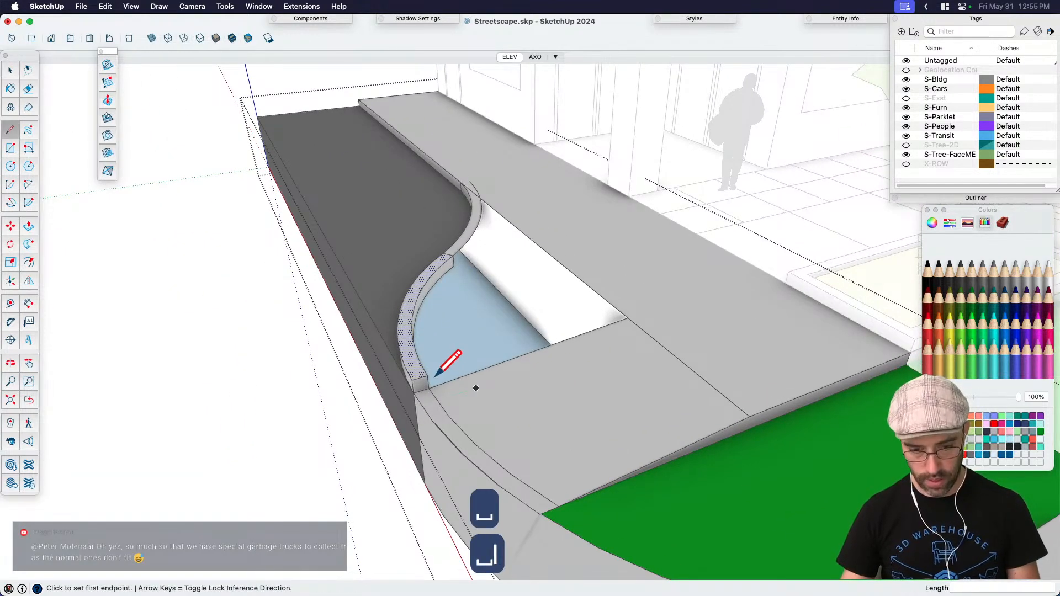
{"action": "scroll", "coordinate": [425, 375], "scroll_direction": "up", "scroll_amount": 2}
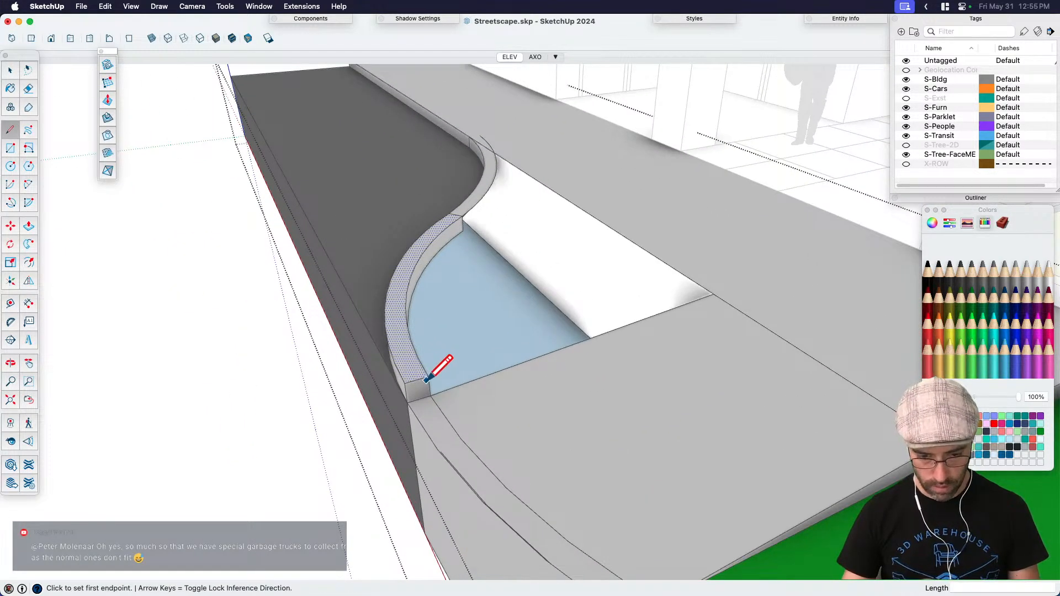
{"action": "scroll", "coordinate": [426, 380], "scroll_direction": "up", "scroll_amount": 3}
{"action": "middle_click_drag", "start_coordinate": [396, 334], "coordinate": [223, 369]}
{"action": "left_click", "coordinate": [208, 397]}
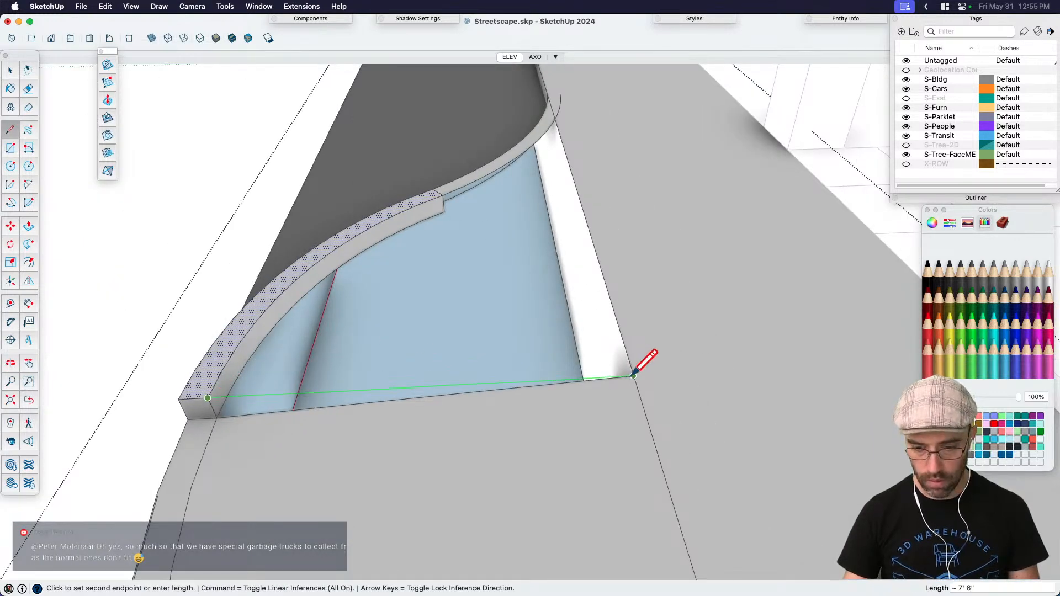
{"action": "left_click", "coordinate": [633, 376]}
{"action": "key", "text": "space"}
{"action": "scroll", "coordinate": [230, 414], "scroll_direction": "up", "scroll_amount": 2}
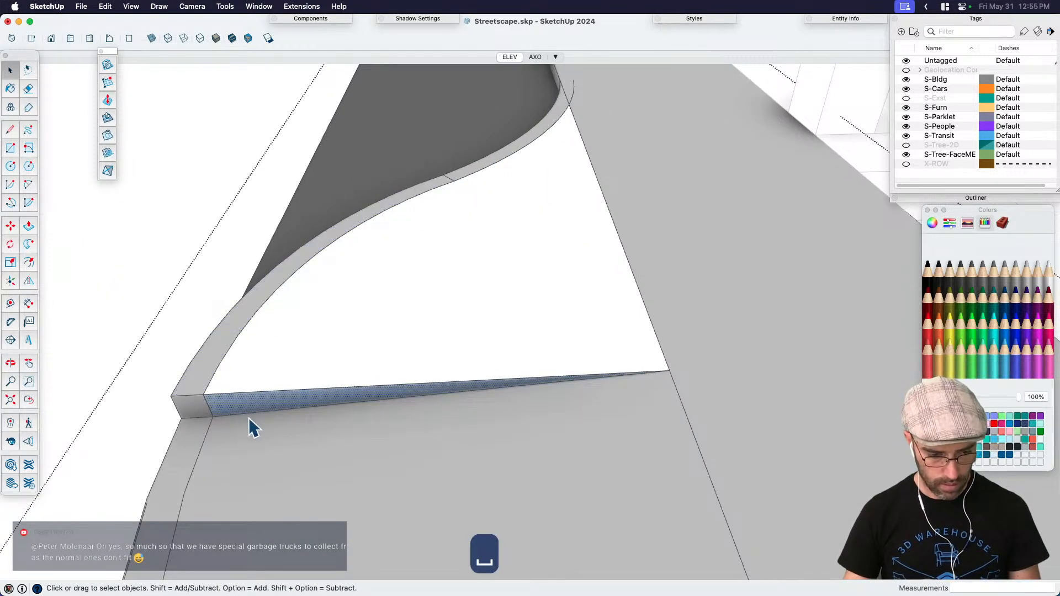
Step: Reverse the thin wedge face beside the sloped panel and paint the white sidewalk face with the grey material
{"action": "right_click", "coordinate": [241, 409]}
{"action": "left_click", "coordinate": [283, 434]}
{"action": "middle_click_drag", "start_coordinate": [289, 397], "coordinate": [389, 419]}
{"action": "key", "text": "b"}
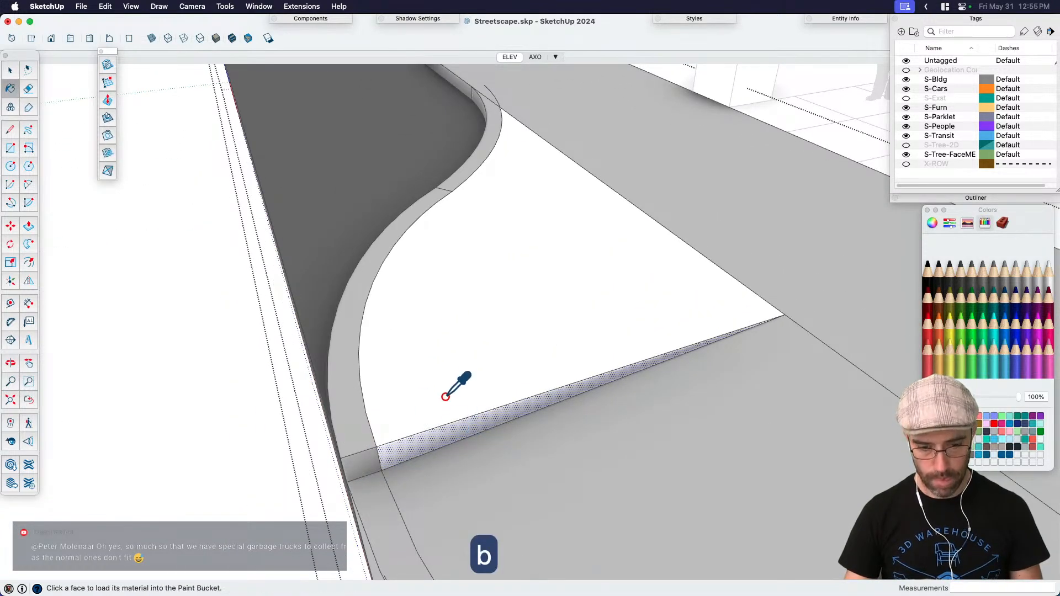
{"action": "scroll", "coordinate": [458, 331], "scroll_direction": "down", "scroll_amount": 5}
{"action": "key", "text": "space"}
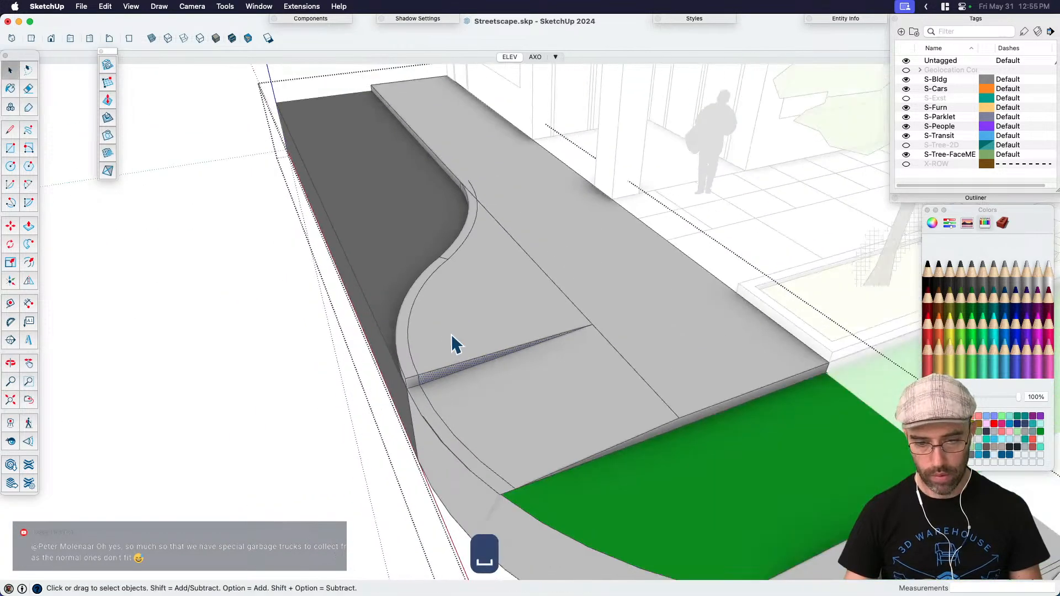
Step: Group all connected geometry of the rounded corner and leave the group being edited
{"action": "triple_click", "coordinate": [452, 335]}
{"action": "key", "text": "super+g"}
{"action": "scroll", "coordinate": [455, 343], "scroll_direction": "down", "scroll_amount": 10}
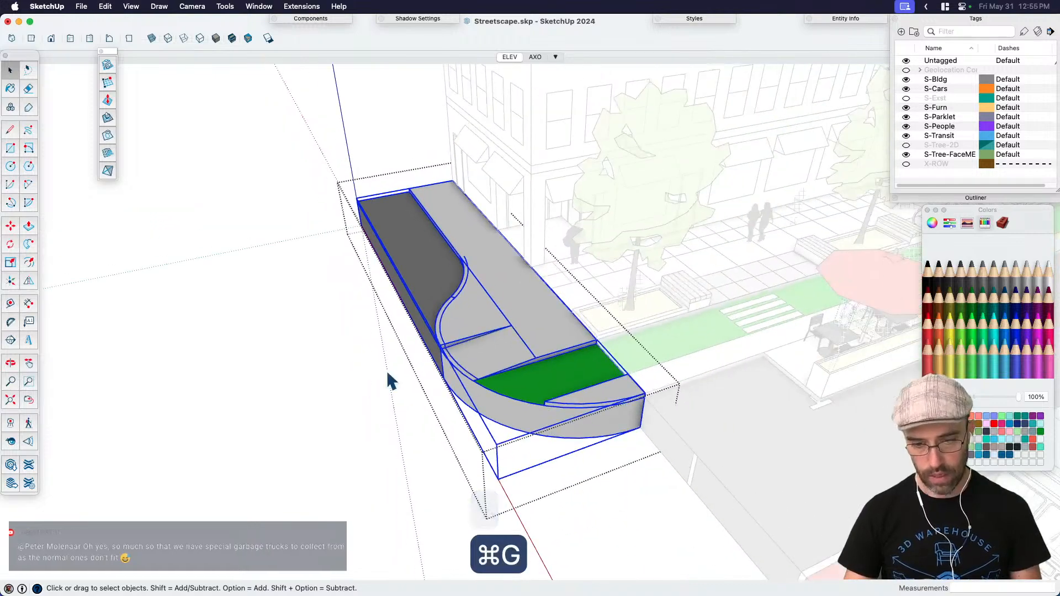
{"action": "middle_click_drag", "start_coordinate": [512, 370], "coordinate": [607, 374]}
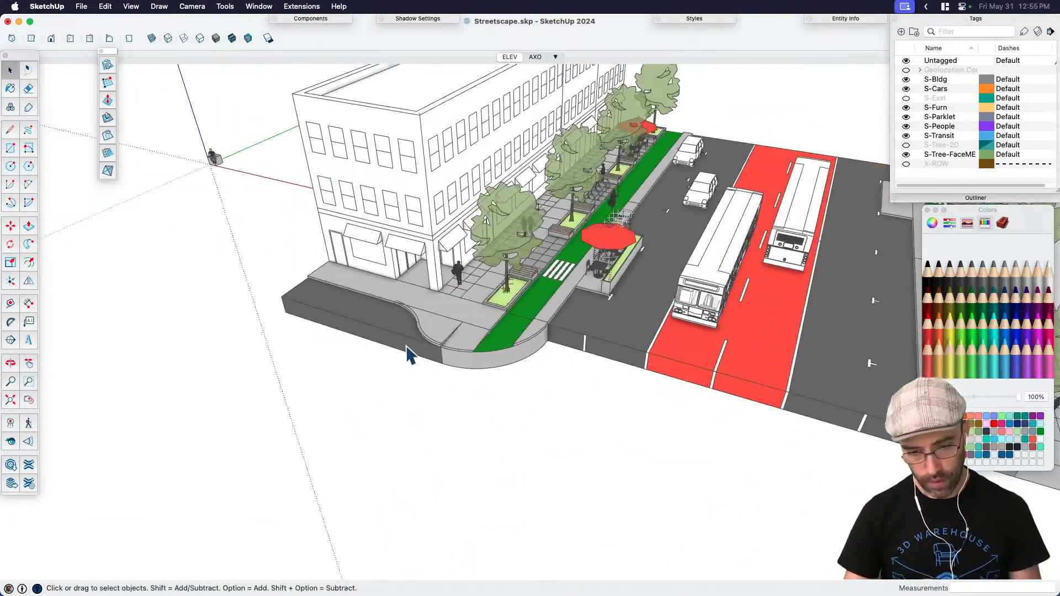
Step: Open the corner group, erase the dark road block in front of the curb and close the group
{"action": "left_click", "coordinate": [385, 345]}
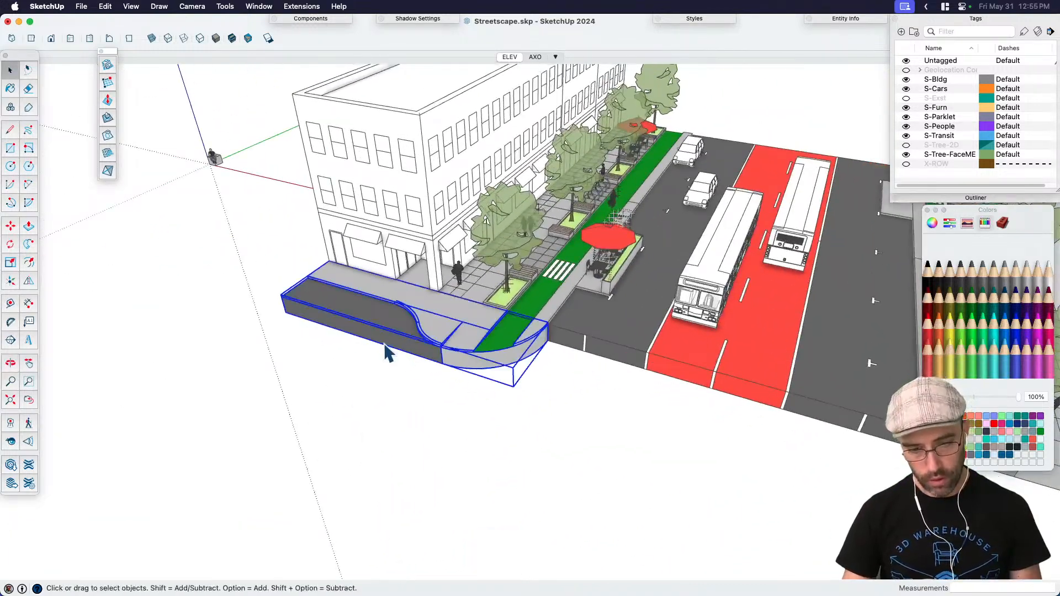
{"action": "double_click", "coordinate": [330, 320]}
{"action": "key", "text": "e"}
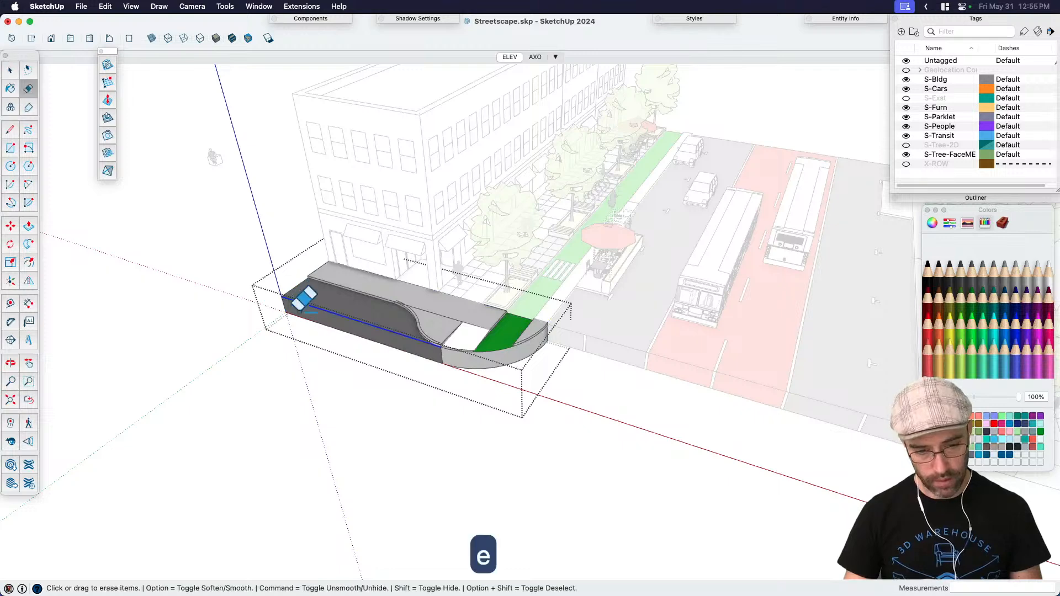
{"action": "left_click", "coordinate": [299, 307]}
{"action": "key", "text": "space"}
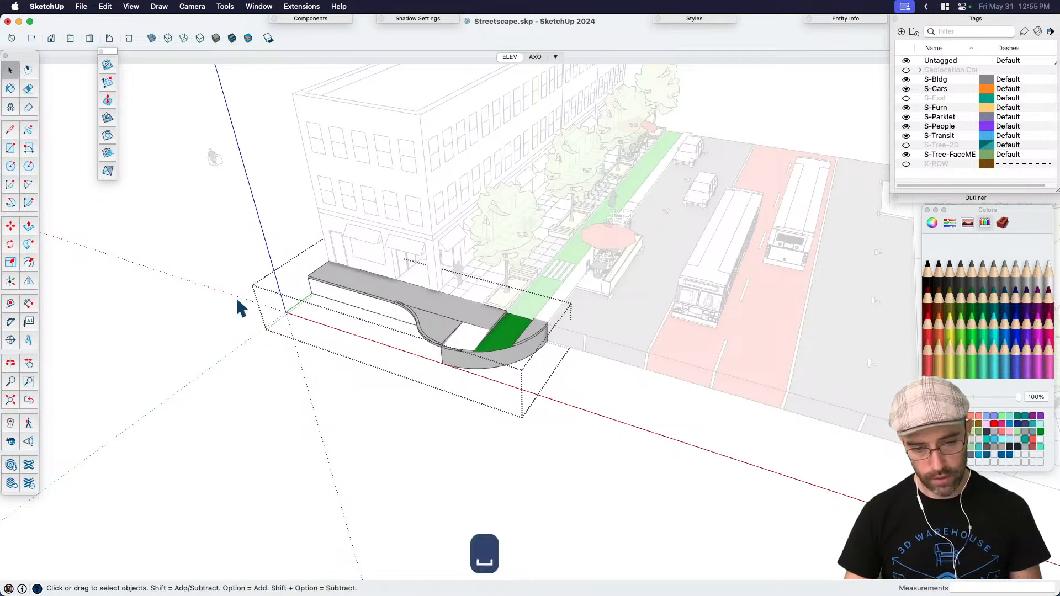
{"action": "left_click", "coordinate": [219, 325]}
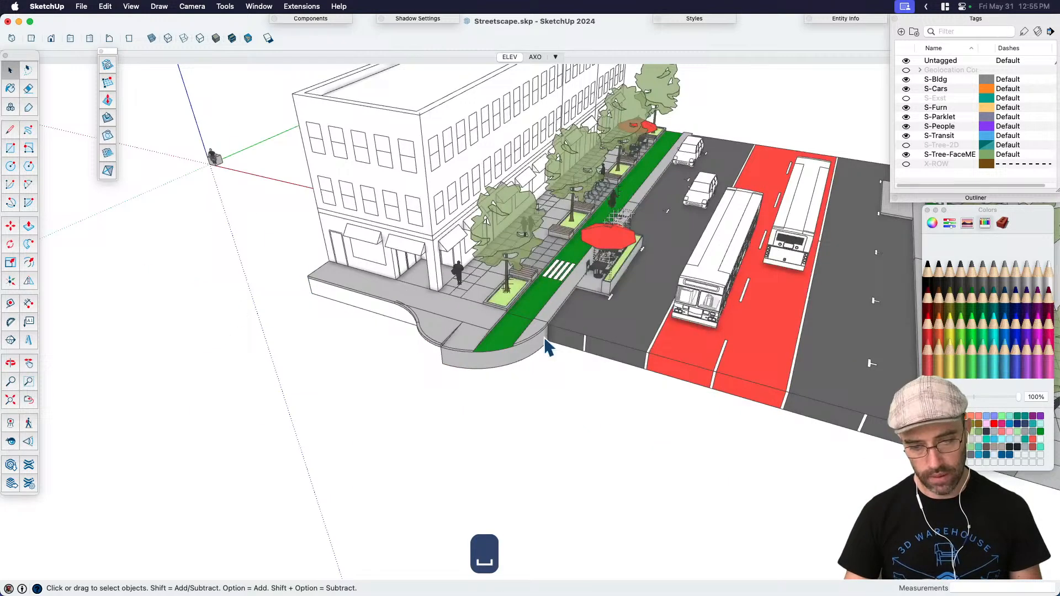
Step: Copy the dark traffic lane slab beside the red bus lane and paste it in place outside its group
{"action": "double_click", "coordinate": [640, 337]}
{"action": "double_click", "coordinate": [641, 335]}
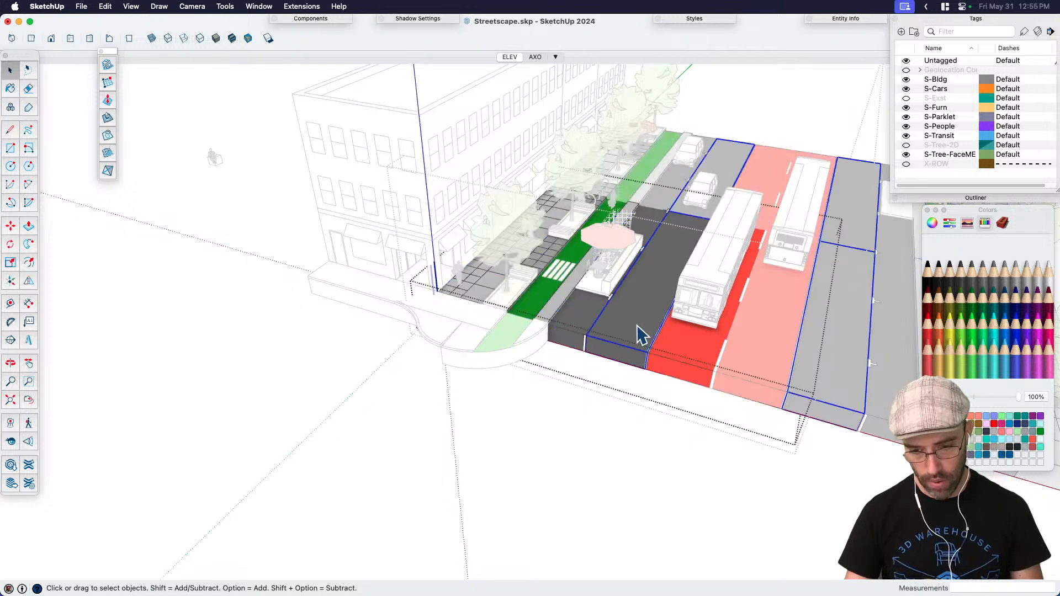
{"action": "key", "text": "super+c"}
{"action": "left_click", "coordinate": [617, 436]}
{"action": "middle_click_drag", "start_coordinate": [615, 427], "coordinate": [470, 462]}
{"action": "key", "text": "shift+v"}
Step: Rotate the pasted road slab by 90 degrees in the ground plane
{"action": "key", "text": "q"}
{"action": "left_click", "coordinate": [554, 491]}
{"action": "left_click", "coordinate": [550, 426]}
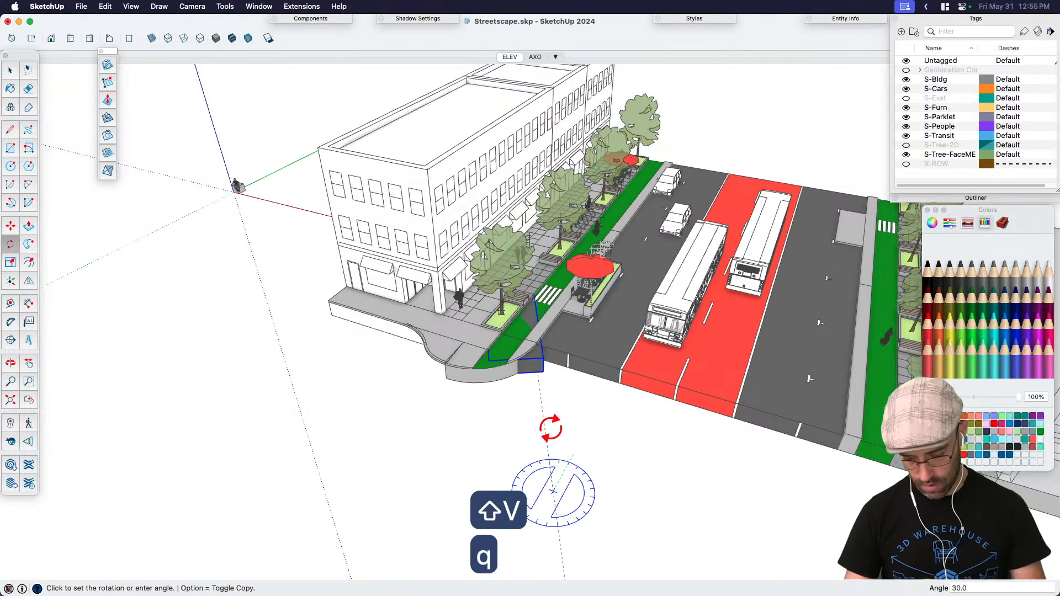
{"action": "type", "text": "90"}
{"action": "key", "text": "Return"}
Step: Move the rotated road slab to the curb's outer corner along the building's sidewalk and lower it 6"
{"action": "key", "text": "m"}
{"action": "scroll", "coordinate": [275, 331], "scroll_direction": "up", "scroll_amount": 3}
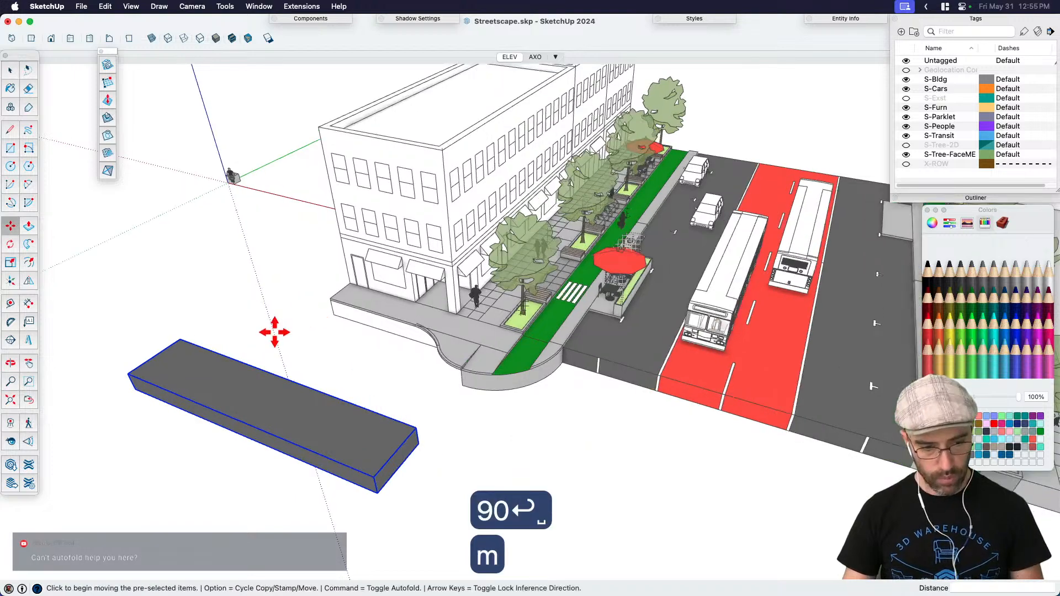
{"action": "scroll", "coordinate": [324, 298], "scroll_direction": "up", "scroll_amount": 10}
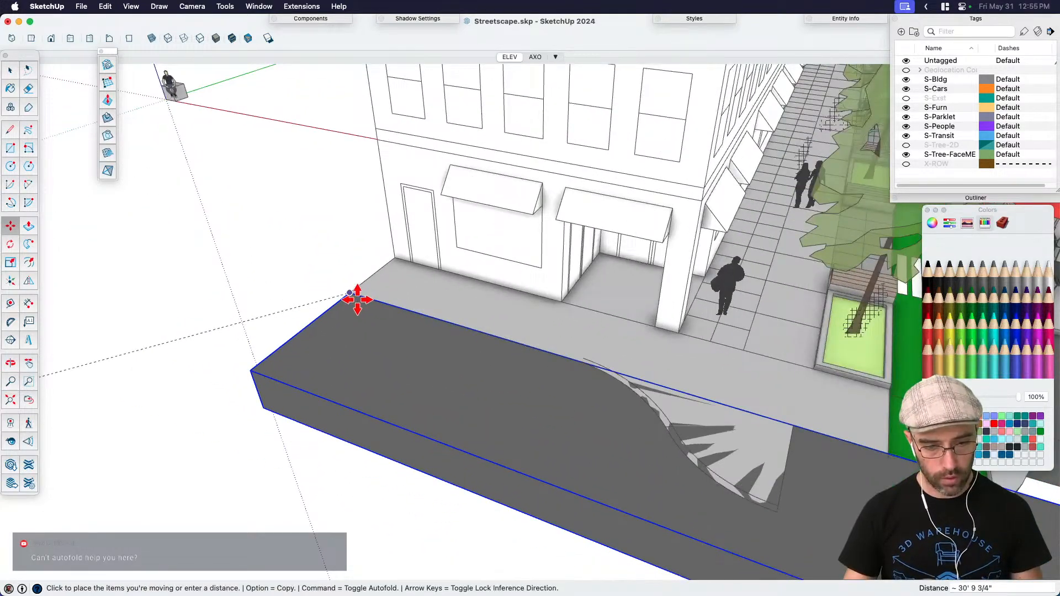
{"action": "scroll", "coordinate": [358, 300], "scroll_direction": "up", "scroll_amount": 5}
{"action": "left_click", "coordinate": [349, 320]}
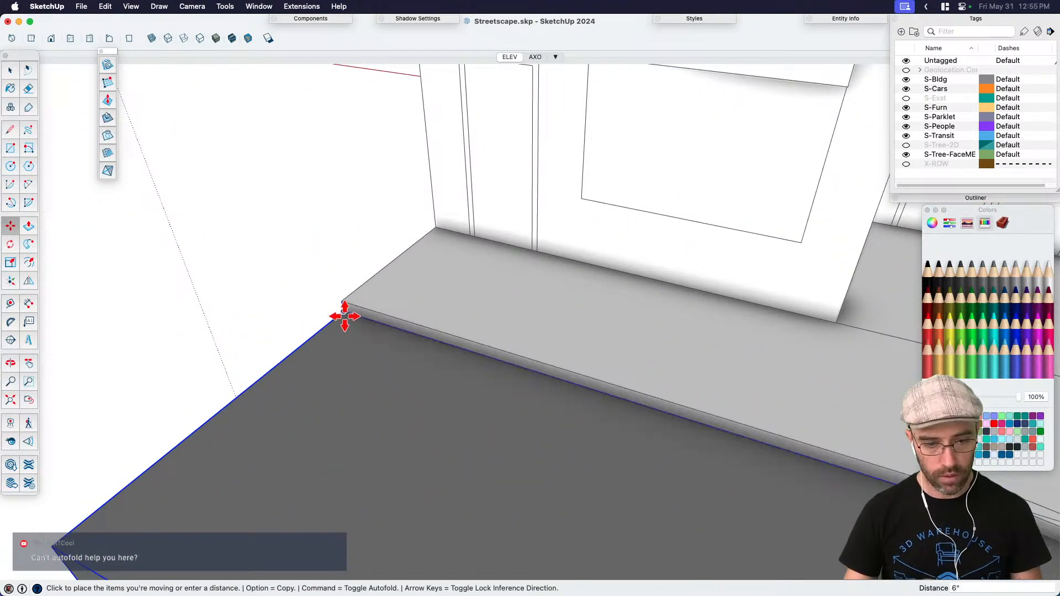
{"action": "left_click", "coordinate": [345, 316]}
{"action": "scroll", "coordinate": [189, 223], "scroll_direction": "down", "scroll_amount": 10}
{"action": "scroll", "coordinate": [436, 364], "scroll_direction": "down", "scroll_amount": 3}
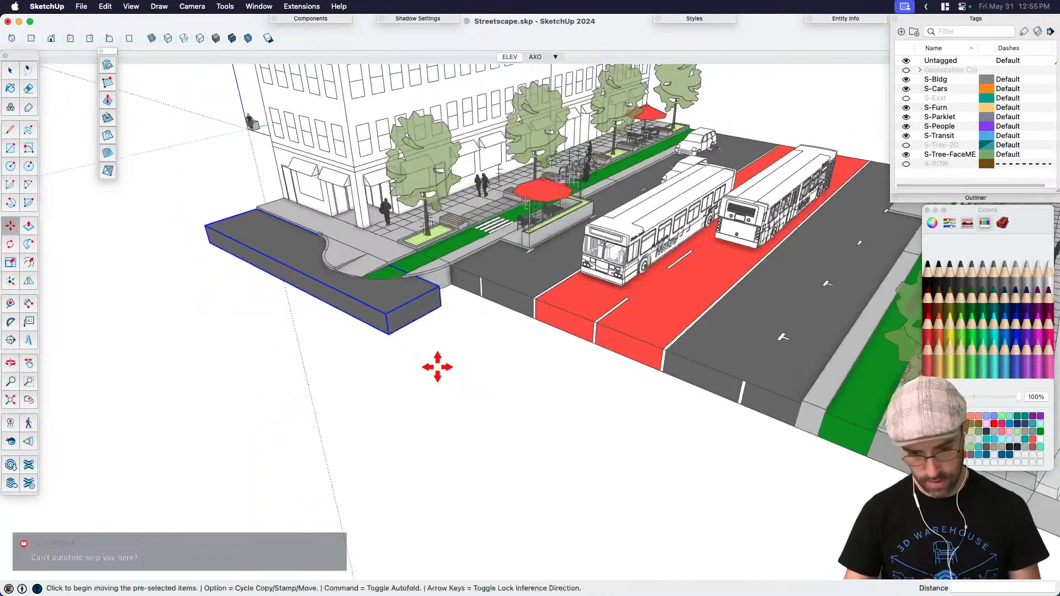
Step: Scale the road slab's length by about 2.96 along the green axis so it crosses the whole street
{"action": "middle_click_drag", "start_coordinate": [435, 364], "coordinate": [431, 287]}
{"action": "key", "text": "s"}
{"action": "left_click", "coordinate": [430, 279]}
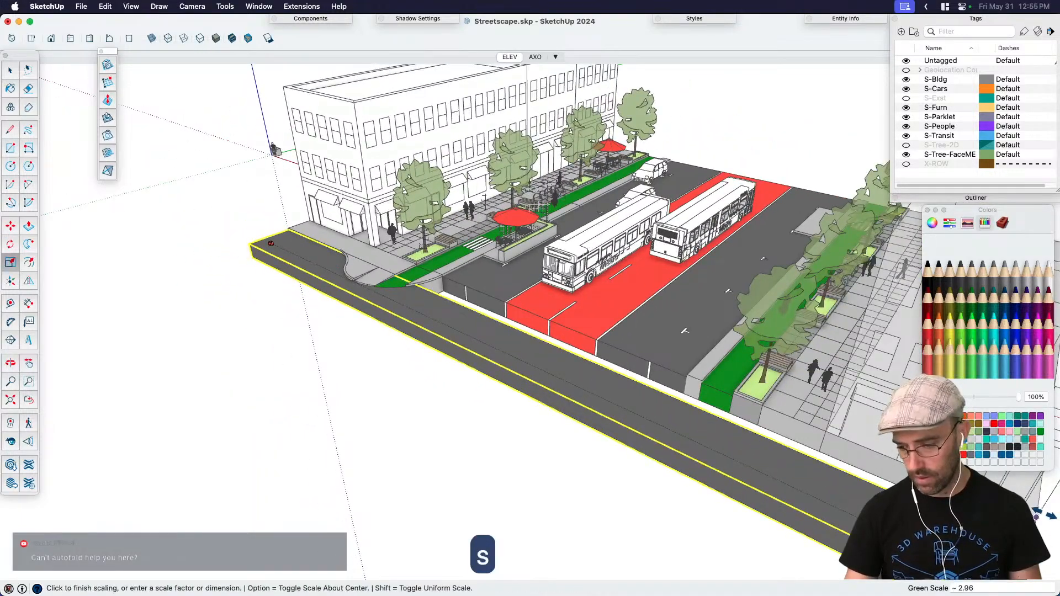
{"action": "left_click", "coordinate": [270, 243]}
{"action": "middle_click_drag", "start_coordinate": [271, 243], "coordinate": [387, 331]}
Step: Scale the road slab's width by about 1.58 along the red axis up to the end of the existing roadway
{"action": "scroll", "coordinate": [386, 310], "scroll_direction": "up", "scroll_amount": 6}
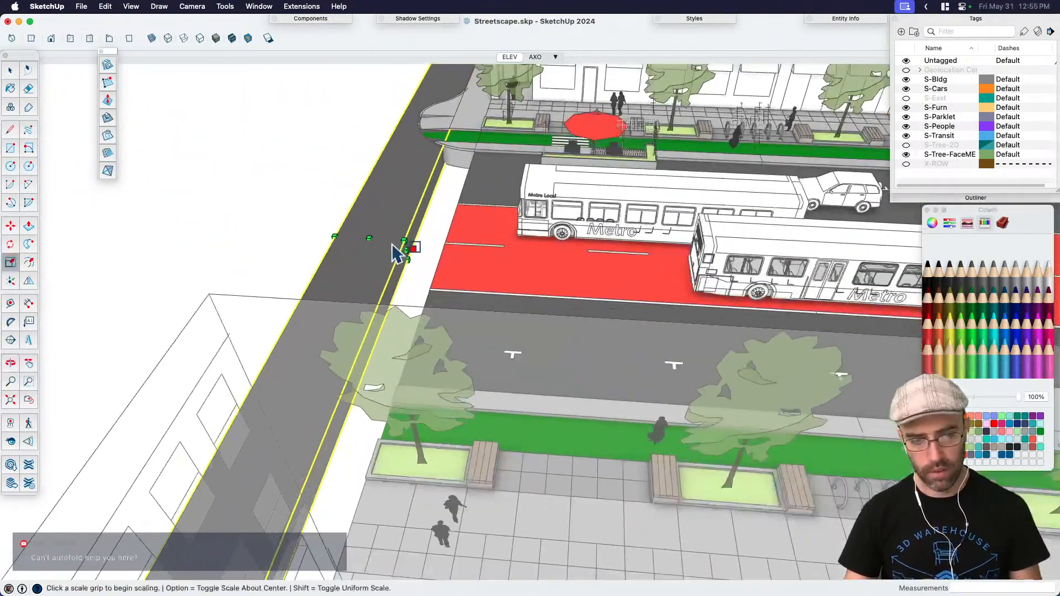
{"action": "scroll", "coordinate": [396, 253], "scroll_direction": "up", "scroll_amount": 2}
{"action": "left_click", "coordinate": [403, 251]}
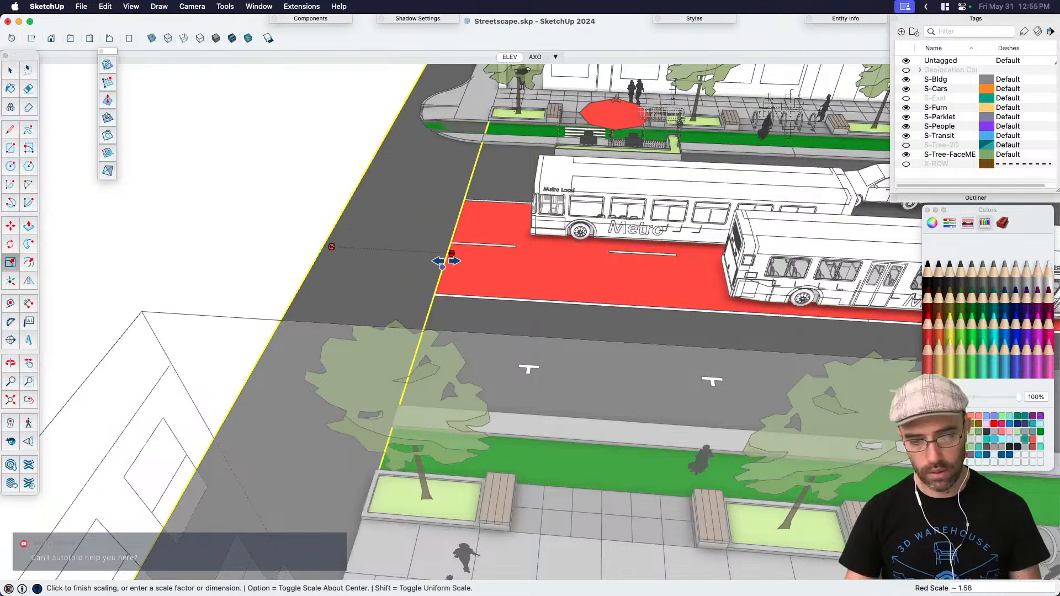
{"action": "left_click", "coordinate": [436, 257]}
Step: Examine how the widened road slab meets the rounded corner, the curb and the green bike lane
{"action": "middle_click_drag", "start_coordinate": [350, 232], "coordinate": [244, 284]}
{"action": "scroll", "coordinate": [464, 221], "scroll_direction": "up", "scroll_amount": 3}
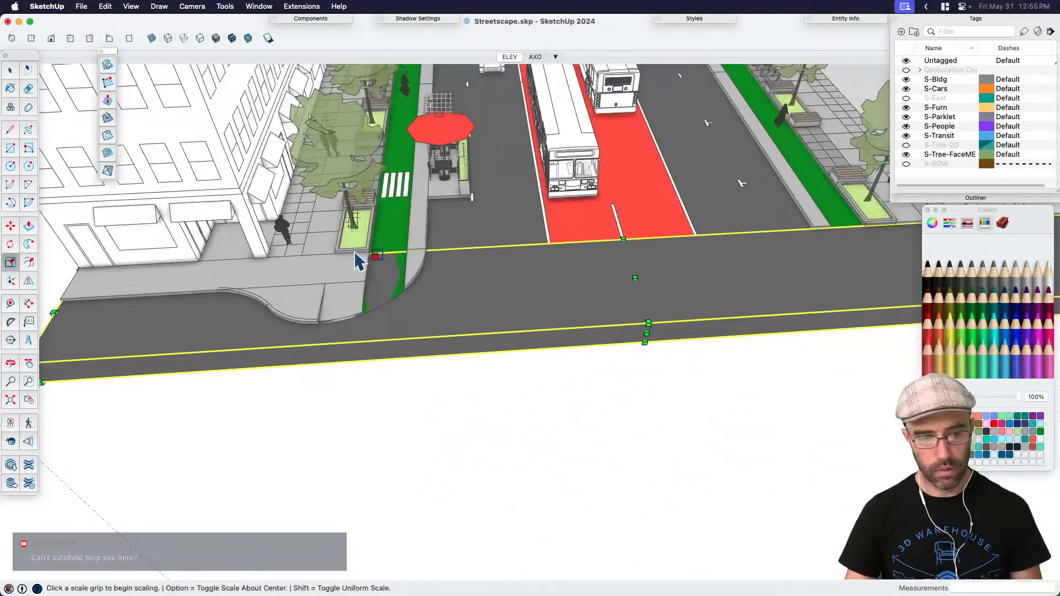
{"action": "scroll", "coordinate": [358, 261], "scroll_direction": "down", "scroll_amount": 3}
{"action": "middle_click_drag", "start_coordinate": [358, 261], "coordinate": [387, 221]}
{"action": "scroll", "coordinate": [394, 215], "scroll_direction": "up", "scroll_amount": 4}
{"action": "scroll", "coordinate": [395, 270], "scroll_direction": "up", "scroll_amount": 2}
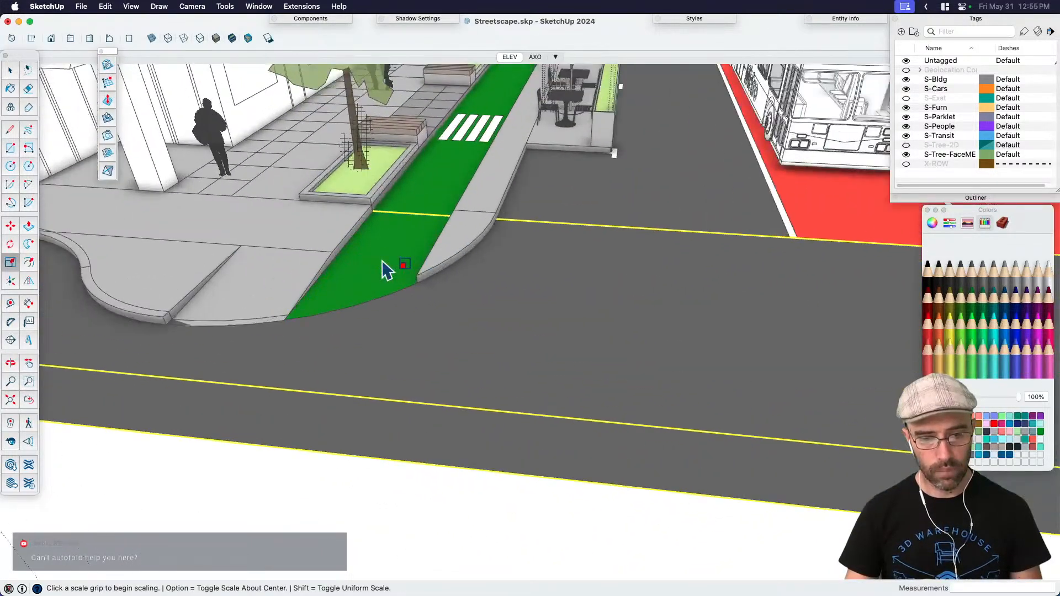
{"action": "key", "text": "space"}
{"action": "scroll", "coordinate": [464, 289], "scroll_direction": "down", "scroll_amount": 3}
{"action": "middle_click_drag", "start_coordinate": [615, 320], "coordinate": [592, 310]}
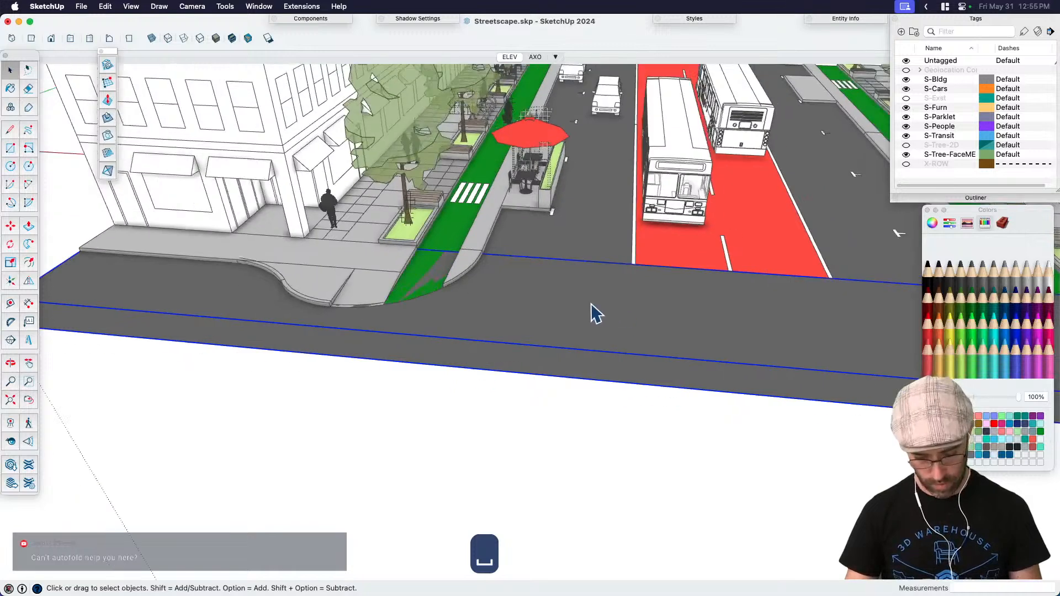
Step: Scale the cross-street road slab's height by 0.99 along the blue axis so it sits just below the curb corner
{"action": "key", "text": "s"}
{"action": "left_click", "coordinate": [720, 324]}
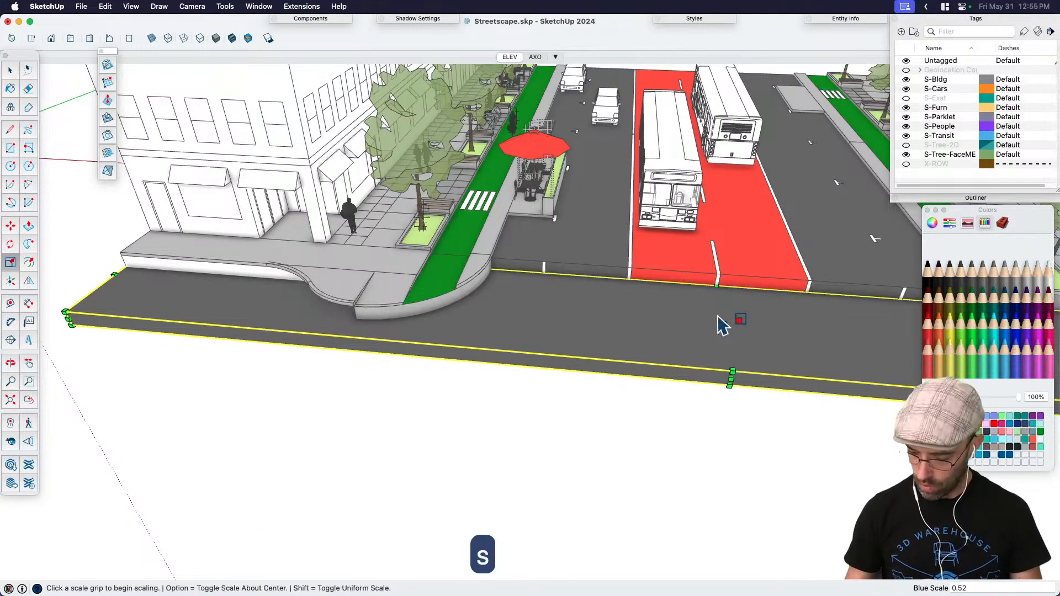
{"action": "type", "text": ".99"}
{"action": "key", "text": "Return"}
{"action": "key", "text": "space"}
{"action": "scroll", "coordinate": [390, 407], "scroll_direction": "down", "scroll_amount": 2}
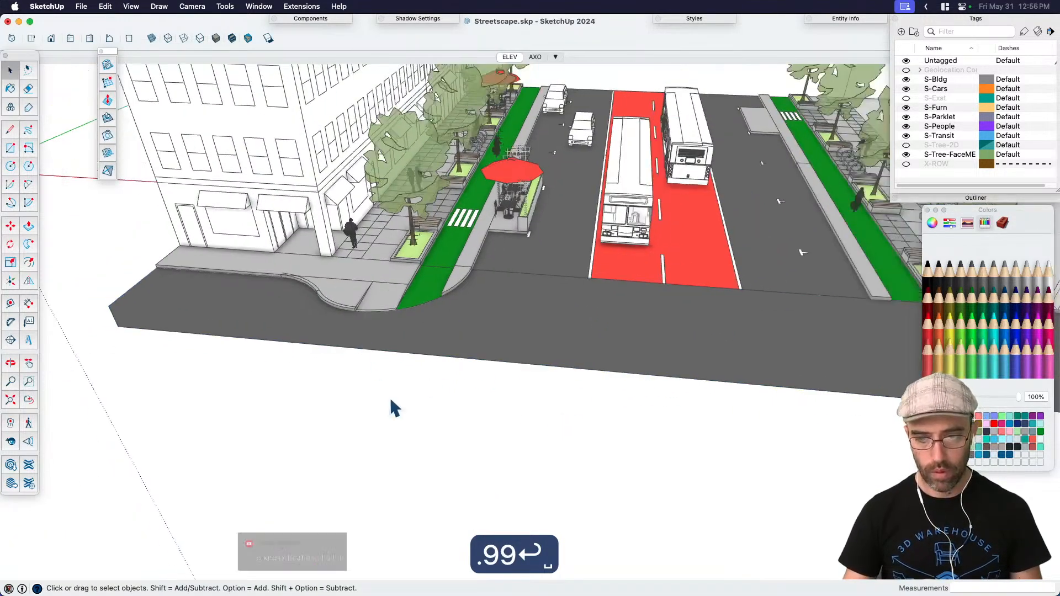
Step: Cut the rounded corner piece and paste it in place inside the street half component
{"action": "left_click", "coordinate": [362, 307]}
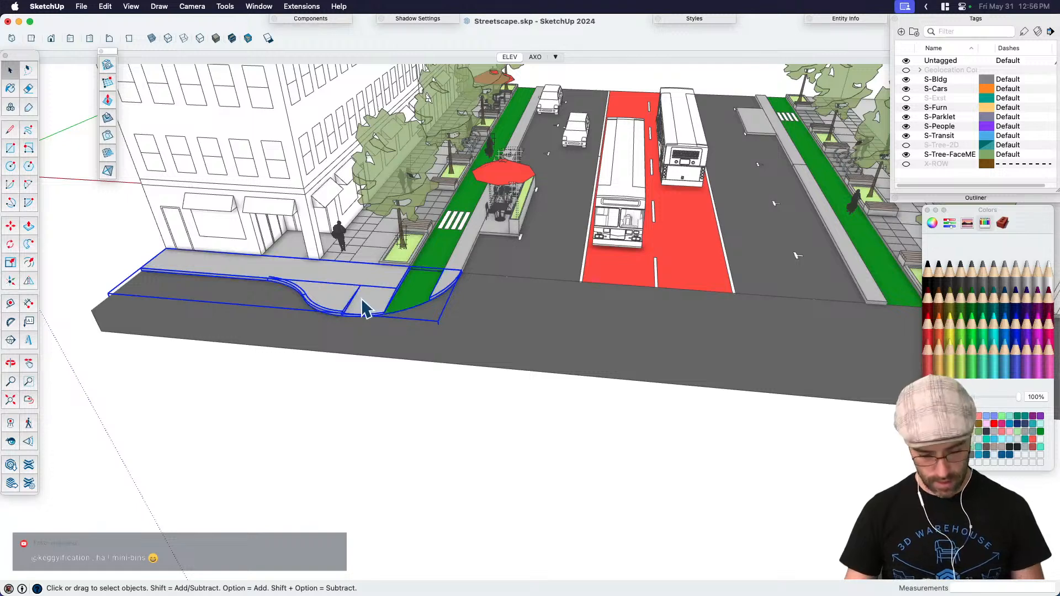
{"action": "key", "text": "BackSpace"}
{"action": "left_click", "coordinate": [465, 265]}
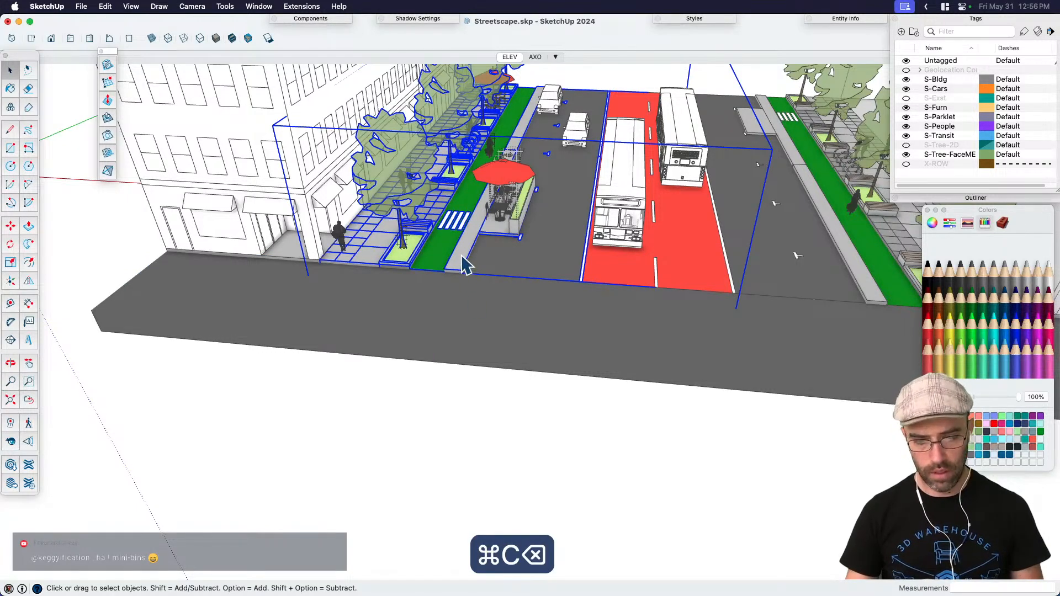
{"action": "double_click", "coordinate": [465, 265]}
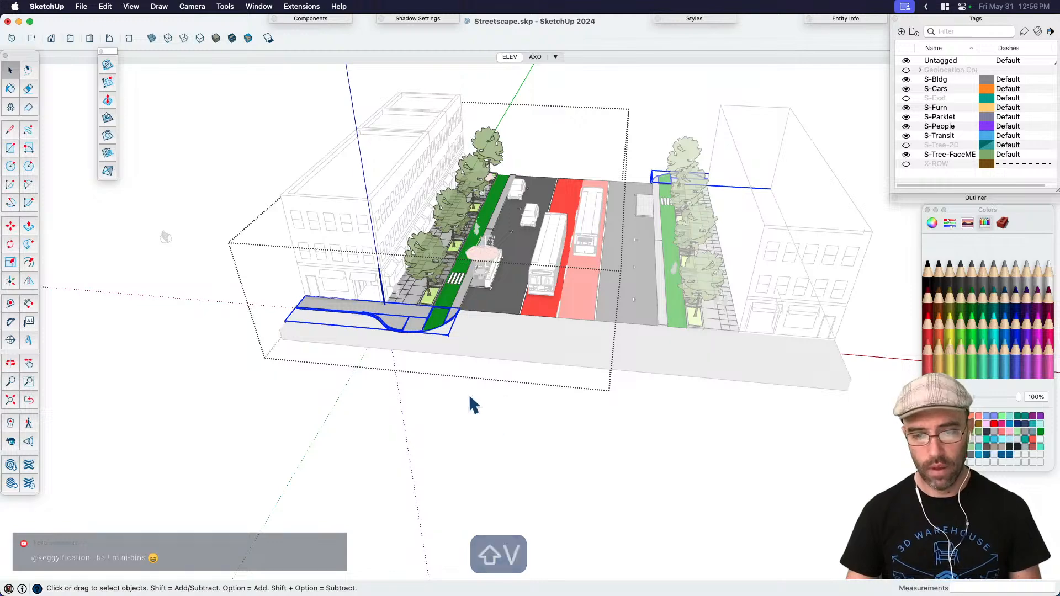
Step: Try to copy the rounded corner piece past the far end of the block inside the component
{"action": "key", "text": "m"}
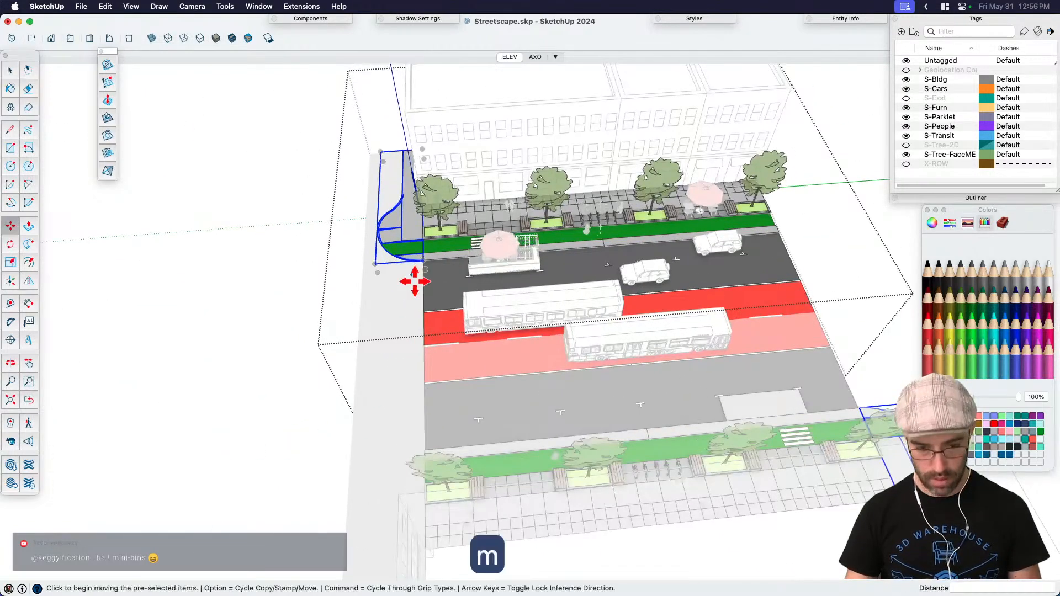
{"action": "left_click", "coordinate": [414, 281]}
{"action": "scroll", "coordinate": [409, 287], "scroll_direction": "down", "scroll_amount": 3}
{"action": "left_click", "coordinate": [732, 274]}
{"action": "key", "text": "space"}
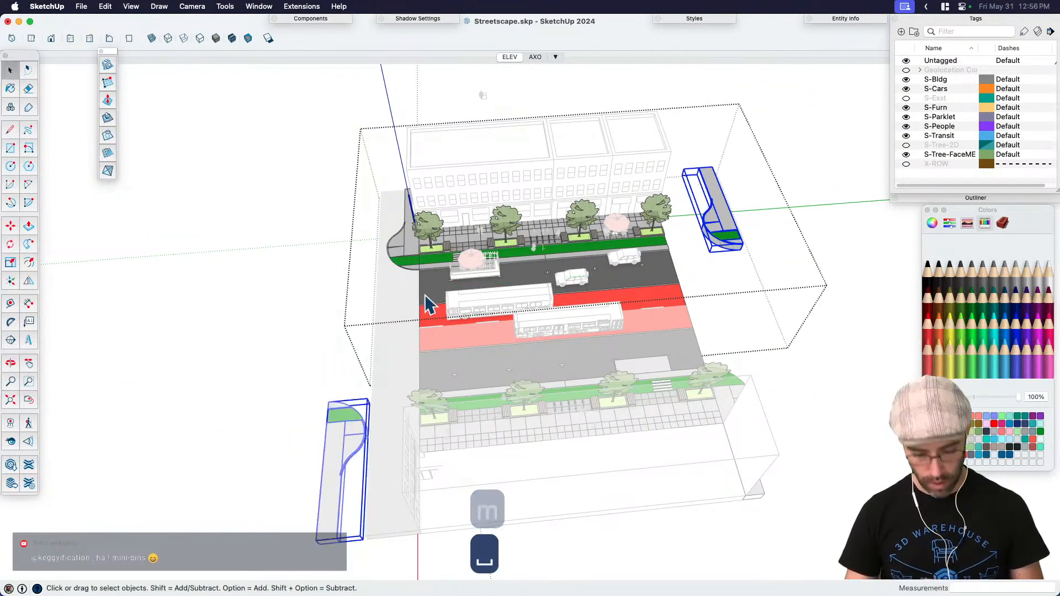
{"action": "key", "text": "t"}
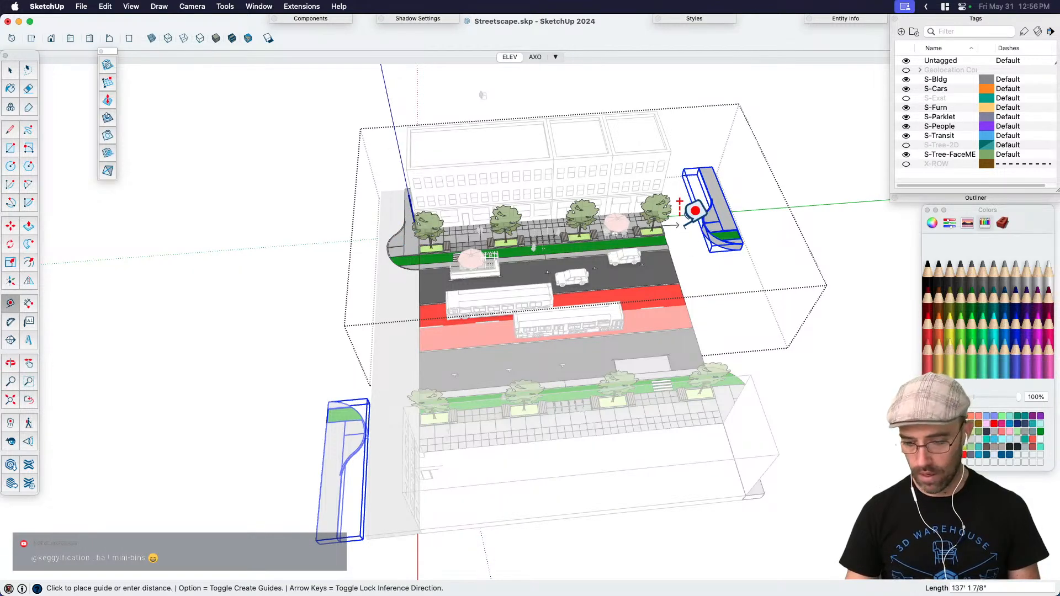
{"action": "key", "text": "space"}
{"action": "middle_click_drag", "start_coordinate": [674, 193], "coordinate": [769, 341]}
{"action": "key", "text": "space"}
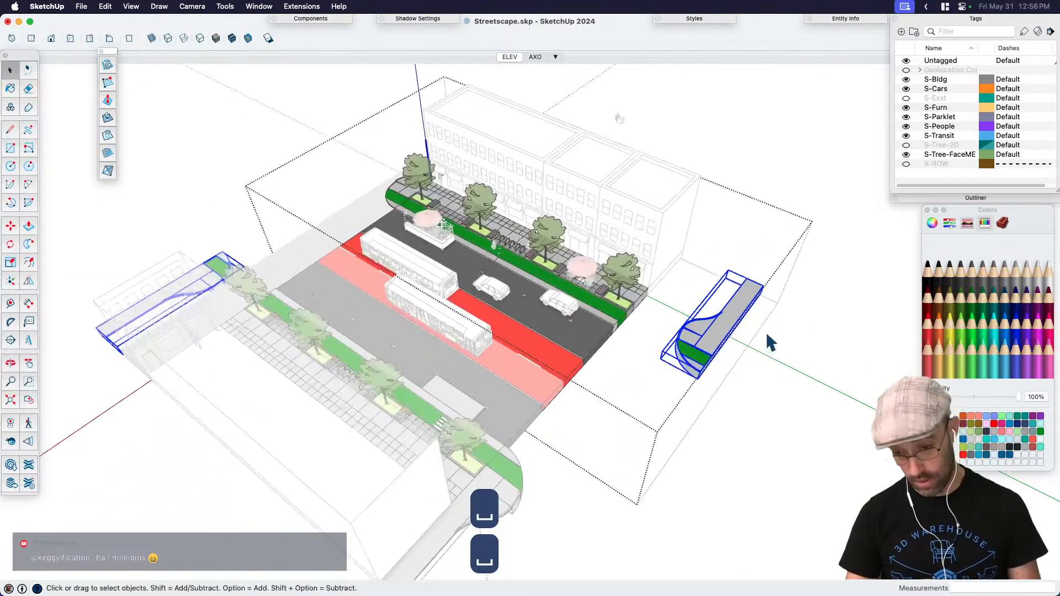
{"action": "scroll", "coordinate": [743, 349], "scroll_direction": "up", "scroll_amount": 3}
{"action": "key", "text": "s"}
{"action": "scroll", "coordinate": [646, 254], "scroll_direction": "down", "scroll_amount": 3}
{"action": "key", "text": "space"}
{"action": "middle_click_drag", "start_coordinate": [646, 254], "coordinate": [689, 293]}
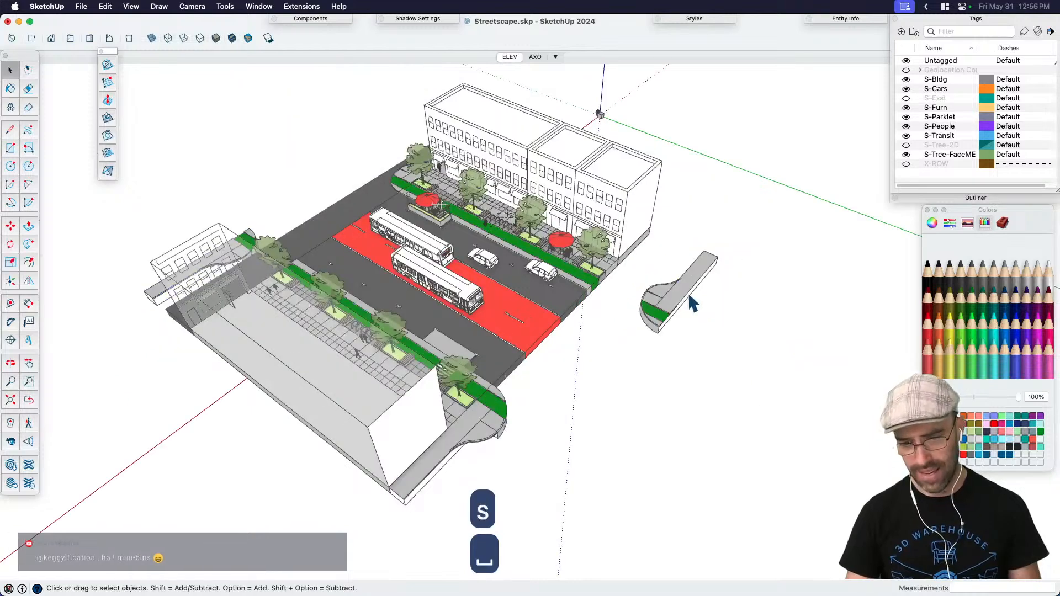
Step: Delete the corner copy beyond the block's far end and close the street half component
{"action": "left_click", "coordinate": [691, 299]}
{"action": "double_click", "coordinate": [685, 297]}
{"action": "left_click", "coordinate": [685, 297]}
{"action": "key", "text": "BackSpace"}
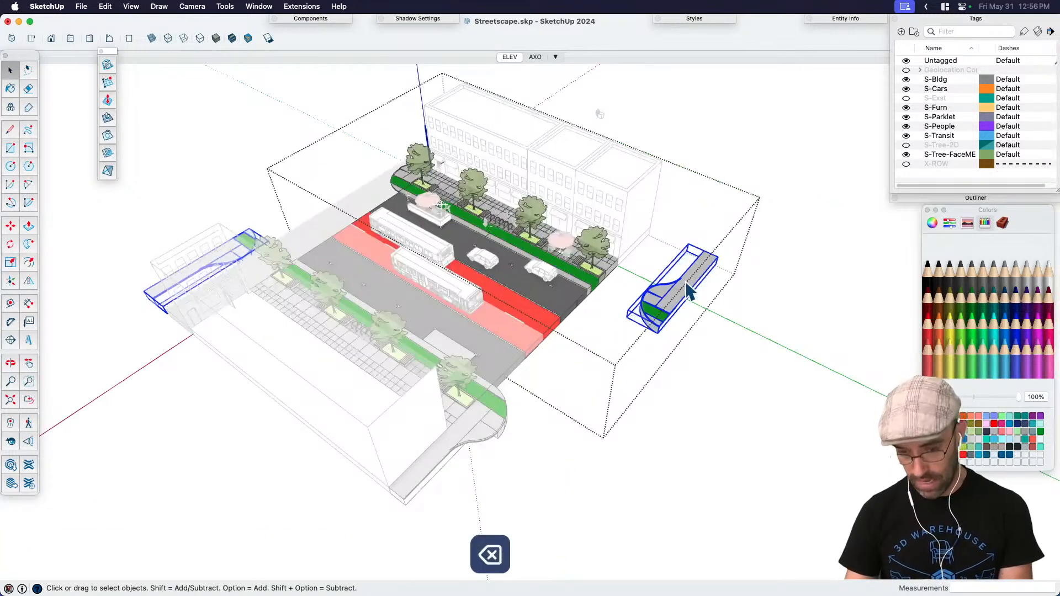
{"action": "left_click", "coordinate": [674, 329]}
Step: Copy the street half component beside the building row to the open area beyond the block's far end
{"action": "left_click", "coordinate": [629, 218]}
{"action": "scroll", "coordinate": [591, 298], "scroll_direction": "up", "scroll_amount": 5}
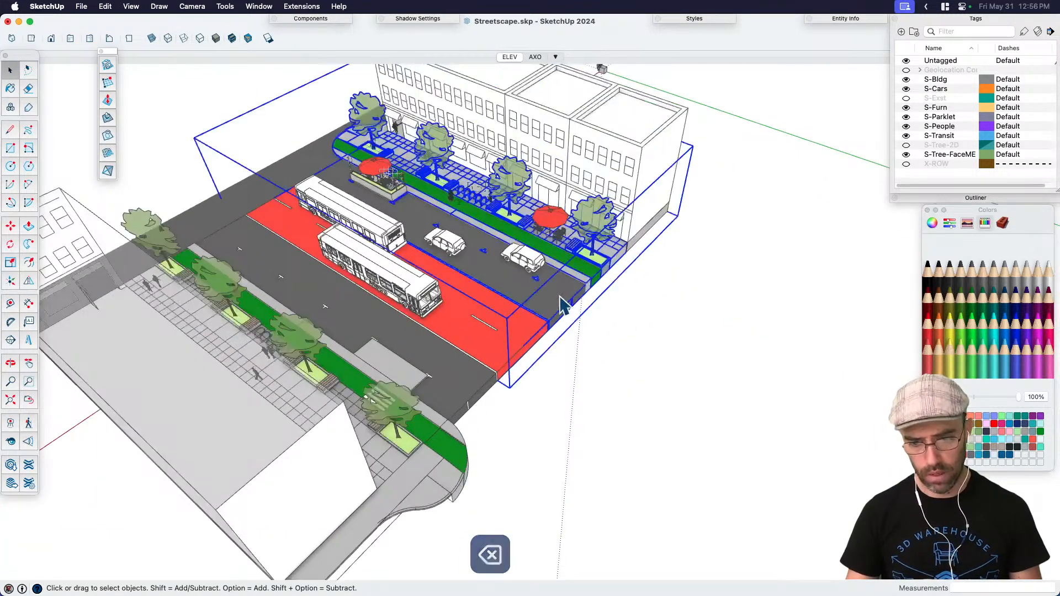
{"action": "scroll", "coordinate": [559, 303], "scroll_direction": "down", "scroll_amount": 3}
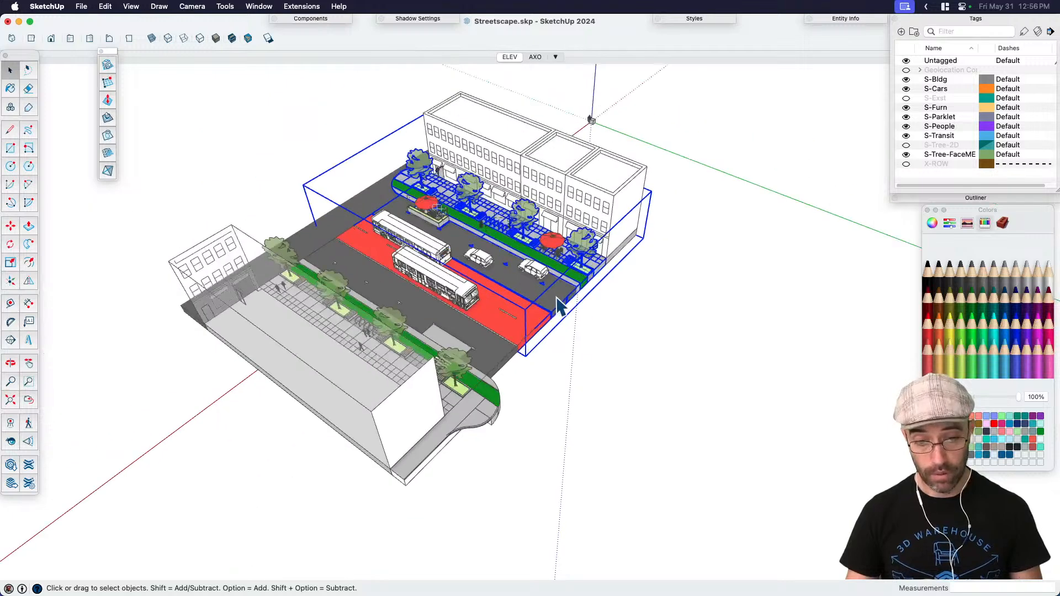
{"action": "left_click", "coordinate": [490, 397]}
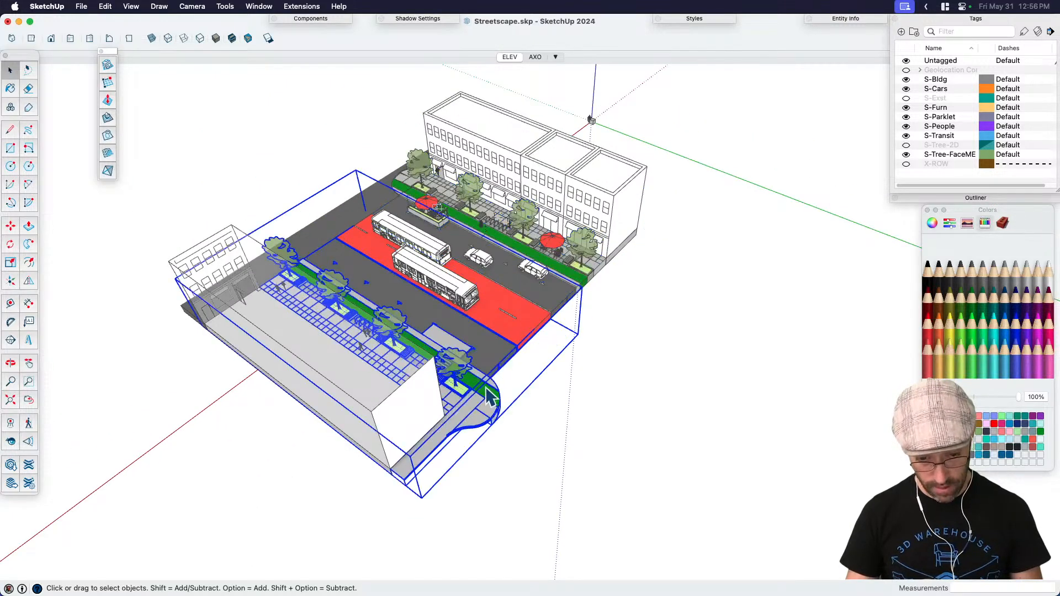
{"action": "left_click", "coordinate": [528, 301]}
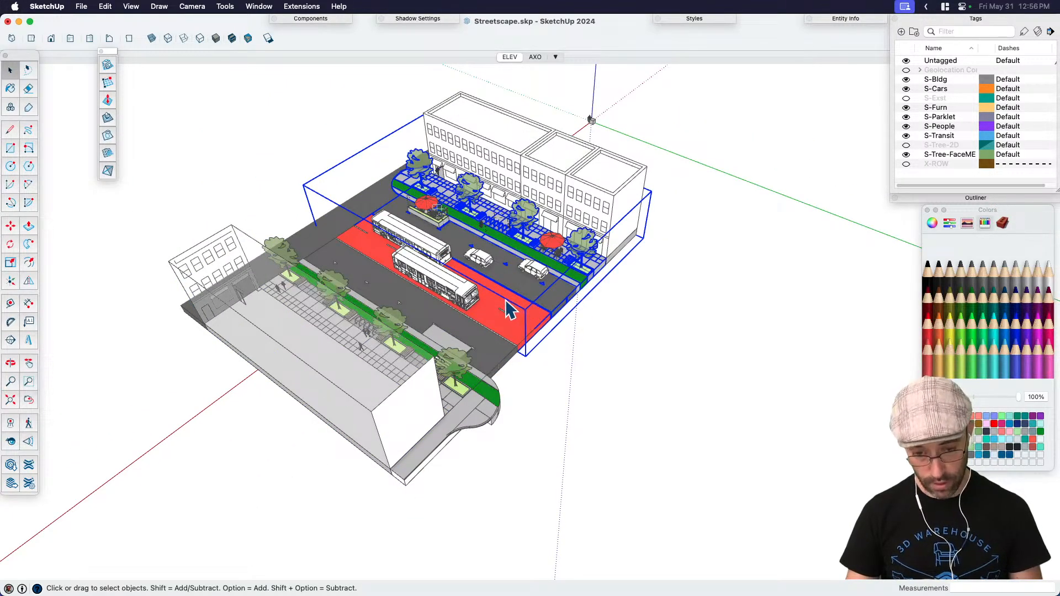
{"action": "key", "text": "m"}
{"action": "left_click", "coordinate": [392, 215]}
{"action": "key", "text": "alt"}
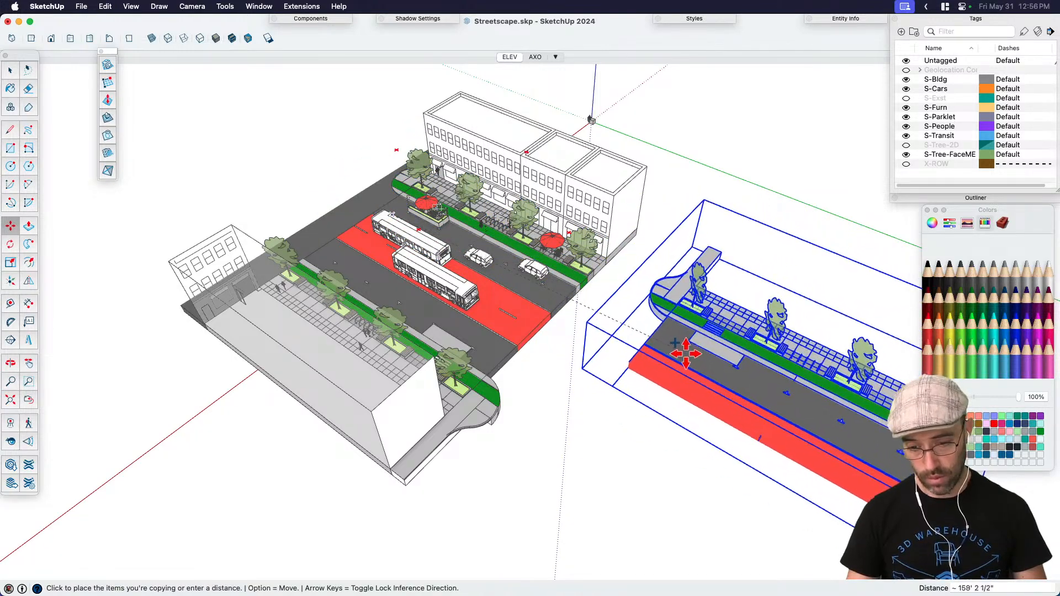
{"action": "scroll", "coordinate": [690, 353], "scroll_direction": "down", "scroll_amount": 3}
{"action": "left_click", "coordinate": [691, 360]}
Step: Mirror the copied street half along the green axis with a scale of -1
{"action": "key", "text": "s"}
{"action": "scroll", "coordinate": [845, 426], "scroll_direction": "up", "scroll_amount": 2}
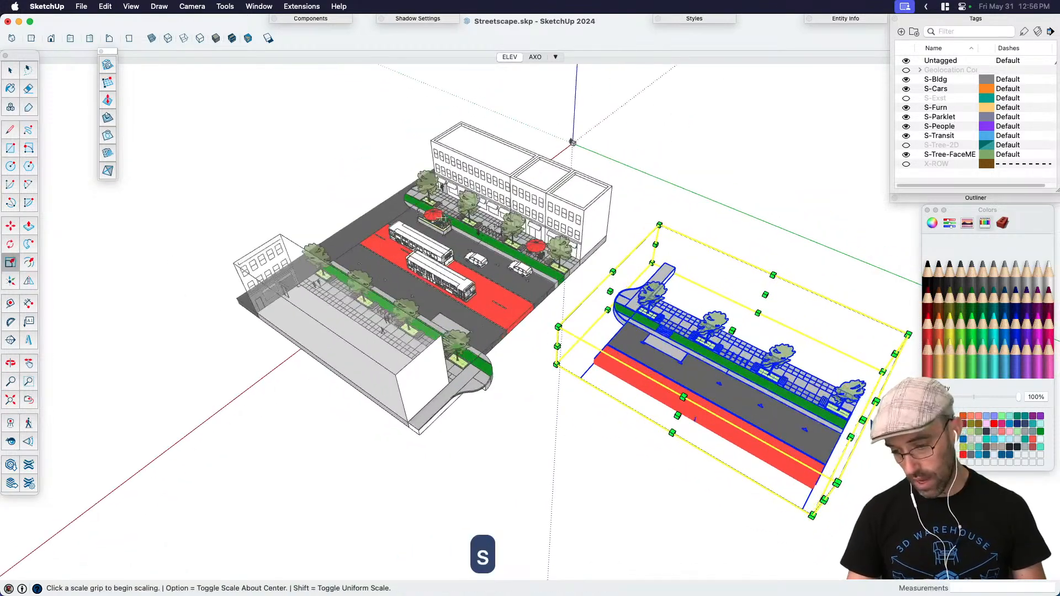
{"action": "left_click_drag", "start_coordinate": [864, 421], "coordinate": [834, 406]}
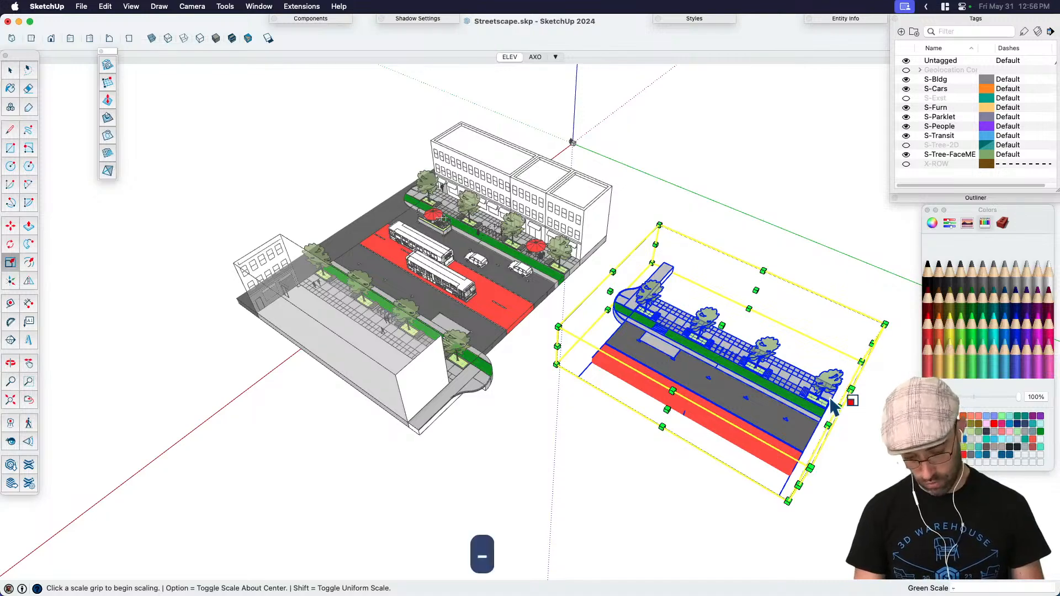
Step: Move the mirrored street half against the end of the original so the curb, bike lane and roadway line up
{"action": "key", "text": "m"}
{"action": "left_click", "coordinate": [623, 362]}
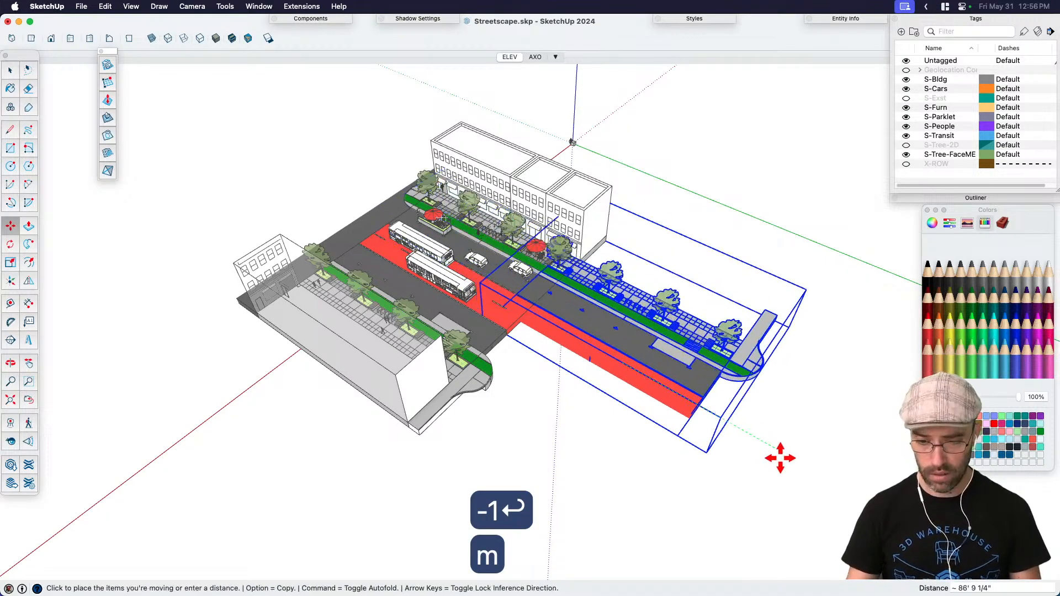
{"action": "left_click", "coordinate": [815, 479]}
{"action": "scroll", "coordinate": [519, 245], "scroll_direction": "up", "scroll_amount": 3}
{"action": "scroll", "coordinate": [608, 354], "scroll_direction": "up", "scroll_amount": 5}
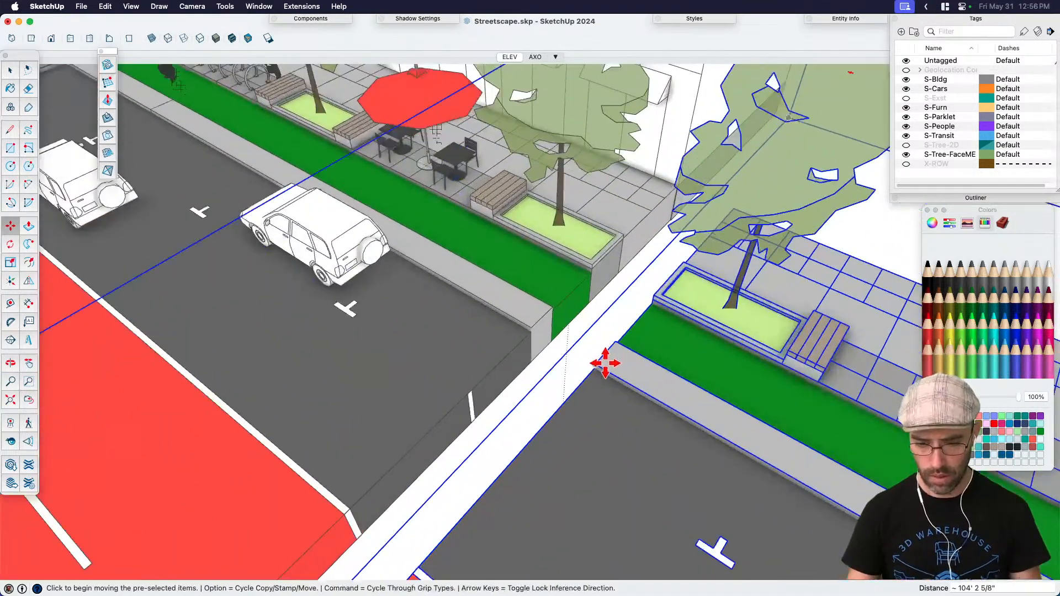
{"action": "left_click", "coordinate": [599, 366]}
{"action": "key", "text": "space"}
{"action": "scroll", "coordinate": [482, 271], "scroll_direction": "down", "scroll_amount": 5}
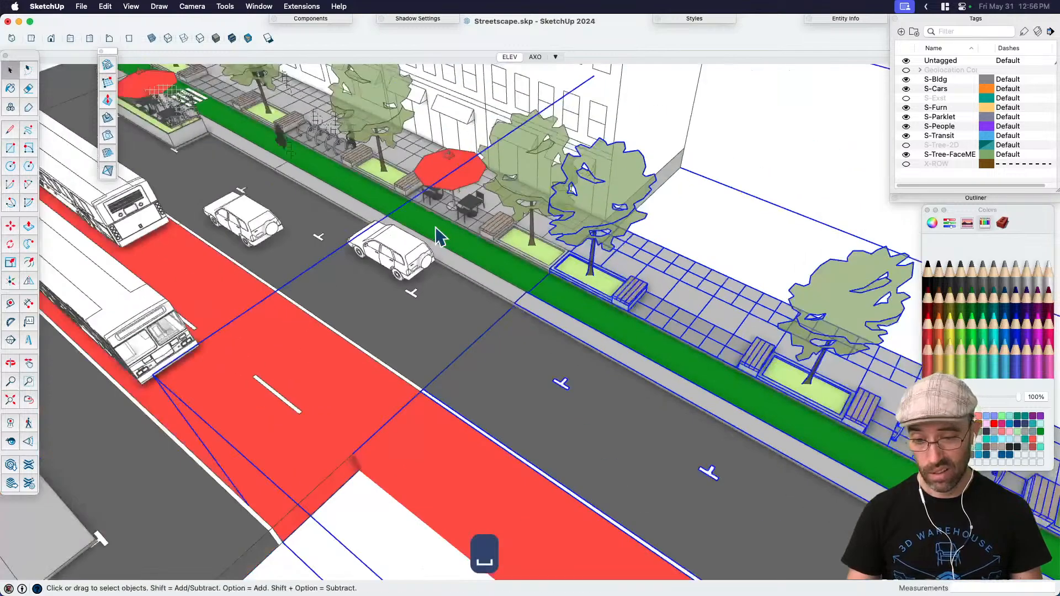
{"action": "scroll", "coordinate": [466, 244], "scroll_direction": "up", "scroll_amount": 6}
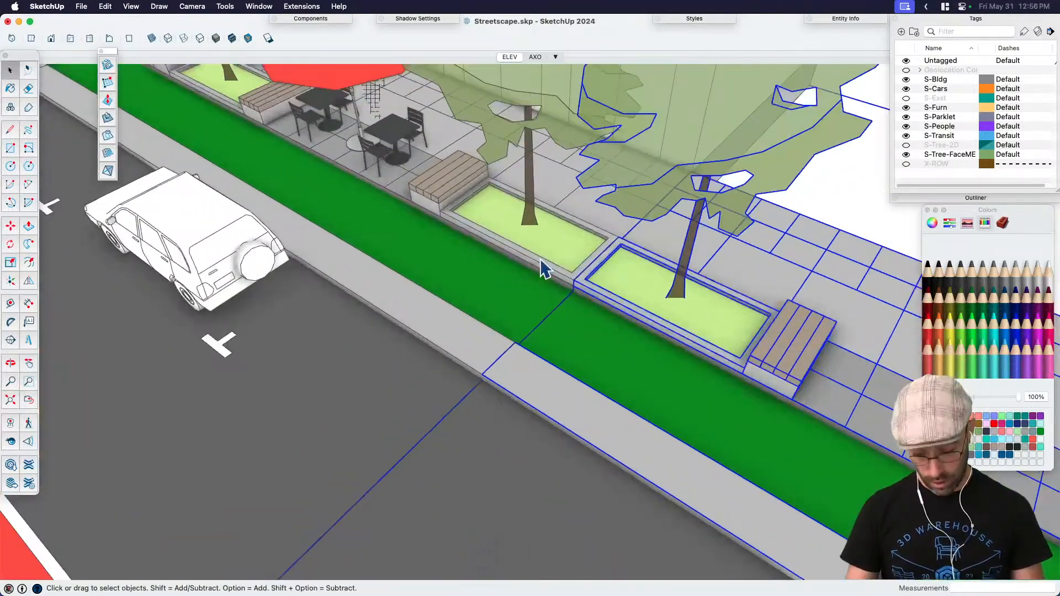
{"action": "key", "text": "m"}
{"action": "scroll", "coordinate": [351, 220], "scroll_direction": "down", "scroll_amount": 8}
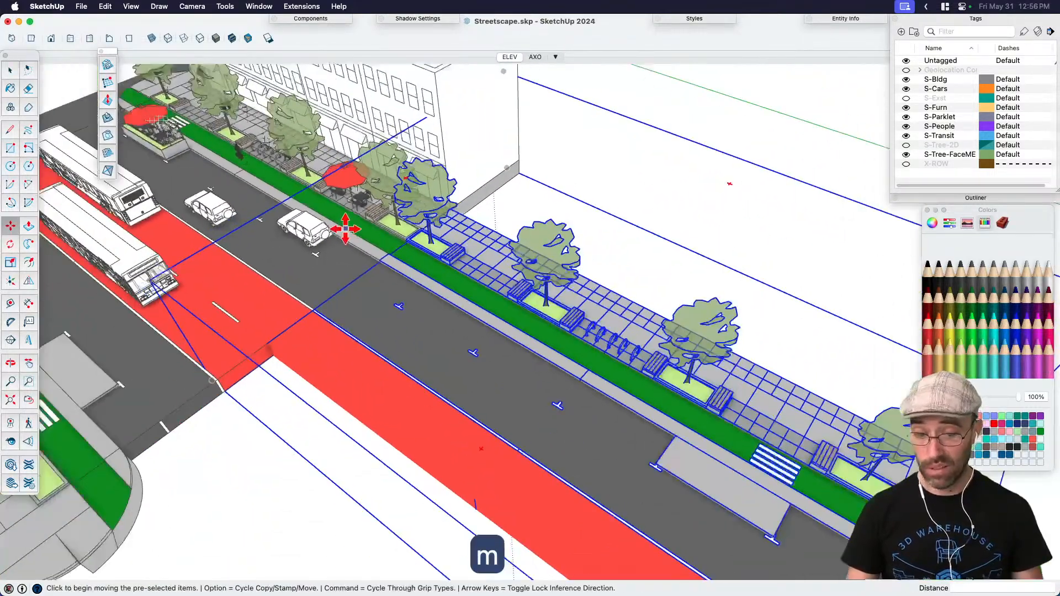
Step: Copy the building row about 120' 10" along the green axis to stand behind the new street half
{"action": "key", "text": "space"}
{"action": "left_click", "coordinate": [497, 210]}
{"action": "left_click", "coordinate": [457, 199]}
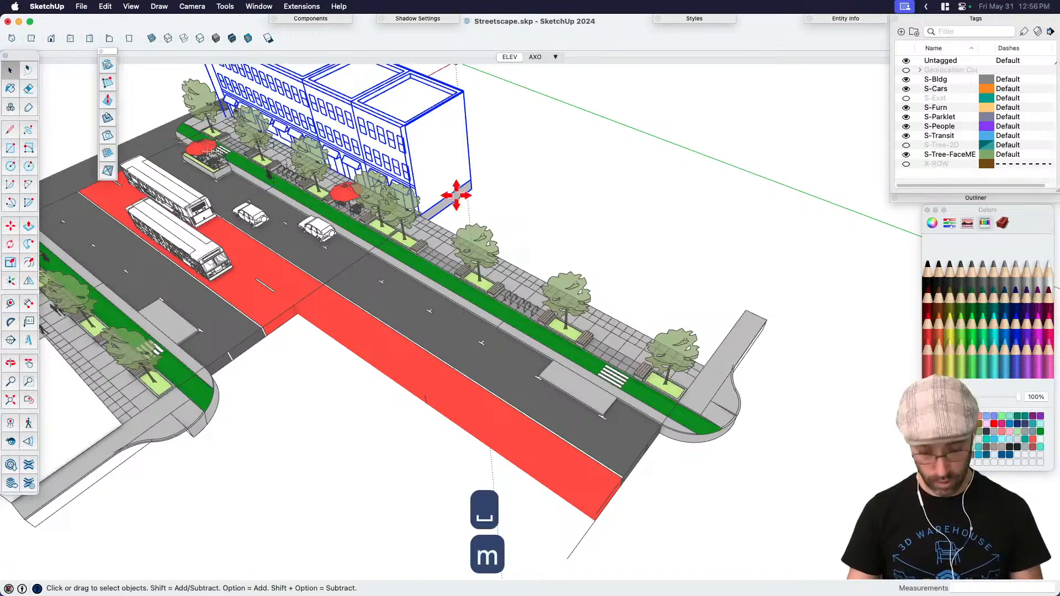
{"action": "scroll", "coordinate": [459, 189], "scroll_direction": "down", "scroll_amount": 3}
{"action": "scroll", "coordinate": [345, 119], "scroll_direction": "up", "scroll_amount": 3}
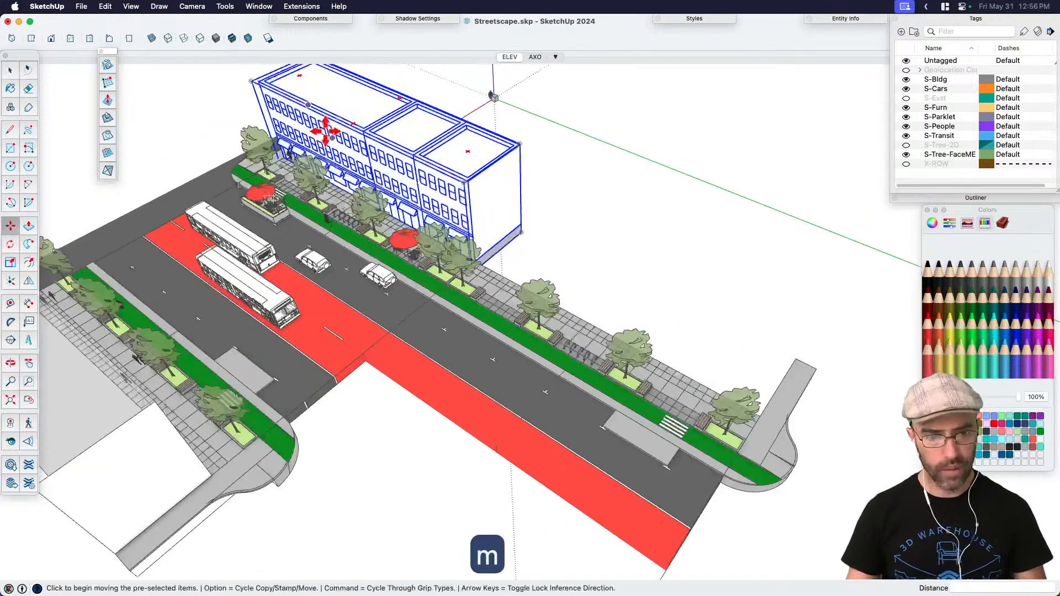
{"action": "left_click", "coordinate": [252, 83]}
{"action": "key", "text": "alt"}
{"action": "scroll", "coordinate": [469, 172], "scroll_direction": "up", "scroll_amount": 2}
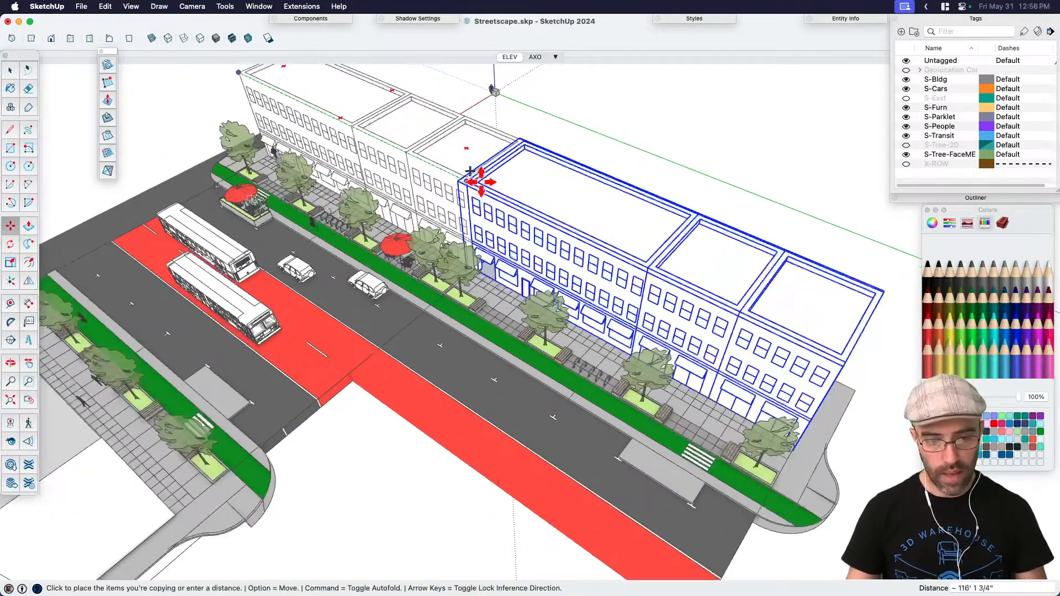
{"action": "scroll", "coordinate": [473, 181], "scroll_direction": "up", "scroll_amount": 3}
{"action": "left_click", "coordinate": [500, 156]}
Step: Examine how the copied building row meets the existing row and the extended street
{"action": "scroll", "coordinate": [499, 157], "scroll_direction": "up", "scroll_amount": 2}
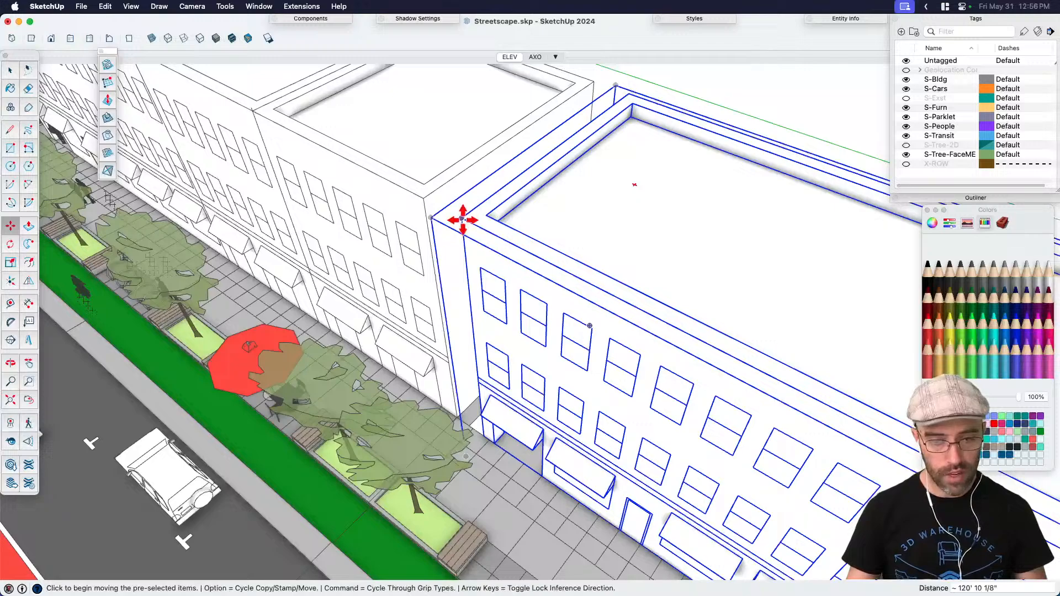
{"action": "scroll", "coordinate": [442, 204], "scroll_direction": "down", "scroll_amount": 3}
{"action": "scroll", "coordinate": [450, 185], "scroll_direction": "up", "scroll_amount": 2}
{"action": "scroll", "coordinate": [427, 197], "scroll_direction": "down", "scroll_amount": 2}
{"action": "key", "text": "space"}
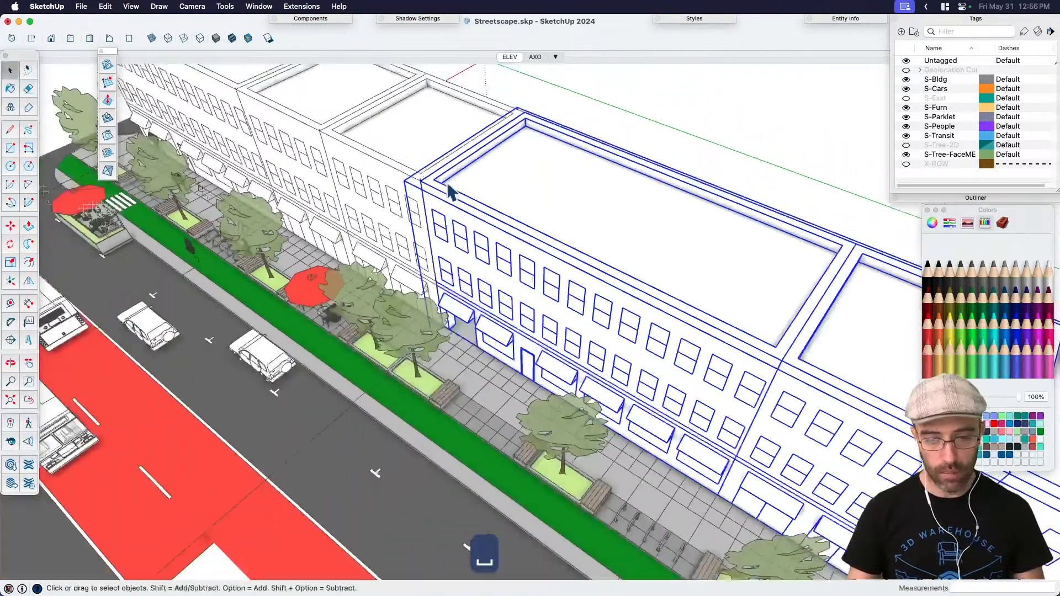
{"action": "scroll", "coordinate": [448, 185], "scroll_direction": "down", "scroll_amount": 5}
{"action": "key", "text": "space"}
{"action": "left_click", "coordinate": [697, 376]}
{"action": "middle_click_drag", "start_coordinate": [697, 376], "coordinate": [650, 303]}
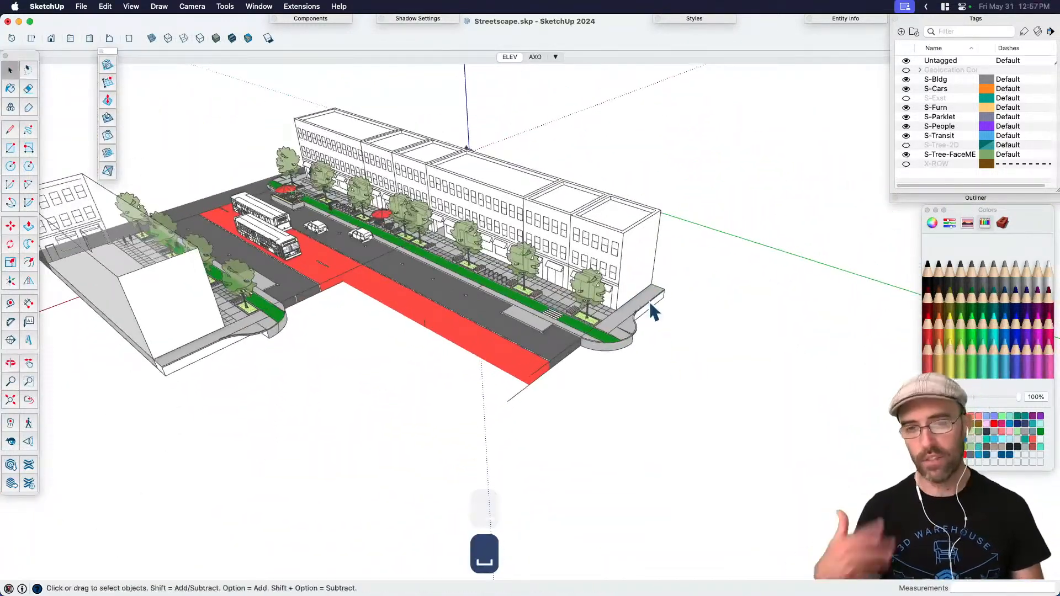
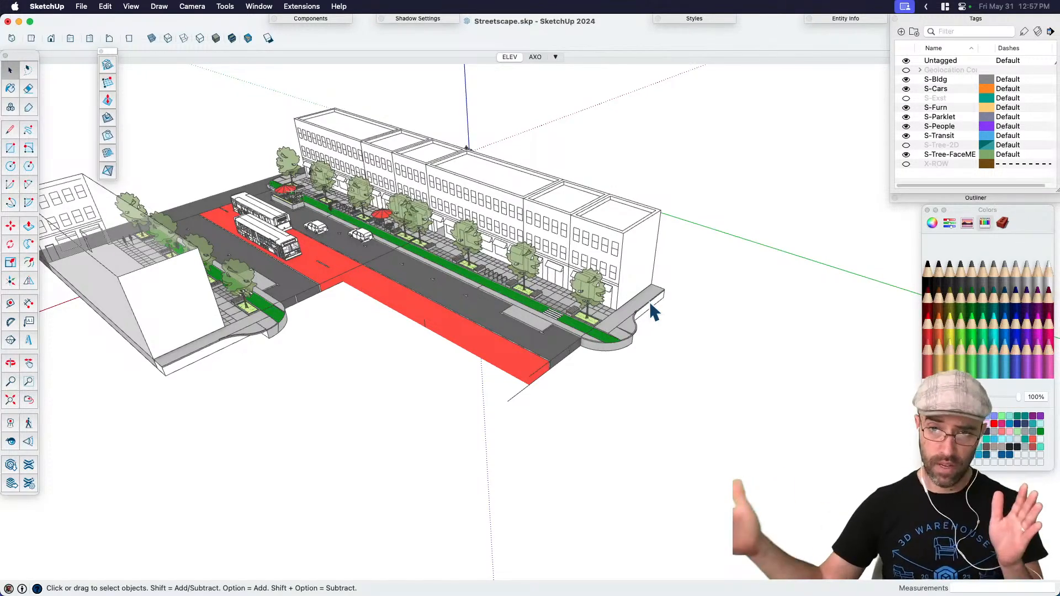
{"action": "key", "text": "space"}
{"action": "middle_click_drag", "start_coordinate": [602, 318], "coordinate": [545, 267]}
{"action": "left_click", "coordinate": [545, 270]}
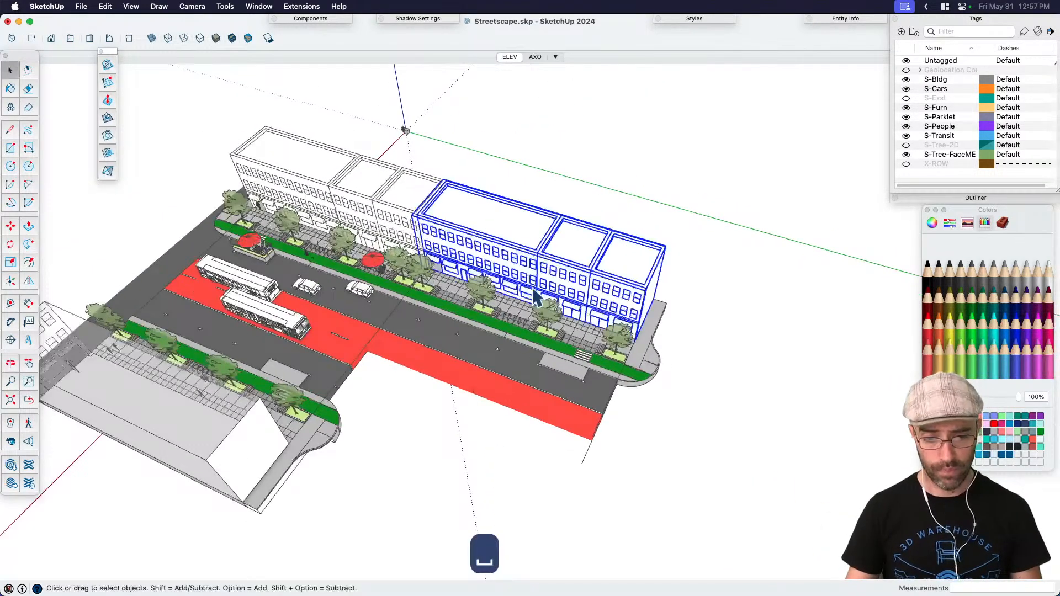
{"action": "scroll", "coordinate": [543, 274], "scroll_direction": "up", "scroll_amount": 3}
{"action": "left_click", "coordinate": [525, 321]}
{"action": "scroll", "coordinate": [524, 320], "scroll_direction": "down", "scroll_amount": 3}
Step: Move the opposite street half about 113' 8 5/8" along the block so it lies across from the mirrored half
{"action": "middle_click_drag", "start_coordinate": [524, 320], "coordinate": [412, 492]}
{"action": "left_click", "coordinate": [530, 448]}
{"action": "key", "text": "m"}
{"action": "left_click", "coordinate": [580, 448]}
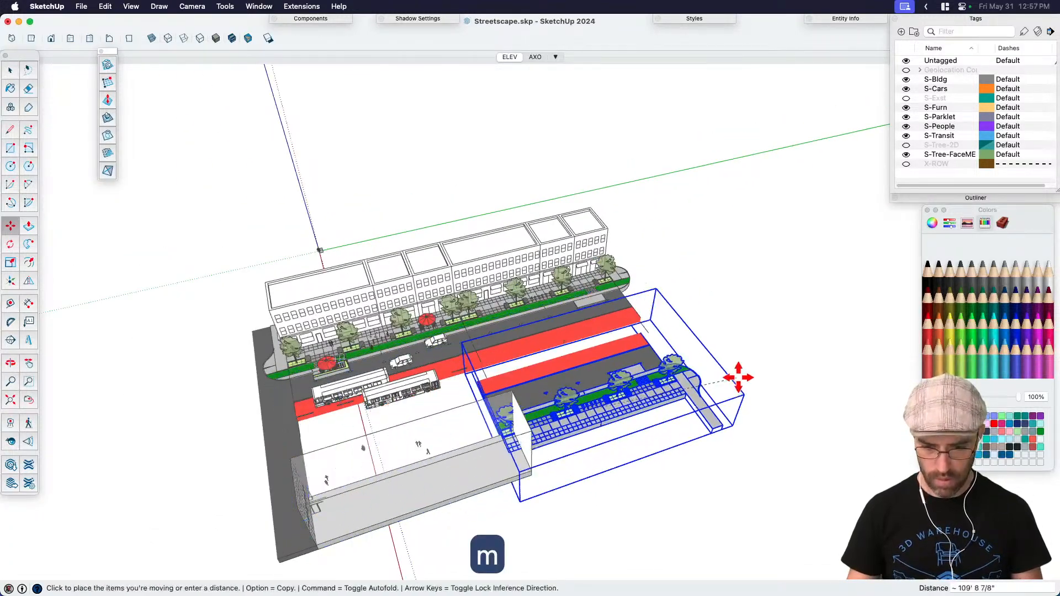
{"action": "left_click", "coordinate": [652, 307]}
{"action": "scroll", "coordinate": [628, 309], "scroll_direction": "up", "scroll_amount": 8}
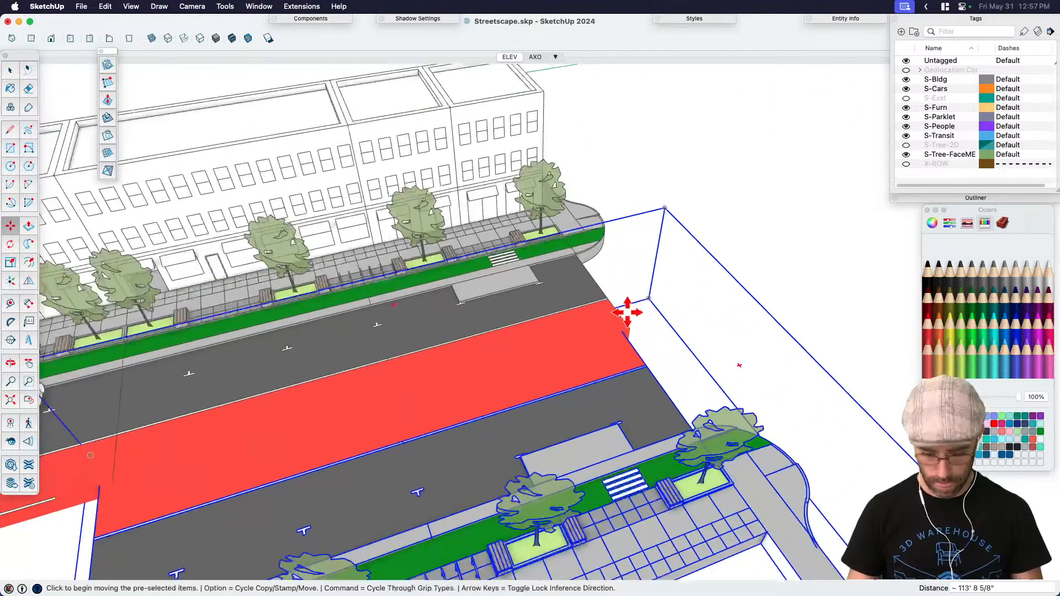
{"action": "scroll", "coordinate": [628, 312], "scroll_direction": "up", "scroll_amount": 3}
{"action": "key", "text": "j"}
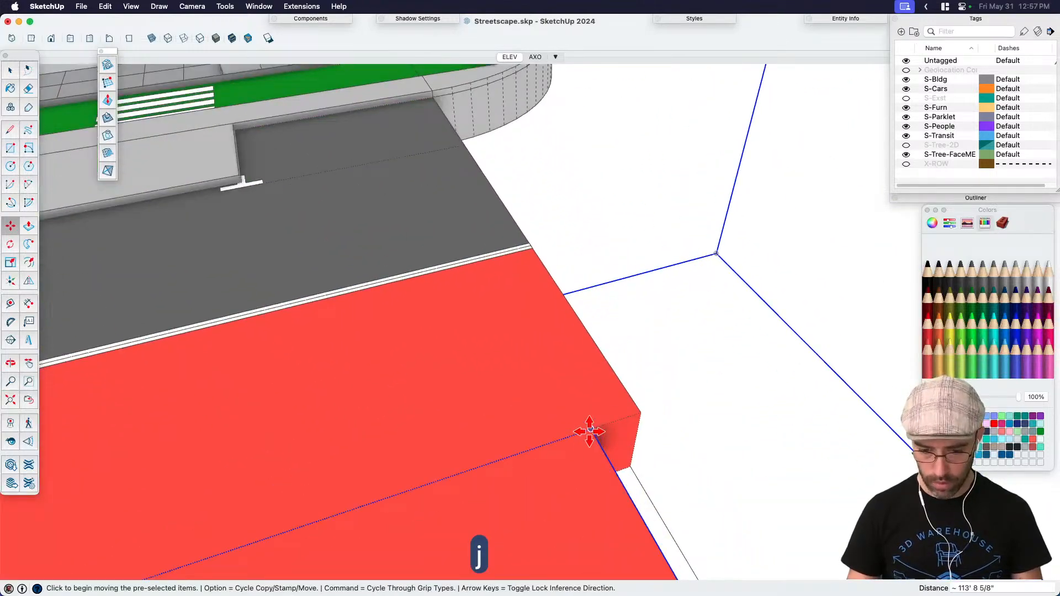
{"action": "key", "text": "space"}
{"action": "key", "text": "space"}
{"action": "scroll", "coordinate": [720, 232], "scroll_direction": "down", "scroll_amount": 10}
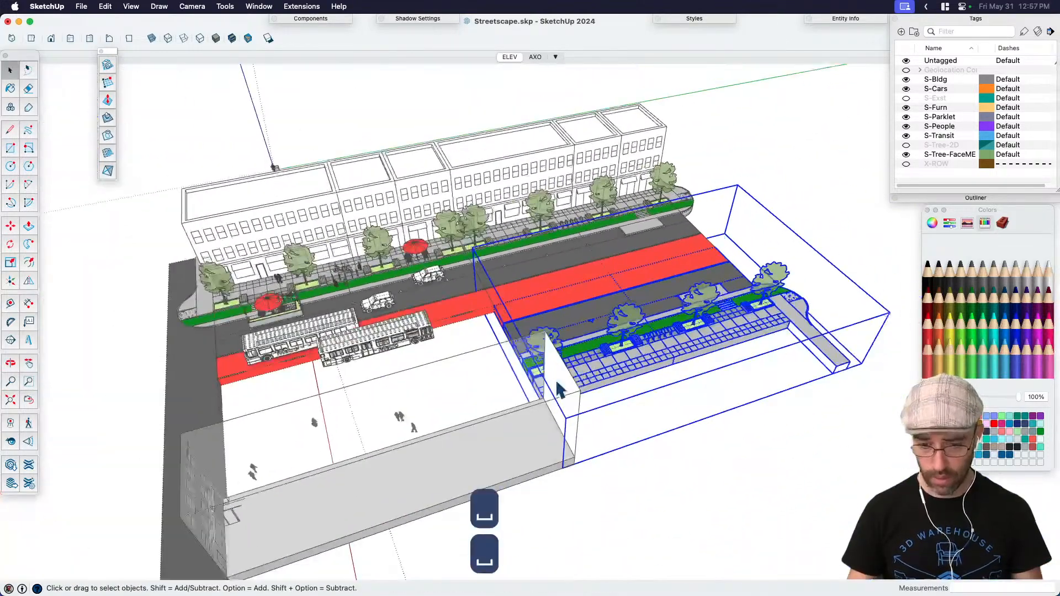
{"action": "scroll", "coordinate": [613, 290], "scroll_direction": "down", "scroll_amount": 5}
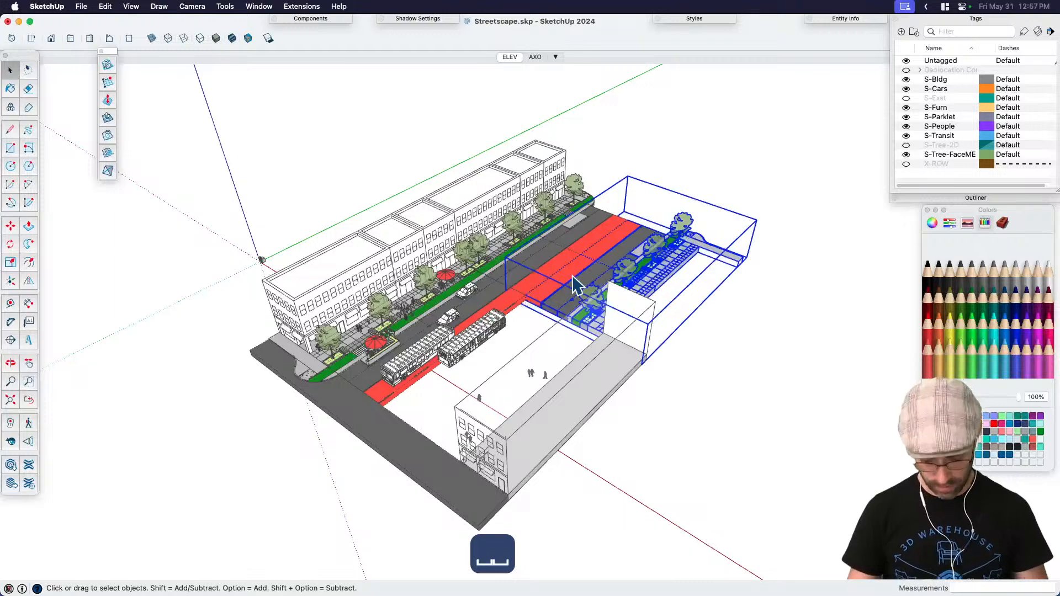
{"action": "key", "text": "m"}
{"action": "left_click", "coordinate": [641, 334]}
{"action": "key", "text": "alt"}
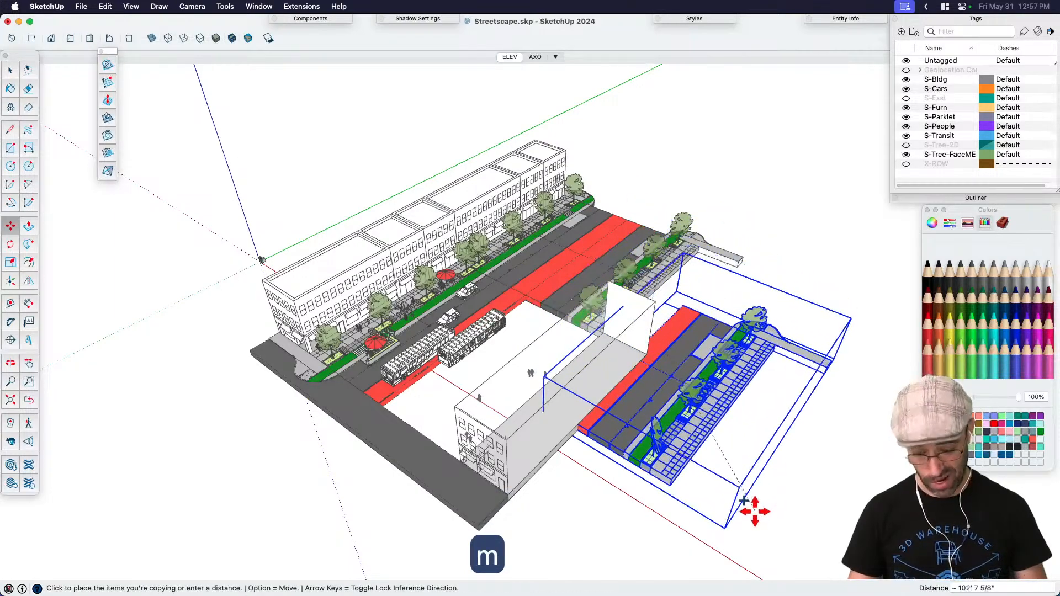
{"action": "scroll", "coordinate": [442, 555], "scroll_direction": "down", "scroll_amount": 3}
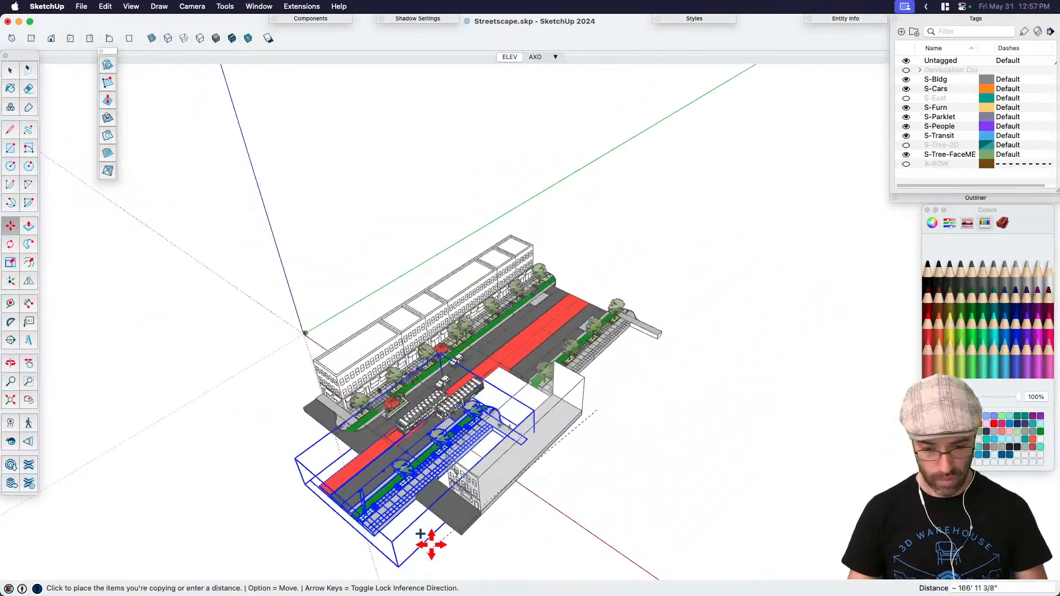
{"action": "scroll", "coordinate": [431, 544], "scroll_direction": "down", "scroll_amount": 3}
{"action": "key", "text": "space"}
Step: Copy the far opposite street half about 113' 1 3/8" along the block into the empty area beside the buses
{"action": "scroll", "coordinate": [547, 387], "scroll_direction": "up", "scroll_amount": 3}
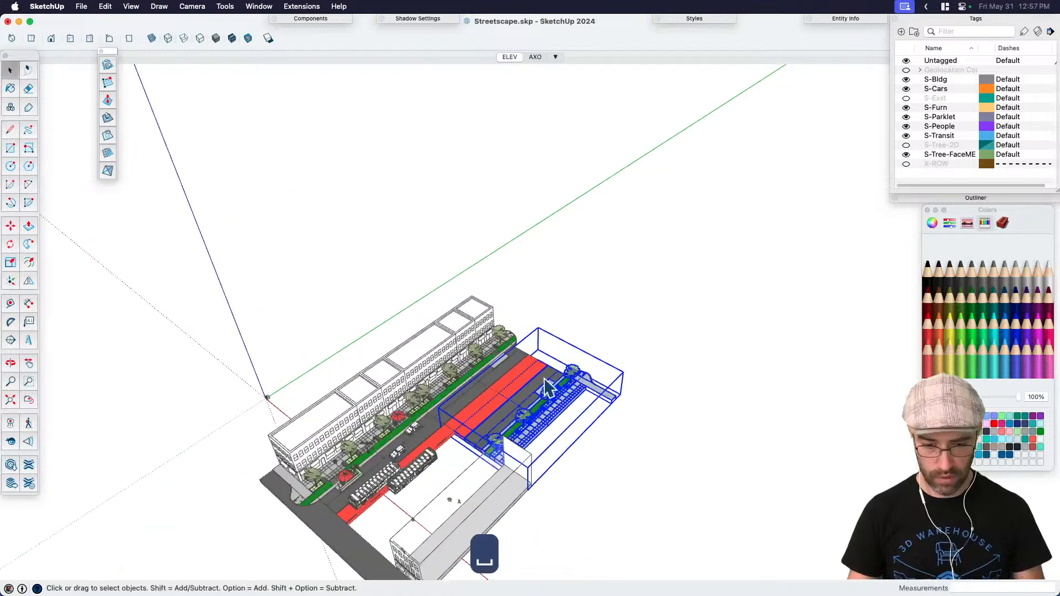
{"action": "scroll", "coordinate": [549, 420], "scroll_direction": "down", "scroll_amount": 3}
{"action": "scroll", "coordinate": [522, 405], "scroll_direction": "up", "scroll_amount": 3}
{"action": "key", "text": "m"}
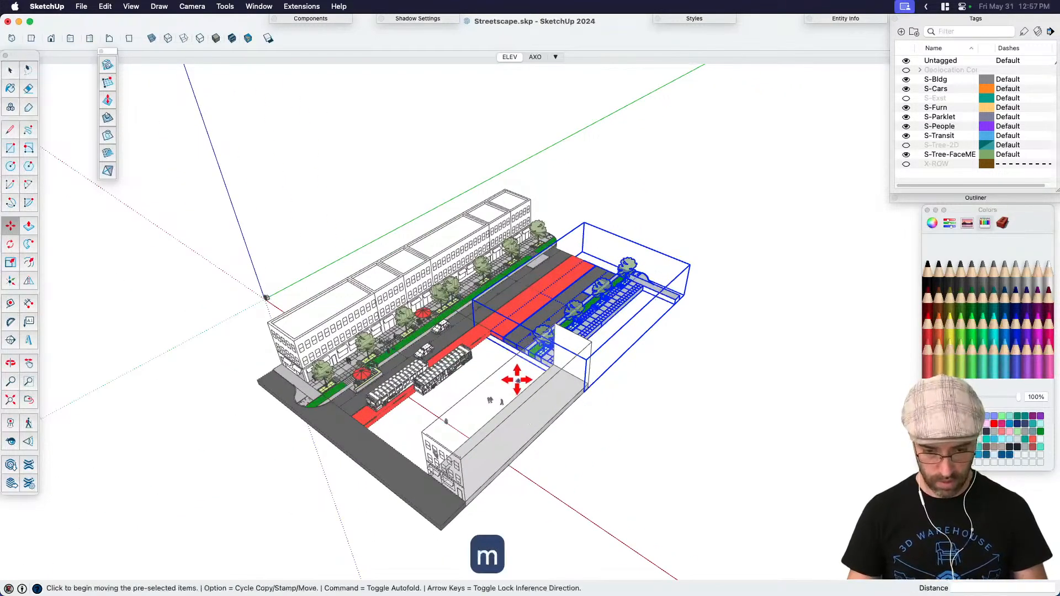
{"action": "left_click", "coordinate": [495, 374]}
{"action": "key", "text": "alt"}
{"action": "left_click", "coordinate": [327, 490]}
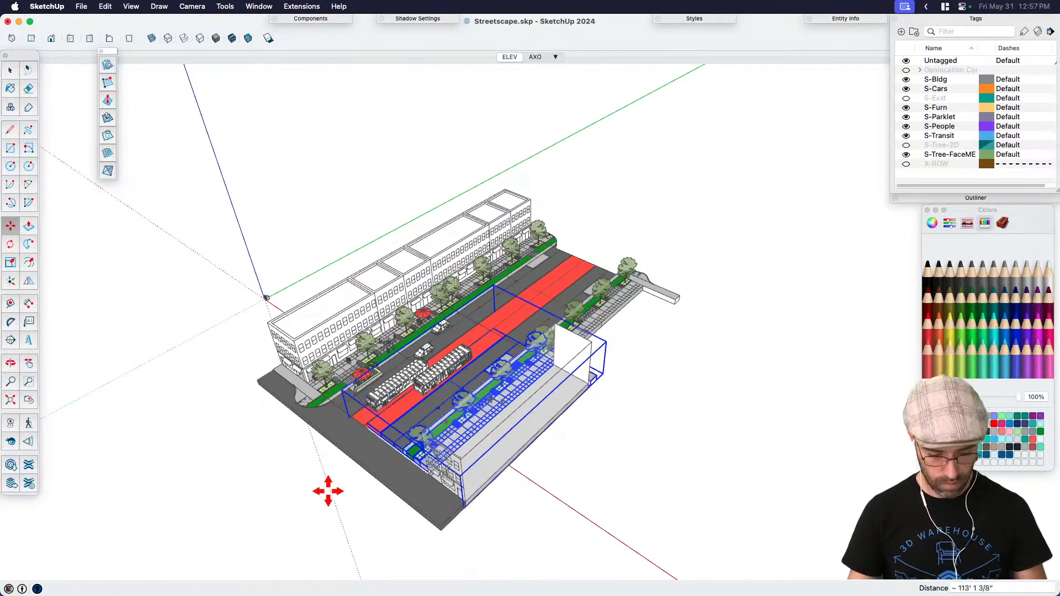
Step: Mirror the copied street half along the green axis with a scale of -1
{"action": "key", "text": "s"}
{"action": "left_click", "coordinate": [398, 447]}
{"action": "left_click", "coordinate": [419, 437]}
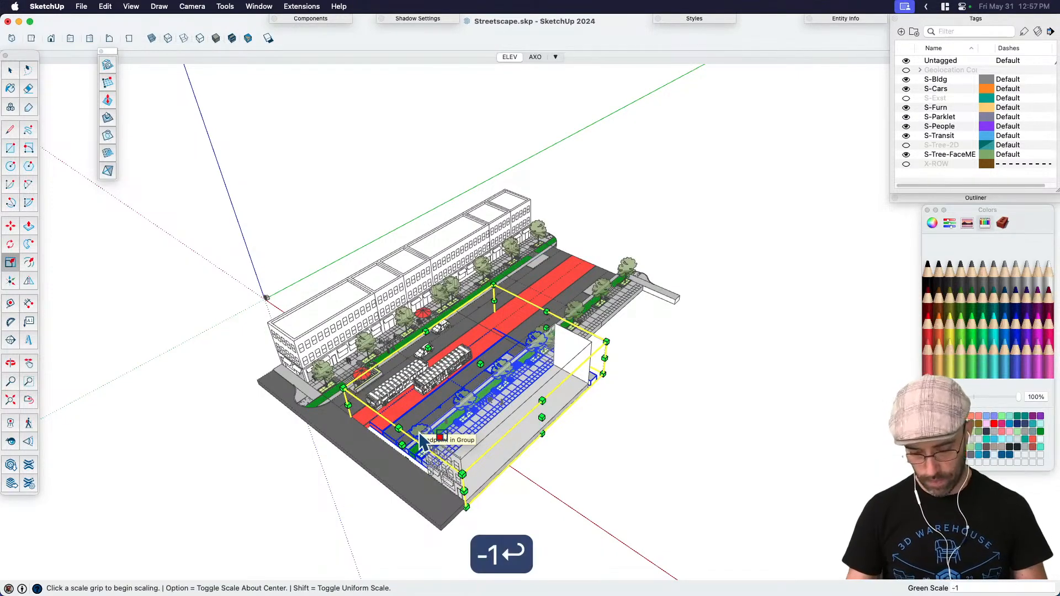
{"action": "key", "text": "m"}
{"action": "left_click", "coordinate": [598, 213]}
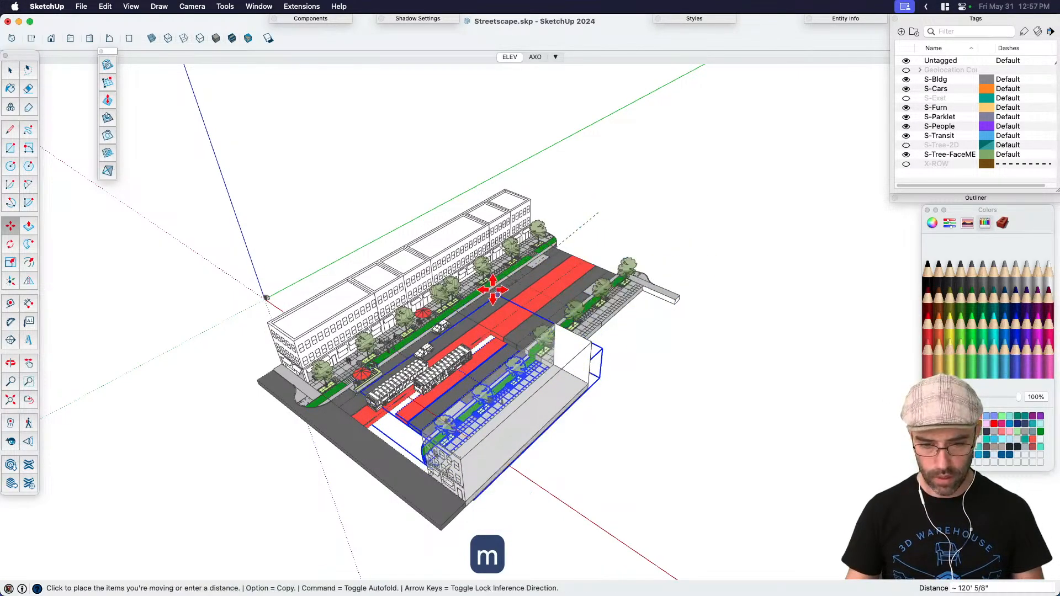
{"action": "key", "text": "space"}
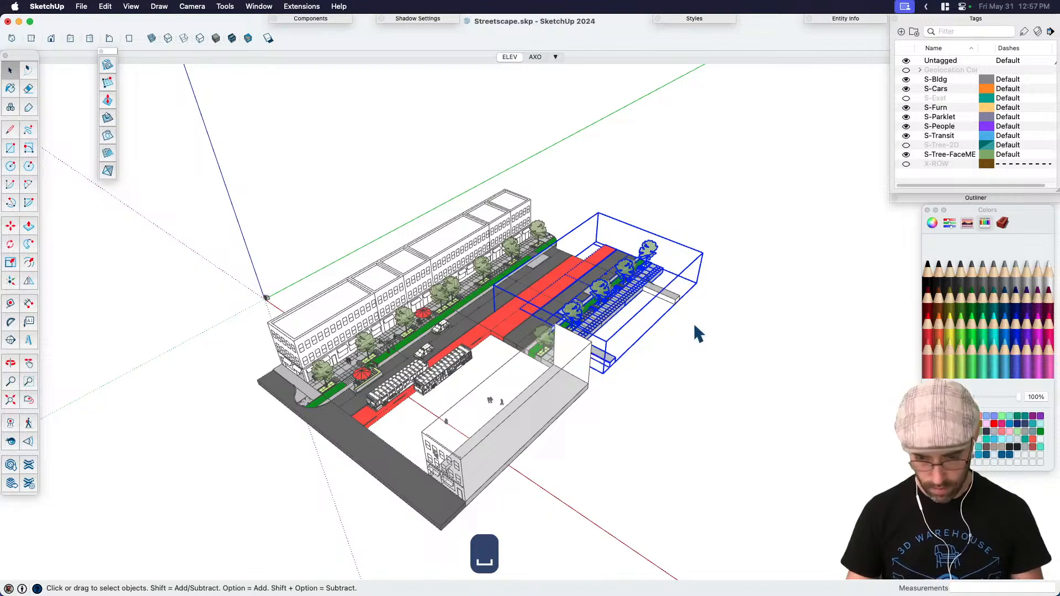
Step: Move the mirrored street half about 296' 11 7/8" along the block to beyond the cross street
{"action": "key", "text": "m"}
{"action": "left_click", "coordinate": [685, 306]}
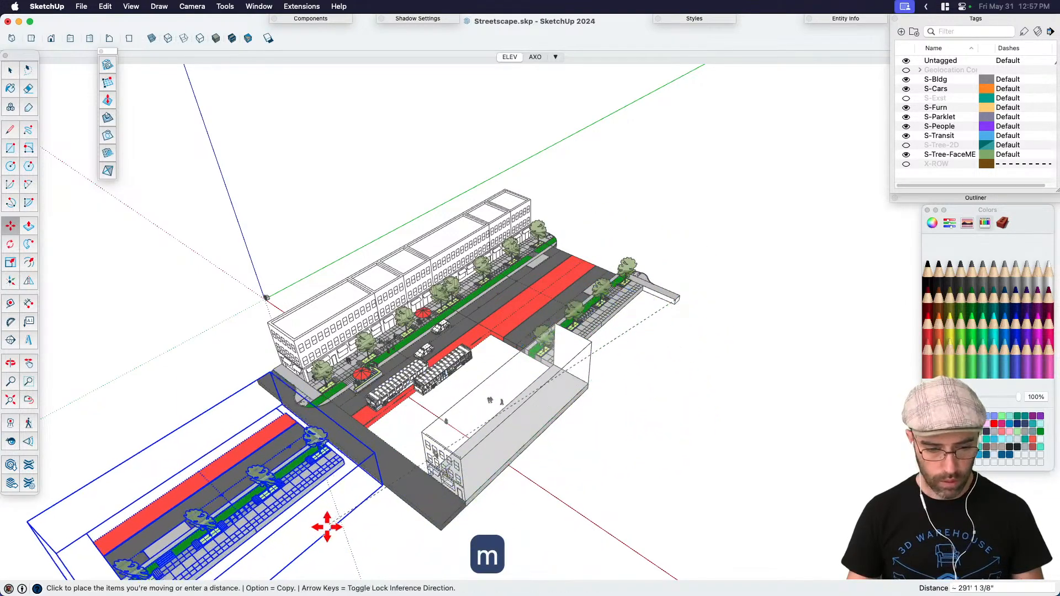
{"action": "left_click", "coordinate": [326, 533]}
Step: Move the mirrored street half onto the bus lane centreline and about 11' 3 3/8" along it, flush with the cross street's edge
{"action": "scroll", "coordinate": [327, 536], "scroll_direction": "down", "scroll_amount": 3}
{"action": "scroll", "coordinate": [332, 355], "scroll_direction": "up", "scroll_amount": 4}
{"action": "scroll", "coordinate": [332, 355], "scroll_direction": "up", "scroll_amount": 4}
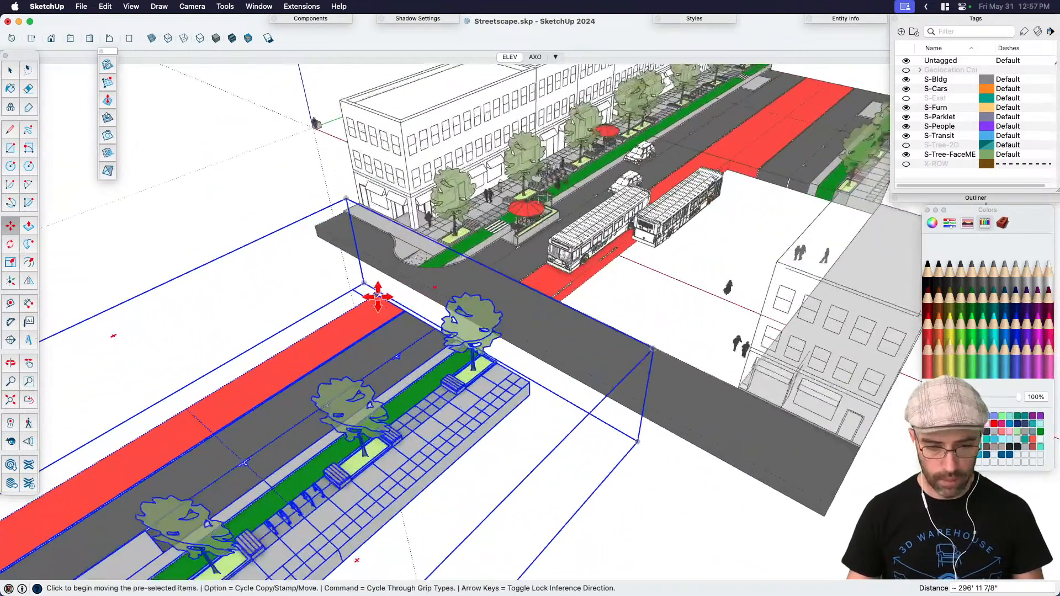
{"action": "scroll", "coordinate": [372, 301], "scroll_direction": "down", "scroll_amount": 3}
{"action": "left_click", "coordinate": [128, 446]}
{"action": "scroll", "coordinate": [485, 296], "scroll_direction": "down", "scroll_amount": 2}
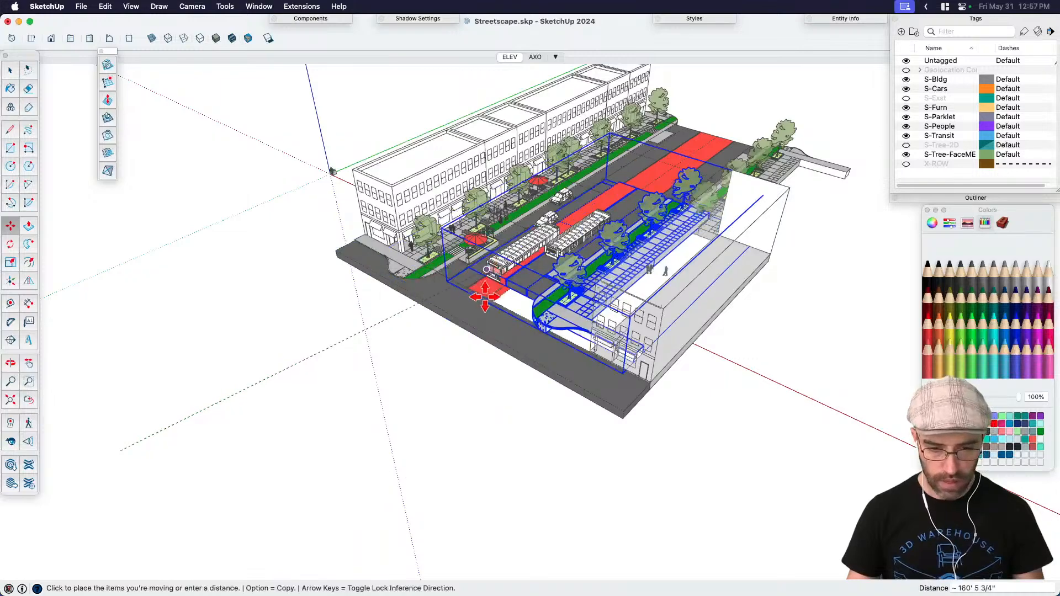
{"action": "scroll", "coordinate": [501, 299], "scroll_direction": "up", "scroll_amount": 2}
{"action": "scroll", "coordinate": [501, 299], "scroll_direction": "up", "scroll_amount": 5}
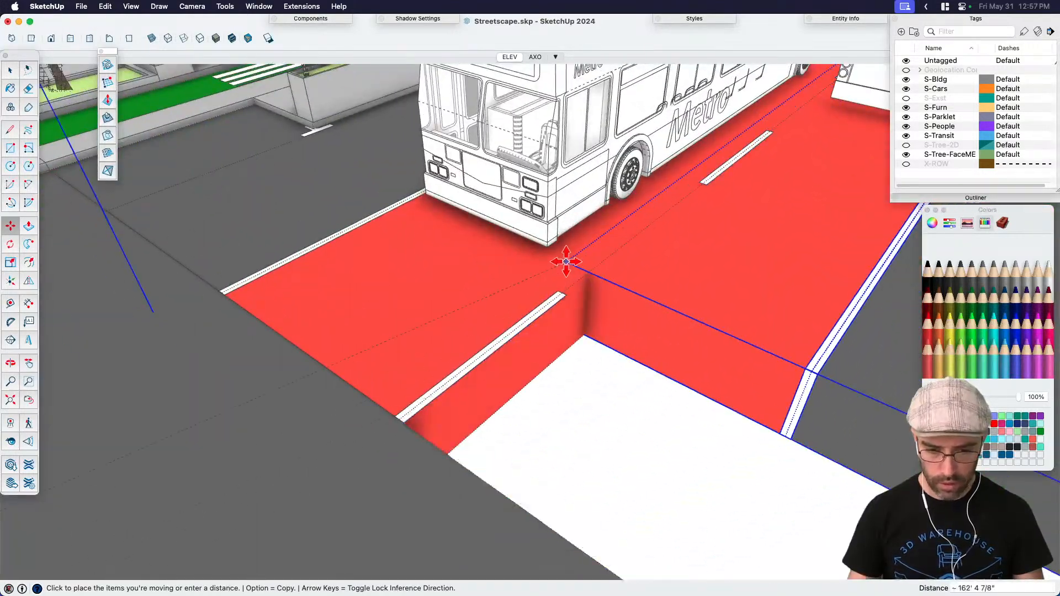
{"action": "left_click", "coordinate": [578, 279]}
{"action": "left_click", "coordinate": [578, 280]}
{"action": "scroll", "coordinate": [433, 402], "scroll_direction": "down", "scroll_amount": 3}
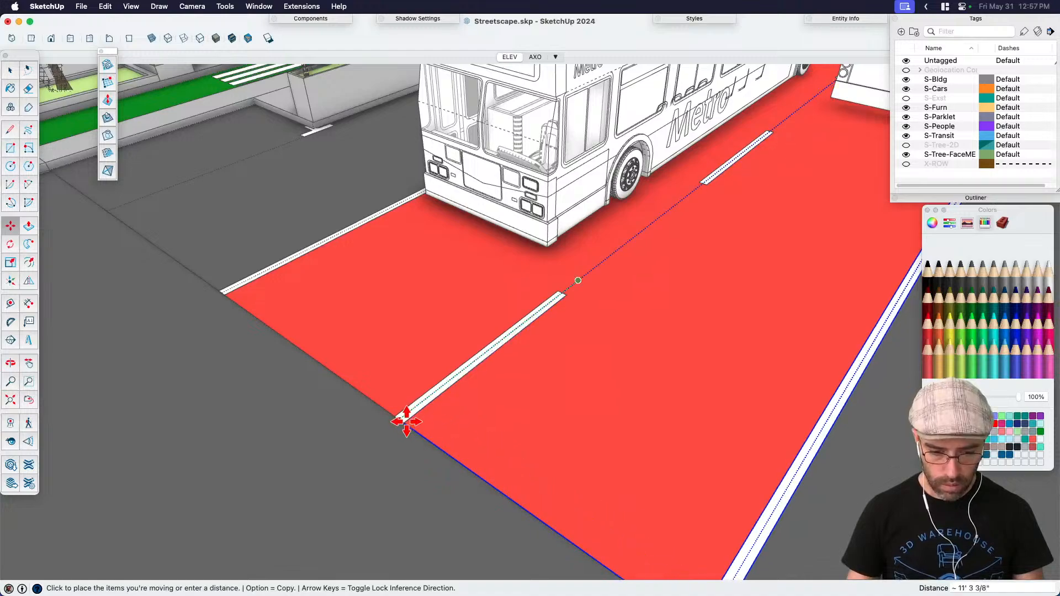
{"action": "key", "text": "space"}
Step: Examine the completed two-sided block and how both street halves meet the cross street
{"action": "scroll", "coordinate": [367, 395], "scroll_direction": "down", "scroll_amount": 5}
{"action": "scroll", "coordinate": [522, 408], "scroll_direction": "down", "scroll_amount": 3}
{"action": "left_click", "coordinate": [390, 479]}
{"action": "middle_click_drag", "start_coordinate": [390, 479], "coordinate": [452, 458]}
{"action": "middle_click_drag", "start_coordinate": [568, 407], "coordinate": [567, 410]}
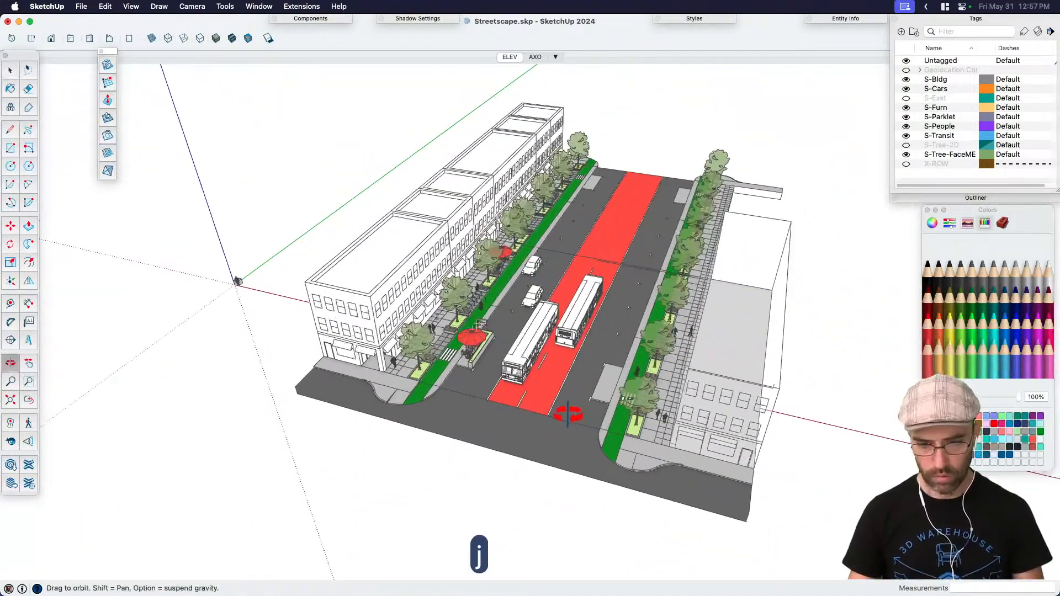
{"action": "scroll", "coordinate": [549, 351], "scroll_direction": "up", "scroll_amount": 5}
{"action": "key", "text": "j"}
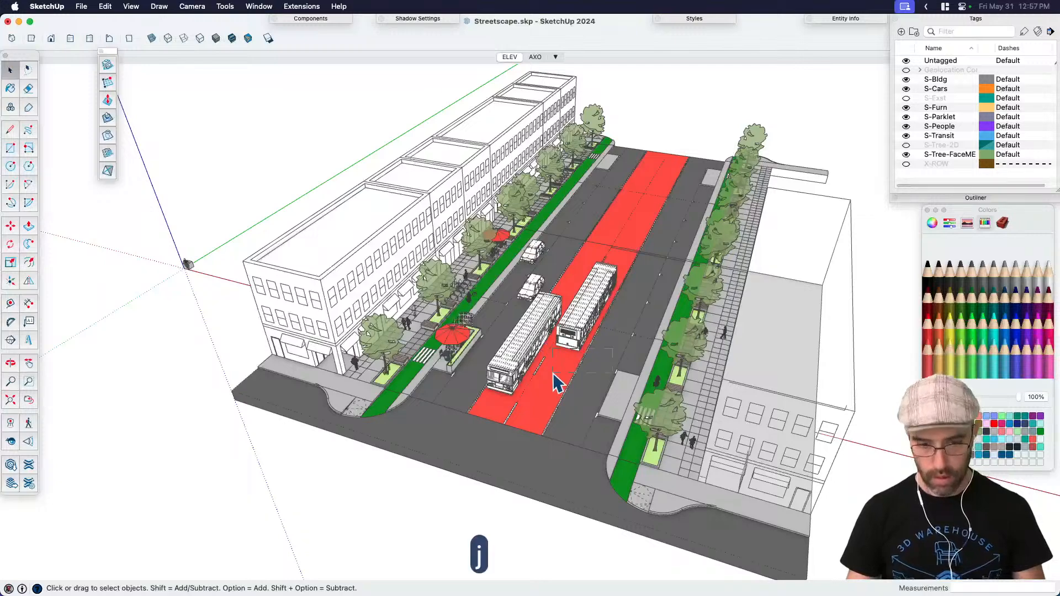
{"action": "key", "text": "j"}
{"action": "key", "text": "space"}
{"action": "middle_click_drag", "start_coordinate": [310, 458], "coordinate": [326, 459]}
{"action": "left_click", "coordinate": [325, 460]}
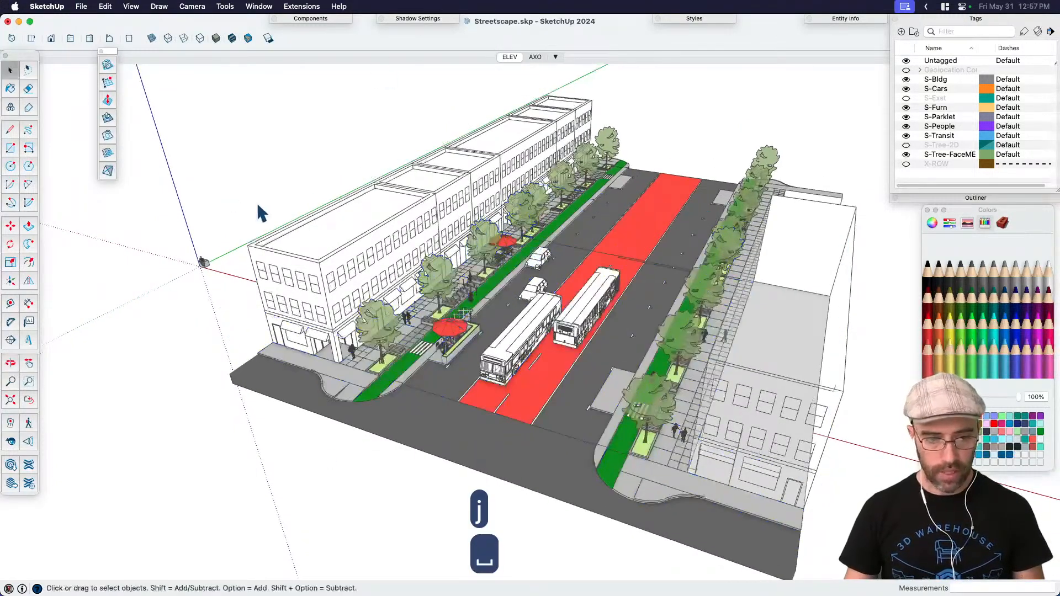
{"action": "scroll", "coordinate": [500, 279], "scroll_direction": "up", "scroll_amount": 3}
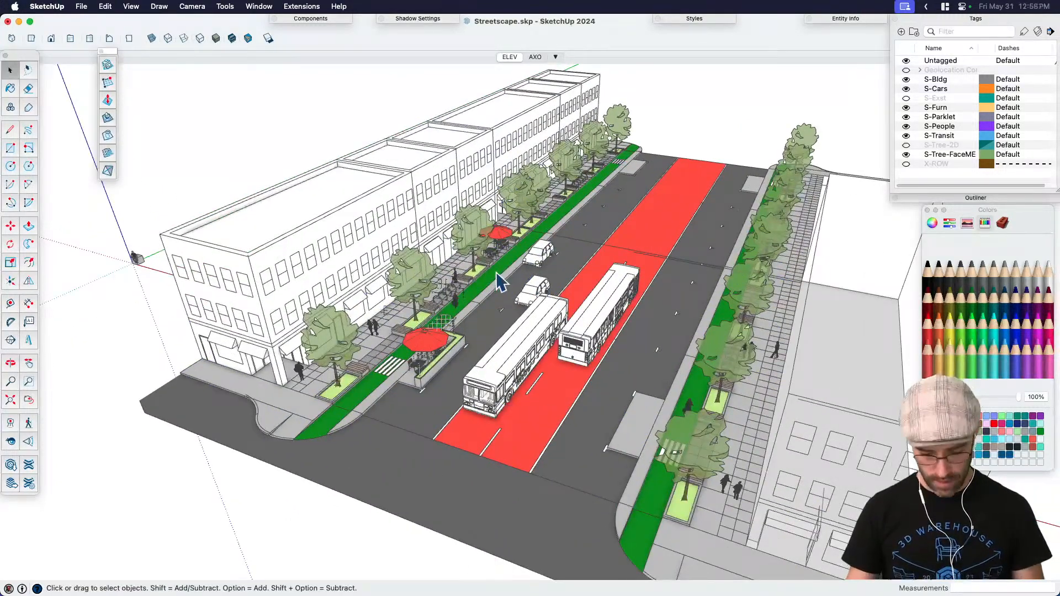
Step: Move the rear bus about 50' 7" farther up the red bus lane
{"action": "left_click", "coordinate": [610, 334]}
{"action": "key", "text": "m"}
{"action": "key", "text": "space"}
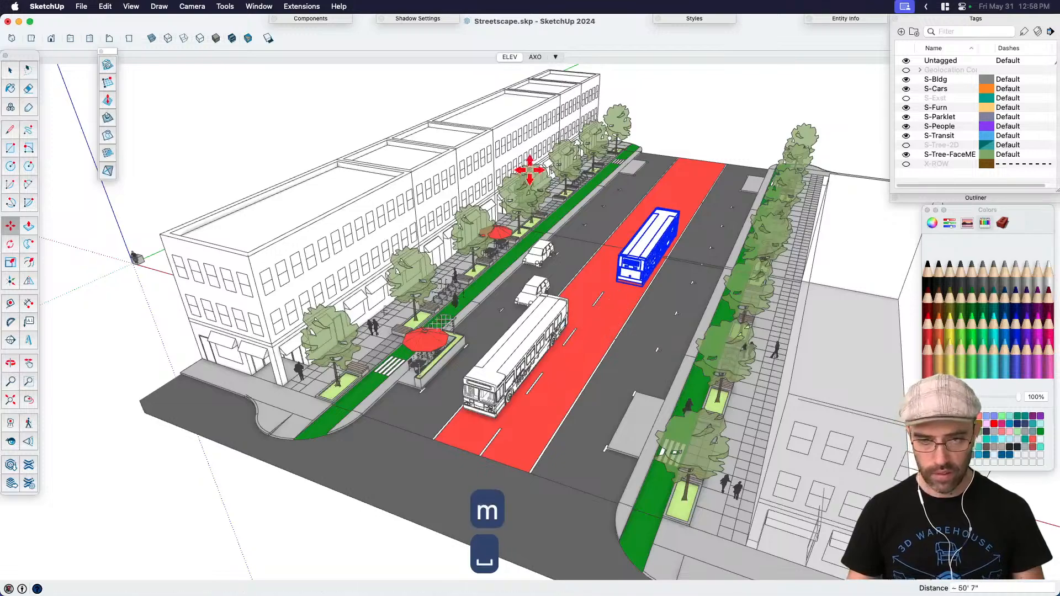
Step: Restore the AXO scene, reframe it around the longer block and update the scene with this view
{"action": "left_click", "coordinate": [534, 57]}
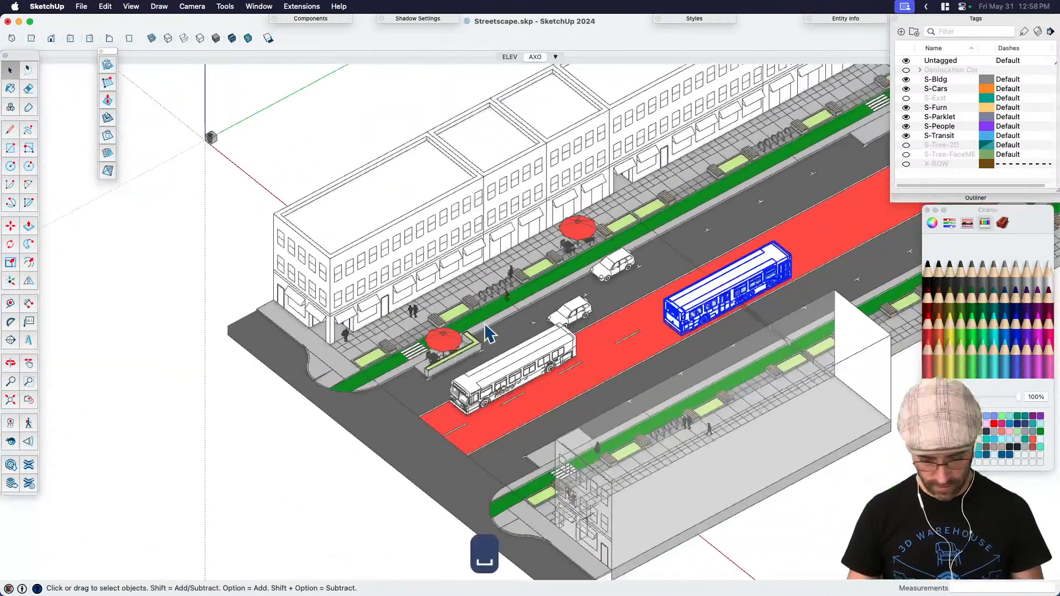
{"action": "key", "text": "h"}
{"action": "left_click_drag", "start_coordinate": [407, 473], "coordinate": [518, 411]}
{"action": "scroll", "coordinate": [515, 408], "scroll_direction": "up", "scroll_amount": 3}
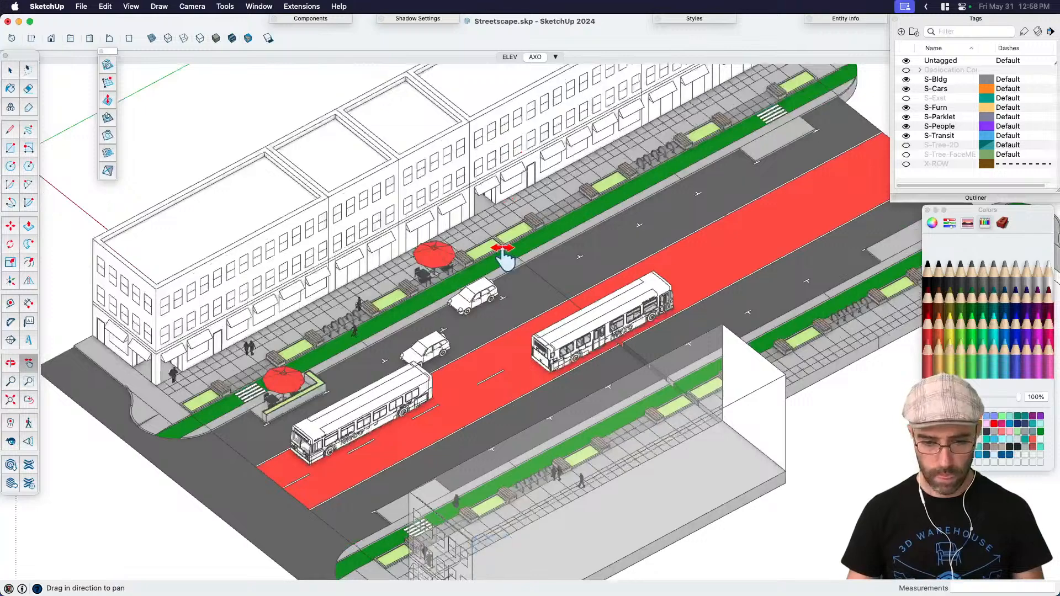
{"action": "key", "text": "space"}
{"action": "right_click", "coordinate": [536, 56]}
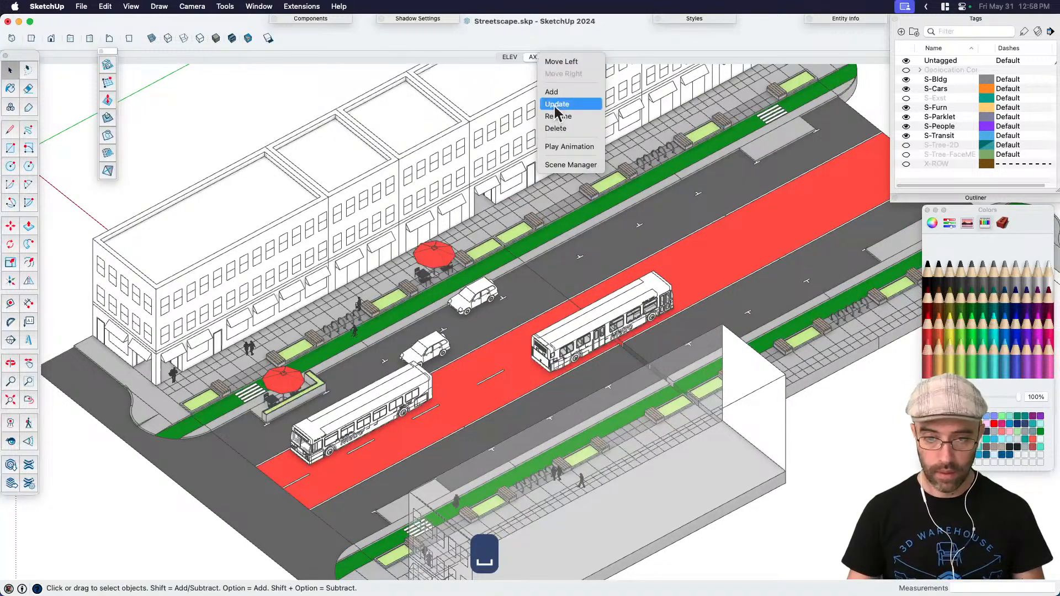
{"action": "left_click", "coordinate": [556, 105]}
Step: View the whole block in hidden-line style and switch back to shading with textures
{"action": "left_click", "coordinate": [200, 38]}
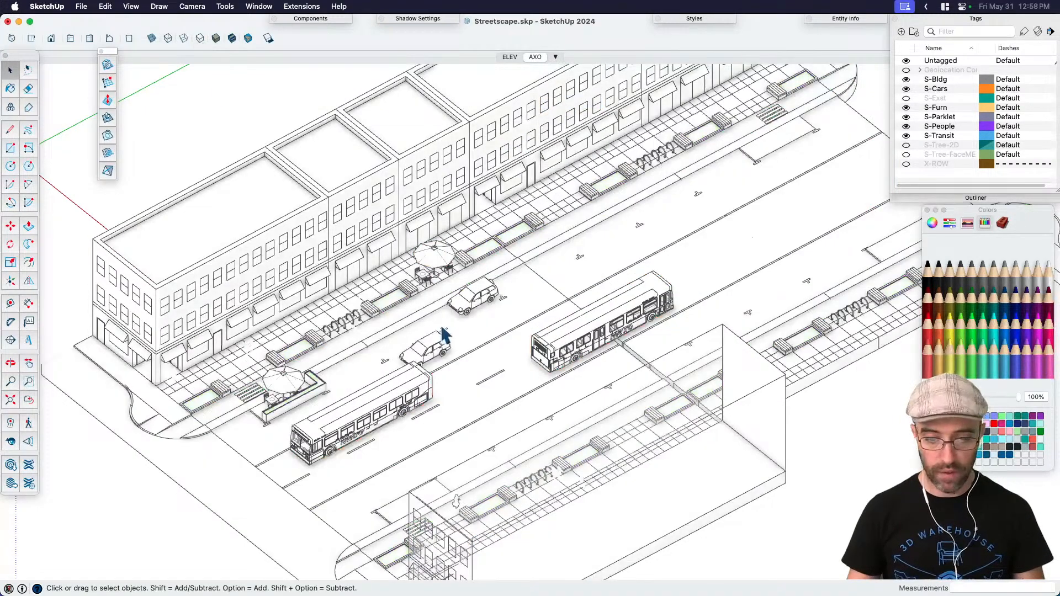
{"action": "scroll", "coordinate": [458, 331], "scroll_direction": "down", "scroll_amount": 3}
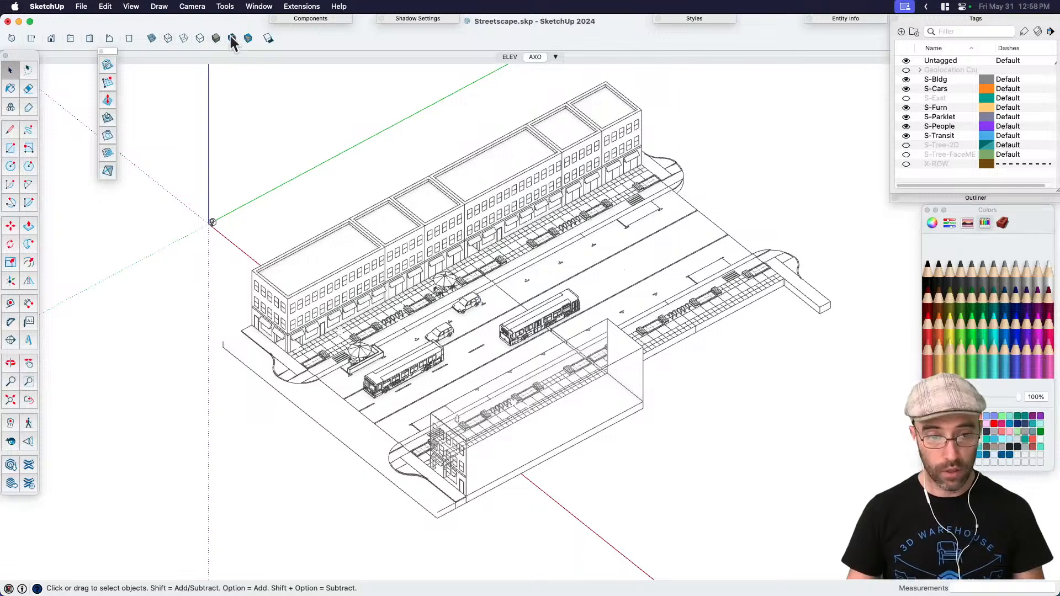
{"action": "left_click", "coordinate": [232, 38]}
Step: Inside the see-through building group, move the end face about 115' 11 1/4" along the green axis to the block's far end
{"action": "scroll", "coordinate": [412, 345], "scroll_direction": "down", "scroll_amount": 3}
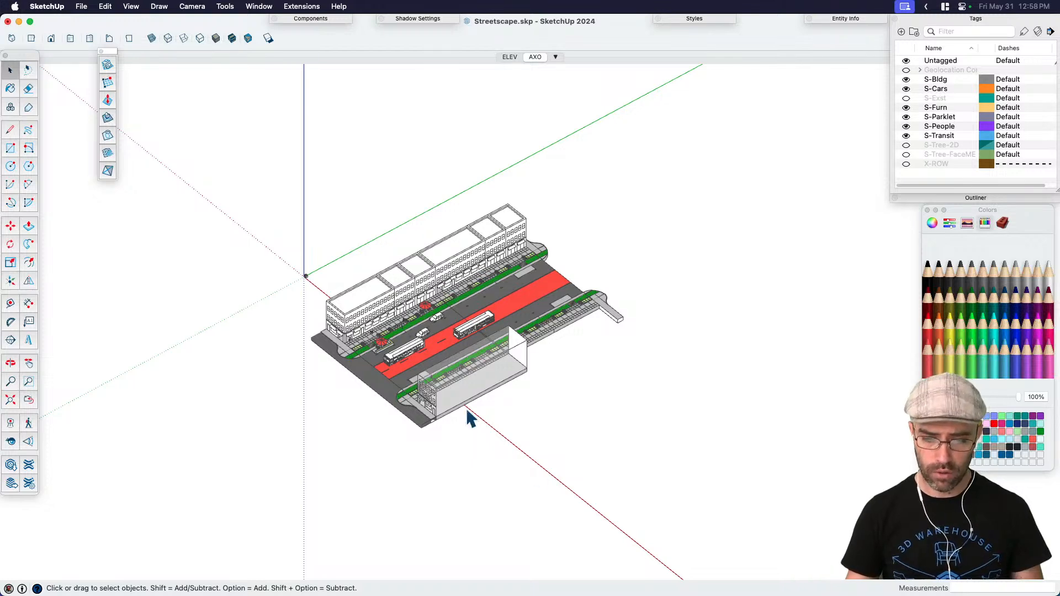
{"action": "key", "text": "space"}
{"action": "left_click", "coordinate": [500, 339]}
{"action": "scroll", "coordinate": [497, 354], "scroll_direction": "up", "scroll_amount": 5}
{"action": "key", "text": "m"}
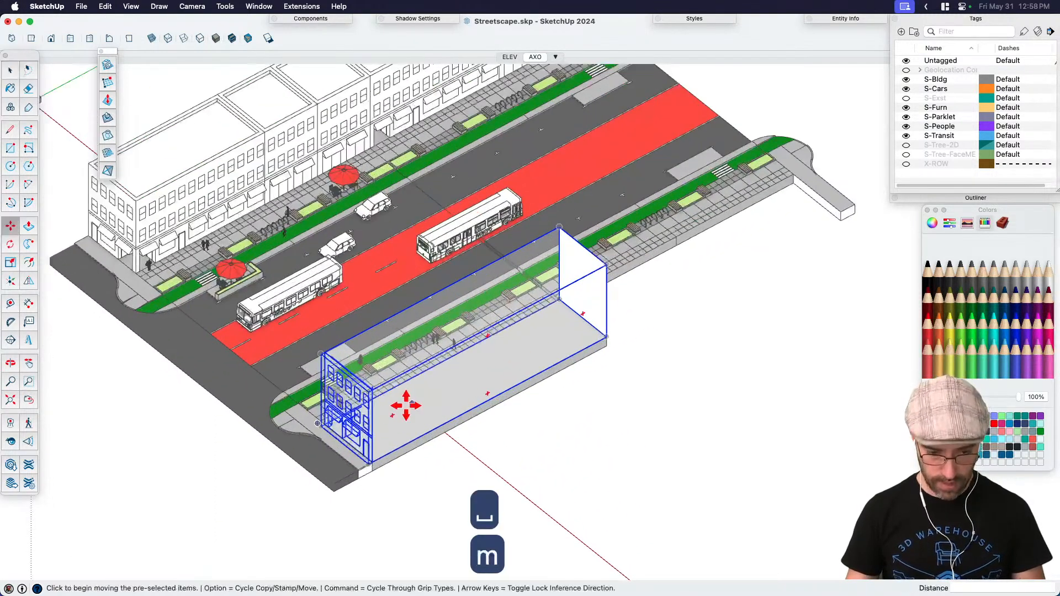
{"action": "double_click", "coordinate": [517, 357]}
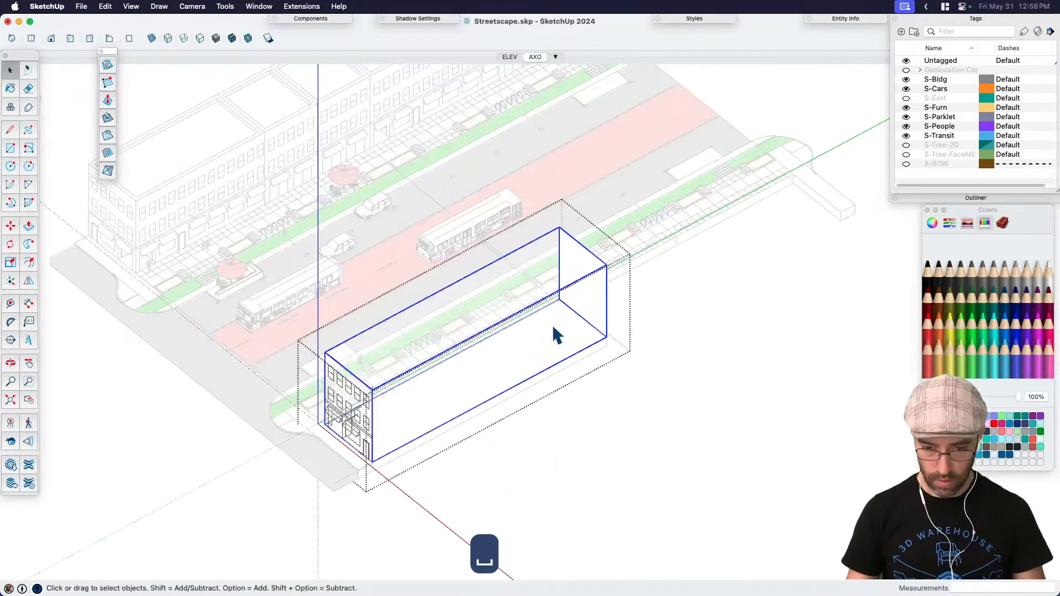
{"action": "left_click_drag", "start_coordinate": [509, 161], "coordinate": [732, 493]}
{"action": "scroll", "coordinate": [637, 346], "scroll_direction": "up", "scroll_amount": 2}
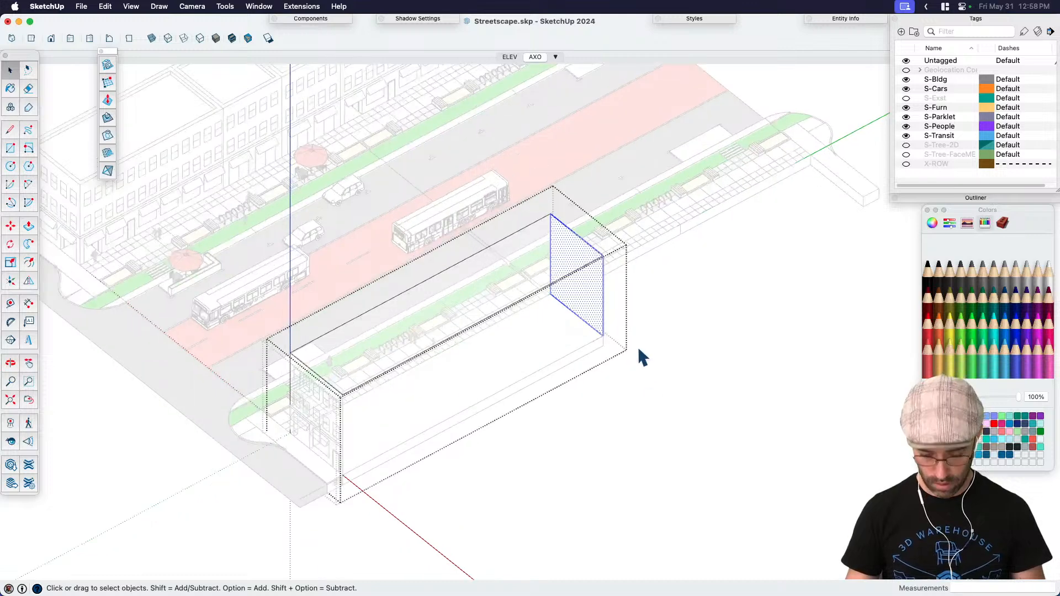
{"action": "key", "text": "m"}
{"action": "left_click", "coordinate": [606, 334]}
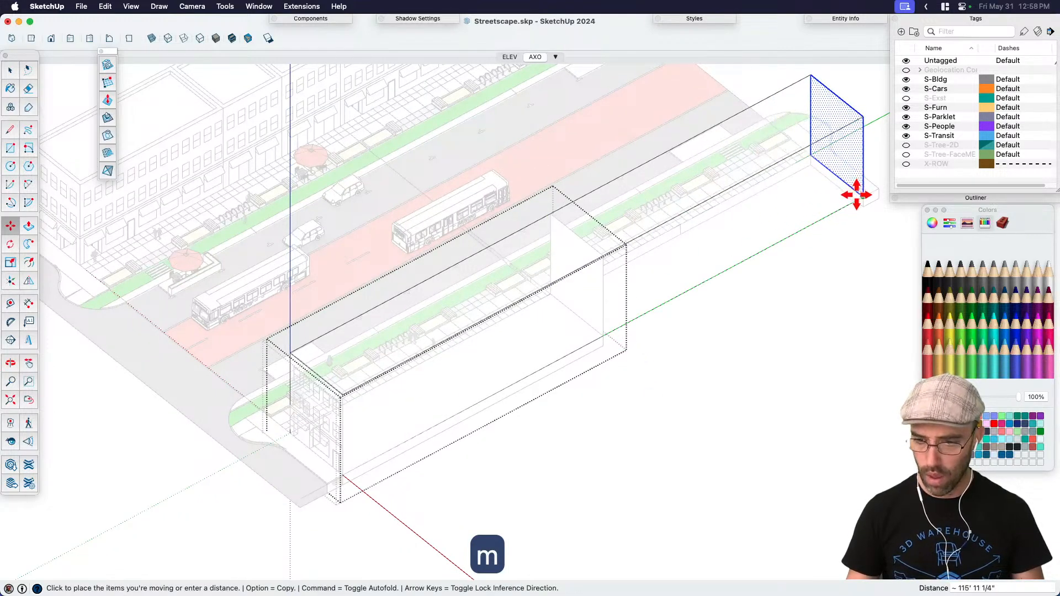
{"action": "left_click", "coordinate": [860, 194]}
{"action": "key", "text": "space"}
Step: Leave the building group and move the separate end panel about 115' 11 1/4" to the stretched building's far end
{"action": "left_click", "coordinate": [624, 357]}
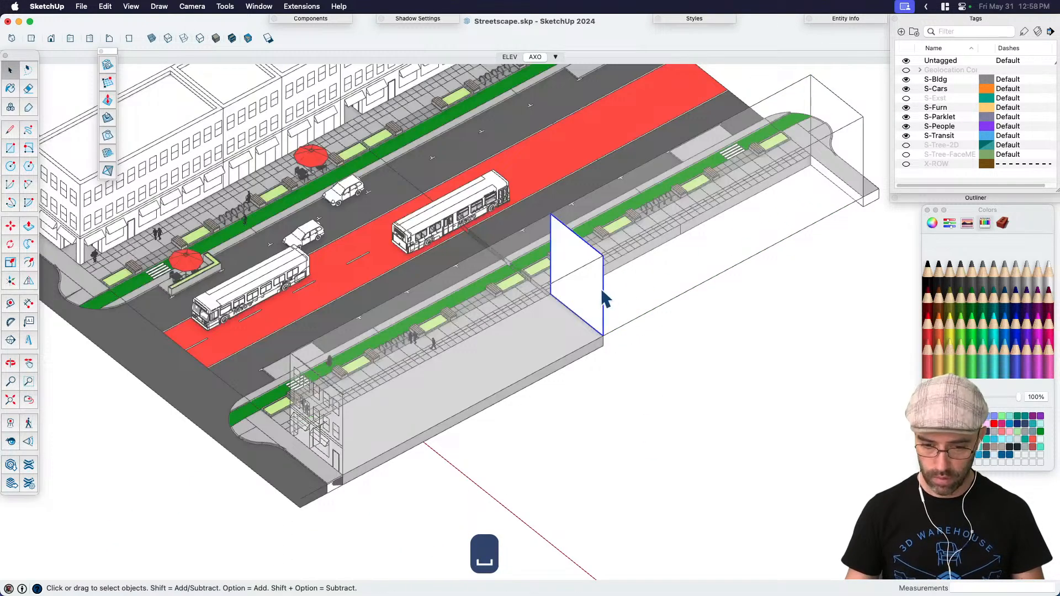
{"action": "key", "text": "m"}
{"action": "left_click", "coordinate": [602, 334]}
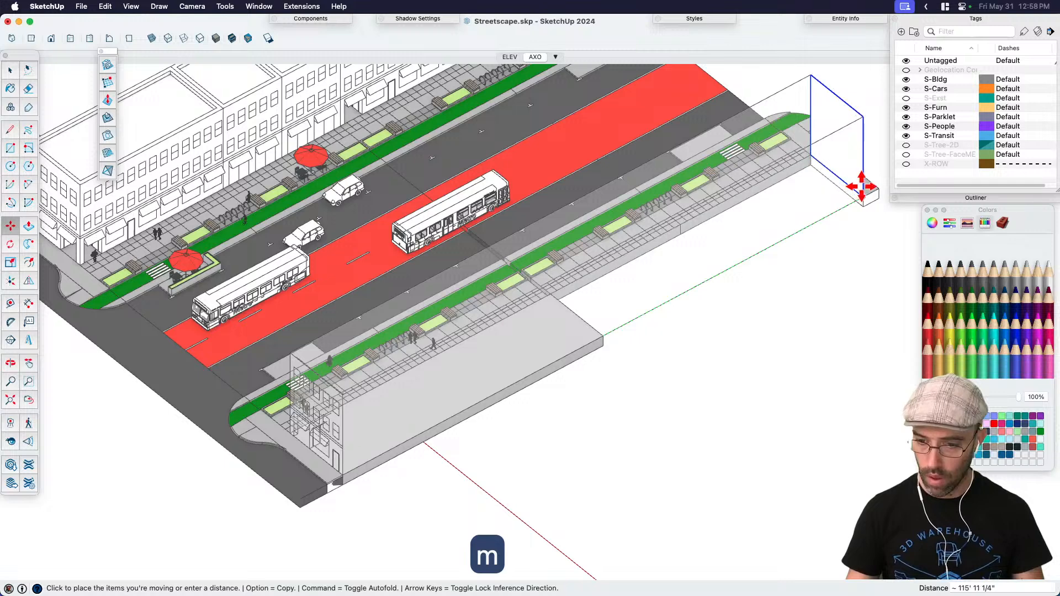
{"action": "left_click", "coordinate": [862, 190]}
{"action": "key", "text": "space"}
Step: Scale the ground slab beneath the see-through building to 2.00 along the green axis so it spans the full block
{"action": "left_click", "coordinate": [599, 346]}
{"action": "key", "text": "s"}
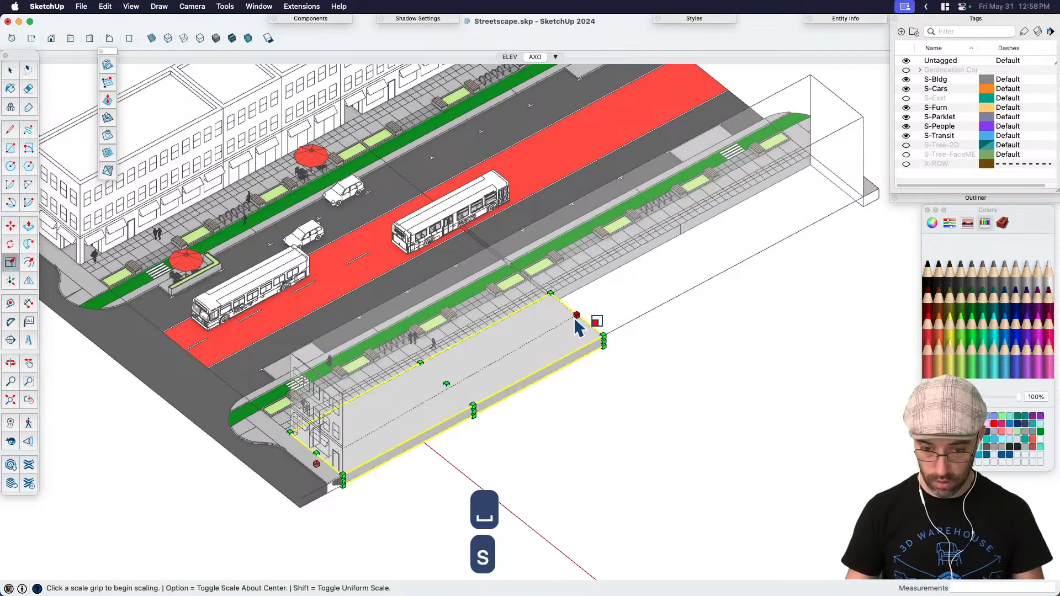
{"action": "left_click", "coordinate": [577, 315]}
{"action": "left_click", "coordinate": [840, 218]}
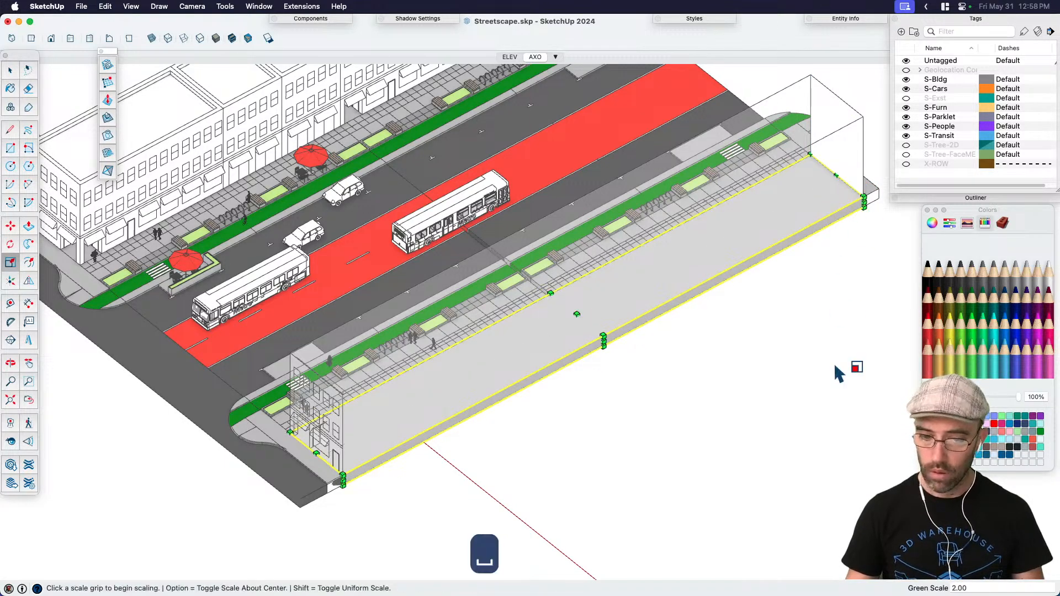
{"action": "key", "text": "space"}
{"action": "scroll", "coordinate": [771, 396], "scroll_direction": "down", "scroll_amount": 6}
{"action": "scroll", "coordinate": [685, 402], "scroll_direction": "up", "scroll_amount": 2}
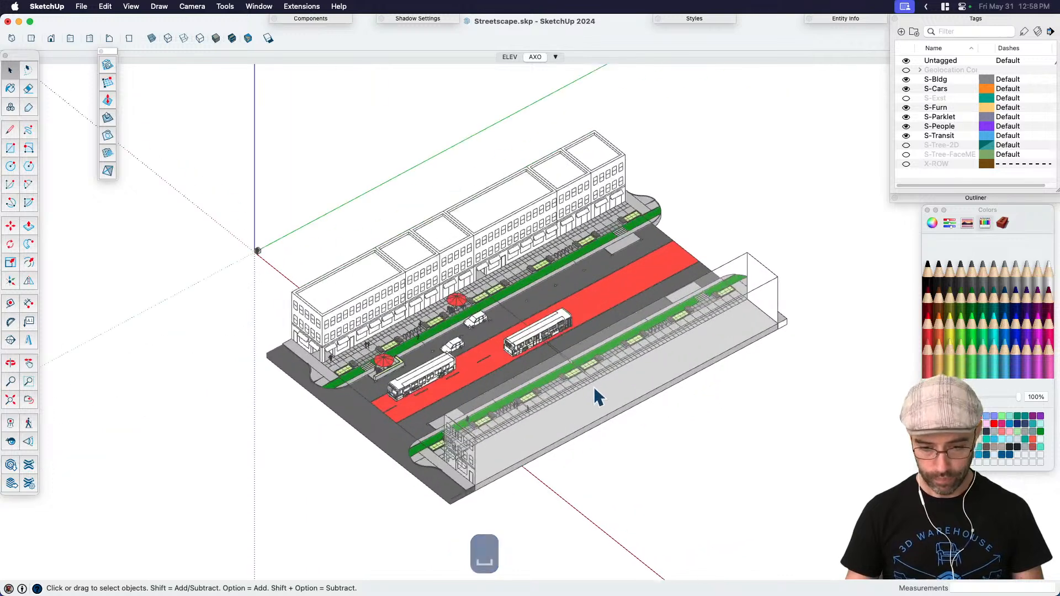
{"action": "key", "text": "h"}
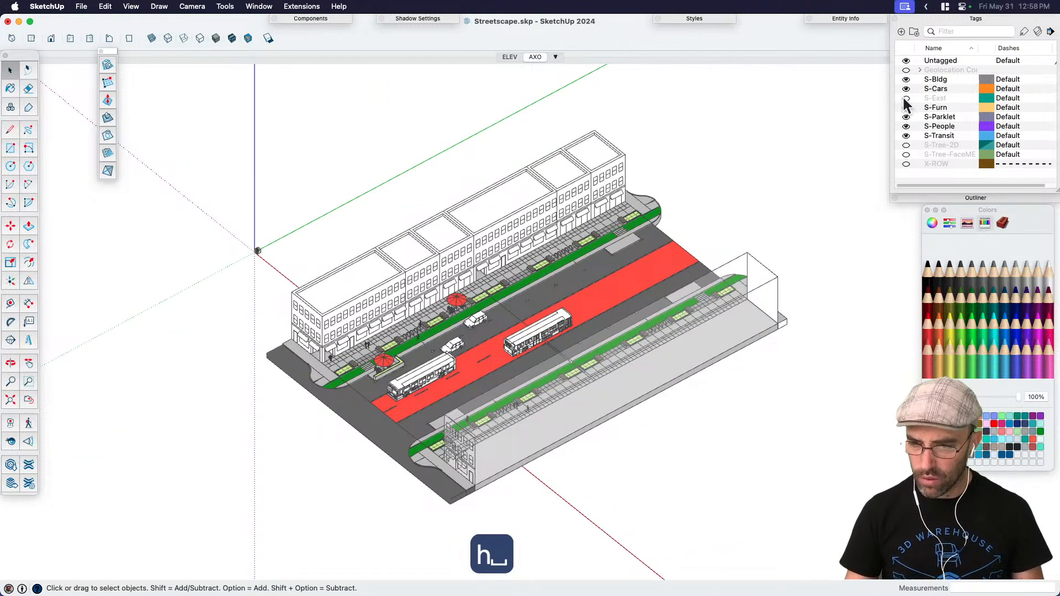
Step: Show the street trees on the S-Tree-FaceME tag and leave the S-Tree-2D trees hidden
{"action": "left_click", "coordinate": [906, 145]}
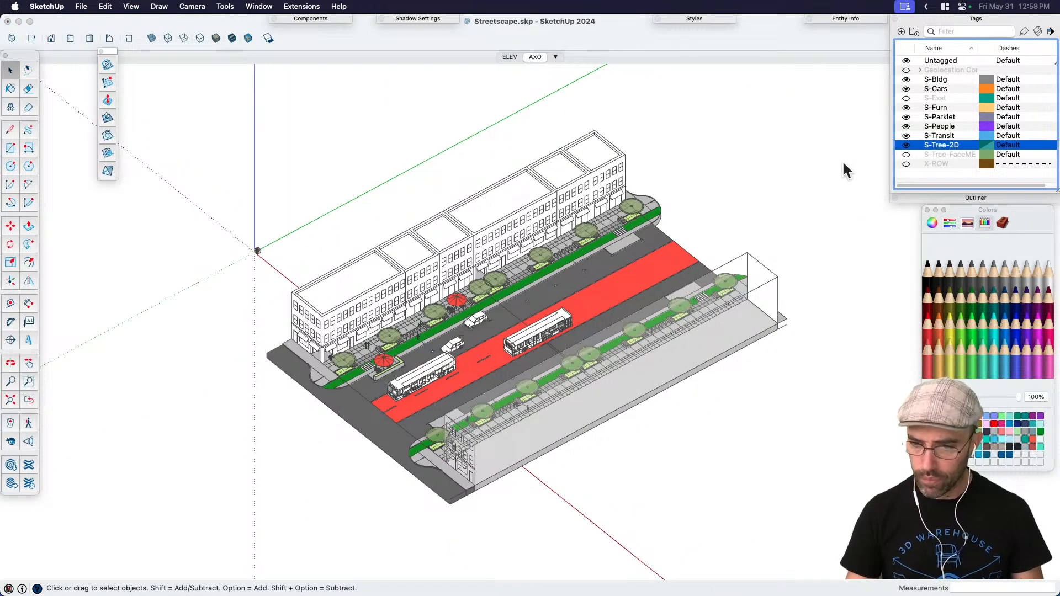
{"action": "left_click", "coordinate": [906, 145]}
{"action": "left_click", "coordinate": [907, 154]}
{"action": "scroll", "coordinate": [497, 354], "scroll_direction": "up", "scroll_amount": 2}
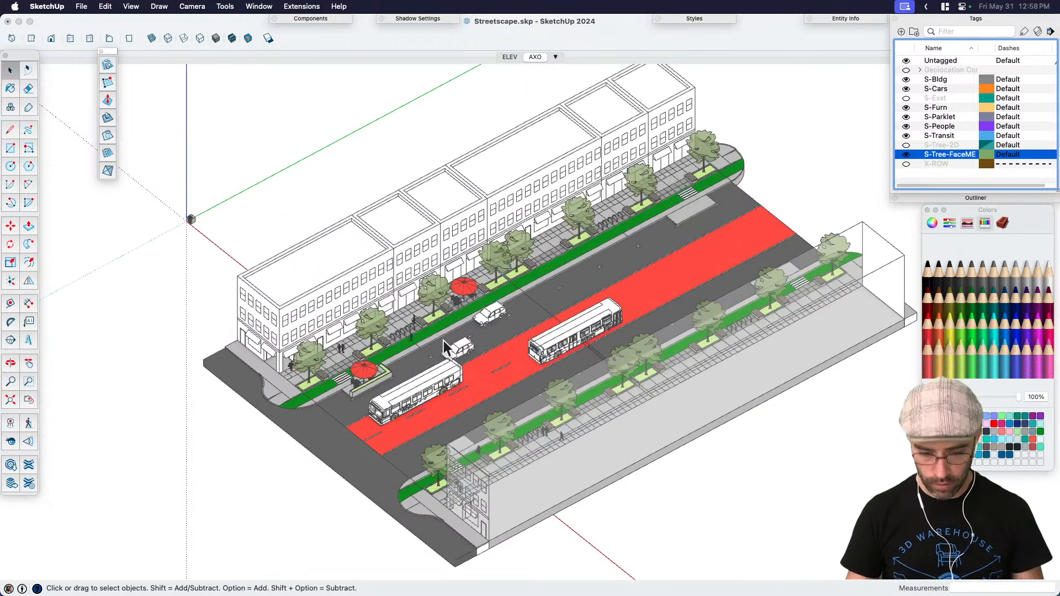
Step: Frame the whole block, update the AXO scene with this view and save the model
{"action": "key", "text": "h"}
{"action": "key", "text": "h"}
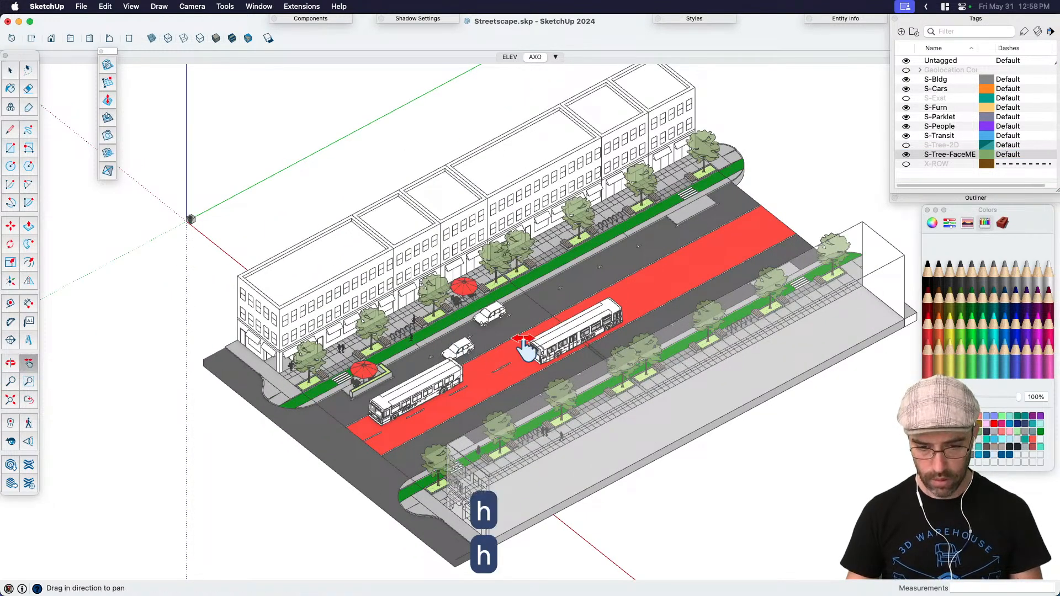
{"action": "left_click_drag", "start_coordinate": [513, 363], "coordinate": [467, 359]}
{"action": "key", "text": "space"}
{"action": "right_click", "coordinate": [540, 55]}
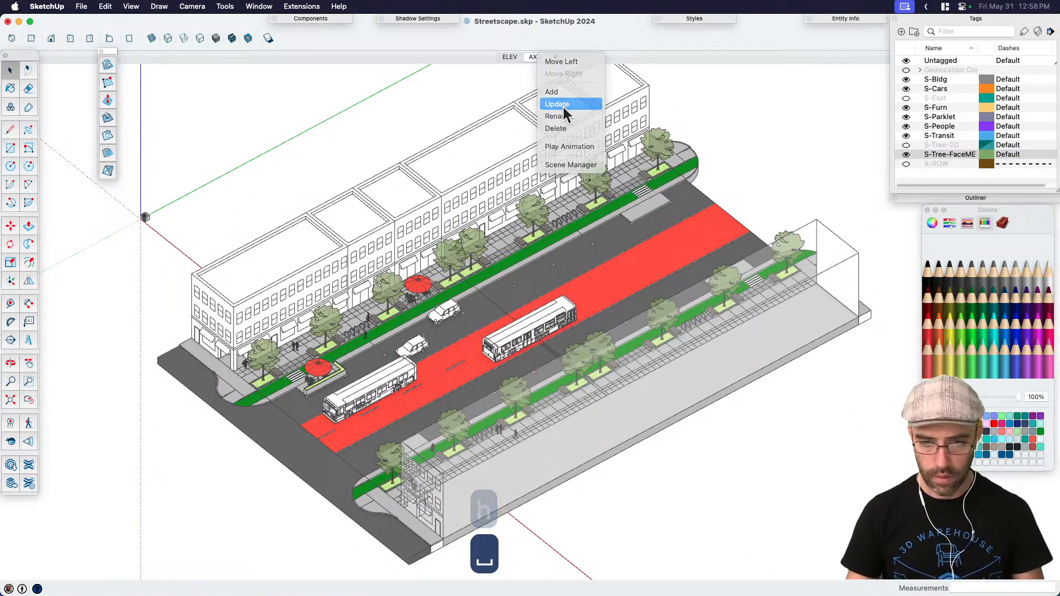
{"action": "left_click", "coordinate": [562, 105]}
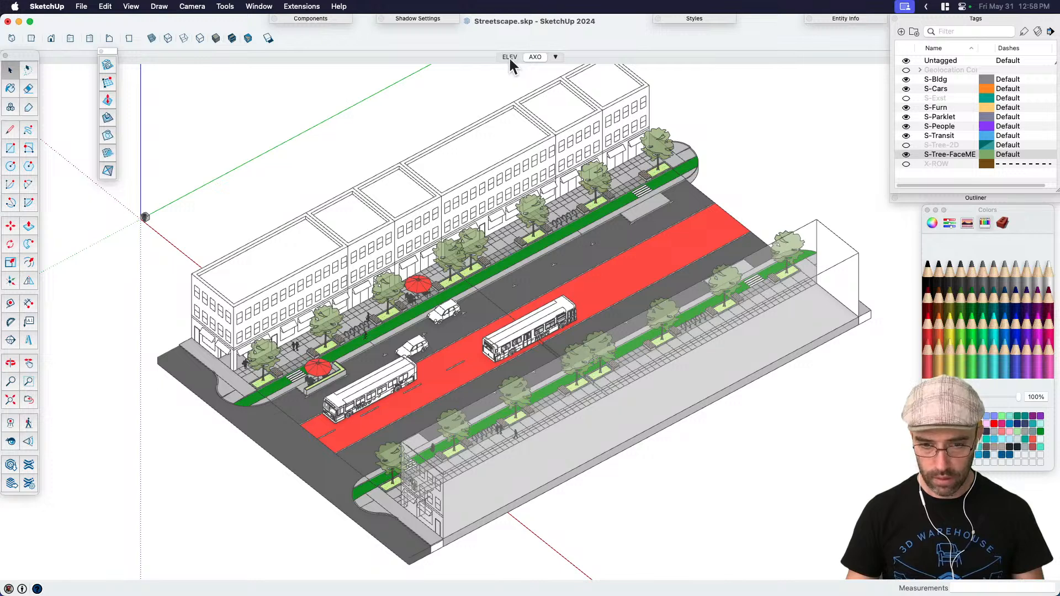
{"action": "key", "text": "super+s"}
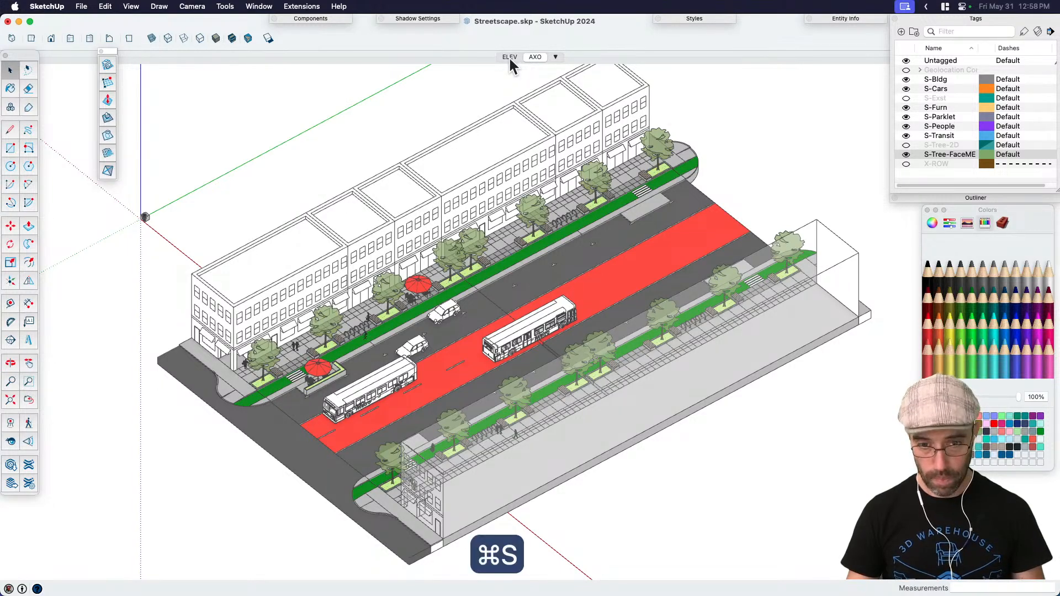
Step: Open the ELEV scene, clear the selection and the Colors window, and frame the full street section with both buildings
{"action": "left_click", "coordinate": [509, 56]}
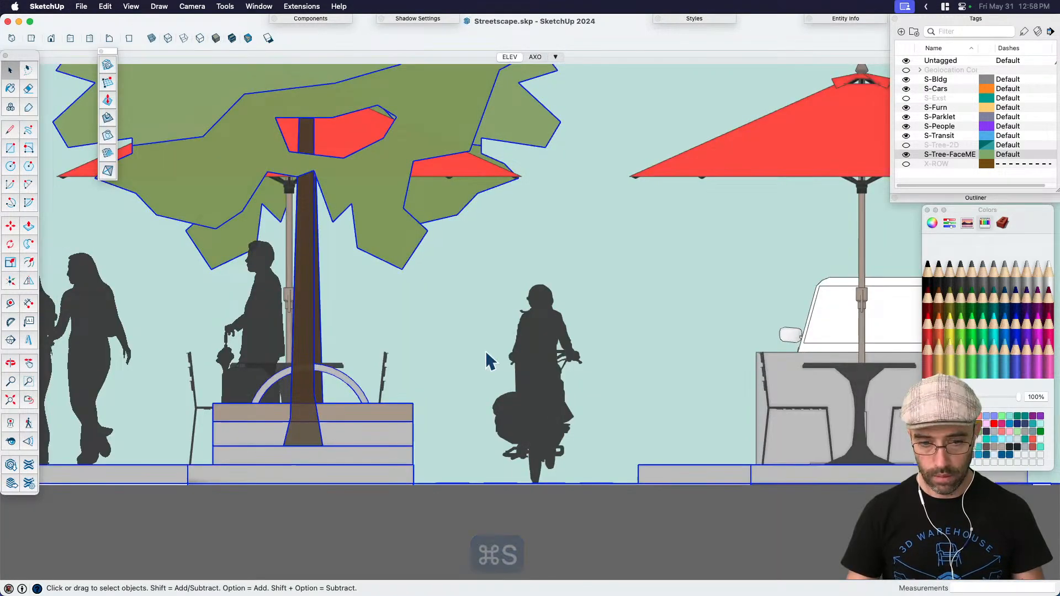
{"action": "key", "text": "h"}
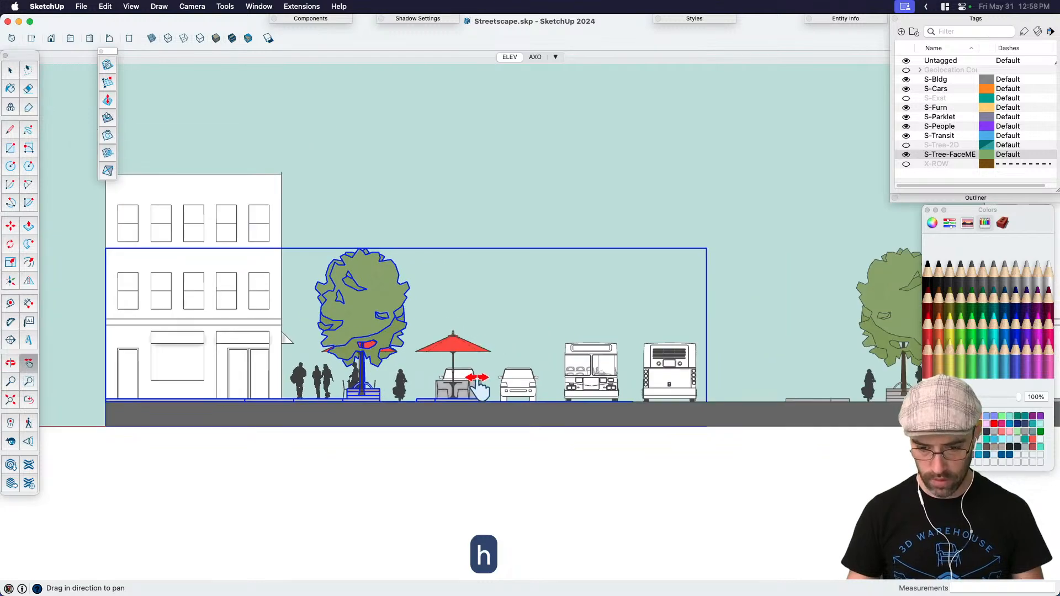
{"action": "left_click", "coordinate": [927, 211]}
{"action": "scroll", "coordinate": [714, 358], "scroll_direction": "down", "scroll_amount": 2}
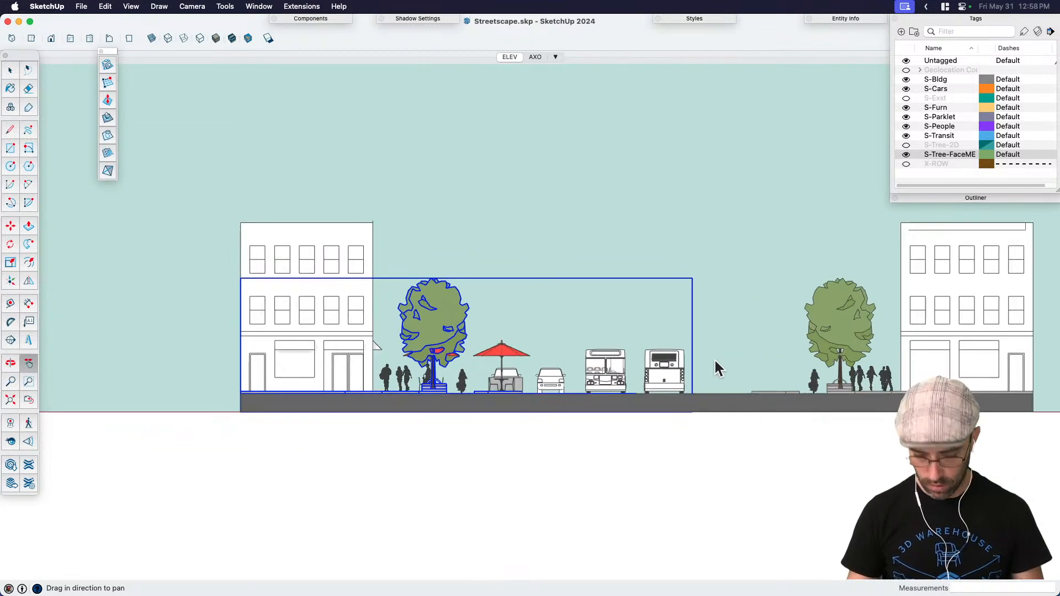
{"action": "key", "text": "h"}
{"action": "left_click_drag", "start_coordinate": [717, 351], "coordinate": [668, 392]}
{"action": "key", "text": "space"}
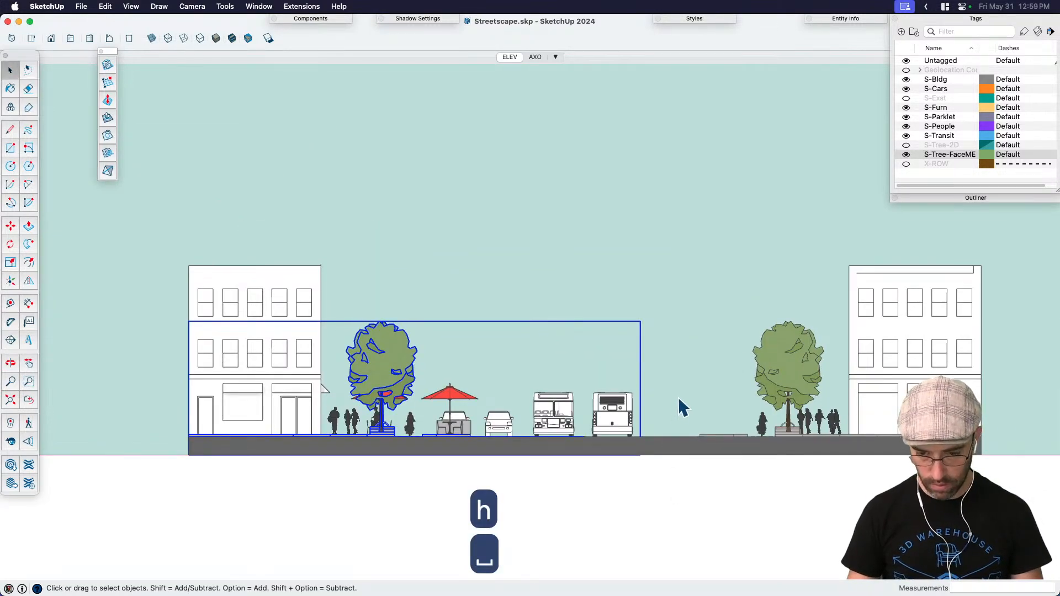
{"action": "left_click", "coordinate": [675, 357]}
{"action": "key", "text": "h"}
{"action": "scroll", "coordinate": [675, 364], "scroll_direction": "up", "scroll_amount": 1}
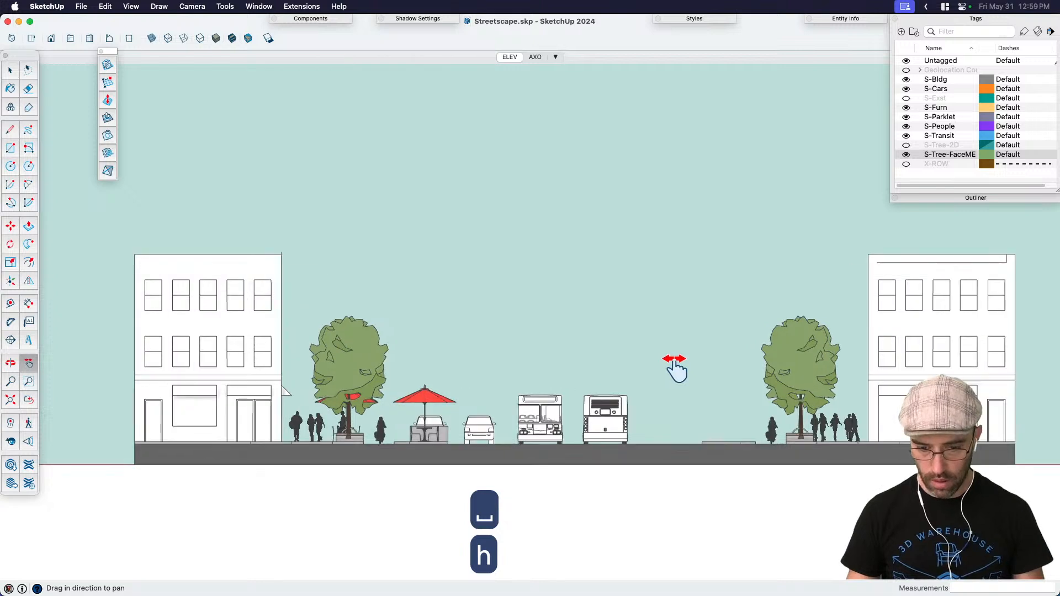
{"action": "left_click_drag", "start_coordinate": [675, 367], "coordinate": [647, 382]}
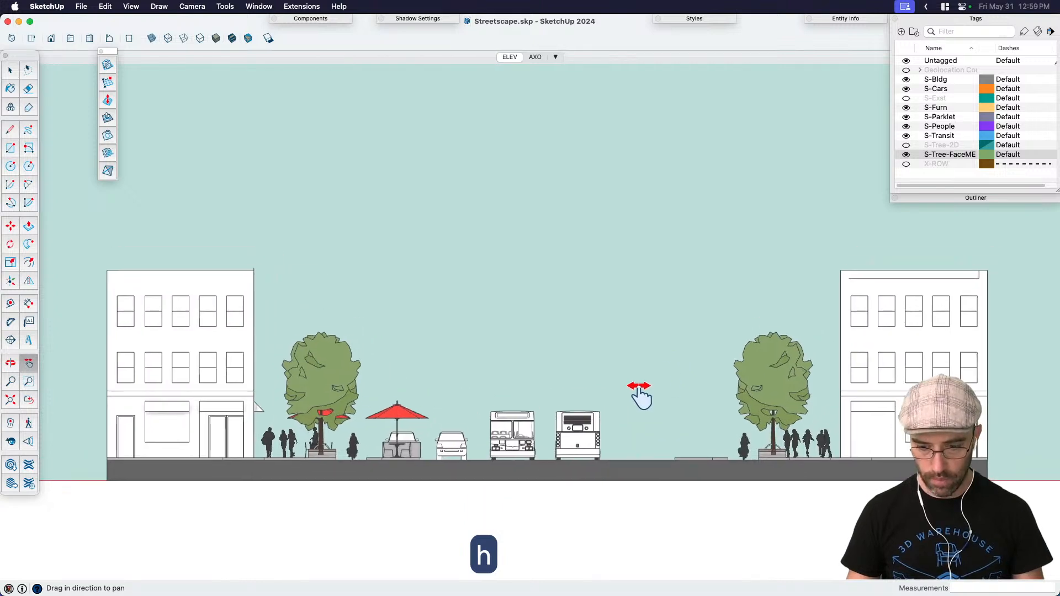
Step: Show the X-ROW tag and delete the two dashed quarter-point lines inside the right-of-way group, keeping the centre line
{"action": "left_click", "coordinate": [906, 165]}
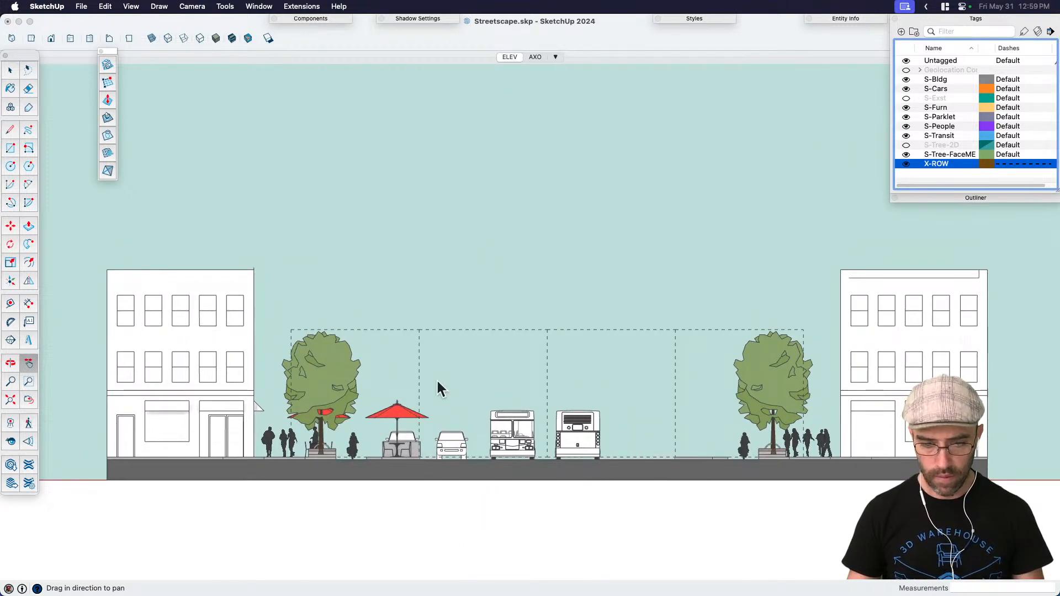
{"action": "left_click", "coordinate": [416, 367]}
{"action": "key", "text": "space"}
{"action": "double_click", "coordinate": [420, 366]}
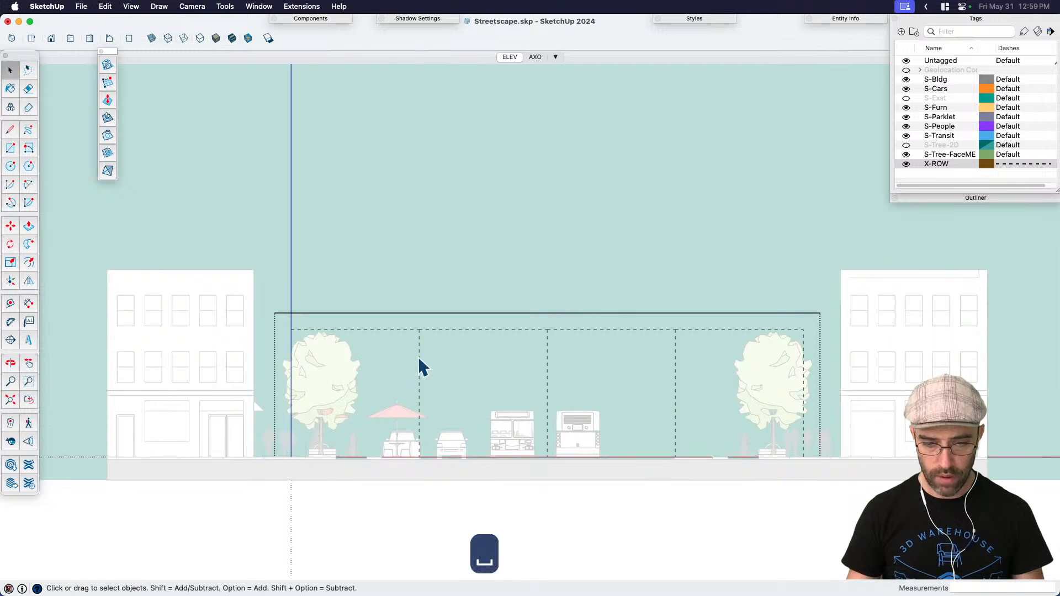
{"action": "key", "text": "BackSpace"}
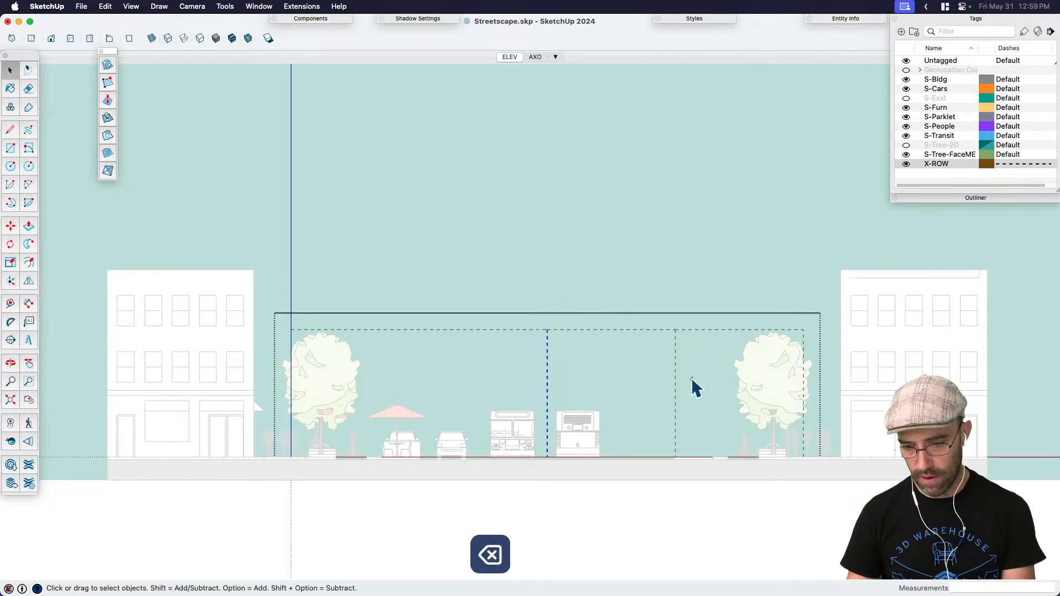
{"action": "left_click", "coordinate": [675, 382]}
{"action": "key", "text": "BackSpace"}
{"action": "left_click", "coordinate": [581, 257]}
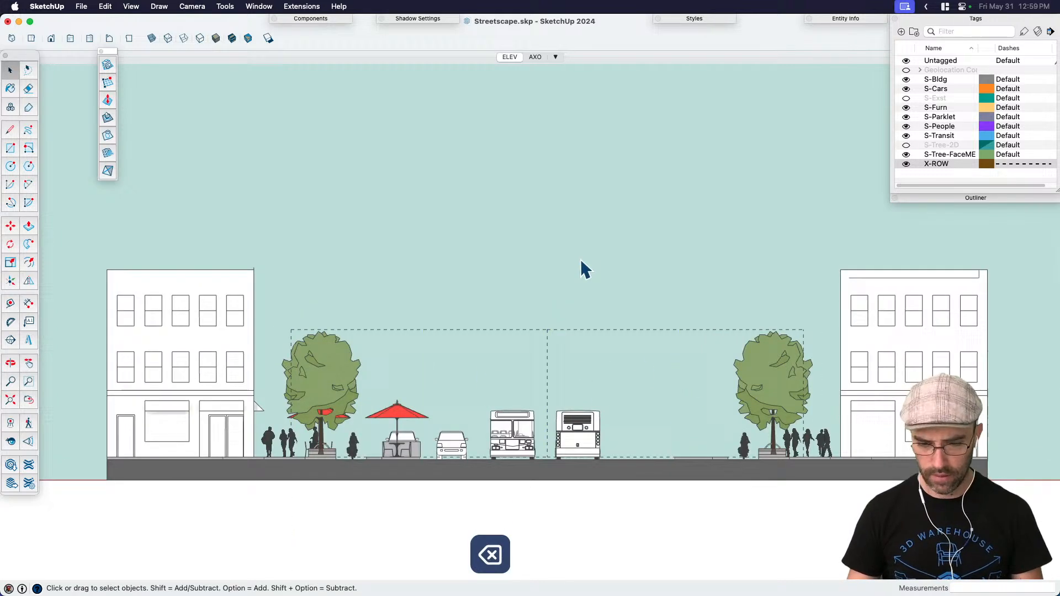
{"action": "left_click", "coordinate": [540, 331]}
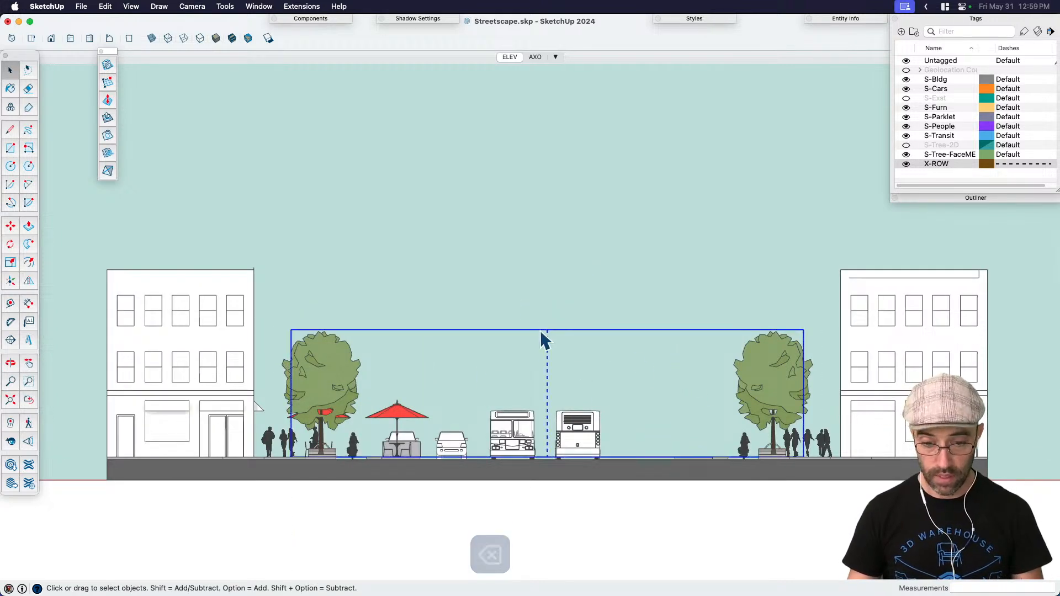
Step: Update the ELEV scene with the current view and tag visibility, and save the model
{"action": "right_click", "coordinate": [510, 57]}
{"action": "left_click", "coordinate": [529, 101]}
{"action": "left_click", "coordinate": [548, 207]}
{"action": "key", "text": "super+s"}
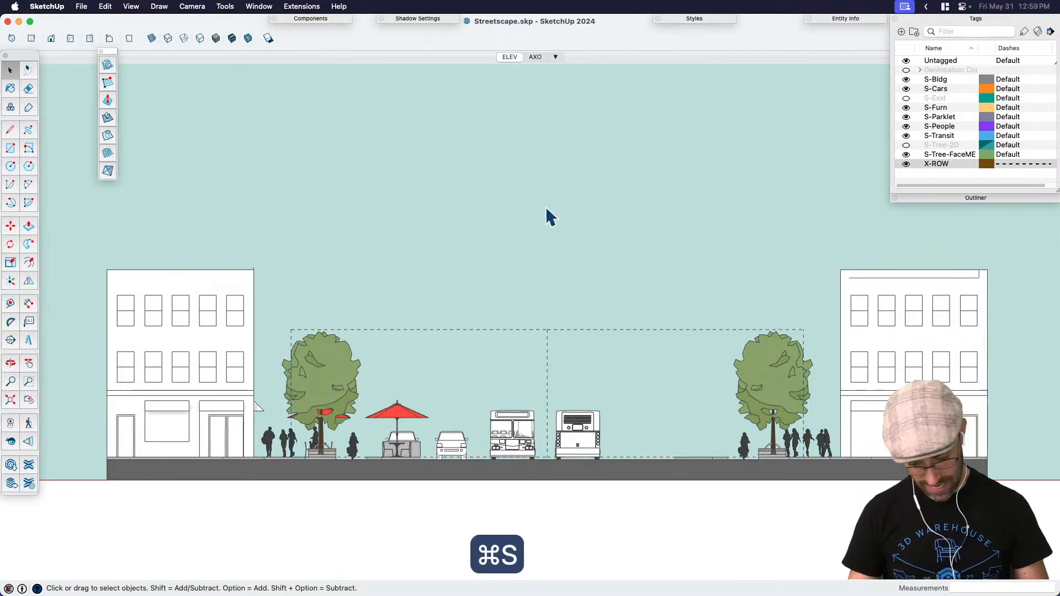
Step: Switch to the top view and show the S-Tree-2D trees instead of the S-Tree-FaceME trees
{"action": "key", "text": "super+1"}
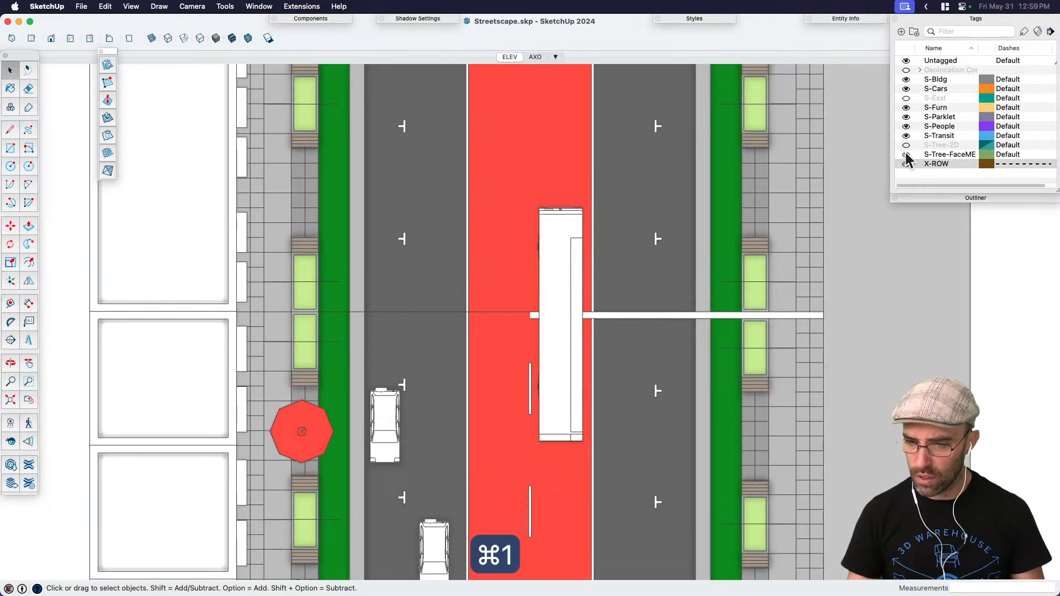
{"action": "left_click", "coordinate": [906, 155]}
{"action": "left_click", "coordinate": [906, 145]}
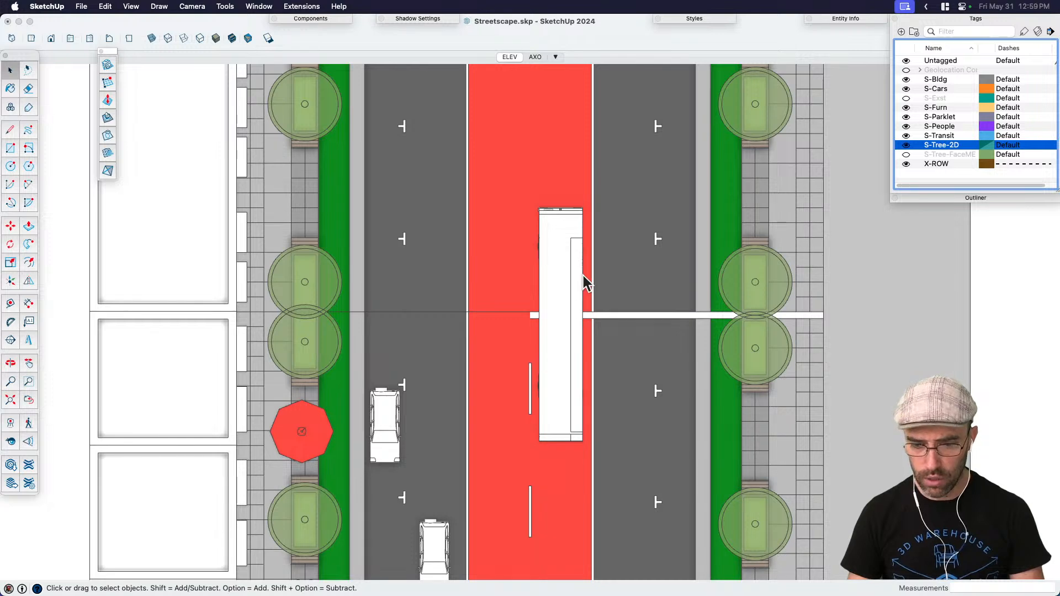
Step: Hide the two street halves and the building row on the far side of the block's midline
{"action": "scroll", "coordinate": [583, 276], "scroll_direction": "down", "scroll_amount": 6}
{"action": "left_click", "coordinate": [491, 227]}
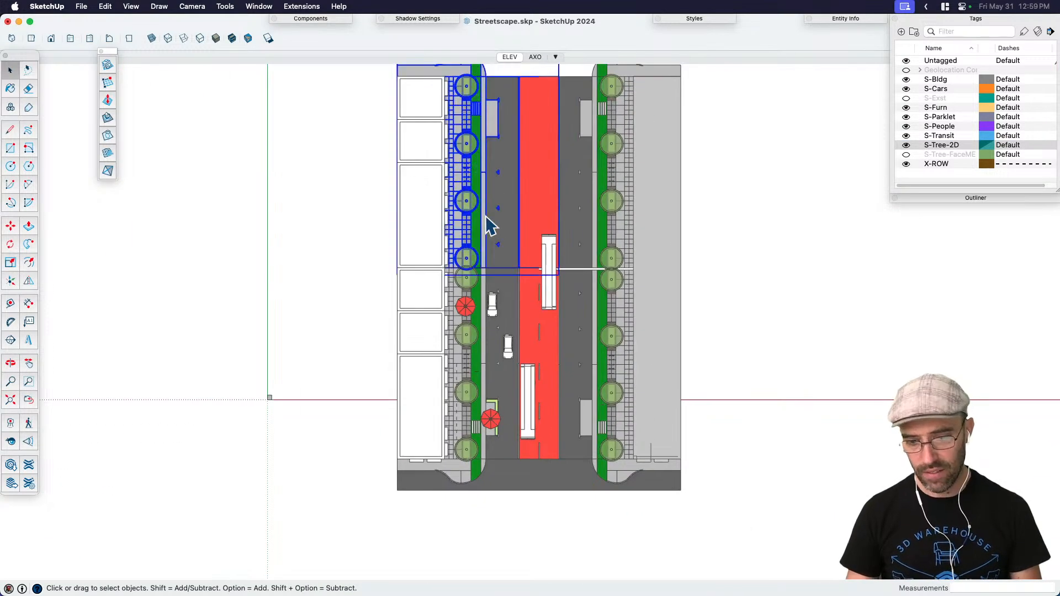
{"action": "left_click", "coordinate": [589, 216], "text": "shift"}
{"action": "key", "text": "super+e"}
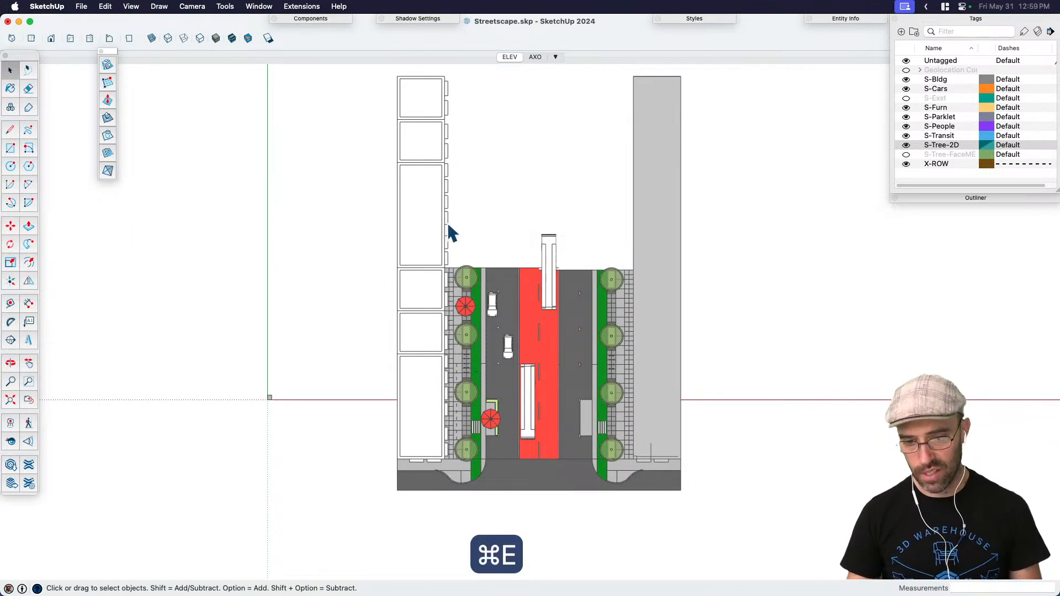
{"action": "left_click", "coordinate": [446, 224]}
{"action": "key", "text": "super+e"}
Step: Scale the see-through building group back along the green axis so it ends with the remaining street half
{"action": "left_click", "coordinate": [662, 226]}
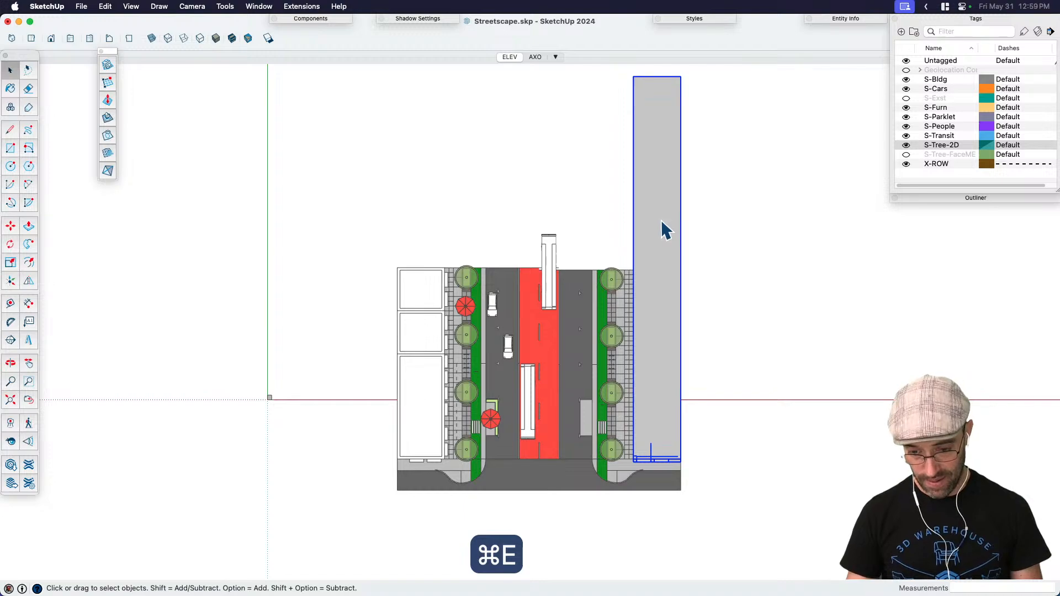
{"action": "middle_click_drag", "start_coordinate": [732, 300], "coordinate": [590, 366]}
{"action": "scroll", "coordinate": [618, 362], "scroll_direction": "up", "scroll_amount": 5}
{"action": "key", "text": "s"}
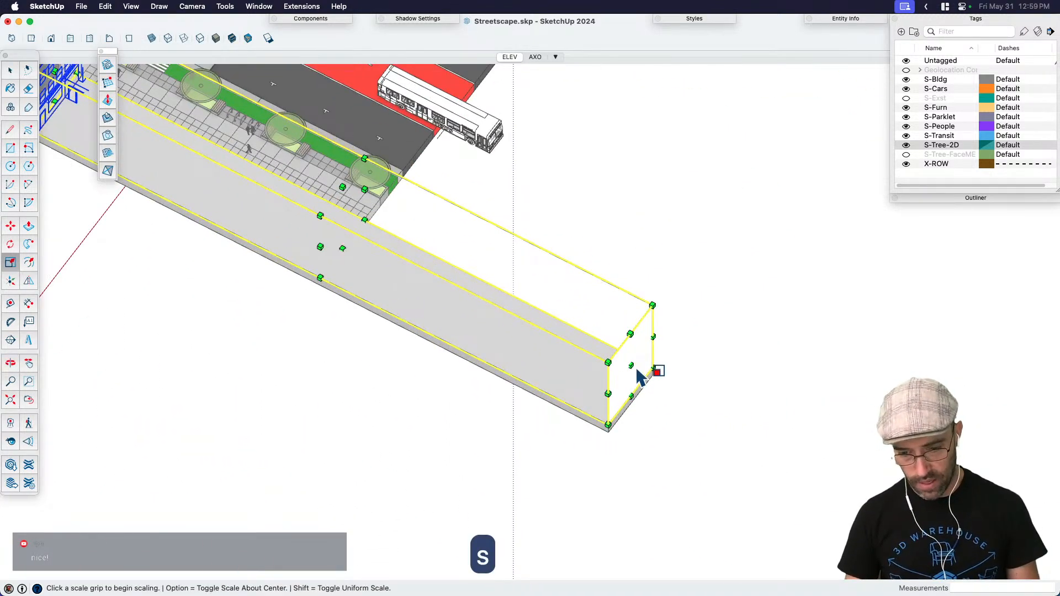
{"action": "left_click", "coordinate": [639, 374]}
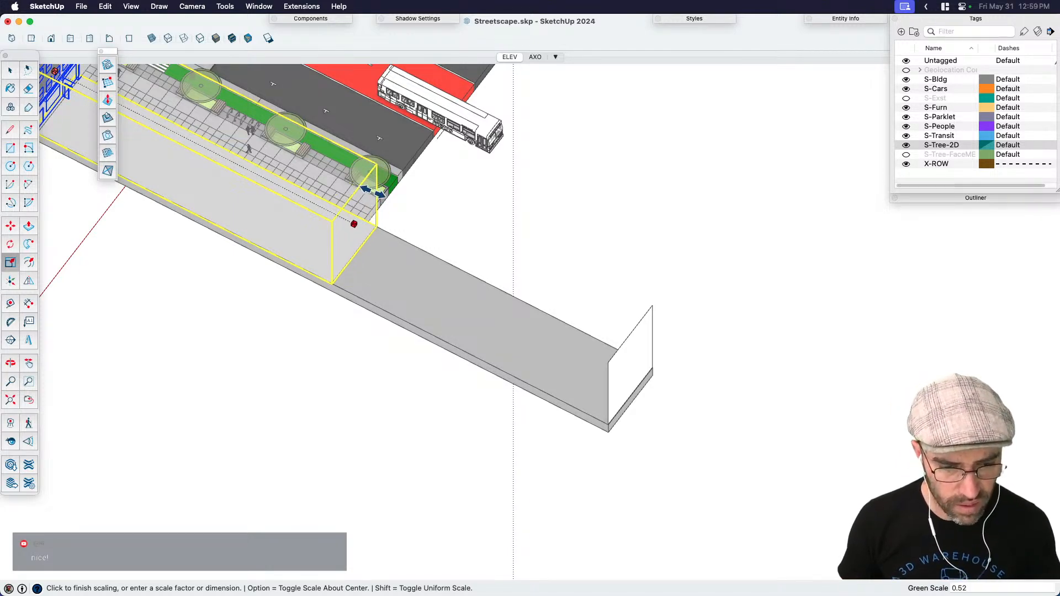
{"action": "left_click", "coordinate": [361, 189]}
{"action": "scroll", "coordinate": [353, 210], "scroll_direction": "up", "scroll_amount": 2}
{"action": "left_click", "coordinate": [386, 209]}
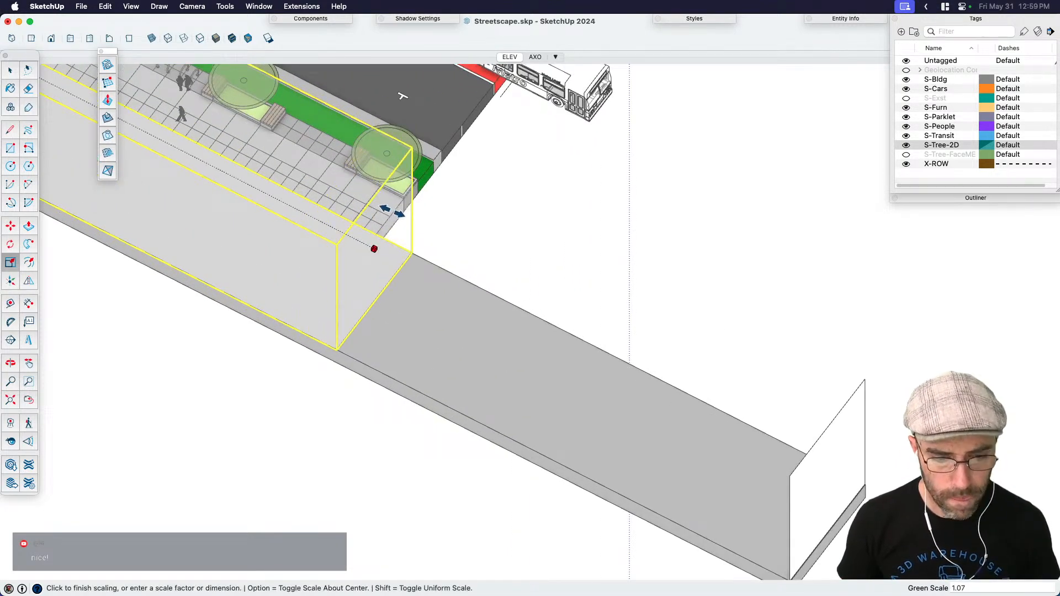
{"action": "left_click", "coordinate": [444, 151]}
{"action": "key", "text": "space"}
Step: Scale the ground slab back to the shortened building's end and hide the leftover end panel
{"action": "scroll", "coordinate": [545, 383], "scroll_direction": "down", "scroll_amount": 2}
{"action": "left_click", "coordinate": [568, 320]}
{"action": "key", "text": "s"}
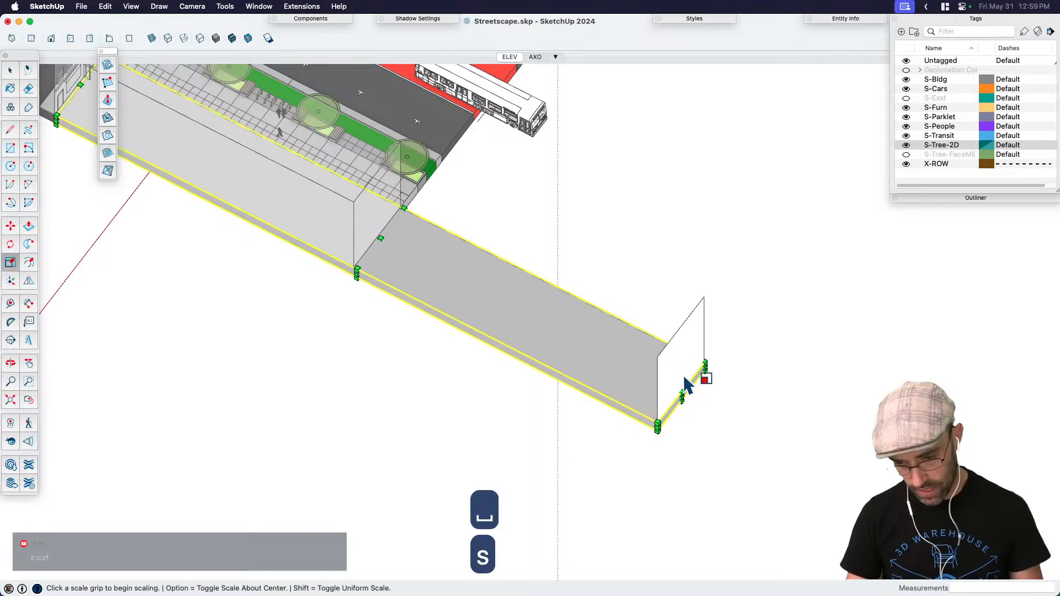
{"action": "left_click", "coordinate": [681, 393]}
{"action": "key", "text": "space"}
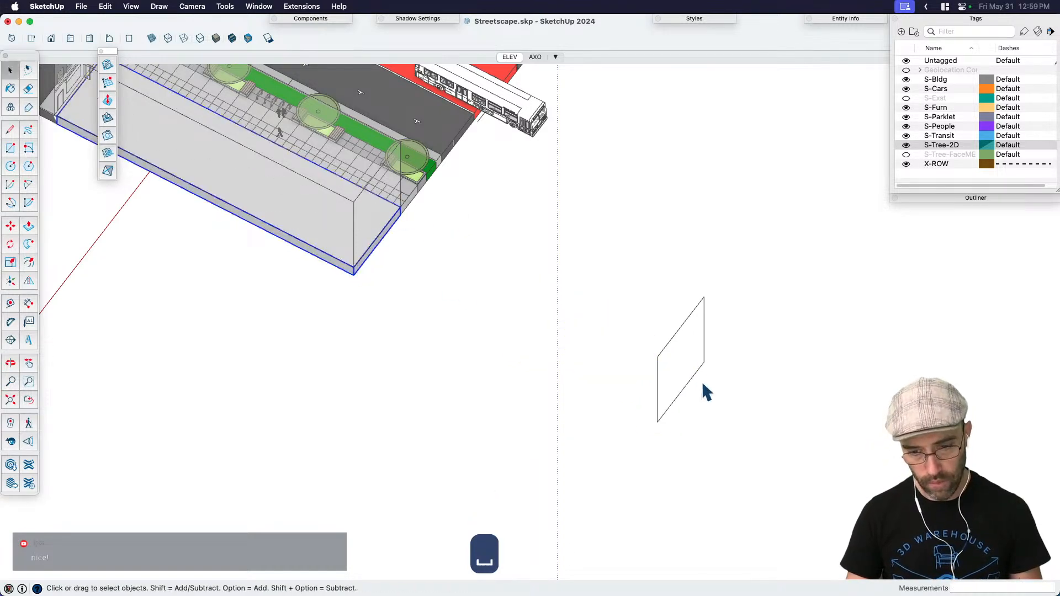
{"action": "left_click", "coordinate": [678, 364]}
{"action": "key", "text": "super+e"}
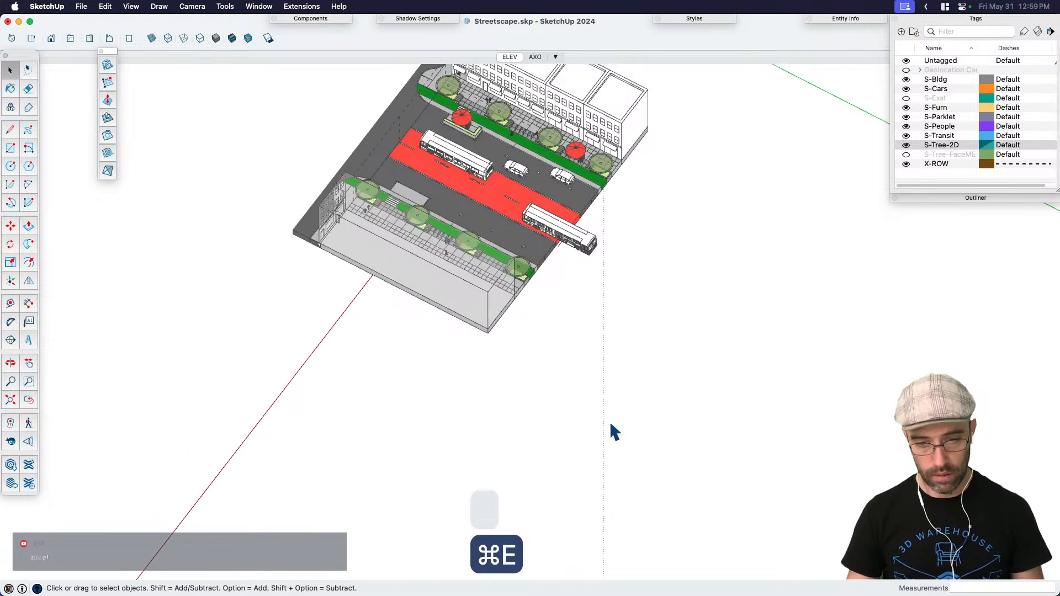
Step: Move the overhanging bus about 29' 10 1/4" along the green axis so it sits back on the red lane
{"action": "left_click", "coordinate": [575, 241]}
{"action": "scroll", "coordinate": [579, 248], "scroll_direction": "up", "scroll_amount": 3}
{"action": "key", "text": "m"}
{"action": "left_click", "coordinate": [677, 324]}
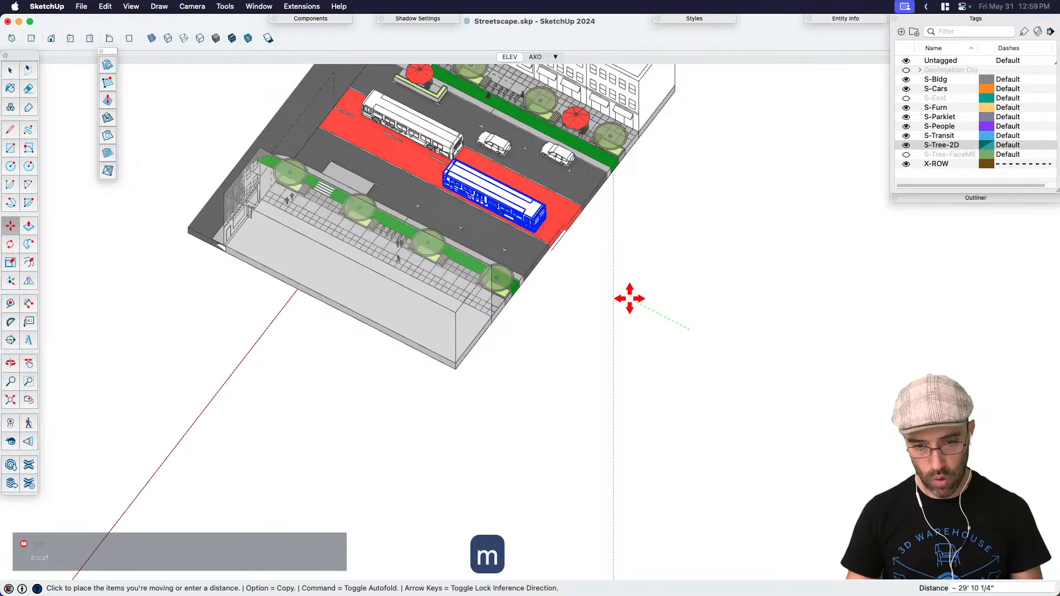
{"action": "left_click", "coordinate": [628, 299]}
{"action": "key", "text": "space"}
Step: Try to scale the street half beside the see-through building along the green axis to meet the block's edge, and undo it
{"action": "scroll", "coordinate": [558, 225], "scroll_direction": "up", "scroll_amount": 5}
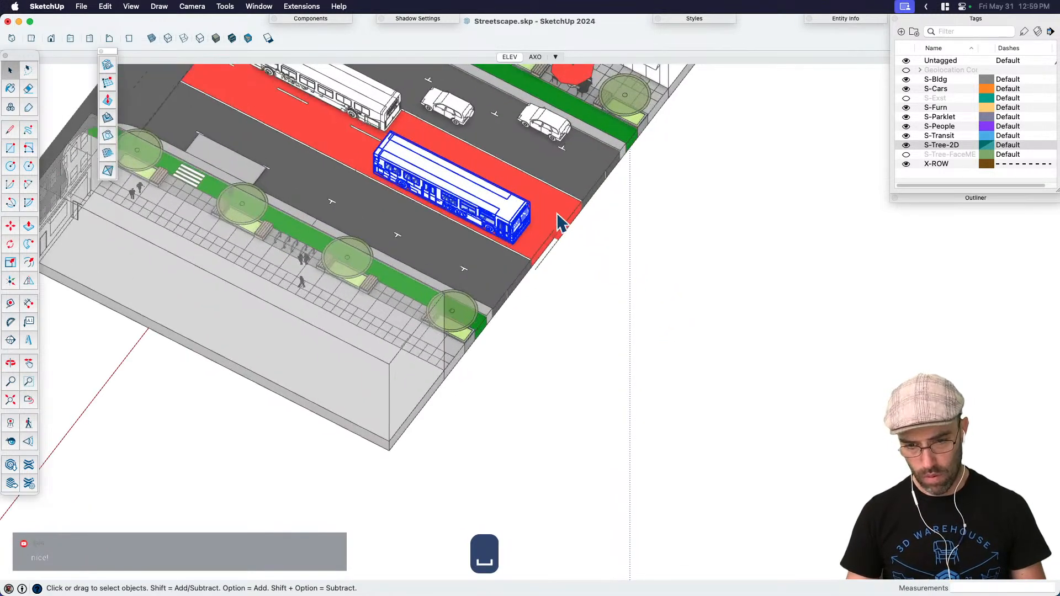
{"action": "left_click", "coordinate": [543, 263]}
{"action": "scroll", "coordinate": [547, 271], "scroll_direction": "down", "scroll_amount": 2}
{"action": "scroll", "coordinate": [549, 269], "scroll_direction": "up", "scroll_amount": 3}
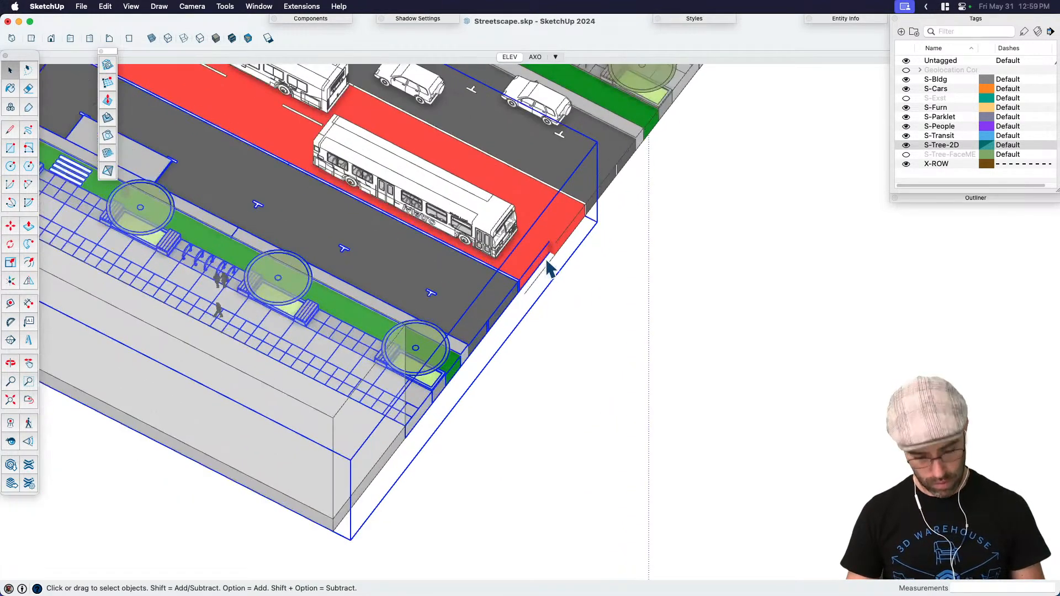
{"action": "key", "text": "s"}
{"action": "left_click", "coordinate": [448, 372]}
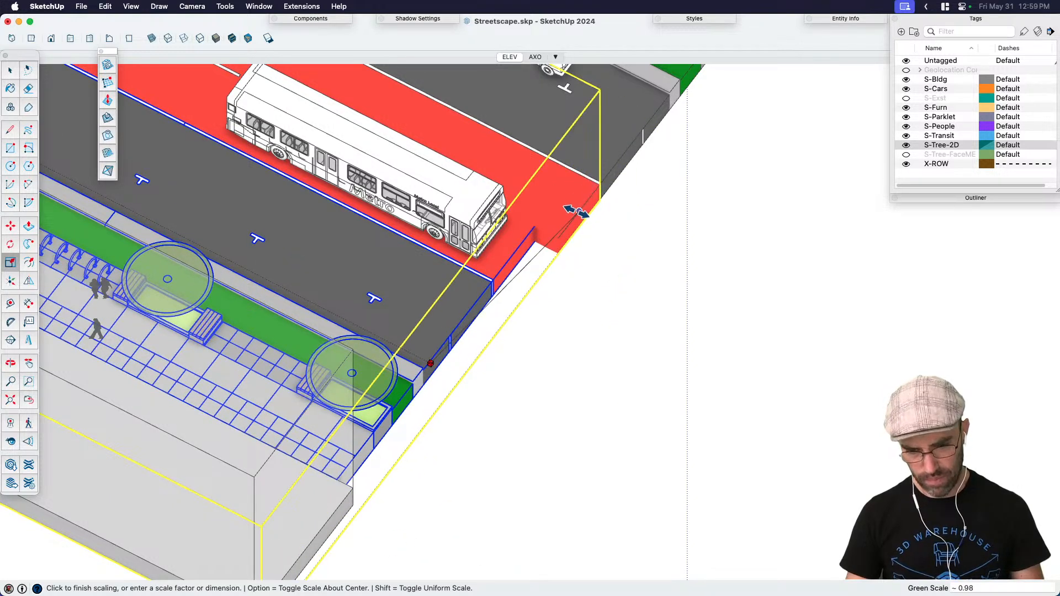
{"action": "key", "text": "space"}
{"action": "key", "text": "super+z"}
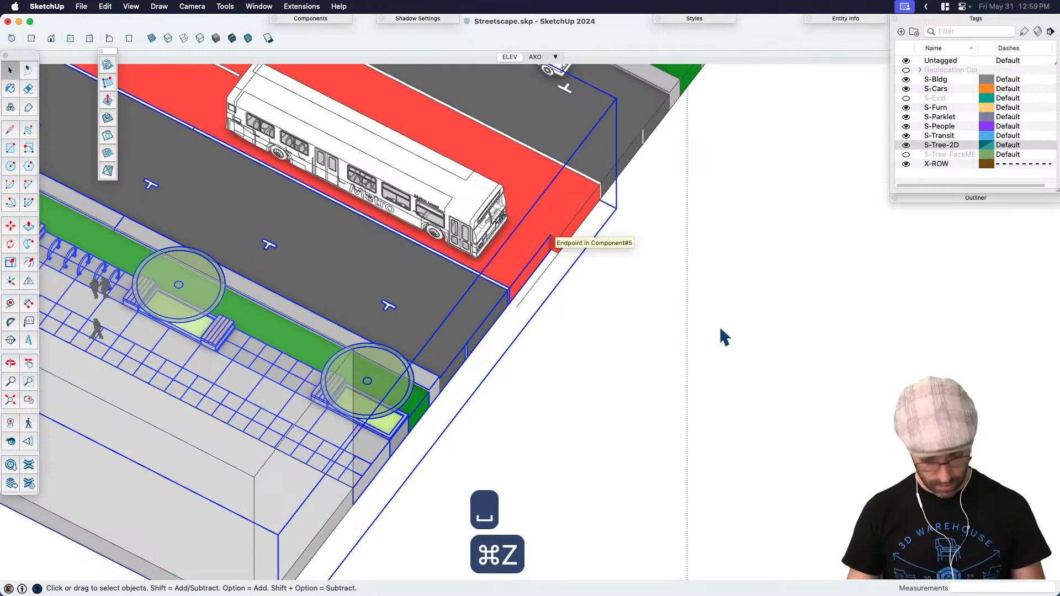
Step: Set the camera to a top-down view that frames the whole street block, from the rear edge to the intersection
{"action": "key", "text": "super+1"}
{"action": "key", "text": "h"}
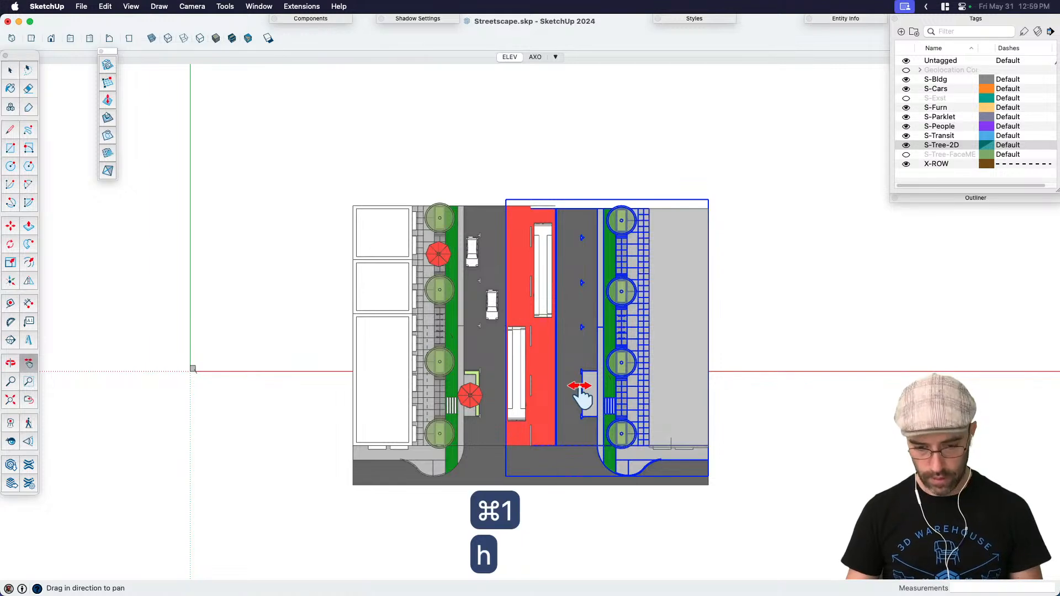
{"action": "key", "text": "space"}
{"action": "scroll", "coordinate": [568, 398], "scroll_direction": "up", "scroll_amount": 5}
{"action": "scroll", "coordinate": [549, 347], "scroll_direction": "up", "scroll_amount": 1}
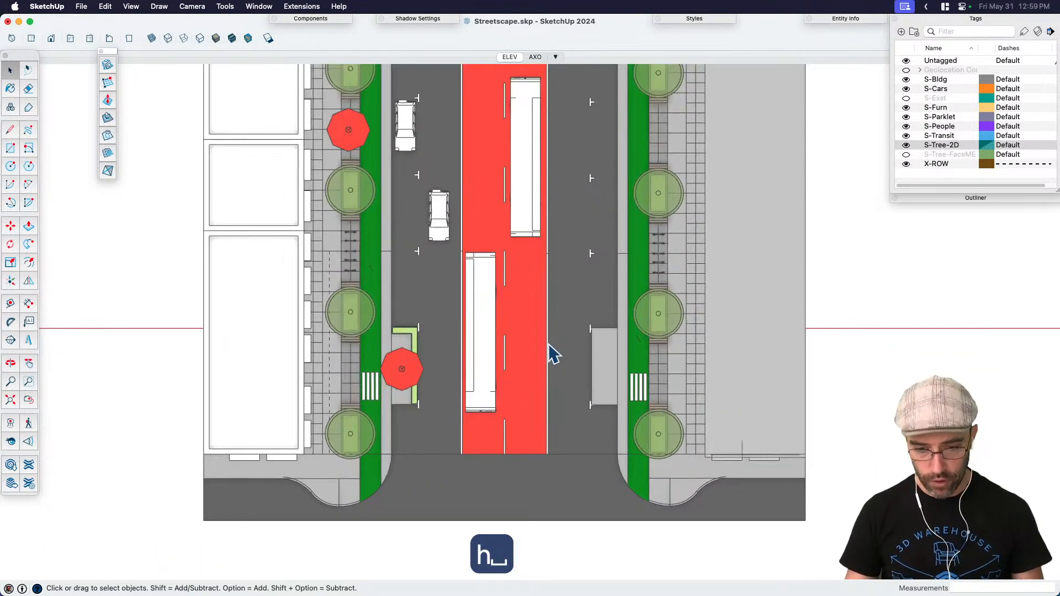
{"action": "key", "text": "h"}
{"action": "left_click_drag", "start_coordinate": [549, 348], "coordinate": [538, 380]}
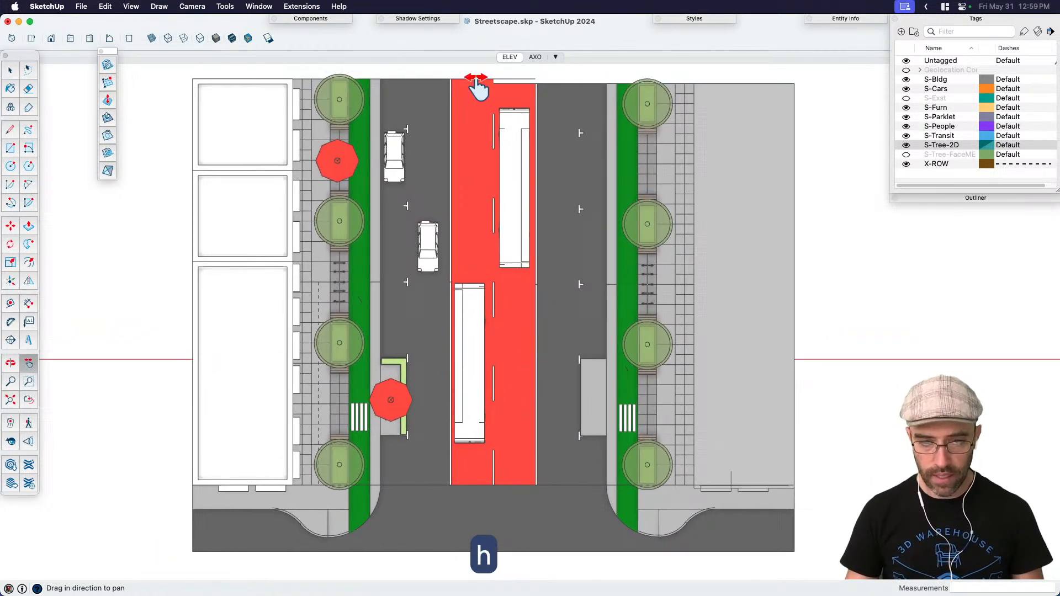
Step: Add a new scene from the current top-down view and rename it Plan
{"action": "right_click", "coordinate": [513, 59]}
{"action": "left_click", "coordinate": [540, 91]}
{"action": "right_click", "coordinate": [527, 61]}
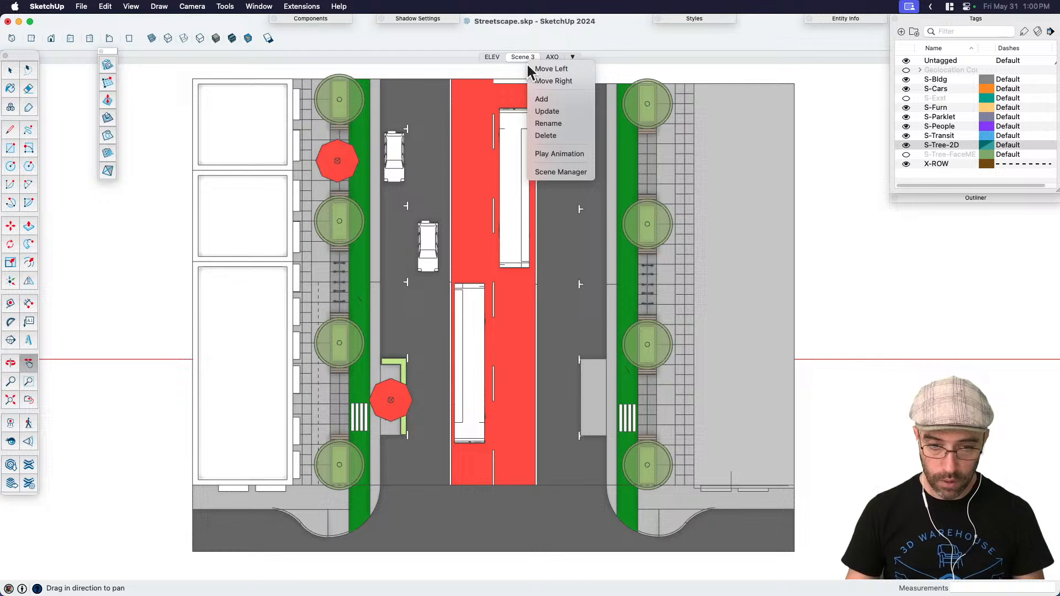
{"action": "left_click", "coordinate": [549, 123]}
{"action": "type", "text": "Plan"}
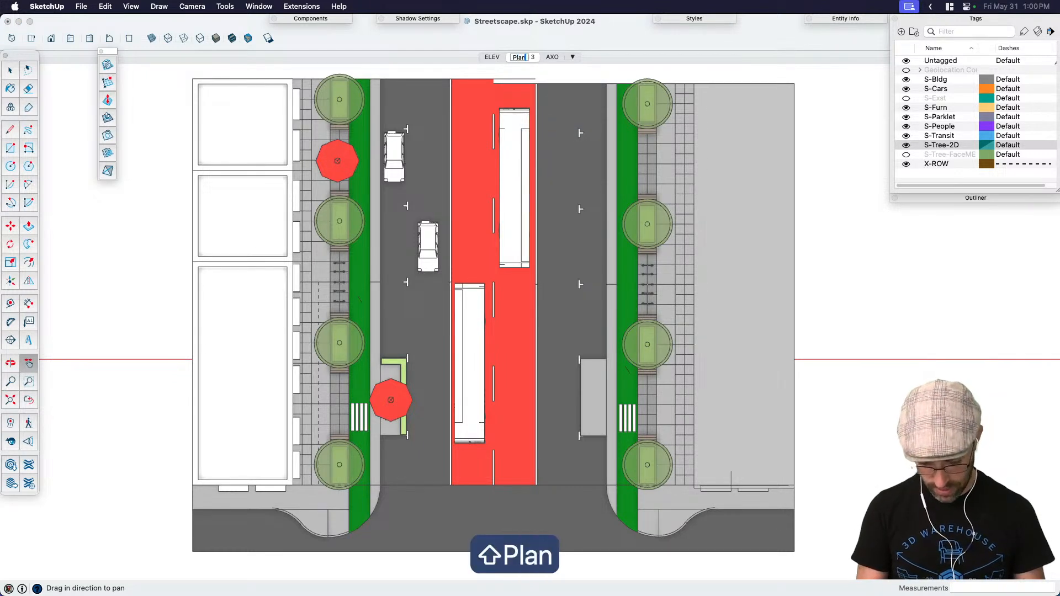
{"action": "key", "text": "Return"}
Step: Hide the S-People tag and update the Plan scene with that visibility
{"action": "key", "text": "b"}
{"action": "left_click", "coordinate": [907, 126]}
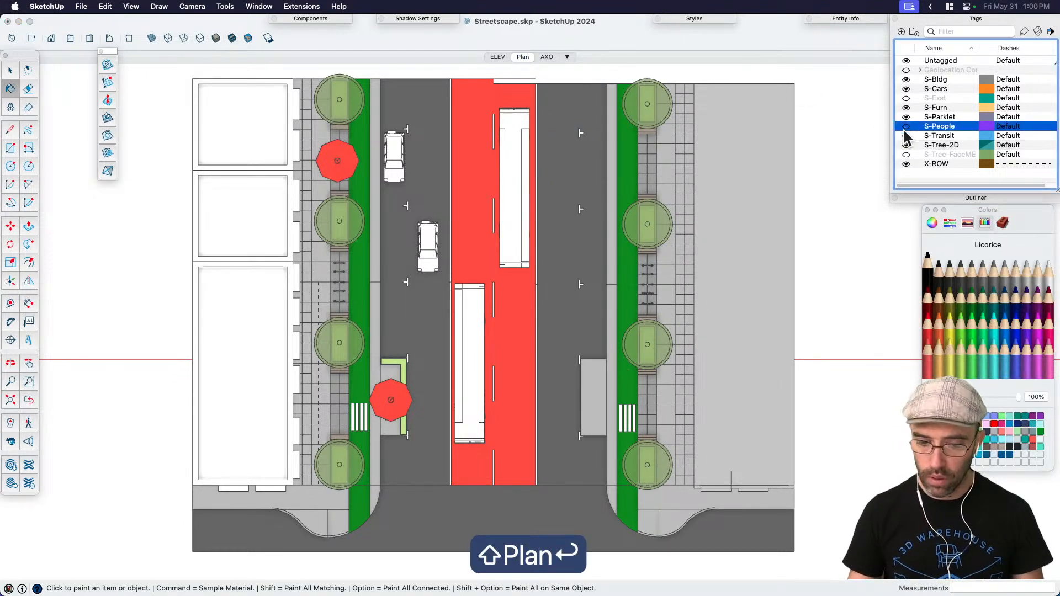
{"action": "right_click", "coordinate": [525, 56]}
{"action": "left_click", "coordinate": [569, 106]}
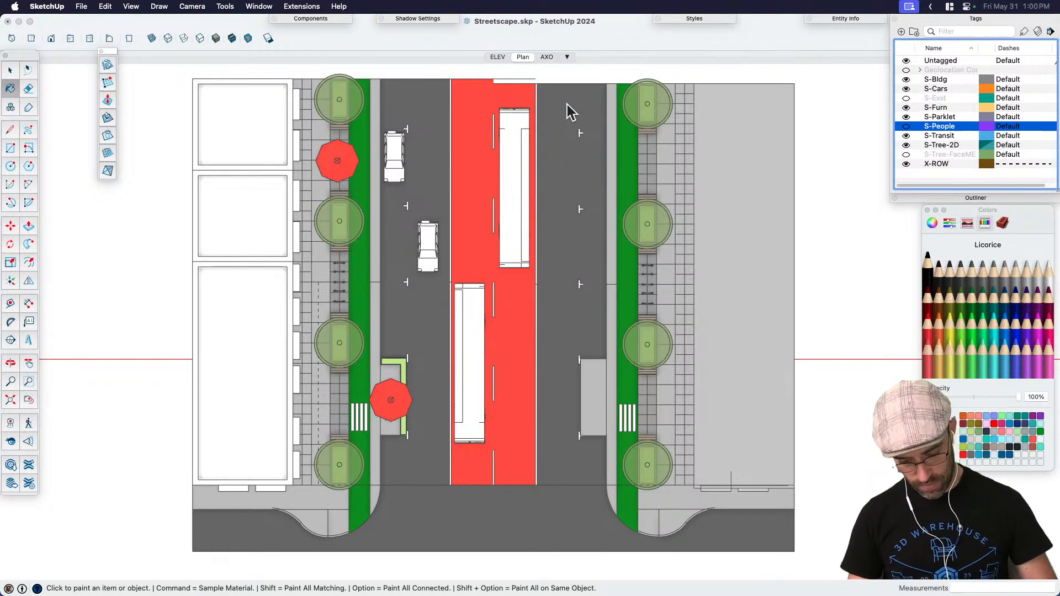
Step: Switch the camera to perspective and orbit down to an angled view along the street from the intersection
{"action": "key", "text": "shift+c"}
{"action": "left_click", "coordinate": [495, 293]}
{"action": "key", "text": "shift+c"}
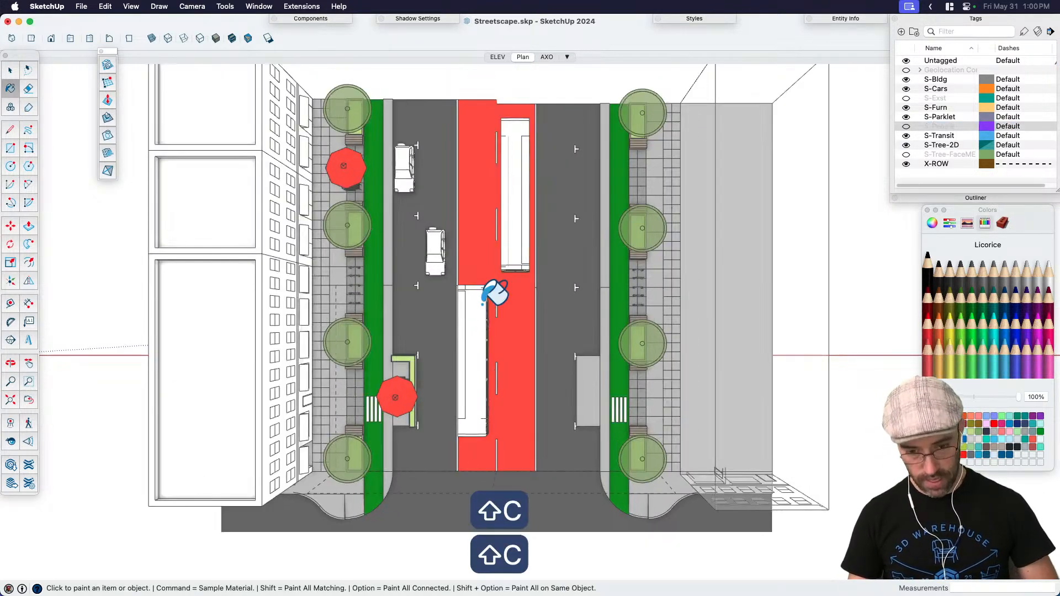
{"action": "key", "text": "space"}
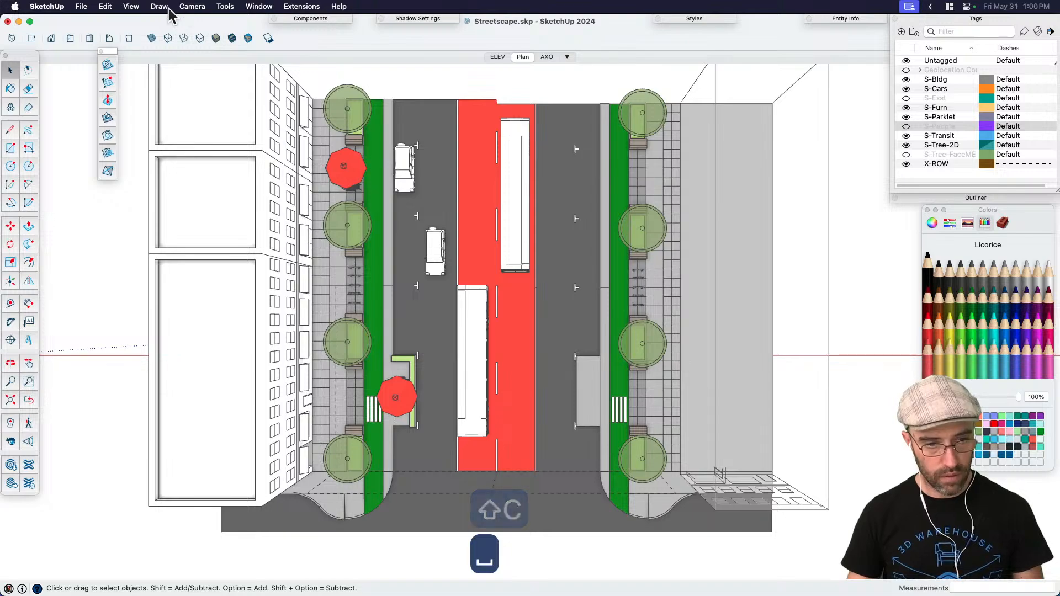
{"action": "left_click", "coordinate": [193, 7]}
{"action": "left_click", "coordinate": [215, 180]}
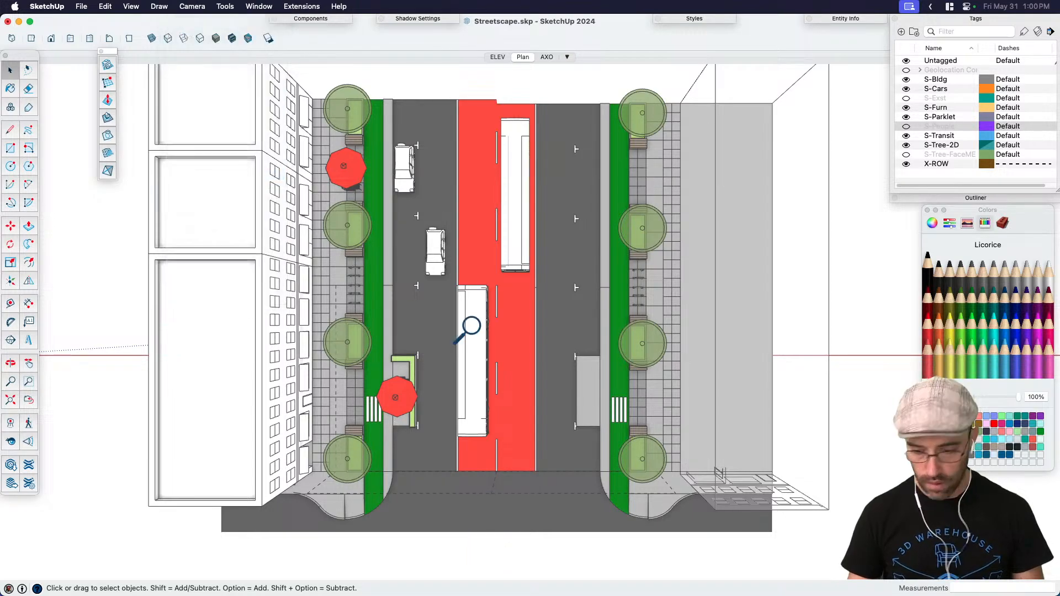
{"action": "key", "text": "space"}
{"action": "middle_click_drag", "start_coordinate": [570, 433], "coordinate": [356, 196]}
{"action": "scroll", "coordinate": [284, 378], "scroll_direction": "up", "scroll_amount": 3}
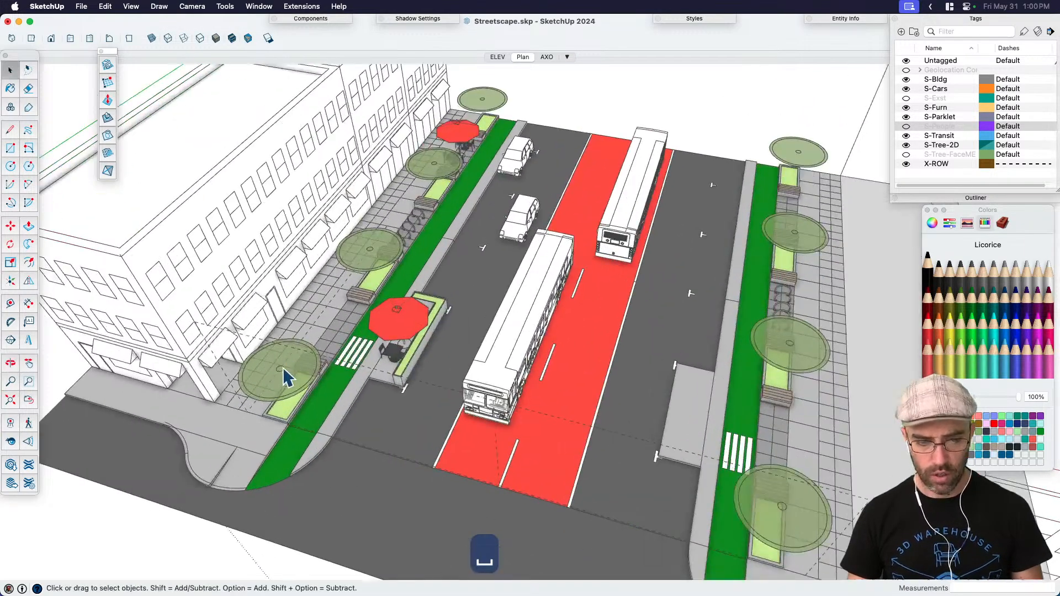
{"action": "middle_click_drag", "start_coordinate": [284, 378], "coordinate": [324, 307]}
Step: Hide the S-Tree-2D tag and show the S-Tree-FaceMe and S-People tags
{"action": "left_click", "coordinate": [906, 144]}
{"action": "left_click", "coordinate": [907, 145]}
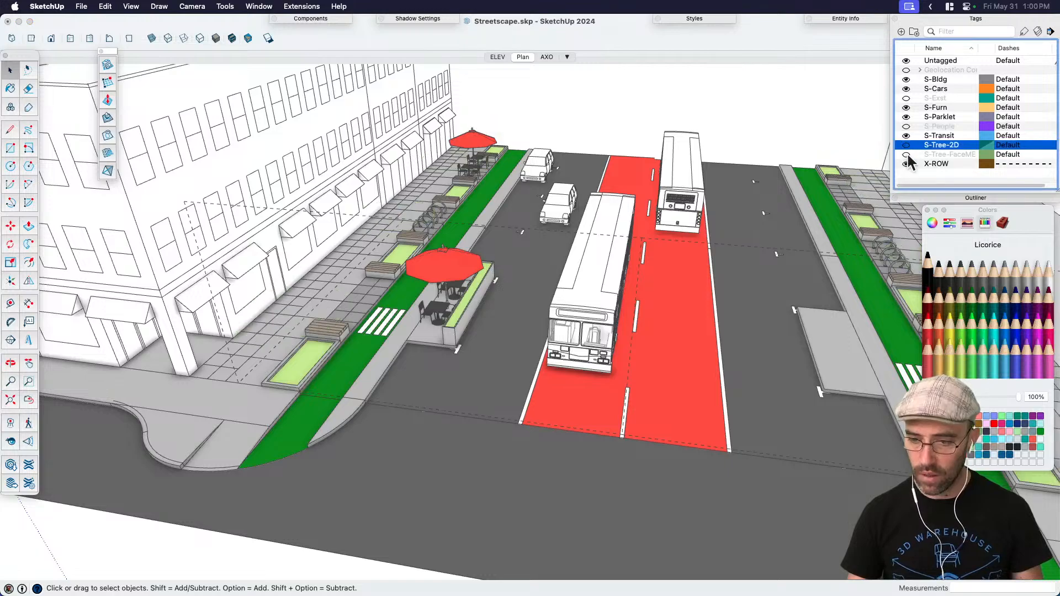
{"action": "left_click", "coordinate": [907, 155]}
{"action": "left_click", "coordinate": [906, 127]}
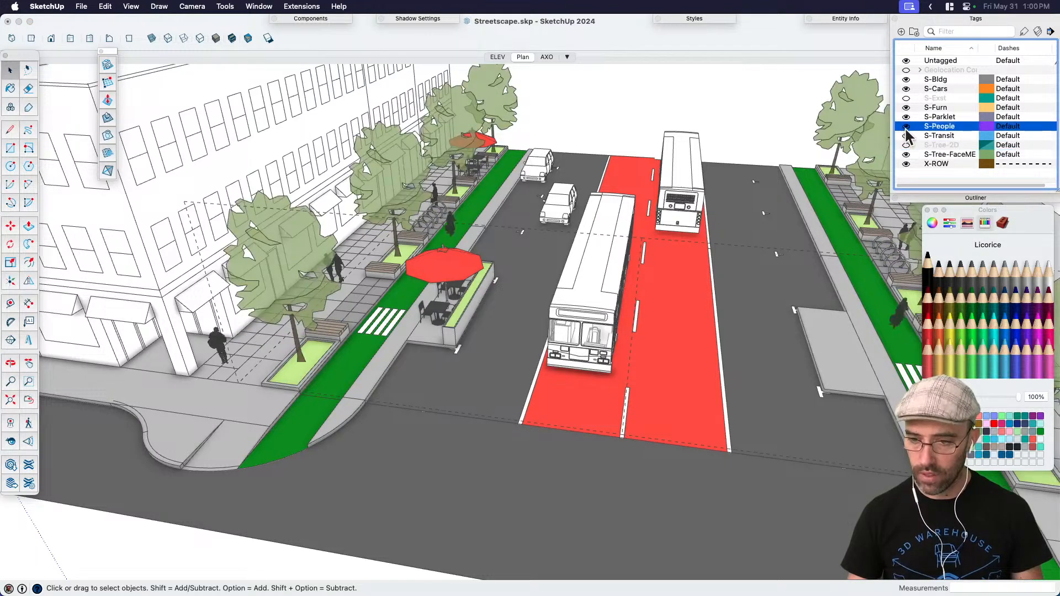
Step: Bring the camera down to street level near the planters and look along the green bike lane toward the parklet
{"action": "scroll", "coordinate": [246, 359], "scroll_direction": "up", "scroll_amount": 5}
{"action": "middle_click_drag", "start_coordinate": [246, 359], "coordinate": [446, 310]}
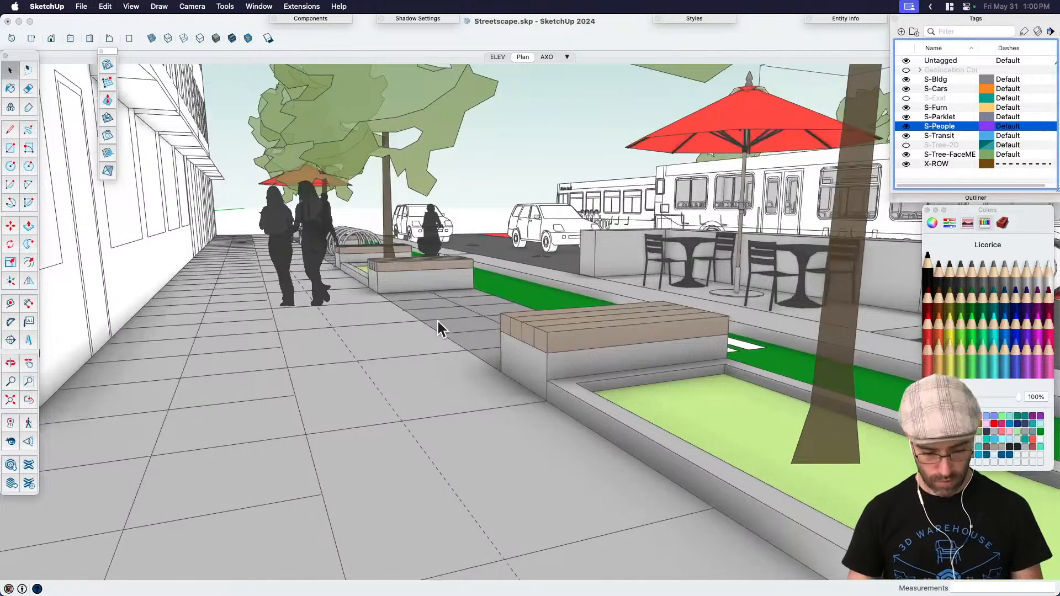
{"action": "key", "text": "shift+e"}
{"action": "key", "text": "shift+e"}
{"action": "left_click_drag", "start_coordinate": [485, 277], "coordinate": [695, 356]}
{"action": "middle_click_drag", "start_coordinate": [695, 355], "coordinate": [533, 363]}
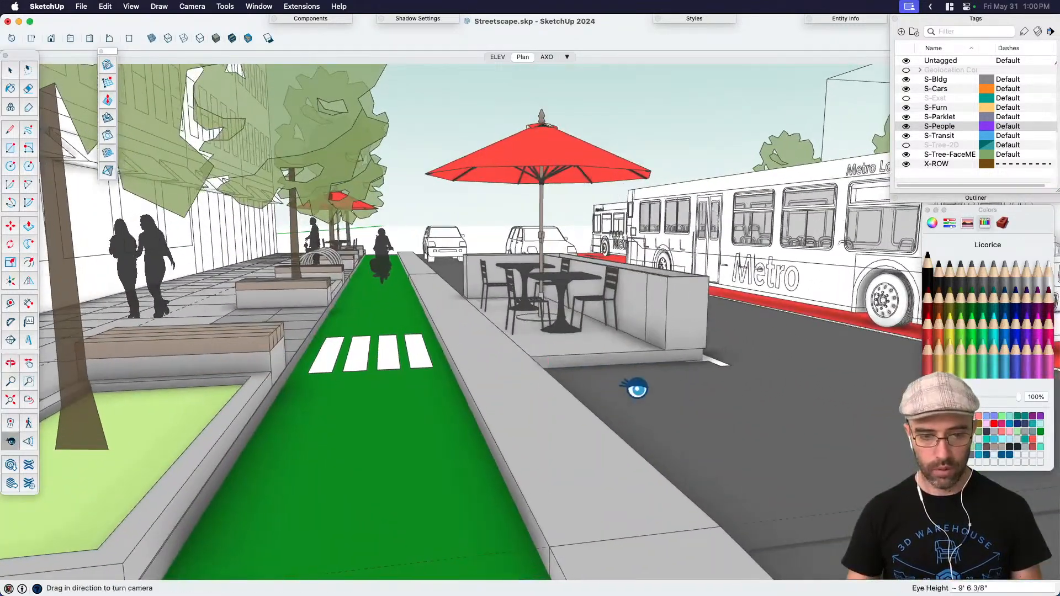
Step: Compose a street-level perspective with the sidewalk trees, bike lane crossing, parklet umbrella and bus in frame, and close the color picker
{"action": "middle_click_drag", "start_coordinate": [635, 388], "coordinate": [524, 379]}
{"action": "left_click_drag", "start_coordinate": [524, 379], "coordinate": [359, 385]}
{"action": "key", "text": "l"}
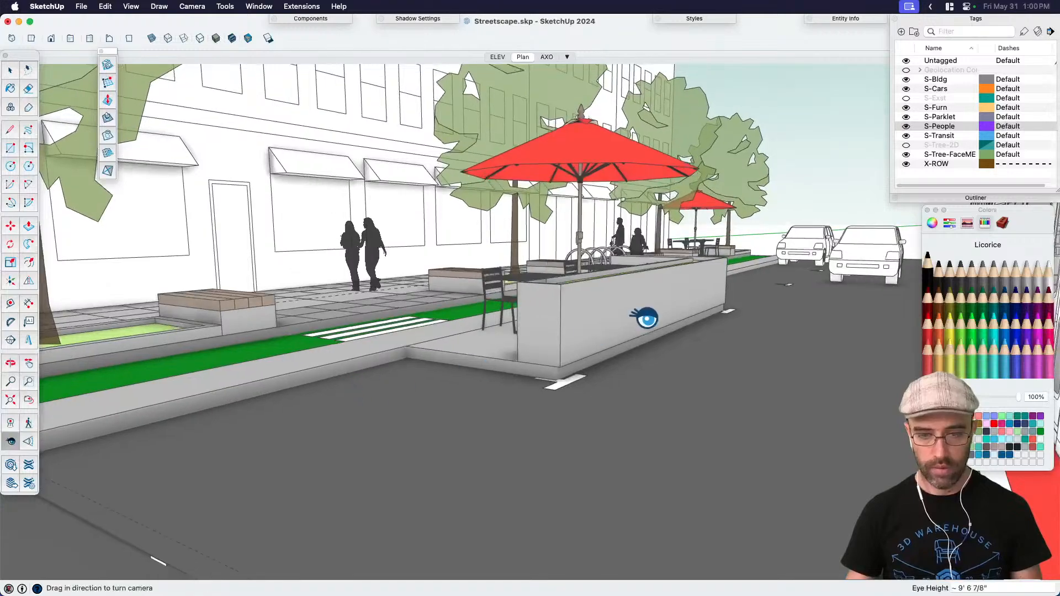
{"action": "left_click_drag", "start_coordinate": [639, 317], "coordinate": [608, 346]}
{"action": "middle_click_drag", "start_coordinate": [608, 346], "coordinate": [723, 354]}
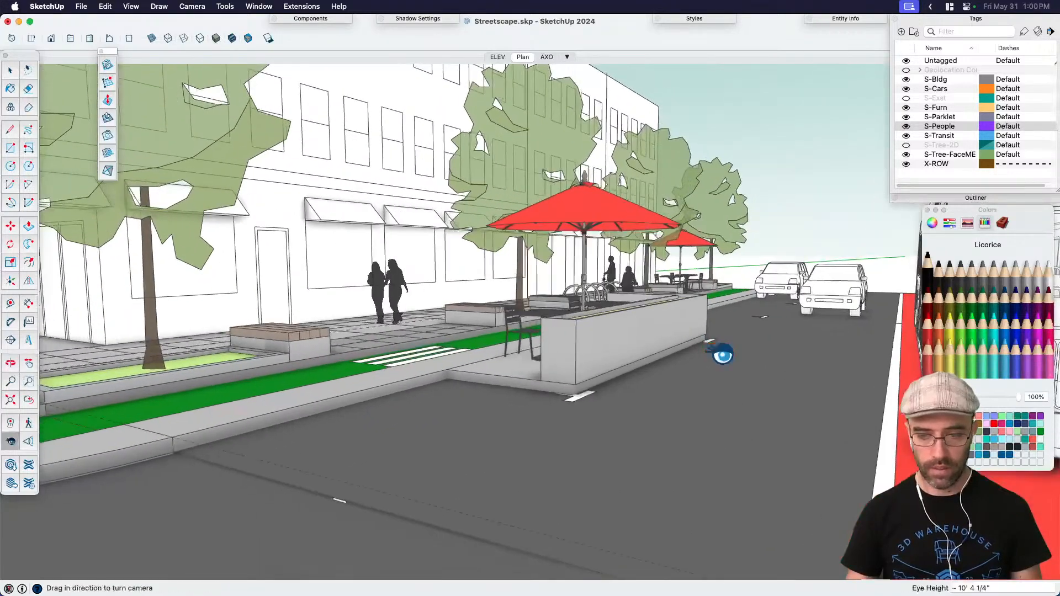
{"action": "left_click", "coordinate": [928, 211]}
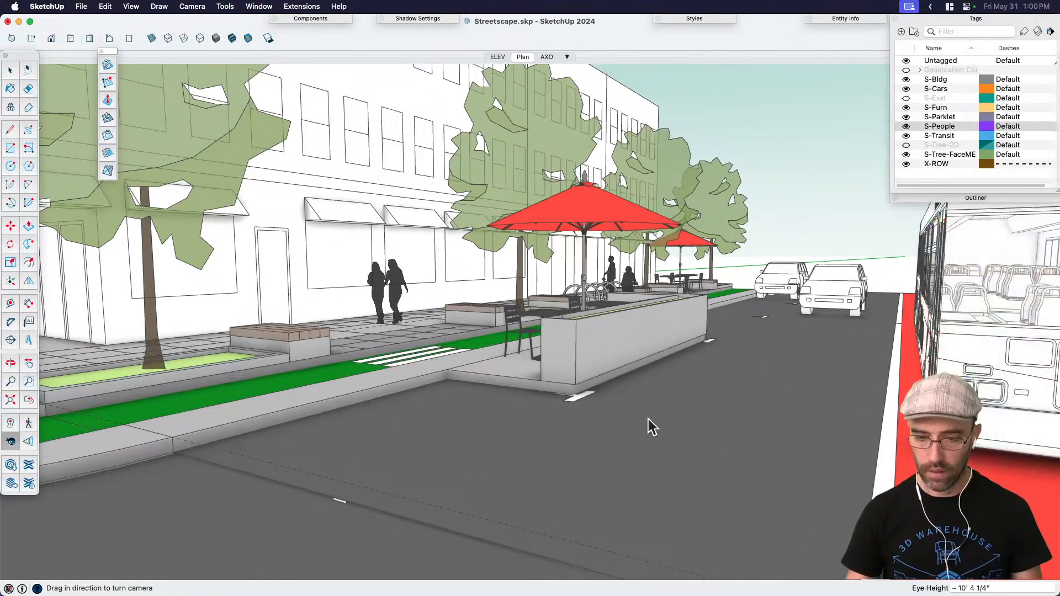
{"action": "middle_click_drag", "start_coordinate": [648, 426], "coordinate": [662, 422]}
{"action": "left_click_drag", "start_coordinate": [670, 419], "coordinate": [663, 368]}
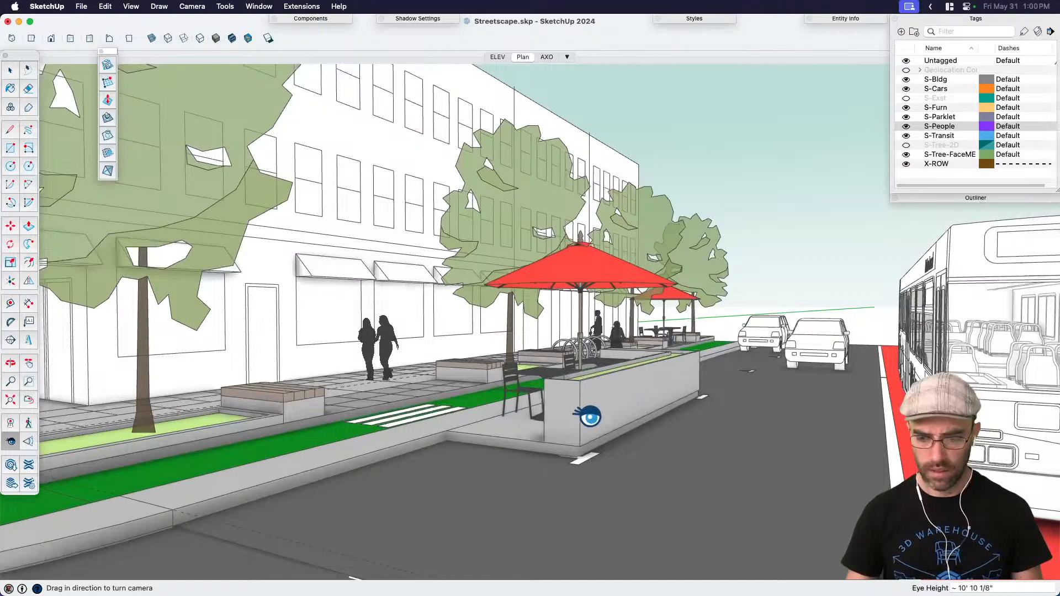
{"action": "middle_click_drag", "start_coordinate": [587, 417], "coordinate": [575, 127]}
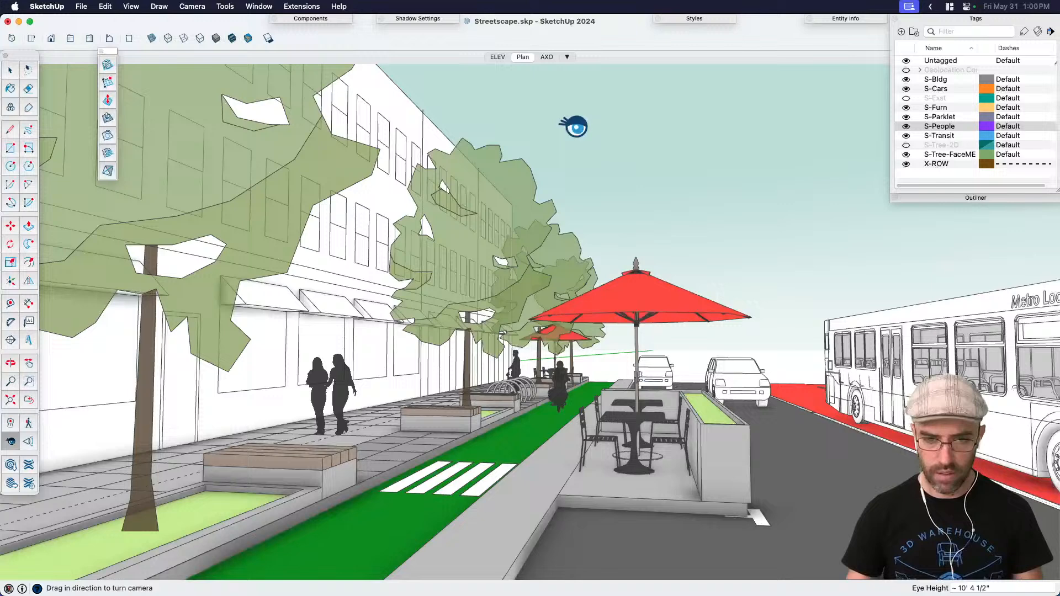
Step: Add a new scene from the street-level perspective and rename it Persp
{"action": "right_click", "coordinate": [522, 57]}
{"action": "left_click", "coordinate": [557, 90]}
{"action": "right_click", "coordinate": [539, 58]}
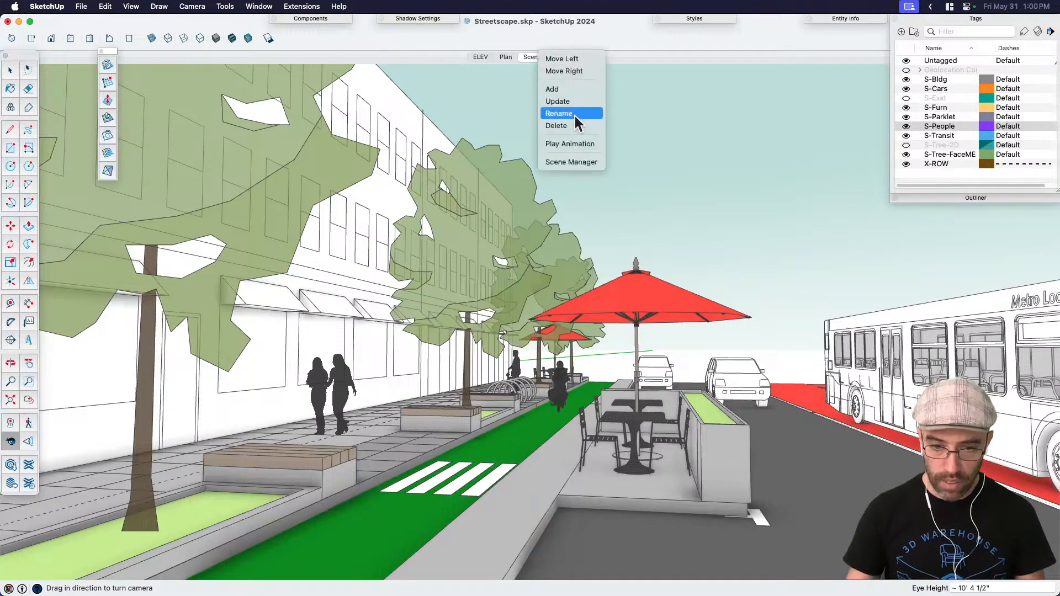
{"action": "left_click", "coordinate": [575, 115]}
{"action": "type", "text": "Perspe"}
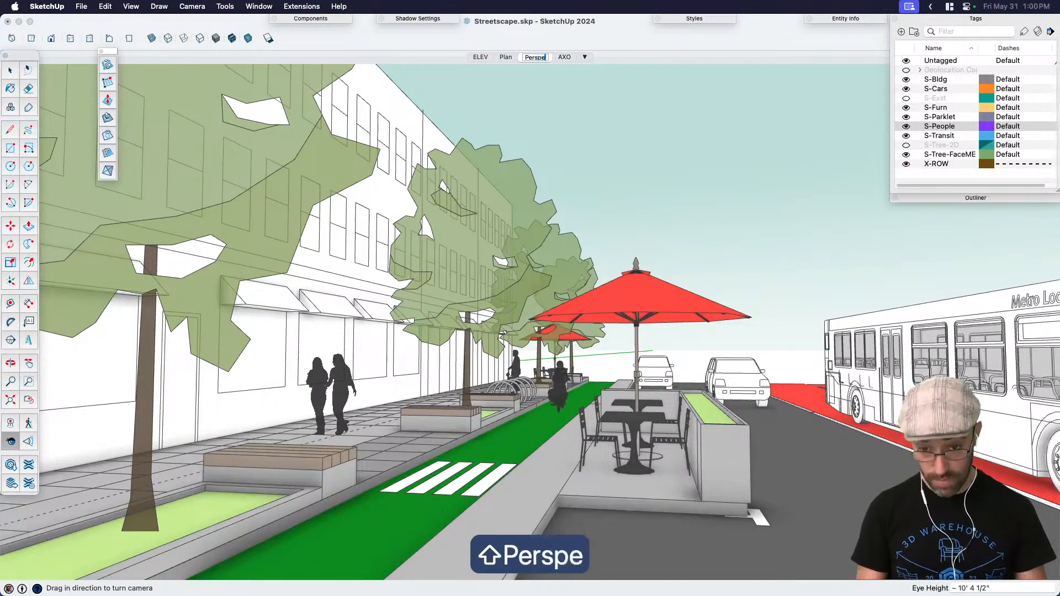
{"action": "type", "text": "ctiv"}
{"action": "key", "text": "BackSpace"}
{"action": "key", "text": "BackSpace"}
{"action": "key", "text": "BackSpace"}
{"action": "key", "text": "BackSpace"}
{"action": "key", "text": "BackSpace"}
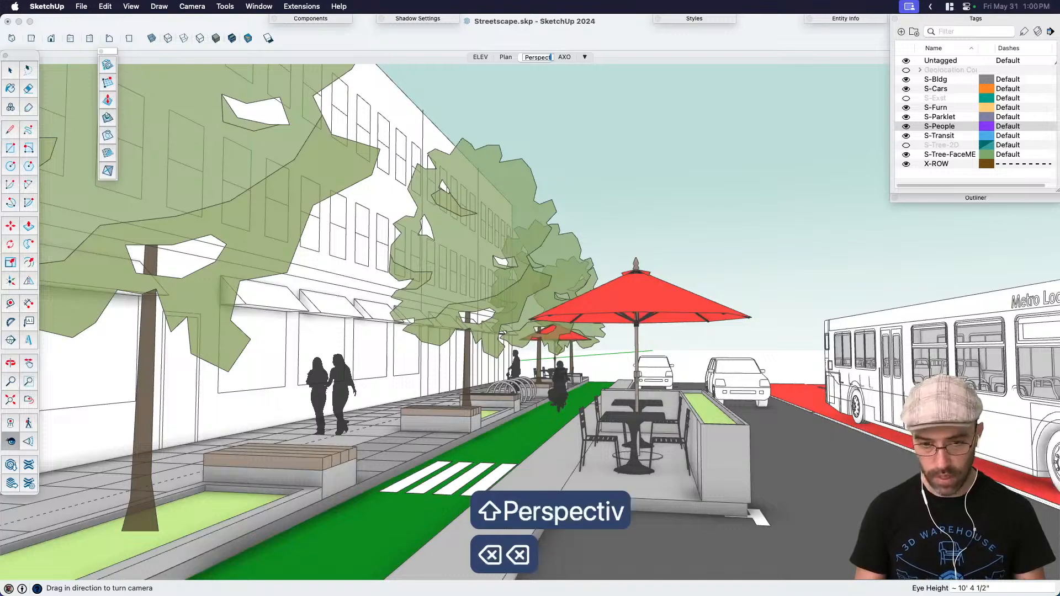
{"action": "key", "text": "Return"}
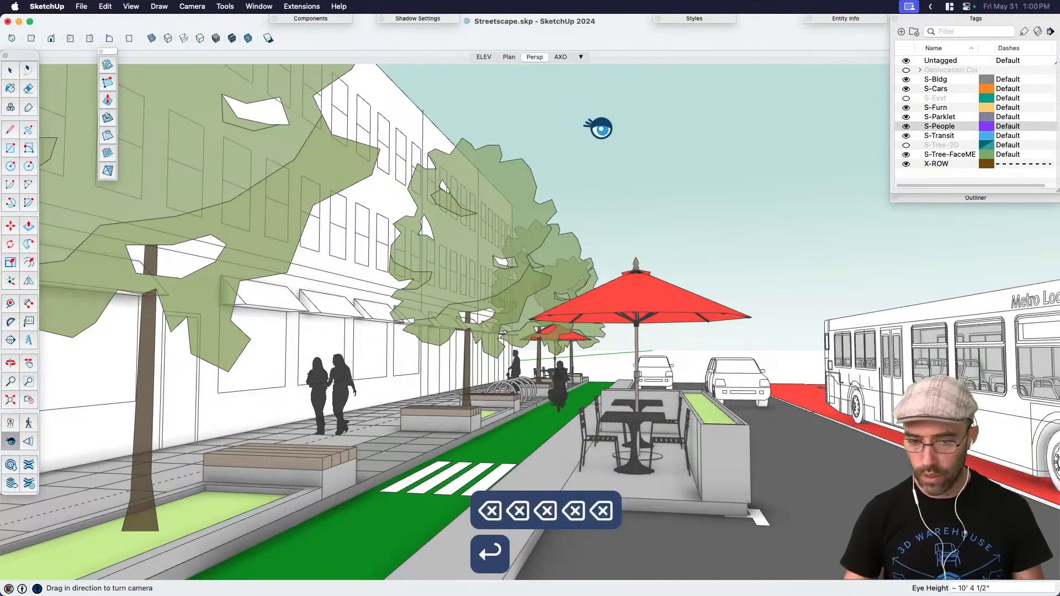
Step: Select the entire streetscape, including both street halves, buildings, vehicles and ground slab, and combine it into one group
{"action": "key", "text": "space"}
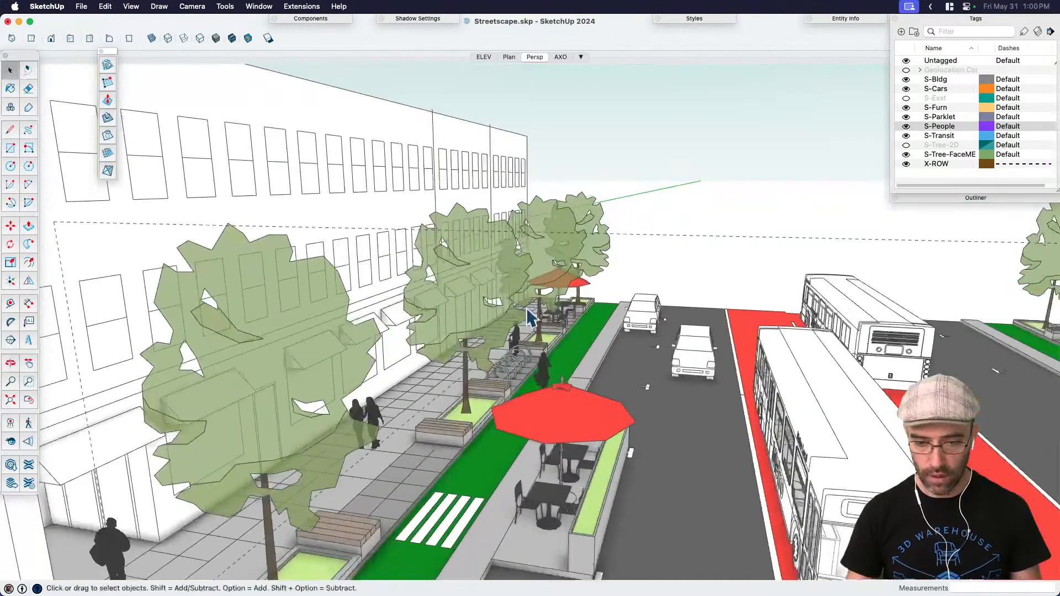
{"action": "left_click", "coordinate": [495, 315]}
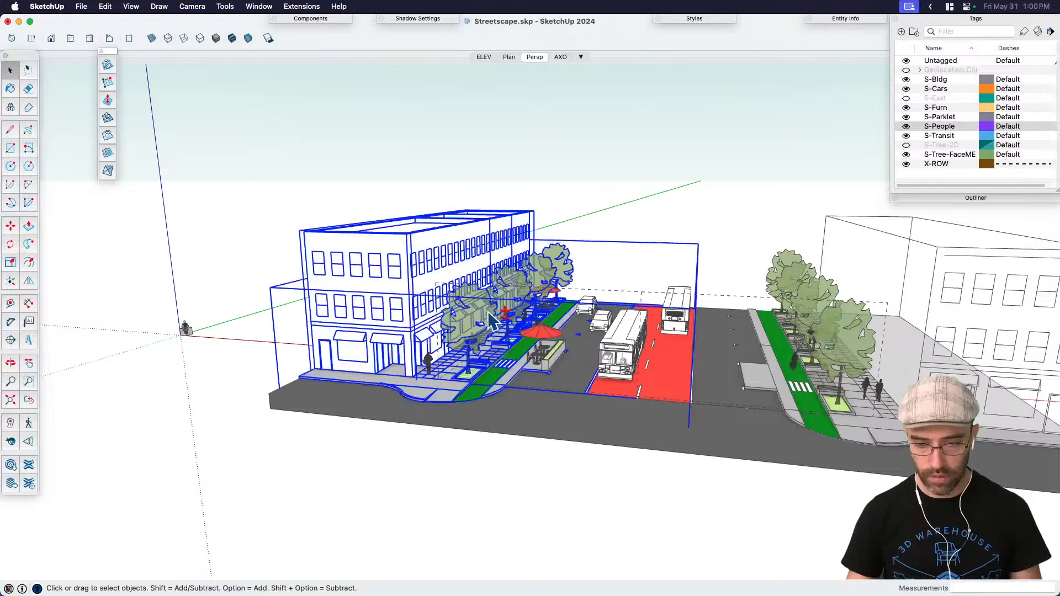
{"action": "left_click", "coordinate": [785, 332], "text": "shift"}
{"action": "left_click", "coordinate": [684, 320], "text": "shift"}
{"action": "left_click", "coordinate": [614, 332], "text": "shift"}
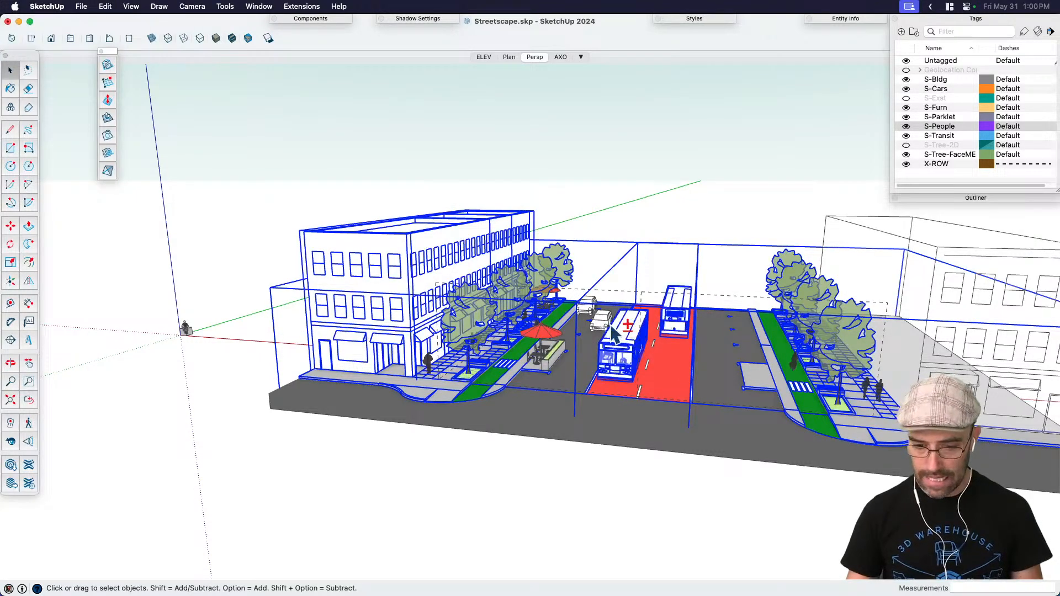
{"action": "scroll", "coordinate": [576, 358], "scroll_direction": "down", "scroll_amount": 3}
{"action": "left_click_drag", "start_coordinate": [868, 453], "coordinate": [422, 247]}
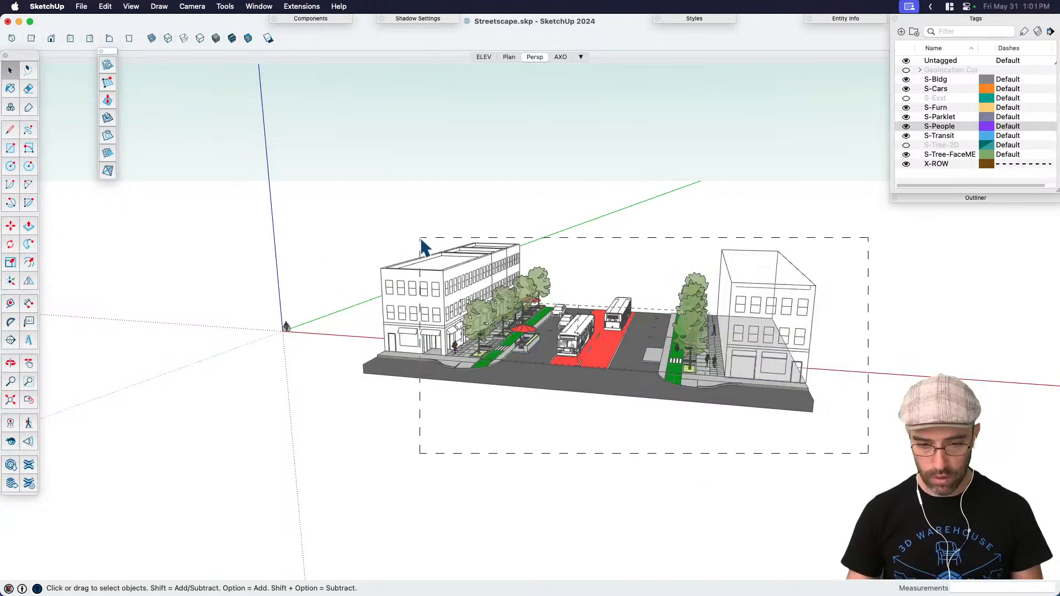
{"action": "left_click_drag", "start_coordinate": [376, 217], "coordinate": [376, 217]}
{"action": "key", "text": "super+g"}
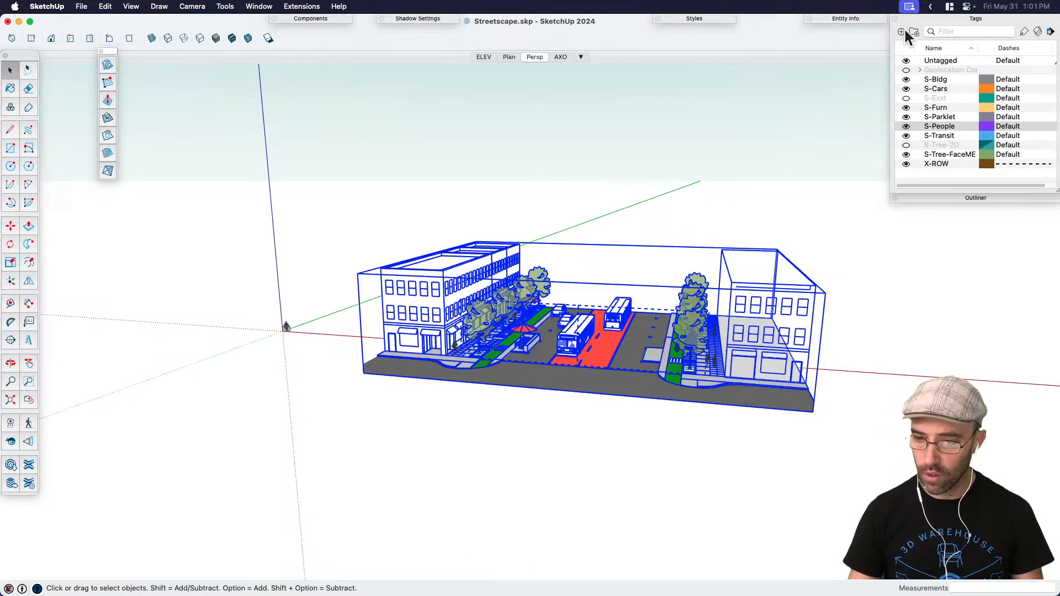
Step: Create a tag named S-Prop and assign the streetscape group to it
{"action": "left_click", "coordinate": [902, 32]}
{"action": "type", "text": "S-Prop"}
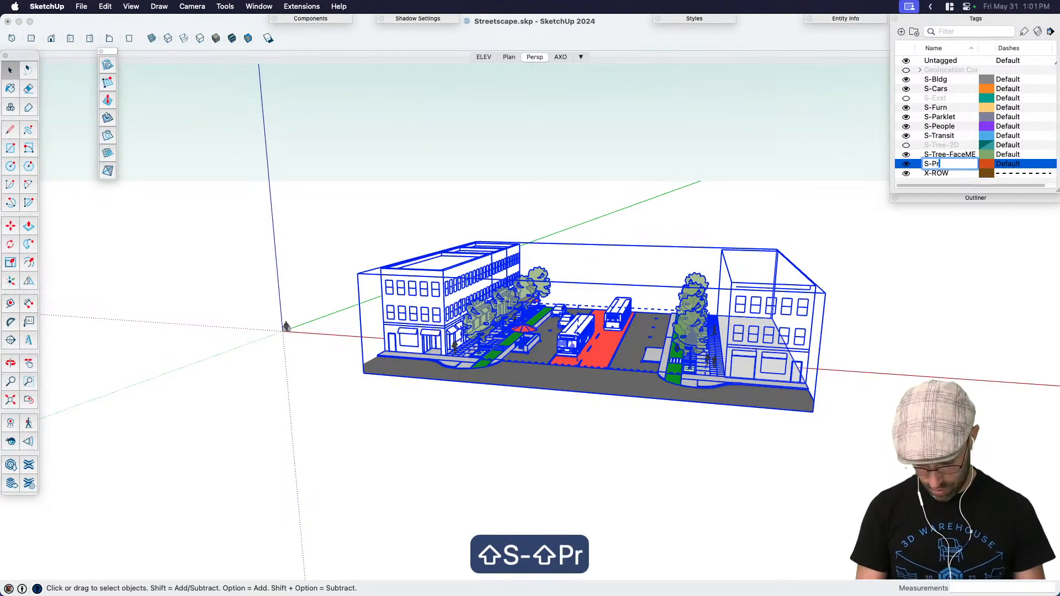
{"action": "key", "text": "Return"}
{"action": "left_click", "coordinate": [839, 24]}
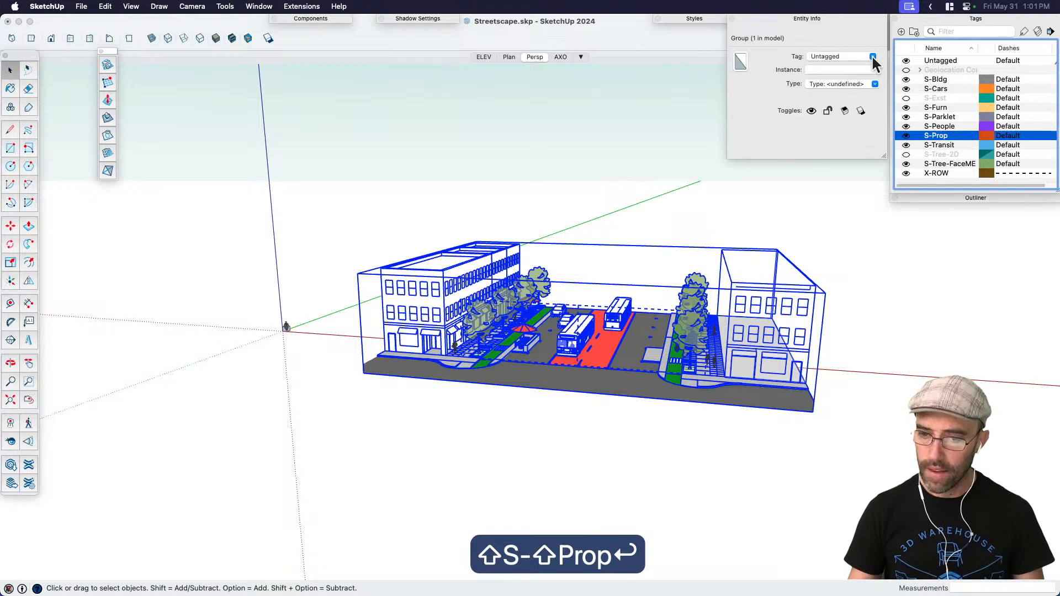
{"action": "left_click", "coordinate": [871, 56]}
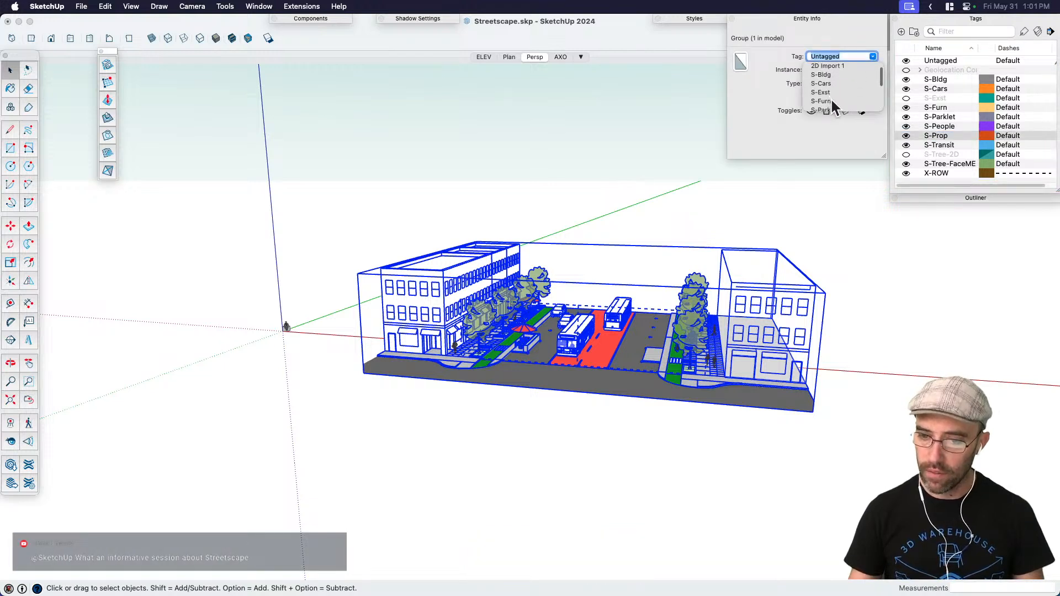
{"action": "scroll", "coordinate": [831, 104], "scroll_direction": "down", "scroll_amount": 1}
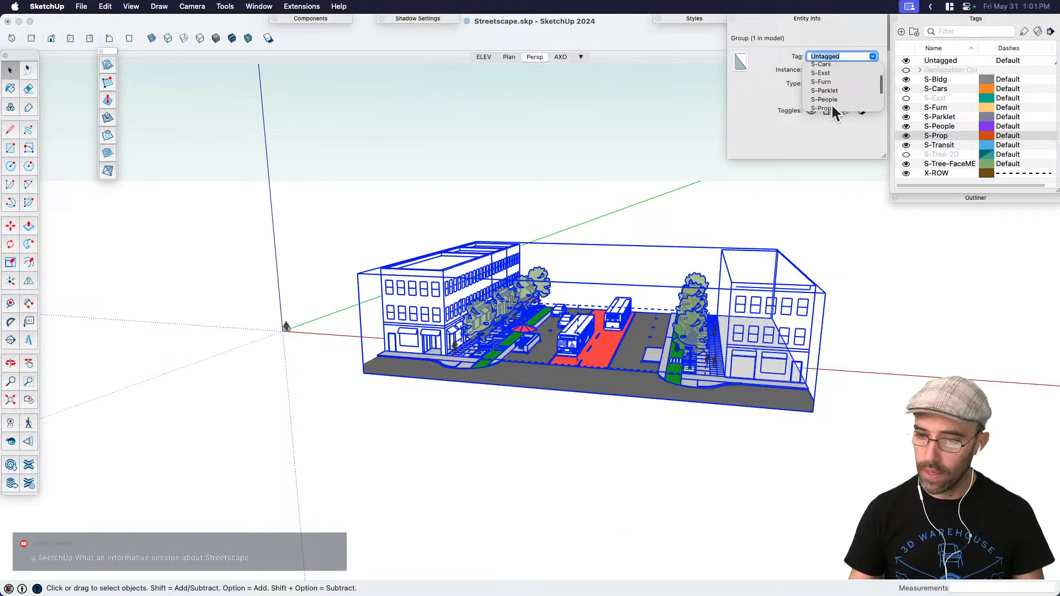
{"action": "left_click", "coordinate": [828, 109]}
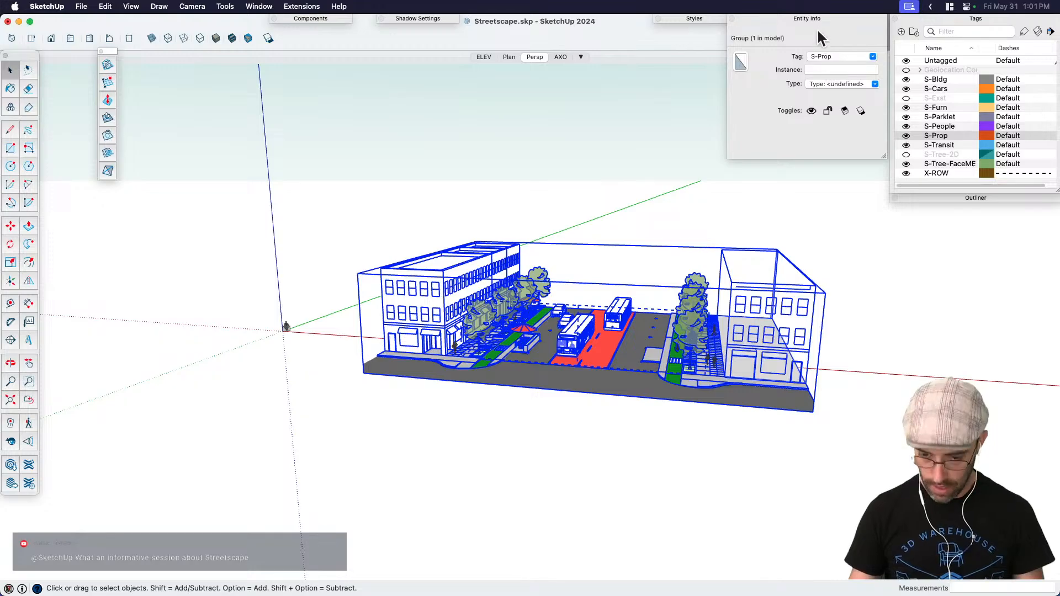
Step: Deselect the streetscape group, collapse its entity details, then hide the S-Prop tag and show the S-Exst tag
{"action": "middle_click_drag", "start_coordinate": [585, 287], "coordinate": [551, 319]}
{"action": "scroll", "coordinate": [575, 326], "scroll_direction": "up", "scroll_amount": 5}
{"action": "key", "text": "shift+e"}
{"action": "left_click_drag", "start_coordinate": [551, 319], "coordinate": [707, 329]}
{"action": "scroll", "coordinate": [707, 330], "scroll_direction": "down", "scroll_amount": 5}
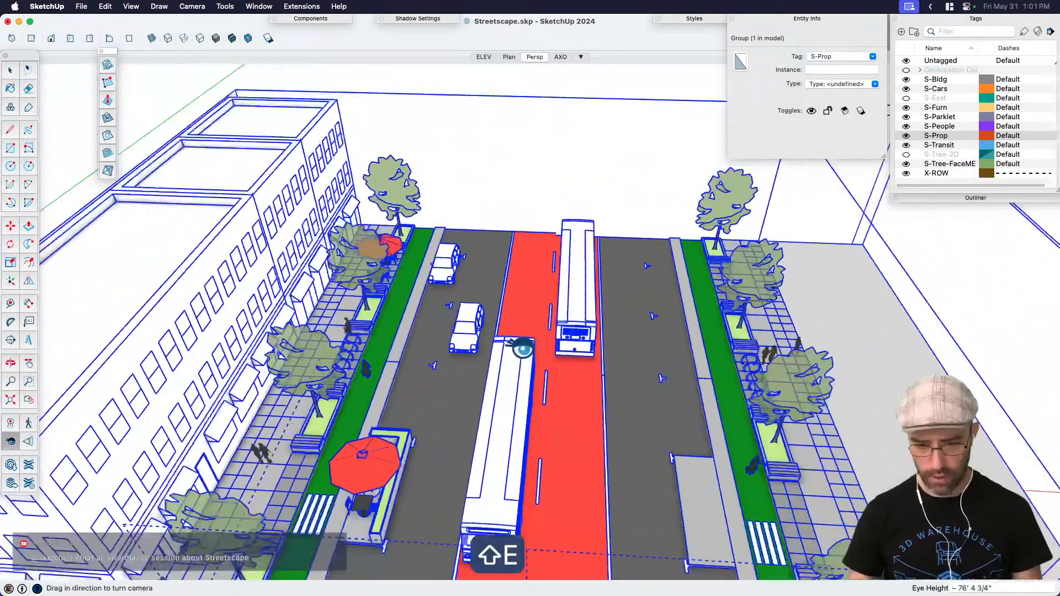
{"action": "middle_click_drag", "start_coordinate": [707, 330], "coordinate": [561, 182]}
{"action": "key", "text": "space"}
{"action": "left_click", "coordinate": [561, 182]}
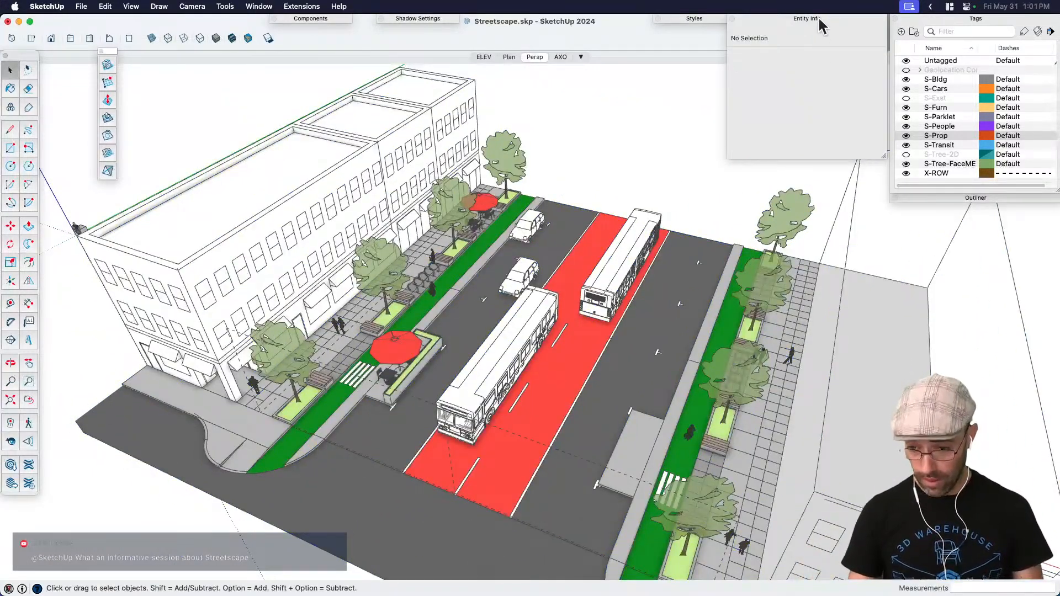
{"action": "left_click", "coordinate": [801, 19]}
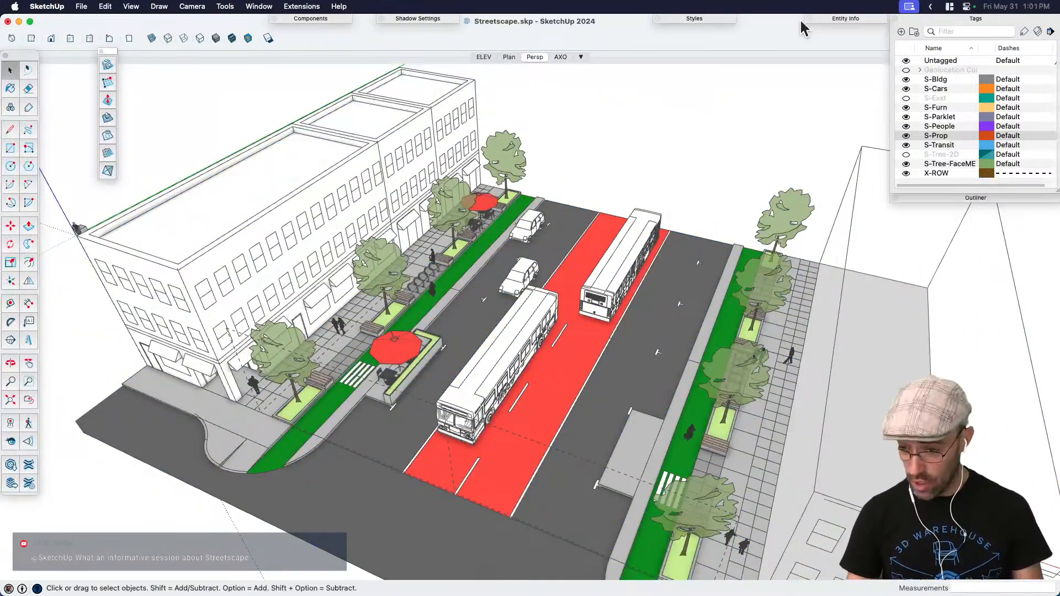
{"action": "left_click", "coordinate": [906, 136]}
{"action": "left_click", "coordinate": [906, 98]}
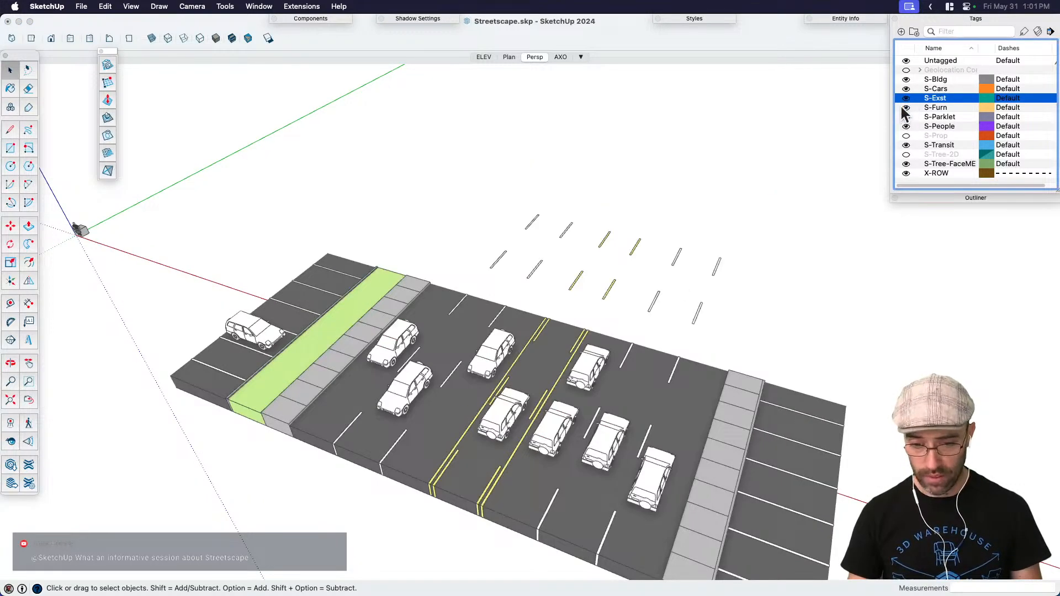
Step: Open the existing street group and its nested road half for editing
{"action": "left_click", "coordinate": [699, 316]}
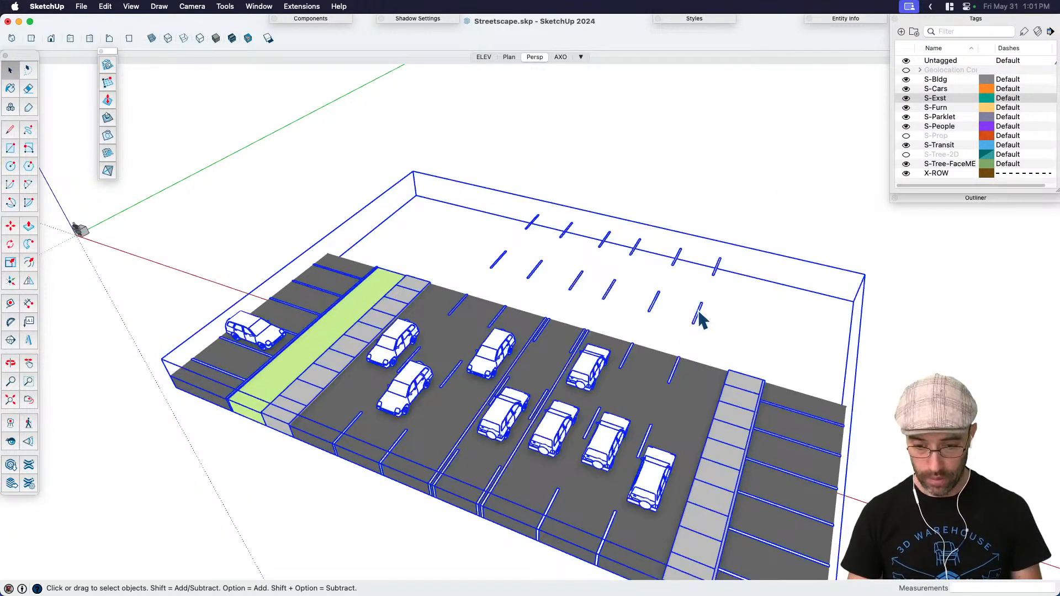
{"action": "left_click", "coordinate": [723, 181]}
{"action": "left_click", "coordinate": [700, 402]}
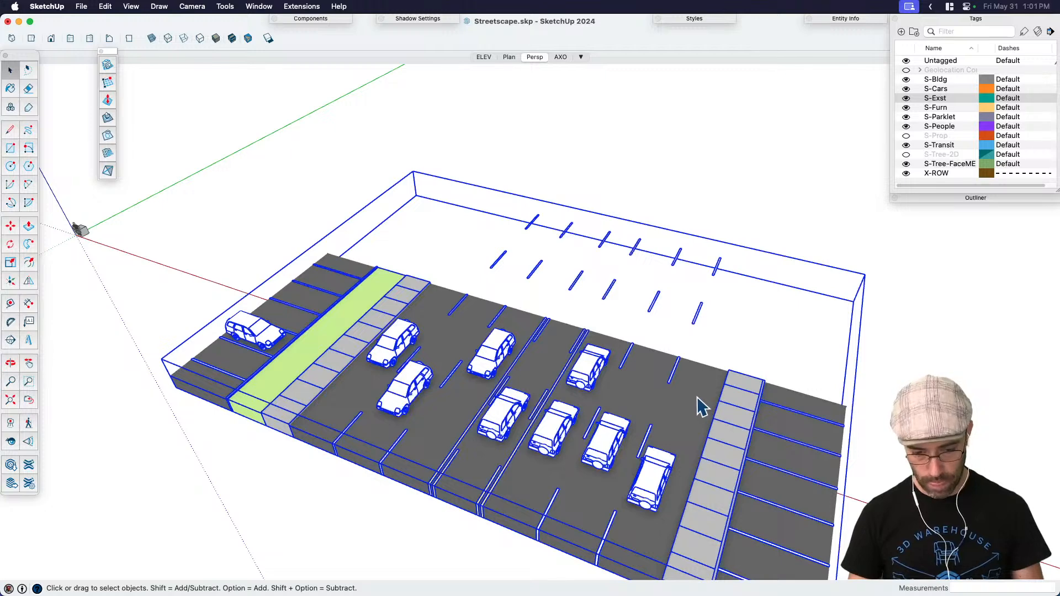
{"action": "double_click", "coordinate": [698, 396]}
{"action": "double_click", "coordinate": [703, 398]}
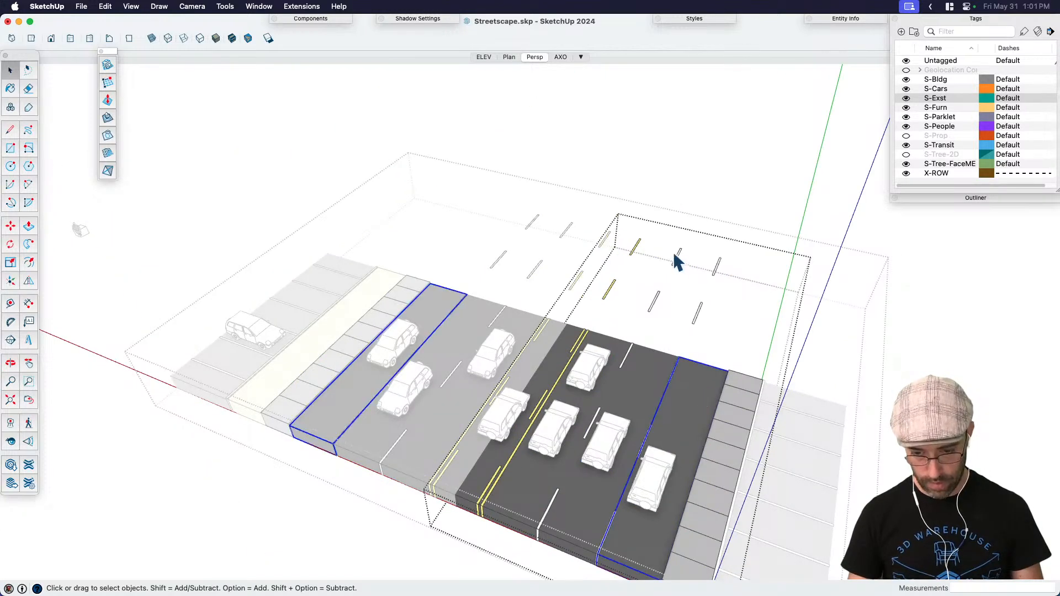
Step: Copy all road and sidewalk pieces except the lane dashes 58' back, flush with the rear edge of the original section
{"action": "scroll", "coordinate": [607, 293], "scroll_direction": "down", "scroll_amount": 3}
{"action": "key", "text": "super+a"}
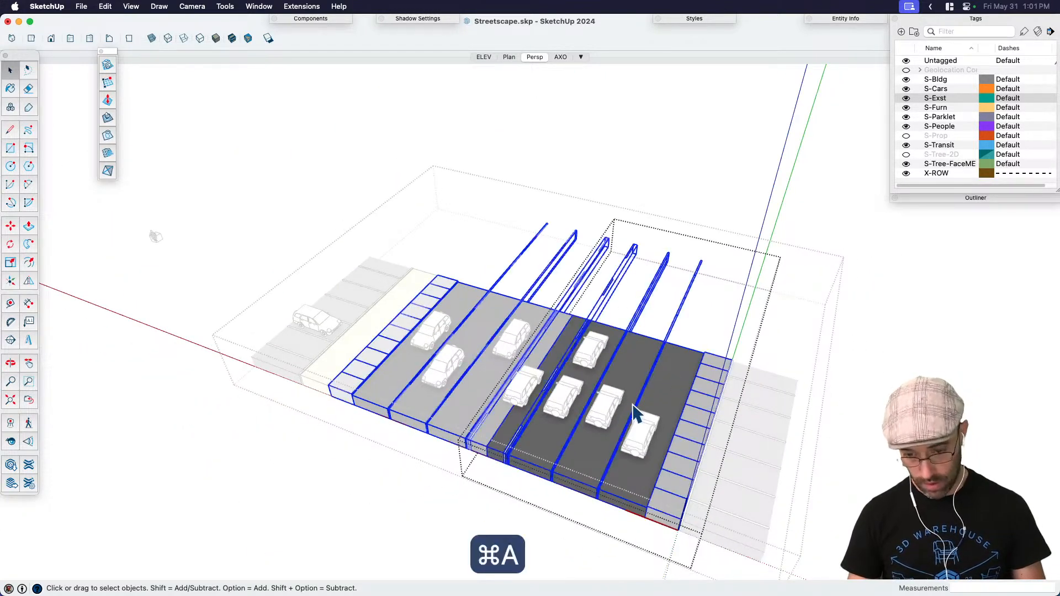
{"action": "left_click", "coordinate": [619, 249], "text": "shift"}
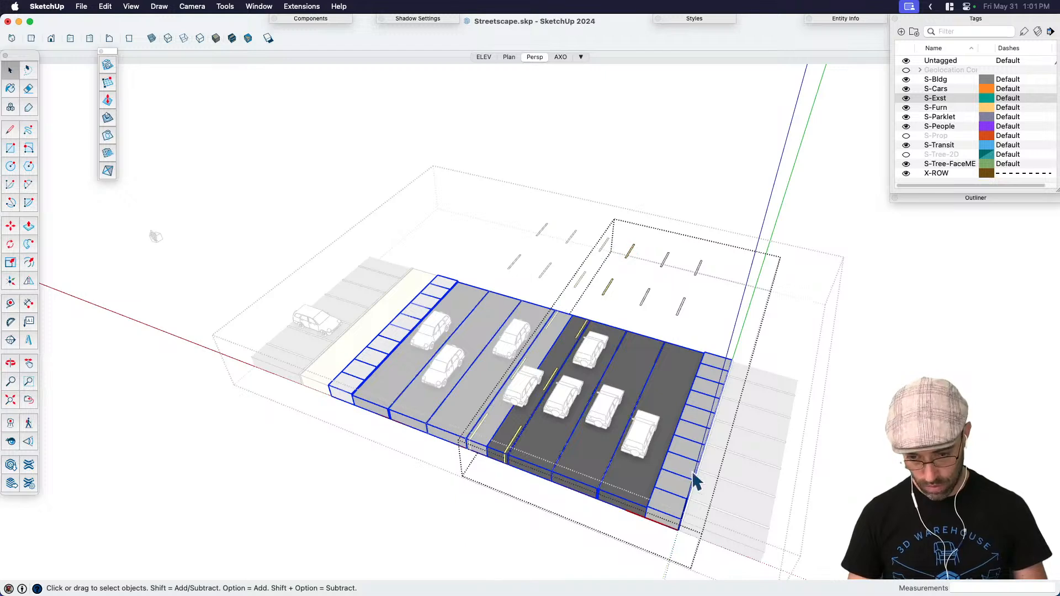
{"action": "key", "text": "m"}
{"action": "scroll", "coordinate": [485, 438], "scroll_direction": "up", "scroll_amount": 4}
{"action": "left_click", "coordinate": [478, 440]}
{"action": "key", "text": "alt"}
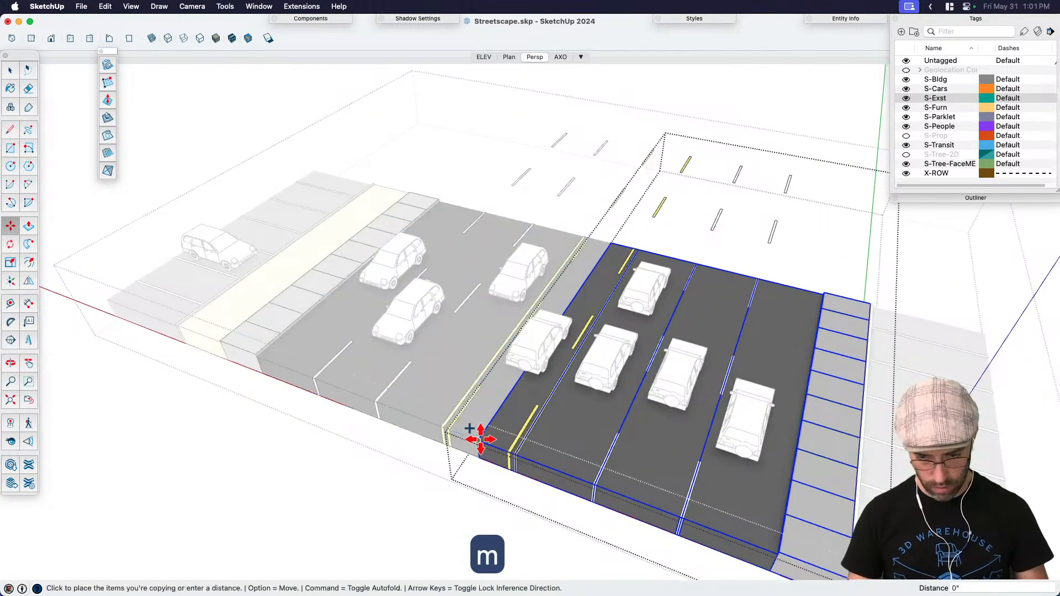
{"action": "scroll", "coordinate": [601, 257], "scroll_direction": "down", "scroll_amount": 2}
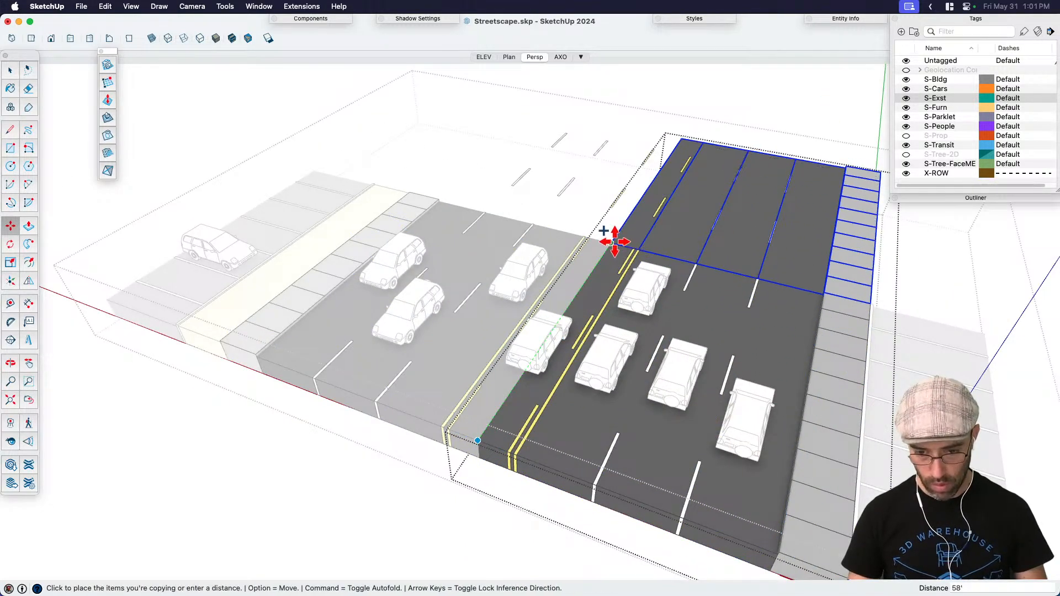
{"action": "left_click", "coordinate": [611, 237]}
{"action": "scroll", "coordinate": [564, 324], "scroll_direction": "down", "scroll_amount": 2}
{"action": "scroll", "coordinate": [564, 324], "scroll_direction": "down", "scroll_amount": 1}
{"action": "key", "text": "space"}
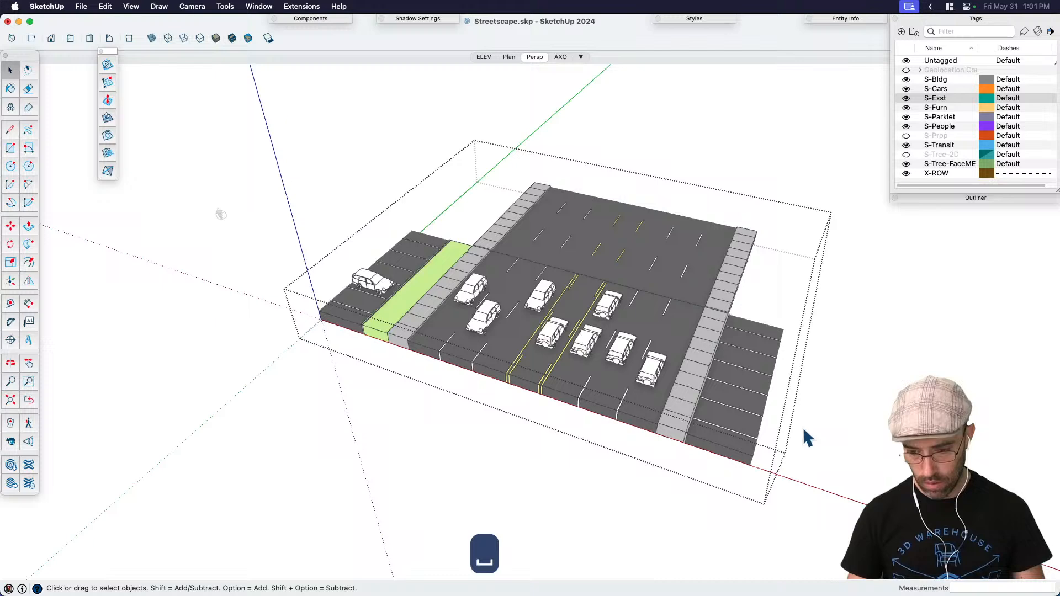
Step: Copy the parking lot strip beside the far-side sidewalk straight back so it abuts the rear of the original
{"action": "left_click", "coordinate": [725, 459]}
{"action": "scroll", "coordinate": [726, 458], "scroll_direction": "up", "scroll_amount": 6}
{"action": "key", "text": "m"}
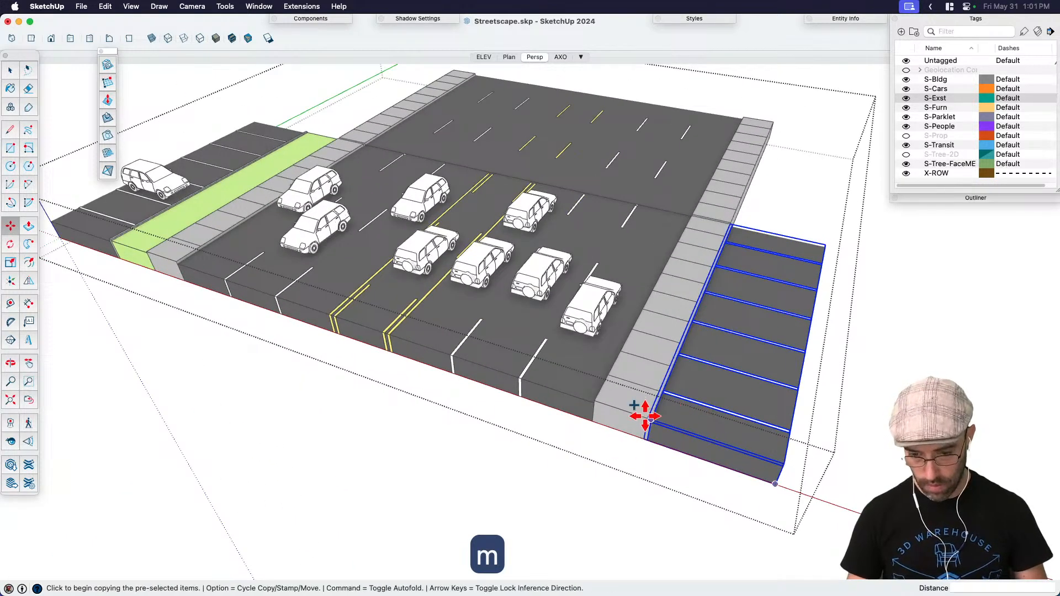
{"action": "left_click", "coordinate": [646, 413]}
{"action": "key", "text": "alt"}
{"action": "key", "text": "space"}
{"action": "scroll", "coordinate": [728, 226], "scroll_direction": "down", "scroll_amount": 5}
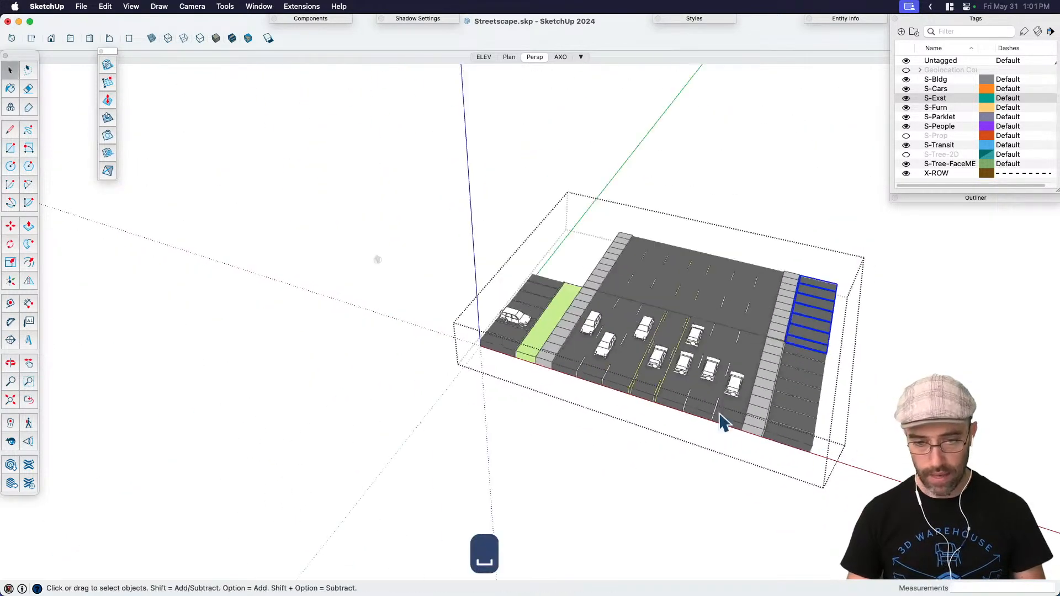
Step: Copy the opposite parking strip and green planting strip straight back to match the extended road, and leave the group
{"action": "middle_click_drag", "start_coordinate": [722, 421], "coordinate": [601, 316]}
{"action": "scroll", "coordinate": [601, 317], "scroll_direction": "up", "scroll_amount": 5}
{"action": "left_click", "coordinate": [583, 336]}
{"action": "key", "text": "m"}
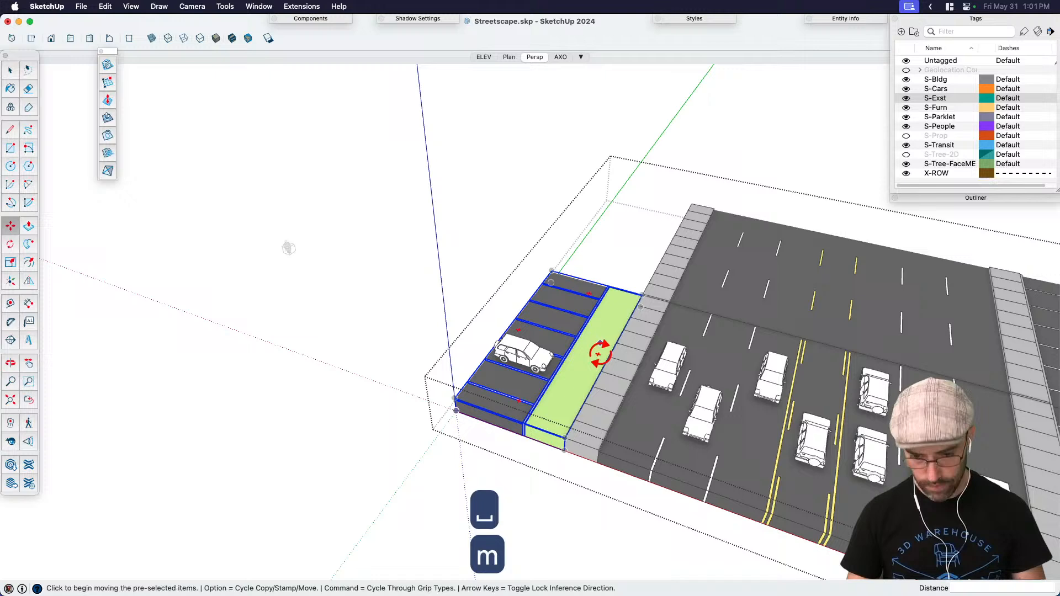
{"action": "left_click", "coordinate": [568, 433]}
{"action": "left_click", "coordinate": [643, 290]}
{"action": "key", "text": "space"}
{"action": "scroll", "coordinate": [395, 230], "scroll_direction": "down", "scroll_amount": 5}
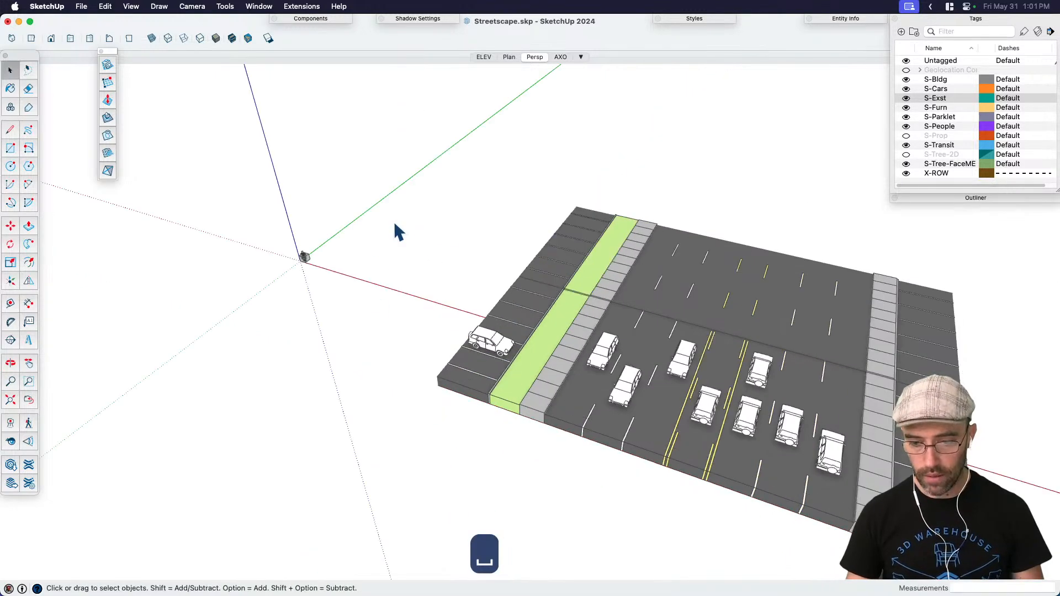
Step: Examine the extended existing street from above with hidden geometry toggled on and off
{"action": "middle_click_drag", "start_coordinate": [395, 230], "coordinate": [670, 301]}
{"action": "scroll", "coordinate": [674, 320], "scroll_direction": "up", "scroll_amount": 3}
{"action": "key", "text": "j"}
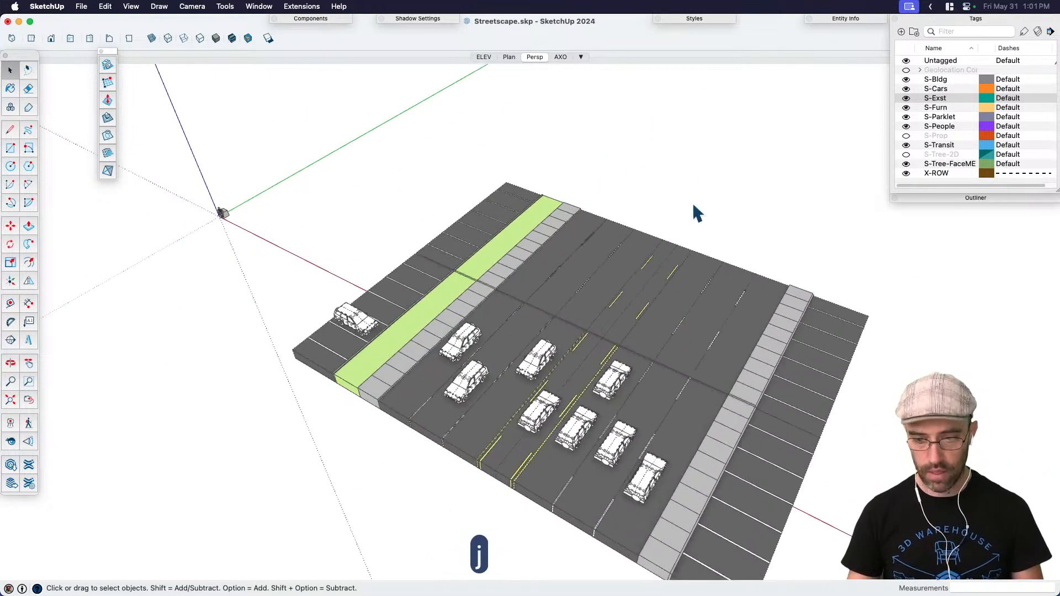
{"action": "key", "text": "j"}
{"action": "scroll", "coordinate": [678, 252], "scroll_direction": "up", "scroll_amount": 2}
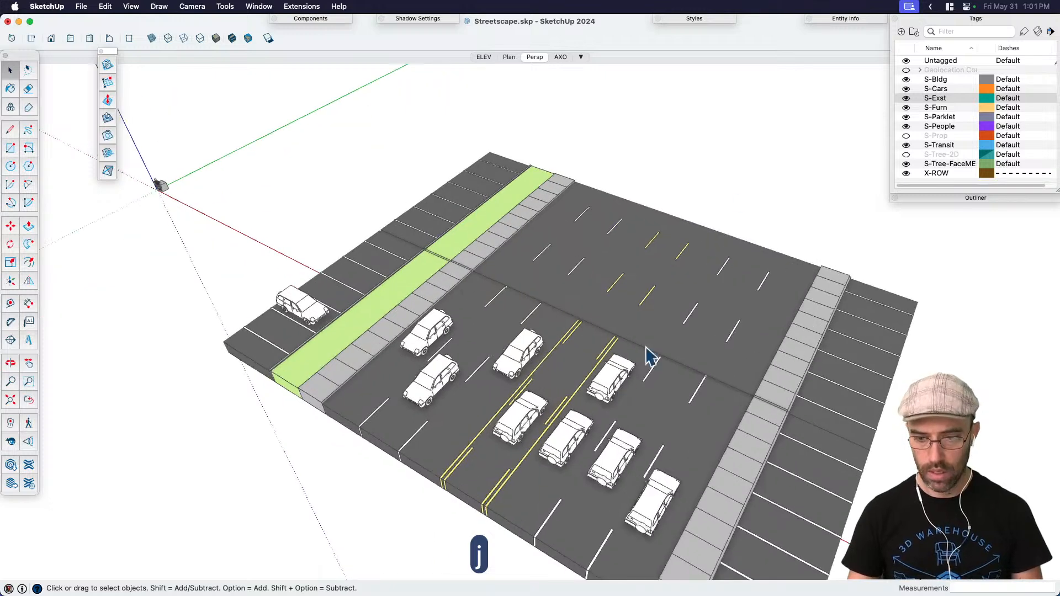
{"action": "key", "text": "h"}
{"action": "left_click_drag", "start_coordinate": [731, 305], "coordinate": [734, 260]}
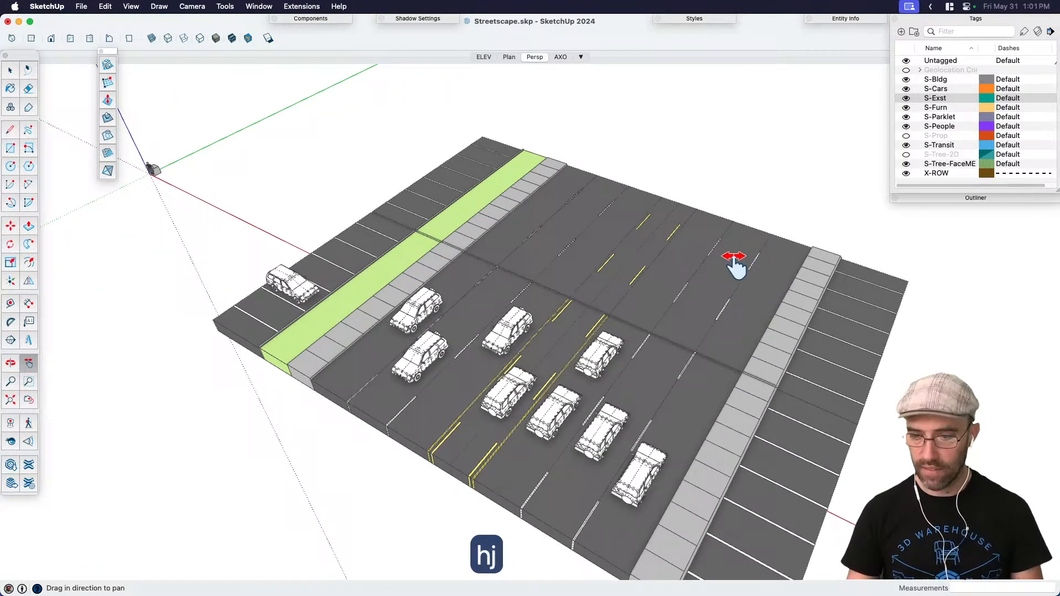
Step: Toggle the S-Prop tag's visibility to compare the proposed street with the existing one, with hidden geometry turned off
{"action": "left_click", "coordinate": [908, 137]}
{"action": "left_click", "coordinate": [907, 137]}
{"action": "left_click", "coordinate": [908, 137]}
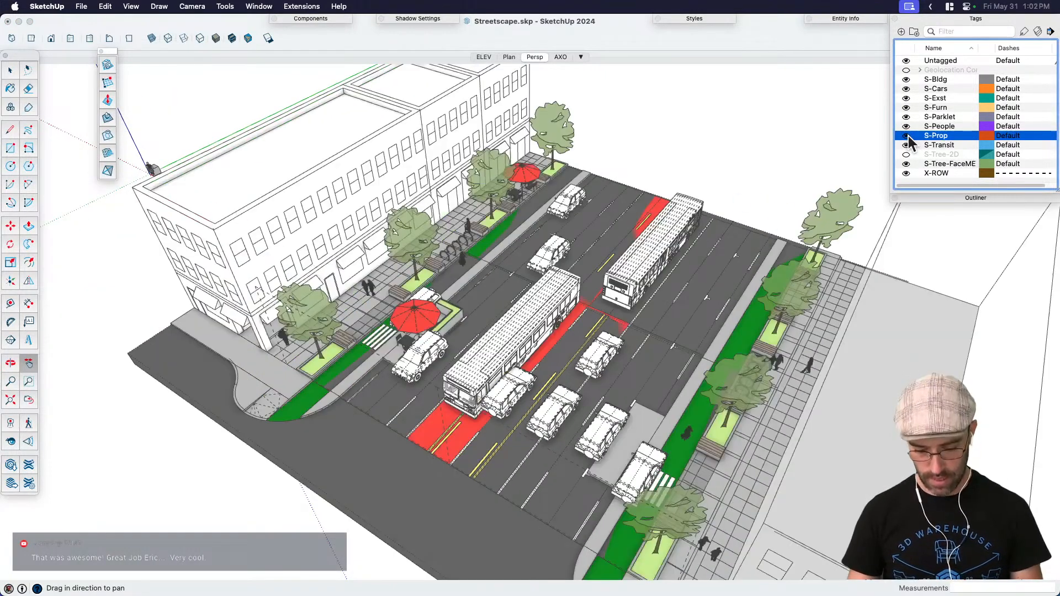
{"action": "key", "text": "j"}
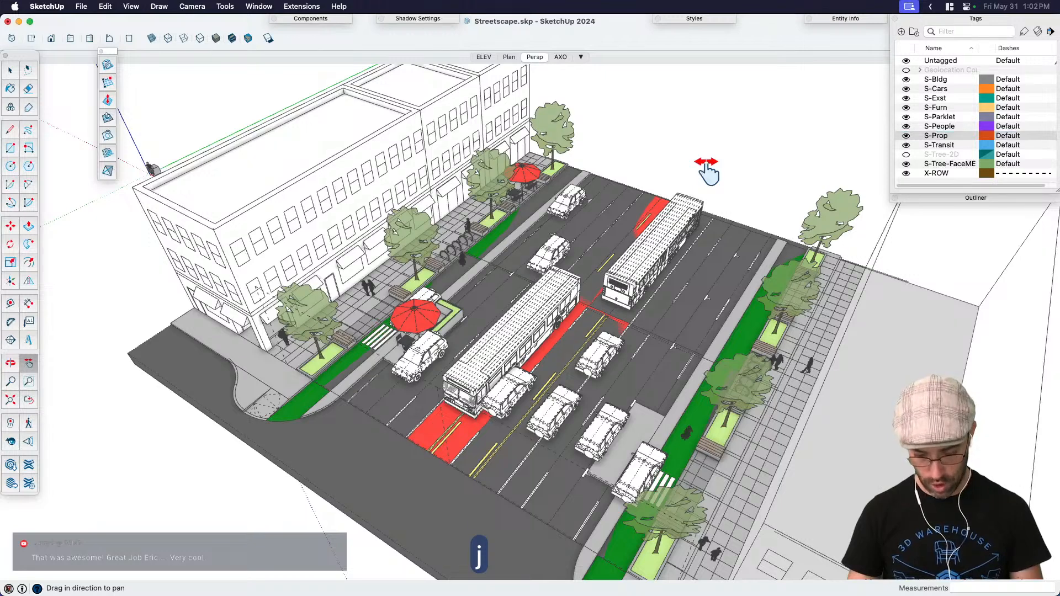
{"action": "left_click", "coordinate": [907, 137]}
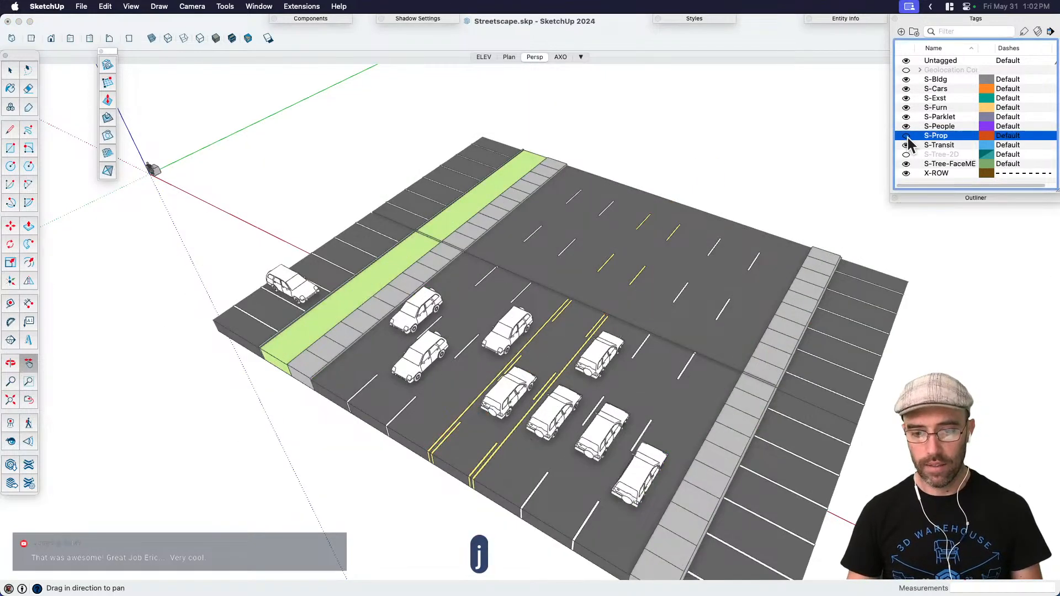
{"action": "left_click", "coordinate": [907, 136]}
{"action": "left_click", "coordinate": [908, 137]}
{"action": "left_click", "coordinate": [908, 137]}
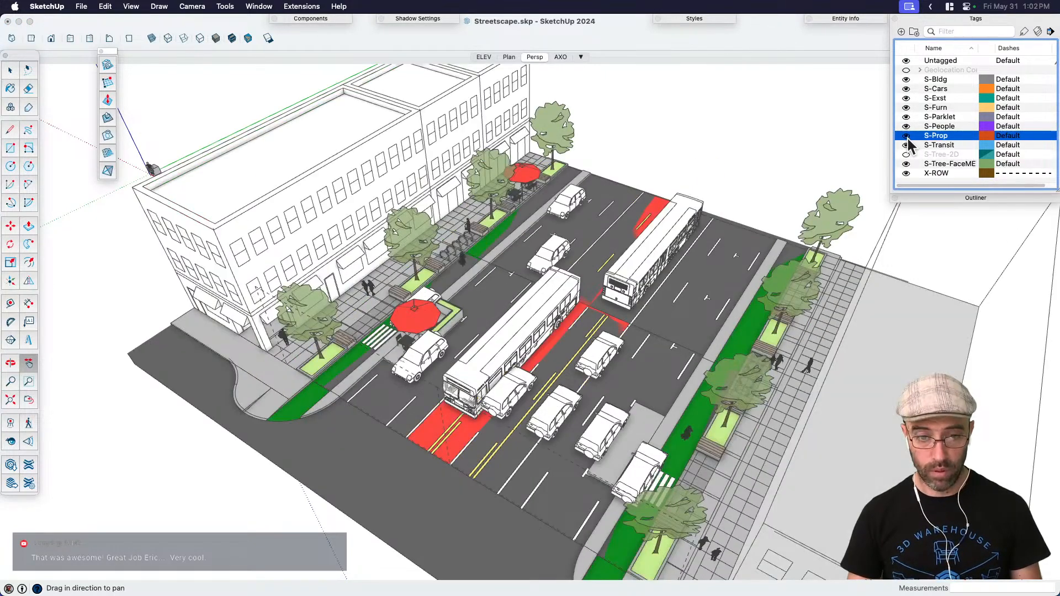
Step: Recall the ELEV scene and hide both the S-Prop and S-Exst tags to isolate geometry outside them
{"action": "left_click", "coordinate": [483, 57]}
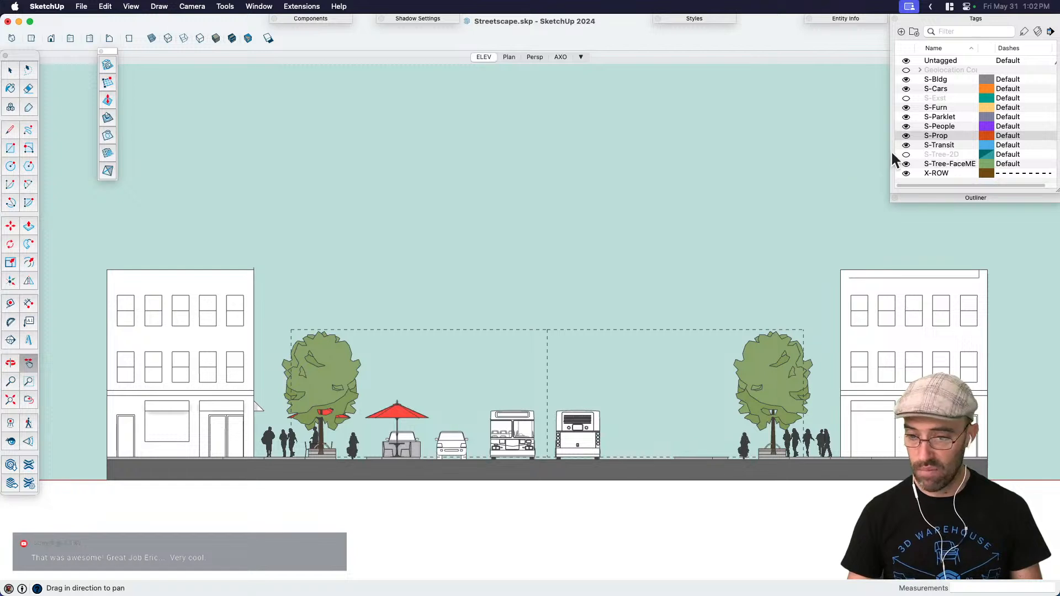
{"action": "left_click", "coordinate": [907, 136]}
{"action": "left_click", "coordinate": [905, 99]}
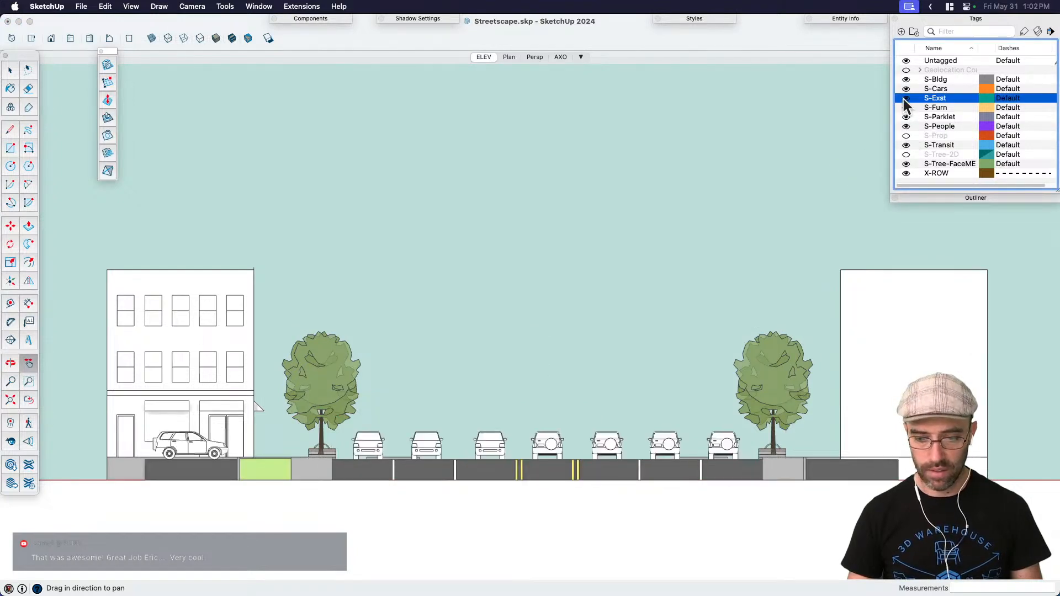
{"action": "left_click", "coordinate": [905, 100]}
Step: Select all the remaining proposed street pieces, buildings and trees in the elevation and combine them into one group
{"action": "key", "text": "space"}
{"action": "key", "text": "space"}
{"action": "left_click", "coordinate": [703, 469]}
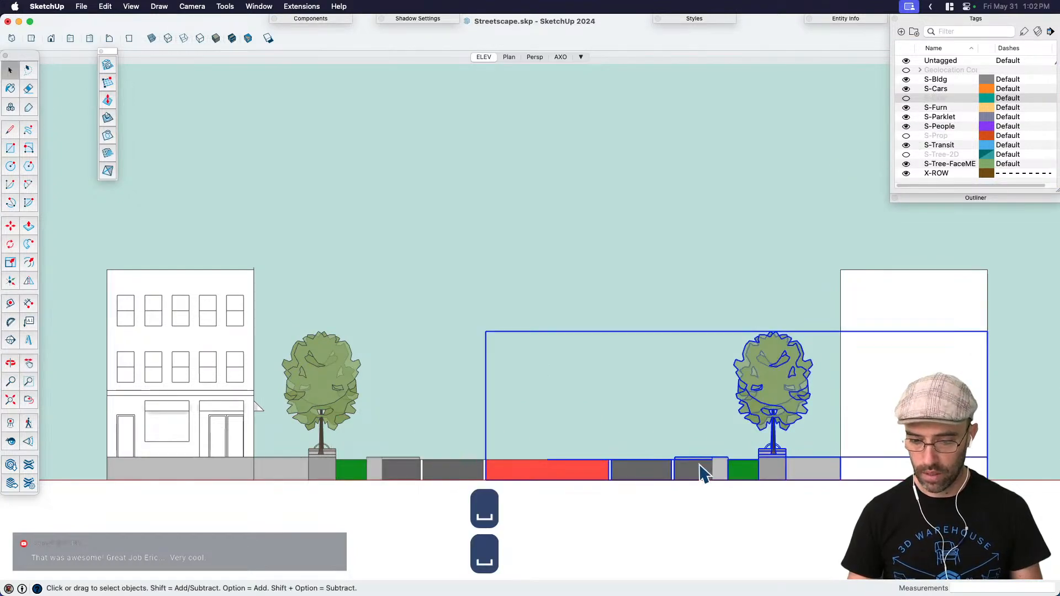
{"action": "left_click", "coordinate": [407, 466], "text": "shift"}
{"action": "left_click_drag", "start_coordinate": [897, 536], "coordinate": [220, 337]}
{"action": "key", "text": "super+g"}
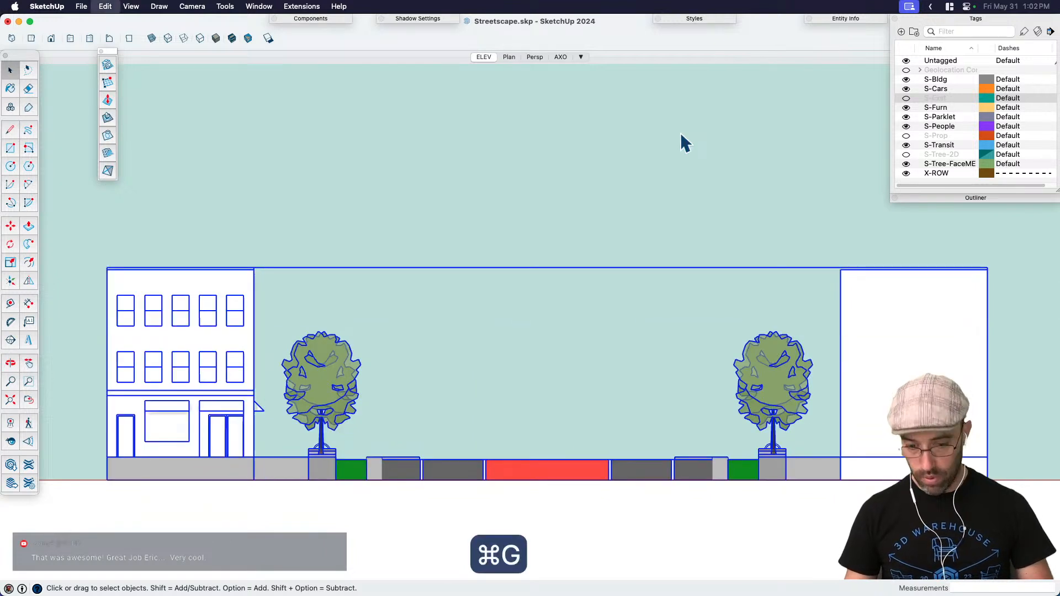
Step: Assign the new elevation group to the S-Prop tag and collapse the entity details
{"action": "left_click", "coordinate": [857, 18]}
{"action": "left_click", "coordinate": [870, 56]}
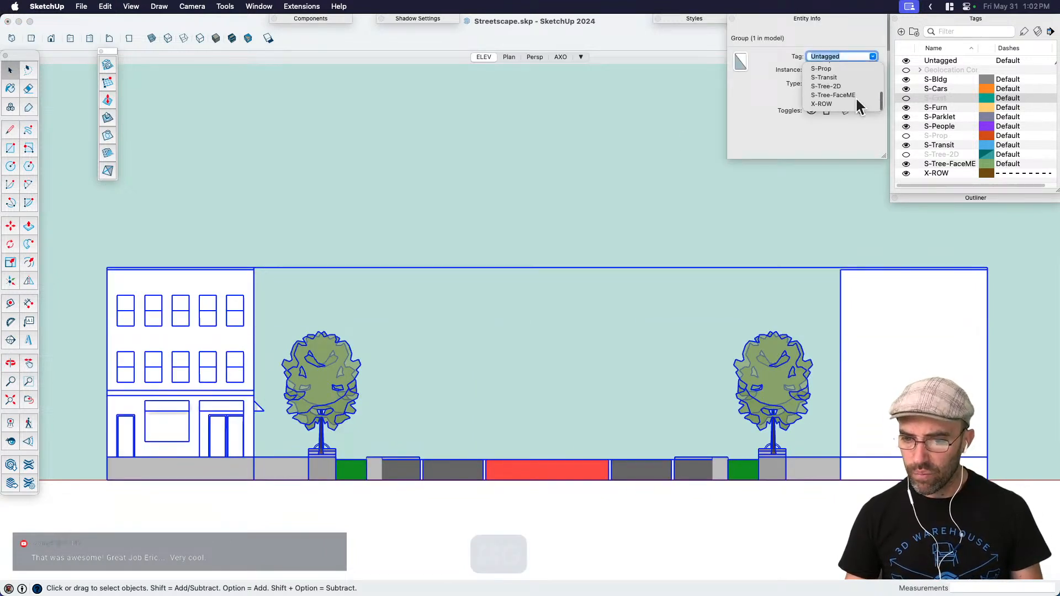
{"action": "left_click", "coordinate": [822, 79]}
{"action": "left_click", "coordinate": [818, 20]}
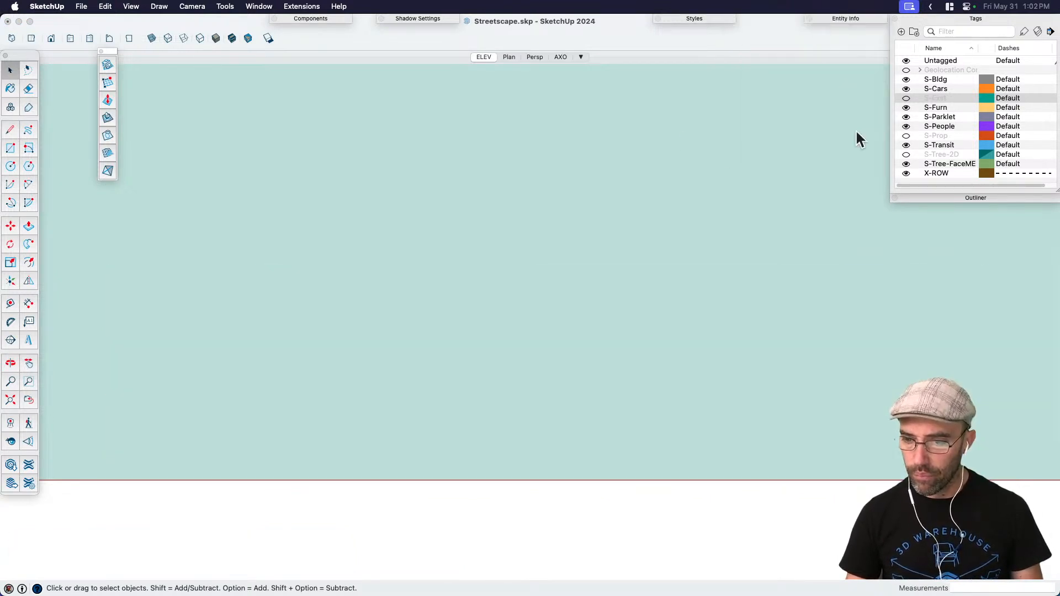
Step: Show the S-Exst and S-Prop tags in the elevation to check the existing and proposed designs
{"action": "left_click", "coordinate": [906, 98]}
{"action": "left_click", "coordinate": [907, 135]}
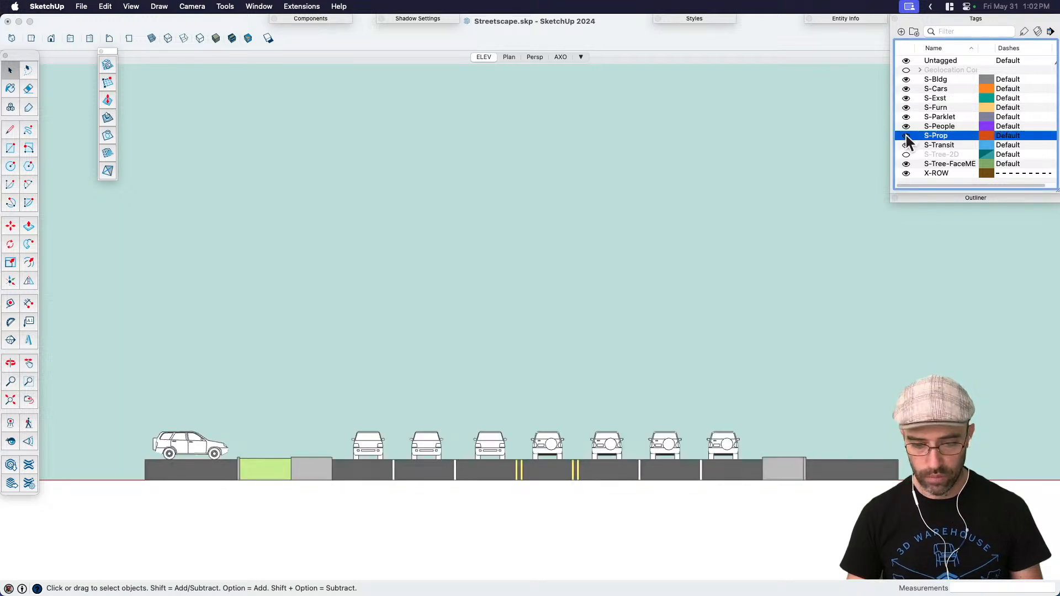
{"action": "left_click", "coordinate": [907, 136]}
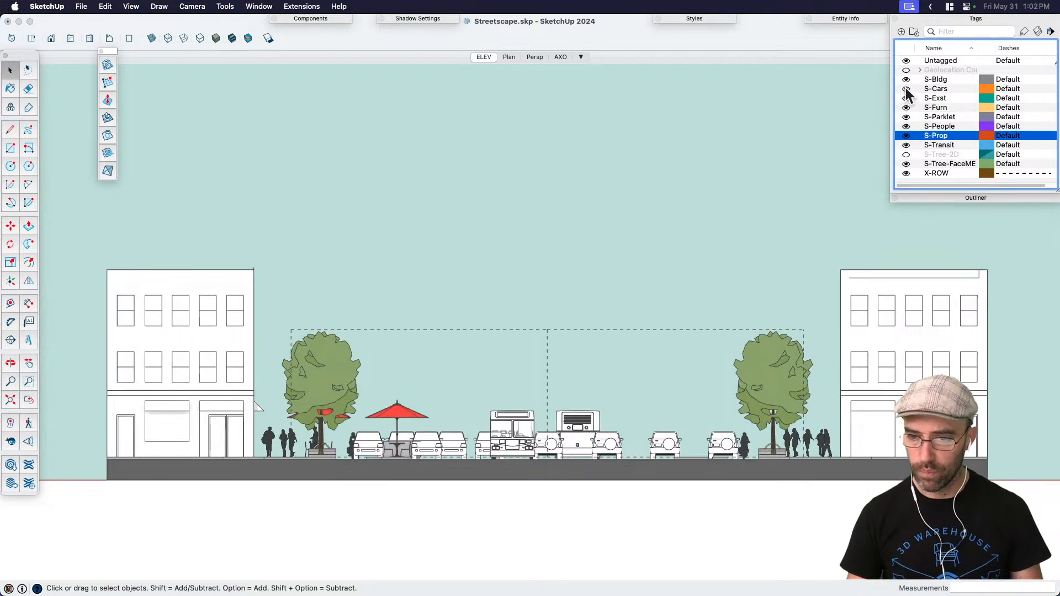
{"action": "left_click", "coordinate": [645, 231]}
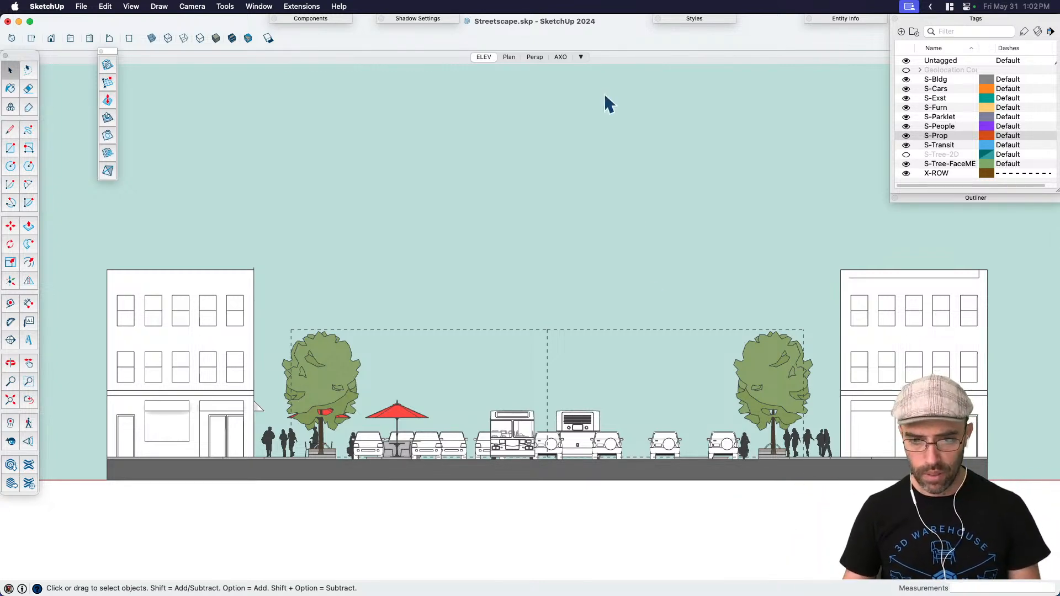
Step: Recall the AXO scene, hide the S-Prop tag and show the S-Exst tag
{"action": "left_click", "coordinate": [560, 57]}
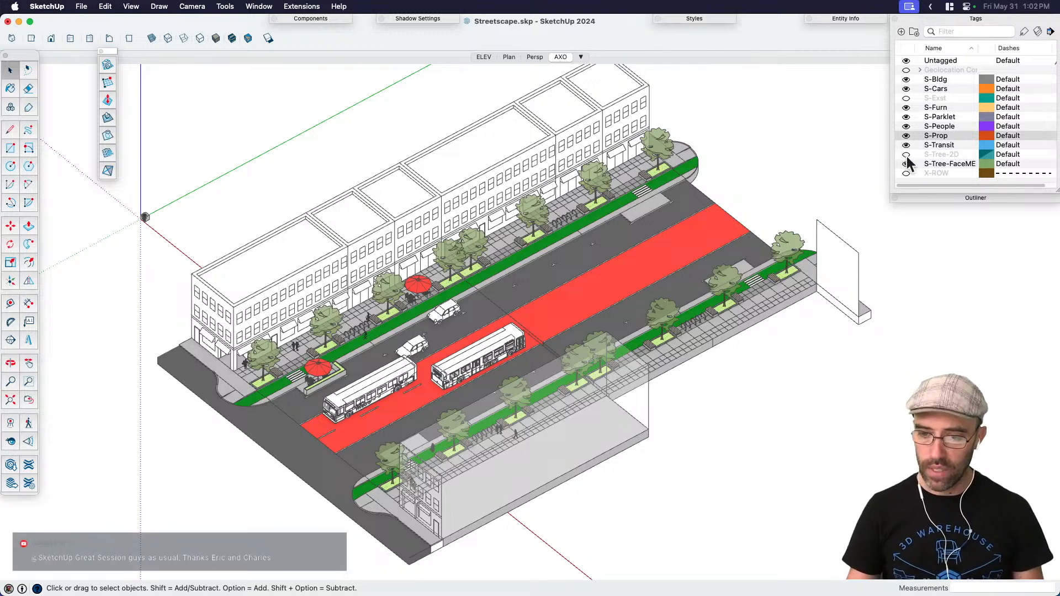
{"action": "left_click", "coordinate": [906, 135]}
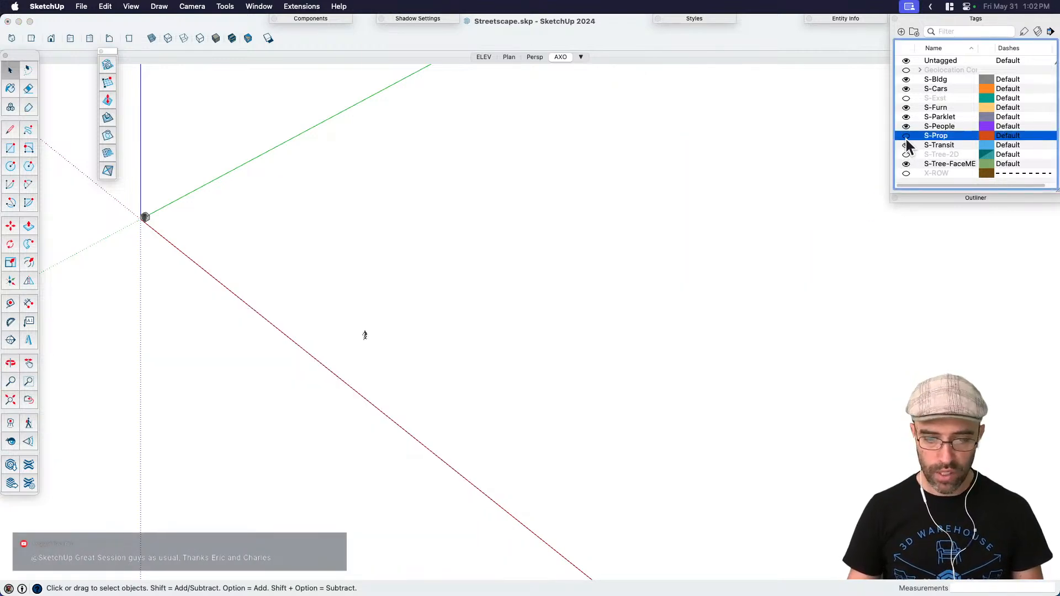
{"action": "left_click", "coordinate": [906, 98]}
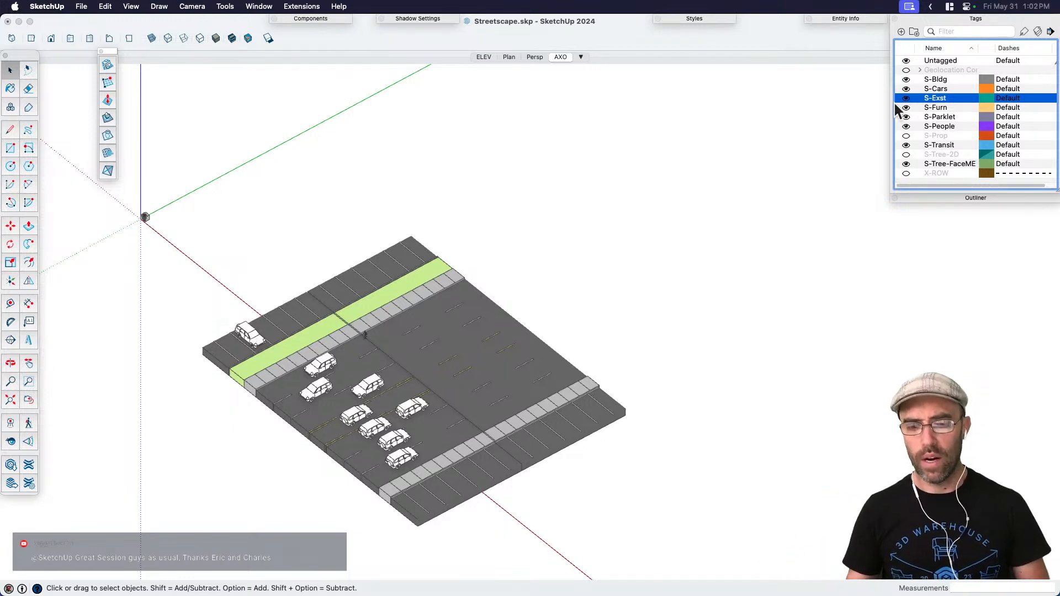
Step: Open the existing street group in the axonometric view and select the road section beside the far sidewalk
{"action": "scroll", "coordinate": [444, 400], "scroll_direction": "up", "scroll_amount": 5}
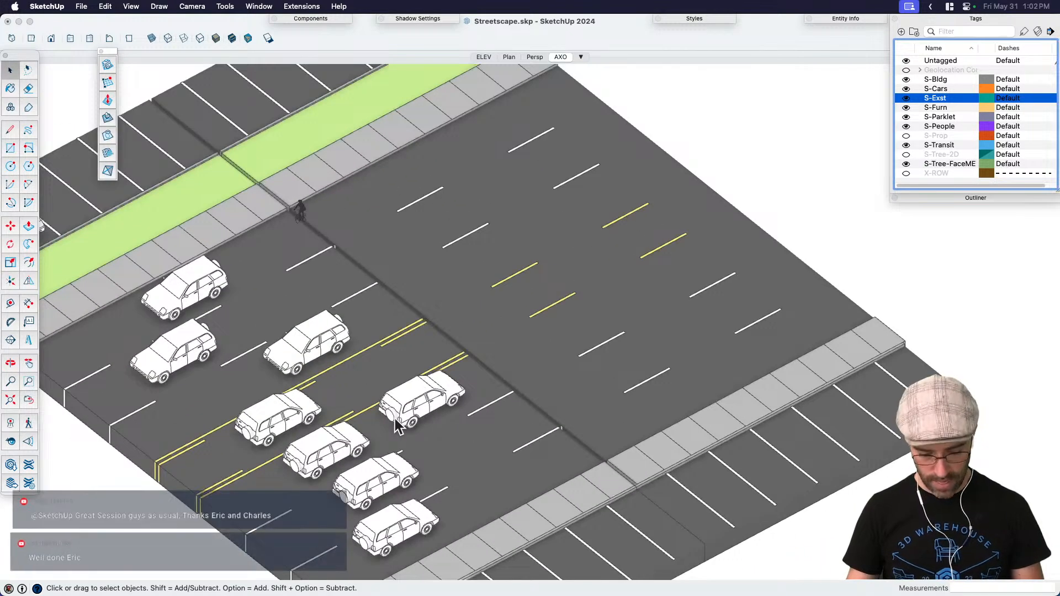
{"action": "key", "text": "h"}
{"action": "key", "text": "h"}
{"action": "left_click_drag", "start_coordinate": [414, 442], "coordinate": [564, 391]}
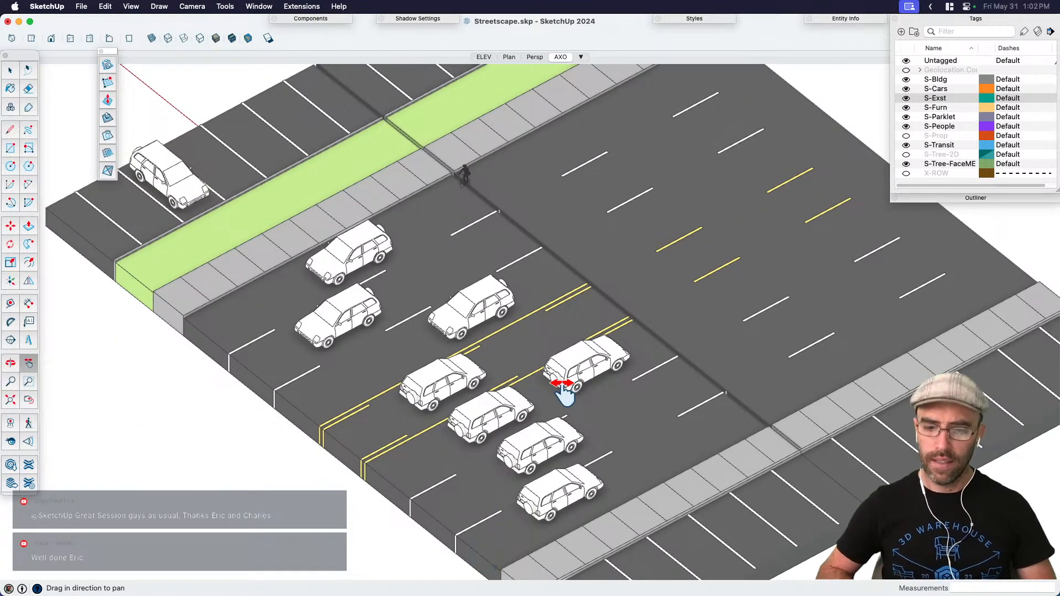
{"action": "key", "text": "space"}
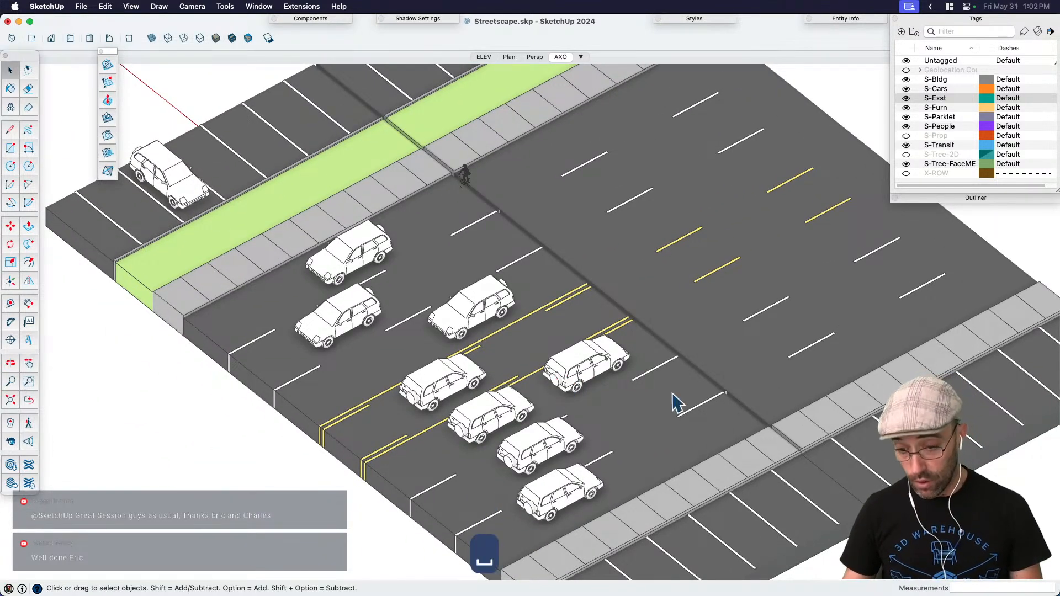
{"action": "key", "text": "super+a"}
{"action": "left_click", "coordinate": [787, 395]}
{"action": "middle_click_drag", "start_coordinate": [781, 415], "coordinate": [903, 343]}
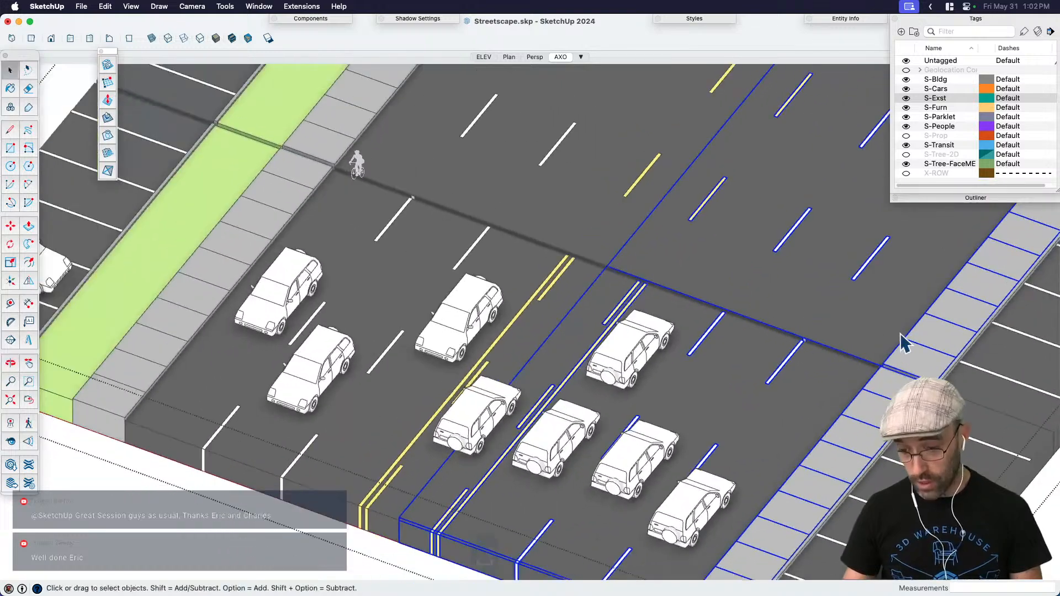
Step: Examine the nested pieces of the existing road section and close the existing street group
{"action": "scroll", "coordinate": [906, 325], "scroll_direction": "up", "scroll_amount": 6}
{"action": "scroll", "coordinate": [620, 355], "scroll_direction": "down", "scroll_amount": 5}
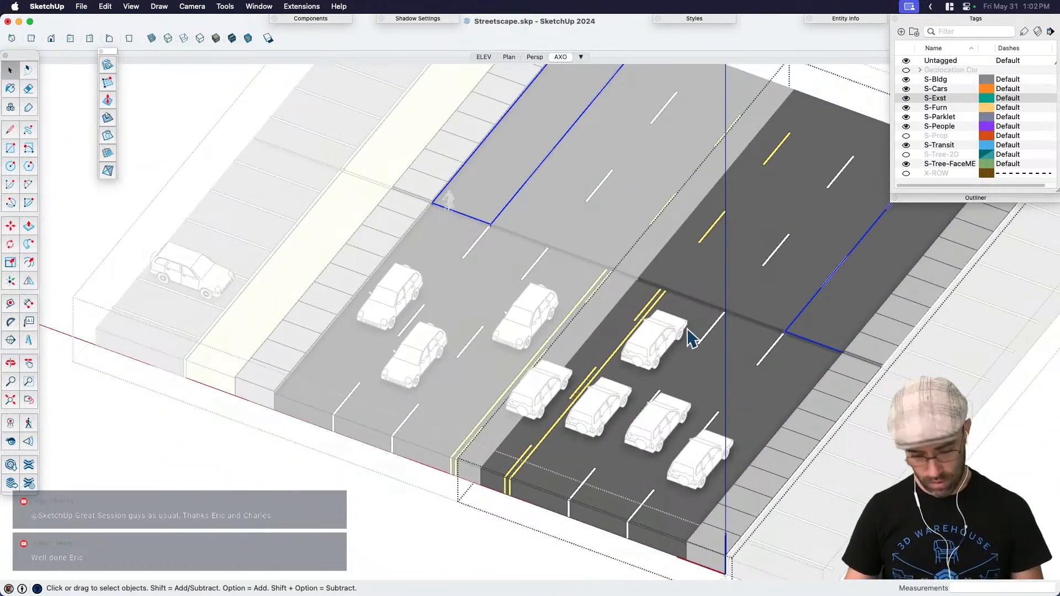
{"action": "key", "text": "super+a"}
{"action": "scroll", "coordinate": [844, 357], "scroll_direction": "up", "scroll_amount": 4}
{"action": "scroll", "coordinate": [553, 497], "scroll_direction": "down", "scroll_amount": 6}
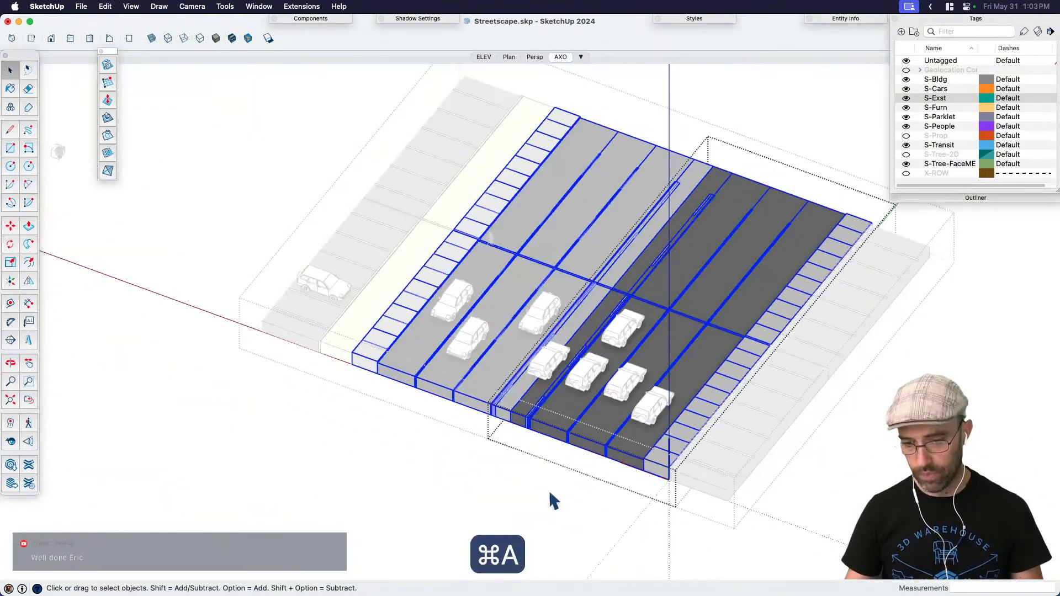
{"action": "middle_click_drag", "start_coordinate": [552, 499], "coordinate": [604, 506]}
{"action": "key", "text": "super+shift+a"}
{"action": "left_click", "coordinate": [772, 309]}
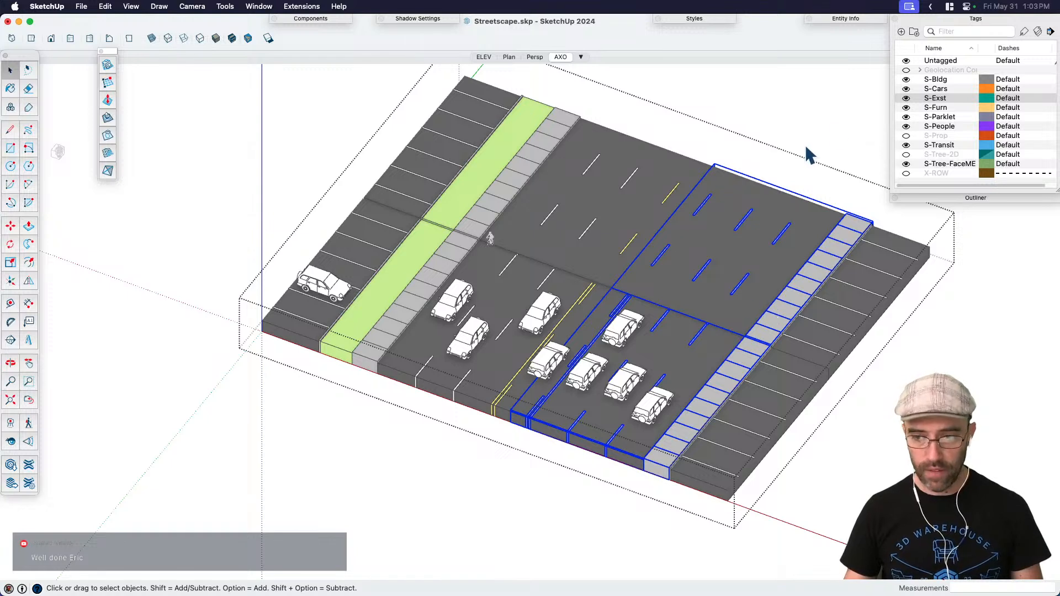
{"action": "left_click", "coordinate": [844, 110]}
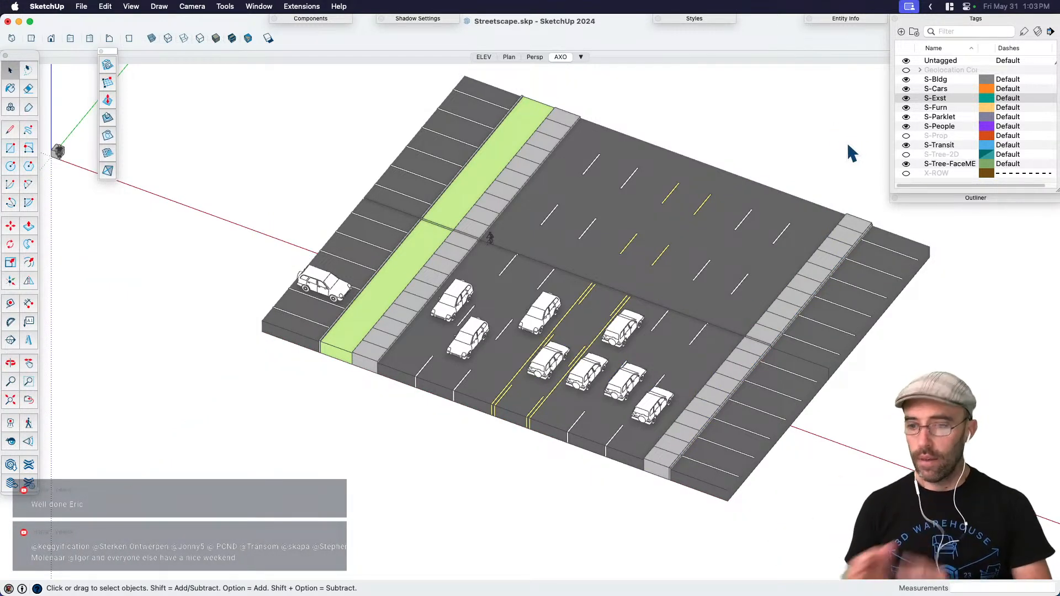
Step: Hide the S-Exst tag, show the S-Prop tag, and inspect the proposed street group in the axonometric view
{"action": "left_click", "coordinate": [906, 98]}
{"action": "left_click", "coordinate": [906, 136]}
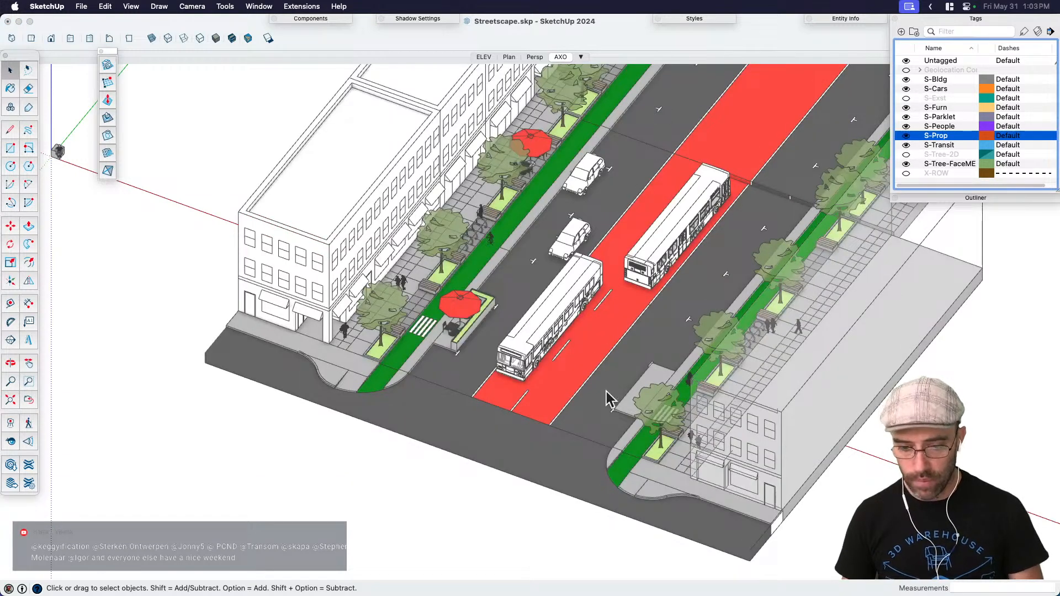
{"action": "left_click", "coordinate": [475, 446]}
{"action": "double_click", "coordinate": [459, 436]}
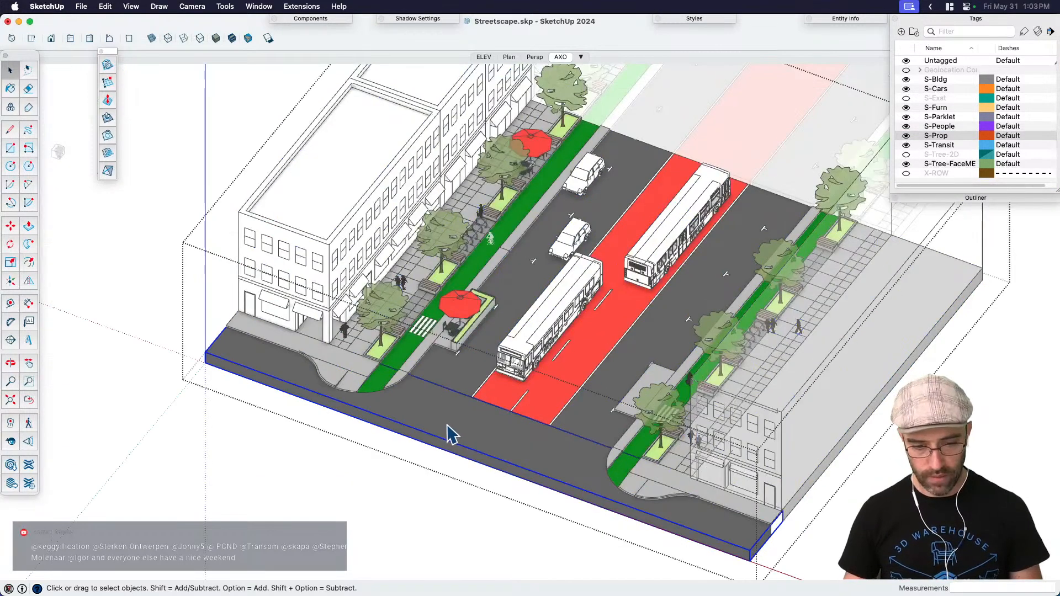
{"action": "left_click", "coordinate": [395, 395]}
{"action": "left_click", "coordinate": [375, 496]}
{"action": "scroll", "coordinate": [613, 295], "scroll_direction": "up", "scroll_amount": 5}
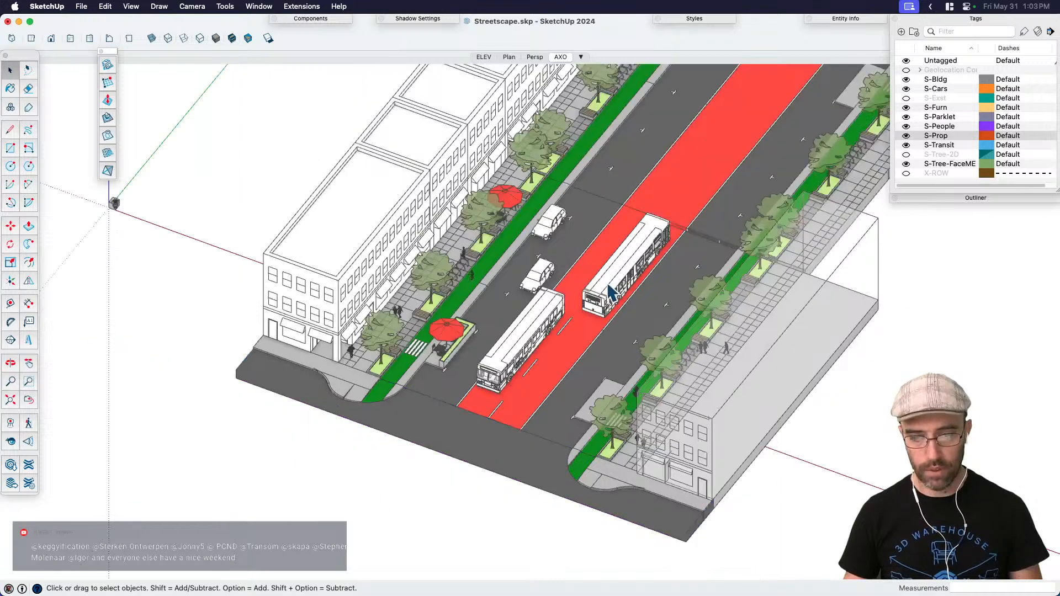
{"action": "key", "text": "shift+e"}
{"action": "scroll", "coordinate": [562, 237], "scroll_direction": "up", "scroll_amount": 3}
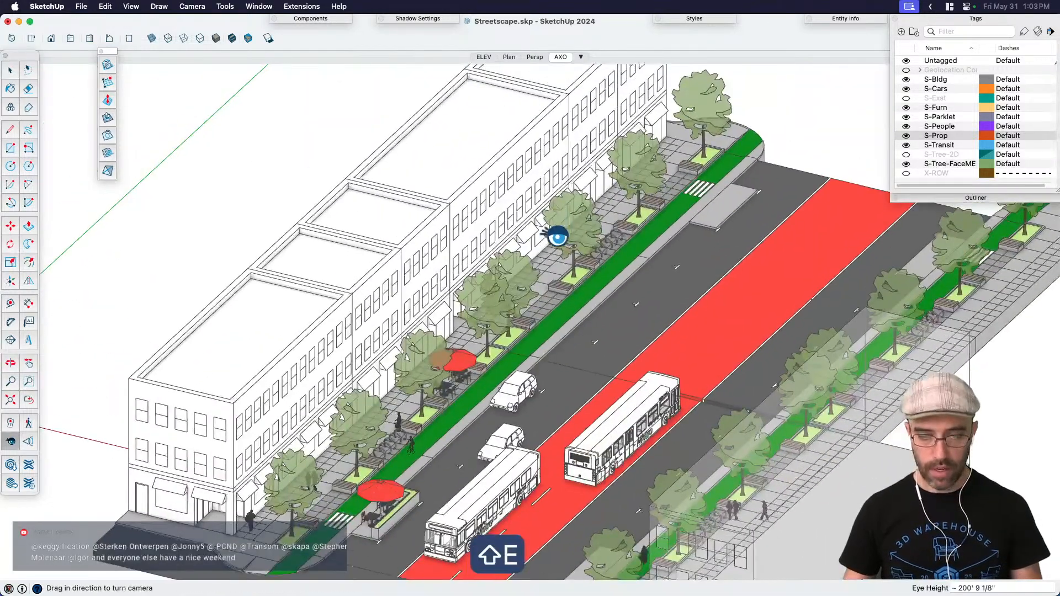
{"action": "key", "text": "h"}
{"action": "key", "text": "space"}
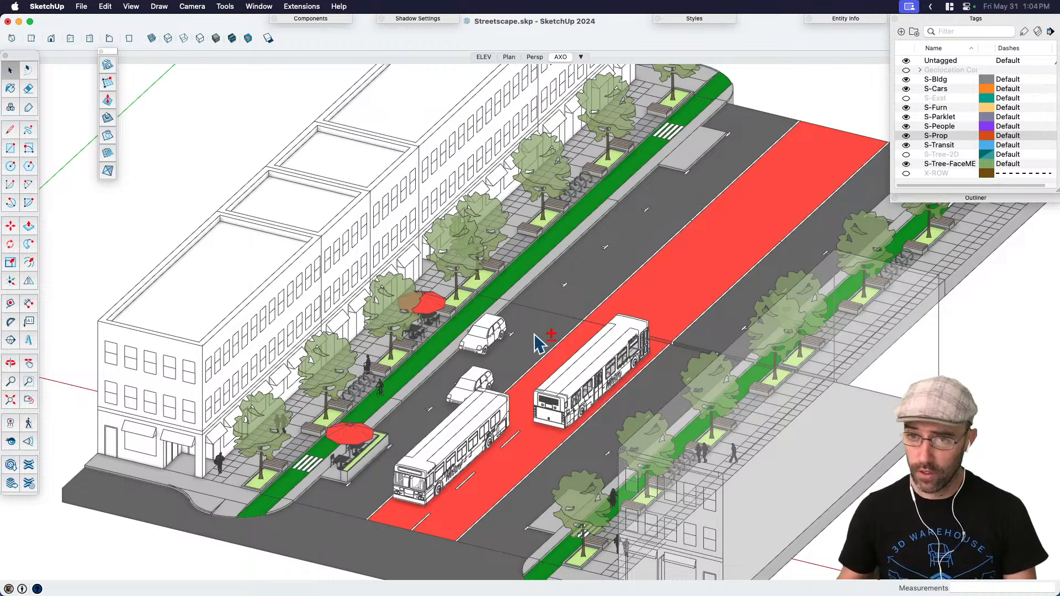
Step: Collapse the tags list and close the floating Sandbox tools to clear the modeling area
{"action": "left_click", "coordinate": [951, 19]}
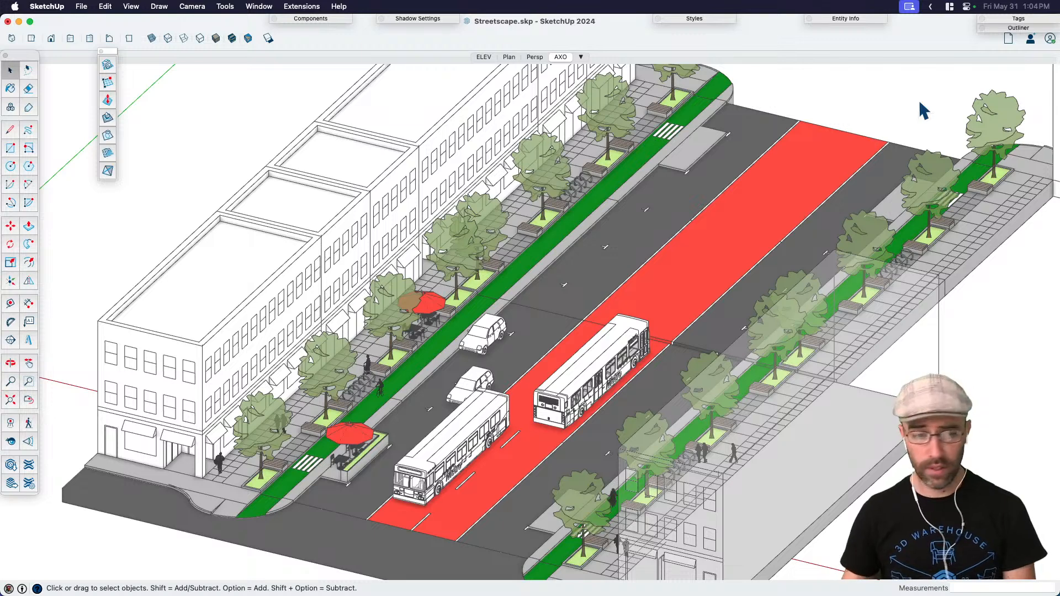
{"action": "left_click", "coordinate": [102, 52]}
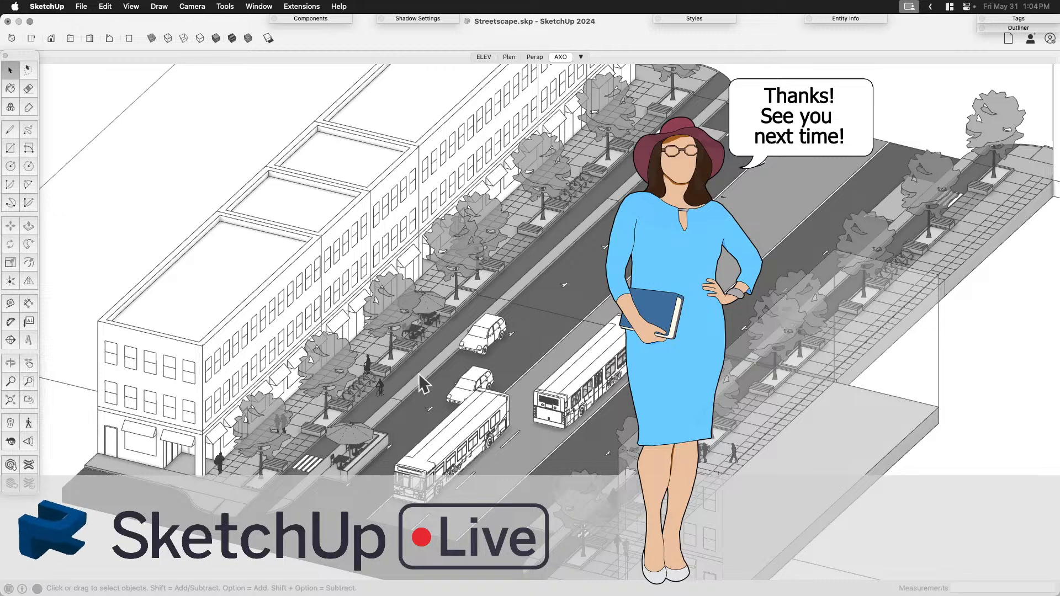
Step: Recall the ELEV scene, switch the camera to perspective and frame the street around the front bus
{"action": "left_click", "coordinate": [488, 56]}
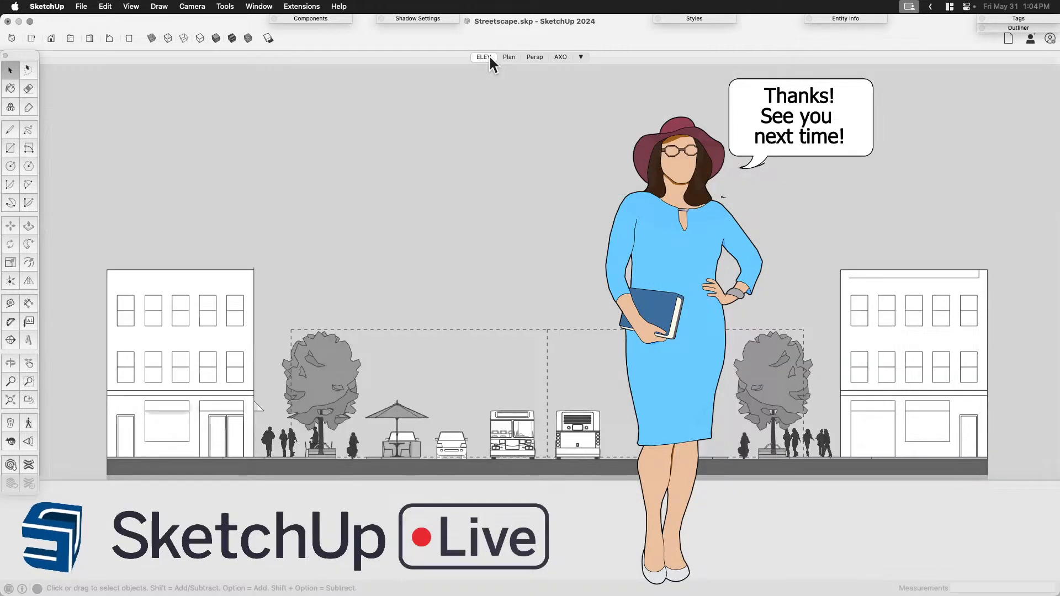
{"action": "key", "text": "h"}
{"action": "left_click_drag", "start_coordinate": [512, 327], "coordinate": [534, 298]}
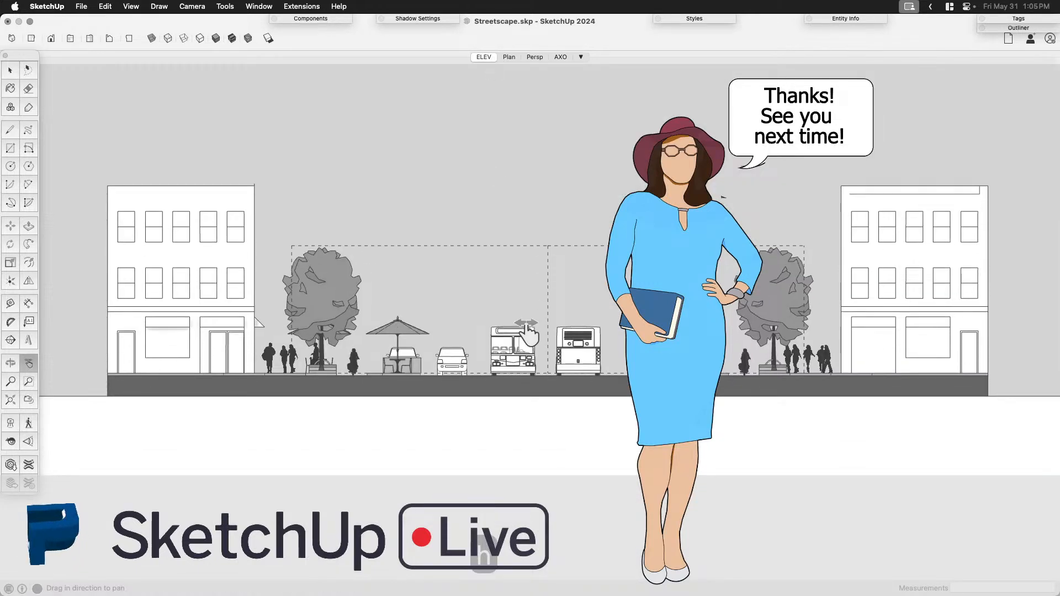
{"action": "scroll", "coordinate": [532, 329], "scroll_direction": "up", "scroll_amount": 3}
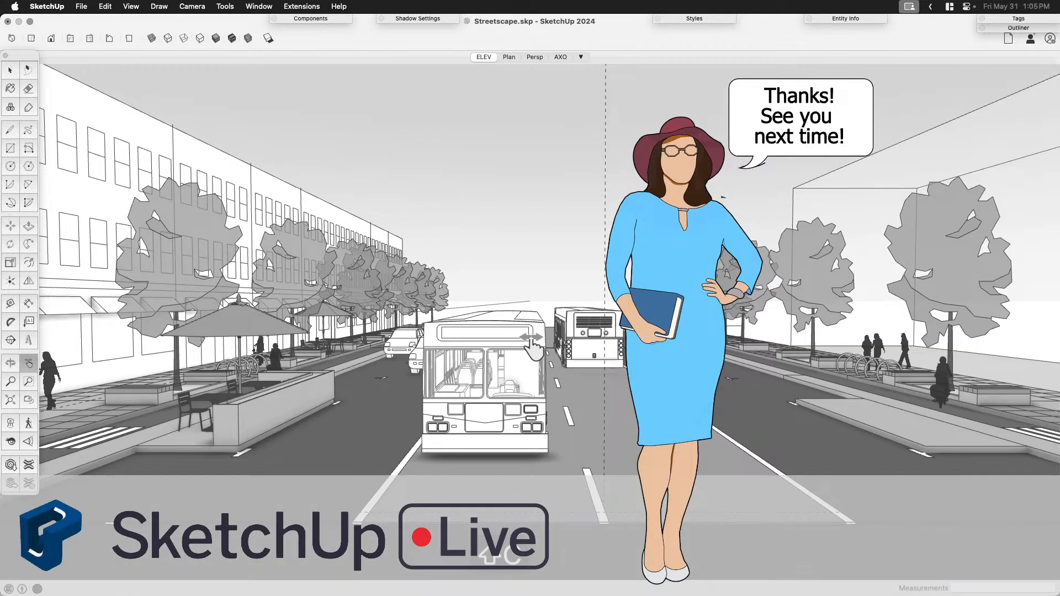
{"action": "scroll", "coordinate": [532, 347], "scroll_direction": "up", "scroll_amount": 2}
{"action": "left_click_drag", "start_coordinate": [530, 347], "coordinate": [532, 299]}
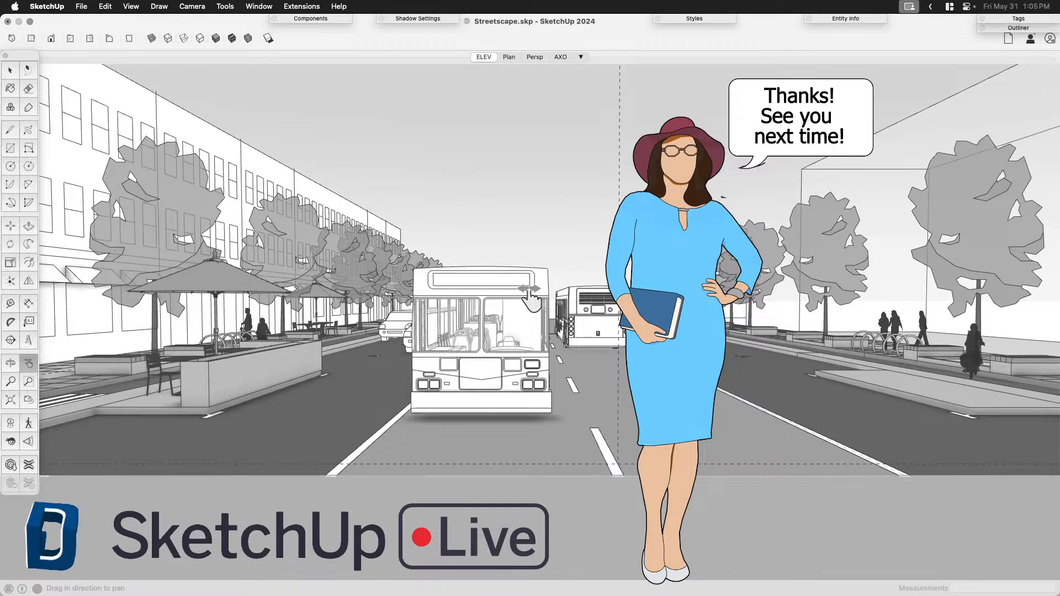
{"action": "key", "text": "space"}
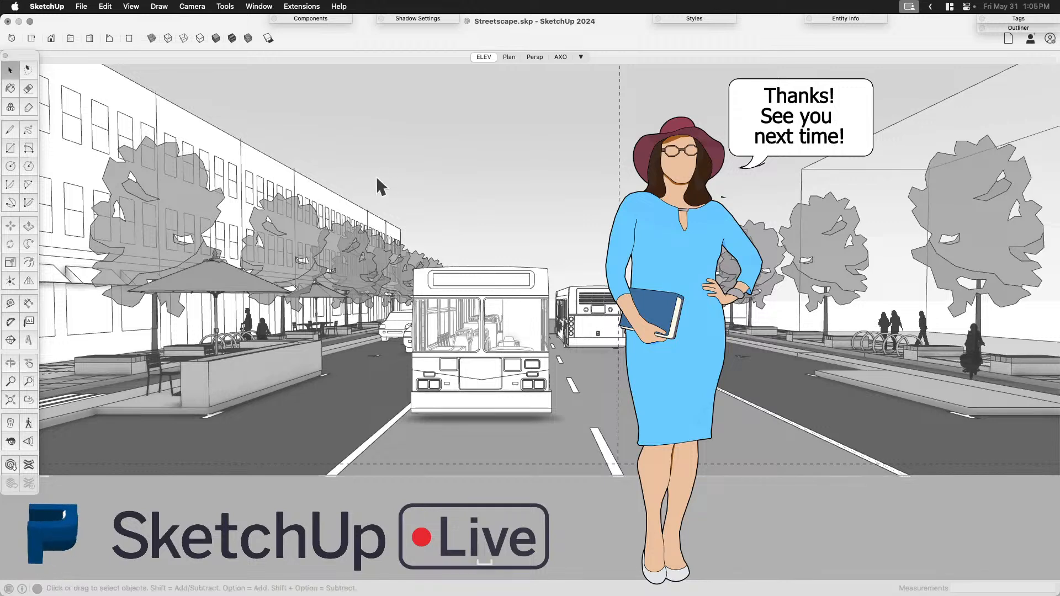
Step: Expand the shadow settings for the perspective street view
{"action": "left_click", "coordinate": [414, 18]}
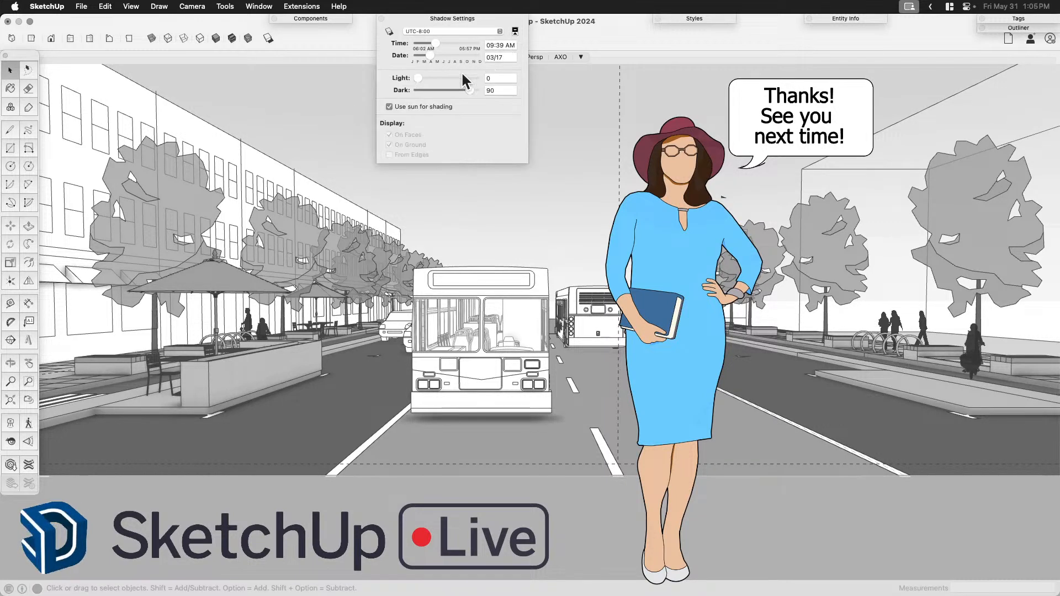